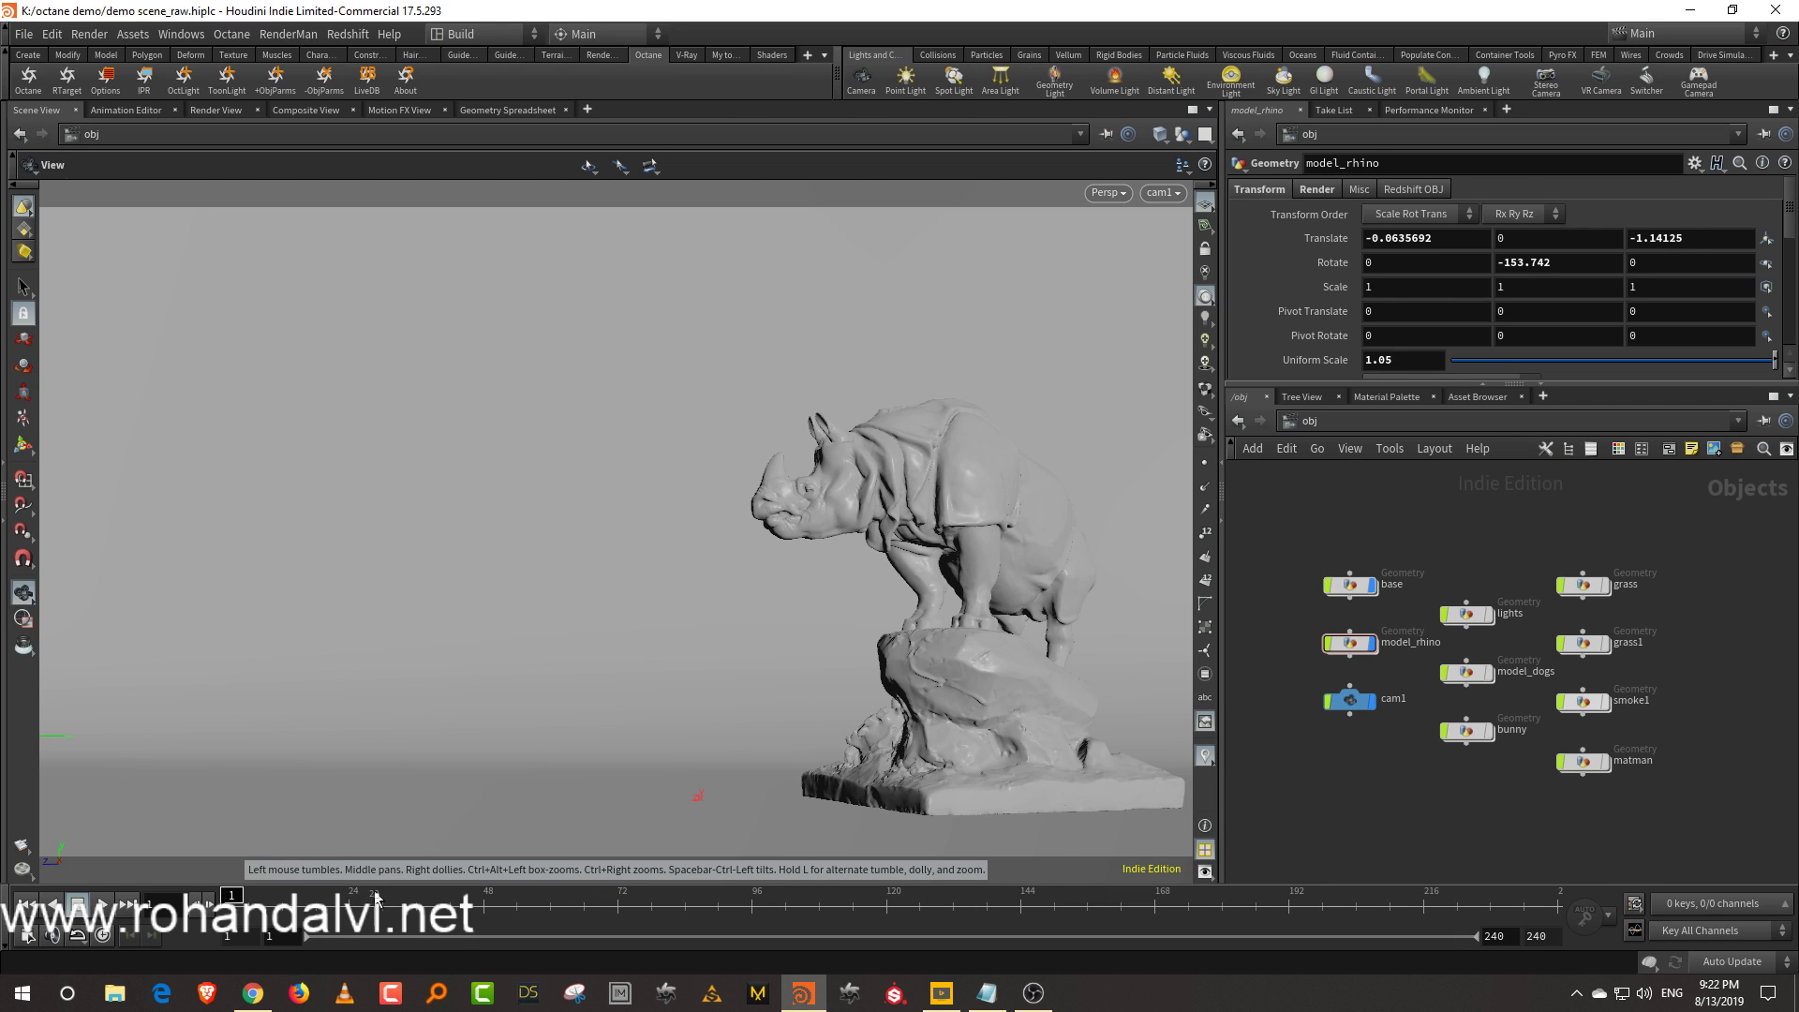
# Open looking.jpg from the octane demo folder on Local Disk (K:) and maximize the image viewer
pyautogui.click(112, 996)
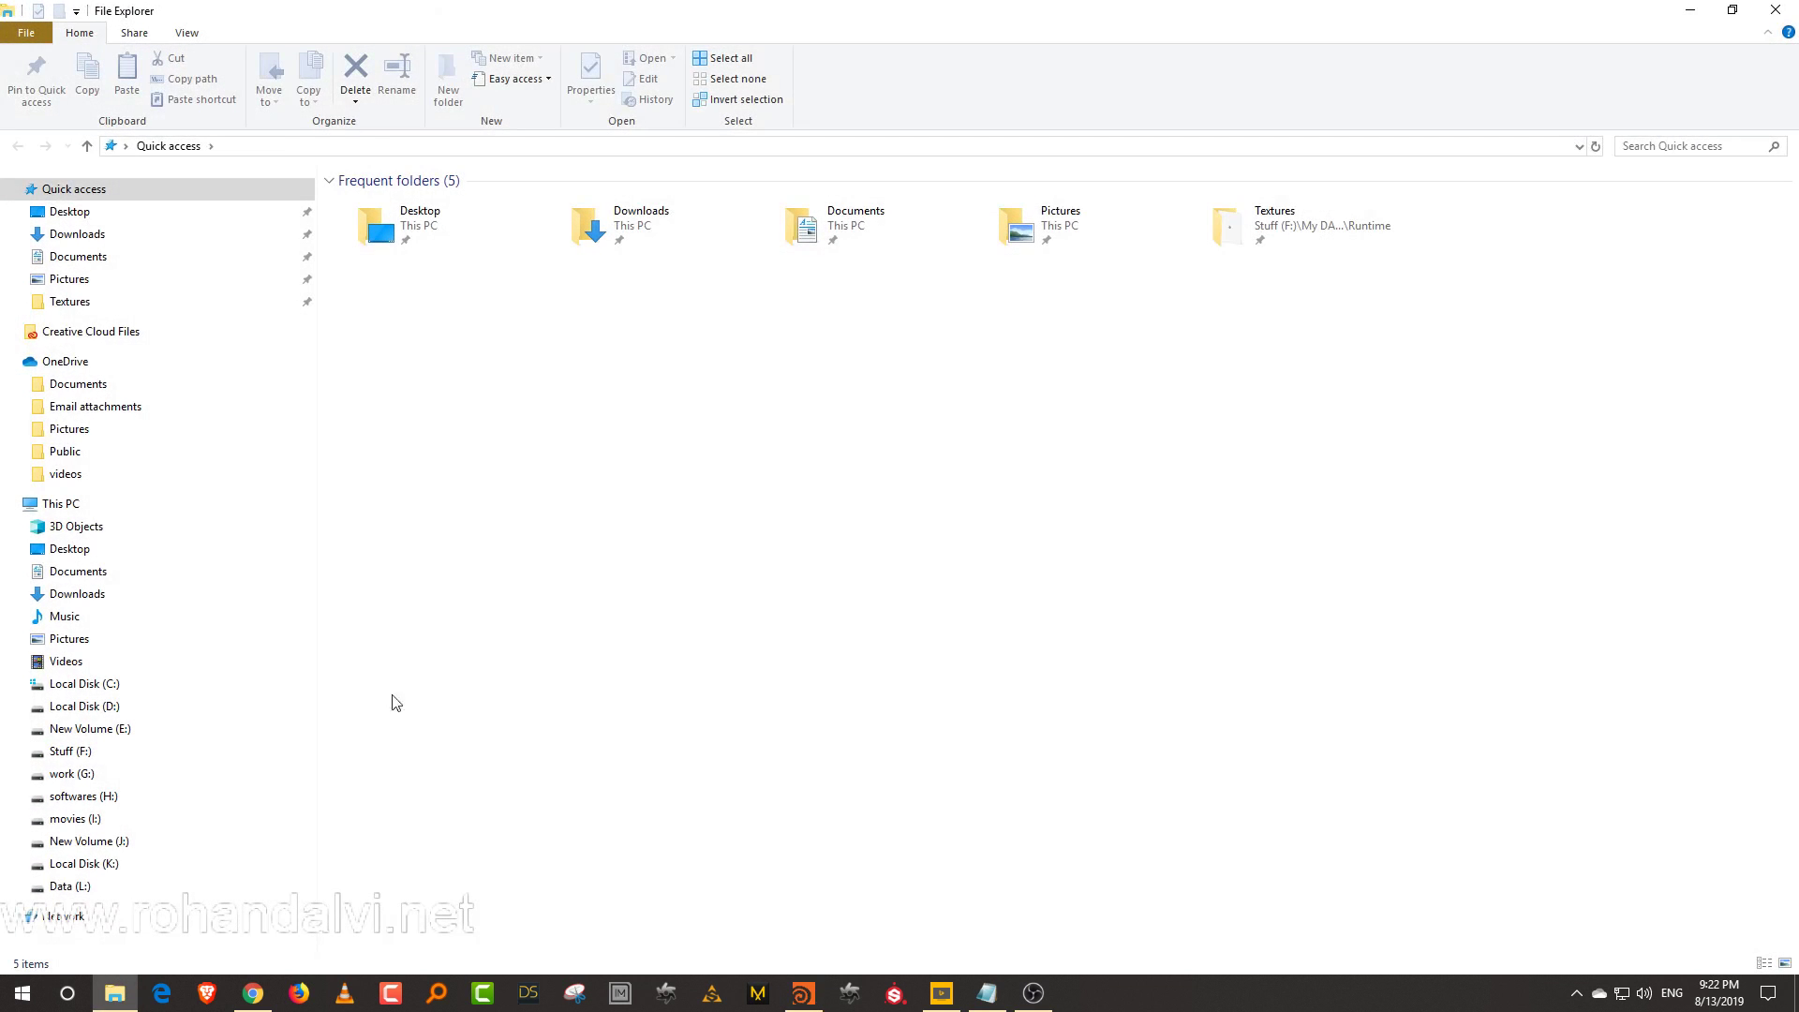
pyautogui.click(110, 864)
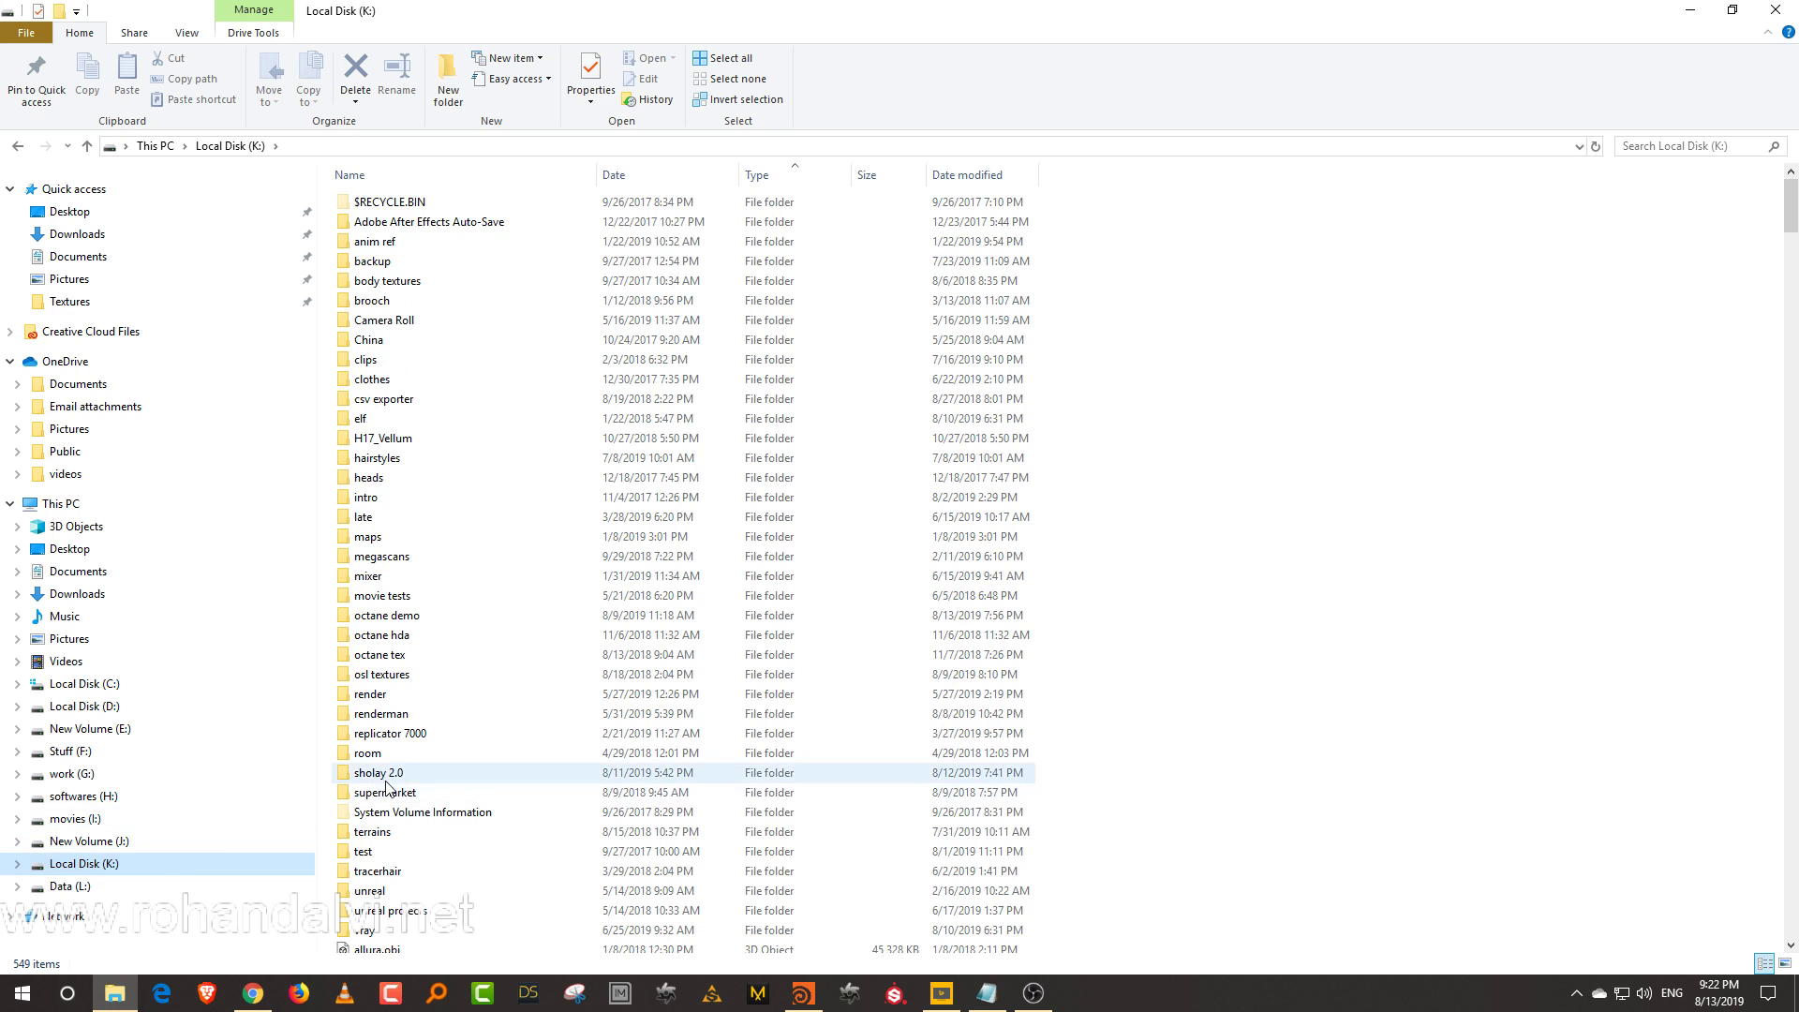
pyautogui.doubleClick(399, 615)
pyautogui.doubleClick(693, 361)
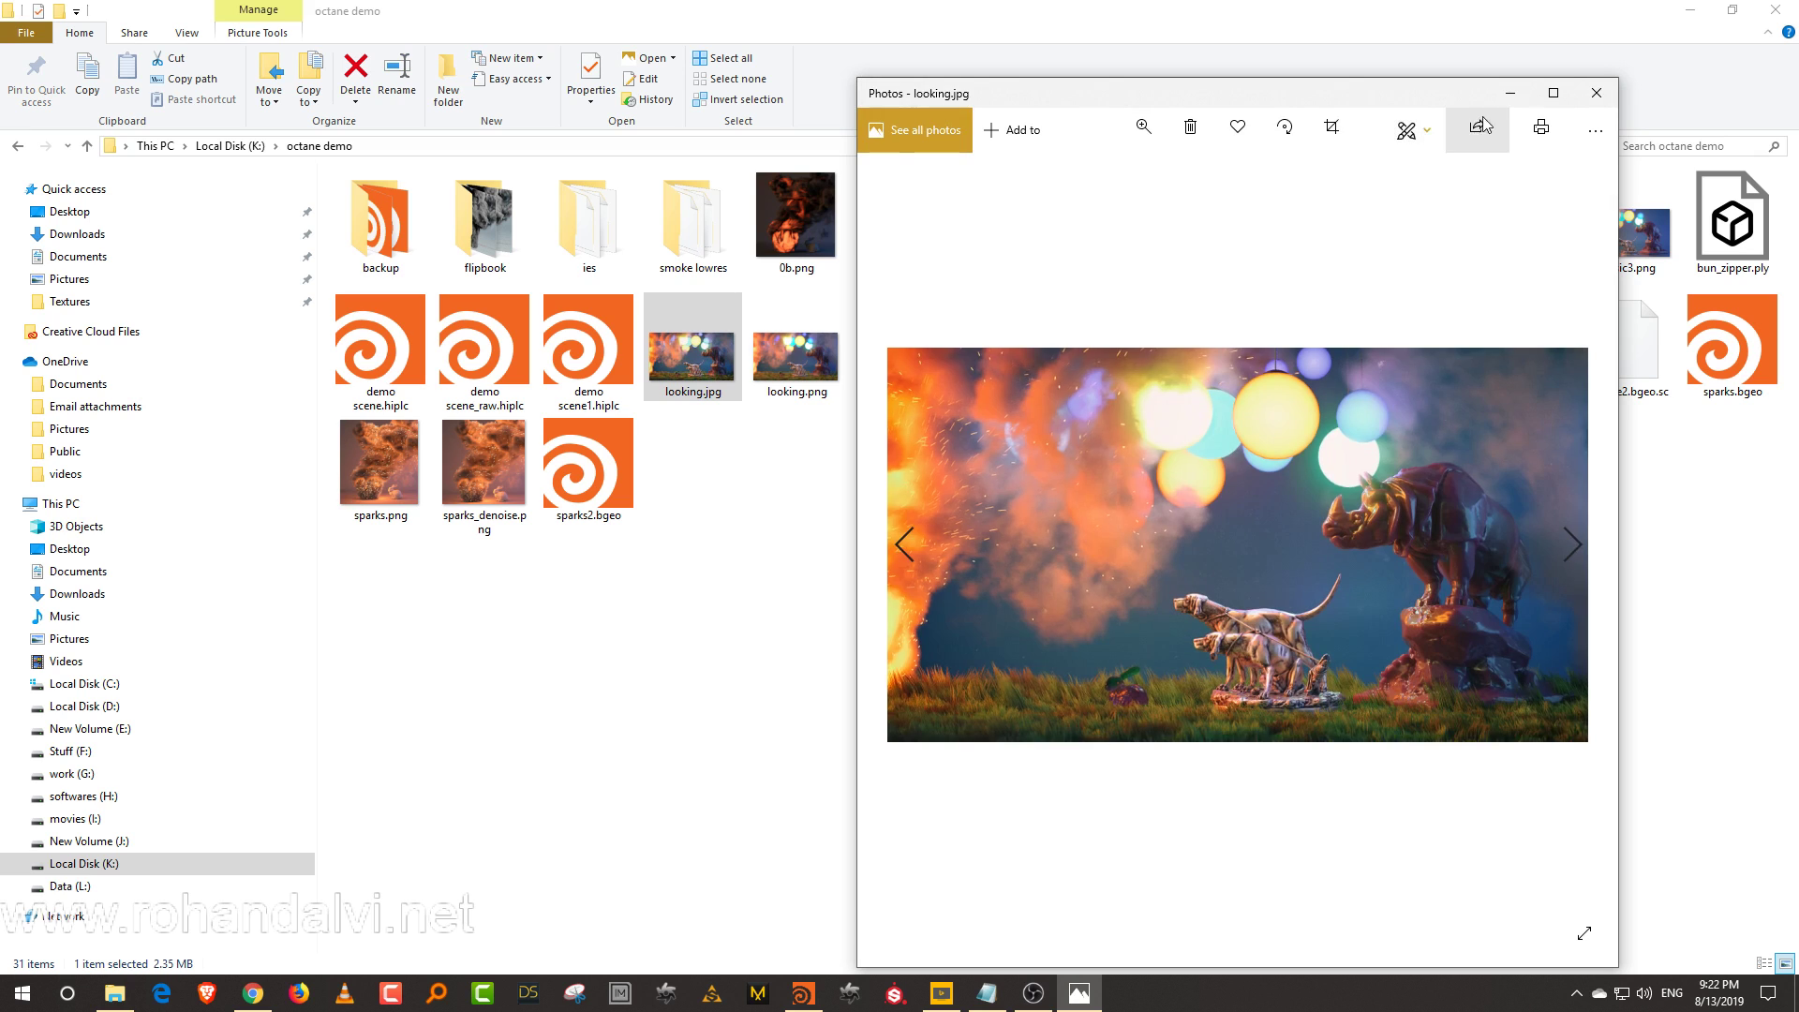
pyautogui.click(1553, 93)
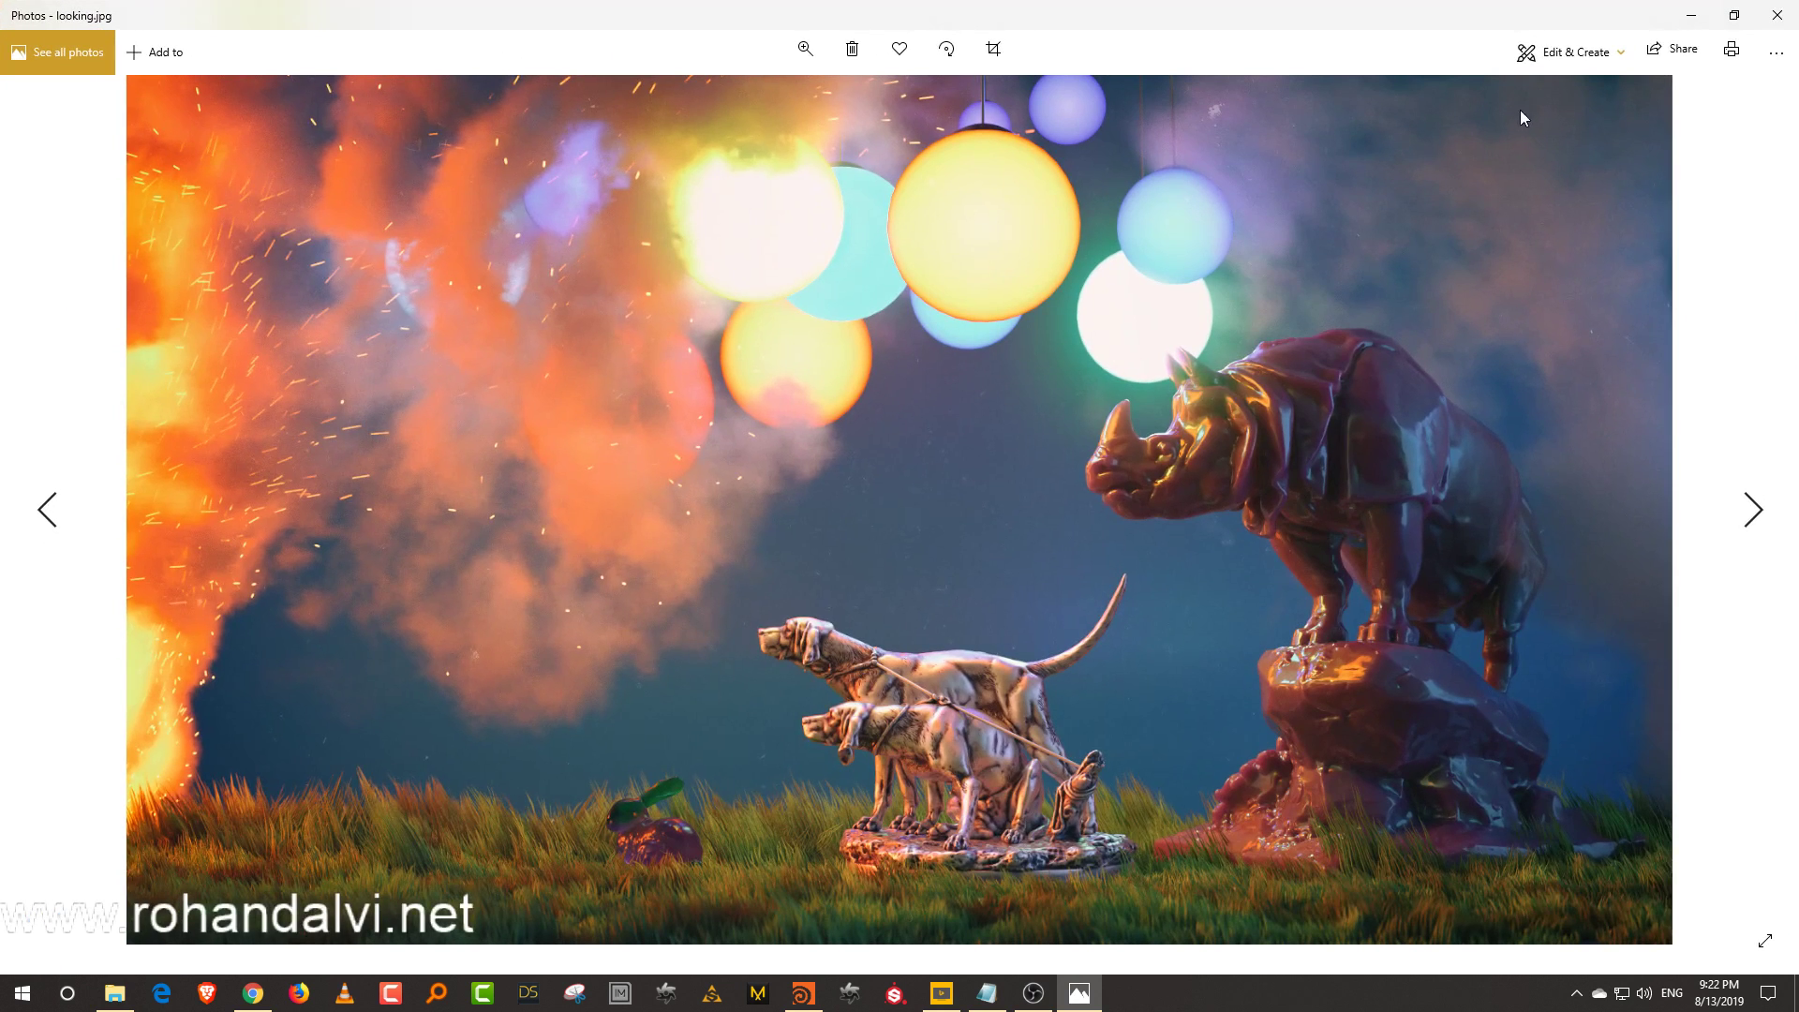
# Switch back to Houdini, restore its window from full screen and narrow it so the browser's live chat stays visible alongside
pyautogui.click(803, 994)
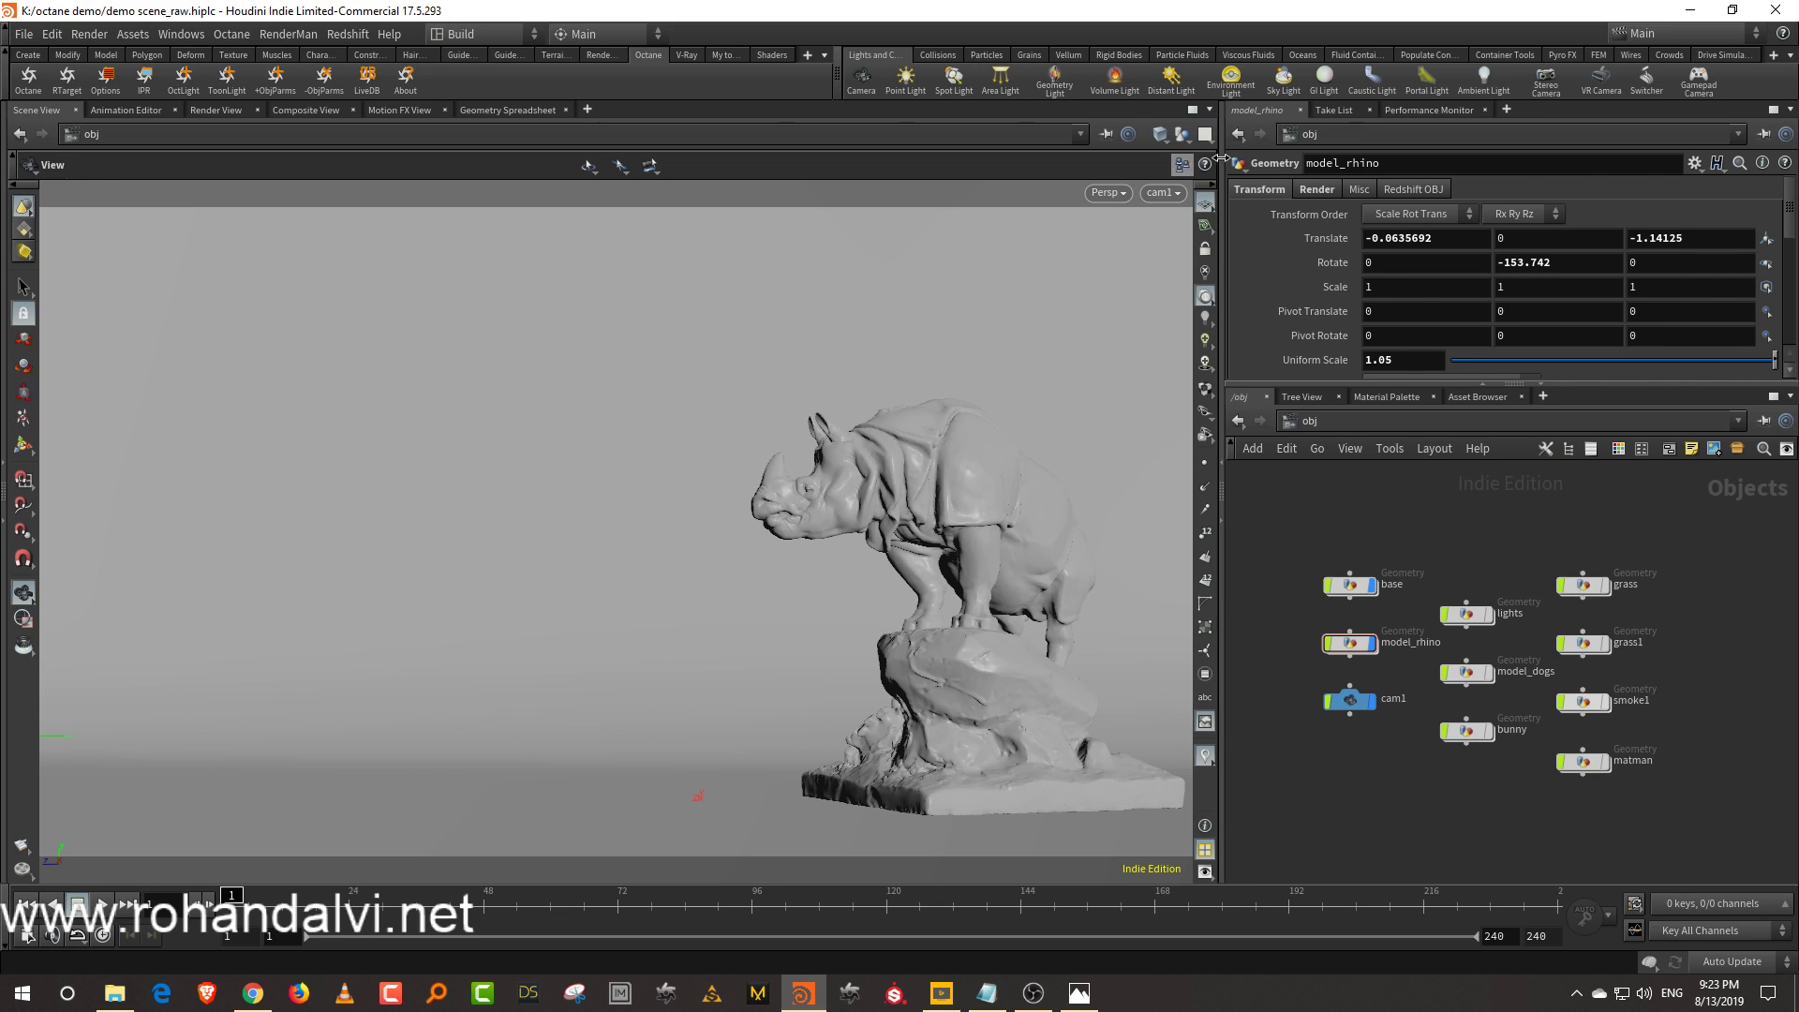
pyautogui.click(262, 993)
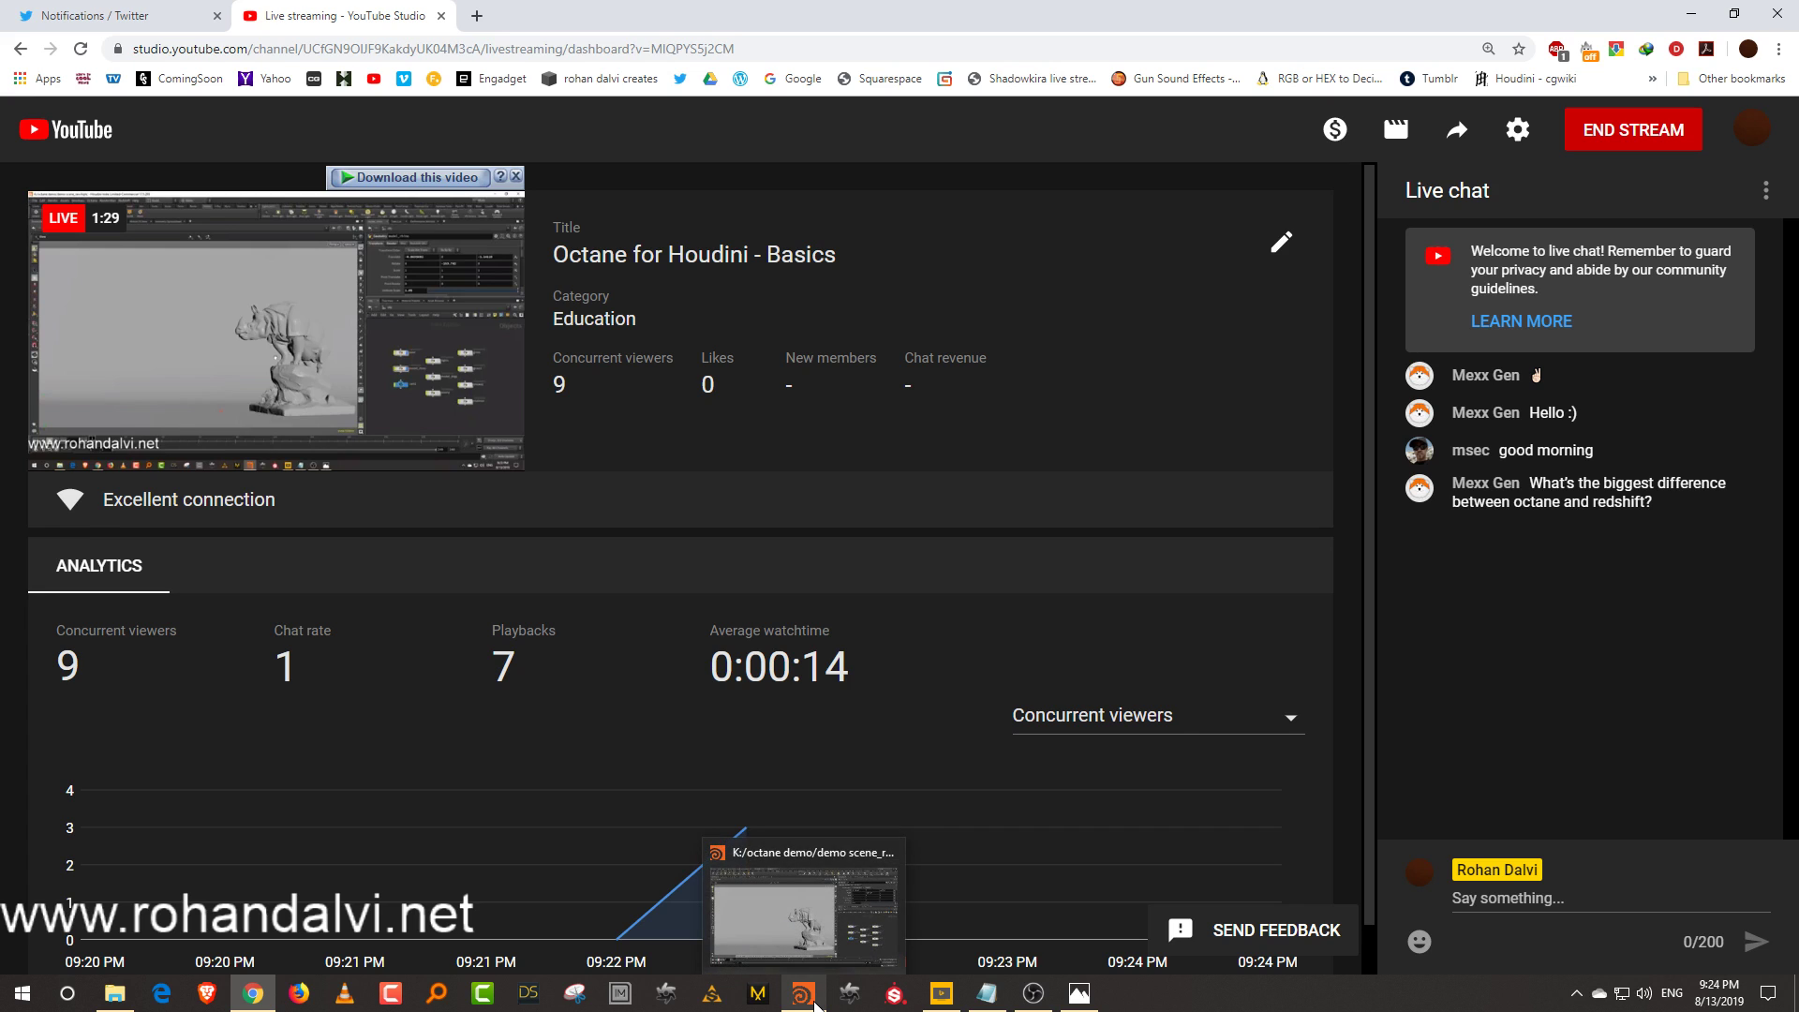
pyautogui.click(806, 995)
pyautogui.click(1733, 11)
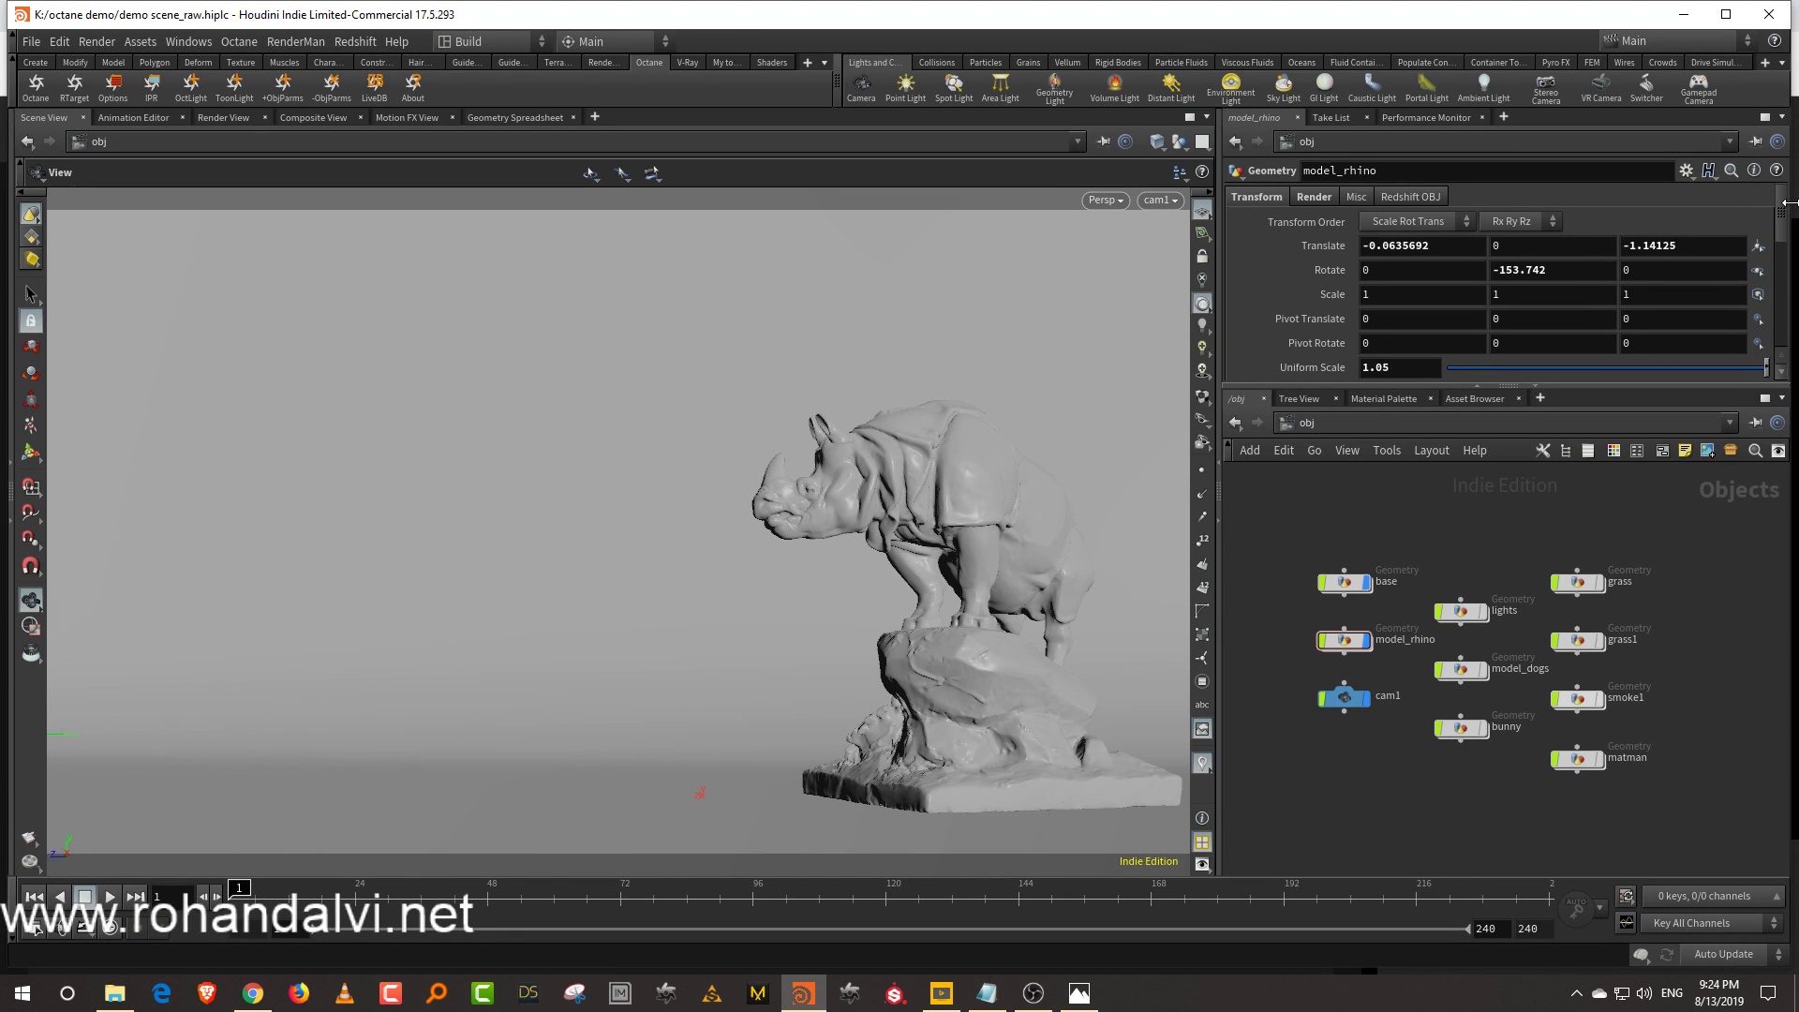
pyautogui.moveTo(1788, 188); pyautogui.dragTo(1374, 269)
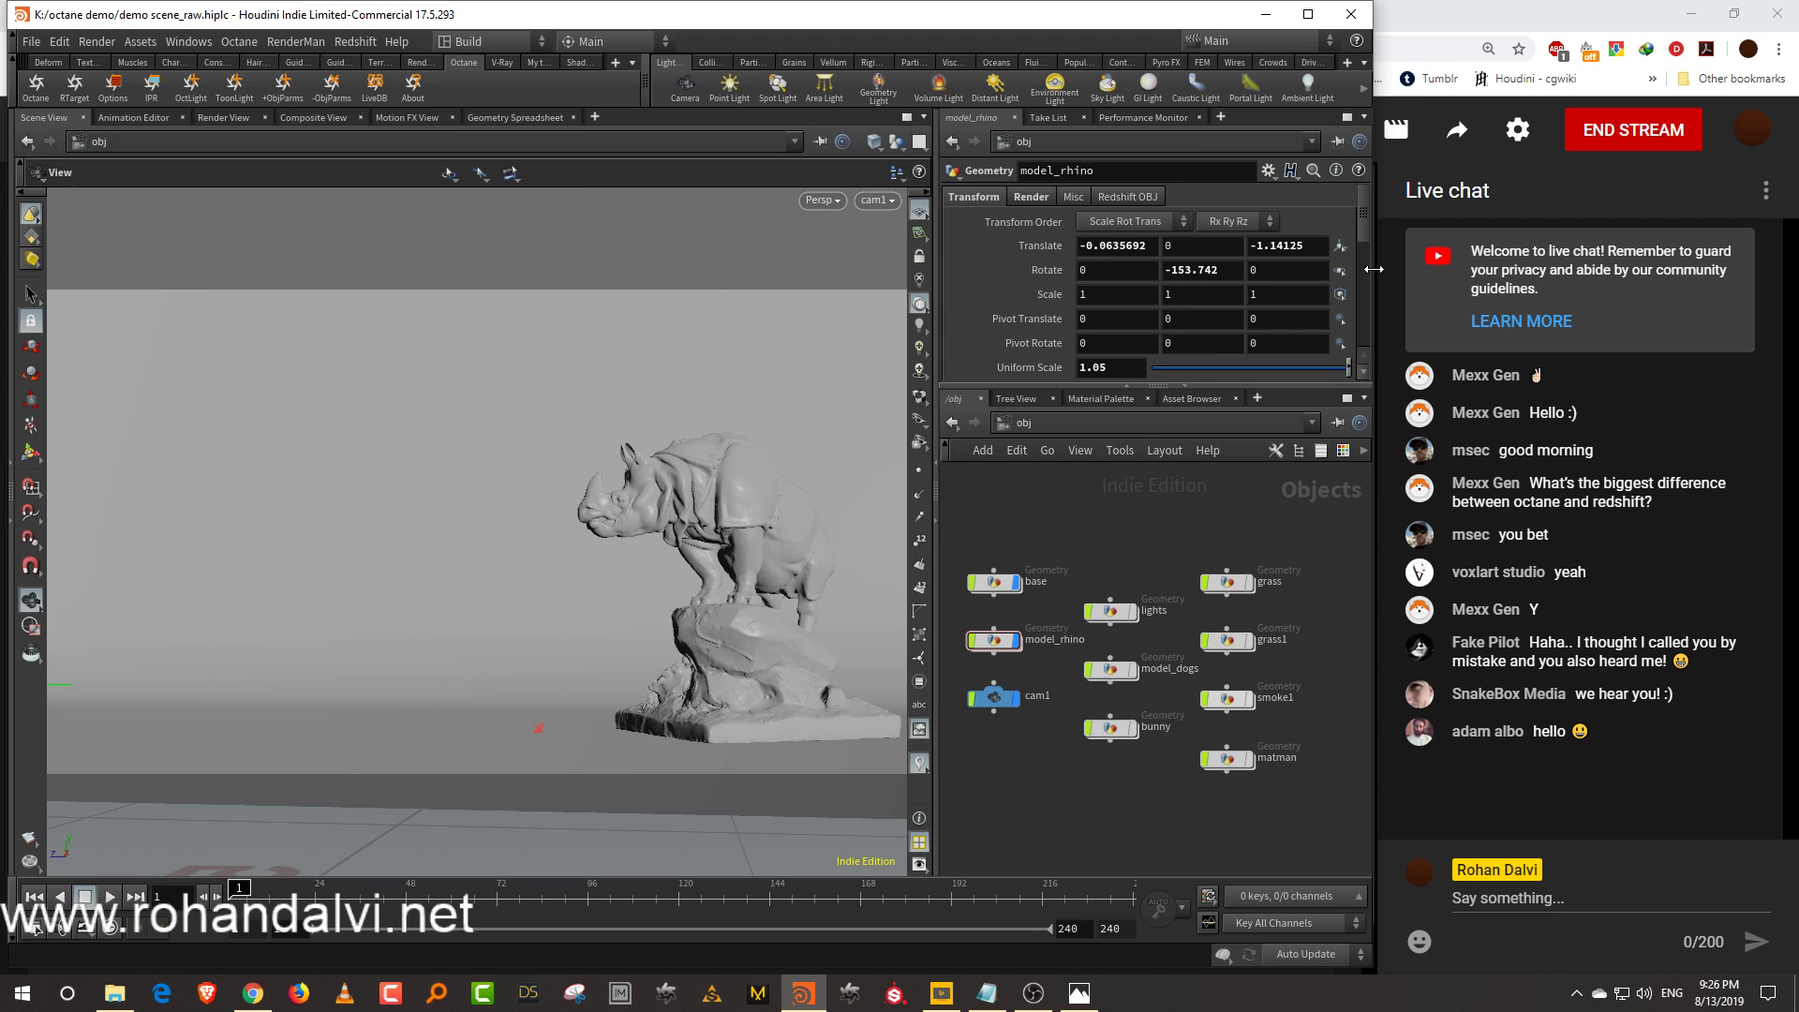
# Bring up the untitled Notepad note over Houdini and review its lines on attributes, packed primitives, motion blur and custom AOVs
pyautogui.click(987, 993)
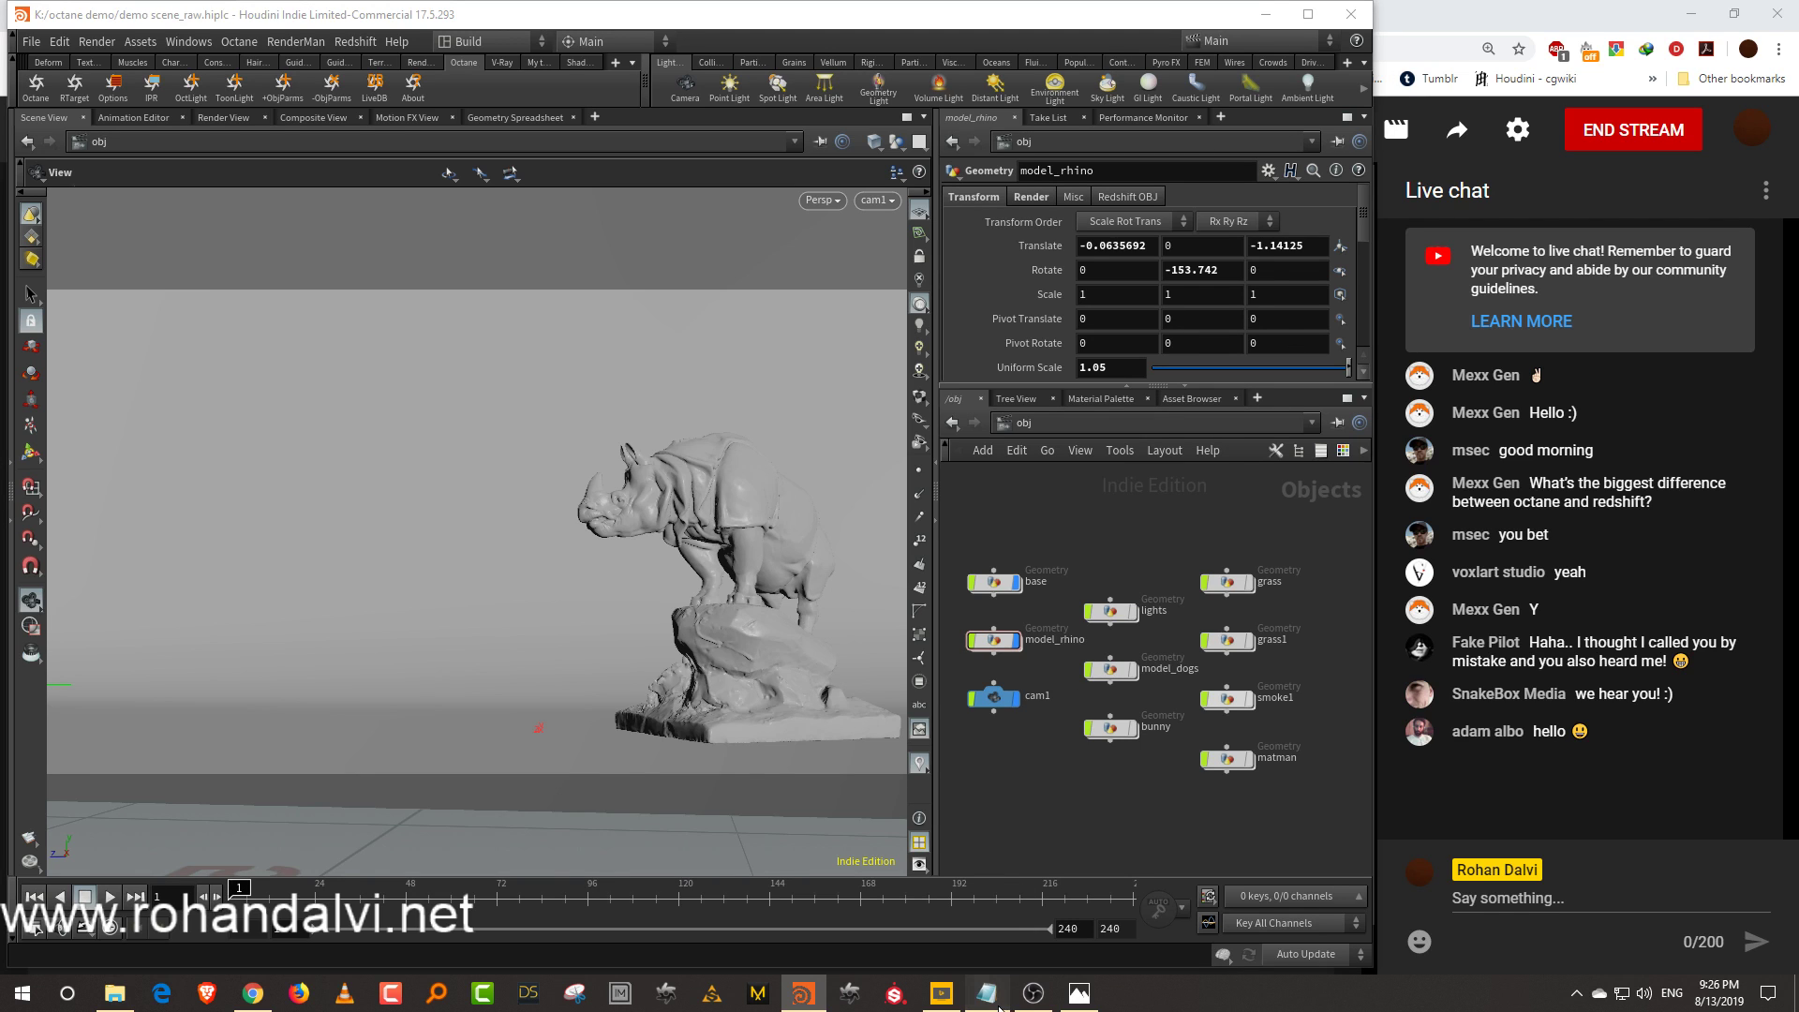
pyautogui.moveTo(1481, 225); pyautogui.dragTo(818, 166)
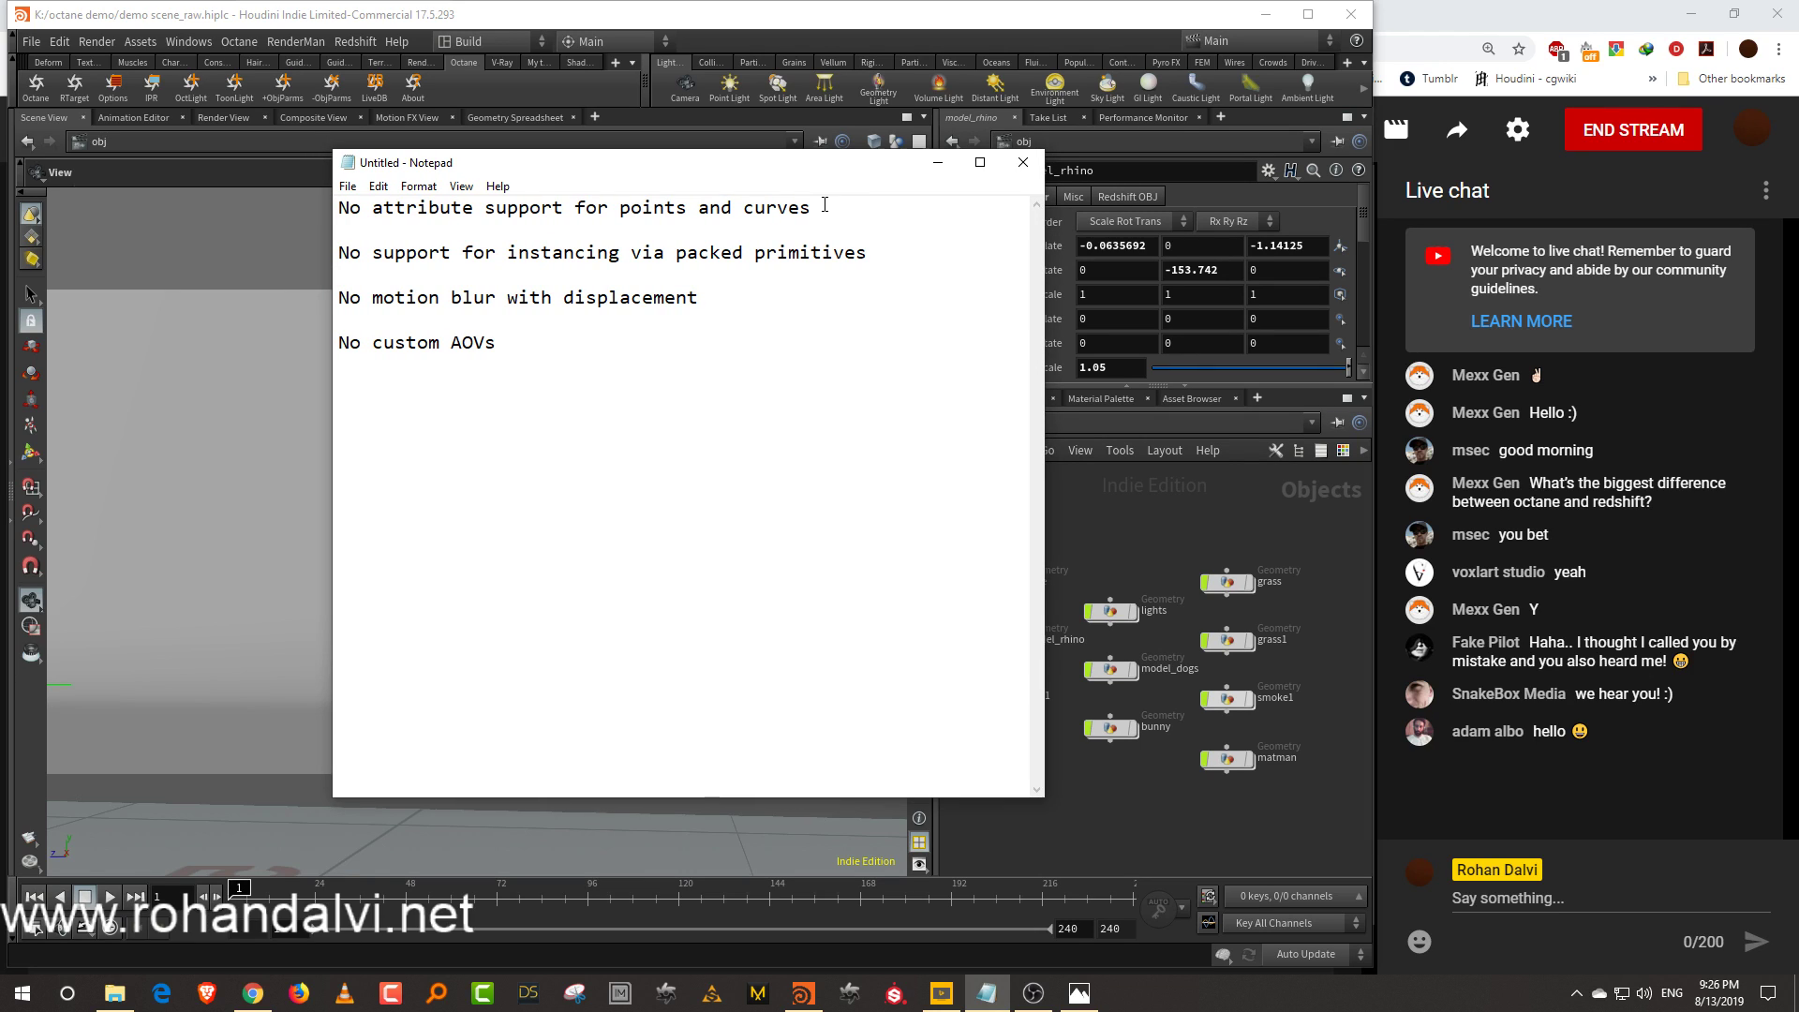
pyautogui.moveTo(829, 212); pyautogui.dragTo(673, 223)
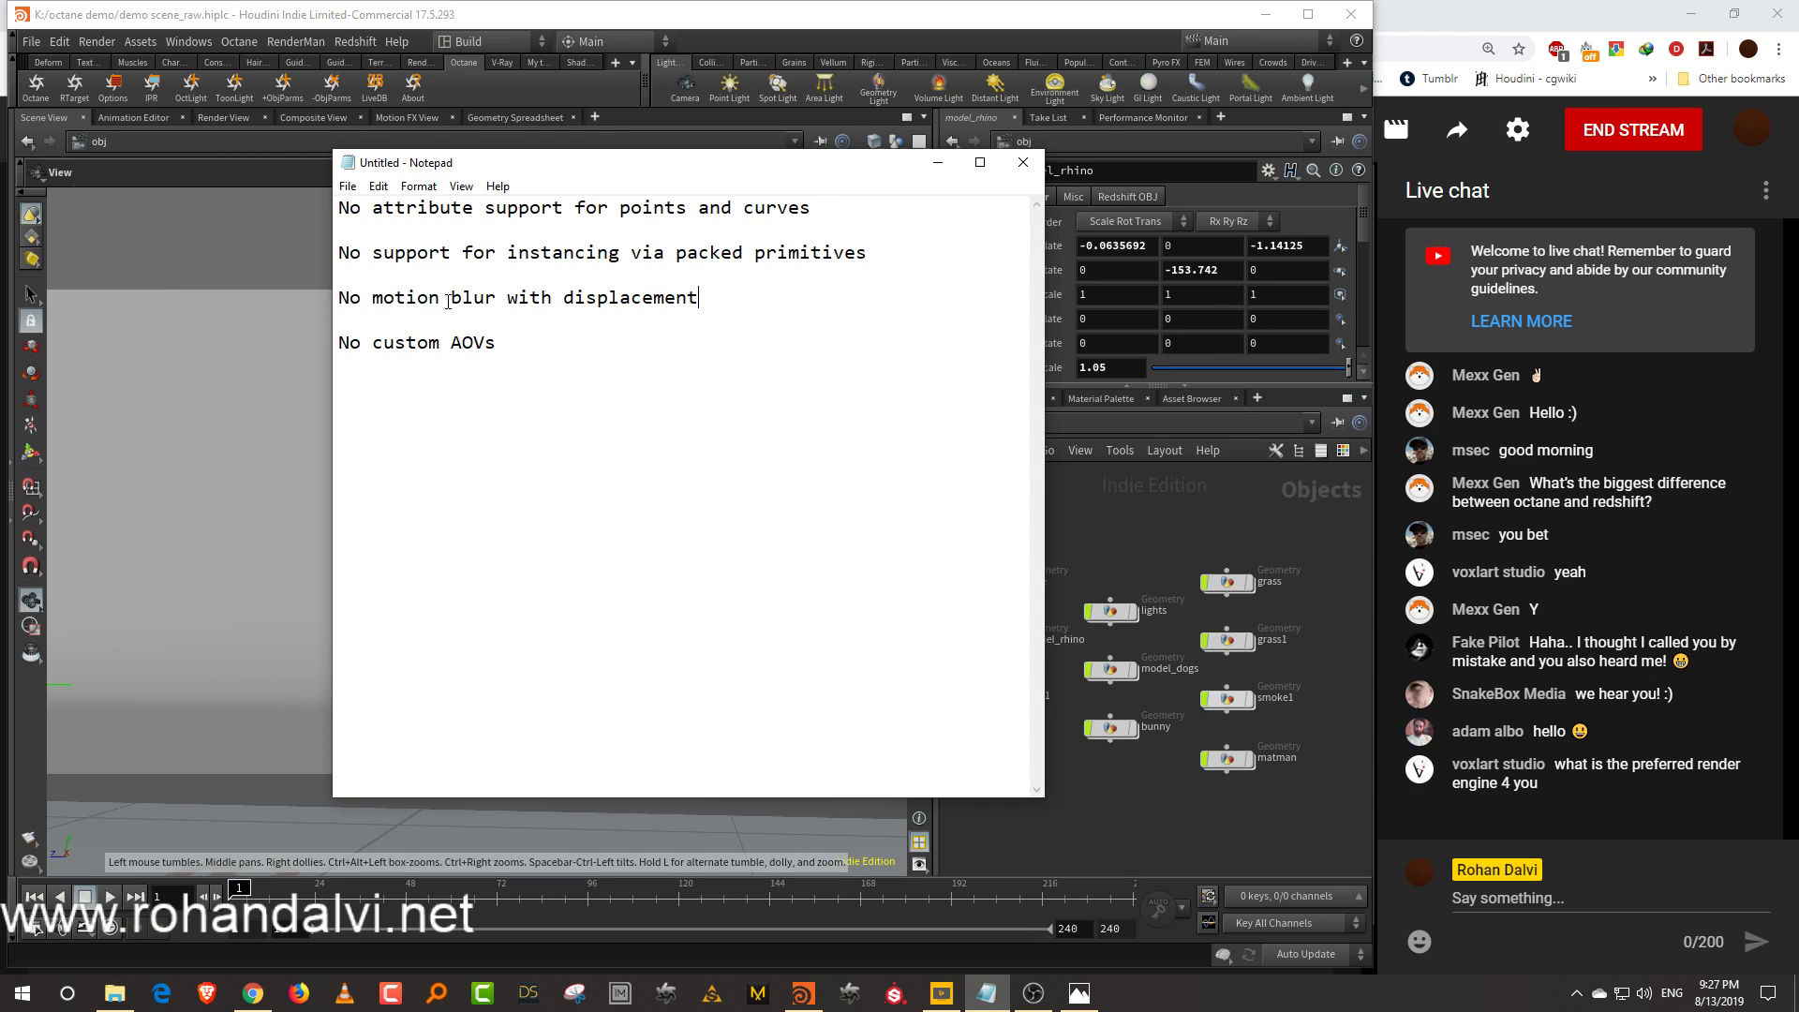
pyautogui.moveTo(701, 300); pyautogui.dragTo(364, 305)
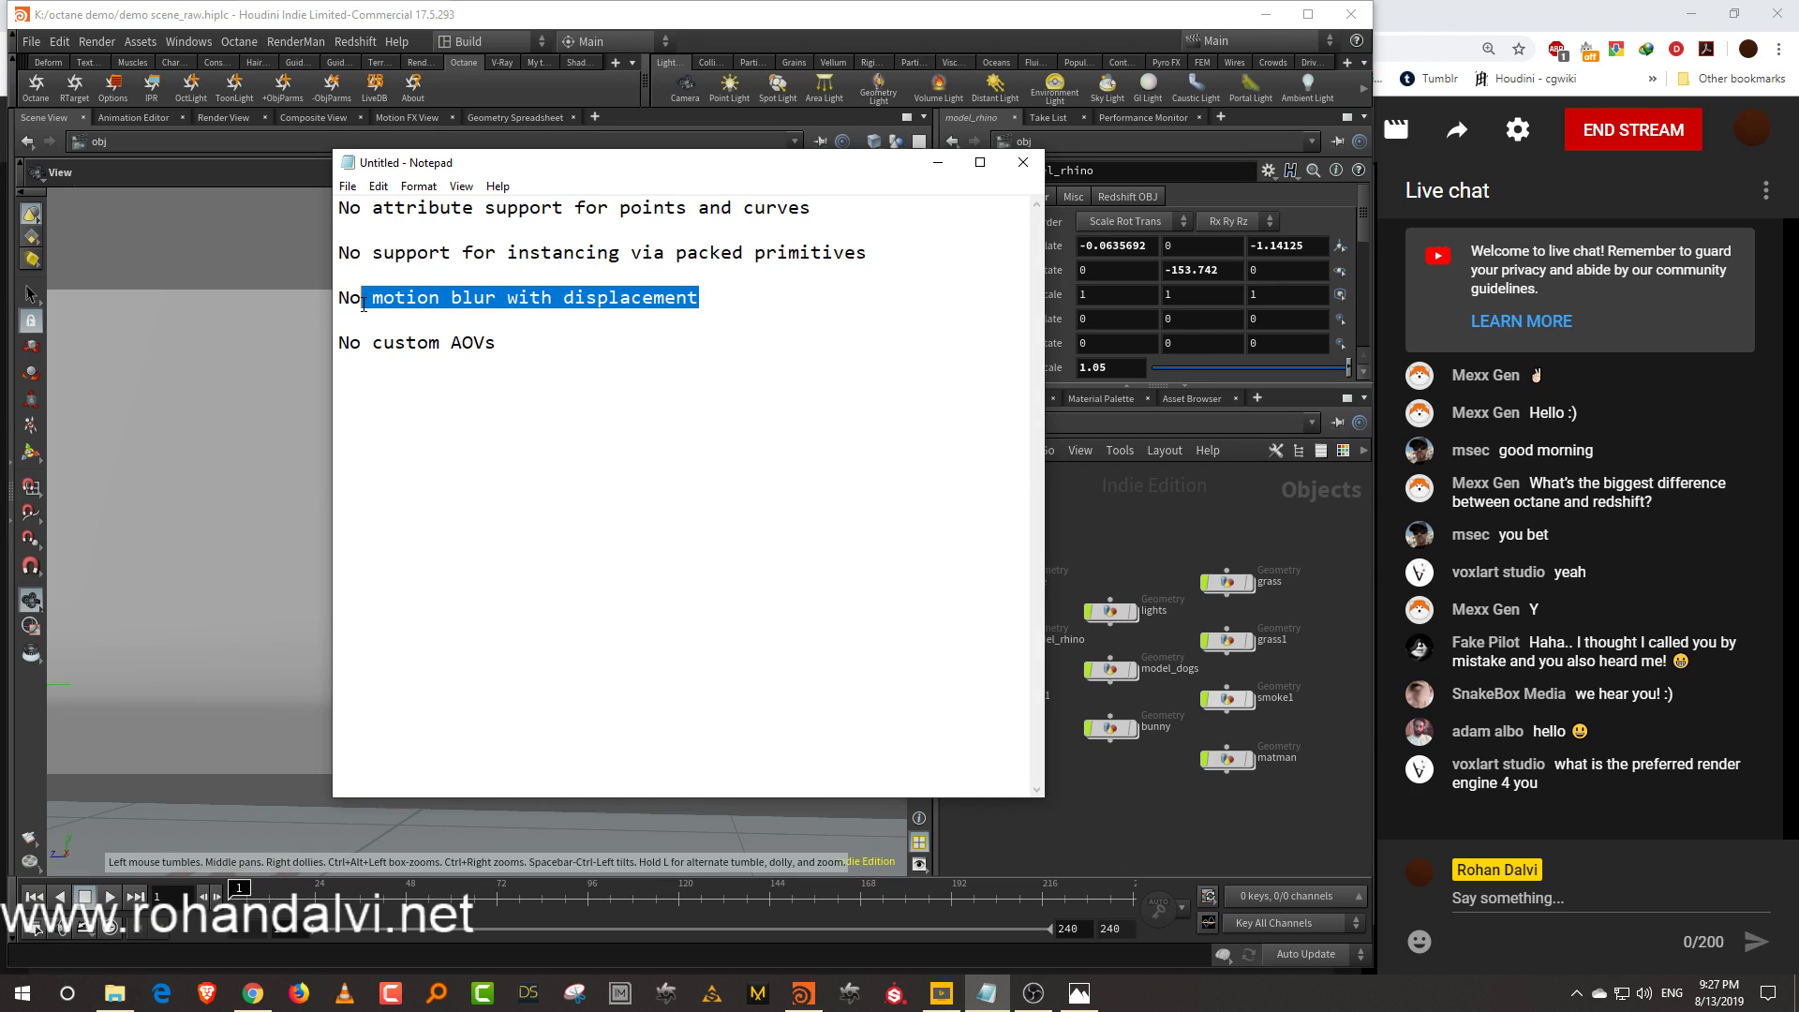
pyautogui.click(684, 298)
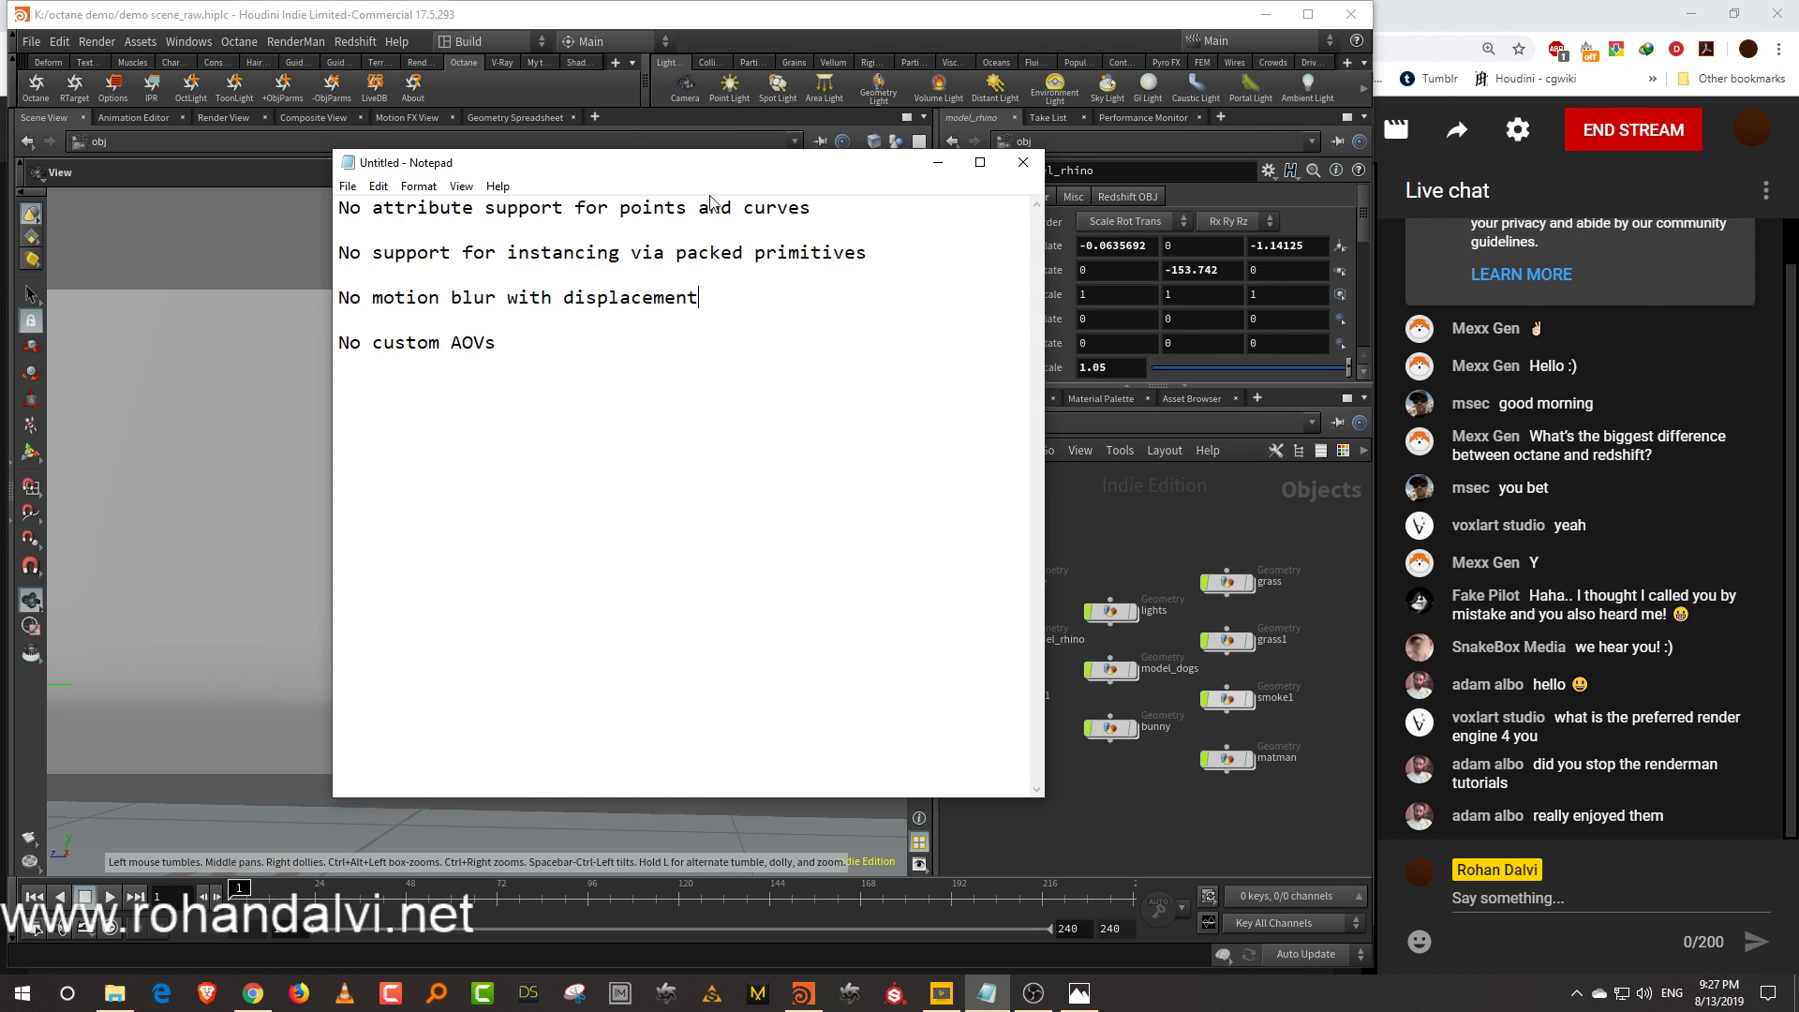
pyautogui.moveTo(811, 207); pyautogui.dragTo(385, 218)
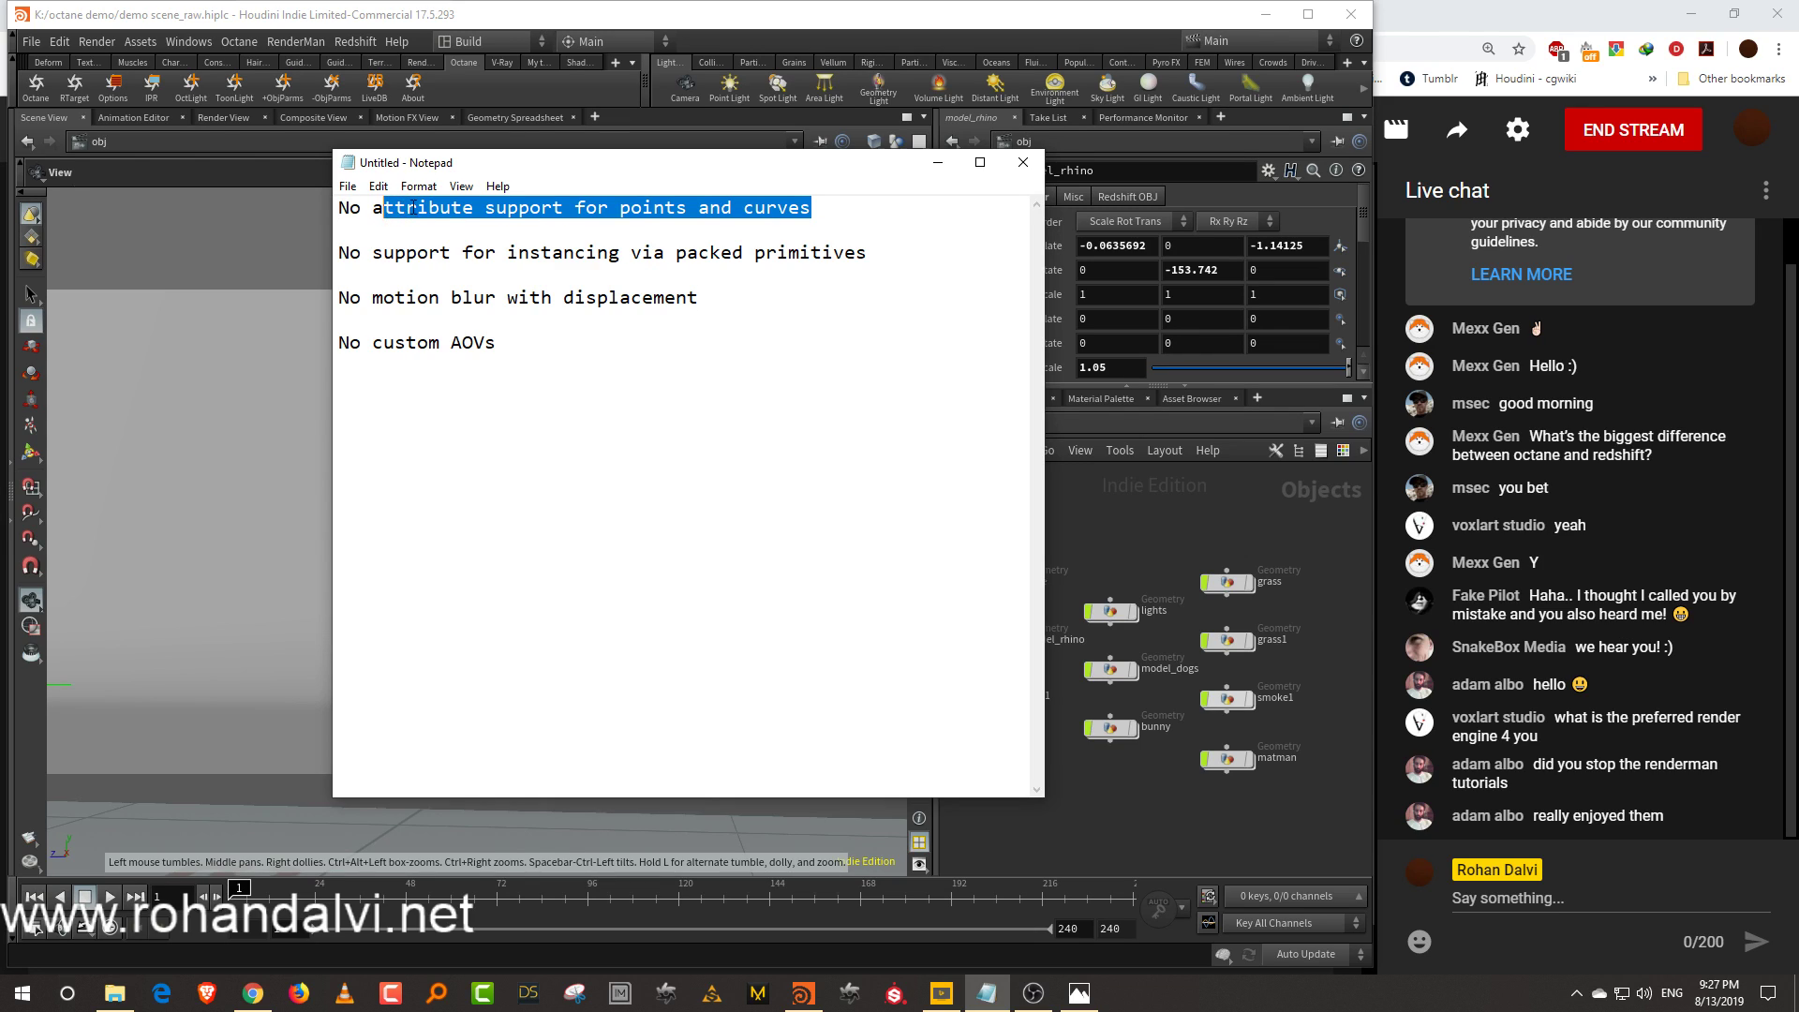
pyautogui.click(385, 215)
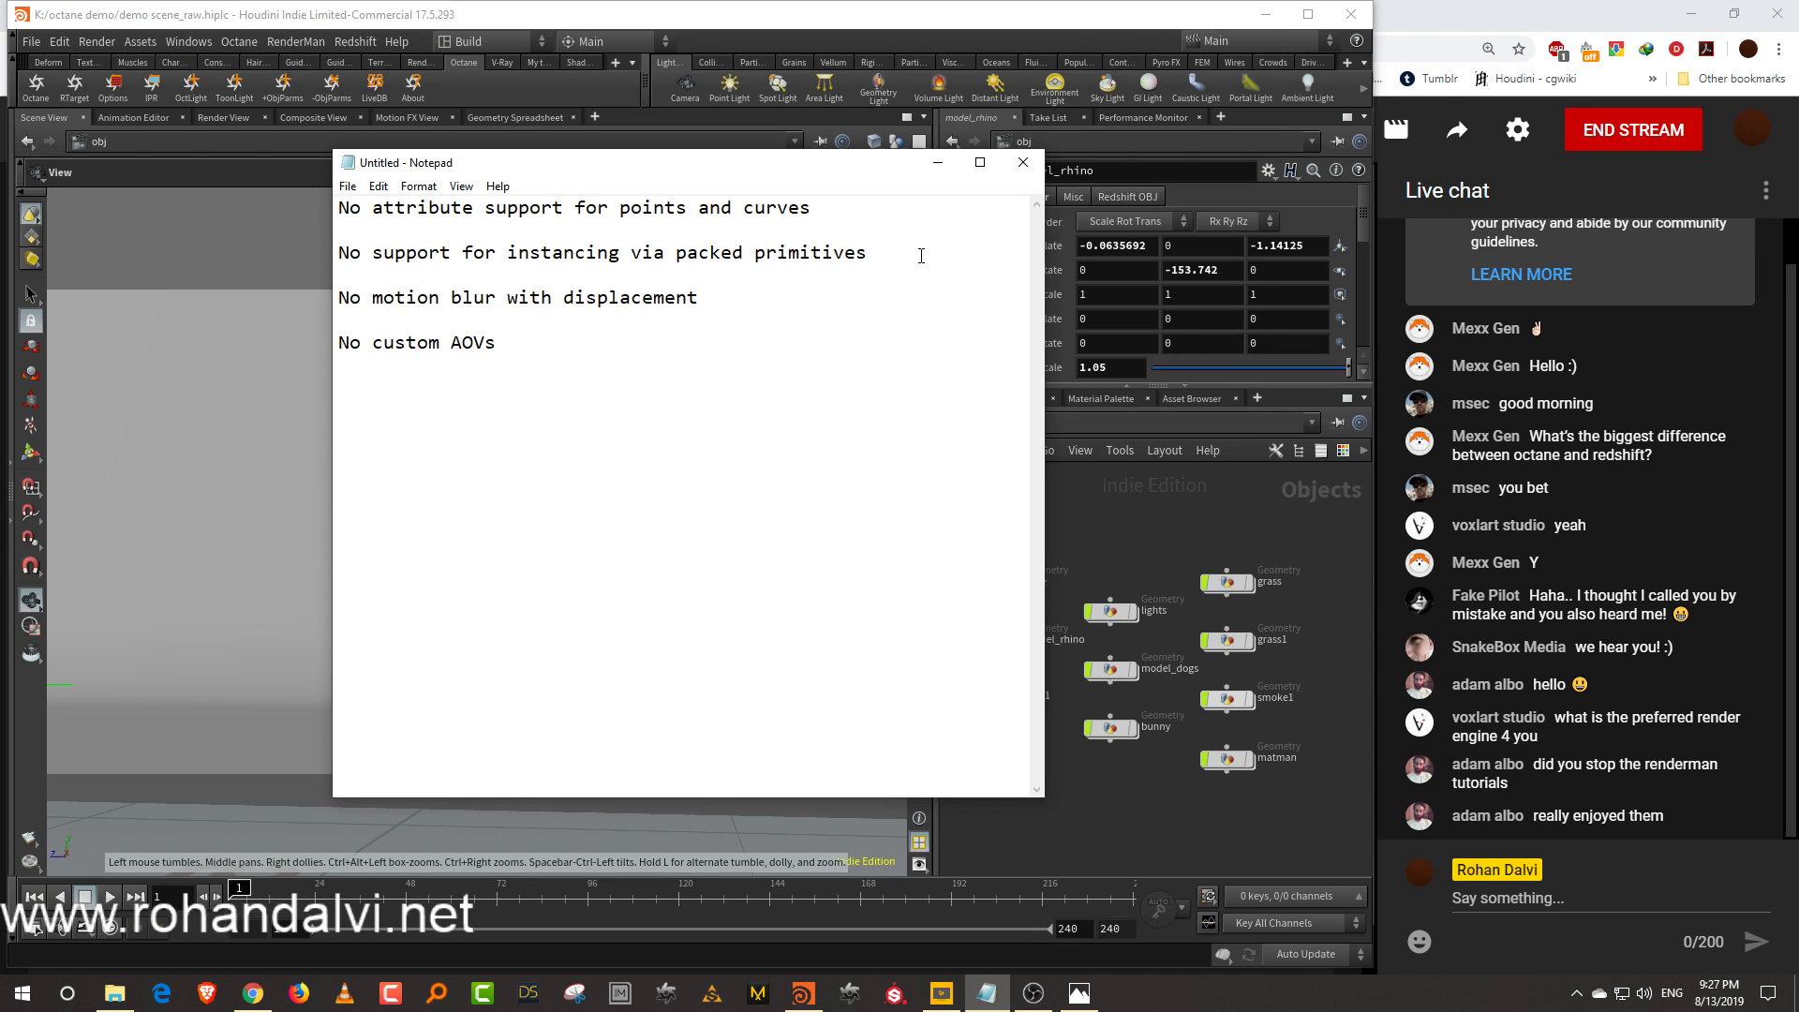
pyautogui.moveTo(875, 252); pyautogui.dragTo(678, 254)
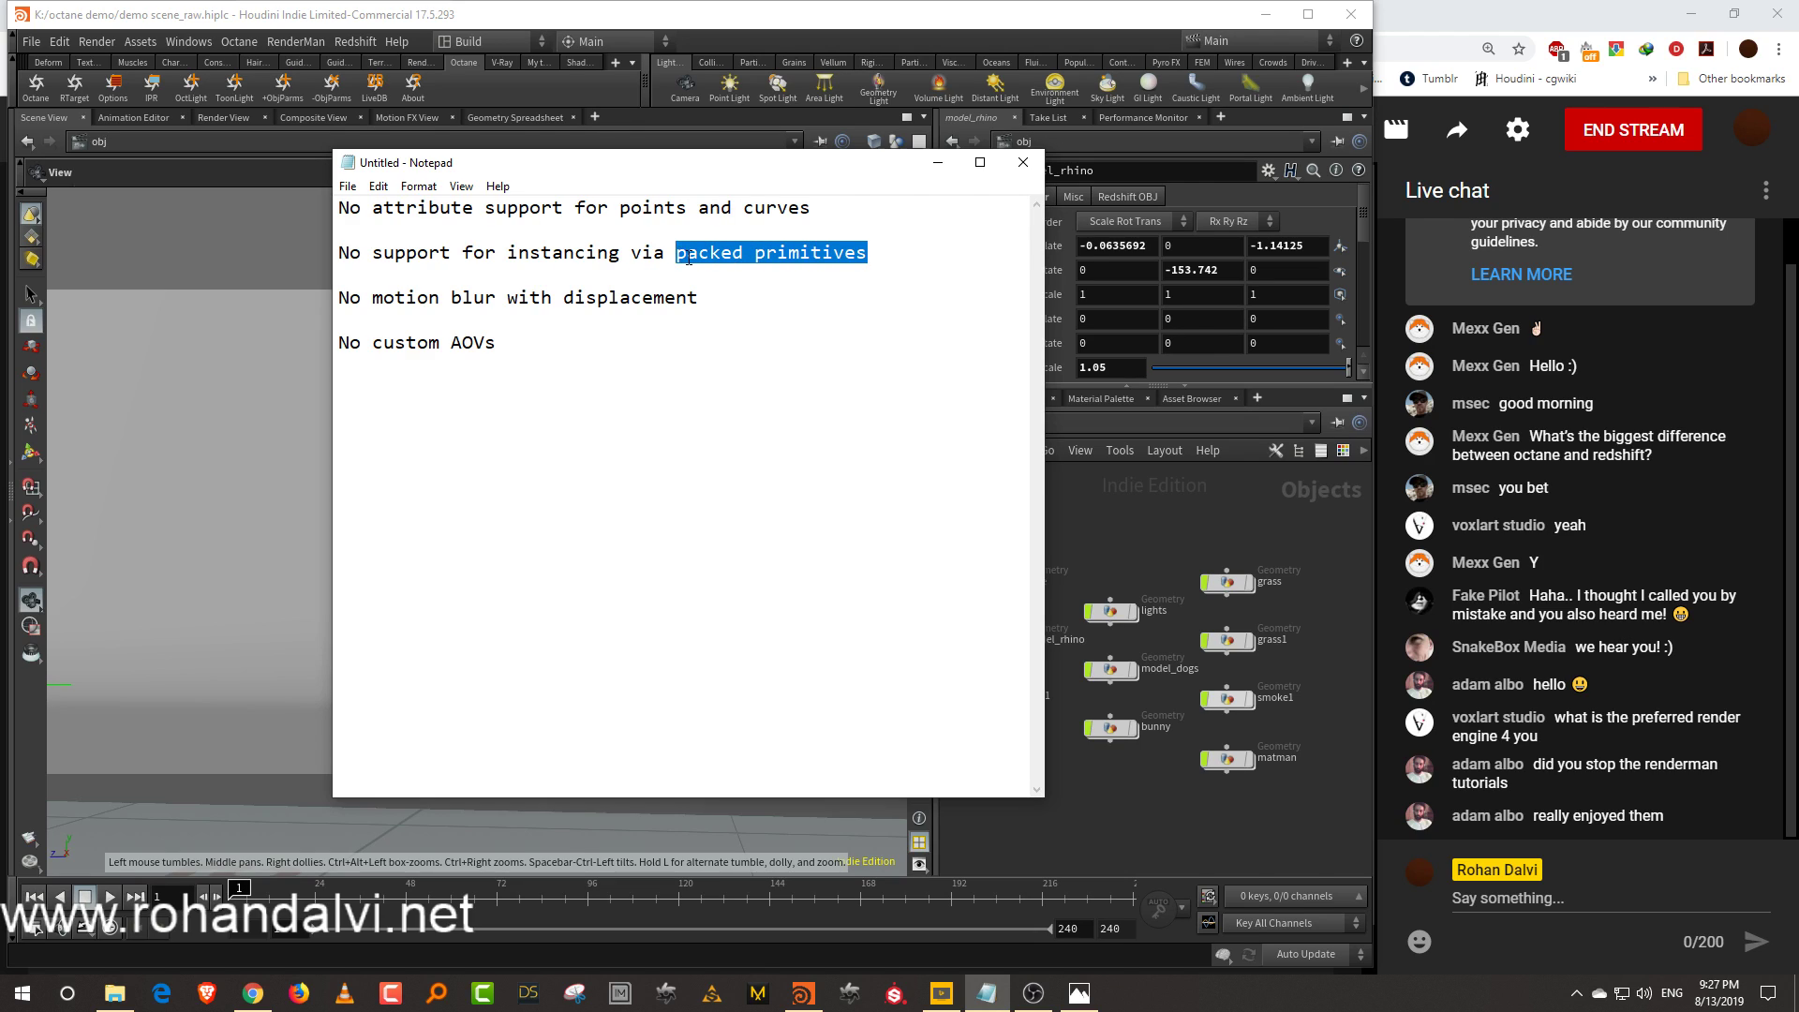
pyautogui.click(683, 254)
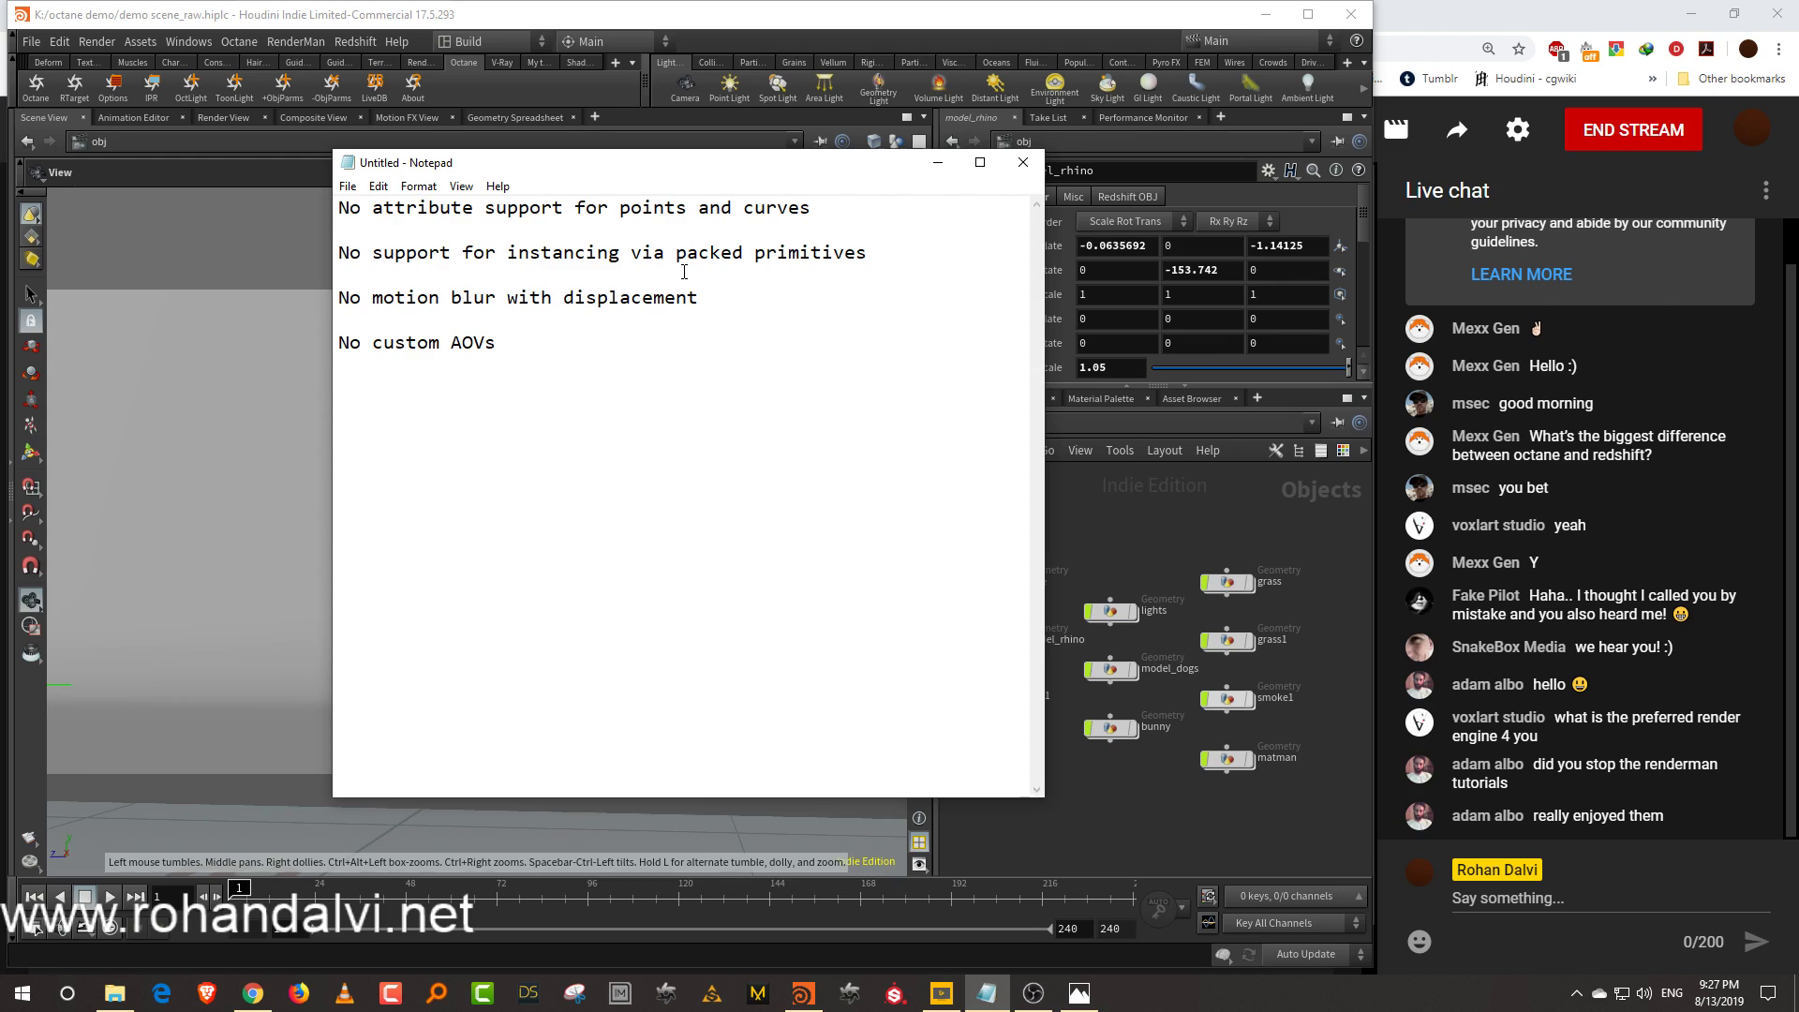
pyautogui.moveTo(514, 339); pyautogui.dragTo(372, 343)
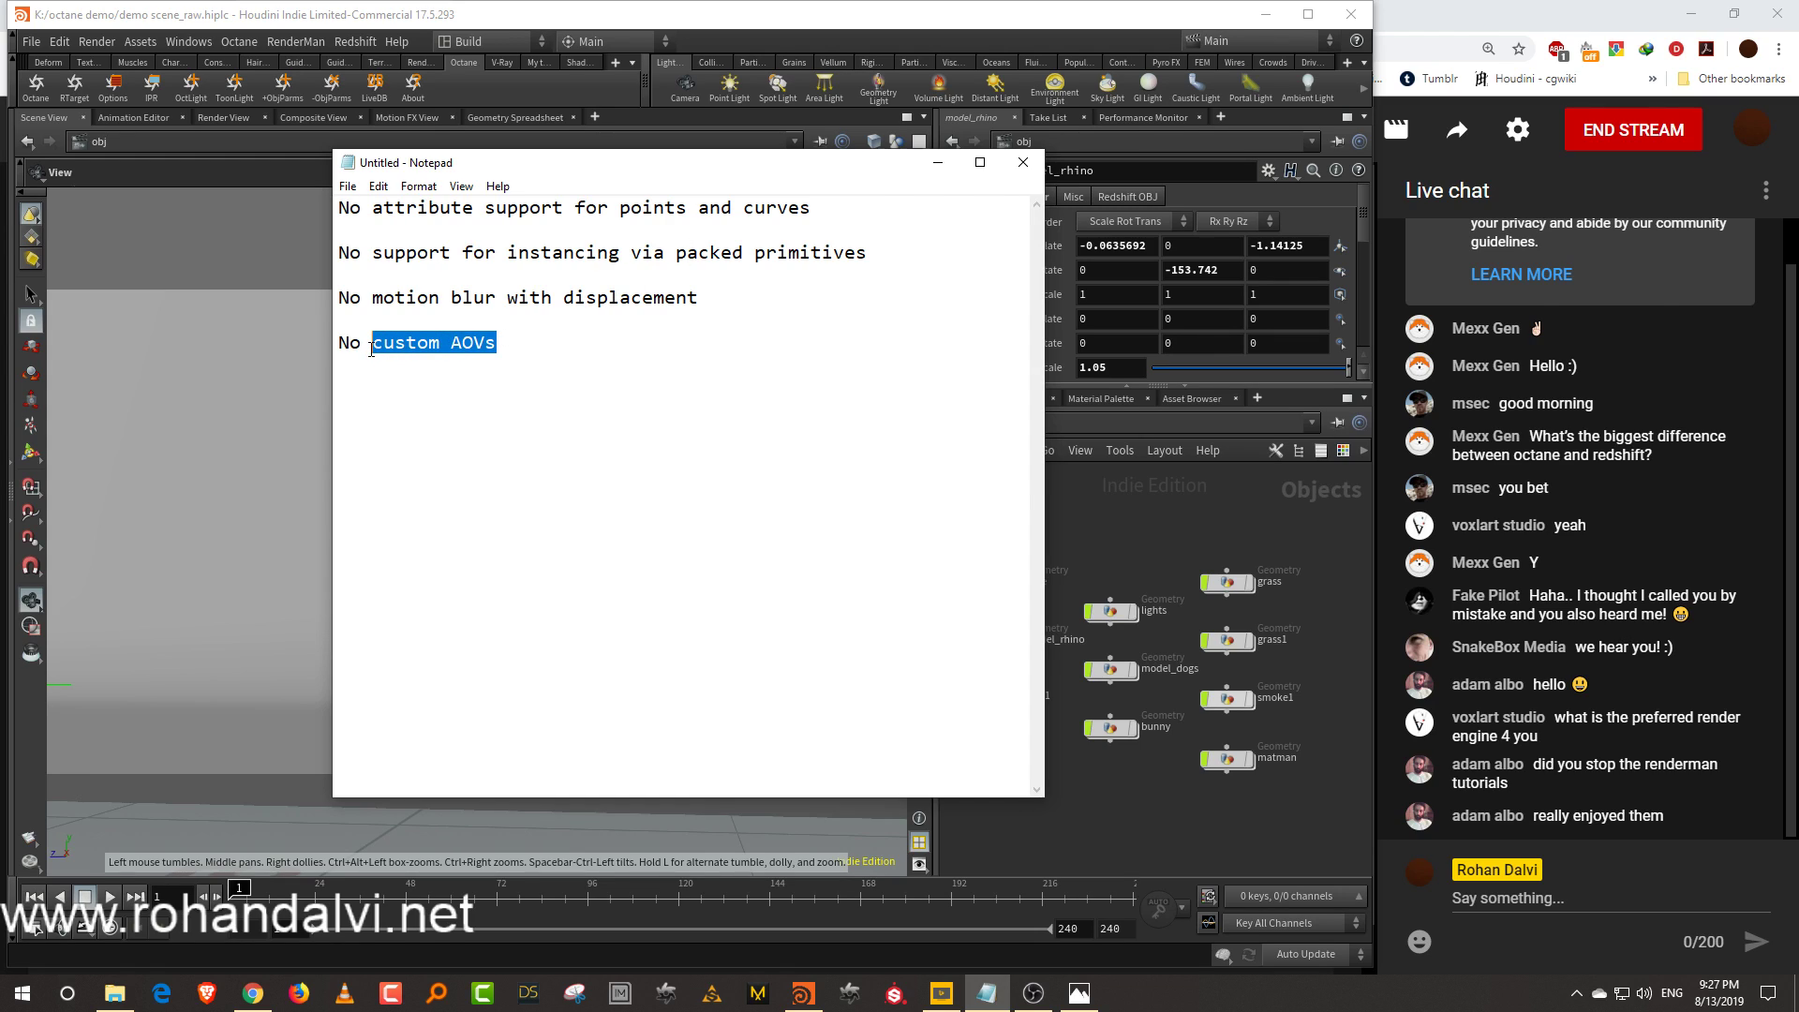
pyautogui.click(474, 343)
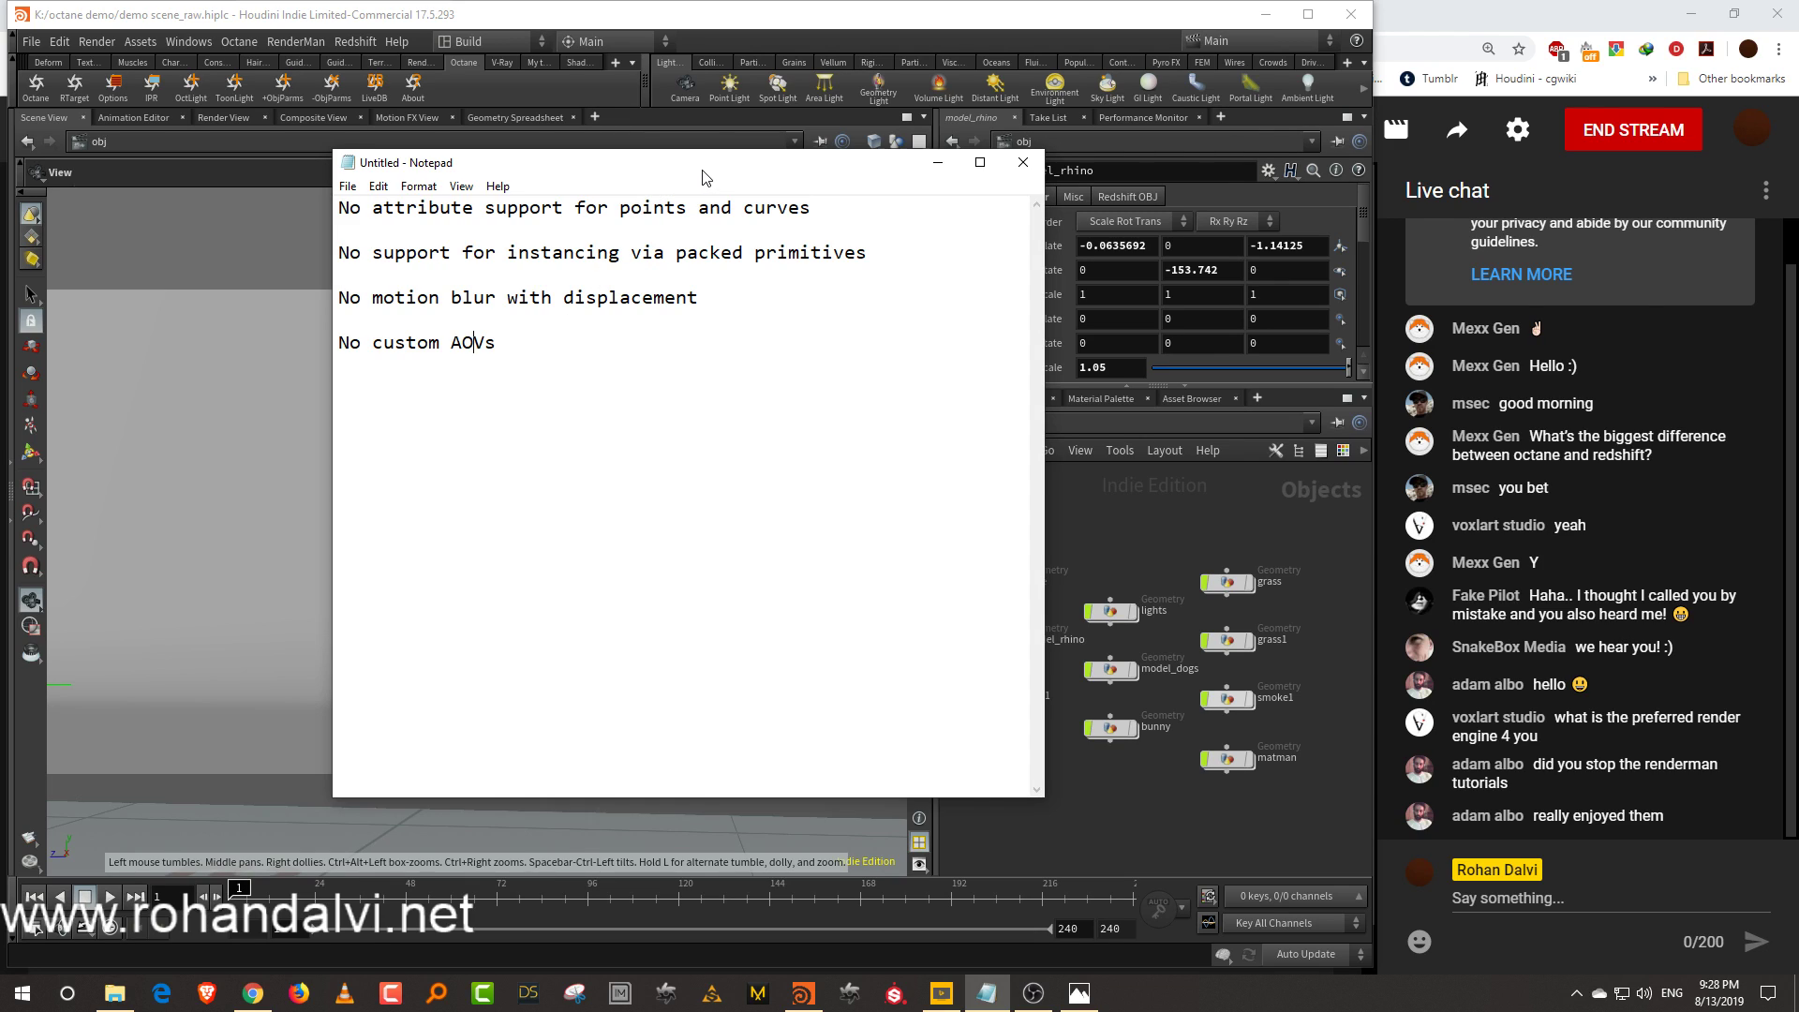
# Shrink the untitled note window and reposition it over the viewport, clear of the node network
pyautogui.moveTo(703, 177); pyautogui.dragTo(714, 202)
pyautogui.moveTo(1056, 822); pyautogui.dragTo(988, 490)
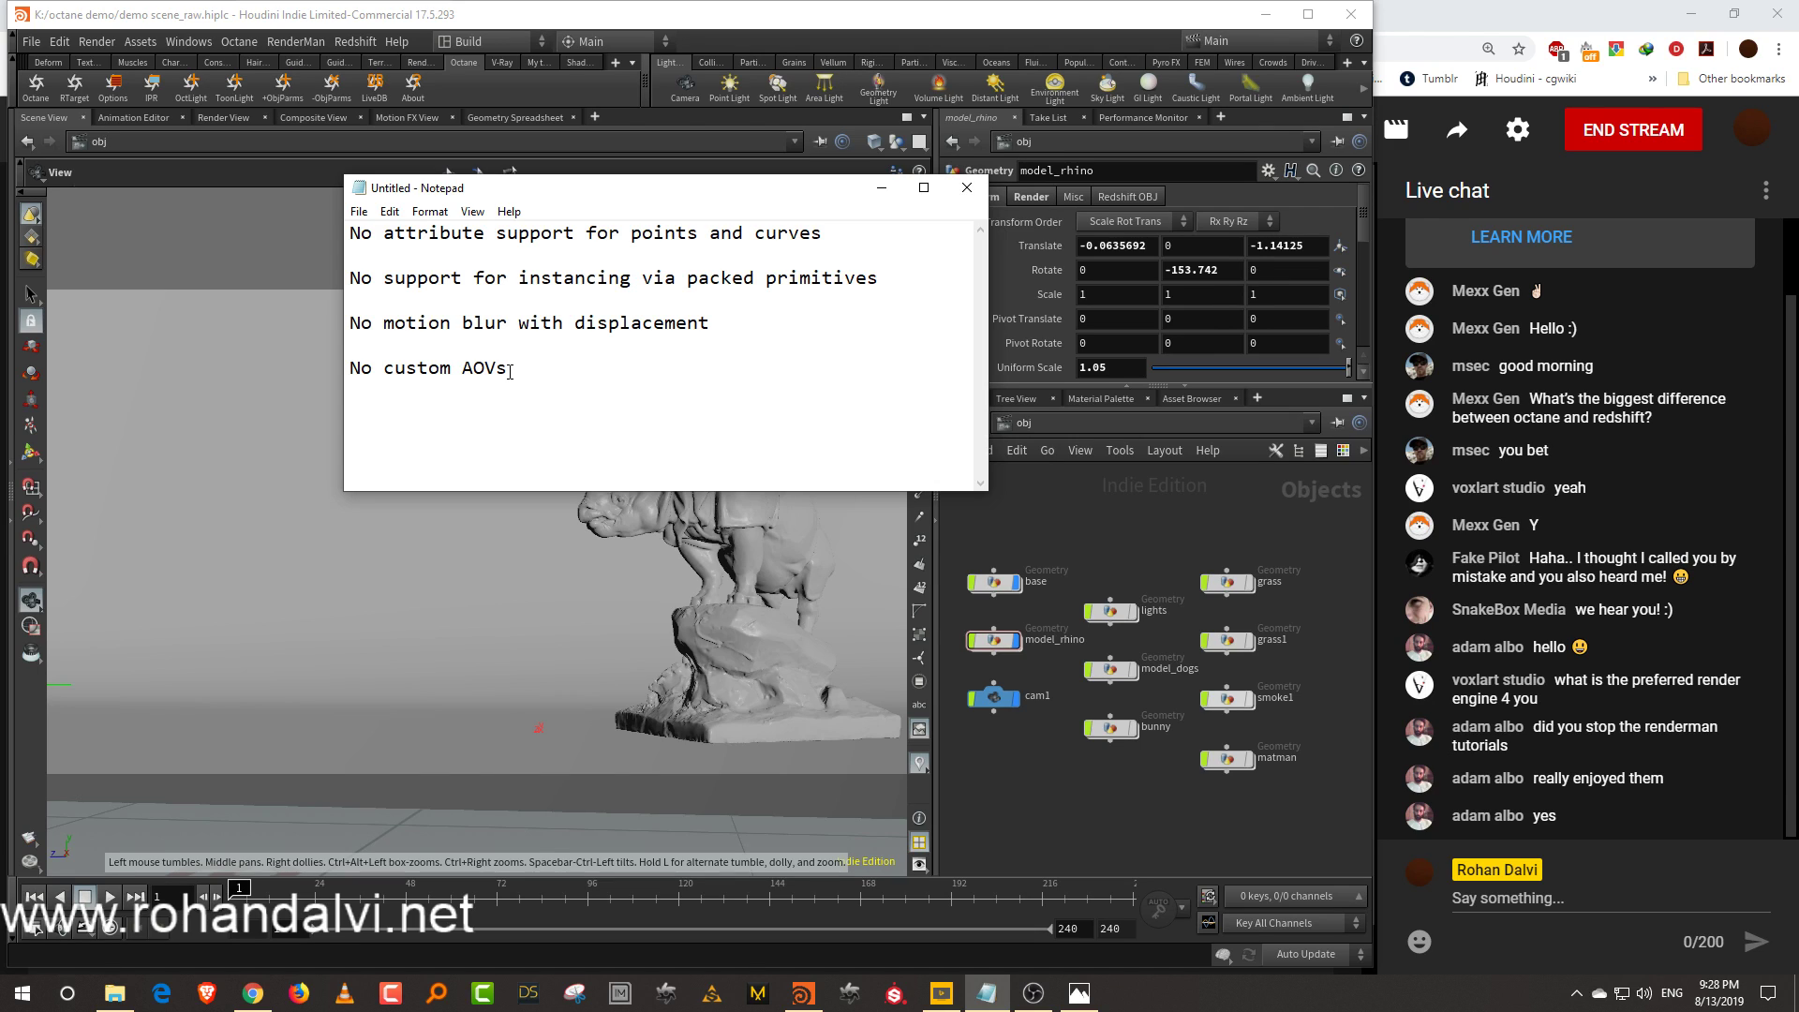
pyautogui.moveTo(988, 489); pyautogui.dragTo(1020, 560)
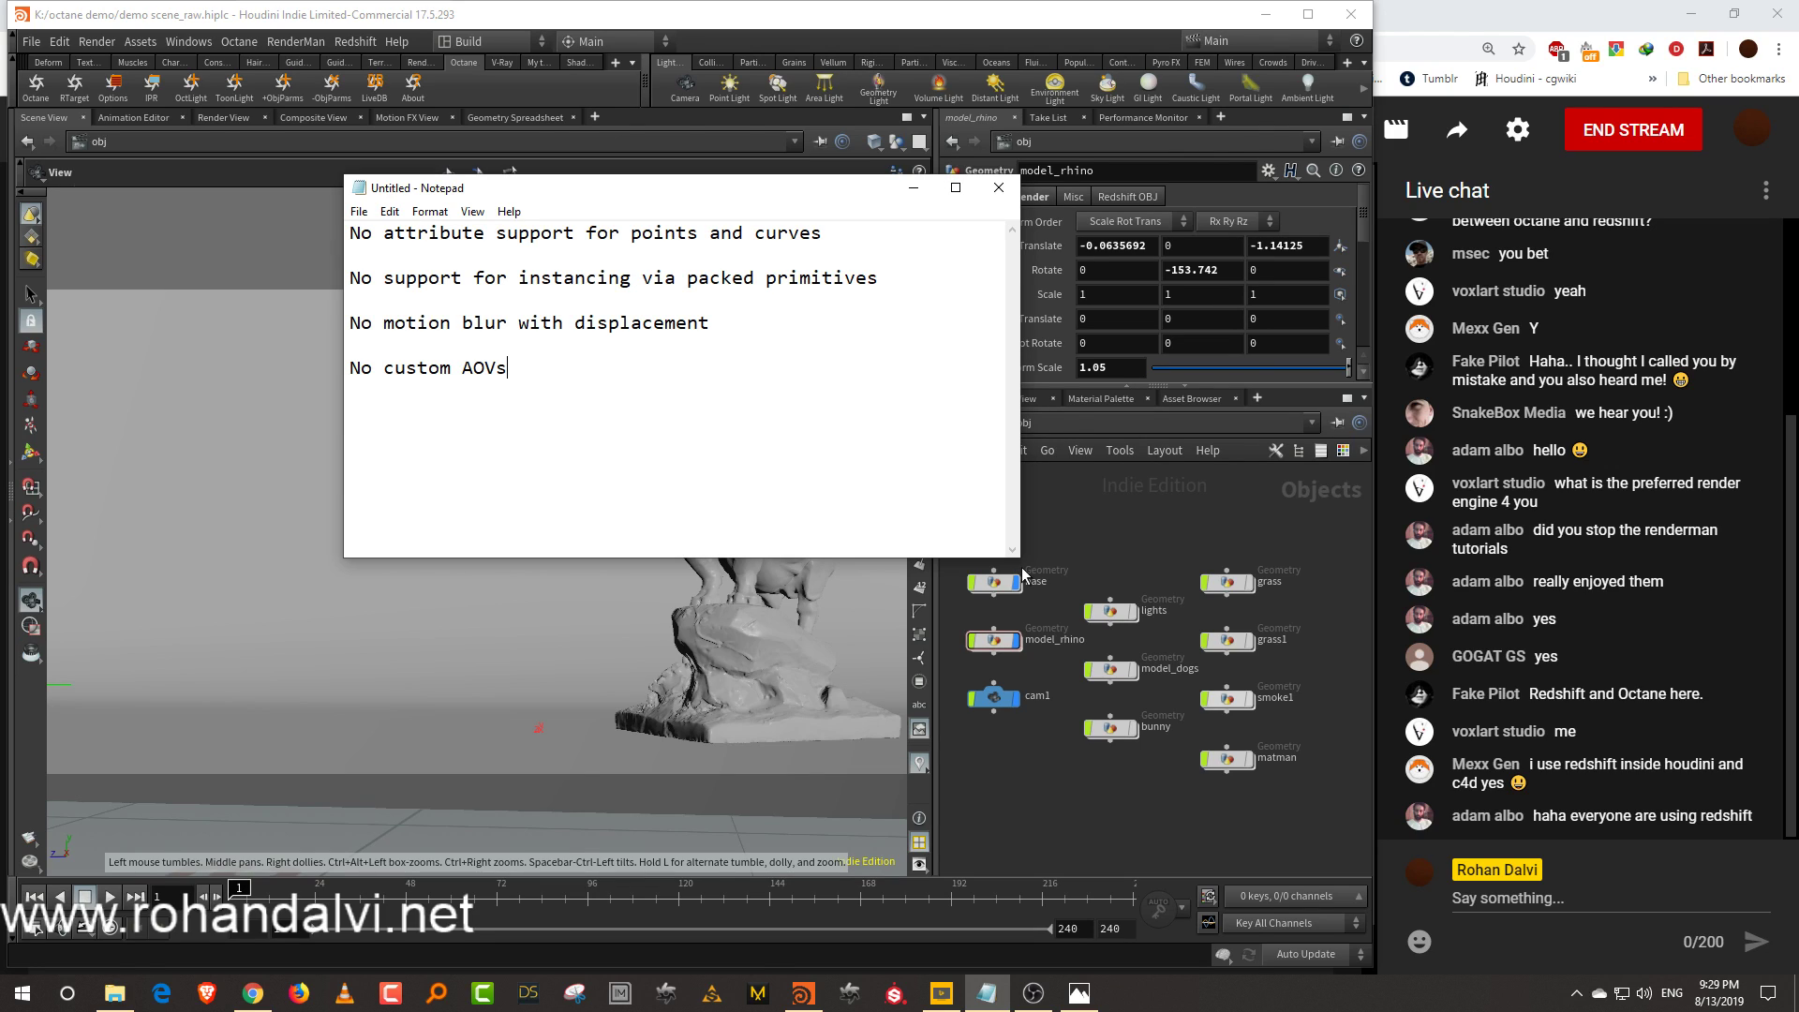
pyautogui.moveTo(1017, 557); pyautogui.dragTo(940, 628)
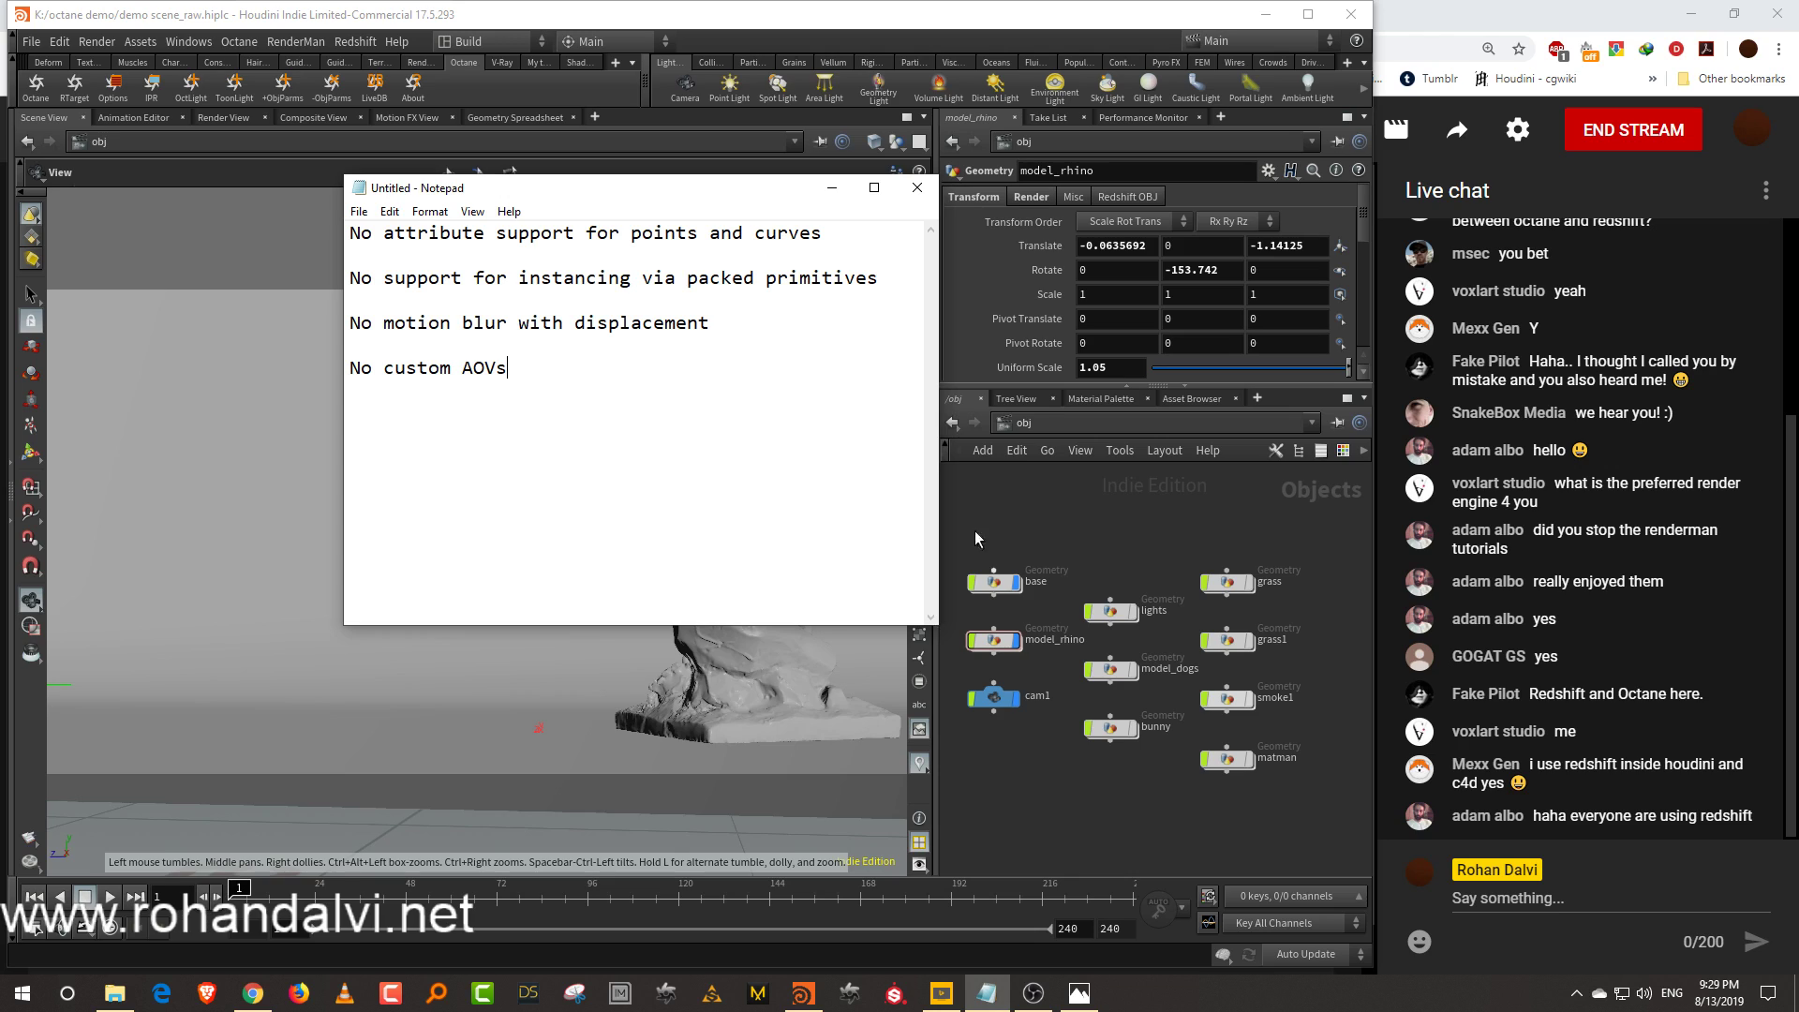
pyautogui.moveTo(702, 199)
pyautogui.mouseDown()
pyautogui.moveTo(672, 223)
pyautogui.moveTo(694, 224)
pyautogui.mouseUp()
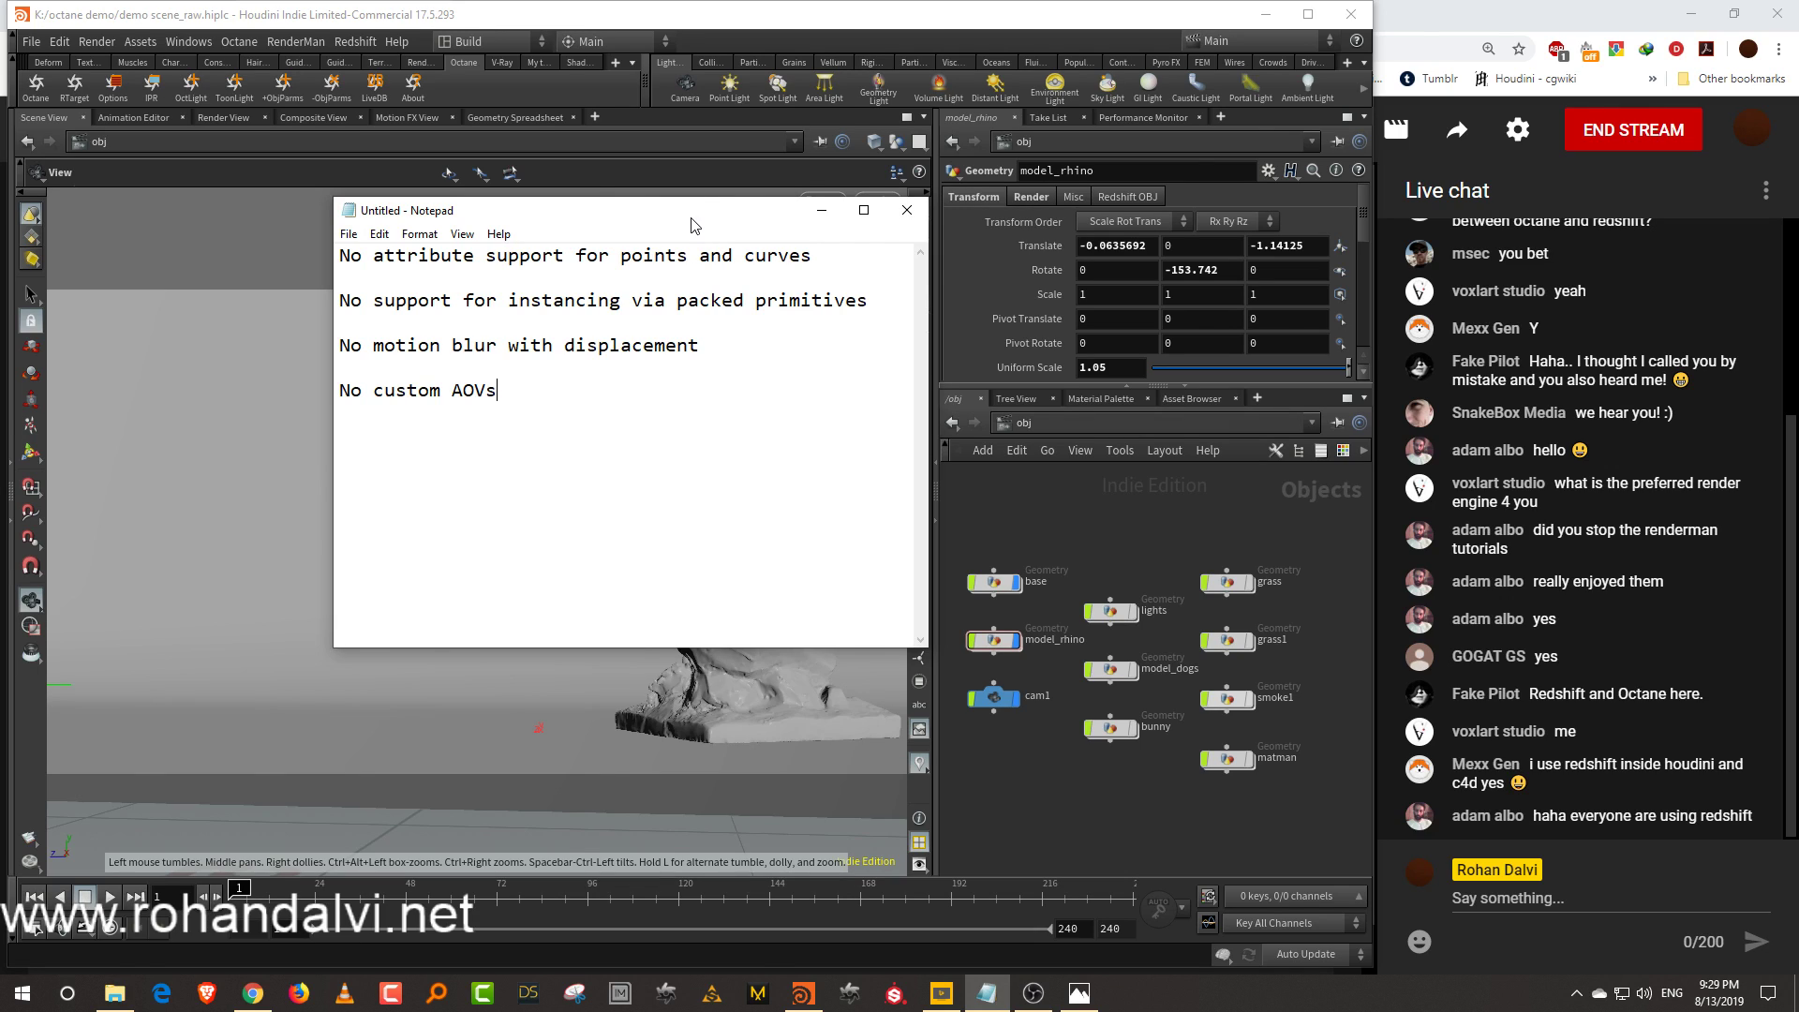
pyautogui.moveTo(716, 198); pyautogui.dragTo(716, 191)
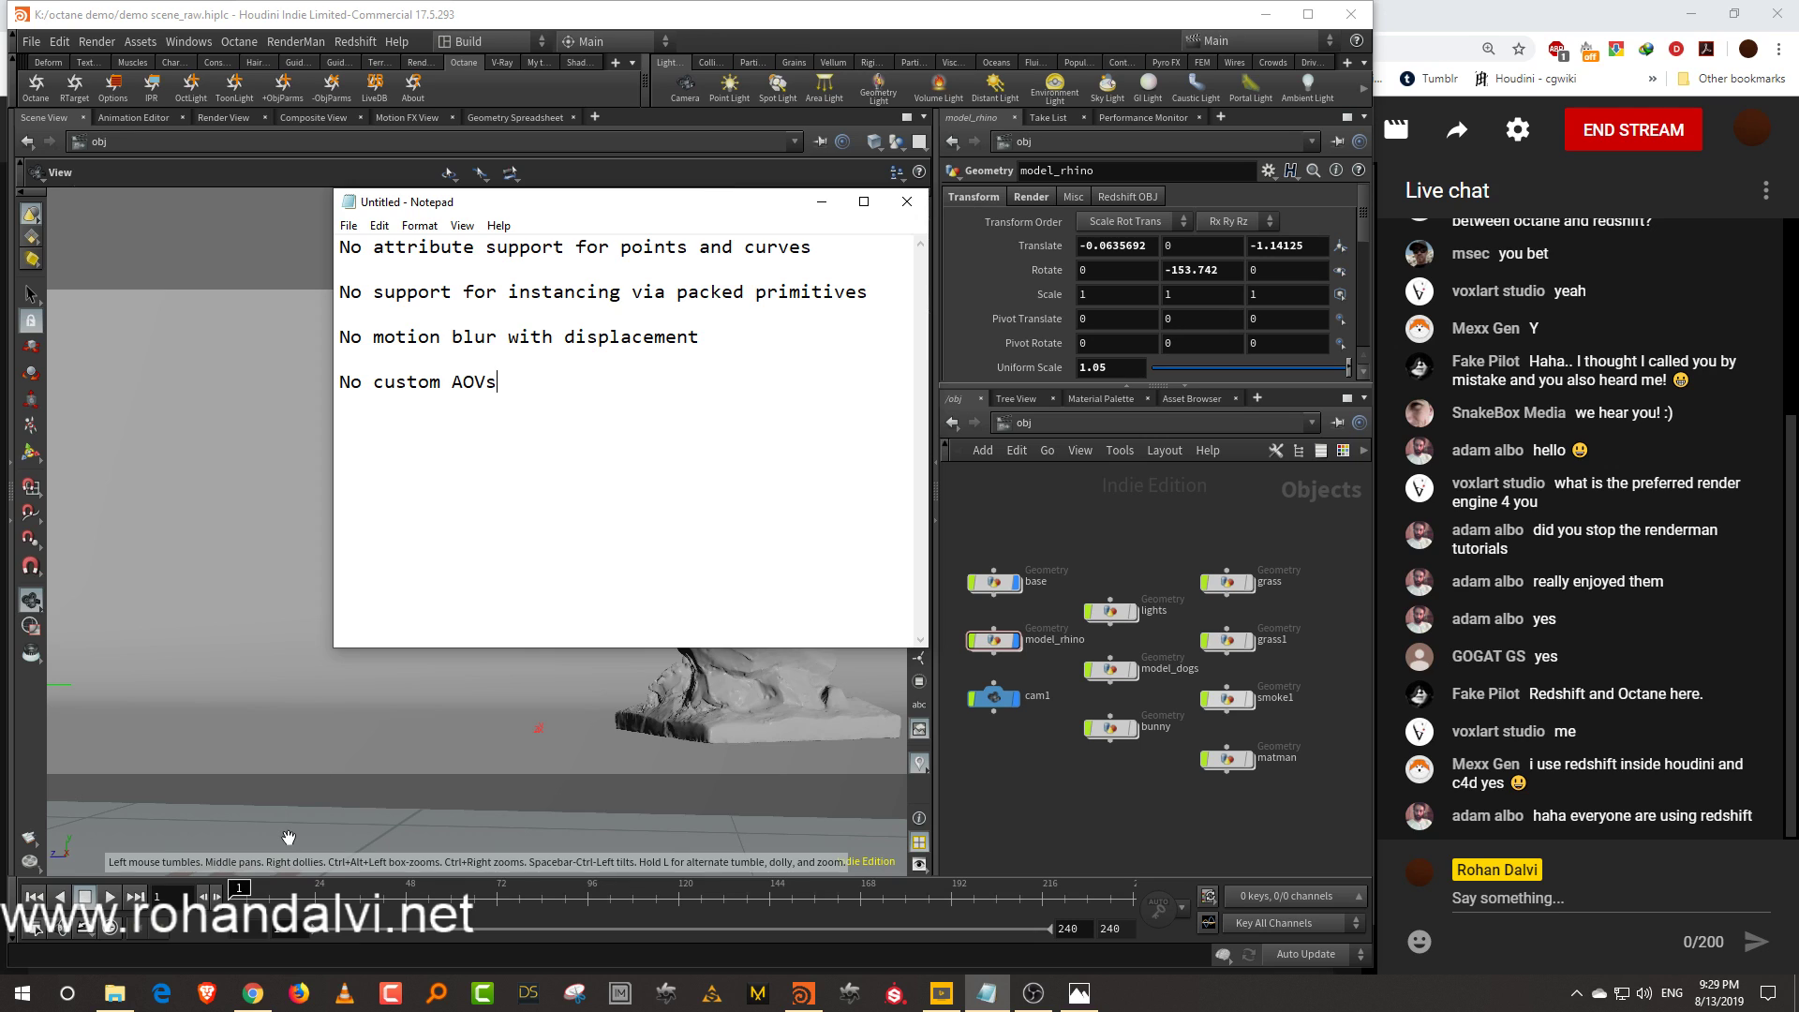
# Open octane.txt from the Documents folder in File Explorer
pyautogui.click(112, 995)
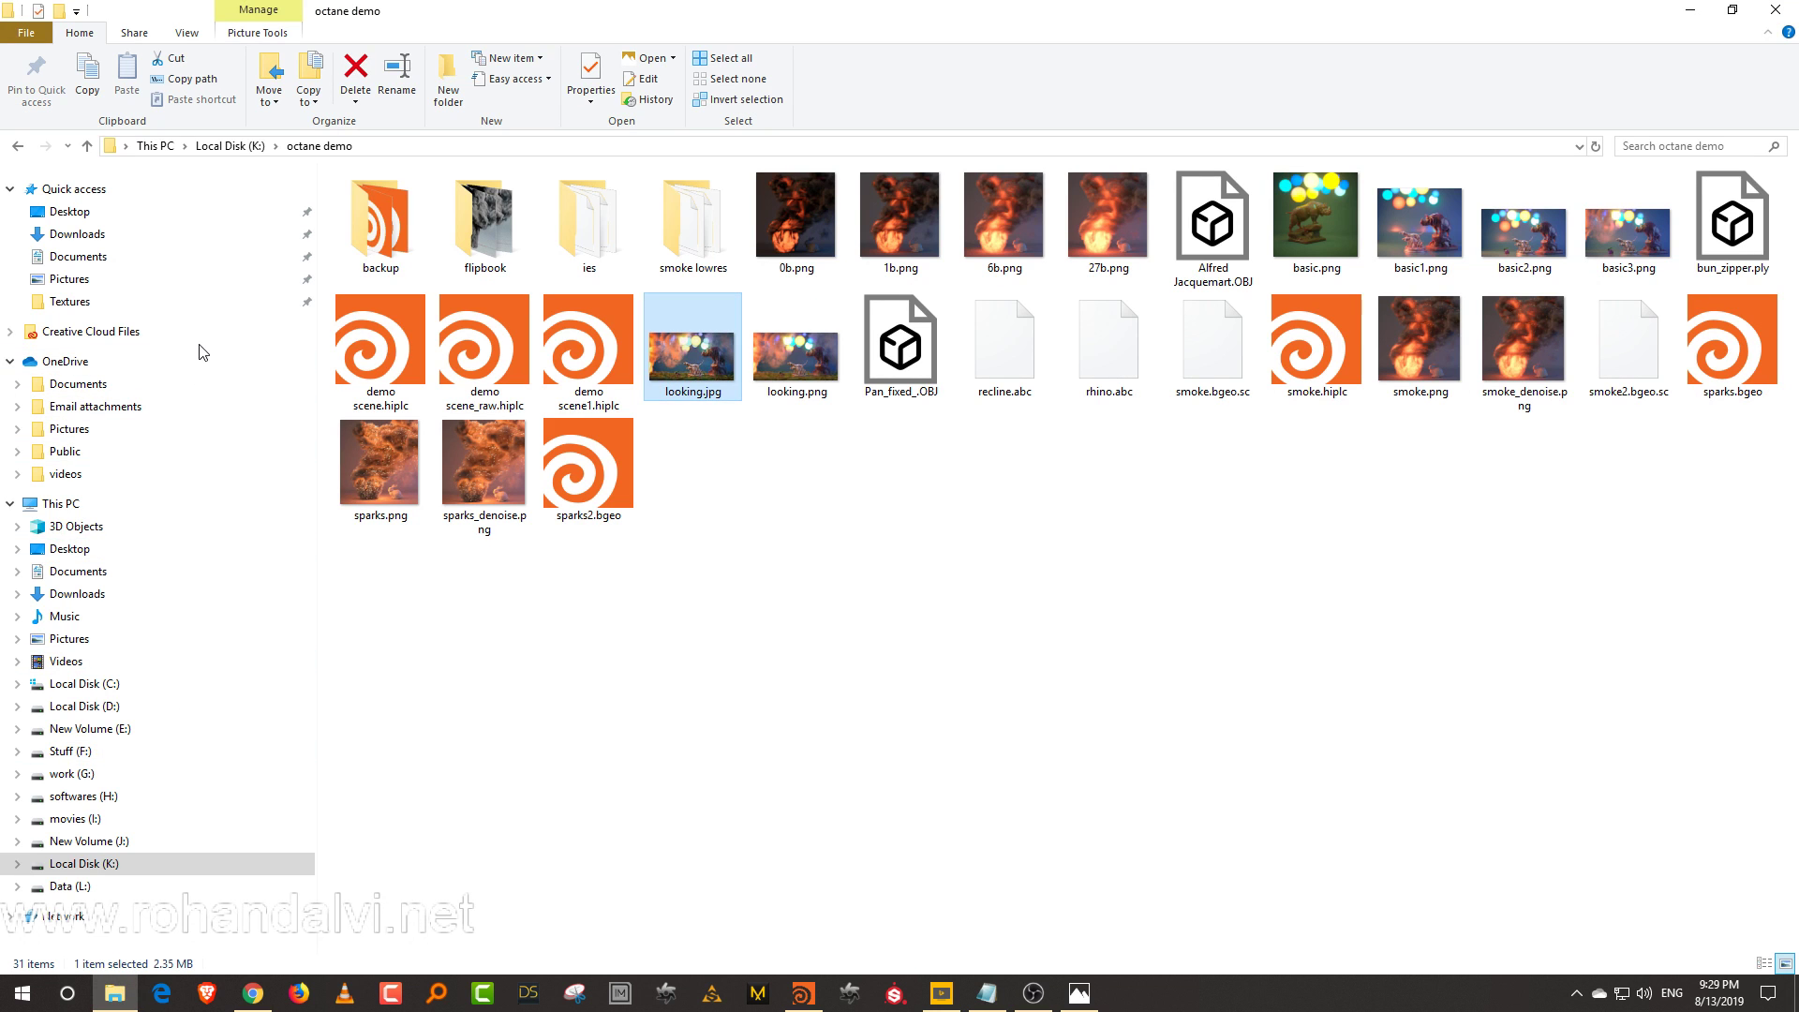
pyautogui.click(80, 266)
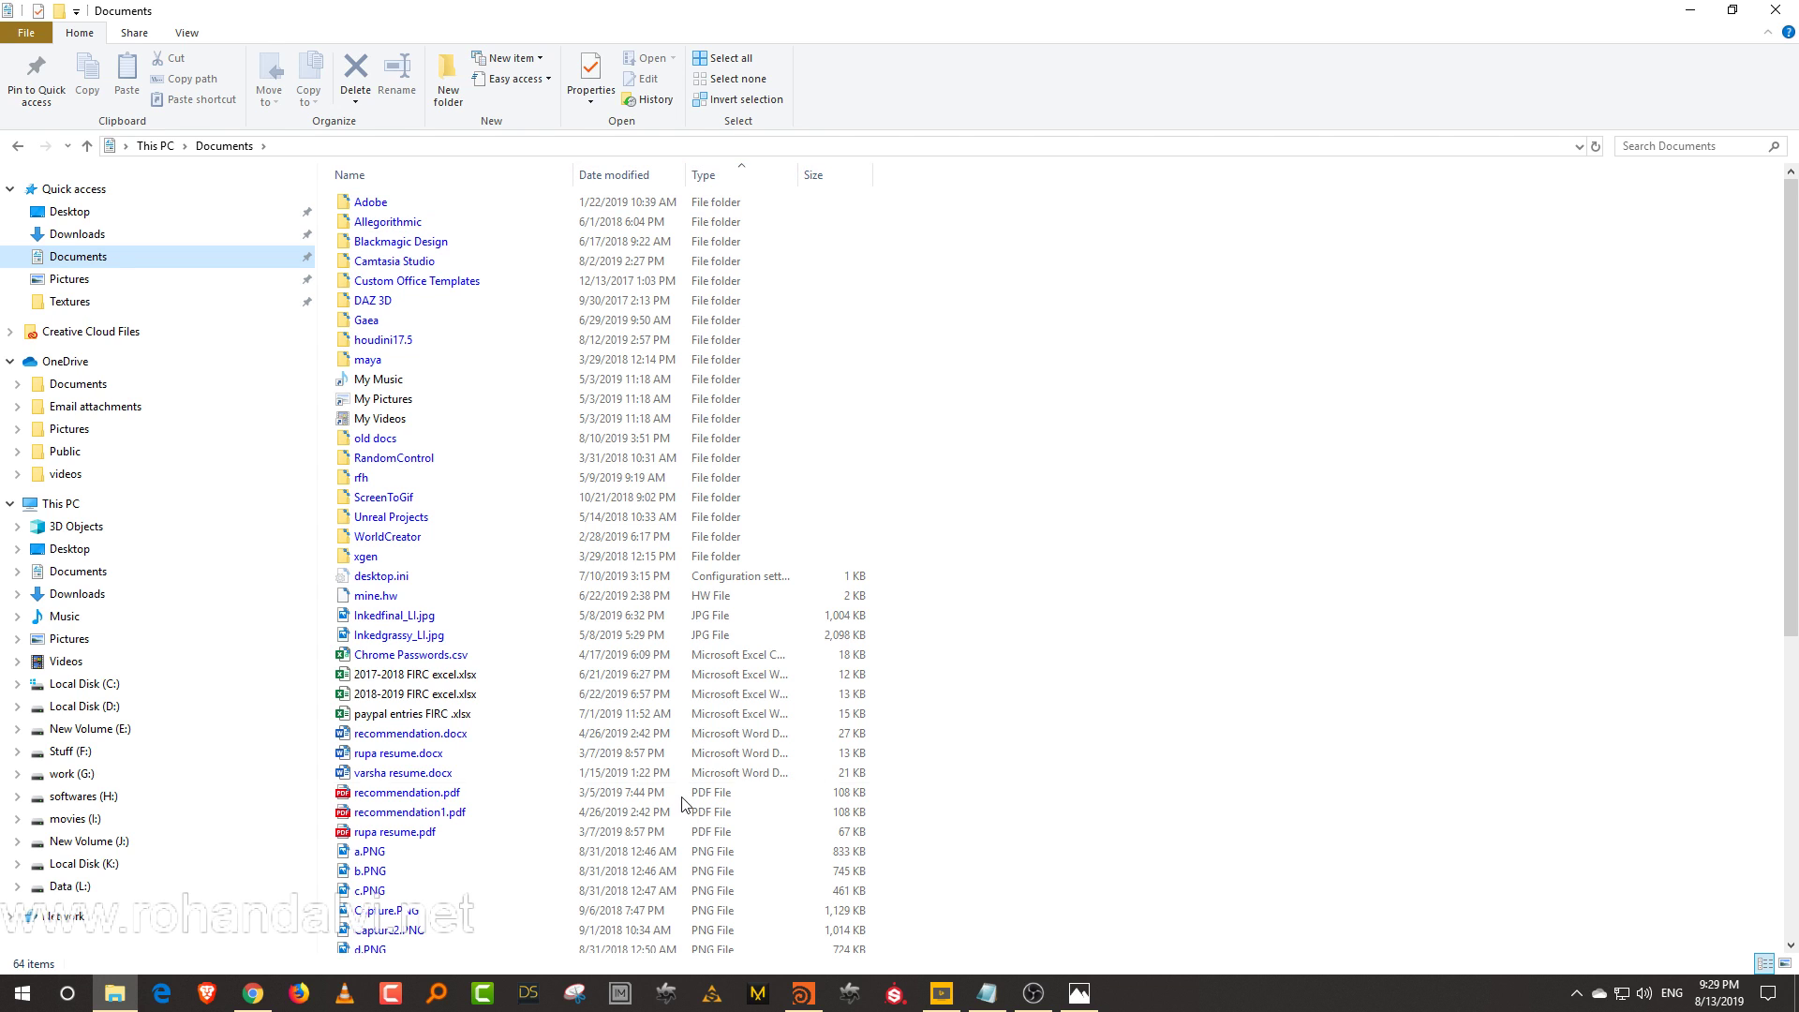
pyautogui.scroll(-5, 689, 796)
pyautogui.scroll(-4, 526, 785)
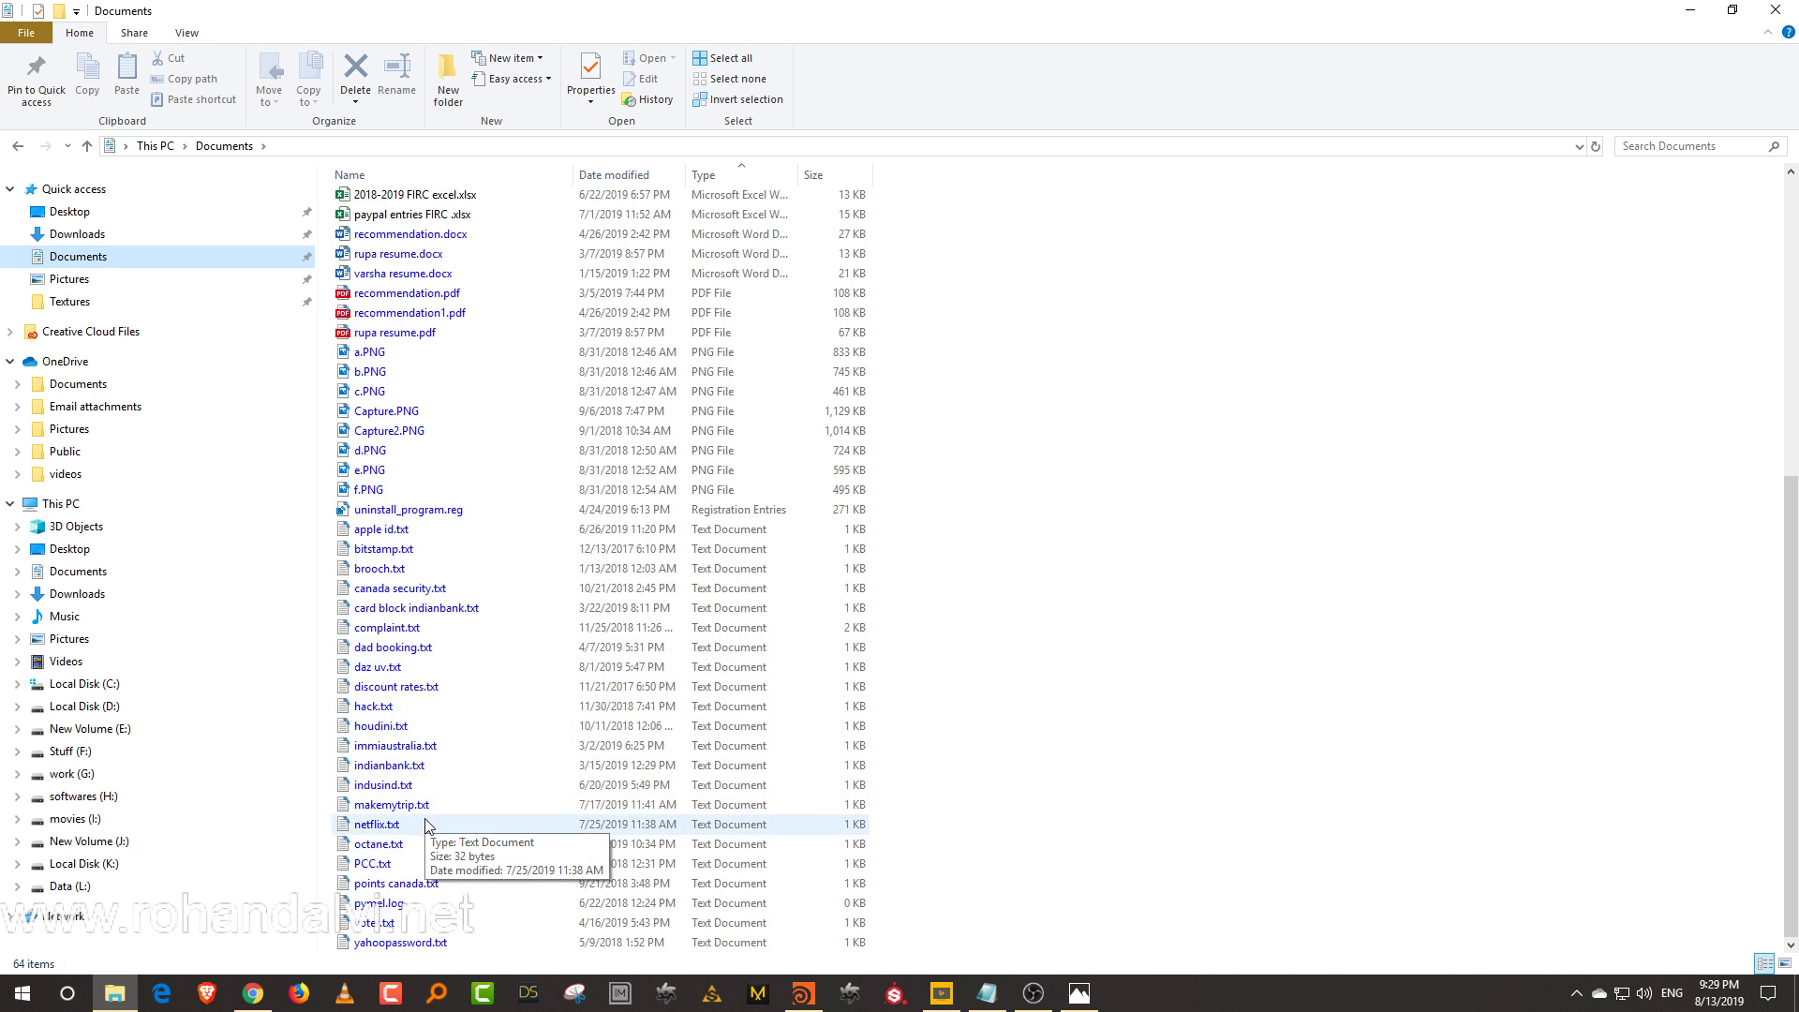
pyautogui.doubleClick(440, 844)
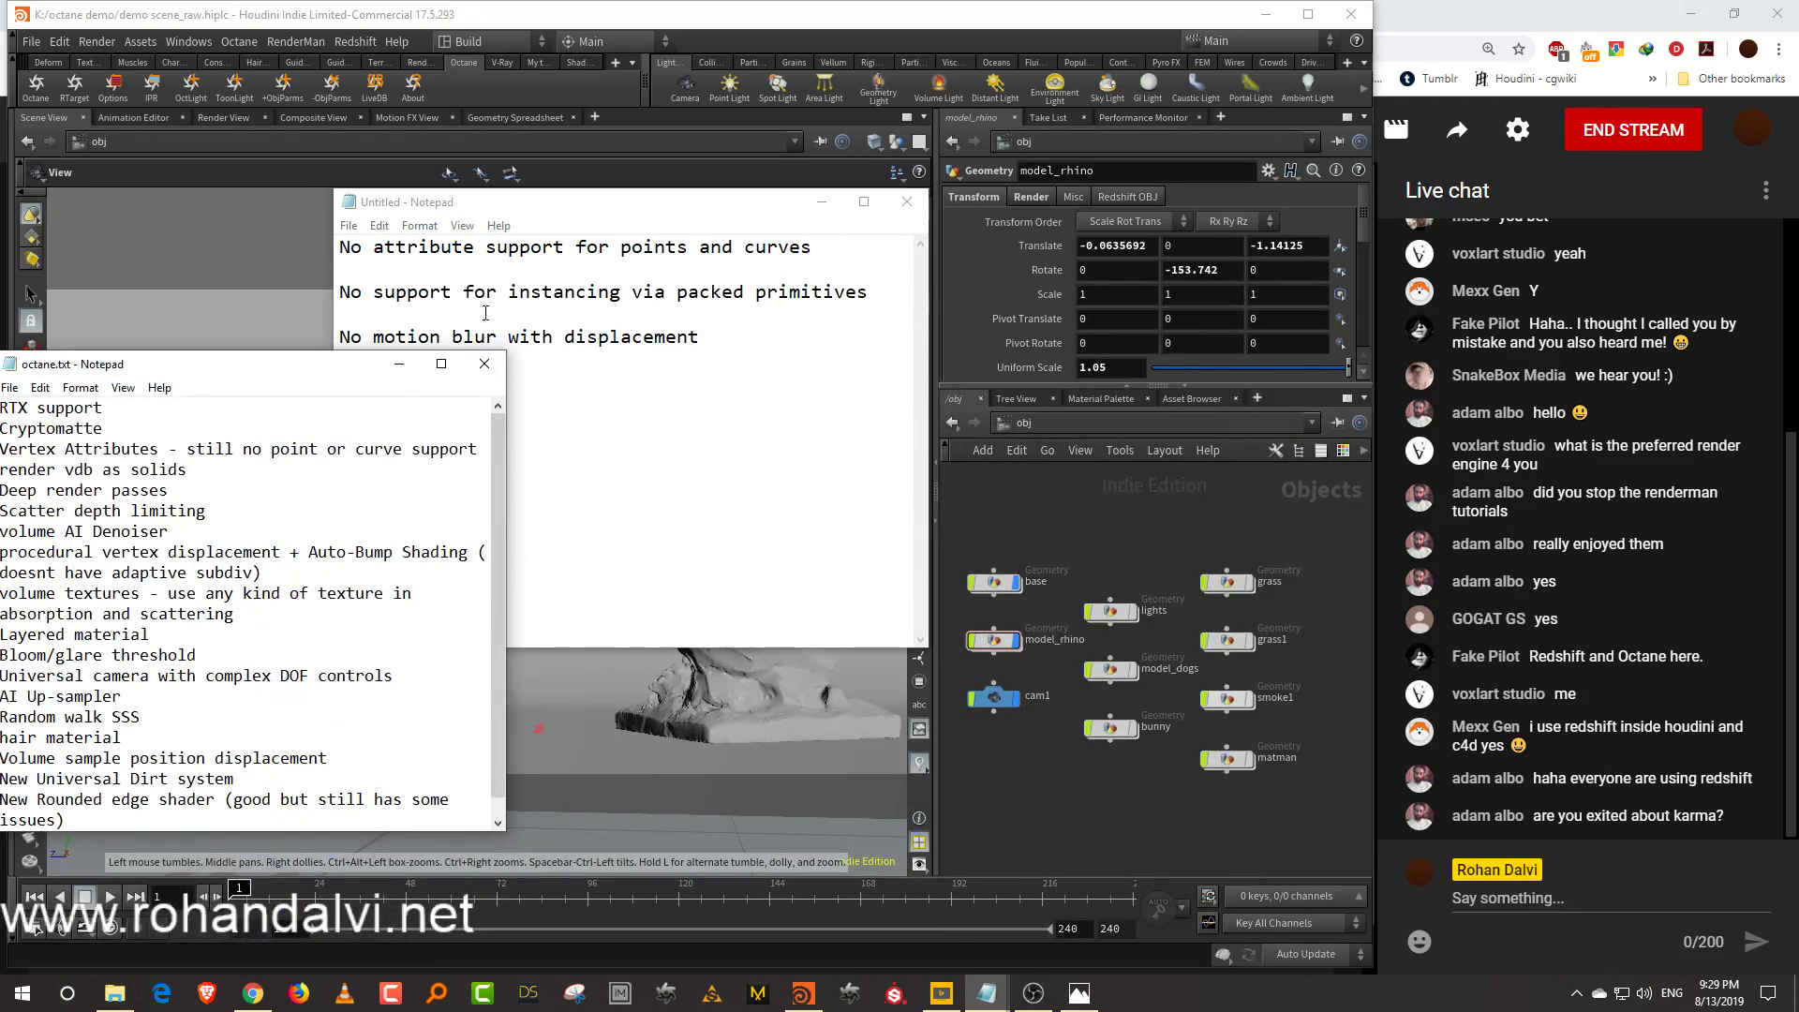
# Move and enlarge the octane.txt window to fit its full feature list, and minimize the untitled note
pyautogui.moveTo(234, 363); pyautogui.dragTo(771, 73)
pyautogui.moveTo(1048, 539); pyautogui.dragTo(1290, 667)
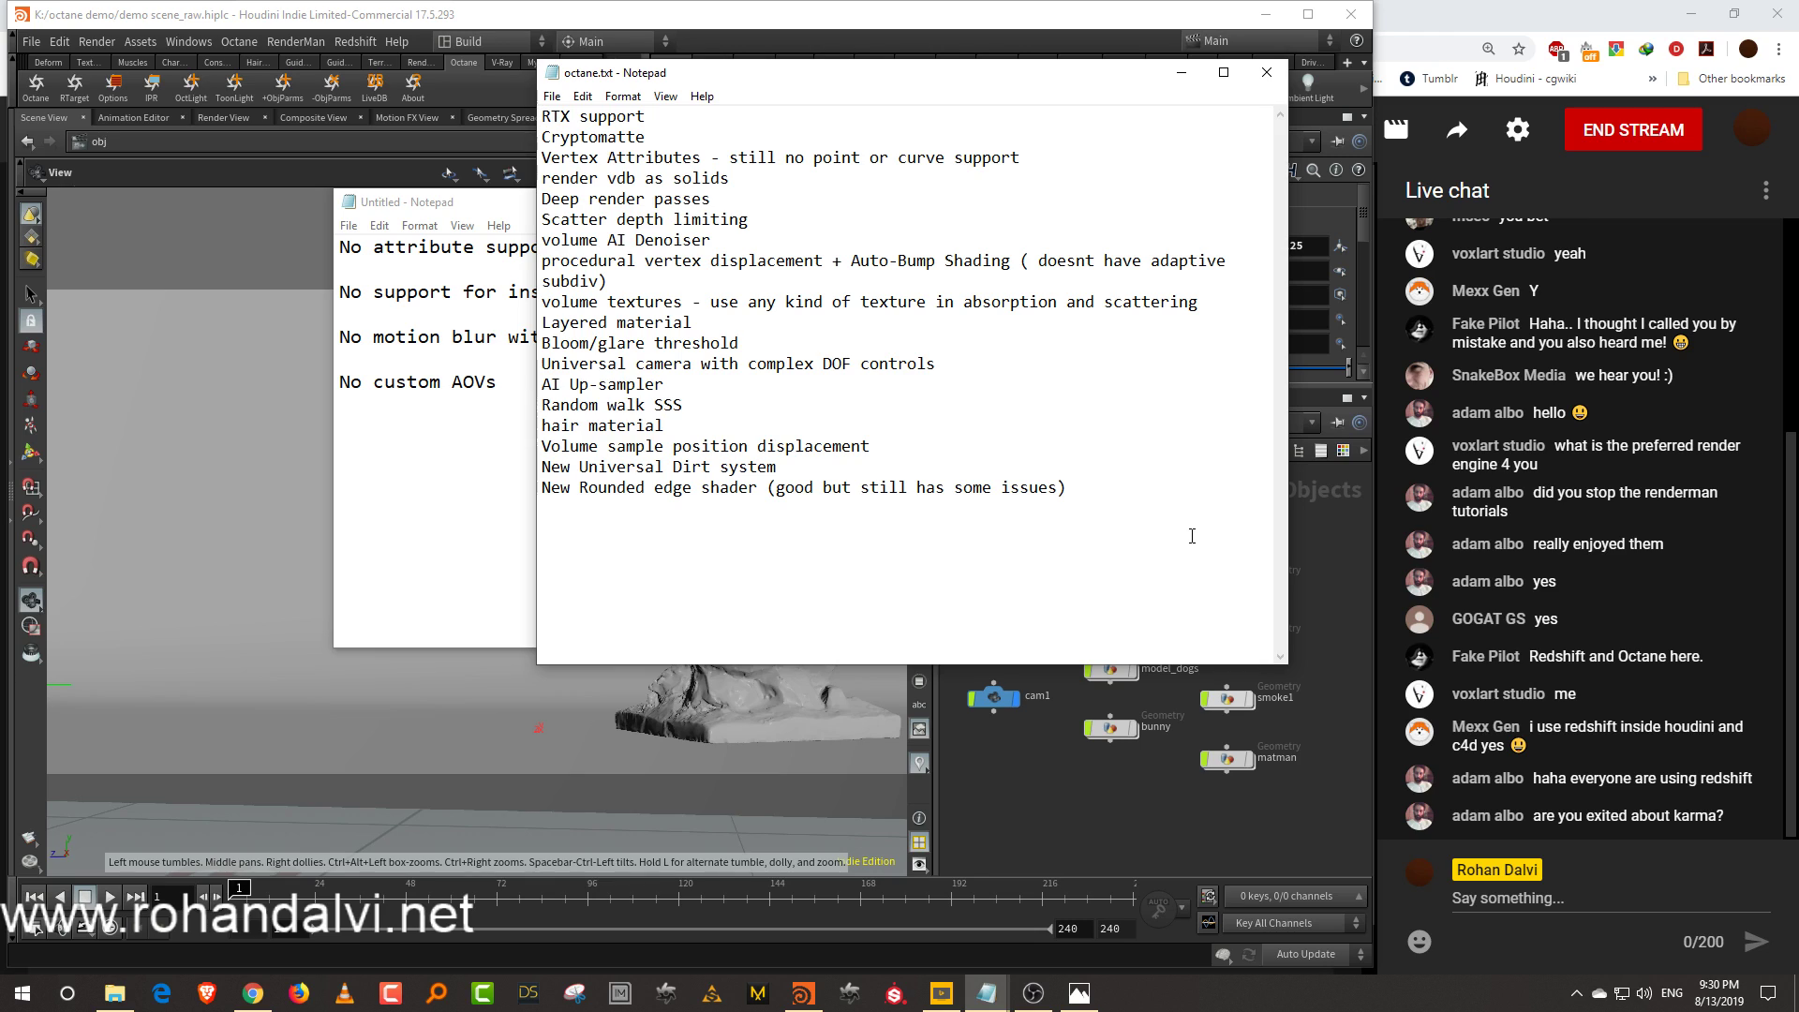
pyautogui.click(512, 217)
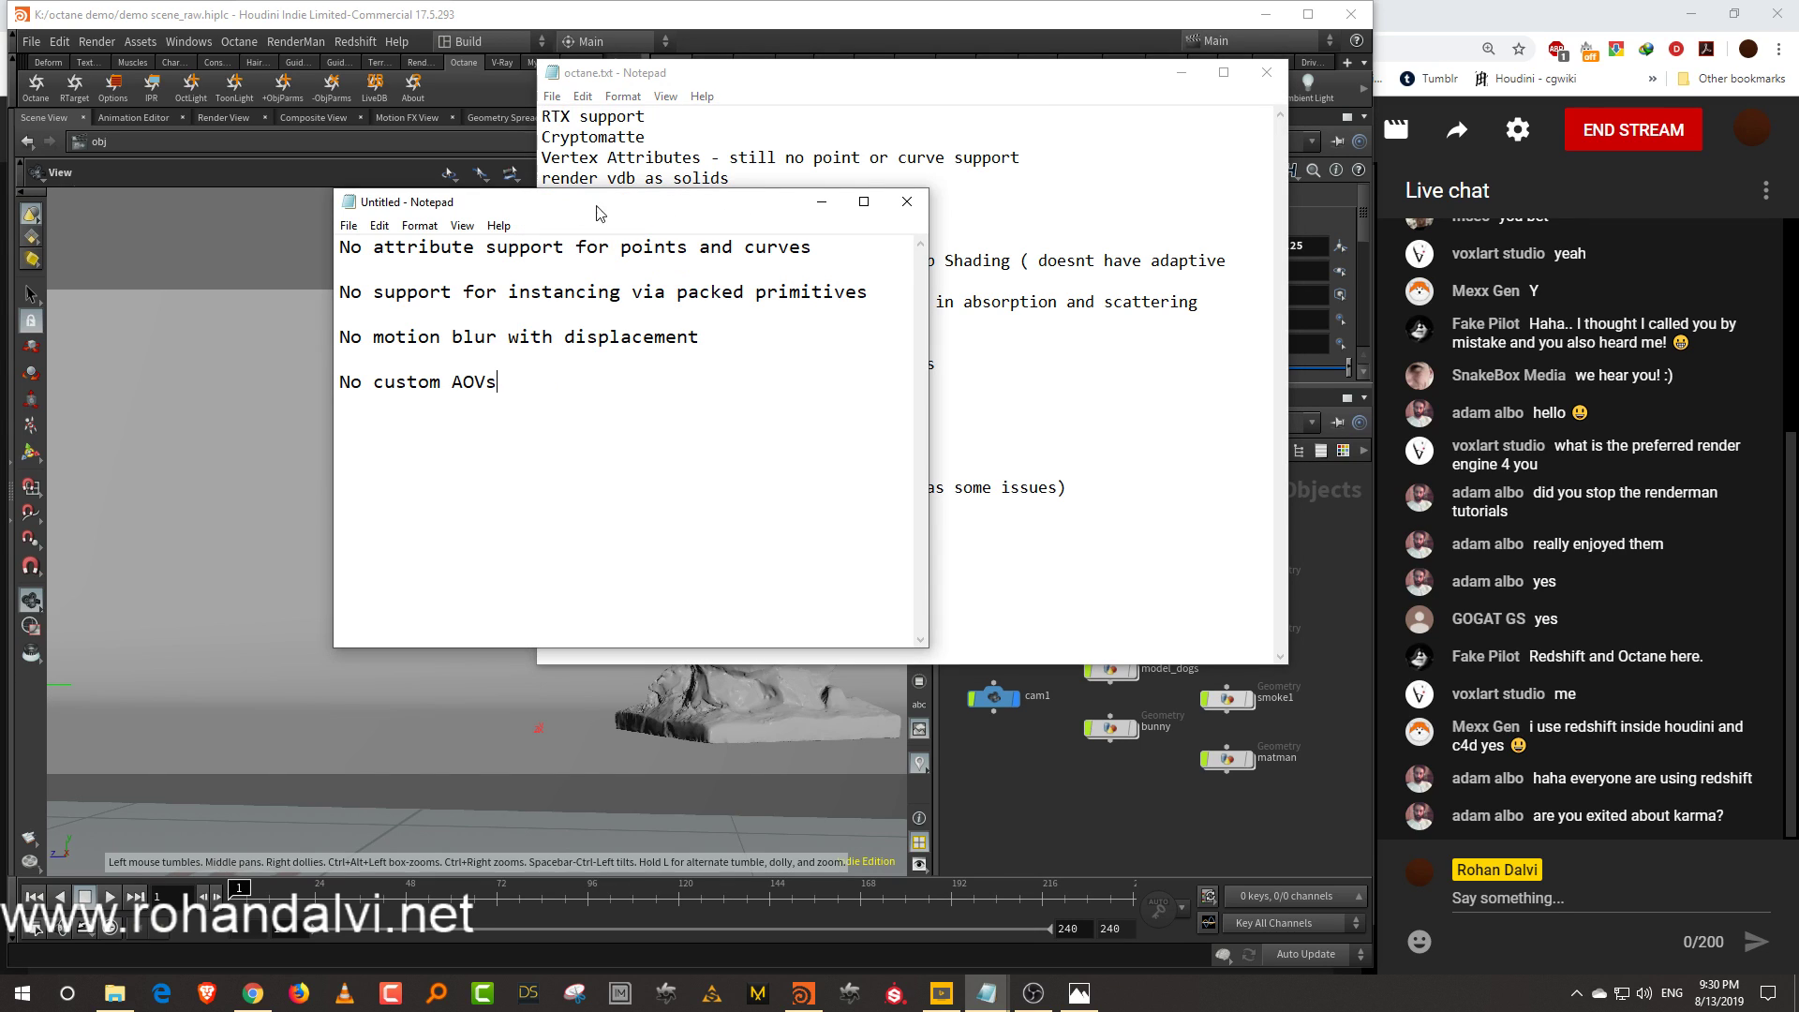
pyautogui.click(823, 202)
pyautogui.click(677, 121)
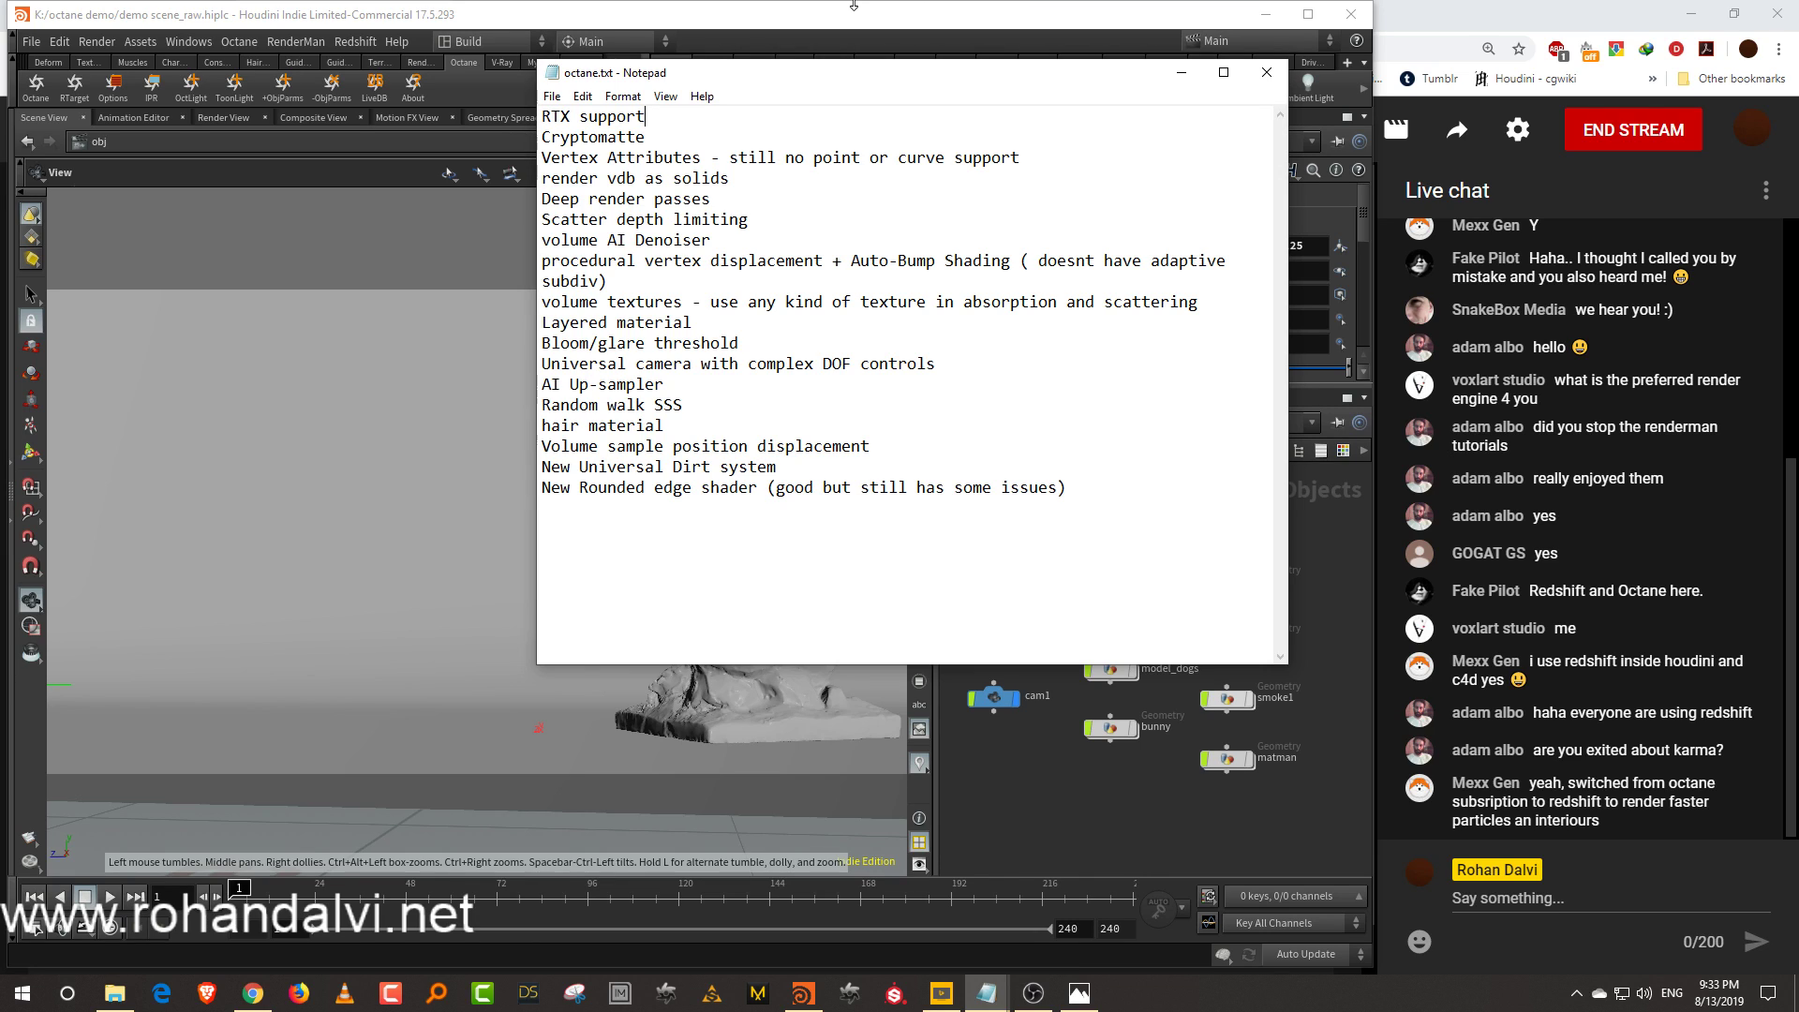
# Reposition and heighten the octane.txt window beside the live chat, and minimize it to return to the Houdini scene
pyautogui.moveTo(1108, 77); pyautogui.dragTo(1052, 132)
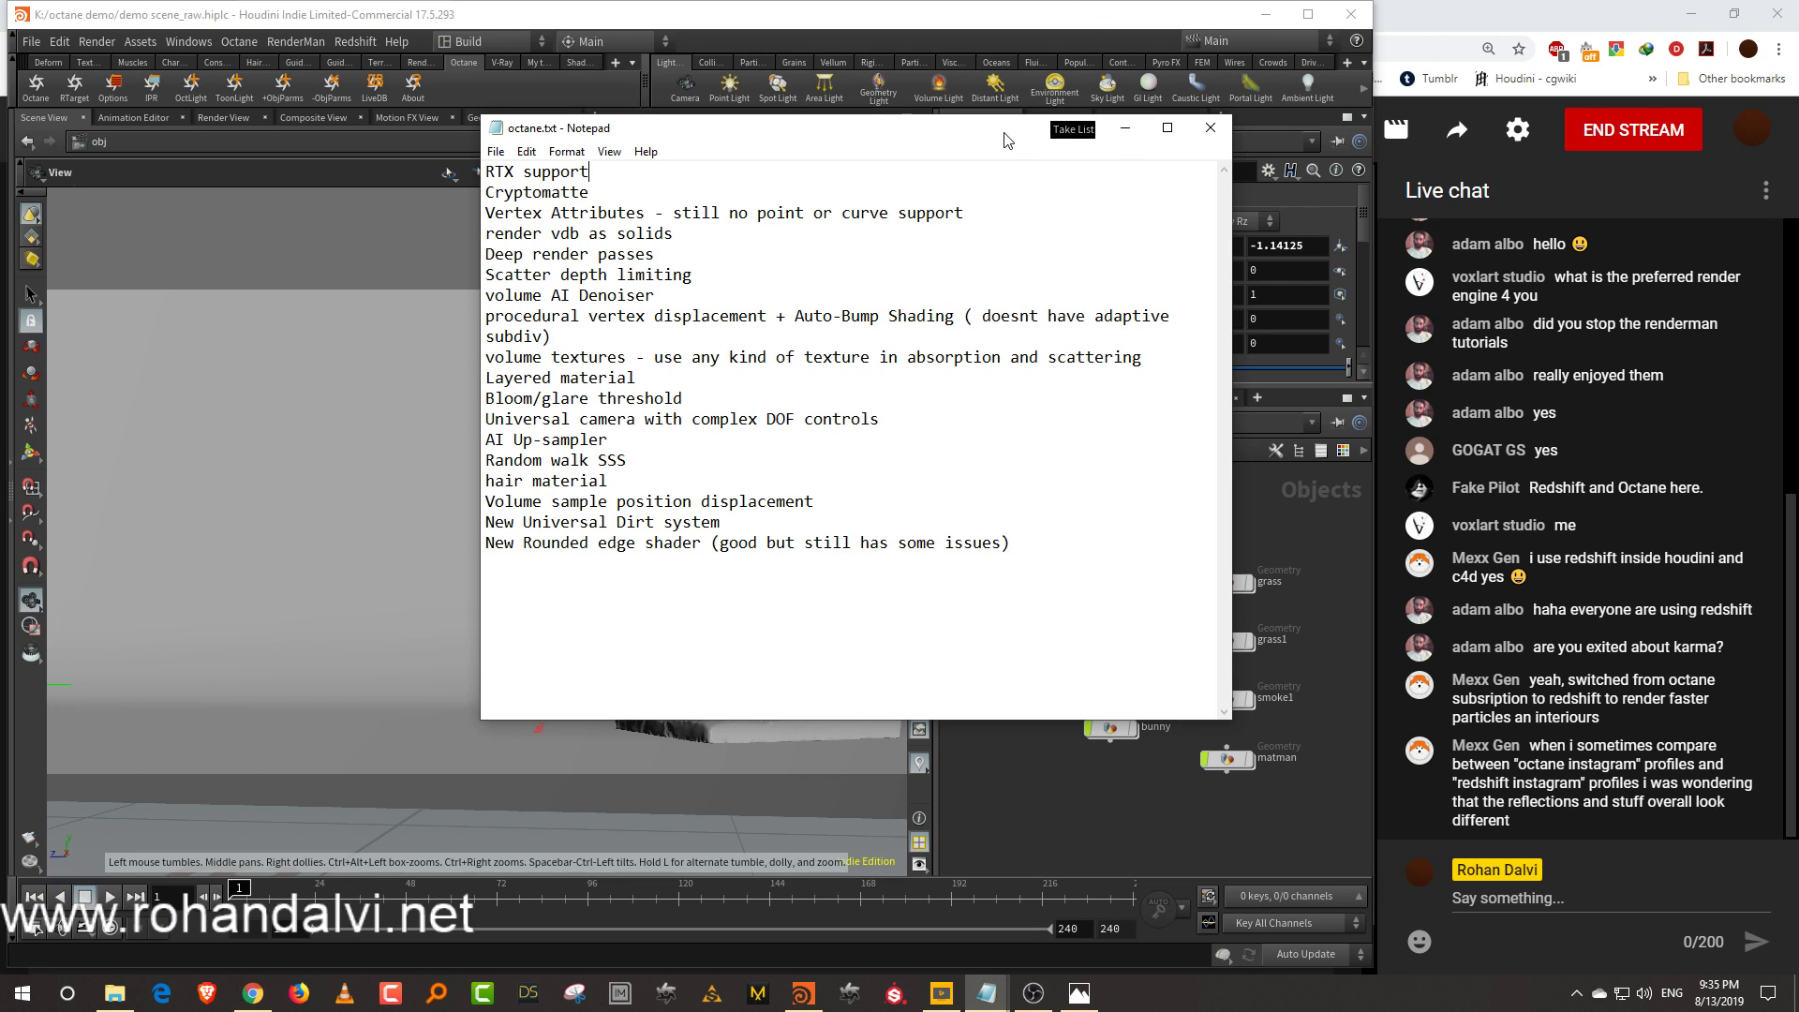
pyautogui.moveTo(1078, 131); pyautogui.dragTo(1219, 125)
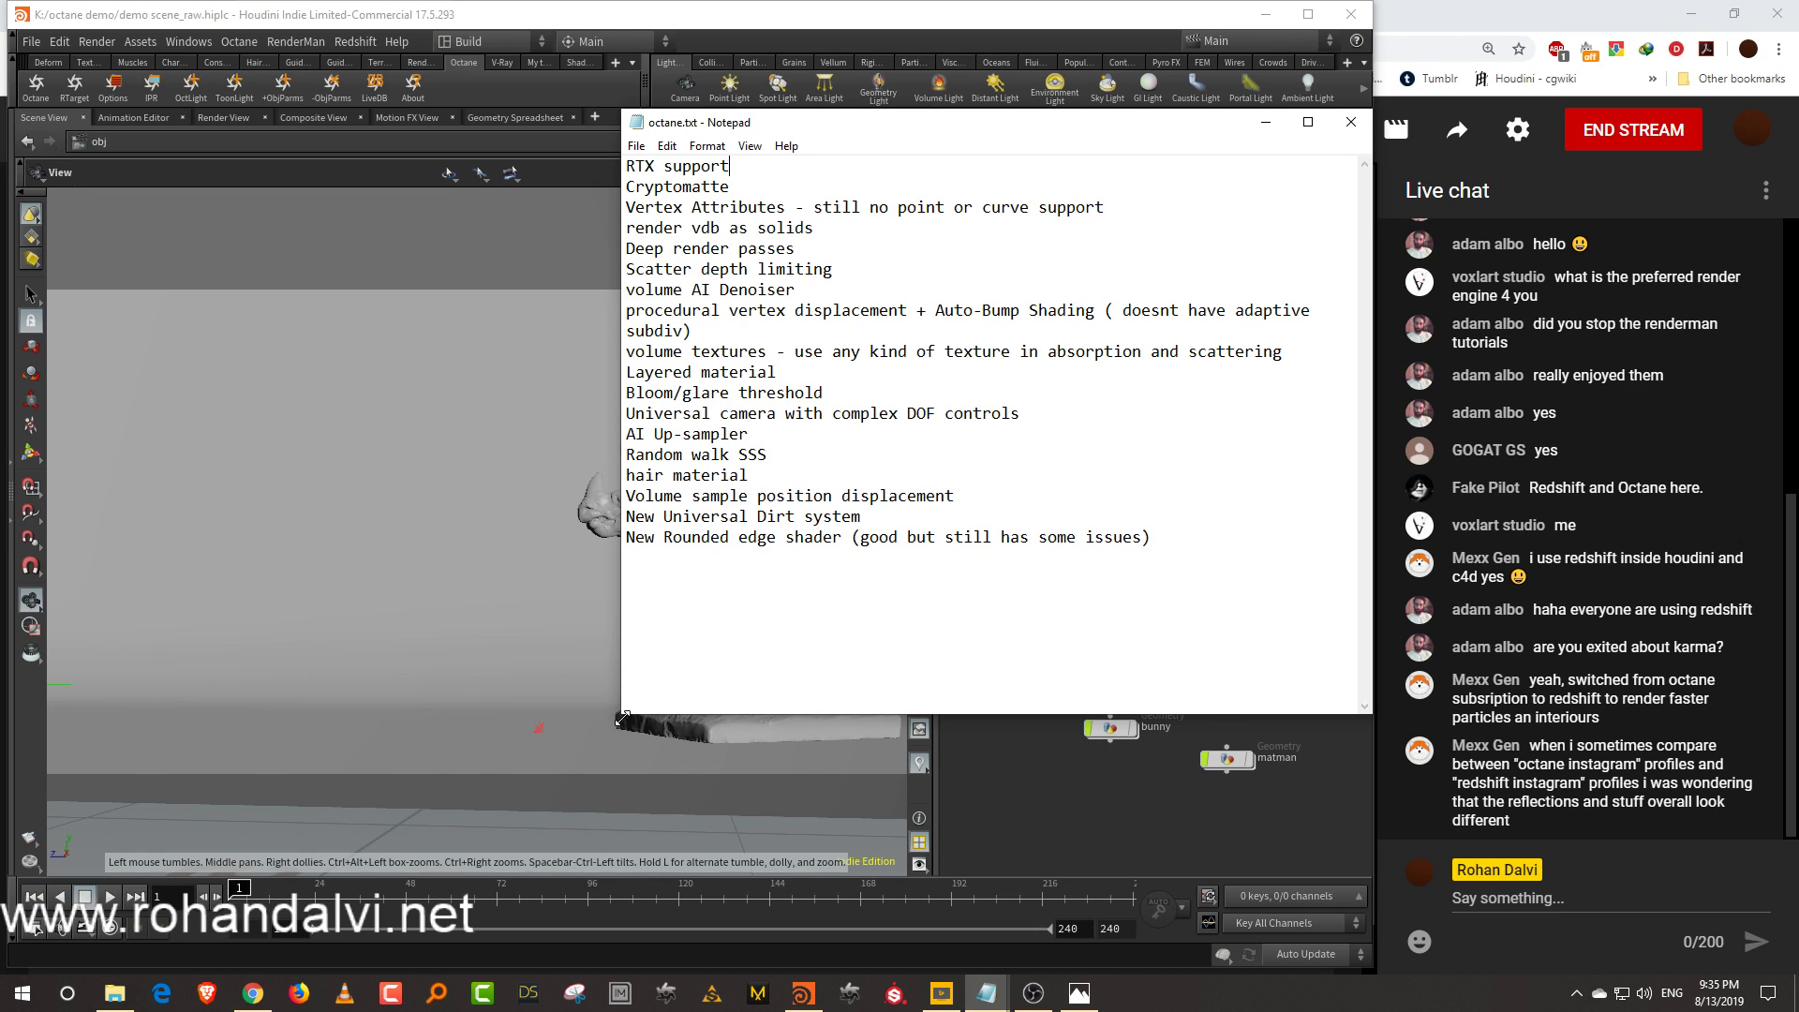
pyautogui.moveTo(623, 719); pyautogui.dragTo(614, 866)
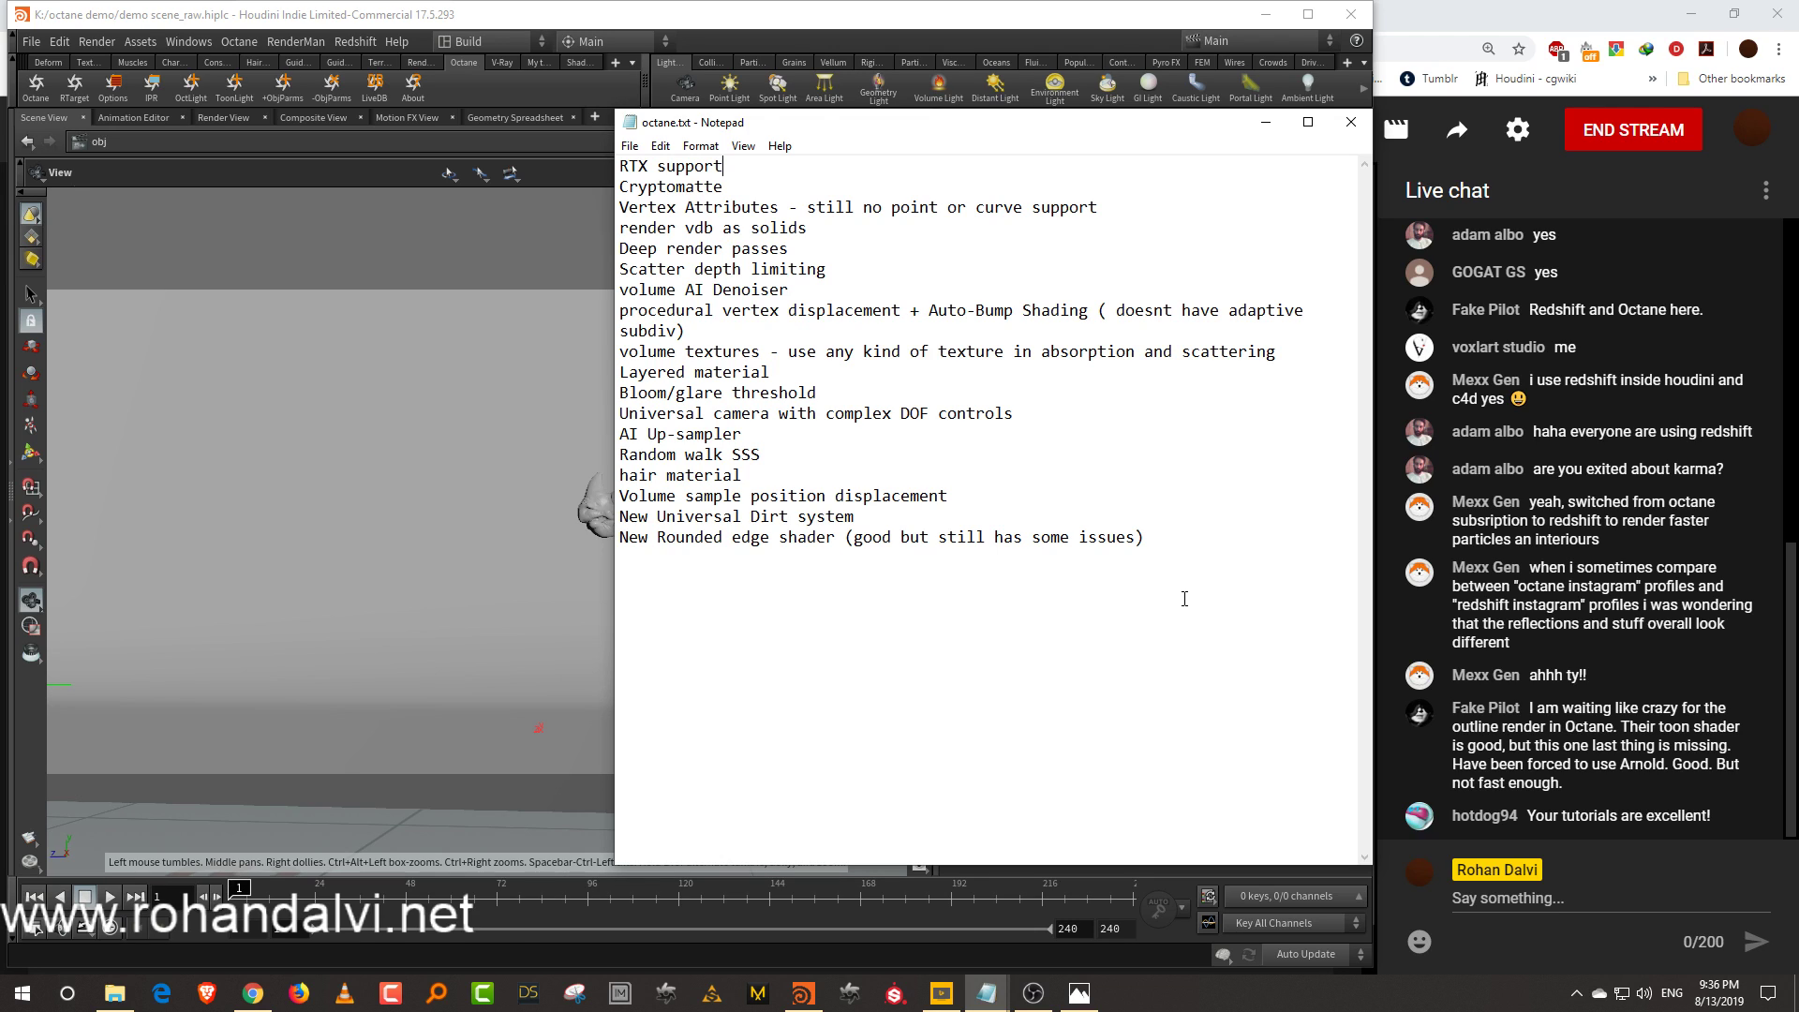
pyautogui.click(1266, 121)
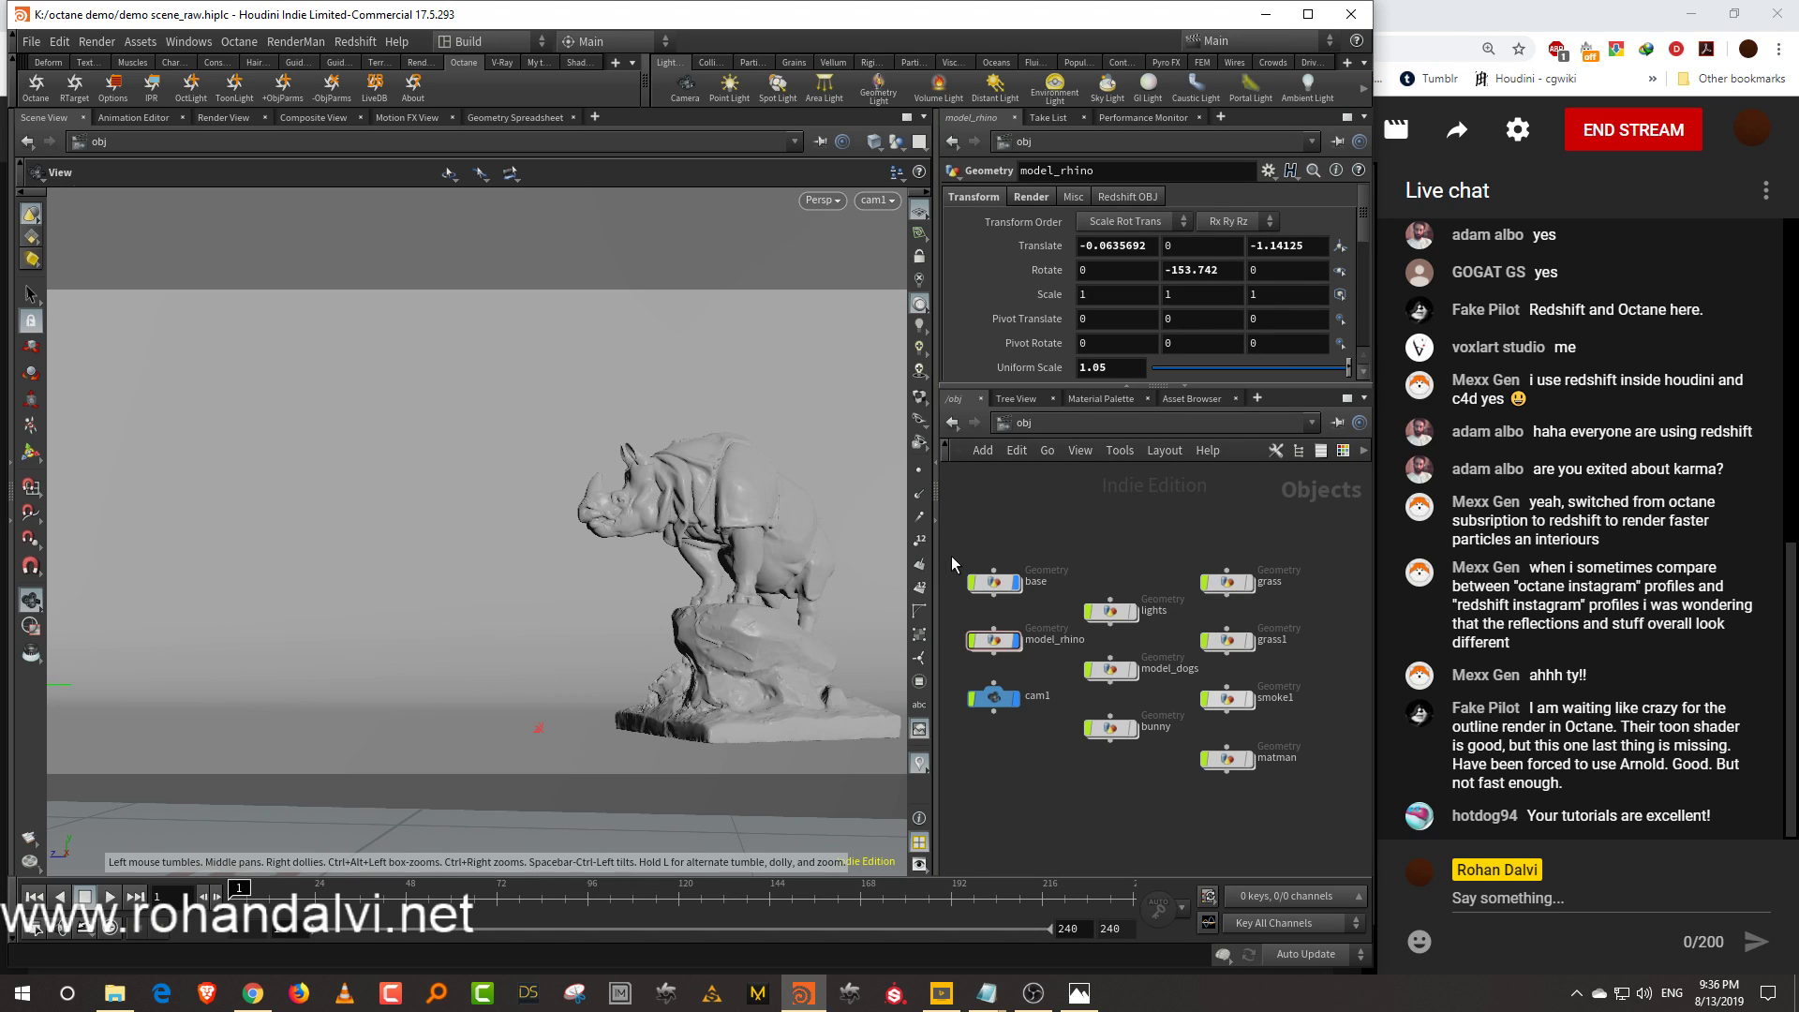
# Examine the bunny and the full composition in the looking.jpg reference render, and close the image to return to the Houdini scene
pyautogui.moveTo(937, 554); pyautogui.dragTo(974, 539)
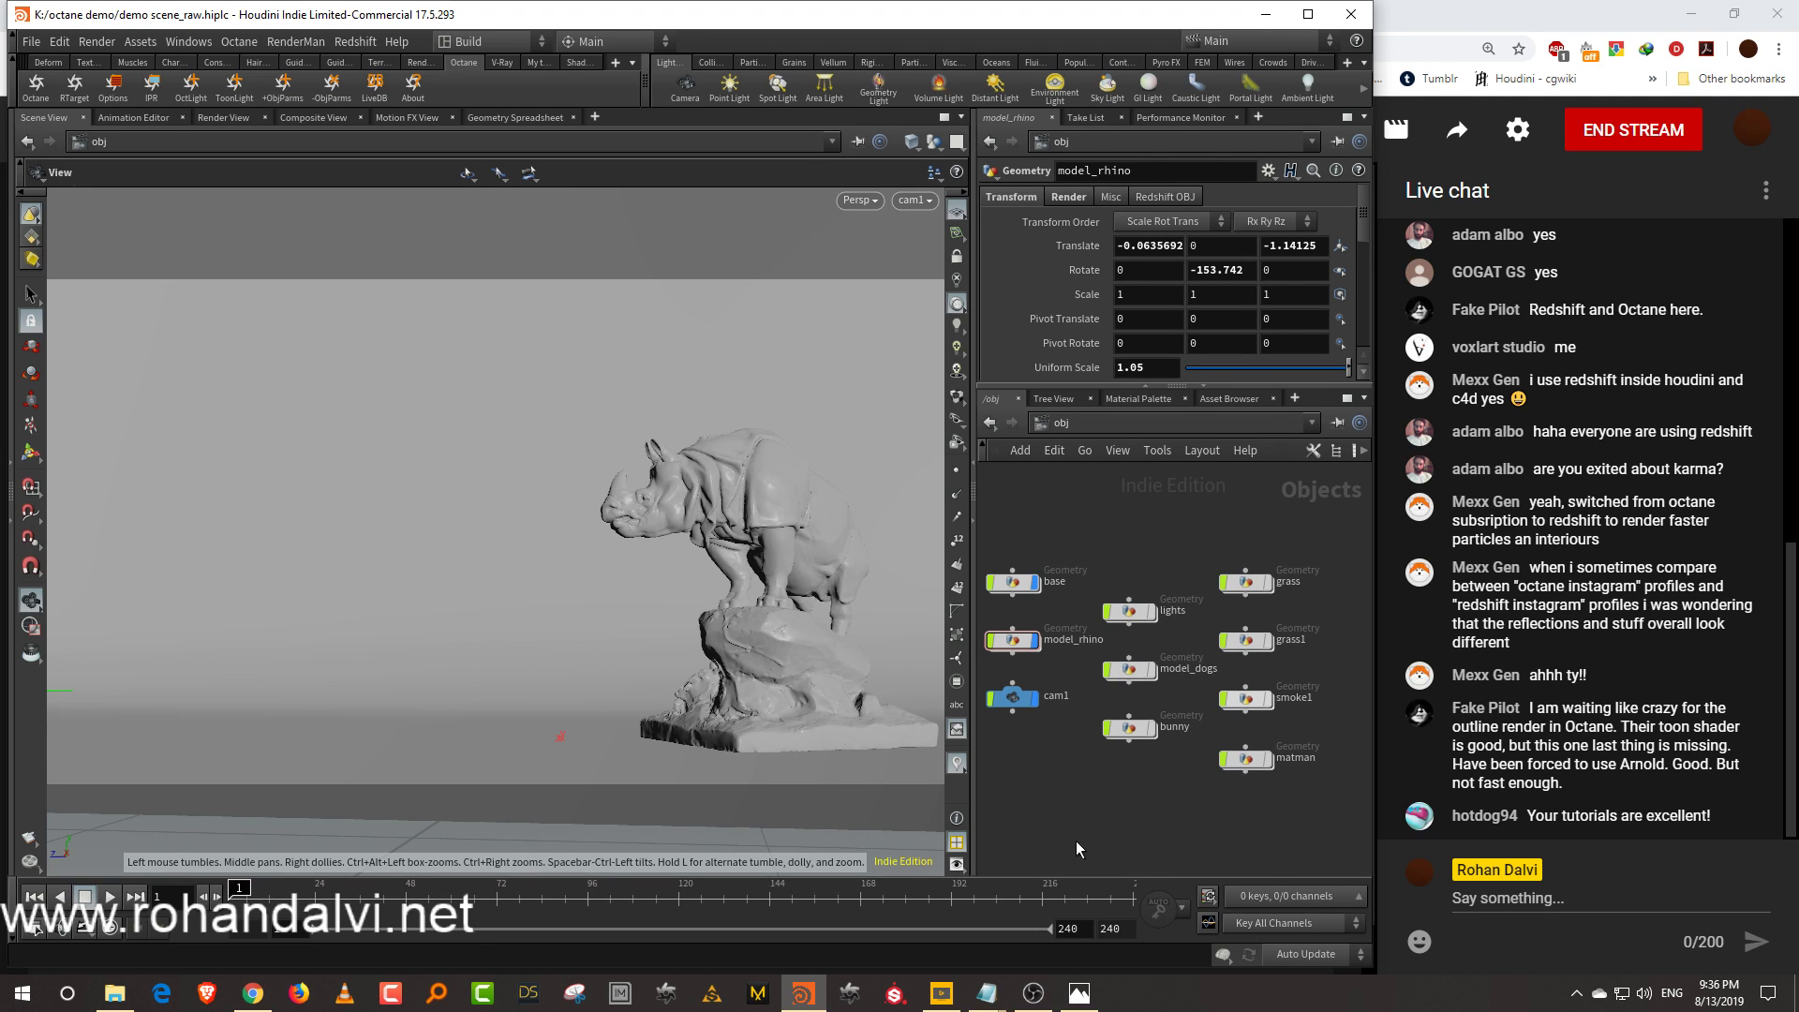
pyautogui.click(1078, 993)
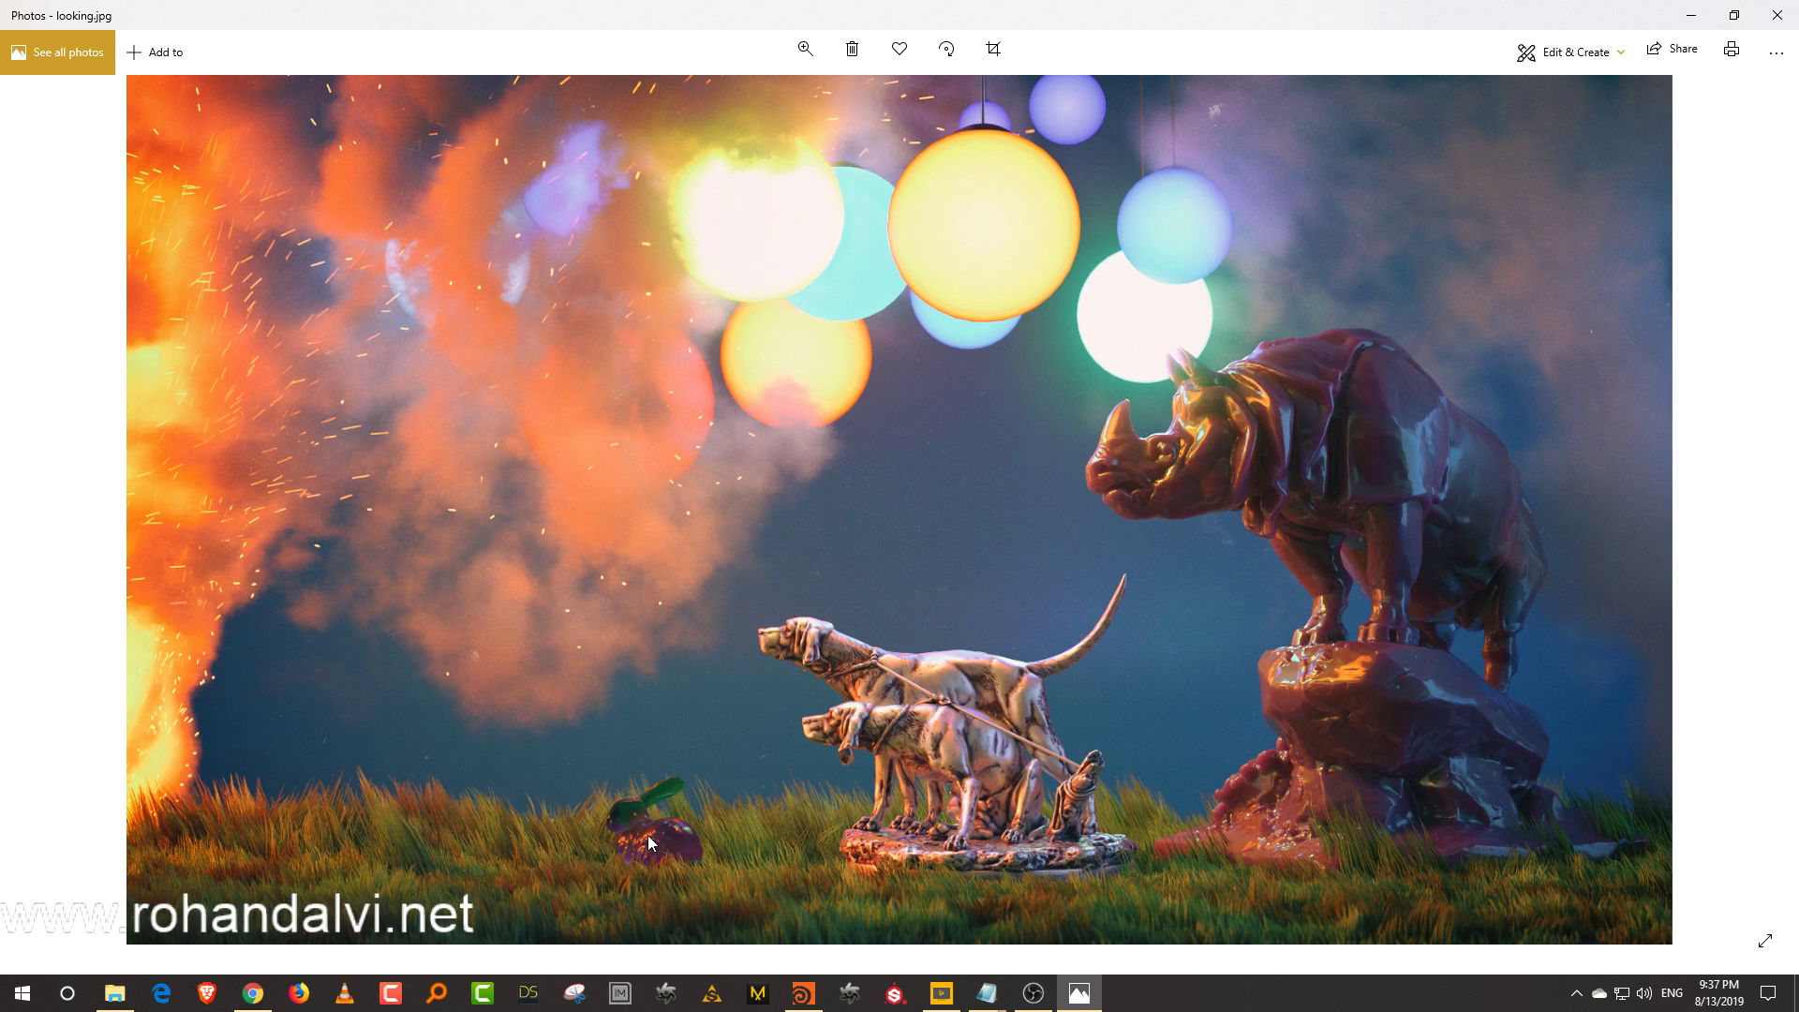
pyautogui.keyDown('ctrl'); pyautogui.scroll(4, 649, 834); pyautogui.keyUp('ctrl')
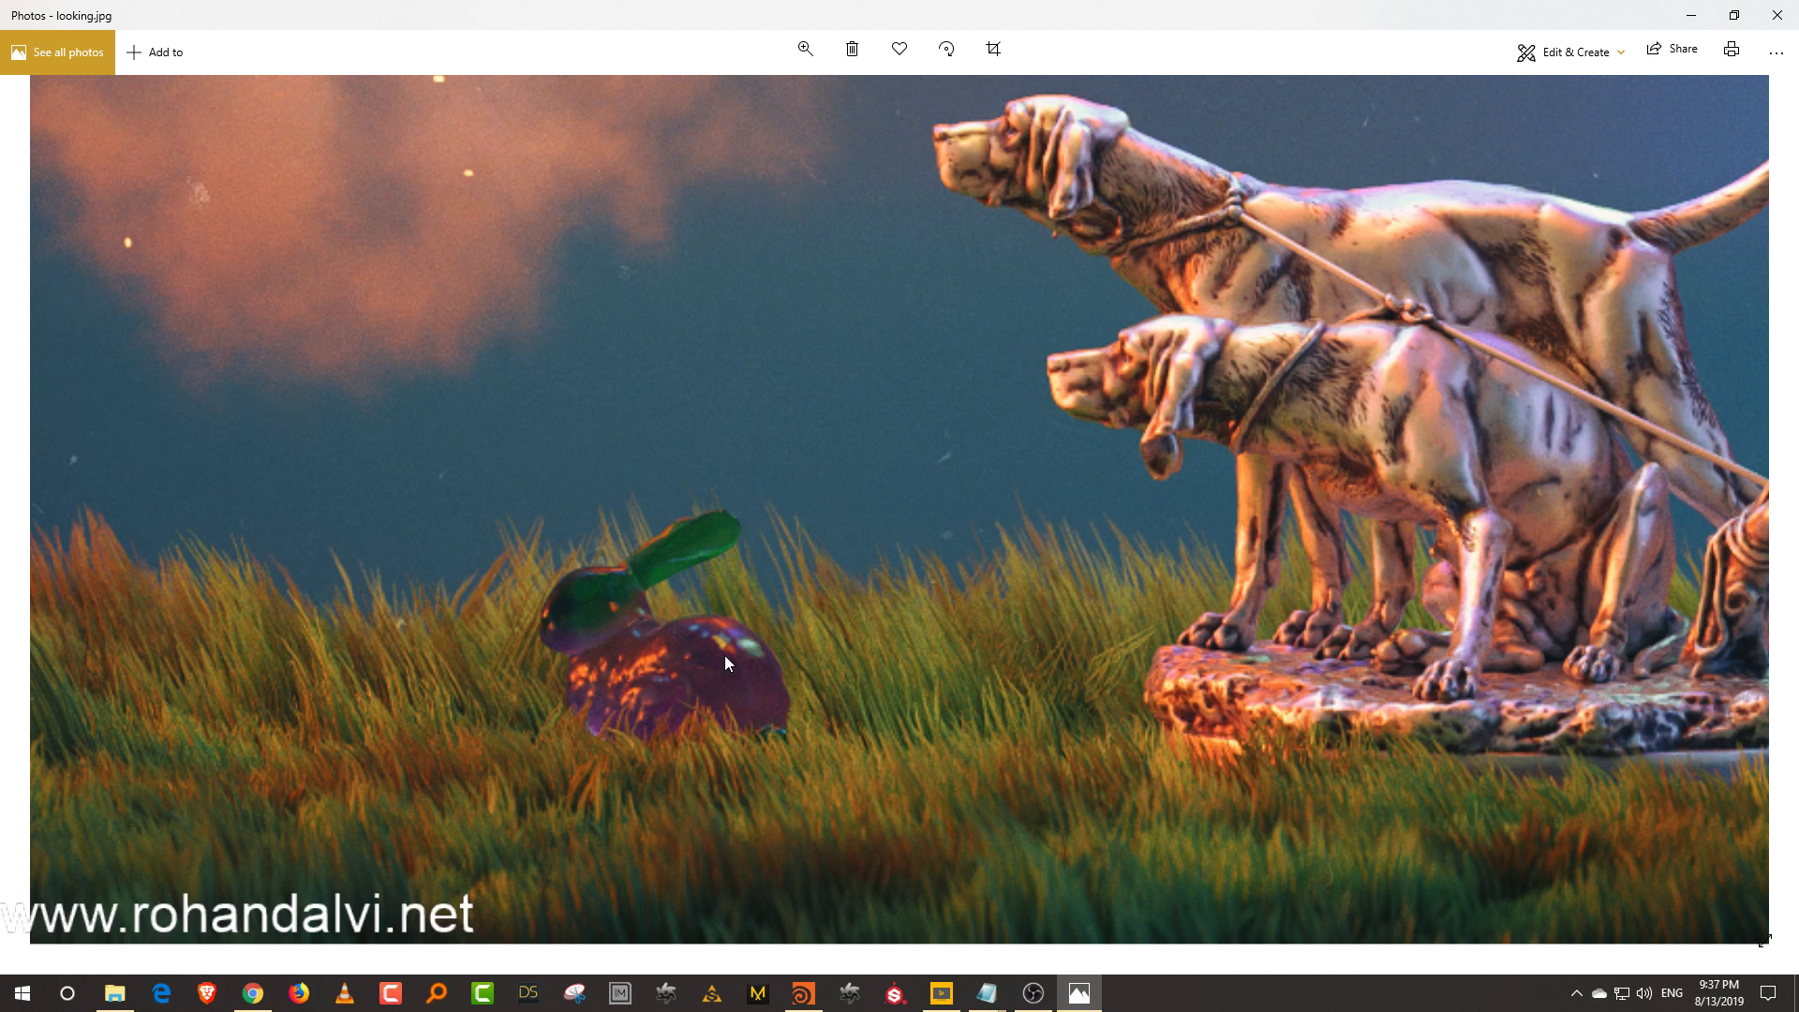
pyautogui.keyDown('ctrl'); pyautogui.scroll(-5, 770, 584); pyautogui.keyUp('ctrl')
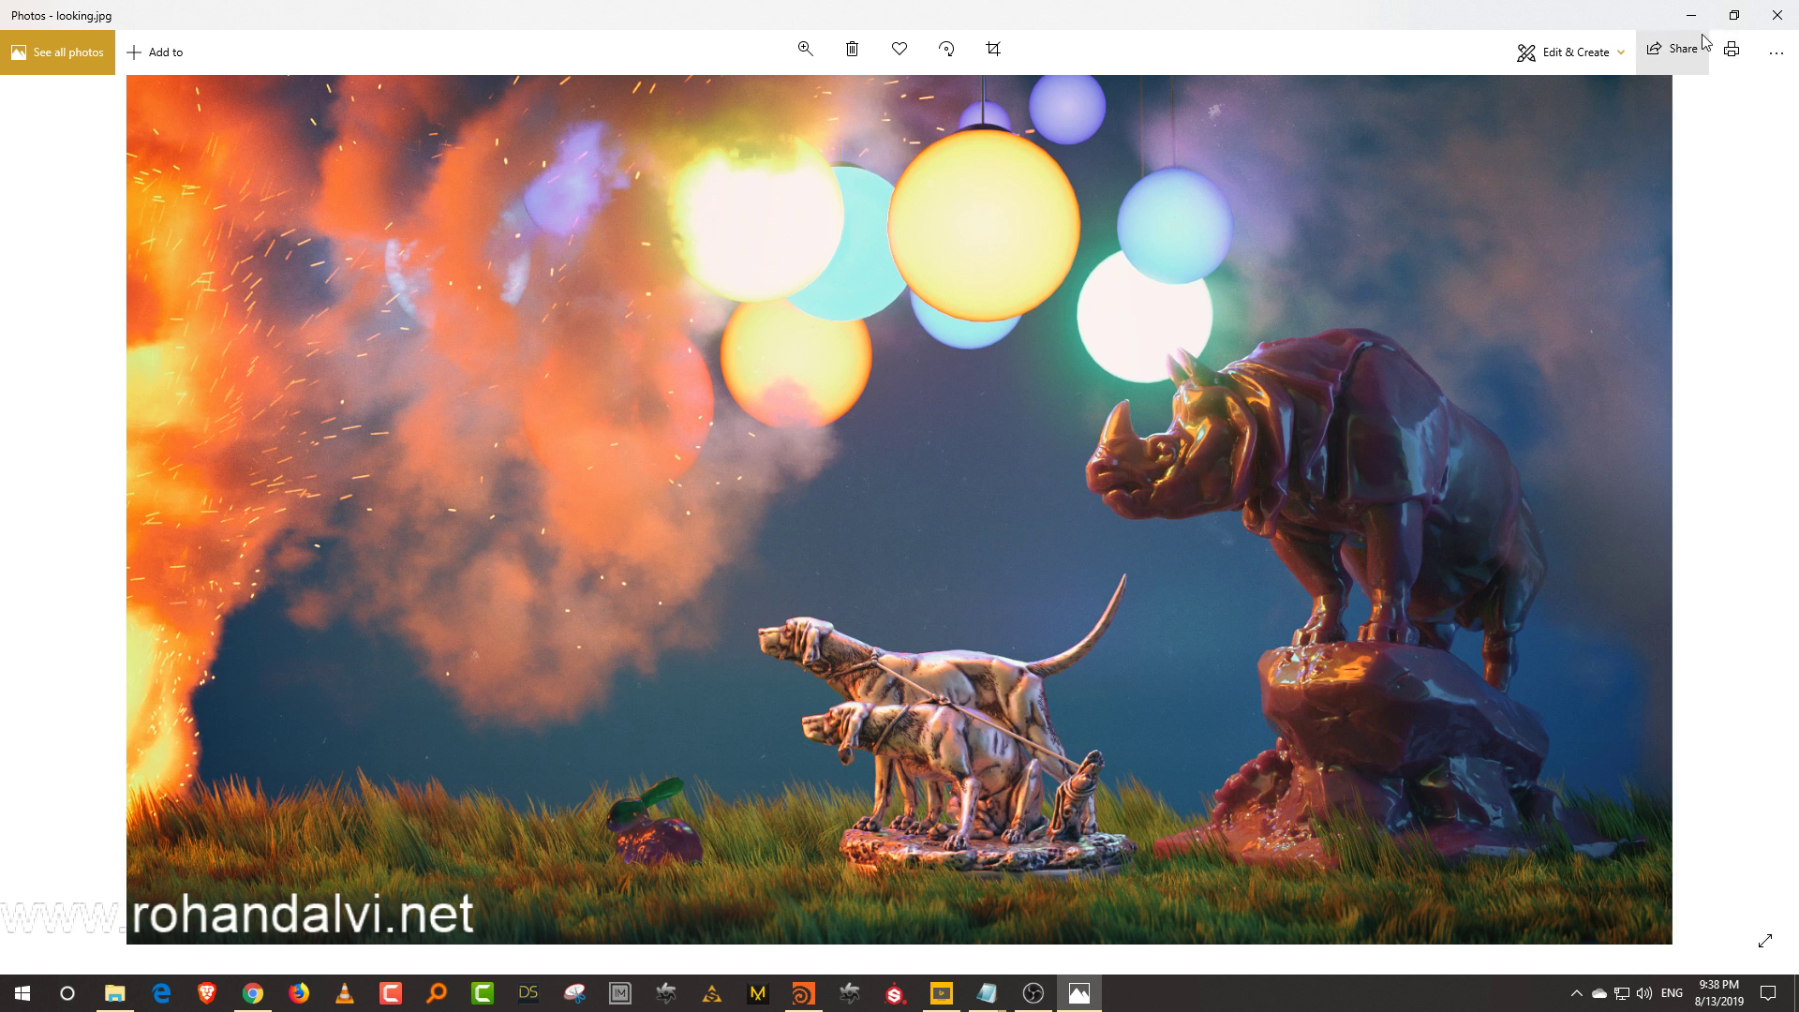
pyautogui.click(1778, 15)
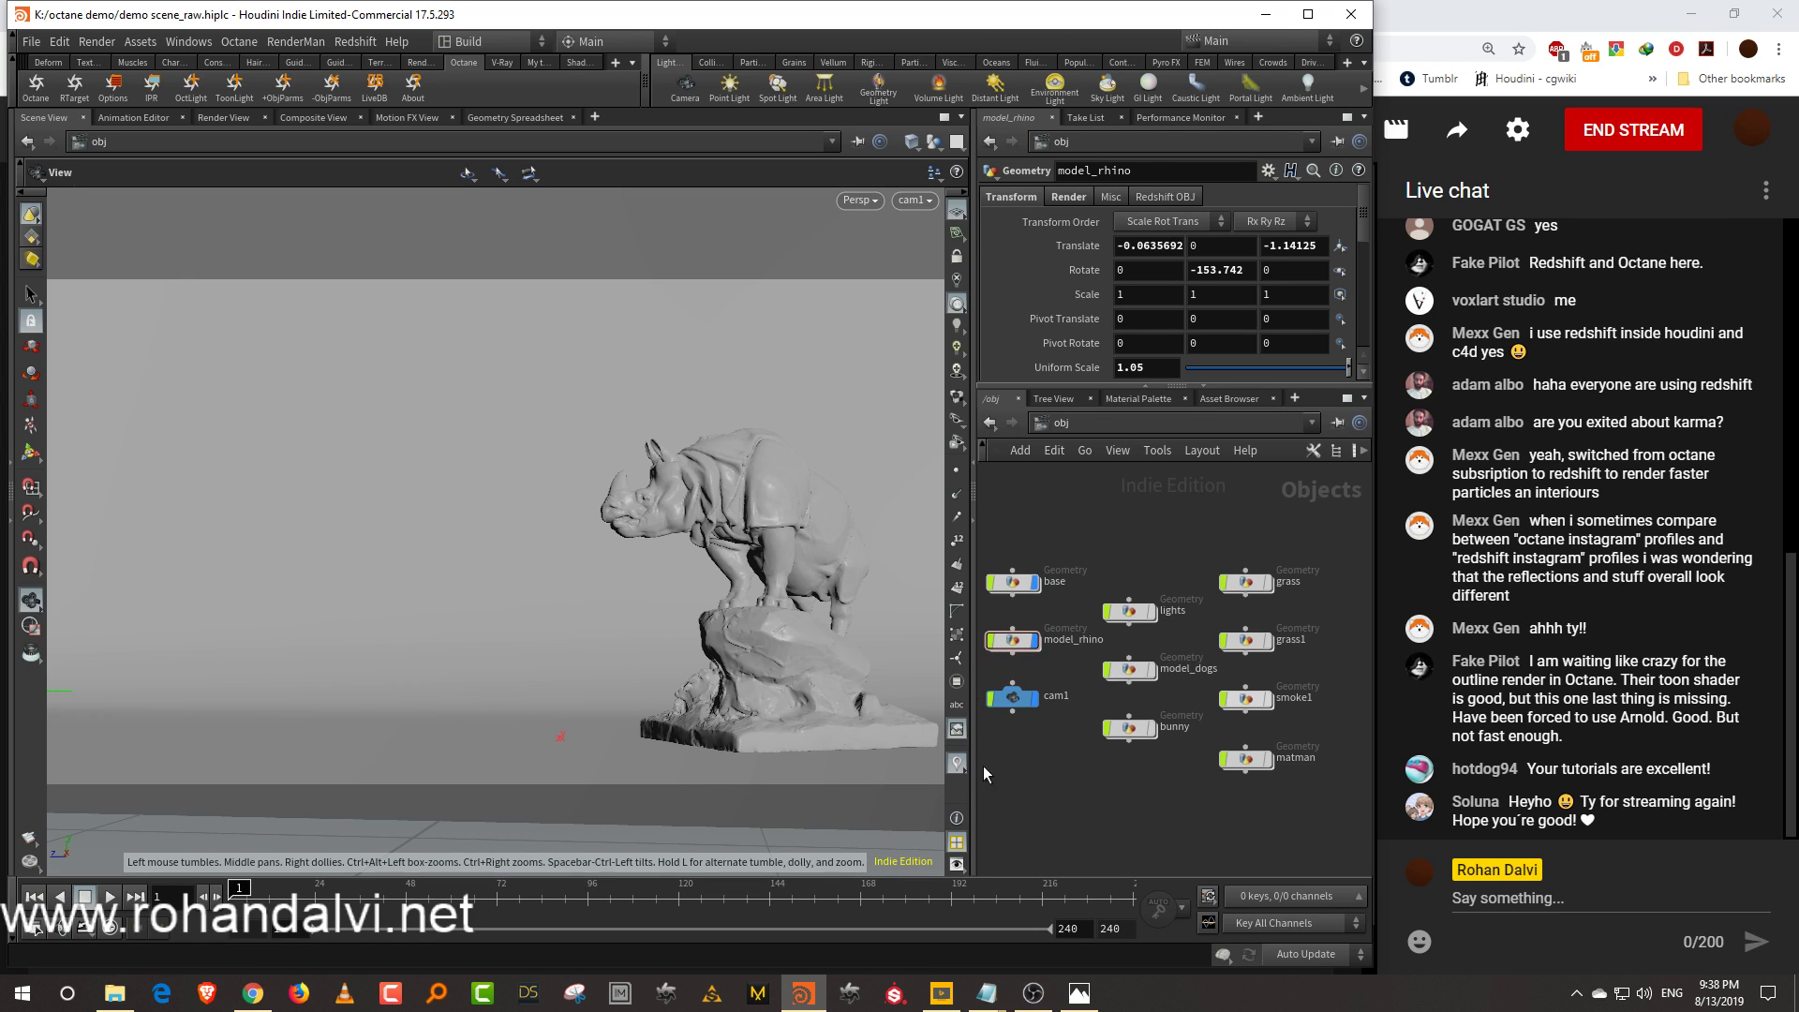
# Give the network editor more width and leave the cam1 view to examine the rhino statue from several angles
pyautogui.moveTo(973, 778); pyautogui.dragTo(881, 776)
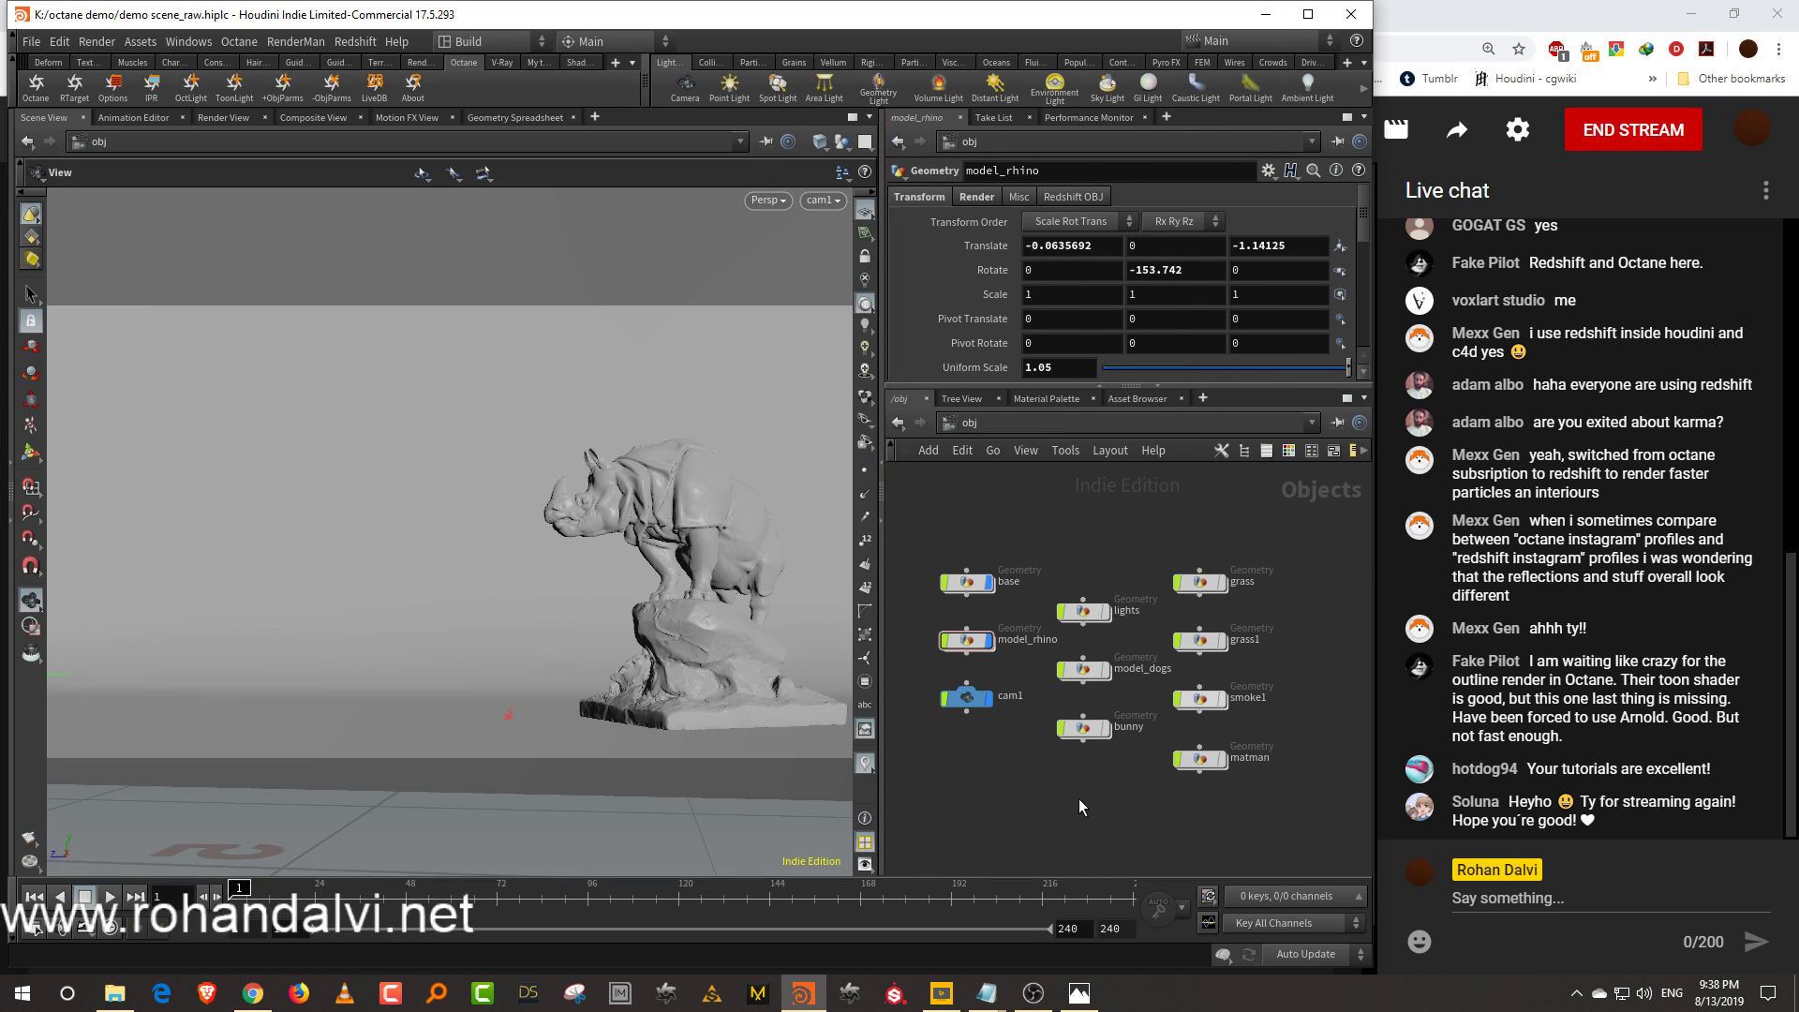
pyautogui.moveTo(1045, 748); pyautogui.dragTo(1087, 784, button='middle')
pyautogui.moveTo(613, 534); pyautogui.dragTo(569, 622)
pyautogui.moveTo(569, 621); pyautogui.dragTo(606, 578, button='middle')
pyautogui.moveTo(606, 578); pyautogui.dragTo(686, 511, button='right')
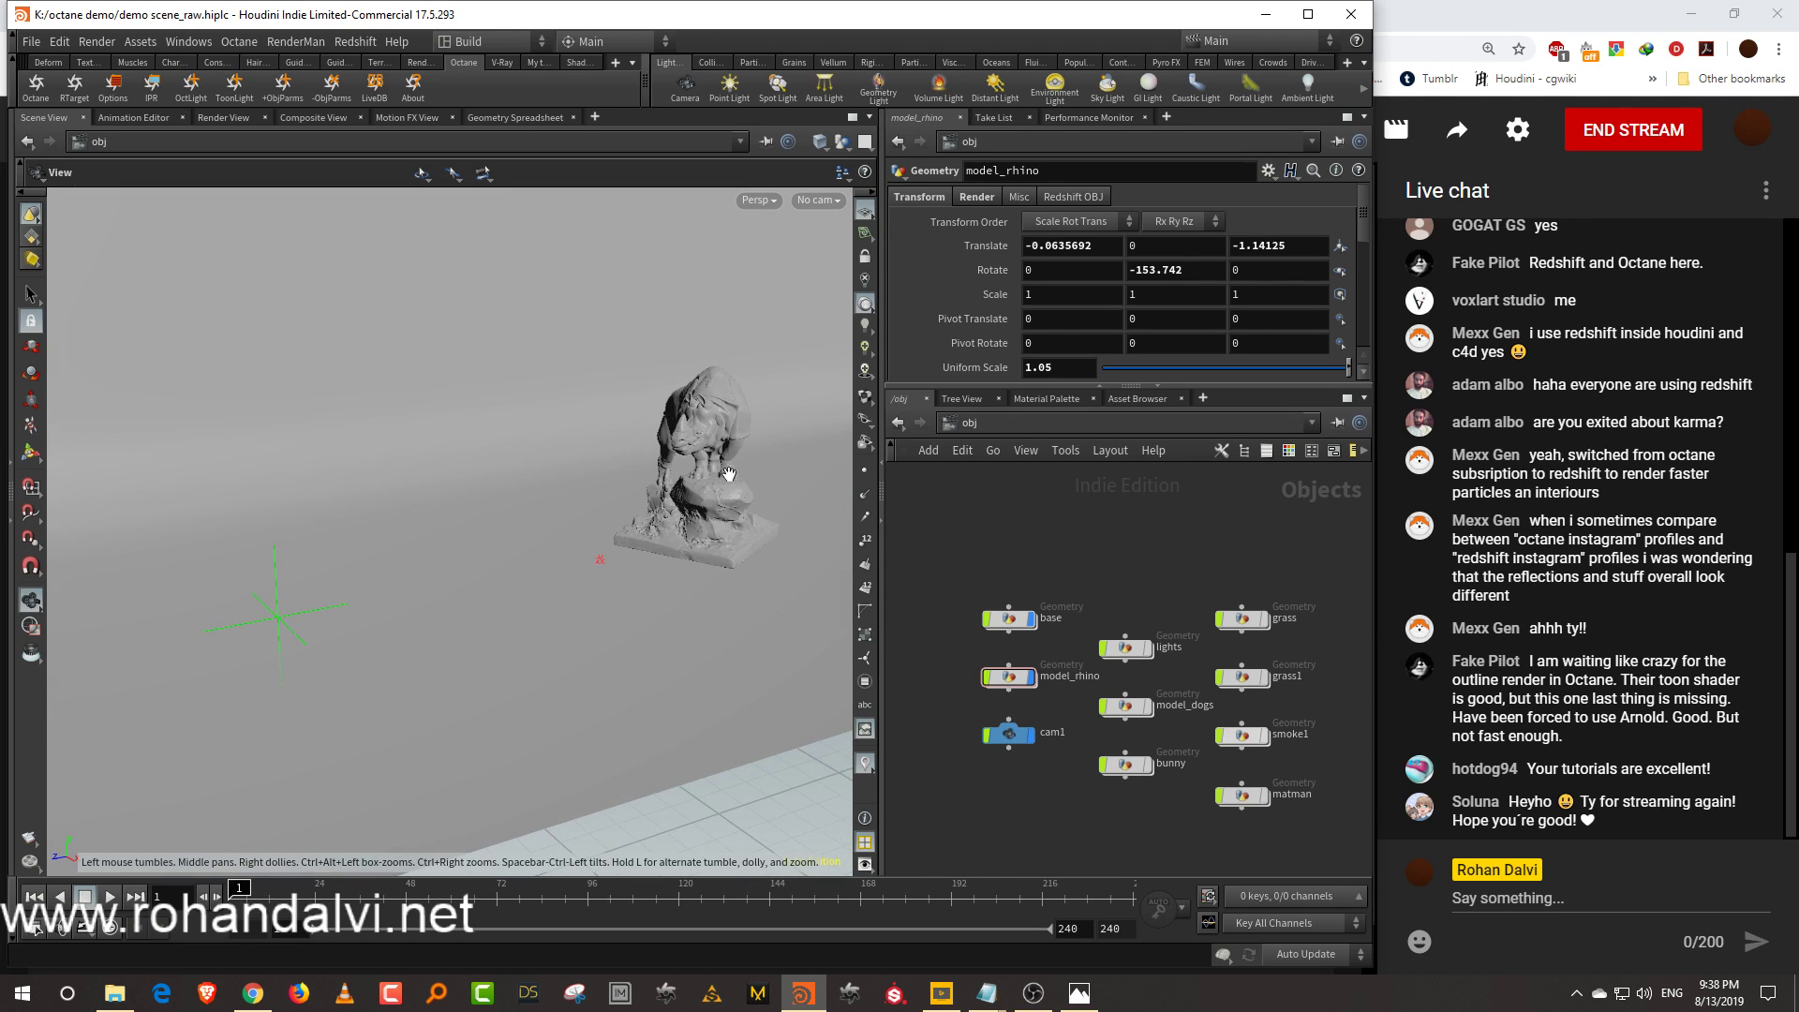
pyautogui.moveTo(723, 483); pyautogui.dragTo(562, 587, button='middle')
pyautogui.moveTo(563, 587); pyautogui.dragTo(771, 393, button='right')
pyautogui.moveTo(568, 589); pyautogui.dragTo(634, 487, button='middle')
pyautogui.moveTo(600, 542); pyautogui.dragTo(667, 483, button='right')
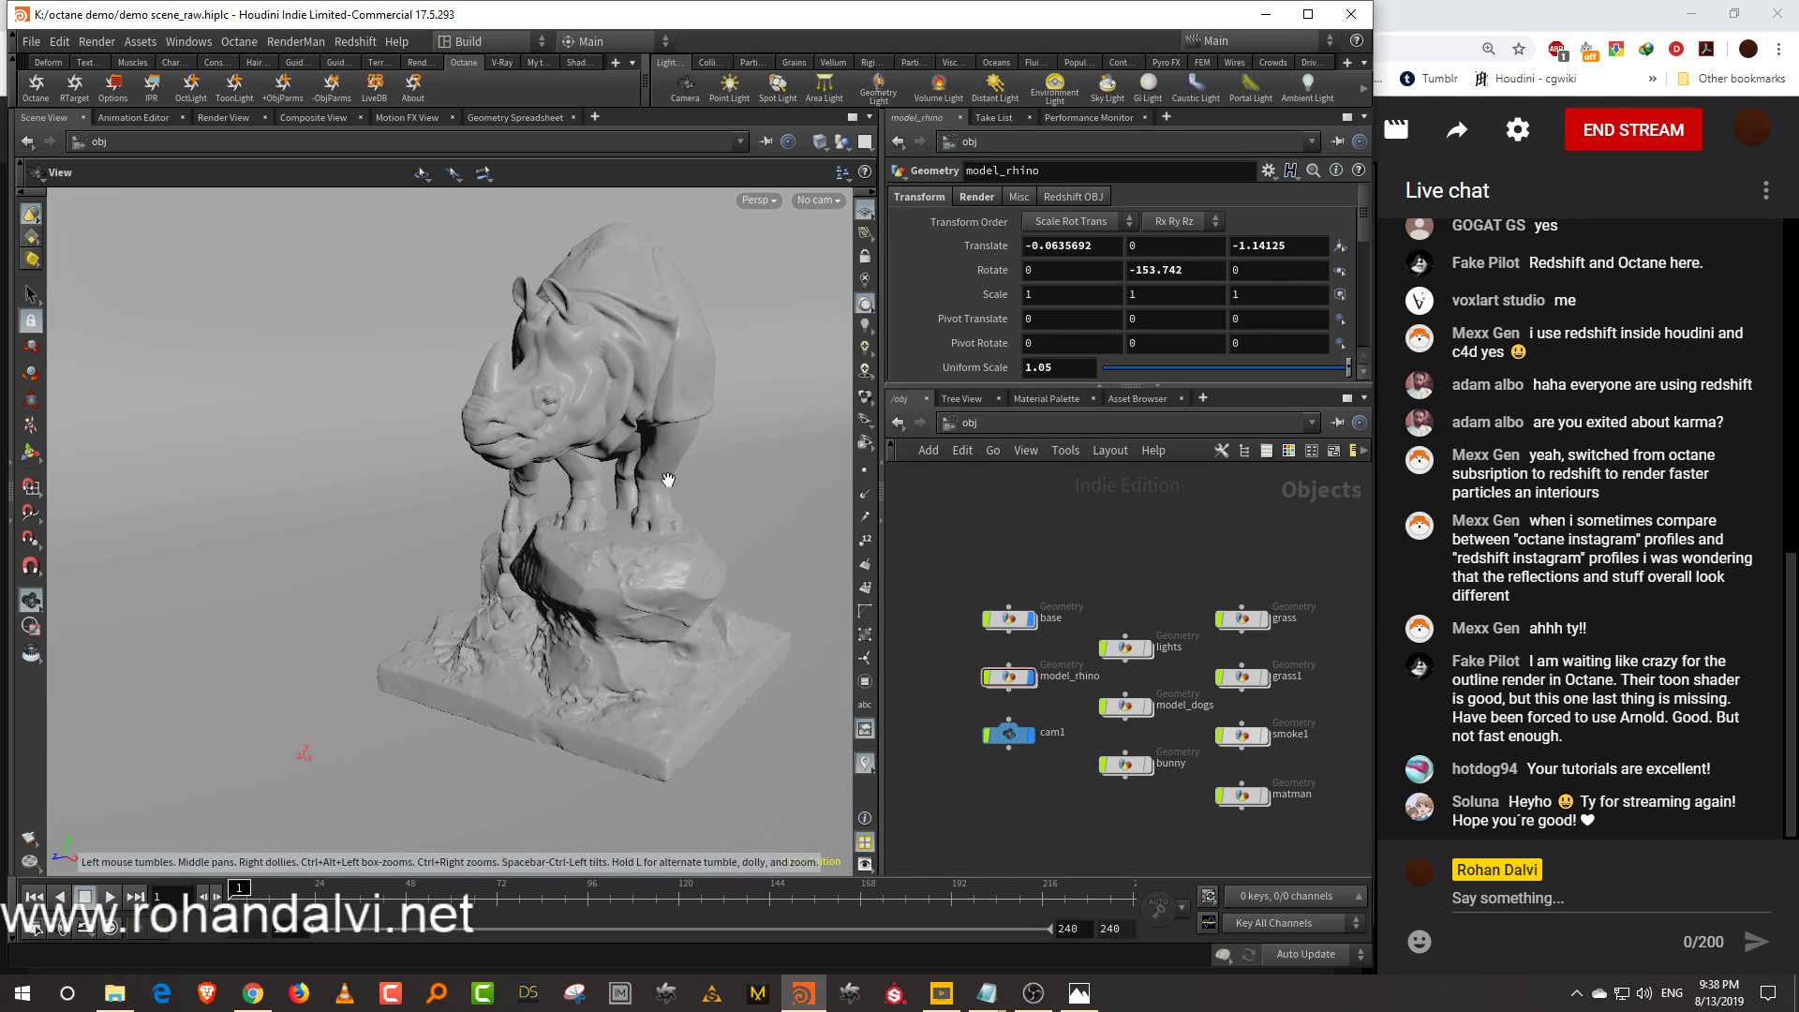
pyautogui.moveTo(666, 484); pyautogui.dragTo(605, 472)
pyautogui.moveTo(675, 463); pyautogui.dragTo(640, 494, button='middle')
# Display the model_dogs and bunny objects and frame them beside the rhino in the viewport
pyautogui.moveTo(1162, 689); pyautogui.dragTo(1133, 643, button='middle')
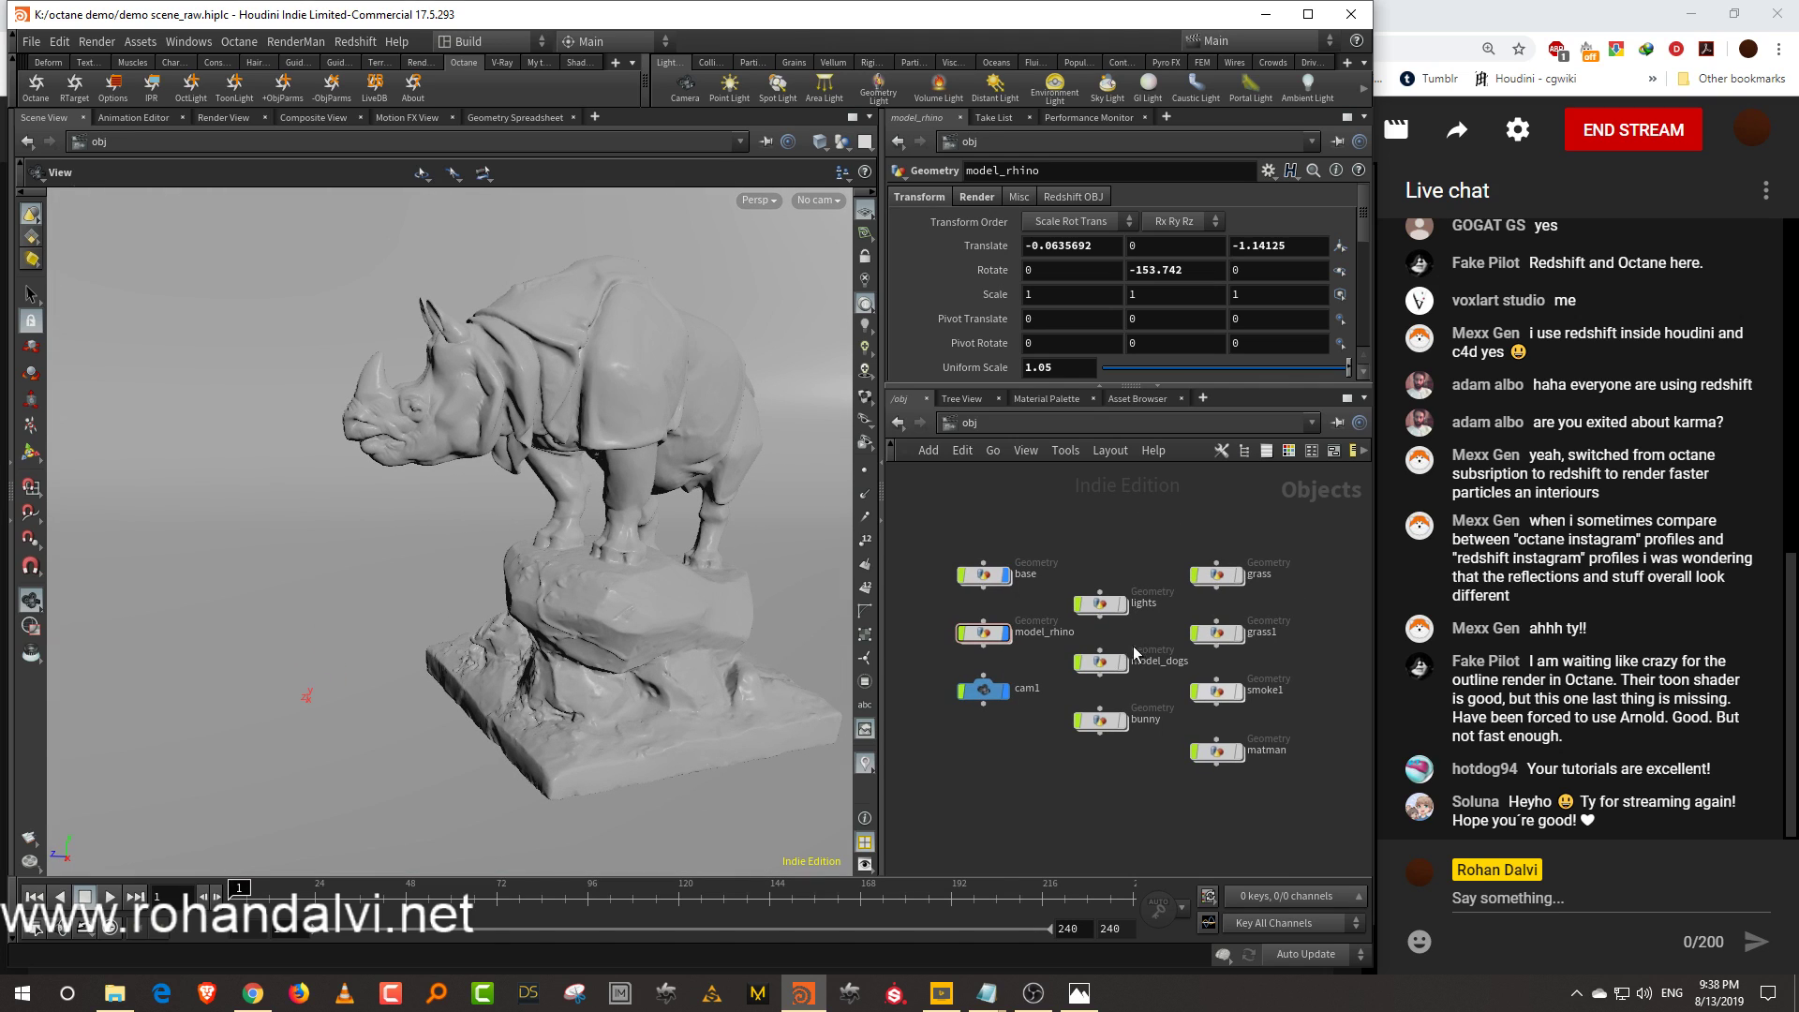
pyautogui.click(1122, 662)
pyautogui.moveTo(420, 664); pyautogui.dragTo(563, 566, button='middle')
pyautogui.click(1125, 723)
pyautogui.moveTo(556, 664); pyautogui.dragTo(720, 665, button='middle')
pyautogui.moveTo(1311, 598); pyautogui.dragTo(1305, 628, button='middle')
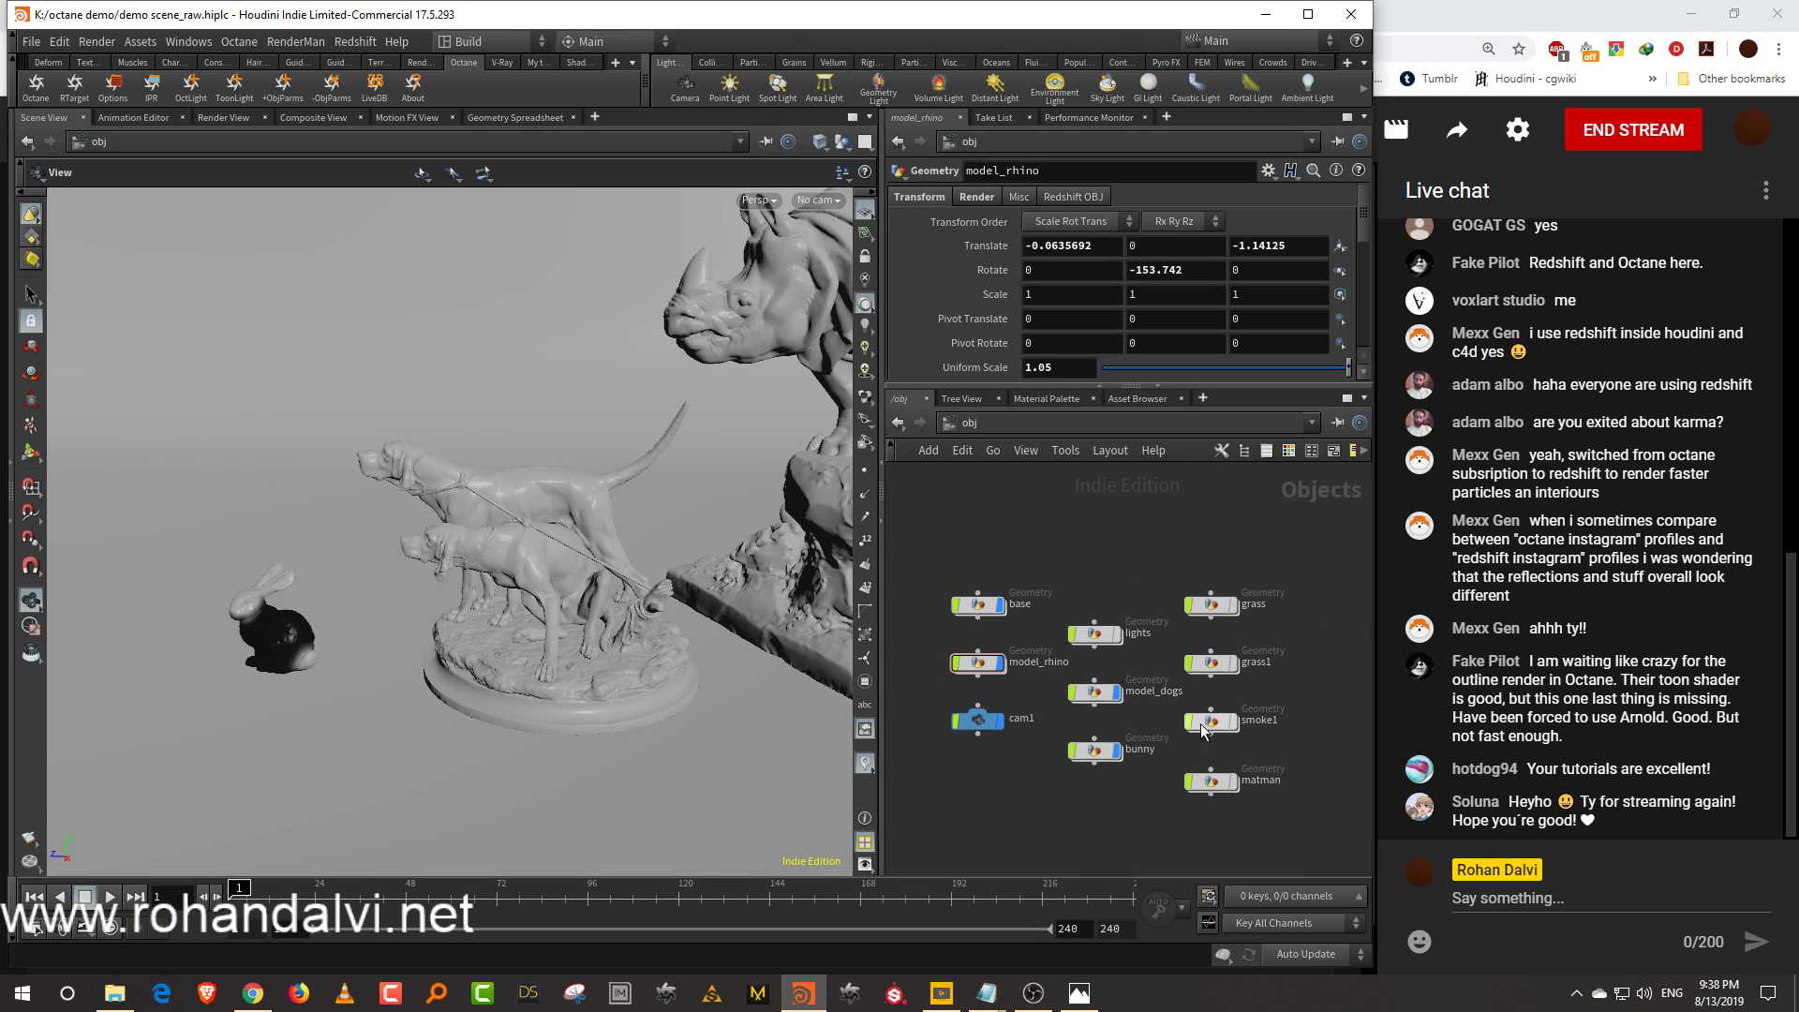
# Display the matman object to inspect its shape behind the dogs, and hide it again
pyautogui.click(1235, 780)
pyautogui.moveTo(1287, 750); pyautogui.dragTo(1173, 842)
pyautogui.moveTo(594, 543); pyautogui.dragTo(551, 638, button='middle')
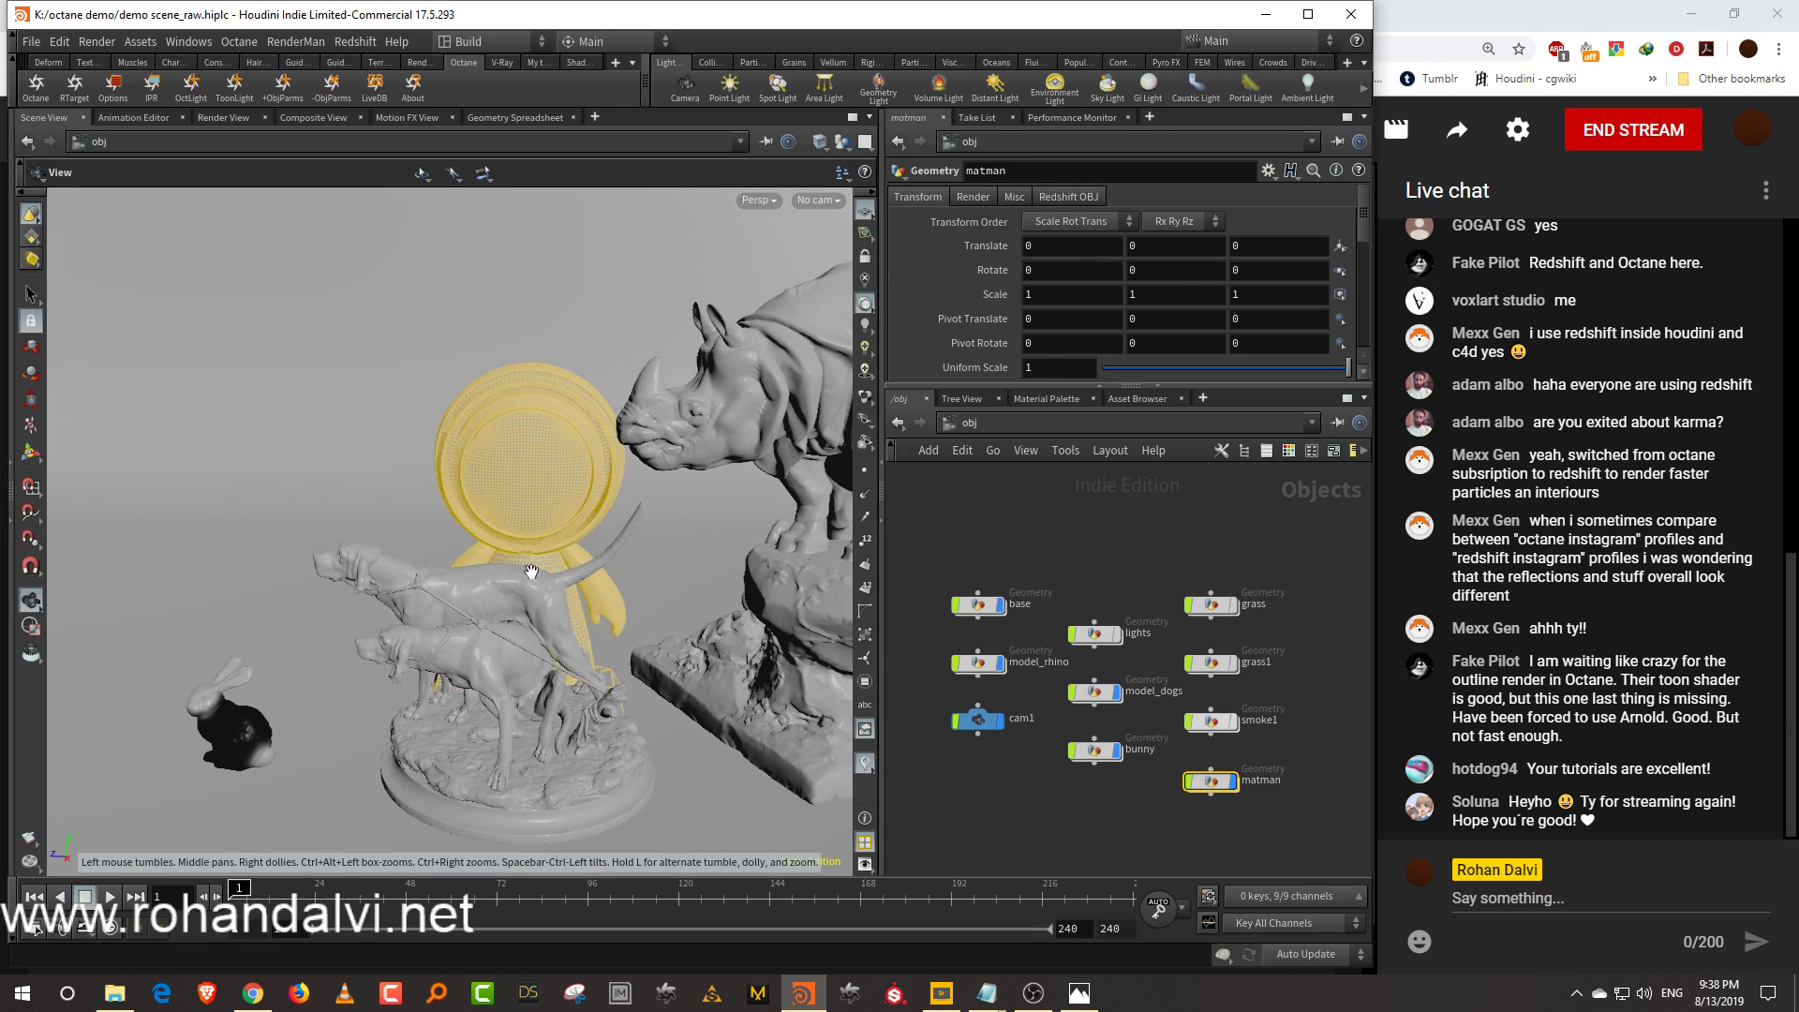
pyautogui.moveTo(551, 637); pyautogui.dragTo(566, 522, button='right')
pyautogui.moveTo(566, 522); pyautogui.dragTo(636, 535)
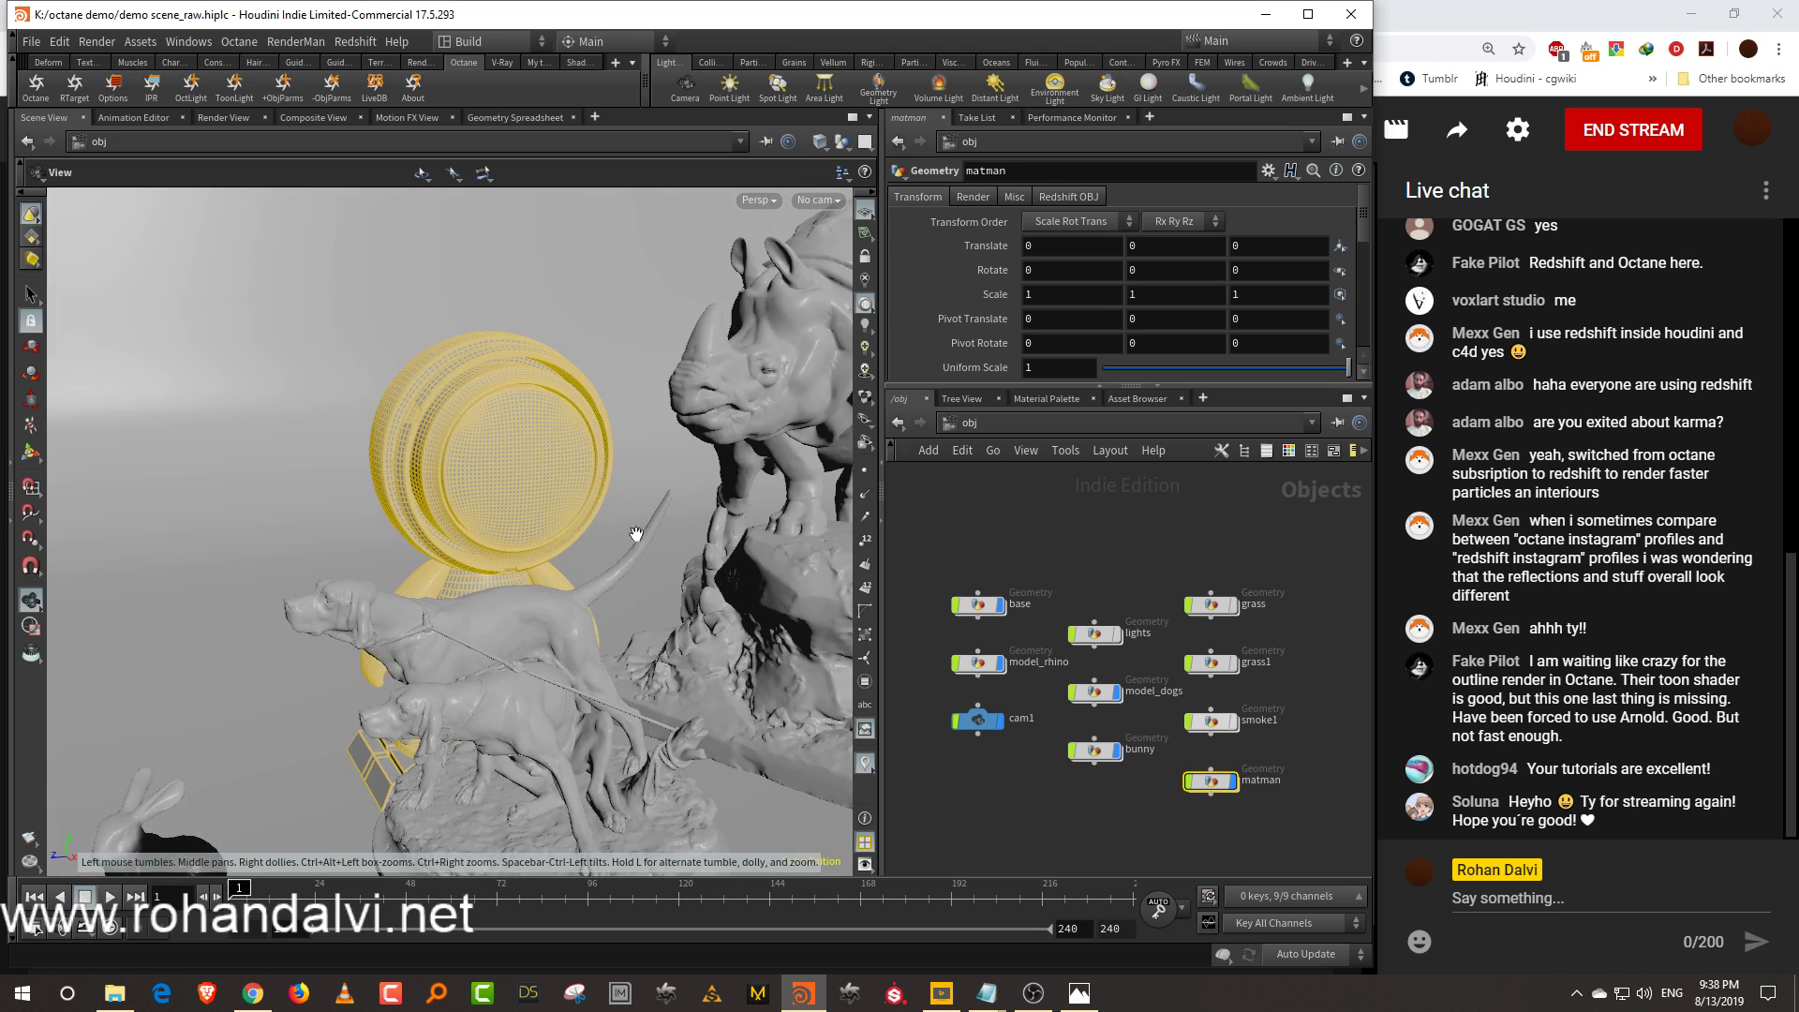
pyautogui.click(1233, 781)
# Display the grass and grass1 objects together and inspect the grass around the bunny and dogs
pyautogui.moveTo(1261, 603); pyautogui.dragTo(1203, 677)
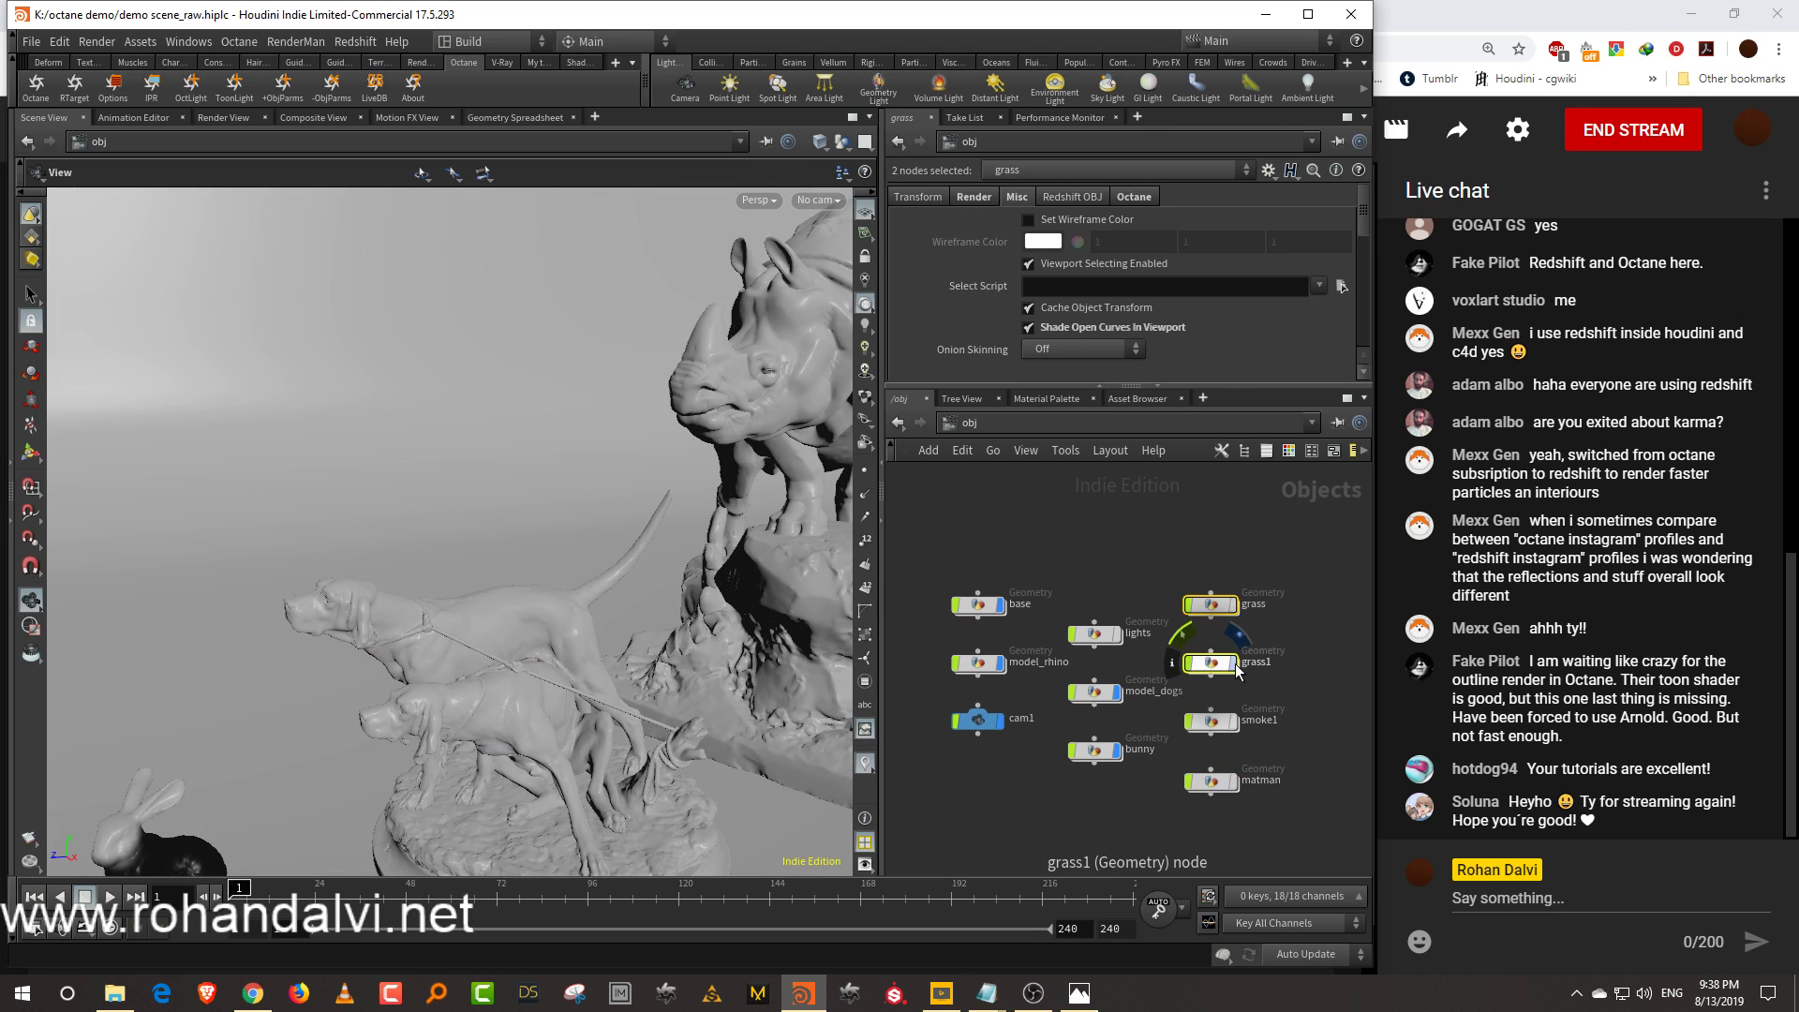
pyautogui.click(1233, 664)
pyautogui.moveTo(547, 656); pyautogui.dragTo(698, 388, button='middle')
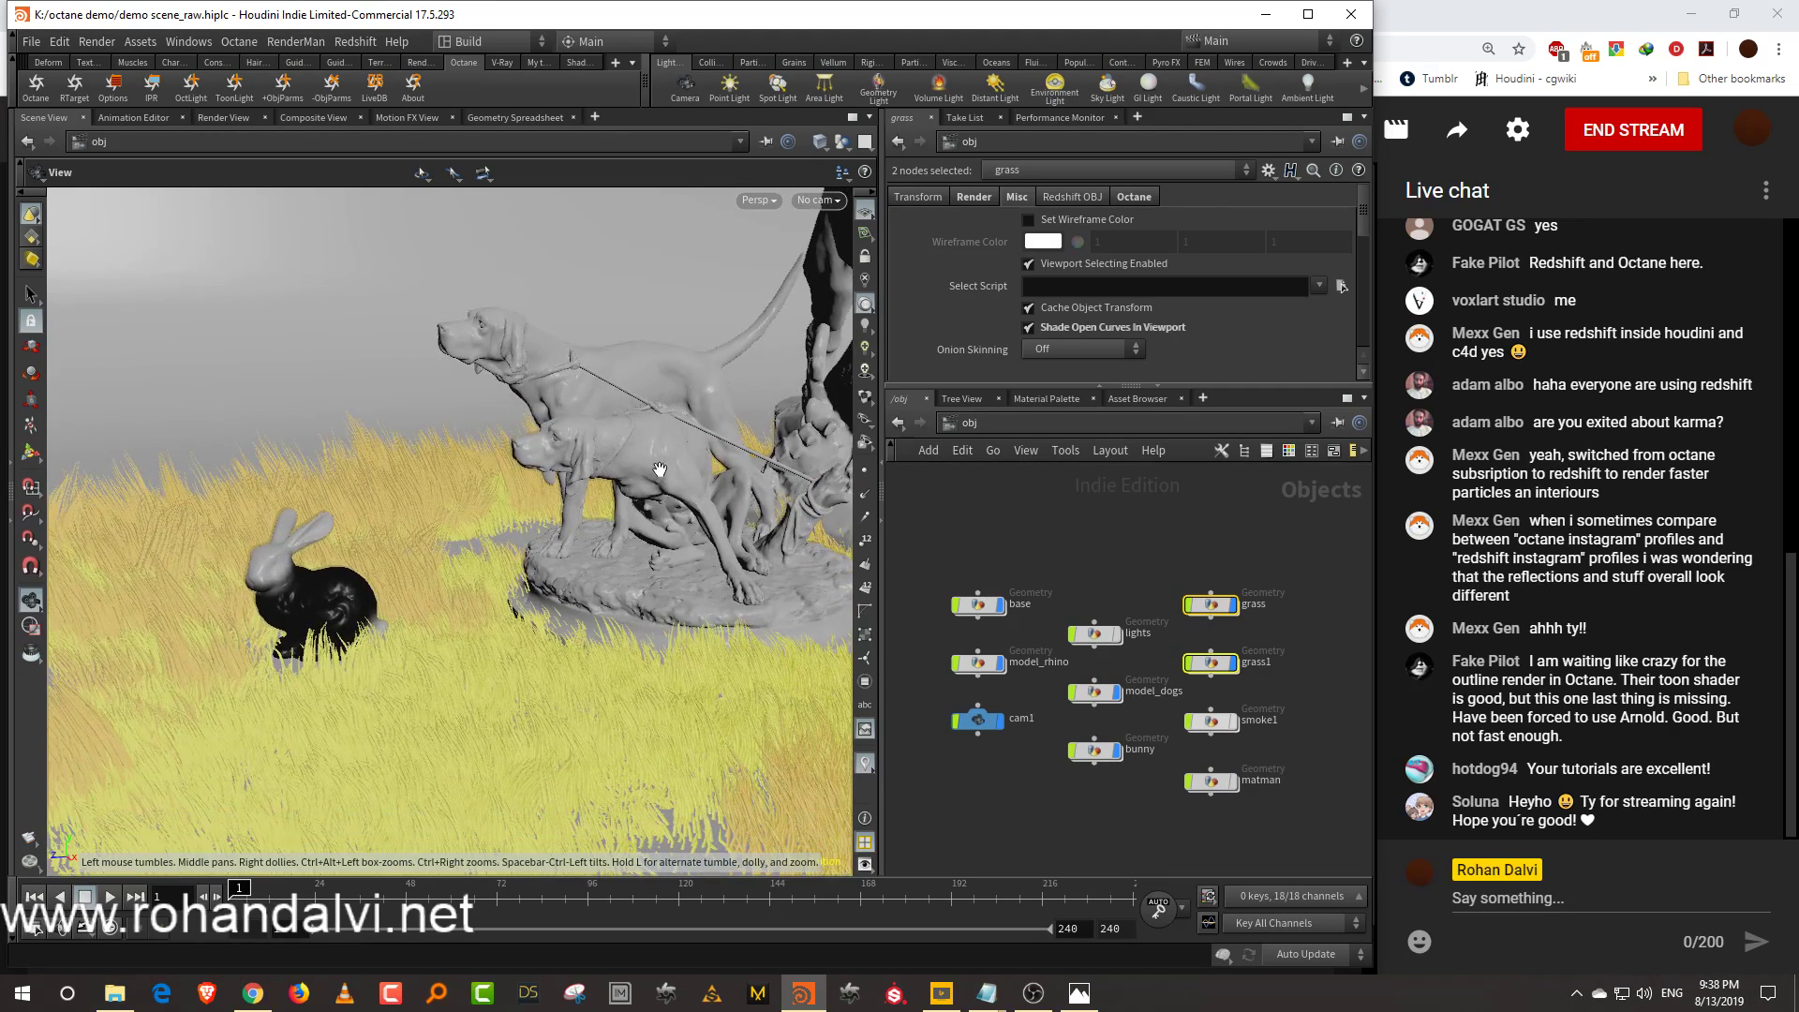
pyautogui.moveTo(664, 467); pyautogui.dragTo(534, 586, button='right')
pyautogui.moveTo(534, 587); pyautogui.dragTo(775, 543, button='middle')
pyautogui.click(1315, 669)
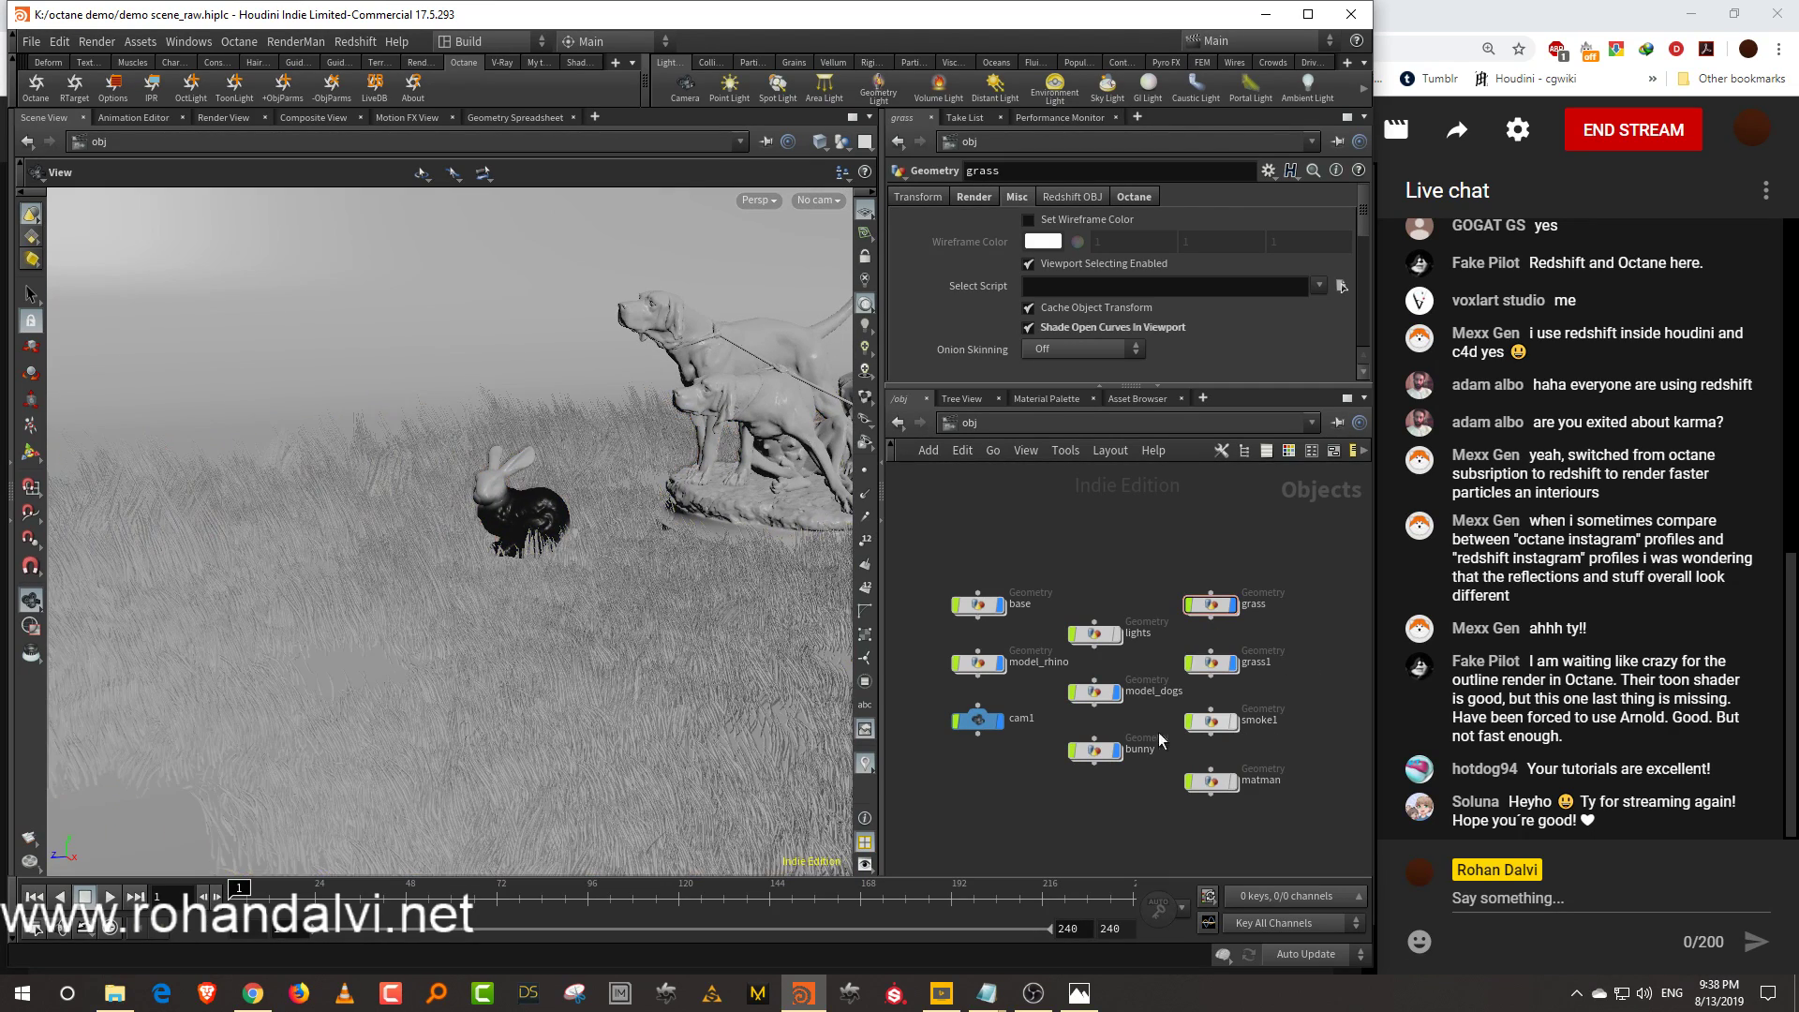
# Display the smoke and sparks objects parented to null1 and inspect the cloud in the viewport
pyautogui.moveTo(1022, 689); pyautogui.dragTo(1248, 671, button='middle')
pyautogui.moveTo(1063, 640); pyautogui.dragTo(1224, 624, button='middle')
pyautogui.click(1167, 658)
pyautogui.keyDown('shift'); pyautogui.click(1050, 629); pyautogui.keyUp('shift')
pyautogui.moveTo(573, 569); pyautogui.dragTo(475, 656, button='right')
pyautogui.moveTo(485, 638); pyautogui.dragTo(674, 689, button='middle')
pyautogui.moveTo(611, 572); pyautogui.dragTo(613, 649, button='middle')
pyautogui.moveTo(613, 648); pyautogui.dragTo(582, 658)
pyautogui.moveTo(241, 889)
pyautogui.mouseDown()
pyautogui.moveTo(516, 890)
pyautogui.moveTo(239, 890)
pyautogui.mouseUp()
pyautogui.moveTo(549, 644); pyautogui.dragTo(560, 481)
pyautogui.click(1001, 751)
pyautogui.moveTo(560, 481); pyautogui.dragTo(447, 593, button='middle')
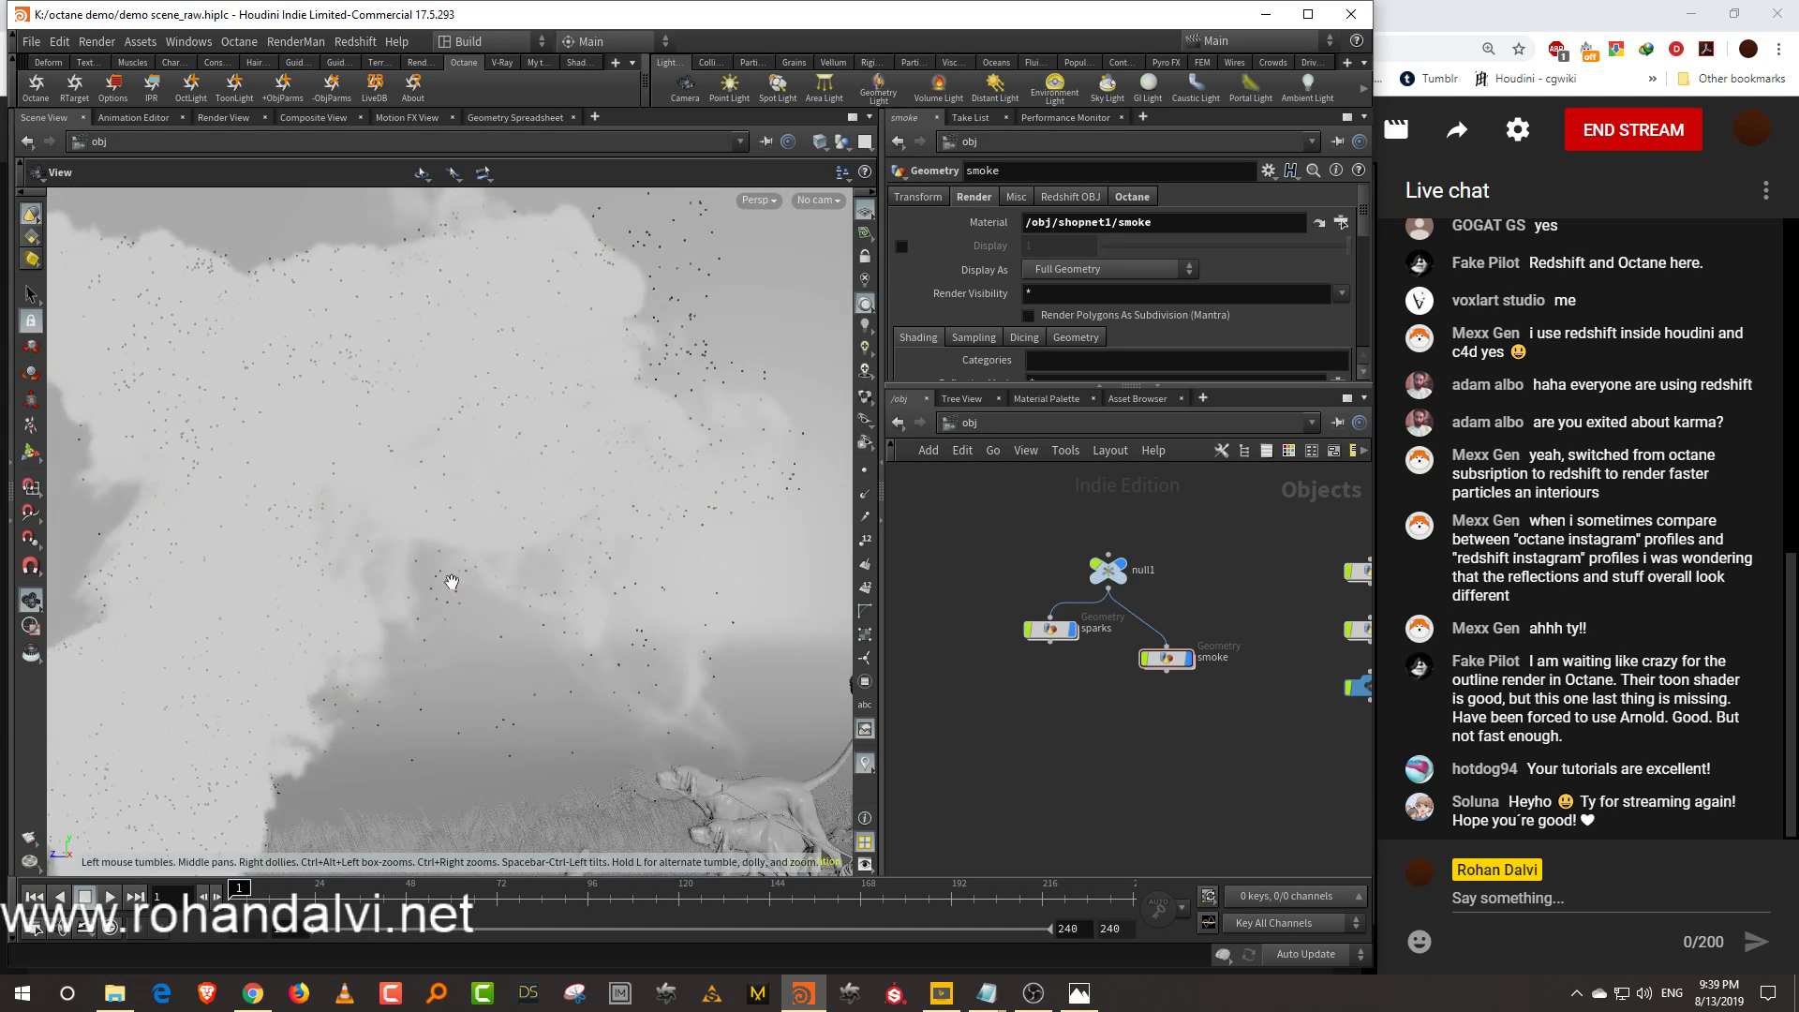
pyautogui.moveTo(756, 593); pyautogui.dragTo(416, 562, button='middle')
pyautogui.moveTo(659, 582); pyautogui.dragTo(511, 512, button='middle')
# Display the smoke1 object and inspect the complete scene layout with both smoke clouds
pyautogui.moveTo(1254, 748); pyautogui.dragTo(1054, 703, button='middle')
pyautogui.click(1189, 677)
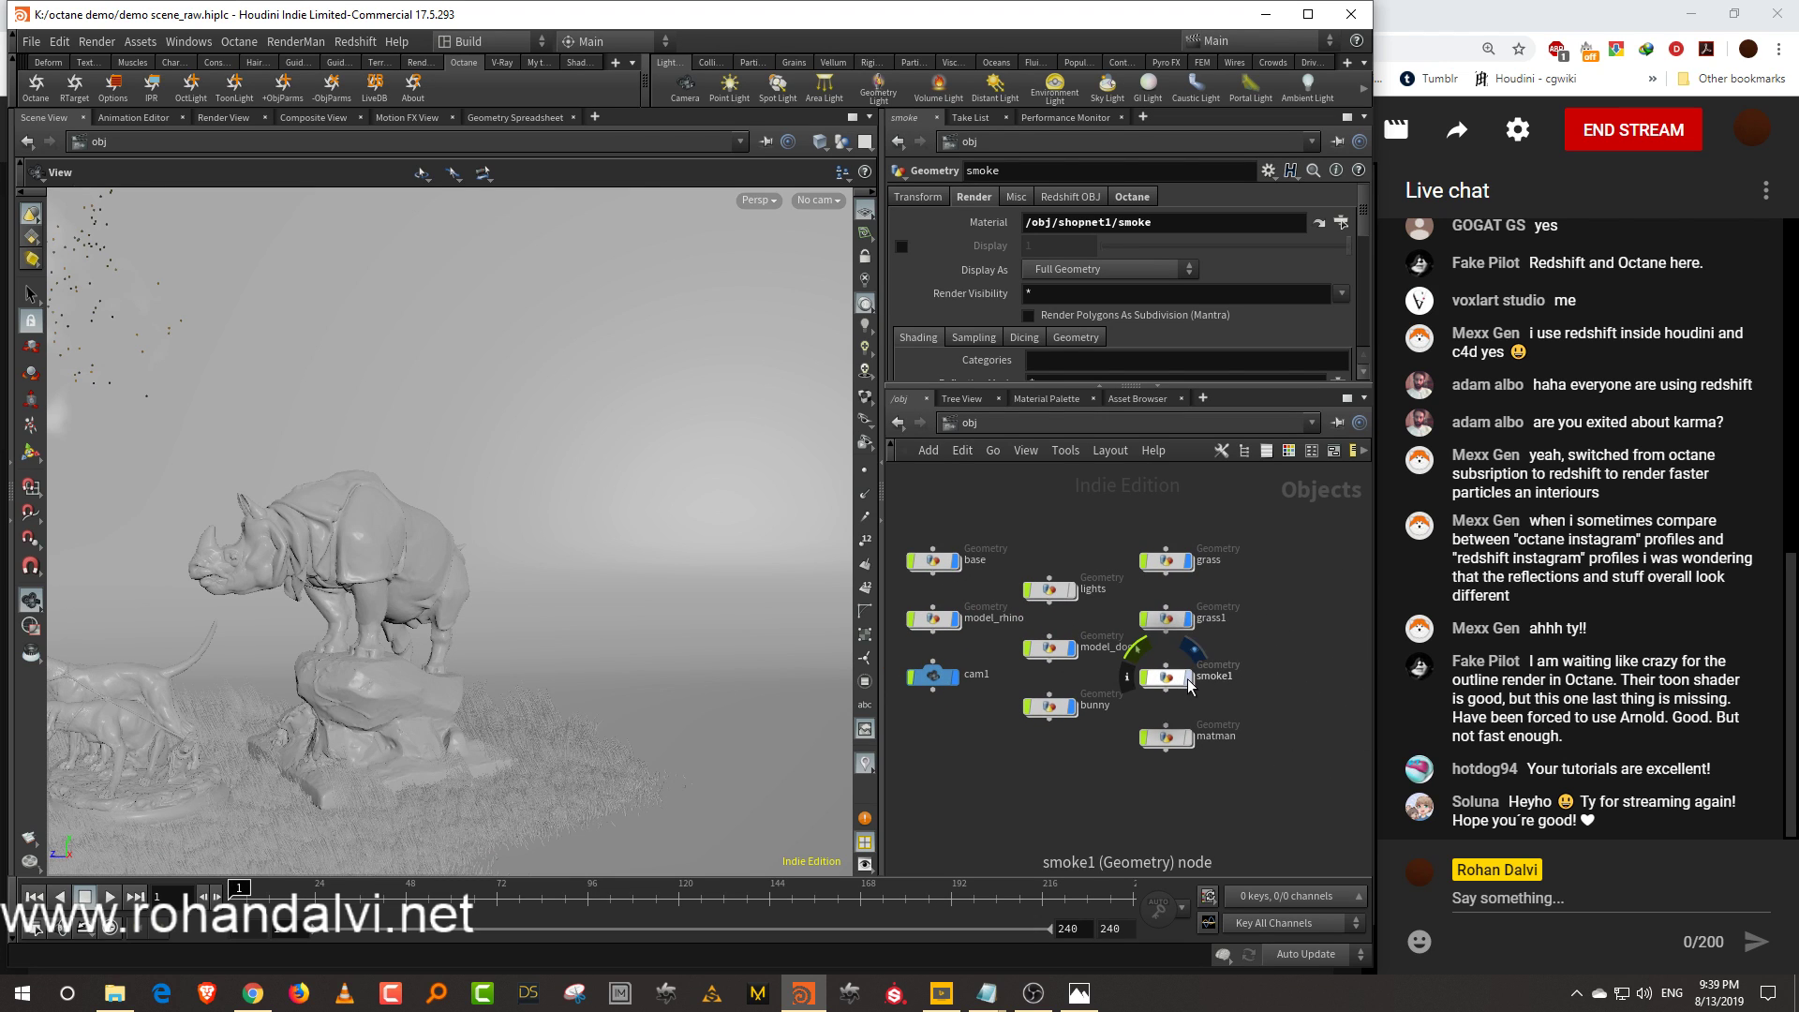
pyautogui.moveTo(681, 601); pyautogui.dragTo(542, 647, button='right')
pyautogui.moveTo(542, 647); pyautogui.dragTo(777, 628, button='middle')
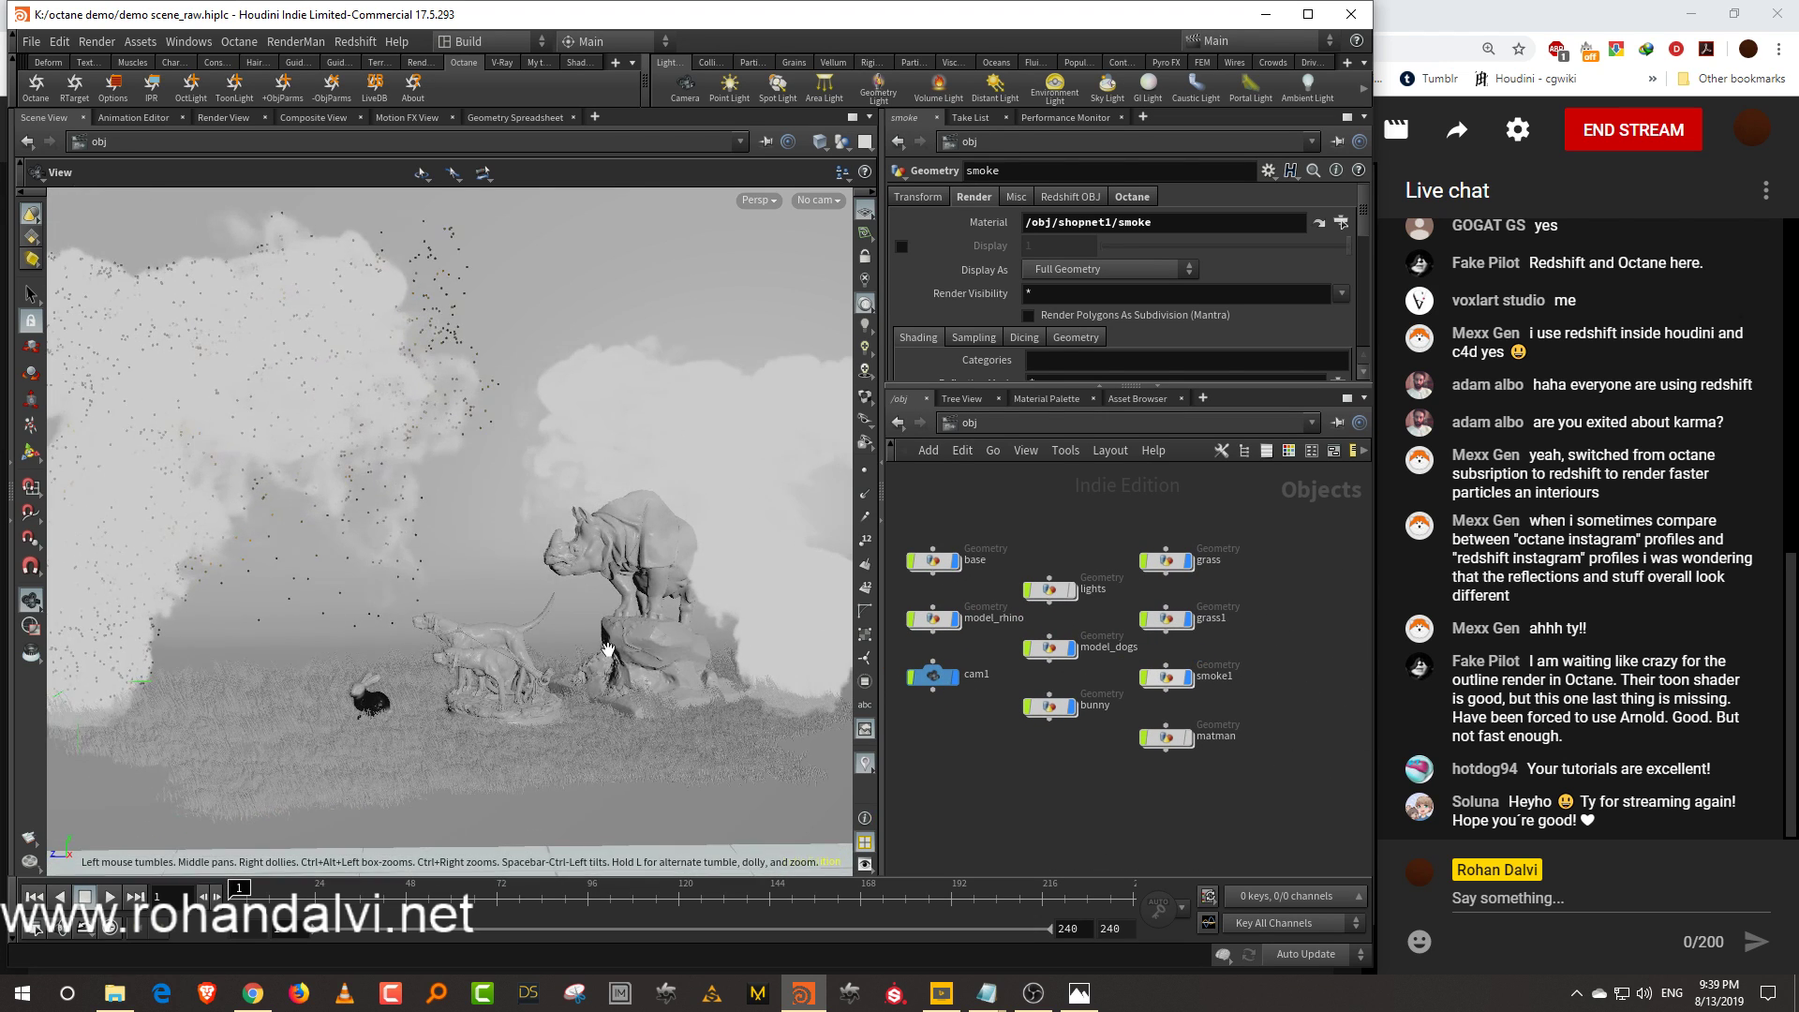
pyautogui.moveTo(609, 649); pyautogui.dragTo(717, 619, button='middle')
pyautogui.moveTo(660, 652); pyautogui.dragTo(682, 594)
pyautogui.moveTo(673, 595); pyautogui.dragTo(599, 662, button='middle')
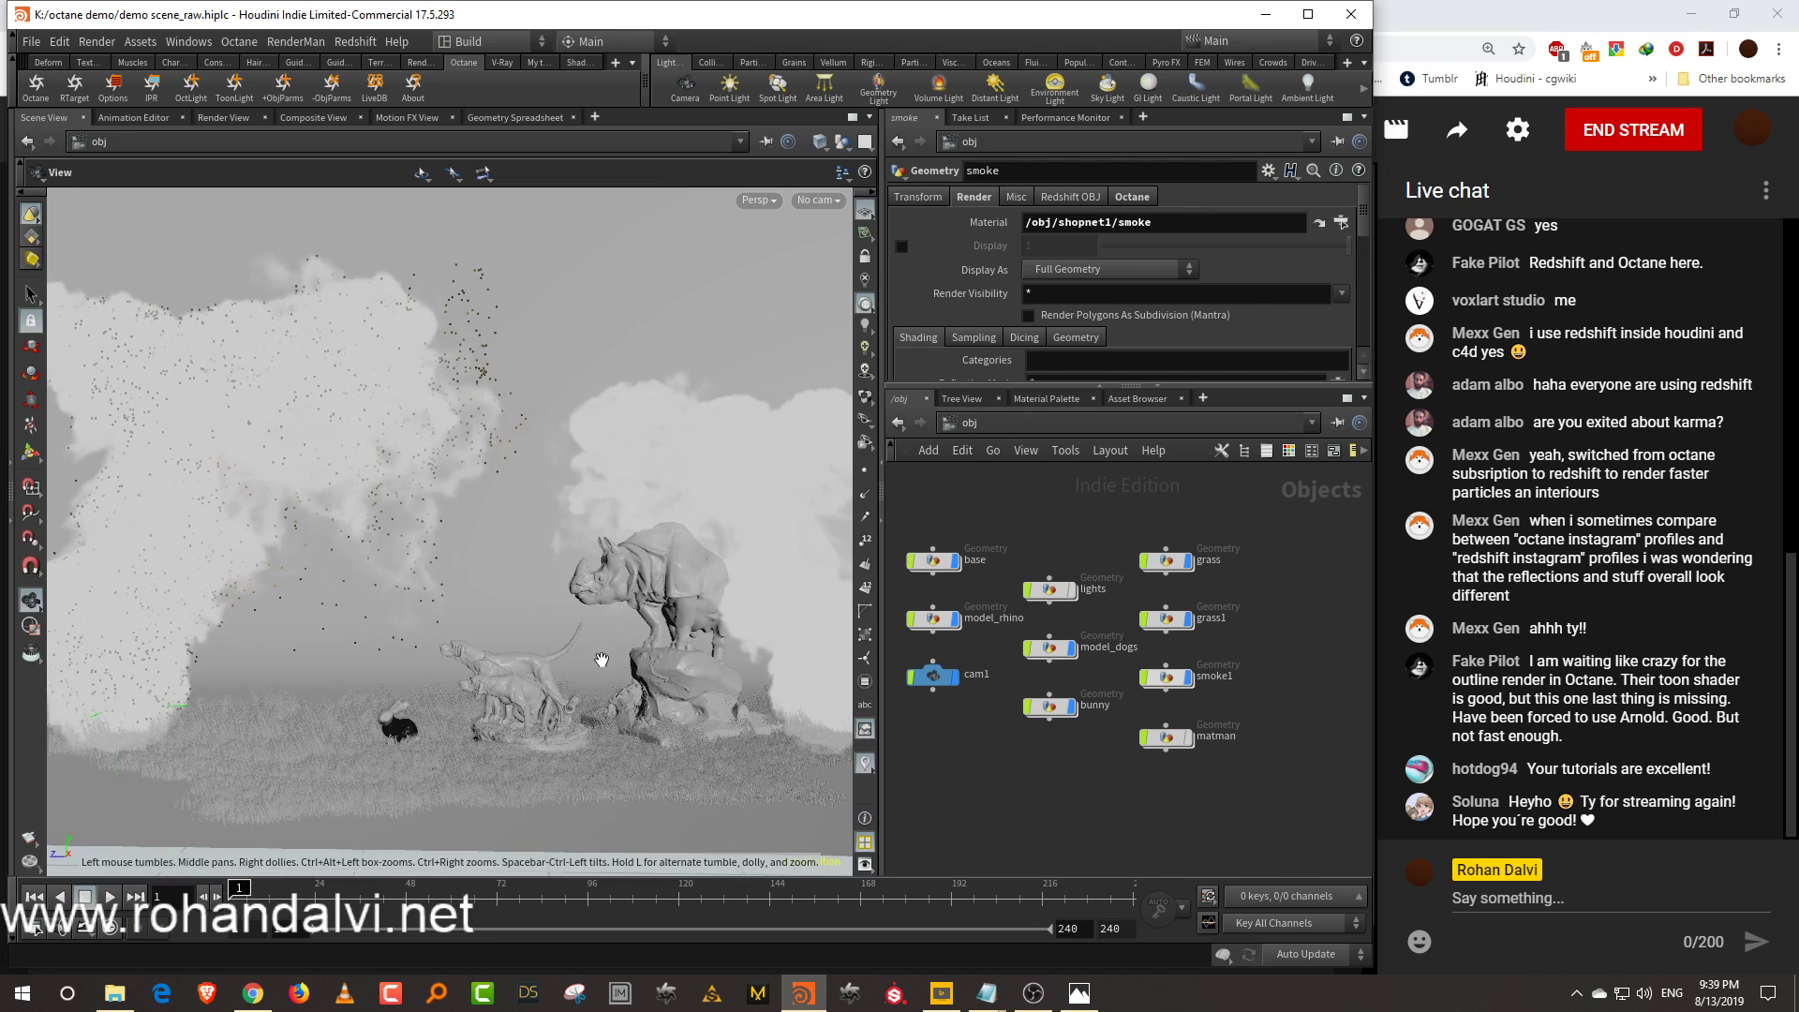
pyautogui.moveTo(599, 662); pyautogui.dragTo(659, 595, button='right')
pyautogui.moveTo(659, 595); pyautogui.dragTo(724, 608, button='middle')
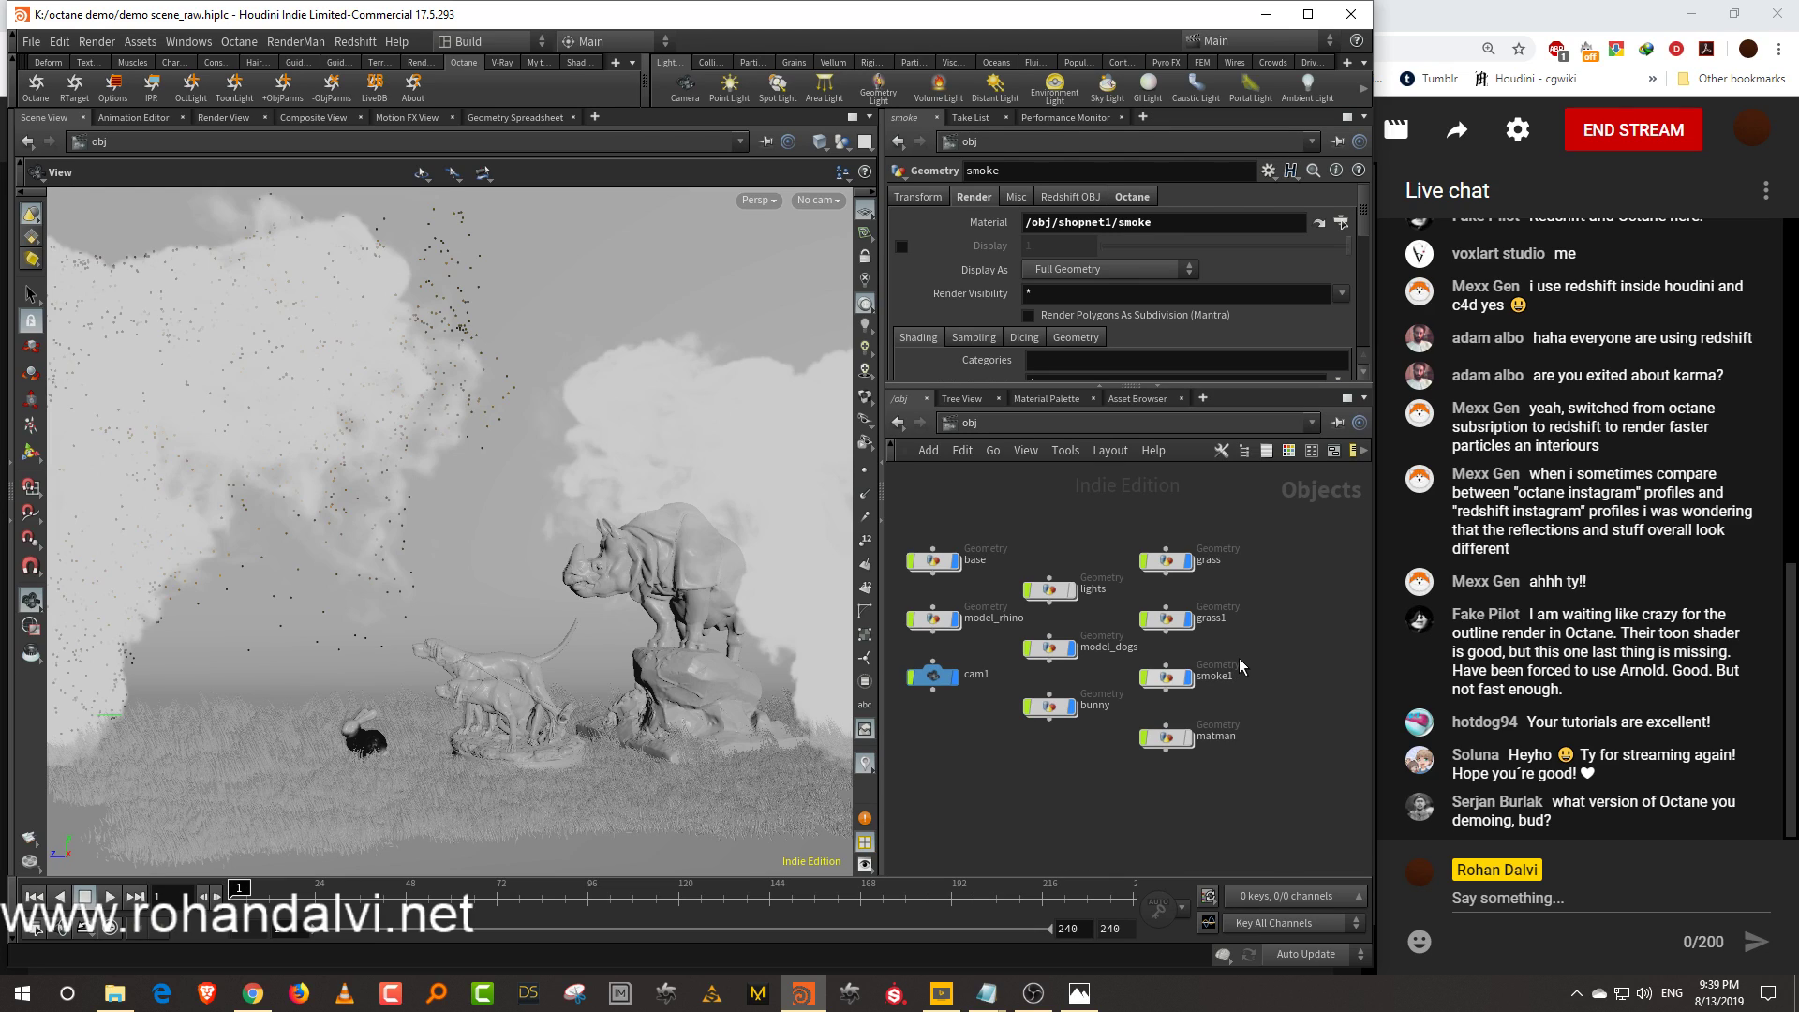
# Check the installed plugin version in the About OctaneRender dialog, keeping it clear of the shelf, and close it
pyautogui.click(245, 45)
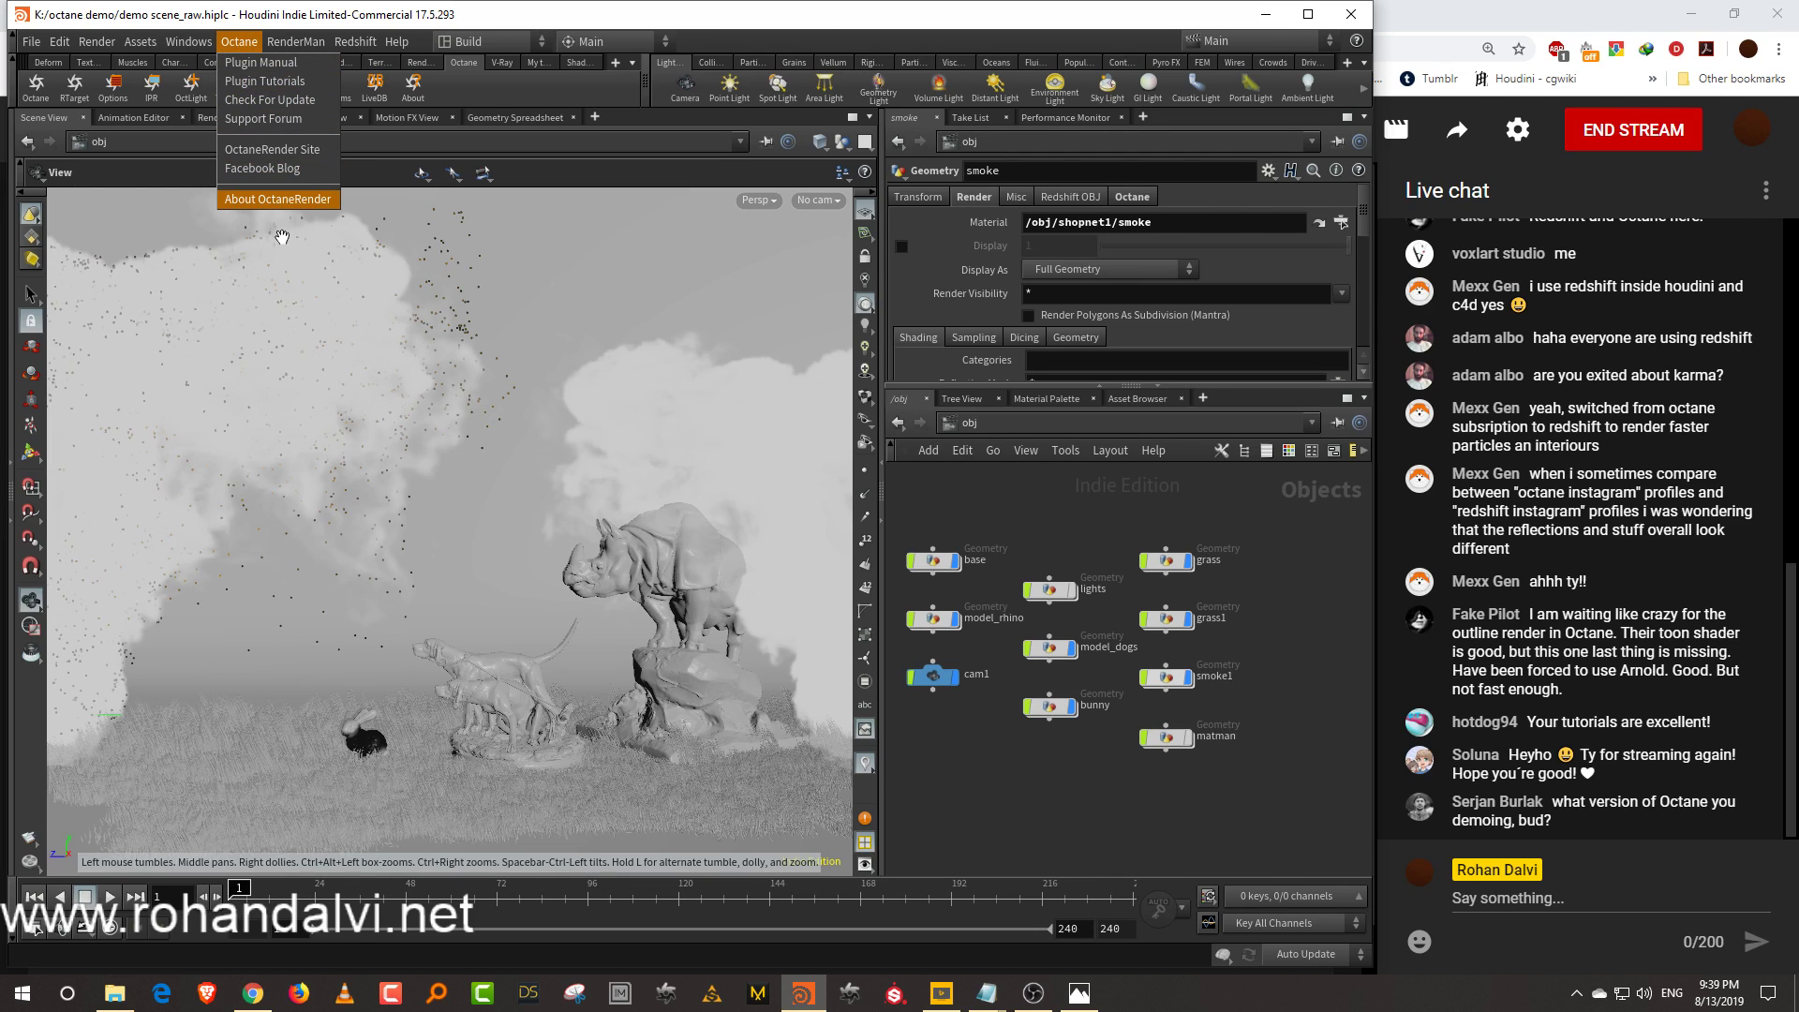
pyautogui.click(287, 200)
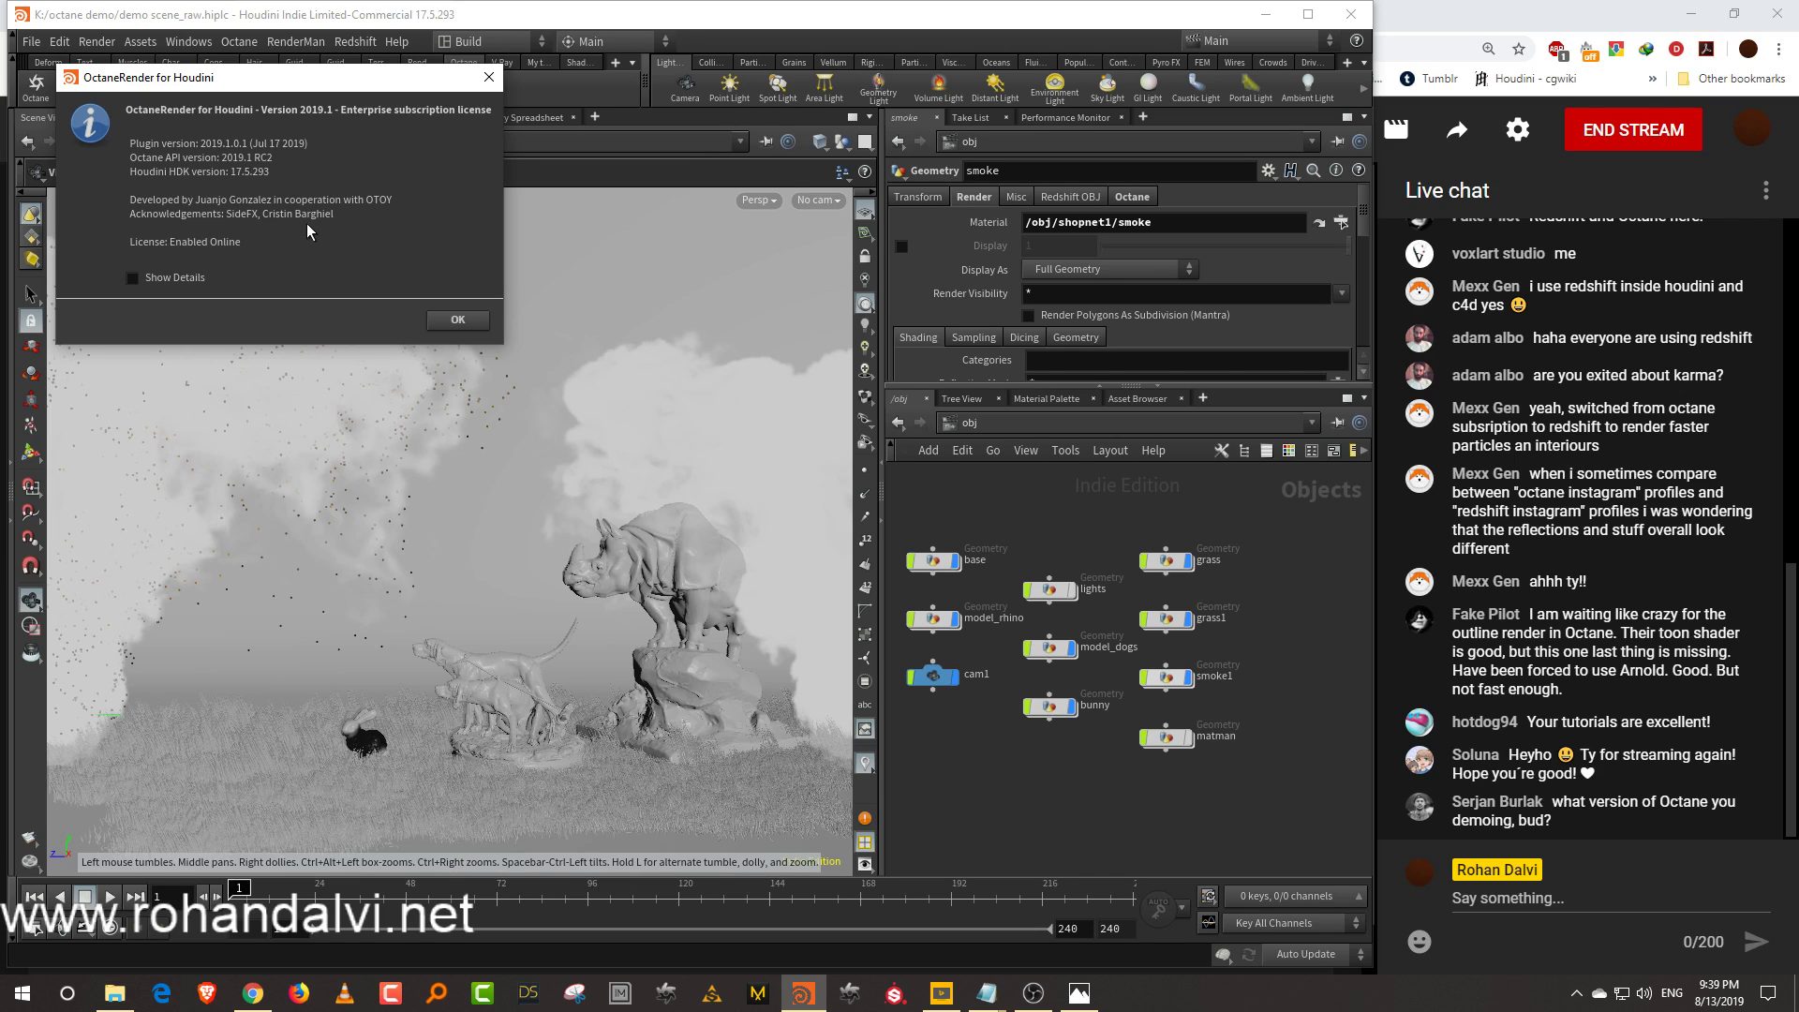
pyautogui.moveTo(394, 80); pyautogui.dragTo(499, 174)
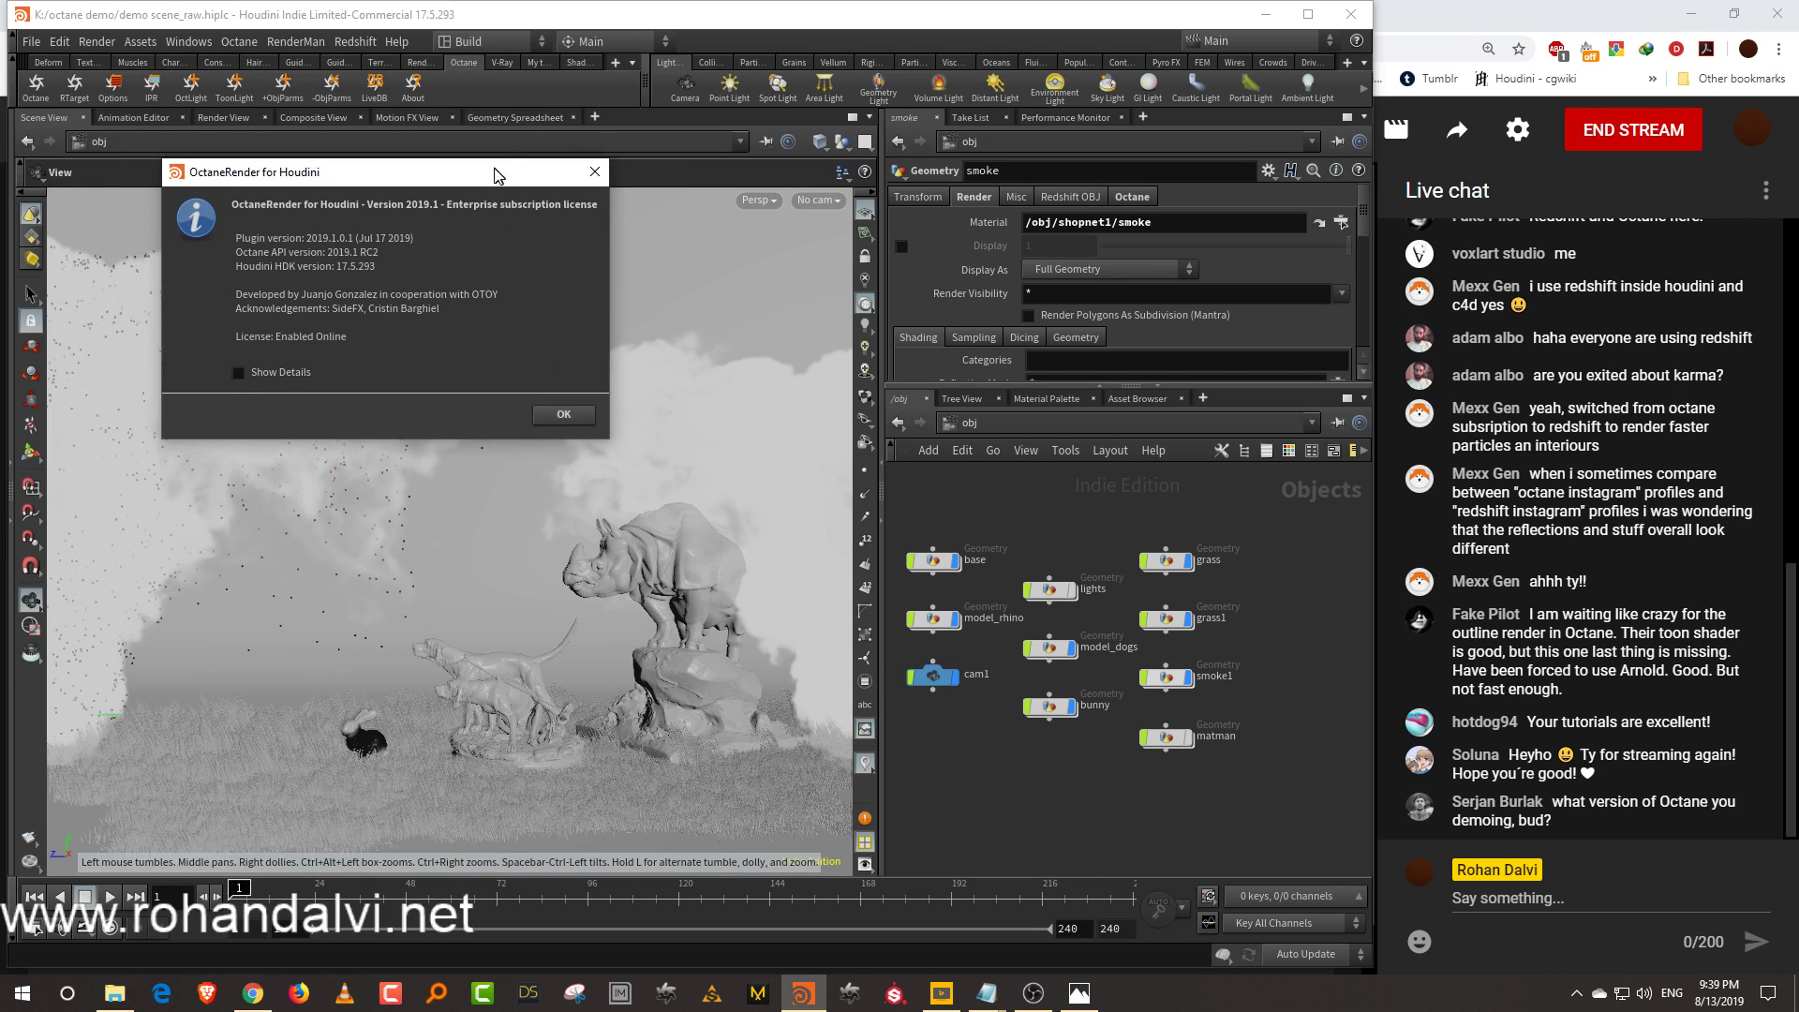
pyautogui.click(573, 418)
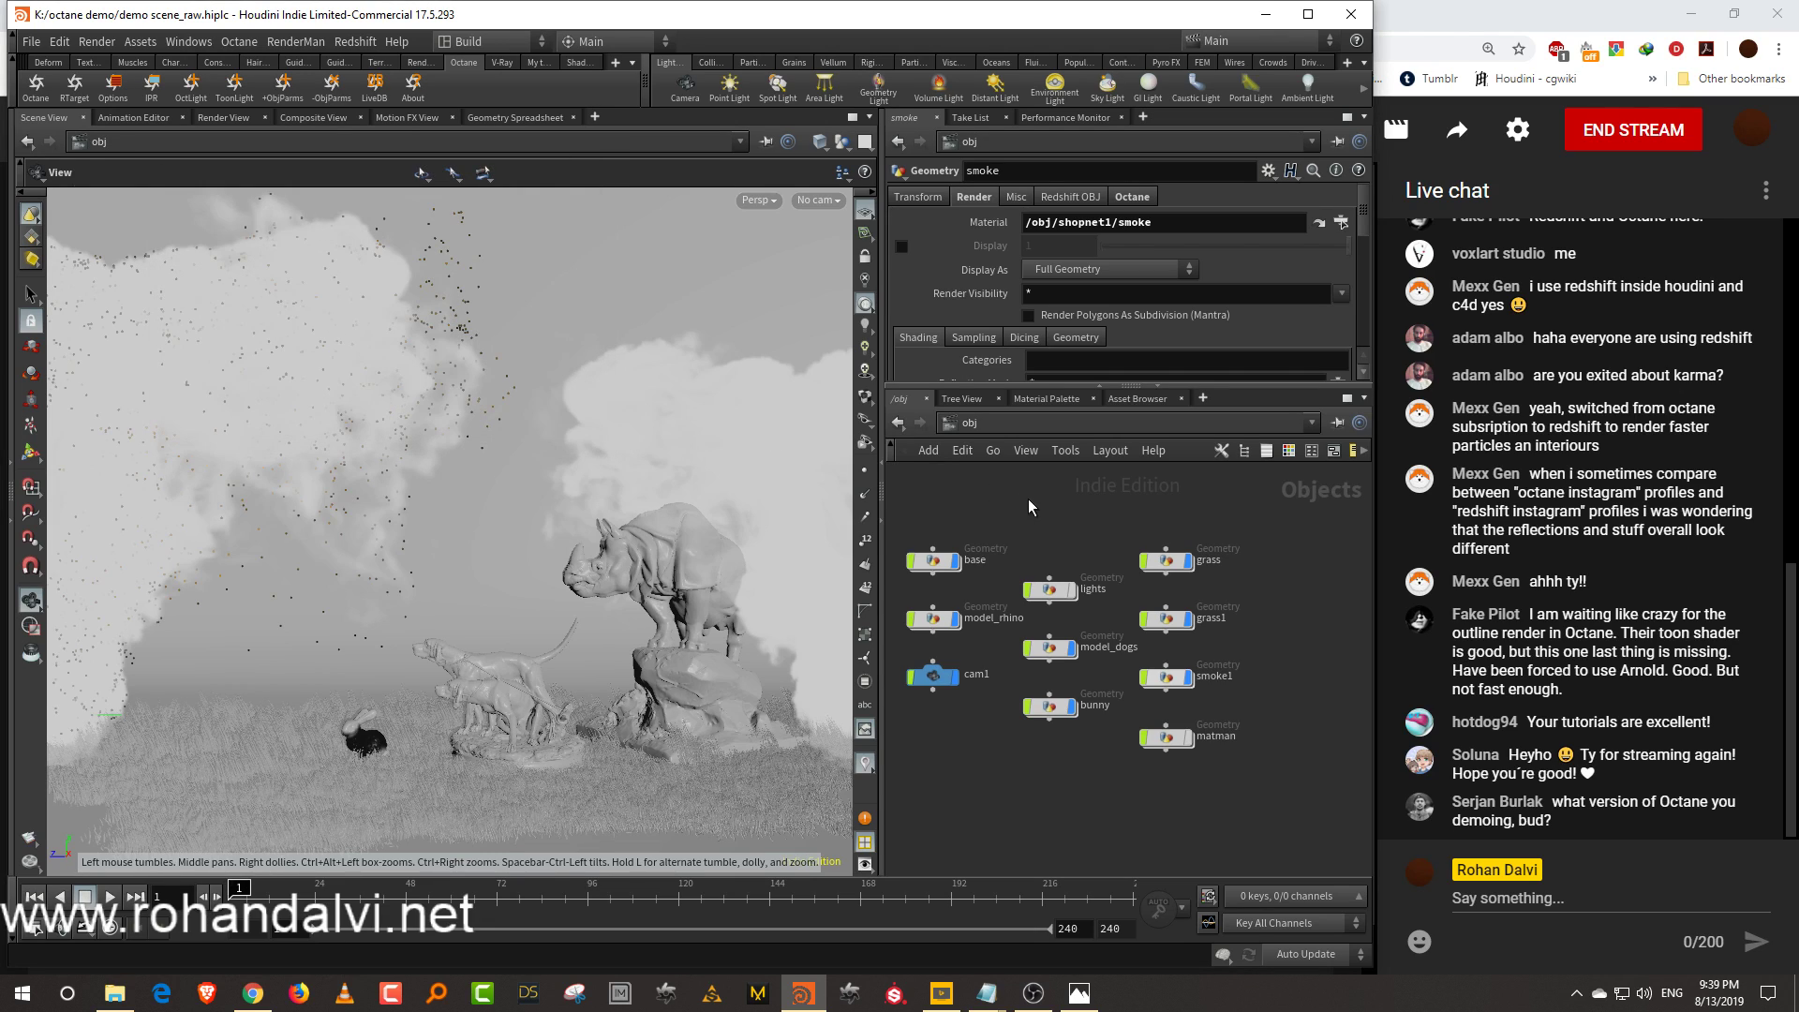
# Hide the smoke1, grass and grass1 objects in the viewport
pyautogui.moveTo(1099, 506); pyautogui.dragTo(1156, 501, button='middle')
pyautogui.click(1232, 679)
pyautogui.moveTo(1233, 681); pyautogui.dragTo(1218, 703)
pyautogui.click(1247, 669)
pyautogui.moveTo(1071, 743); pyautogui.dragTo(1060, 793, button='middle')
pyautogui.moveTo(1273, 559); pyautogui.dragTo(1229, 676)
pyautogui.click(1234, 665)
# Hide the sparks, smoke, model_dogs and bunny objects, leaving the base and model_rhino displayed
pyautogui.moveTo(1061, 778); pyautogui.dragTo(1238, 783, button='middle')
pyautogui.moveTo(1060, 786); pyautogui.dragTo(1253, 798, button='middle')
pyautogui.moveTo(1229, 654); pyautogui.dragTo(1026, 785)
pyautogui.click(1165, 709)
pyautogui.moveTo(1300, 677); pyautogui.dragTo(1050, 675, button='middle')
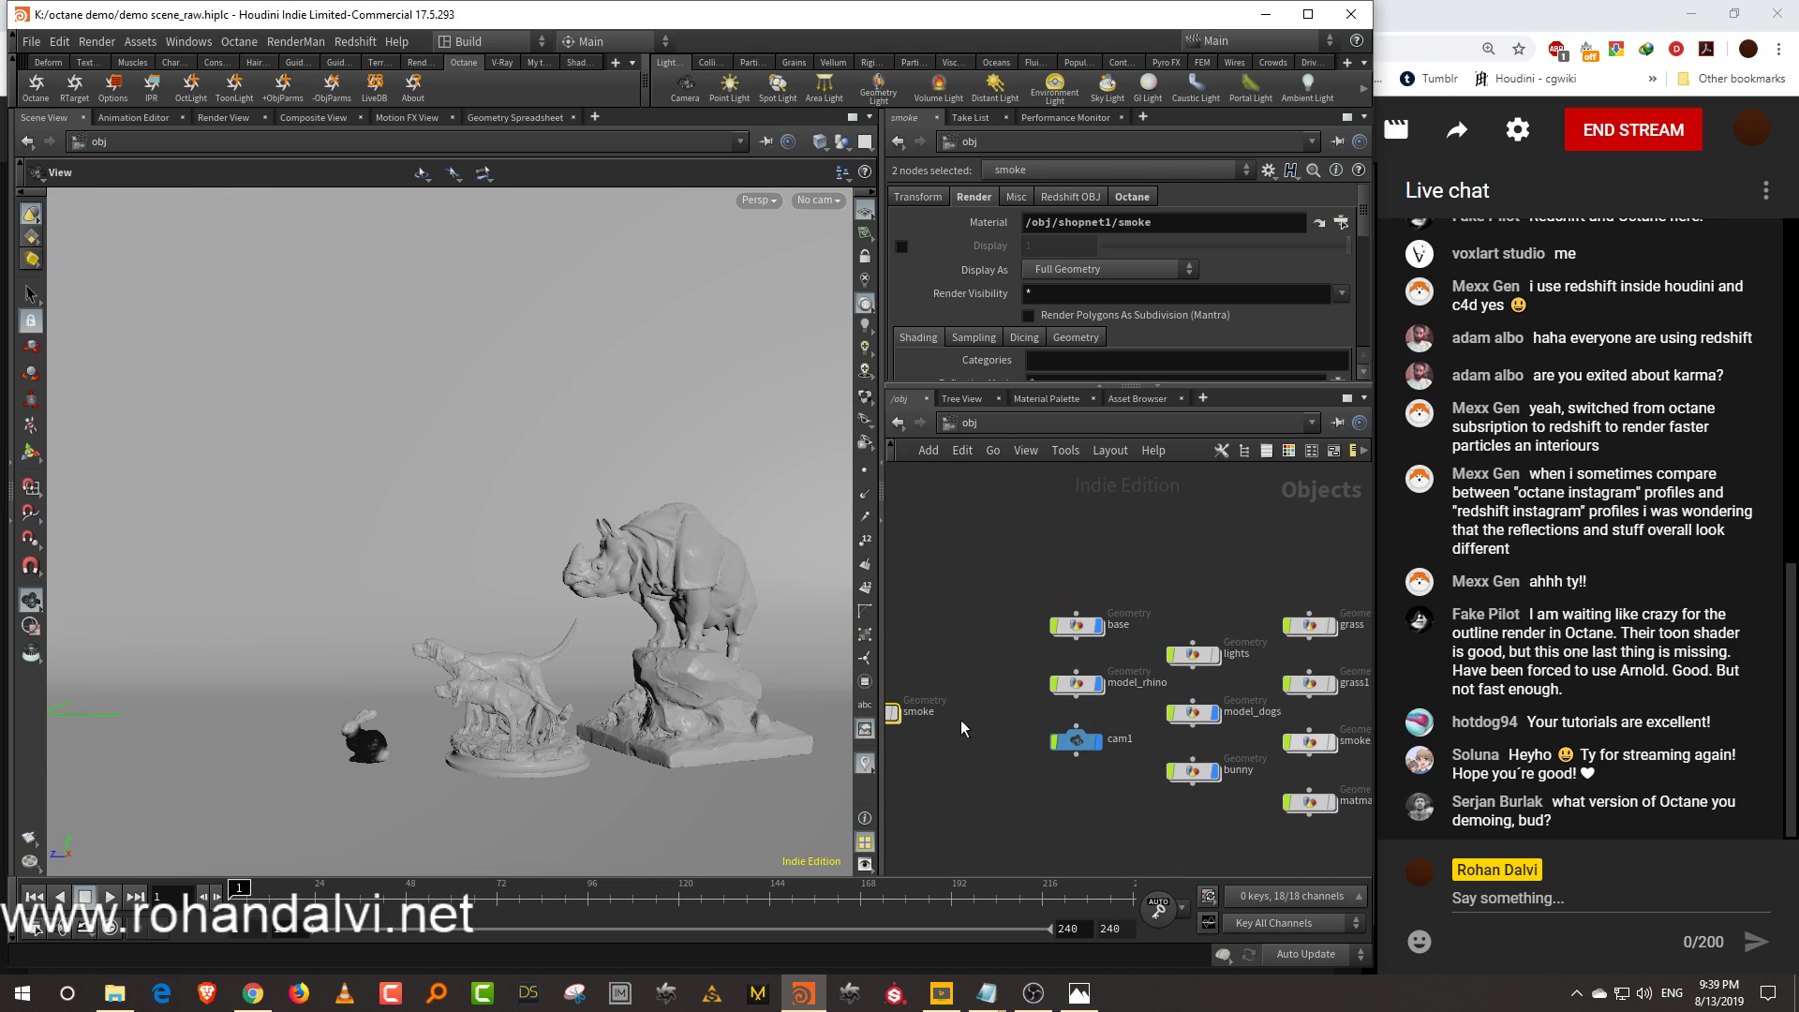
pyautogui.click(1217, 715)
pyautogui.click(1217, 771)
# Select model_rhino, activate its transform handle, and align the handle to World
pyautogui.click(1078, 683)
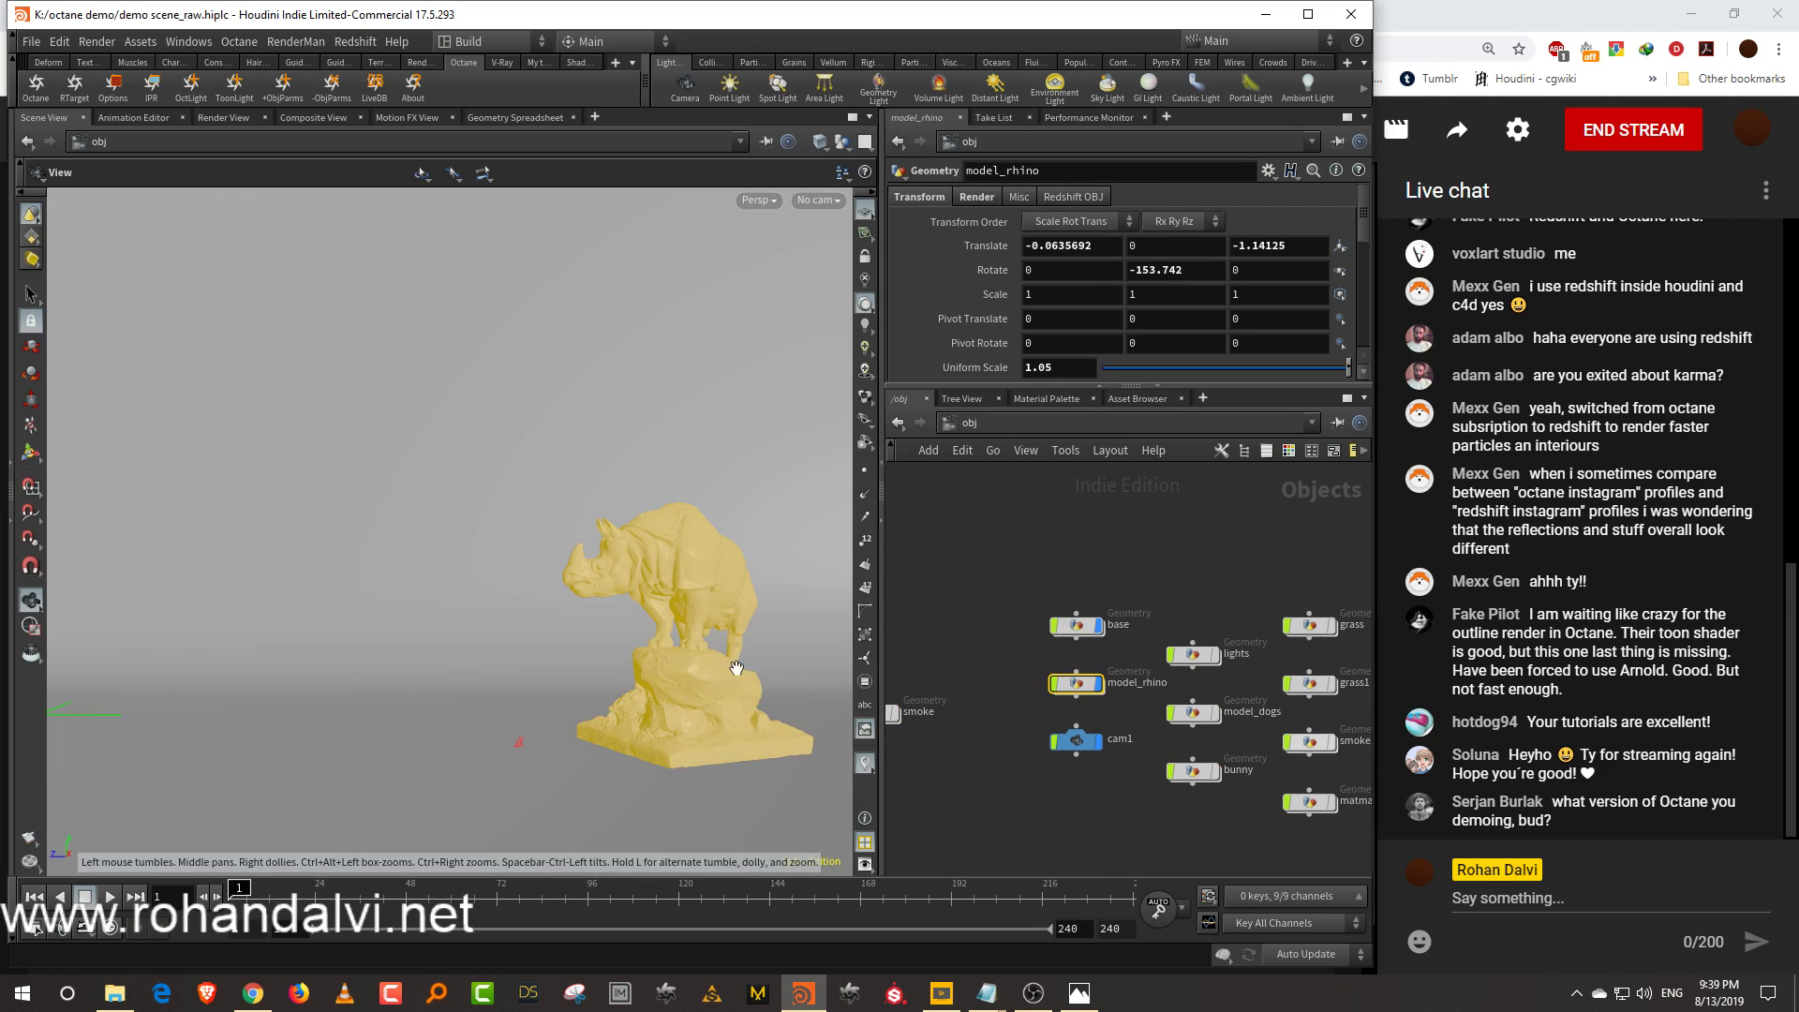
pyautogui.press('Return')
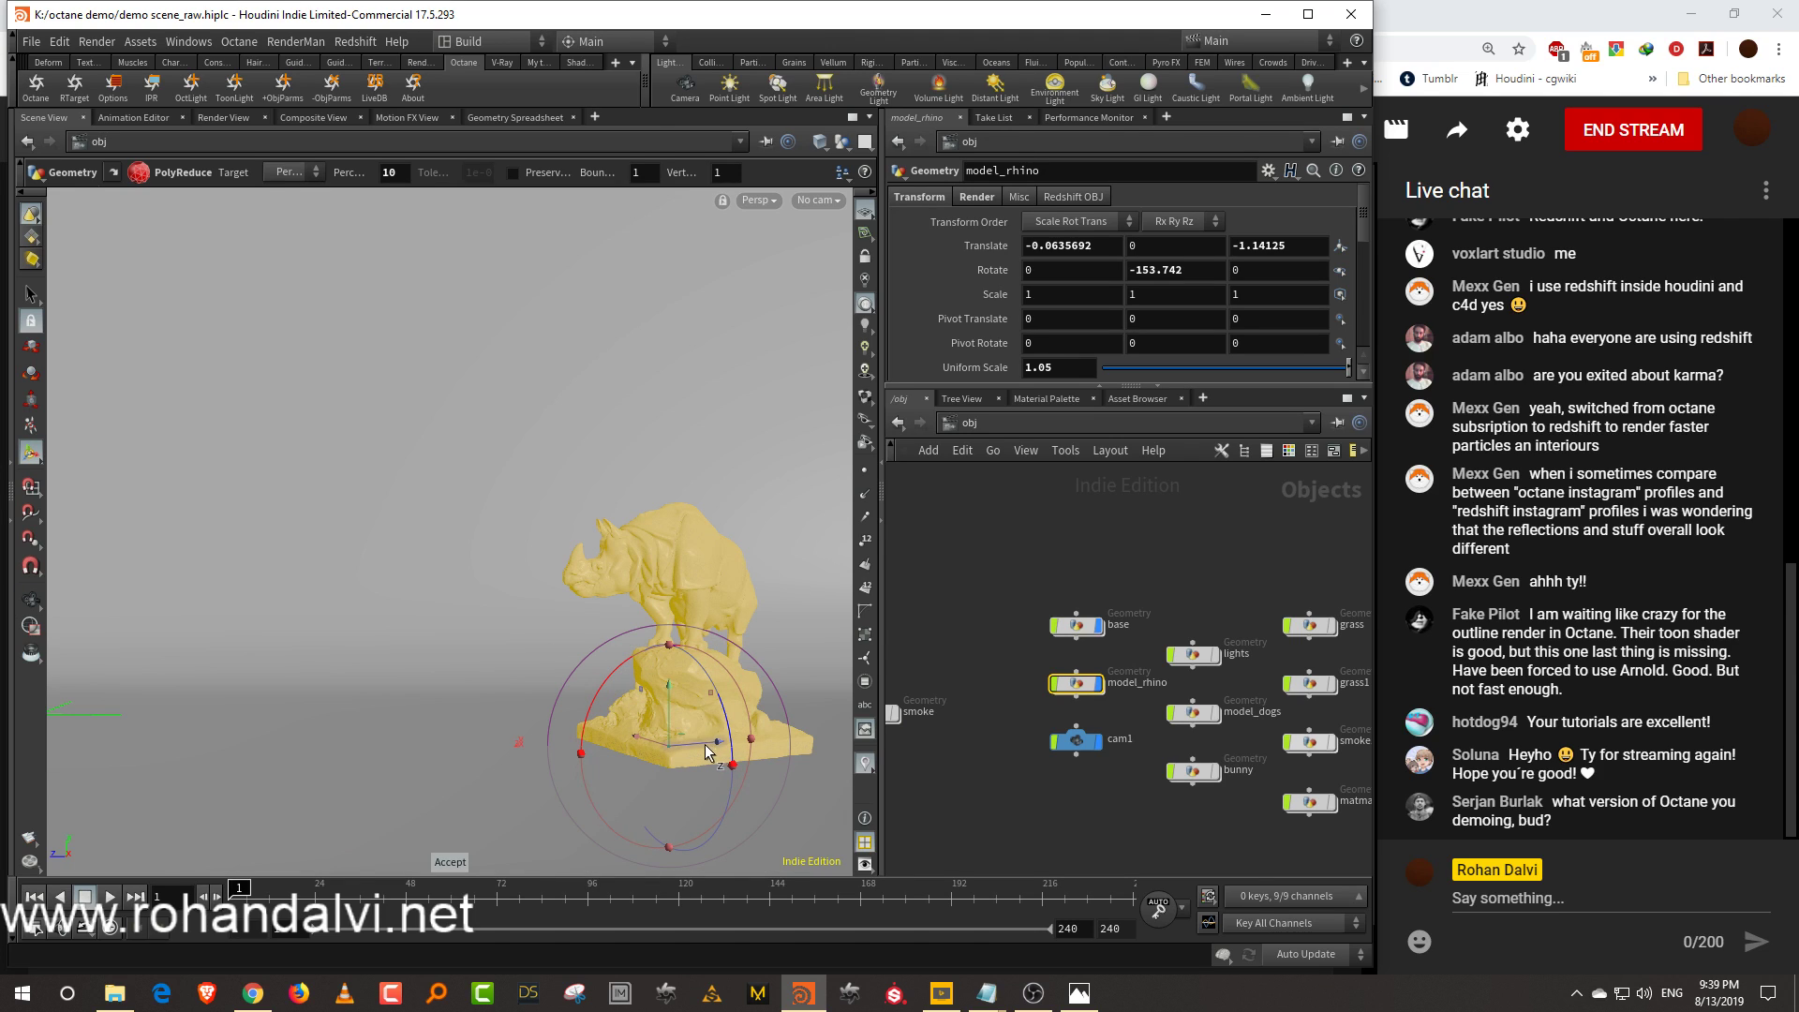
pyautogui.rightClick(698, 749)
pyautogui.moveTo(815, 470)
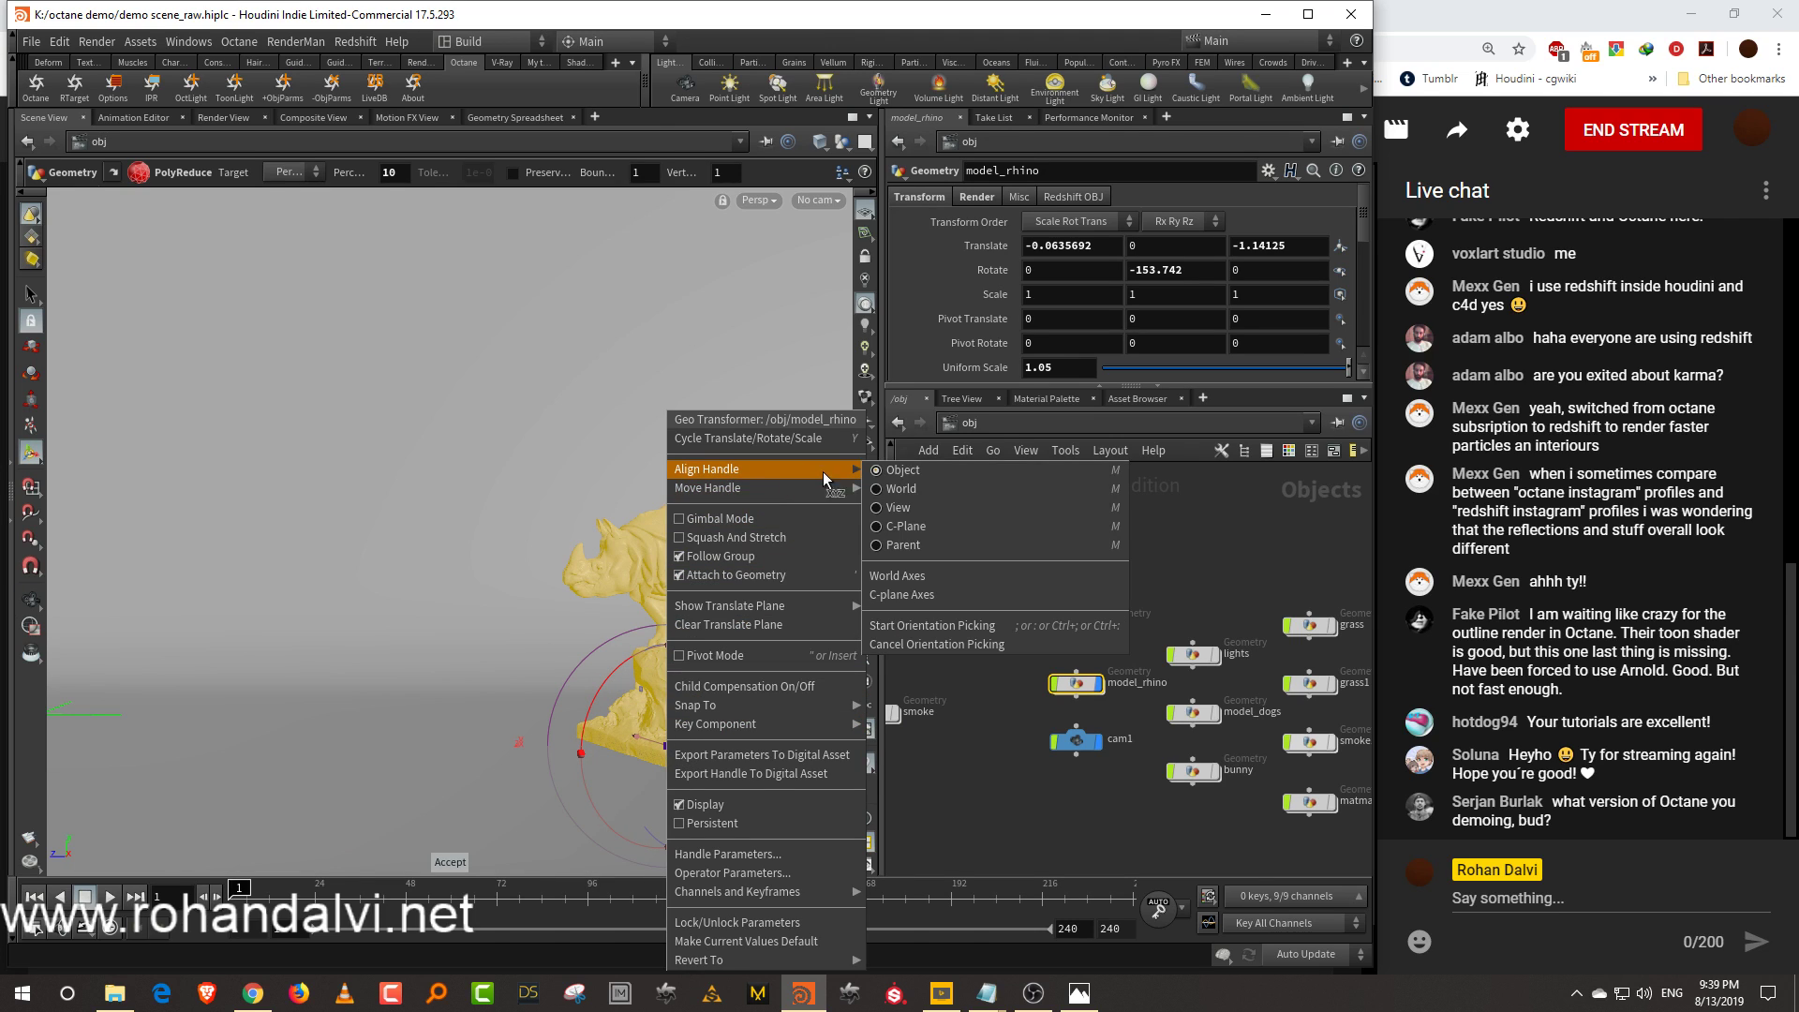
pyautogui.click(914, 487)
# Move the rhino statue along Z to a translation of about 0.667 and look through cam1
pyautogui.moveTo(650, 754); pyautogui.dragTo(488, 668)
pyautogui.click(832, 201)
pyautogui.click(867, 292)
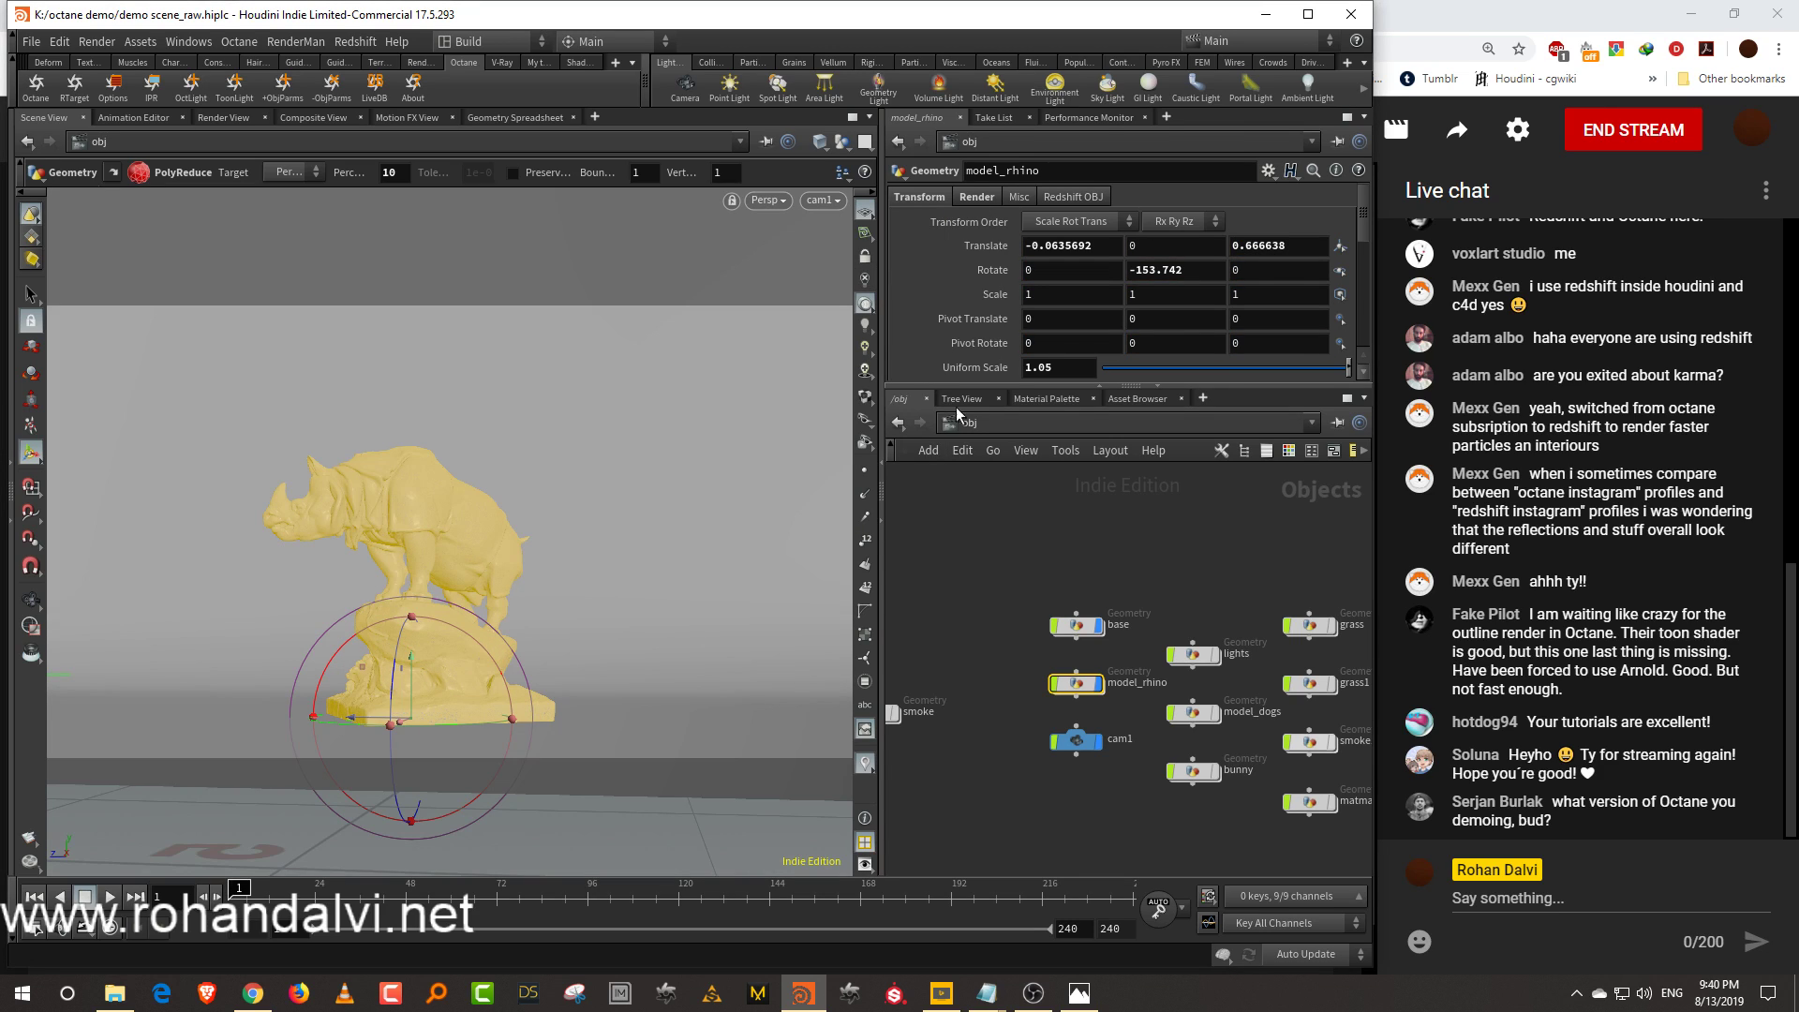
# Widen the network and parameter panes and the Octane shelf, with the object nodes centred in the network editor
pyautogui.moveTo(1179, 564); pyautogui.dragTo(1071, 575, button='middle')
pyautogui.moveTo(1269, 686); pyautogui.dragTo(1238, 636, button='middle')
pyautogui.moveTo(1238, 636); pyautogui.dragTo(1267, 664, button='right')
pyautogui.moveTo(883, 774); pyautogui.dragTo(731, 778)
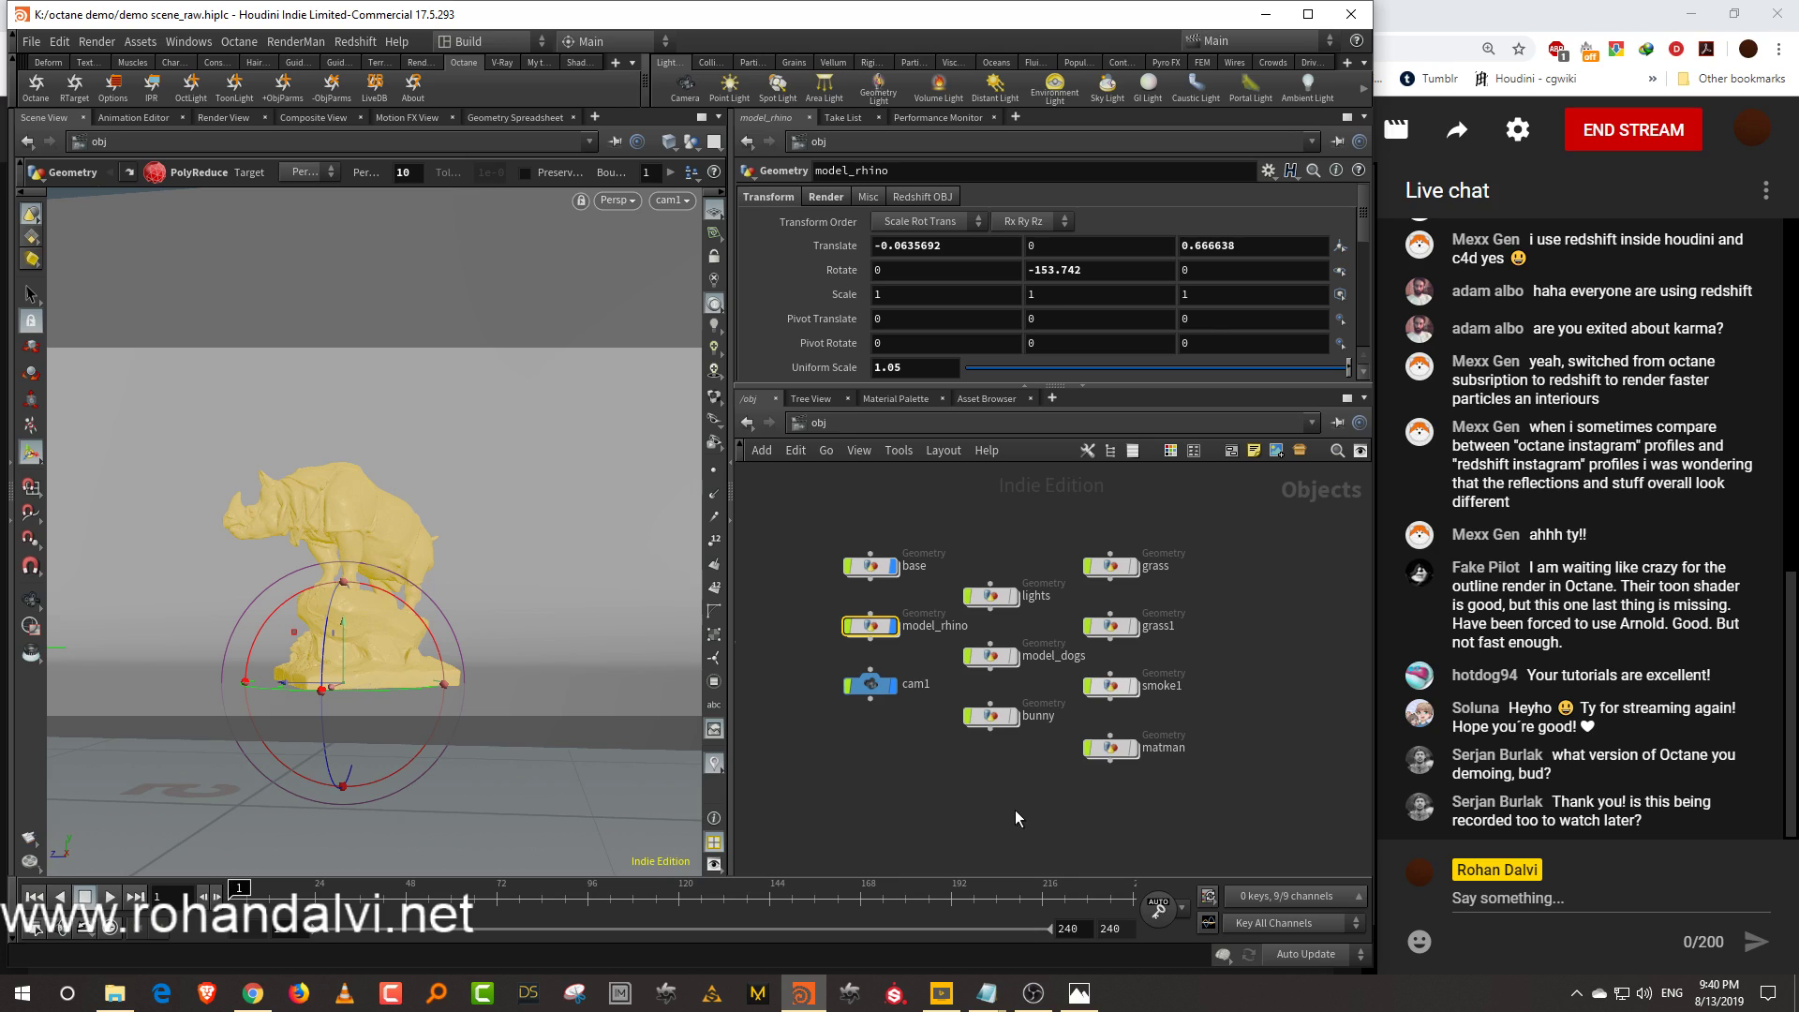
pyautogui.moveTo(1008, 797); pyautogui.dragTo(1015, 795, button='middle')
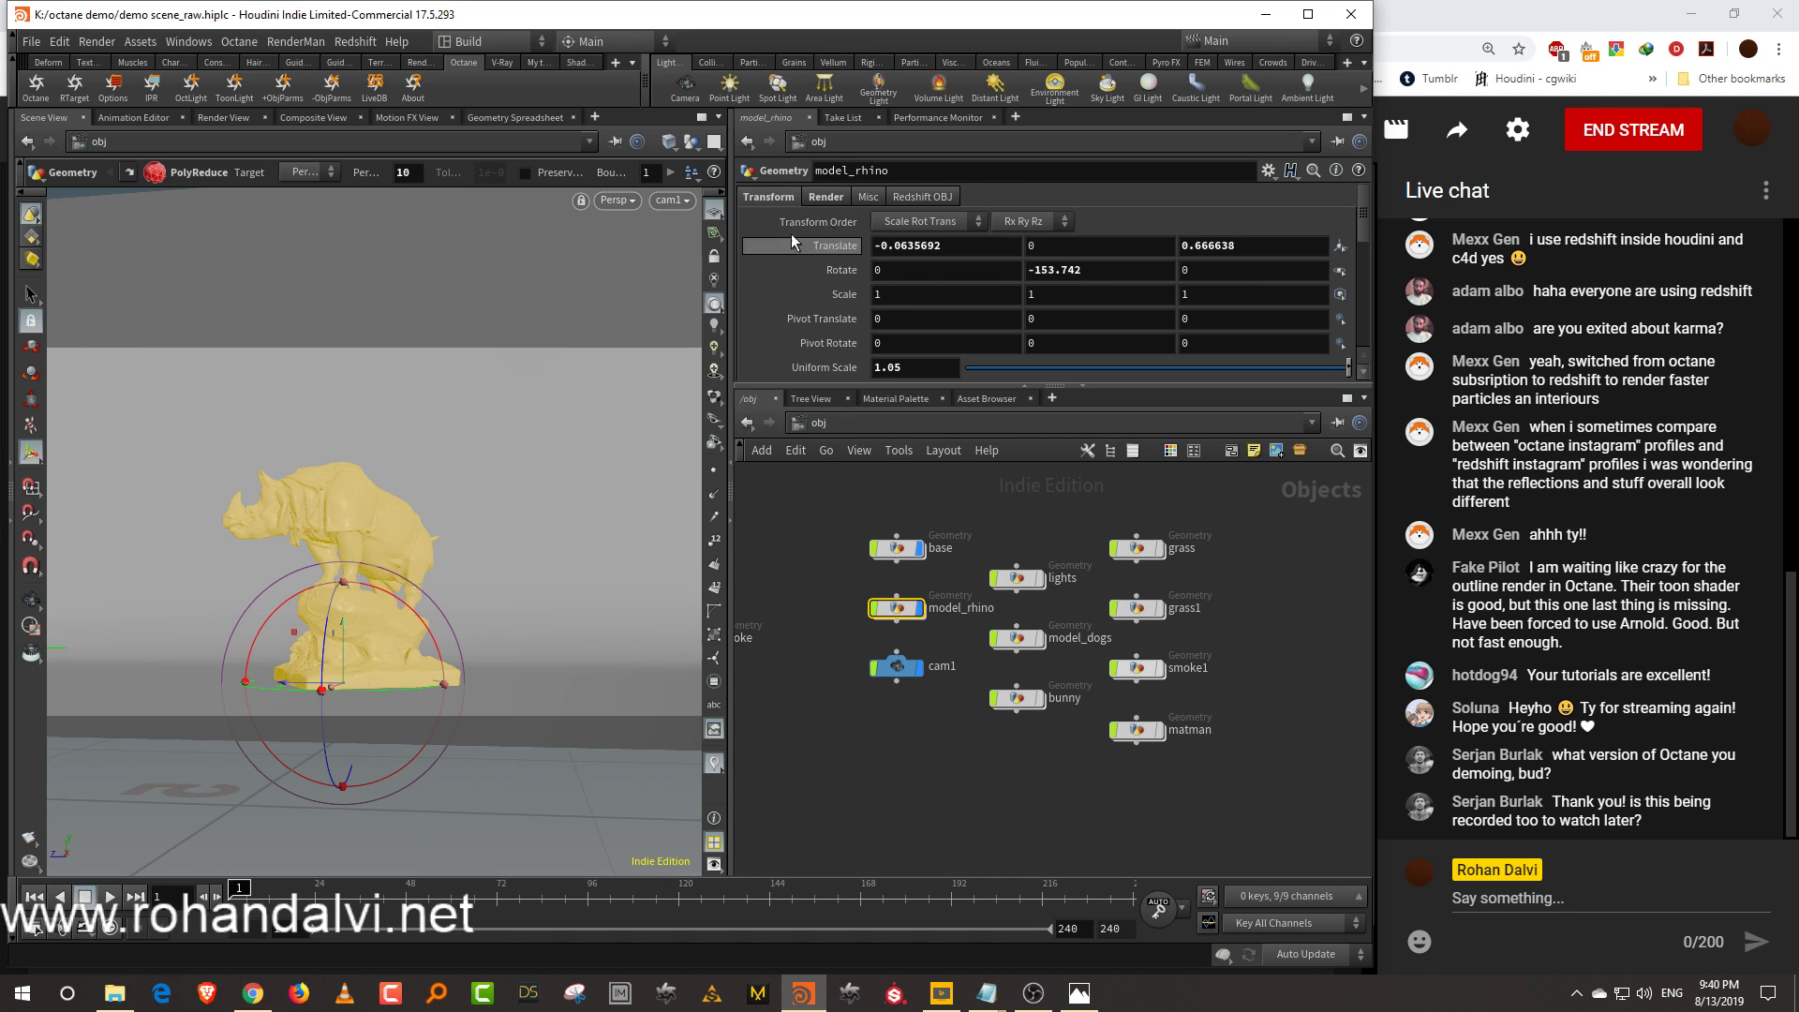
pyautogui.moveTo(645, 85); pyautogui.dragTo(801, 85)
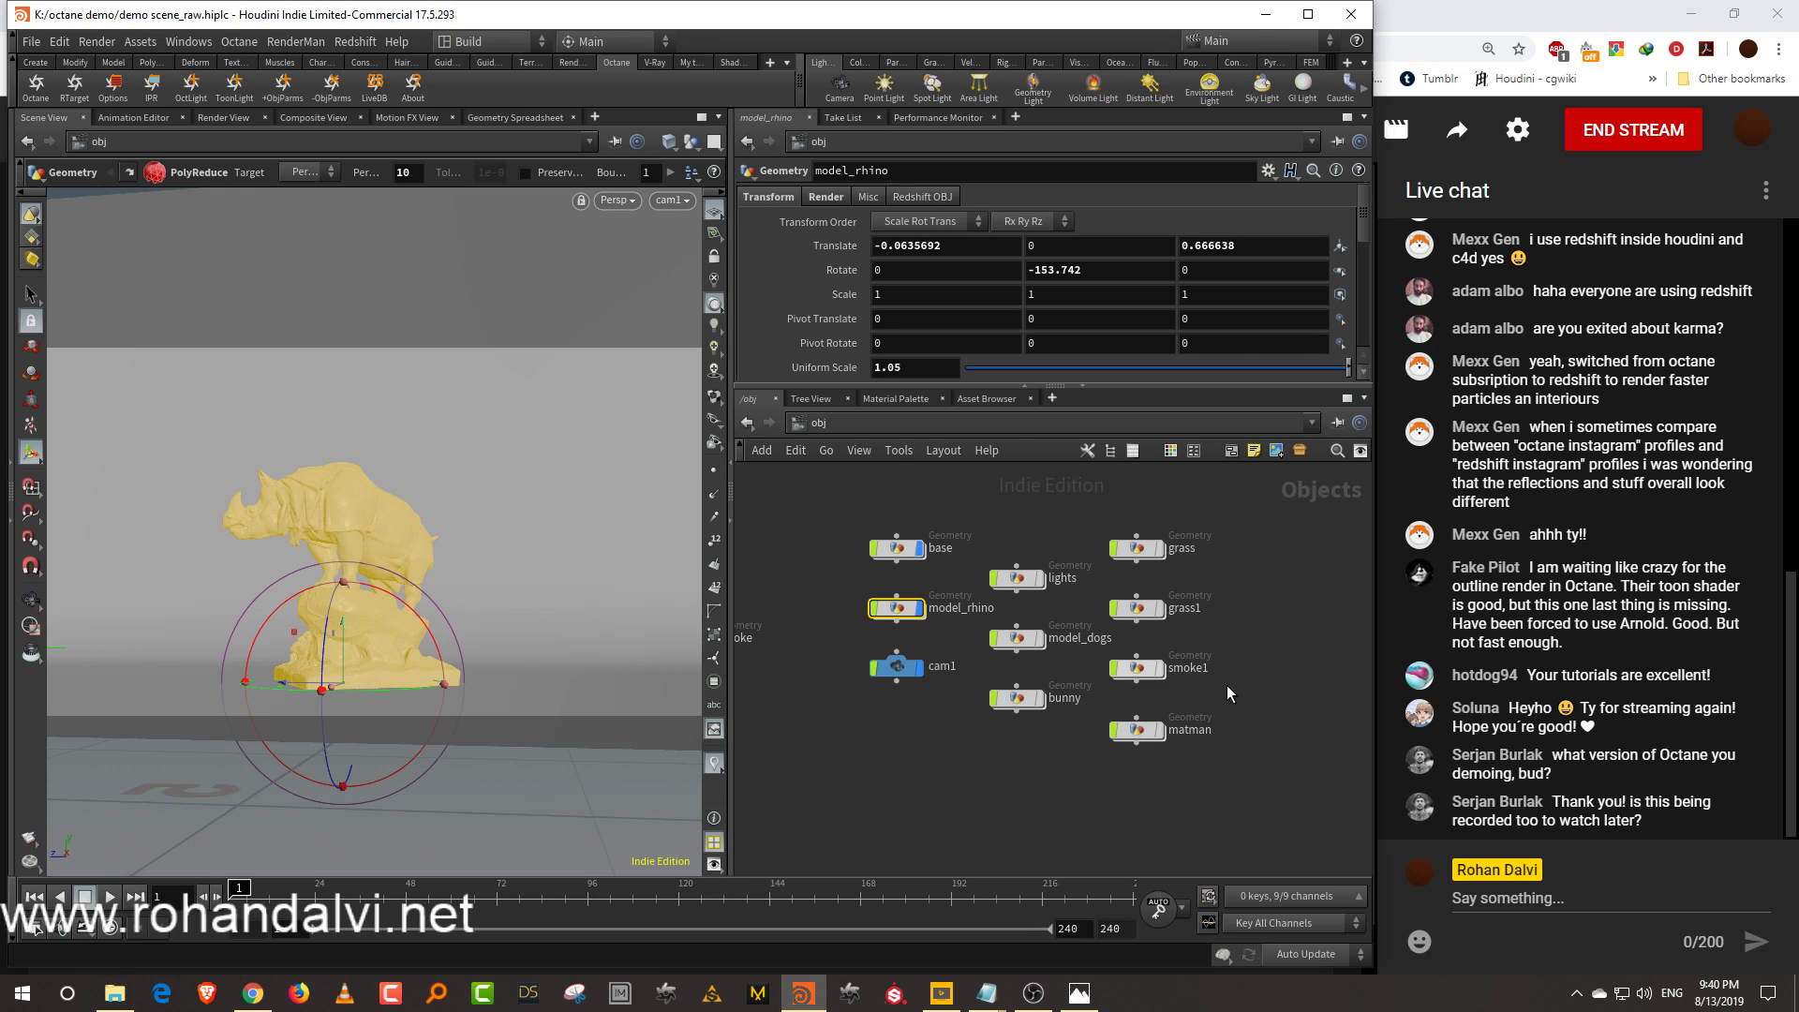
# Add a ROP Network node to the obj network, beside the grass nodes
pyautogui.moveTo(1217, 599); pyautogui.dragTo(1094, 598, button='middle')
pyautogui.click(1163, 619)
pyautogui.press('Tab')
pyautogui.write('ro')
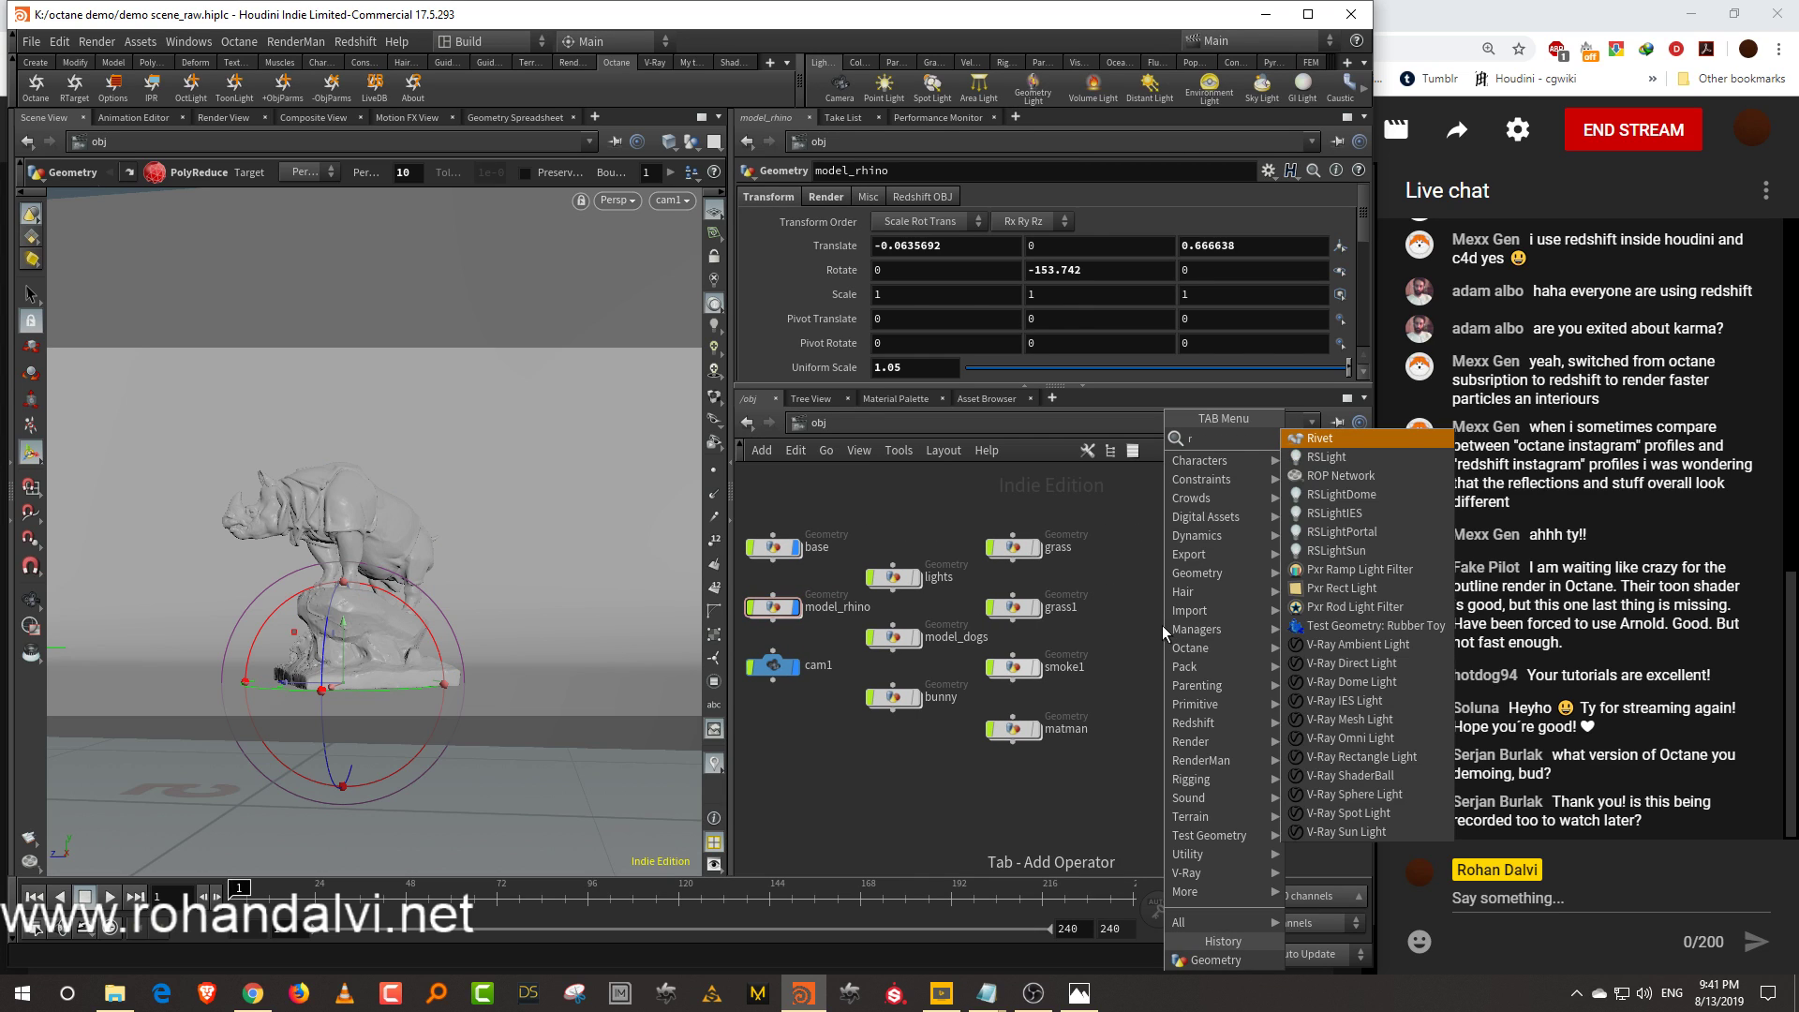
pyautogui.click(1349, 438)
pyautogui.click(1203, 586)
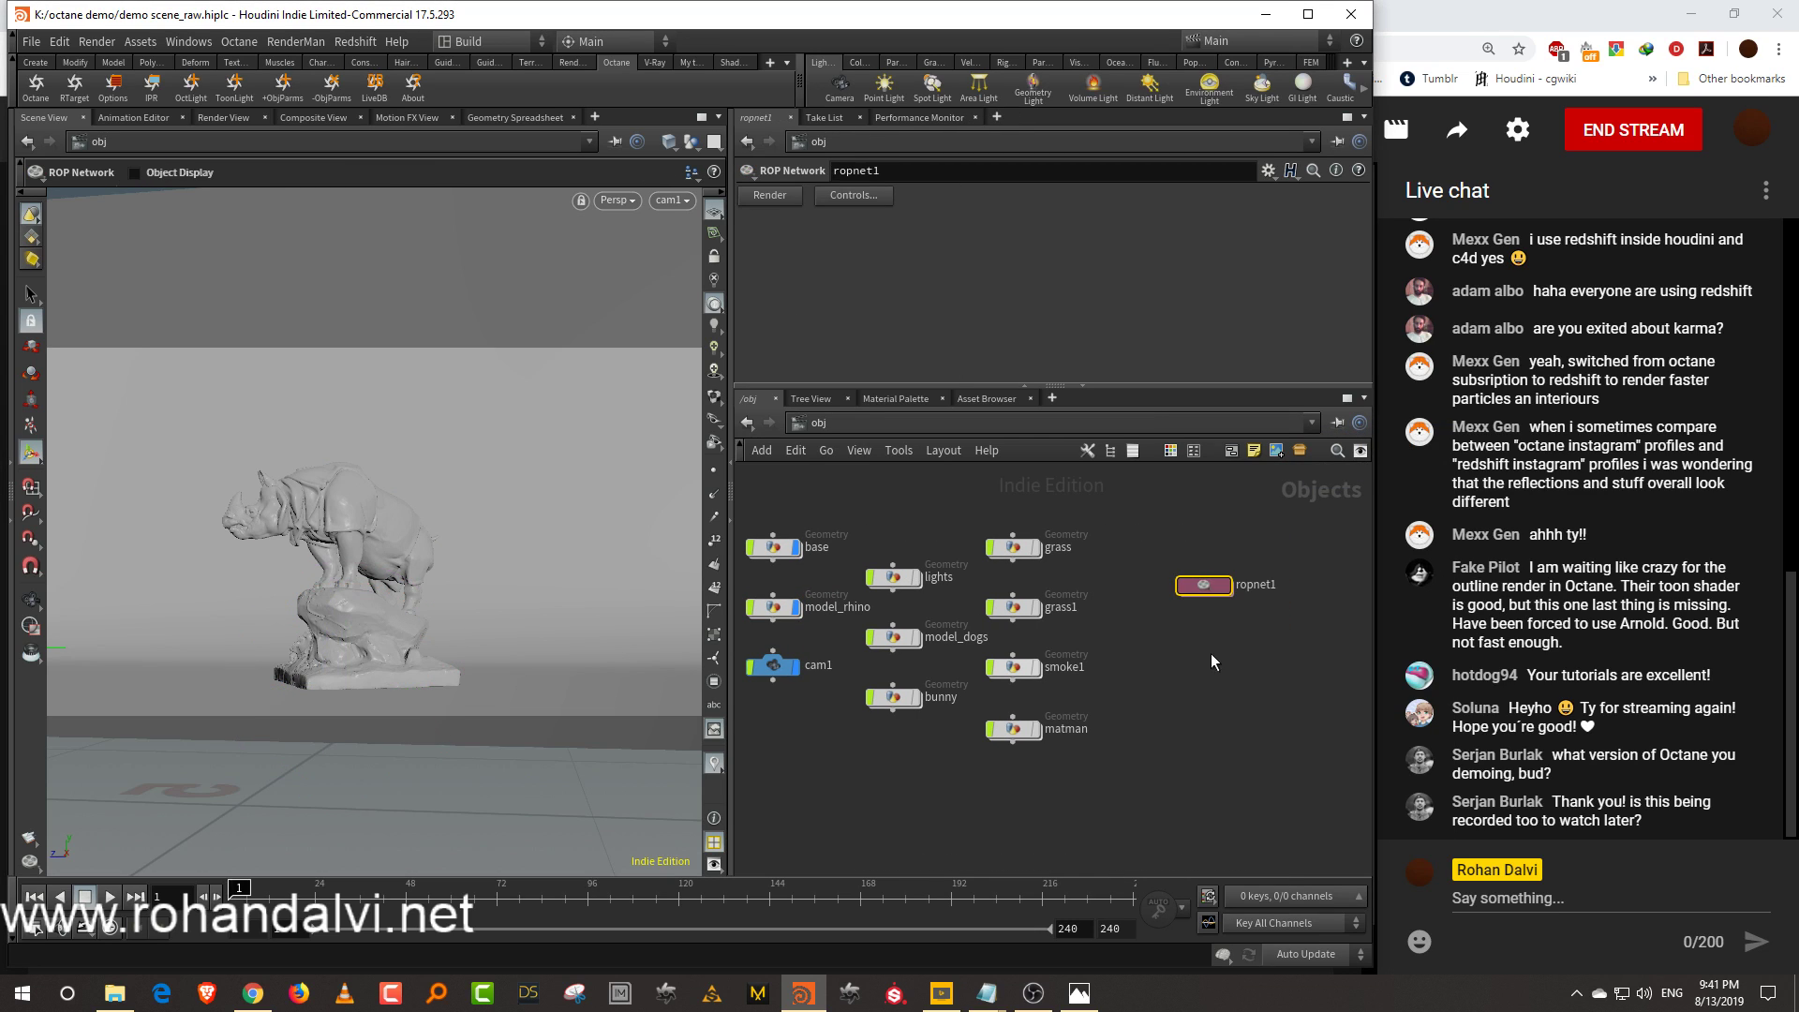
pyautogui.press('Tab')
pyautogui.write('h')
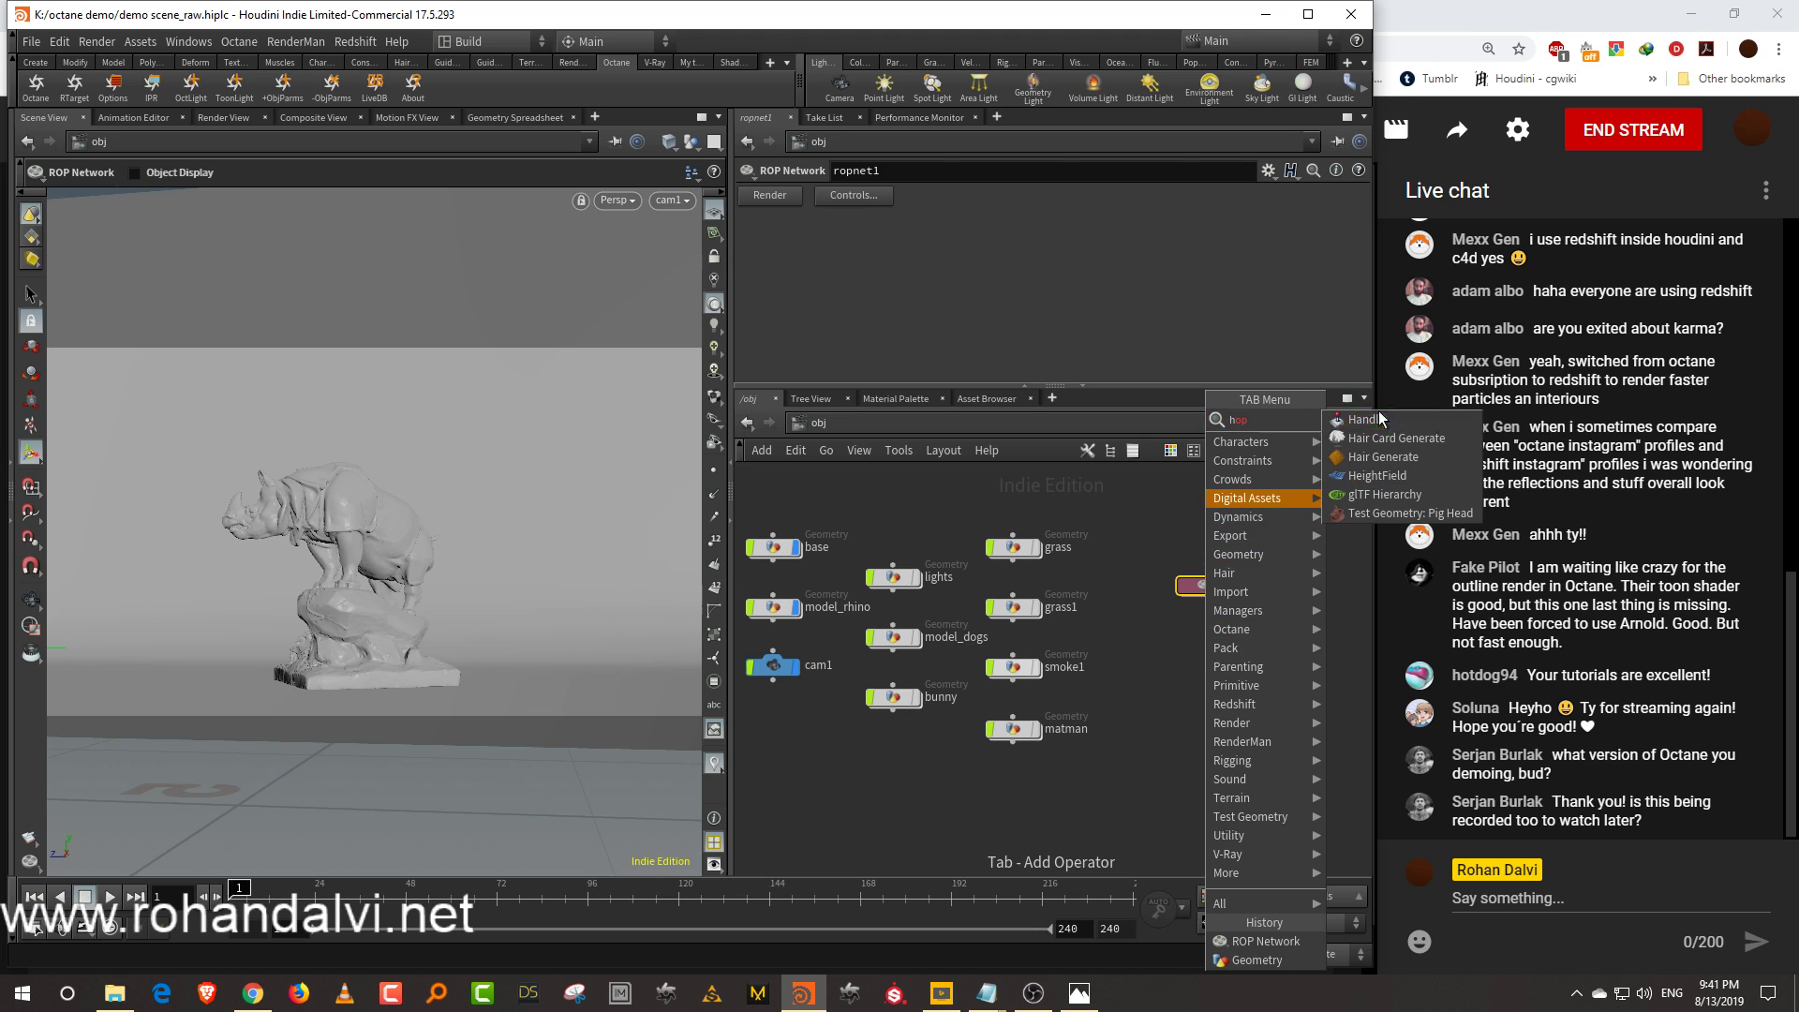
pyautogui.press('Escape')
# Add a SHOP Network node to the obj network, below ropnet1, and go inside it
pyautogui.press('Tab')
pyautogui.write('sh')
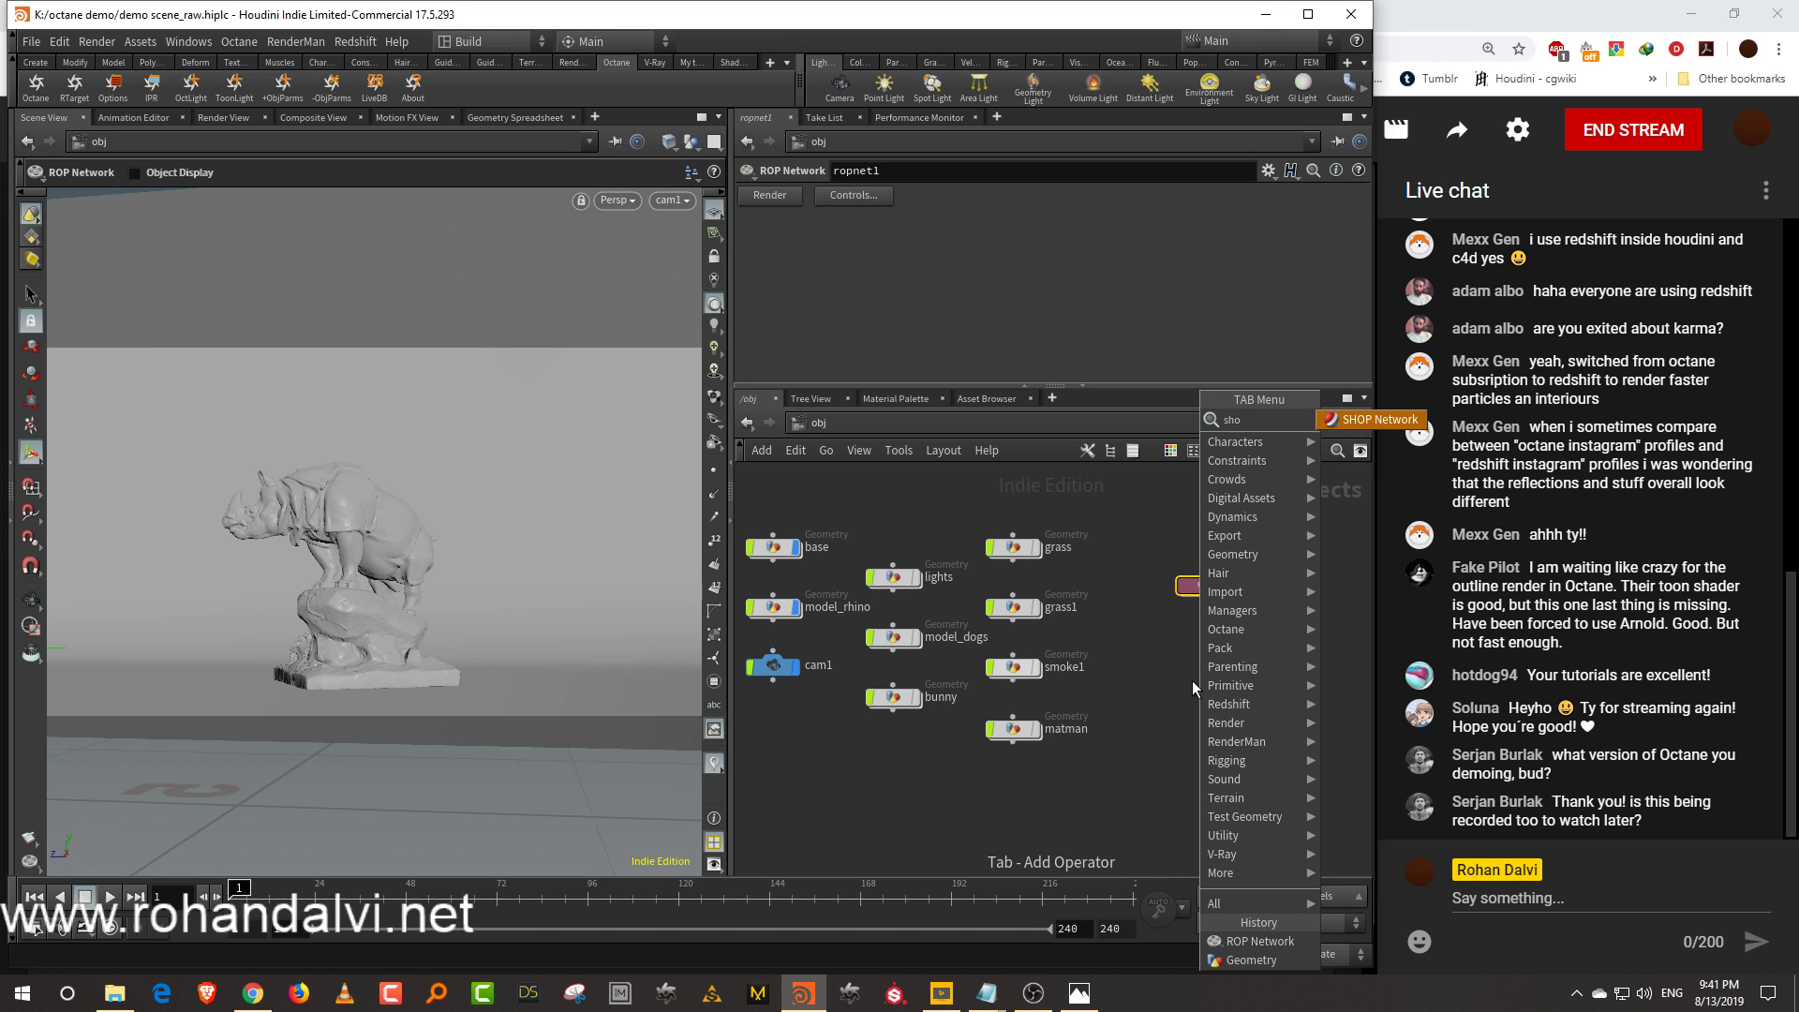
pyautogui.press('Return')
pyautogui.click(1215, 667)
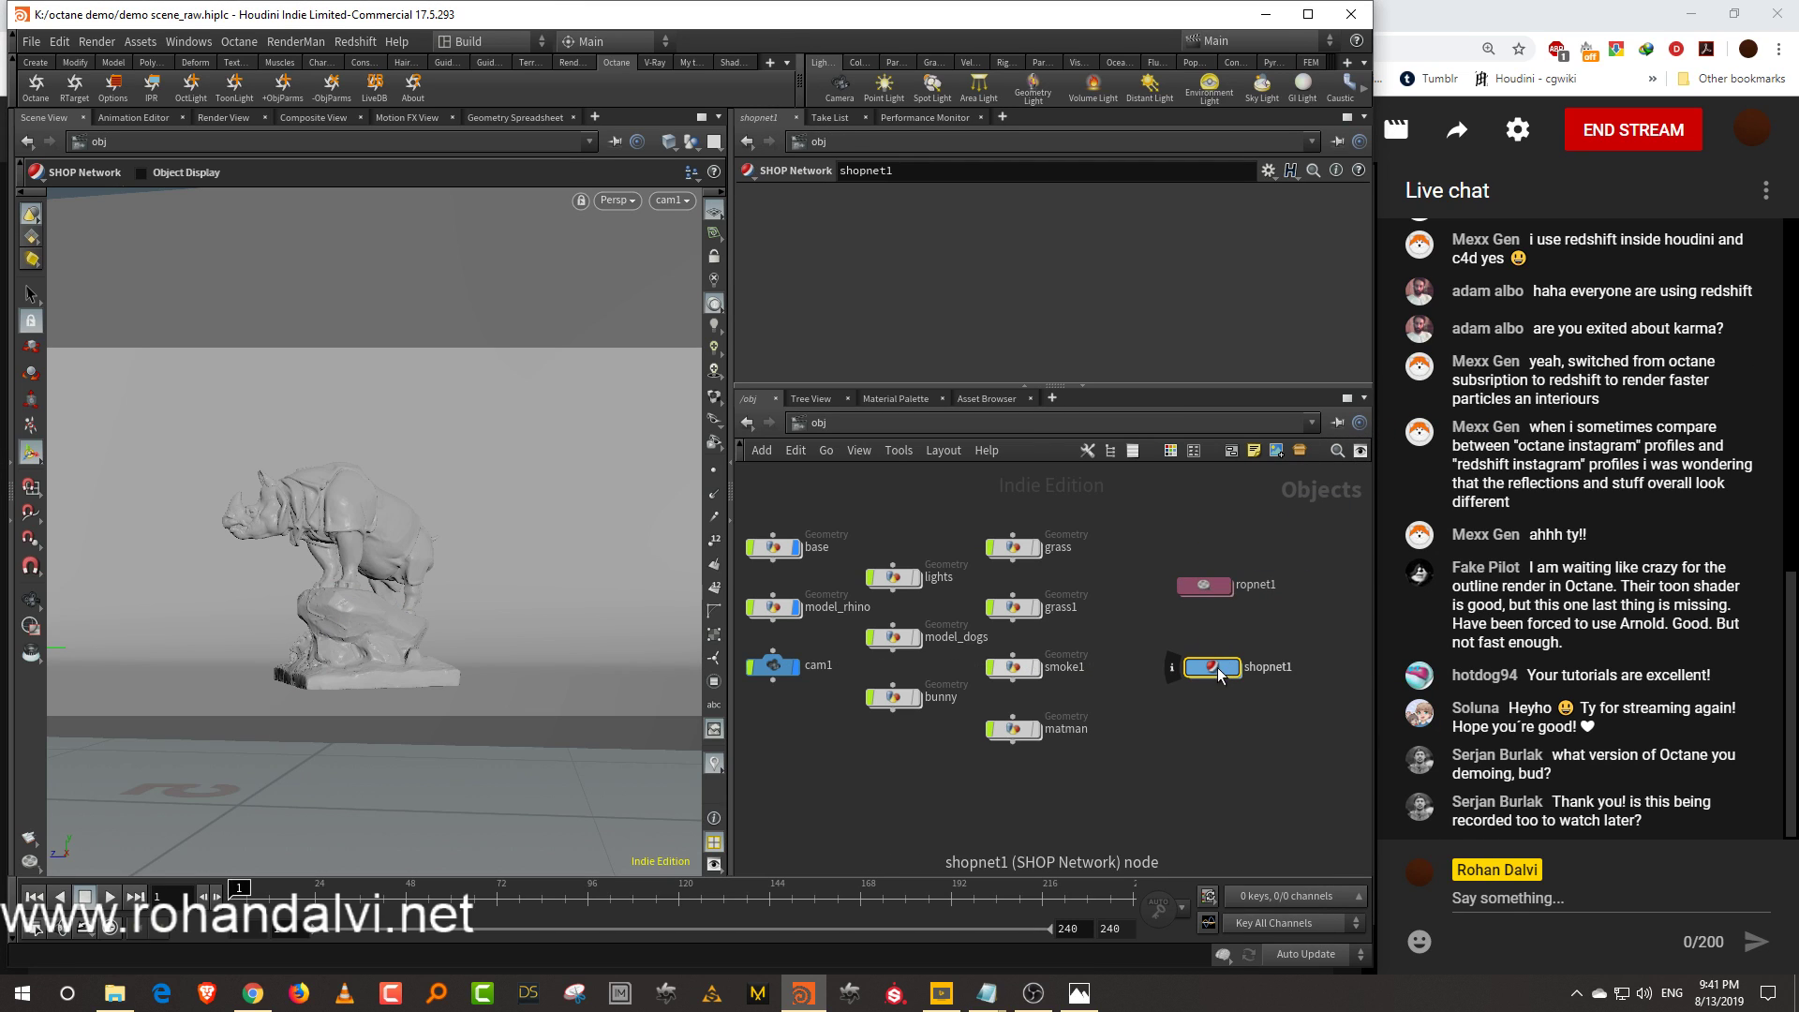
pyautogui.doubleClick(1227, 665)
pyautogui.press('Tab')
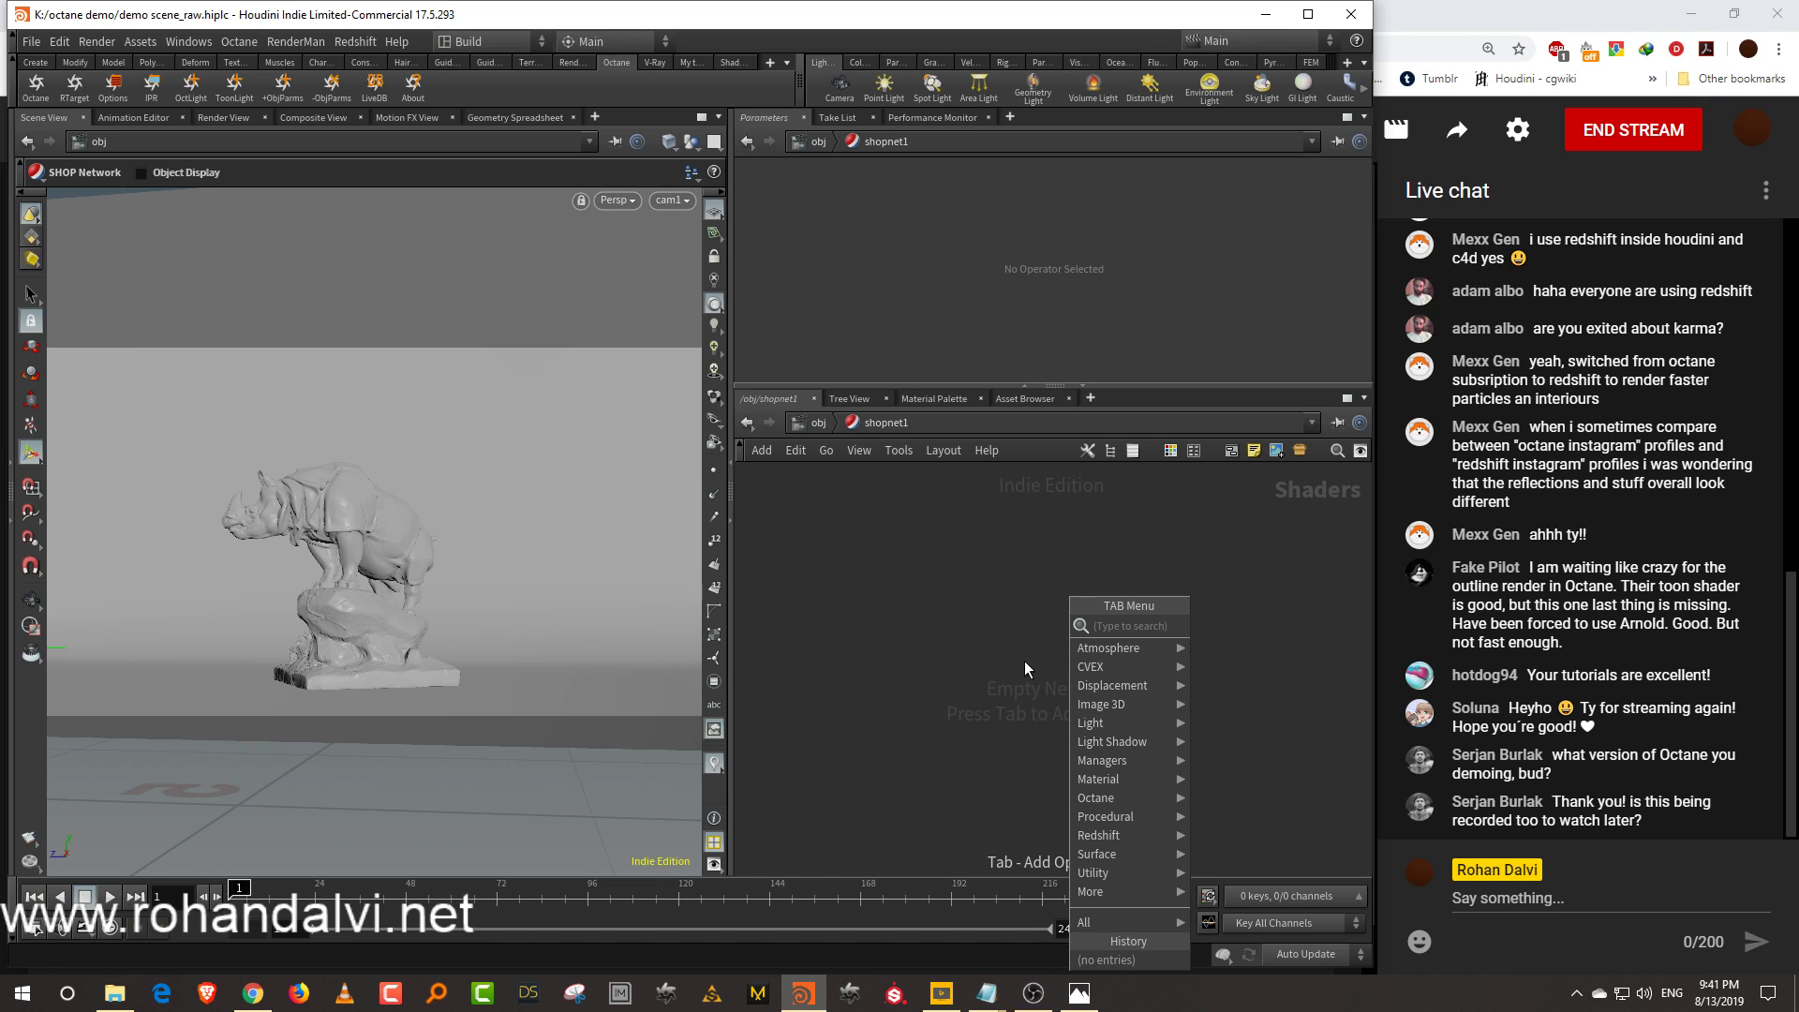
pyautogui.write('render')
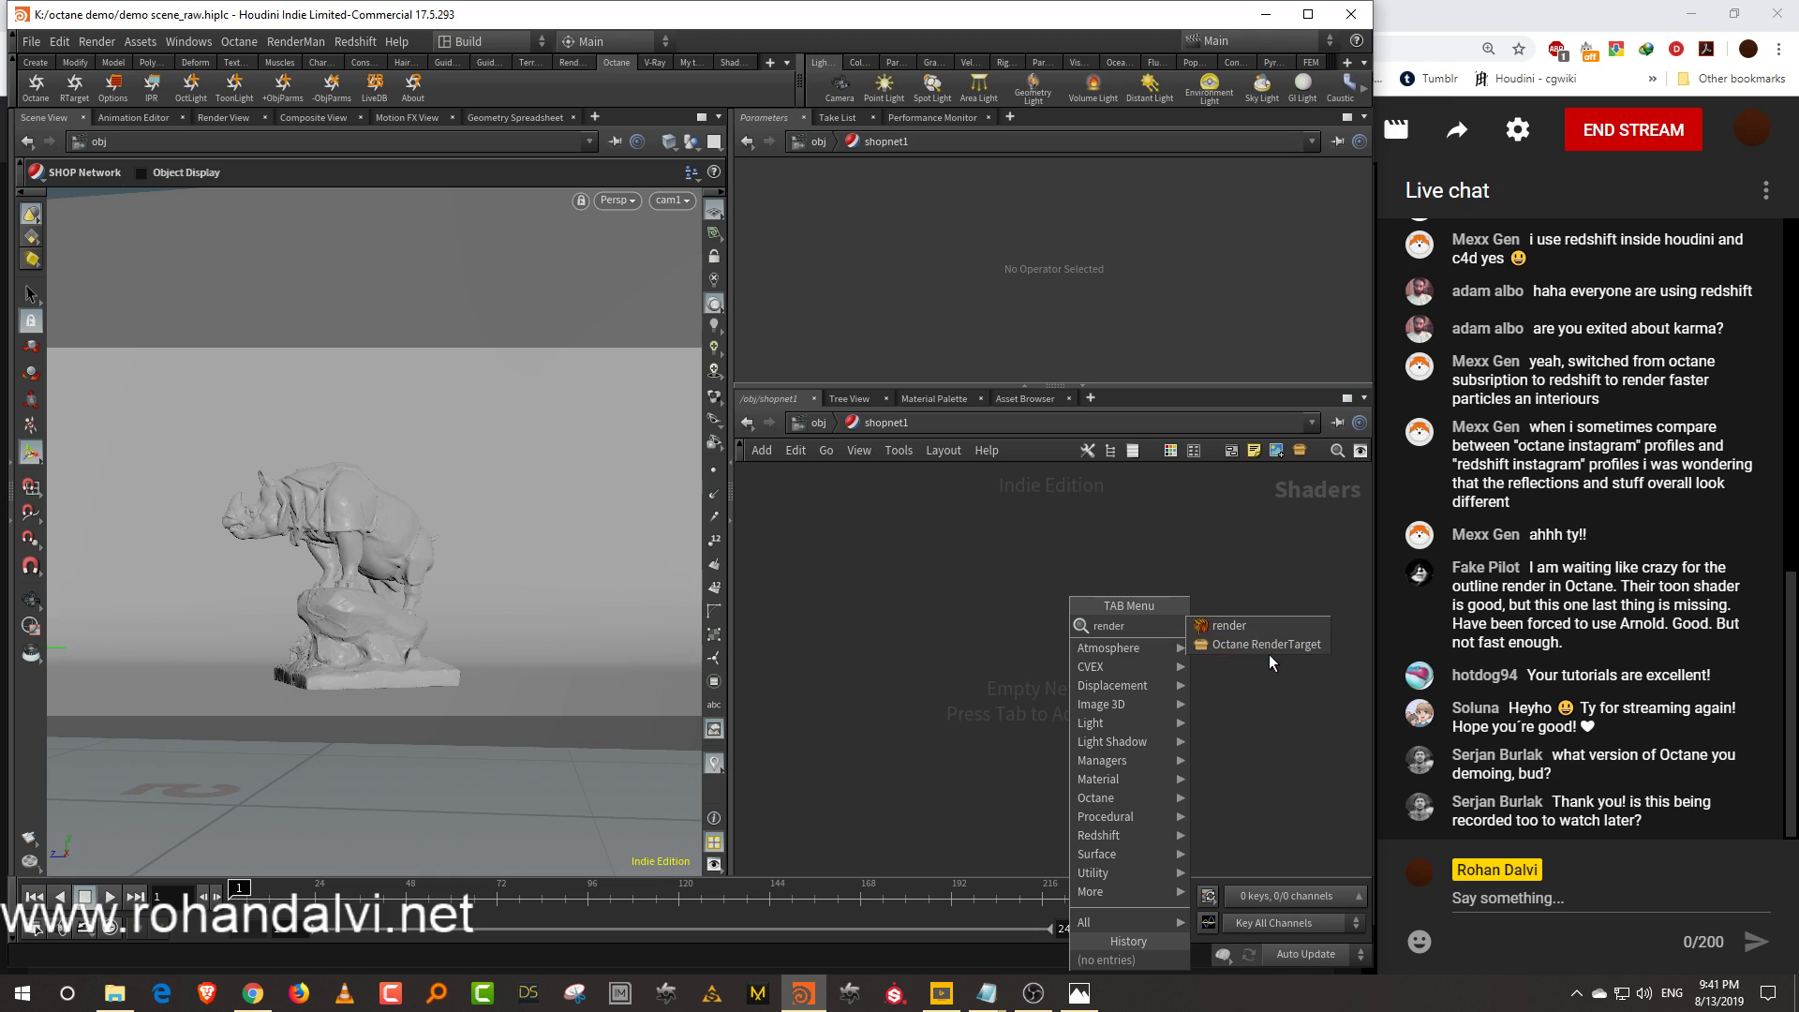
pyautogui.click(1257, 725)
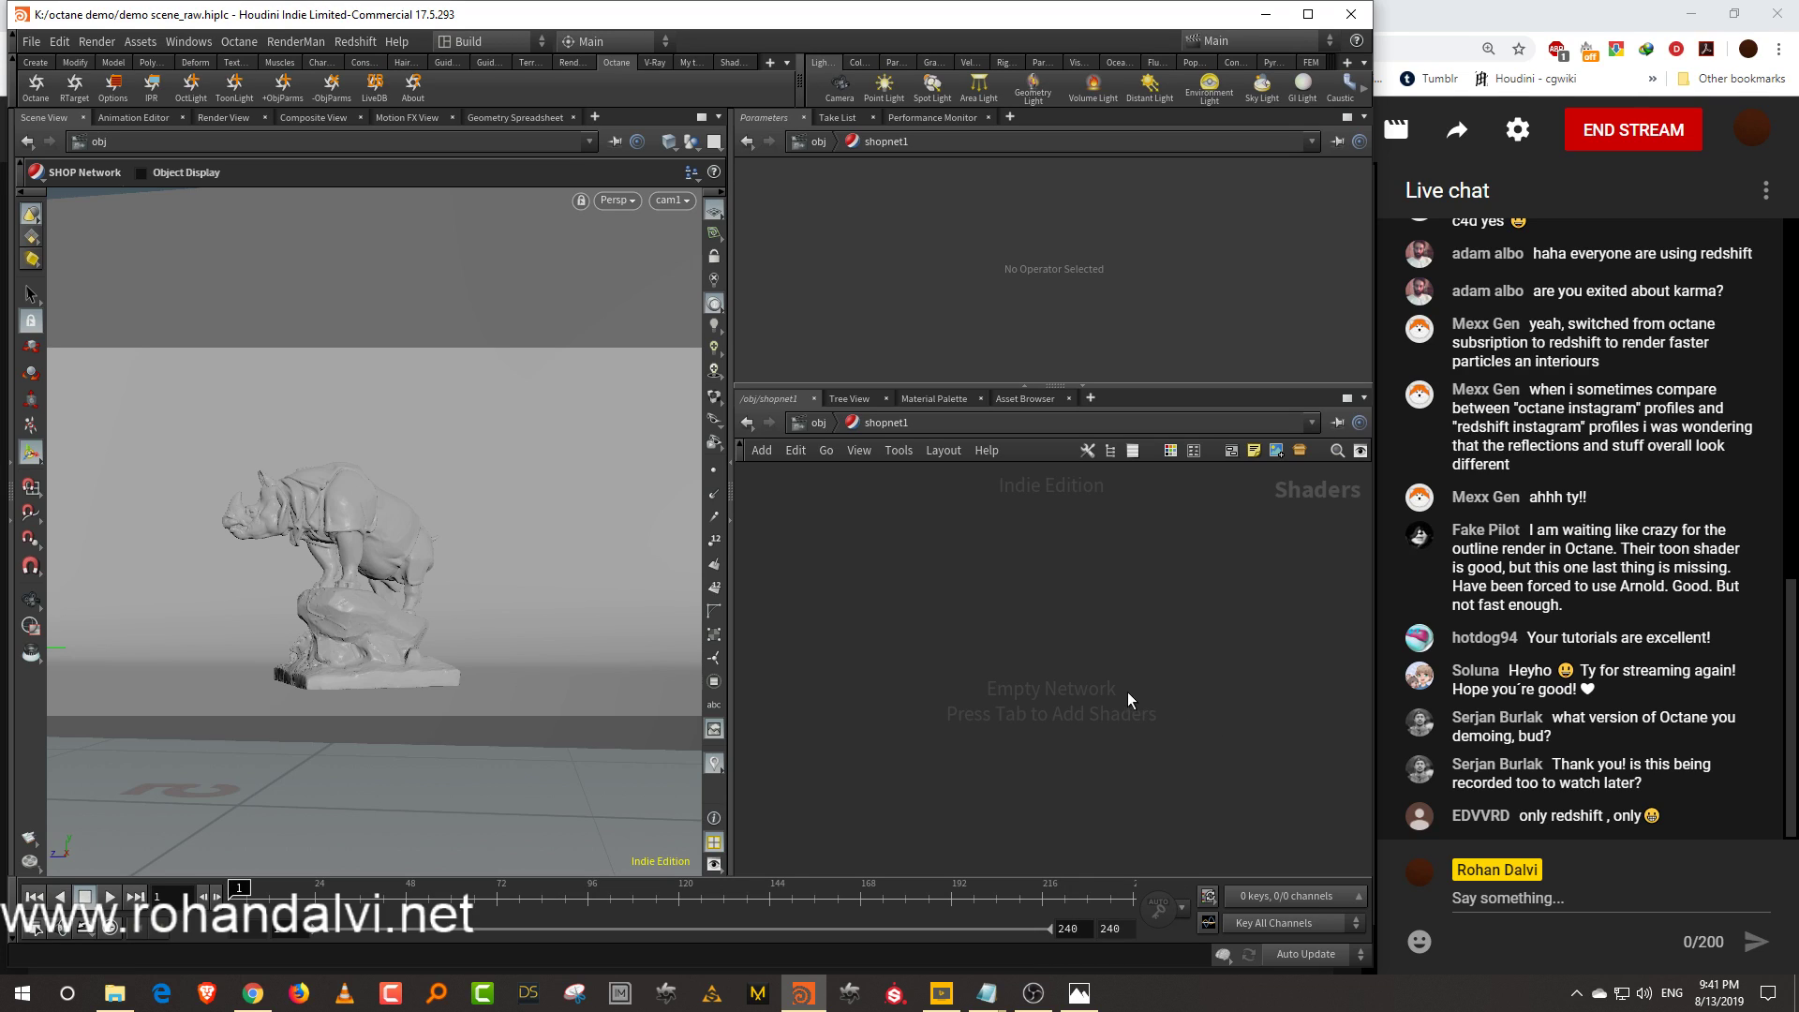
# Add an Octane Network node inside shopnet1 and rename it render
pyautogui.press('Tab')
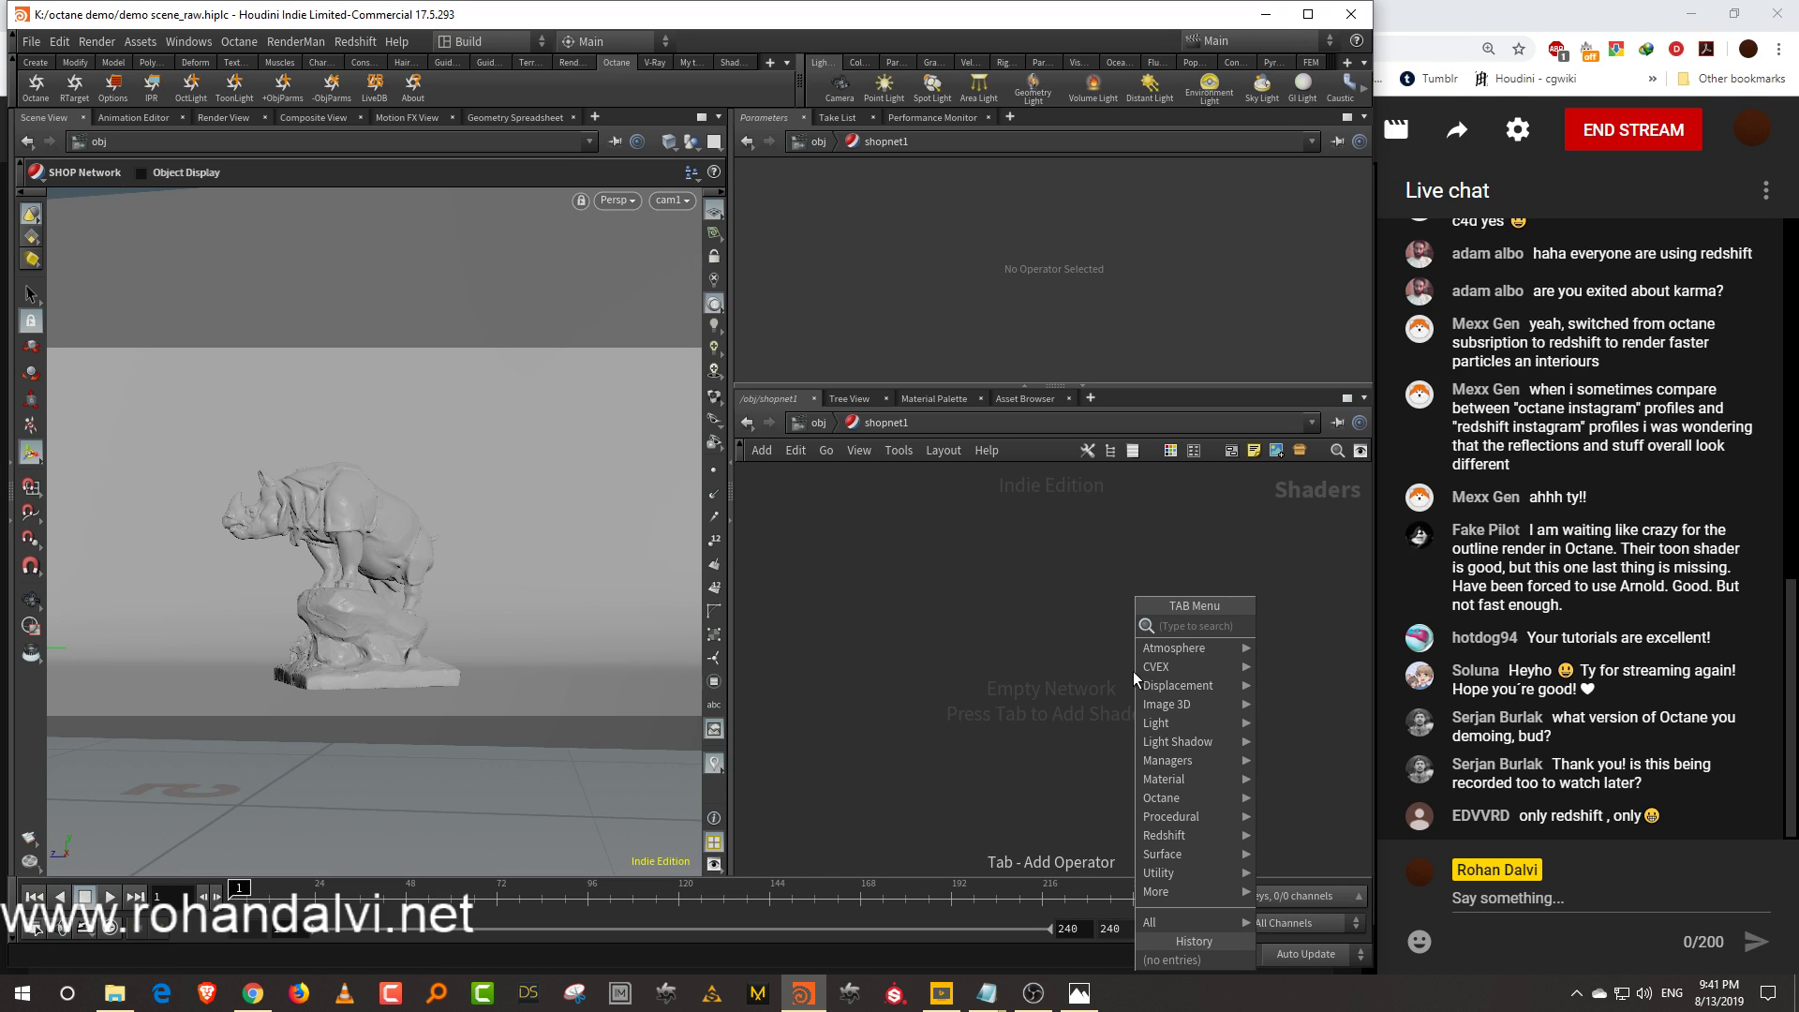
pyautogui.write('octan')
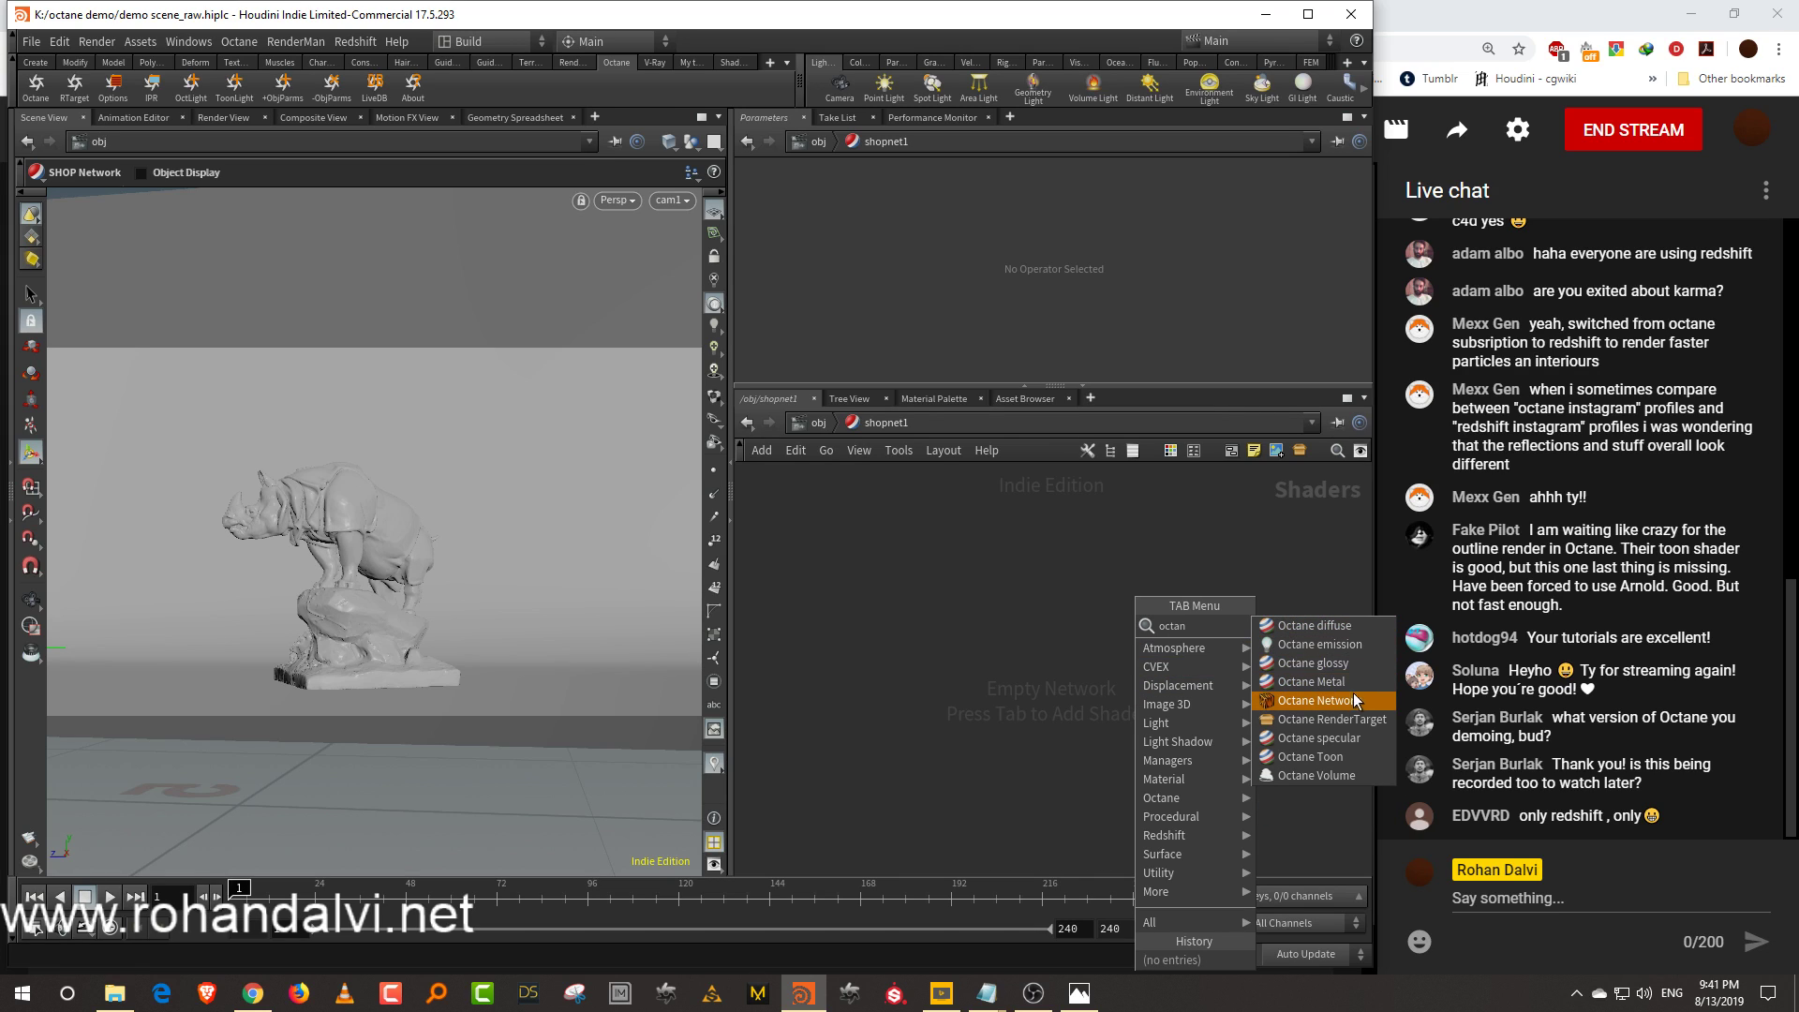
pyautogui.click(1335, 699)
pyautogui.click(1160, 699)
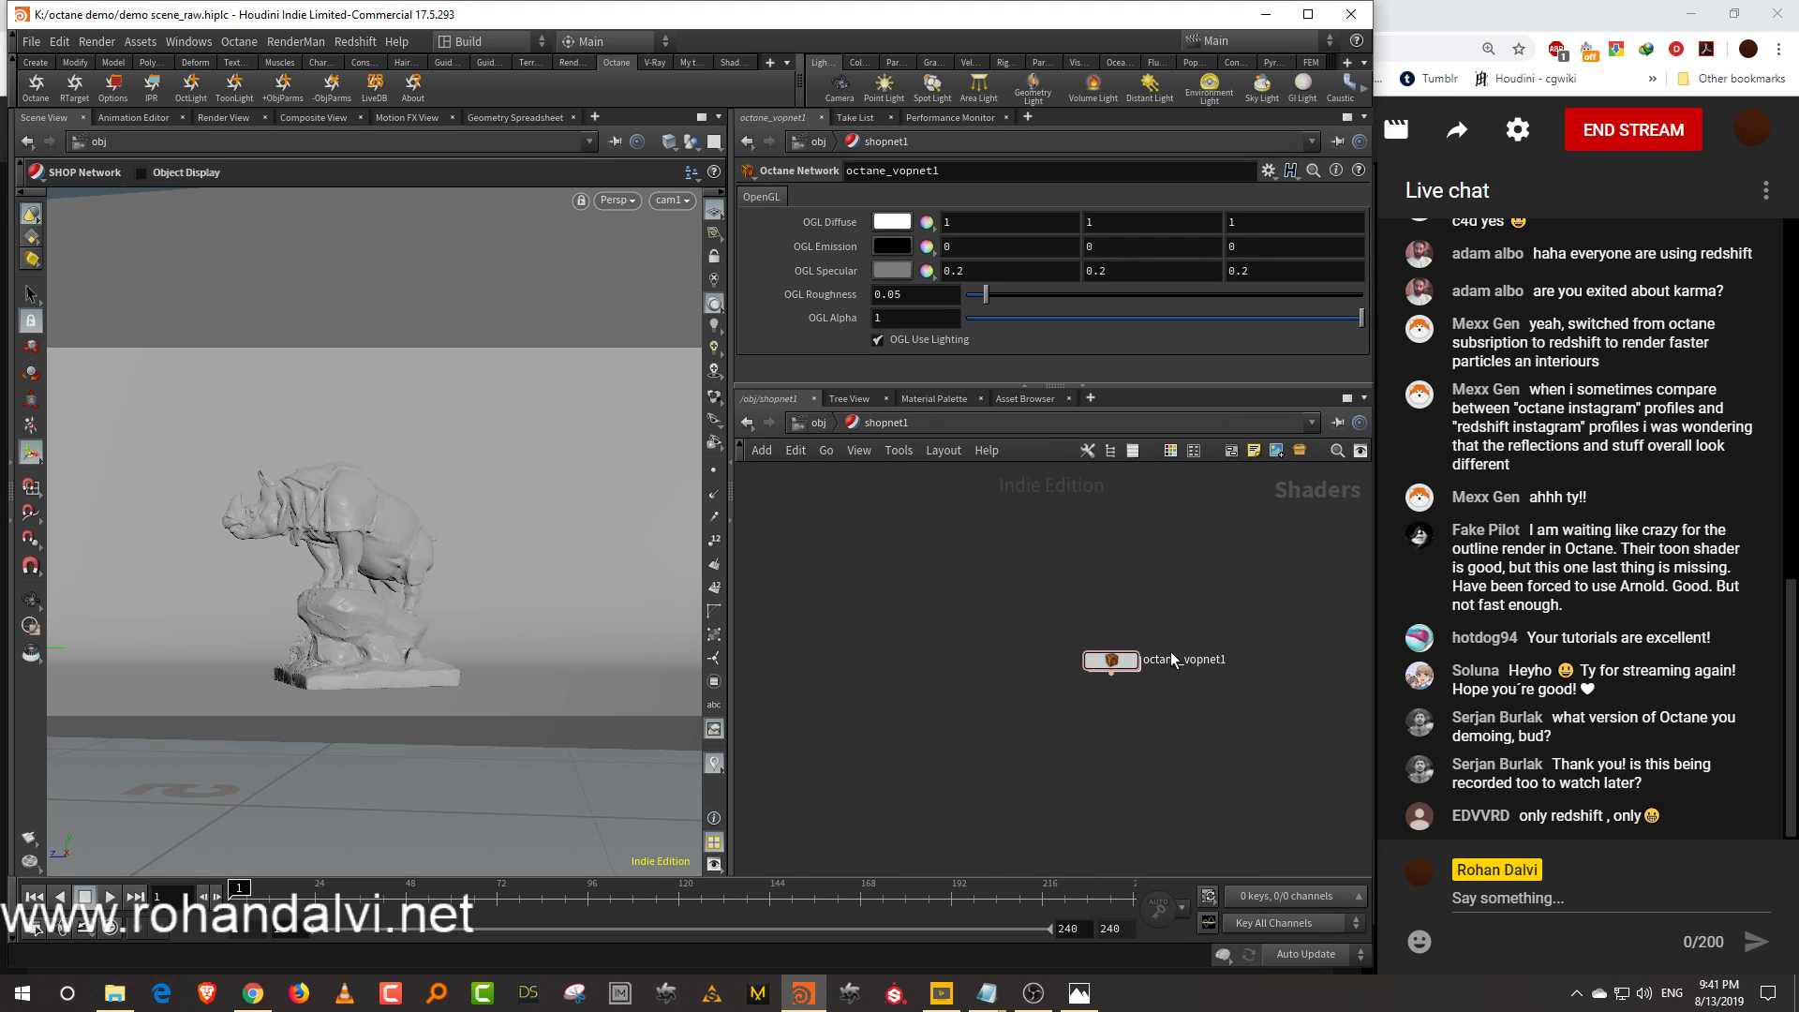
pyautogui.click(1169, 660)
pyautogui.moveTo(1245, 661); pyautogui.dragTo(1061, 677)
pyautogui.write('render')
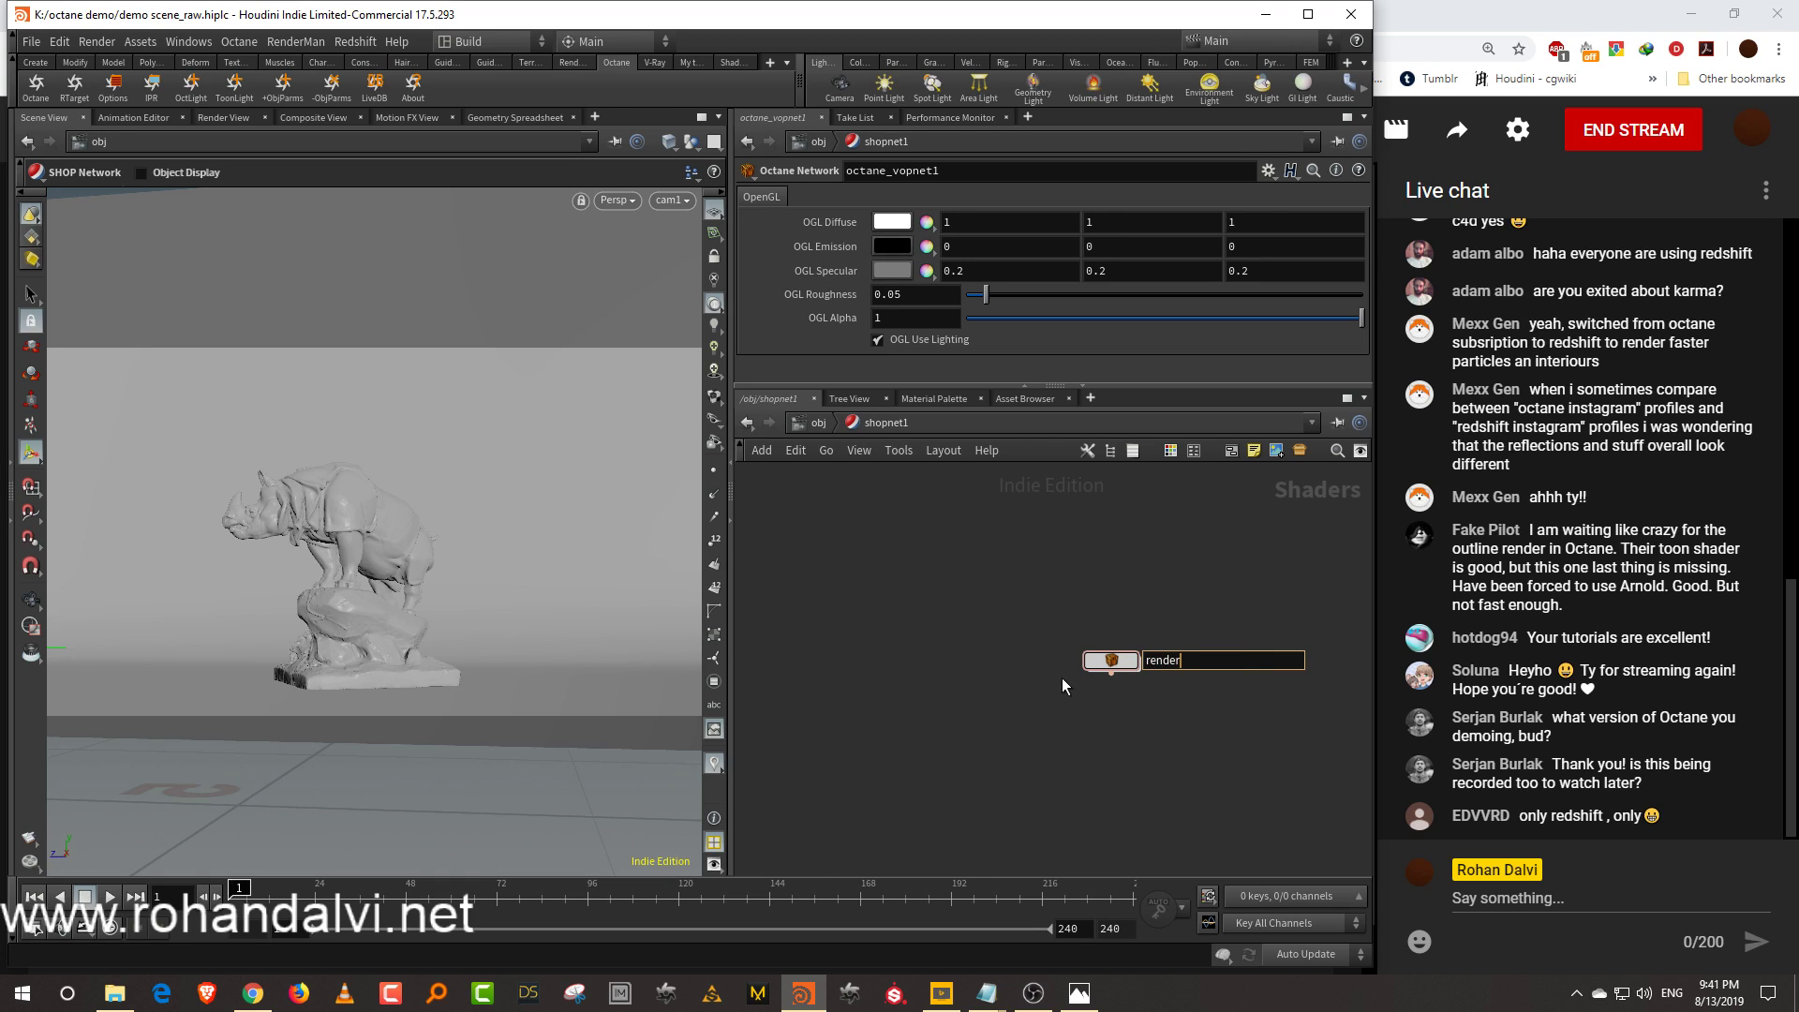
pyautogui.press('Return')
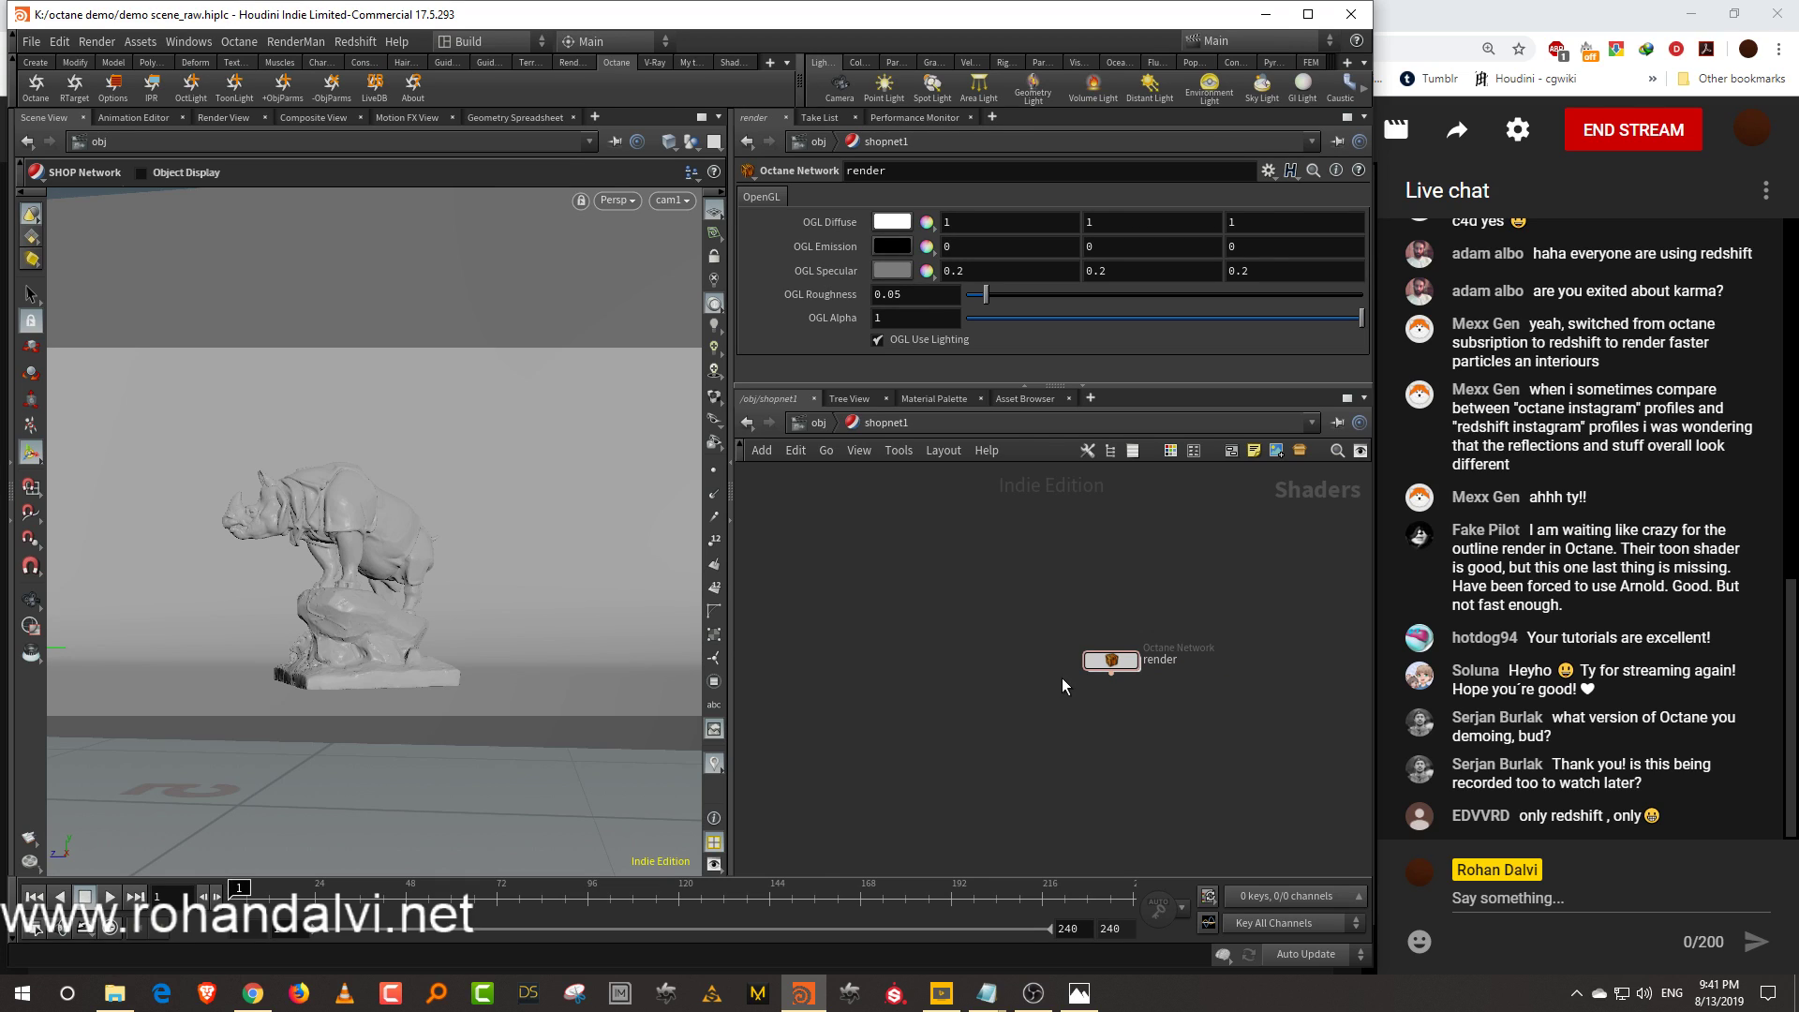
# Return to the obj network, go inside ropnet1, and add an Octane (Custom) render output node
pyautogui.click(819, 424)
pyautogui.doubleClick(1216, 582)
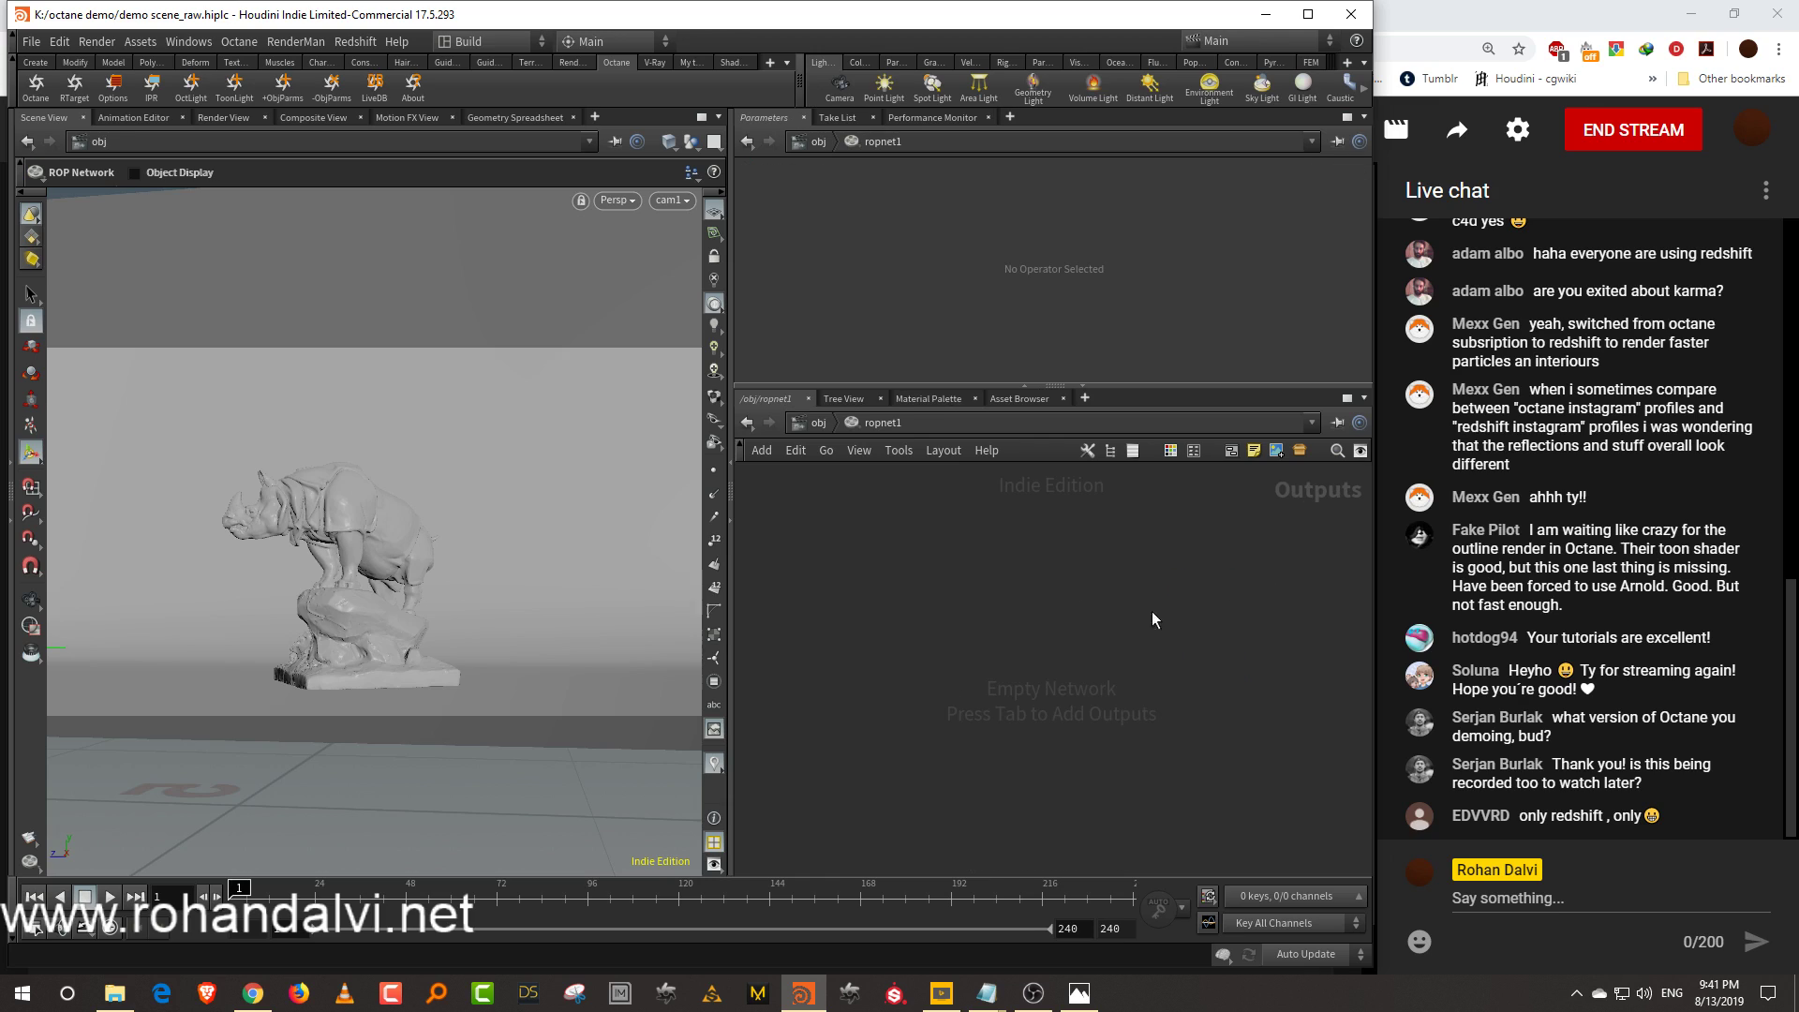
pyautogui.press('Tab')
pyautogui.write('octa')
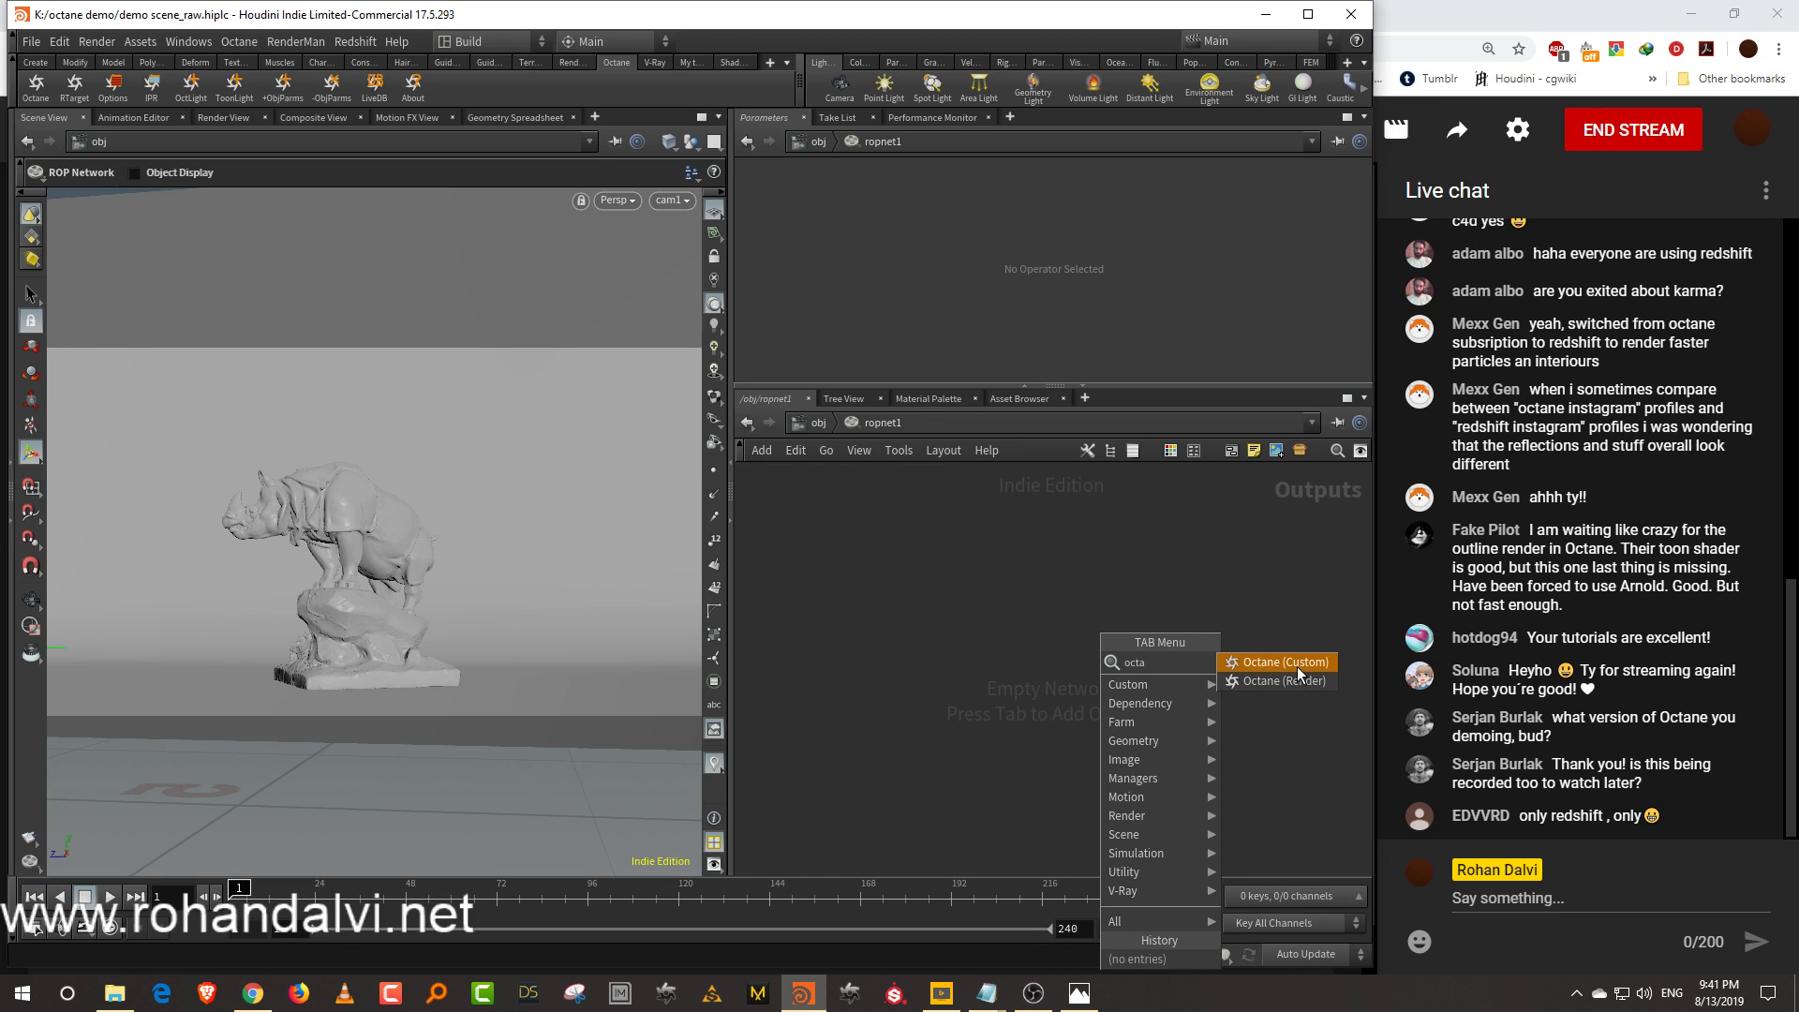
pyautogui.click(1297, 664)
pyautogui.click(1094, 658)
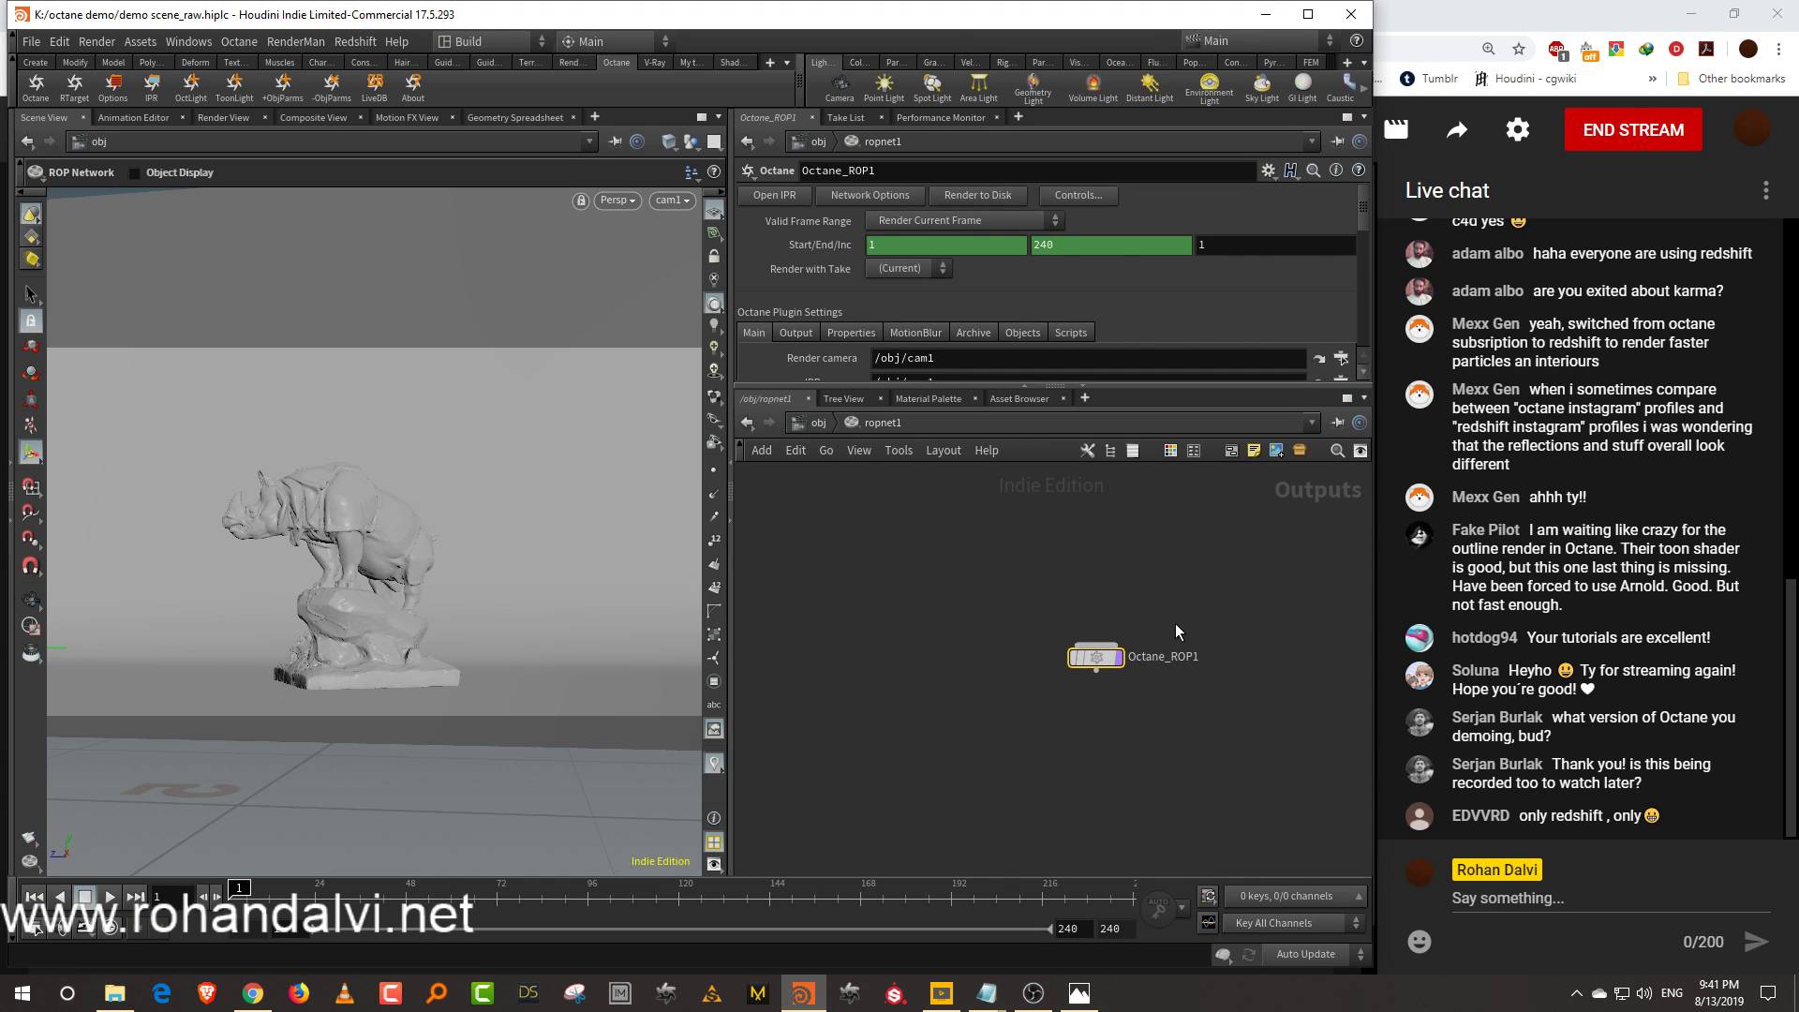
# Enlarge the parameter pane and set the Octane ROP's render target to the render node inside obj/shopnet1
pyautogui.moveTo(1102, 659)
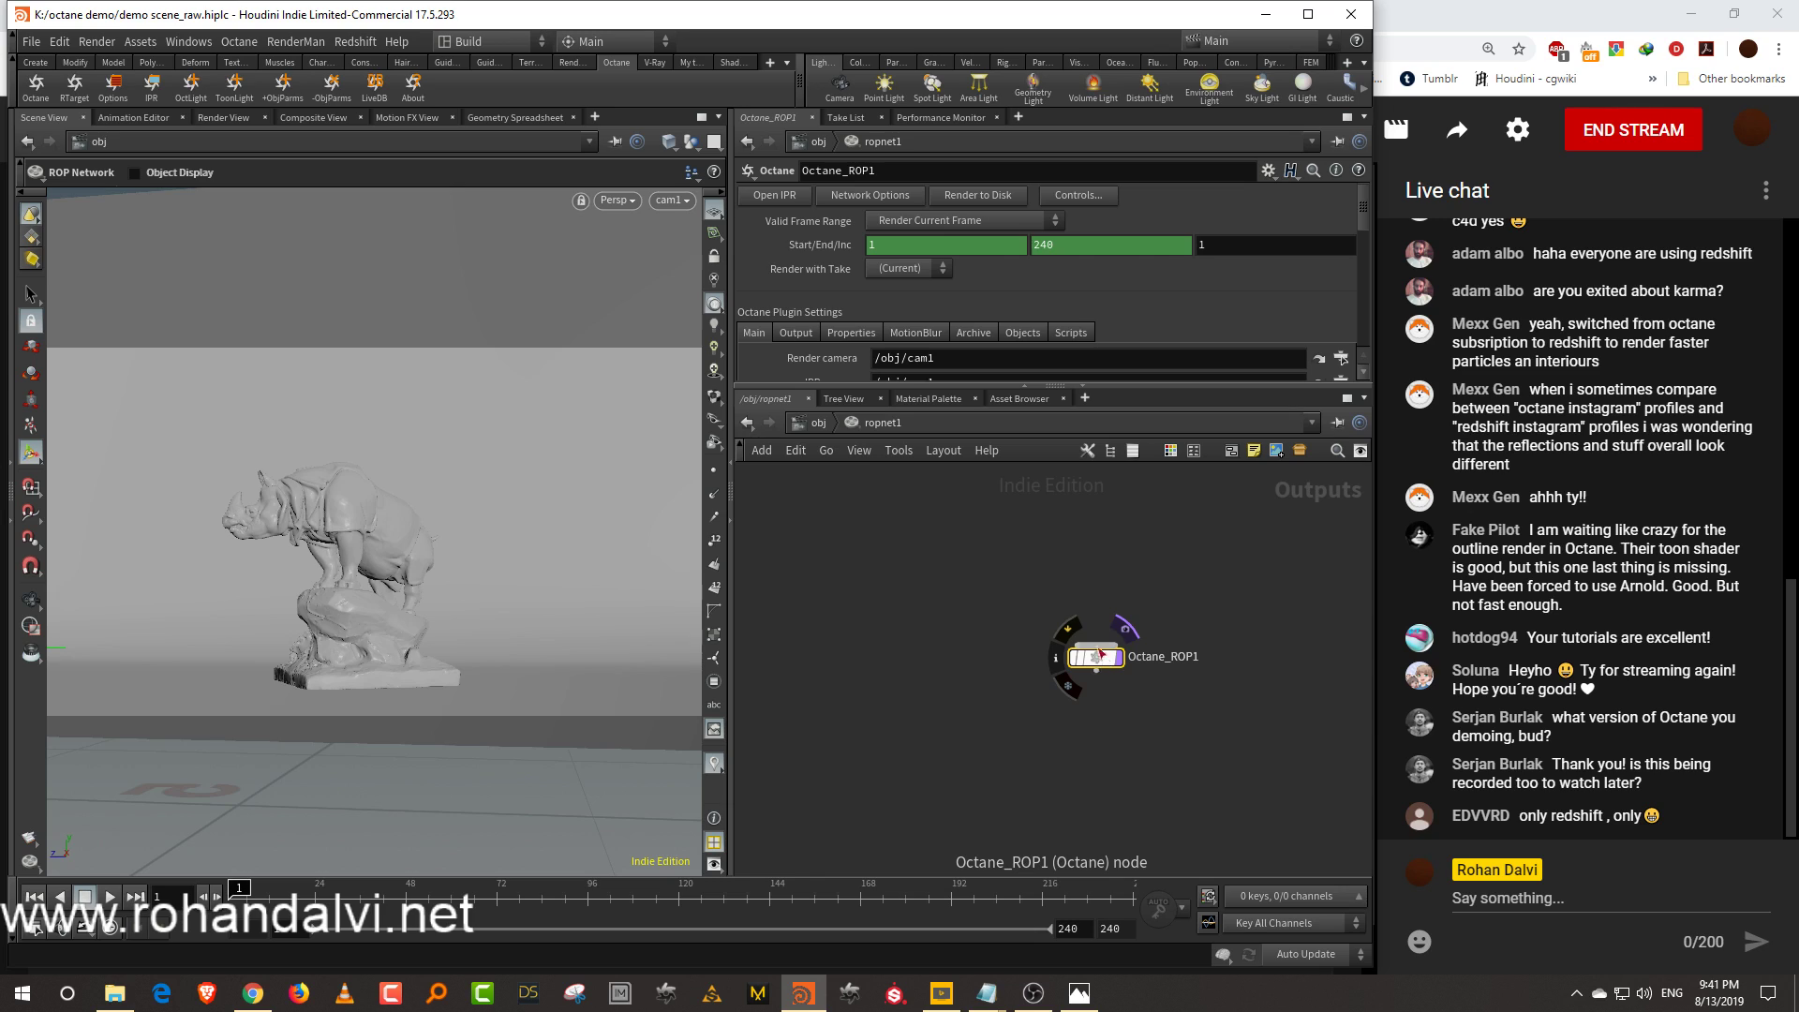
pyautogui.moveTo(986, 383); pyautogui.dragTo(993, 491)
pyautogui.click(1341, 411)
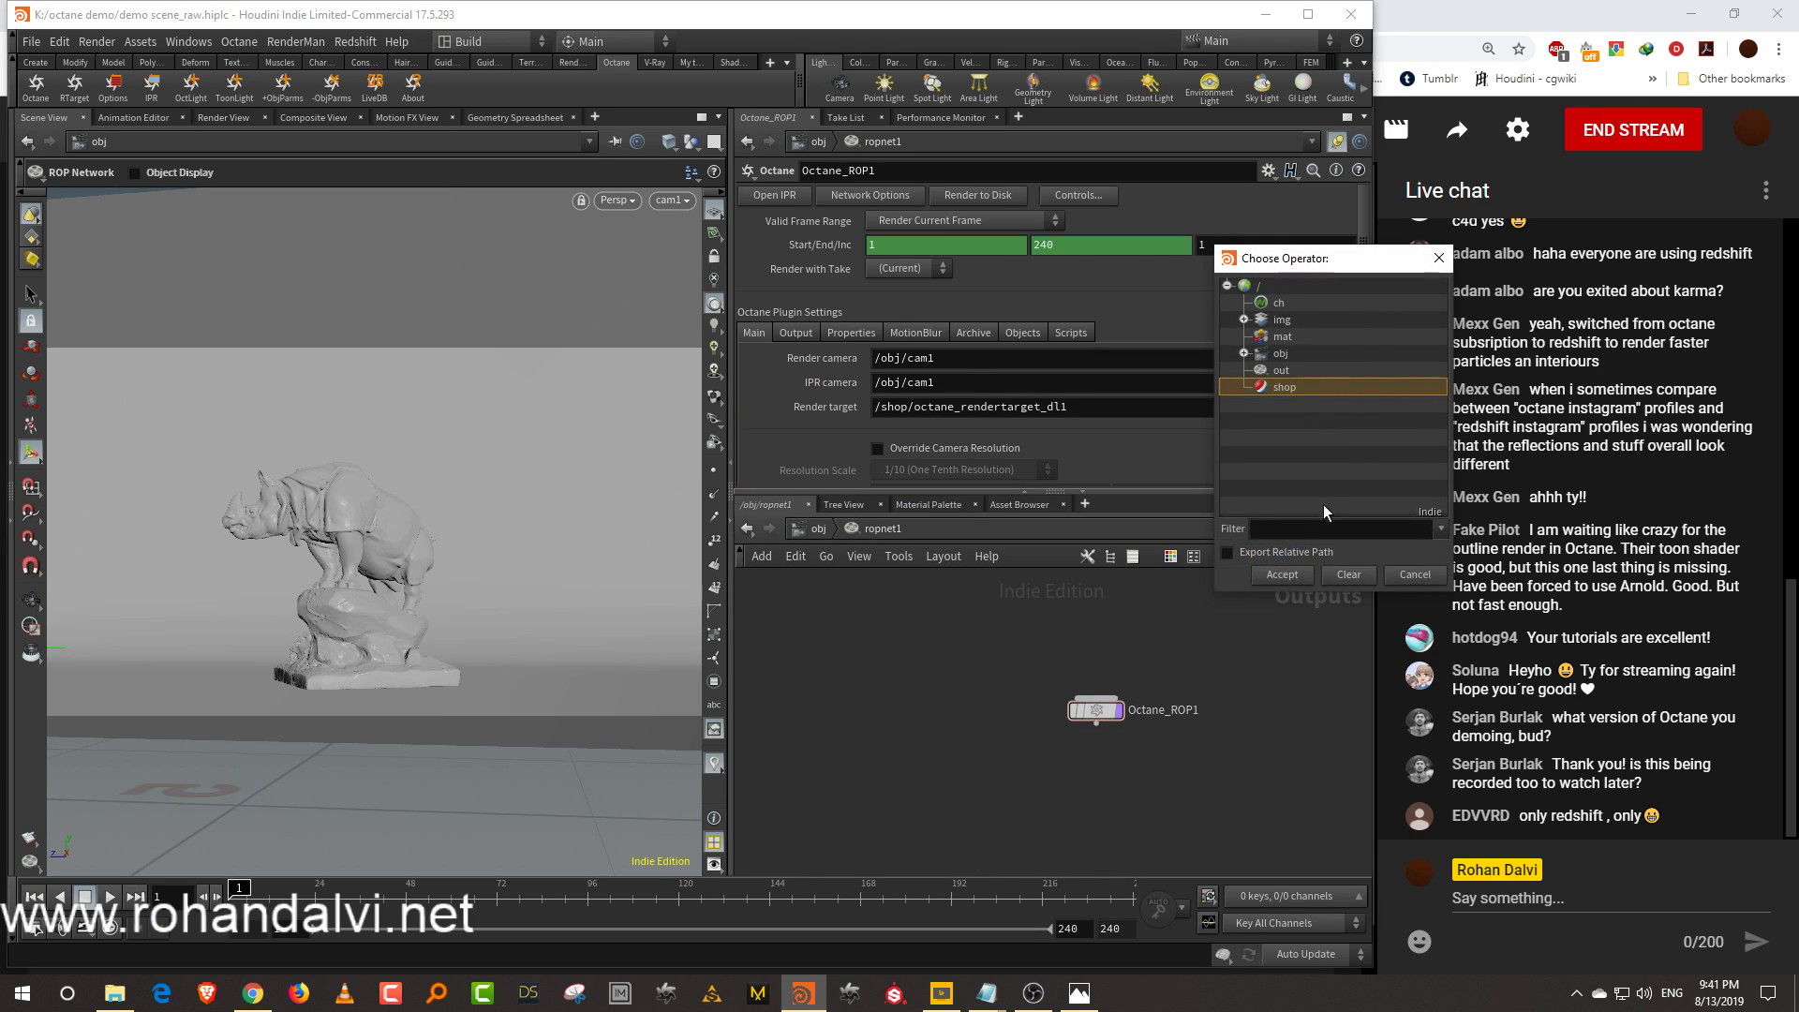
pyautogui.click(1244, 354)
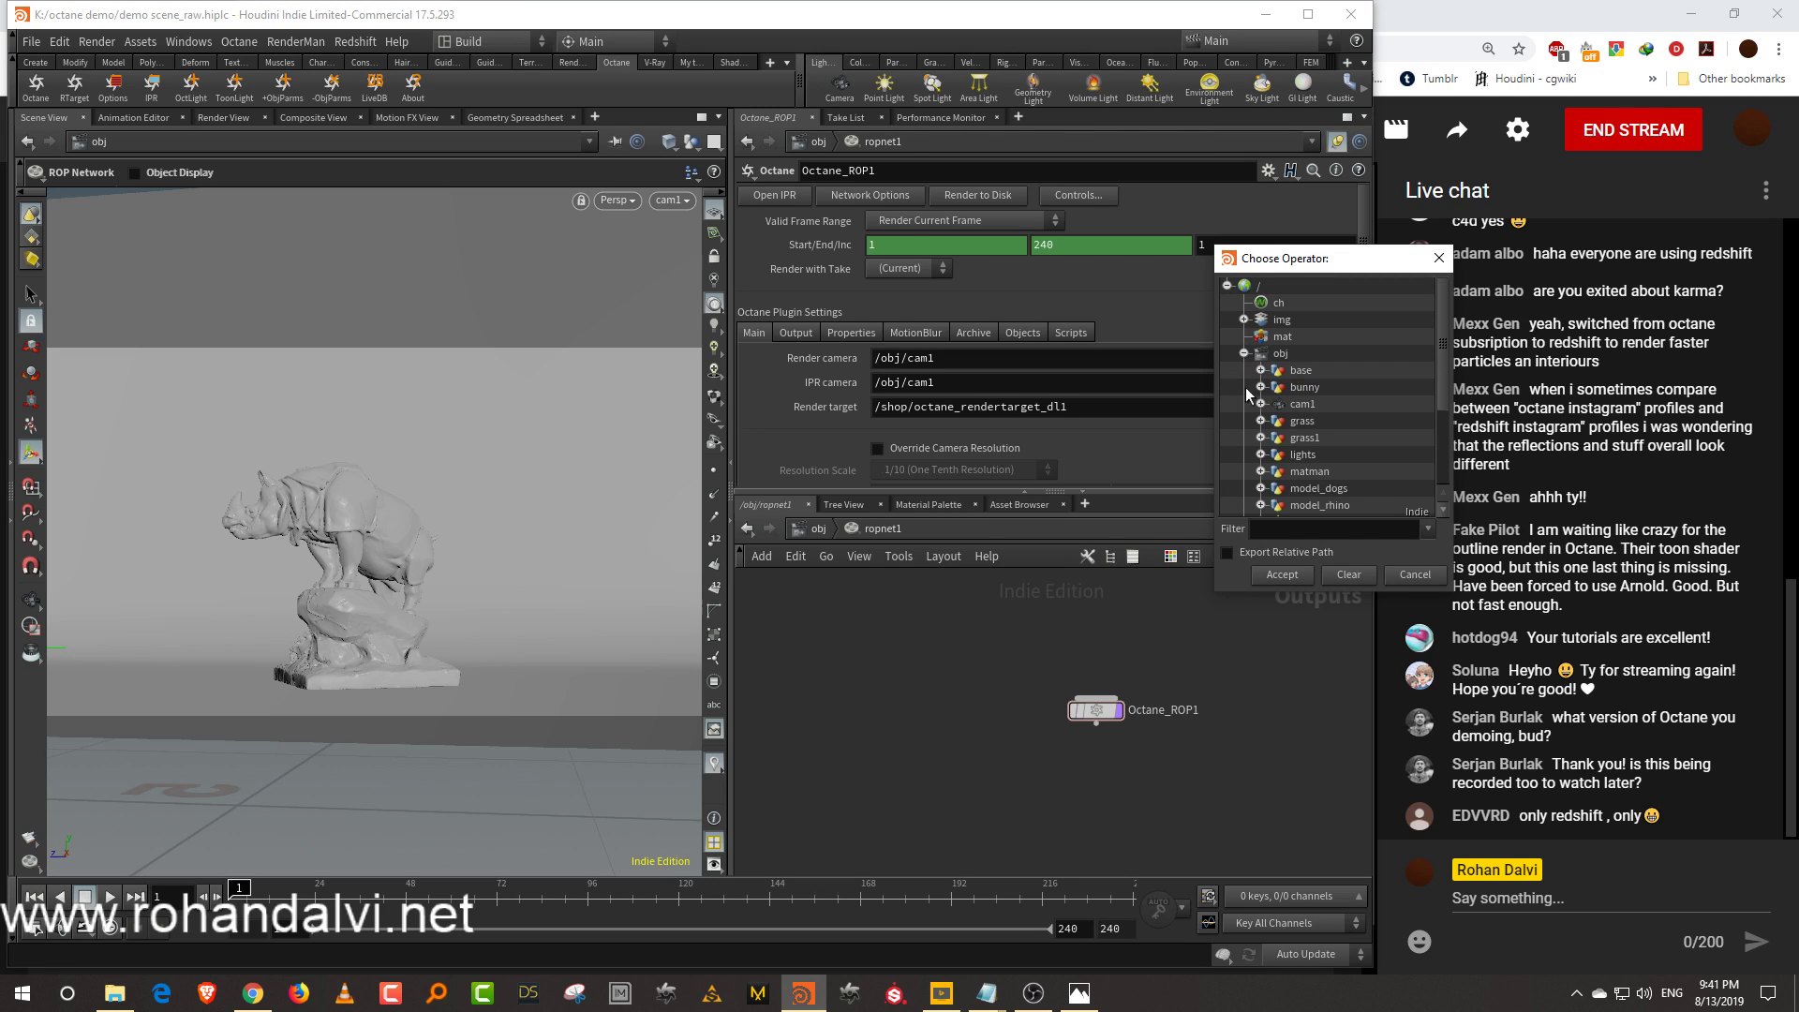
pyautogui.moveTo(1446, 413); pyautogui.dragTo(1442, 442)
pyautogui.click(1262, 455)
pyautogui.click(1318, 473)
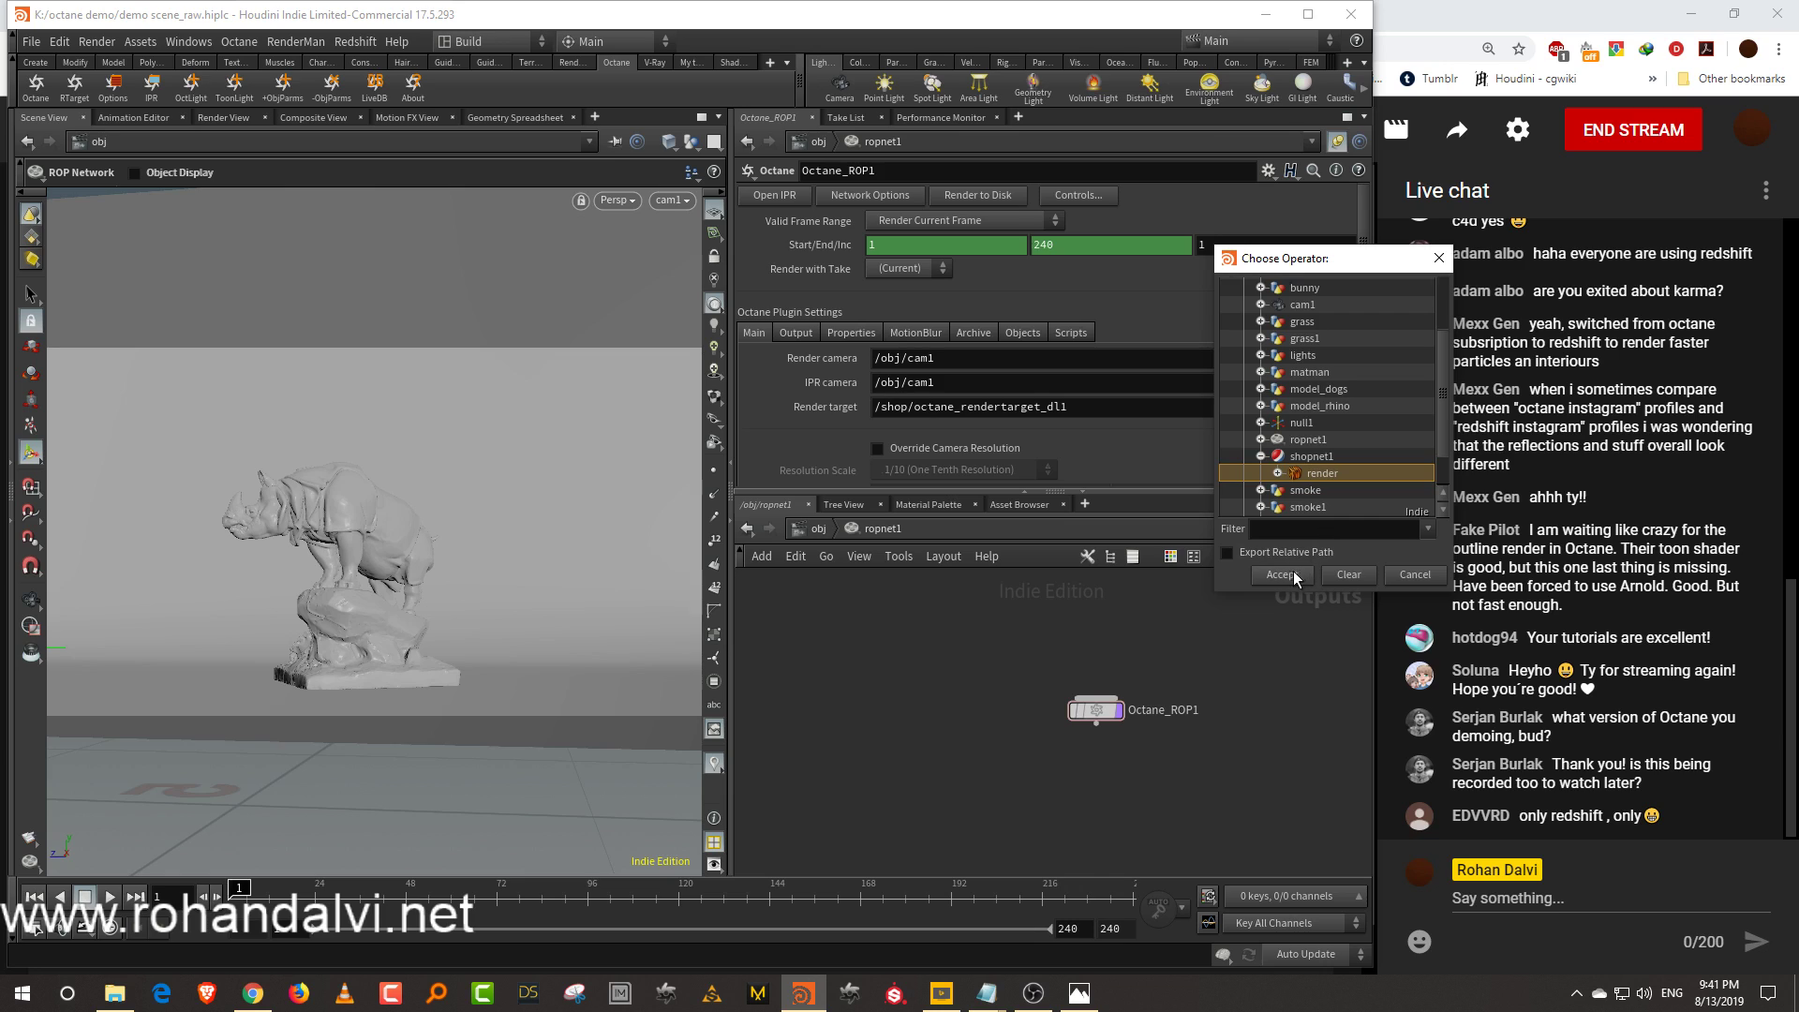
pyautogui.click(1282, 575)
# Jump from the ROP's render target to the render node, go inside it, and delete the default octane_material1 output
pyautogui.click(1319, 411)
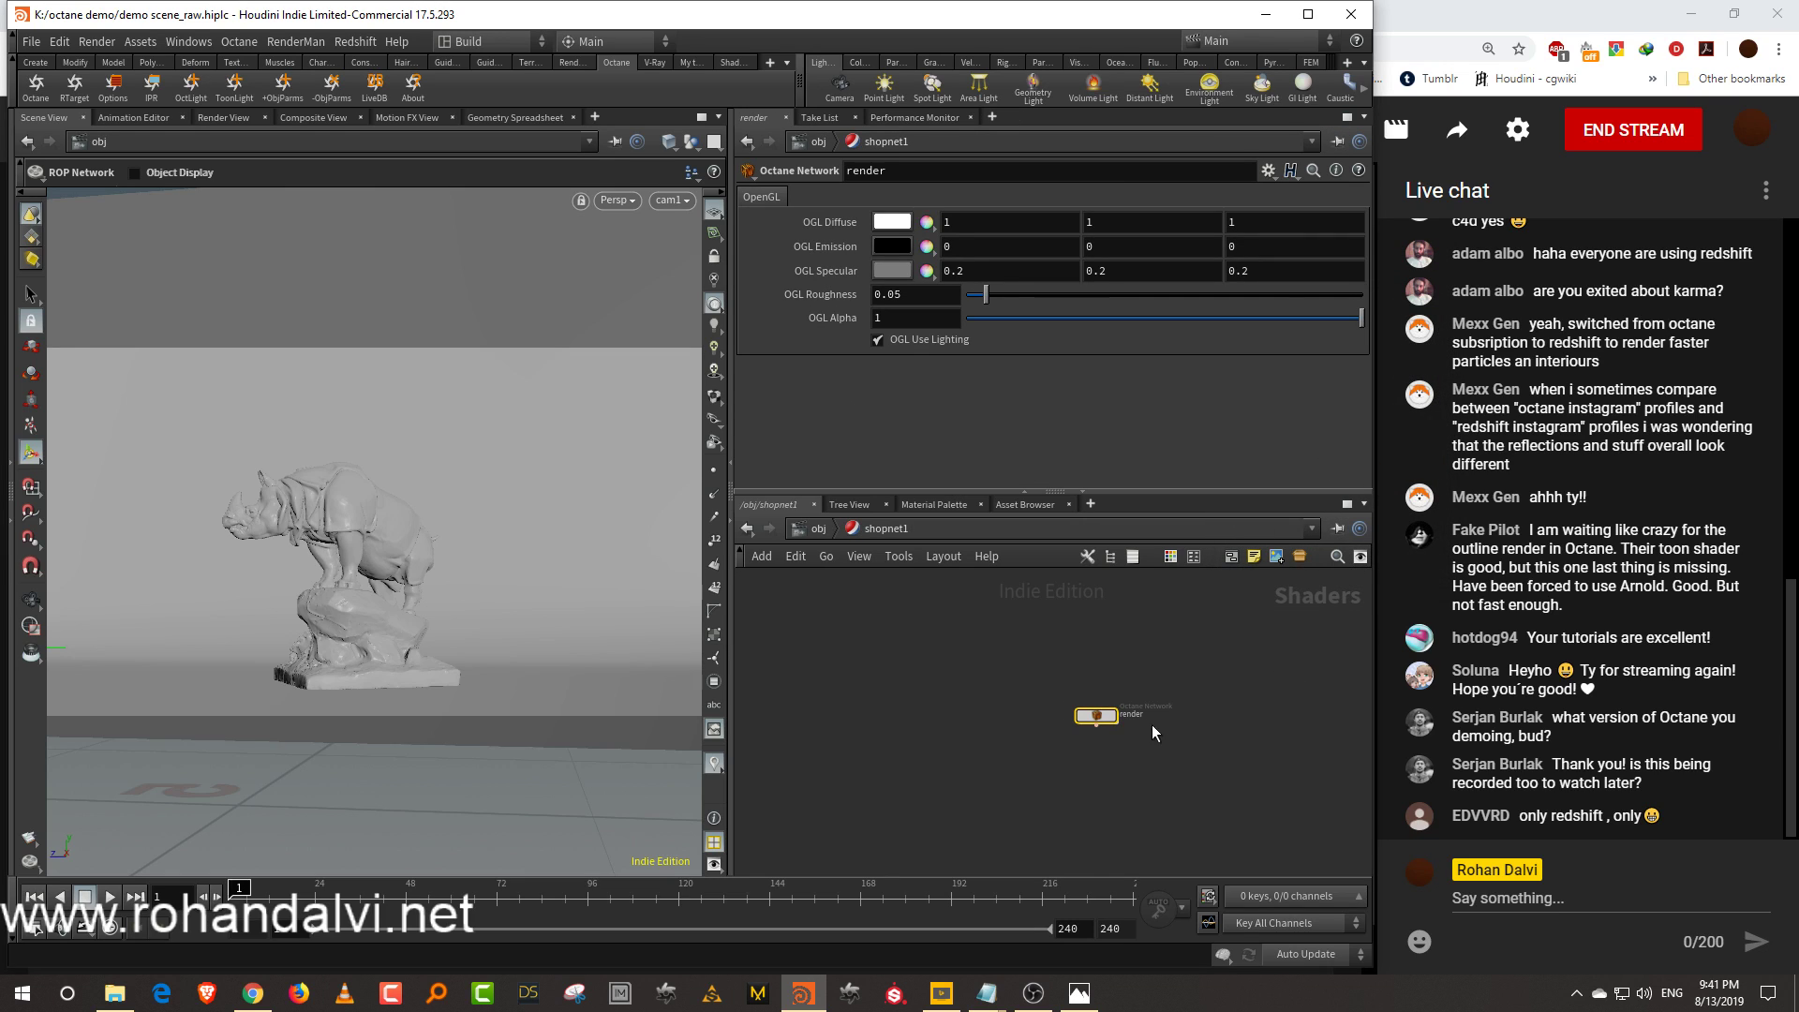
pyautogui.press('h')
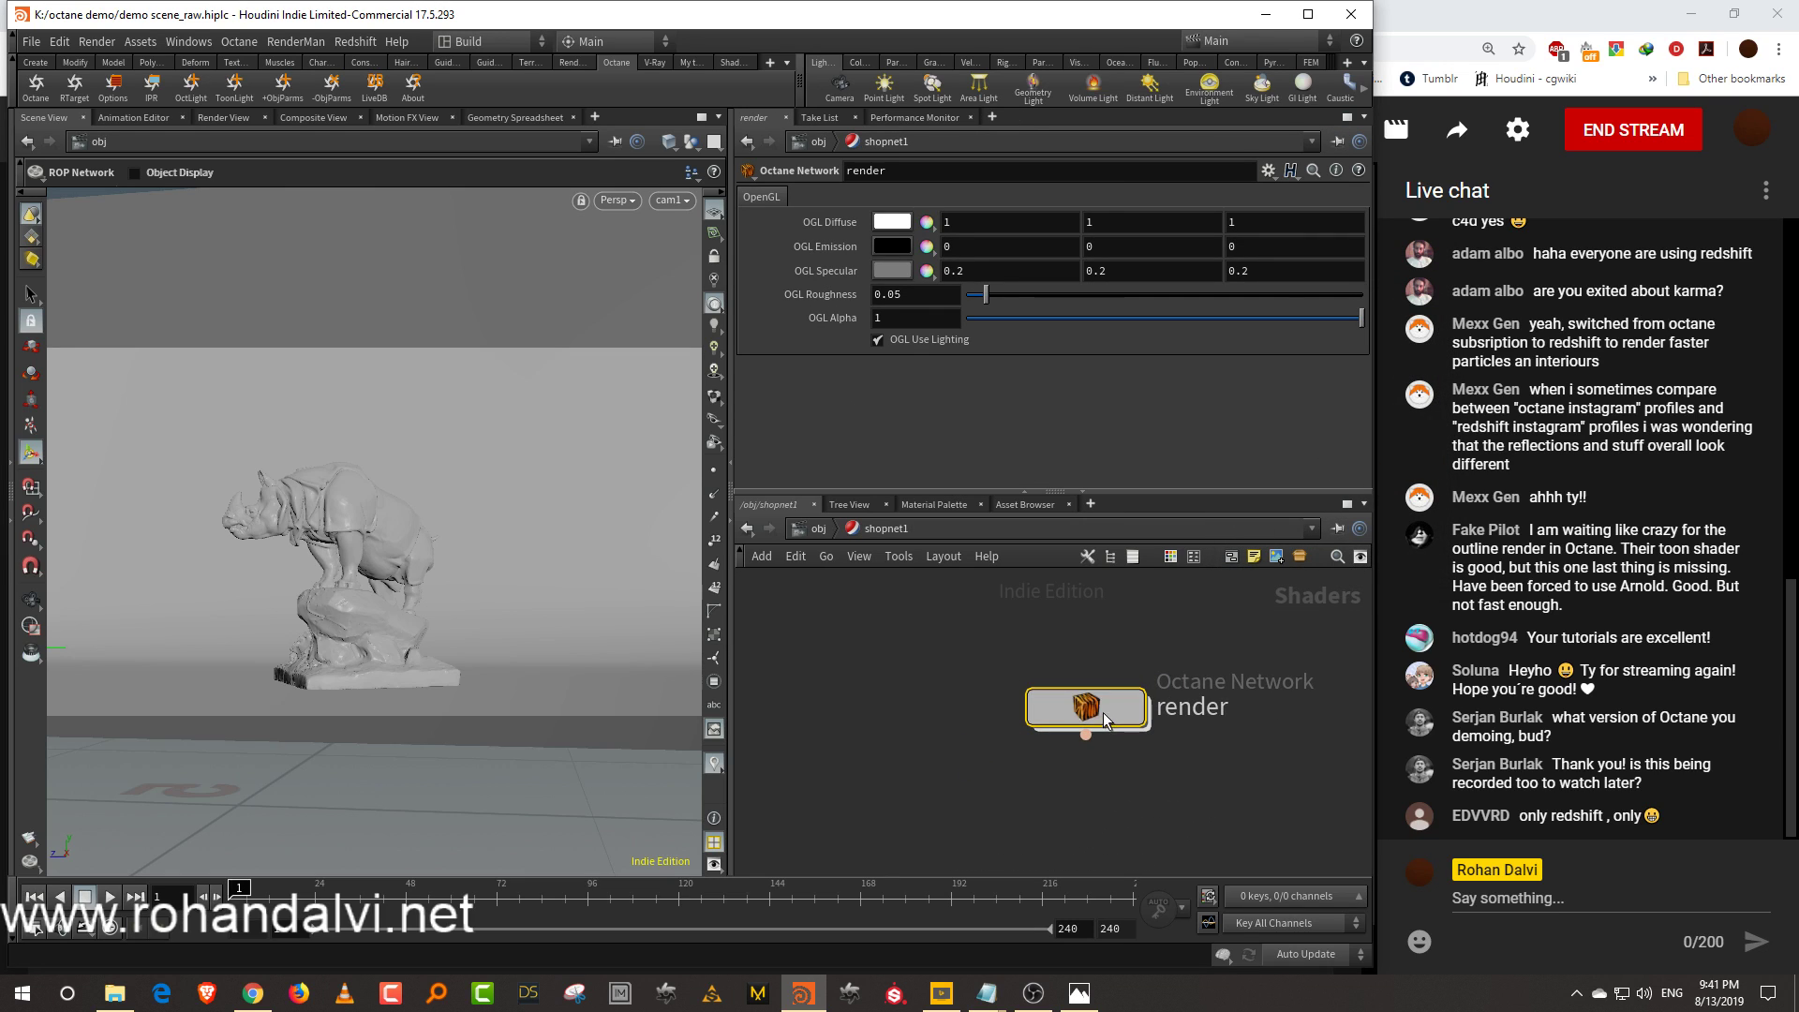
pyautogui.doubleClick(1106, 722)
pyautogui.moveTo(1172, 491); pyautogui.dragTo(1171, 394)
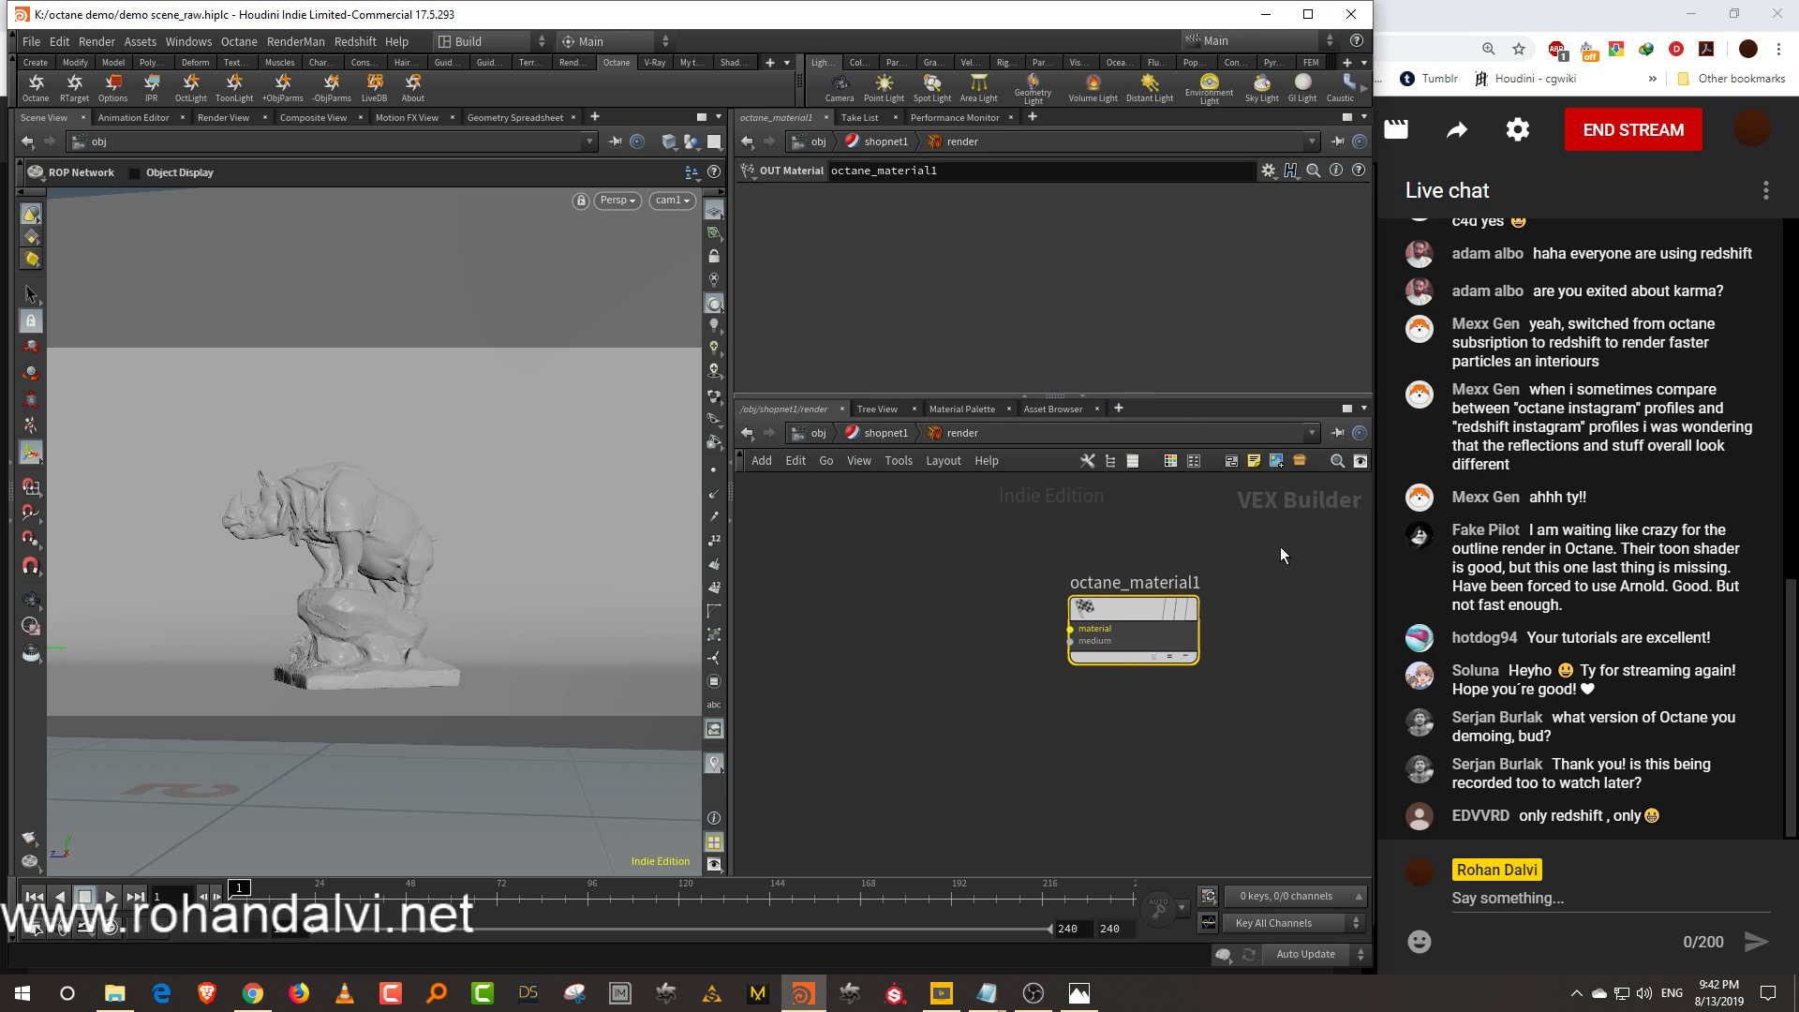
pyautogui.press('Delete')
# Add an OUT RenderTarget node inside the render network and enlarge the network pane
pyautogui.press('Tab')
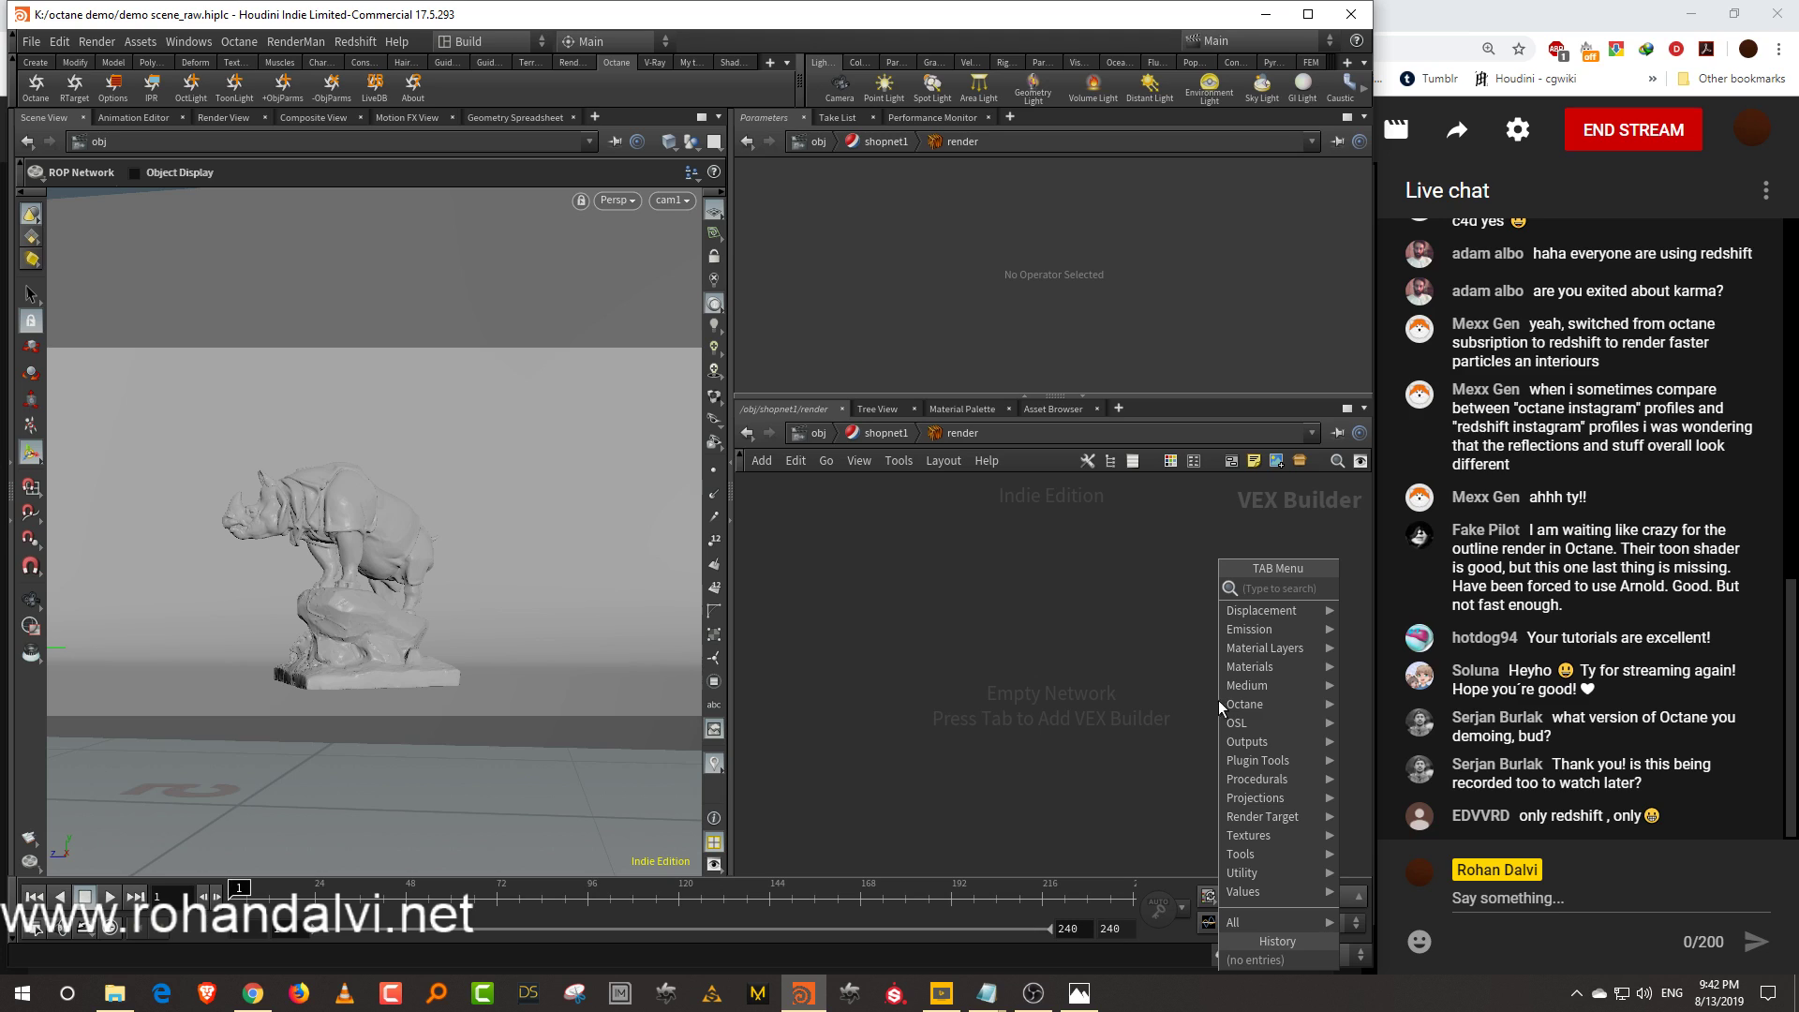
pyautogui.write('renb')
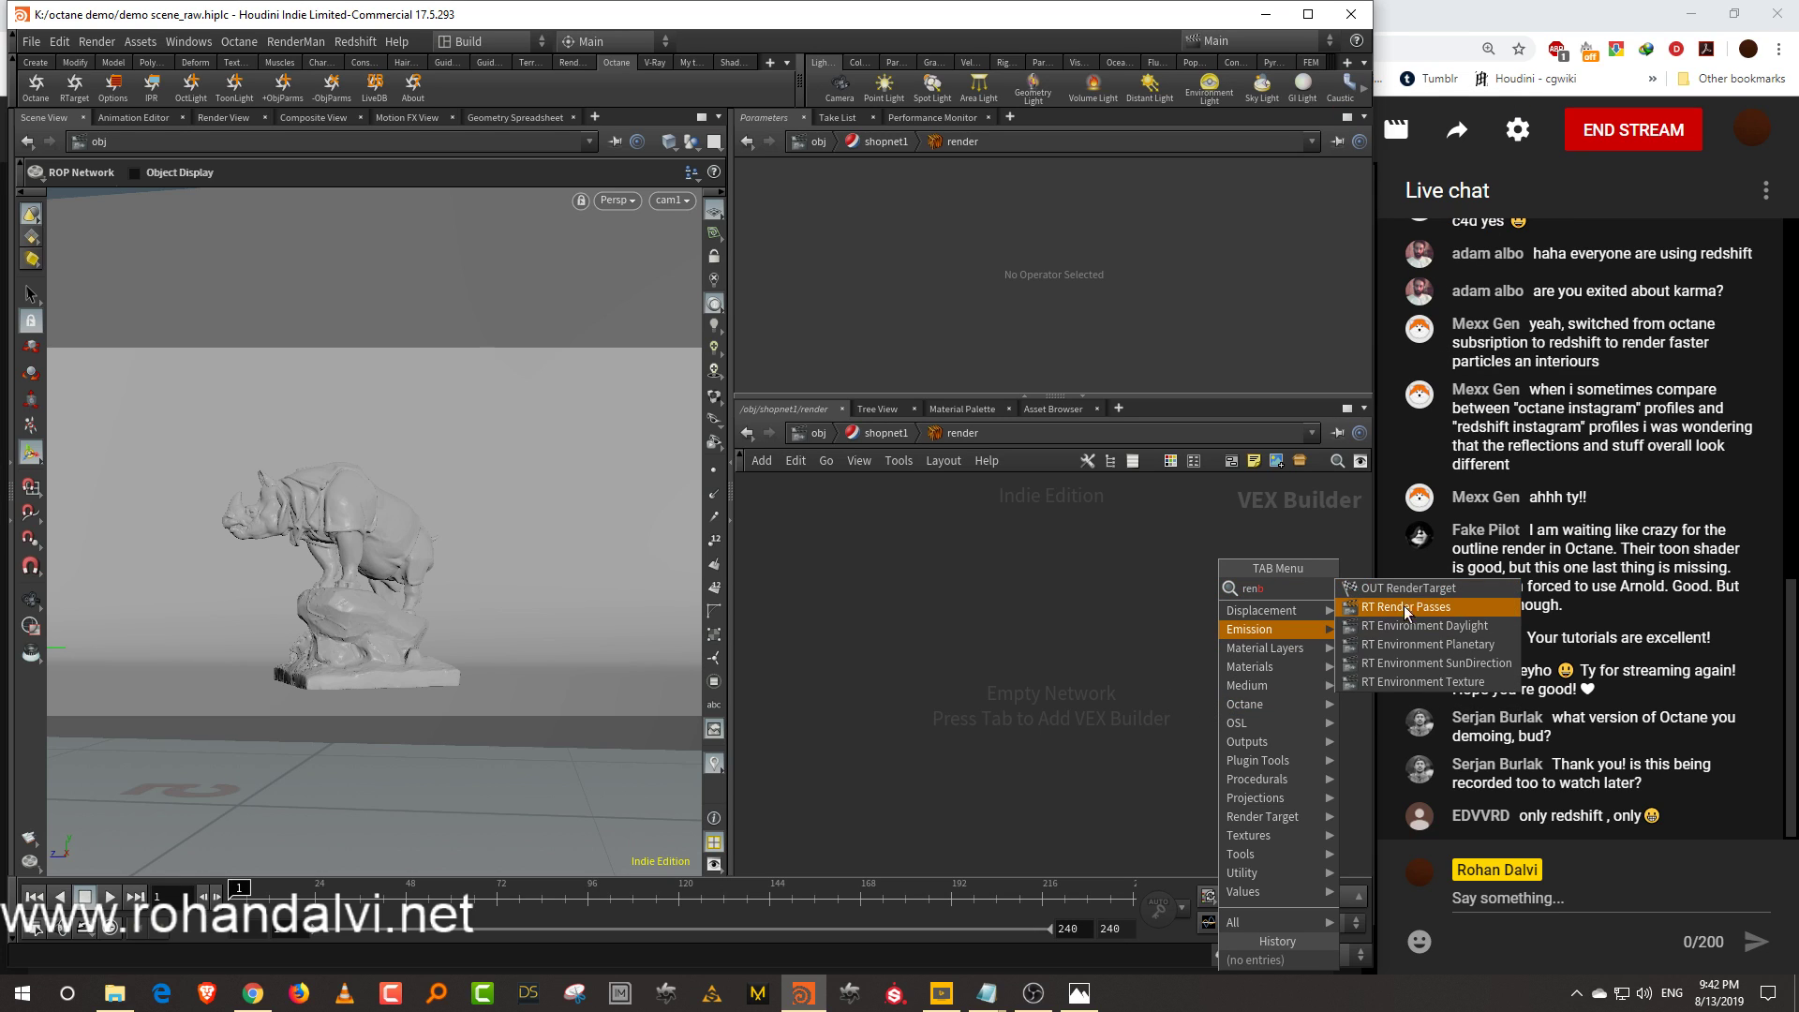
pyautogui.click(1409, 587)
pyautogui.click(1155, 670)
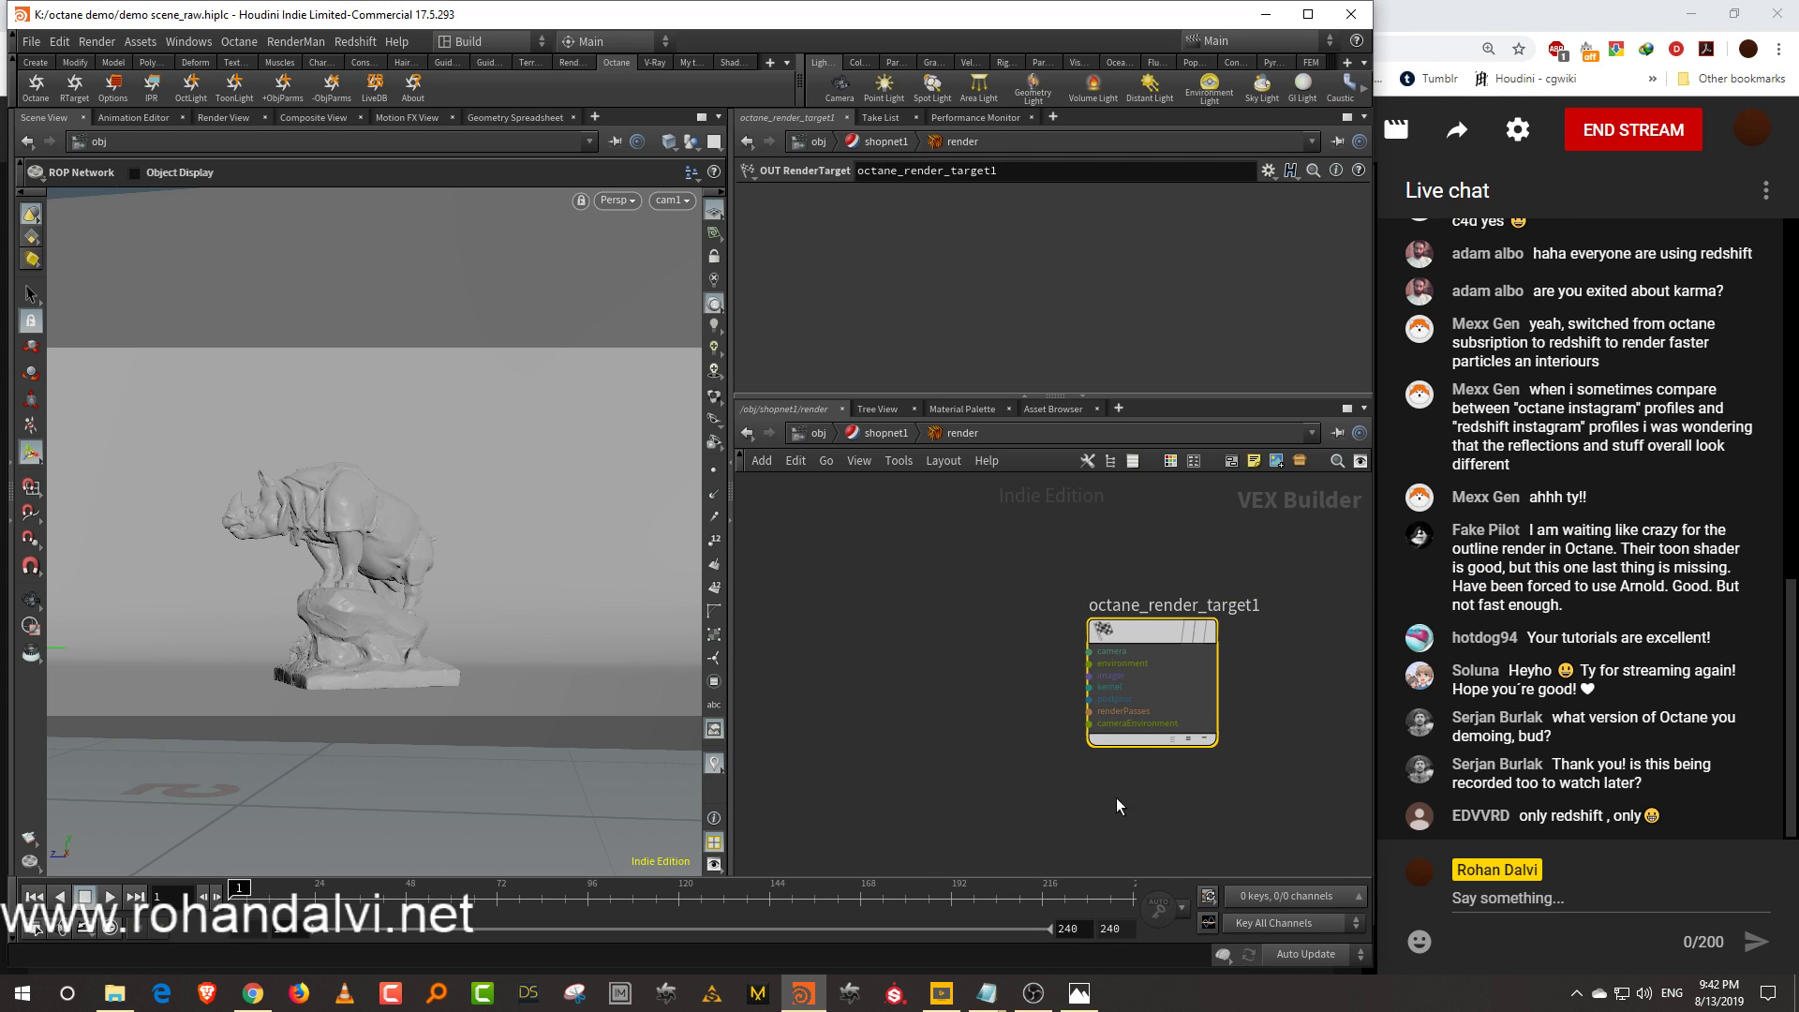
pyautogui.scroll(5, 1177, 731)
pyautogui.moveTo(1170, 397); pyautogui.dragTo(1167, 283)
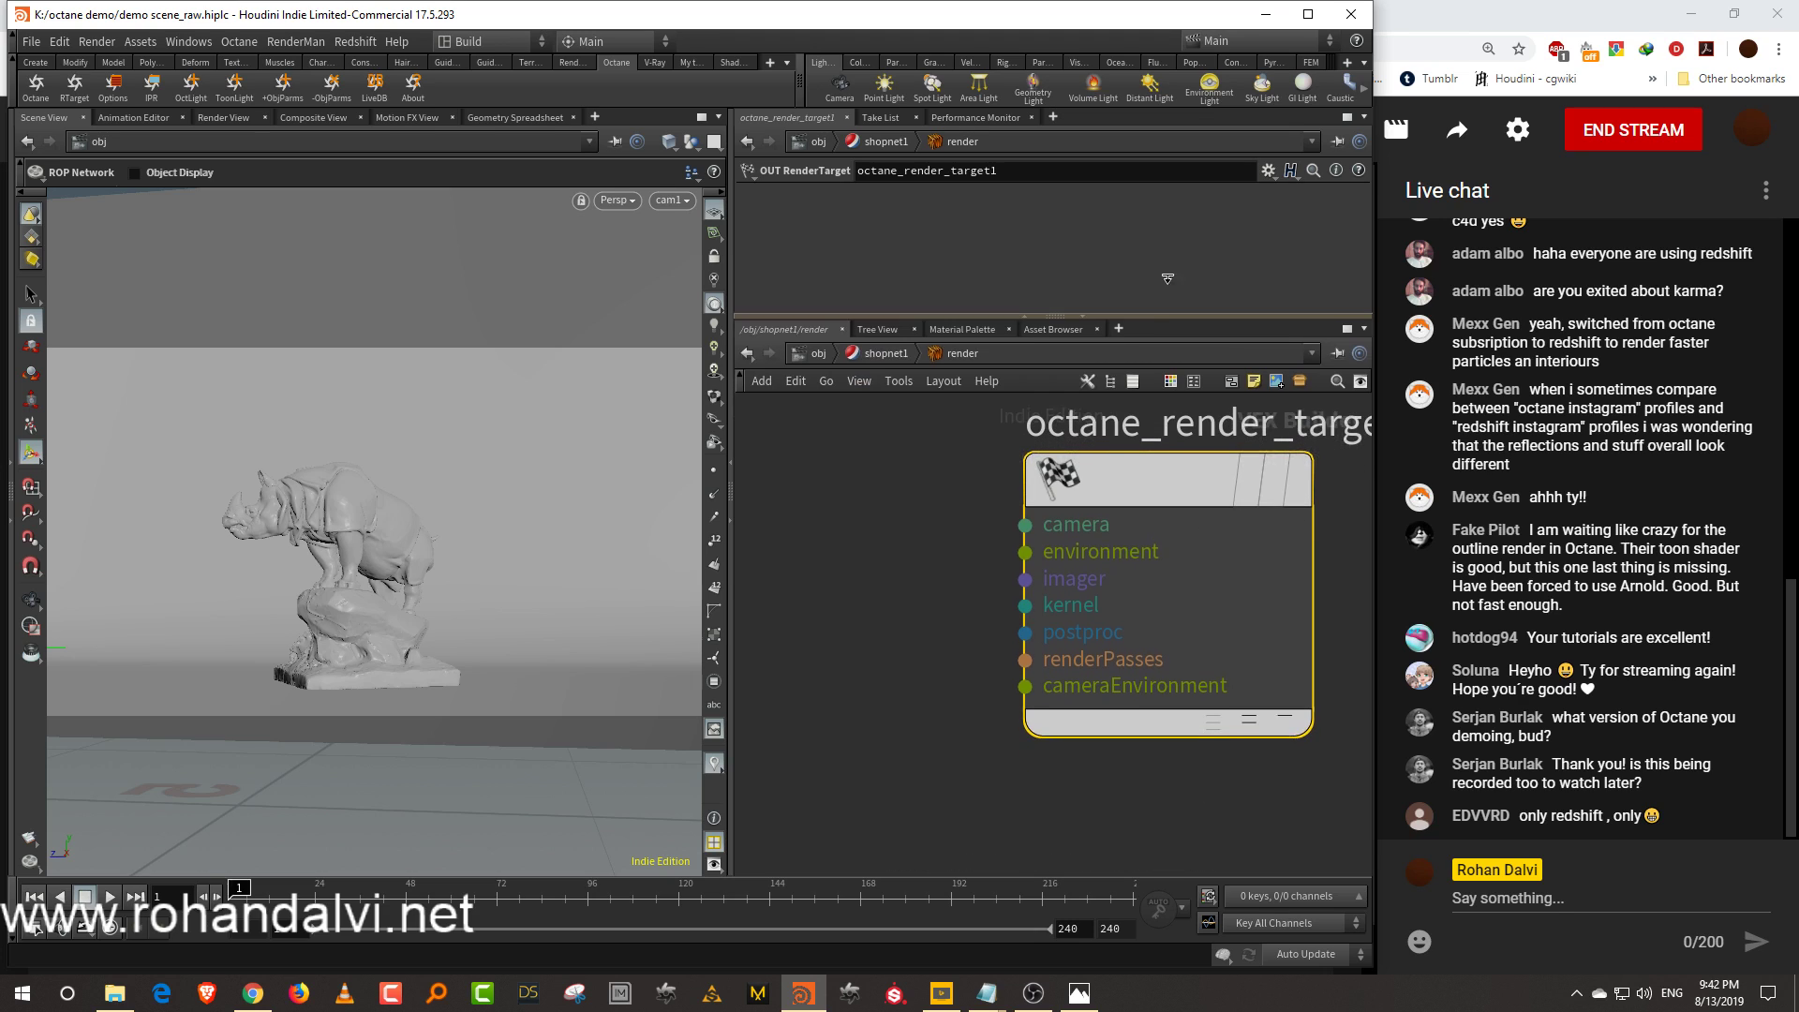
pyautogui.scroll(2, 978, 589)
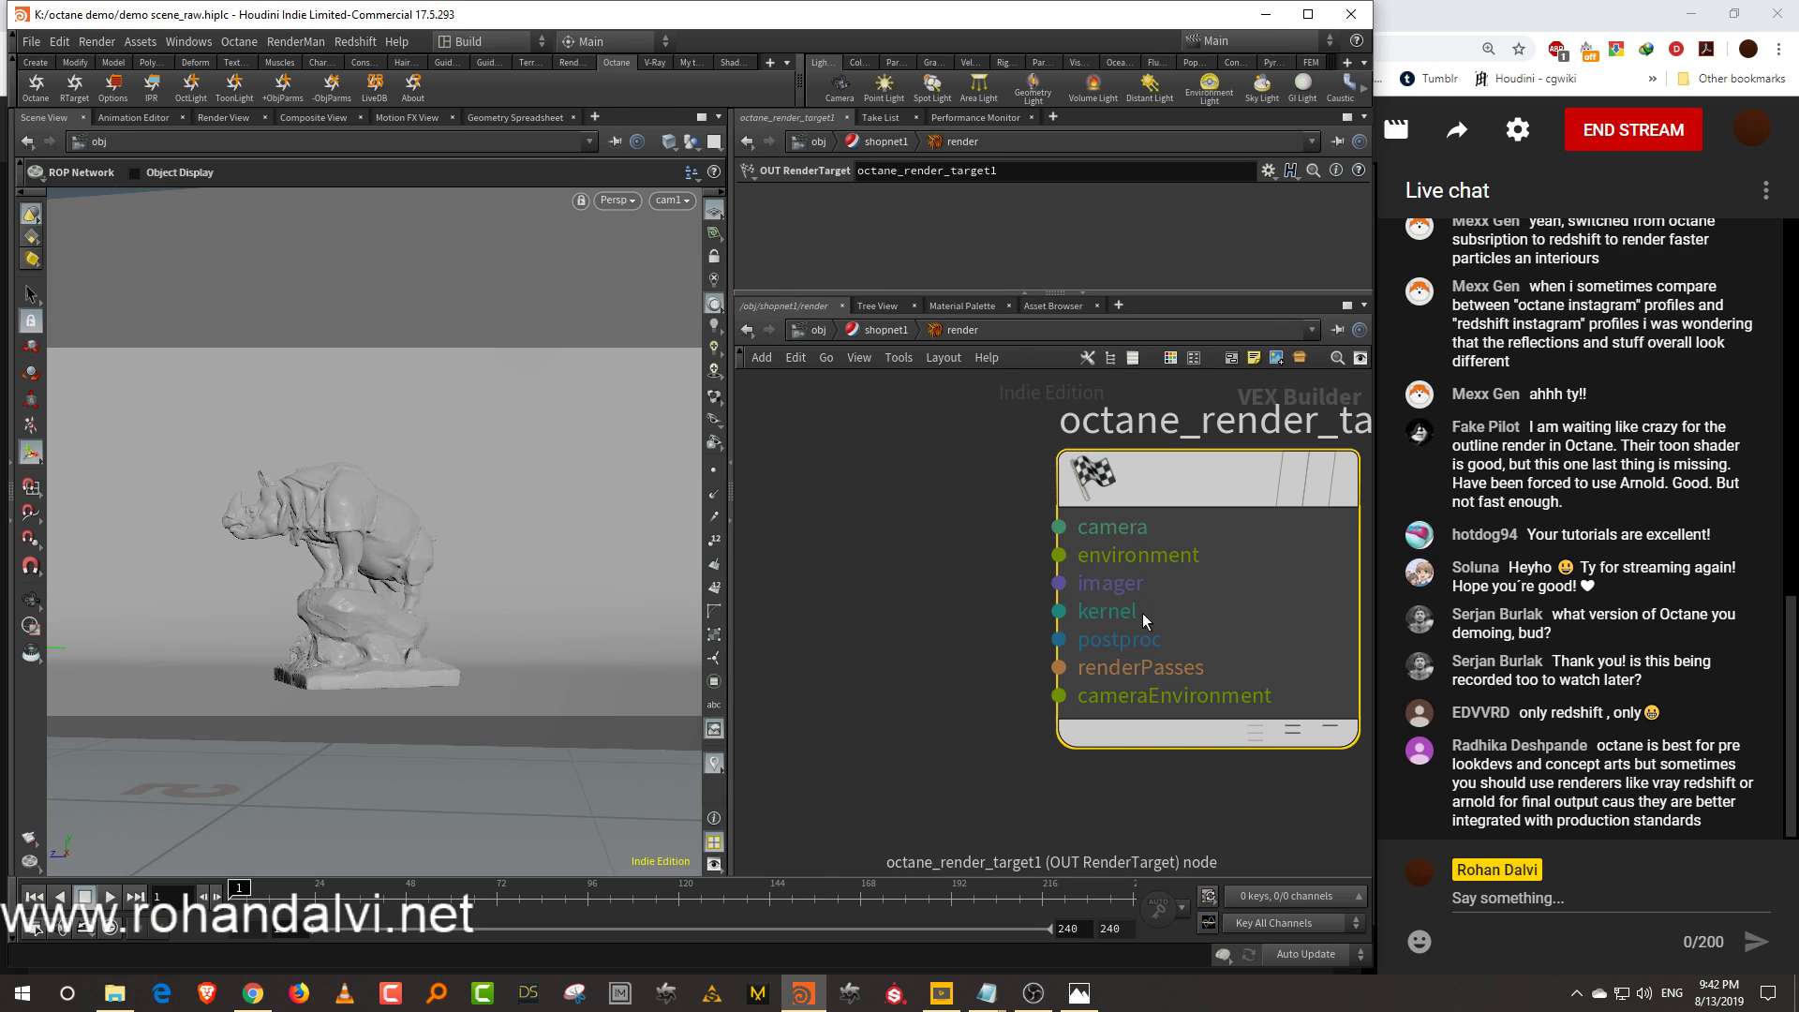
pyautogui.scroll(-5, 1145, 716)
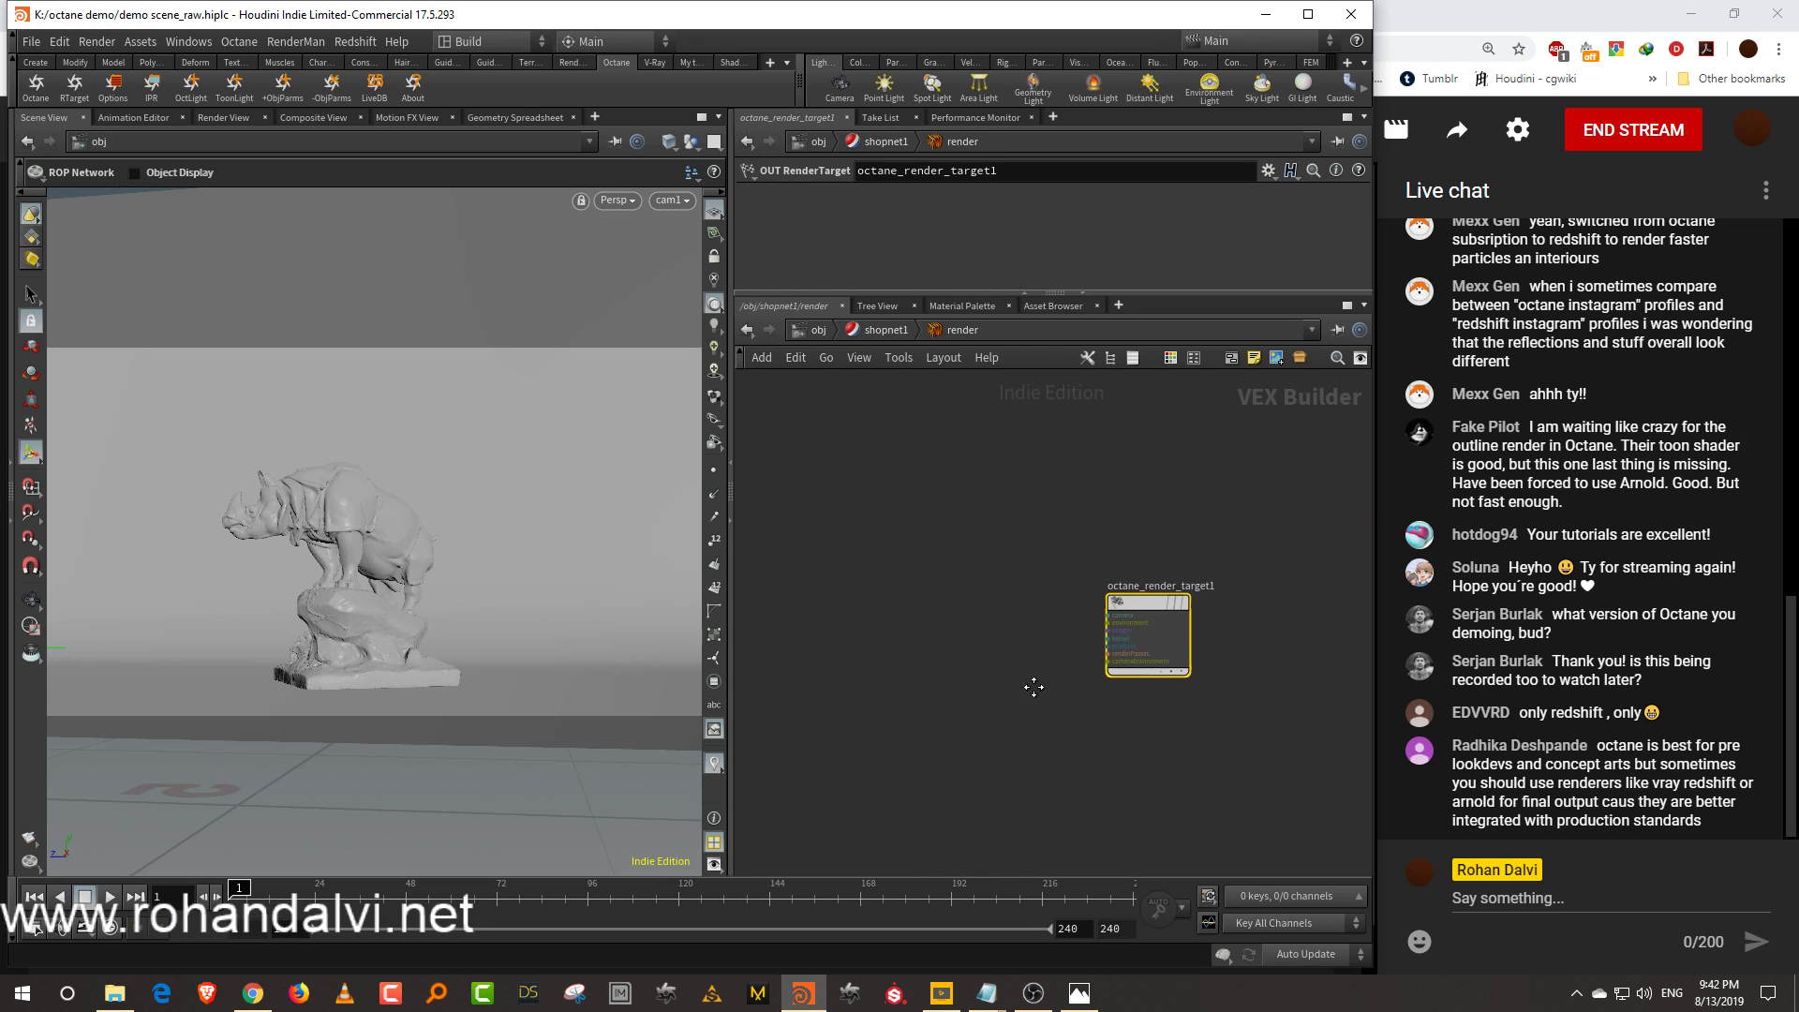
pyautogui.scroll(3, 1073, 628)
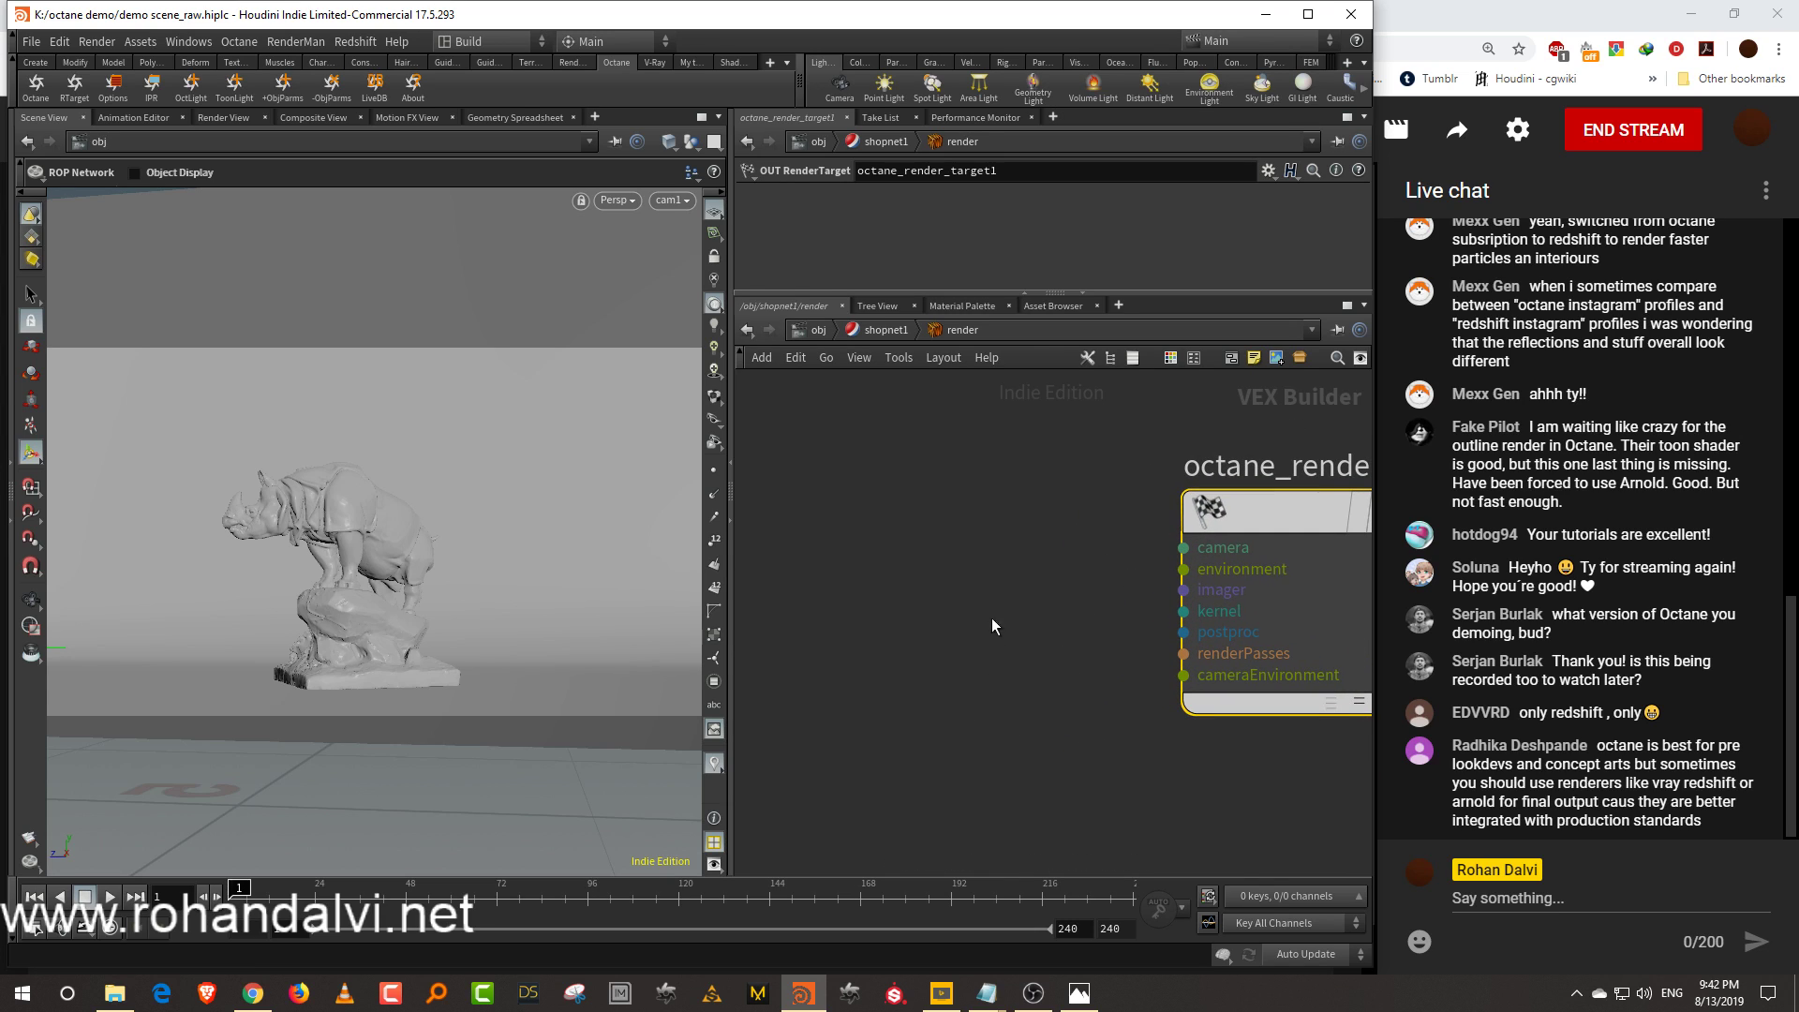
# Add an RT Camera ThinLens node beside the render target and wire its output into the camera input
pyautogui.moveTo(732, 692); pyautogui.dragTo(623, 661)
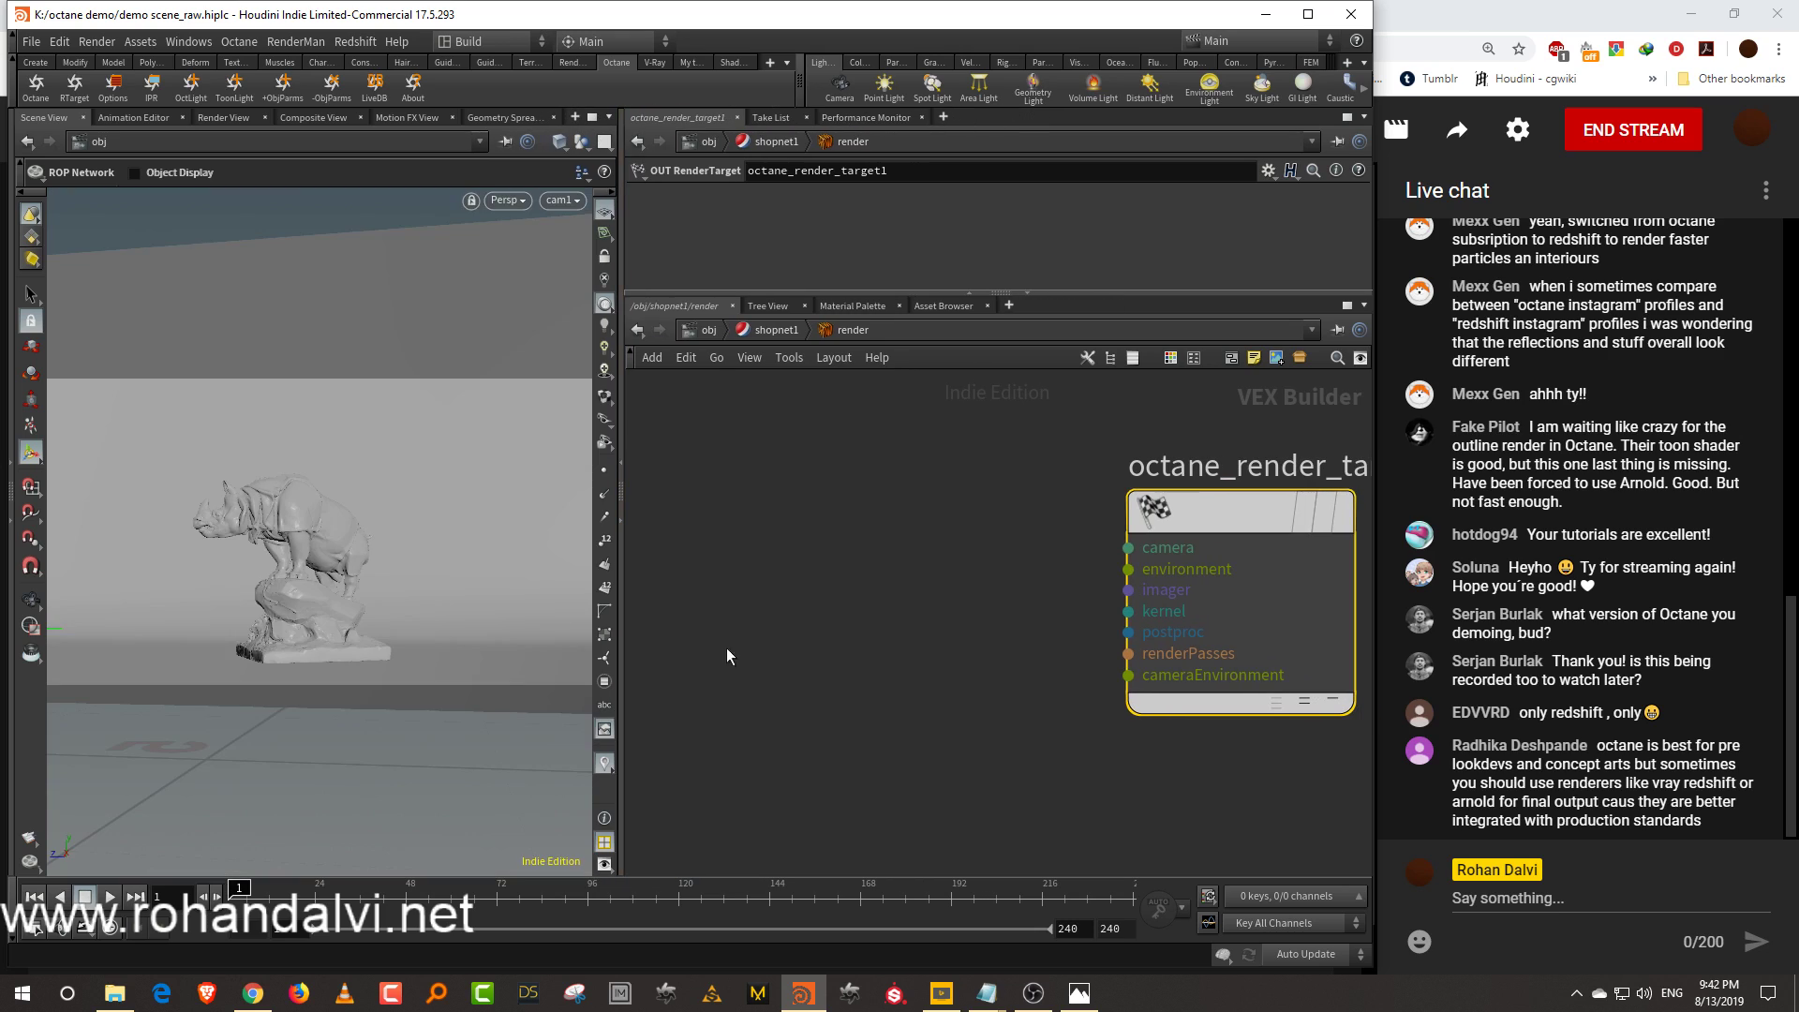
pyautogui.scroll(2, 942, 646)
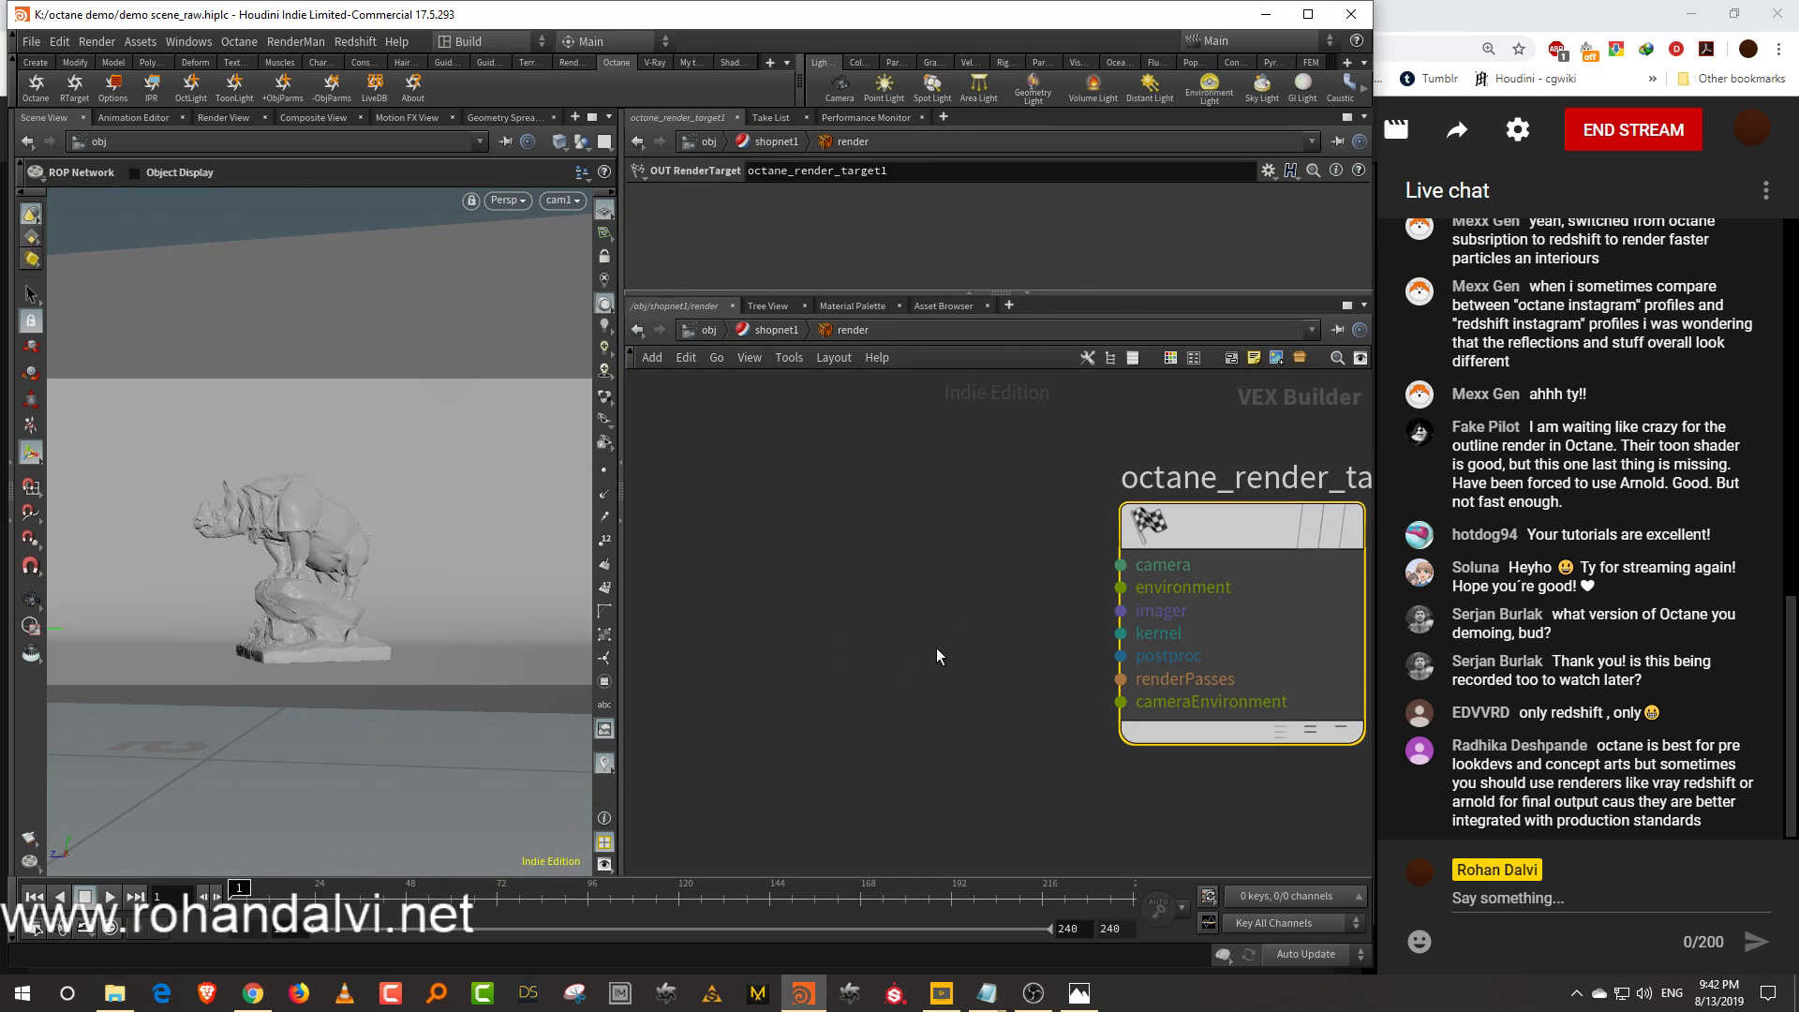
pyautogui.write('ca')
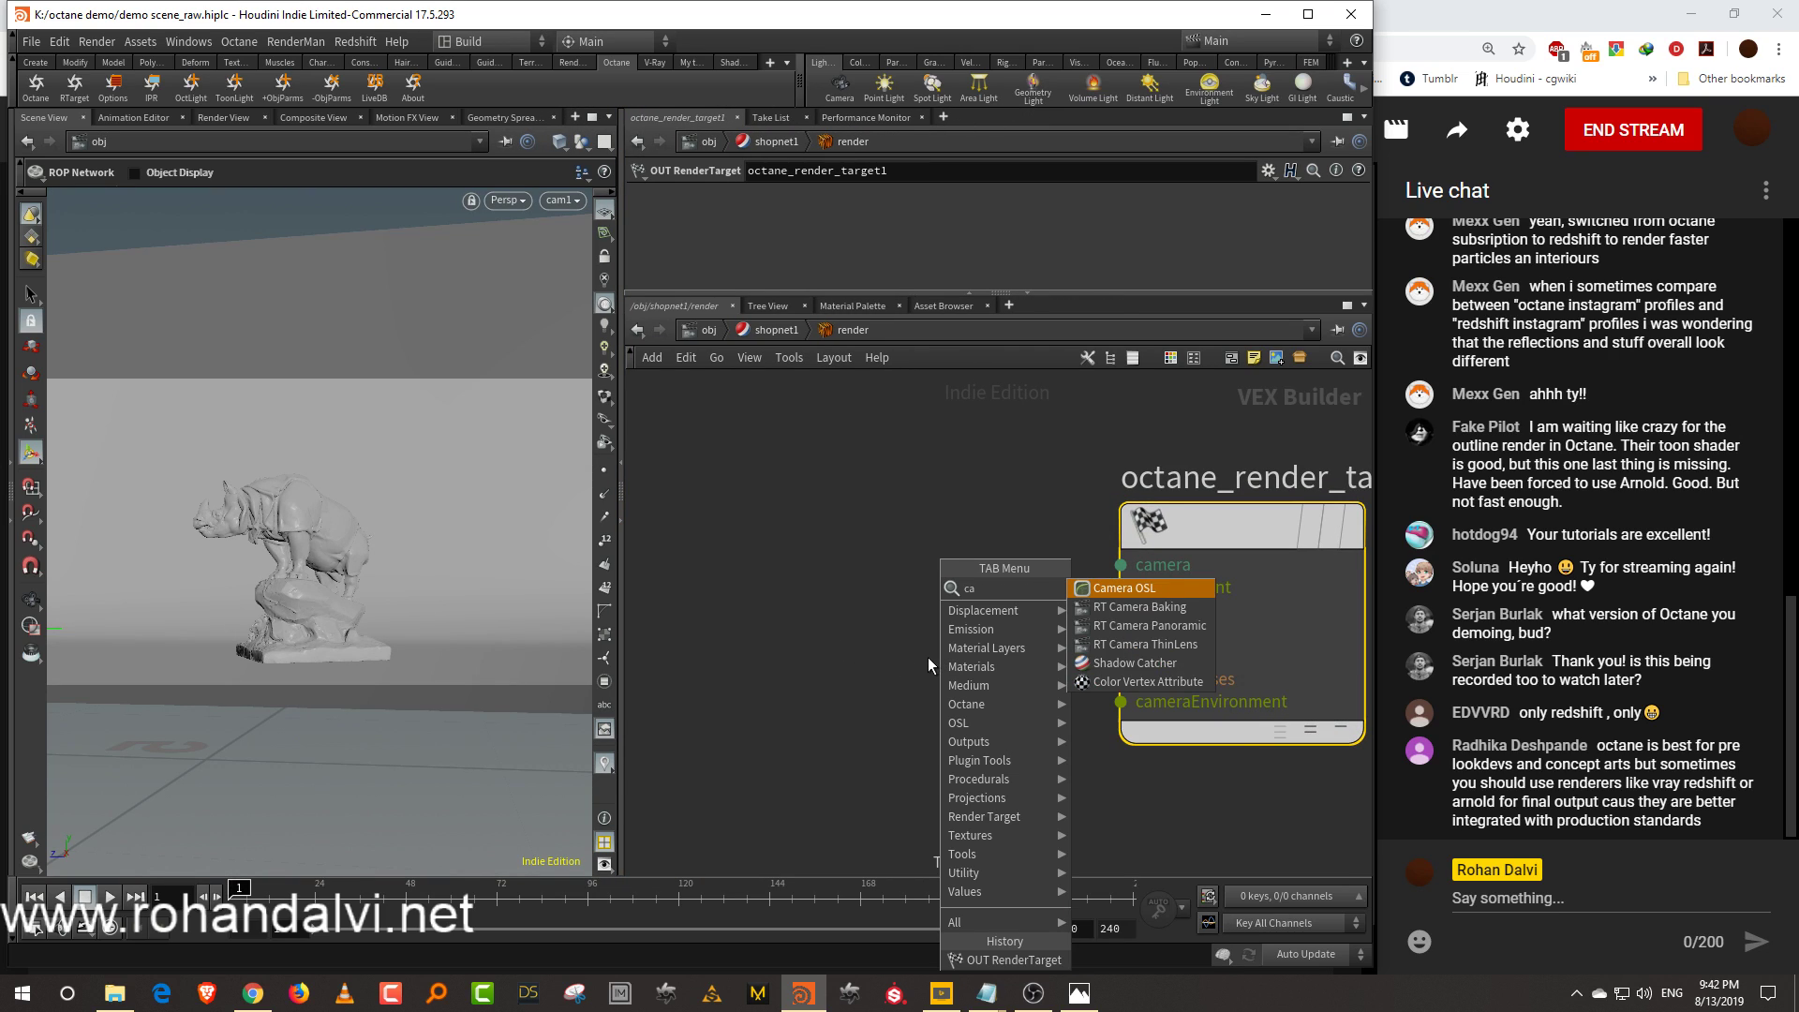
pyautogui.click(1197, 647)
pyautogui.click(879, 480)
pyautogui.click(1003, 520)
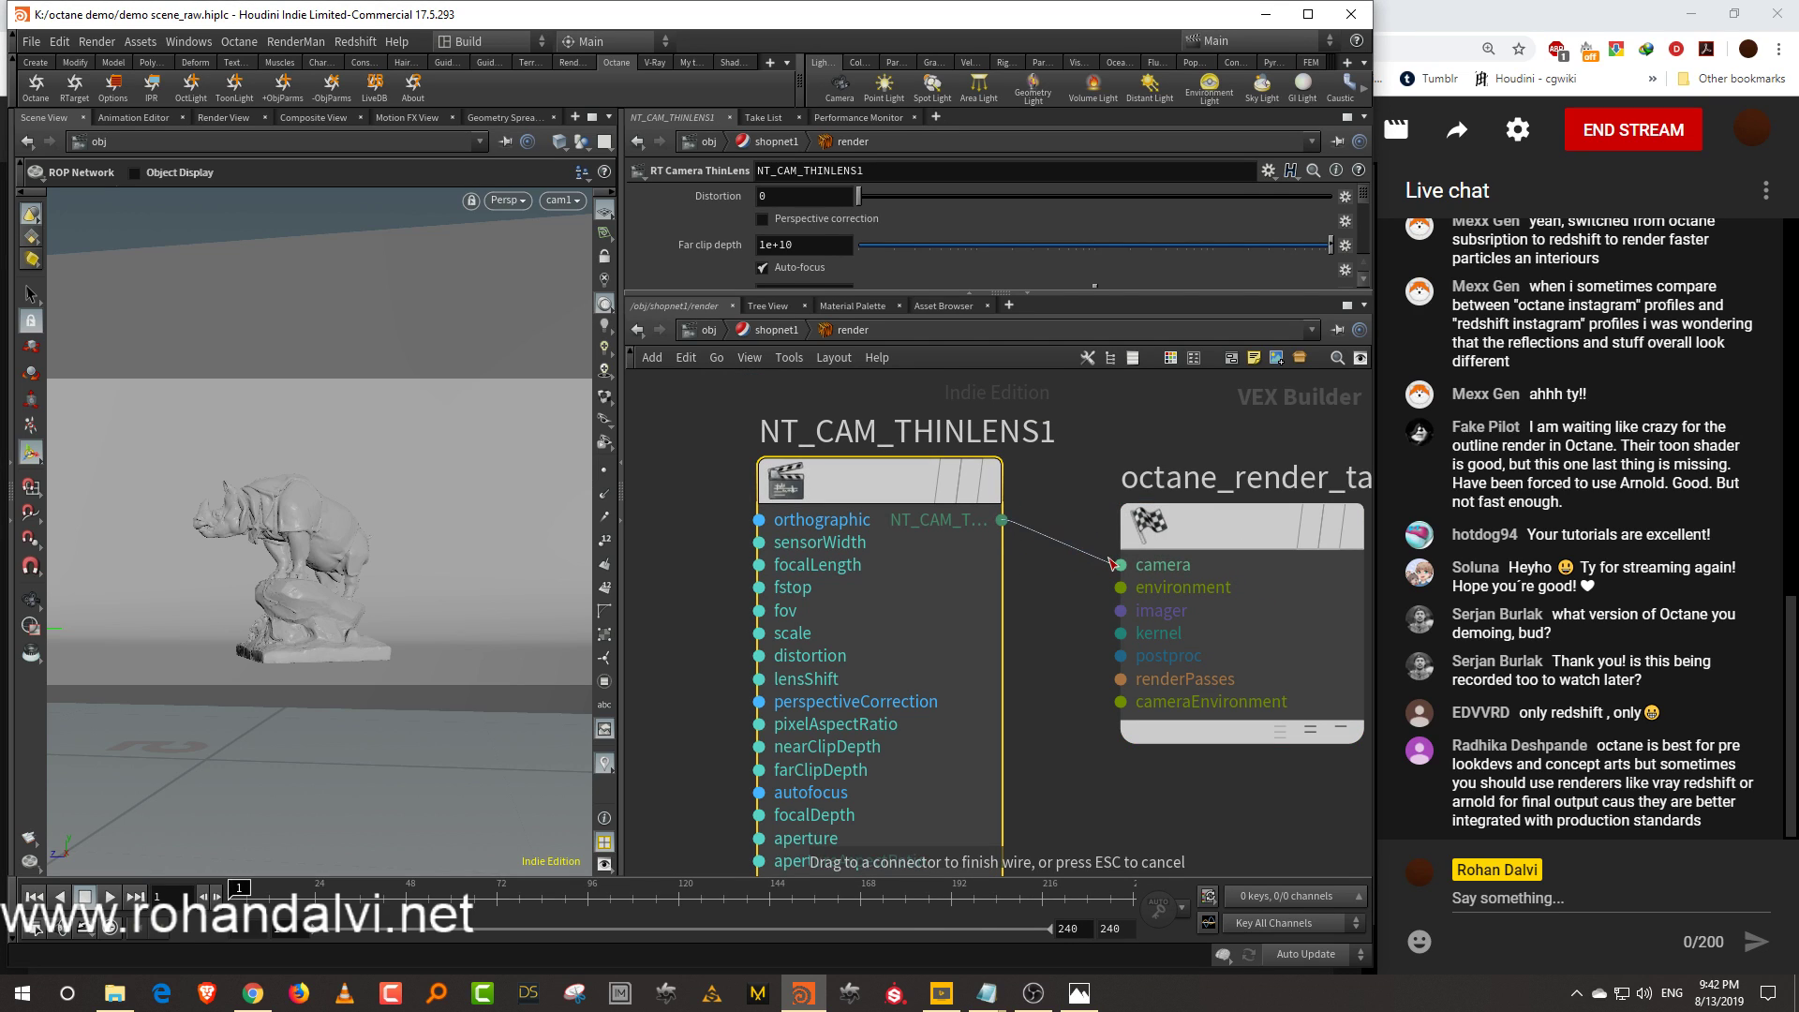
# Turn off Auto-focus on the thin lens camera node and collapse its list of inputs
pyautogui.moveTo(891, 291); pyautogui.dragTo(891, 383)
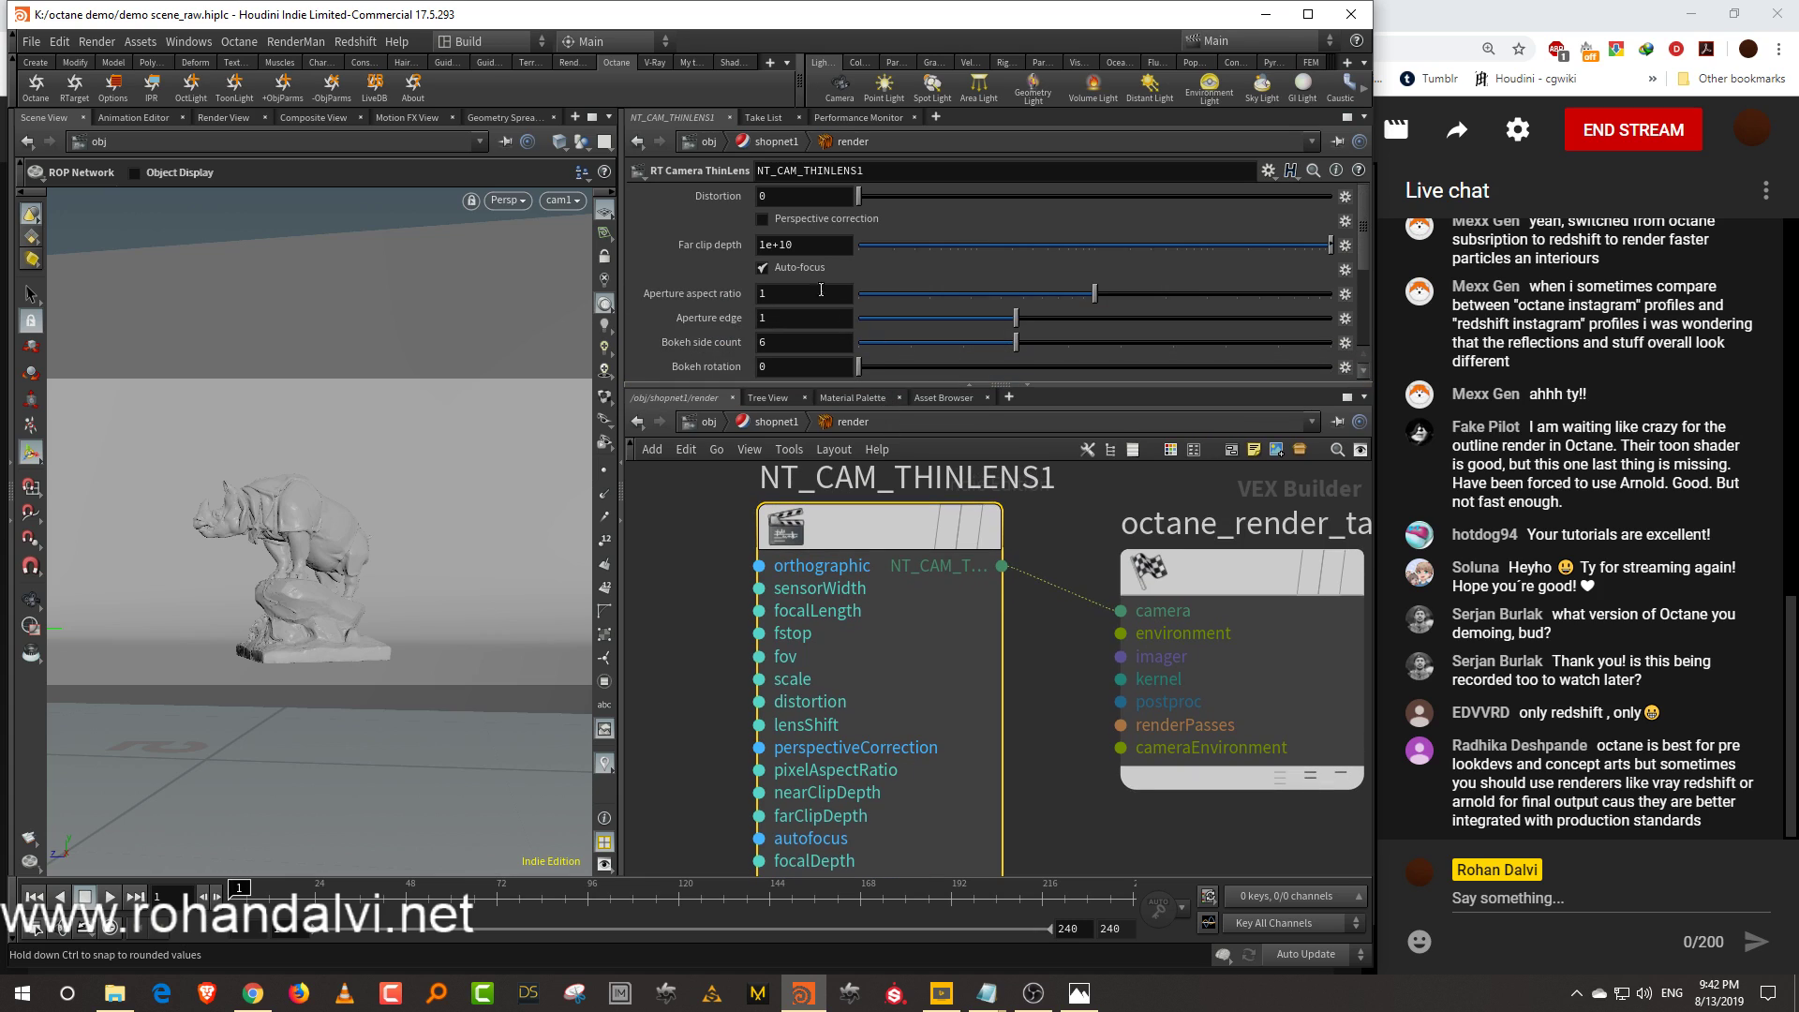
pyautogui.click(789, 267)
pyautogui.moveTo(1089, 665); pyautogui.dragTo(1085, 482, button='middle')
pyautogui.click(950, 694)
pyautogui.moveTo(1064, 557); pyautogui.dragTo(1032, 884, button='middle')
pyautogui.moveTo(1002, 551); pyautogui.dragTo(1010, 771, button='middle')
pyautogui.scroll(-3, 1003, 750)
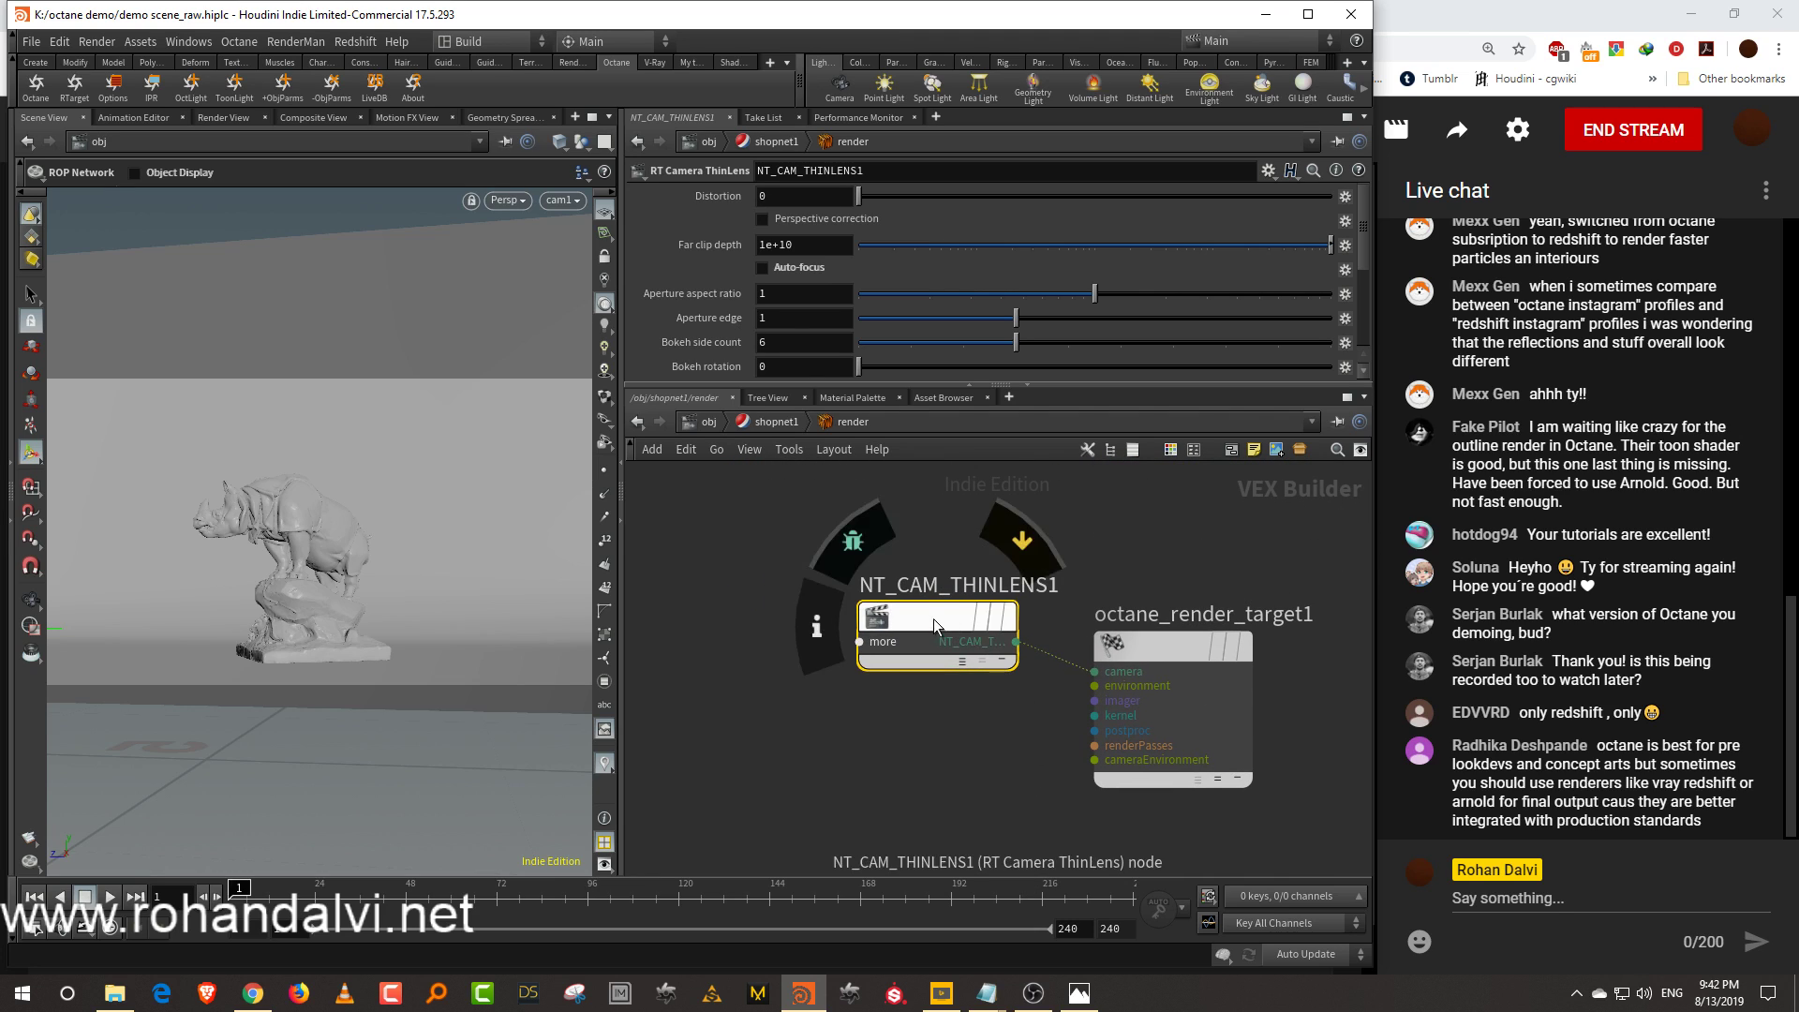
# Add an RT Environment Texture node, wire it into the render target's environment input, and reconnect the thin lens camera to the camera input
pyautogui.press('Tab')
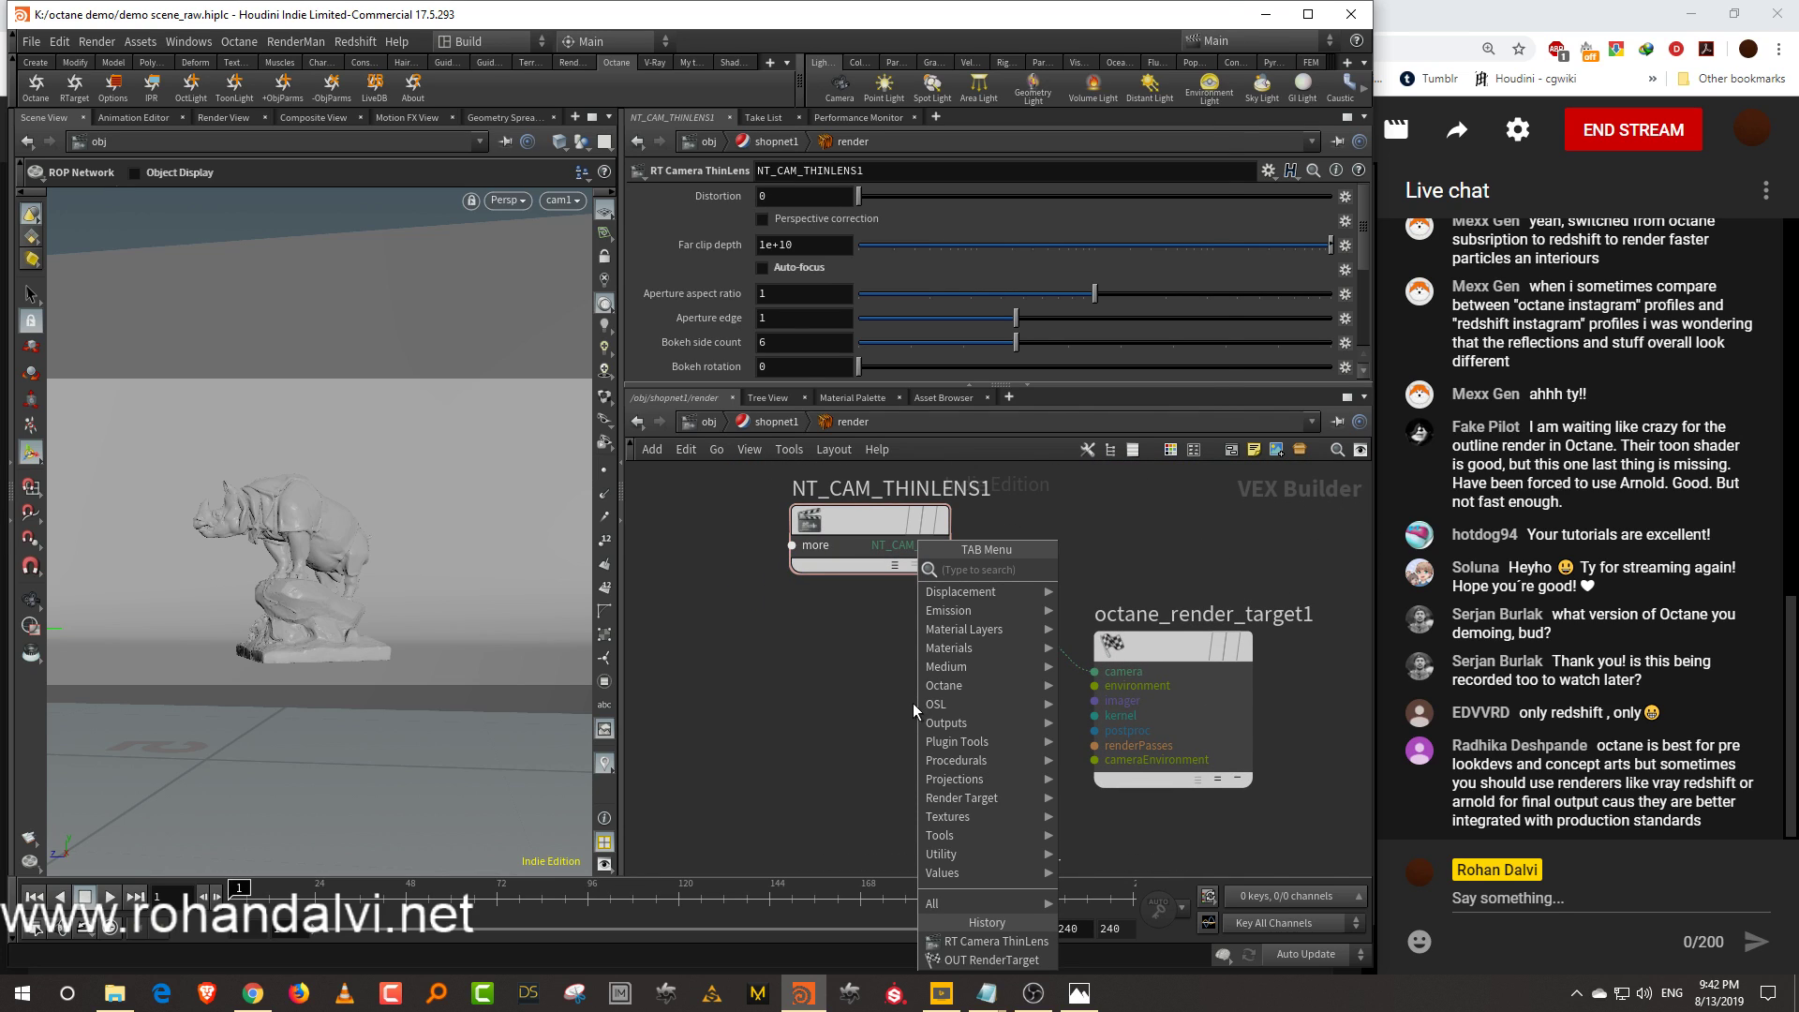
pyautogui.write('textu')
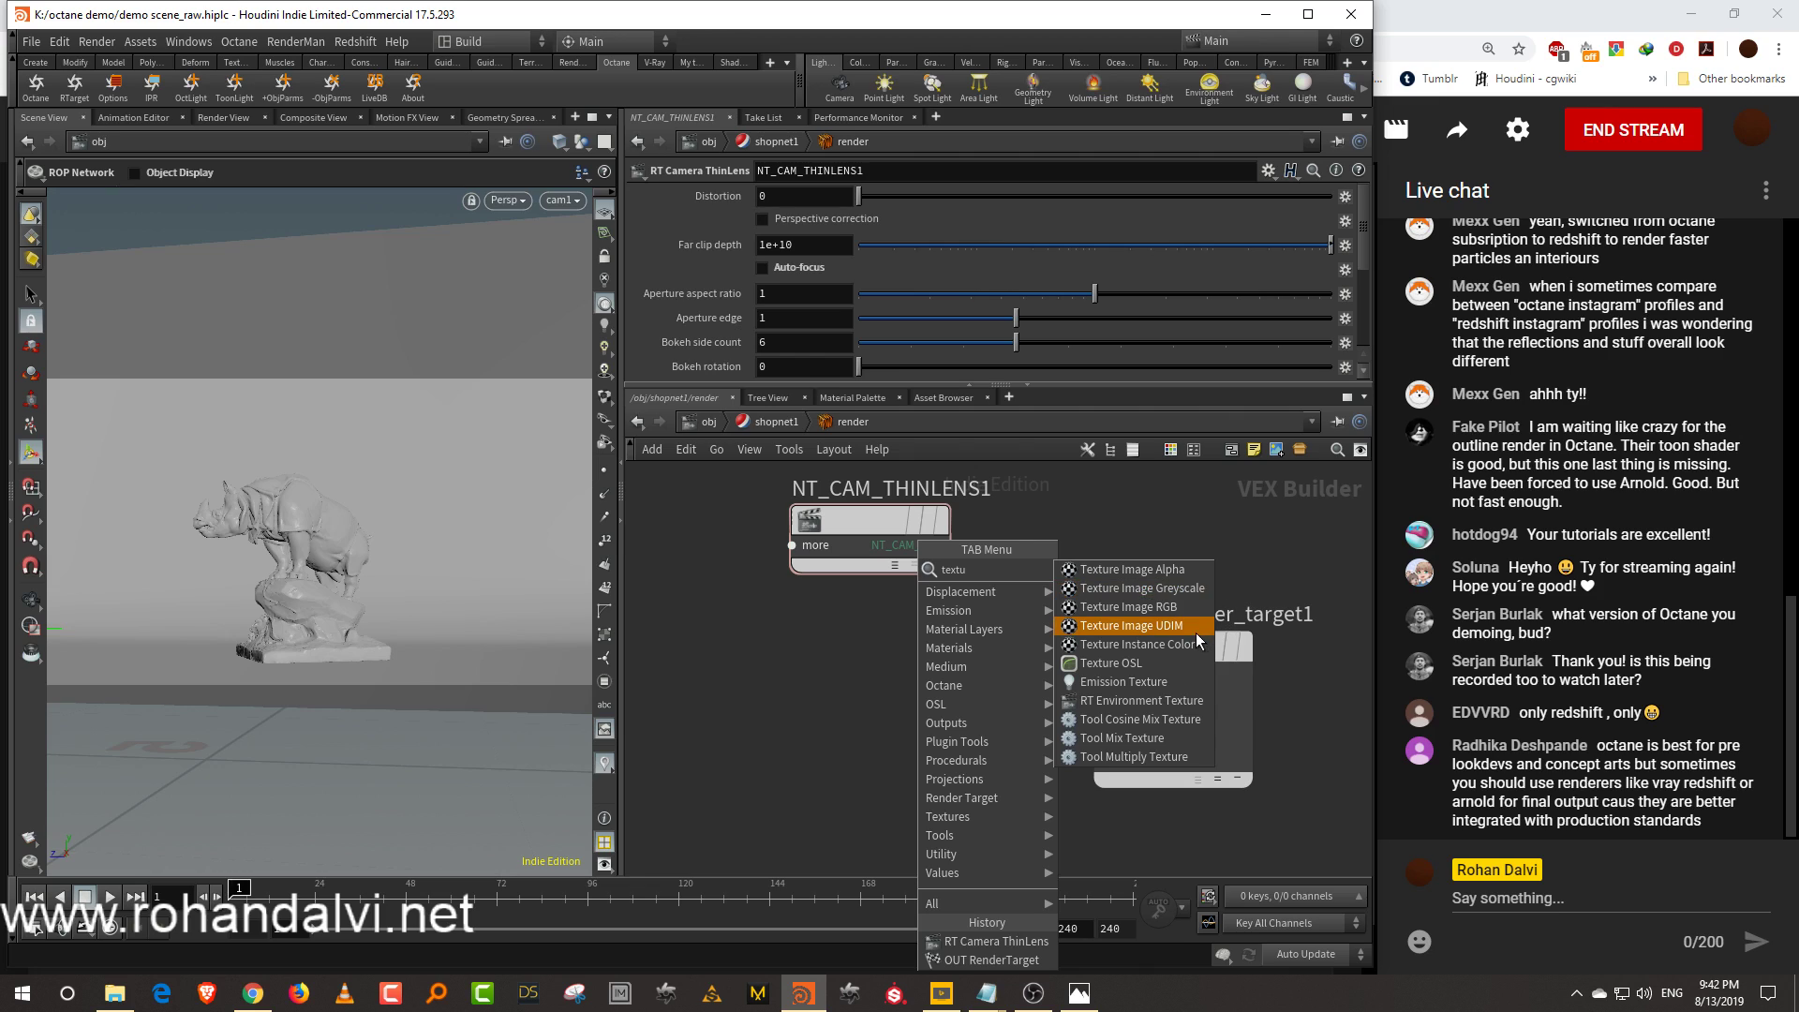
pyautogui.click(1177, 704)
pyautogui.click(891, 710)
pyautogui.moveTo(925, 709); pyautogui.dragTo(1093, 674)
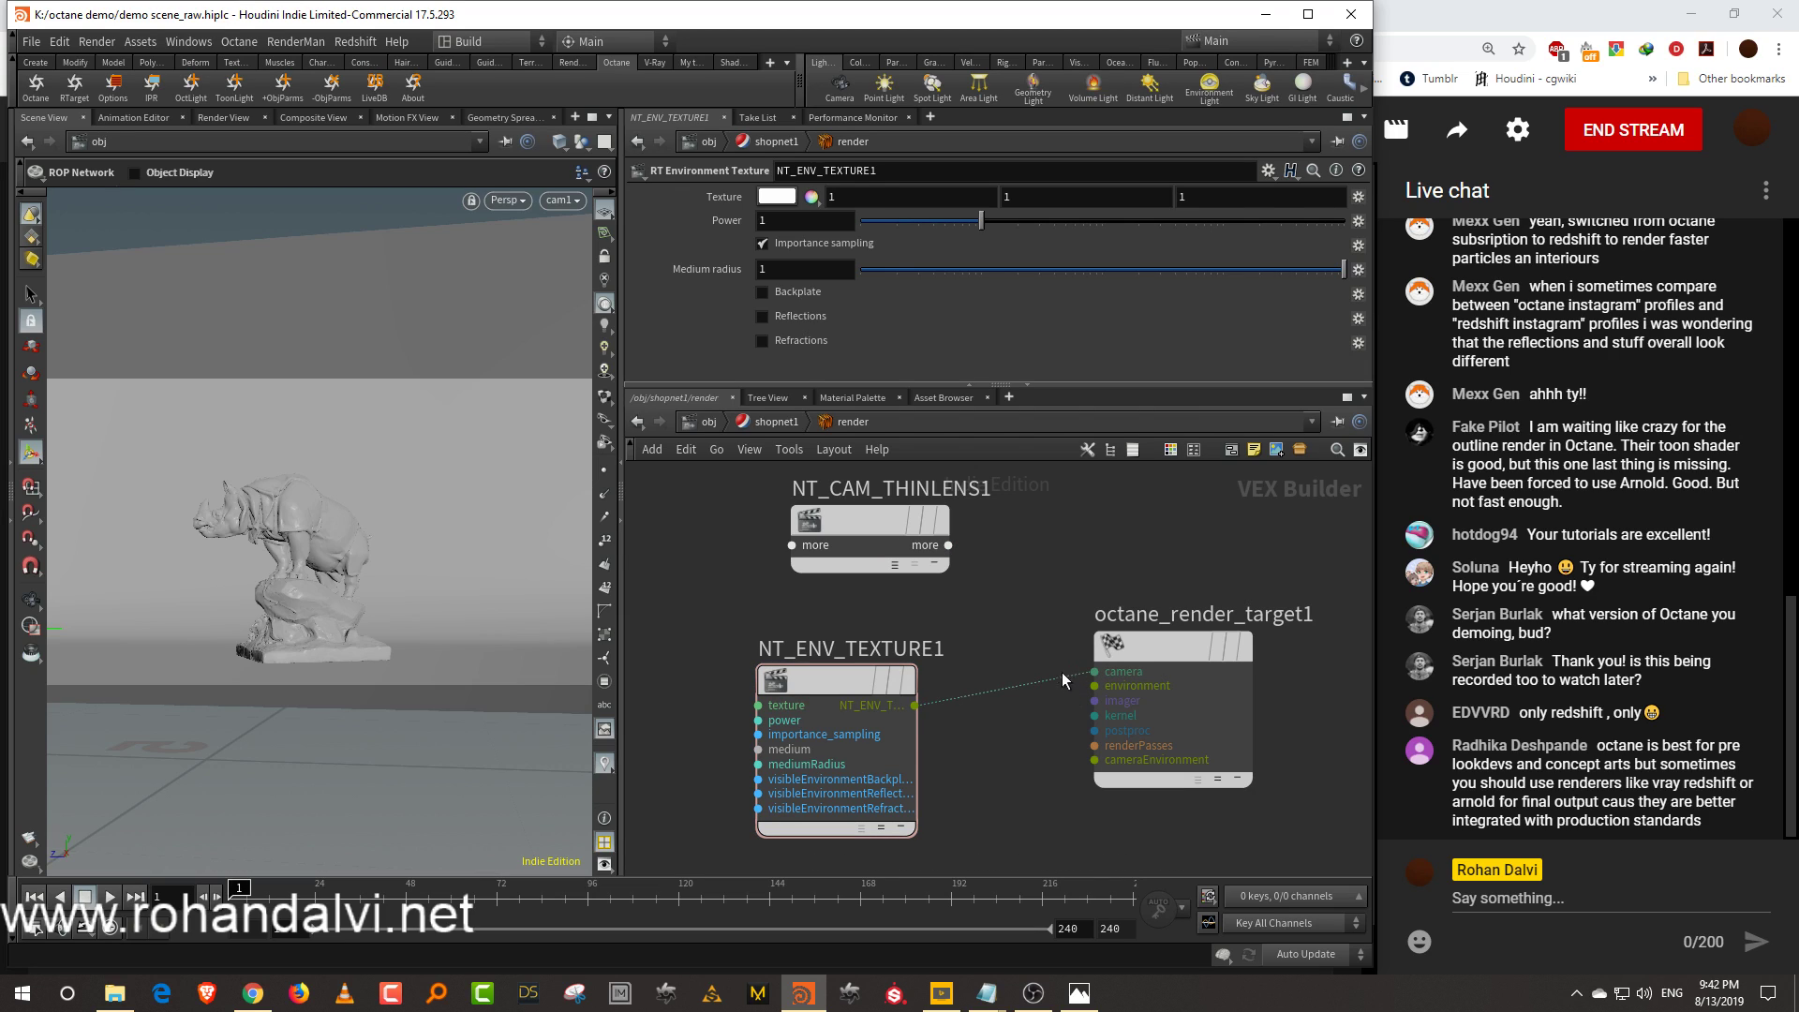
pyautogui.moveTo(949, 547); pyautogui.dragTo(1094, 672)
pyautogui.moveTo(915, 704); pyautogui.dragTo(1094, 686)
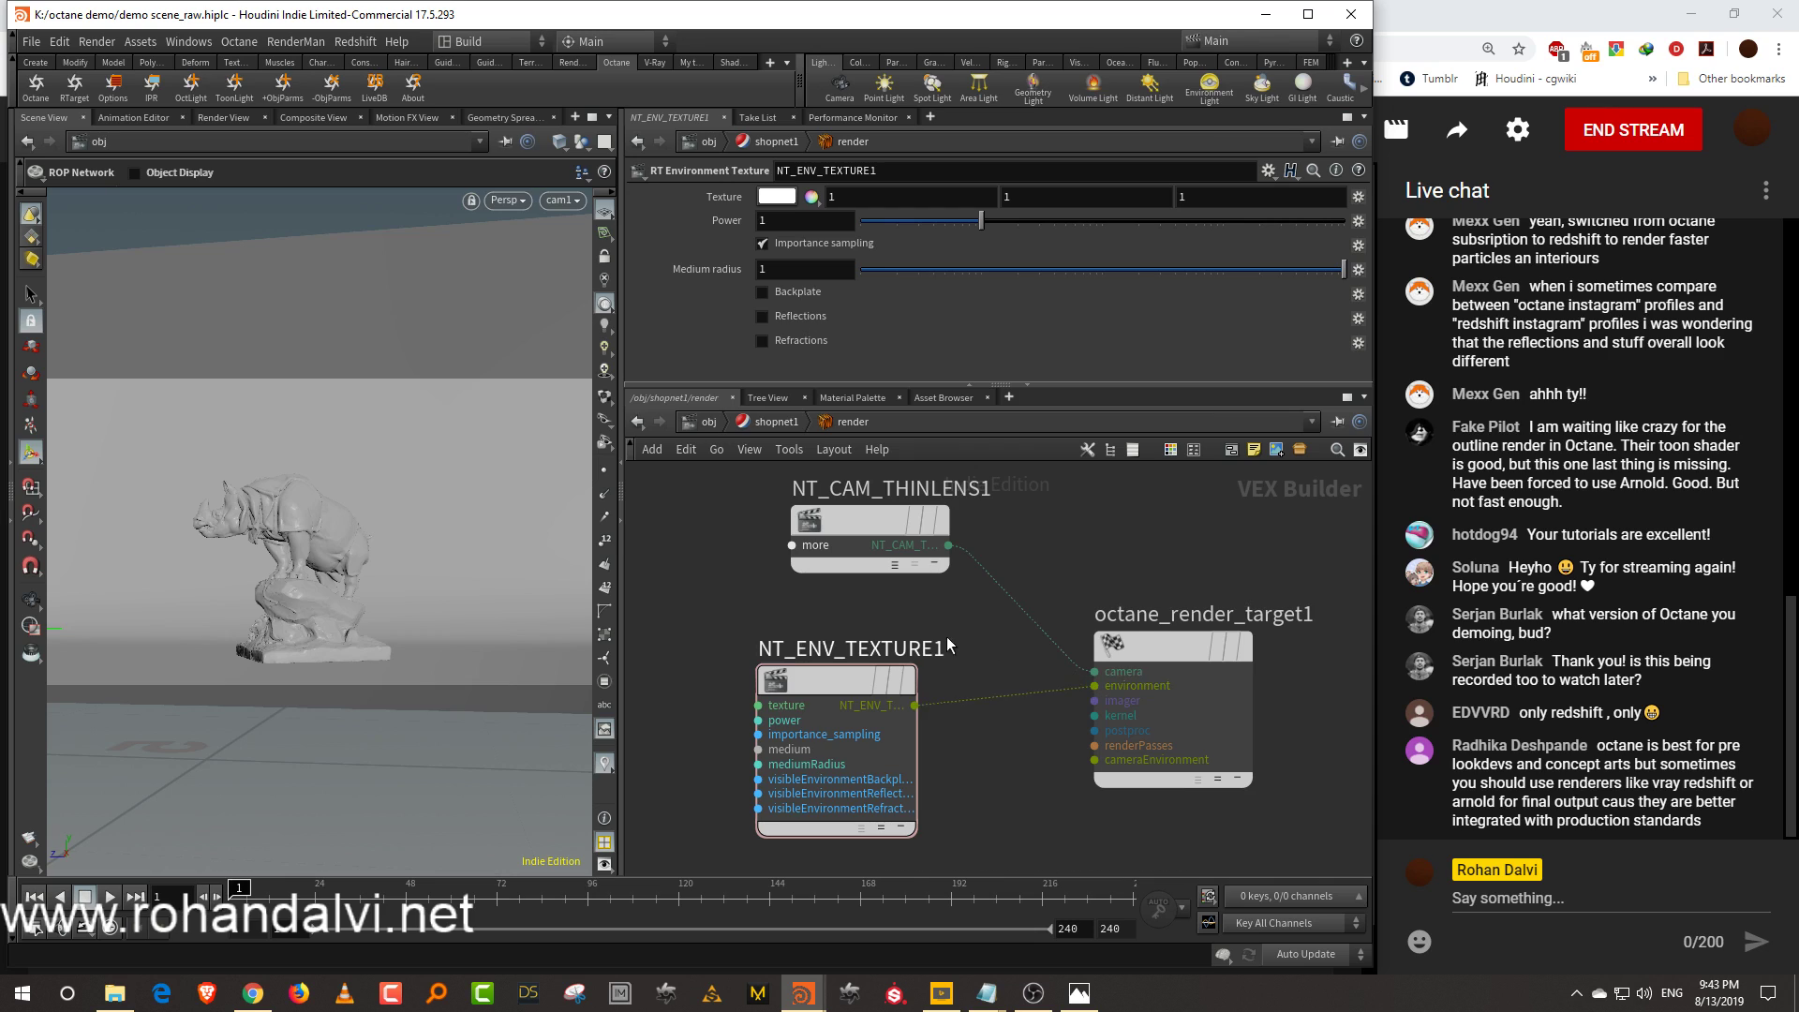
# Add a Texture Image RGB node before the environment texture and a Transform 2D node before the image node
pyautogui.press('Tab')
pyautogui.moveTo(778, 653)
pyautogui.write('textu')
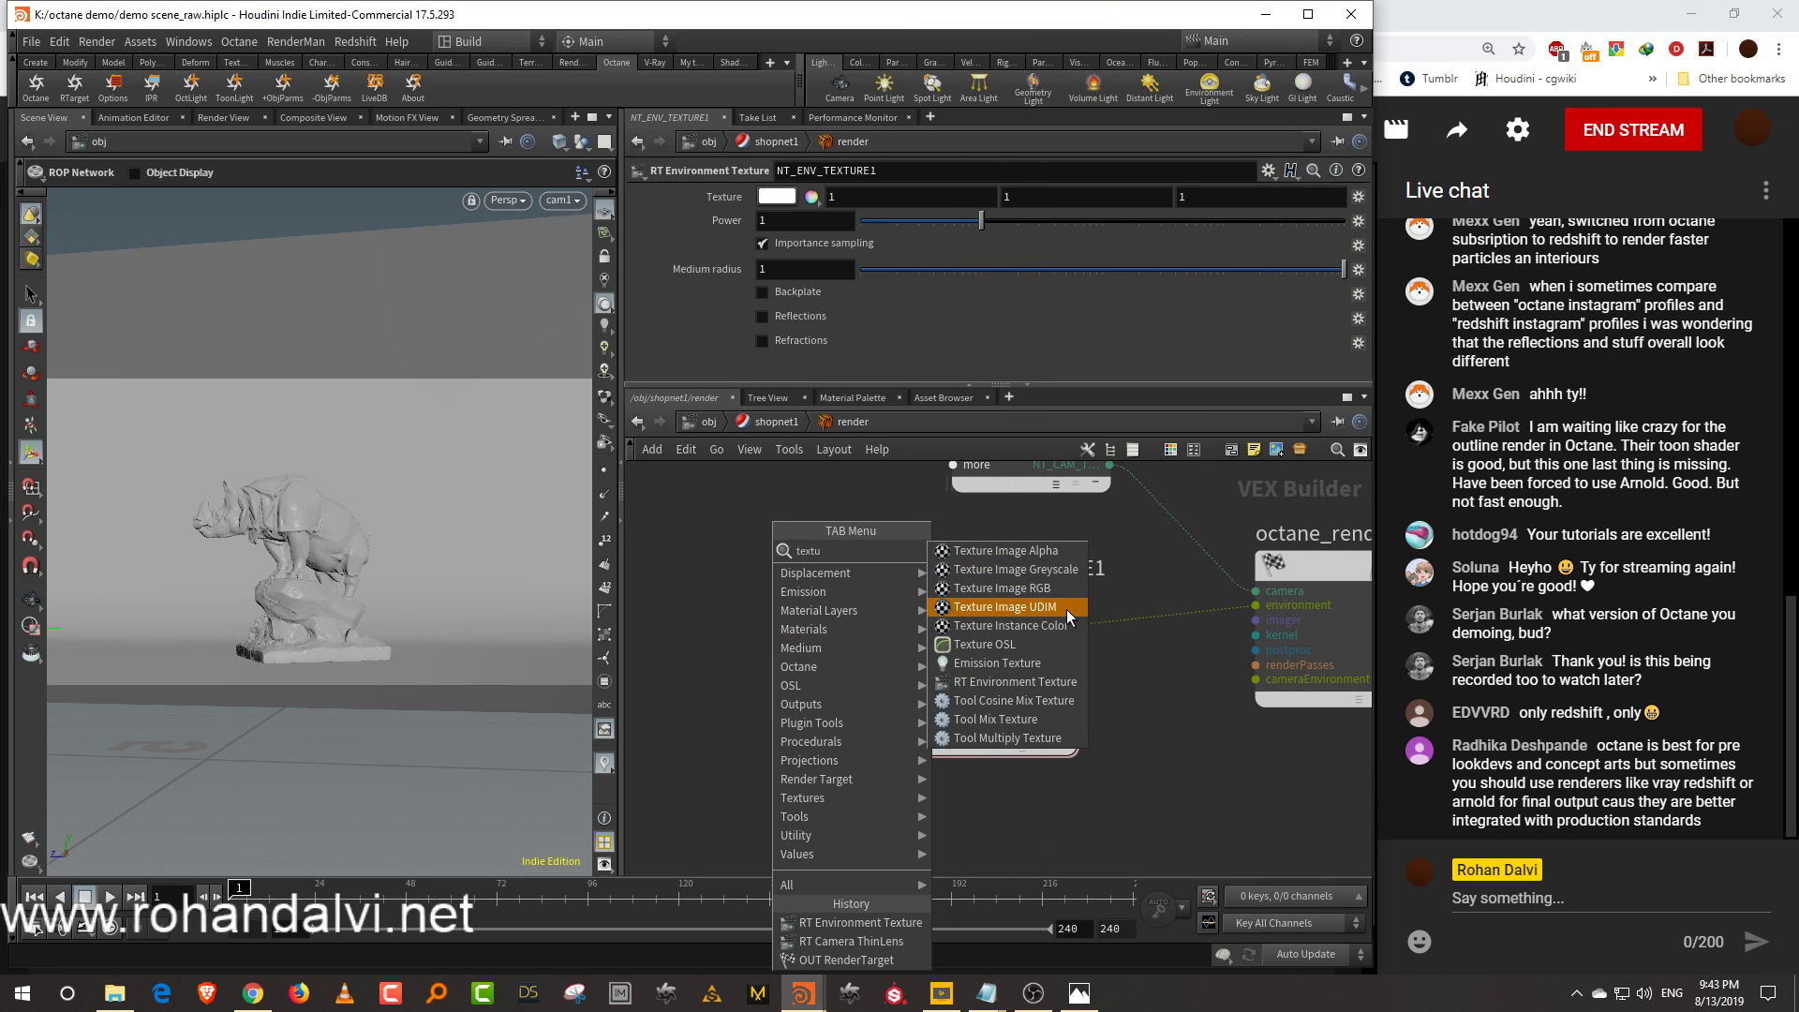
pyautogui.click(1057, 588)
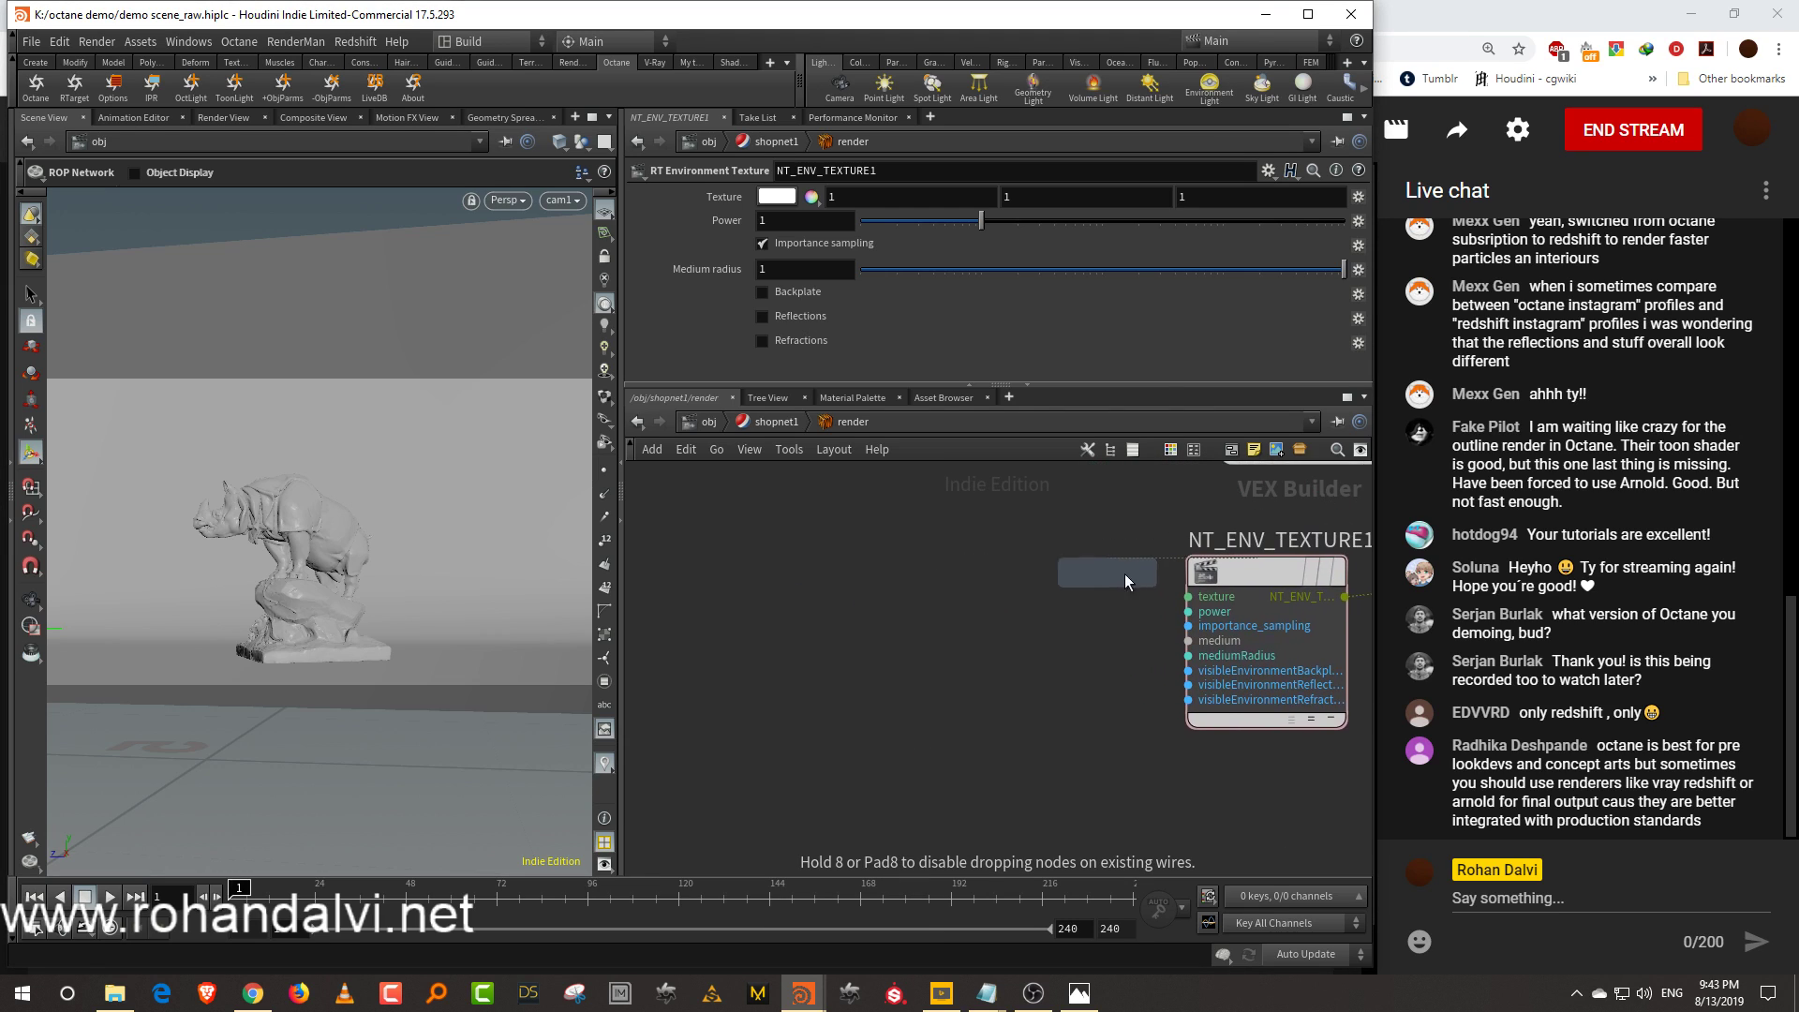
pyautogui.click(1108, 576)
pyautogui.press('Tab')
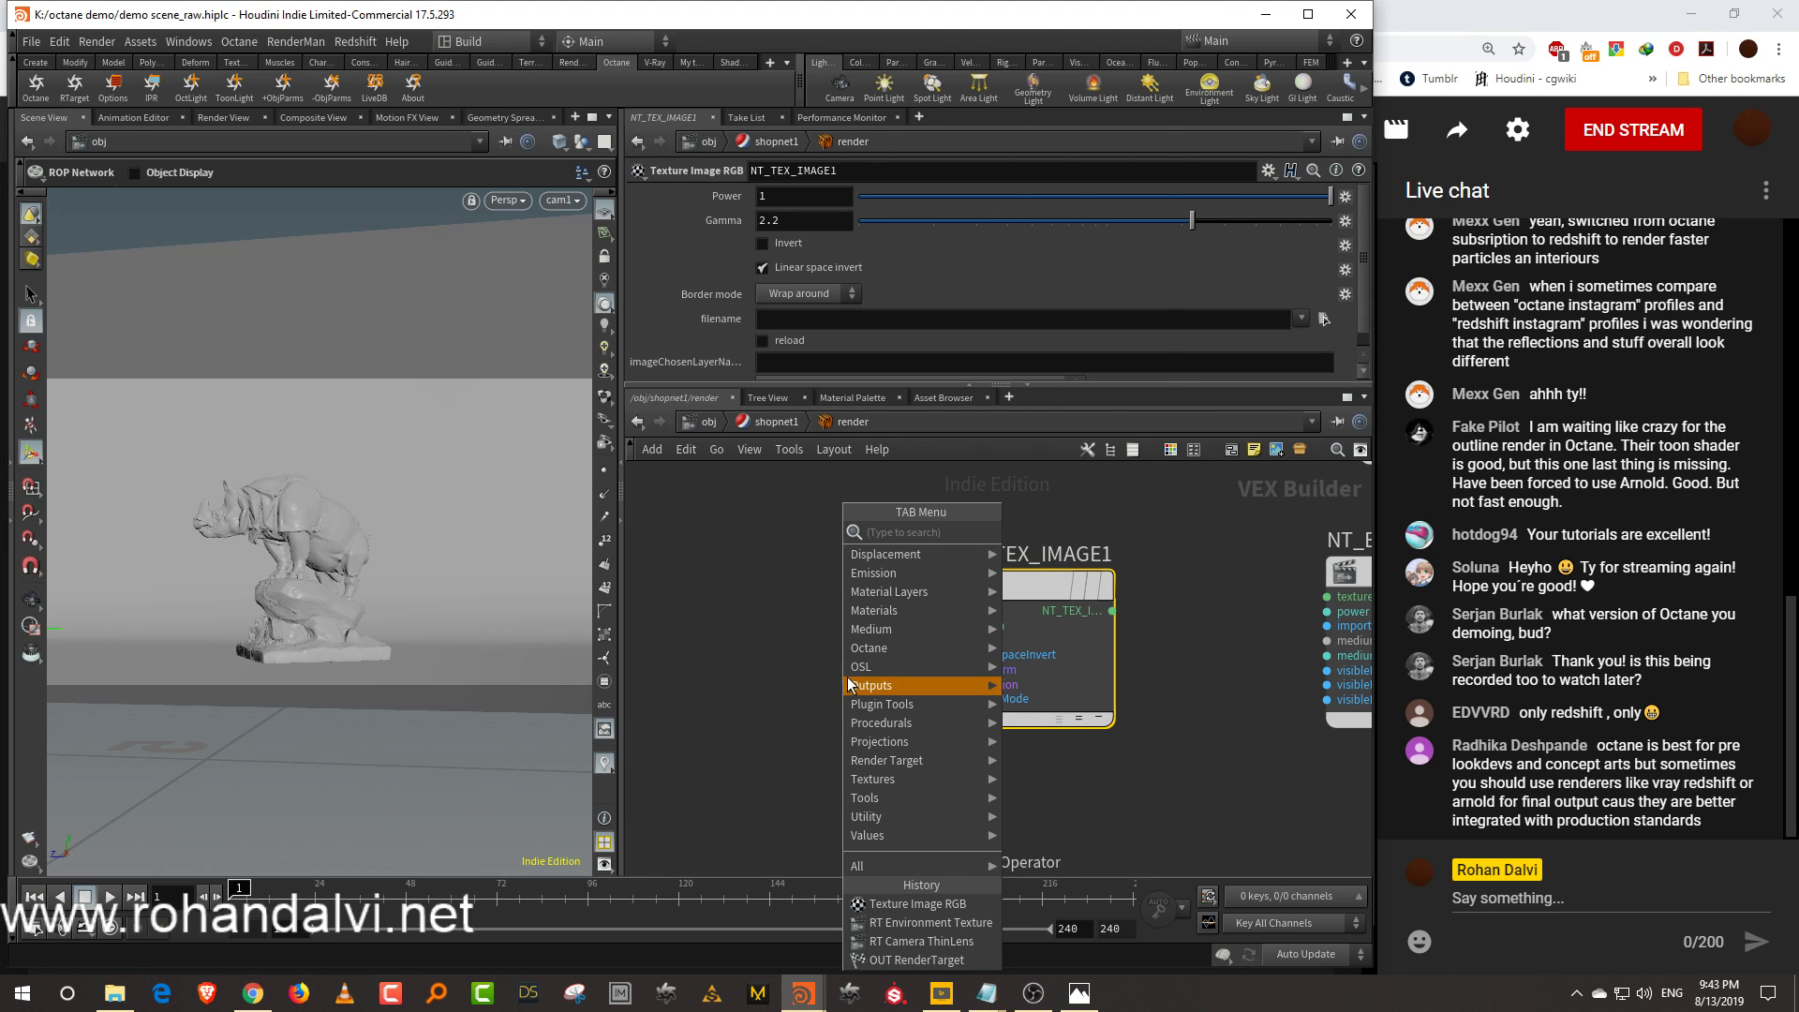
pyautogui.write('tra')
pyautogui.click(1059, 532)
pyautogui.click(821, 618)
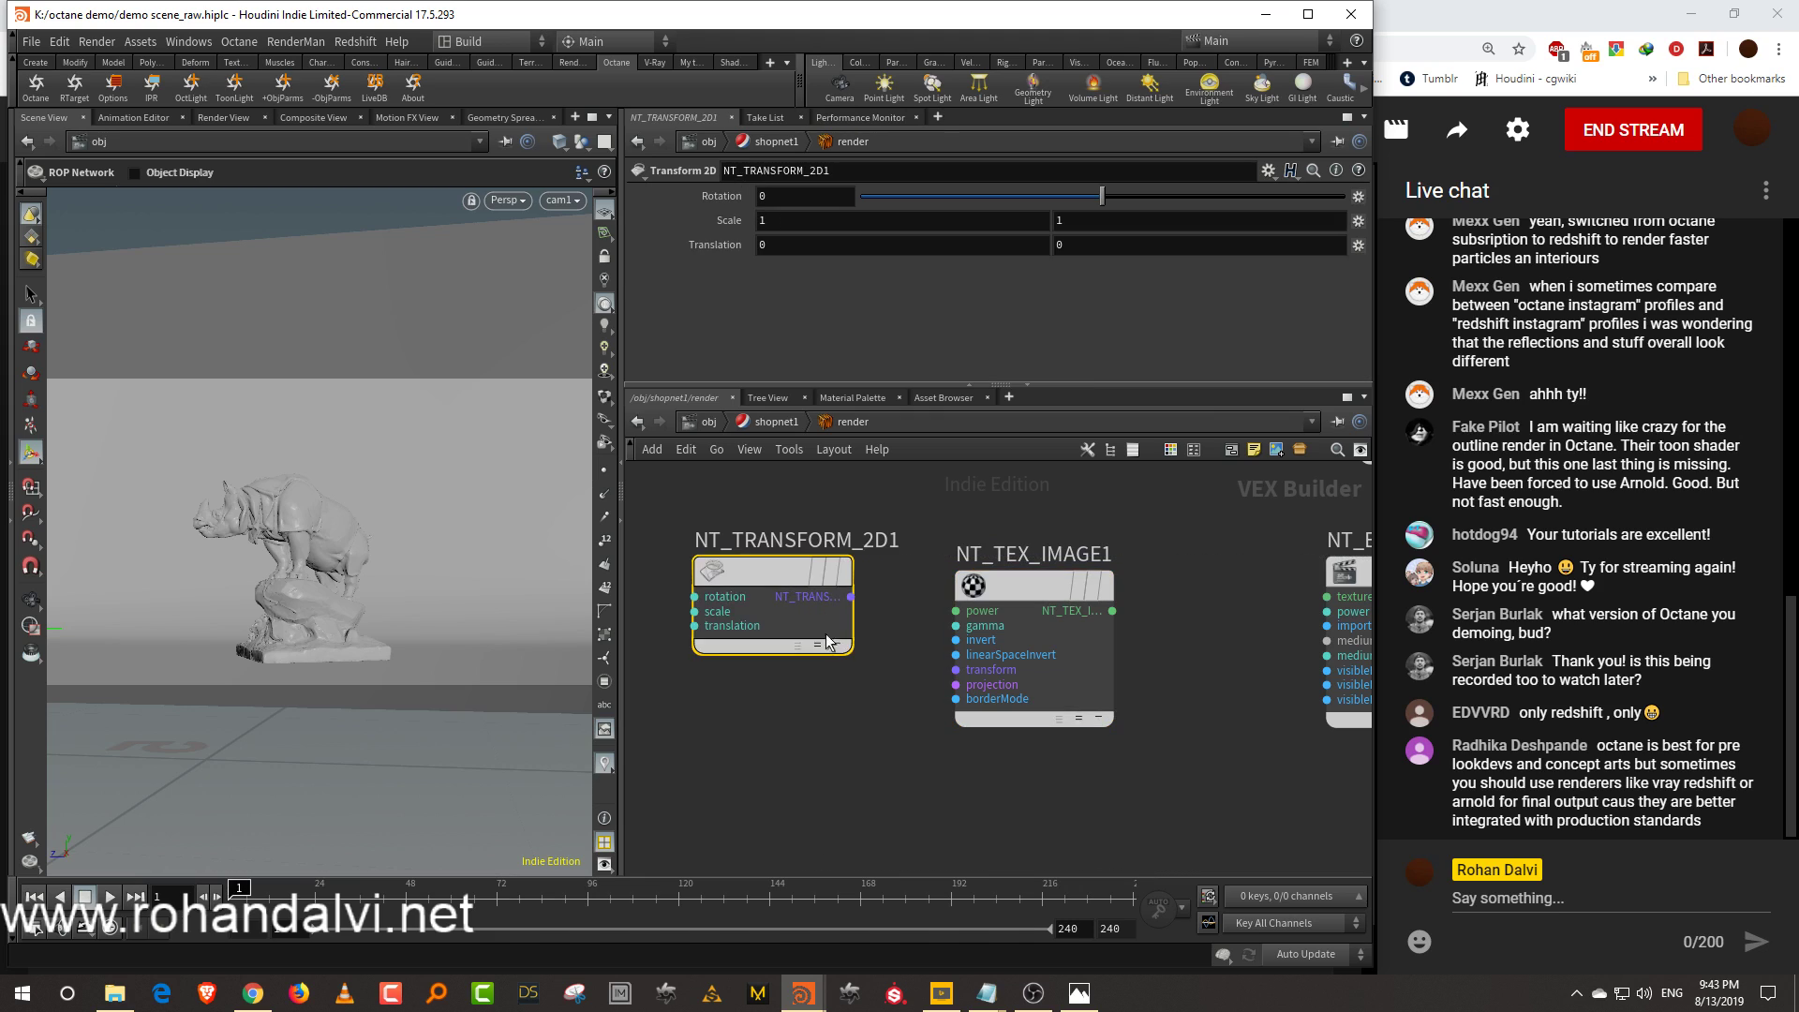
# Add a Projection Spherical node and wire the 2D transform and the projection into the image texture's transform and projection inputs
pyautogui.press('Tab')
pyautogui.write('sph')
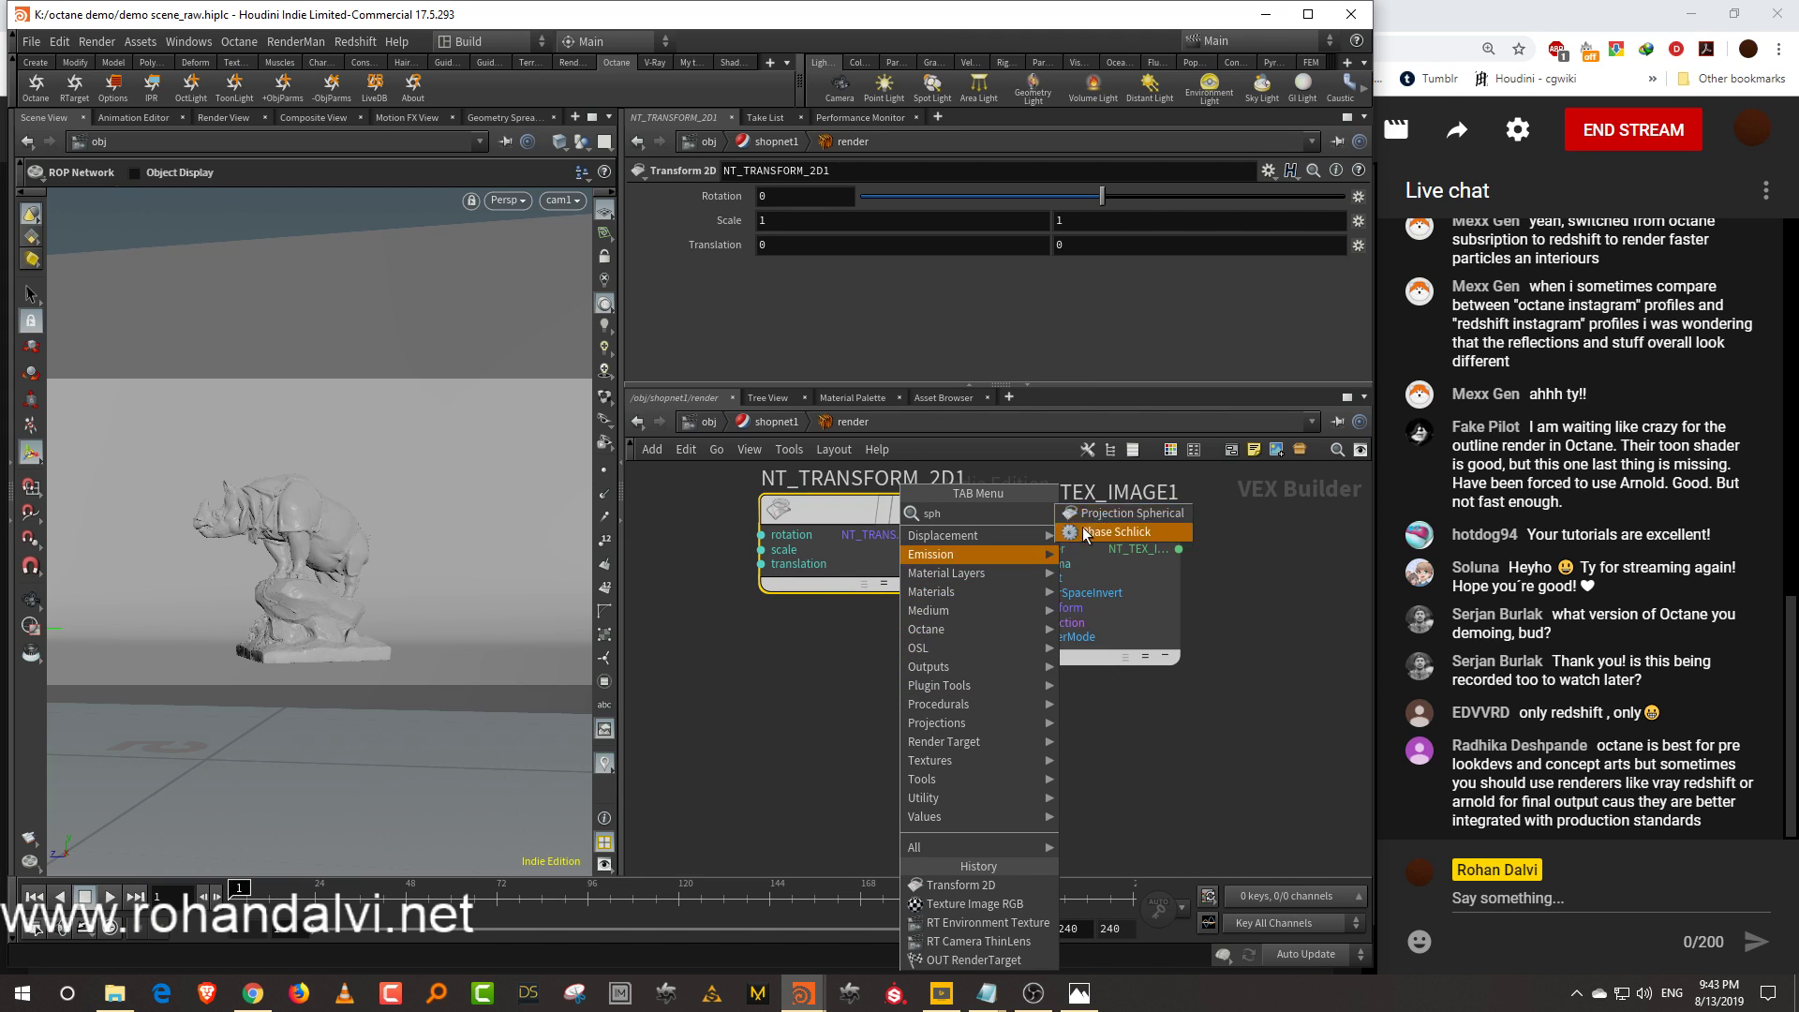
pyautogui.click(1130, 513)
pyautogui.click(822, 698)
pyautogui.moveTo(918, 544); pyautogui.dragTo(1023, 608)
pyautogui.moveTo(905, 722); pyautogui.dragTo(1022, 623)
# Move the render target node slightly away from its input nodes and enlarge the network pane
pyautogui.moveTo(1216, 684); pyautogui.dragTo(1057, 679, button='middle')
pyautogui.scroll(-3, 1069, 689)
pyautogui.moveTo(1173, 694); pyautogui.dragTo(1032, 734, button='middle')
pyautogui.moveTo(1224, 742); pyautogui.dragTo(1100, 758, button='middle')
pyautogui.moveTo(1199, 595); pyautogui.dragTo(1238, 656)
pyautogui.moveTo(1051, 795); pyautogui.dragTo(1063, 717, button='middle')
pyautogui.scroll(1, 1070, 722)
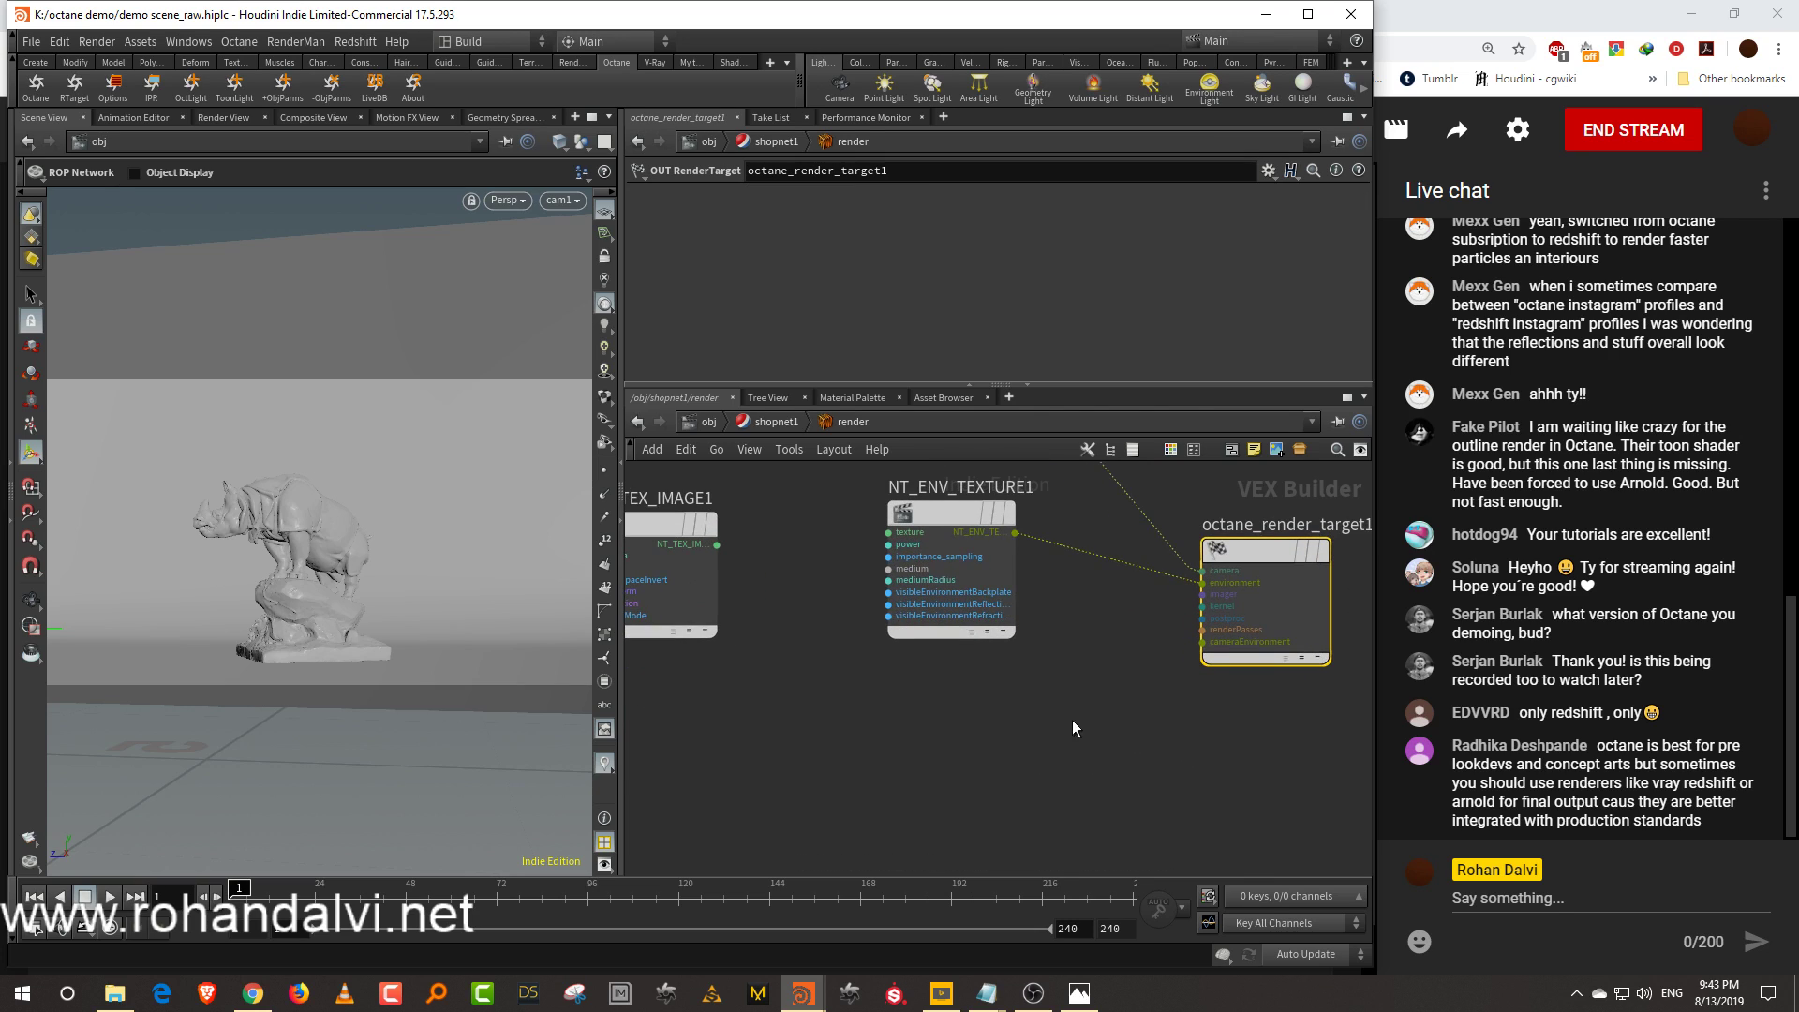
pyautogui.moveTo(803, 627); pyautogui.dragTo(873, 650, button='middle')
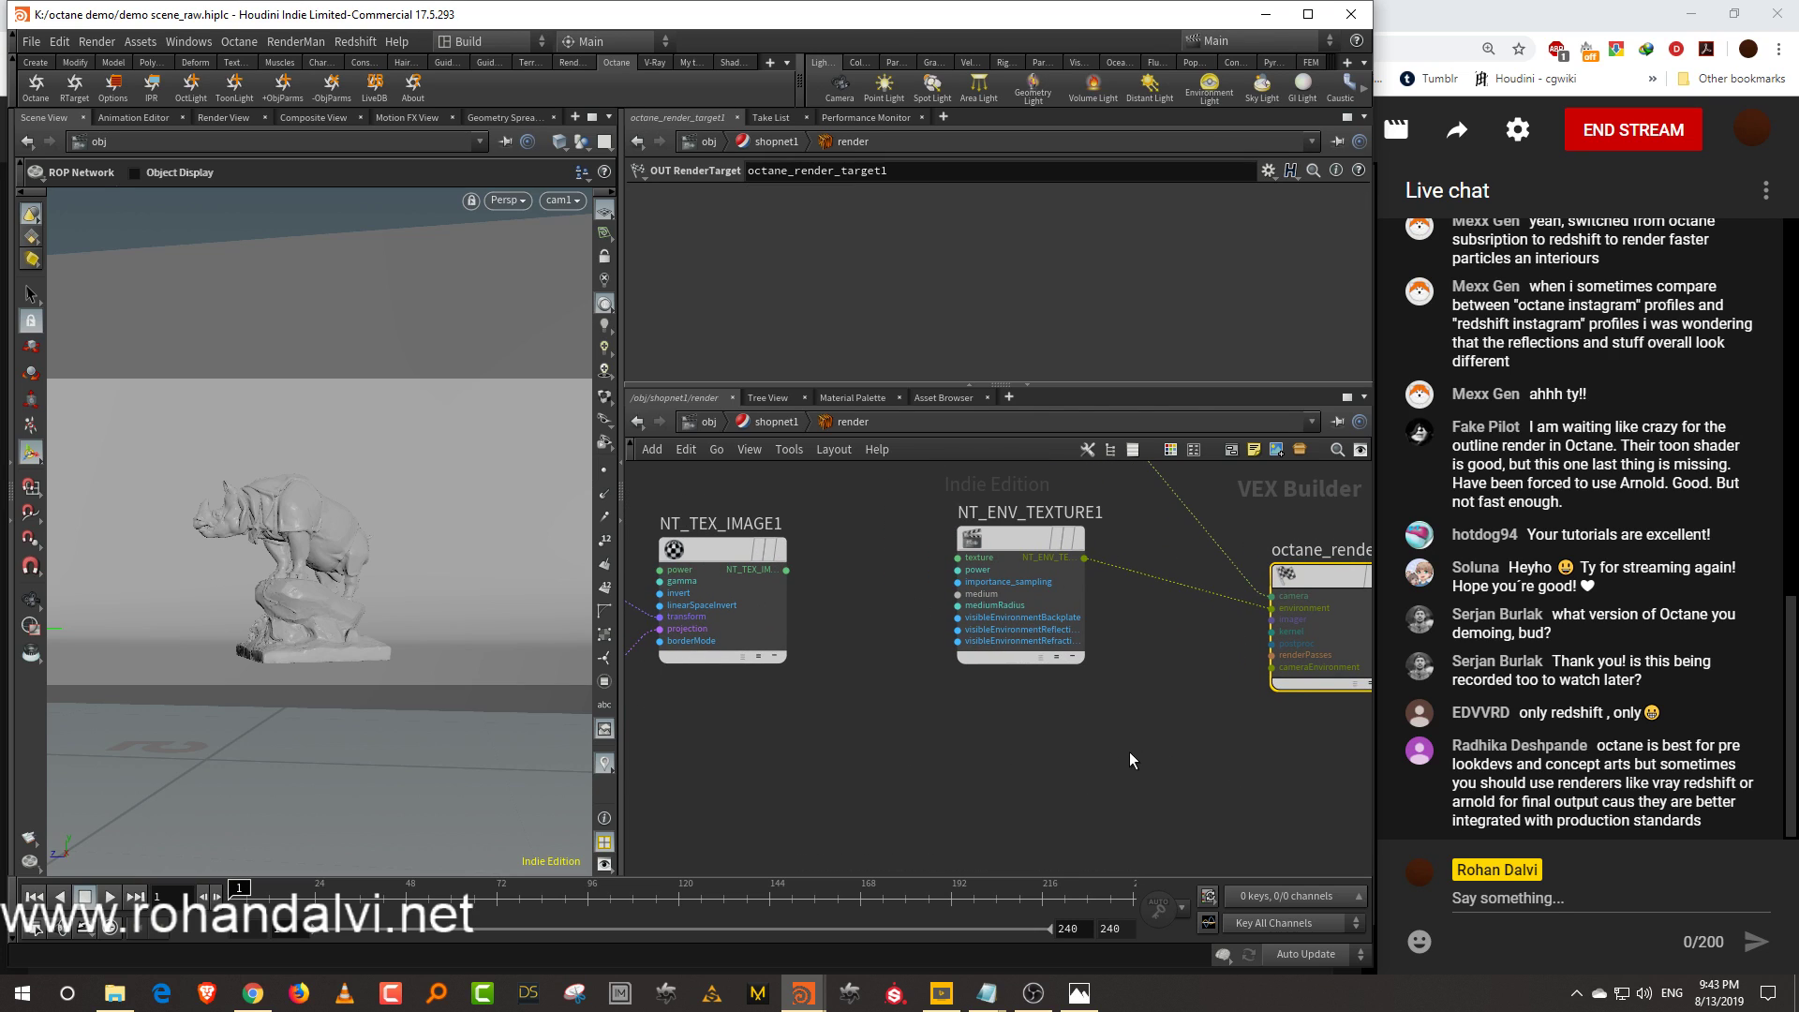
pyautogui.moveTo(1166, 386); pyautogui.dragTo(1164, 330)
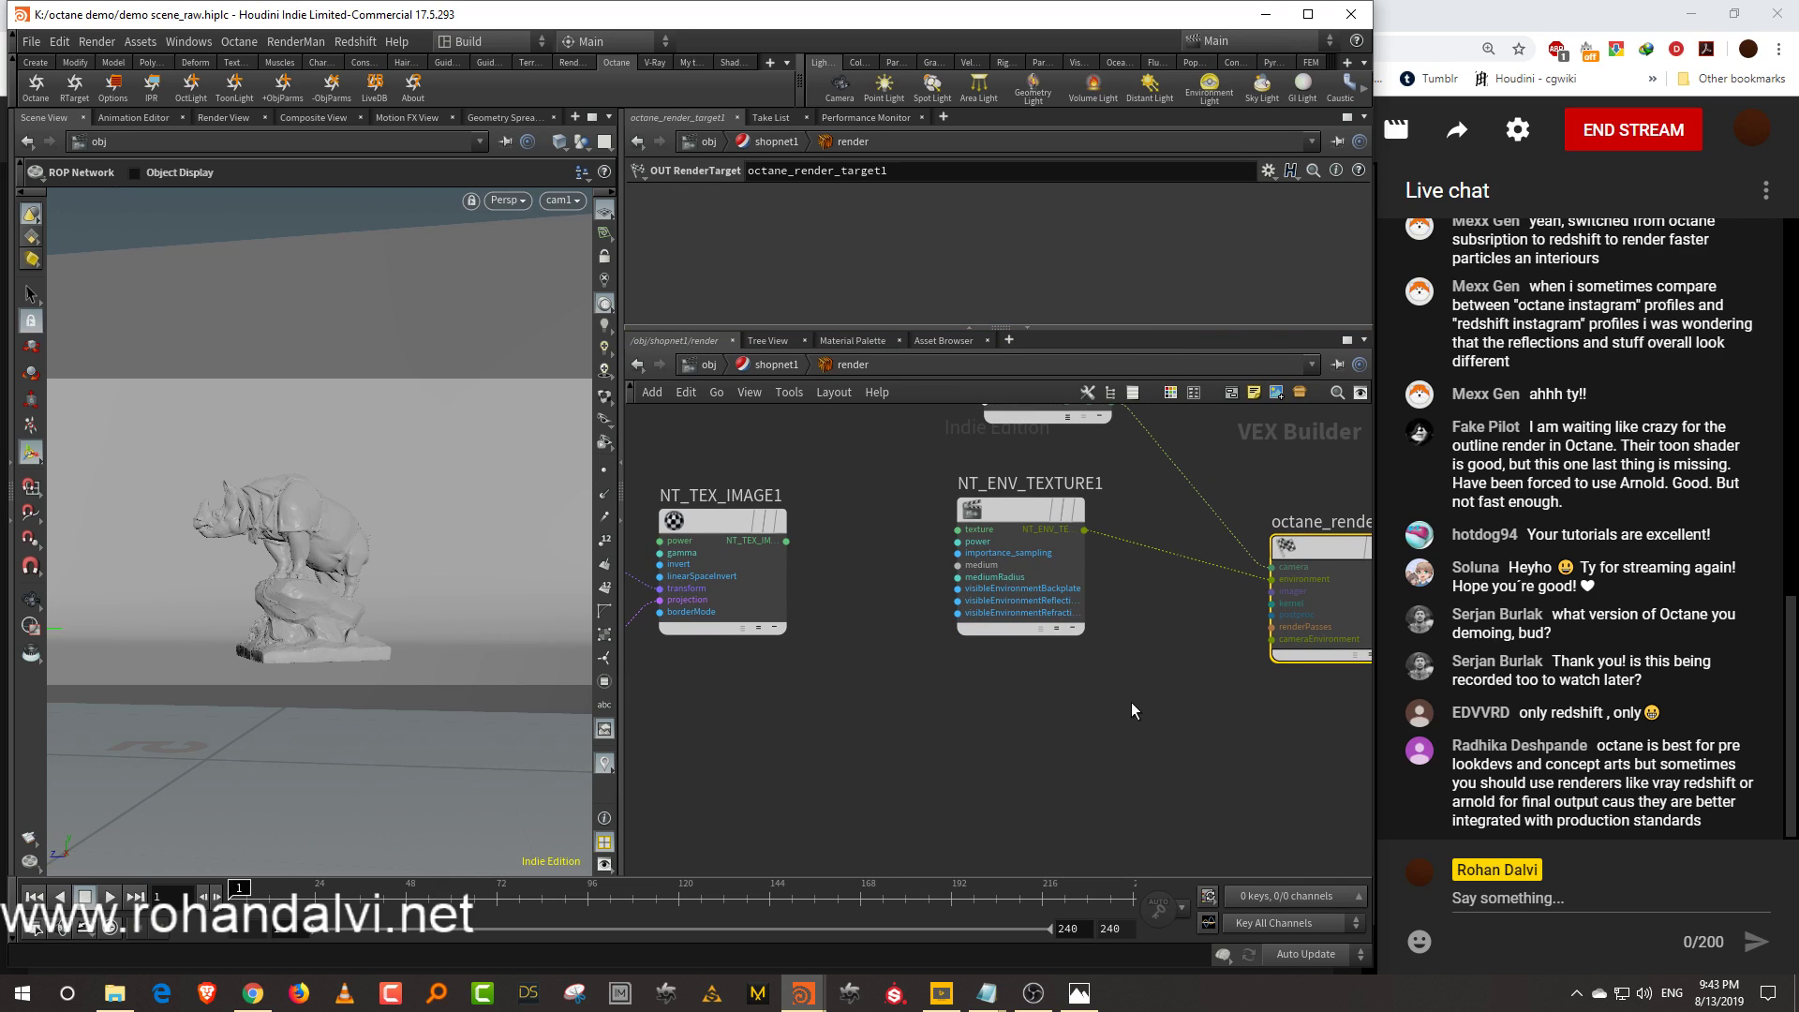
# Add an RT Imager node below the environment texture and wire it into the render target's imager input
pyautogui.press('Tab')
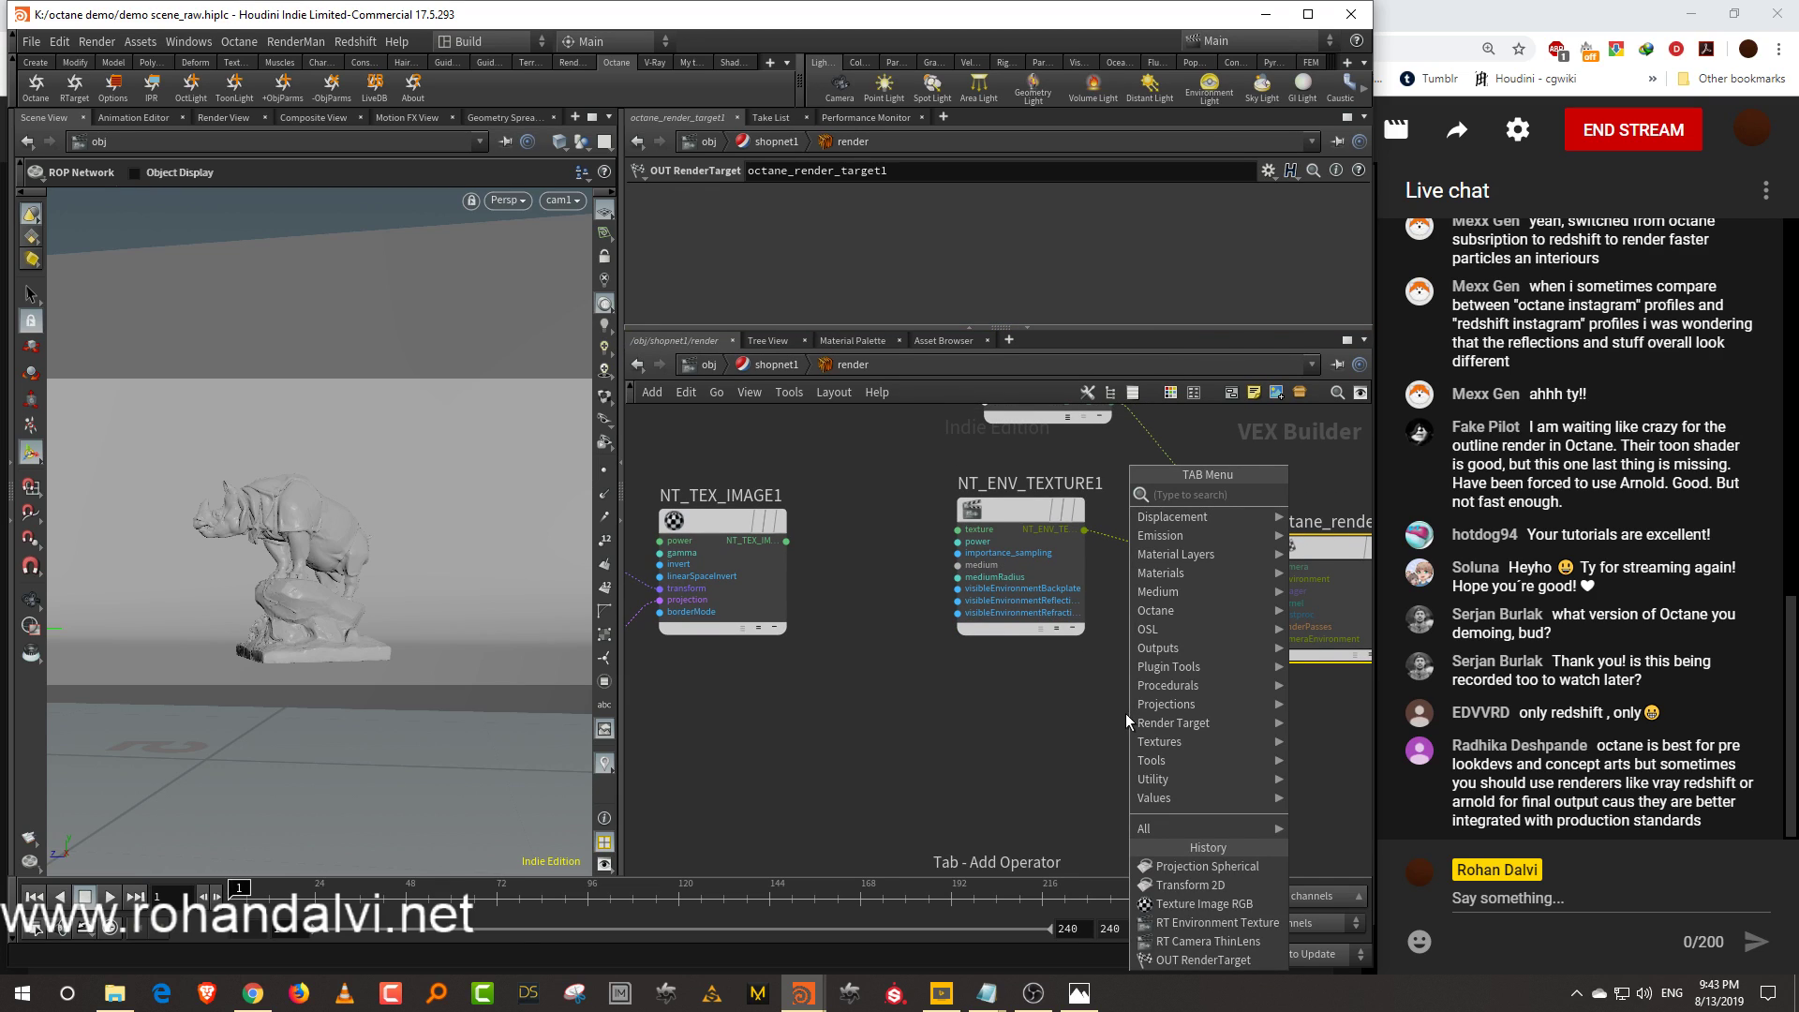
pyautogui.click(1055, 731)
pyautogui.scroll(3, 1177, 645)
pyautogui.moveTo(1279, 602); pyautogui.dragTo(1168, 620, button='middle')
pyautogui.scroll(-5, 1153, 619)
pyautogui.press('Tab')
pyautogui.write('i')
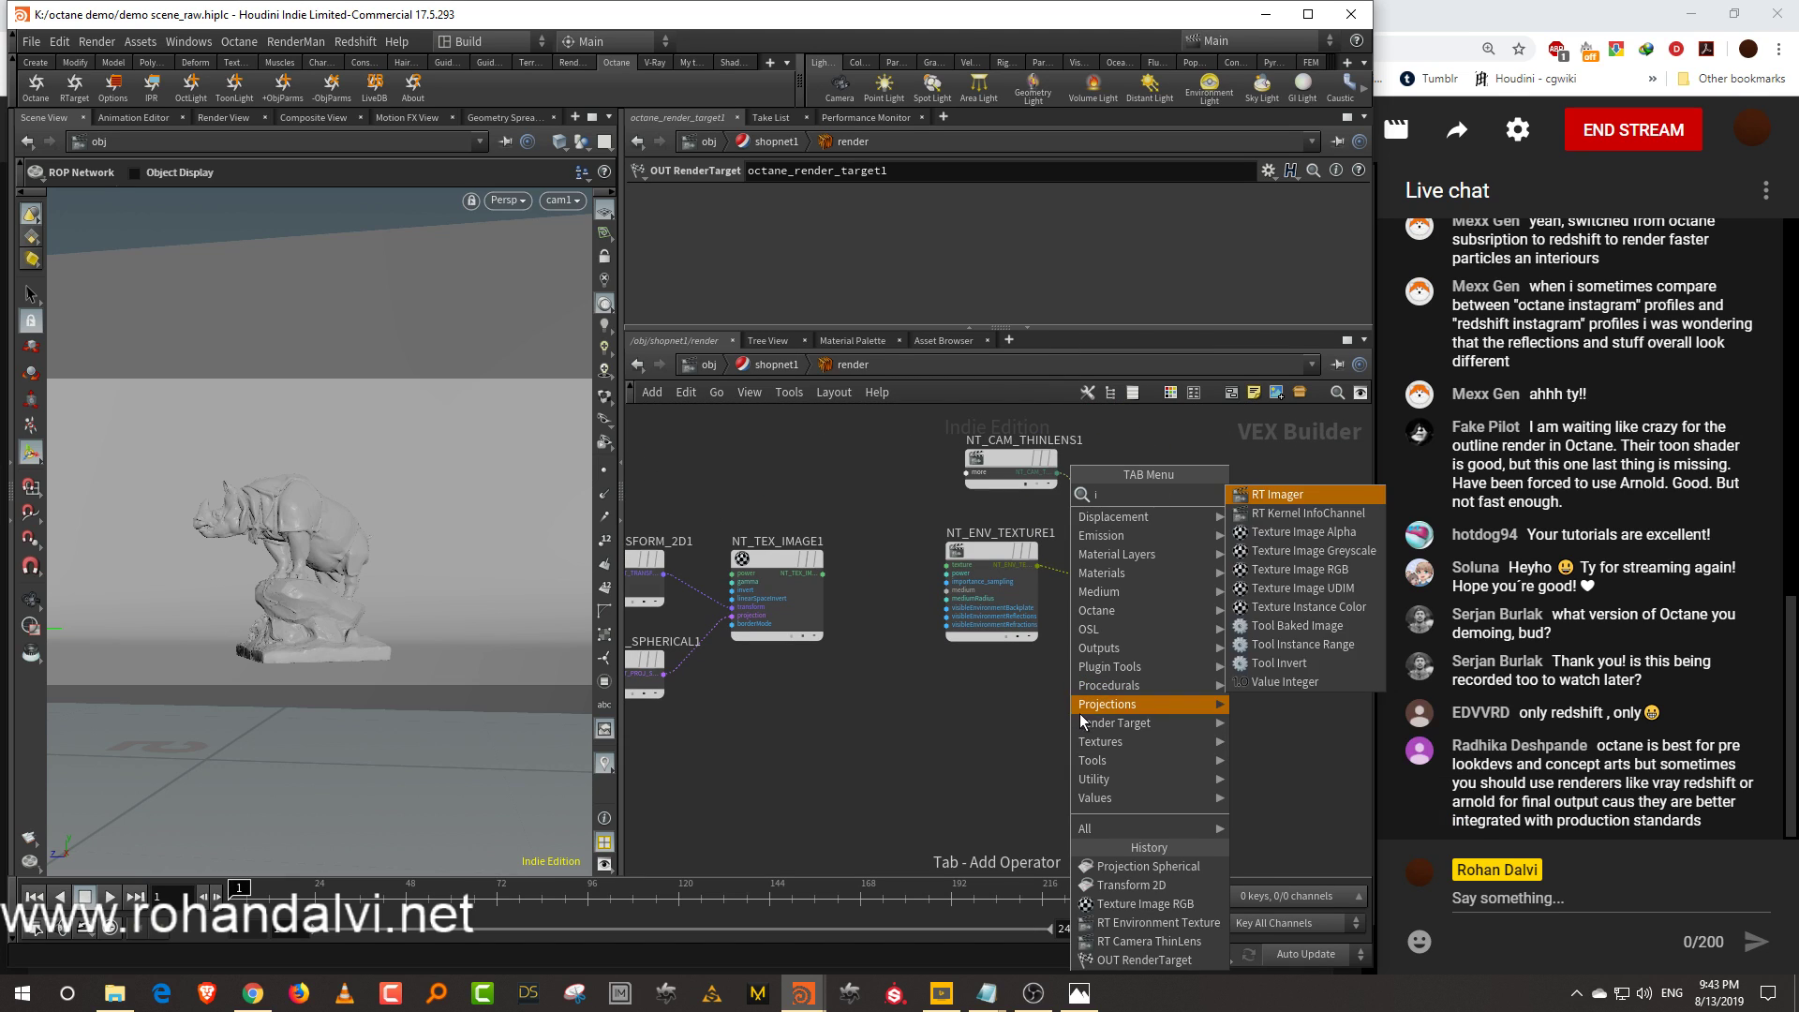
pyautogui.write('mager')
pyautogui.click(1281, 494)
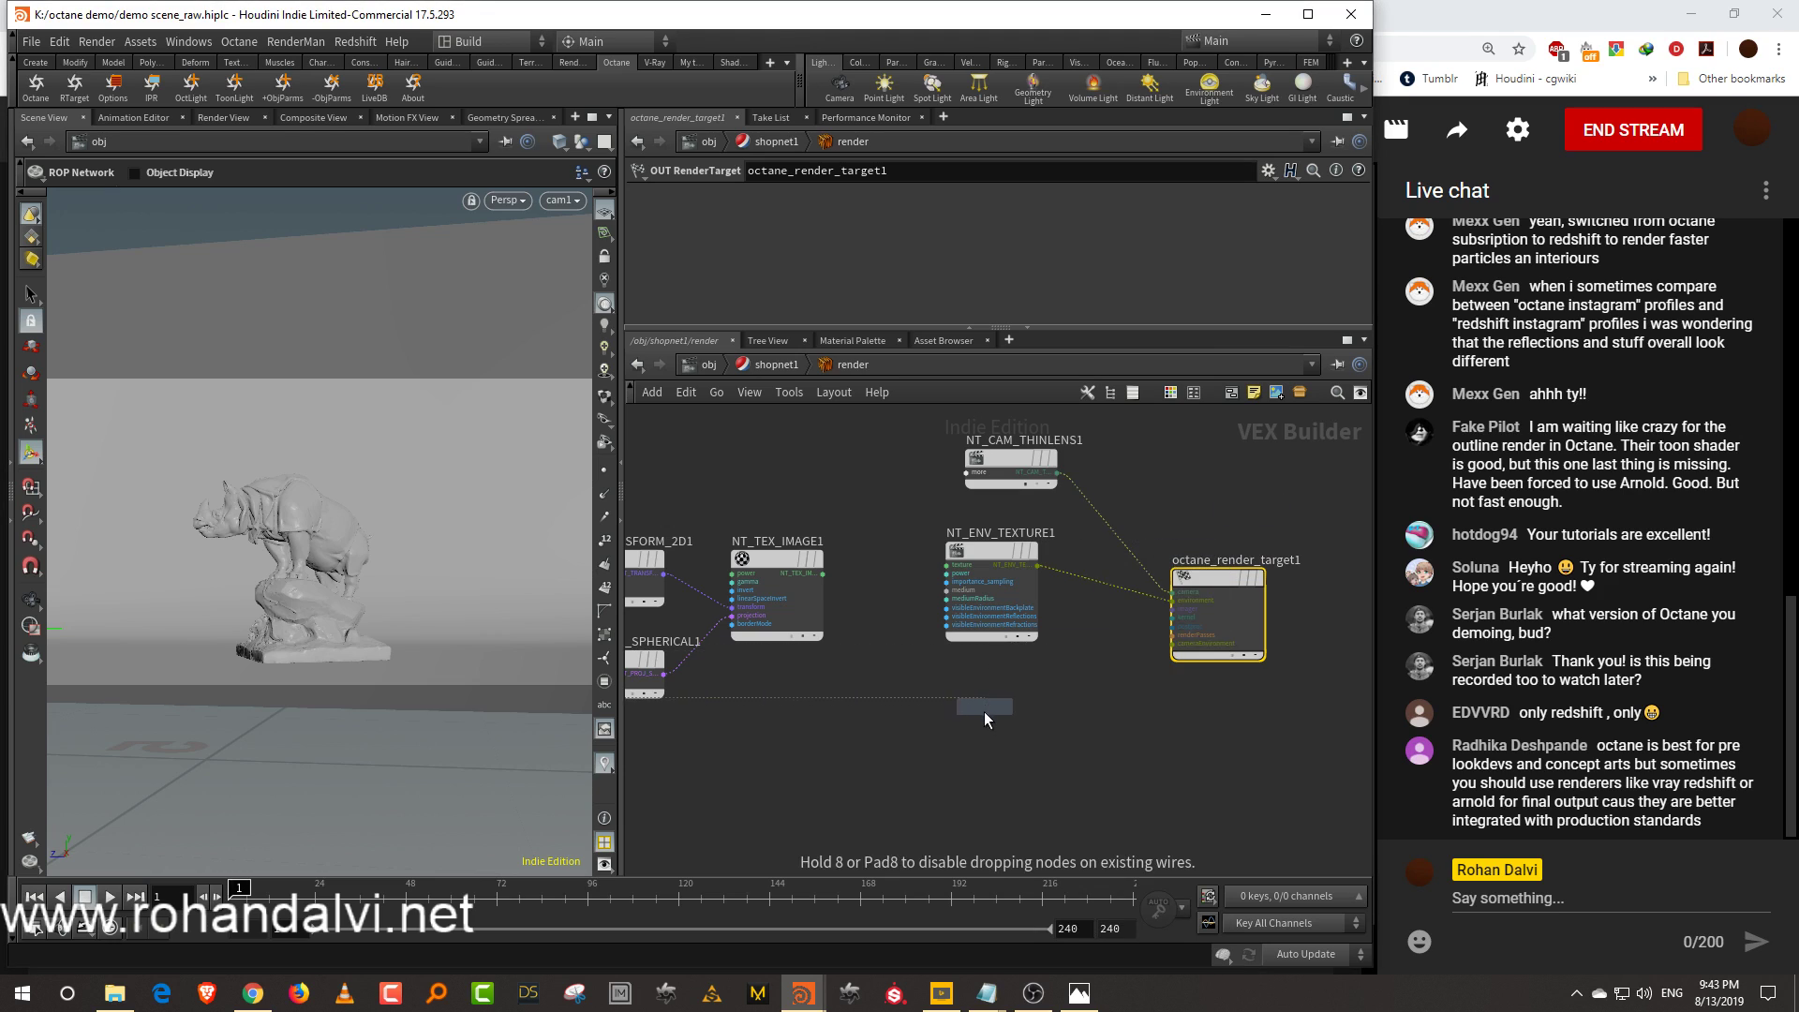
pyautogui.click(987, 719)
pyautogui.scroll(3, 1031, 713)
pyautogui.moveTo(1056, 705); pyautogui.dragTo(1227, 561)
# Collapse the input lists of the imager and environment texture nodes and move the imager closer beneath the environment texture
pyautogui.moveTo(1101, 743); pyautogui.dragTo(1090, 645, button='middle')
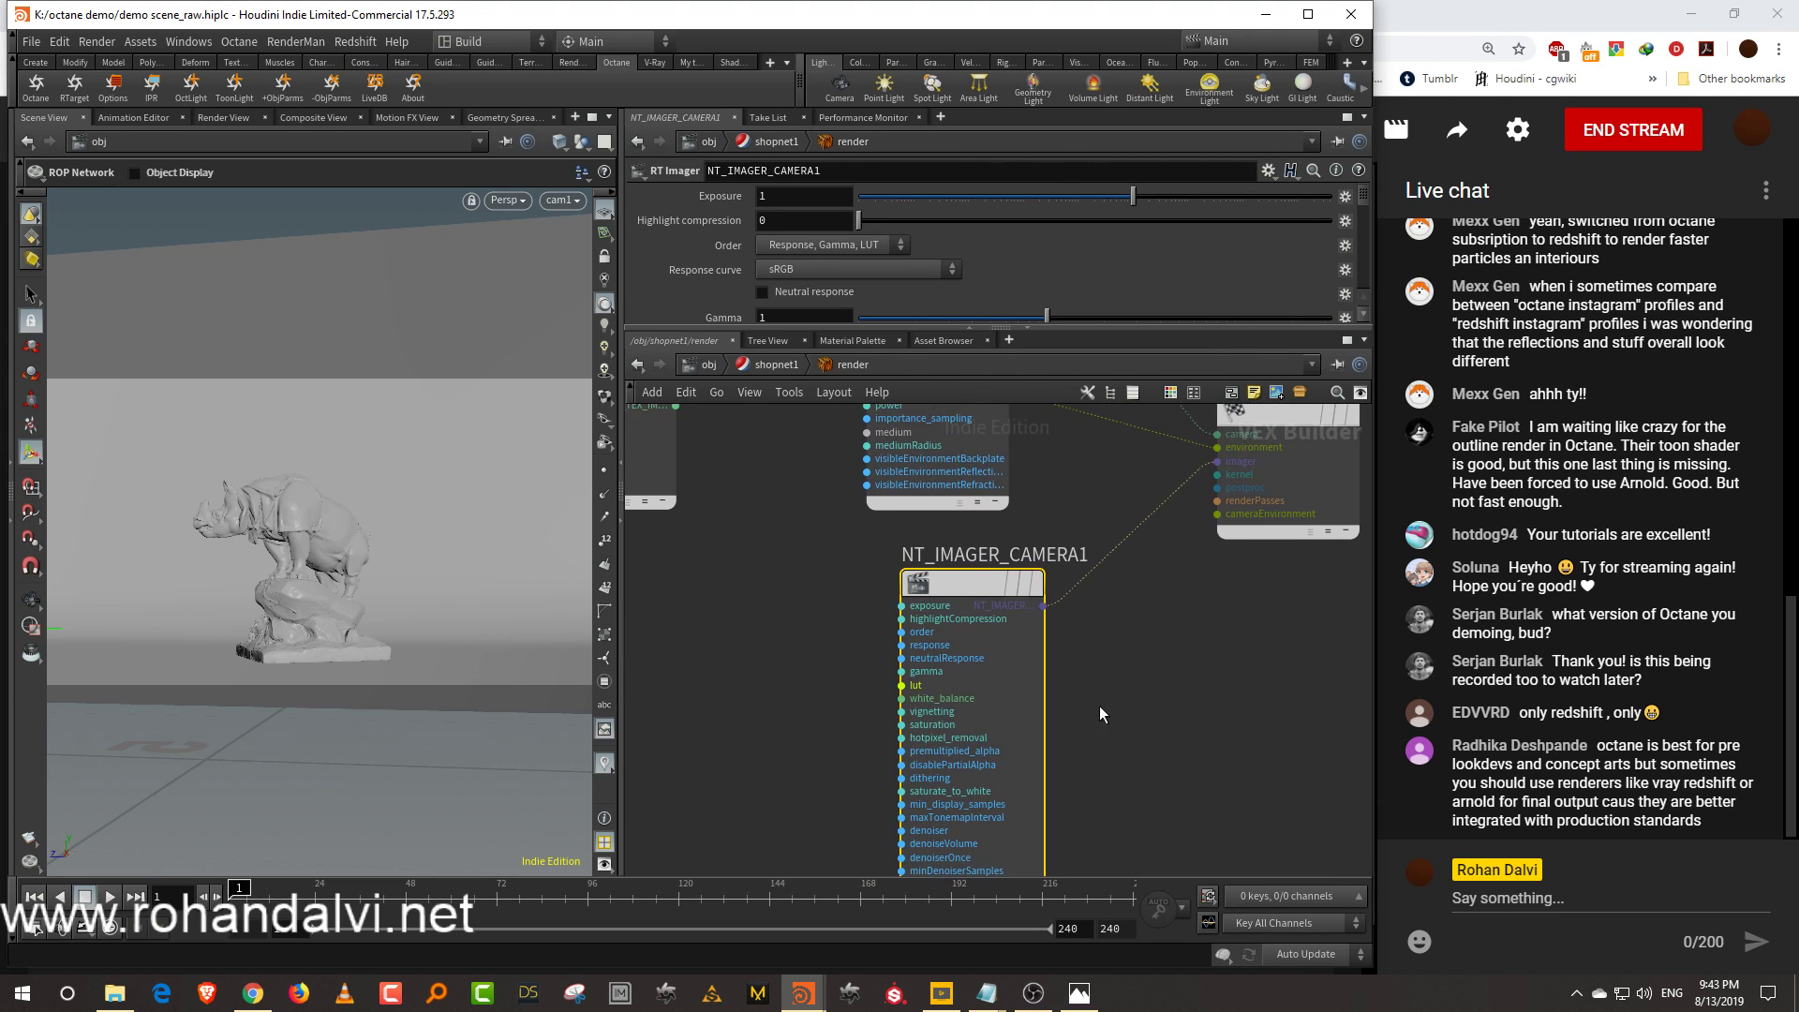
pyautogui.moveTo(1122, 735); pyautogui.dragTo(1102, 578, button='middle')
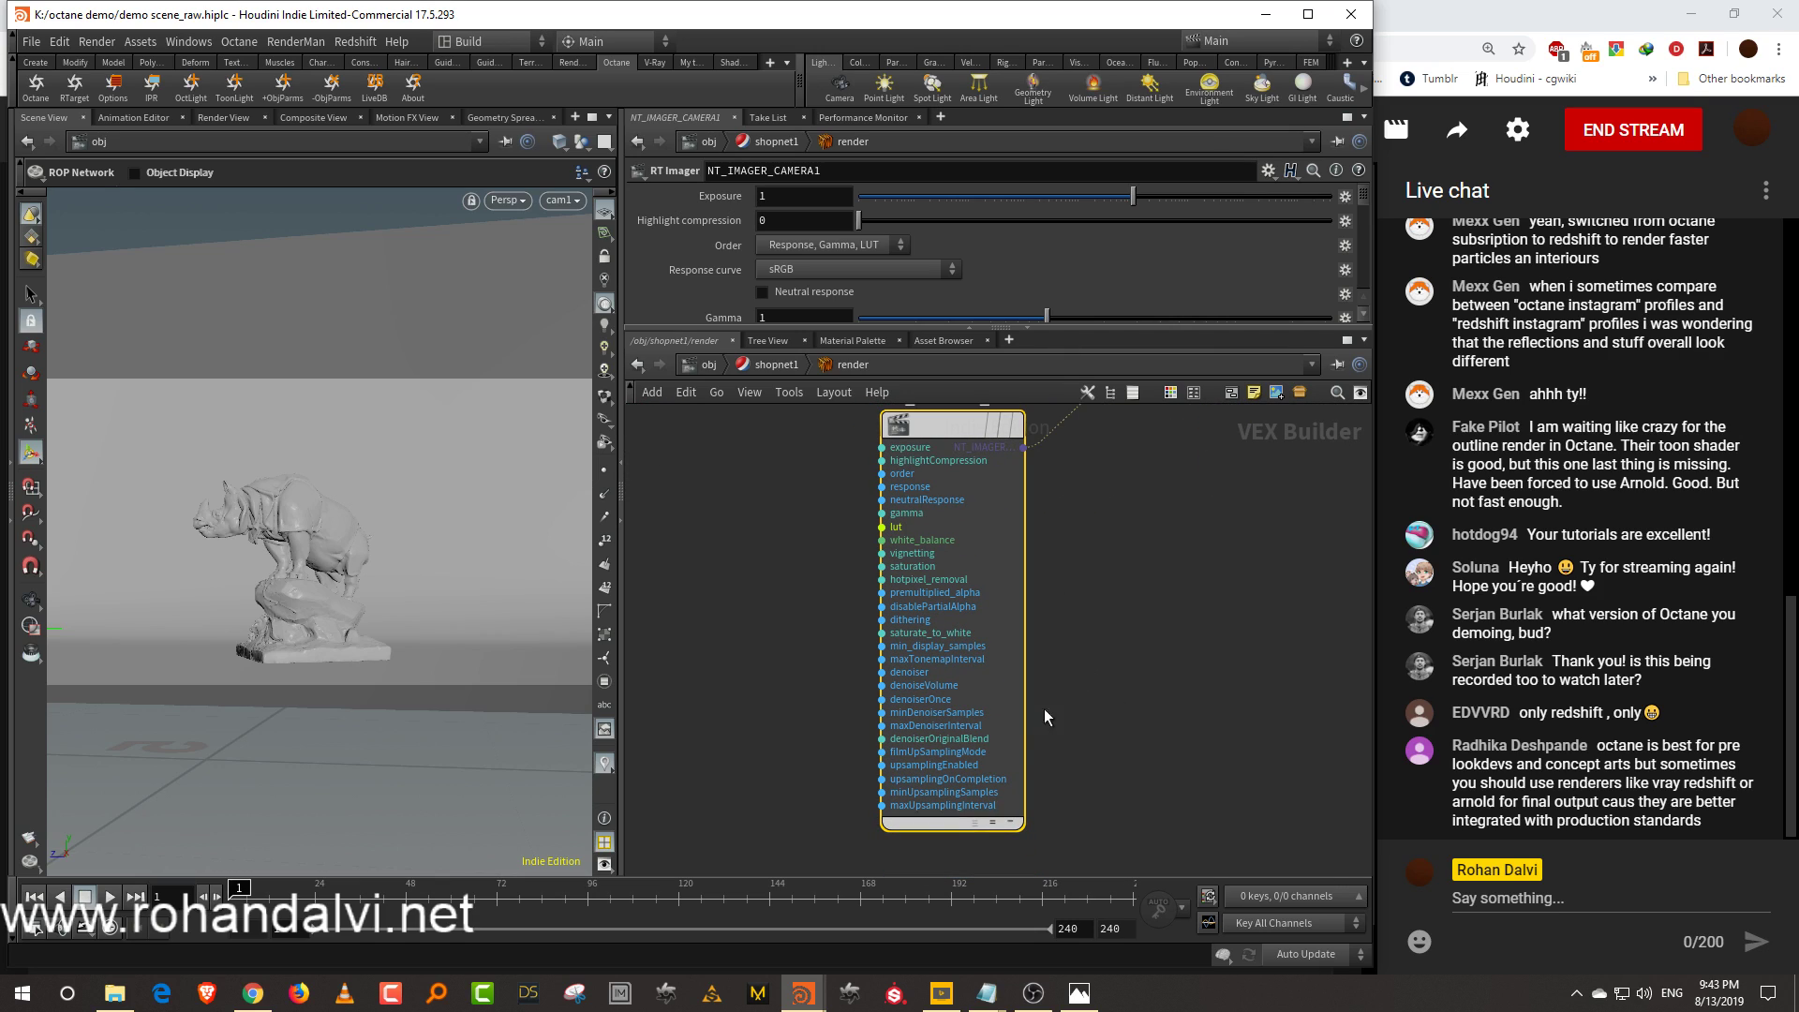
pyautogui.click(992, 827)
pyautogui.moveTo(1046, 701); pyautogui.dragTo(1046, 762, button='middle')
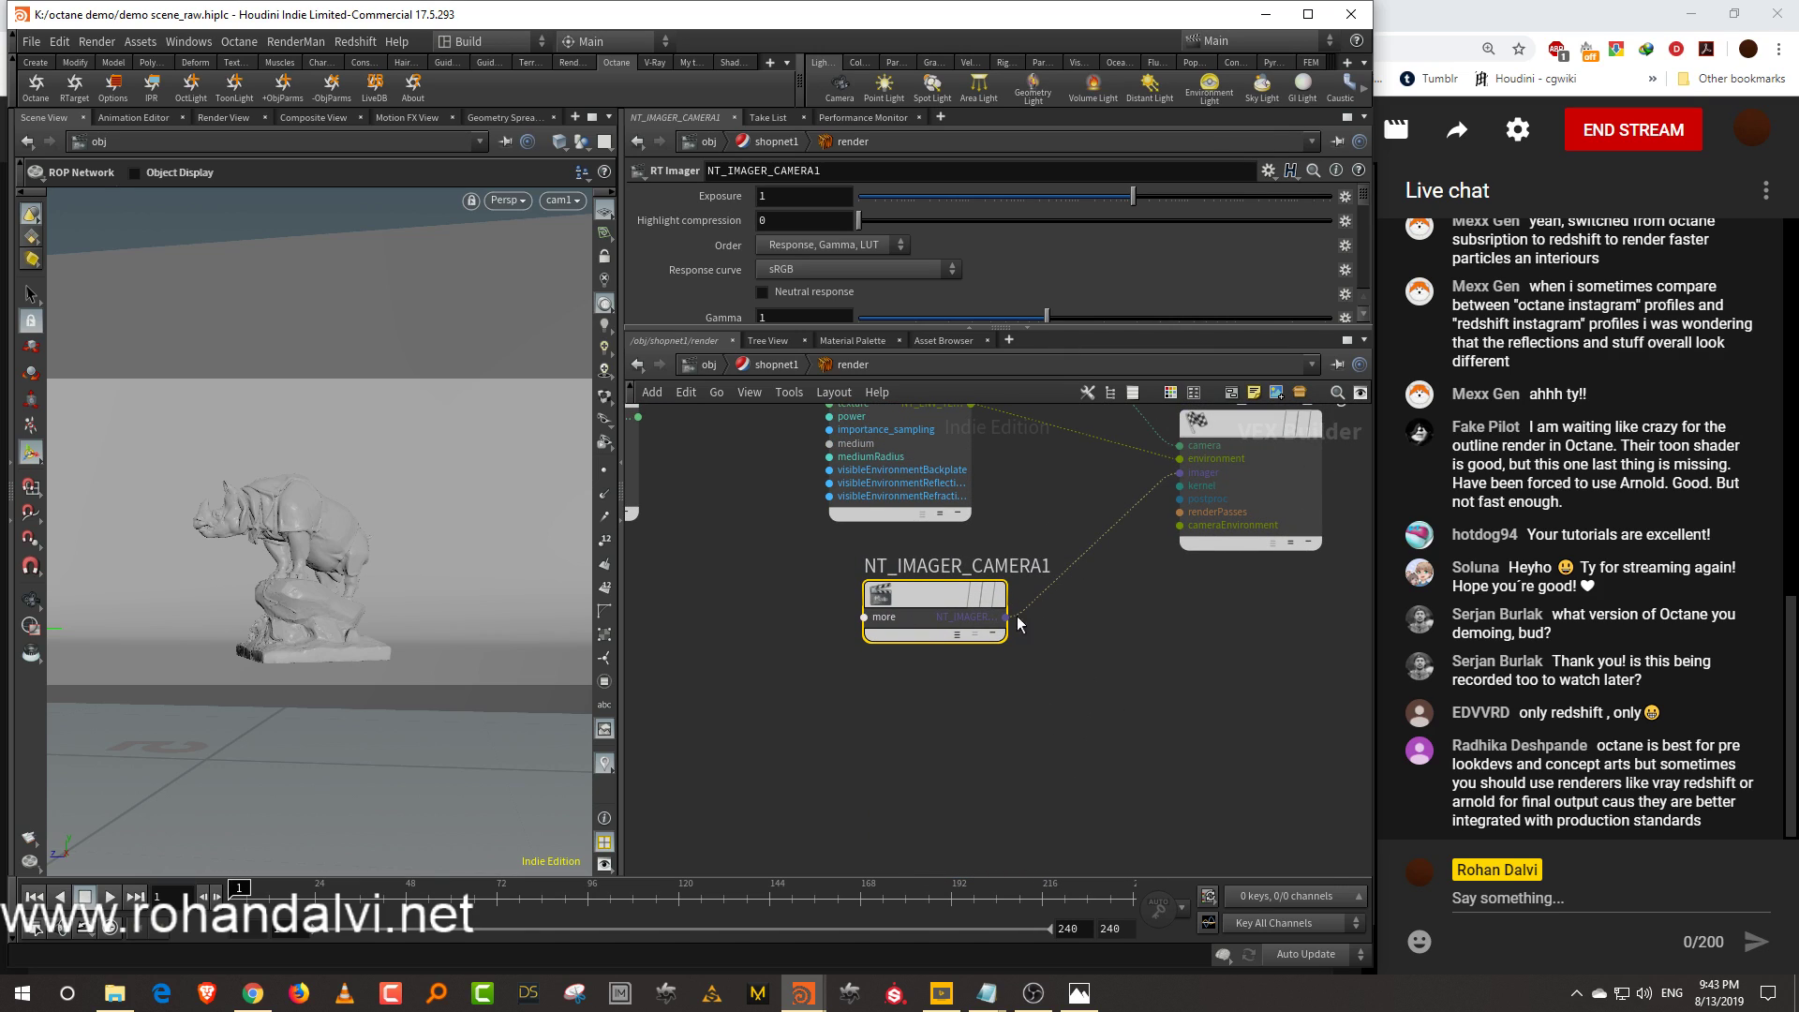
pyautogui.click(923, 513)
pyautogui.moveTo(936, 588); pyautogui.dragTo(889, 526)
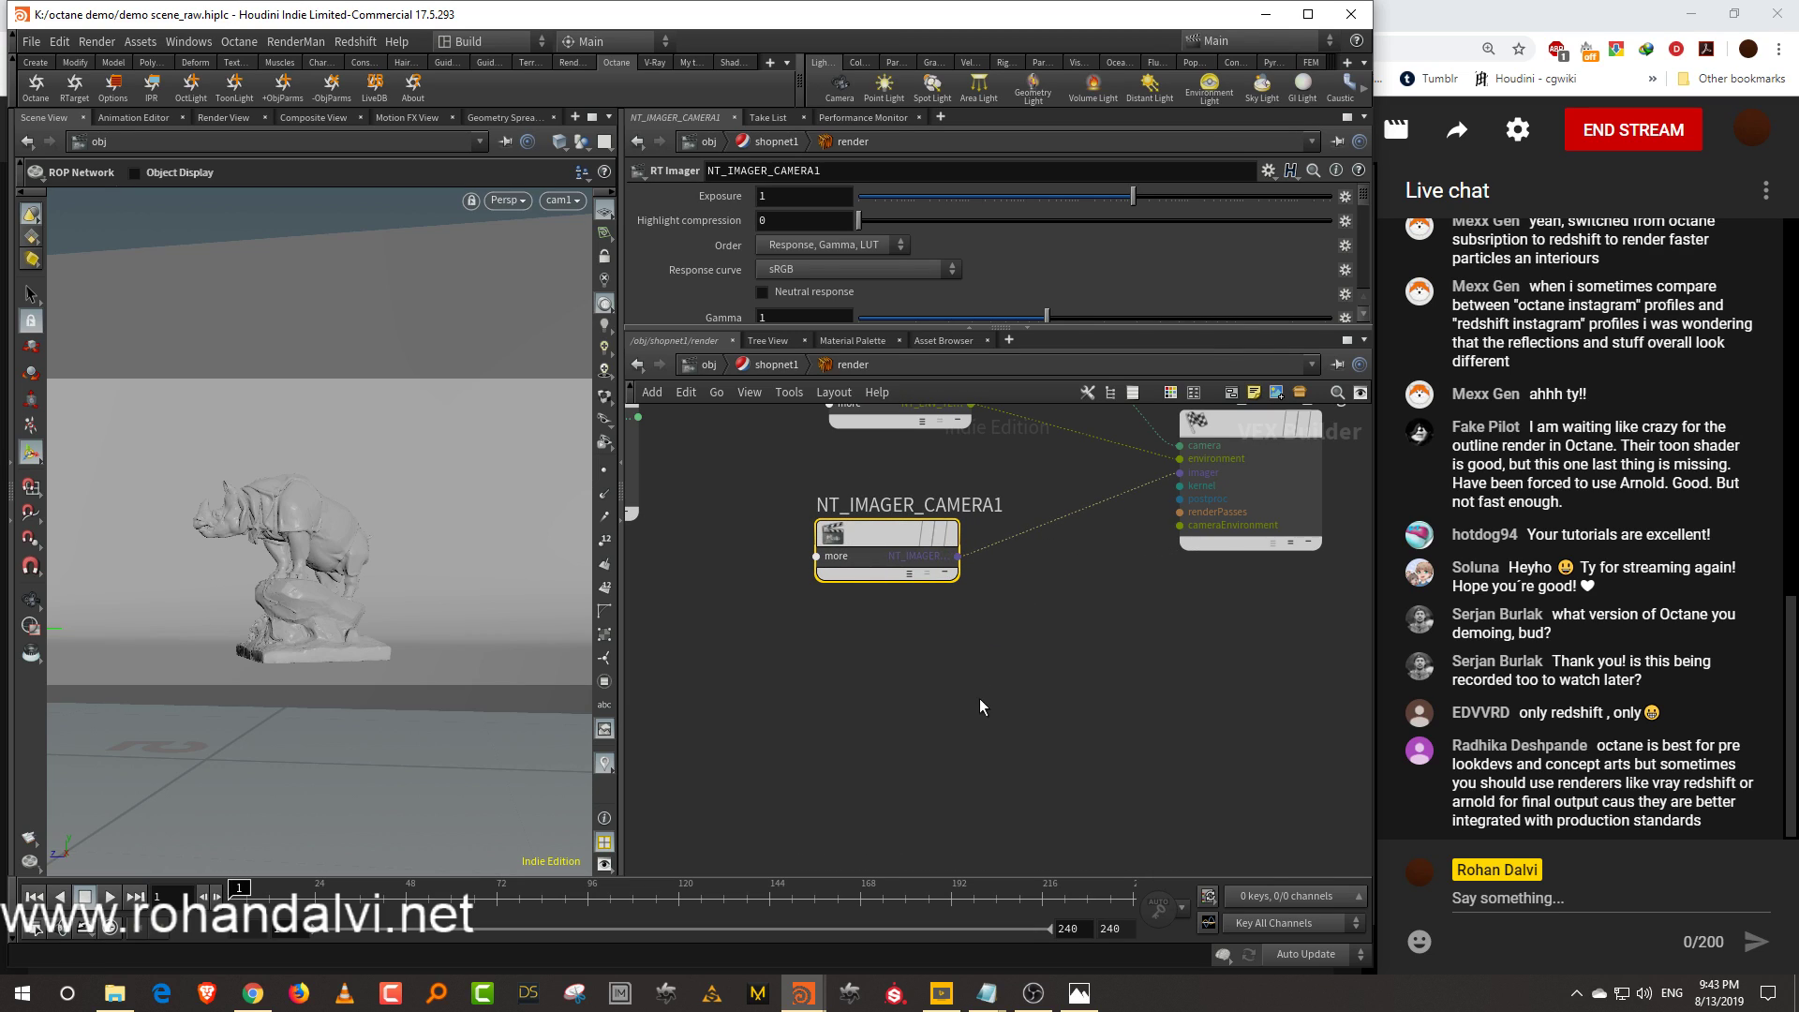
pyautogui.press('Tab')
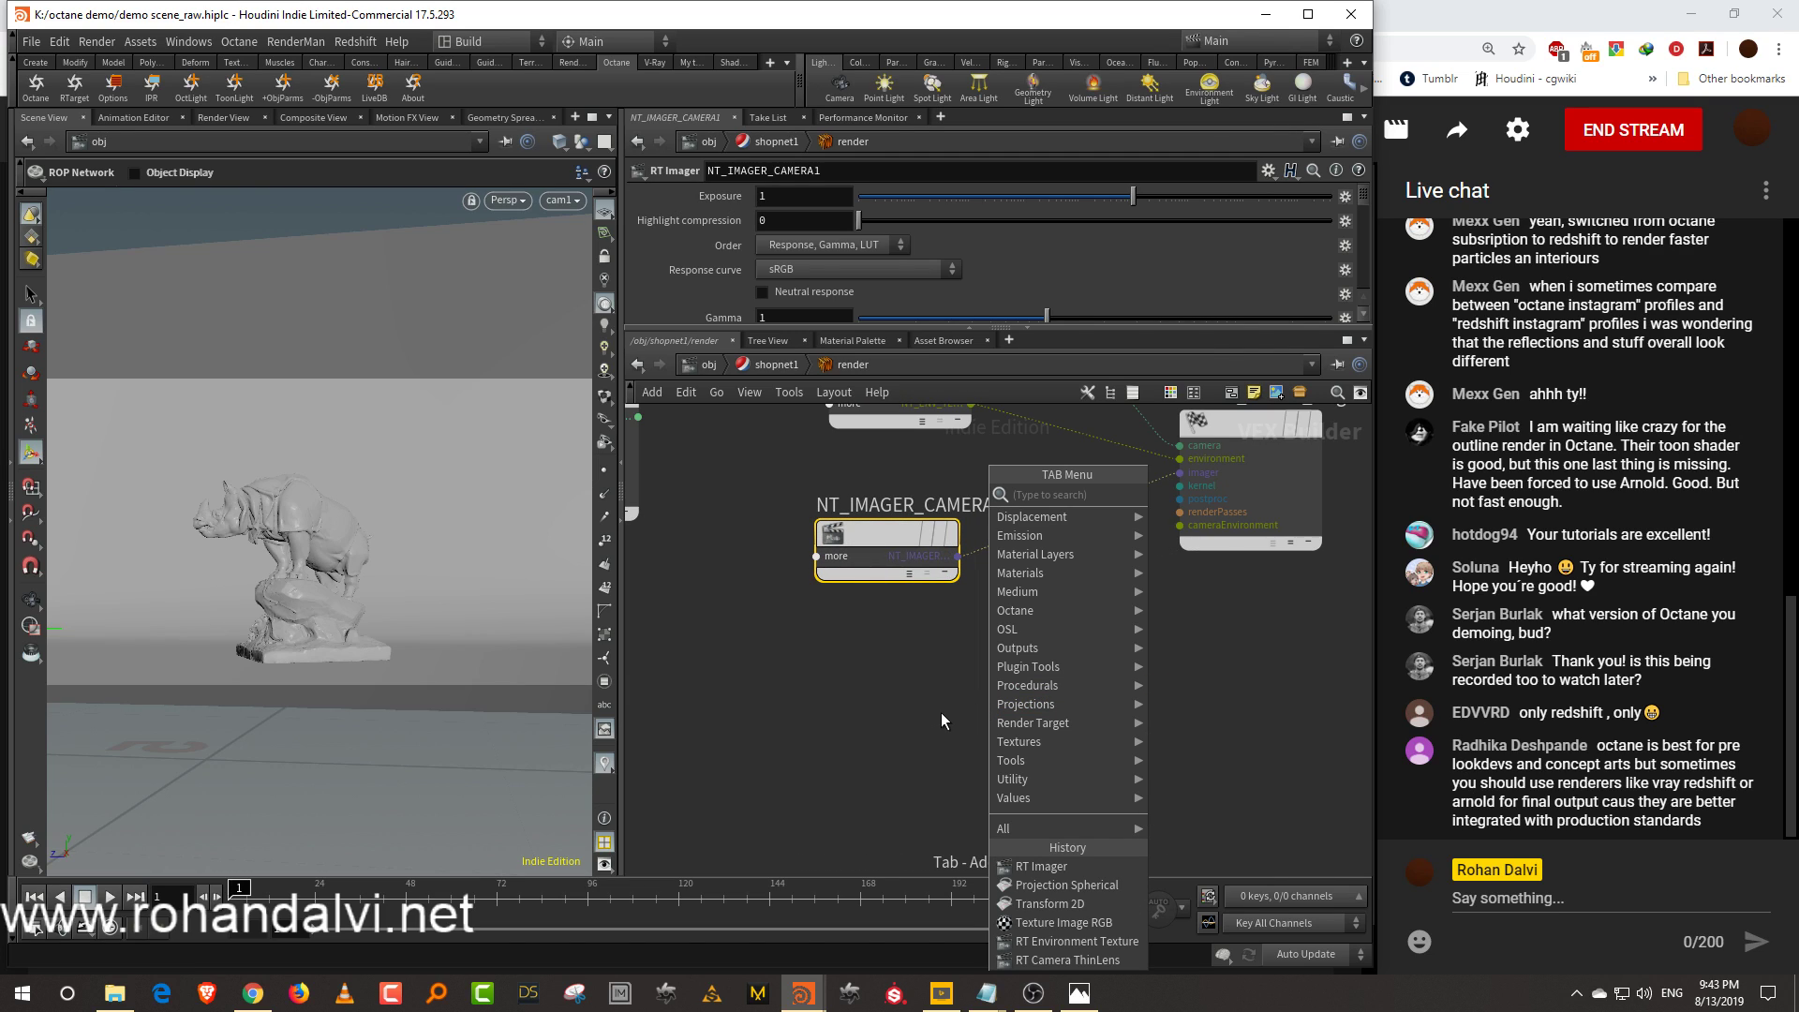
pyautogui.write('pp')
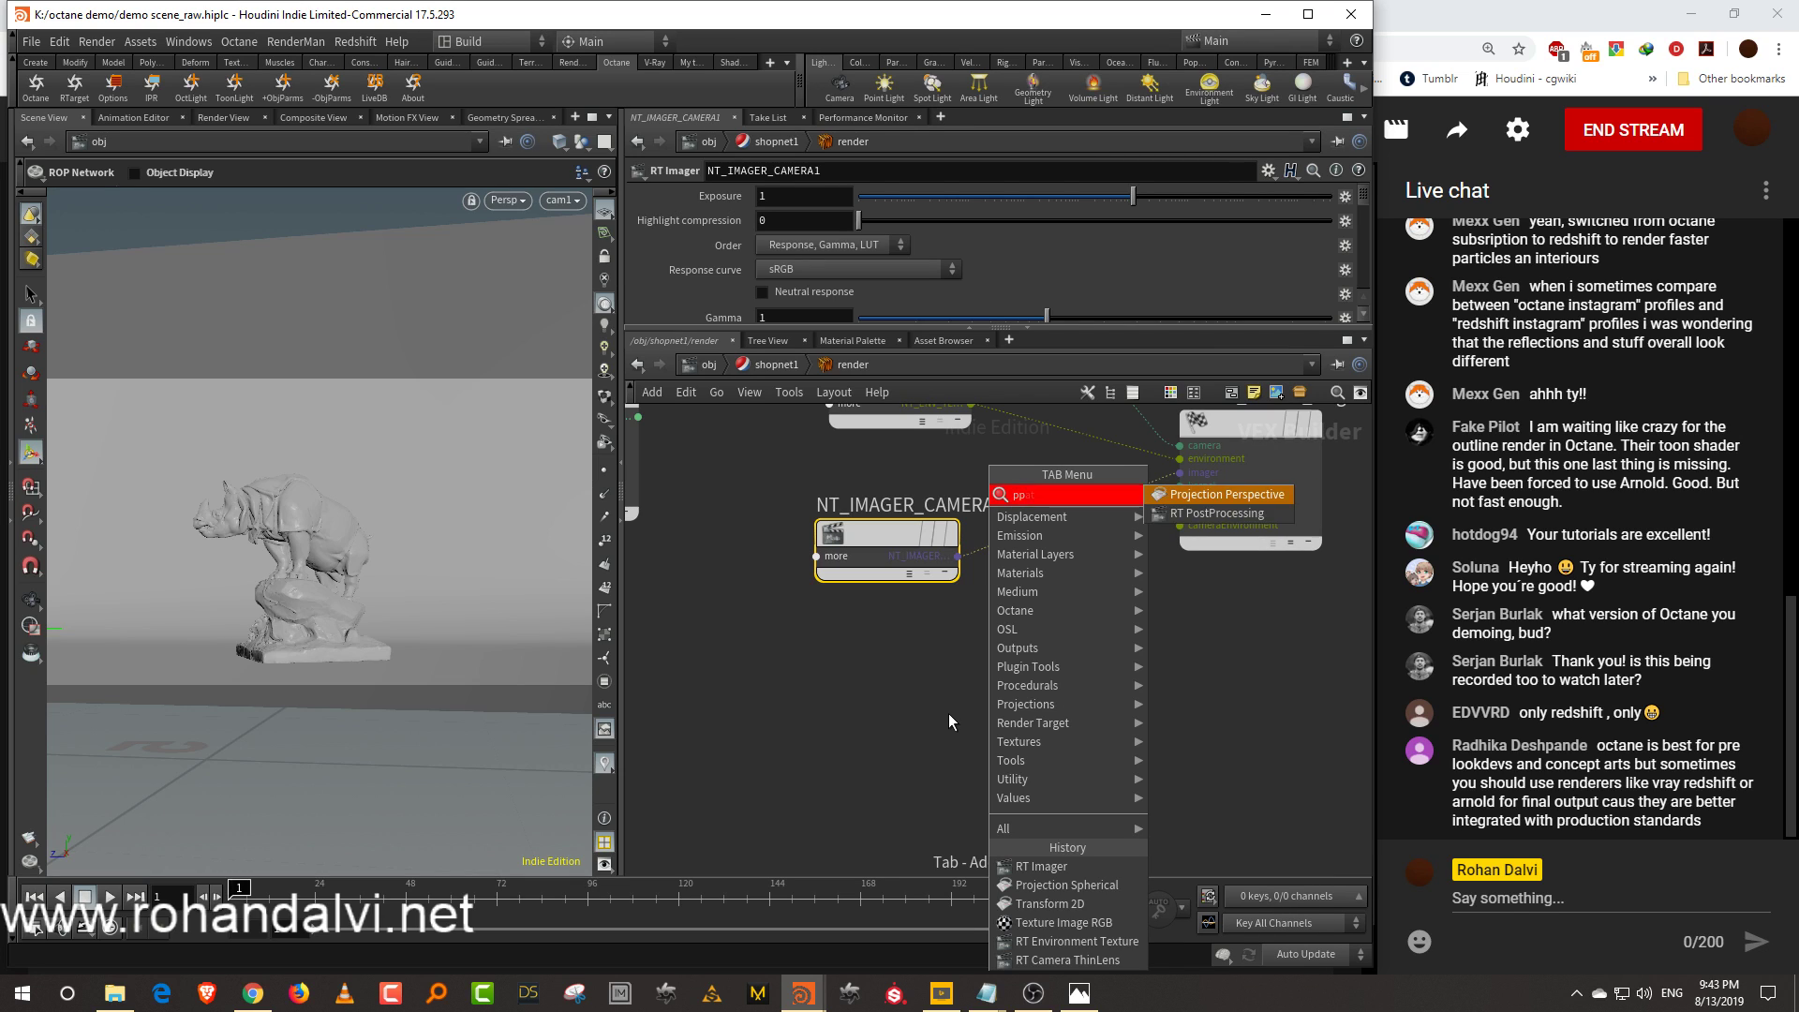
pyautogui.click(988, 666)
# Add an RT Kernel PathTracing node below the imager, wire it into the render target's kernel input, and collapse its input list
pyautogui.press('Tab')
pyautogui.write('path')
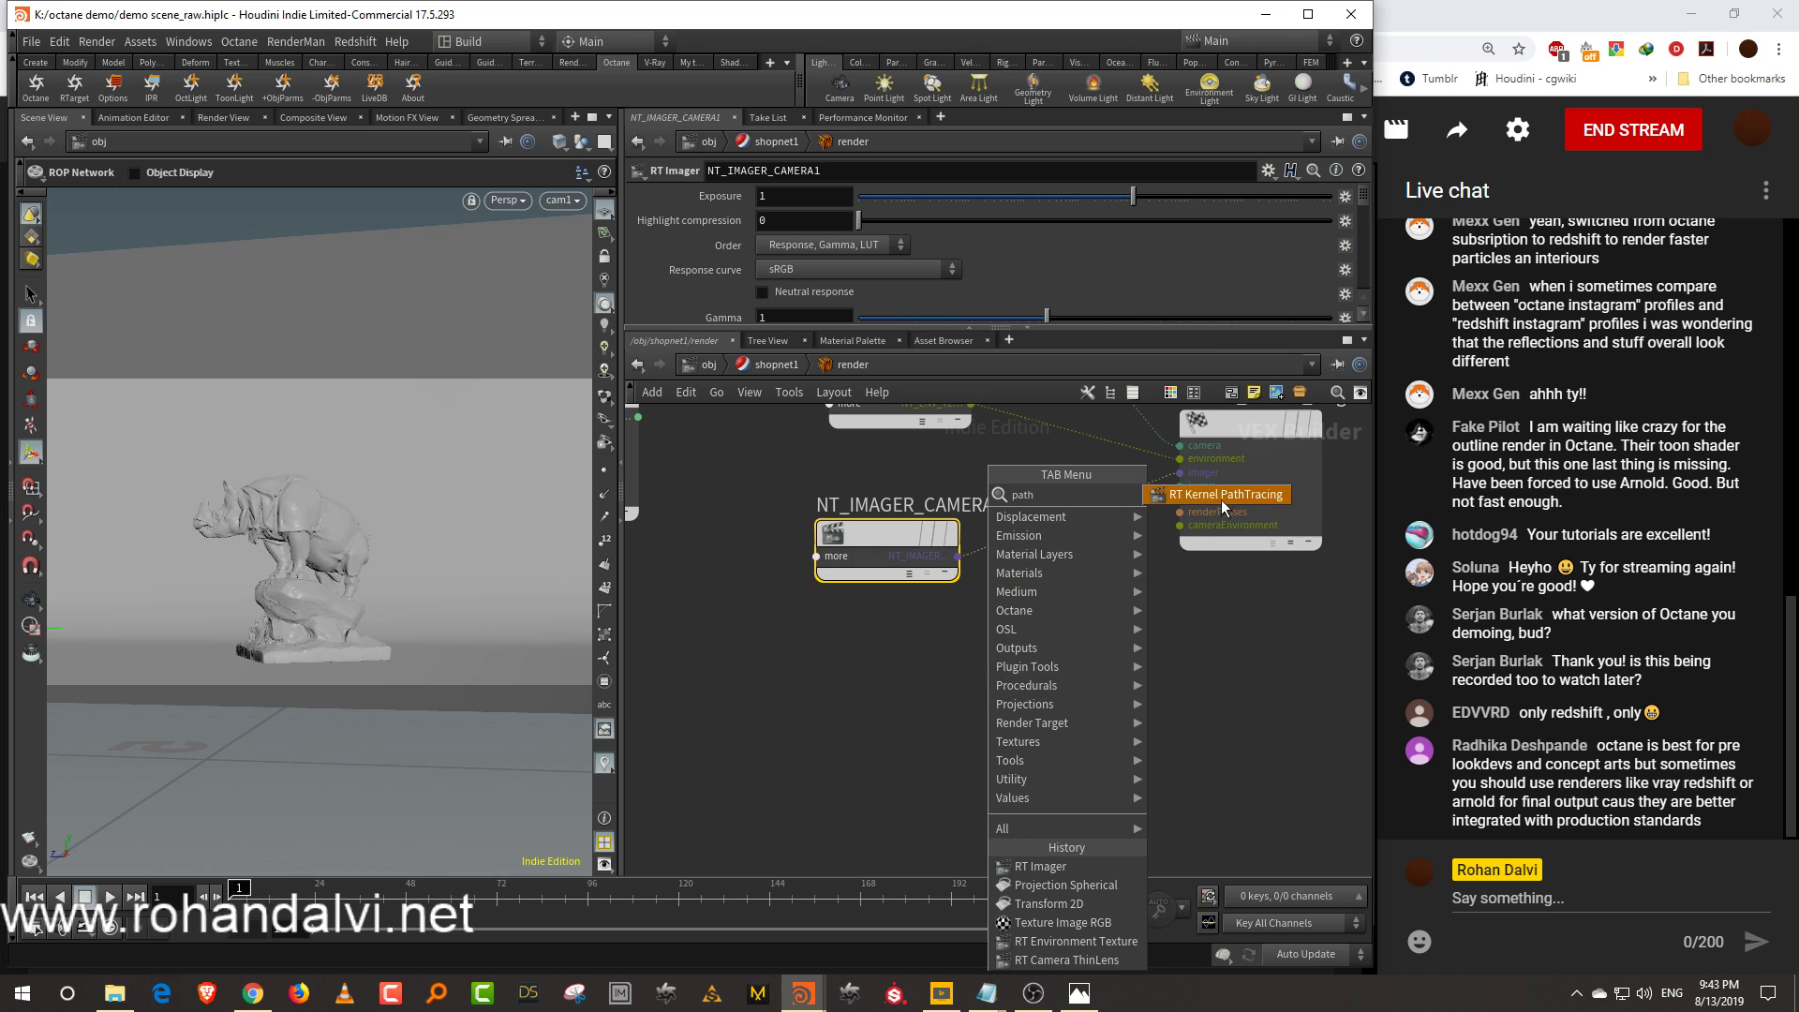
pyautogui.click(1220, 494)
pyautogui.click(919, 677)
pyautogui.moveTo(989, 698); pyautogui.dragTo(1179, 486)
pyautogui.moveTo(1045, 872); pyautogui.dragTo(981, 790, button='middle')
pyautogui.click(993, 748)
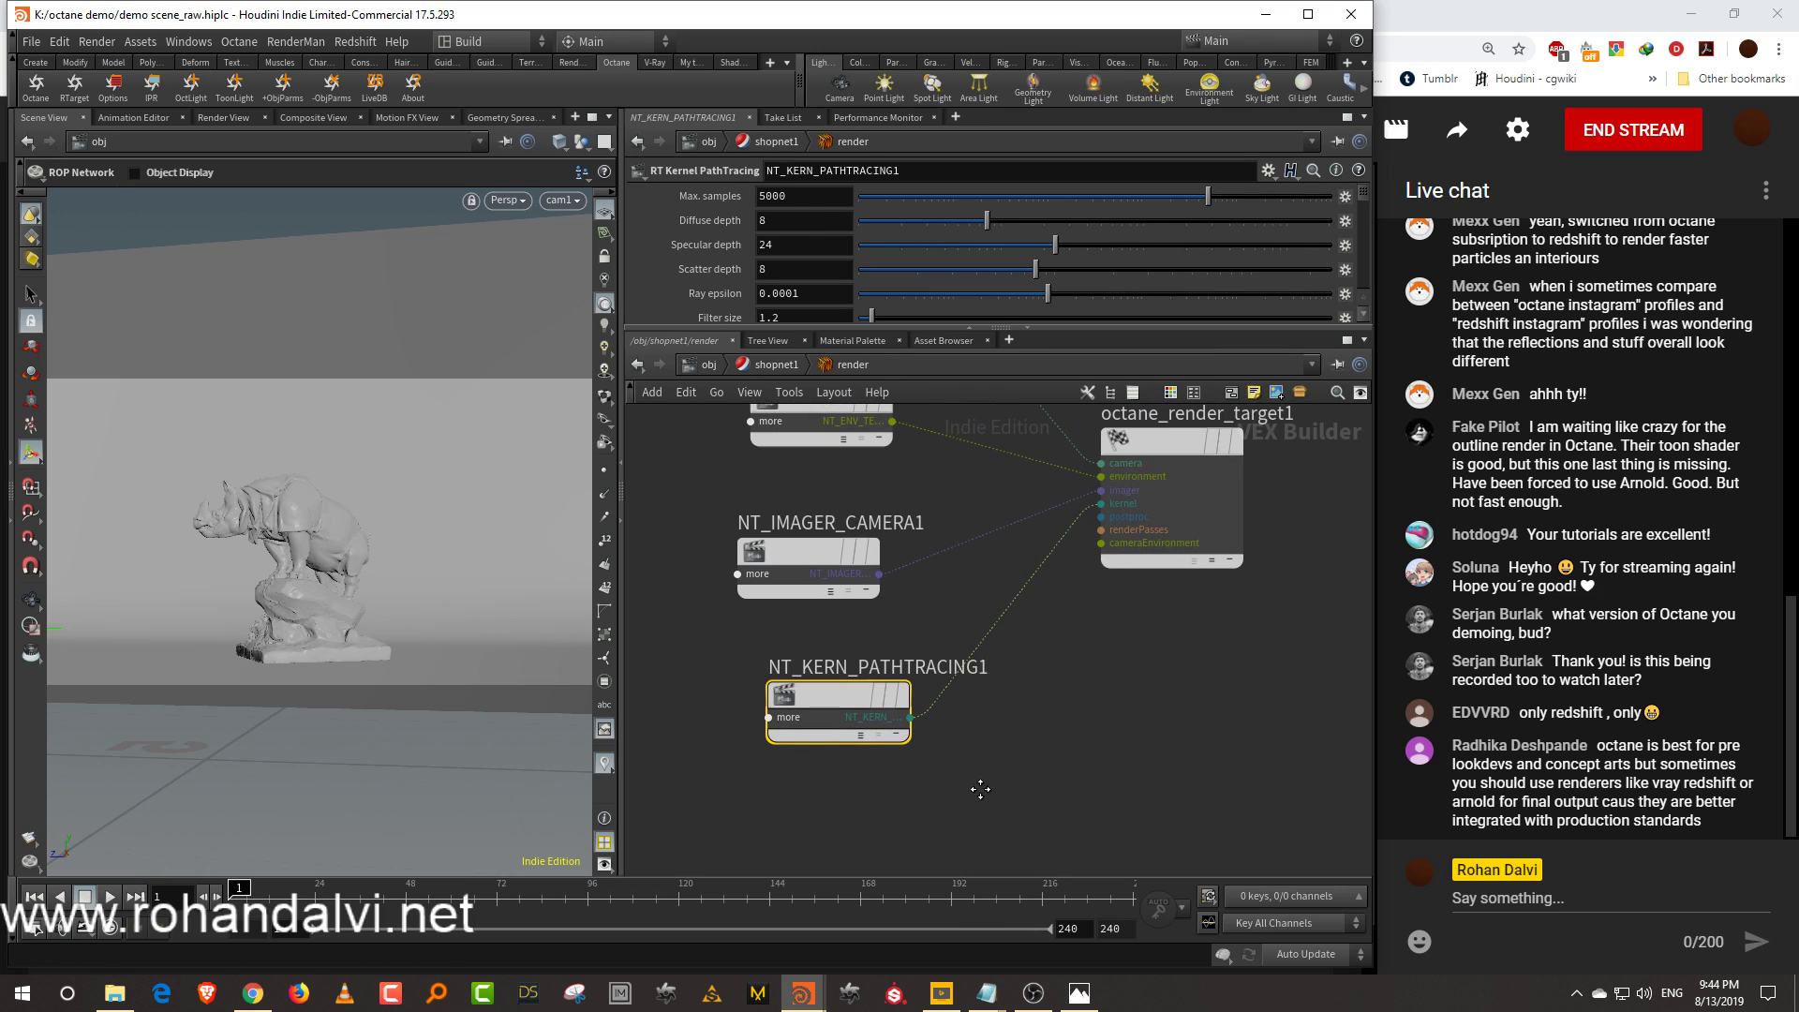
pyautogui.press('Tab')
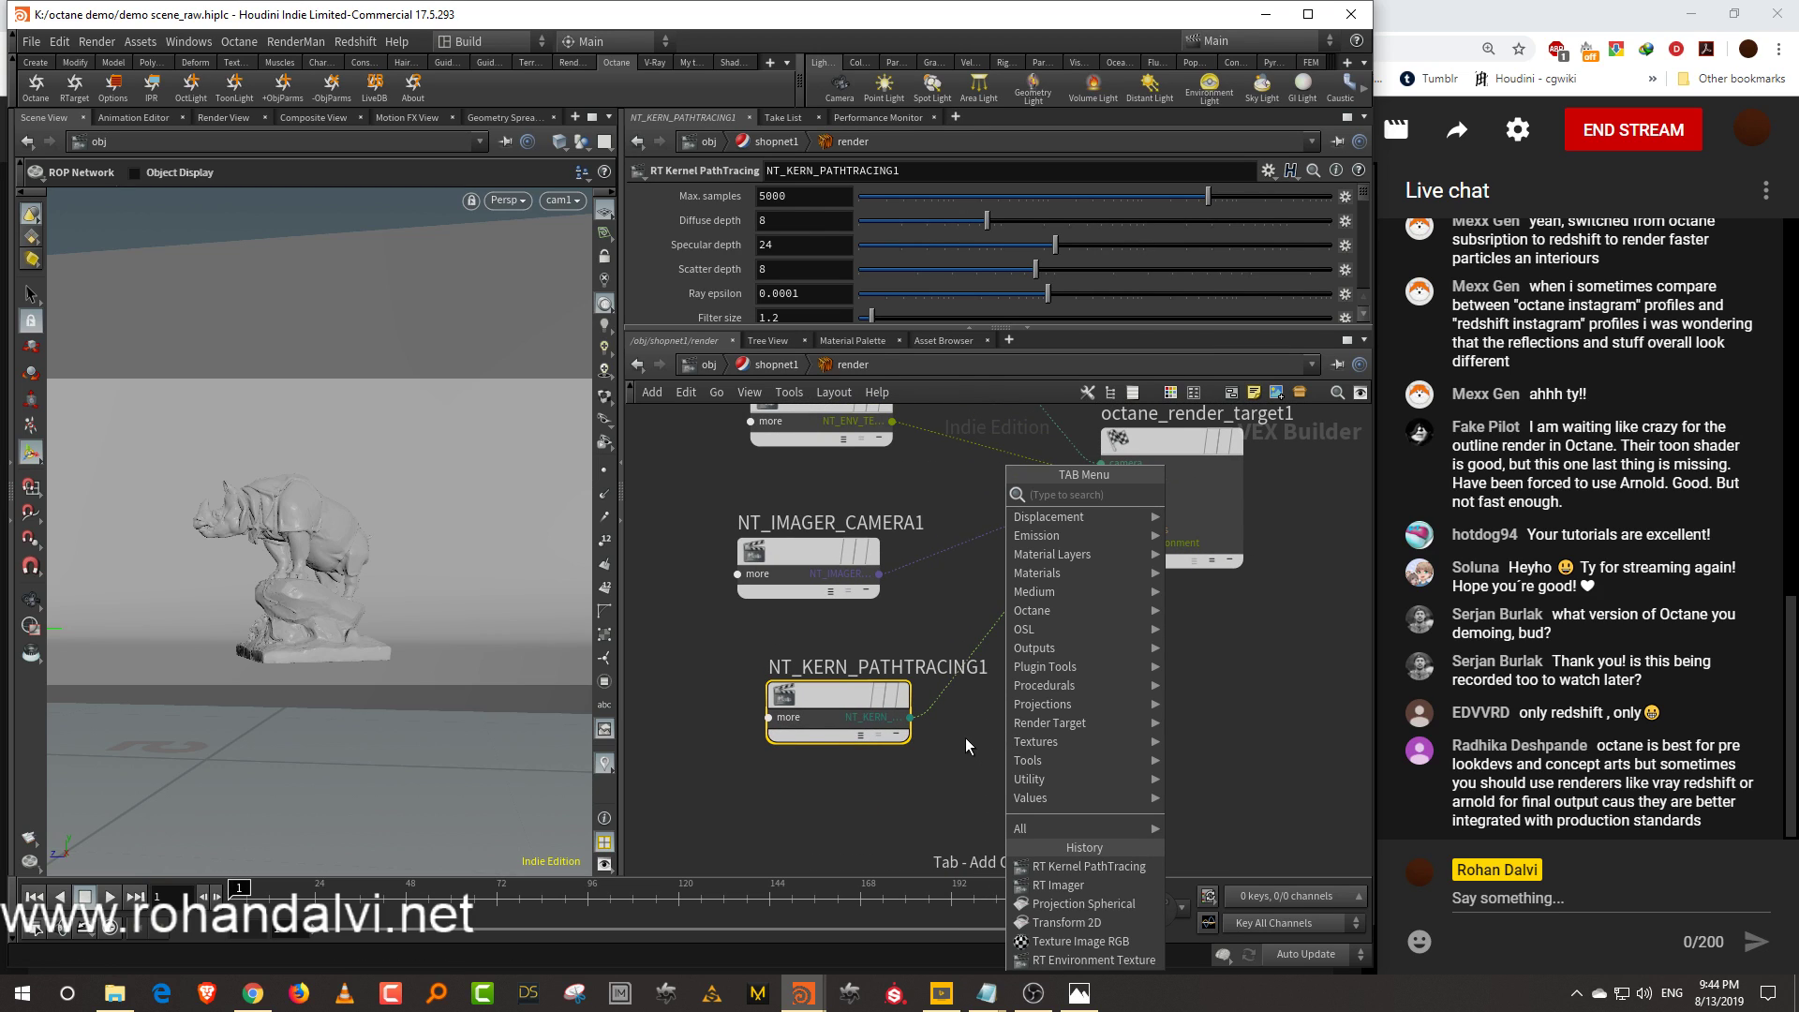
pyautogui.write('bl')
pyautogui.click(923, 784)
# Add an RT PostProcessing node, wire it into the render target's post-processing input, and place it below the path tracing kernel
pyautogui.press('Tab')
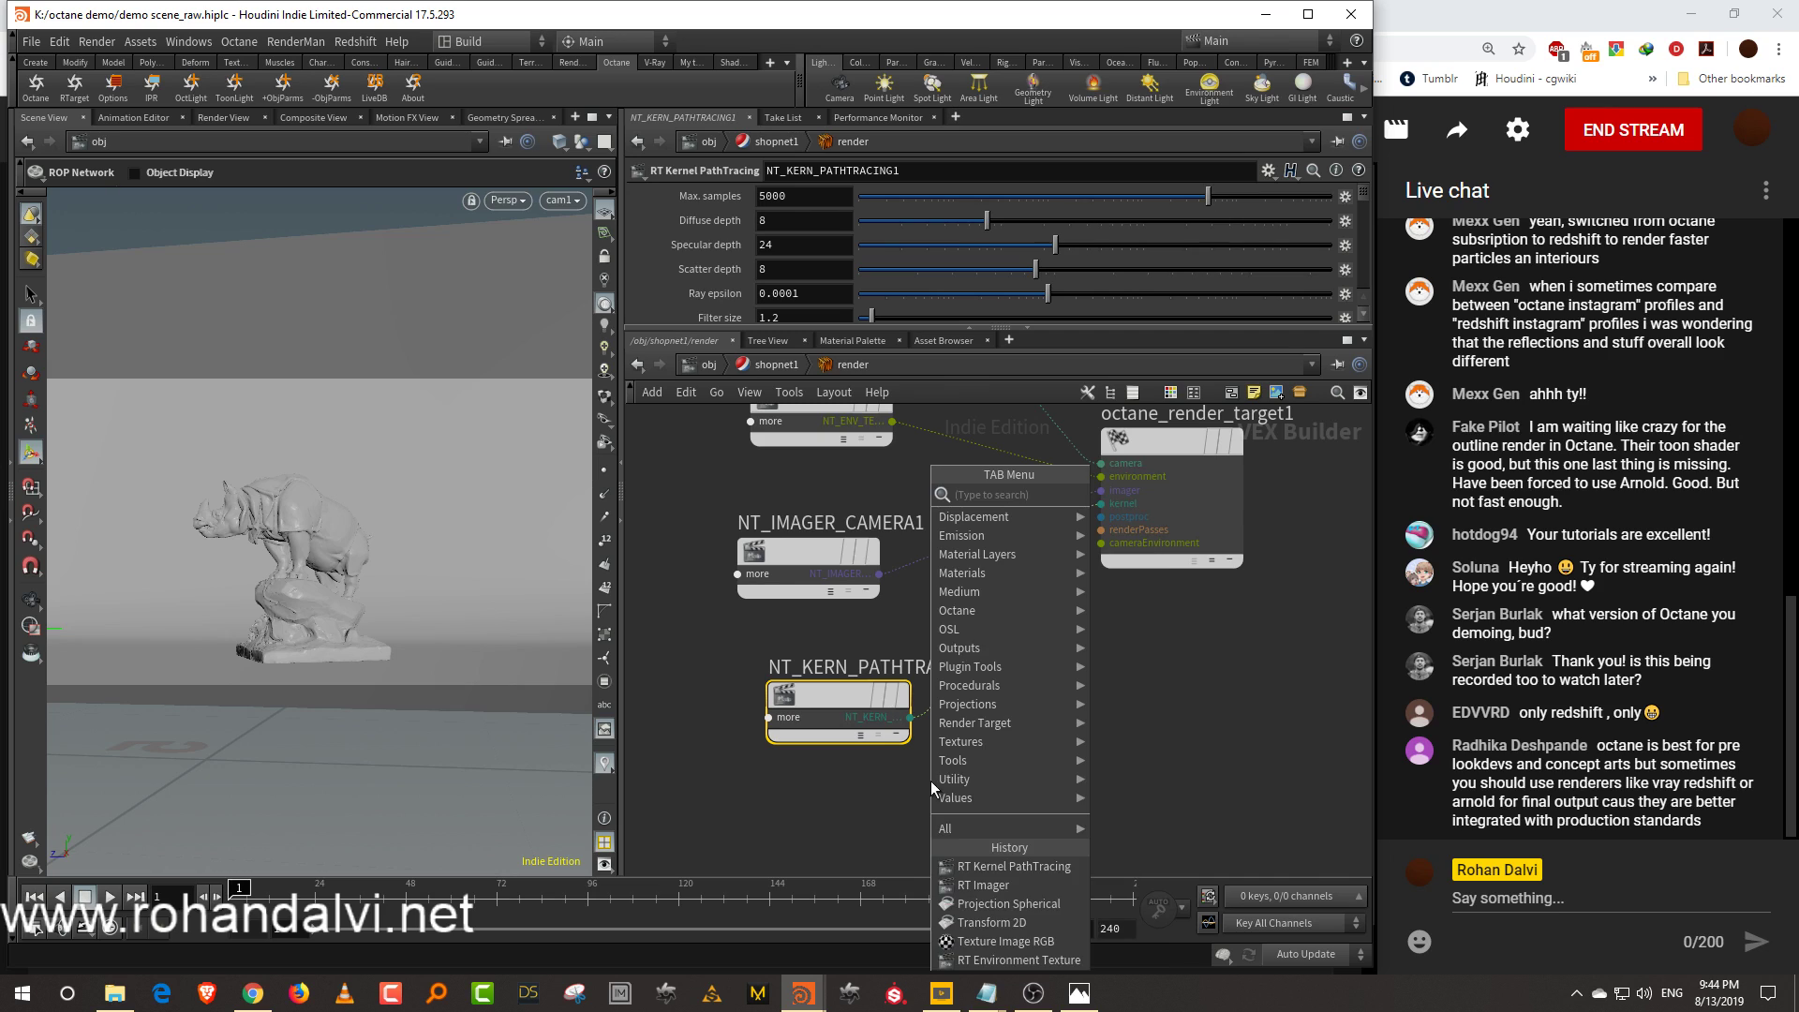
pyautogui.write('post')
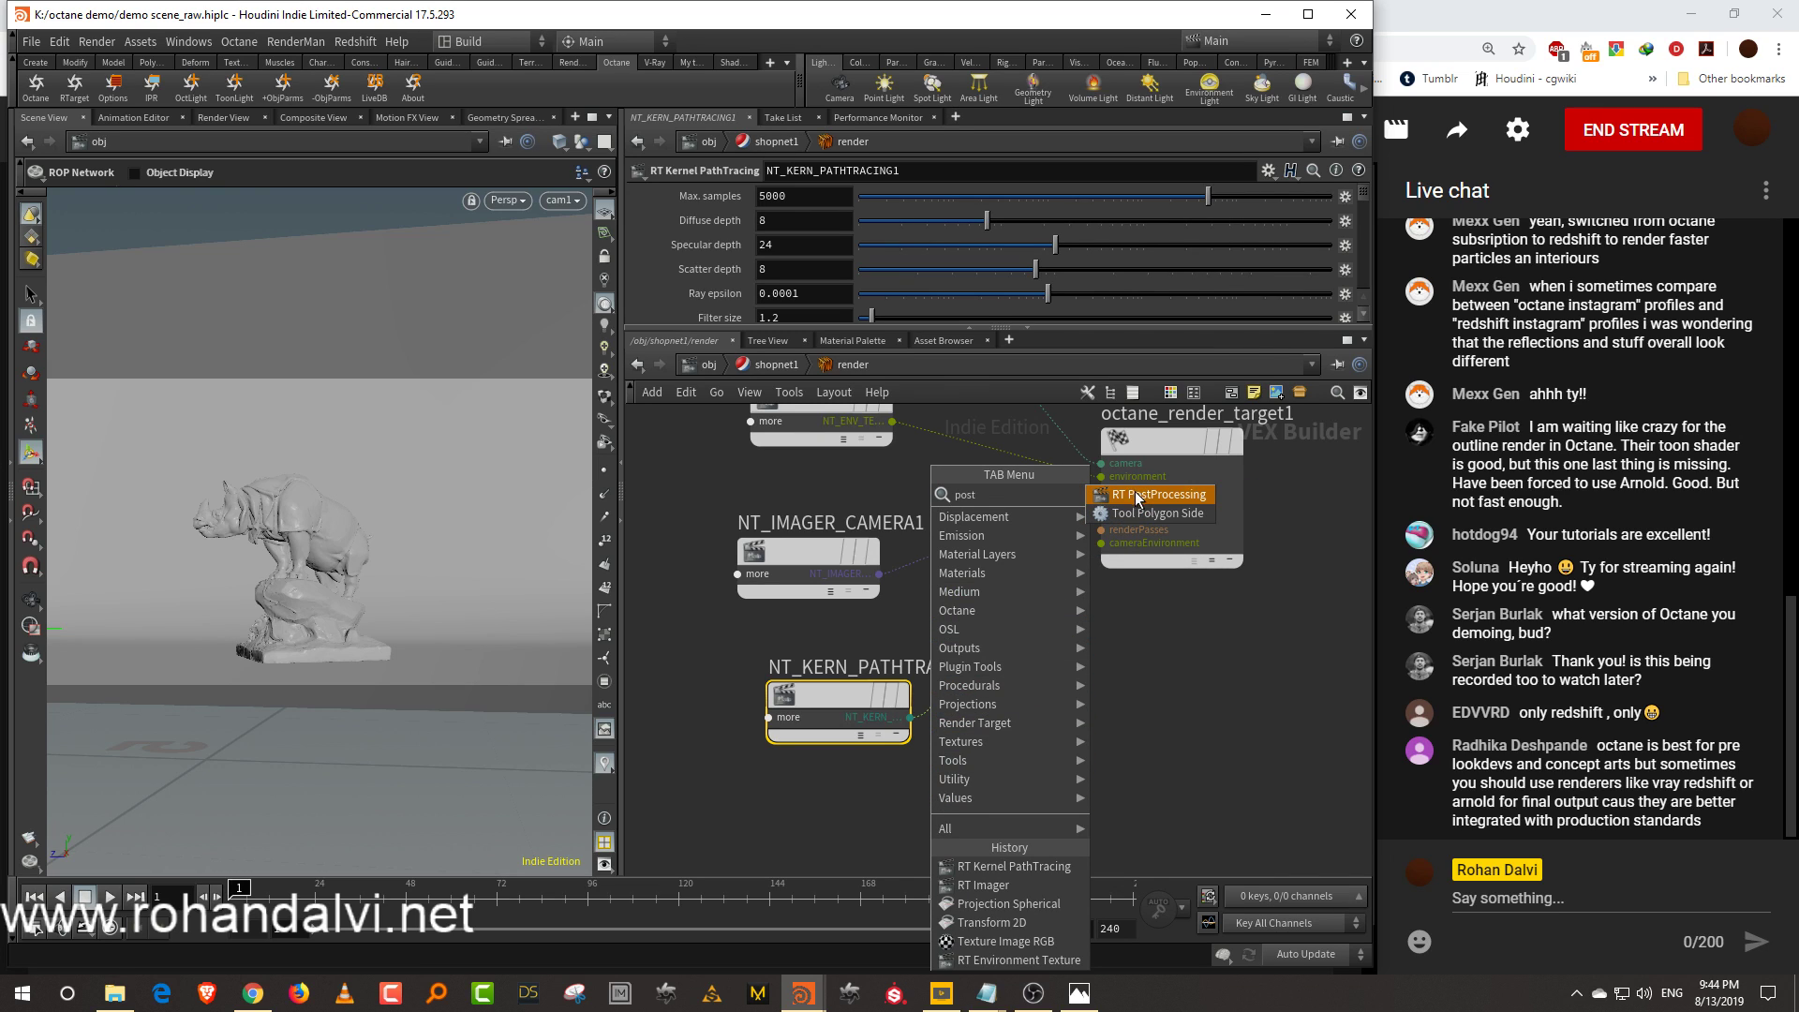
pyautogui.click(1138, 498)
pyautogui.click(982, 823)
pyautogui.click(1053, 842)
pyautogui.click(1117, 516)
pyautogui.moveTo(1115, 732); pyautogui.dragTo(1172, 579, button='middle')
pyautogui.moveTo(1057, 672); pyautogui.dragTo(929, 690)
pyautogui.moveTo(1209, 446)
pyautogui.mouseDown(button='middle')
pyautogui.moveTo(1085, 669)
pyautogui.moveTo(1204, 441)
pyautogui.mouseUp(button='middle')
pyautogui.press('Tab')
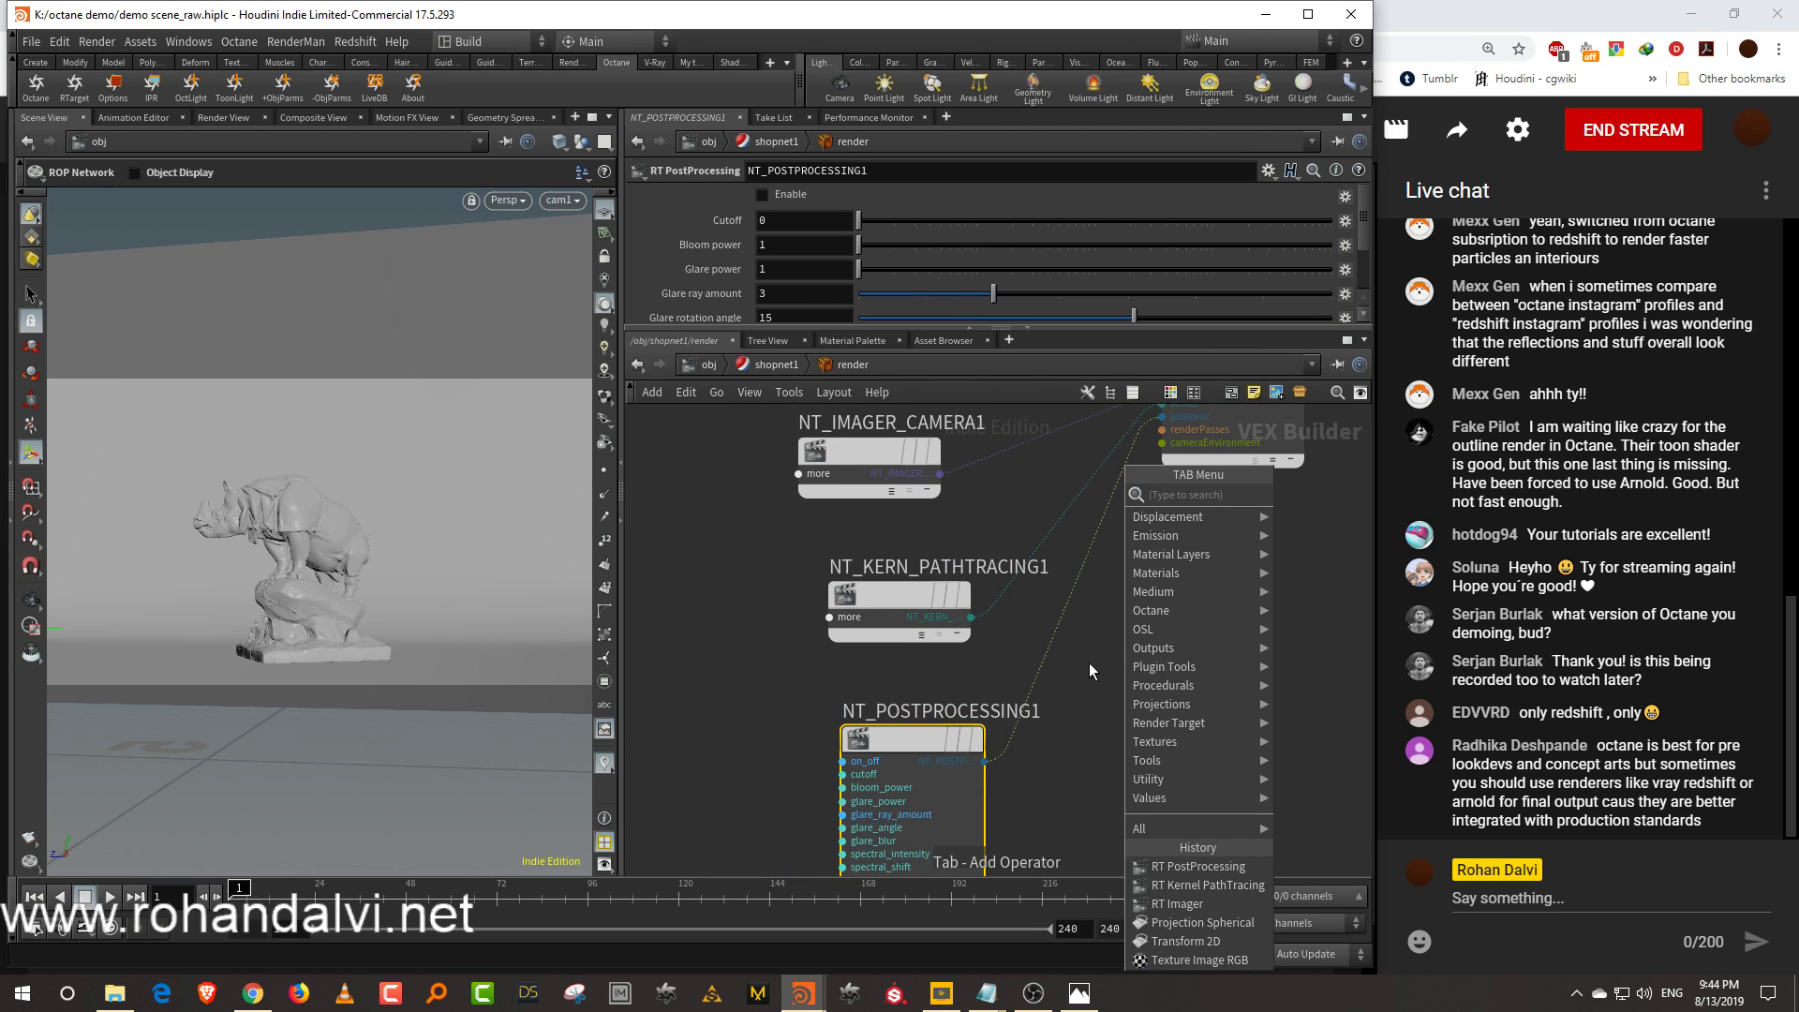
pyautogui.write('text')
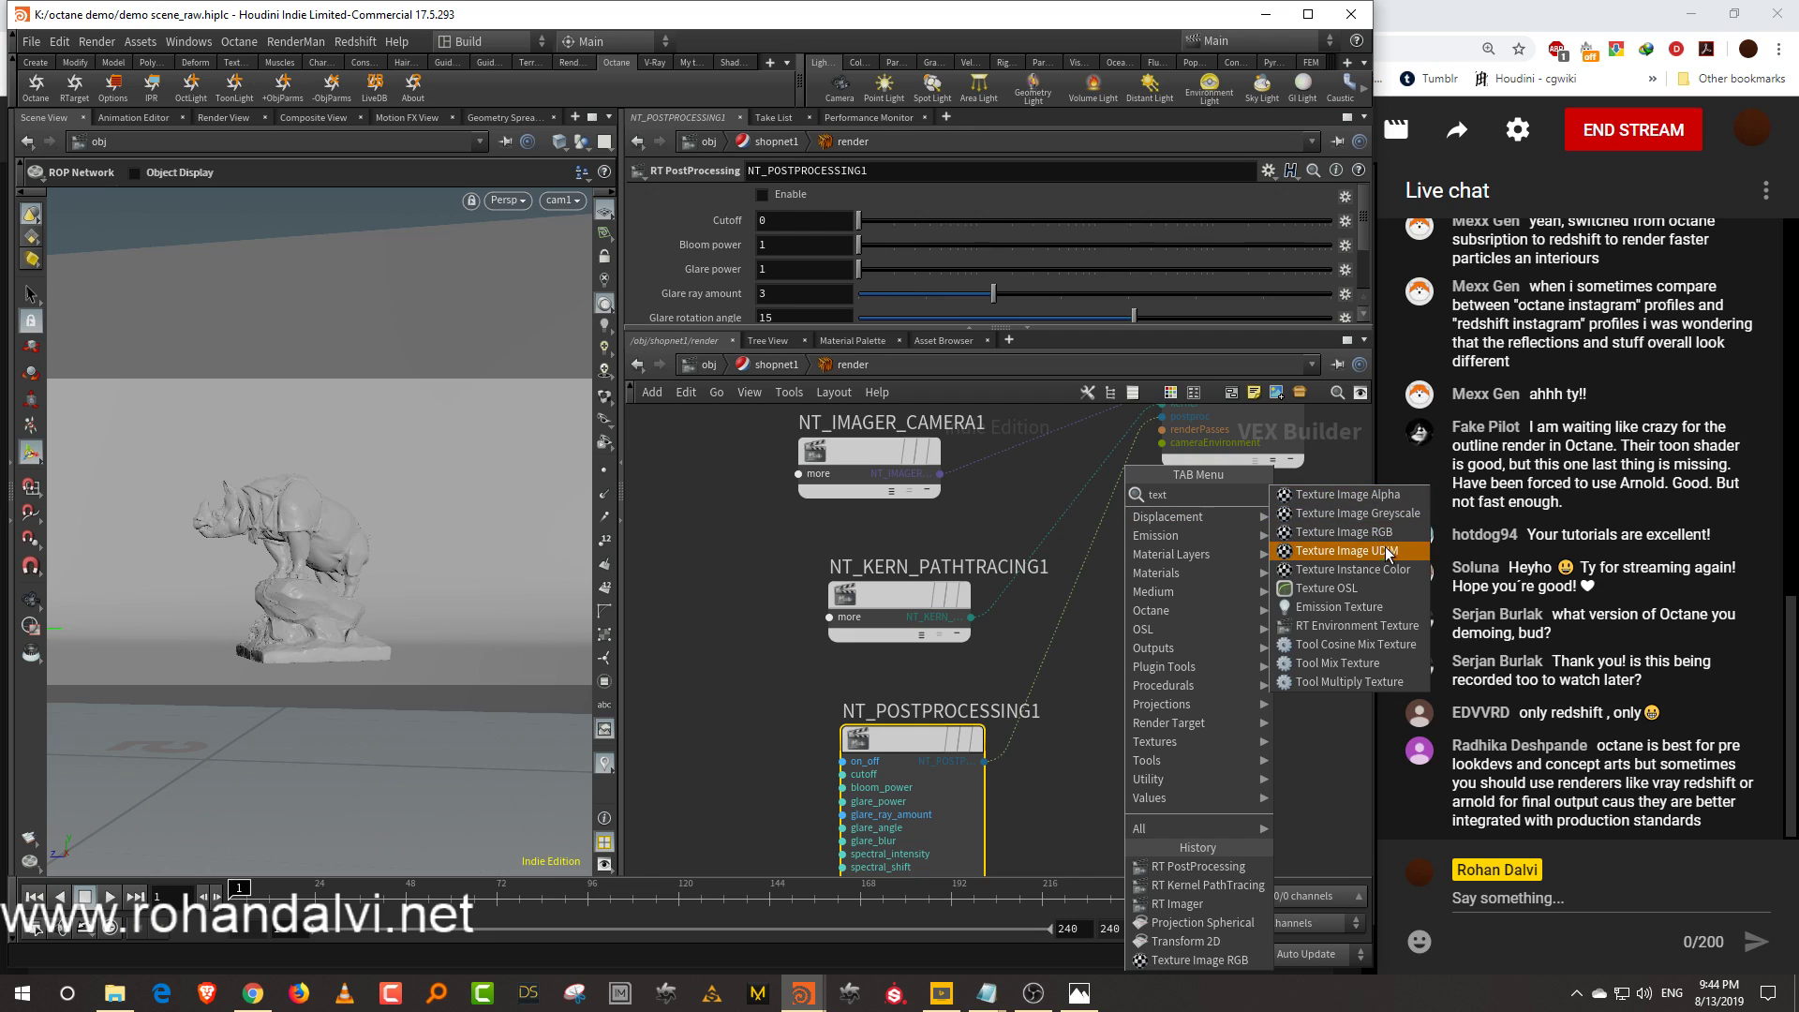
pyautogui.click(1378, 626)
pyautogui.click(1224, 631)
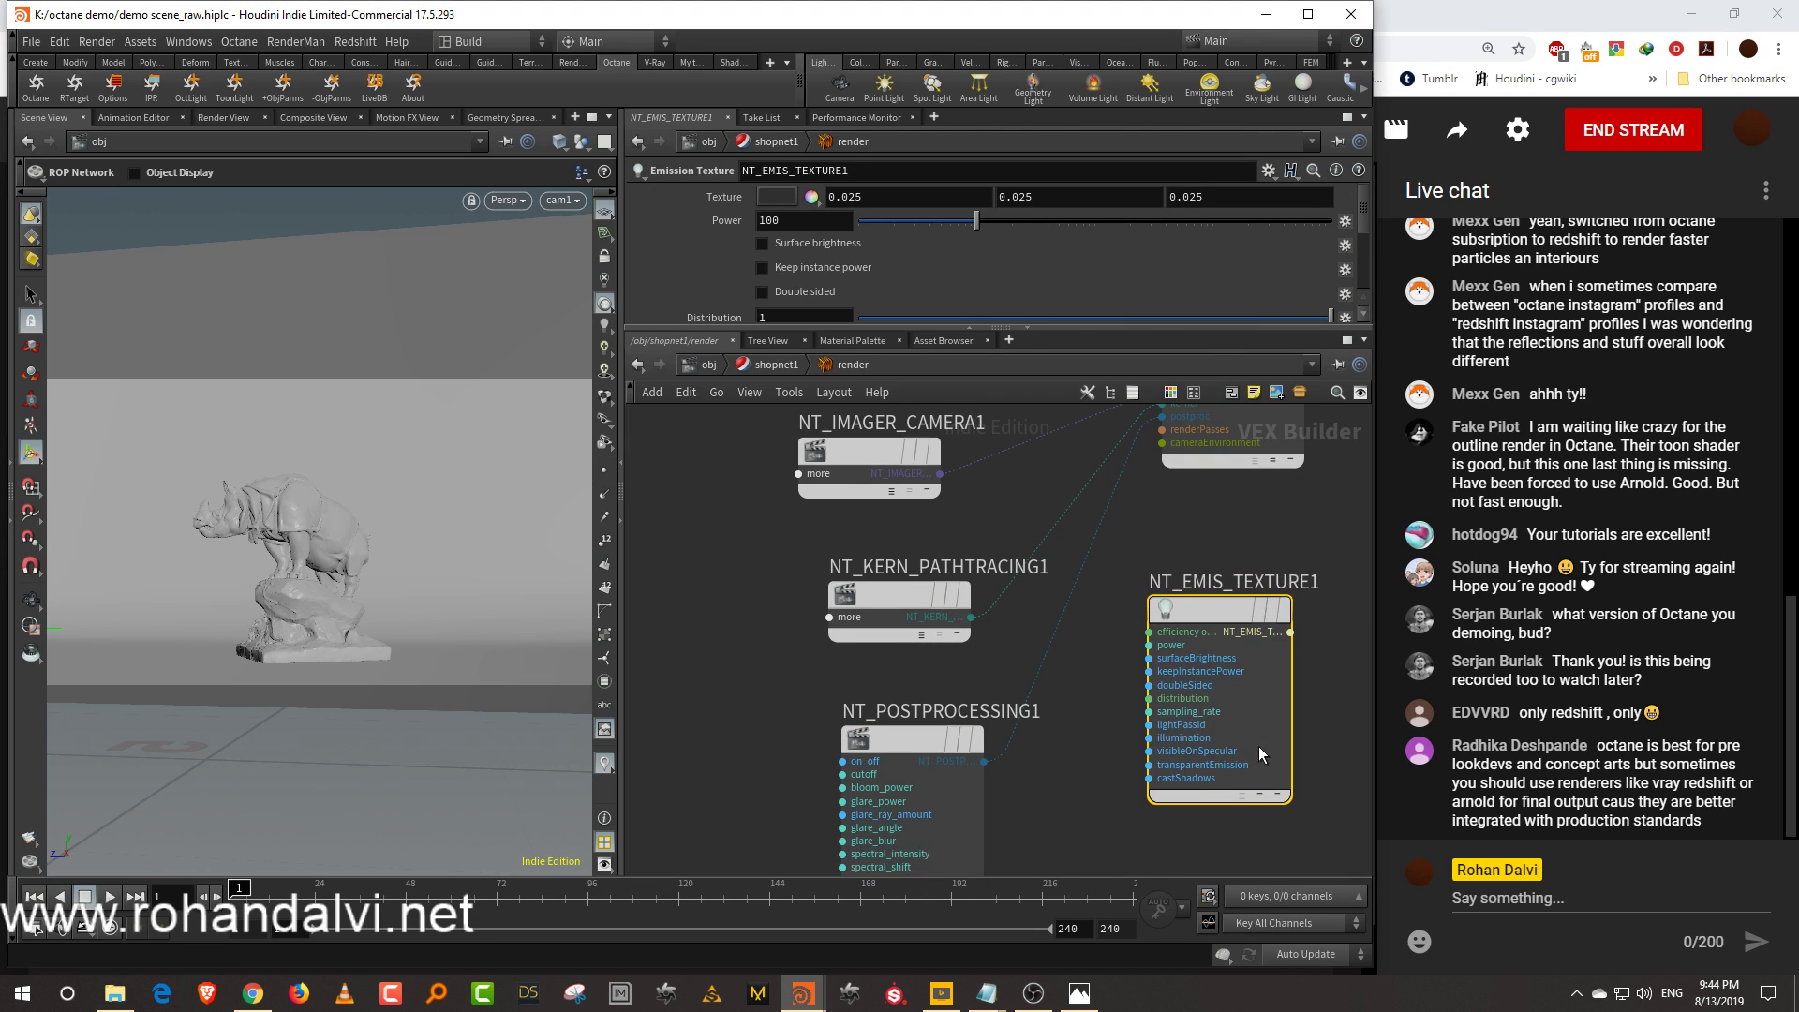
pyautogui.press('Delete')
# Add a second RT Environment Texture node and wire it into the render target's cameraEnvironment input
pyautogui.press('Tab')
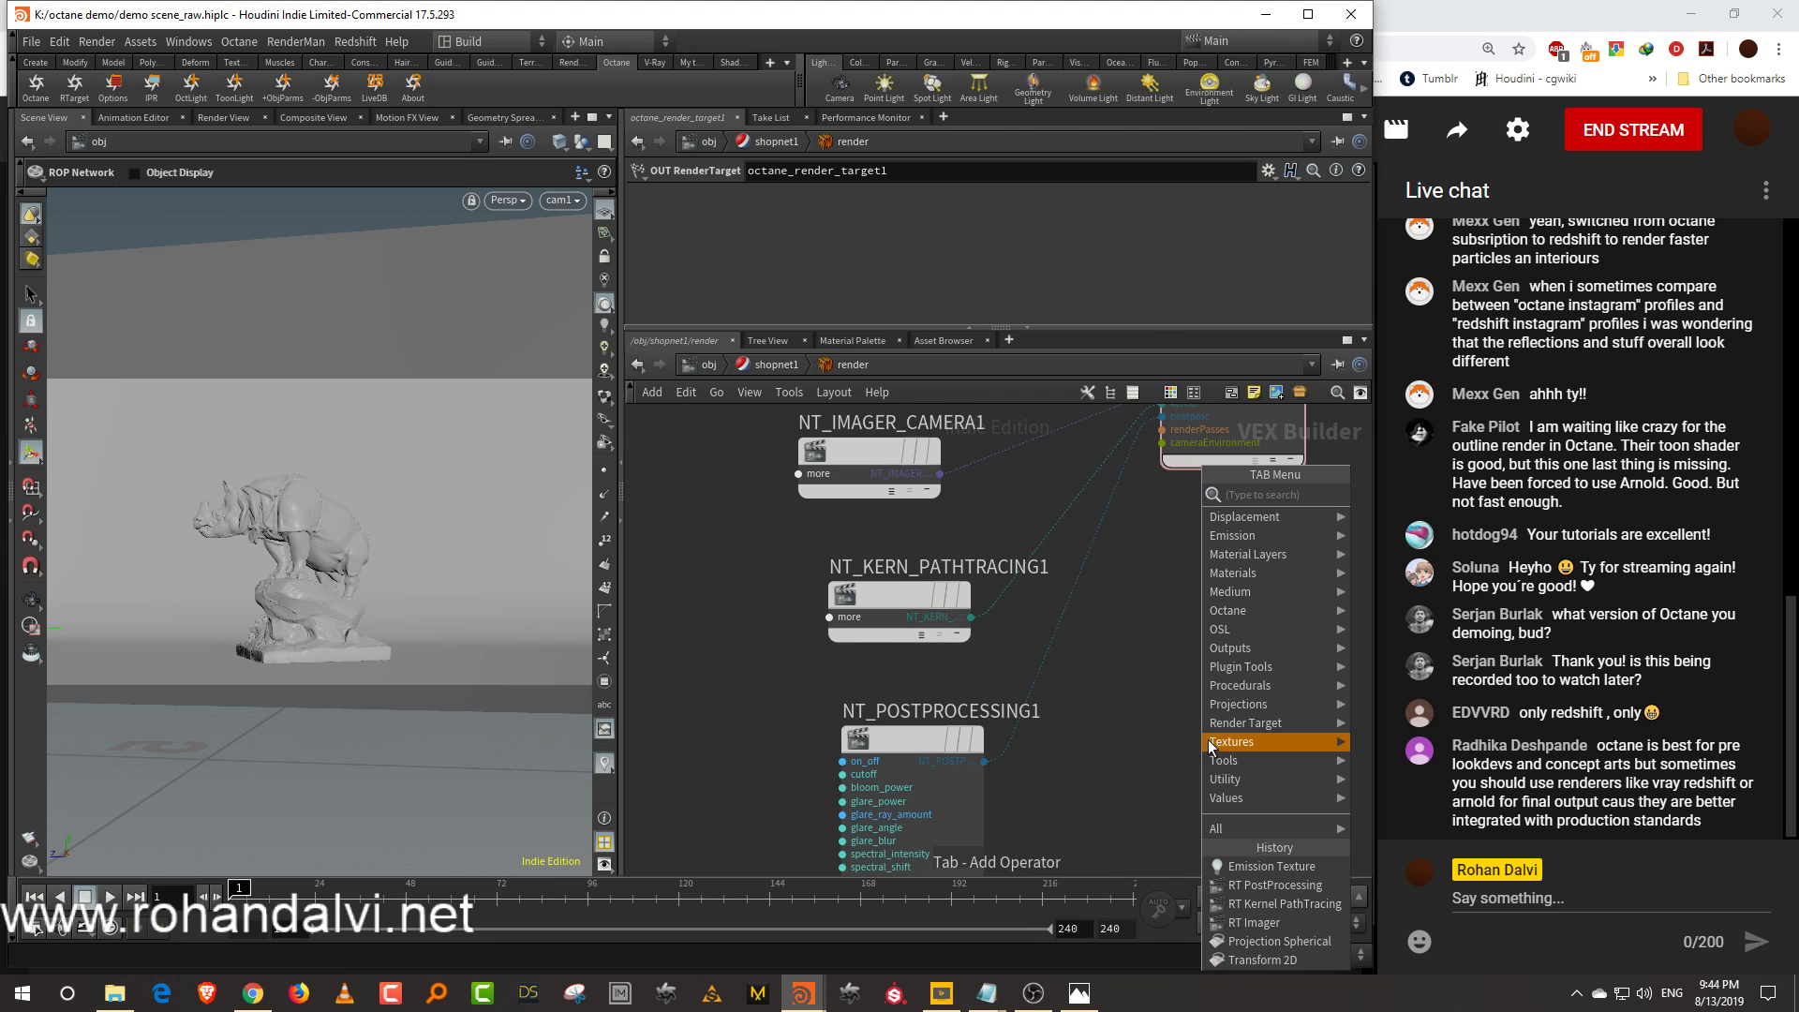
pyautogui.moveTo(1246, 629)
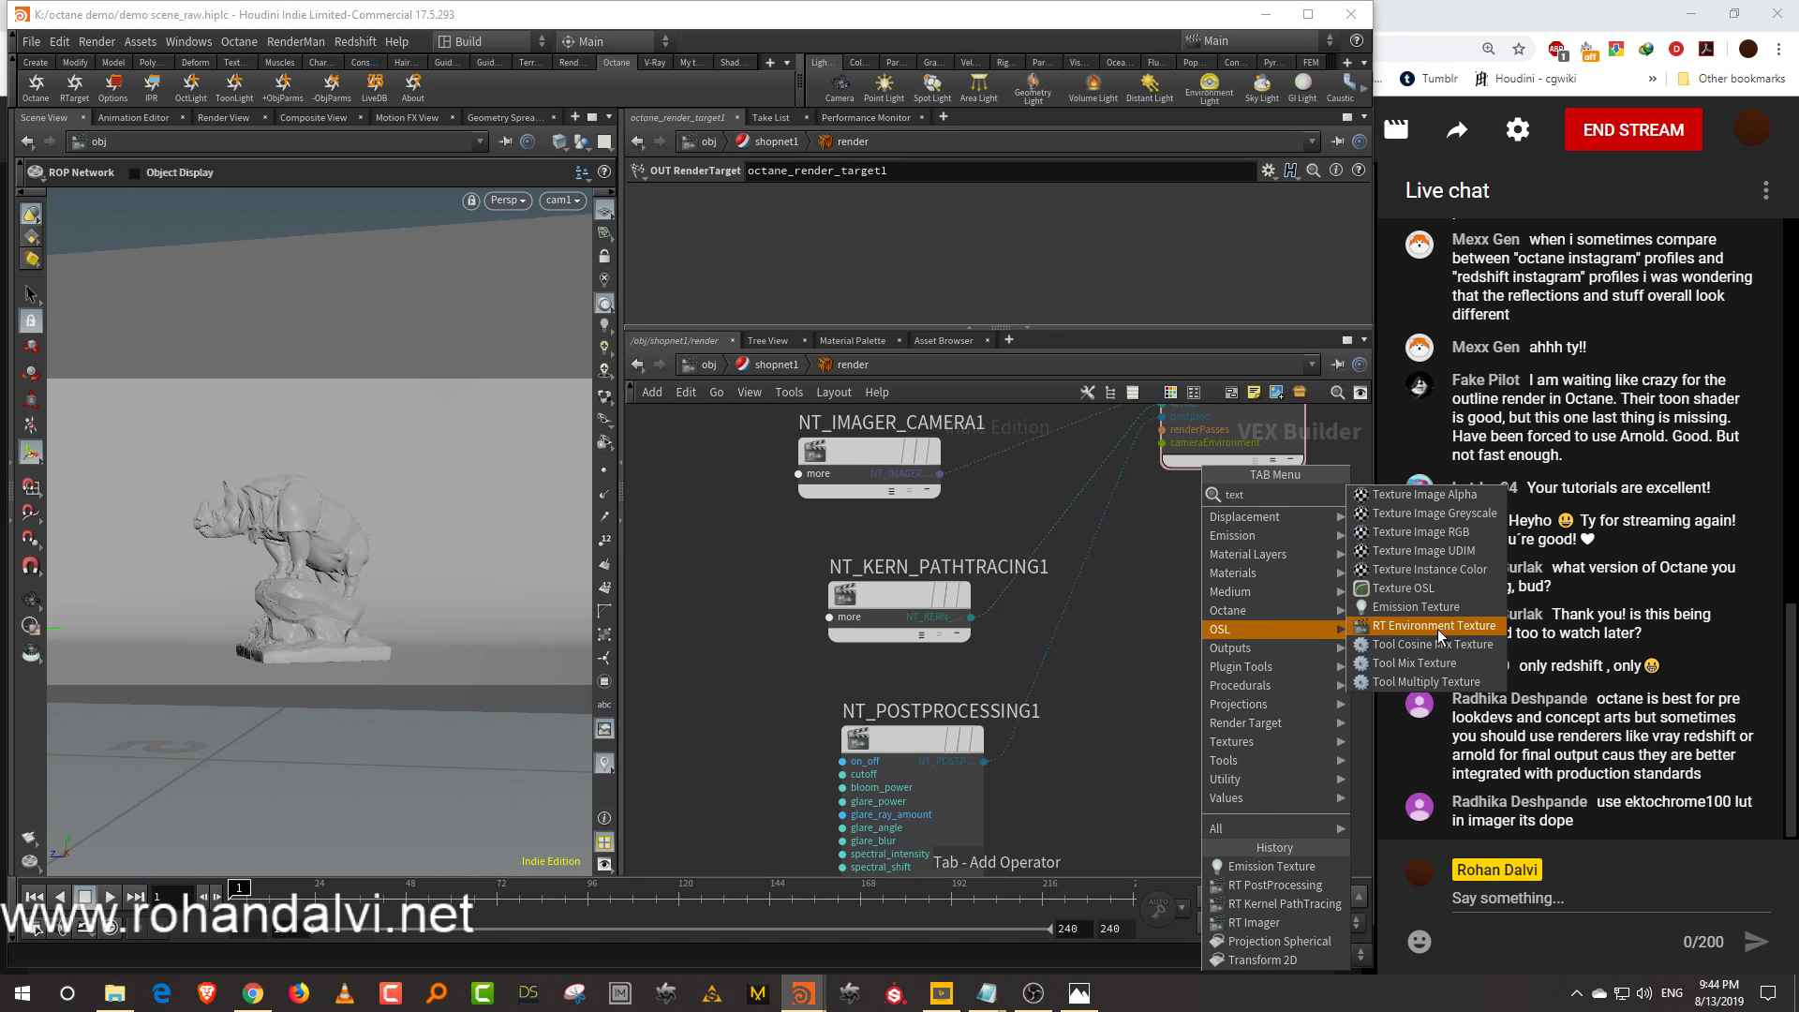
pyautogui.click(1438, 626)
pyautogui.click(1160, 683)
pyautogui.click(1232, 705)
pyautogui.click(1162, 442)
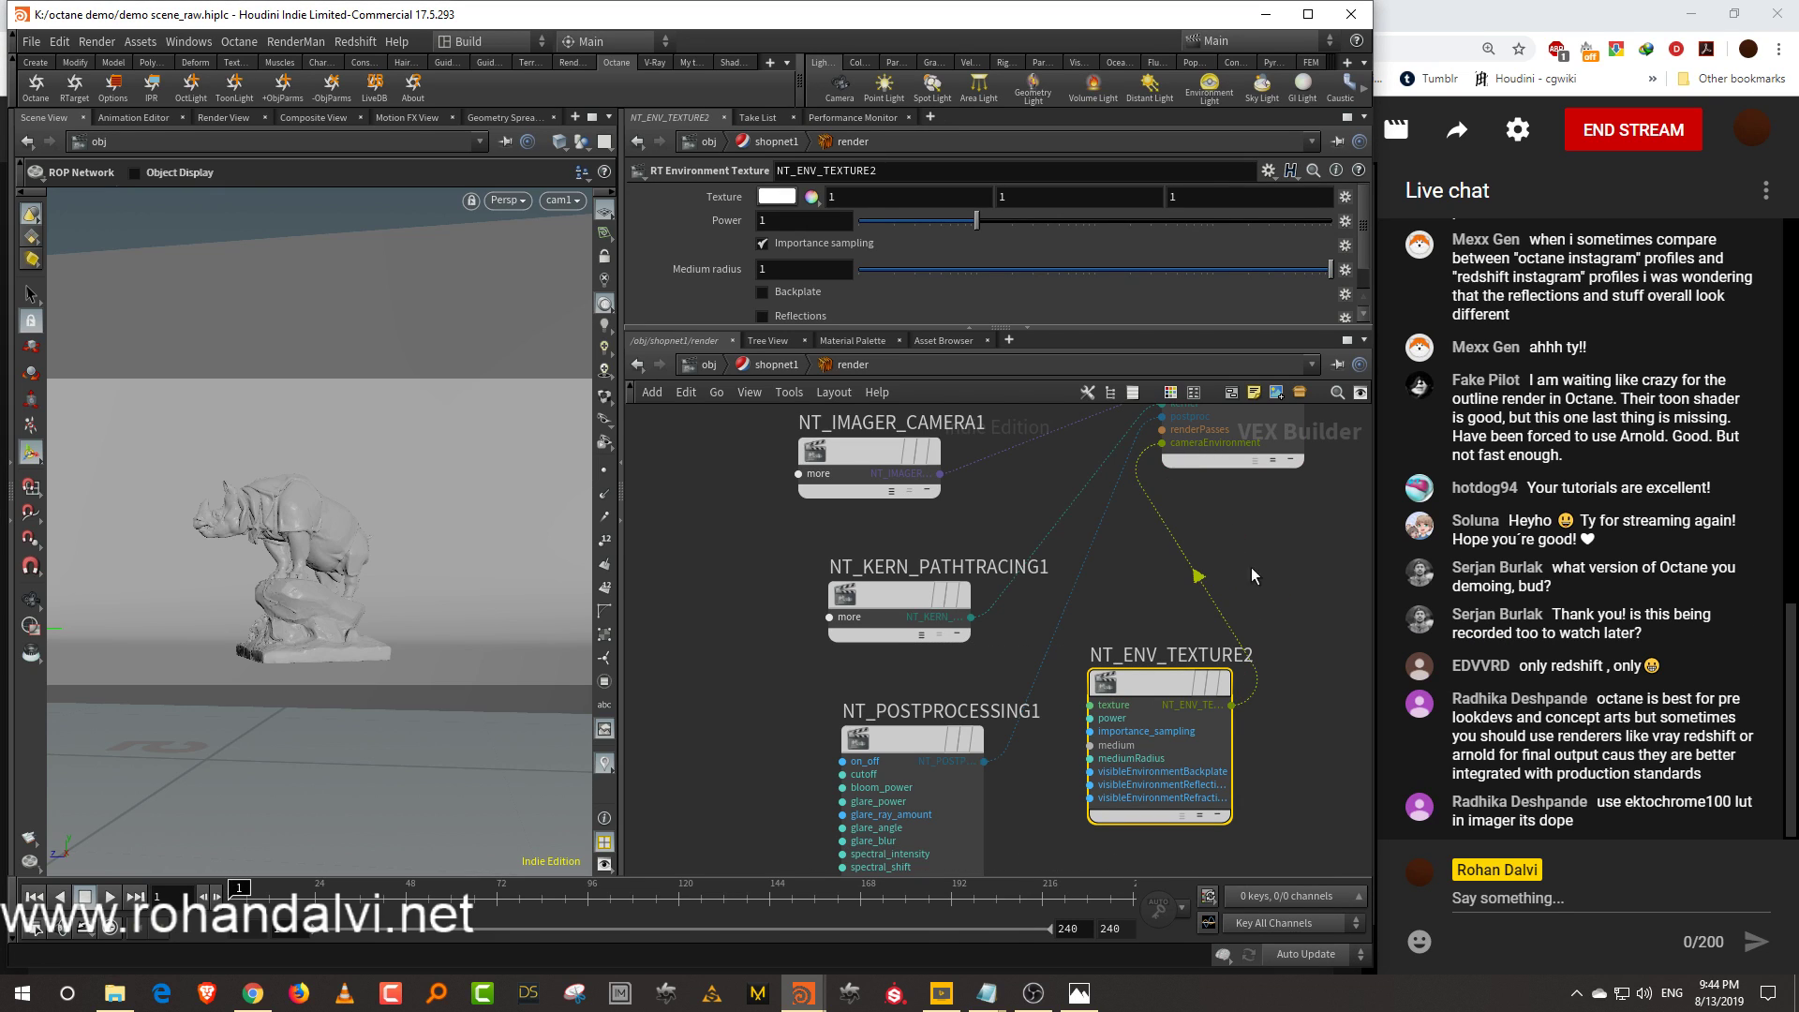
# Enlarge the parameter pane, collapse the post-processing node's inputs, and move the second environment texture beneath that node
pyautogui.moveTo(946, 328); pyautogui.dragTo(952, 461)
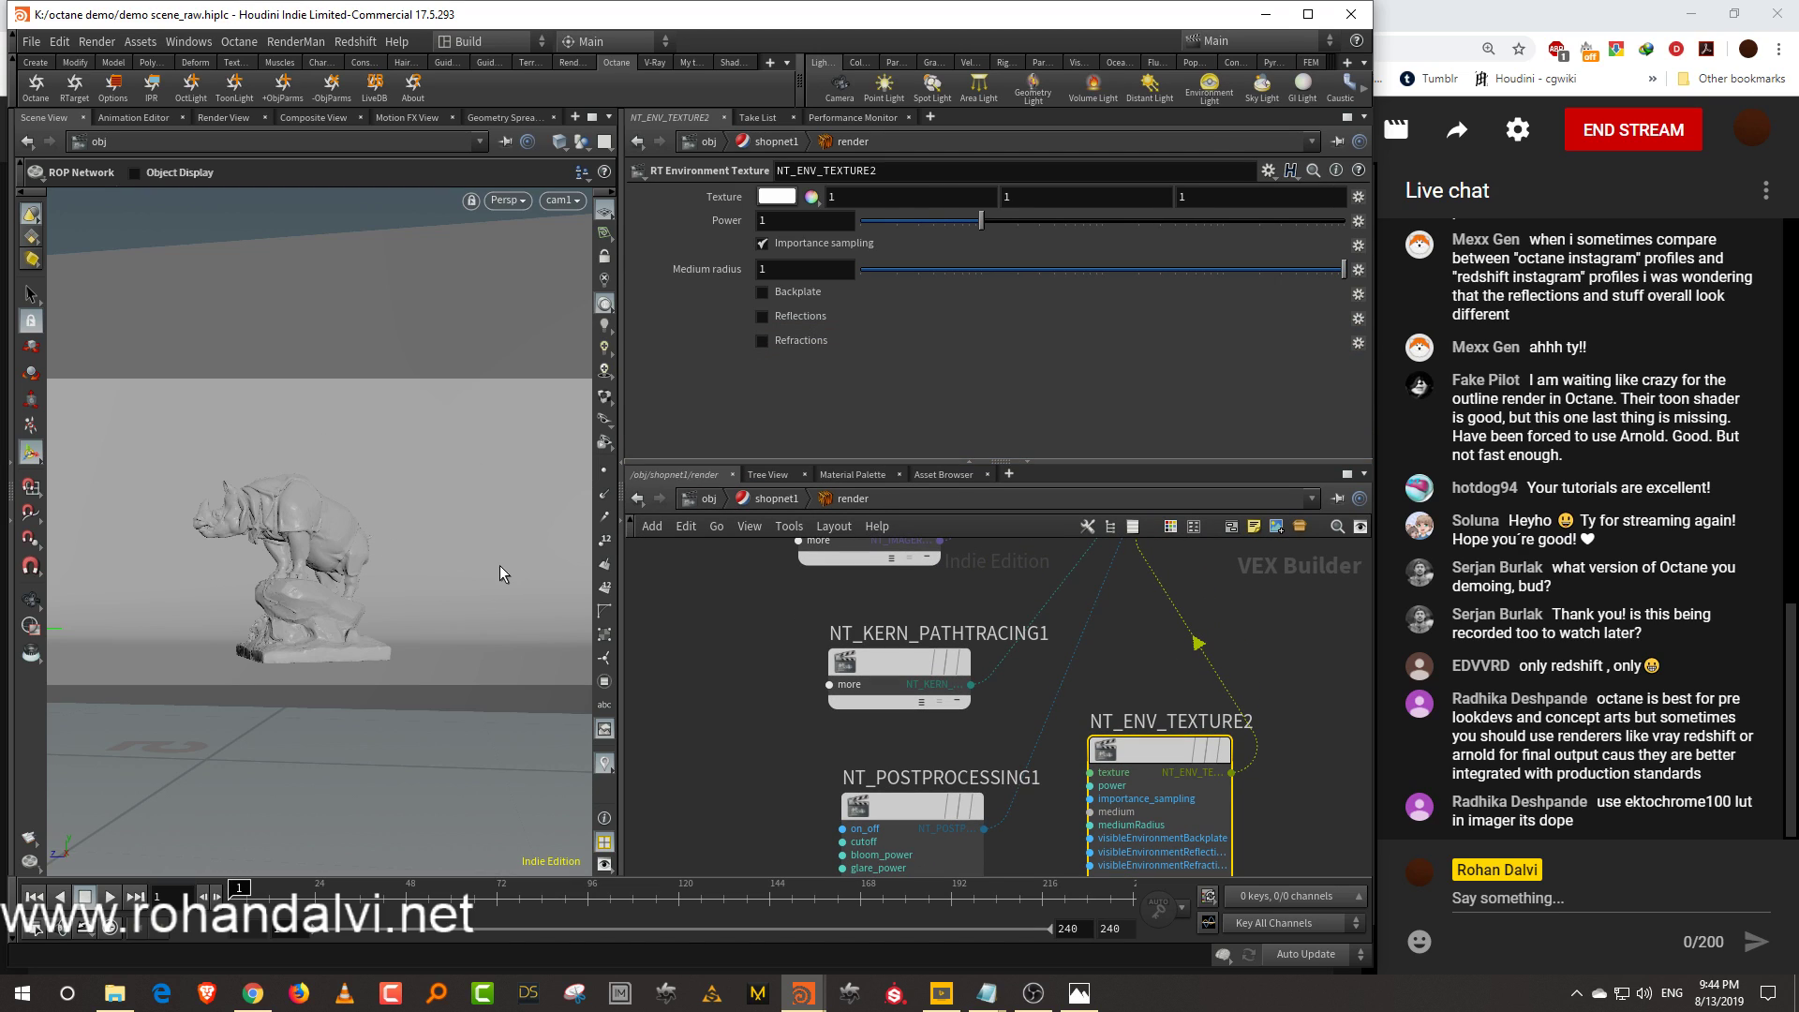
pyautogui.moveTo(1270, 657); pyautogui.dragTo(1253, 511, button='middle')
pyautogui.moveTo(1301, 751); pyautogui.dragTo(1295, 672, button='middle')
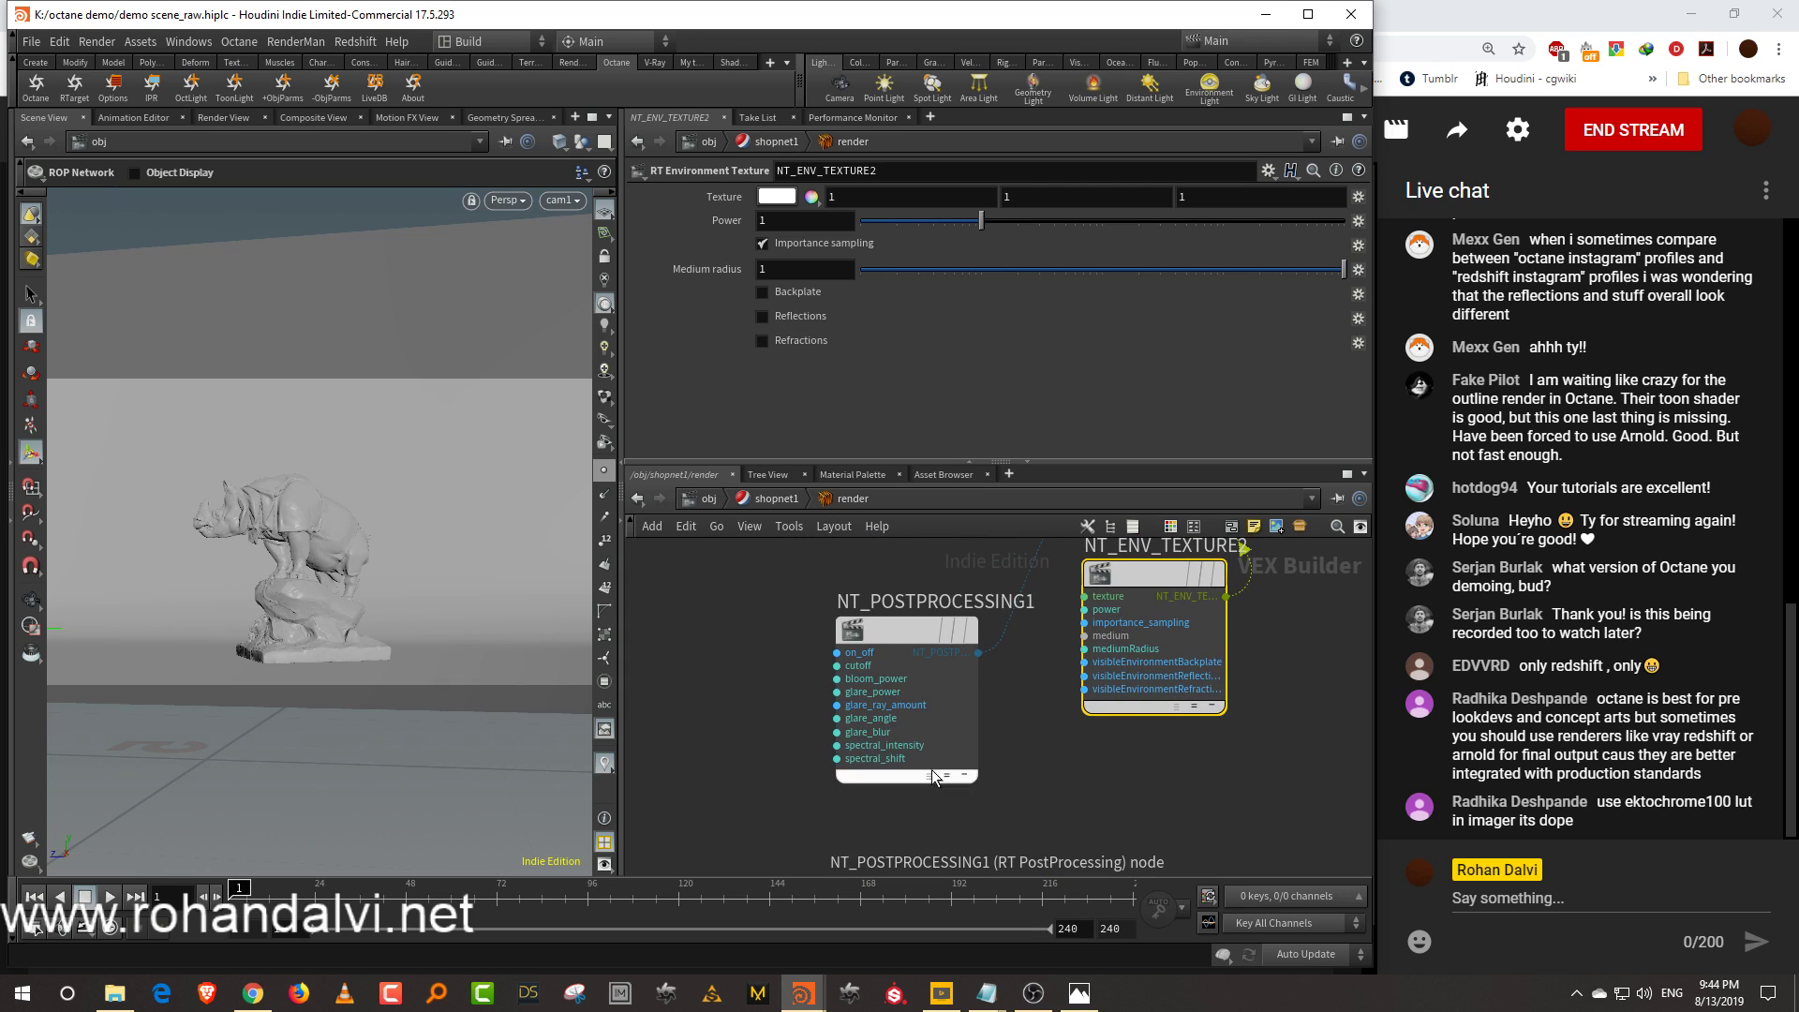
pyautogui.click(945, 774)
pyautogui.moveTo(1031, 675); pyautogui.dragTo(1013, 814, button='middle')
pyautogui.moveTo(1100, 715); pyautogui.dragTo(882, 705)
pyautogui.press('h')
pyautogui.scroll(4, 1004, 720)
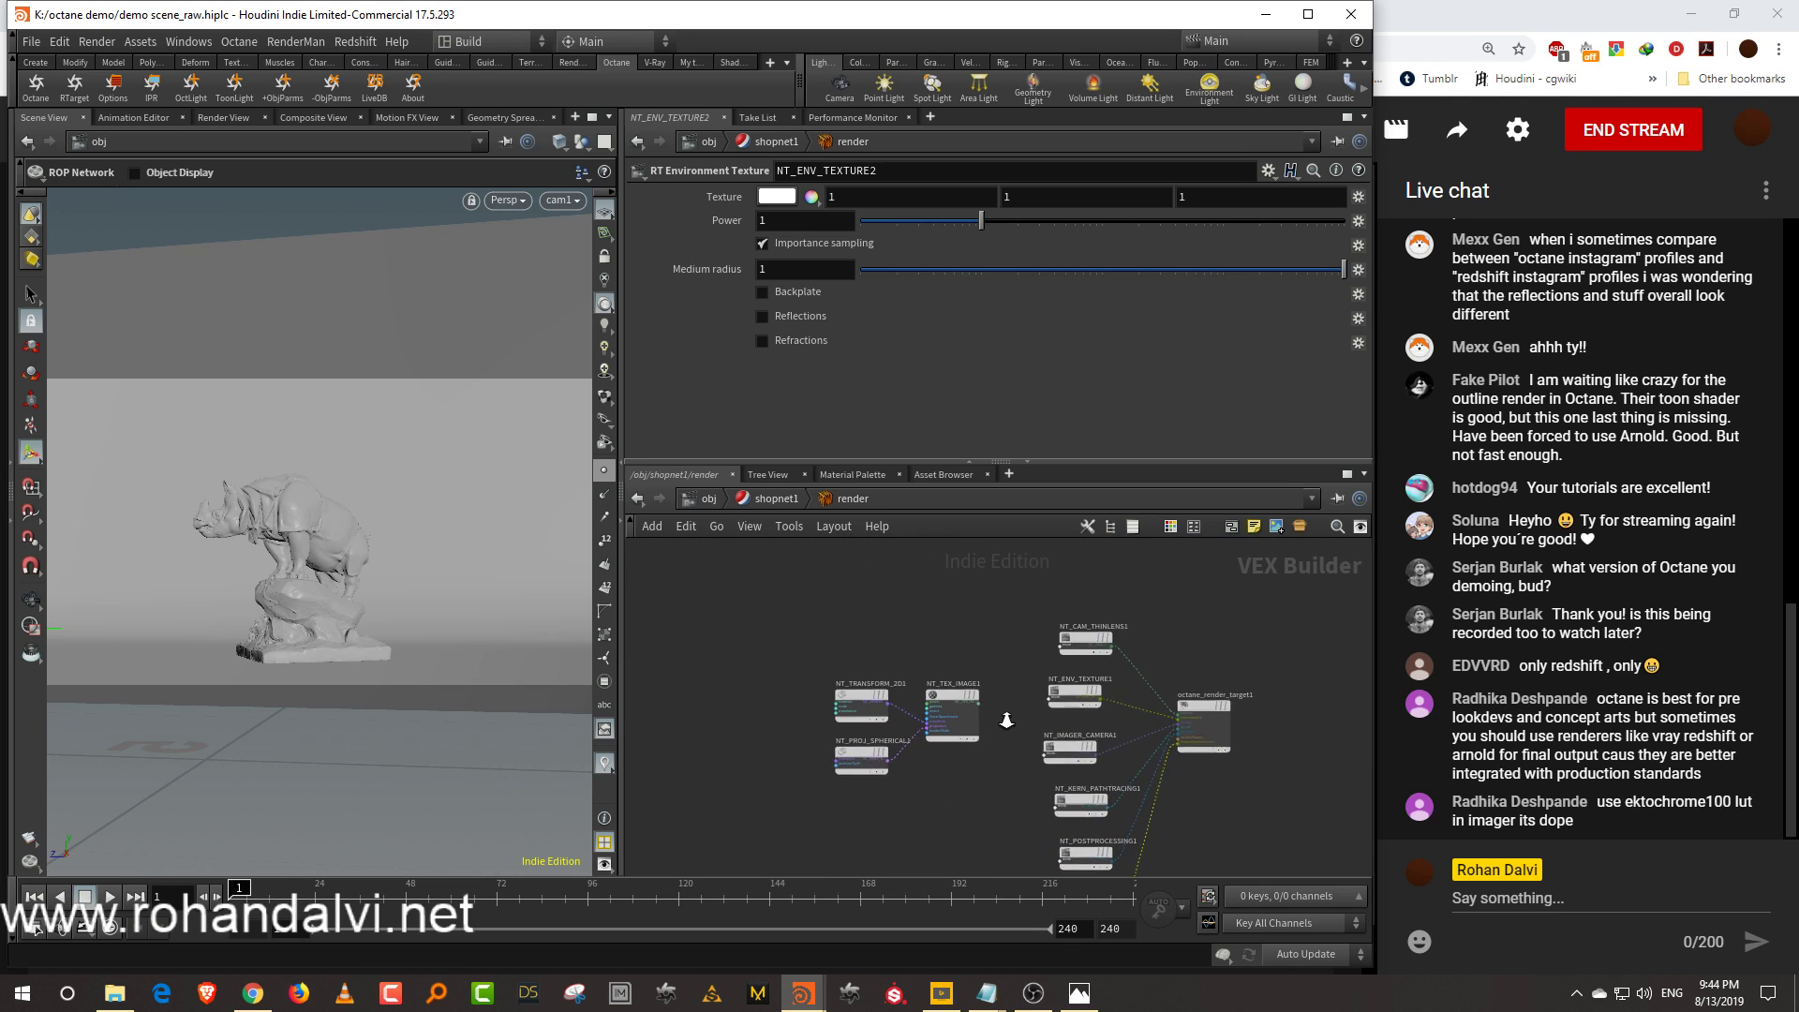
# Select the path tracing kernel, enlarge its parameter area, and set GI clamp to 1
pyautogui.click(1102, 736)
pyautogui.click(1113, 812)
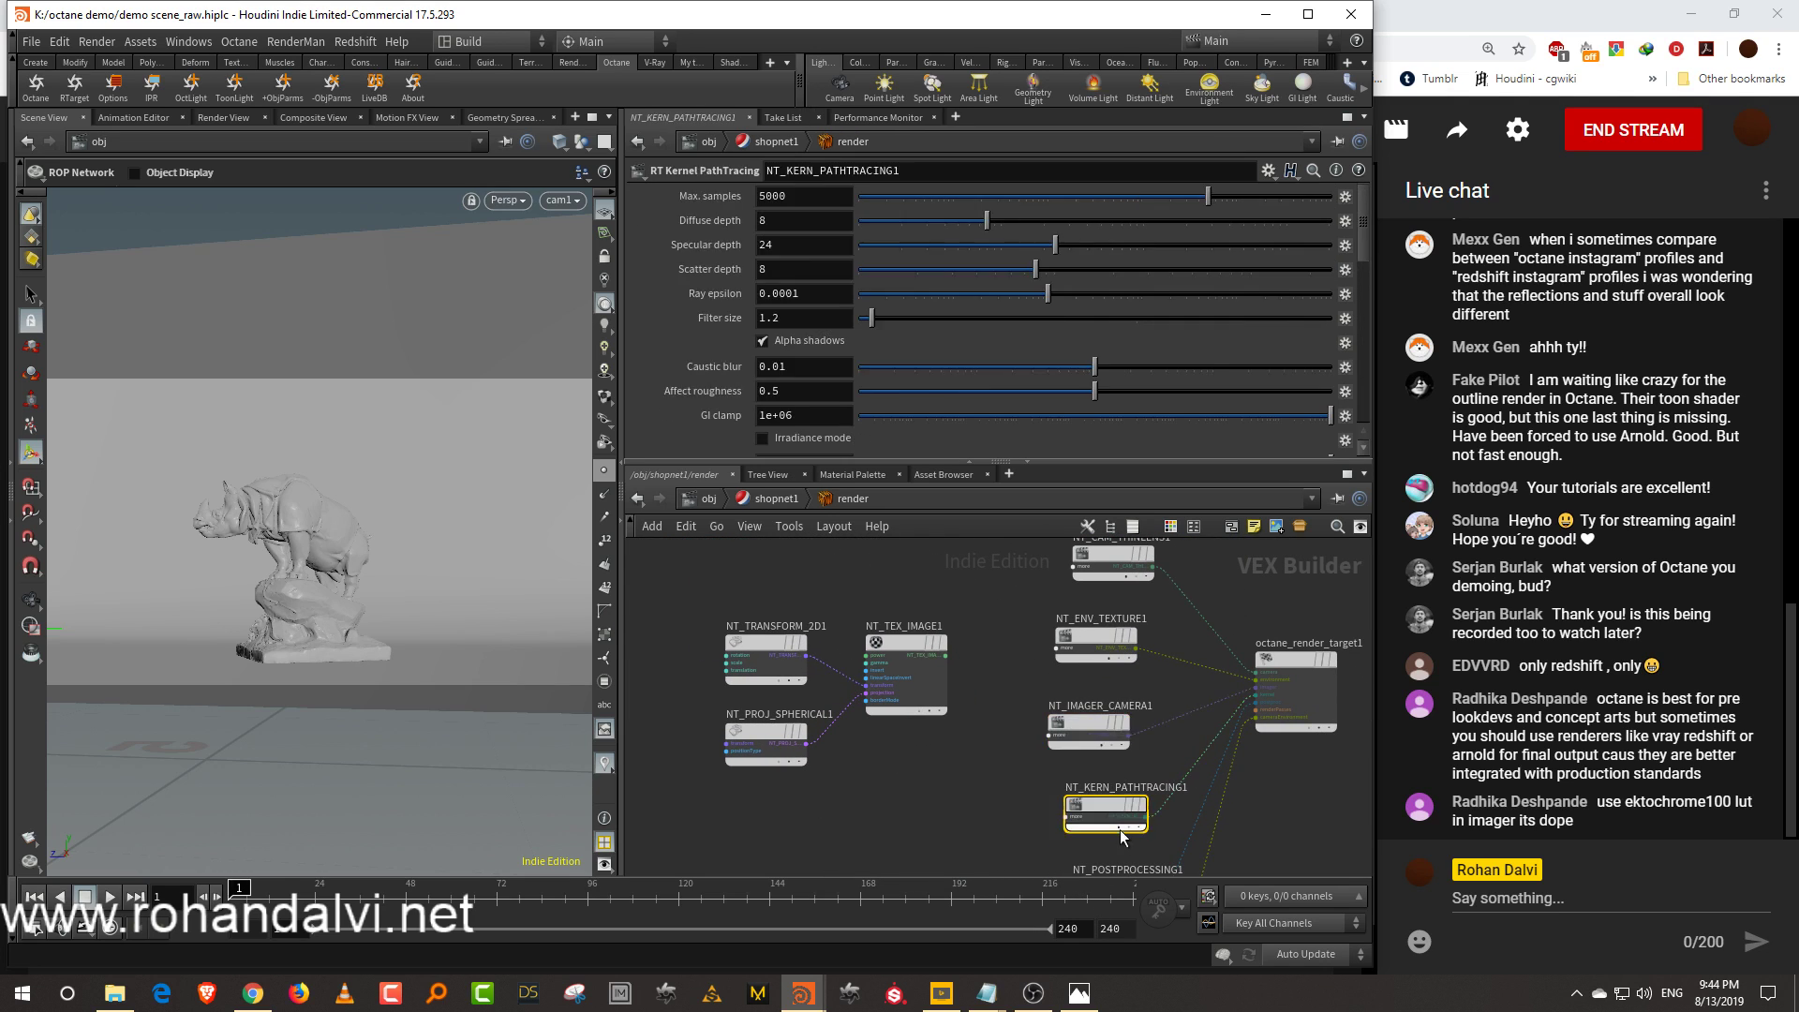
pyautogui.moveTo(1035, 462); pyautogui.dragTo(1034, 528)
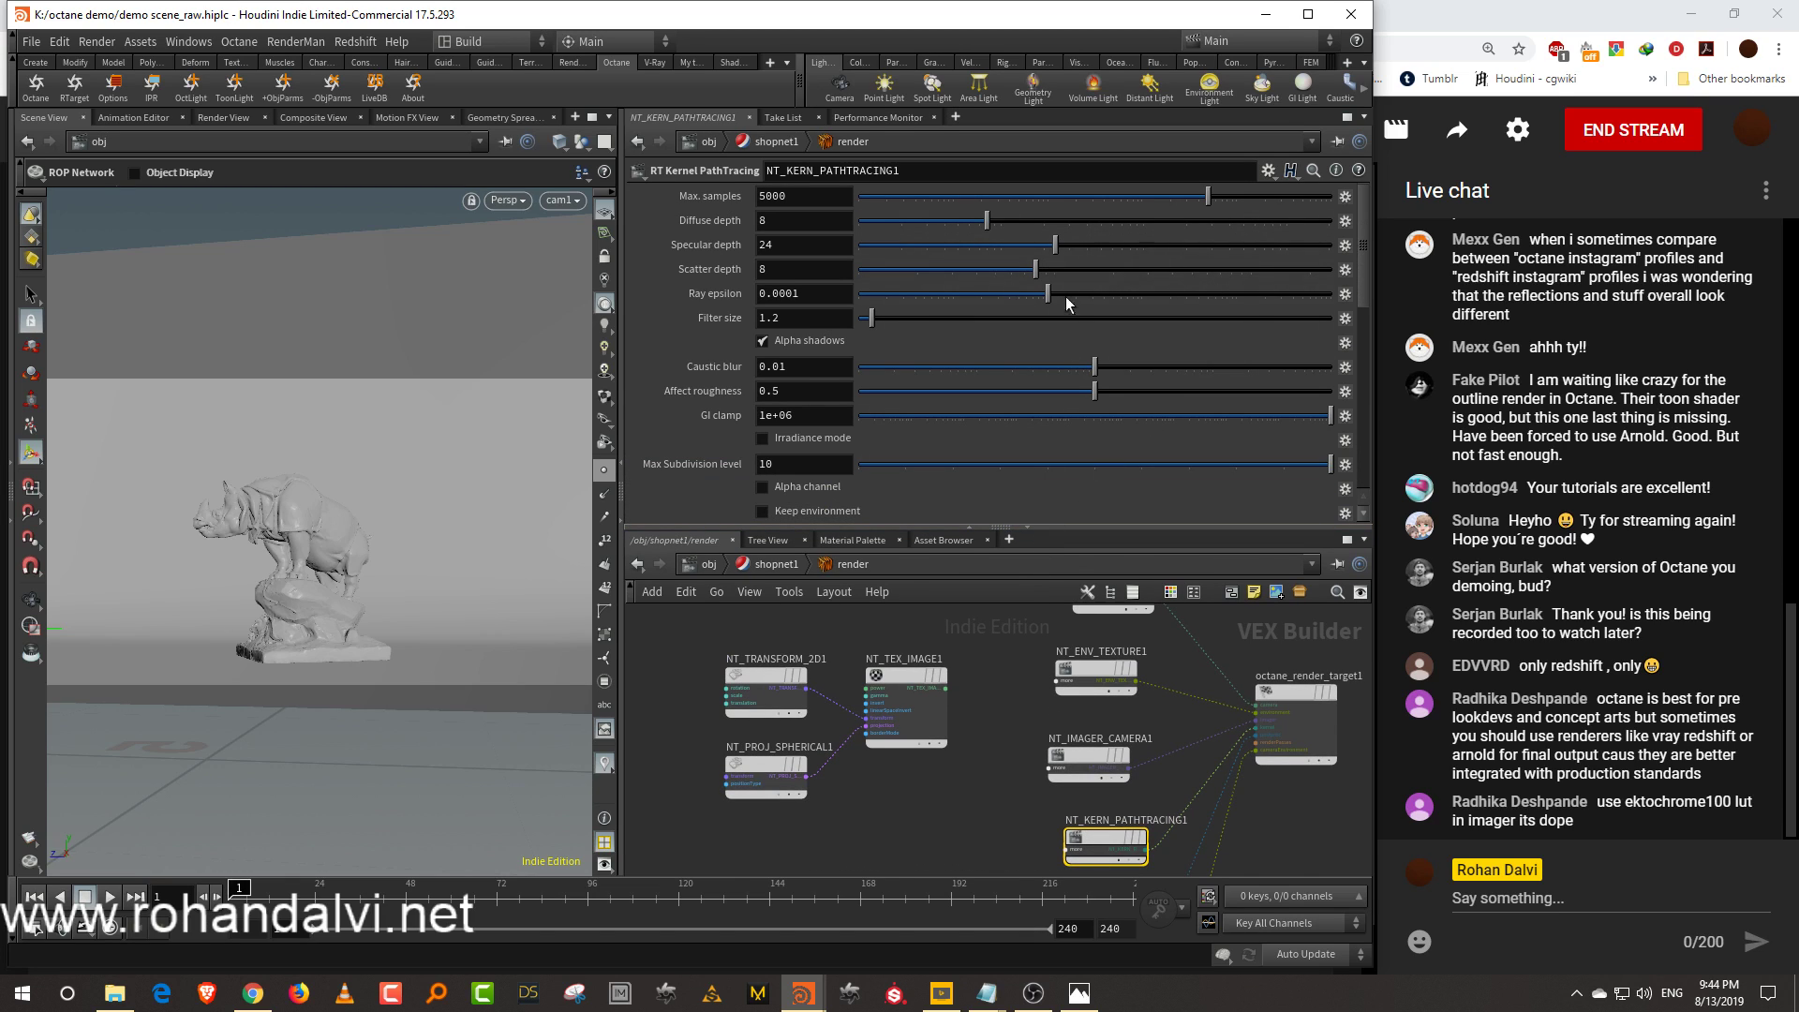
pyautogui.doubleClick(802, 414)
pyautogui.write('1')
pyautogui.press('Return')
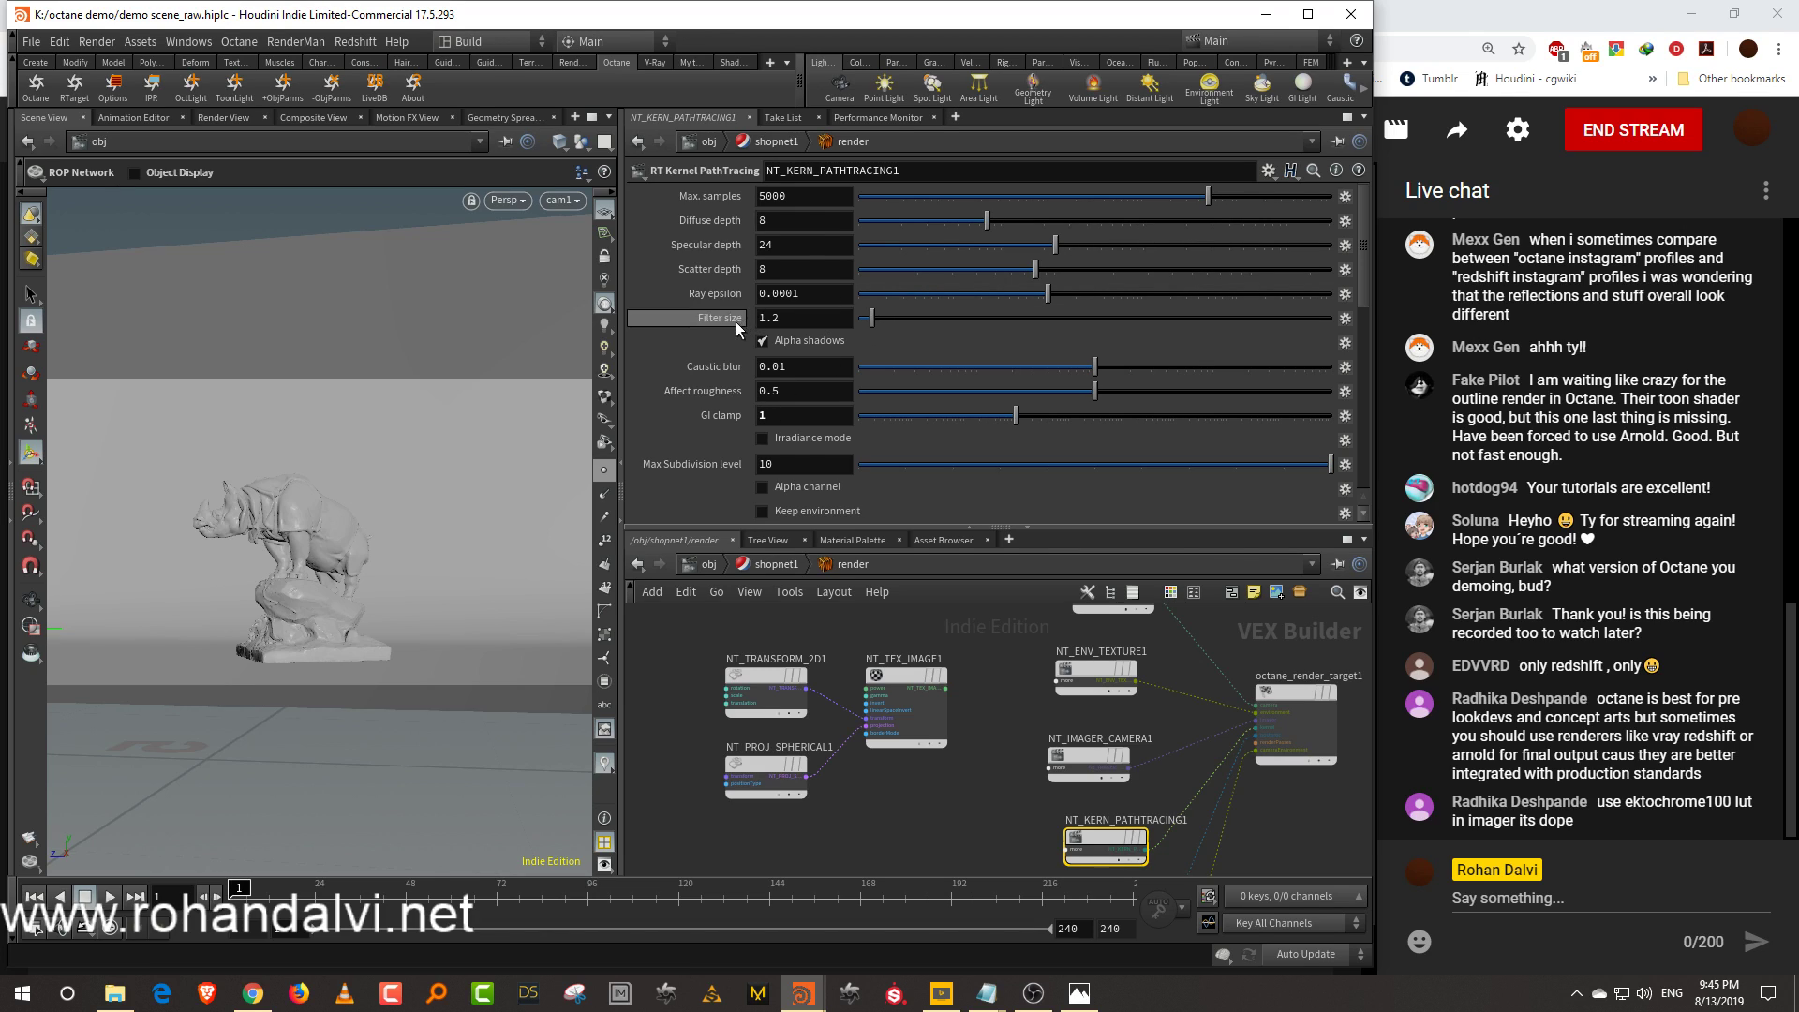
# Set the path tracing kernel's filter size to 1, max samples to 500, and both diffuse and specular depth to 3
pyautogui.moveTo(866, 322); pyautogui.dragTo(843, 325)
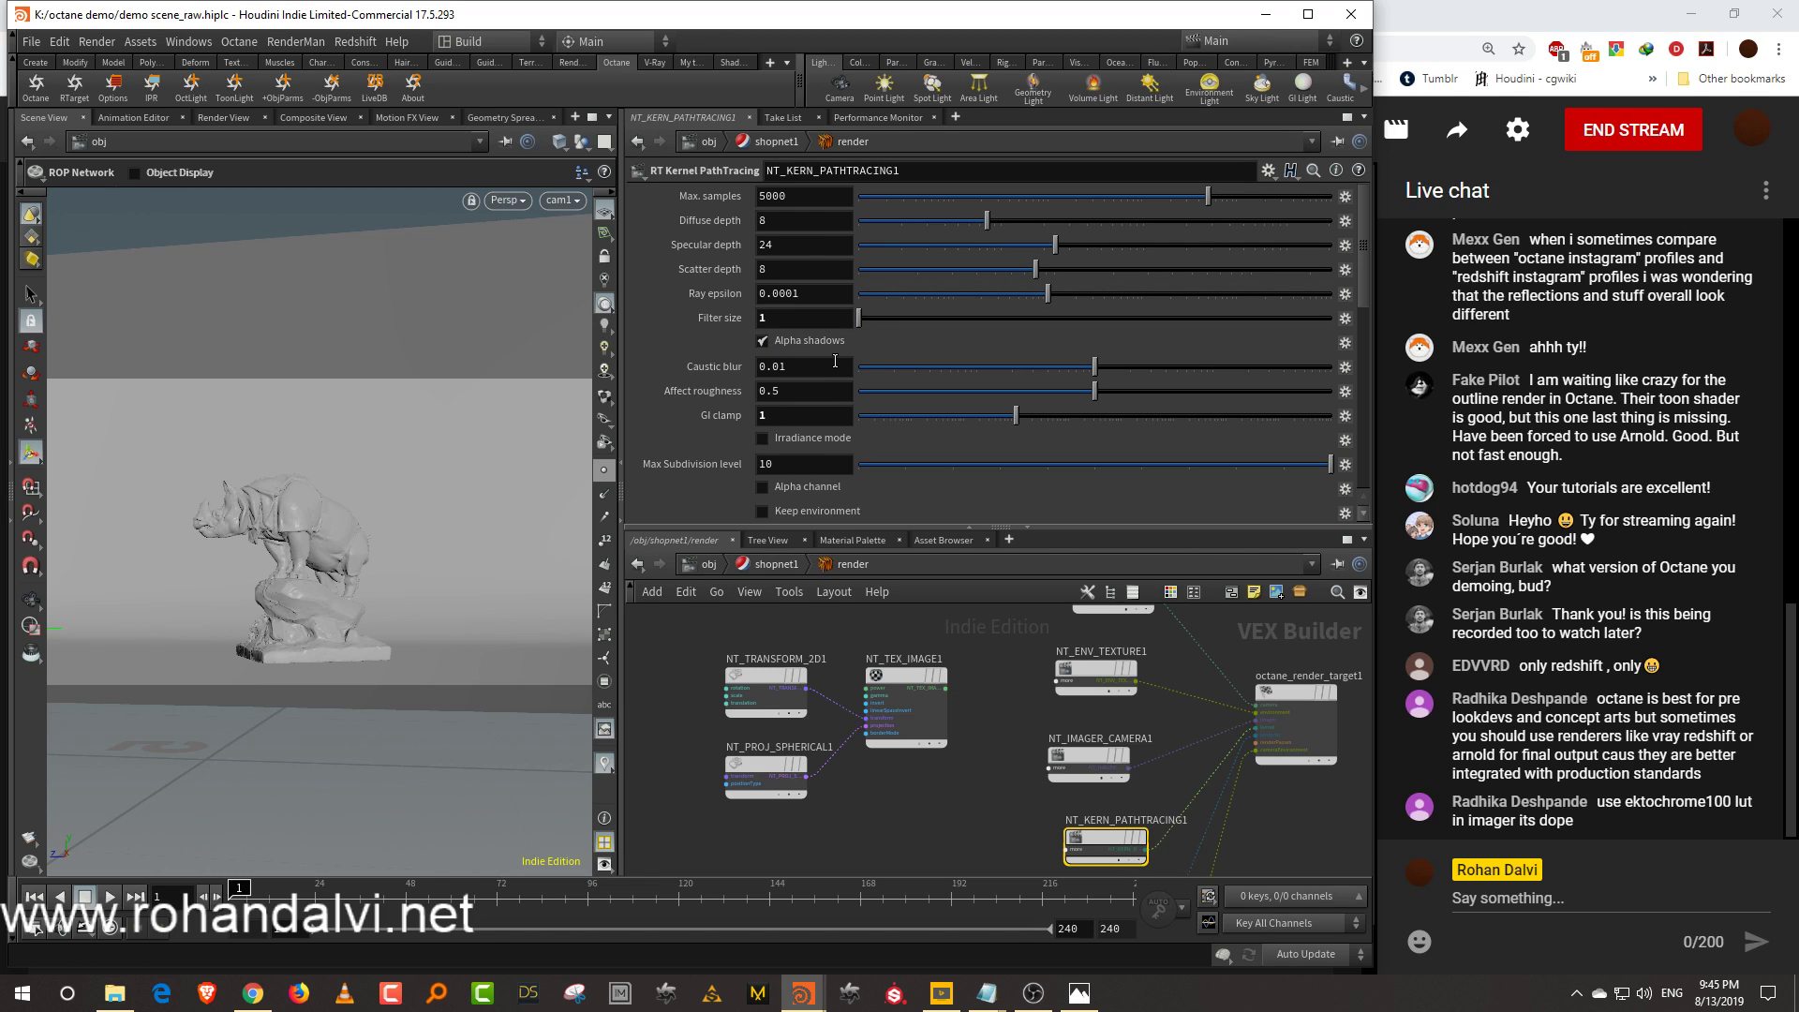
pyautogui.doubleClick(813, 199)
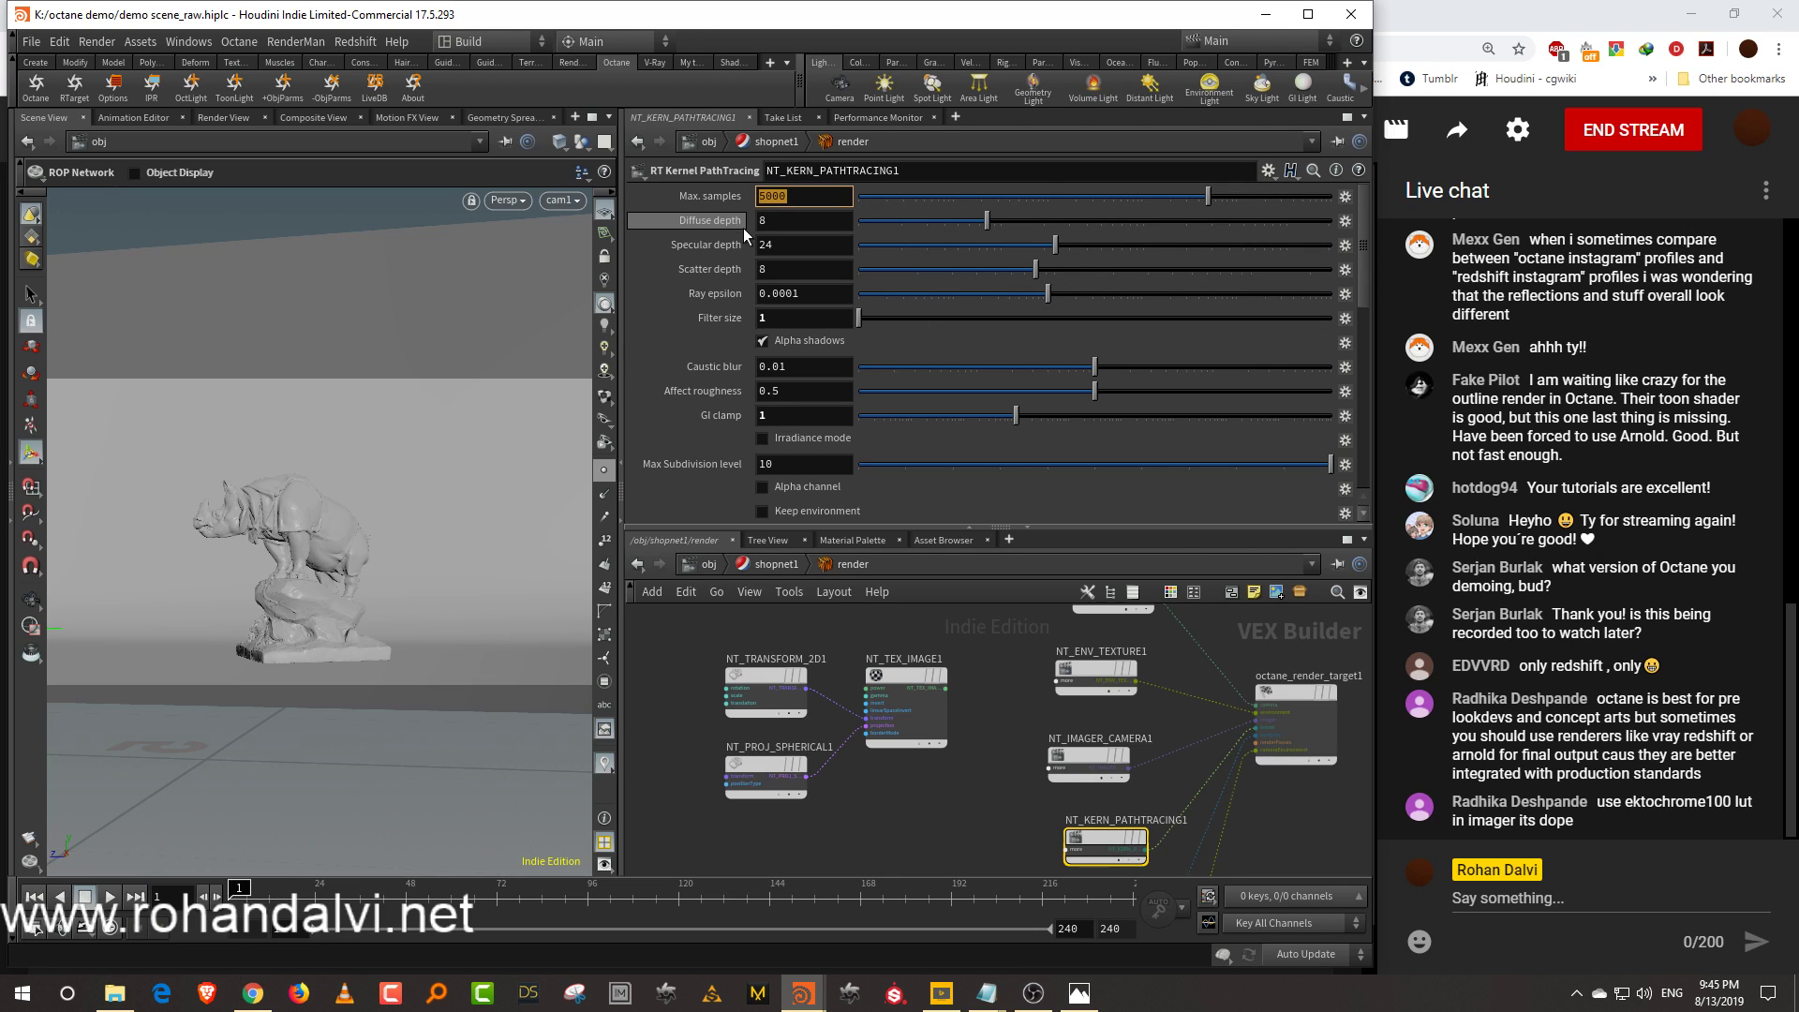
pyautogui.write('500')
pyautogui.press('Tab')
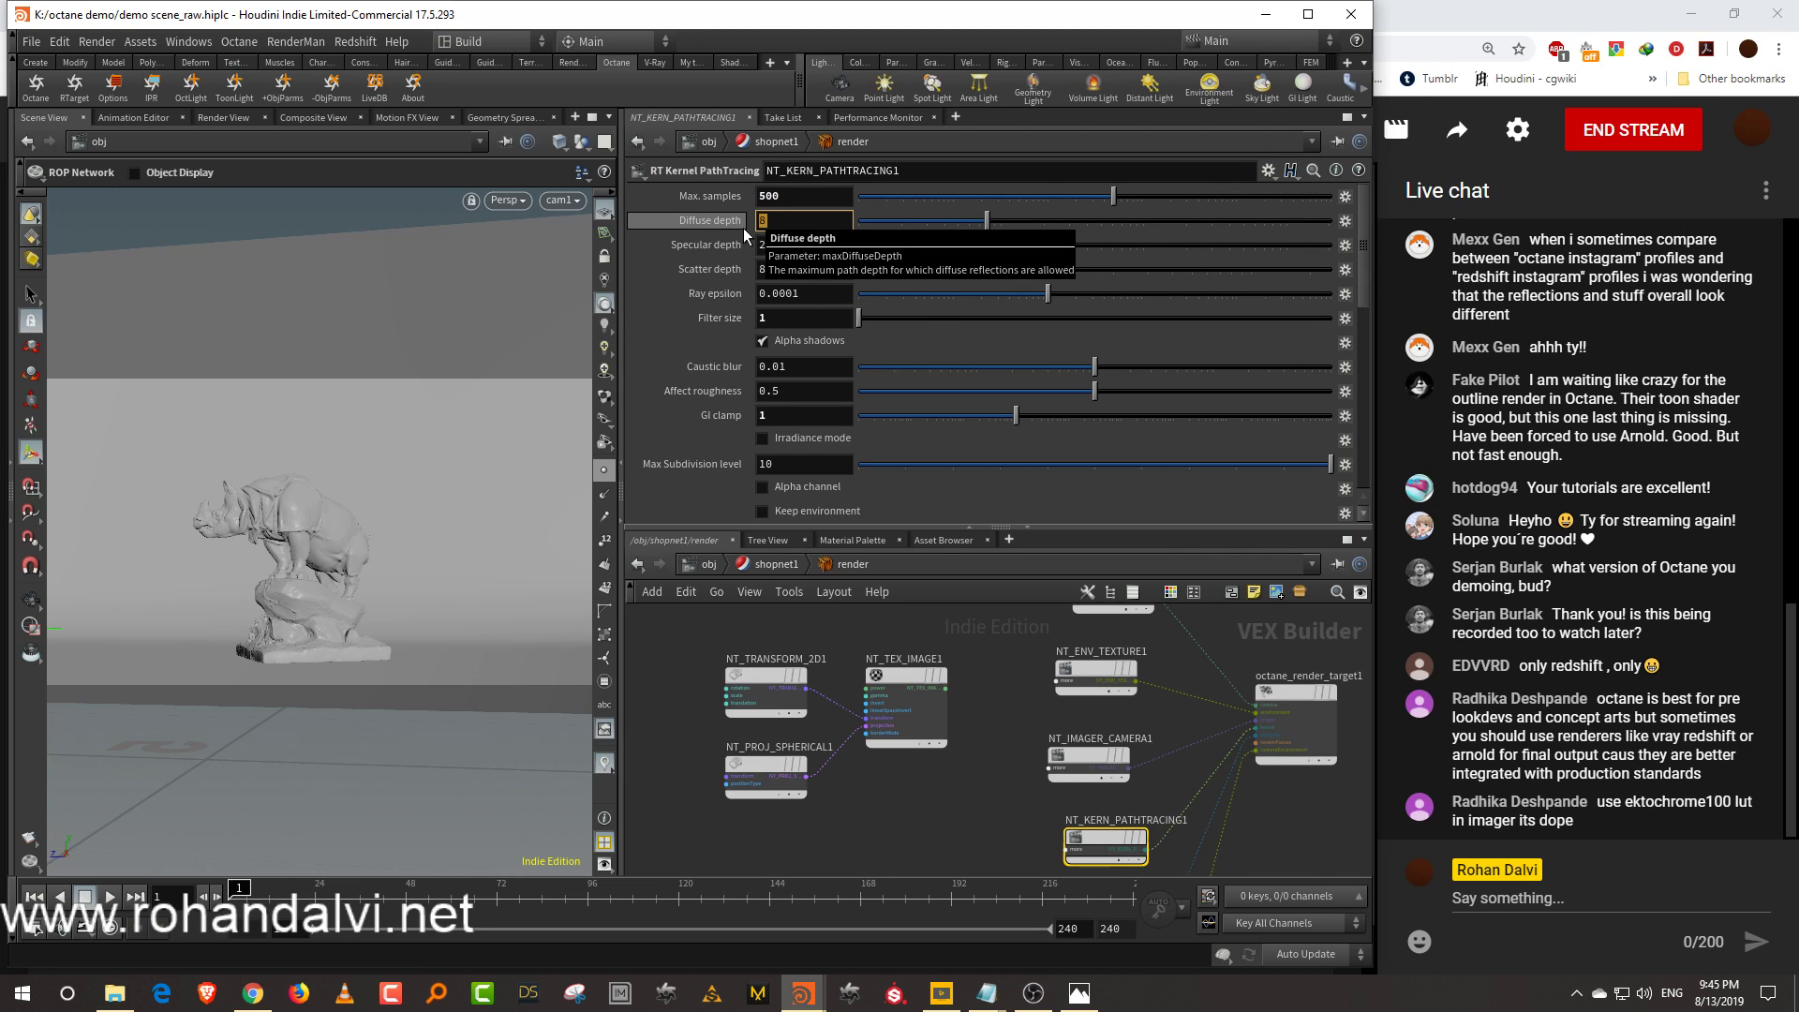
pyautogui.write('3')
pyautogui.press('Tab')
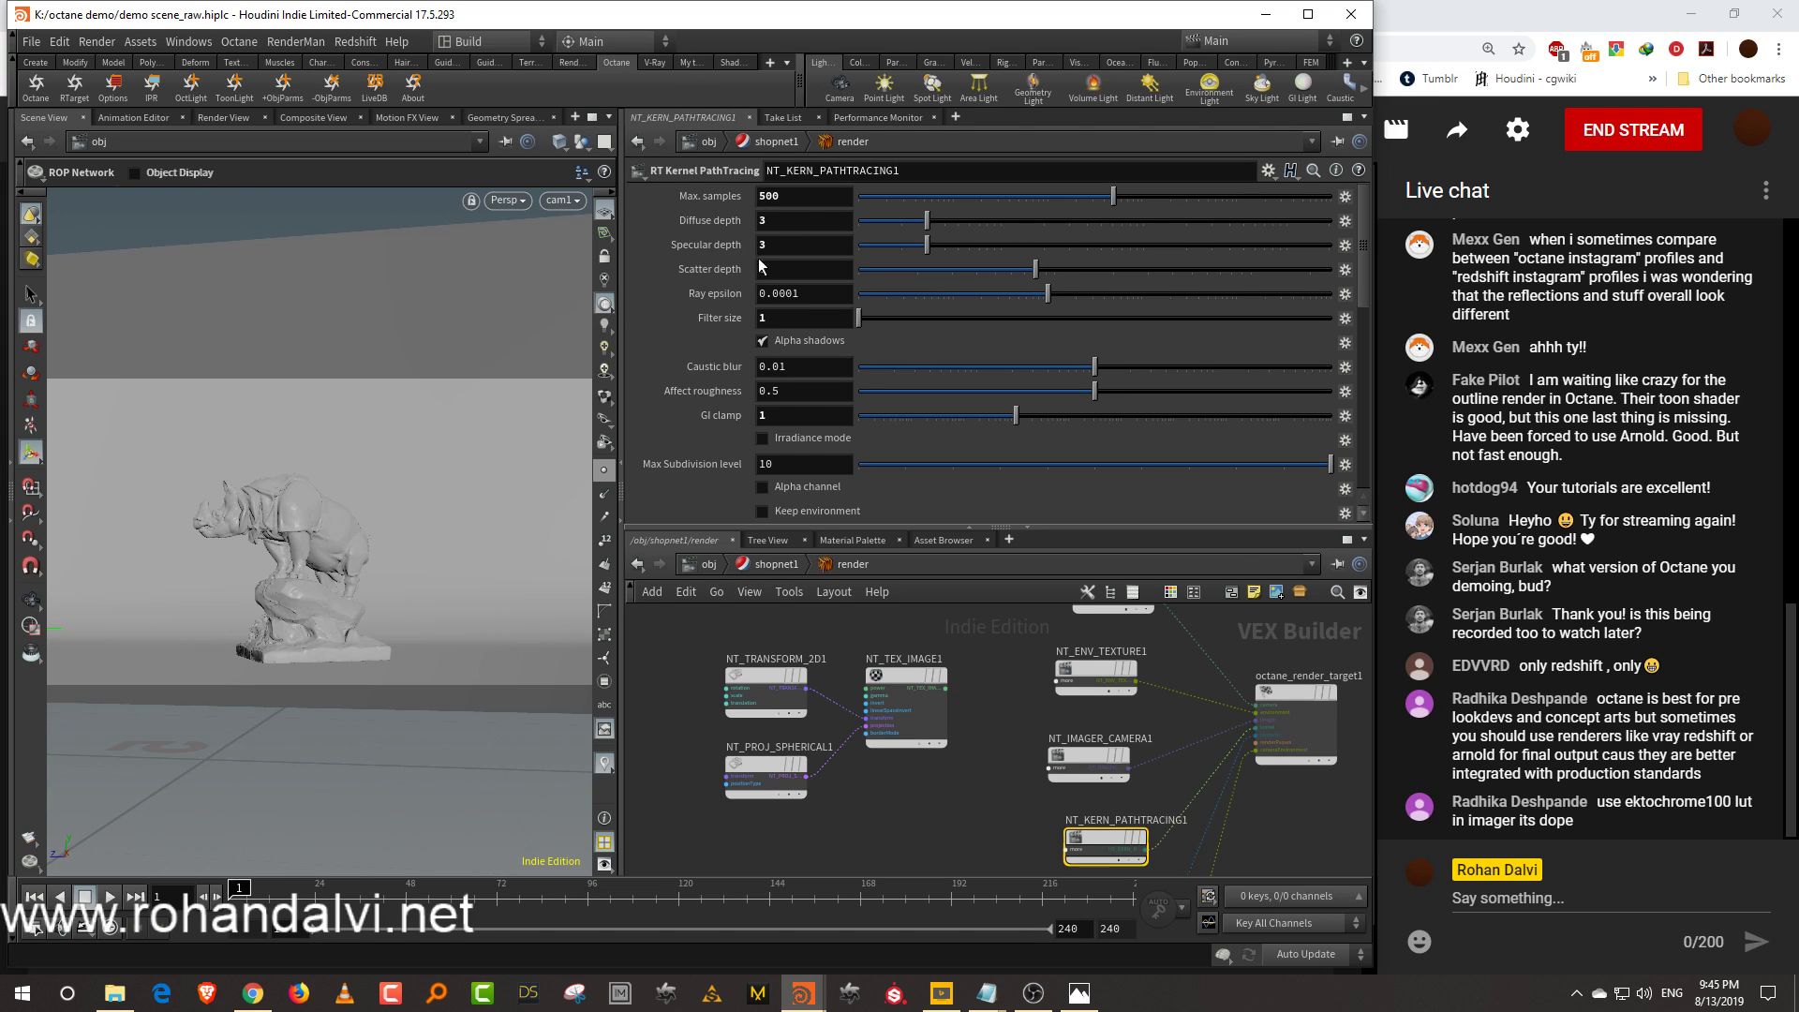
# Return to the object level, select ropnet1 and shopnet1 together, and widen the scene view
pyautogui.moveTo(1363, 287)
pyautogui.mouseDown()
pyautogui.moveTo(1368, 493)
pyautogui.moveTo(1359, 275)
pyautogui.mouseUp()
pyautogui.moveTo(1063, 526); pyautogui.dragTo(1062, 417)
pyautogui.click(780, 455)
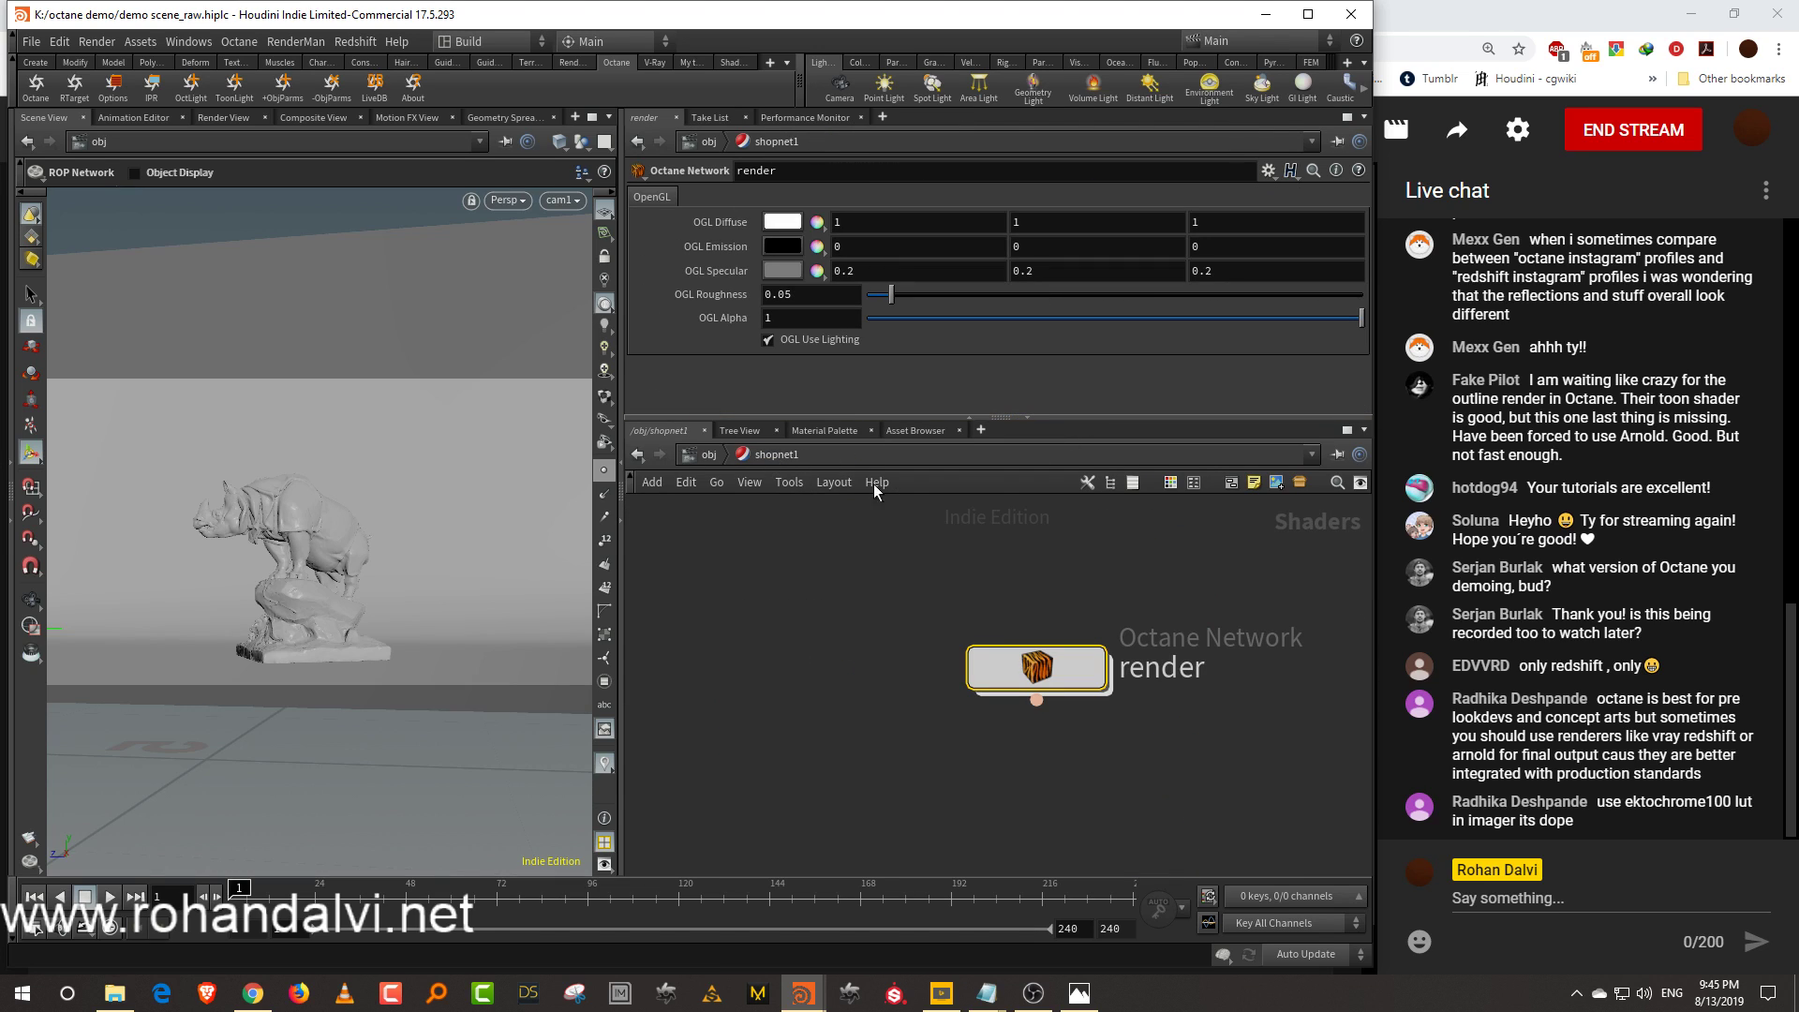
pyautogui.click(697, 459)
pyautogui.keyDown('shift'); pyautogui.moveTo(1154, 684); pyautogui.dragTo(1146, 661); pyautogui.keyUp('shift')
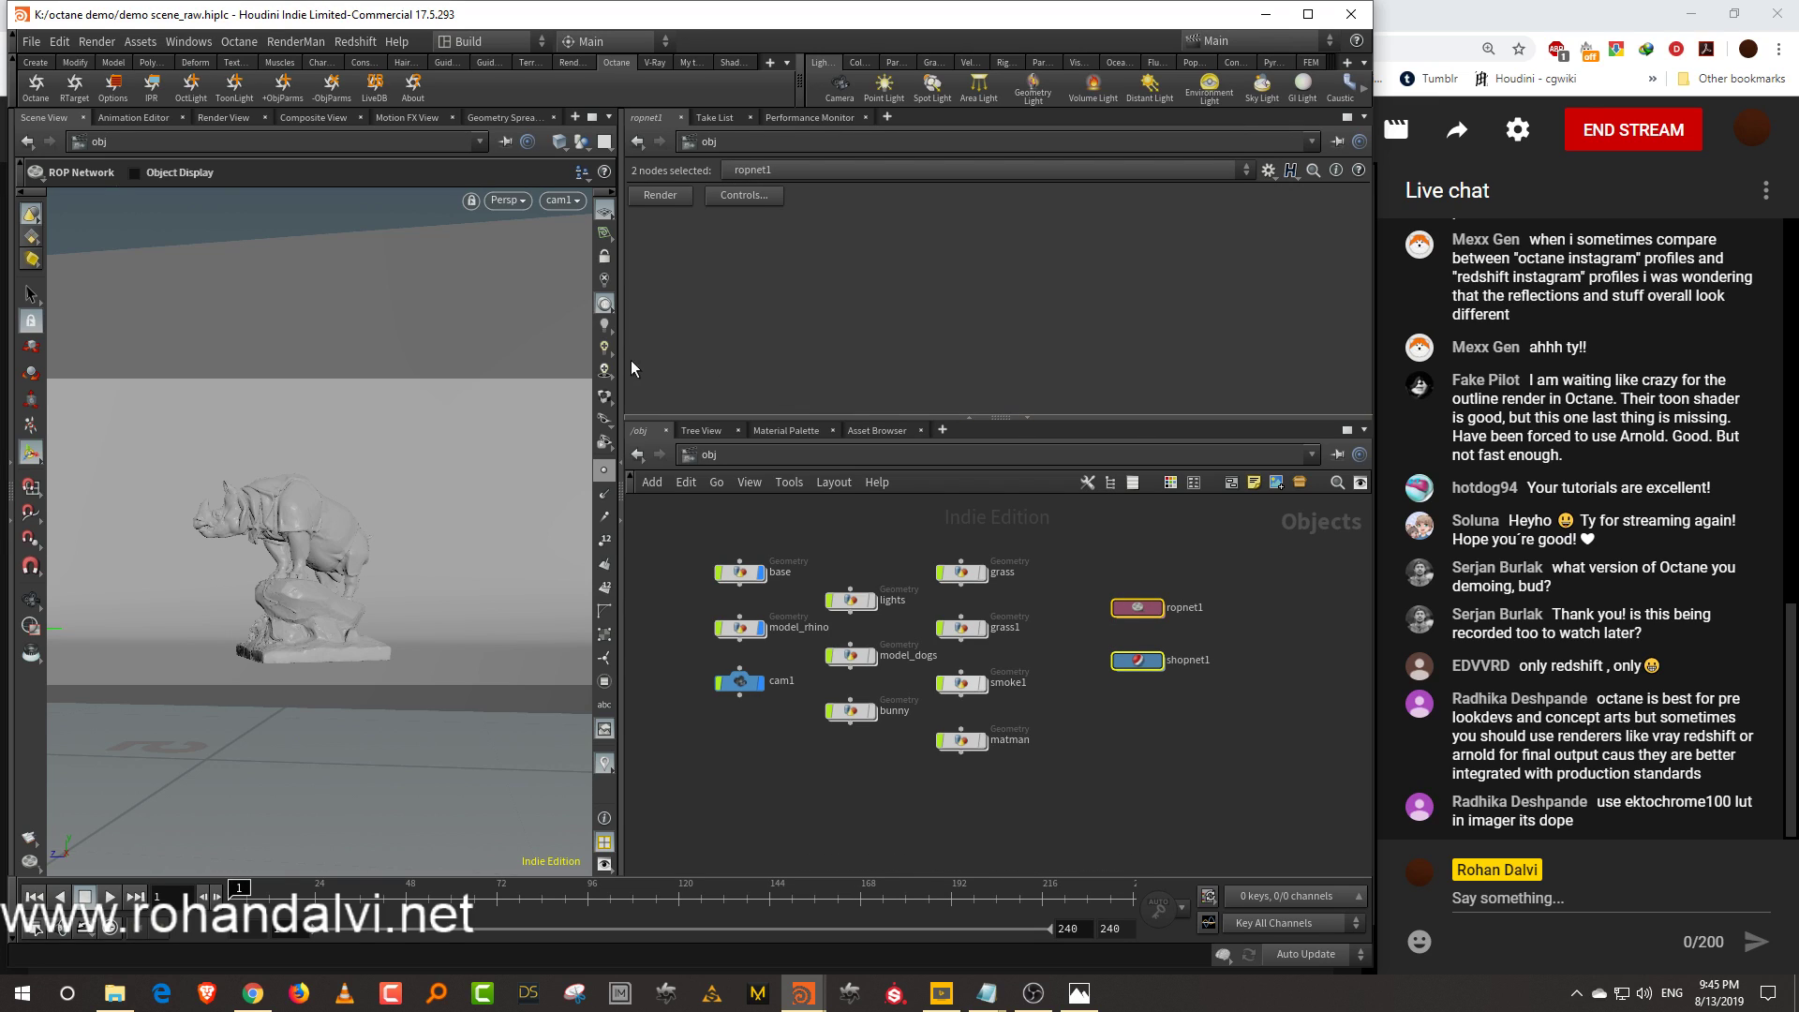
pyautogui.moveTo(622, 367); pyautogui.dragTo(777, 379)
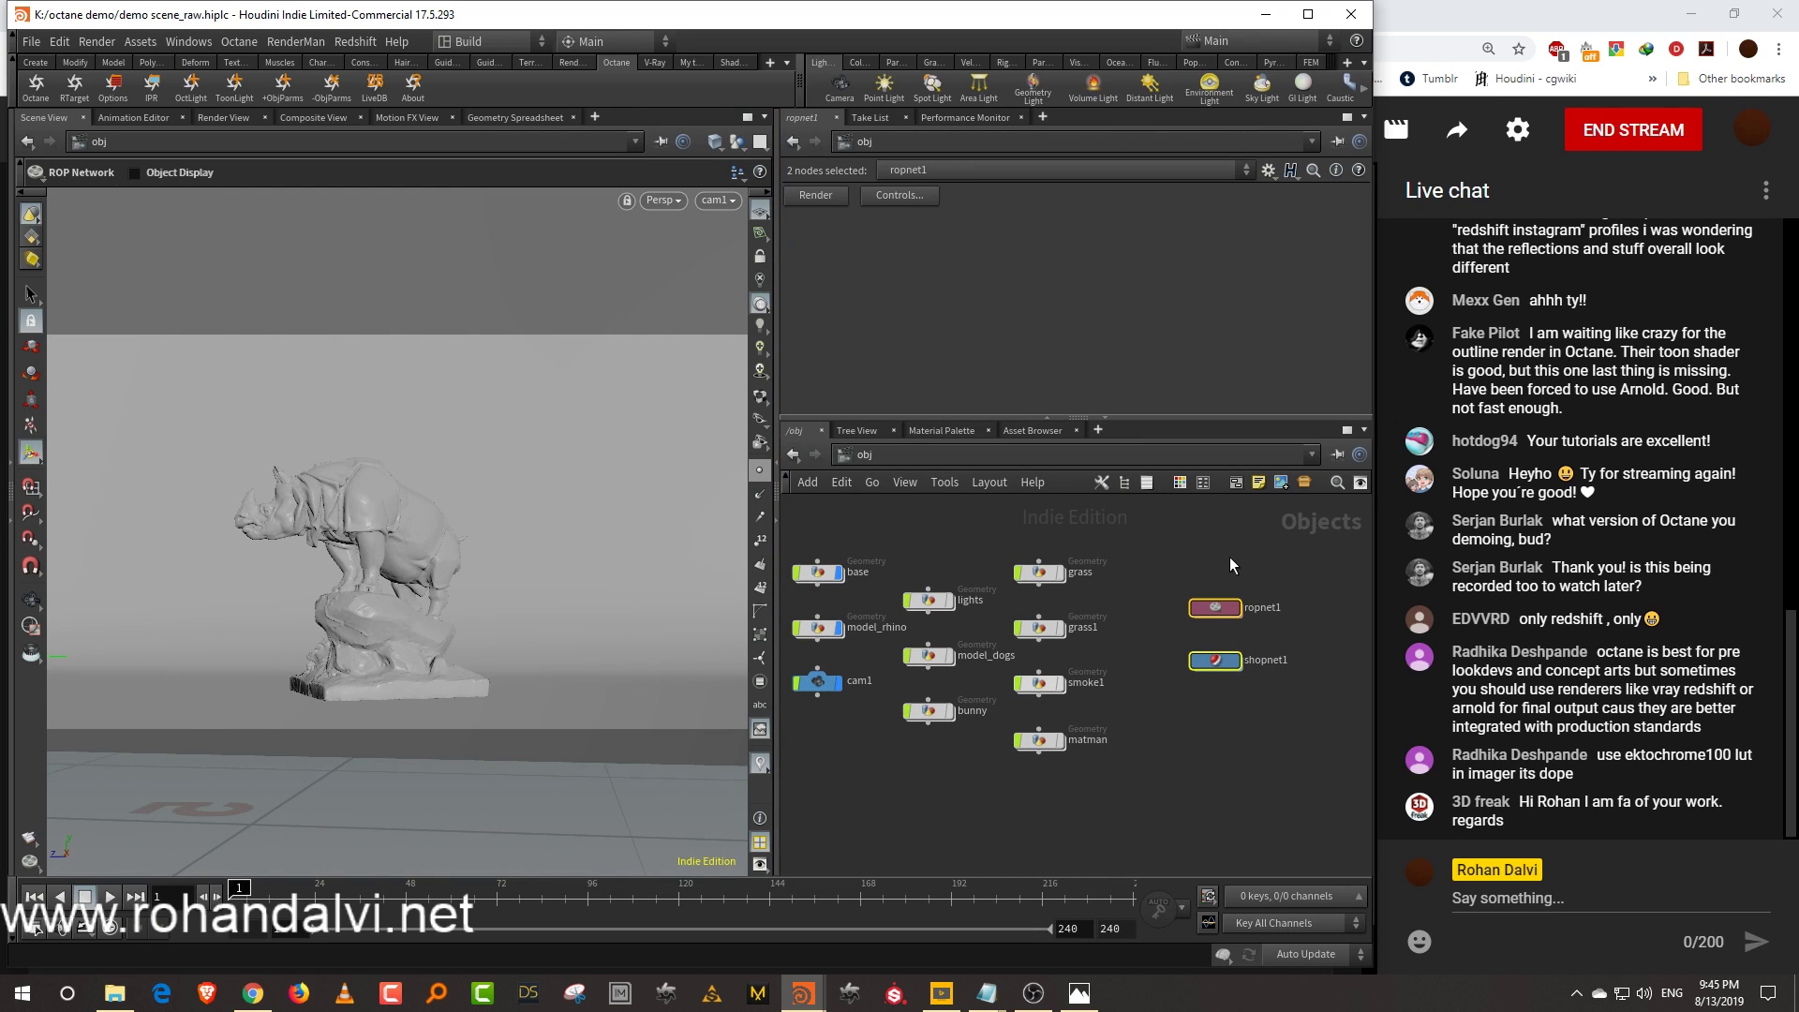
# Widen the main shelf set, check its shelf creation options, and show the My tools shelf
pyautogui.moveTo(800, 72); pyautogui.dragTo(896, 75)
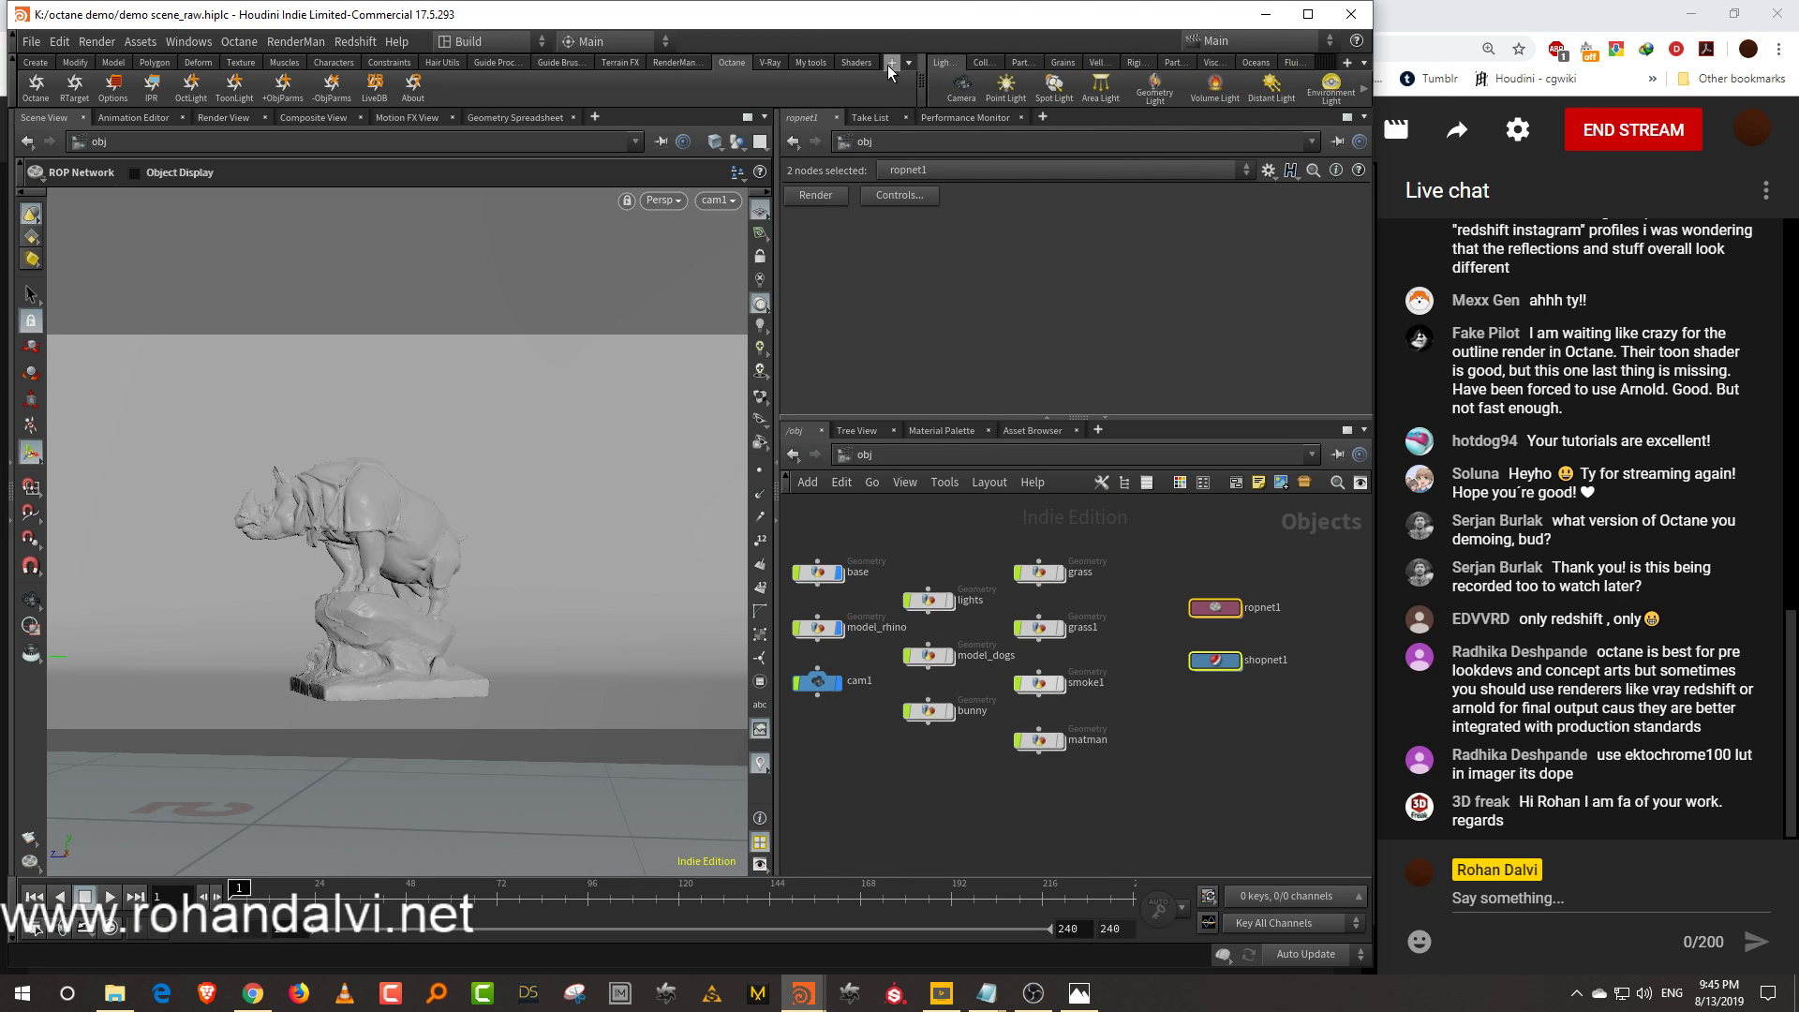
pyautogui.click(891, 62)
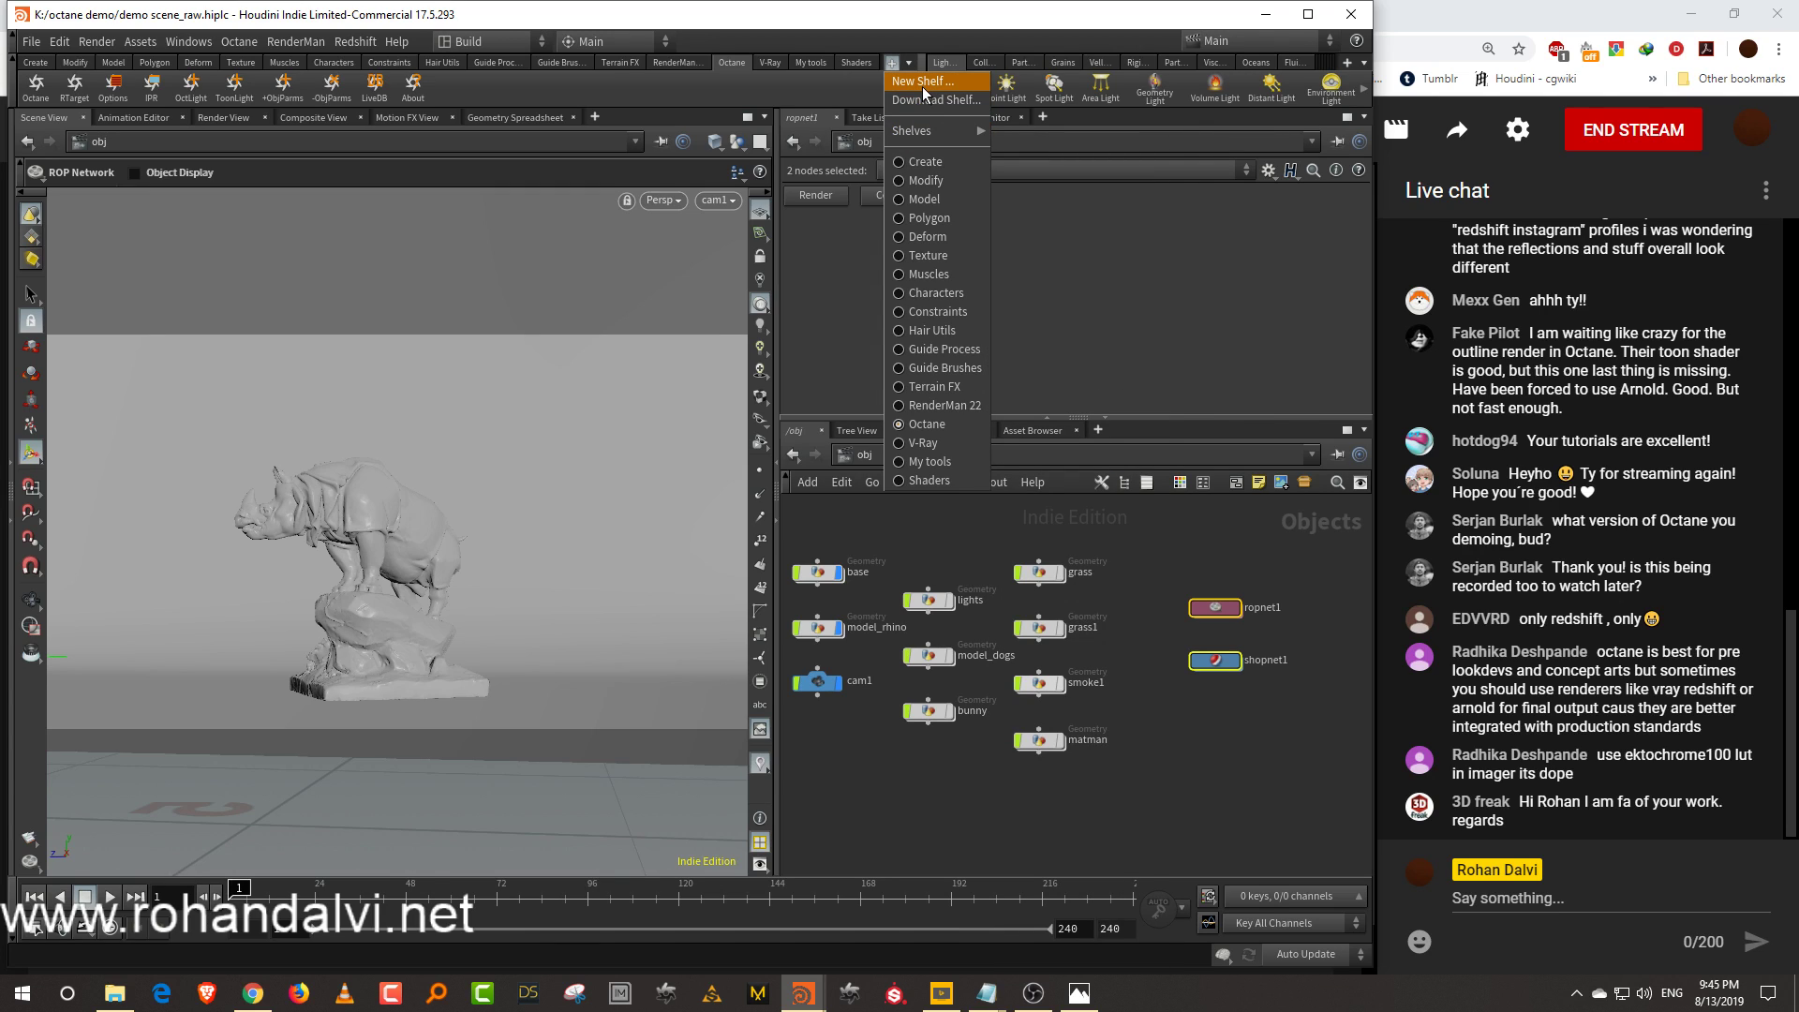
pyautogui.click(908, 63)
pyautogui.click(908, 63)
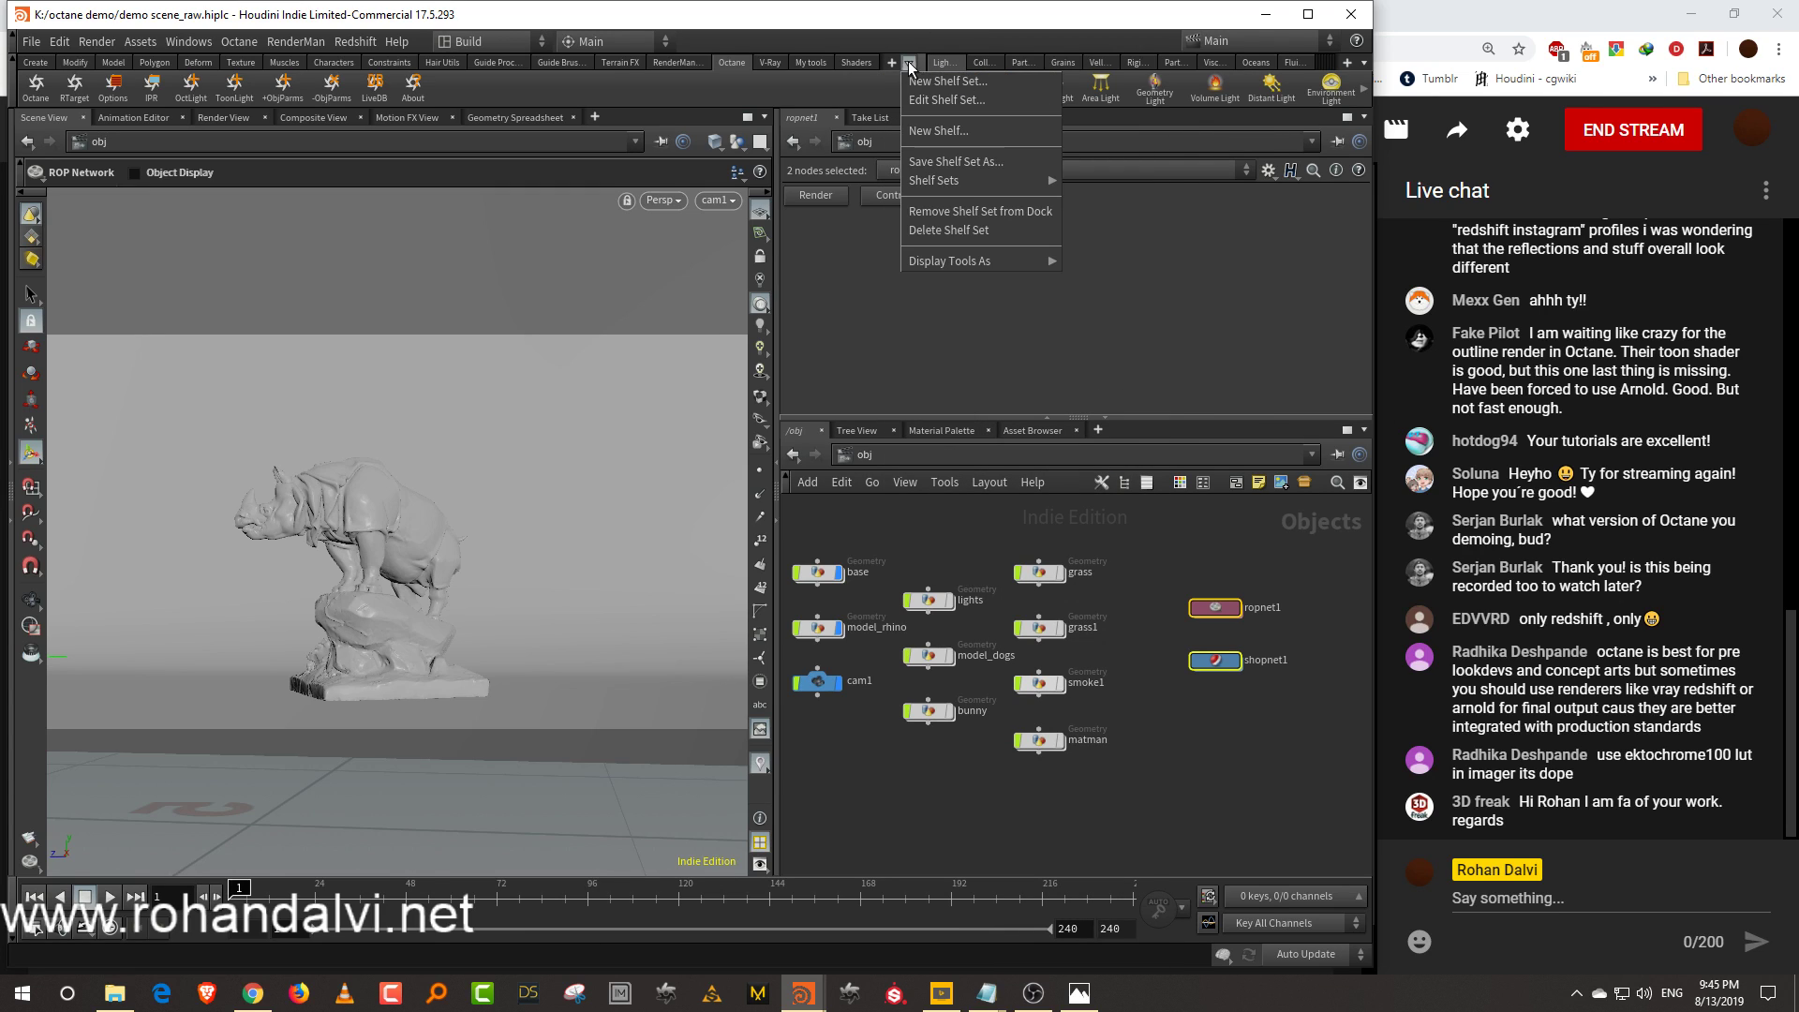
pyautogui.click(891, 65)
pyautogui.click(891, 64)
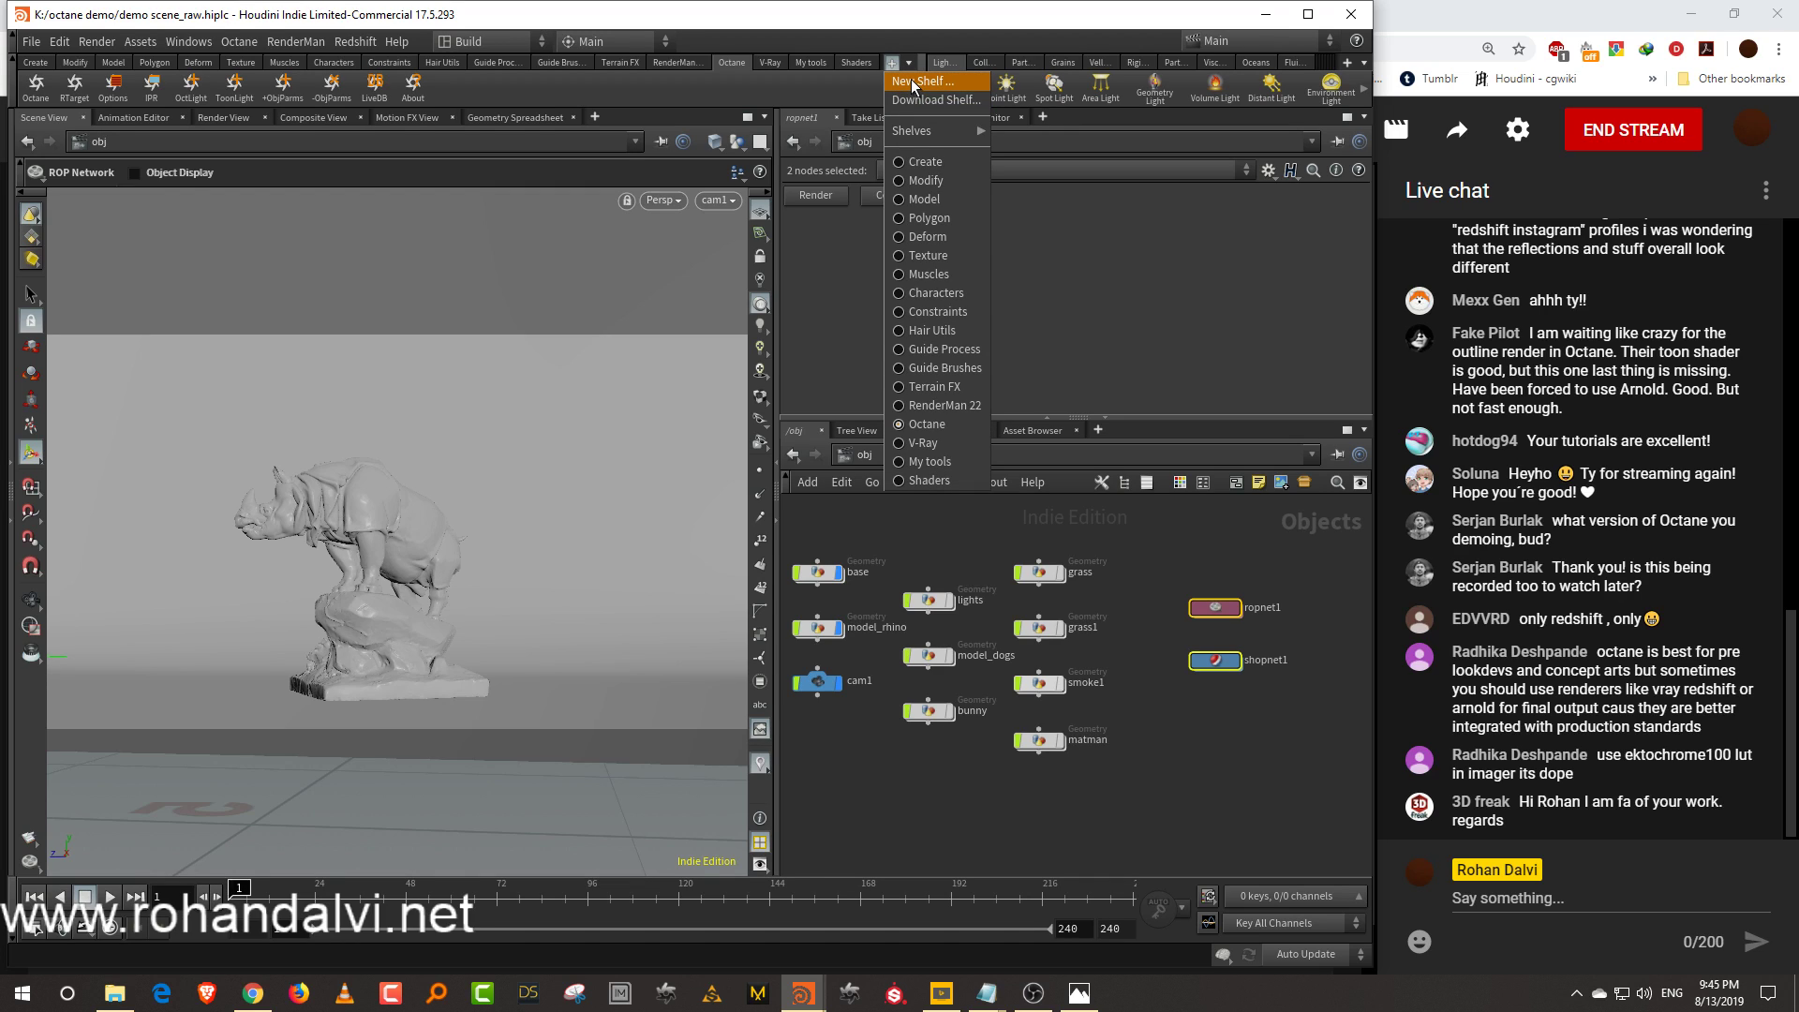
pyautogui.click(890, 19)
pyautogui.click(820, 66)
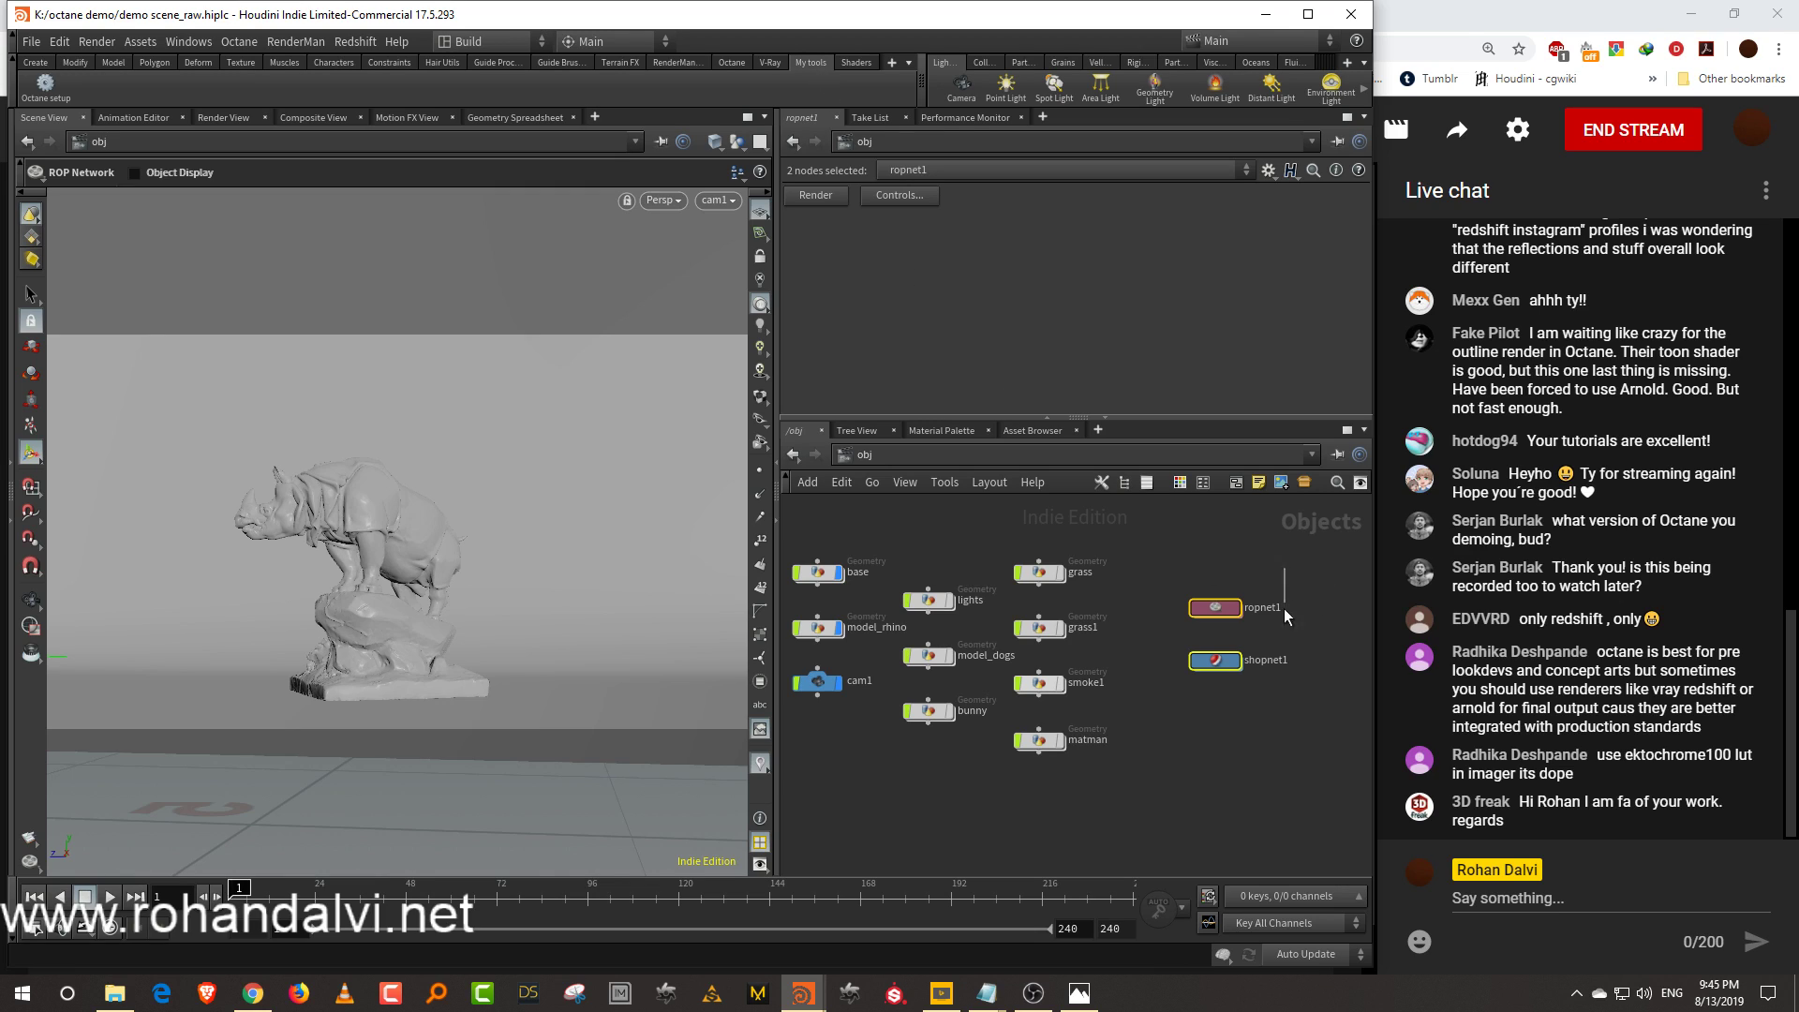
# Delete the ropnet1 and shopnet1 networks from the object level
pyautogui.moveTo(1218, 664); pyautogui.dragTo(1231, 560)
pyautogui.click(1294, 738)
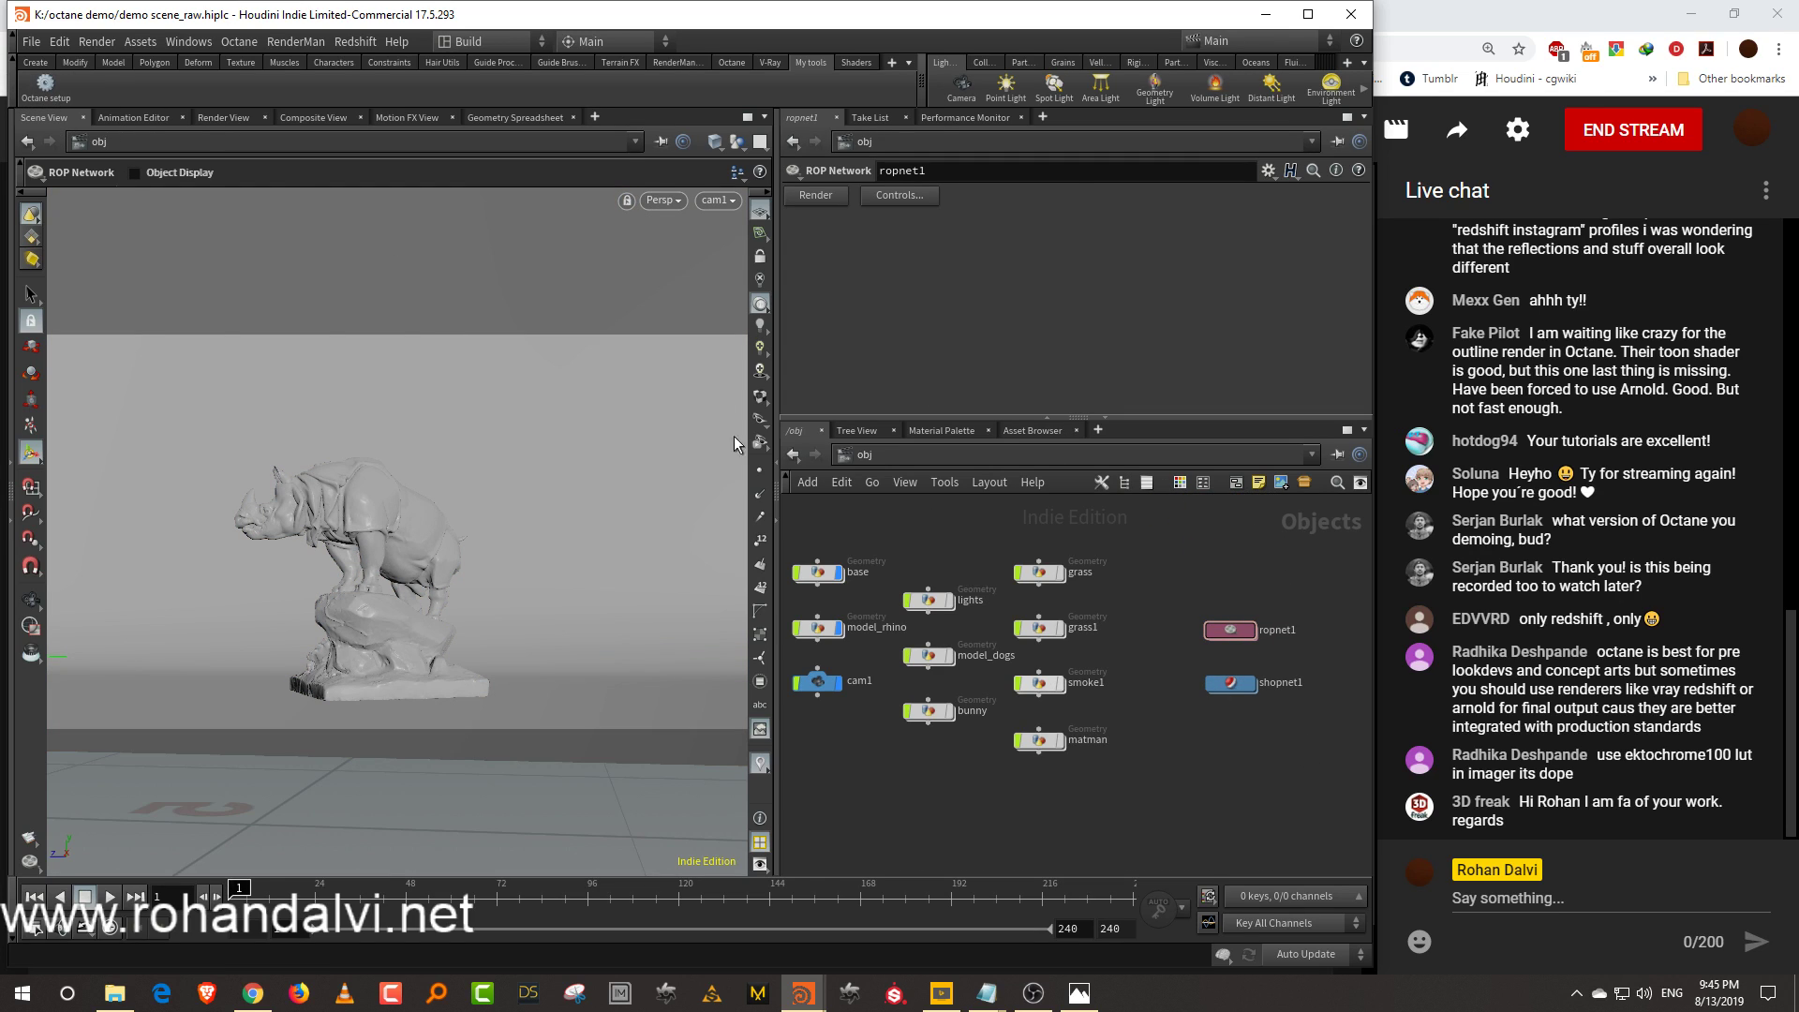
pyautogui.moveTo(1288, 568); pyautogui.dragTo(1207, 740)
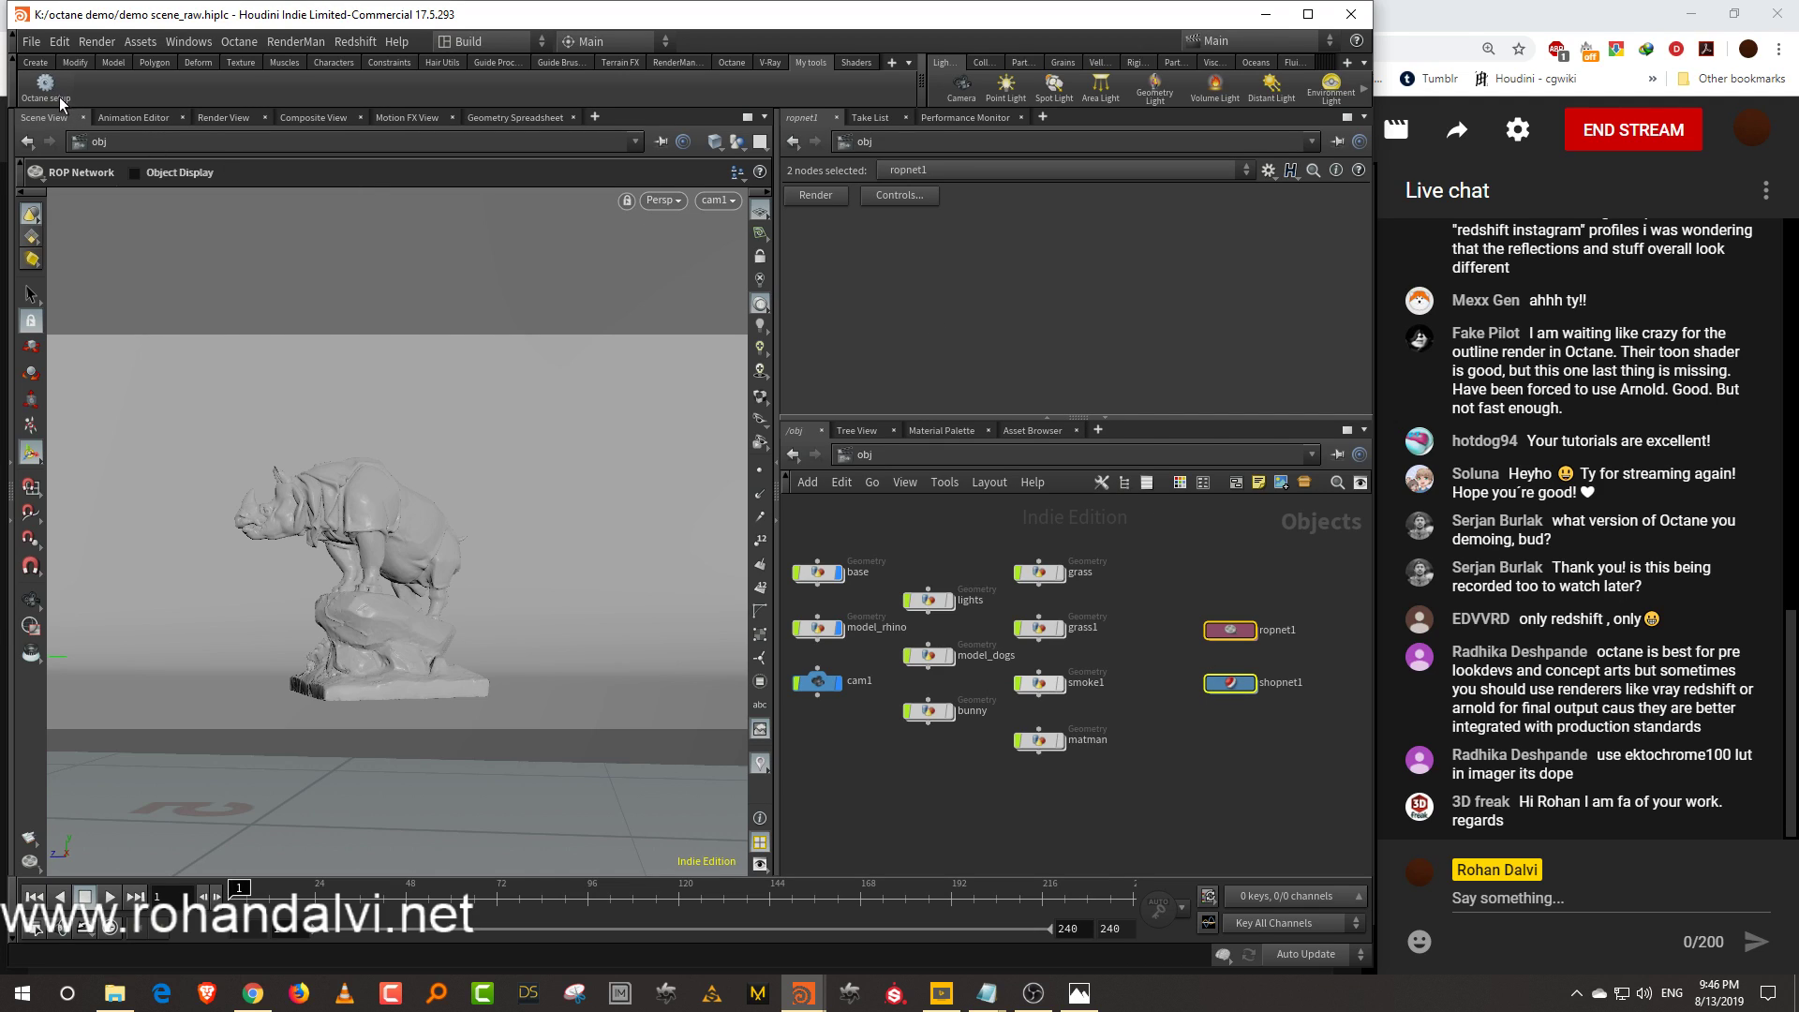
pyautogui.moveTo(1282, 611); pyautogui.dragTo(1194, 756)
pyautogui.press('Delete')
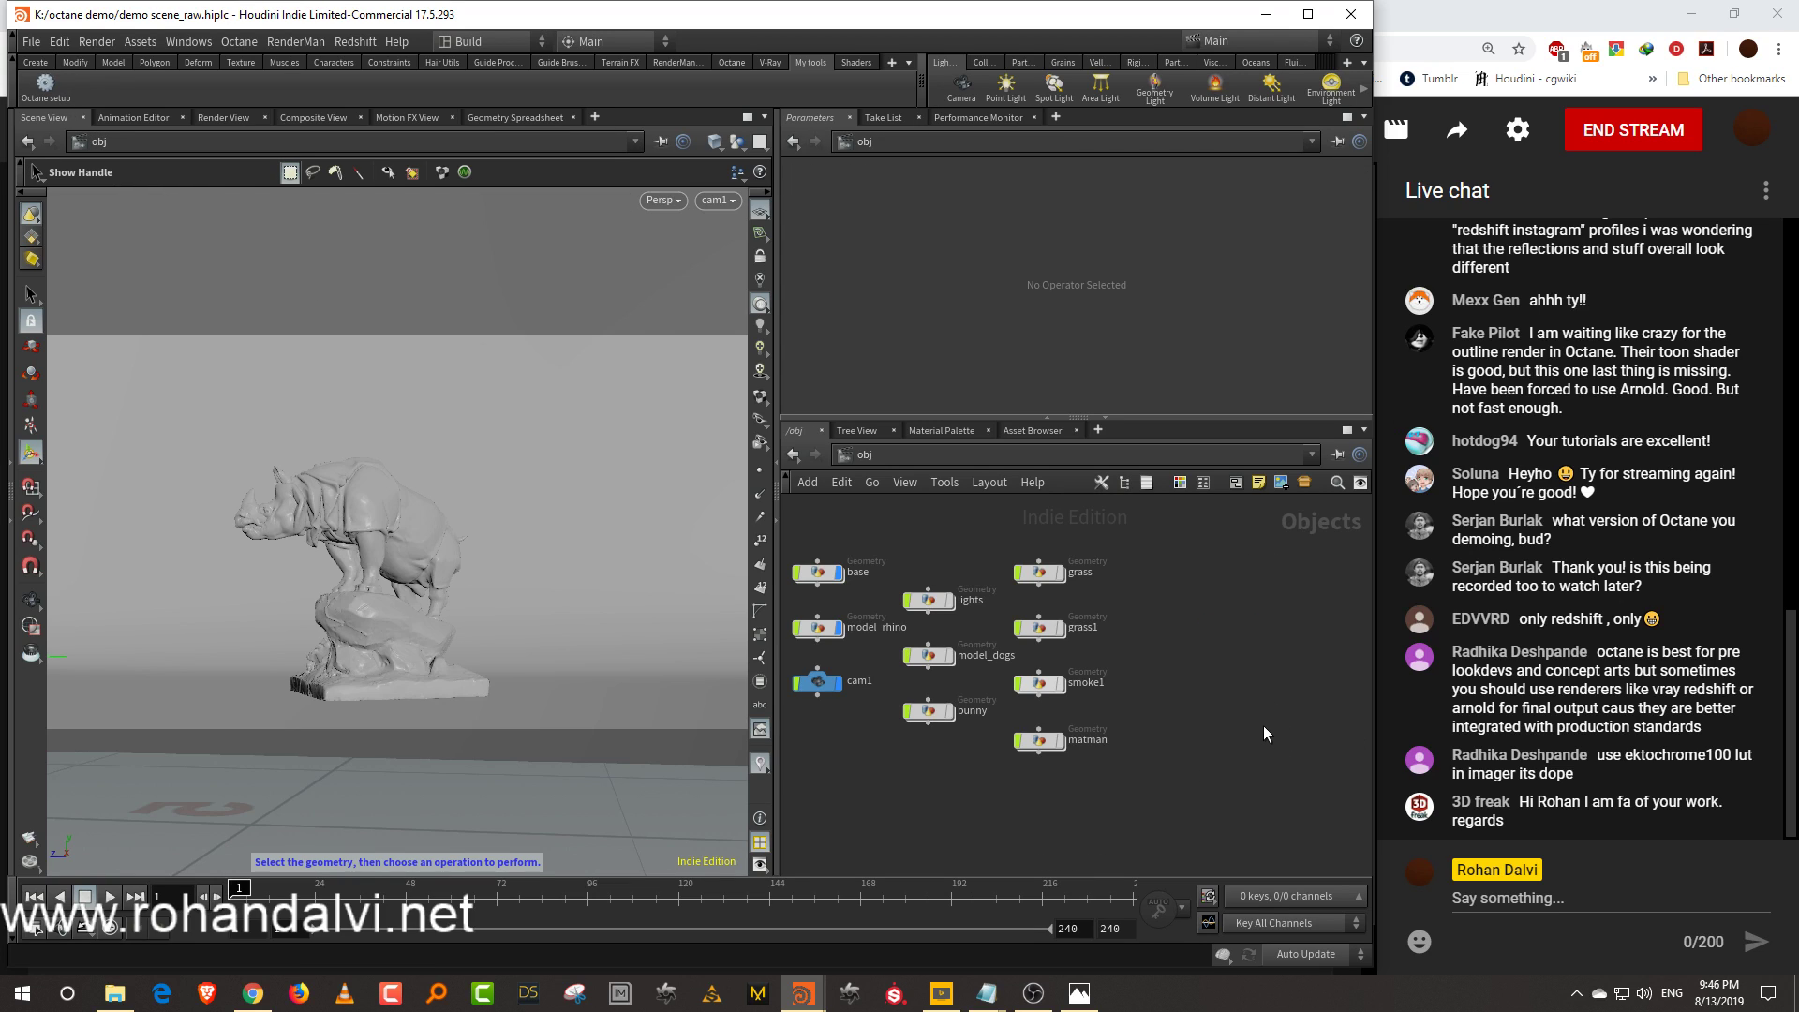
# Run the saved Octane setup tool and place its ropnet1 and shopnet1 nodes clear of the geometry nodes
pyautogui.click(60, 74)
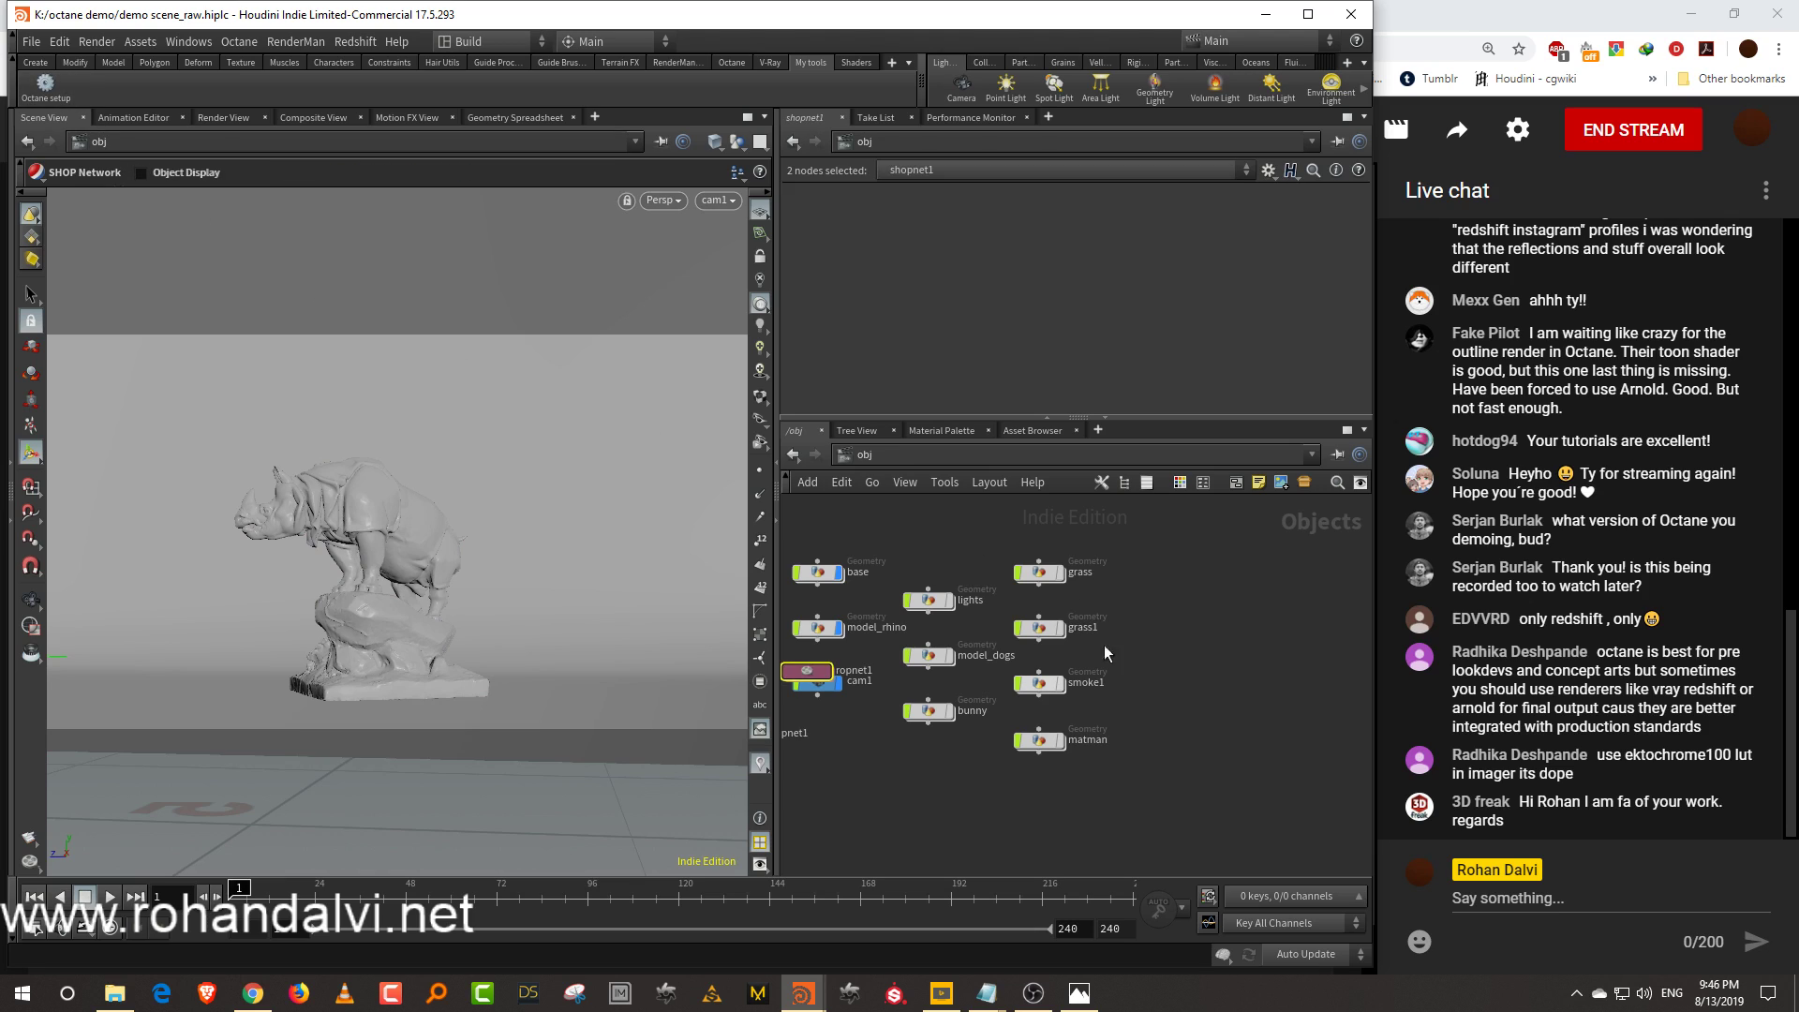
pyautogui.click(1066, 799)
pyautogui.moveTo(1116, 734); pyautogui.dragTo(947, 823)
pyautogui.moveTo(1095, 803); pyautogui.dragTo(973, 796, button='middle')
pyautogui.moveTo(913, 747); pyautogui.dragTo(1274, 560)
pyautogui.click(1279, 646)
pyautogui.moveTo(1203, 620); pyautogui.dragTo(1281, 617)
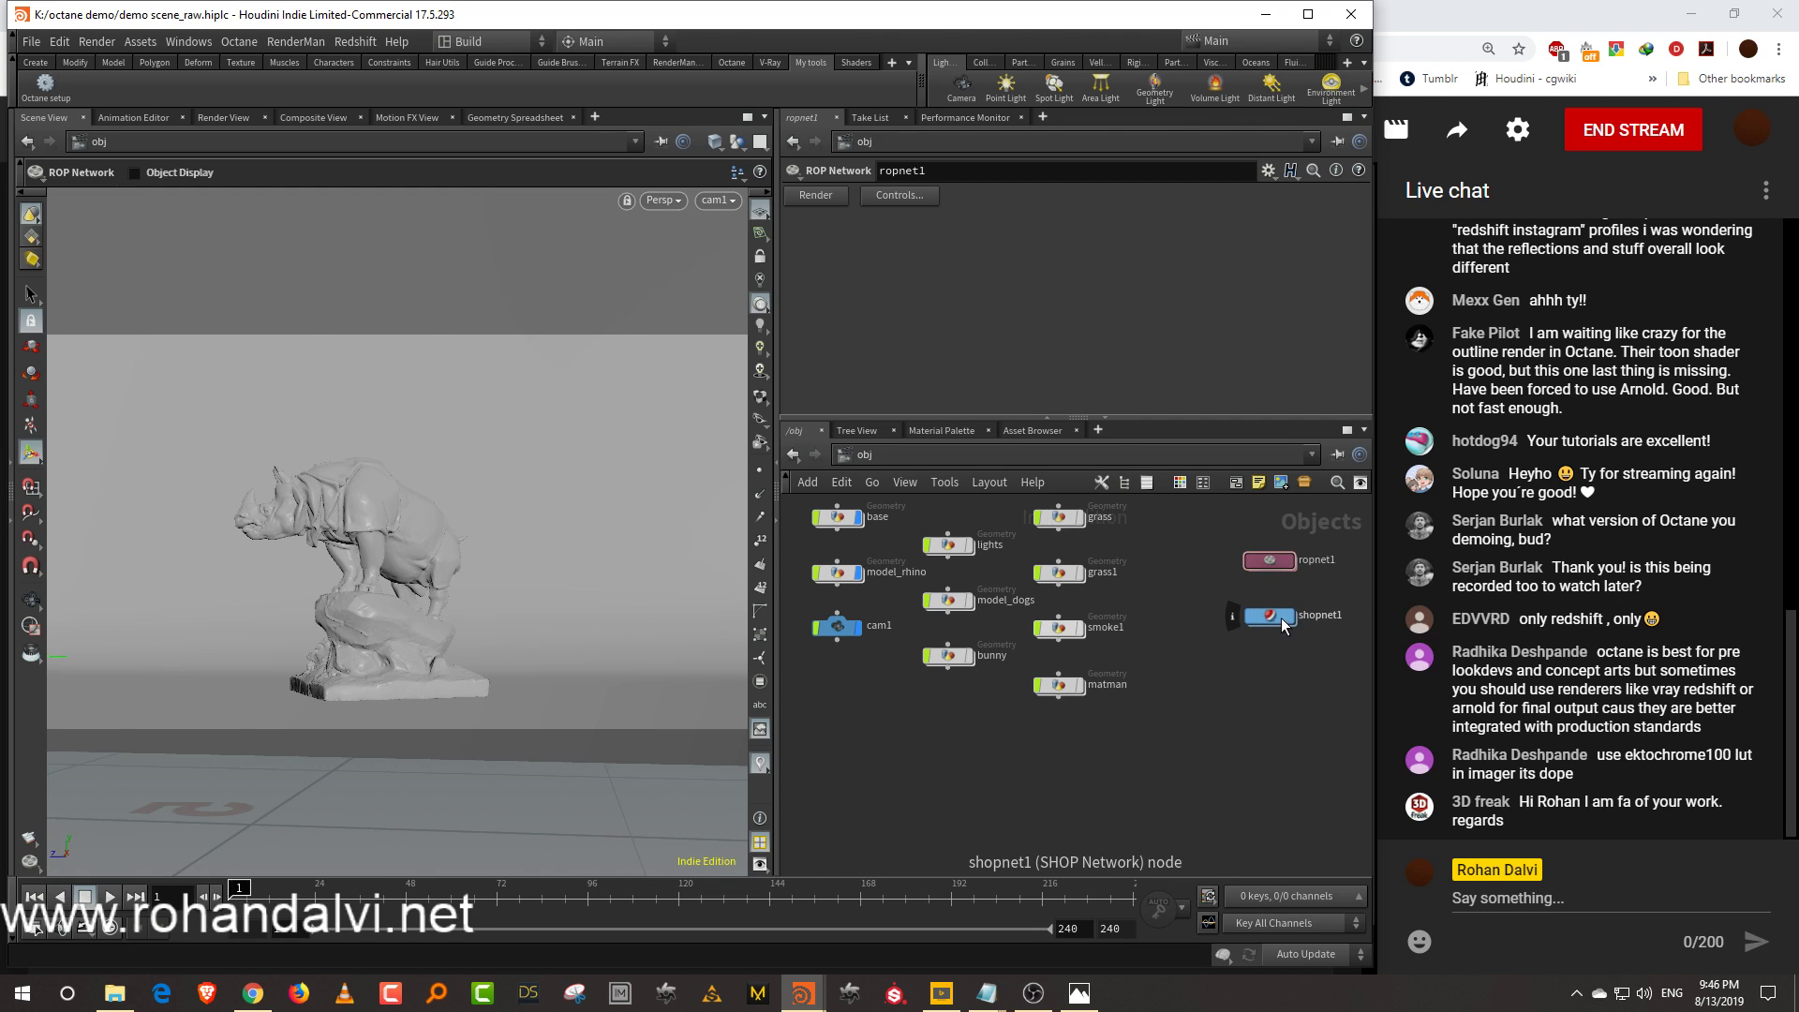
# Open the render network inside the new shopnet1 and place the post-processing node below the path tracing kernel
pyautogui.doubleClick(1280, 619)
pyautogui.press('h')
pyautogui.moveTo(1164, 737); pyautogui.dragTo(1201, 716, button='middle')
pyautogui.doubleClick(1115, 667)
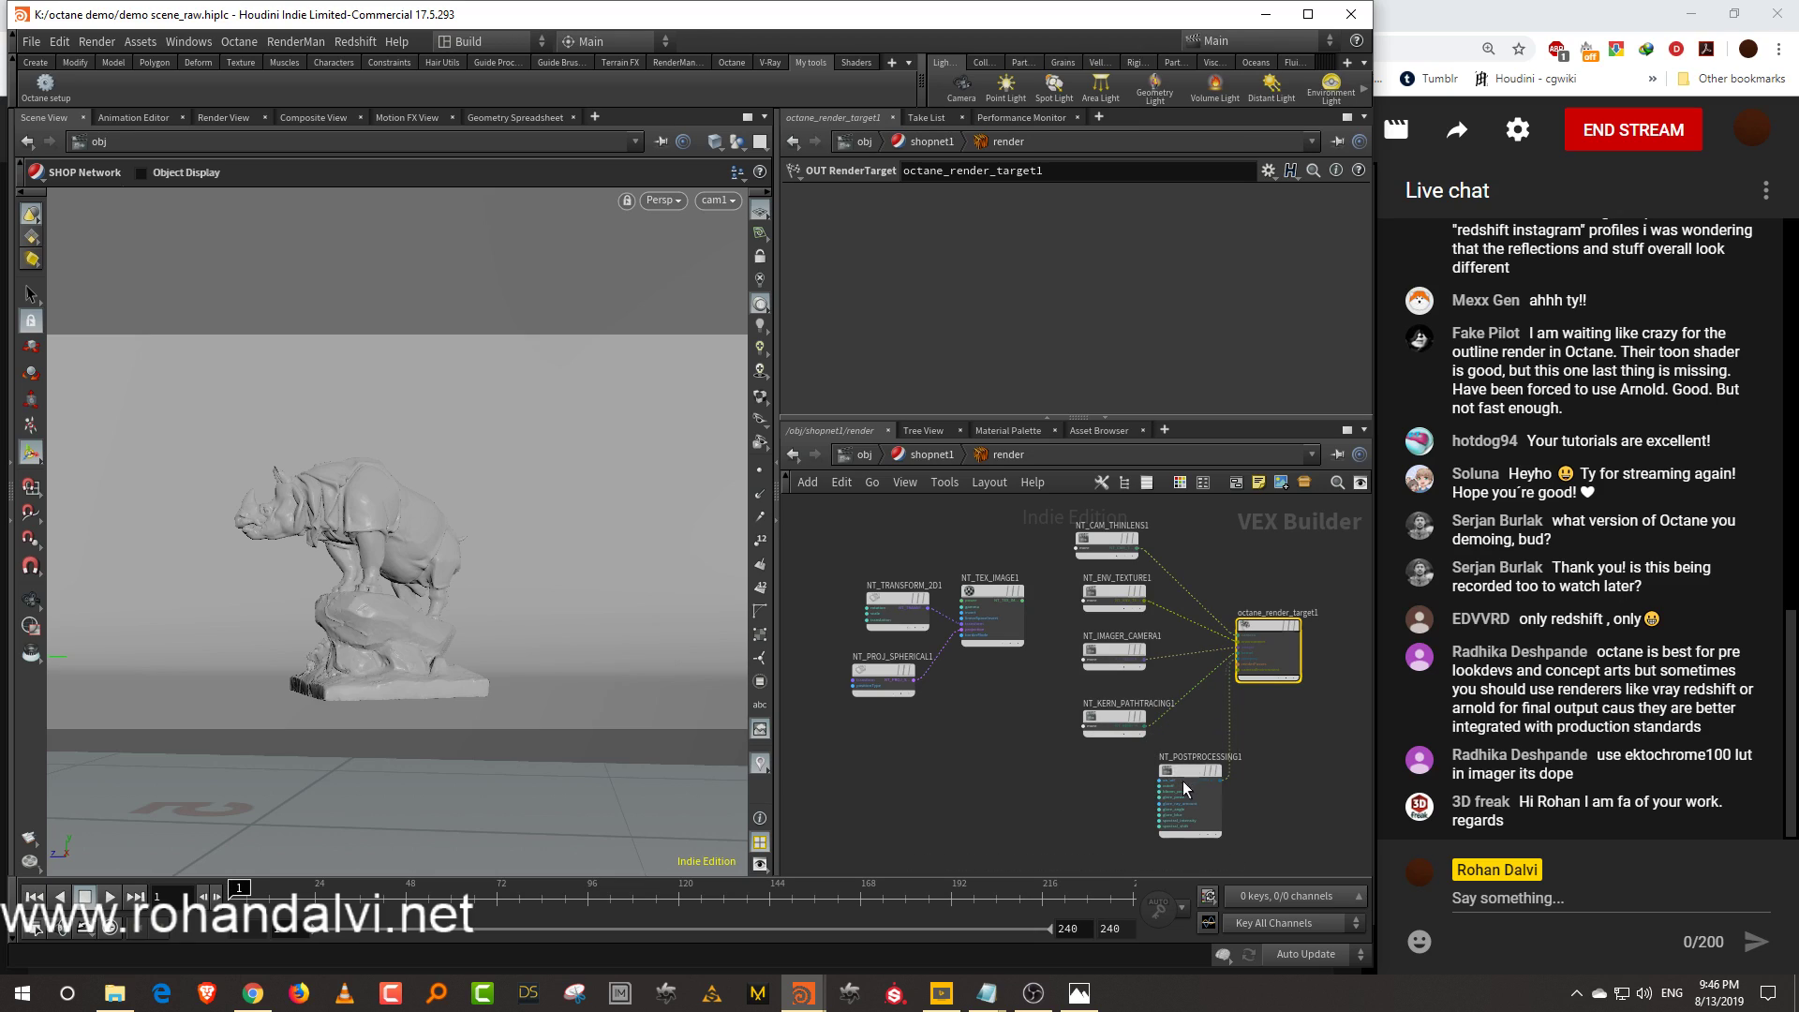
pyautogui.moveTo(1185, 778); pyautogui.dragTo(1096, 799)
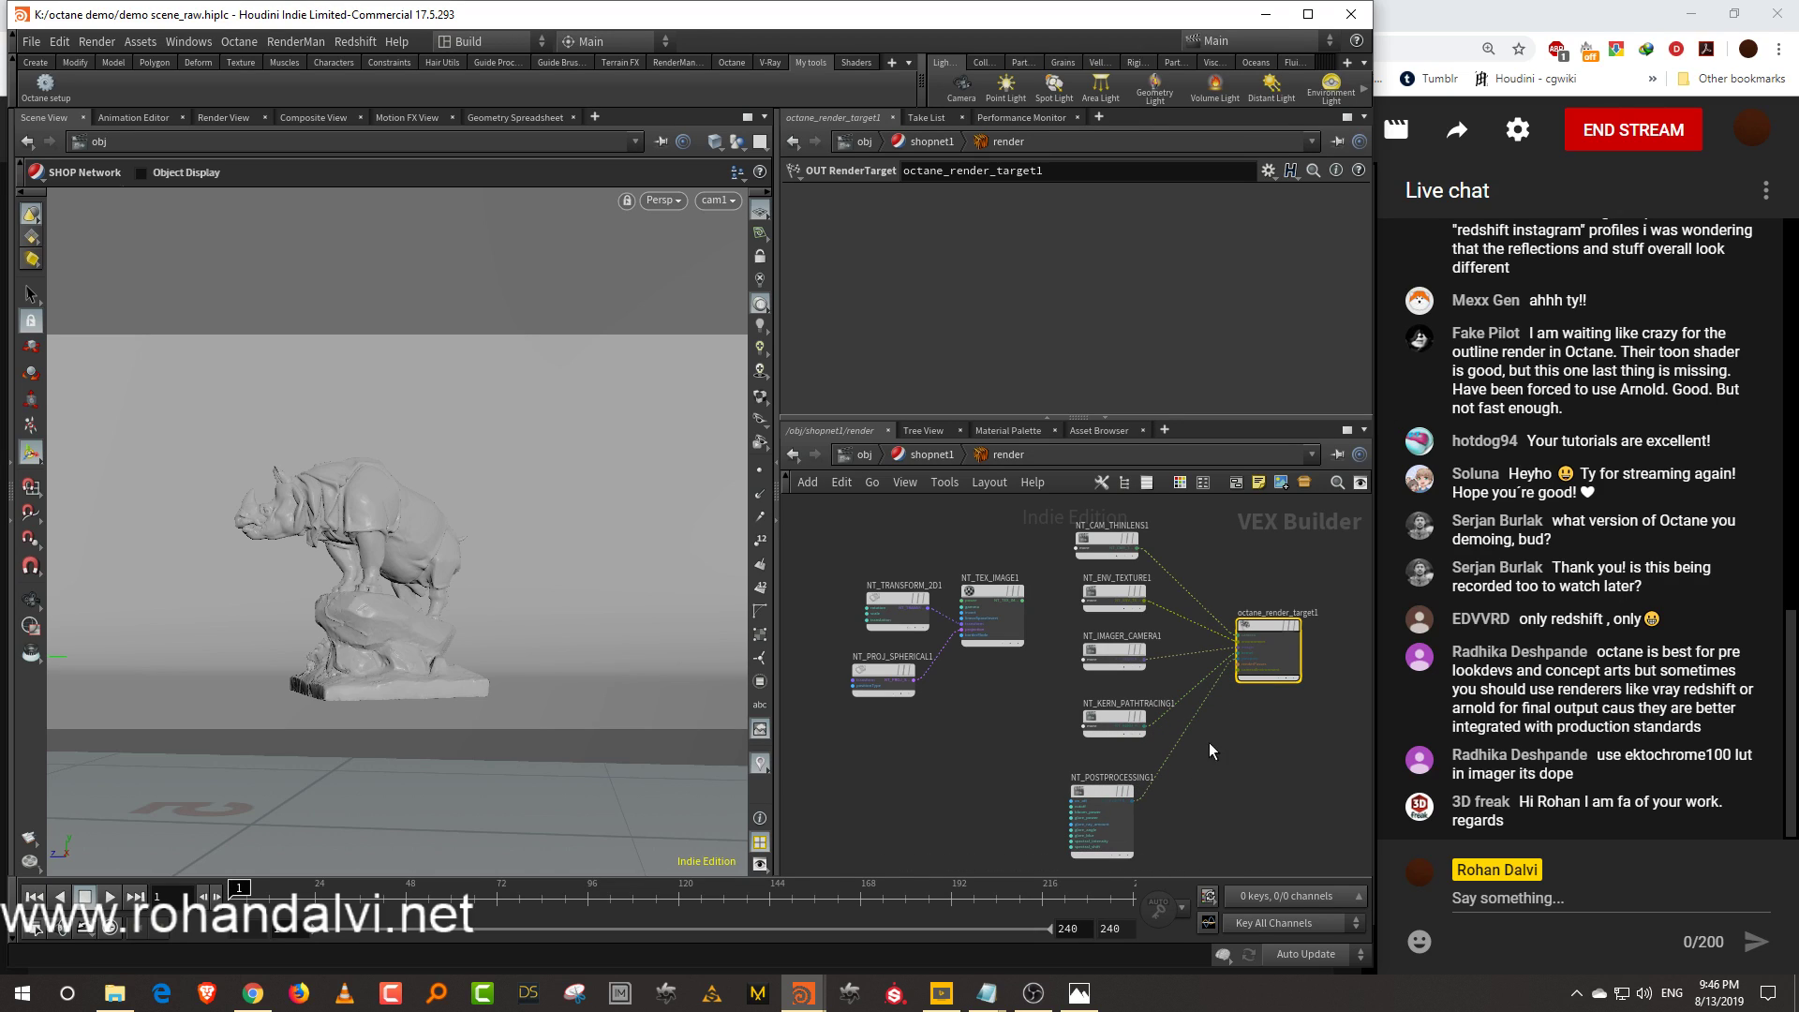
# Inspect the imager and path tracing kernel settings stored by the setup tool, and return to the object level
pyautogui.click(1113, 650)
pyautogui.moveTo(1071, 696); pyautogui.dragTo(993, 733, button='middle')
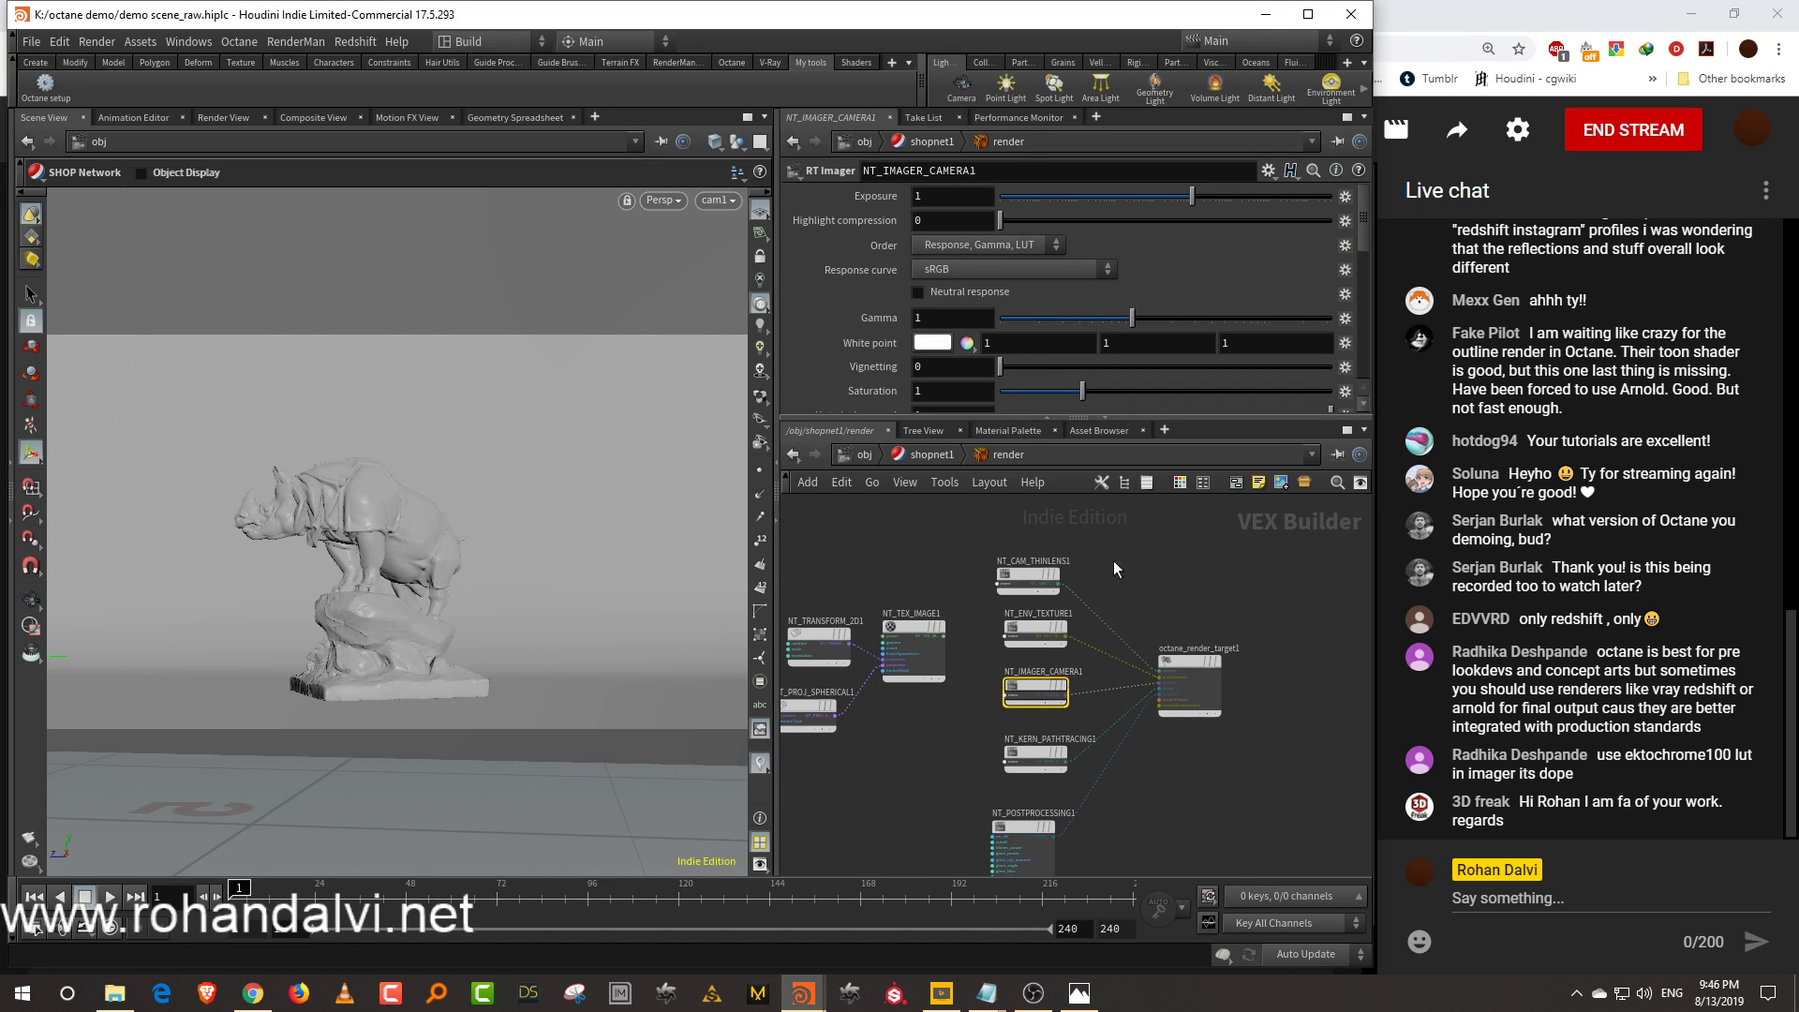
pyautogui.moveTo(1206, 595); pyautogui.dragTo(1228, 602, button='middle')
pyautogui.click(1050, 585)
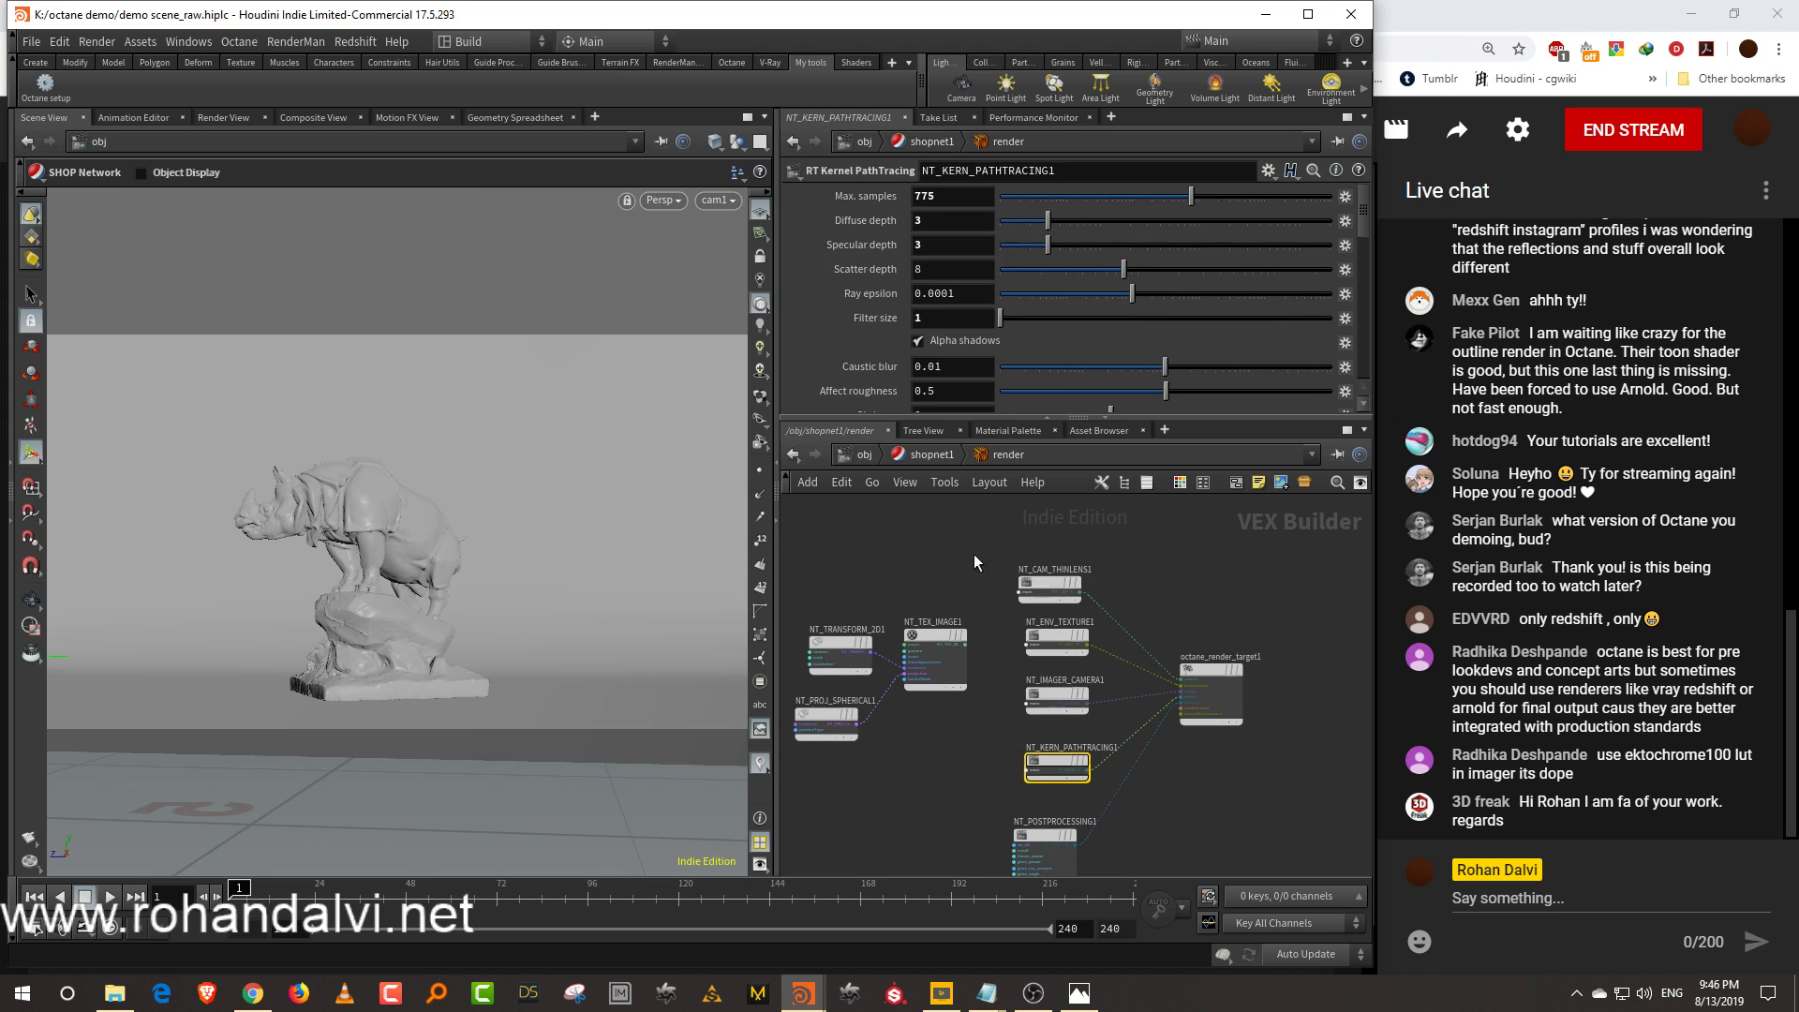
pyautogui.click(937, 267)
pyautogui.click(864, 456)
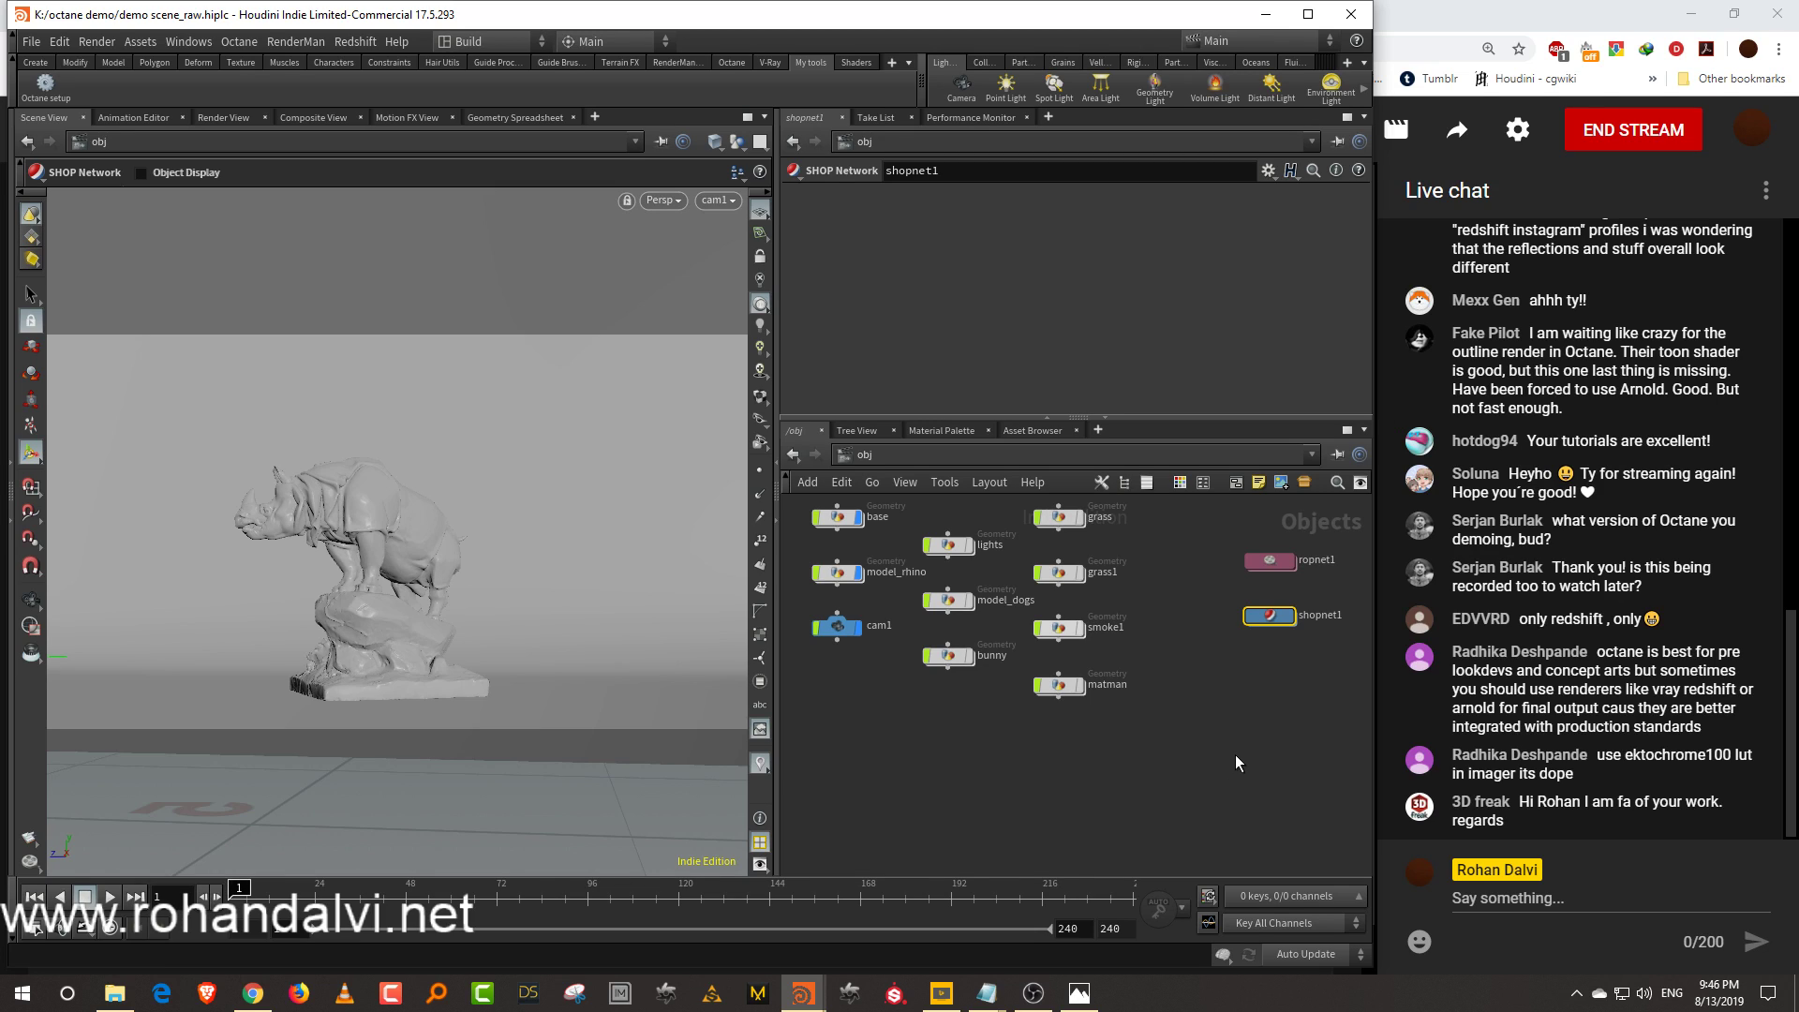
pyautogui.moveTo(1227, 739); pyautogui.dragTo(1215, 773, button='middle')
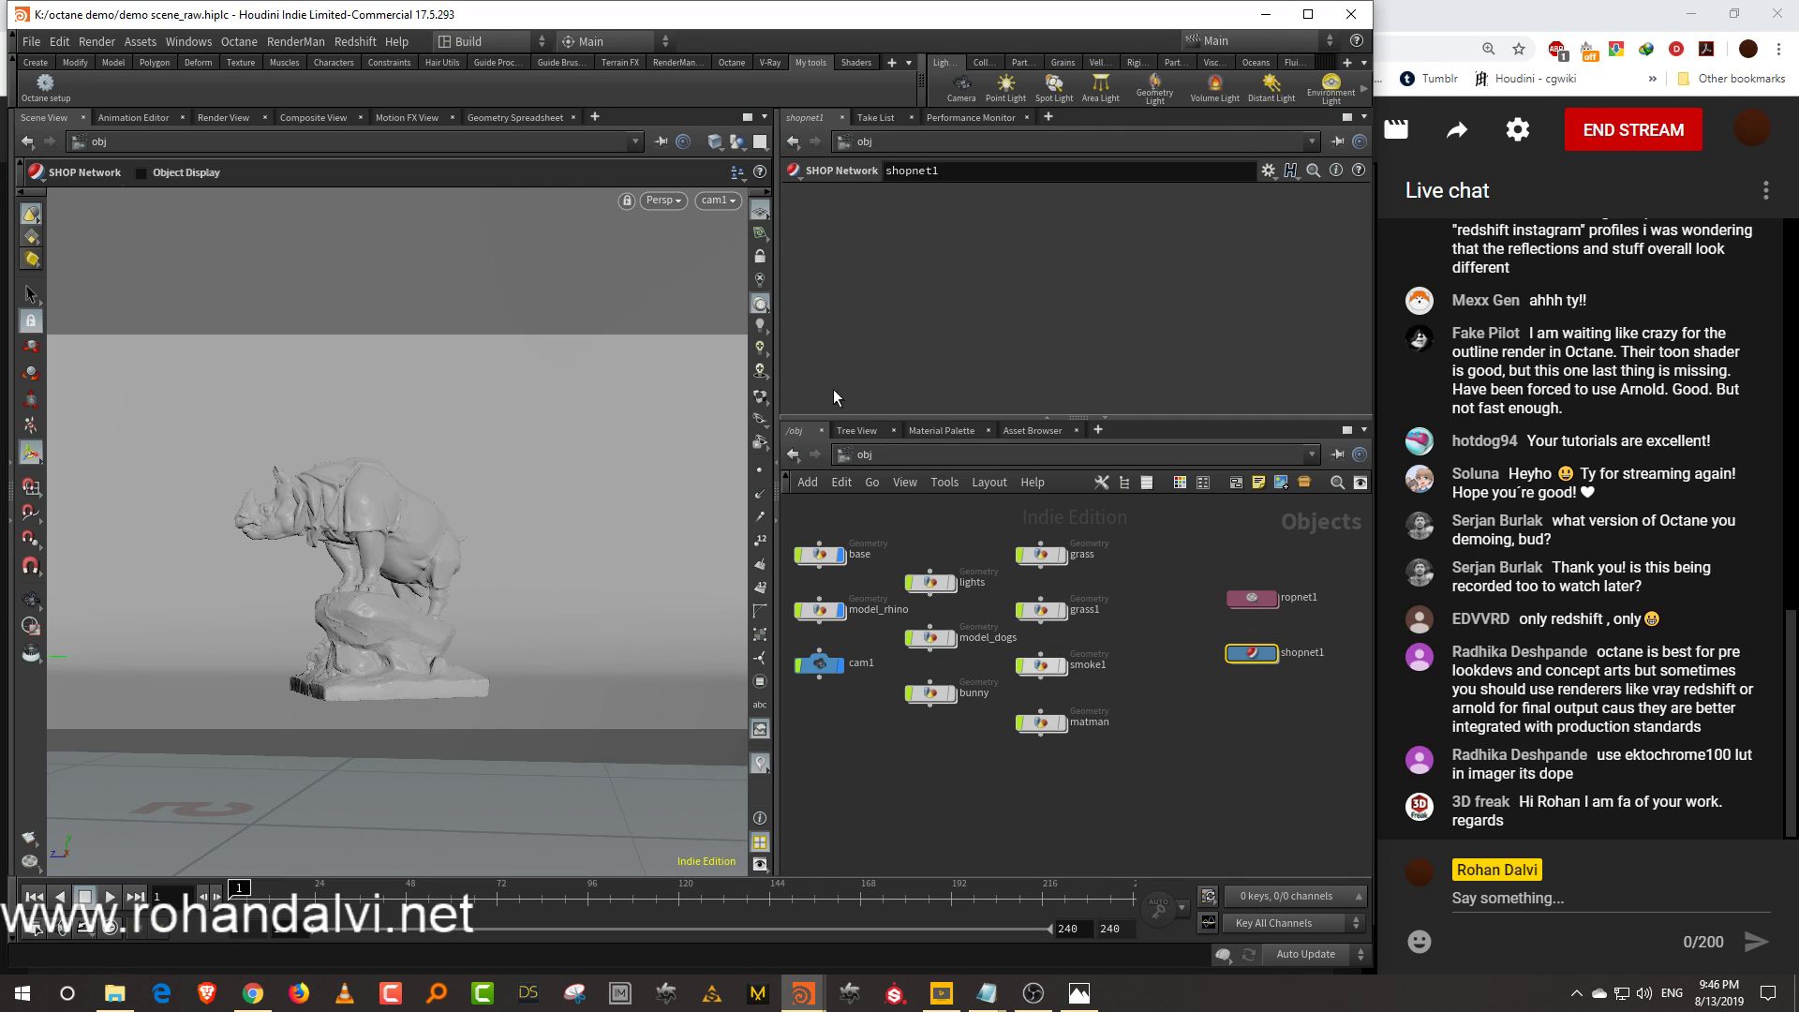
# Set the resolution of cam1 to the 640 by 480 preset
pyautogui.moveTo(971, 731); pyautogui.dragTo(1063, 706, button='middle')
pyautogui.moveTo(967, 715); pyautogui.dragTo(838, 616)
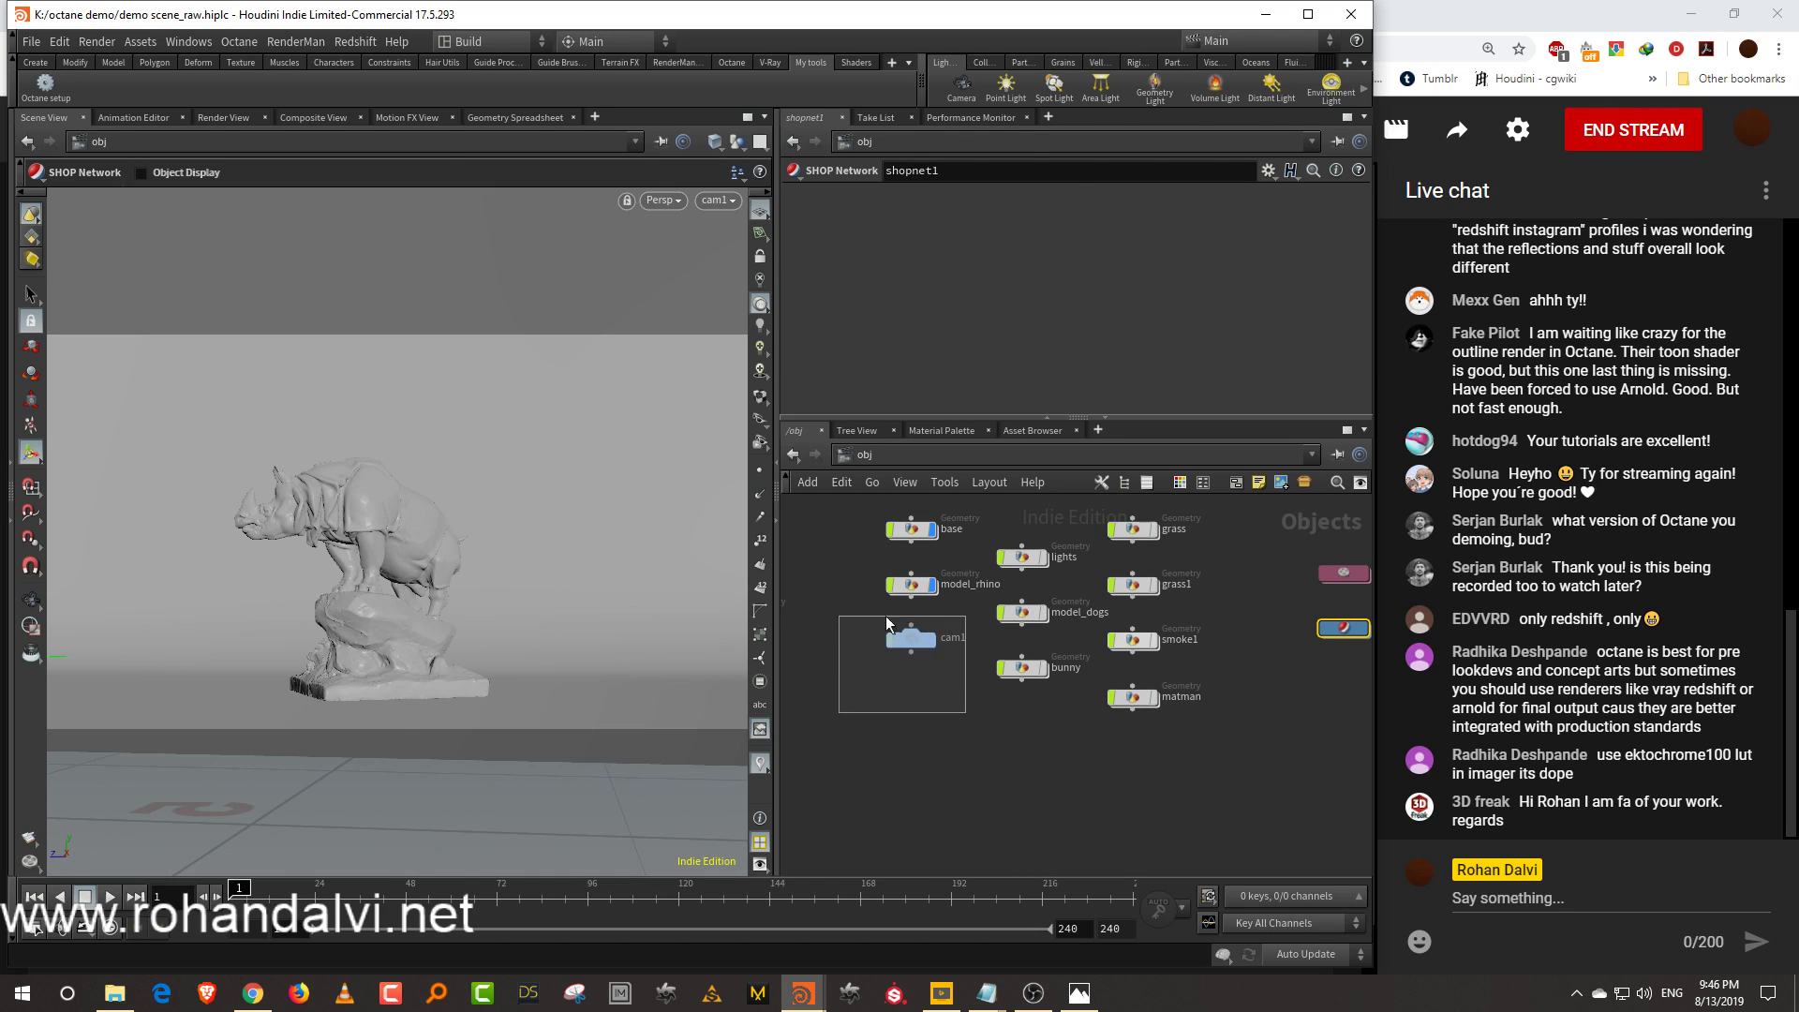
pyautogui.click(914, 200)
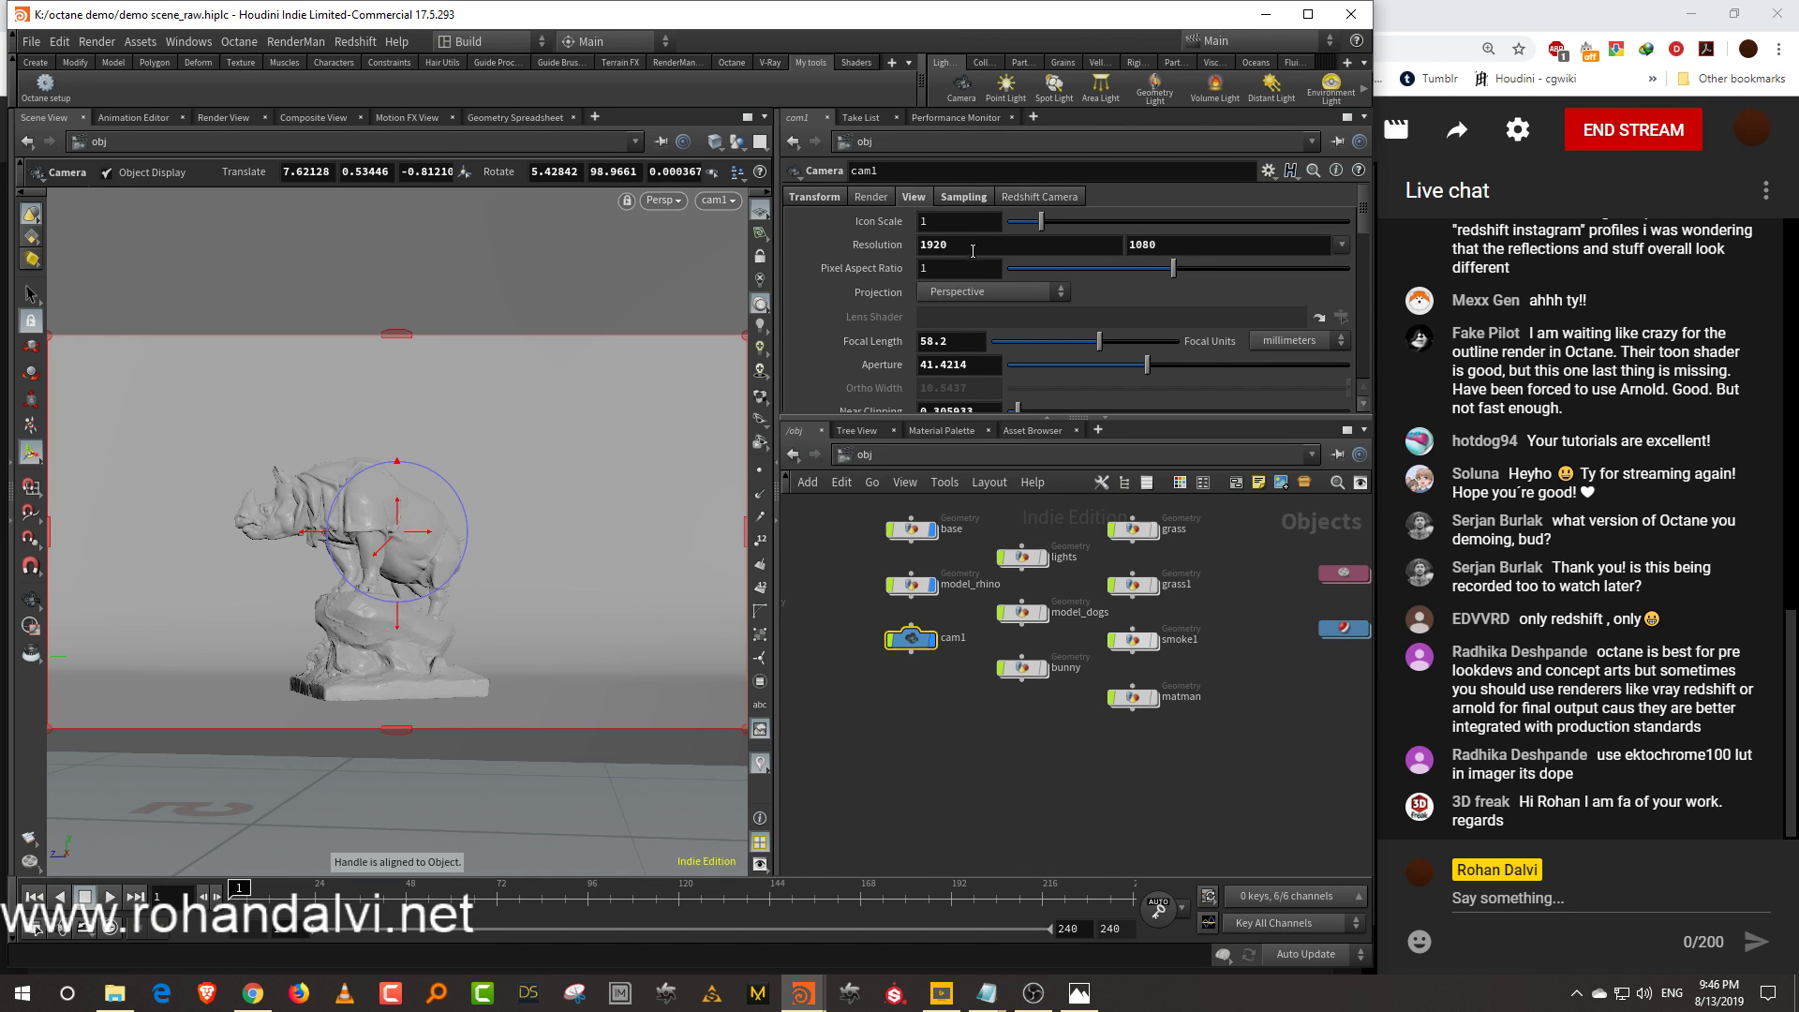
pyautogui.click(1342, 244)
pyautogui.click(1355, 268)
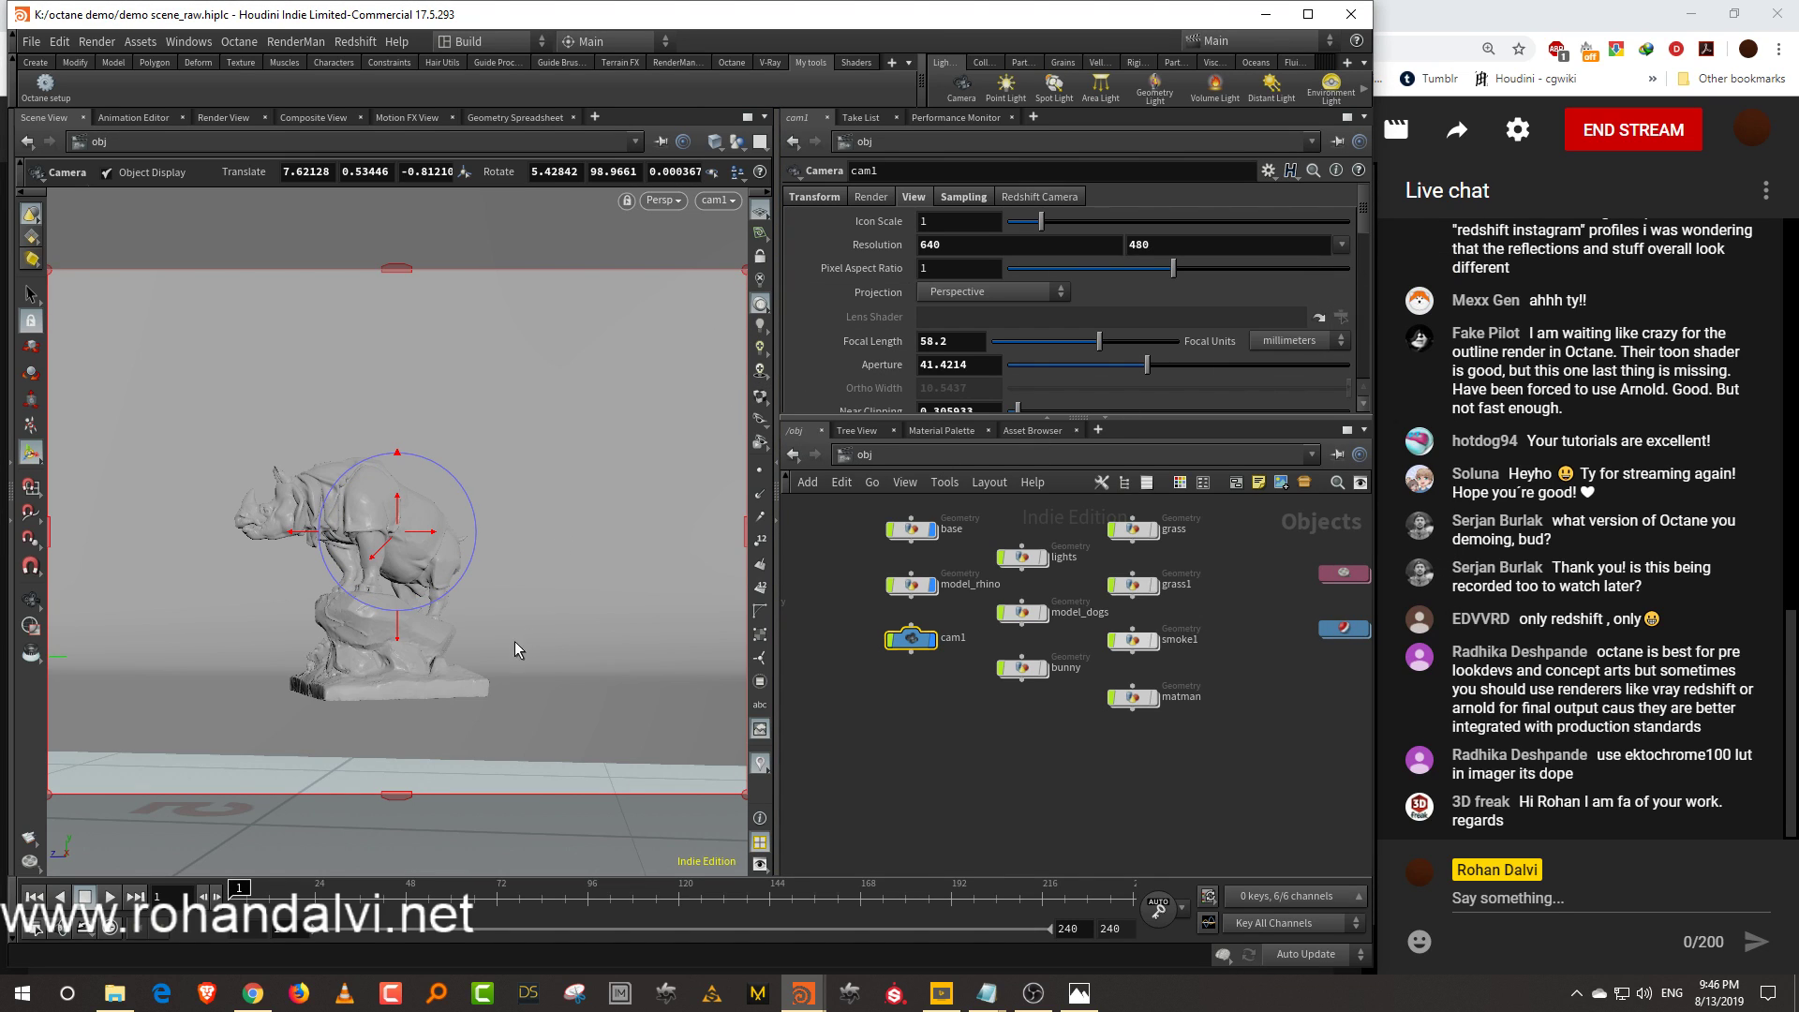
# Lock cam1 to the view, reframe it closer on the rhino statue, and widen the scene view
pyautogui.click(760, 256)
pyautogui.press('Escape')
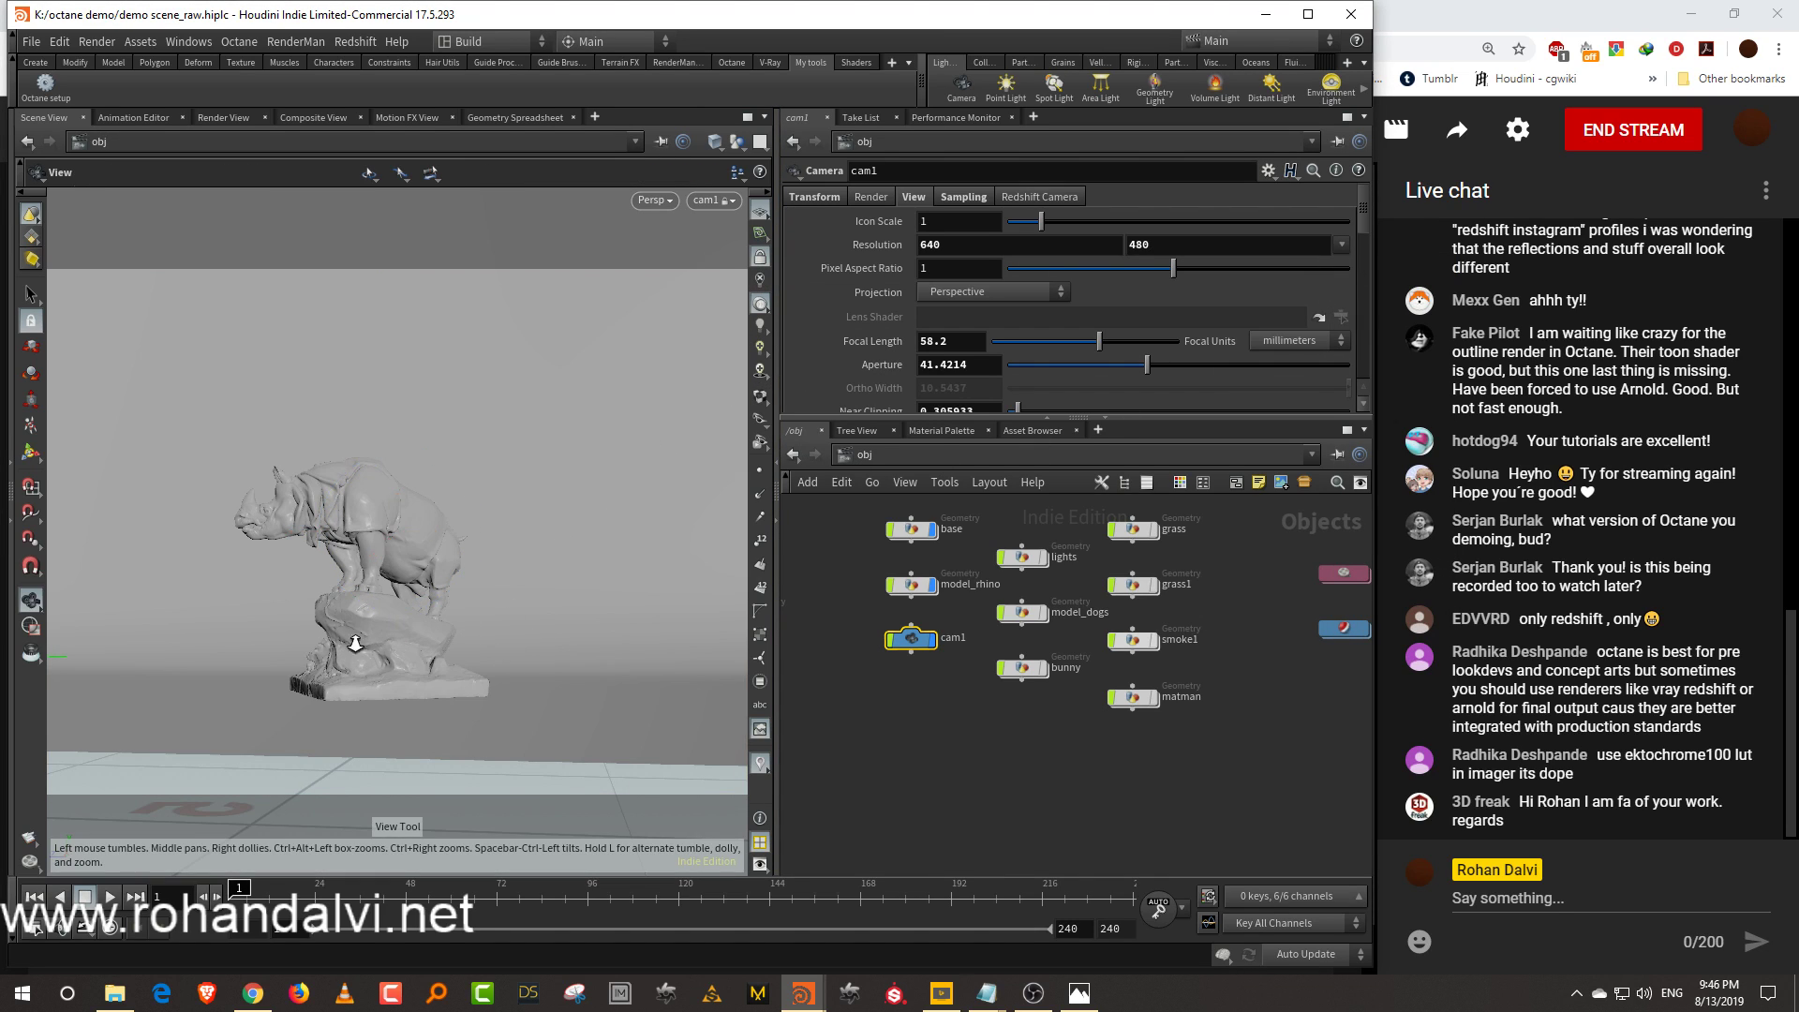
pyautogui.moveTo(355, 643); pyautogui.dragTo(391, 588, button='right')
pyautogui.moveTo(391, 589); pyautogui.dragTo(375, 683)
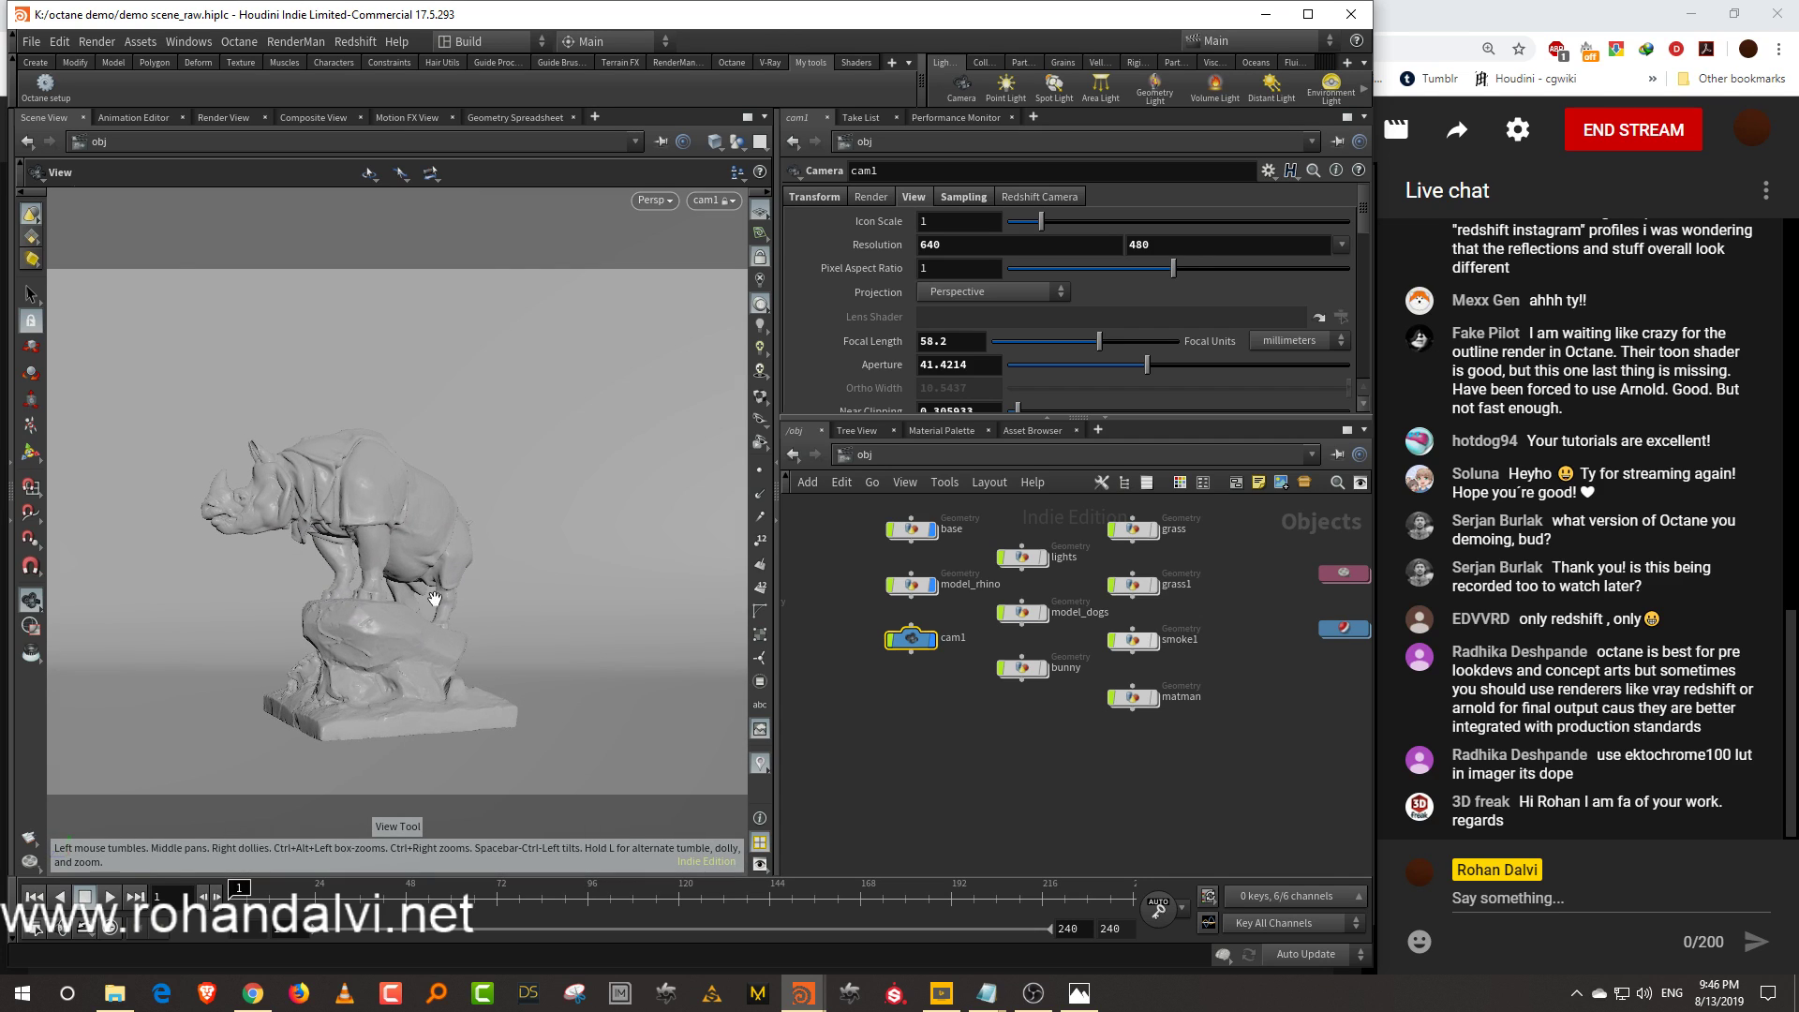
pyautogui.moveTo(782, 322); pyautogui.dragTo(903, 322)
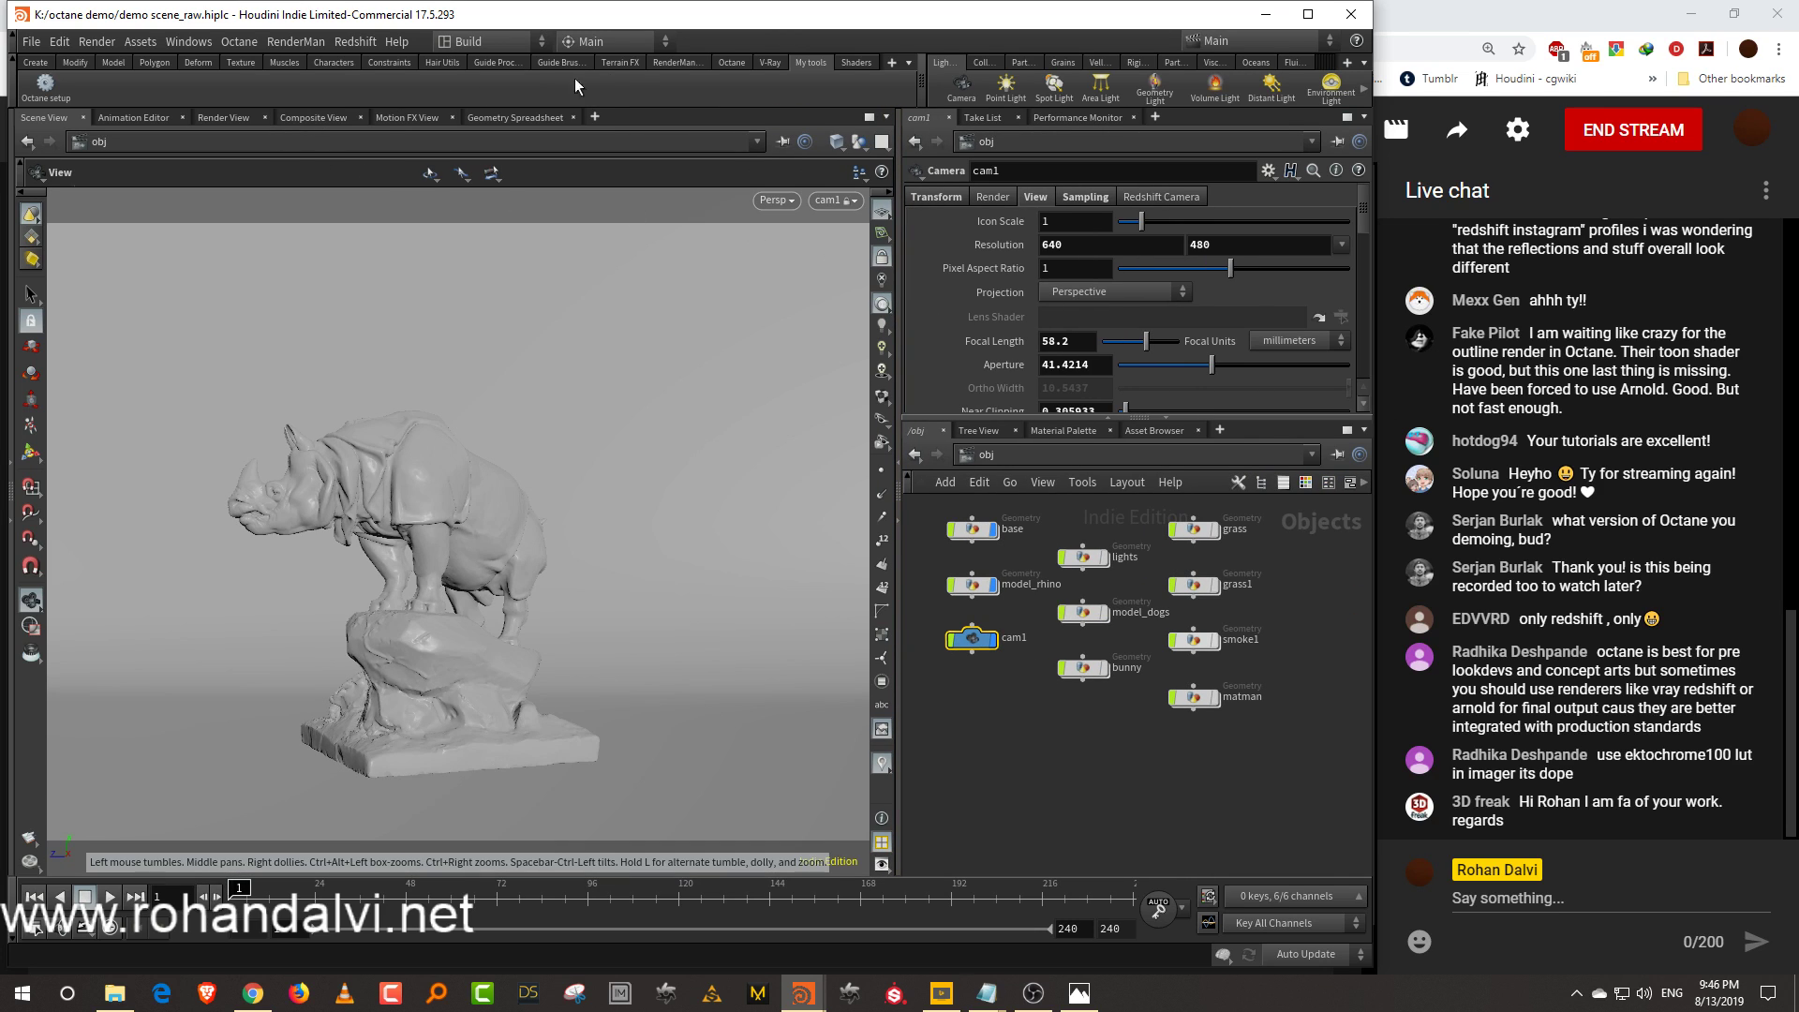
# Inspect the IPR window settings in the Octane plugin options and accept them
pyautogui.click(732, 62)
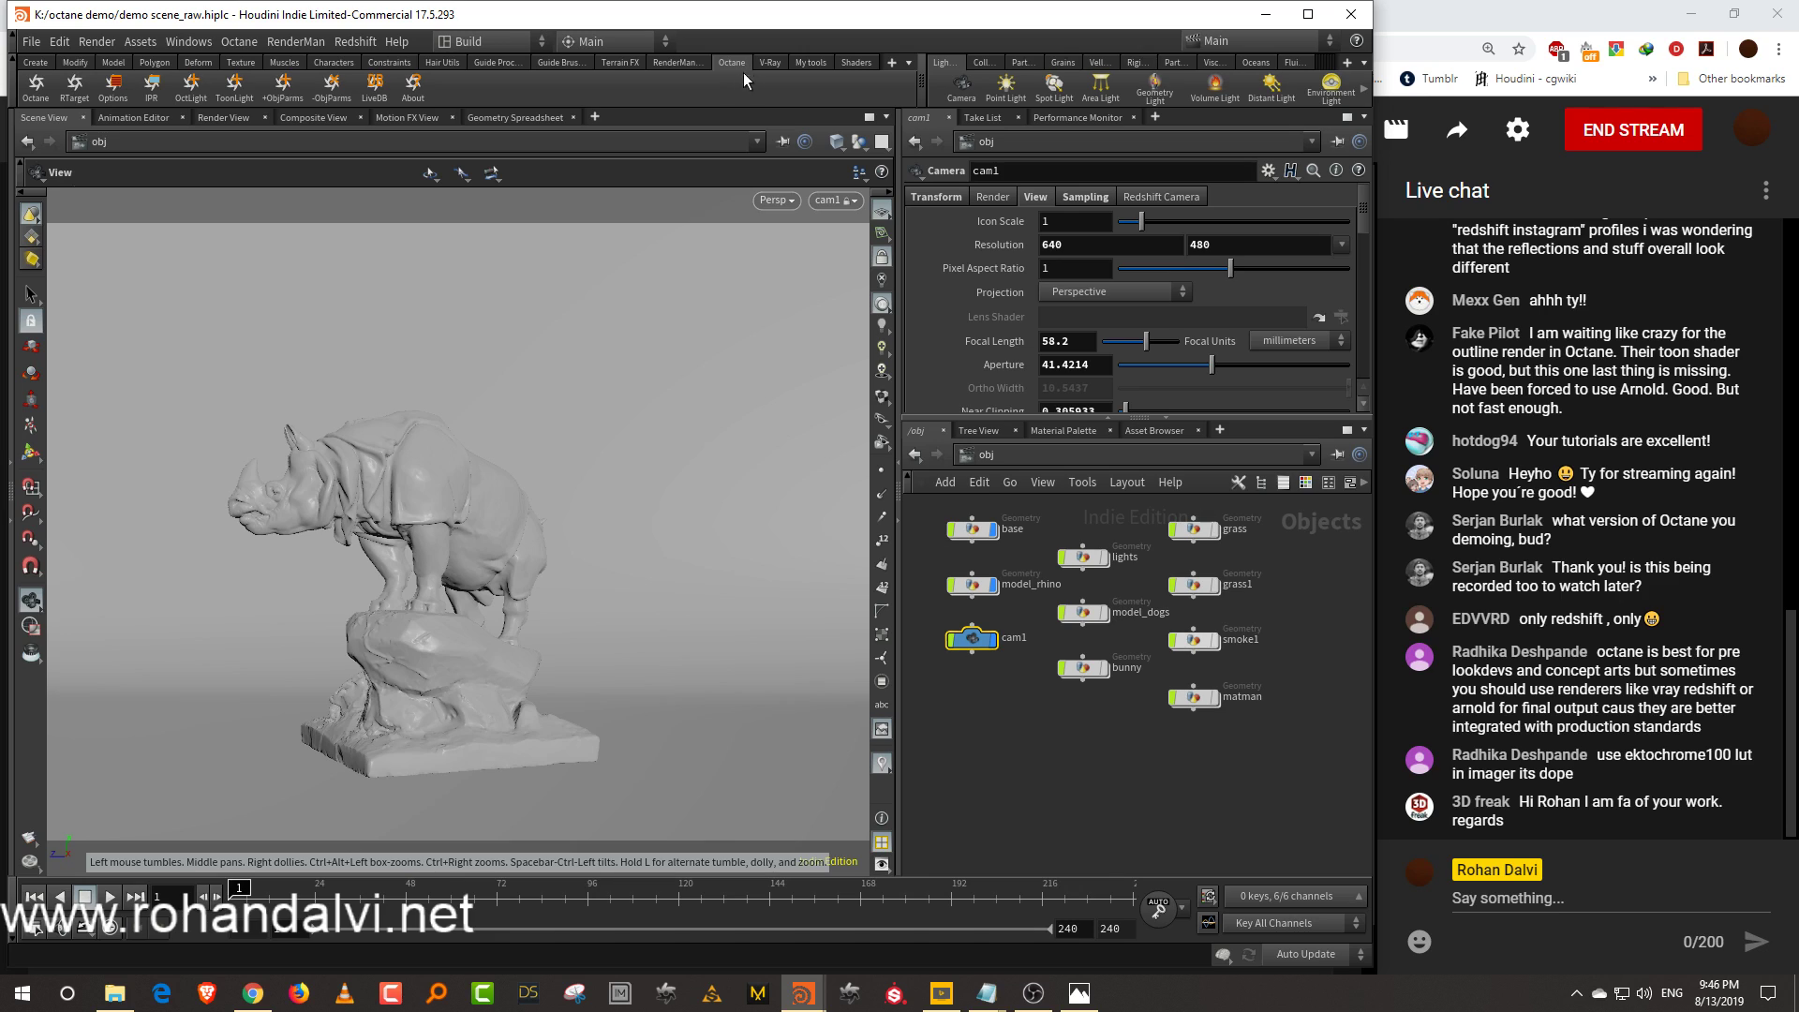
pyautogui.click(112, 93)
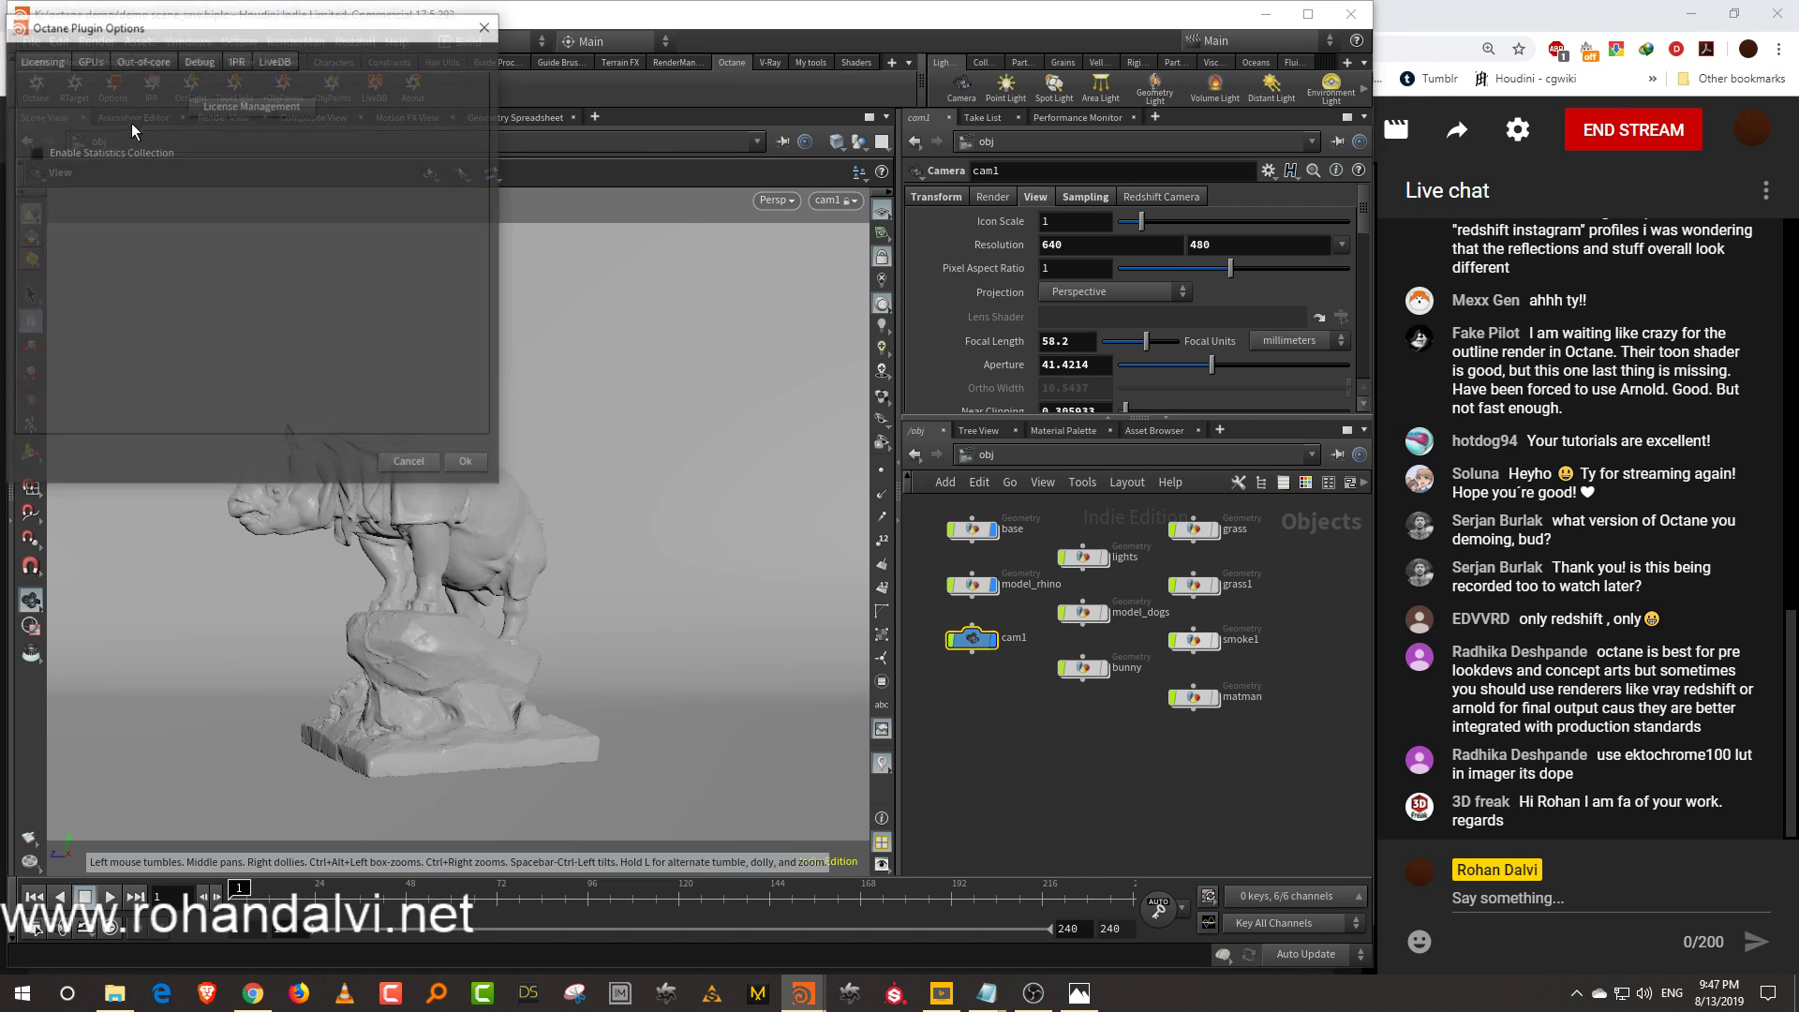
pyautogui.moveTo(248, 30); pyautogui.dragTo(686, 148)
pyautogui.click(678, 183)
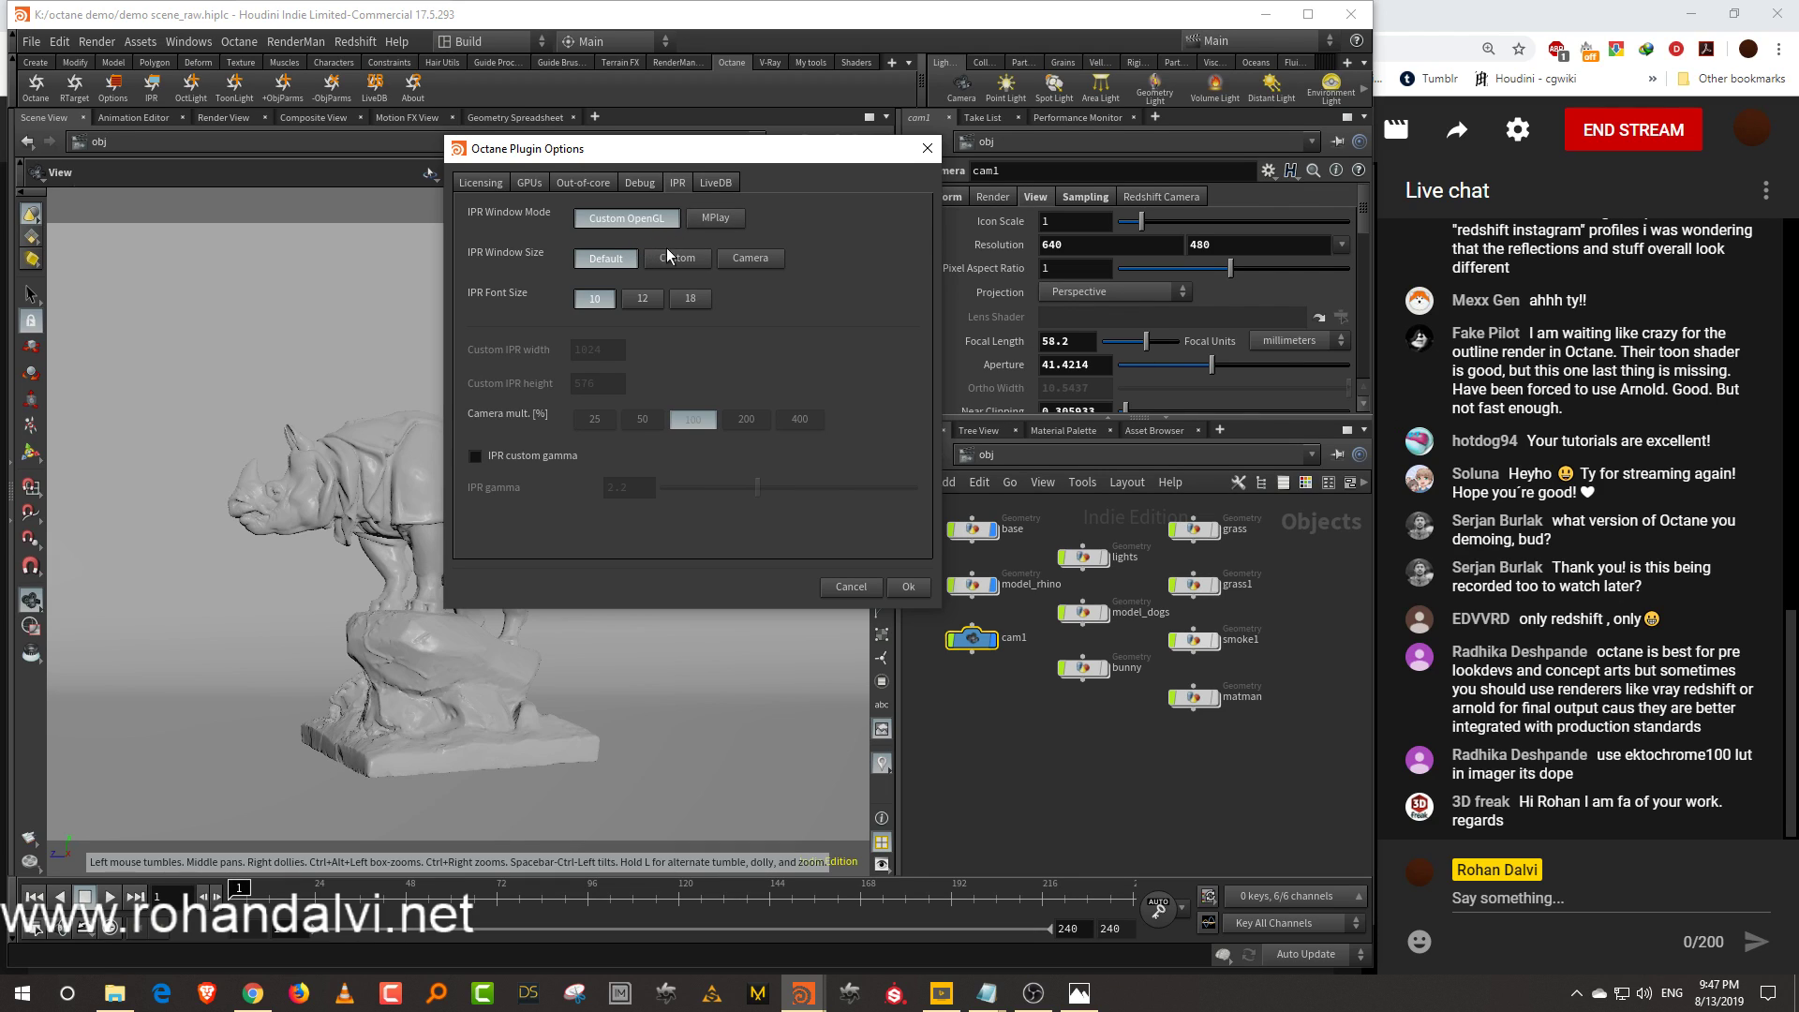
pyautogui.click(920, 589)
# Launch the Octane IPR, resize its window narrower and taller, and close it
pyautogui.click(151, 87)
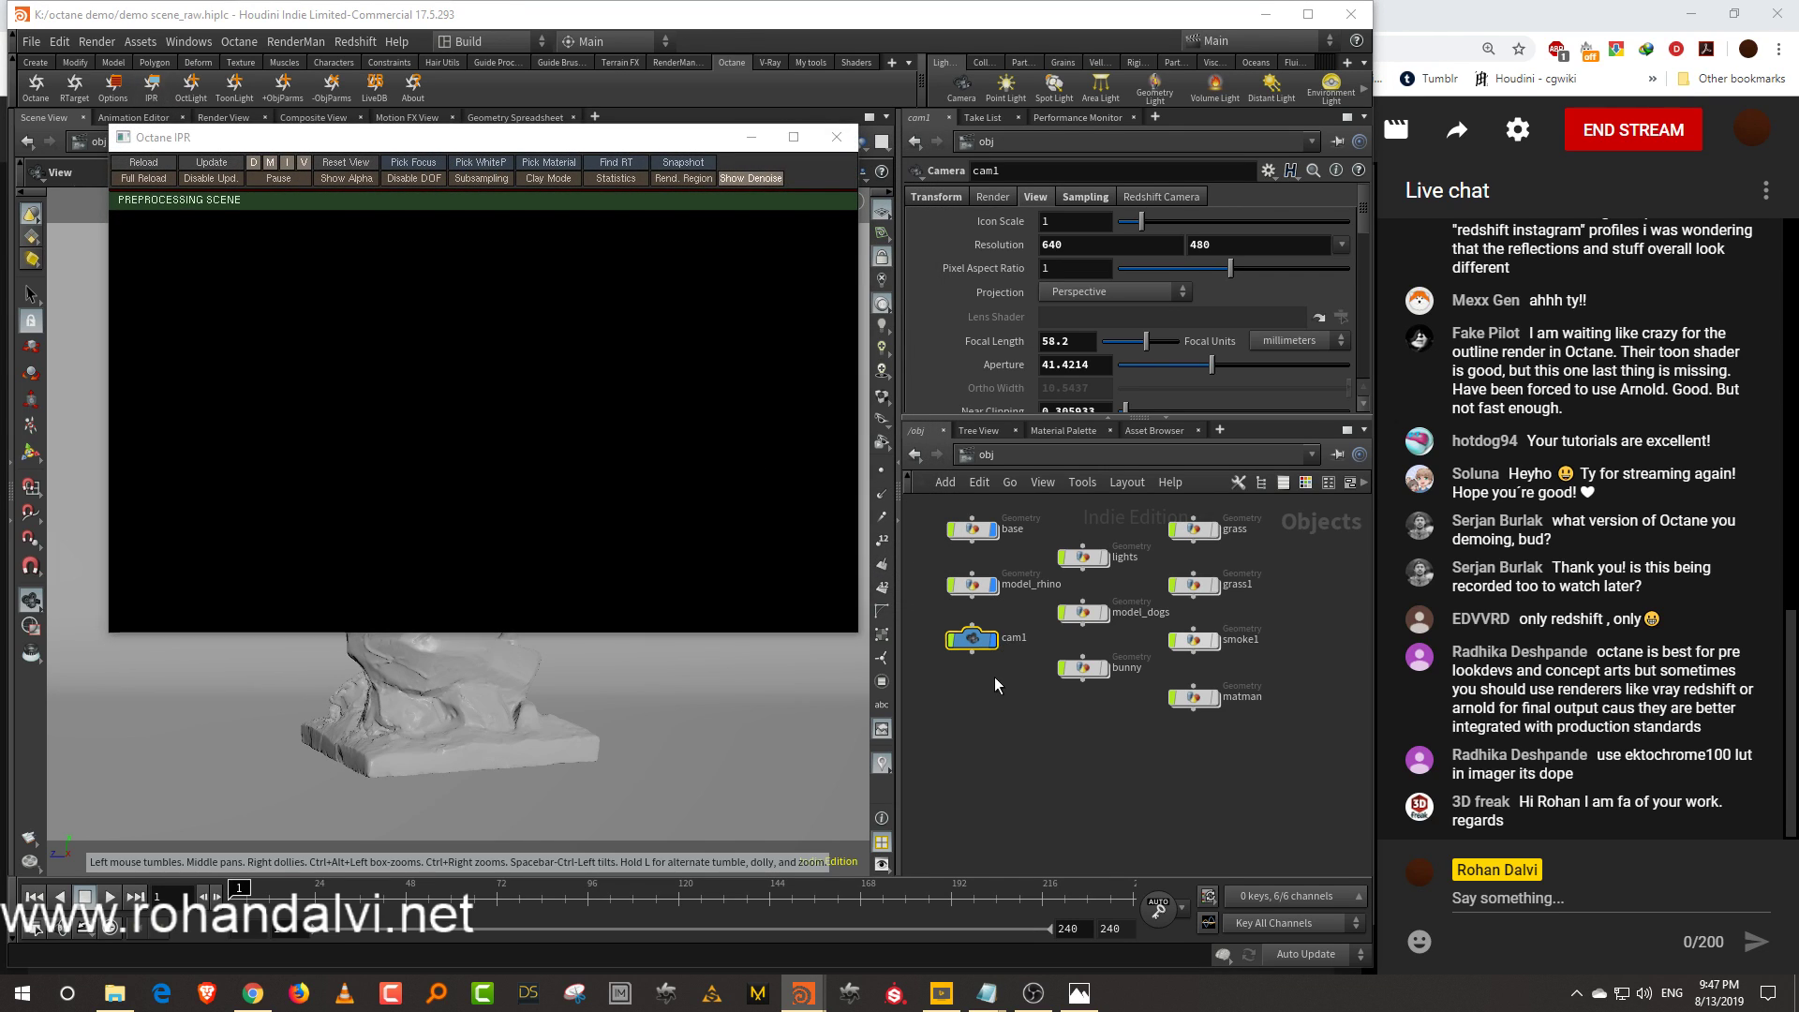
pyautogui.moveTo(858, 634); pyautogui.dragTo(769, 791)
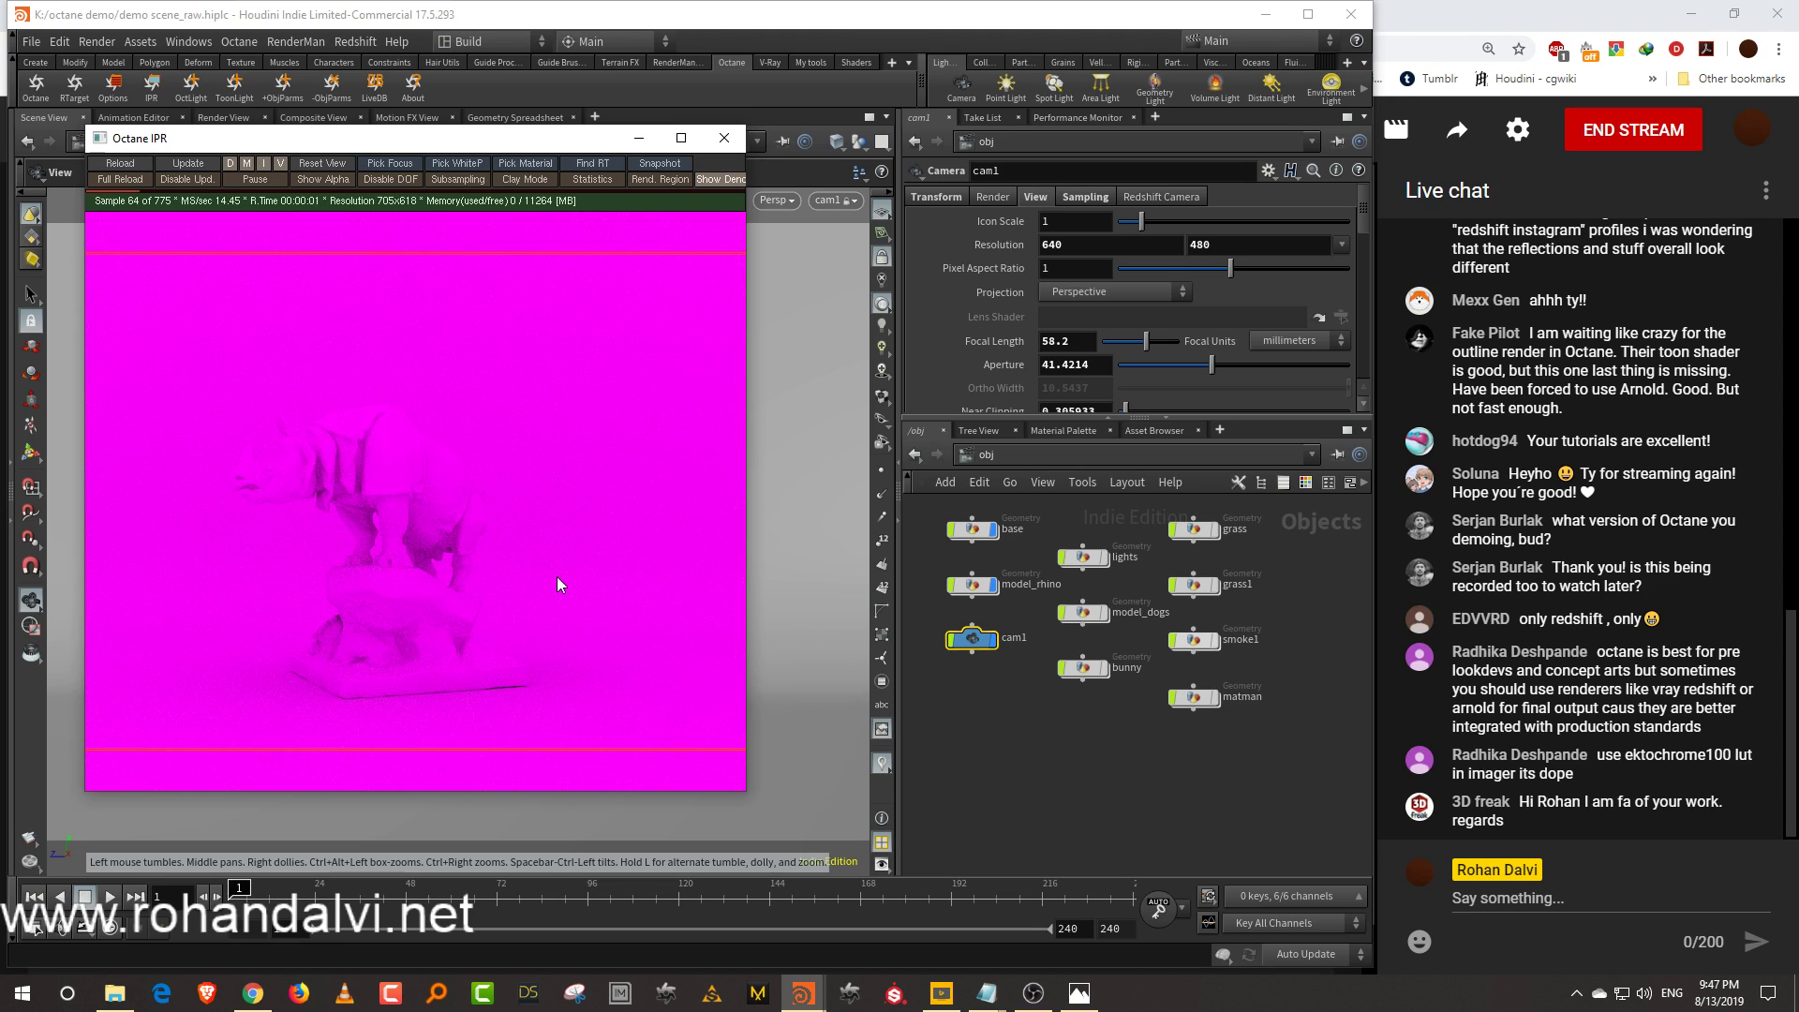
pyautogui.click(725, 138)
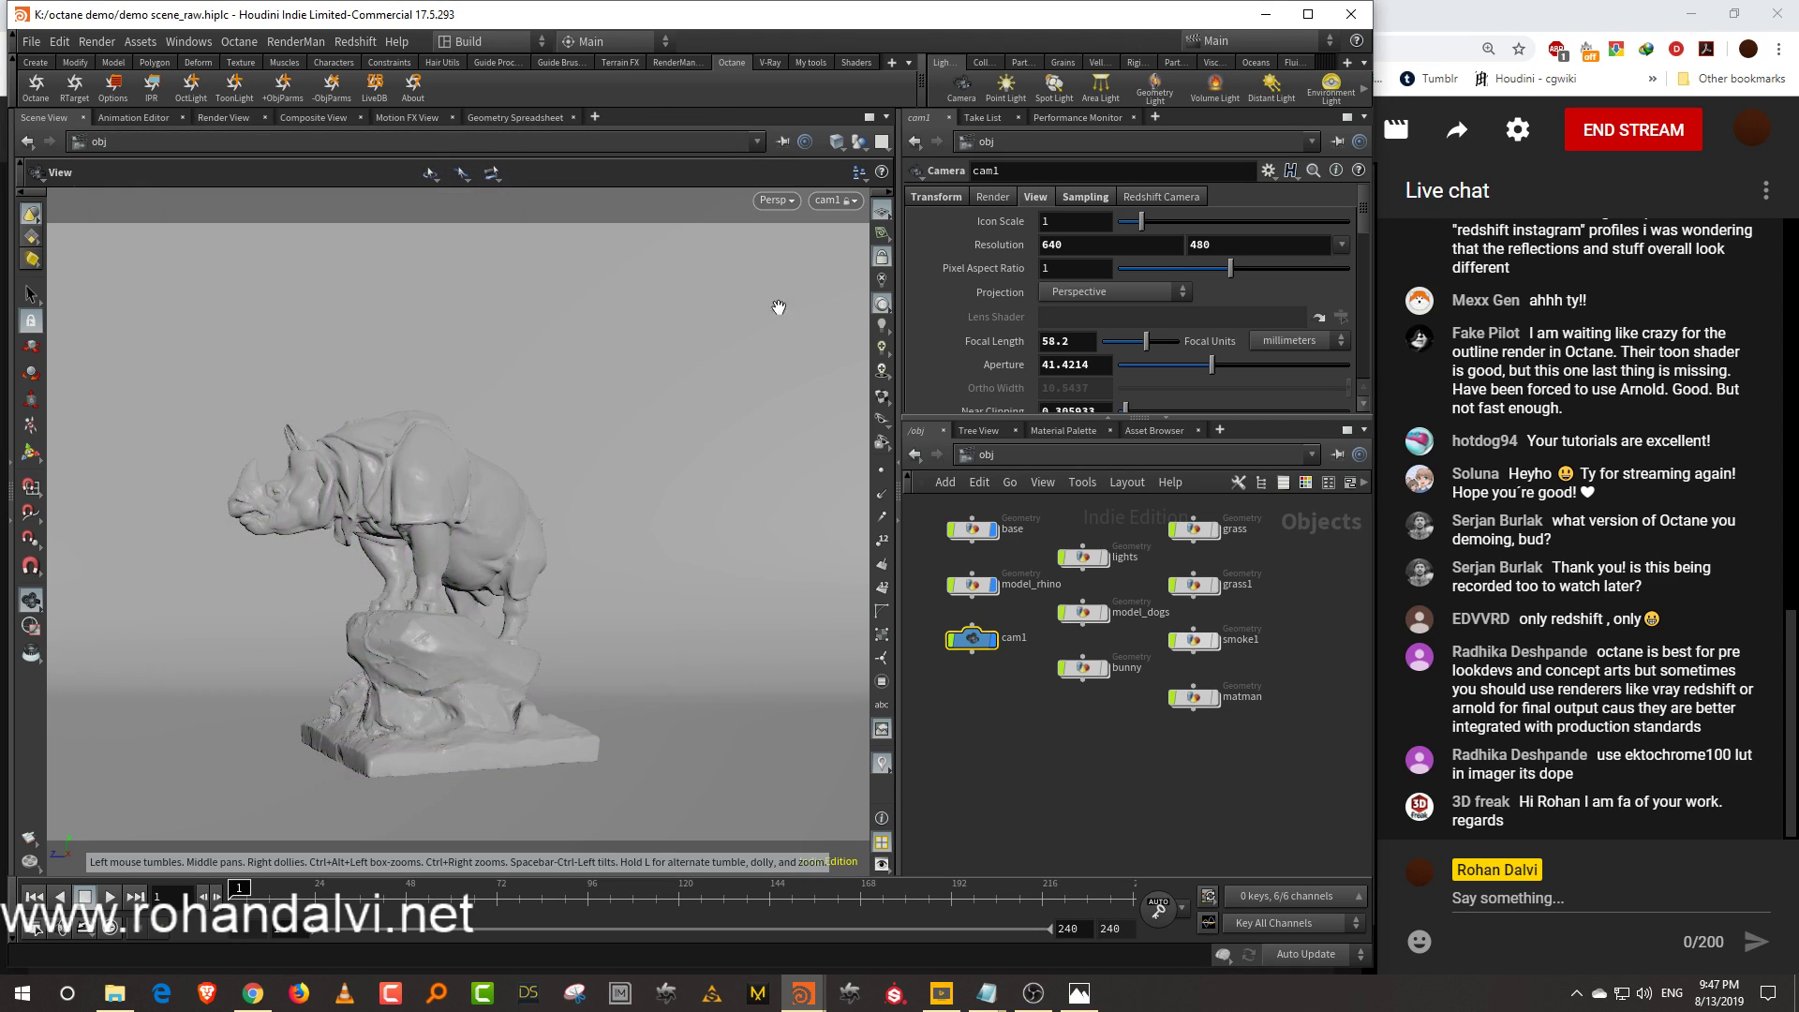
# Open shopnet1 and add an Octane glossy material below the render network
pyautogui.moveTo(1157, 773); pyautogui.dragTo(881, 796, button='middle')
pyautogui.doubleClick(1167, 695)
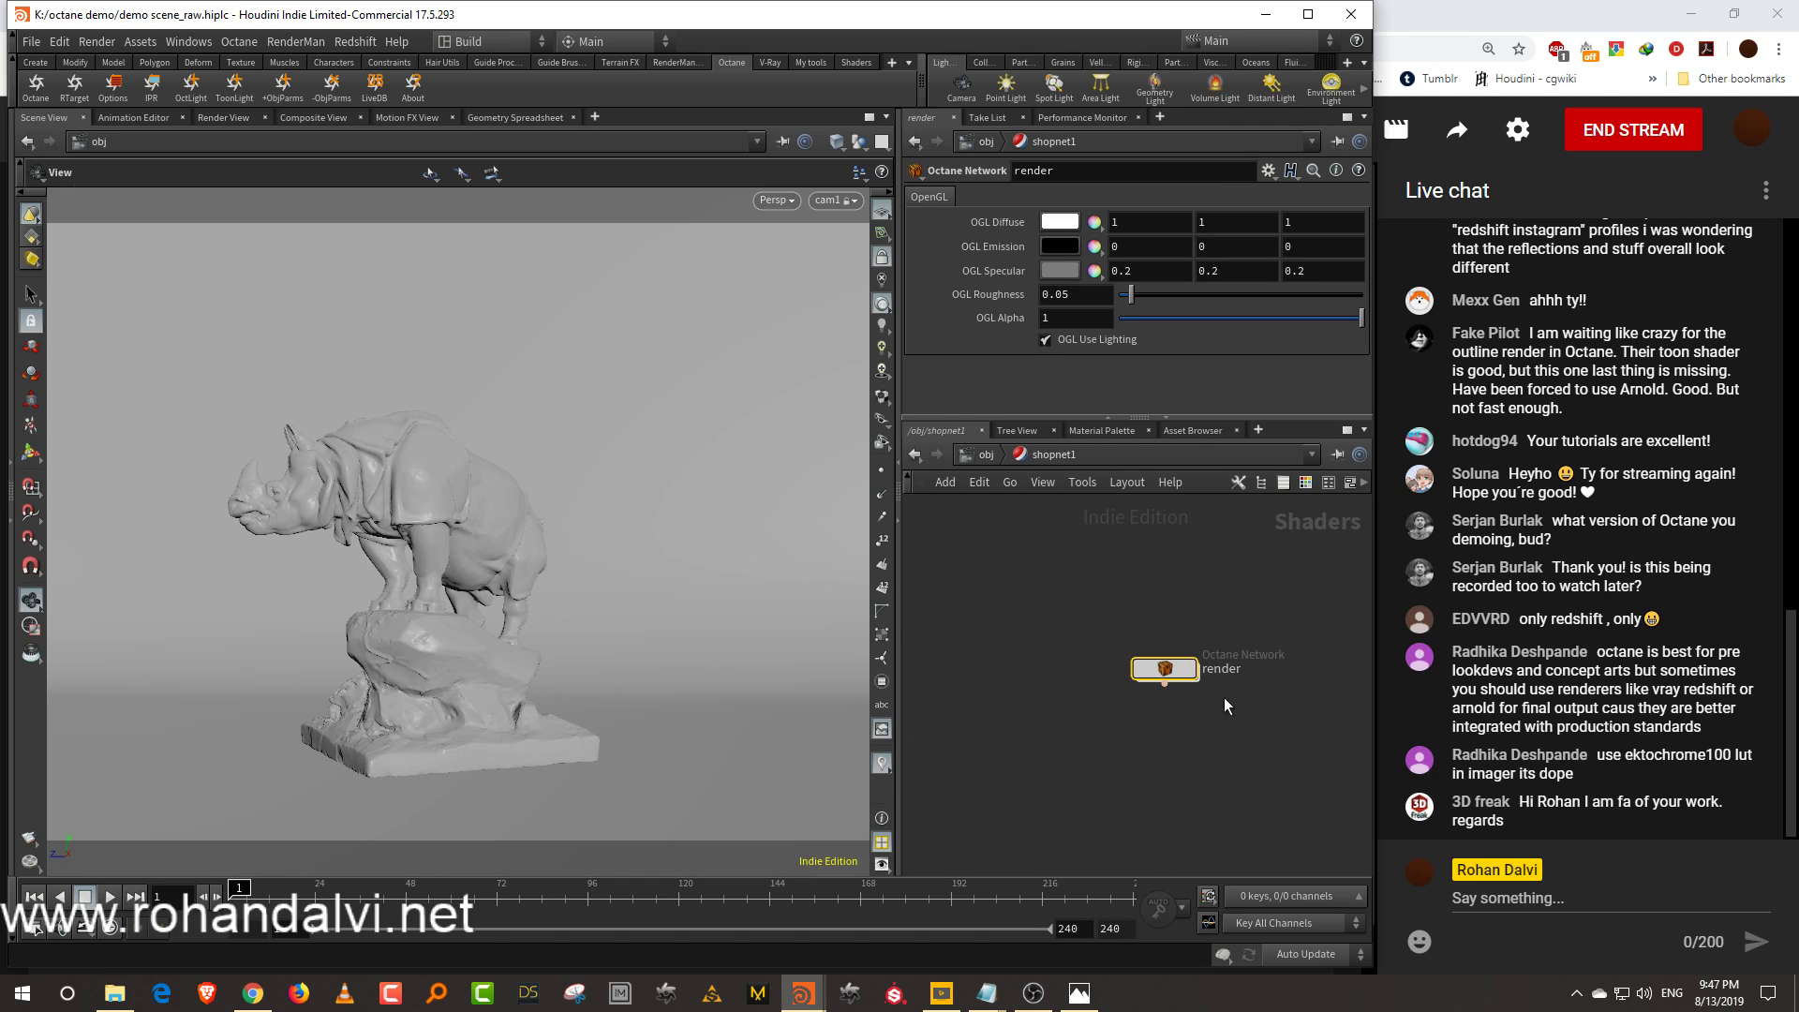
pyautogui.press('Tab')
pyautogui.moveTo(1121, 727)
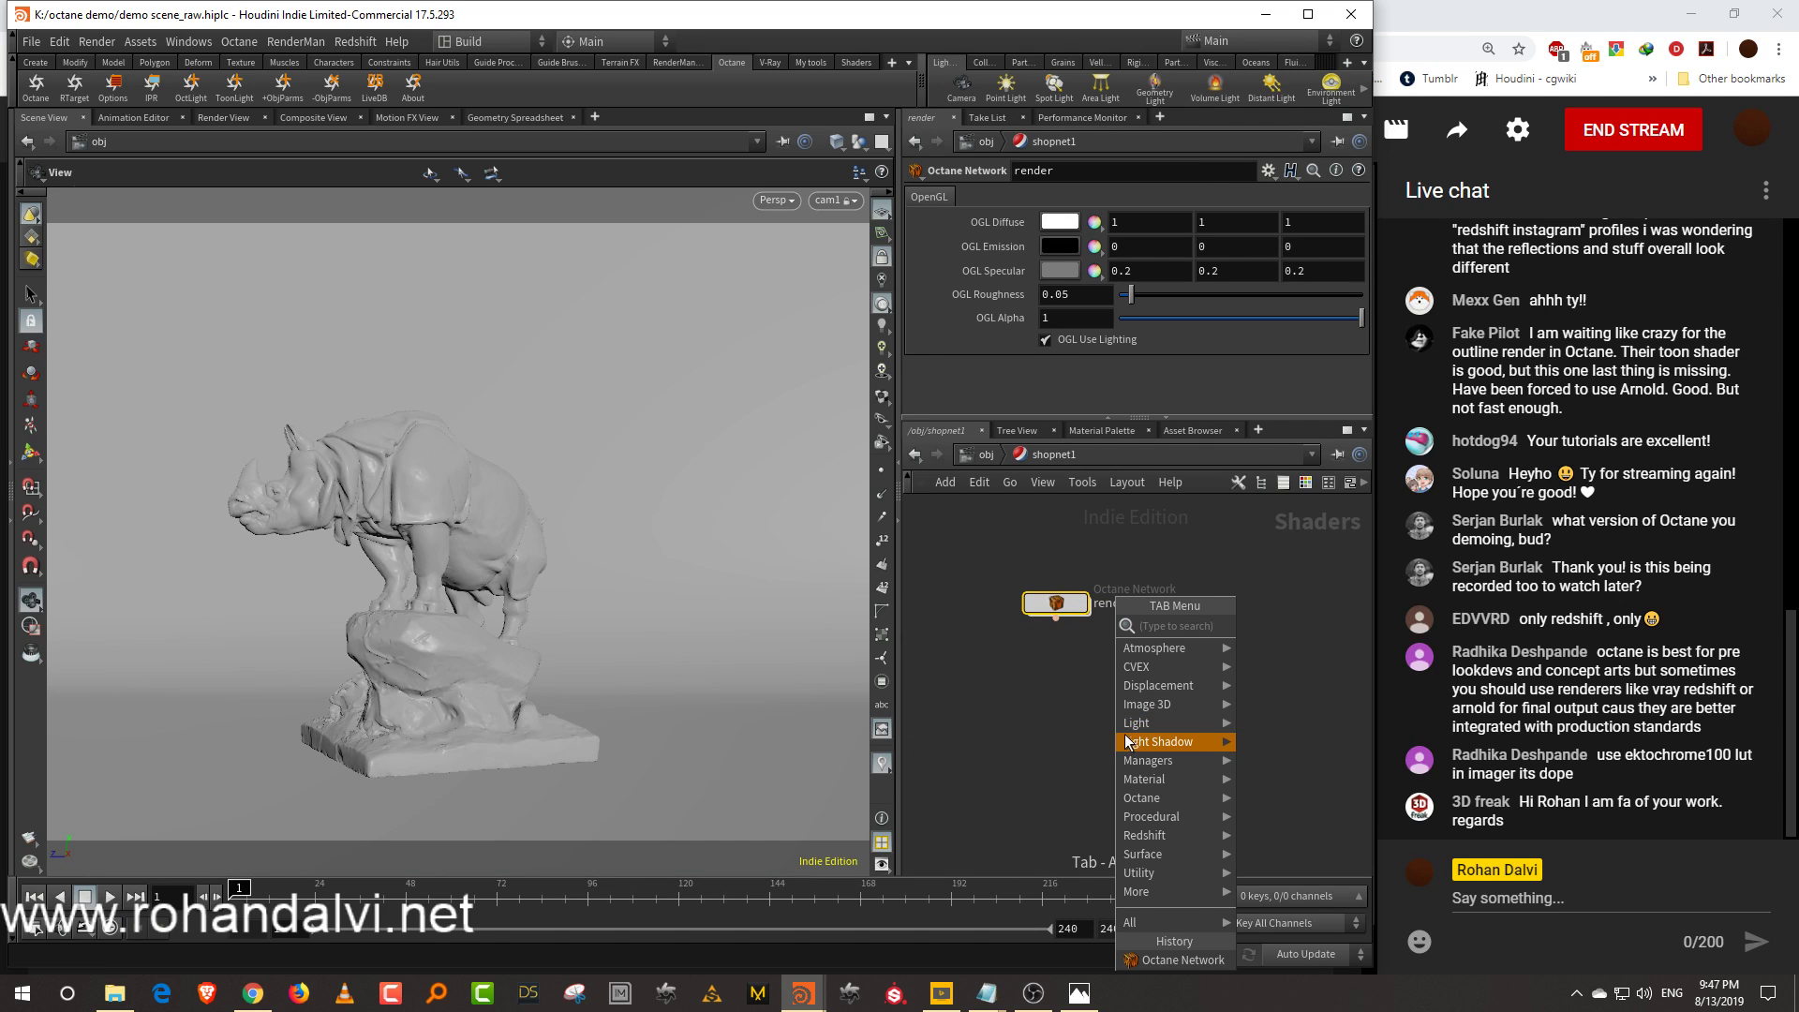
pyautogui.write('glo')
pyautogui.click(1028, 694)
pyautogui.press('Tab')
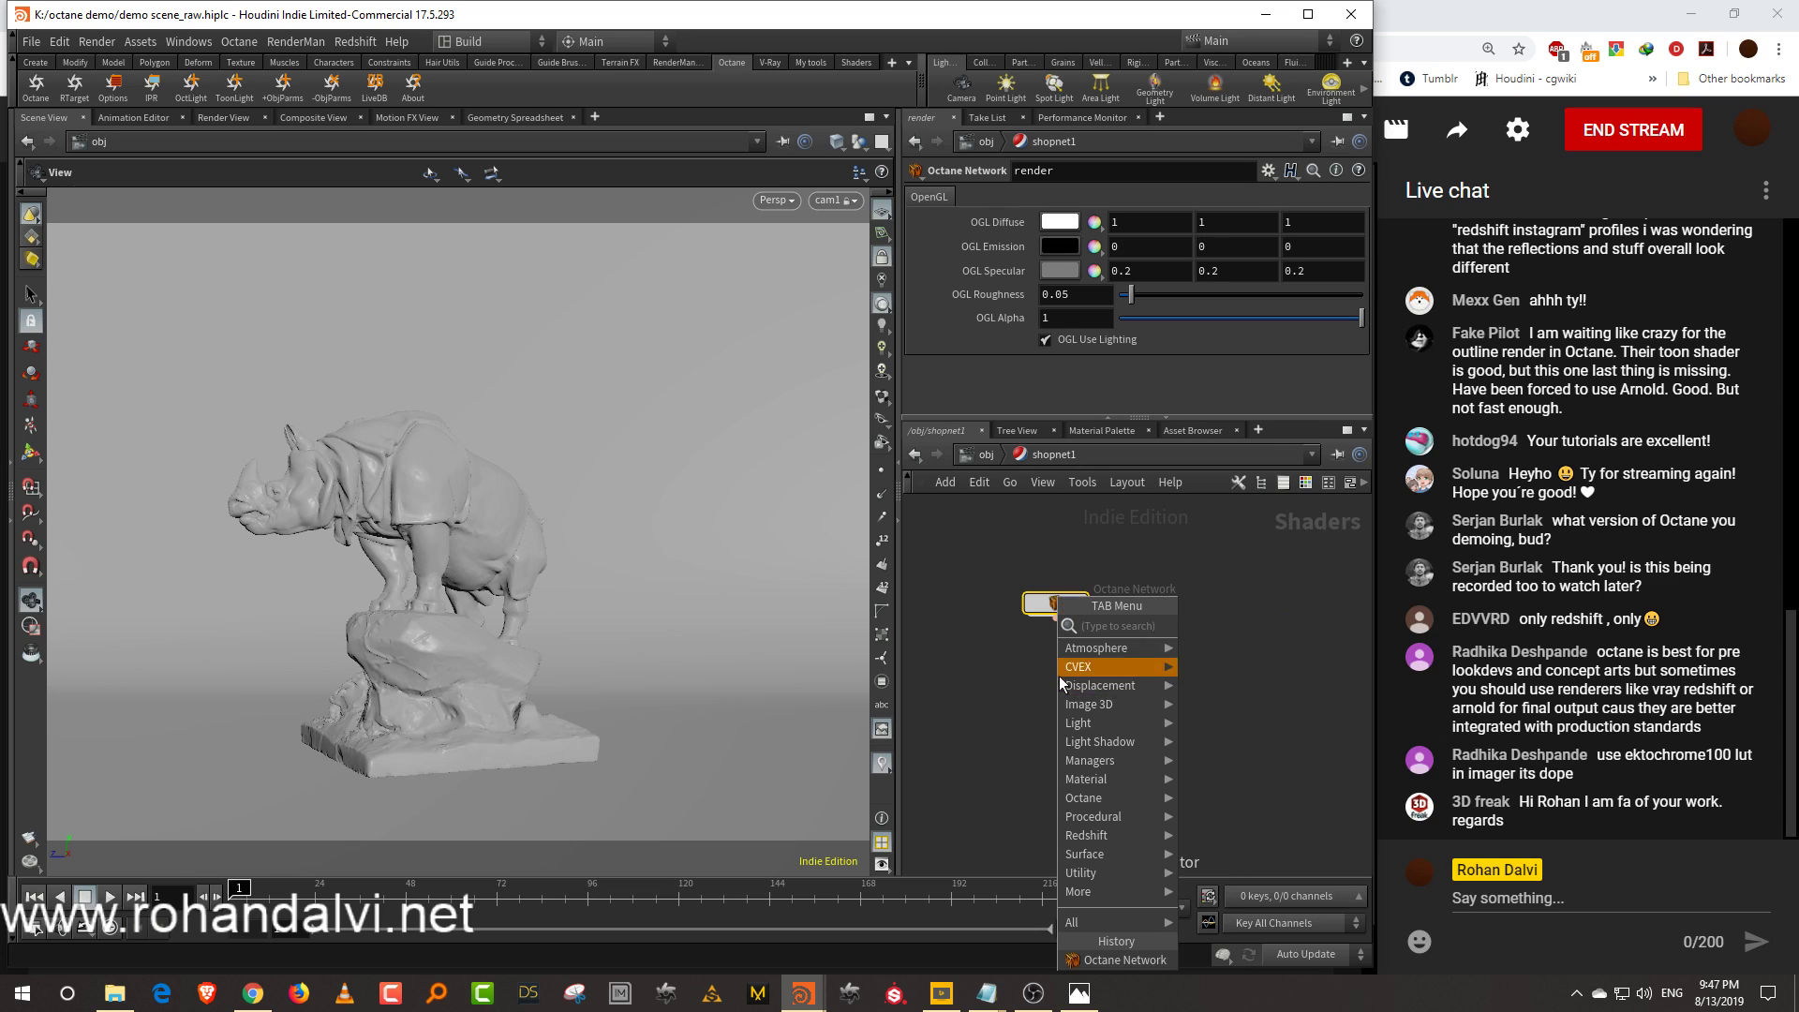
pyautogui.write('glo')
pyautogui.click(1260, 643)
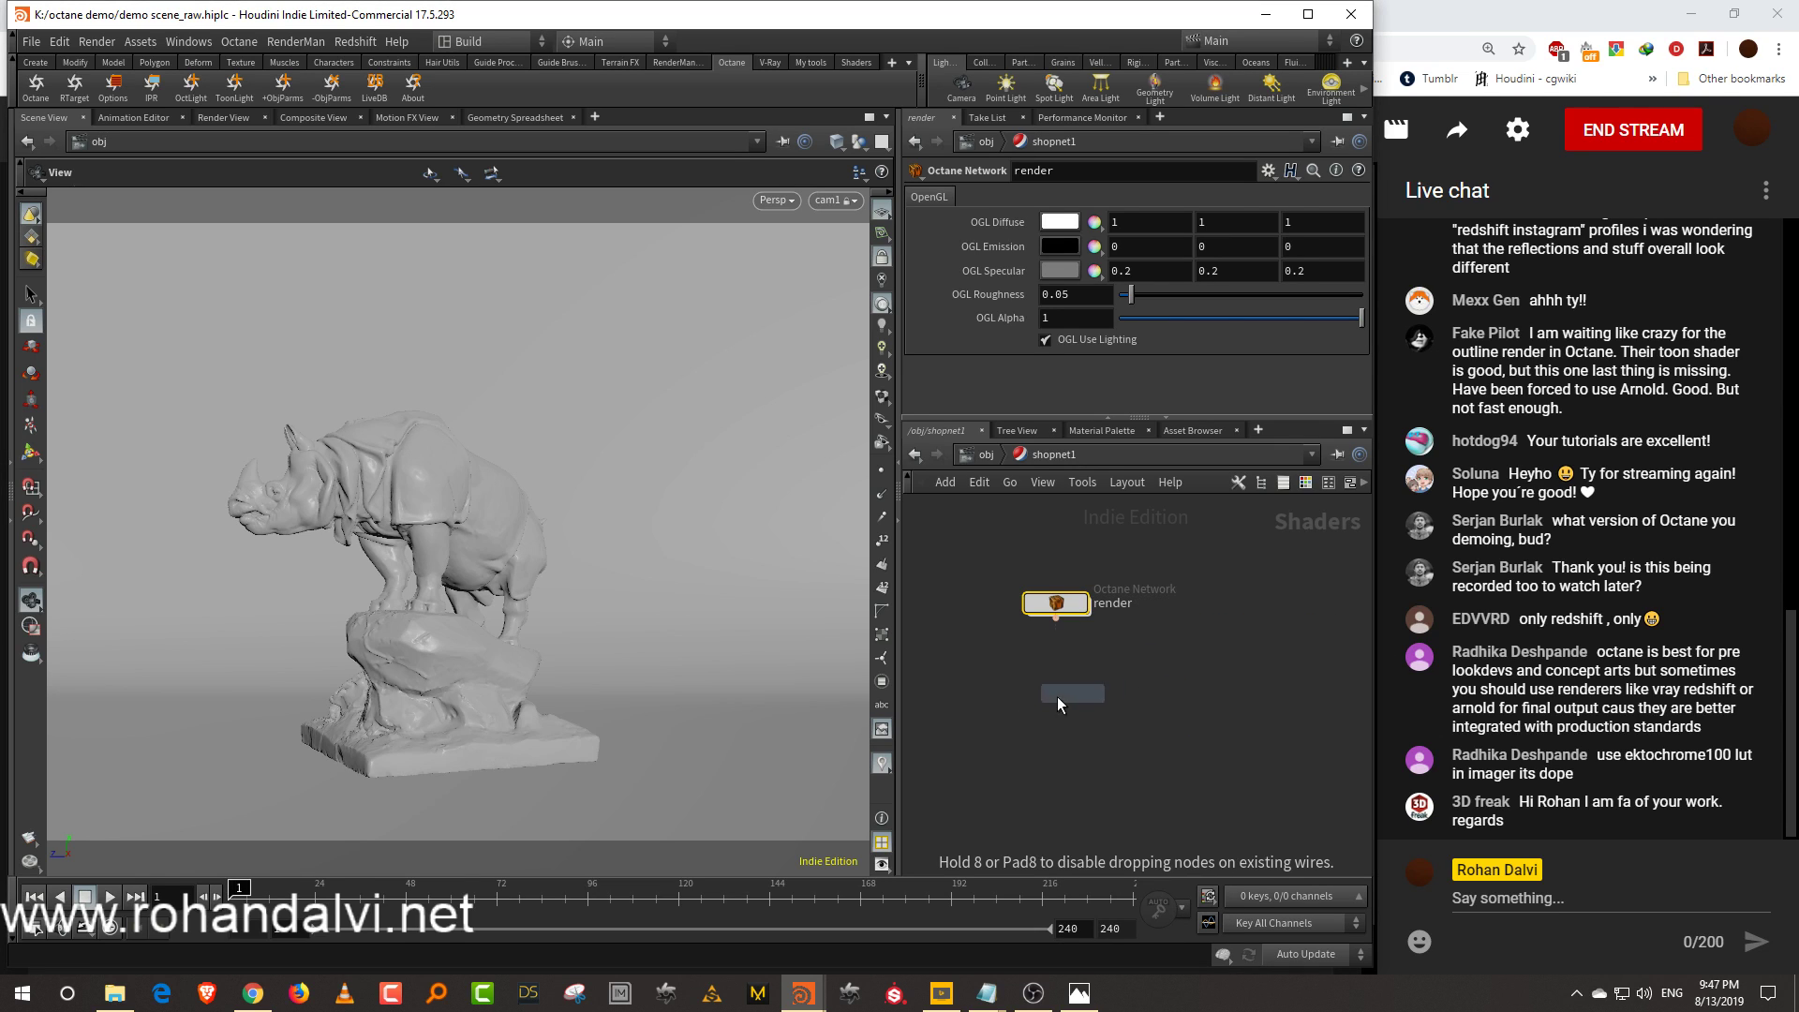
pyautogui.click(1055, 701)
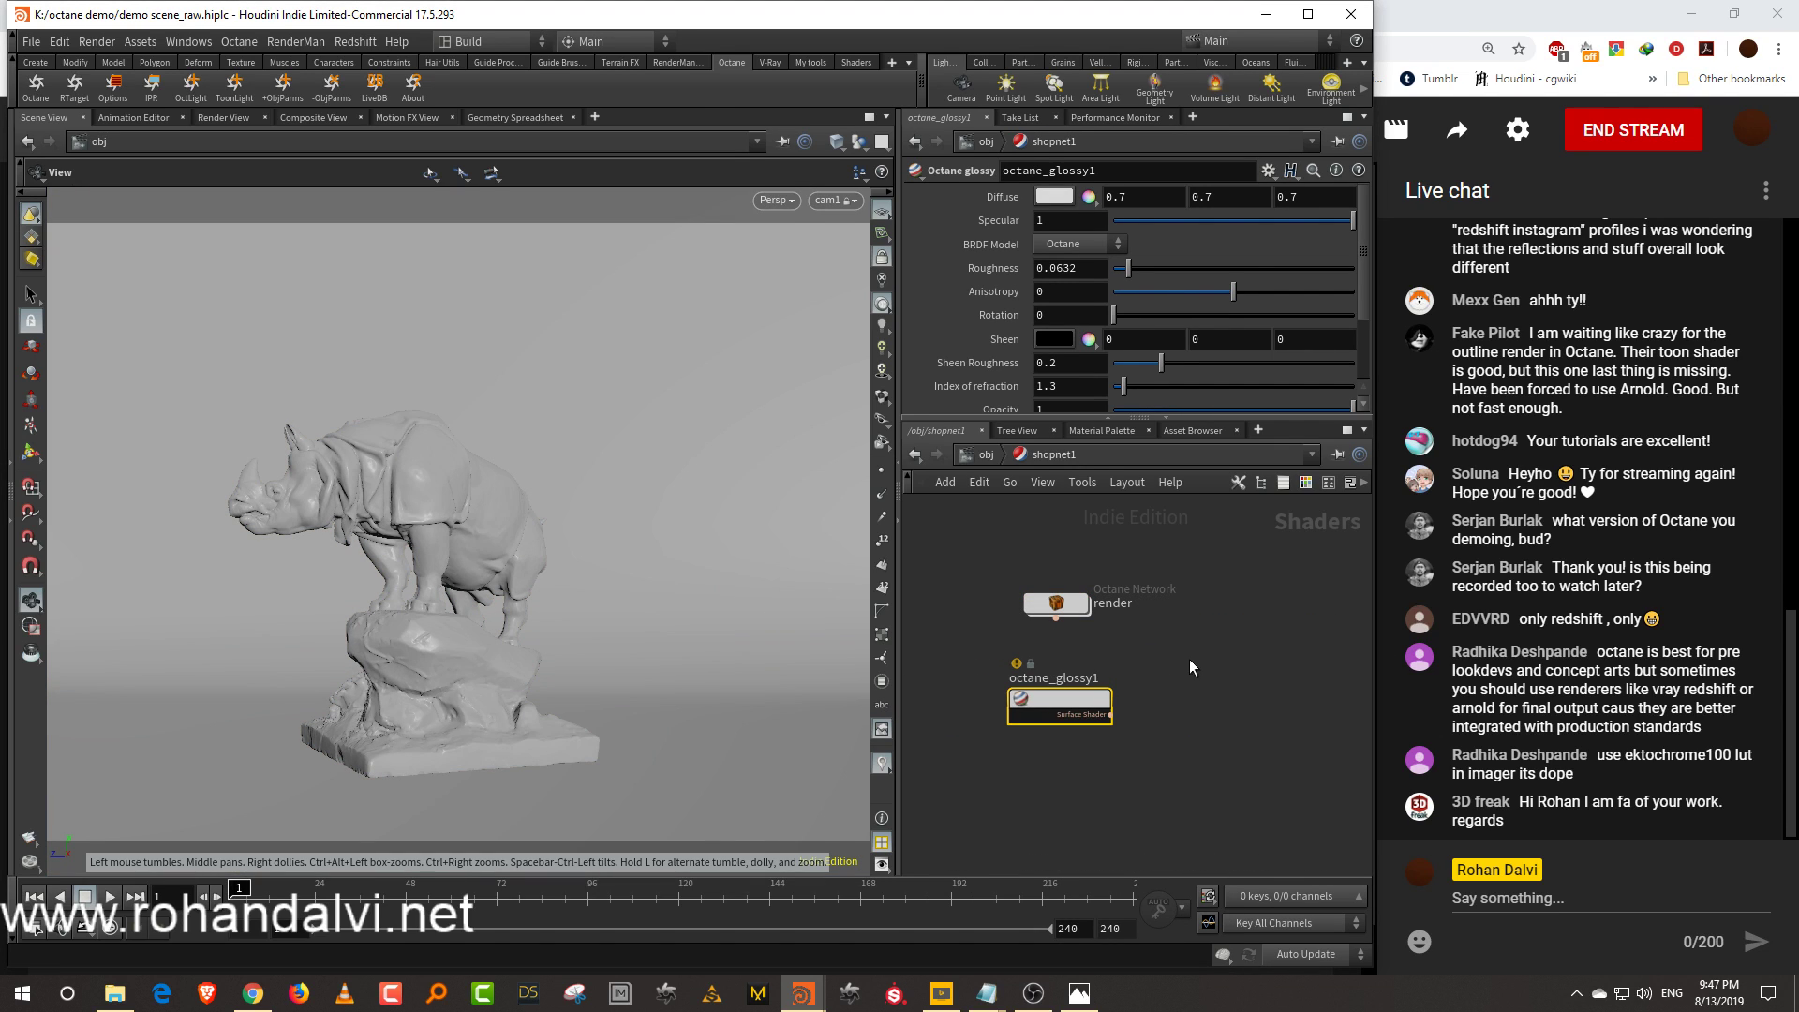
# Add an Octane Network beside the glossy material in shopnet1 and name it rhino
pyautogui.moveTo(1159, 691); pyautogui.dragTo(1151, 649, button='middle')
pyautogui.click(1160, 656)
pyautogui.press('Tab')
pyautogui.write('octan')
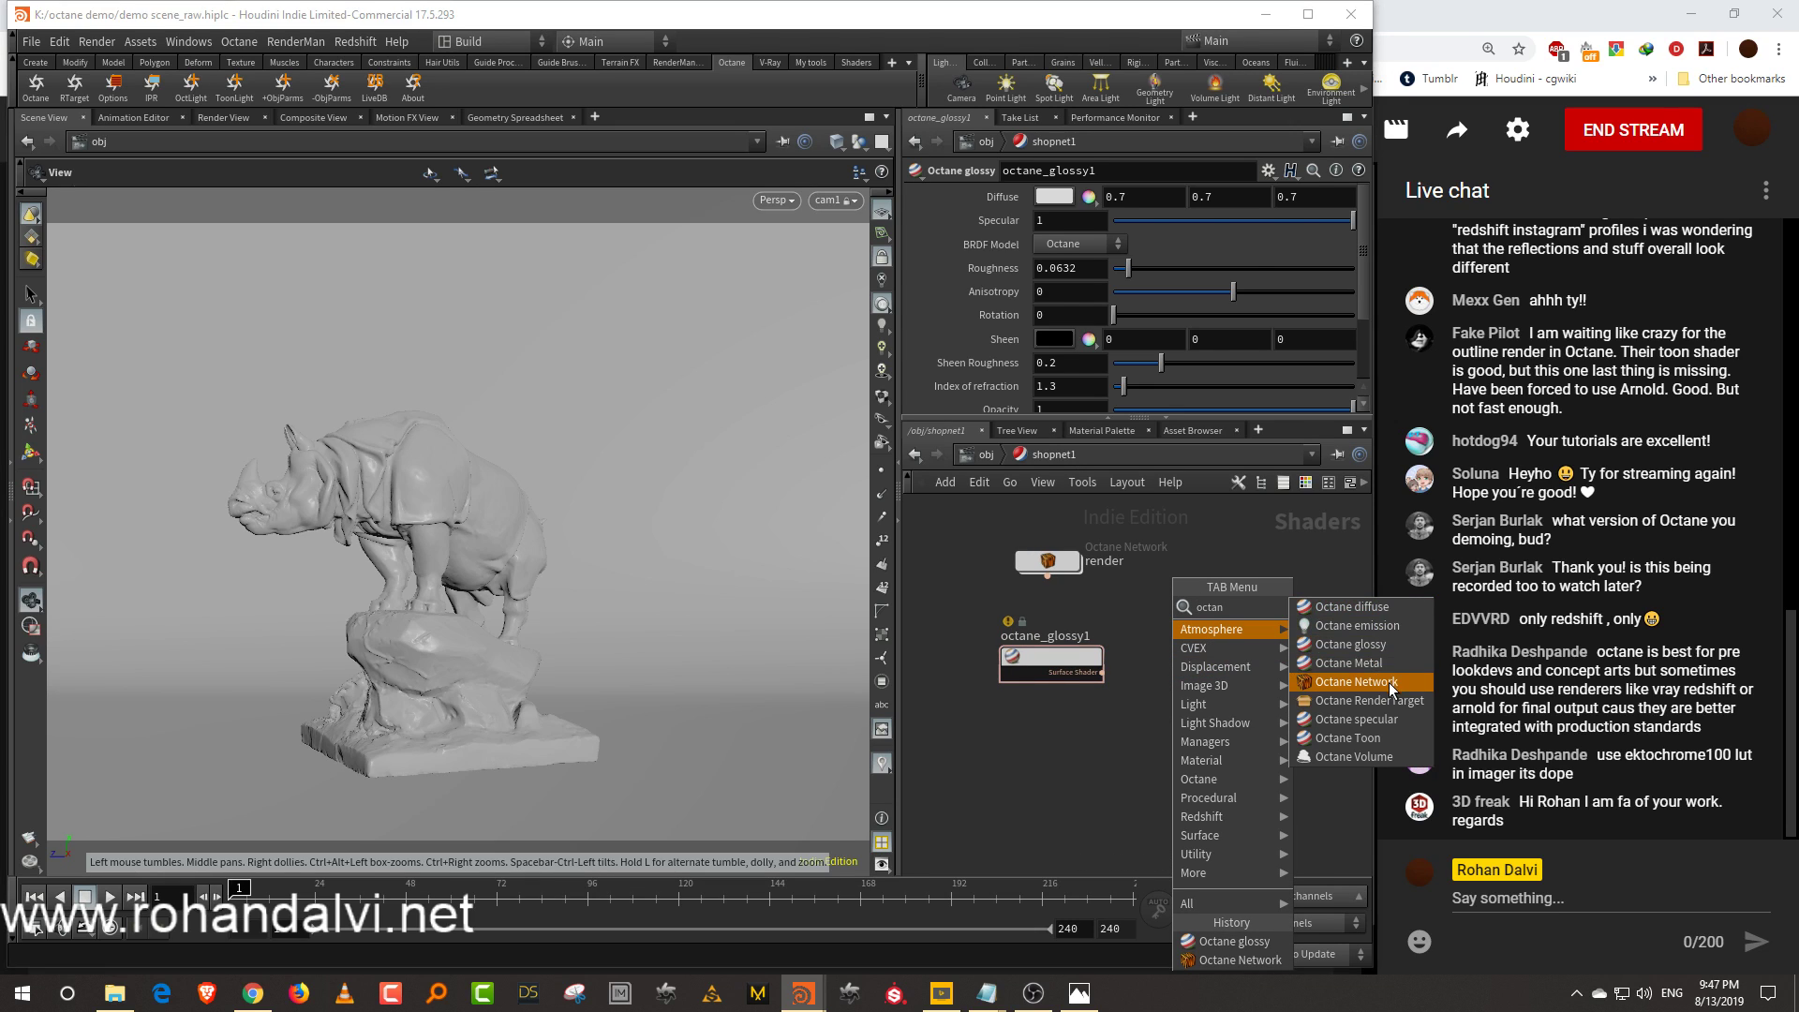
pyautogui.click(1391, 689)
pyautogui.click(1232, 643)
pyautogui.moveTo(1269, 687); pyautogui.dragTo(1164, 692, button='middle')
pyautogui.click(1219, 647)
pyautogui.moveTo(1263, 647); pyautogui.dragTo(1083, 685)
pyautogui.write('rhino')
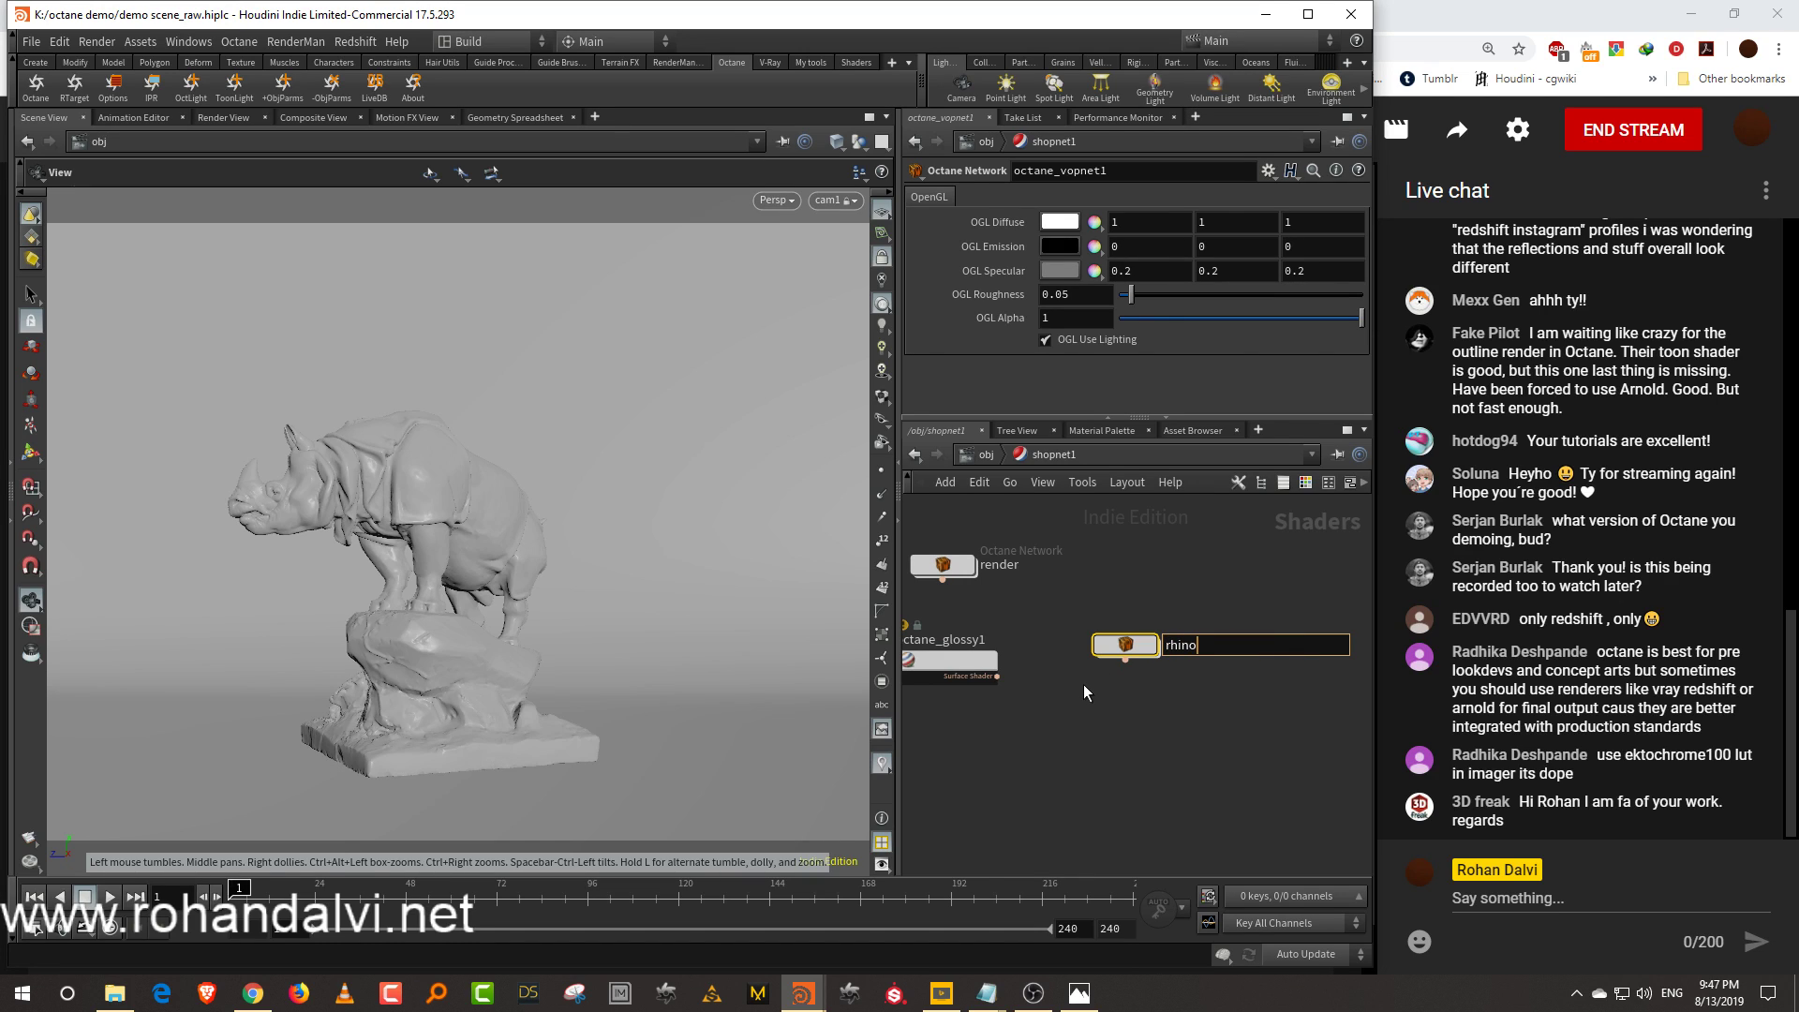
pyautogui.press('Return')
# Enter the rhino network and add a Material Universal node beside octane_material1
pyautogui.press('Return')
pyautogui.press('Tab')
pyautogui.write('glo')
pyautogui.moveTo(1216, 575)
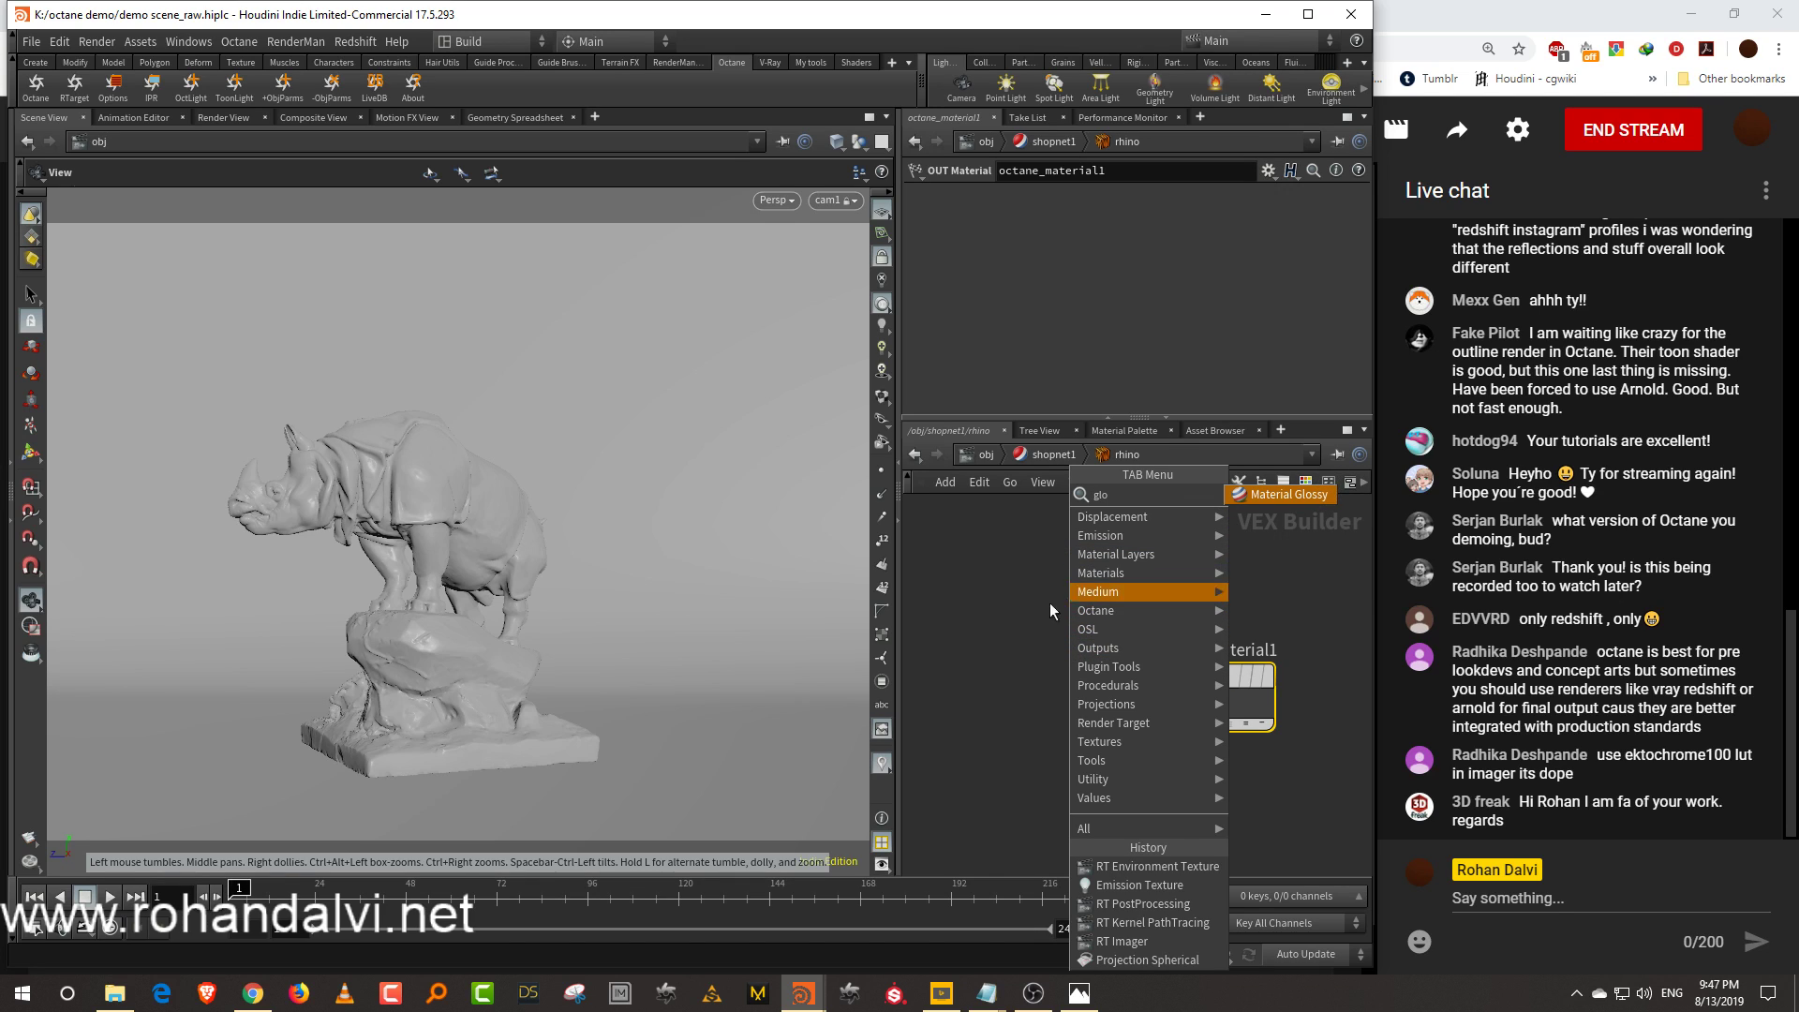
pyautogui.press('Escape')
pyautogui.press('Tab')
pyautogui.write('un')
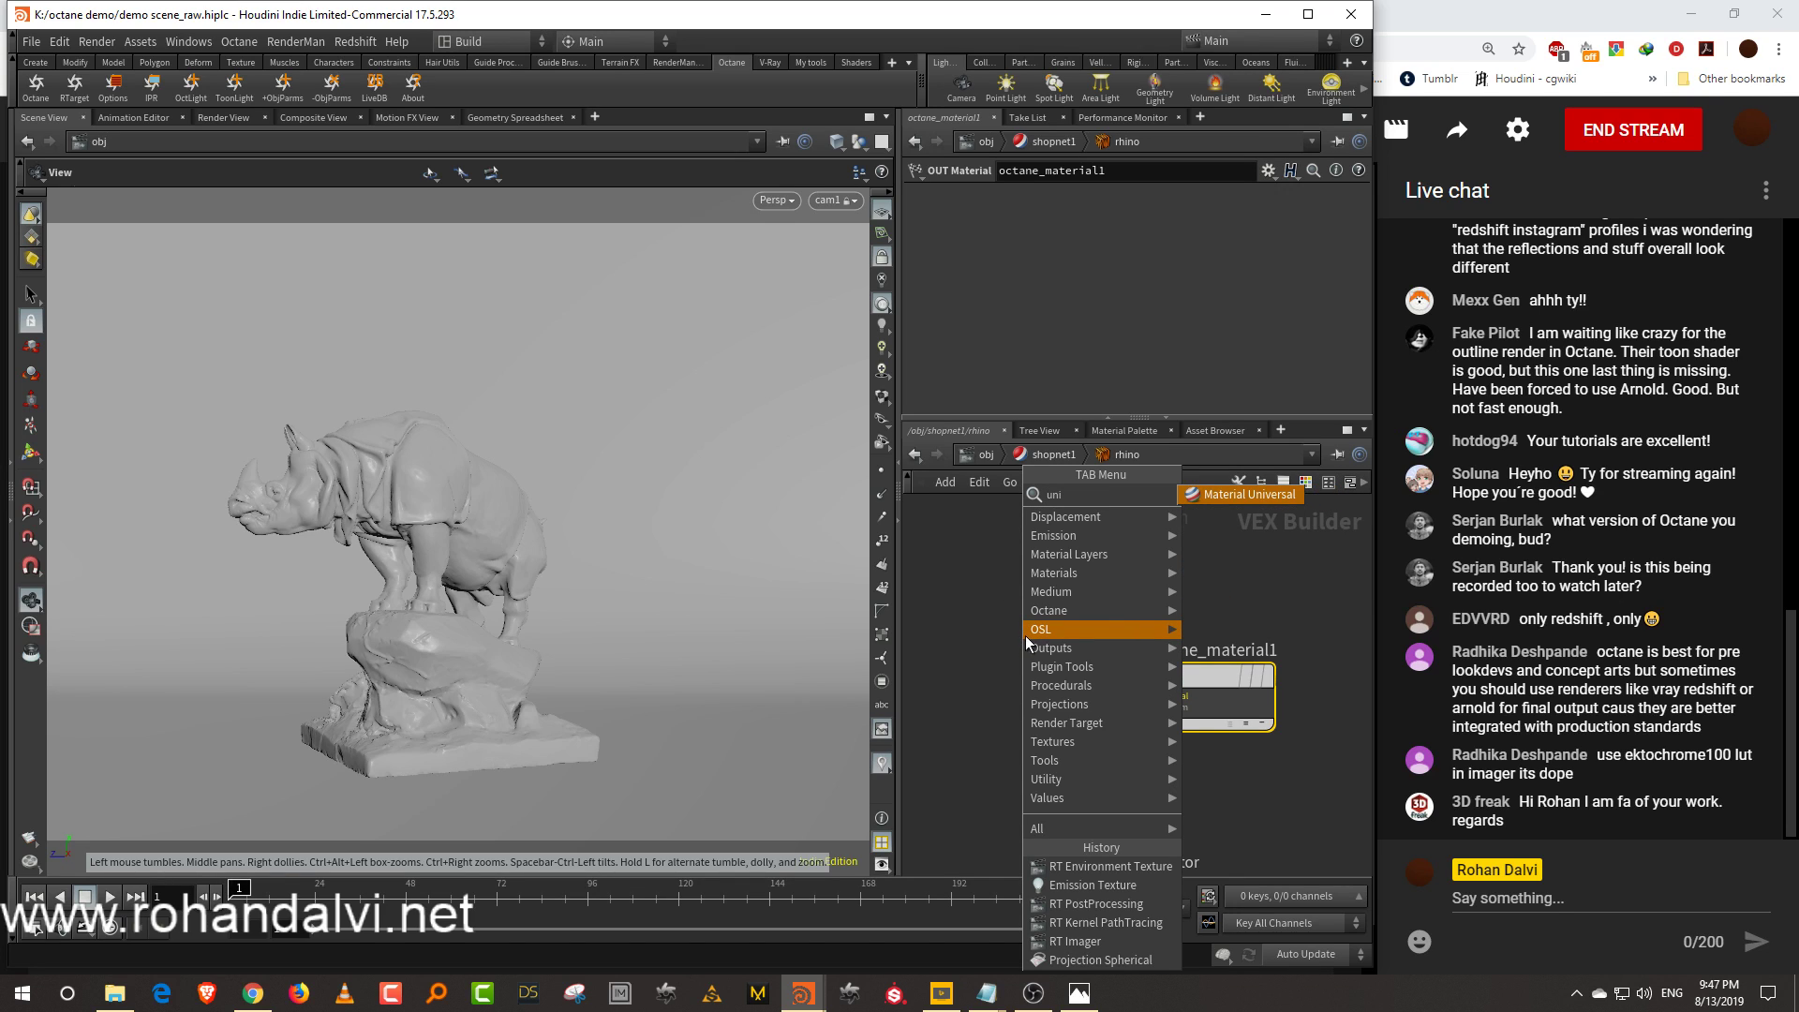
pyautogui.click(1242, 494)
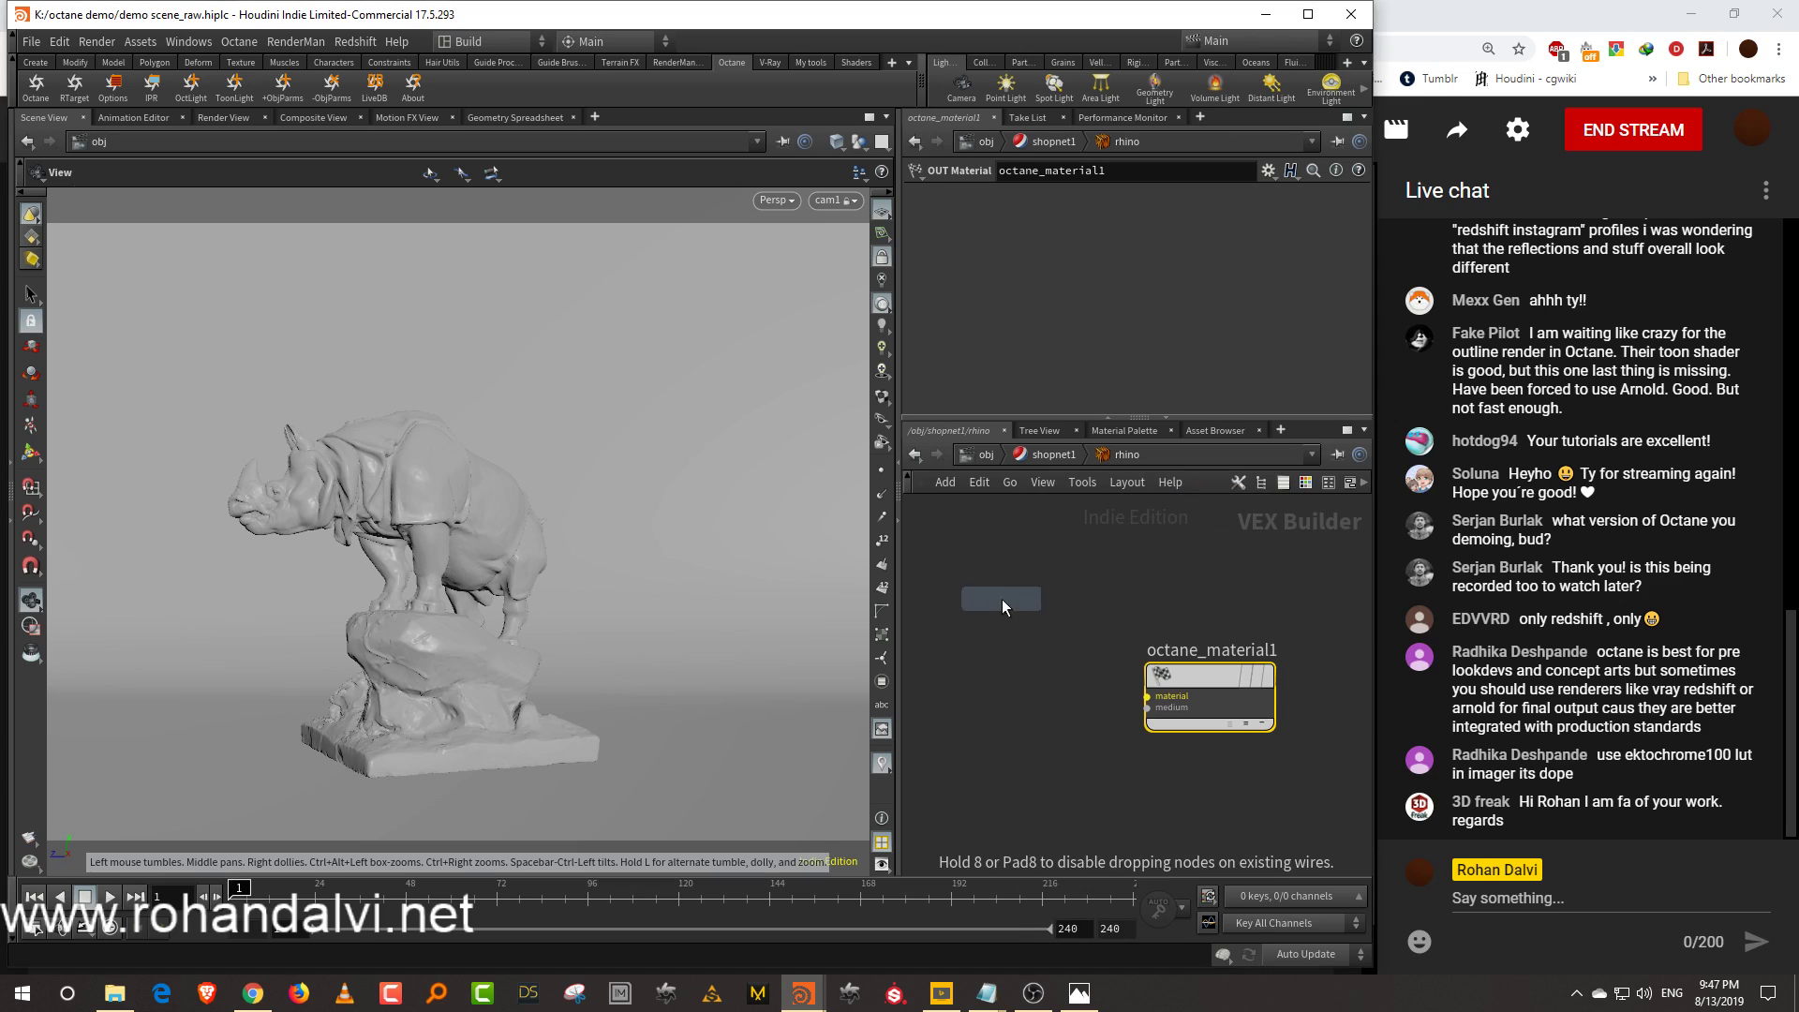
pyautogui.click(1003, 599)
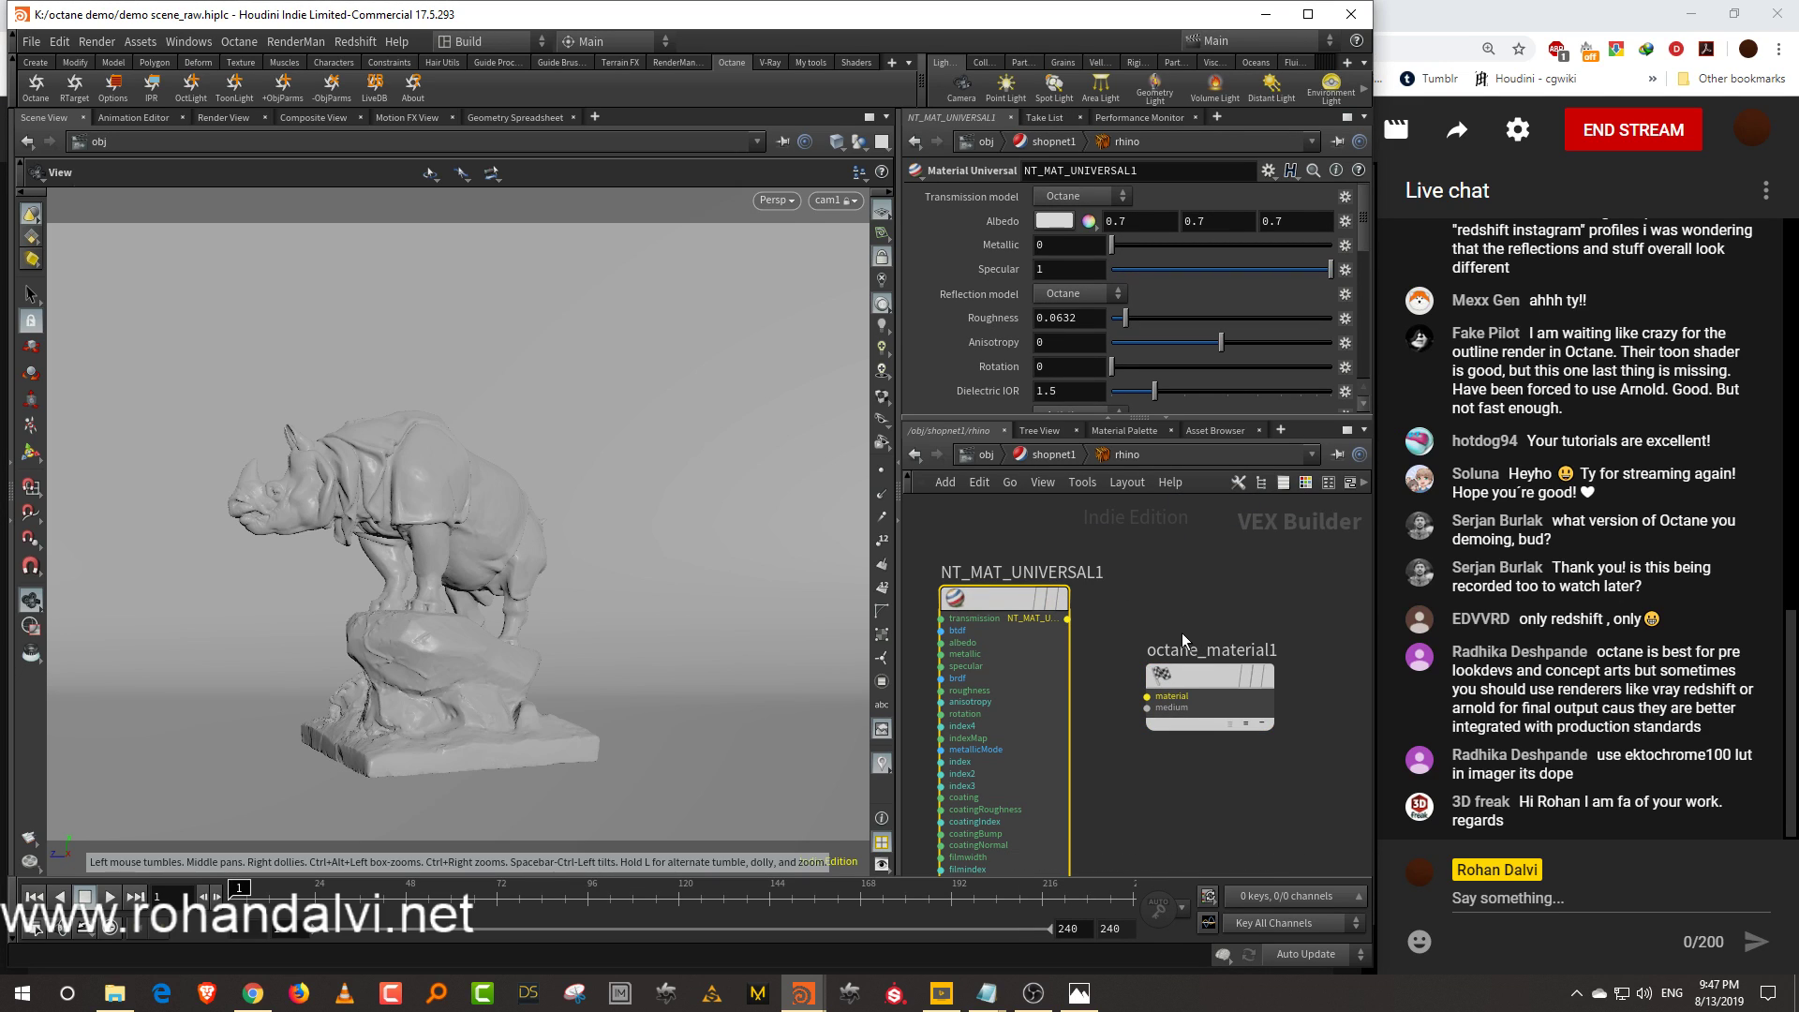
# Reposition octane_material1 and connect the universal material's output to its material input
pyautogui.moveTo(1201, 673); pyautogui.dragTo(1222, 621)
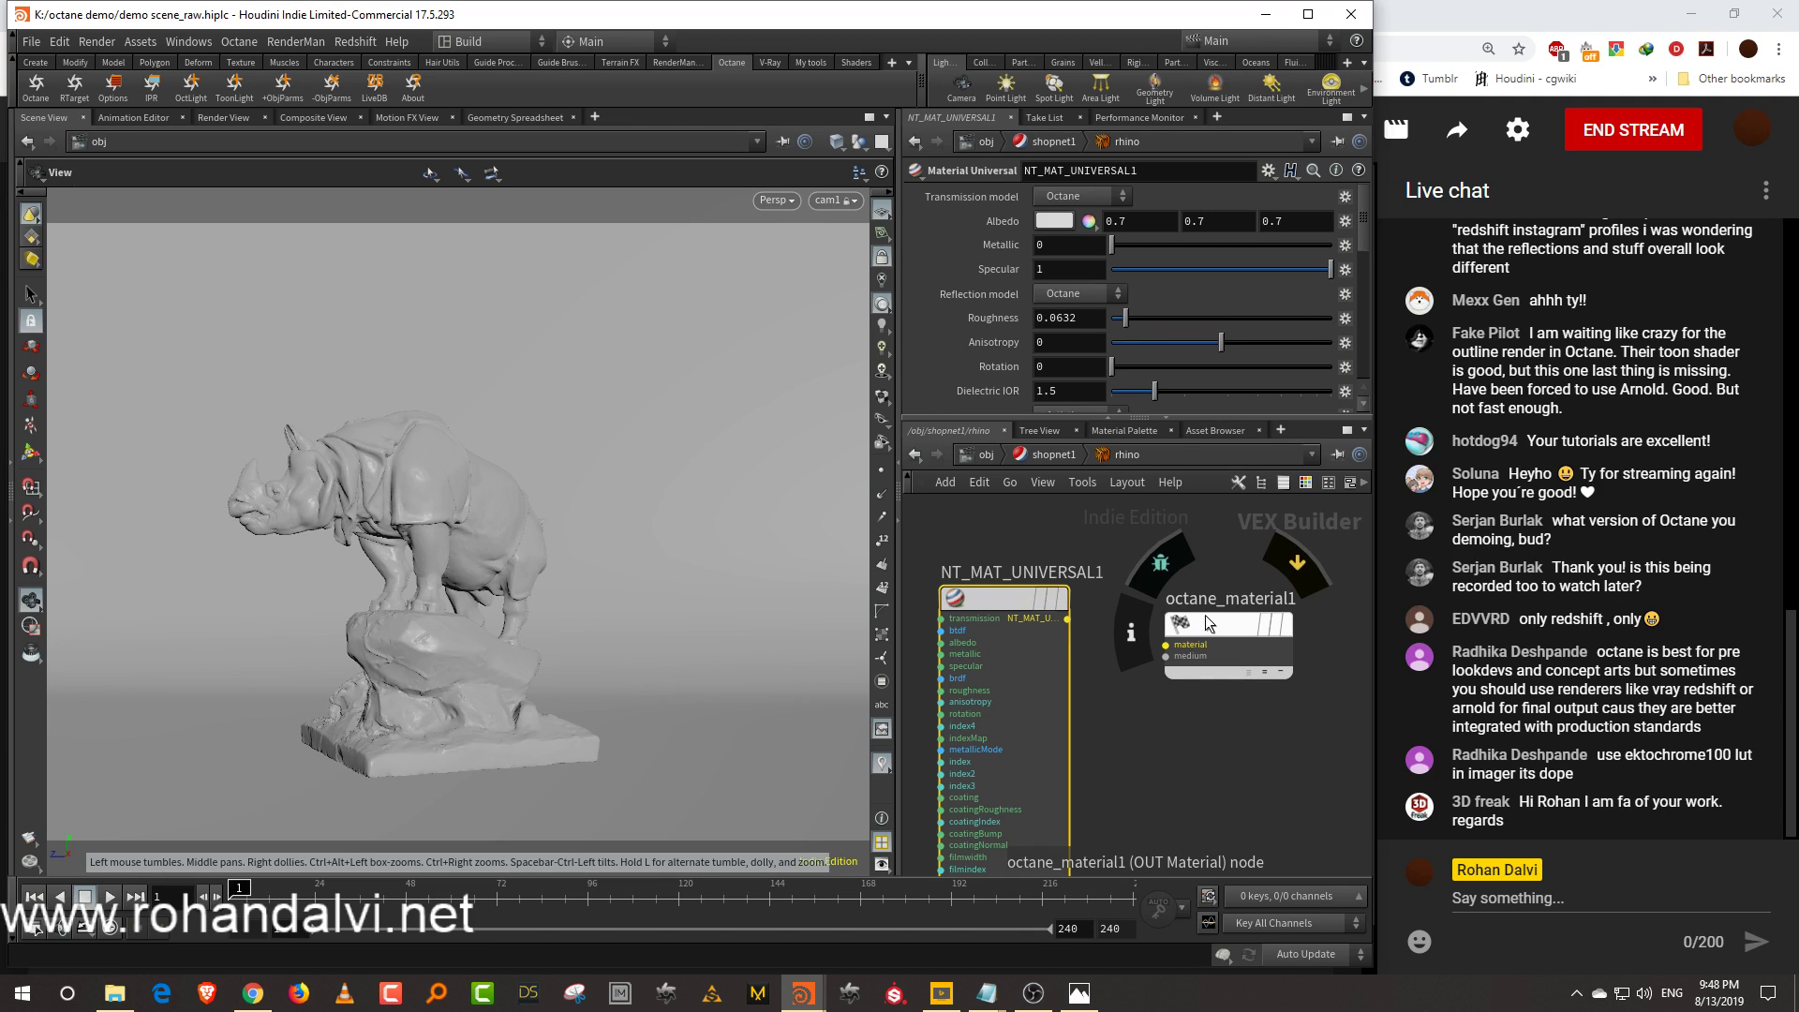
pyautogui.click(1185, 758)
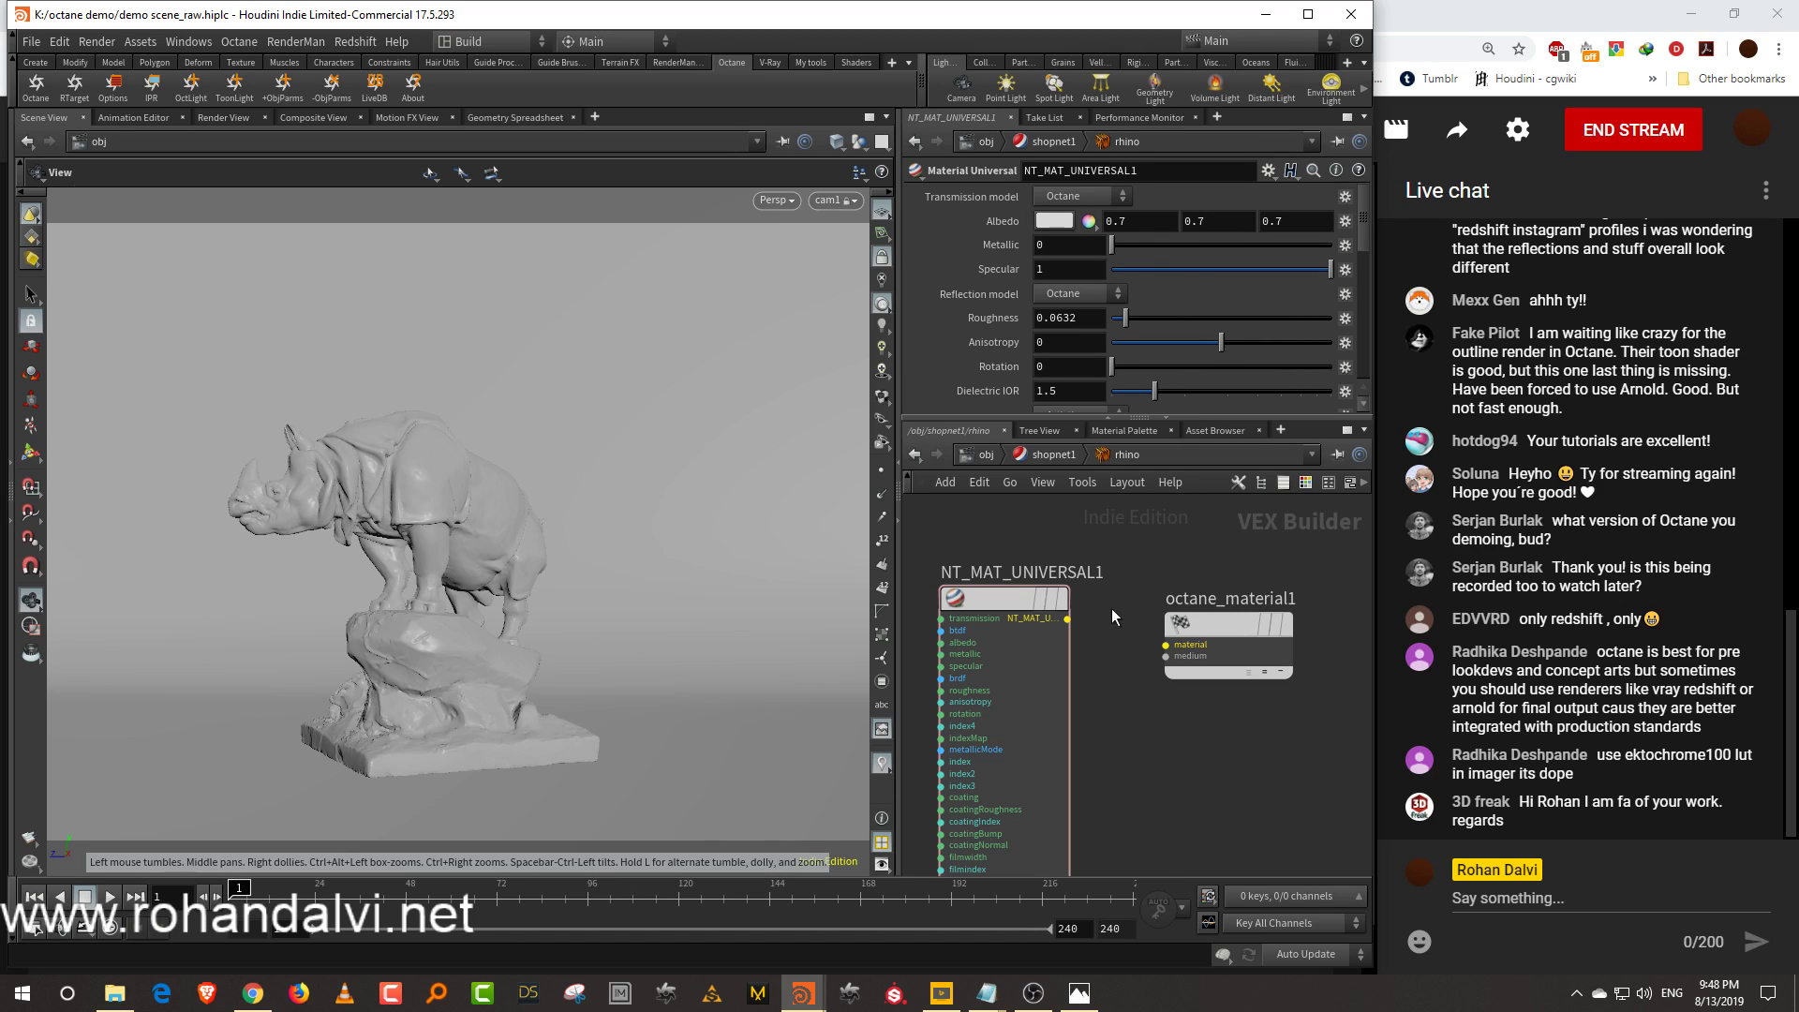
pyautogui.moveTo(1069, 624); pyautogui.dragTo(1166, 645)
# Return to shopnet1 and assign the rhino material network to the backdrop and the rhino statue in the scene view
pyautogui.click(1053, 456)
pyautogui.moveTo(1130, 645); pyautogui.dragTo(594, 577)
pyautogui.moveTo(439, 530); pyautogui.dragTo(439, 530)
pyautogui.click(1224, 576)
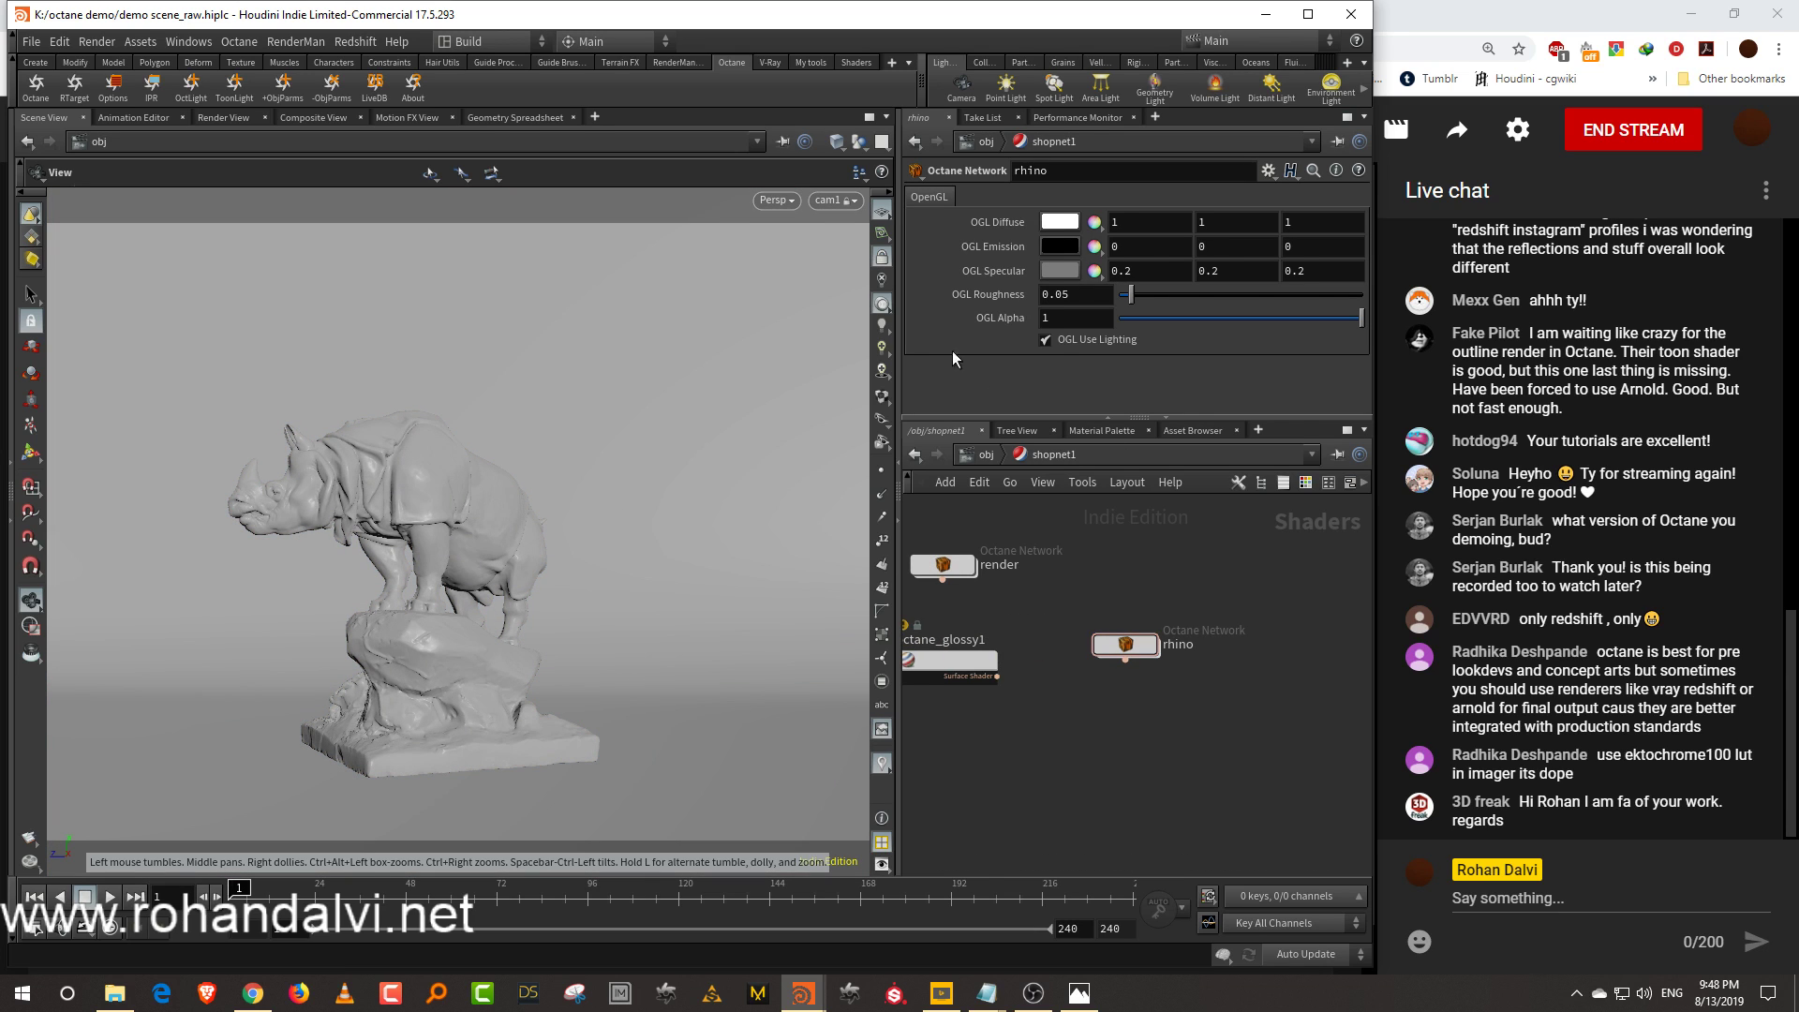
# Start the Octane IPR to render the statue with the assigned material
pyautogui.click(169, 93)
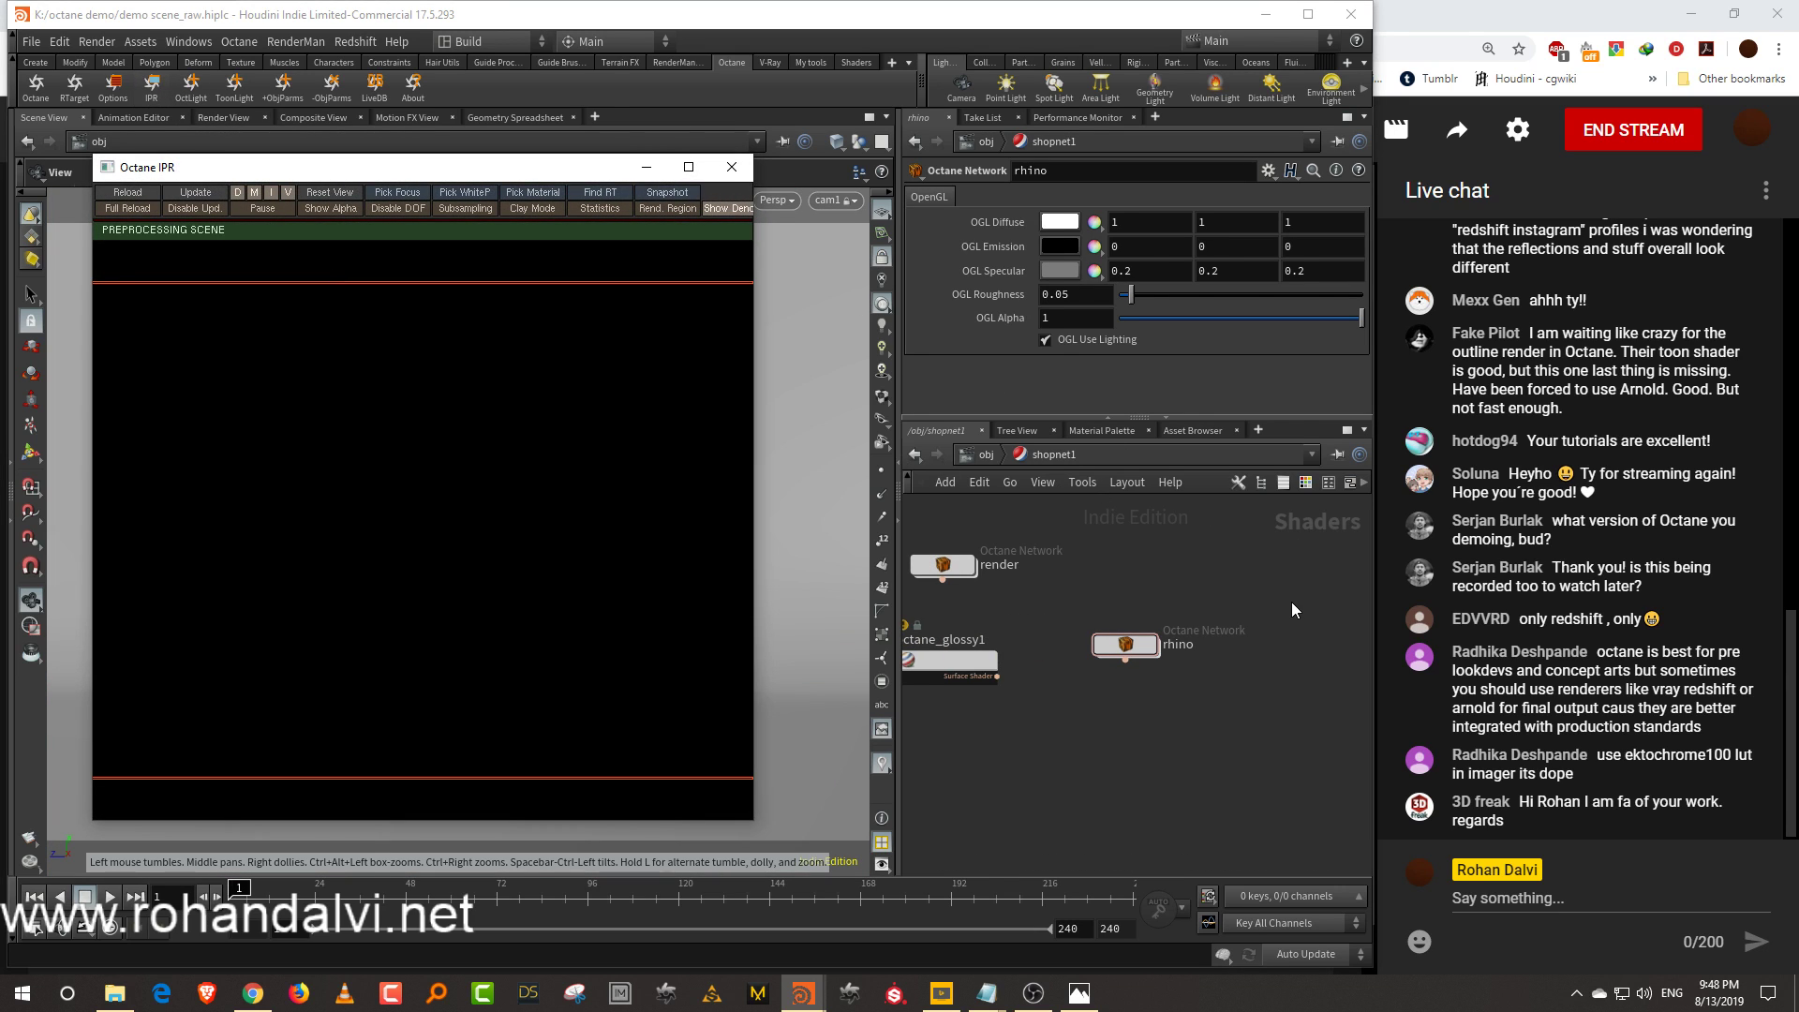
pyautogui.moveTo(475, 584)
pyautogui.mouseDown()
pyautogui.moveTo(497, 585)
pyautogui.moveTo(478, 582)
pyautogui.mouseUp()
pyautogui.moveTo(1200, 565); pyautogui.dragTo(1245, 602, button='middle')
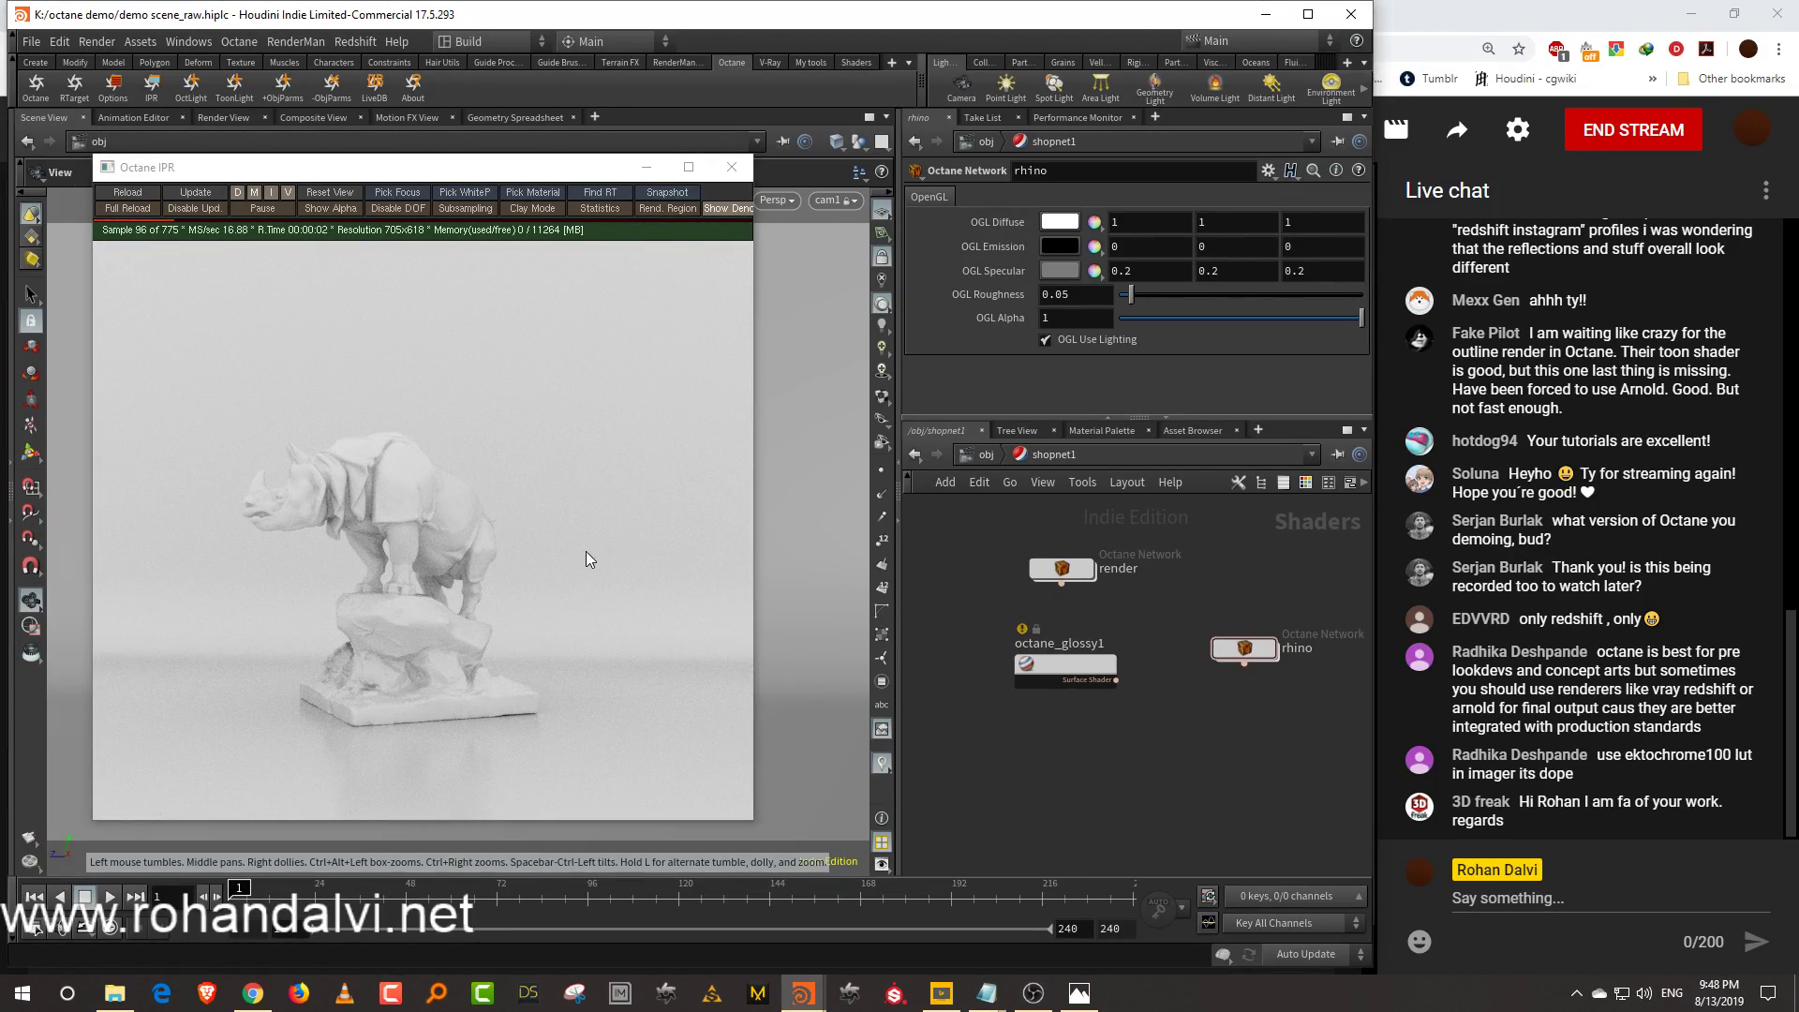
# Examine the rhino's head and folds up close in the IPR, and reset the render view
pyautogui.moveTo(384, 576)
pyautogui.mouseDown()
pyautogui.moveTo(398, 574)
pyautogui.moveTo(377, 575)
pyautogui.mouseUp()
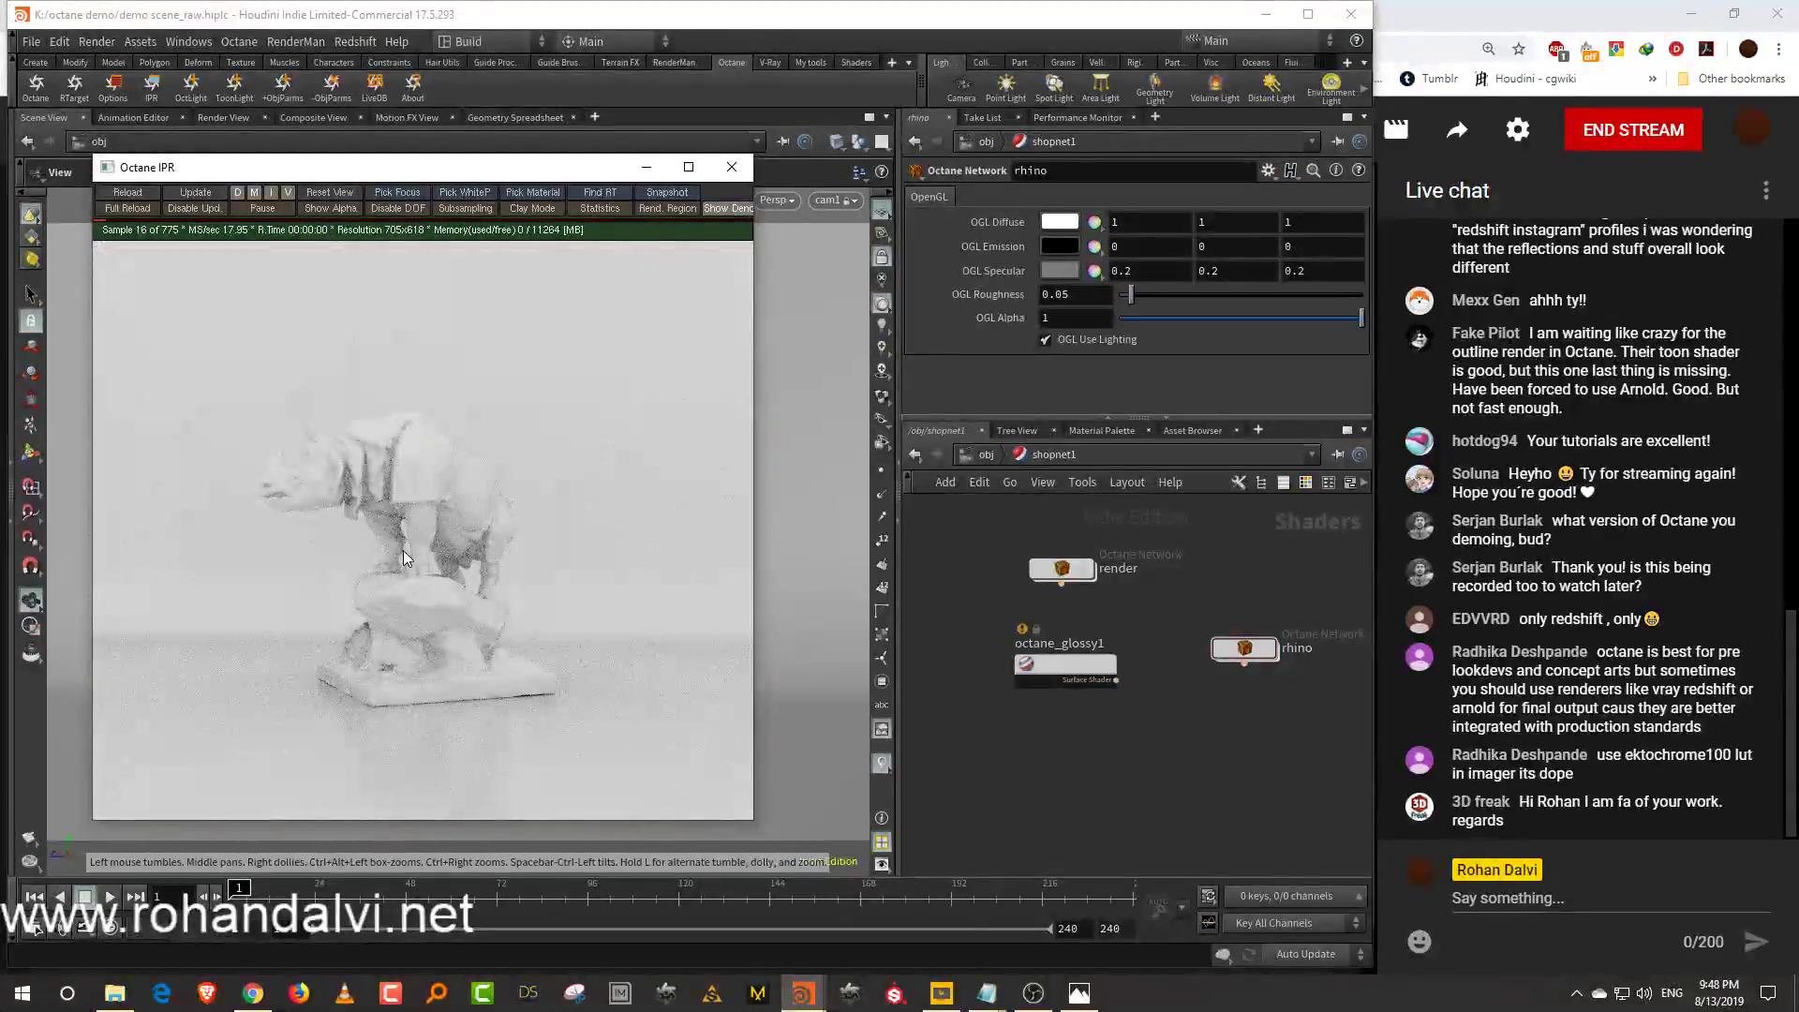
pyautogui.scroll(5, 405, 559)
pyautogui.scroll(3, 405, 558)
pyautogui.moveTo(290, 351); pyautogui.dragTo(573, 591, button='middle')
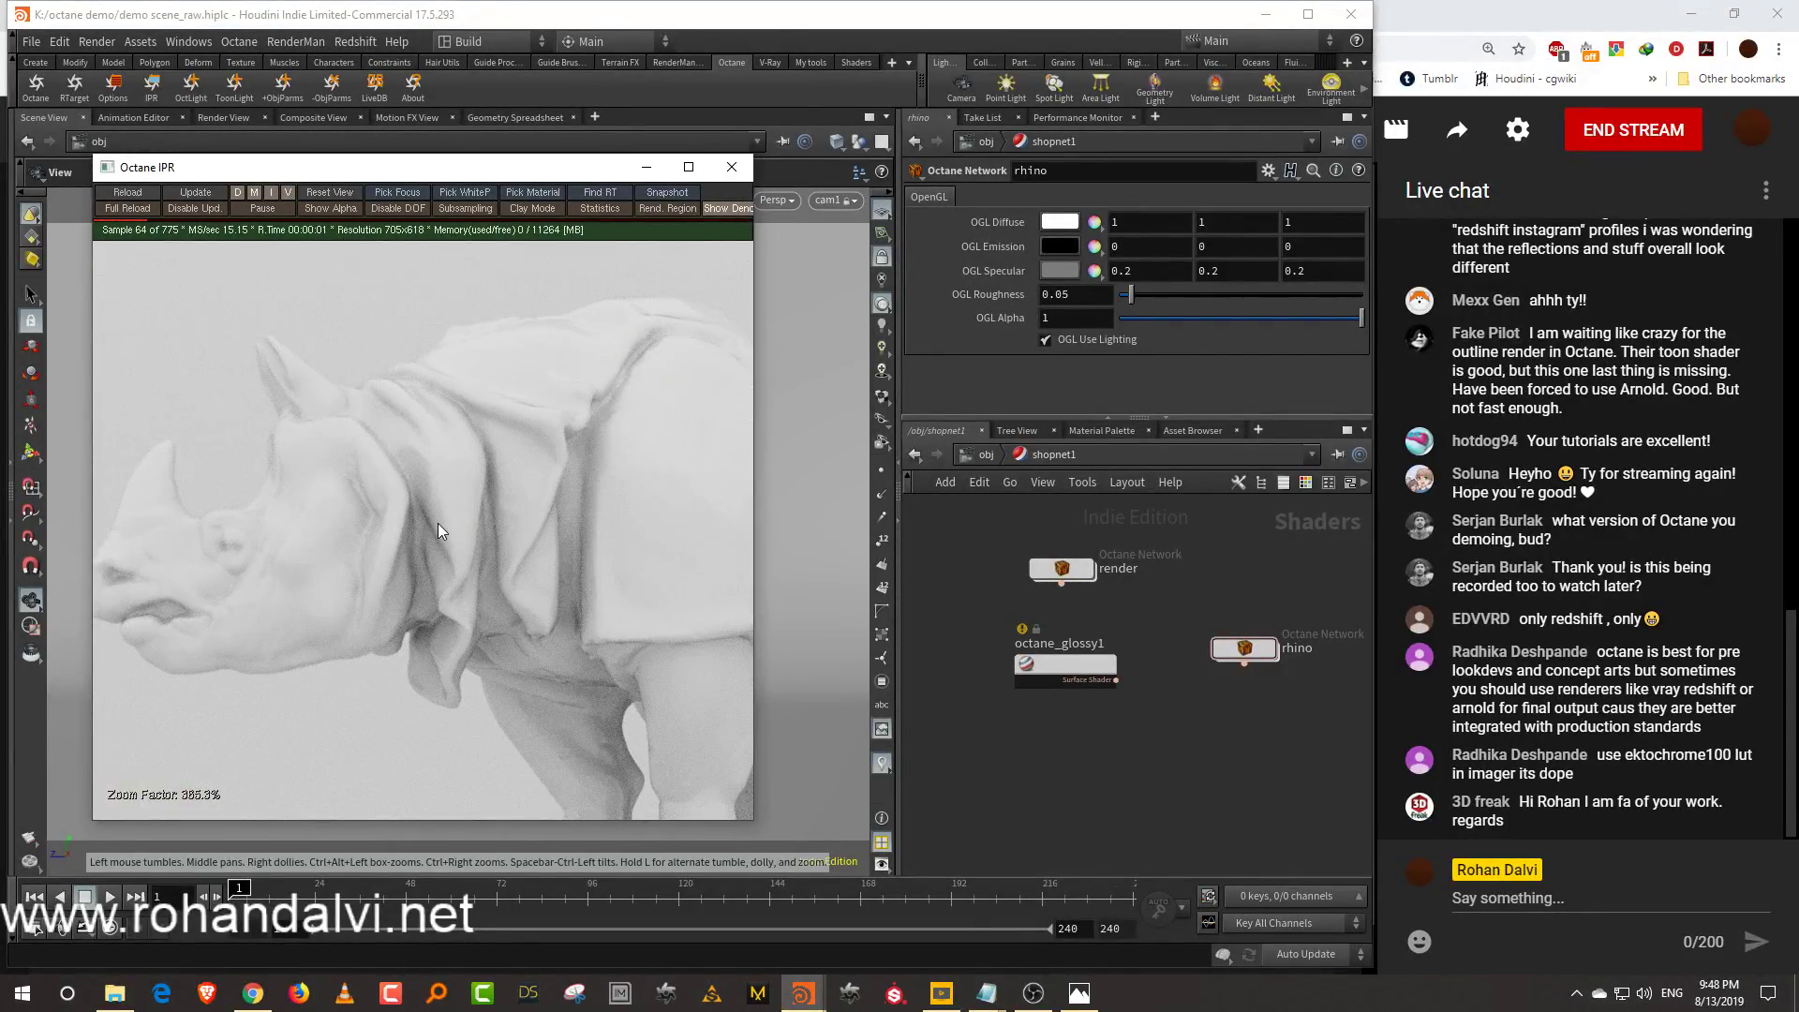
pyautogui.scroll(-1, 437, 523)
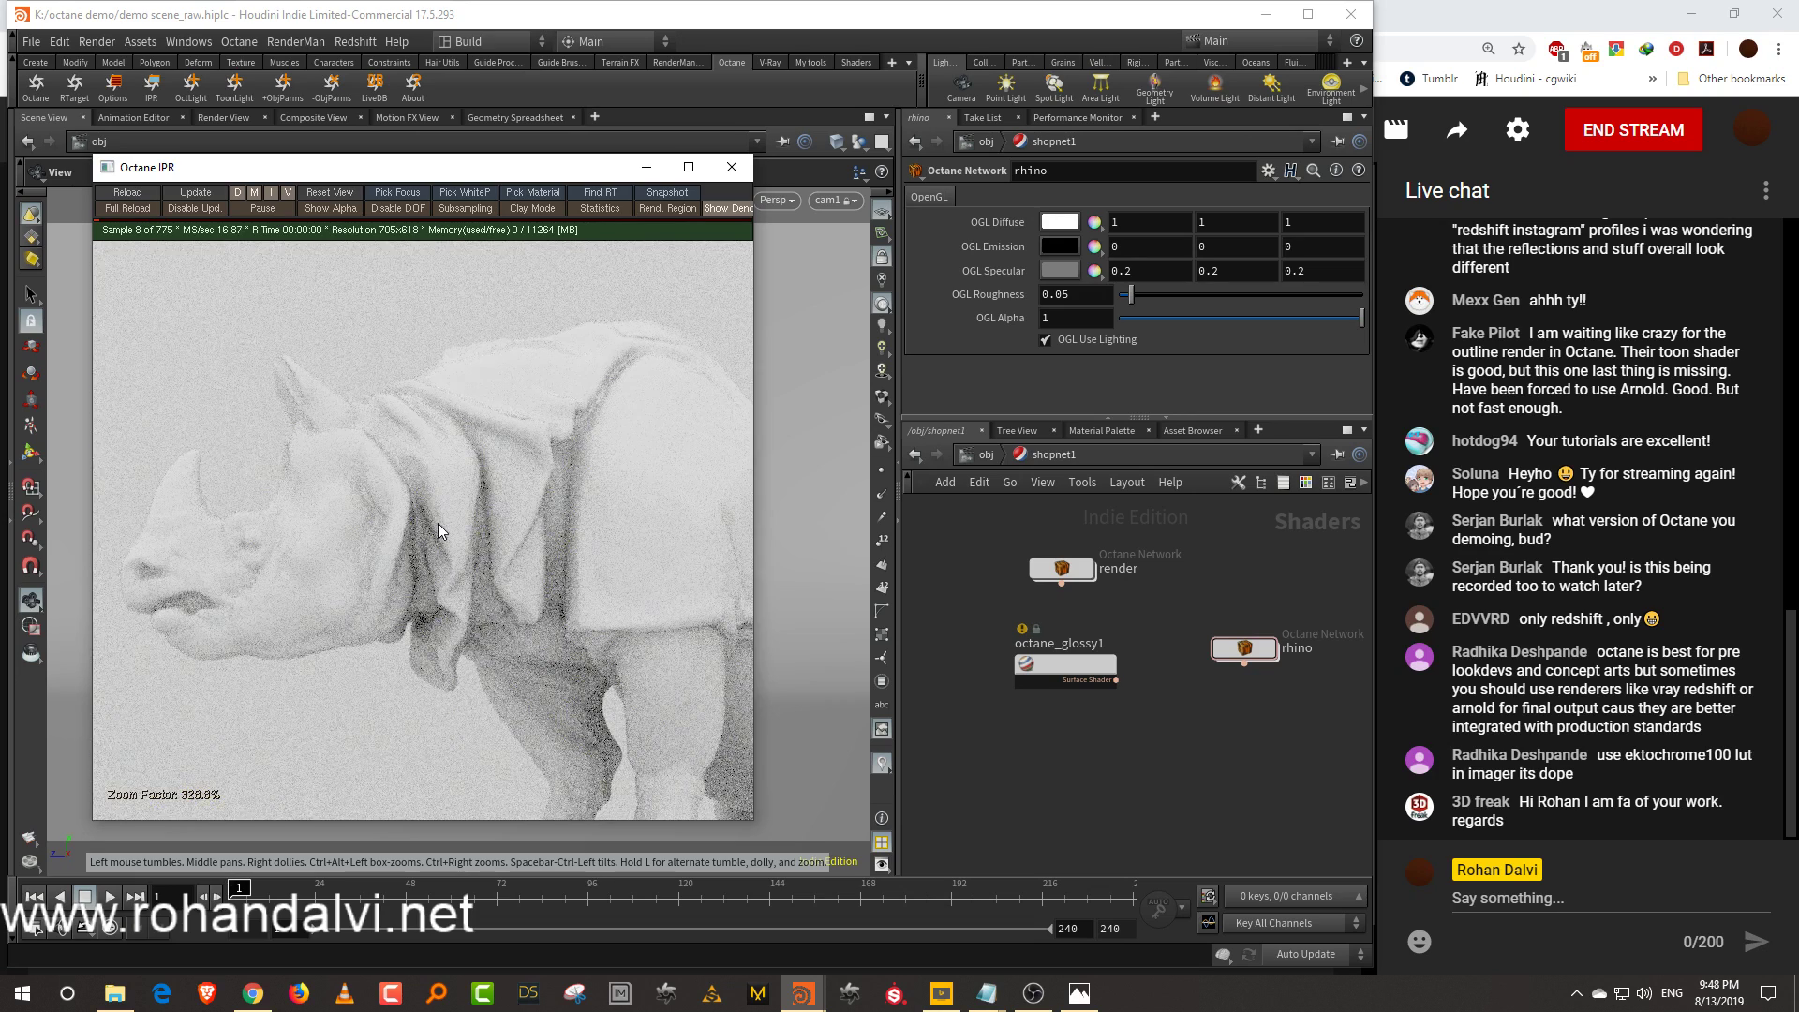
pyautogui.click(349, 193)
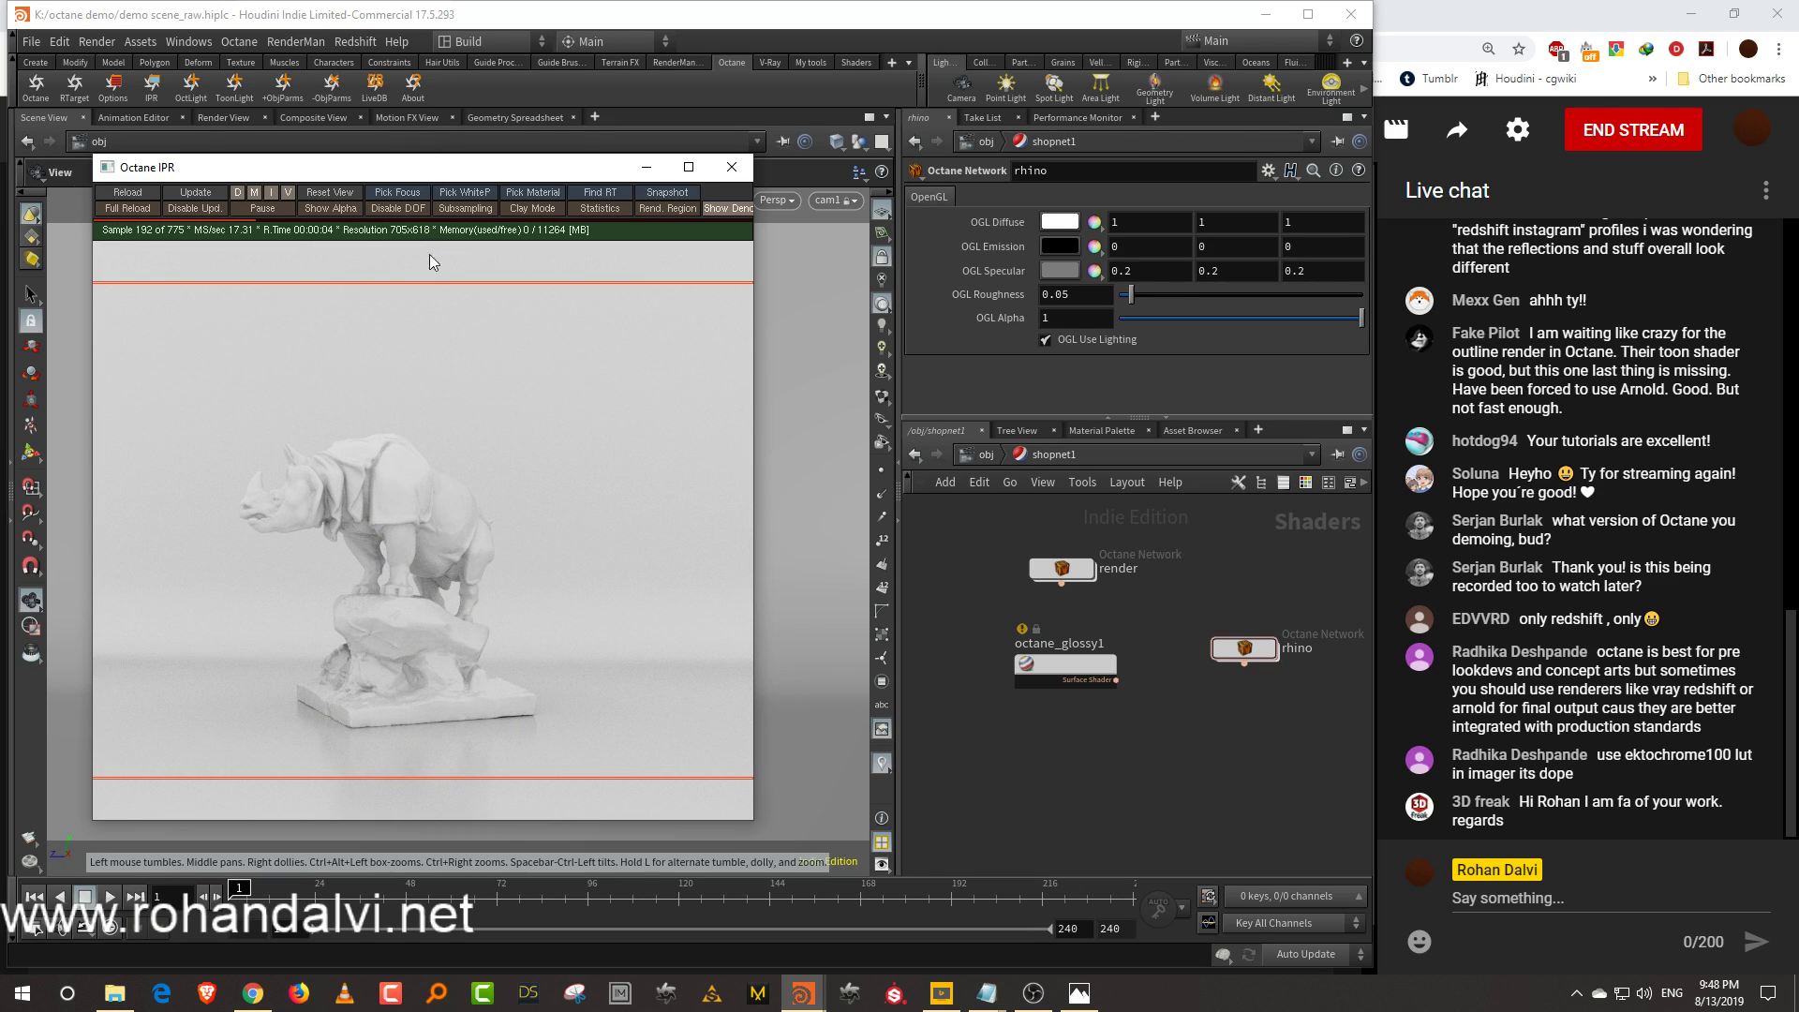
pyautogui.click(414, 537)
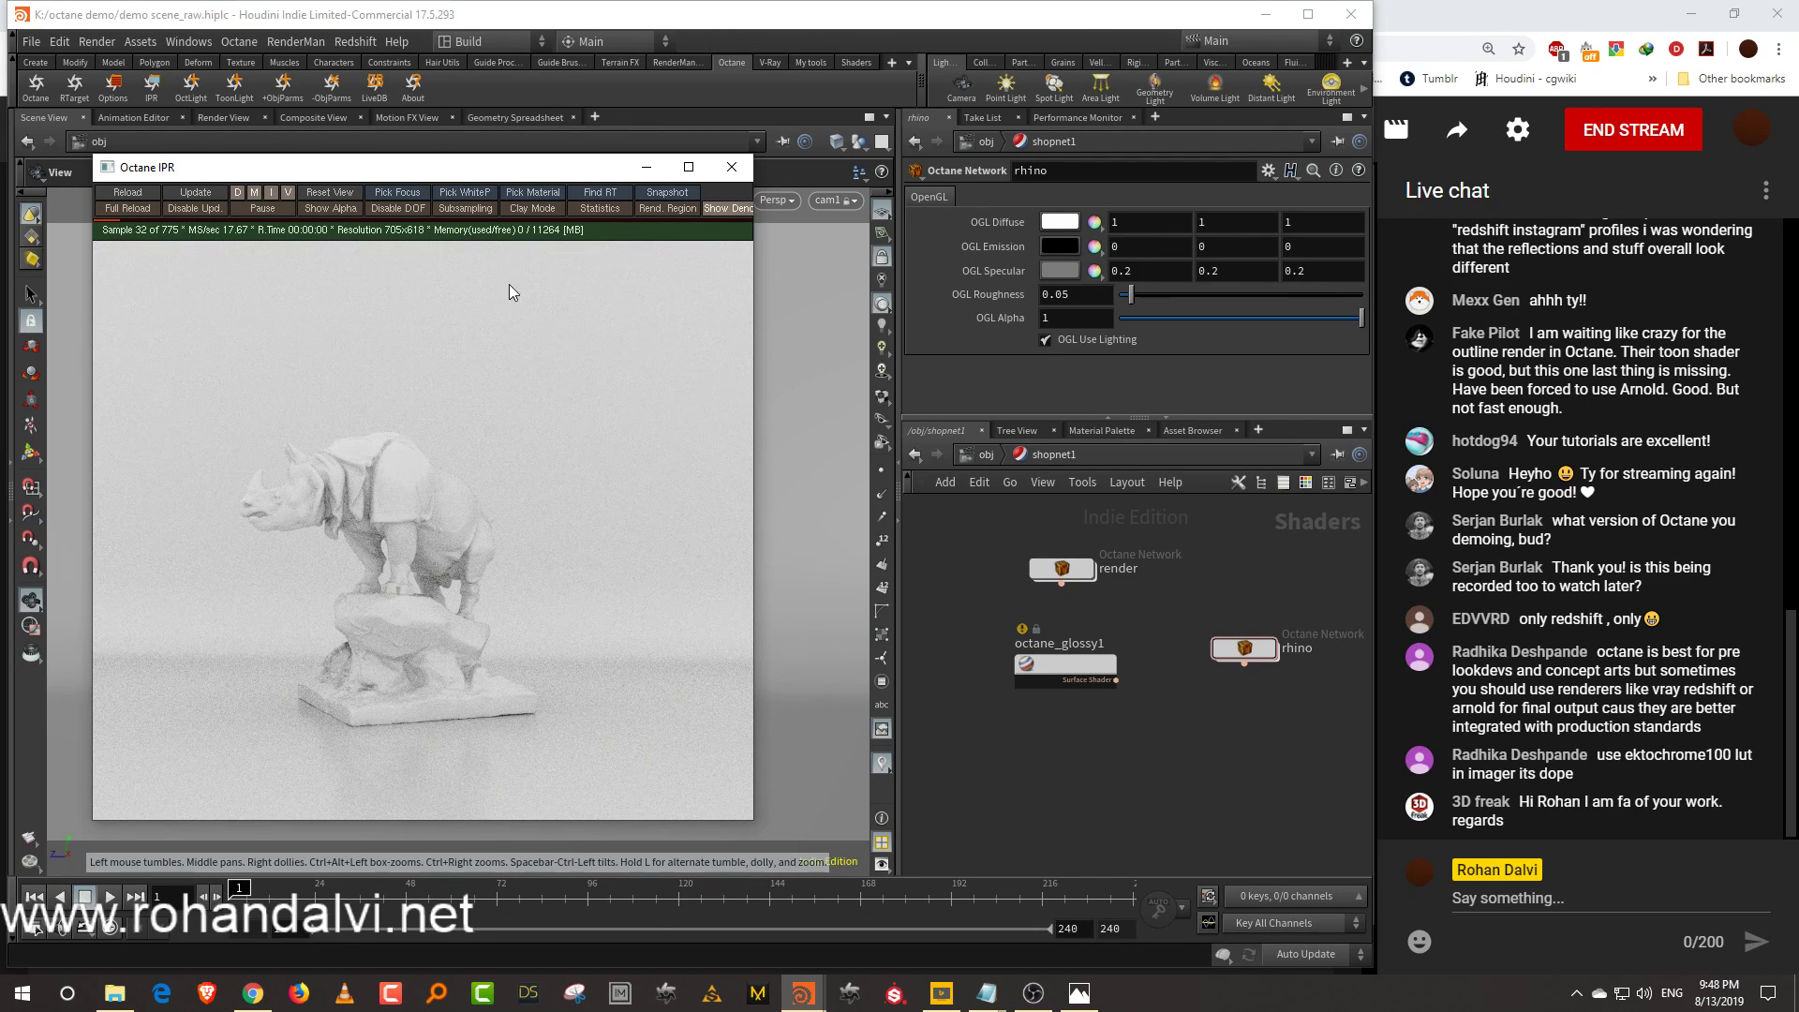
# Try render regions of different sizes on the statue in the IPR, and turn the region off
pyautogui.moveTo(521, 166); pyautogui.dragTo(526, 146)
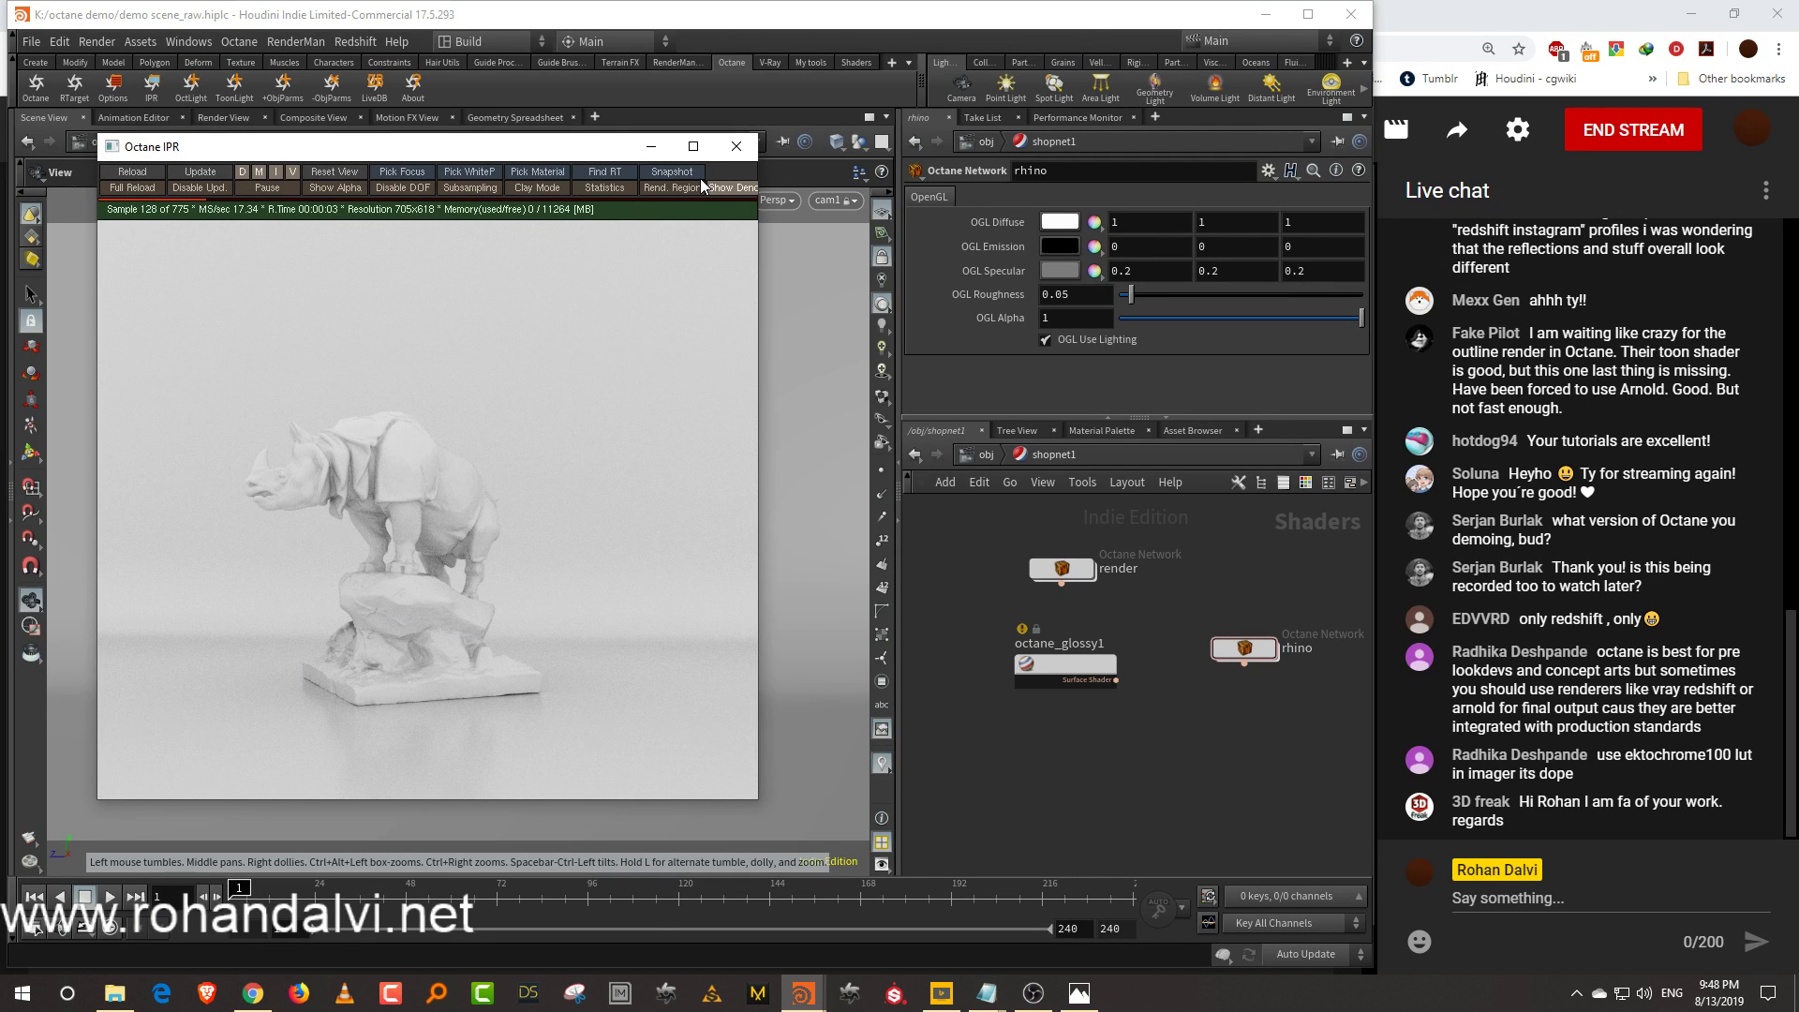
pyautogui.click(673, 187)
pyautogui.moveTo(477, 491); pyautogui.dragTo(407, 475)
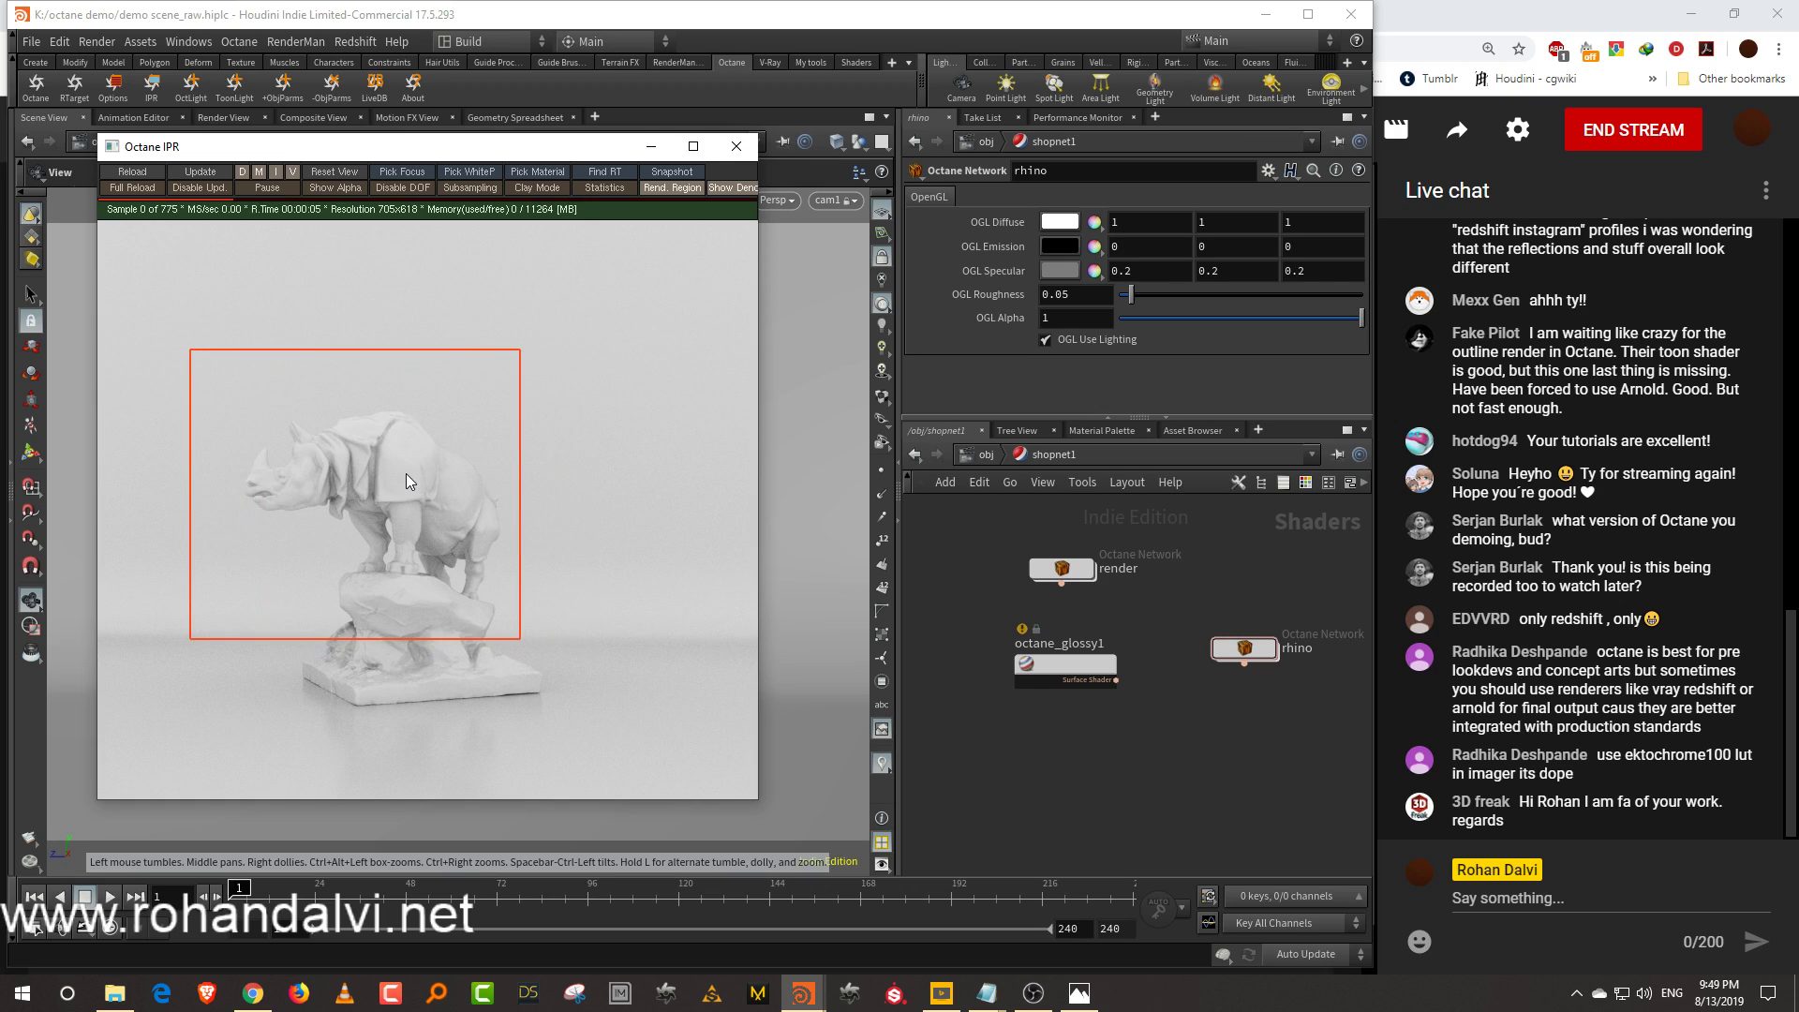
pyautogui.moveTo(279, 732); pyautogui.dragTo(391, 589)
pyautogui.moveTo(356, 661); pyautogui.dragTo(371, 457)
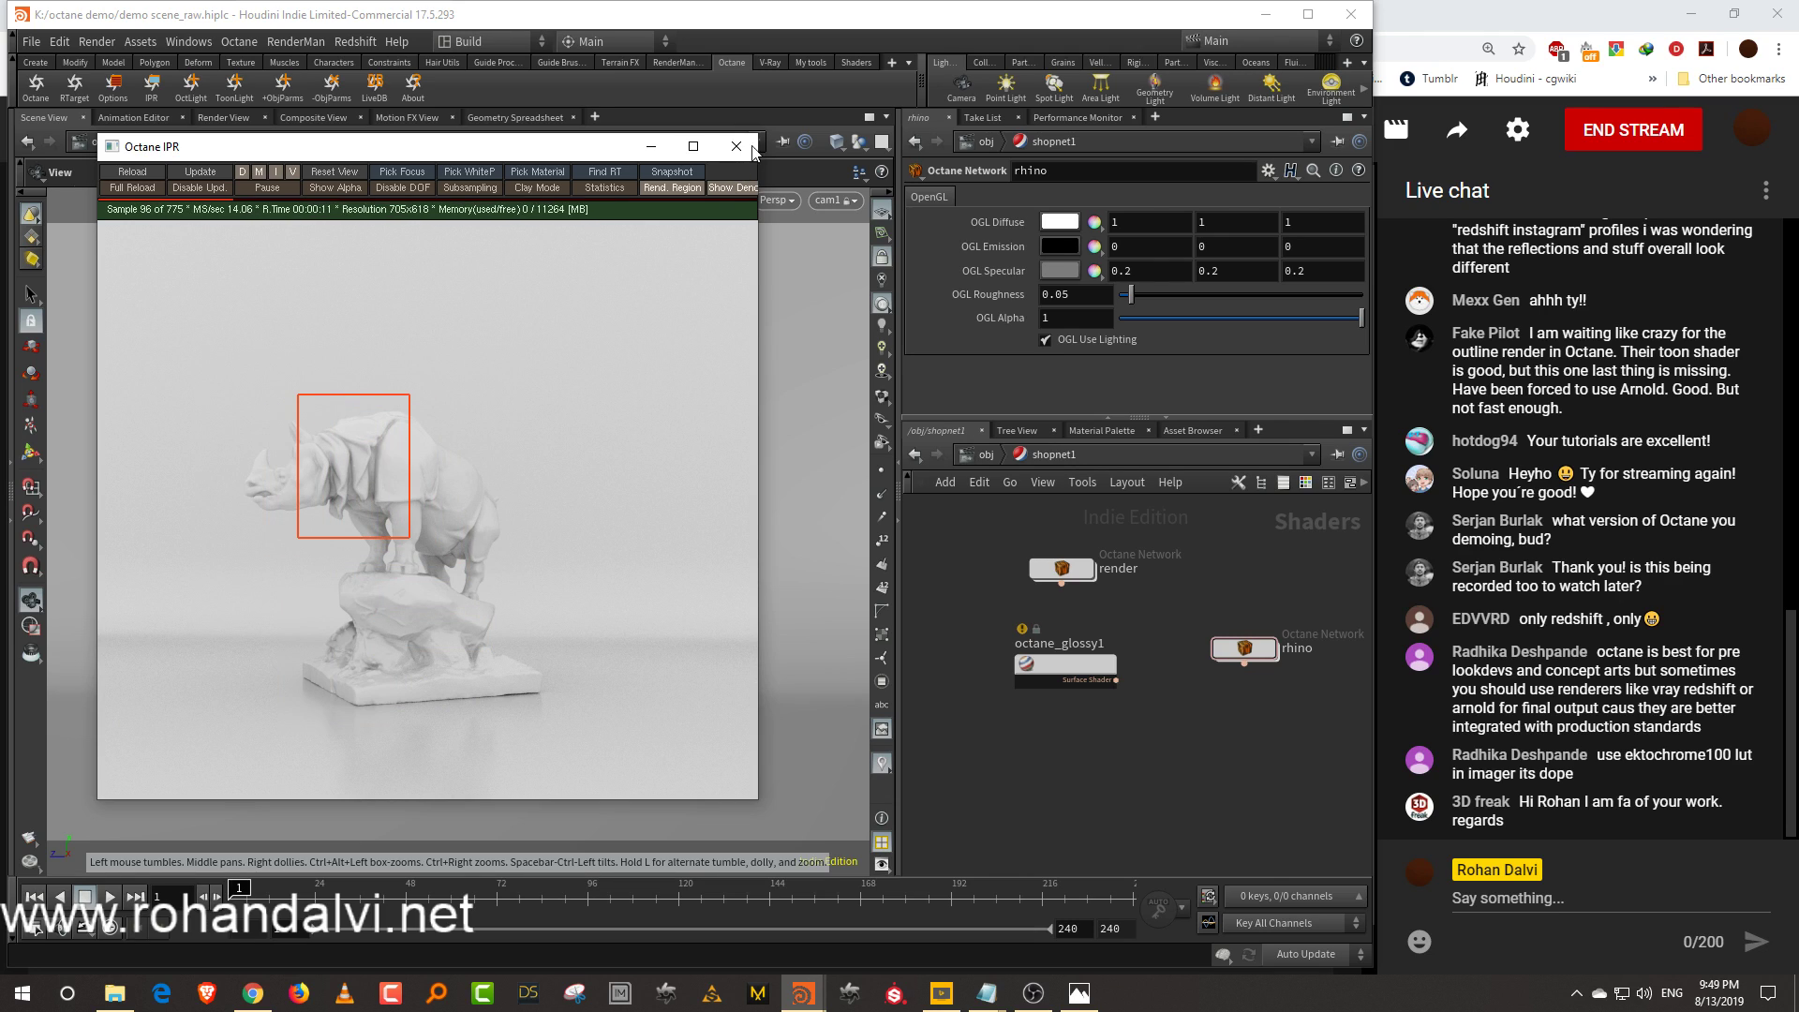
pyautogui.click(678, 184)
pyautogui.moveTo(595, 146); pyautogui.dragTo(676, 161)
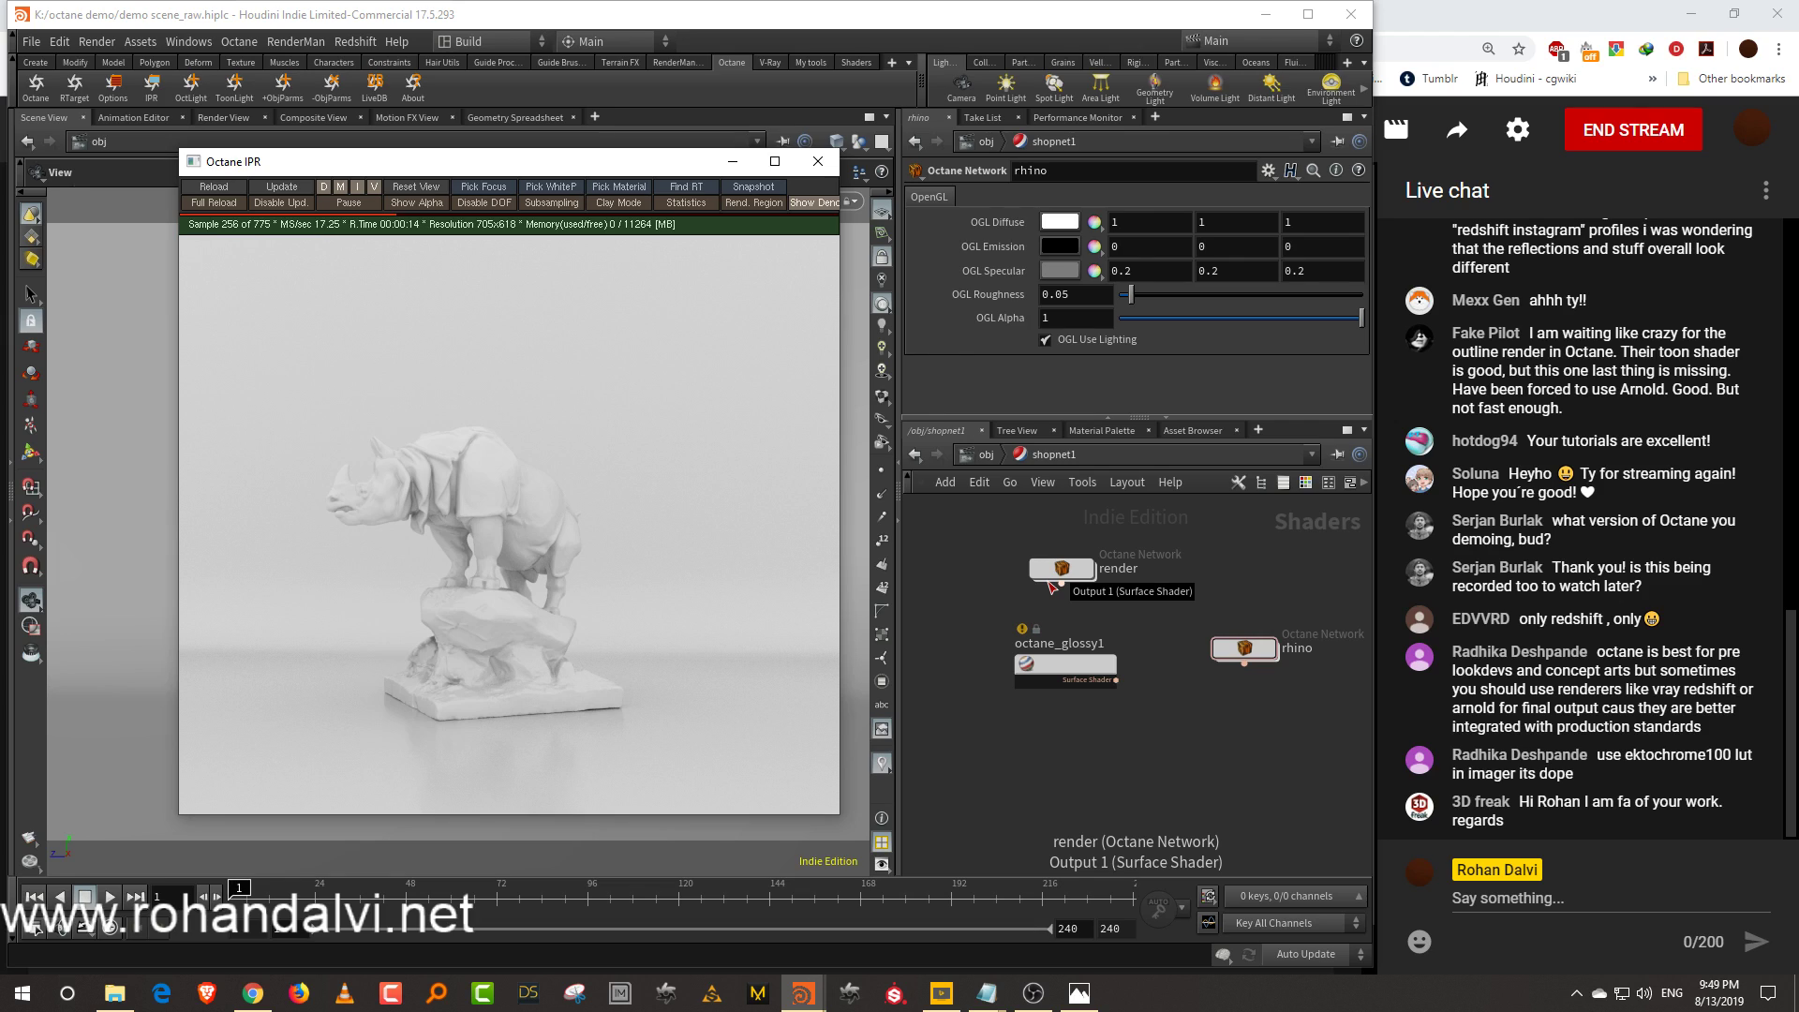
# Open the render network and lower the power of the NT_ENV_TEXTURE1 environment to about 0.156
pyautogui.moveTo(1194, 743); pyautogui.dragTo(1171, 780, button='middle')
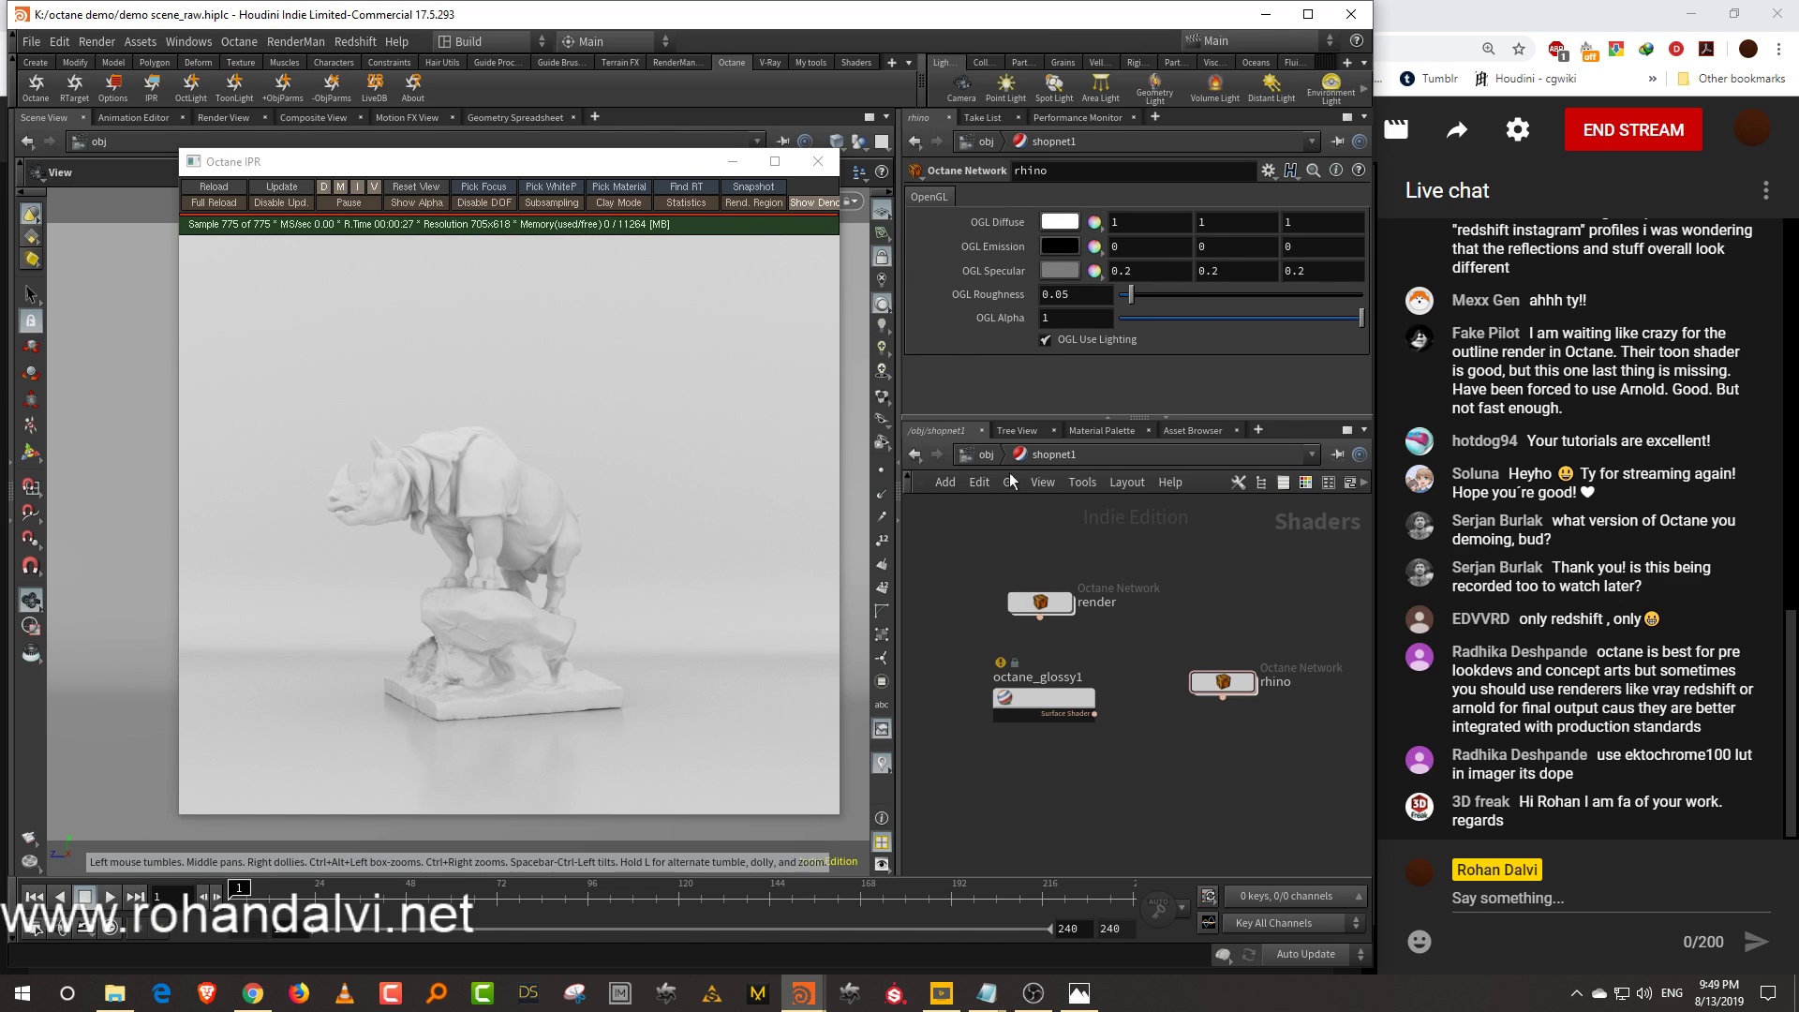
pyautogui.moveTo(1209, 672); pyautogui.dragTo(1198, 640, button='middle')
pyautogui.doubleClick(1029, 569)
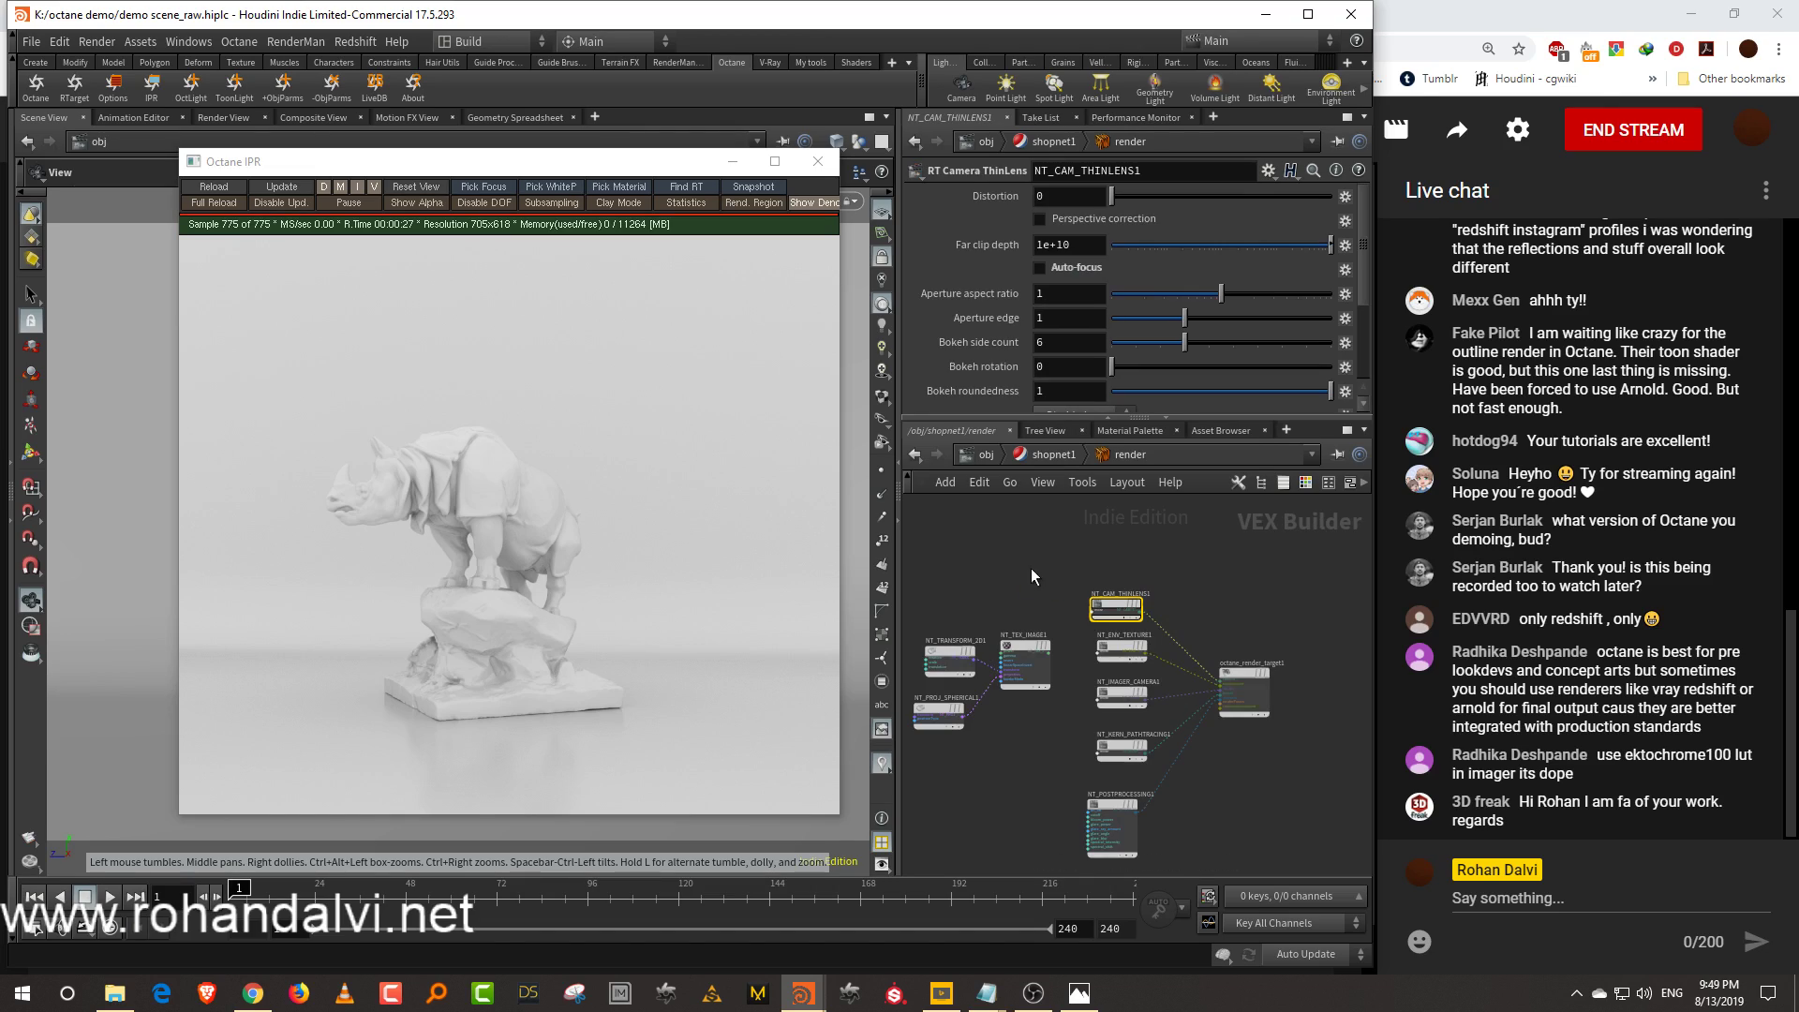
pyautogui.scroll(3, 1082, 676)
pyautogui.click(1155, 622)
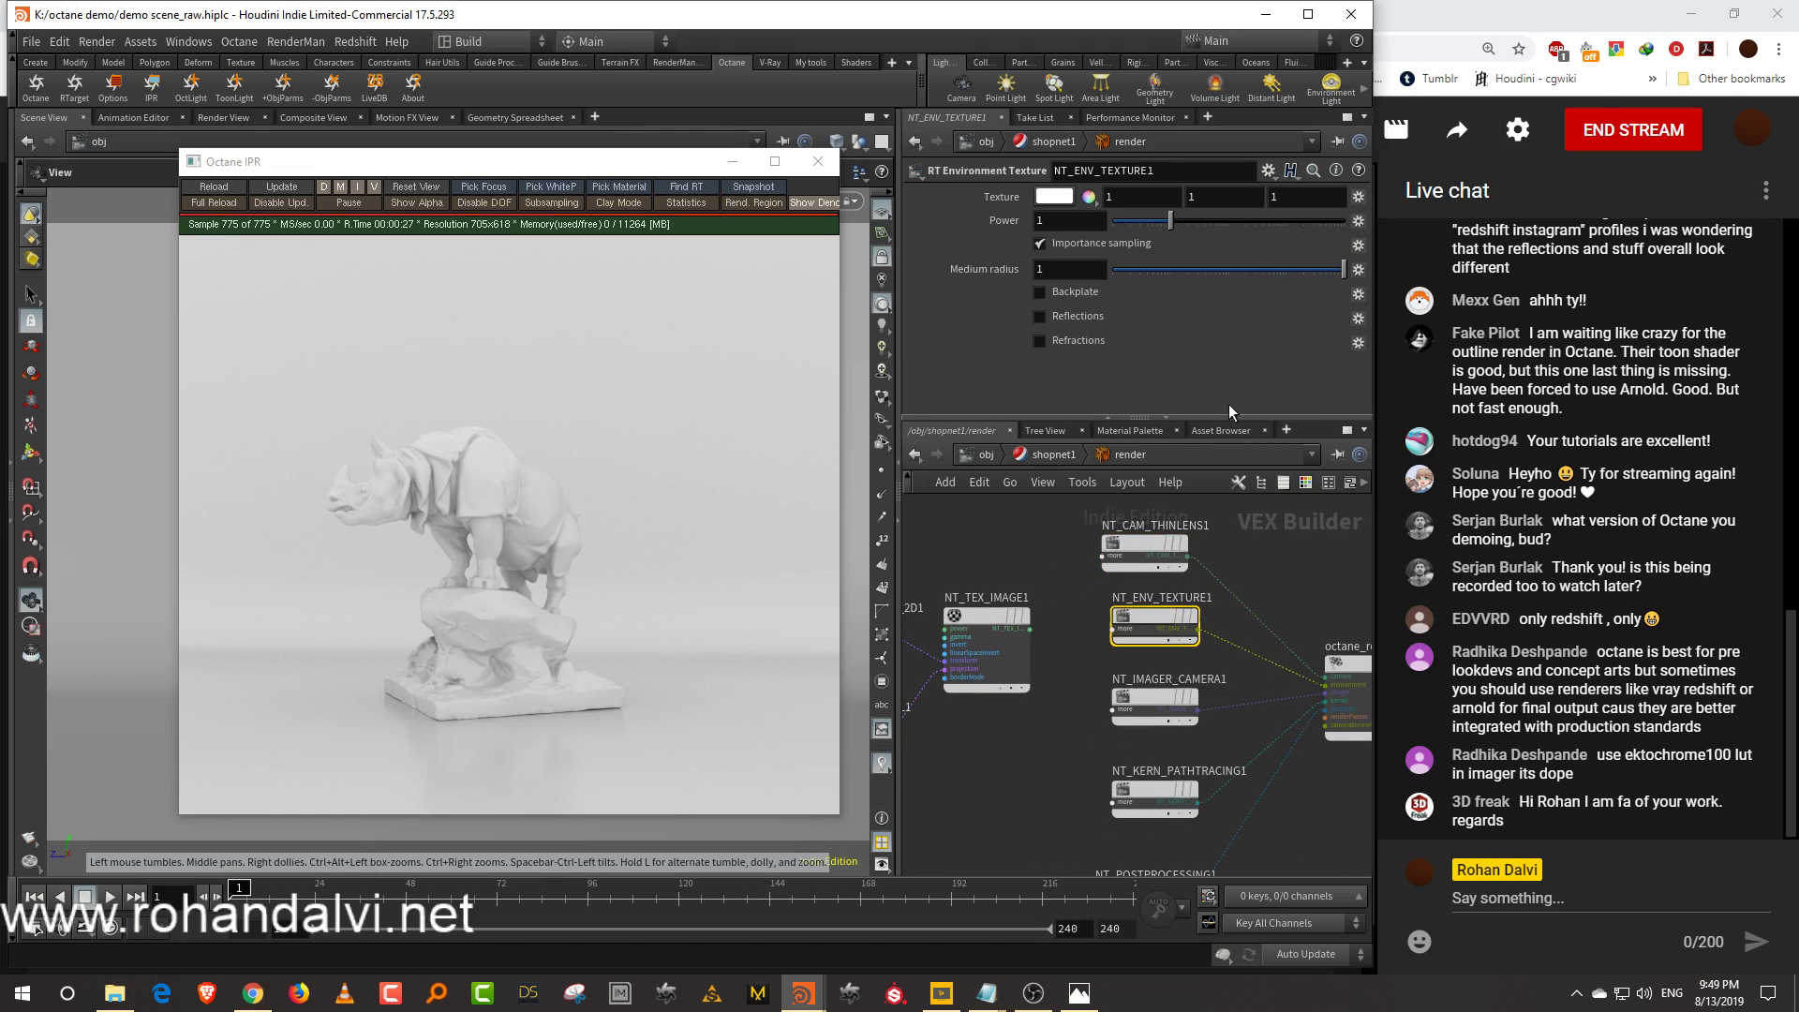
pyautogui.moveTo(1171, 220); pyautogui.dragTo(1134, 220)
# Change the environment's texture colour to a dark blue with hue 211, saturation 0.564 and value 0.201
pyautogui.click(1055, 196)
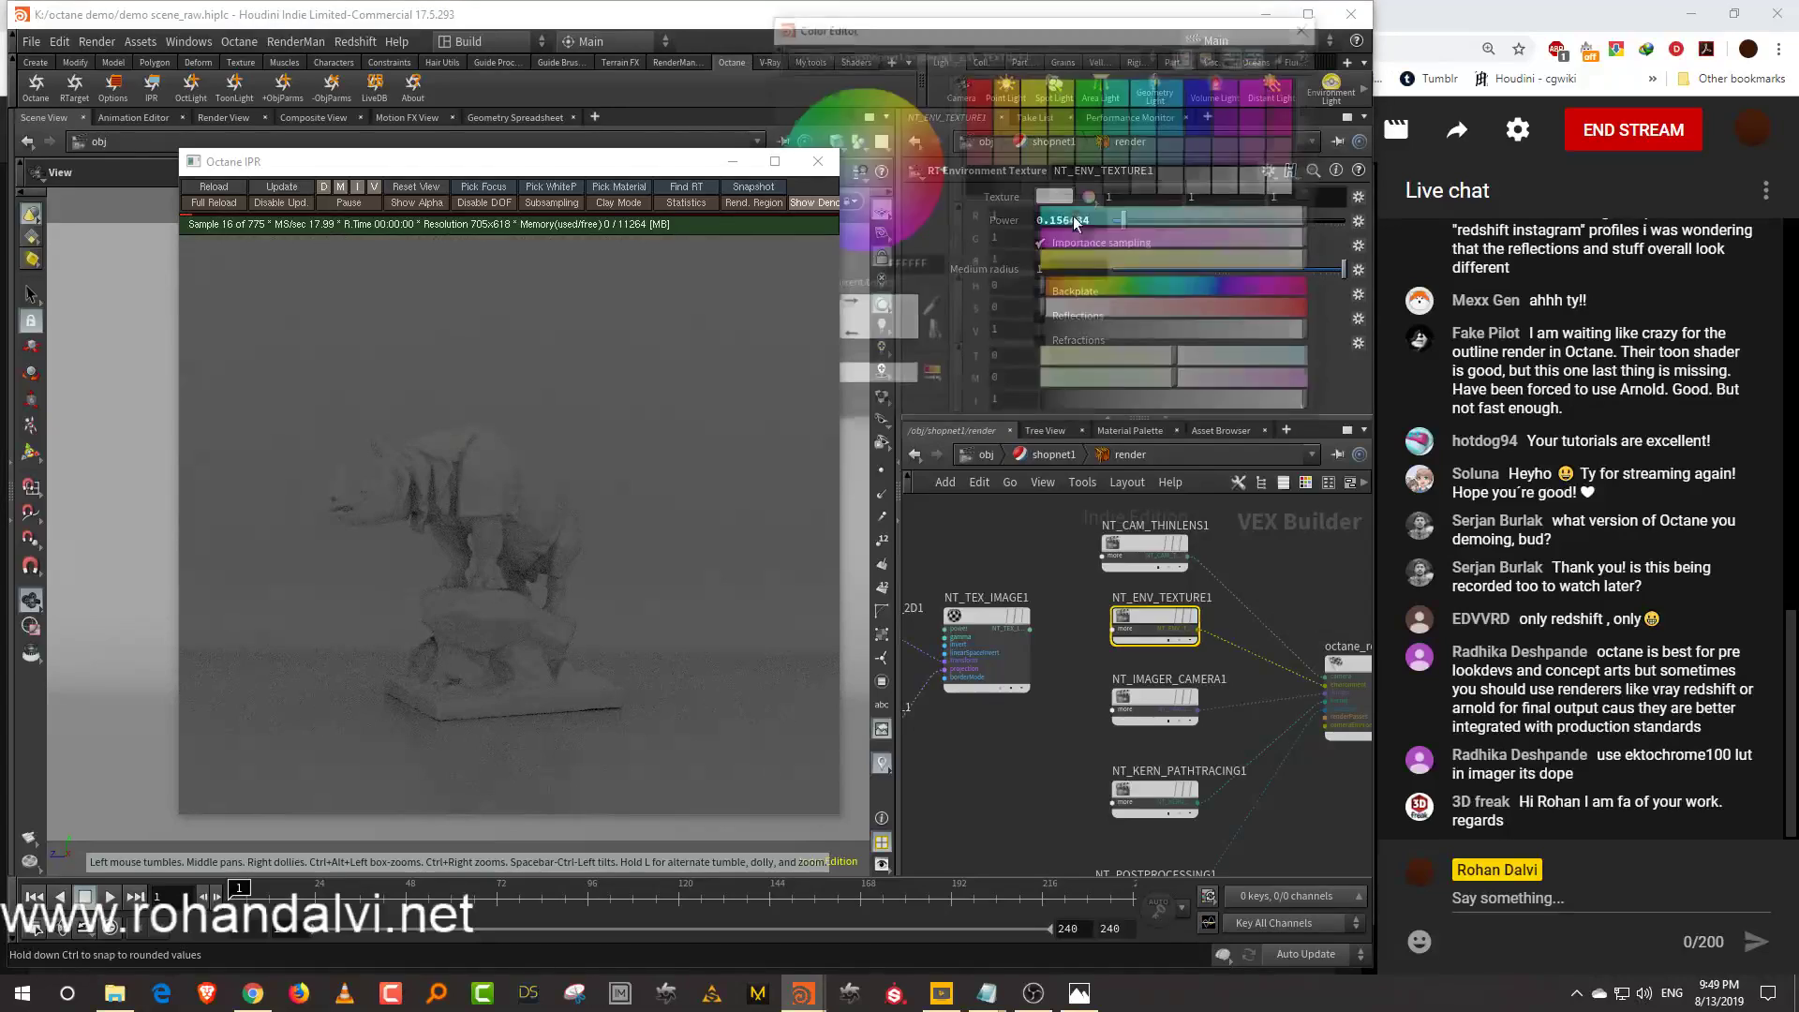
pyautogui.click(1206, 283)
pyautogui.click(1196, 312)
pyautogui.moveTo(1078, 334); pyautogui.dragTo(1095, 335)
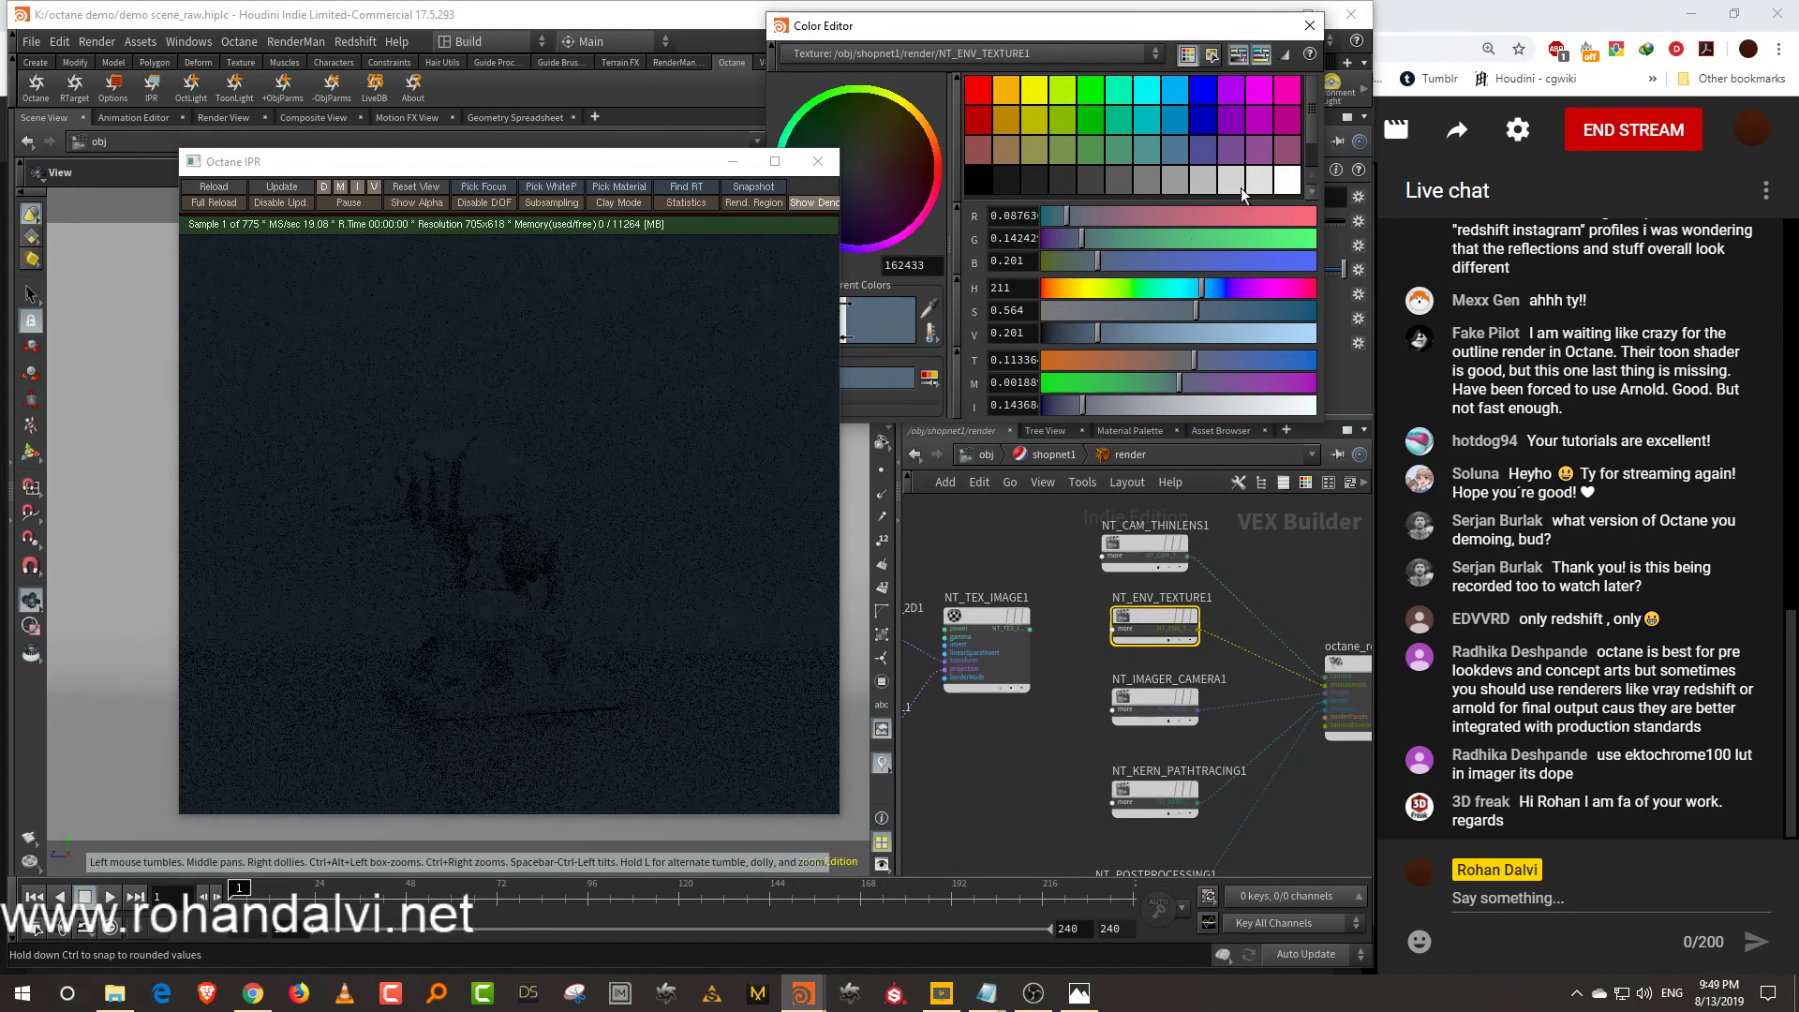
pyautogui.click(1310, 25)
# Close the IPR, return to the obj level and select ropnet1 in the network
pyautogui.click(818, 162)
pyautogui.moveTo(458, 512); pyautogui.dragTo(543, 574)
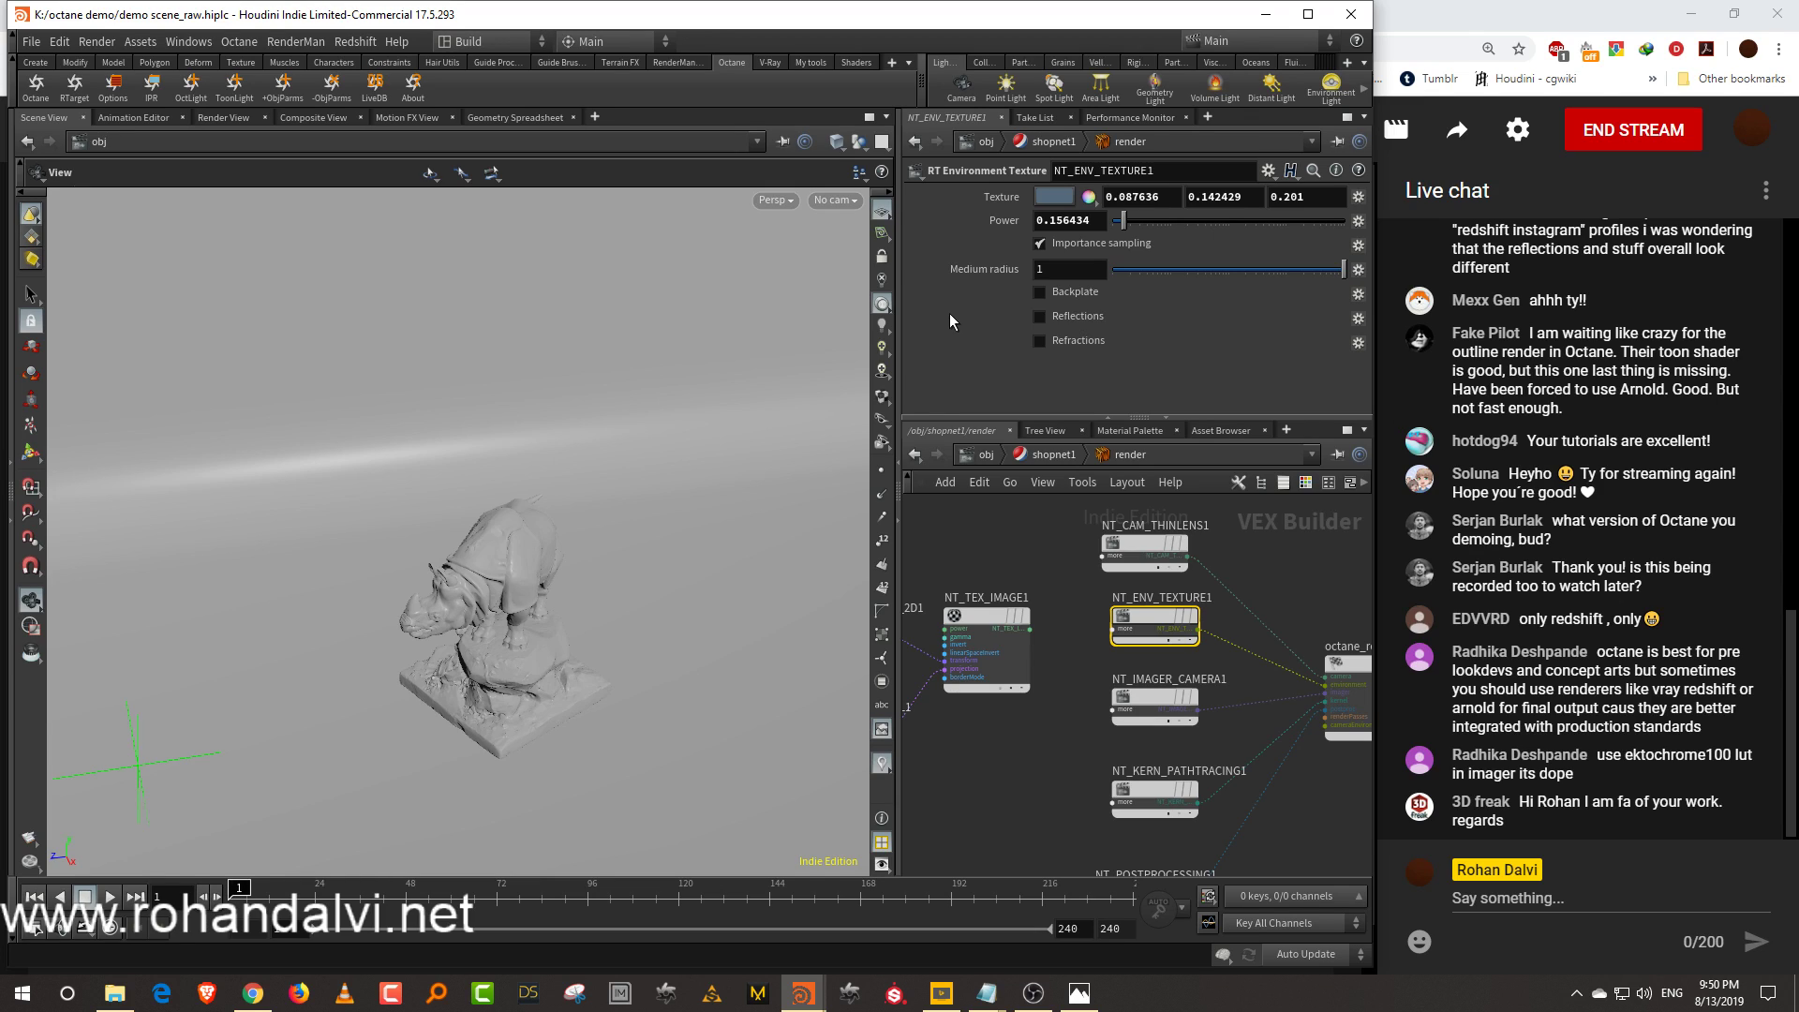
pyautogui.click(987, 455)
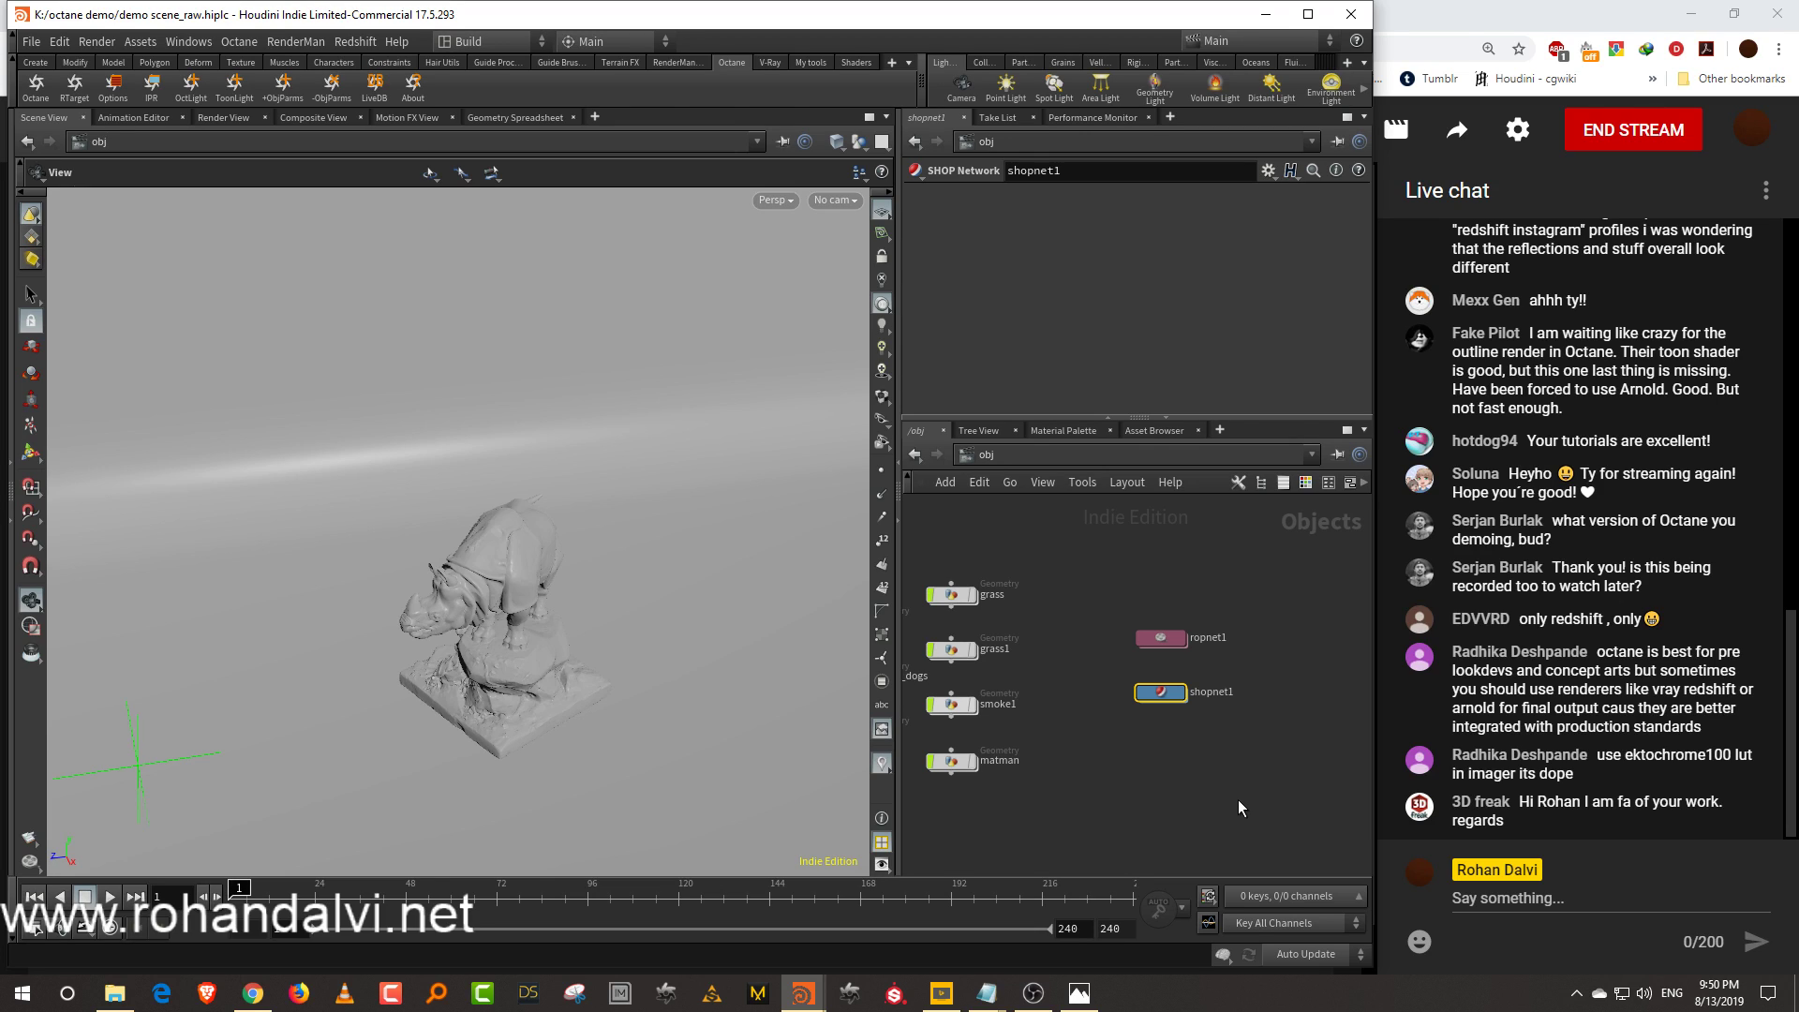
pyautogui.moveTo(1121, 755); pyautogui.dragTo(1139, 756, button='middle')
pyautogui.moveTo(1191, 695); pyautogui.dragTo(1192, 699)
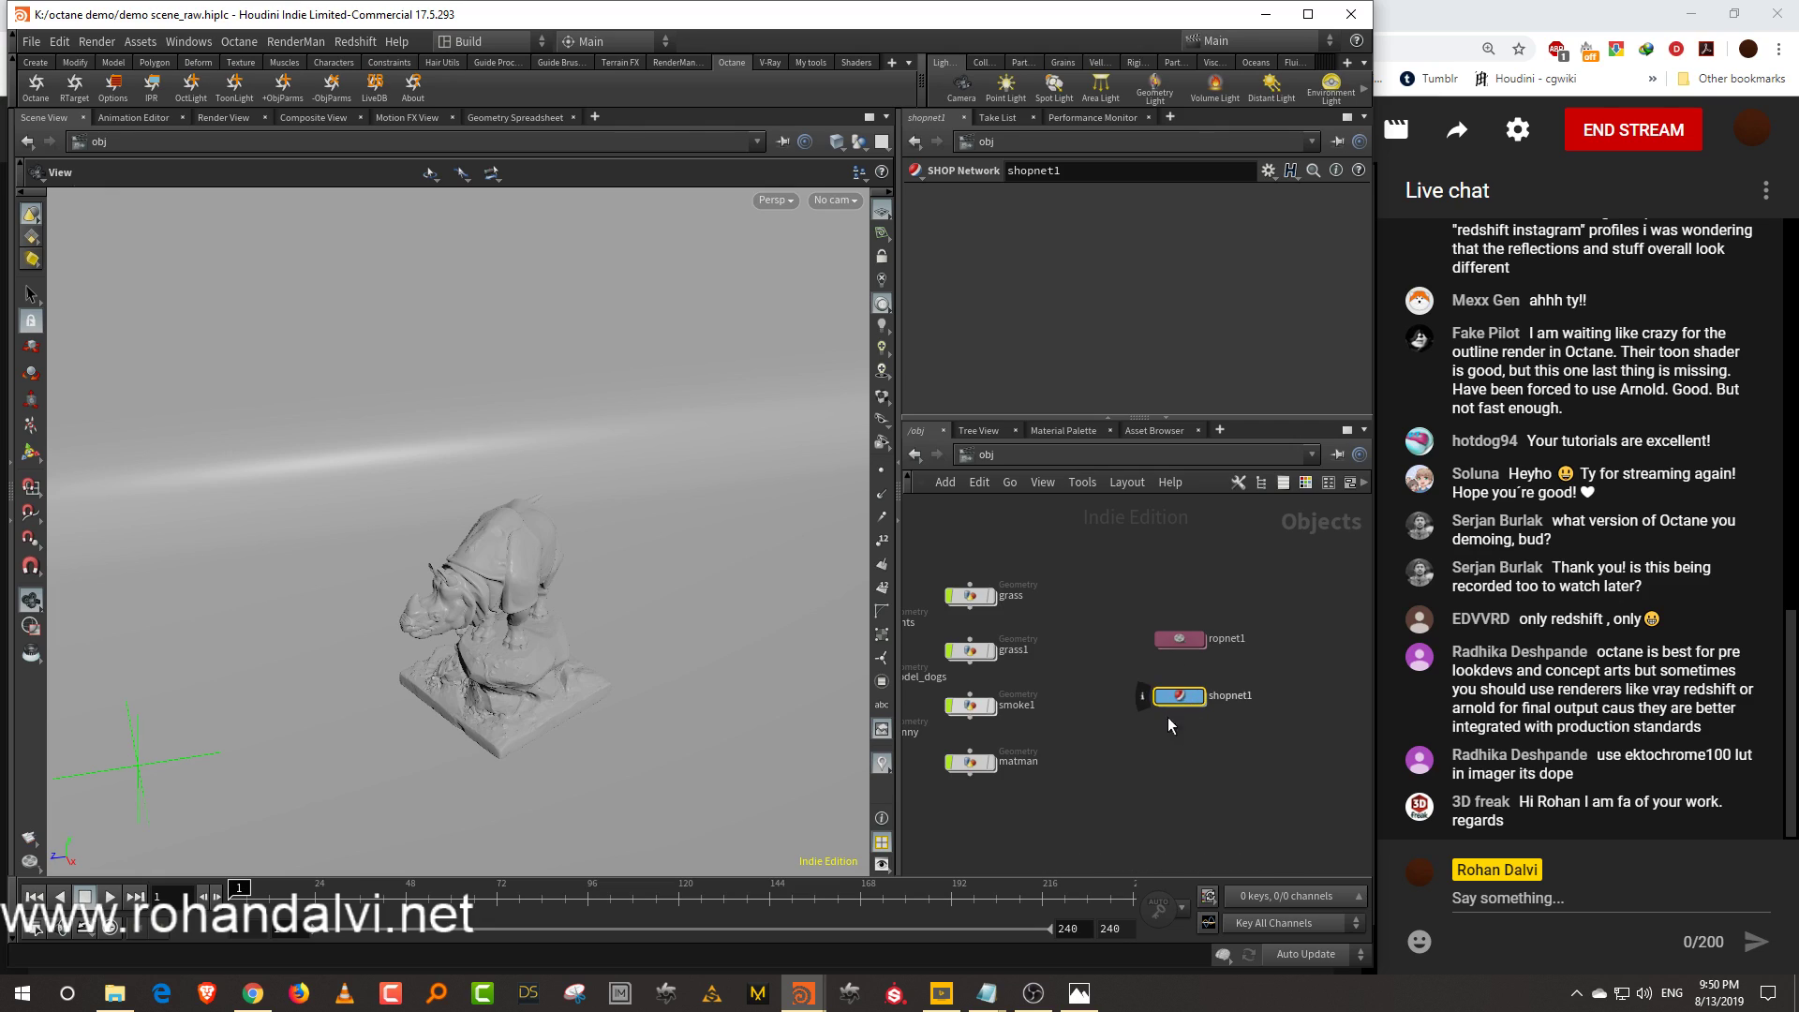
pyautogui.moveTo(1142, 725); pyautogui.dragTo(1158, 706, button='middle')
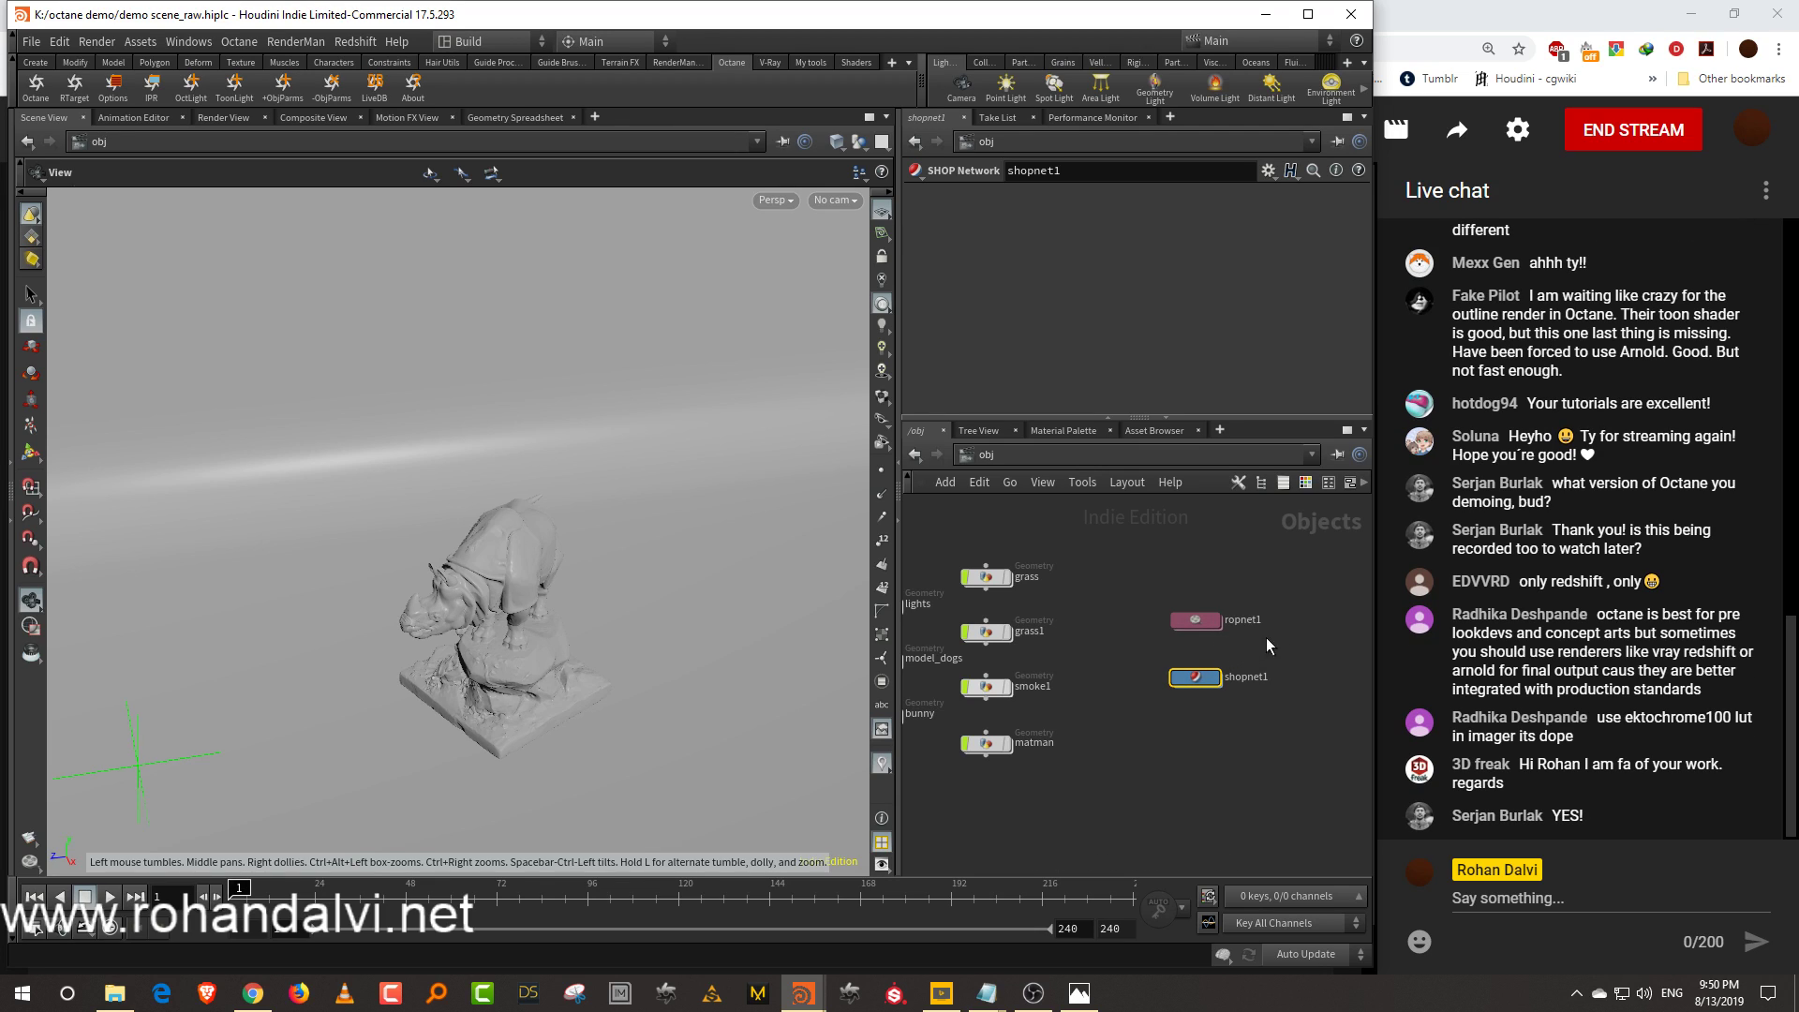
pyautogui.click(1196, 620)
pyautogui.moveTo(1170, 721); pyautogui.dragTo(1147, 701, button='middle')
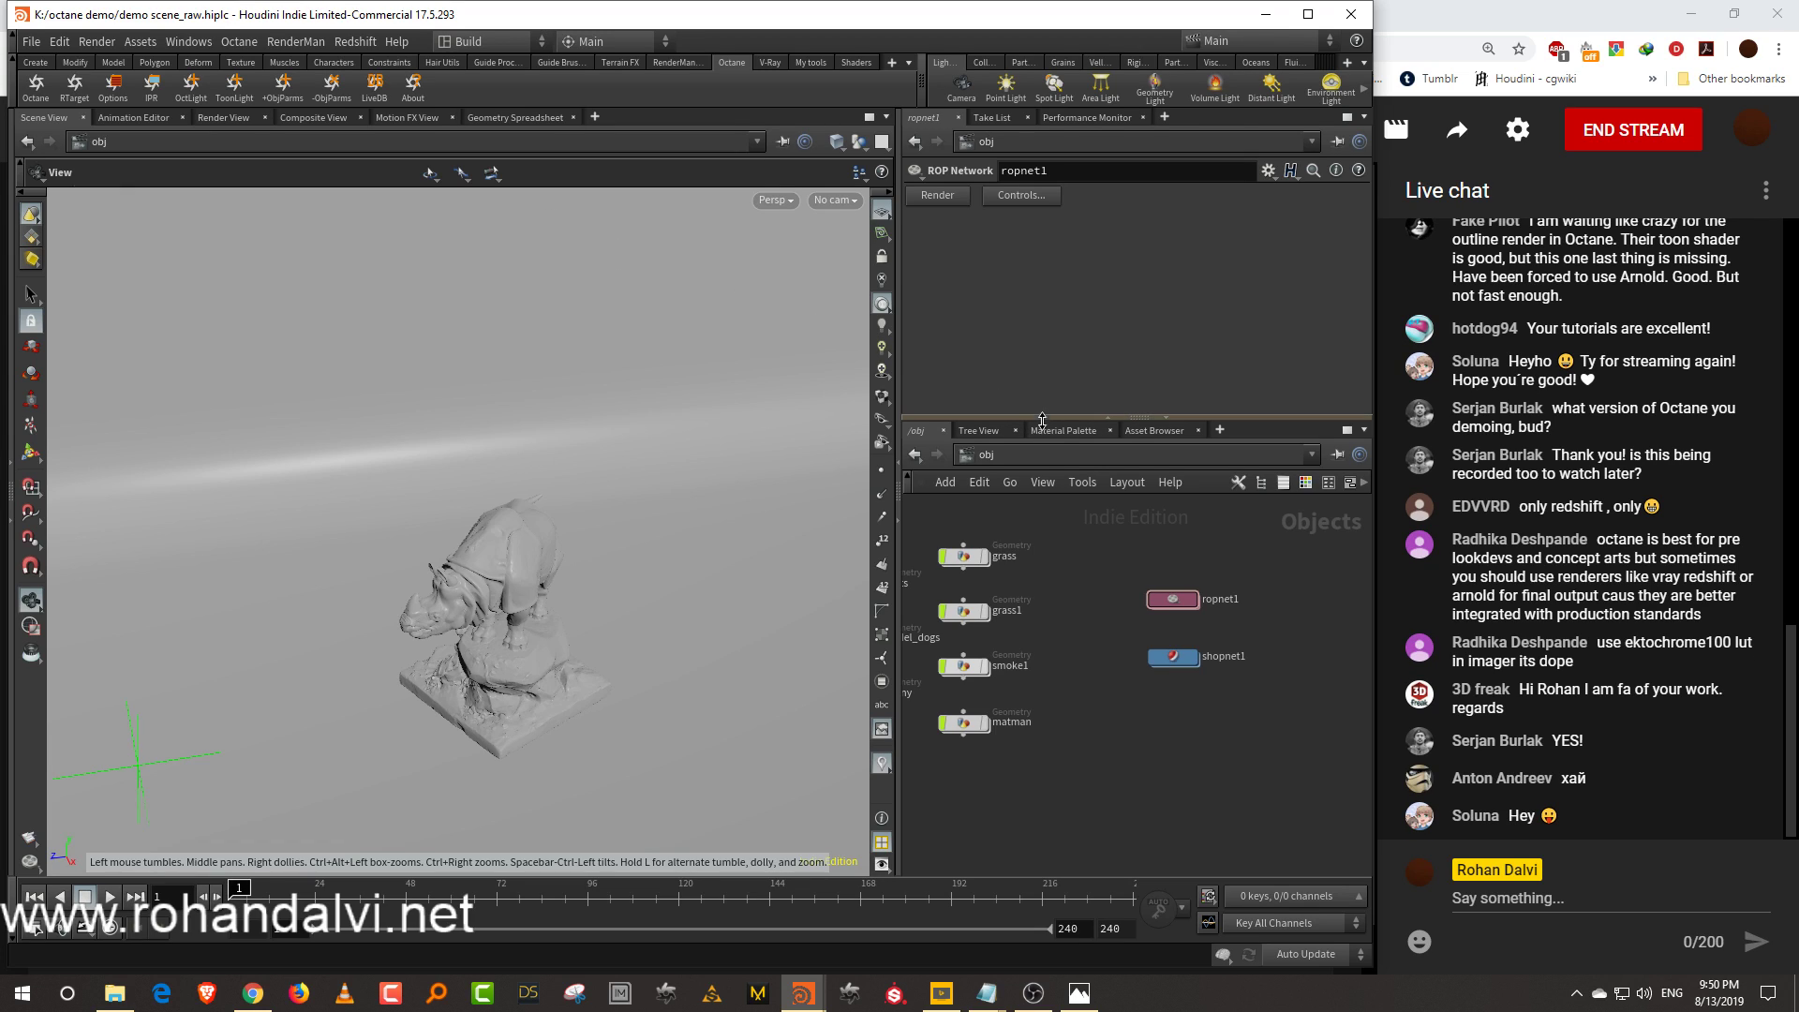
pyautogui.moveTo(1040, 424); pyautogui.dragTo(1041, 407)
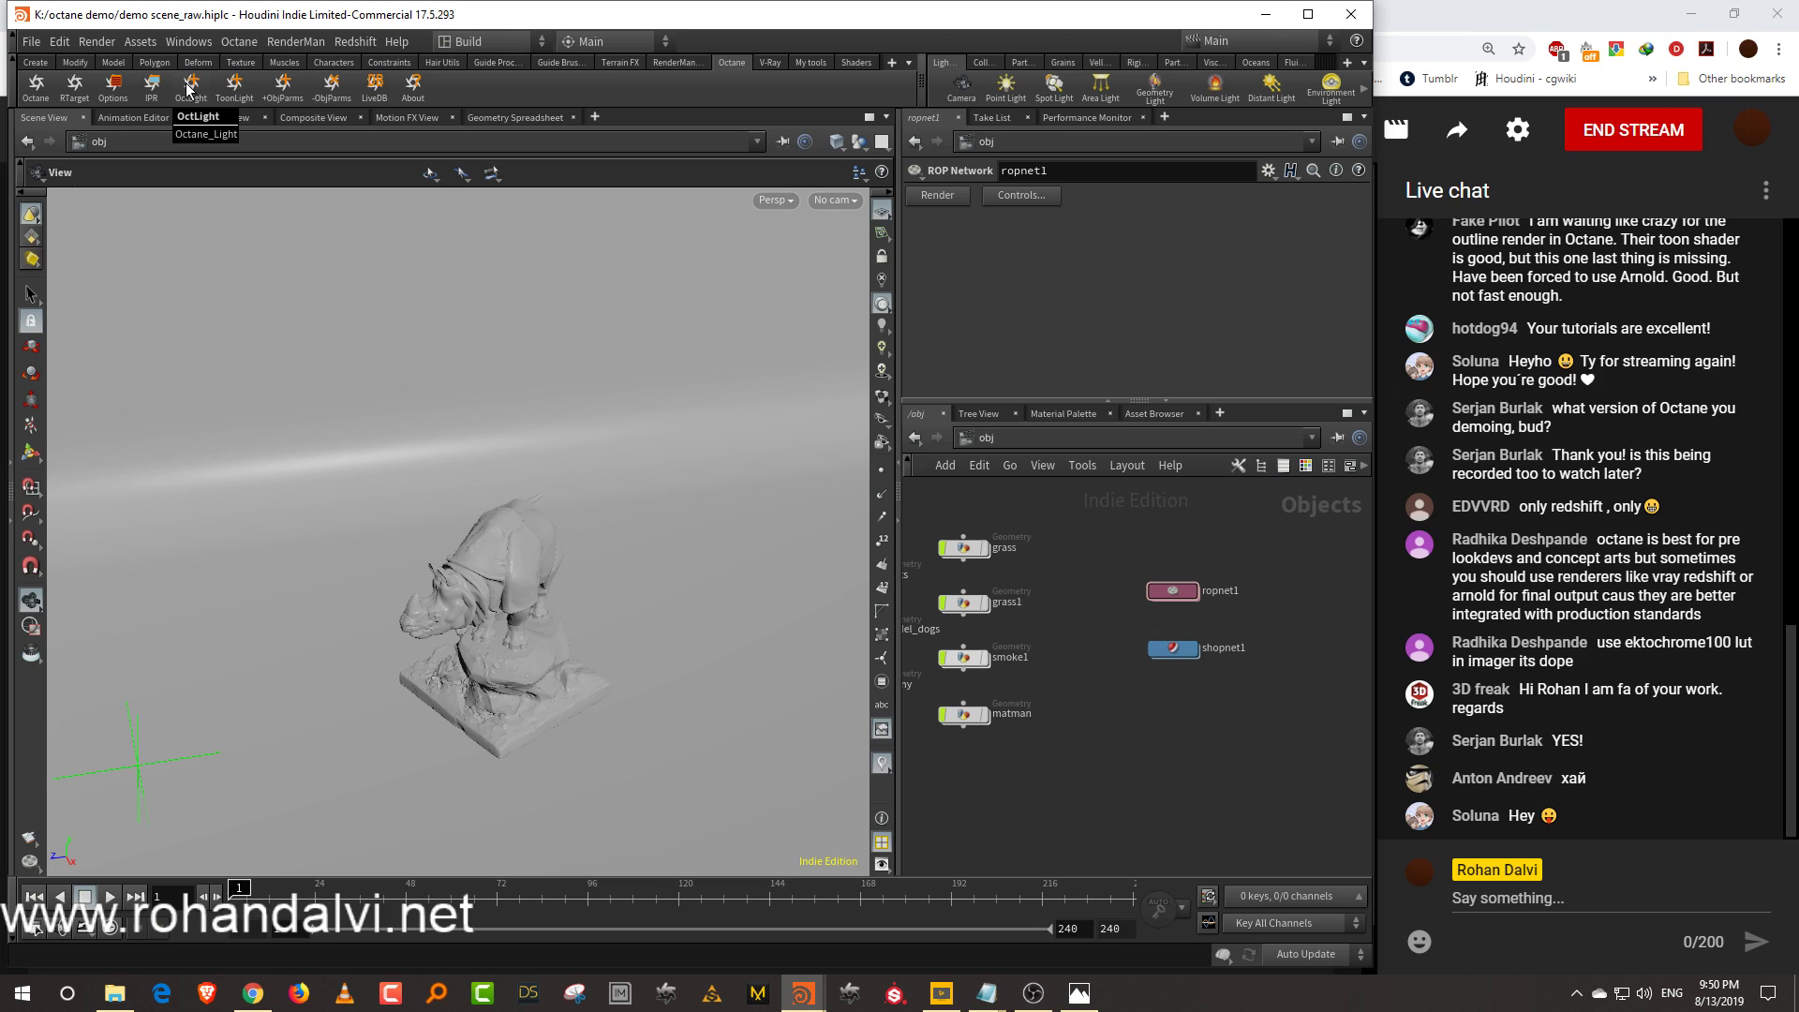
# Add an Octane light to the scene in front of the rhino and tilt it about -26 degrees around X
pyautogui.click(190, 89)
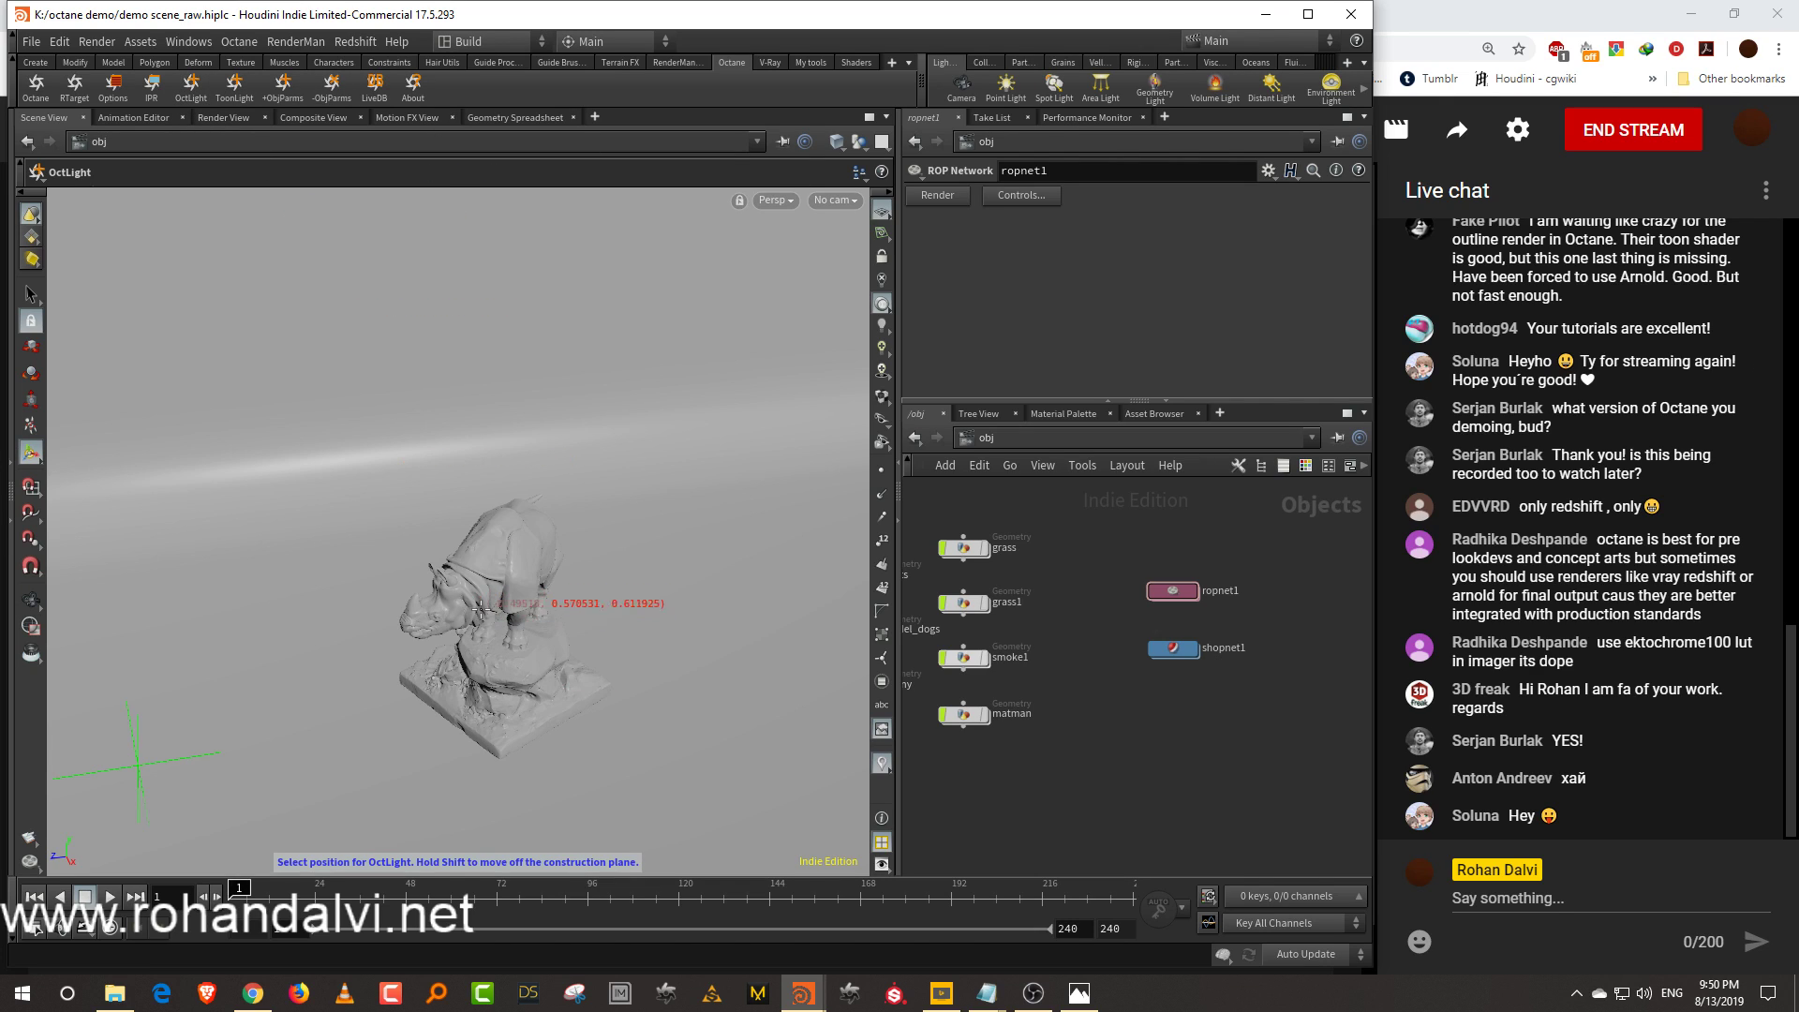
pyautogui.click(480, 662)
pyautogui.moveTo(493, 718); pyautogui.dragTo(463, 499)
# Start the Octane IPR and move the light farther out and up, to about Y 2.64 and Z 2.70
pyautogui.click(151, 87)
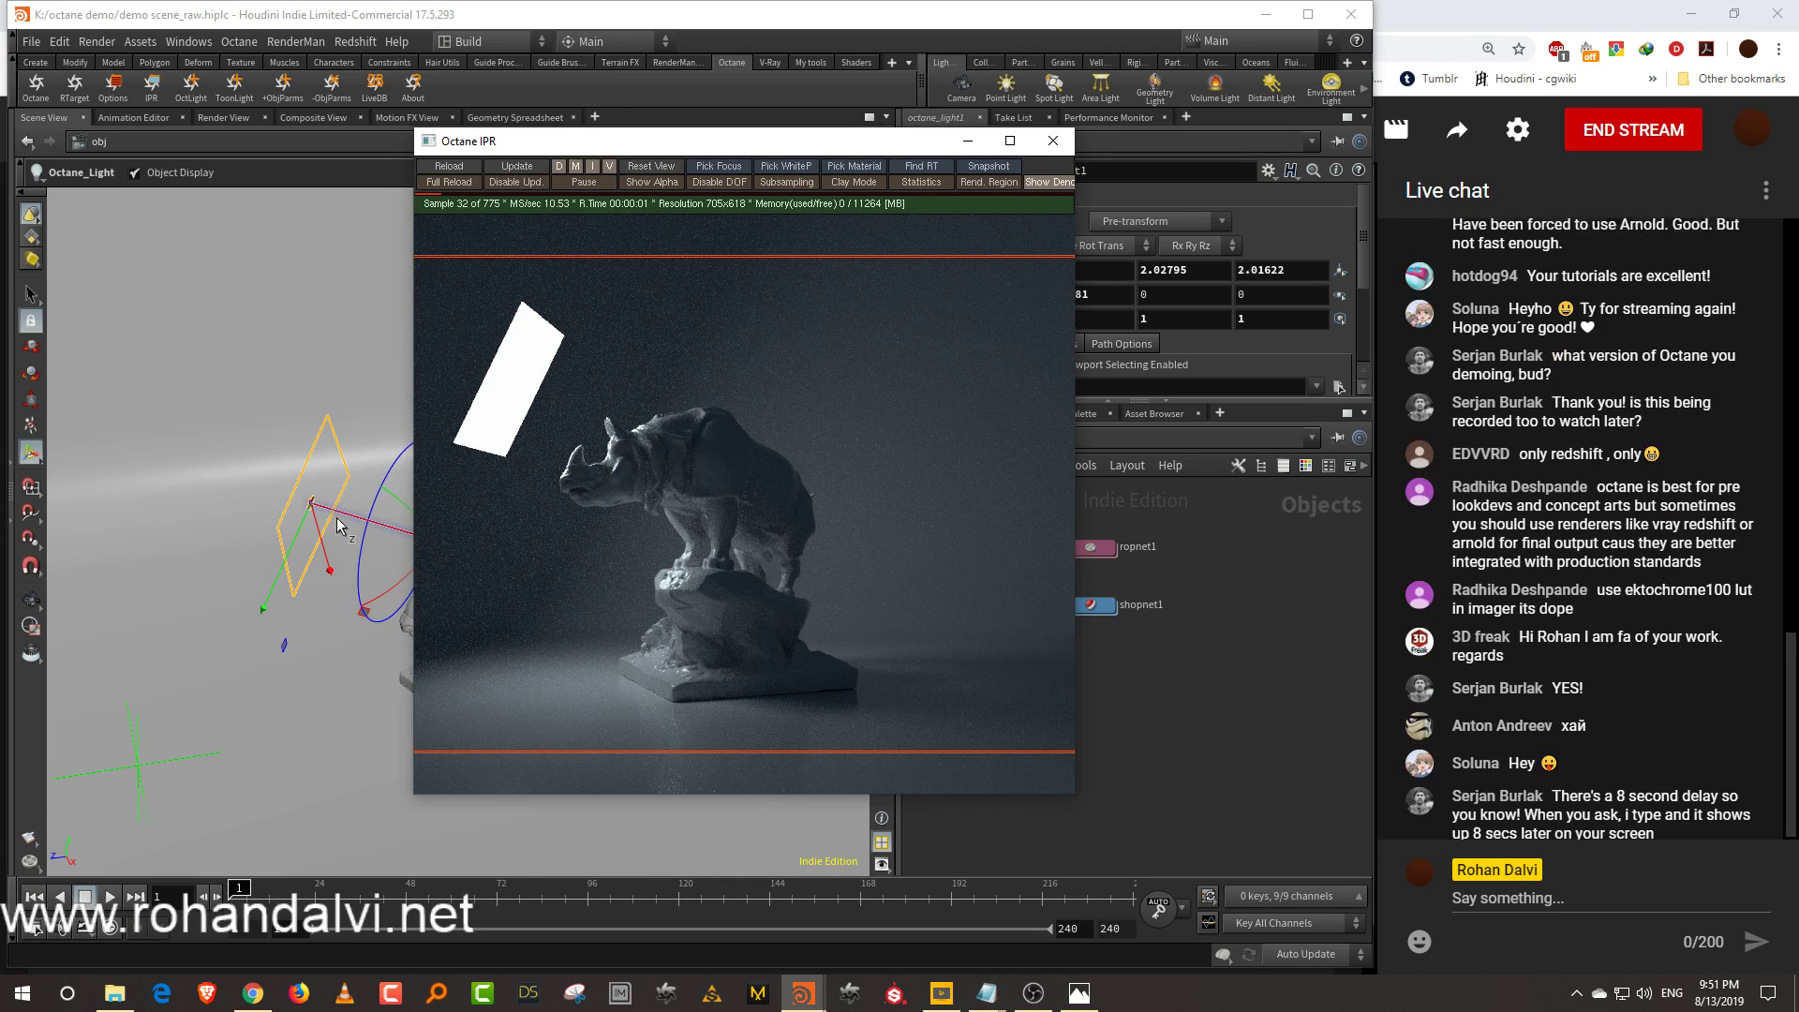
pyautogui.moveTo(339, 527); pyautogui.dragTo(236, 493)
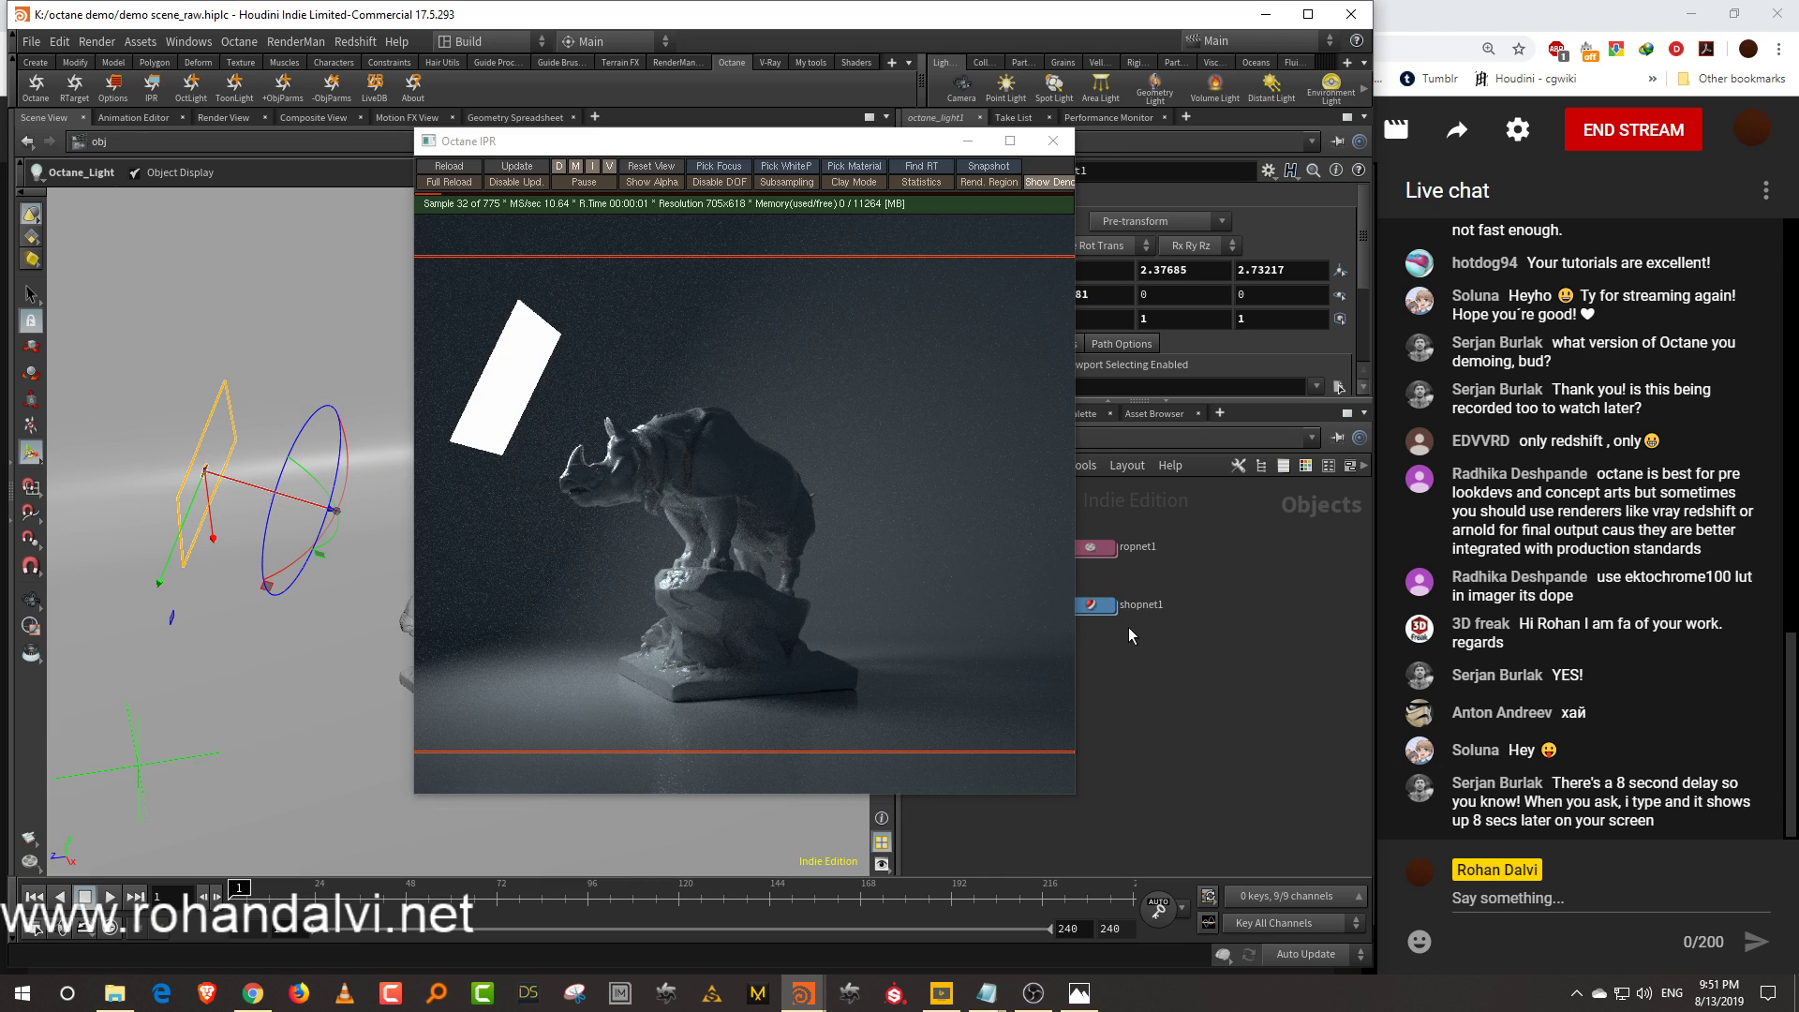
pyautogui.moveTo(190, 515); pyautogui.dragTo(268, 464)
pyautogui.moveTo(839, 141); pyautogui.dragTo(714, 186)
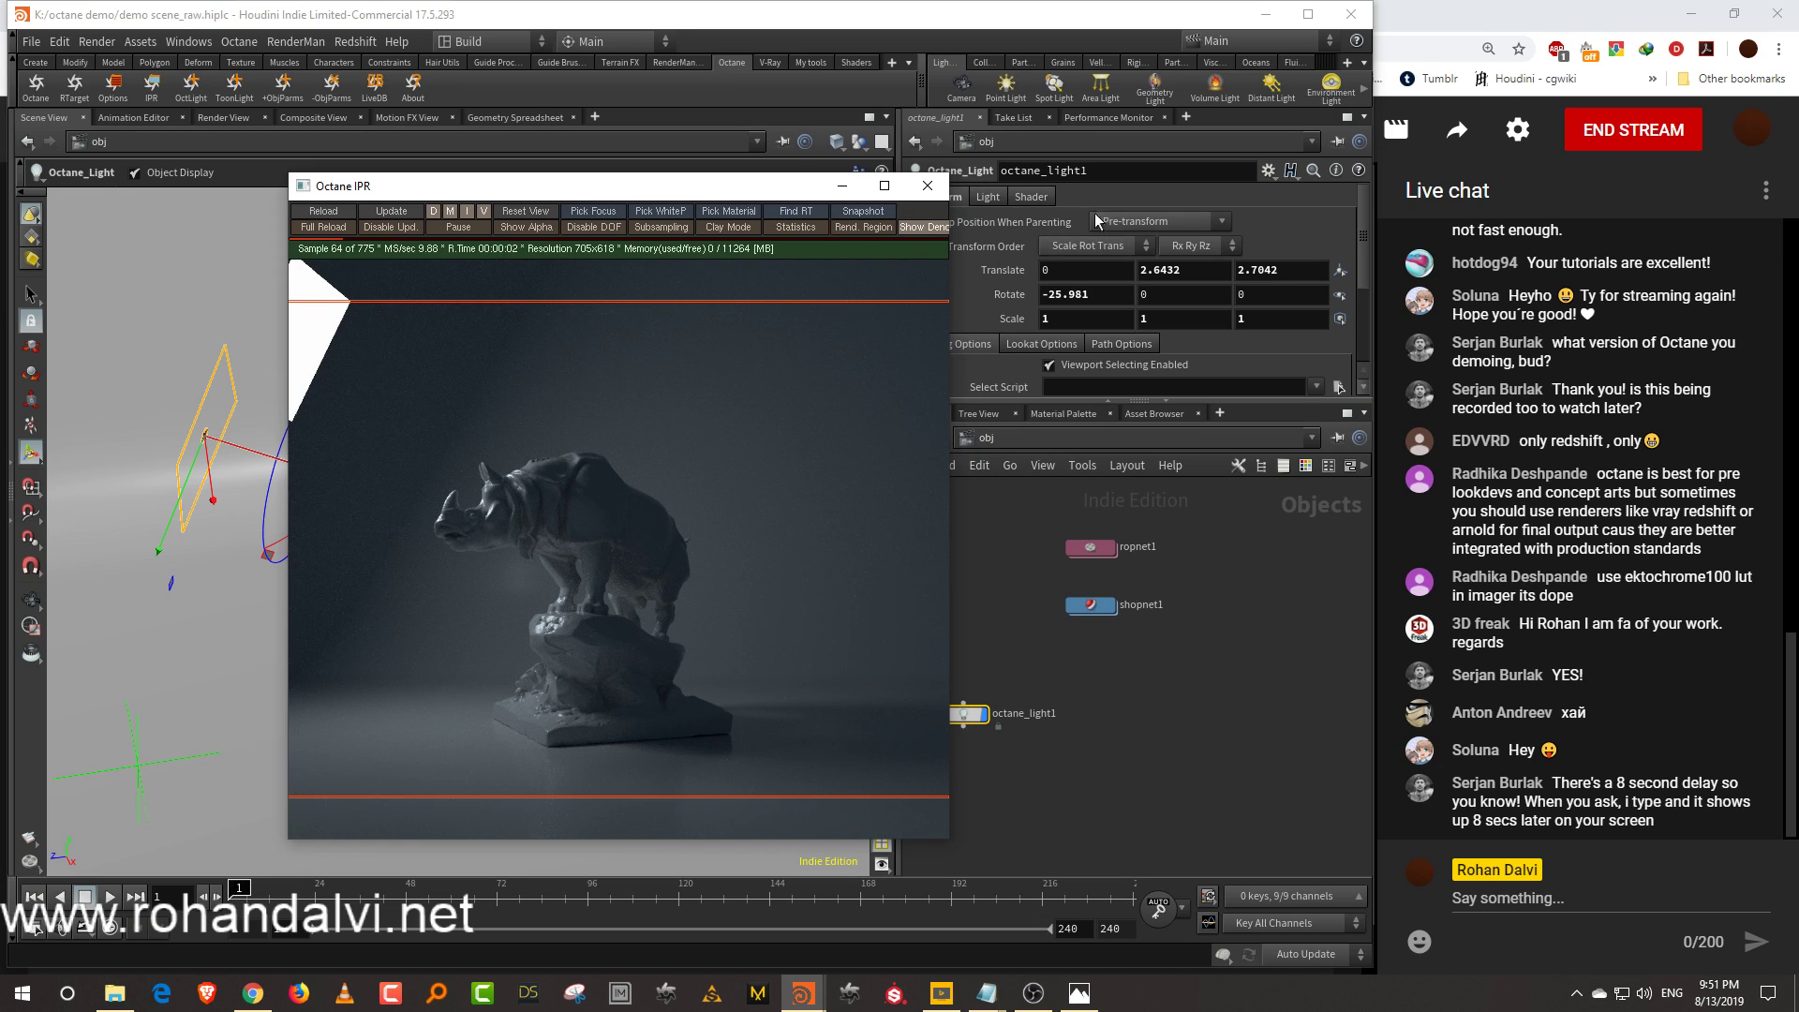
# Open octane_light1's light settings and review the available light types, keeping Quad
pyautogui.click(991, 197)
pyautogui.moveTo(1084, 405); pyautogui.dragTo(1083, 434)
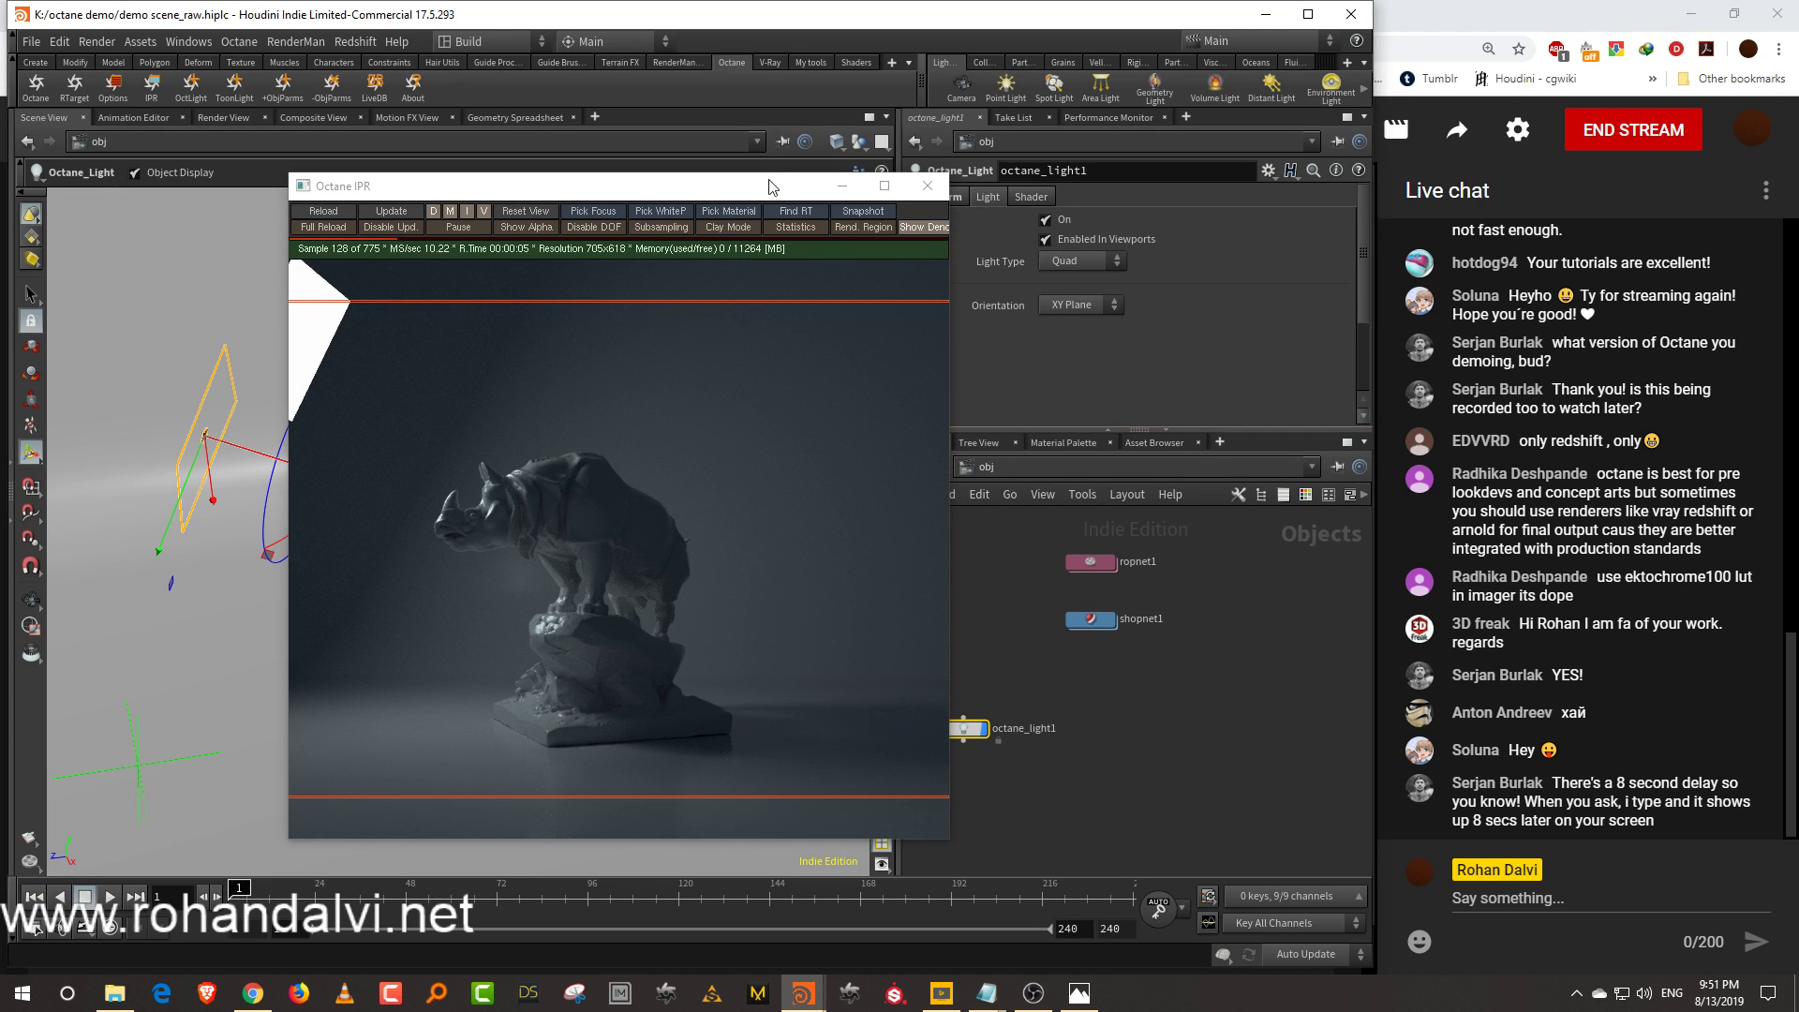
pyautogui.moveTo(769, 178); pyautogui.dragTo(729, 177)
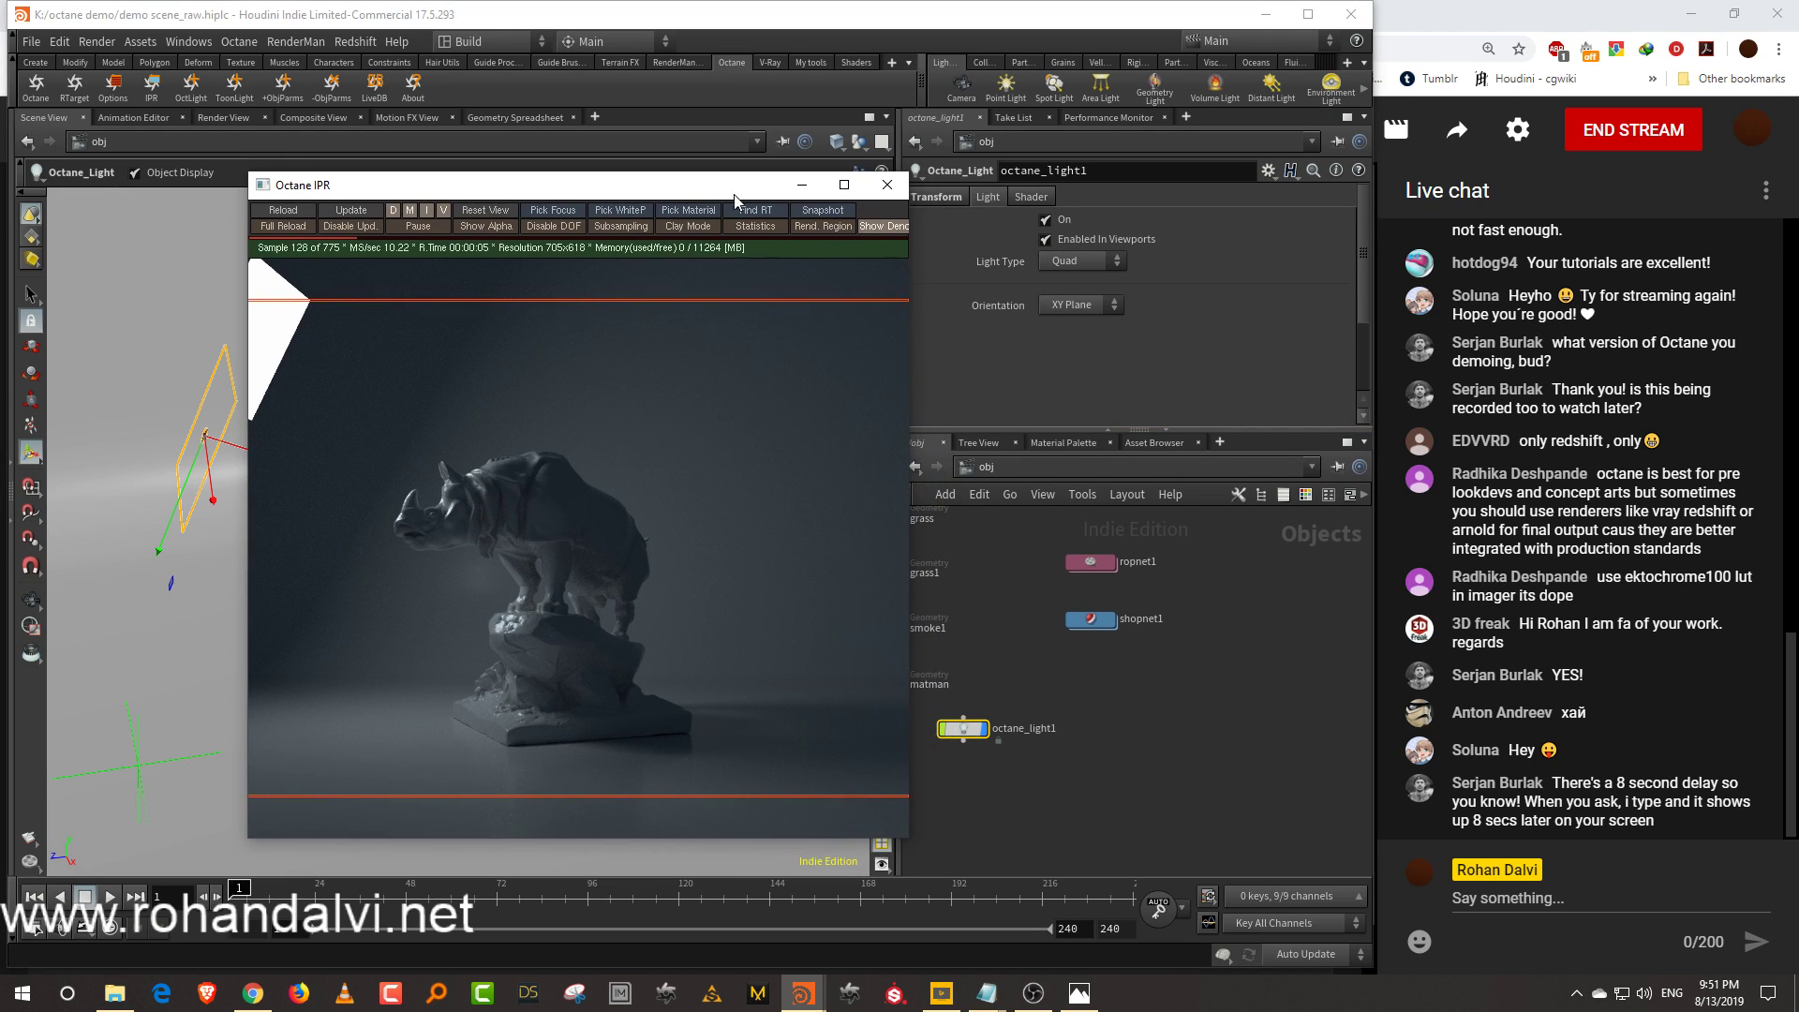
pyautogui.click(1074, 268)
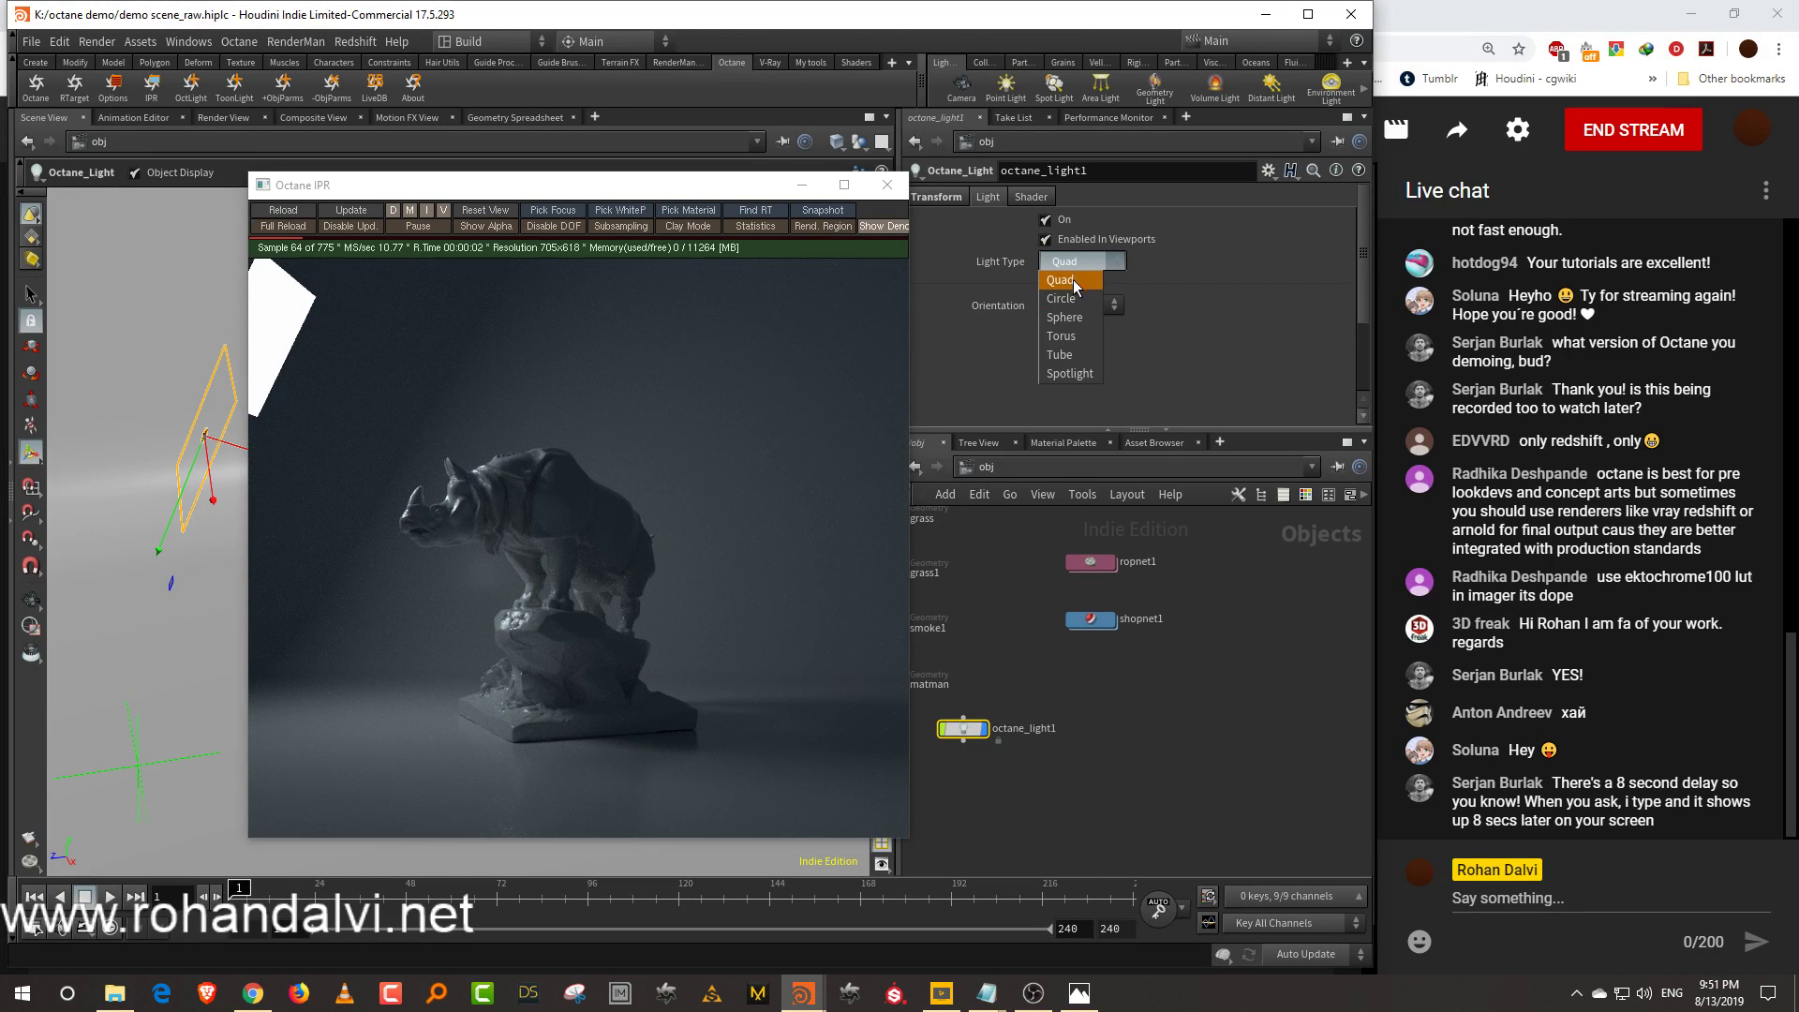
pyautogui.click(1072, 278)
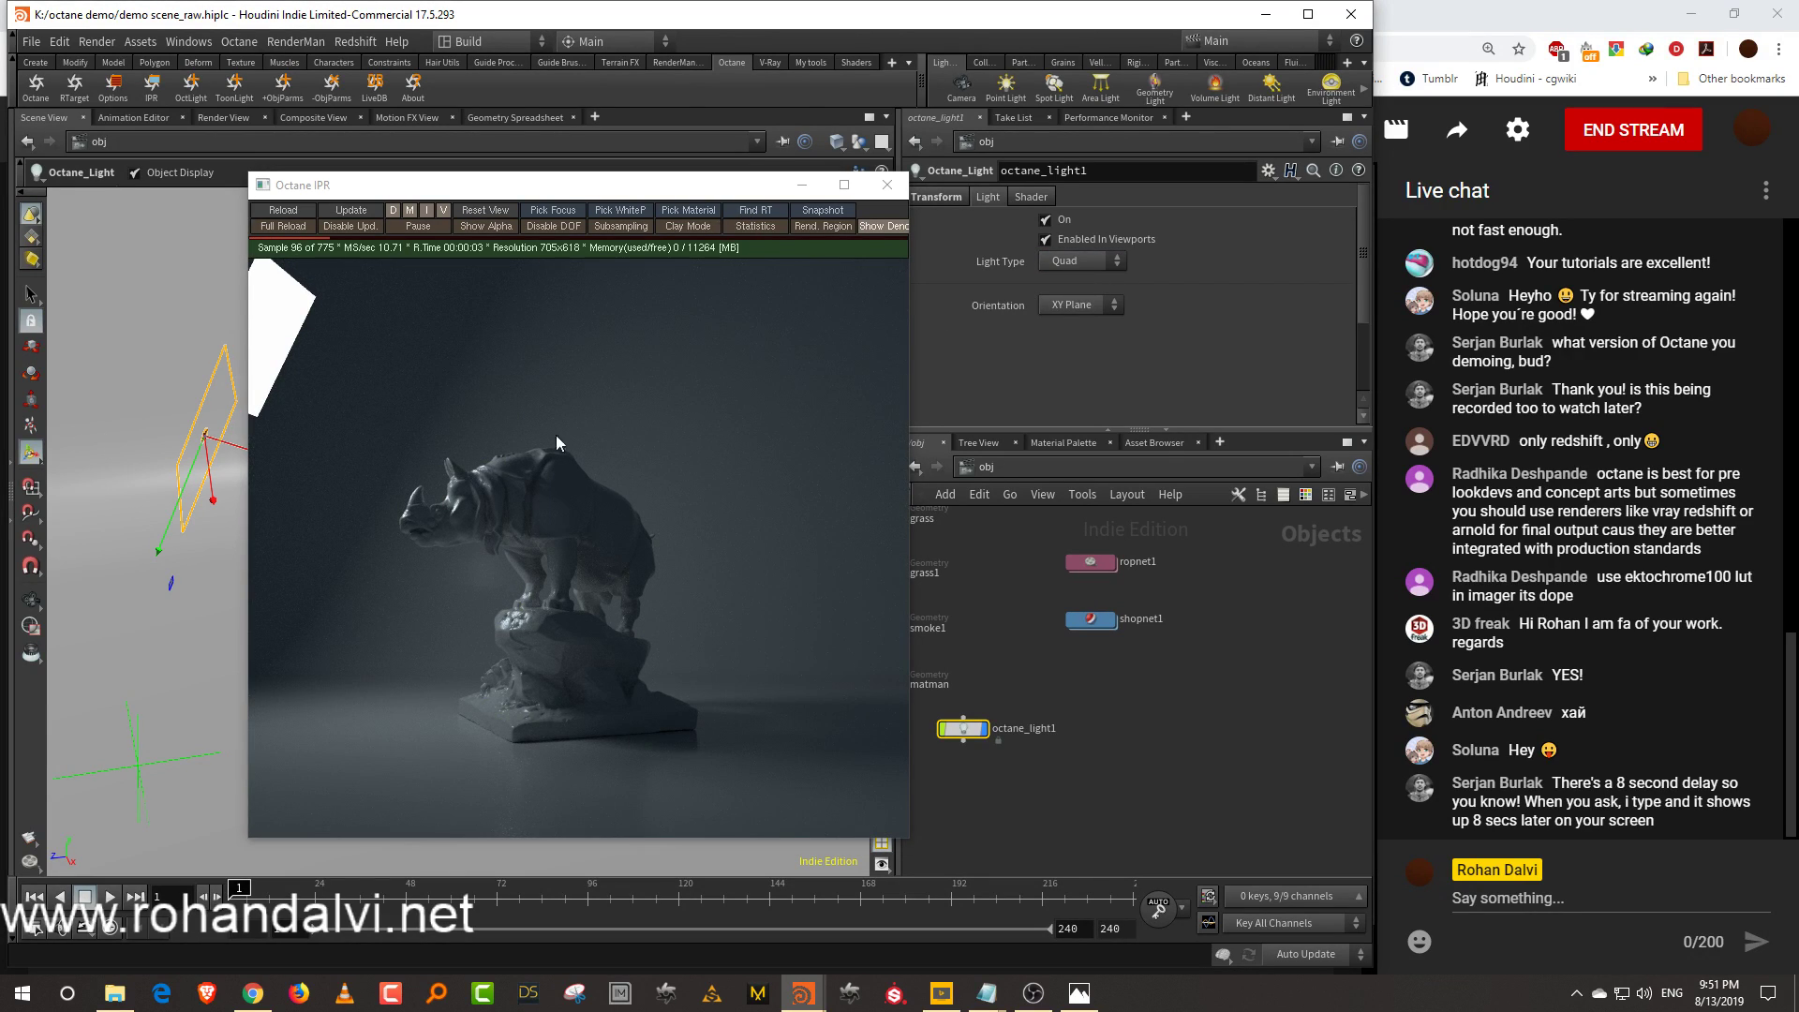
# Align the light's move handle to Object and shift the light slightly closer to the statue
pyautogui.press('t')
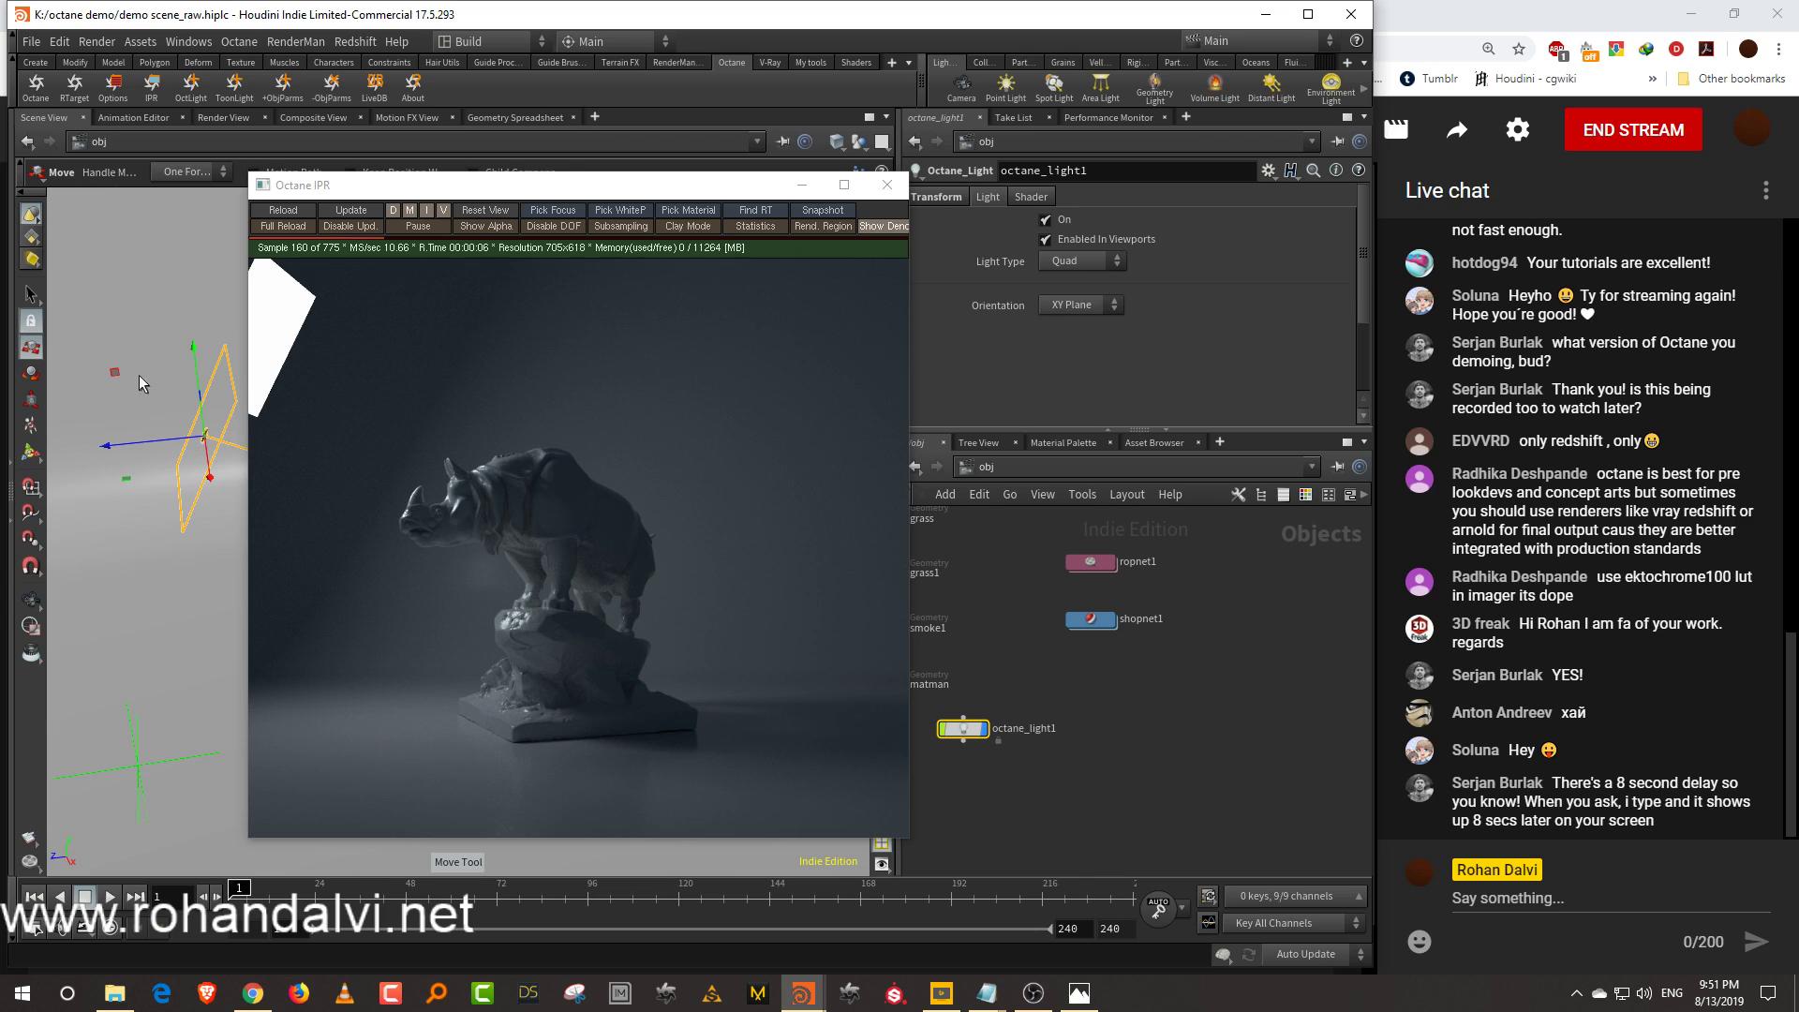
pyautogui.rightClick(200, 439)
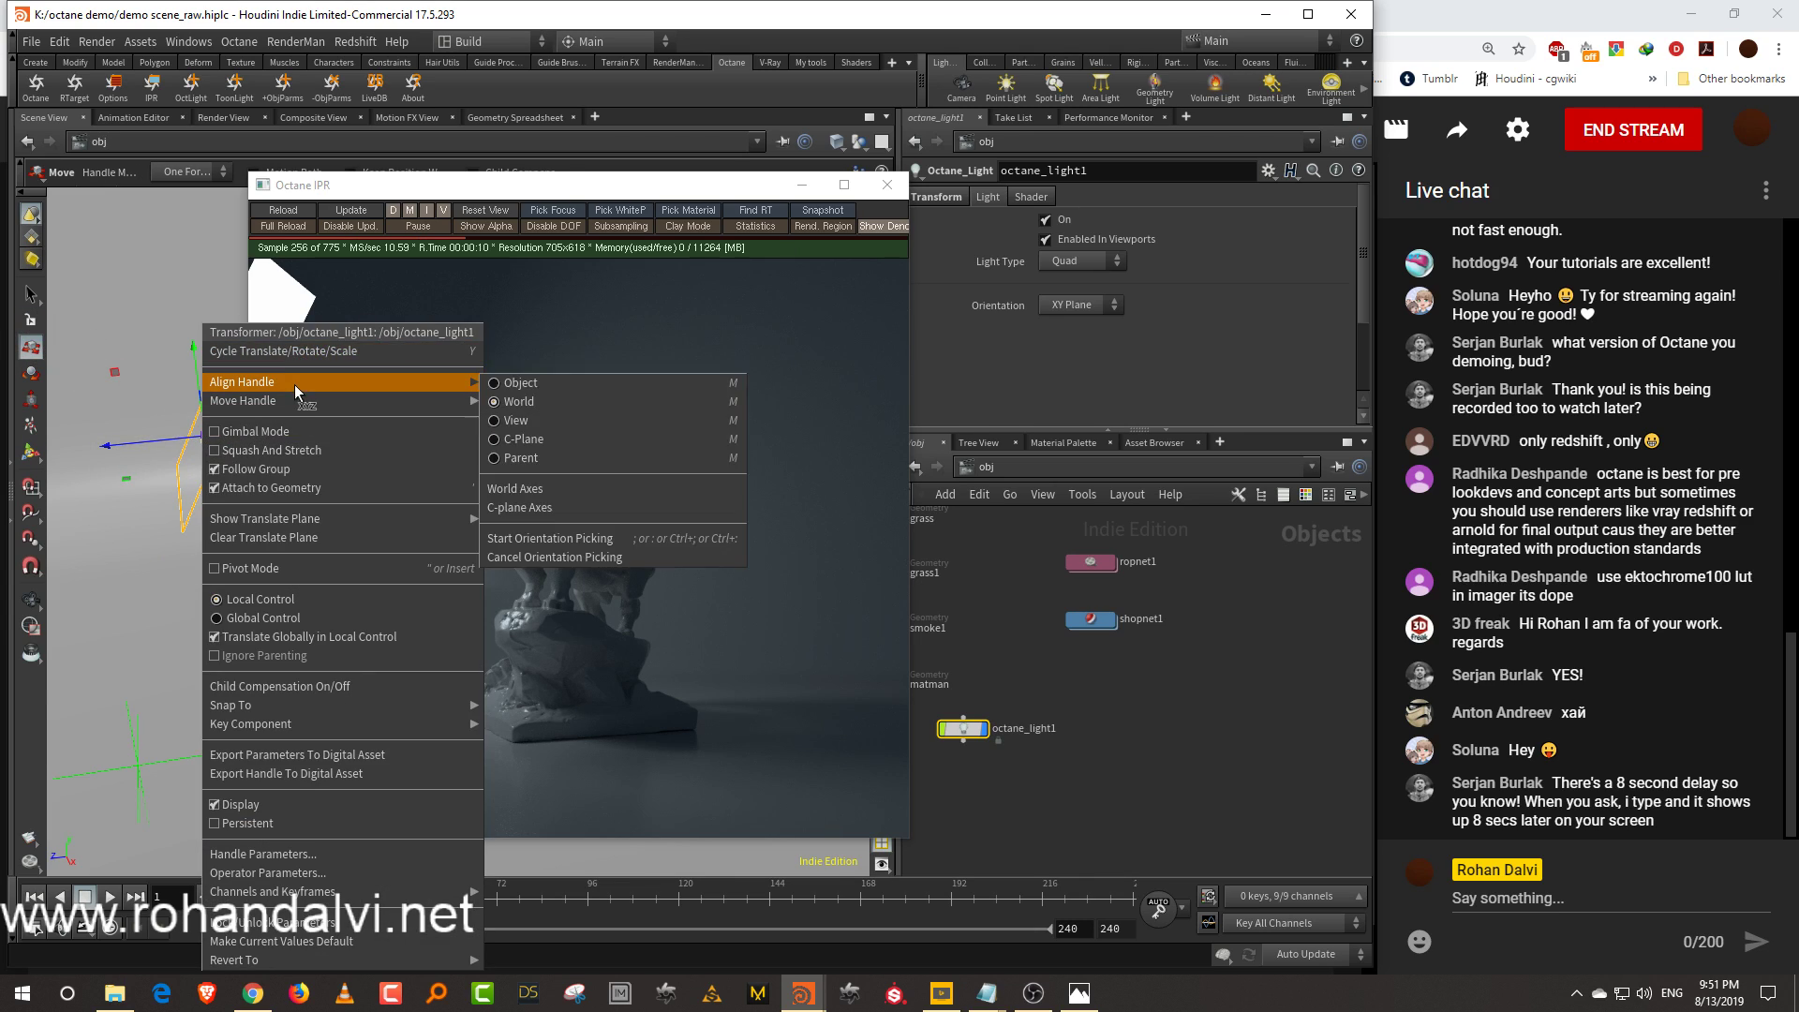
pyautogui.moveTo(454, 383)
pyautogui.click(515, 384)
pyautogui.moveTo(159, 428); pyautogui.dragTo(183, 441)
# Try the Circle, Sphere and Torus light types on octane_light1, placing the torus above the rhino
pyautogui.click(1084, 261)
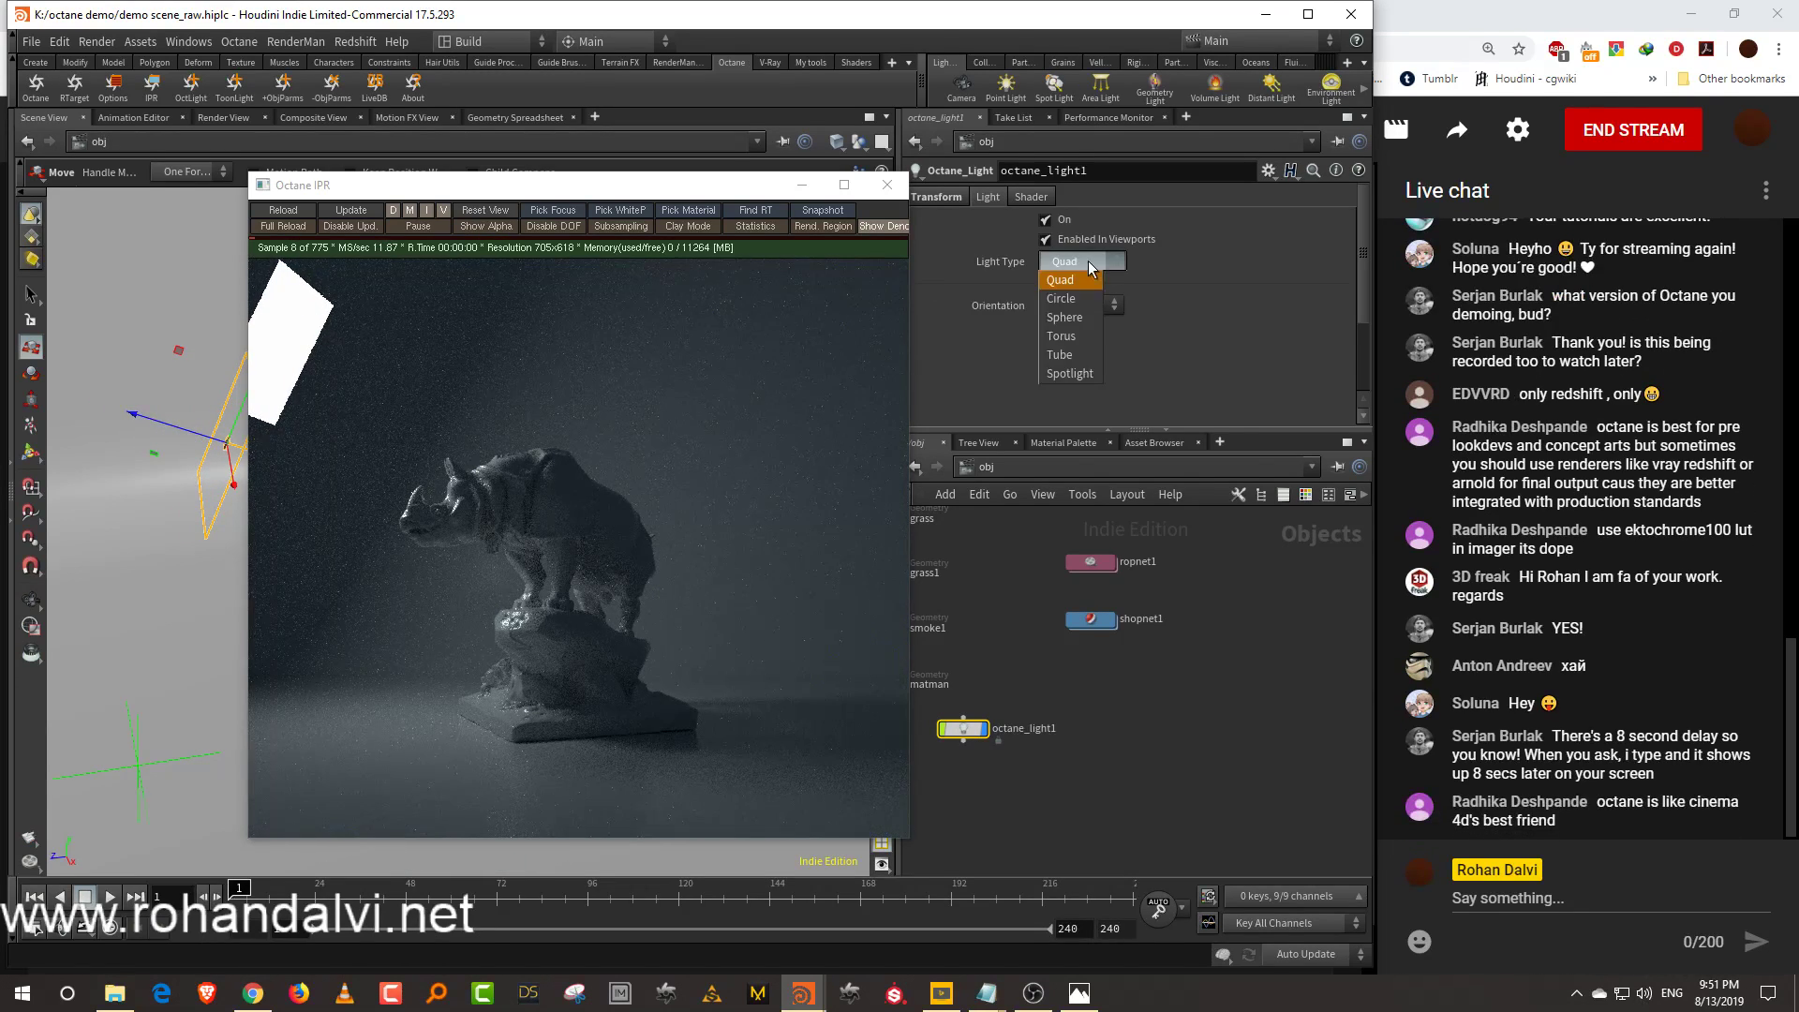
pyautogui.click(1092, 300)
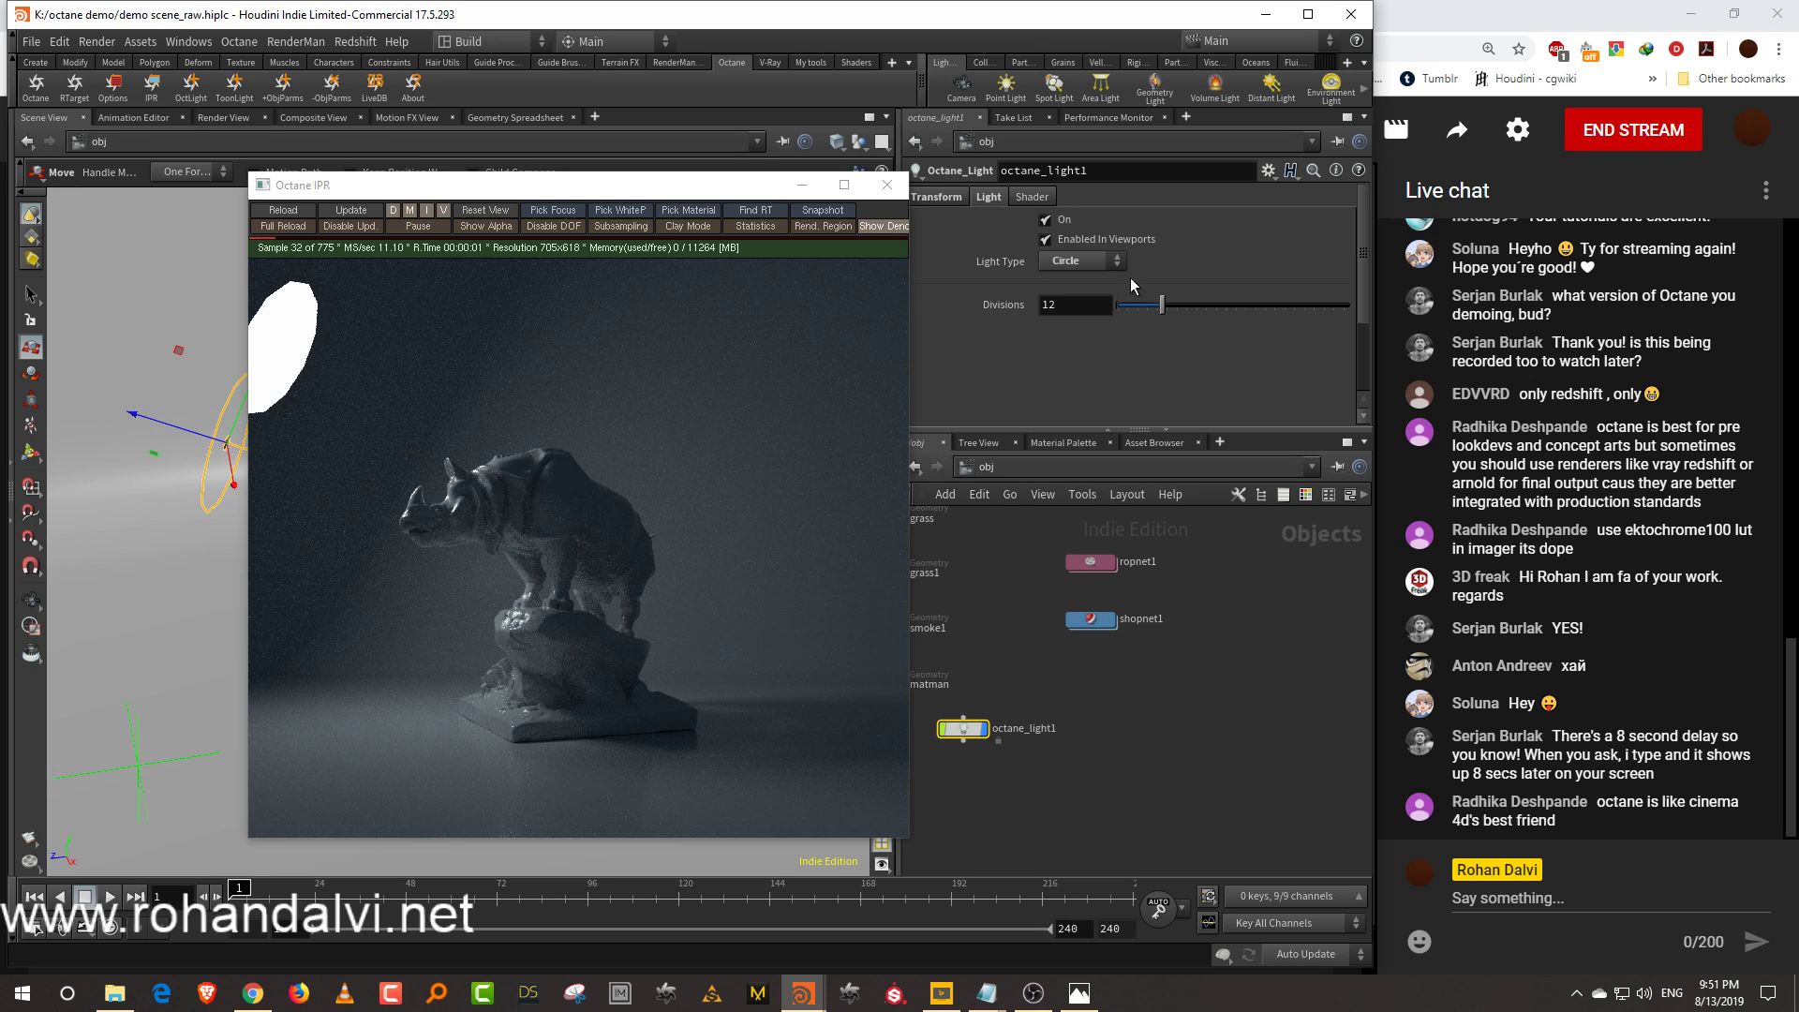
pyautogui.click(1095, 261)
pyautogui.click(1093, 318)
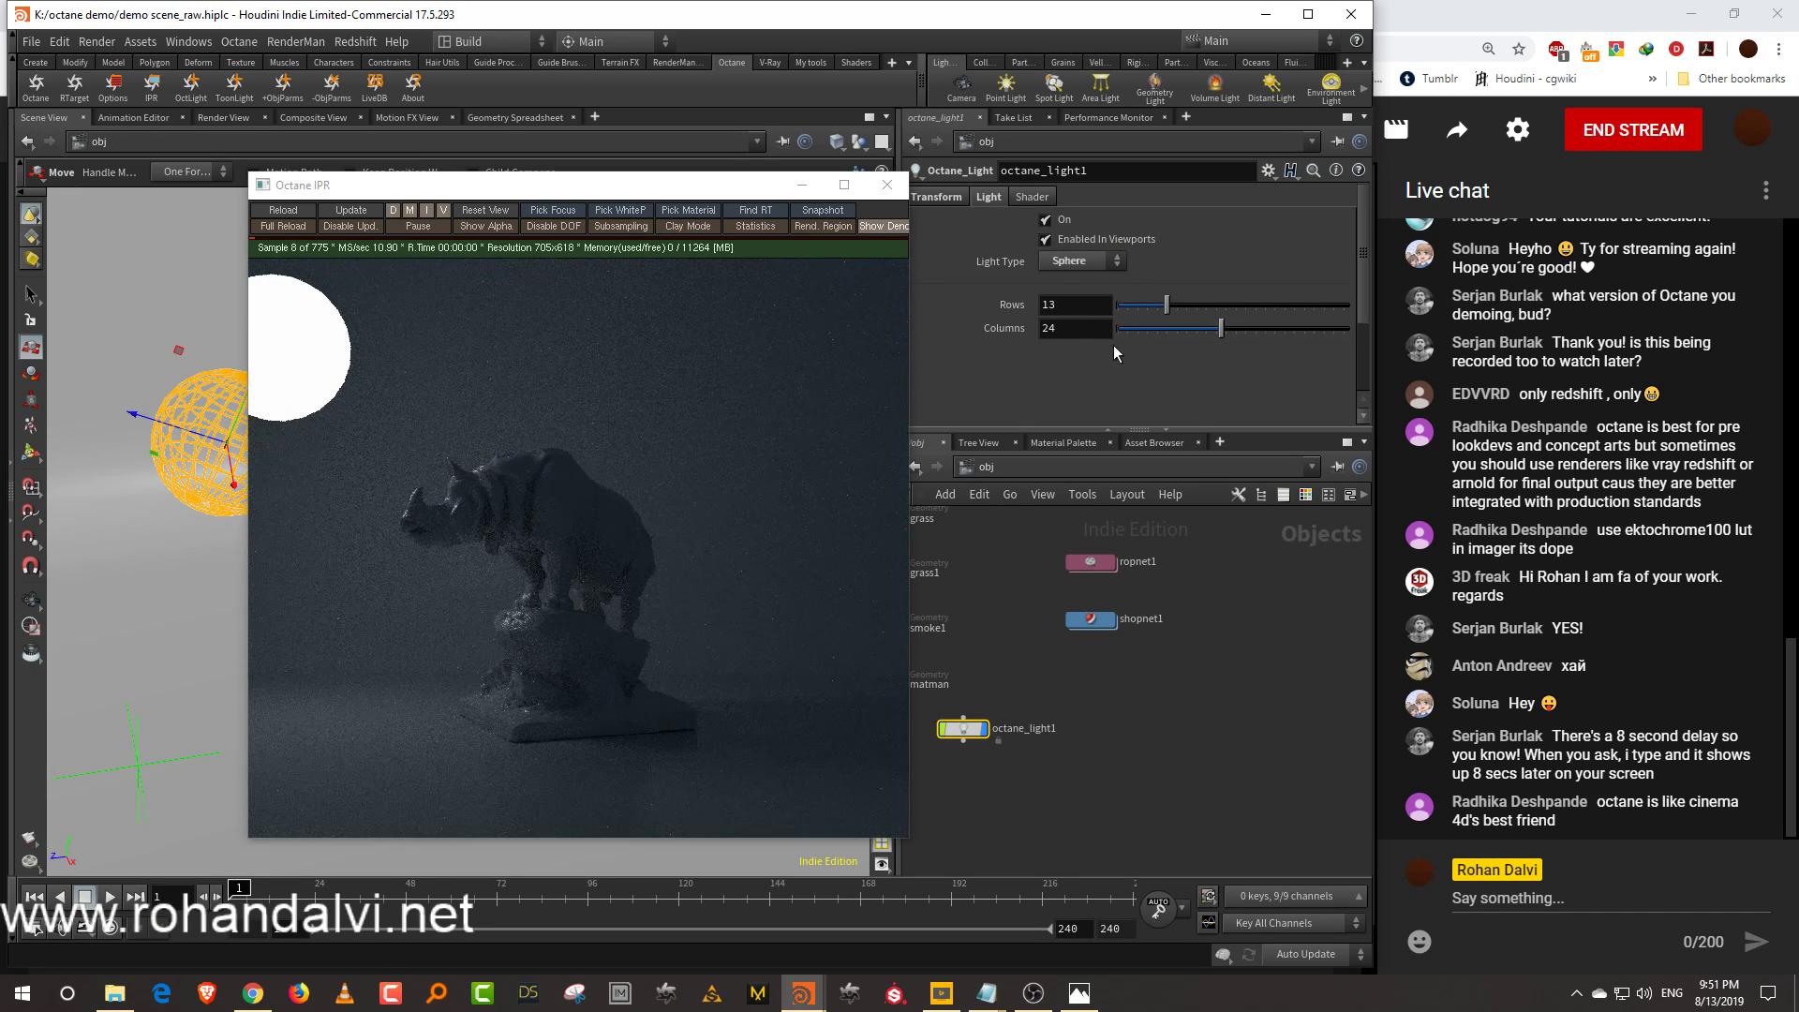
pyautogui.click(1095, 263)
pyautogui.click(1094, 335)
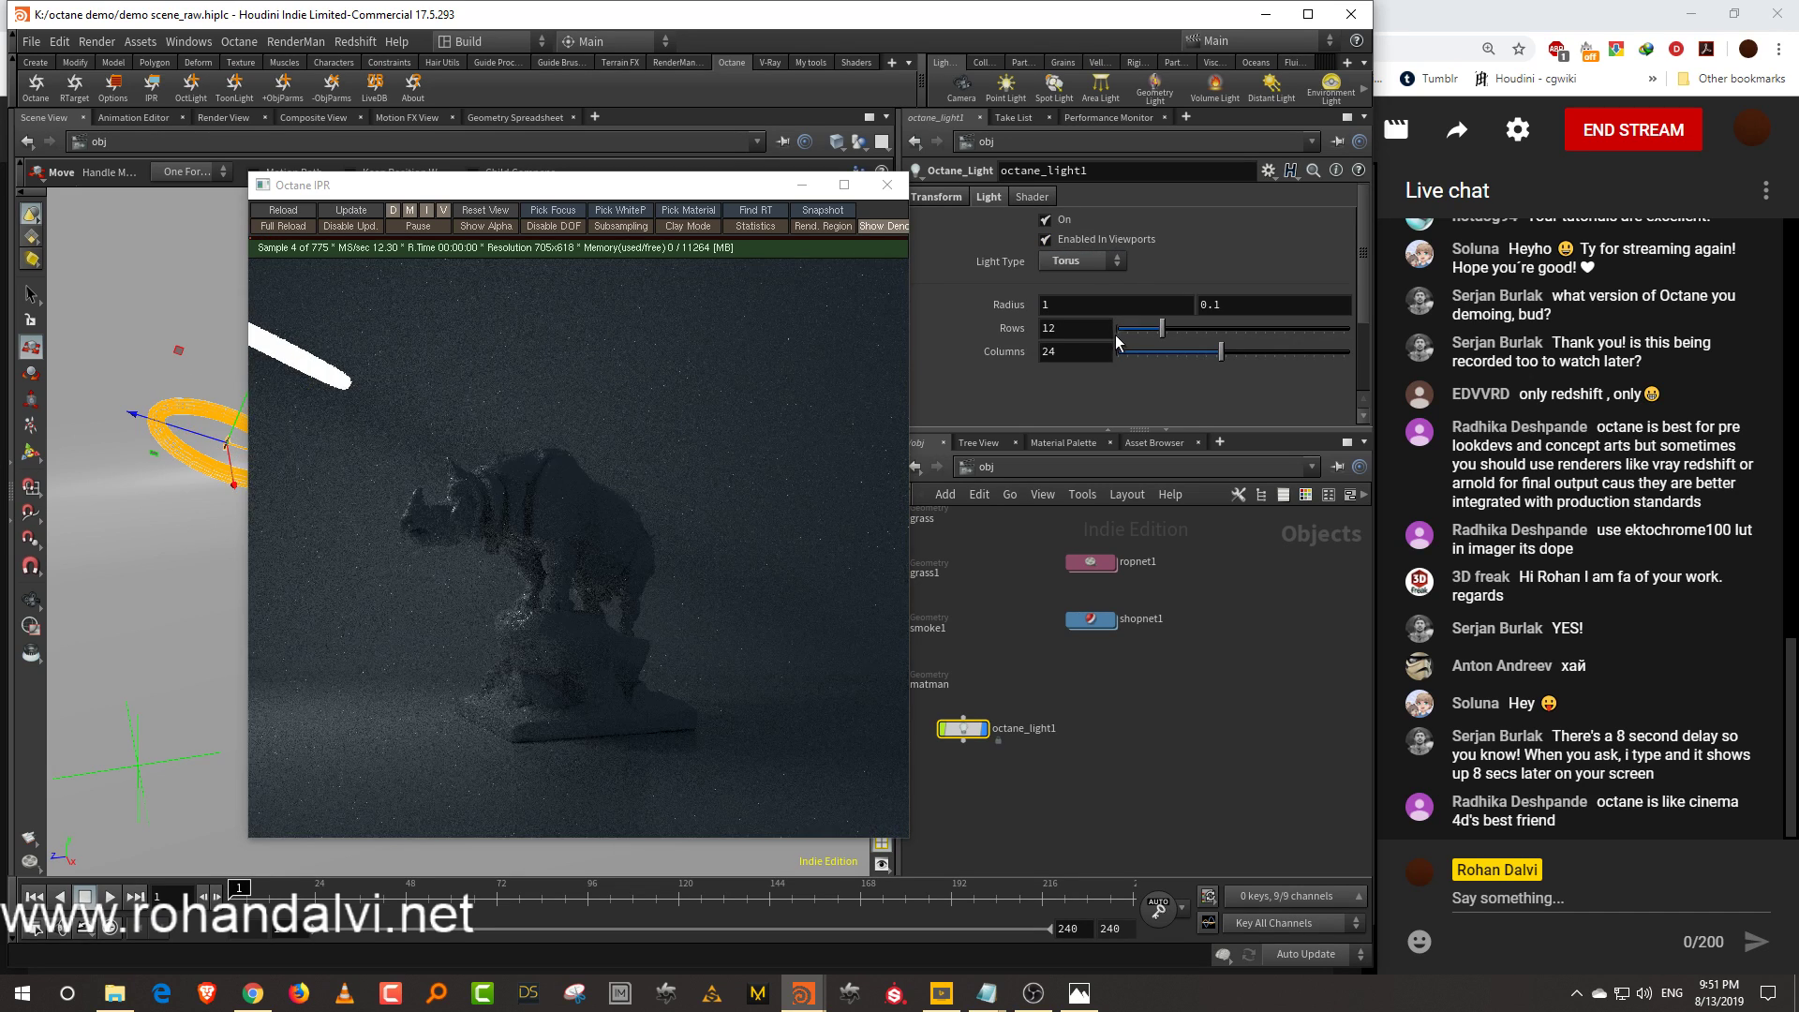
pyautogui.moveTo(183, 440); pyautogui.dragTo(520, 294)
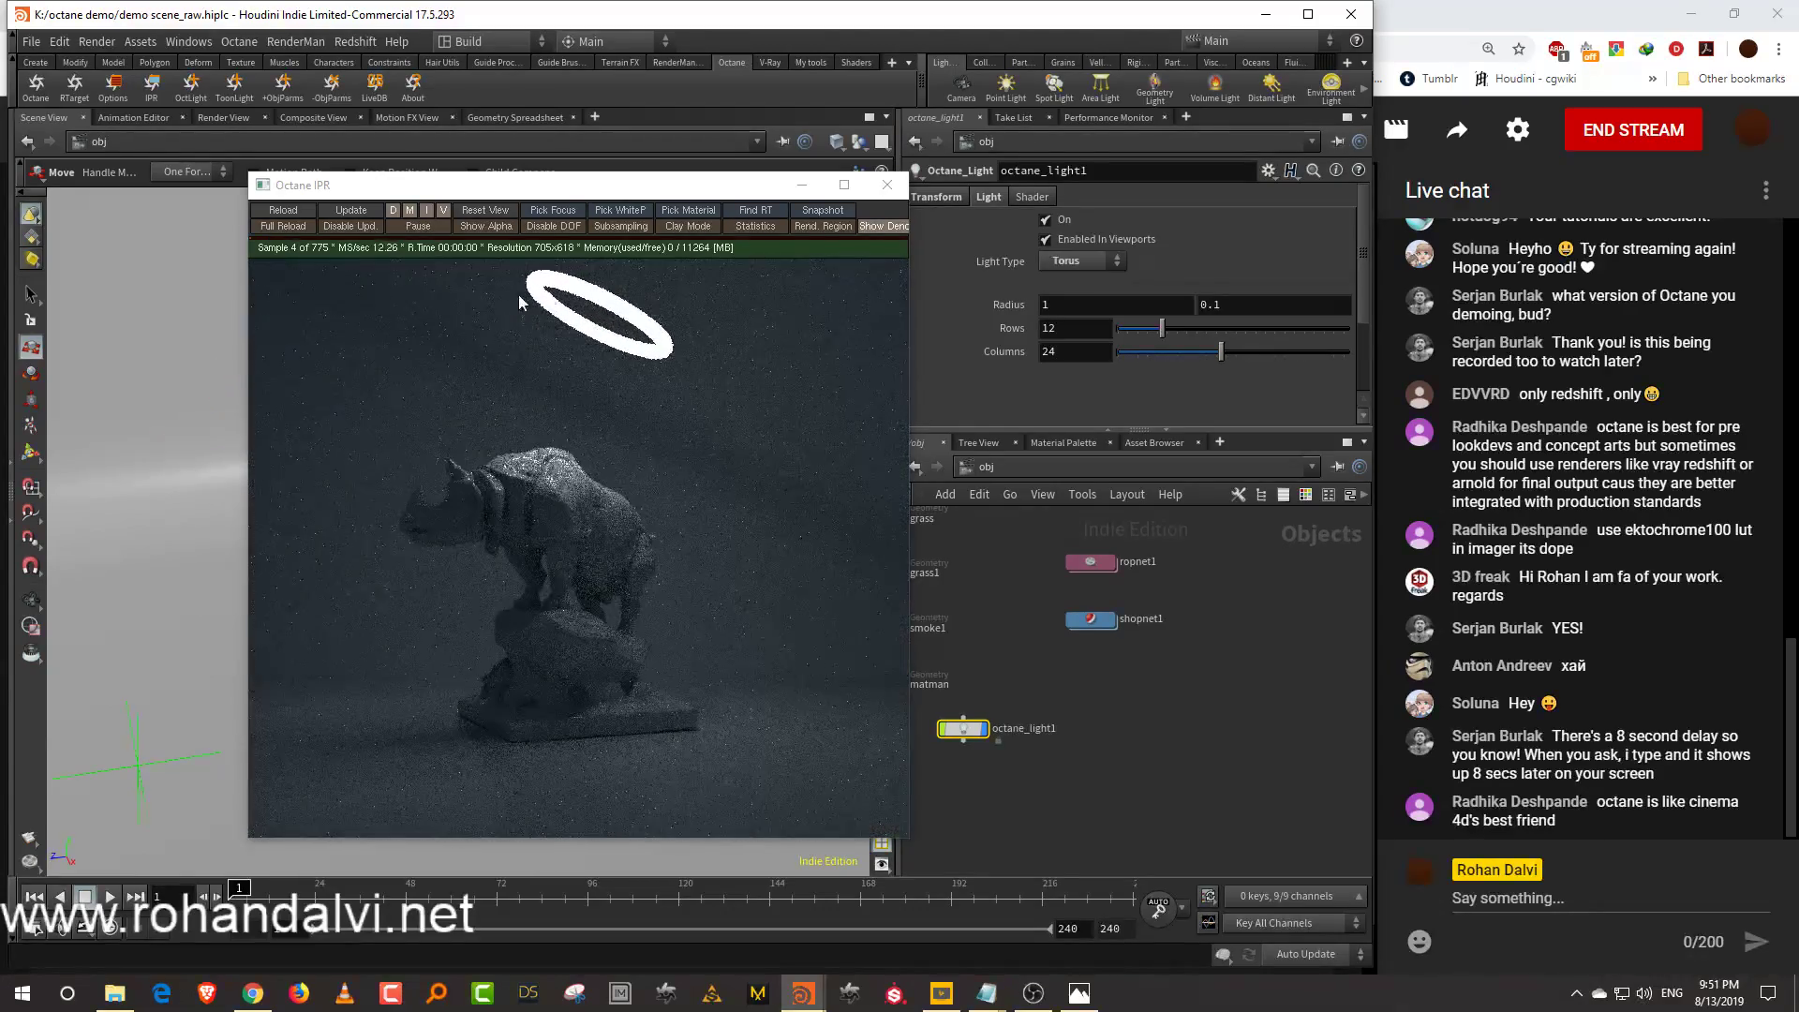
# Try the Tube and Spotlight light types on octane_light1
pyautogui.click(1099, 271)
pyautogui.click(1091, 354)
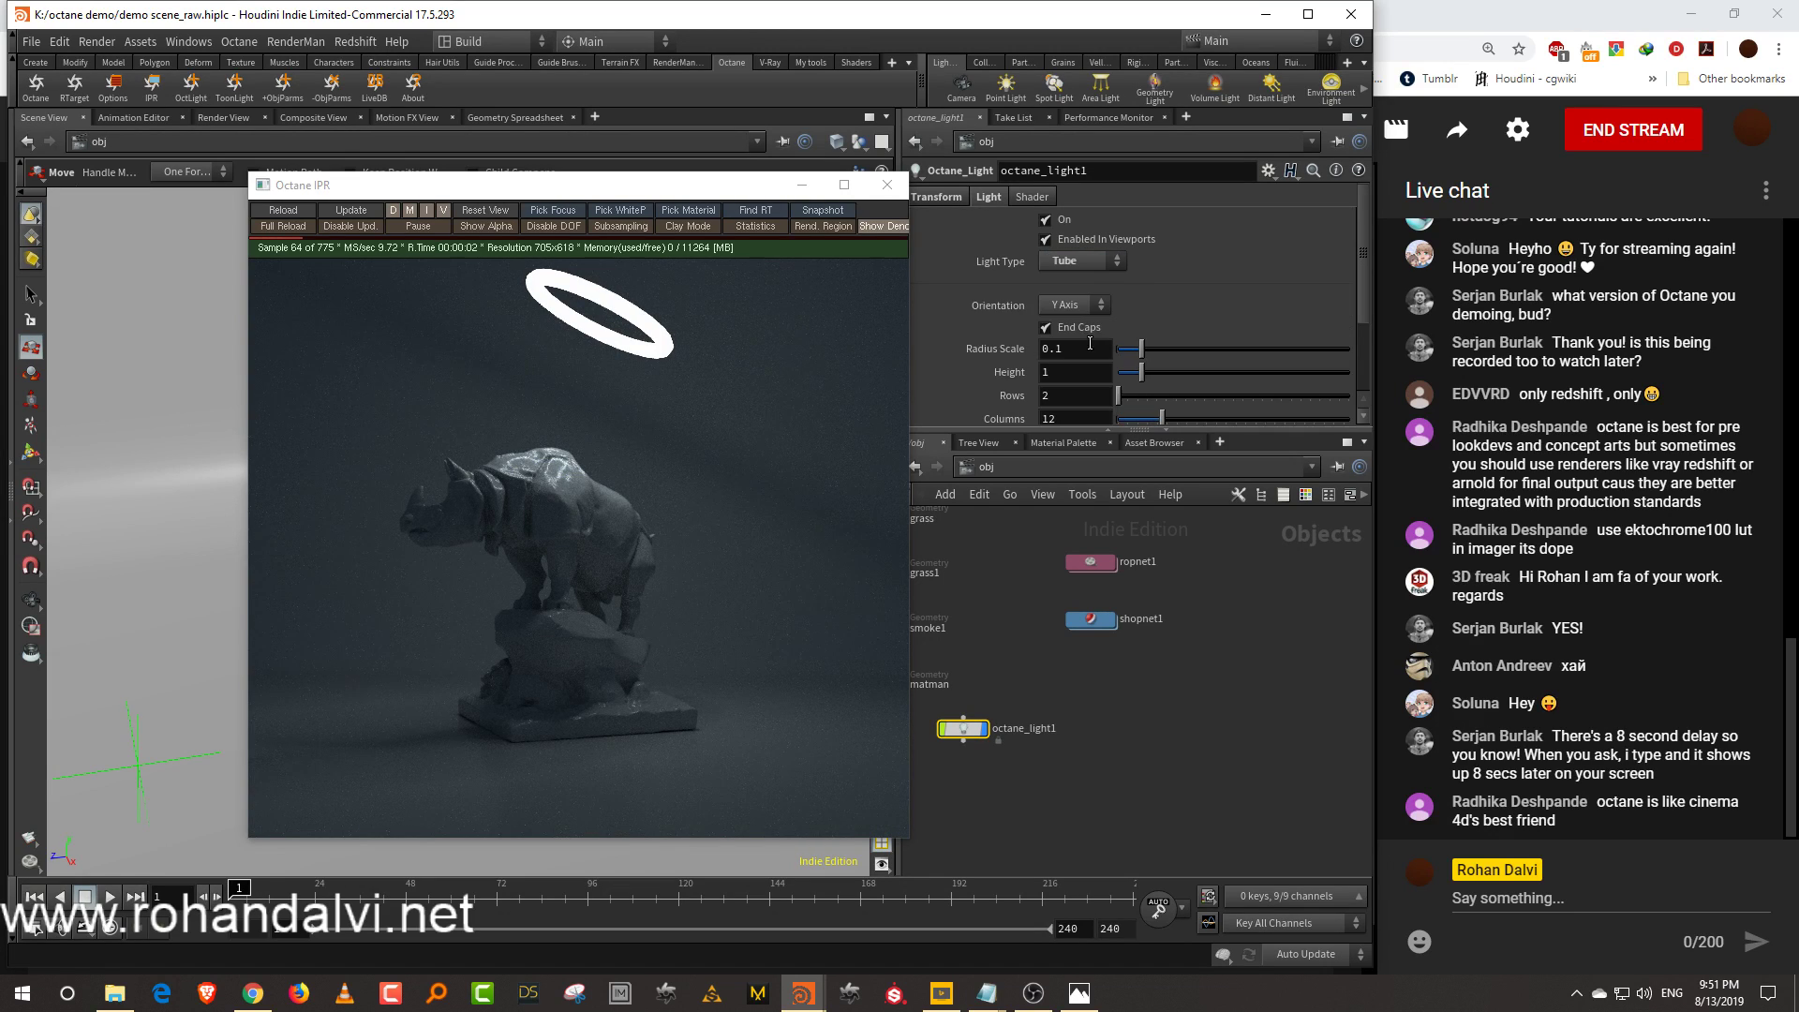
pyautogui.click(1091, 260)
pyautogui.click(1085, 373)
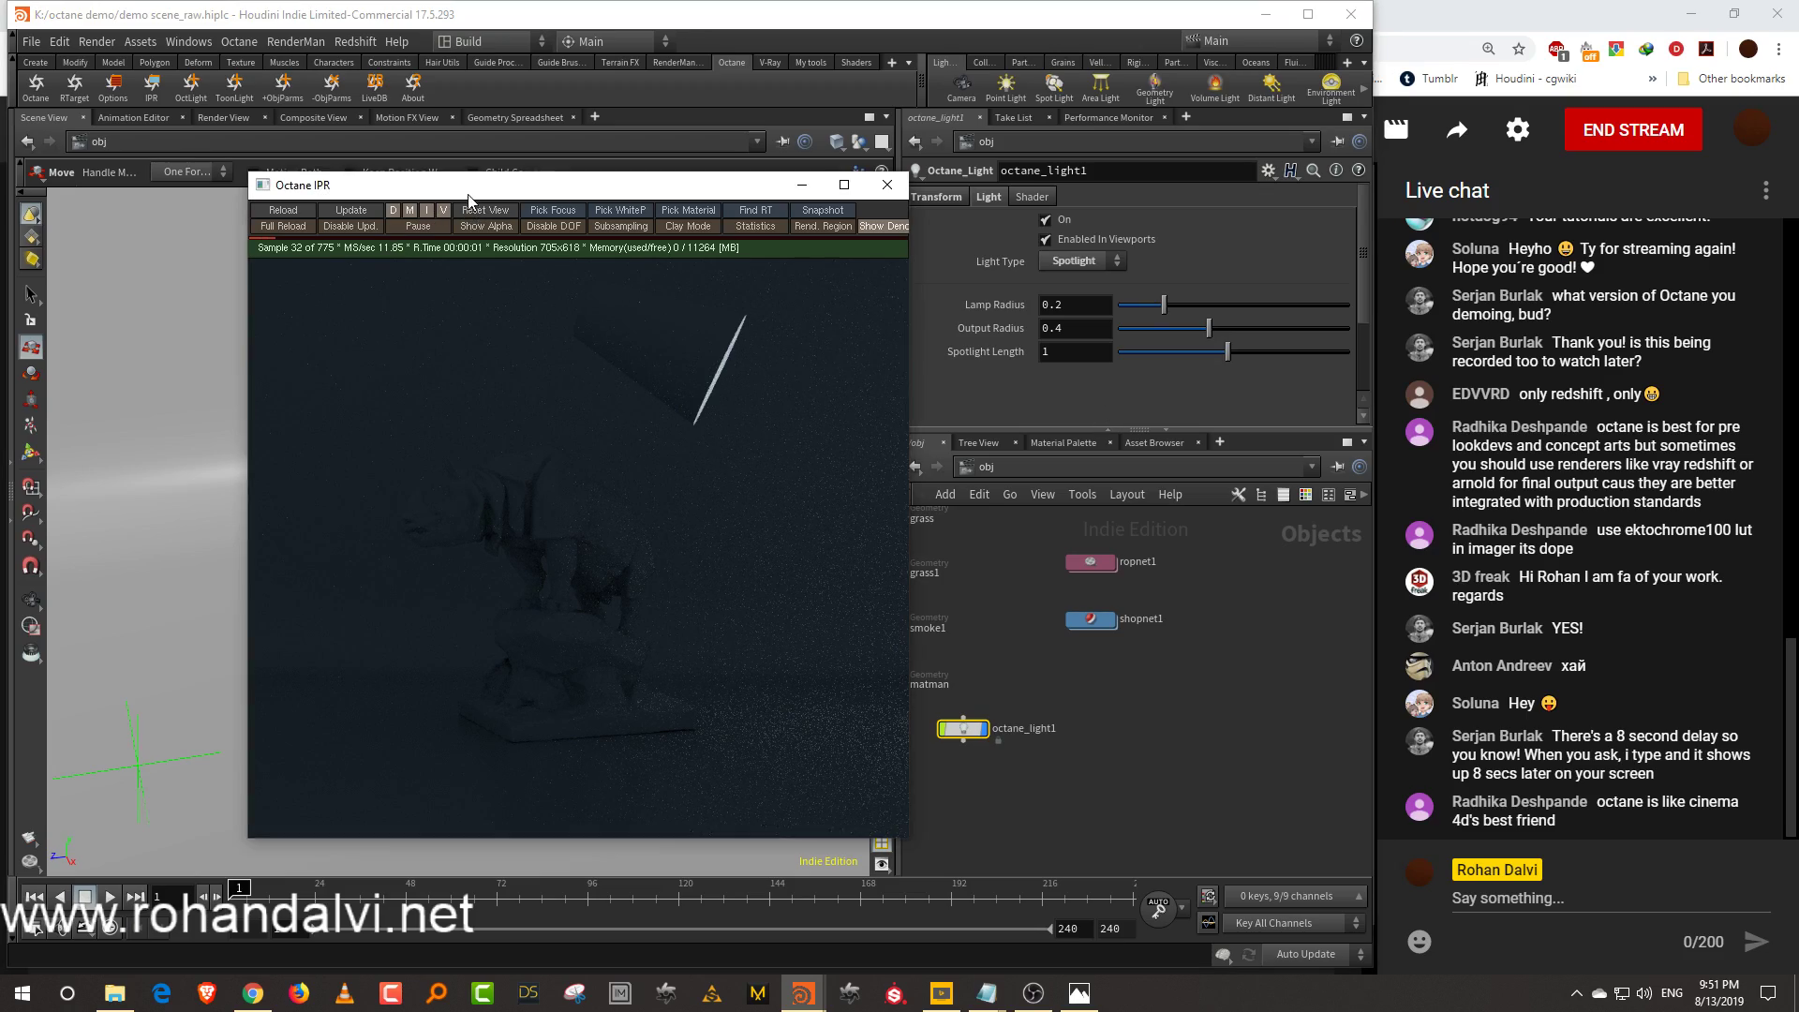
# Move the light back out in front of the rhino, set its type to Quad and deselect it
pyautogui.moveTo(397, 185); pyautogui.dragTo(913, 209)
pyautogui.moveTo(313, 307); pyautogui.dragTo(49, 315)
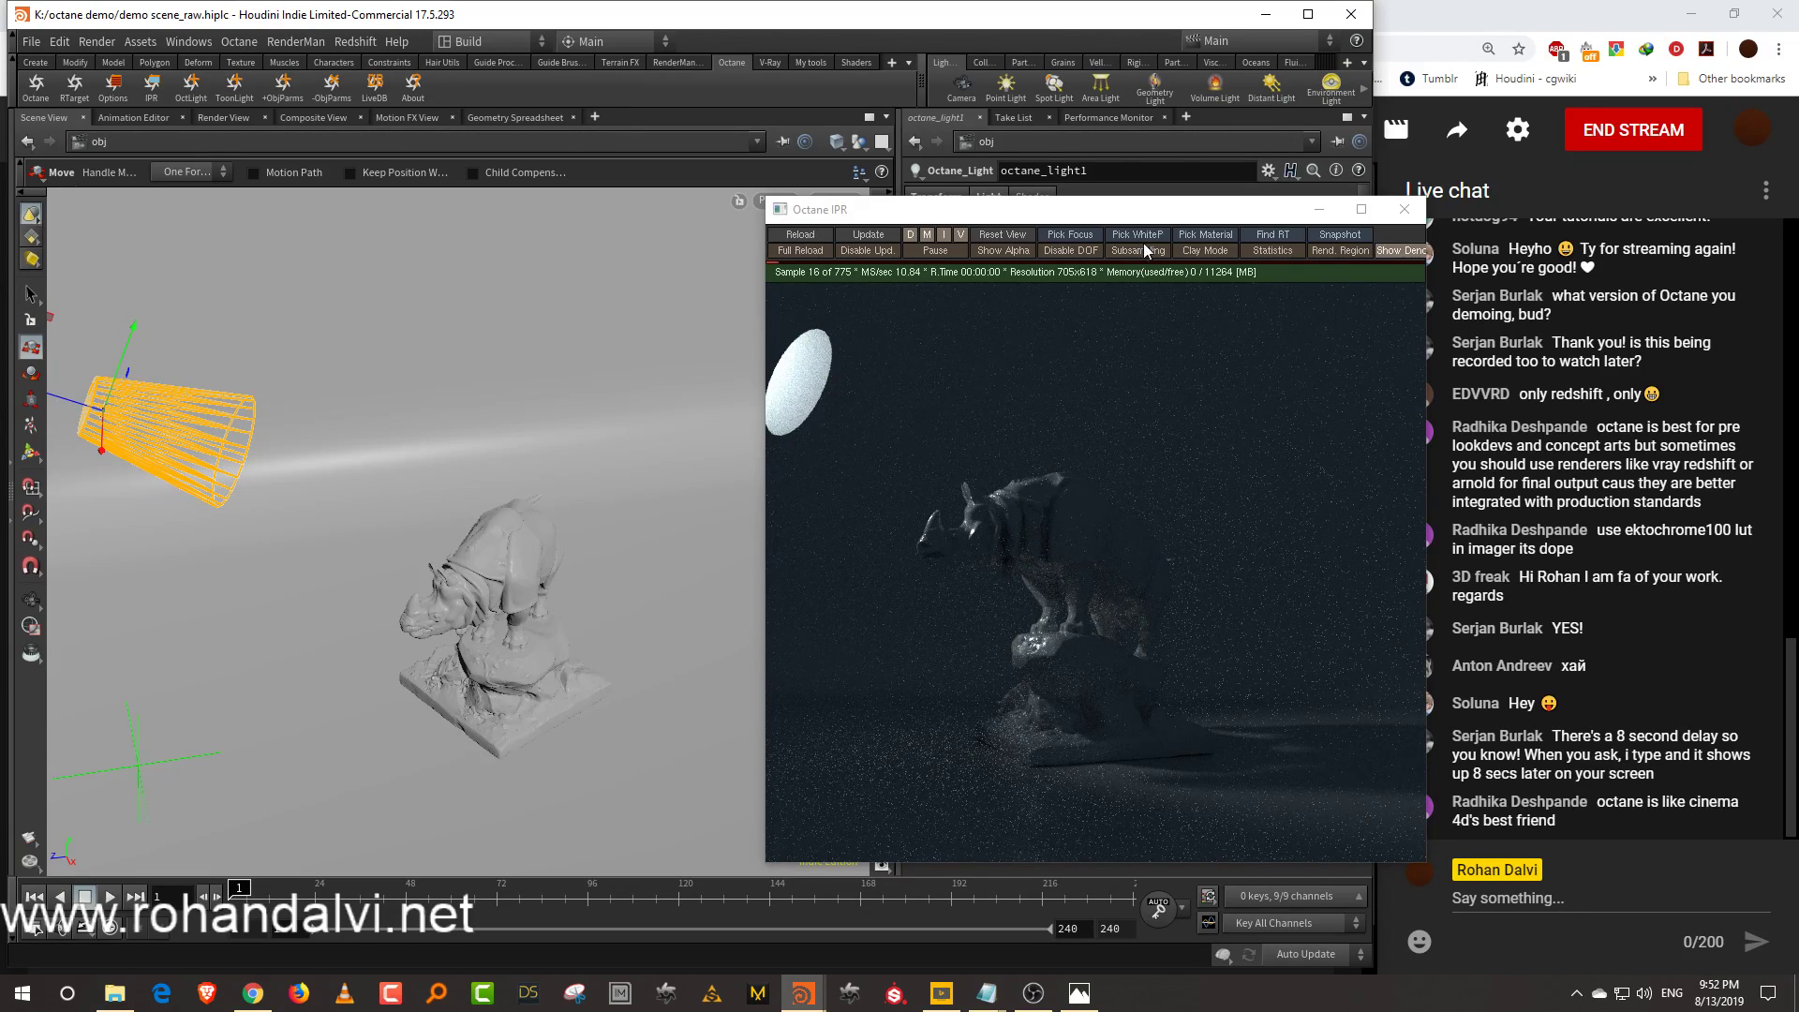
pyautogui.moveTo(1139, 209); pyautogui.dragTo(785, 202)
pyautogui.click(1083, 261)
pyautogui.click(1073, 281)
pyautogui.click(1192, 514)
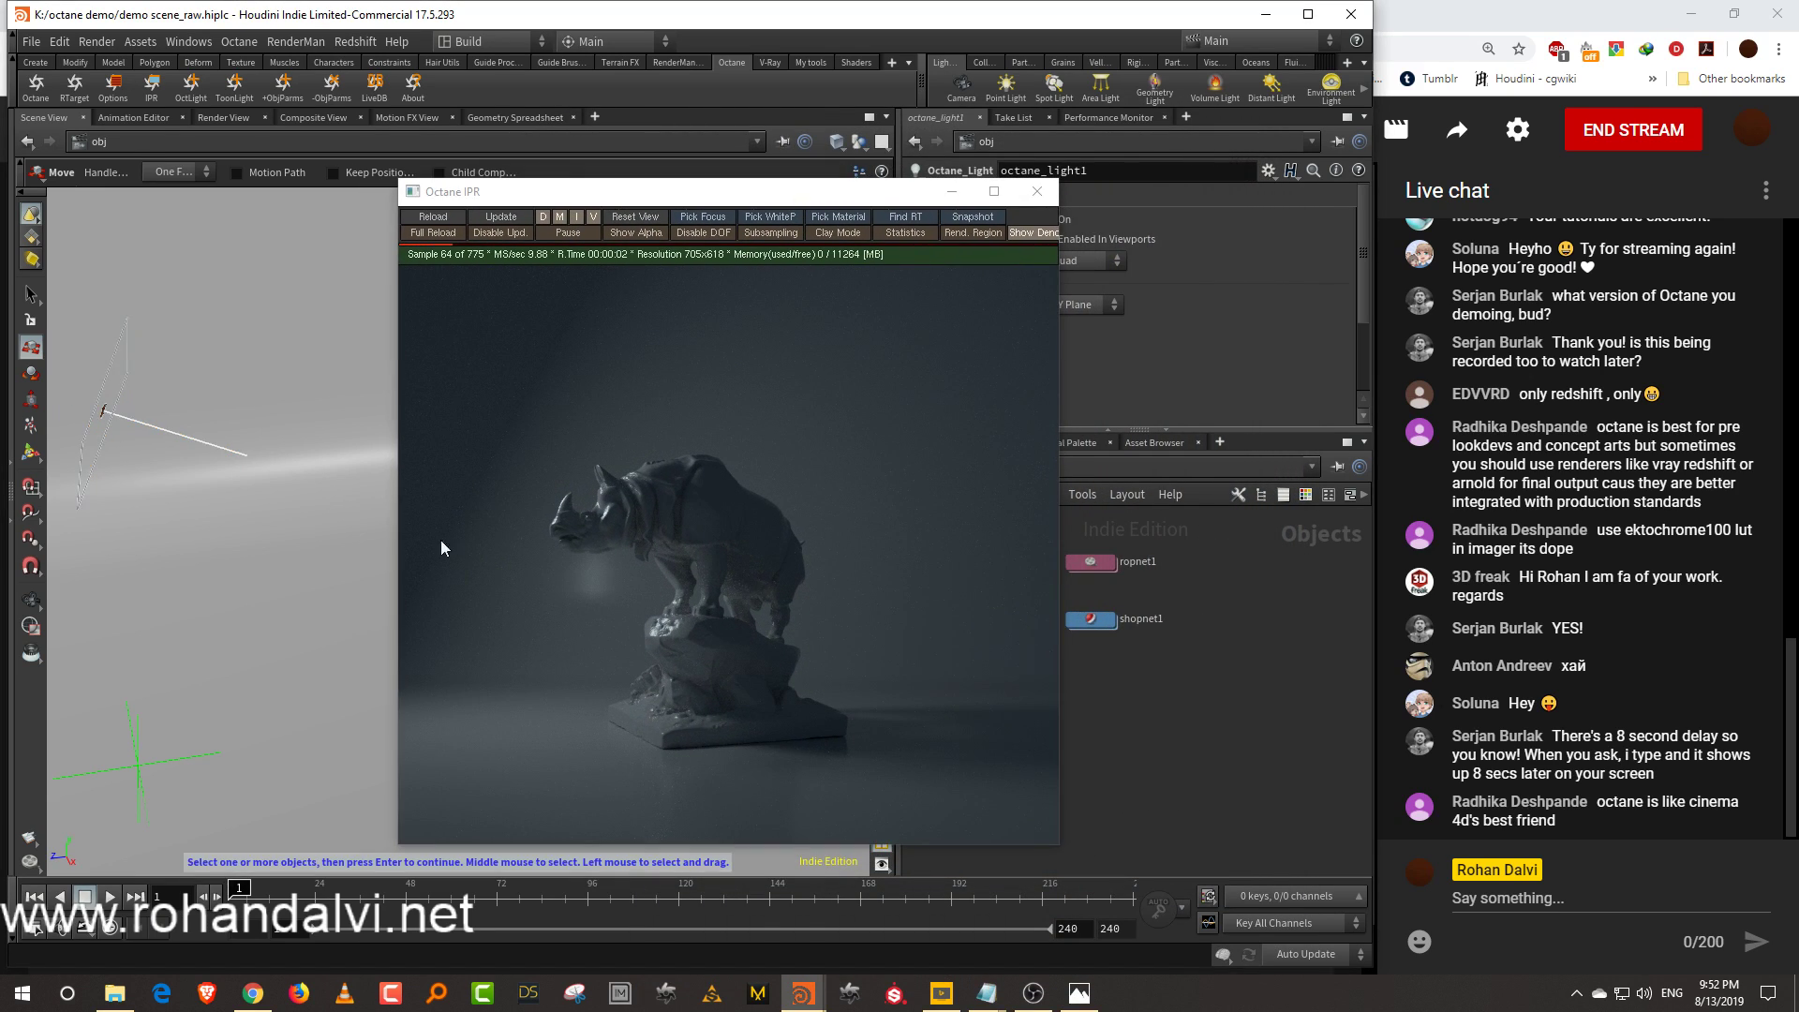
# Examine the quad light's placement relative to the rhino from another angle in the scene view
pyautogui.moveTo(928, 191); pyautogui.dragTo(1350, 179)
pyautogui.press('Escape')
pyautogui.moveTo(514, 596); pyautogui.dragTo(426, 574)
pyautogui.moveTo(441, 570); pyautogui.dragTo(487, 545, button='right')
pyautogui.moveTo(509, 551); pyautogui.dragTo(531, 514)
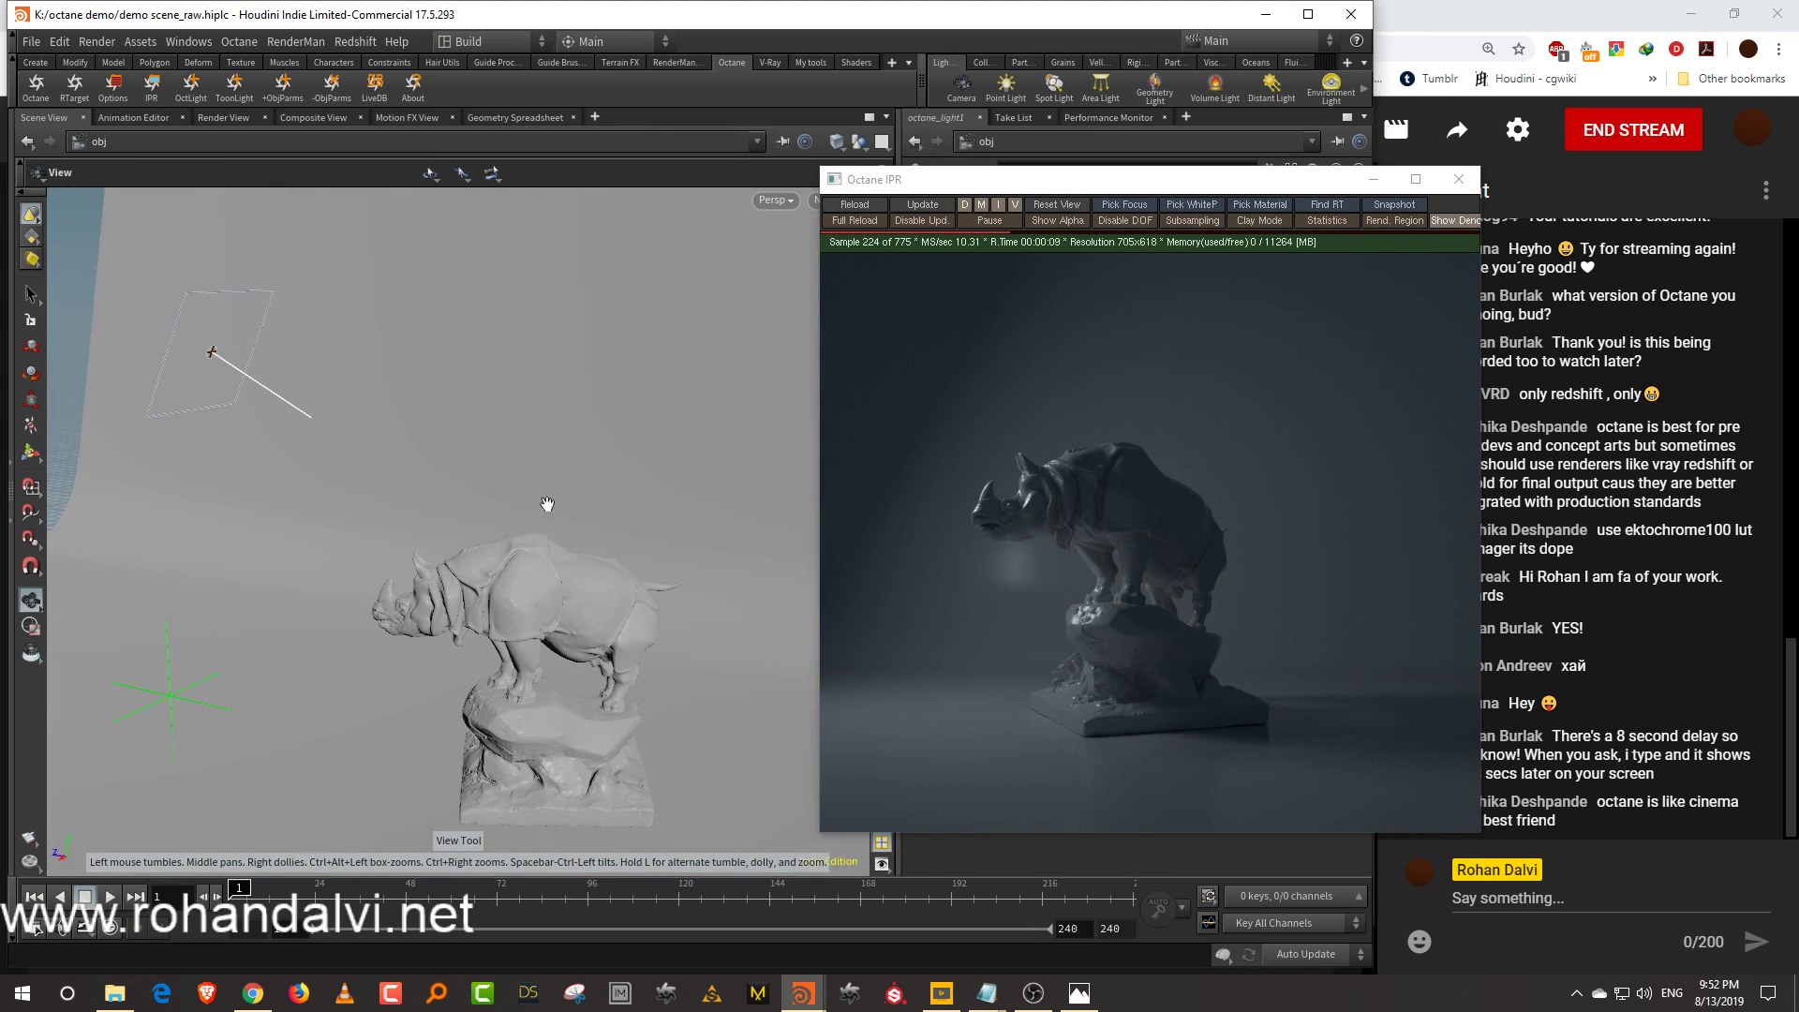
pyautogui.moveTo(1185, 187); pyautogui.dragTo(479, 199)
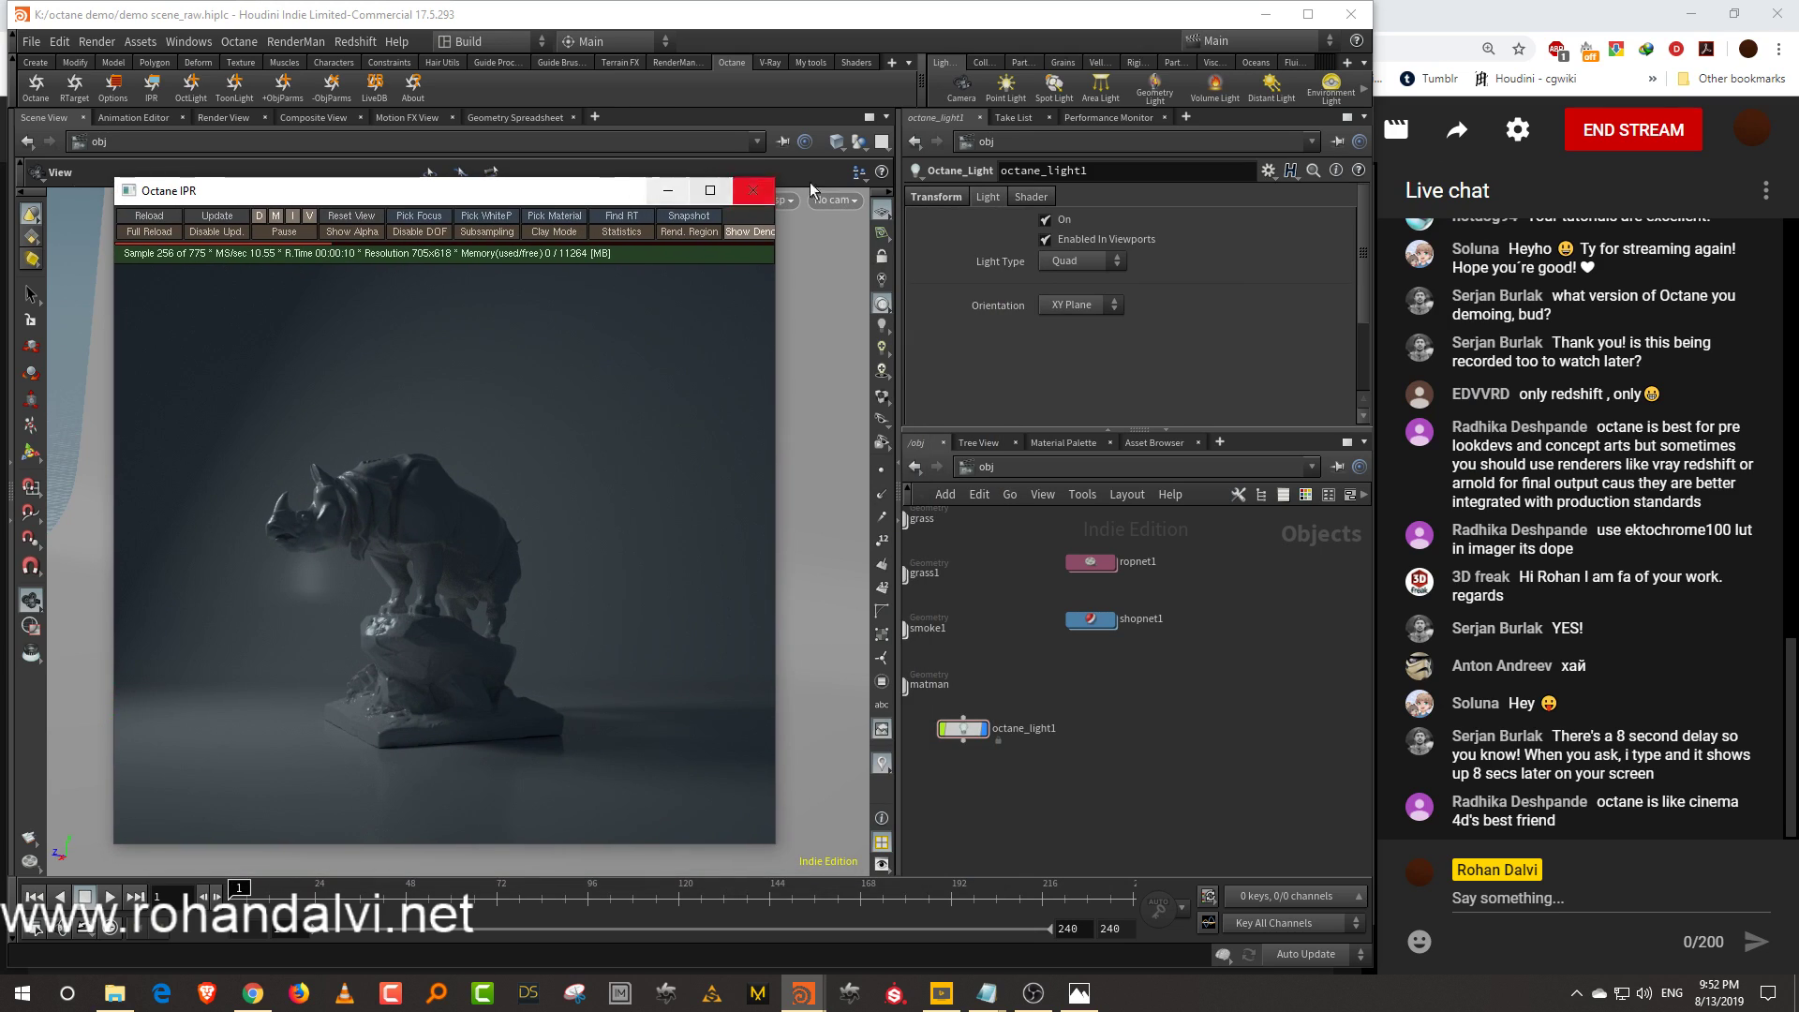
# In octane_light1's BlackBody Emission settings, lower the temperature to about 1767 and raise the texture value to 0.076
pyautogui.click(1031, 197)
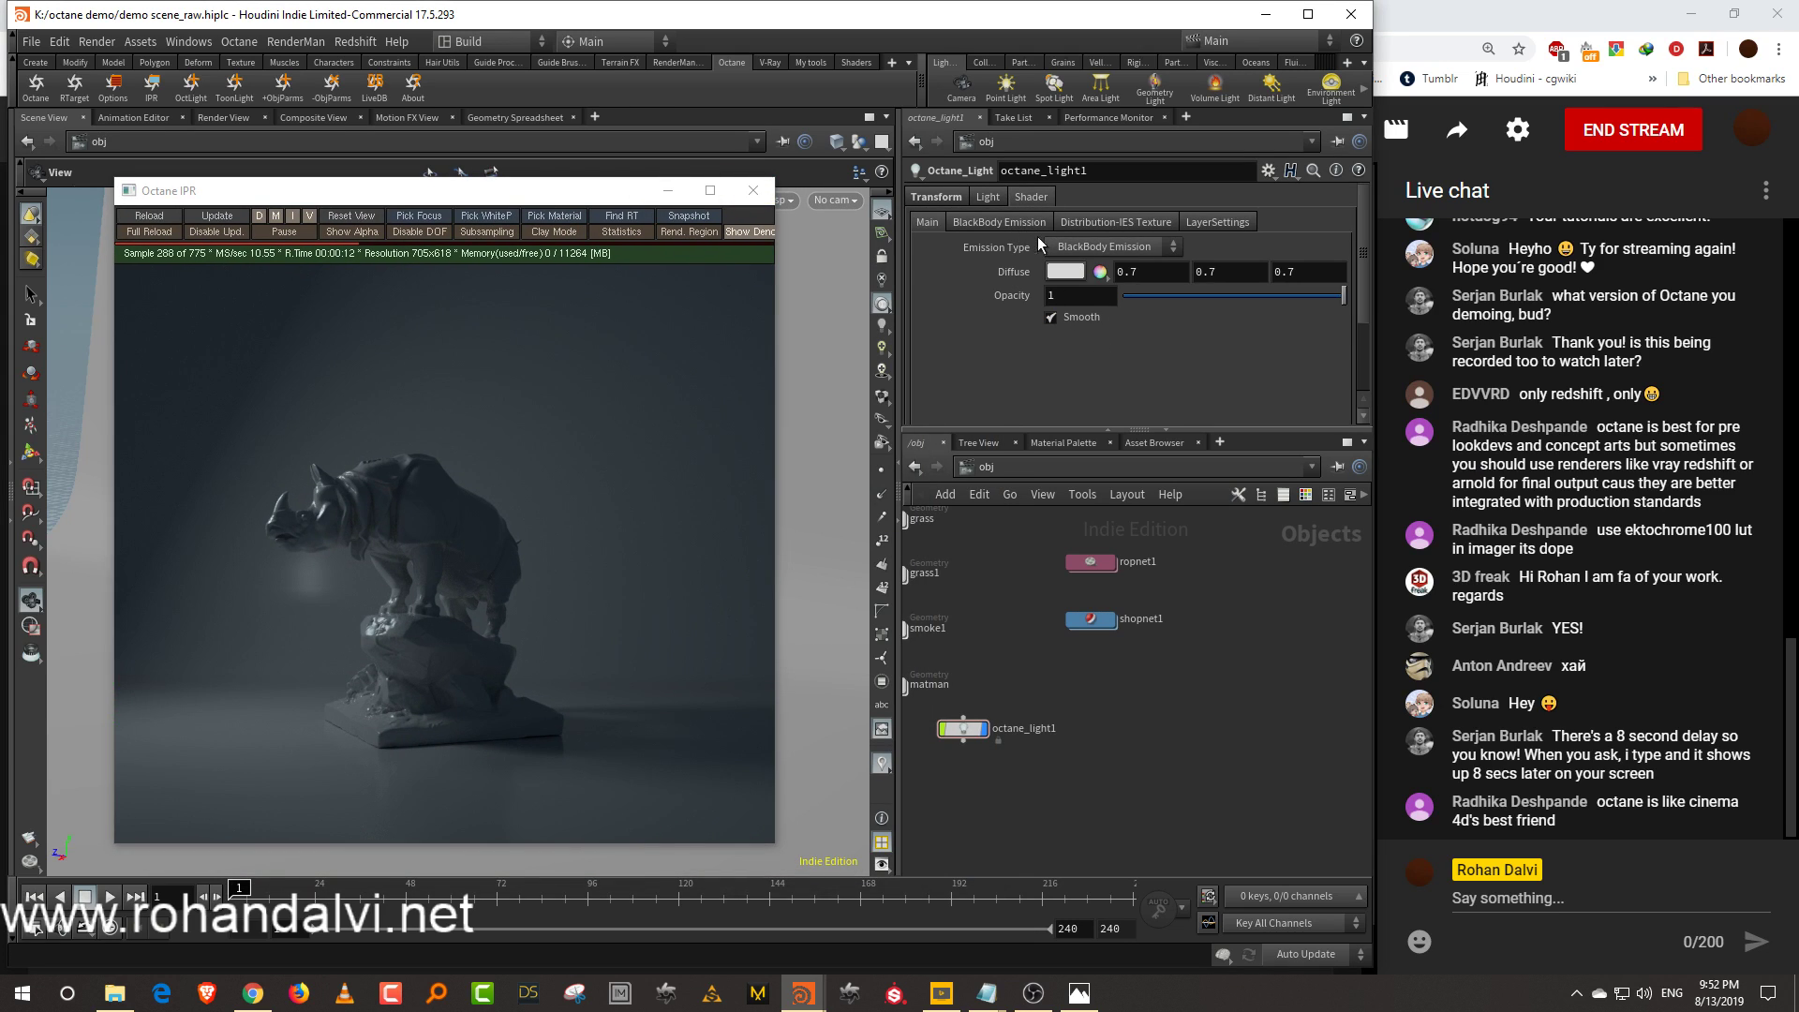
pyautogui.click(1090, 248)
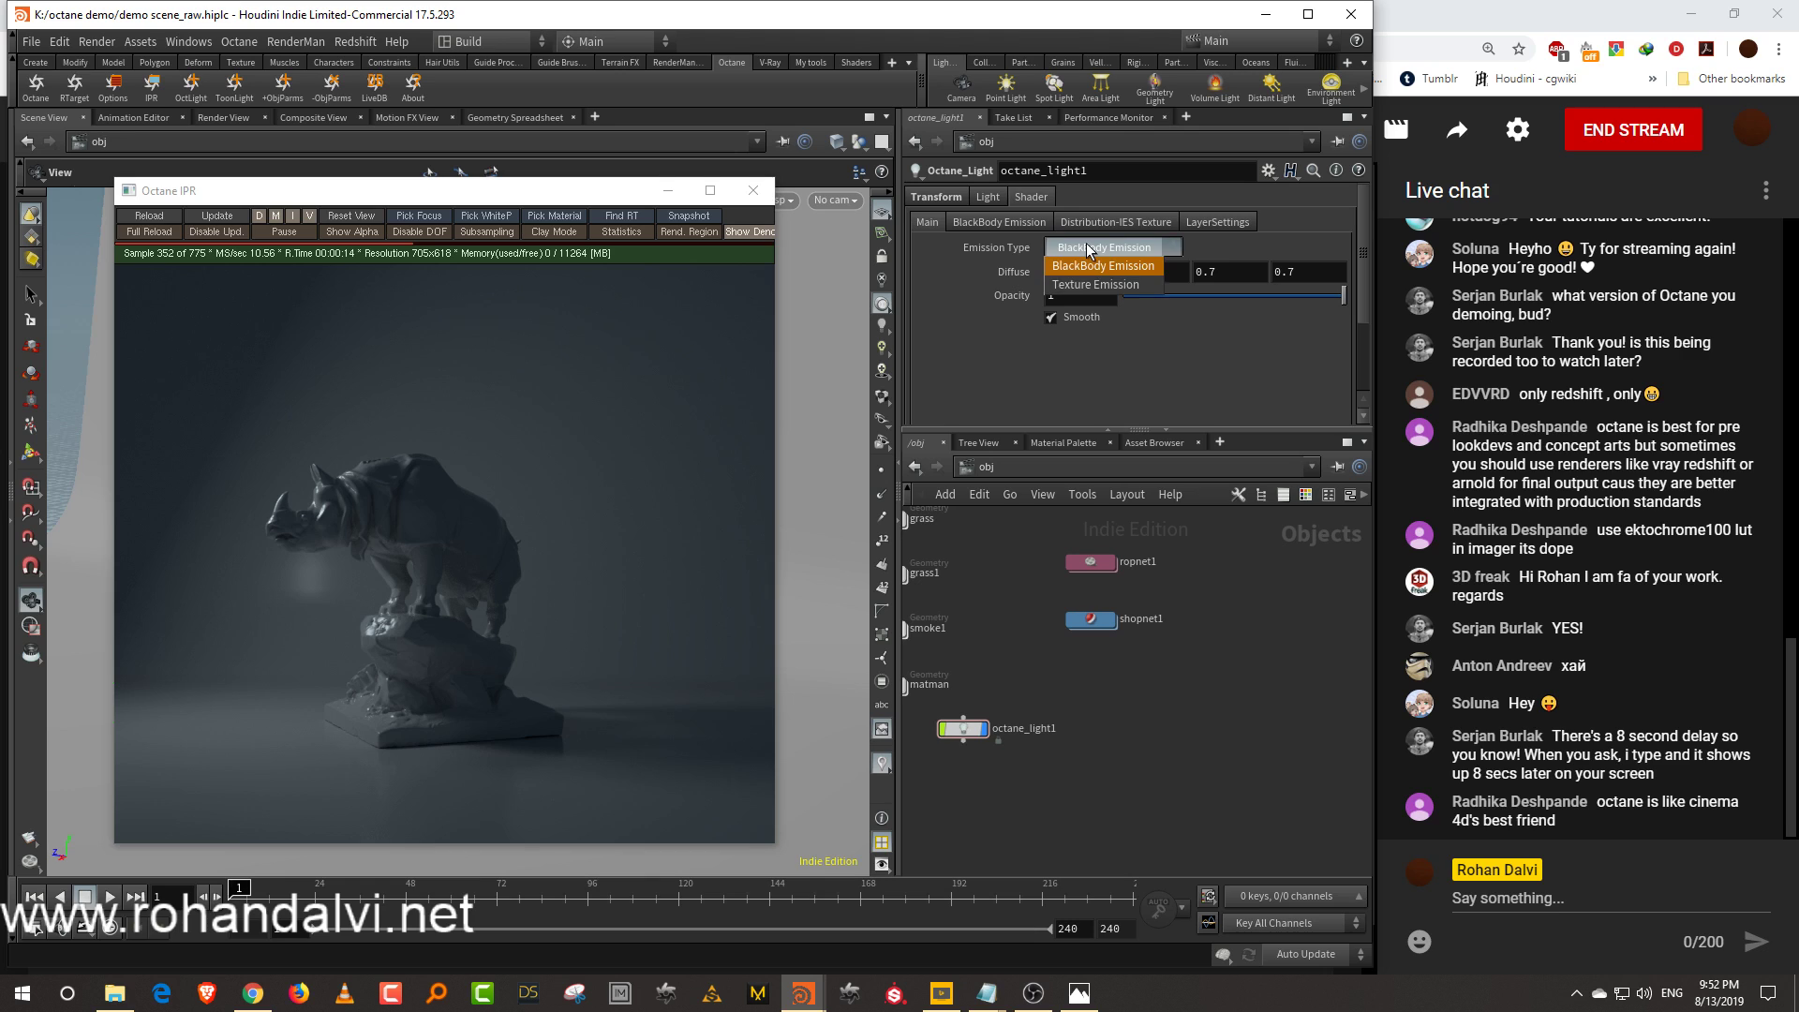
pyautogui.click(1027, 235)
pyautogui.scroll(-3, 1087, 261)
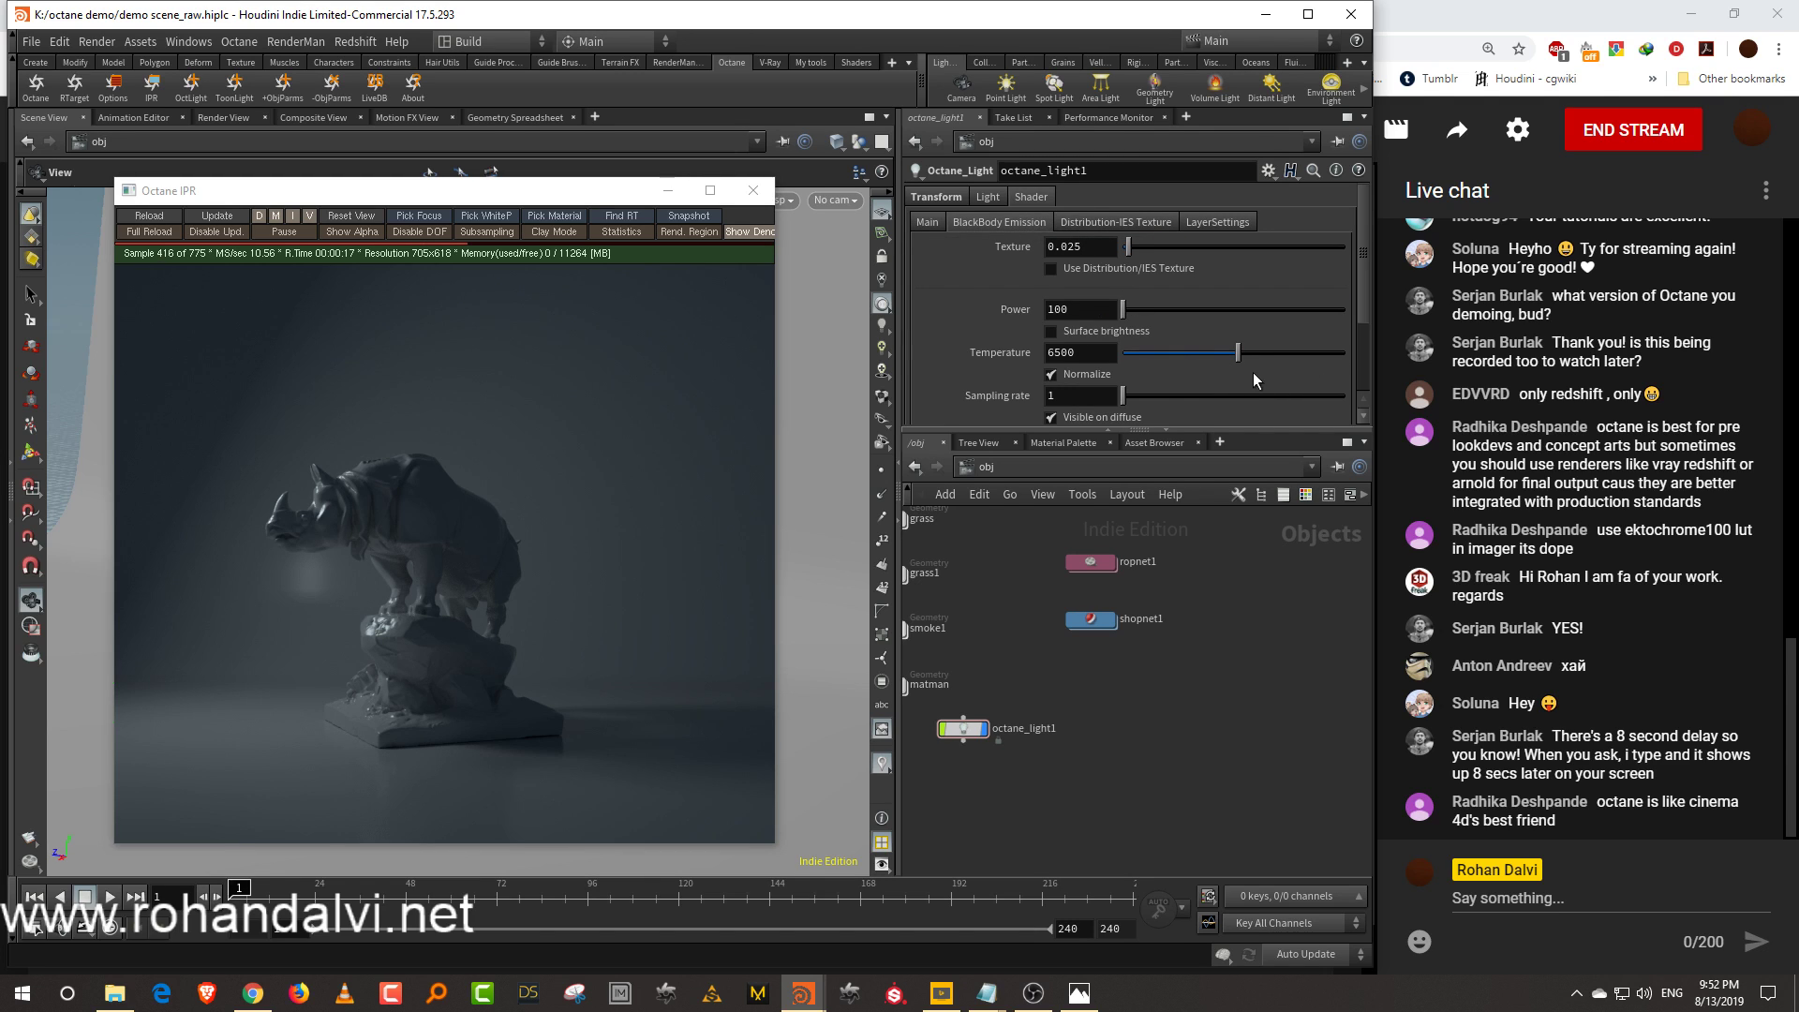
pyautogui.moveTo(1238, 359); pyautogui.dragTo(1152, 364)
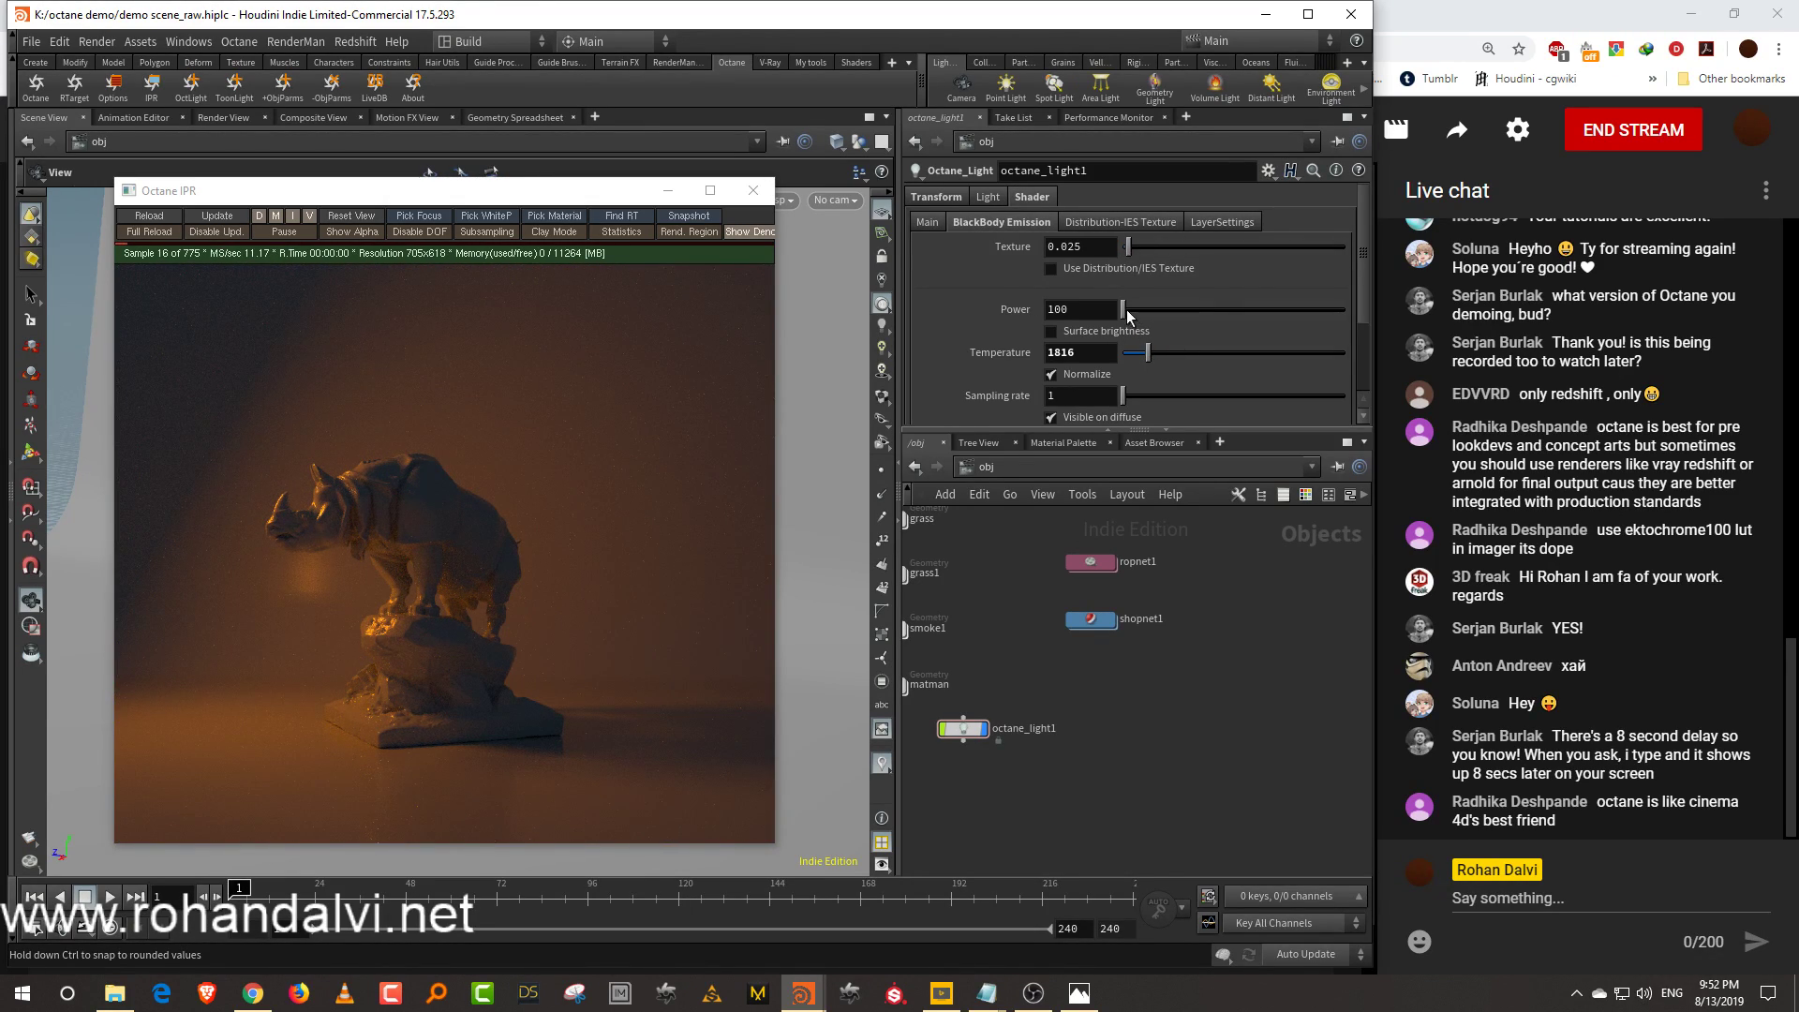
pyautogui.moveTo(1130, 246)
pyautogui.mouseDown()
pyautogui.moveTo(1239, 245)
pyautogui.moveTo(1160, 262)
pyautogui.mouseUp()
pyautogui.moveTo(1139, 263); pyautogui.dragTo(1143, 265)
pyautogui.moveTo(1149, 353)
pyautogui.mouseDown()
pyautogui.moveTo(1189, 359)
pyautogui.moveTo(1148, 354)
pyautogui.mouseUp()
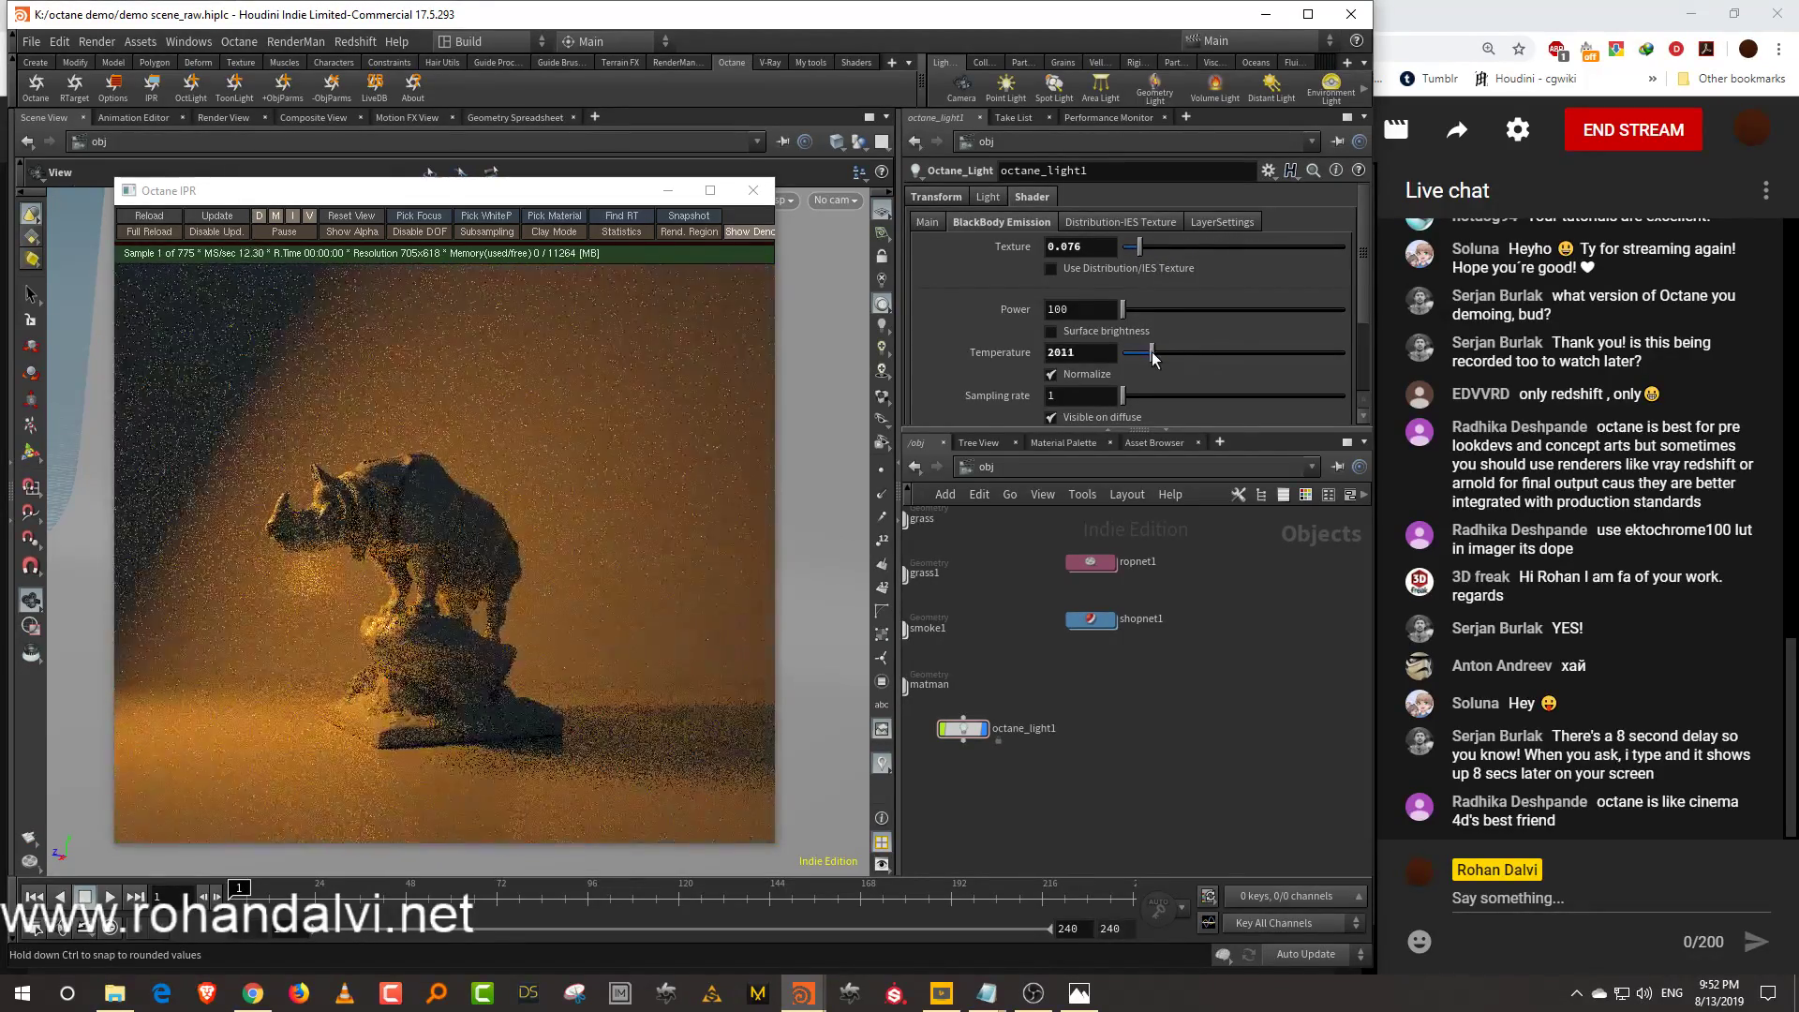
# Try turning Visible on diffuse, Visible on specular and Cast shadows off and on for octane_light1, and enable Double sided
pyautogui.moveTo(1363, 288); pyautogui.dragTo(1363, 350)
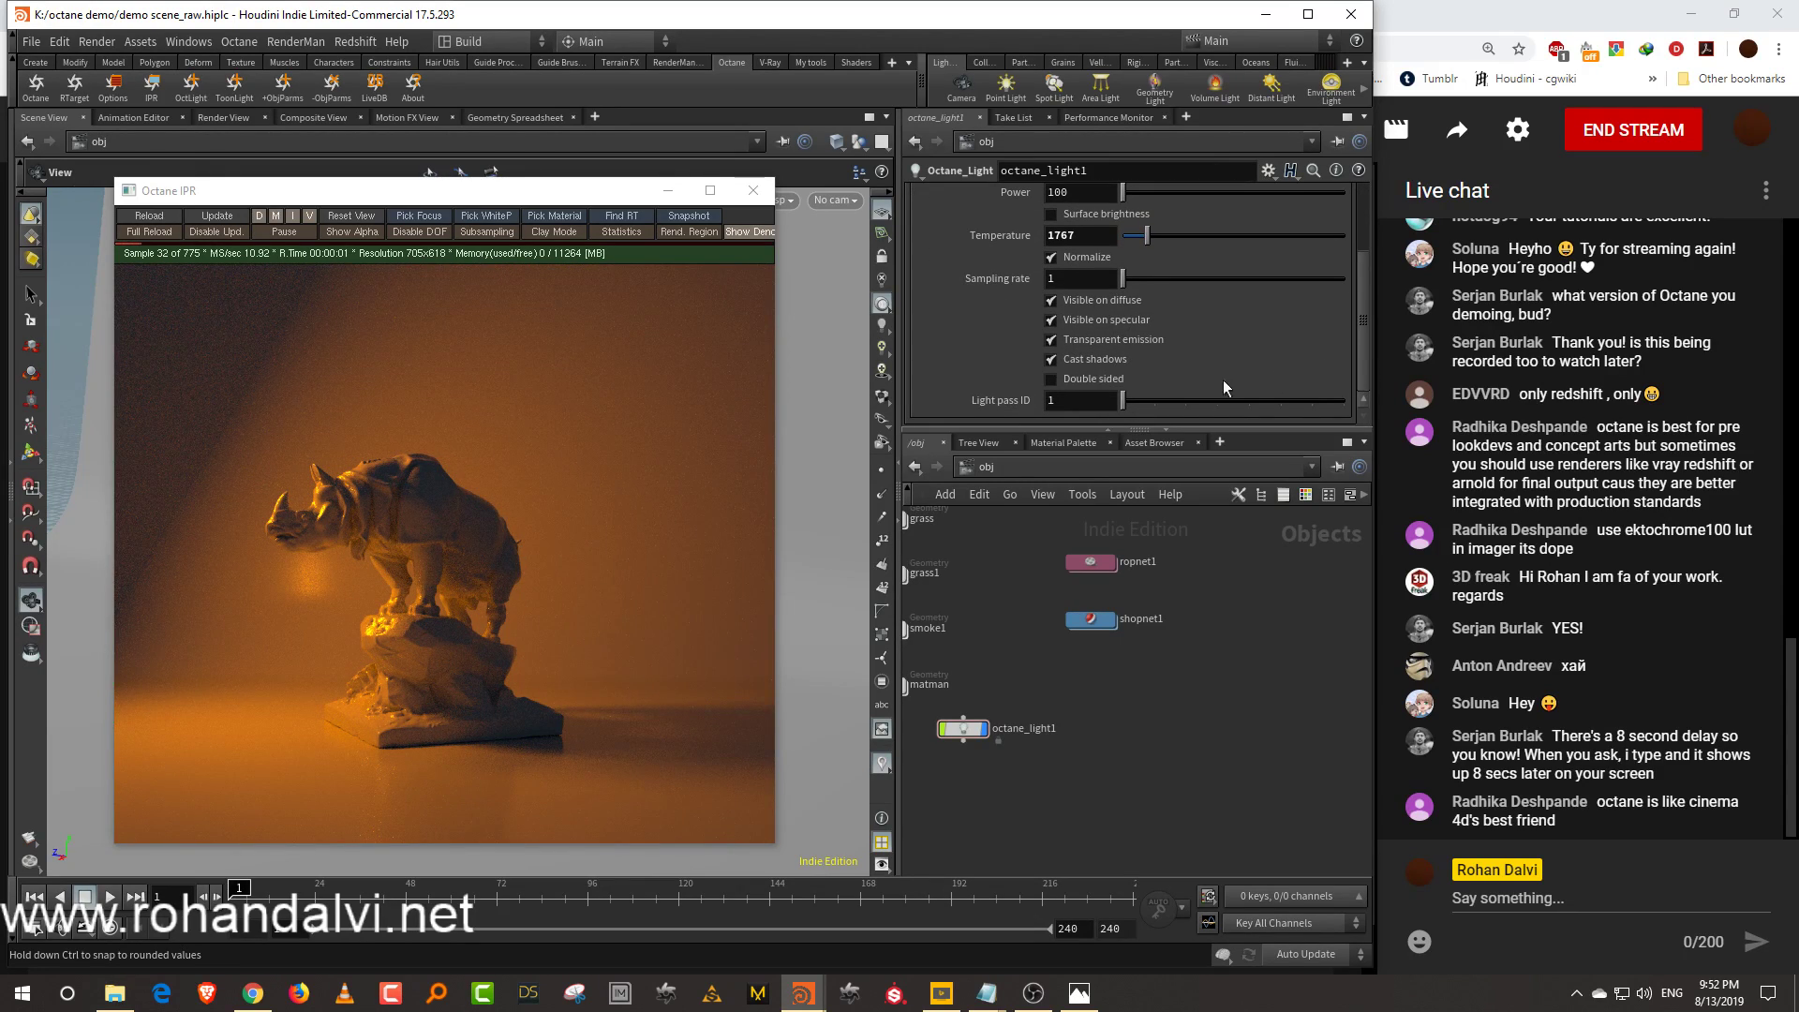
pyautogui.click(1105, 300)
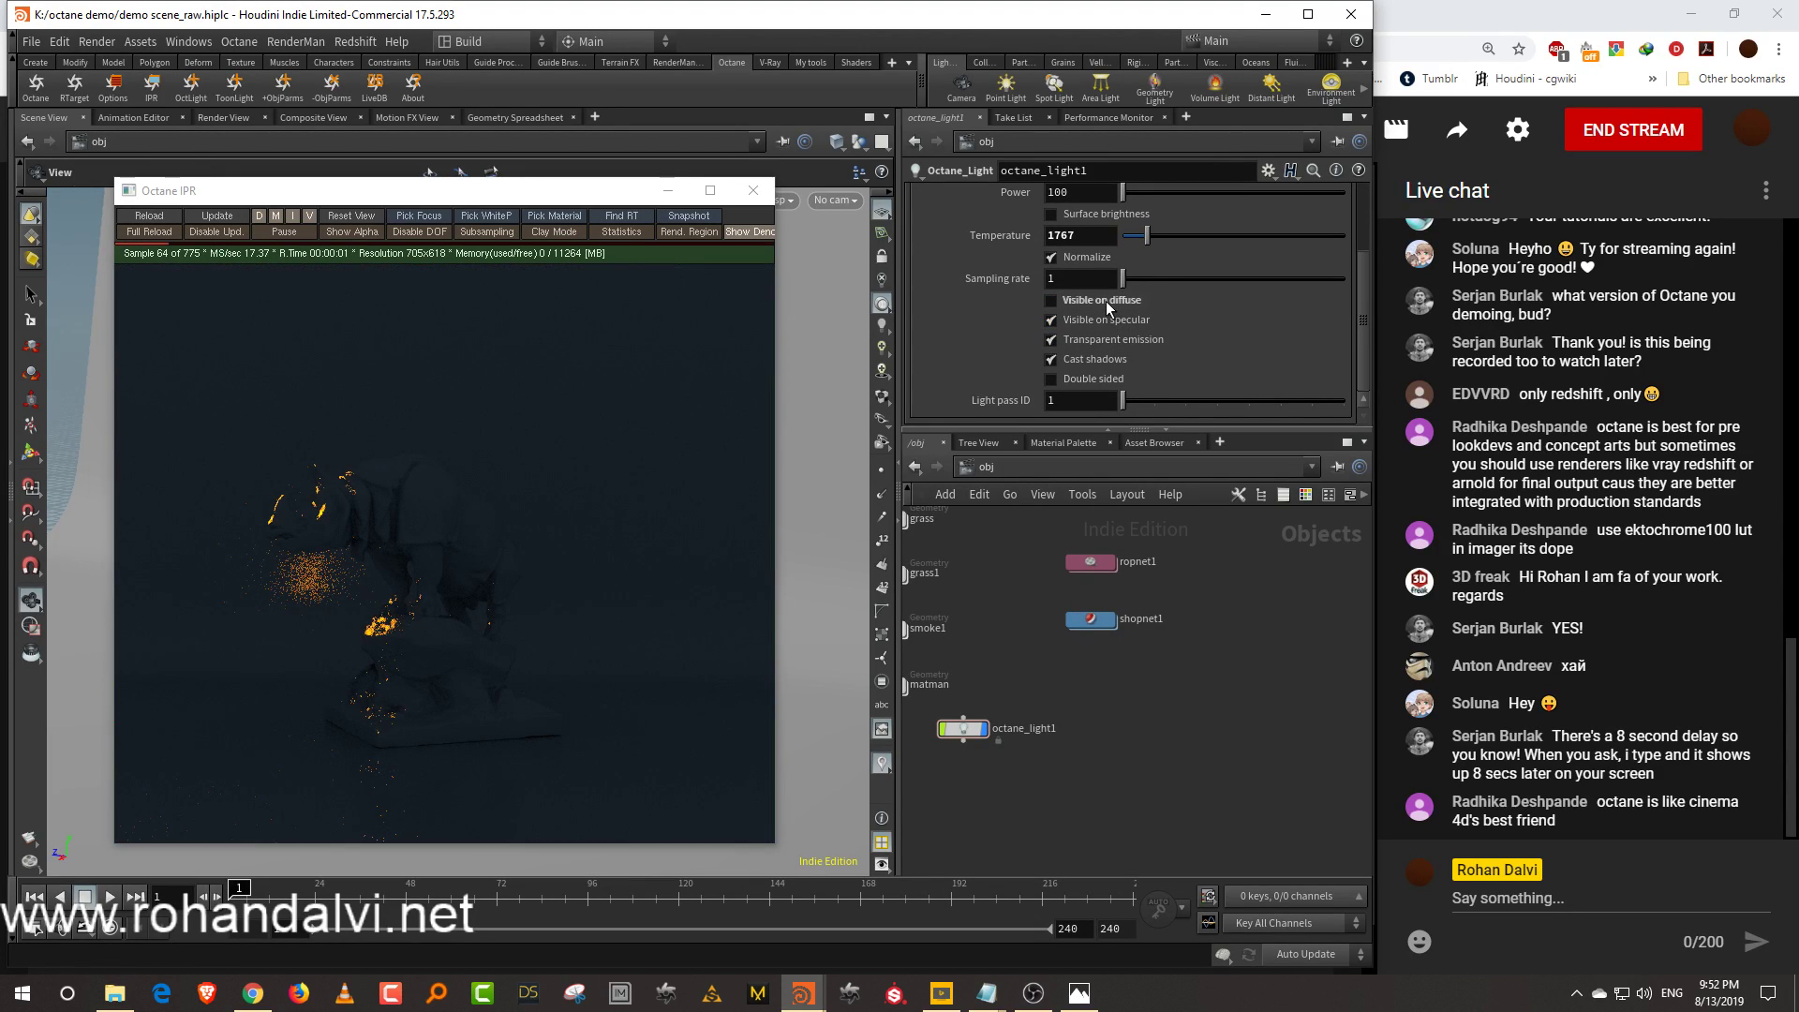
pyautogui.click(1106, 301)
pyautogui.click(1104, 323)
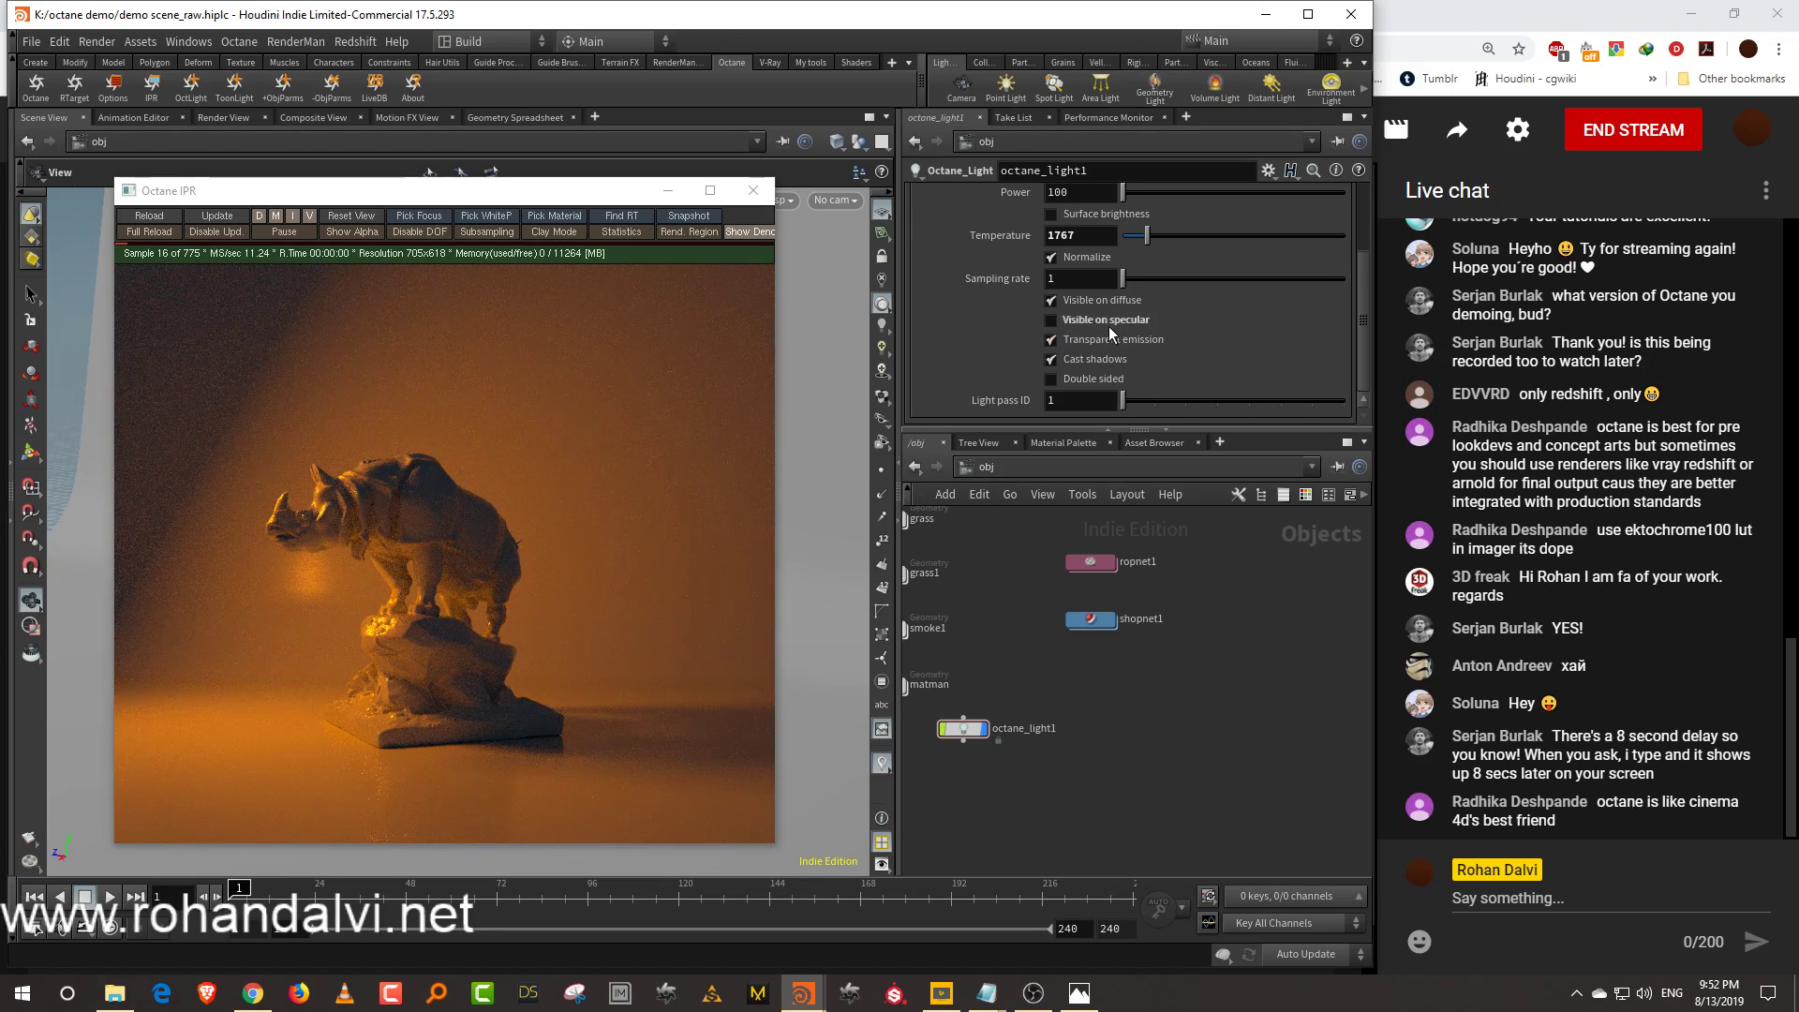
pyautogui.click(1110, 322)
pyautogui.click(1092, 360)
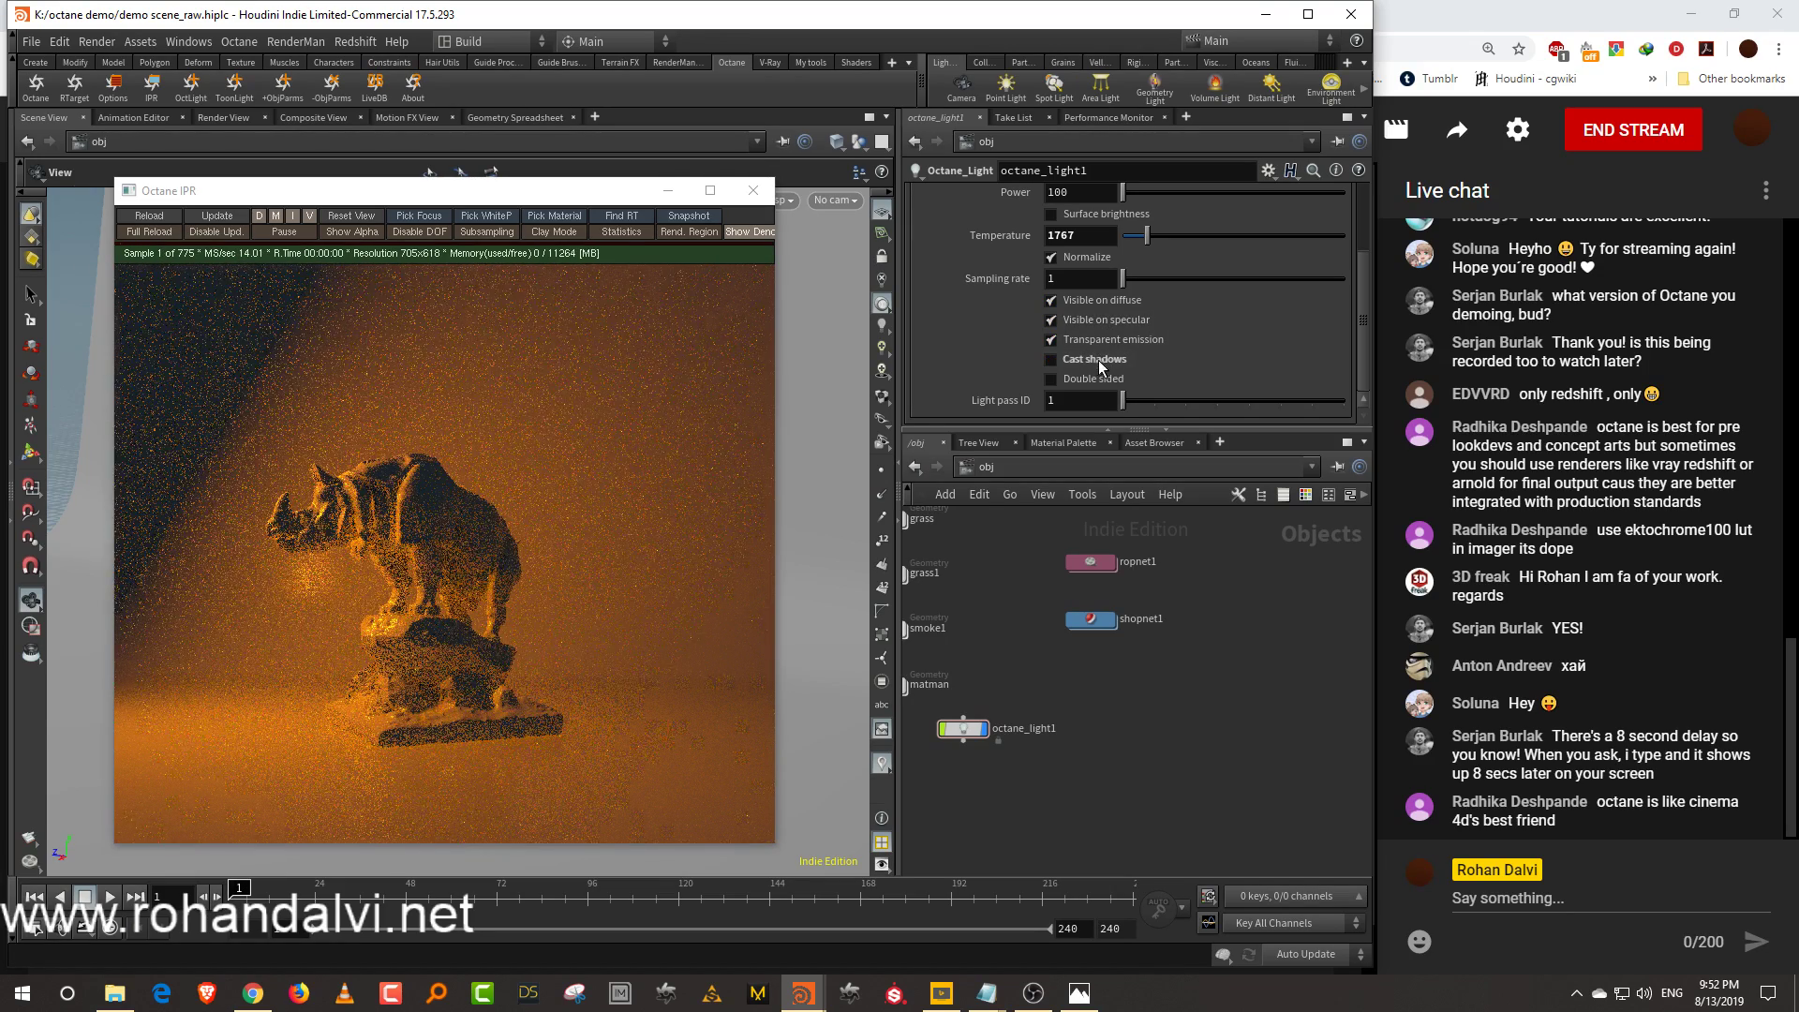
pyautogui.click(1106, 360)
pyautogui.click(1102, 381)
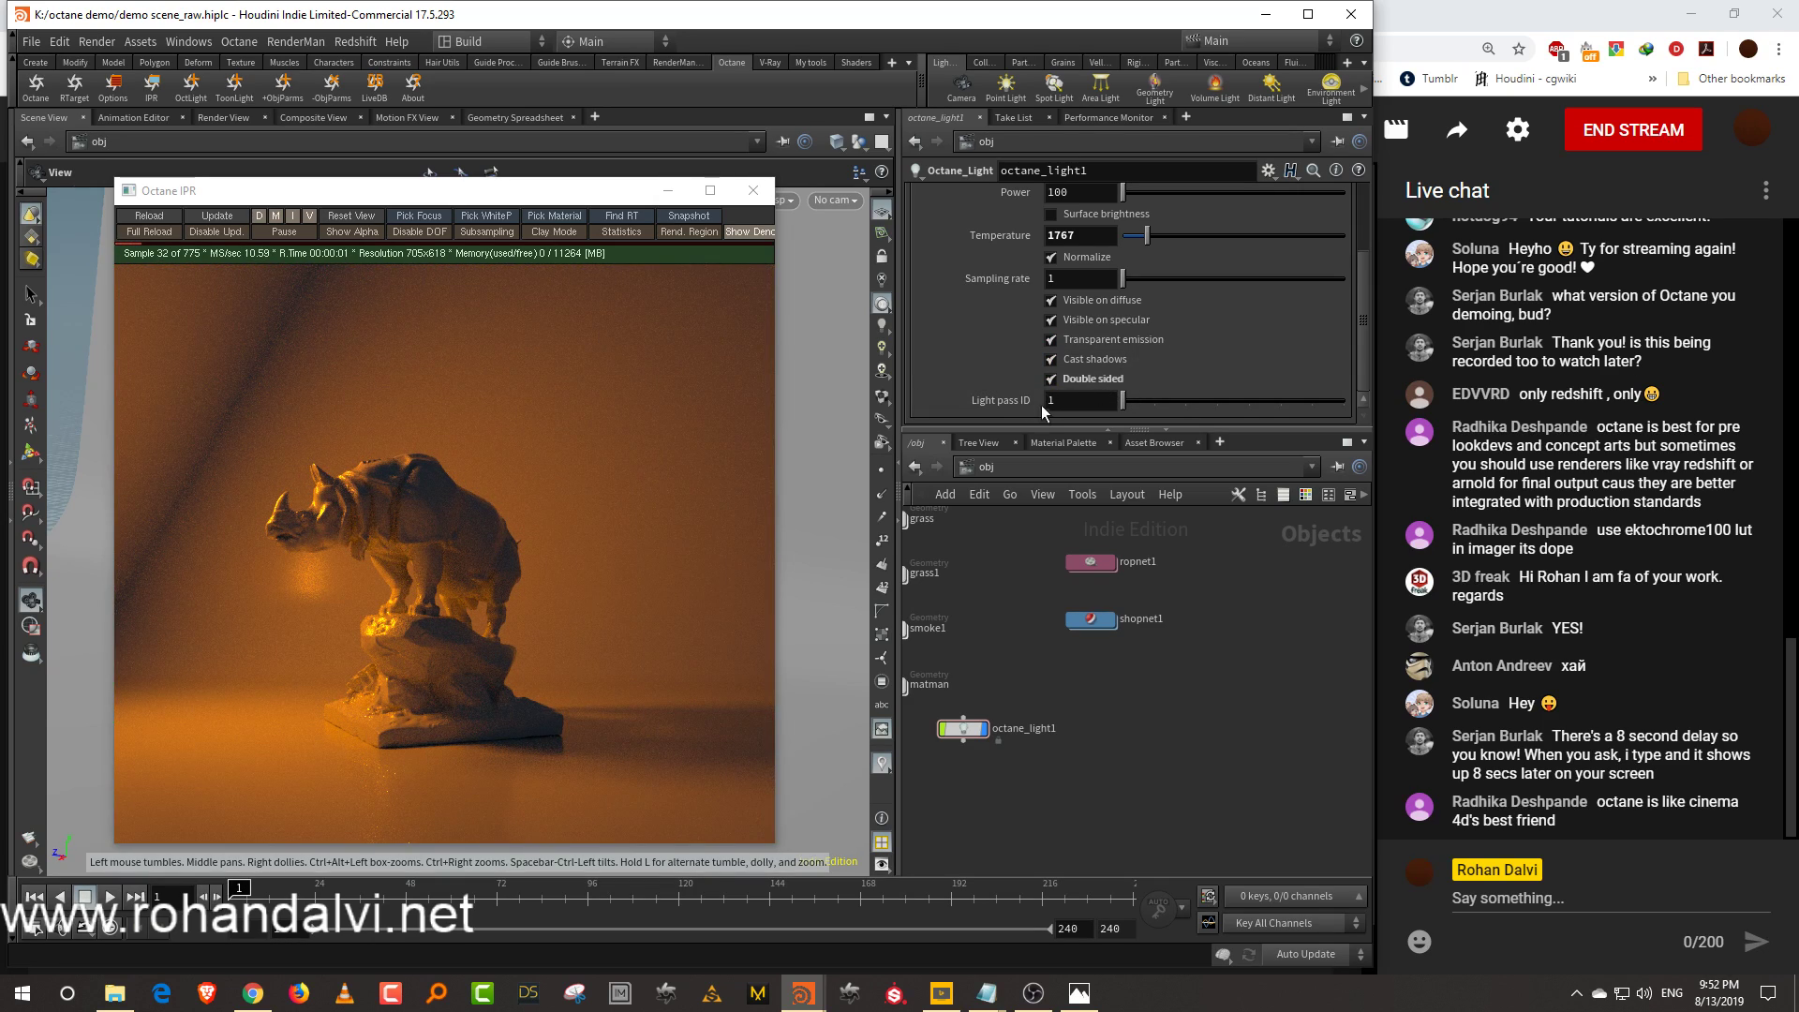
# Bring the quad light into the Octane IPR render and try turning off its camera visibility in the layer settings
pyautogui.scroll(3, 1364, 280)
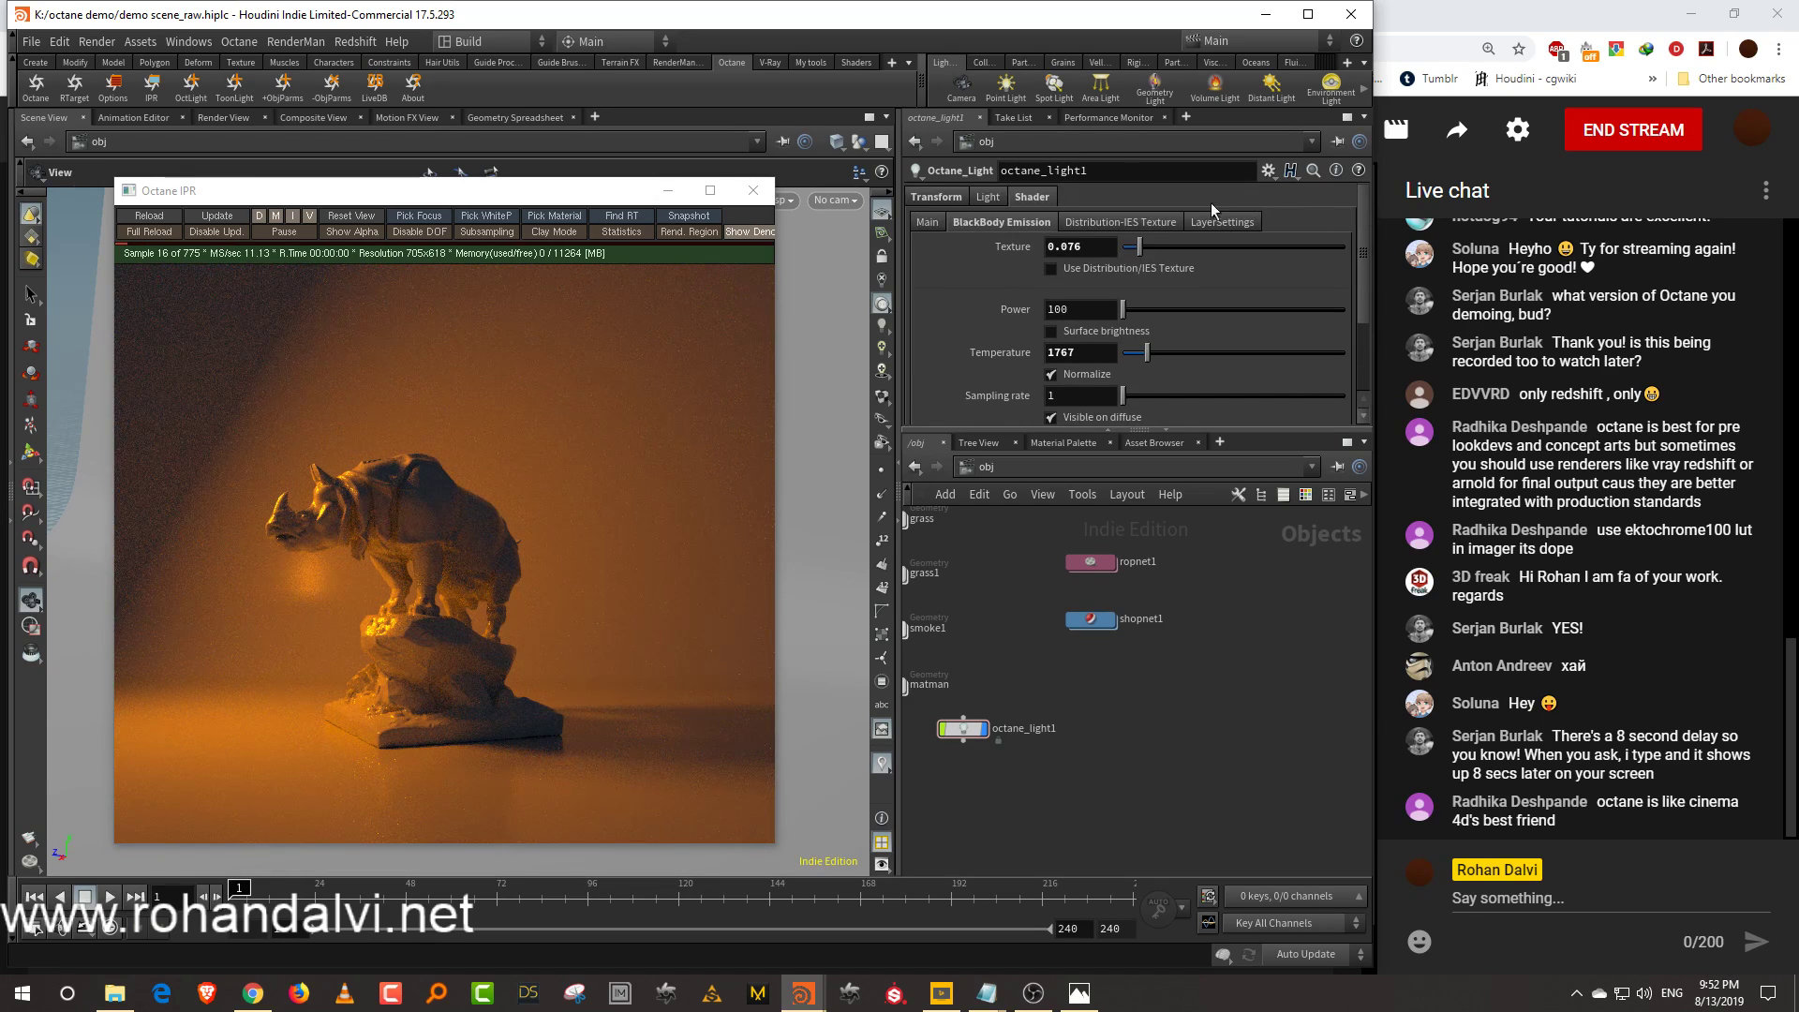
pyautogui.click(1221, 221)
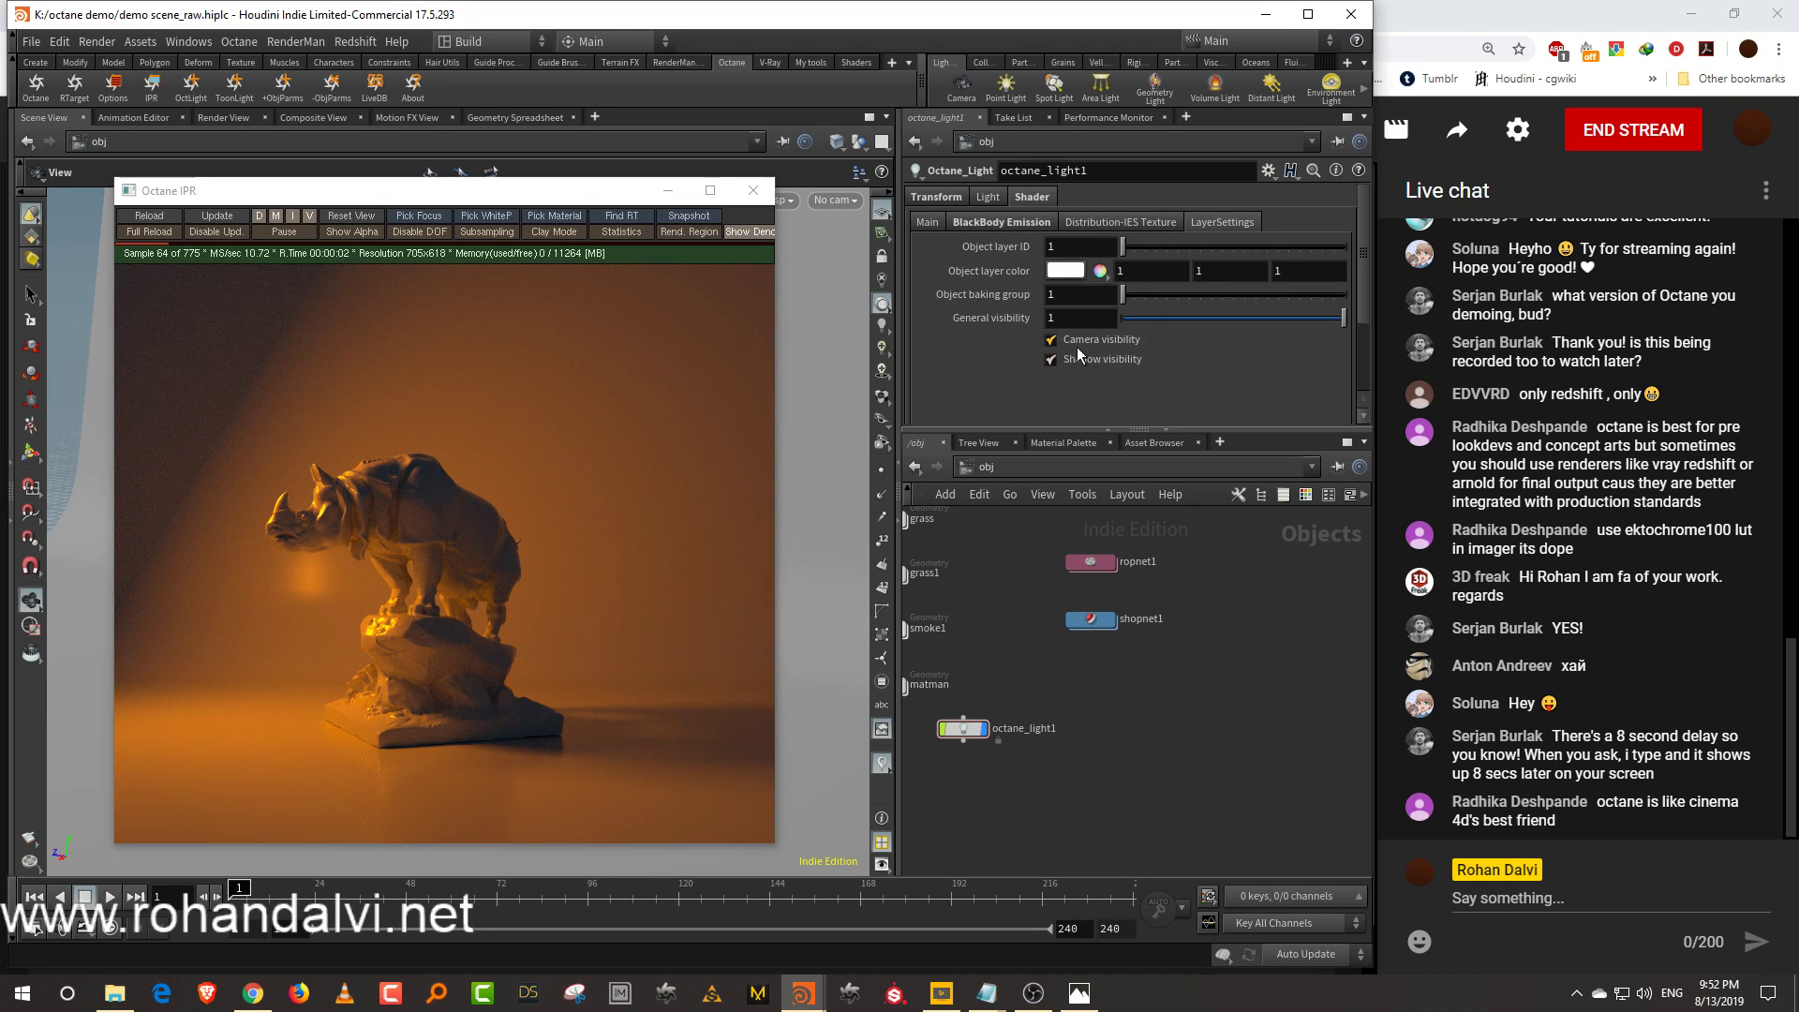
pyautogui.moveTo(590, 193); pyautogui.dragTo(1082, 521)
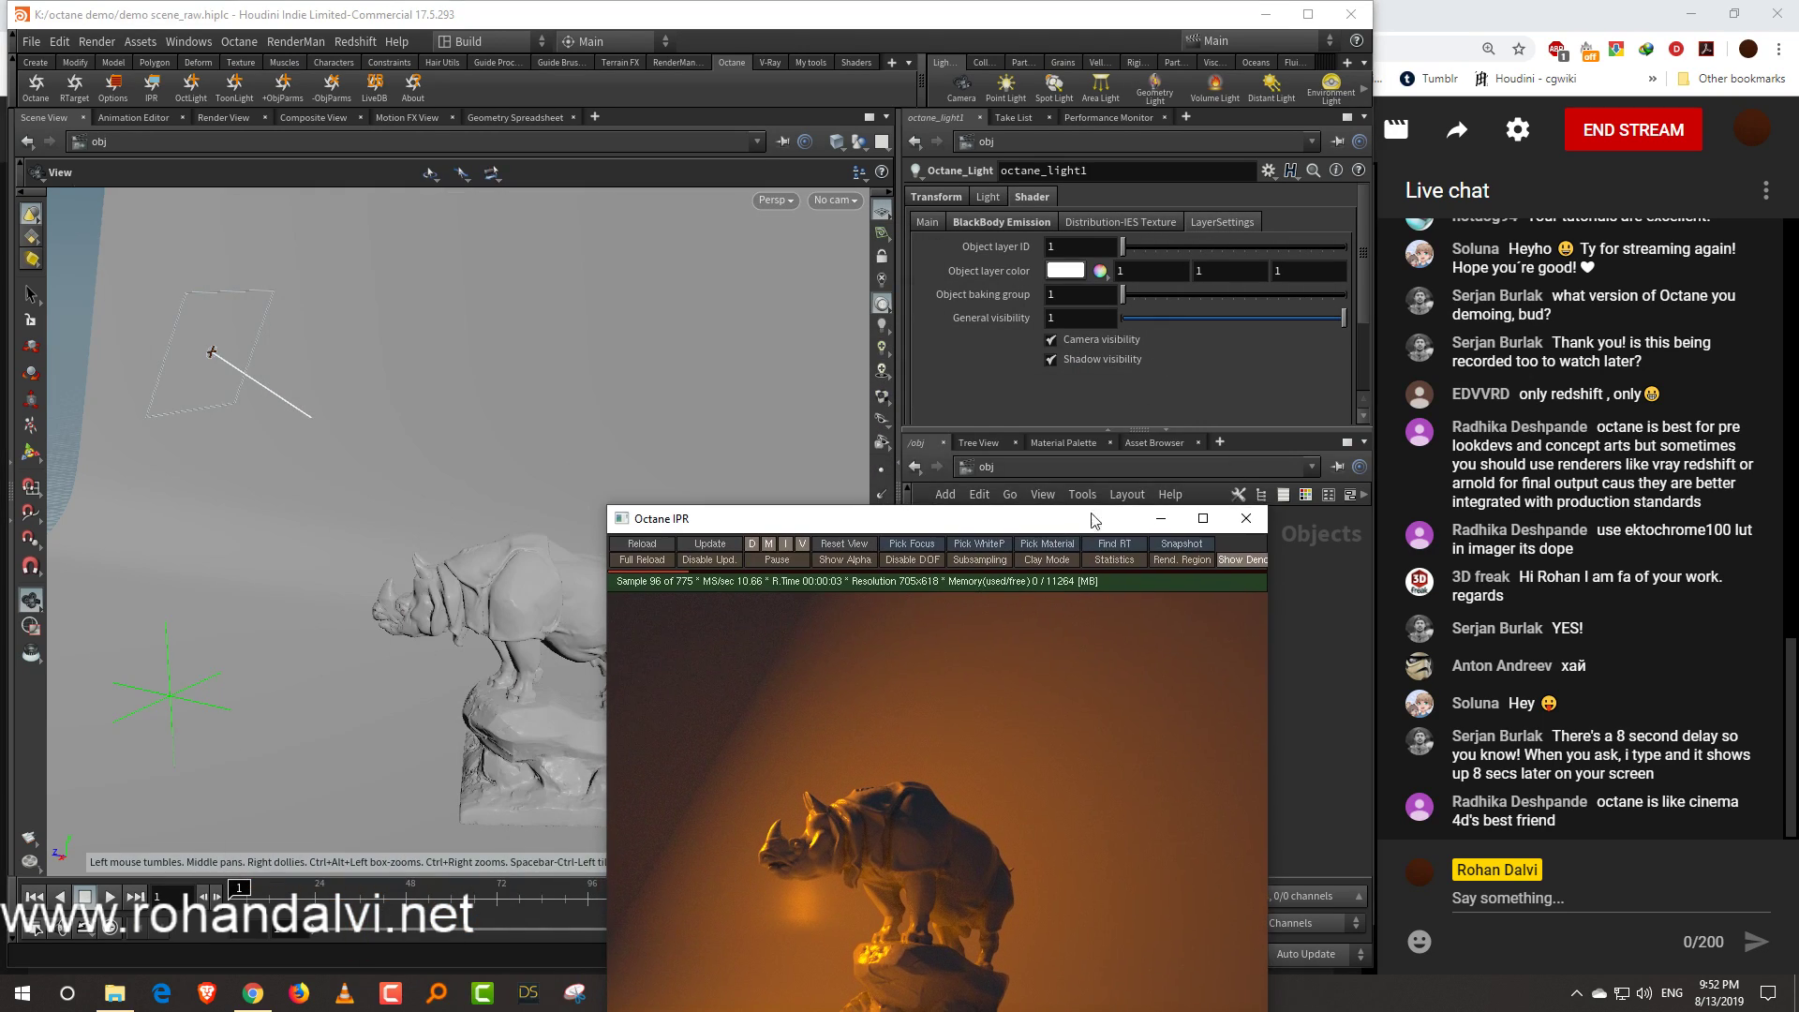
pyautogui.moveTo(918, 765); pyautogui.dragTo(1014, 686, button='middle')
pyautogui.moveTo(950, 527); pyautogui.dragTo(540, 218)
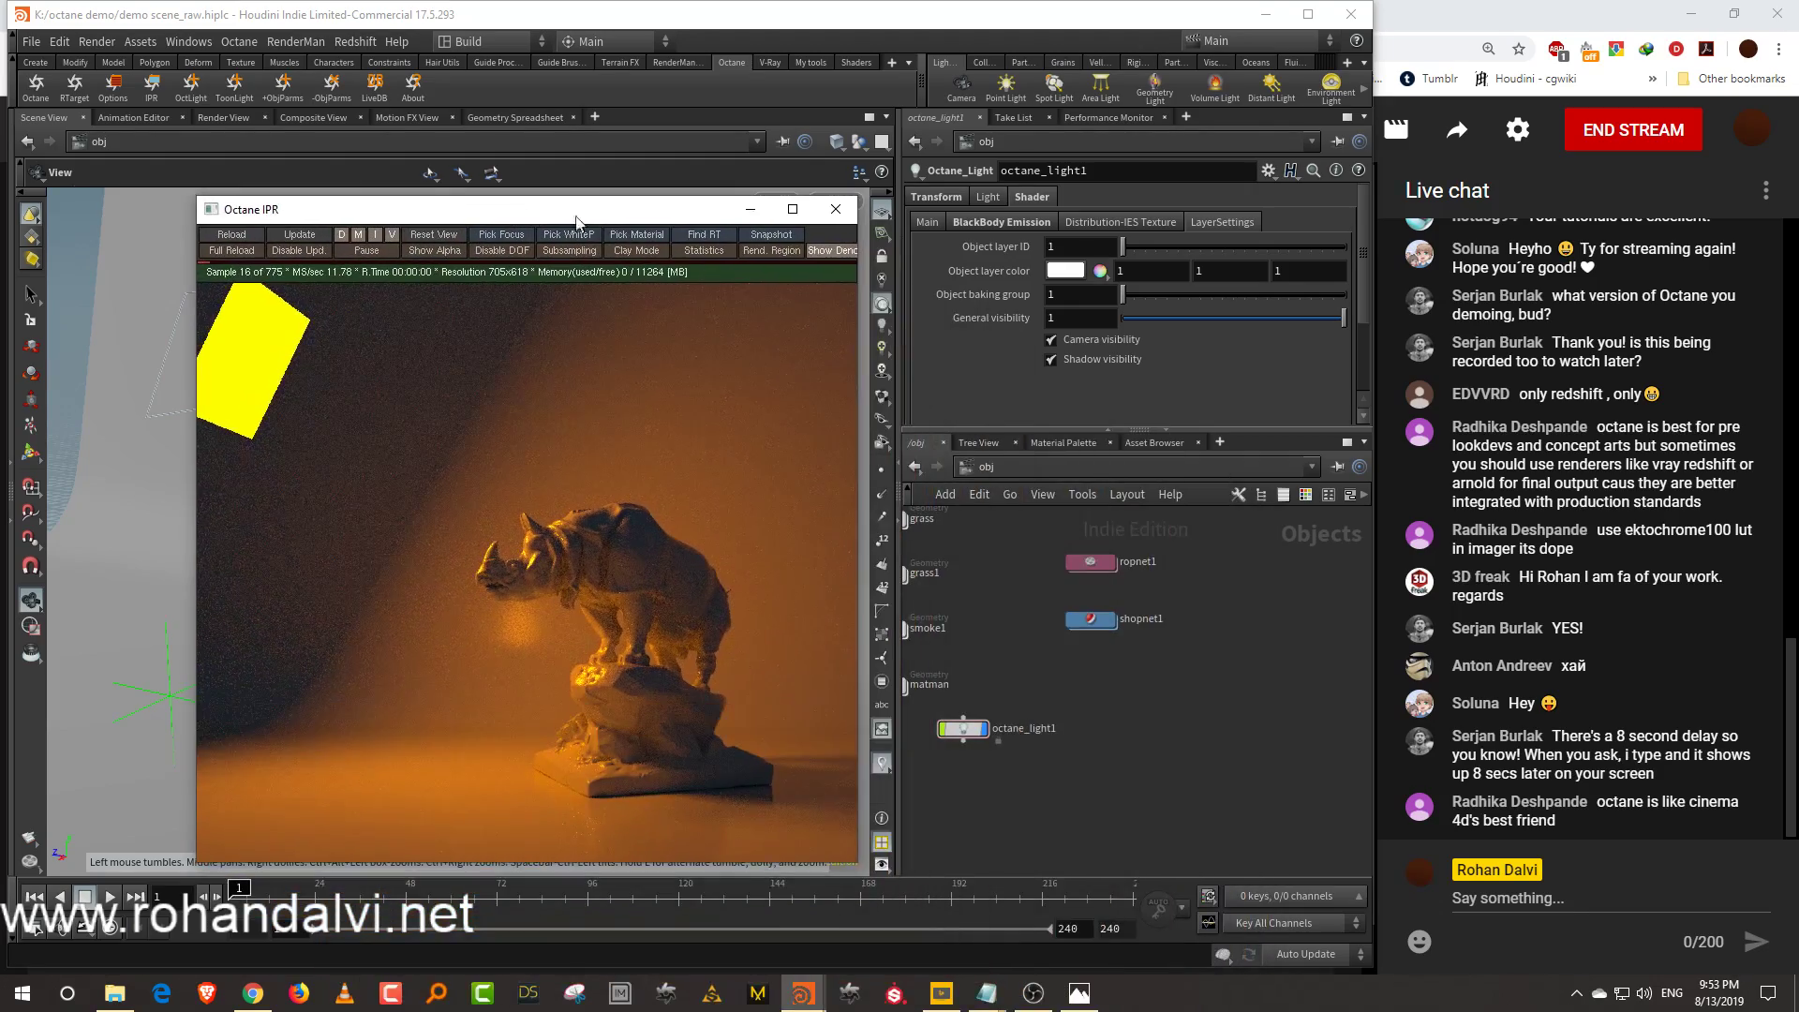
pyautogui.click(1120, 341)
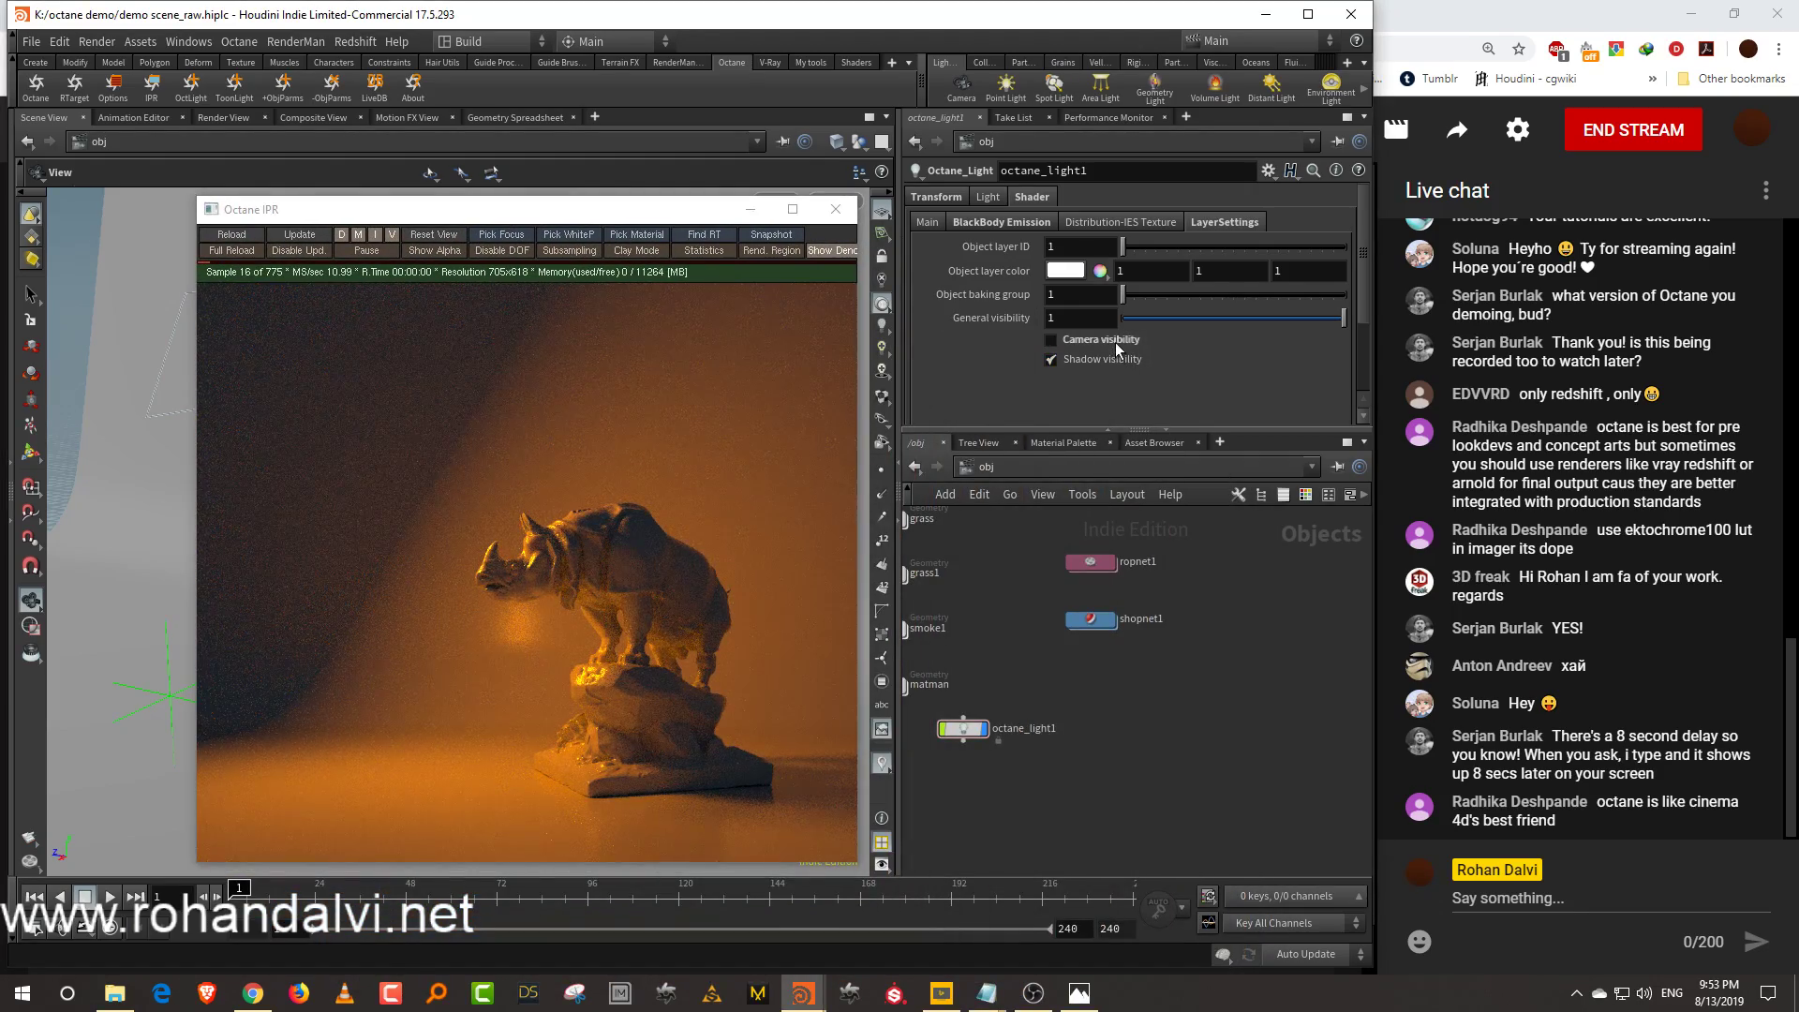
pyautogui.click(1116, 341)
# Try an opacity of 0 on the light's shader and compare it with toggling camera visibility
pyautogui.click(993, 222)
pyautogui.moveTo(1245, 304); pyautogui.dragTo(1023, 324)
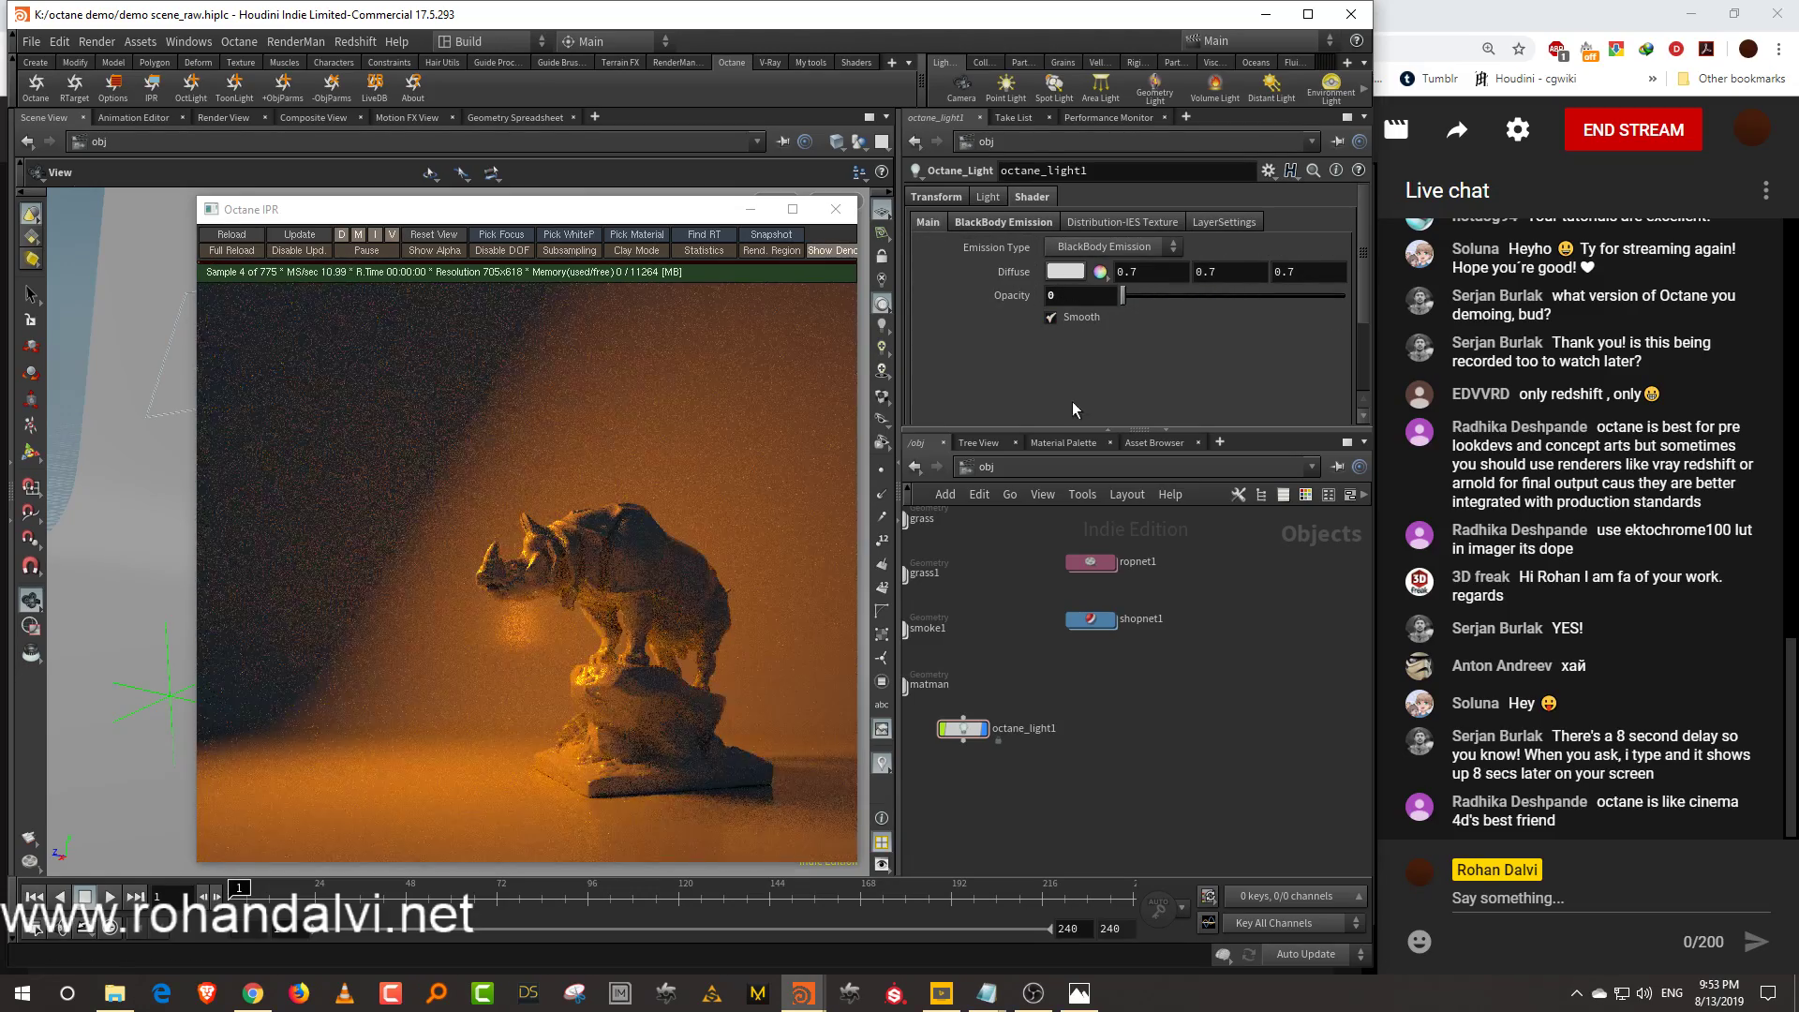
pyautogui.moveTo(1127, 302); pyautogui.dragTo(1048, 330)
pyautogui.click(1224, 222)
pyautogui.click(1051, 340)
pyautogui.click(1093, 339)
# Switch the light's emission type to Texture Emission and give its texture a blue colour with hue 192 and saturation 0.806
pyautogui.click(1040, 225)
pyautogui.click(1078, 249)
pyautogui.click(1087, 276)
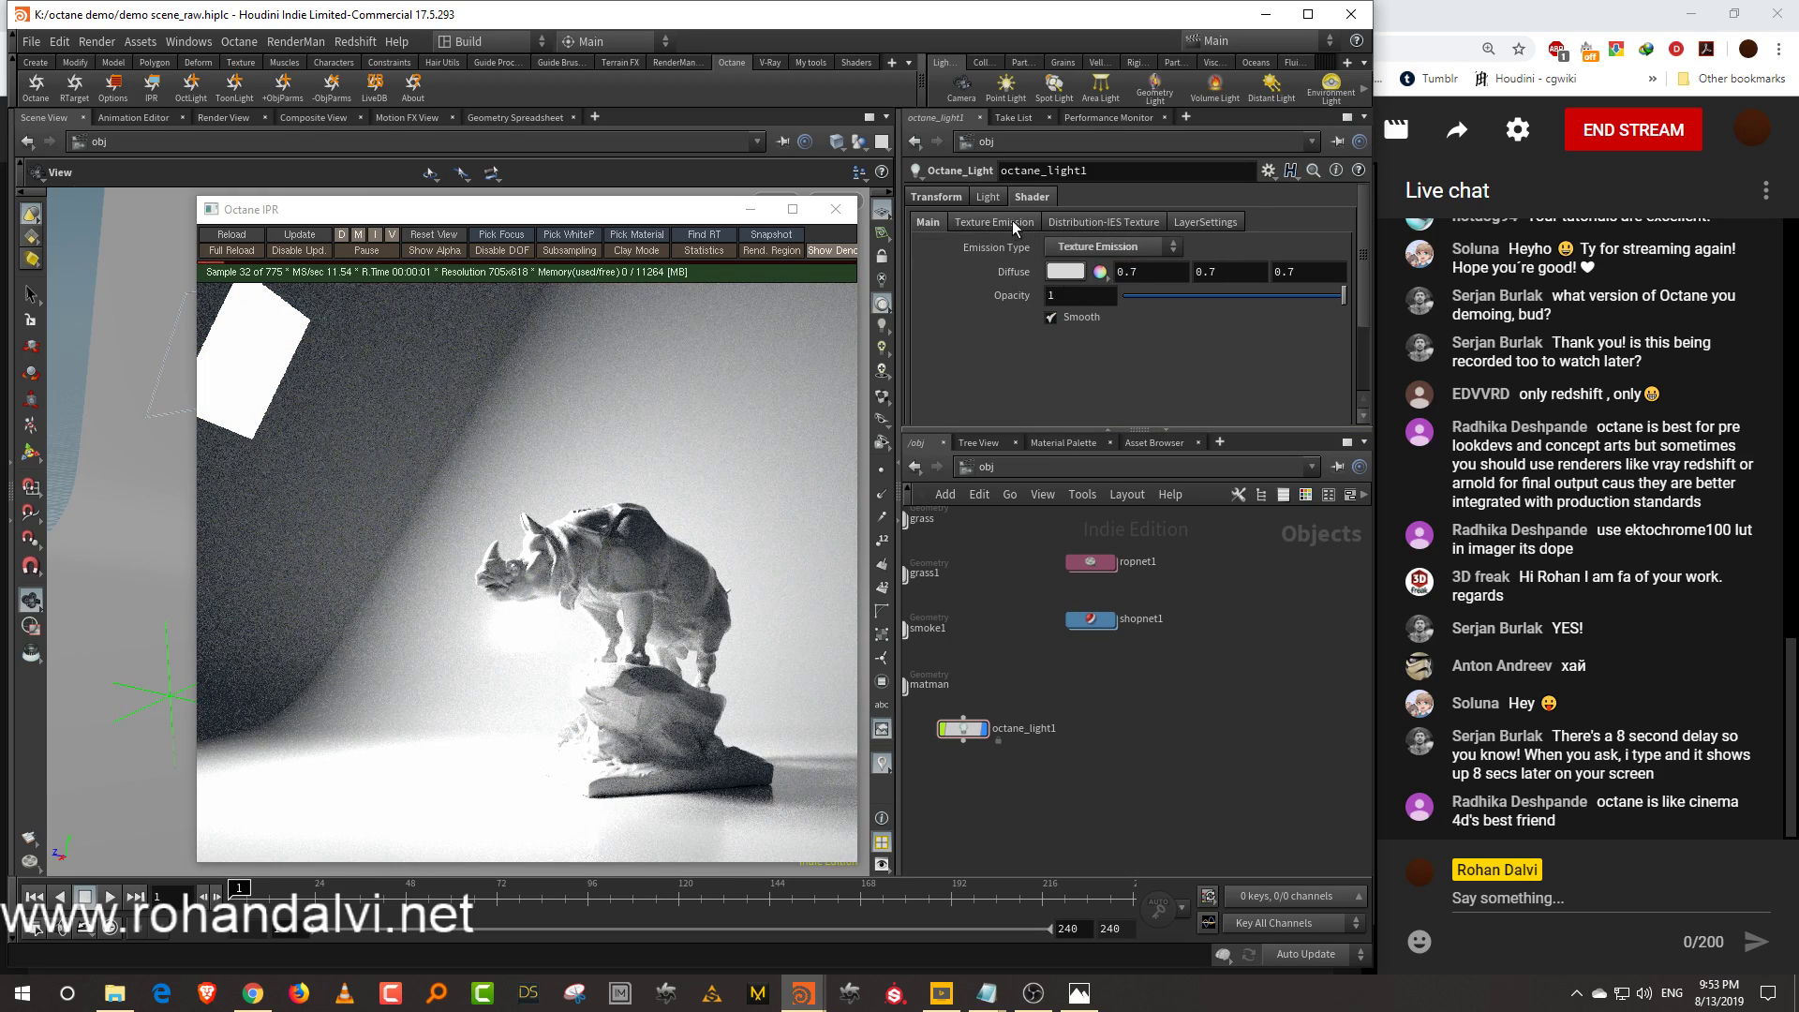
pyautogui.click(1018, 224)
pyautogui.click(1073, 249)
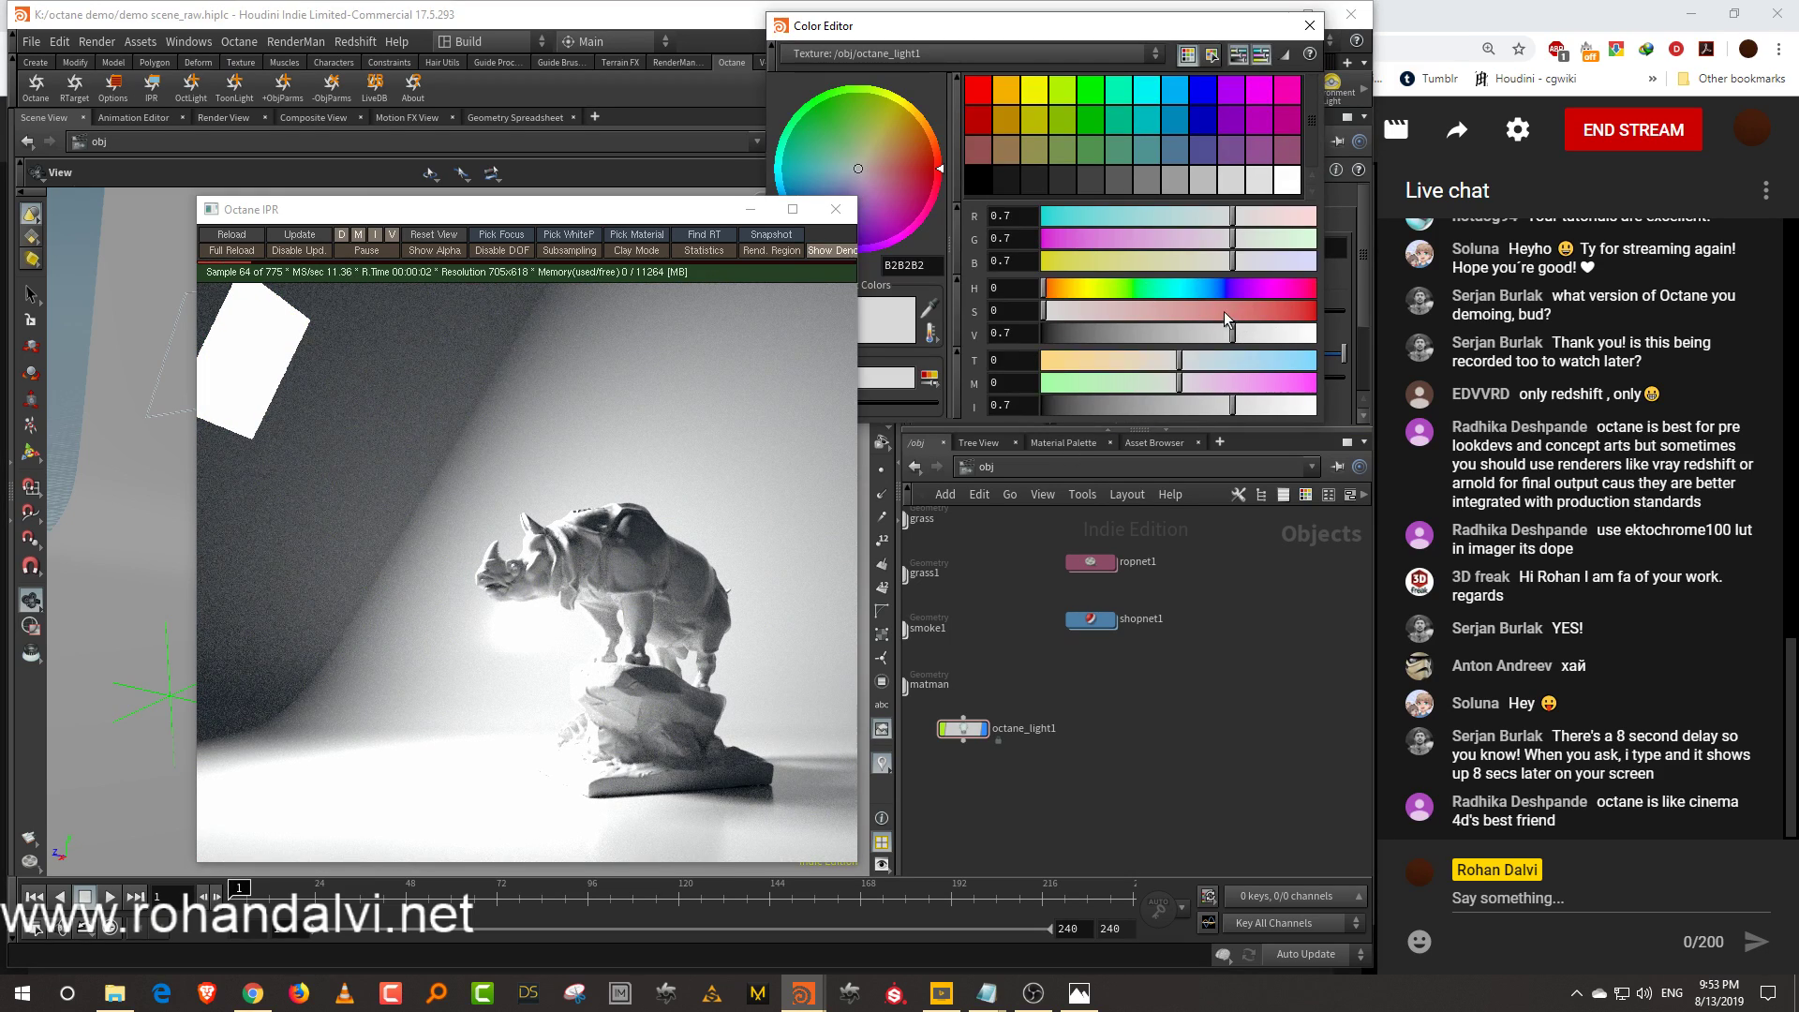
pyautogui.click(1188, 289)
pyautogui.click(1261, 311)
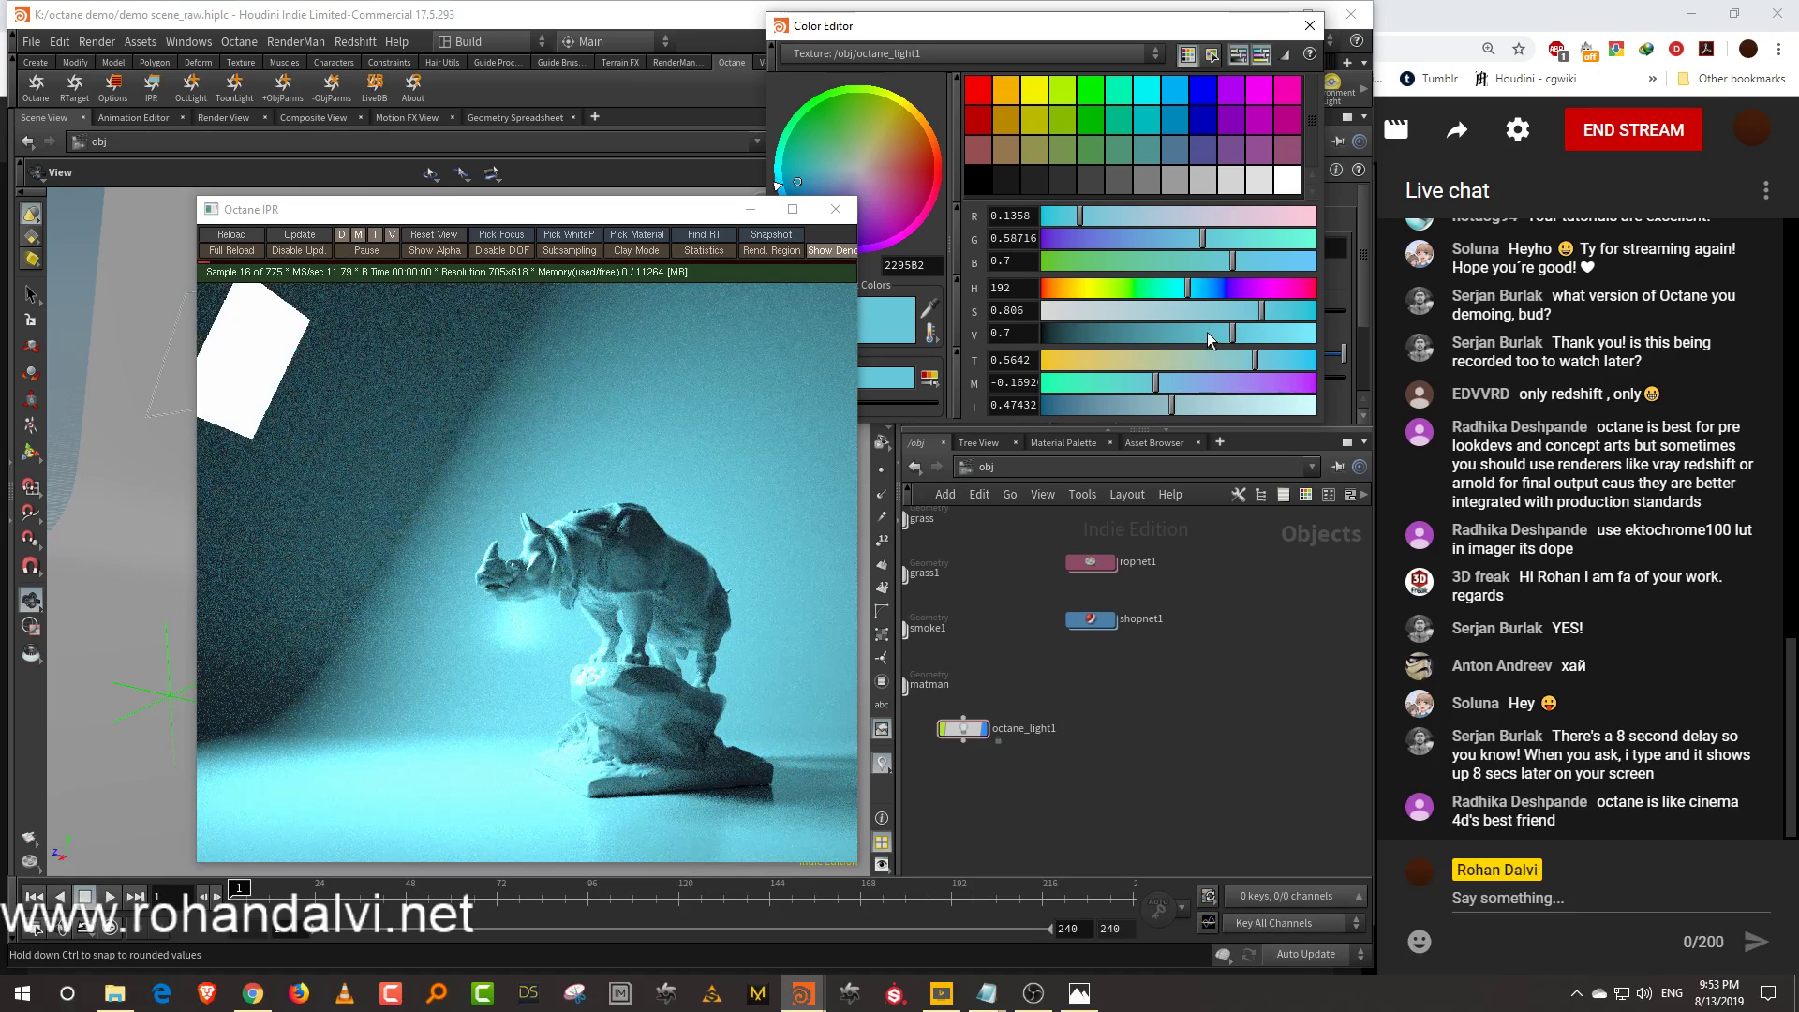
pyautogui.click(1310, 25)
# Set the texture emission power to 10 and open the light's distribution/IES texture settings
pyautogui.click(1087, 313)
pyautogui.write('0')
pyautogui.press('BackSpace')
pyautogui.press('BackSpace')
pyautogui.press('Return')
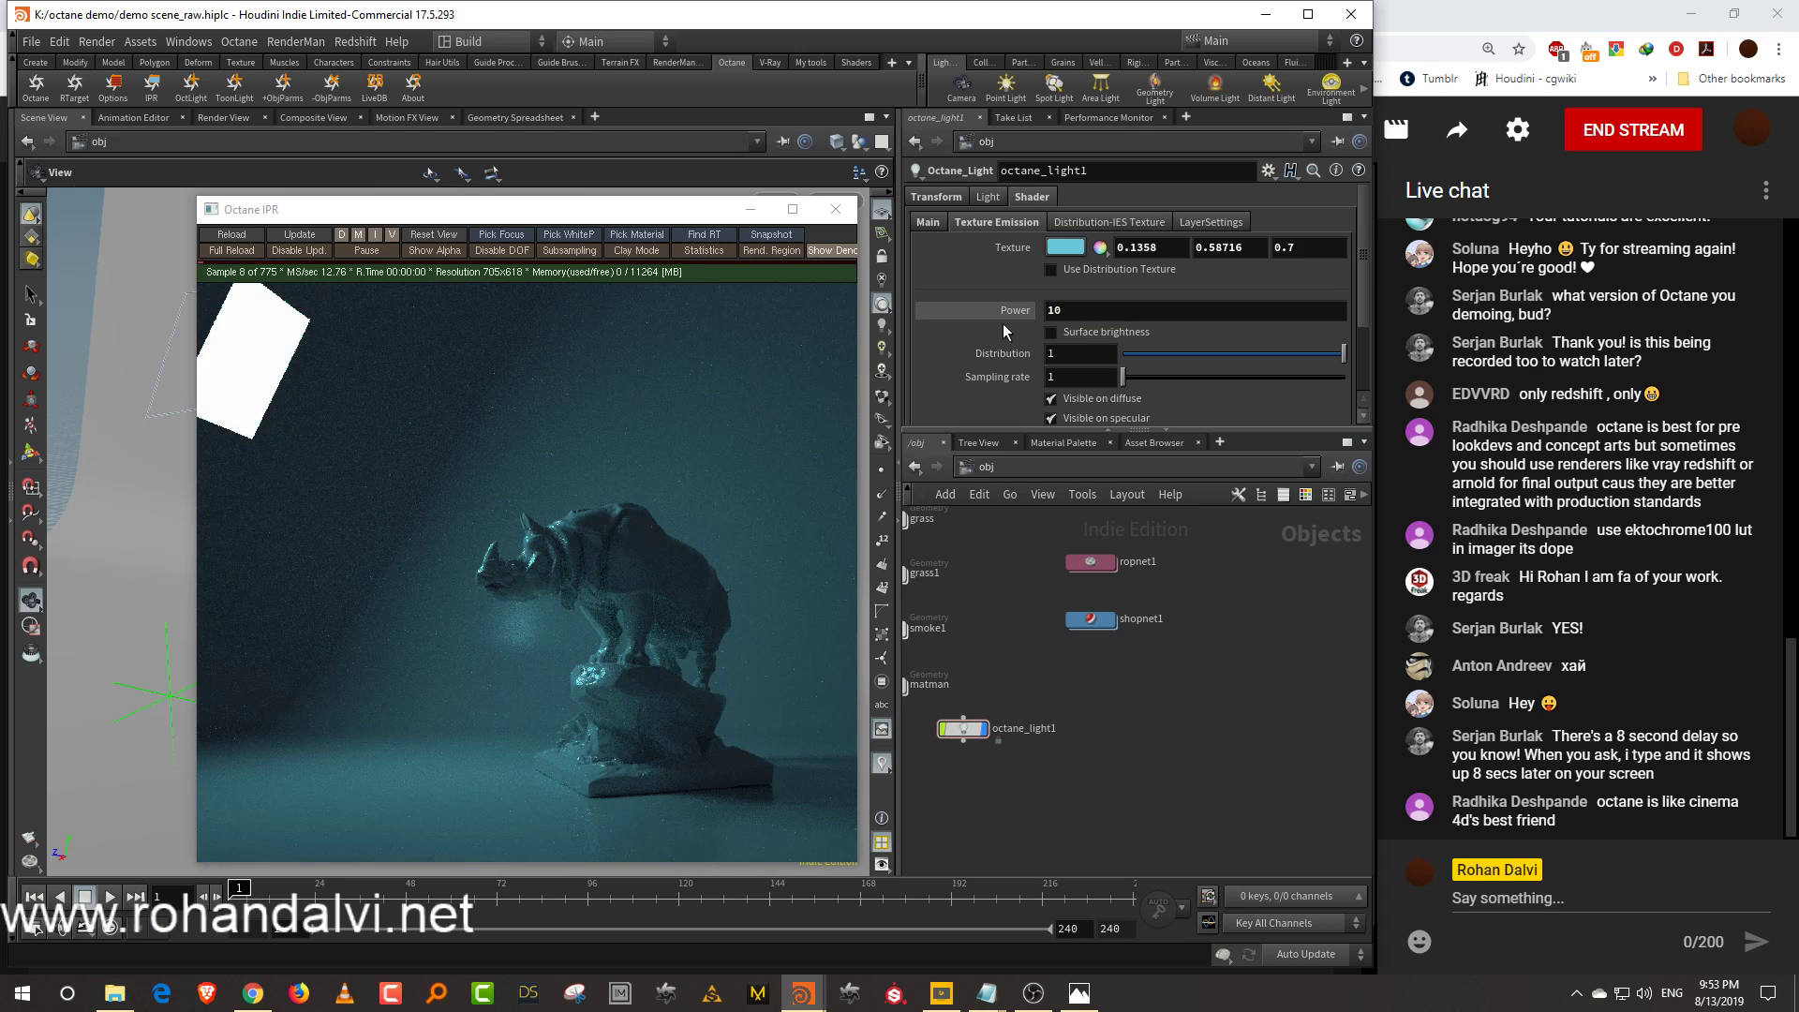
pyautogui.click(1112, 225)
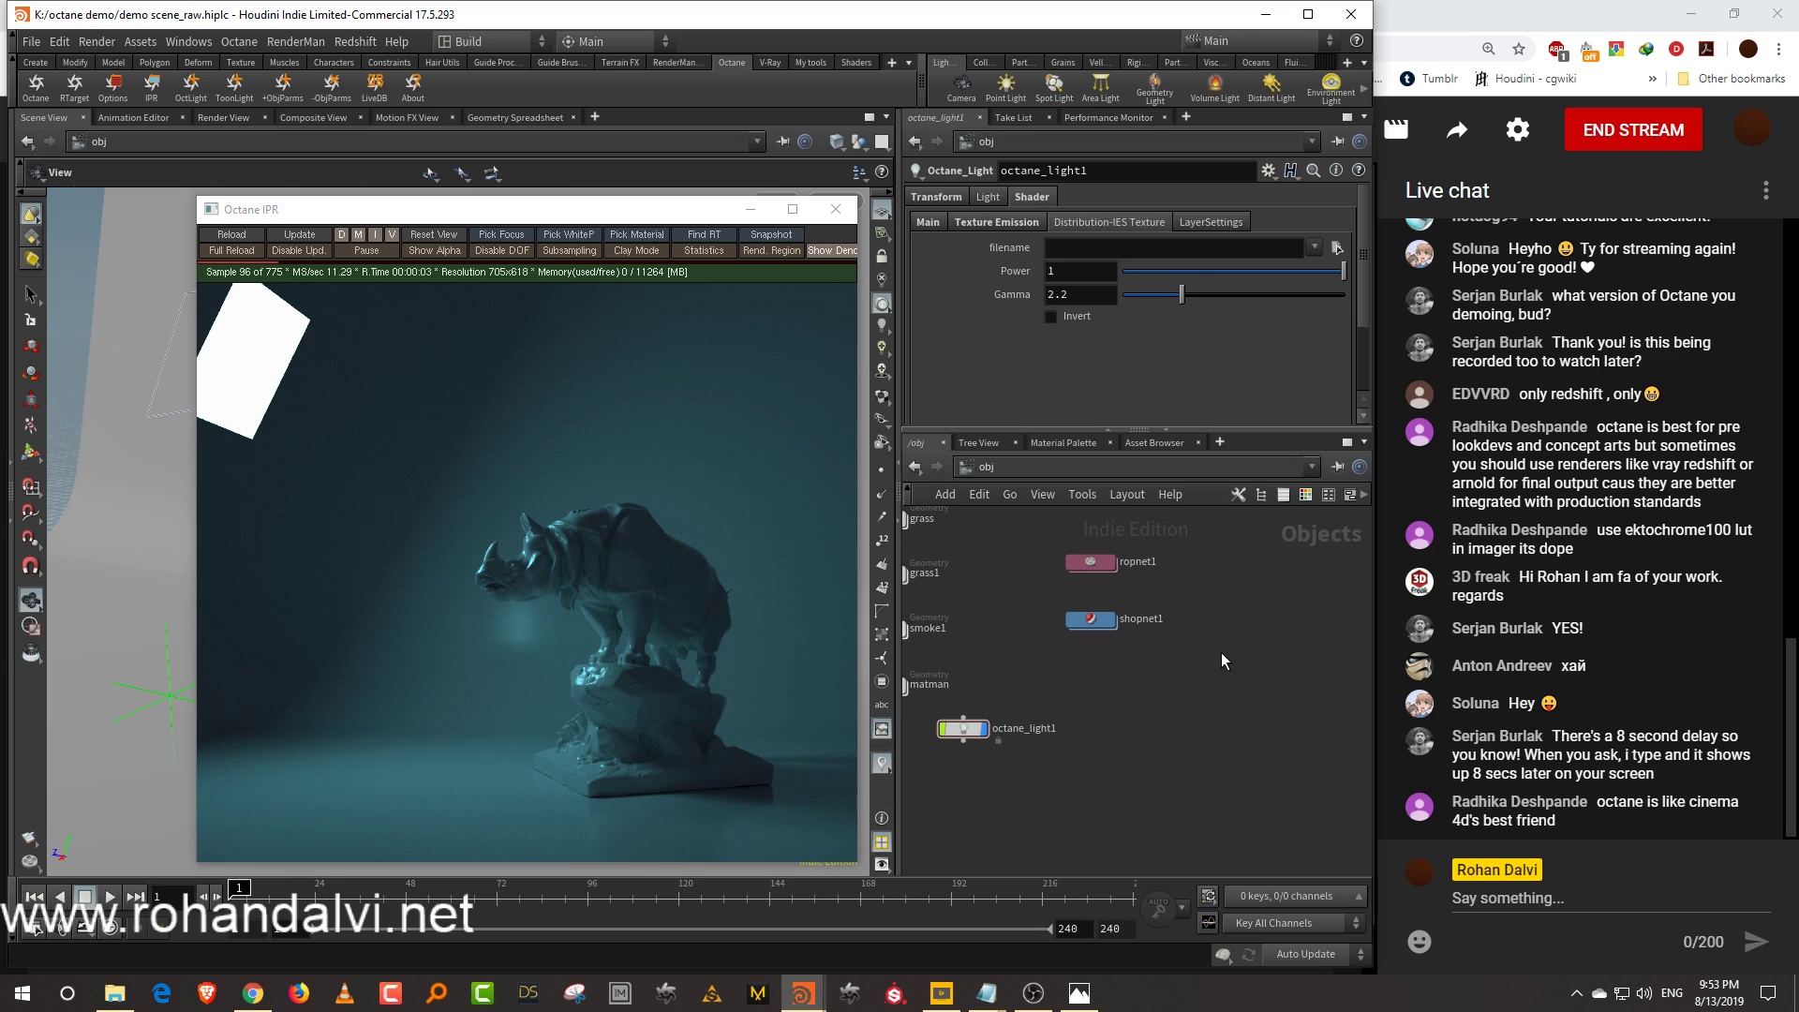
# Close the Octane IPR render window and delete octane_light1 from the scene
pyautogui.click(836, 208)
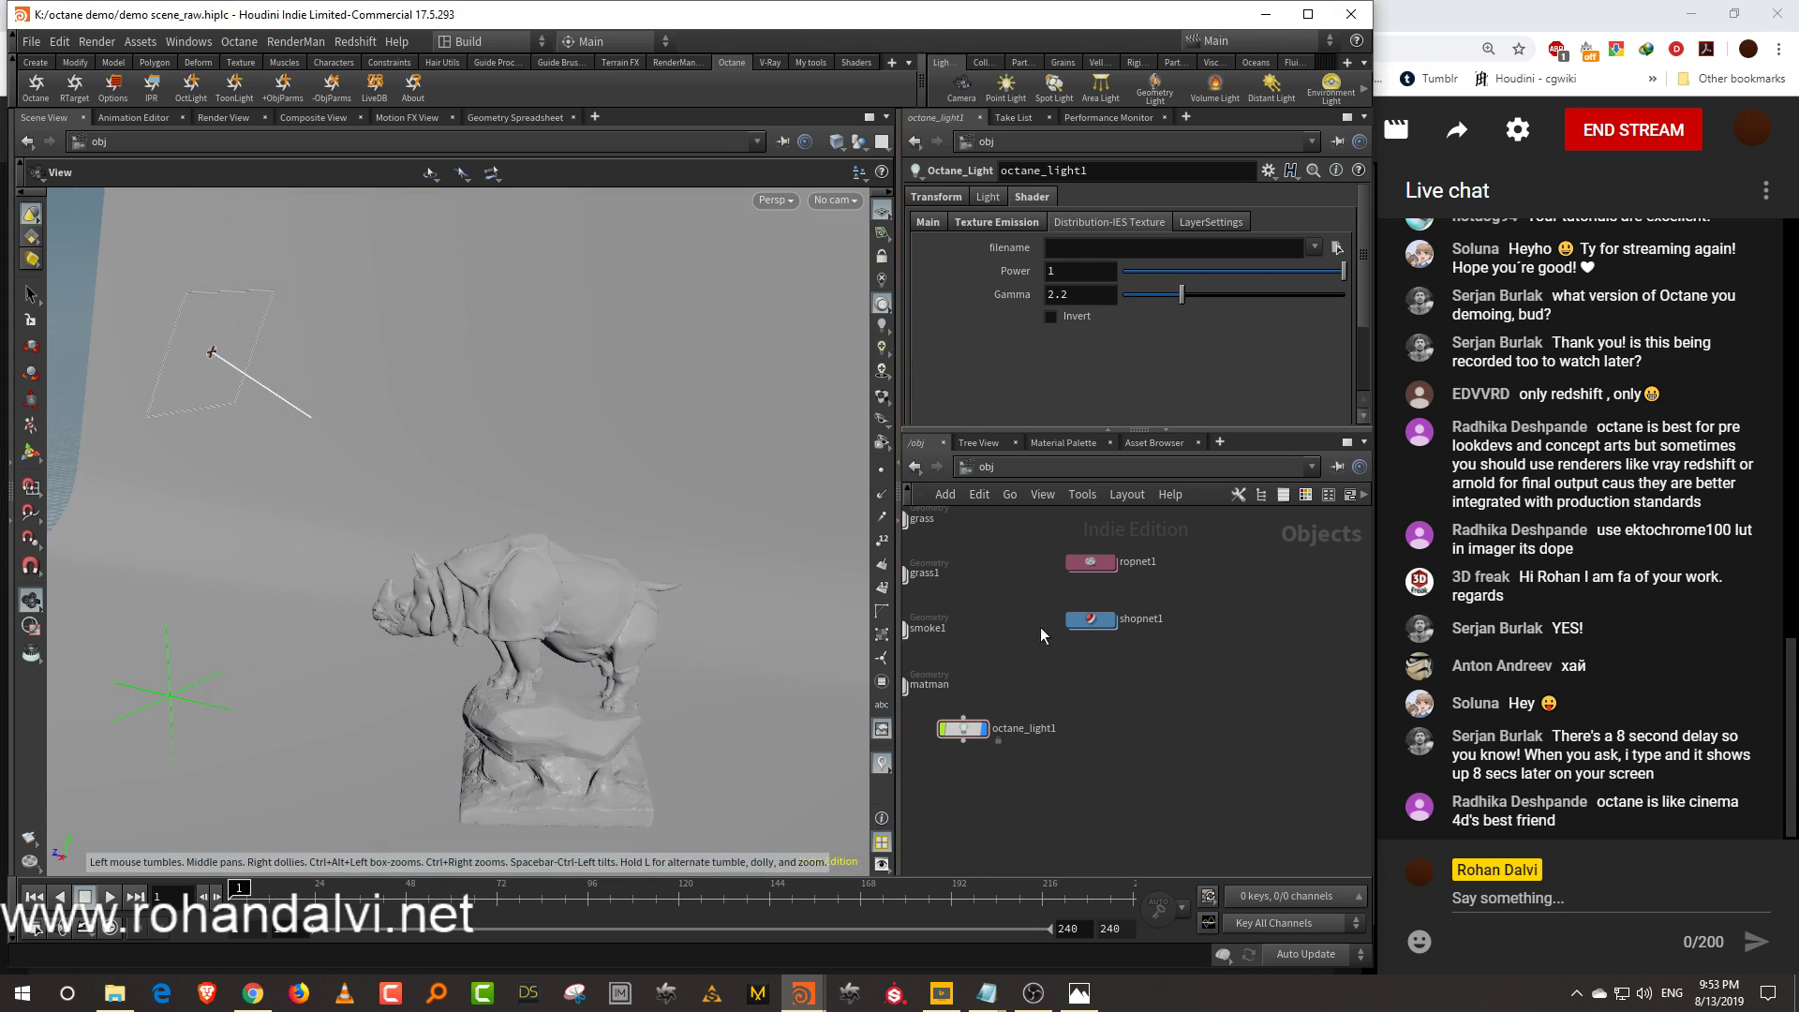
pyautogui.moveTo(984, 755); pyautogui.dragTo(979, 757)
pyautogui.press('Delete')
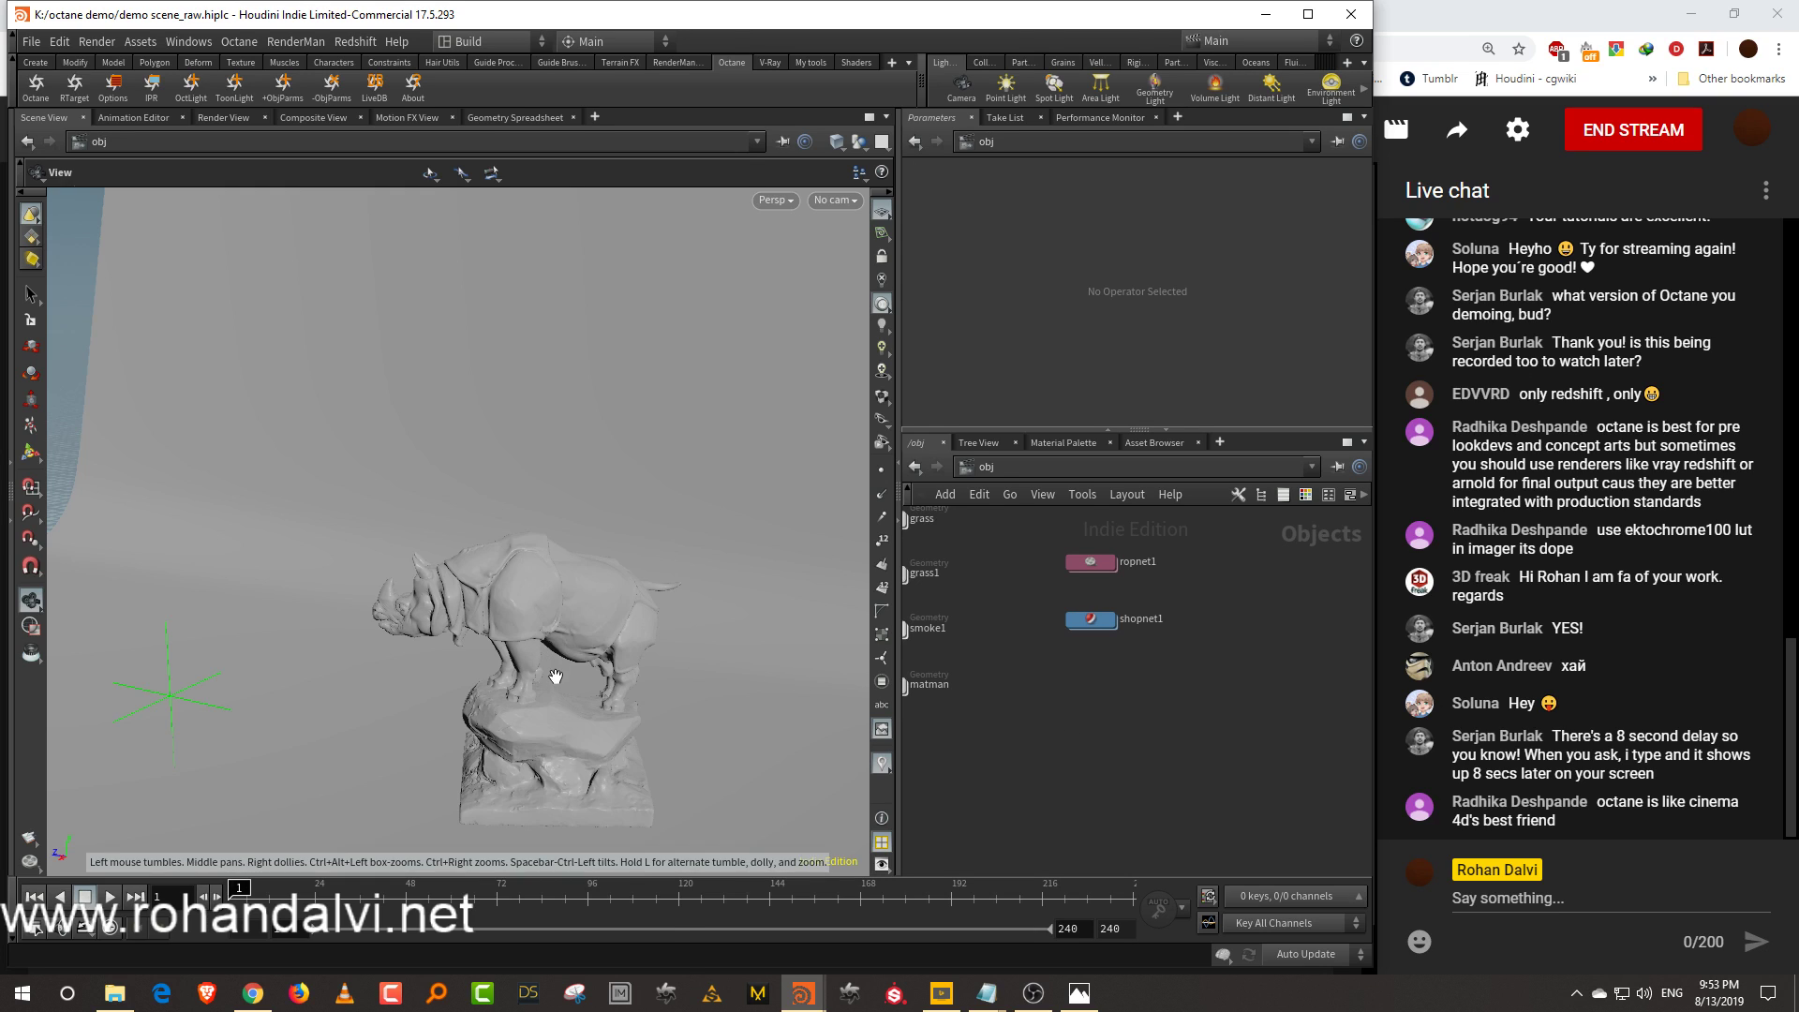
# Create a torus primitive in the scene and raise it above the rhino, to about 2.89 in Y
pyautogui.press('Tab')
pyautogui.write('t')
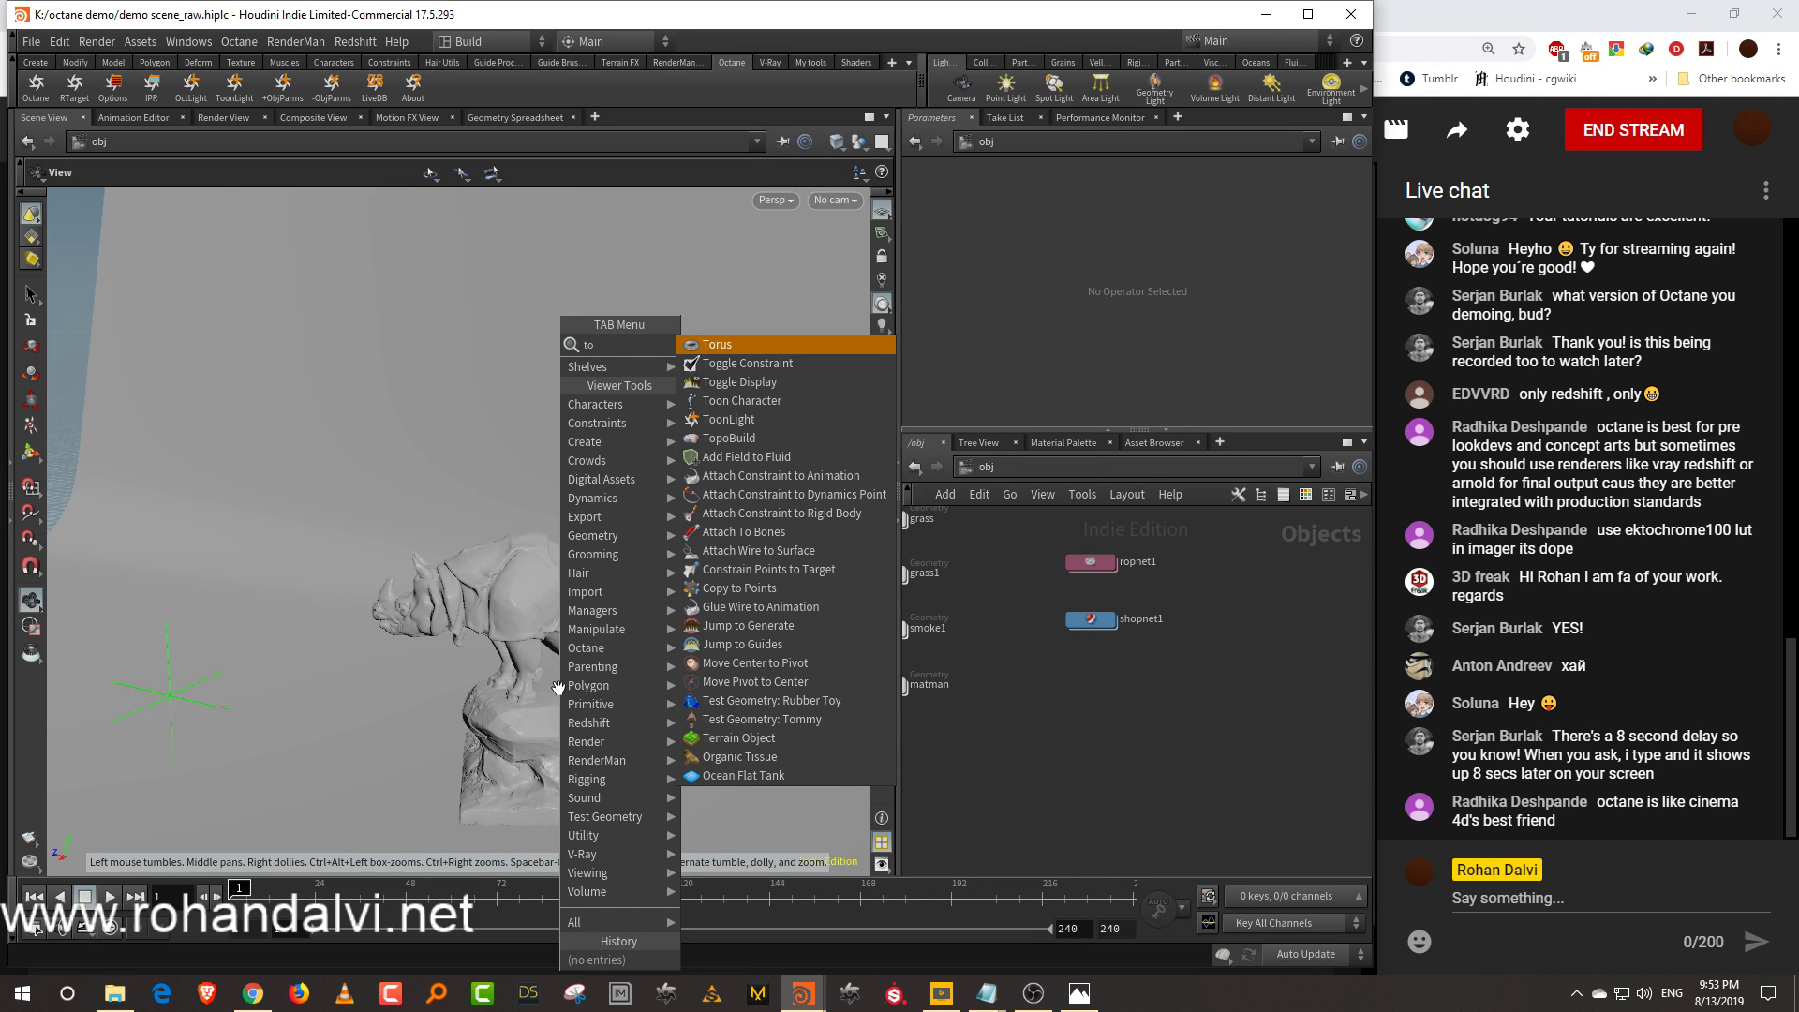
pyautogui.press('Escape')
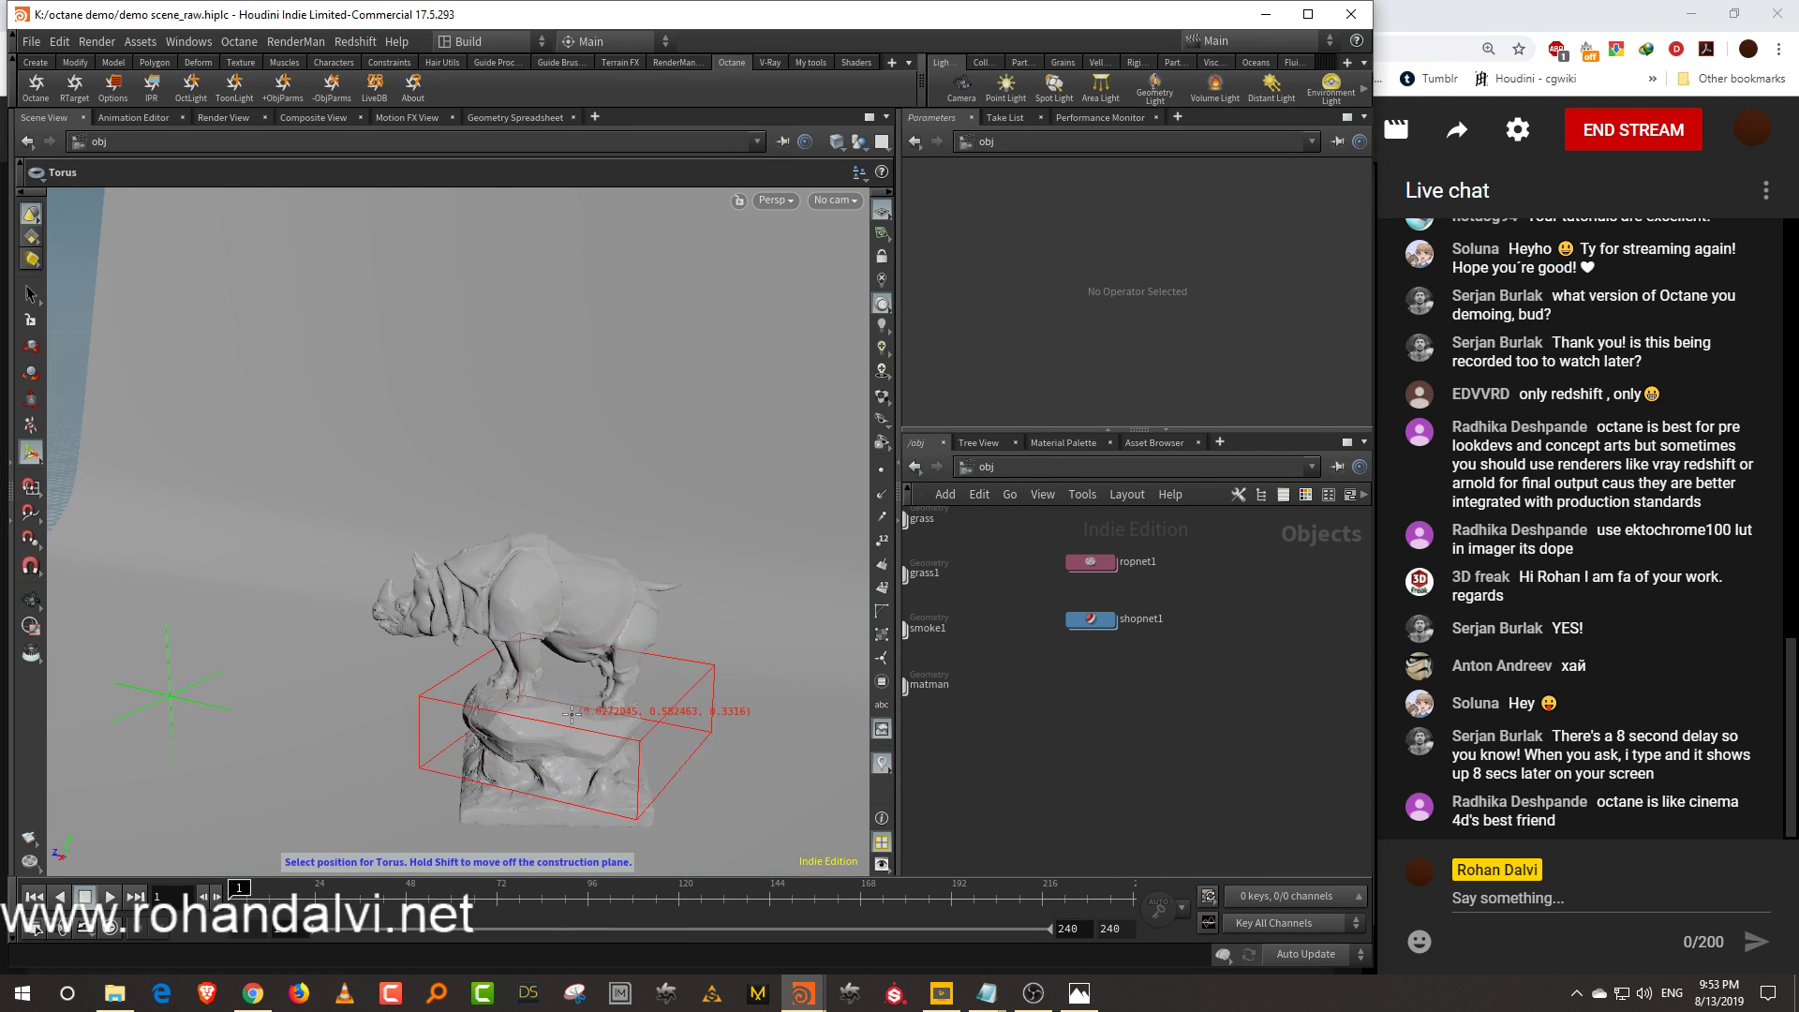
pyautogui.click(591, 697)
pyautogui.moveTo(560, 729); pyautogui.dragTo(492, 308)
# Thin the torus by setting its second radius to 0.07, and return to the object level
pyautogui.doubleClick(988, 686)
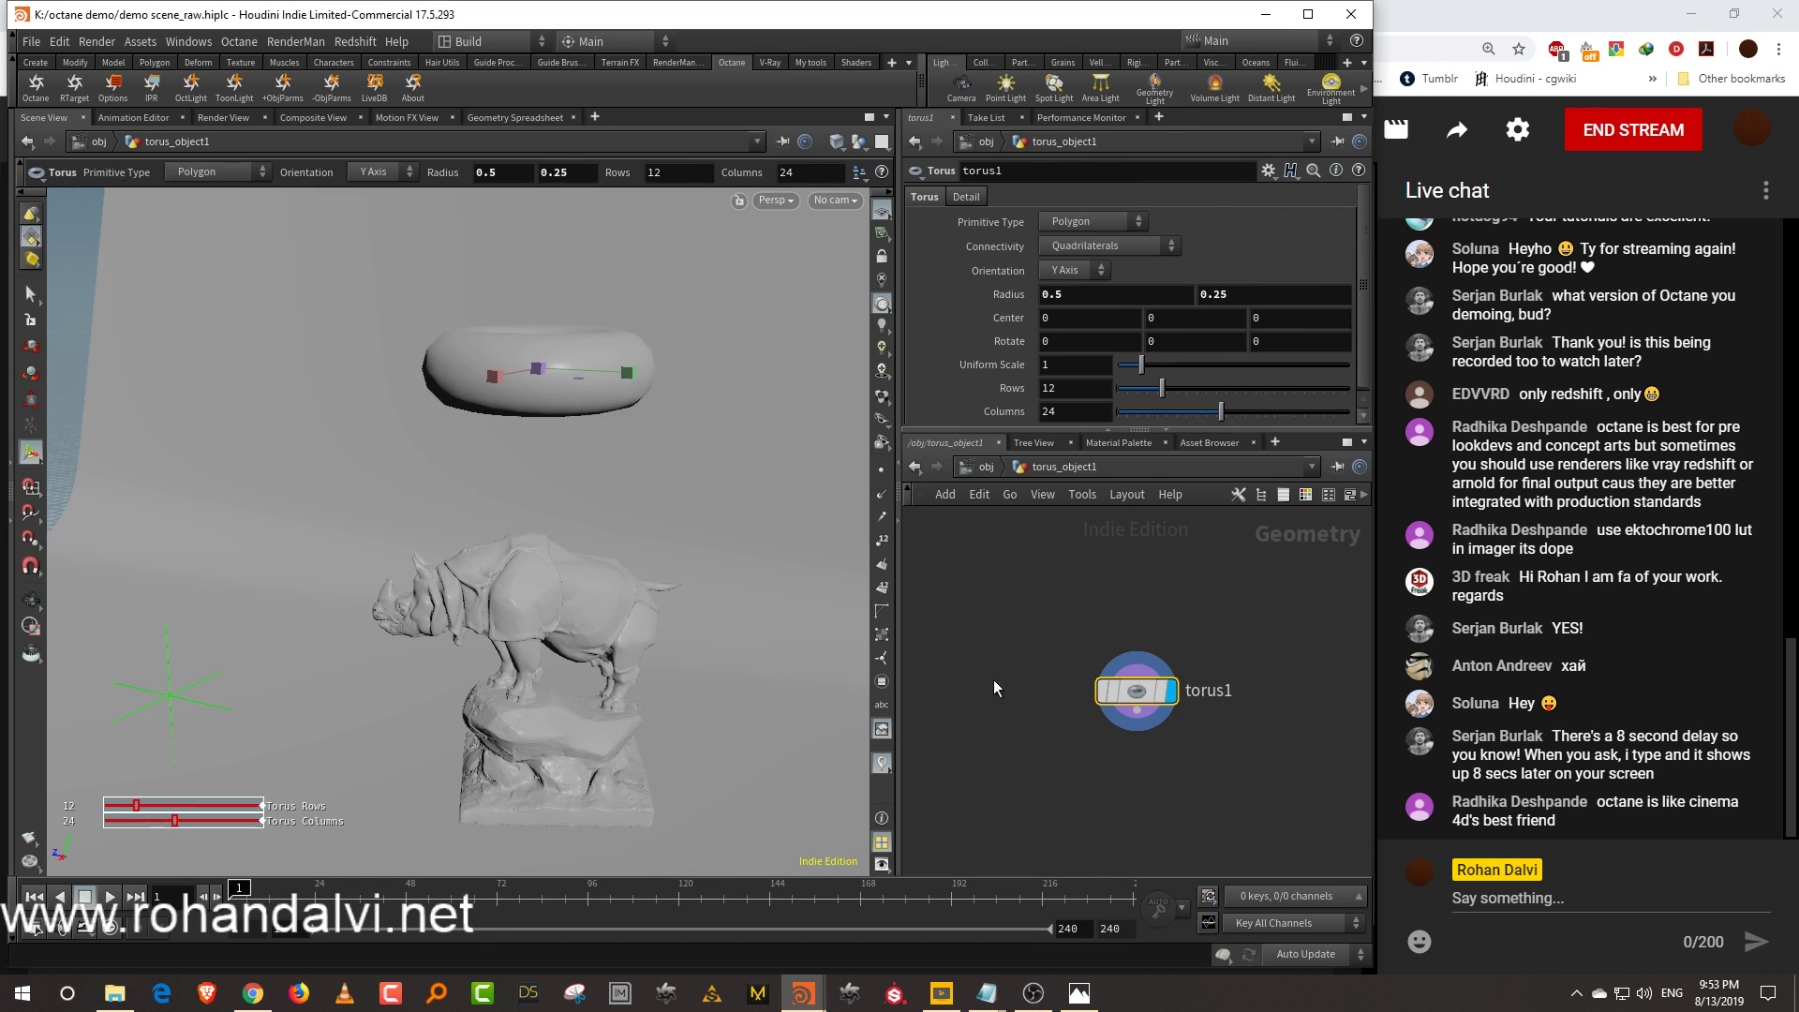
pyautogui.moveTo(1247, 293); pyautogui.dragTo(1085, 350, button='middle')
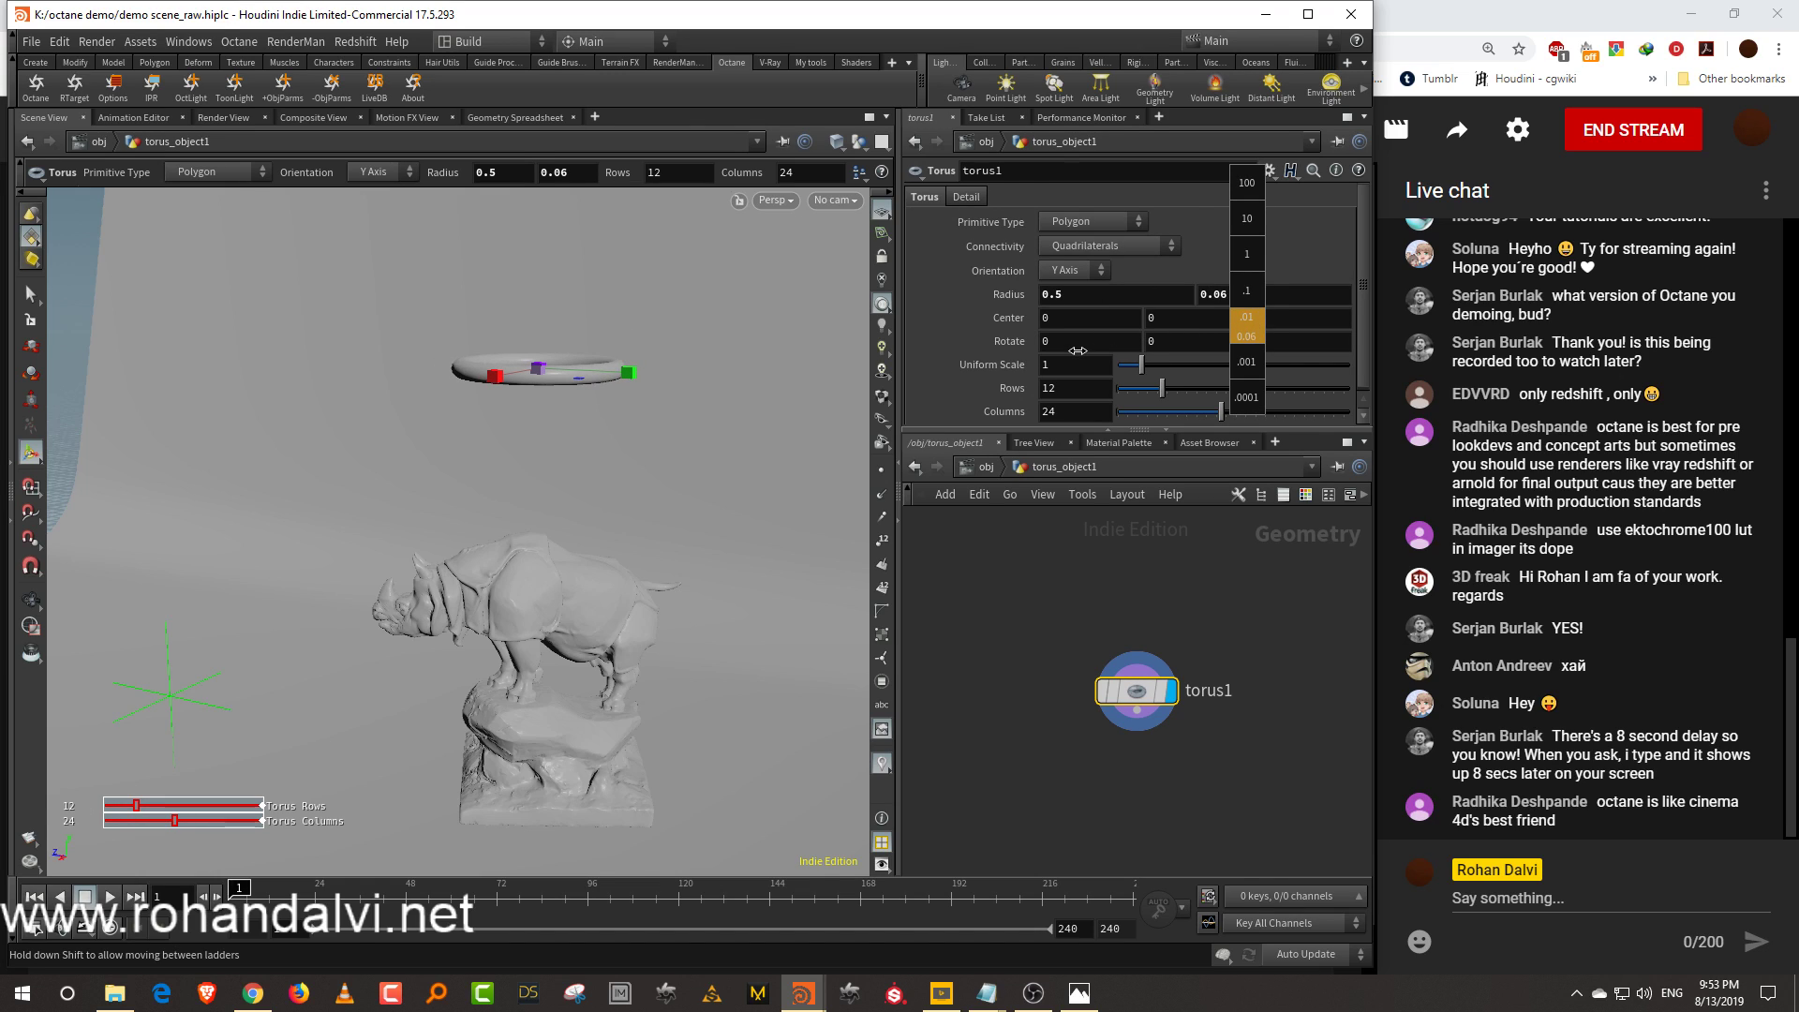
pyautogui.moveTo(1230, 293); pyautogui.dragTo(1250, 326, button='middle')
pyautogui.press('u')
pyautogui.moveTo(984, 687); pyautogui.dragTo(1110, 651)
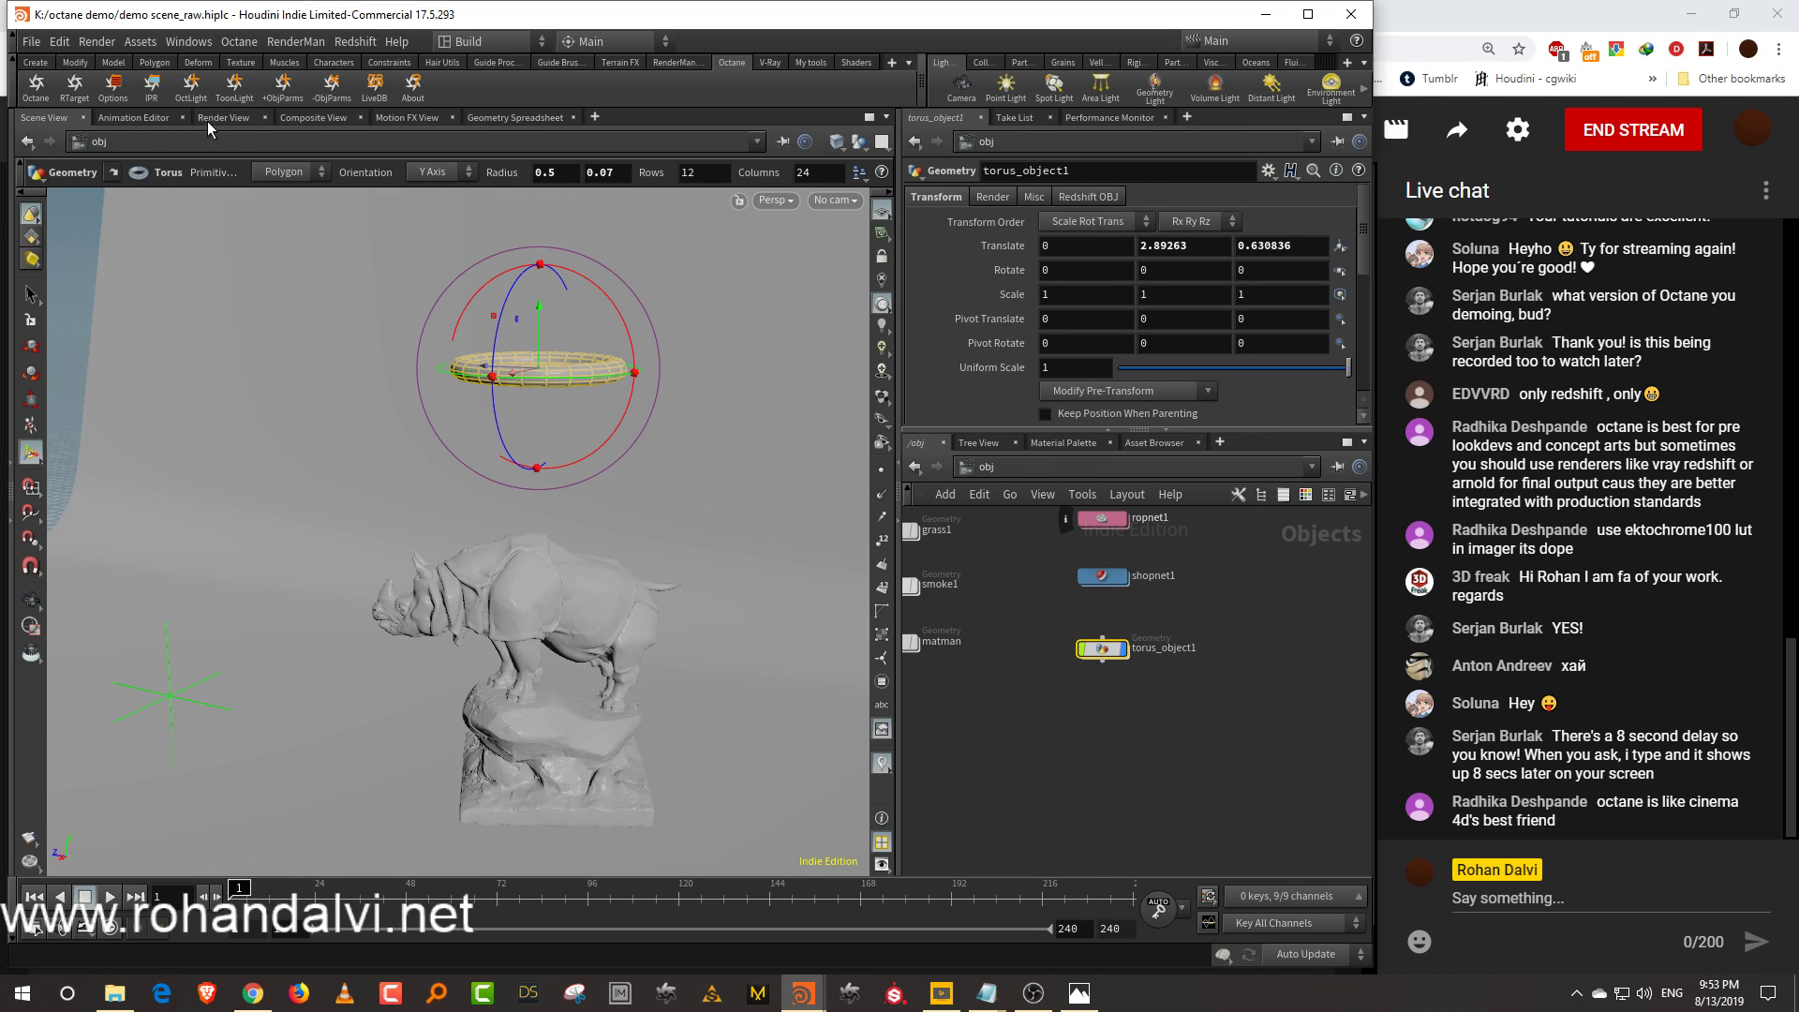
# Add Octane object parameters to the torus and enable light emission in its Octane light settings
pyautogui.click(283, 86)
pyautogui.click(1151, 198)
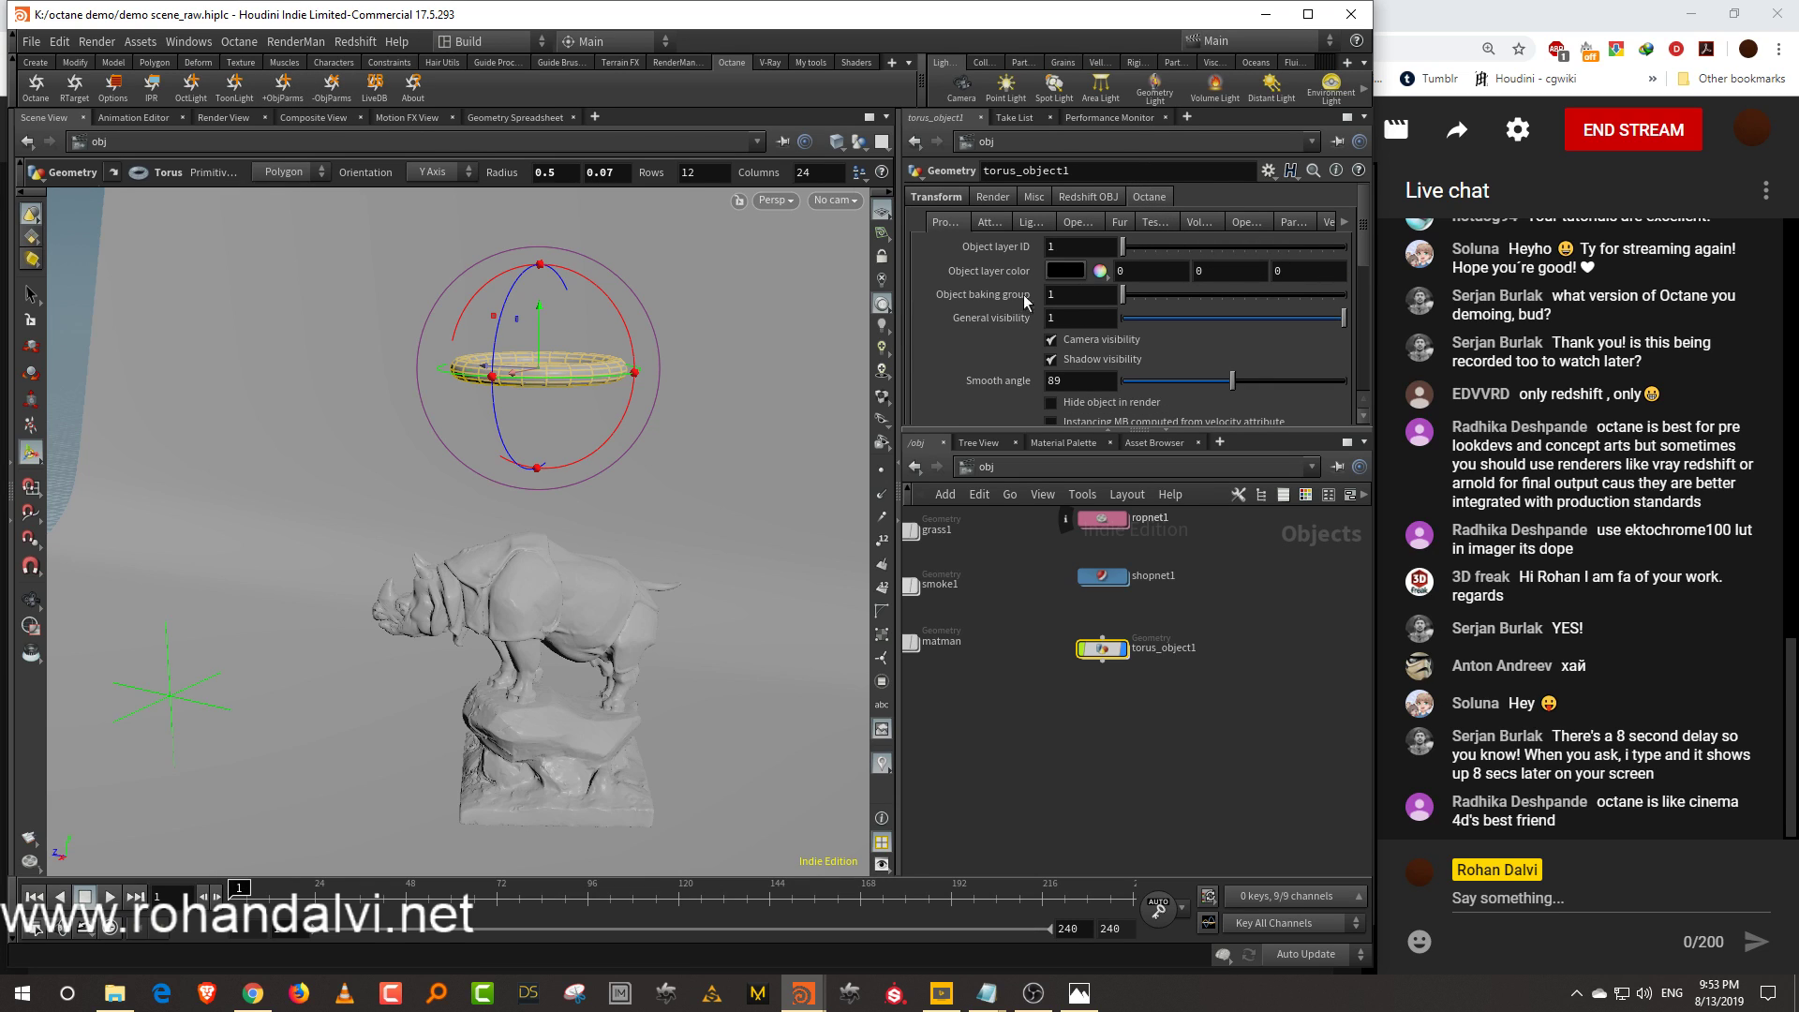
pyautogui.moveTo(898, 309); pyautogui.dragTo(772, 309)
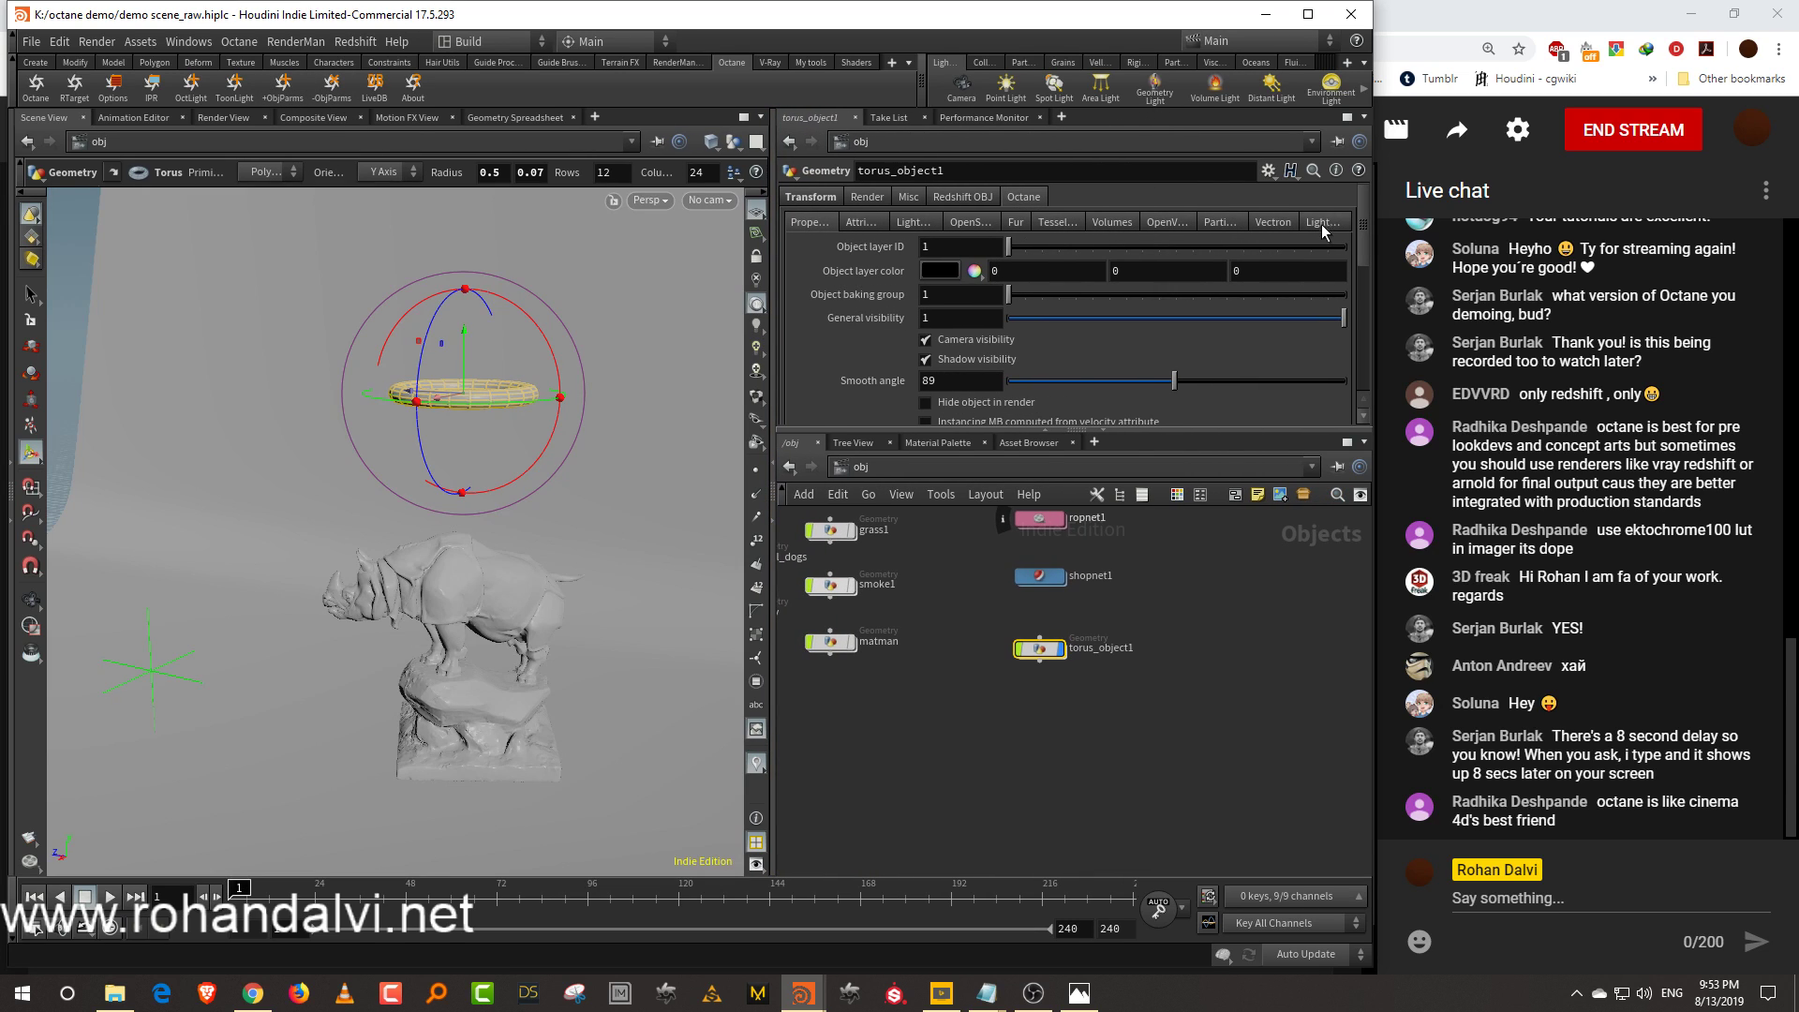
pyautogui.click(1323, 222)
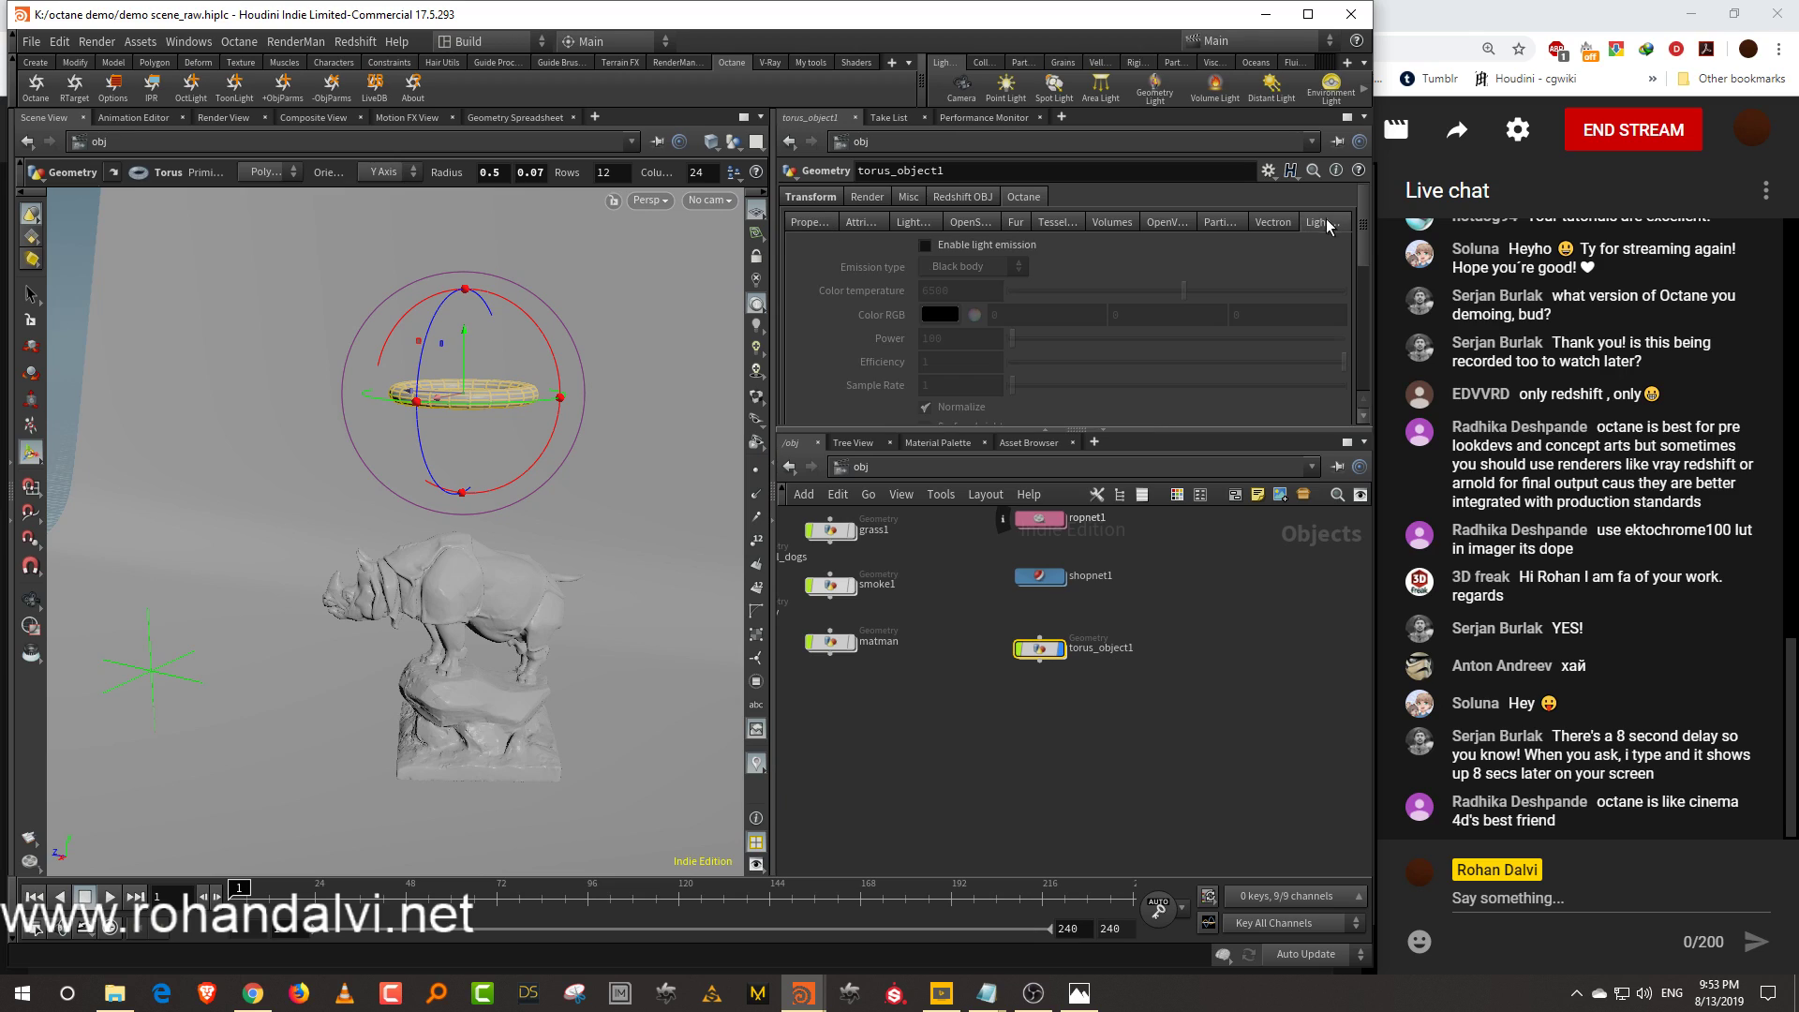
pyautogui.click(1022, 247)
# Start the Octane IPR render and set the torus's light emission power to 10
pyautogui.click(151, 87)
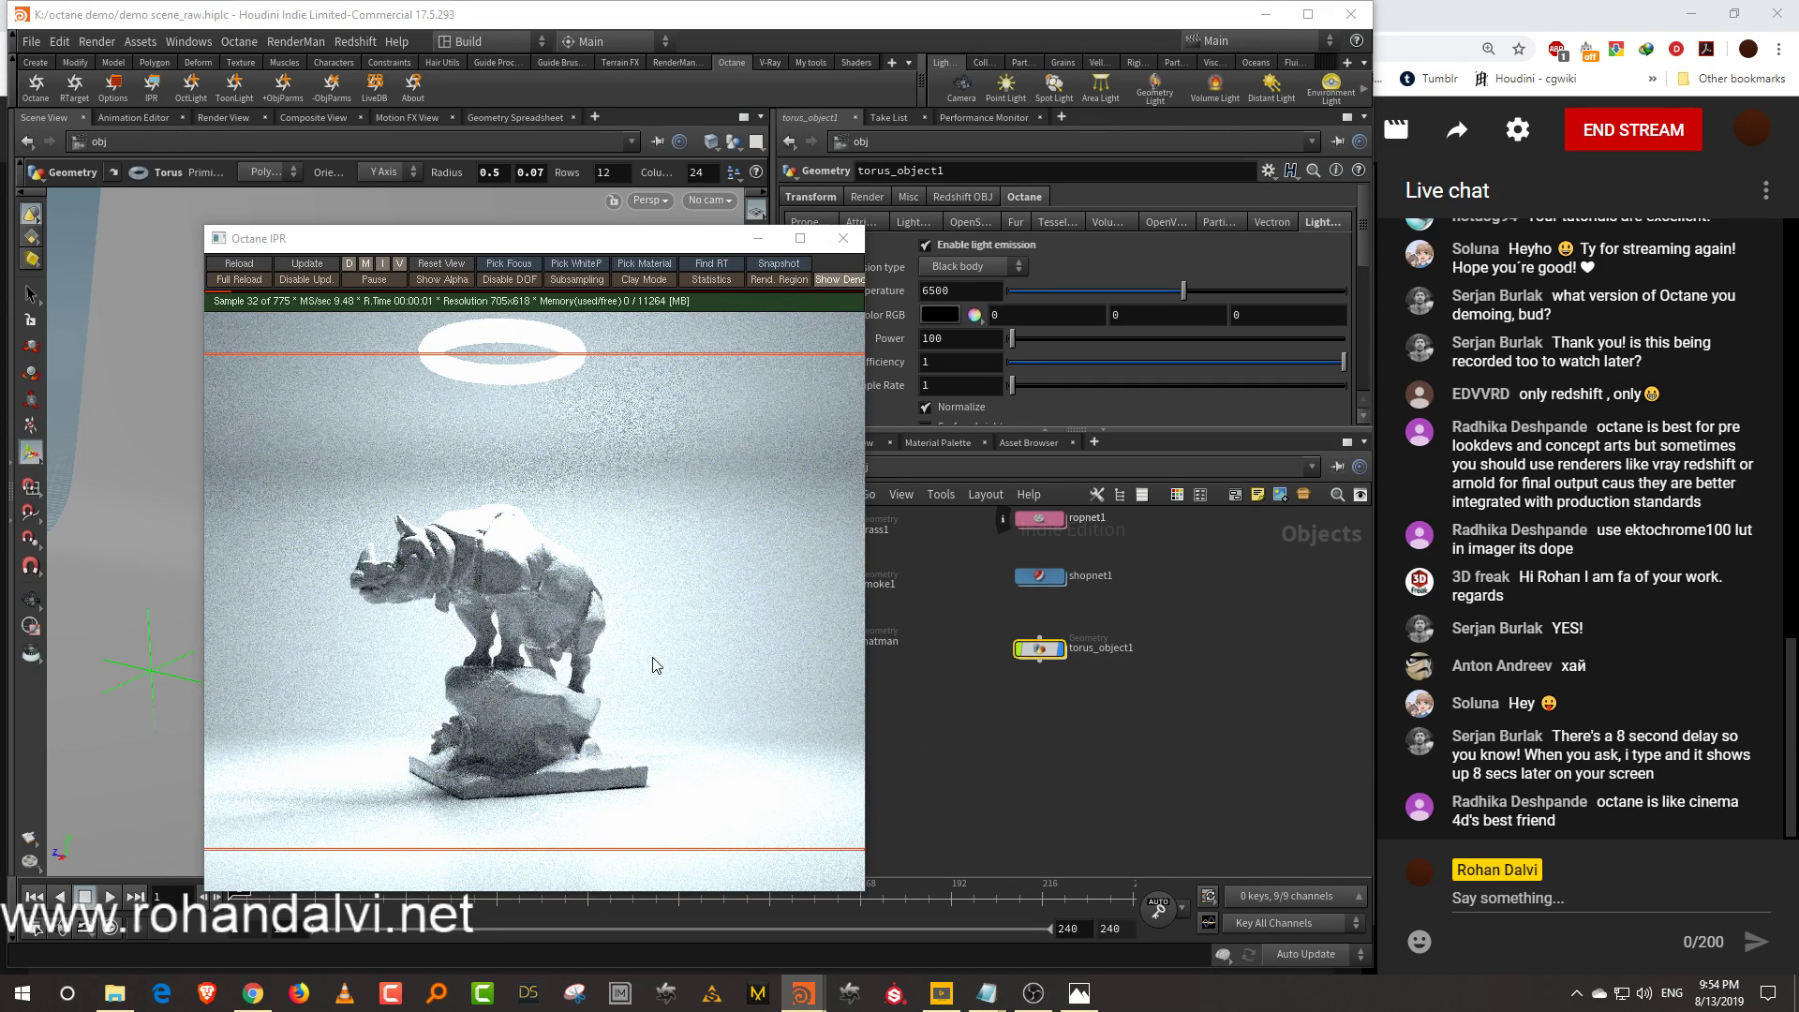
pyautogui.click(967, 339)
pyautogui.press('BackSpace')
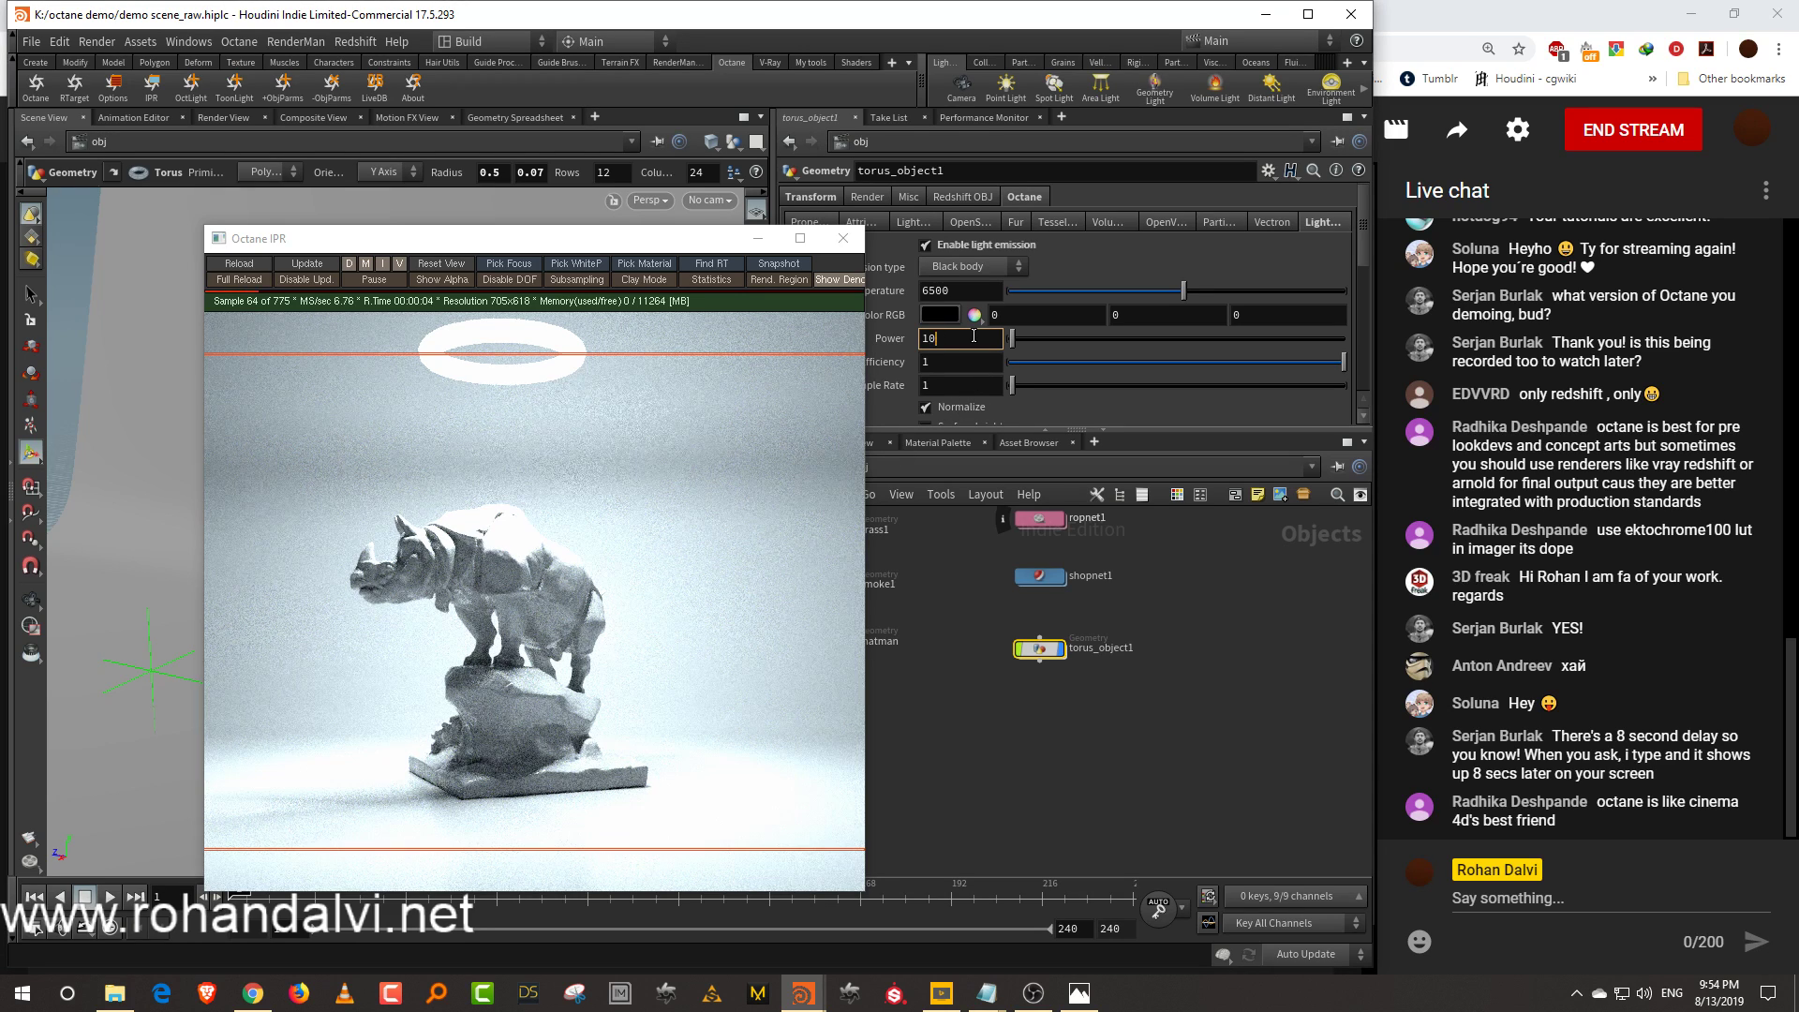
pyautogui.press('Return')
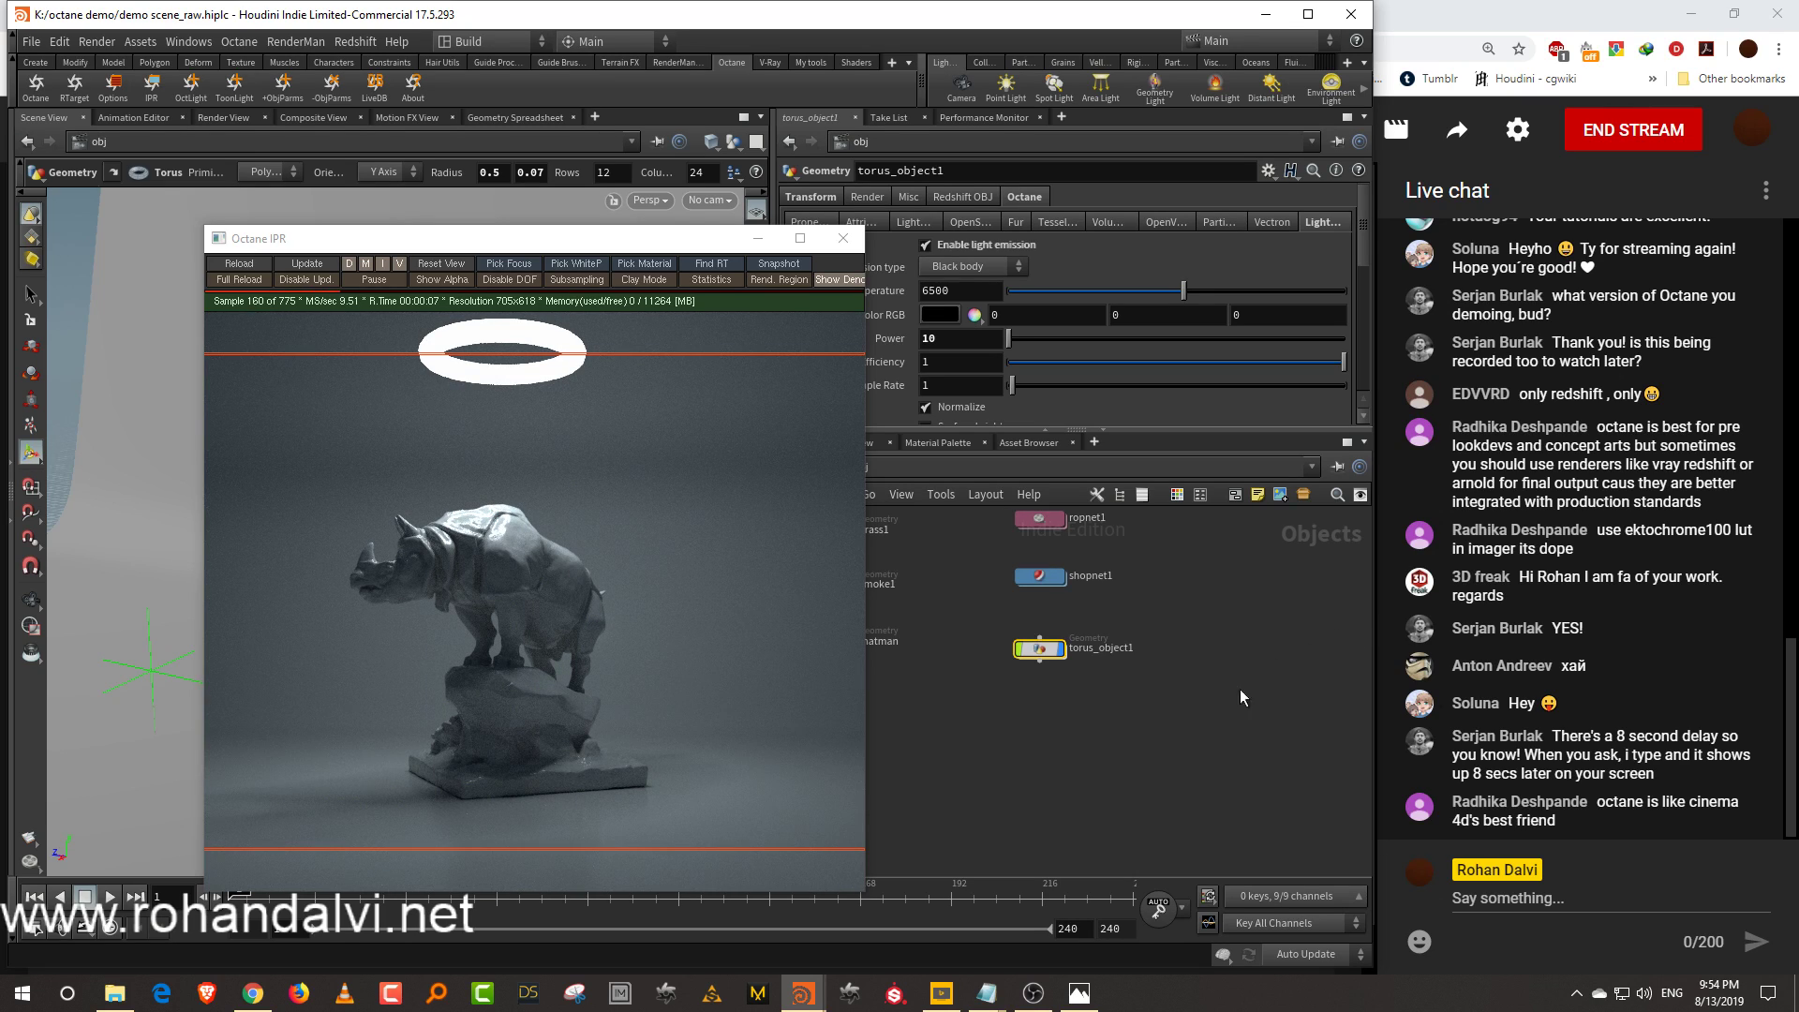
# Make room for the torus's parameters beside the render and examine its full list of light emission options
pyautogui.moveTo(642, 245); pyautogui.dragTo(549, 255)
pyautogui.moveTo(1227, 429); pyautogui.dragTo(1226, 570)
pyautogui.moveTo(1363, 395); pyautogui.dragTo(1368, 343)
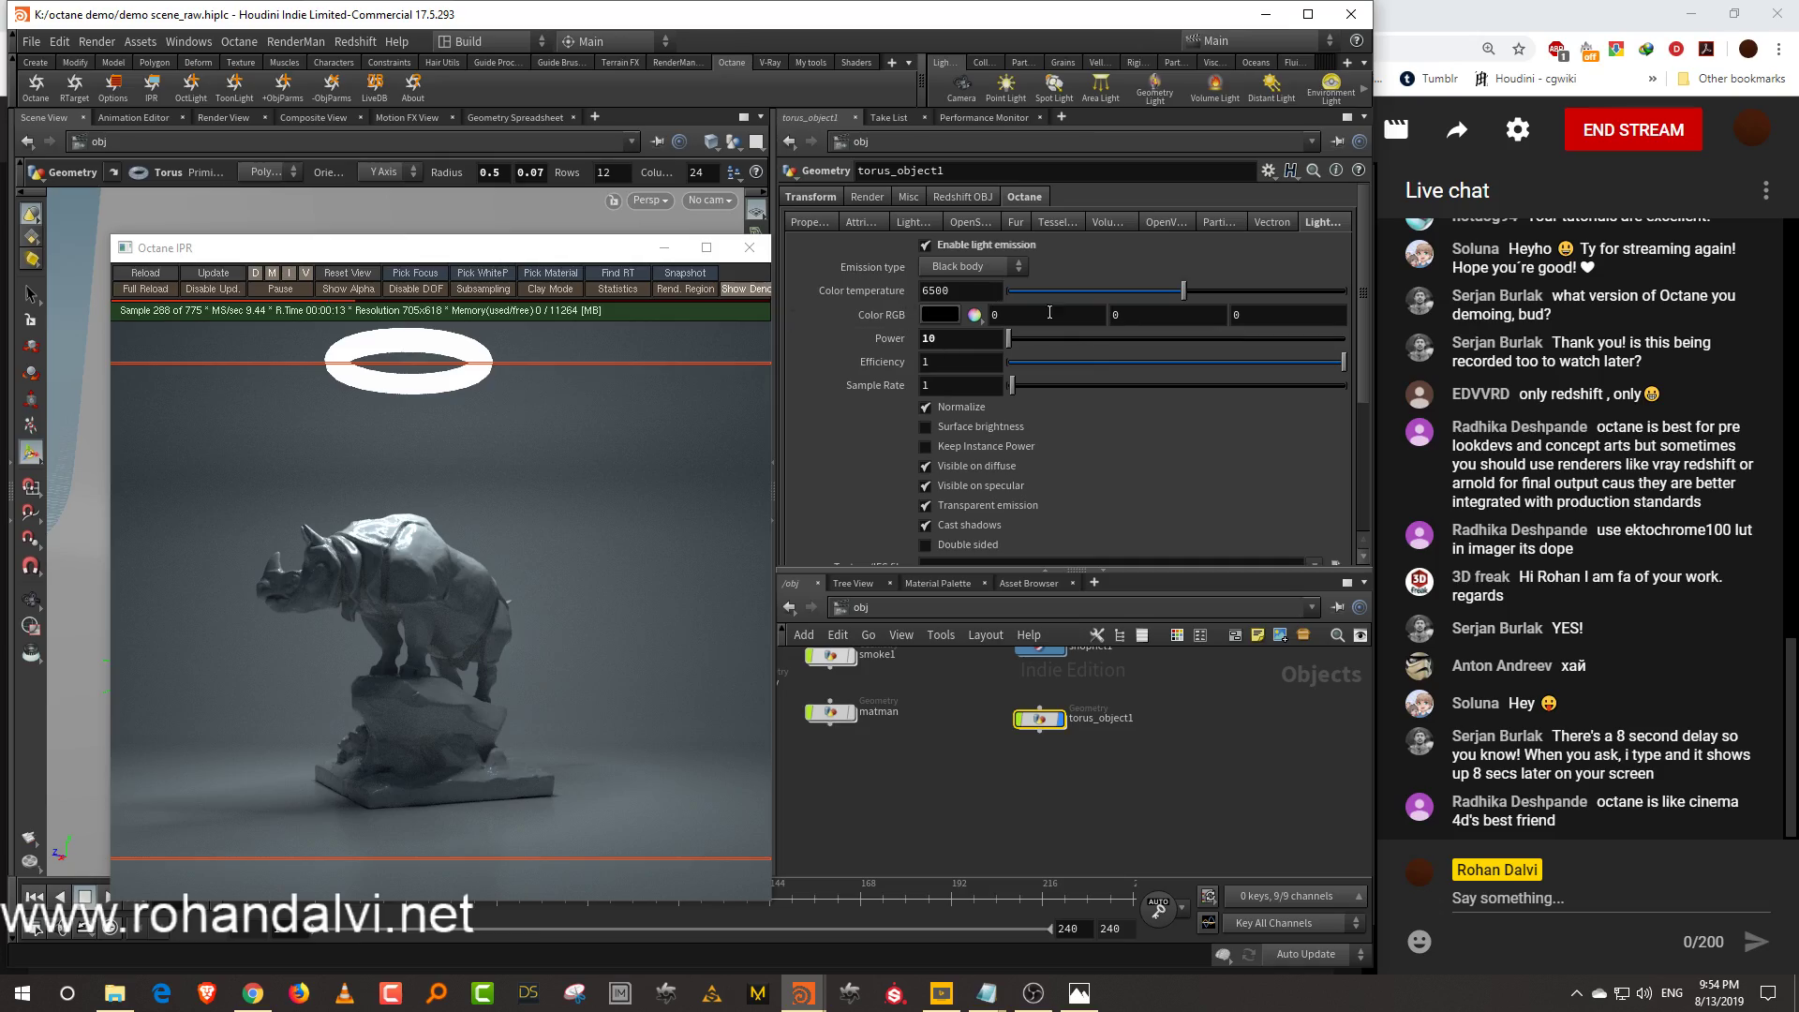
# Lower the torus light's color temperature to about 3102 and close the Octane IPR render
pyautogui.moveTo(1184, 291); pyautogui.dragTo(1085, 294)
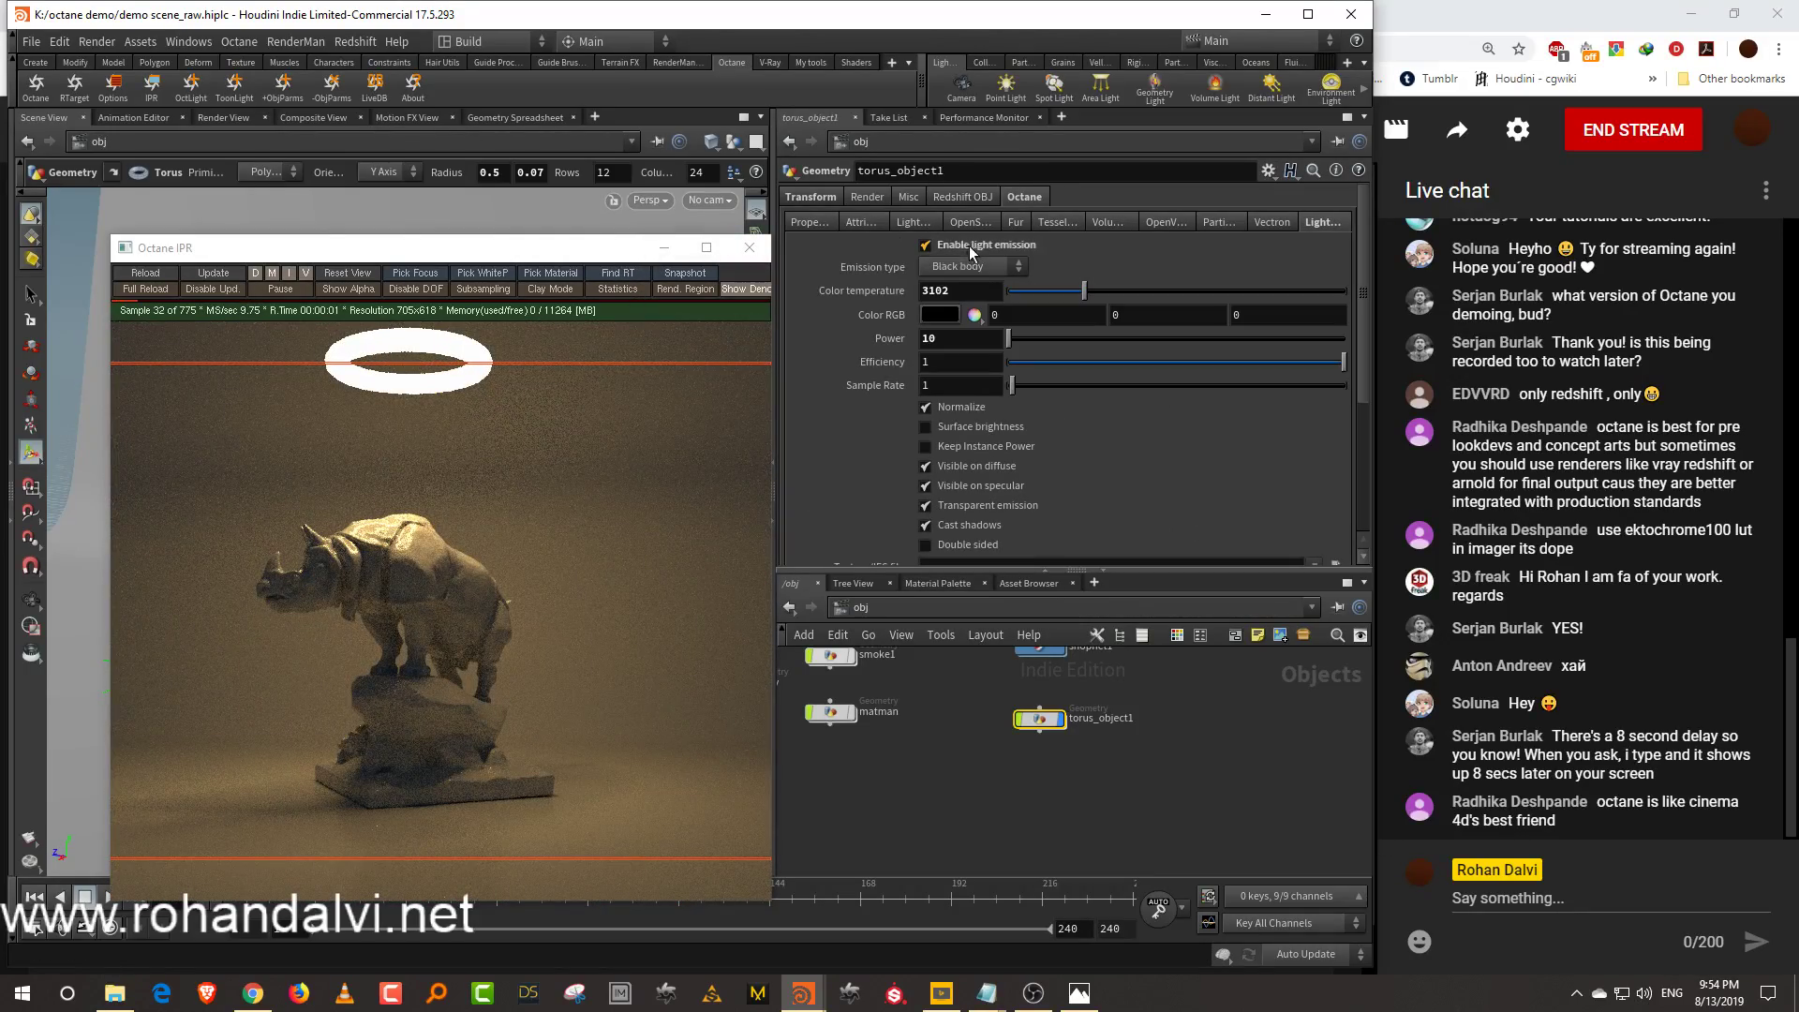
pyautogui.moveTo(590, 259); pyautogui.dragTo(595, 243)
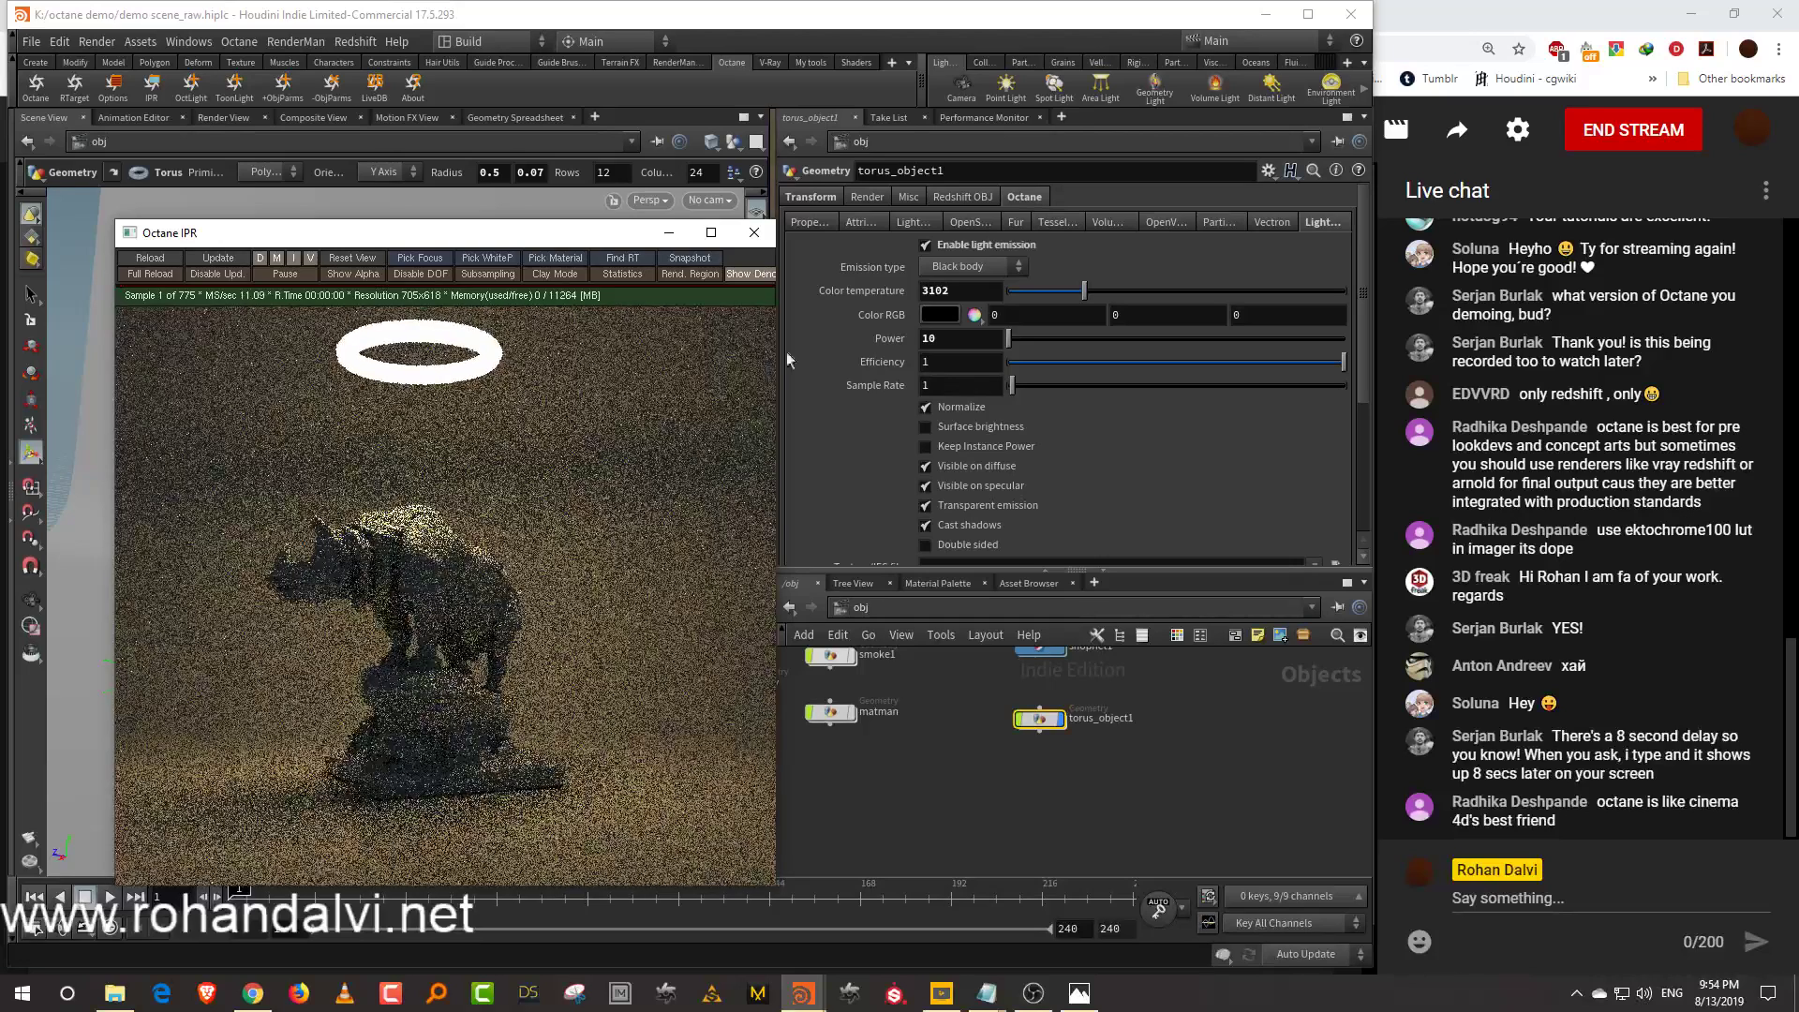
pyautogui.click(753, 234)
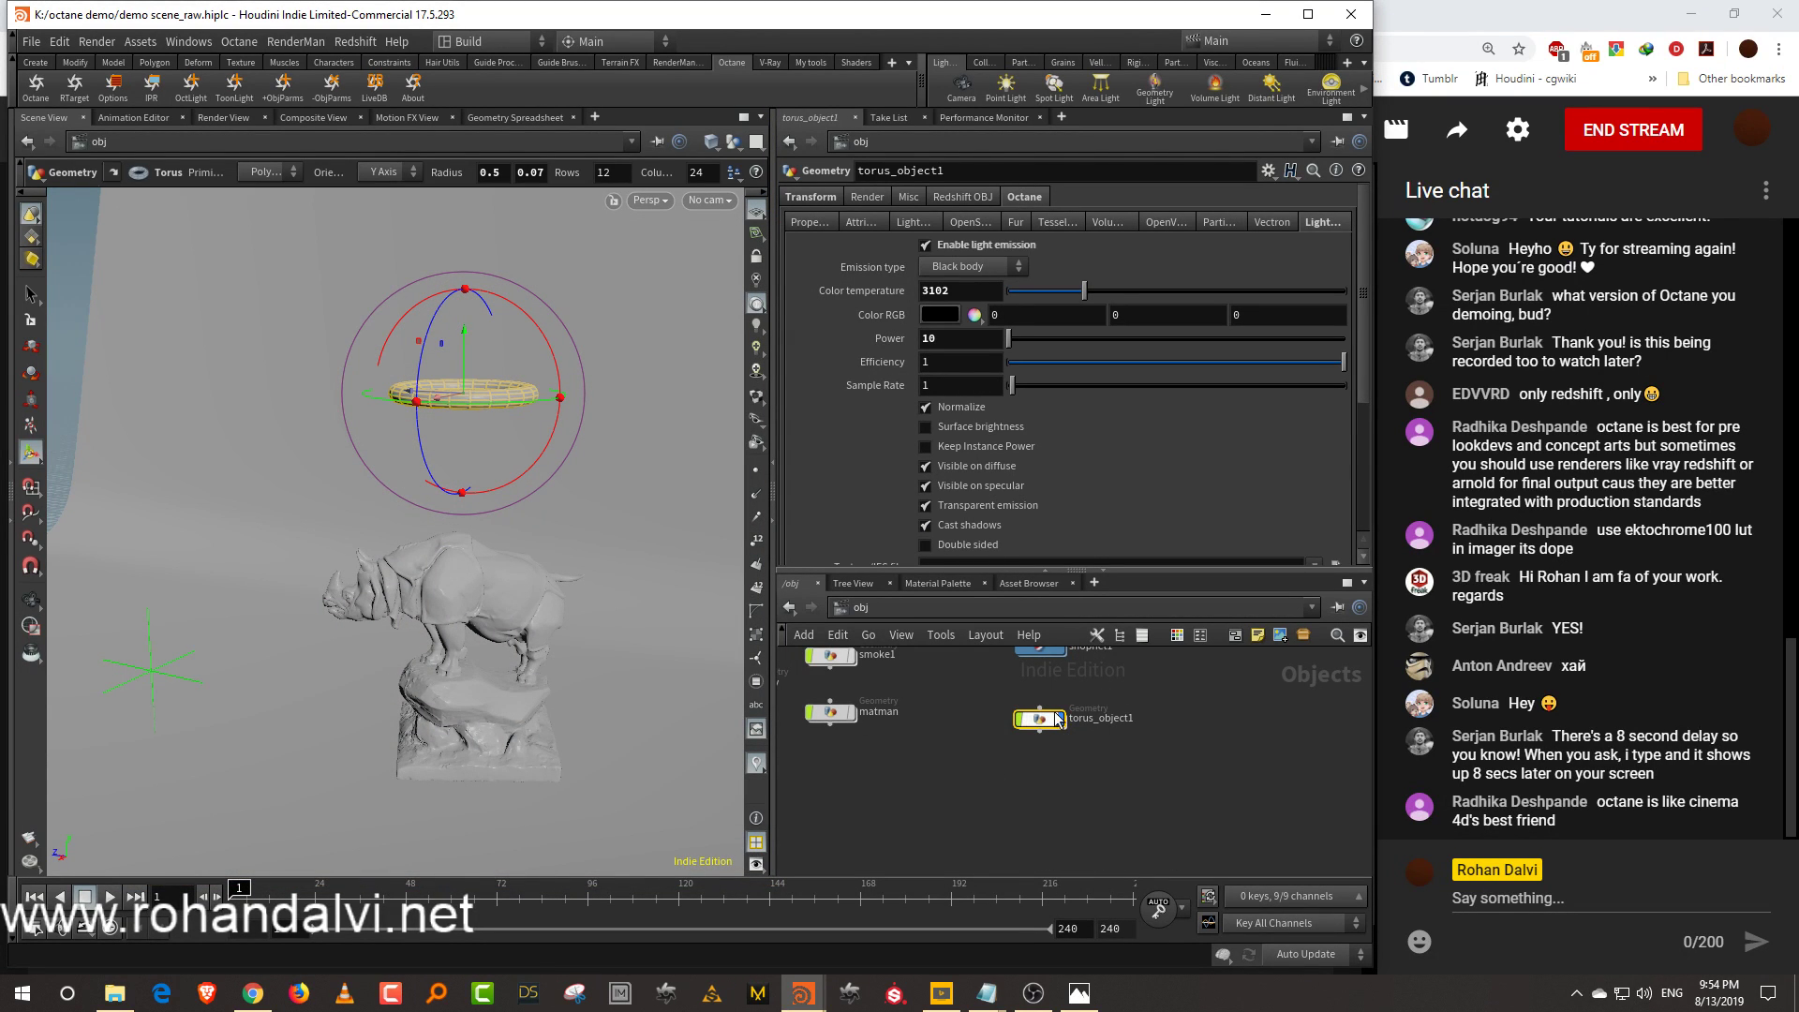
# Delete the torus object and widen the scene view around the rhino
pyautogui.press('Delete')
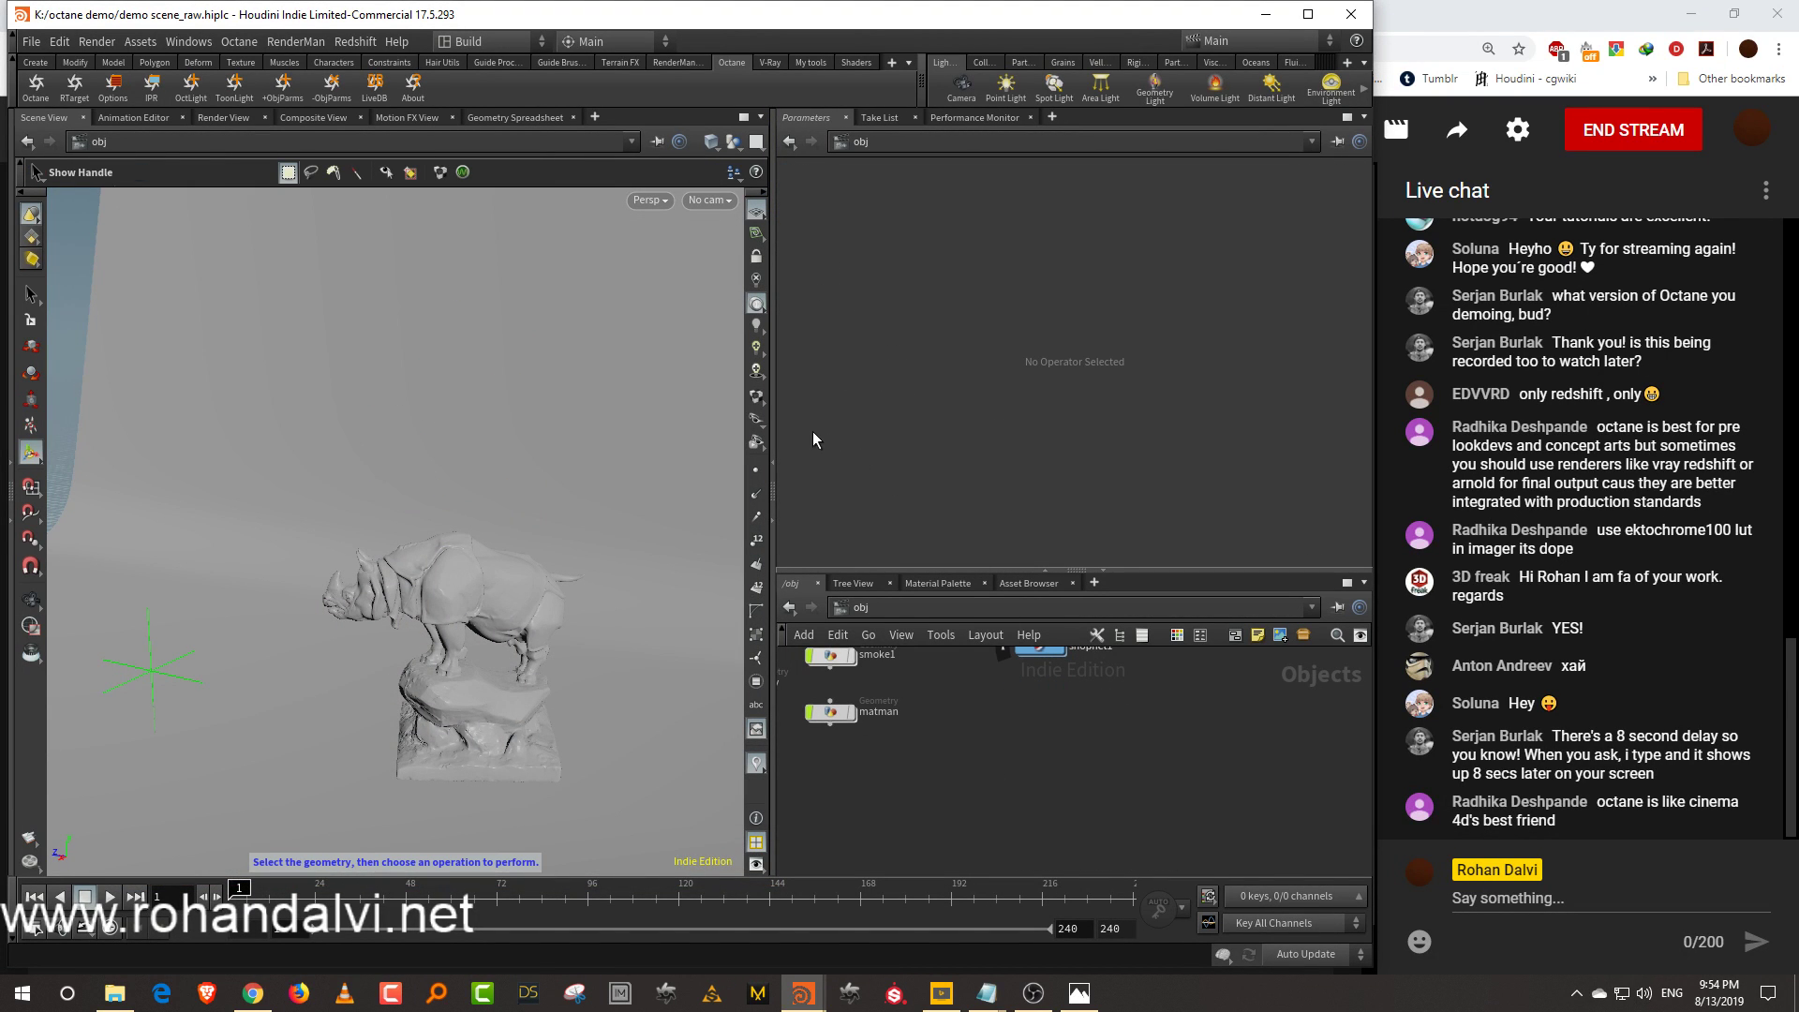
pyautogui.moveTo(775, 430); pyautogui.dragTo(864, 433)
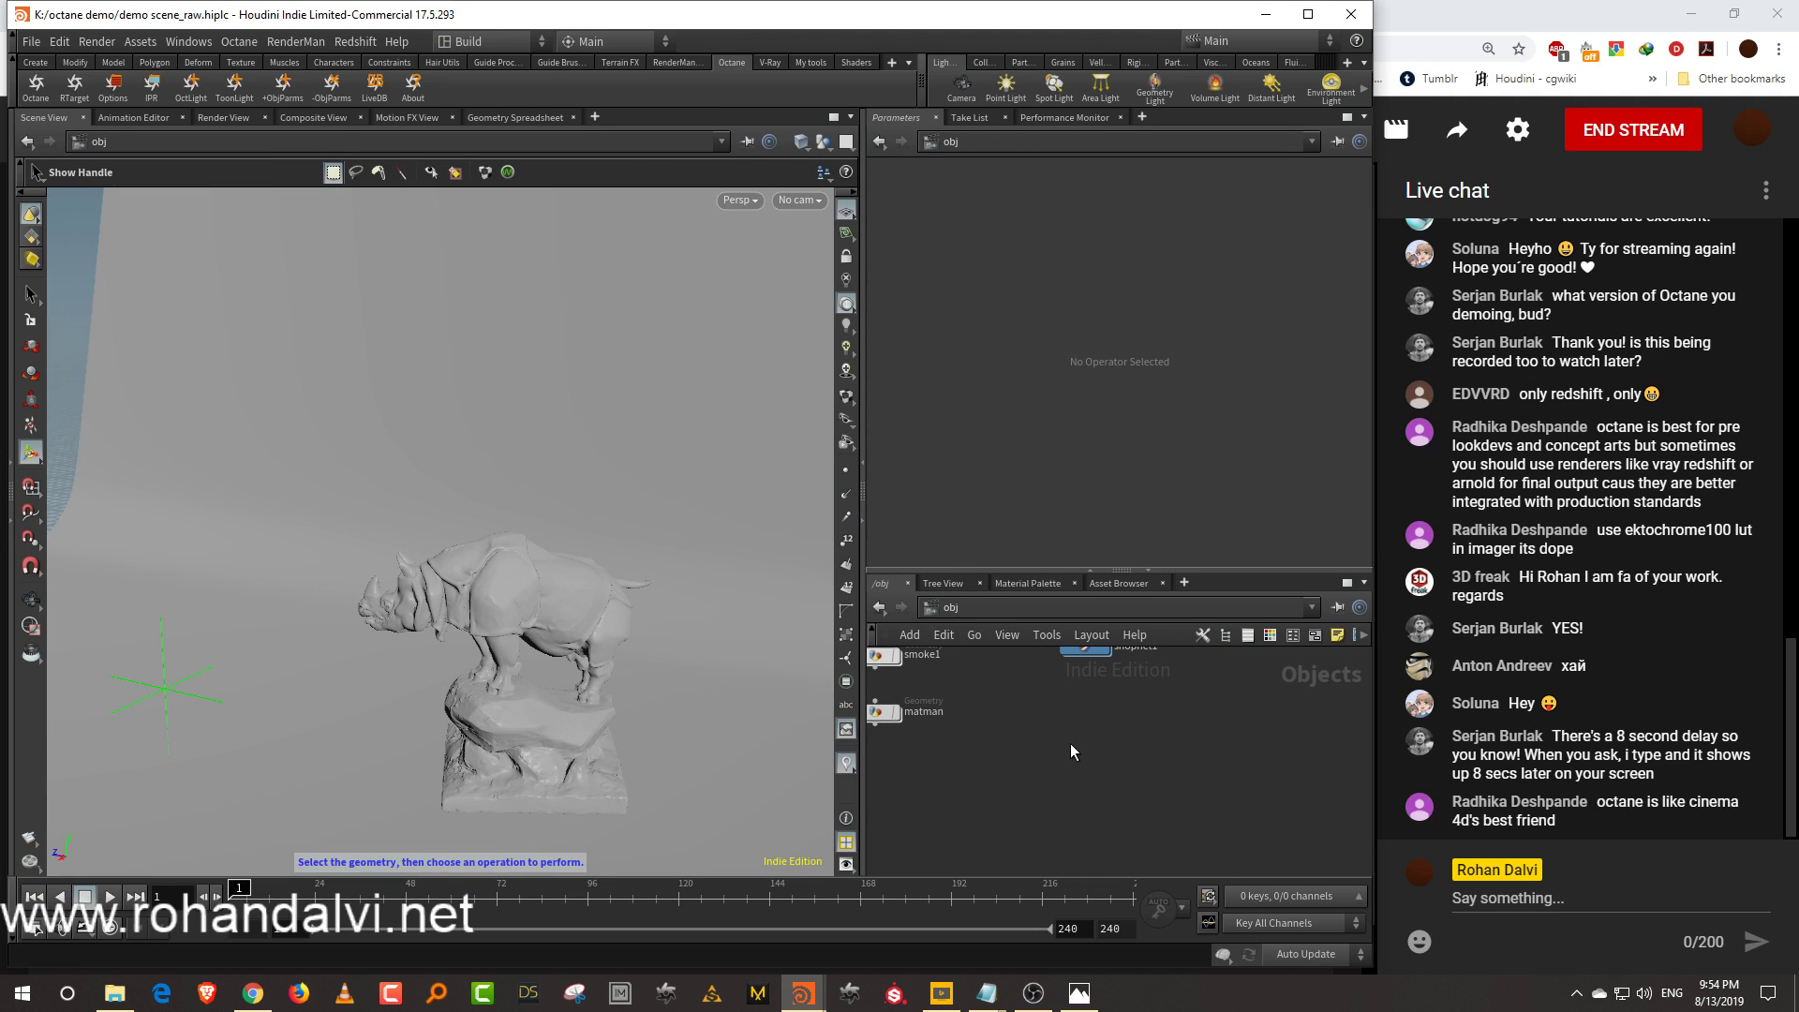
pyautogui.press('Escape')
pyautogui.moveTo(555, 630)
pyautogui.mouseDown()
pyautogui.moveTo(516, 633)
pyautogui.moveTo(565, 679)
pyautogui.moveTo(536, 647)
pyautogui.moveTo(603, 615)
pyautogui.mouseUp()
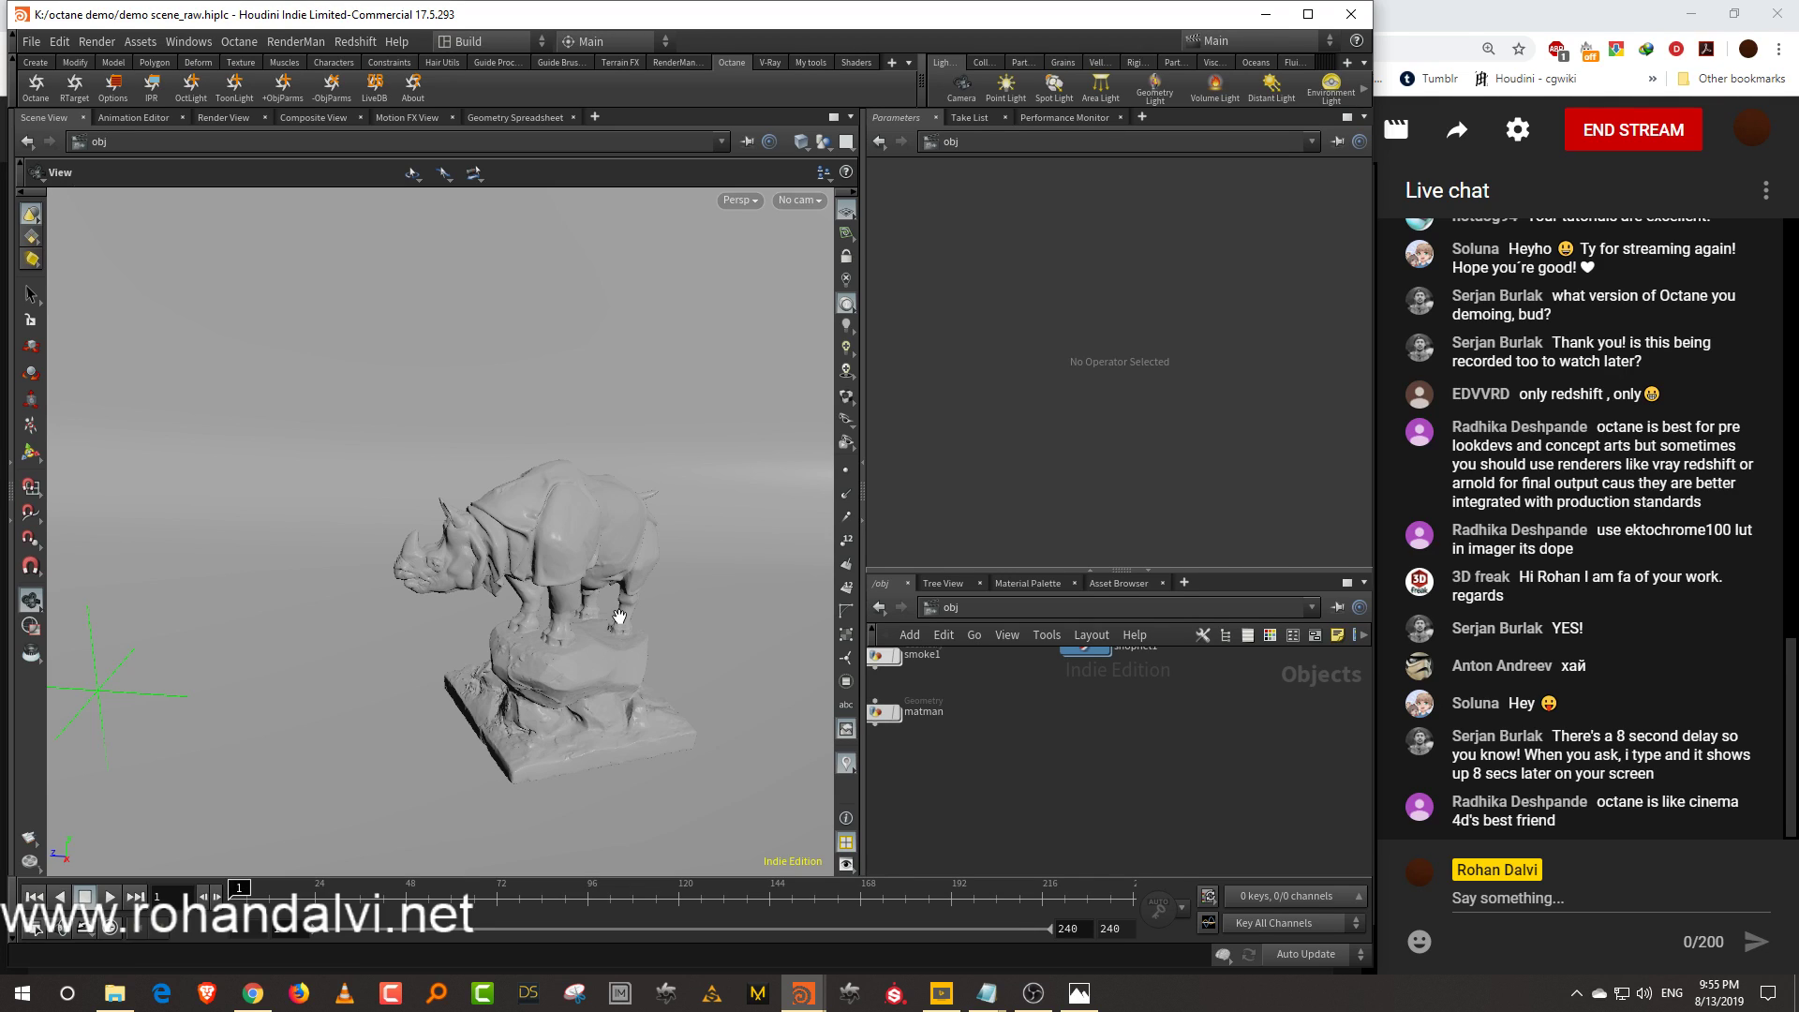
# Make room in the object network and add a circle object below shopnet1
pyautogui.moveTo(1270, 569); pyautogui.dragTo(1265, 446)
pyautogui.press('h')
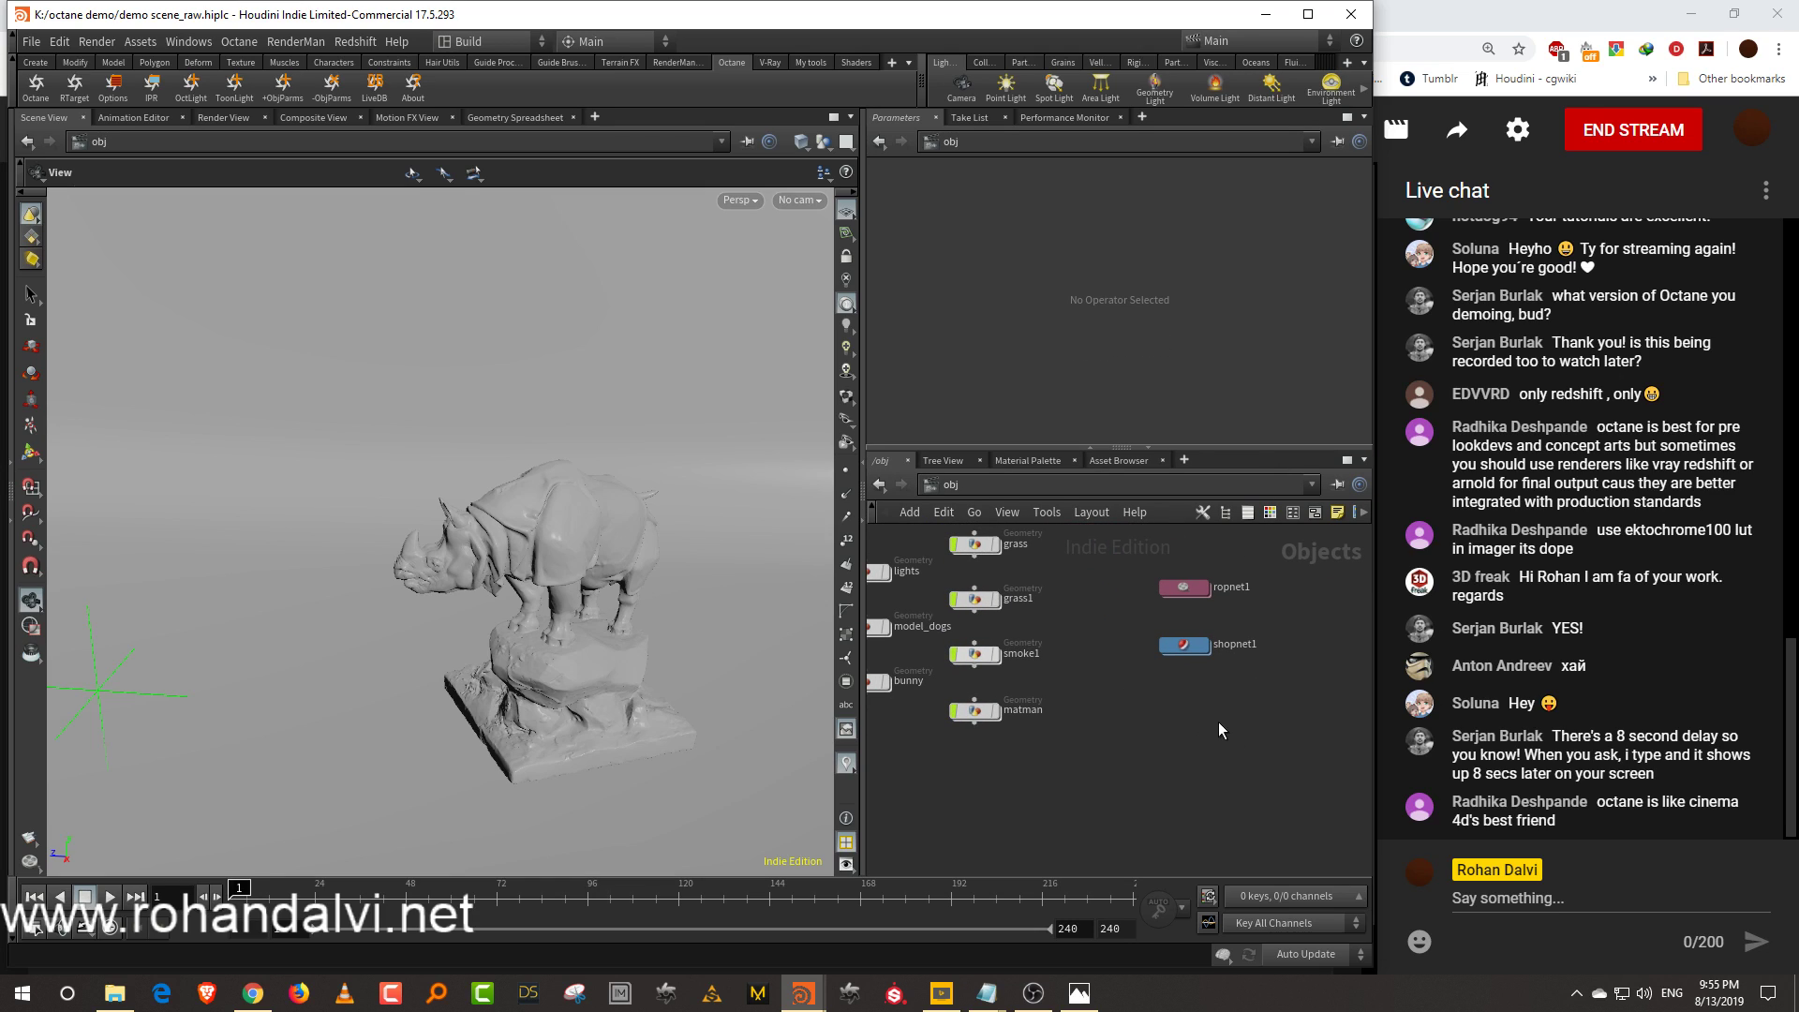
pyautogui.press('Tab')
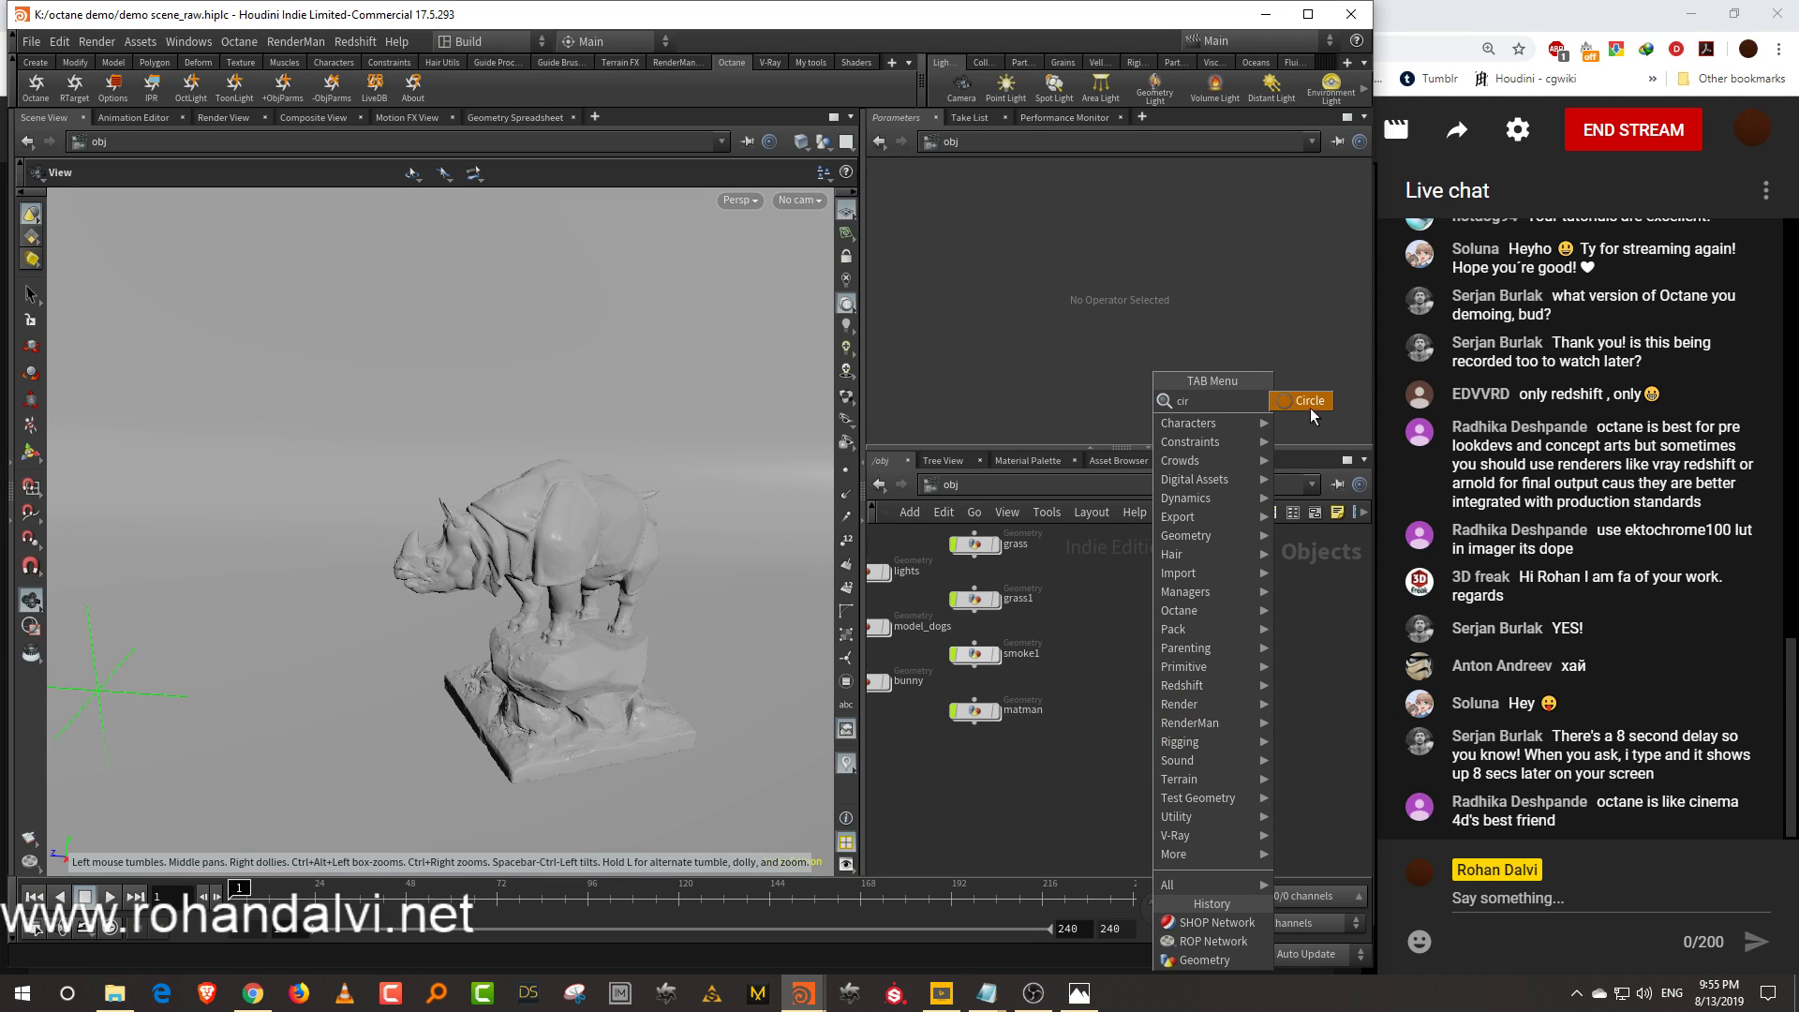
pyautogui.click(1312, 408)
pyautogui.click(1185, 678)
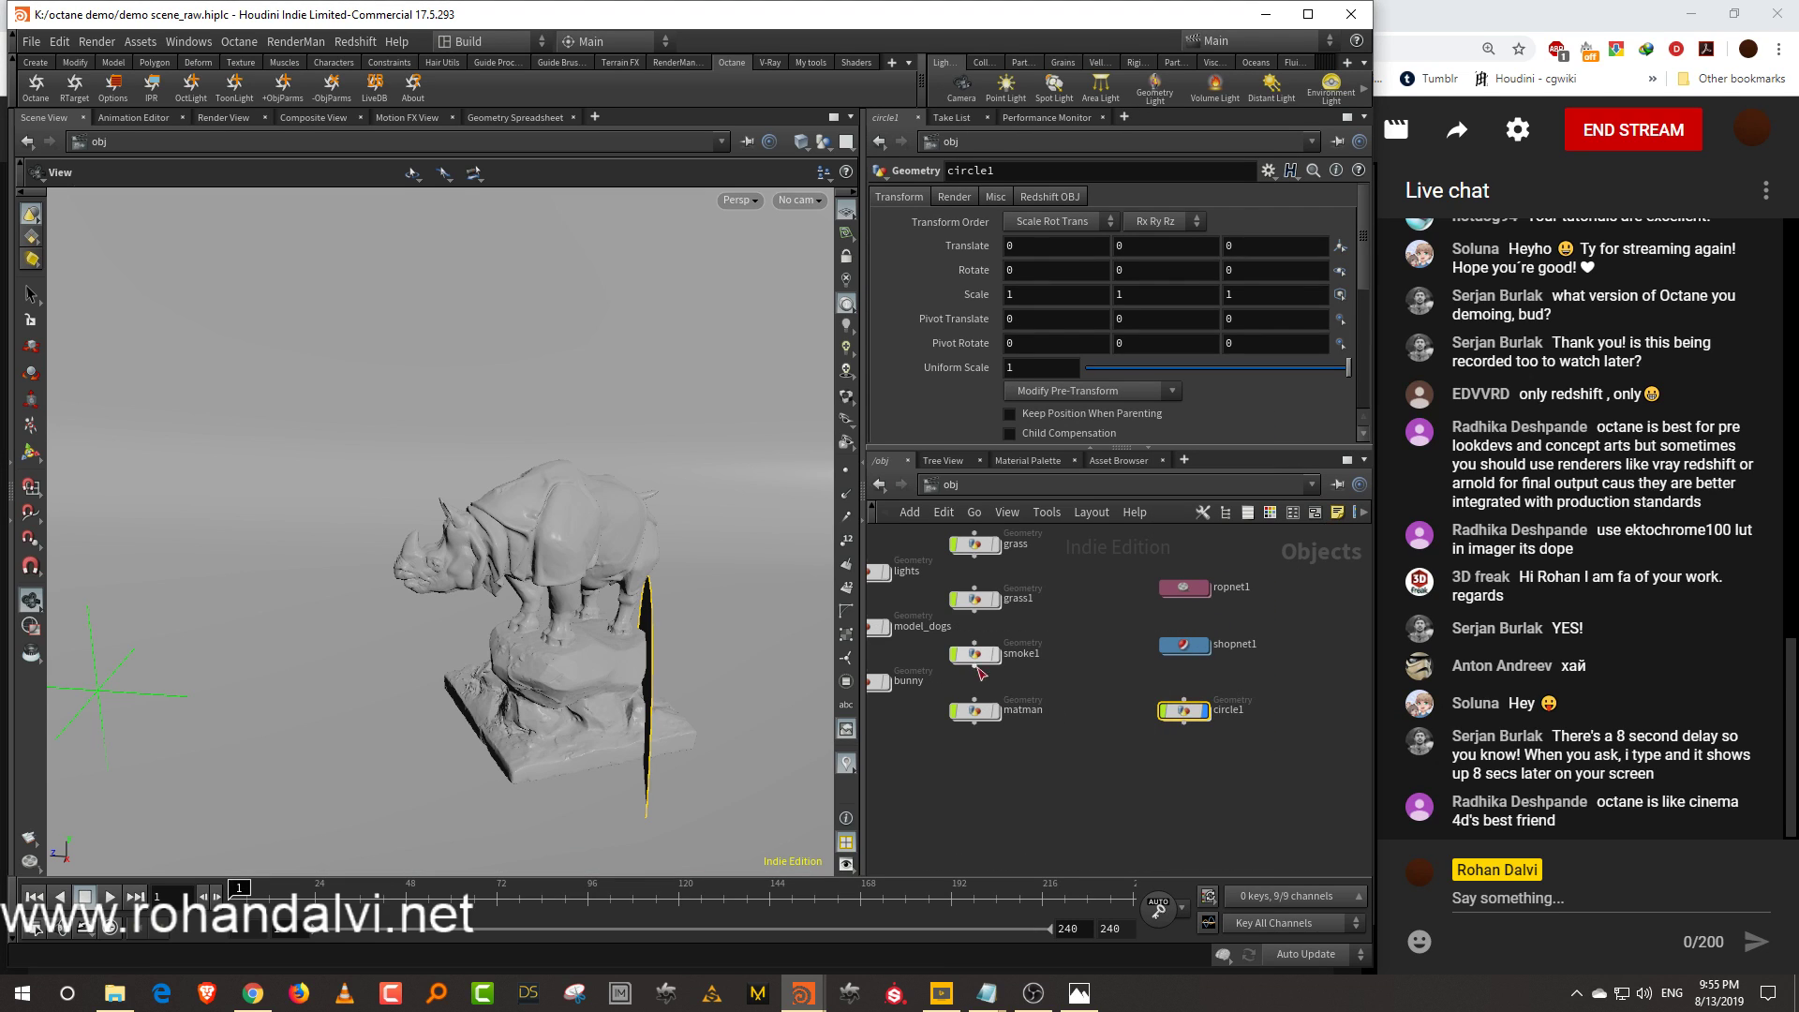
# Change the circle's primitive type to Polygon and return to the object level
pyautogui.press('u')
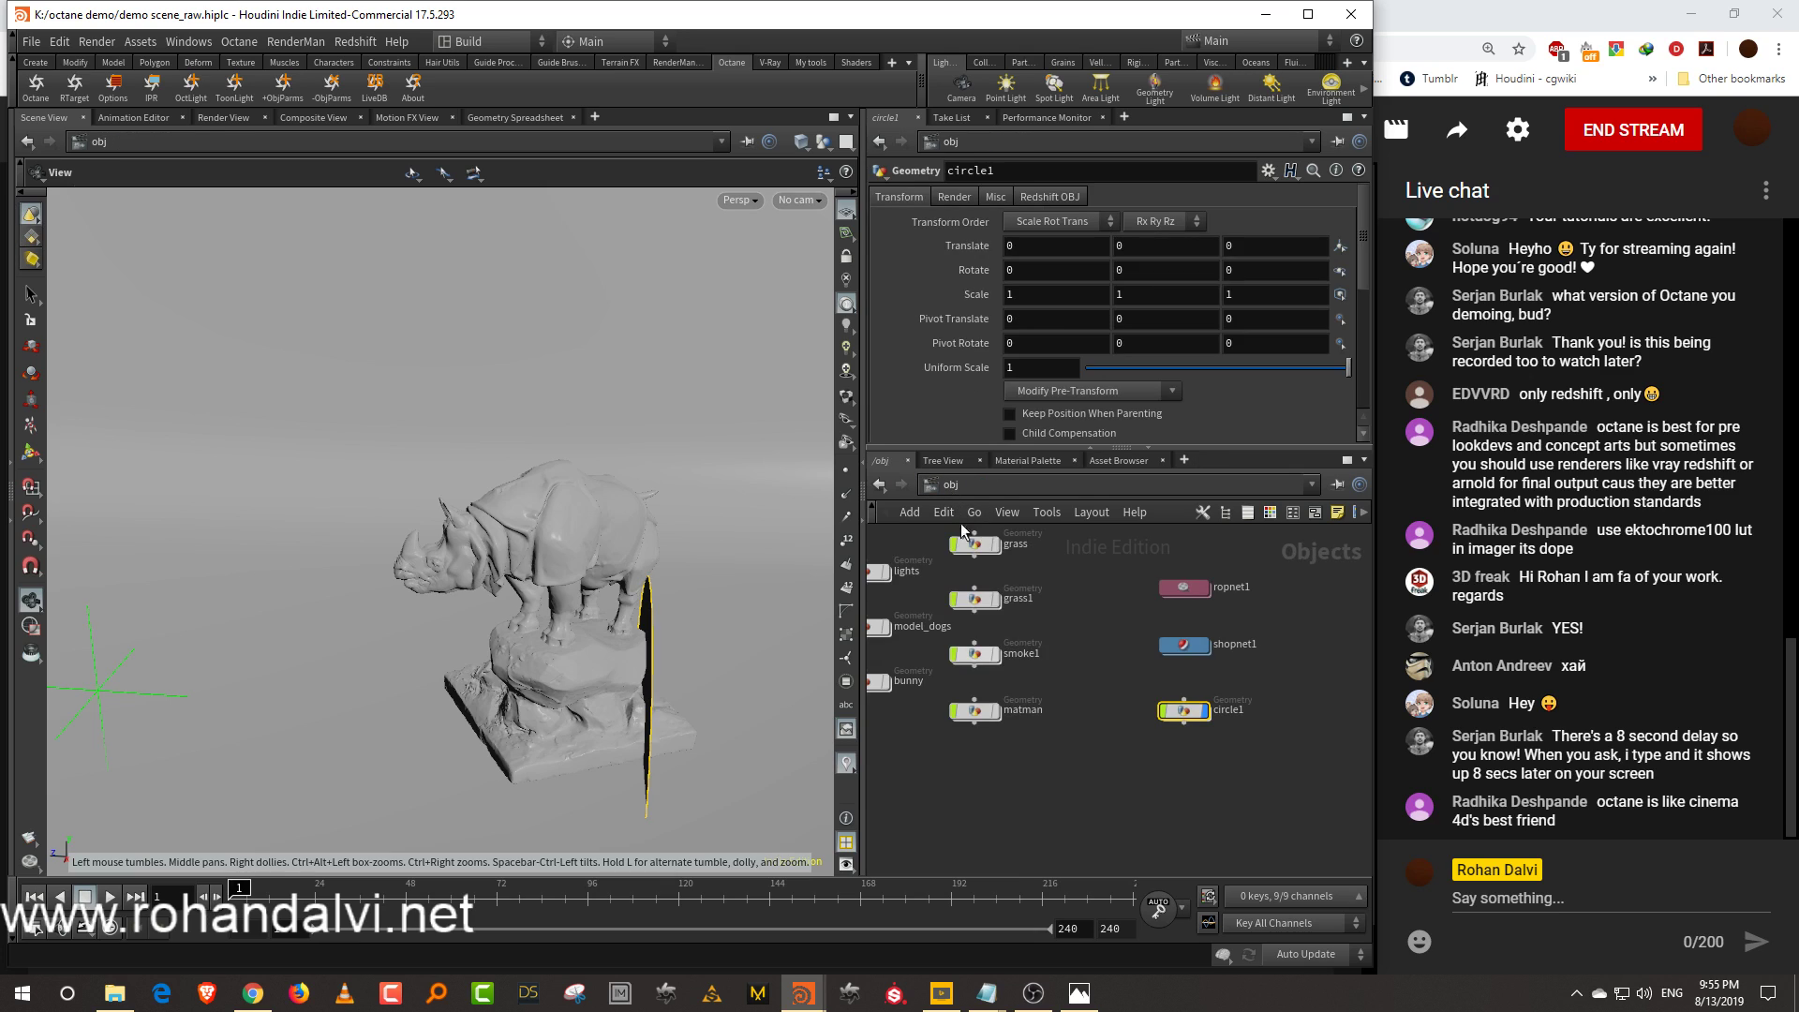
pyautogui.doubleClick(1186, 711)
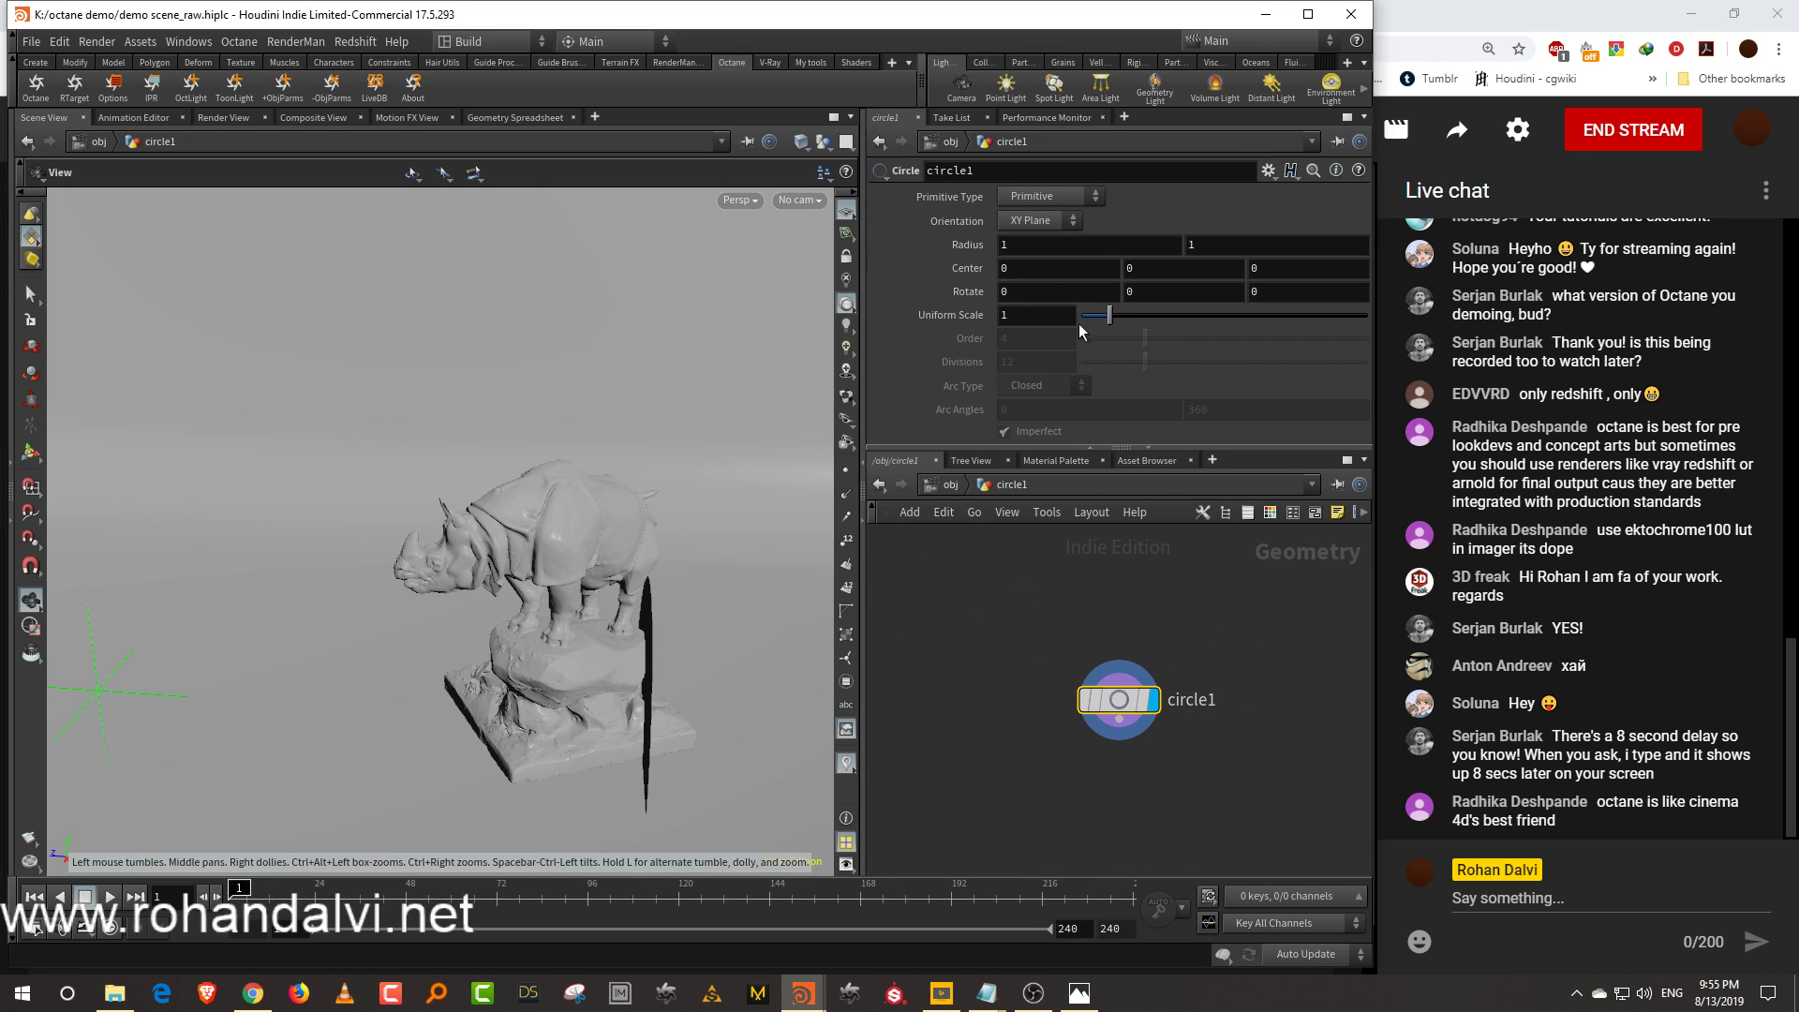
pyautogui.click(1052, 198)
pyautogui.click(1028, 234)
pyautogui.moveTo(693, 675); pyautogui.dragTo(635, 630)
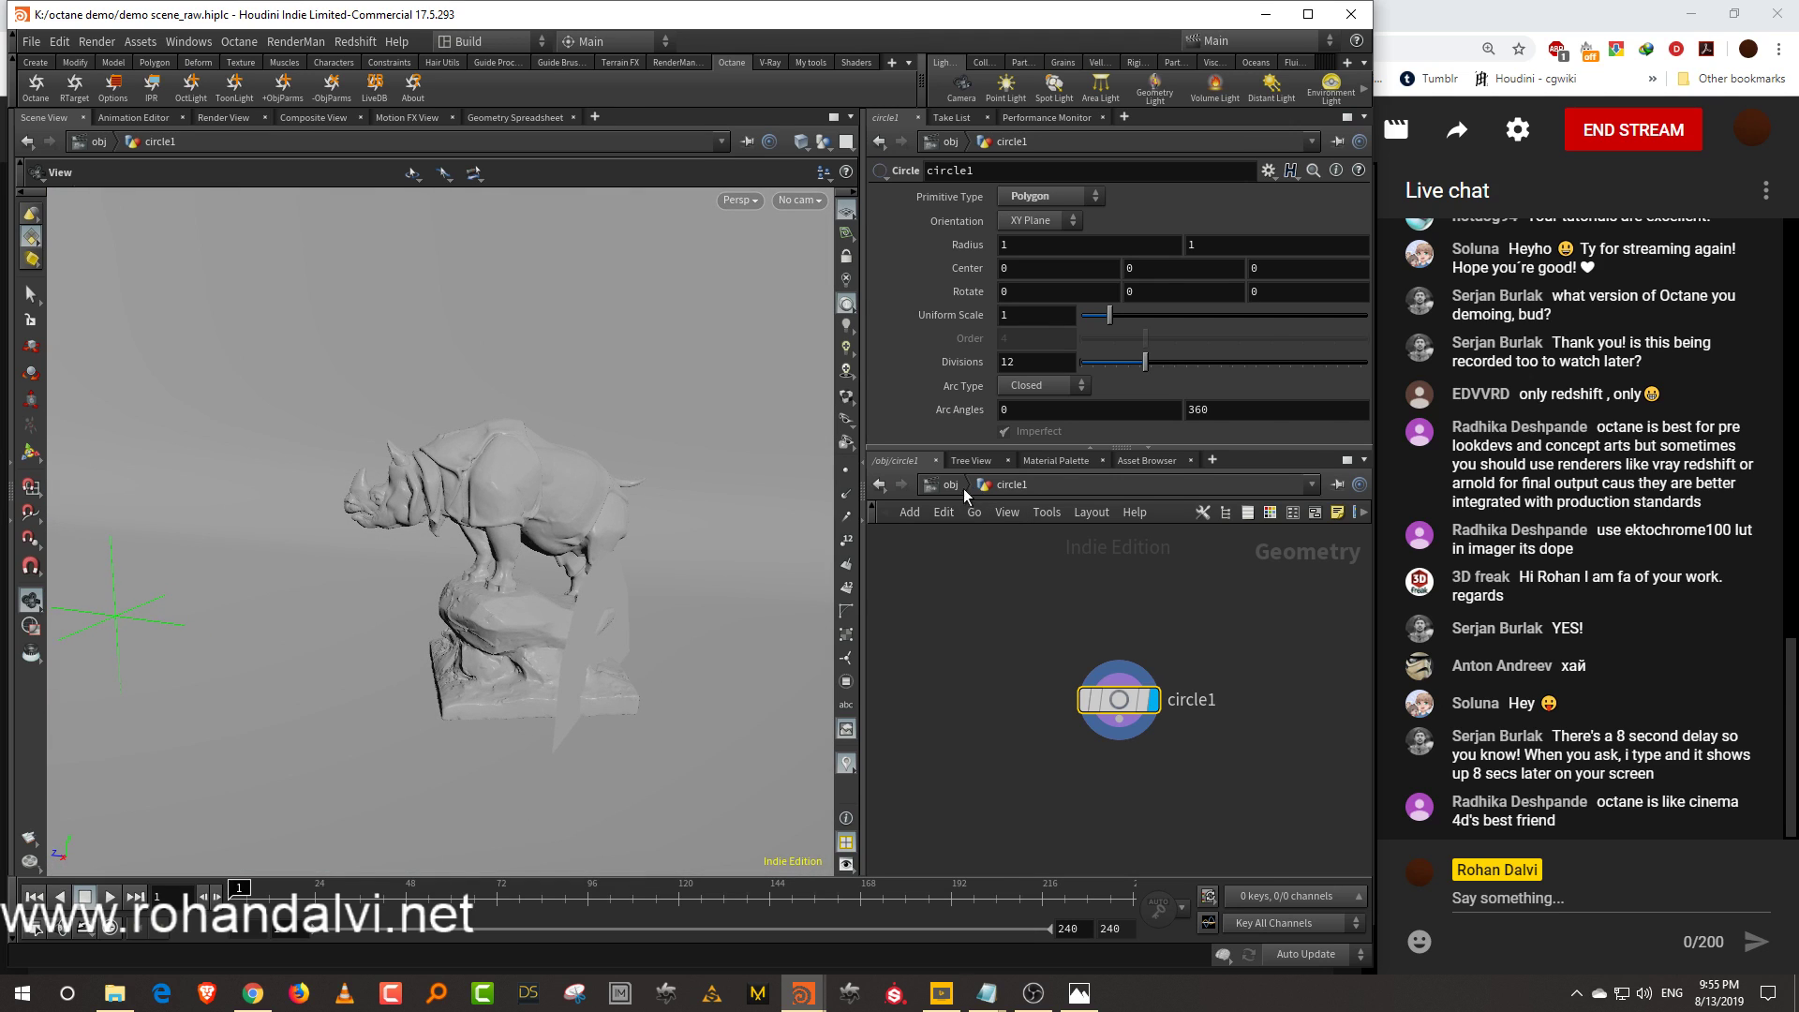
pyautogui.press('u')
# Move the circle above and in front of the rhino, to about Y 2.715 and Z 2.973, and tilt it about -28.5 degrees around X
pyautogui.press('Return')
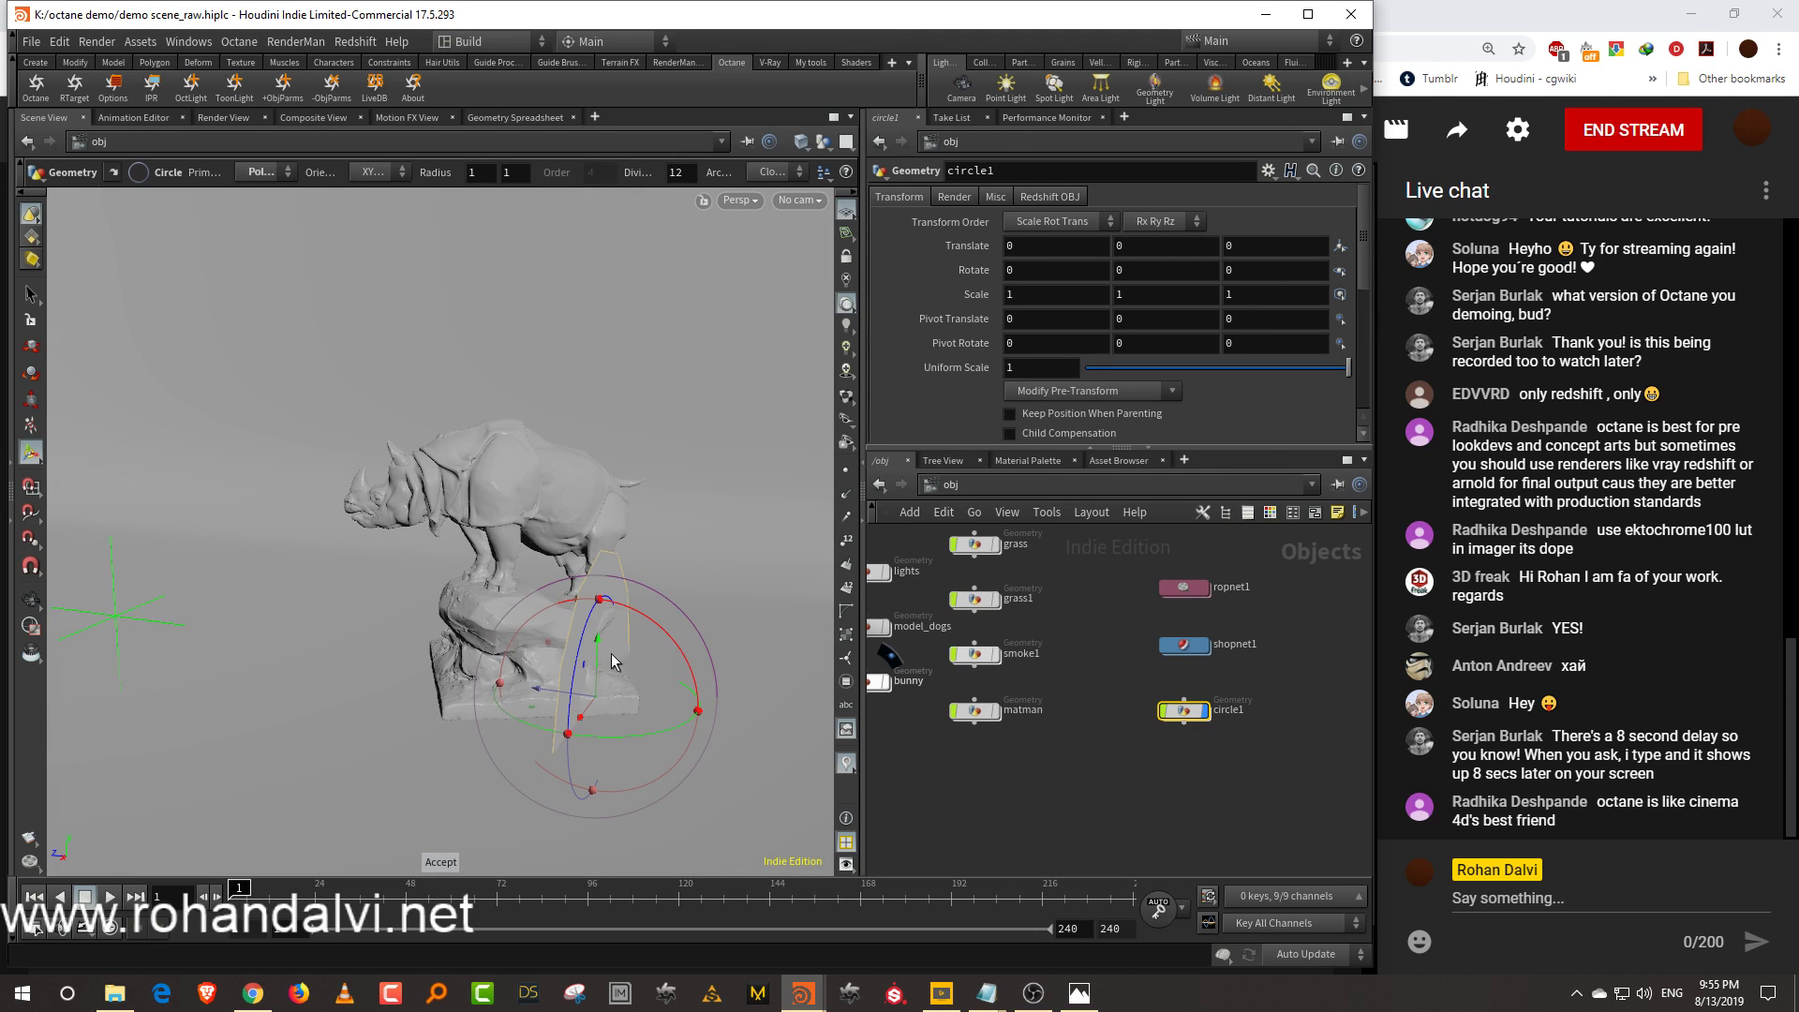
pyautogui.moveTo(549, 639); pyautogui.dragTo(160, 223)
pyautogui.moveTo(290, 246); pyautogui.dragTo(311, 306)
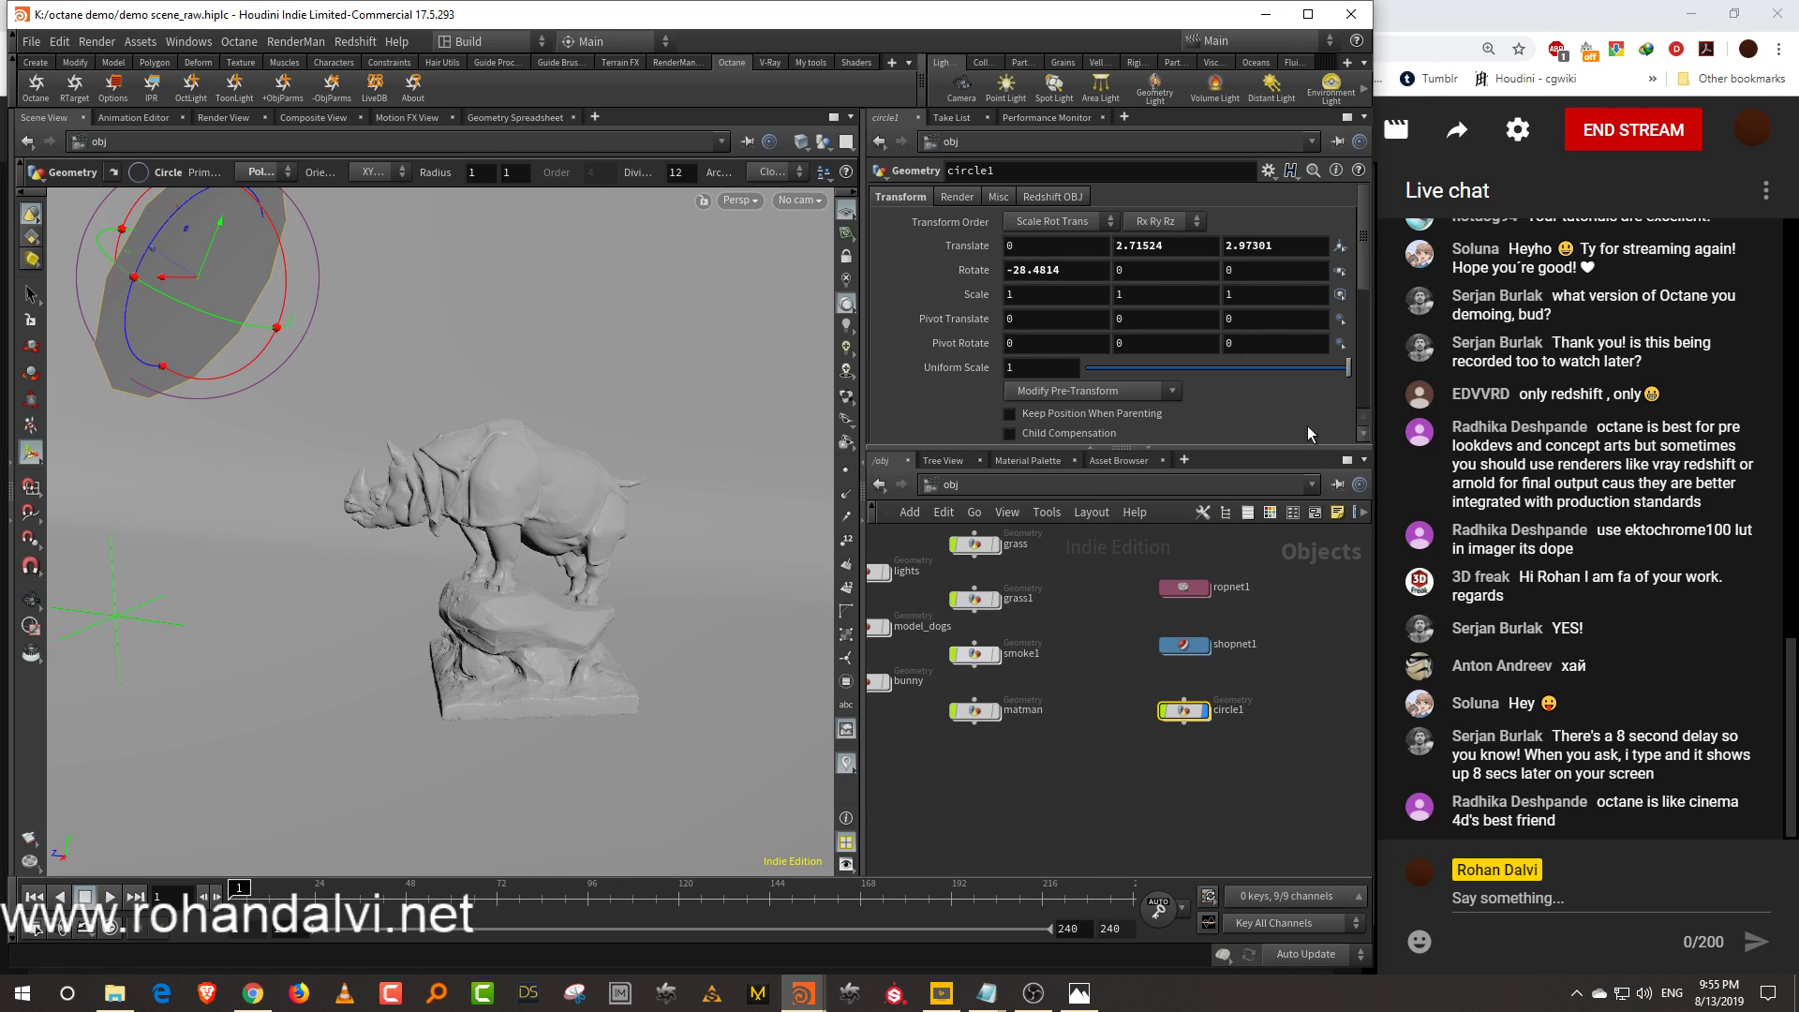
# Set the circle's radii to 0.5 and its divisions to 29, and return to the object level
pyautogui.doubleClick(1187, 714)
pyautogui.moveTo(948, 245); pyautogui.dragTo(914, 257, button='middle')
pyautogui.moveTo(1145, 362); pyautogui.dragTo(1245, 362)
pyautogui.press('u')
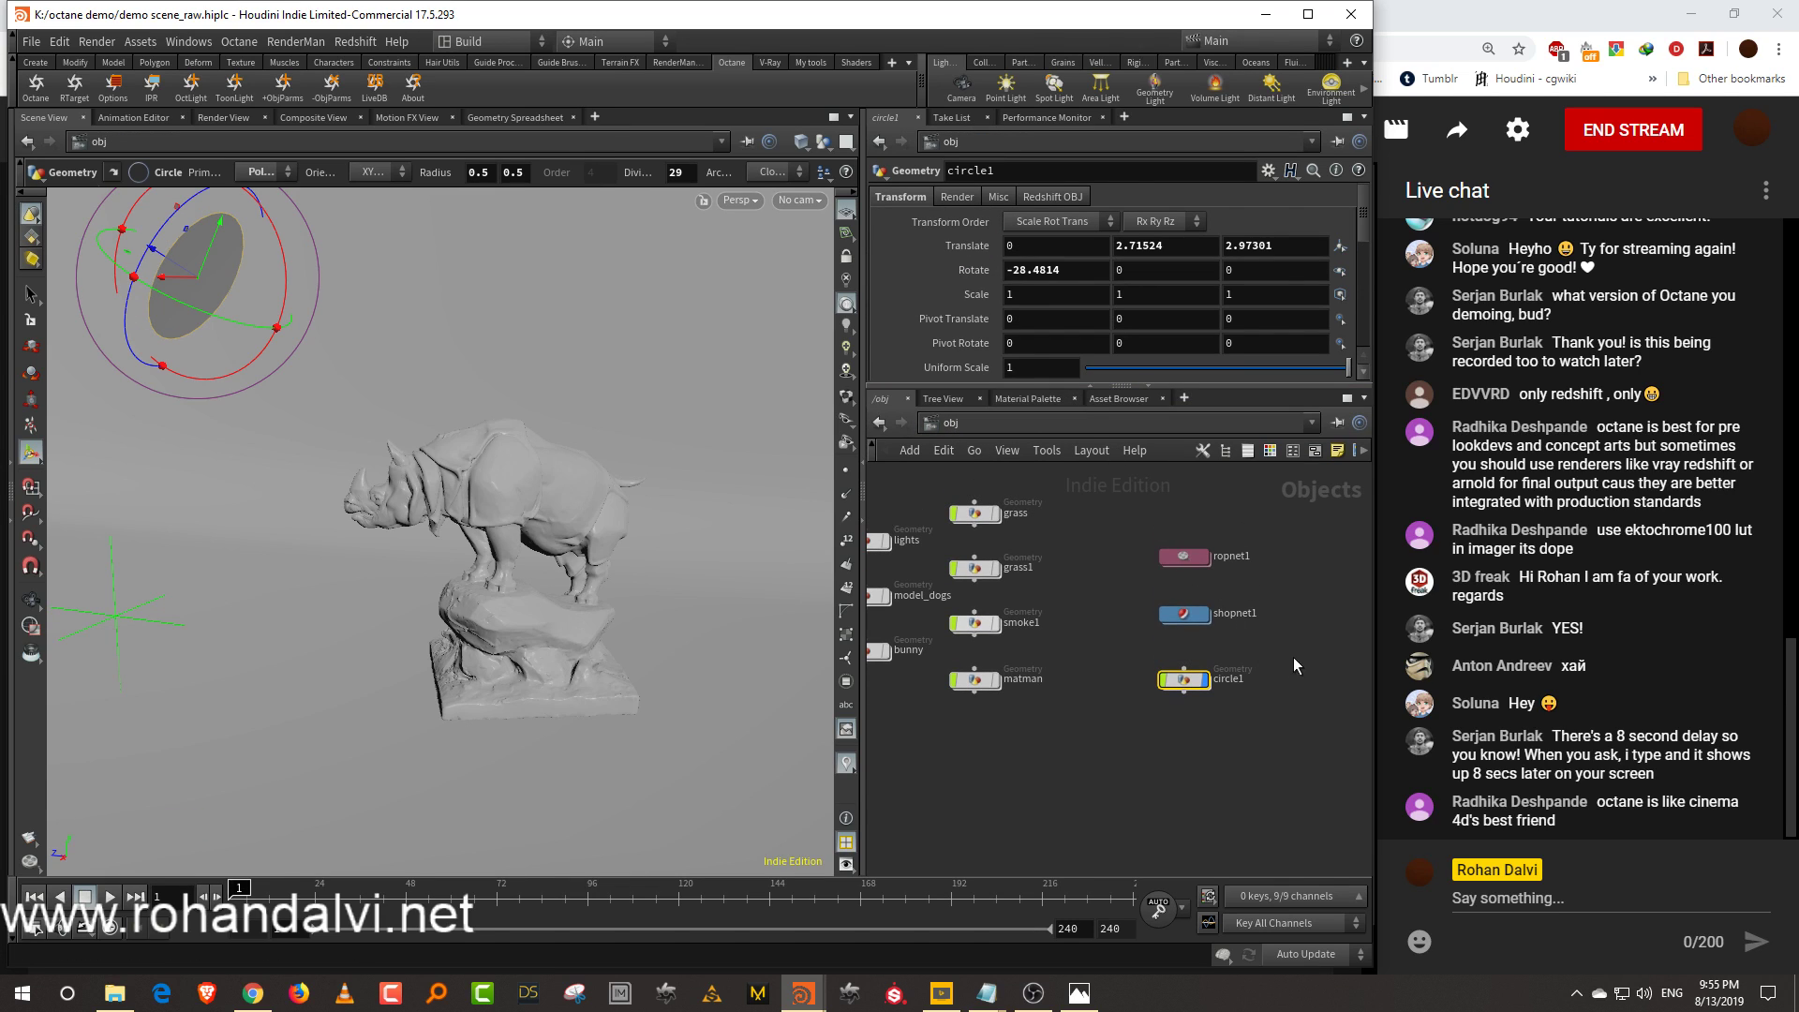
# Lay out the nodes of the object network automatically
pyautogui.moveTo(1105, 622); pyautogui.dragTo(1189, 660, button='middle')
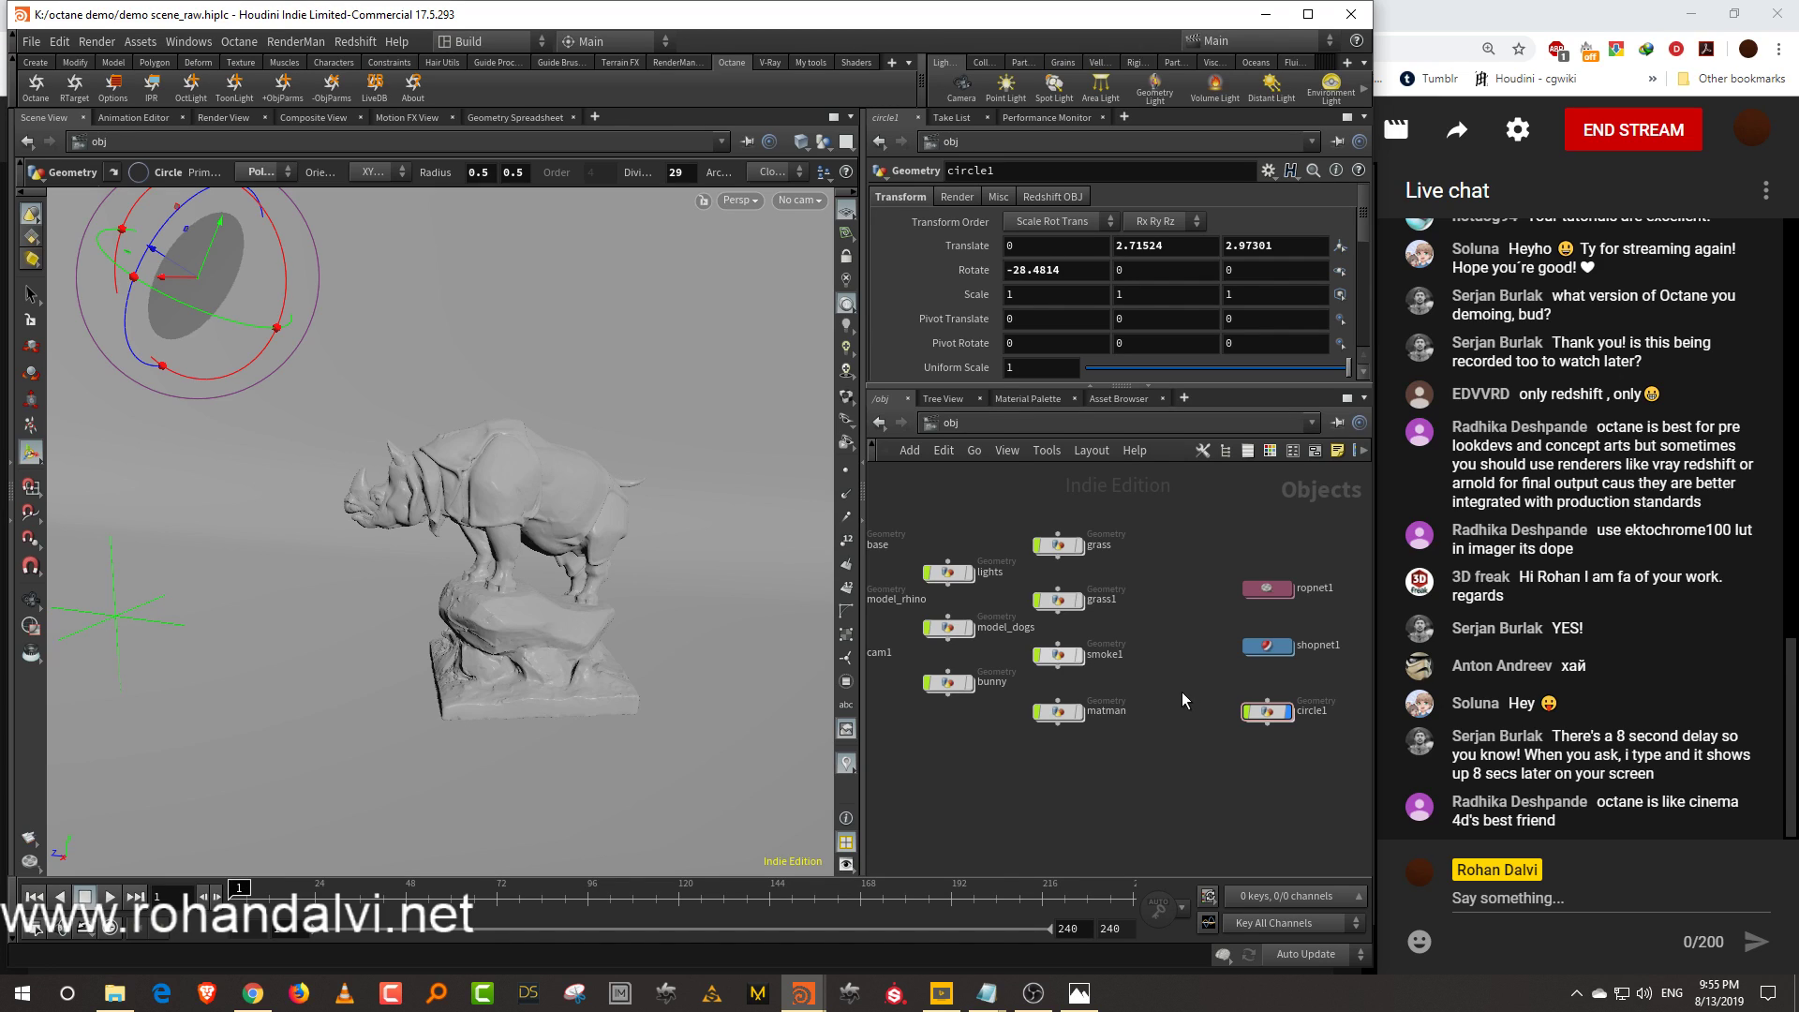
pyautogui.press('l')
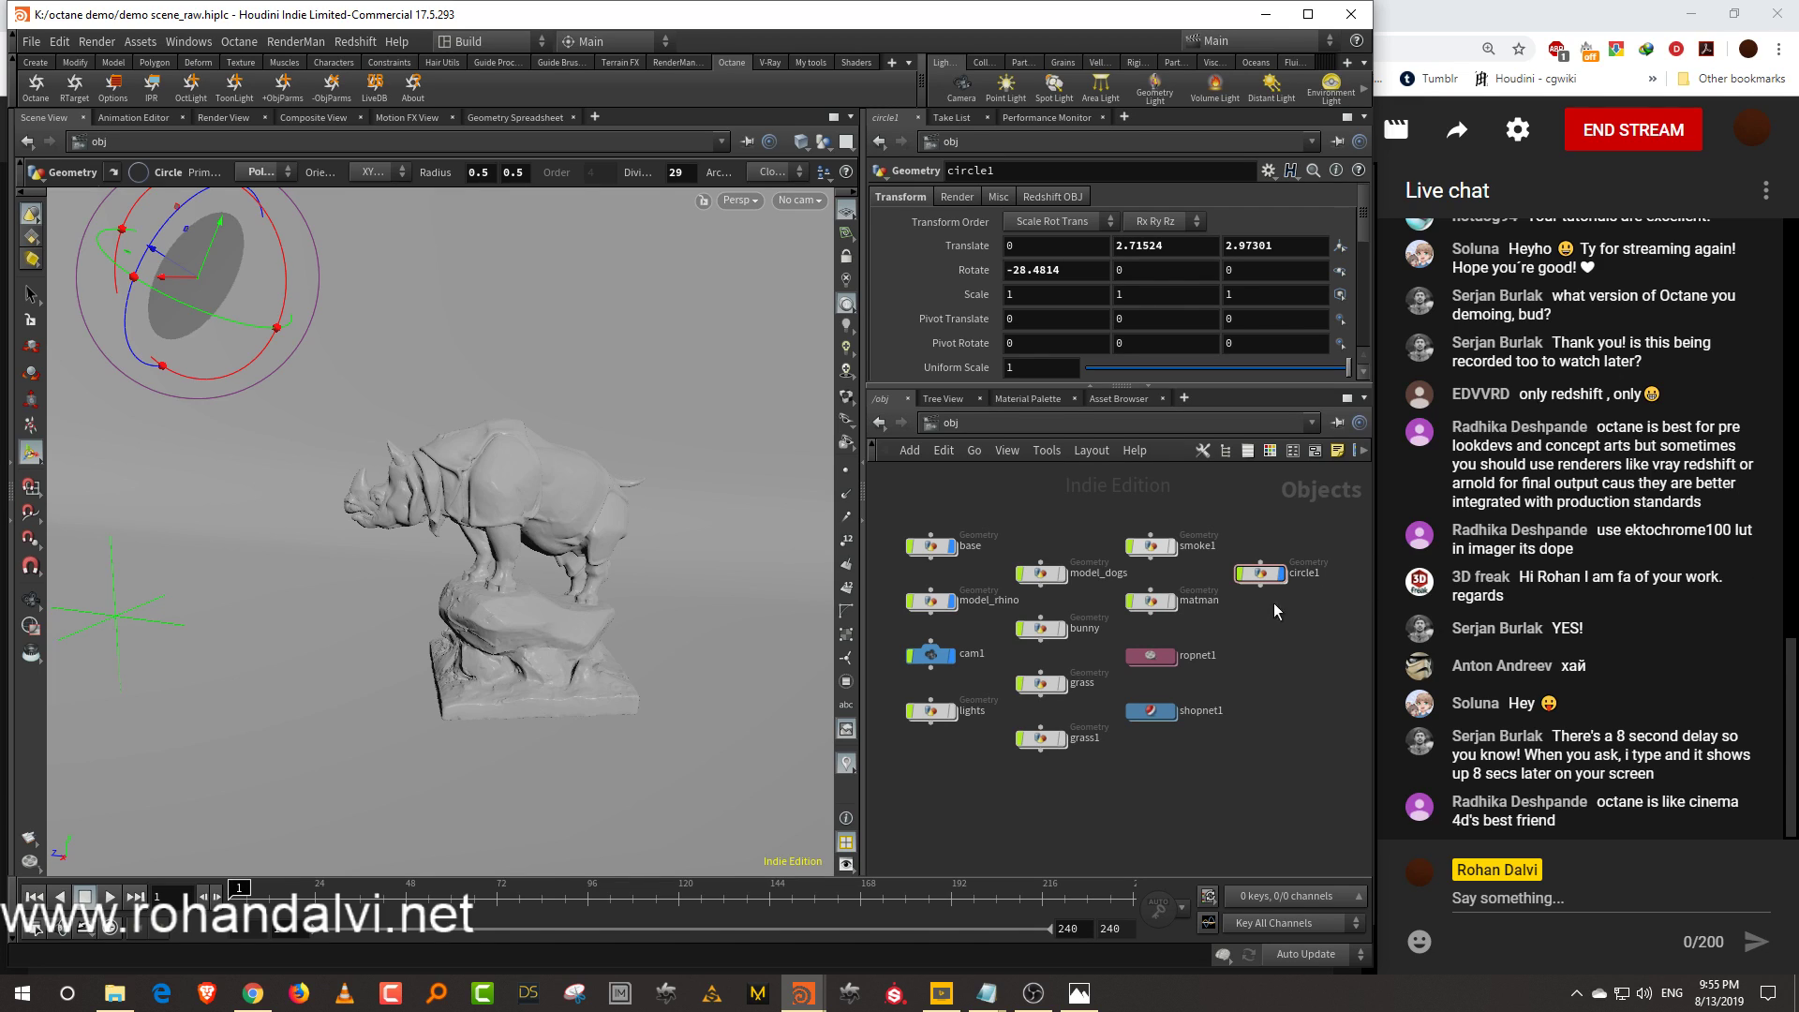
pyautogui.moveTo(1259, 666); pyautogui.dragTo(1293, 679, button='middle')
# Add an Octane Network named spotlight in shopnet1, assign it to the circle in the scene, and return to the object level
pyautogui.doubleClick(1225, 722)
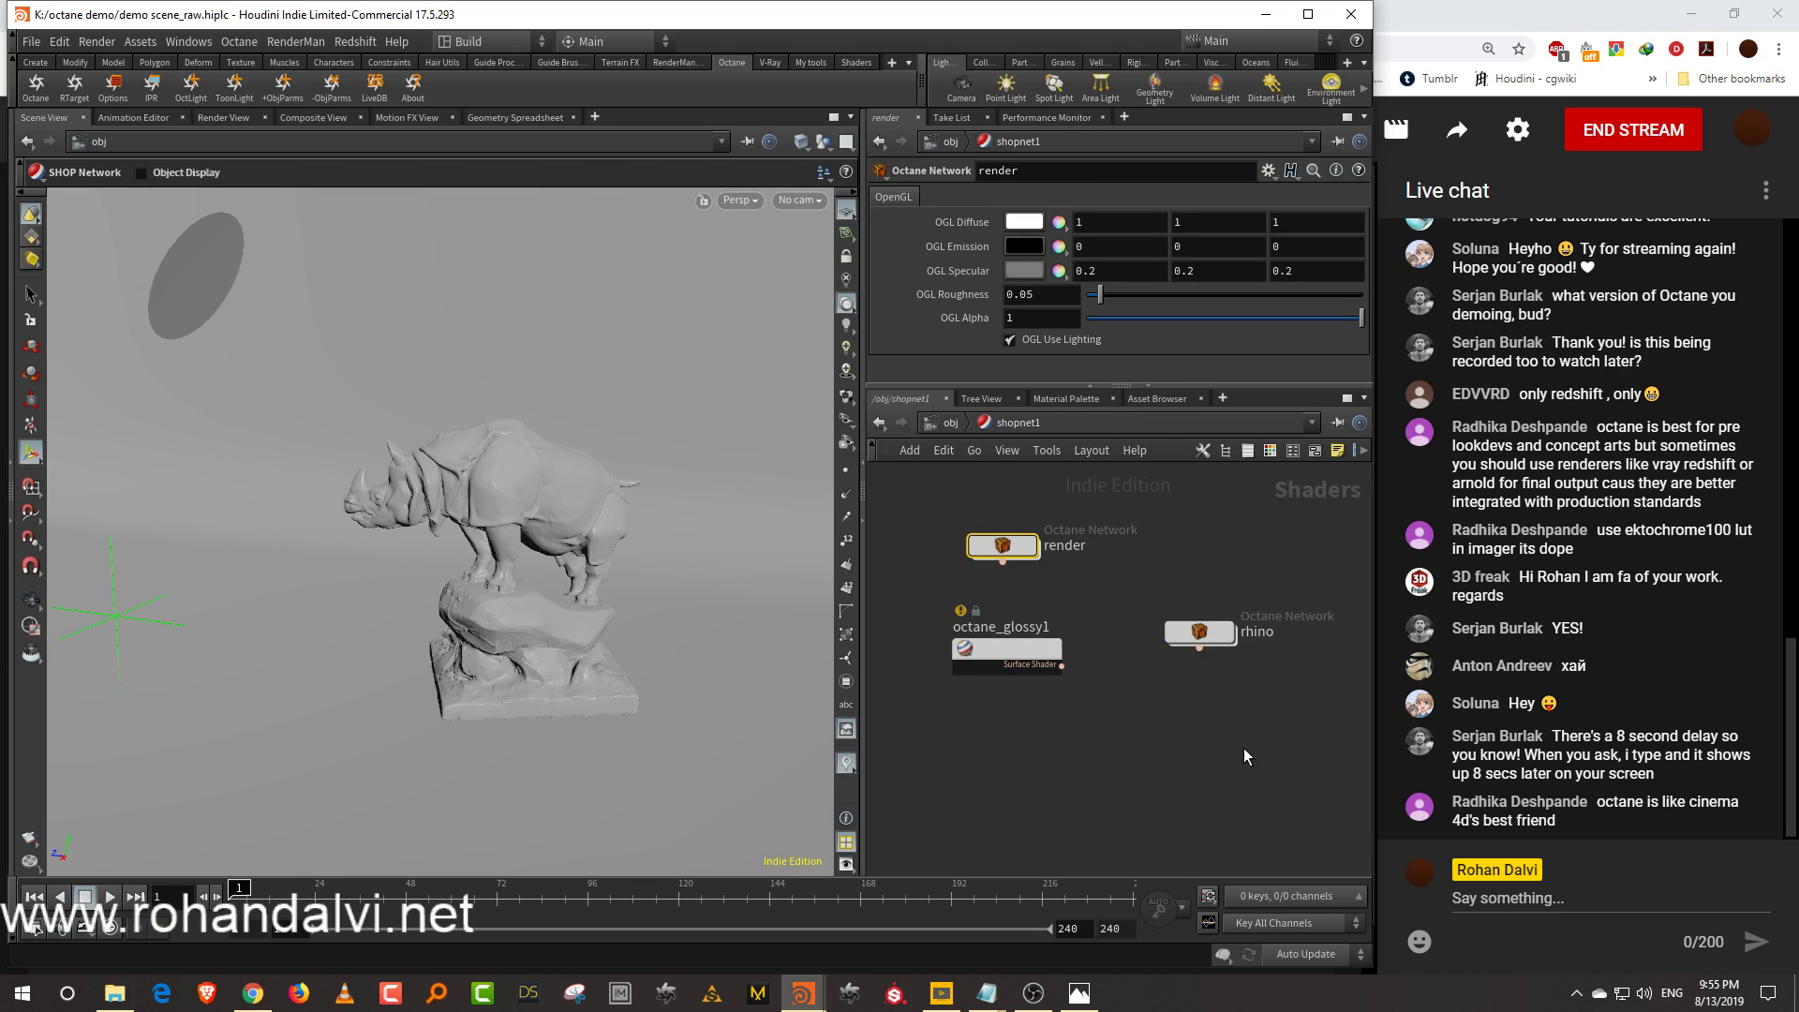
pyautogui.press('Tab')
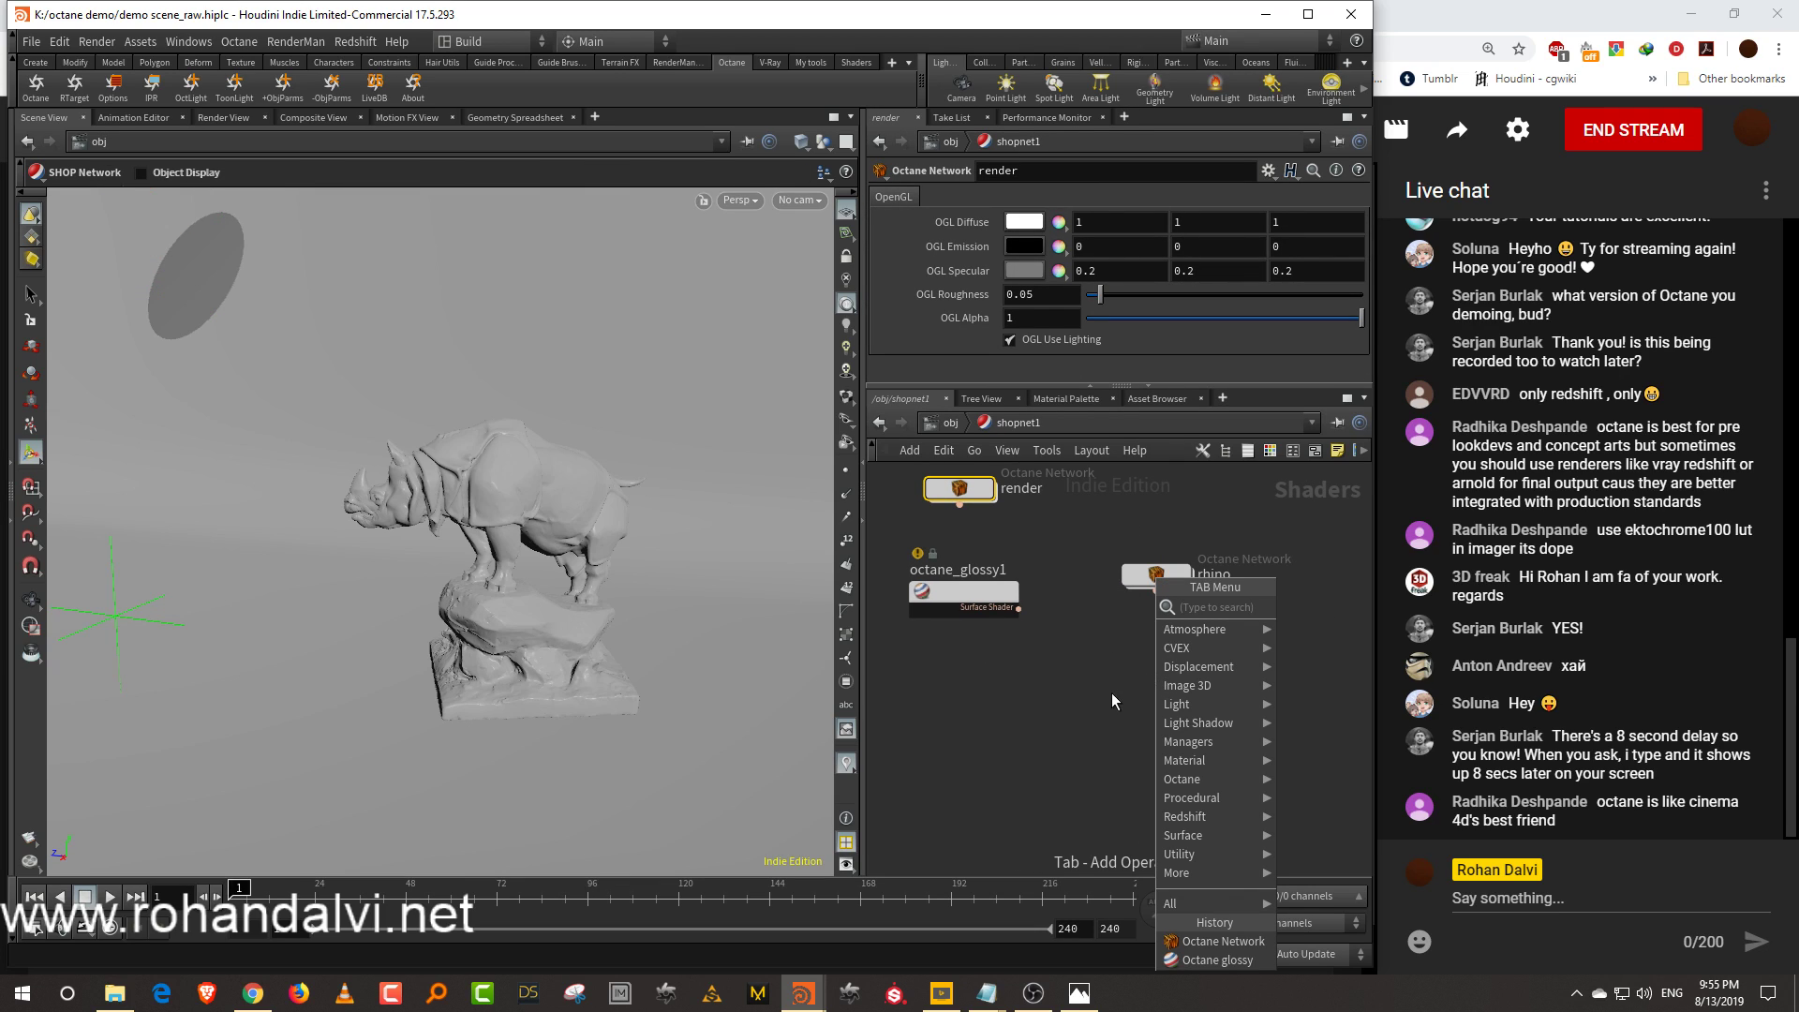
pyautogui.write('oct')
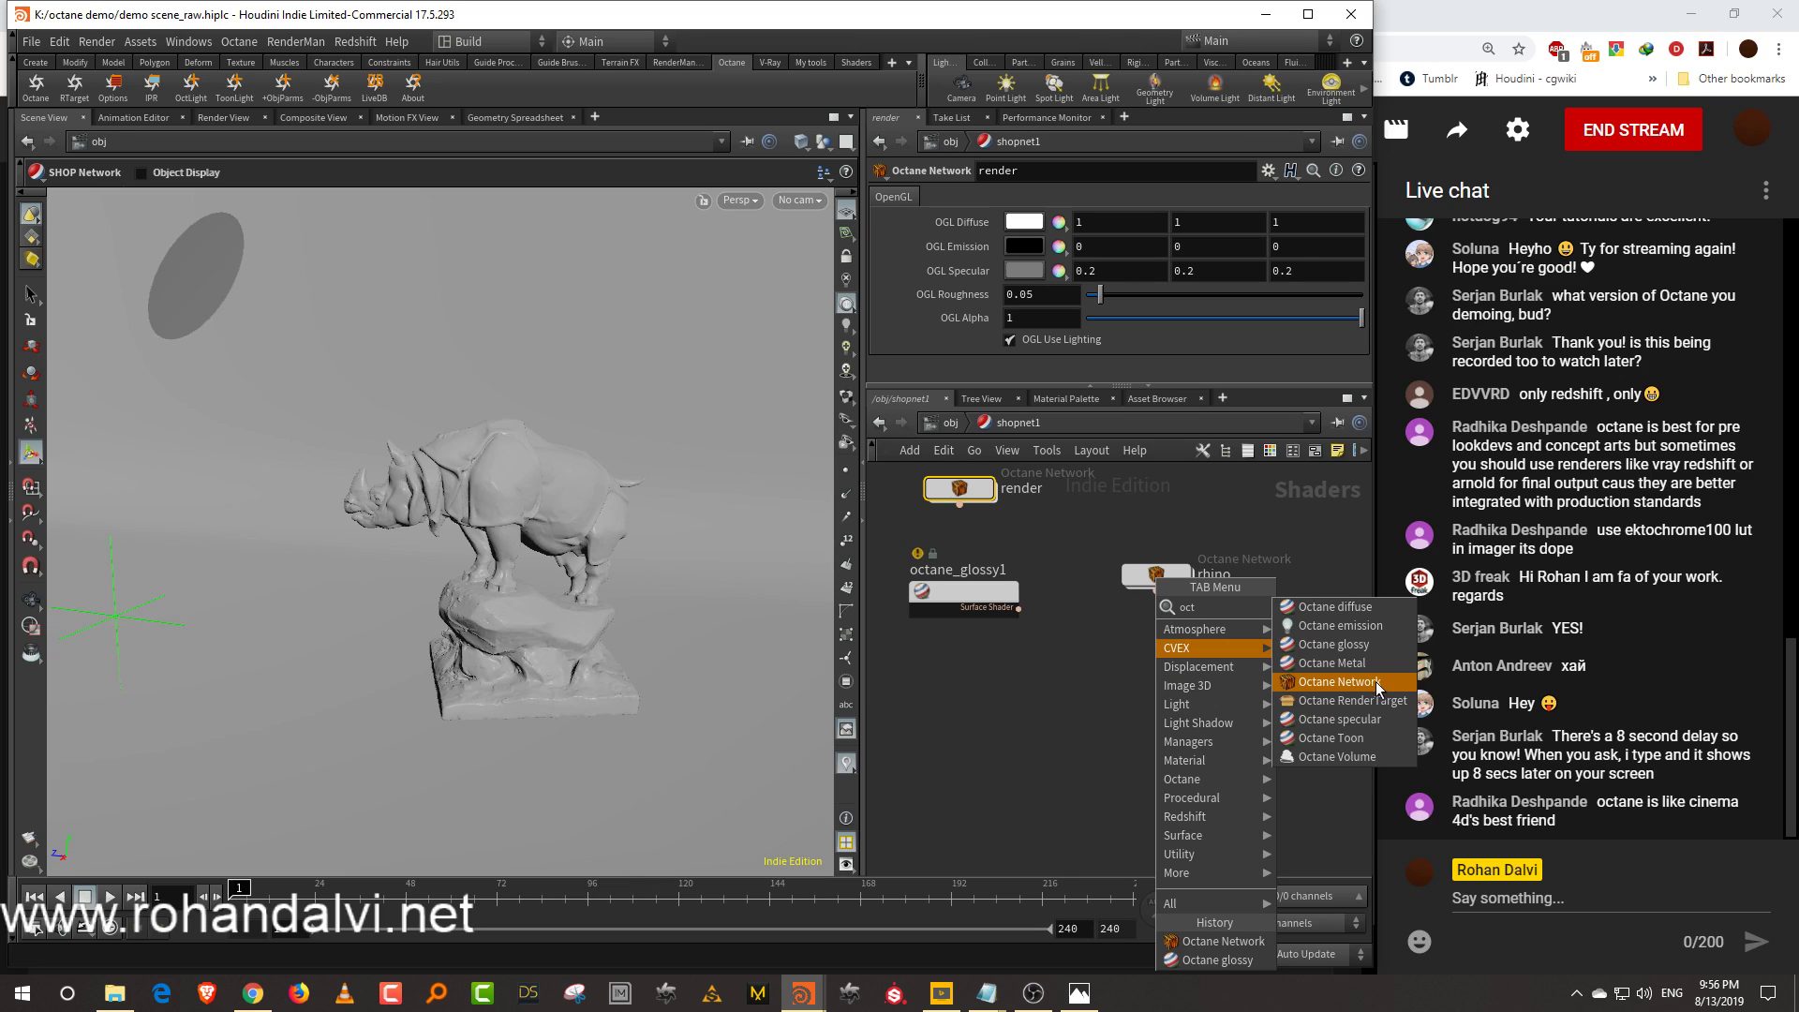
pyautogui.click(1378, 689)
pyautogui.click(1123, 712)
pyautogui.write('spotlight')
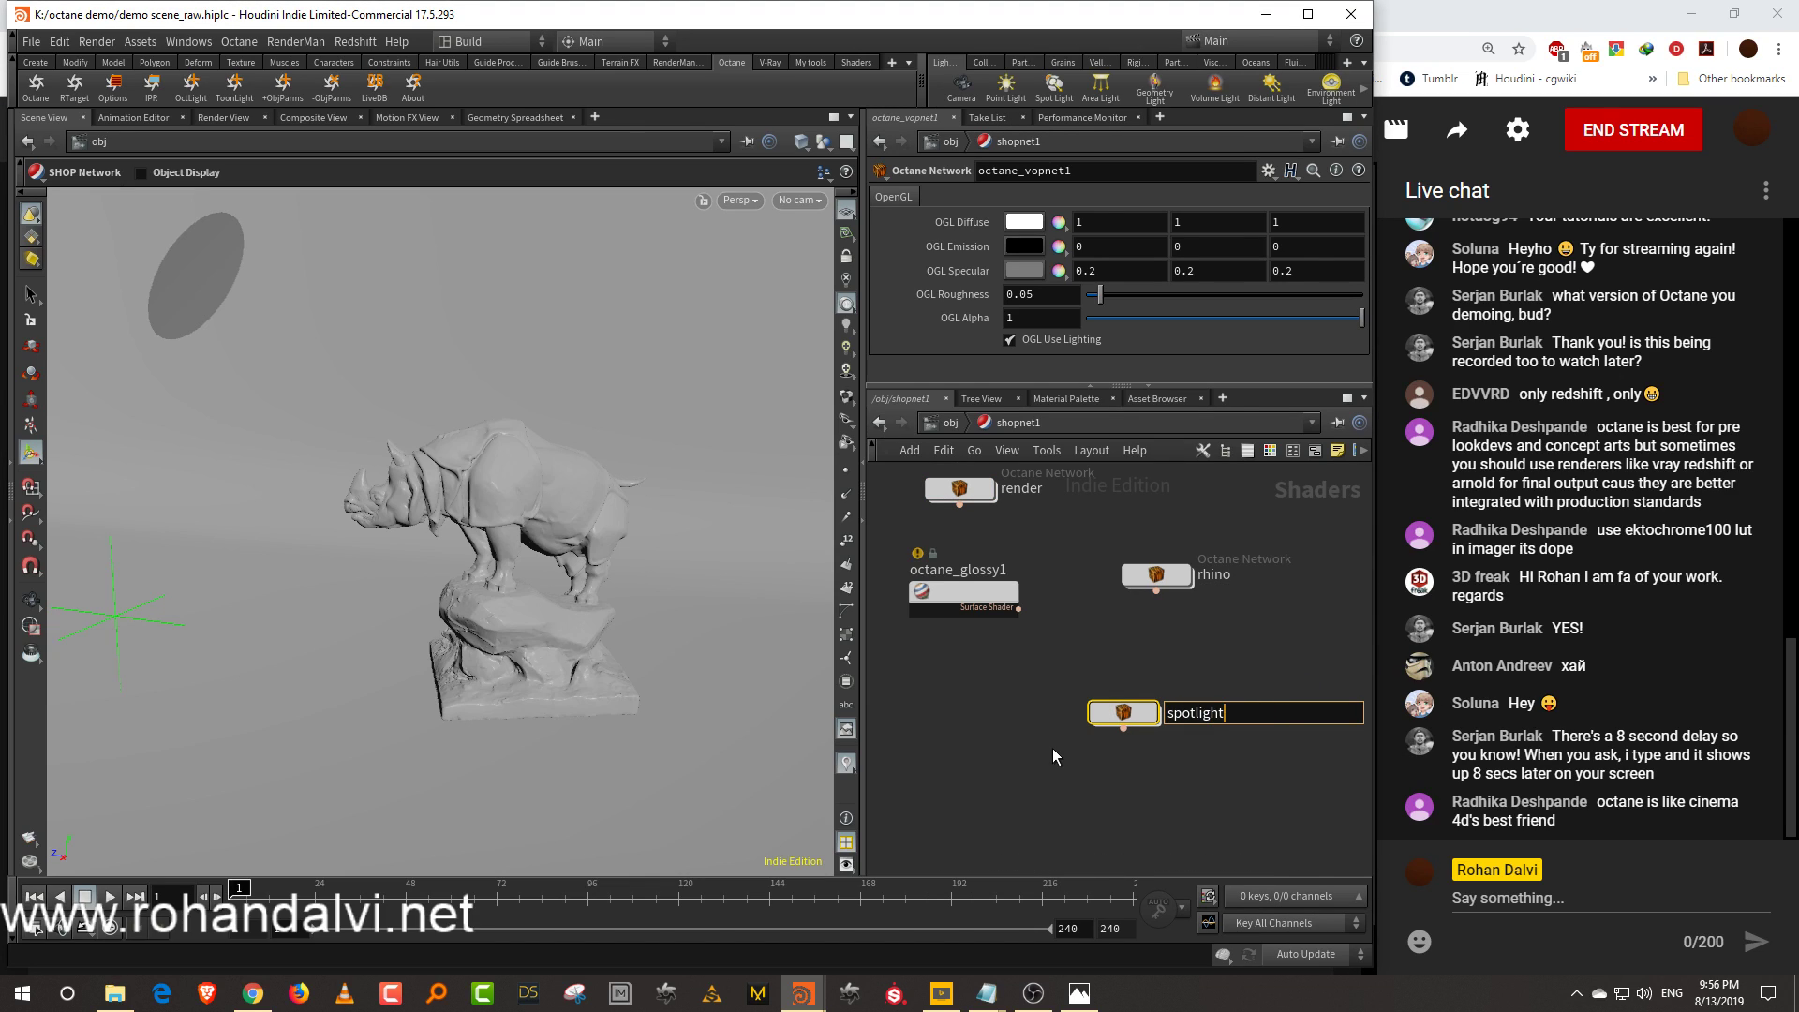
pyautogui.press('Return')
pyautogui.moveTo(1124, 712); pyautogui.dragTo(199, 266)
pyautogui.press('u')
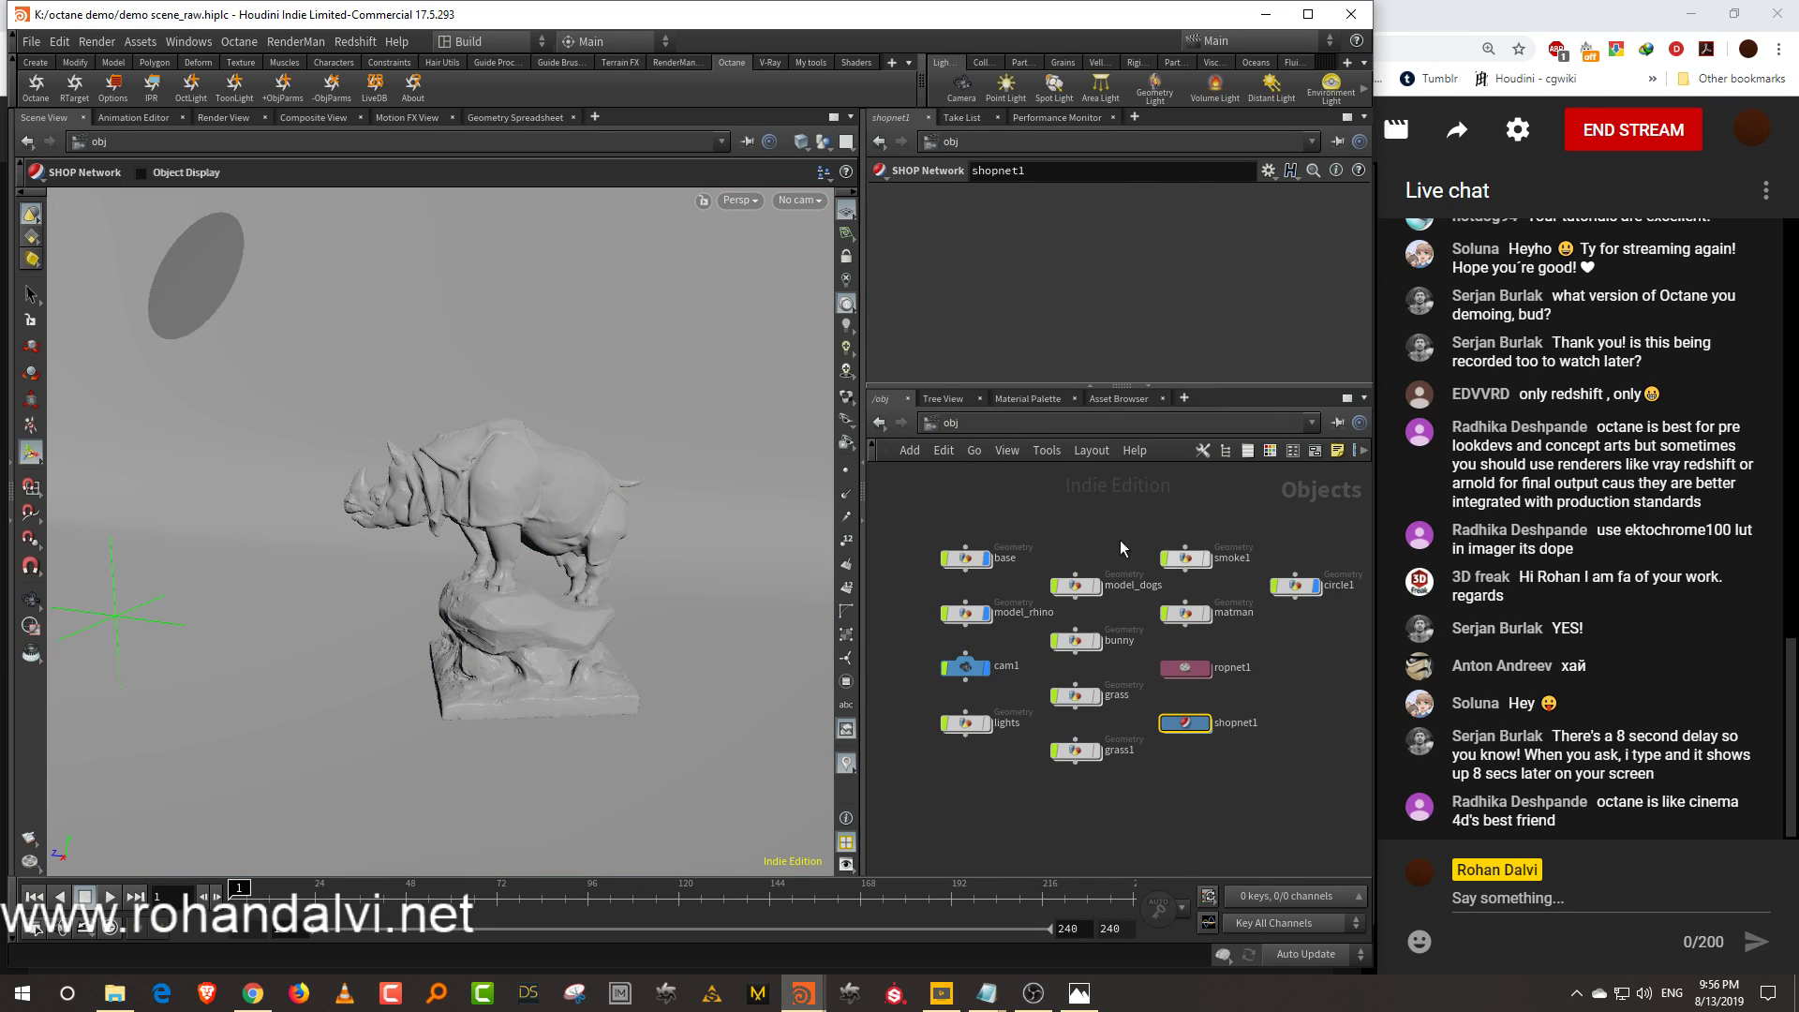
# Add a displayed UV Project node after the circle node inside circle1, and return to the object level
pyautogui.doubleClick(1231, 613)
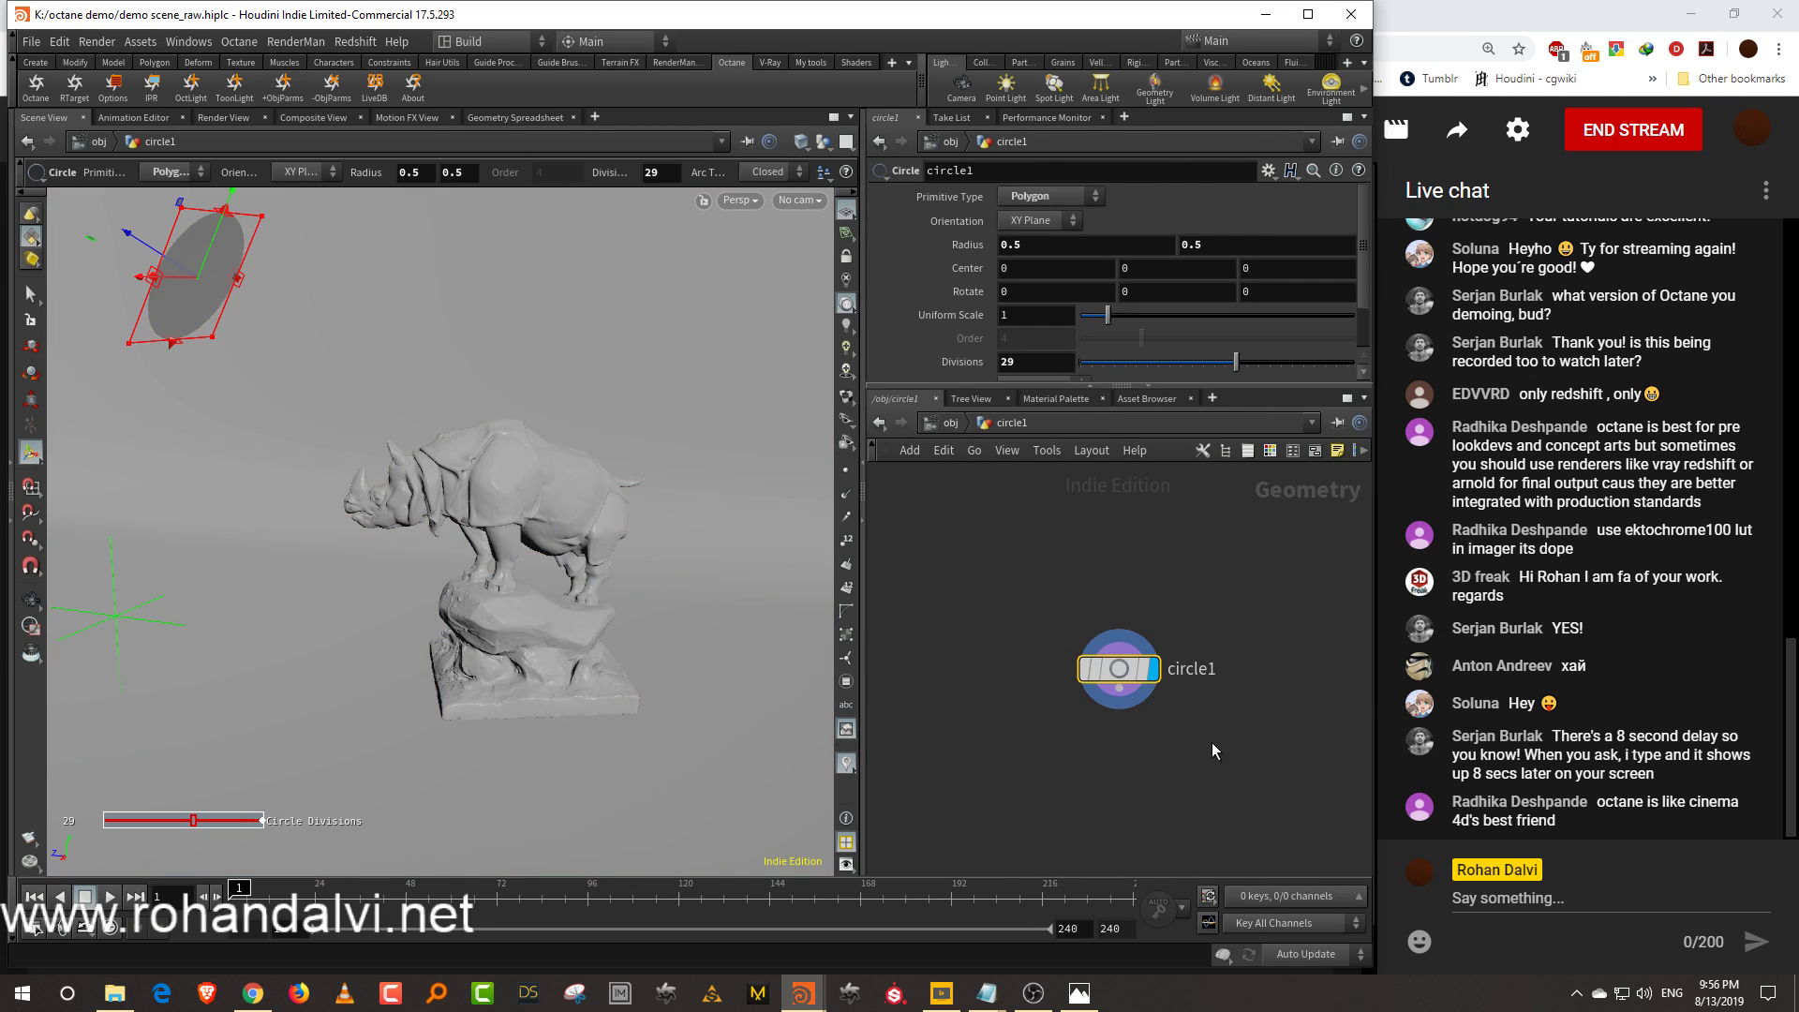
pyautogui.press('Tab')
pyautogui.moveTo(1209, 691)
pyautogui.write('uvp')
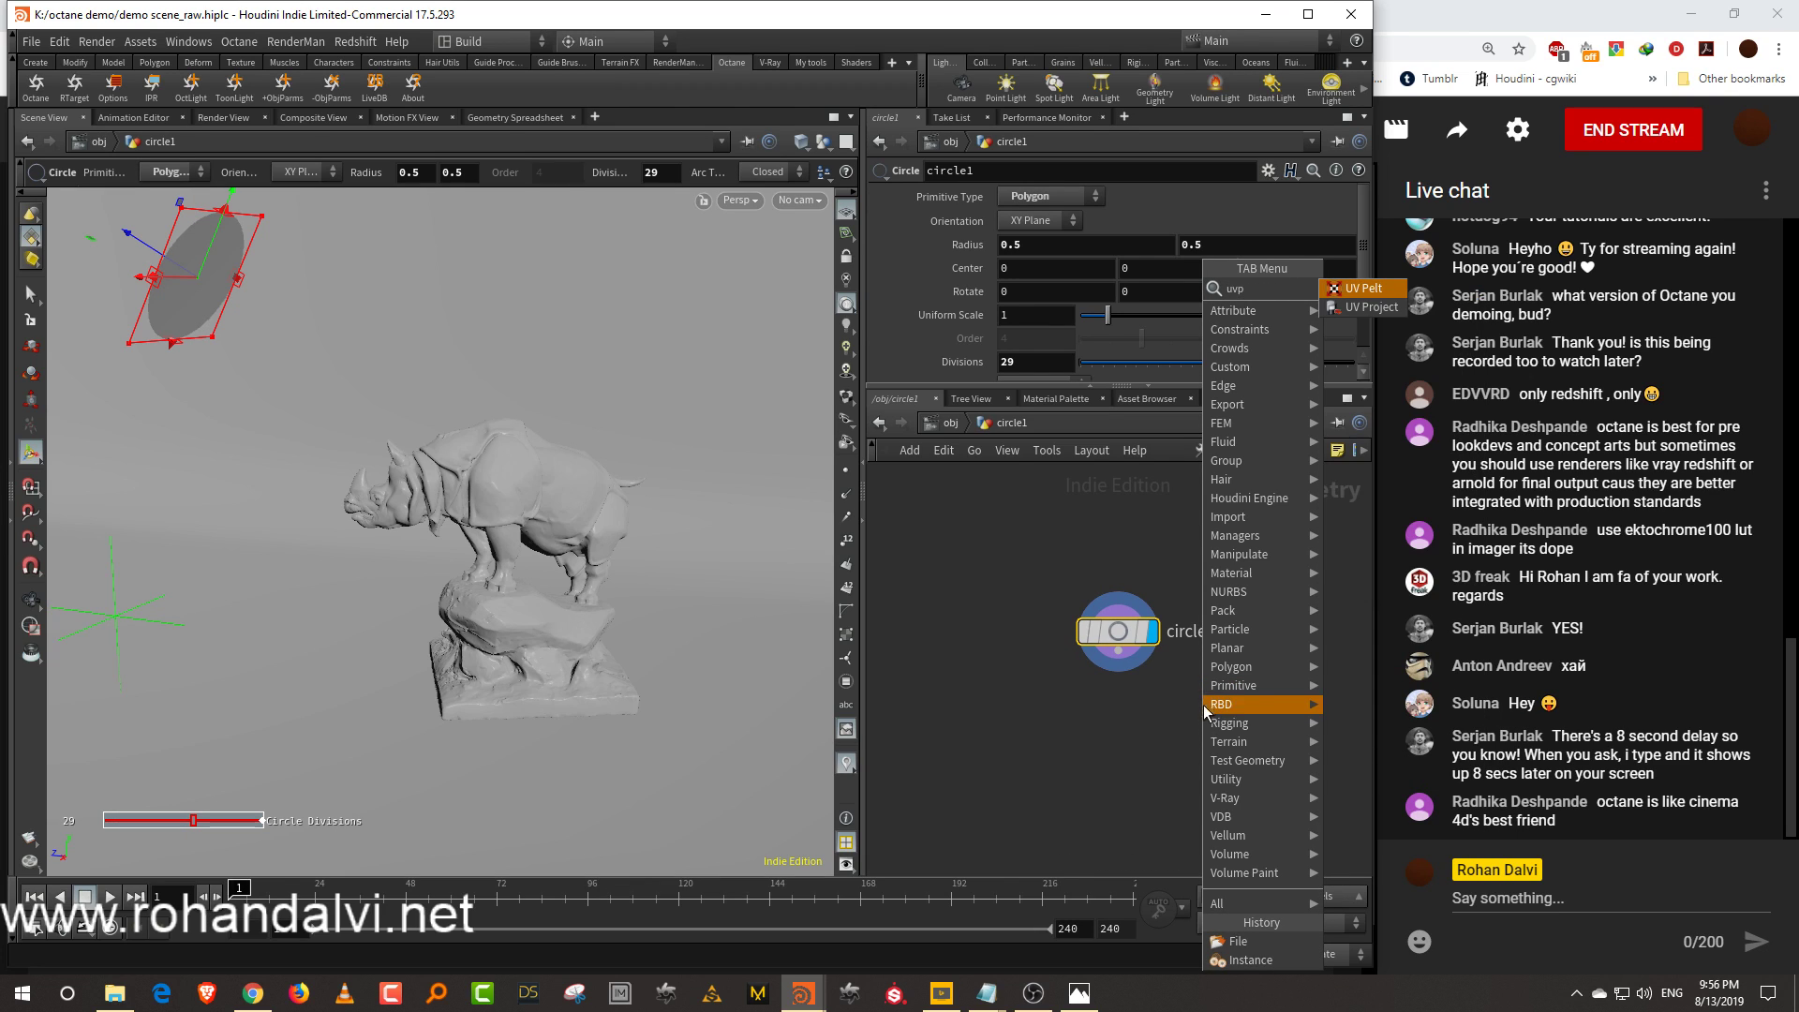
pyautogui.click(1371, 308)
pyautogui.click(1155, 742)
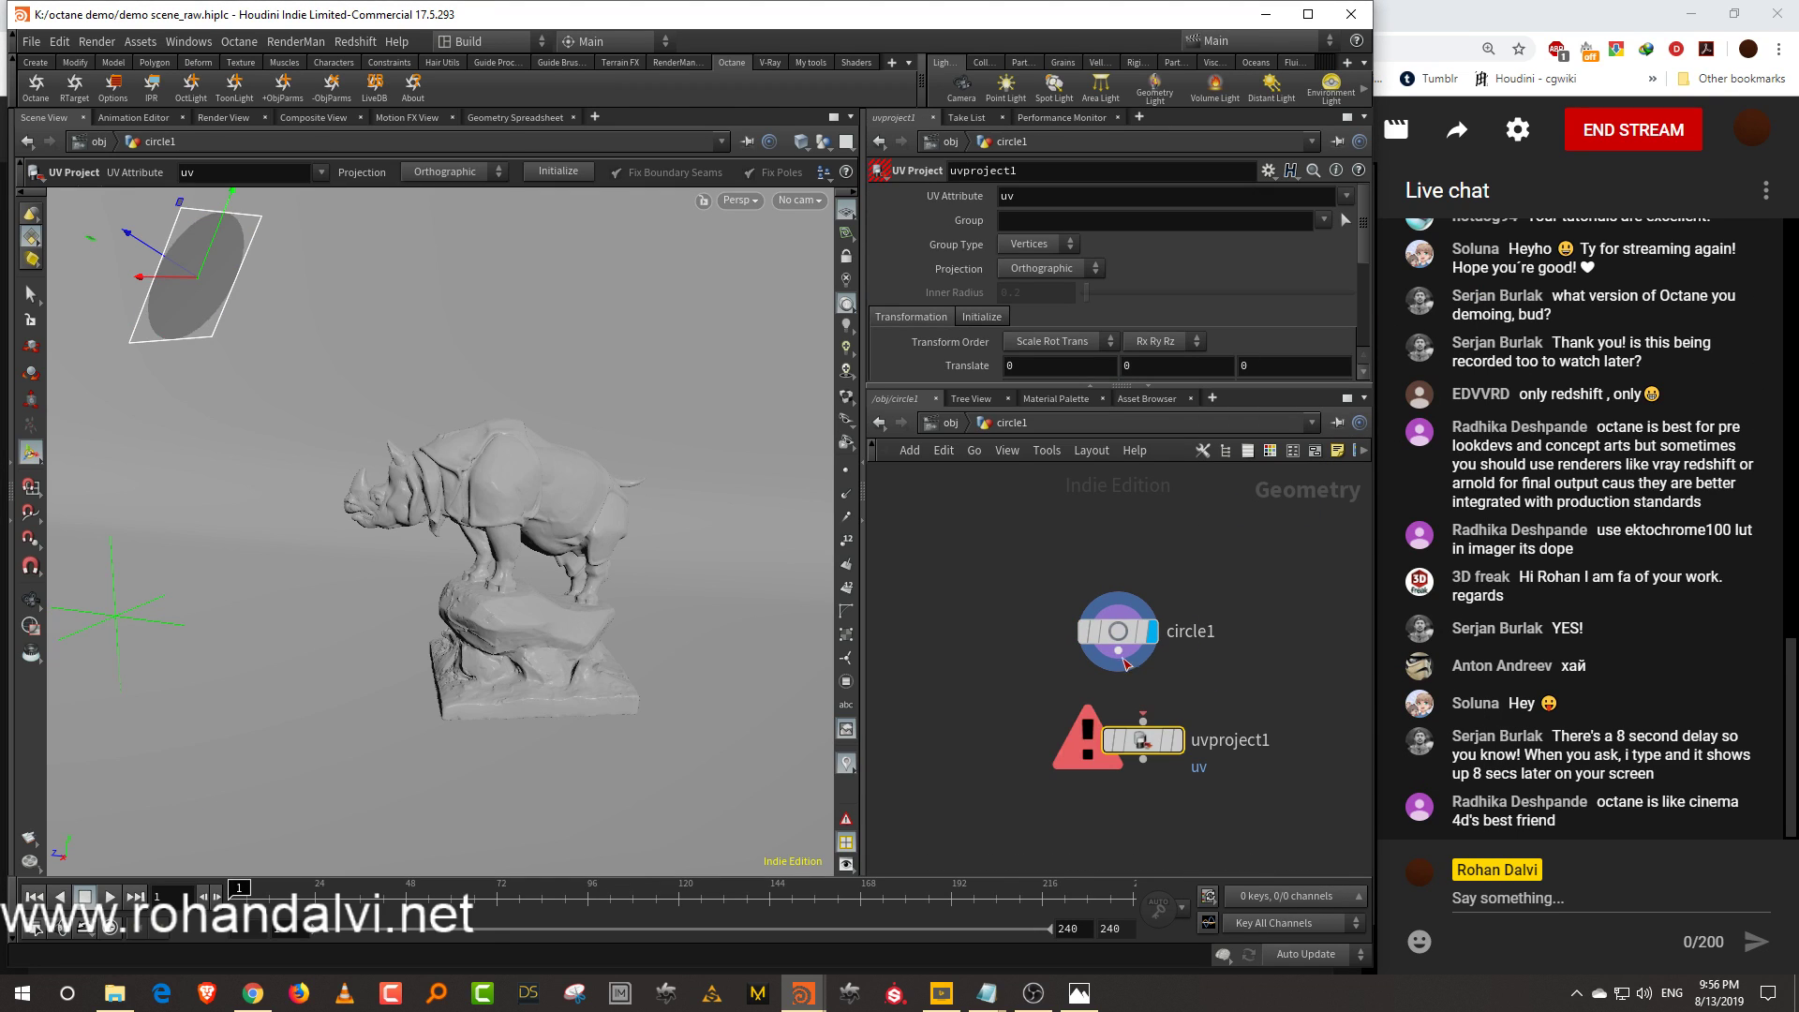
pyautogui.click(1177, 743)
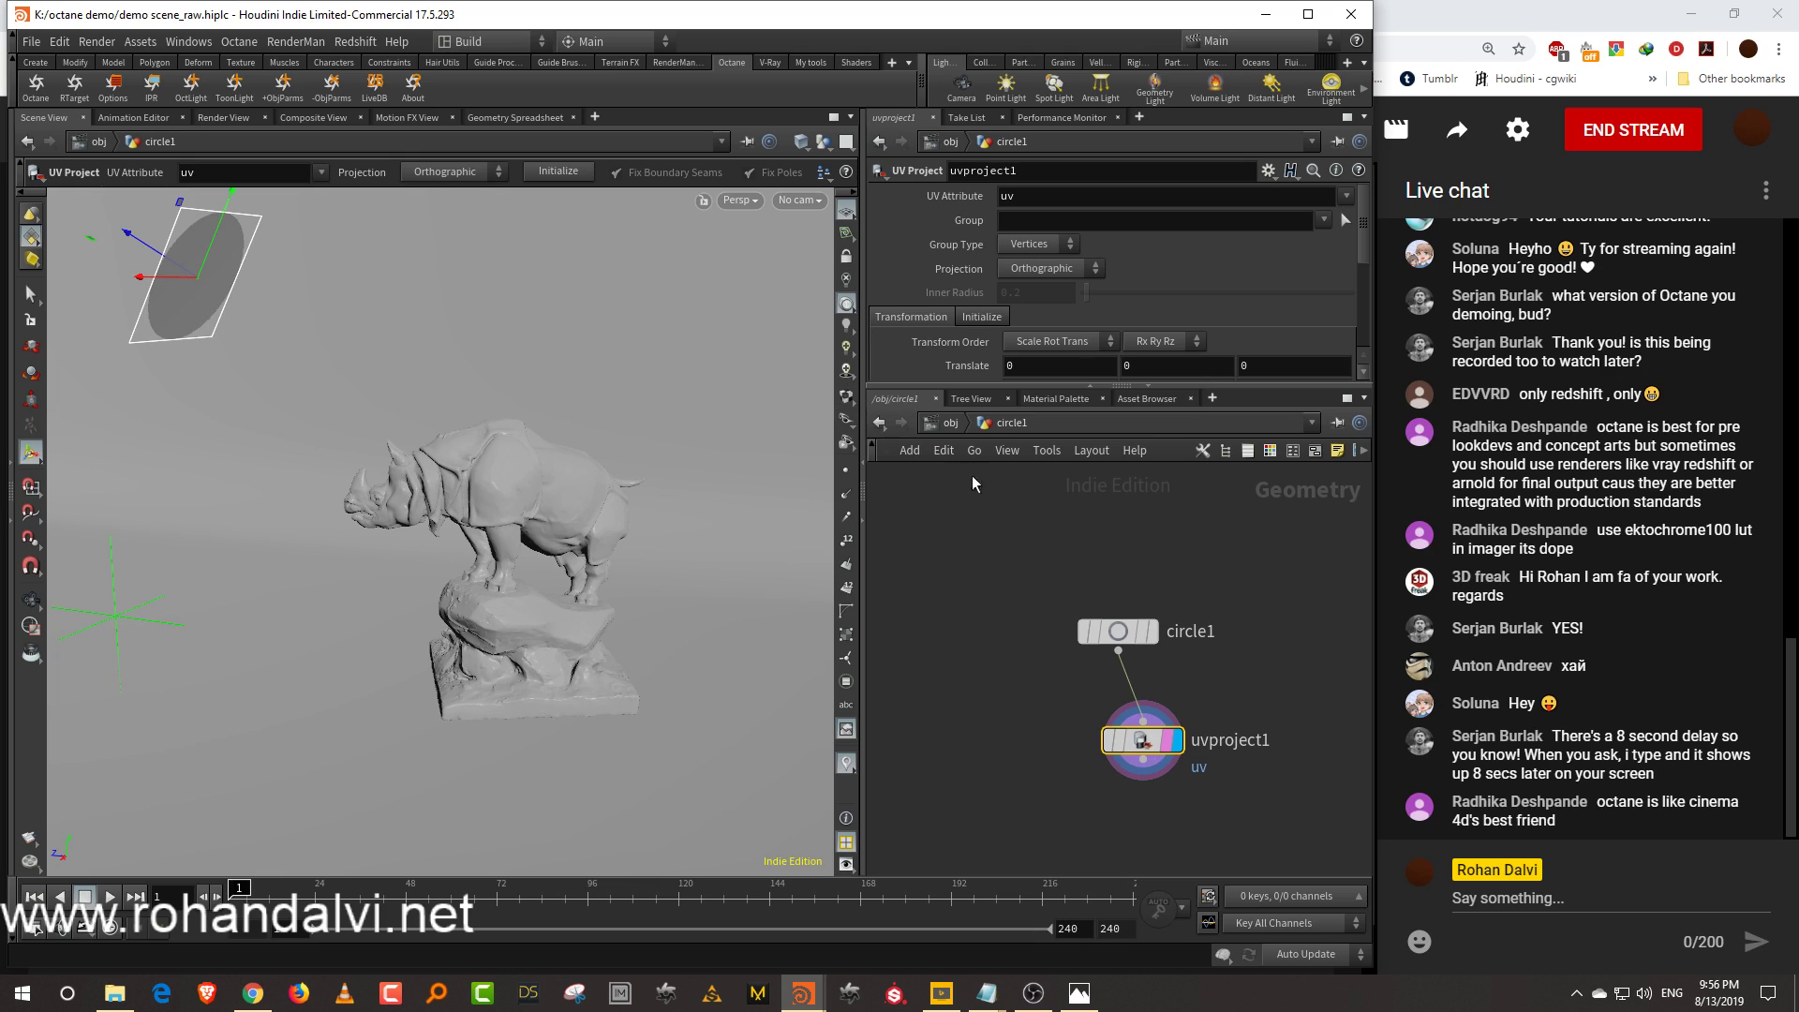
pyautogui.click(940, 426)
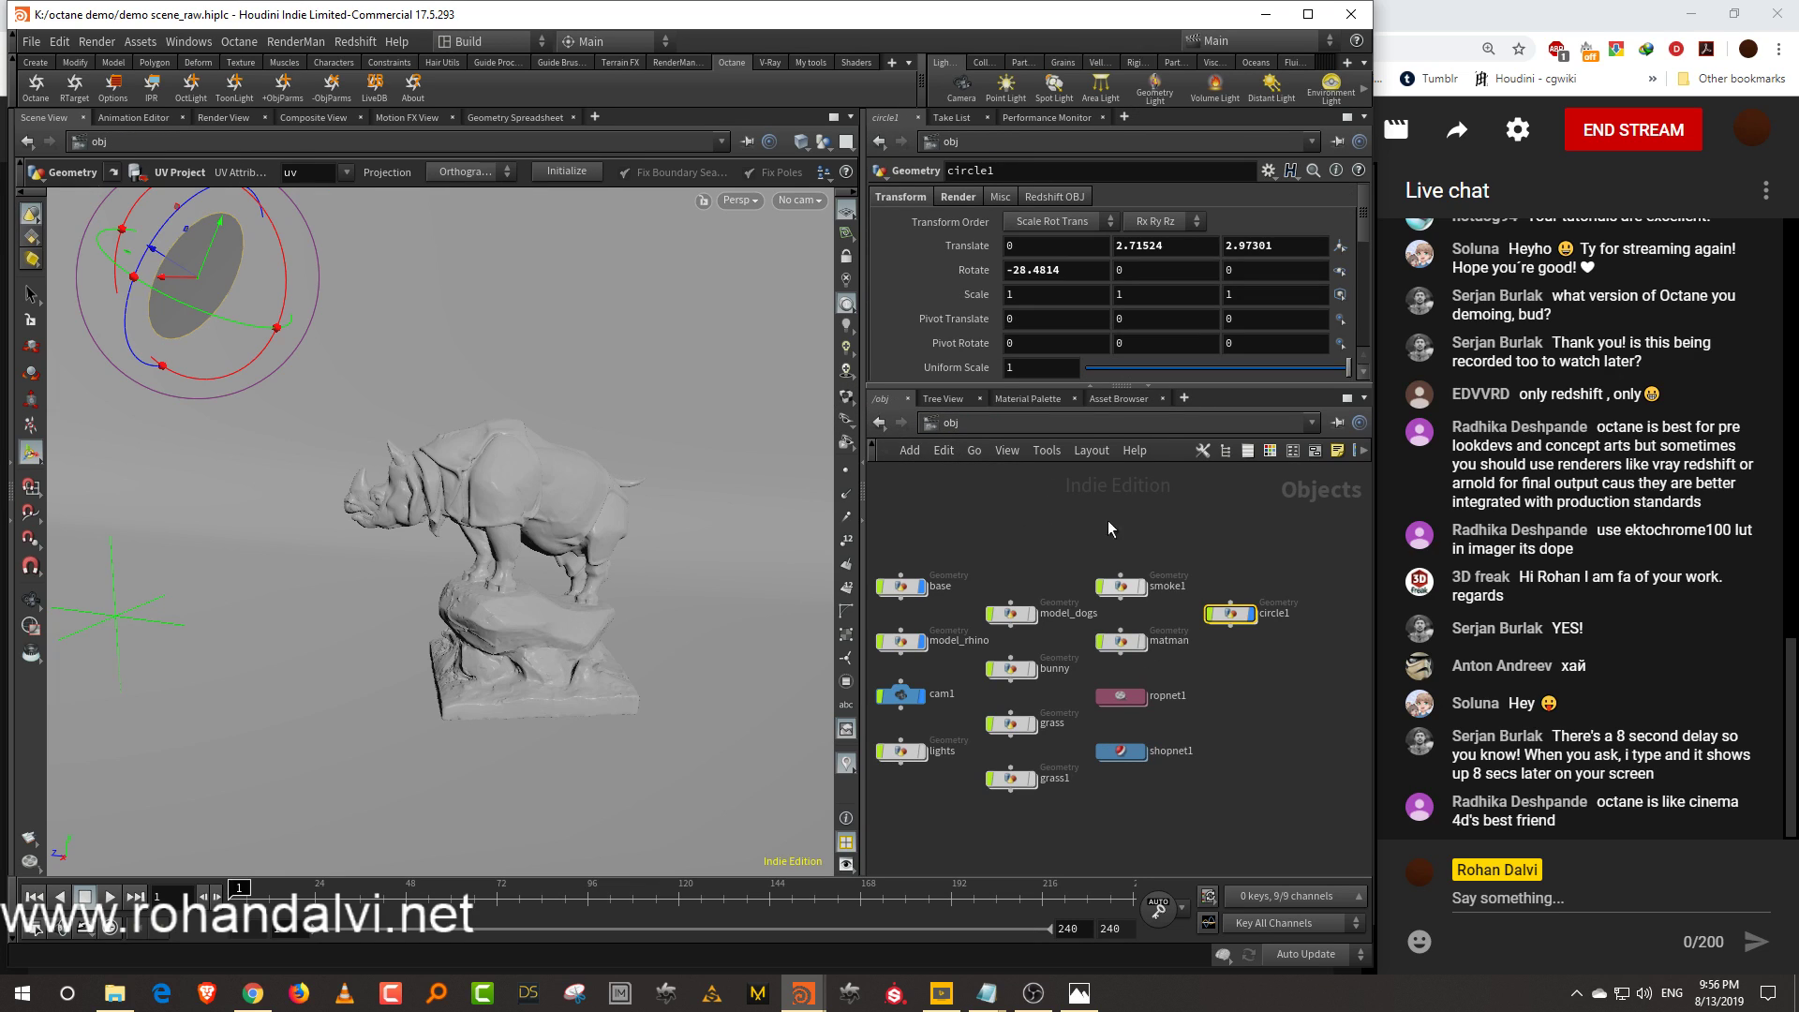
# Enter the spotlight network in shopnet1 and add a Material Diffuse node to it
pyautogui.doubleClick(1127, 754)
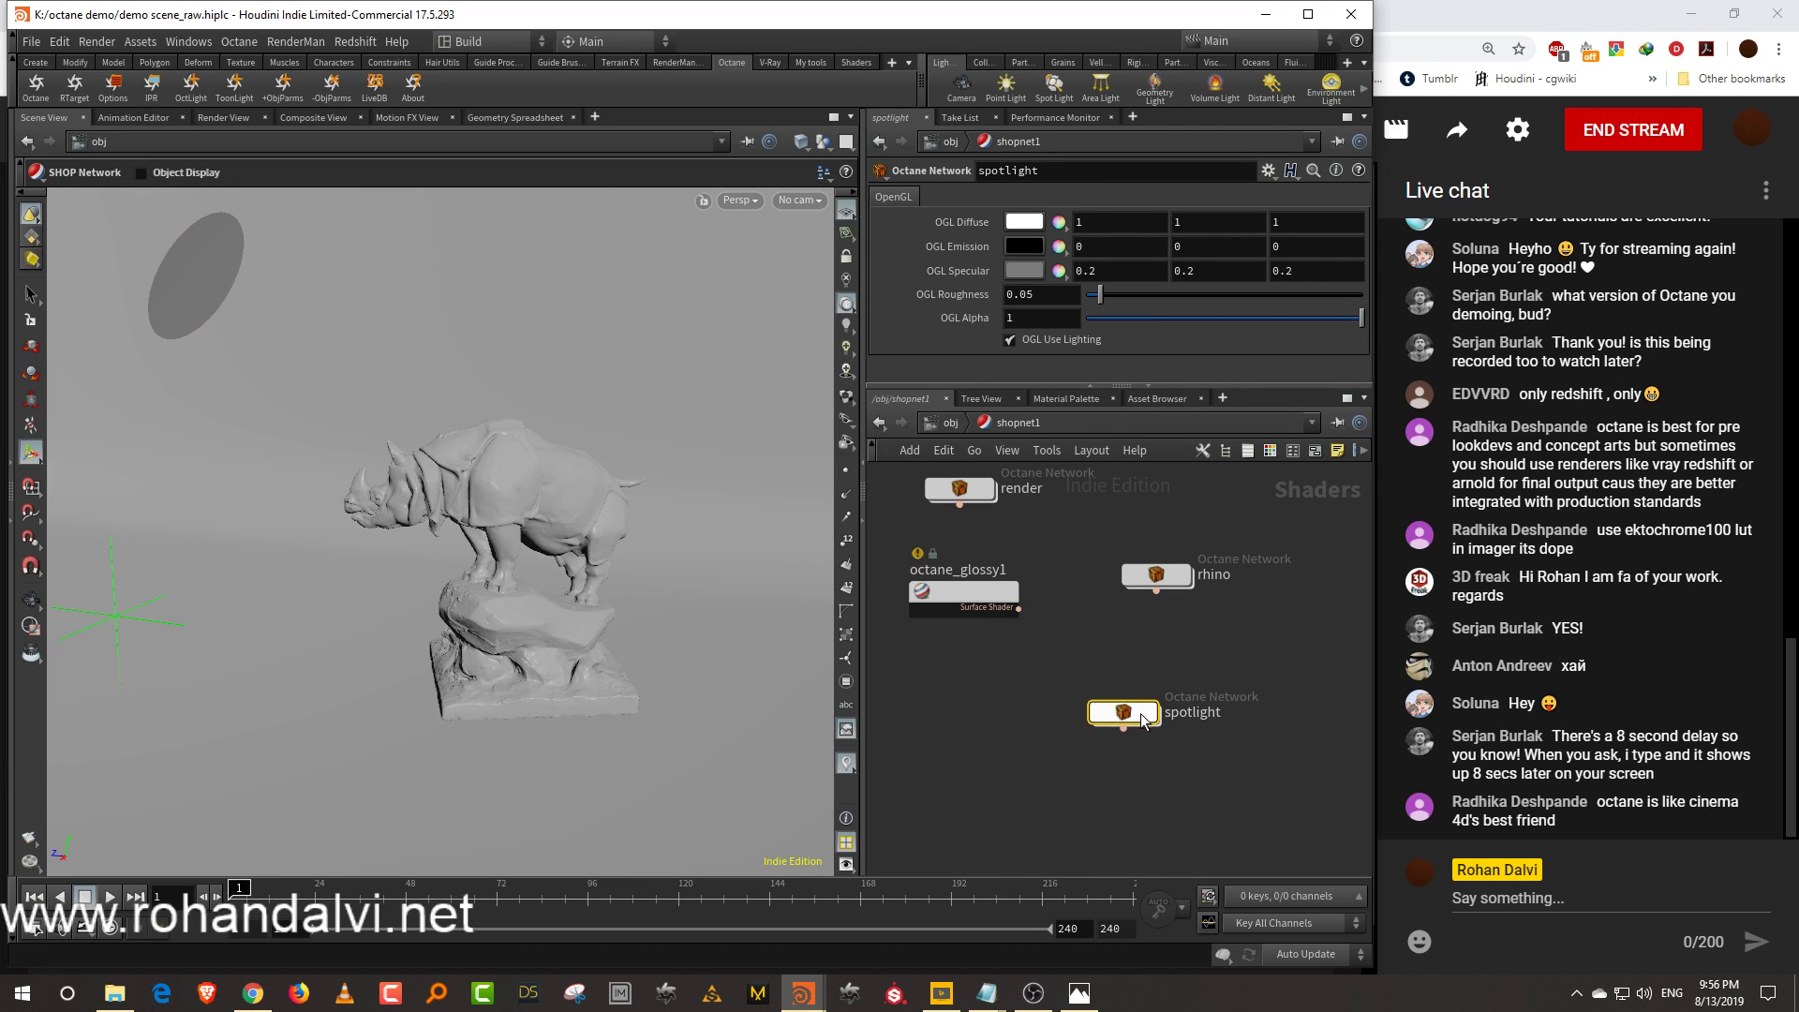
pyautogui.doubleClick(1123, 718)
pyautogui.click(1043, 644)
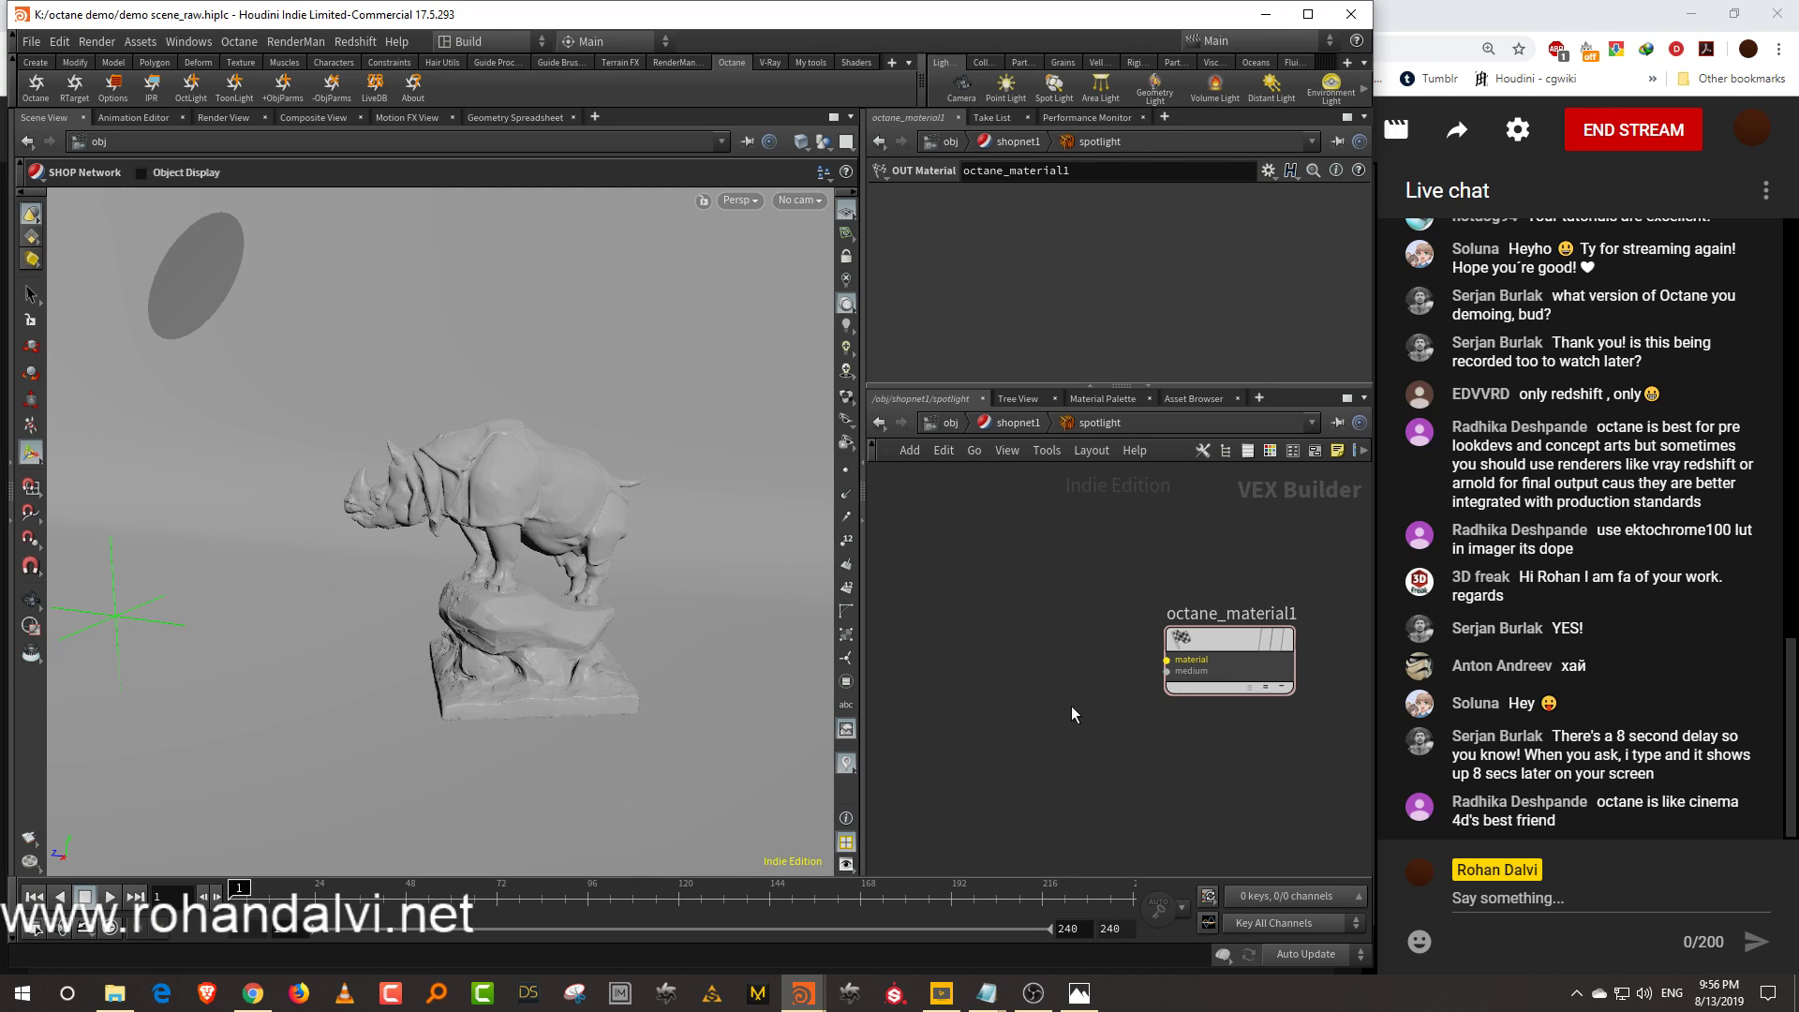
pyautogui.press('Tab')
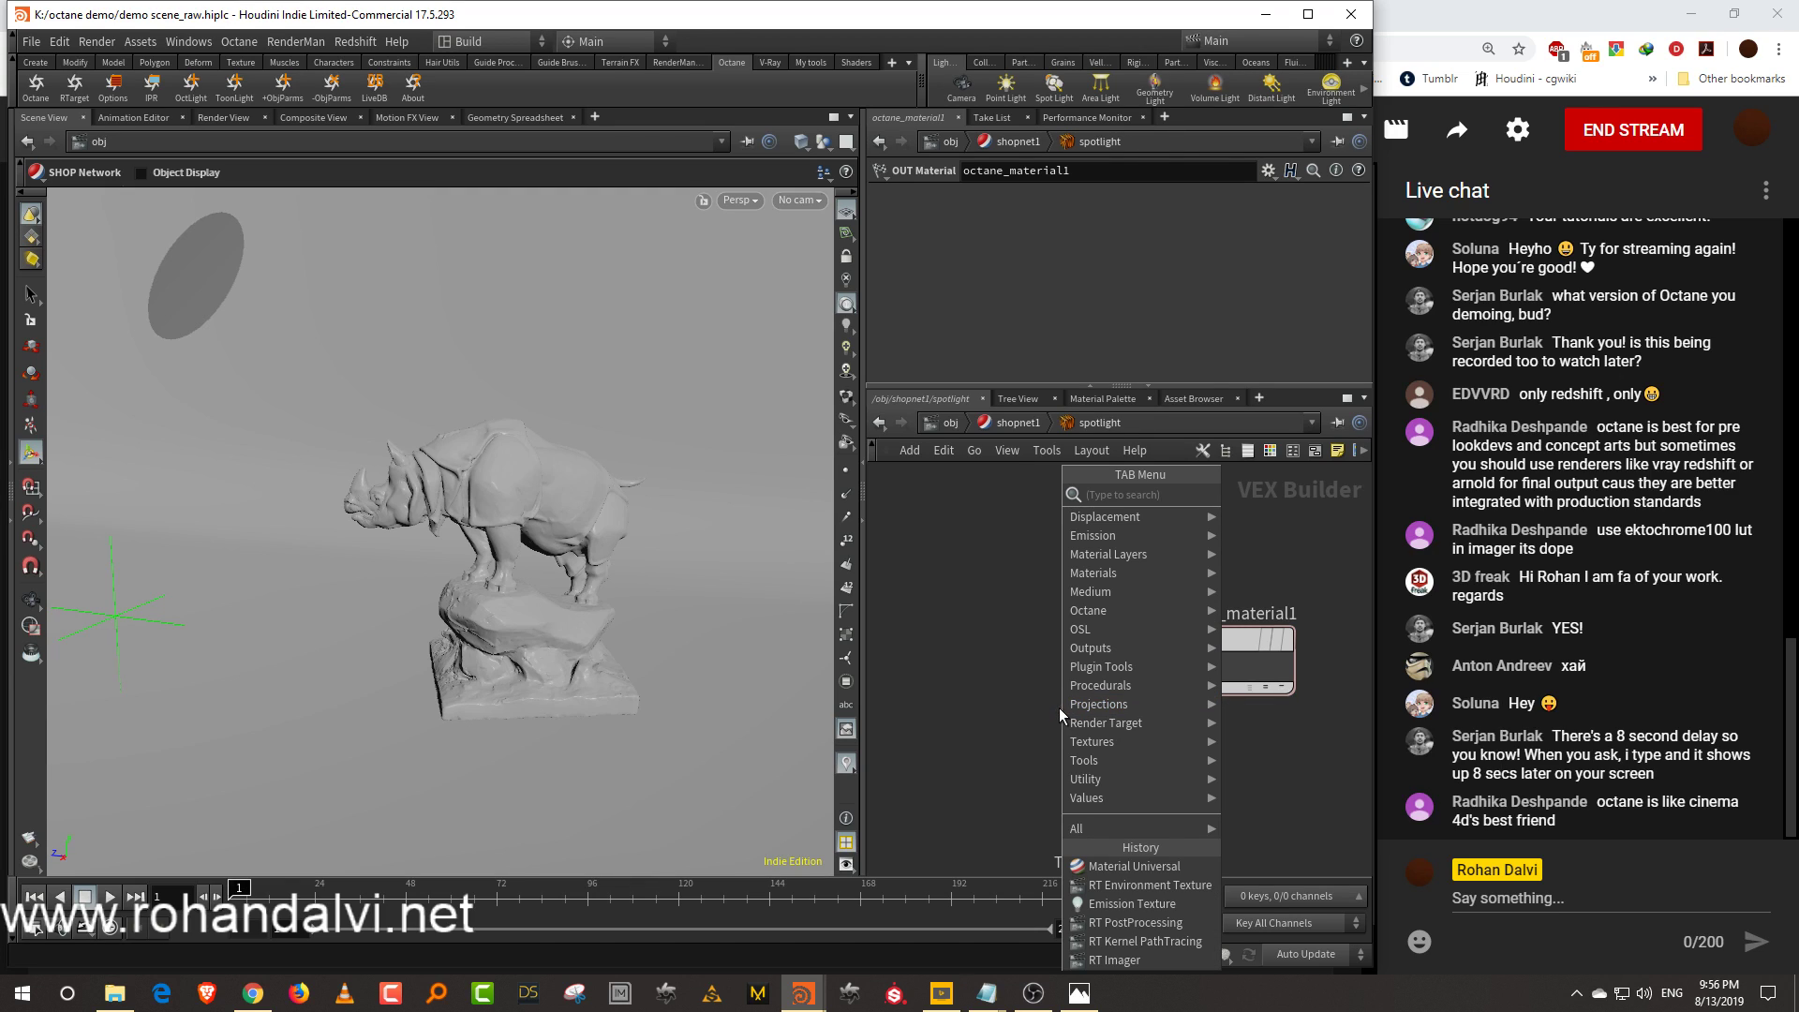
pyautogui.write('u')
pyautogui.press('Escape')
pyautogui.press('Tab')
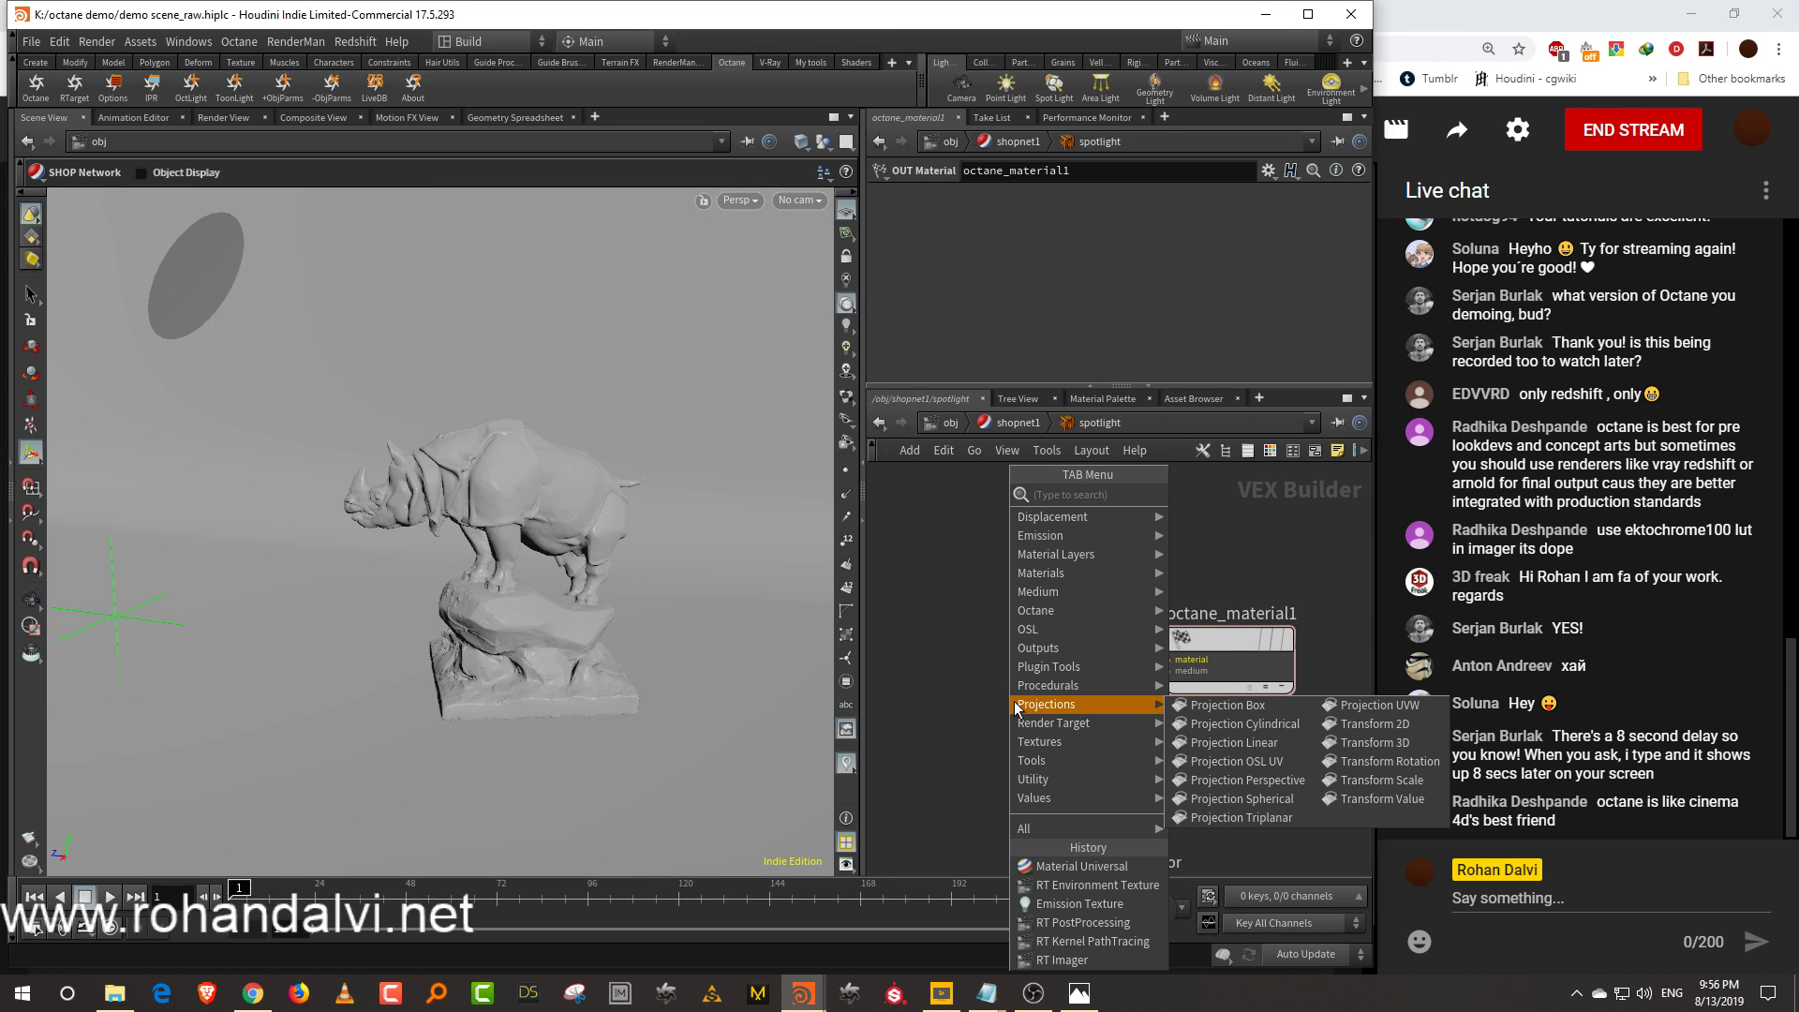
pyautogui.write('di')
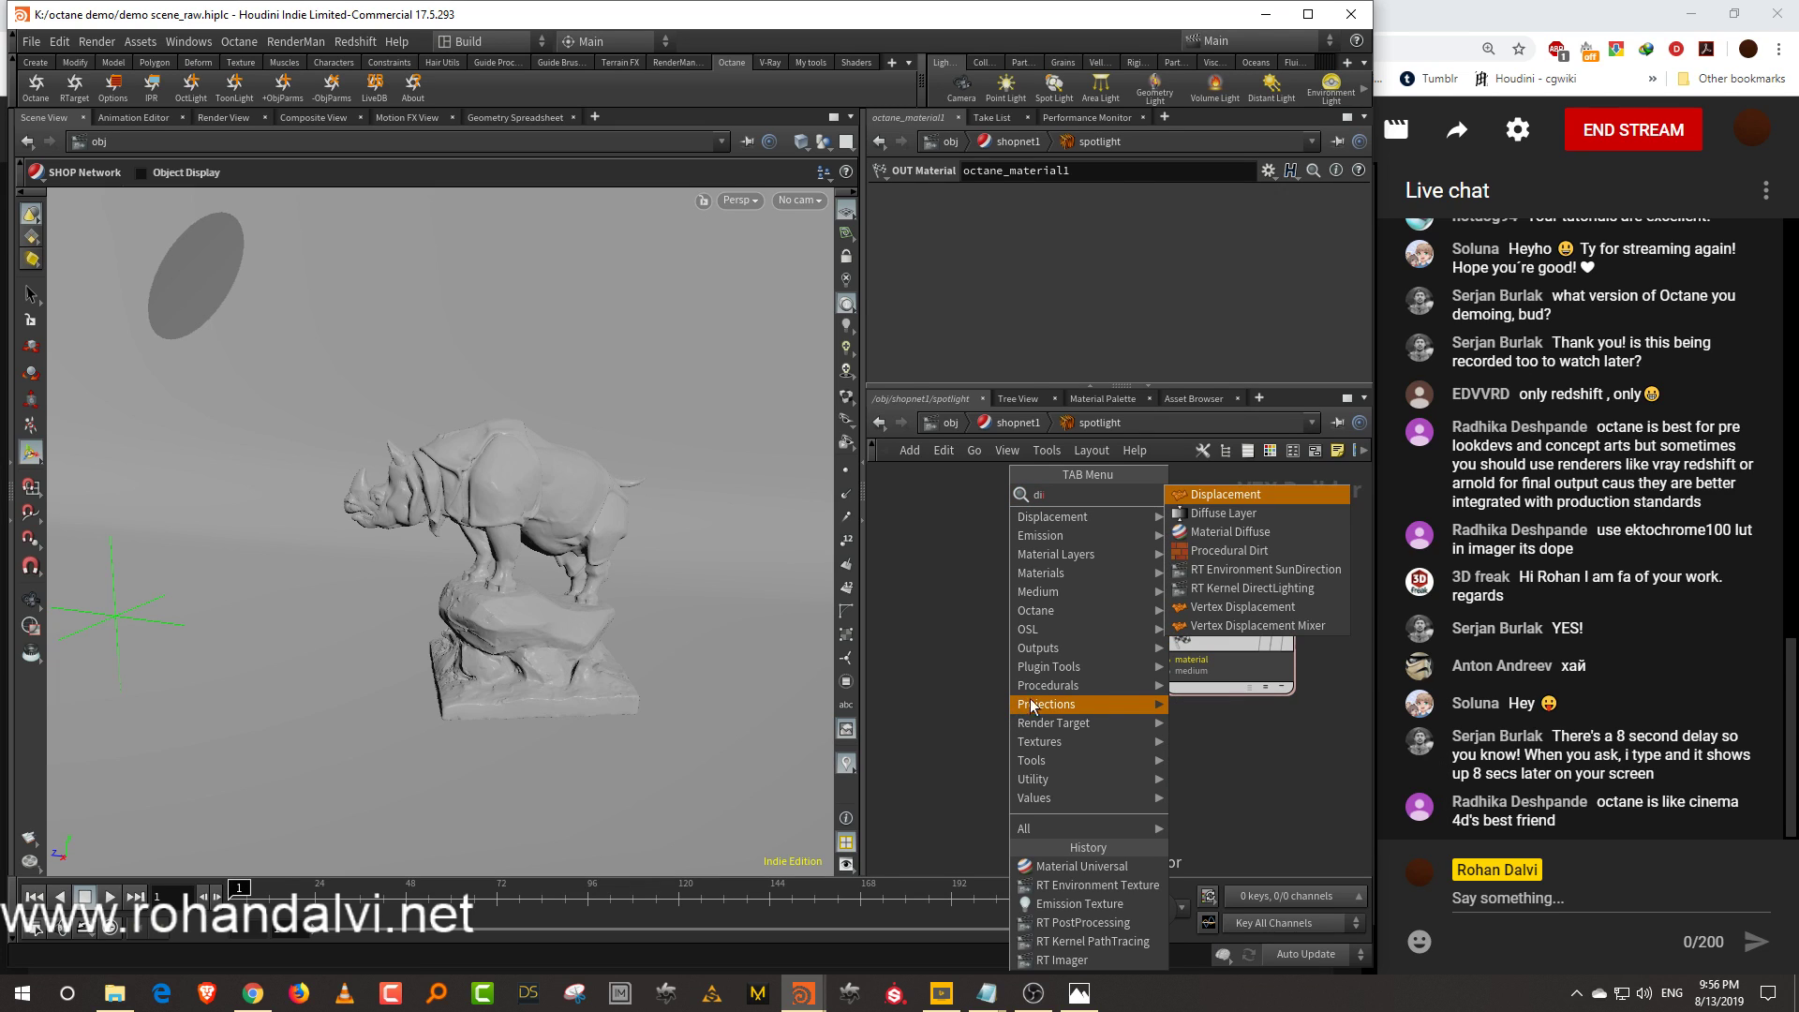
pyautogui.click(1265, 531)
pyautogui.click(1020, 594)
# Add a Material Universal node beside the diffuse material in the spotlight network
pyautogui.press('Tab')
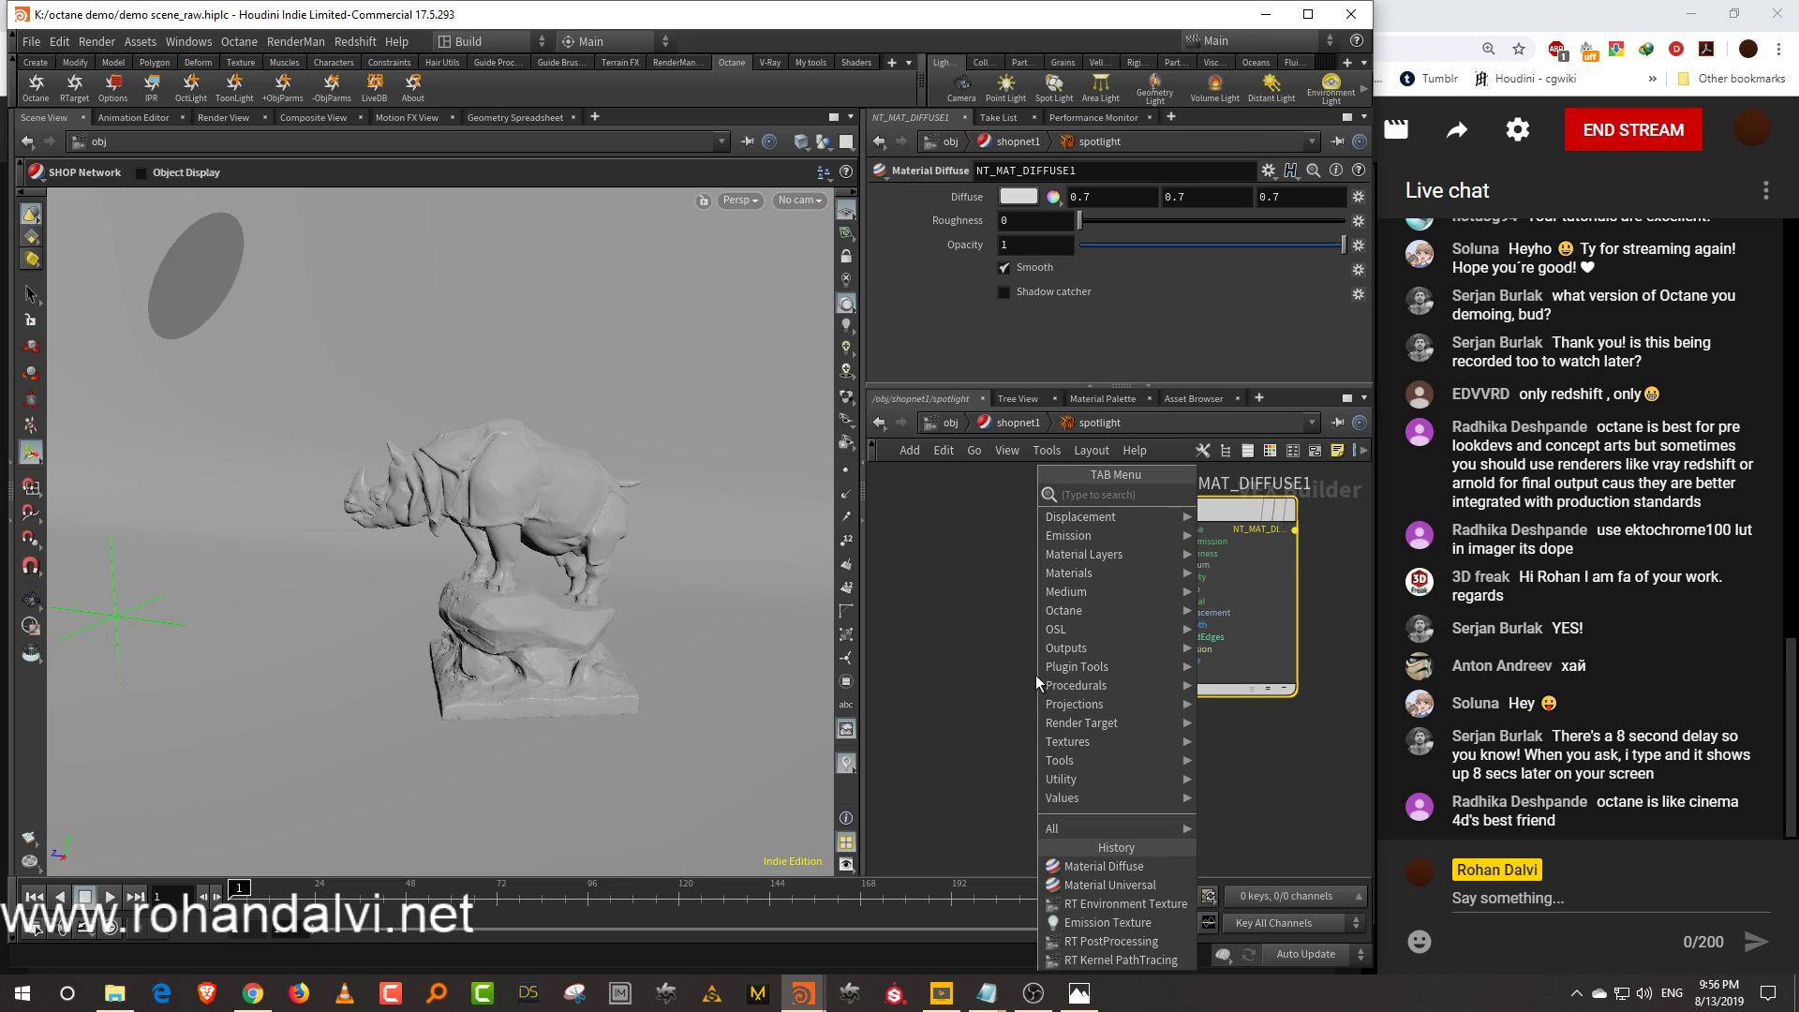
pyautogui.write('univer')
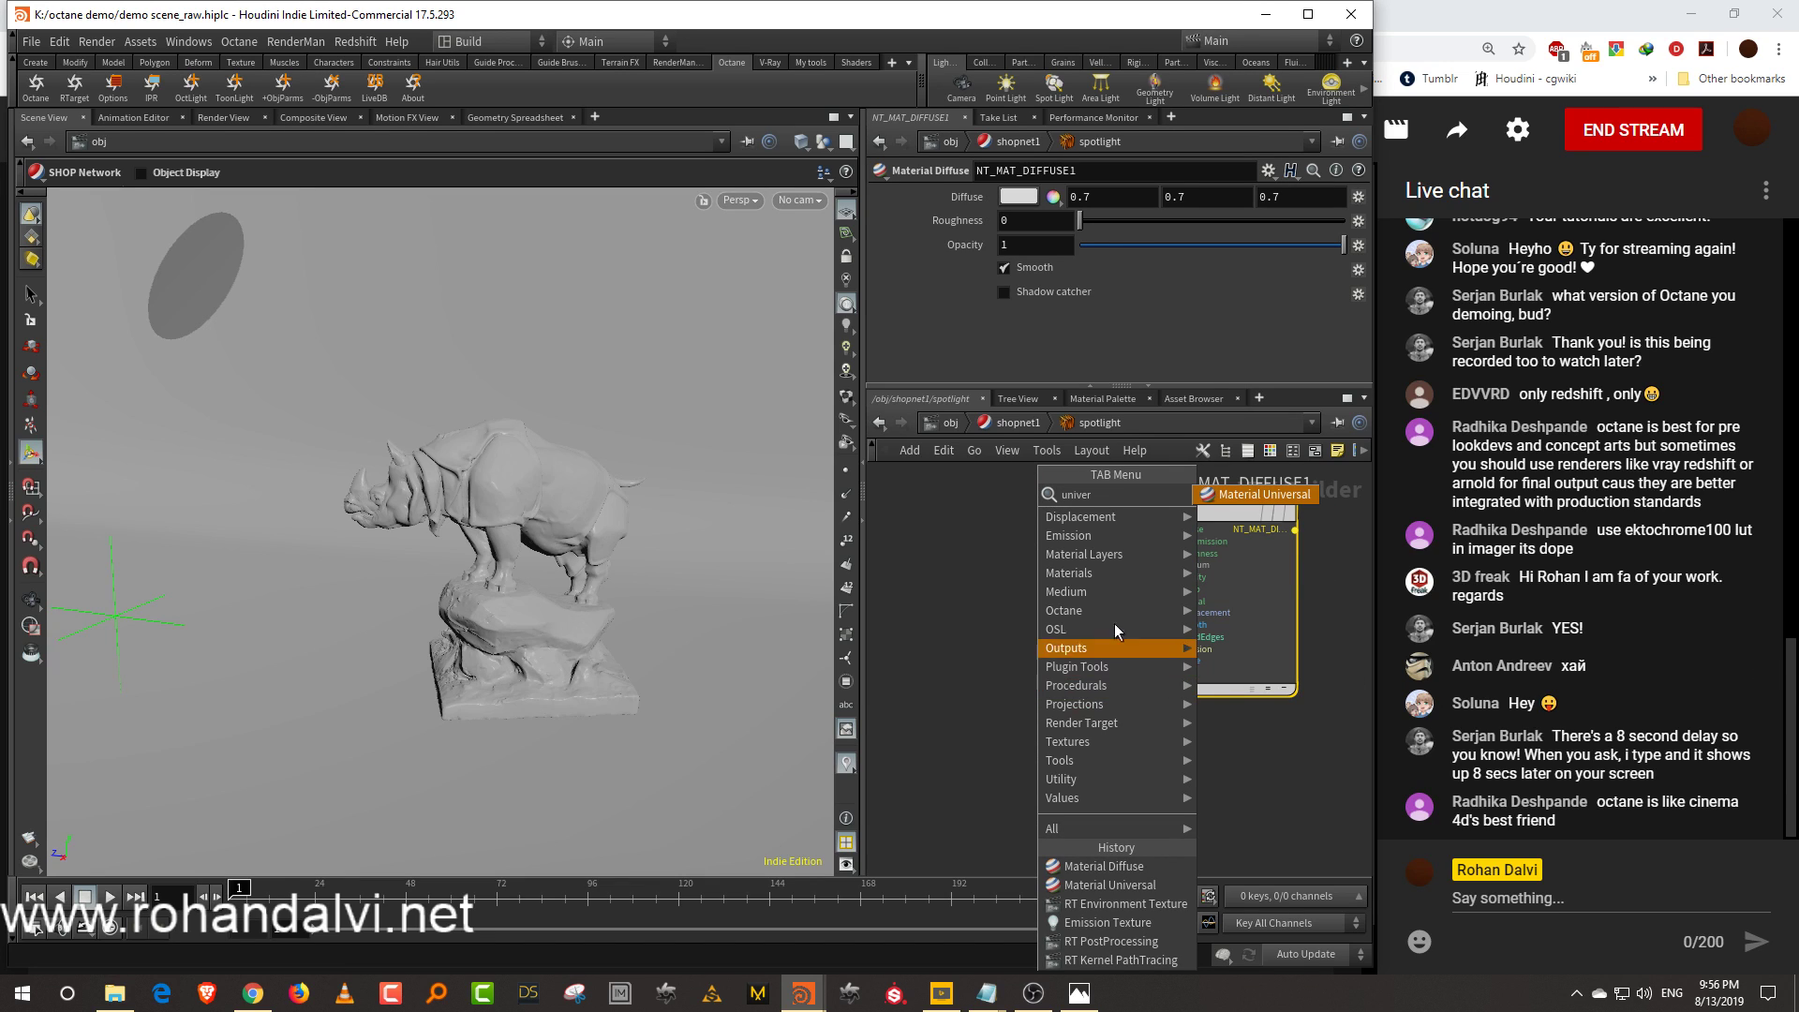
pyautogui.press('Return')
pyautogui.click(941, 532)
pyautogui.scroll(-4, 1104, 600)
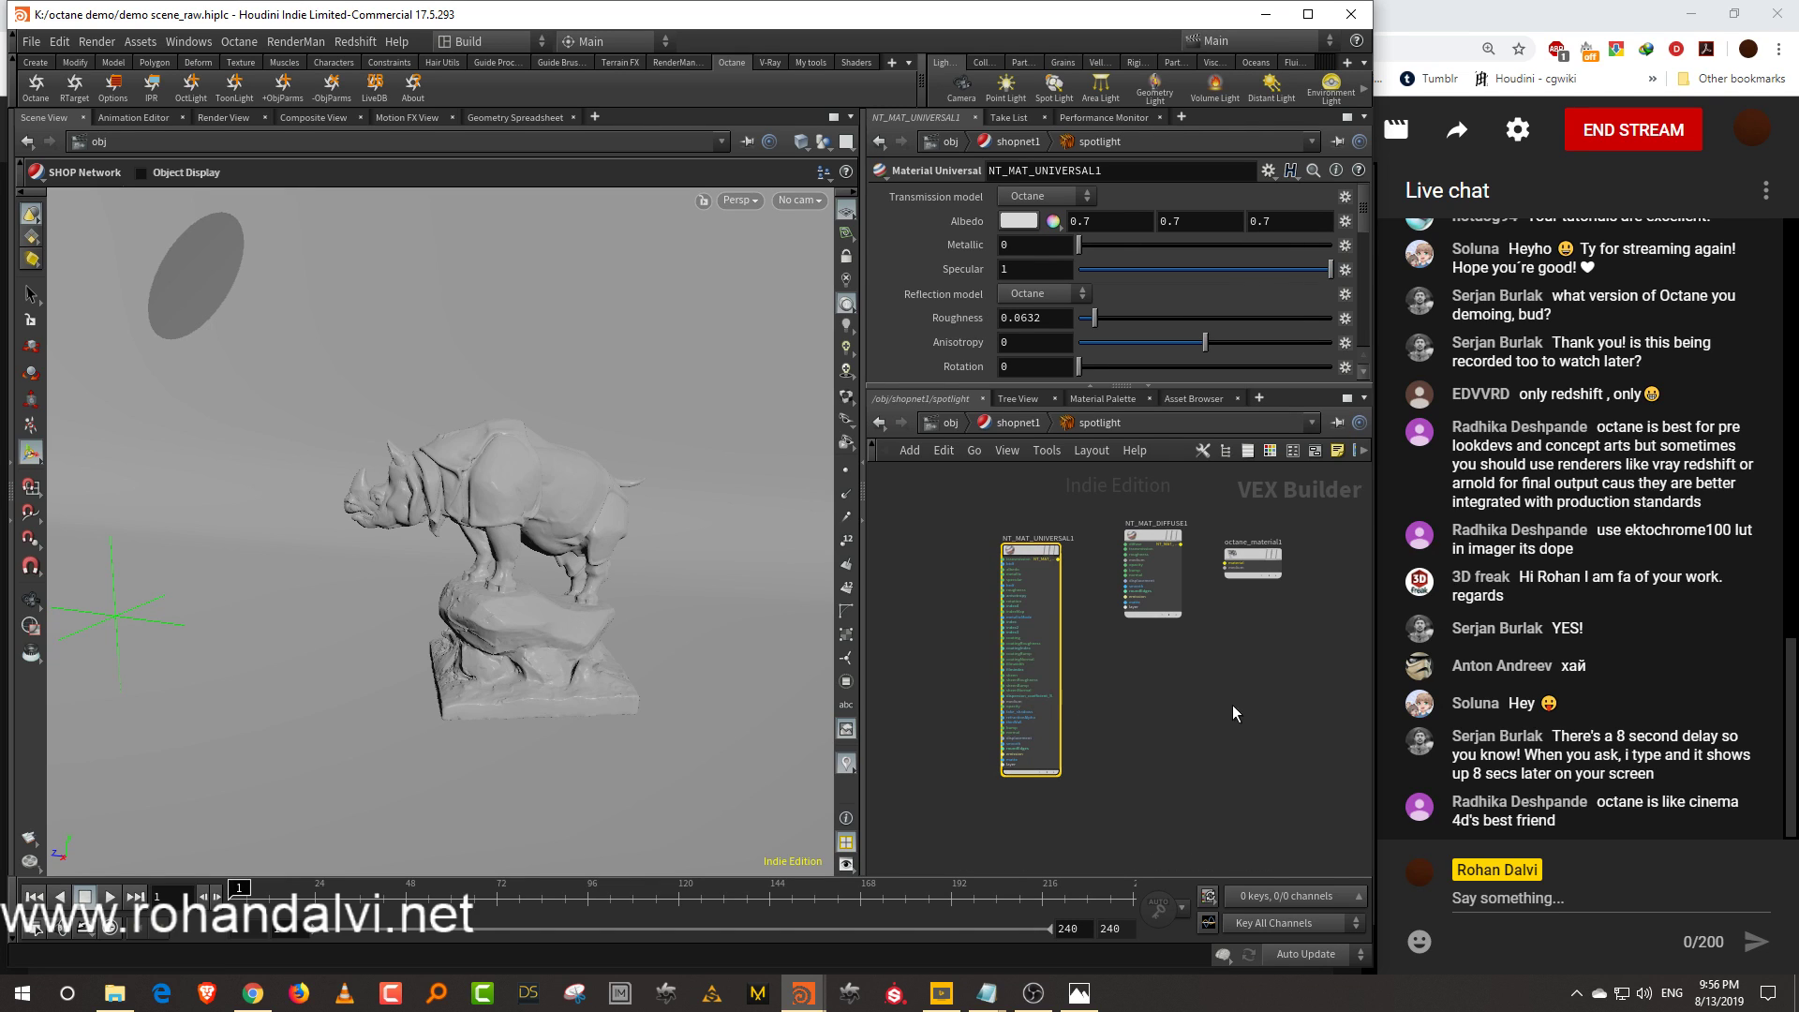
# Delete the Material Universal node from the spotlight network and connect the diffuse material to the OUT Material node
pyautogui.scroll(6, 1124, 647)
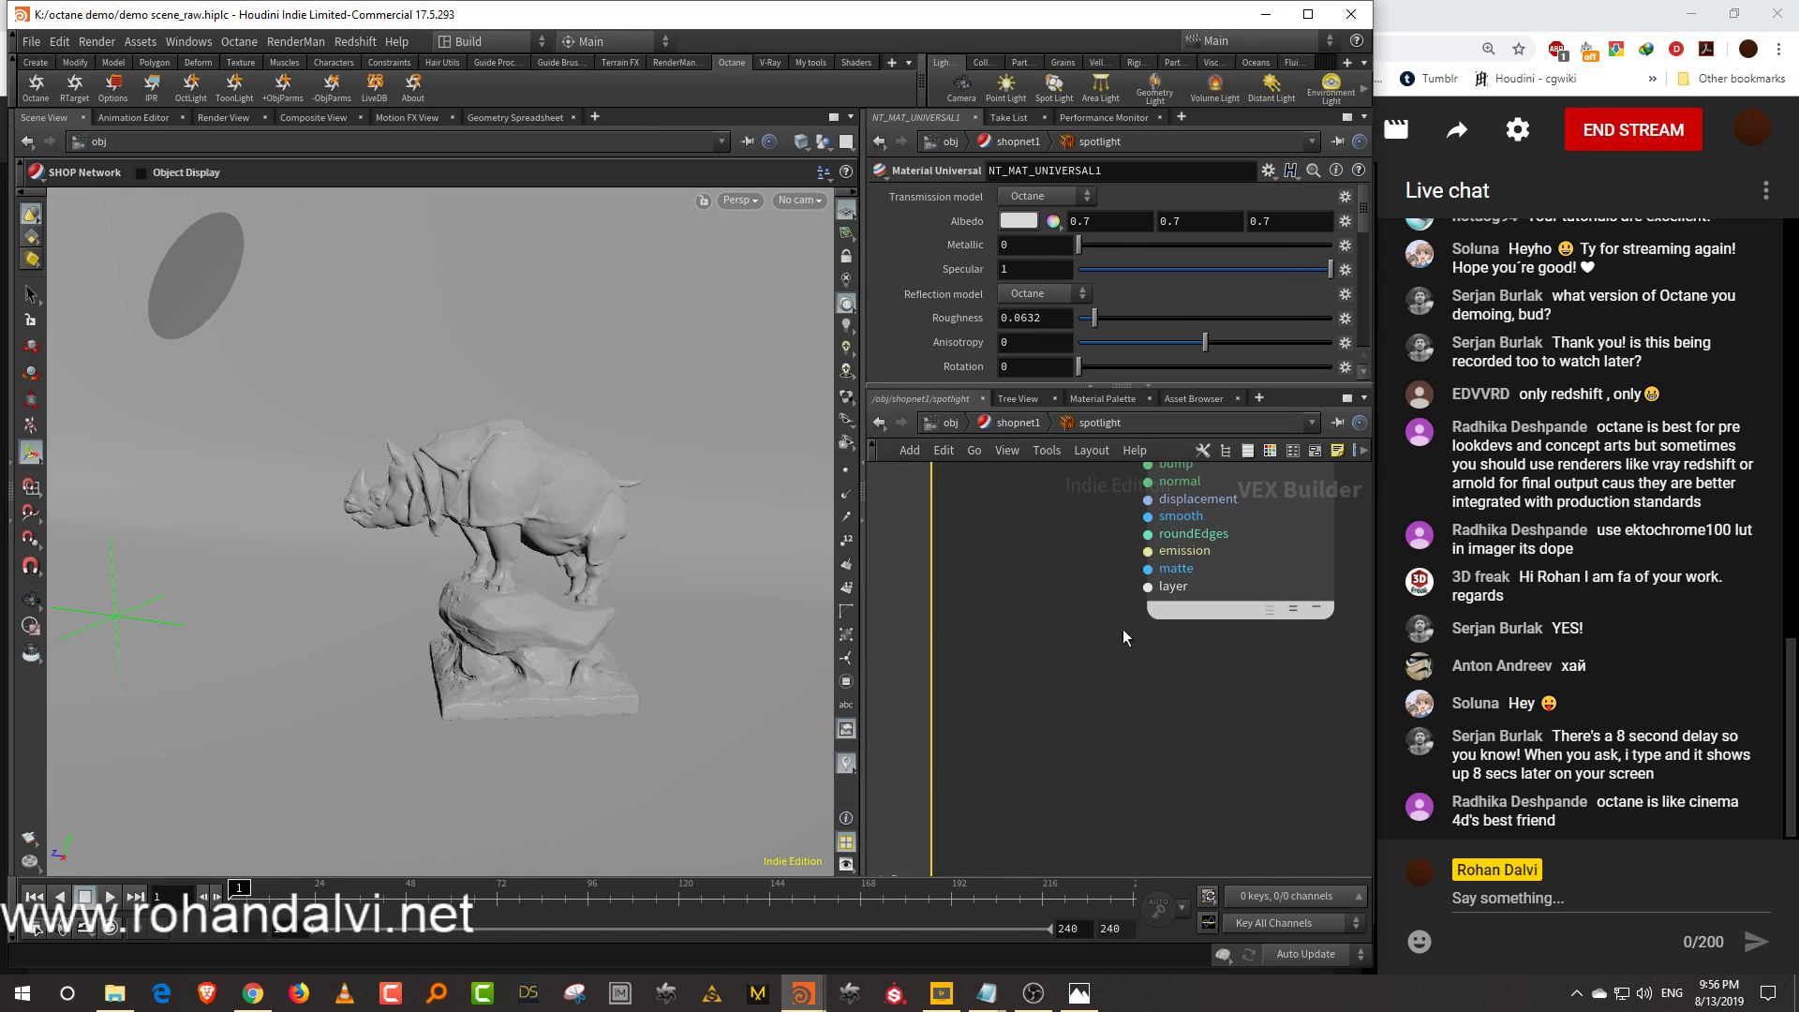
pyautogui.moveTo(1081, 778); pyautogui.dragTo(1312, 542, button='middle')
pyautogui.moveTo(1224, 729); pyautogui.dragTo(1188, 693, button='middle')
pyautogui.press('Delete')
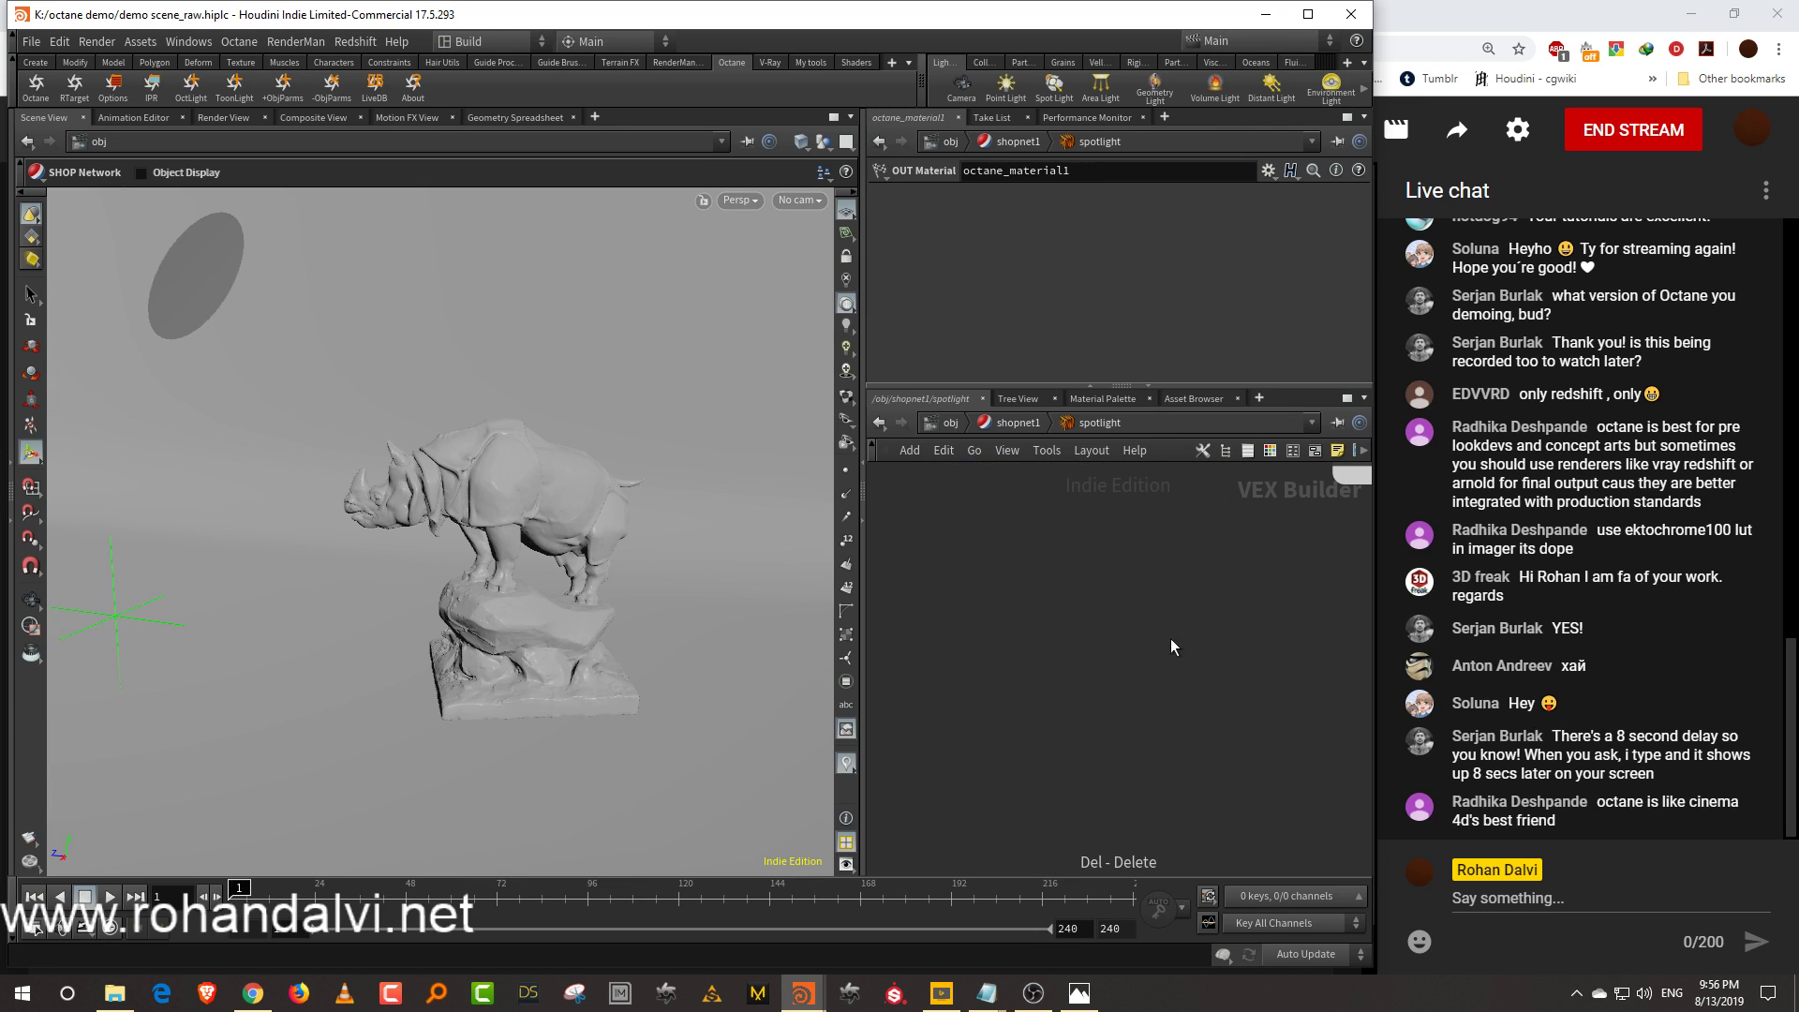
pyautogui.press('h')
pyautogui.moveTo(1039, 691); pyautogui.dragTo(1183, 753)
pyautogui.moveTo(1129, 630); pyautogui.dragTo(1225, 578, button='middle')
# Add an Emission BlackBody node to the spotlight network and connect it to the diffuse material's emission input
pyautogui.click(1030, 428)
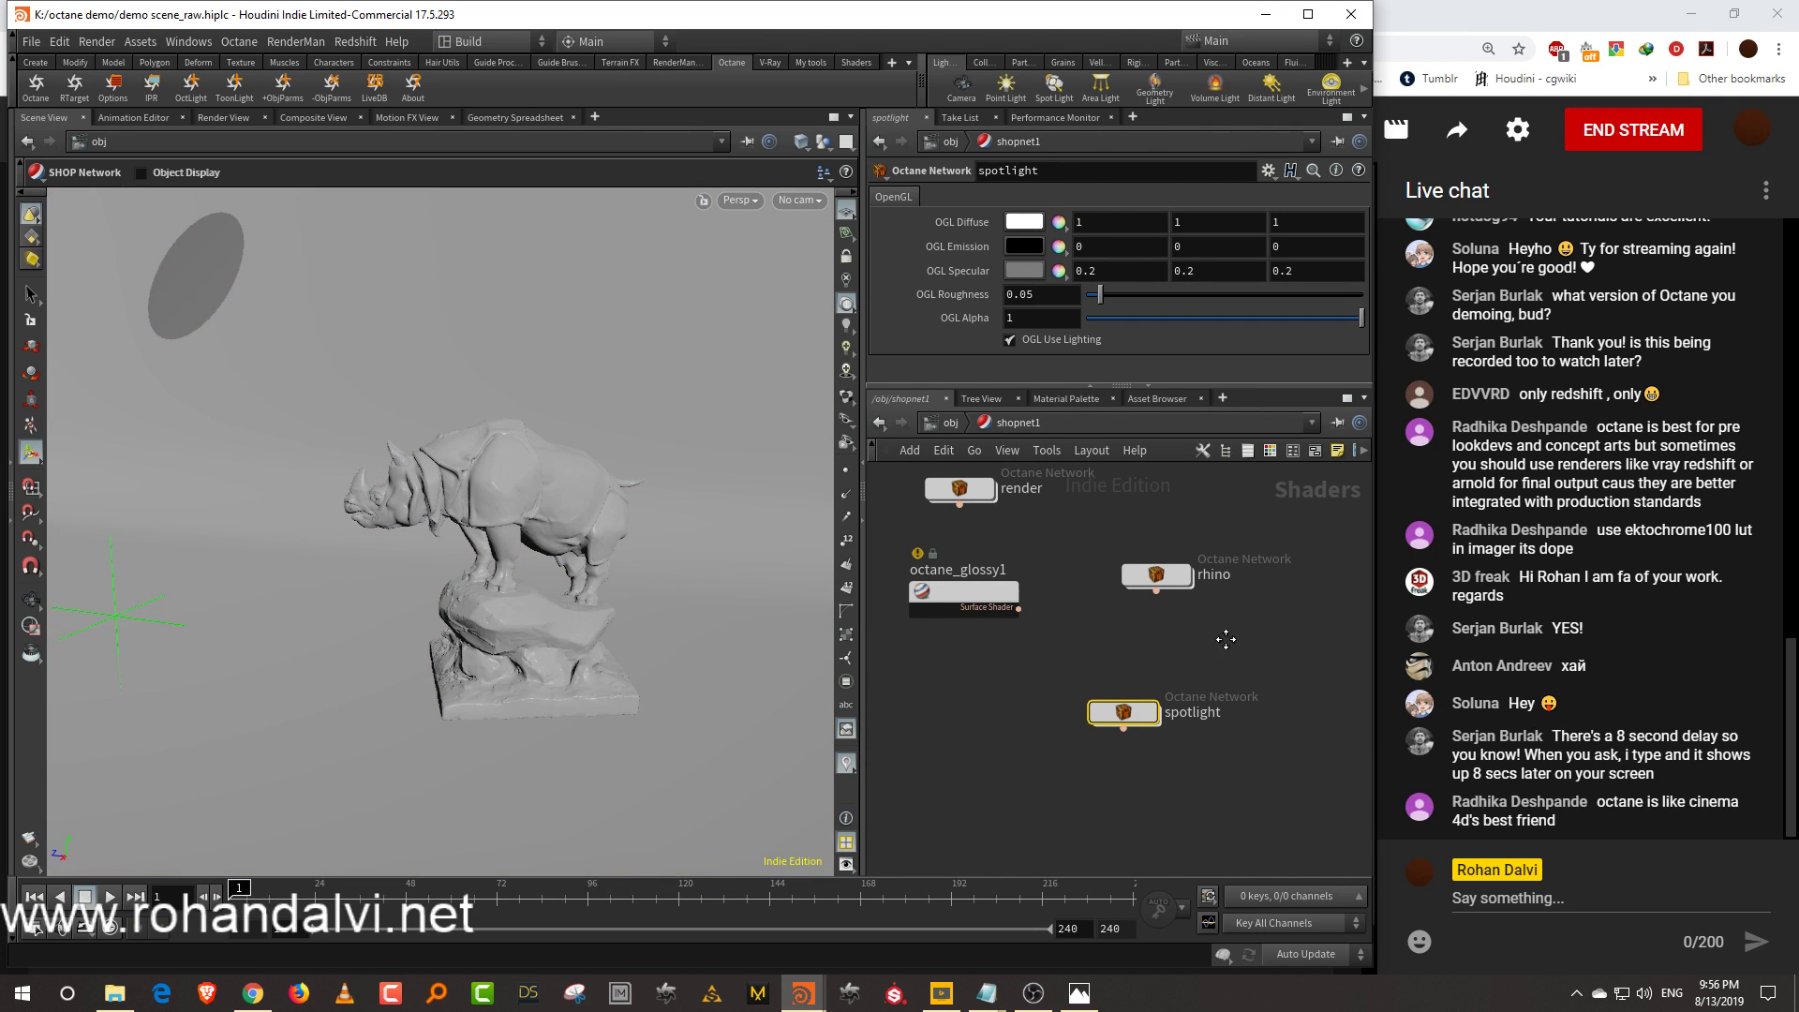
pyautogui.doubleClick(1127, 699)
pyautogui.press('Tab')
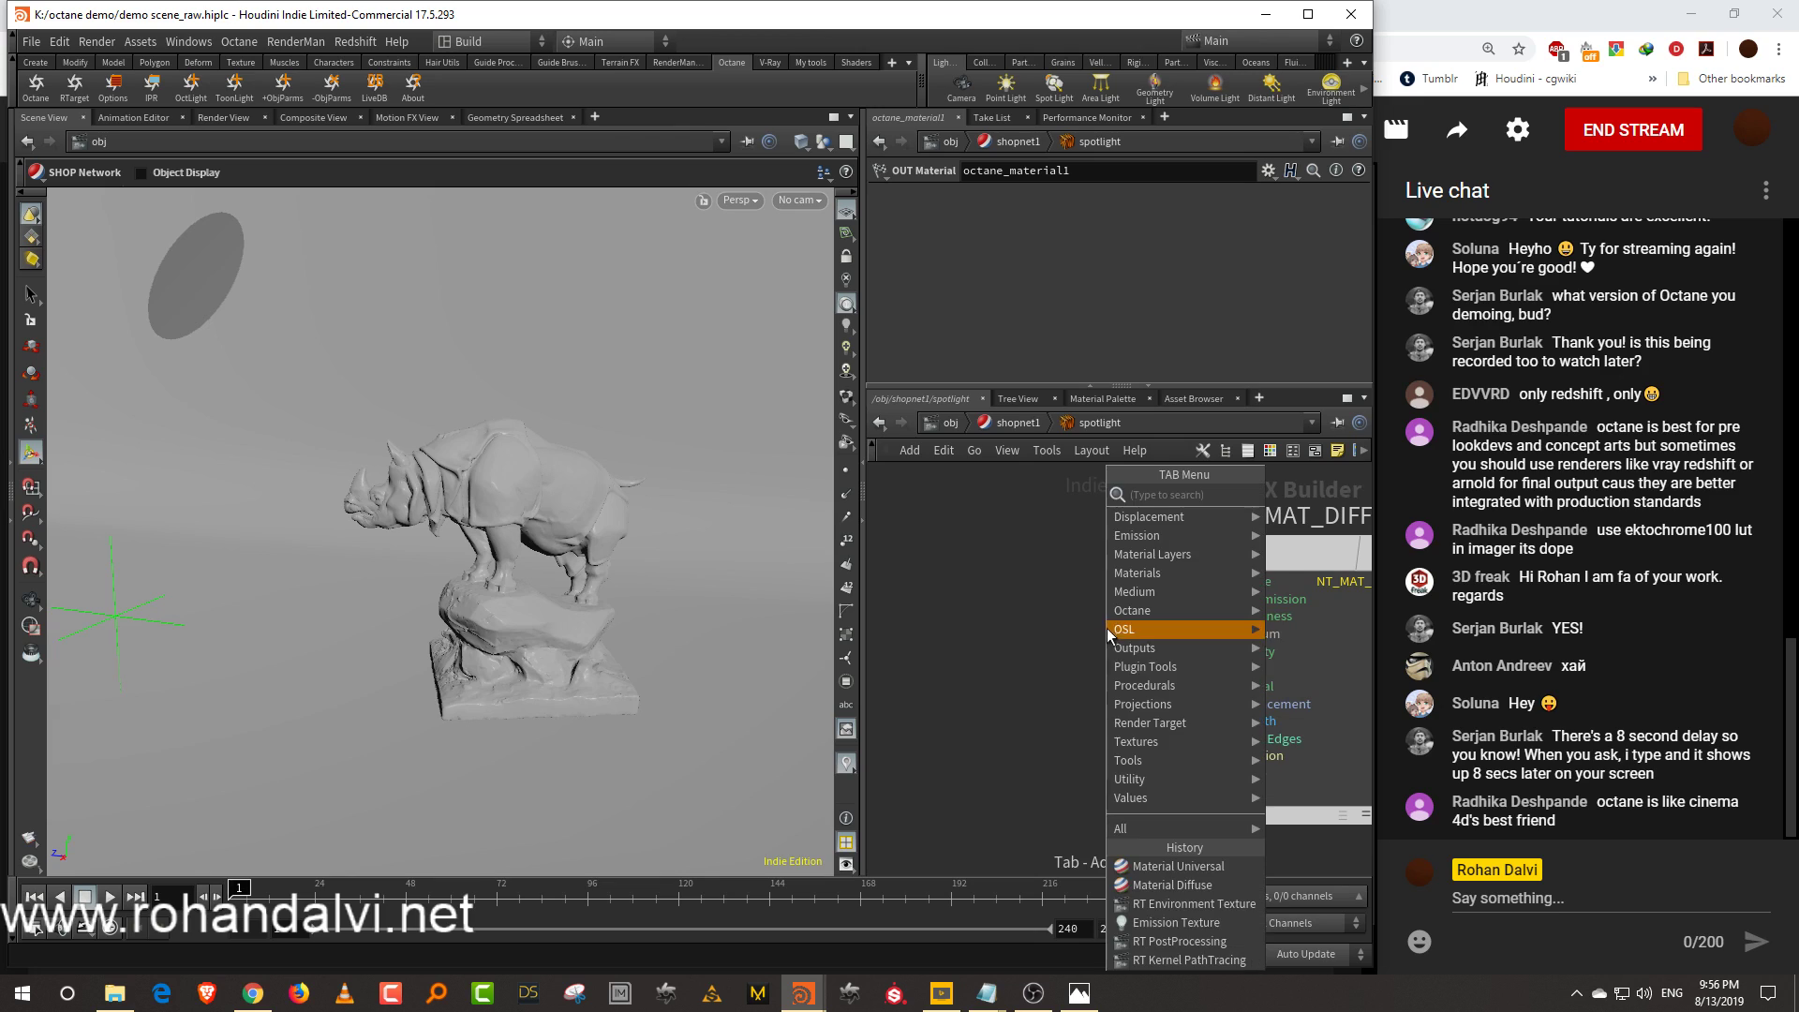
pyautogui.moveTo(1113, 655)
pyautogui.write('b')
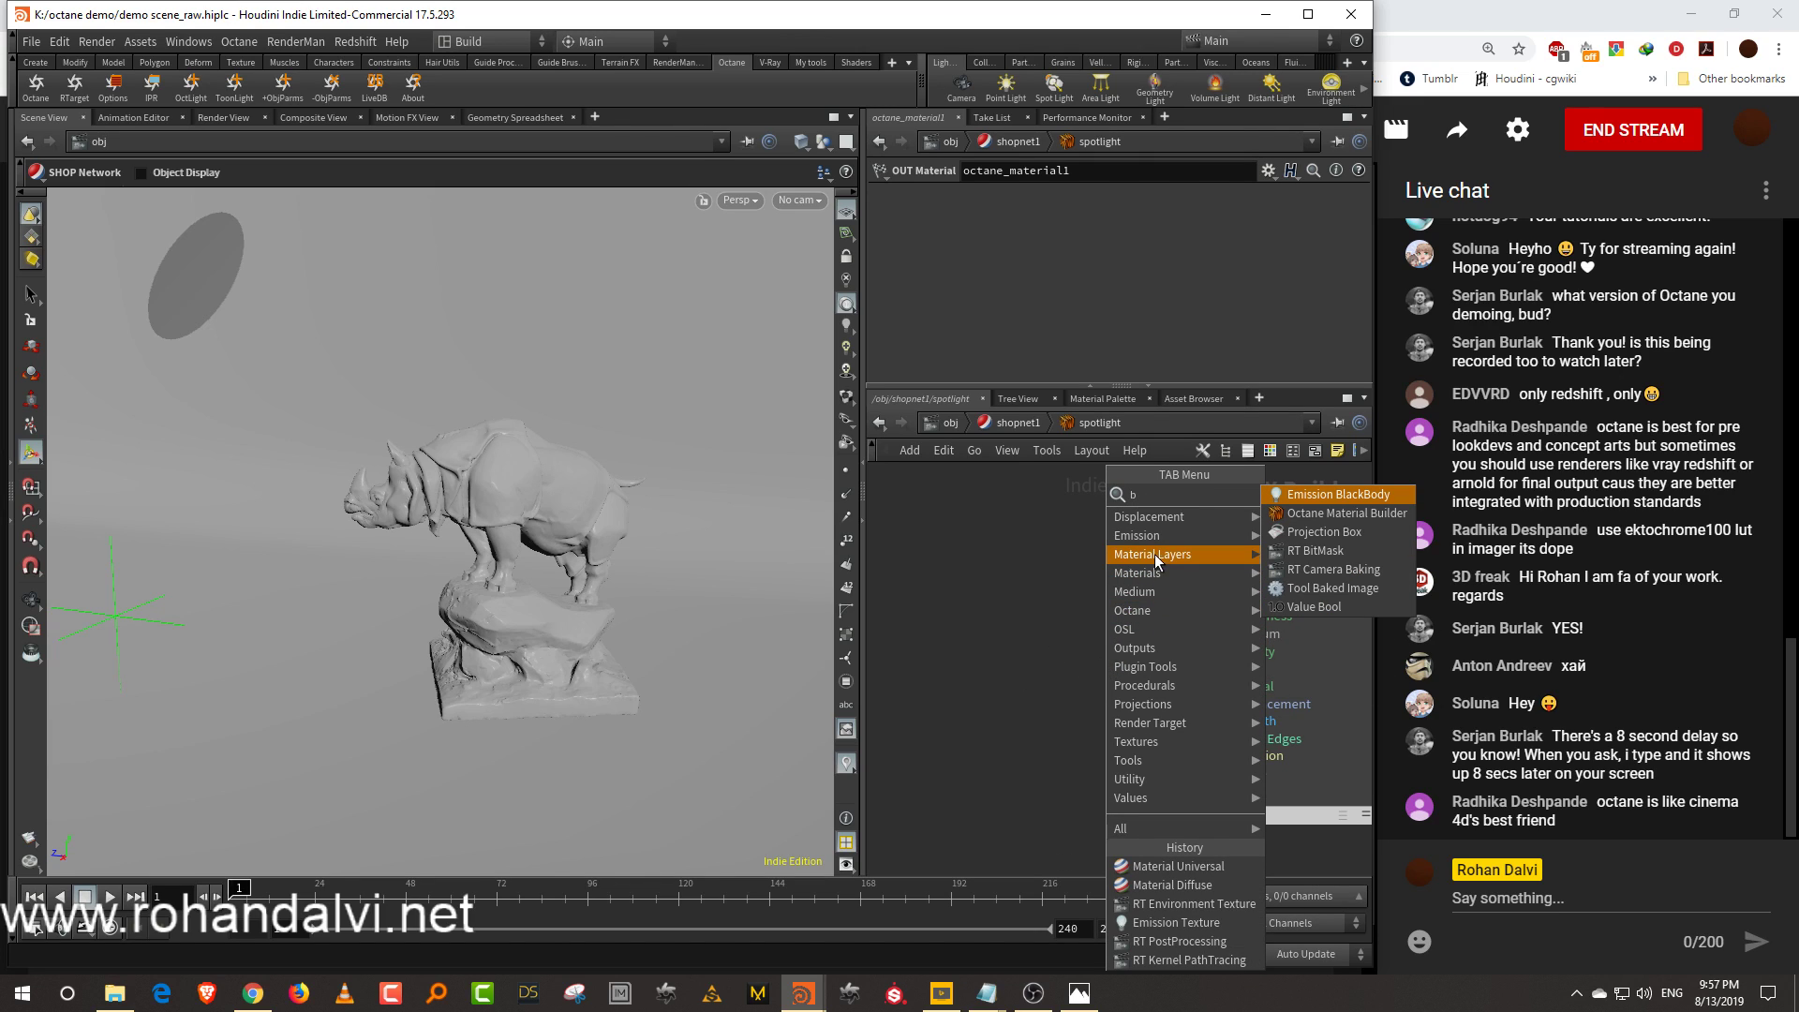
pyautogui.moveTo(1150, 542)
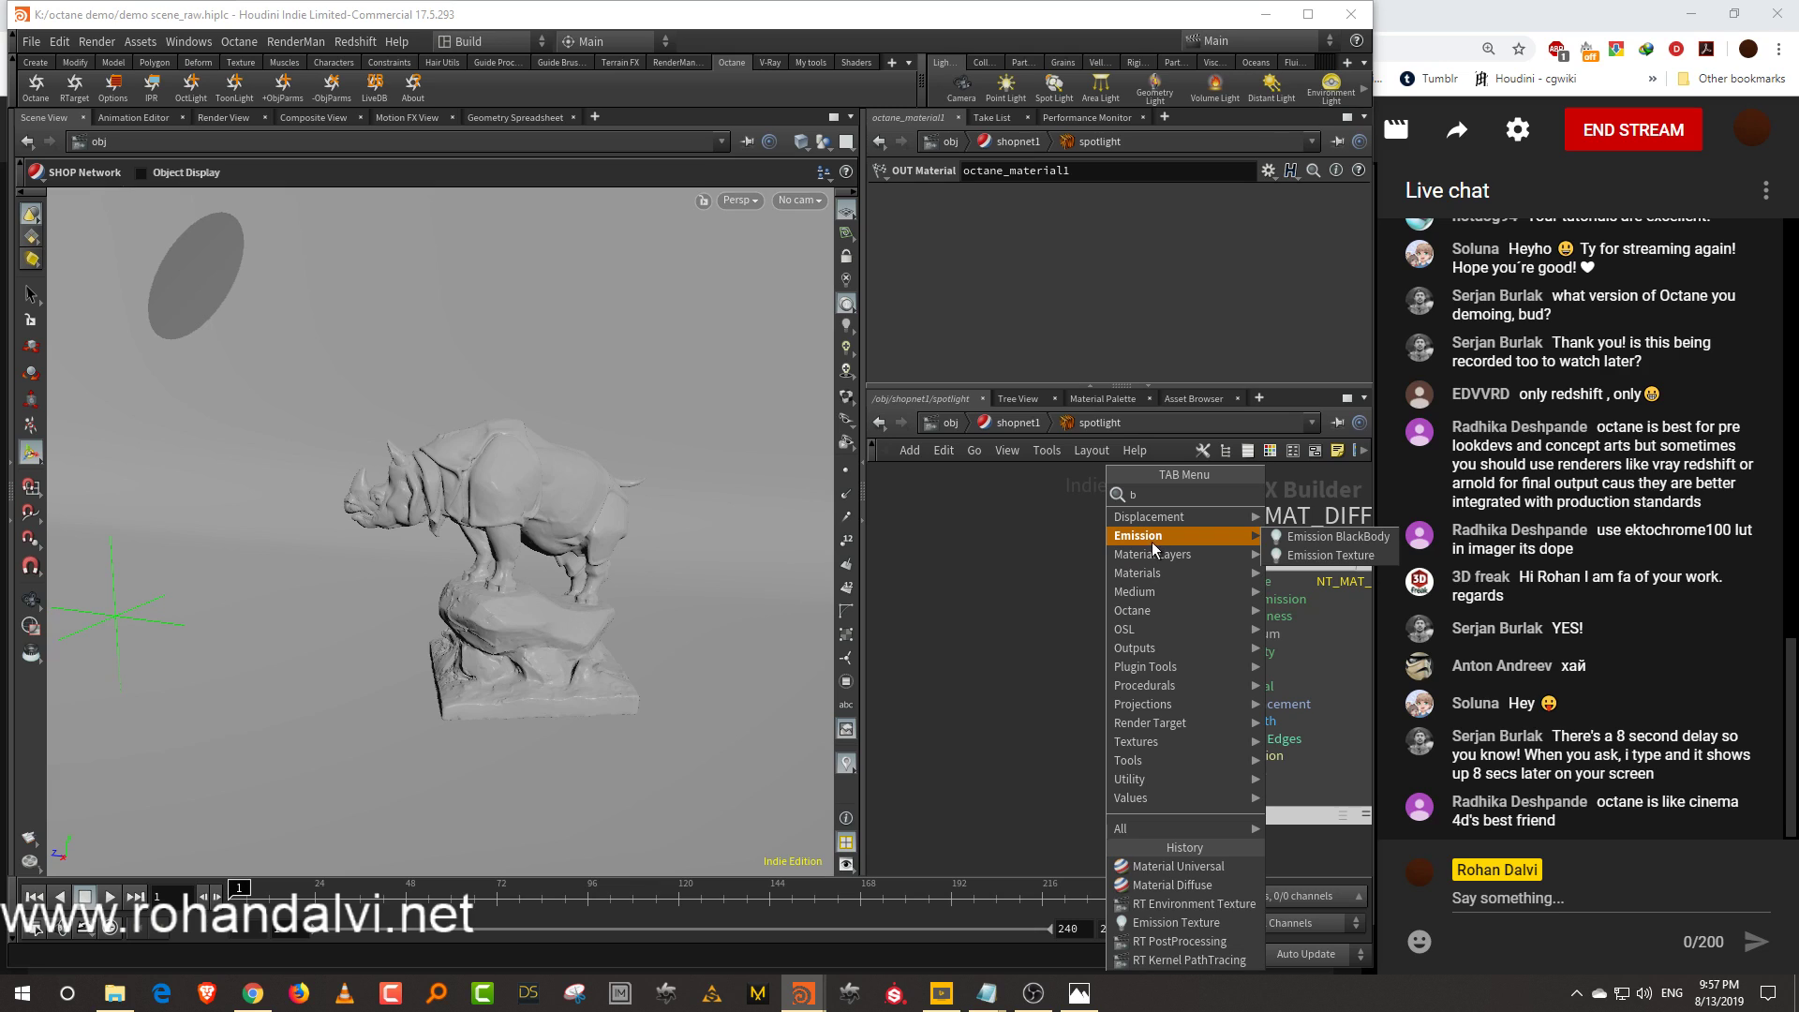
pyautogui.click(1357, 537)
pyautogui.click(987, 593)
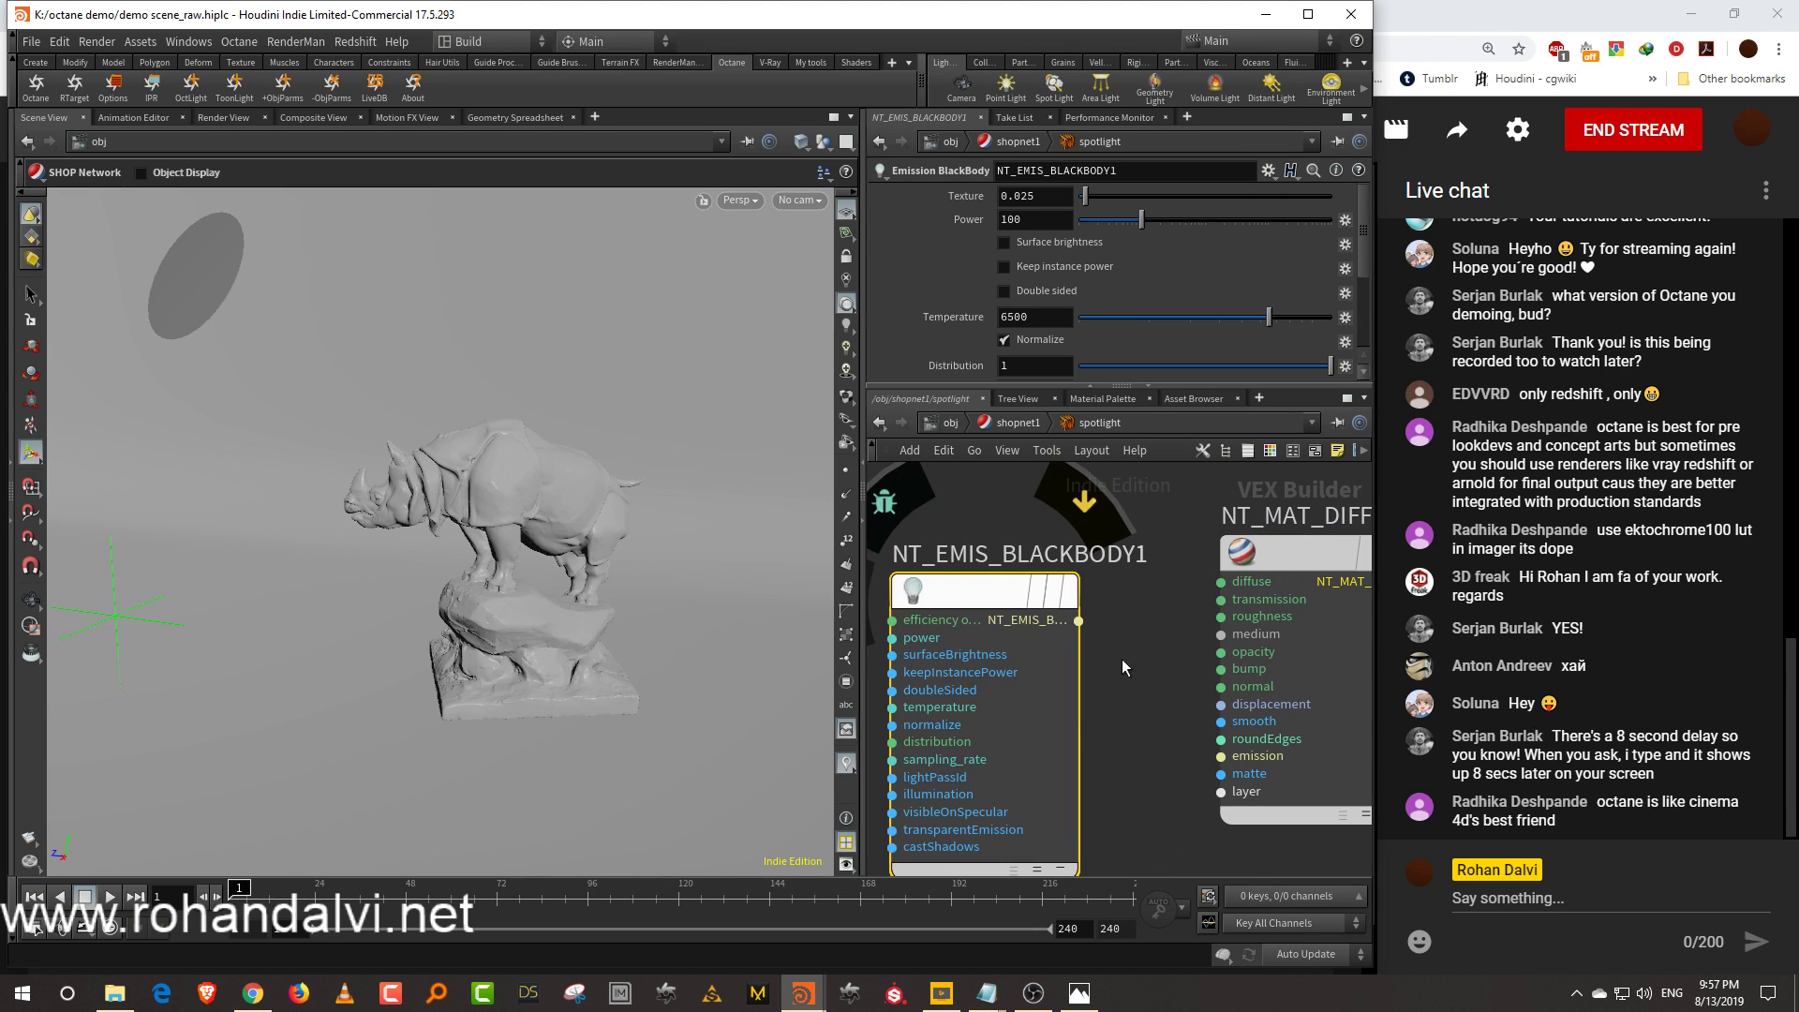
pyautogui.moveTo(1076, 556); pyautogui.dragTo(1218, 692)
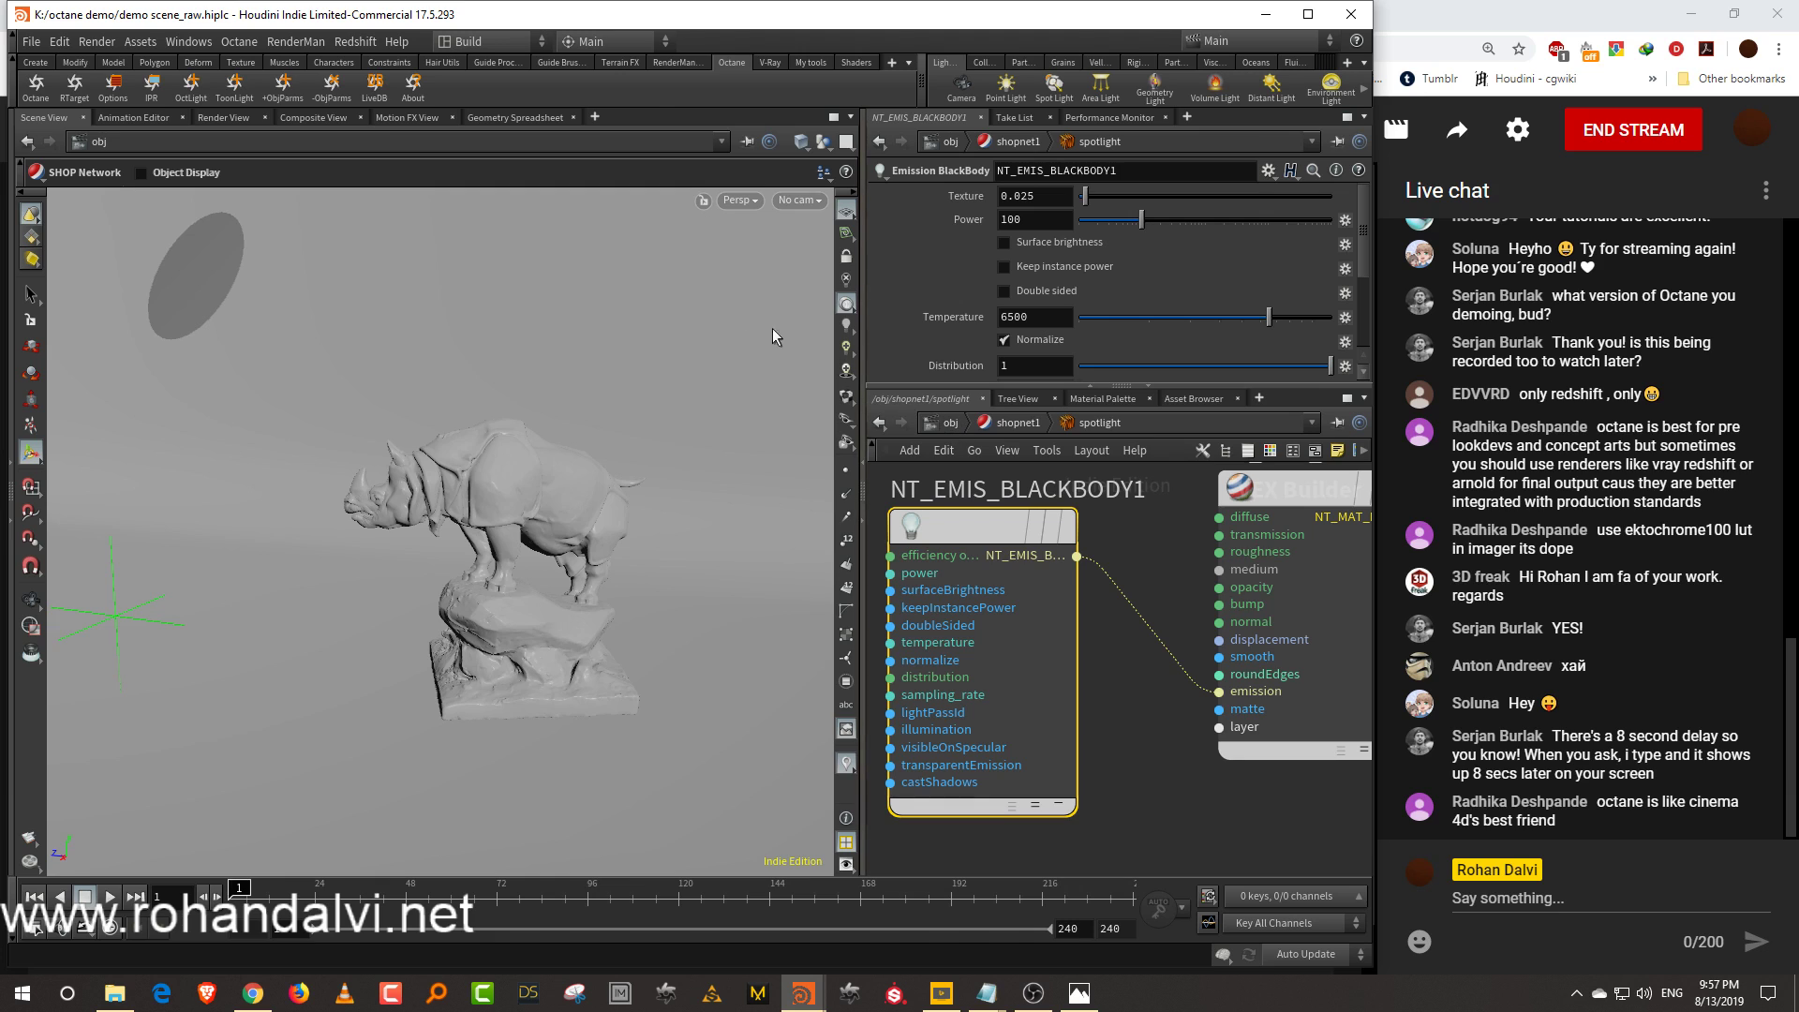
# Start the Octane IPR render, view the scene through cam1, and orbit until the circle light and rhino are both framed
pyautogui.click(152, 89)
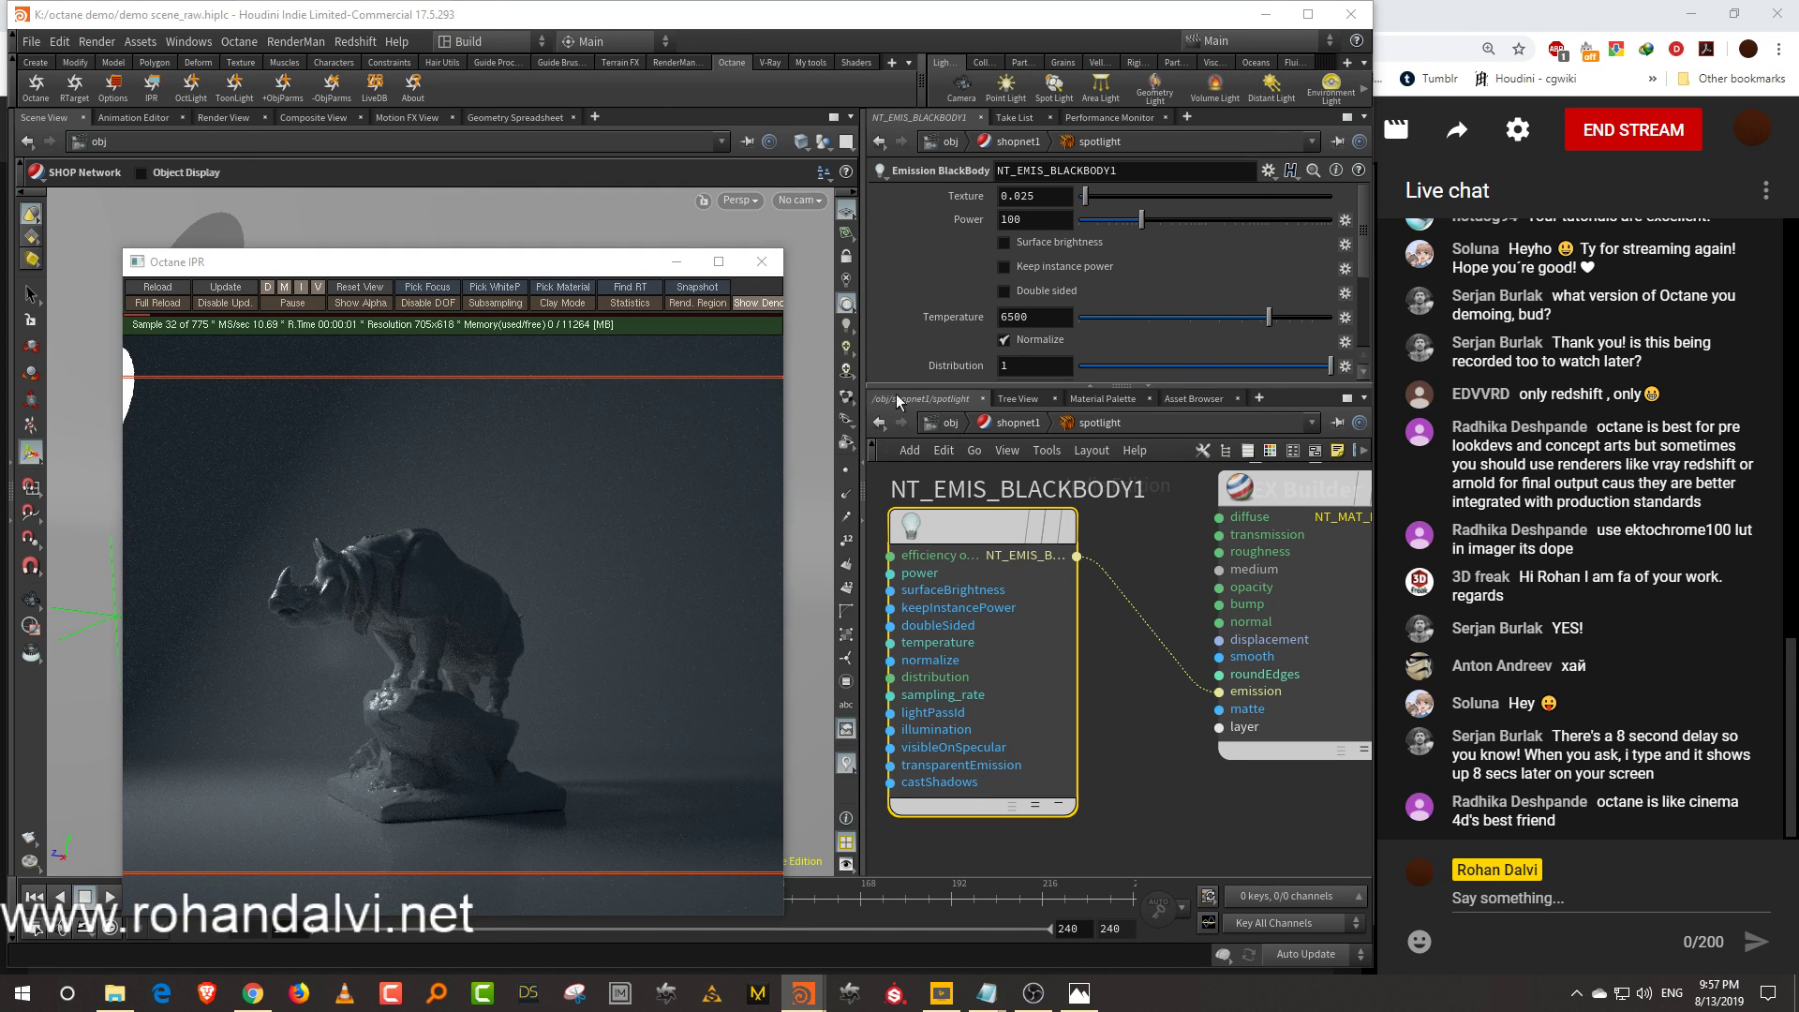
pyautogui.click(800, 200)
pyautogui.click(830, 282)
pyautogui.moveTo(637, 262); pyautogui.dragTo(1149, 422)
pyautogui.press('Escape')
pyautogui.moveTo(445, 574); pyautogui.dragTo(491, 592)
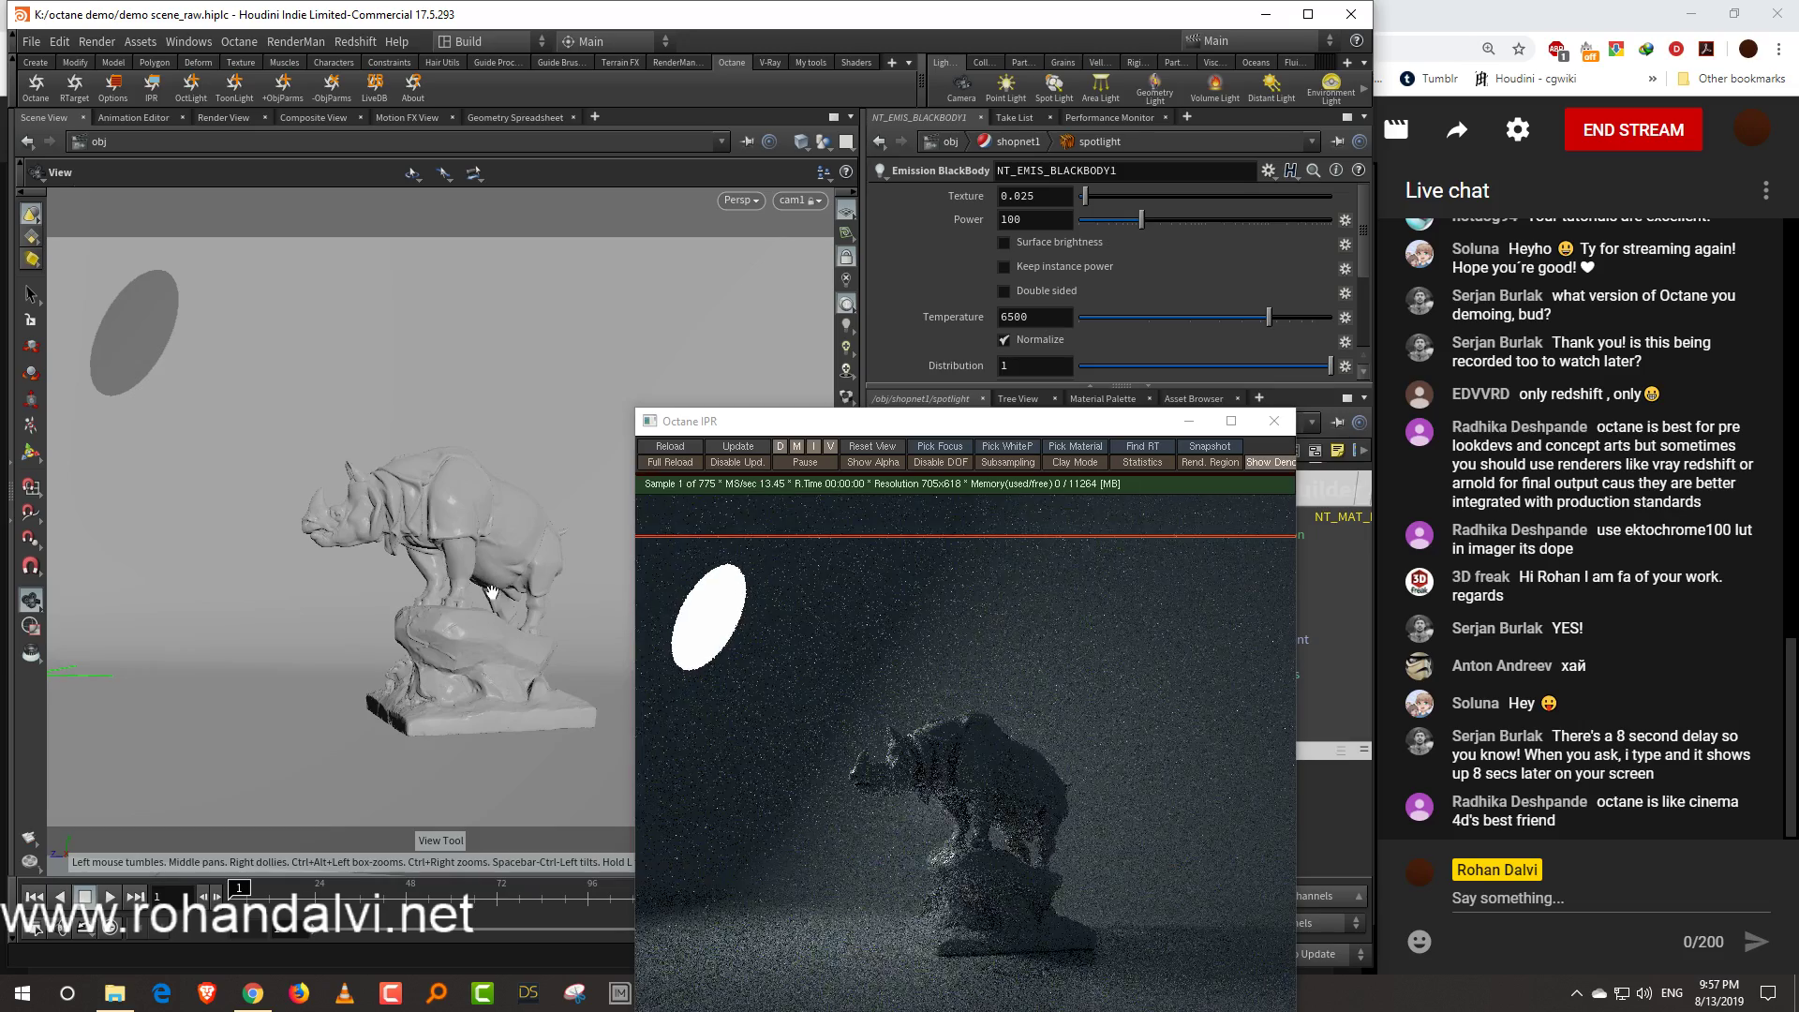
pyautogui.moveTo(937, 421); pyautogui.dragTo(400, 272)
# Set the blackbody emission's temperature to 1724.64 and its power to 249.902
pyautogui.moveTo(1256, 323); pyautogui.dragTo(1134, 323)
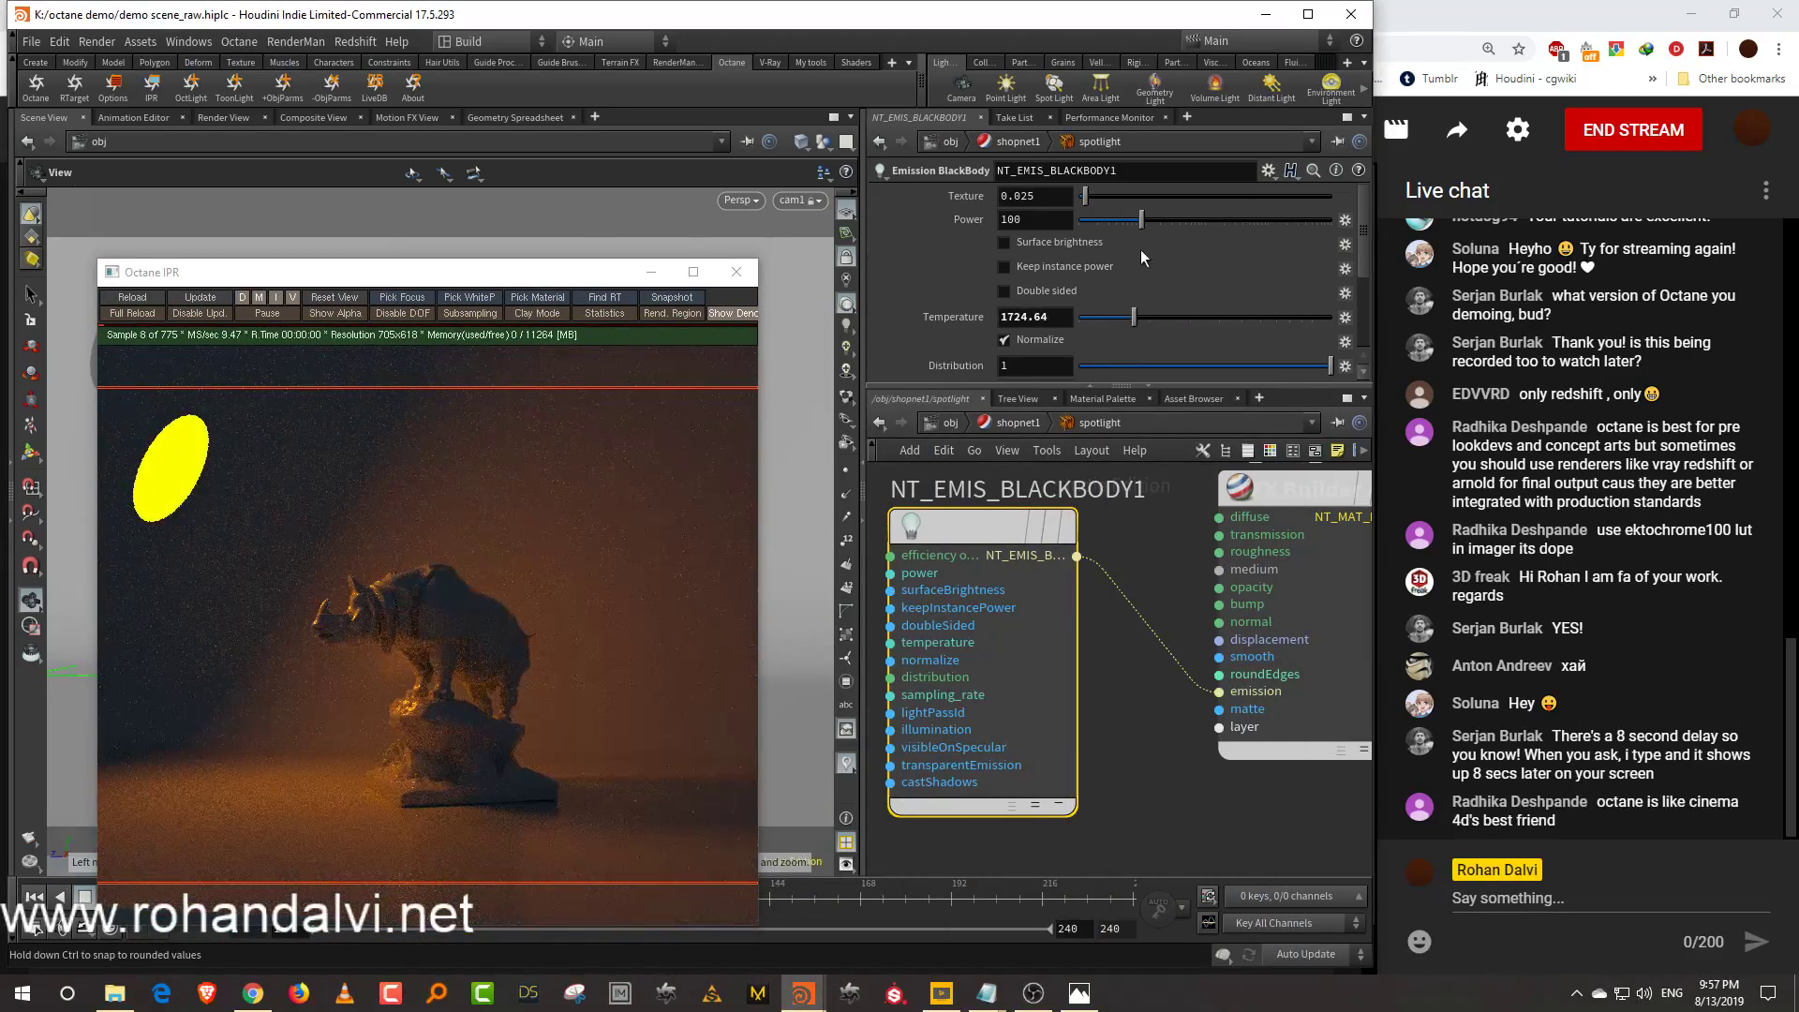
pyautogui.moveTo(1142, 219)
pyautogui.mouseDown()
pyautogui.moveTo(1201, 223)
pyautogui.moveTo(1166, 227)
pyautogui.mouseUp()
pyautogui.moveTo(1175, 589); pyautogui.dragTo(1312, 632, button='middle')
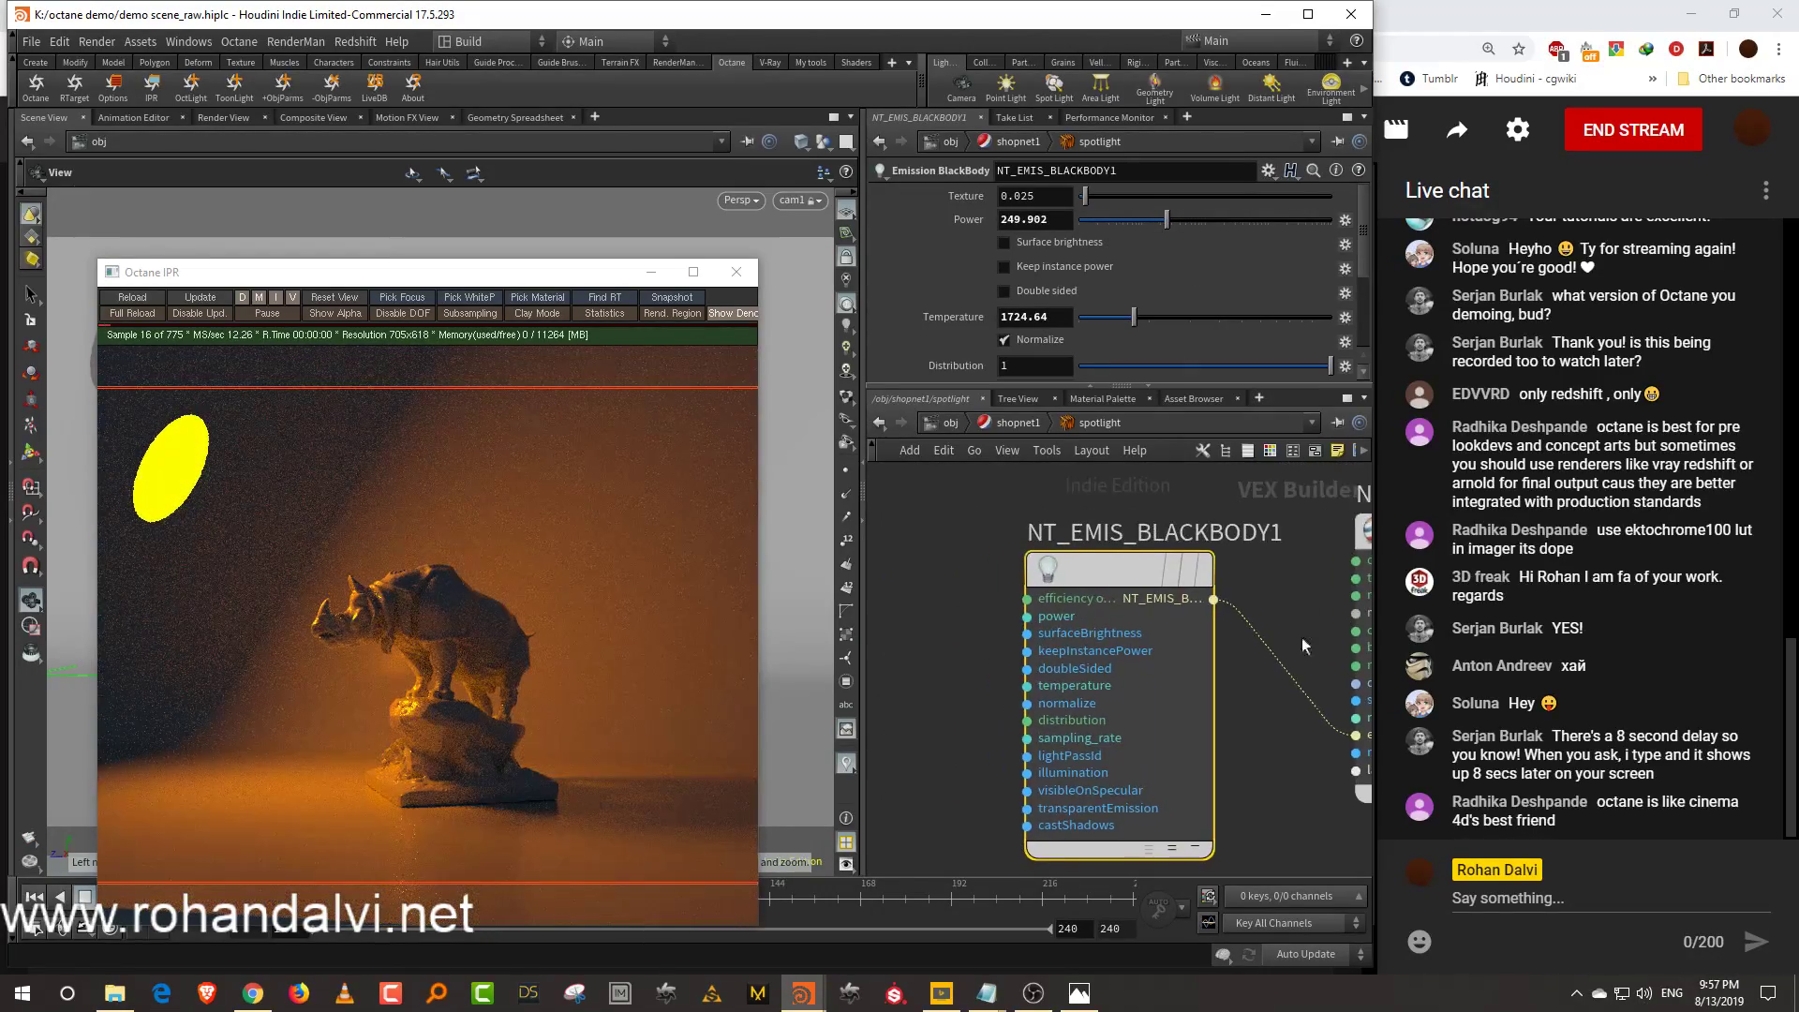
pyautogui.scroll(-3, 1297, 609)
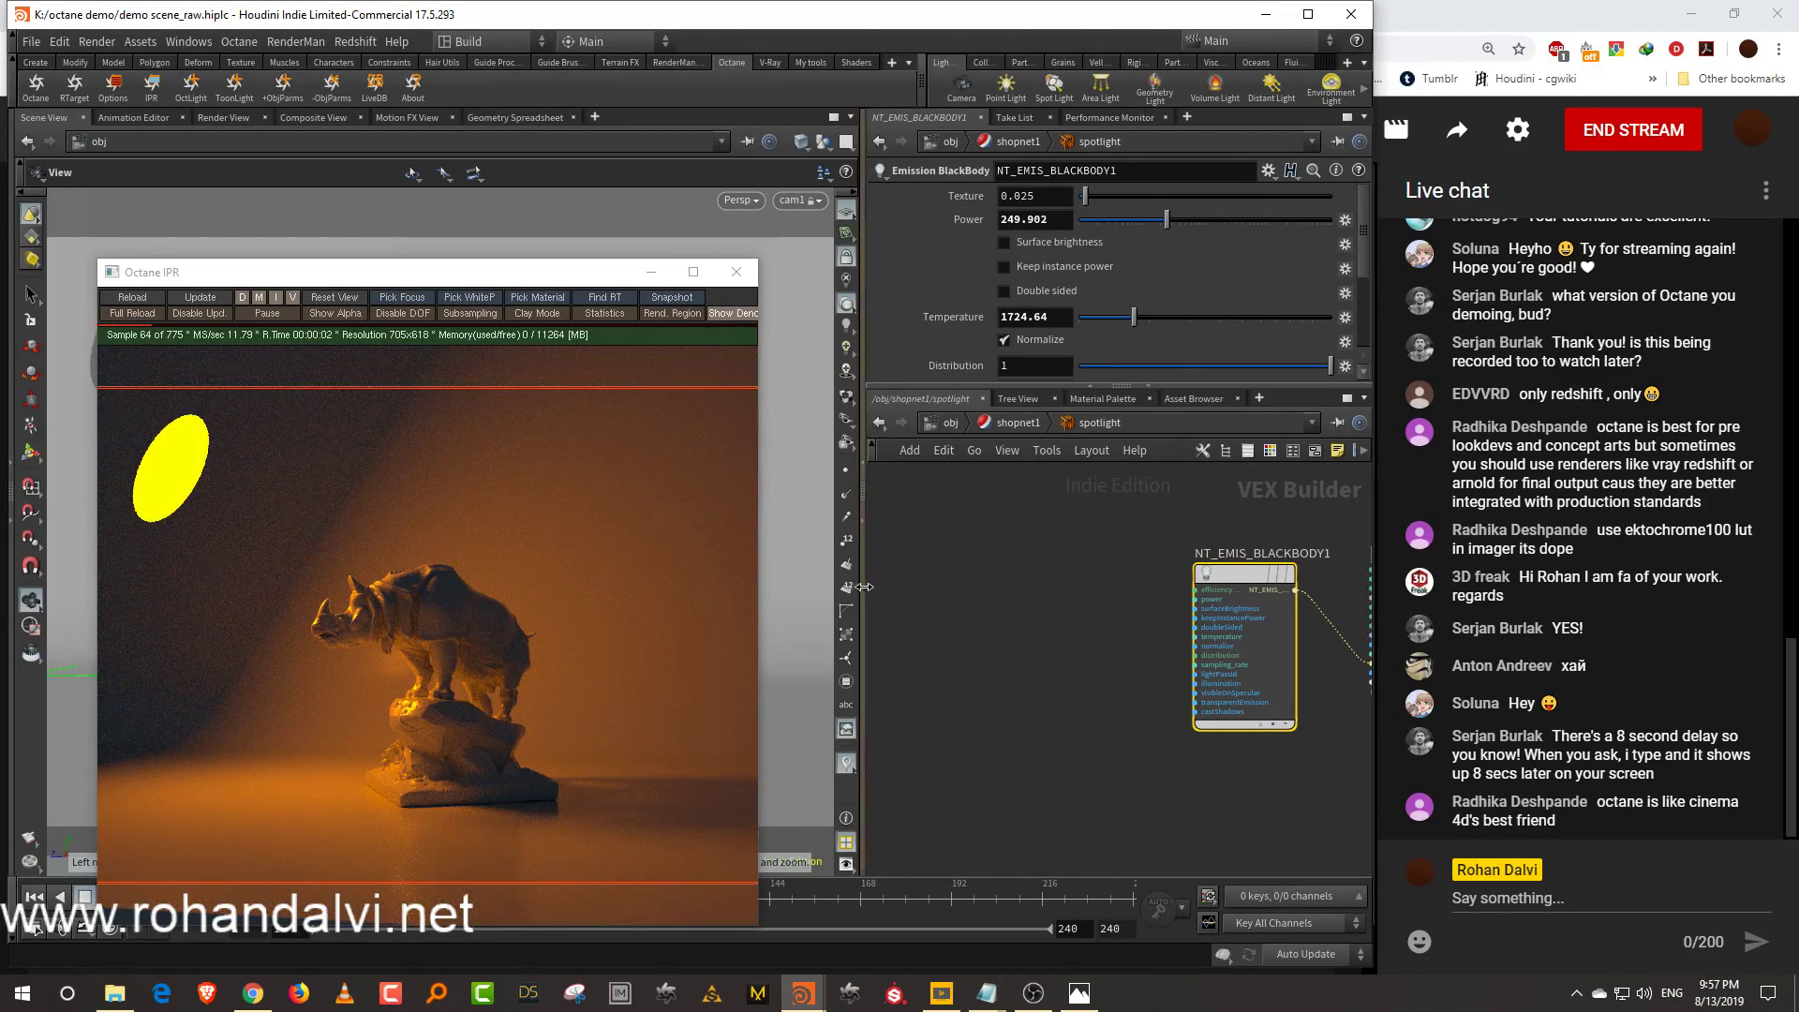
# Widen the network editor and add a Procedural Falloff node in front of the blackbody emission node
pyautogui.moveTo(863, 586); pyautogui.dragTo(780, 600)
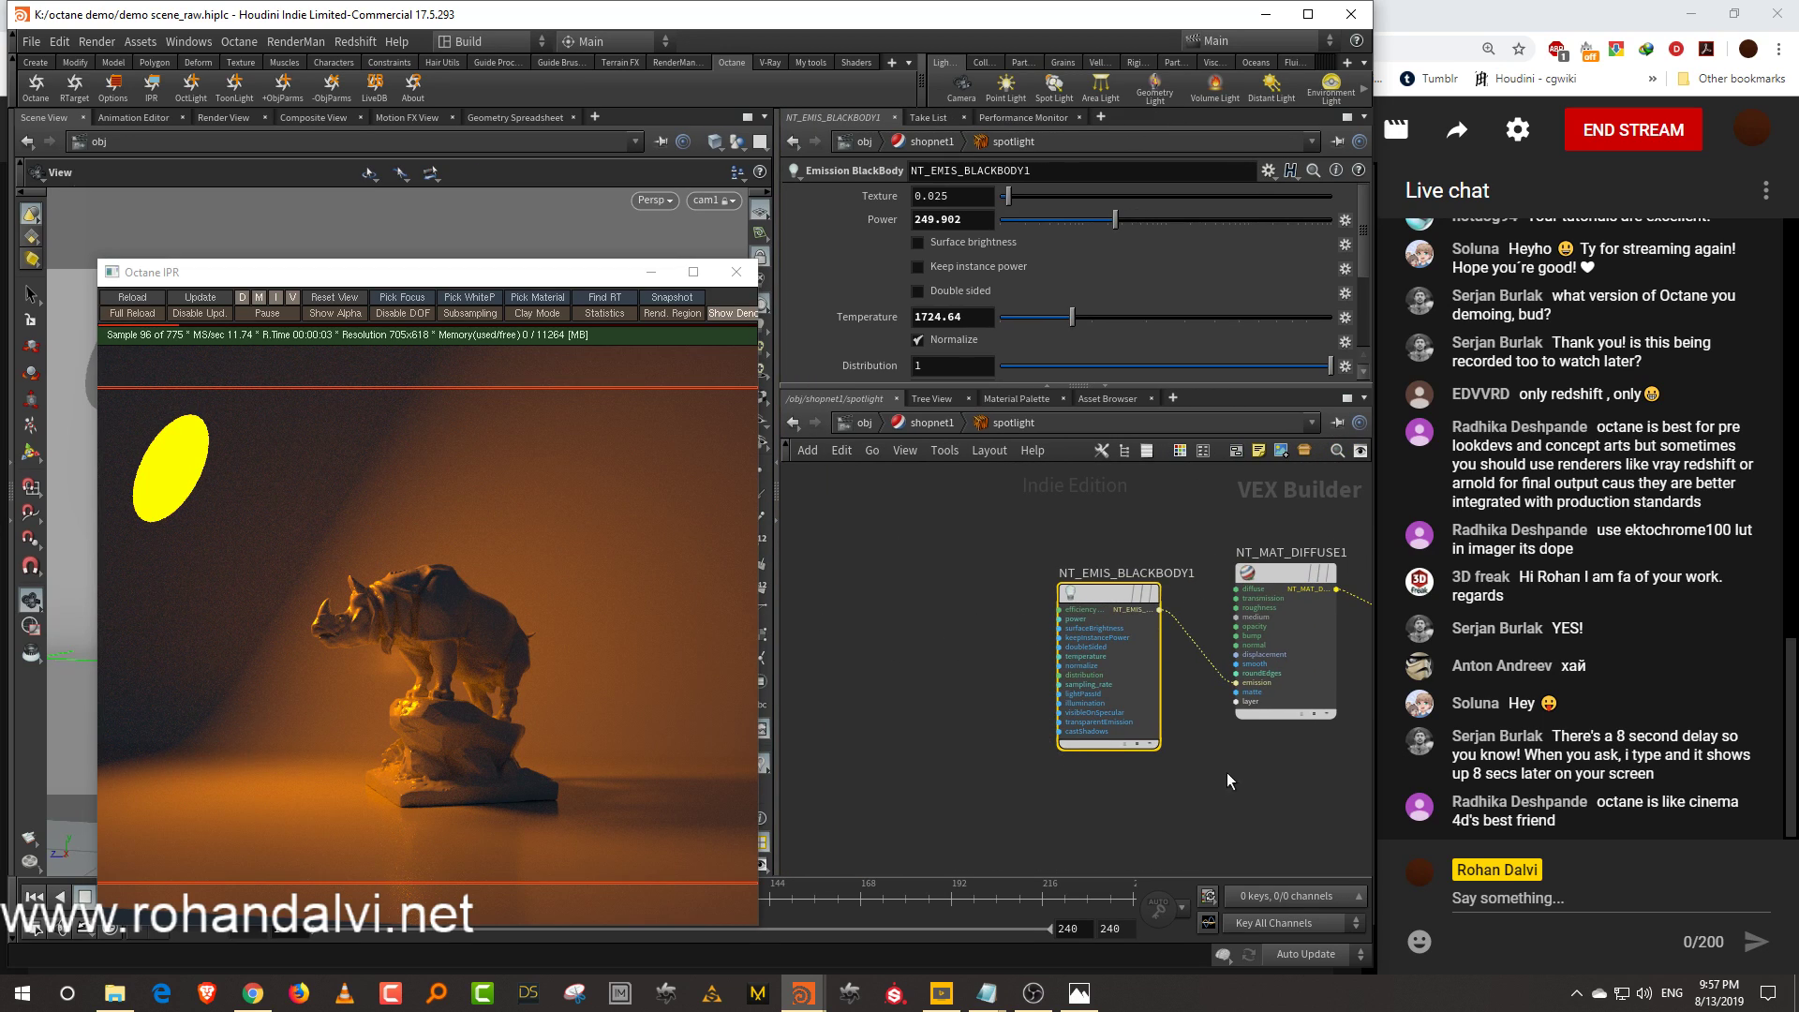
pyautogui.moveTo(1205, 714); pyautogui.dragTo(1118, 694, button='middle')
pyautogui.moveTo(989, 519); pyautogui.dragTo(1251, 552)
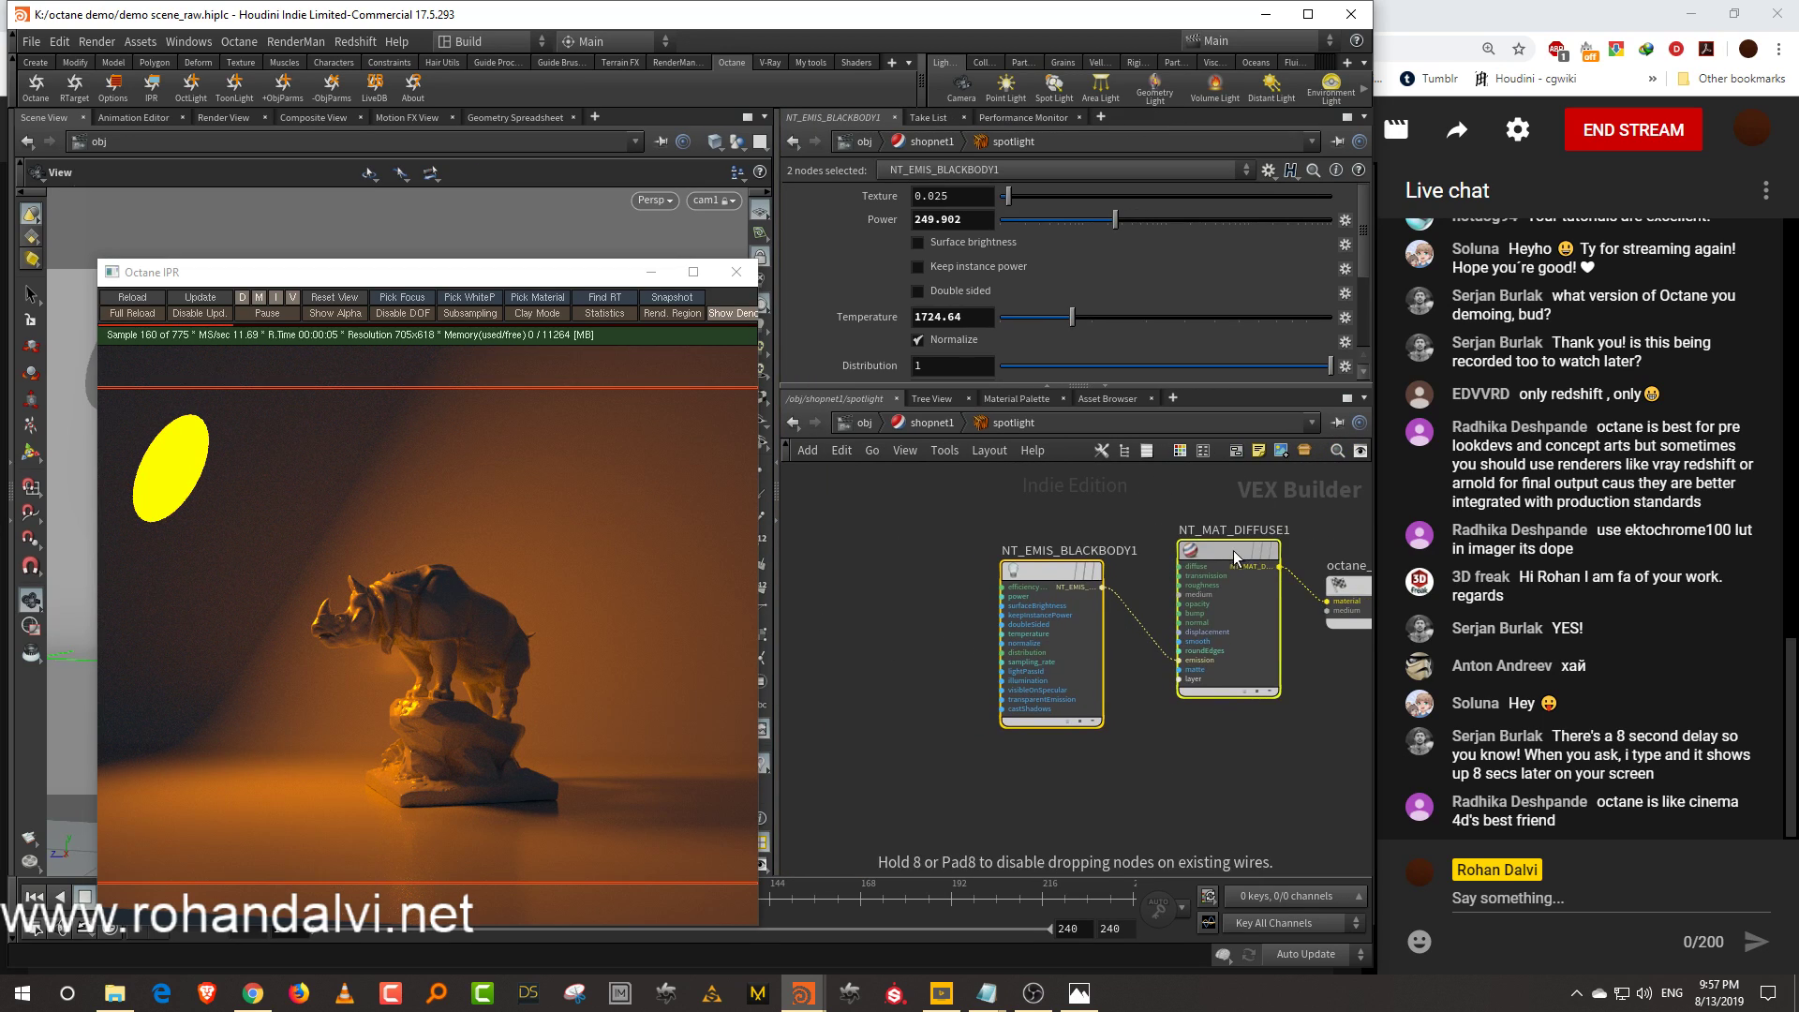
pyautogui.moveTo(954, 624); pyautogui.dragTo(999, 618, button='middle')
pyautogui.click(952, 655)
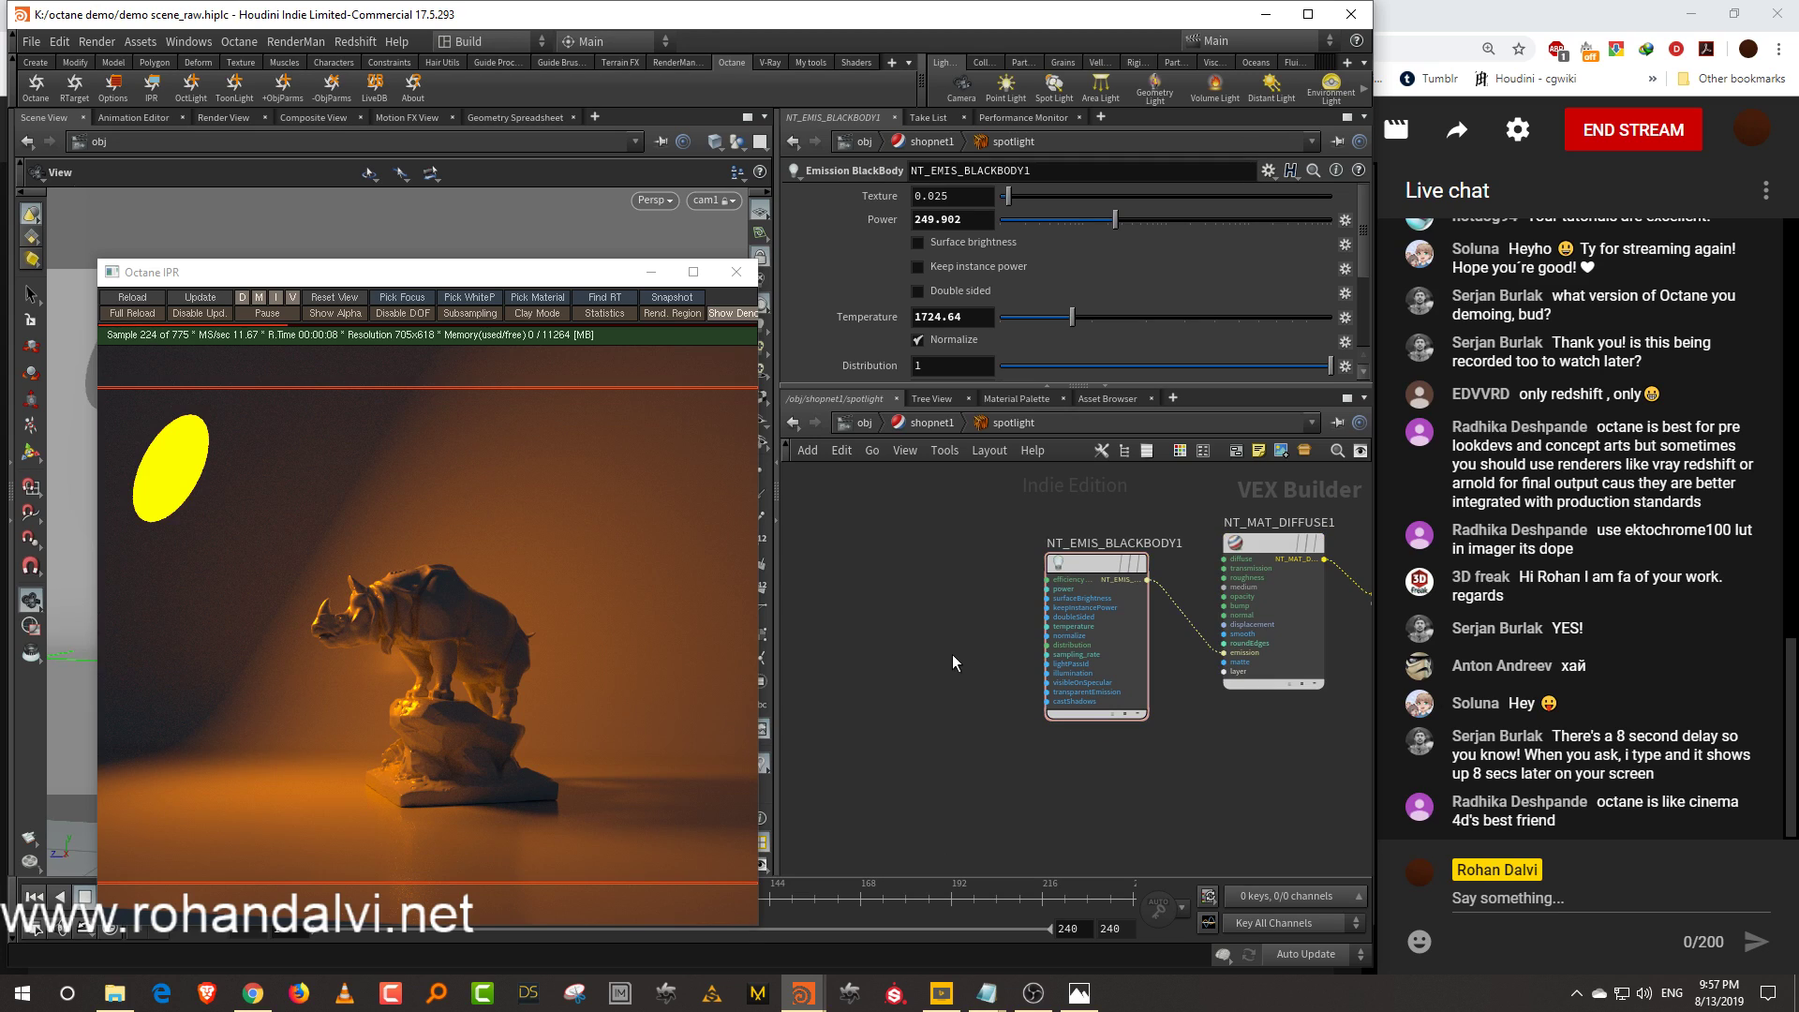
pyautogui.press('Tab')
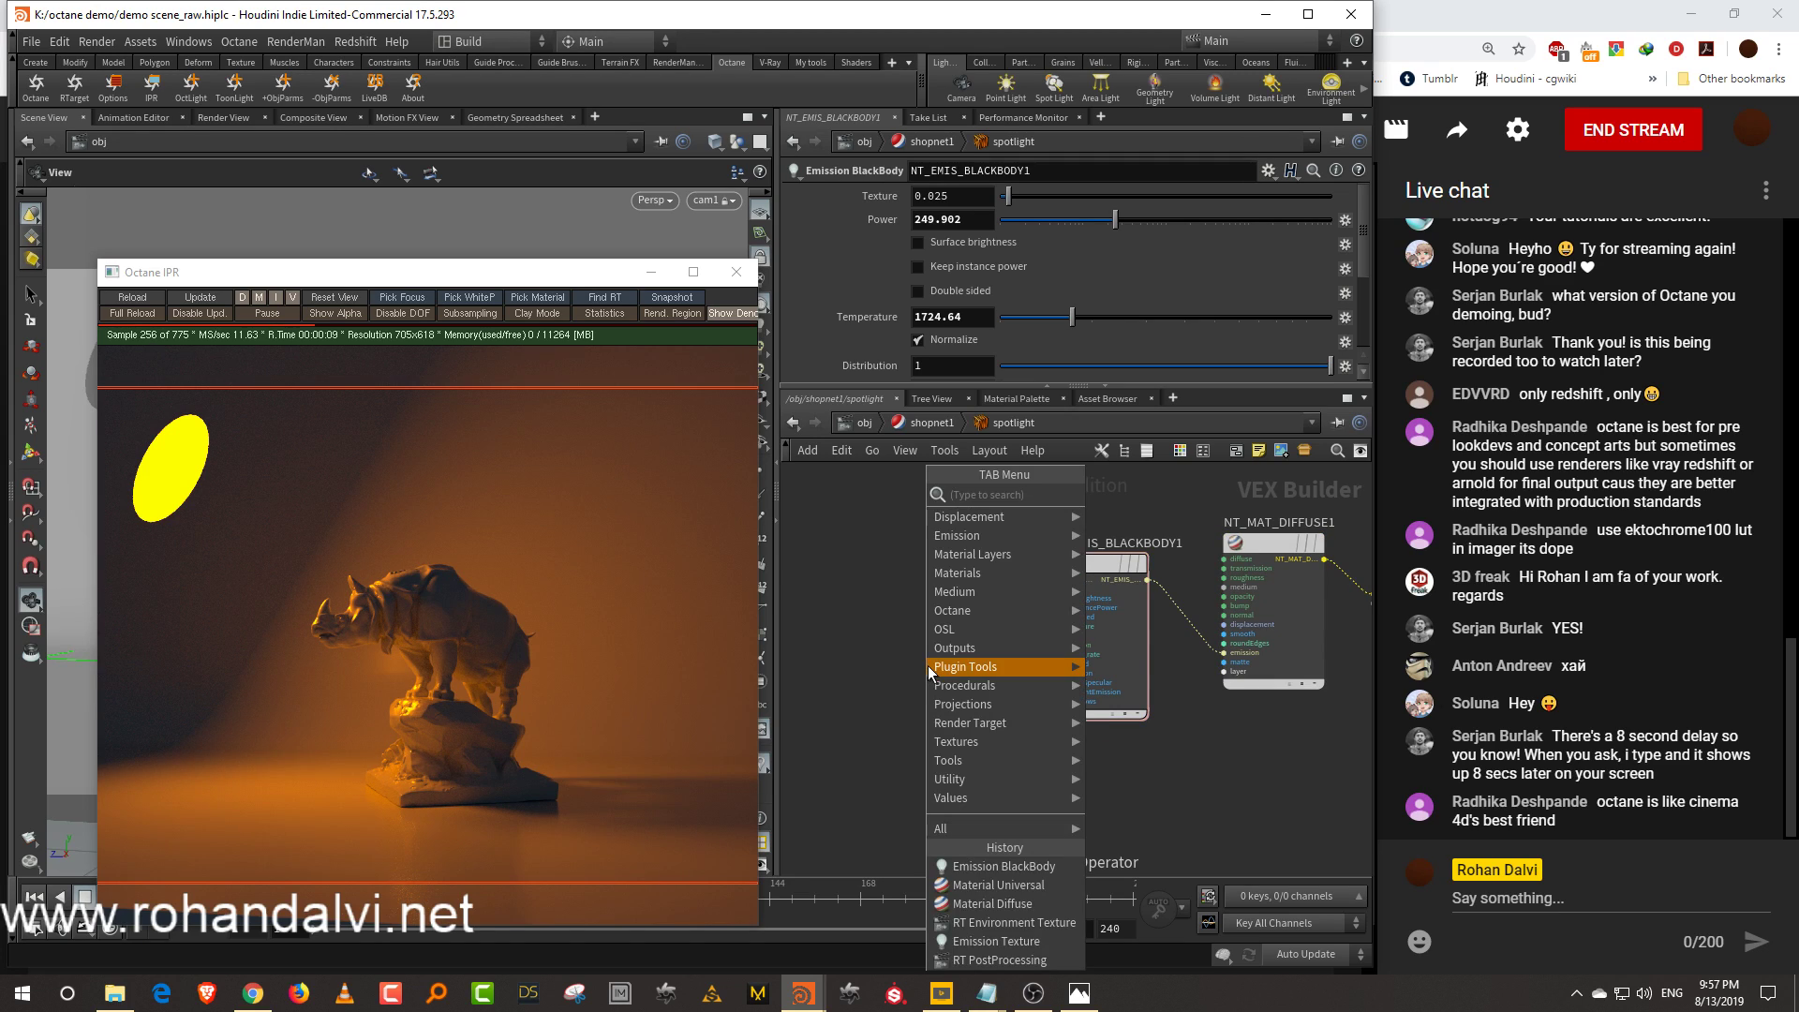
pyautogui.write('fall')
pyautogui.click(1150, 496)
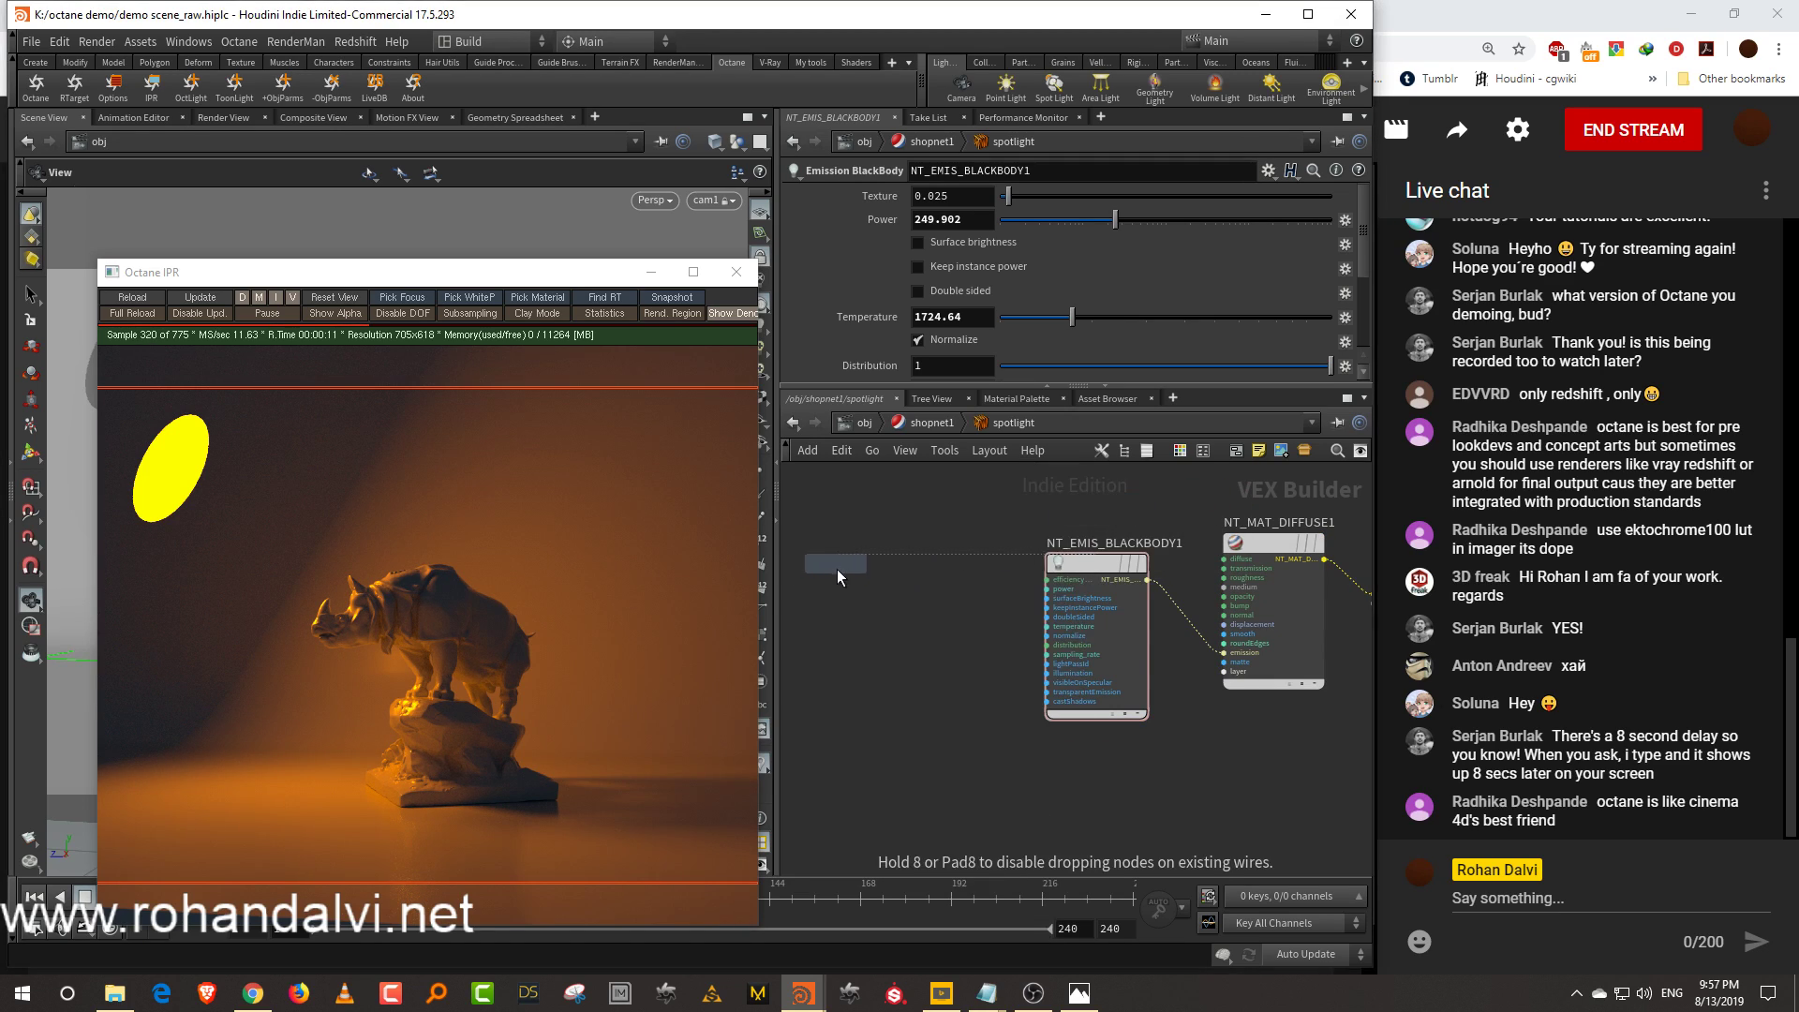
pyautogui.click(836, 568)
pyautogui.moveTo(981, 610); pyautogui.dragTo(1078, 597, button='middle')
pyautogui.scroll(1, 1078, 597)
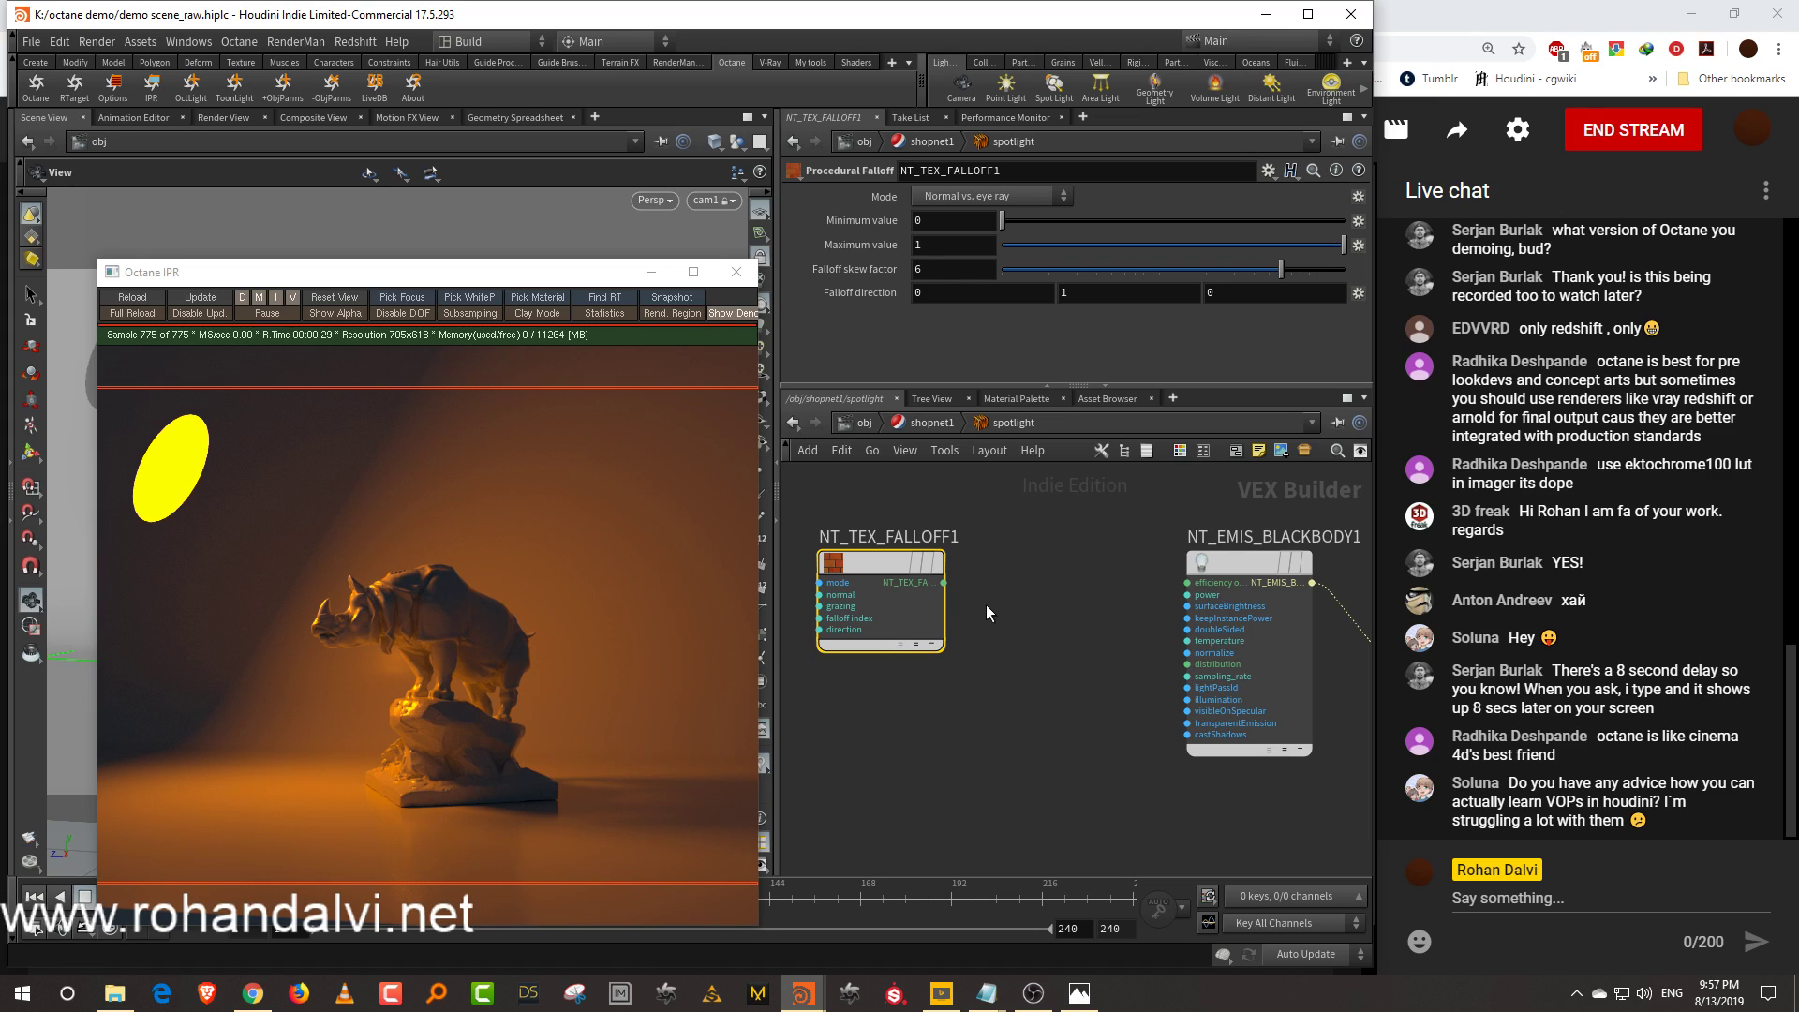
# Set the falloff's minimum value to 1 and maximum value to 0, and connect it to the blackbody's efficiency input
pyautogui.moveTo(994, 591); pyautogui.dragTo(993, 600, button='middle')
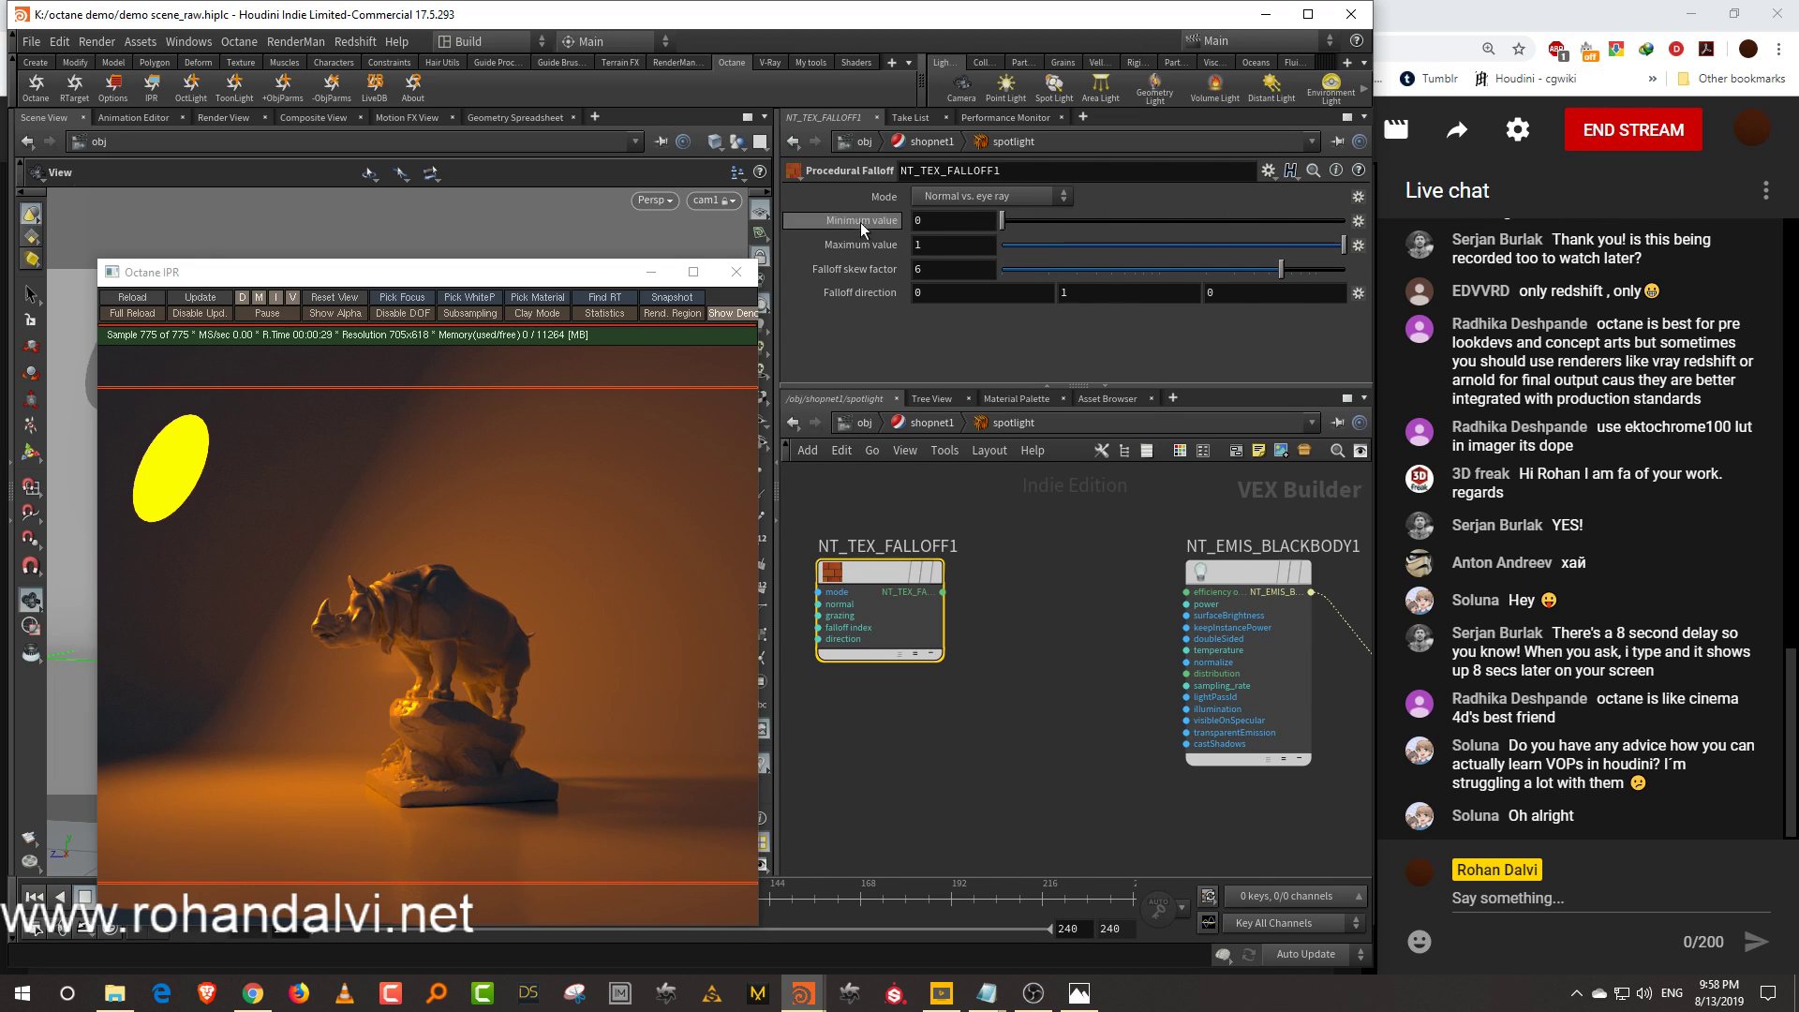
pyautogui.moveTo(1036, 224); pyautogui.dragTo(801, 290)
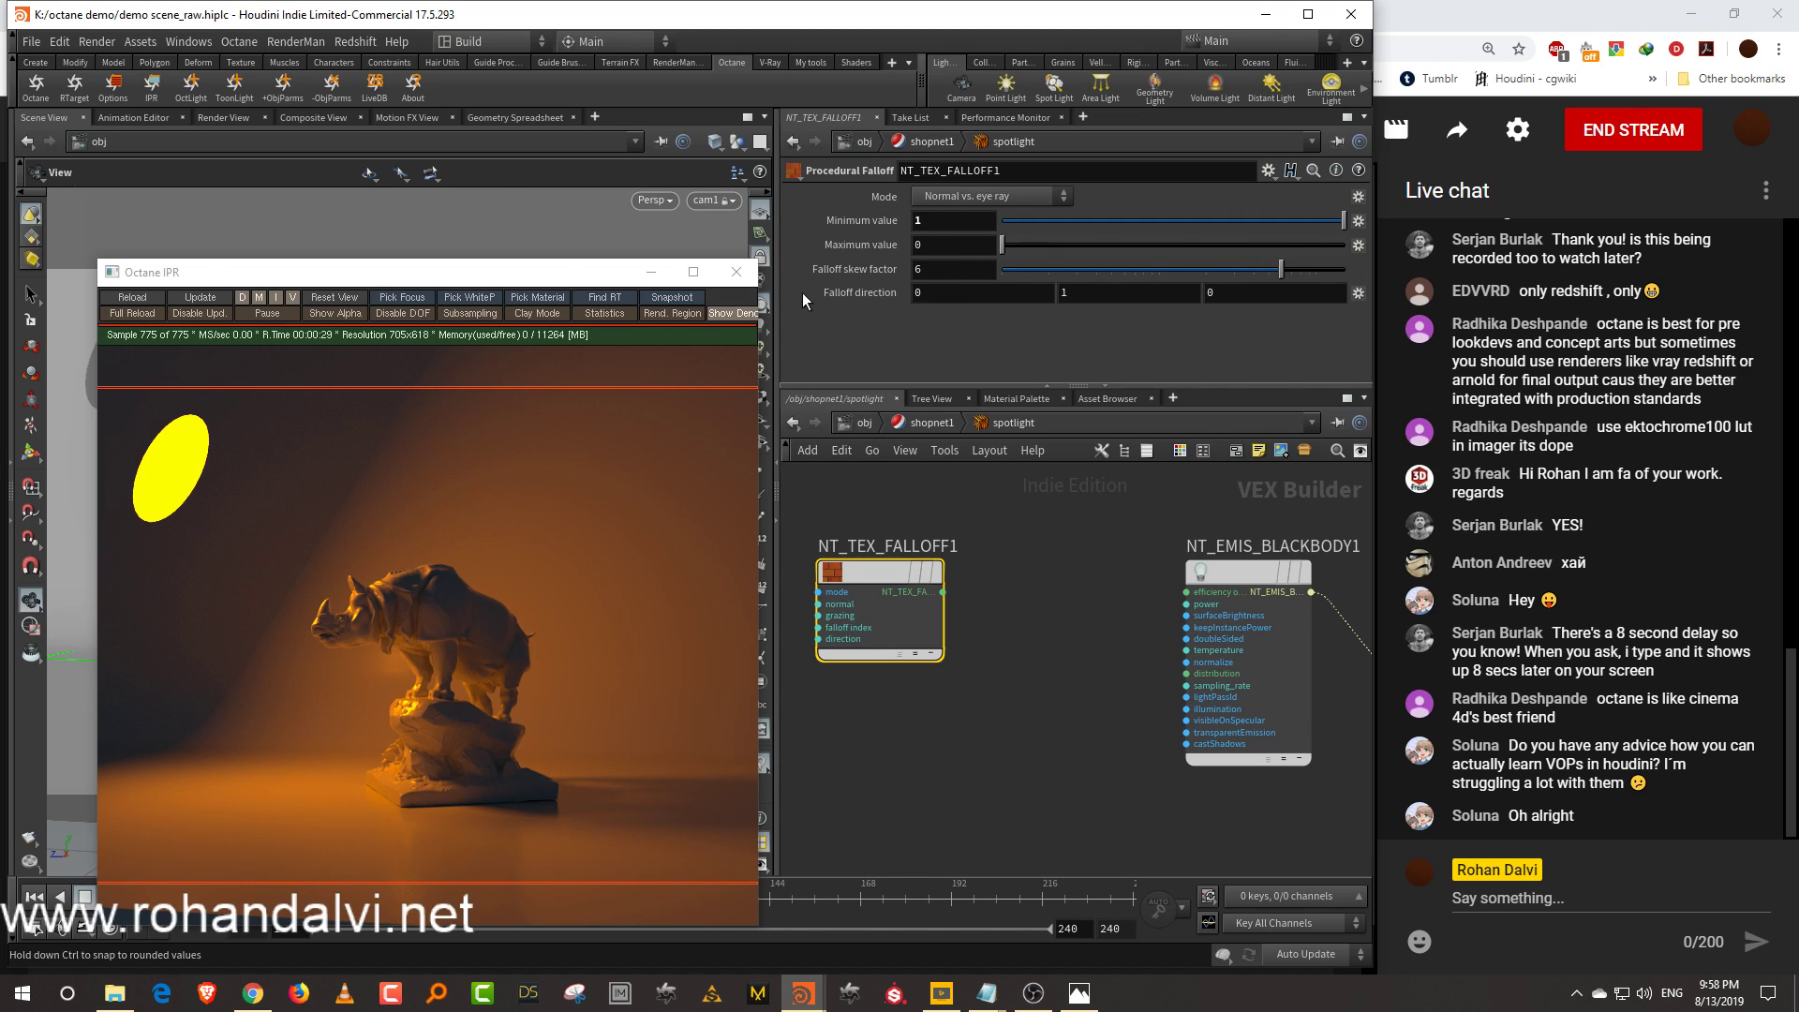
pyautogui.moveTo(943, 592); pyautogui.dragTo(1187, 592)
pyautogui.press('y')
pyautogui.moveTo(1089, 560); pyautogui.dragTo(1067, 648)
pyautogui.moveTo(943, 593); pyautogui.dragTo(1186, 592)
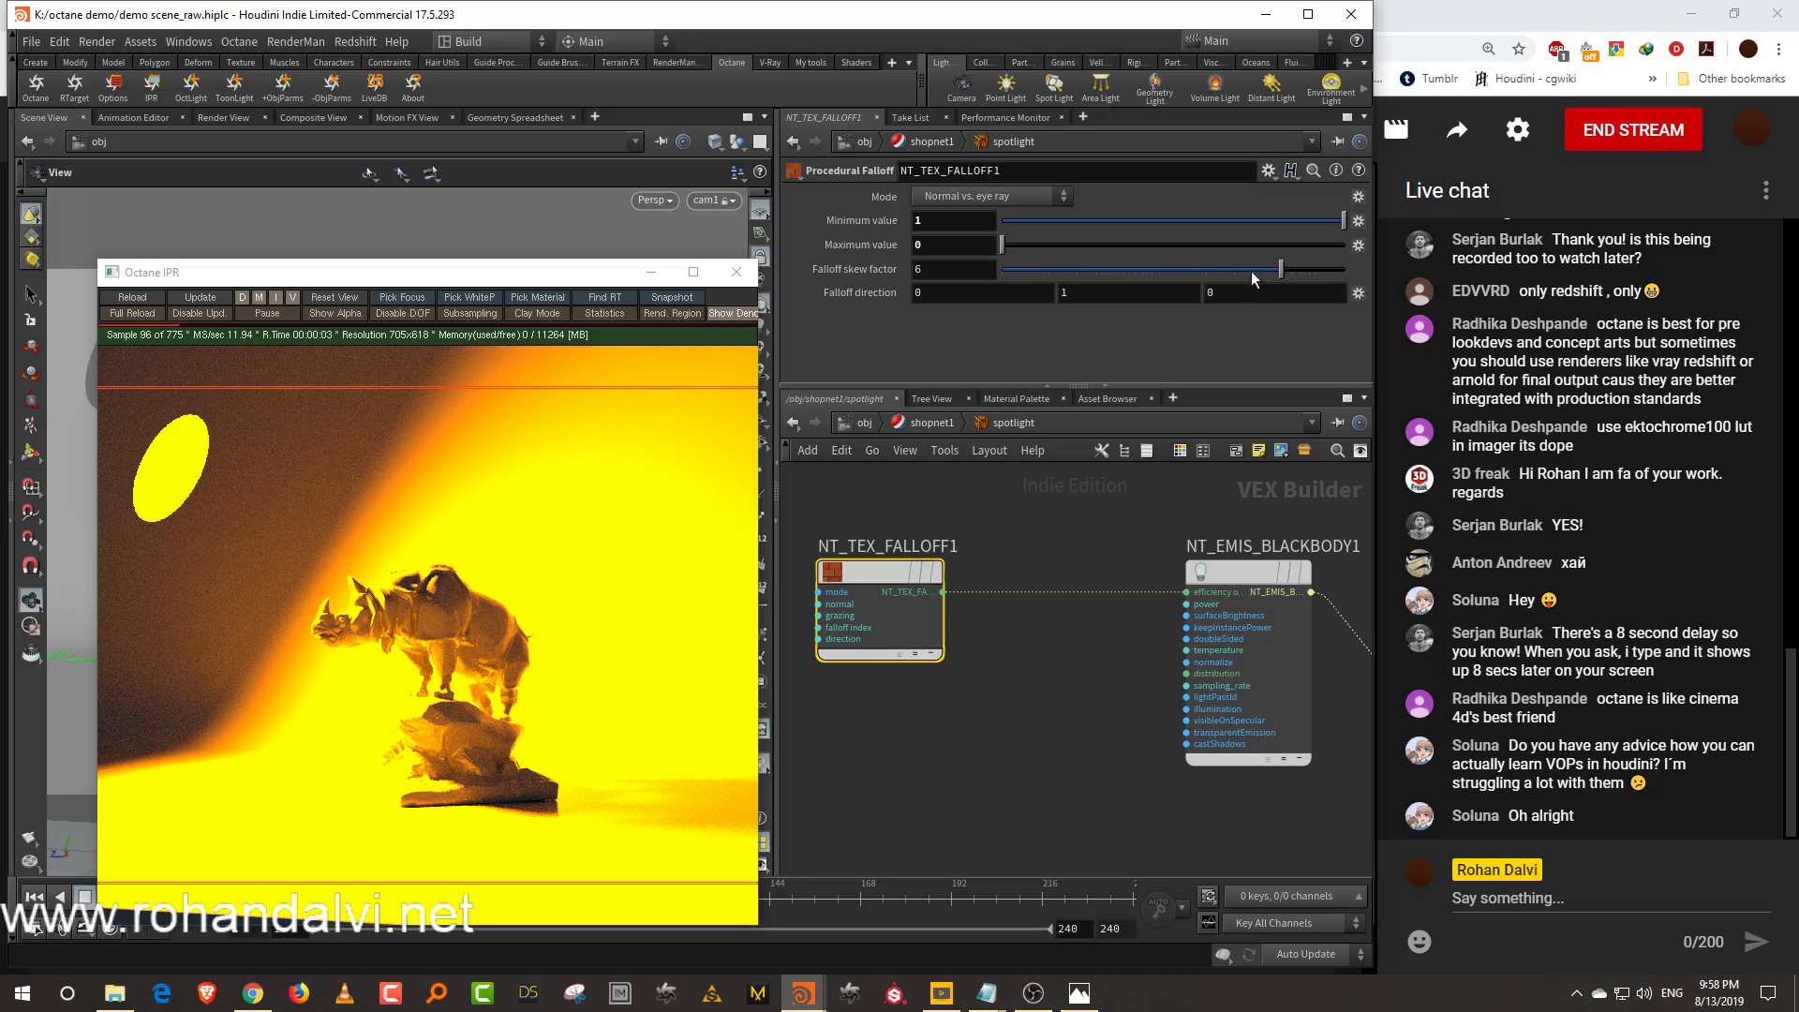
# Lower the falloff skew factor to 0.182946 and the blackbody power to 49.1155, and check the spotlight from a higher angle
pyautogui.moveTo(1277, 272); pyautogui.dragTo(1044, 294)
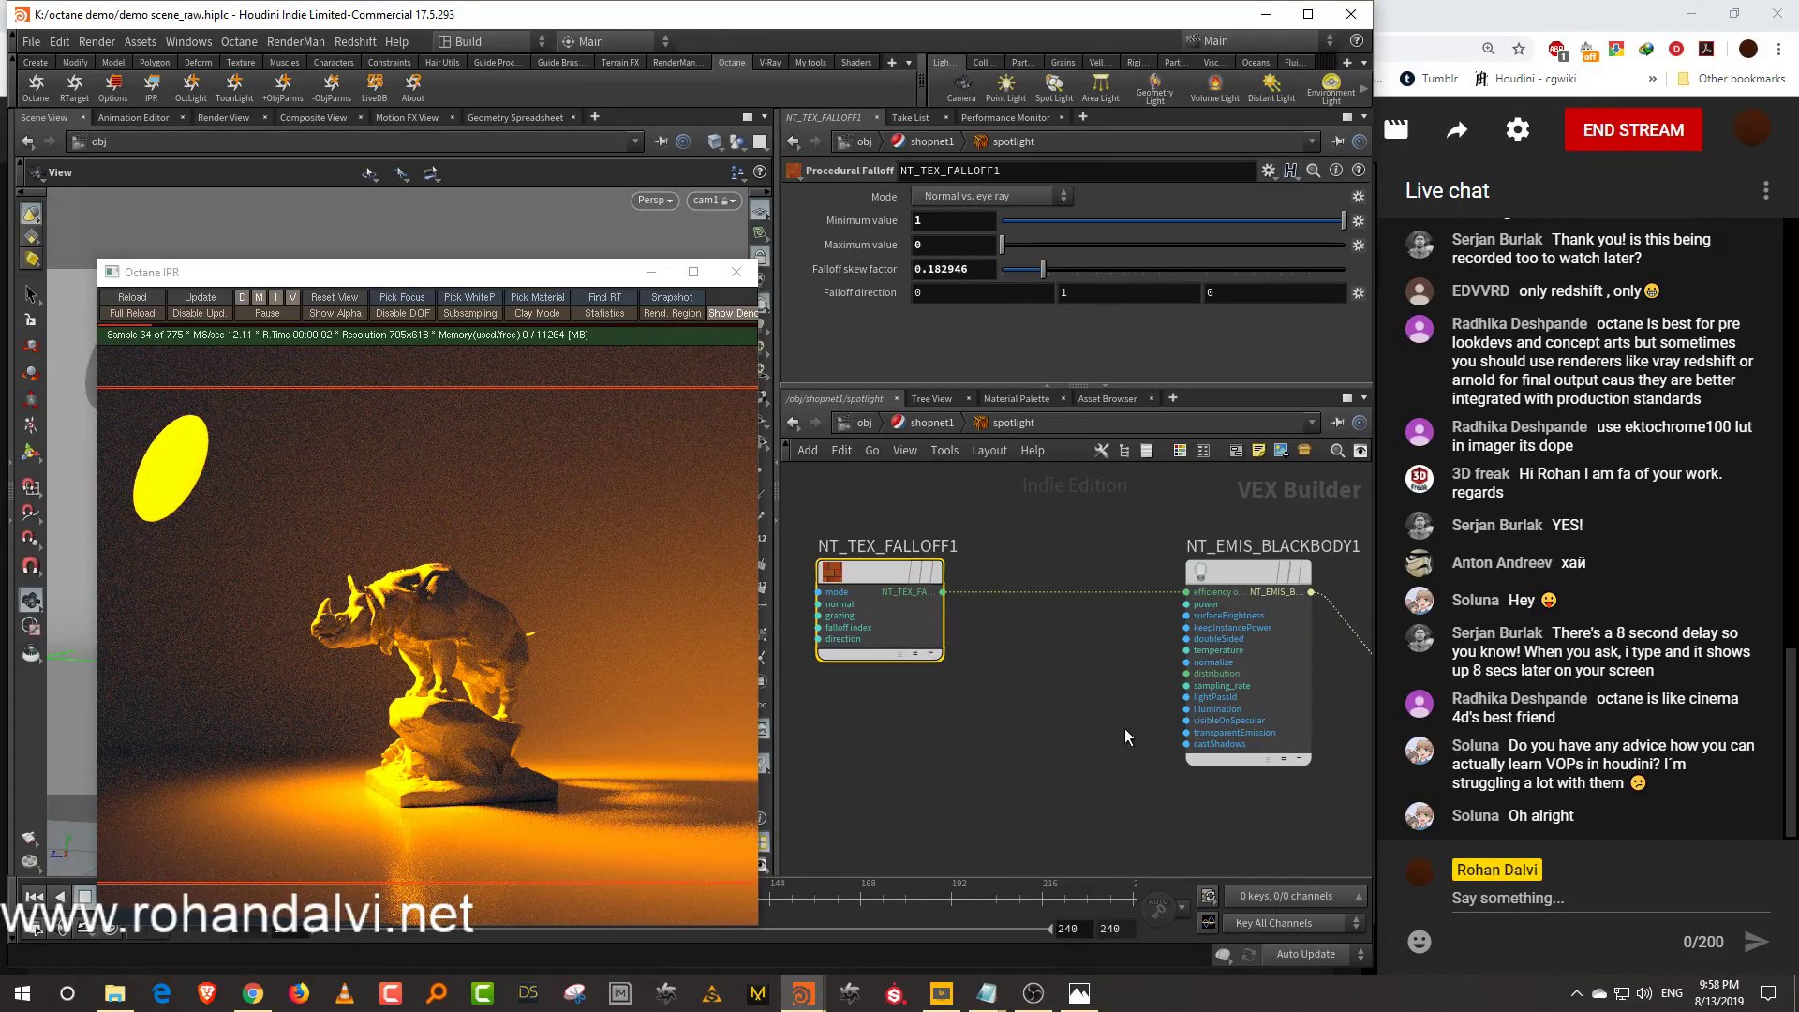
pyautogui.click(1248, 722)
pyautogui.moveTo(1098, 221); pyautogui.dragTo(1057, 227)
pyautogui.moveTo(557, 278); pyautogui.dragTo(1294, 493)
pyautogui.moveTo(442, 557); pyautogui.dragTo(461, 616)
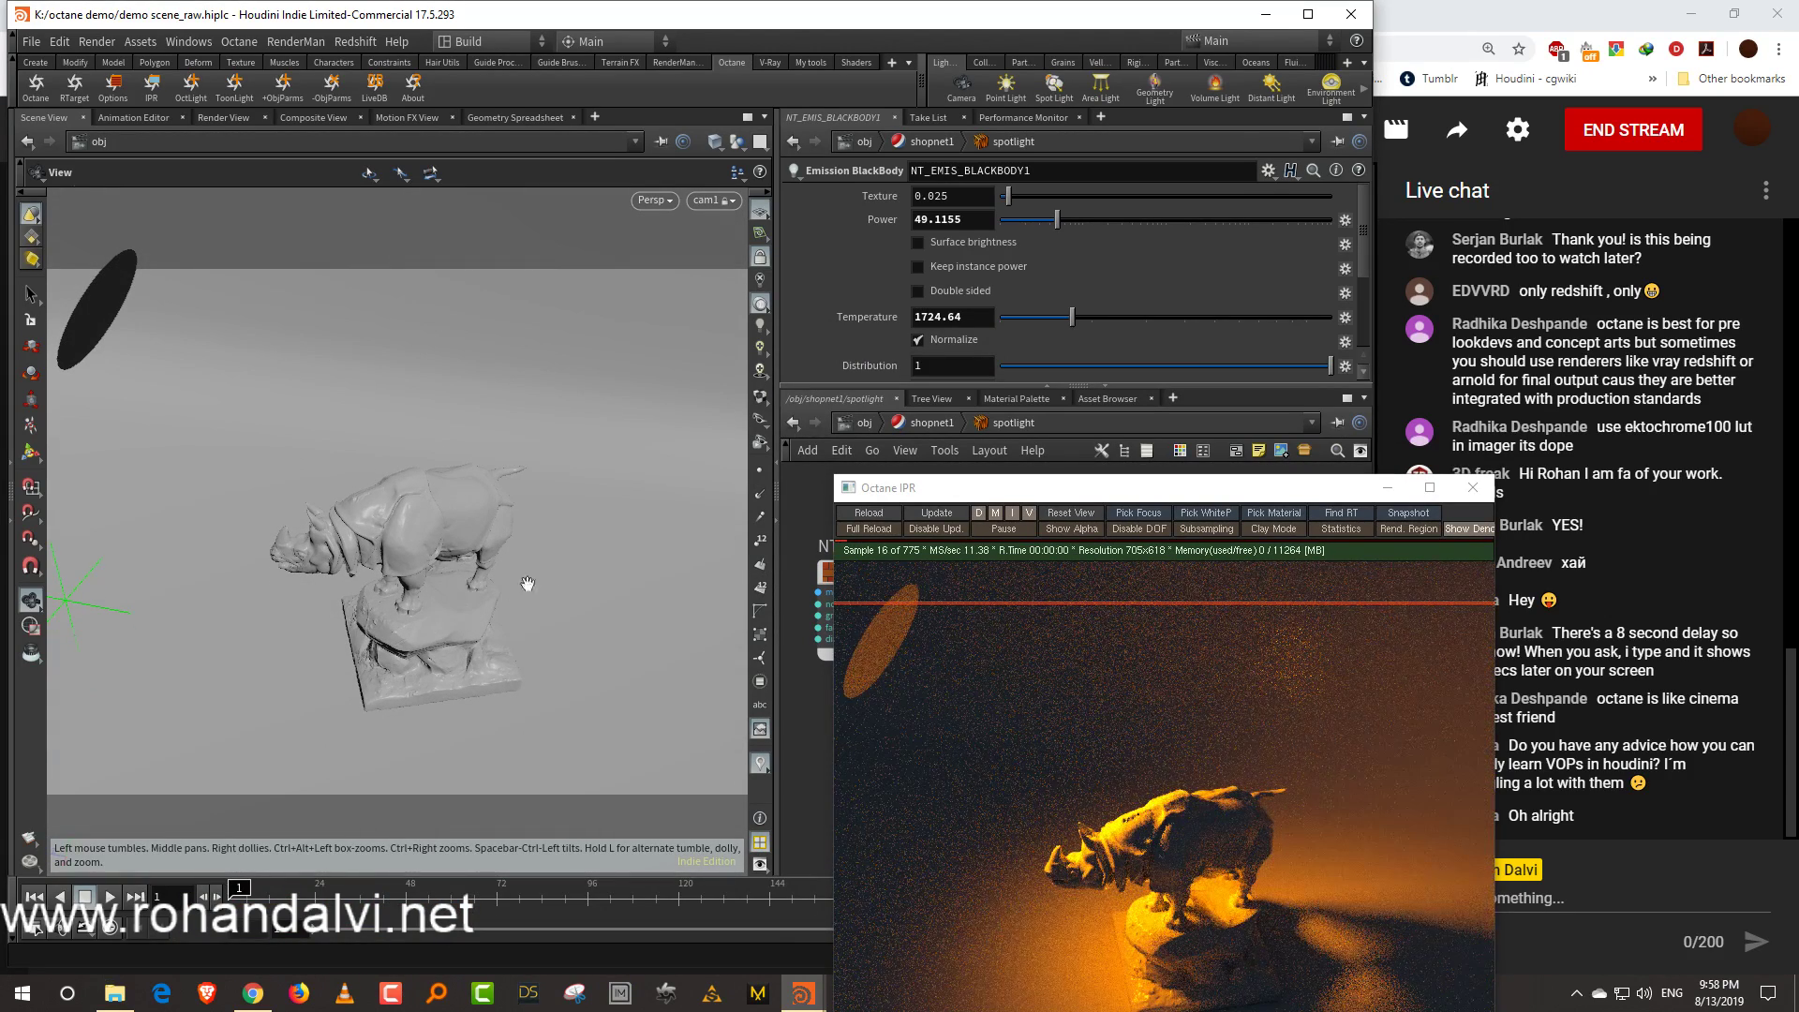
pyautogui.moveTo(1190, 487); pyautogui.dragTo(632, 263)
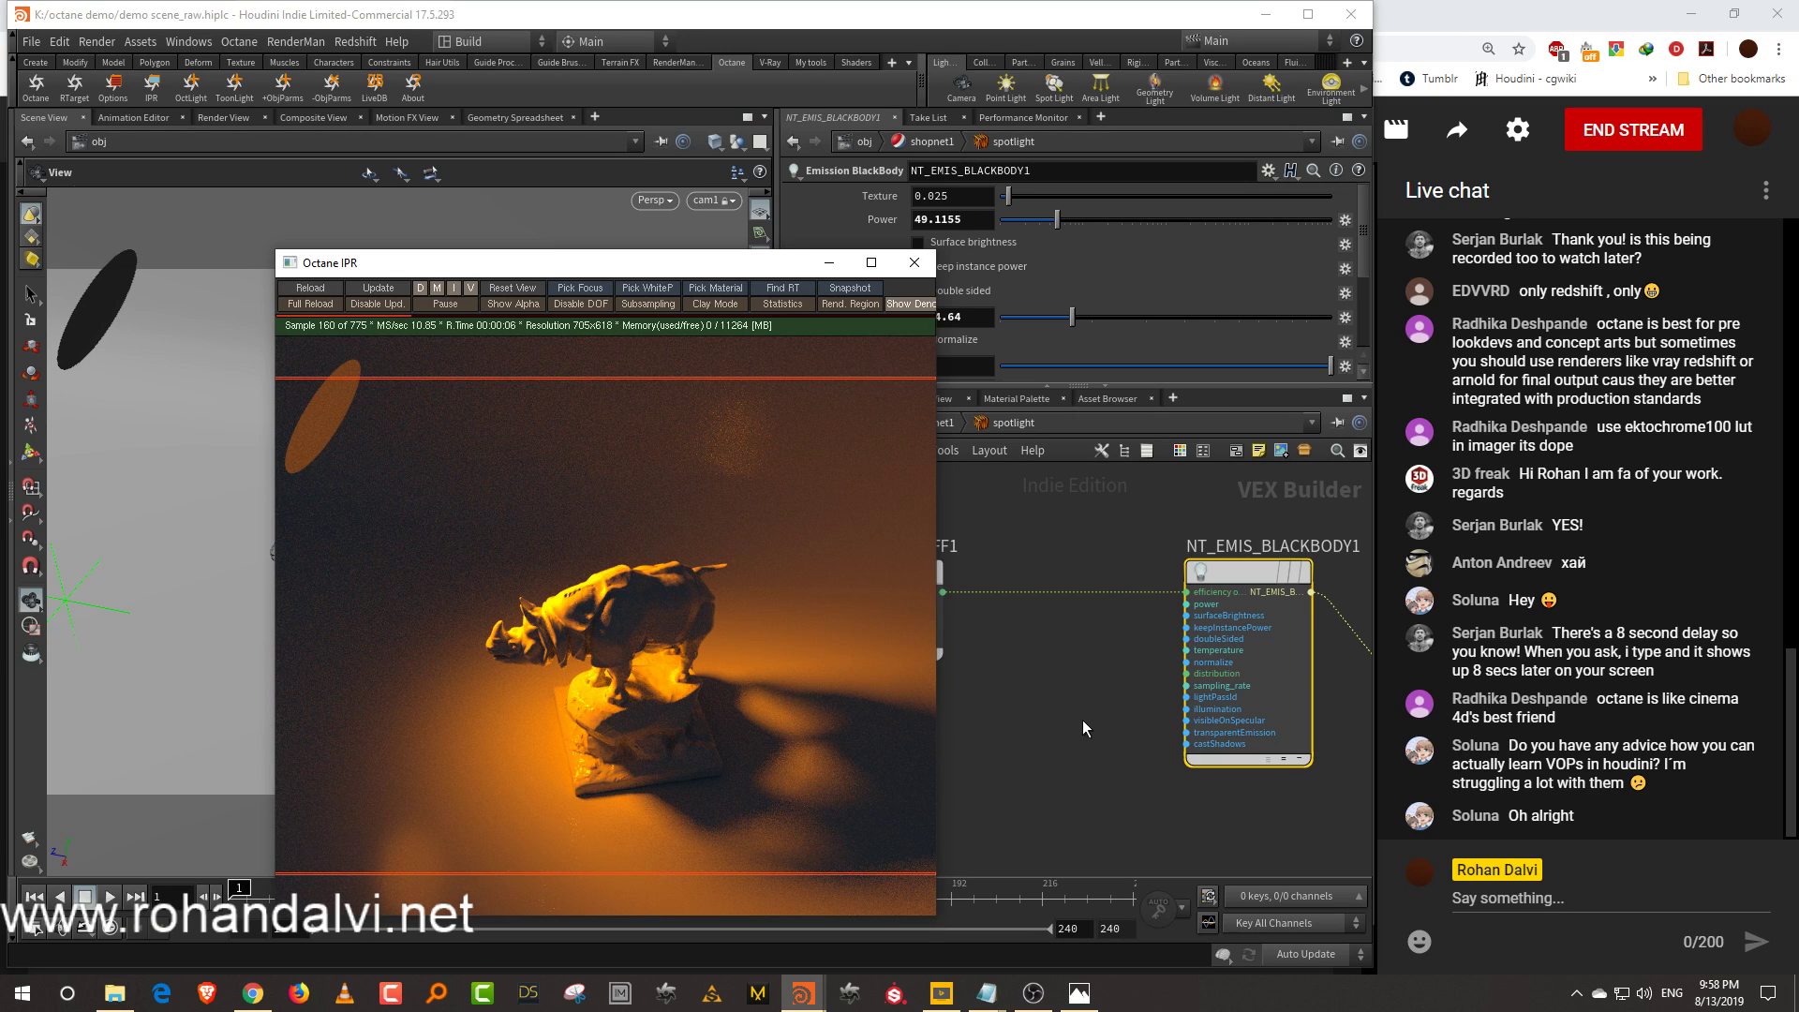
# Return to the object level and set circle1's uniform scale to 0.11
pyautogui.moveTo(746, 264); pyautogui.dragTo(1460, 556)
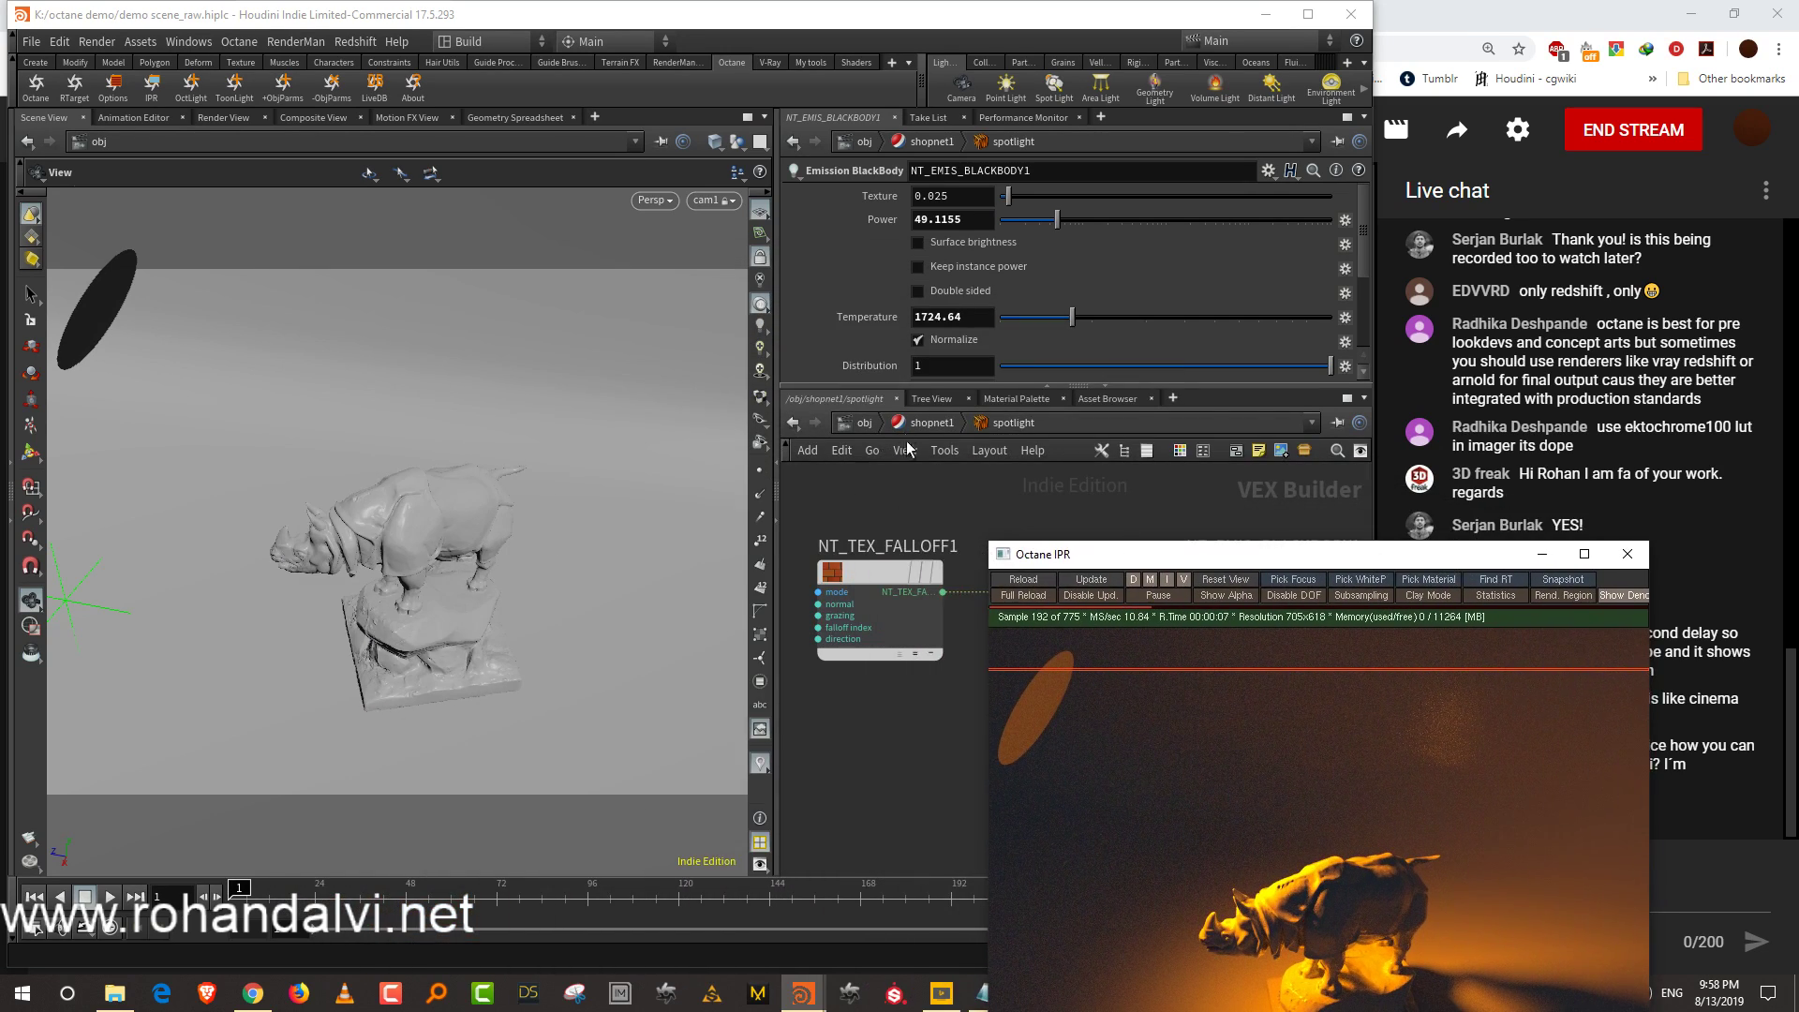
pyautogui.moveTo(1194, 560); pyautogui.dragTo(1504, 525)
pyautogui.click(864, 423)
pyautogui.click(1188, 614)
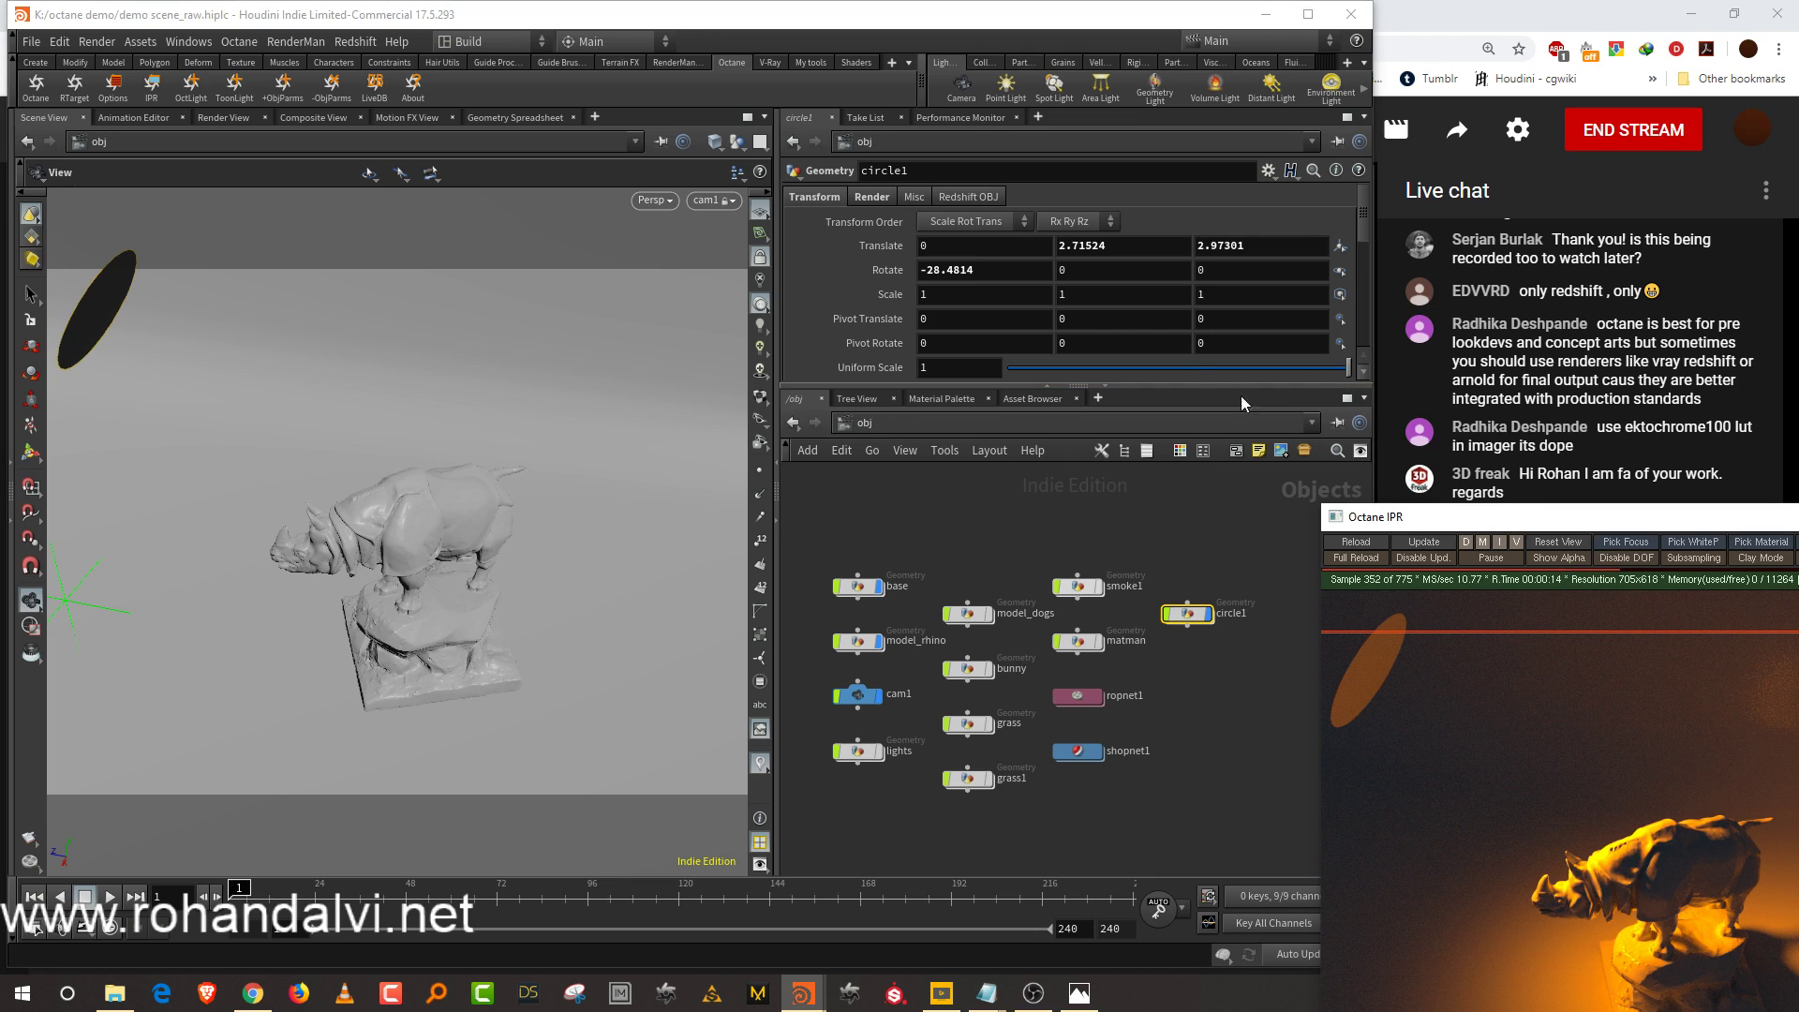
pyautogui.moveTo(1462, 521); pyautogui.dragTo(852, 305)
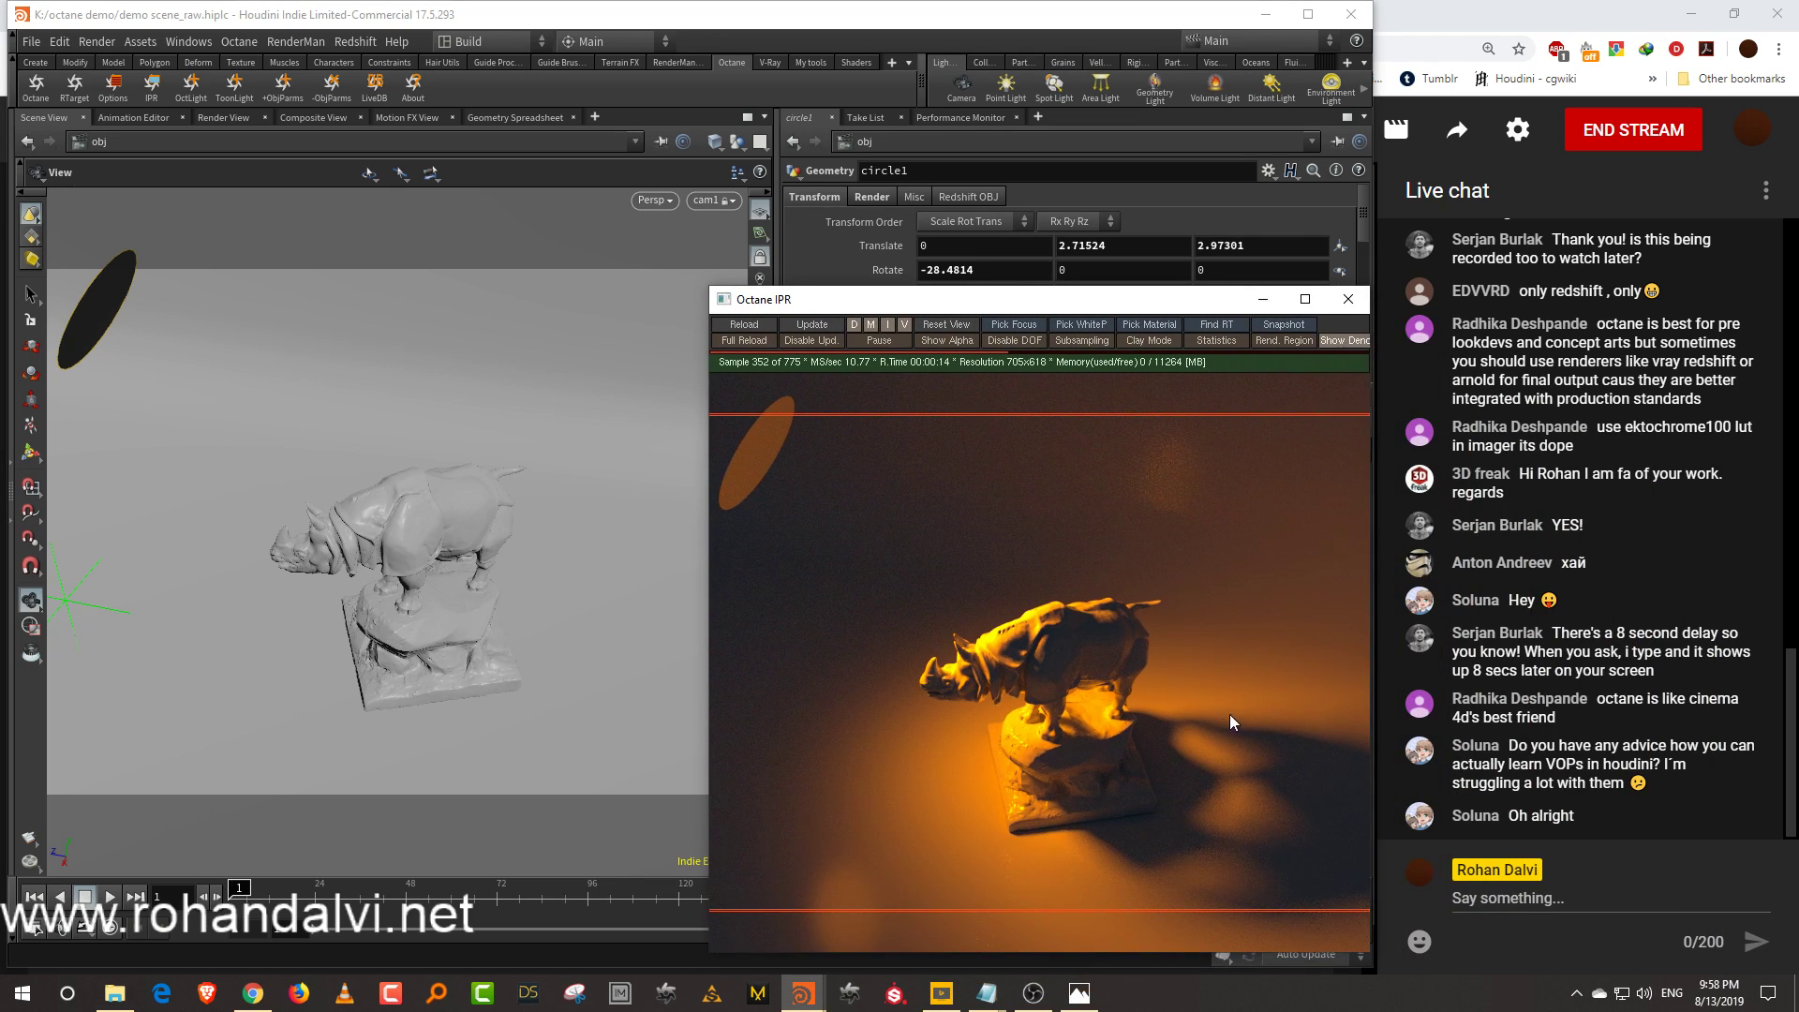
pyautogui.moveTo(1110, 300); pyautogui.dragTo(772, 557)
pyautogui.moveTo(1262, 364); pyautogui.dragTo(1046, 393)
pyautogui.moveTo(780, 555); pyautogui.dragTo(624, 214)
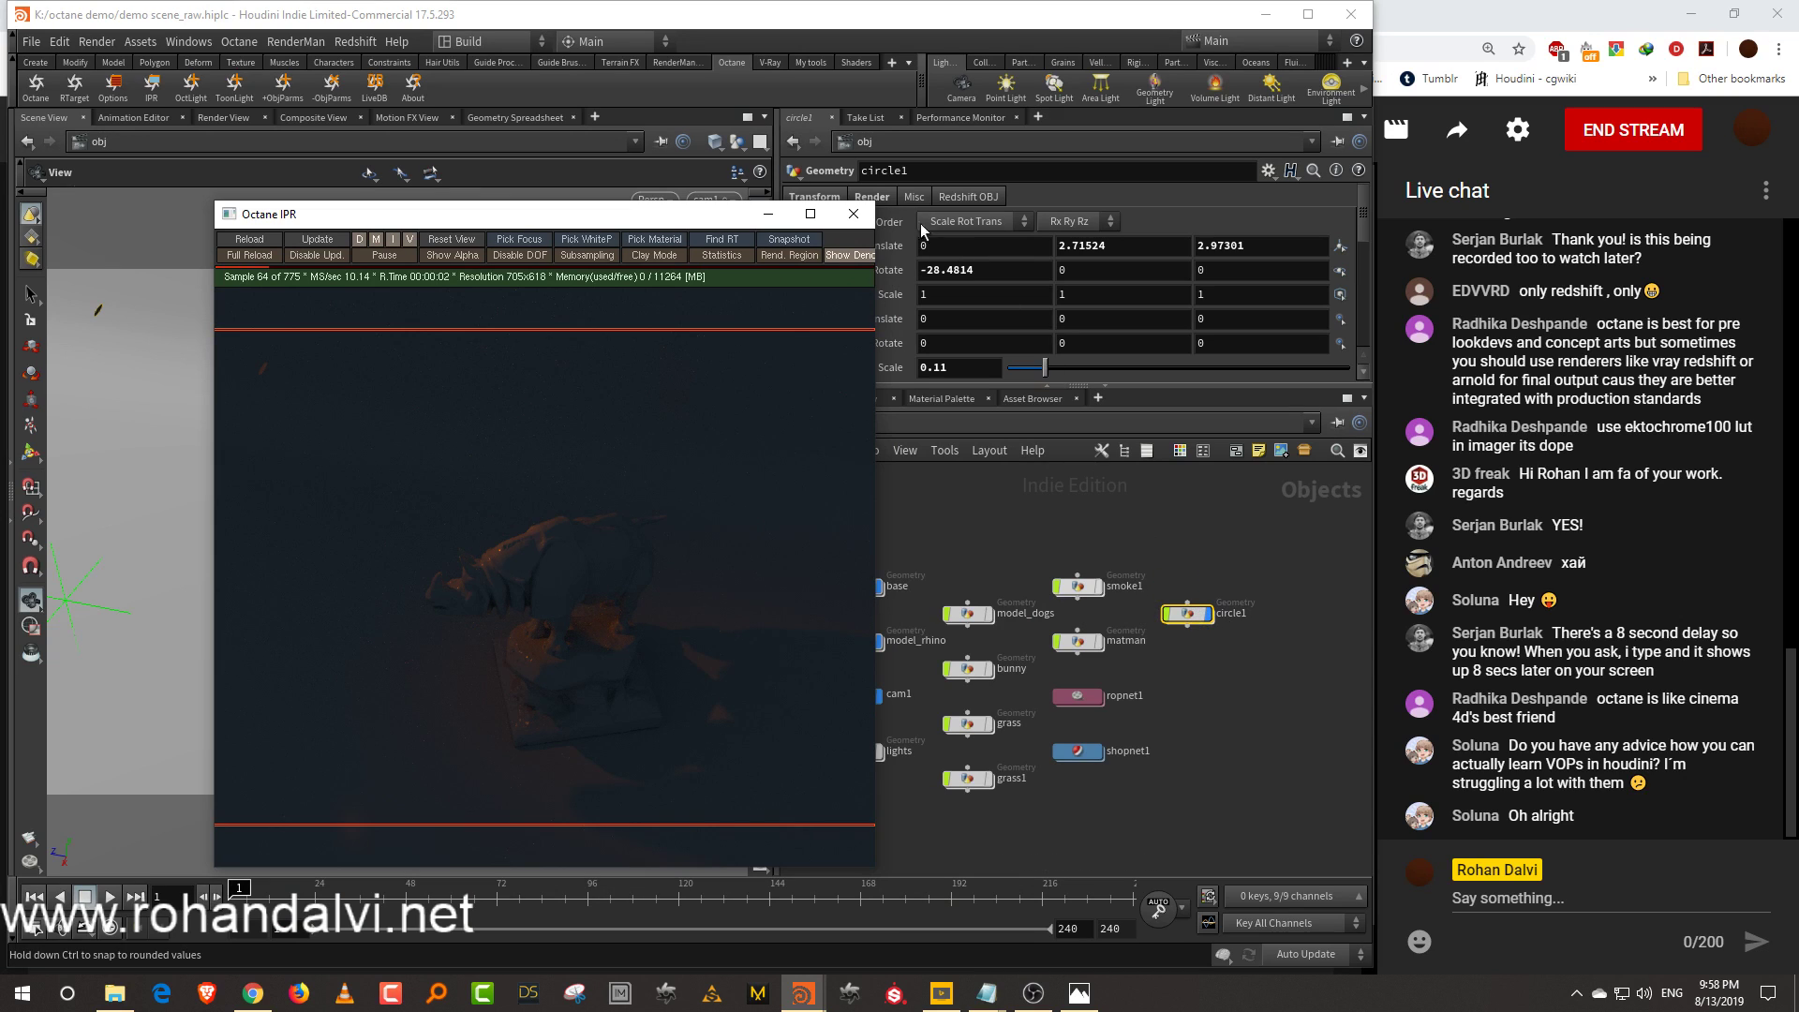
# Open the spotlight network from circle1's assigned material and raise the blackbody emission's power to 4254.96
pyautogui.click(881, 198)
pyautogui.click(1322, 223)
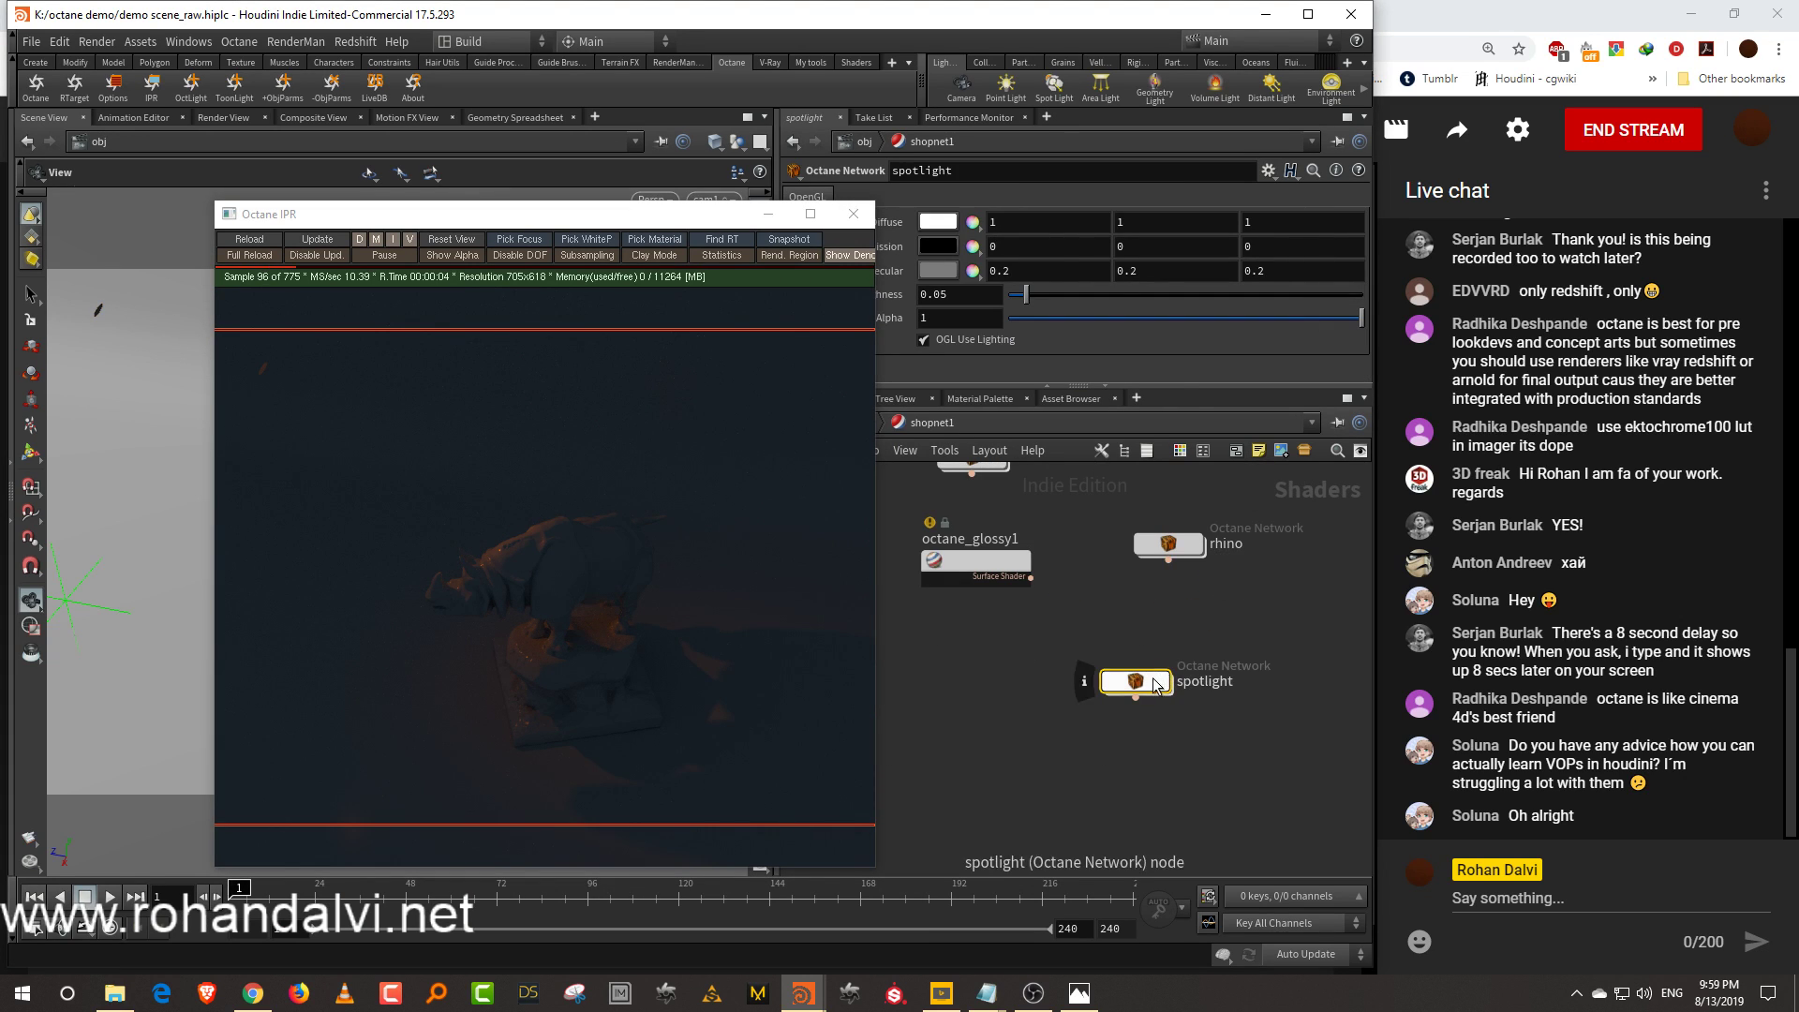
pyautogui.moveTo(1057, 220); pyautogui.dragTo(1220, 226)
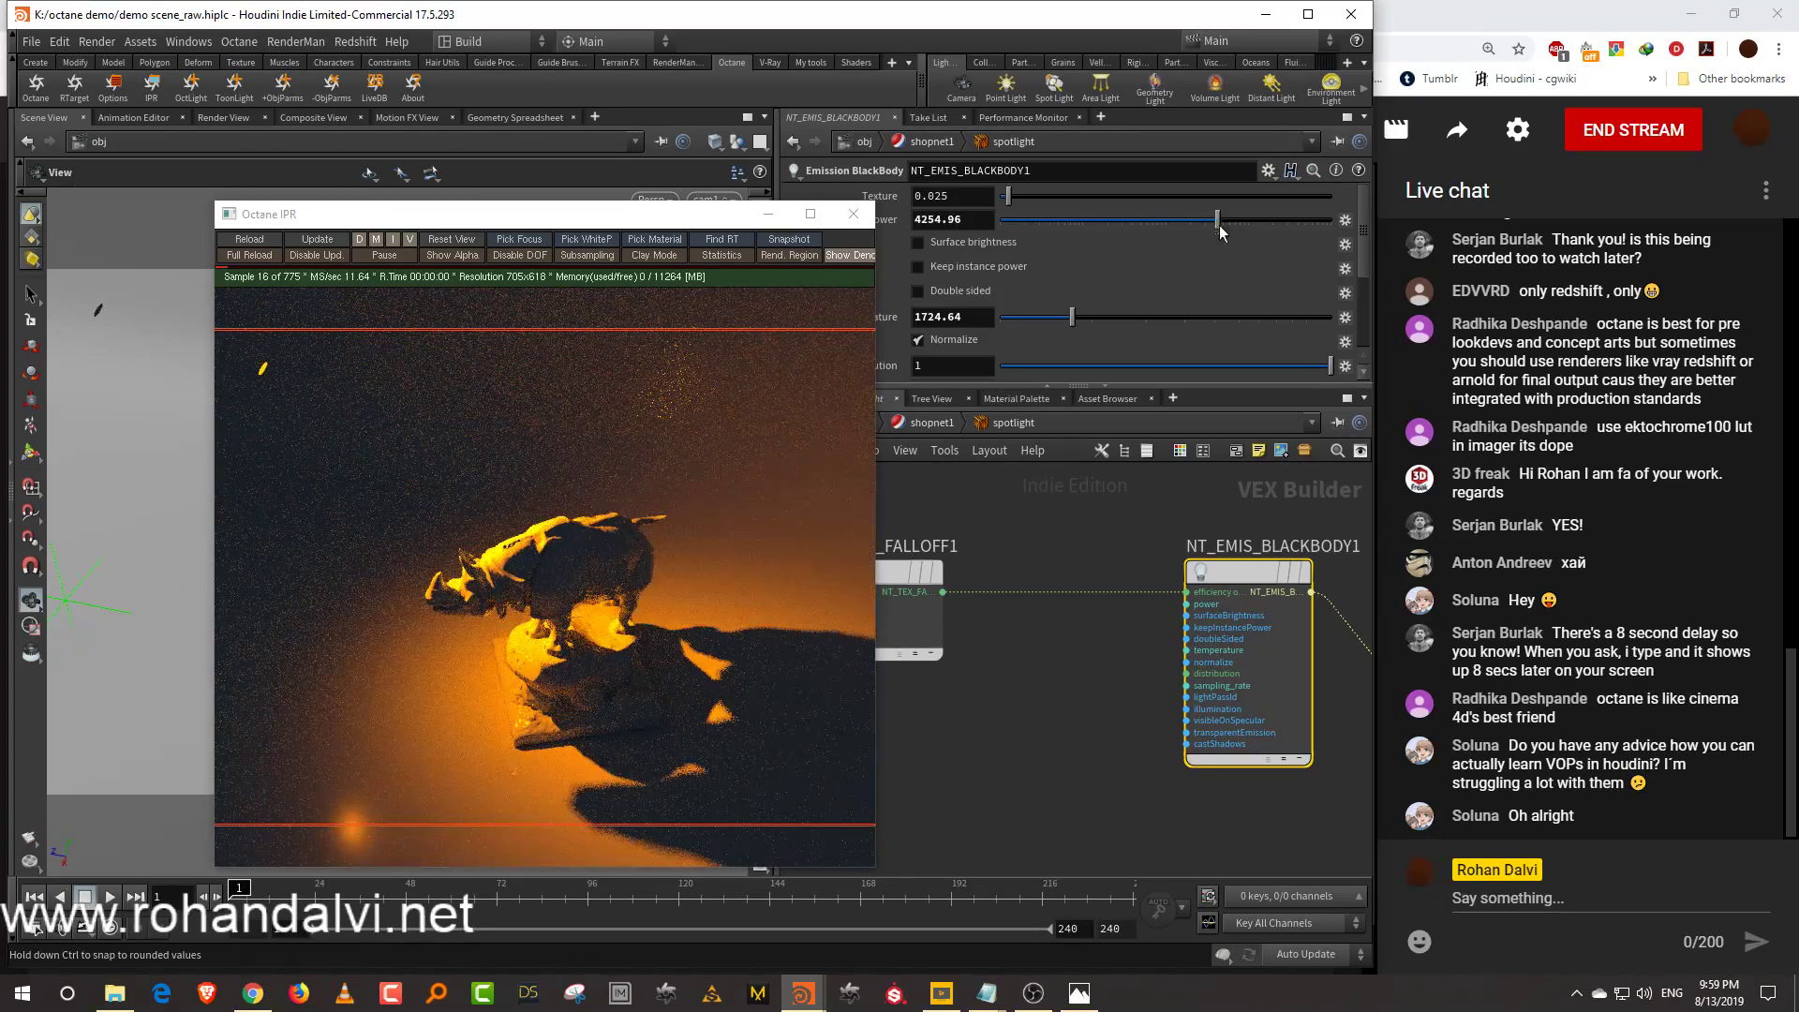
# Adjust the falloff's skew factor, move its node away from the blackbody node, and reduce the blackbody power to 1663.27
pyautogui.click(908, 573)
pyautogui.moveTo(914, 609); pyautogui.dragTo(1012, 598, button='middle')
pyautogui.moveTo(1045, 270); pyautogui.dragTo(1067, 352)
pyautogui.moveTo(1059, 631); pyautogui.dragTo(1133, 599, button='middle')
pyautogui.moveTo(1037, 531); pyautogui.dragTo(949, 531)
pyautogui.click(1364, 563)
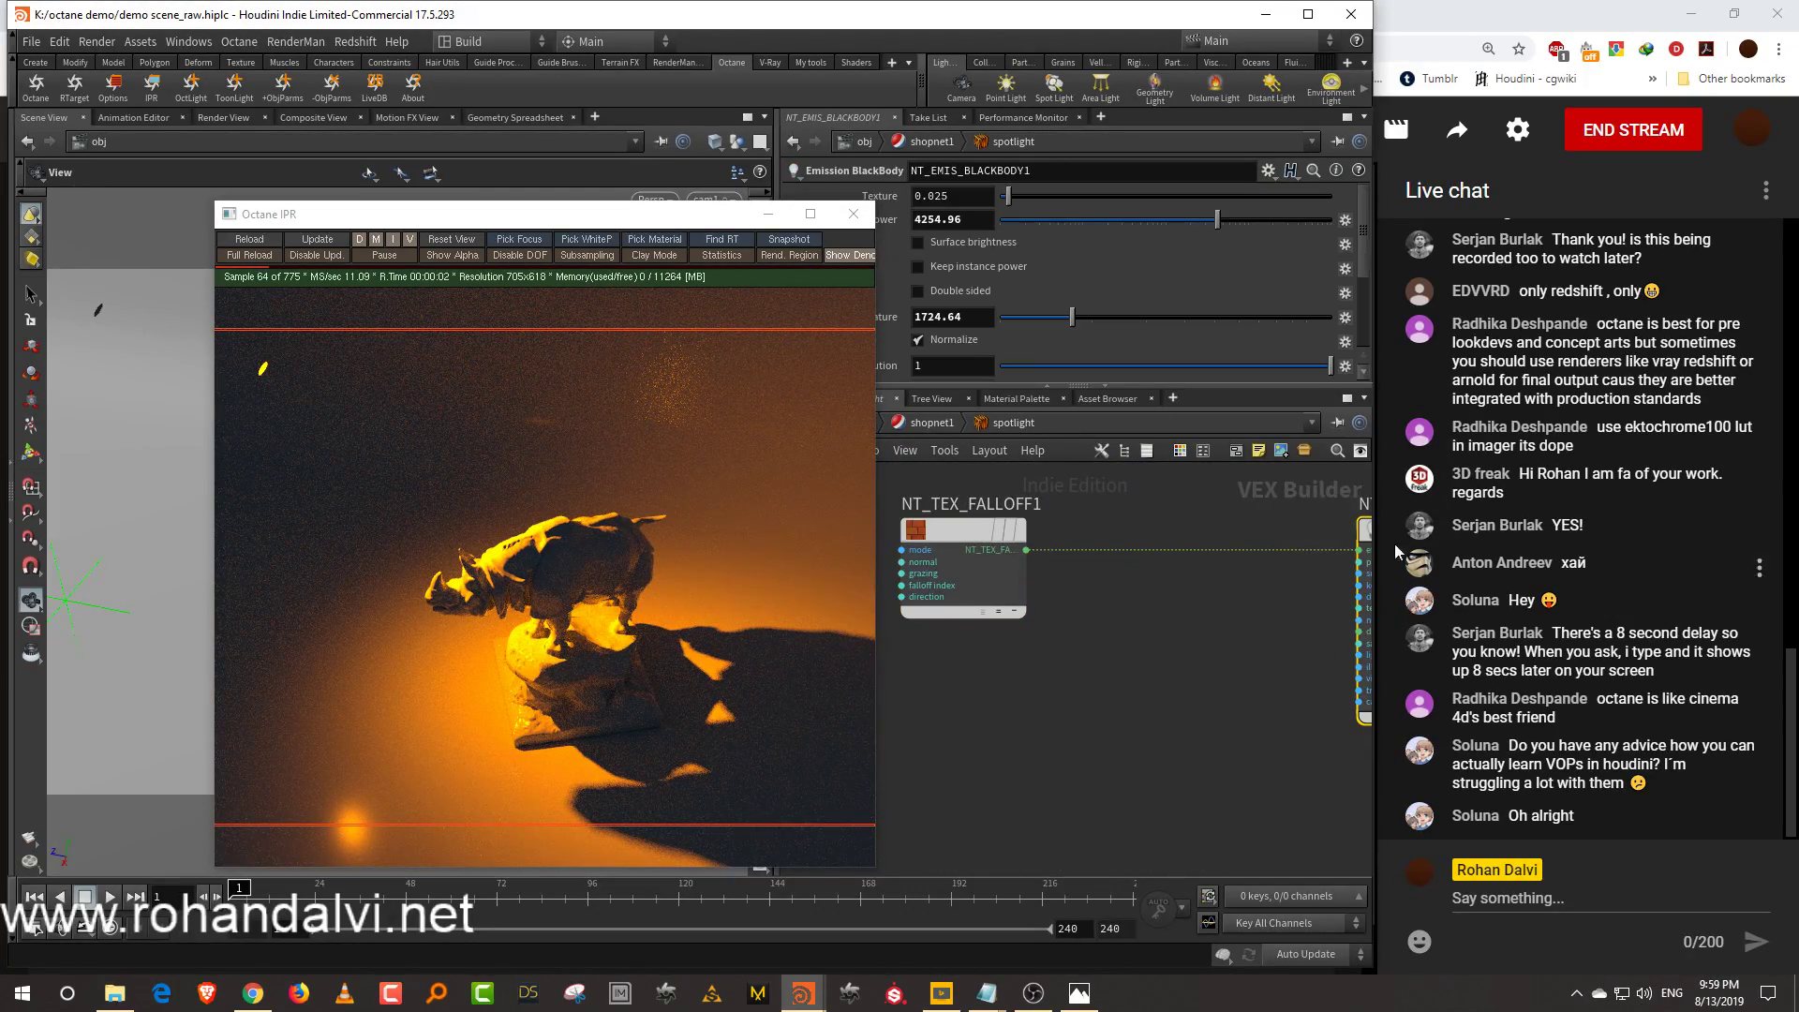
pyautogui.moveTo(1196, 223)
pyautogui.mouseDown()
pyautogui.moveTo(1145, 228)
pyautogui.moveTo(1181, 223)
pyautogui.mouseUp()
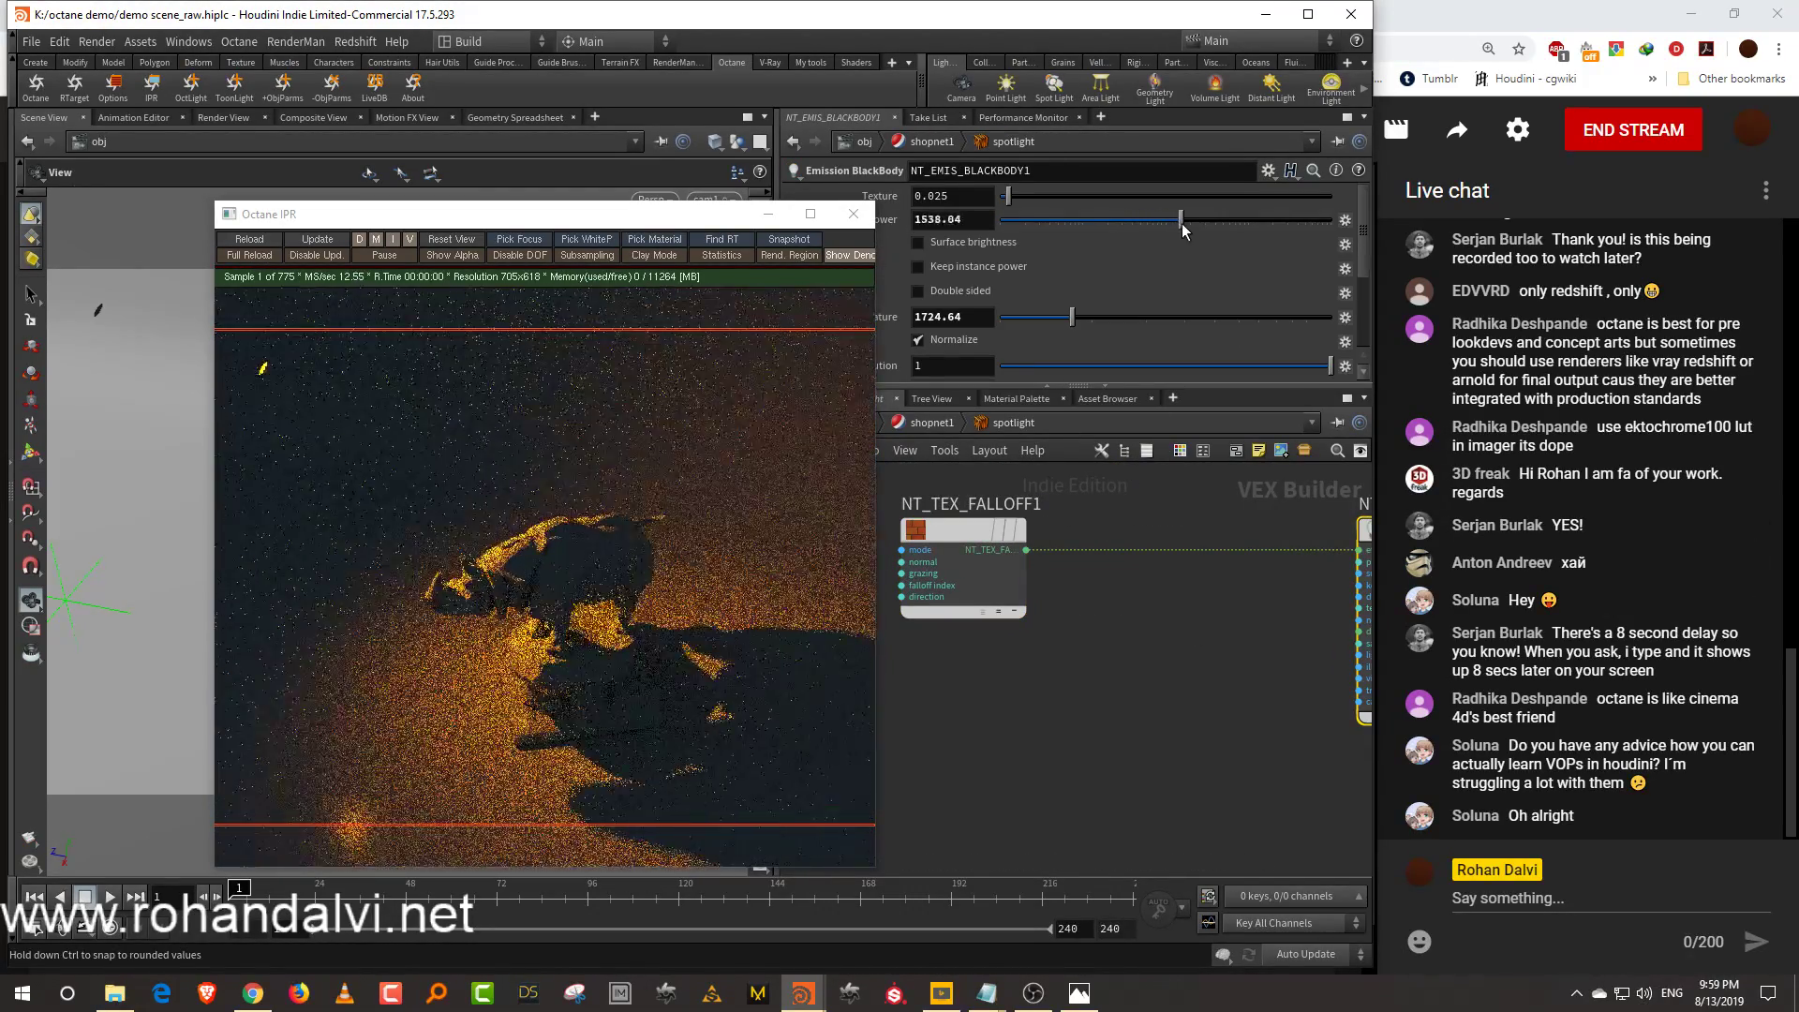
# Add a Tool Gradient node and wire it between the falloff texture and the blackbody emission's efficiency input
pyautogui.click(1162, 643)
pyautogui.write('gradi')
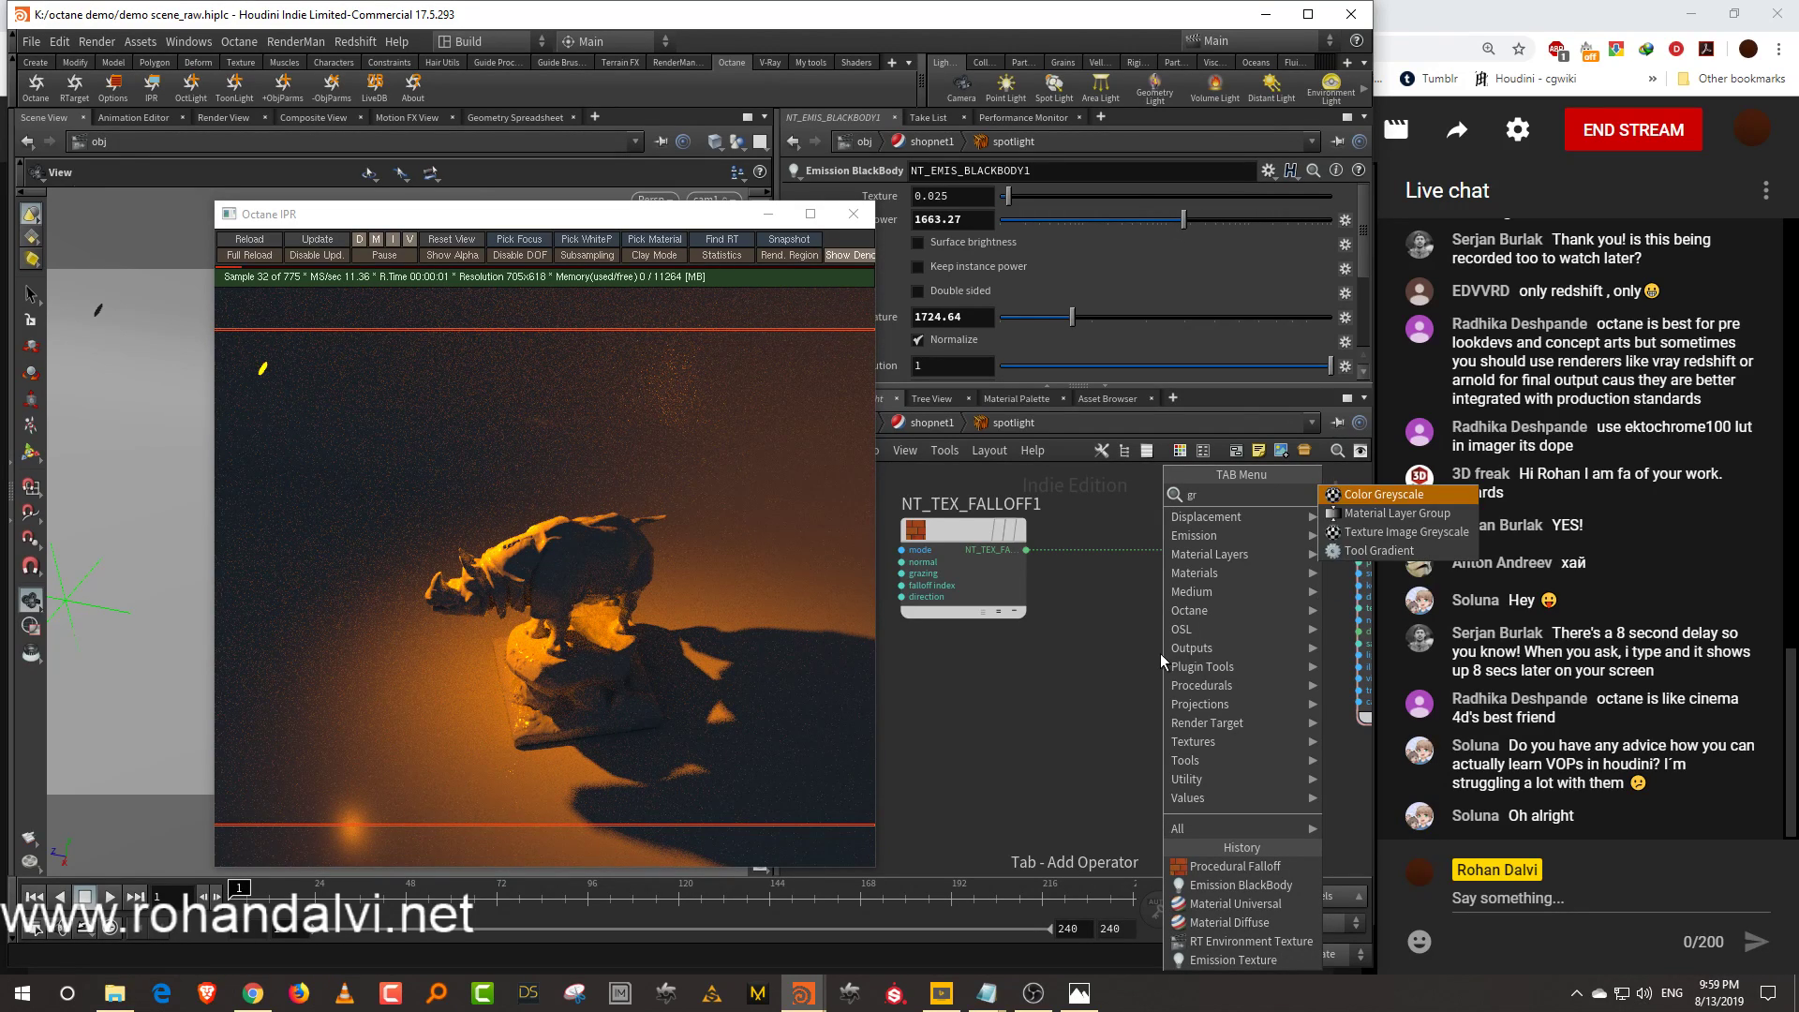
pyautogui.click(1374, 493)
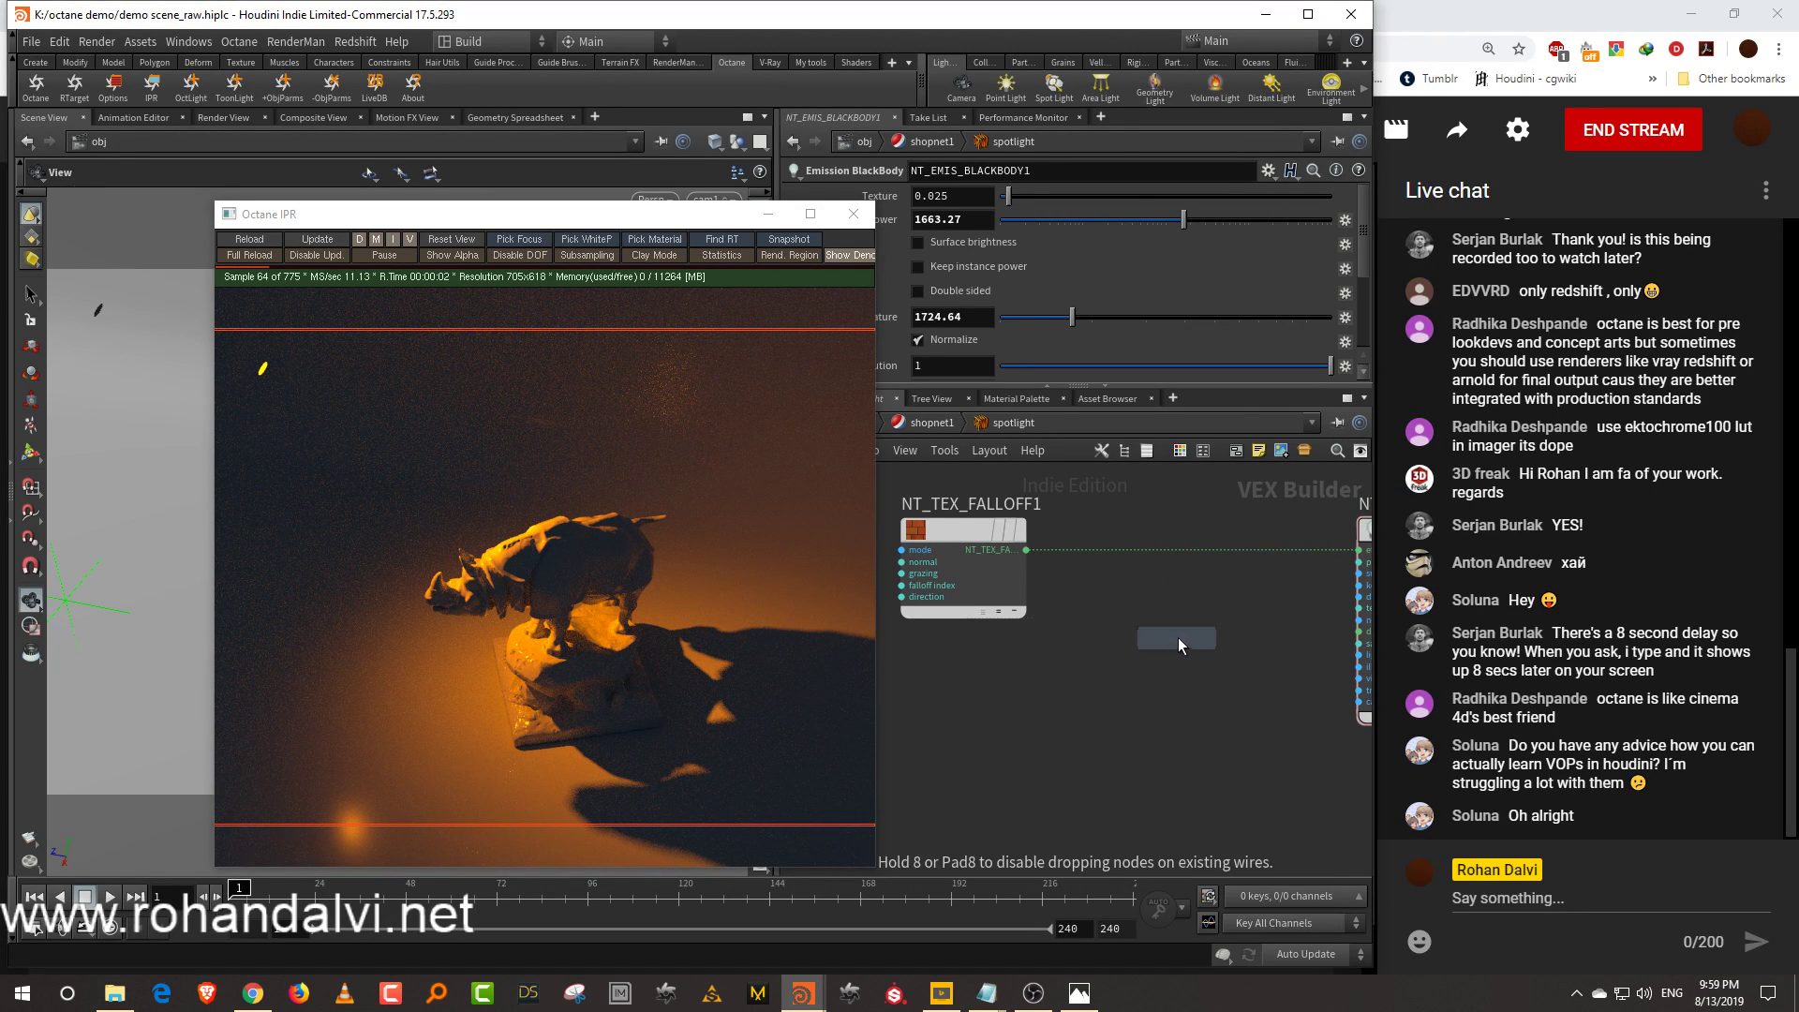
pyautogui.click(1177, 638)
pyautogui.moveTo(1028, 550); pyautogui.dragTo(1115, 662)
pyautogui.moveTo(1298, 637); pyautogui.dragTo(1216, 635, button='middle')
pyautogui.moveTo(1159, 646); pyautogui.dragTo(1276, 546)
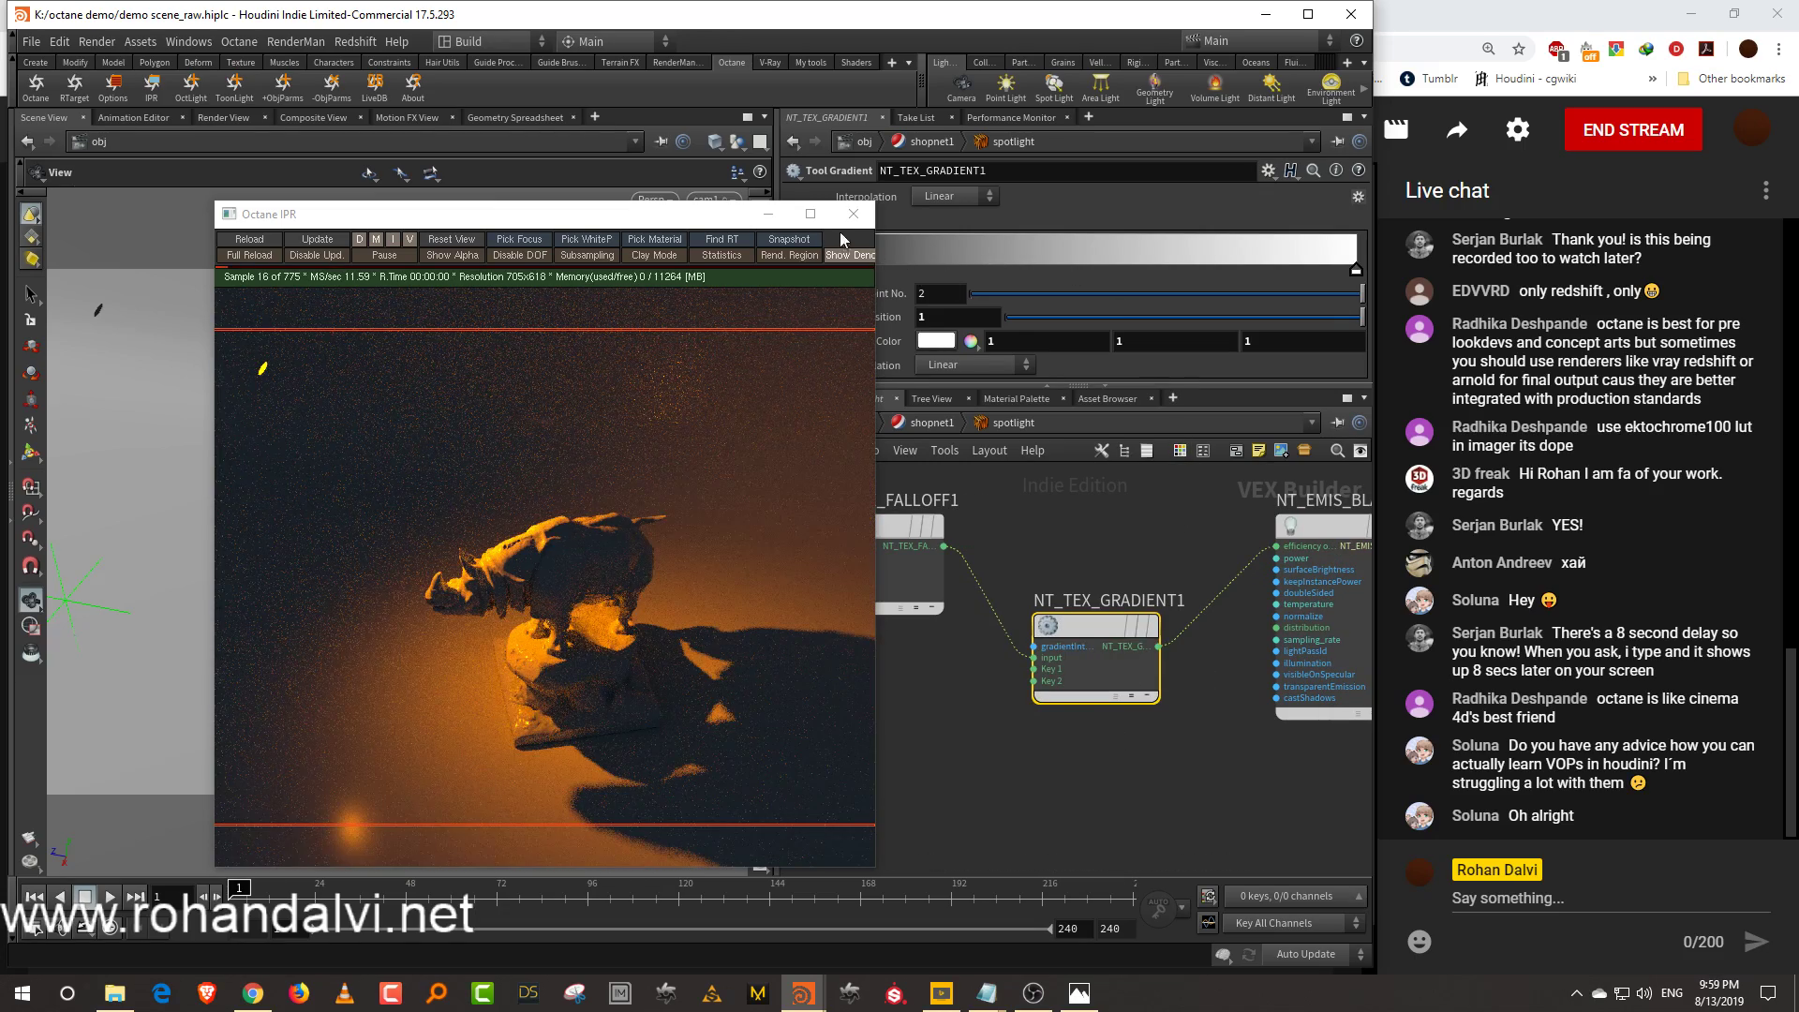
# Add two gradient points, a near-white one at position 0.469203 and a dark one at 0.139493
pyautogui.moveTo(750, 213); pyautogui.dragTo(607, 215)
pyautogui.click(1321, 255)
pyautogui.moveTo(1320, 270); pyautogui.dragTo(1081, 271)
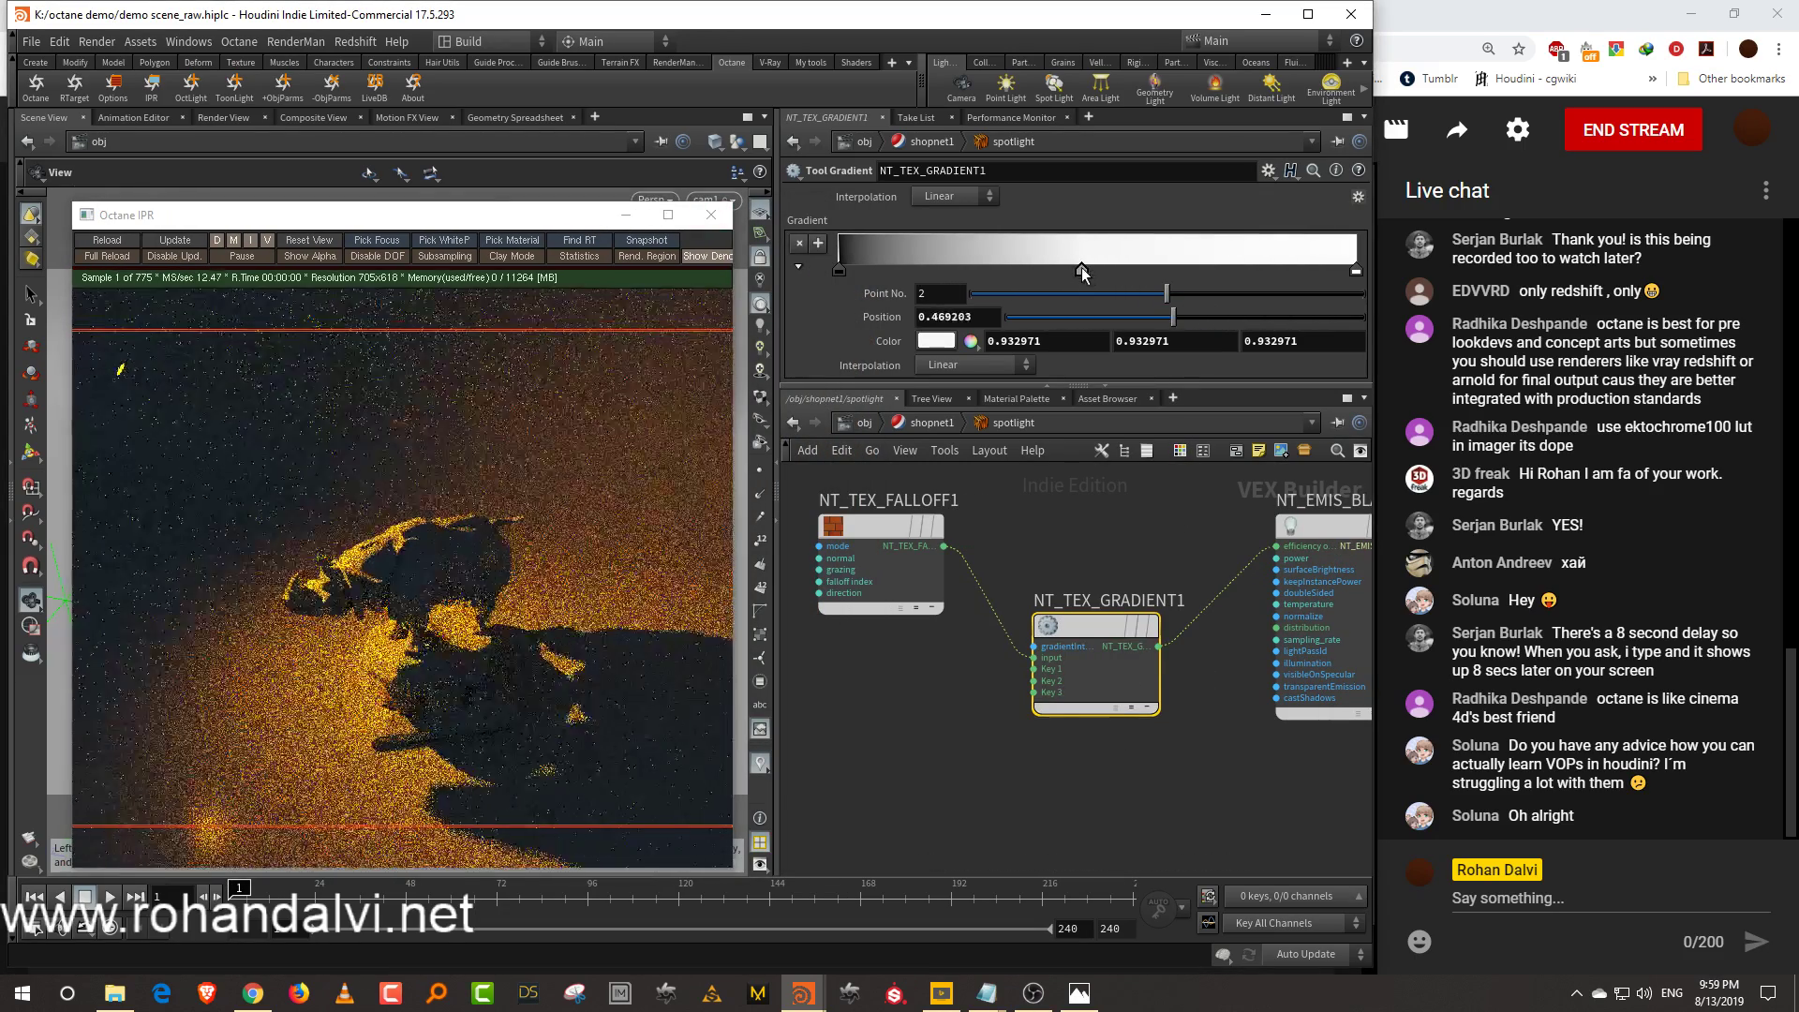
pyautogui.click(889, 271)
pyautogui.moveTo(891, 271)
pyautogui.mouseDown()
pyautogui.moveTo(937, 267)
pyautogui.moveTo(911, 270)
pyautogui.mouseUp()
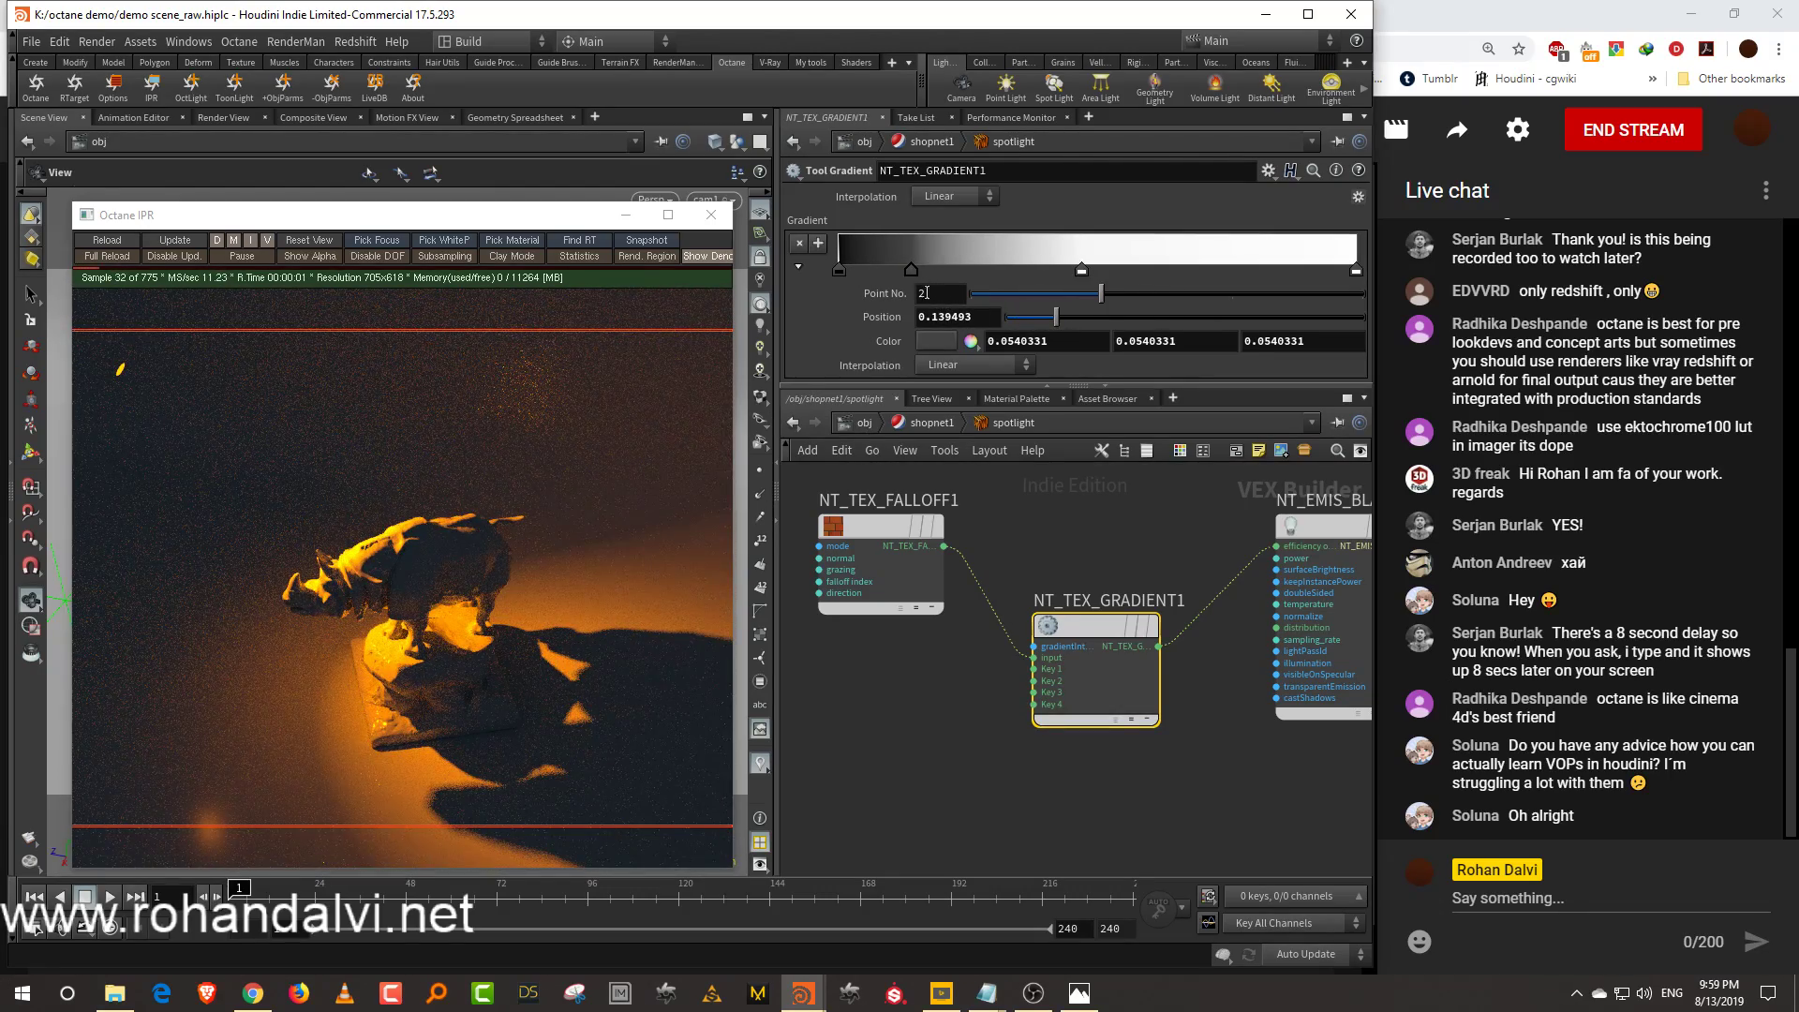
# Set the second gradient point to black and shift it slightly toward the start, then move the third point to position 0.289855
pyautogui.click(936, 341)
pyautogui.moveTo(1056, 334); pyautogui.dragTo(1041, 334)
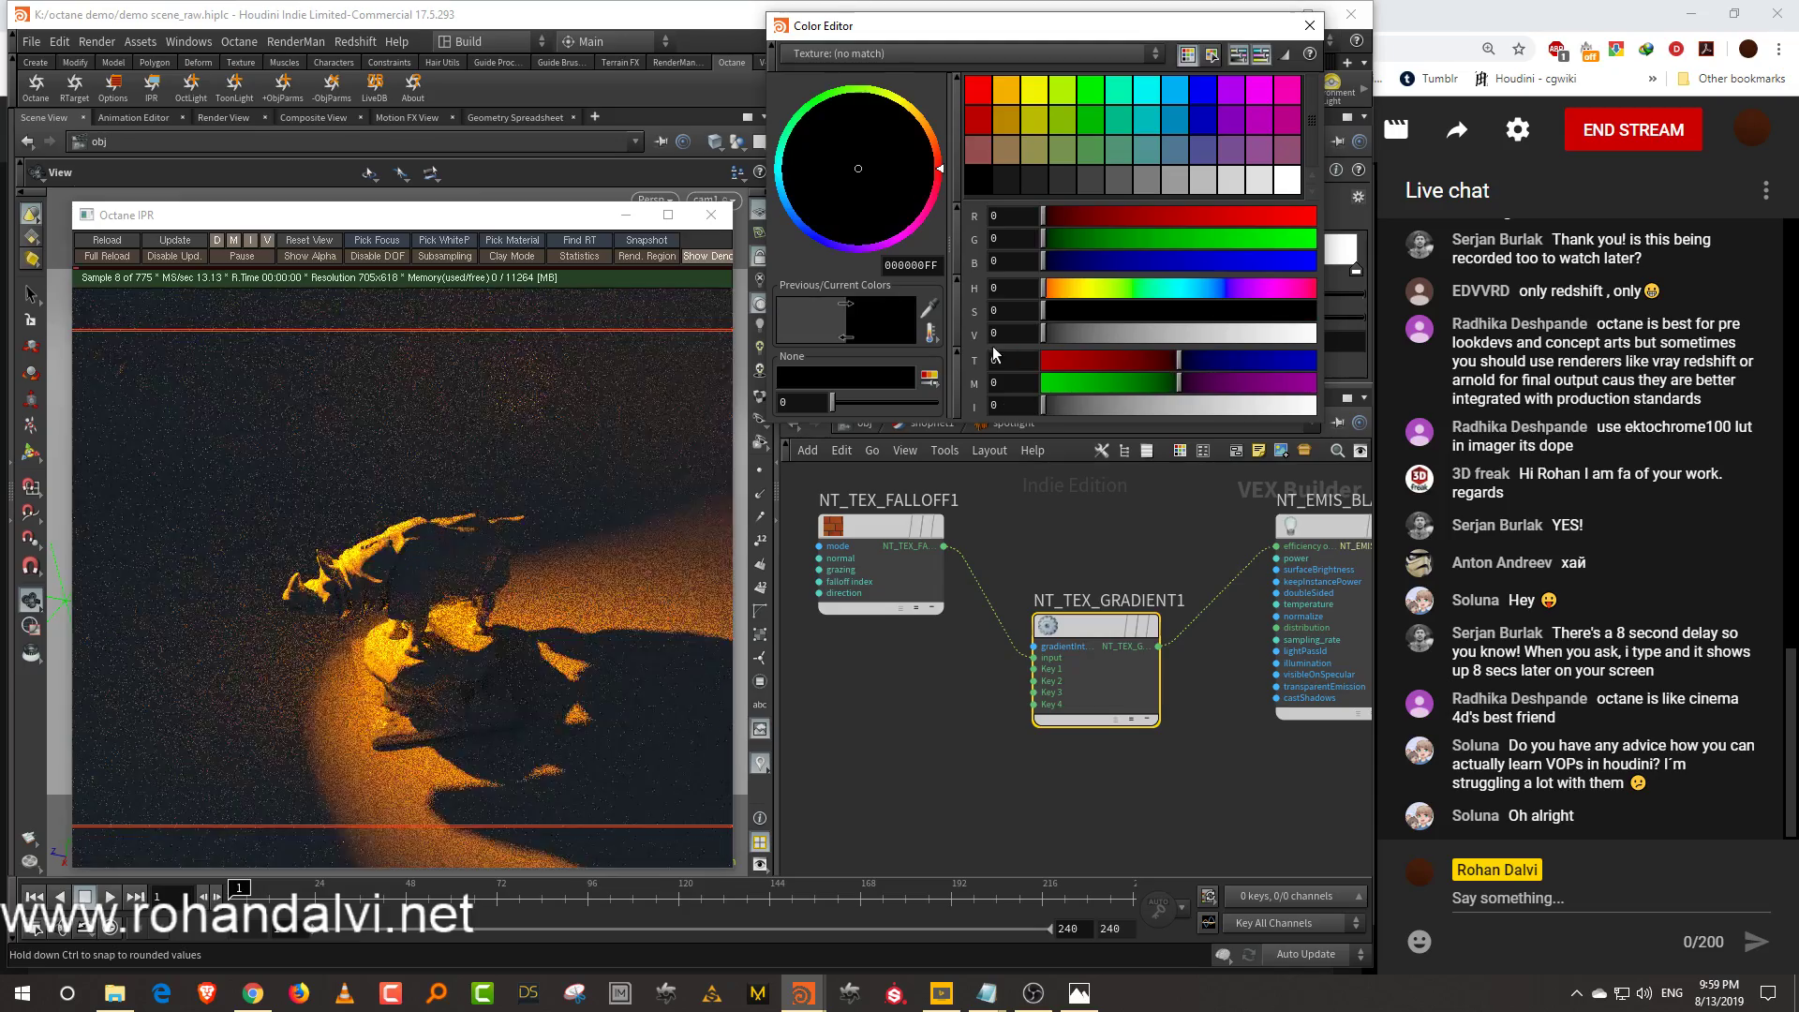
pyautogui.click(1309, 26)
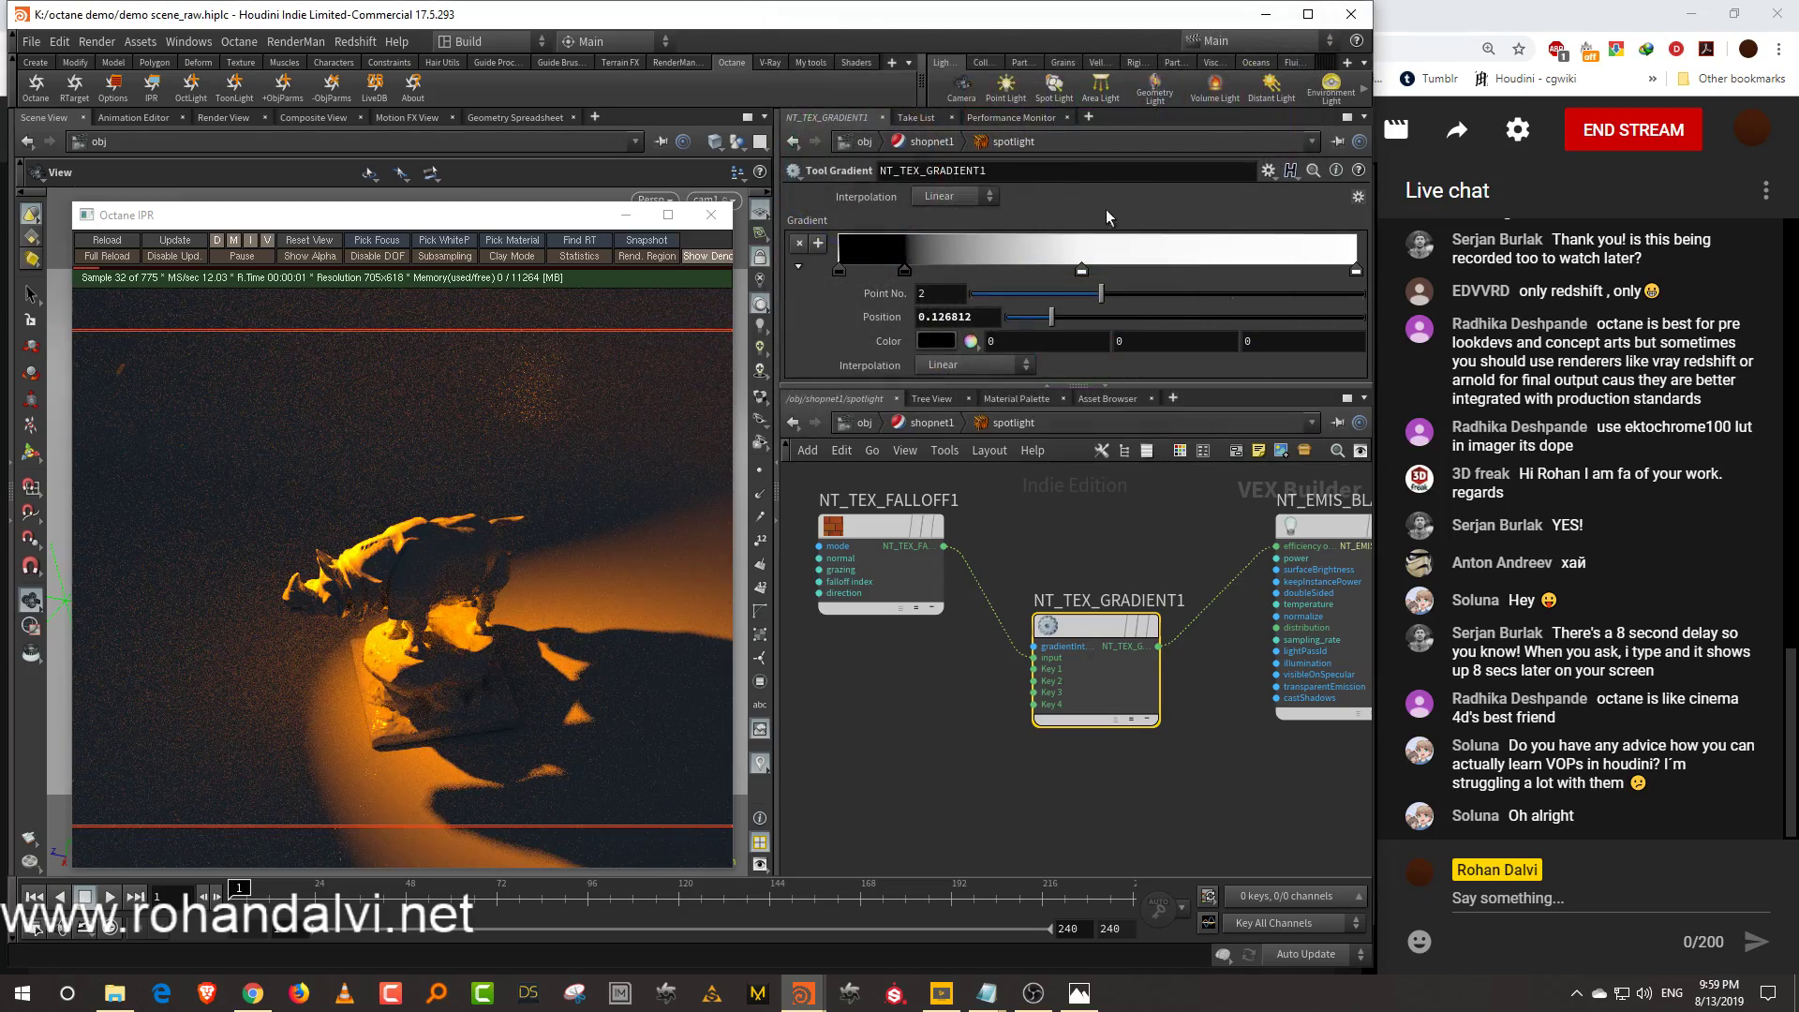
pyautogui.moveTo(901, 271); pyautogui.dragTo(891, 271)
pyautogui.moveTo(1081, 271); pyautogui.dragTo(990, 277)
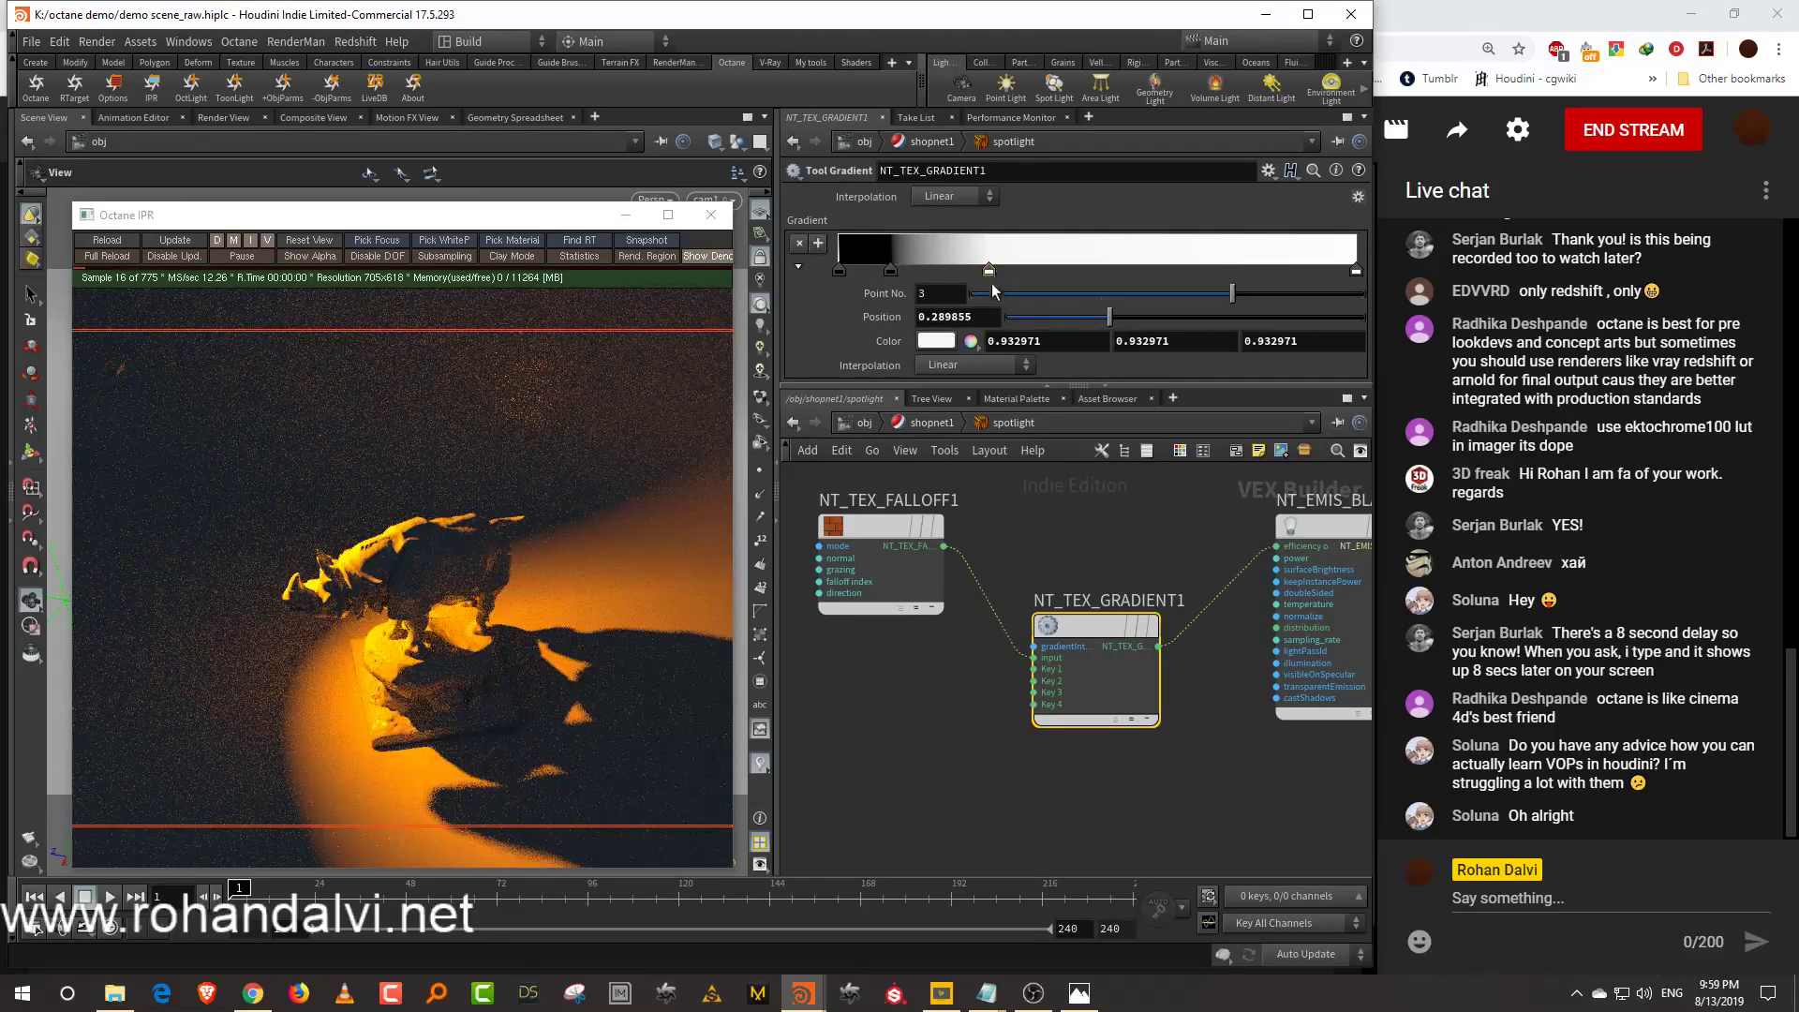
# Lower the cam1 view and rotate circle1 so its pool of light falls around the rhino statue
pyautogui.moveTo(500, 207); pyautogui.dragTo(1092, 123)
pyautogui.click(932, 426)
pyautogui.click(1288, 815)
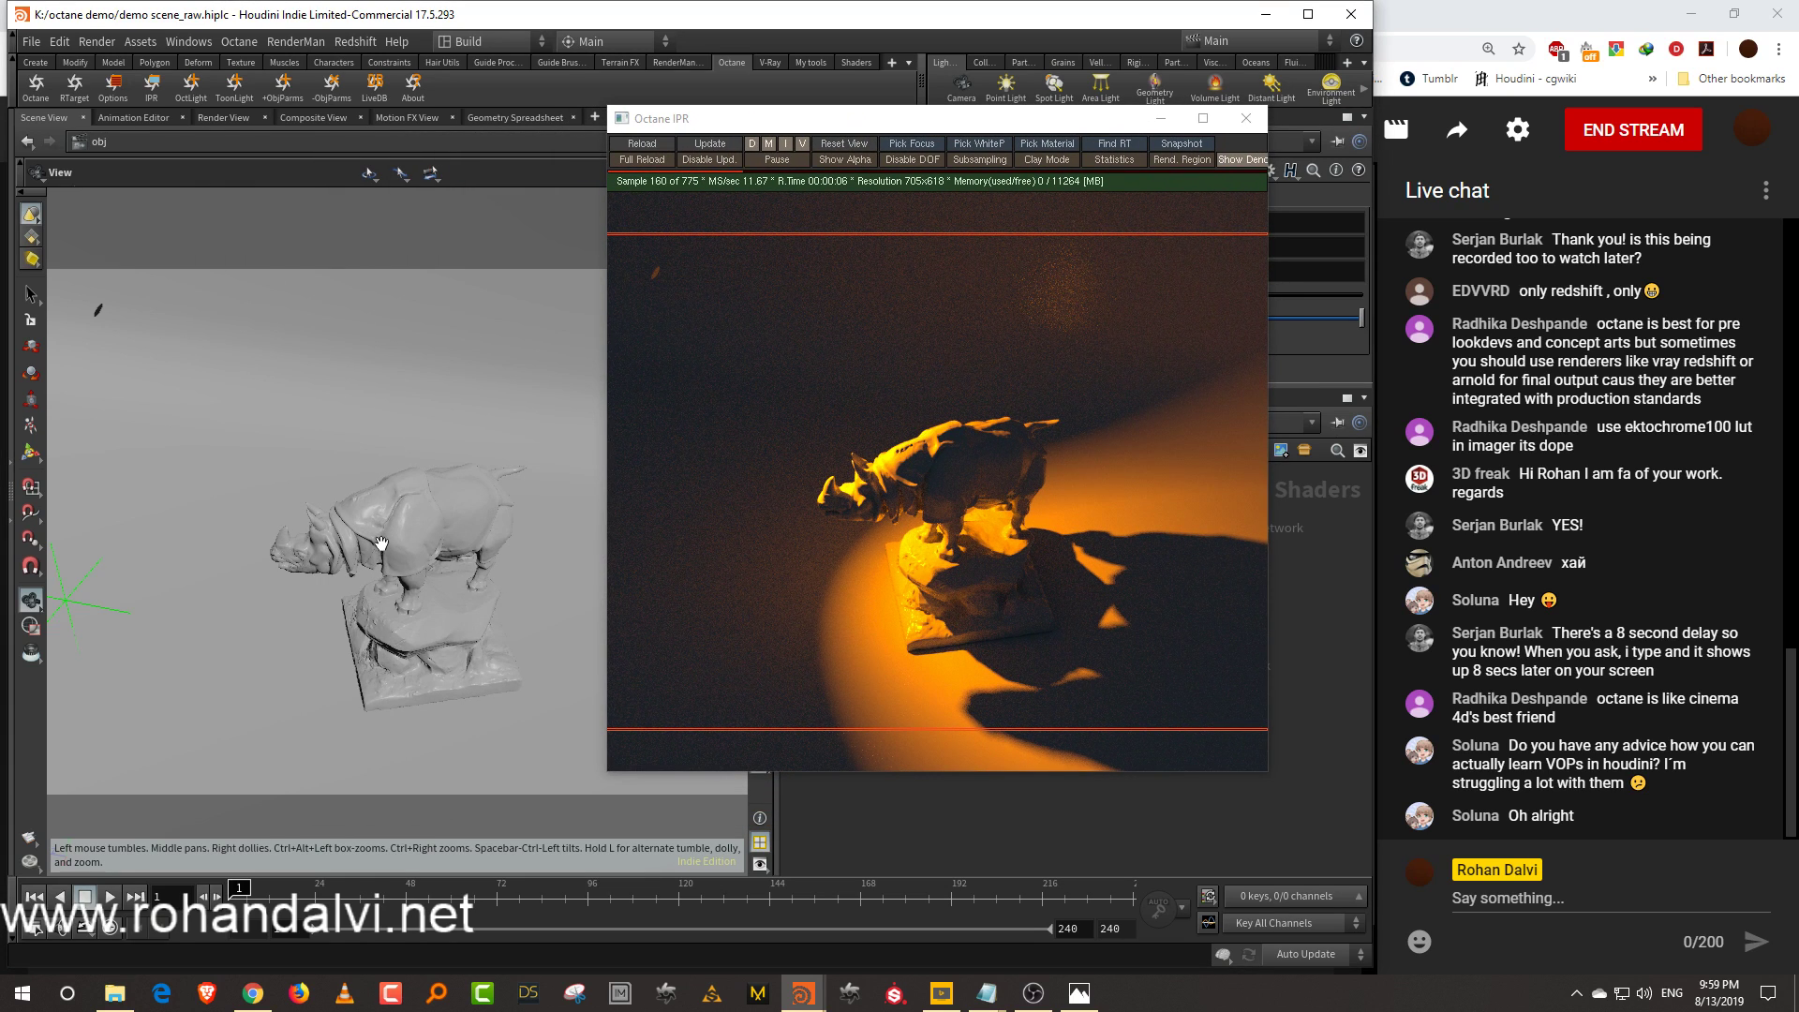
pyautogui.moveTo(766, 129); pyautogui.dragTo(1130, 194)
pyautogui.moveTo(437, 559); pyautogui.dragTo(454, 602)
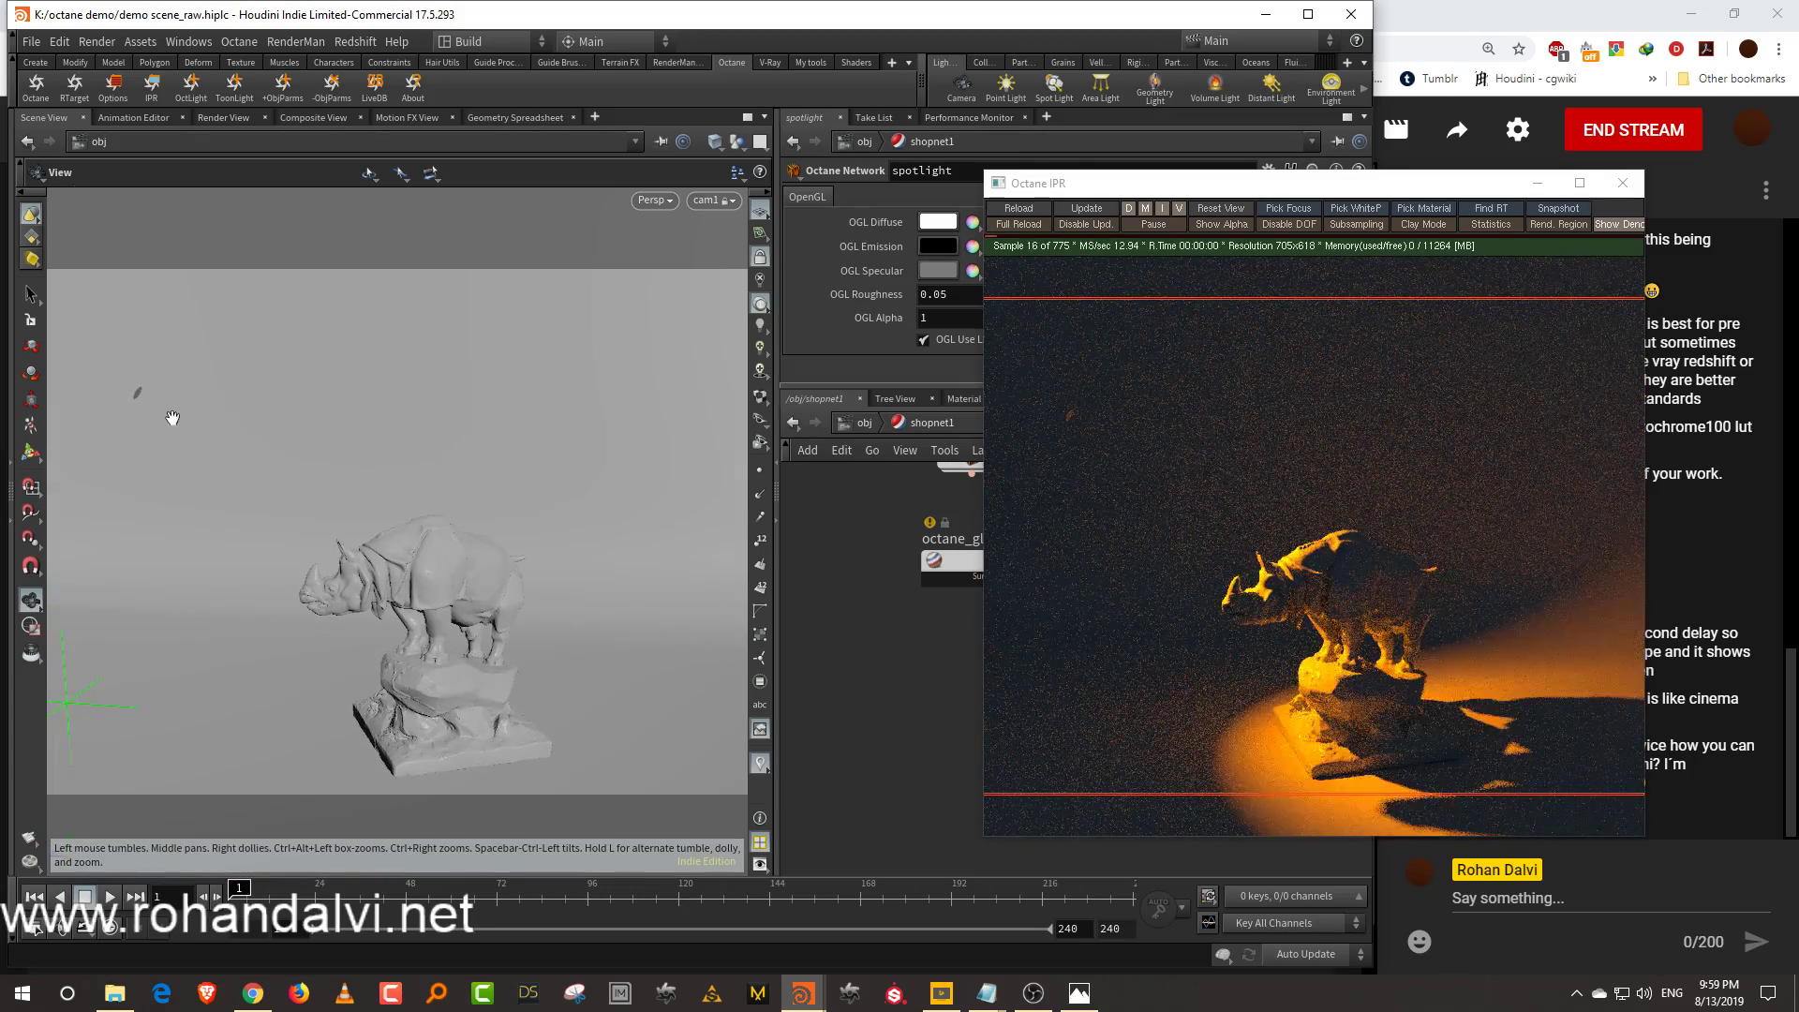
pyautogui.press('r')
pyautogui.click(137, 397)
pyautogui.moveTo(116, 326); pyautogui.dragTo(158, 279)
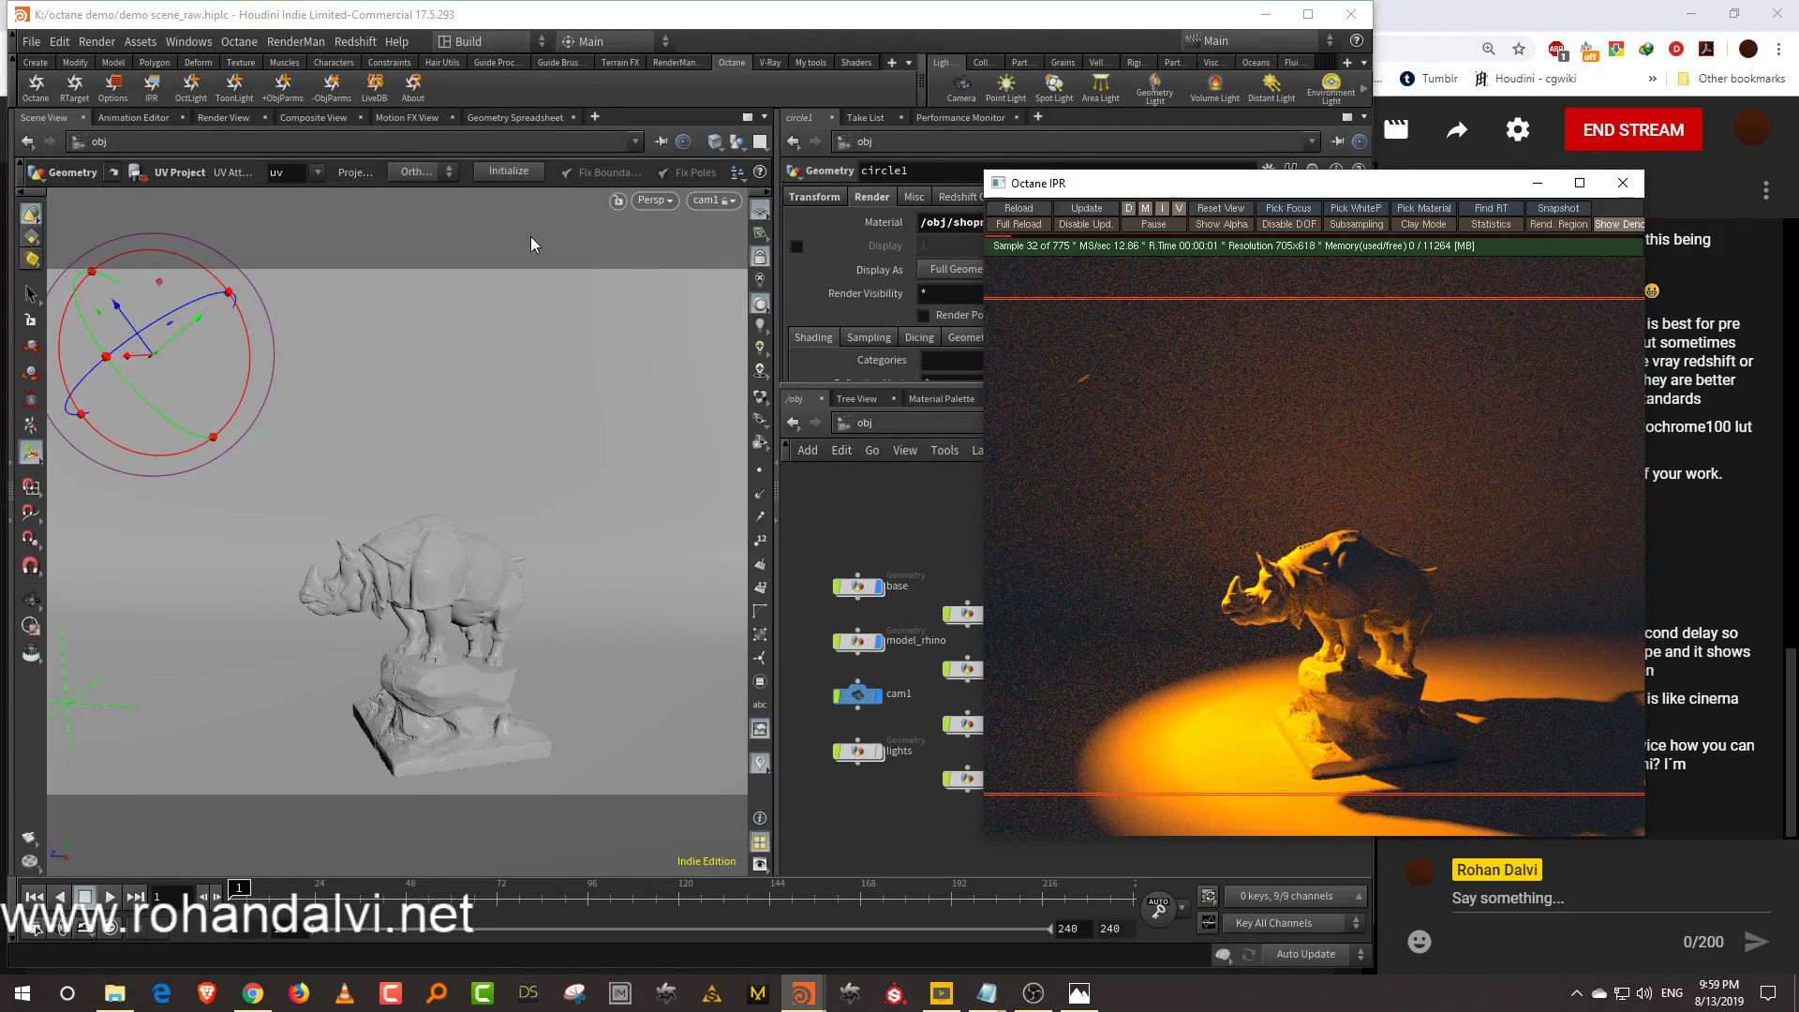
pyautogui.moveTo(1192, 194); pyautogui.dragTo(258, 212)
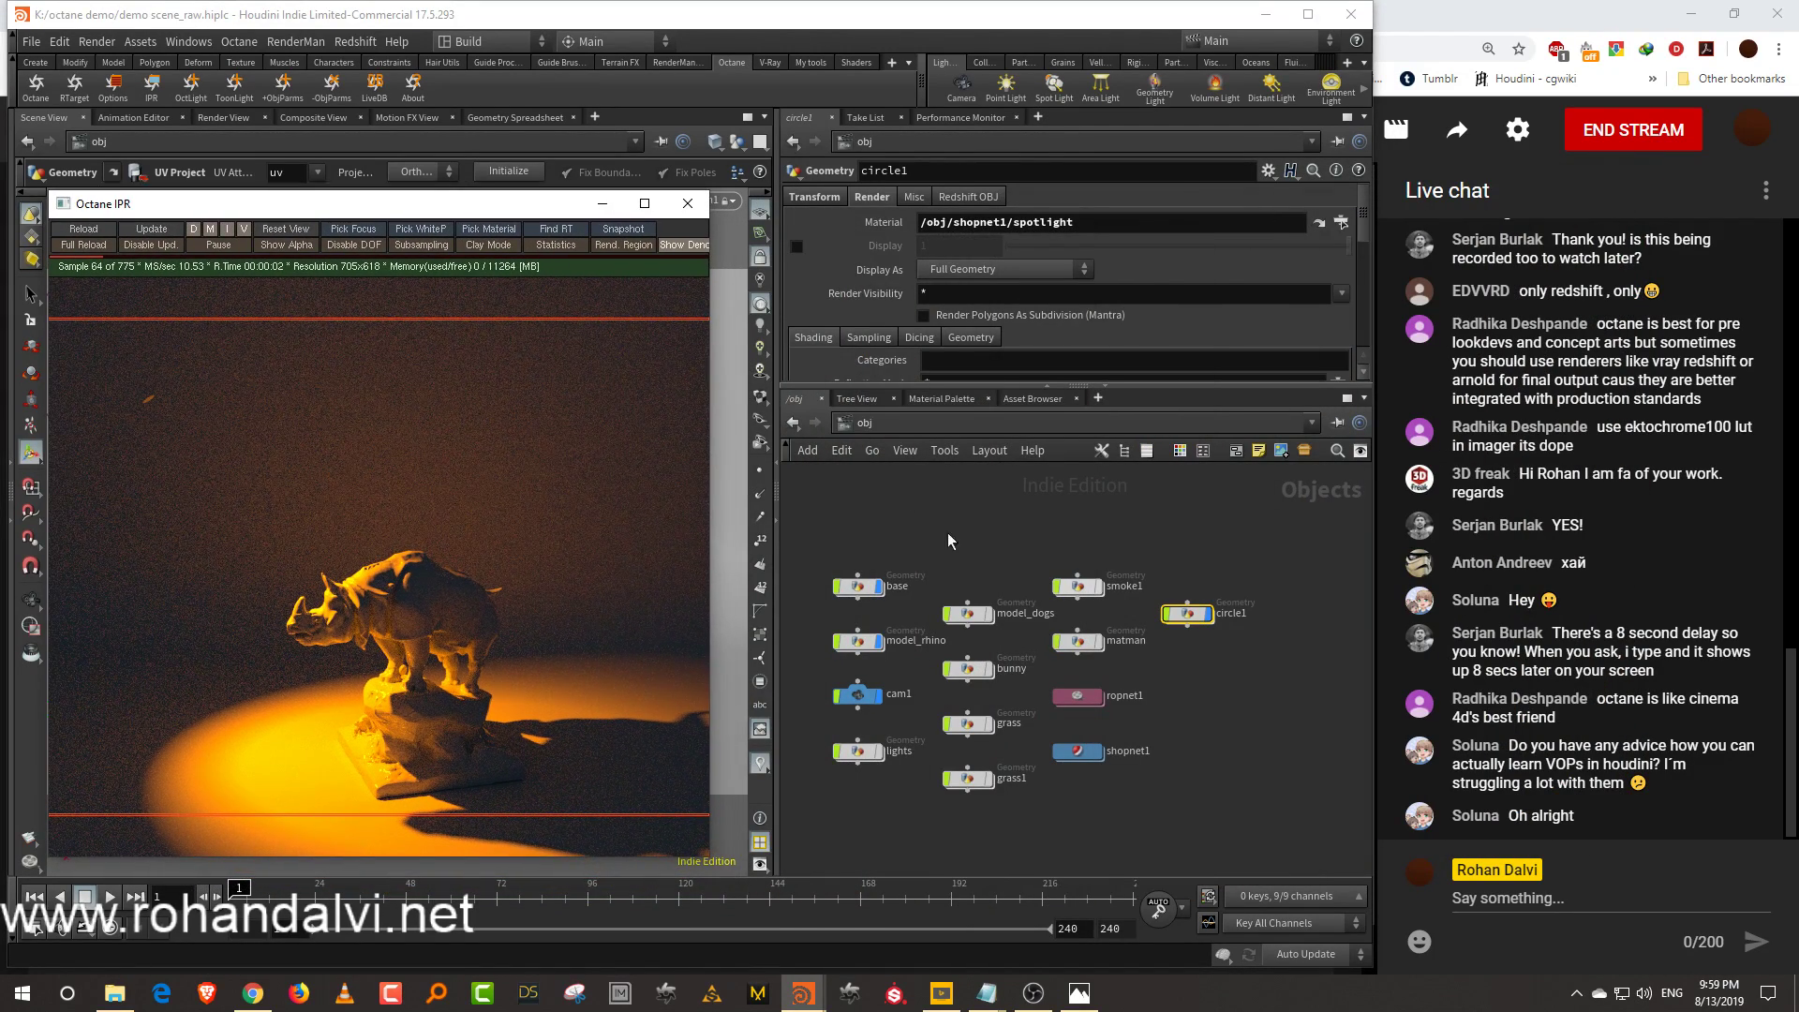
pyautogui.scroll(1, 1136, 720)
pyautogui.scroll(1, 1192, 685)
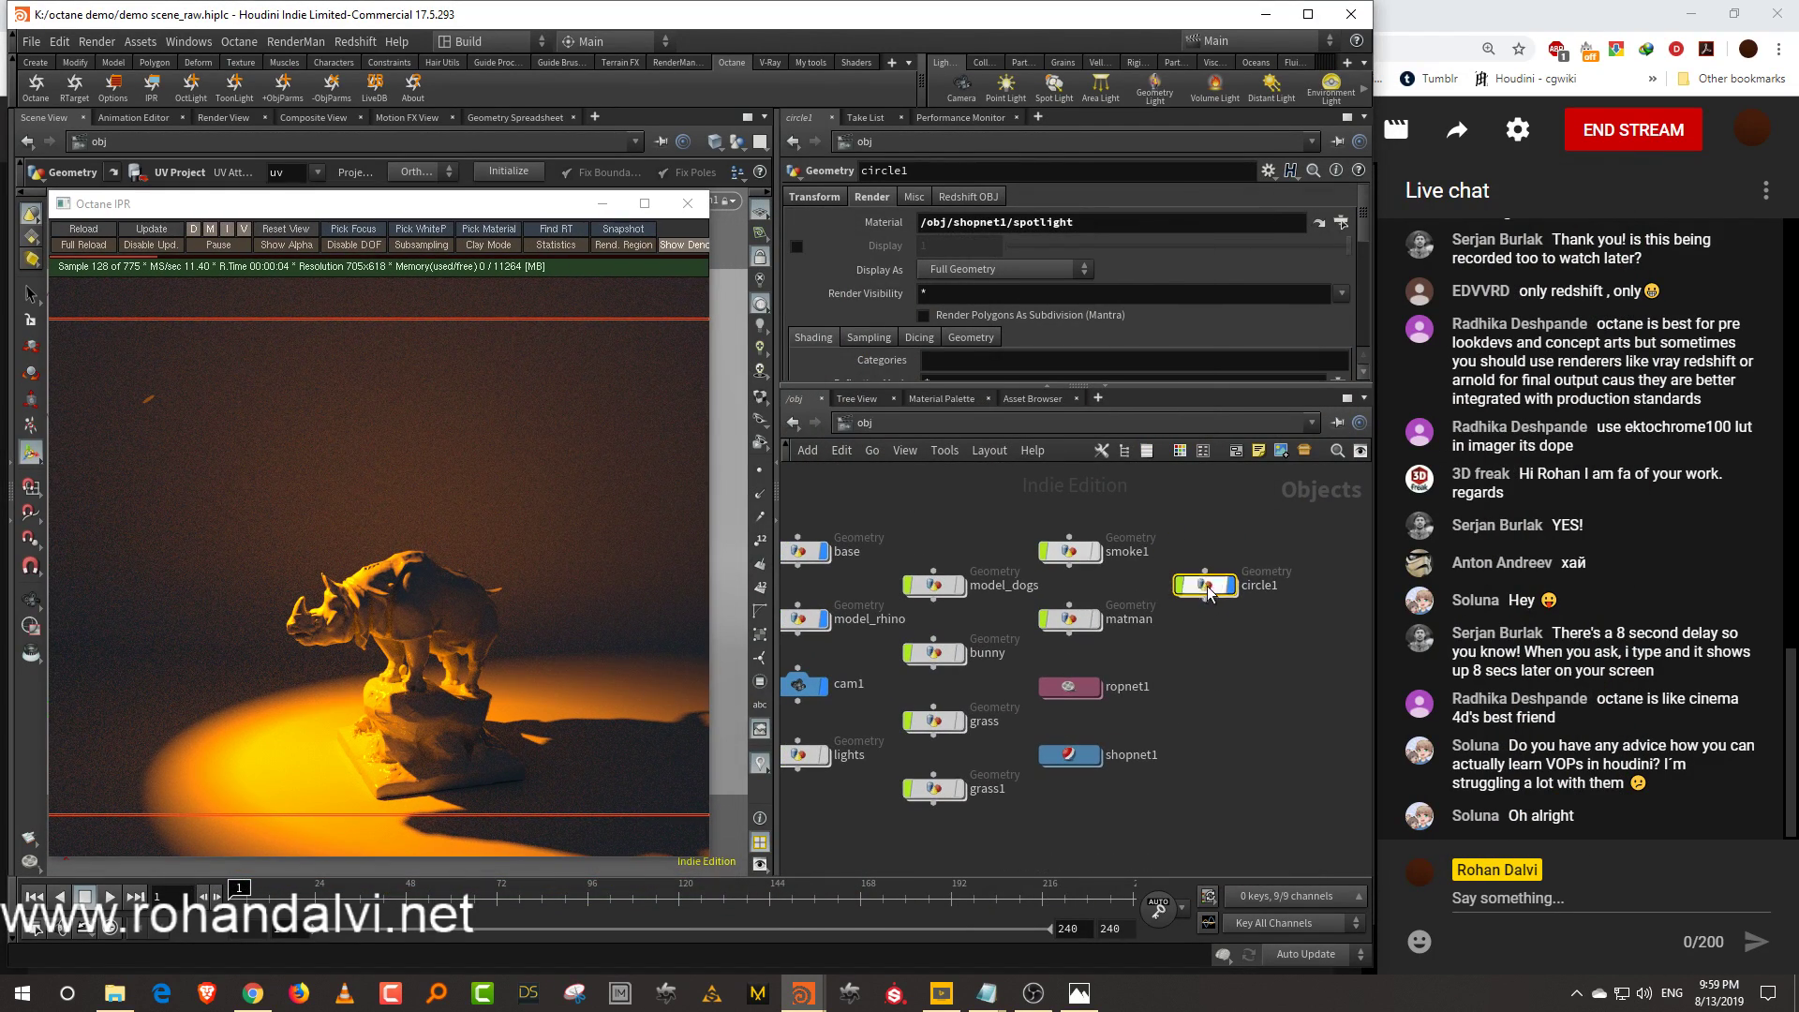
pyautogui.doubleClick(1205, 586)
pyautogui.click(861, 424)
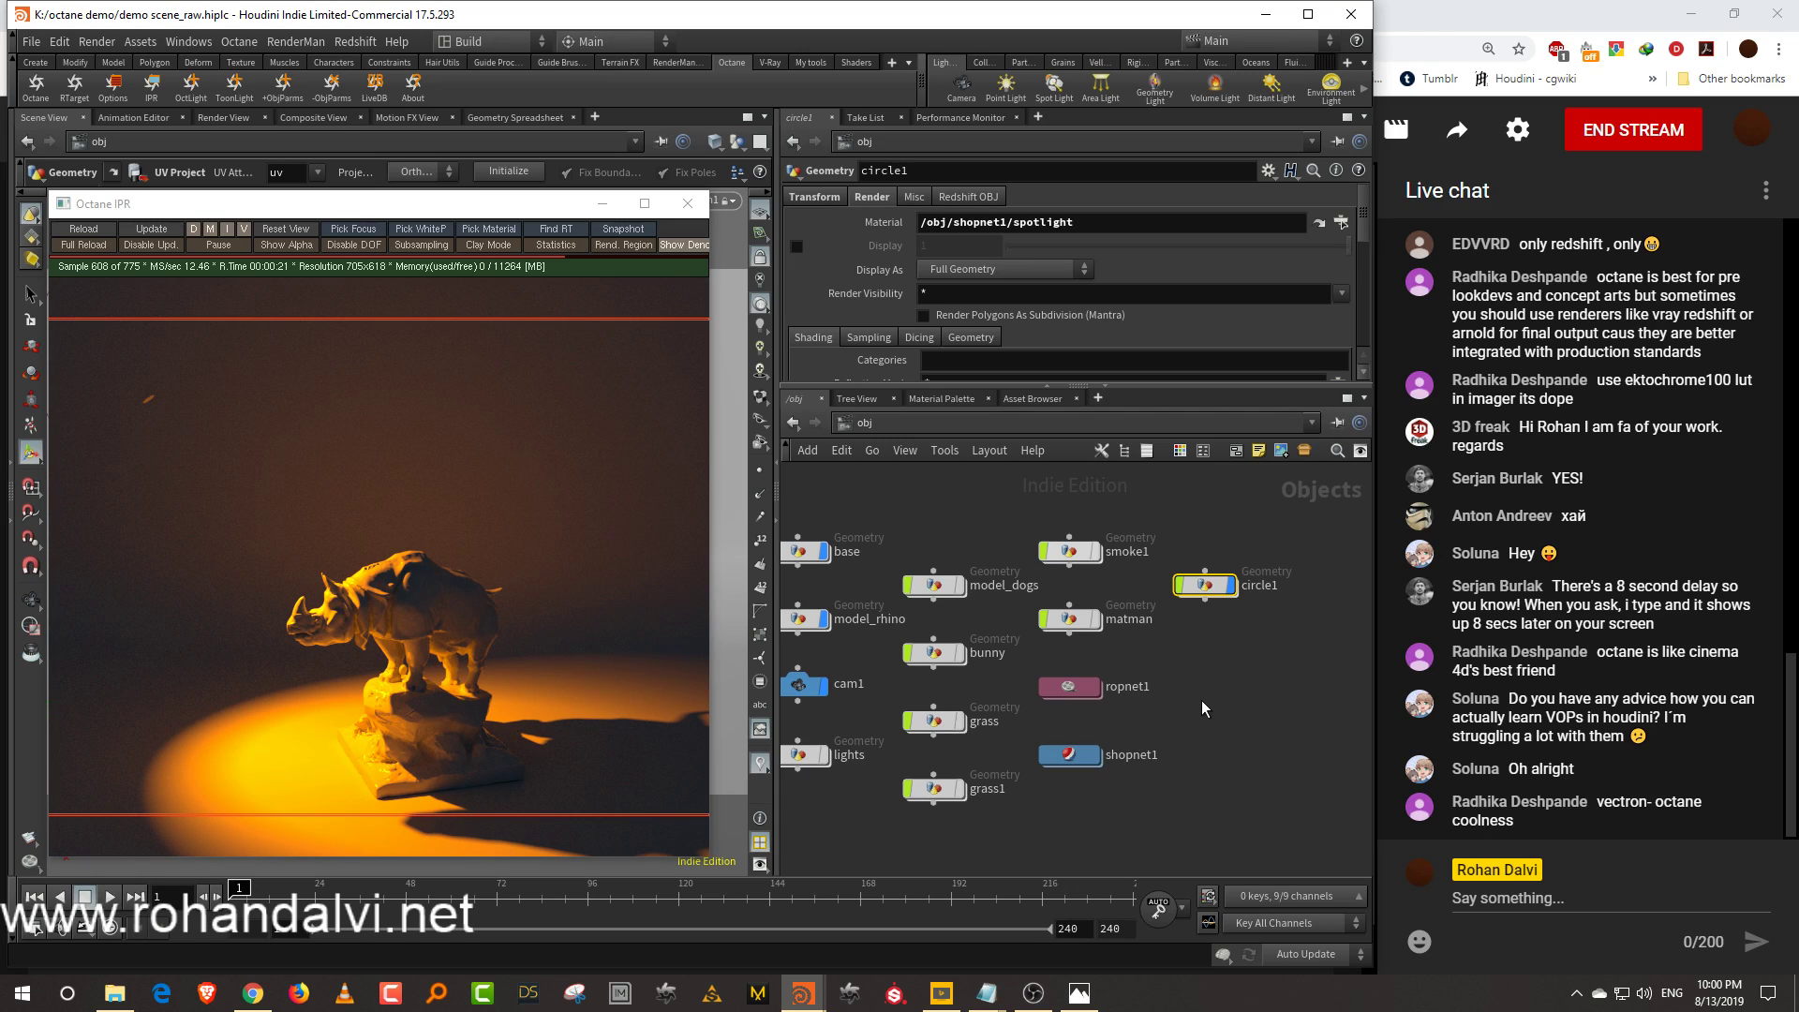
# Open the spotlight network inside shopnet1 and add an Emission Texture node above the blackbody emission
pyautogui.moveTo(1202, 701); pyautogui.dragTo(1222, 690, button='middle')
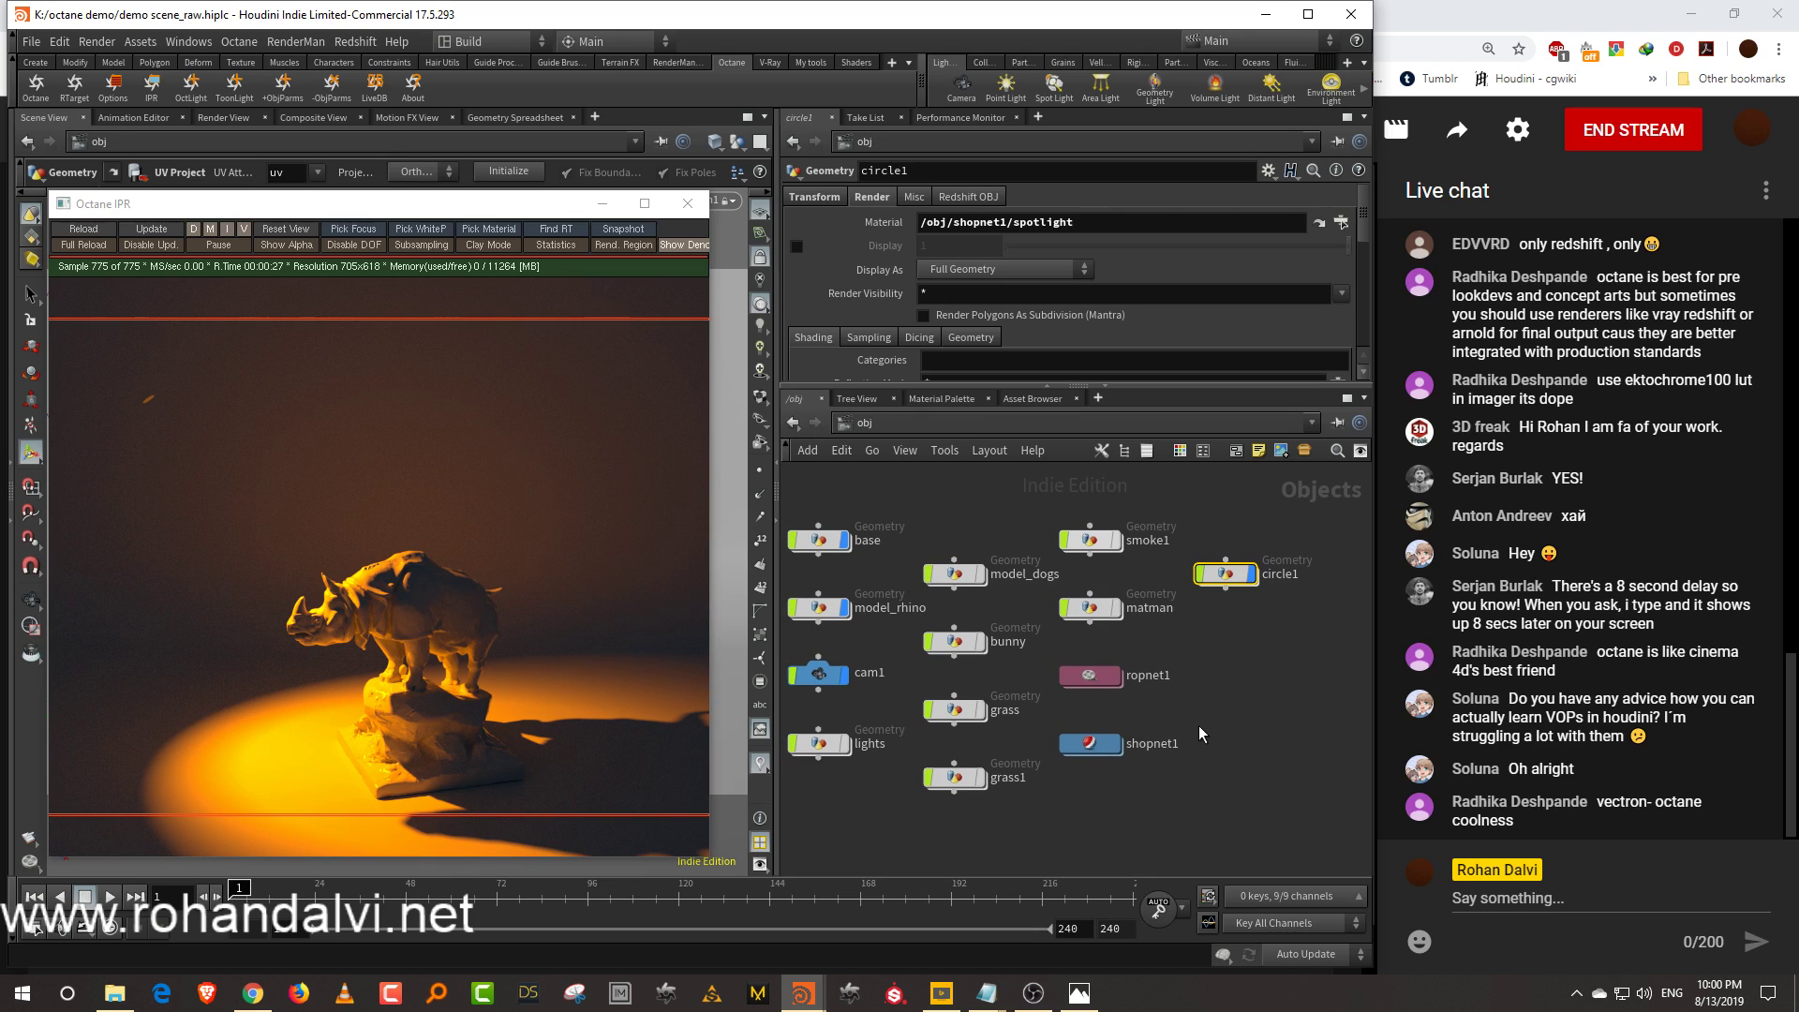
pyautogui.doubleClick(1103, 744)
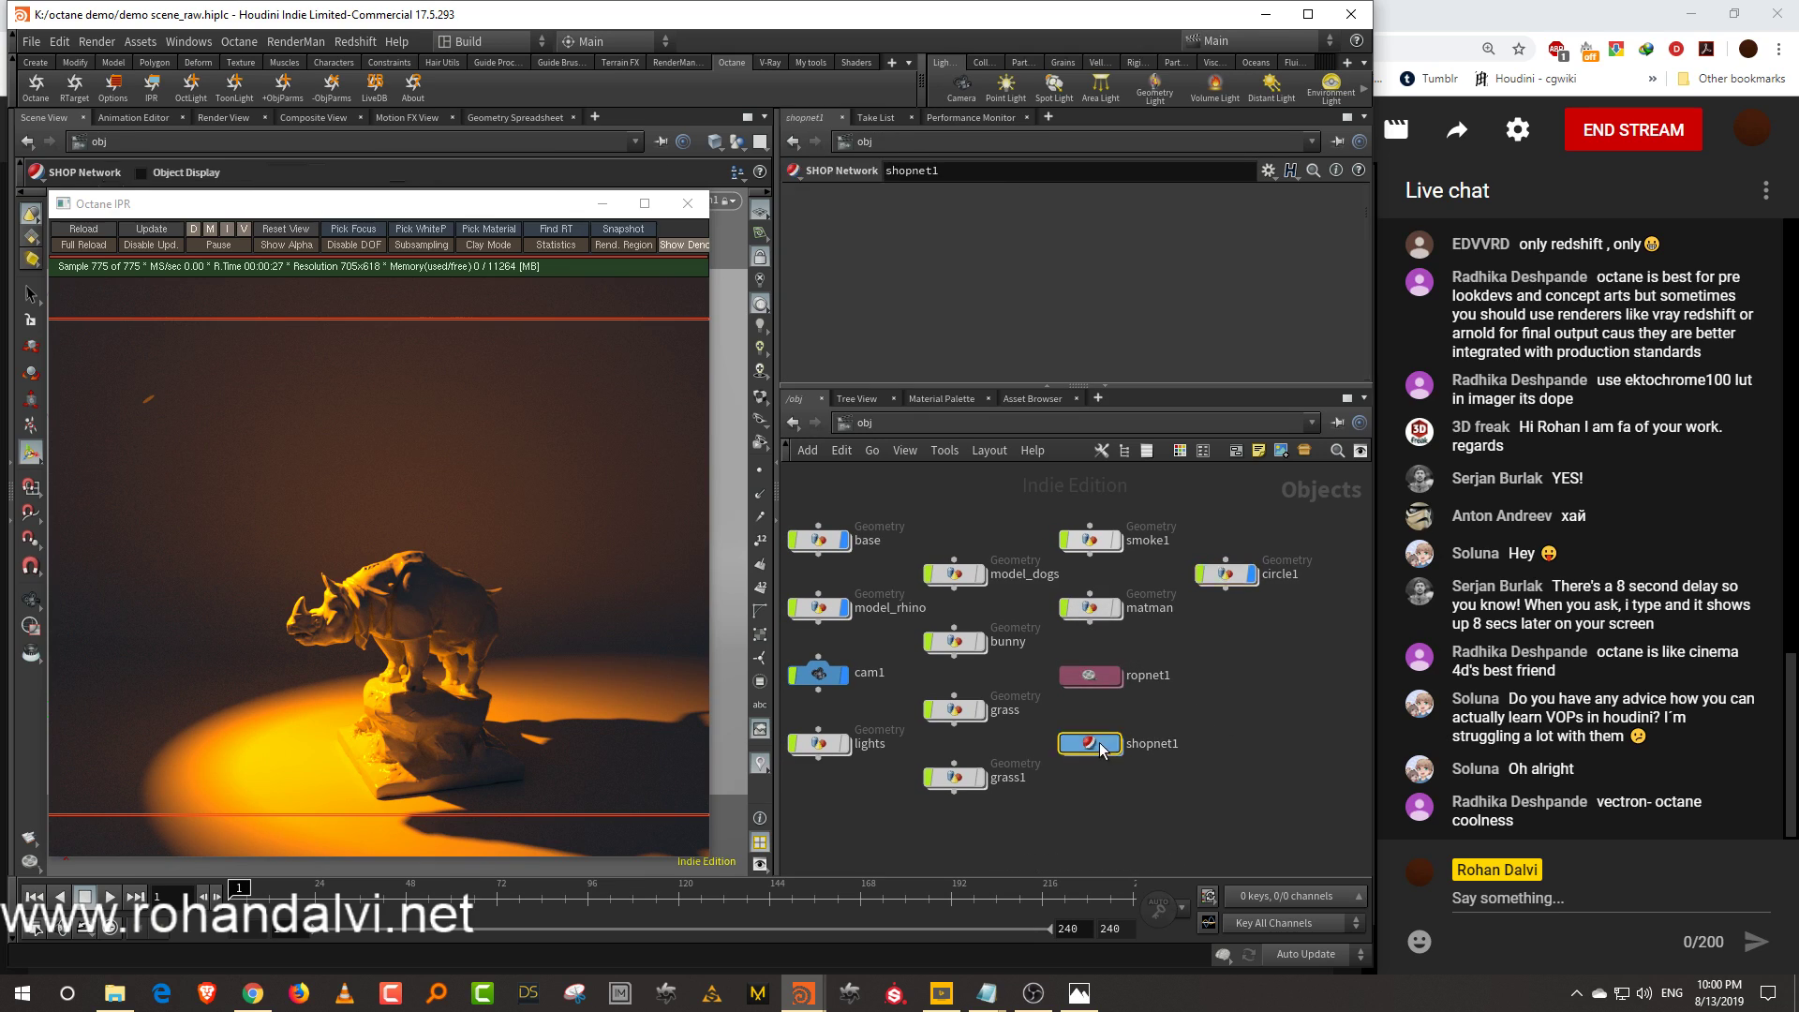
pyautogui.doubleClick(1149, 683)
pyautogui.moveTo(1206, 738); pyautogui.dragTo(1070, 772, button='middle')
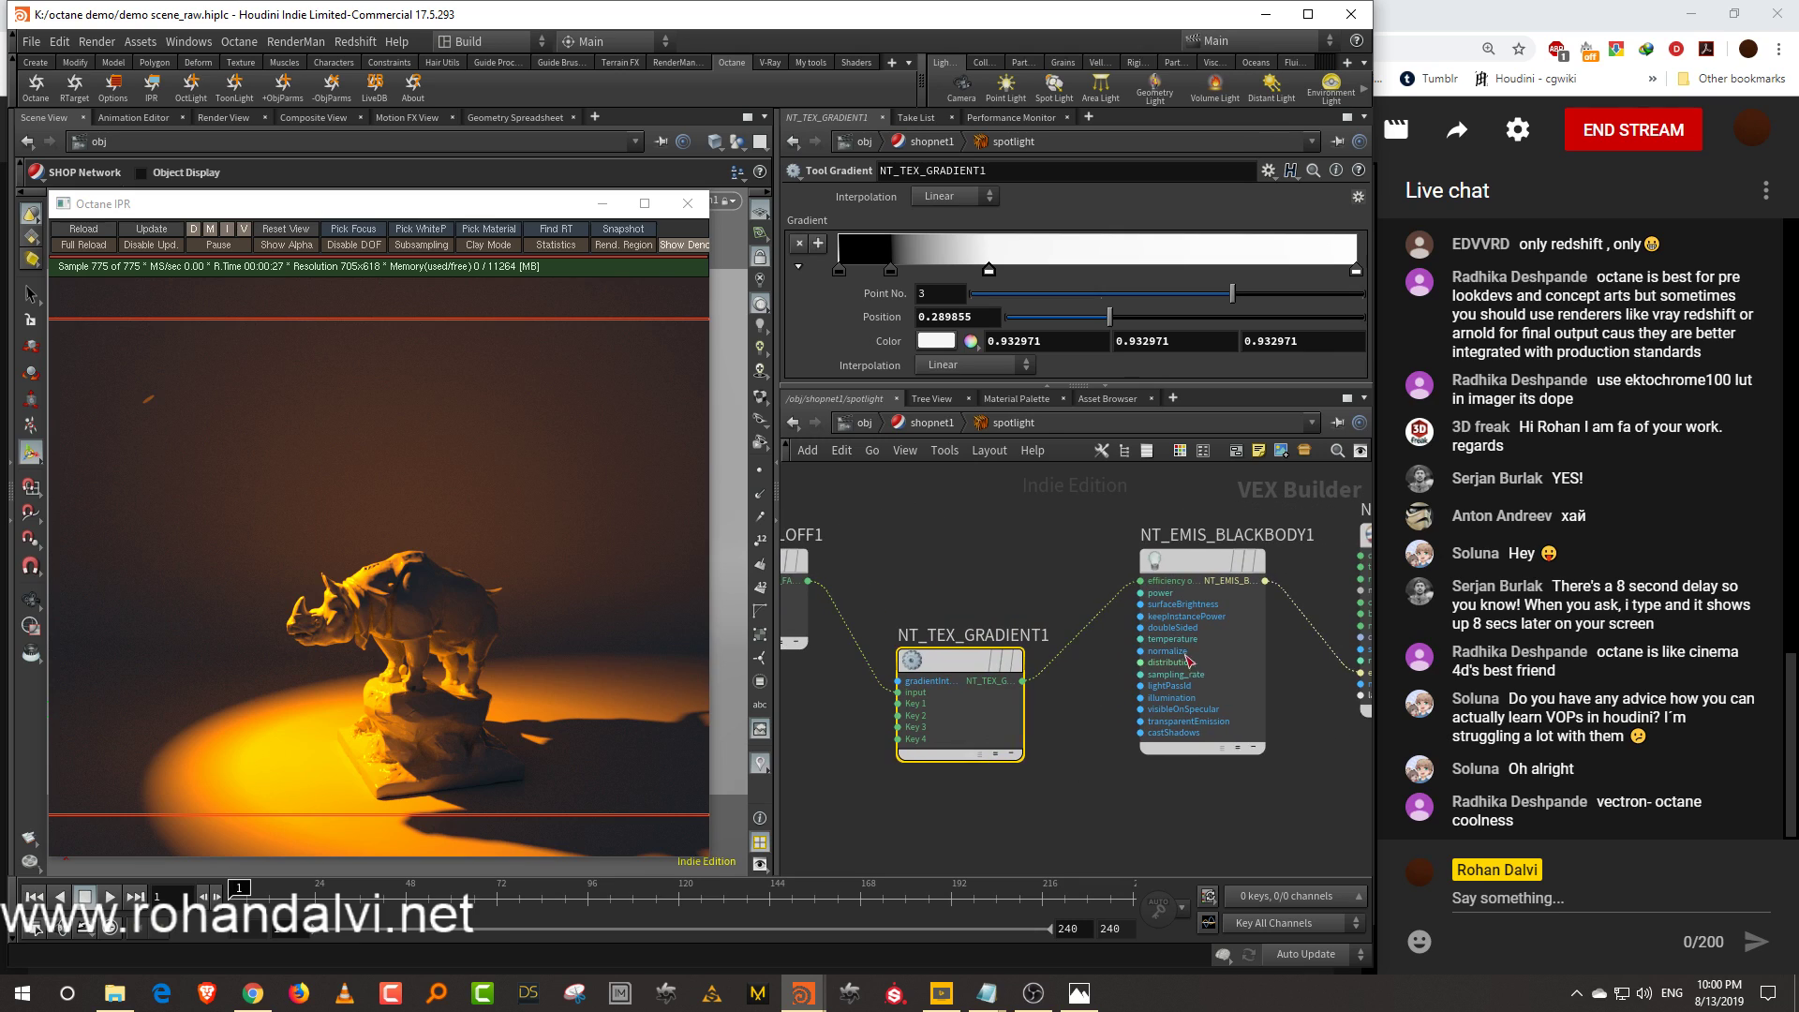
pyautogui.scroll(-2, 1049, 539)
pyautogui.moveTo(1163, 556); pyautogui.dragTo(1169, 751)
pyautogui.click(1161, 629)
pyautogui.press('Tab')
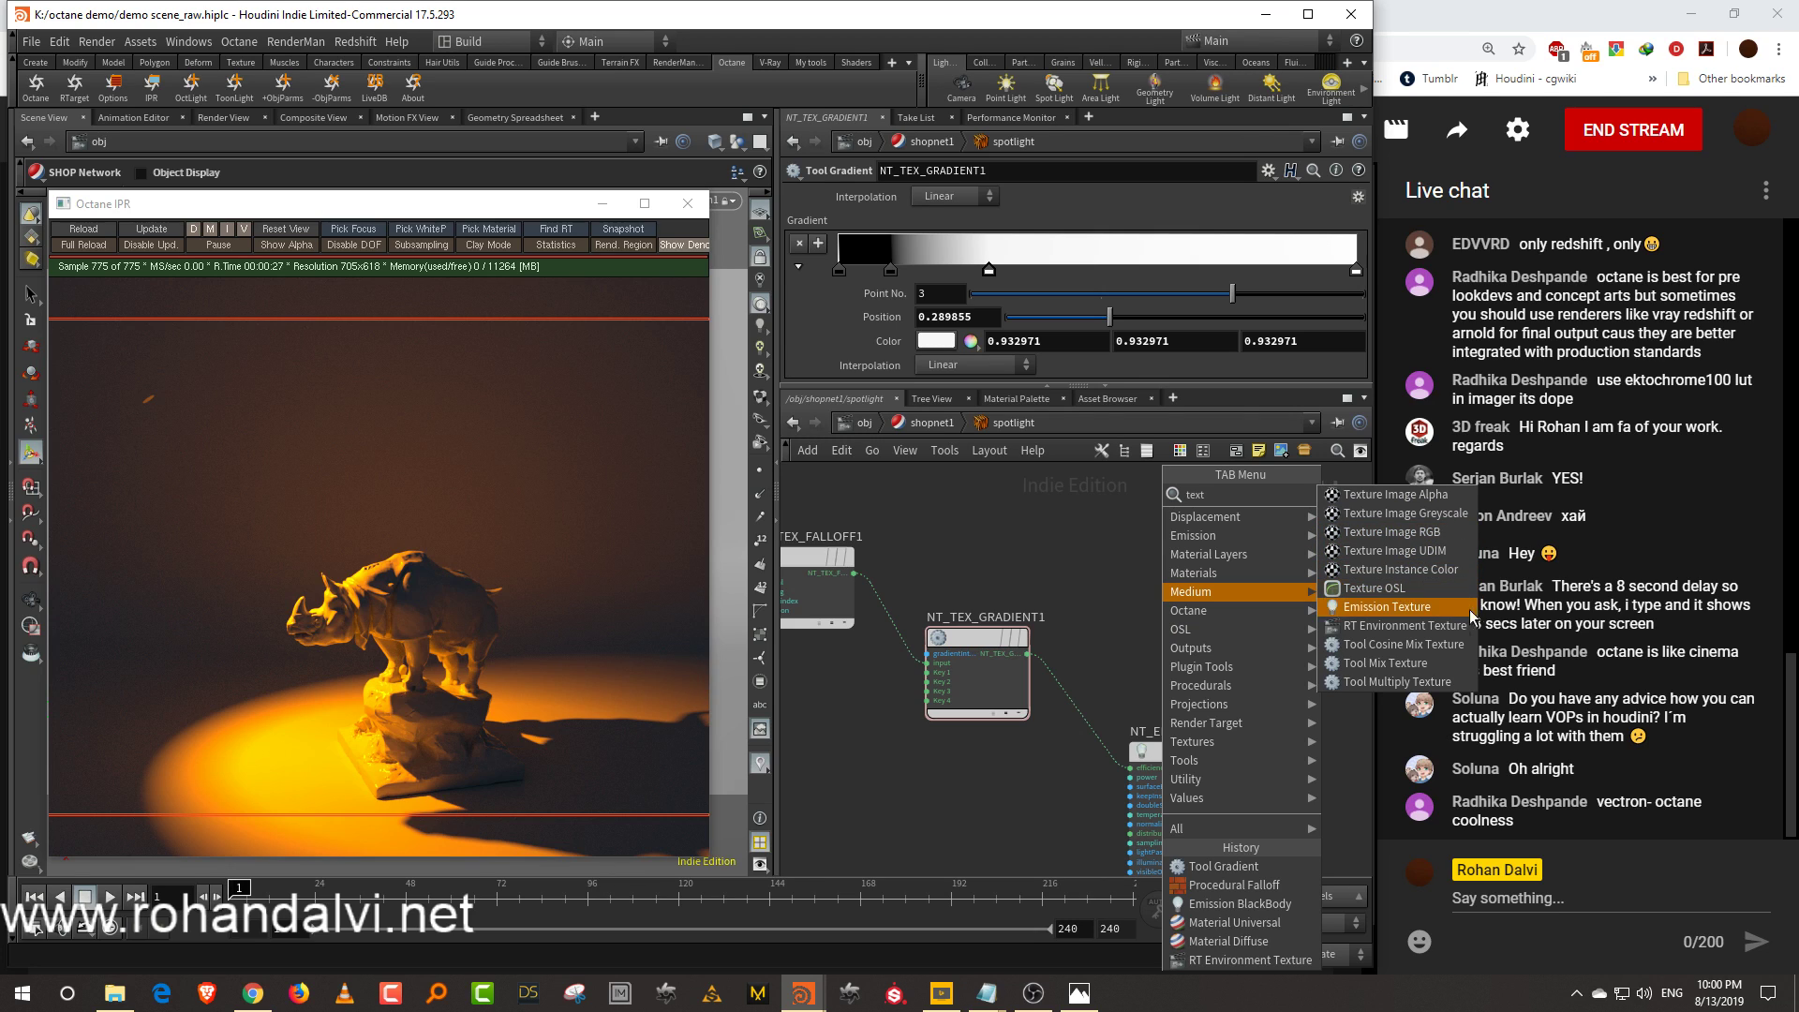
pyautogui.click(1431, 610)
pyautogui.click(1164, 568)
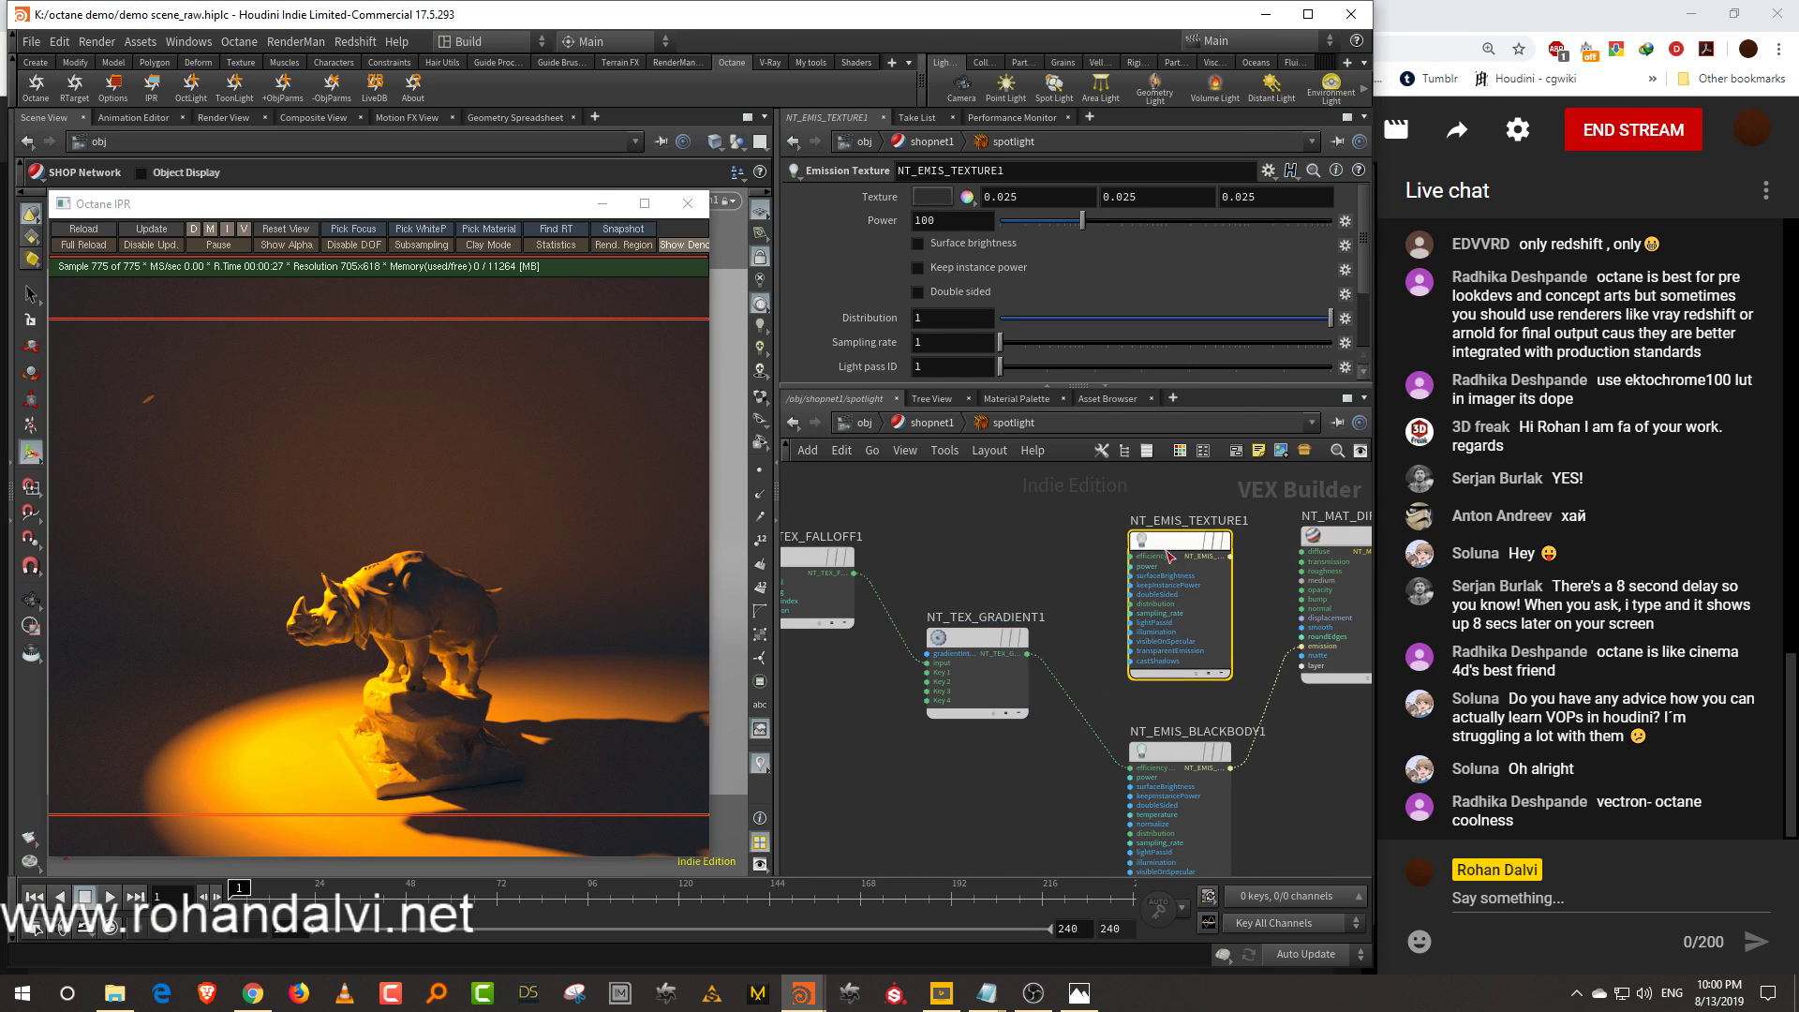
# Feed the gradient into the Emission Texture's efficiency and connect that node to the diffuse material's emission input
pyautogui.scroll(1, 1087, 574)
pyautogui.moveTo(1018, 669); pyautogui.dragTo(1119, 551)
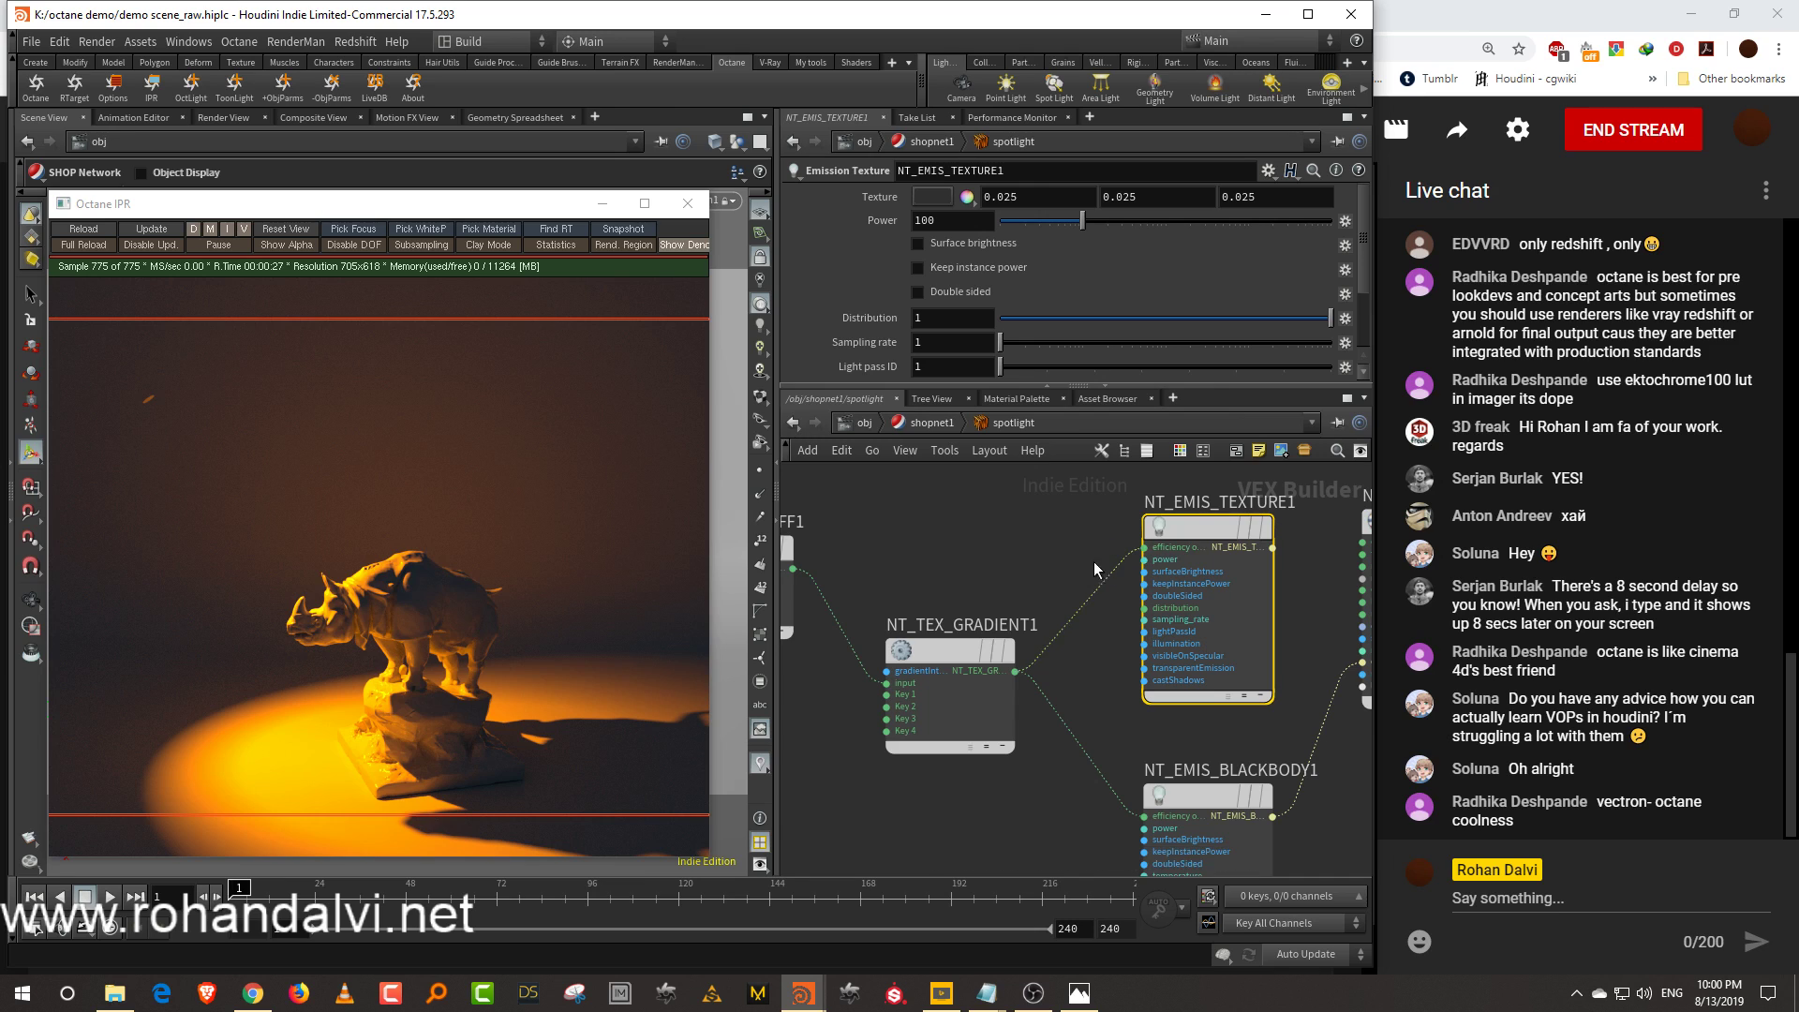
pyautogui.moveTo(1048, 595); pyautogui.dragTo(847, 657, button='middle')
pyautogui.moveTo(1075, 609); pyautogui.dragTo(1164, 724)
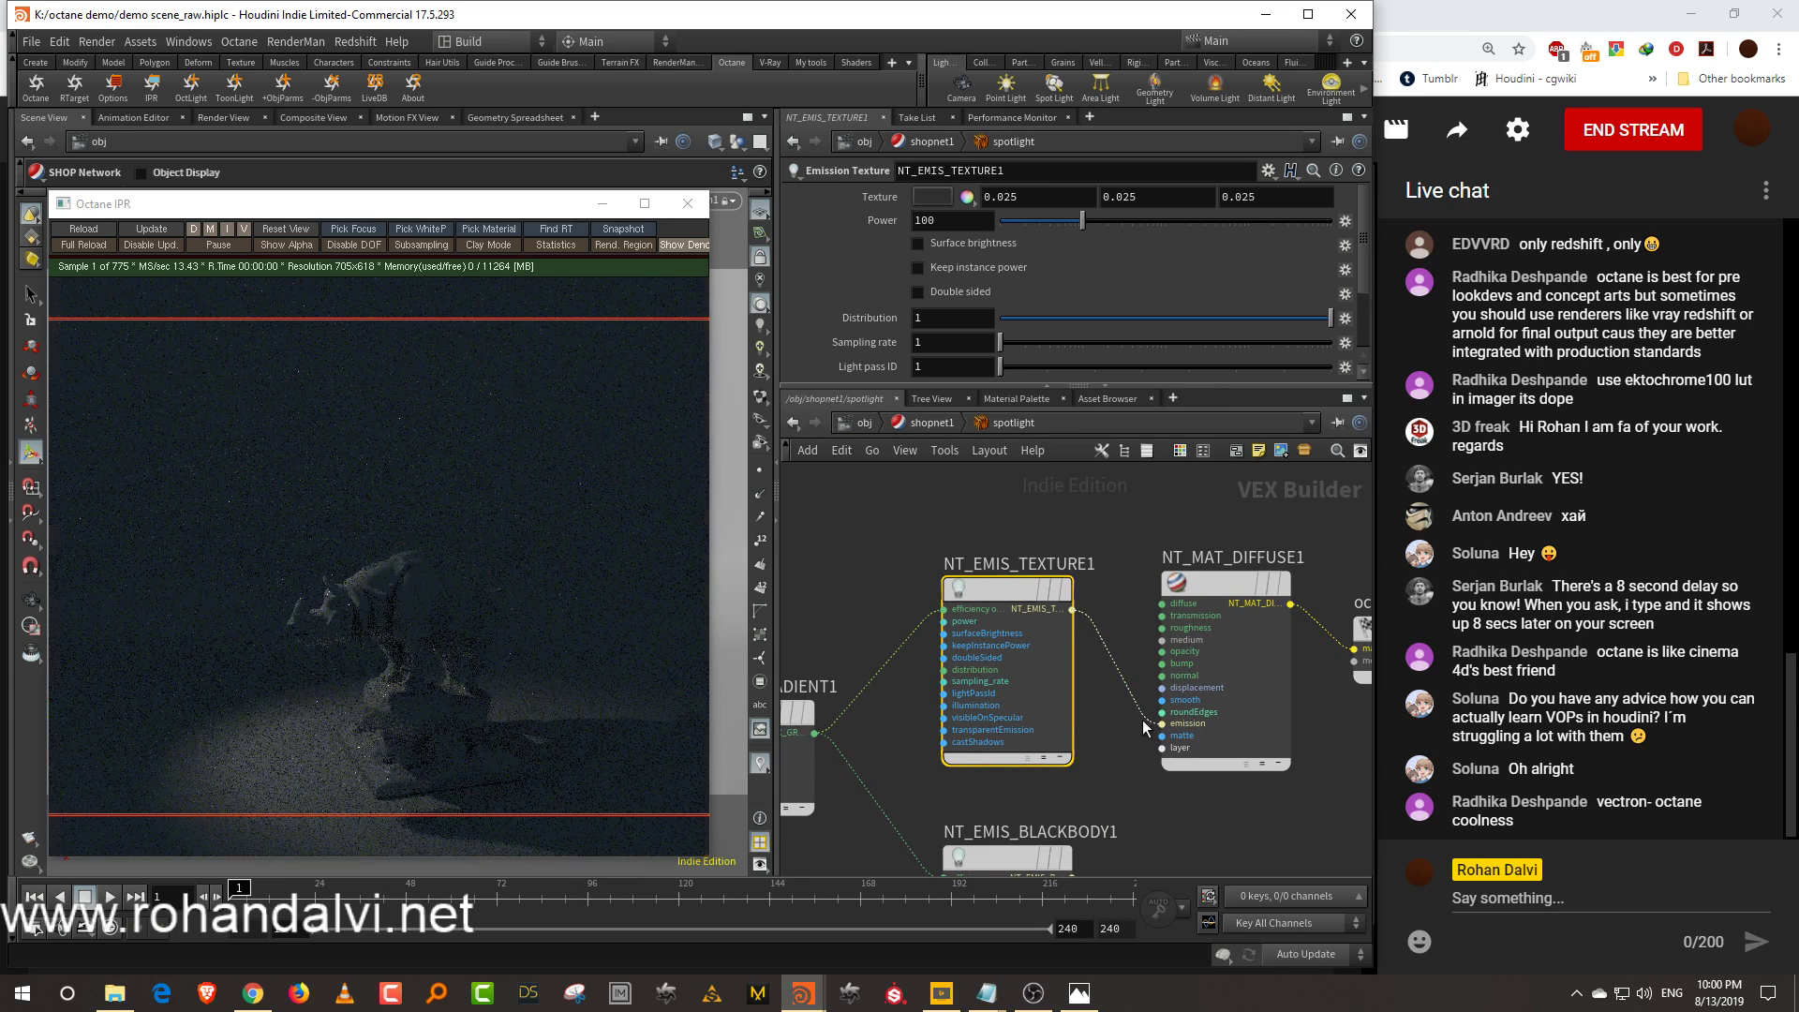
# Raise the Emission Texture's power and space out the gradient and falloff nodes in the network
pyautogui.moveTo(1114, 766); pyautogui.dragTo(1217, 703, button='middle')
pyautogui.moveTo(1083, 221); pyautogui.dragTo(1156, 222)
pyautogui.moveTo(937, 586); pyautogui.dragTo(1150, 544, button='middle')
pyautogui.moveTo(1081, 523); pyautogui.dragTo(1105, 631)
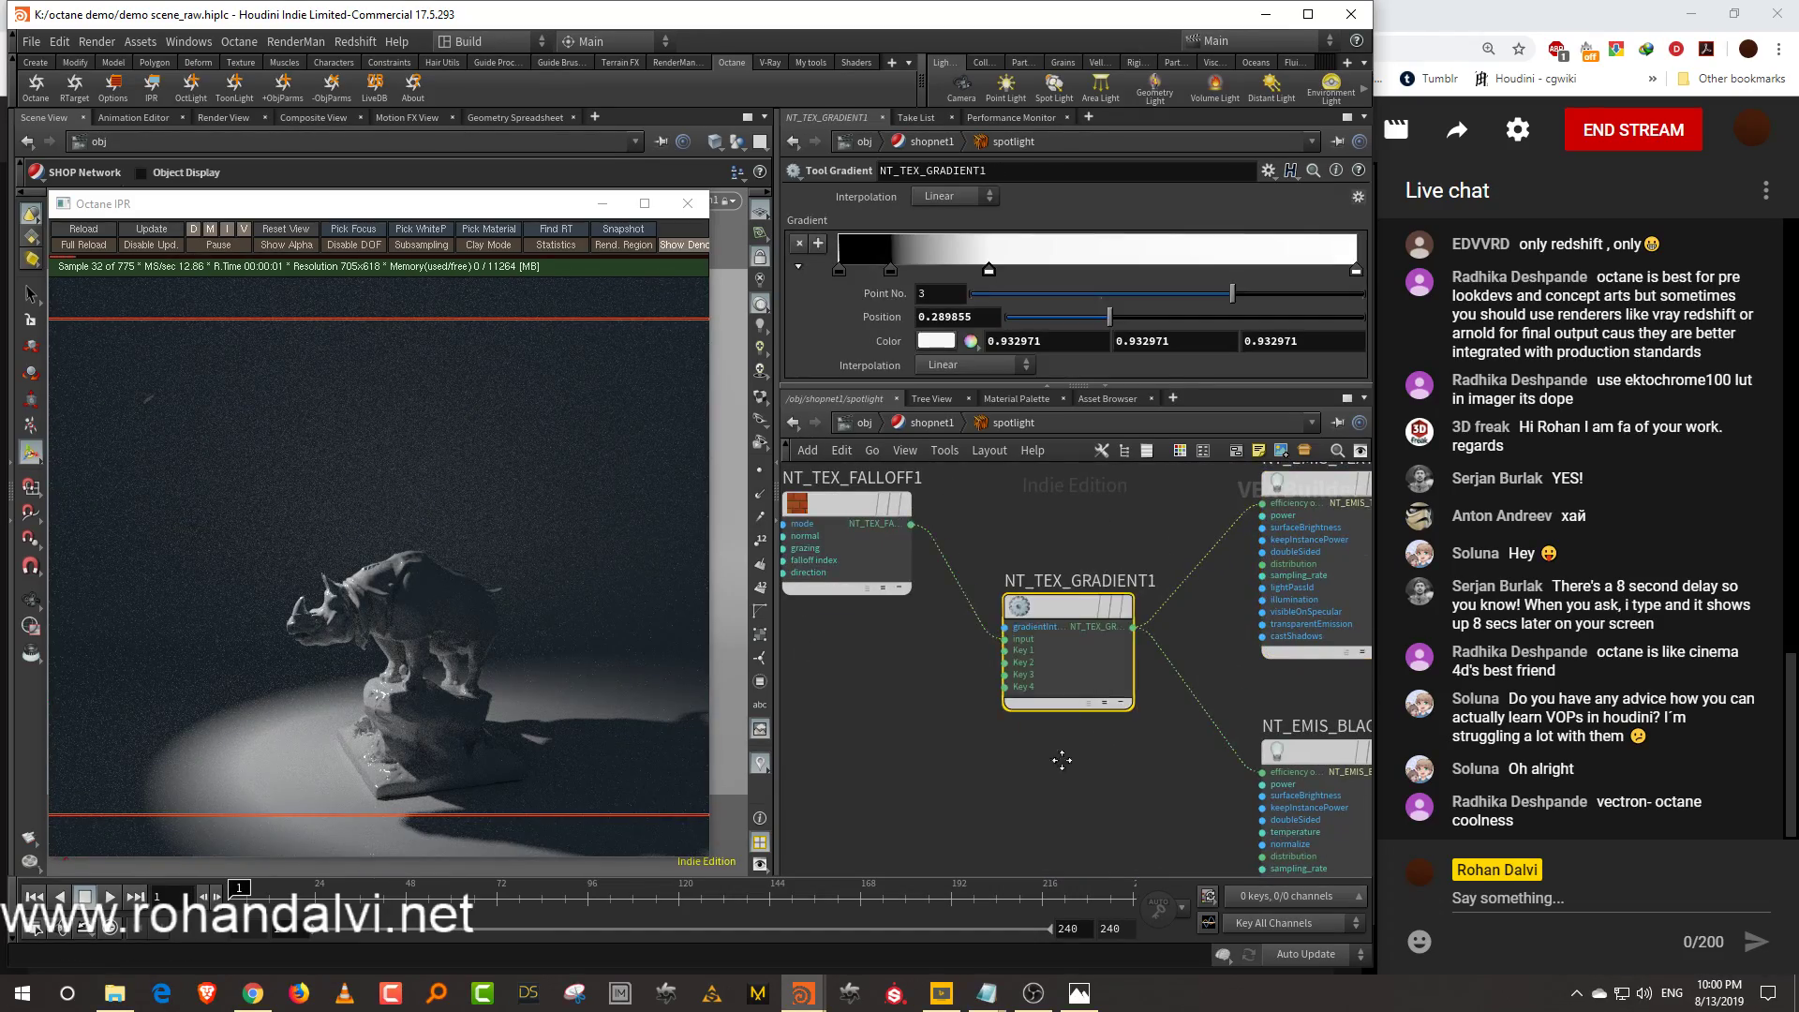
pyautogui.moveTo(1048, 751); pyautogui.dragTo(1156, 795, button='middle')
pyautogui.moveTo(958, 564); pyautogui.dragTo(868, 587)
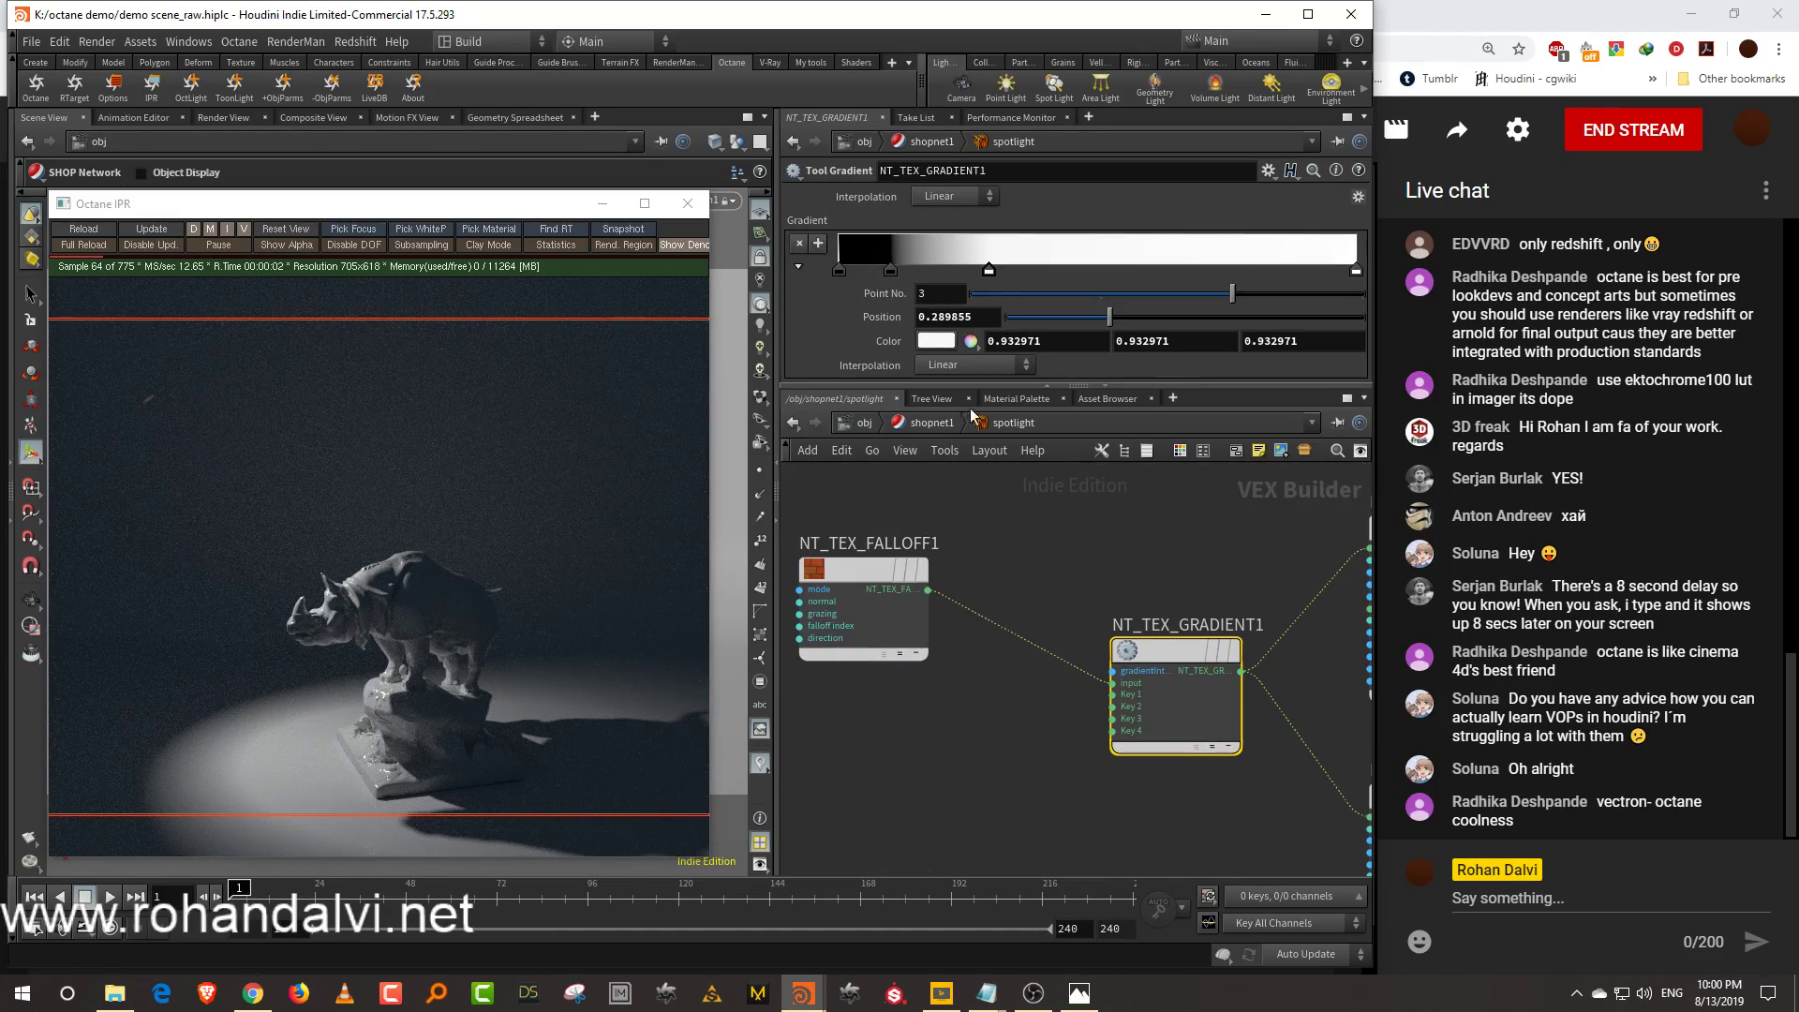
# Color the gradient's end point light blue with hue 202, saturation 0.841 and value 1
pyautogui.doubleClick(1357, 272)
pyautogui.click(1197, 291)
pyautogui.moveTo(1256, 307); pyautogui.dragTo(1285, 305)
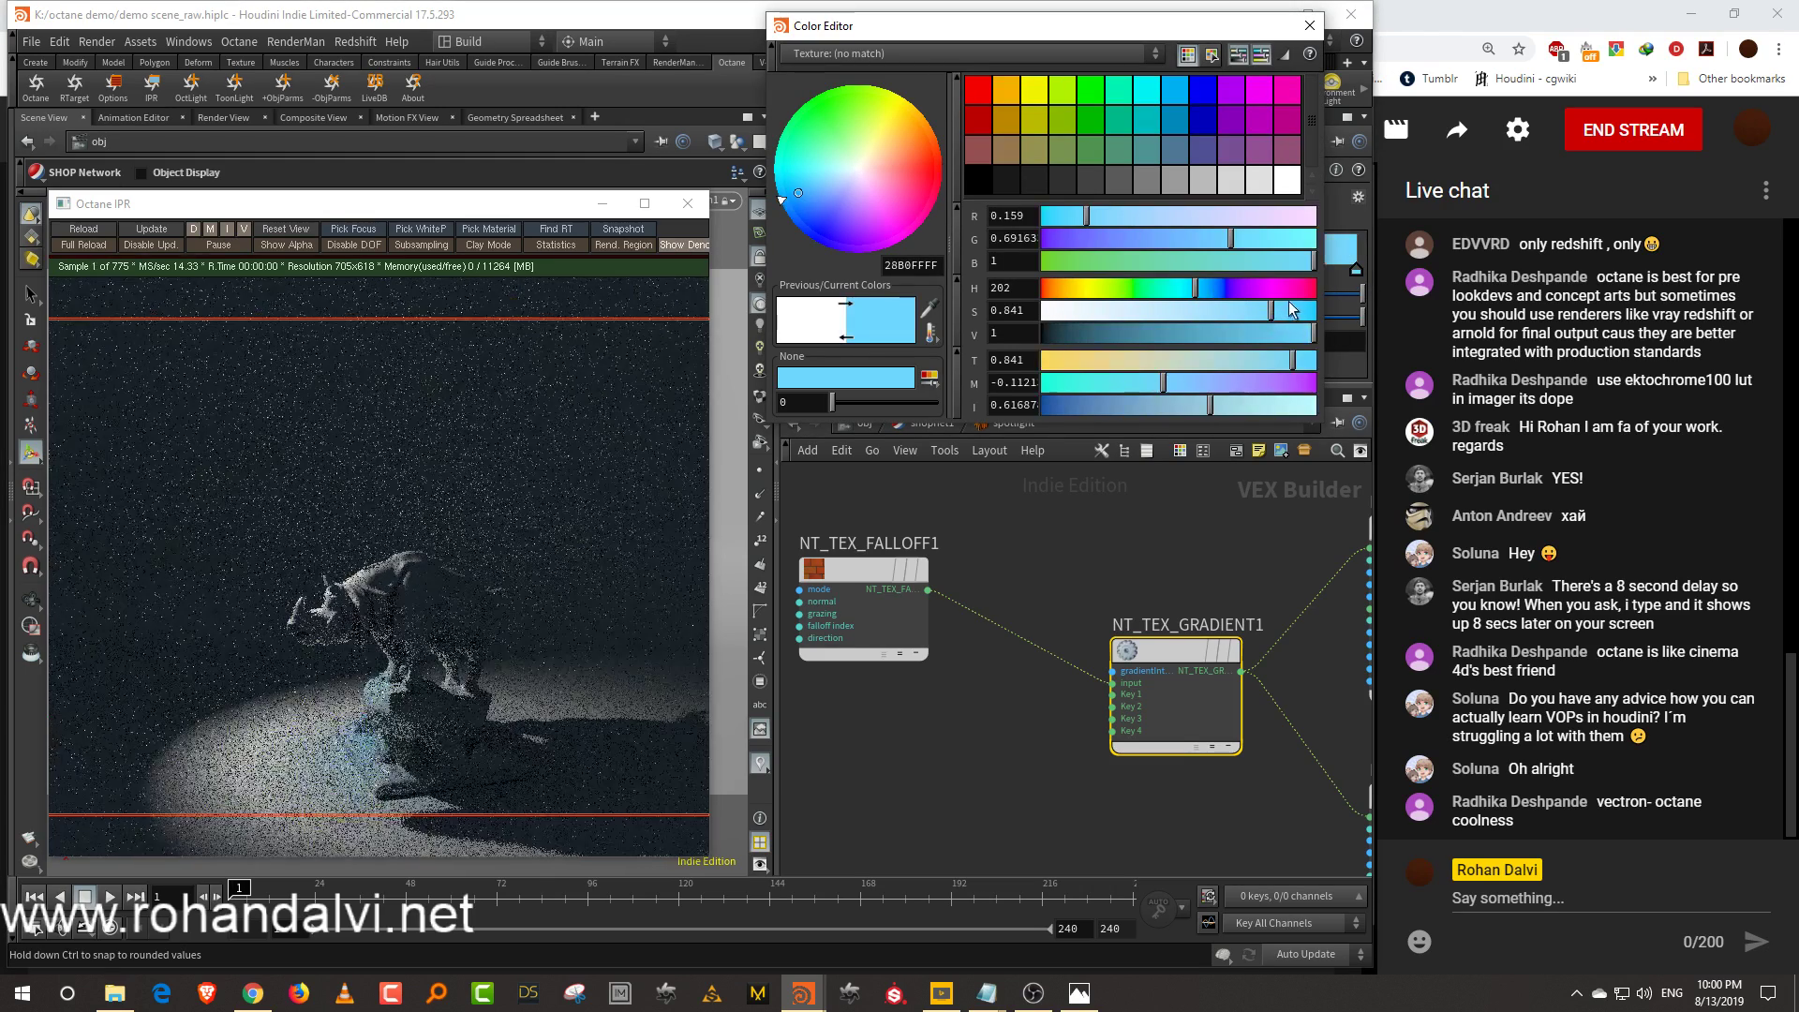
pyautogui.click(1309, 26)
# Color the gradient's third point a deeper blue with RGB 0.271495, 0.536085, 0.932971
pyautogui.doubleClick(991, 269)
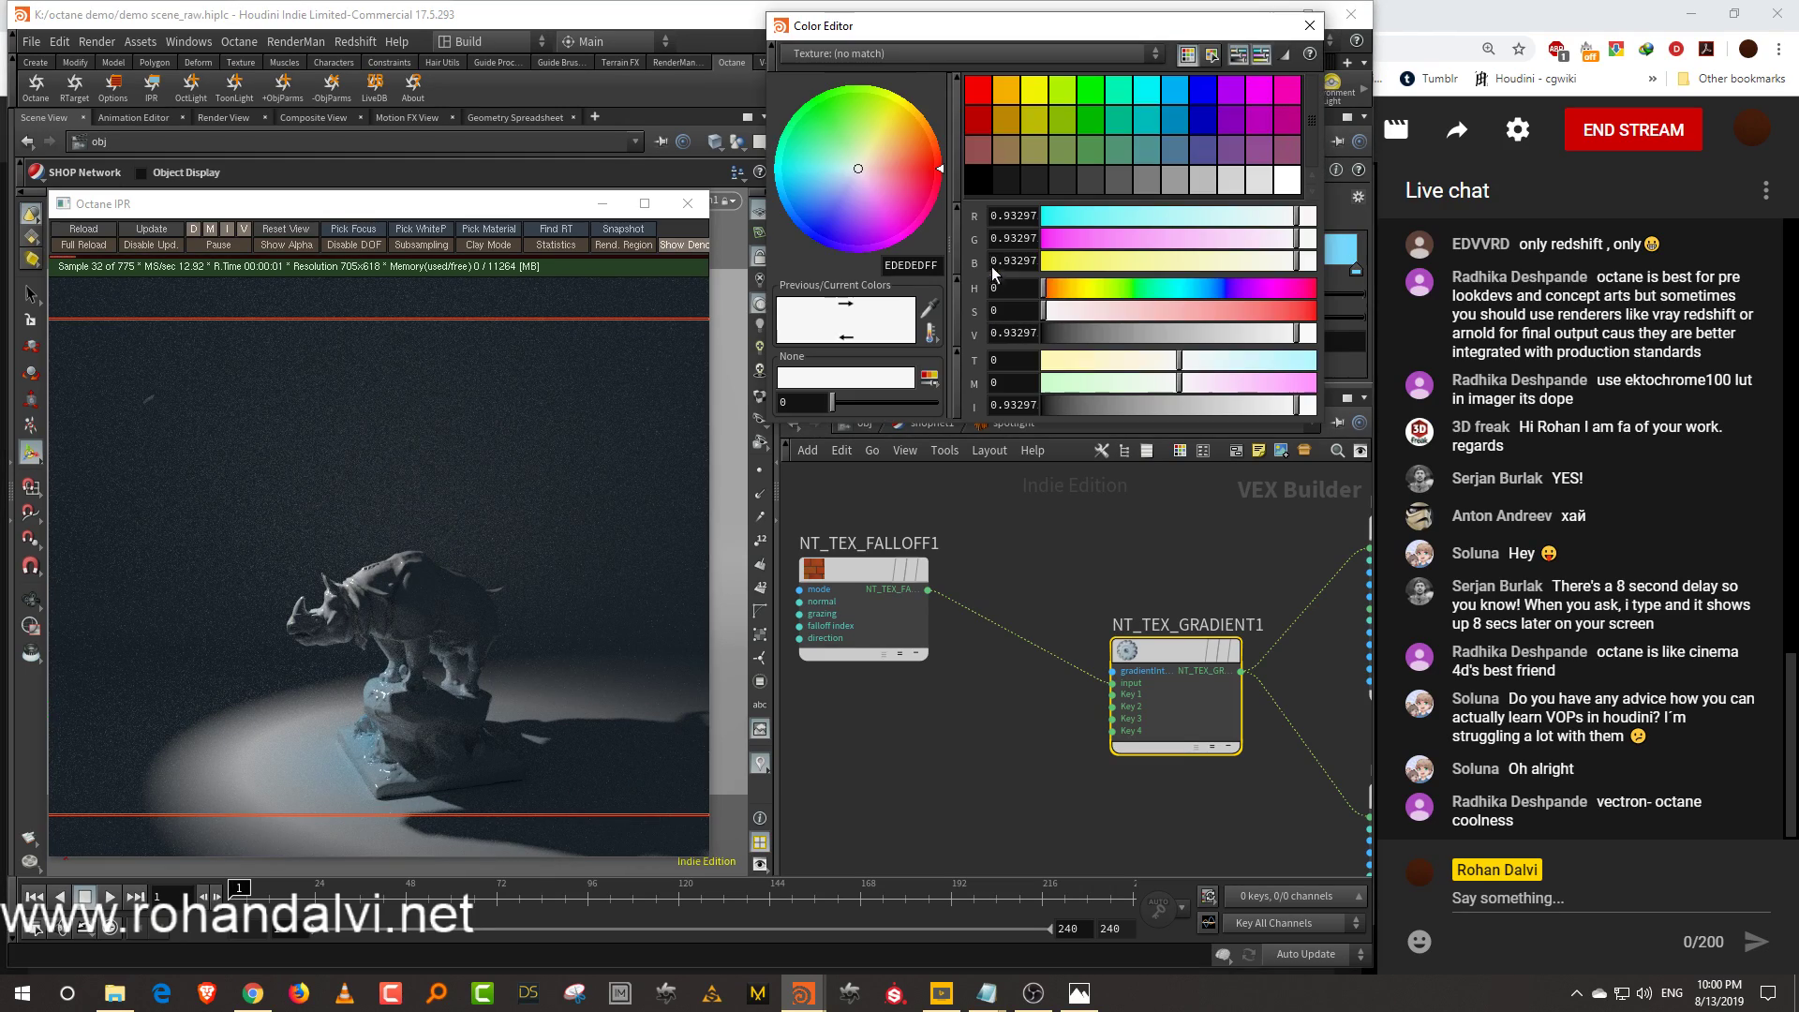
pyautogui.click(1206, 290)
pyautogui.moveTo(1252, 308)
pyautogui.mouseDown()
pyautogui.moveTo(1279, 315)
pyautogui.moveTo(1235, 311)
pyautogui.mouseUp()
pyautogui.click(1309, 25)
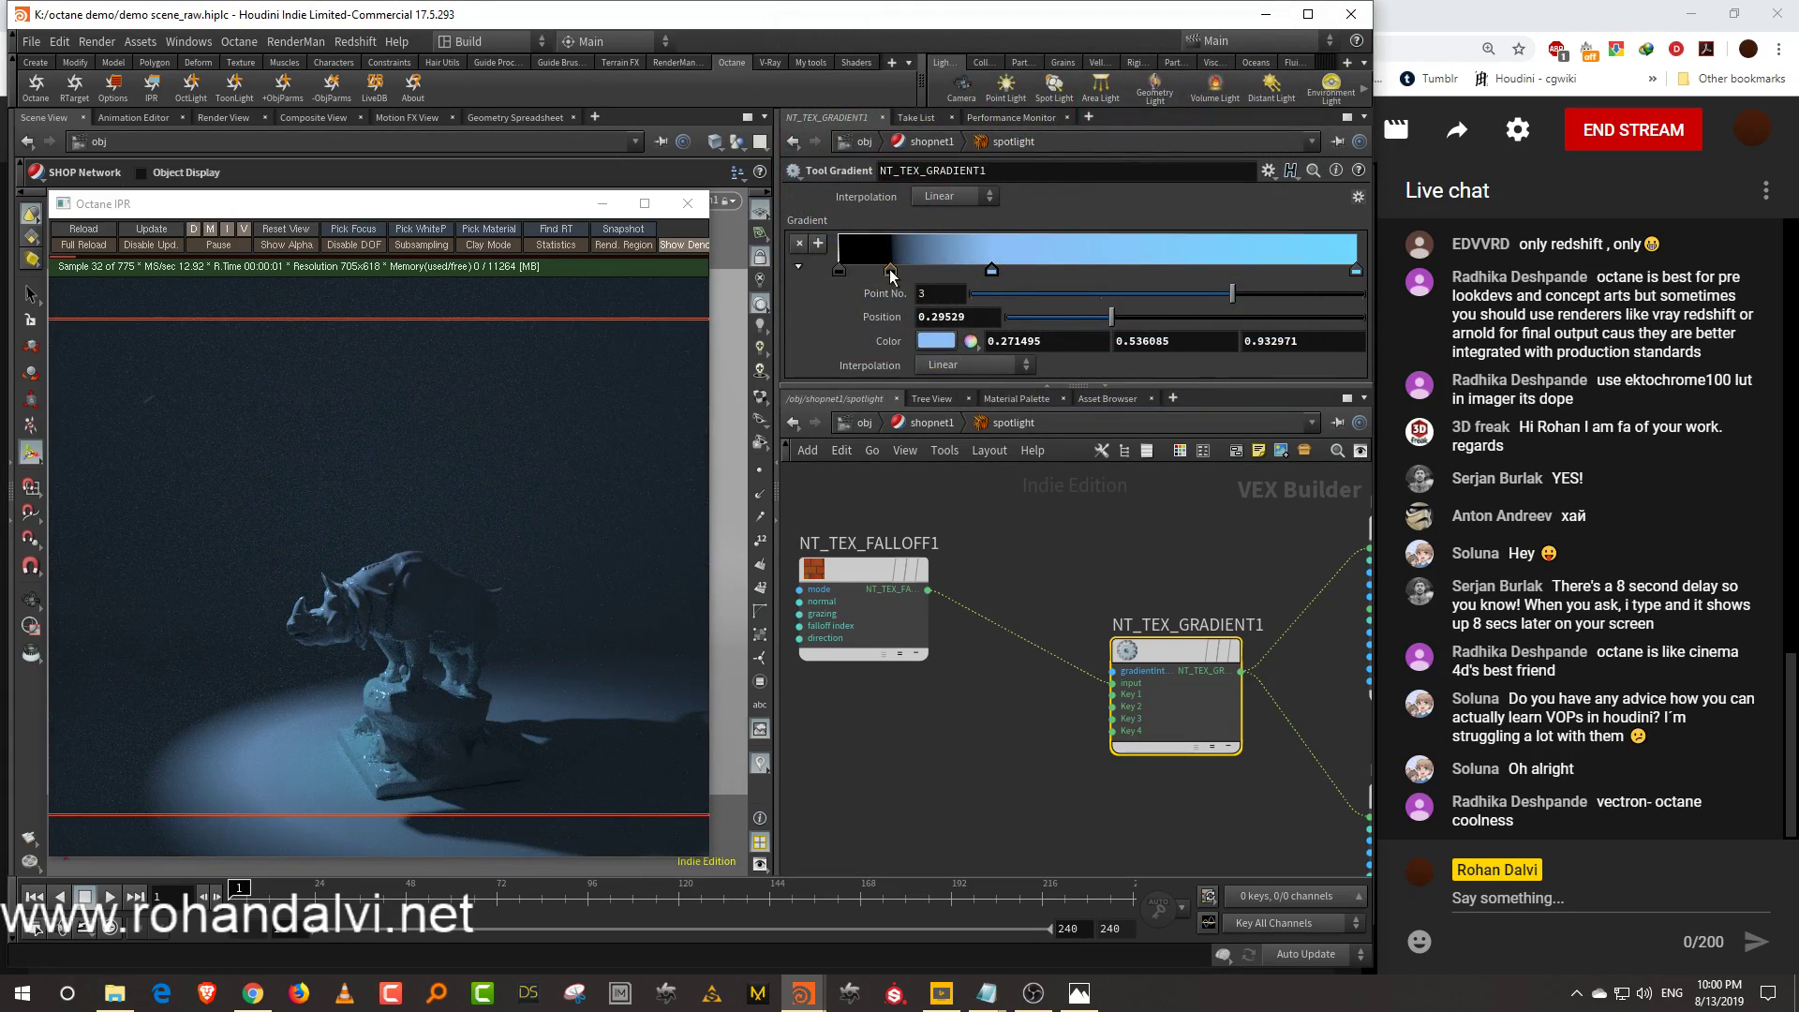
# Color the gradient's second point pink with hue 310, saturation 0.851 and value 0.886
pyautogui.doubleClick(891, 272)
pyautogui.click(1278, 289)
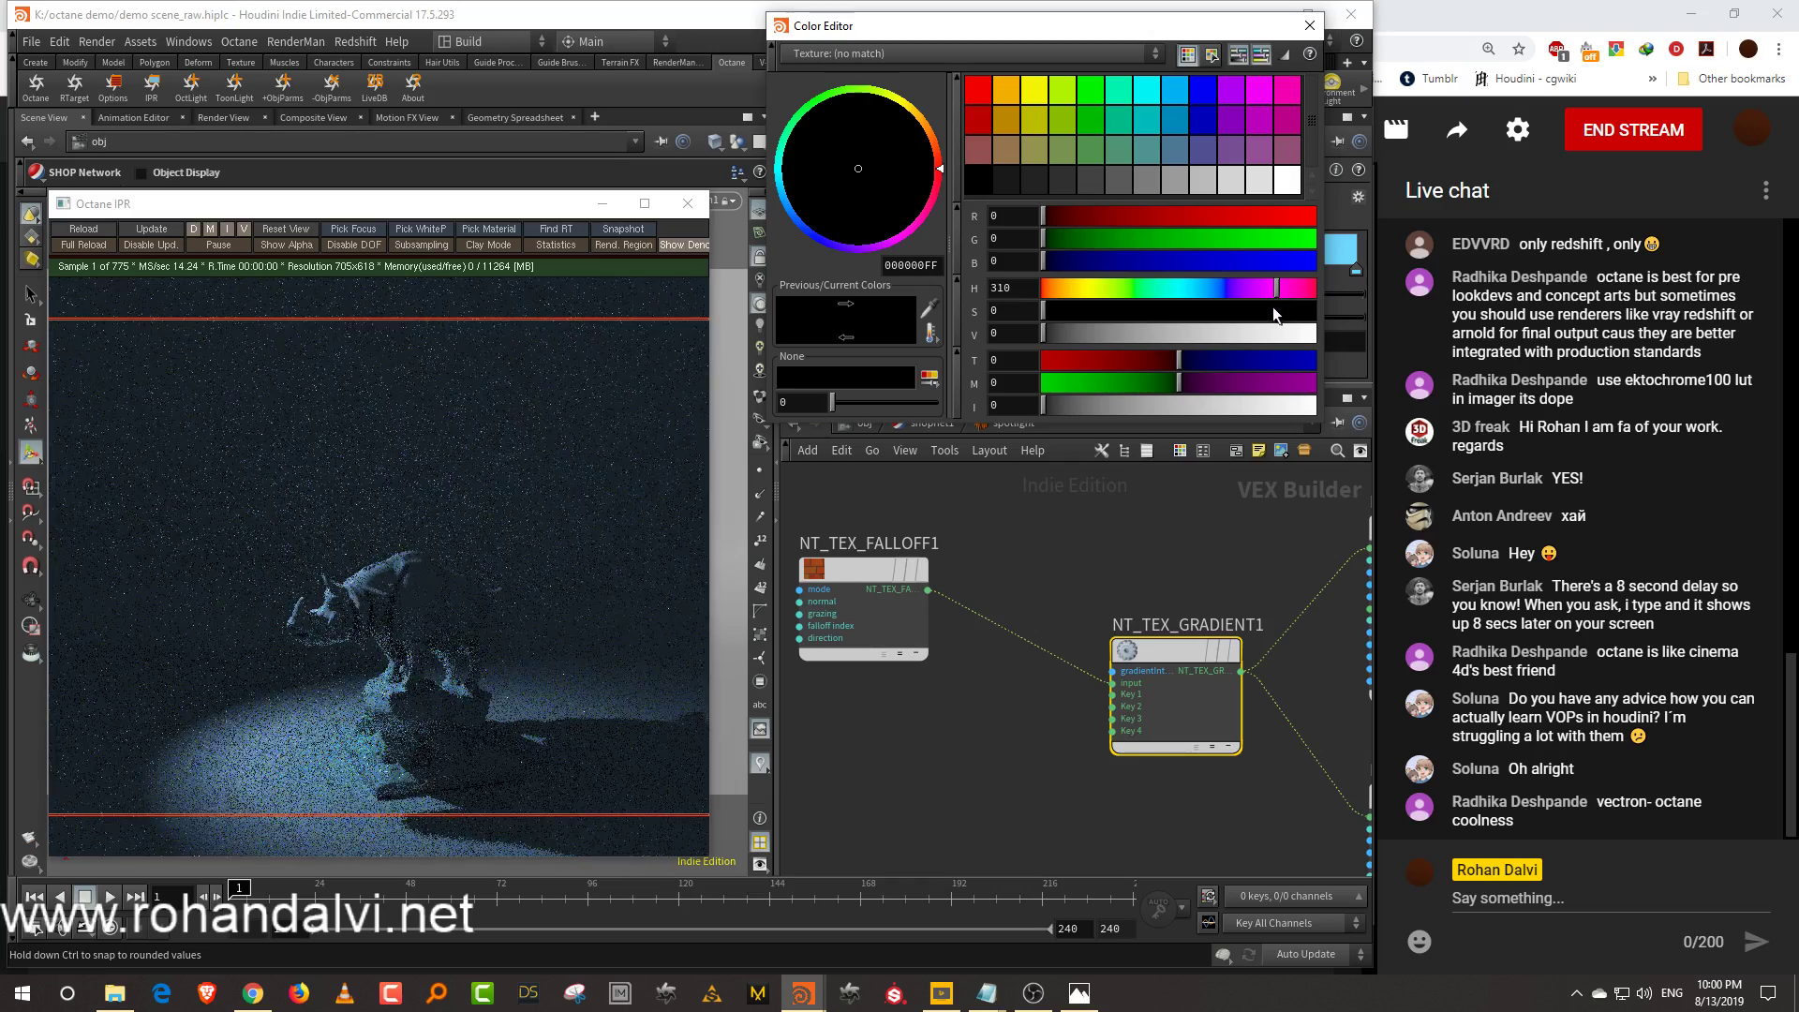
pyautogui.click(1274, 309)
pyautogui.click(1284, 333)
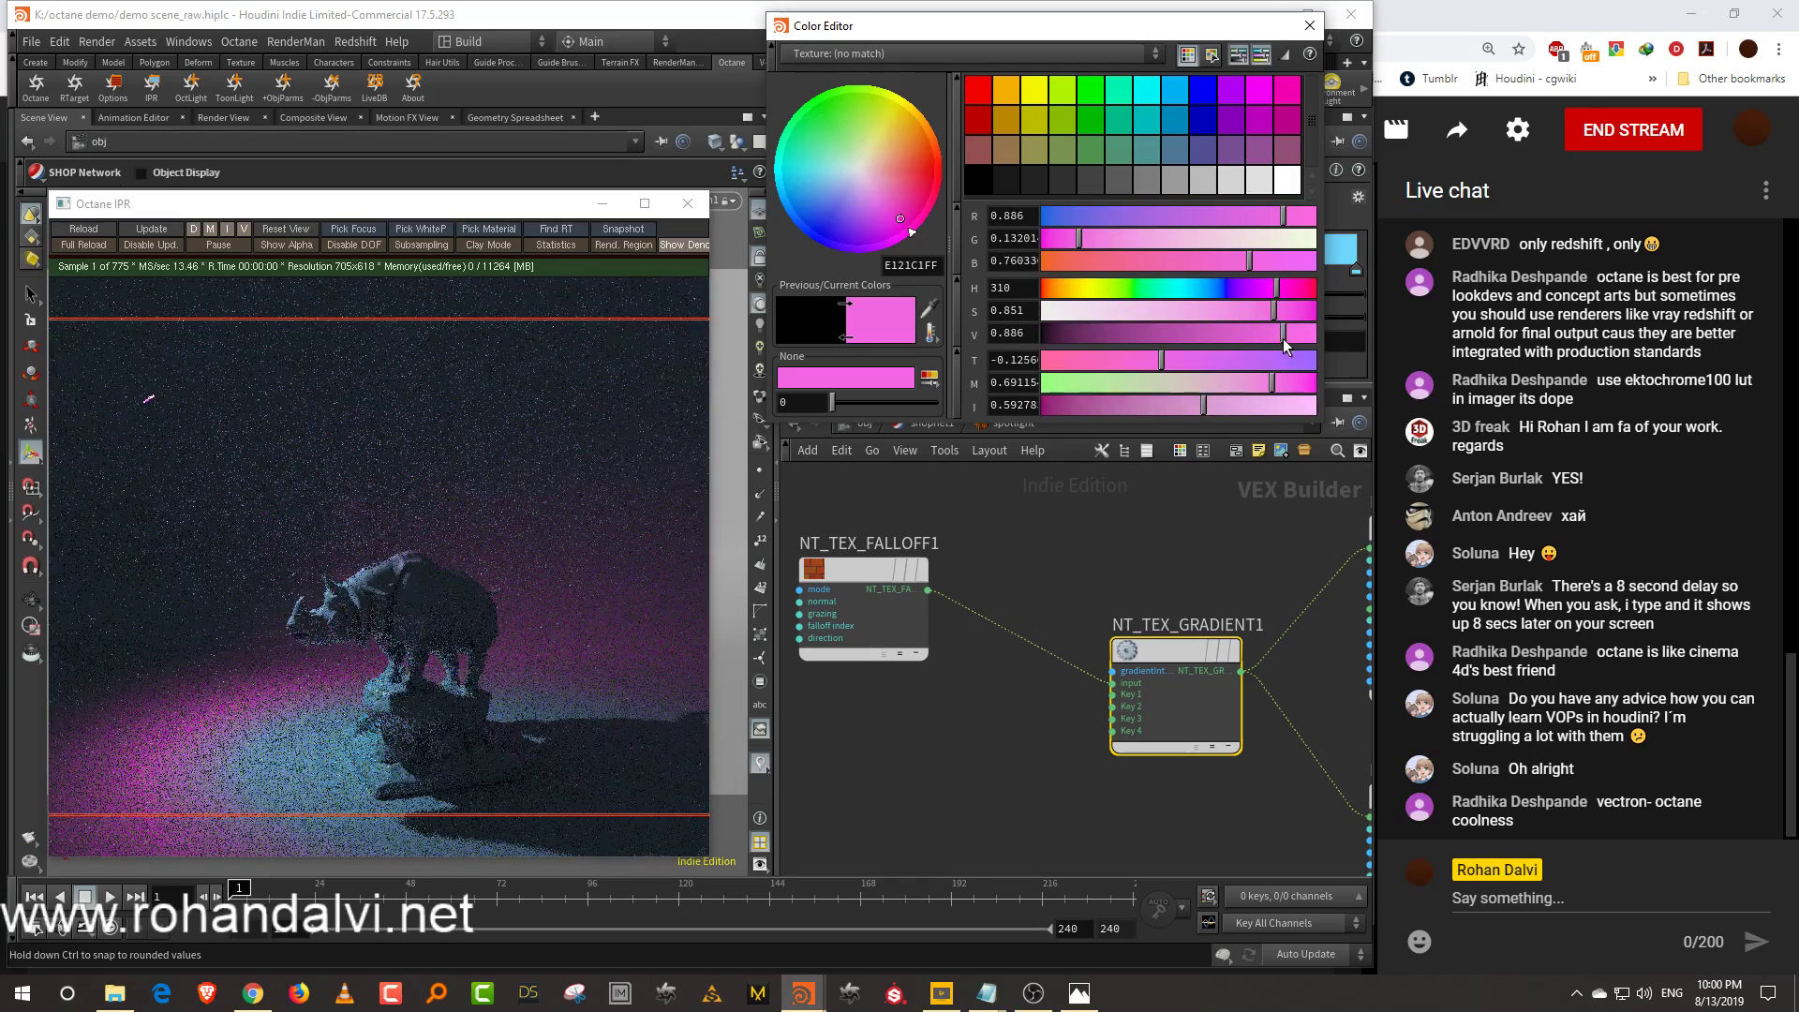
pyautogui.click(1309, 25)
# Add a gradient point at position 0.0634058 before the pink one and color it black
pyautogui.click(871, 271)
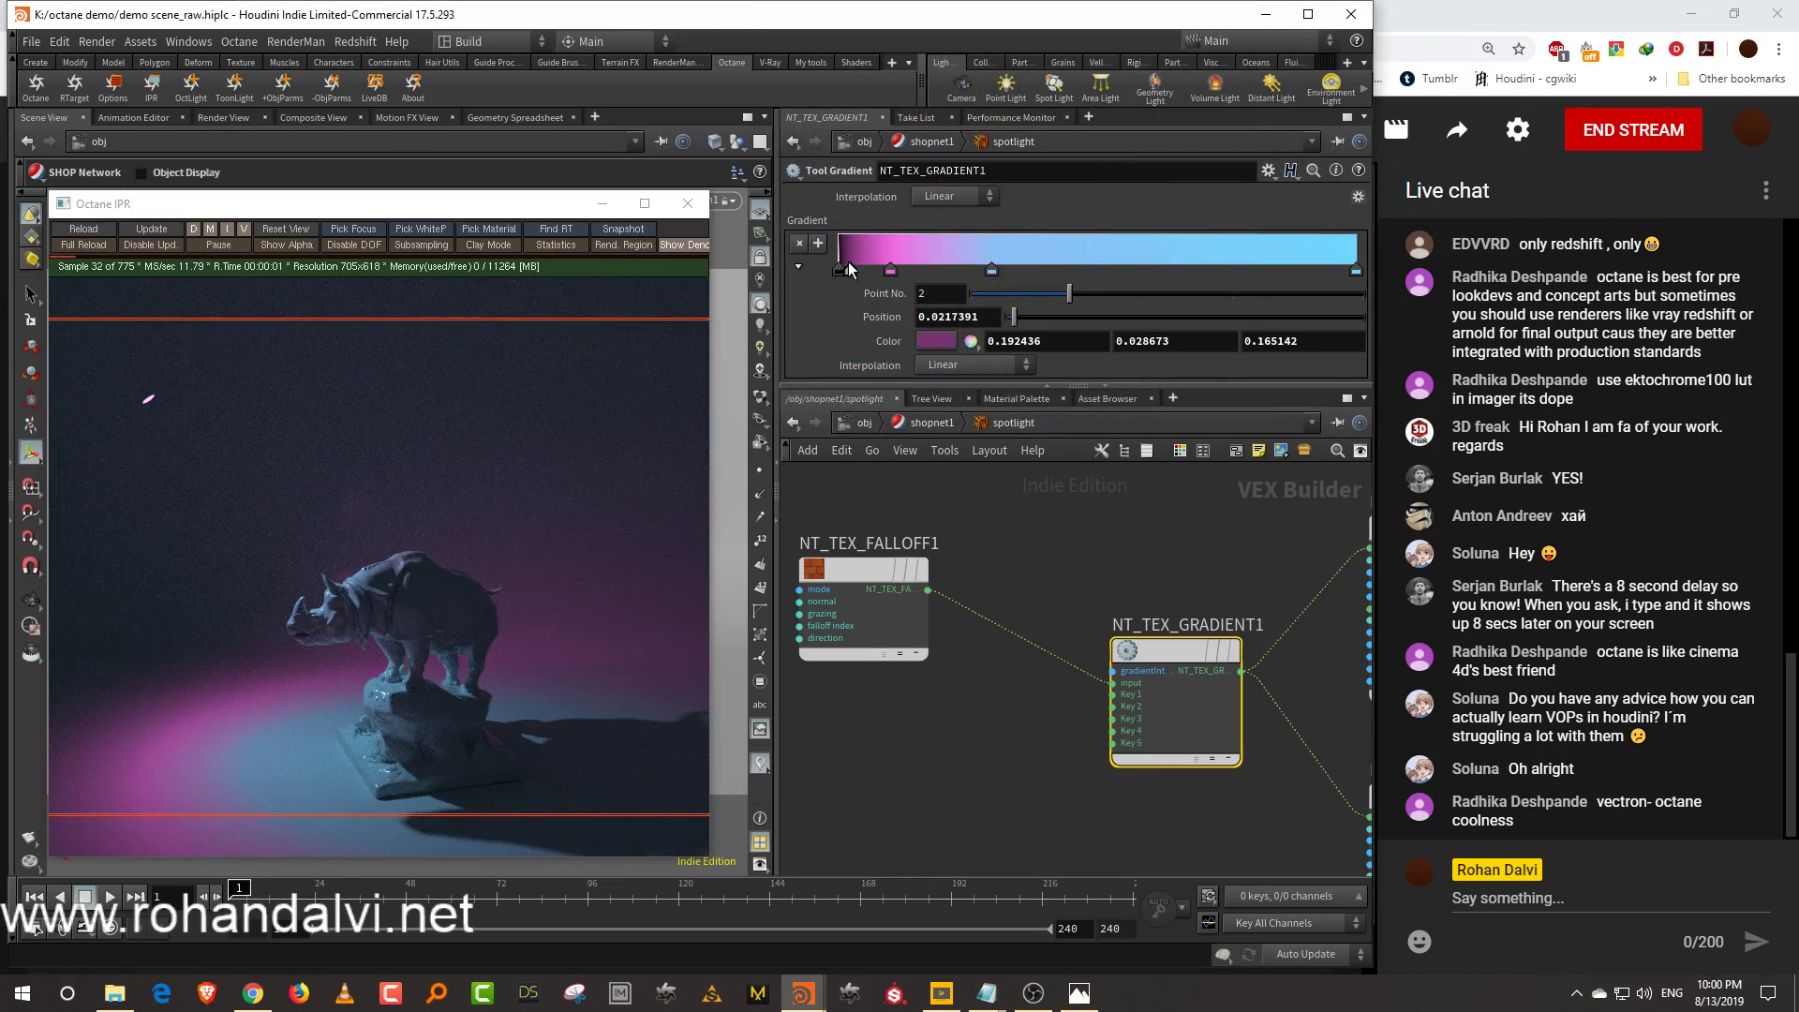
pyautogui.doubleClick(872, 272)
pyautogui.click(1043, 333)
pyautogui.click(1309, 25)
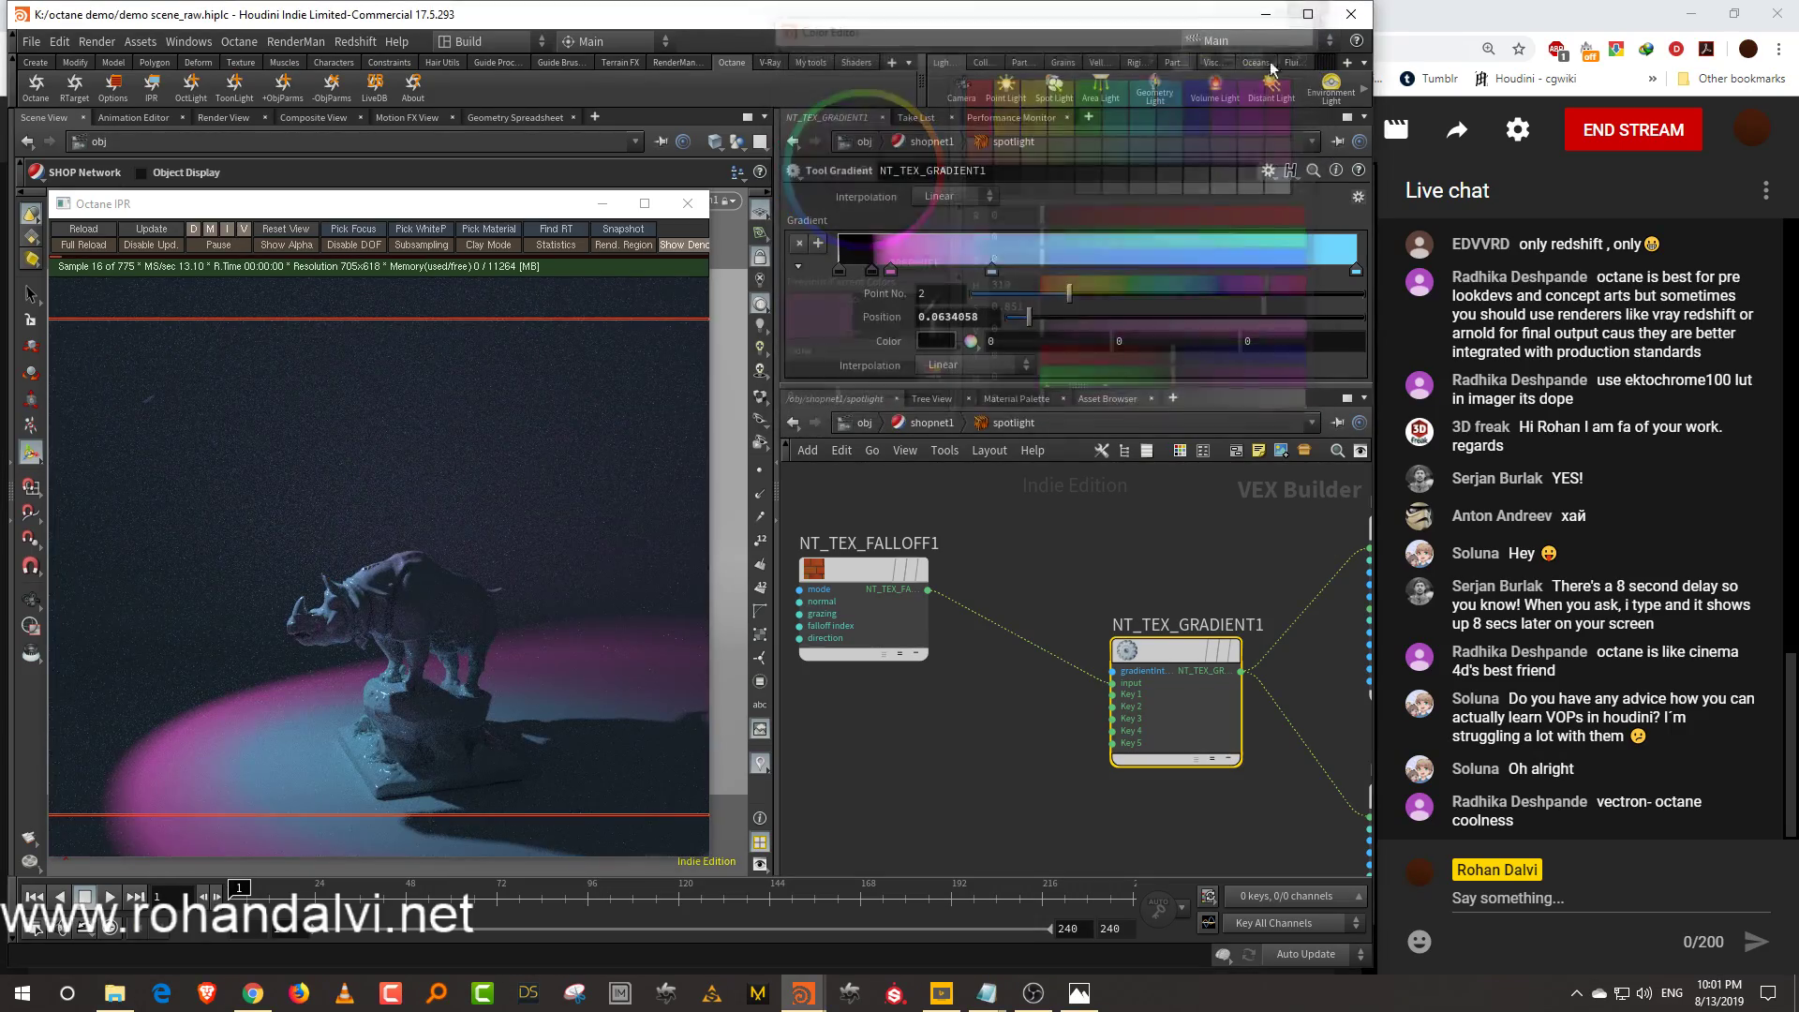
# Shift the pink gradient point further along and move the deeper blue point to position 0.326087
pyautogui.moveTo(891, 271); pyautogui.dragTo(1007, 277)
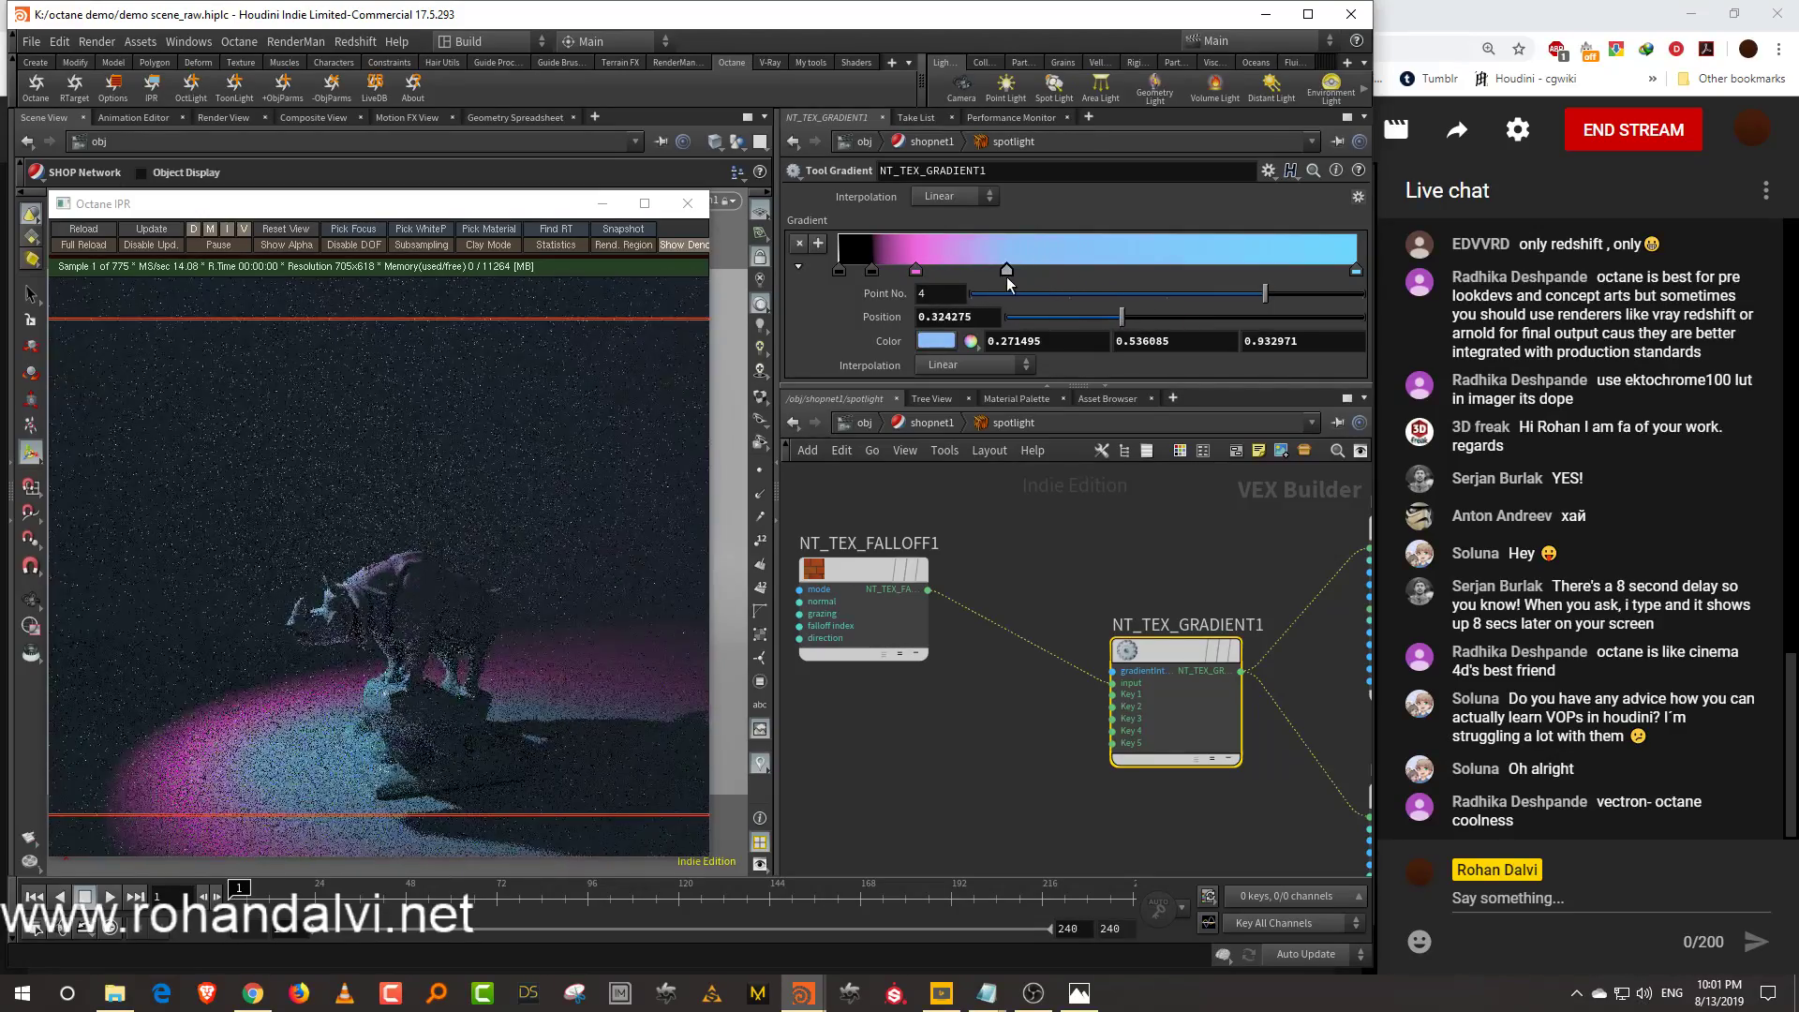
pyautogui.press('h')
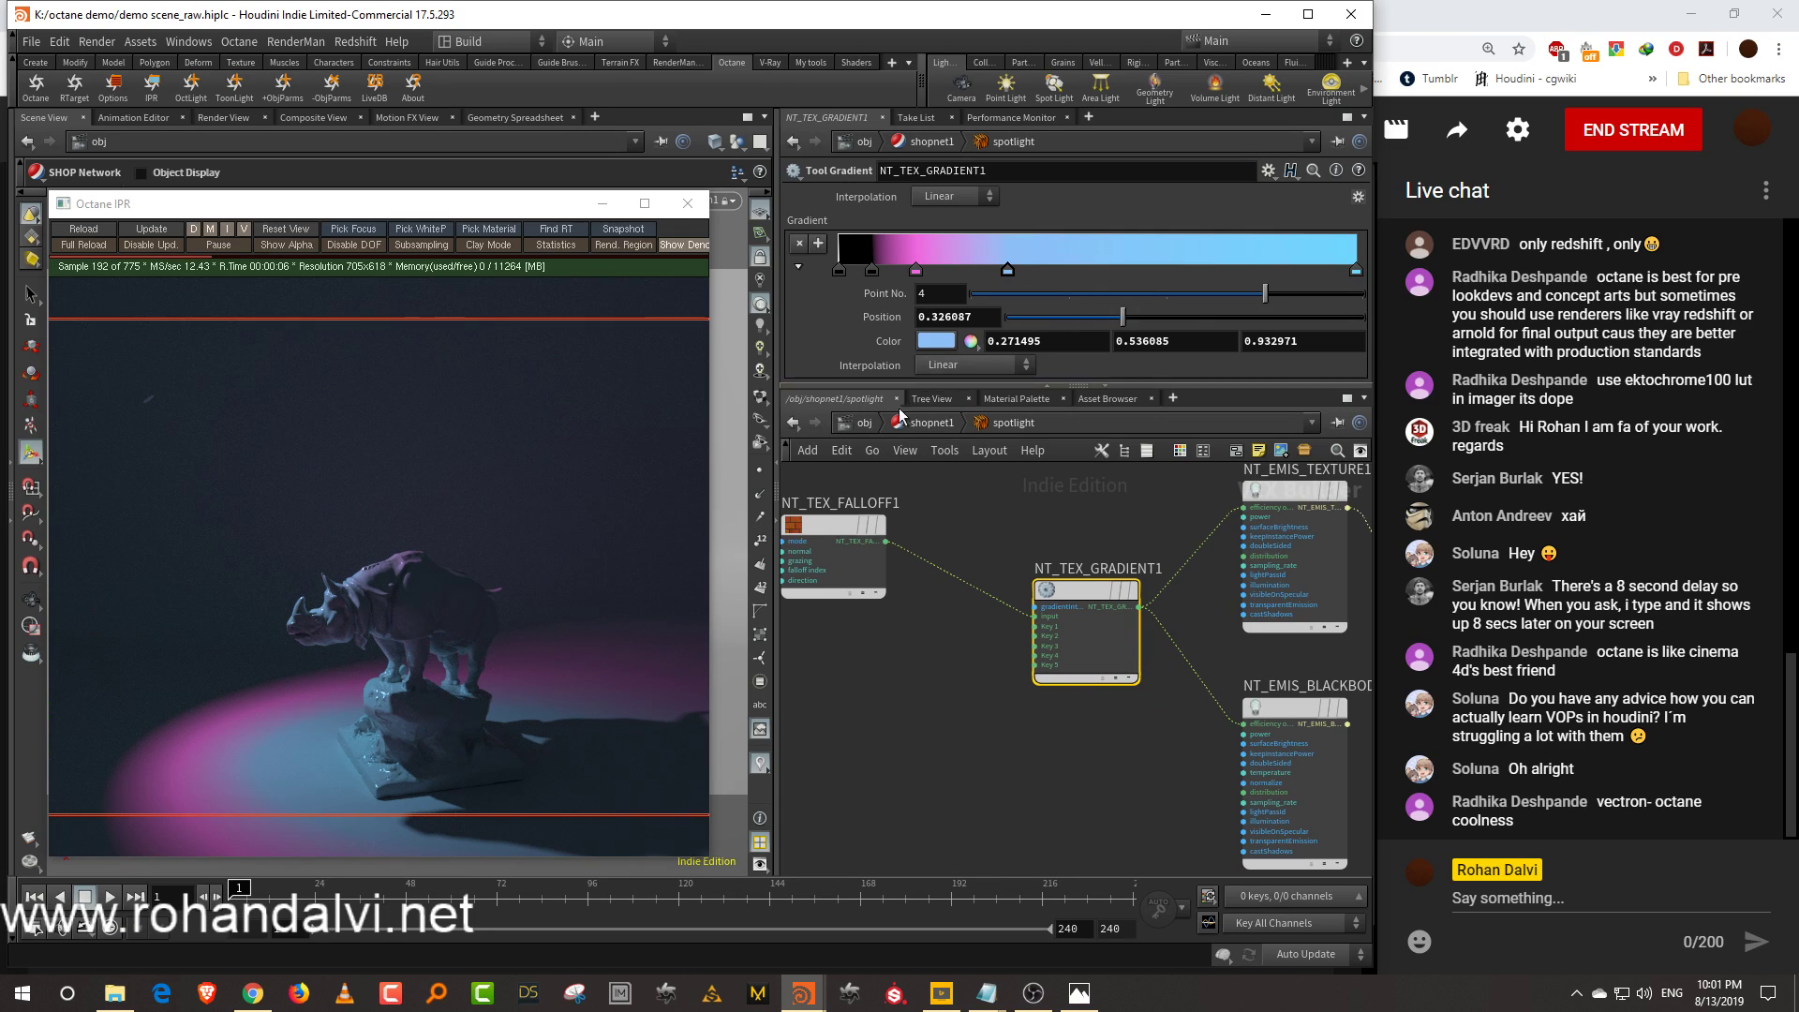
# Go back to the object level, enter the circle1 object, and align its circle and UV project nodes vertically
pyautogui.press('u')
pyautogui.press('u')
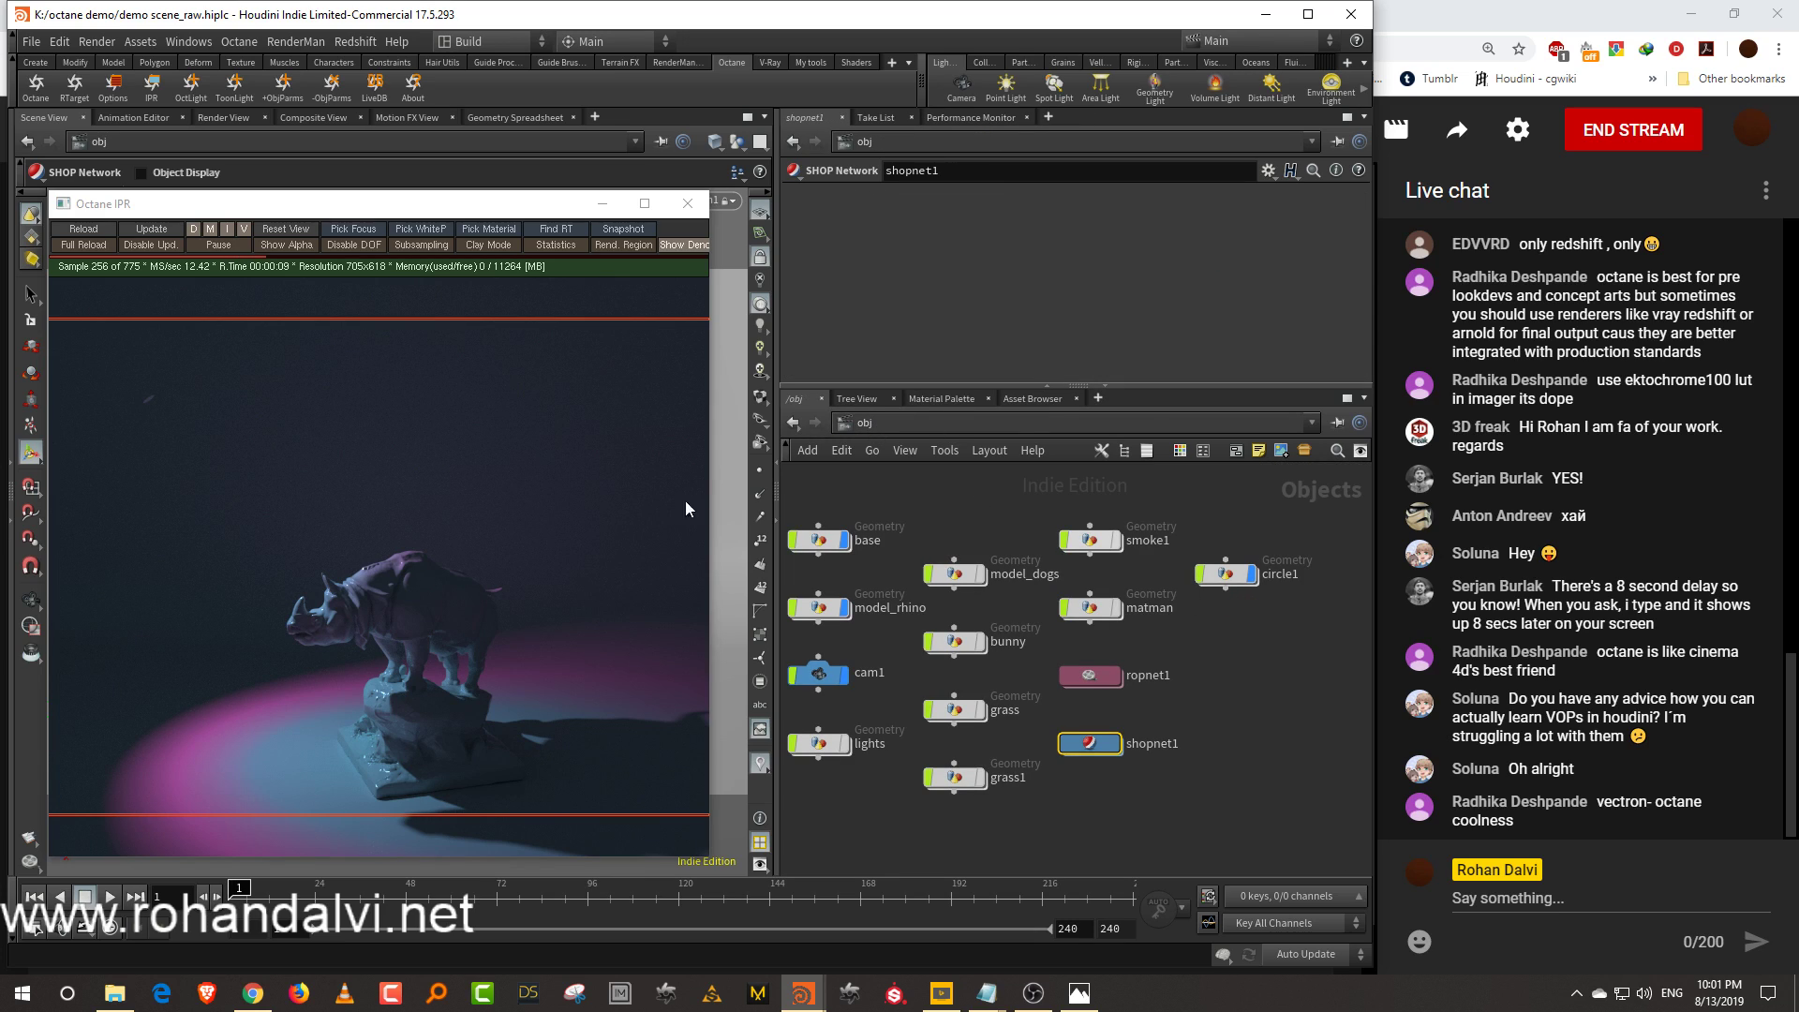
pyautogui.click(1225, 574)
pyautogui.moveTo(1253, 629); pyautogui.dragTo(1142, 653, button='middle')
pyautogui.doubleClick(1169, 592)
pyautogui.moveTo(1025, 712); pyautogui.dragTo(944, 711)
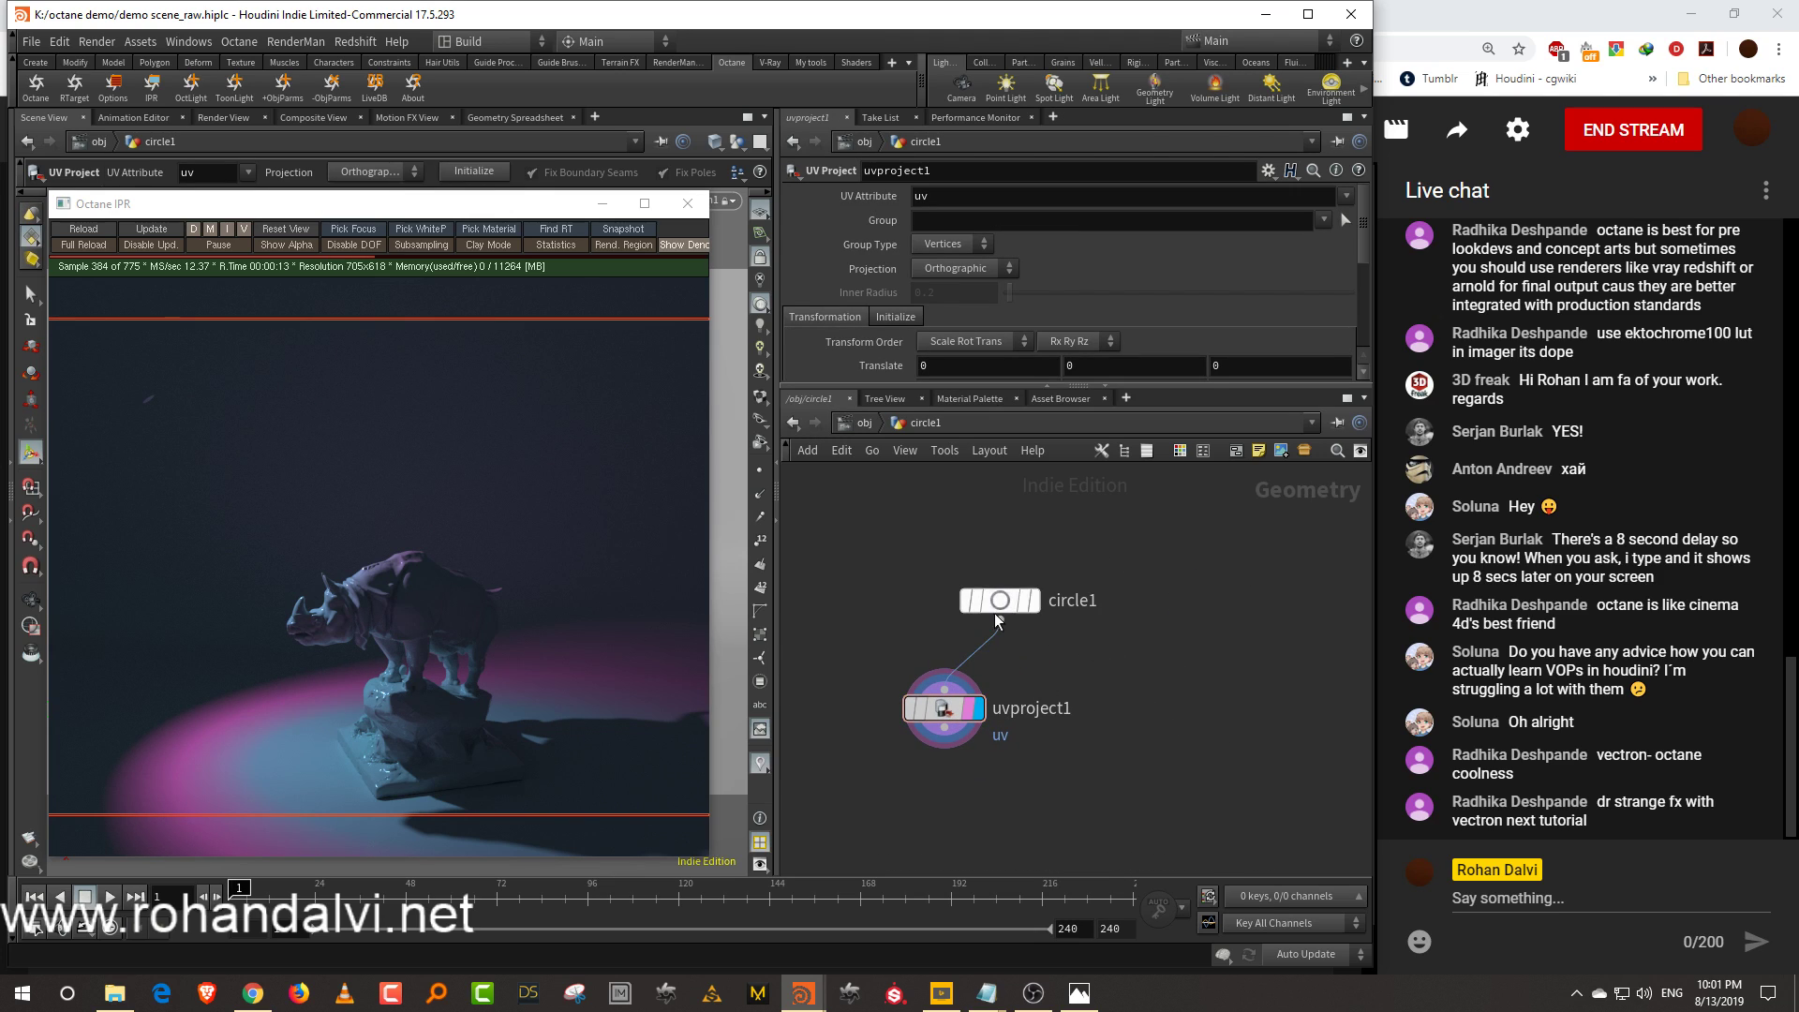
pyautogui.moveTo(1033, 597); pyautogui.dragTo(978, 599)
# Add a Grid node beside the circle node inside circle1
pyautogui.press('Tab')
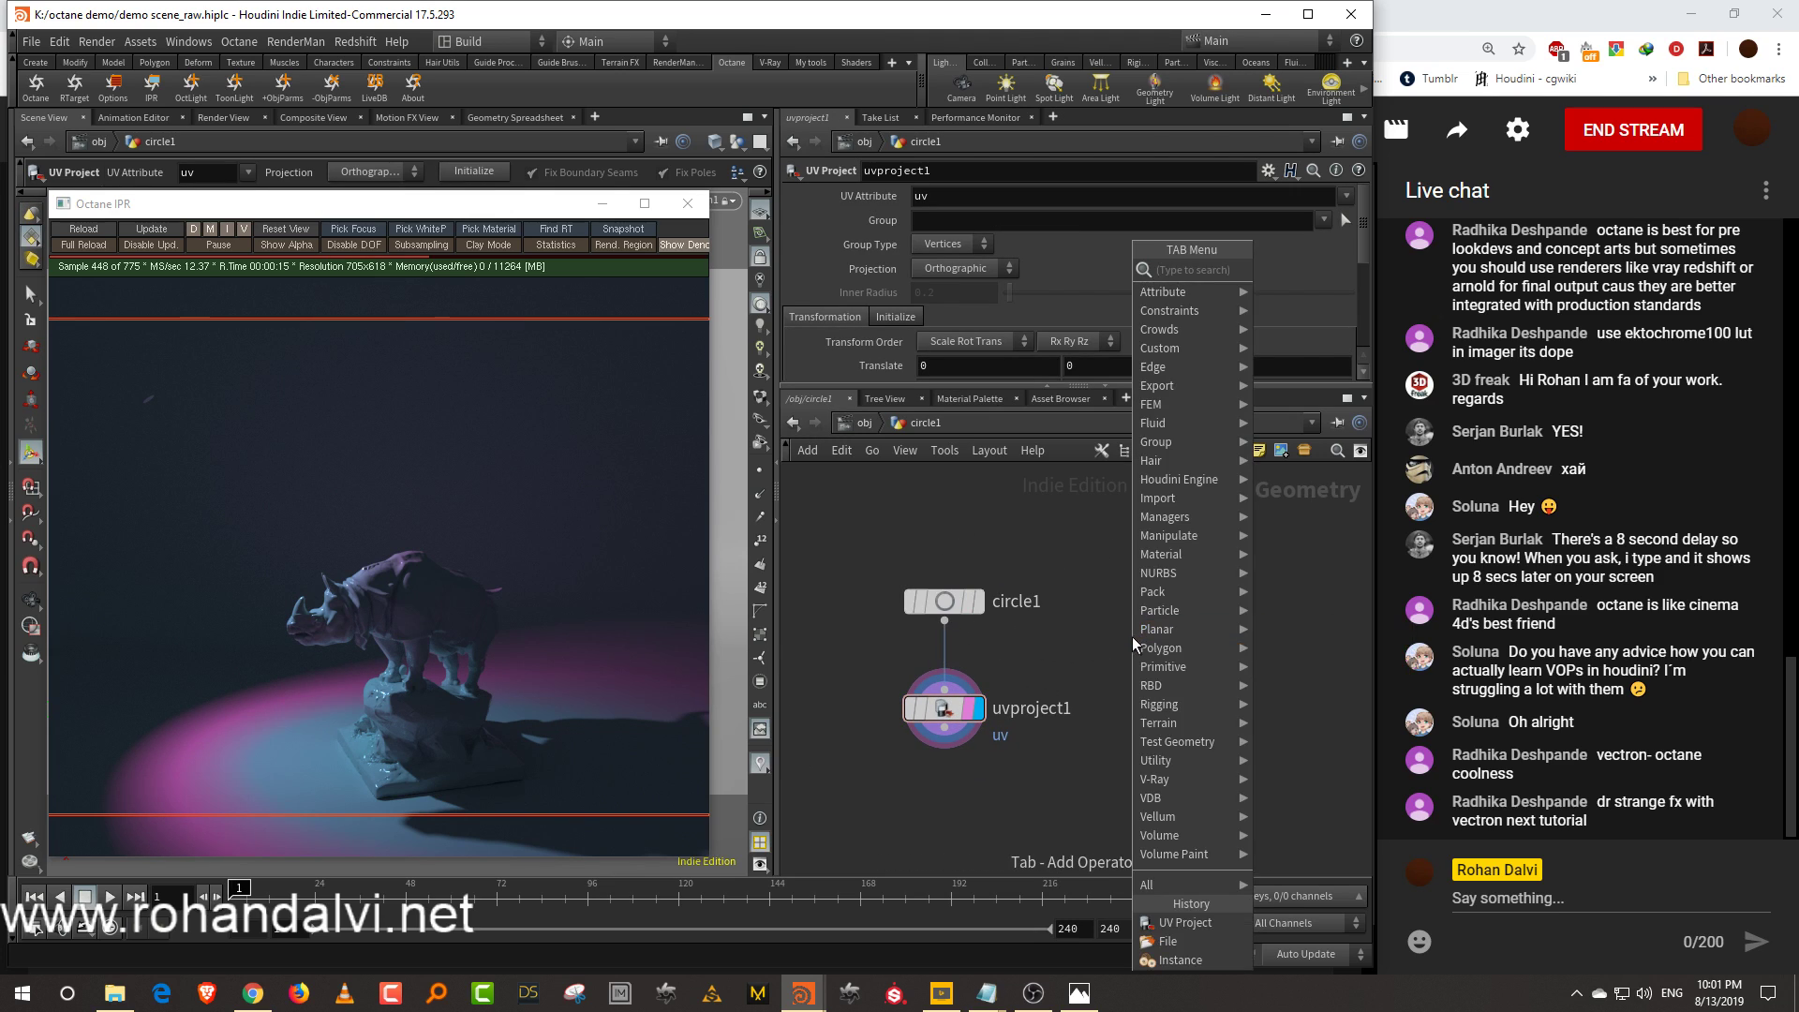
pyautogui.write('grid')
pyautogui.click(1306, 270)
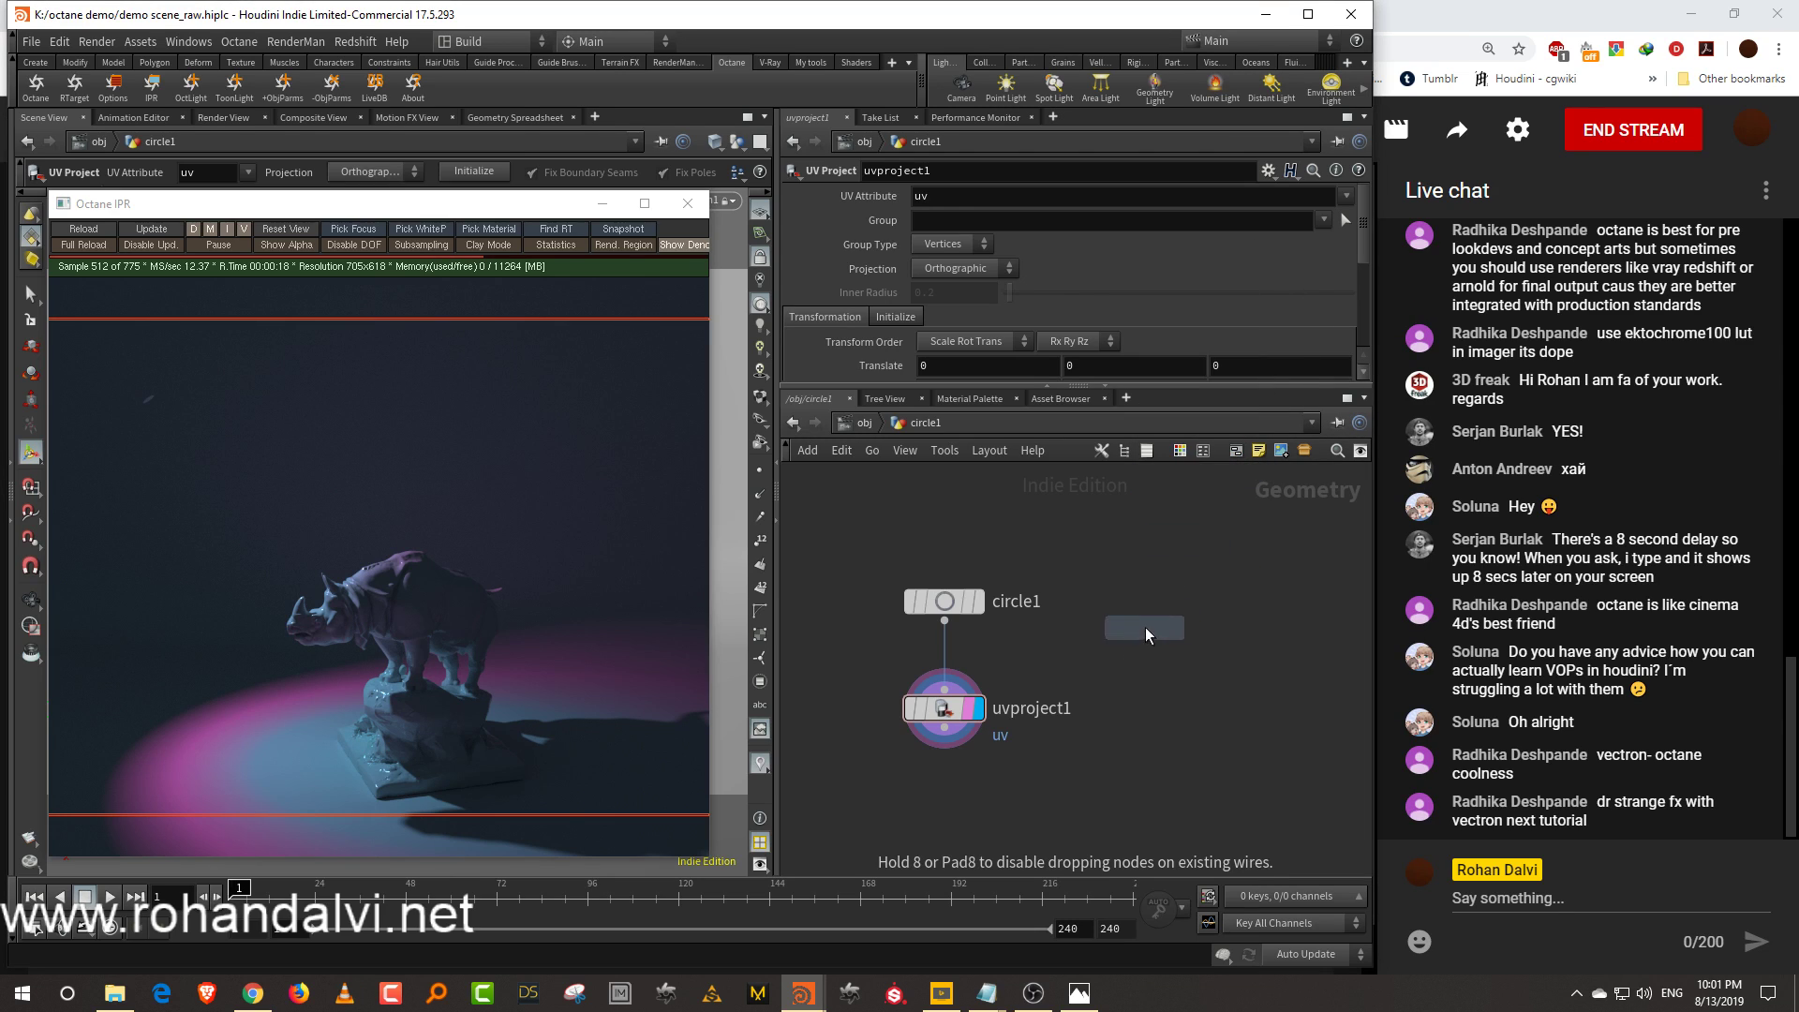
pyautogui.click(1143, 626)
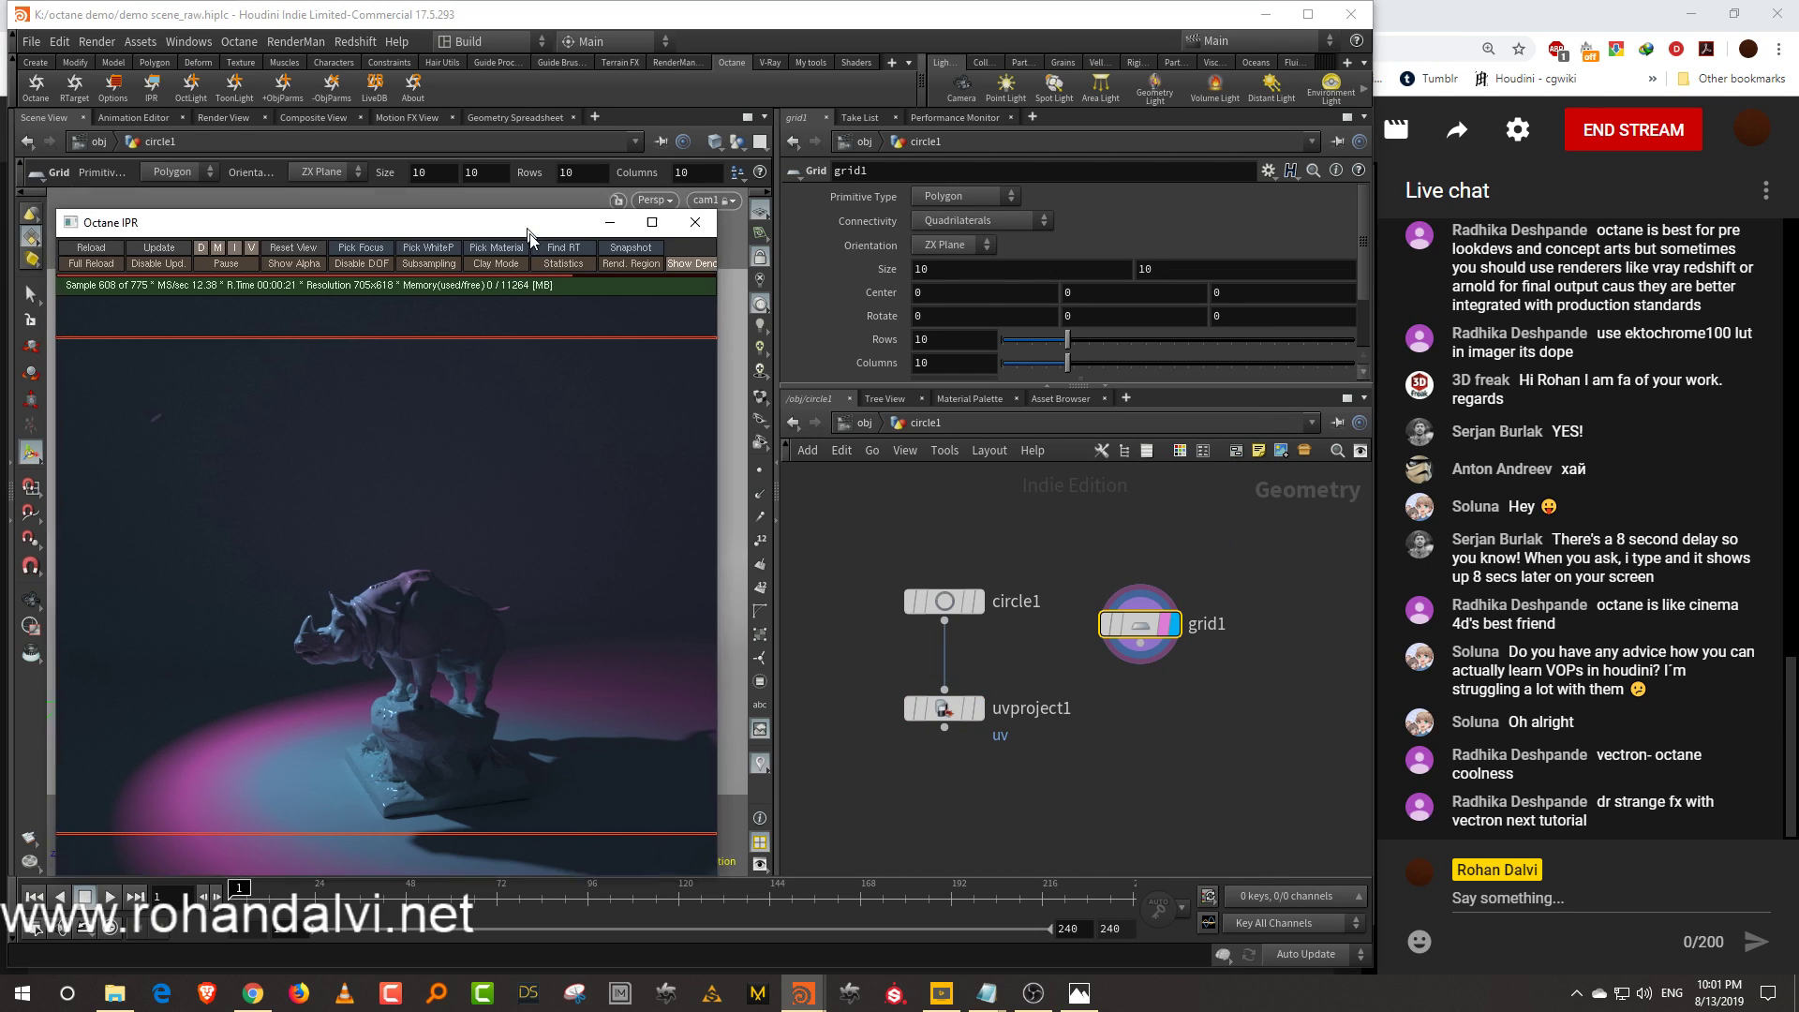
# Uncover the viewport behind the render preview and give the grid a size of 2 by 2 with 2 rows and 2 columns
pyautogui.moveTo(522, 203); pyautogui.dragTo(736, 737)
pyautogui.click(944, 271)
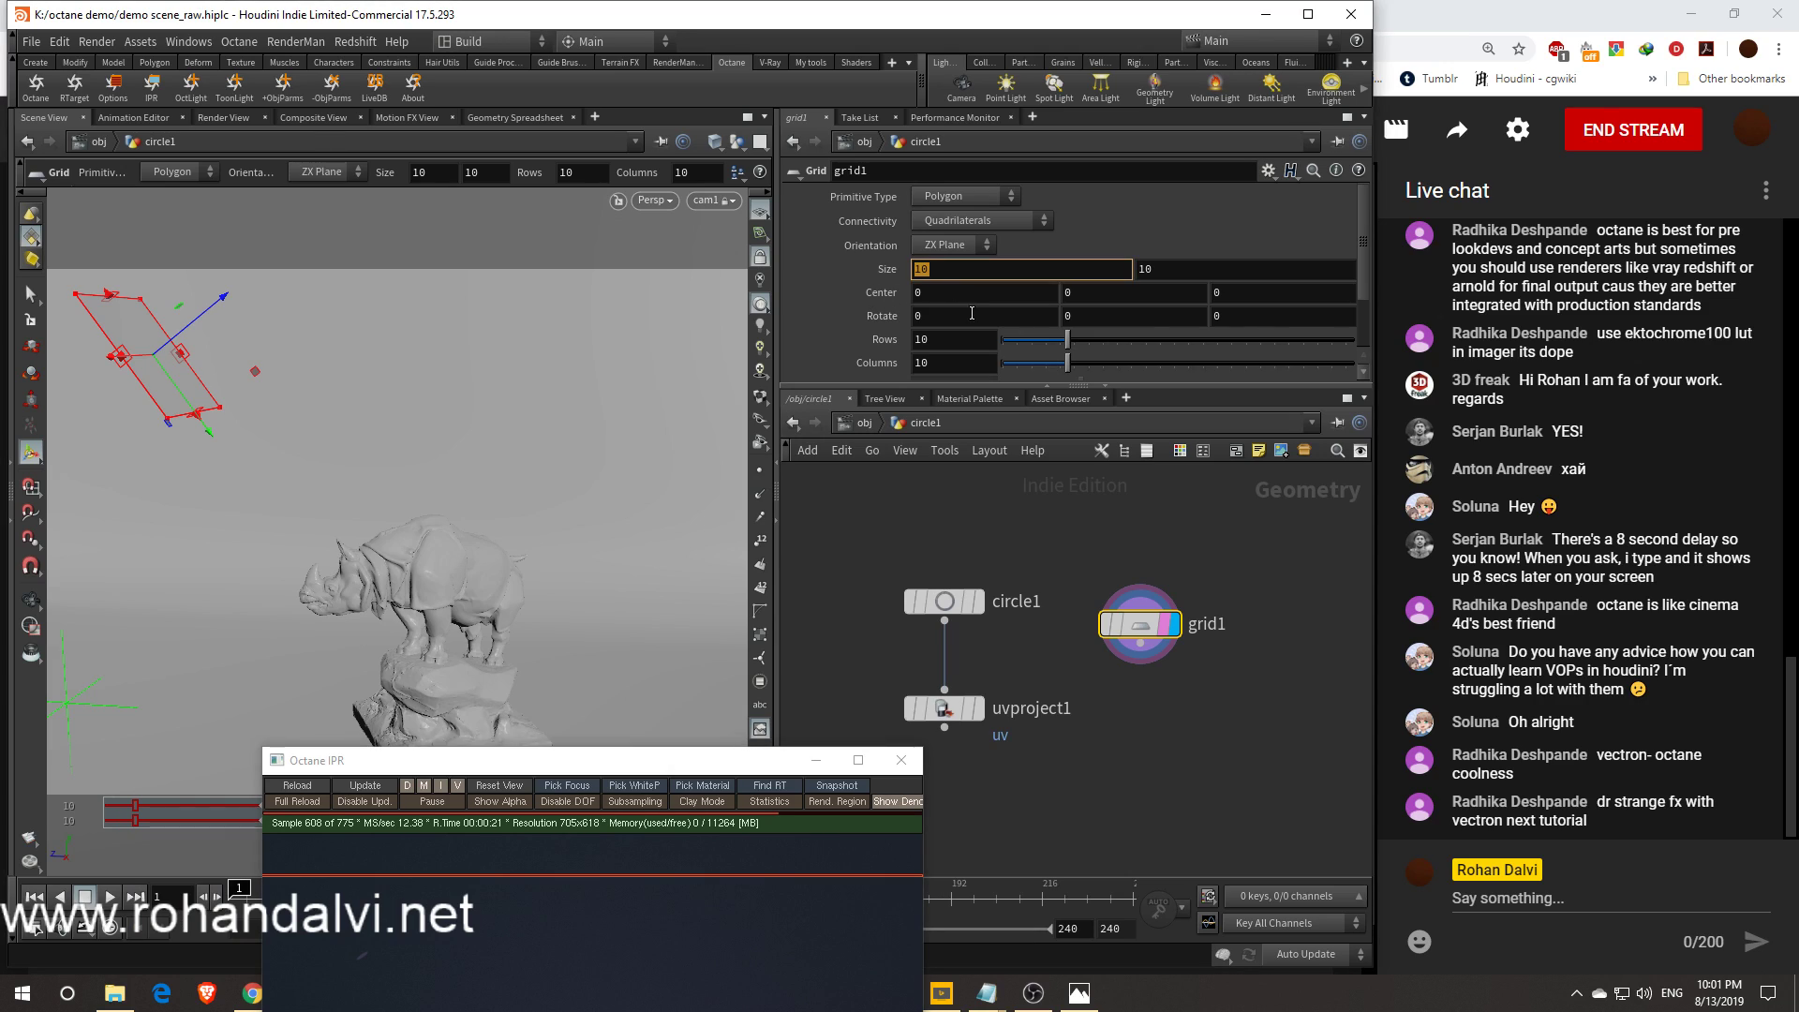
pyautogui.write('2')
pyautogui.press('Tab')
pyautogui.write('2')
pyautogui.press('Tab')
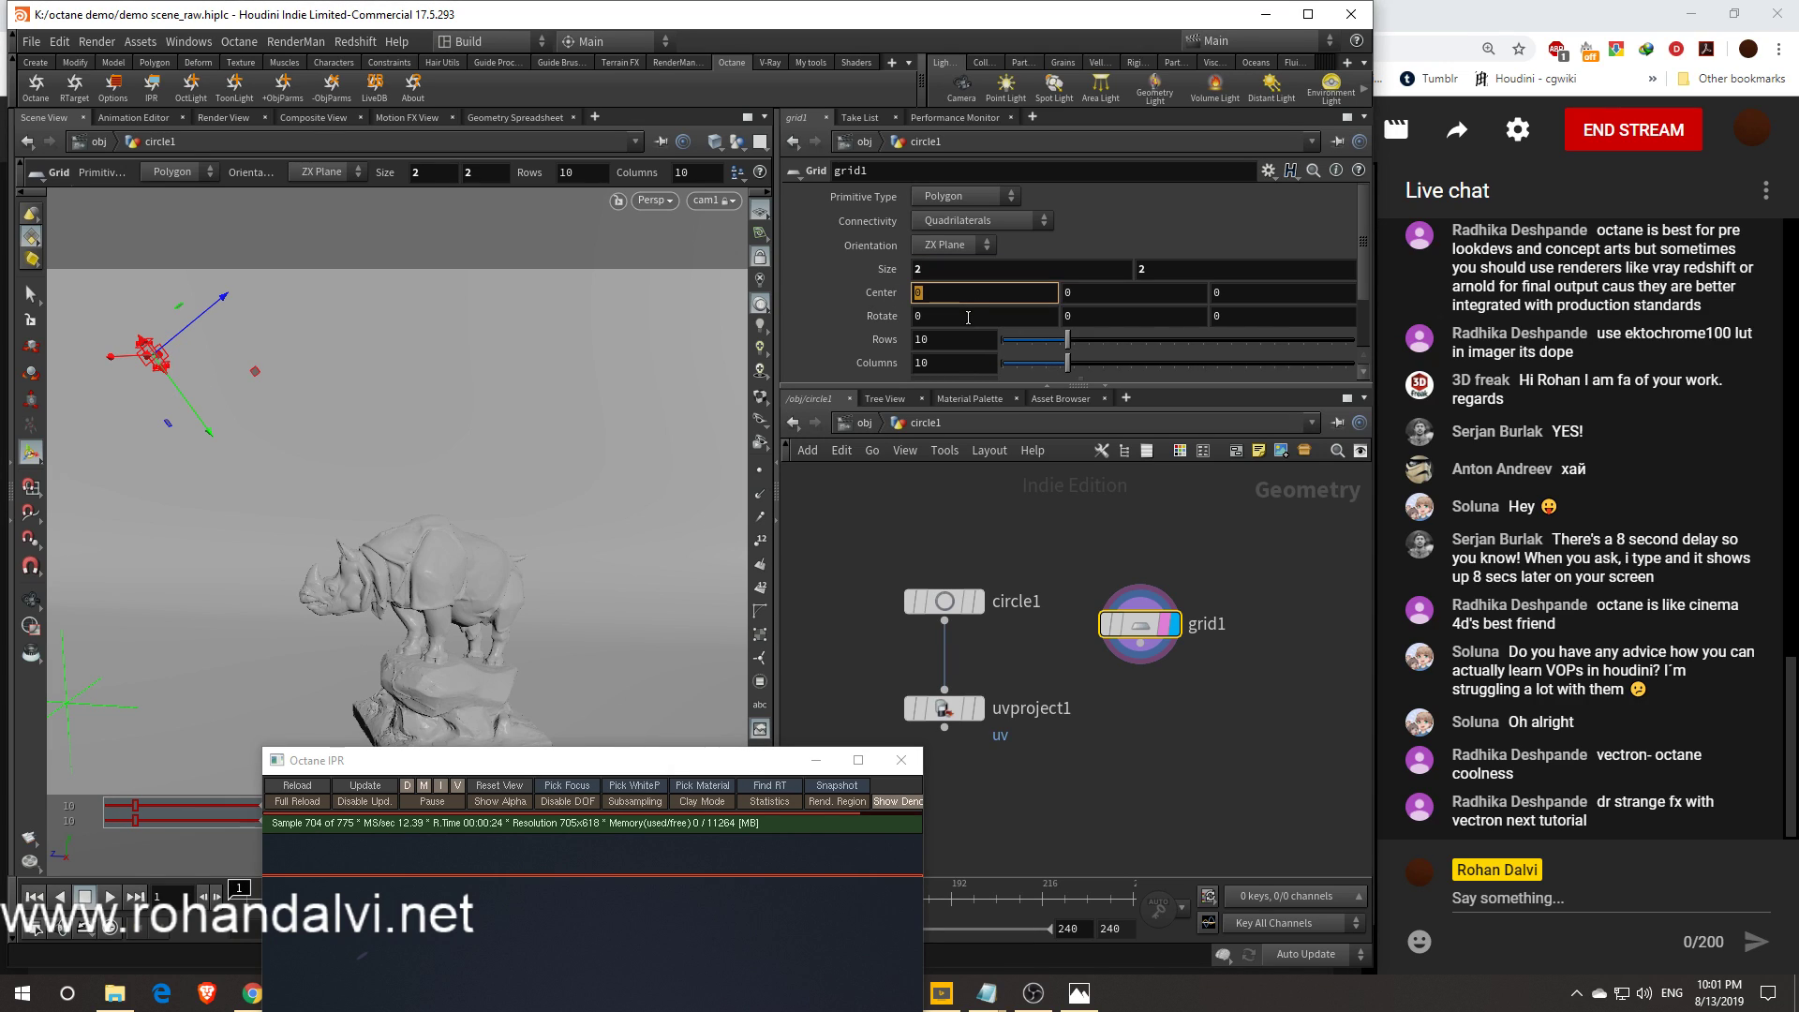
pyautogui.click(1018, 340)
pyautogui.click(1012, 363)
pyautogui.click(1011, 340)
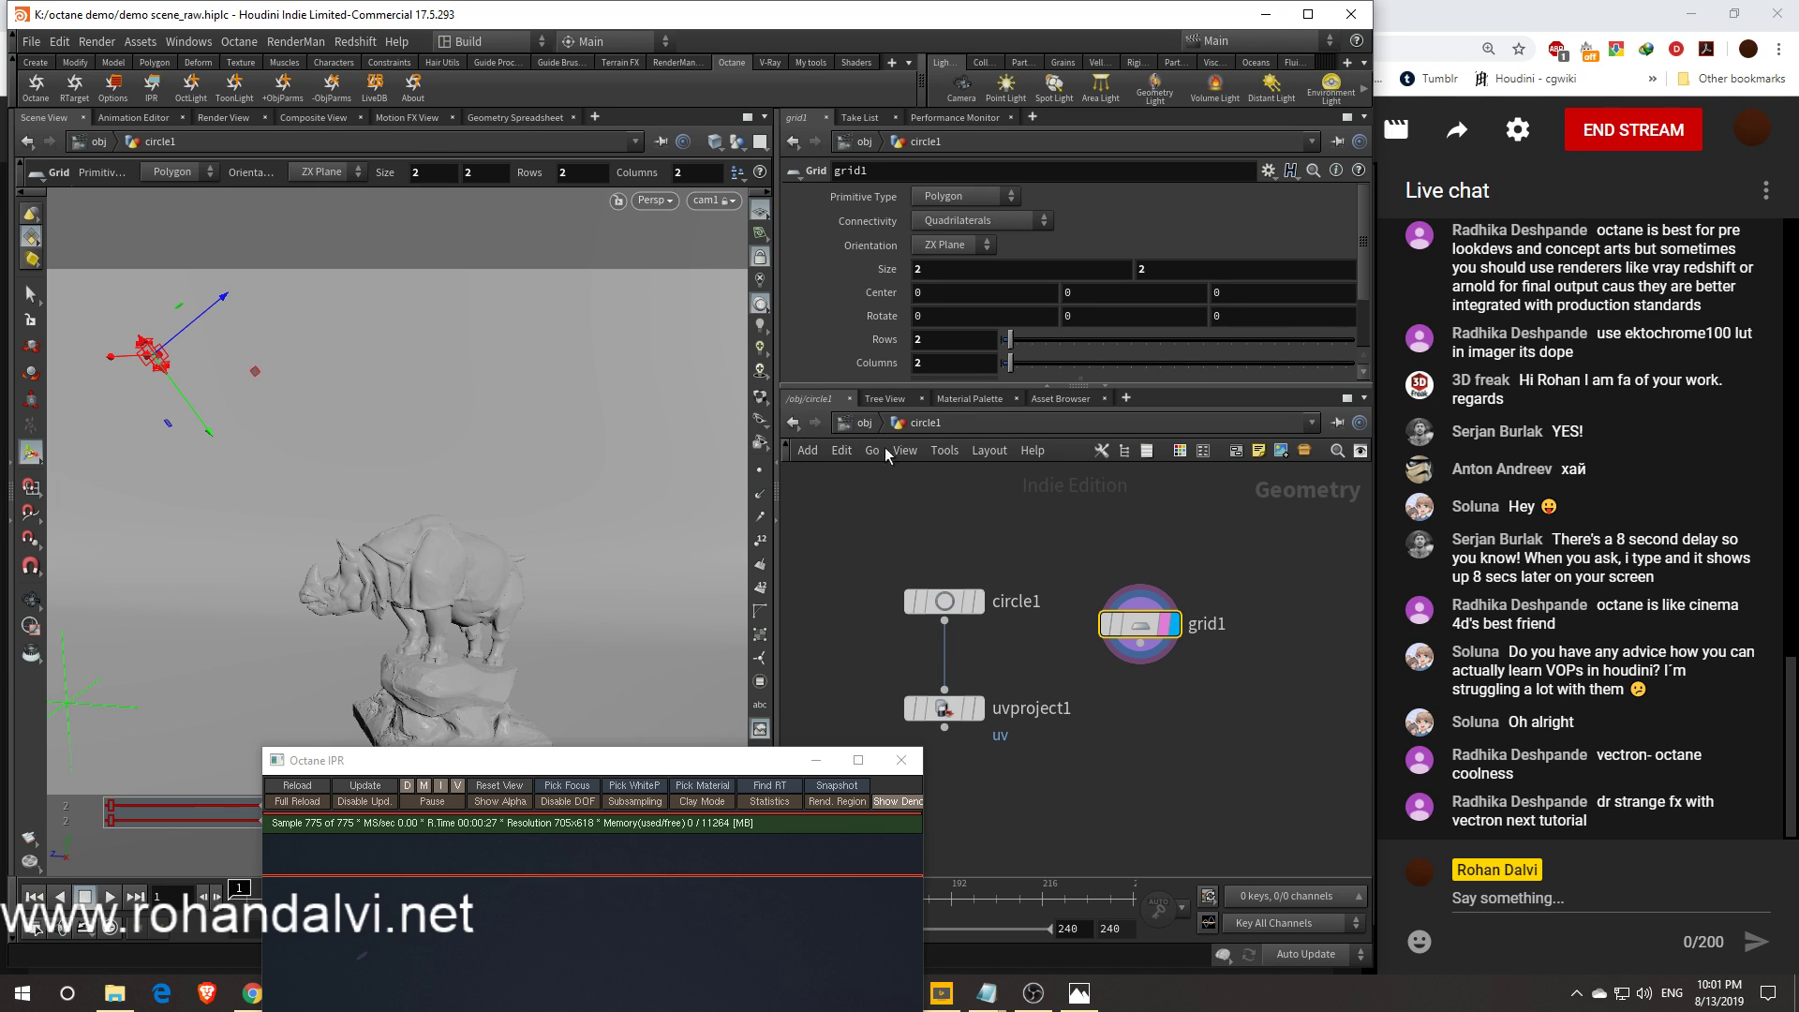
# Return to the object level and rotate the circle1 light to -139.825 degrees about X, aiming the grid at the rhino
pyautogui.click(862, 422)
pyautogui.moveTo(706, 766); pyautogui.dragTo(758, 268)
pyautogui.click(371, 298)
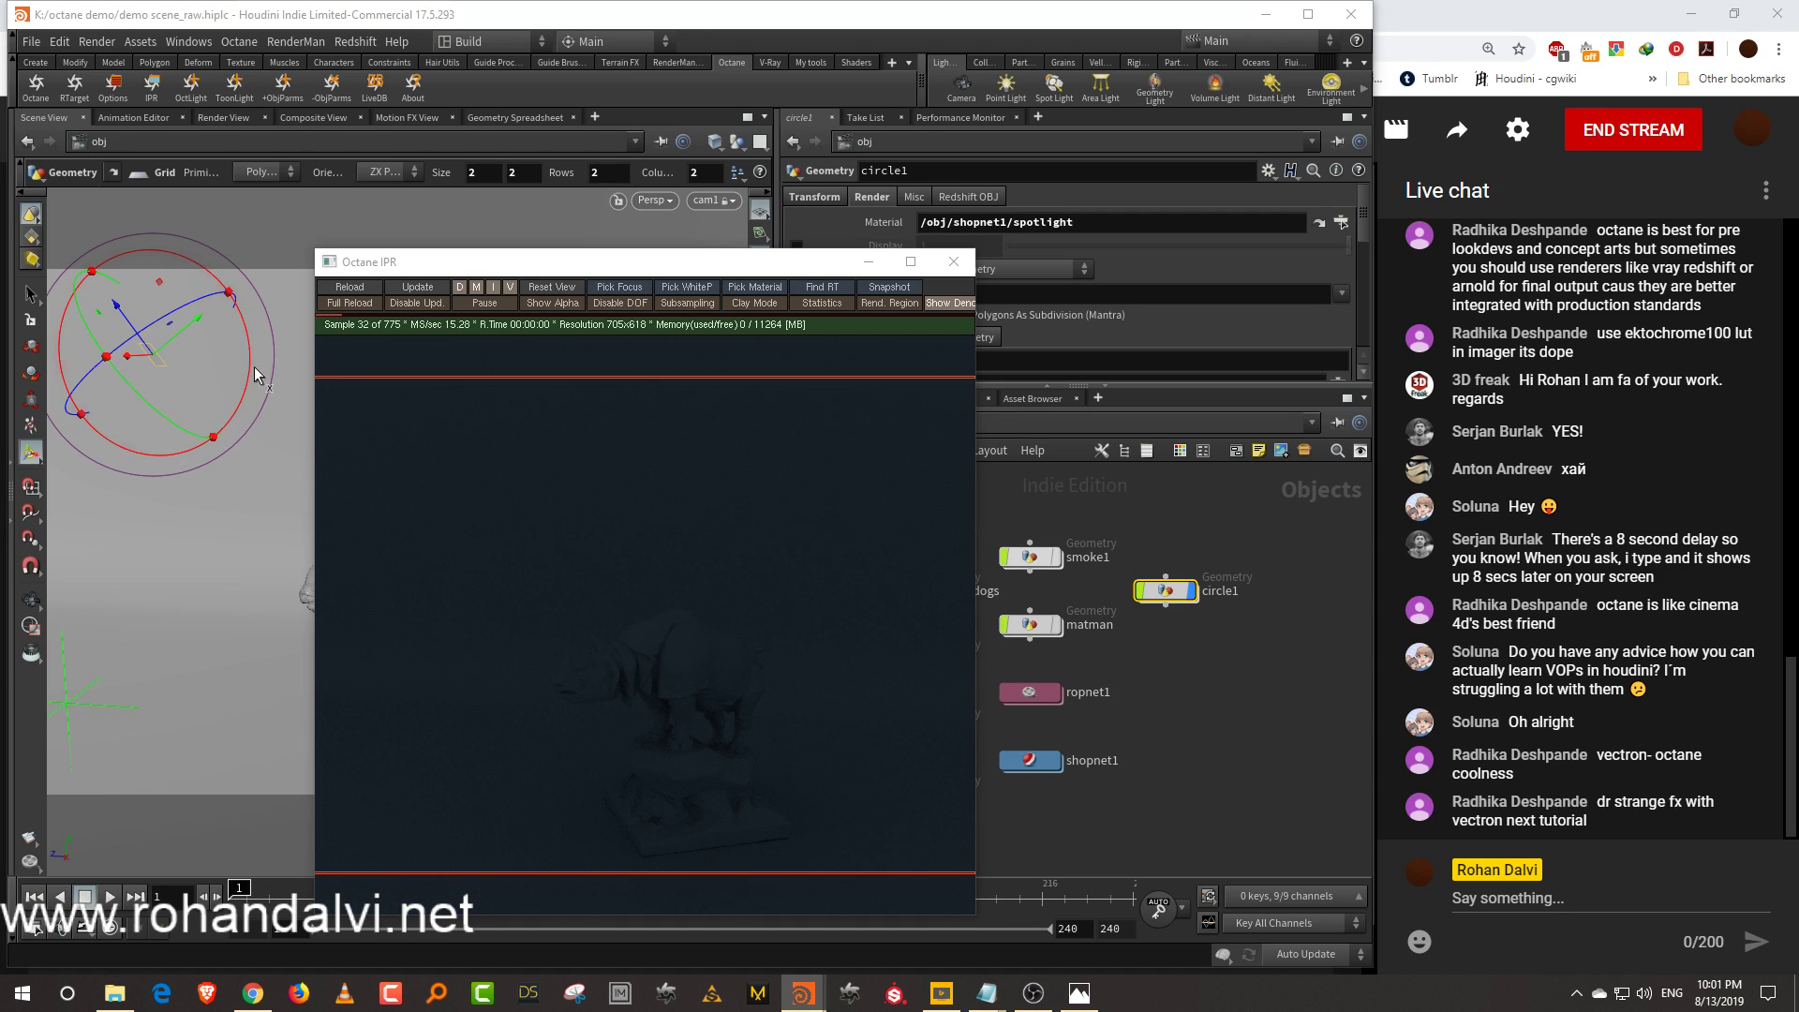
pyautogui.moveTo(251, 363); pyautogui.dragTo(223, 244)
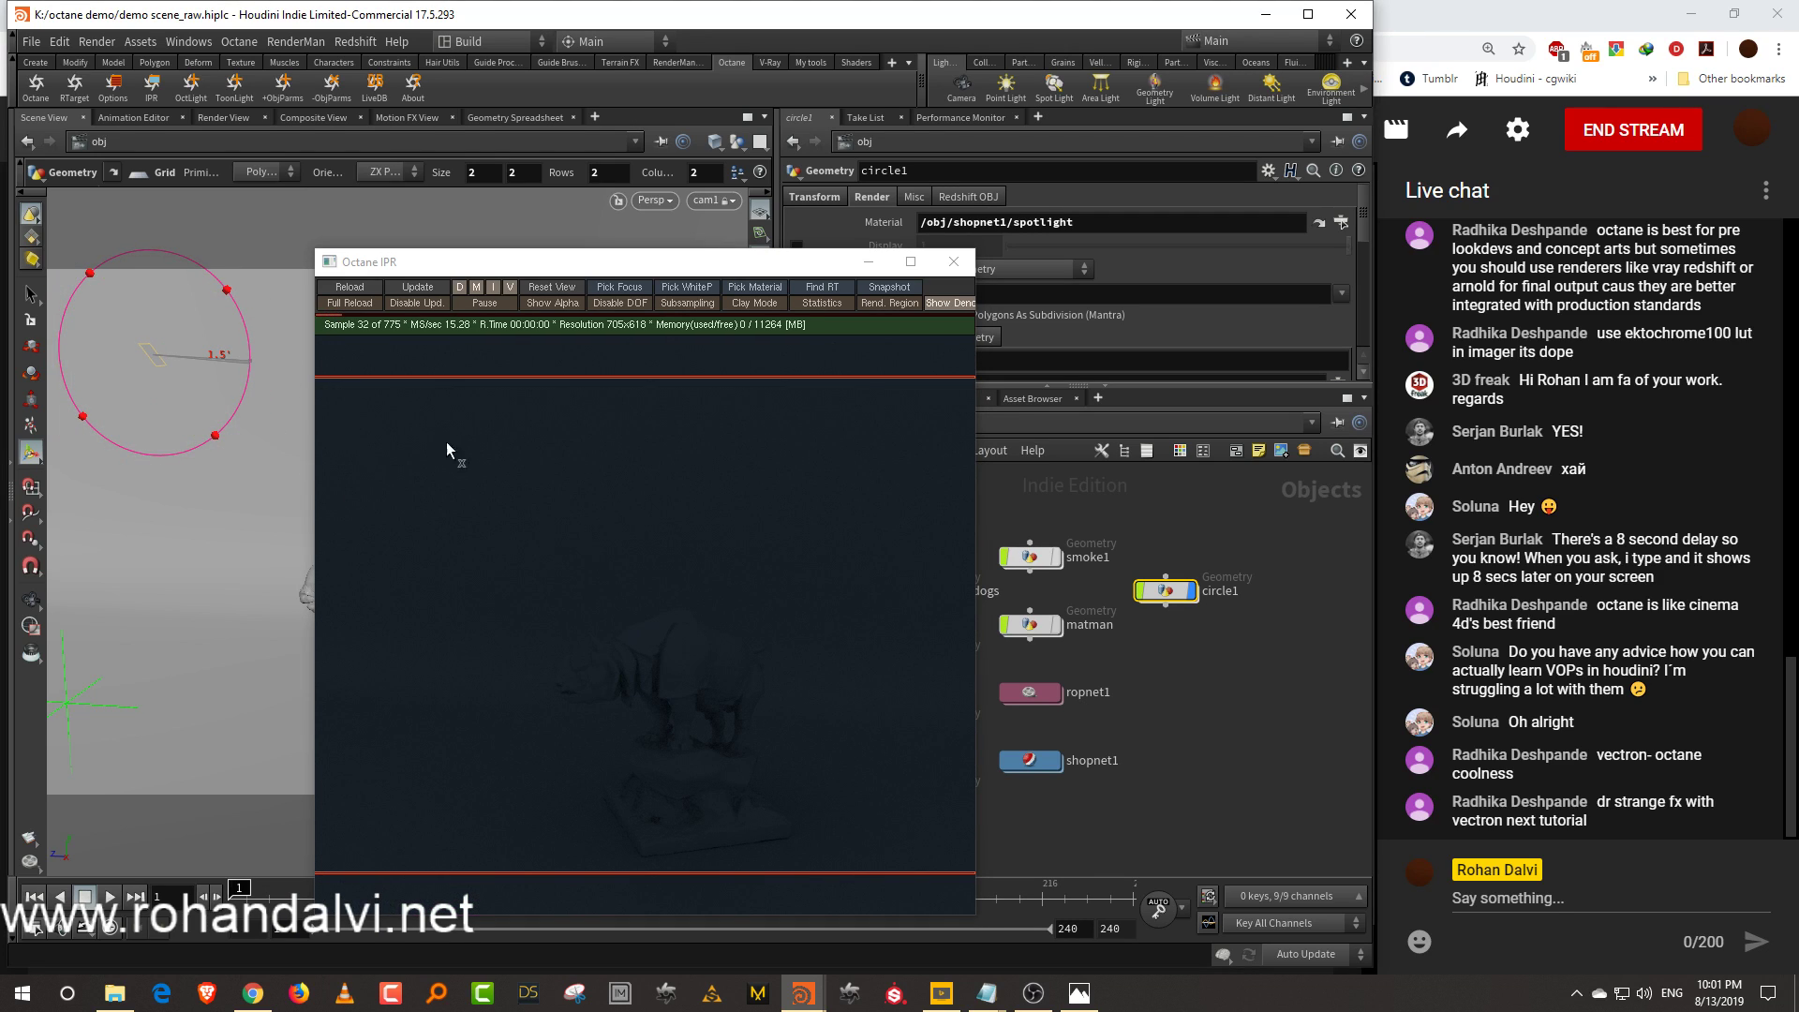
pyautogui.moveTo(491, 527); pyautogui.dragTo(491, 551)
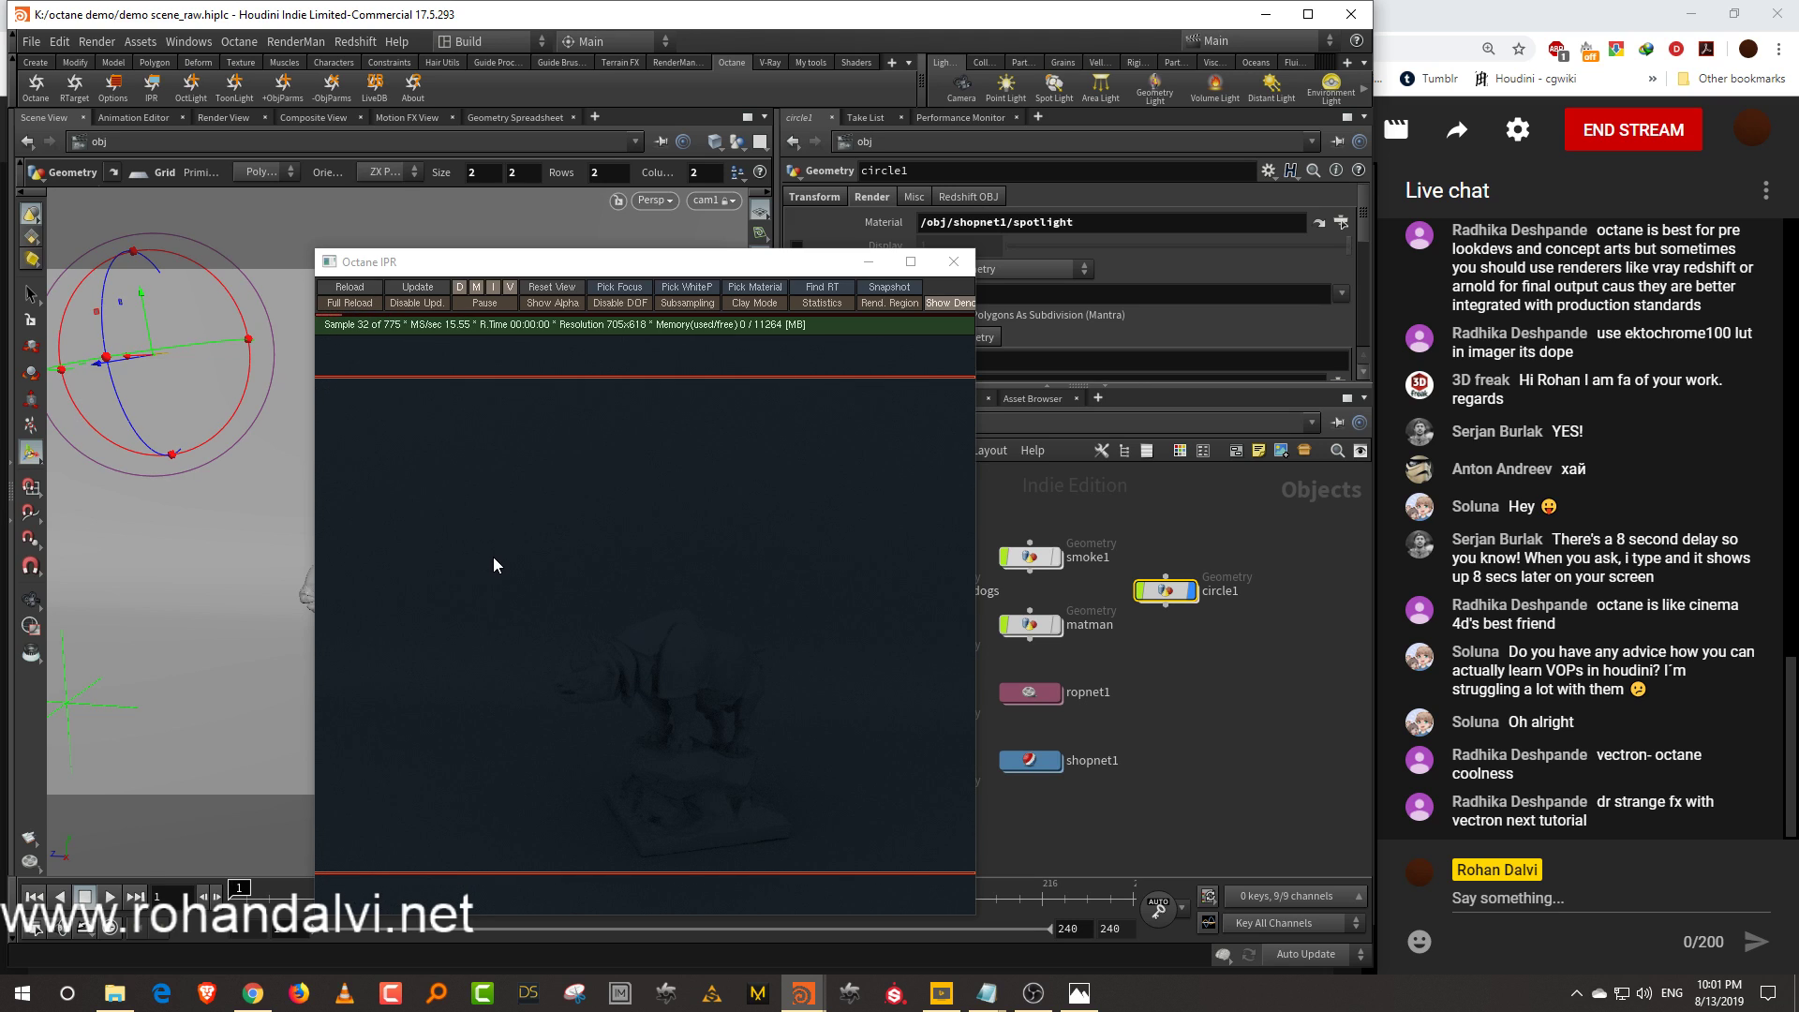
pyautogui.click(1195, 706)
pyautogui.moveTo(251, 361); pyautogui.dragTo(109, 435)
pyautogui.moveTo(768, 263); pyautogui.dragTo(660, 281)
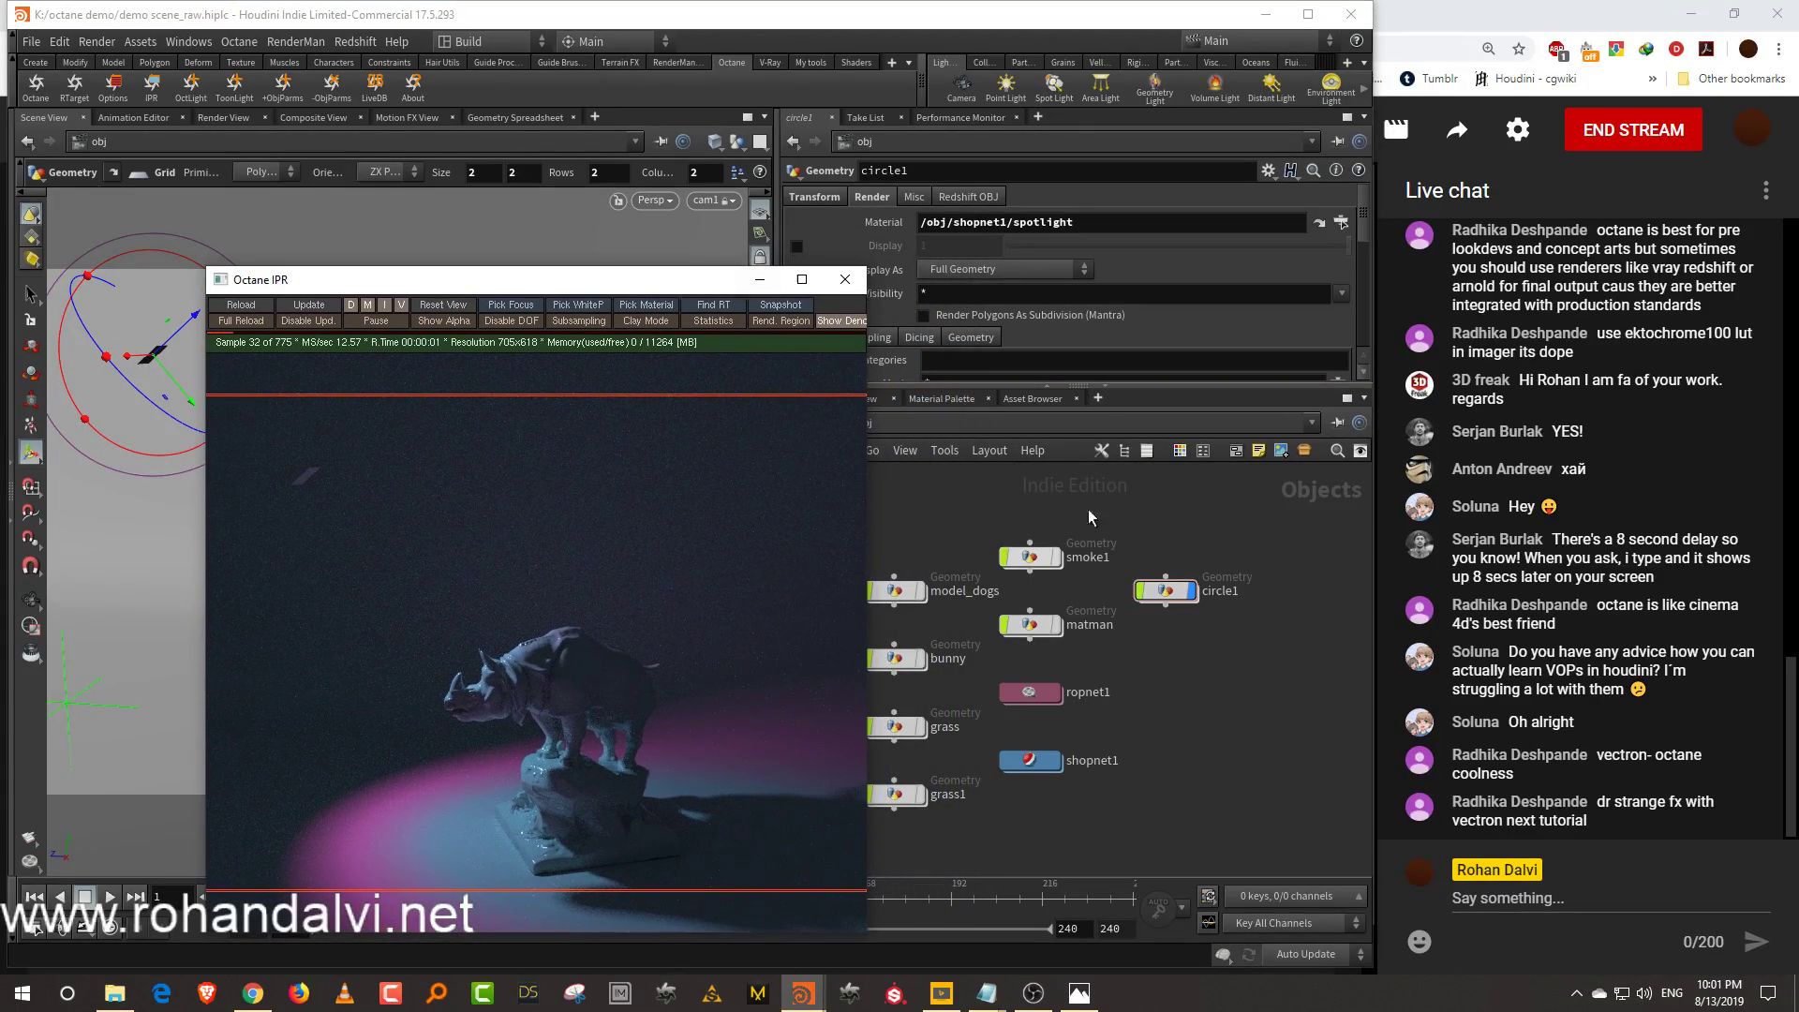
# Set the circle1 object's uniform scale to 0.277 and reposition the render preview for inspection
pyautogui.click(1166, 590)
pyautogui.click(817, 197)
pyautogui.moveTo(1088, 370); pyautogui.dragTo(1104, 380)
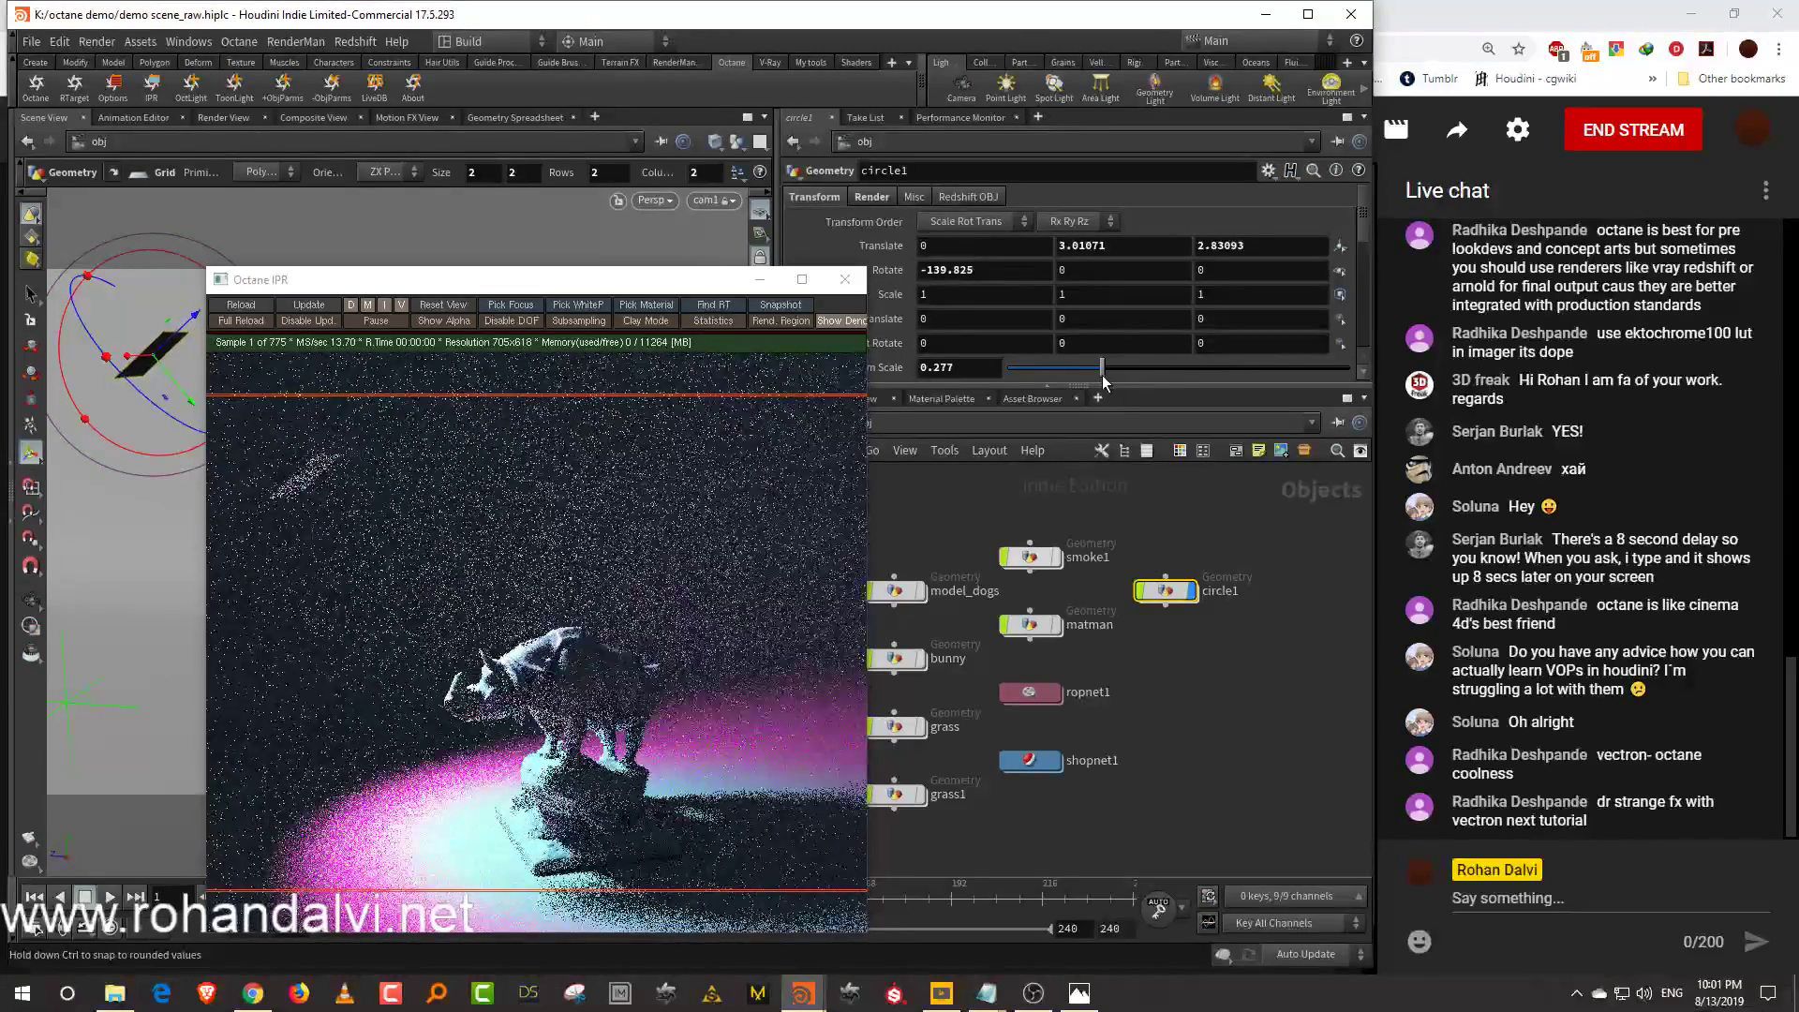
pyautogui.moveTo(529, 288); pyautogui.dragTo(871, 135)
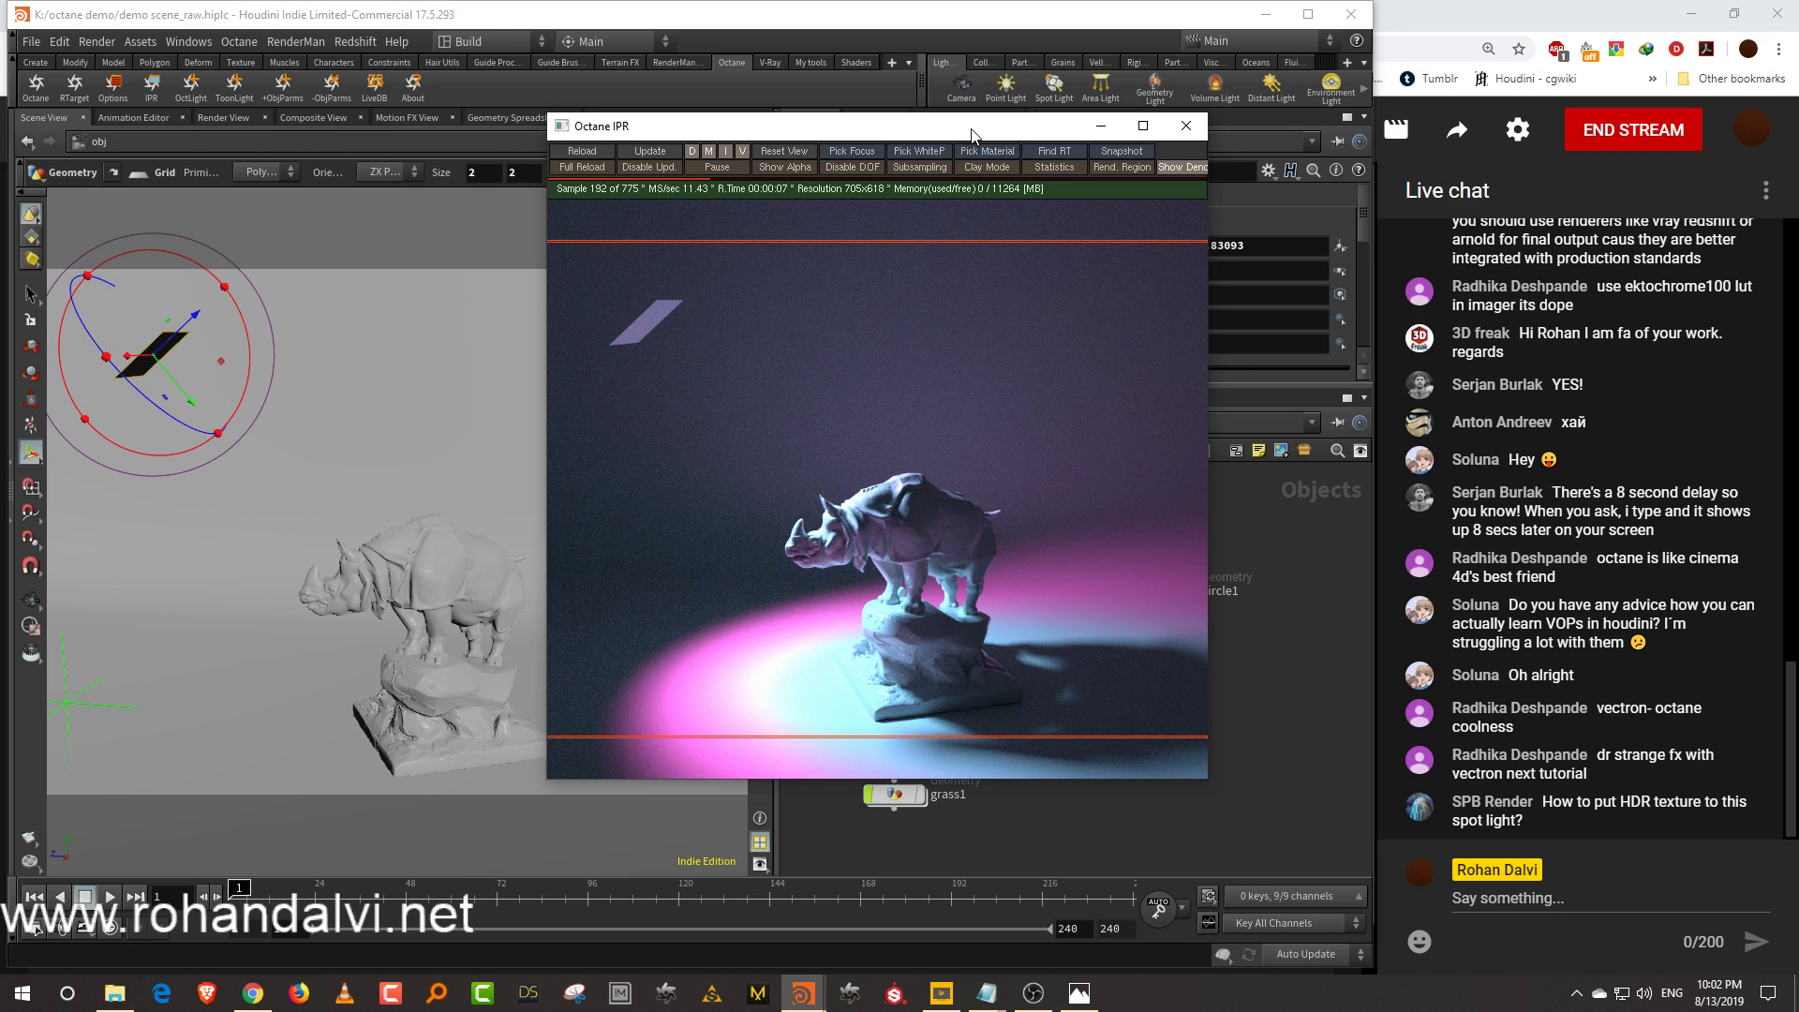
pyautogui.moveTo(970, 136); pyautogui.dragTo(577, 253)
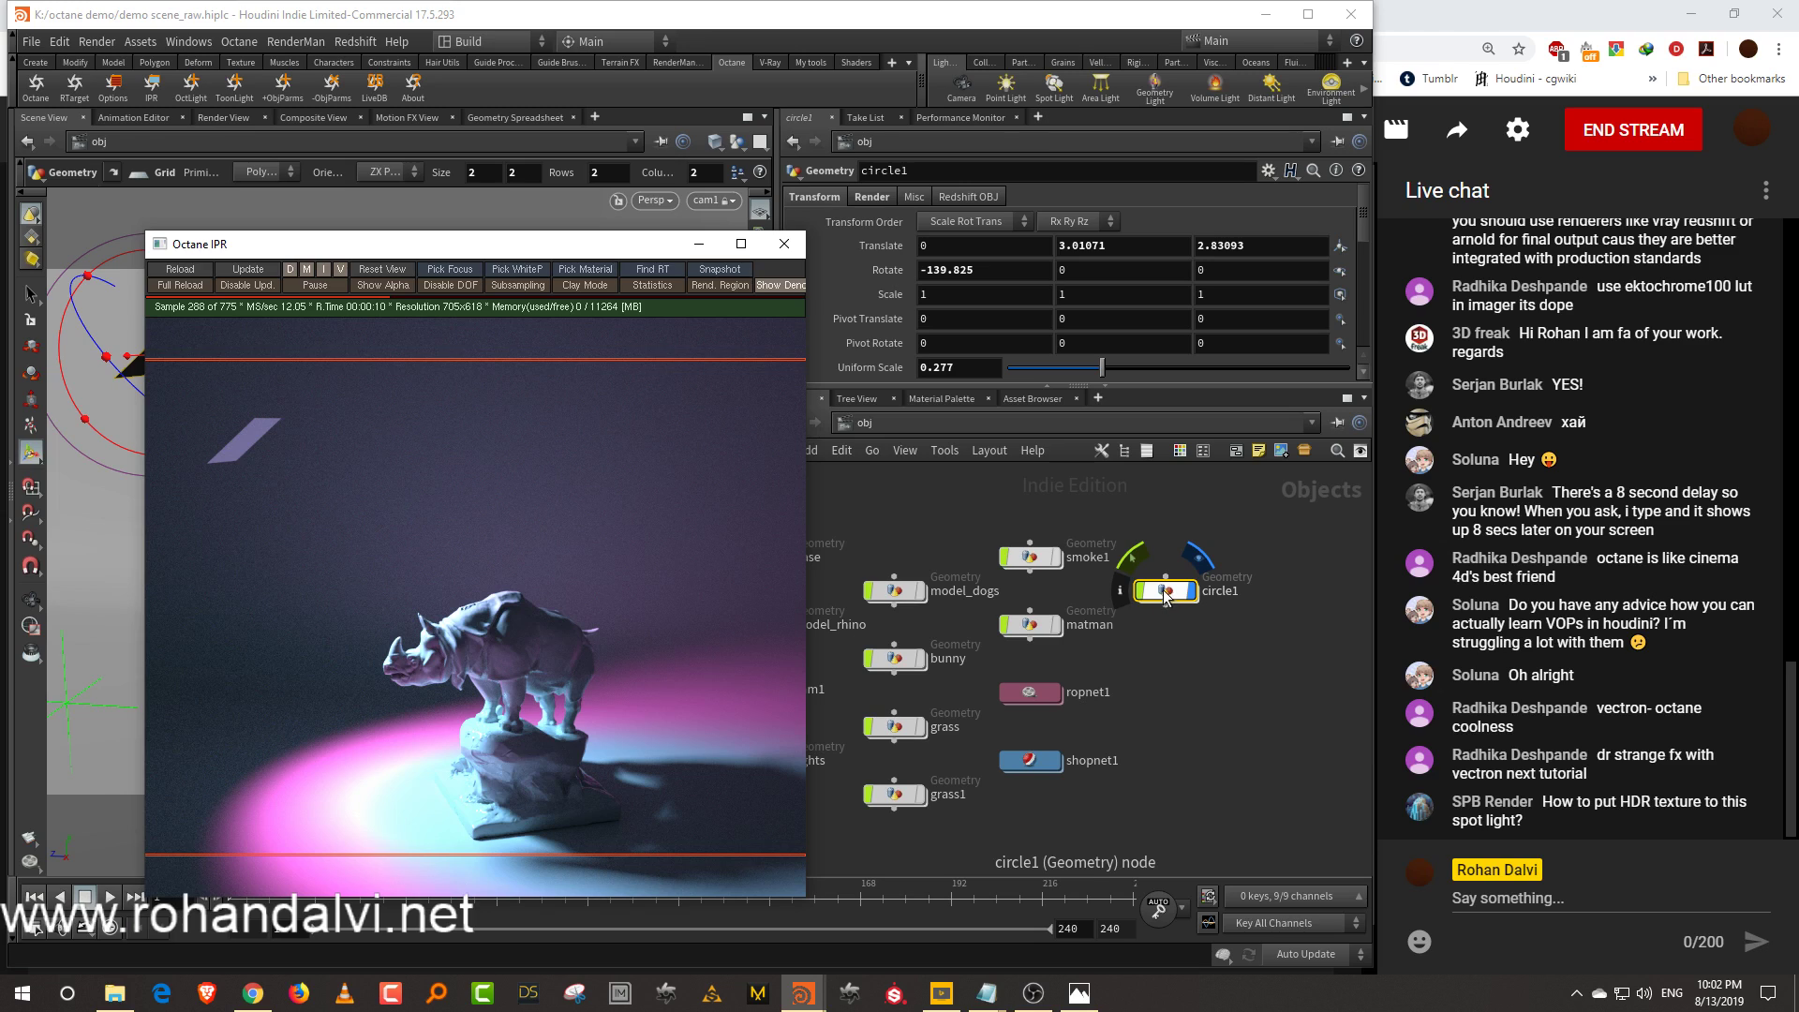
# Check circle1's assigned material and open the spotlight material network inside shopnet1
pyautogui.click(876, 196)
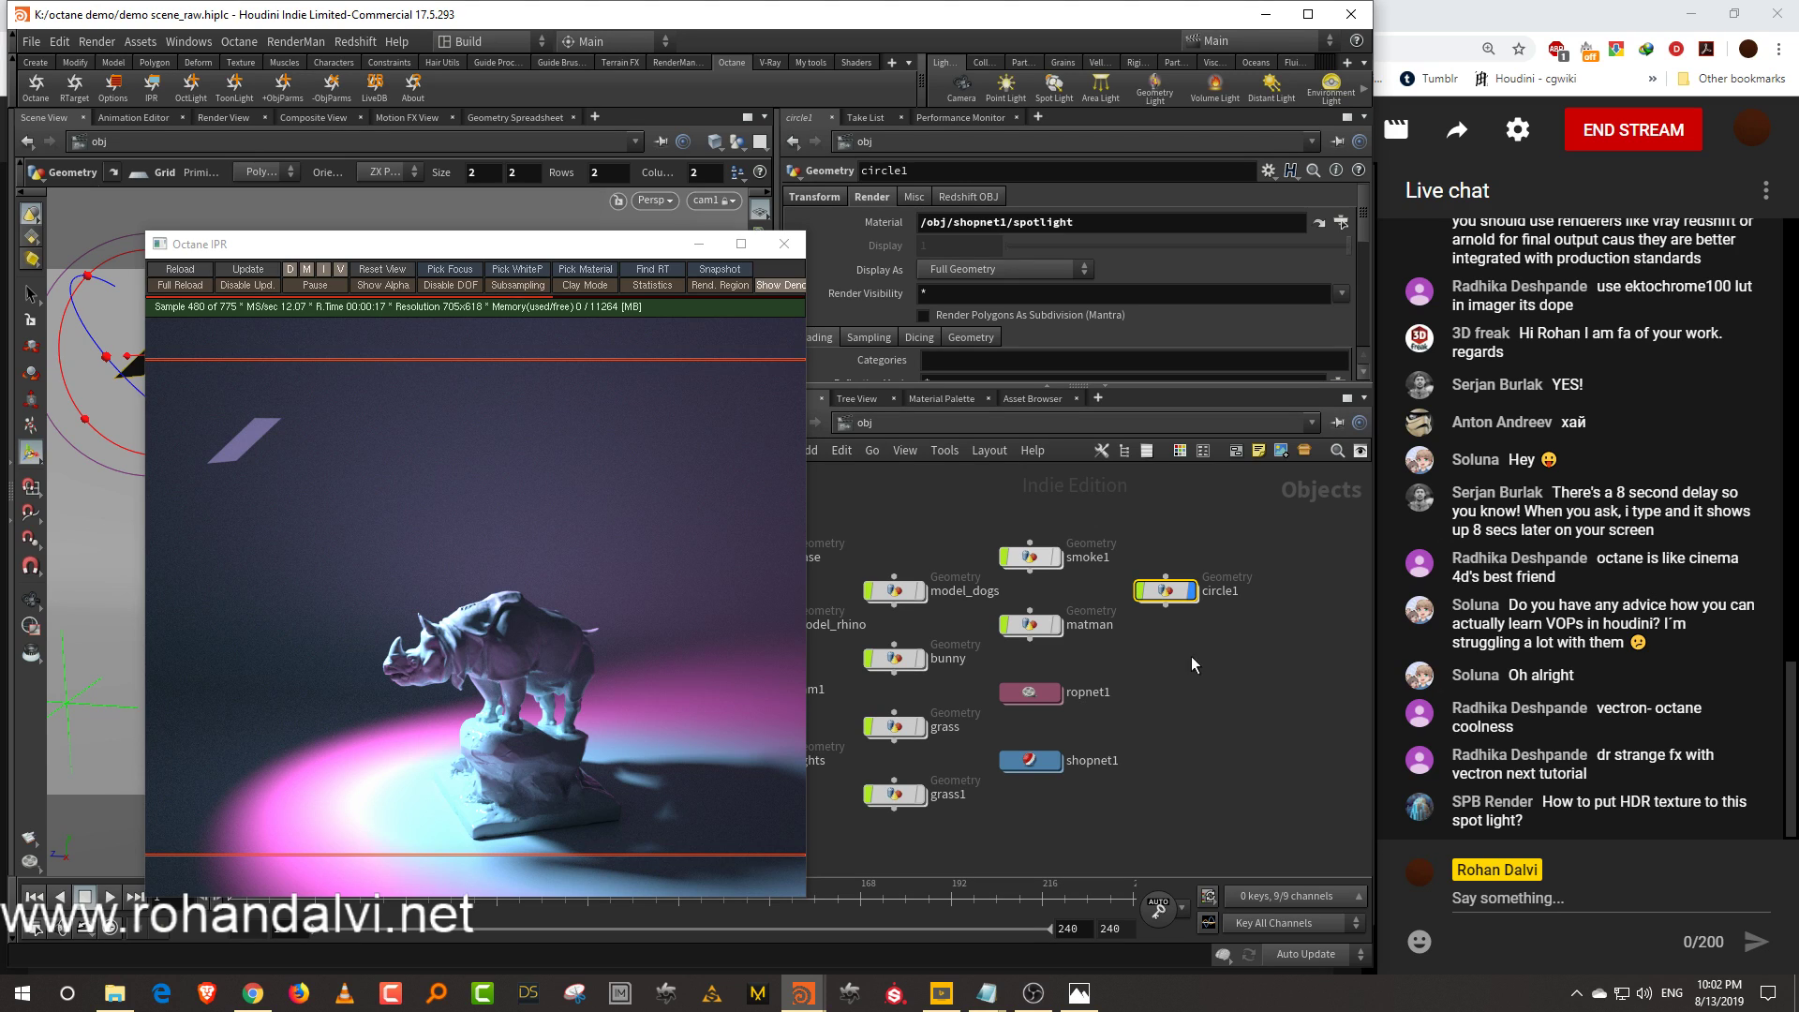
pyautogui.click(1043, 764)
pyautogui.doubleClick(1043, 764)
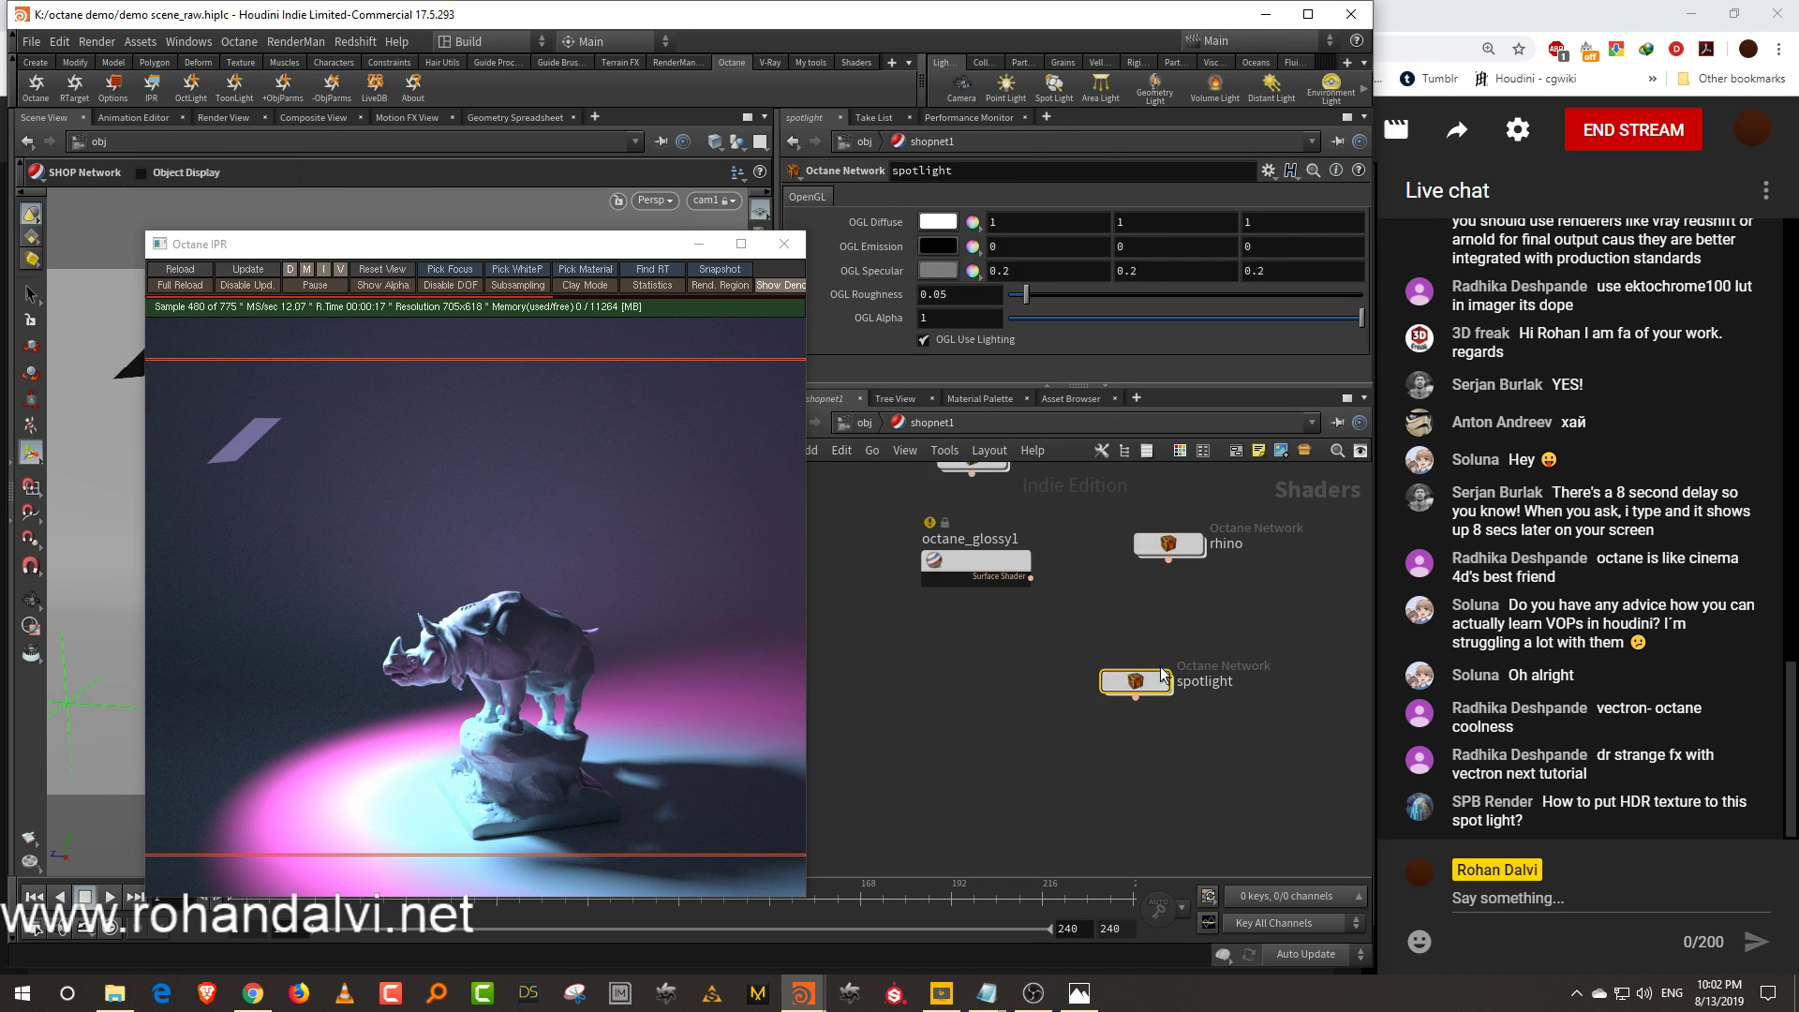
pyautogui.doubleClick(1158, 677)
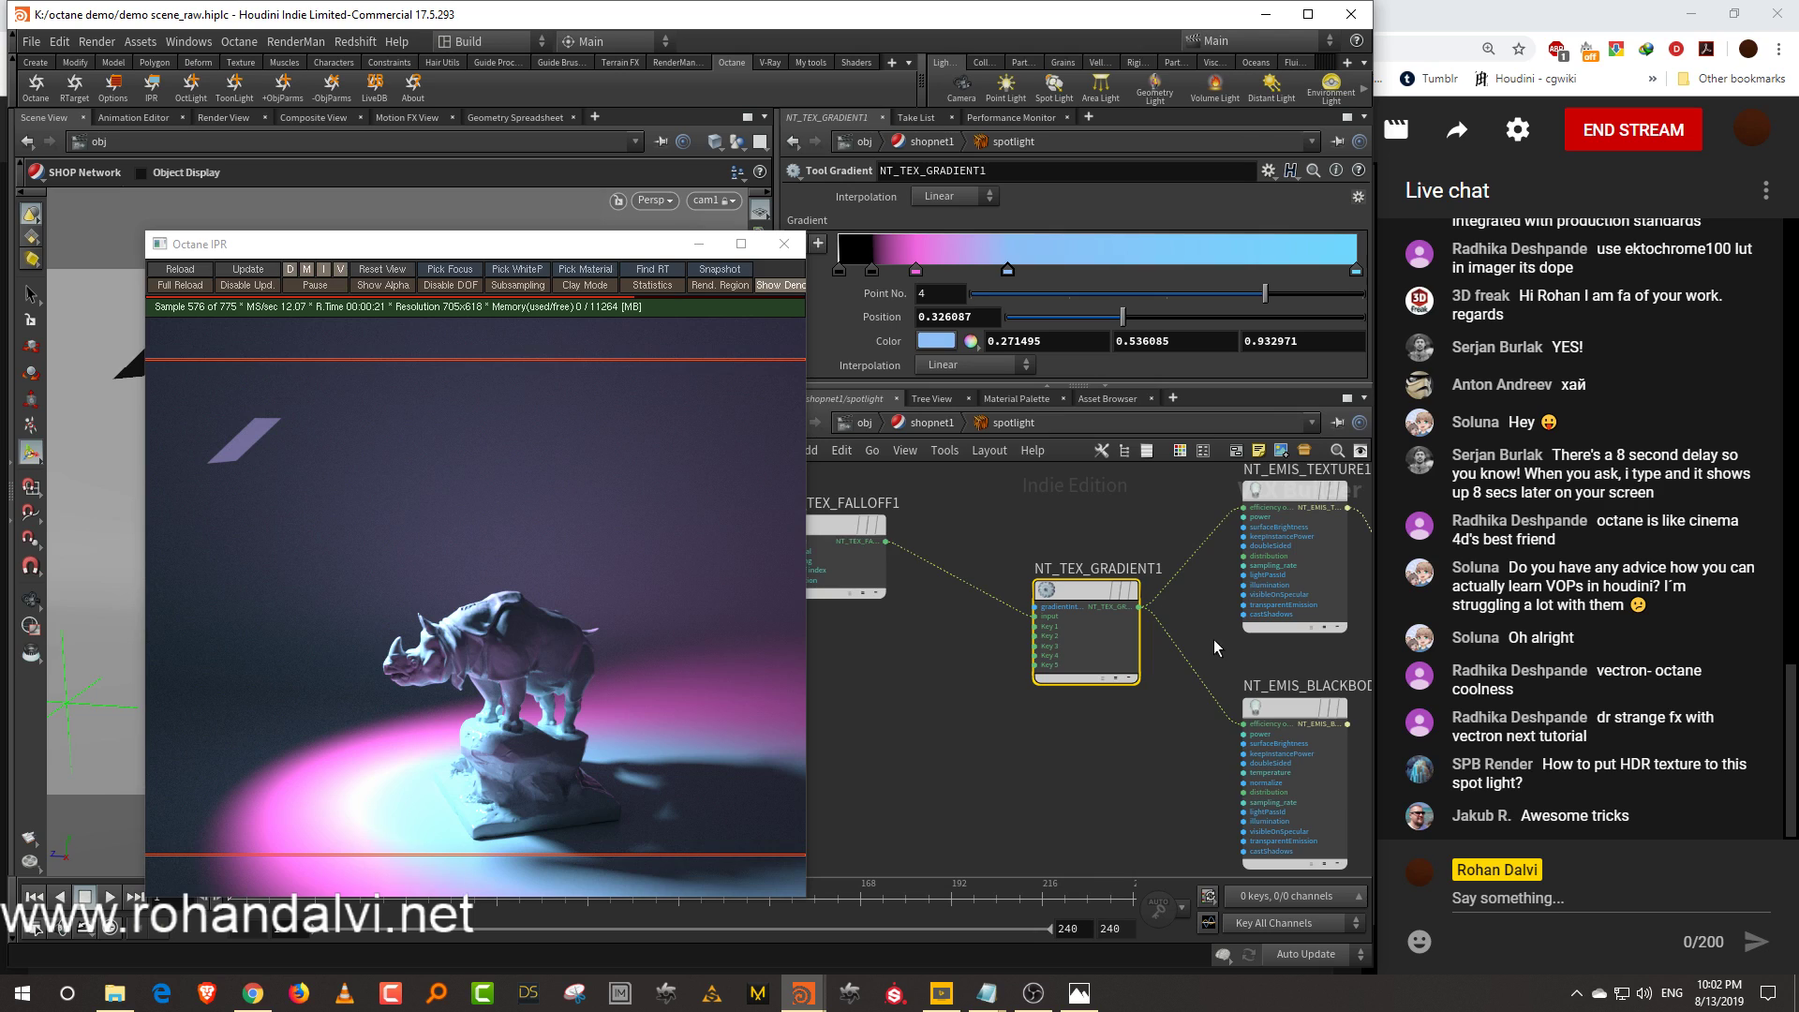
# Space out the spotlight network by moving the gradient node away from the emission nodes and lowering the blackbody emission node
pyautogui.moveTo(1240, 639); pyautogui.dragTo(1128, 701, button='middle')
pyautogui.moveTo(1245, 707); pyautogui.dragTo(1270, 727, button='right')
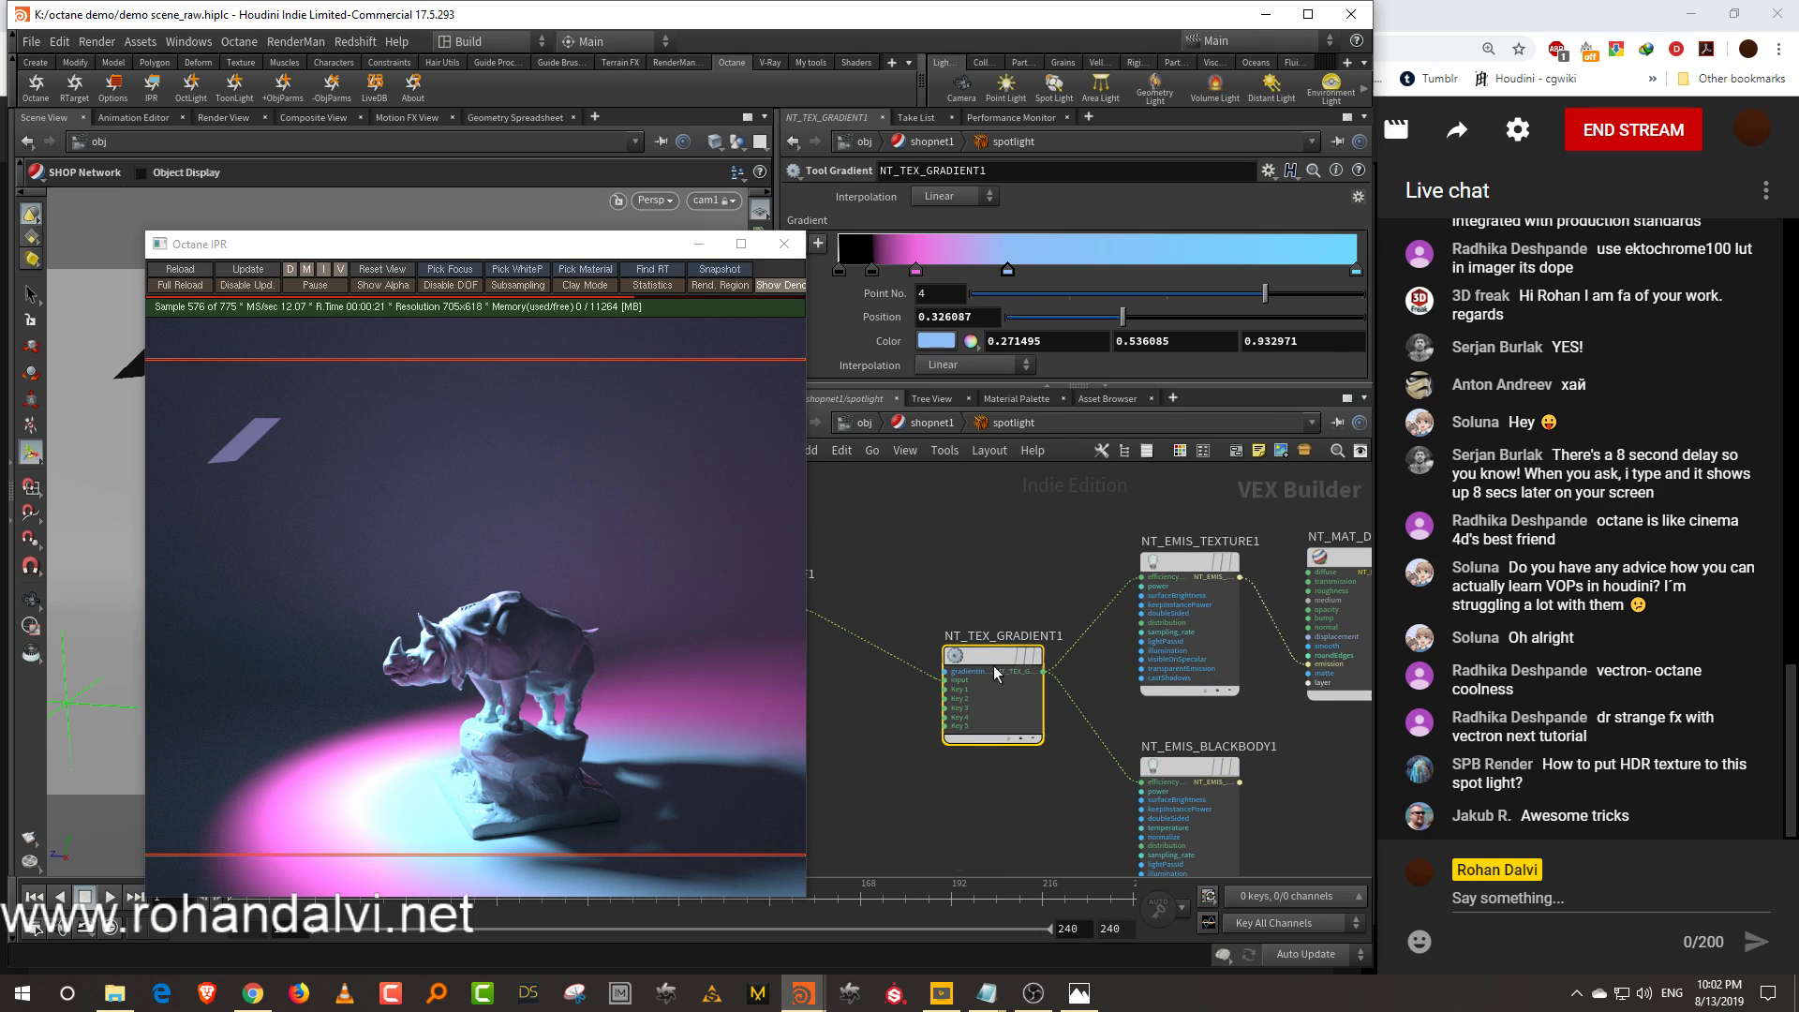
pyautogui.moveTo(996, 676); pyautogui.dragTo(941, 615)
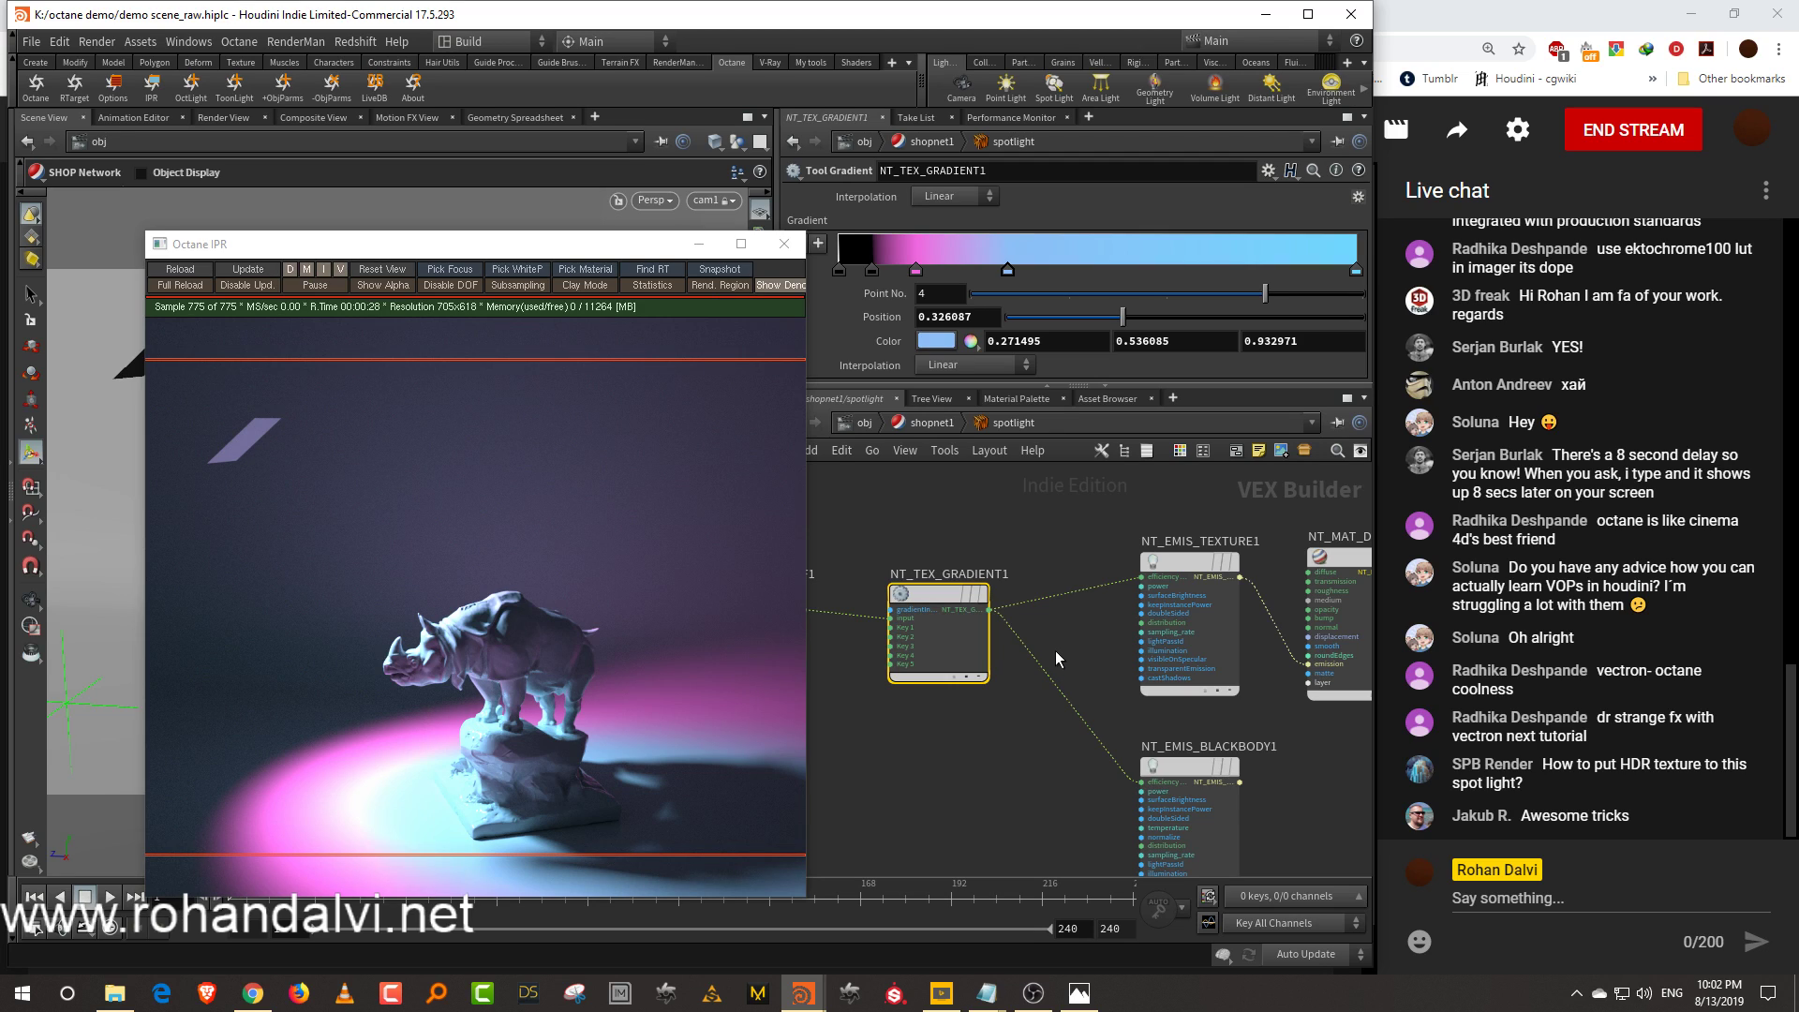
pyautogui.moveTo(1067, 639); pyautogui.dragTo(1219, 630, button='middle')
pyautogui.moveTo(1098, 595); pyautogui.dragTo(1070, 593)
pyautogui.moveTo(1317, 664); pyautogui.dragTo(1183, 617, button='middle')
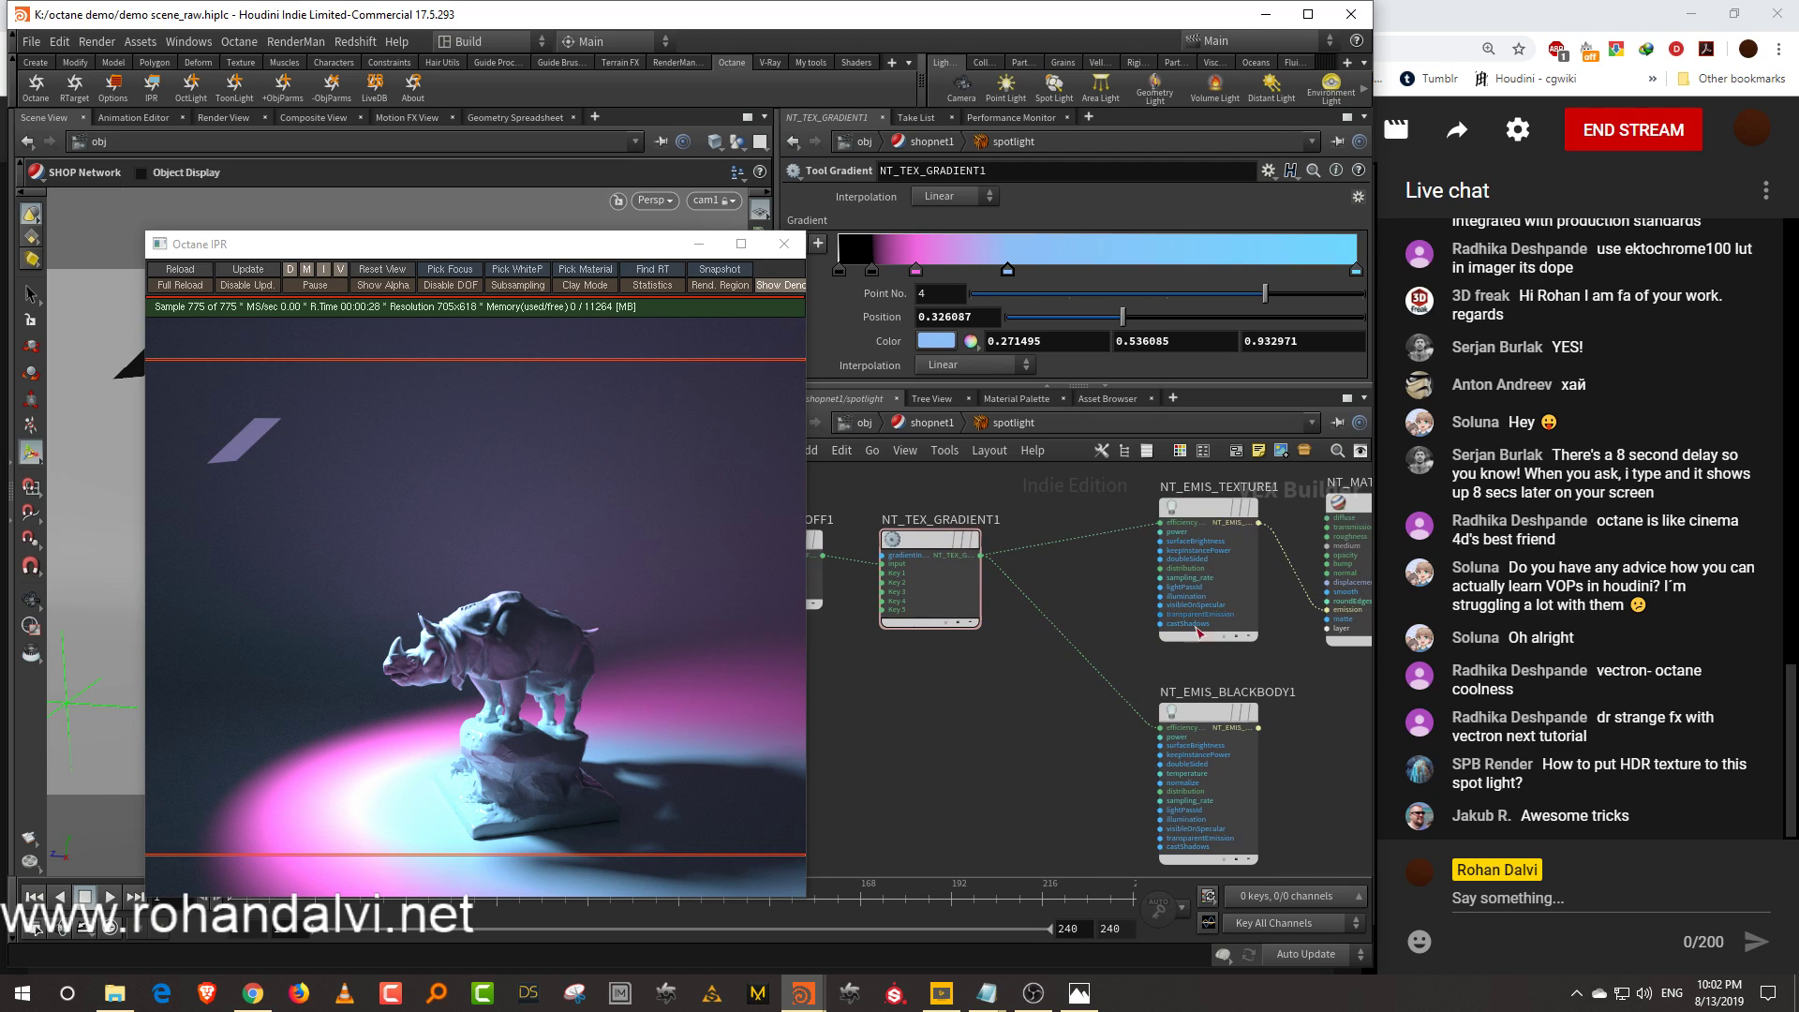
pyautogui.moveTo(1218, 714); pyautogui.dragTo(1228, 780)
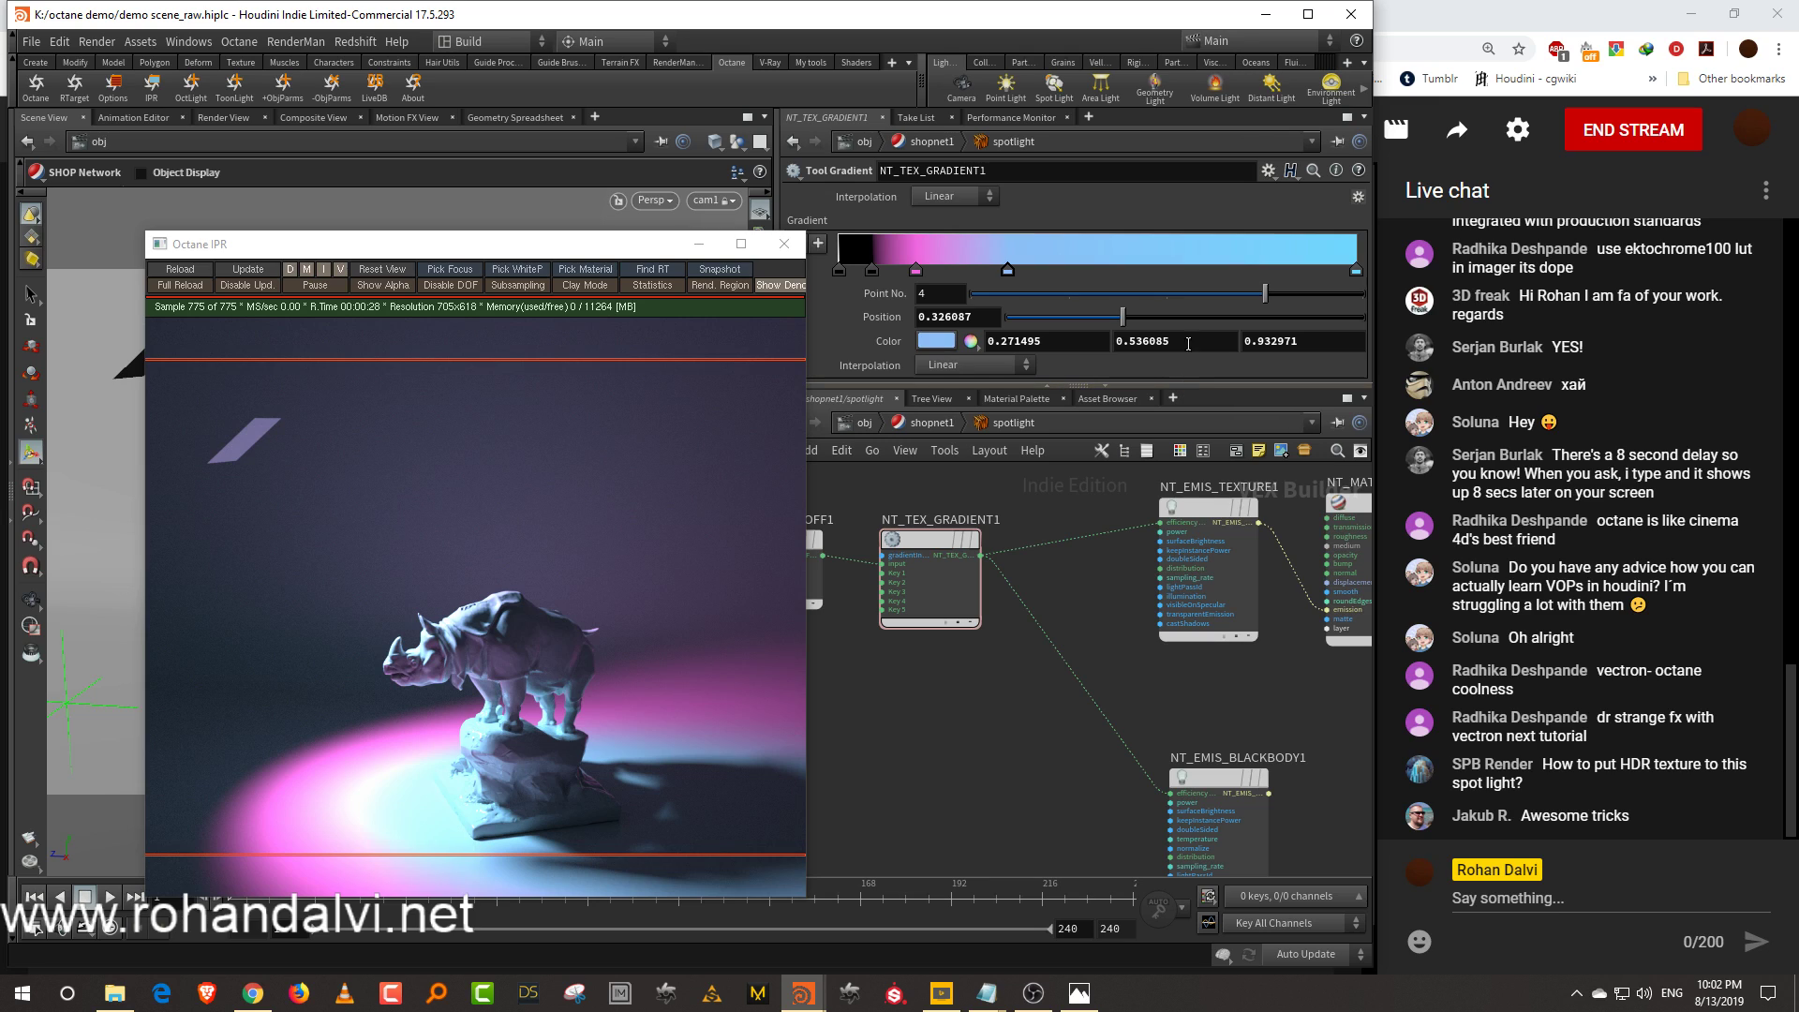
# Reduce the texture emission node's power to 406.504
pyautogui.scroll(3, 1148, 572)
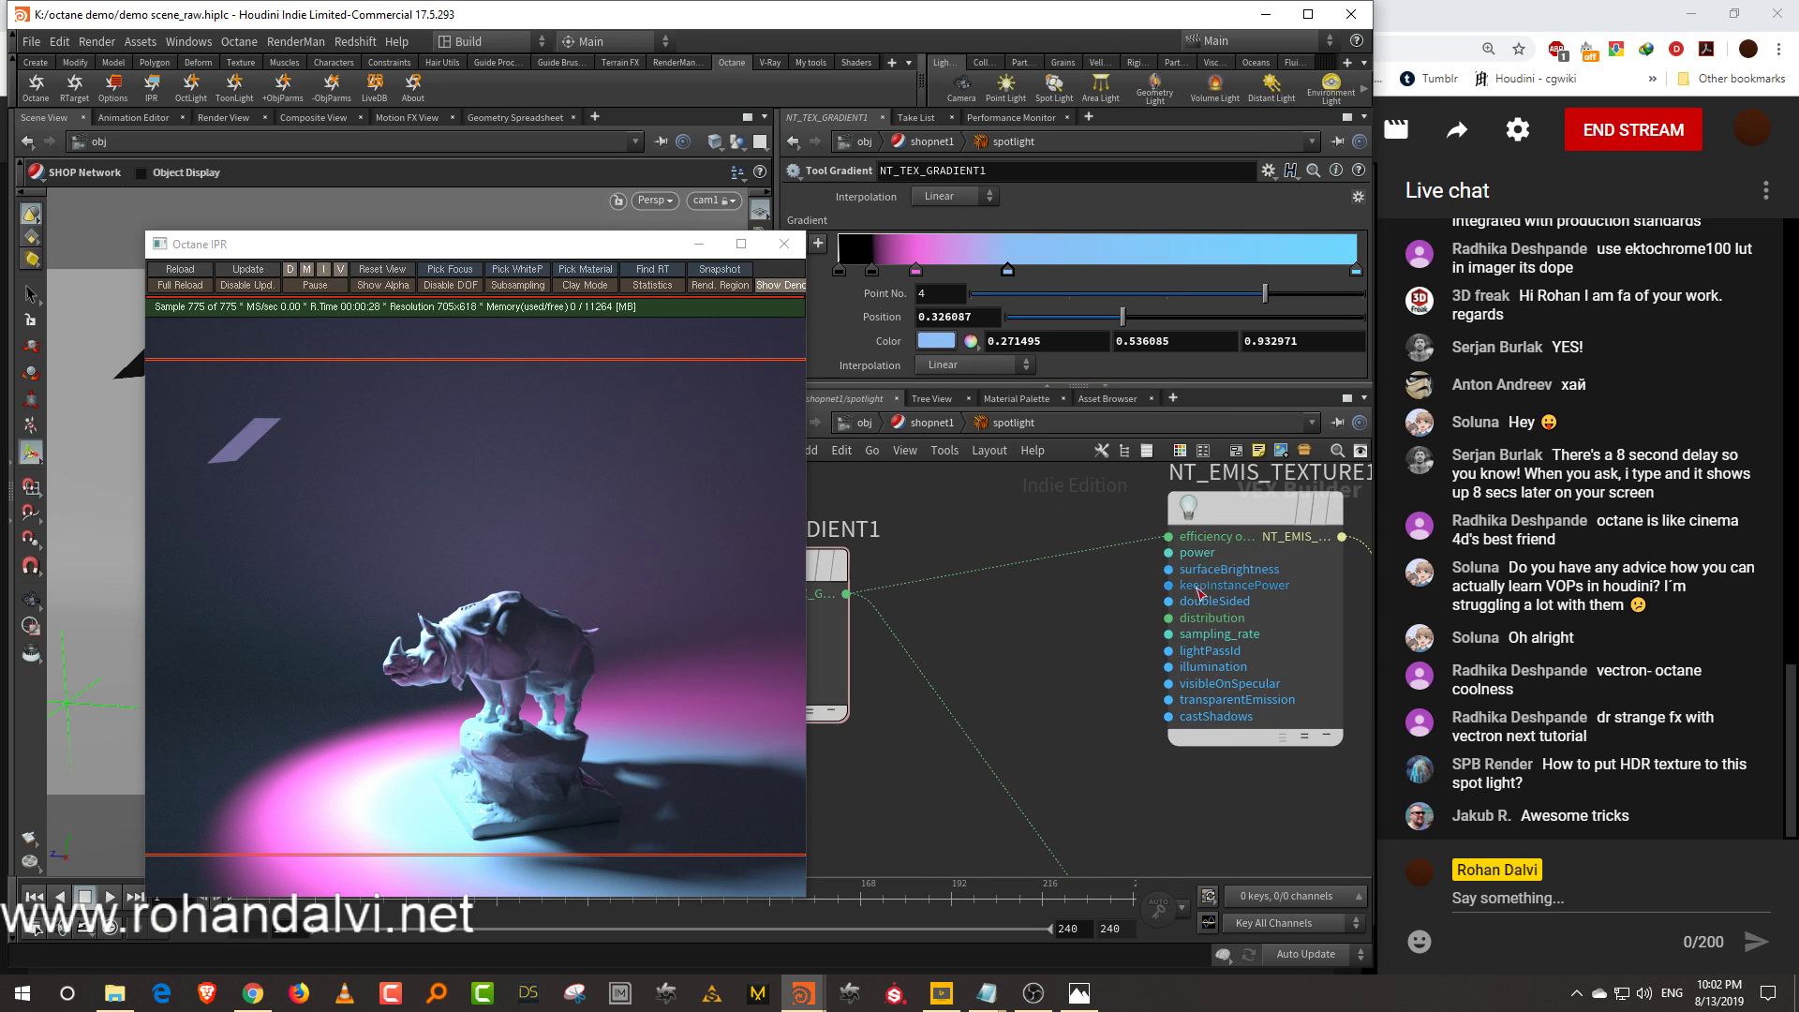
pyautogui.scroll(-3, 1121, 715)
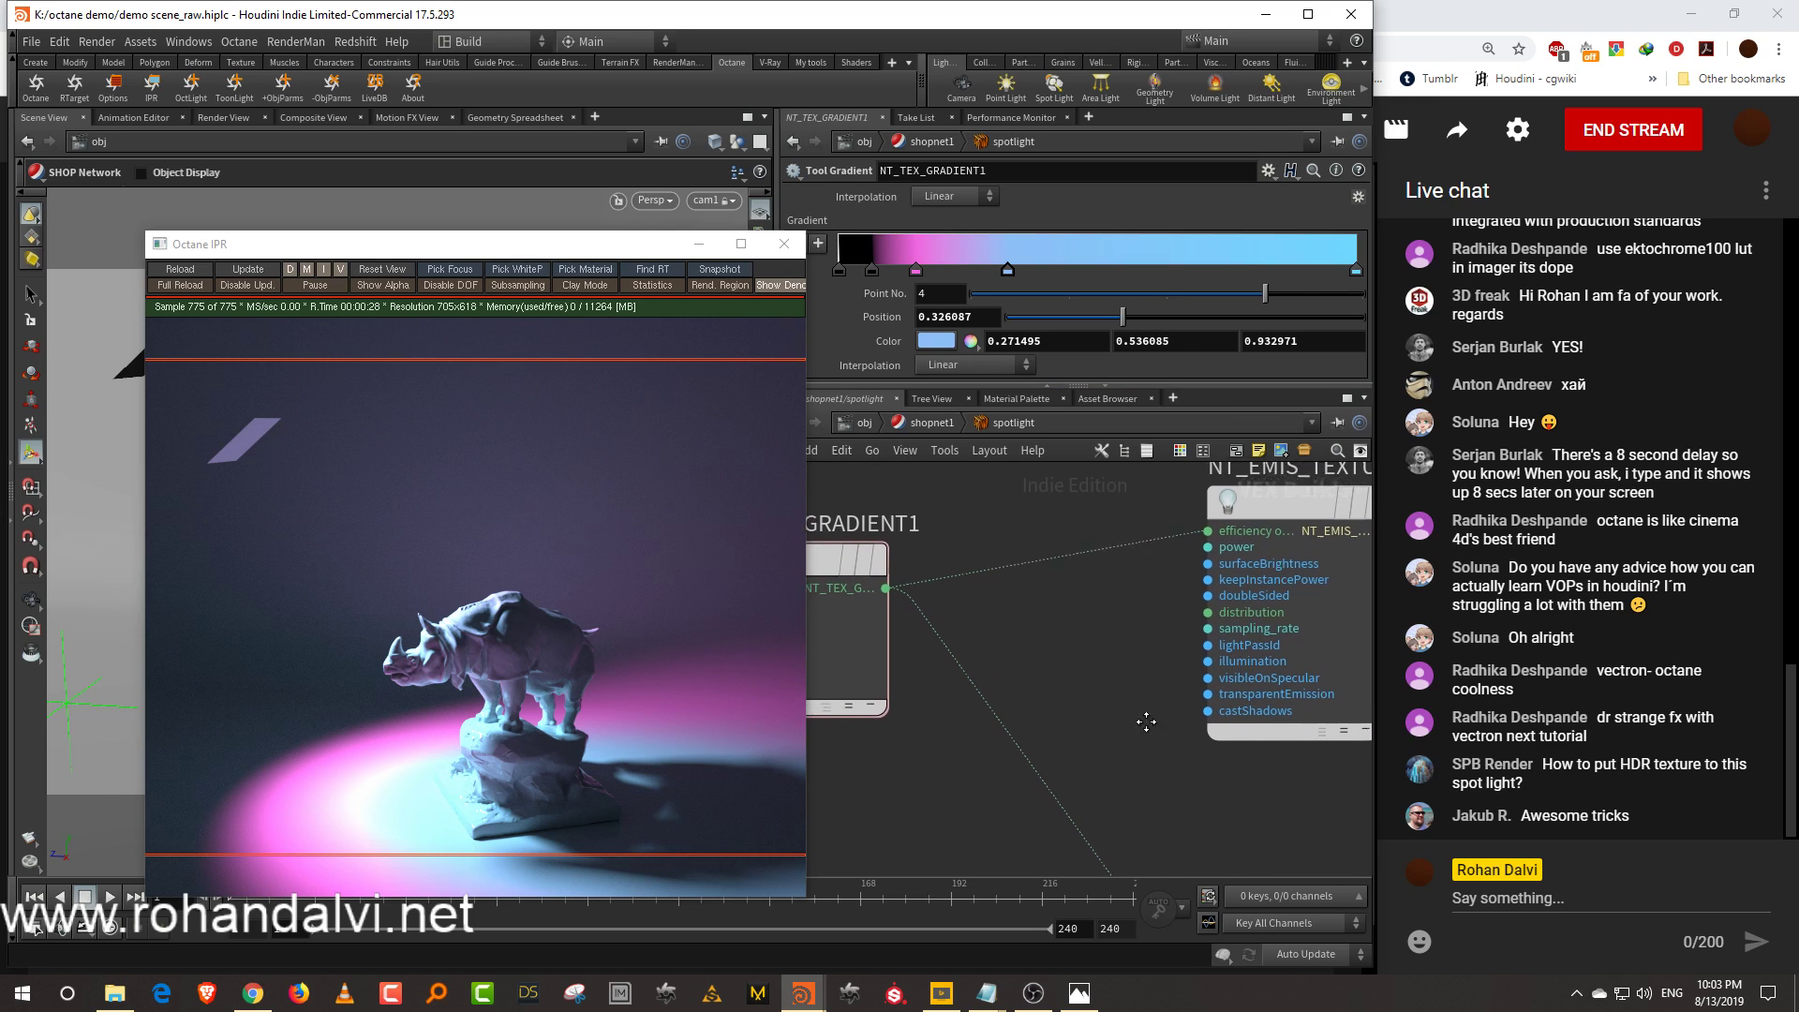
pyautogui.moveTo(1114, 696); pyautogui.dragTo(1137, 710, button='middle')
pyautogui.click(1218, 610)
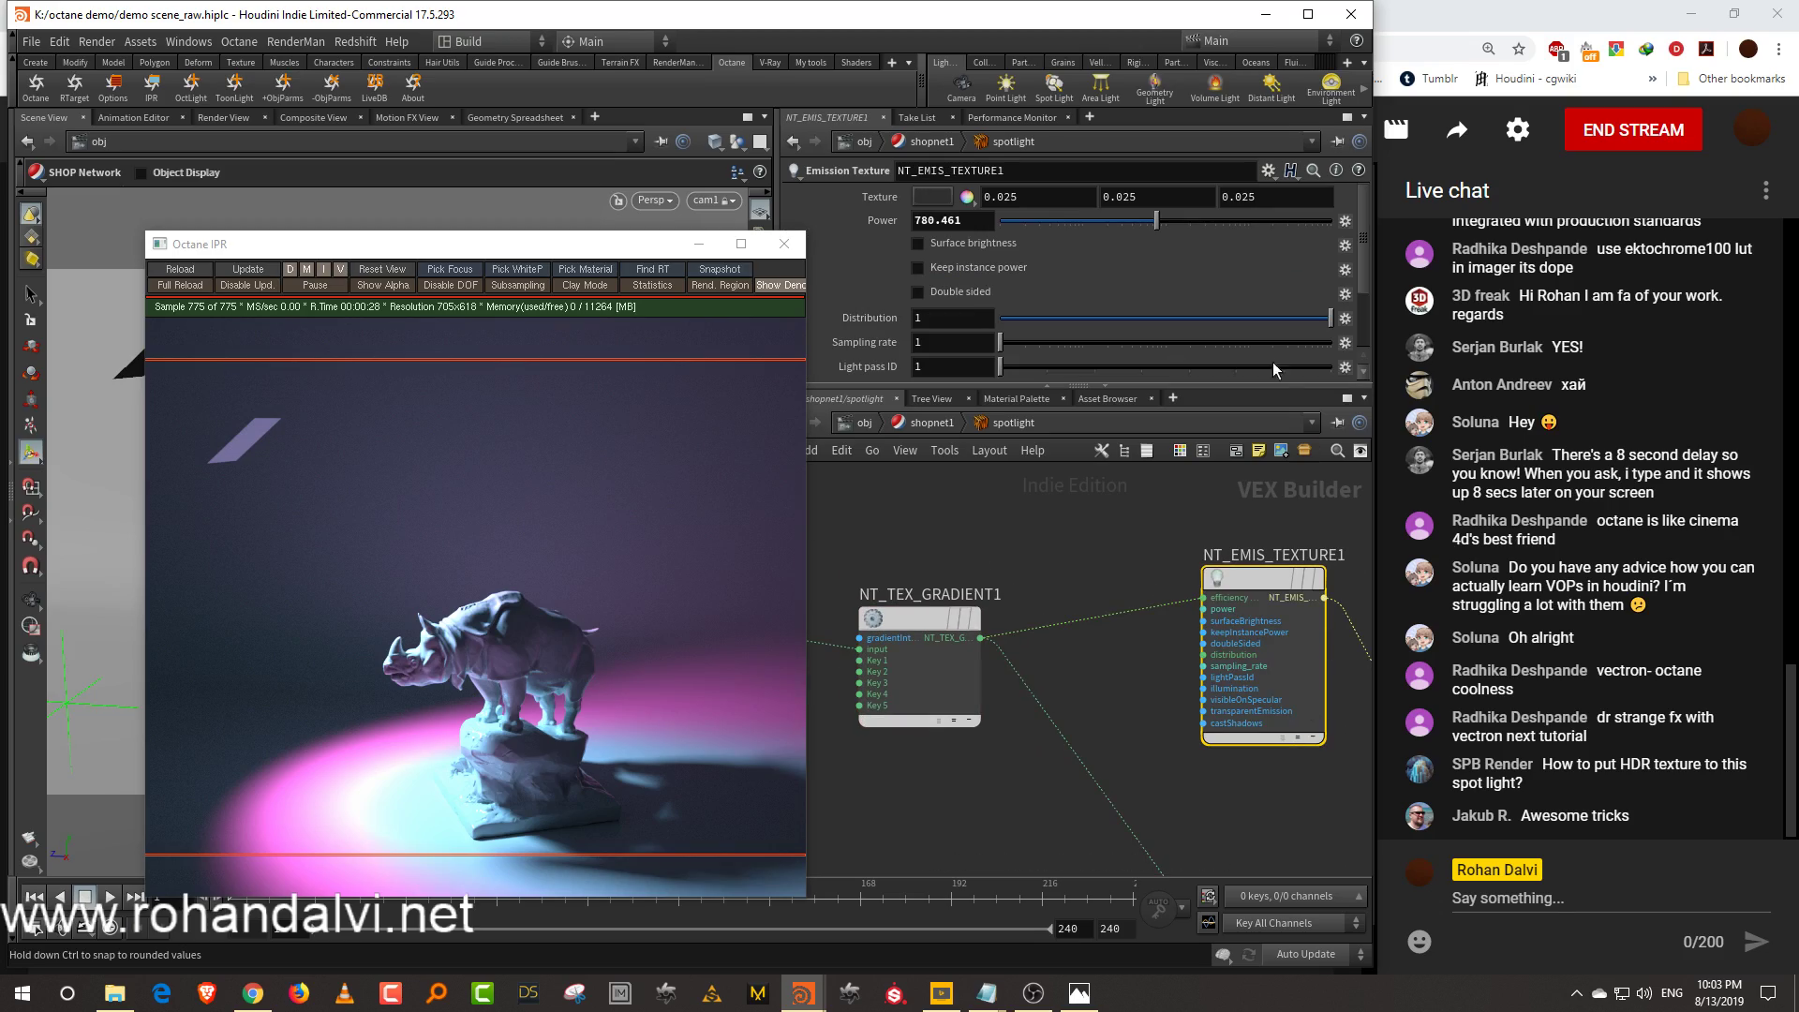
pyautogui.moveTo(1117, 223)
pyautogui.mouseDown()
pyautogui.moveTo(1087, 232)
pyautogui.moveTo(1133, 227)
pyautogui.mouseUp()
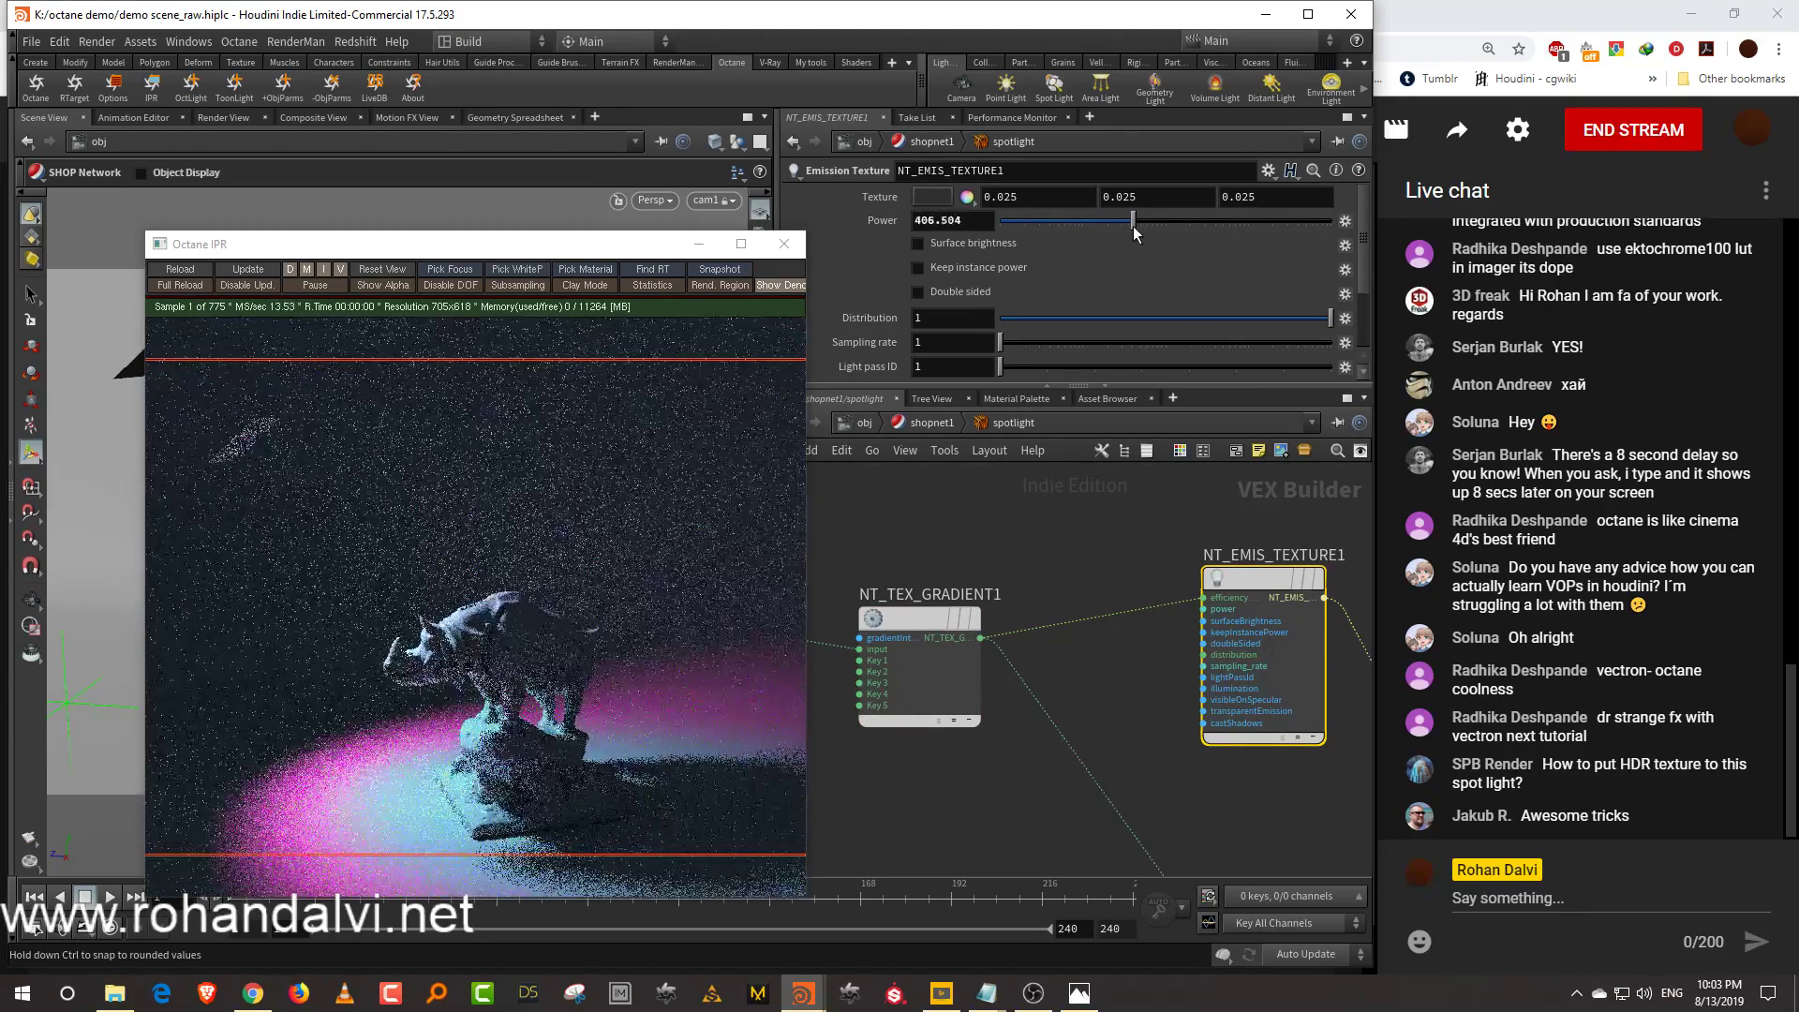
# Return to the shopnet1 level and close the Octane IPR window
pyautogui.click(933, 423)
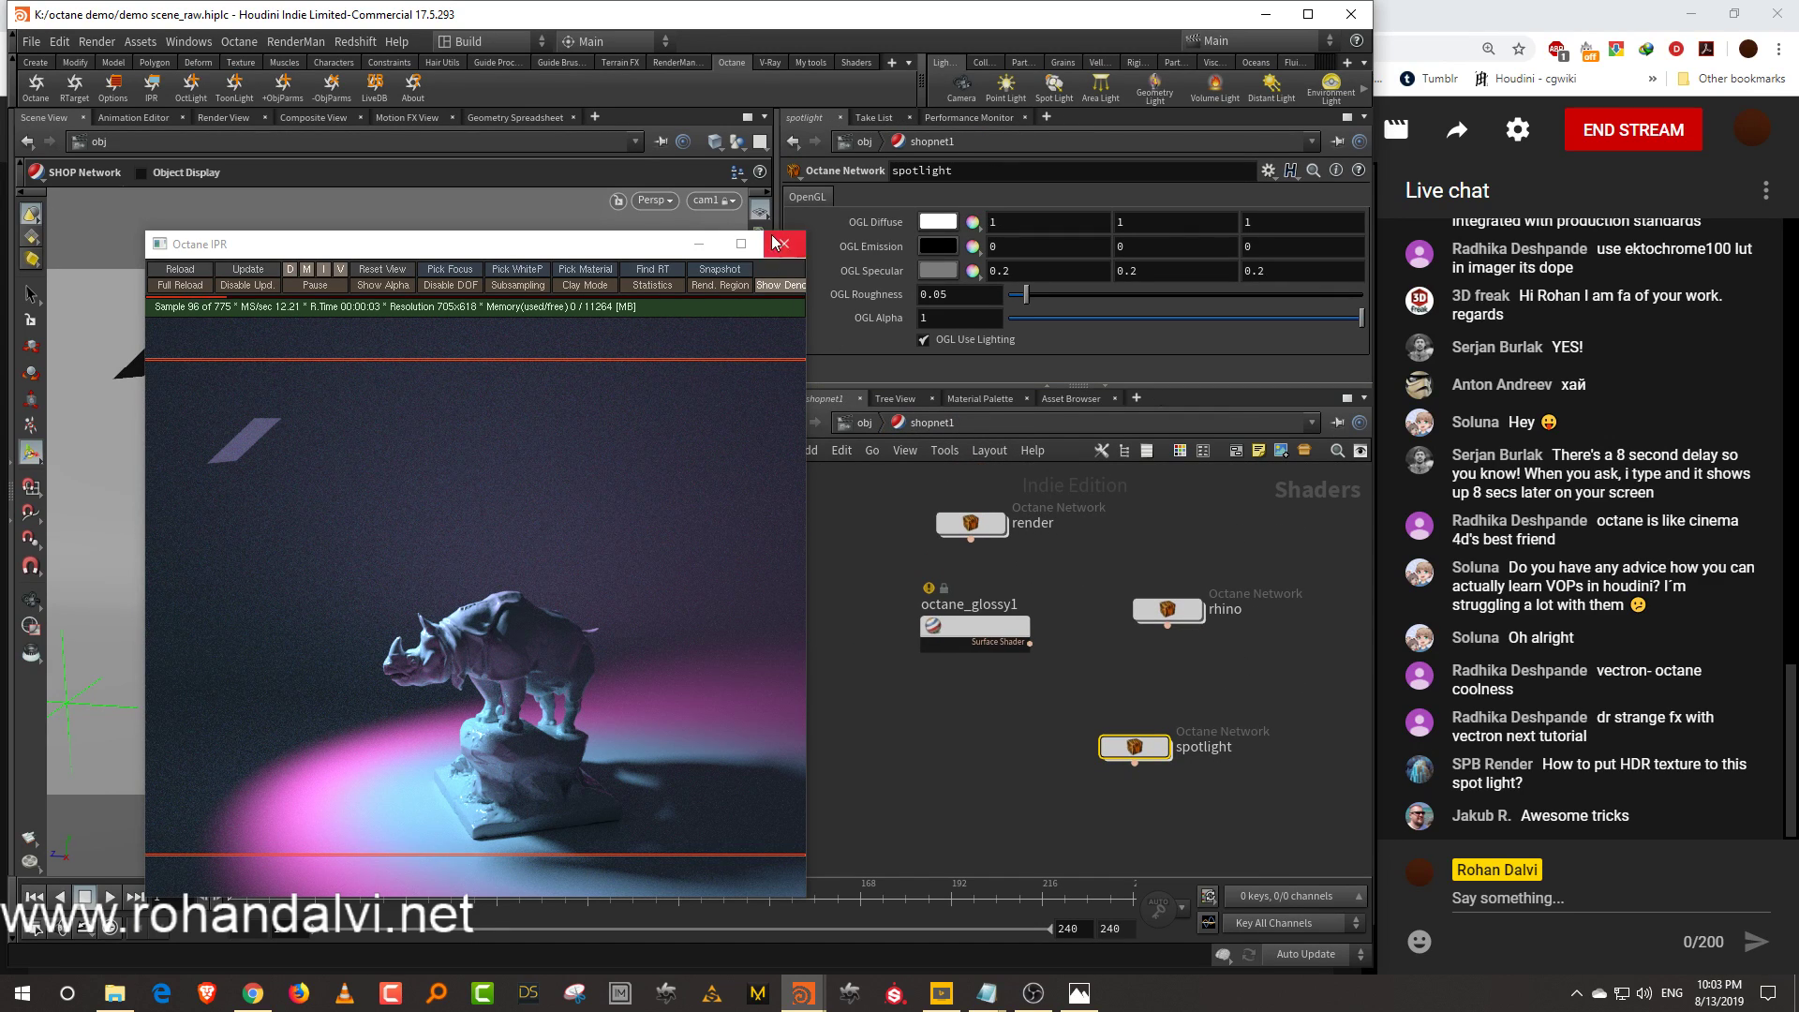
pyautogui.moveTo(633, 246); pyautogui.dragTo(672, 264)
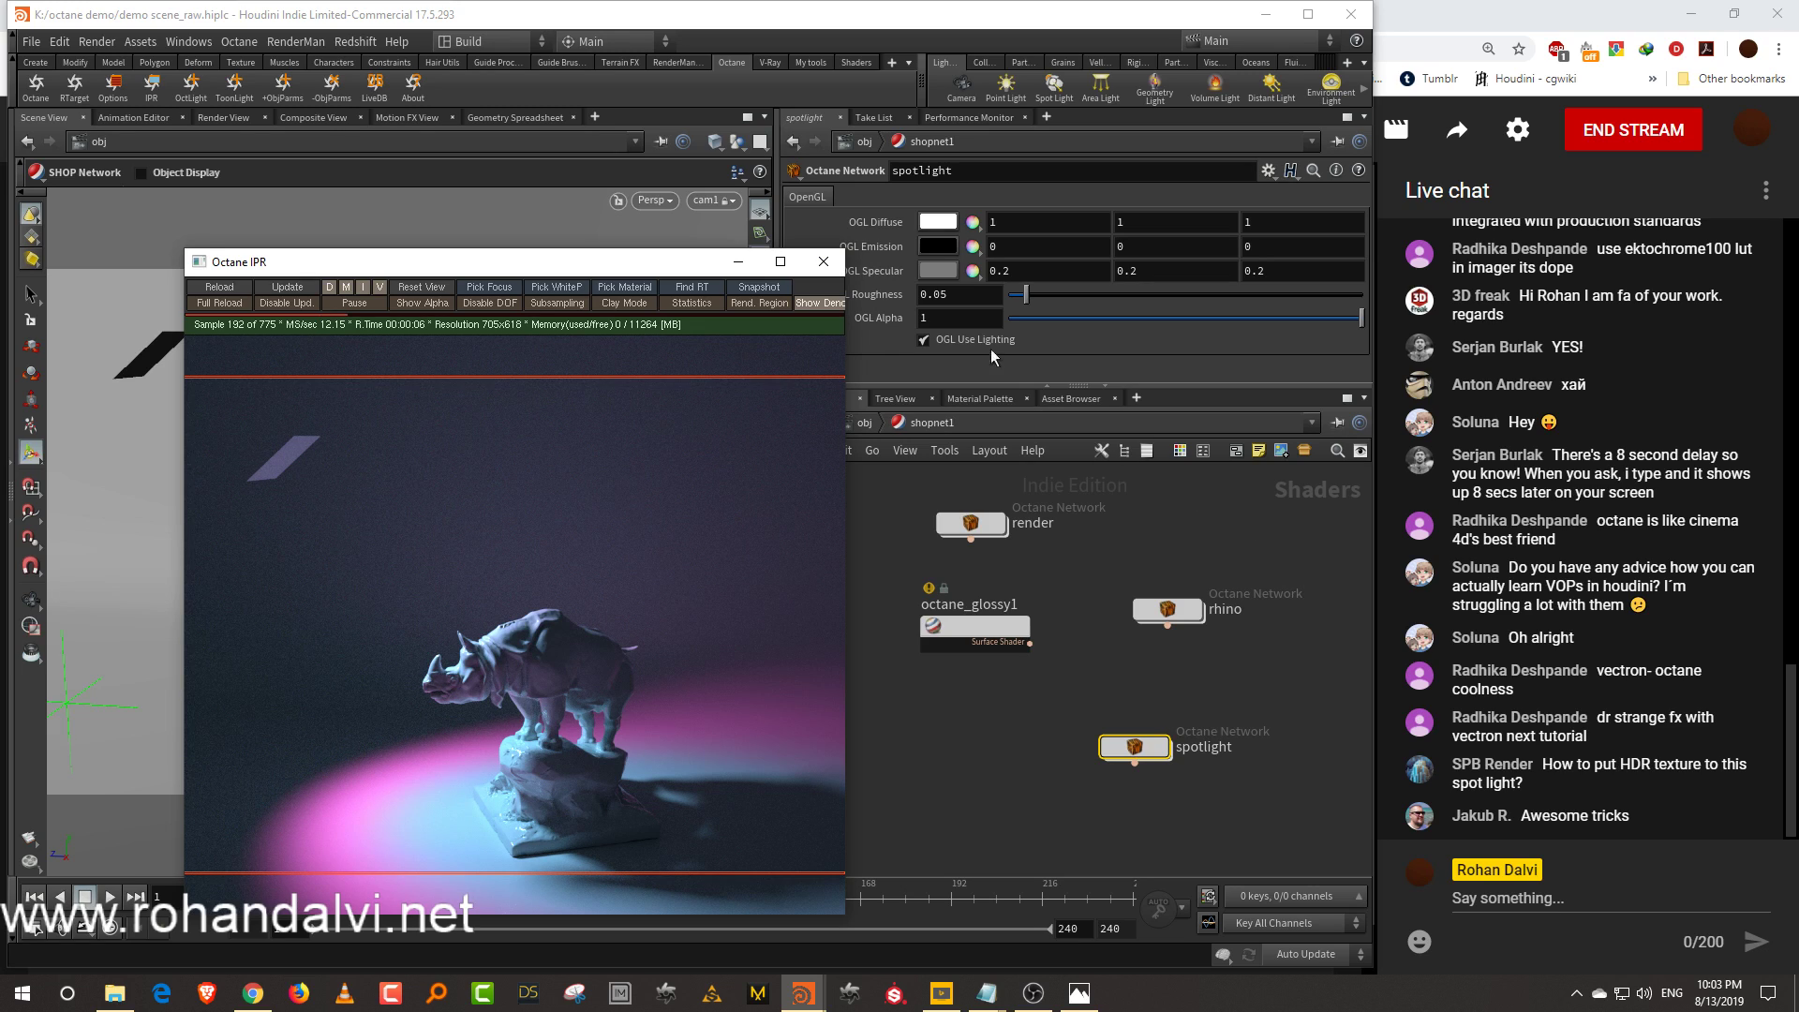
pyautogui.click(823, 262)
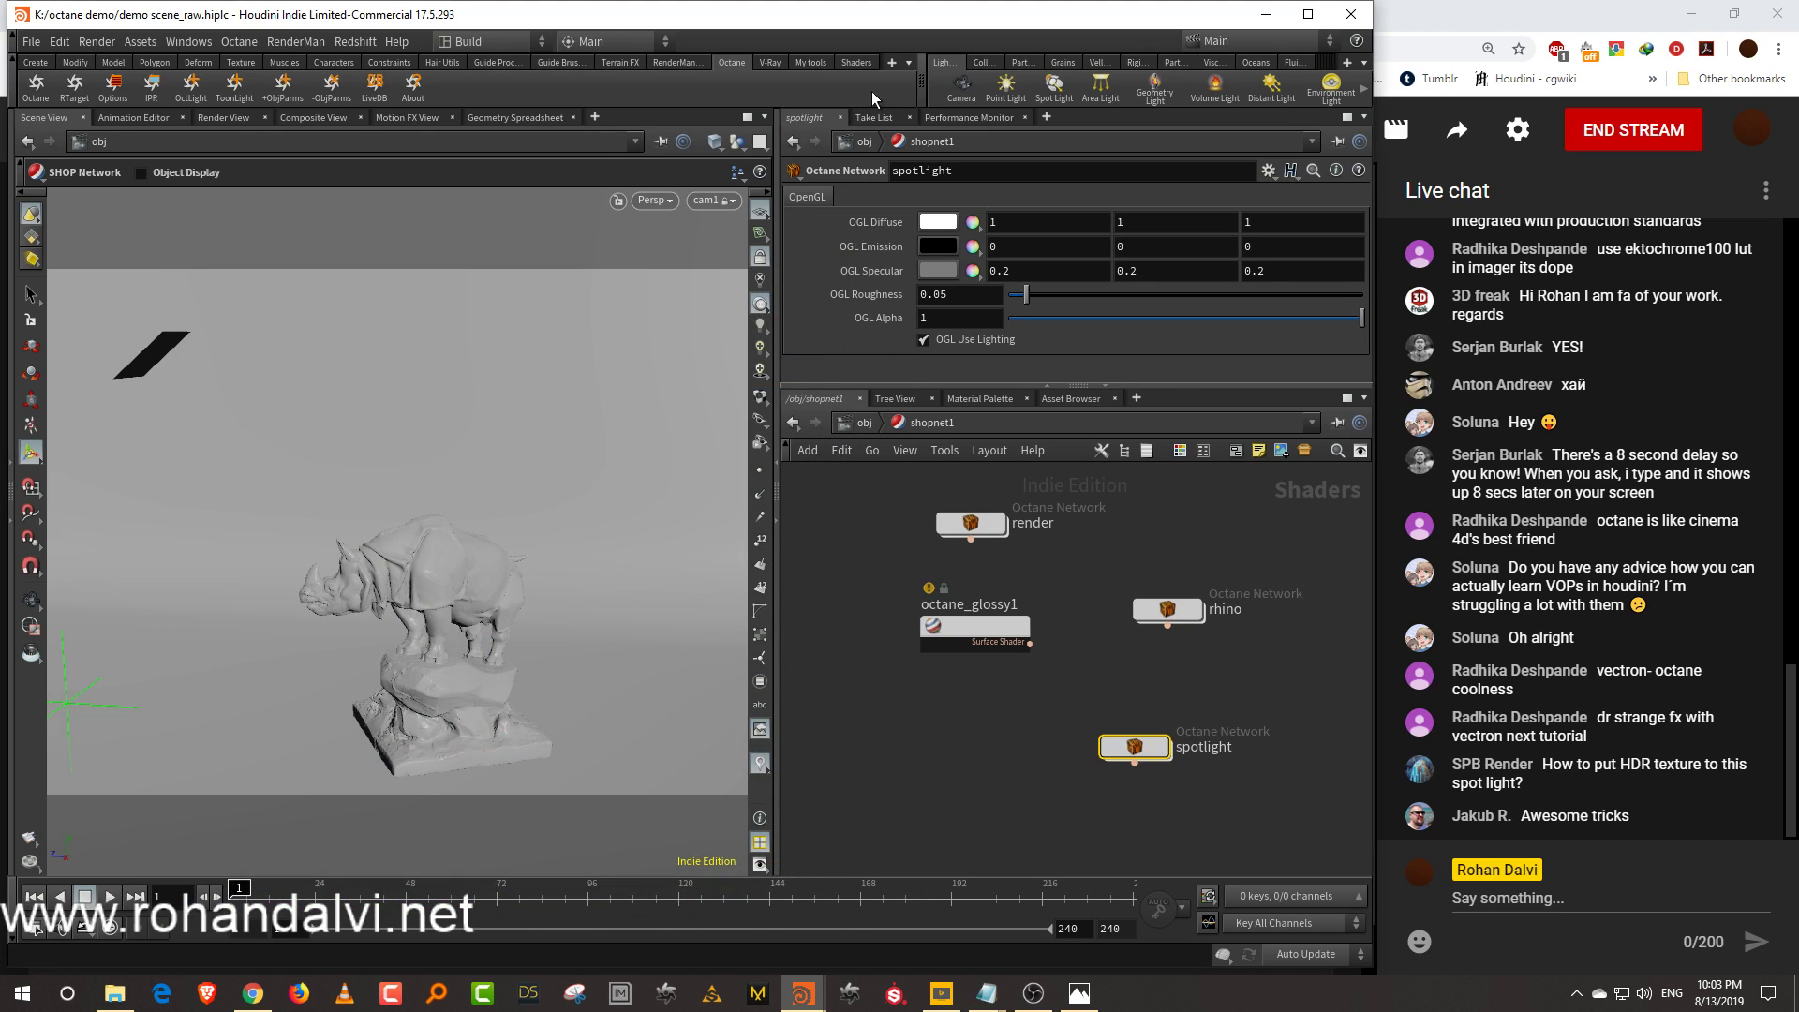
# Add the saved blackbody spotlight shader preset to shopnet1 and delete it again
pyautogui.click(853, 62)
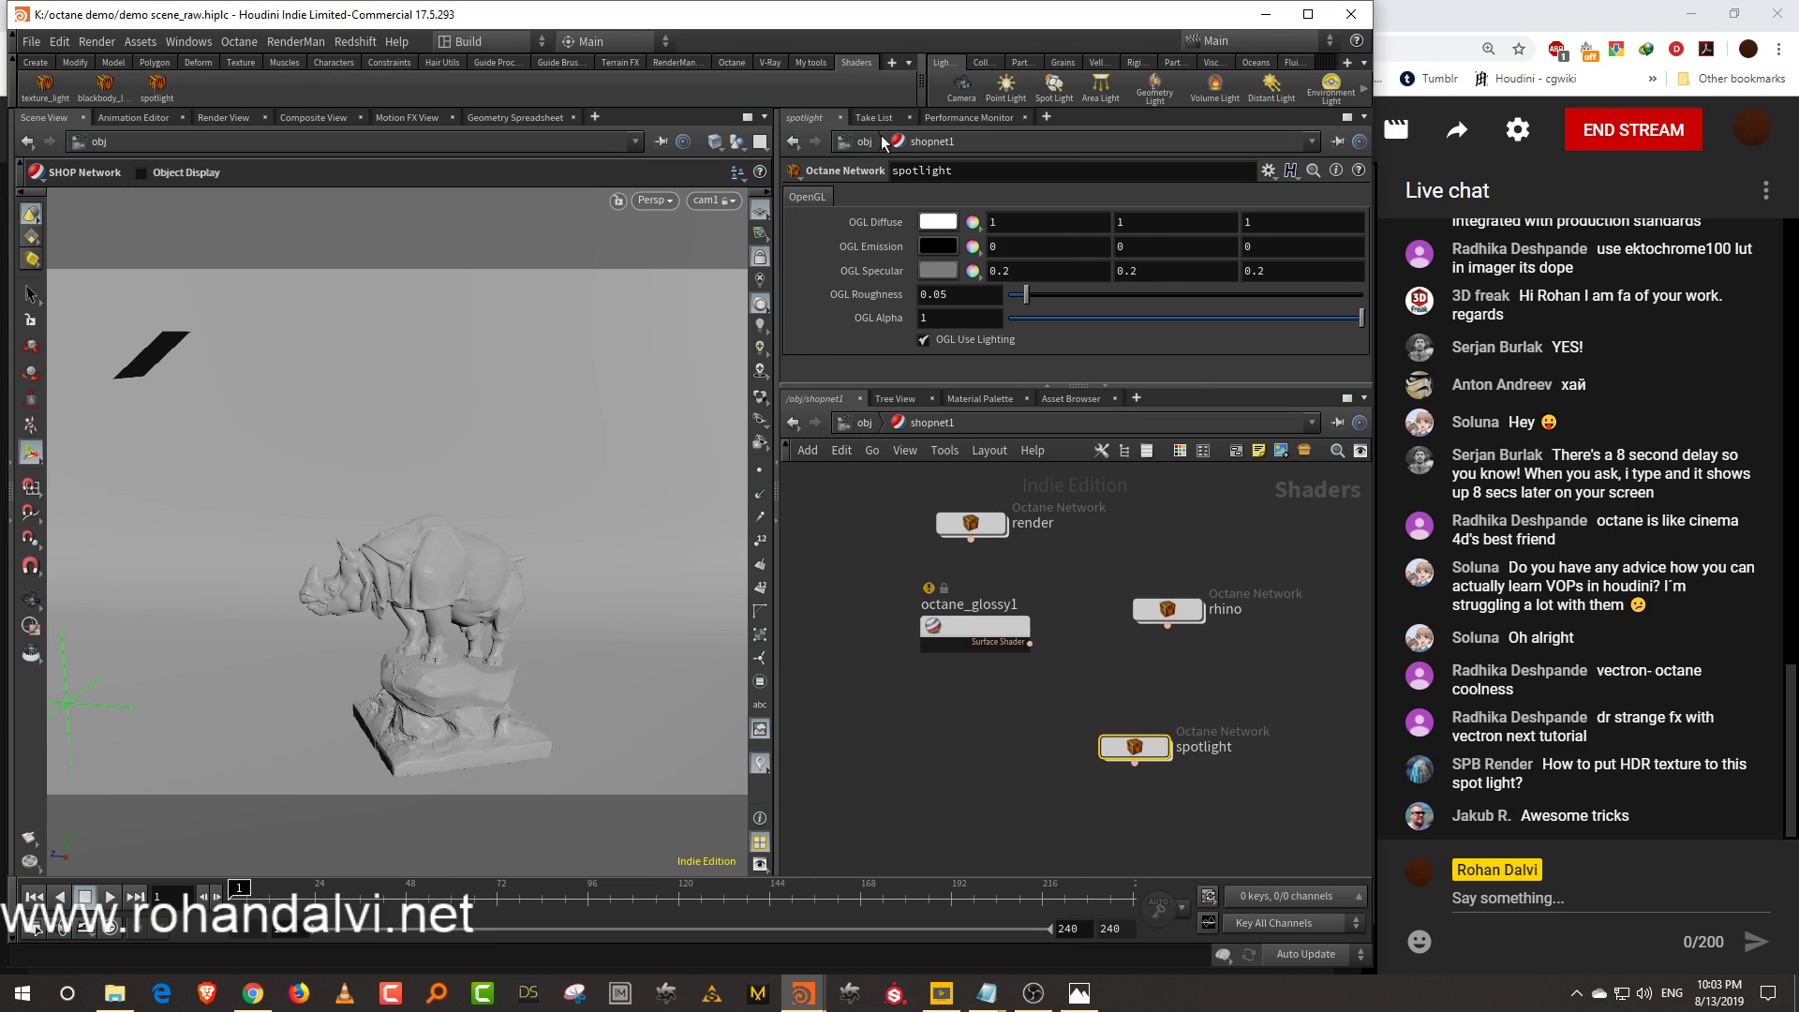
pyautogui.click(992, 400)
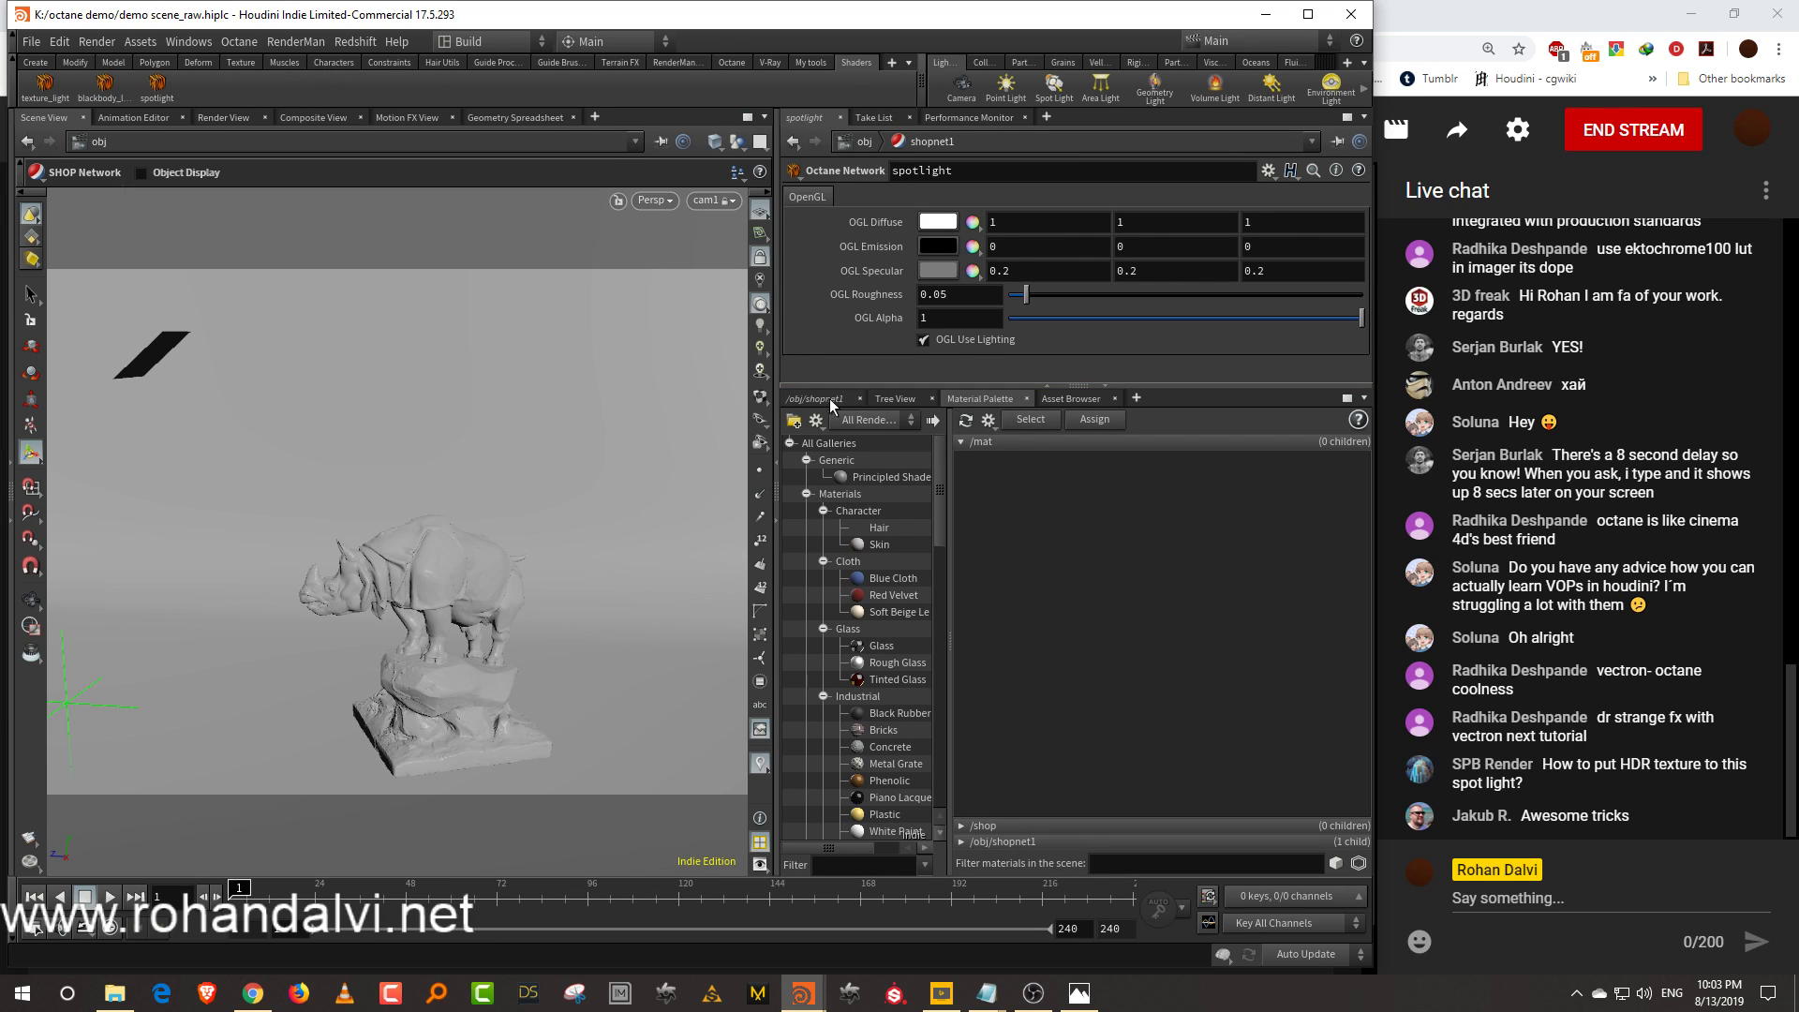
pyautogui.click(832, 401)
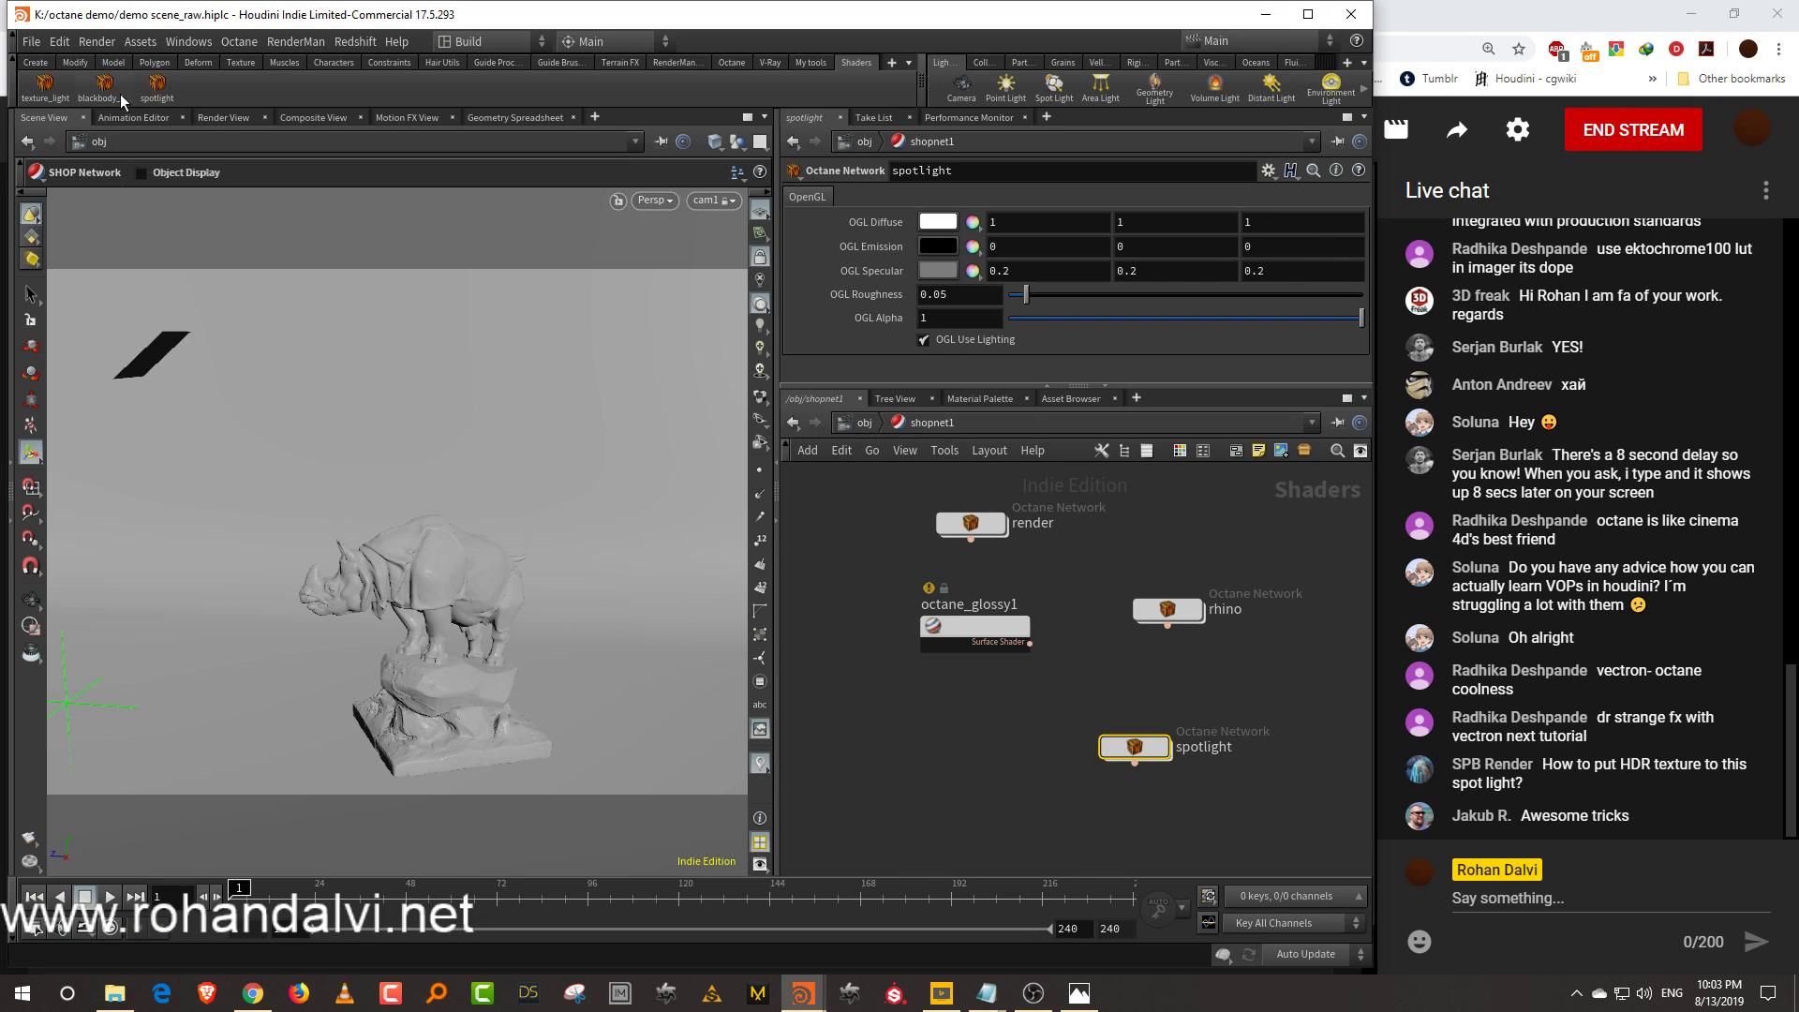
pyautogui.click(167, 91)
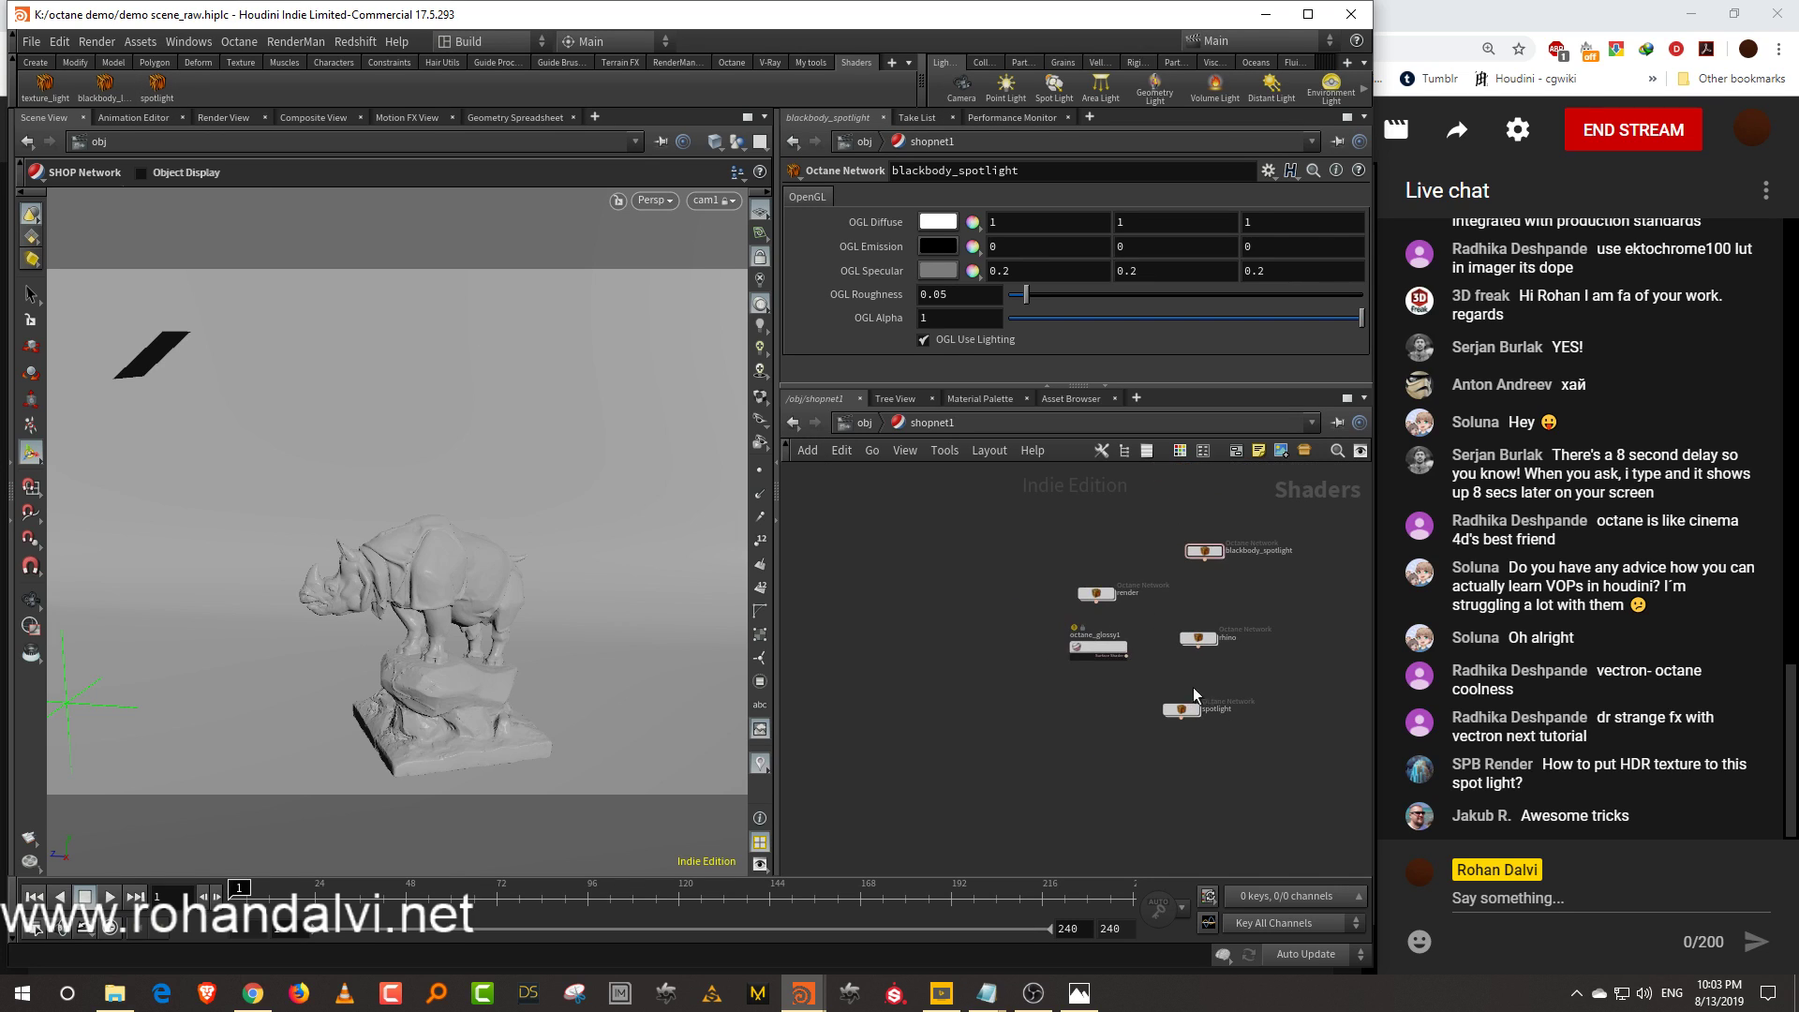
pyautogui.click(1153, 560)
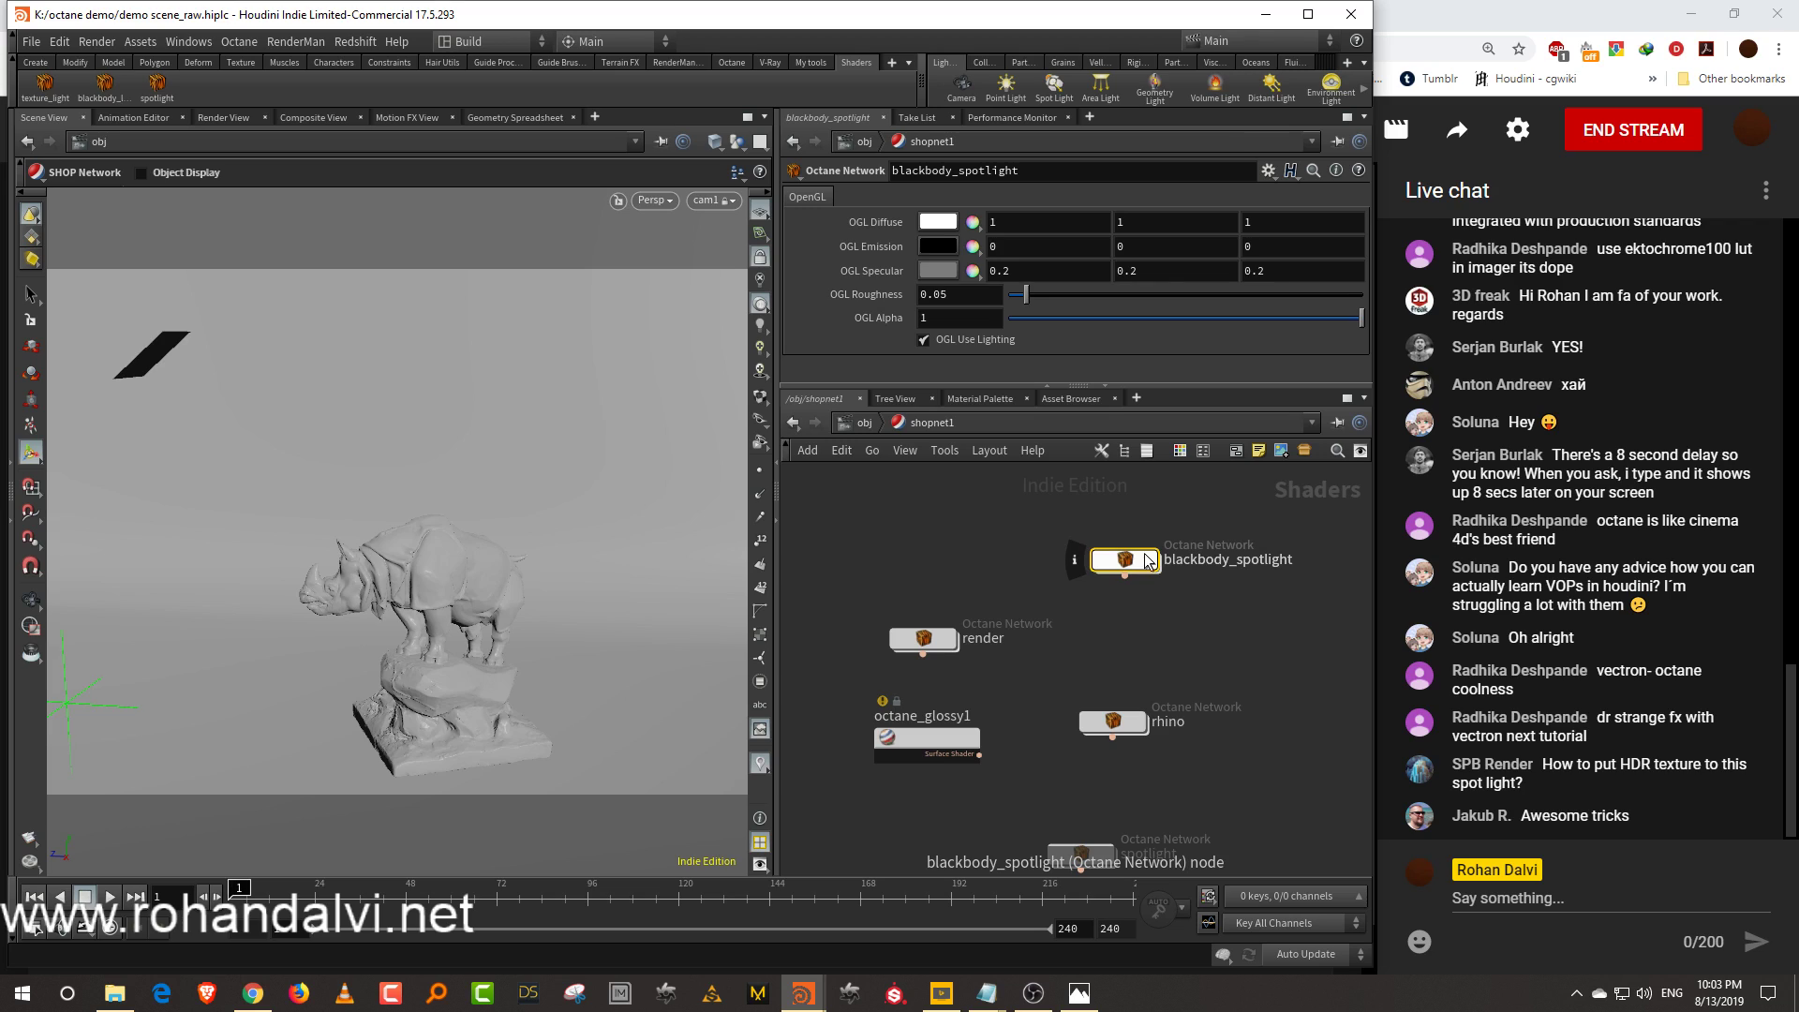
pyautogui.press('Delete')
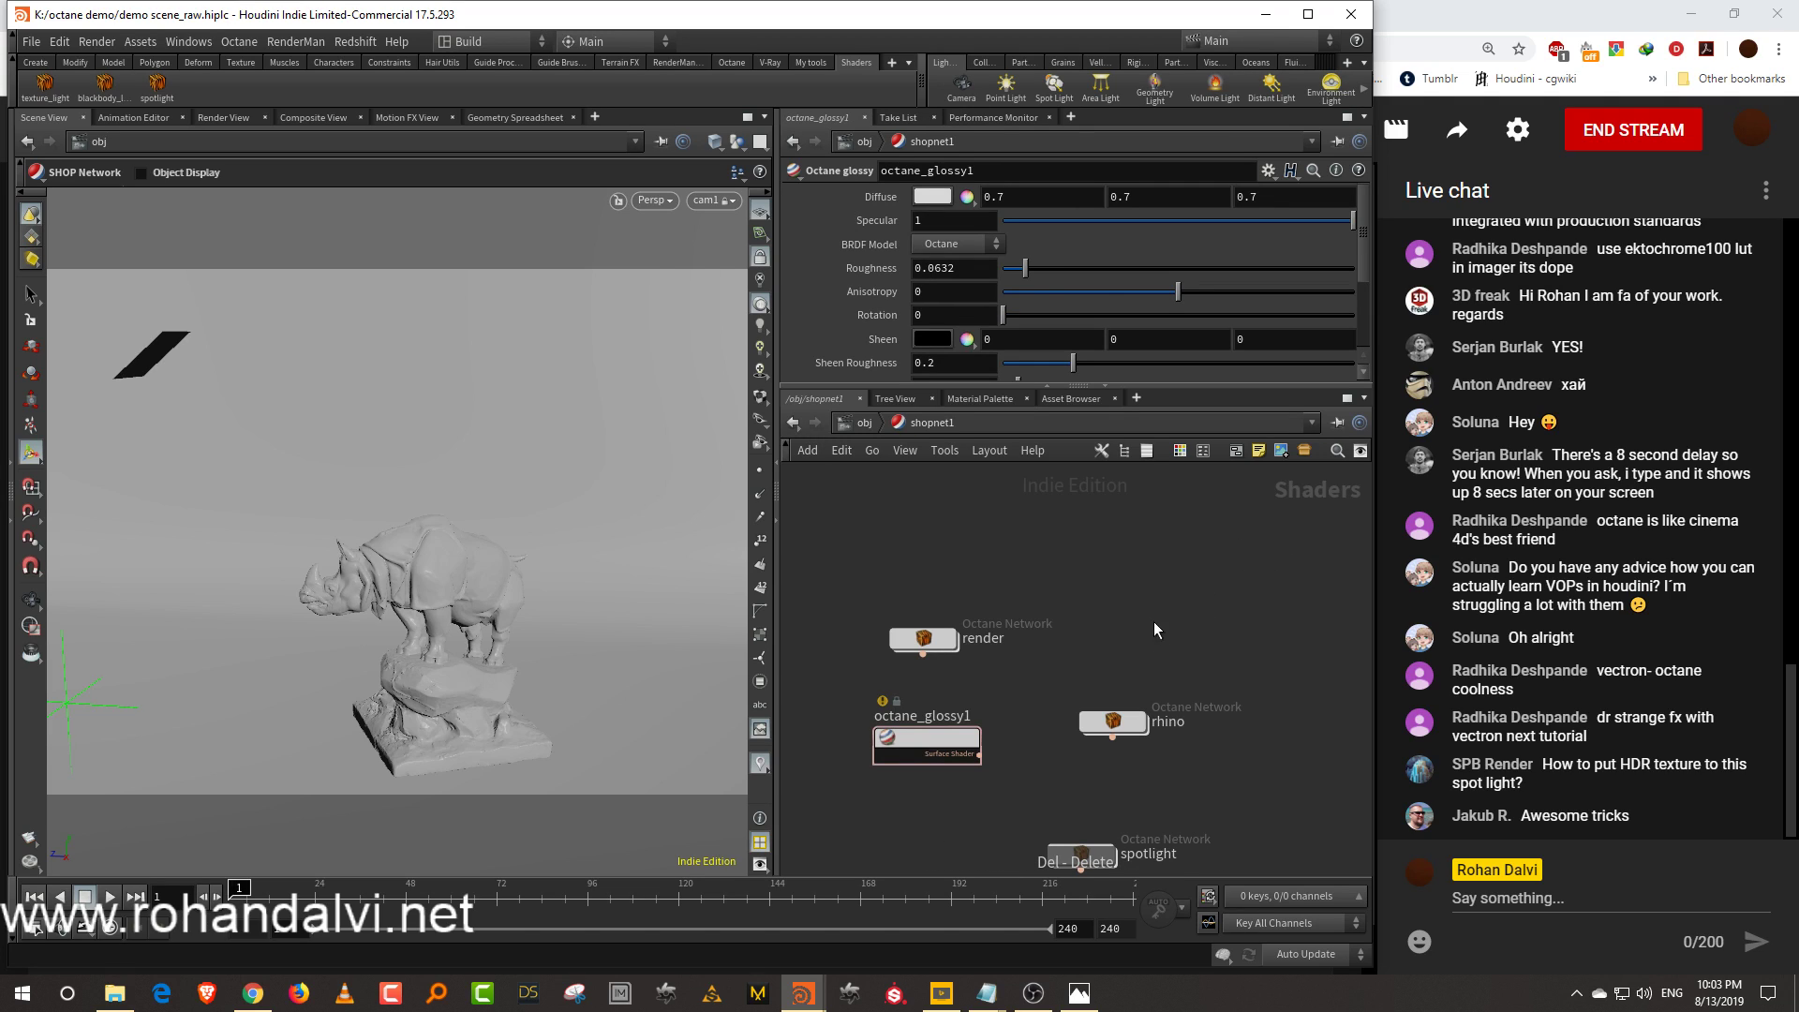
# Lay out the shader nodes in shopnet1 automatically
pyautogui.moveTo(1151, 615); pyautogui.dragTo(1146, 537, button='middle')
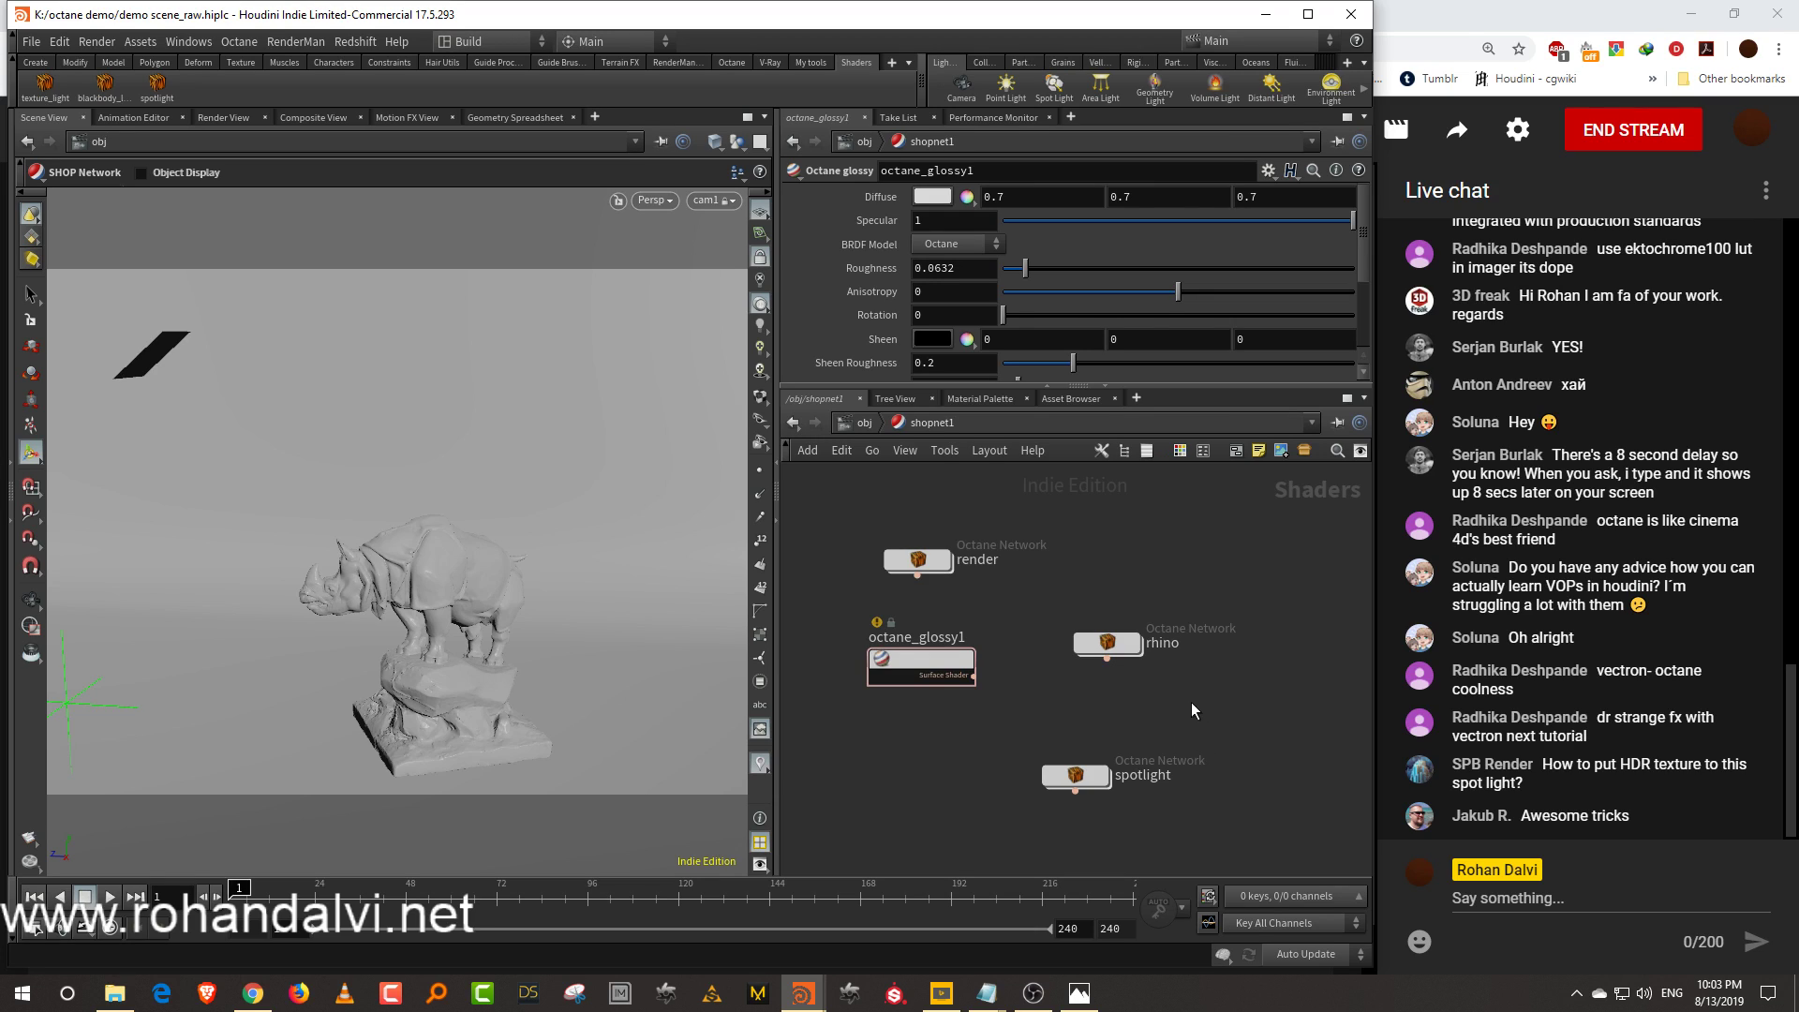
pyautogui.moveTo(1078, 563); pyautogui.dragTo(1130, 548, button='middle')
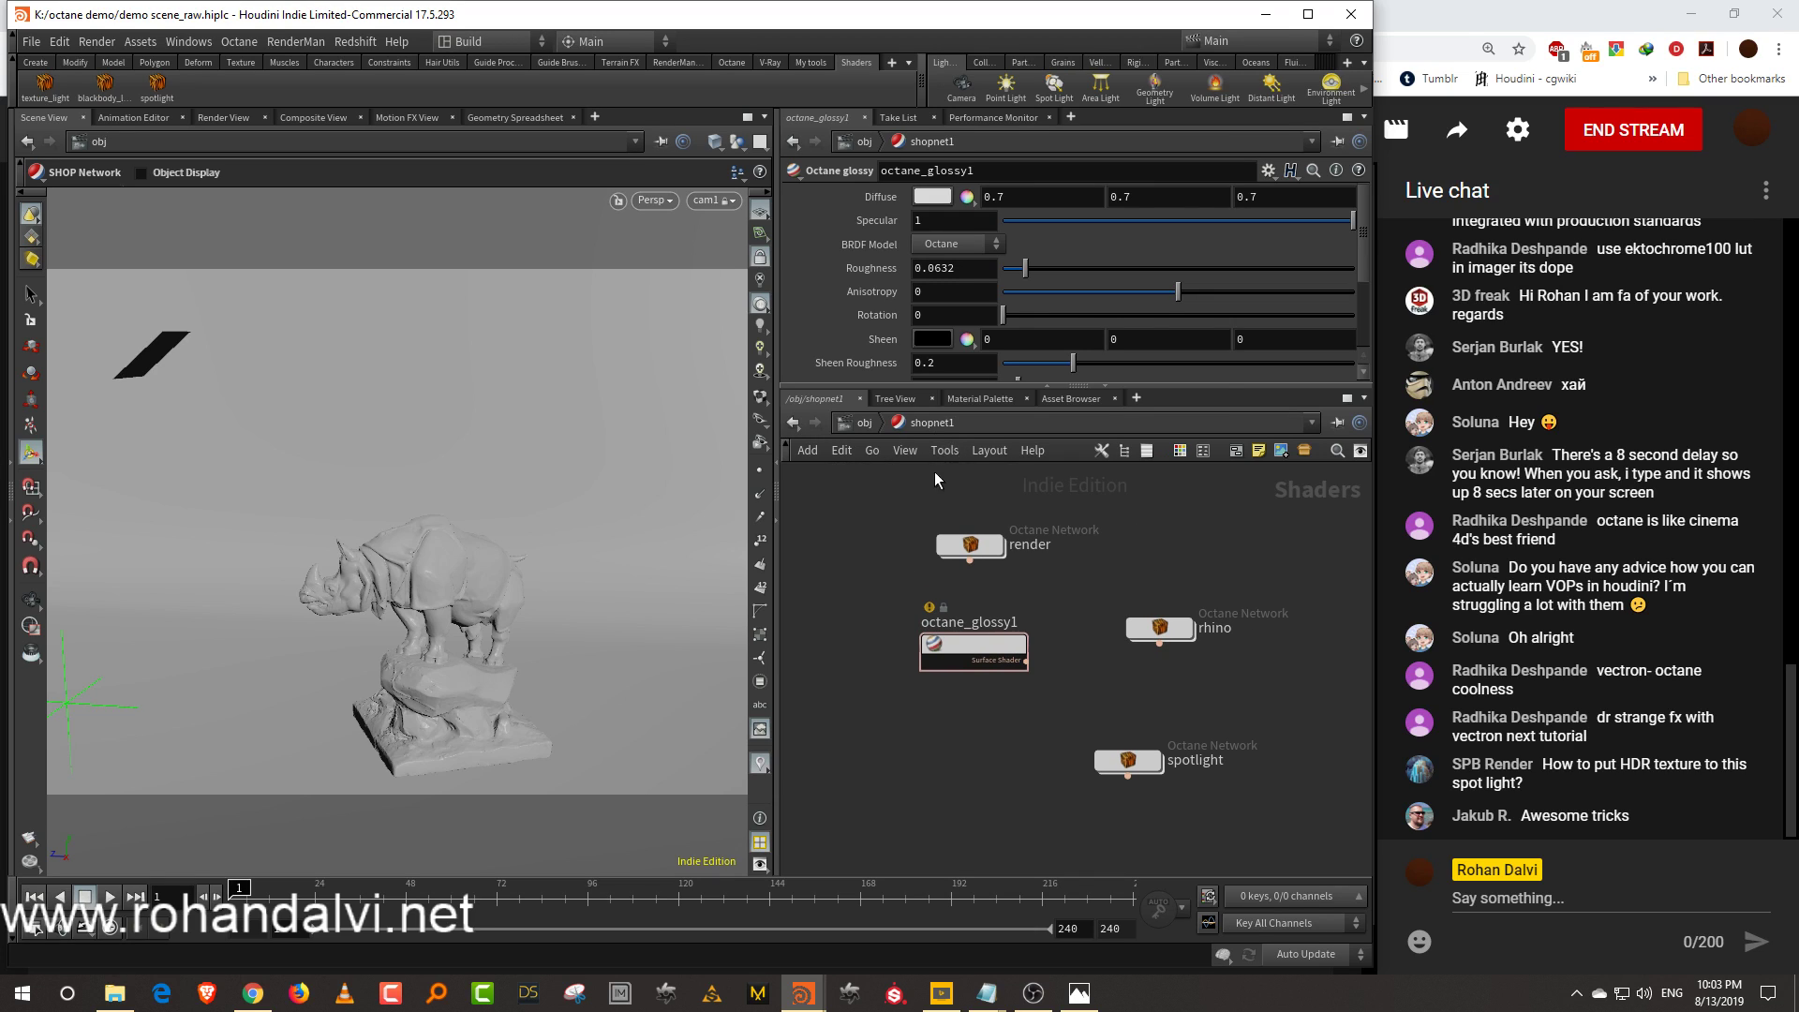
pyautogui.press('l')
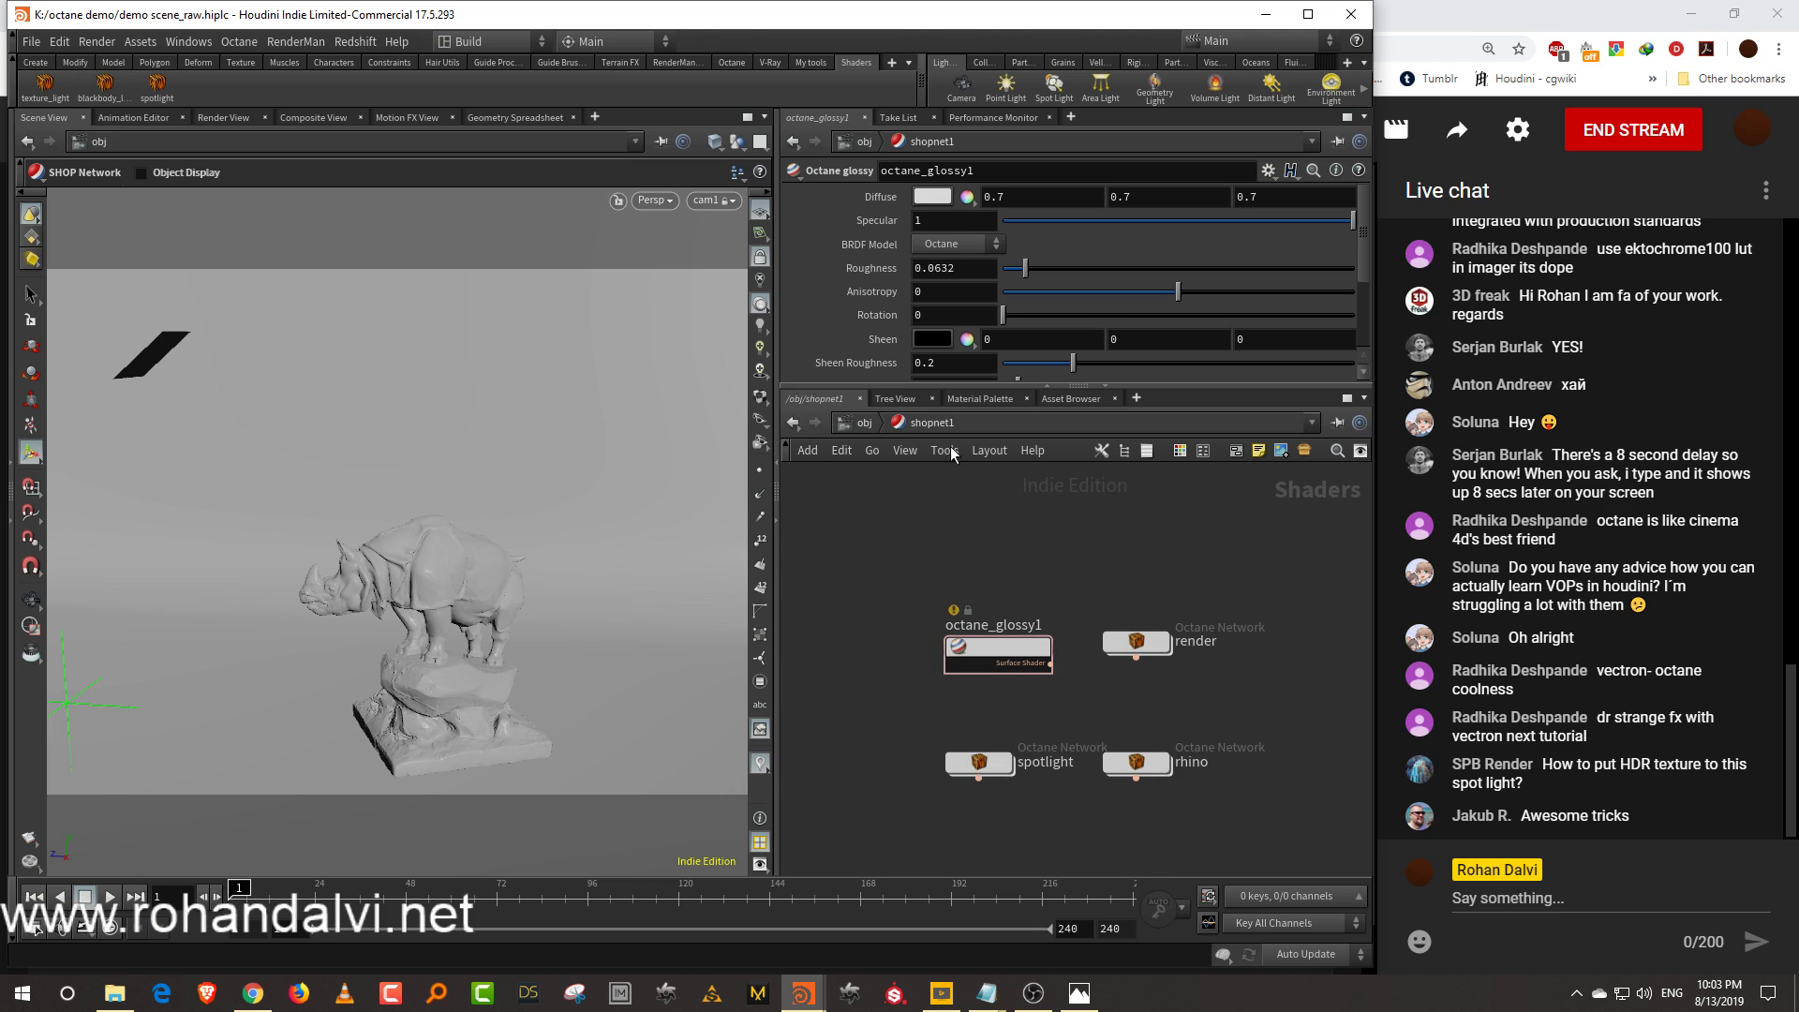
# Delete the circle1 light geometry from the object network
pyautogui.click(858, 424)
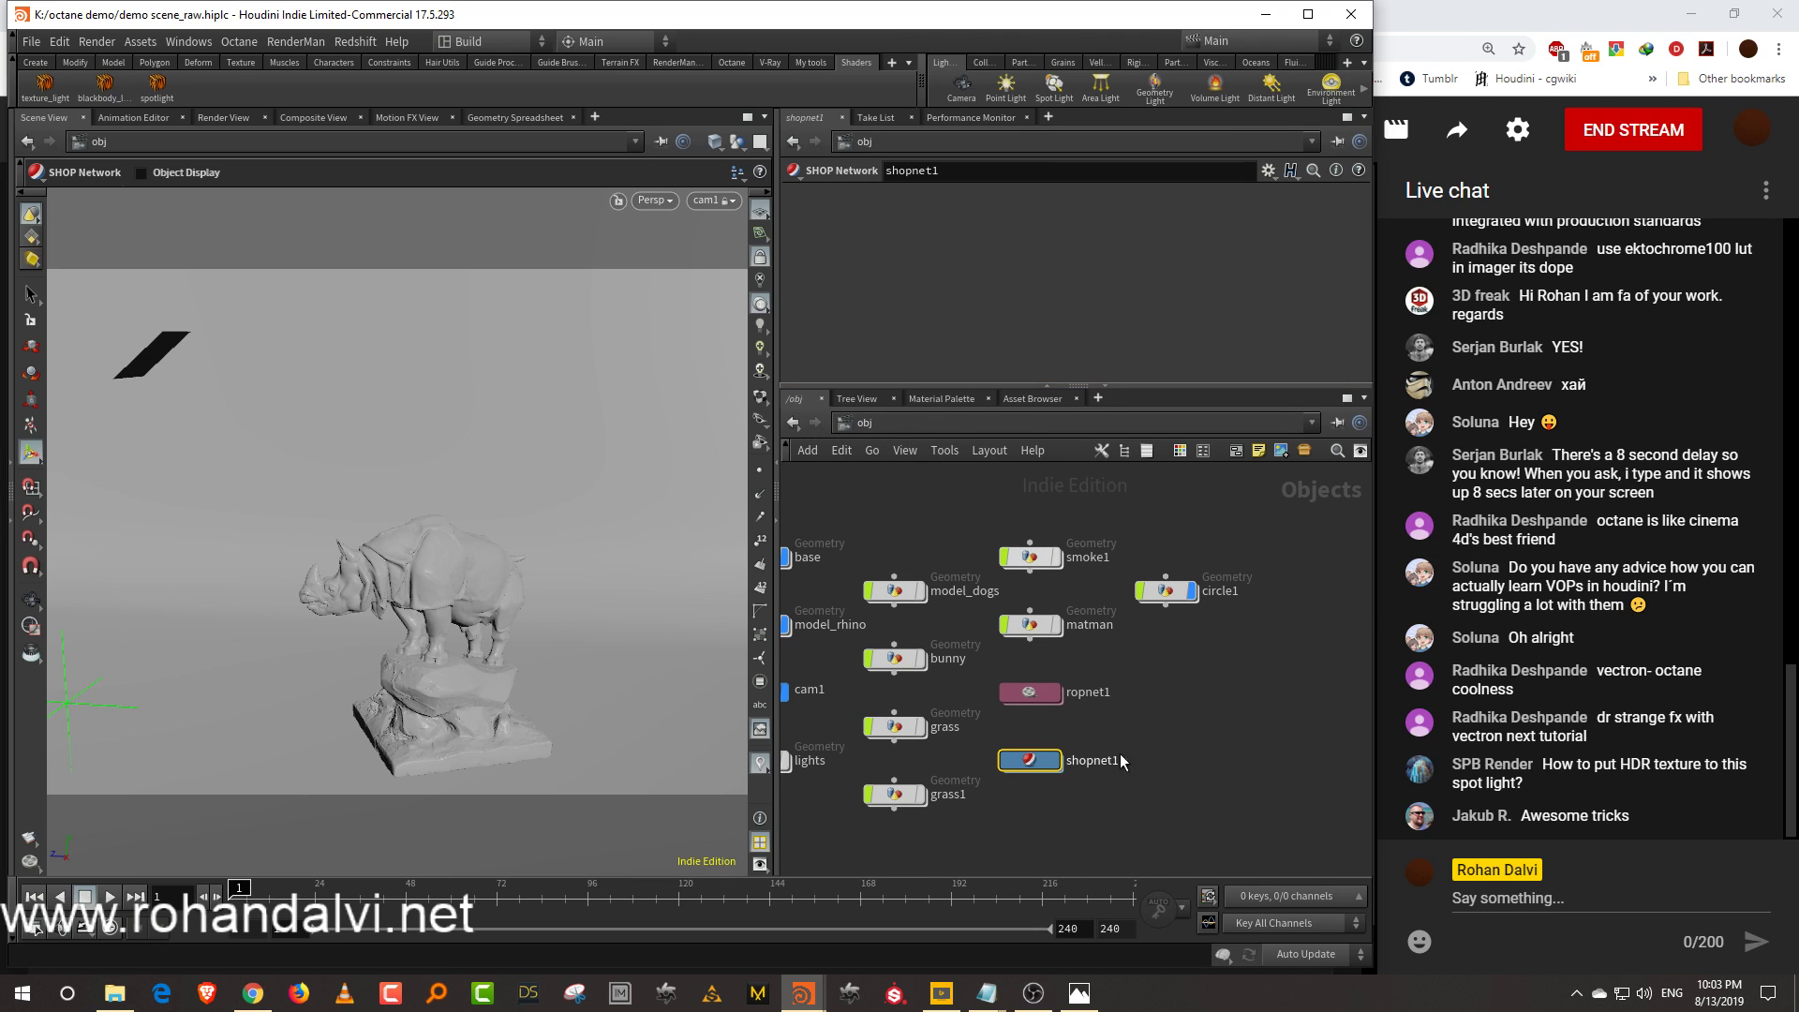
pyautogui.click(1192, 594)
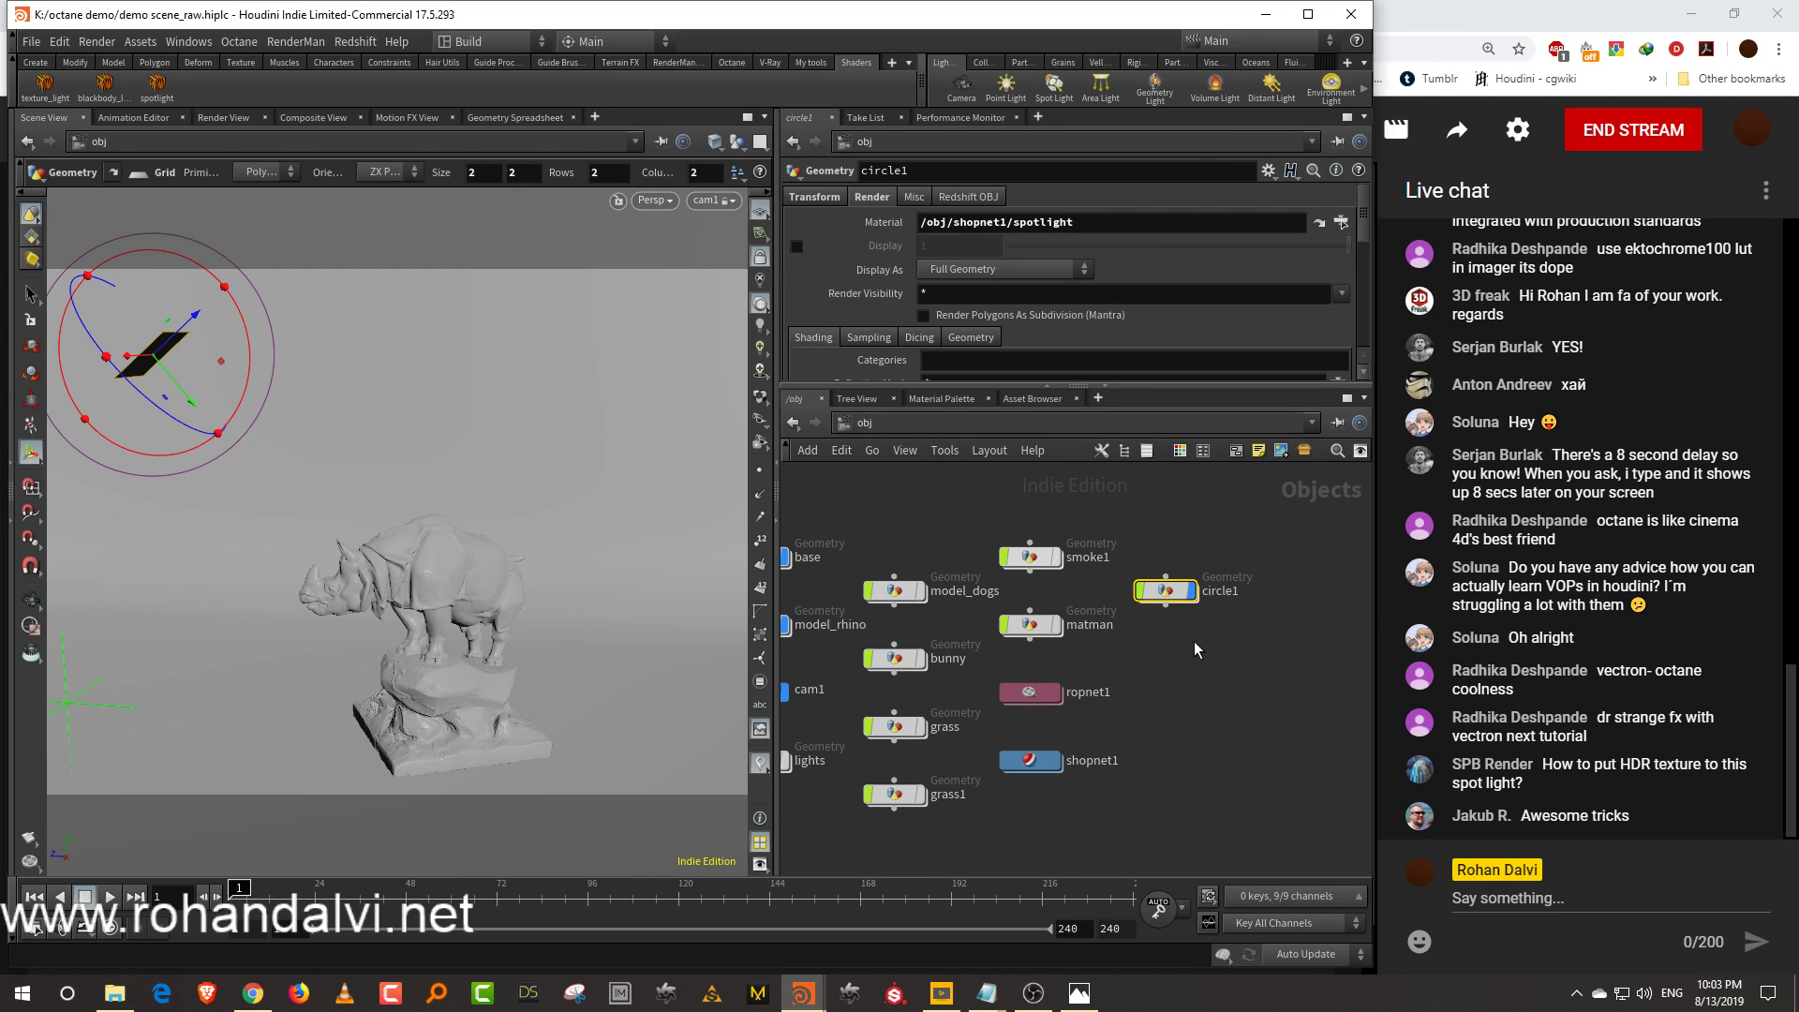
pyautogui.press('Delete')
pyautogui.press('h')
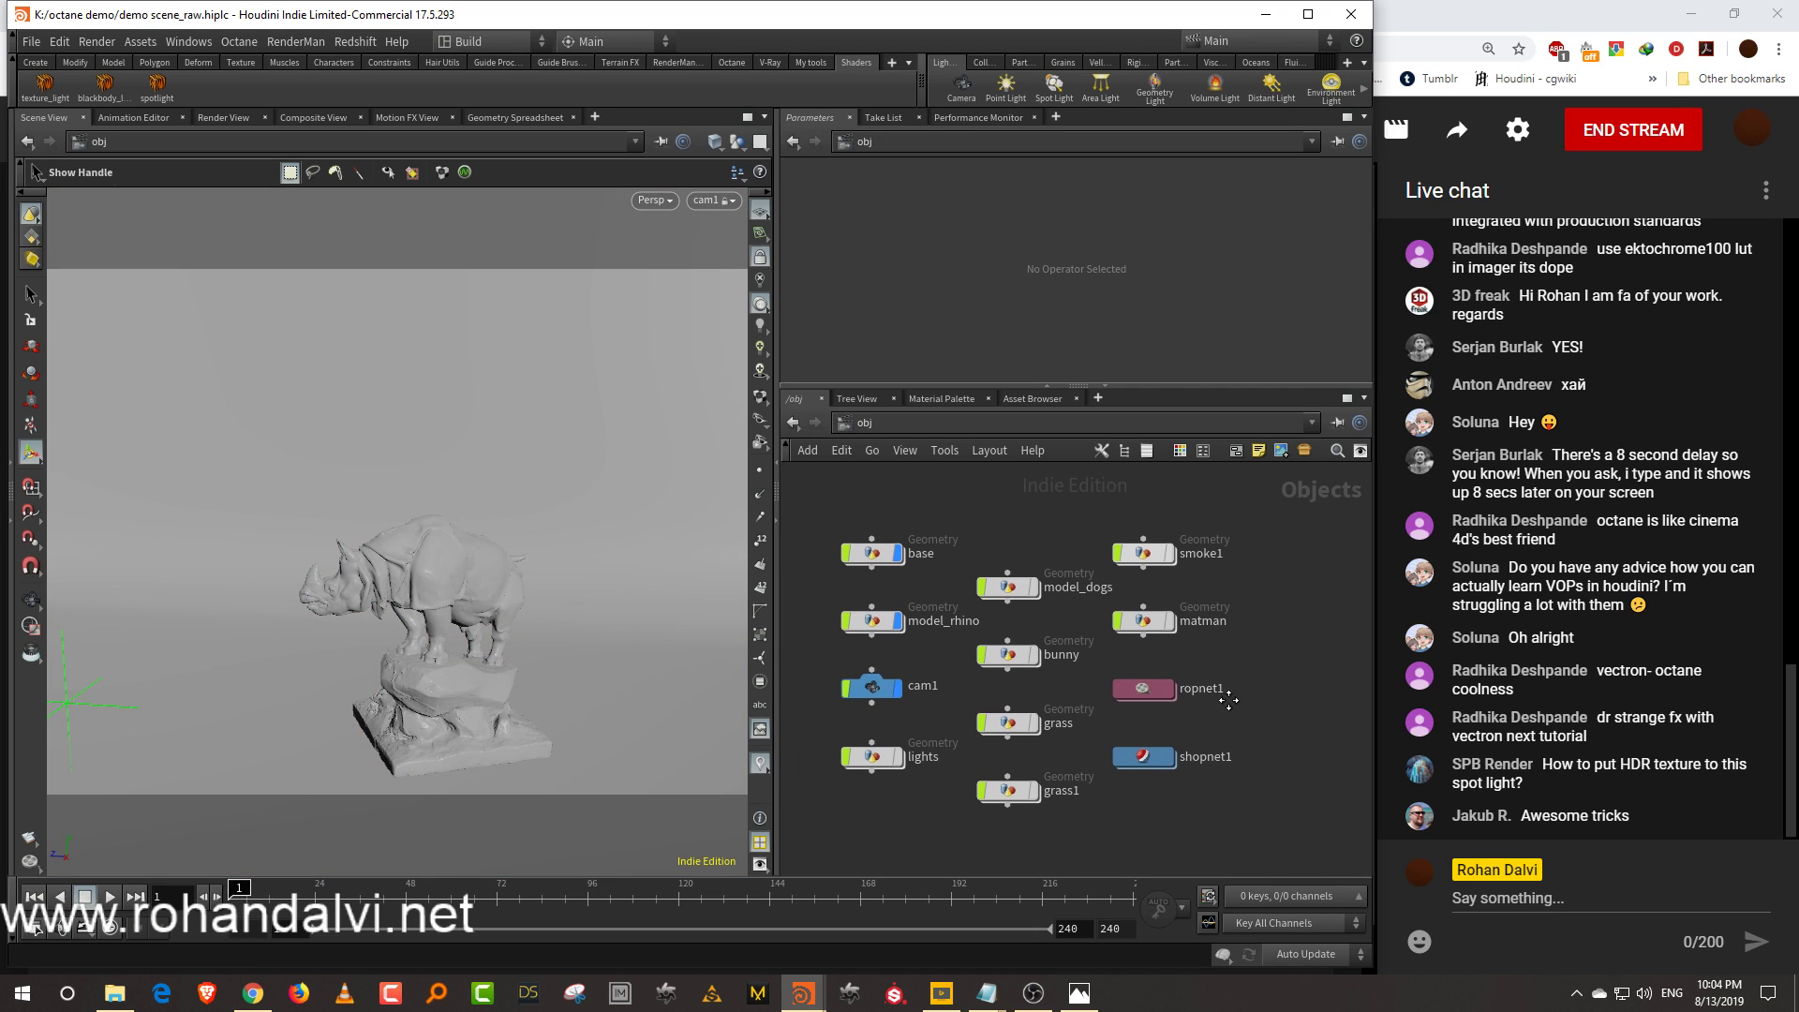
# In shopnet1's render network, load studio018.hdr as the image file of NT_TEX_IMAGE1
pyautogui.doubleClick(1162, 746)
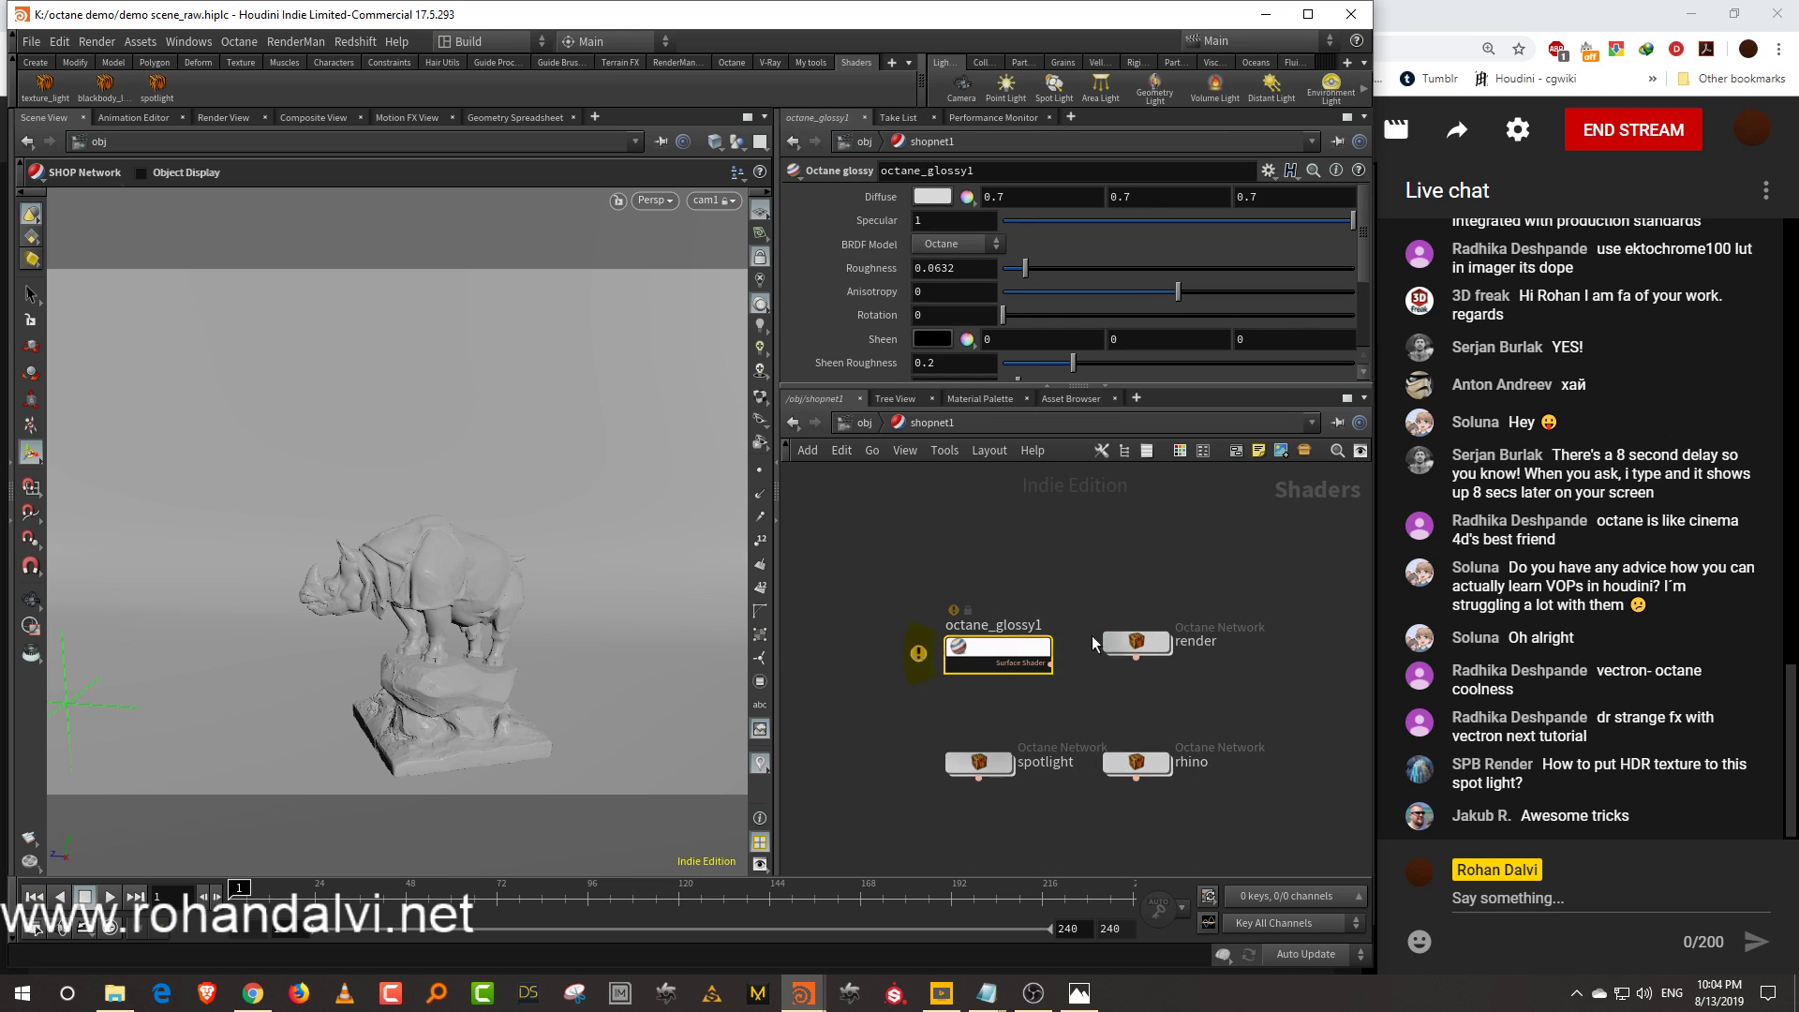
pyautogui.doubleClick(1136, 642)
pyautogui.moveTo(999, 512); pyautogui.dragTo(906, 727)
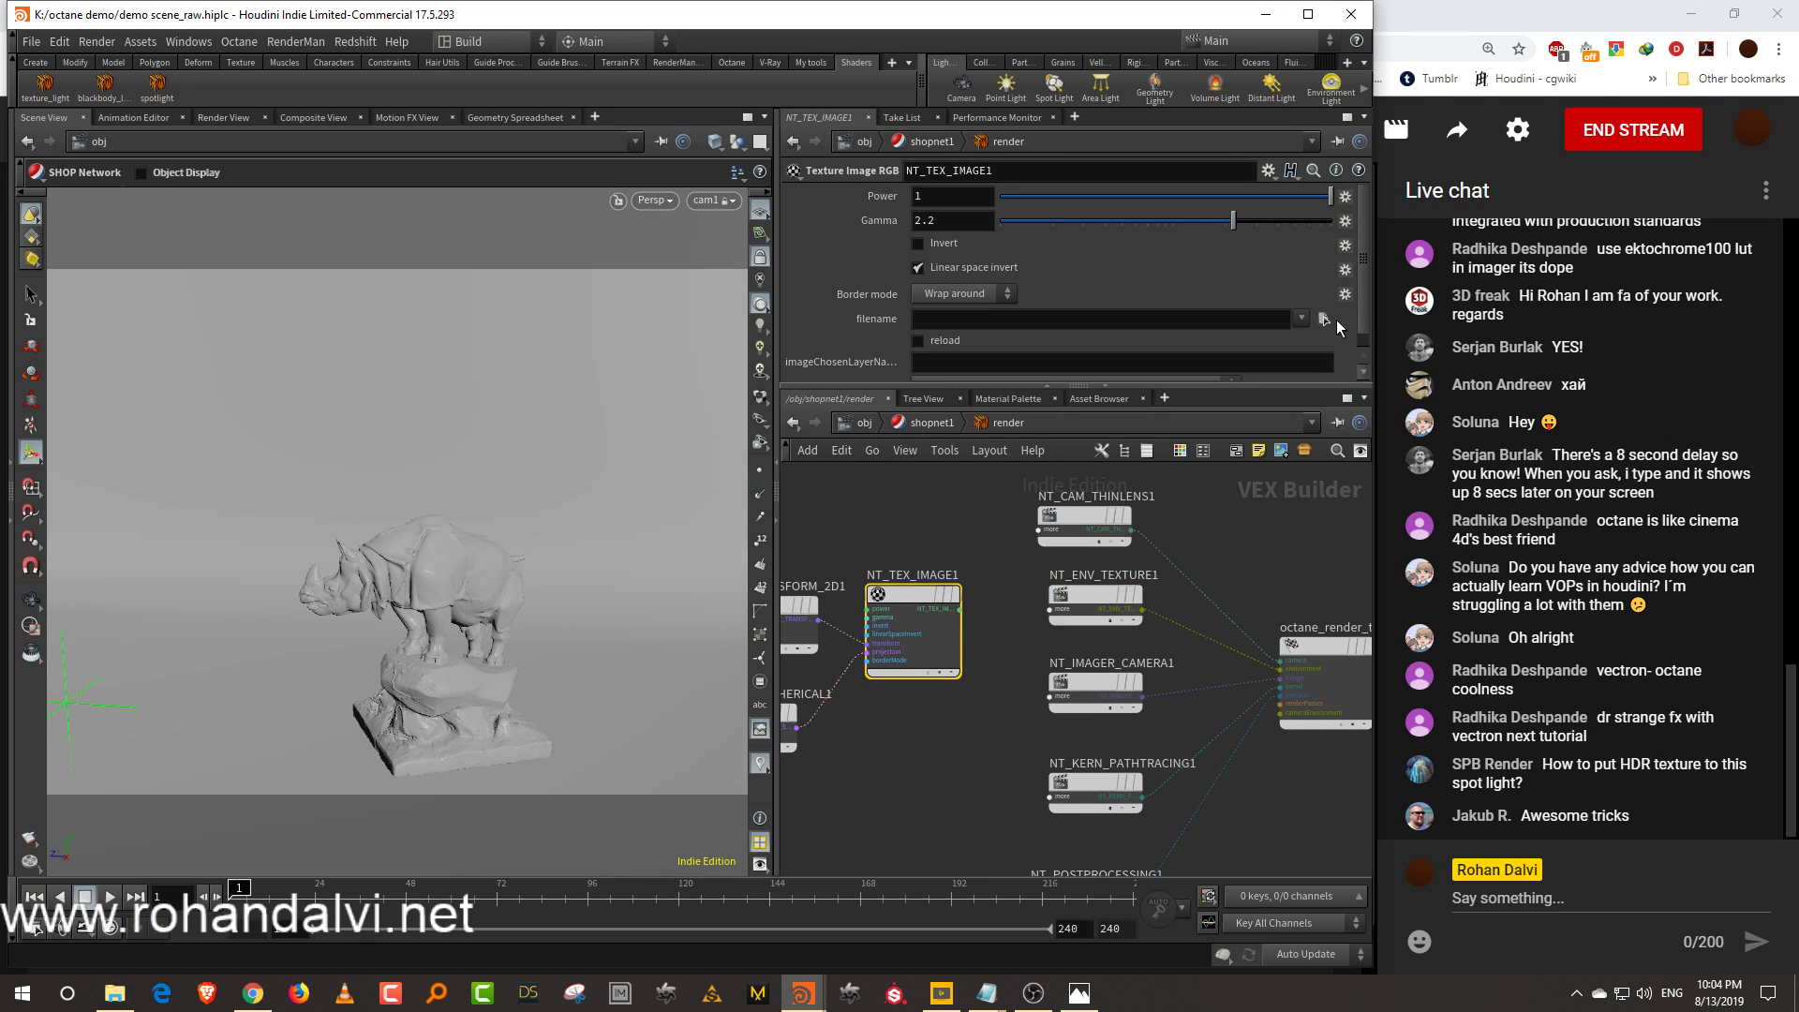
pyautogui.click(1303, 319)
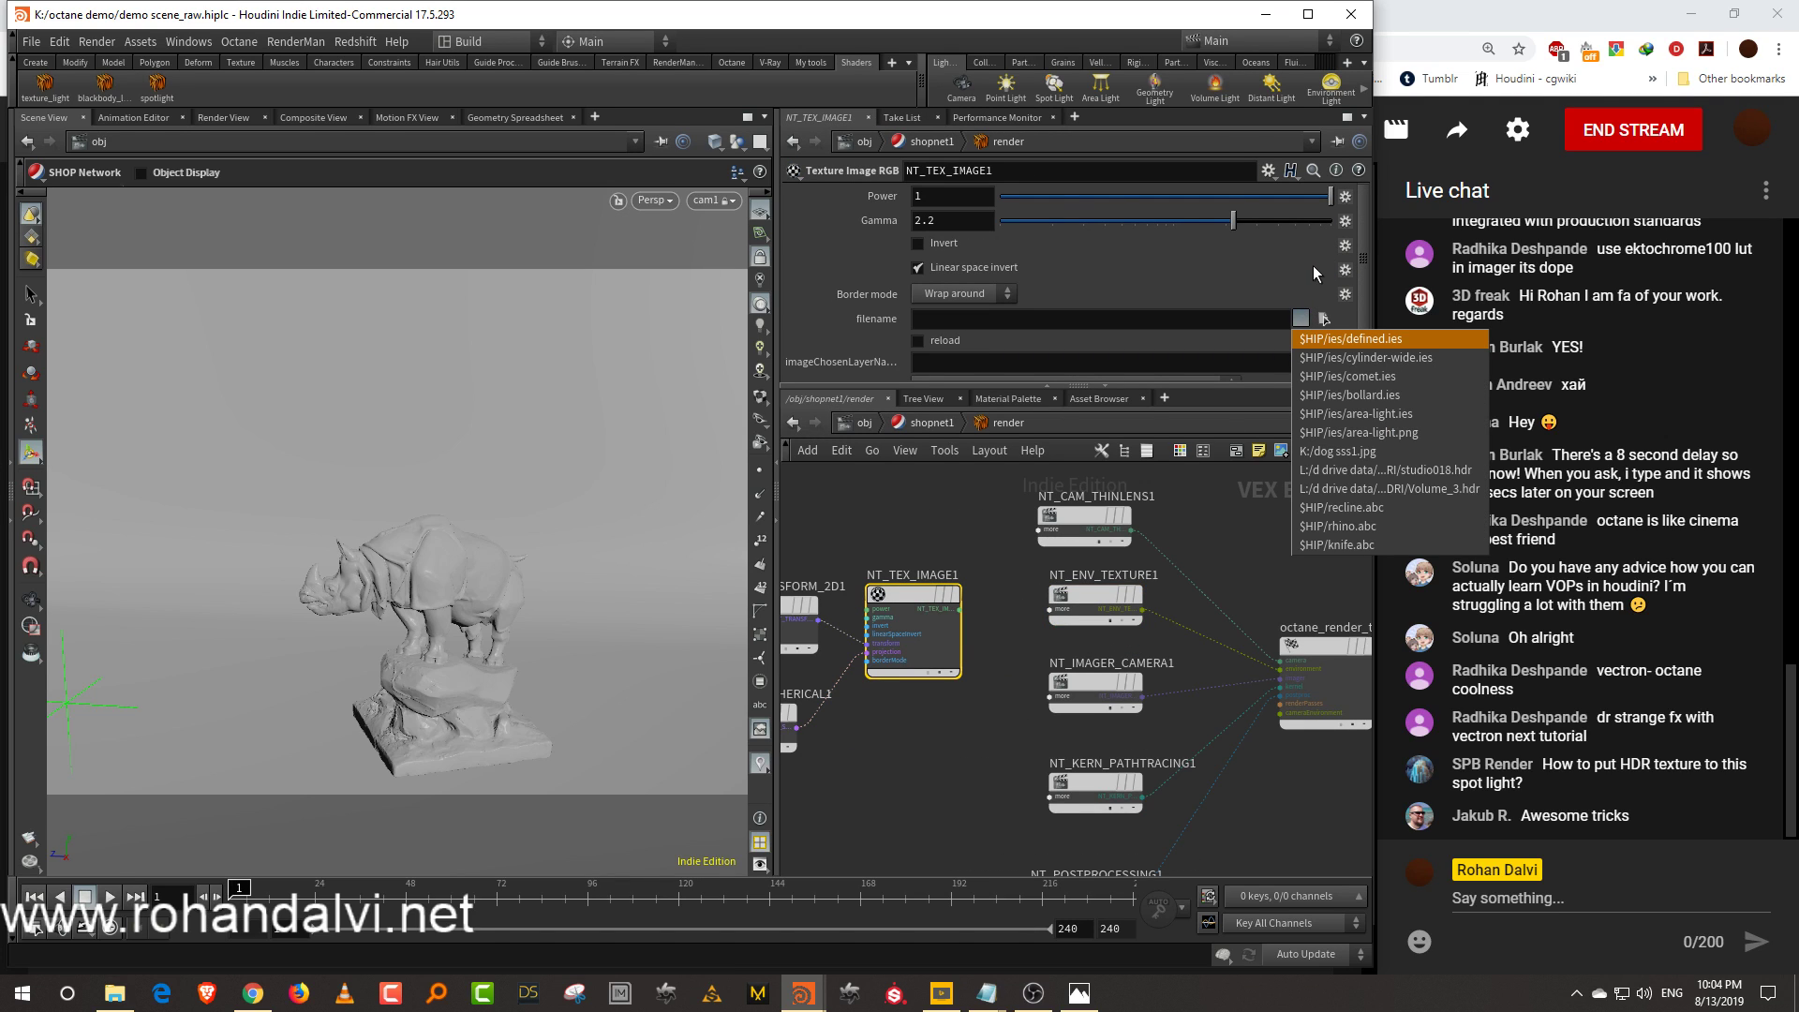
pyautogui.click(1427, 476)
pyautogui.moveTo(1206, 527); pyautogui.dragTo(1259, 499, button='middle')
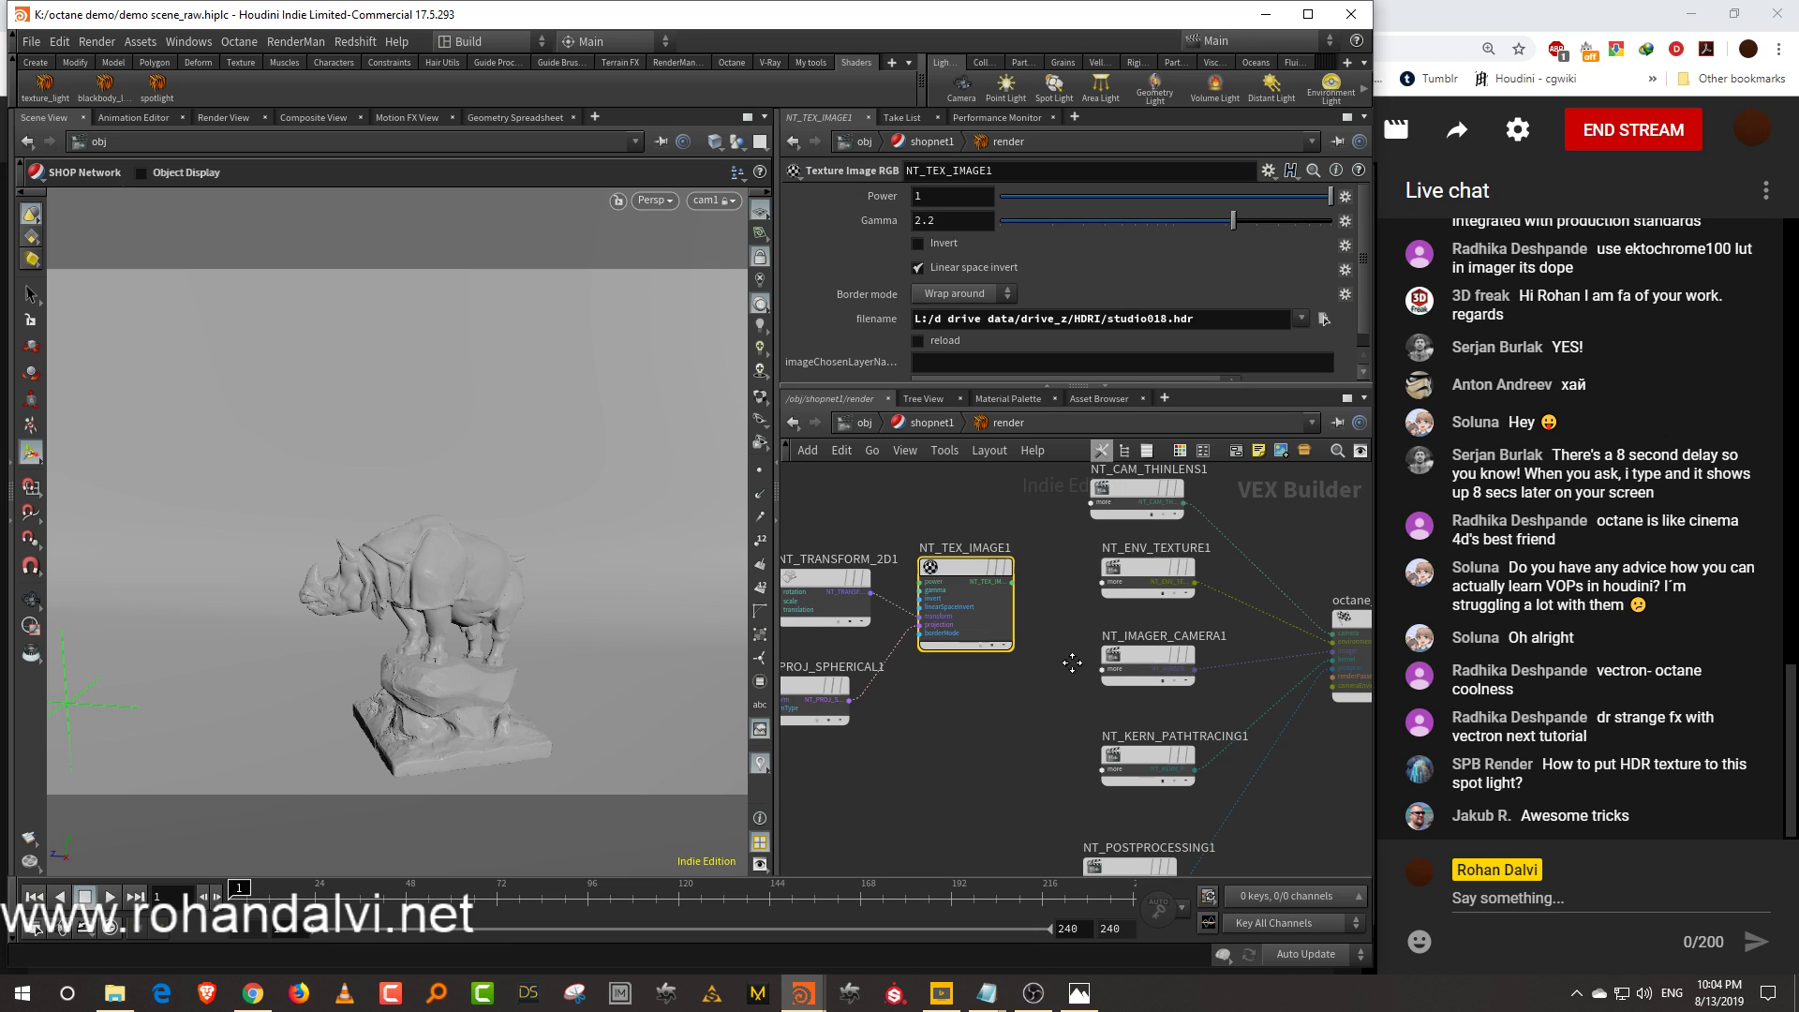
# Connect the output of NT_TEX_IMAGE1 to the texture input of NT_ENV_TEXTURE1
pyautogui.moveTo(1067, 672); pyautogui.dragTo(1064, 566, button='middle')
pyautogui.moveTo(1053, 817); pyautogui.dragTo(1152, 661)
pyautogui.moveTo(1145, 566); pyautogui.dragTo(1132, 703, button='middle')
pyautogui.scroll(2, 1133, 703)
pyautogui.click(1158, 589)
pyautogui.moveTo(942, 573); pyautogui.dragTo(1071, 573)
pyautogui.click(1016, 648)
pyautogui.moveTo(1039, 628); pyautogui.dragTo(1178, 582, button='middle')
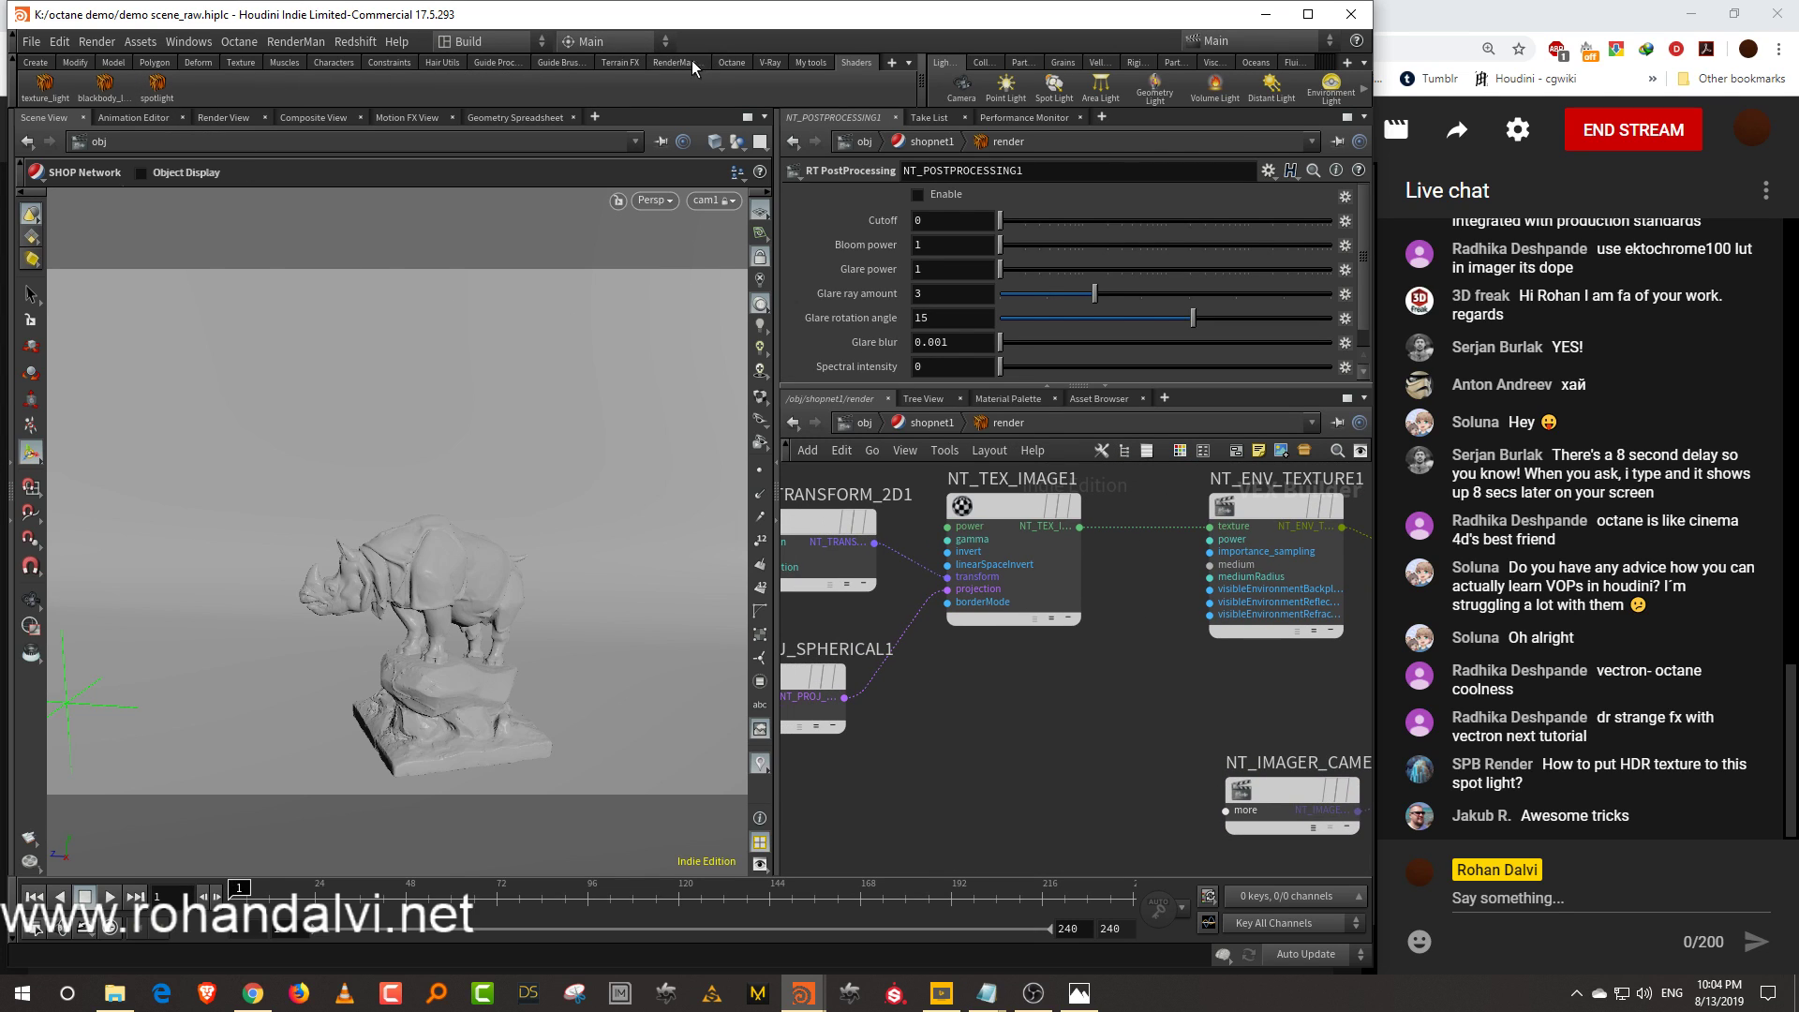
# Start an Octane IPR live render and move its window clear of the scene view
pyautogui.click(732, 62)
pyautogui.click(151, 87)
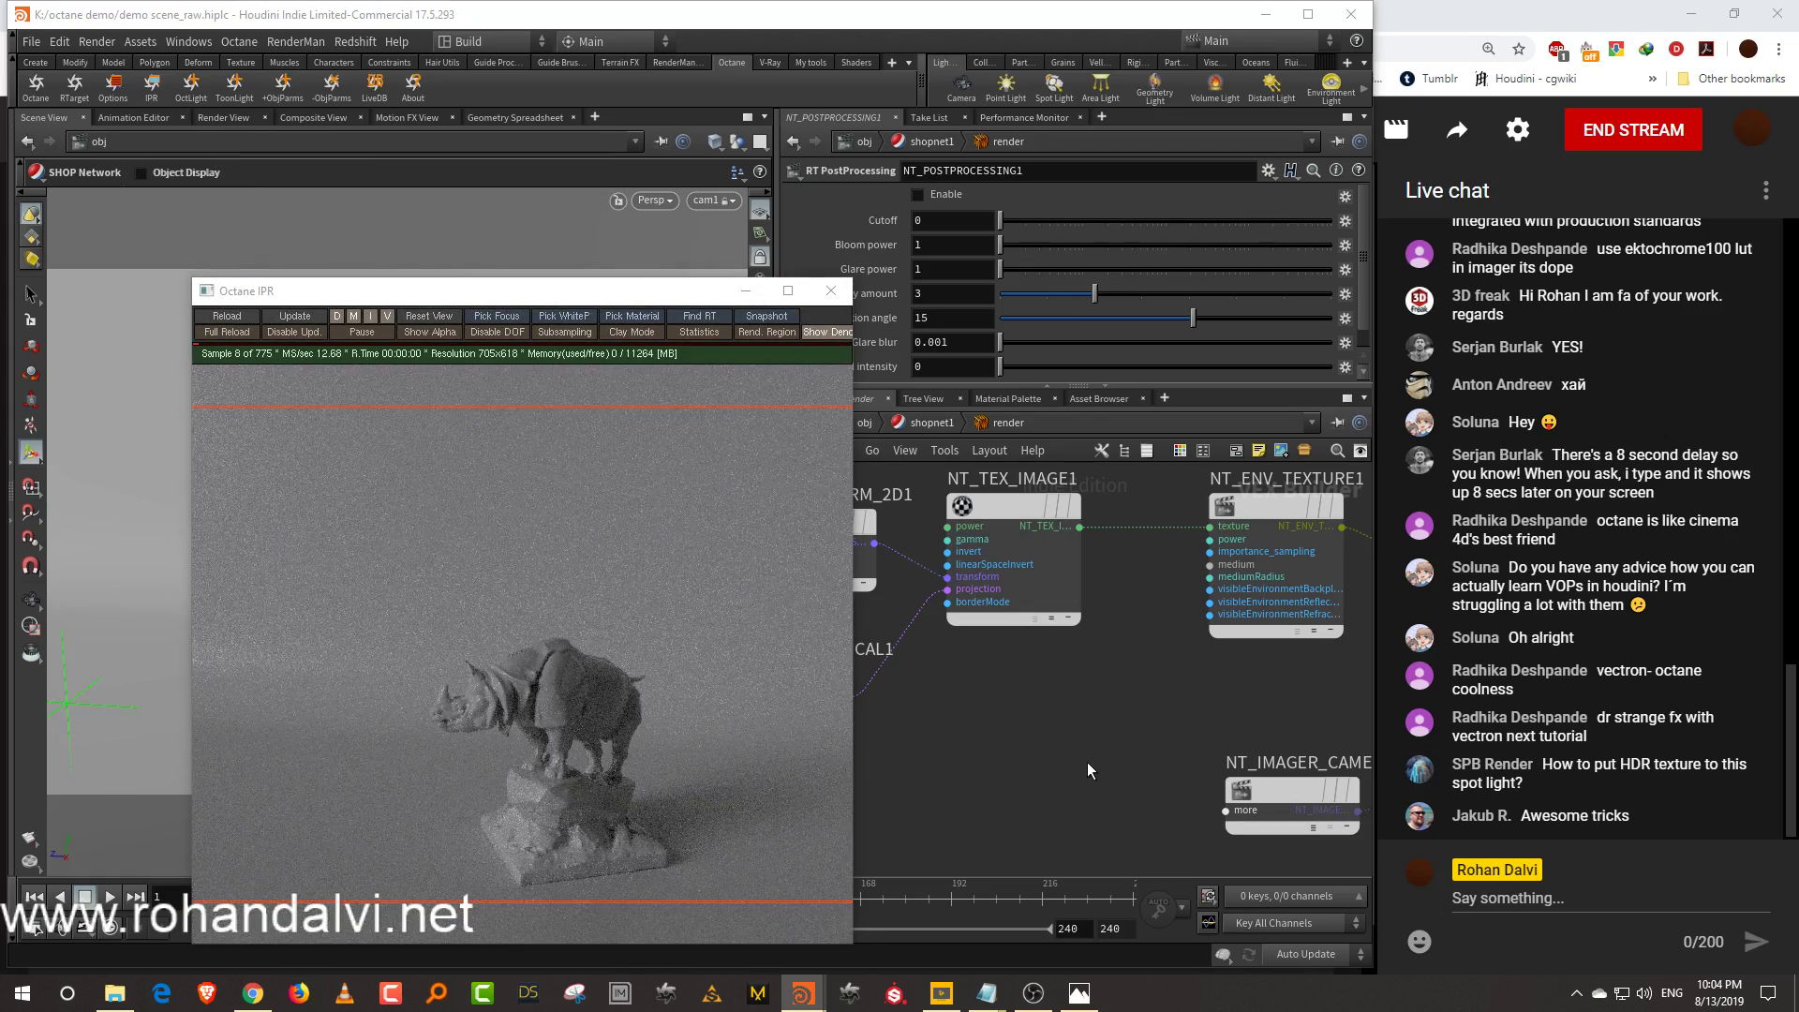
pyautogui.moveTo(579, 716)
pyautogui.mouseDown()
pyautogui.moveTo(565, 688)
pyautogui.moveTo(566, 704)
pyautogui.mouseUp()
pyautogui.click(716, 201)
pyautogui.click(738, 290)
pyautogui.moveTo(341, 291); pyautogui.dragTo(984, 396)
# Reframe the cam1 view closer on the rhino statue
pyautogui.keyDown('alt'); pyautogui.moveTo(540, 658); pyautogui.dragTo(445, 643, button='right'); pyautogui.keyUp('alt')
pyautogui.keyDown('alt'); pyautogui.moveTo(445, 643); pyautogui.dragTo(391, 509, button='middle'); pyautogui.keyUp('alt')
pyautogui.moveTo(390, 509); pyautogui.dragTo(397, 487)
pyautogui.moveTo(398, 488); pyautogui.dragTo(402, 472, button='middle')
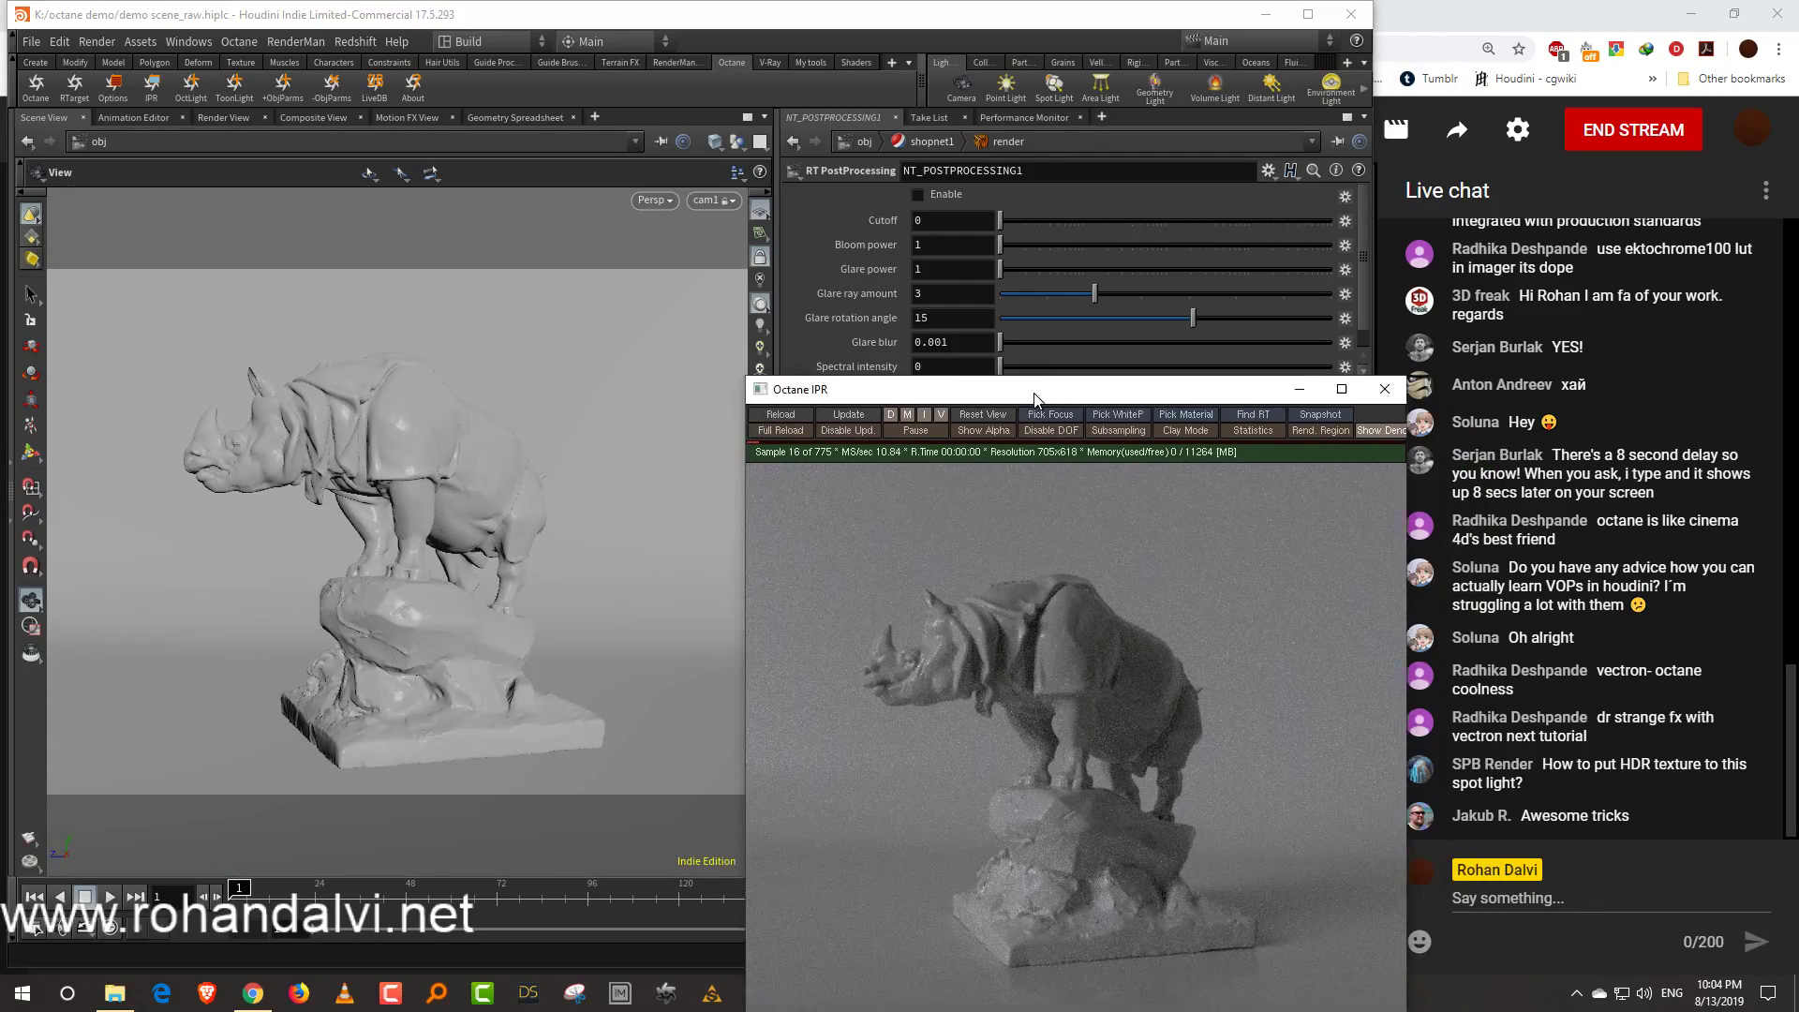
# Pick the camera's focus point on the rhino's head in the live render and move the render window off the node network
pyautogui.moveTo(1110, 396); pyautogui.dragTo(664, 256)
pyautogui.click(694, 283)
pyautogui.click(574, 521)
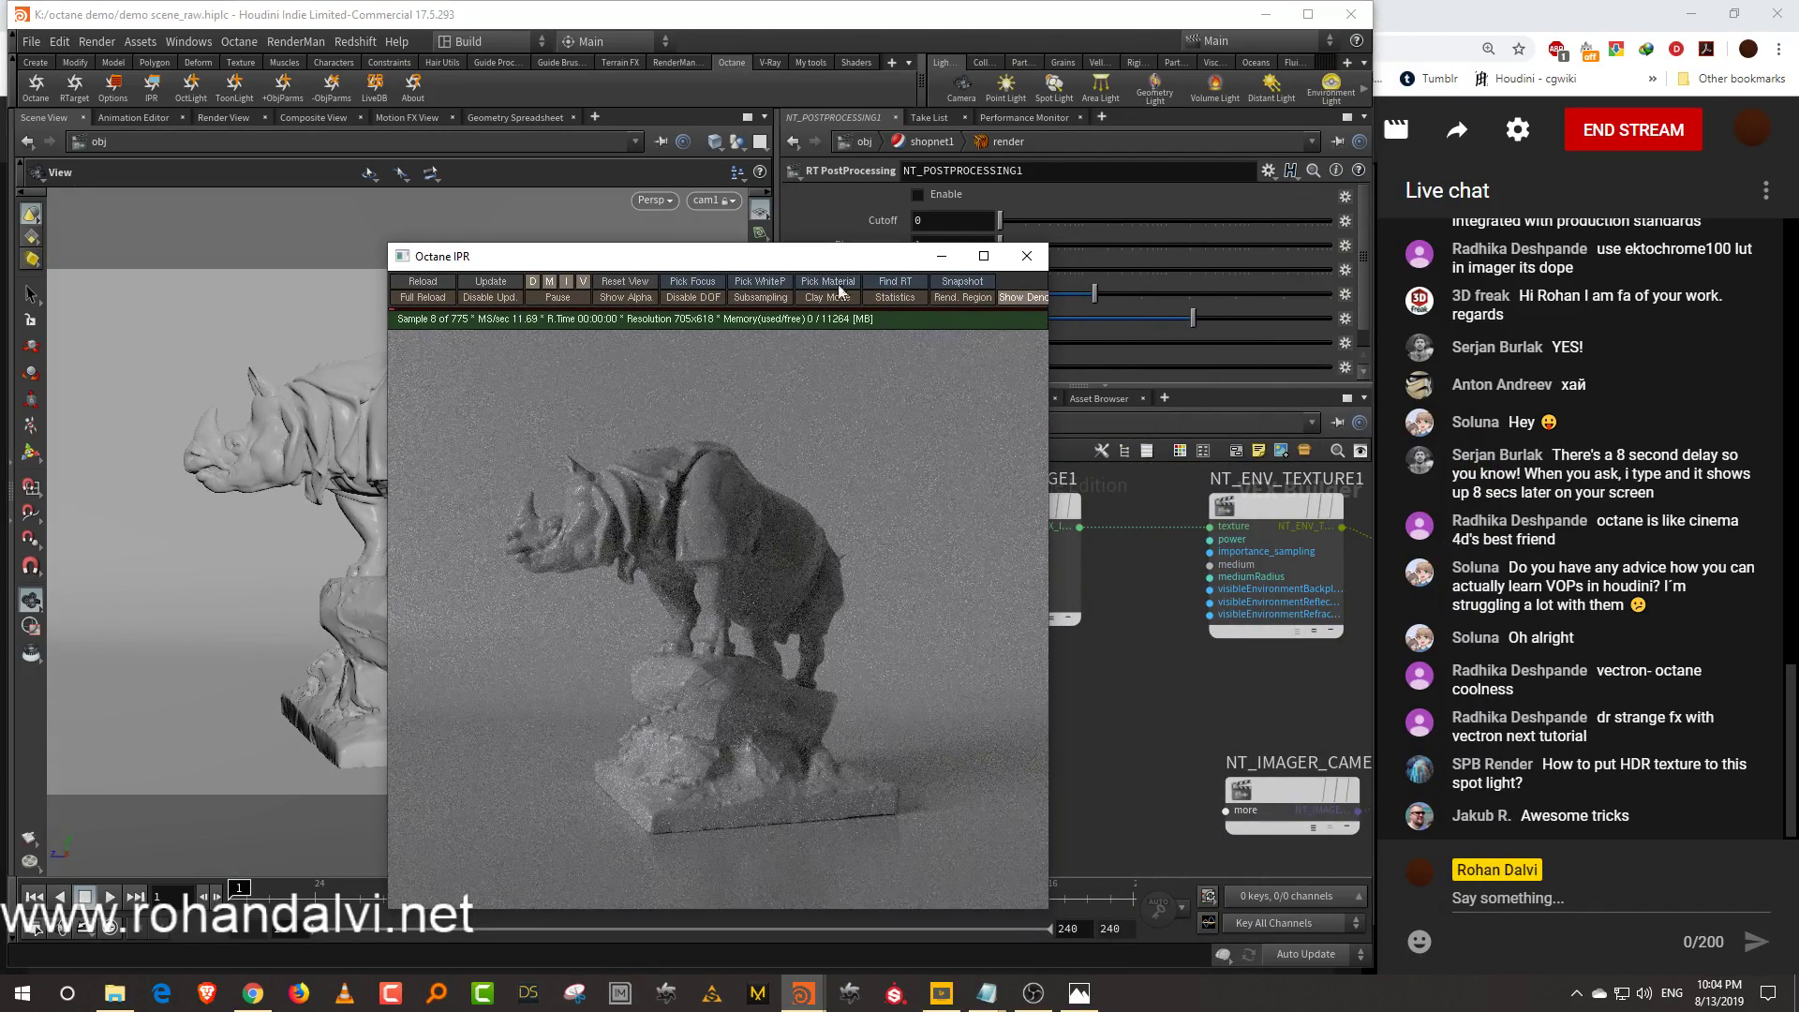
pyautogui.moveTo(823, 259); pyautogui.dragTo(535, 213)
# Move NT_TEX_IMAGE1 with its transform and spherical projection nodes away from NT_ENV_TEXTURE1 to make room between them
pyautogui.click(1041, 600)
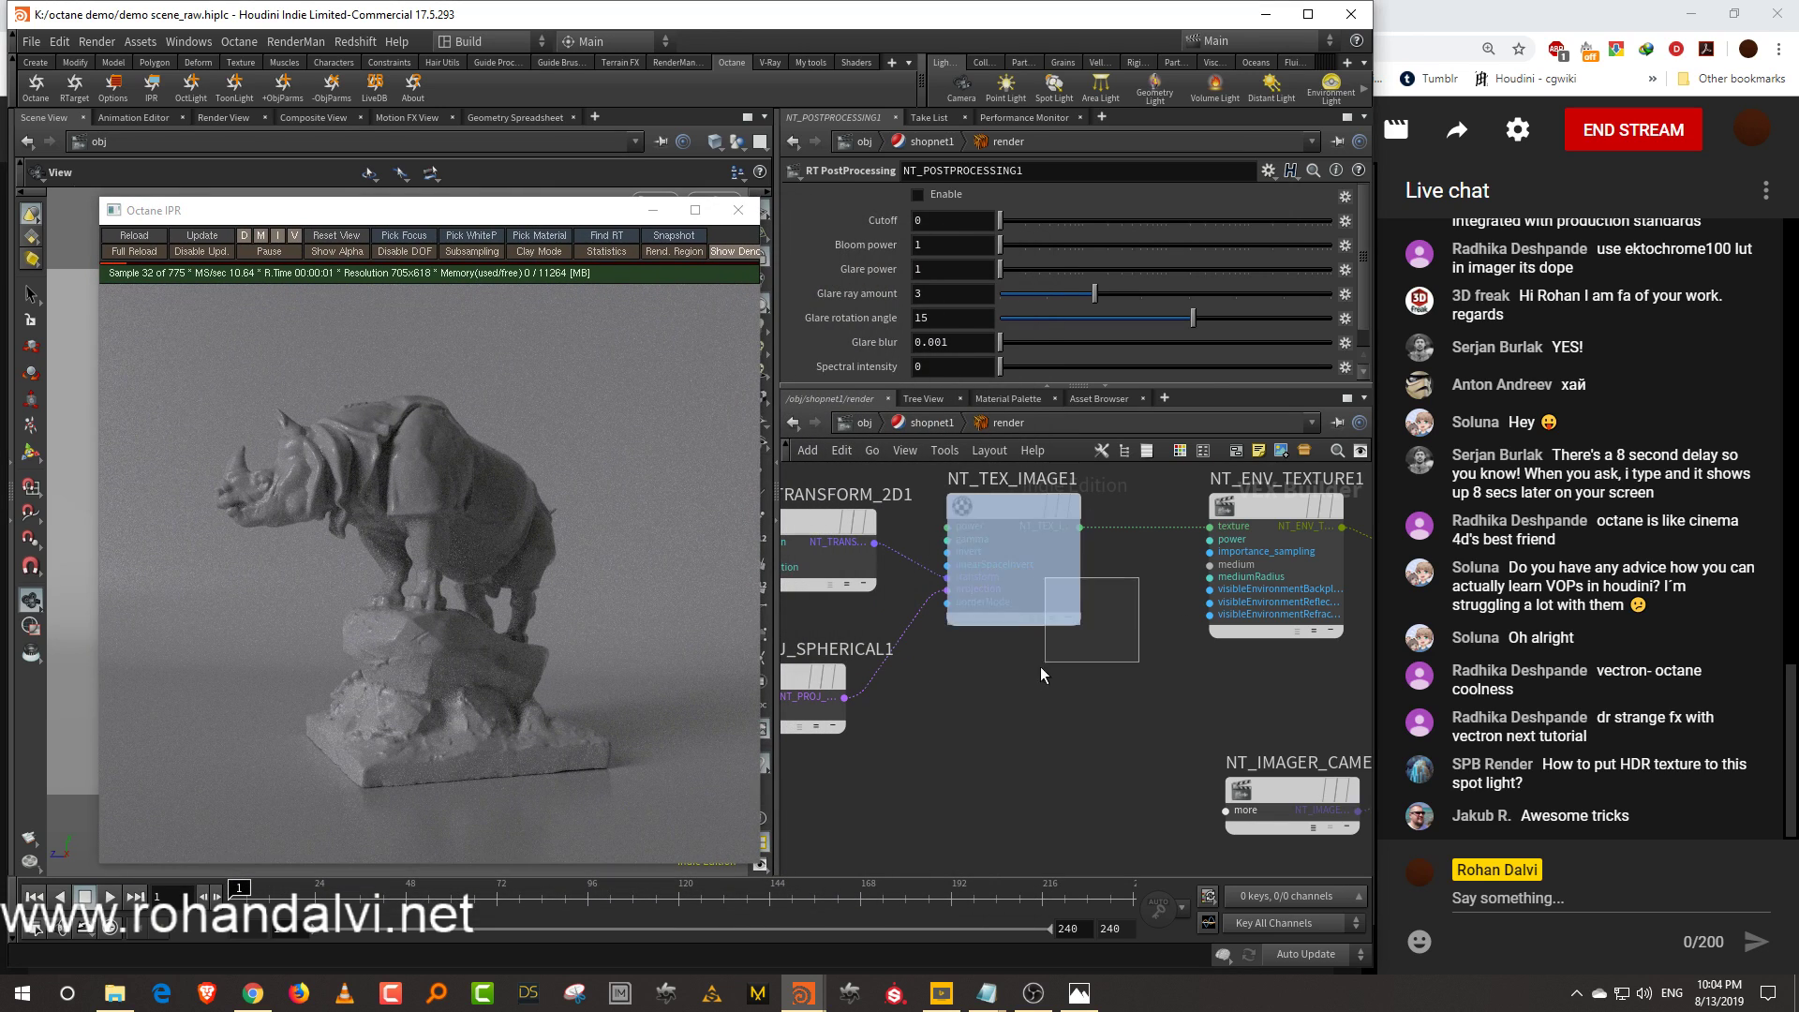
pyautogui.click(1237, 623)
pyautogui.moveTo(1110, 621); pyautogui.dragTo(1294, 684, button='middle')
pyautogui.click(958, 604)
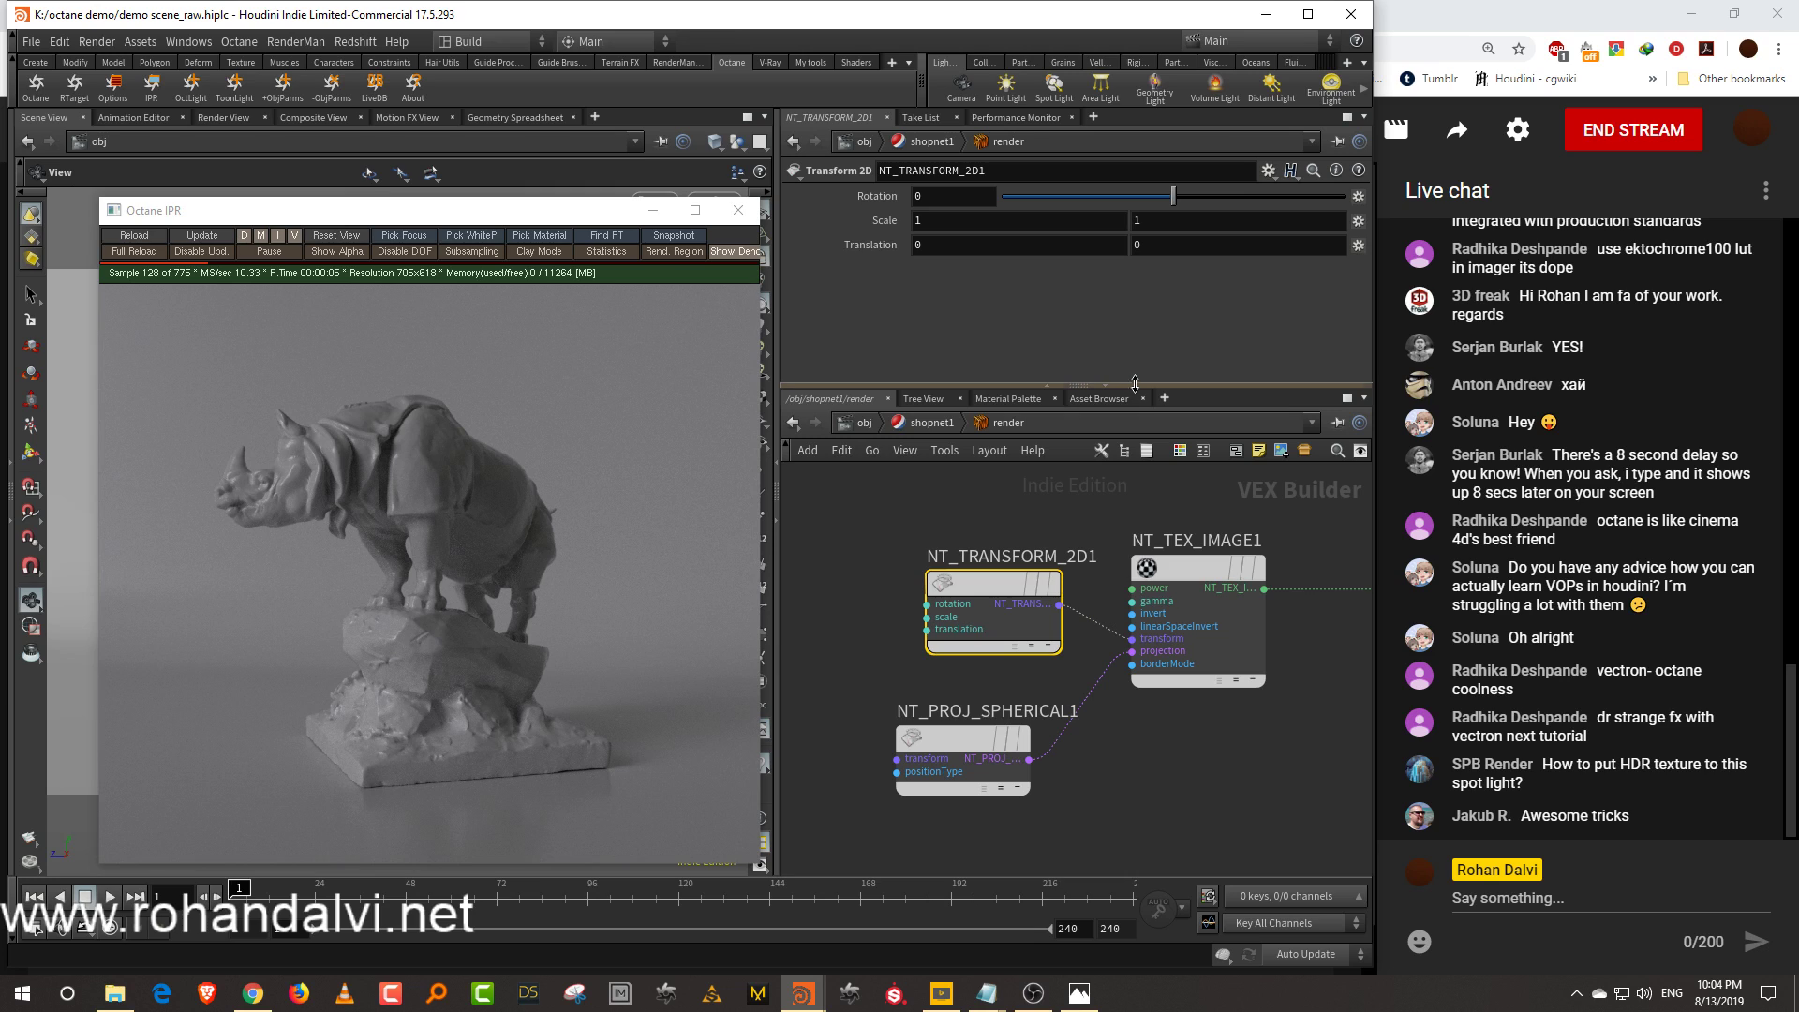
pyautogui.moveTo(932, 531); pyautogui.dragTo(1165, 761)
pyautogui.moveTo(1191, 572); pyautogui.dragTo(1043, 581)
pyautogui.moveTo(1188, 705); pyautogui.dragTo(1214, 671, button='middle')
pyautogui.scroll(-3, 1128, 666)
pyautogui.moveTo(817, 532); pyautogui.dragTo(1141, 768)
pyautogui.moveTo(1093, 566); pyautogui.dragTo(947, 506)
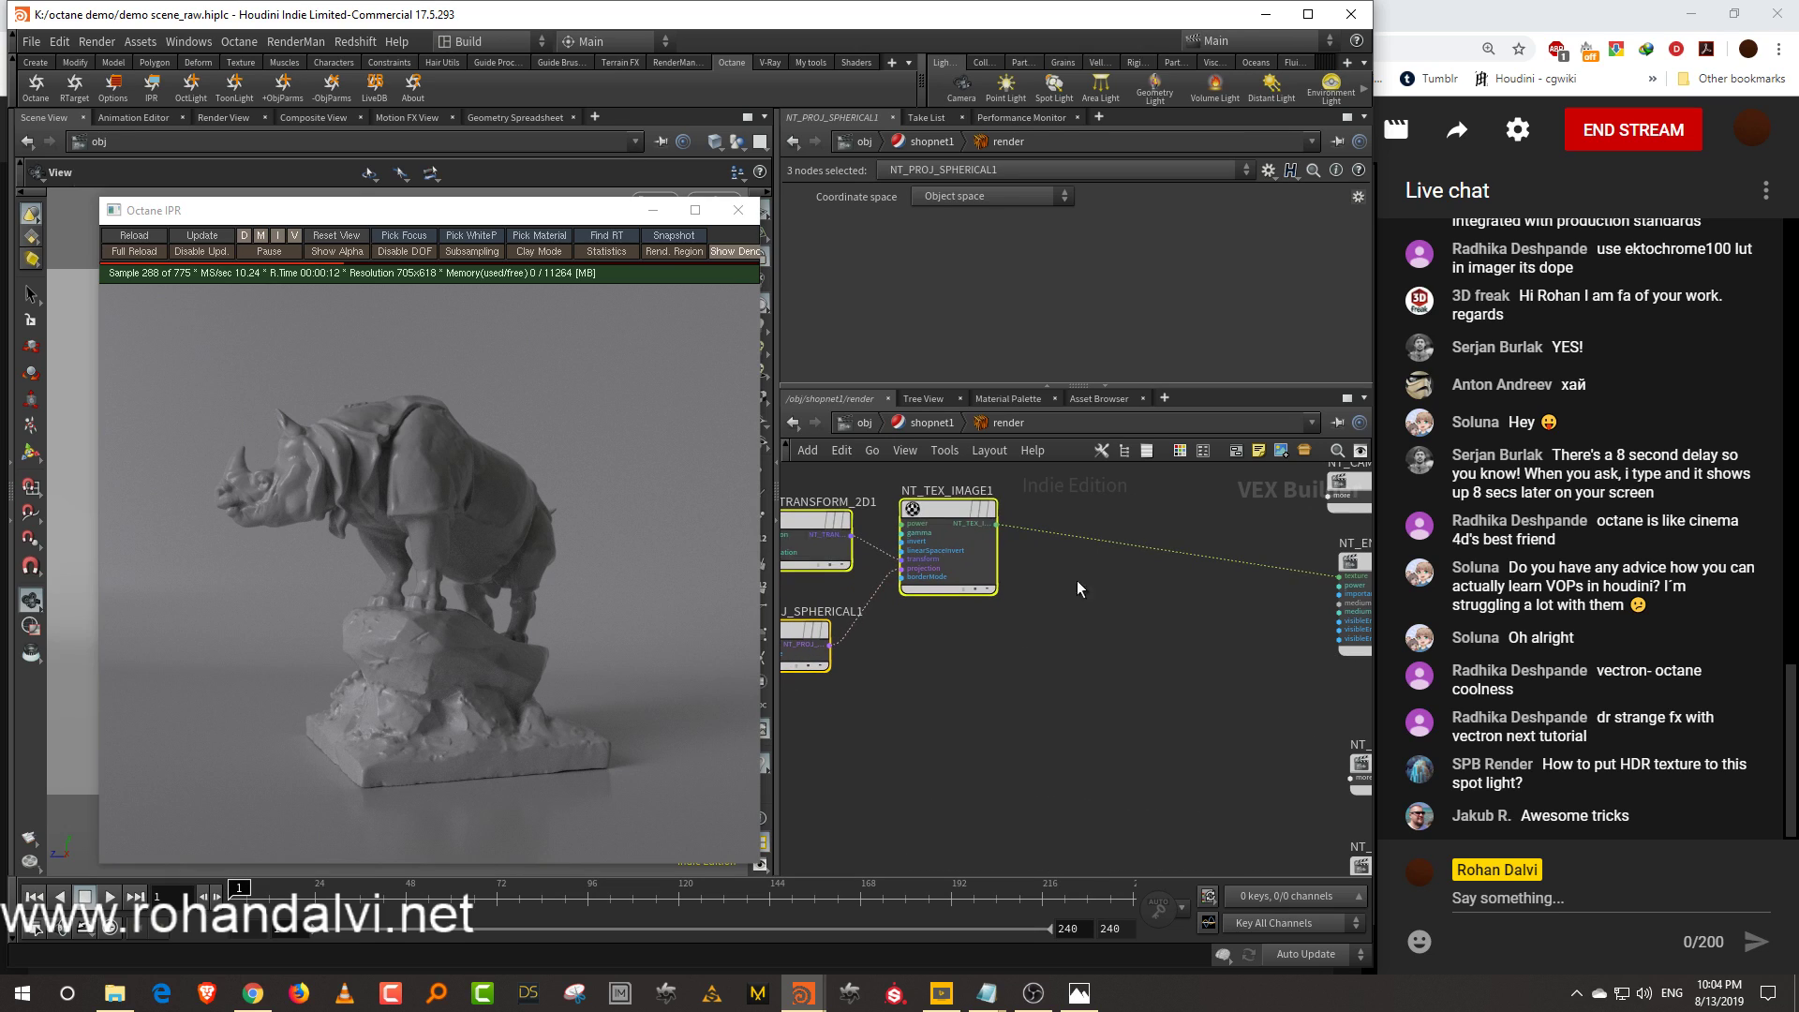
pyautogui.click(1062, 622)
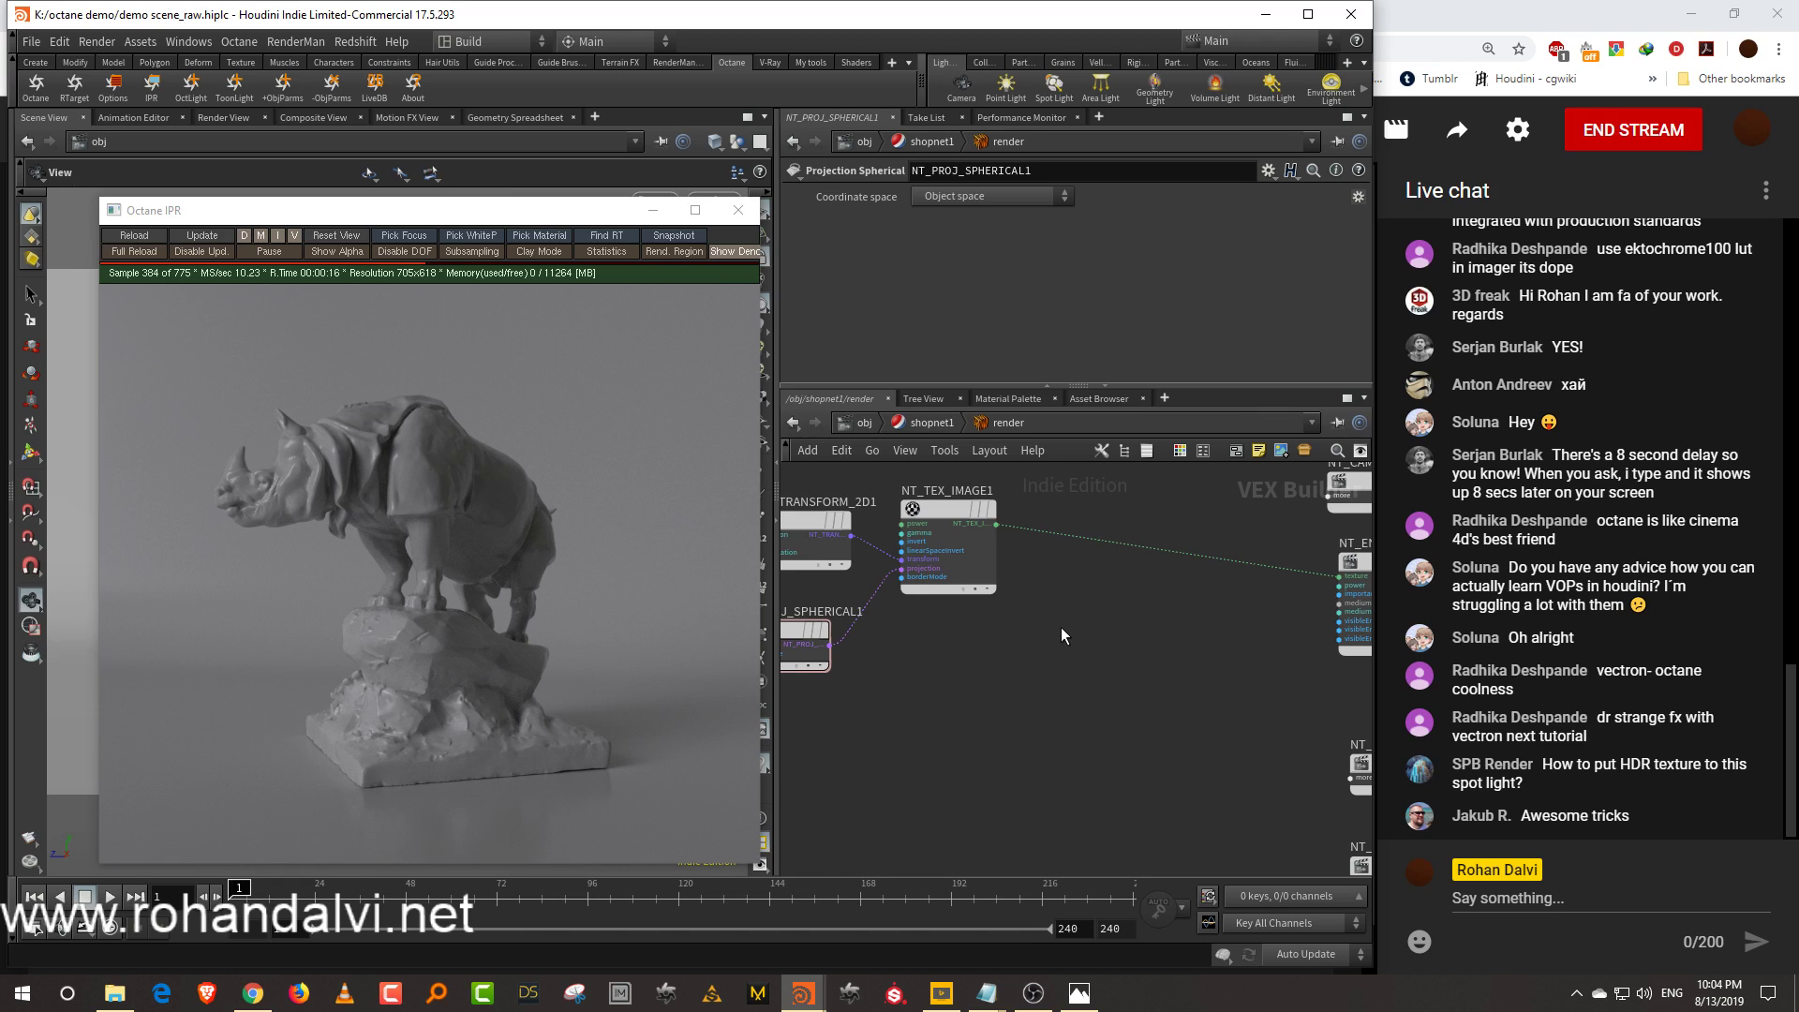
# Duplicate the image texture, 2D transform and spherical projection nodes and place the copies below the originals
pyautogui.moveTo(1110, 775); pyautogui.dragTo(1178, 762, button='middle')
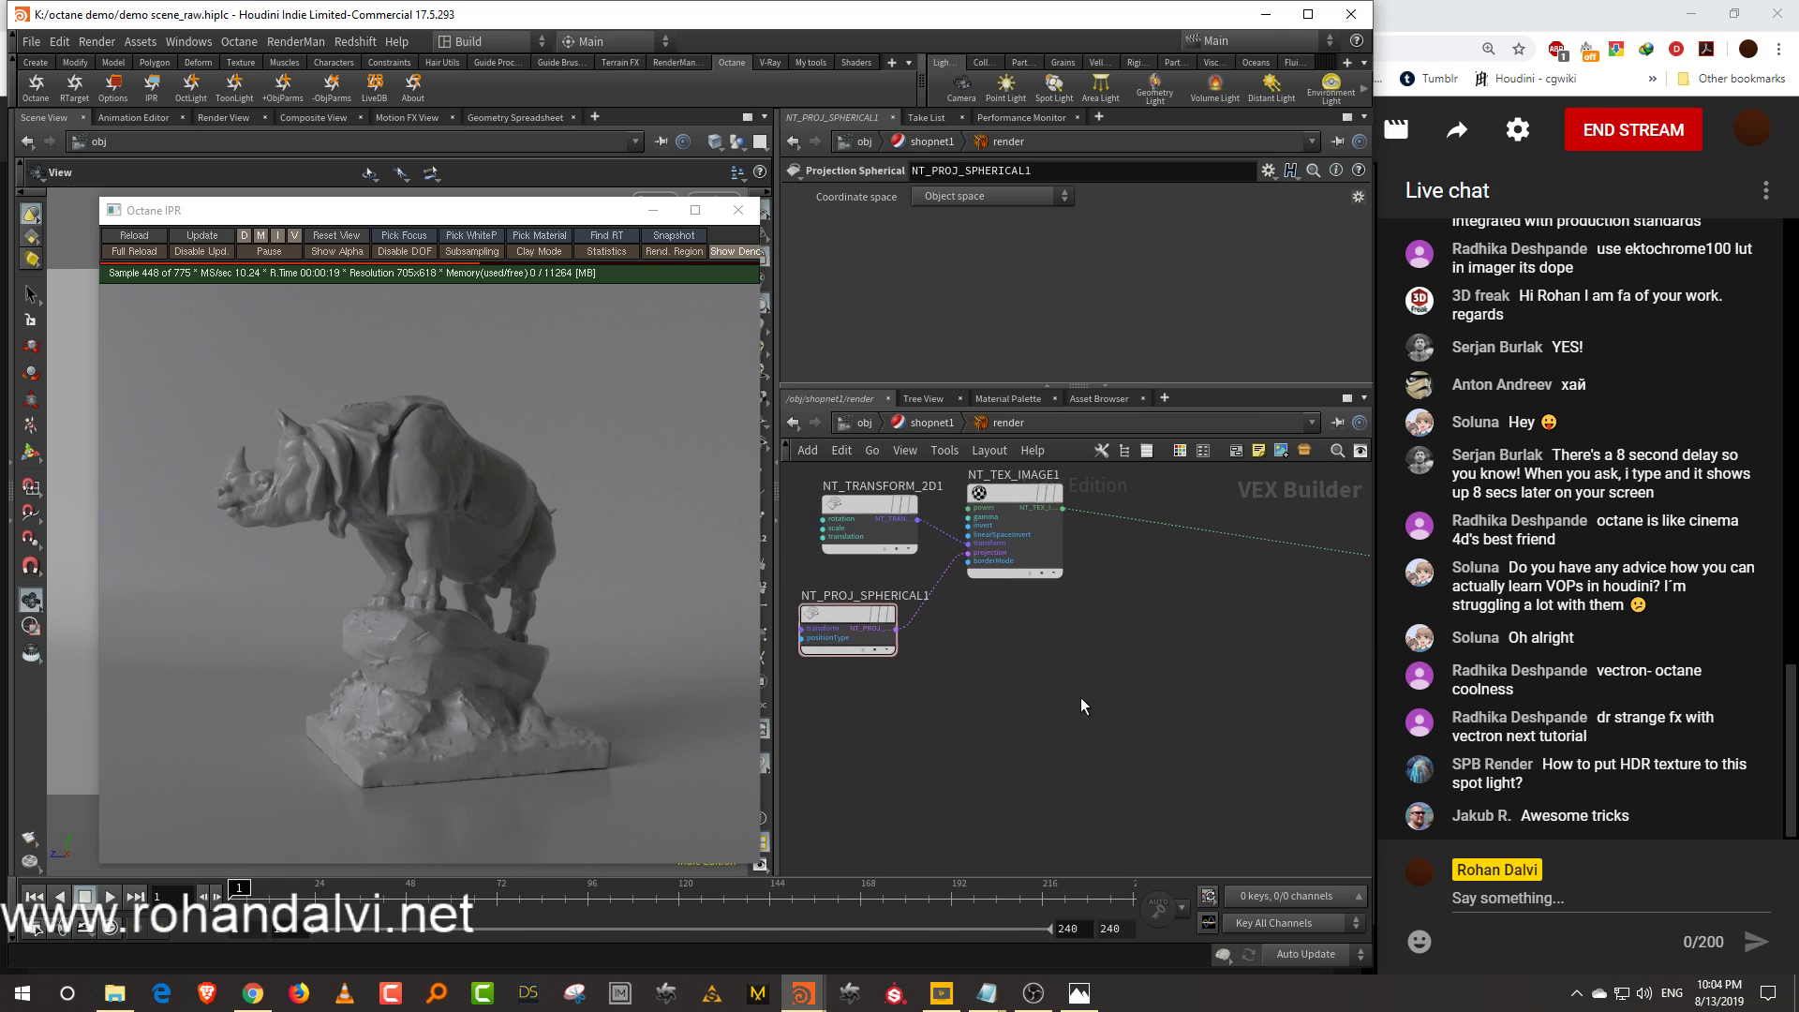
pyautogui.scroll(-1, 1081, 702)
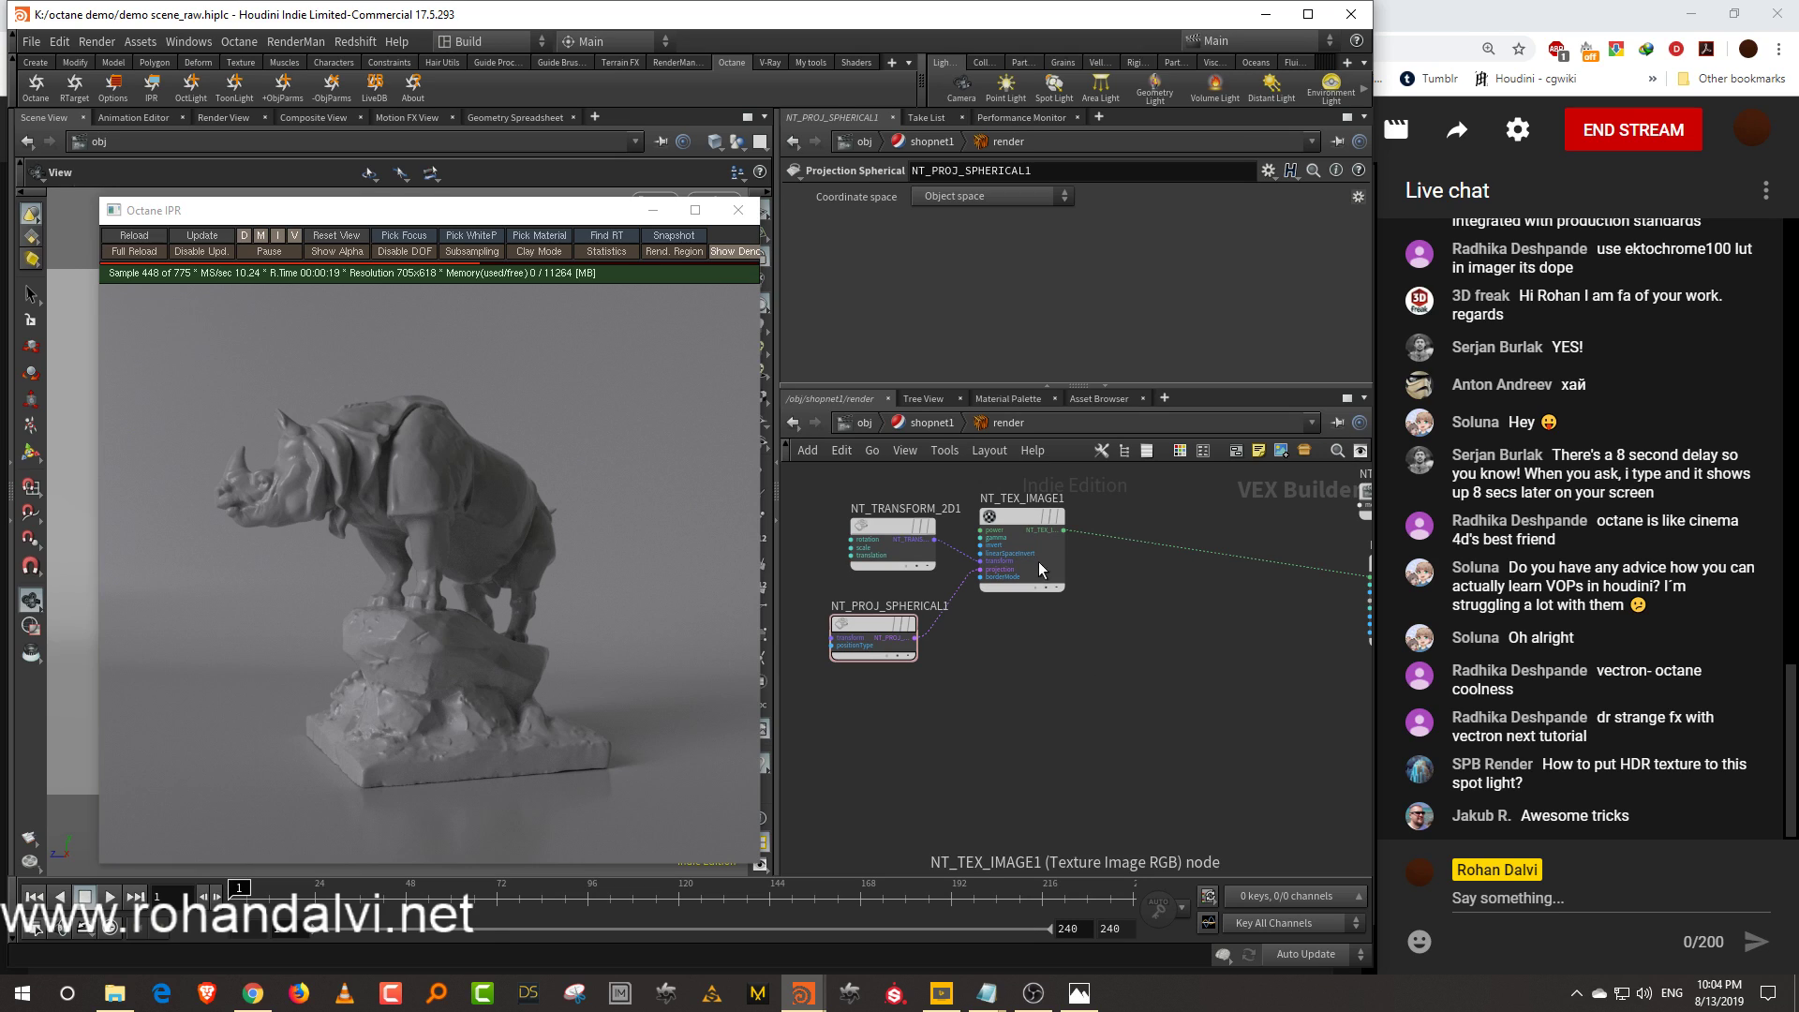
pyautogui.moveTo(997, 684); pyautogui.dragTo(1013, 755, button='middle')
pyautogui.moveTo(897, 770); pyautogui.dragTo(1057, 548)
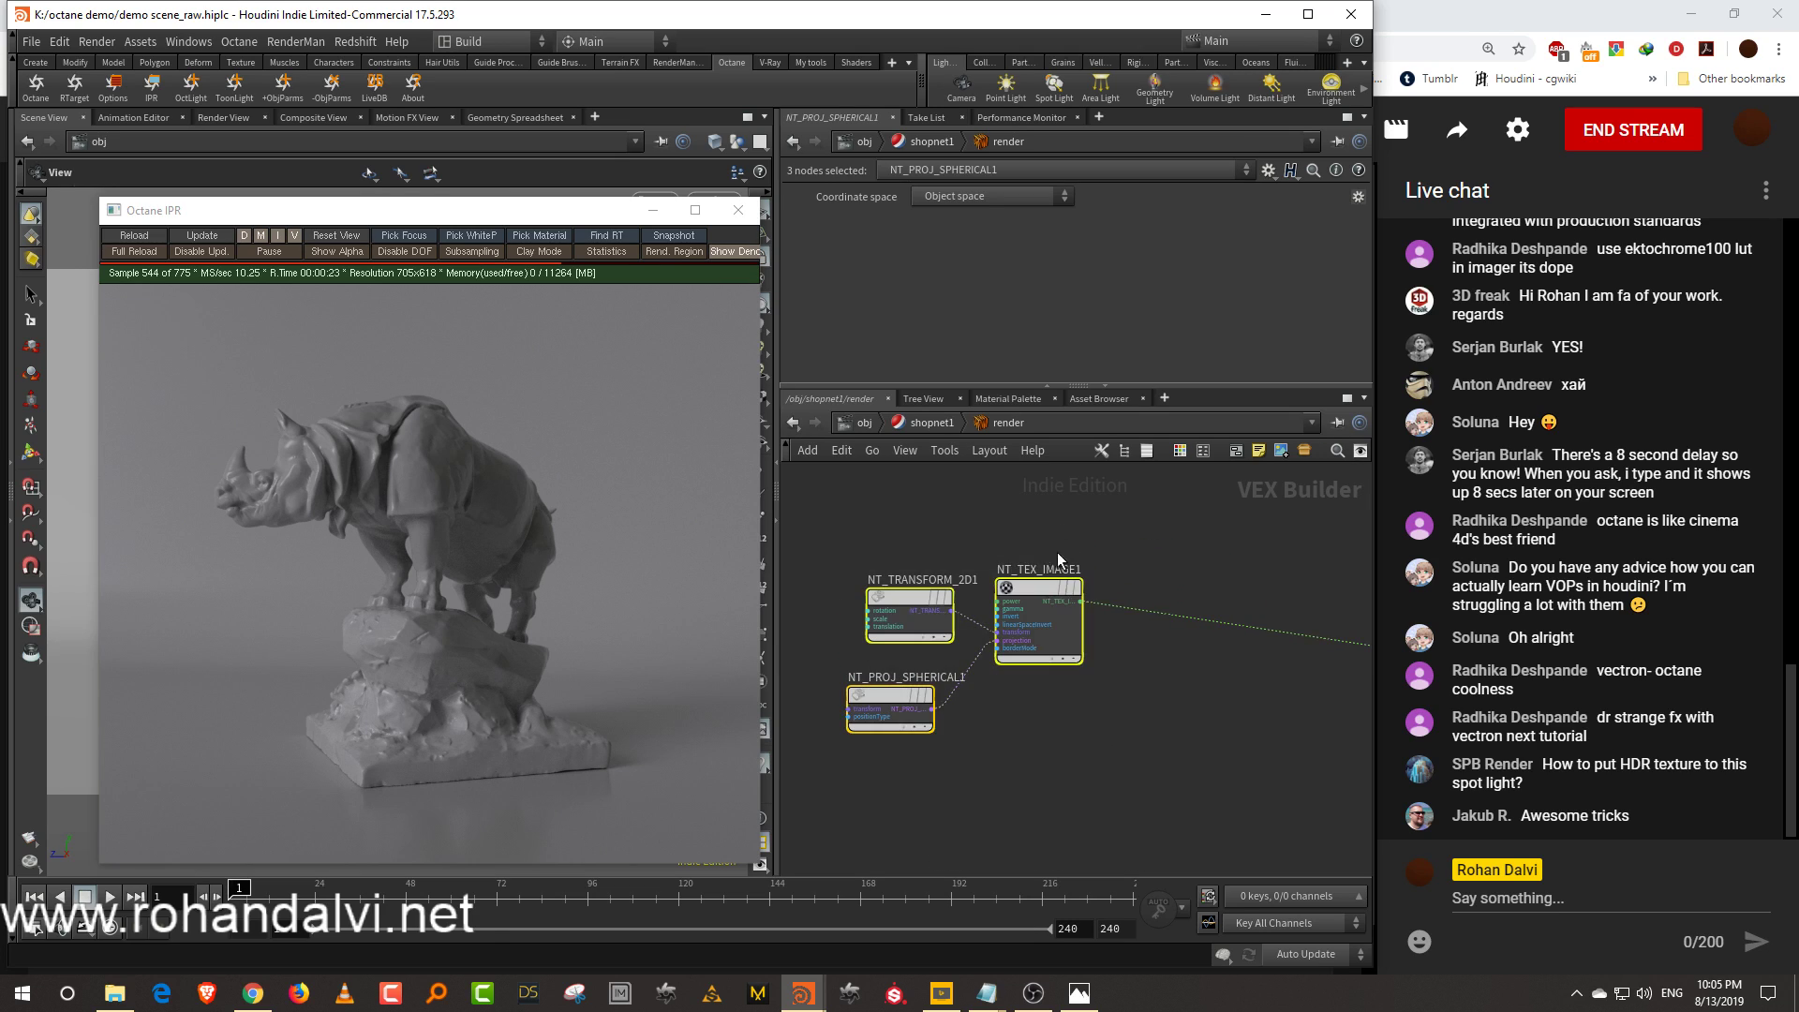
pyautogui.moveTo(1103, 746); pyautogui.dragTo(1086, 638, button='middle')
pyautogui.hotkey('ctrl', 'c')
pyautogui.hotkey('ctrl', 'v')
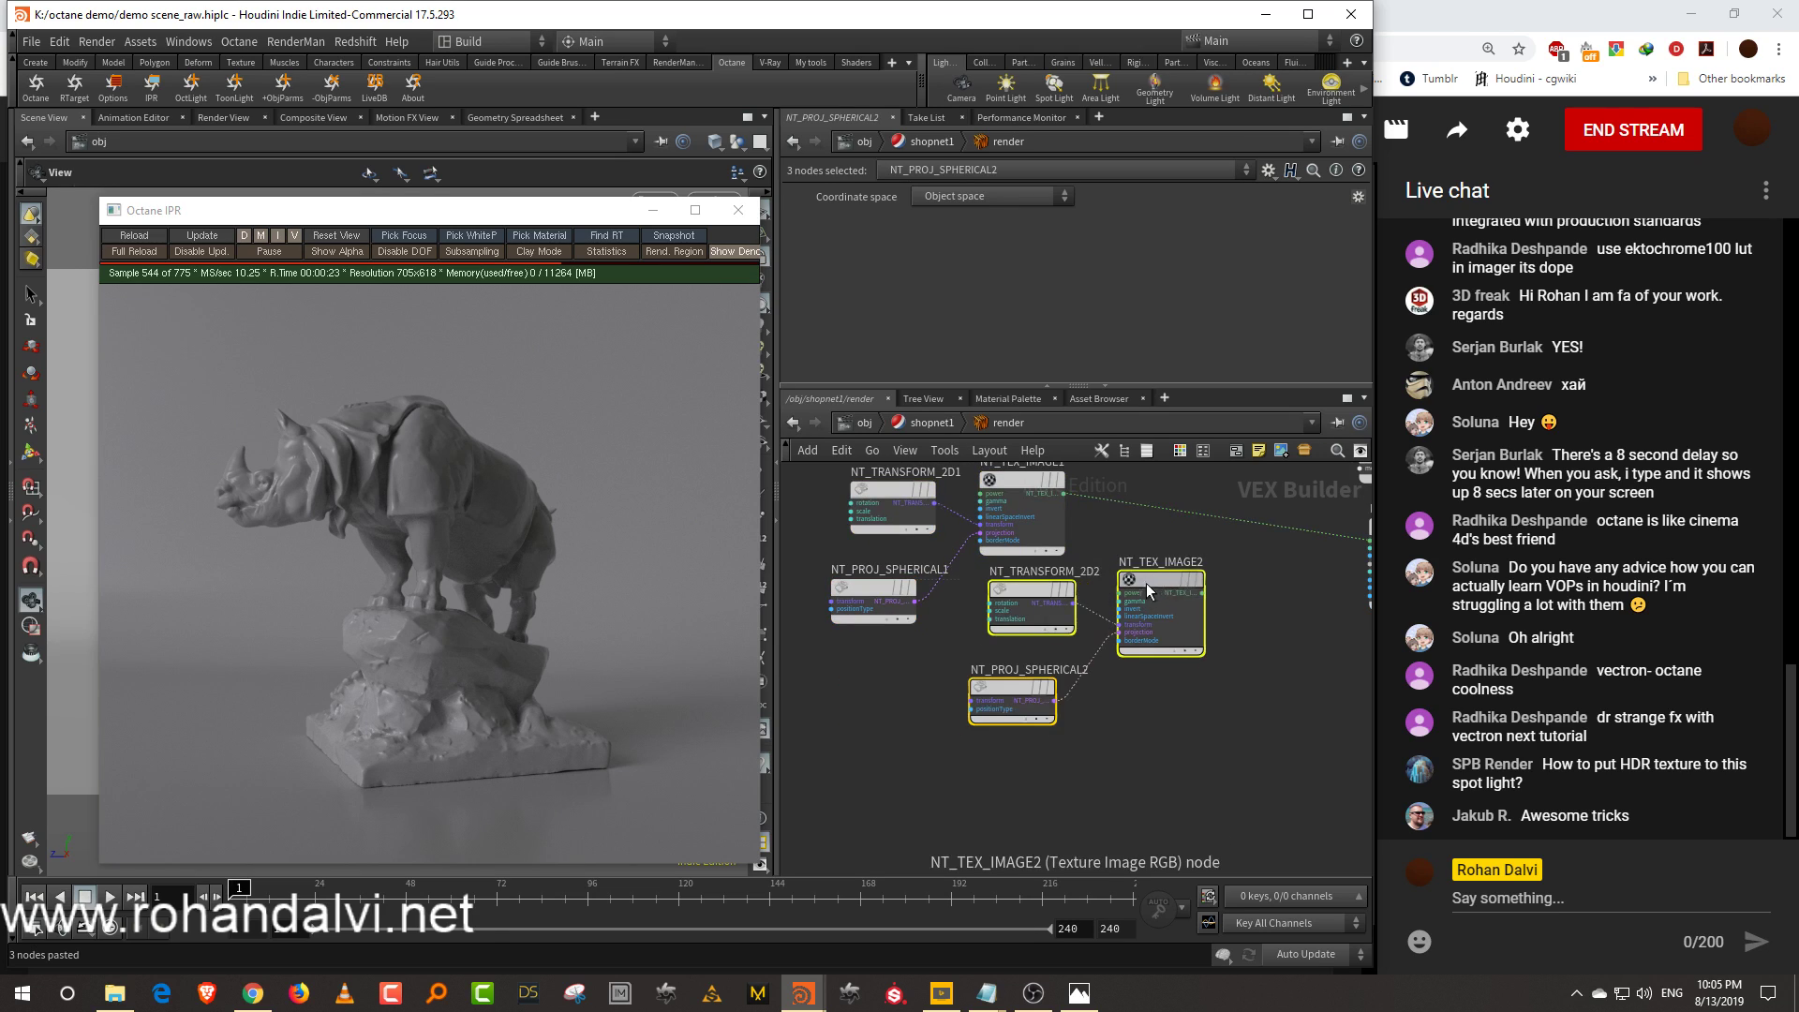
pyautogui.moveTo(1138, 581); pyautogui.dragTo(958, 724)
# Insert a Tool Add node between NT_TEX_IMAGE1 and the environment texture, and connect NT_TEX_IMAGE2 to its second texture input
pyautogui.click(1092, 677)
pyautogui.press('Tab')
pyautogui.write('add')
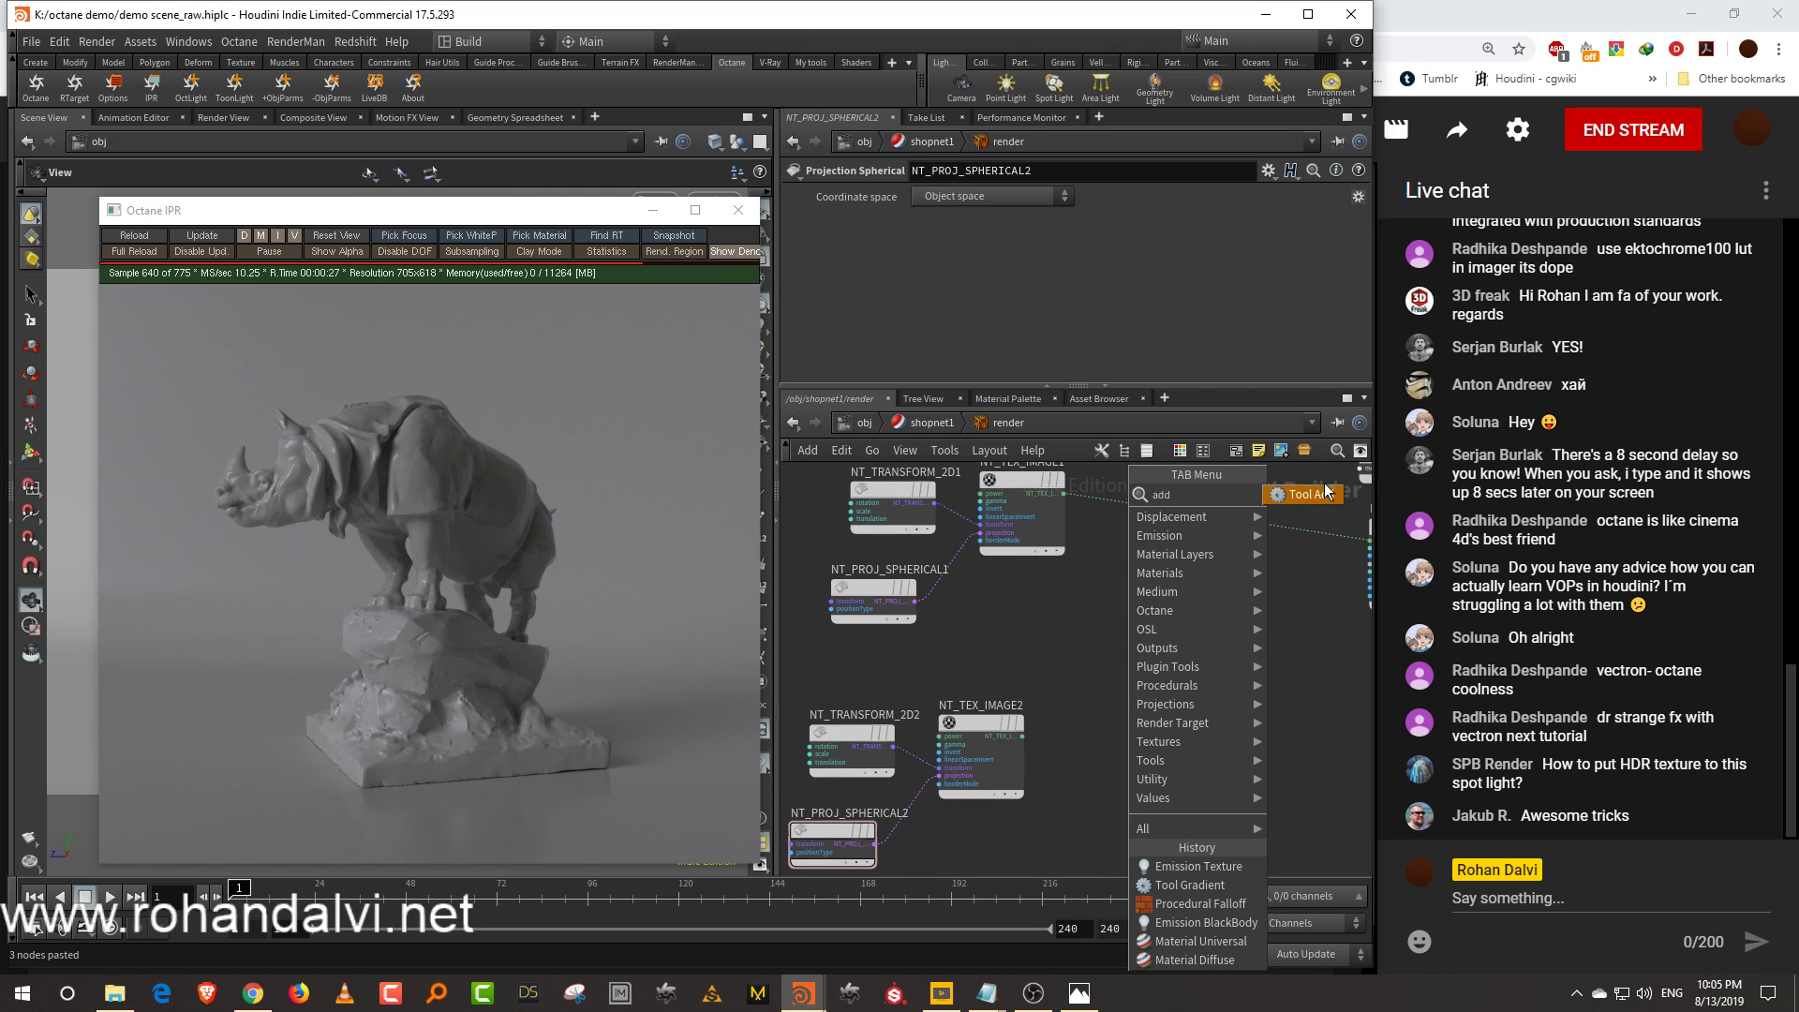
pyautogui.click(1325, 493)
pyautogui.click(1264, 531)
pyautogui.moveTo(1023, 737); pyautogui.dragTo(1224, 547)
# Set the first translation value of NT_TRANSFORM_2D2 to 0.34
pyautogui.moveTo(1110, 723); pyautogui.dragTo(1191, 674, button='middle')
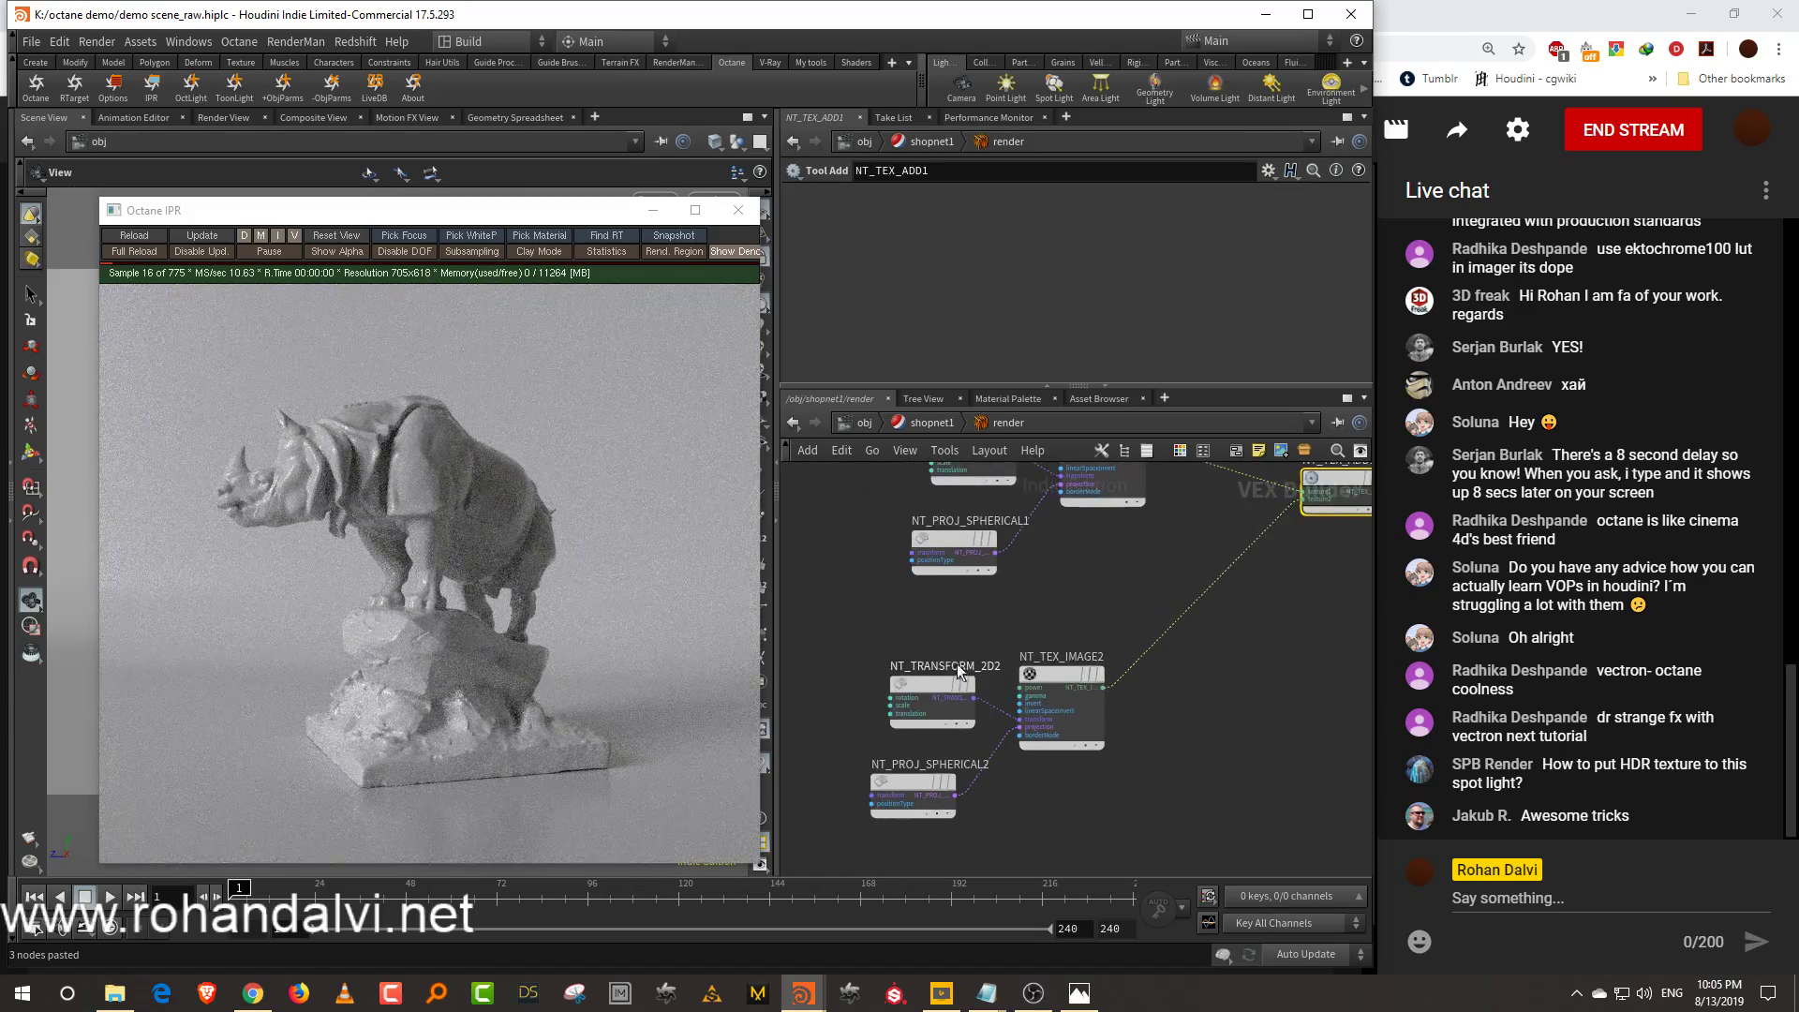
pyautogui.click(942, 687)
pyautogui.moveTo(943, 243); pyautogui.dragTo(1235, 243, button='middle')
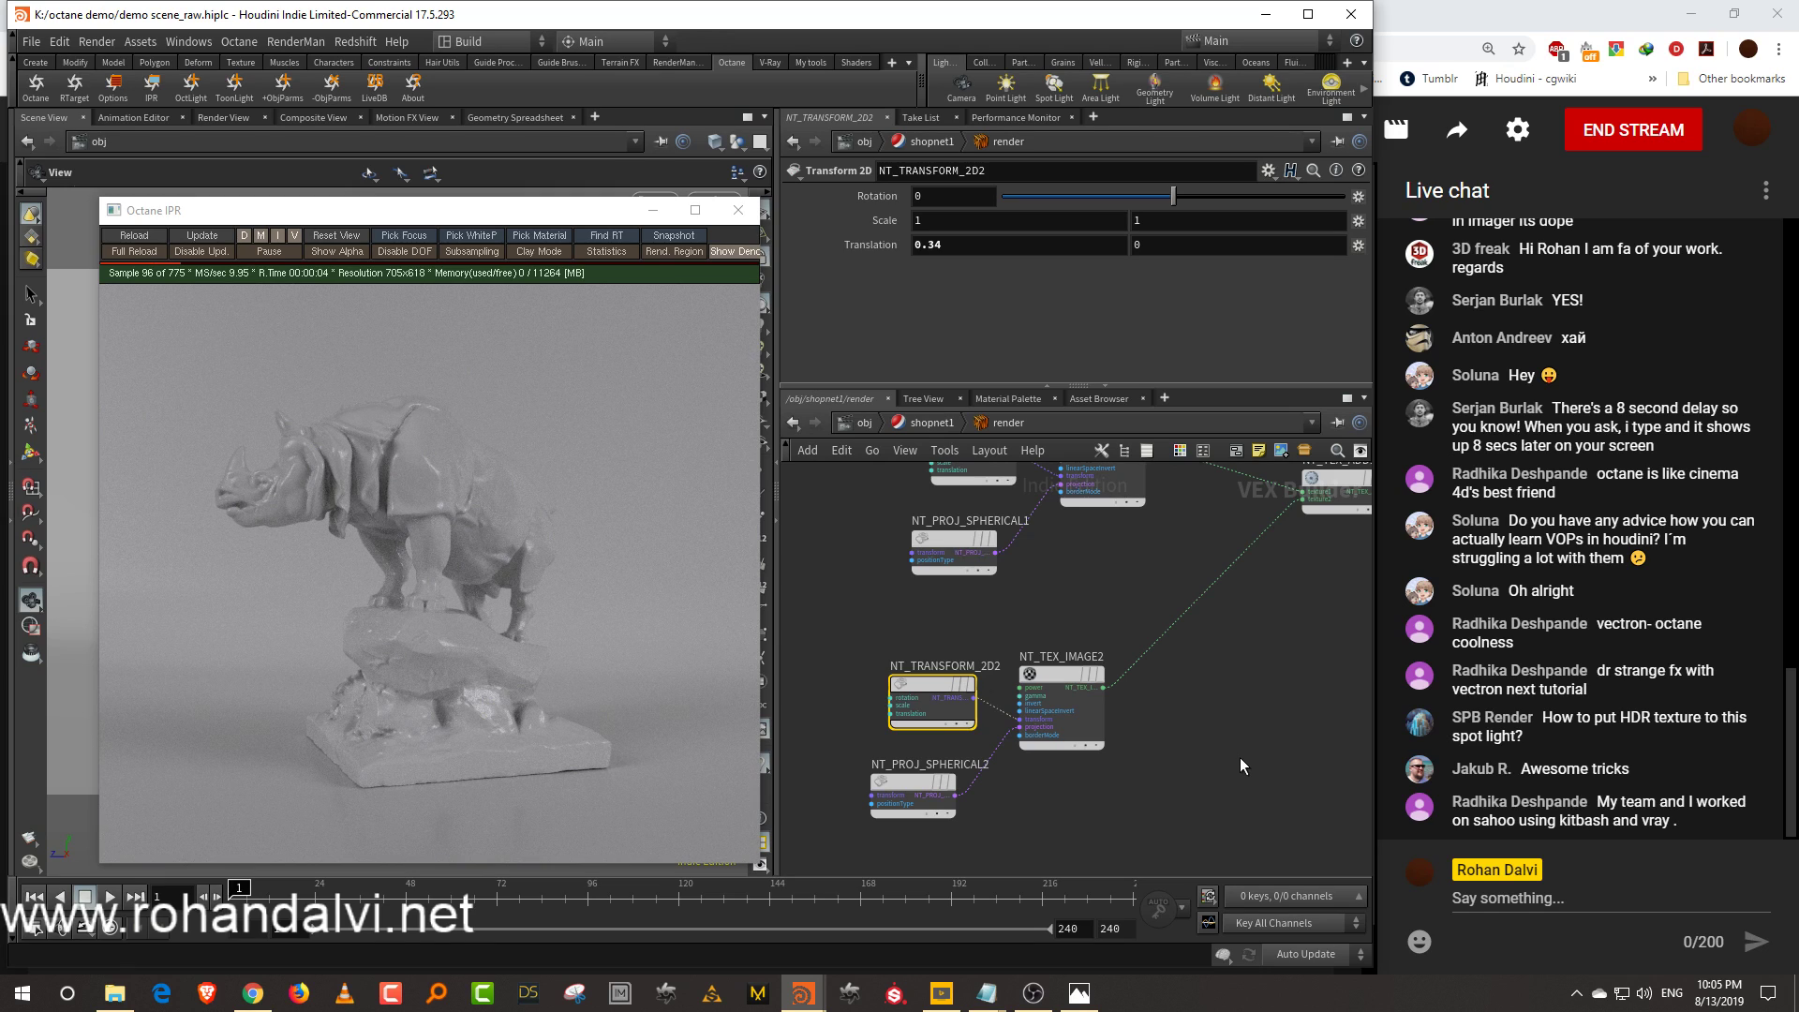
pyautogui.moveTo(1235, 717); pyautogui.dragTo(1234, 754, button='middle')
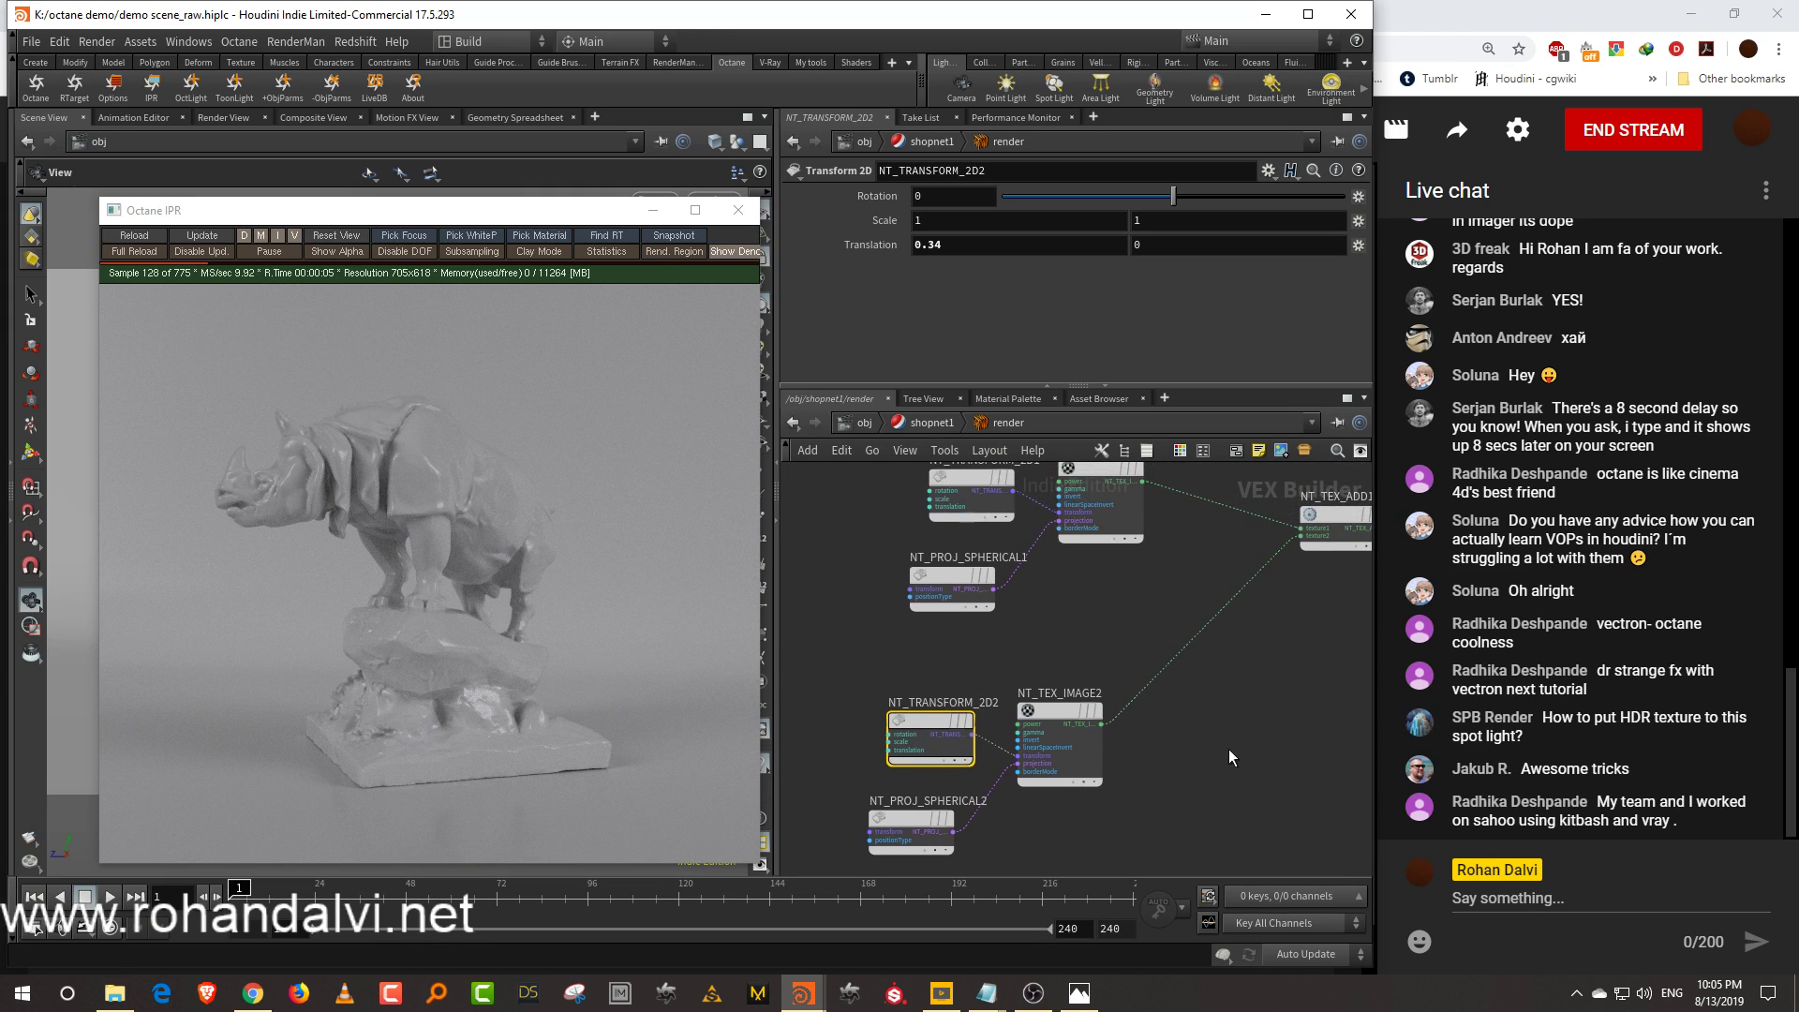
# Tidy the render network by lining up the 2D transform and spherical projection nodes beside NT_TEX_IMAGE1 and NT_TEX_IMAGE2
pyautogui.scroll(2, 1123, 647)
pyautogui.moveTo(1121, 639); pyautogui.dragTo(1155, 762, button='middle')
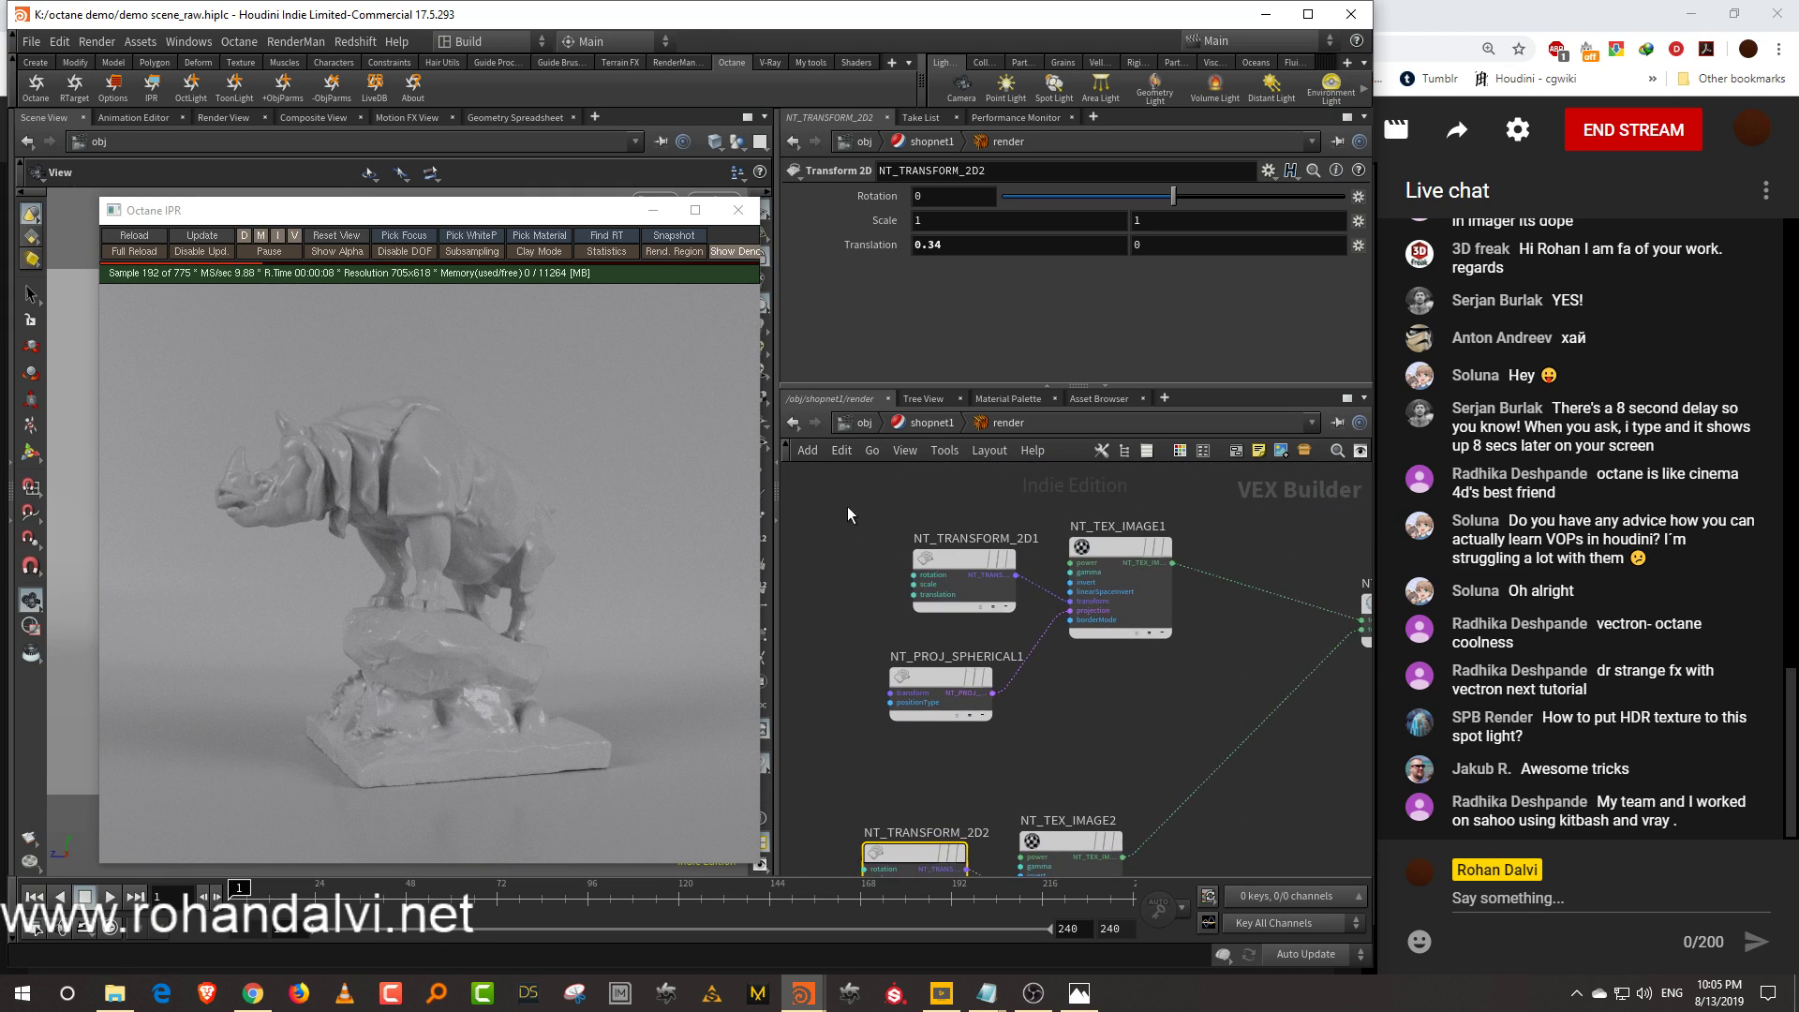
pyautogui.moveTo(966, 559); pyautogui.dragTo(943, 566)
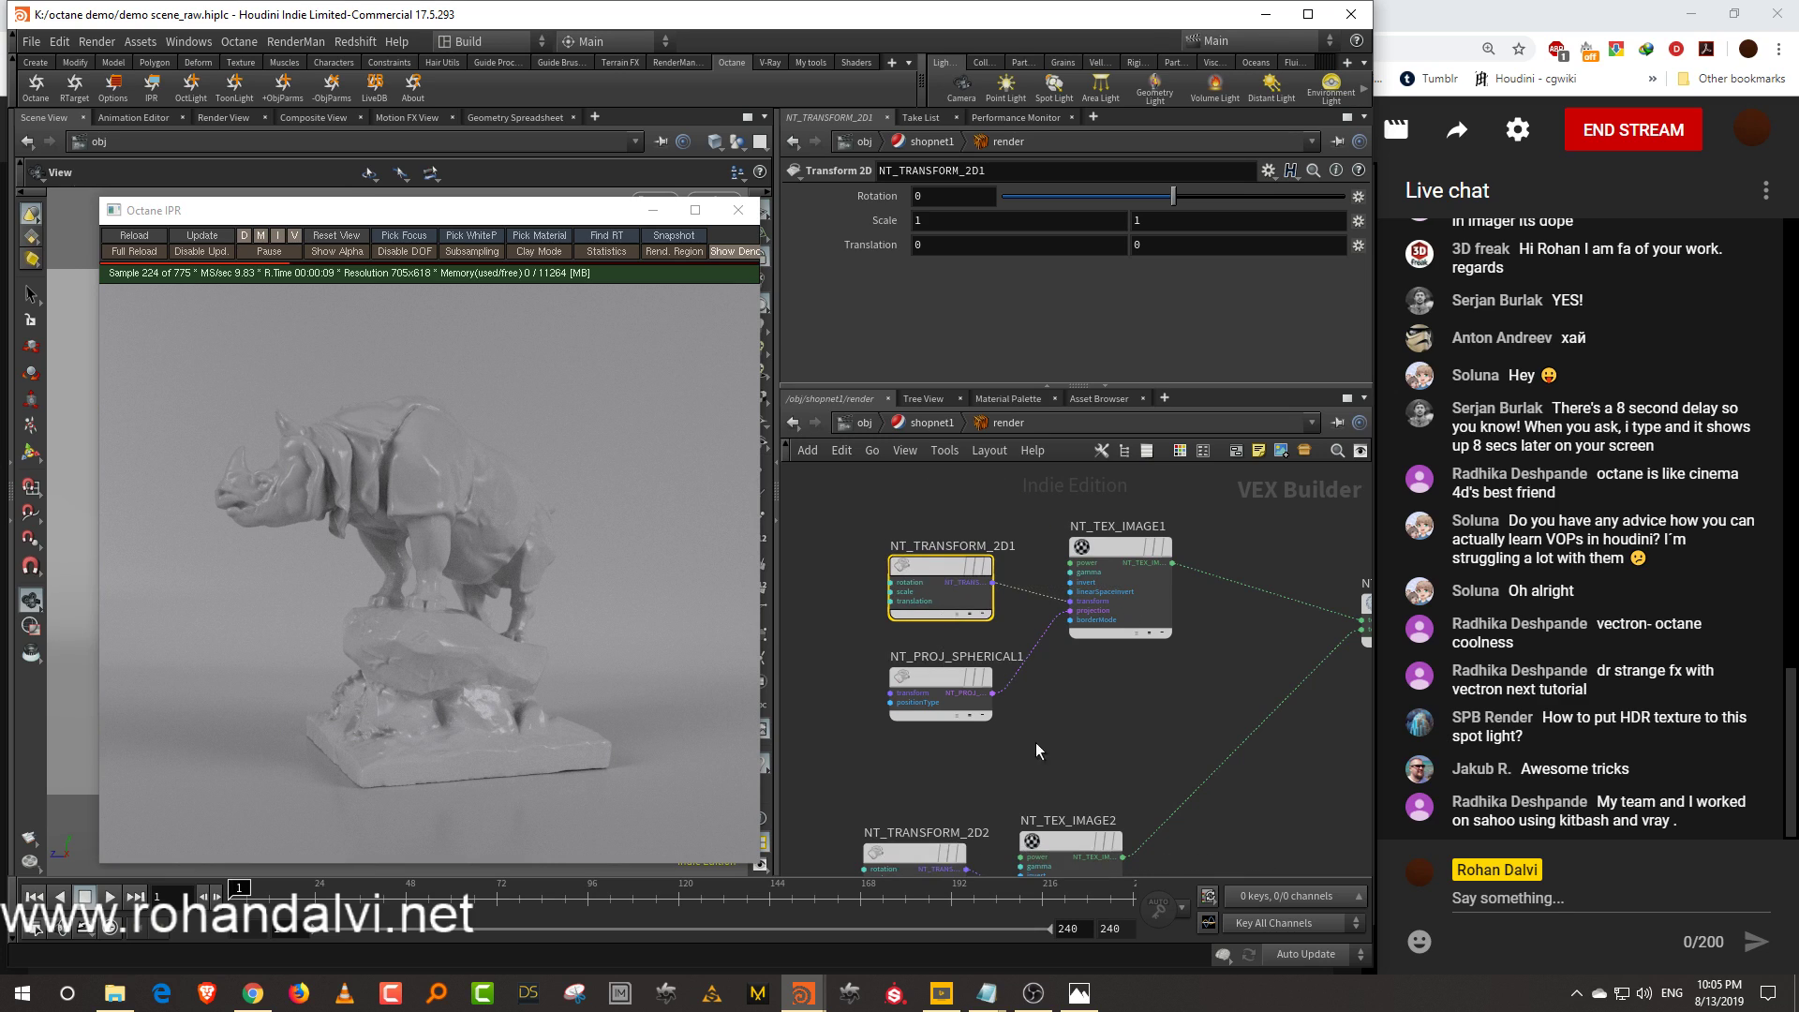
pyautogui.moveTo(1035, 759); pyautogui.dragTo(1041, 575, button='middle')
pyautogui.moveTo(1081, 658); pyautogui.dragTo(1109, 662)
pyautogui.moveTo(885, 781); pyautogui.dragTo(925, 785)
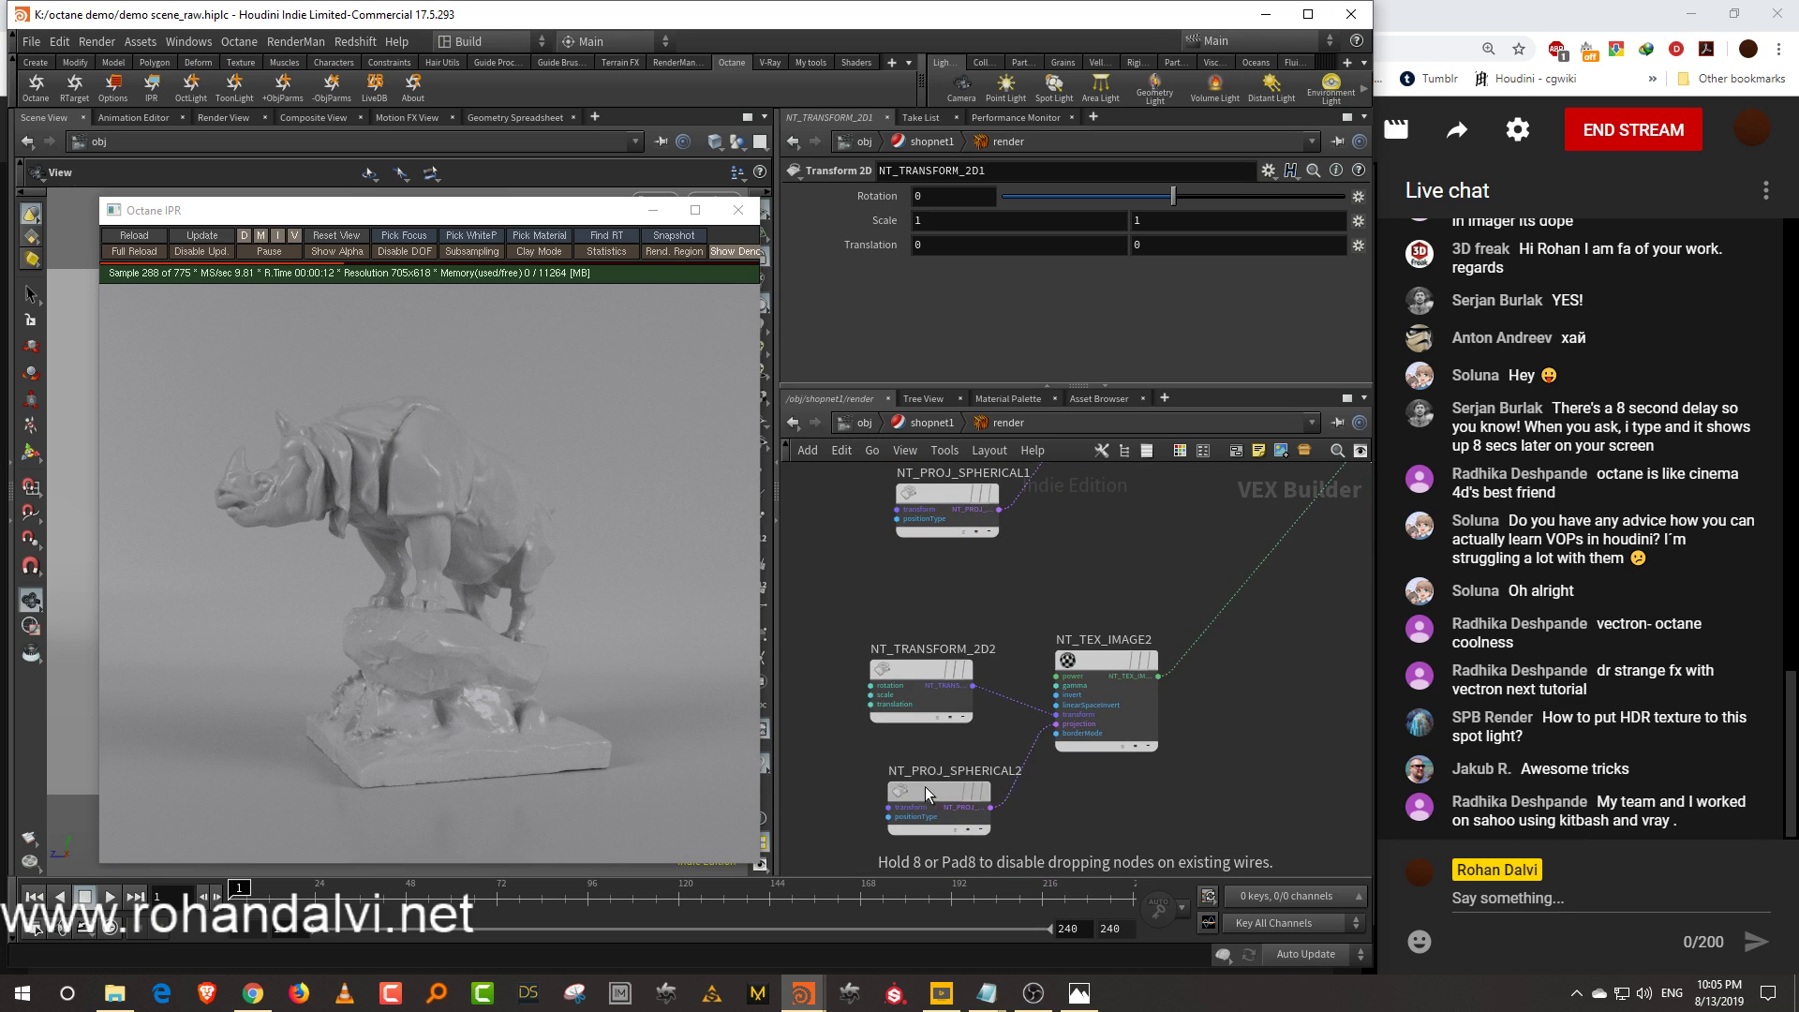
pyautogui.moveTo(1102, 556); pyautogui.dragTo(1072, 689, button='middle')
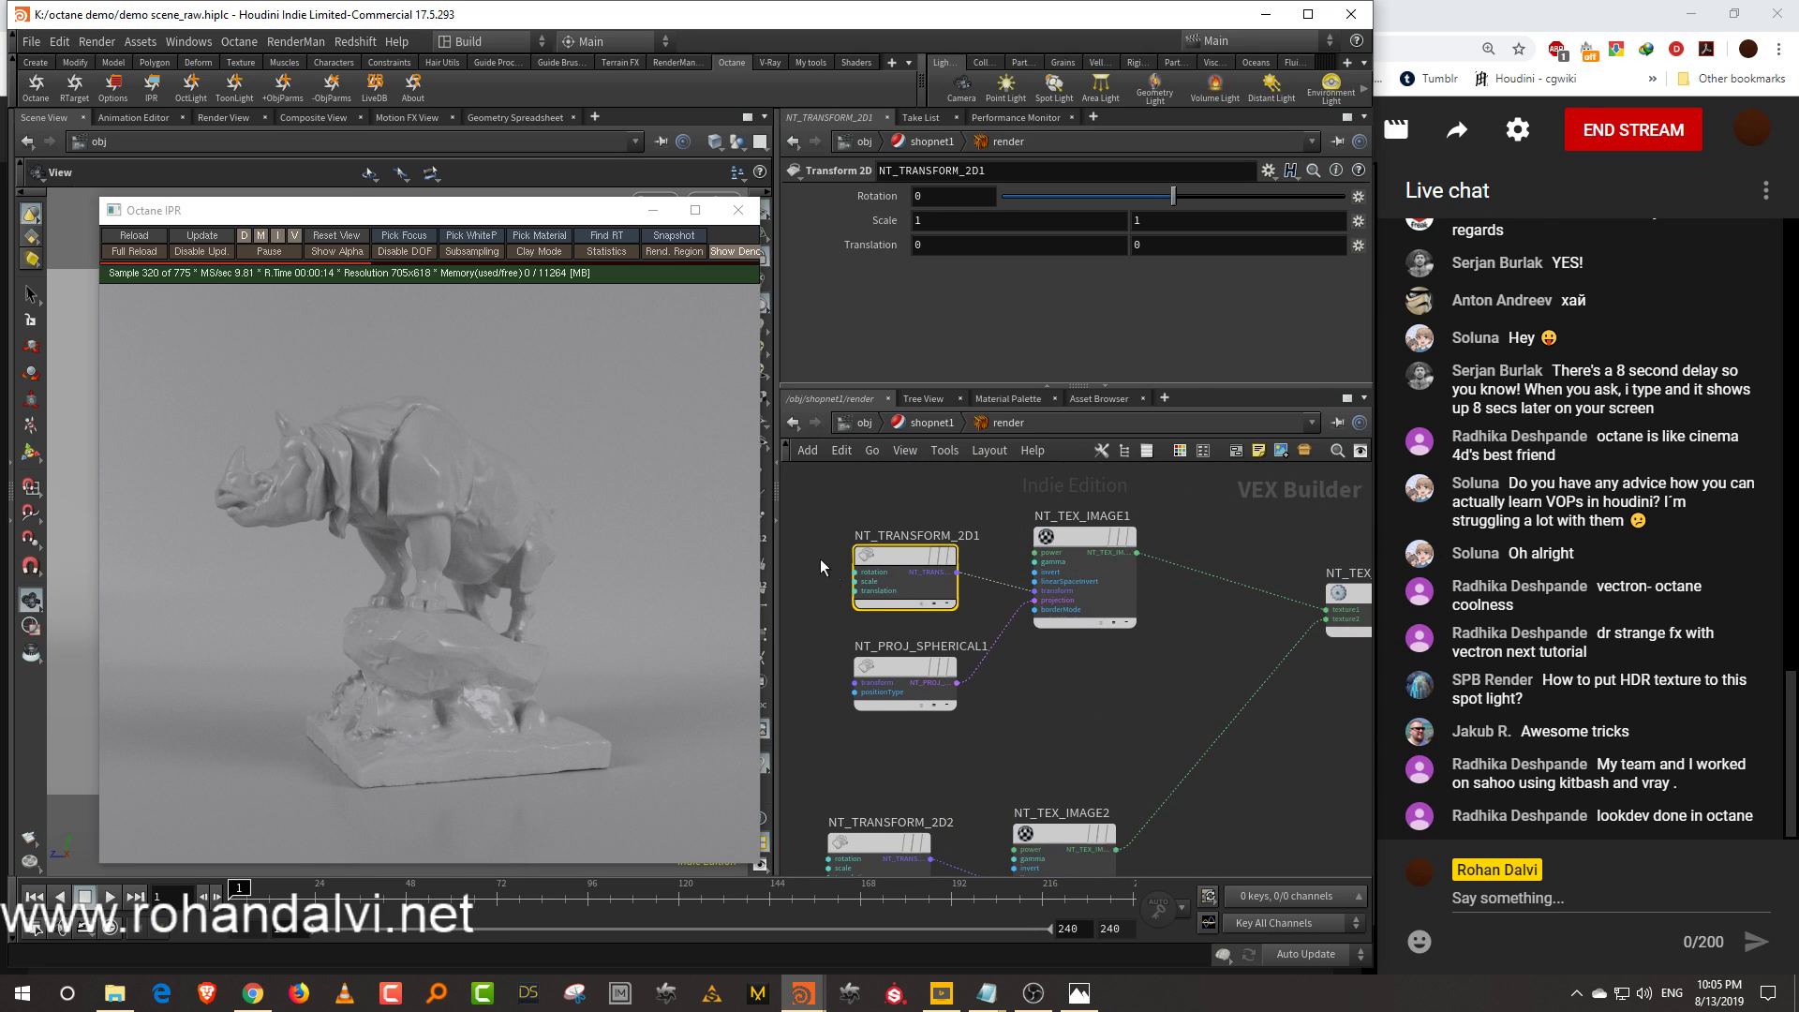
pyautogui.moveTo(825, 564); pyautogui.dragTo(946, 710)
pyautogui.moveTo(902, 560); pyautogui.dragTo(880, 577)
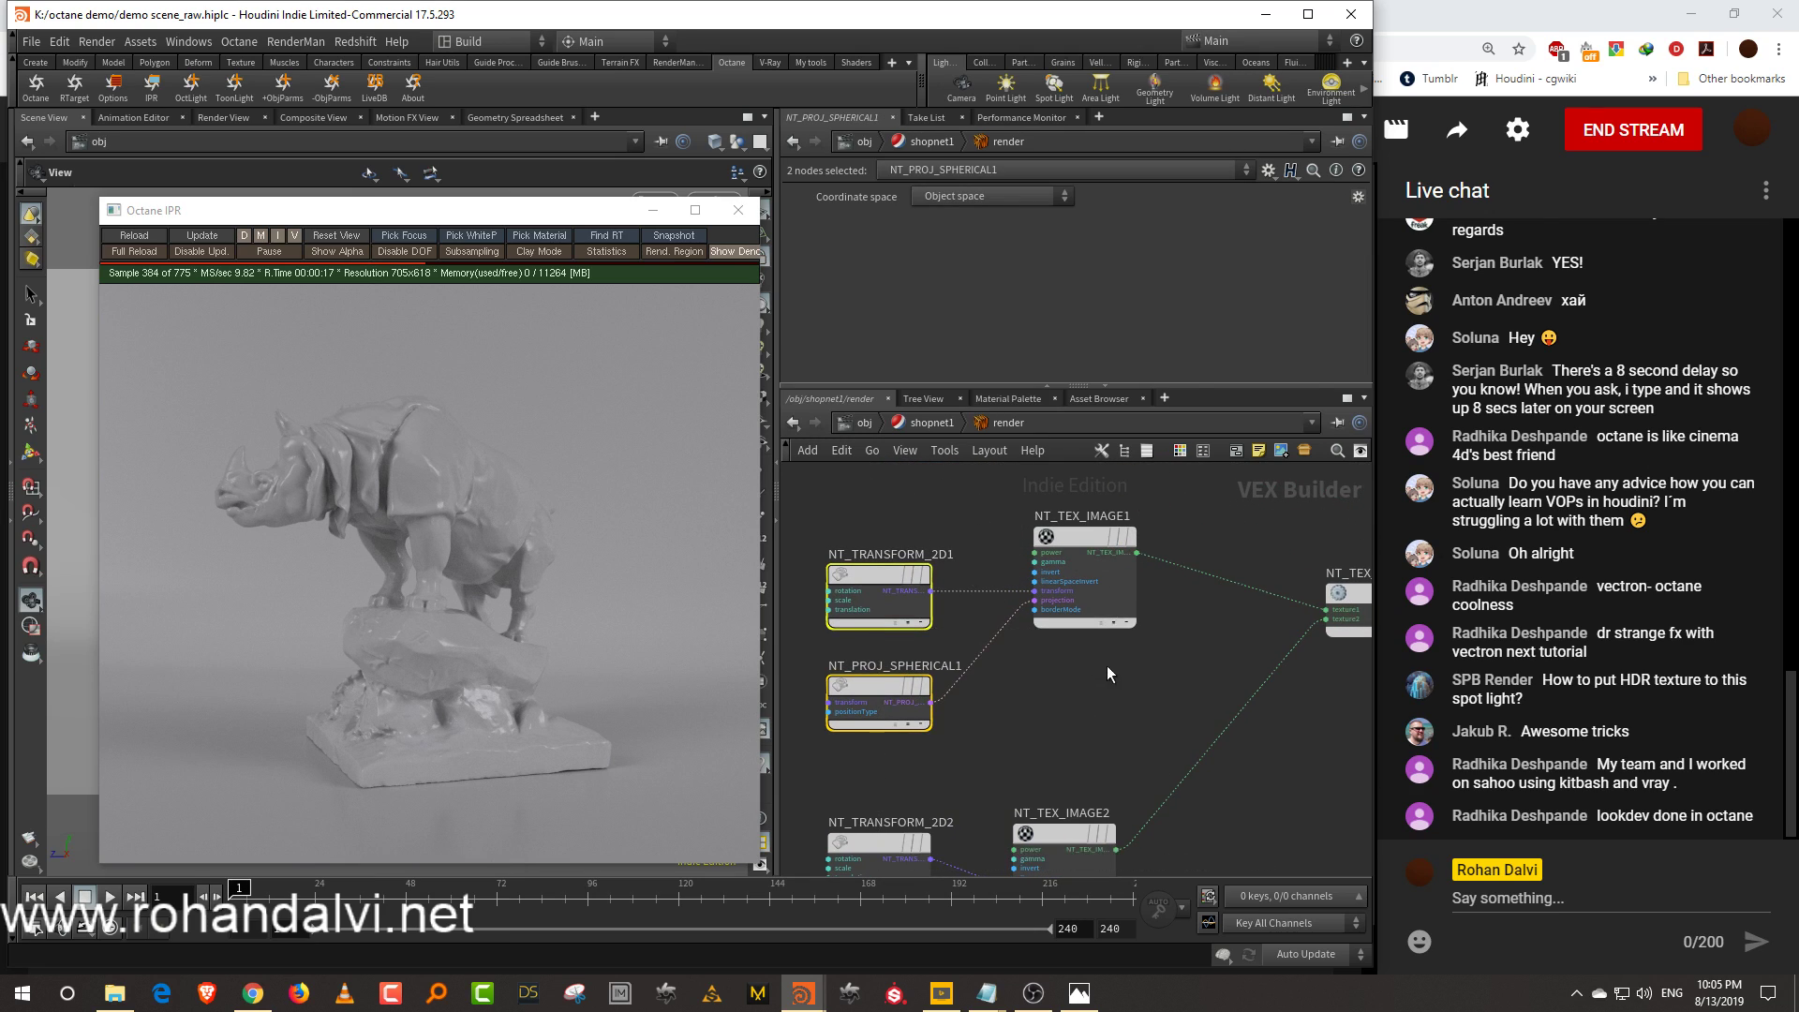
# Add a Color RGB node above NT_TRANSFORM_2D1 and connect it to the power input of NT_TEX_IMAGE1
pyautogui.moveTo(1106, 664); pyautogui.dragTo(1102, 712, button='middle')
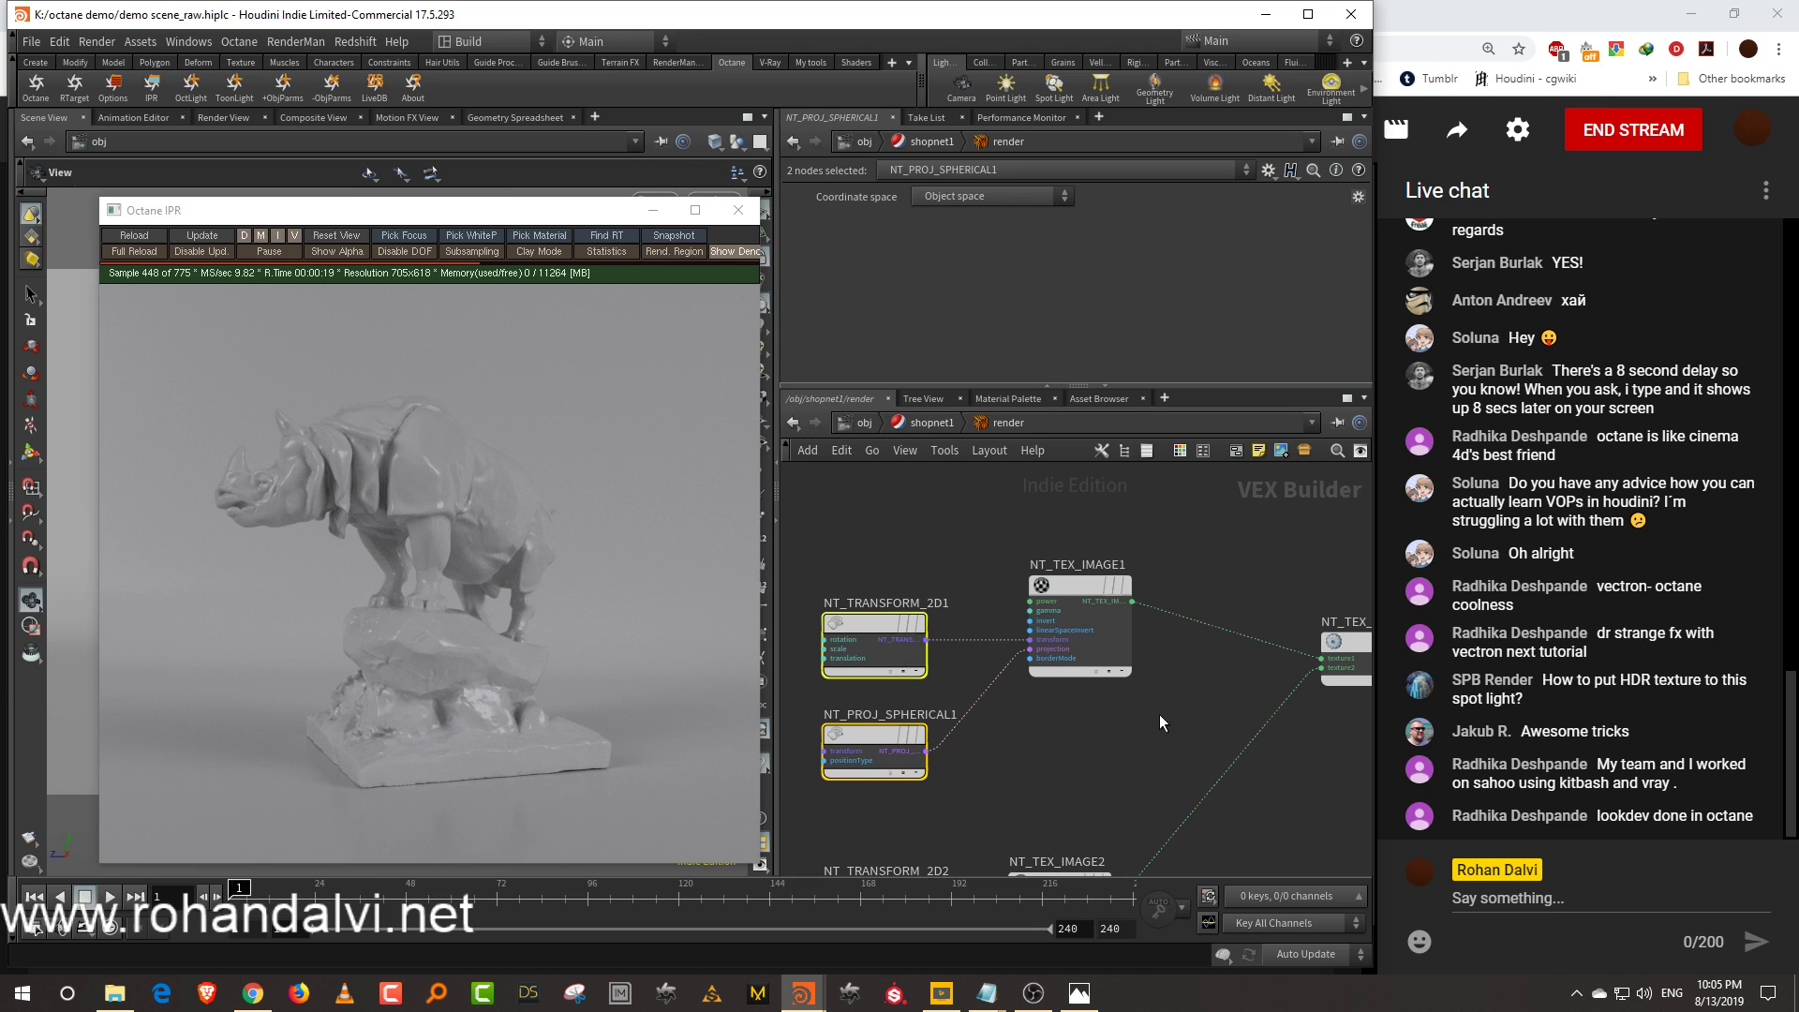
pyautogui.press('Tab')
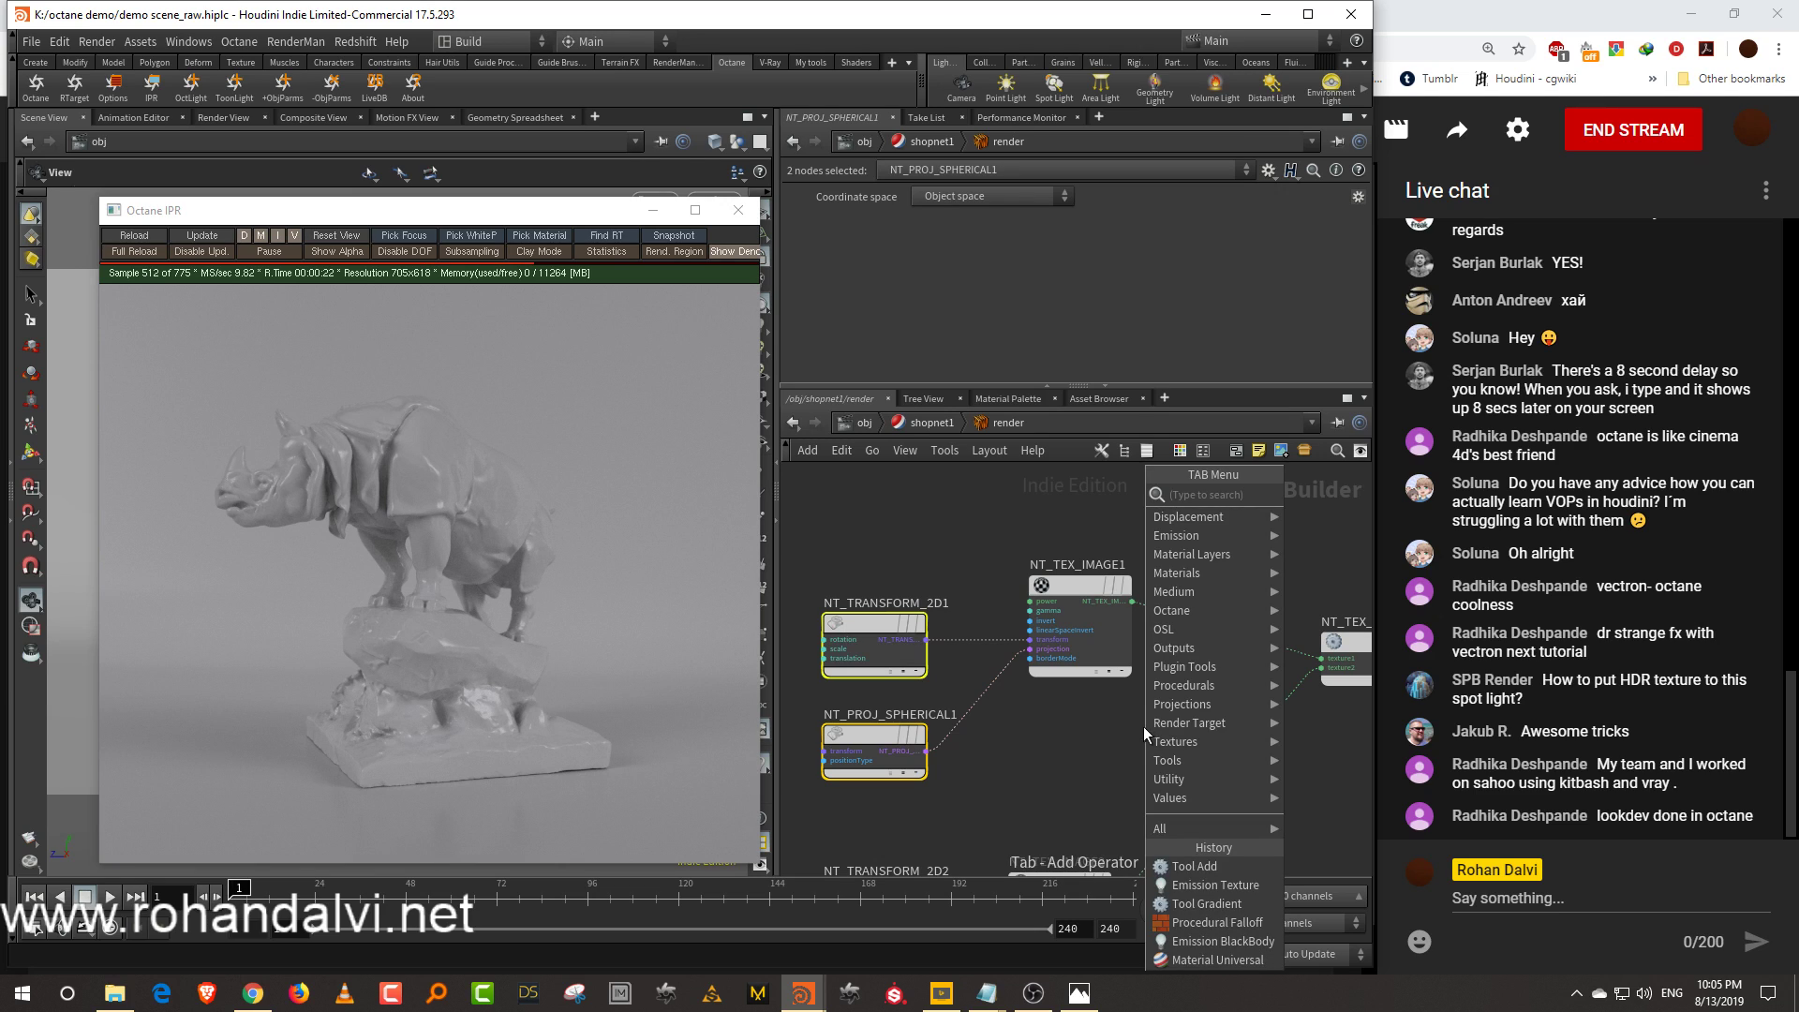
pyautogui.write('rgb')
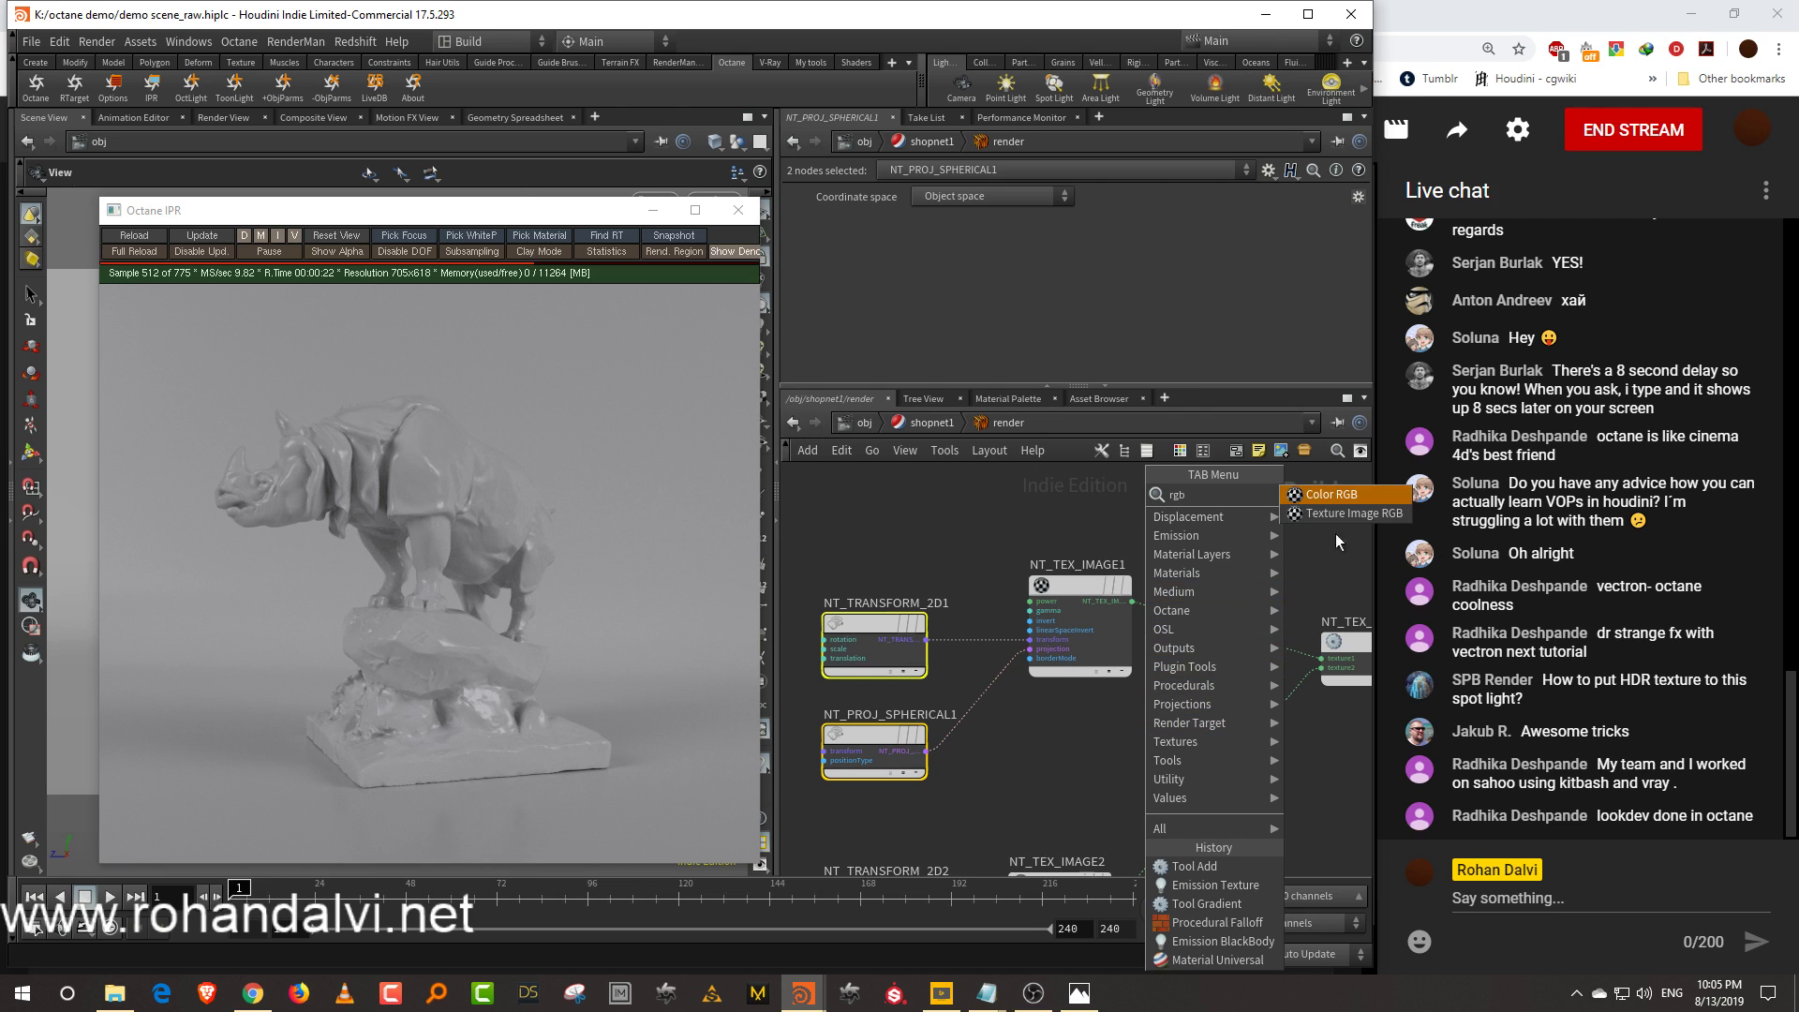
pyautogui.click(1359, 495)
pyautogui.click(842, 502)
pyautogui.moveTo(895, 520); pyautogui.dragTo(1031, 602)
# Make room around the second texture group, add another Color RGB node there and connect it to the power input of NT_TEX_IMAGE2
pyautogui.moveTo(997, 847); pyautogui.dragTo(1040, 673, button='middle')
pyautogui.moveTo(924, 660); pyautogui.dragTo(1060, 893)
pyautogui.moveTo(1093, 717); pyautogui.dragTo(1090, 768)
pyautogui.press('Tab')
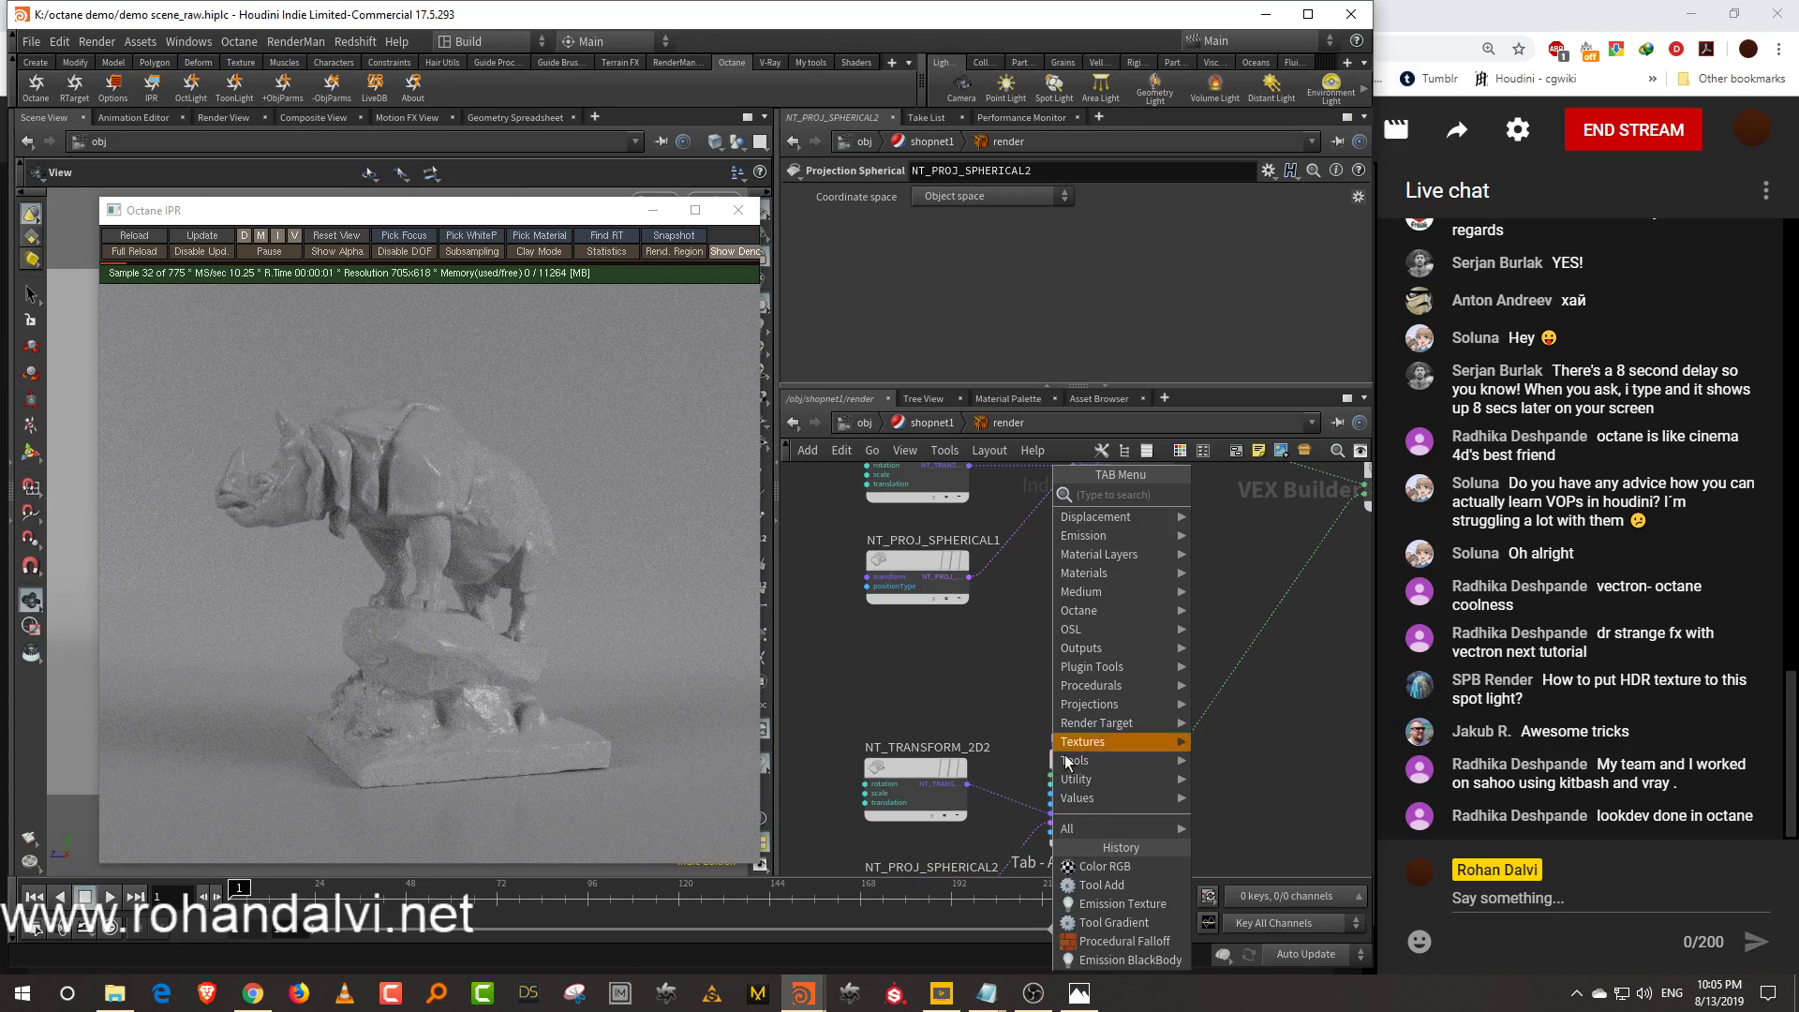
pyautogui.click(1115, 866)
pyautogui.click(902, 669)
pyautogui.moveTo(953, 685); pyautogui.dragTo(1049, 776)
# Set the colour of NT_TEX_RGB1 to blue with hue 209, saturation 0.934 and value 0.7
pyautogui.moveTo(1075, 625); pyautogui.dragTo(1080, 872, button='middle')
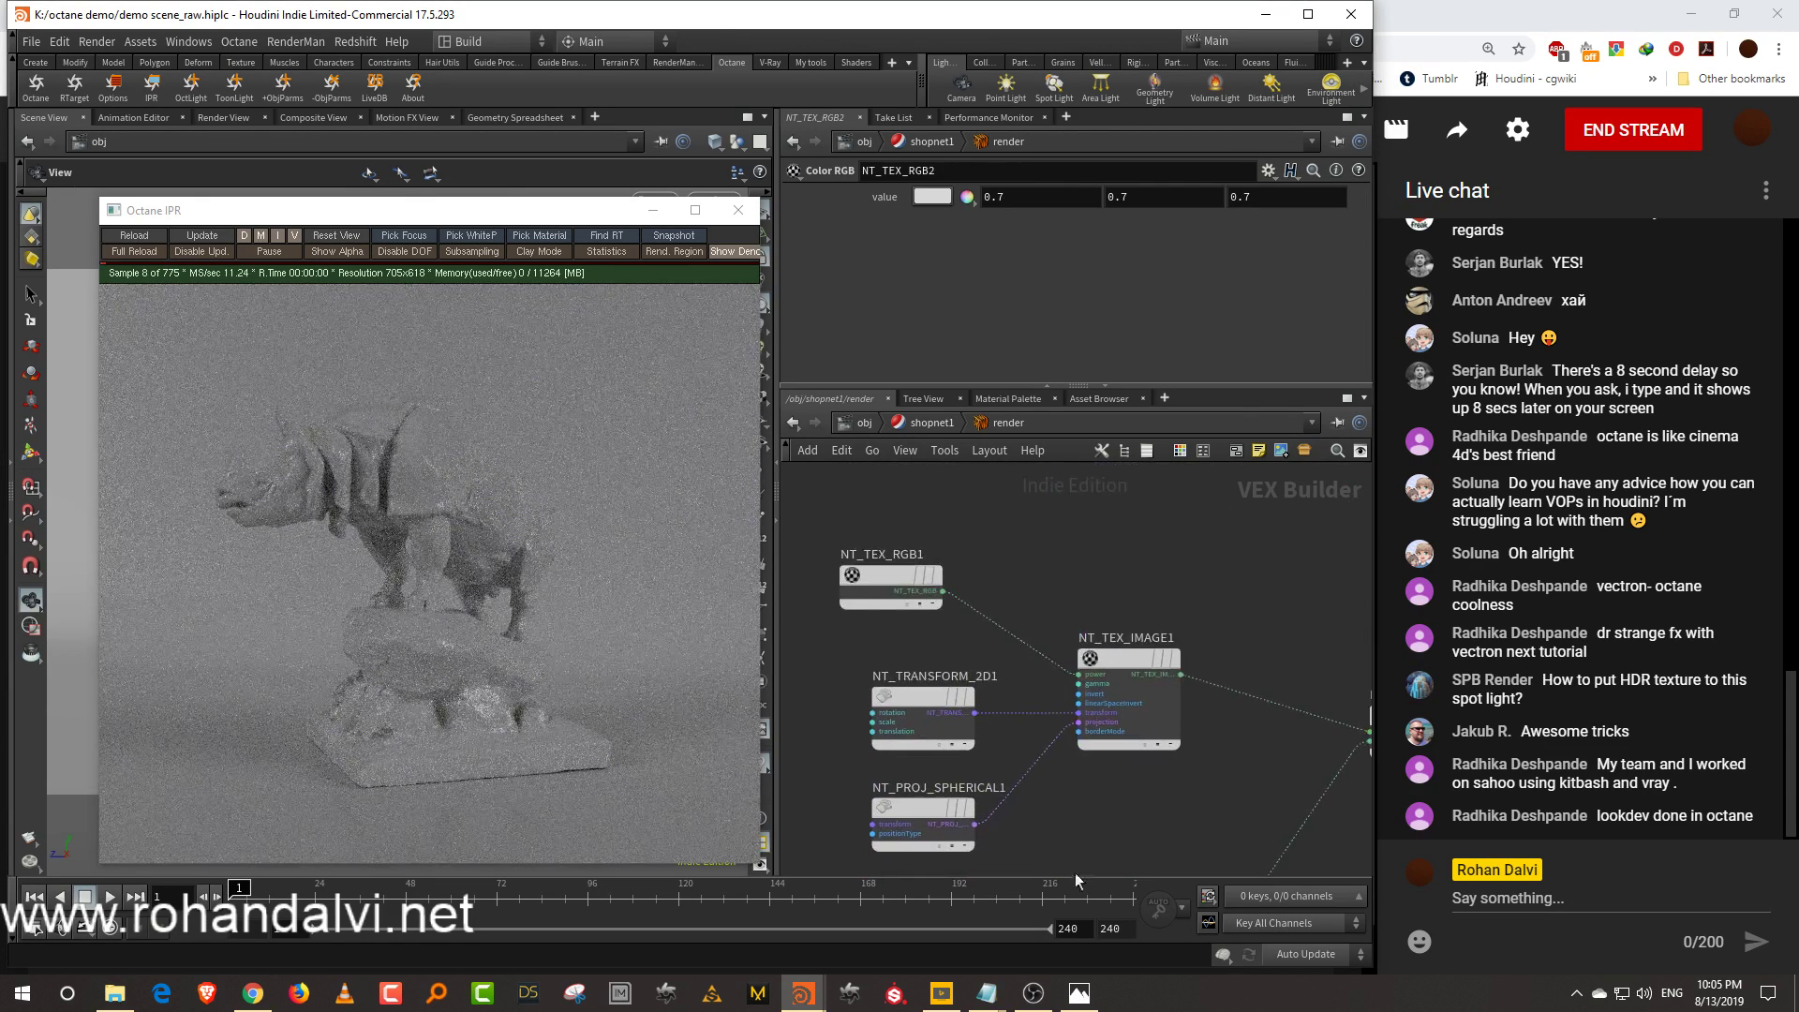
pyautogui.click(923, 575)
pyautogui.click(934, 197)
pyautogui.moveTo(1059, 286); pyautogui.dragTo(1295, 311)
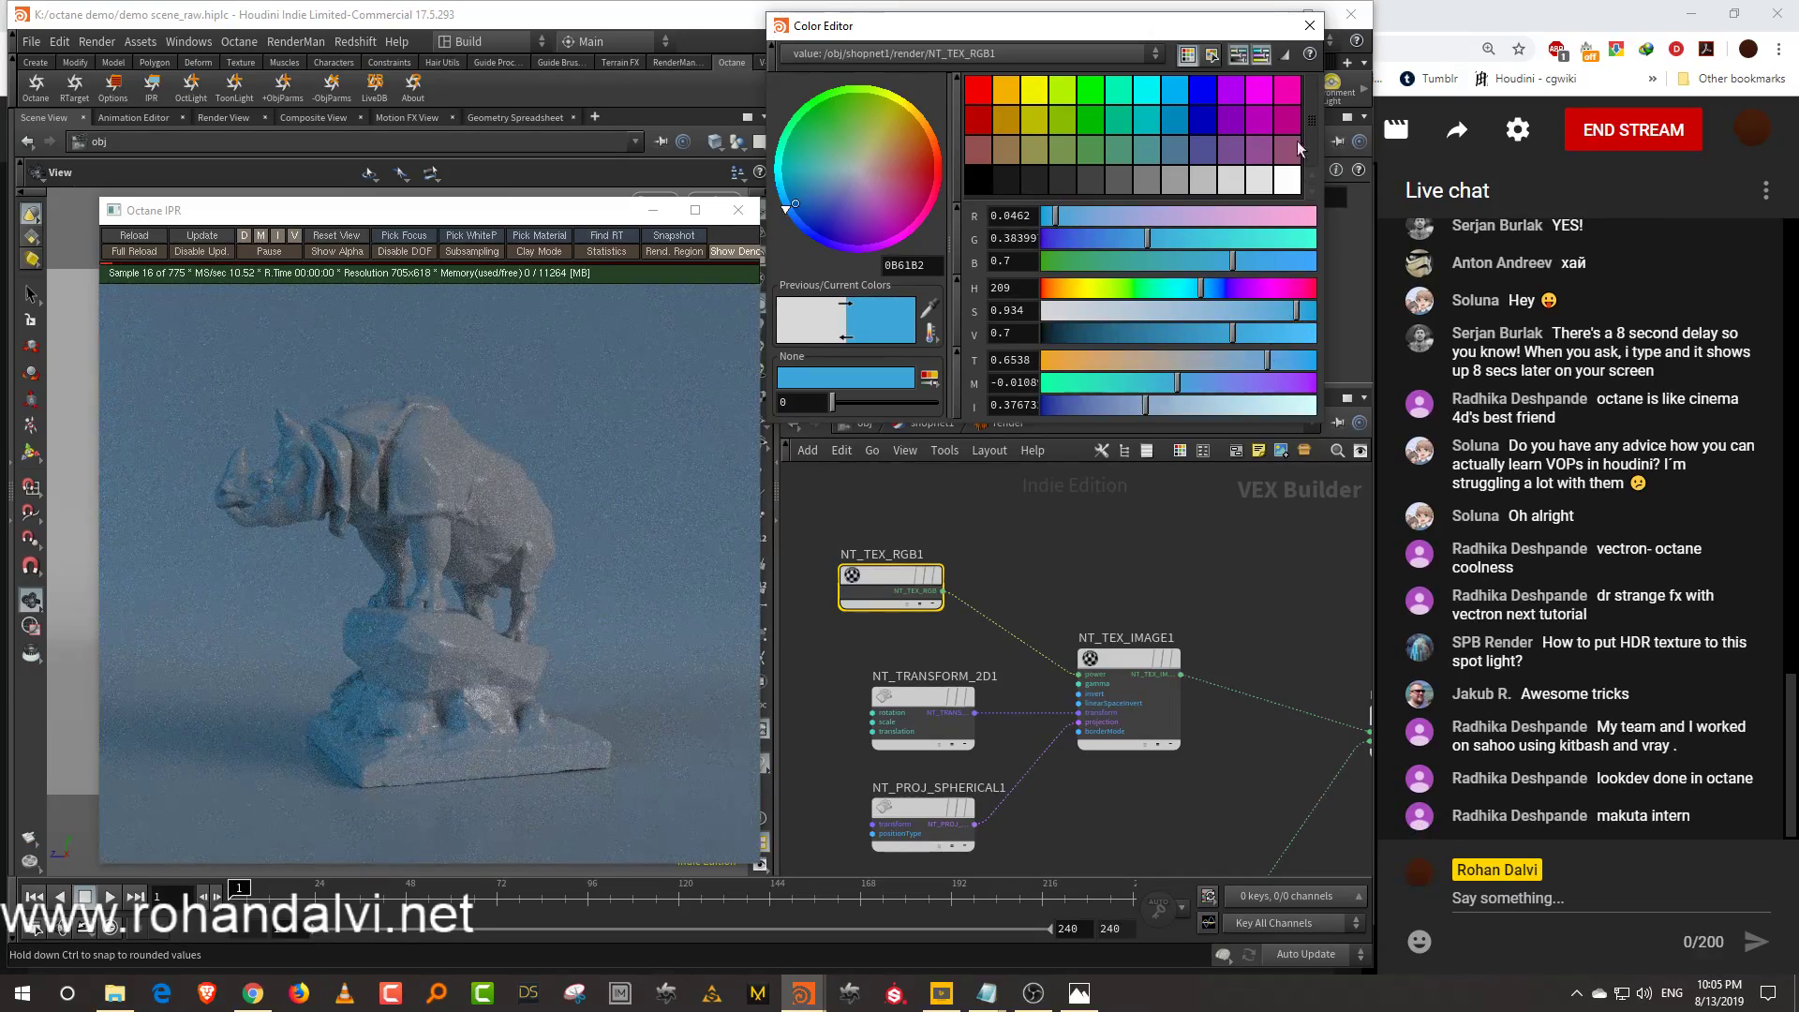
pyautogui.click(1309, 26)
# Try several hues on NT_TEX_RGB2 and set it to a warm orange with RGB 0.862, 0.634518, 0.337042
pyautogui.moveTo(1044, 612); pyautogui.dragTo(1097, 418, button='middle')
pyautogui.click(937, 733)
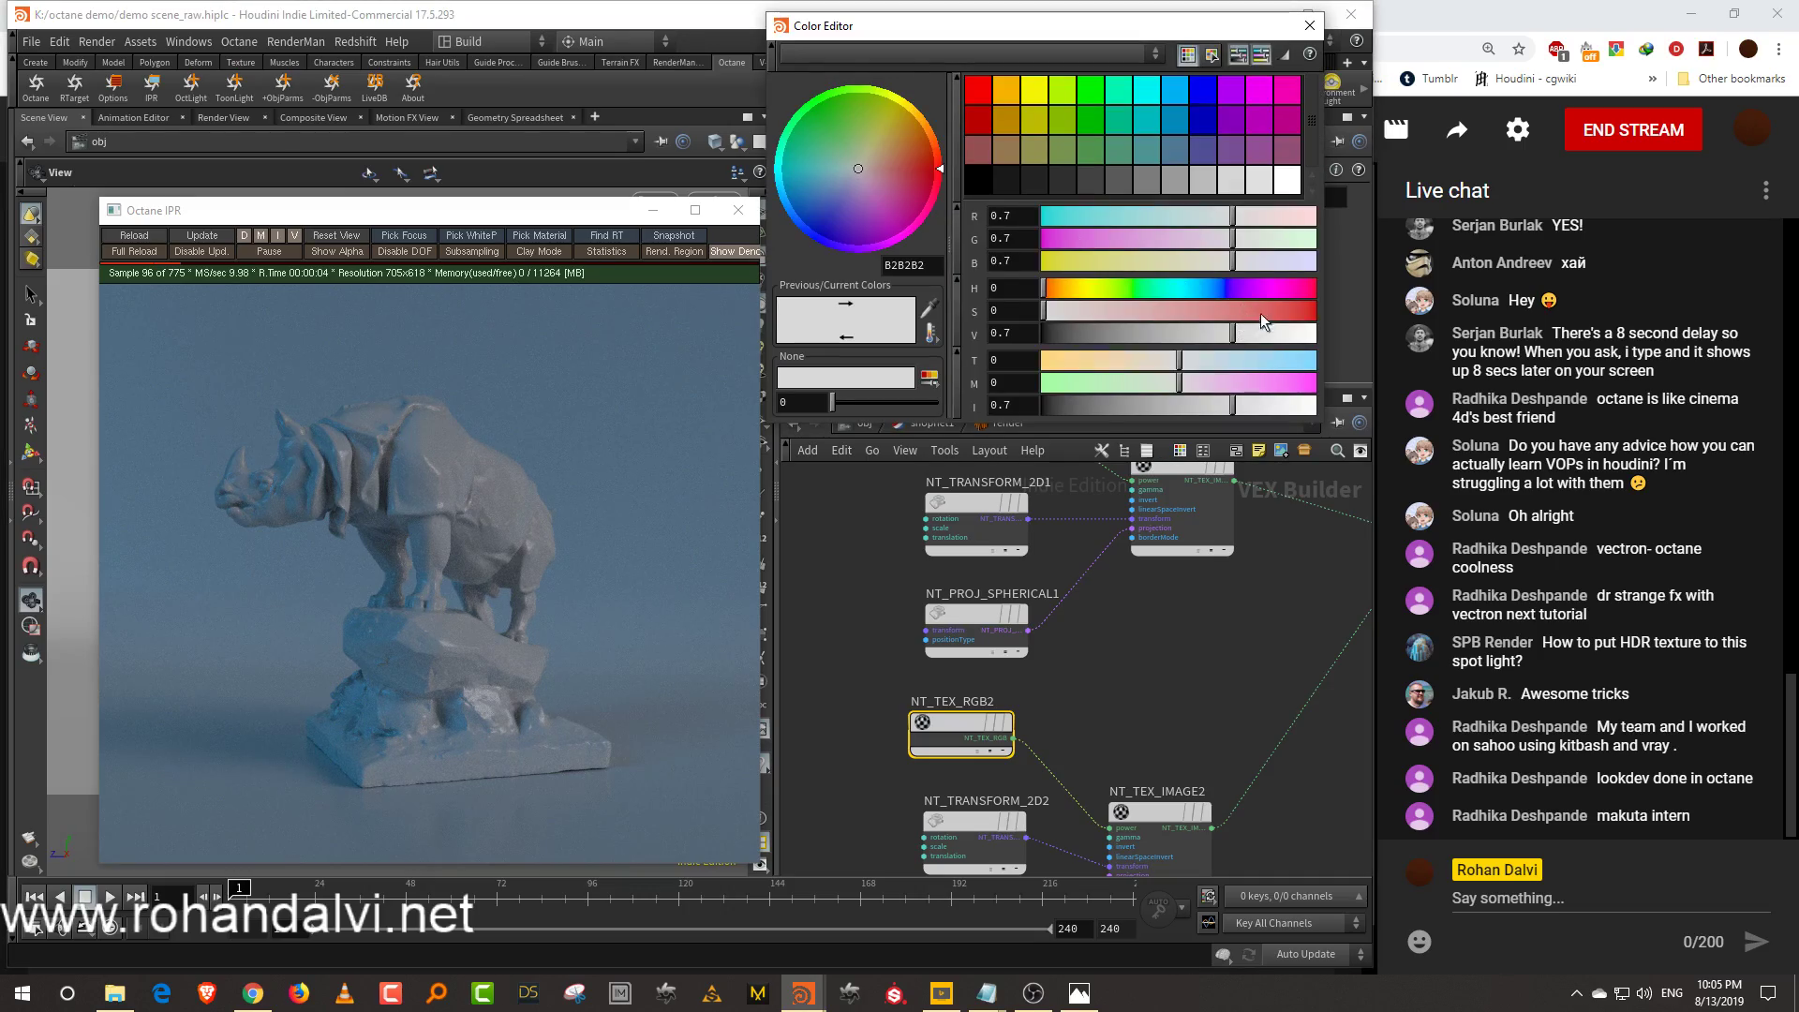
pyautogui.click(1262, 316)
pyautogui.click(1071, 293)
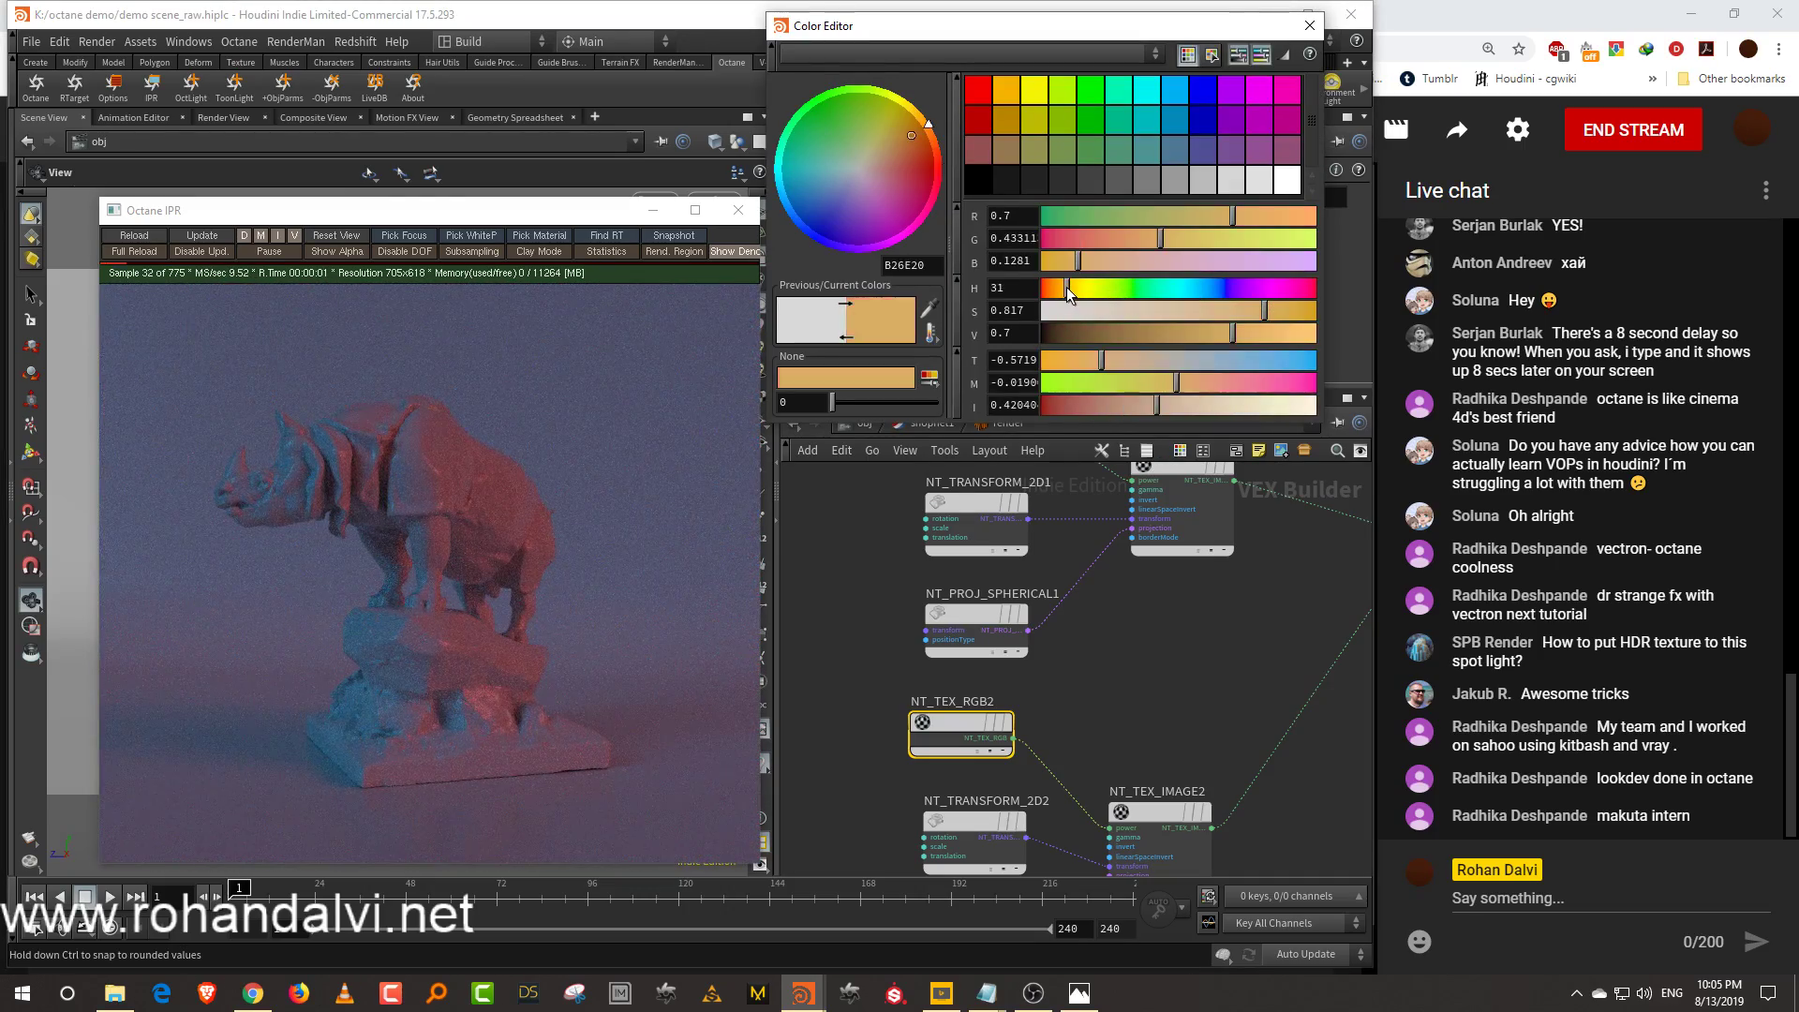
pyautogui.click(1278, 338)
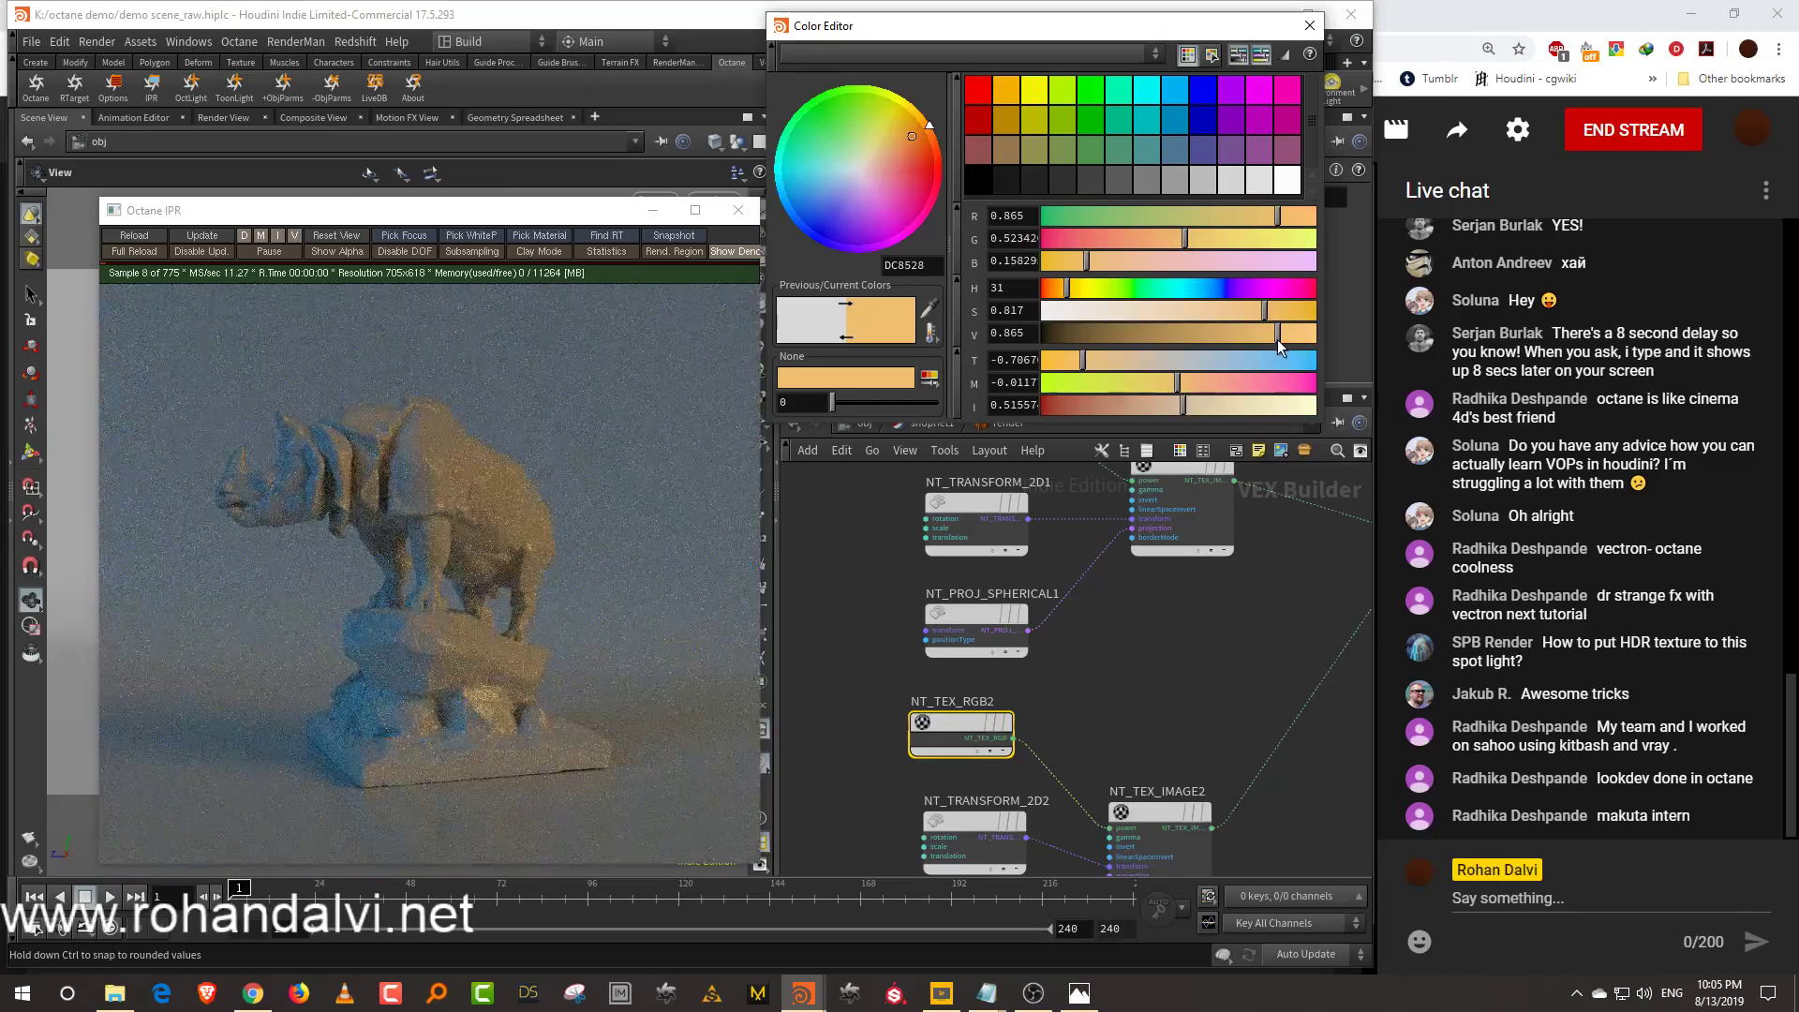
pyautogui.click(1164, 287)
pyautogui.click(1055, 291)
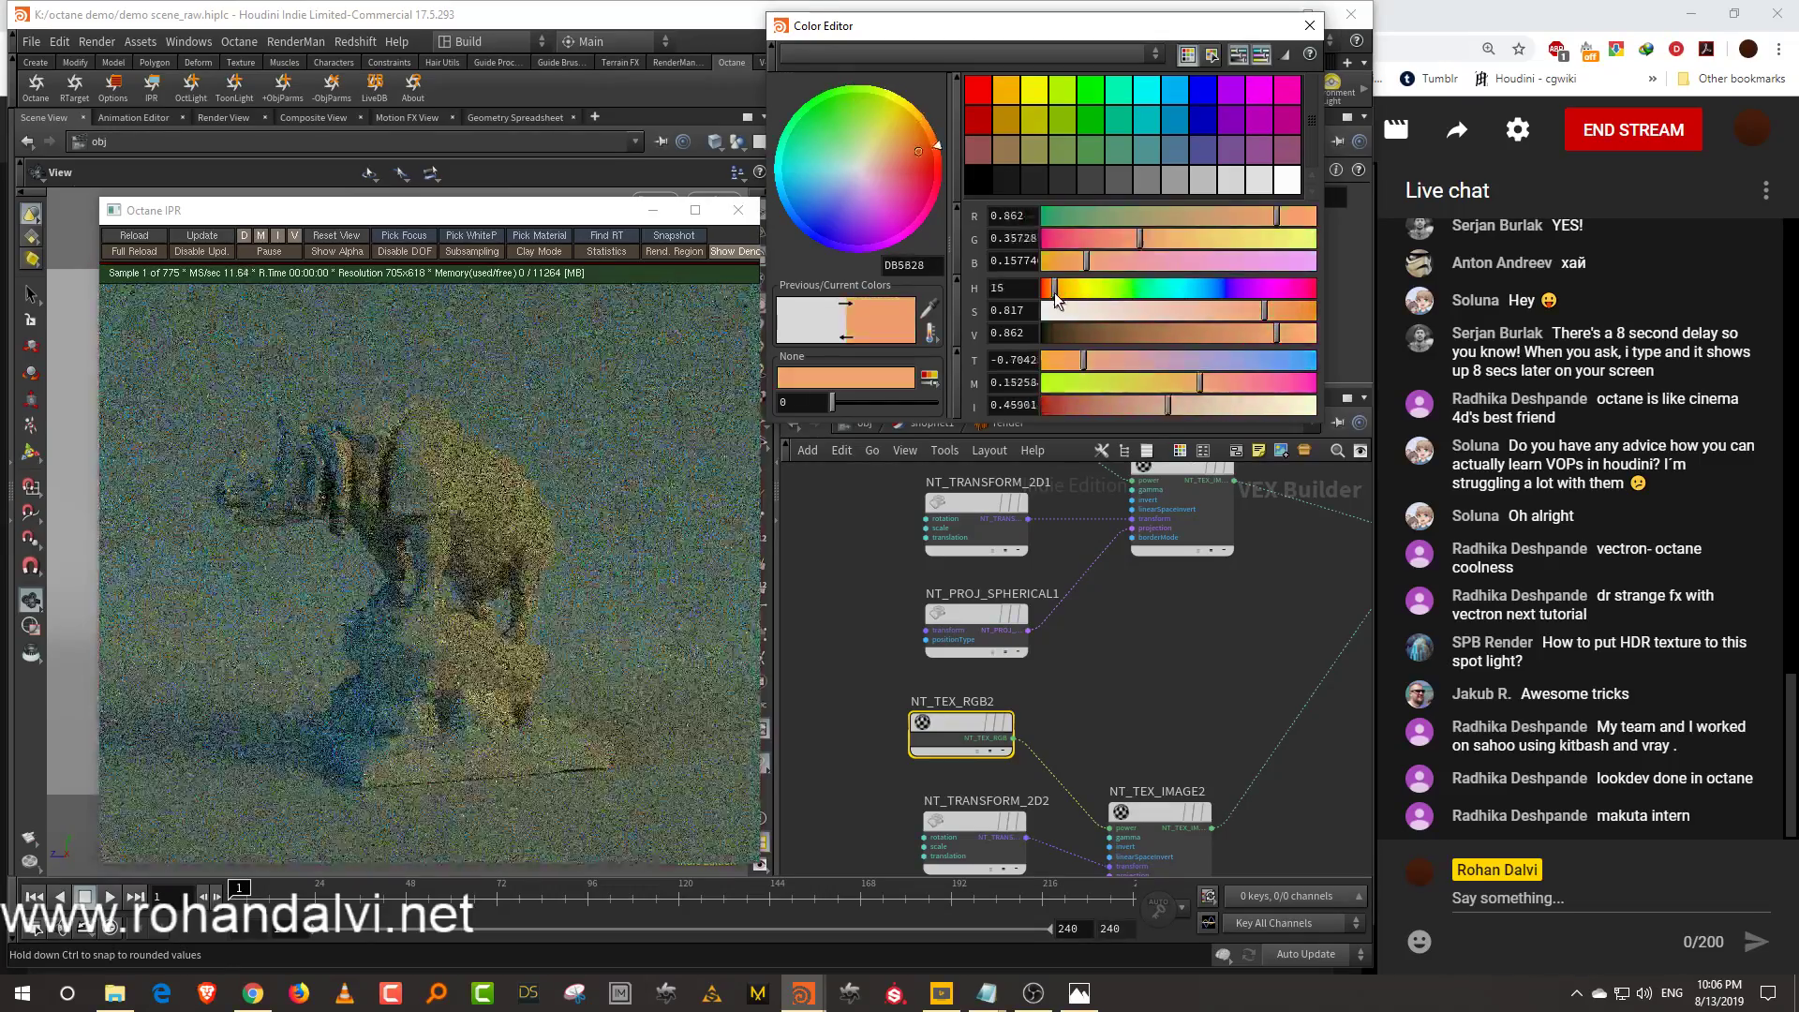
pyautogui.click(1256, 285)
pyautogui.moveTo(1254, 283)
pyautogui.mouseDown()
pyautogui.moveTo(1179, 286)
pyautogui.moveTo(1257, 287)
pyautogui.mouseUp()
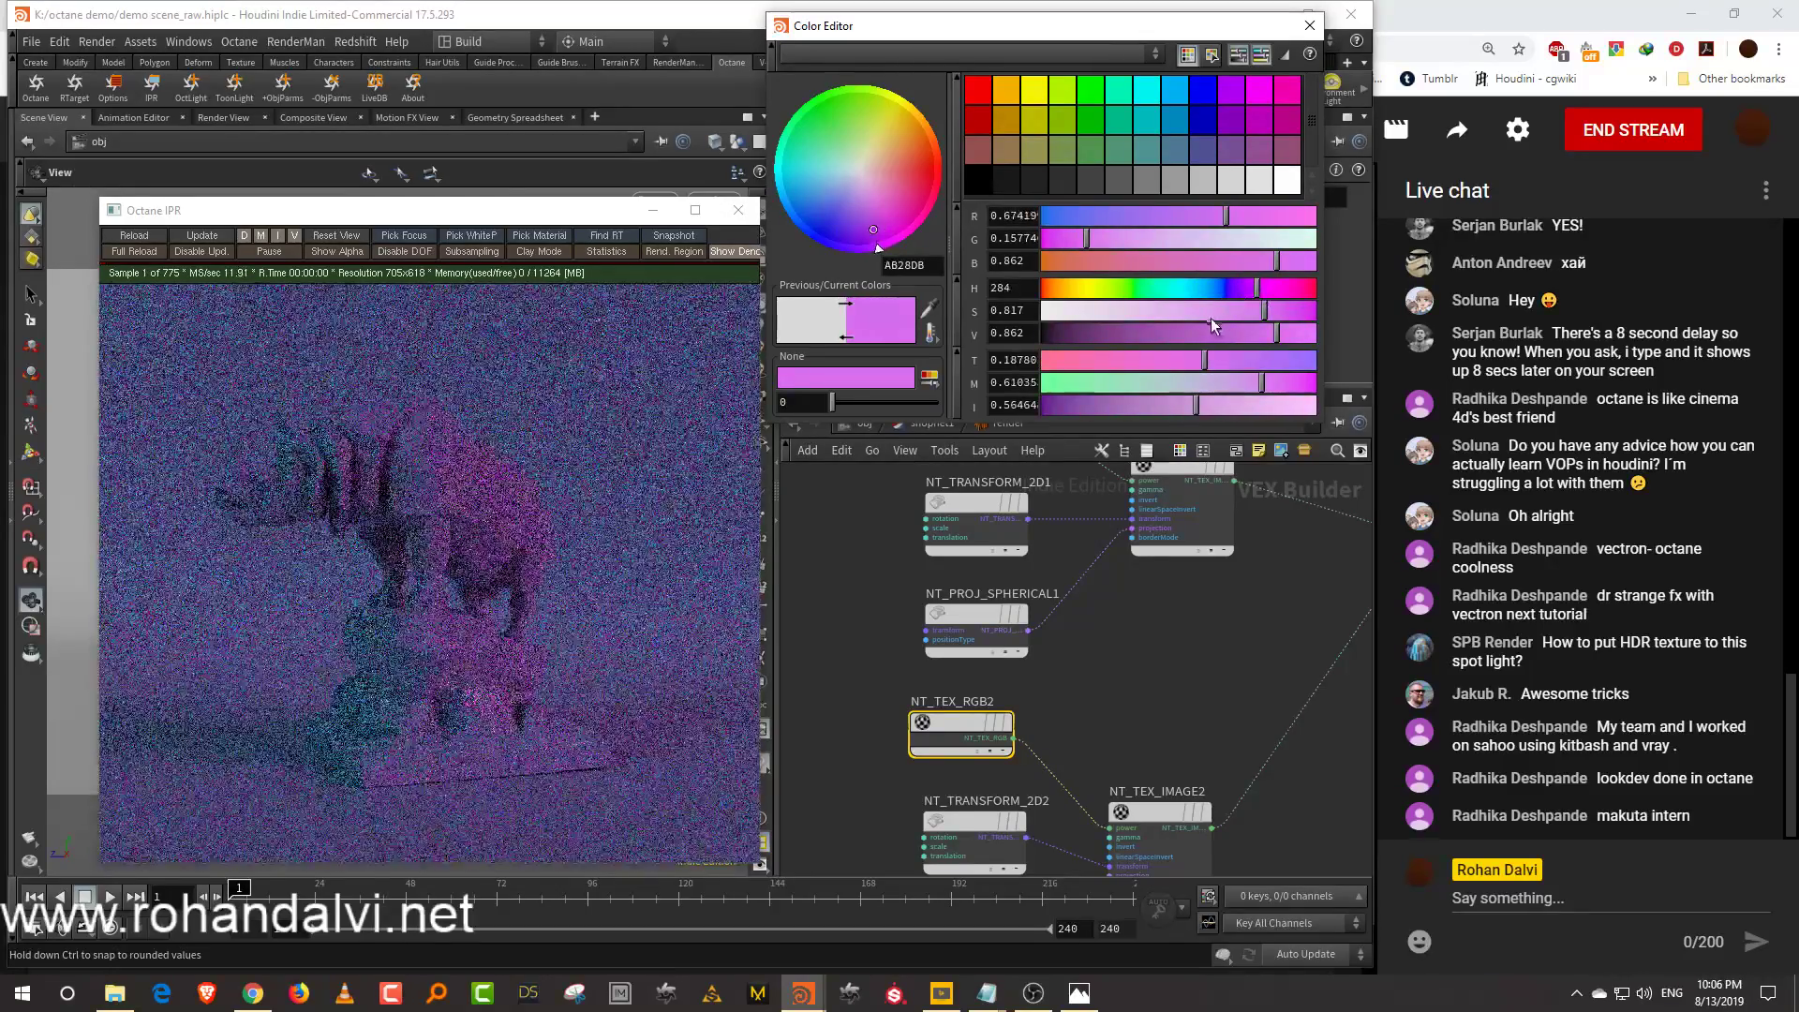
pyautogui.click(1209, 313)
pyautogui.click(1064, 291)
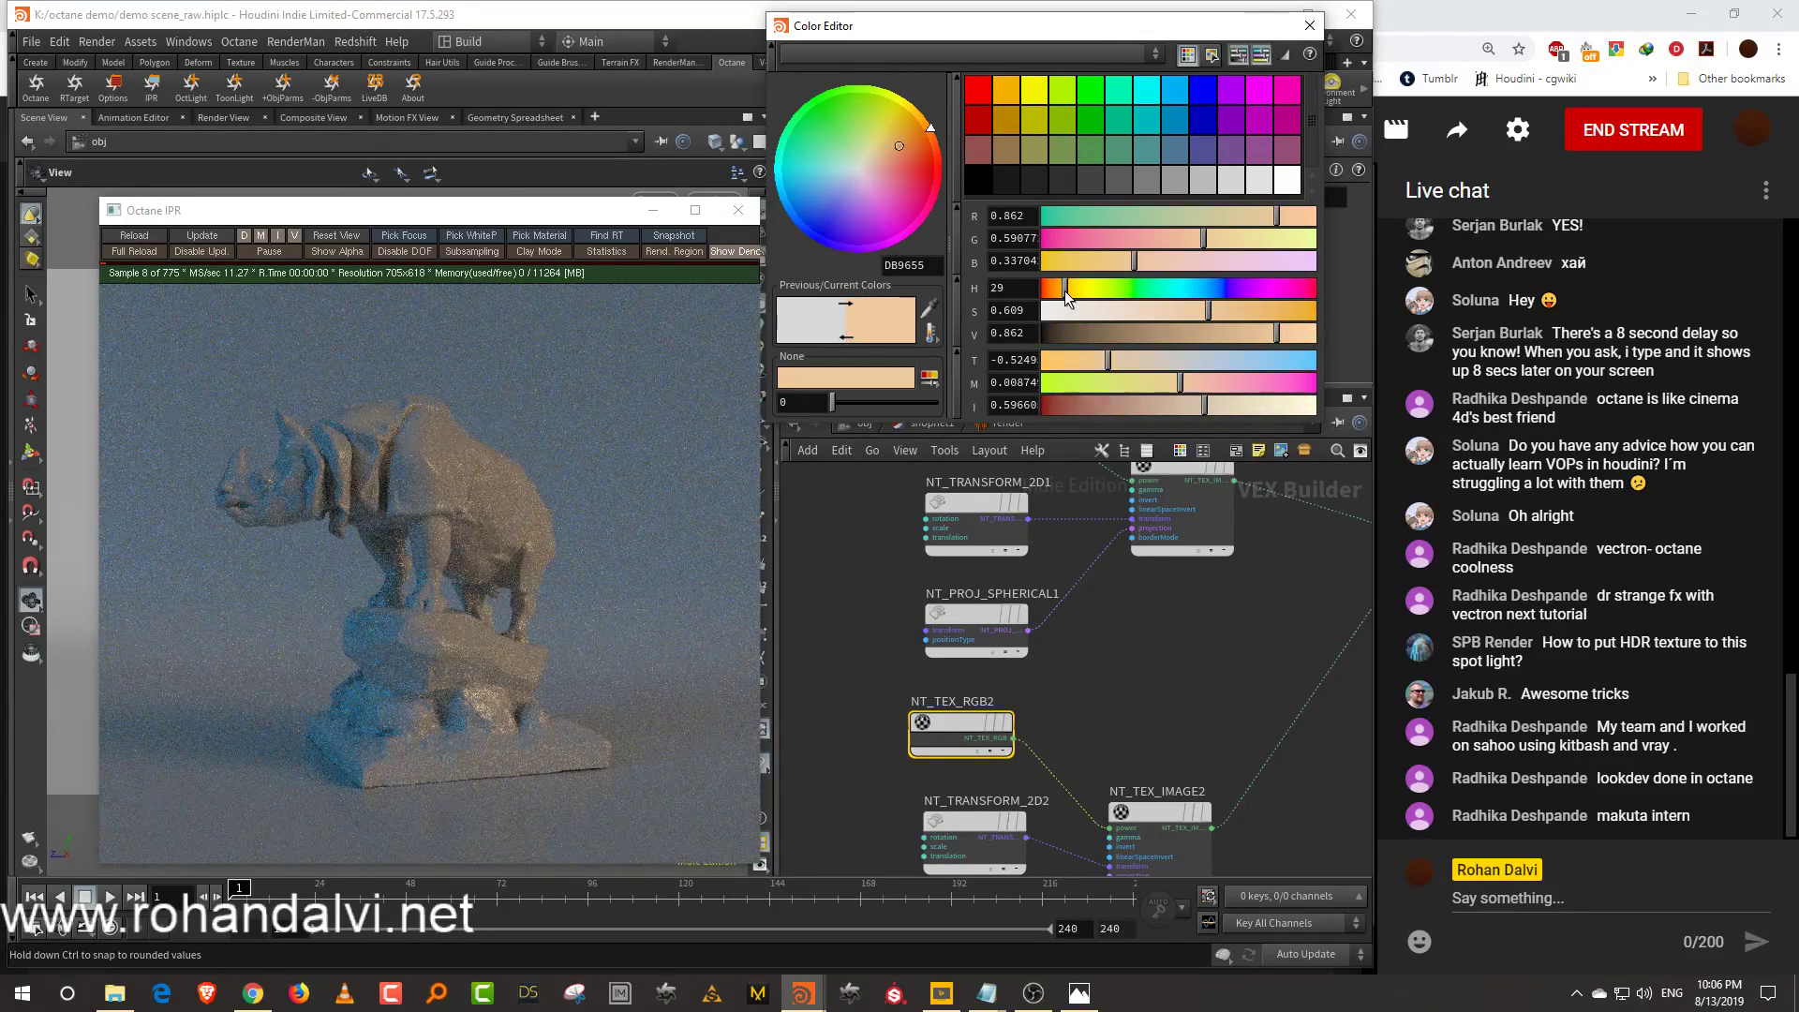
pyautogui.click(1311, 25)
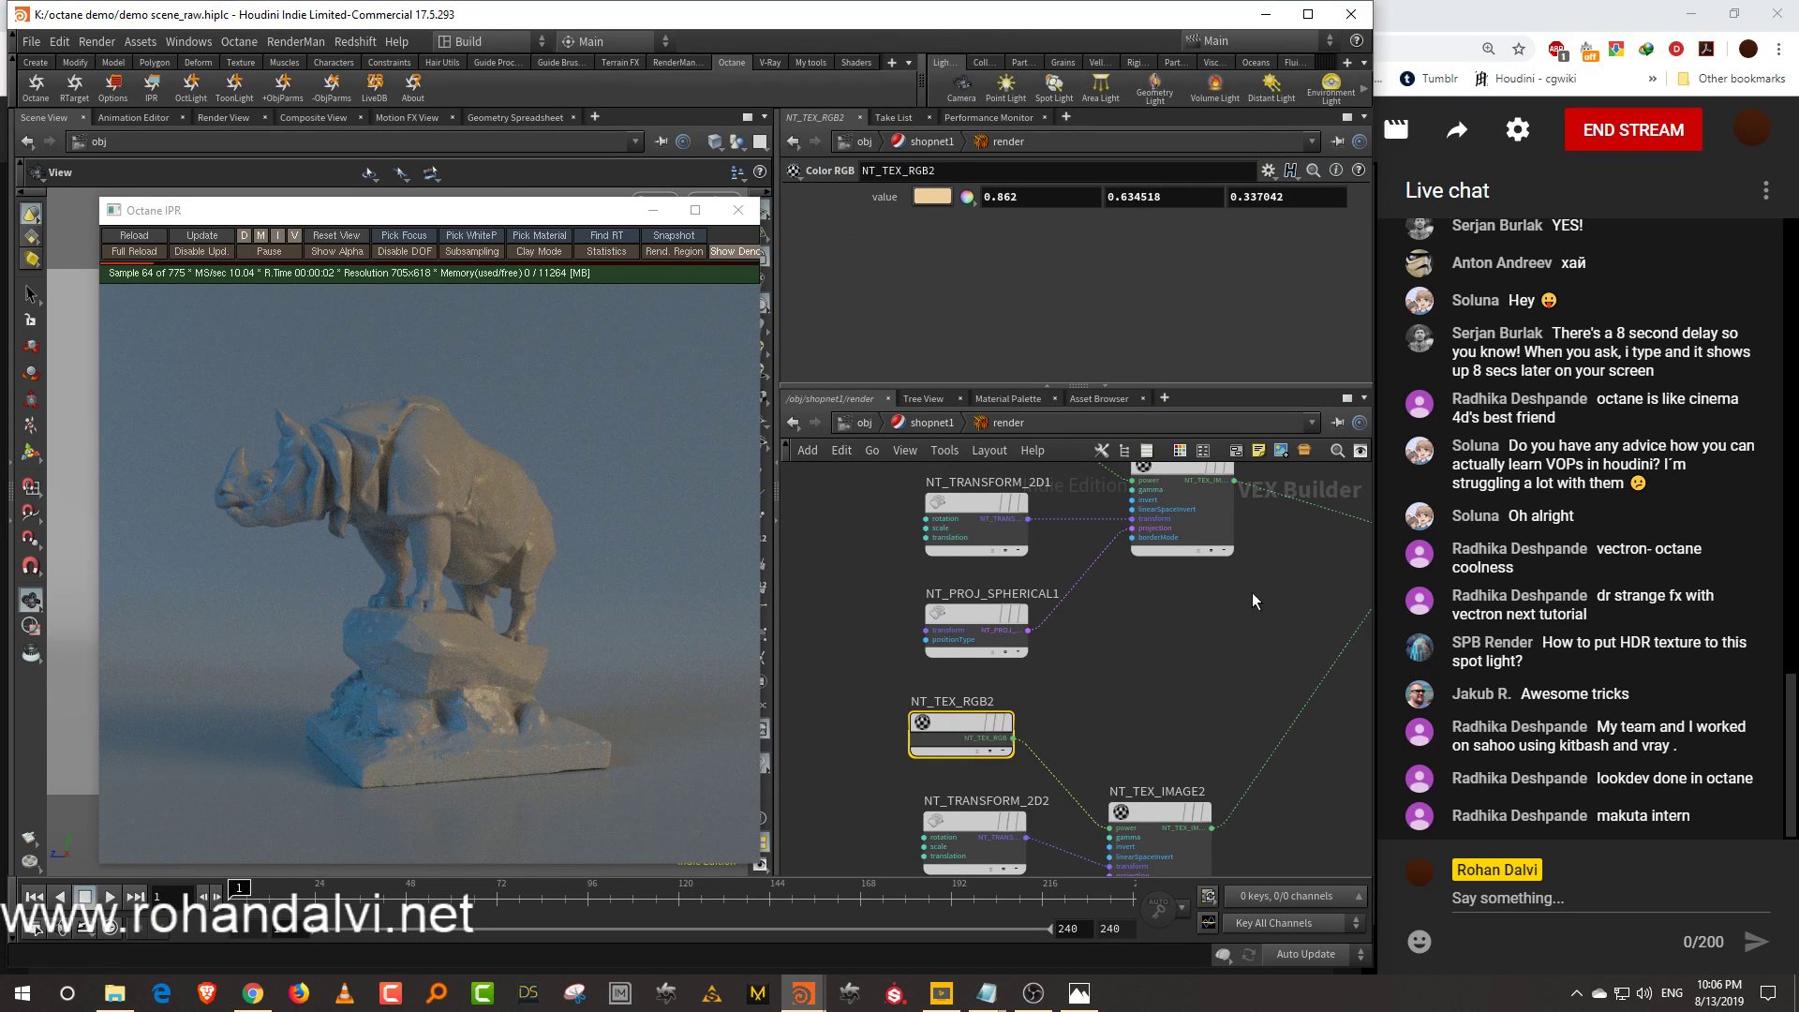
# Set the gamma of NT_TEX_IMAGE1 to 3.35511 and adjust the first translation value of NT_TRANSFORM_2D1
pyautogui.moveTo(1256, 592); pyautogui.dragTo(1196, 650, button='middle')
pyautogui.click(1167, 614)
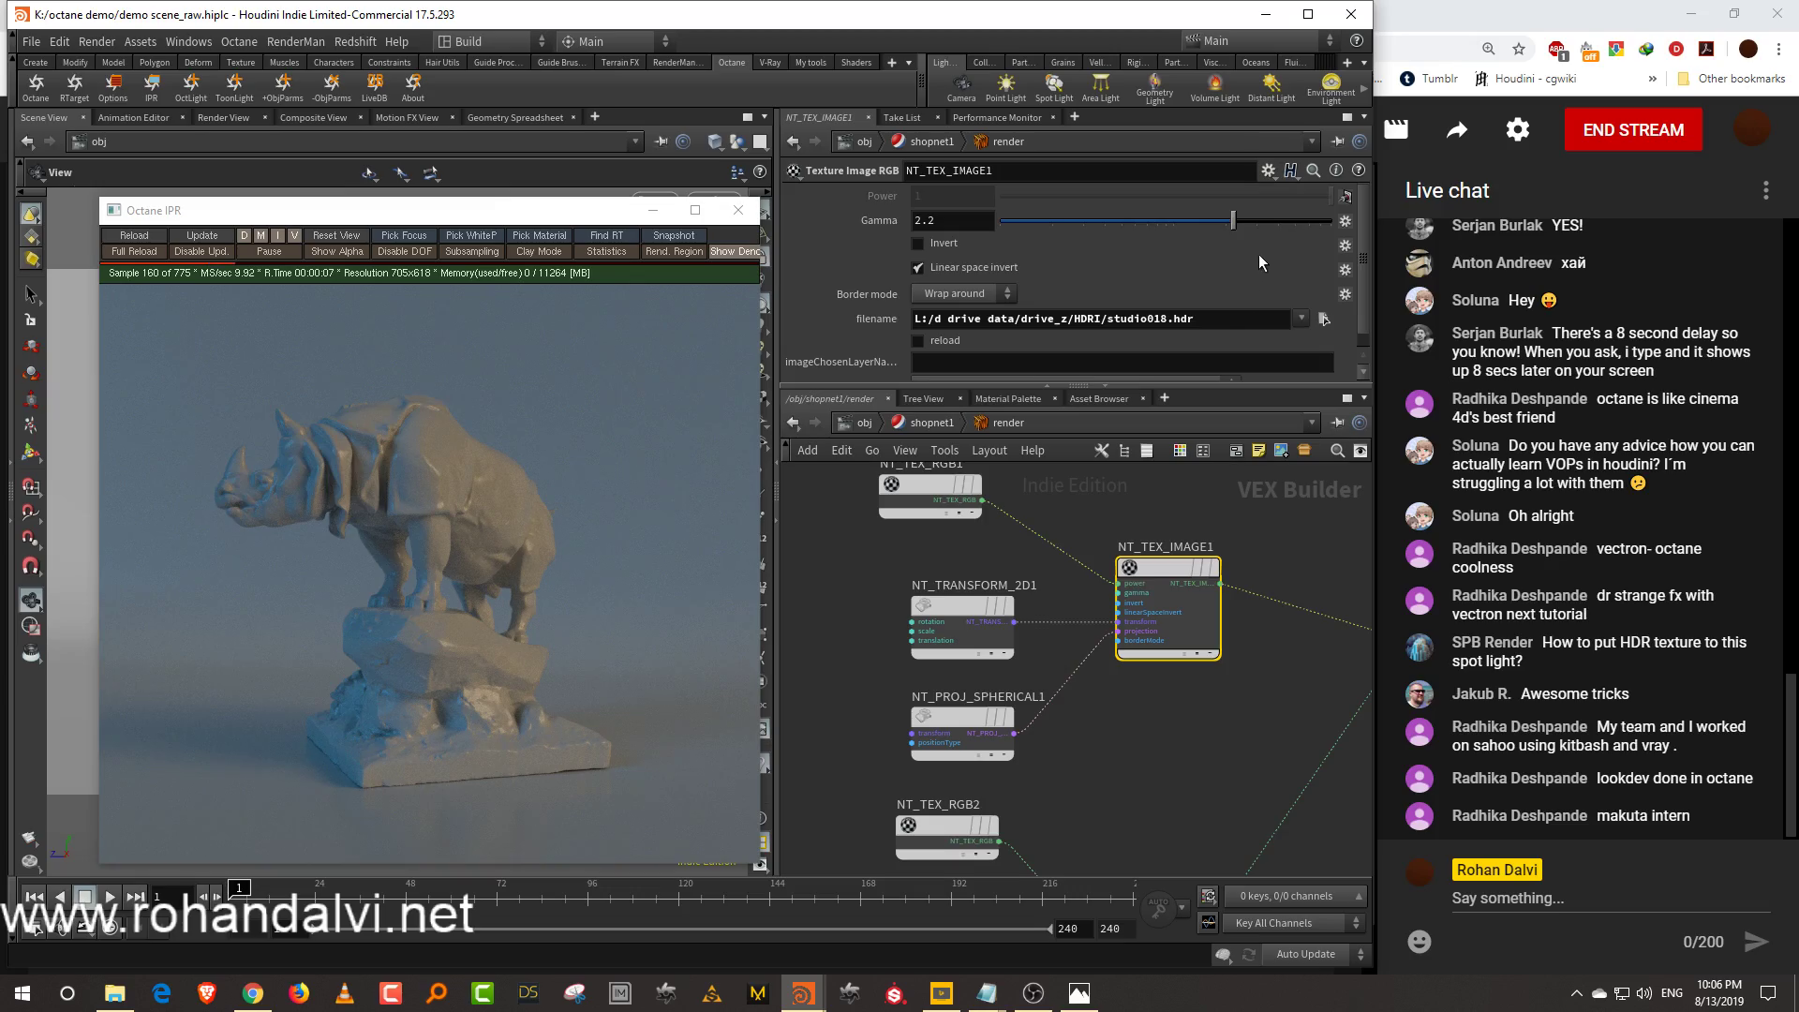
pyautogui.moveTo(1245, 221); pyautogui.dragTo(1263, 223)
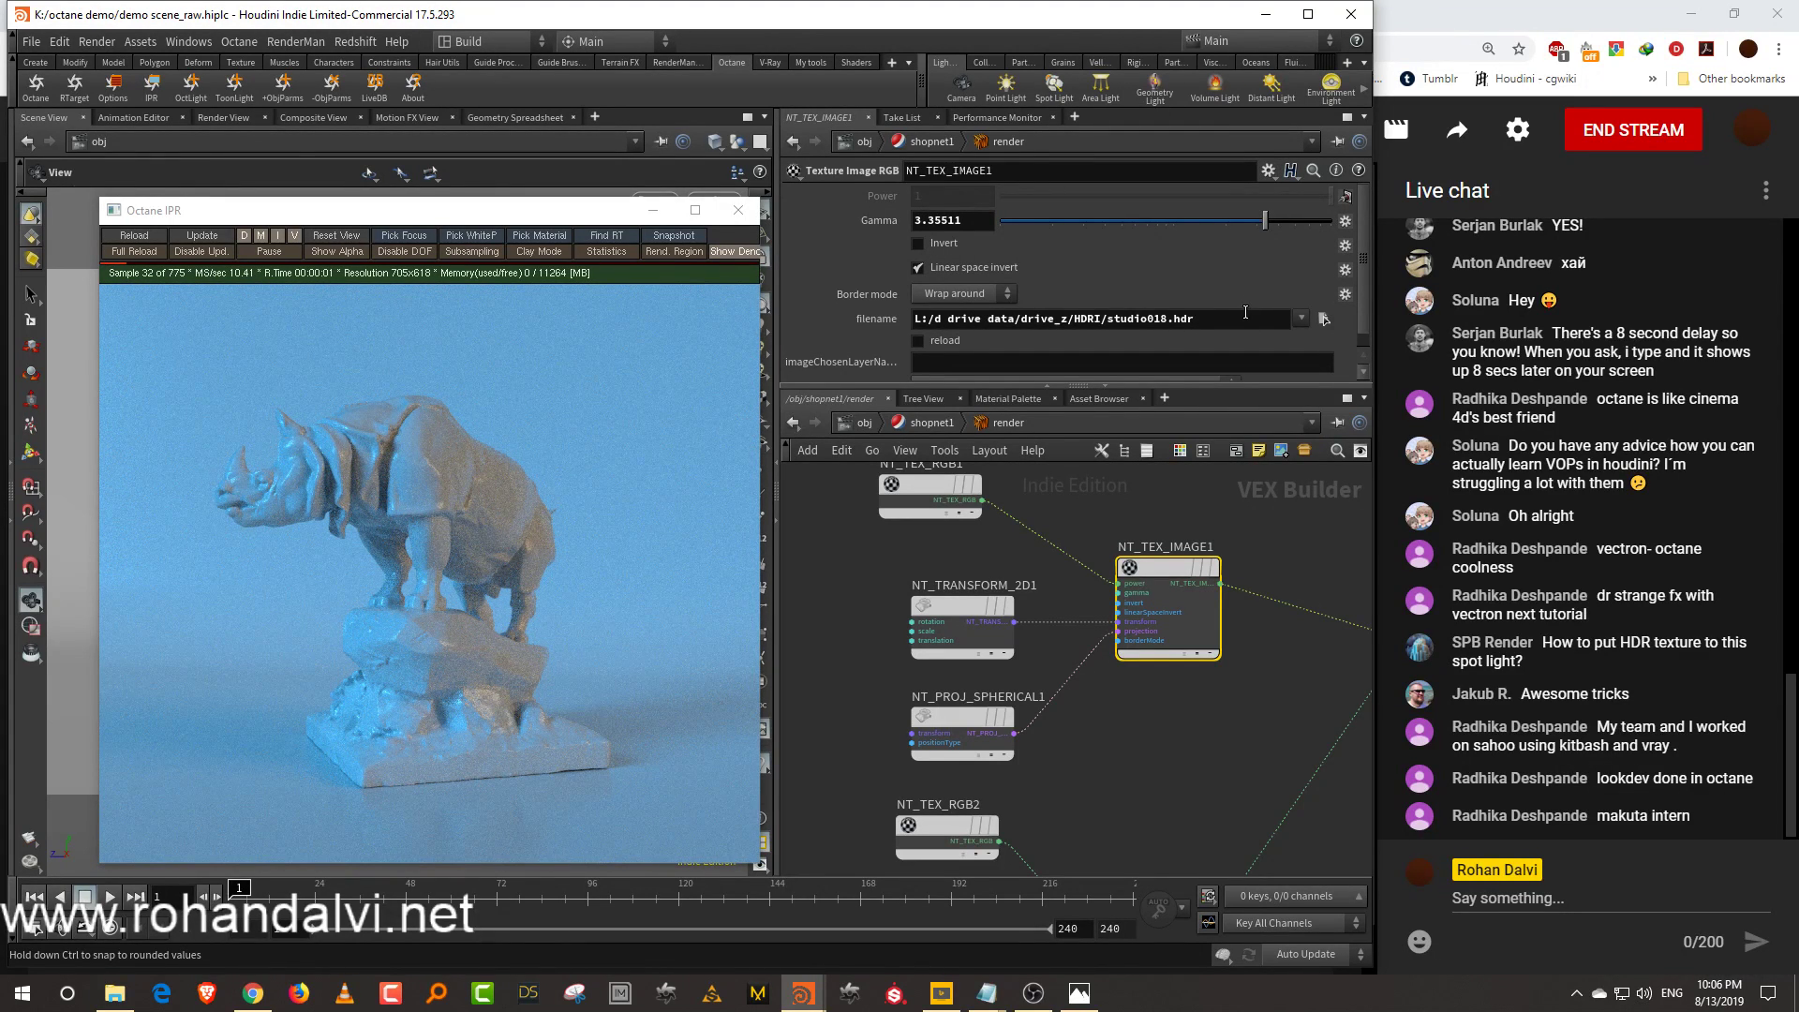
pyautogui.click(984, 633)
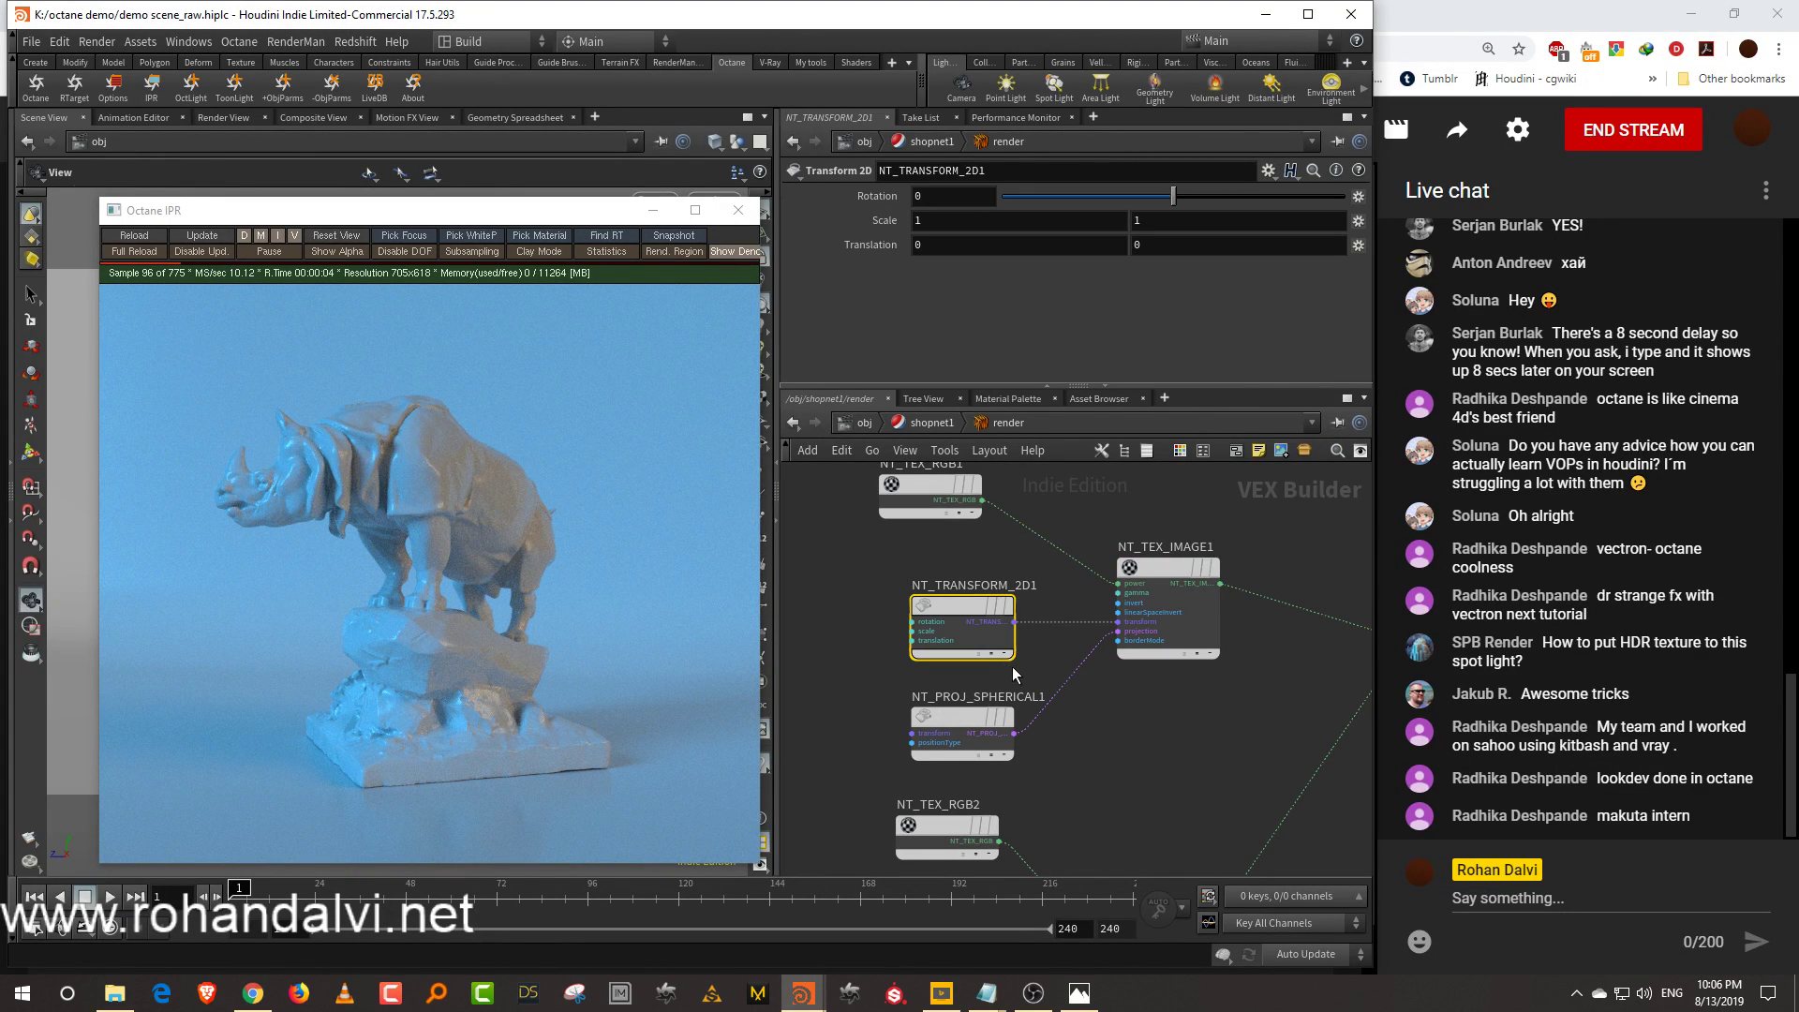
pyautogui.moveTo(975, 245); pyautogui.dragTo(1069, 279, button='middle')
# Set the colour of NT_TEX_RGB2 to purple with hue 279, saturation 0.983 and value 0.979
pyautogui.moveTo(1142, 713); pyautogui.dragTo(1143, 593, button='middle')
pyautogui.click(948, 719)
pyautogui.click(942, 197)
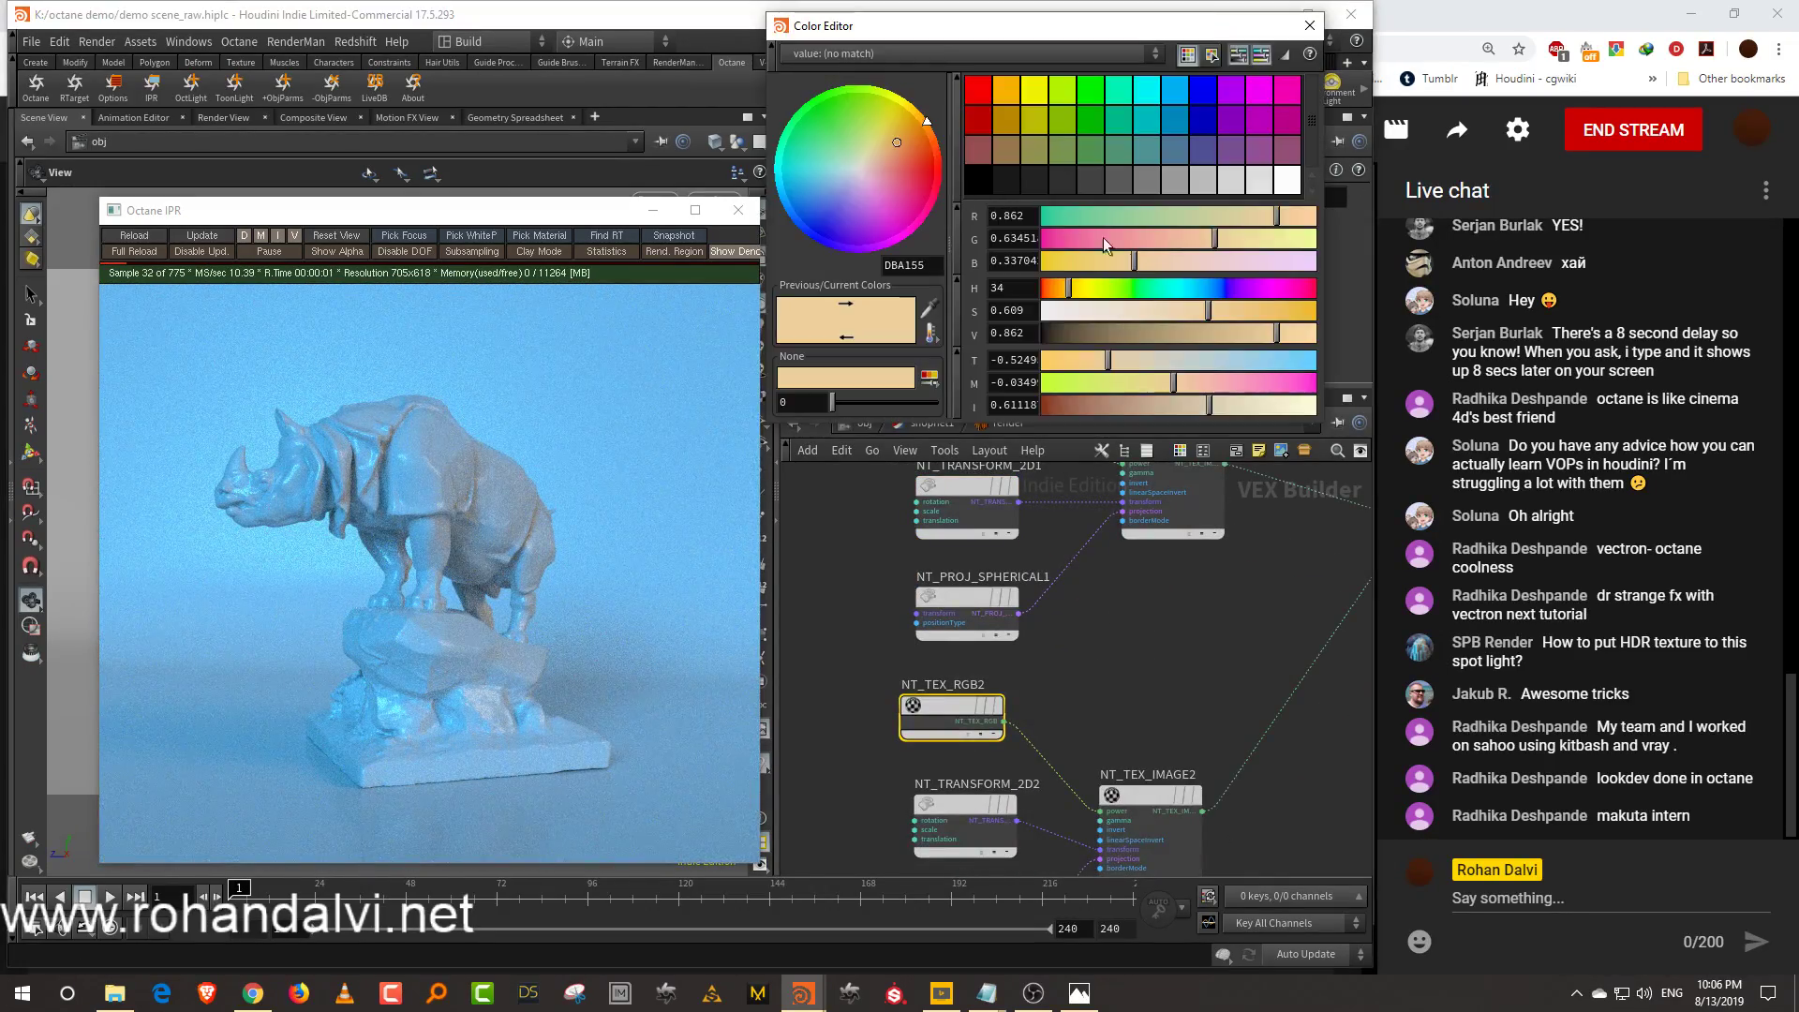
pyautogui.click(1256, 289)
pyautogui.click(1297, 311)
pyautogui.click(1310, 334)
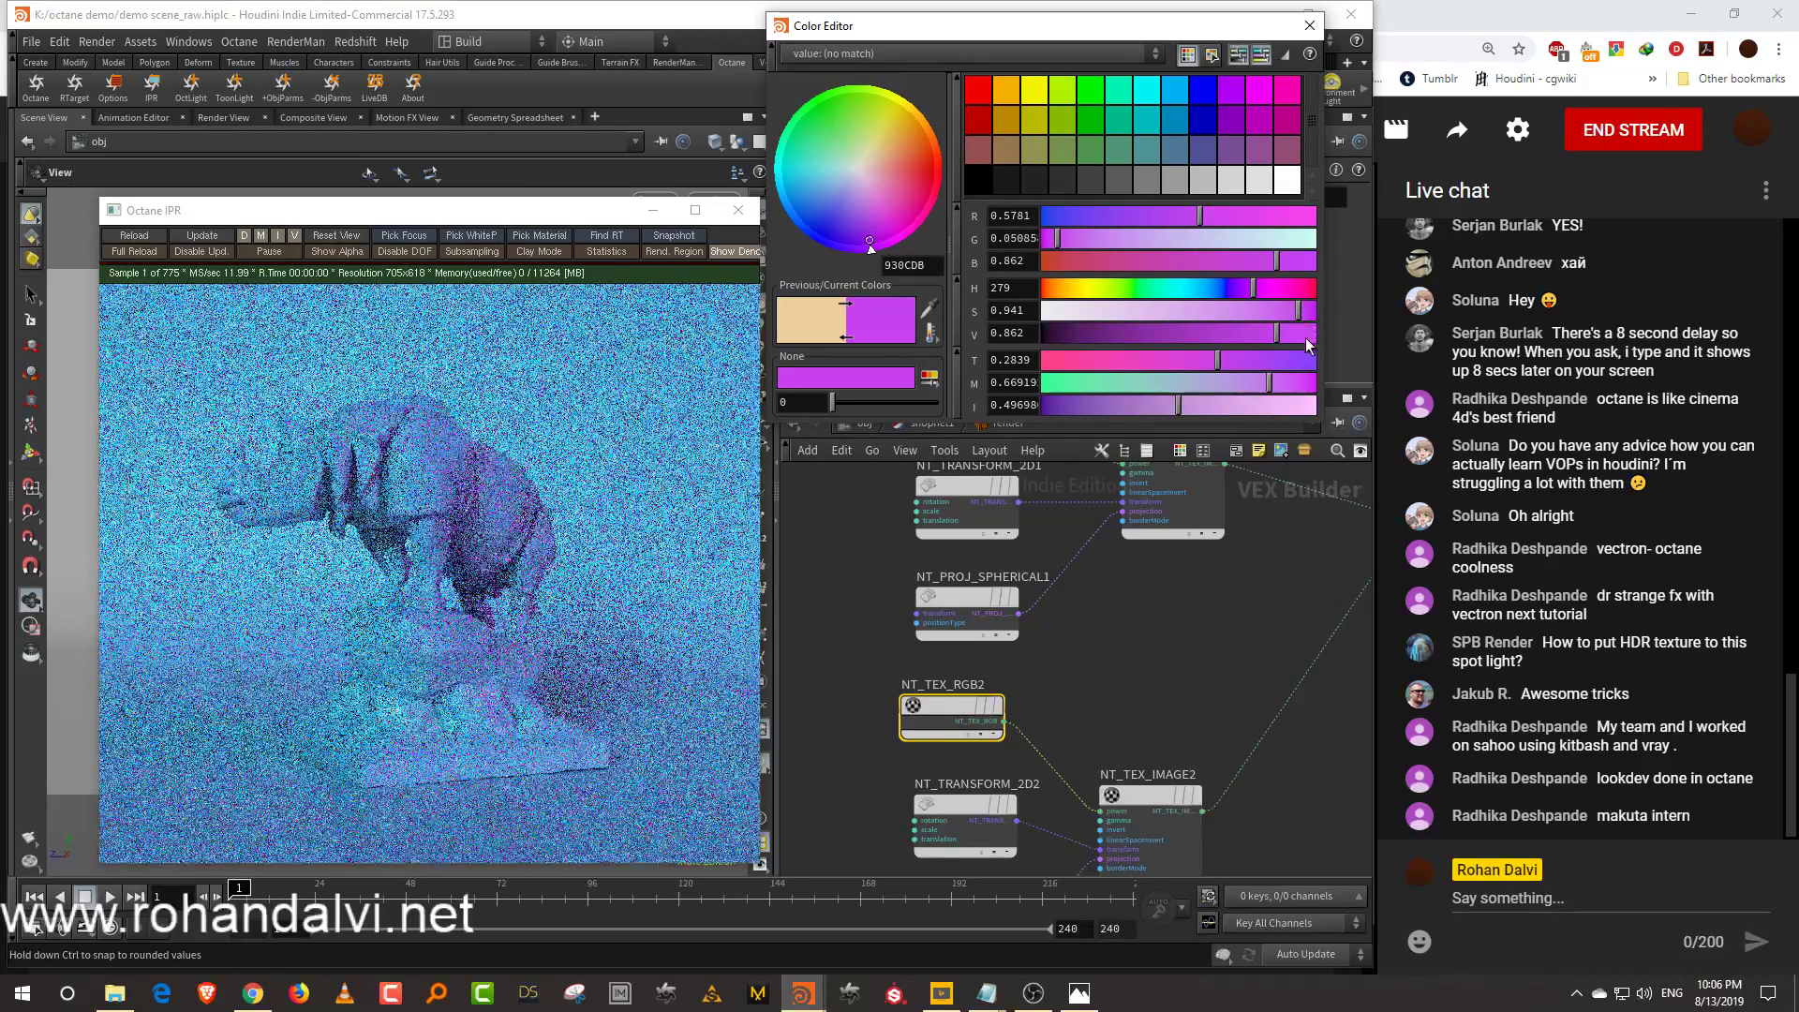
pyautogui.click(1310, 310)
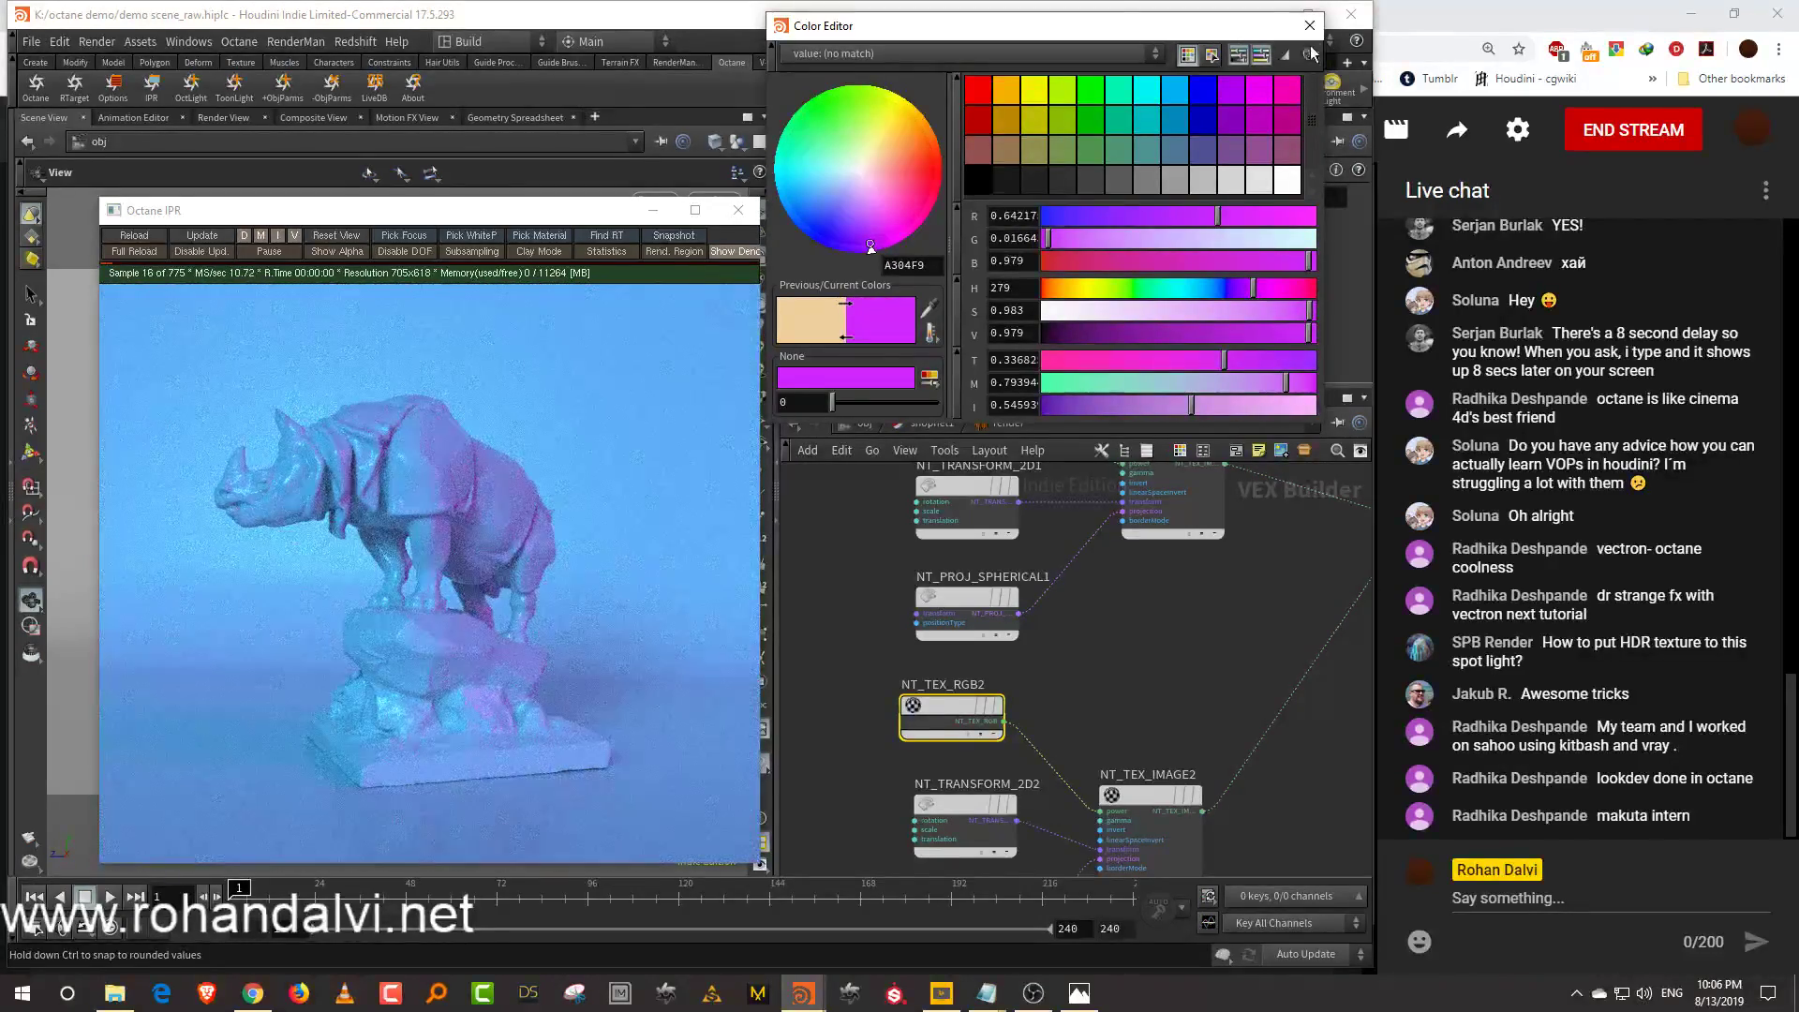
# Set the gamma of NT_TEX_IMAGE2 to 2.68328
pyautogui.click(1153, 797)
pyautogui.click(1311, 25)
pyautogui.click(1265, 222)
pyautogui.moveTo(1264, 222); pyautogui.dragTo(1252, 223)
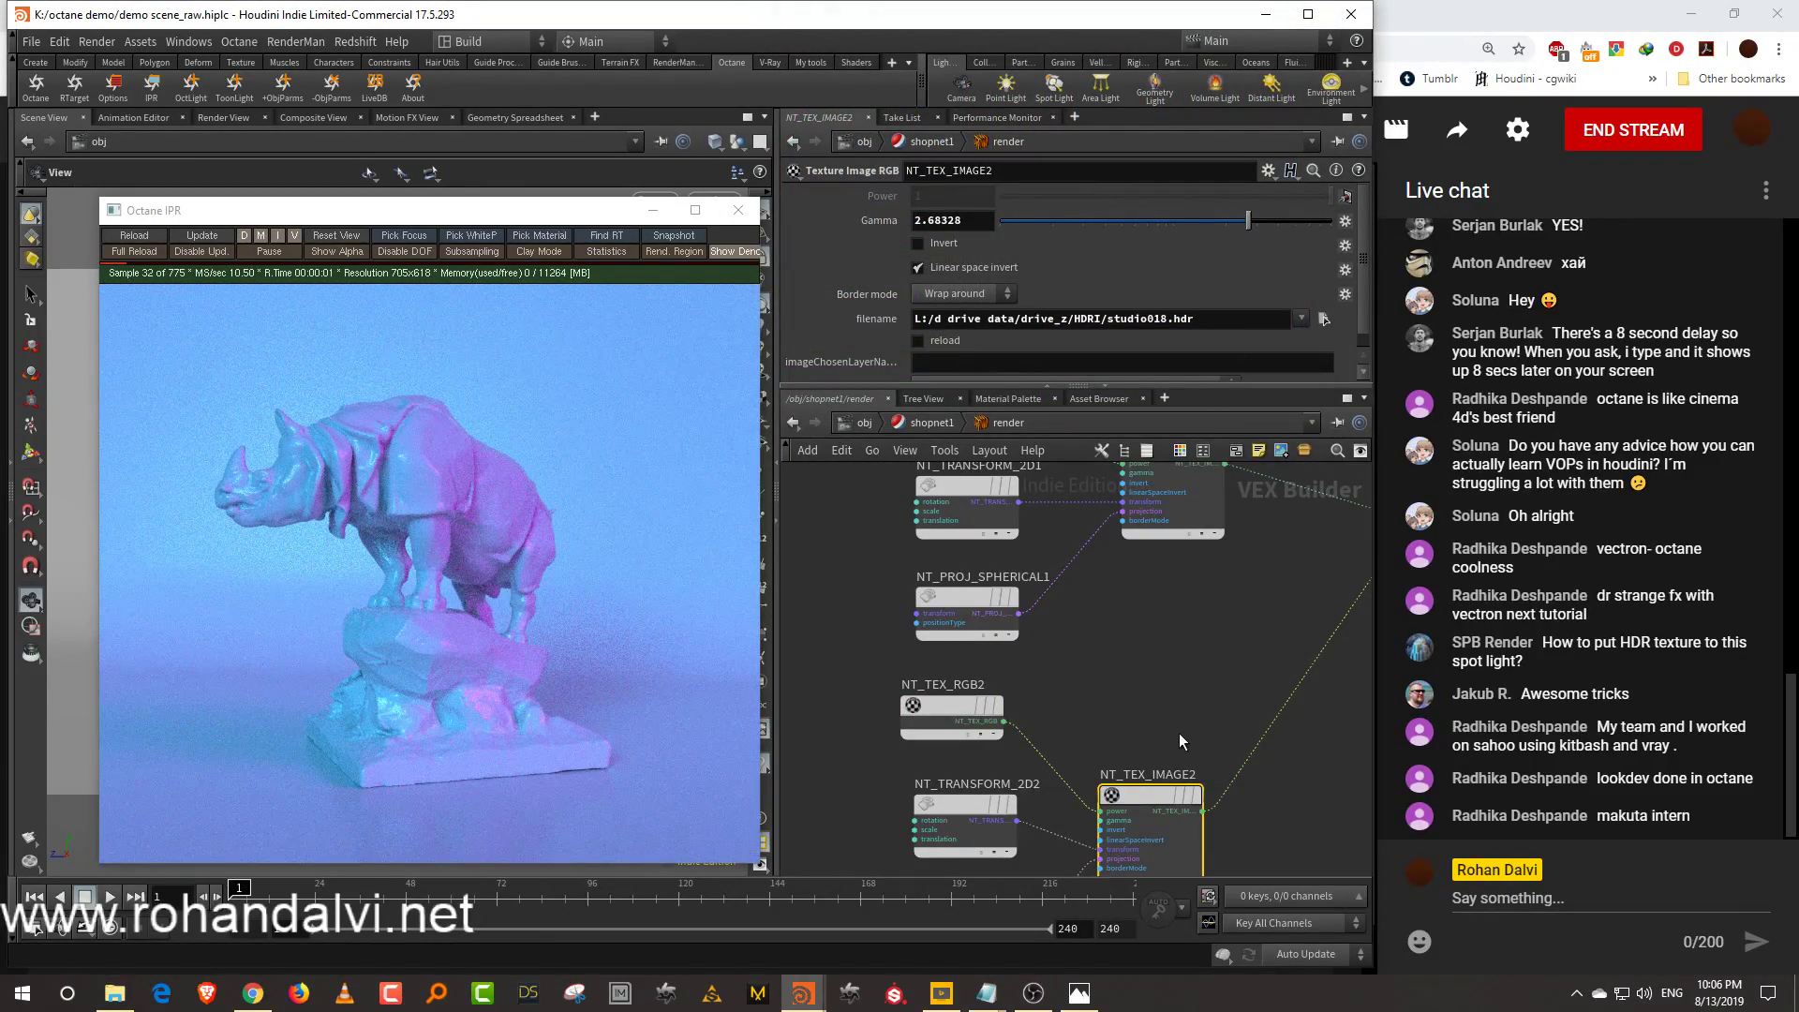
# Set the first translation value of NT_TRANSFORM_2D1 to -0.02
pyautogui.scroll(-3, 1188, 712)
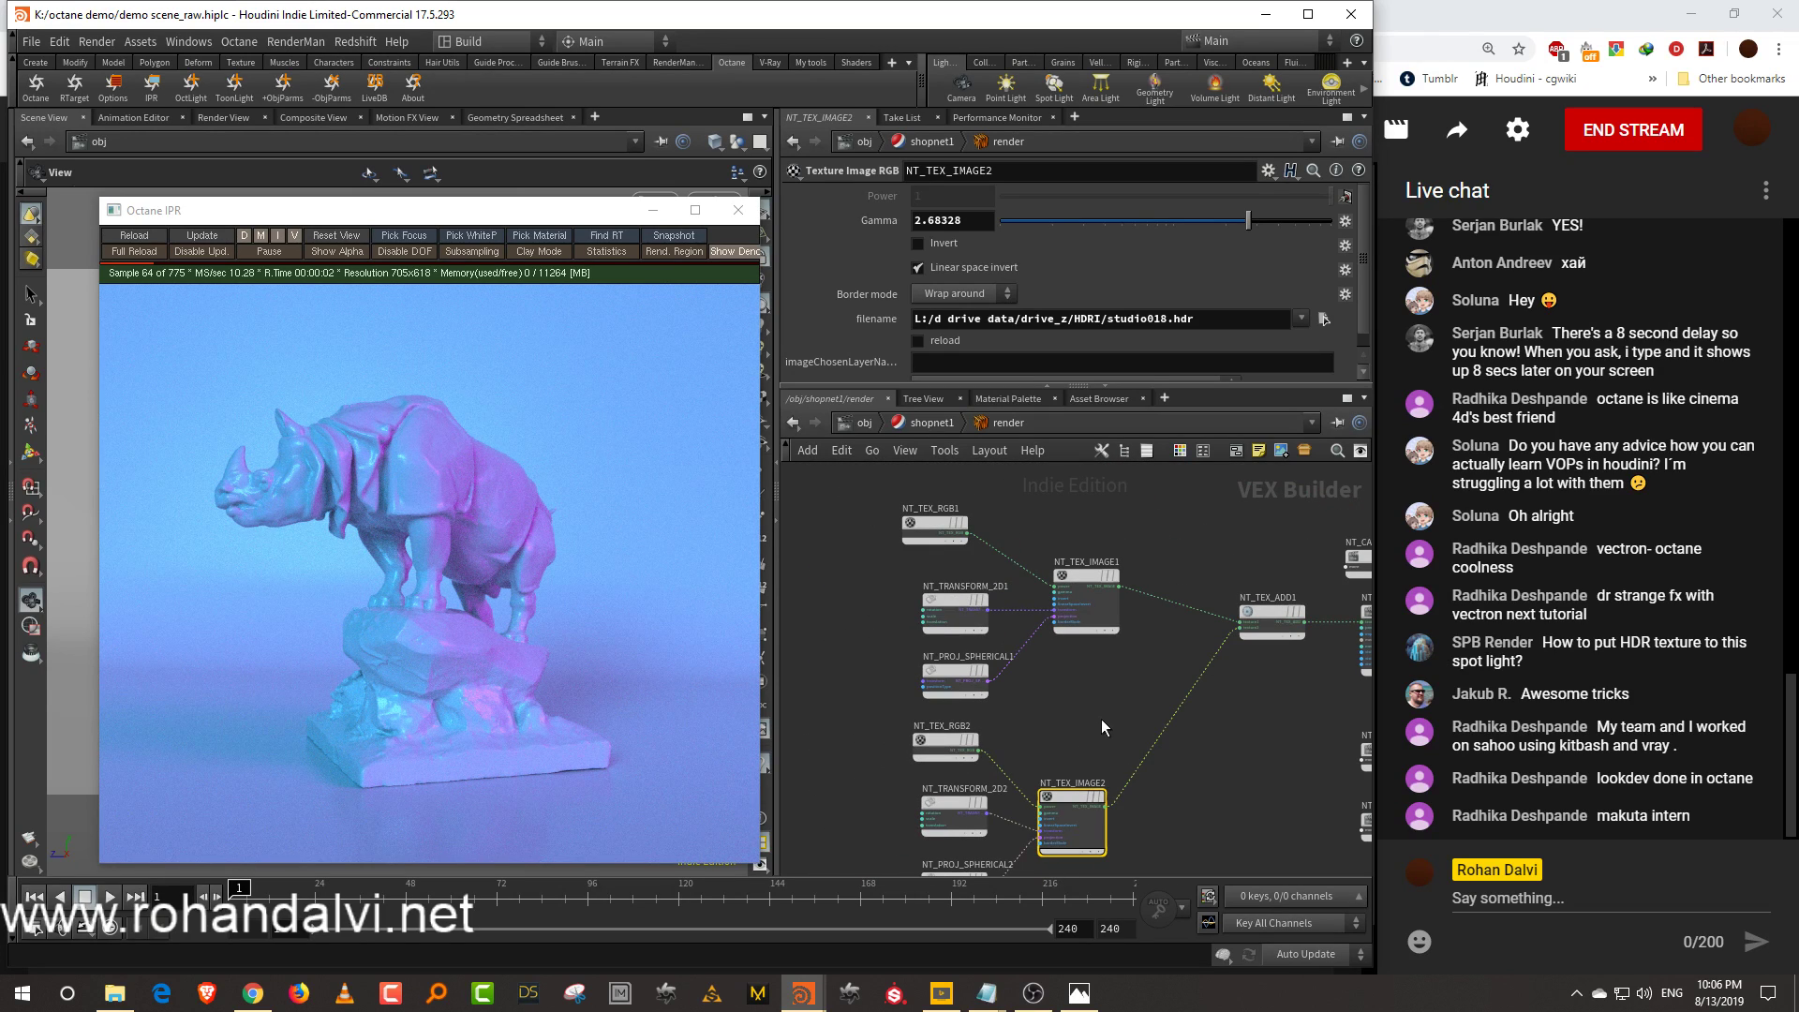
pyautogui.click(970, 617)
pyautogui.moveTo(972, 251); pyautogui.dragTo(888, 311, button='middle')
# Darken the purple of NT_TEX_RGB2 to RGB 0.442755, 0.031872, 0.664
pyautogui.moveTo(1107, 657); pyautogui.dragTo(1040, 529, button='middle')
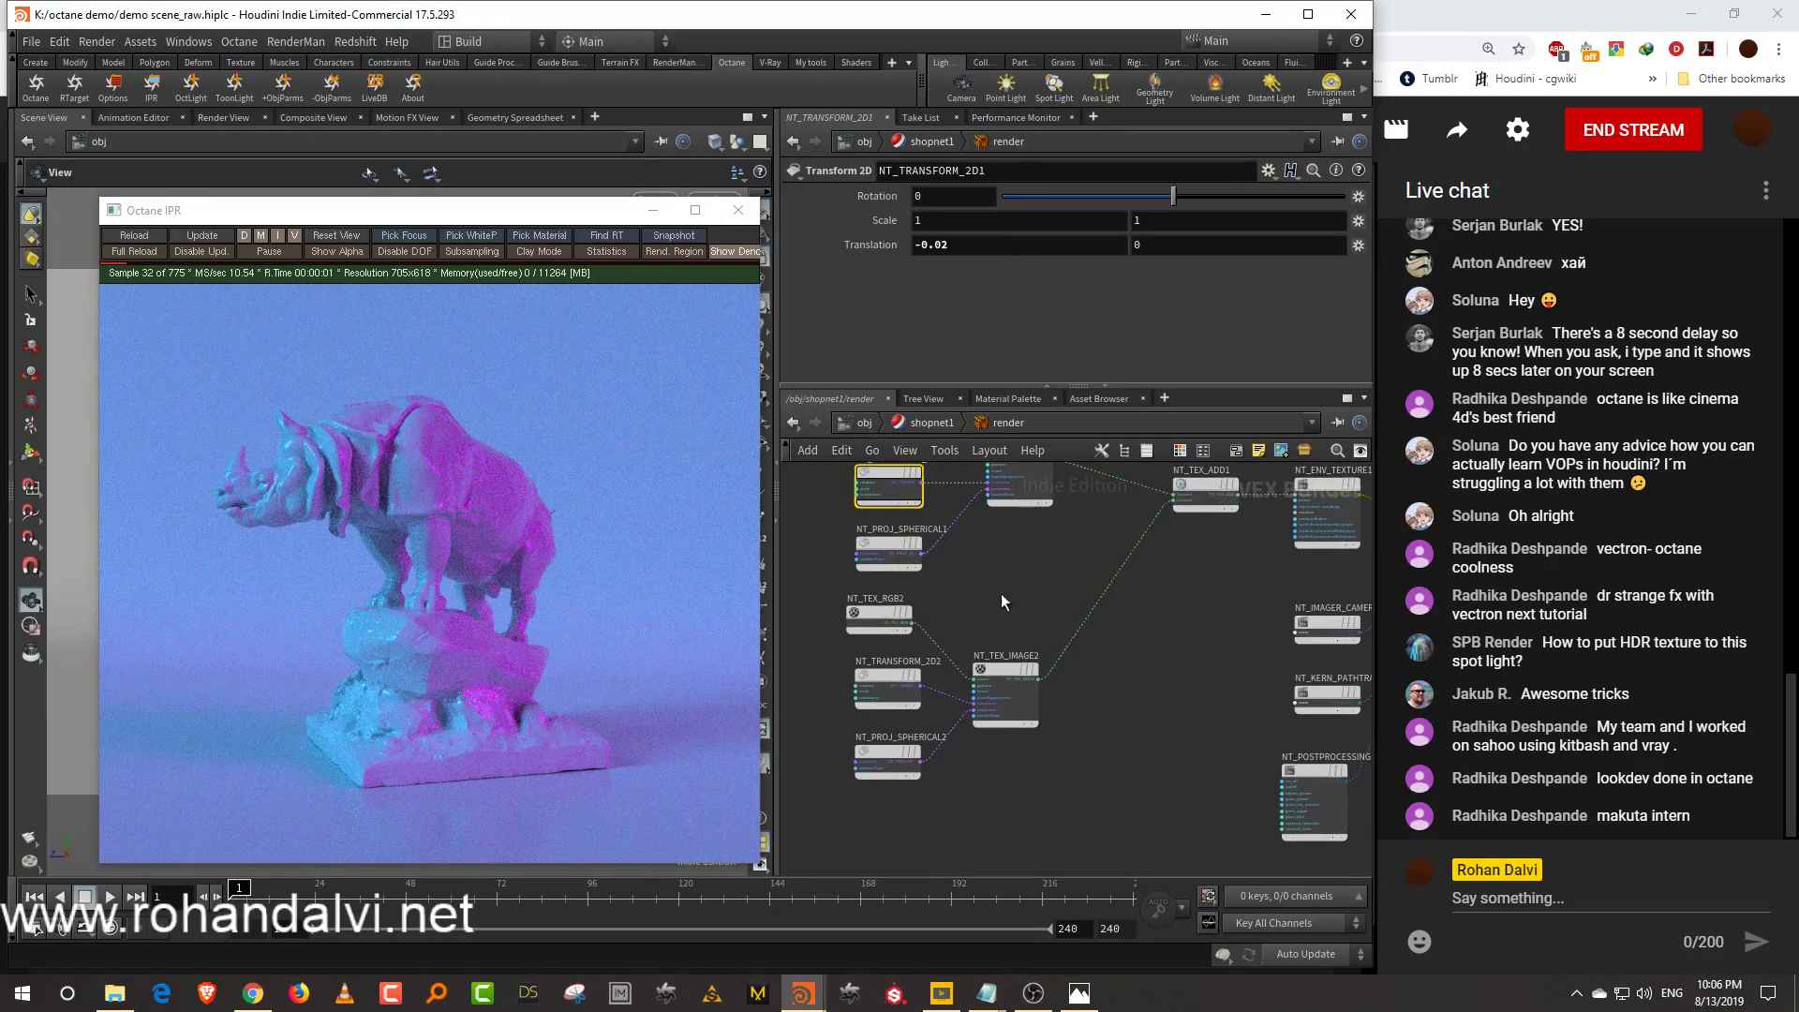
pyautogui.click(879, 614)
pyautogui.click(933, 198)
pyautogui.moveTo(1265, 332); pyautogui.dragTo(1302, 310)
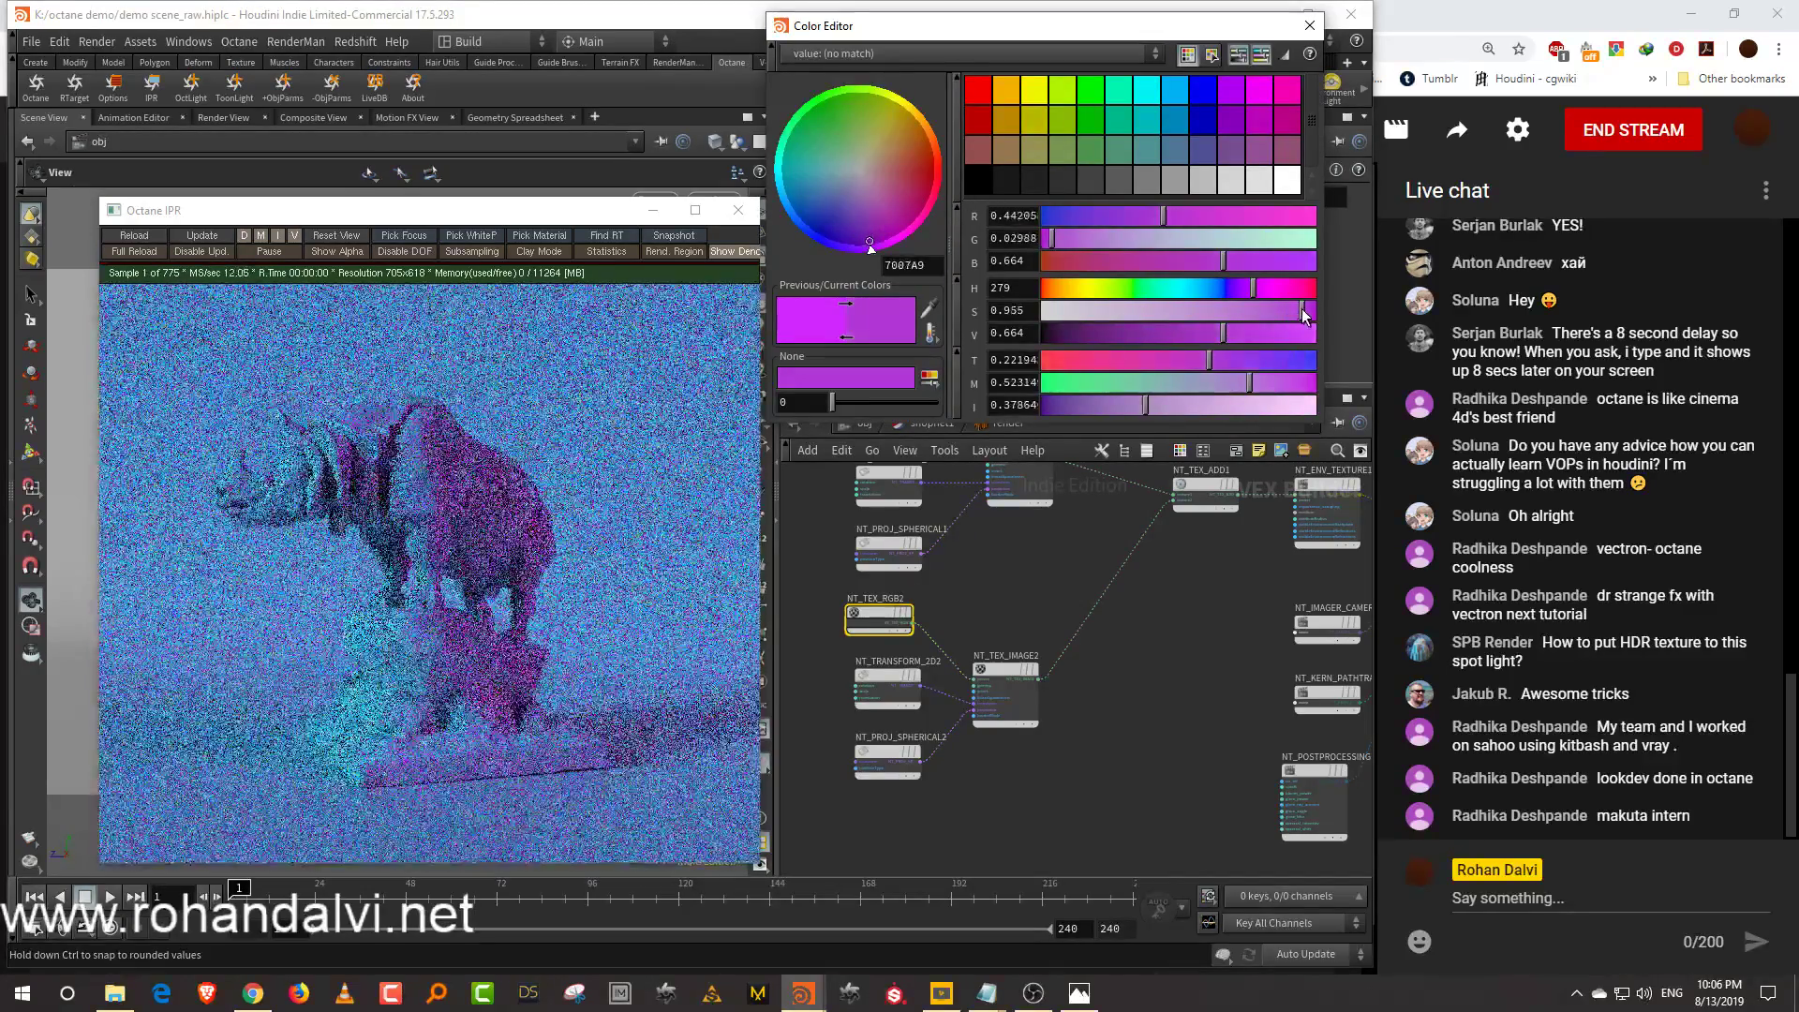
pyautogui.click(1311, 25)
# Line up the NT_CAM_THINLENS1 node directly above NT_ENV_TEXTURE1
pyautogui.moveTo(1168, 597); pyautogui.dragTo(1134, 668, button='middle')
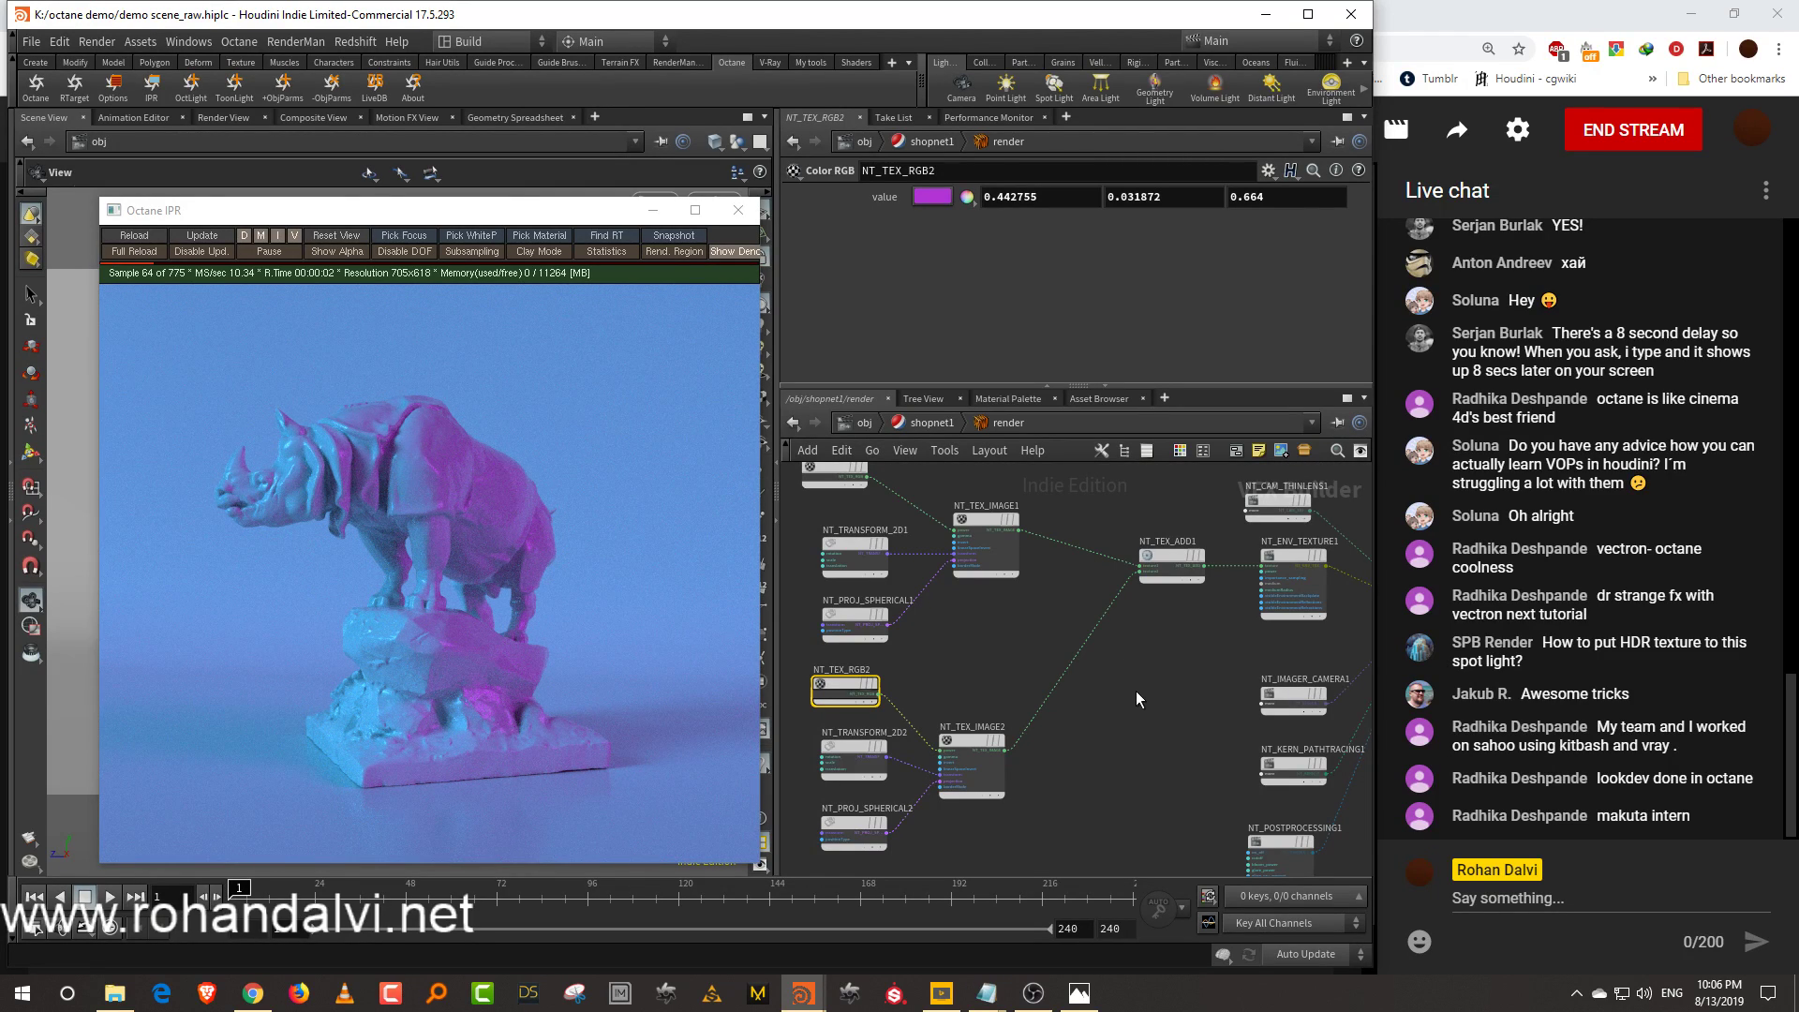
pyautogui.moveTo(1134, 699); pyautogui.dragTo(1158, 783, button='middle')
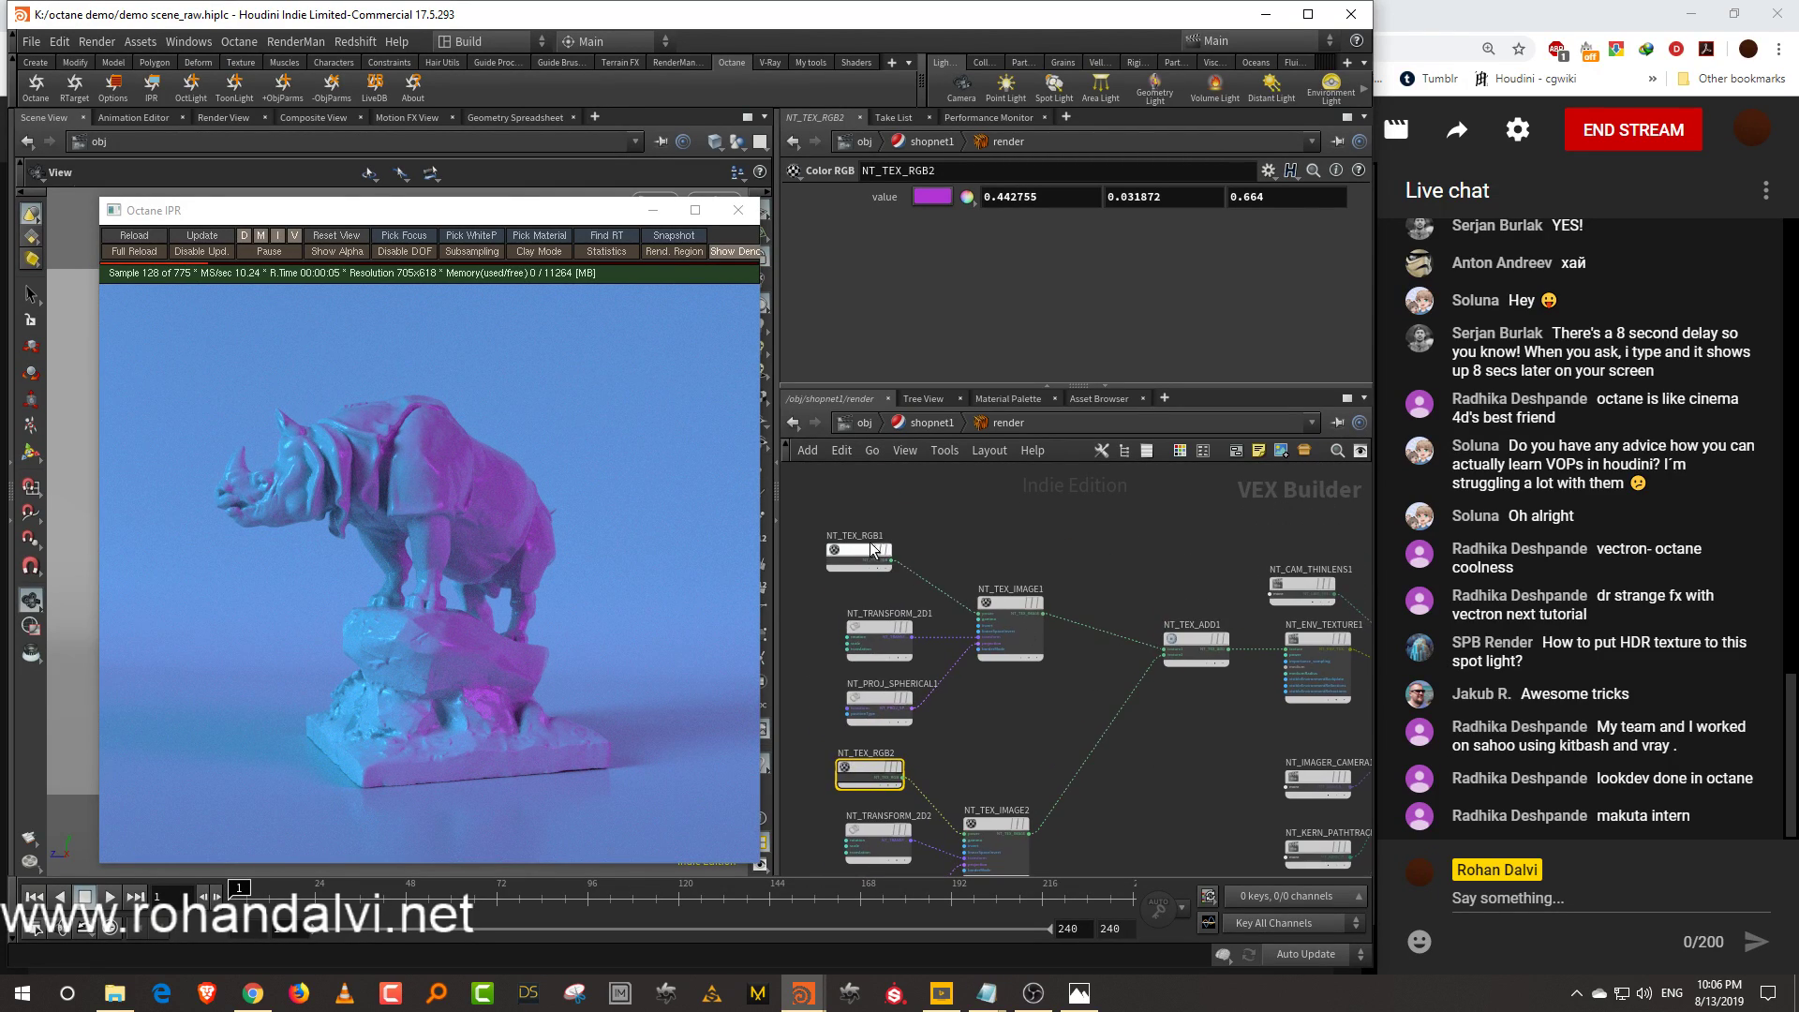
pyautogui.moveTo(1256, 739); pyautogui.dragTo(1145, 728, button='middle')
pyautogui.scroll(2, 1153, 724)
pyautogui.moveTo(1207, 551); pyautogui.dragTo(1229, 539)
pyautogui.moveTo(1351, 529); pyautogui.dragTo(1233, 555, button='middle')
pyautogui.scroll(-2, 1254, 567)
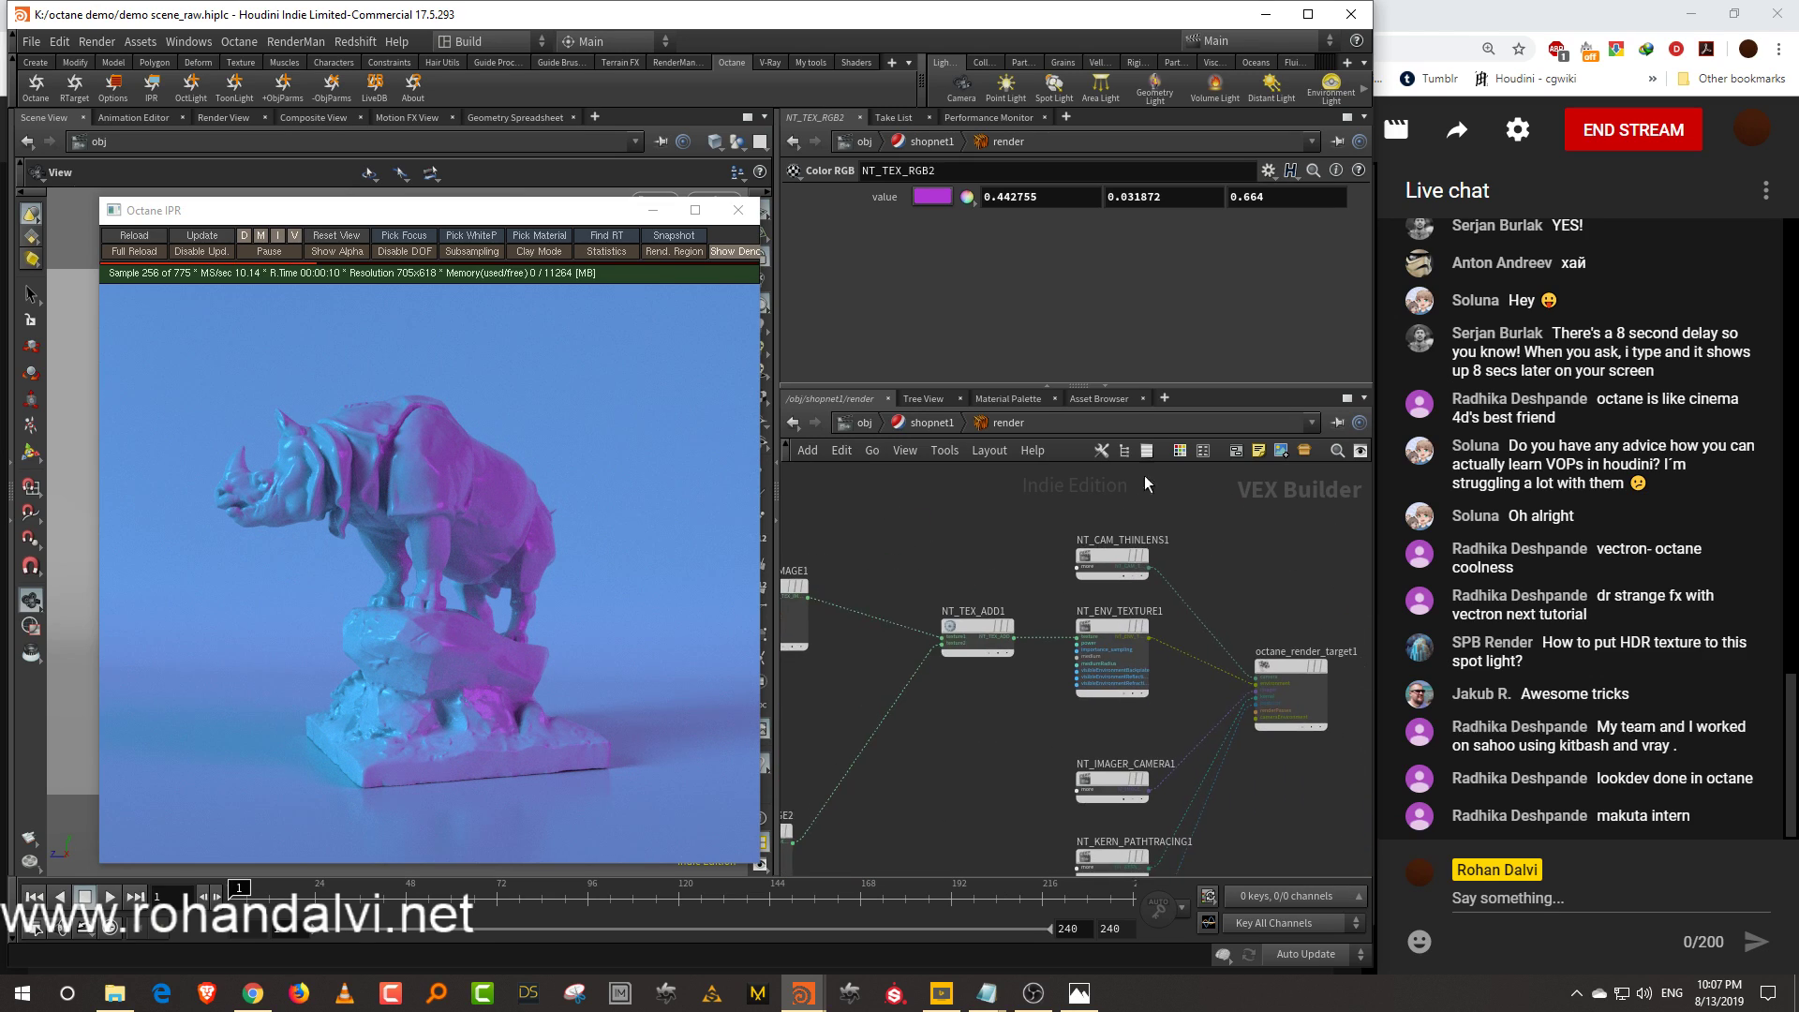
# Look into the rhino material network inside shopnet1 and return to the whole render network
pyautogui.click(947, 424)
pyautogui.moveTo(1174, 387); pyautogui.dragTo(1177, 339)
pyautogui.scroll(3, 1239, 611)
pyautogui.doubleClick(1139, 716)
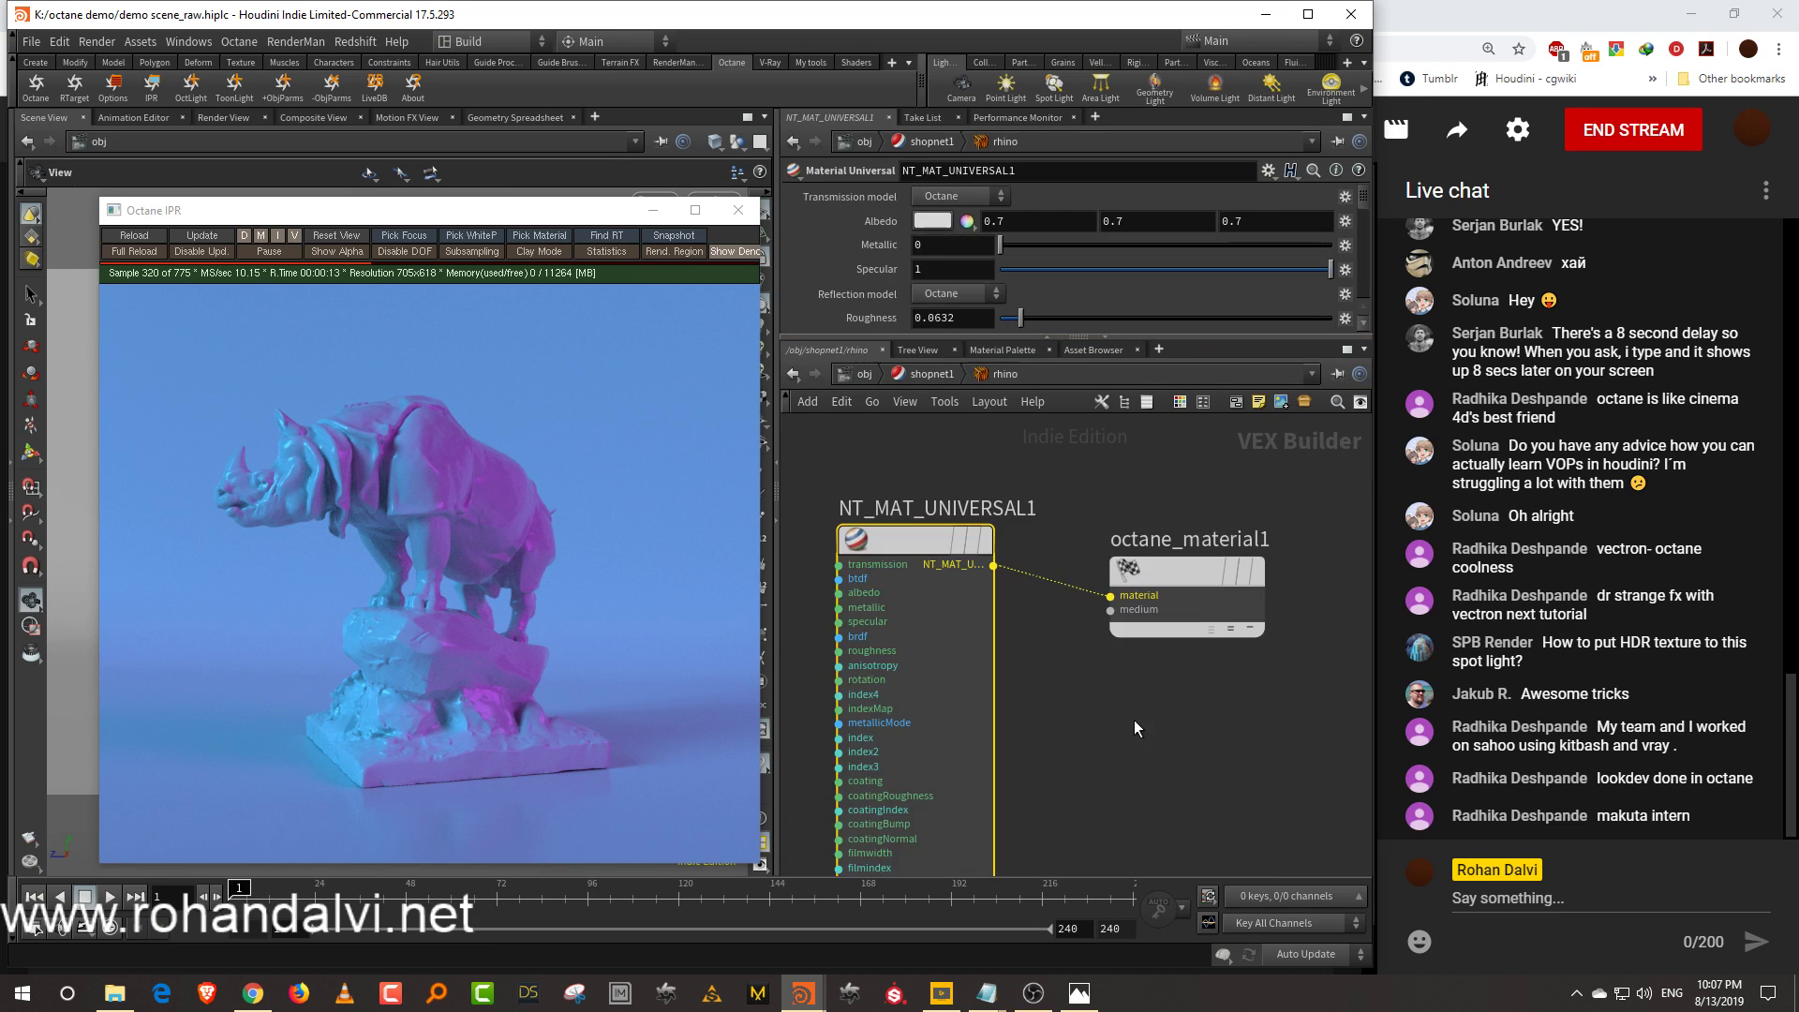
pyautogui.click(931, 375)
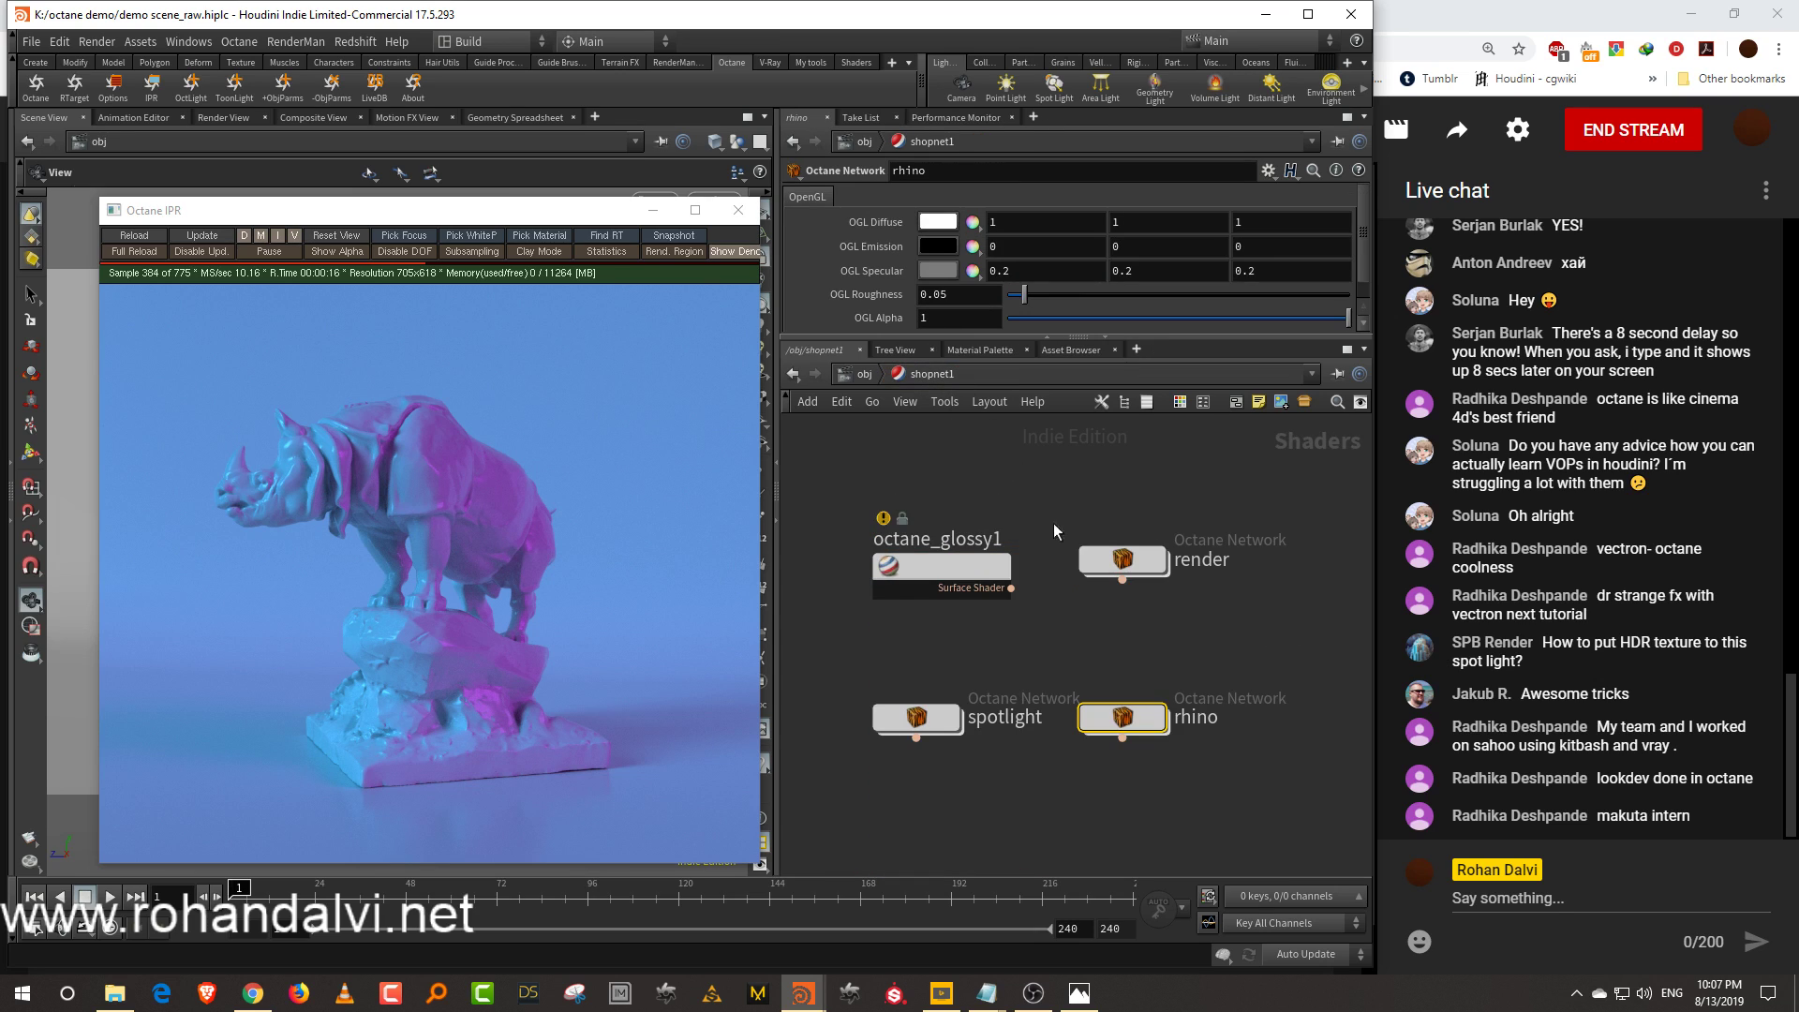
pyautogui.doubleClick(1145, 551)
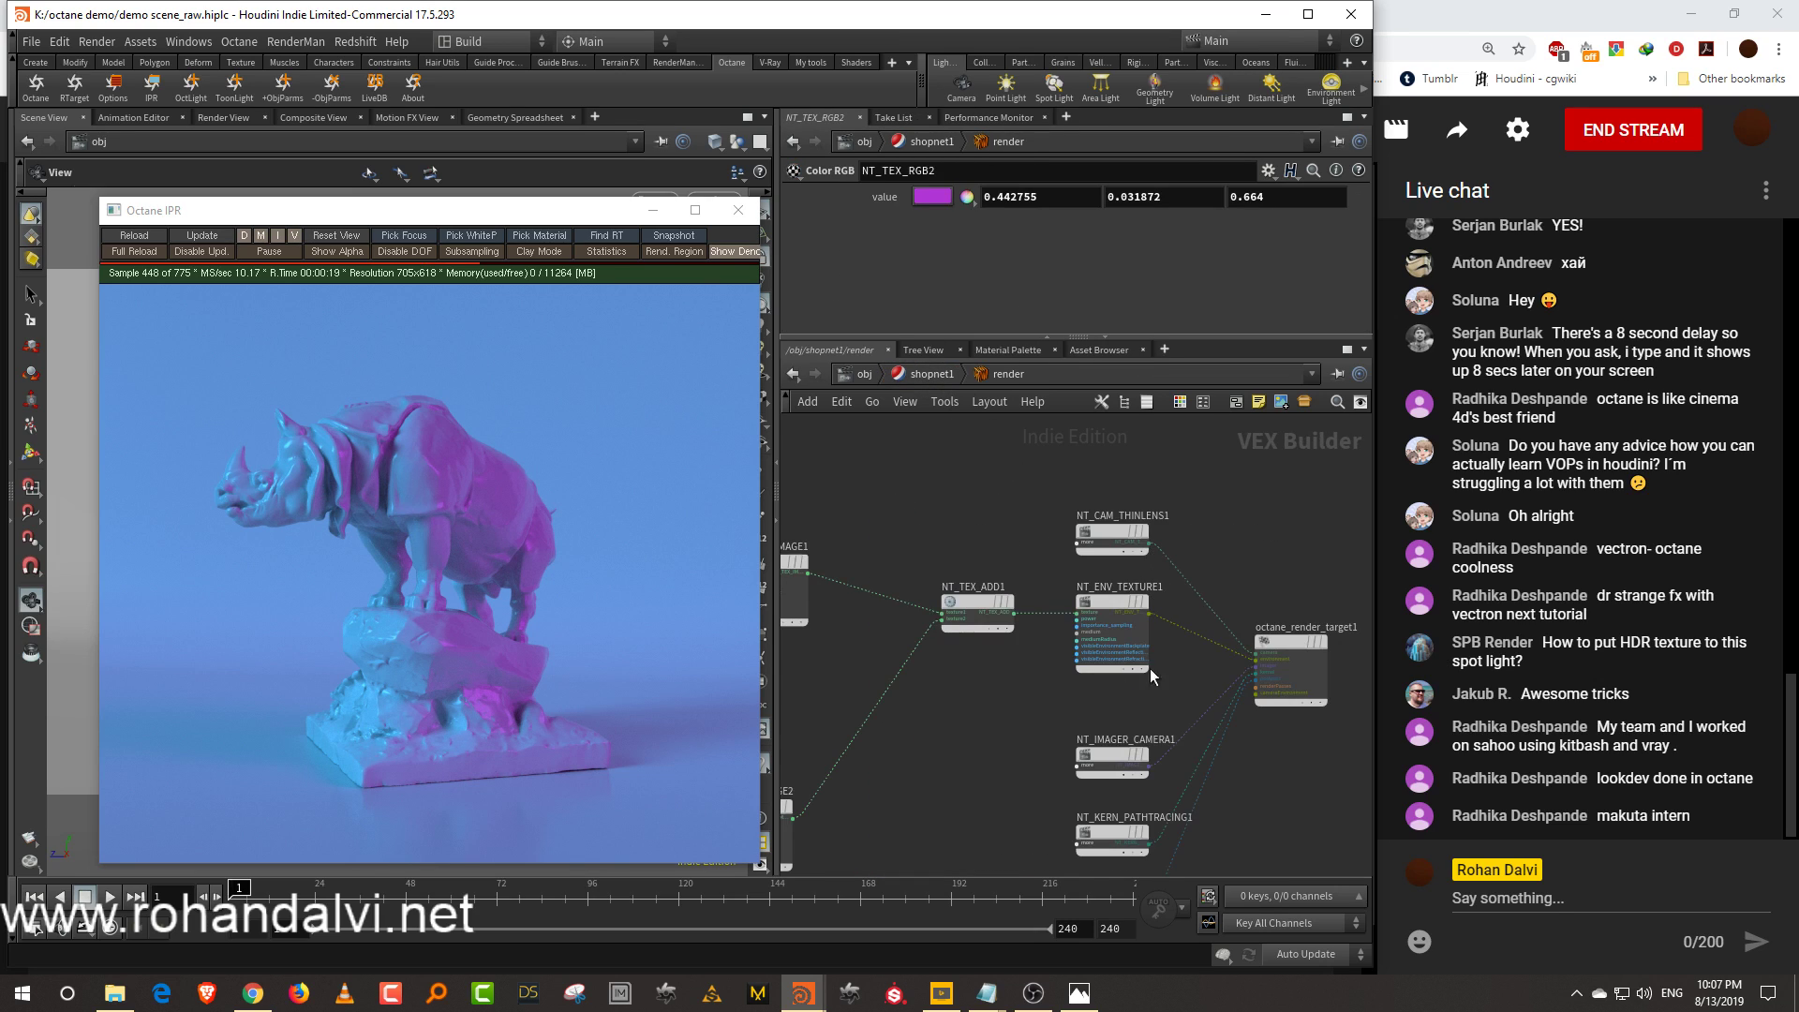
pyautogui.scroll(-3, 1162, 608)
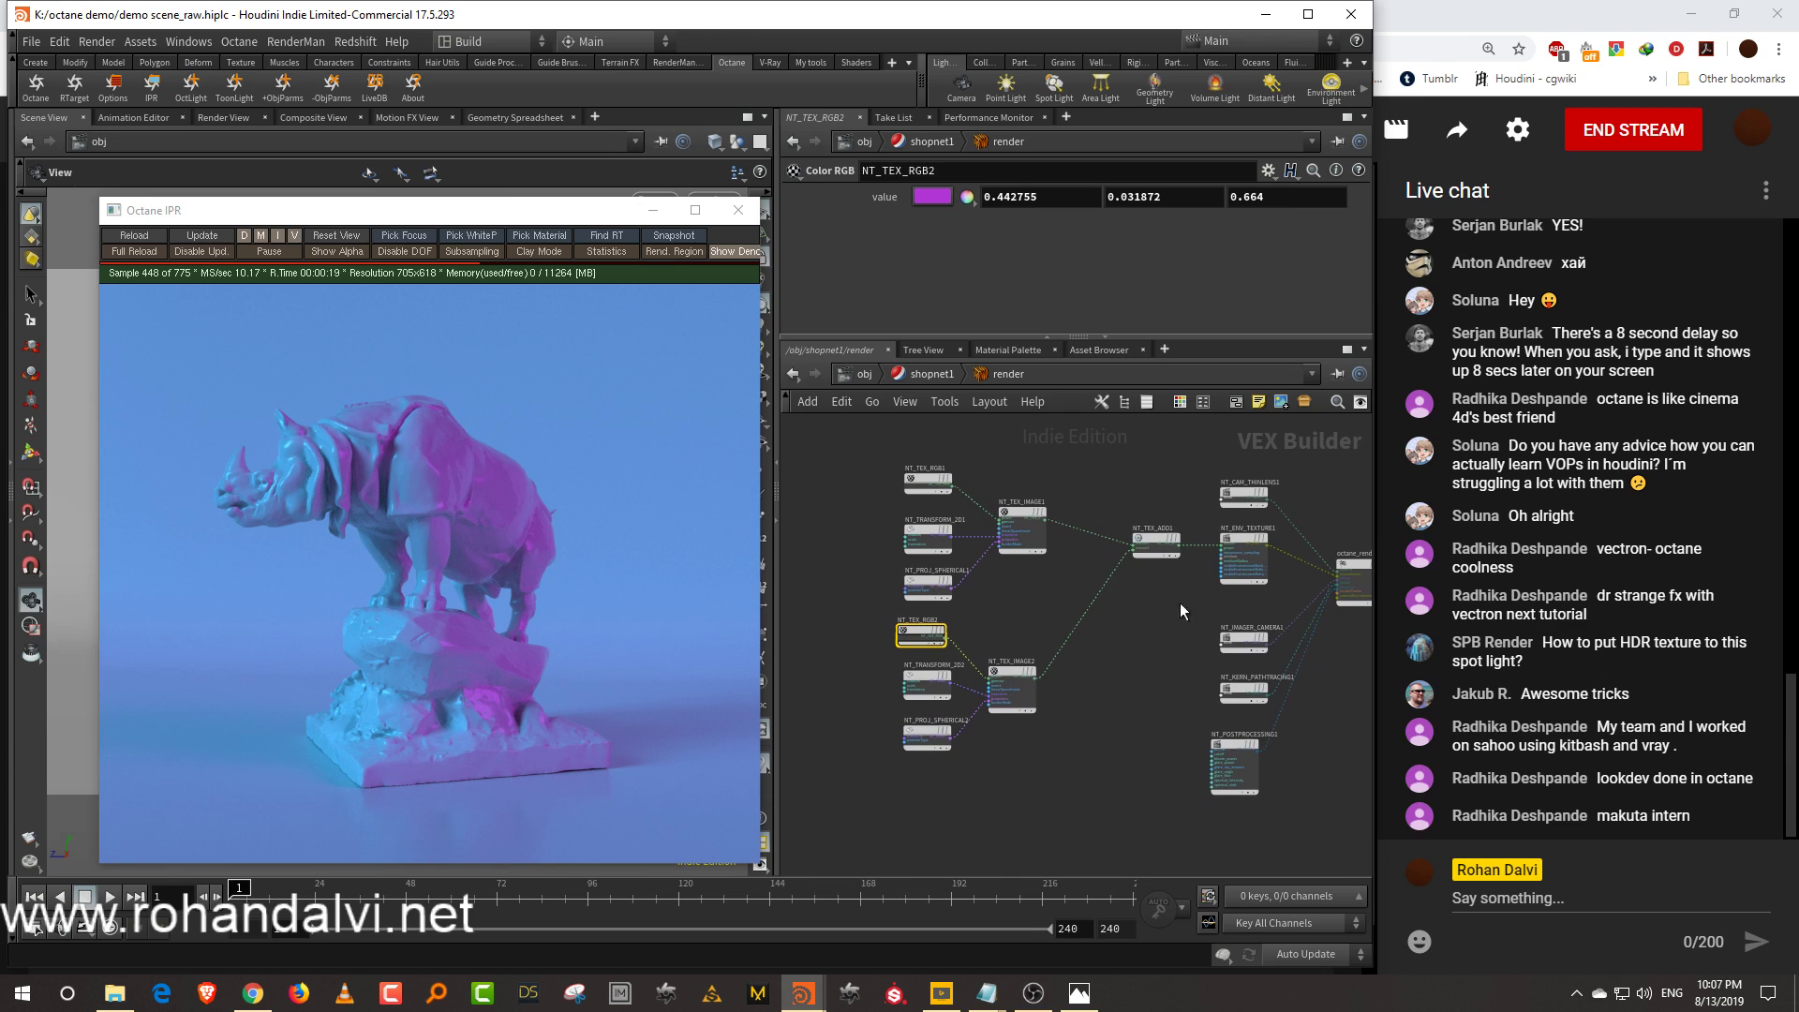
# Disconnect the combined texture from NT_ENV_TEXTURE1 and move the tinted two-image network away from the camera and environment nodes
pyautogui.press('y')
pyautogui.moveTo(1200, 514); pyautogui.dragTo(1203, 583)
pyautogui.moveTo(1186, 675); pyautogui.dragTo(1252, 712, button='middle')
pyautogui.scroll(-2, 1246, 710)
pyautogui.moveTo(954, 544); pyautogui.dragTo(1248, 750)
pyautogui.moveTo(1226, 607); pyautogui.dragTo(968, 528)
pyautogui.moveTo(1138, 656); pyautogui.dragTo(1219, 664, button='middle')
# Duplicate NT_TEX_IMAGE1 with its 2D transform and spherical projection, and place the copies beside NT_ENV_TEXTURE1
pyautogui.moveTo(978, 467); pyautogui.dragTo(997, 552)
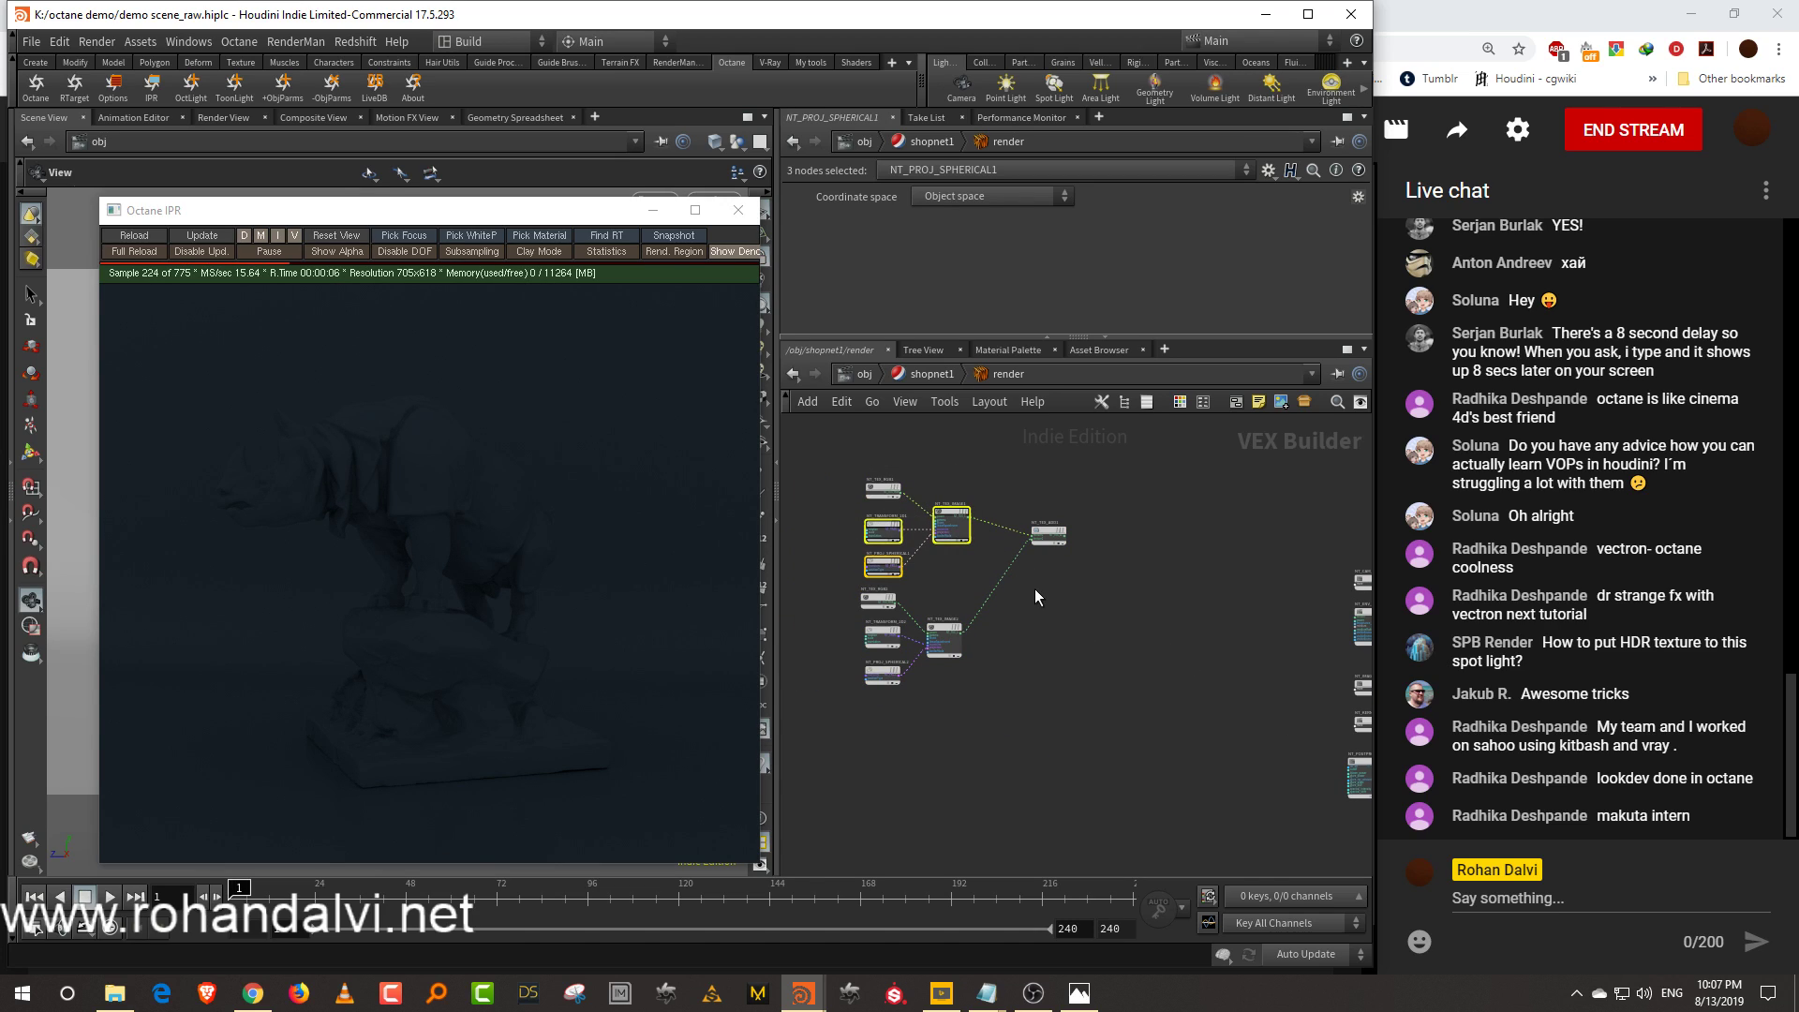
pyautogui.hotkey('ctrl', 'c')
pyautogui.hotkey('ctrl', 'v')
pyautogui.click(1084, 593)
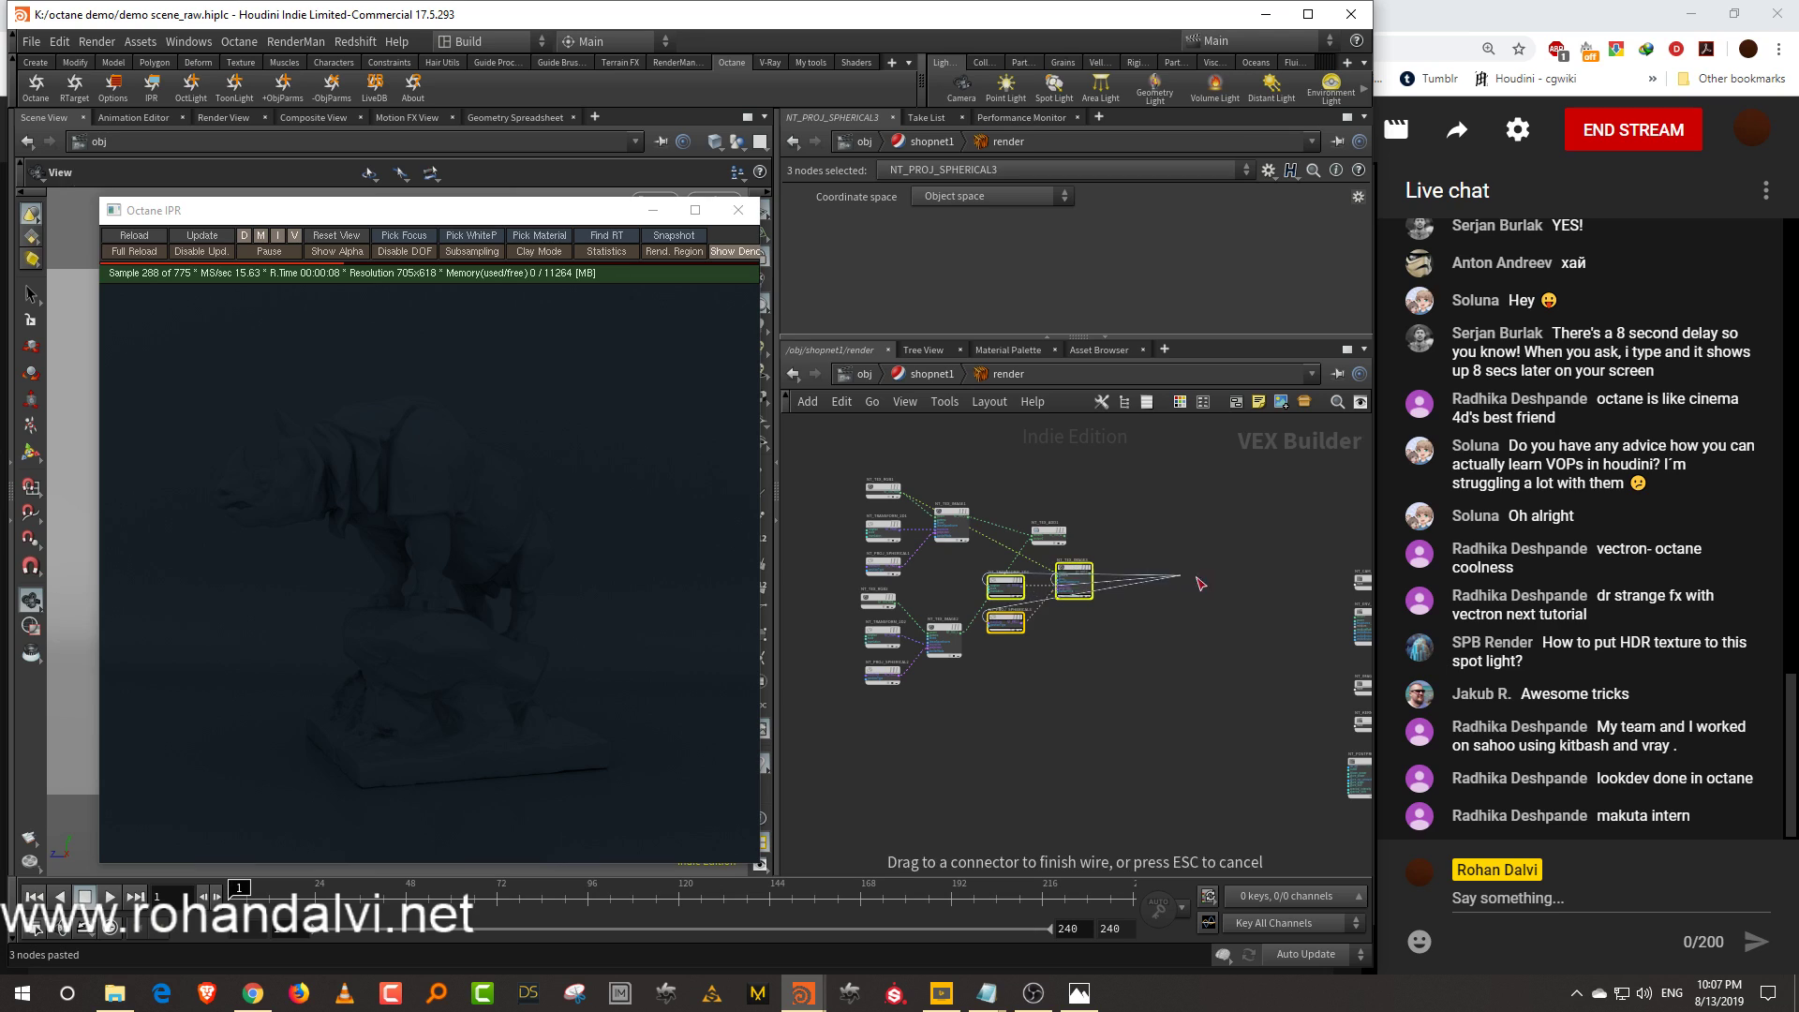
pyautogui.press('Escape')
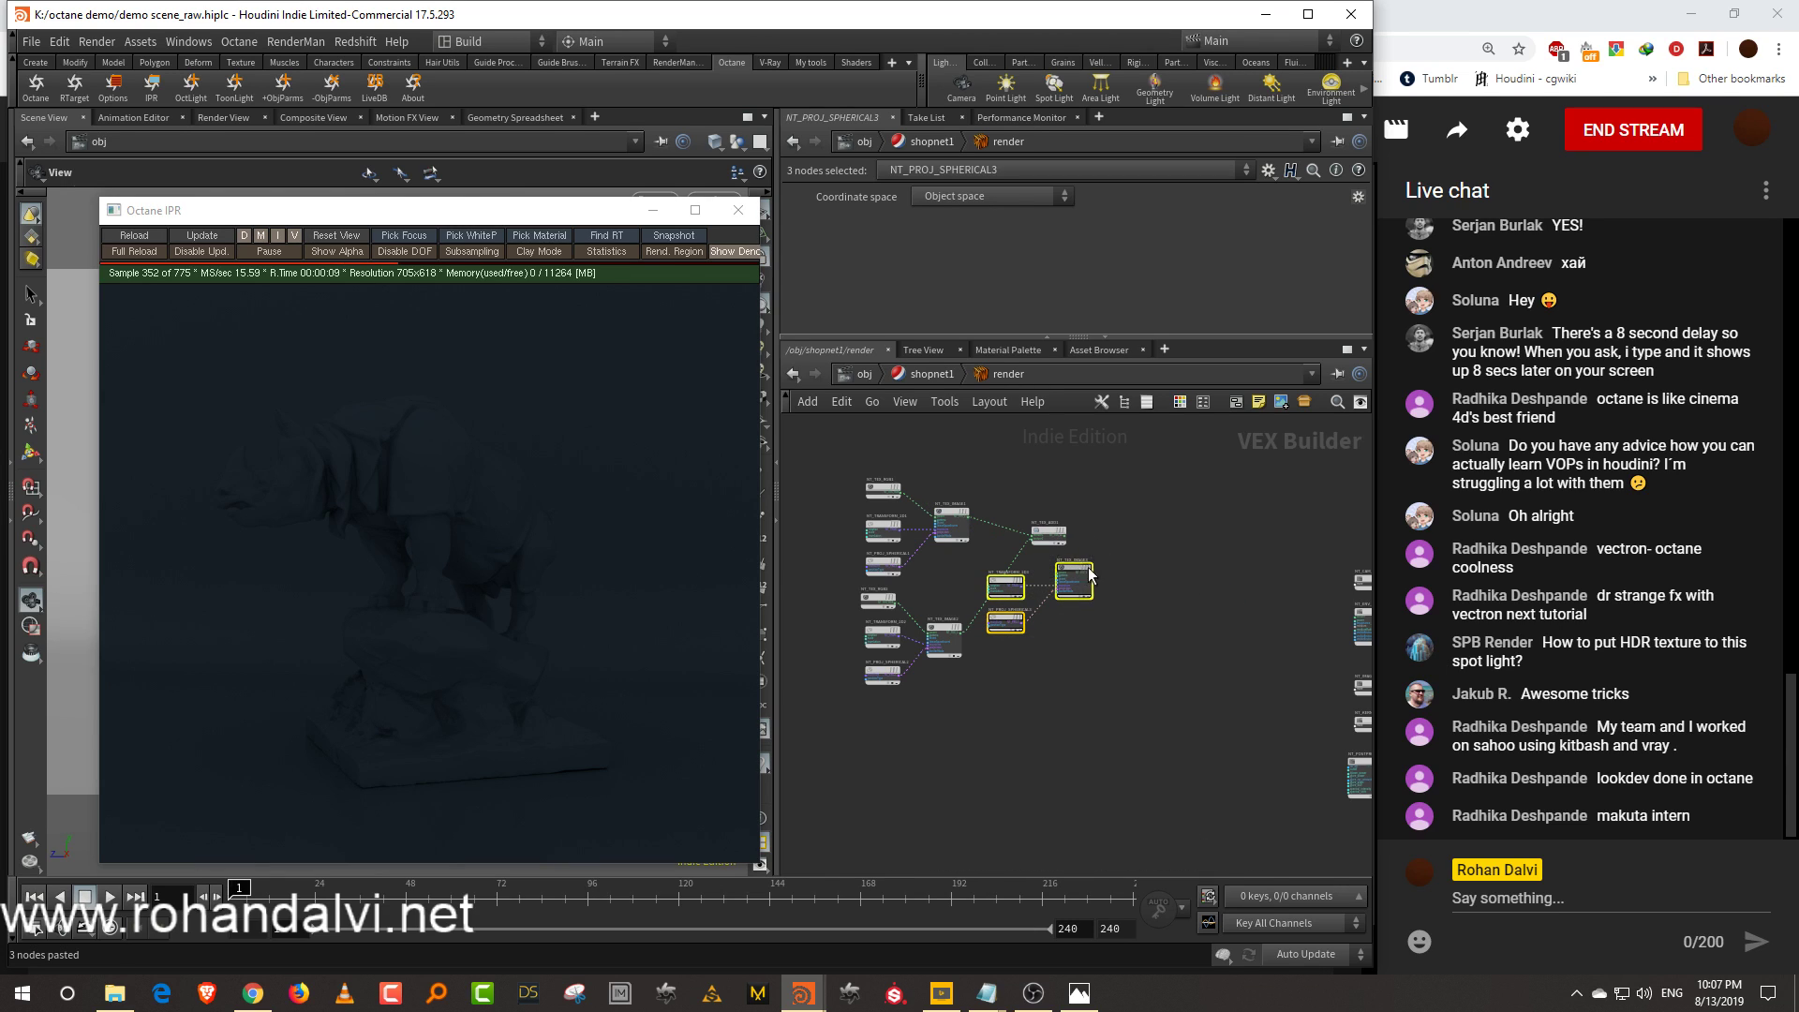
pyautogui.moveTo(1087, 593); pyautogui.dragTo(1259, 601)
pyautogui.scroll(5, 1314, 643)
pyautogui.moveTo(1277, 628); pyautogui.dragTo(1114, 661, button='middle')
pyautogui.scroll(2, 1170, 607)
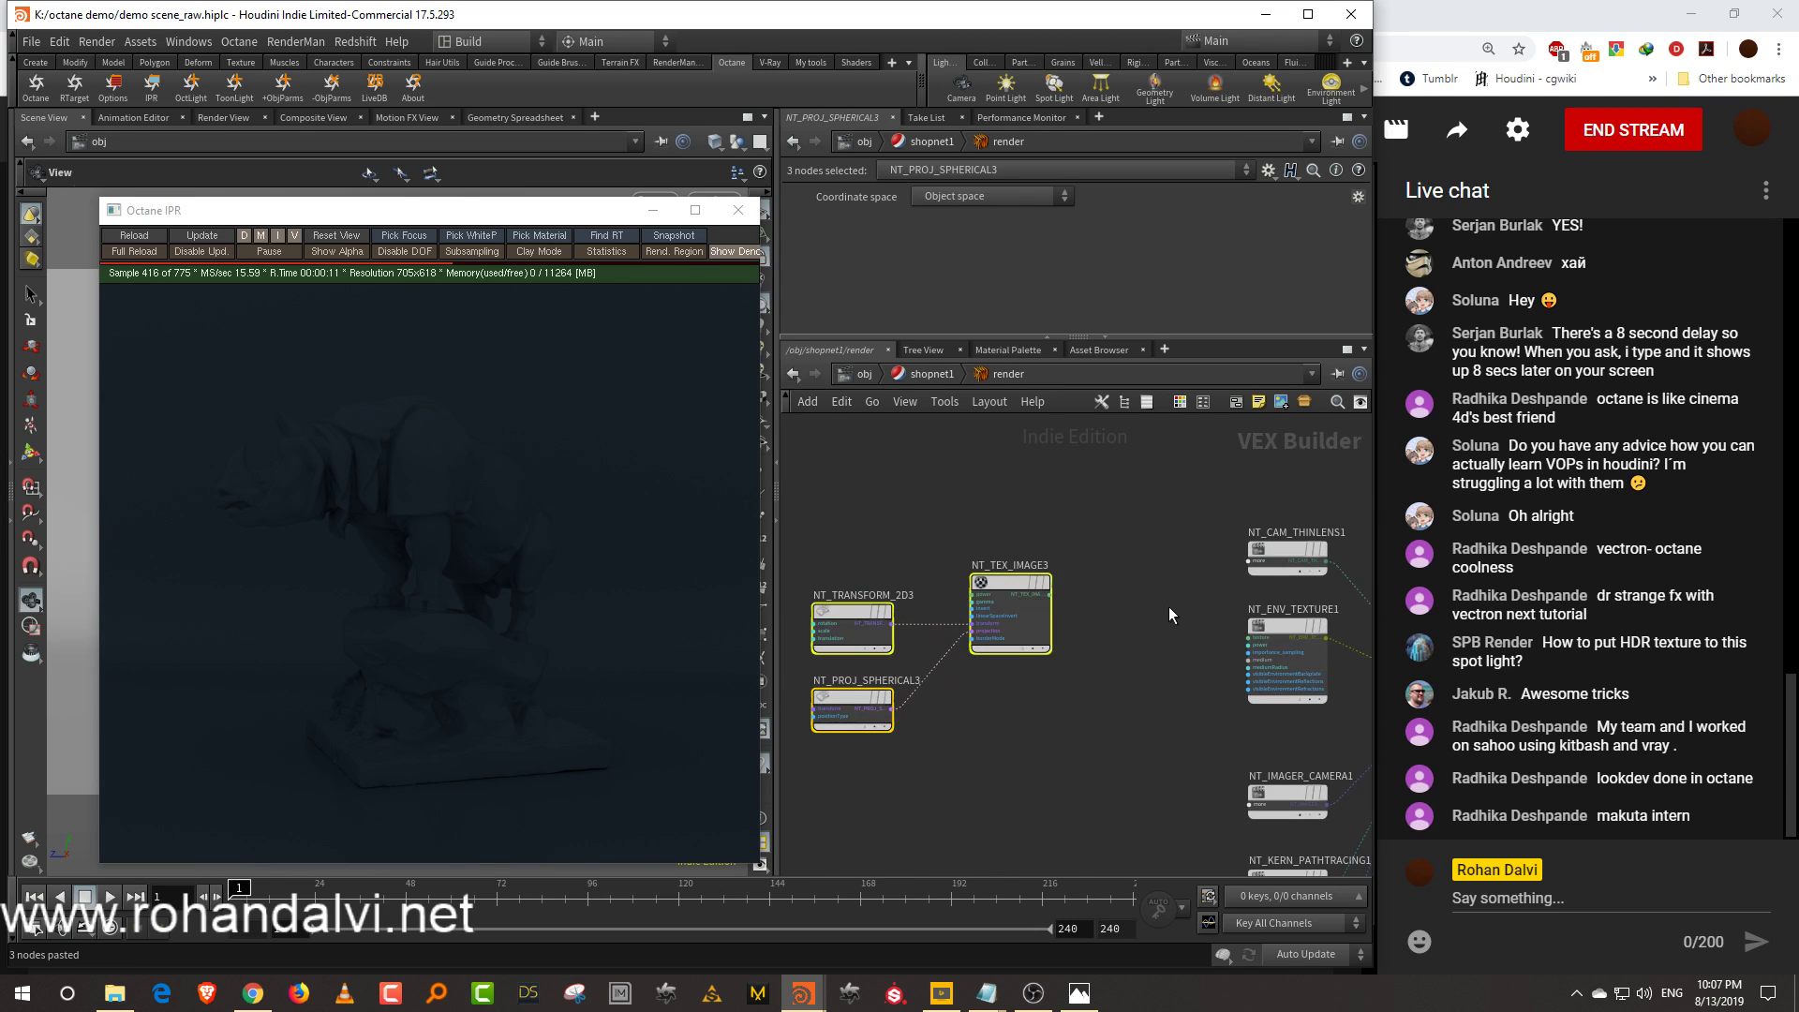
# Connect the output of NT_TEX_IMAGE3 to the texture input of NT_ENV_TEXTURE1
pyautogui.click(1170, 606)
pyautogui.click(1052, 594)
pyautogui.click(1250, 639)
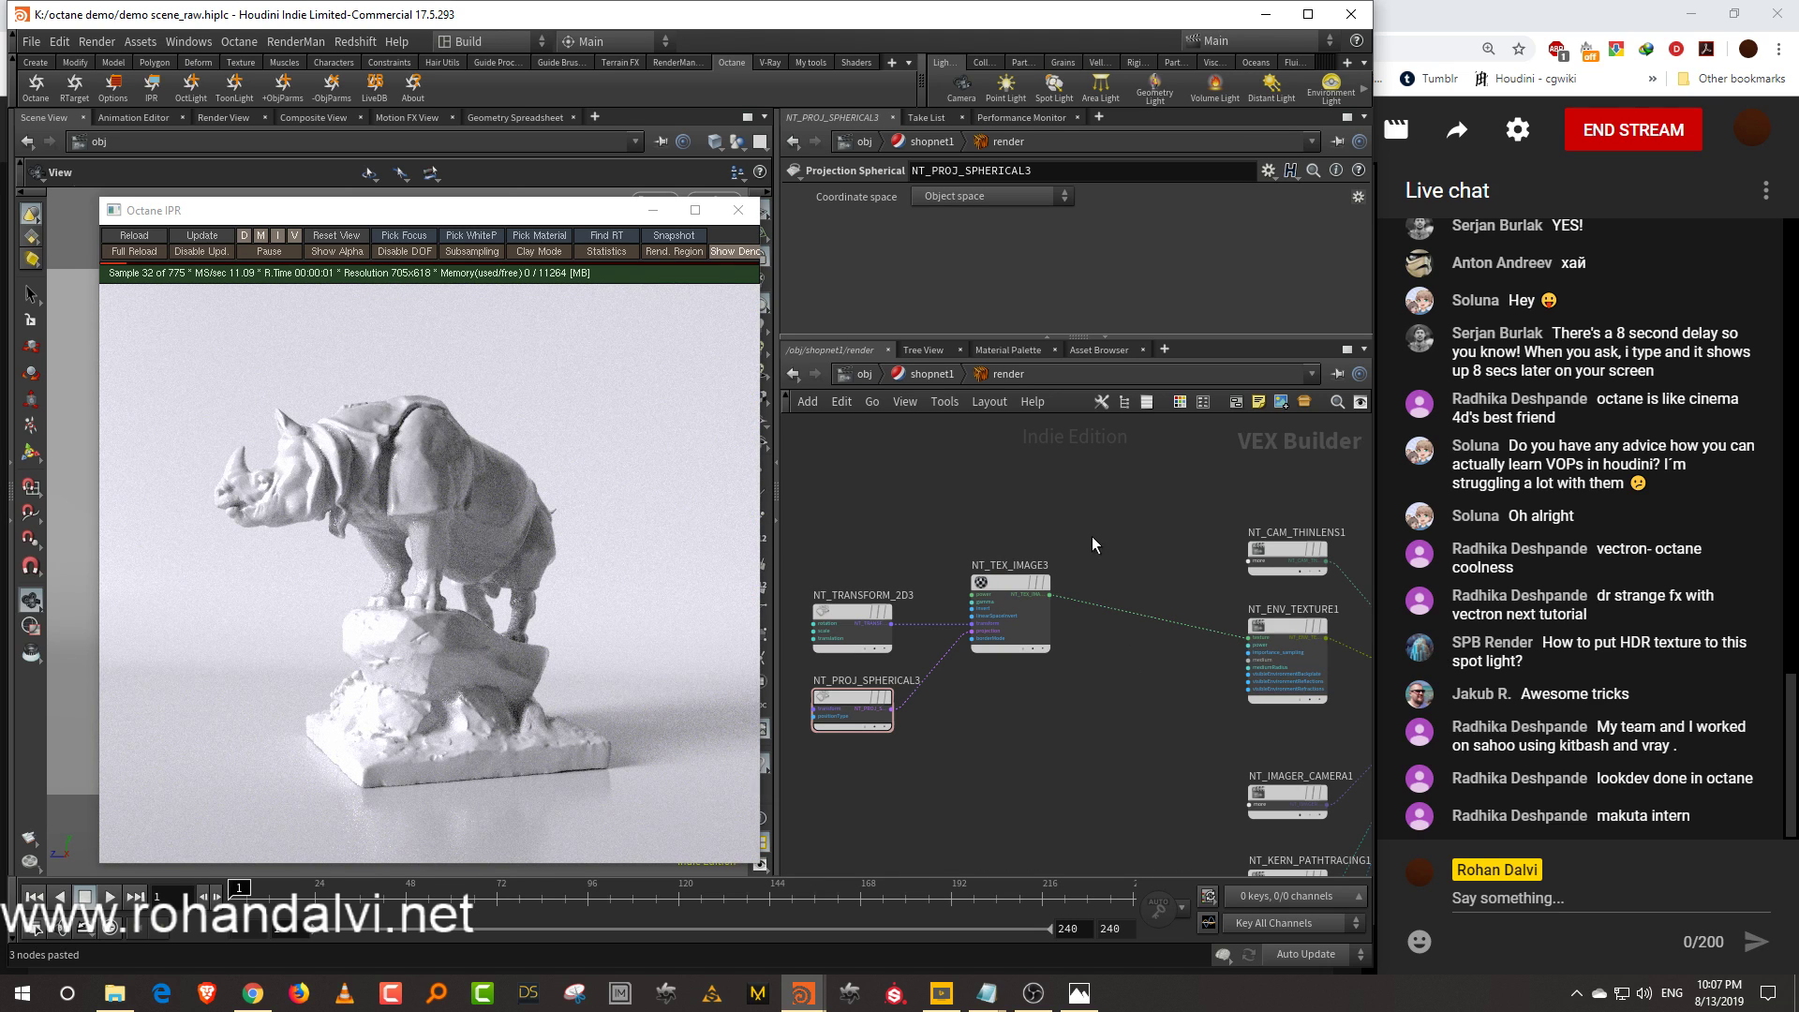
# Load Volume_3.hdr as the image of NT_TEX_IMAGE3 and lower its gamma to 2.17278
pyautogui.moveTo(1111, 558); pyautogui.dragTo(1221, 591, button='middle')
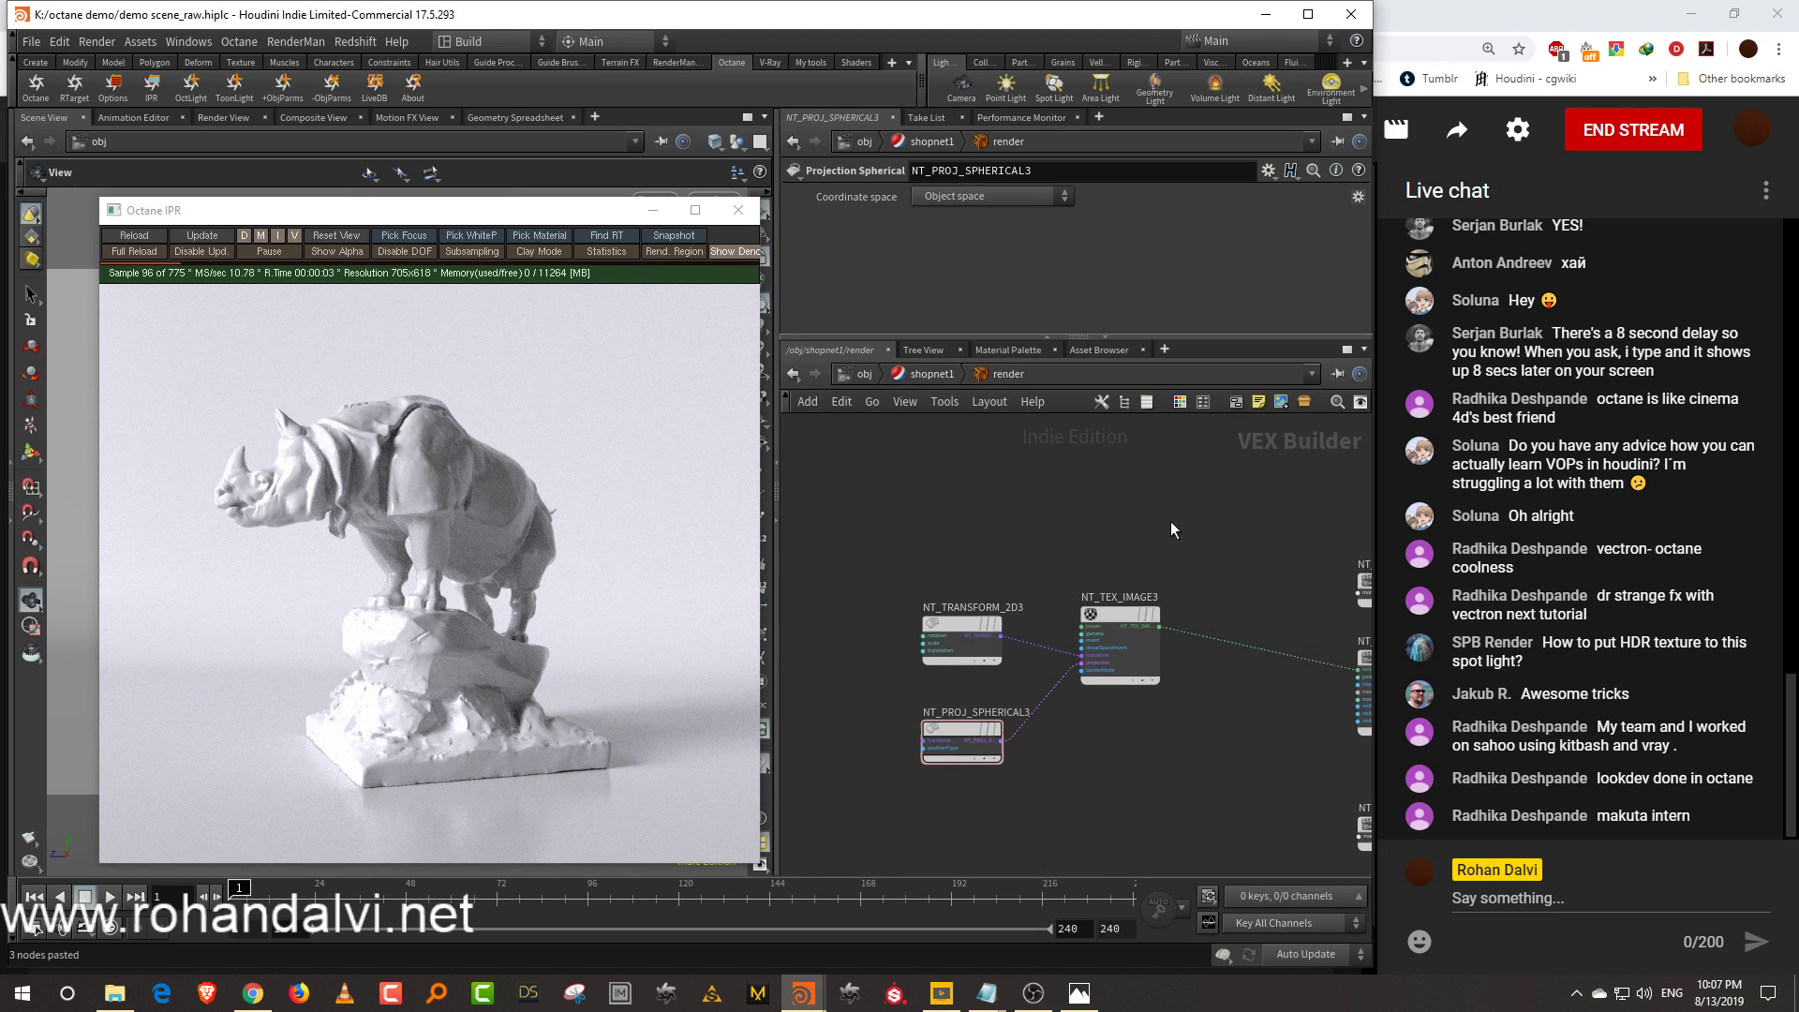
pyautogui.moveTo(1190, 643); pyautogui.dragTo(984, 798)
pyautogui.click(1154, 679)
pyautogui.click(1324, 318)
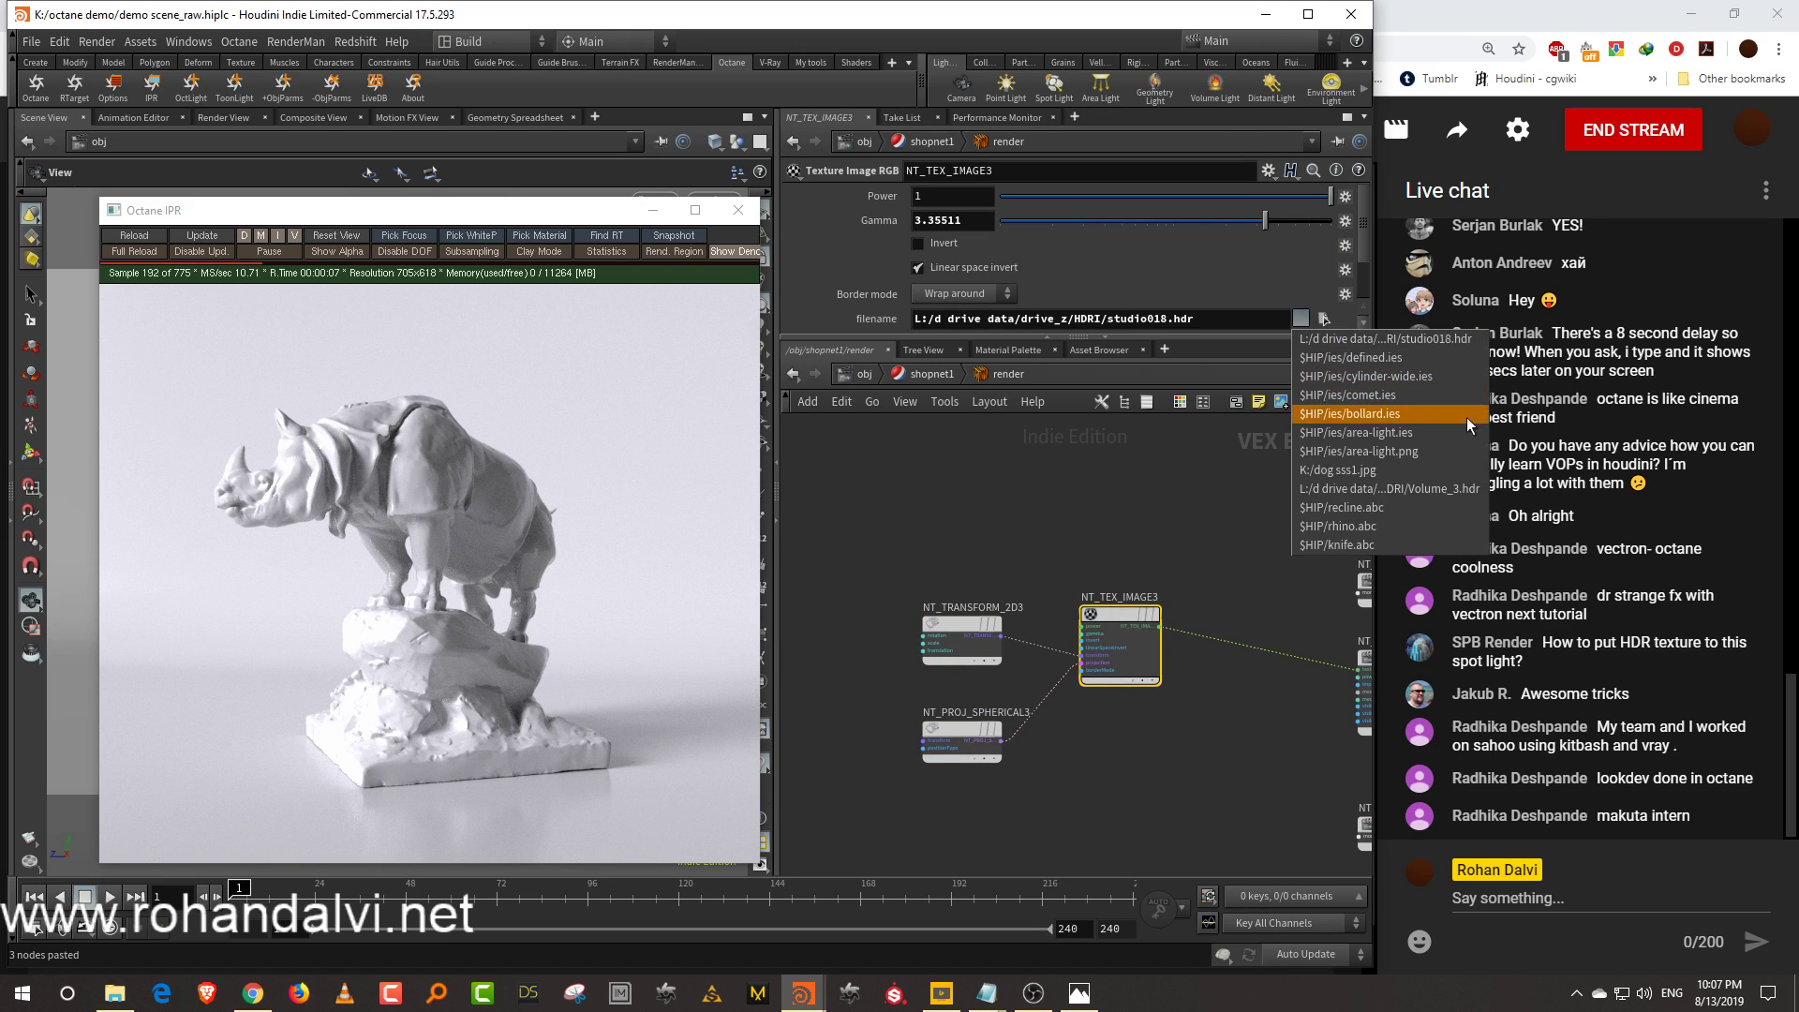
pyautogui.click(1445, 489)
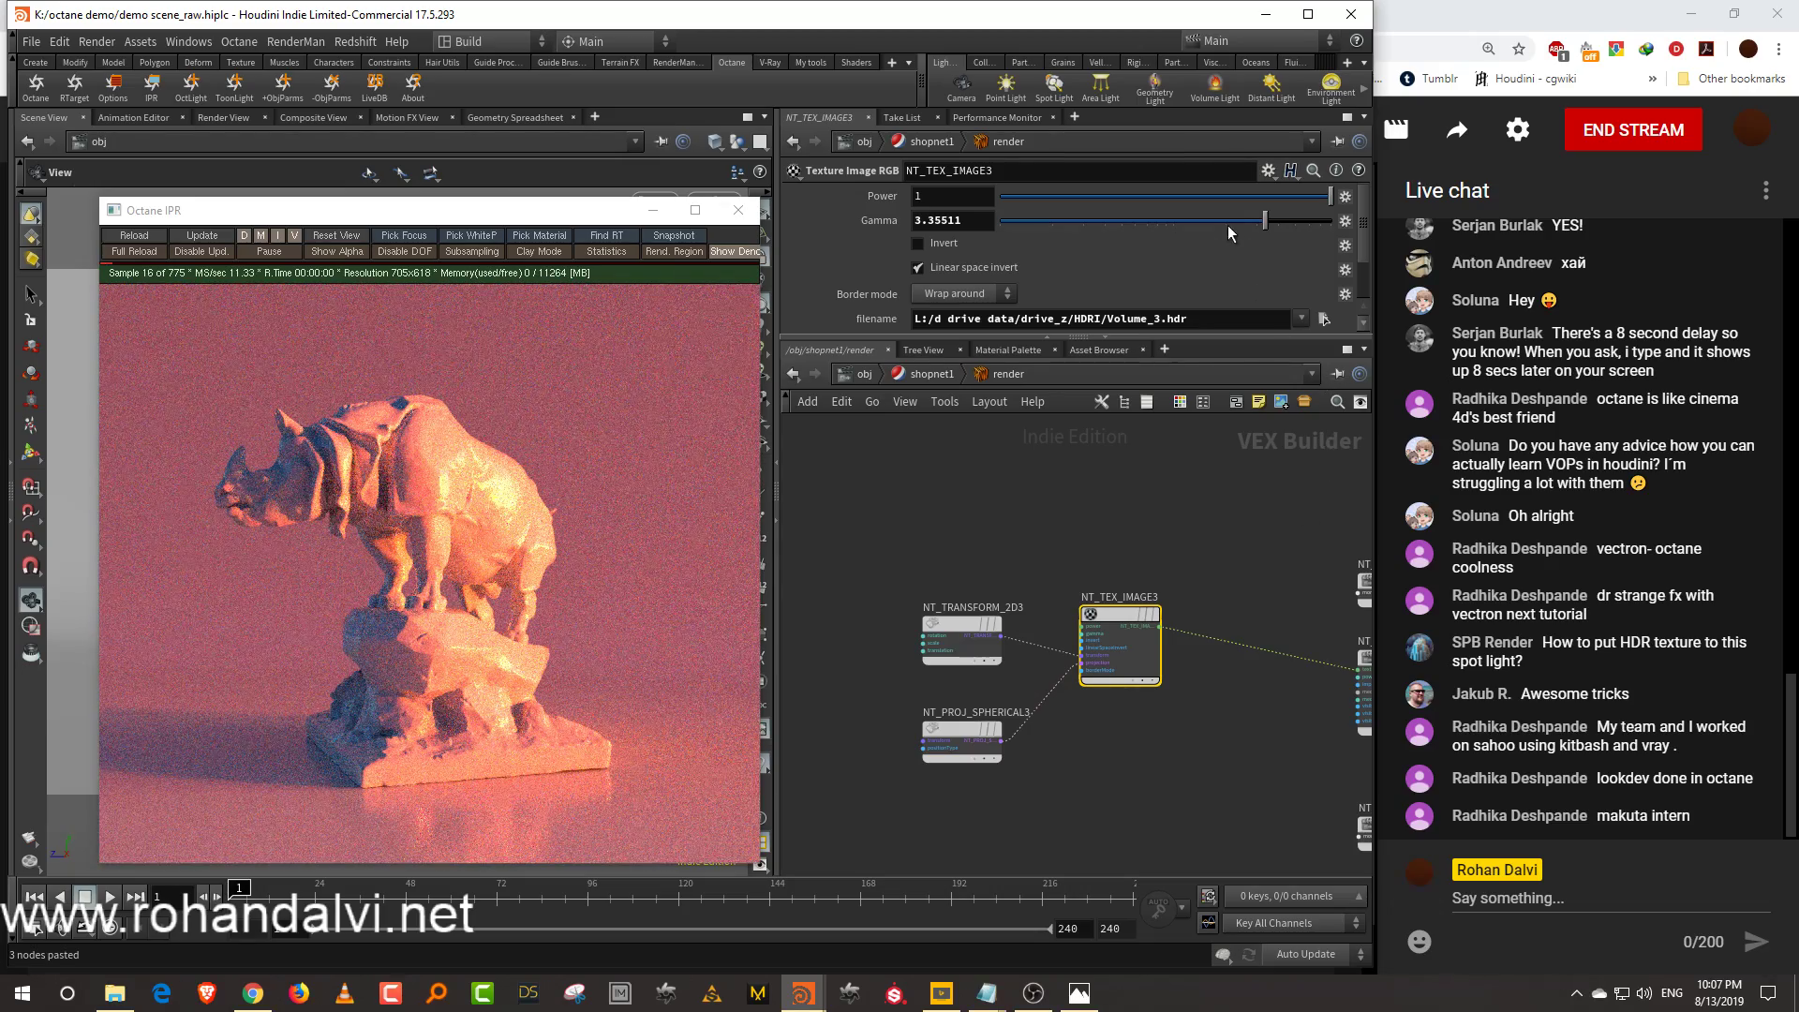
pyautogui.moveTo(1200, 225); pyautogui.dragTo(1239, 221)
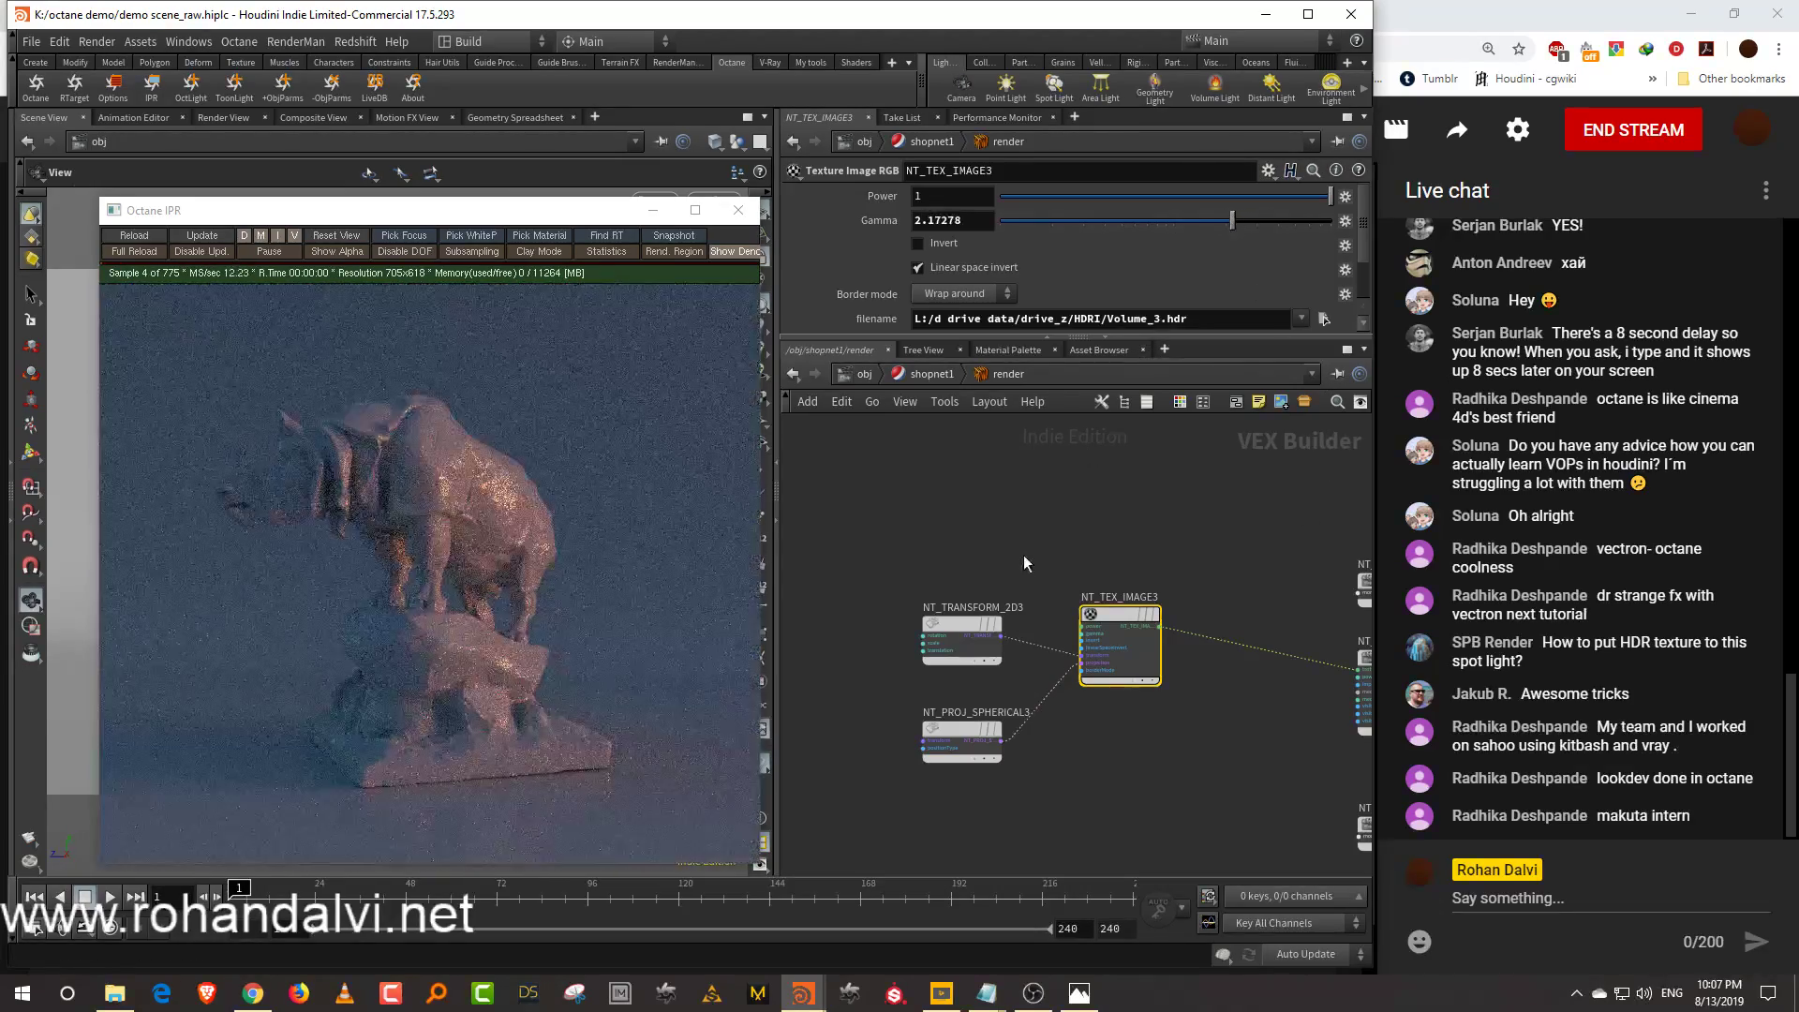
# Set the first translation value of NT_TRANSFORM_2D3 to -0.45 and raise the gamma of NT_TEX_IMAGE3 to 2.37003
pyautogui.click(963, 641)
pyautogui.click(951, 241)
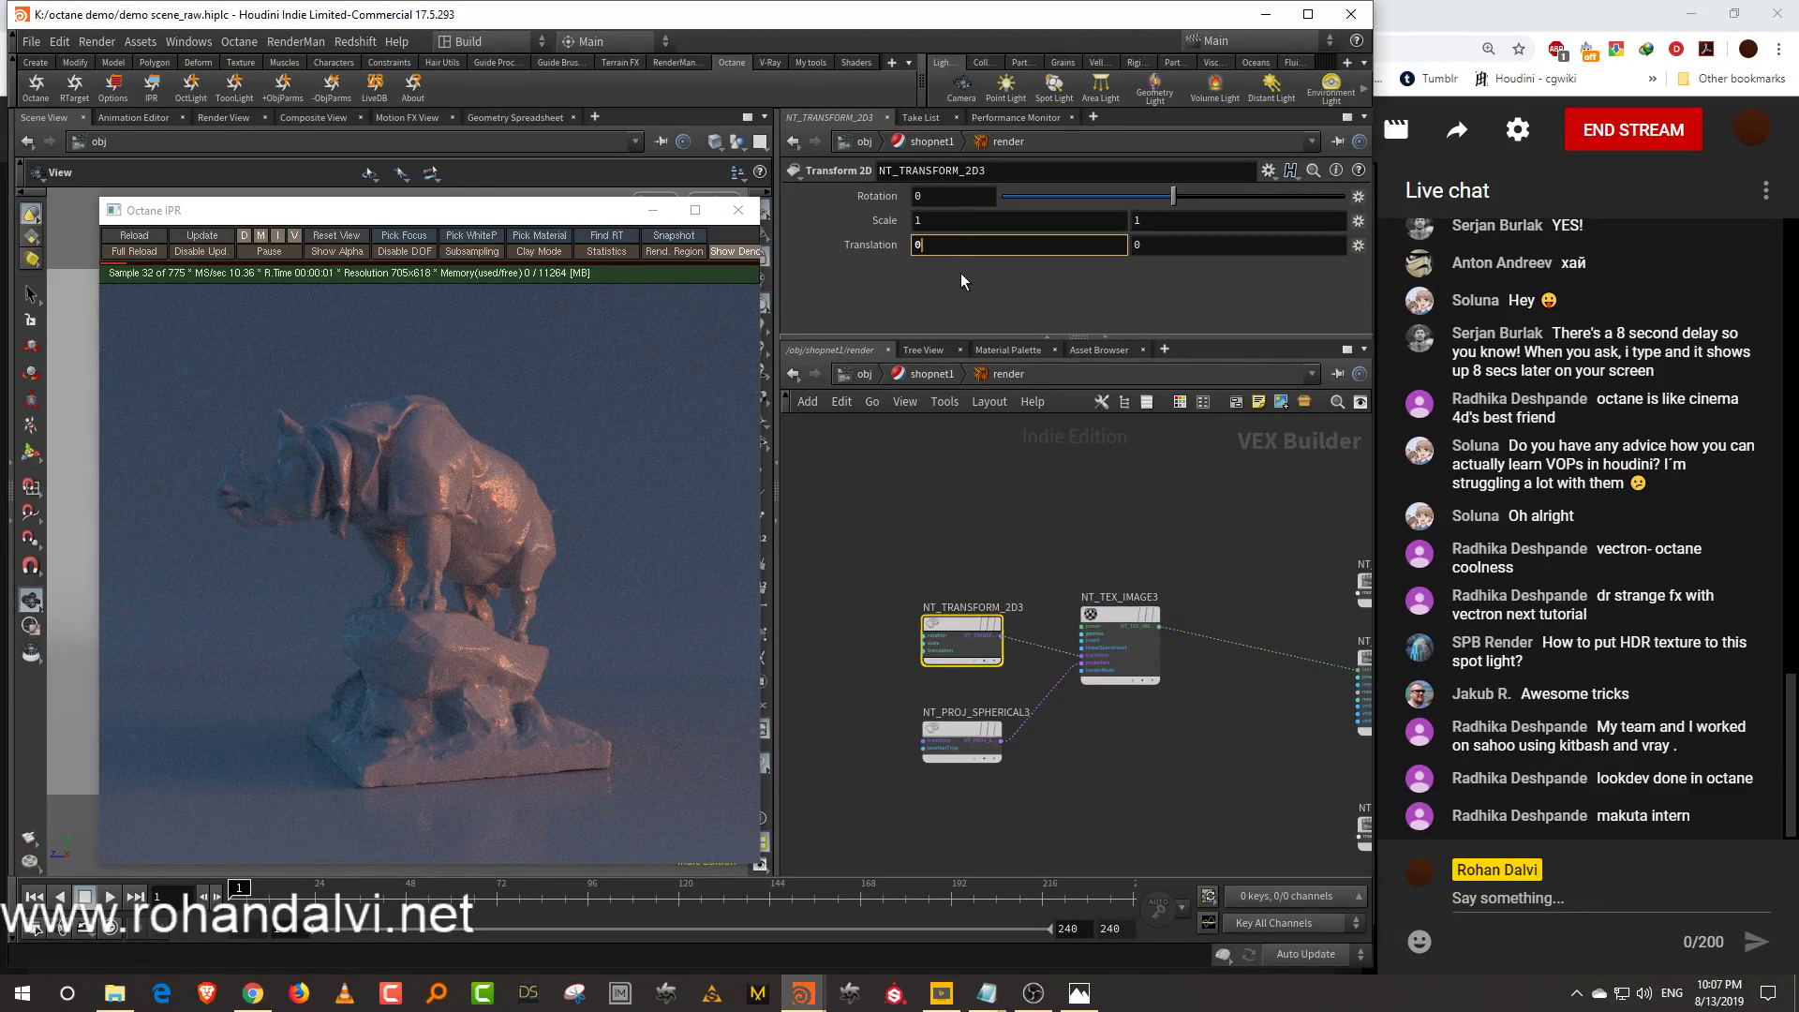
pyautogui.press('Return')
pyautogui.moveTo(976, 246); pyautogui.dragTo(601, 347, button='middle')
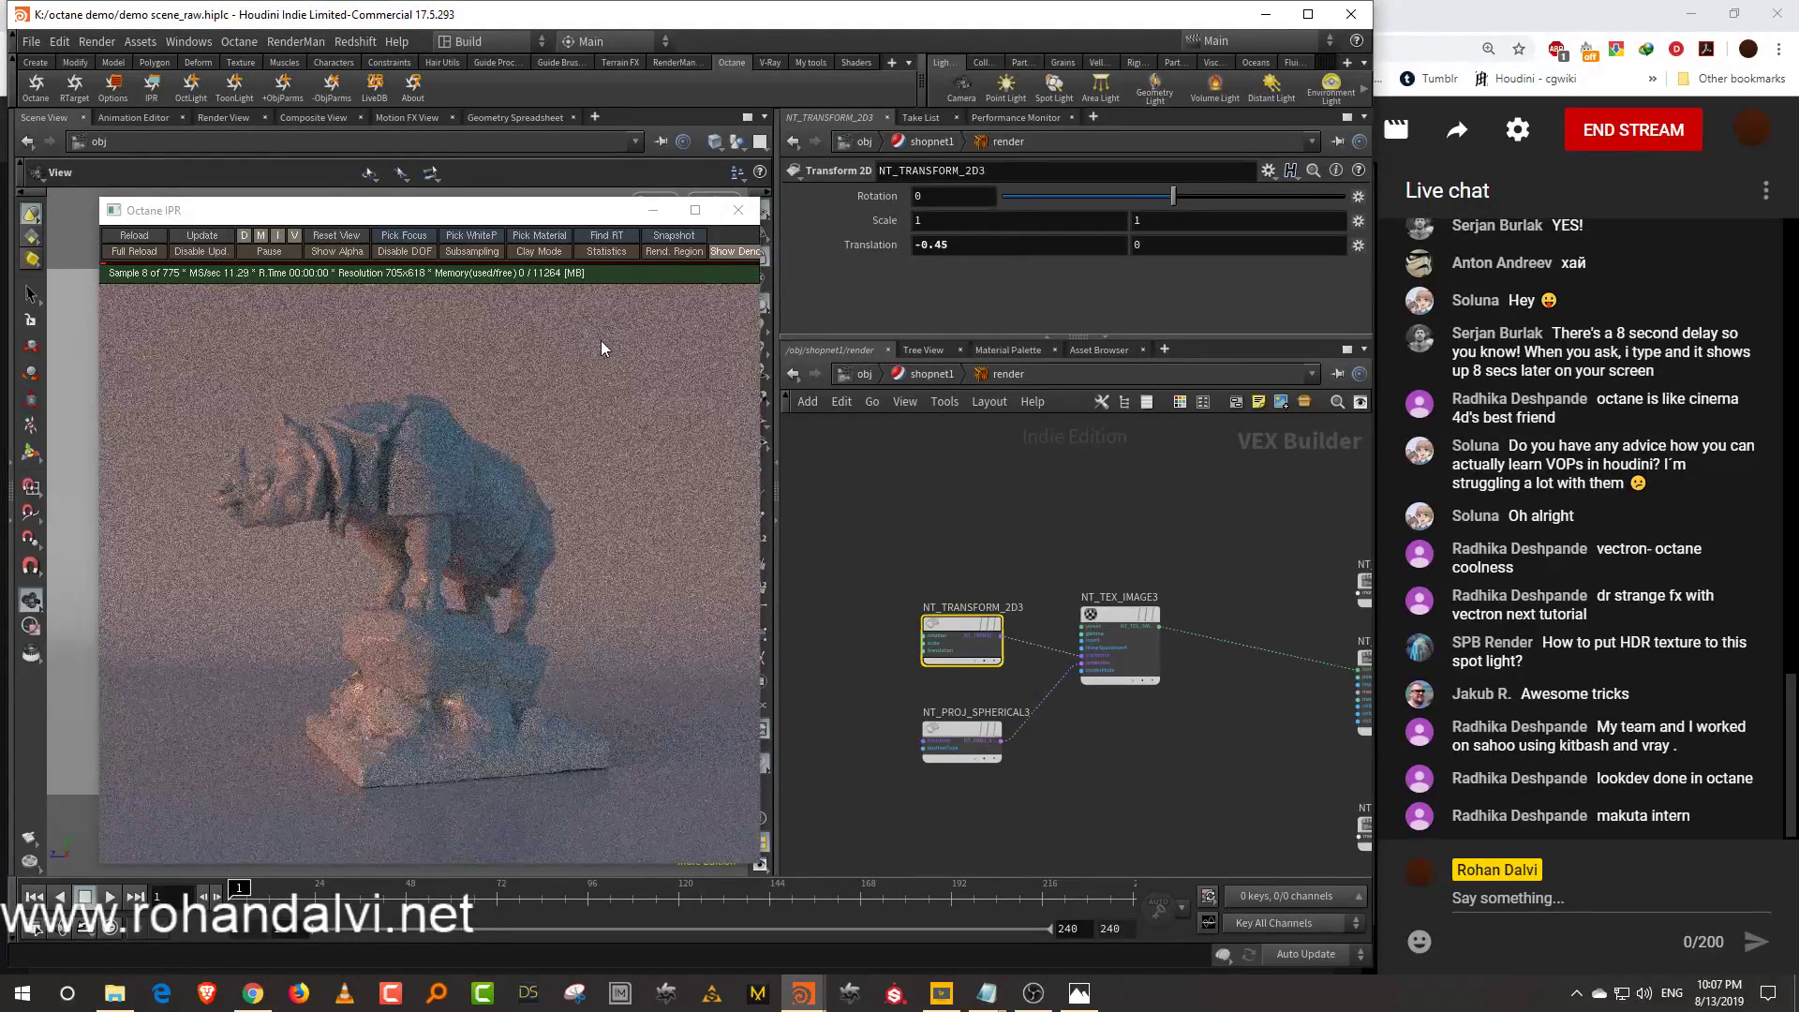
pyautogui.moveTo(1109, 527); pyautogui.dragTo(1157, 693)
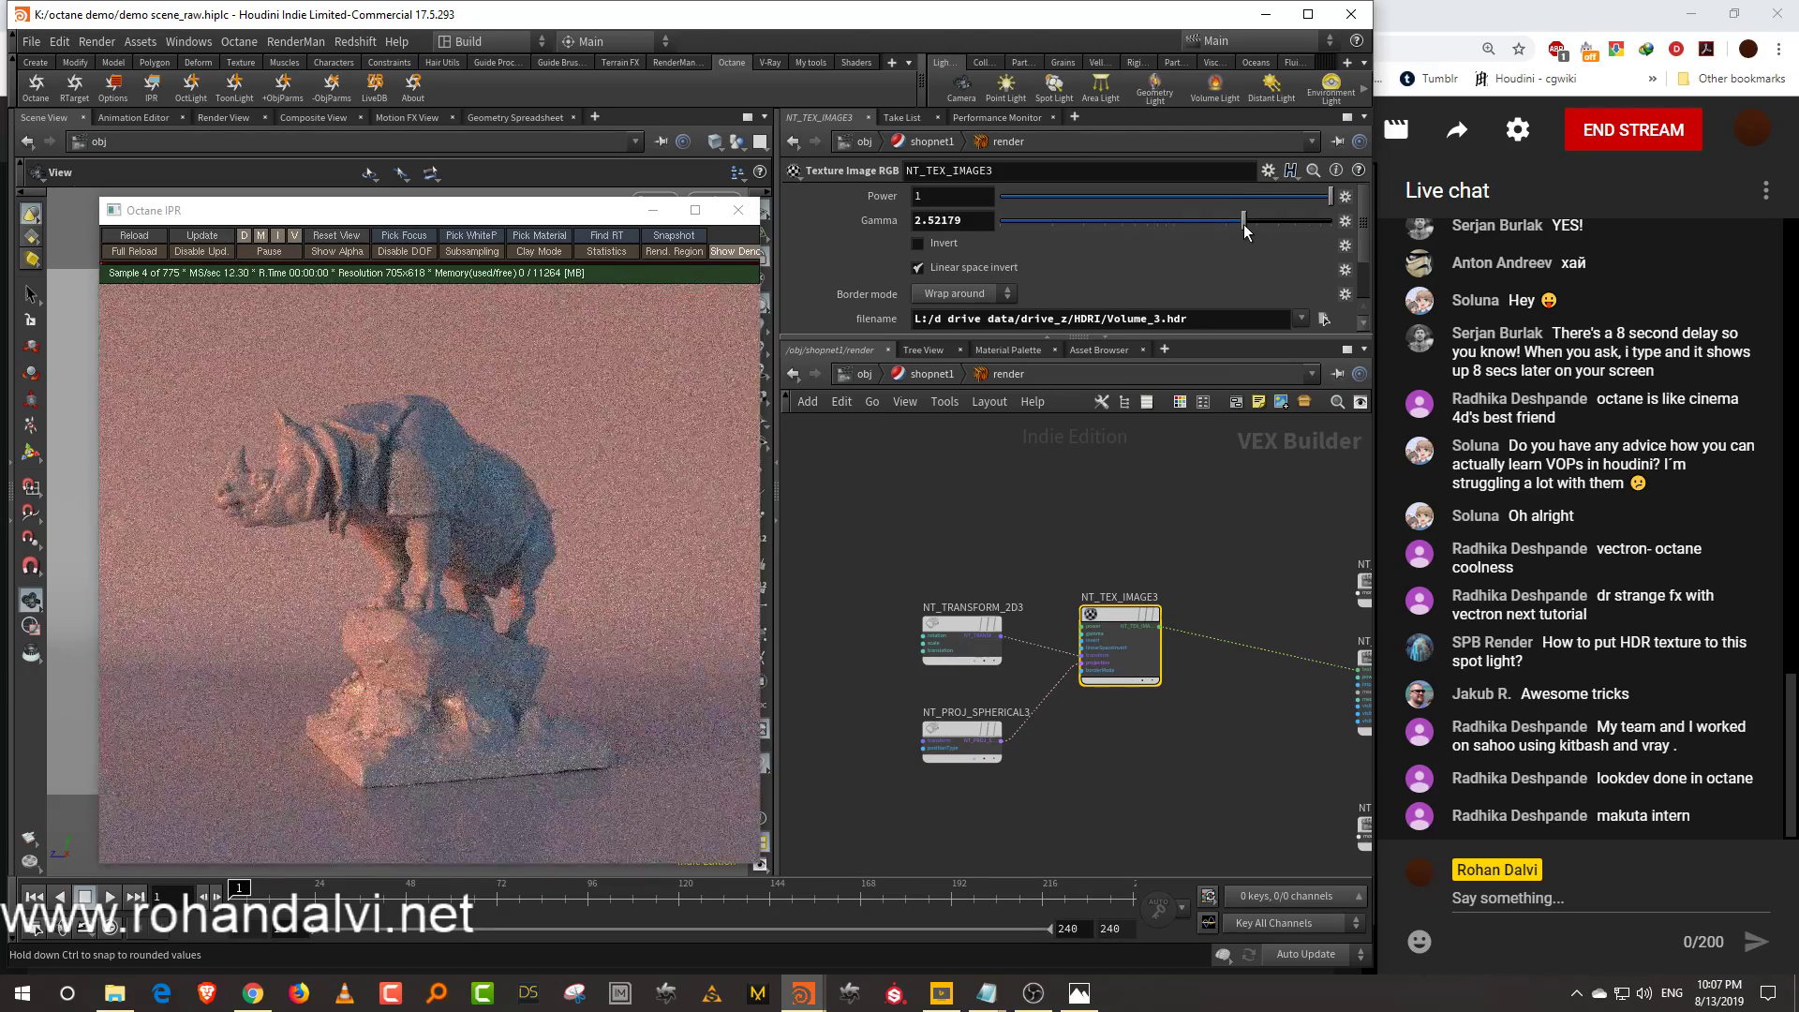
pyautogui.moveTo(1245, 223); pyautogui.dragTo(1239, 223)
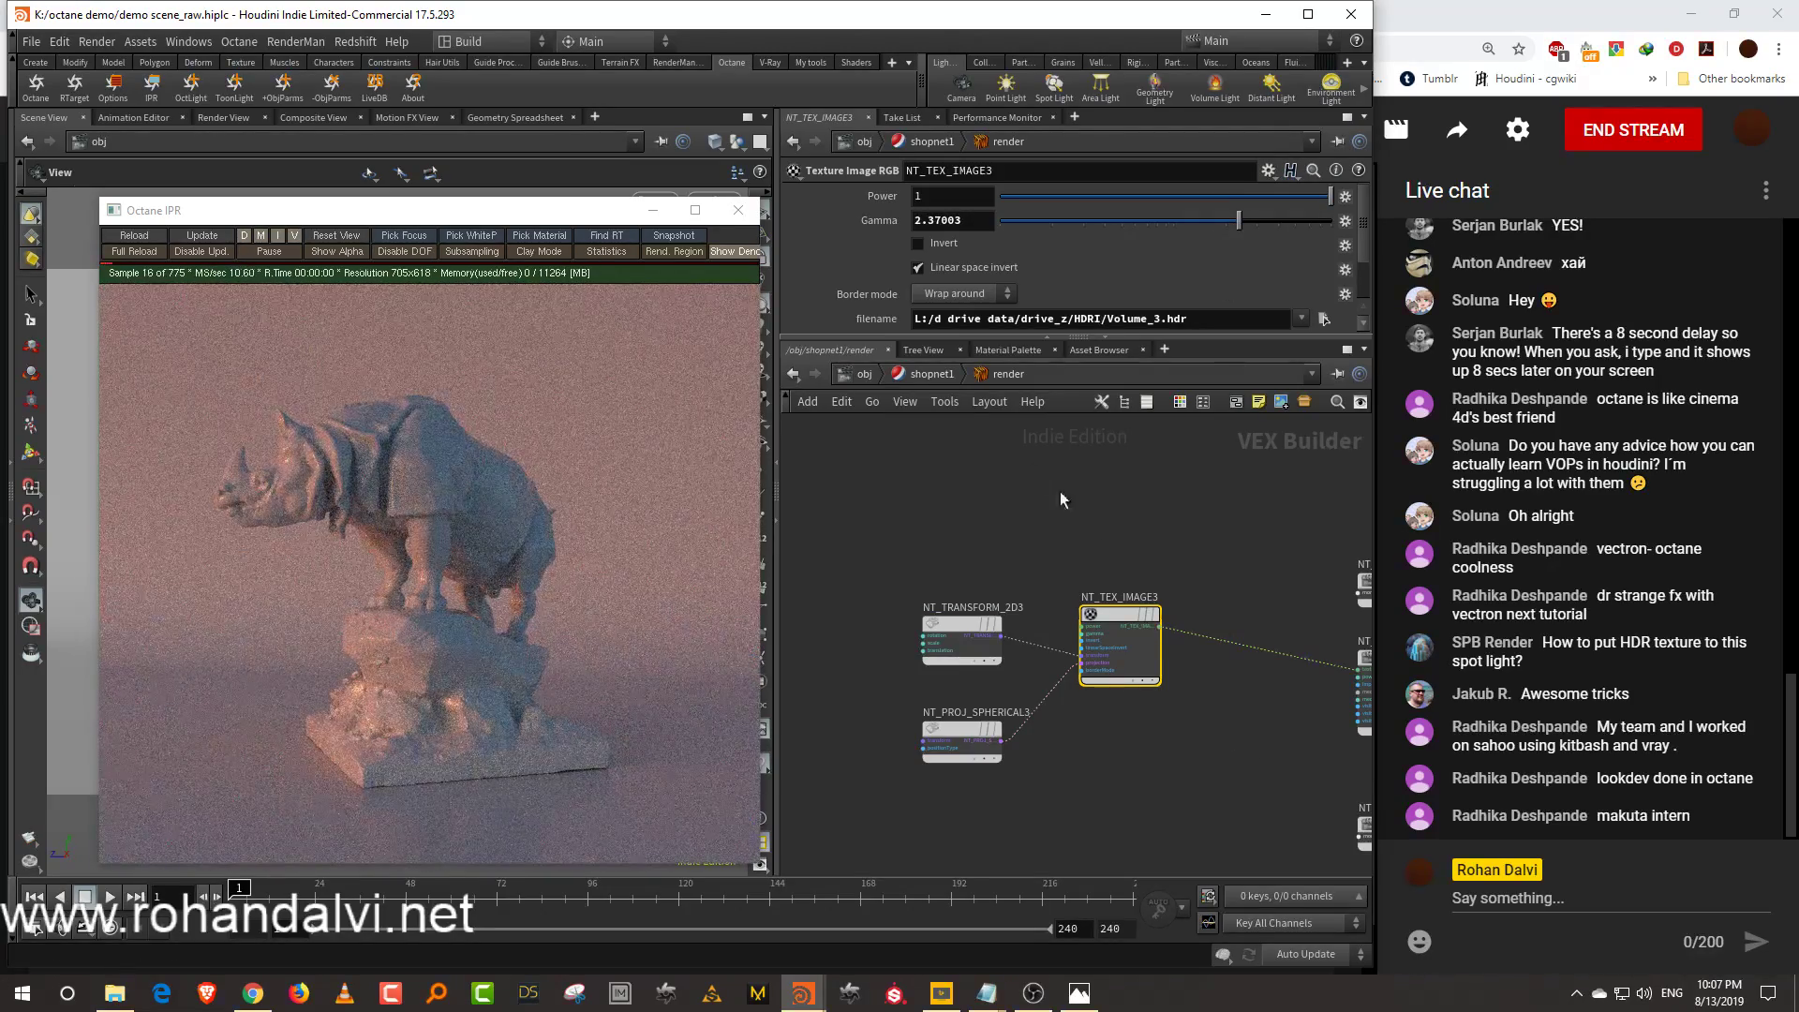
# Return to the object level and create an Octane light at the scene origin
pyautogui.click(864, 374)
pyautogui.moveTo(607, 225); pyautogui.dragTo(1235, 764)
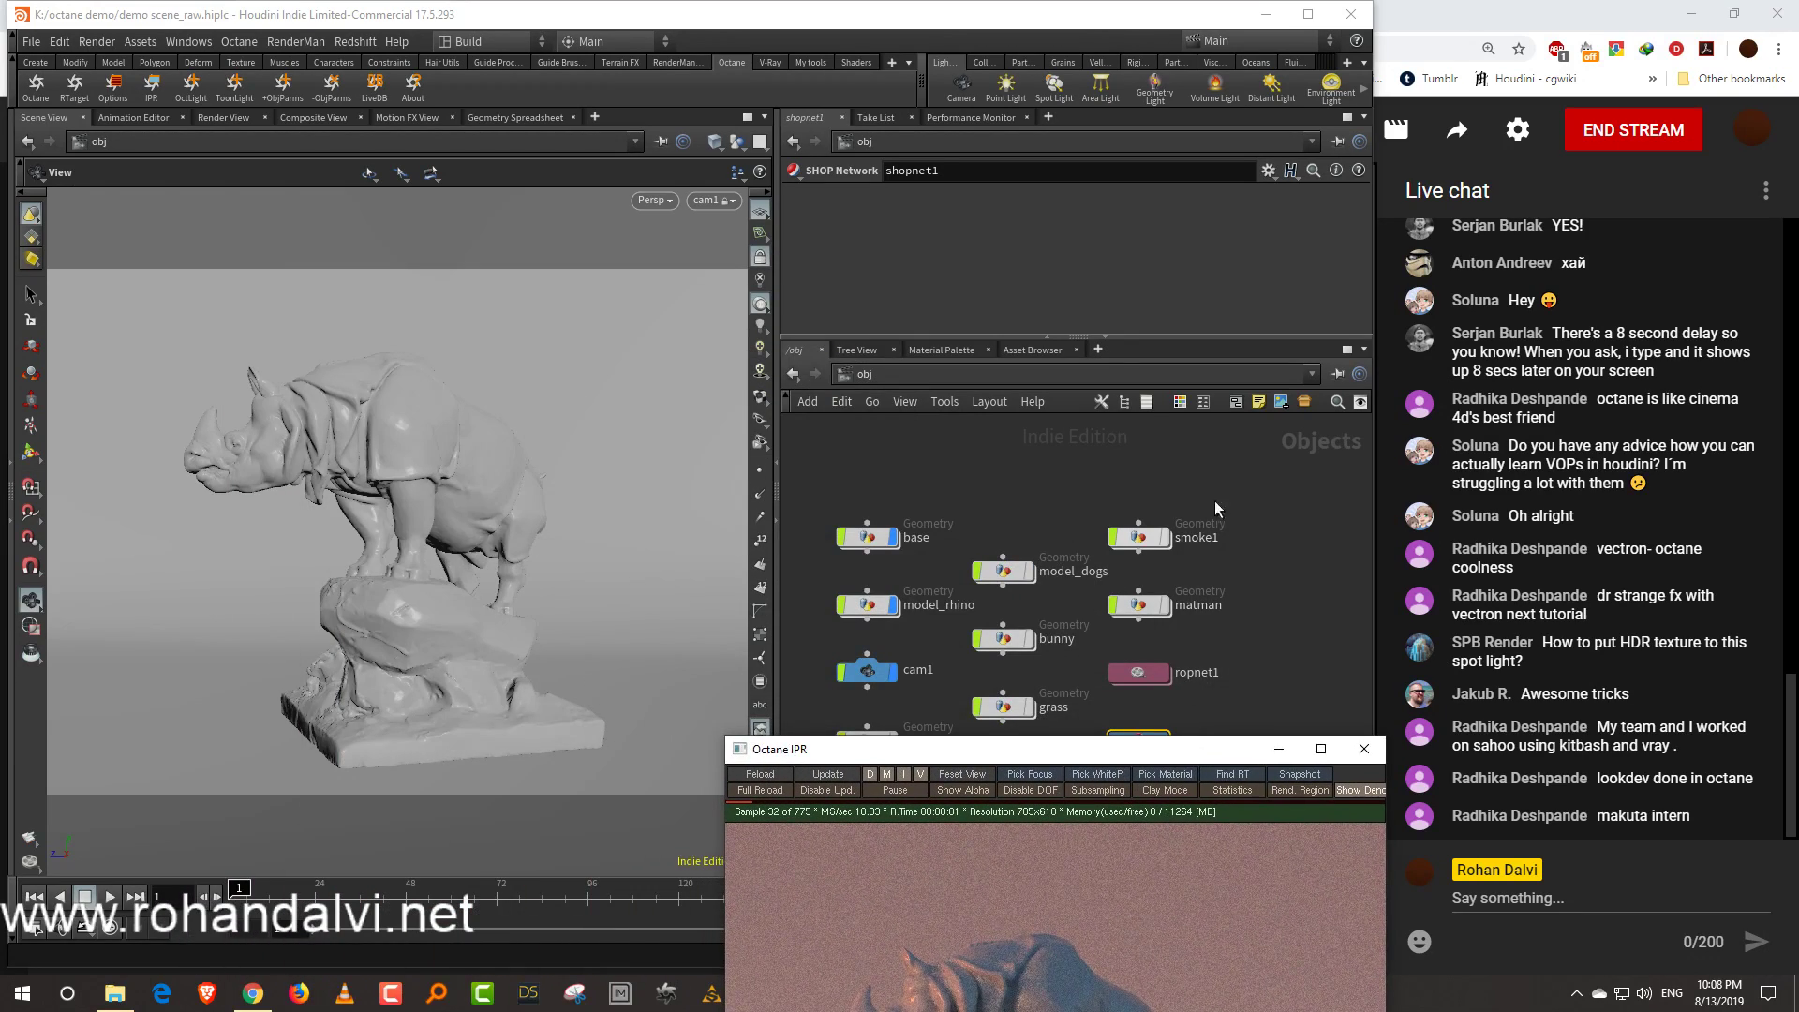
pyautogui.moveTo(437, 505); pyautogui.dragTo(407, 499)
pyautogui.click(191, 87)
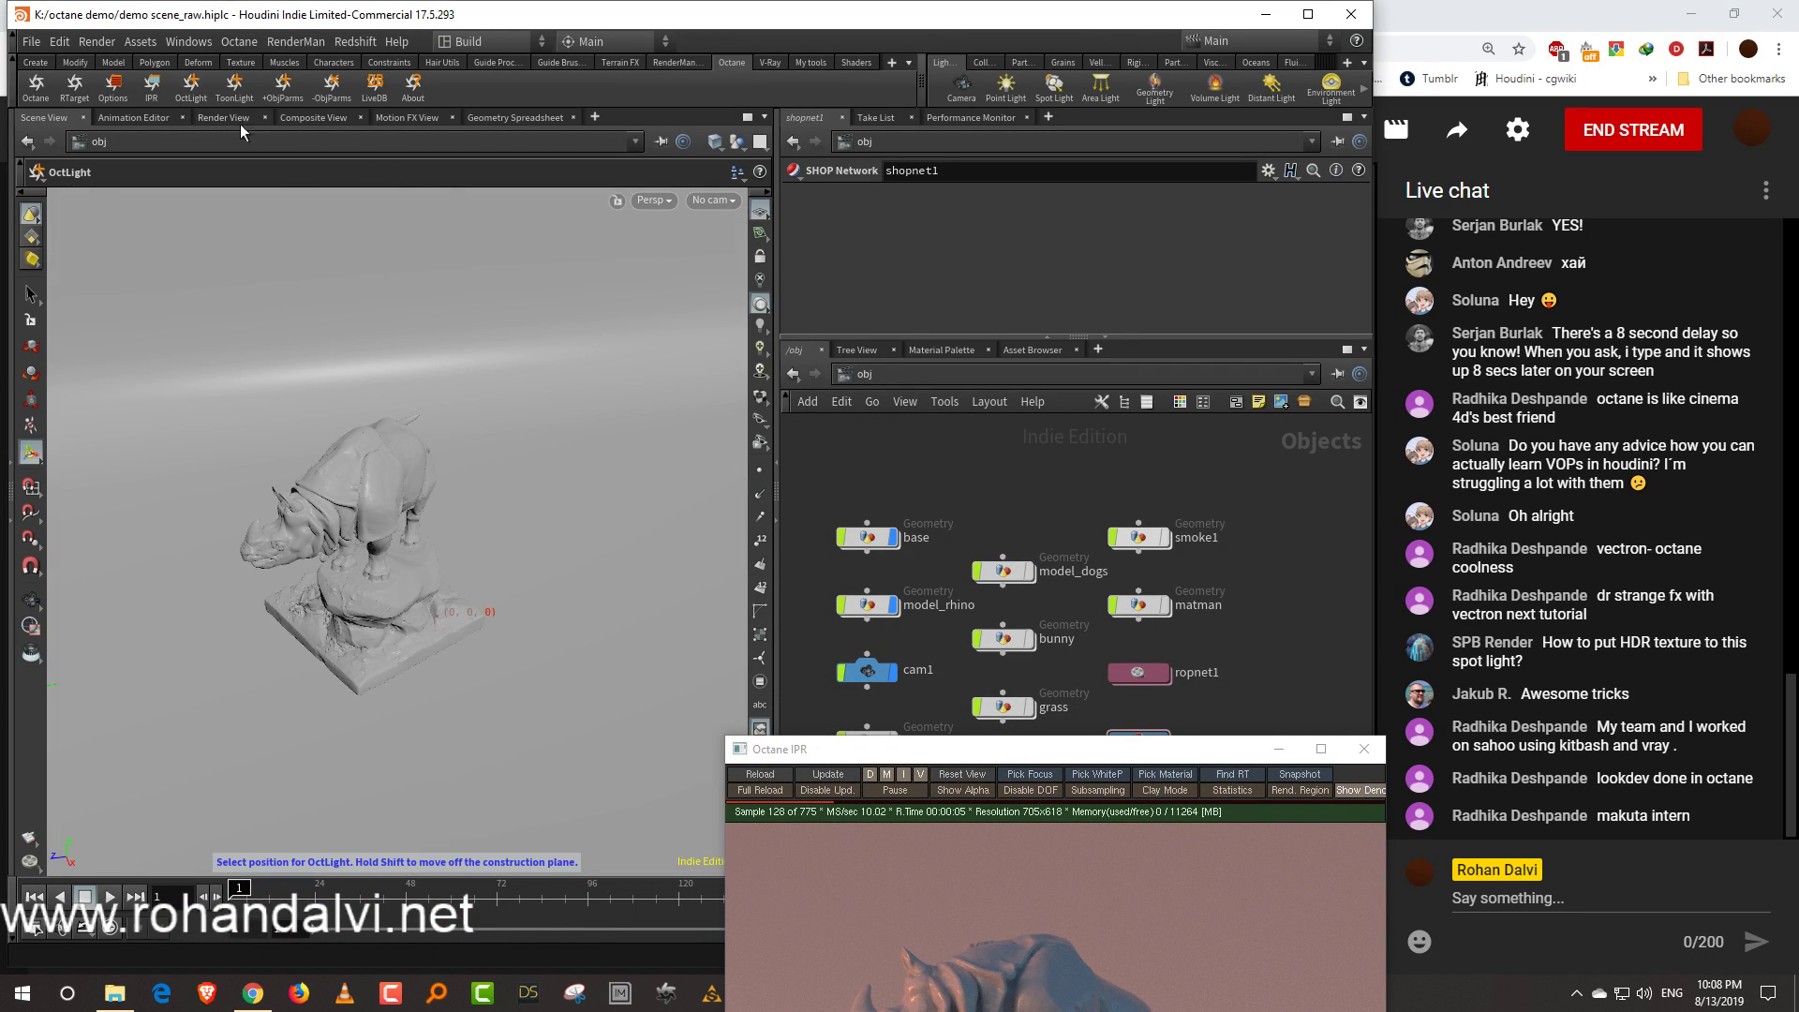
pyautogui.press('Return')
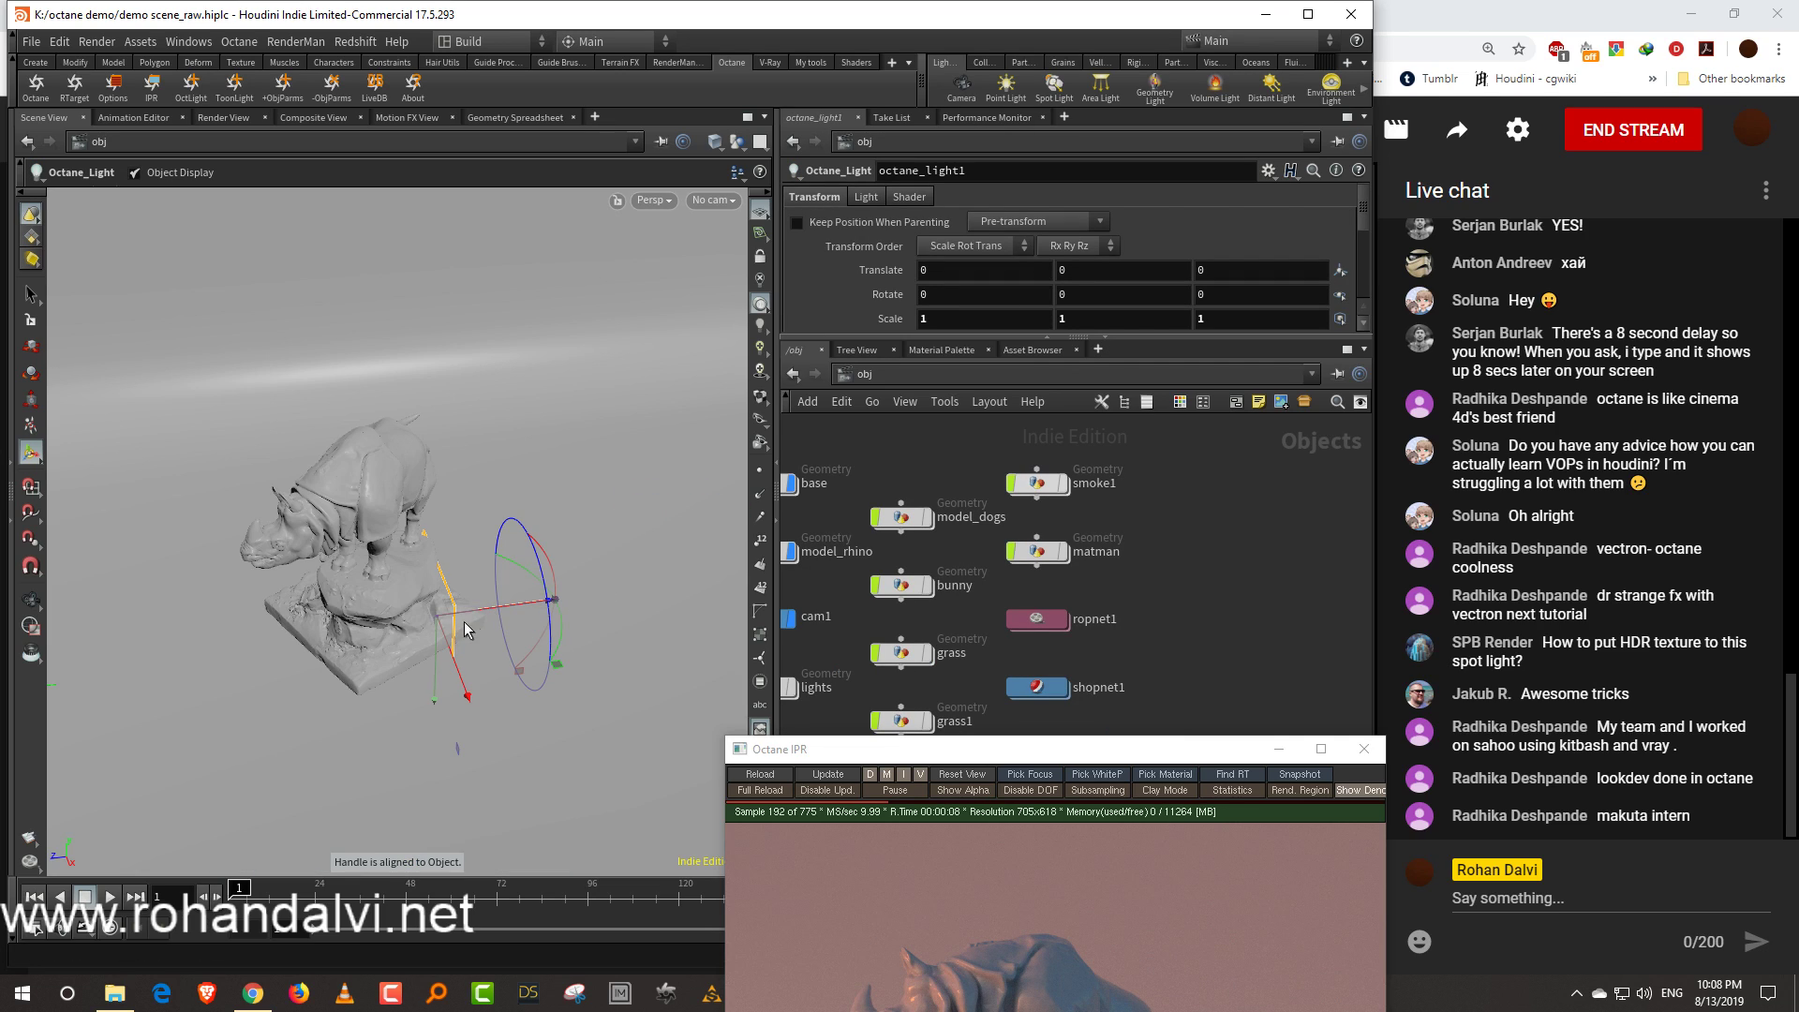
# Move octane_light1 to about -0.18, 1.74, -2.15 behind the rhino and rotate it to about -21.3, 184.7 degrees
pyautogui.moveTo(528, 572); pyautogui.dragTo(703, 401)
pyautogui.moveTo(613, 358); pyautogui.dragTo(600, 409)
pyautogui.moveTo(958, 753); pyautogui.dragTo(916, 217)
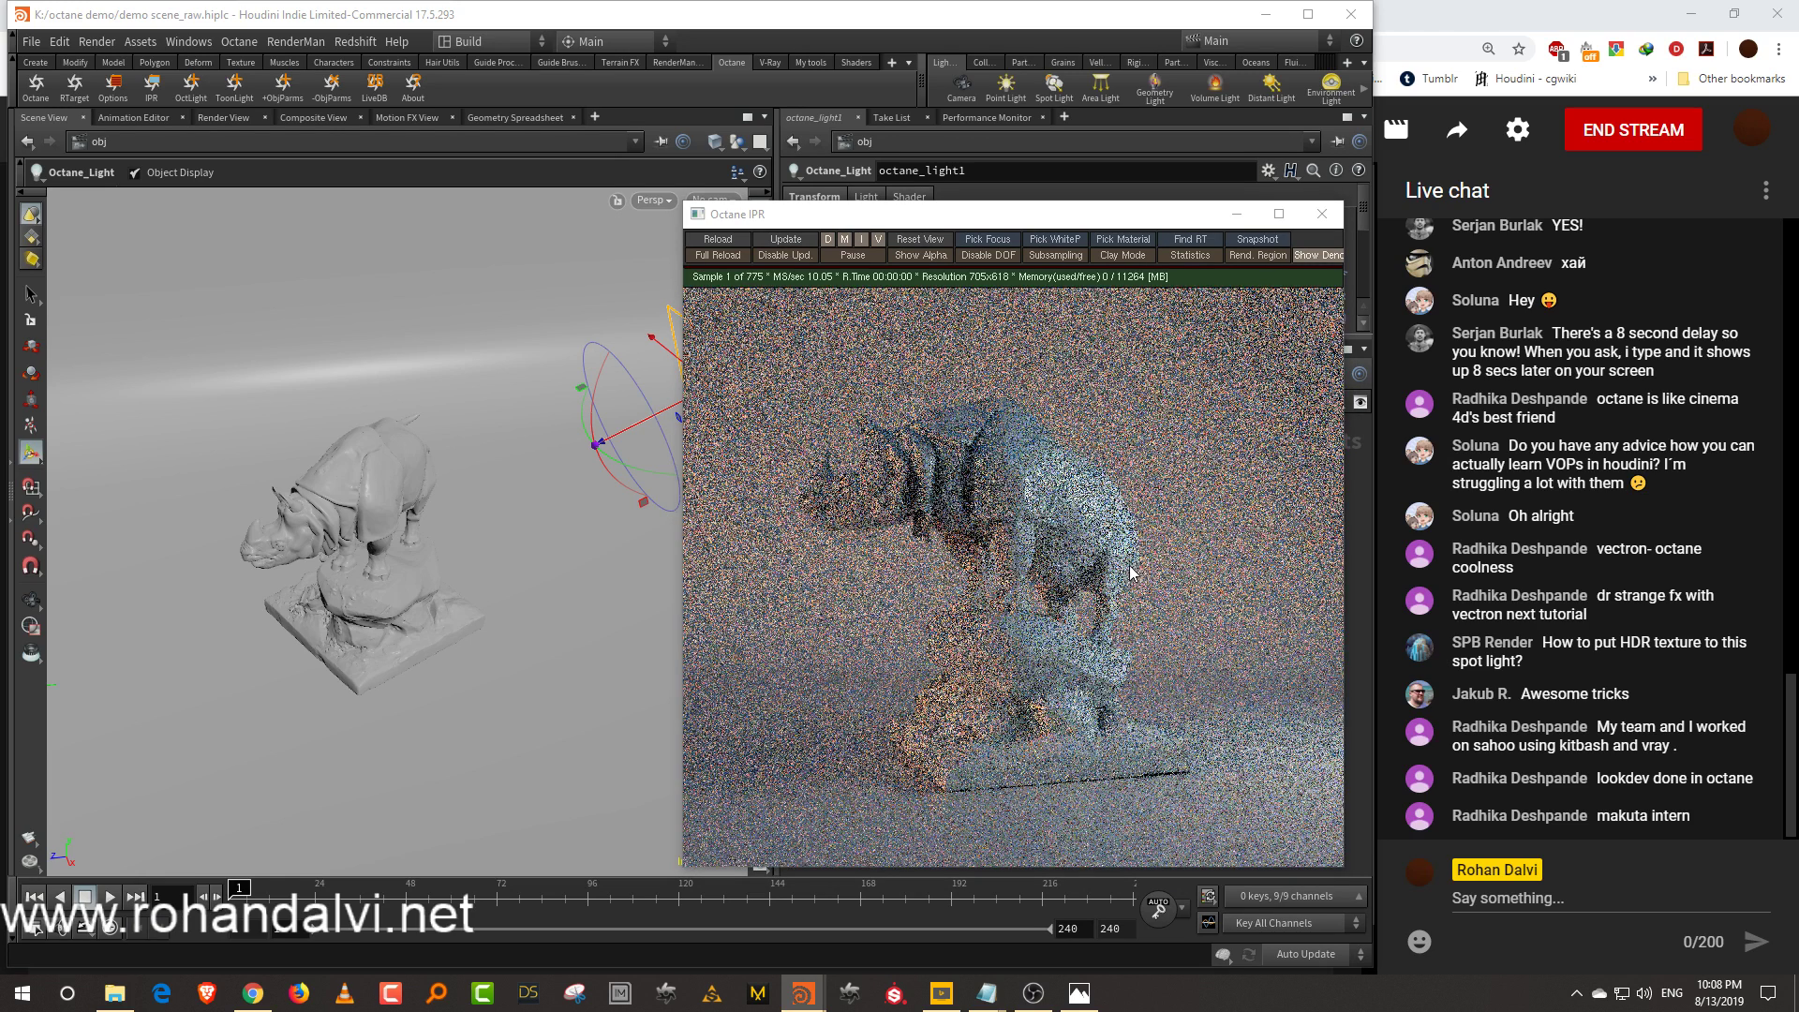
pyautogui.moveTo(1045, 222); pyautogui.dragTo(488, 210)
pyautogui.moveTo(1195, 636); pyautogui.dragTo(1197, 634, button='right')
pyautogui.moveTo(1198, 633); pyautogui.dragTo(1254, 574, button='middle')
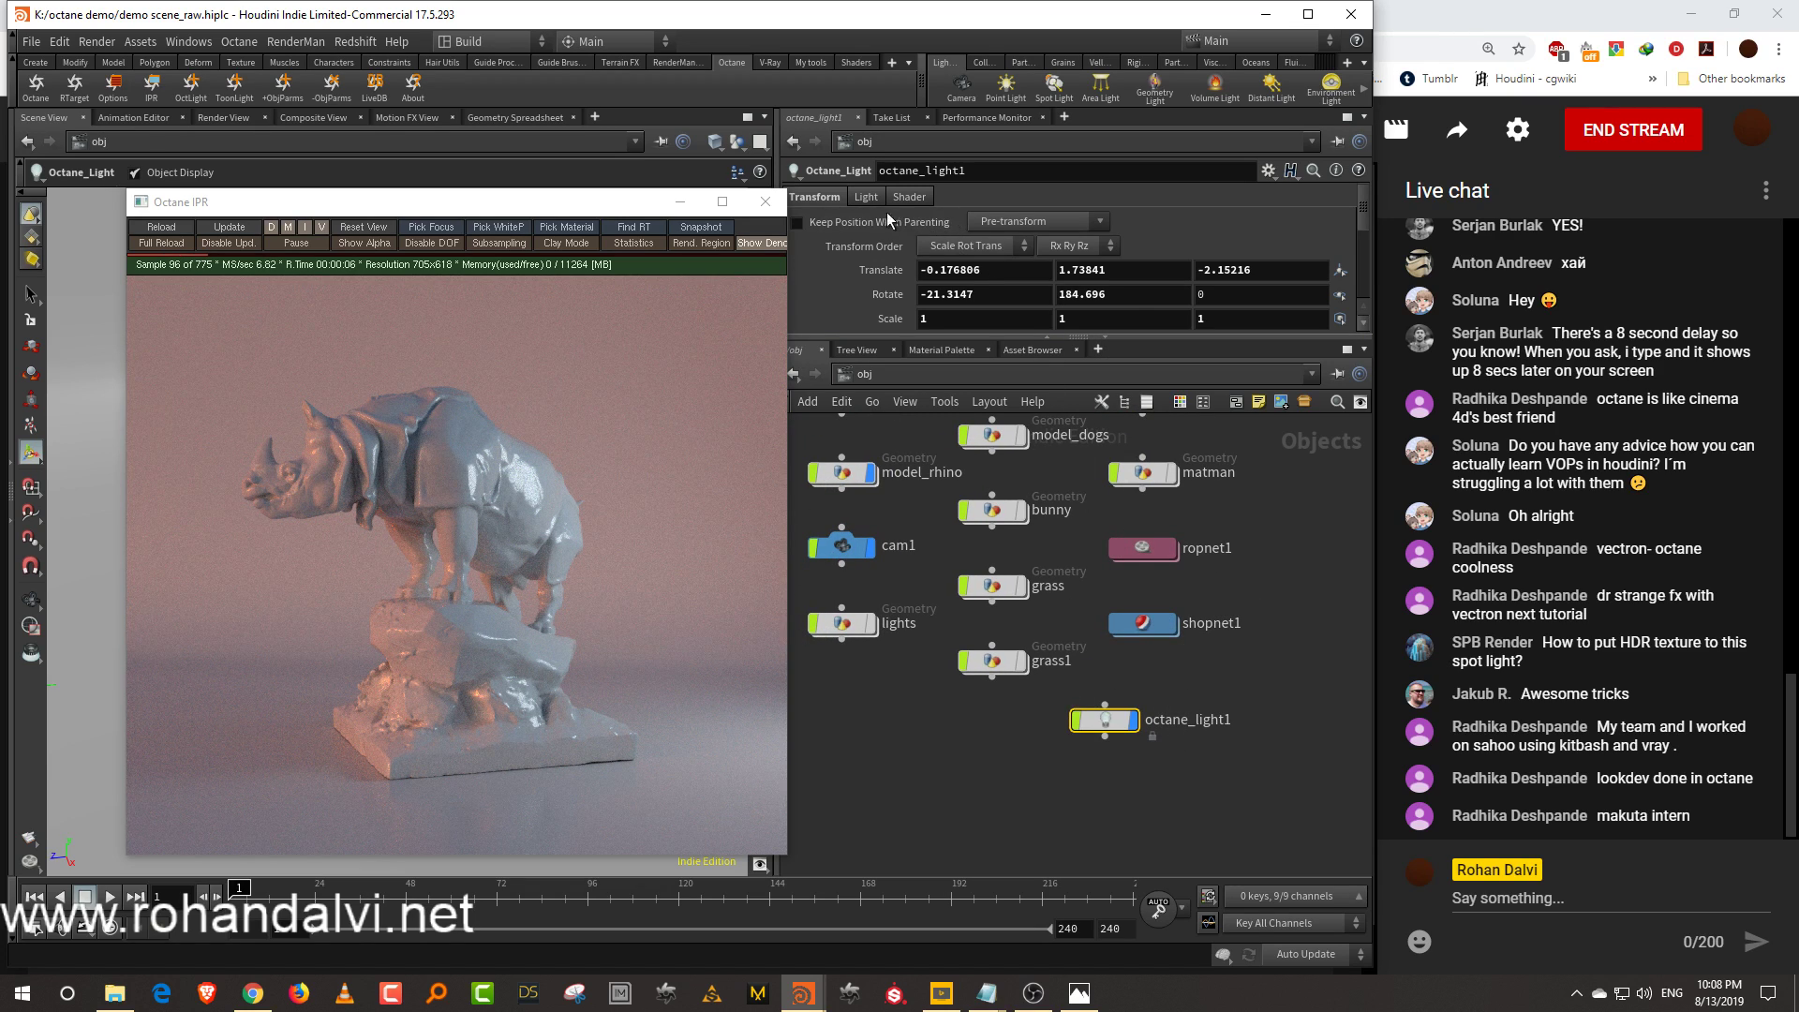
# Set the blackbody emission temperature of octane_light1 to 9434
pyautogui.click(867, 197)
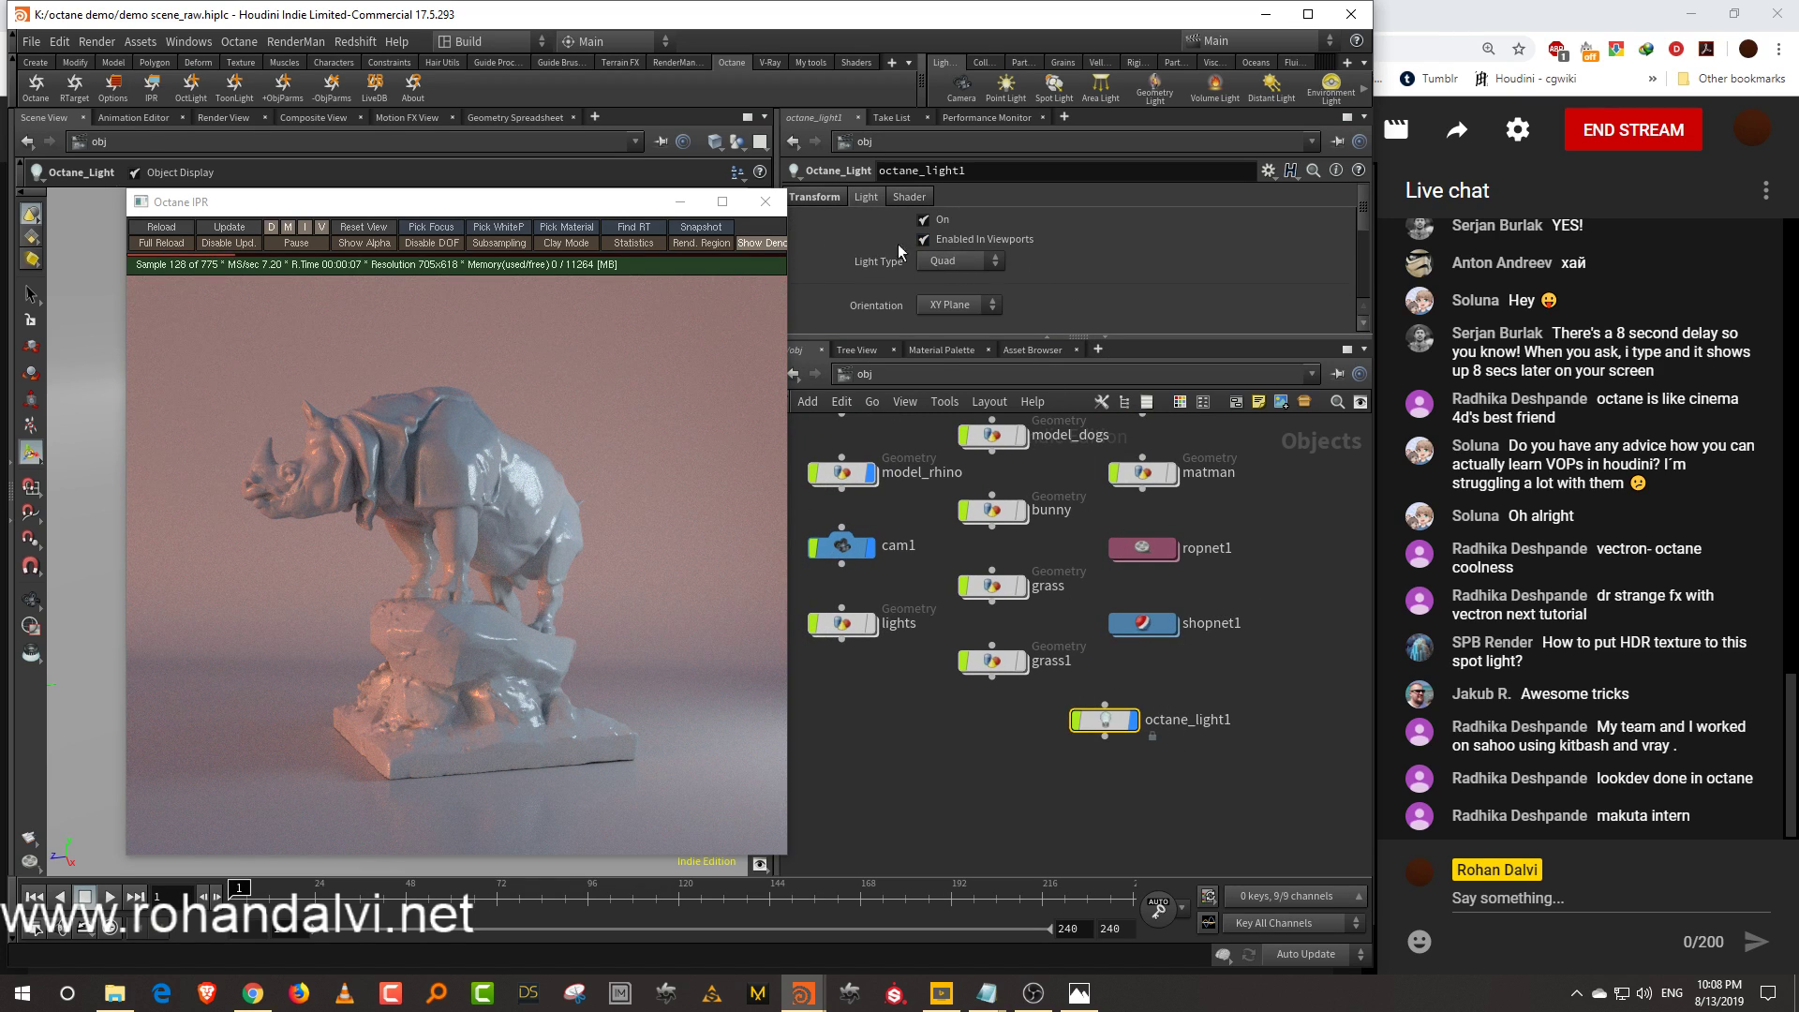
pyautogui.moveTo(937, 337); pyautogui.dragTo(935, 427)
pyautogui.click(908, 197)
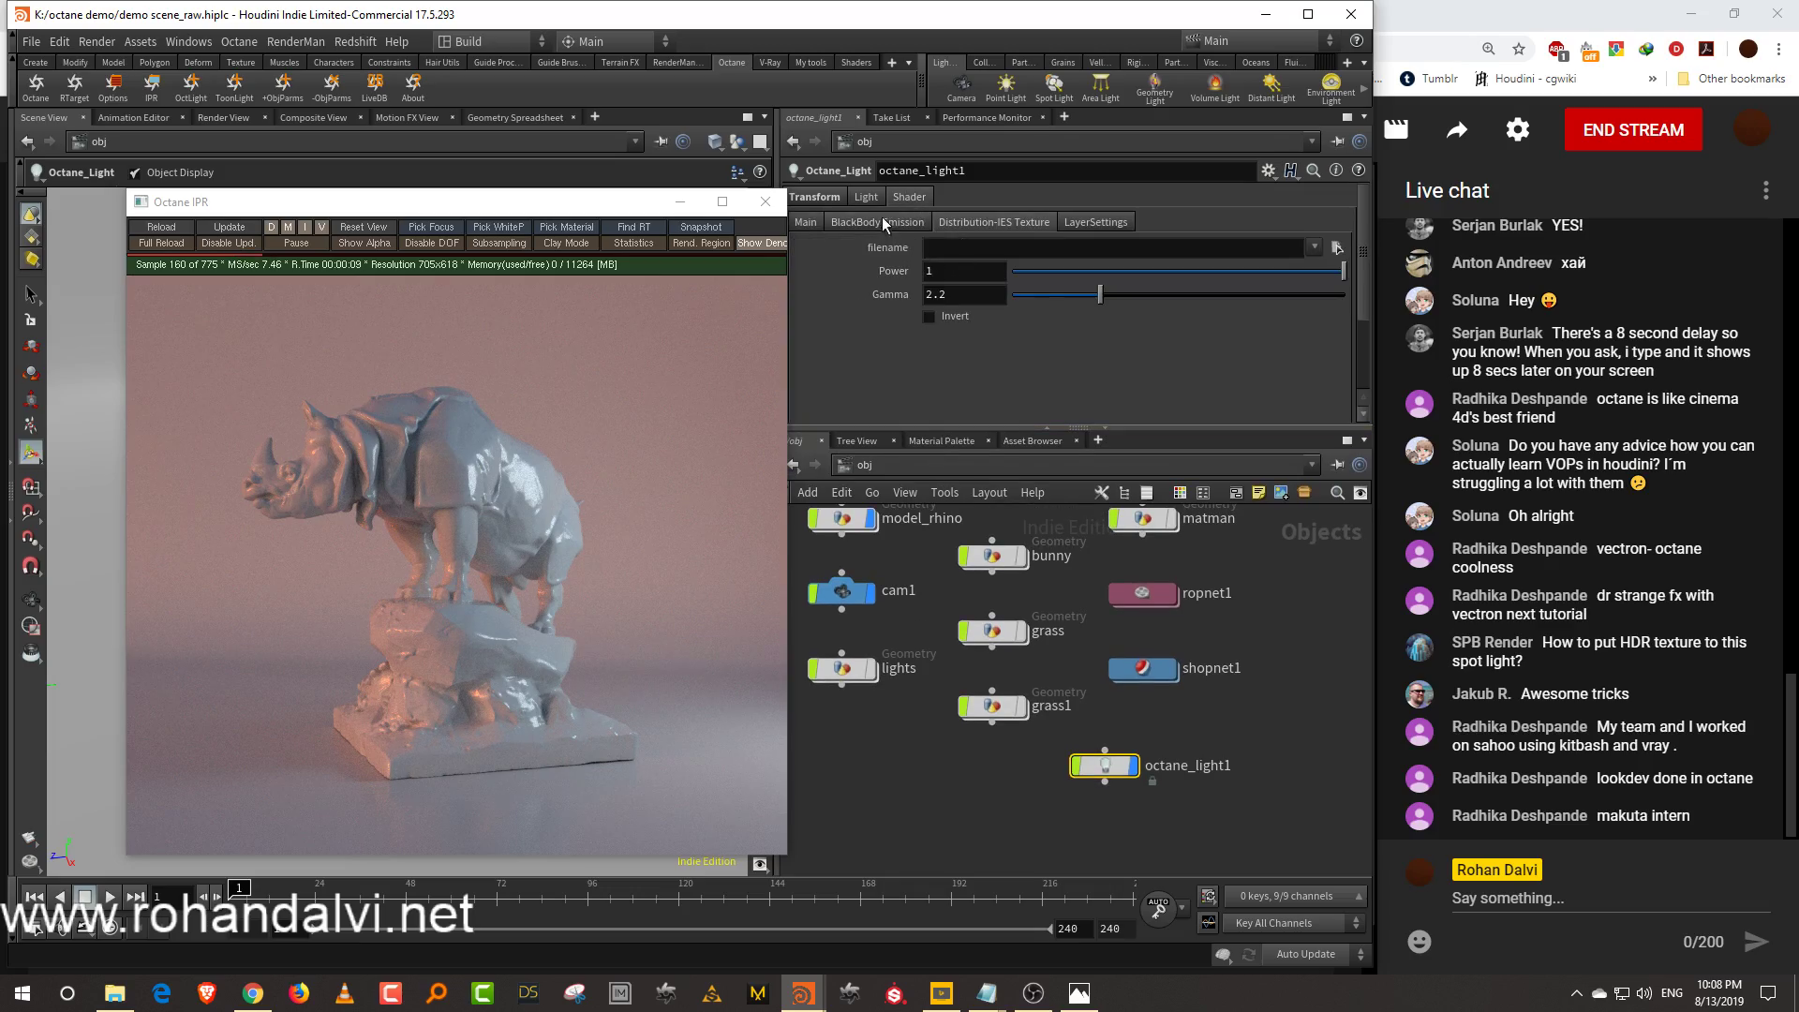
pyautogui.click(1255, 354)
pyautogui.click(1270, 356)
pyautogui.moveTo(1232, 700); pyautogui.dragTo(1240, 689, button='middle')
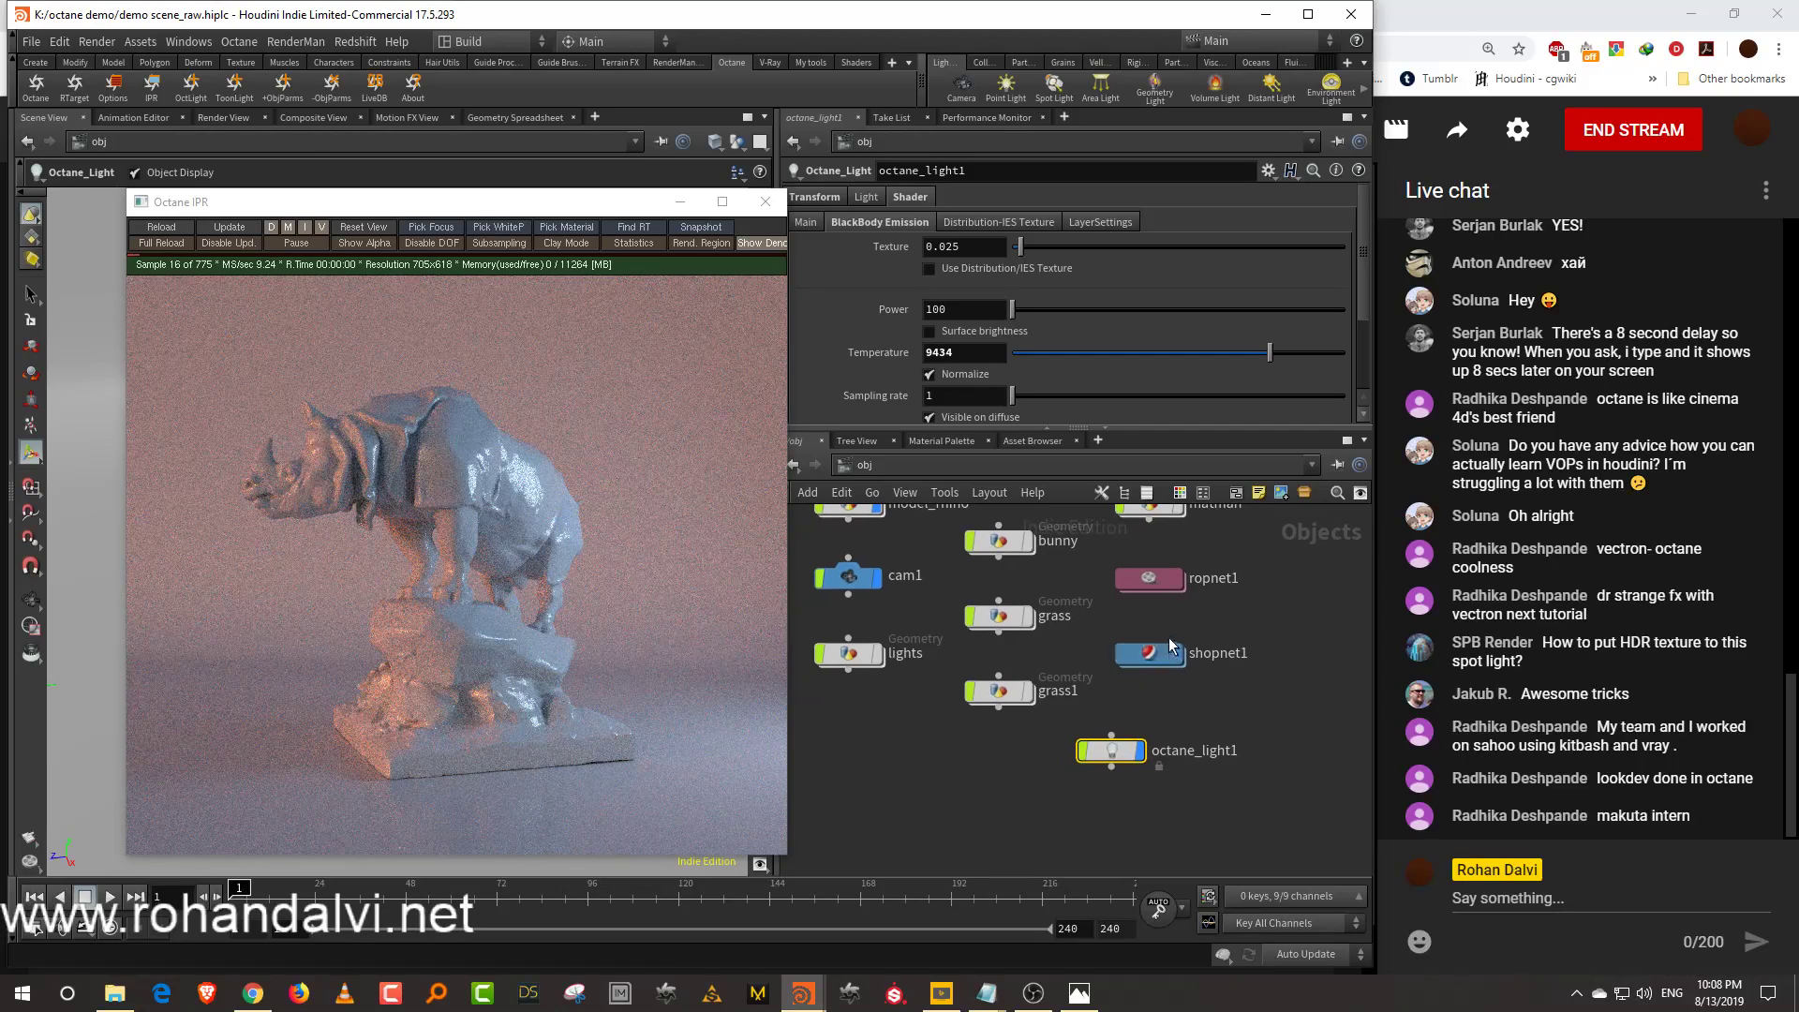
# In the rhino material network in shopnet1, set NT_MAT_UNIVERSAL1 to metallic 1 and roughness 0.309
pyautogui.doubleClick(1169, 658)
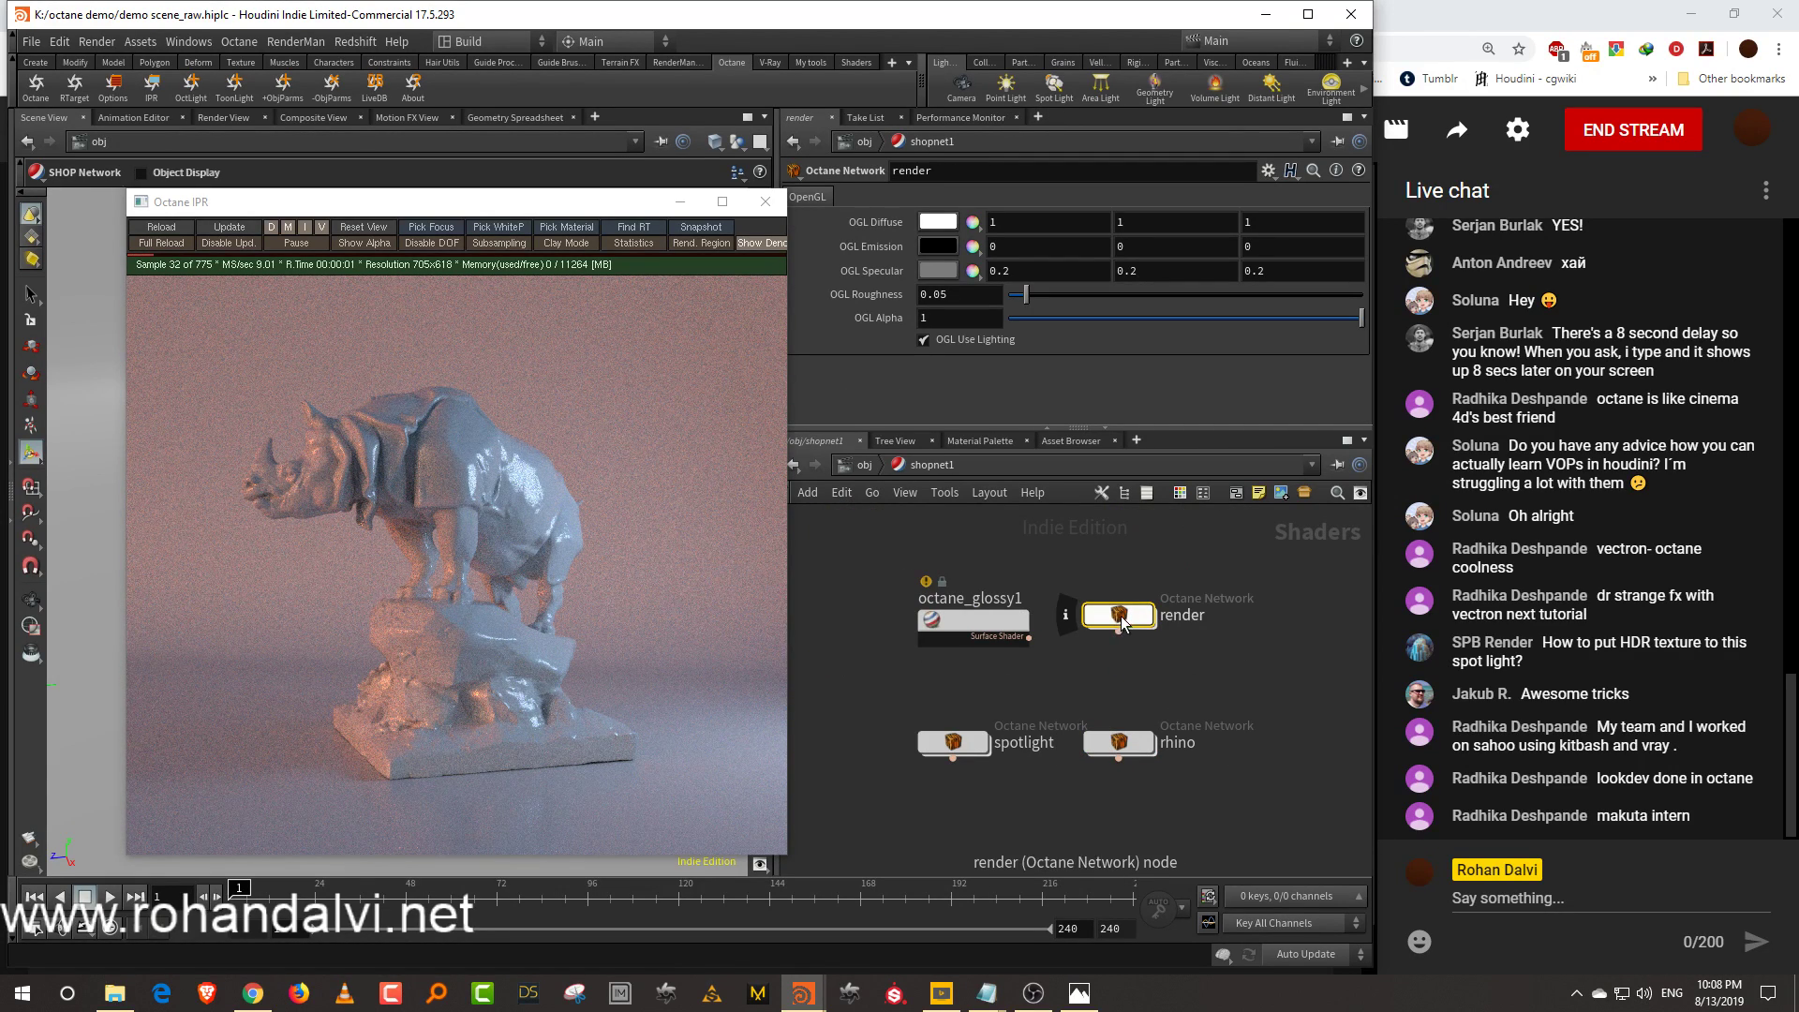
pyautogui.moveTo(1153, 682)
pyautogui.mouseDown(button='middle')
pyautogui.moveTo(1167, 708)
pyautogui.moveTo(1140, 696)
pyautogui.mouseUp(button='middle')
pyautogui.doubleClick(1153, 765)
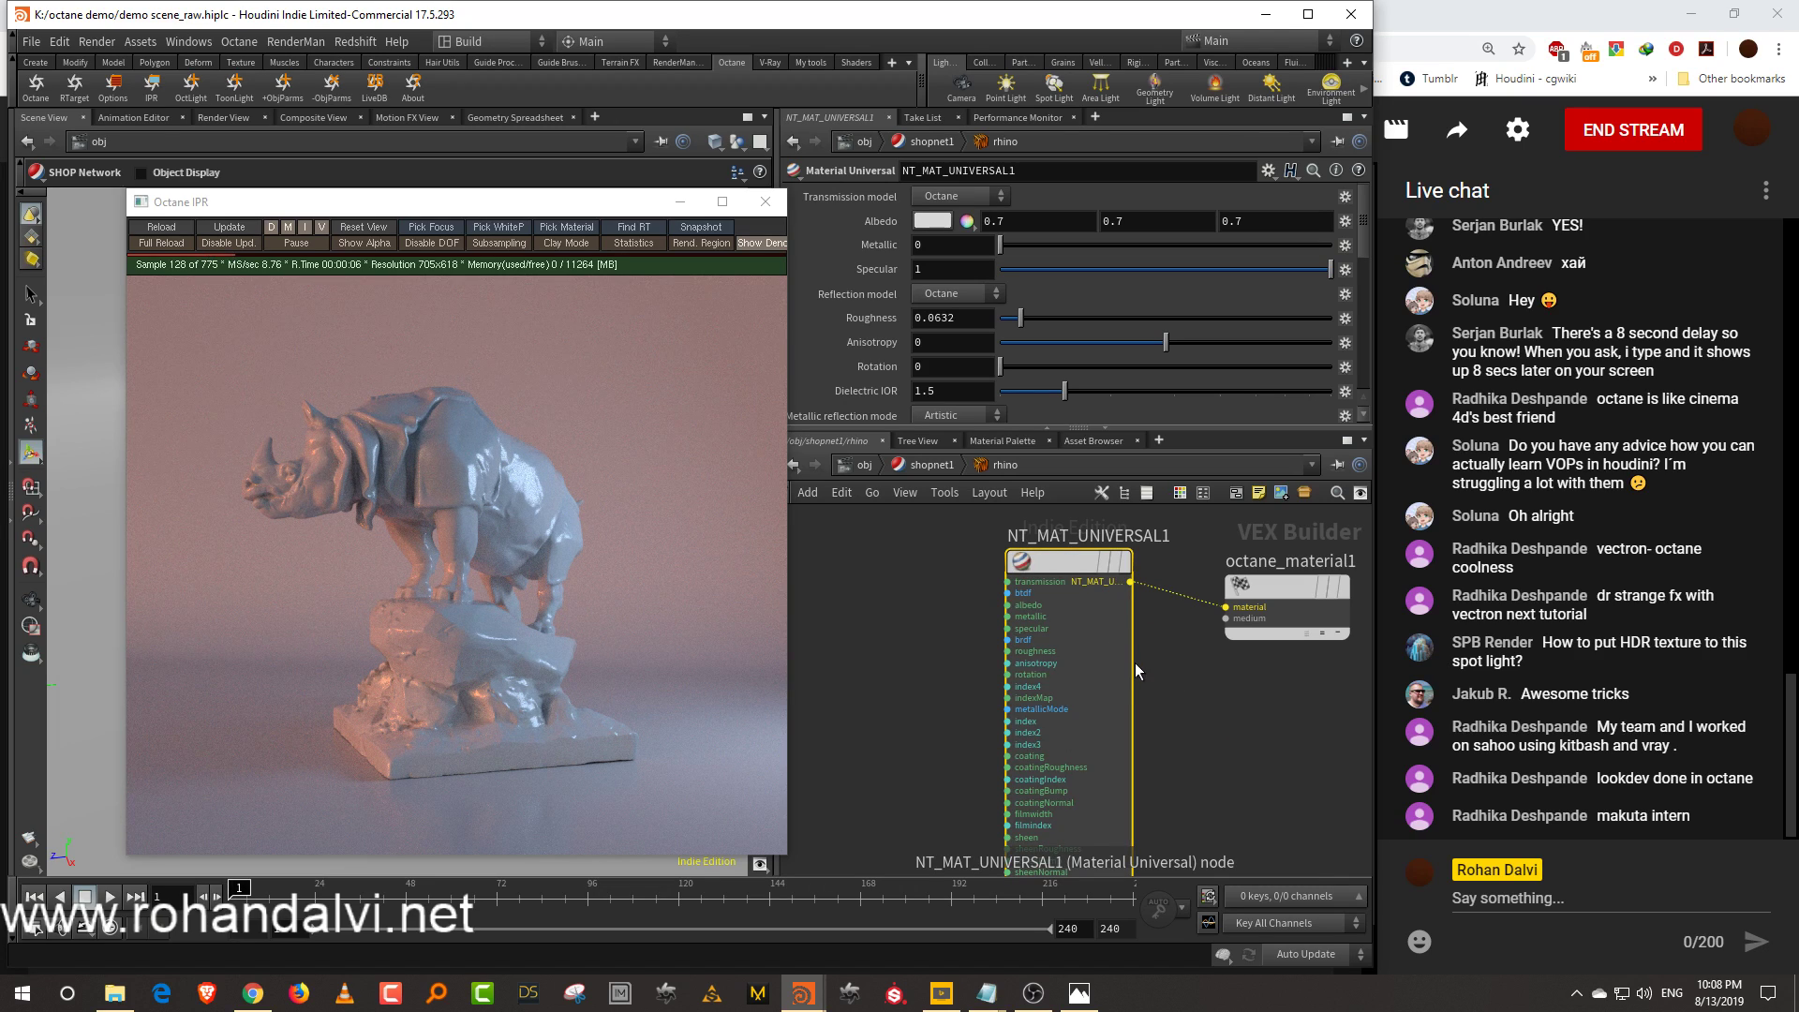
pyautogui.moveTo(1218, 428); pyautogui.dragTo(1219, 510)
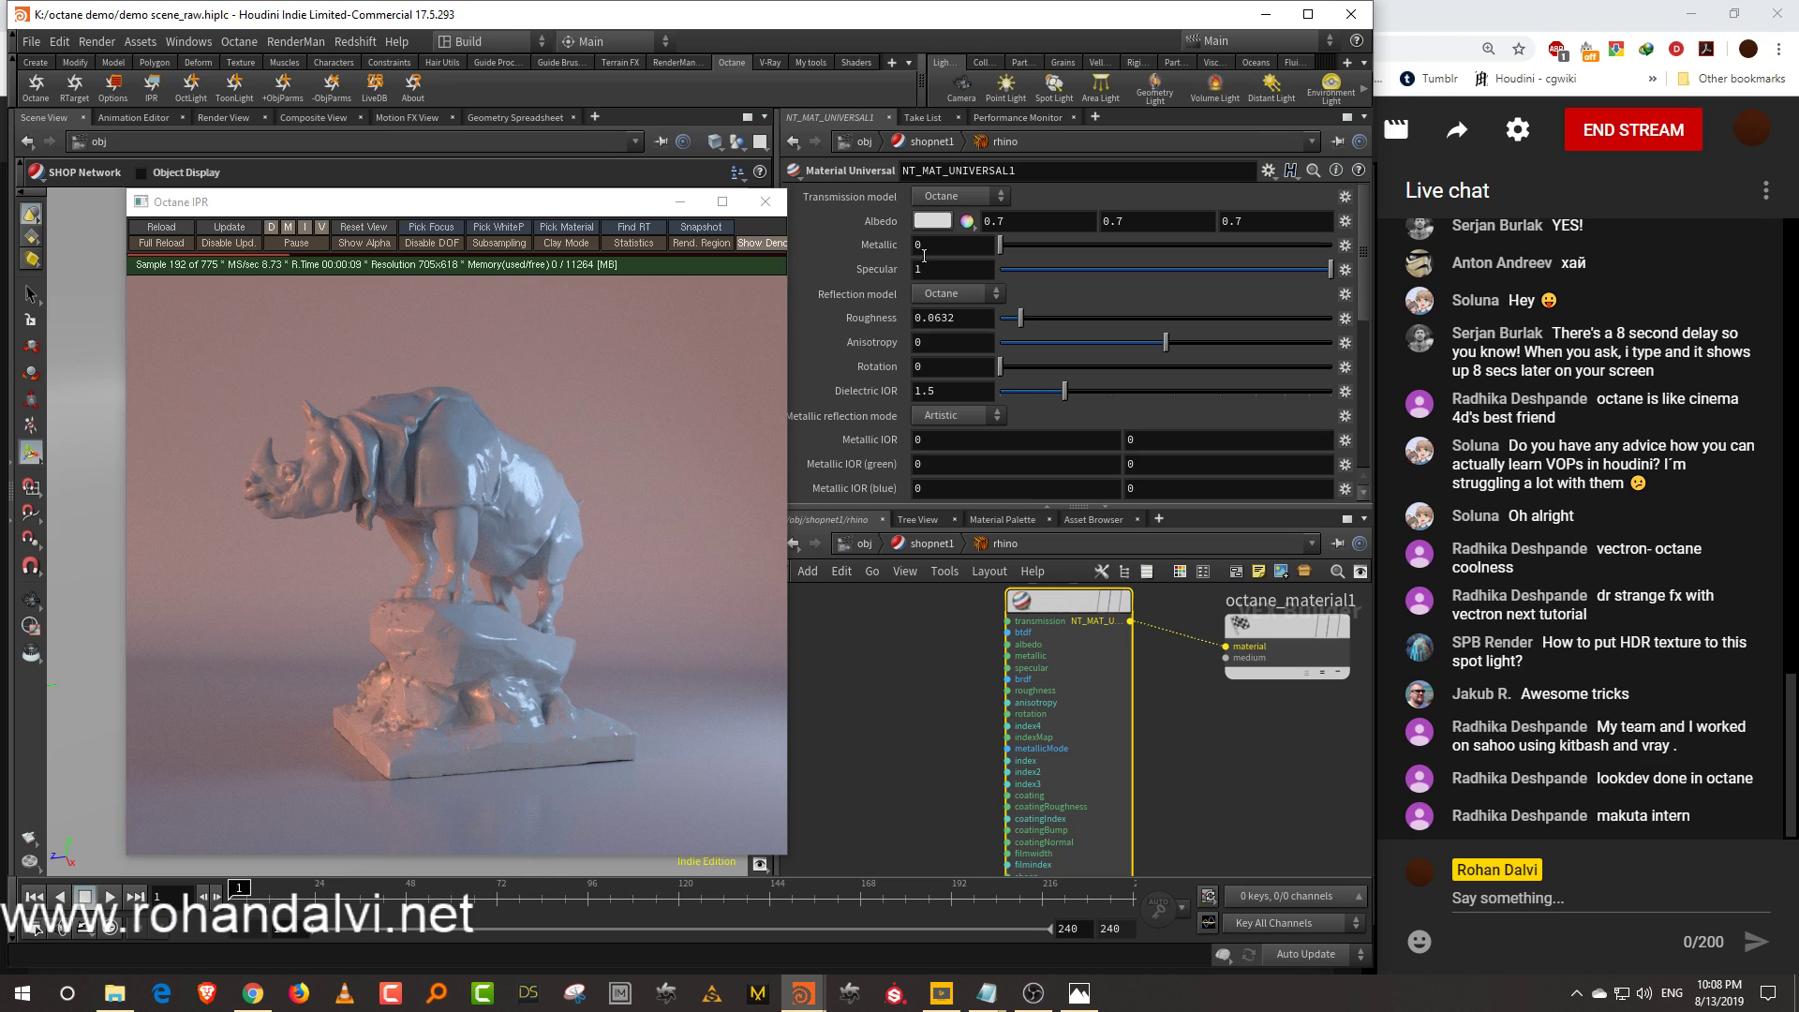
pyautogui.click(953, 198)
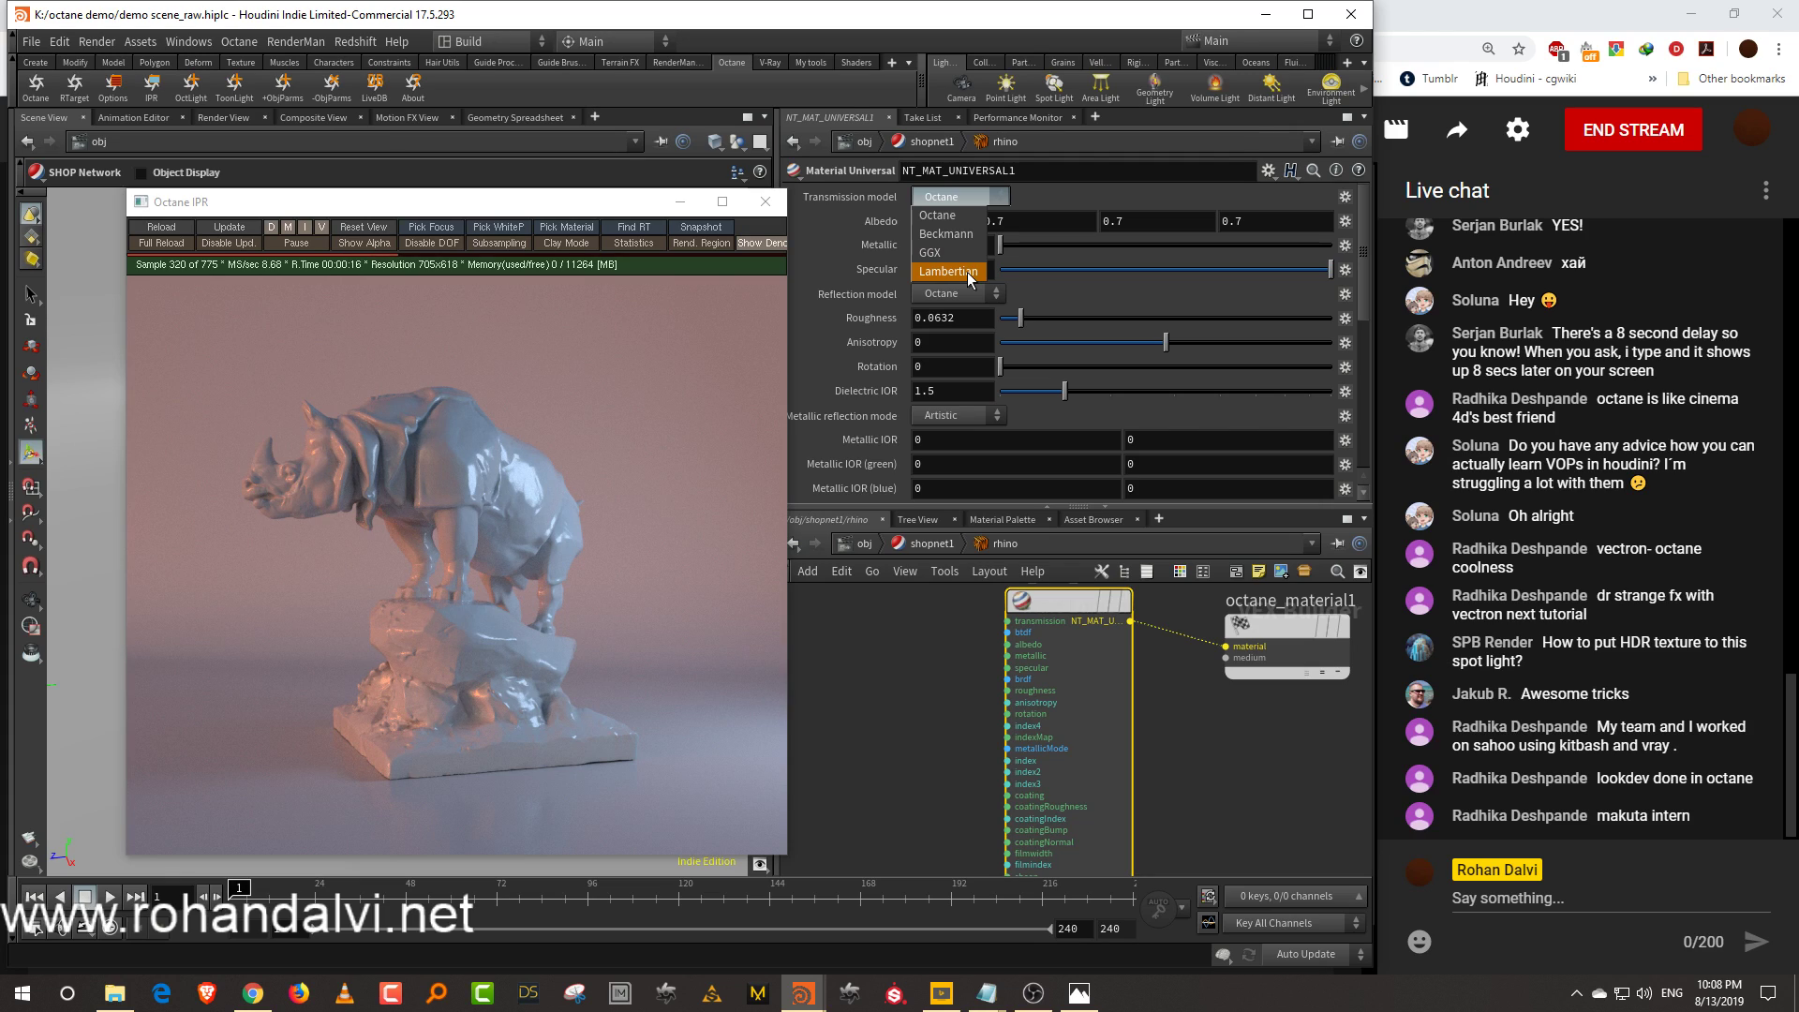
pyautogui.click(972, 217)
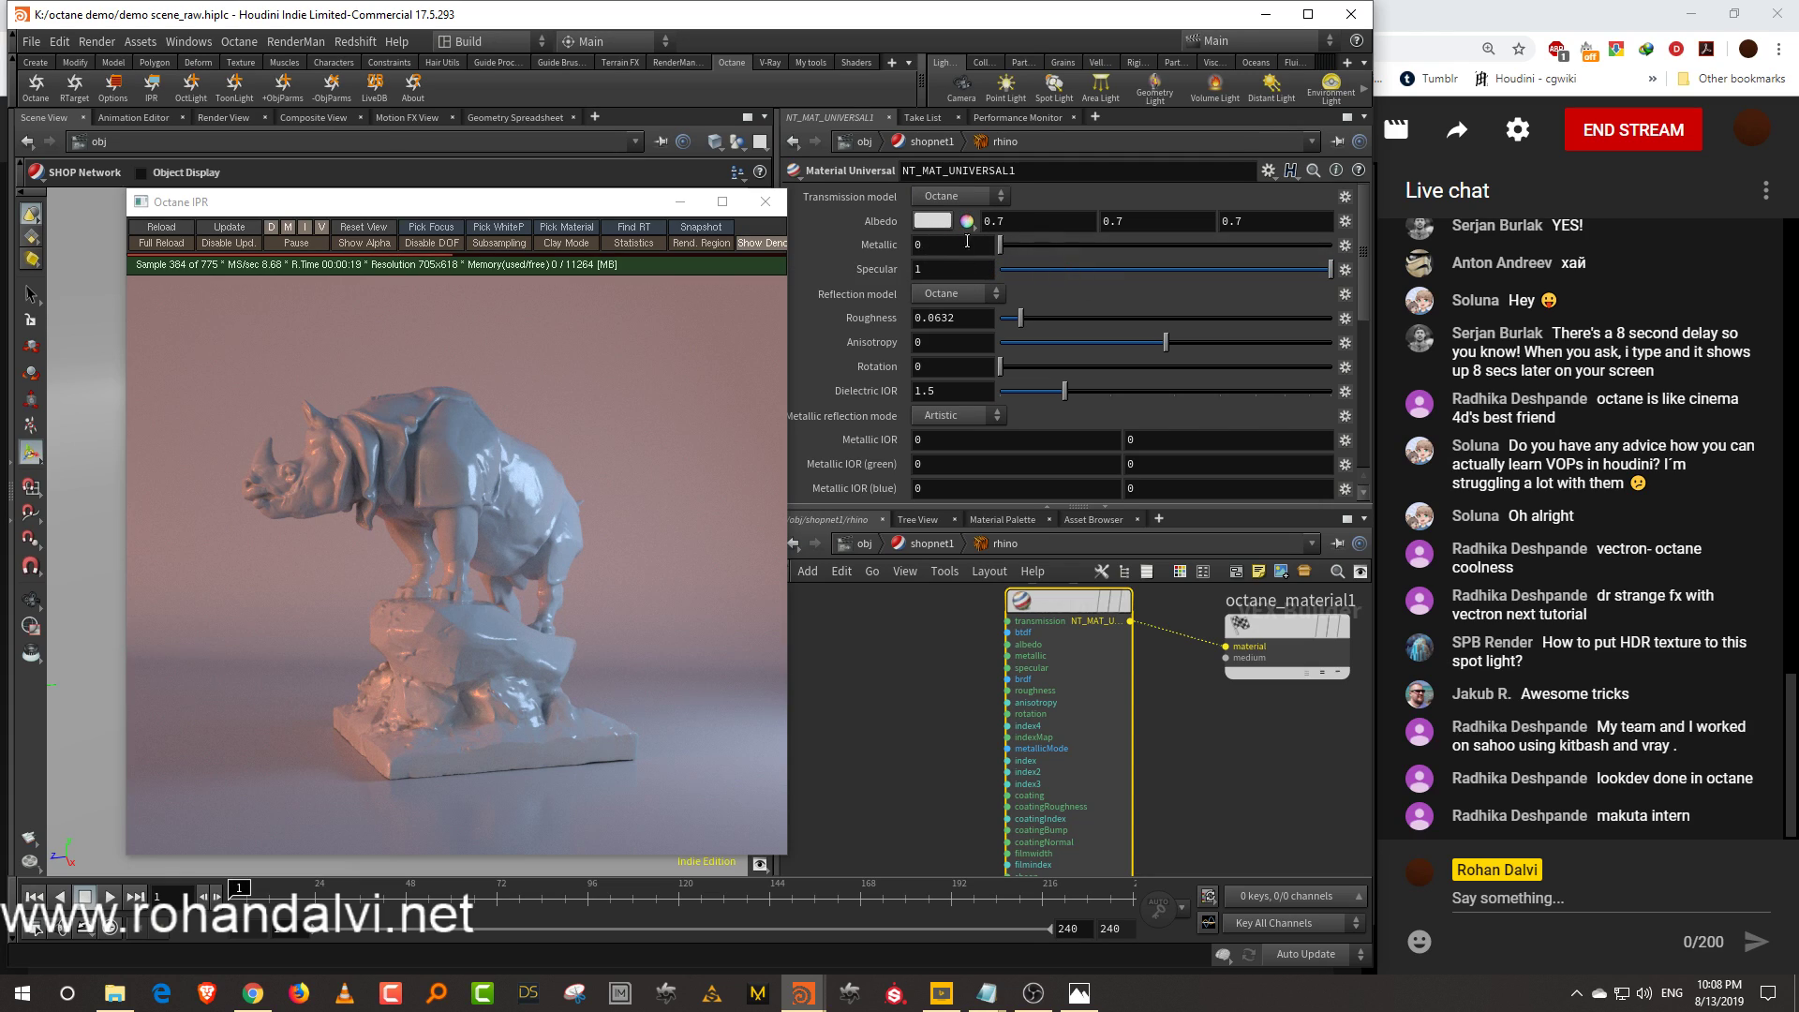
pyautogui.moveTo(1032, 246); pyautogui.dragTo(1335, 245)
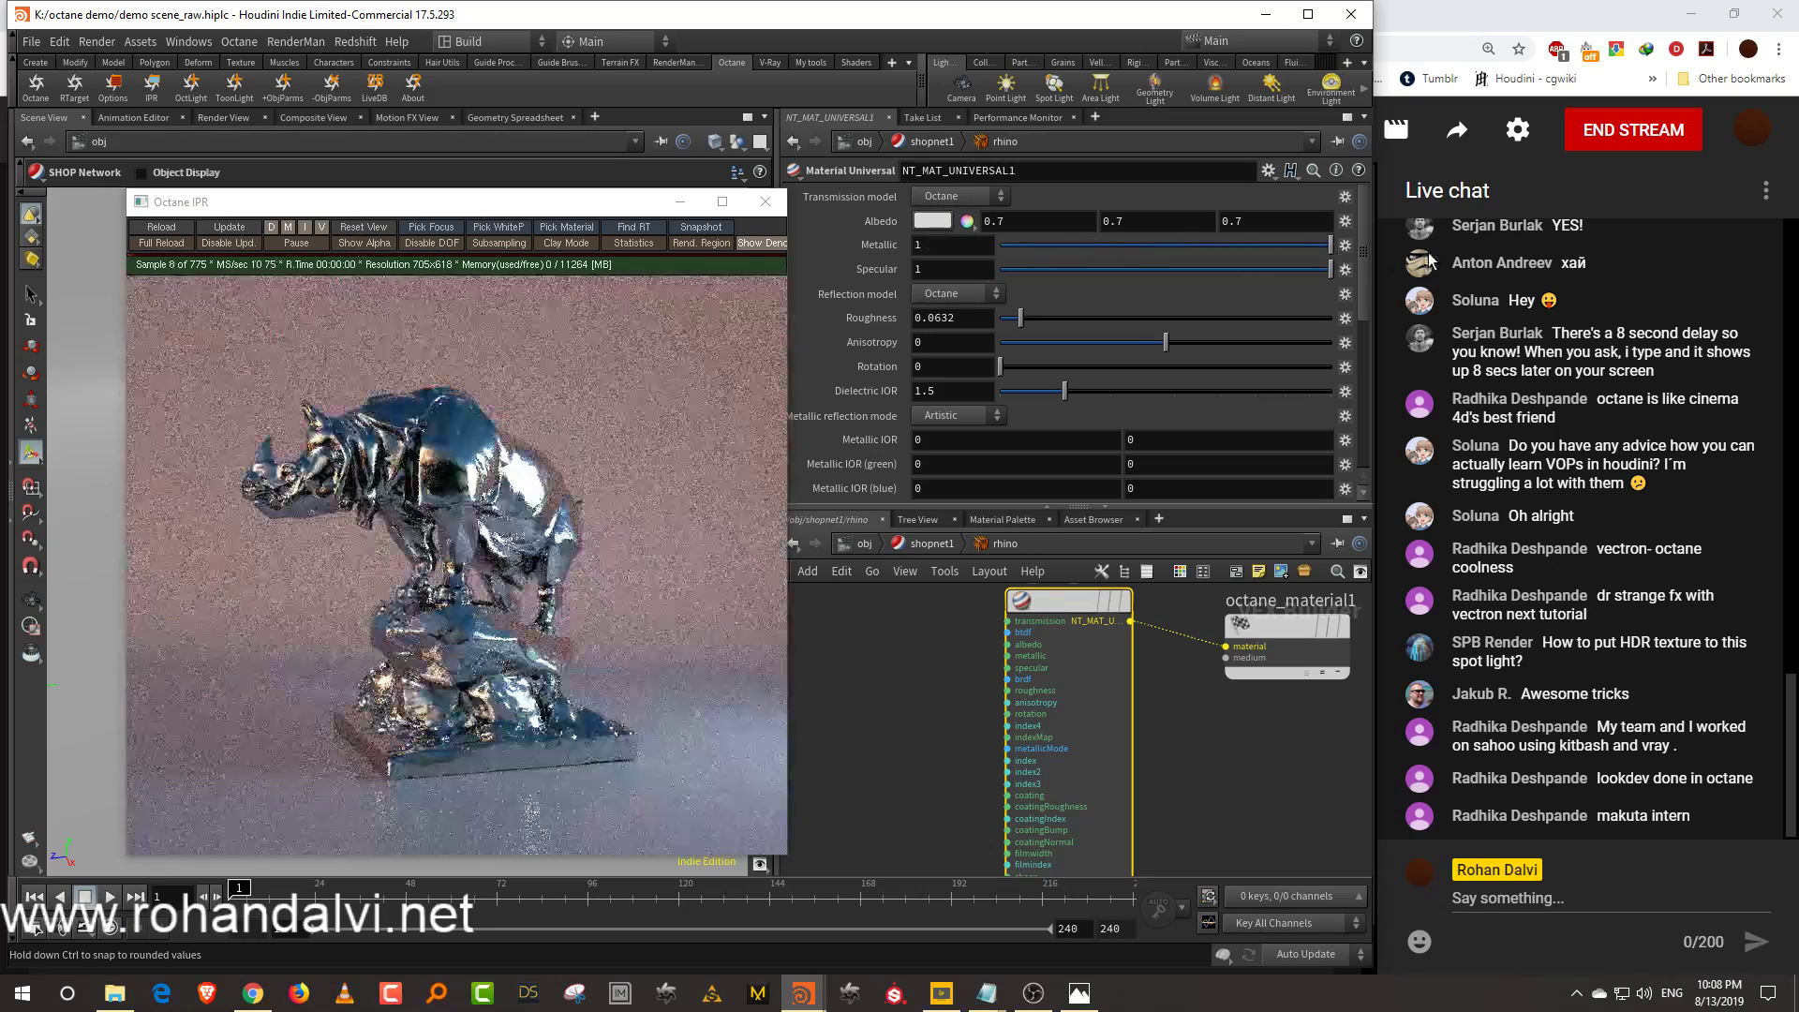
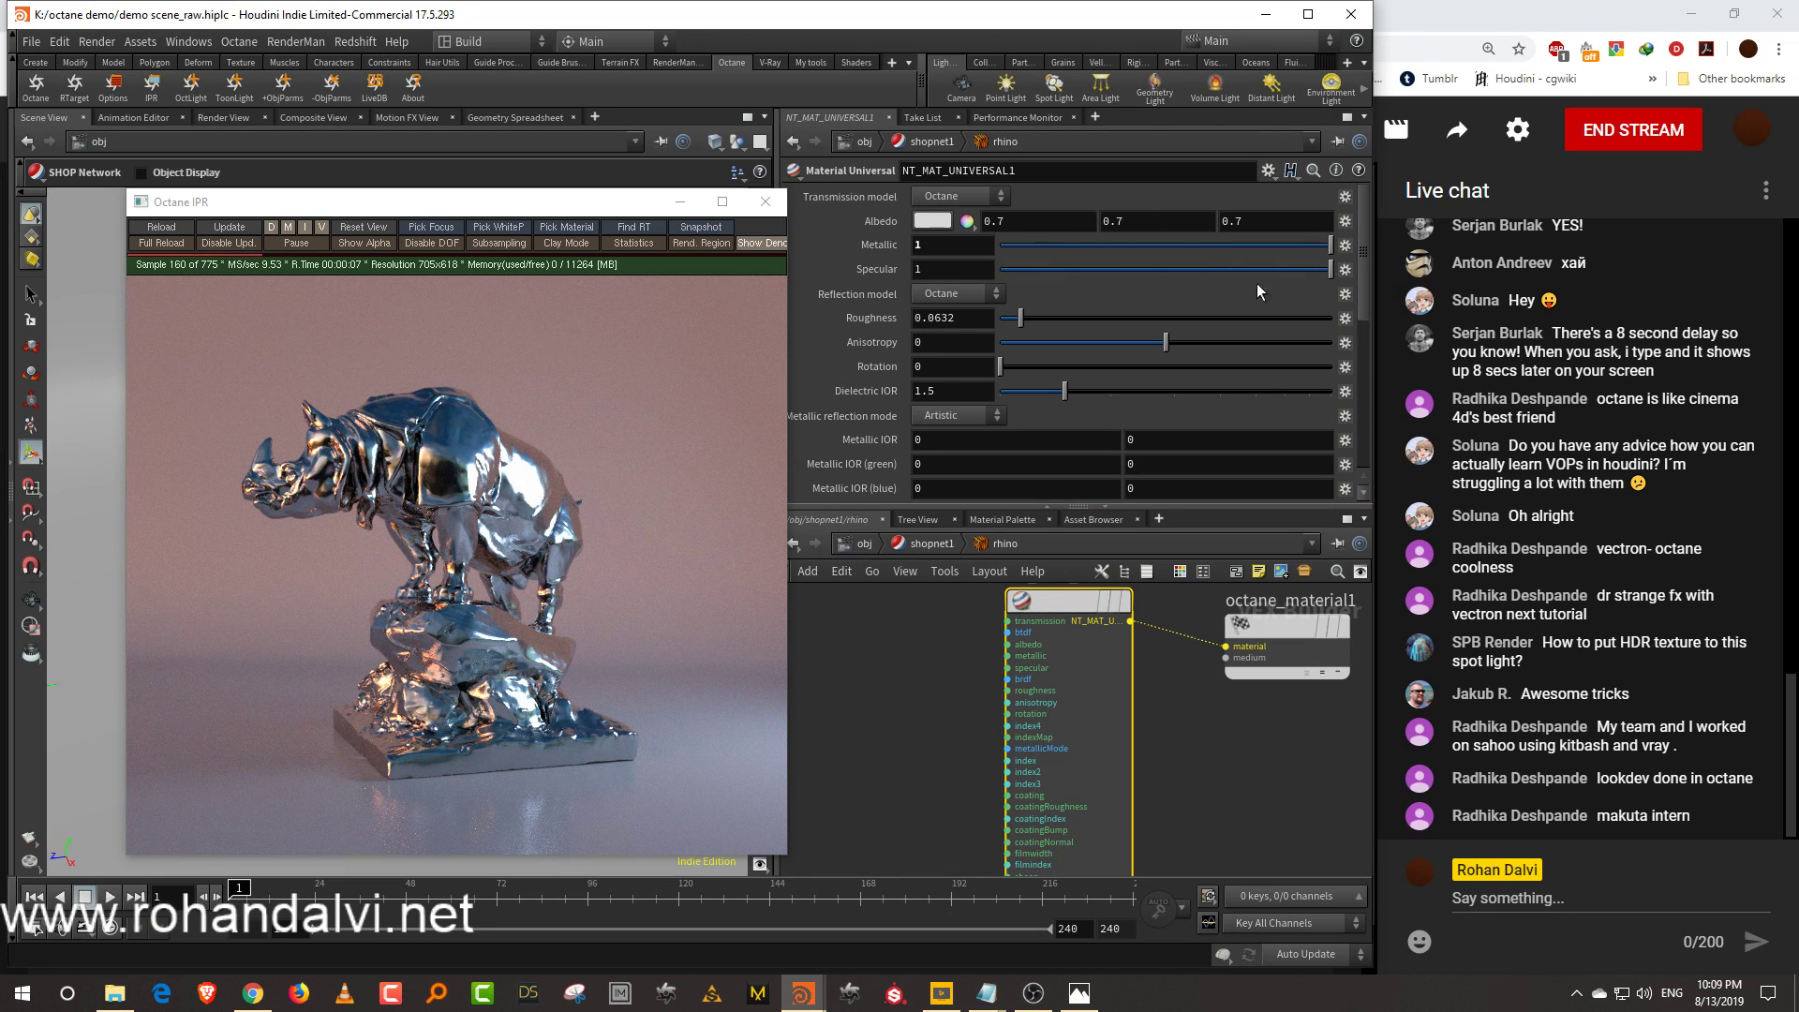
pyautogui.moveTo(1071, 317); pyautogui.dragTo(1103, 336)
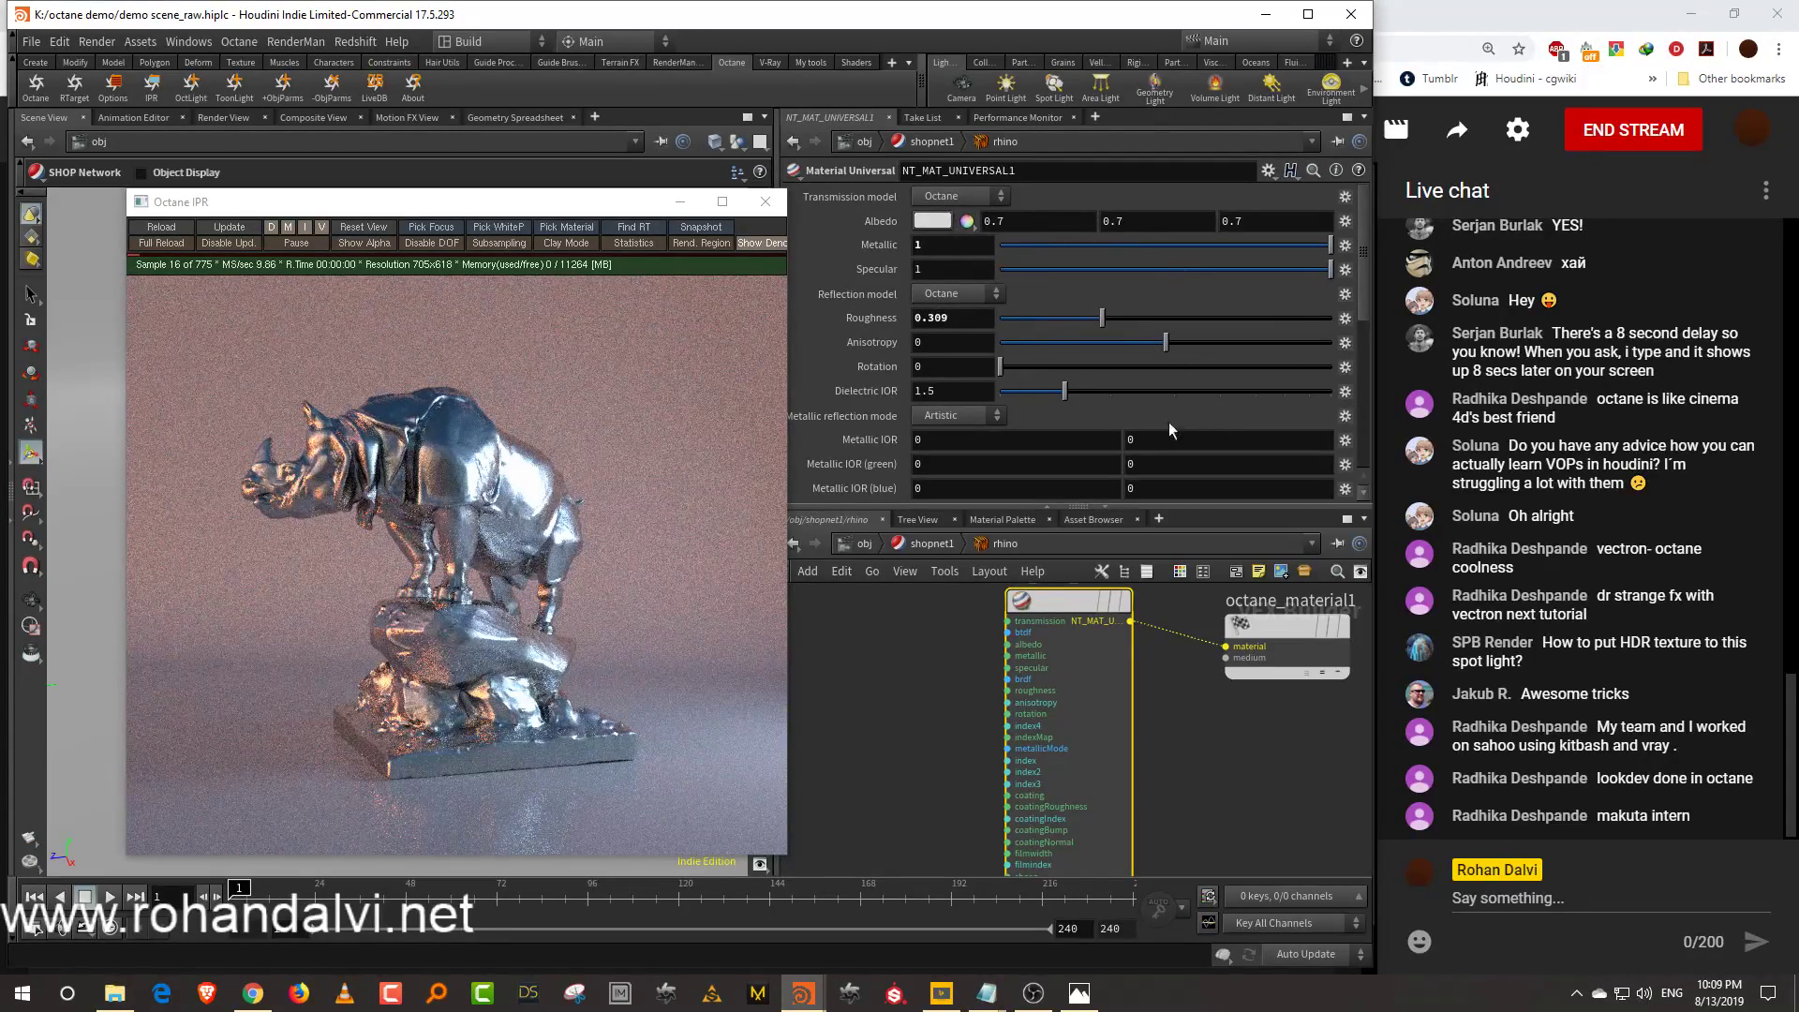
# Switch NT_MAT_UNIVERSAL1 to the GGX transmission model with anisotropy 1, rotation 0.408 and roughness 0.459
pyautogui.click(1004, 195)
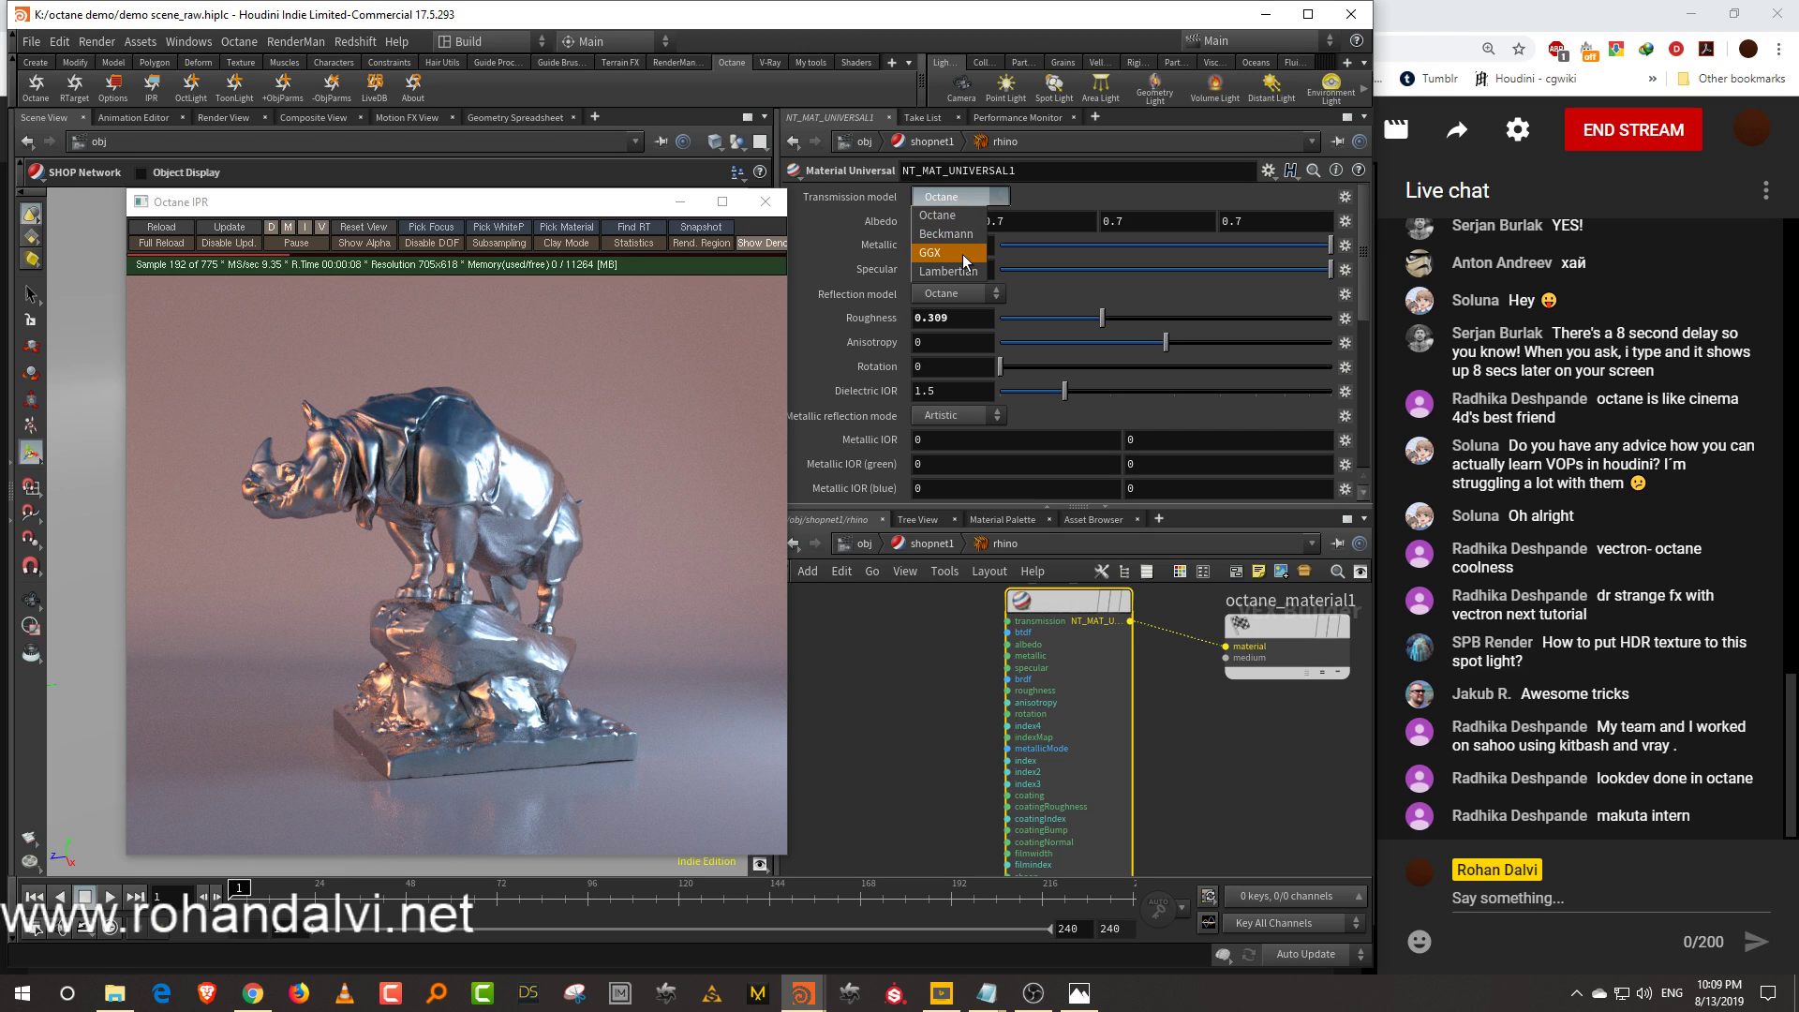
pyautogui.click(964, 255)
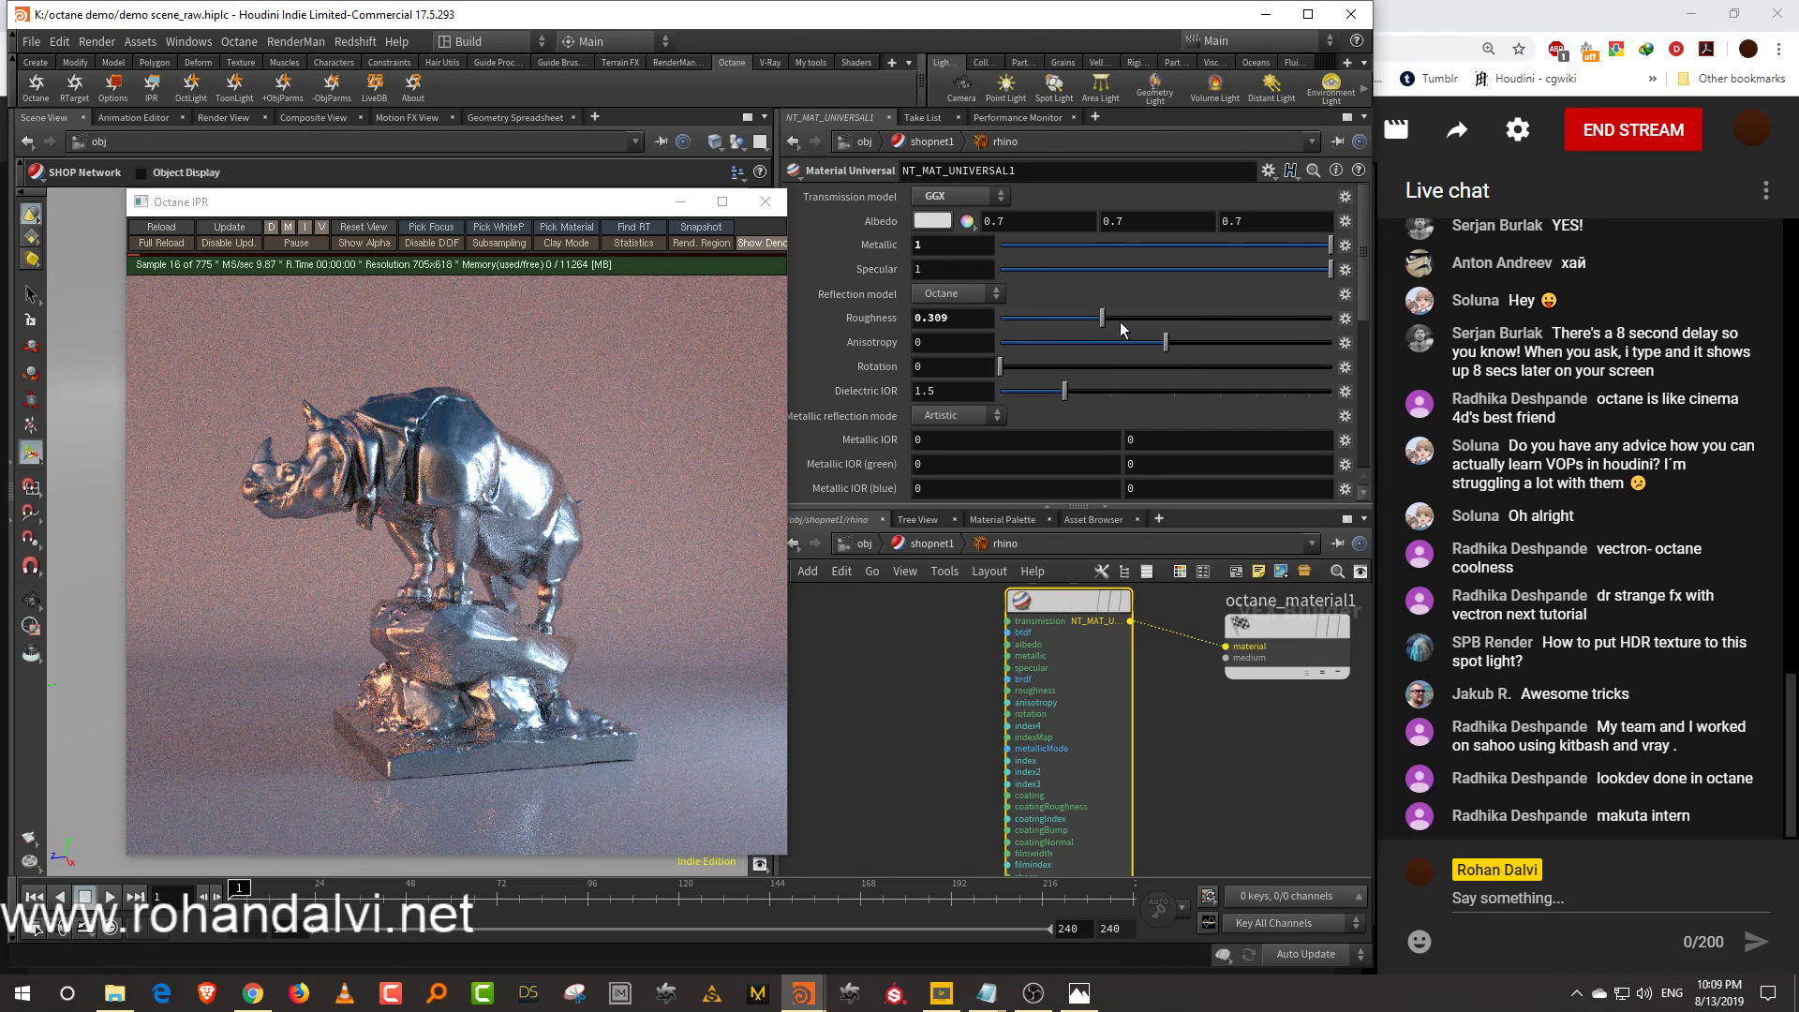
pyautogui.moveTo(1173, 341); pyautogui.dragTo(1363, 334)
pyautogui.moveTo(1057, 367); pyautogui.dragTo(1167, 328)
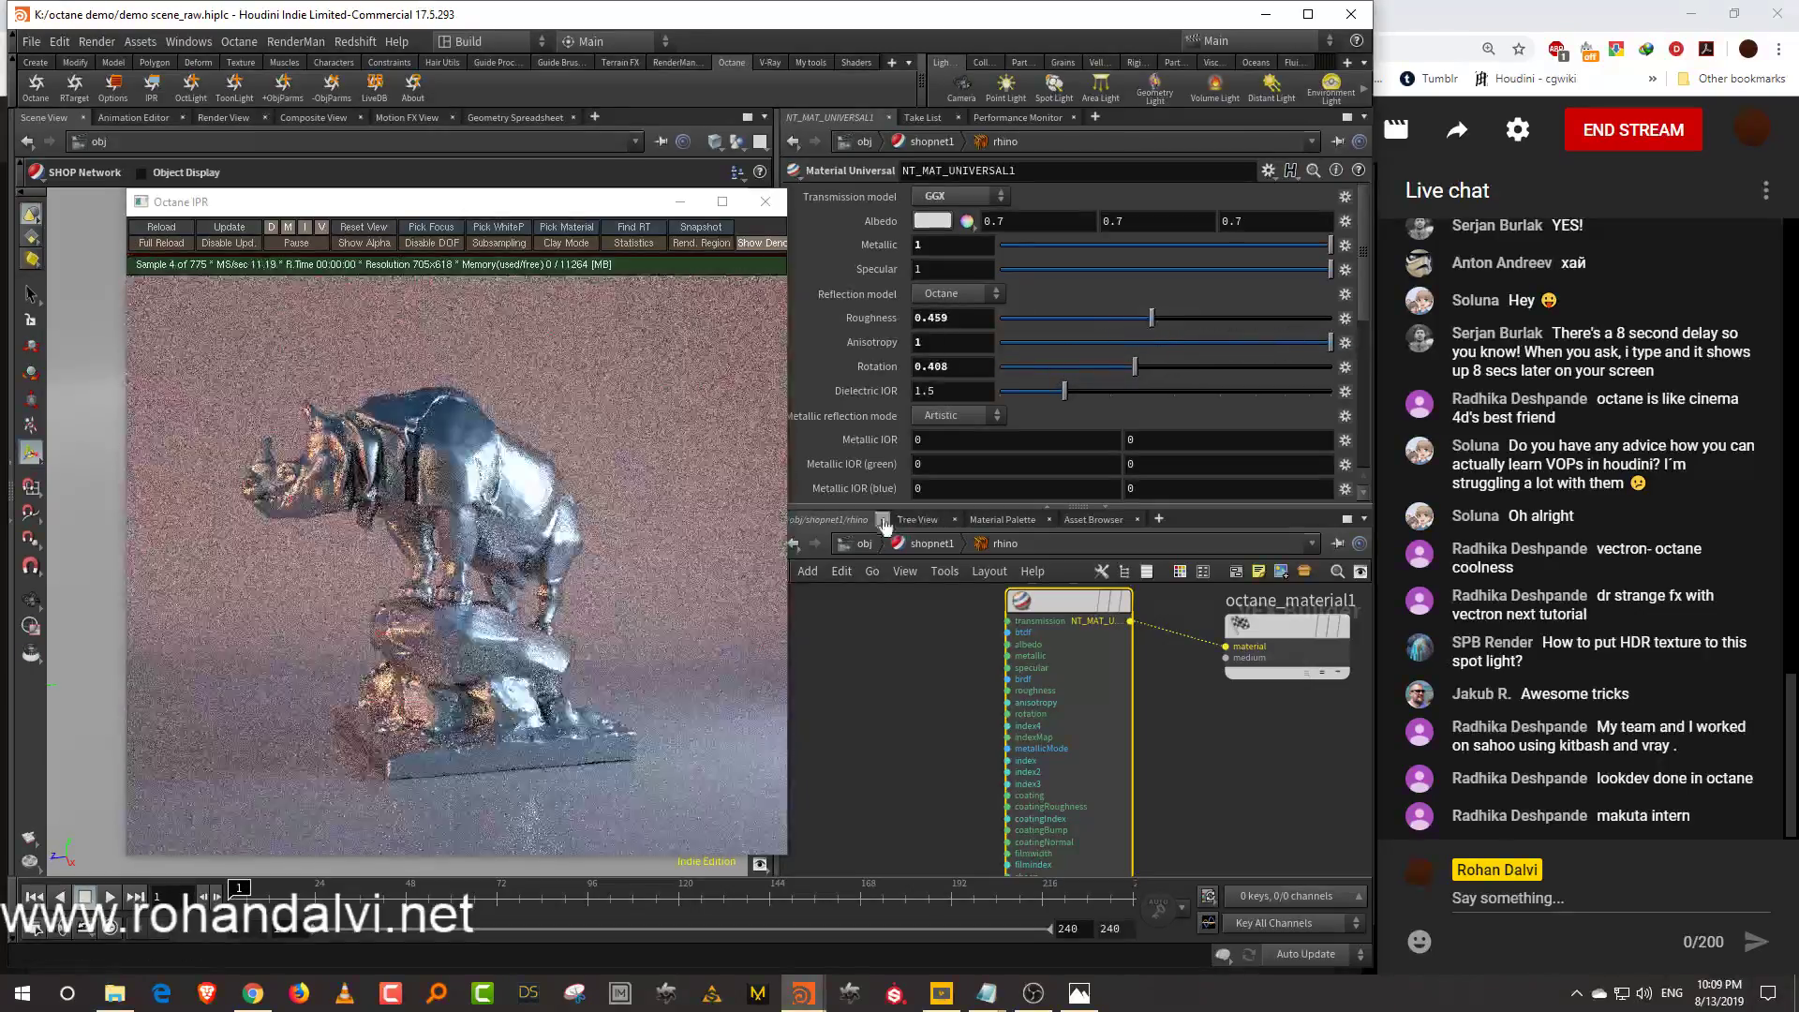
# Return to the object level and scale octane_light1 down along its height into a narrow strip
pyautogui.click(864, 544)
pyautogui.moveTo(573, 210); pyautogui.dragTo(397, 658)
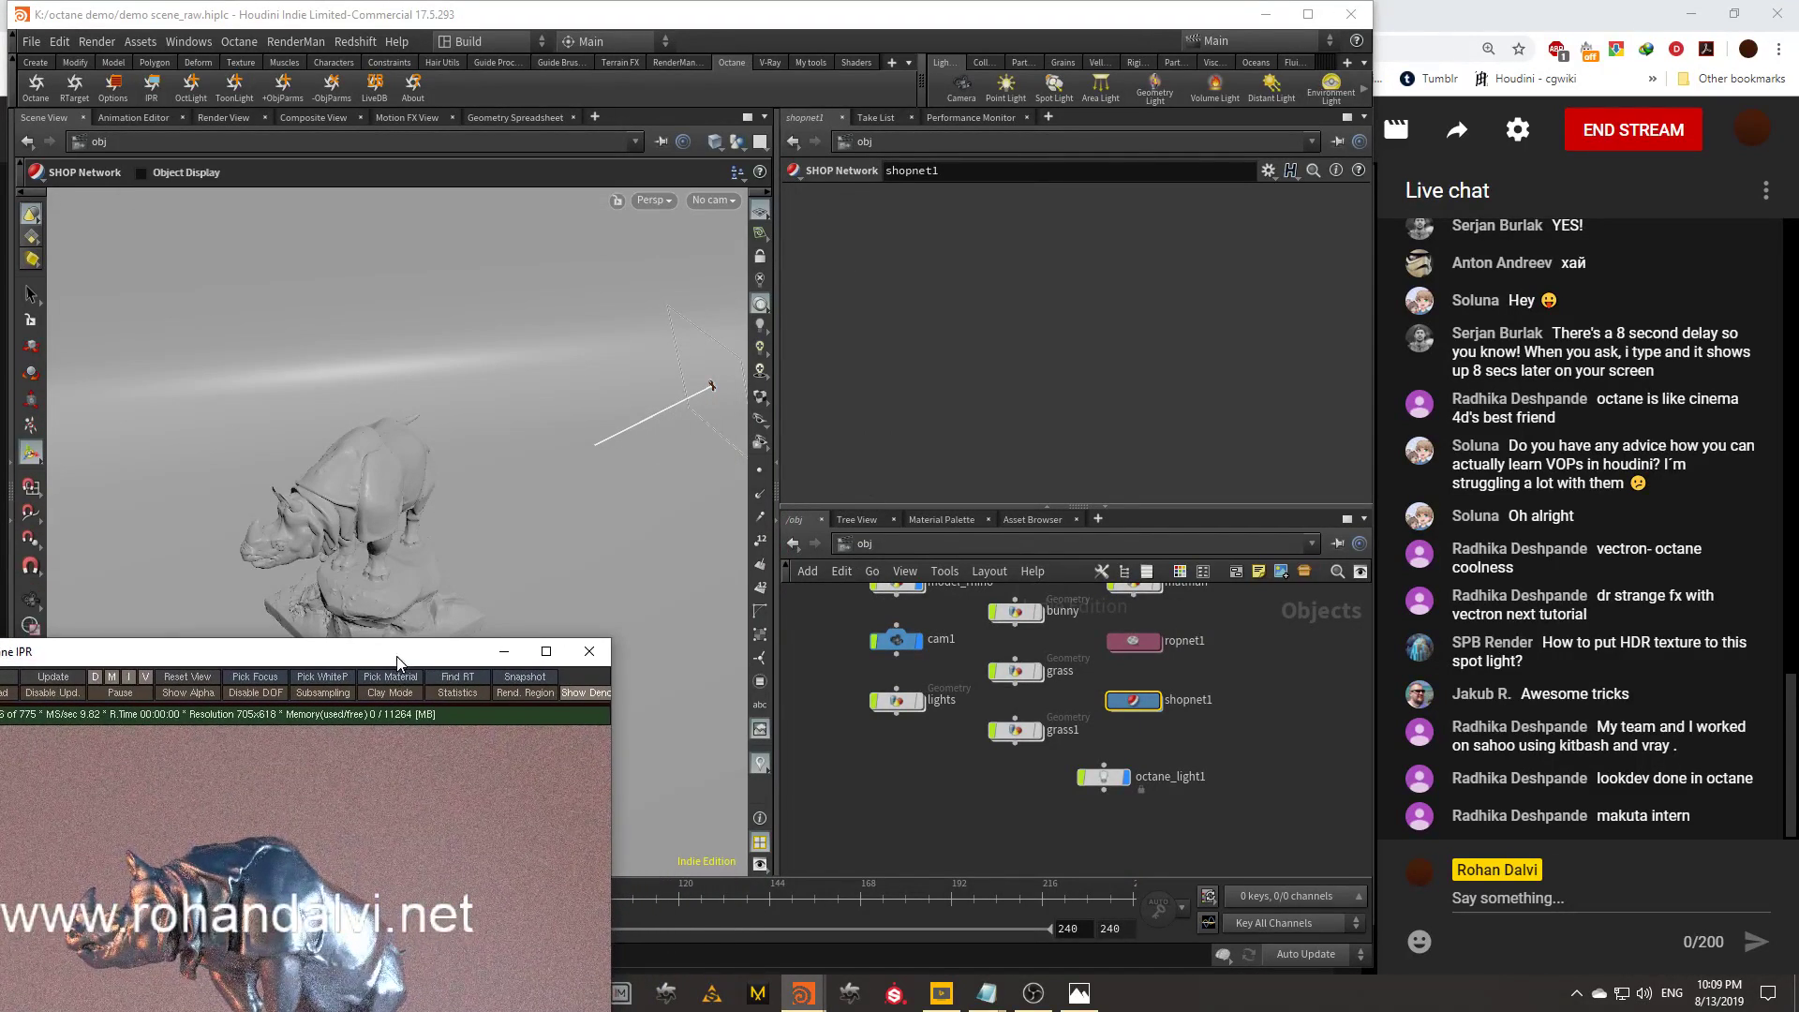
pyautogui.click(712, 386)
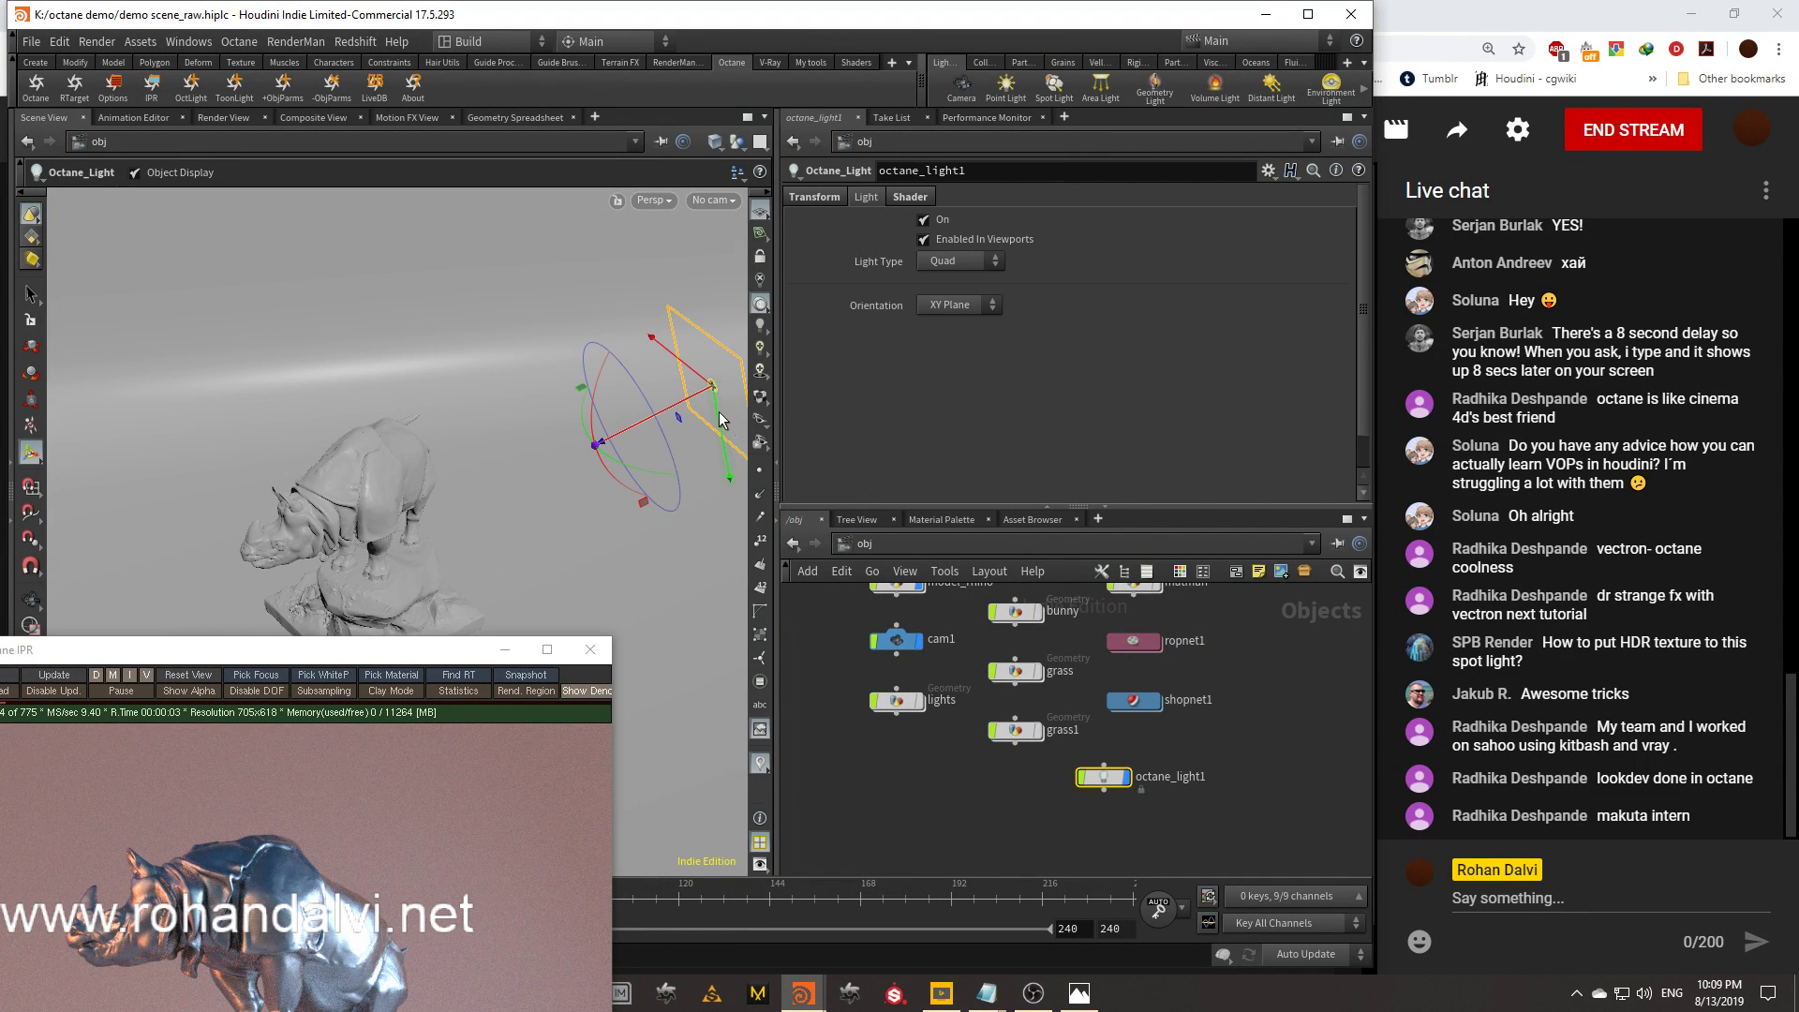
pyautogui.press('r')
pyautogui.press('e')
pyautogui.moveTo(705, 305); pyautogui.dragTo(716, 388)
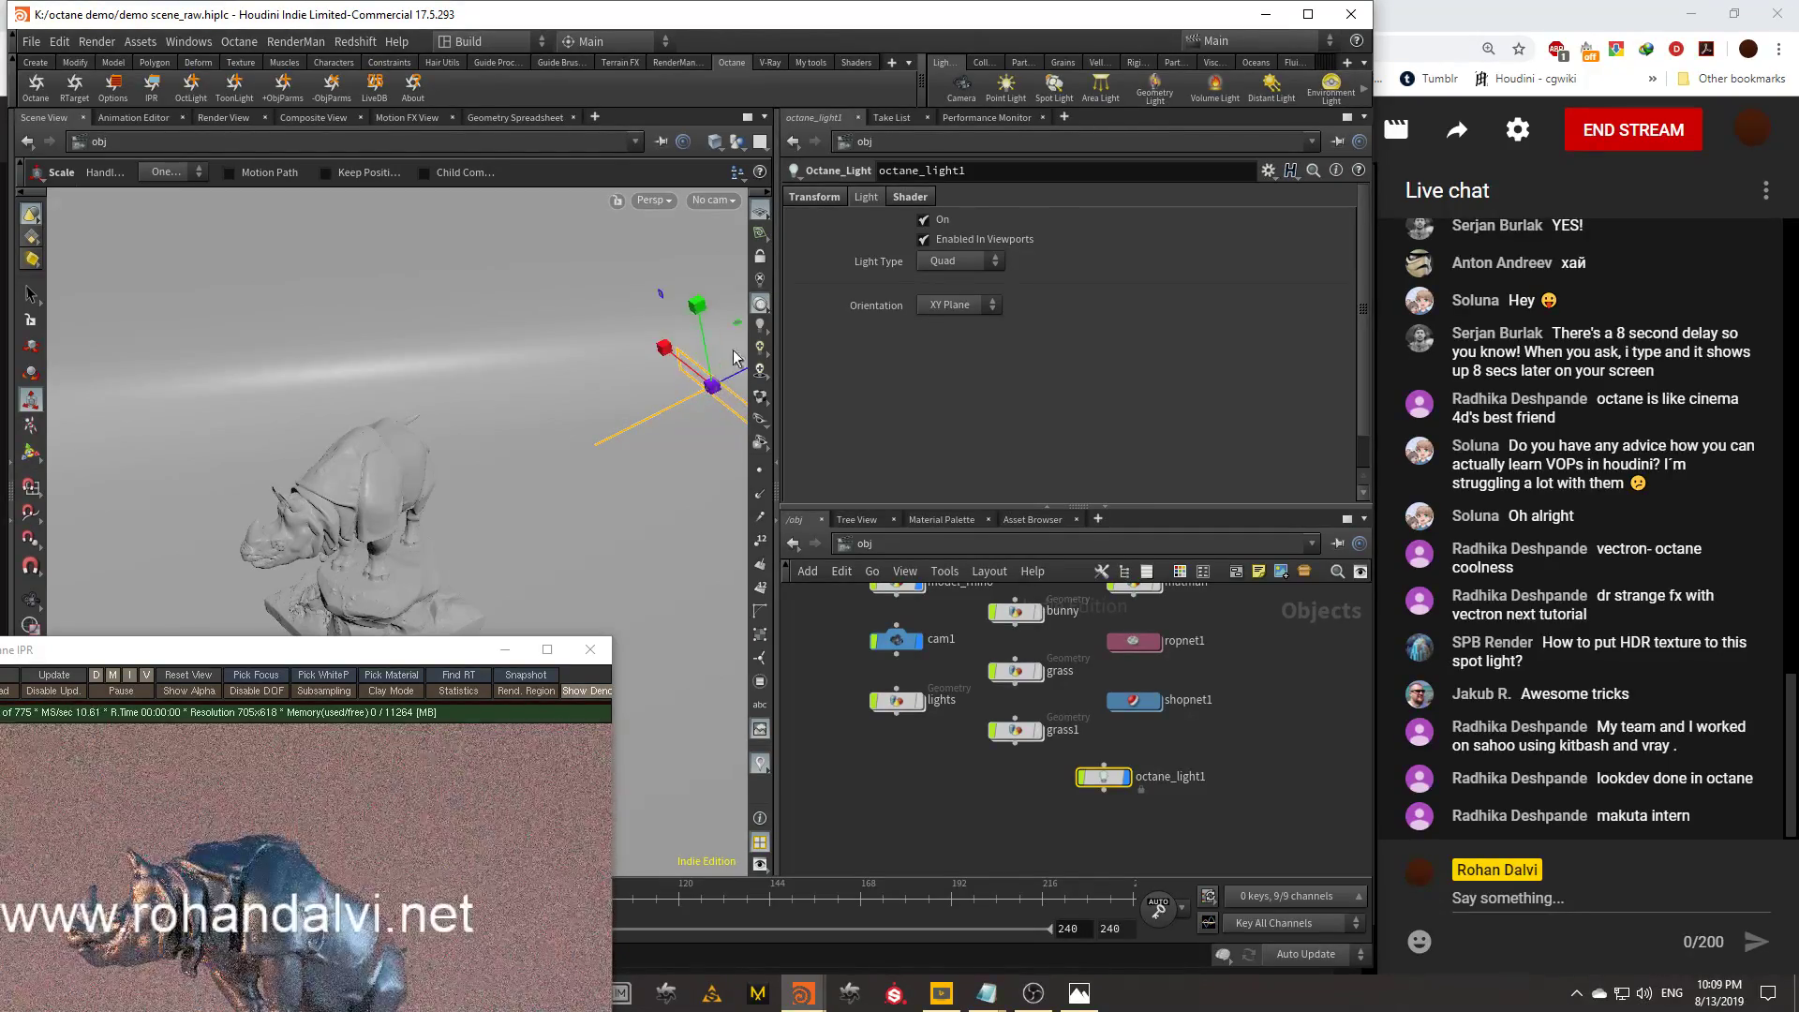
# Reposition octane_light1 beside the rhino statue and set its blackbody emission texture to 0.025
pyautogui.click(909, 197)
pyautogui.moveTo(1030, 255)
pyautogui.mouseDown()
pyautogui.moveTo(1092, 253)
pyautogui.moveTo(1035, 270)
pyautogui.mouseUp()
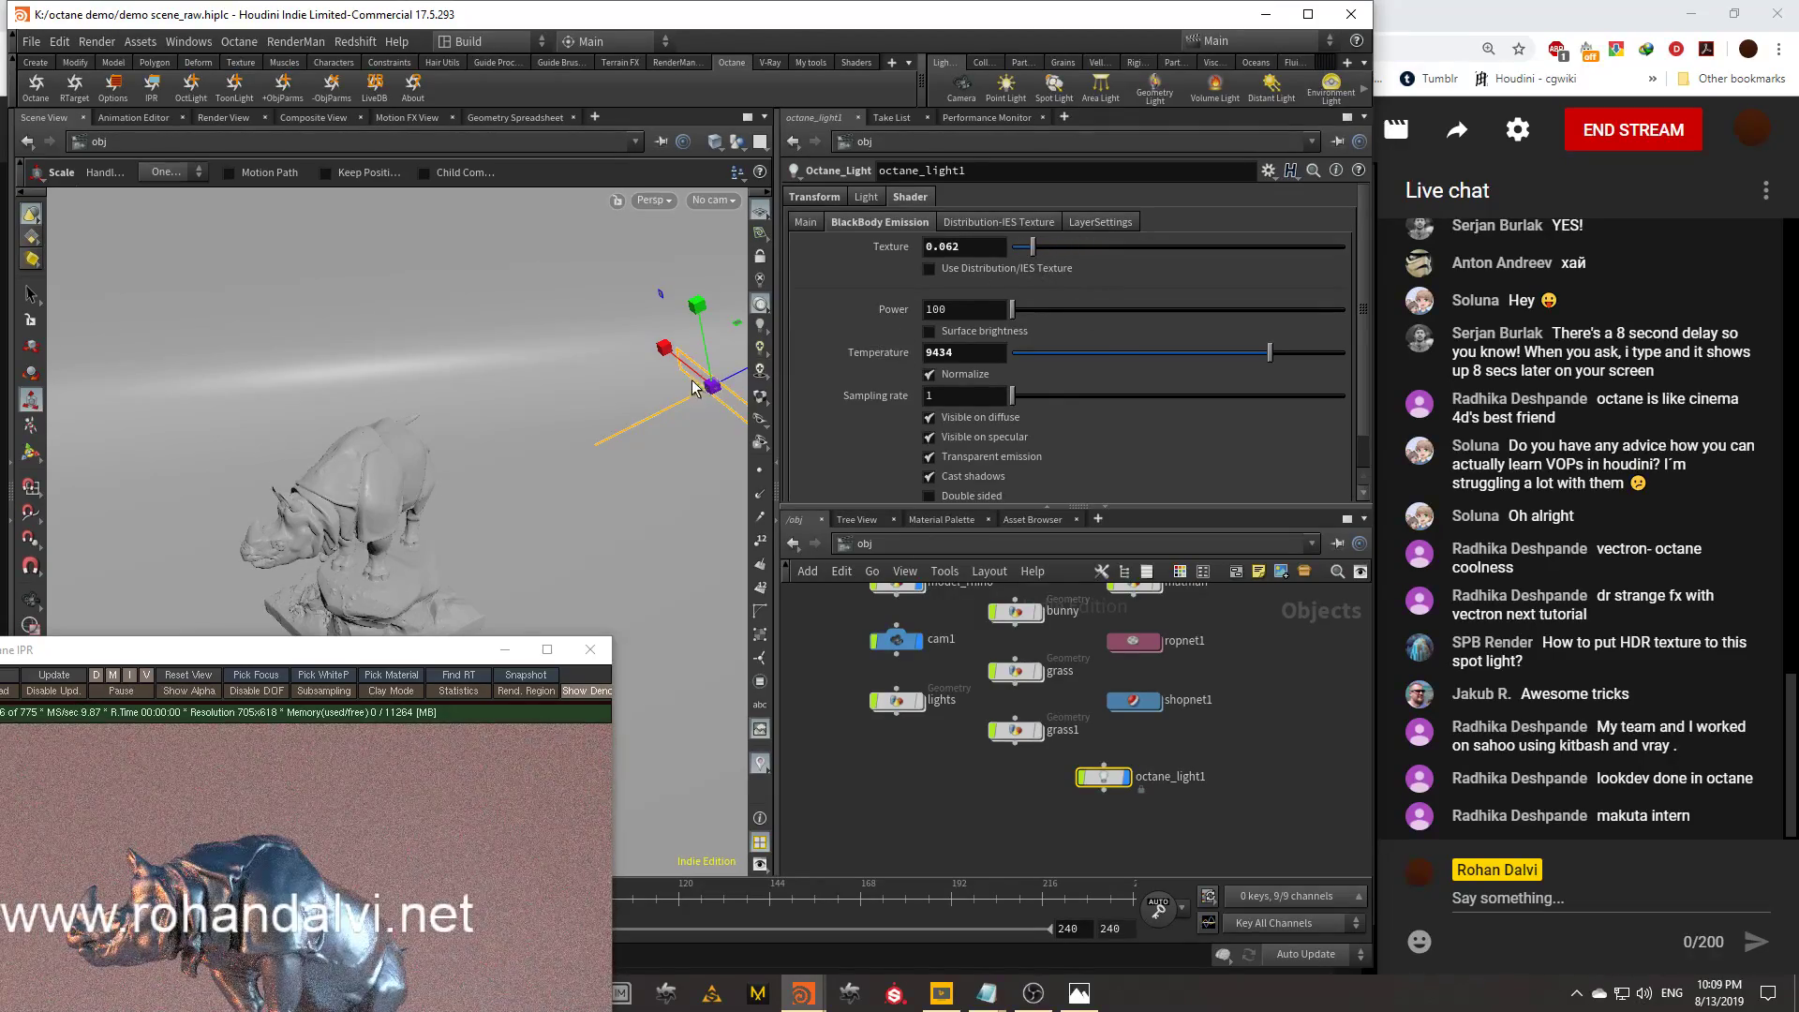
pyautogui.press('t')
pyautogui.moveTo(690, 378); pyautogui.dragTo(656, 359)
pyautogui.moveTo(1033, 250); pyautogui.dragTo(1021, 254)
pyautogui.moveTo(467, 652); pyautogui.dragTo(595, 202)
# In the rhino network of shopnet1, set NT_MAT_UNIVERSAL1 to roughness 0.493 and rotation 0.153 with the GGX reflection model
pyautogui.doubleClick(1134, 699)
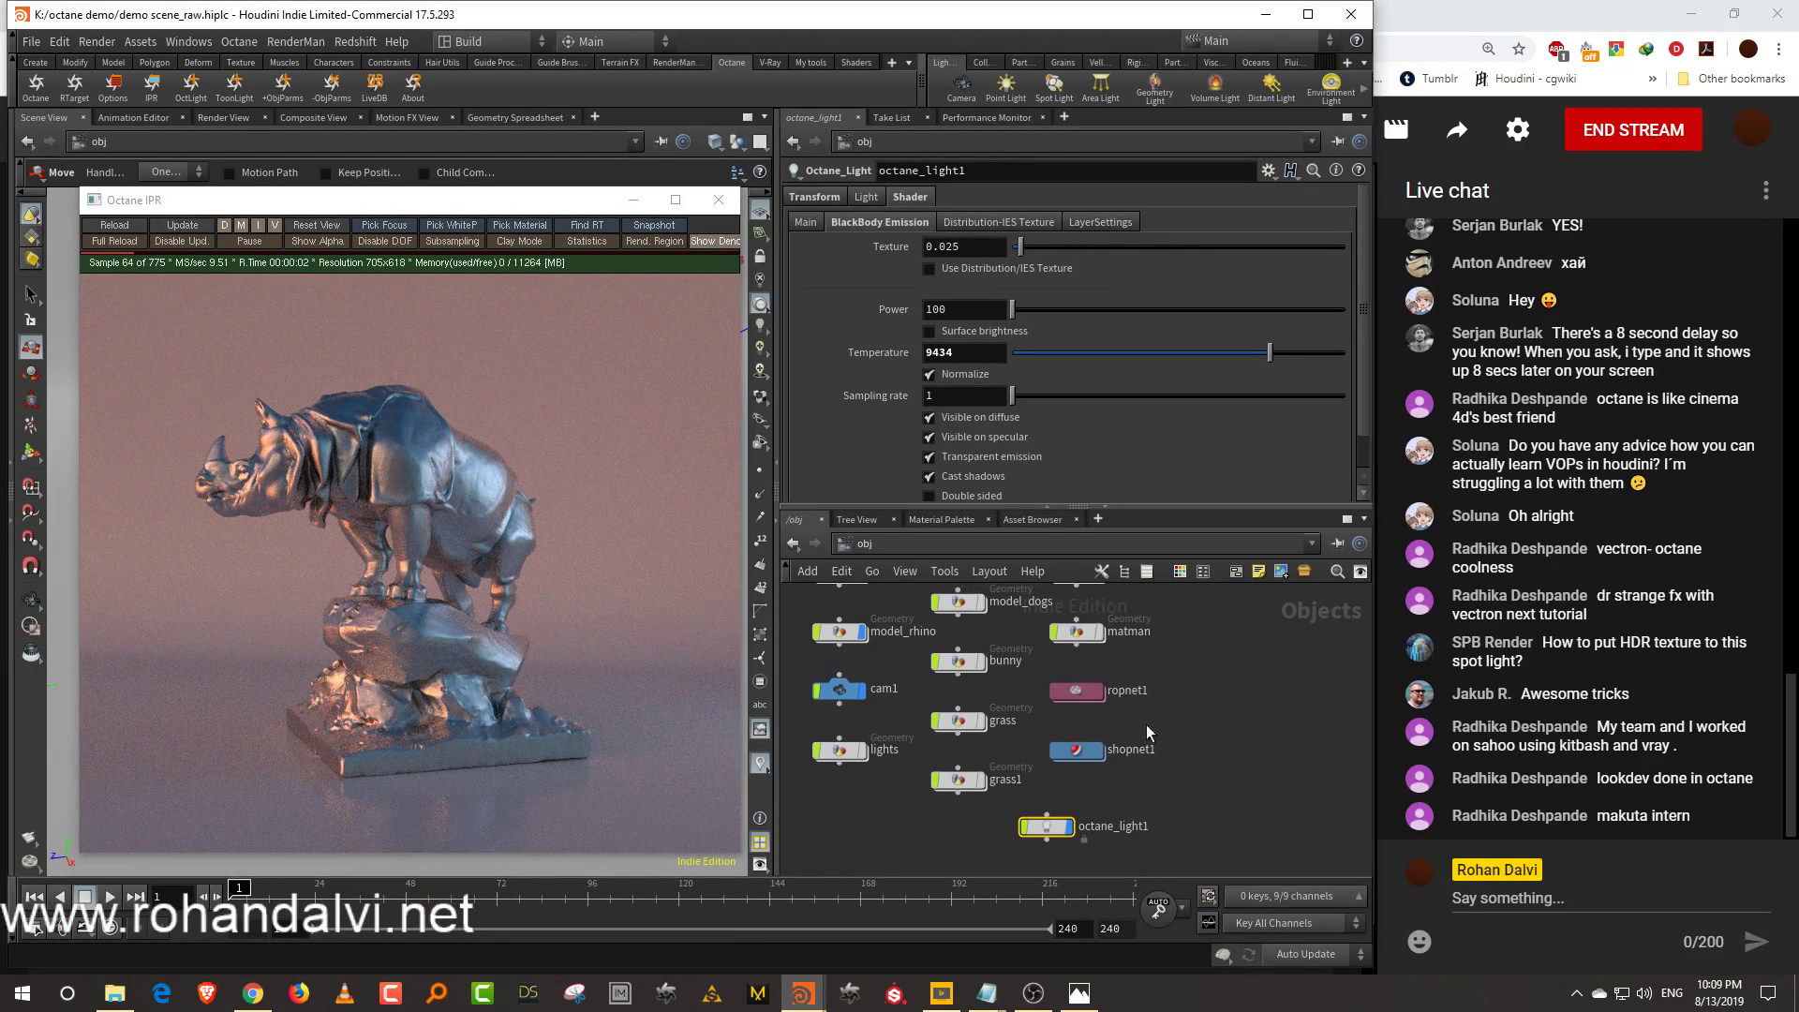
pyautogui.click(1128, 783)
pyautogui.doubleClick(1128, 784)
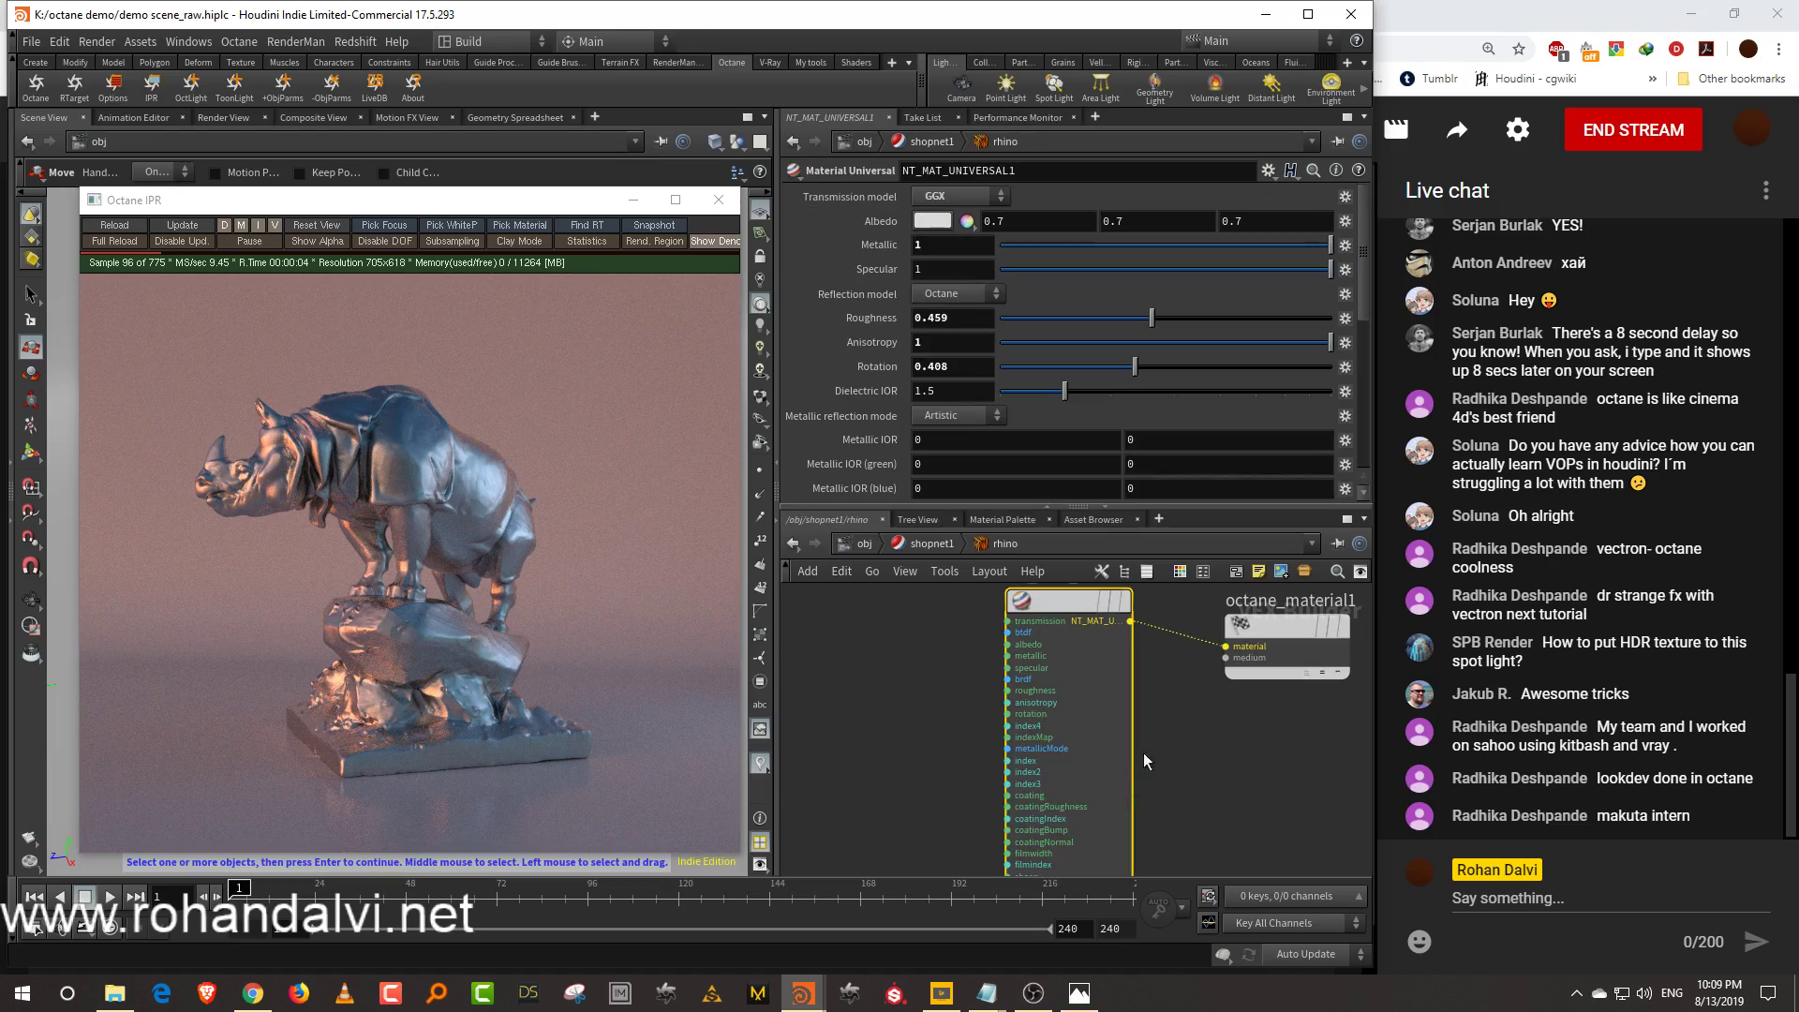
pyautogui.moveTo(1162, 322); pyautogui.dragTo(1051, 375)
pyautogui.click(969, 294)
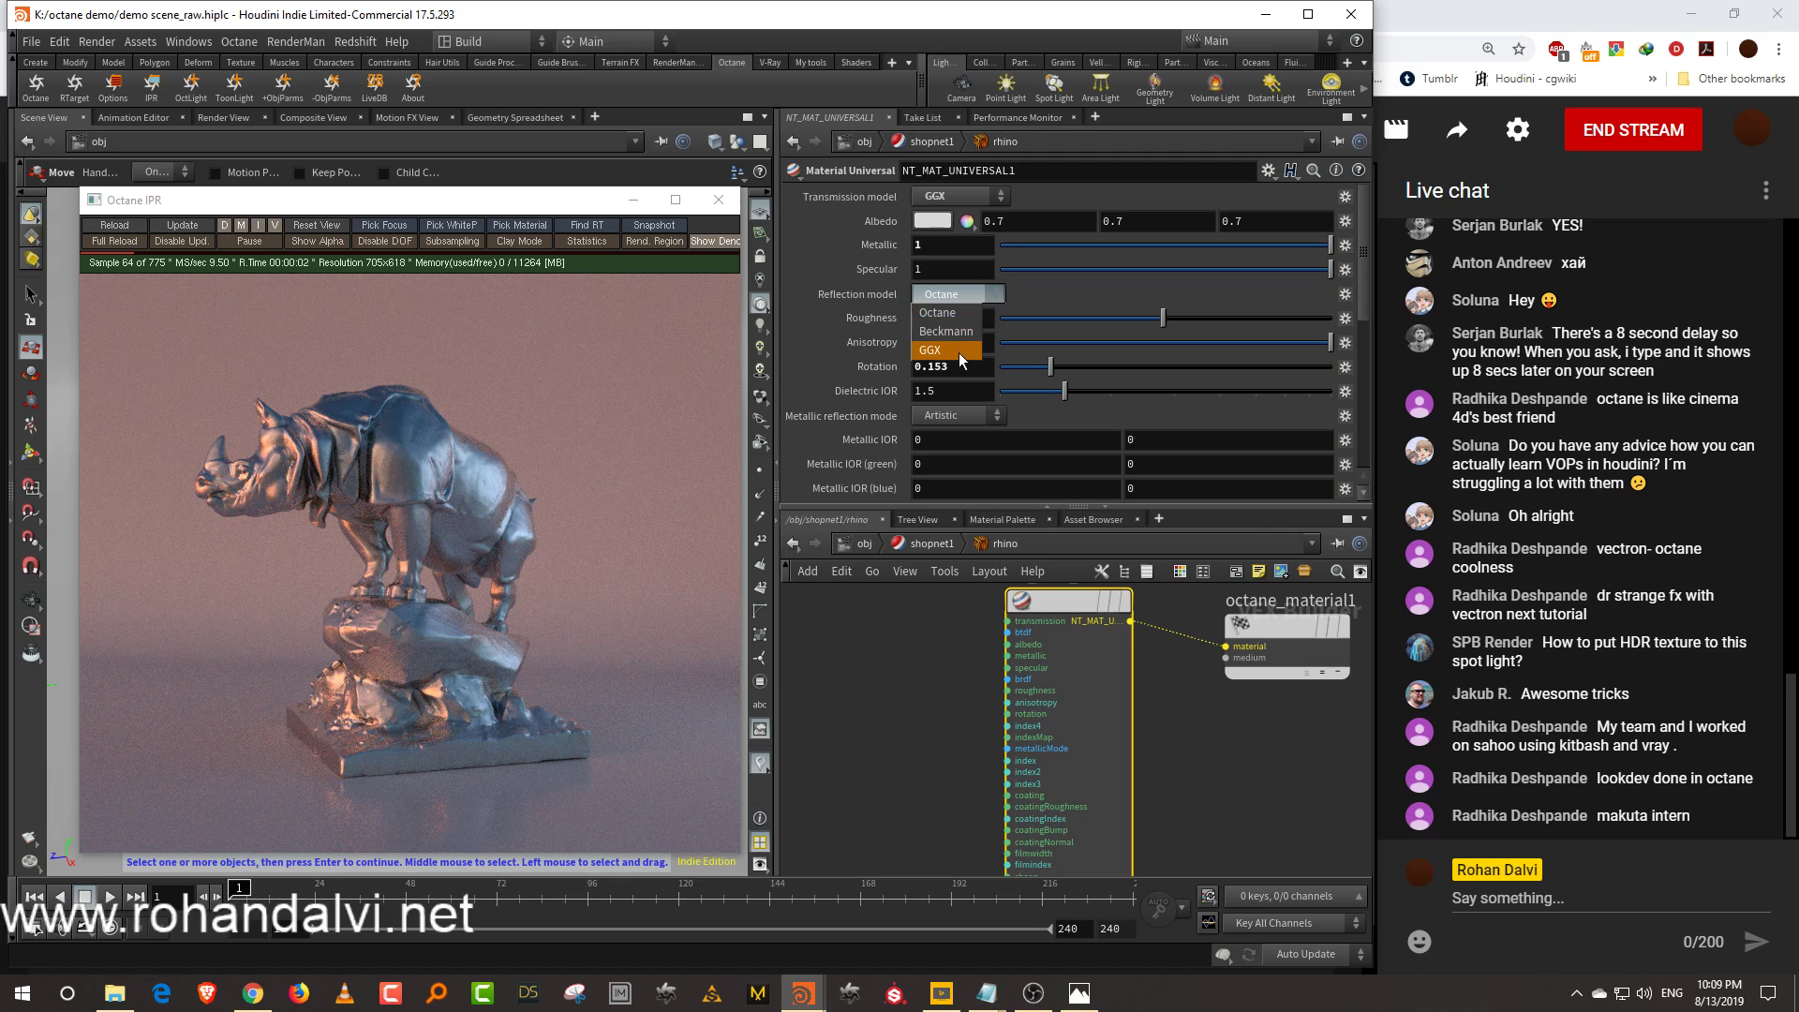
pyautogui.click(958, 349)
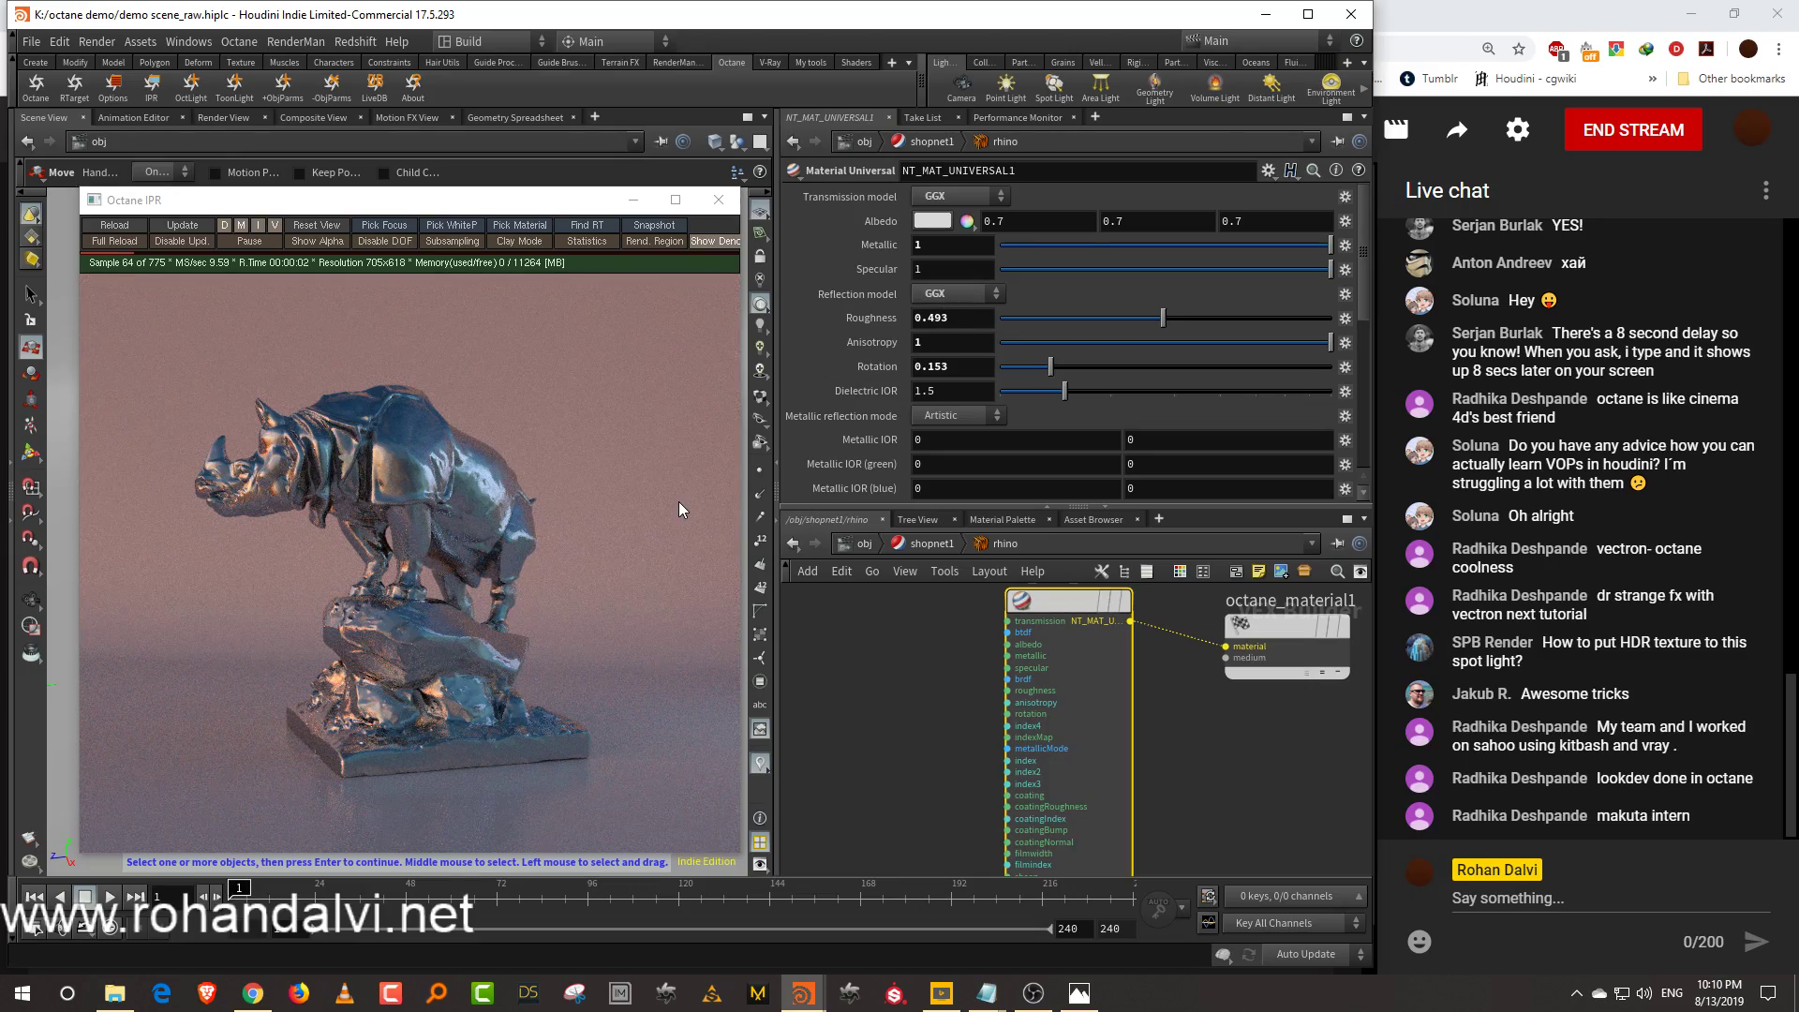
# Adjust NT_MAT_UNIVERSAL1 to roughness 0.442, anisotropy -0.36 and rotation 0.51, checking the highlights on the rhino's body
pyautogui.moveTo(1078, 370); pyautogui.dragTo(1140, 368)
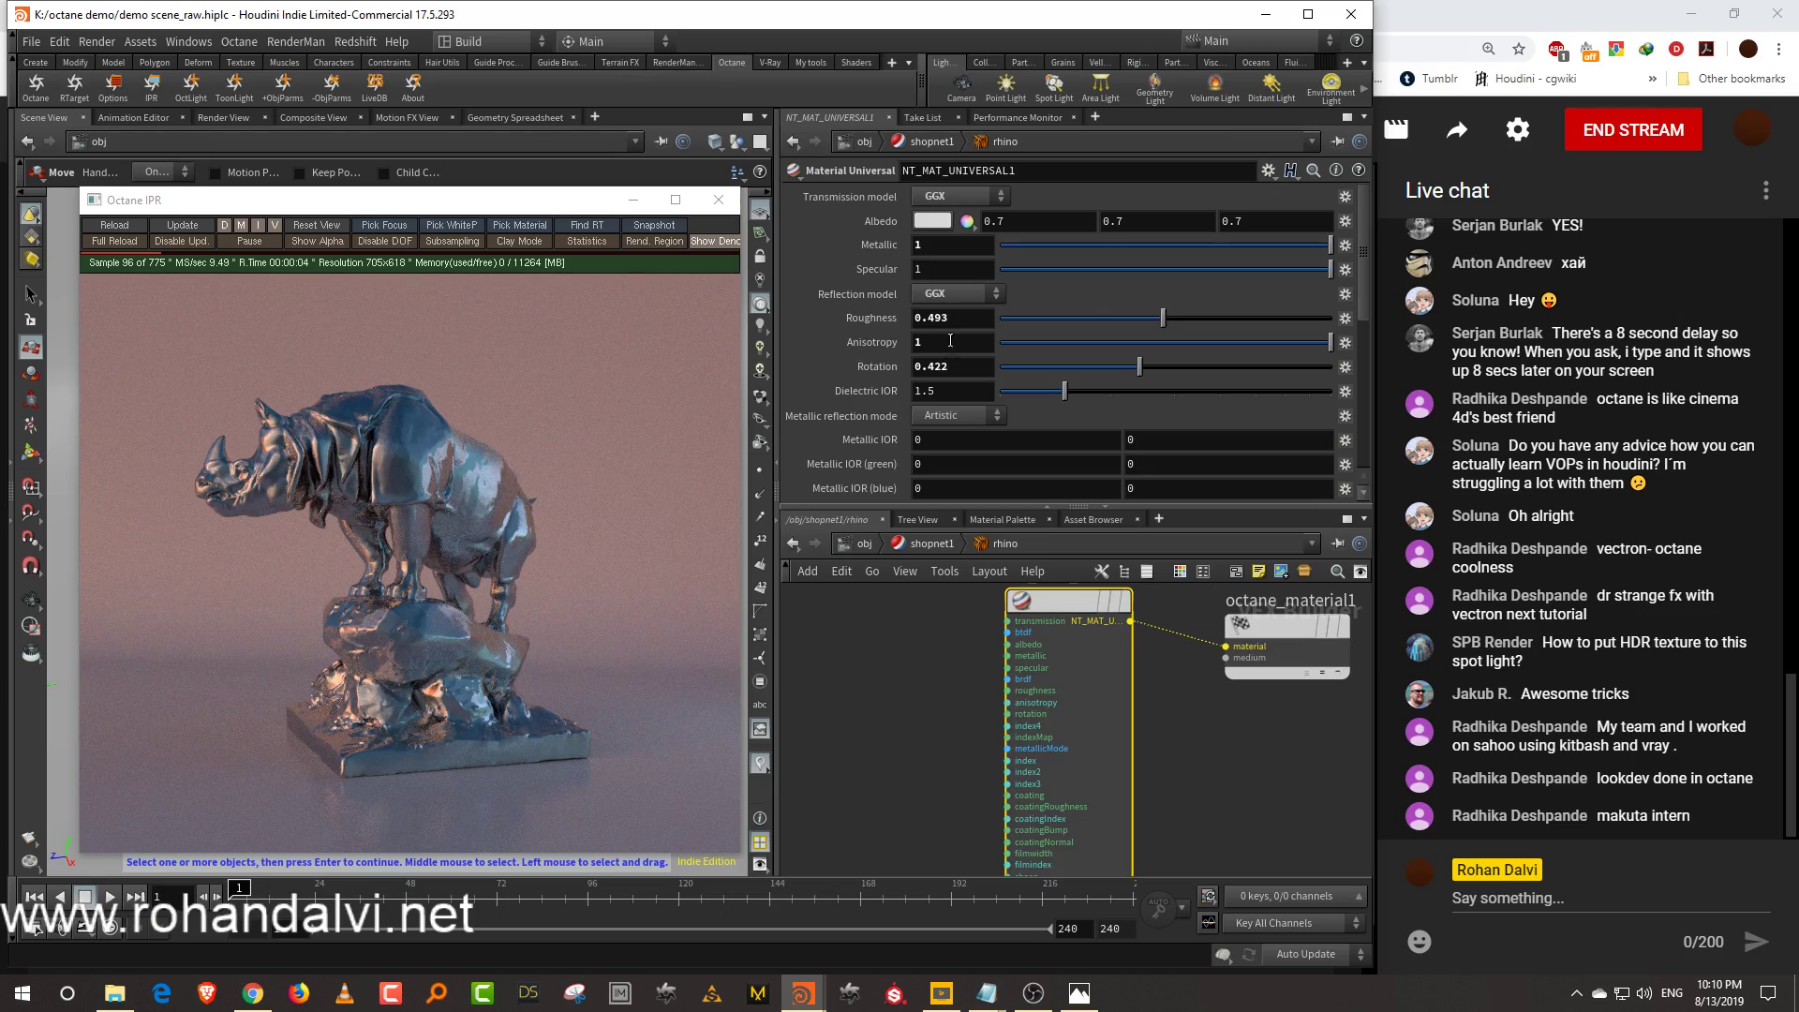
pyautogui.scroll(4, 488, 467)
pyautogui.scroll(-2, 515, 447)
pyautogui.scroll(4, 486, 462)
pyautogui.moveTo(1164, 319); pyautogui.dragTo(1068, 332)
pyautogui.click(951, 342)
pyautogui.write('0')
pyautogui.press('Return')
pyautogui.moveTo(1167, 328); pyautogui.dragTo(1168, 376)
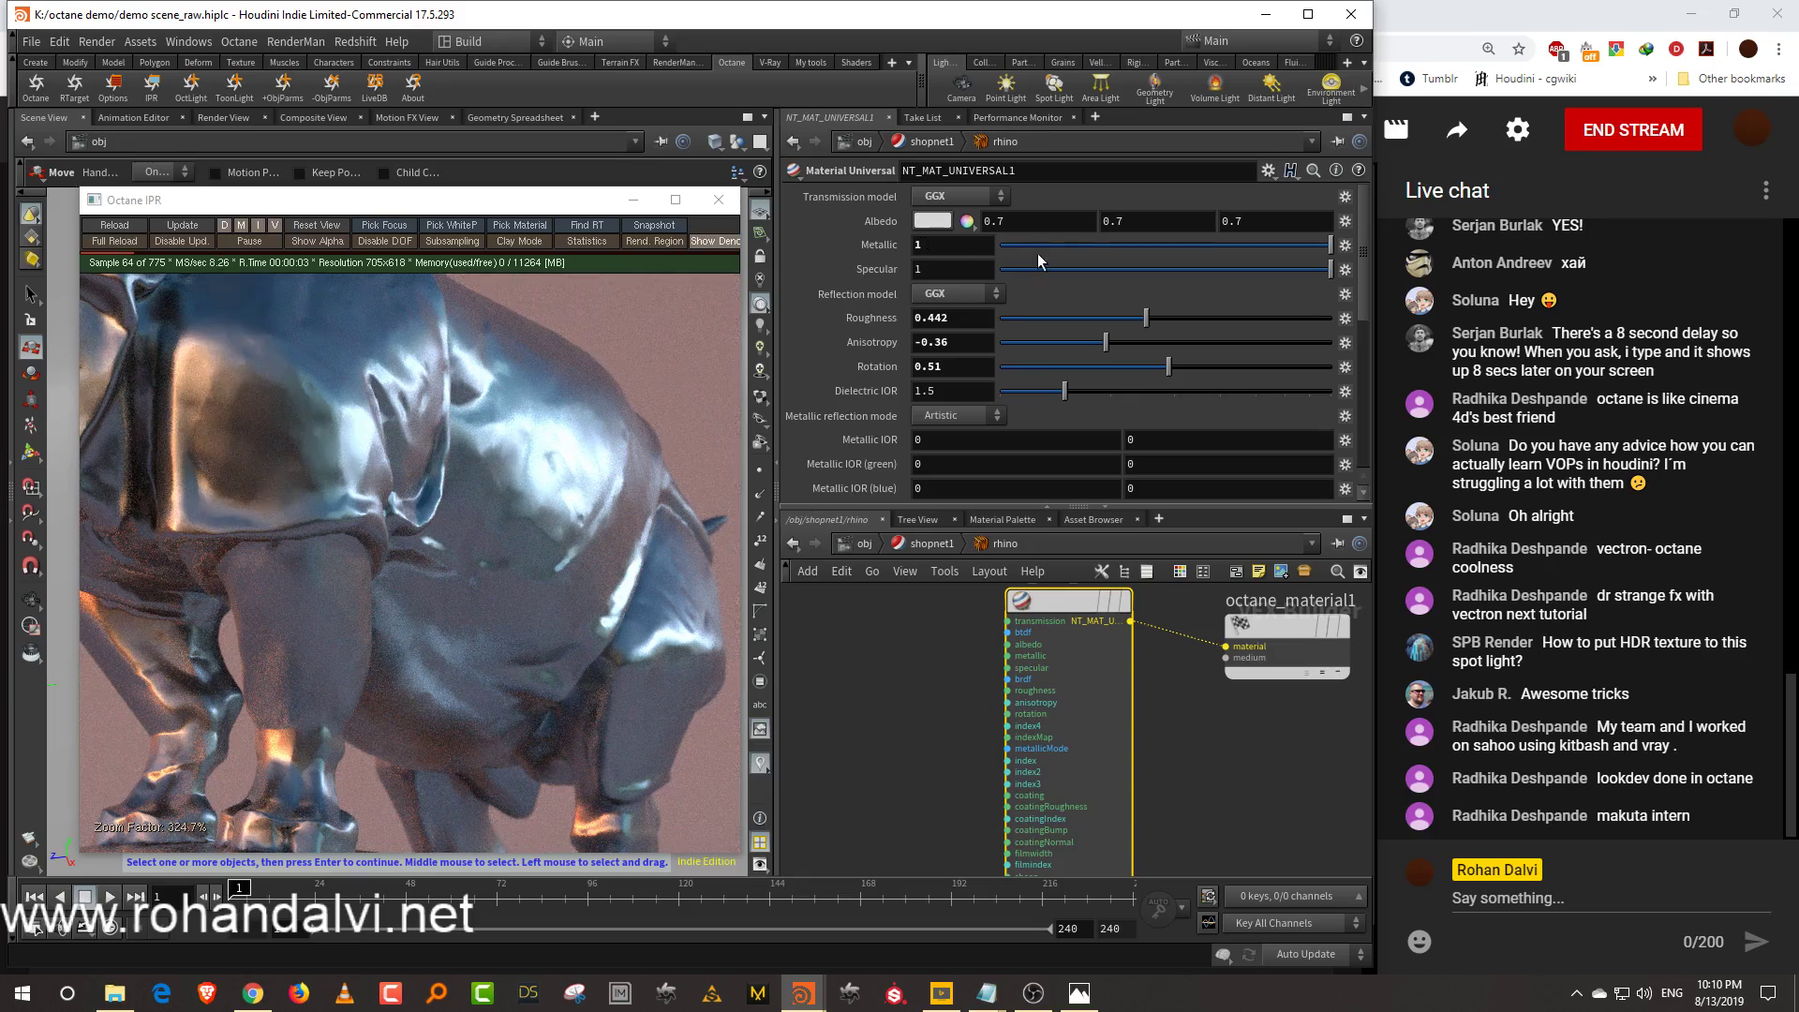
# Make NT_MAT_UNIVERSAL1 non-metallic with metallic 0 and roughness 0.159, and inspect the whole statue in the render
pyautogui.moveTo(1038, 249); pyautogui.dragTo(841, 272)
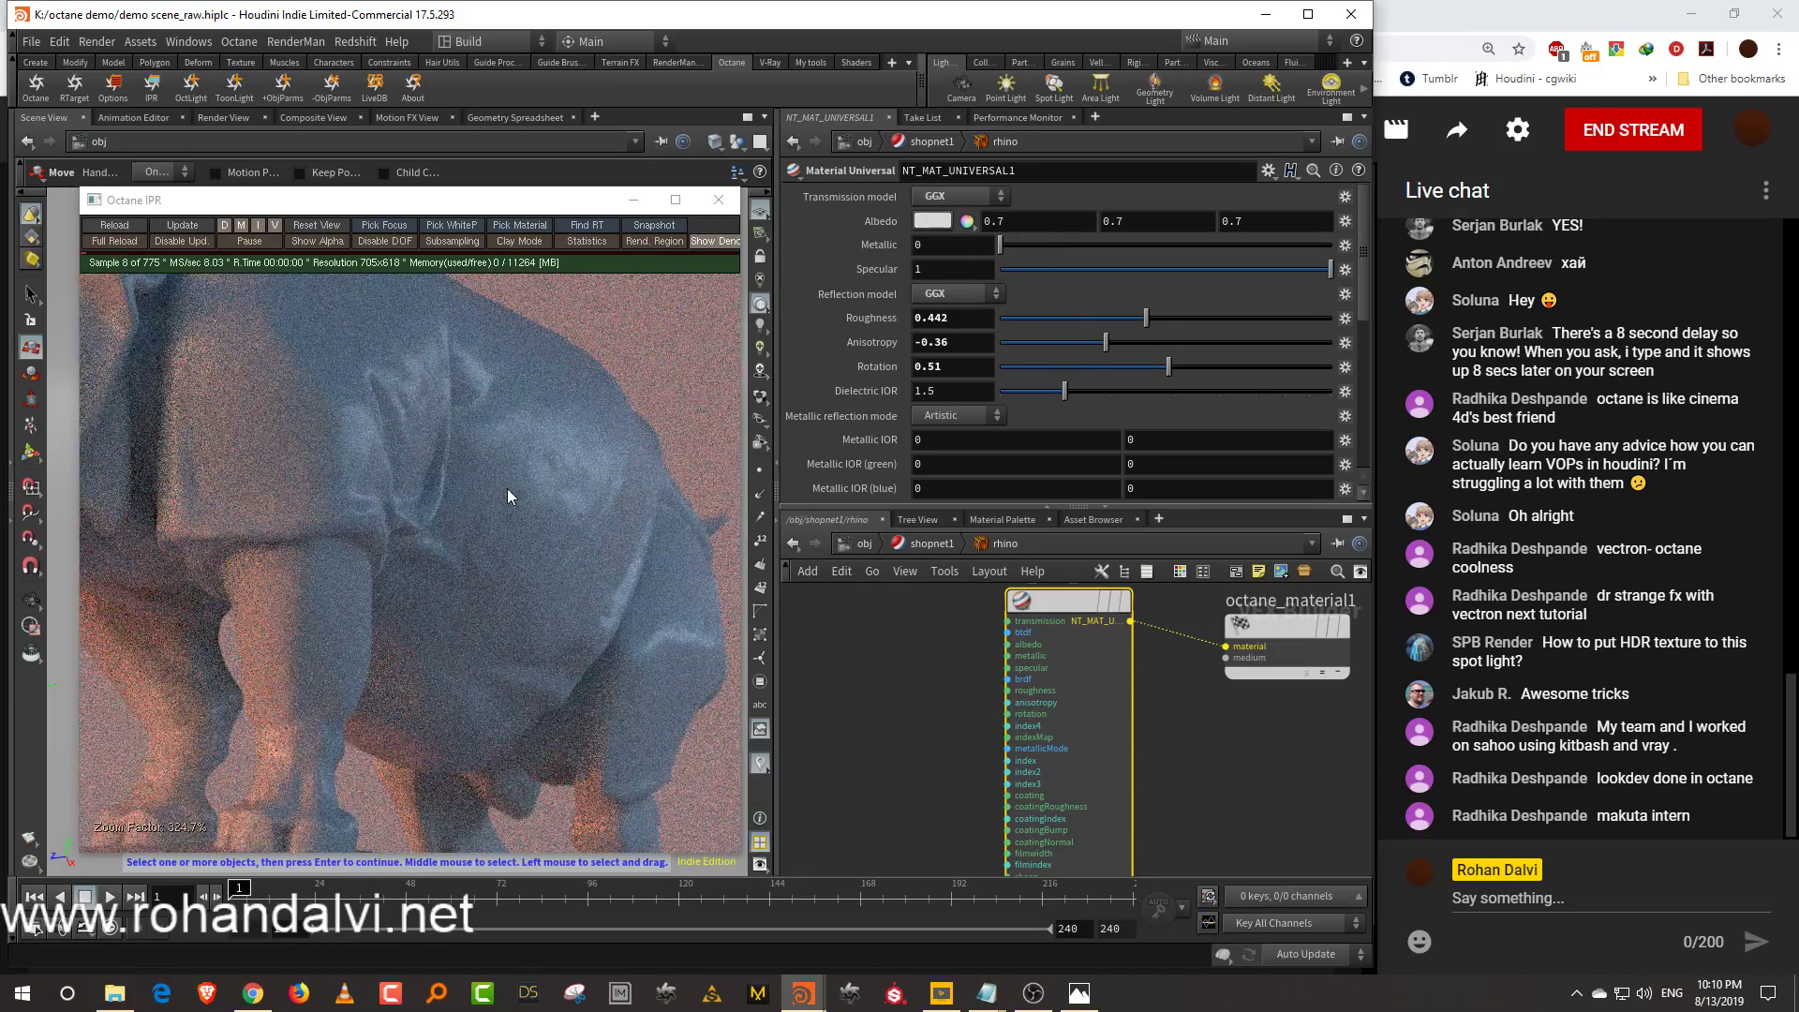
pyautogui.click(1053, 319)
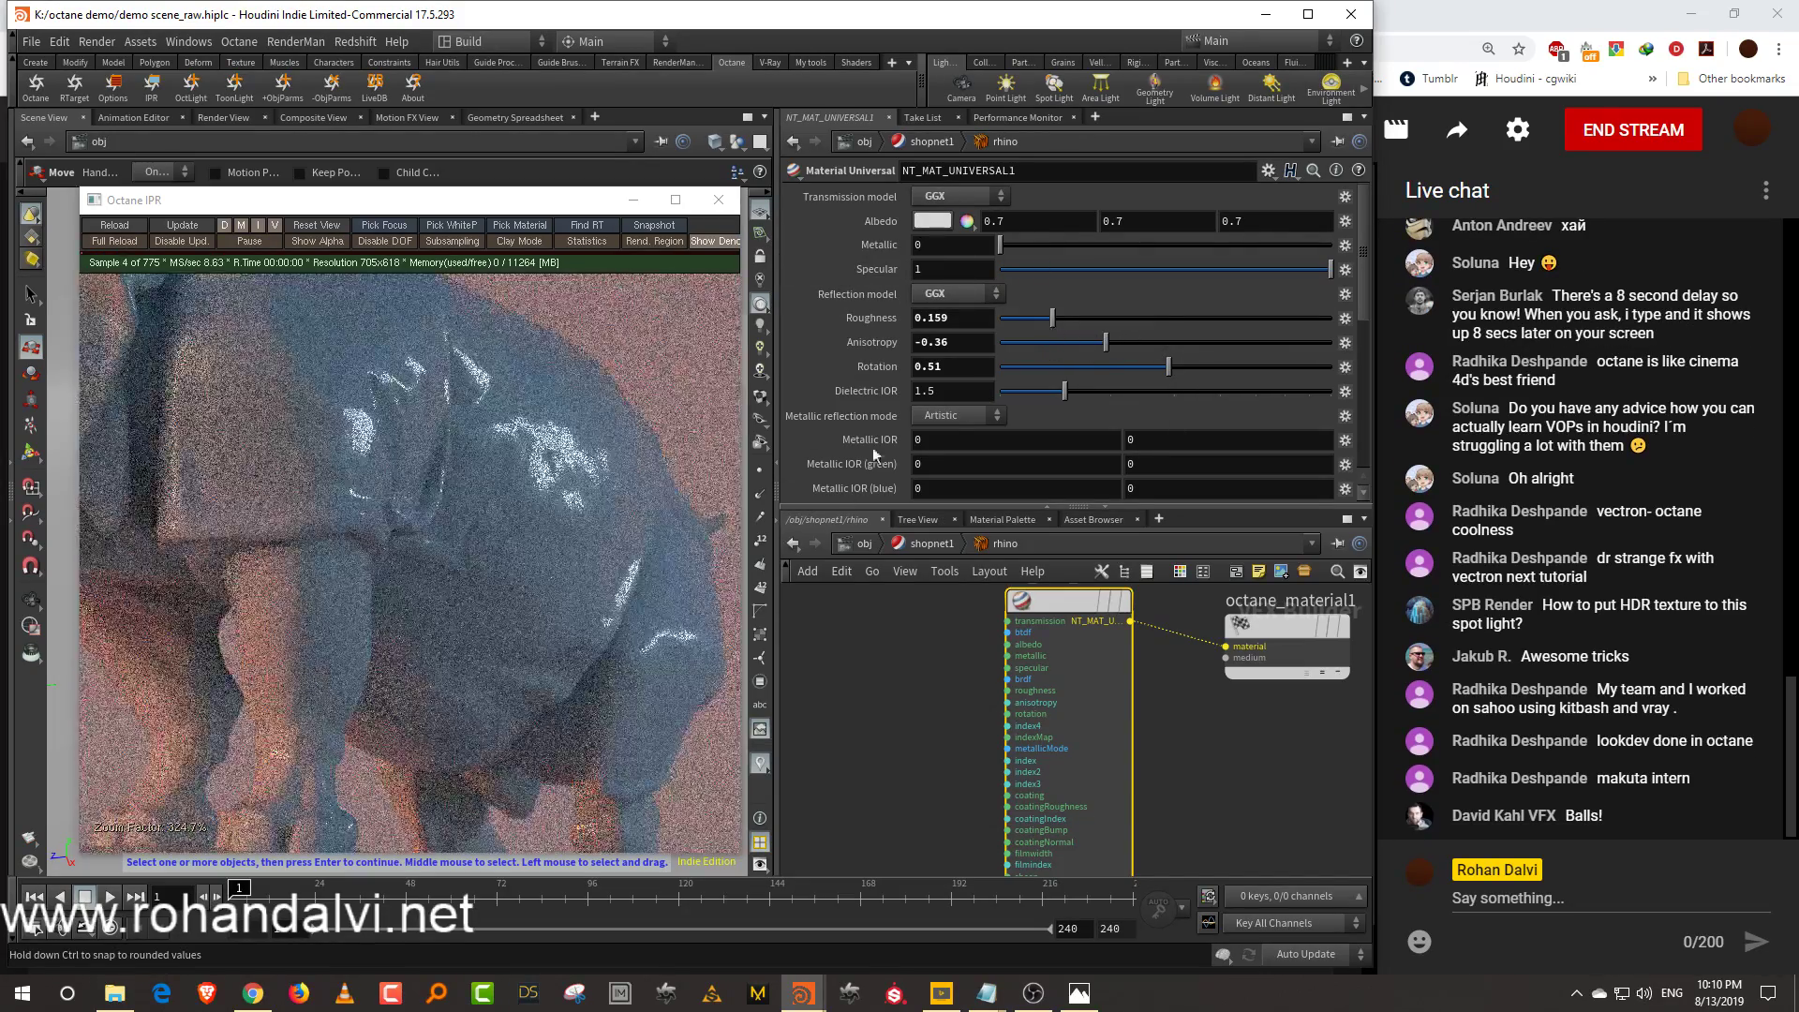
pyautogui.scroll(-3, 385, 583)
pyautogui.moveTo(391, 575); pyautogui.dragTo(485, 553)
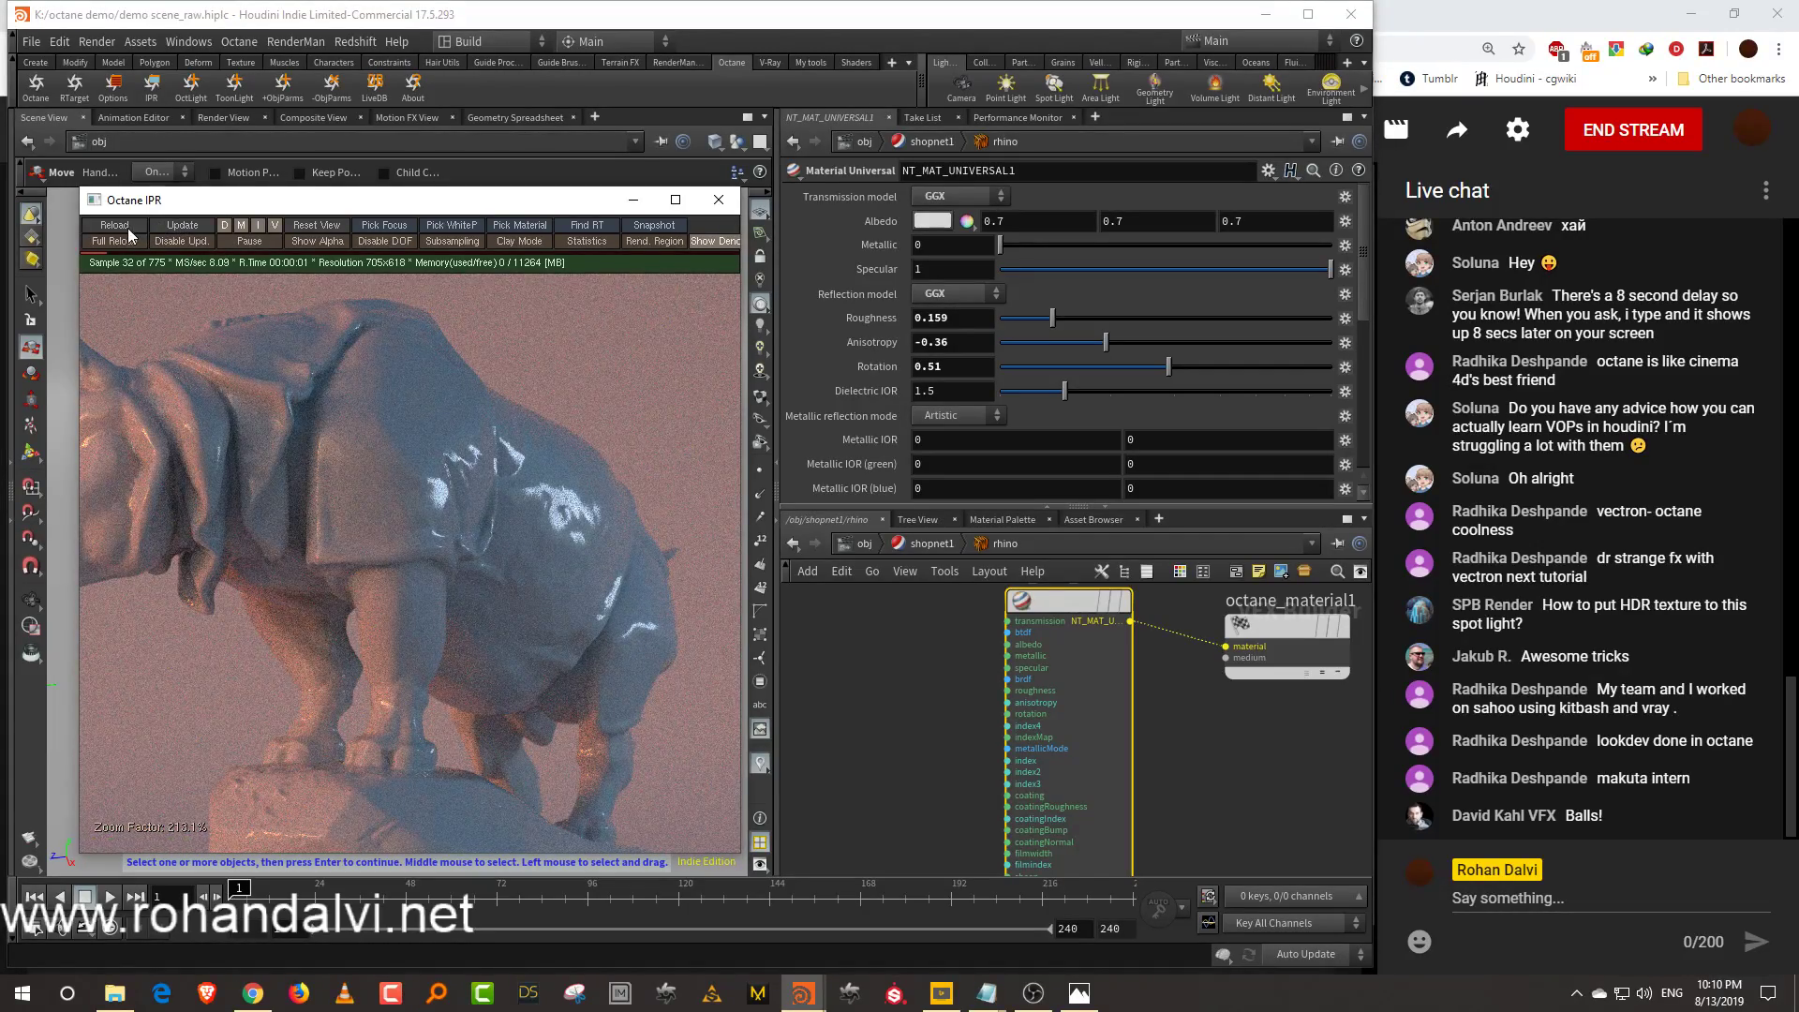
pyautogui.click(319, 223)
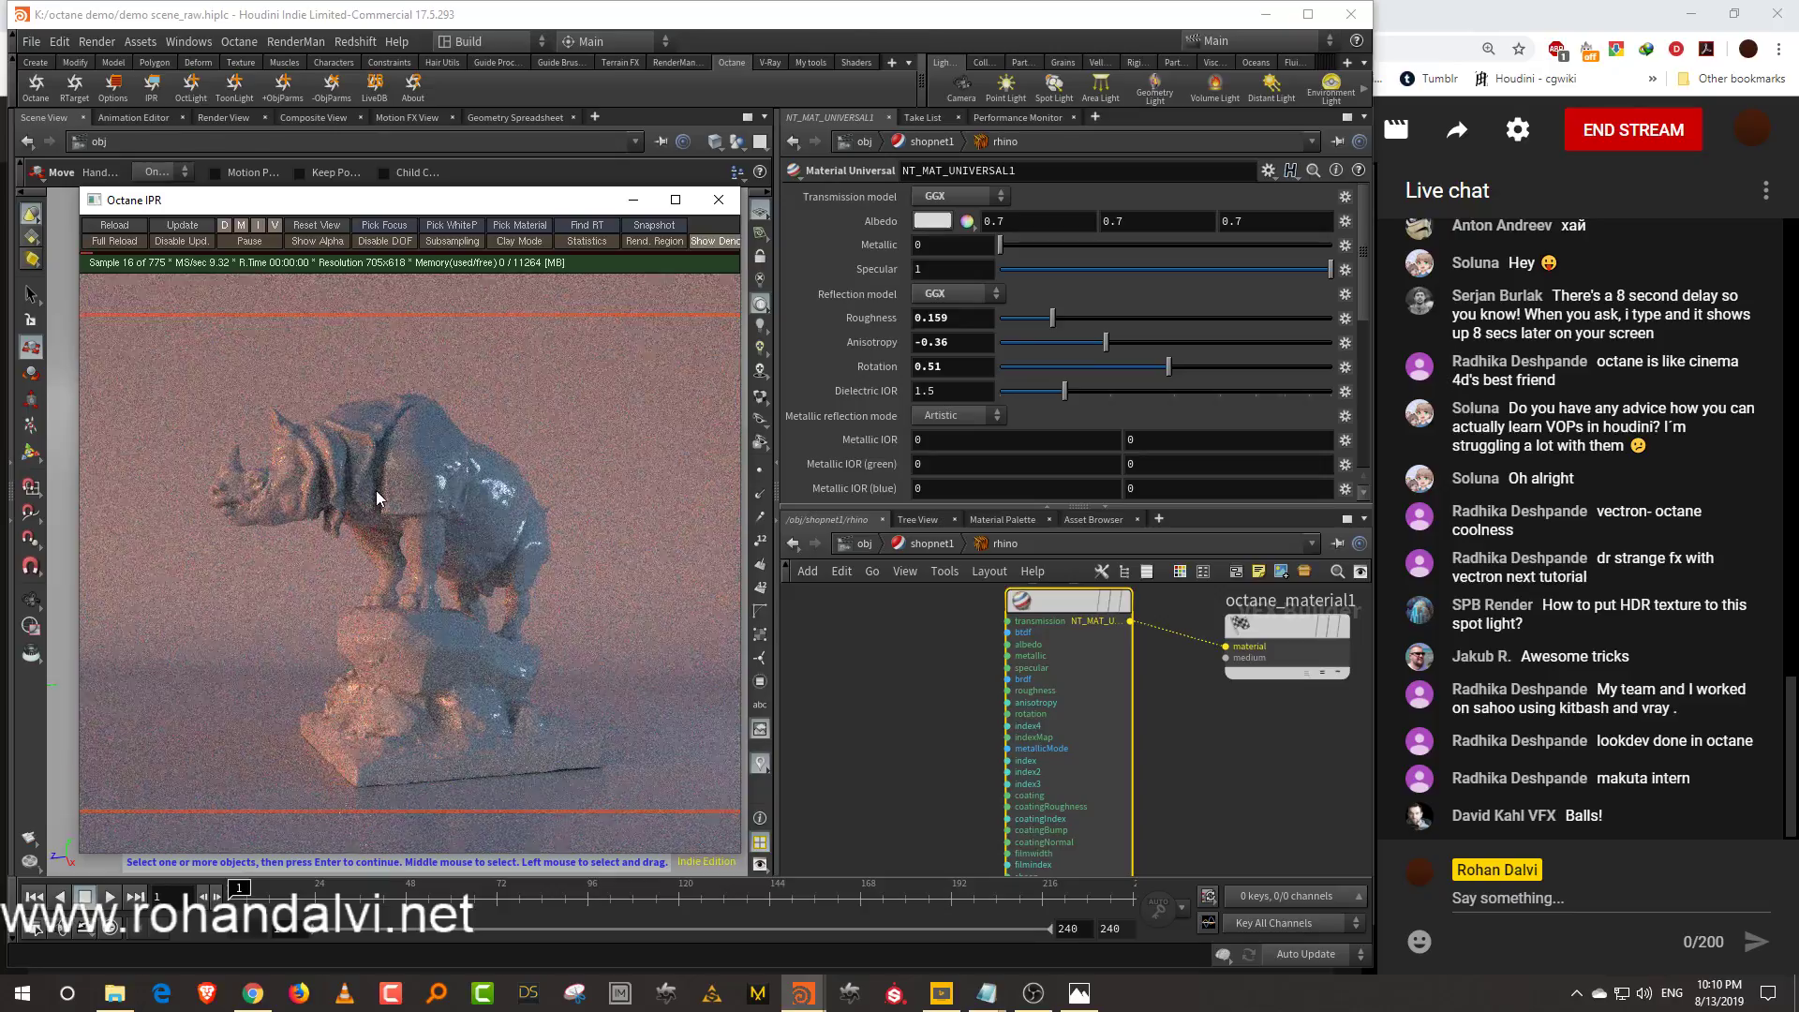
pyautogui.scroll(3, 380, 489)
pyautogui.moveTo(394, 480); pyautogui.dragTo(382, 546)
# Set the NT_MAT_UNIVERSAL1 albedo to red (0.7, 0.1771, 0.1771) and its dielectric IOR to 1.99216
pyautogui.moveTo(1069, 390); pyautogui.dragTo(1285, 405)
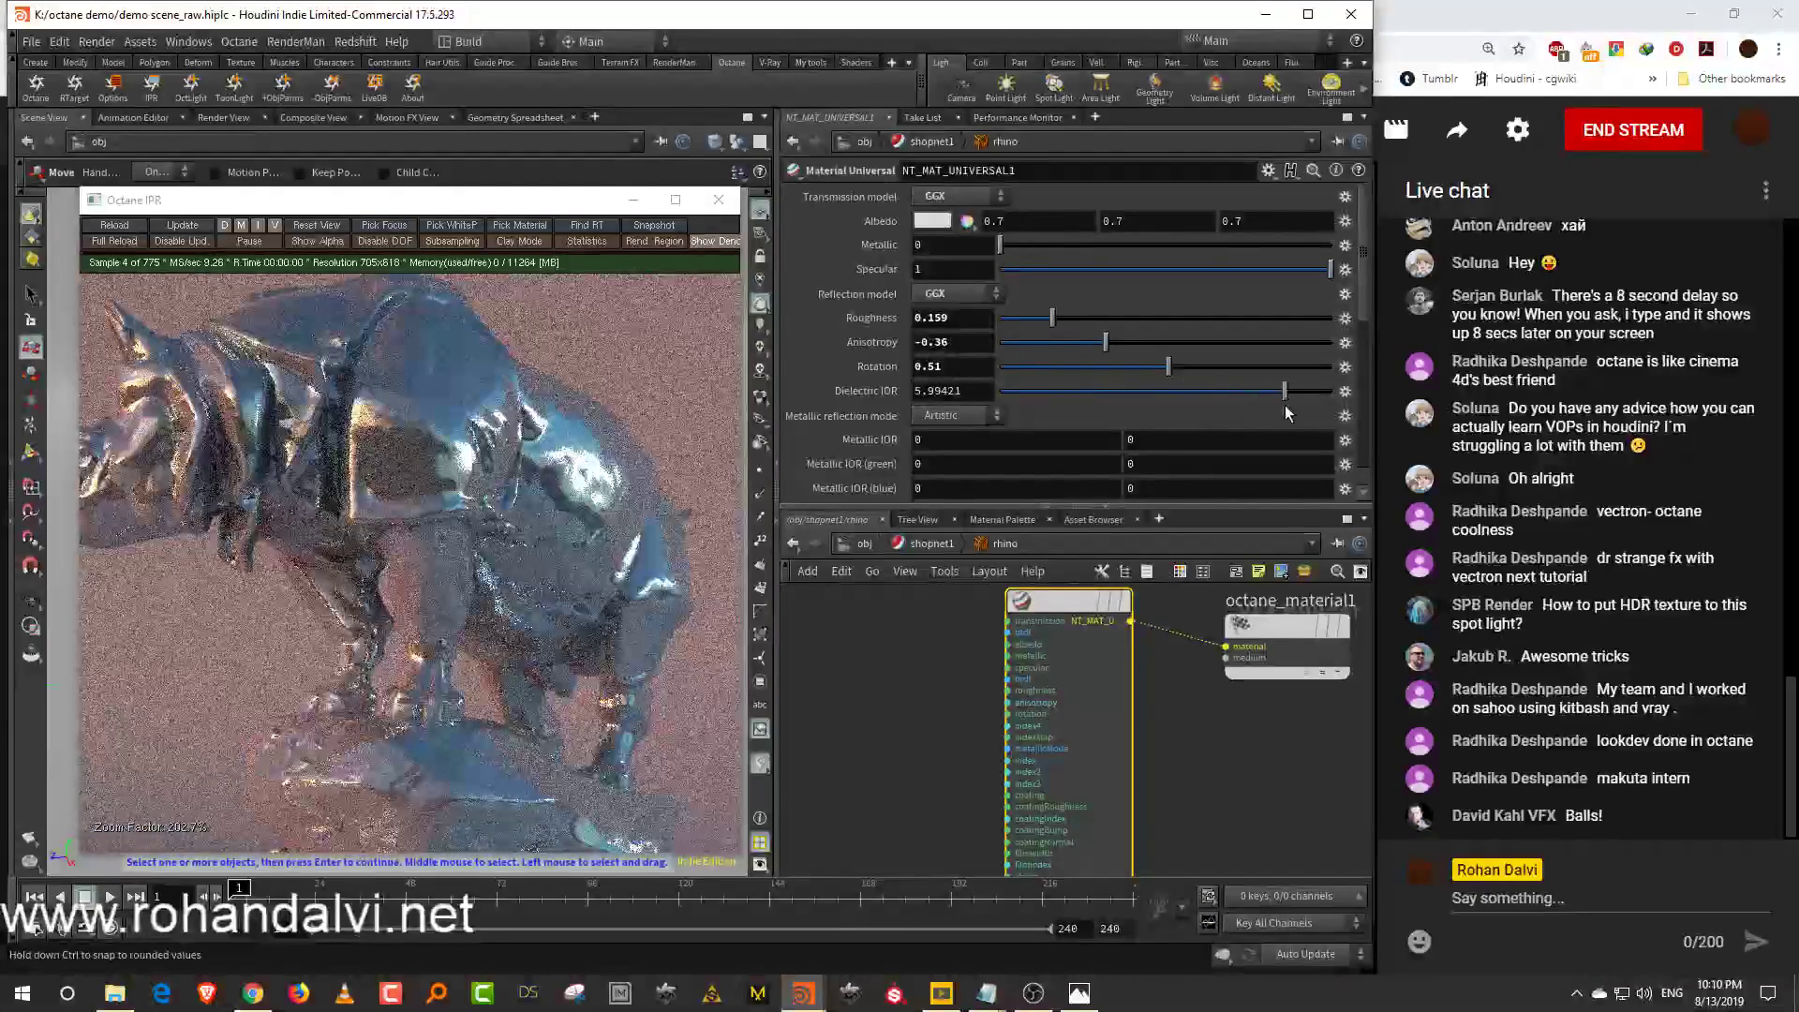
pyautogui.click(936, 221)
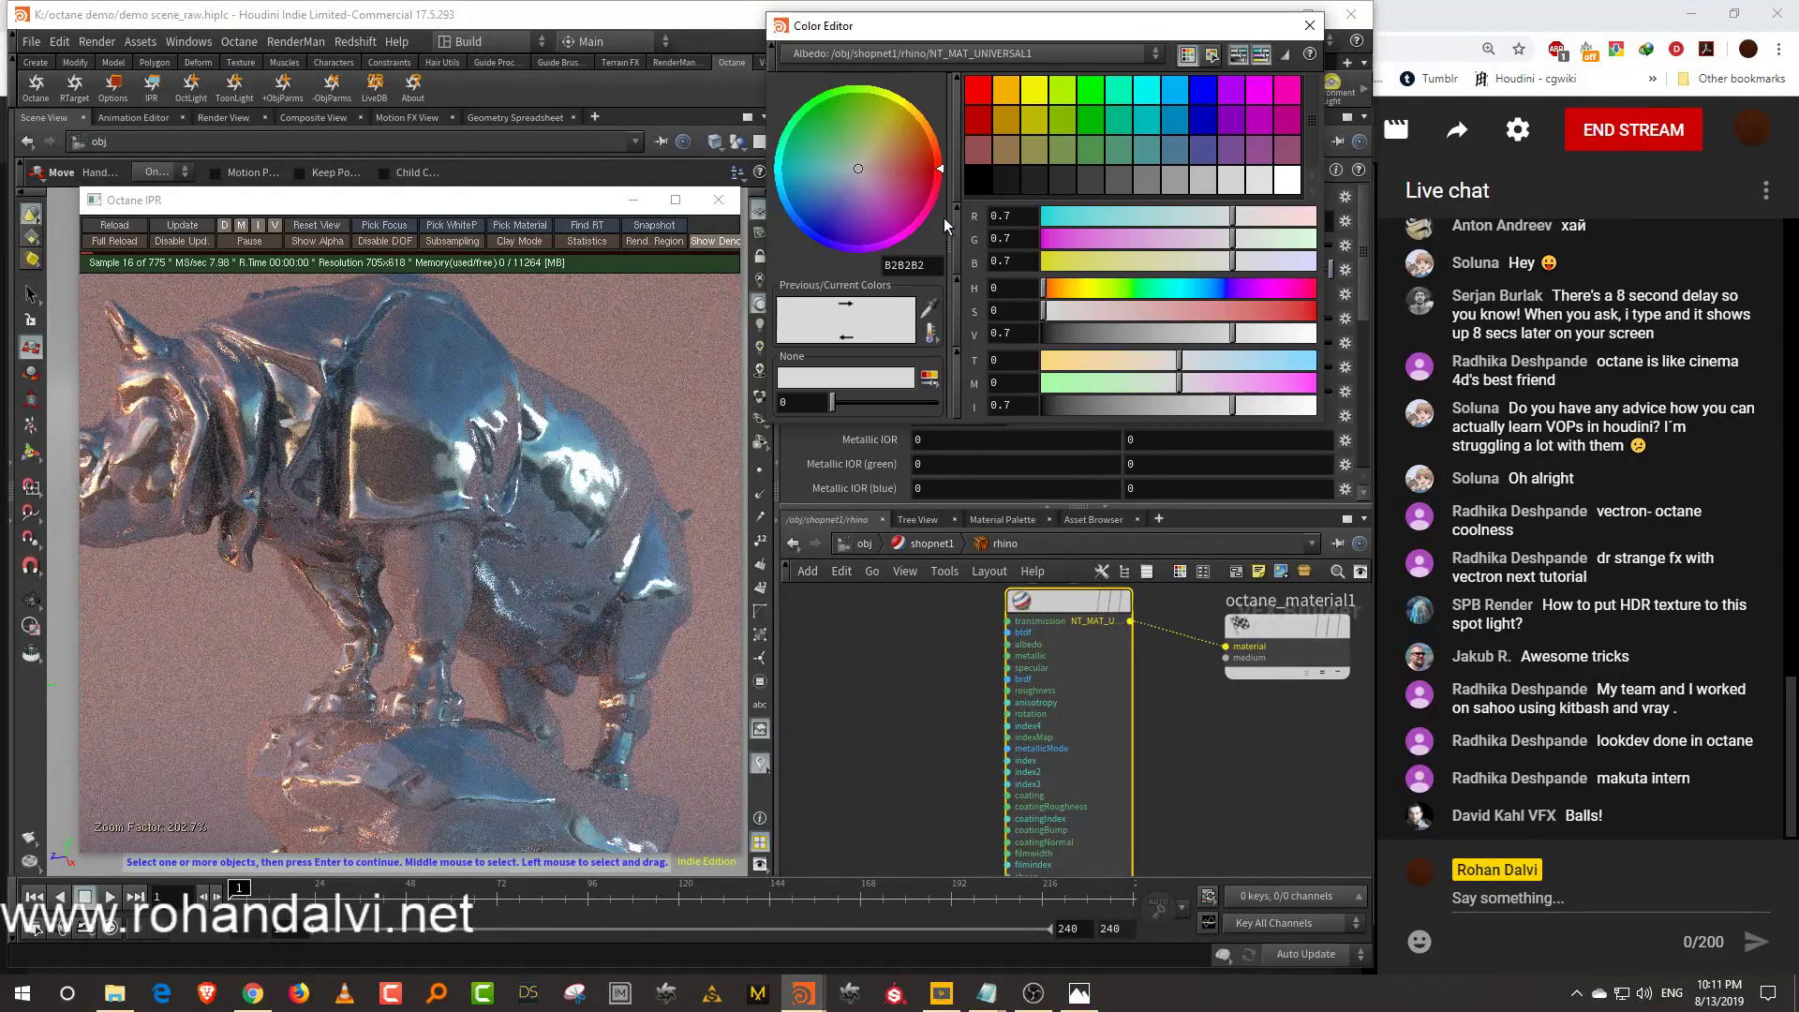
pyautogui.click(1246, 311)
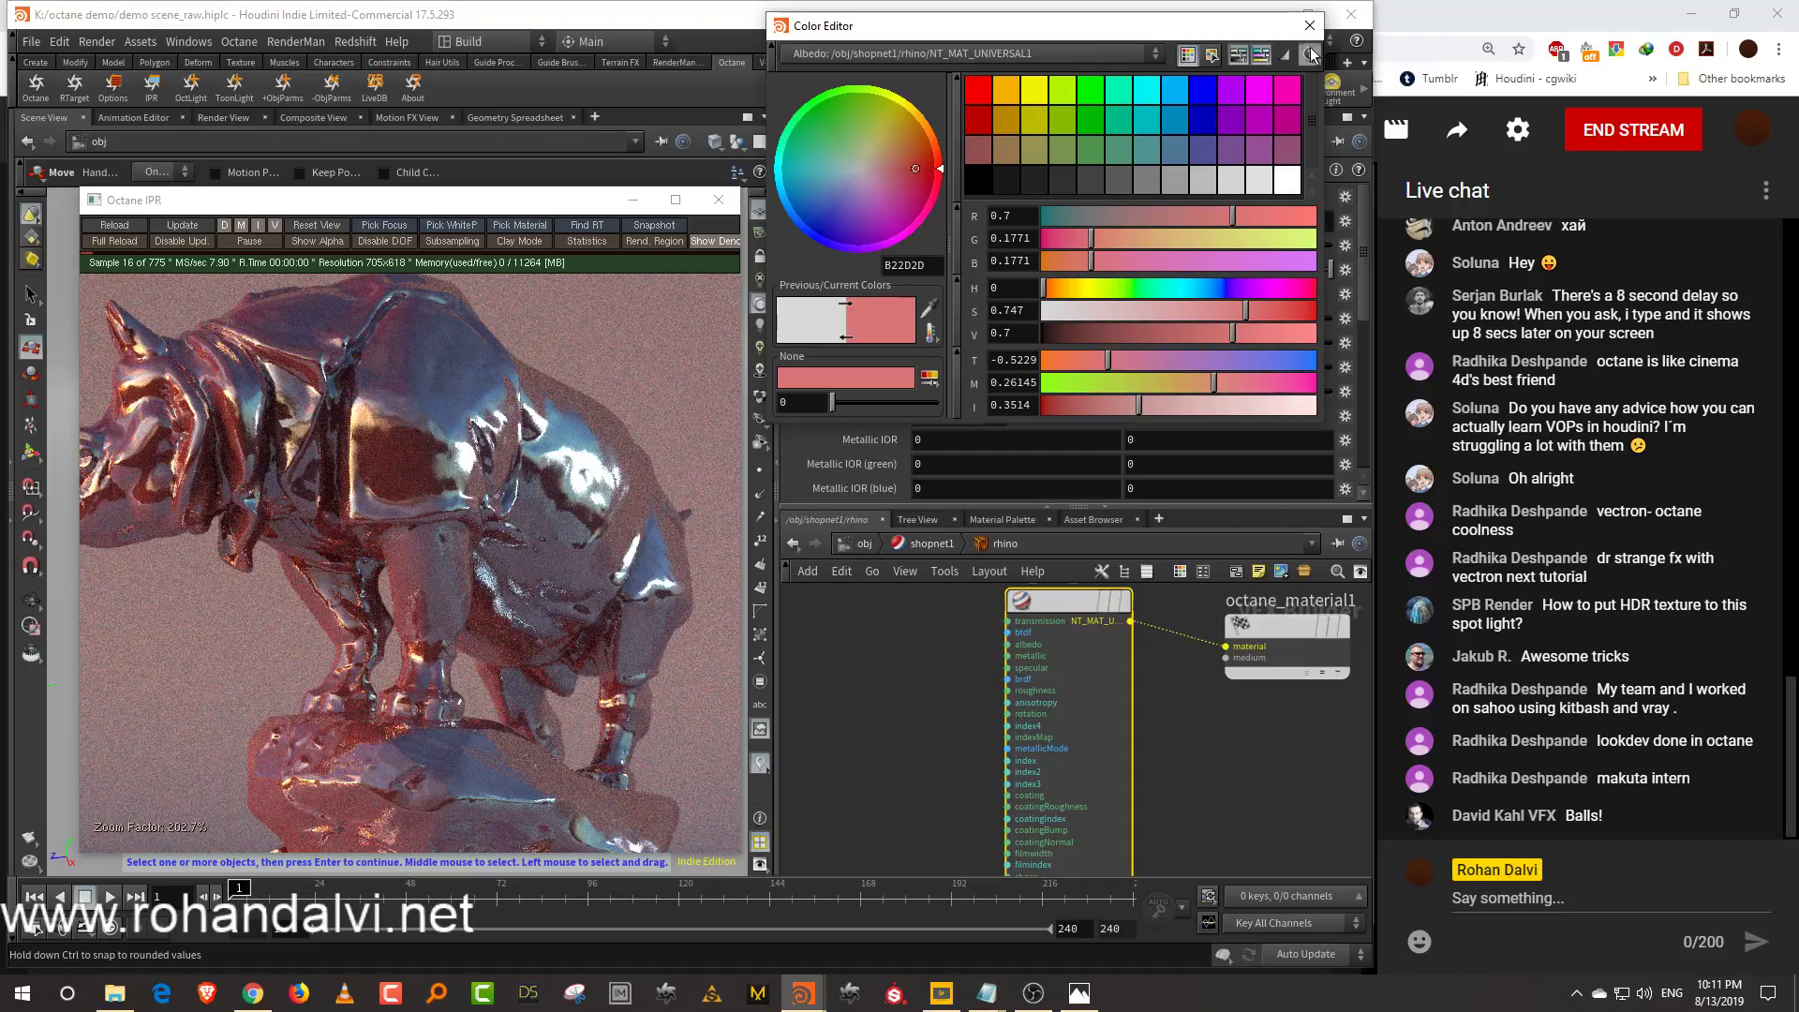
pyautogui.click(1312, 26)
pyautogui.moveTo(1200, 391); pyautogui.dragTo(1109, 391)
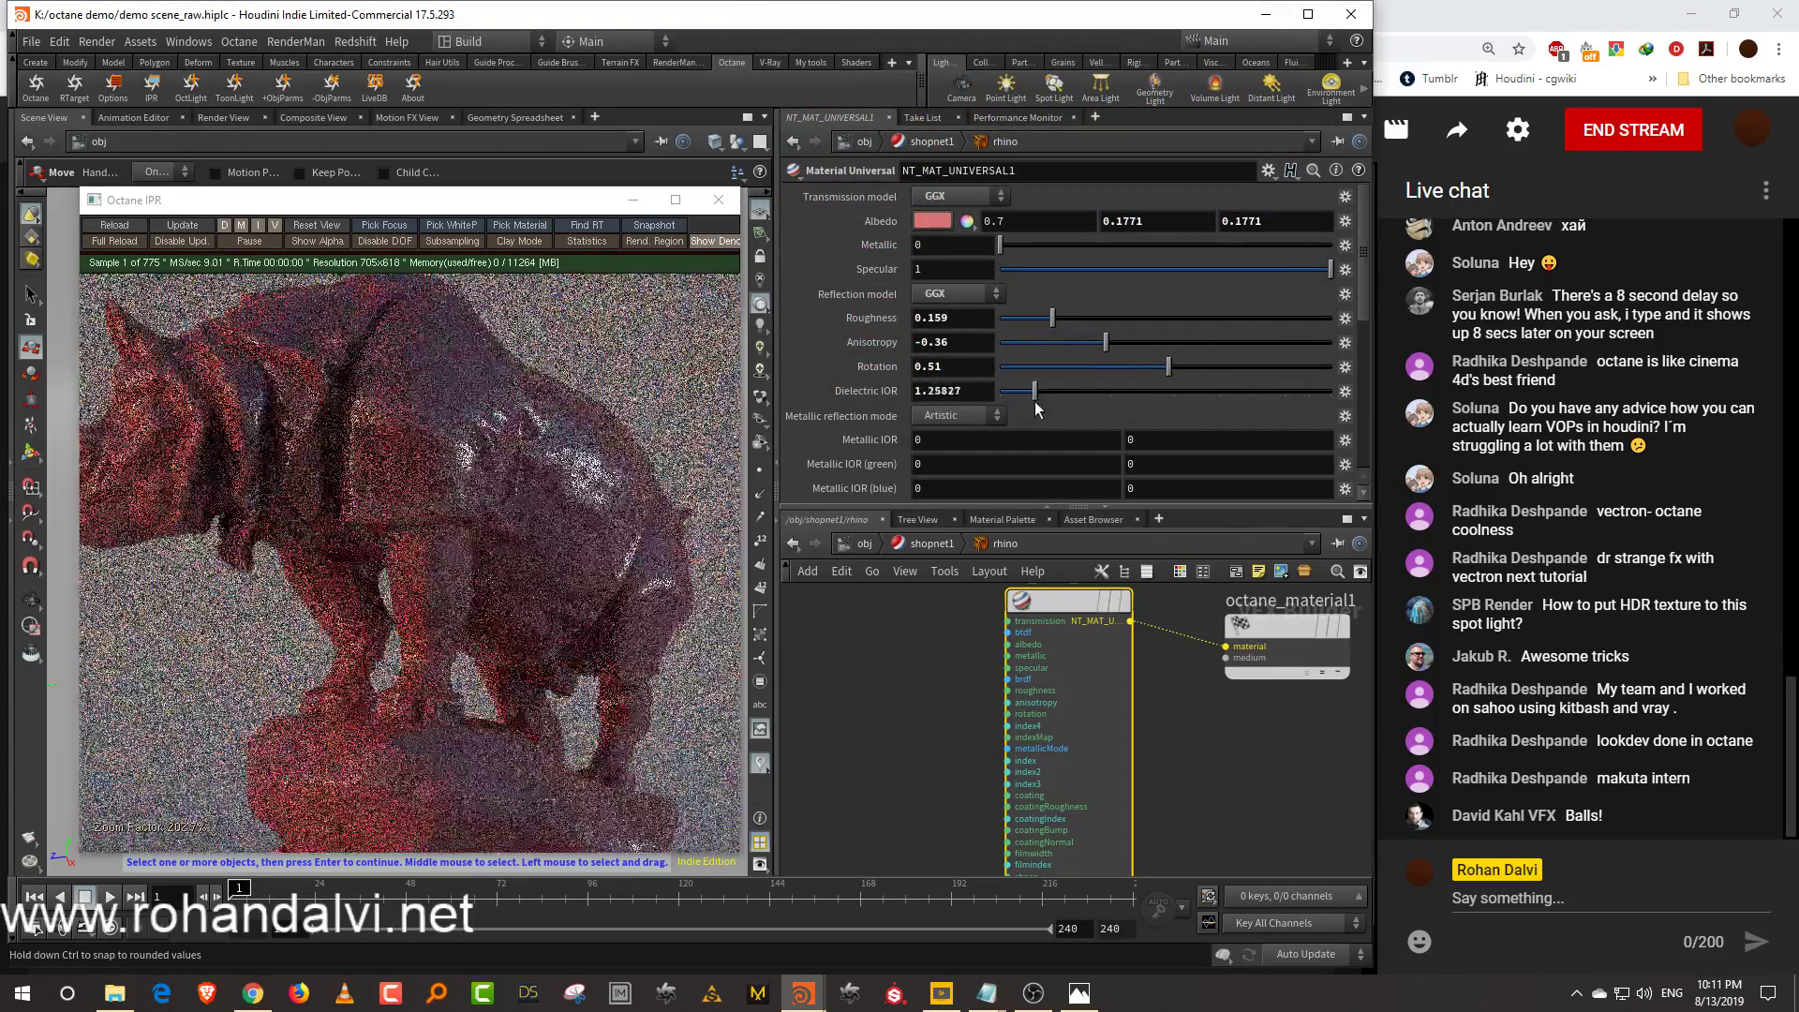
pyautogui.scroll(-2, 573, 556)
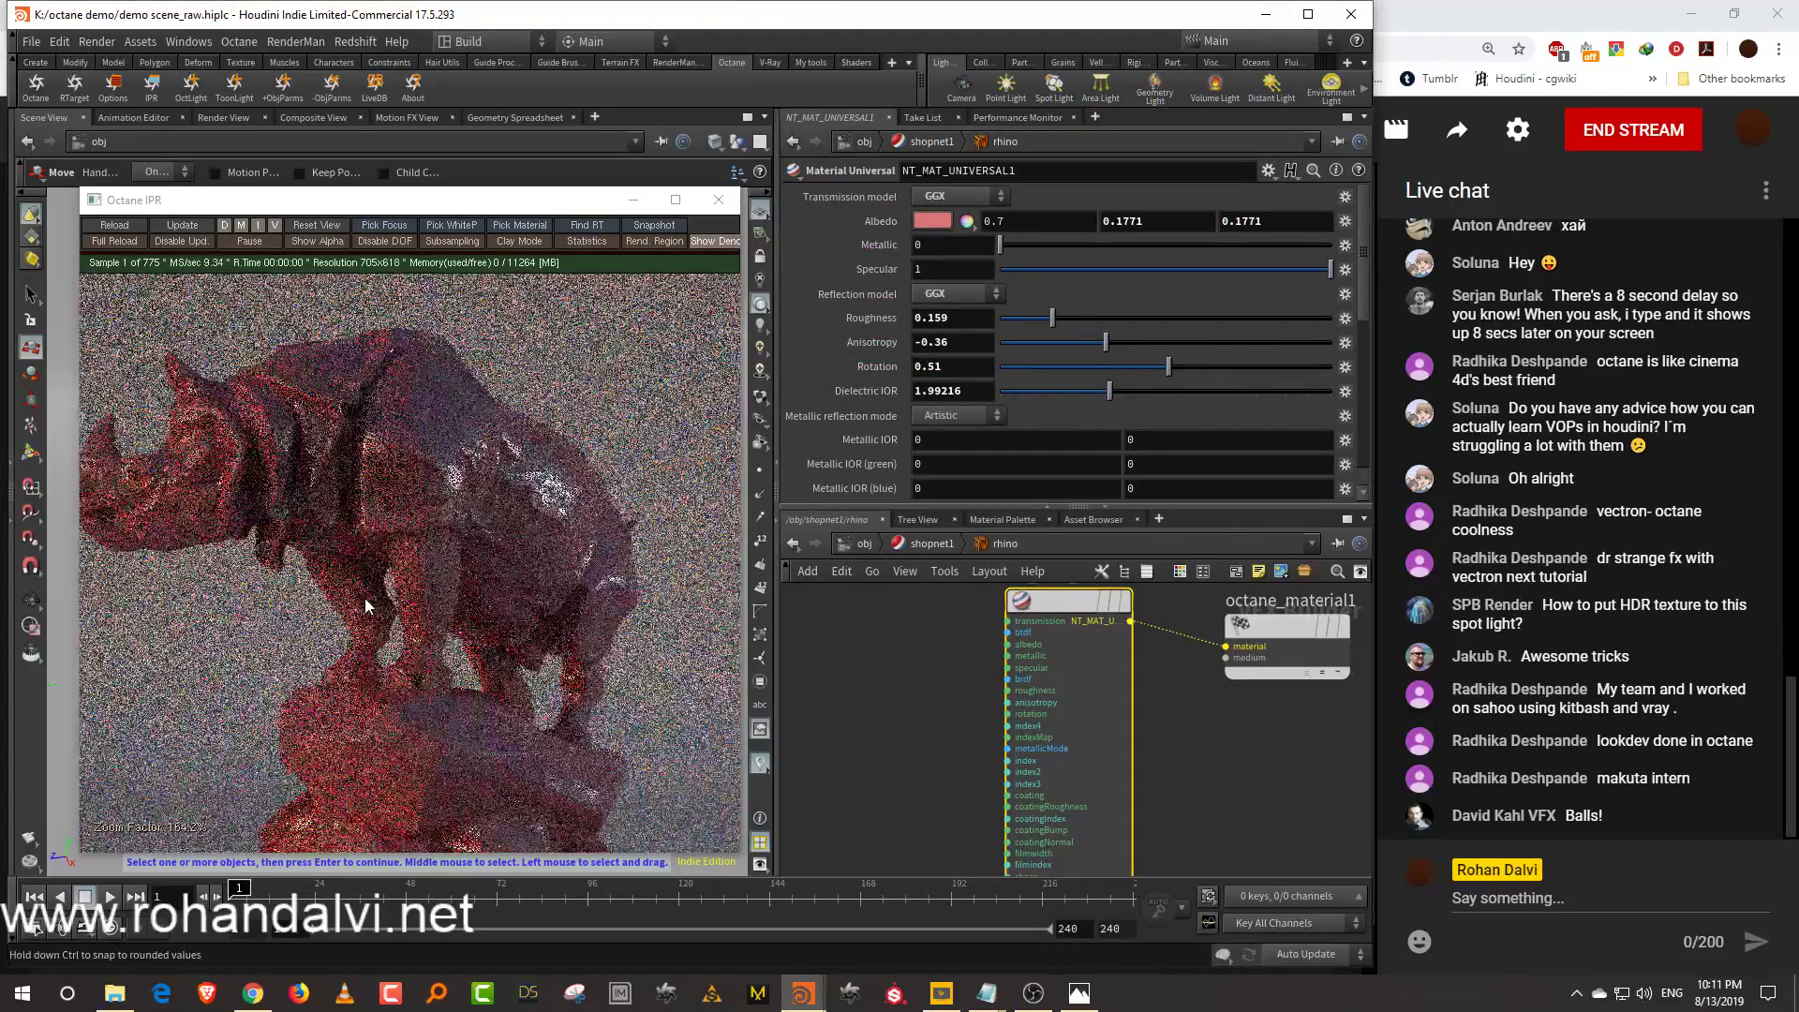
pyautogui.scroll(-2, 898, 380)
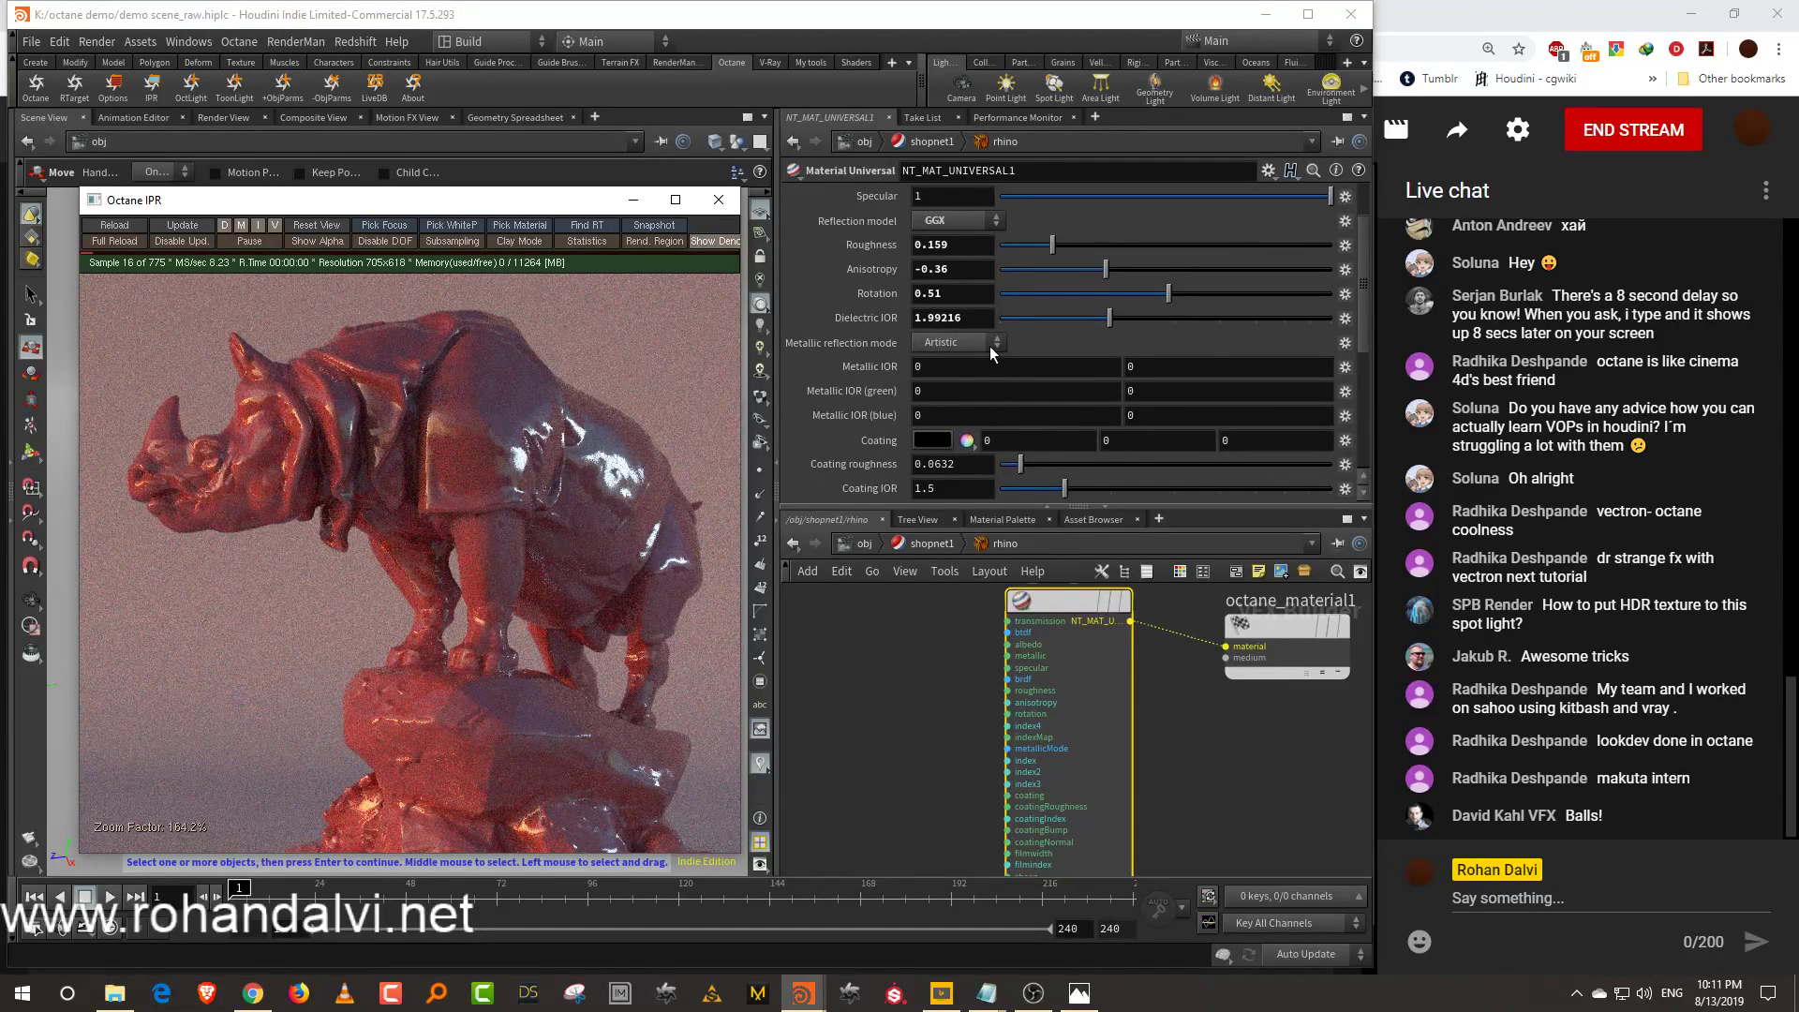
pyautogui.click(980, 345)
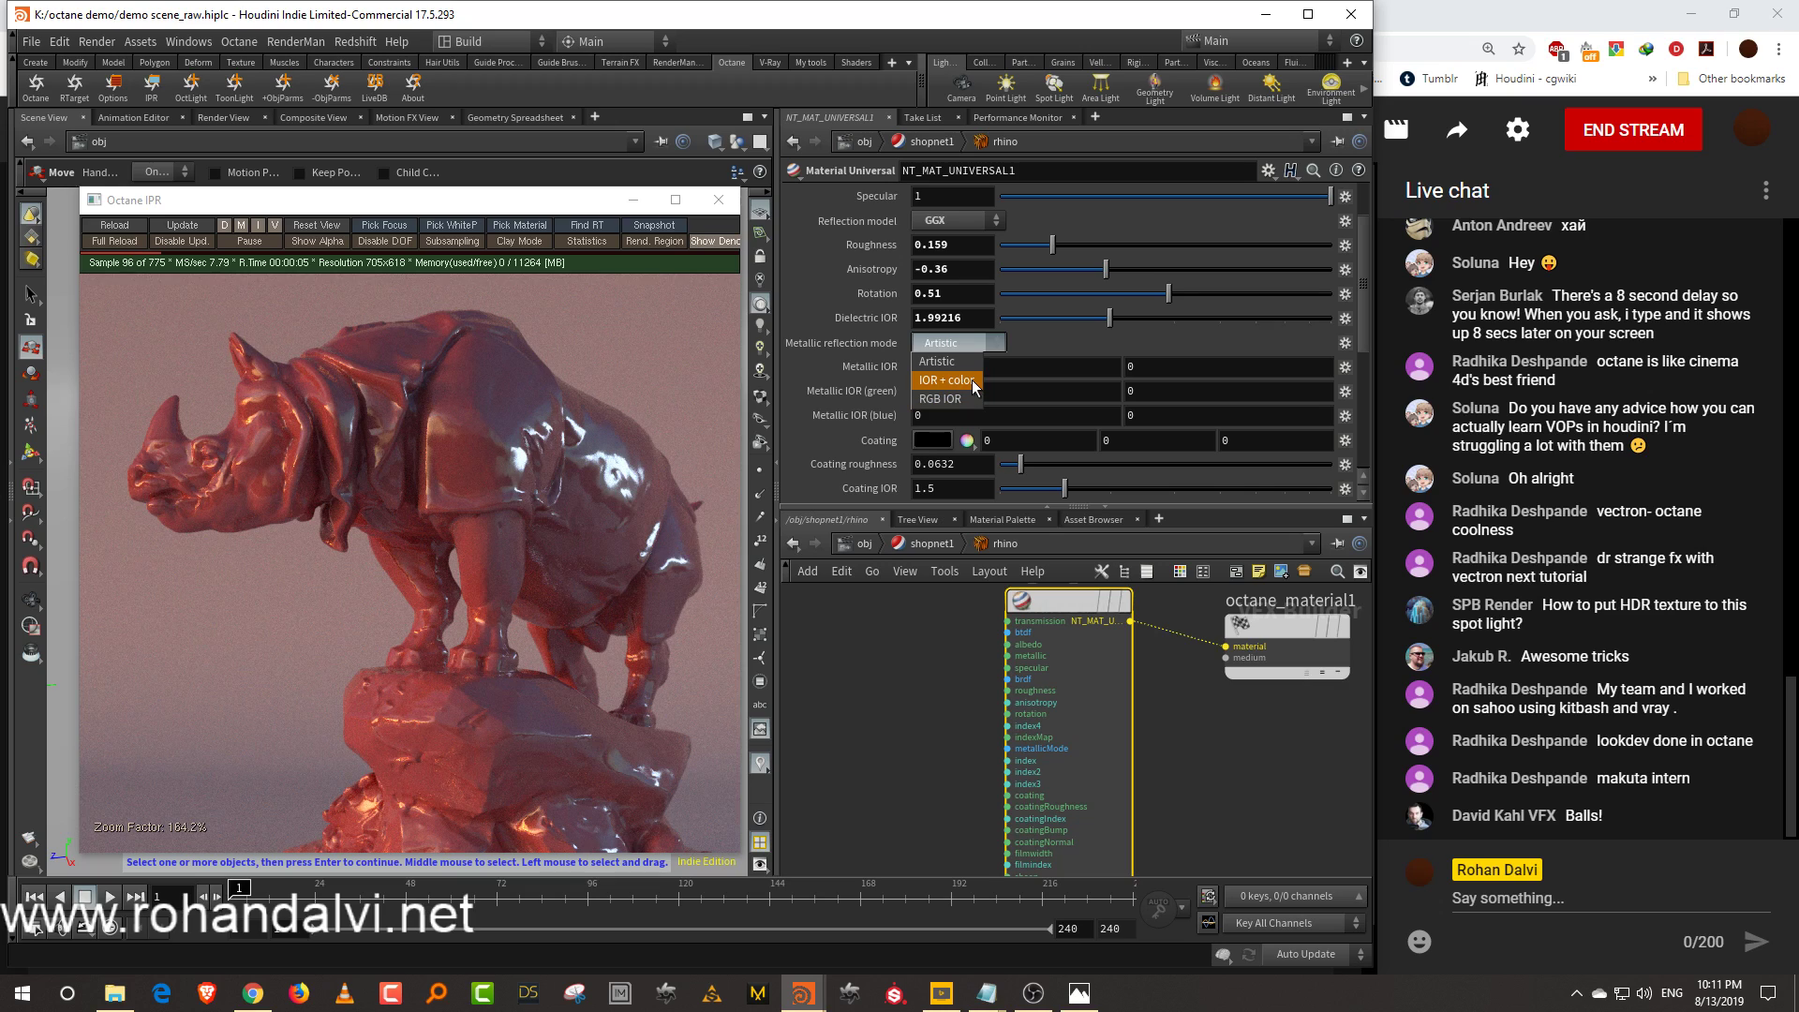
pyautogui.click(1084, 338)
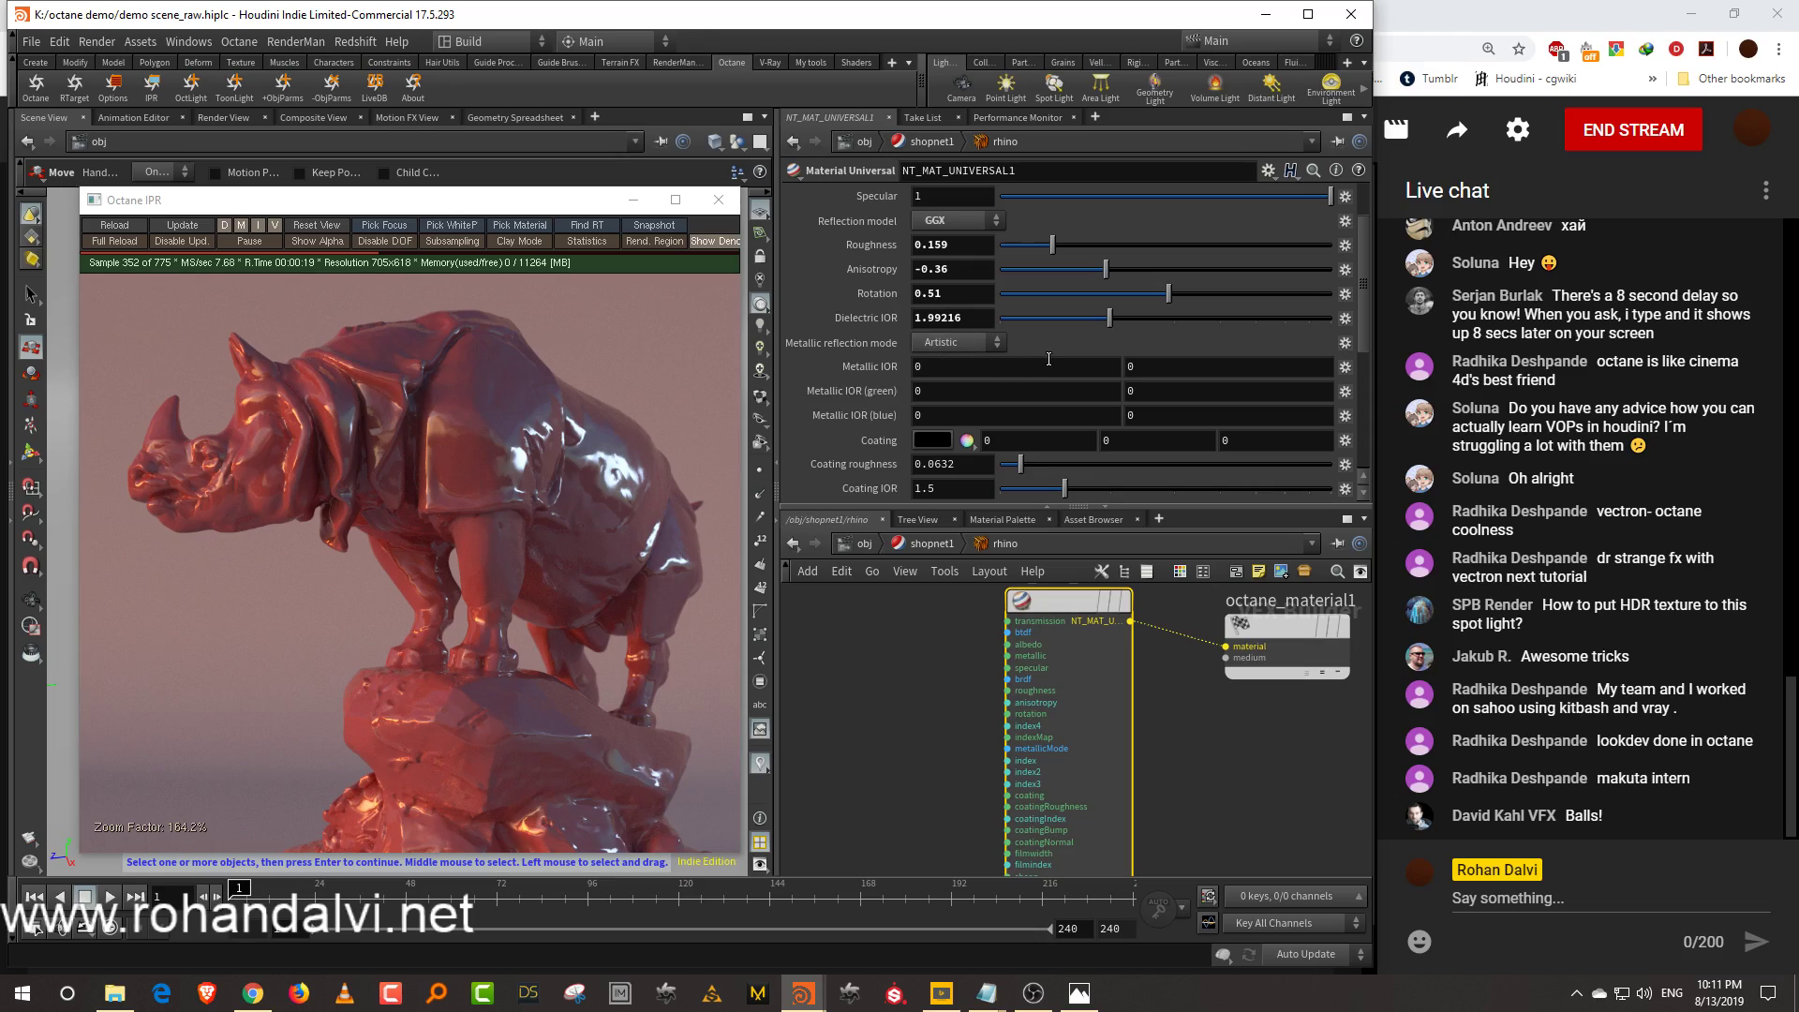
# Turn the red NT_MAT_UNIVERSAL1 metallic again with metallic 1 and roughness 0.629
pyautogui.scroll(3, 875, 273)
pyautogui.scroll(-1, 875, 273)
pyautogui.moveTo(1056, 225); pyautogui.dragTo(1403, 227)
pyautogui.moveTo(1052, 293); pyautogui.dragTo(1208, 296)
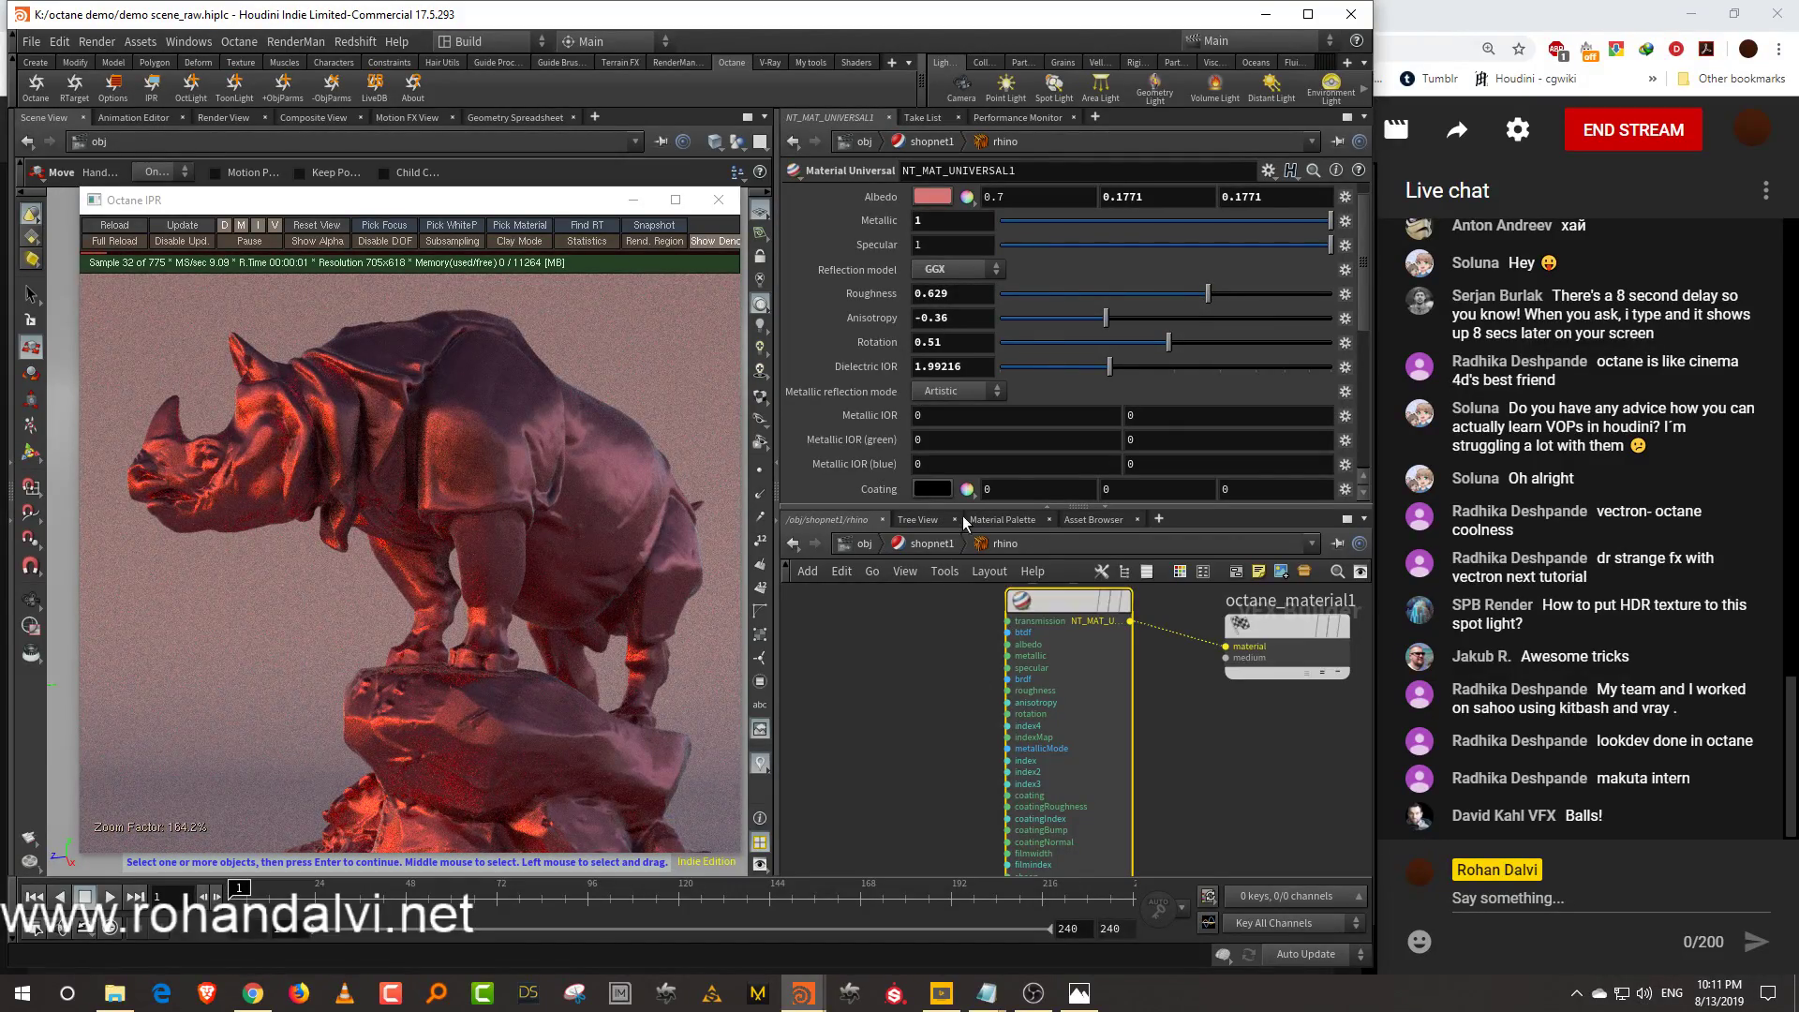
# In the render network of shopnet1, set the power of NT_ENV_TEXTURE1 to 0.515619
pyautogui.click(956, 545)
pyautogui.doubleClick(1145, 683)
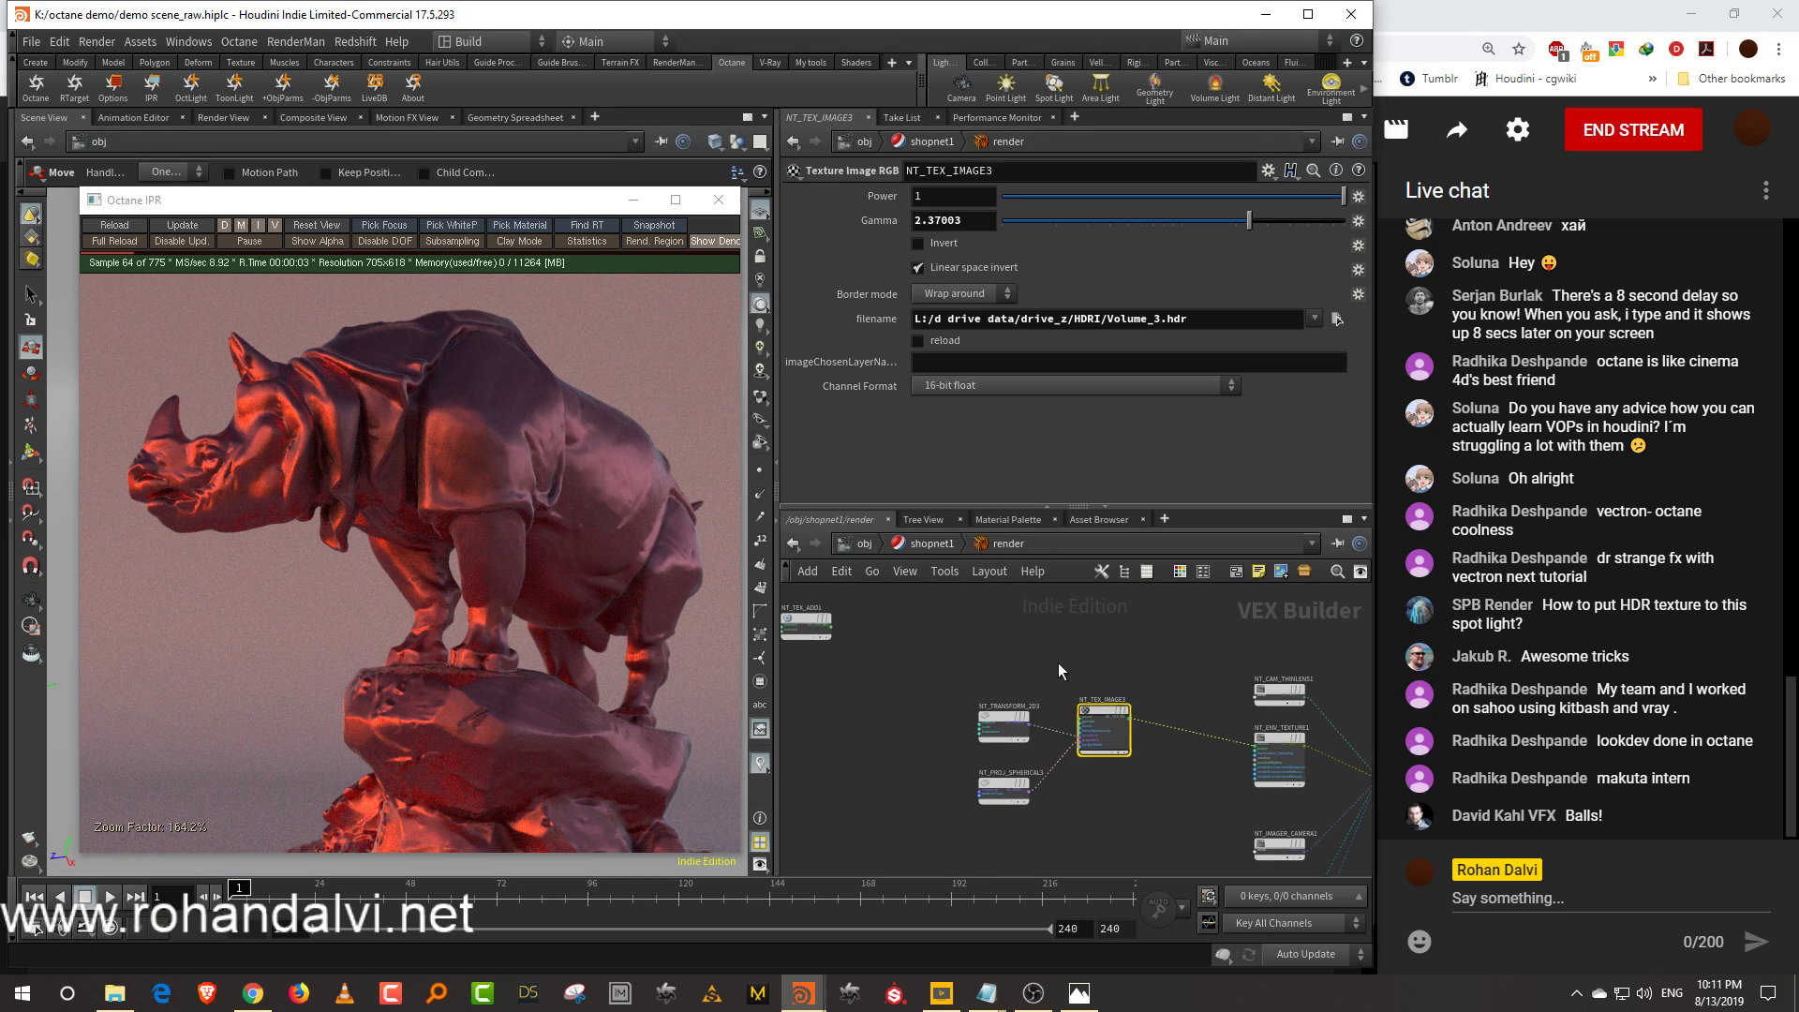
pyautogui.click(1282, 776)
pyautogui.moveTo(1039, 222); pyautogui.dragTo(1064, 227)
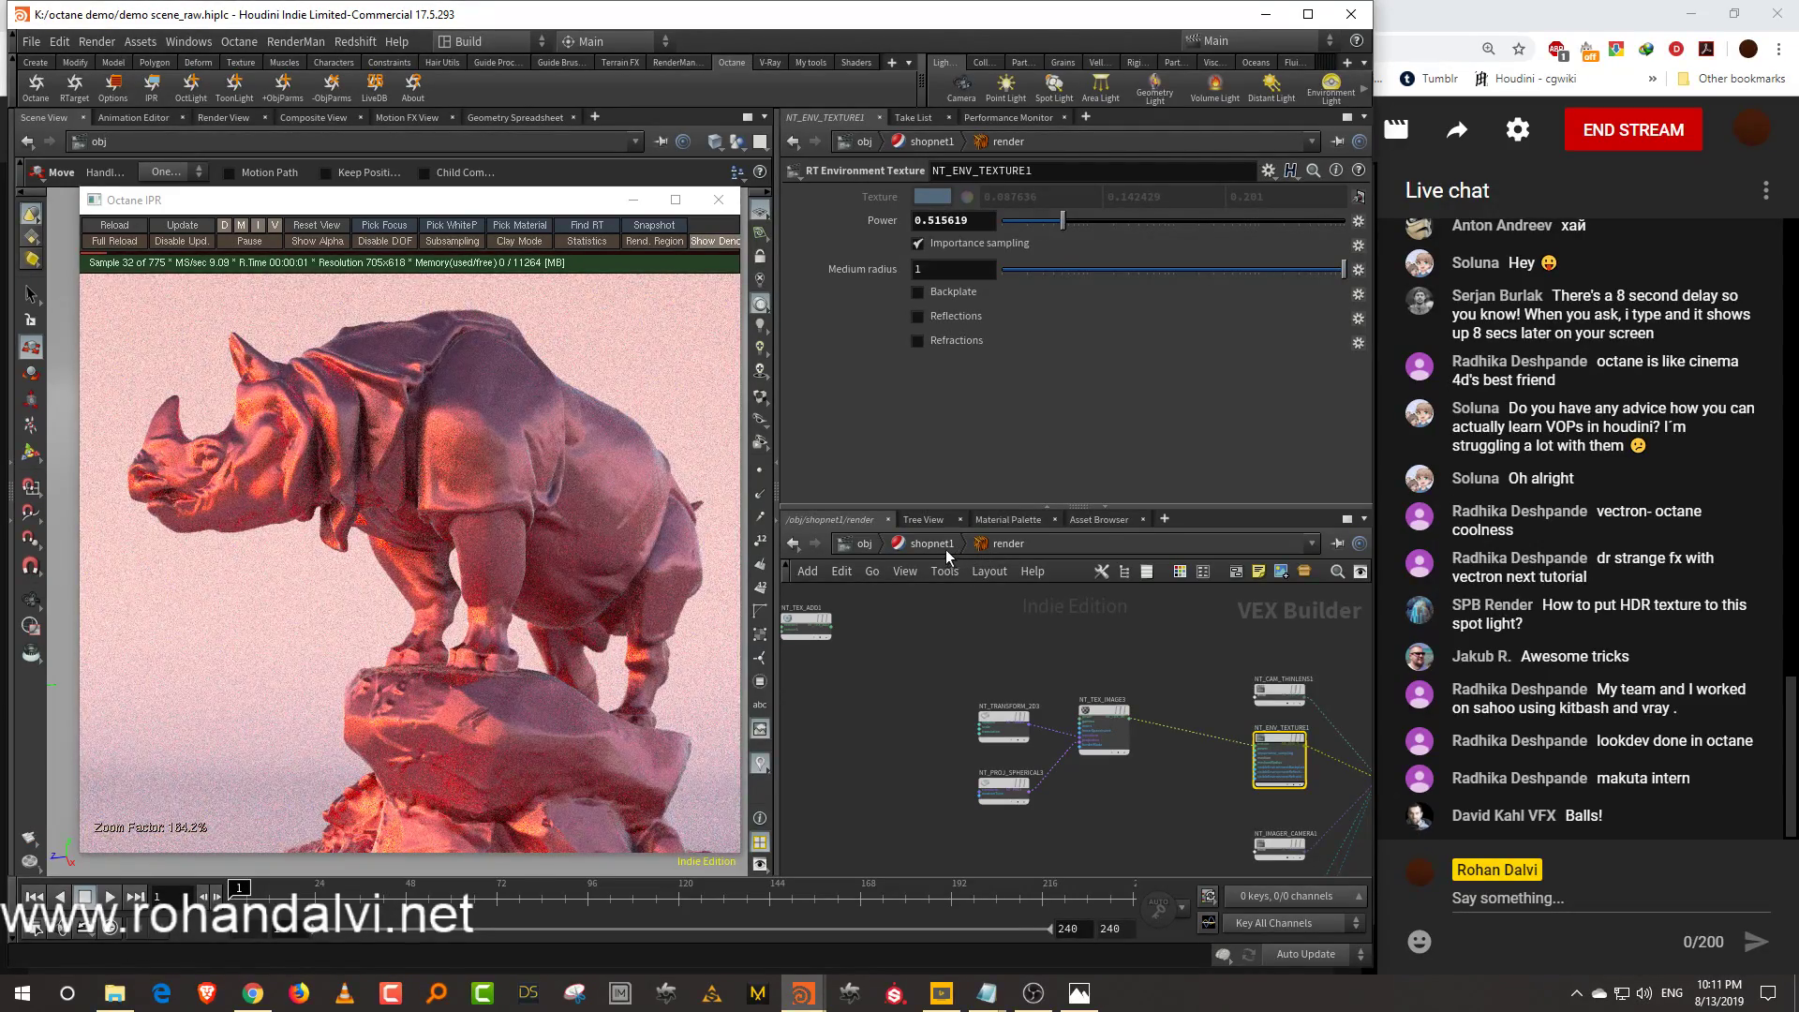
# Examine how NT_TEX_IMAGE3 and its transform and projection nodes feed NT_ENV_TEXTURE1 in the render network
pyautogui.click(940, 546)
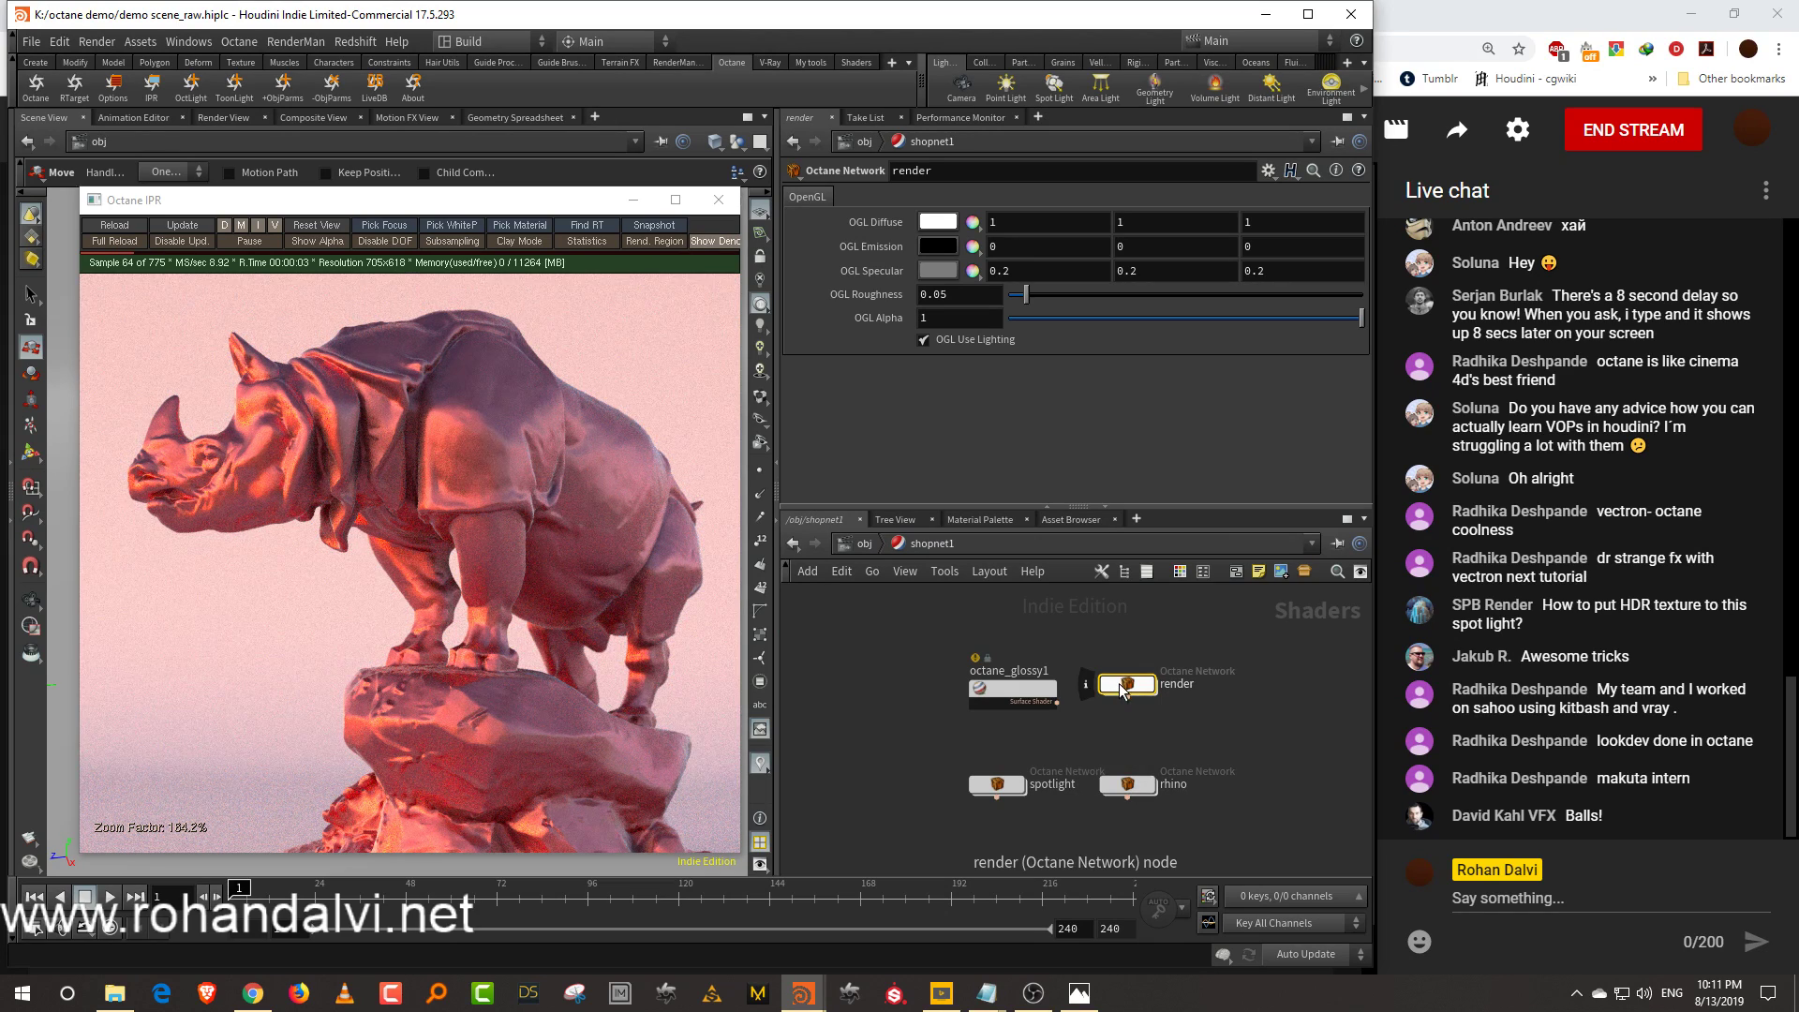
pyautogui.doubleClick(1122, 687)
pyautogui.moveTo(1134, 667); pyautogui.dragTo(970, 811)
pyautogui.moveTo(1106, 711); pyautogui.dragTo(1151, 711)
pyautogui.click(1151, 710)
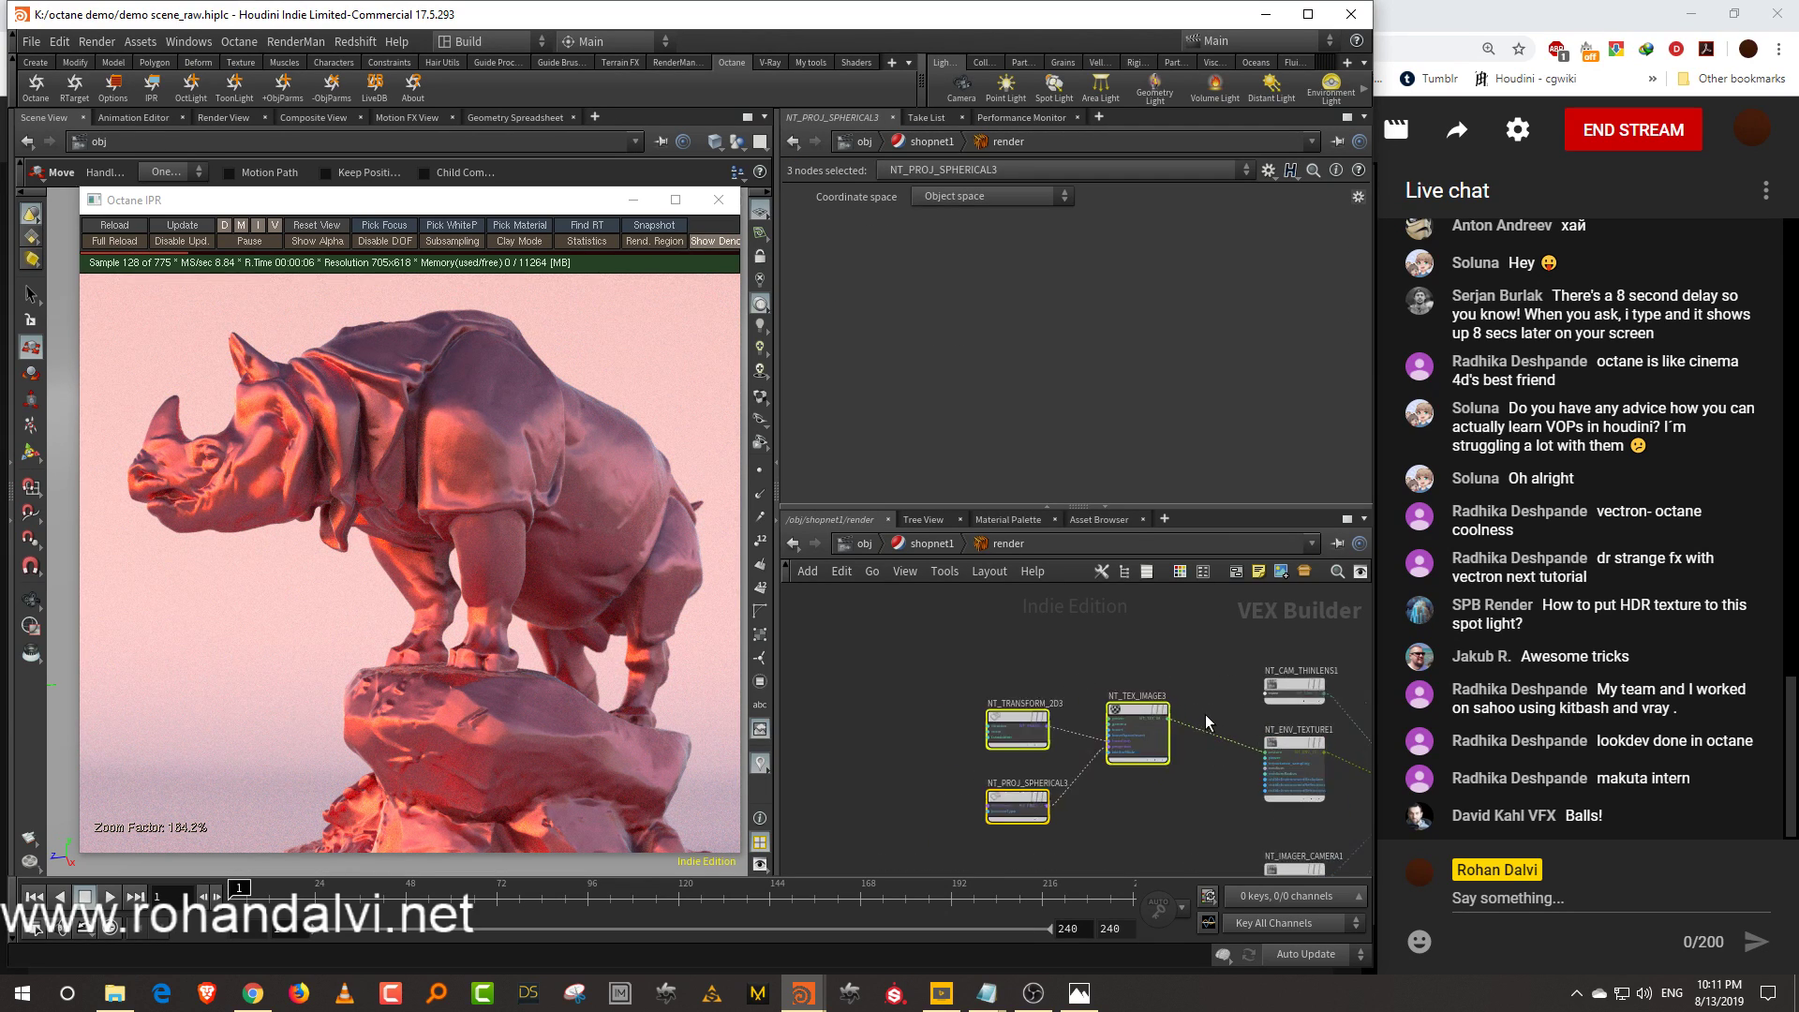
pyautogui.scroll(3, 1205, 714)
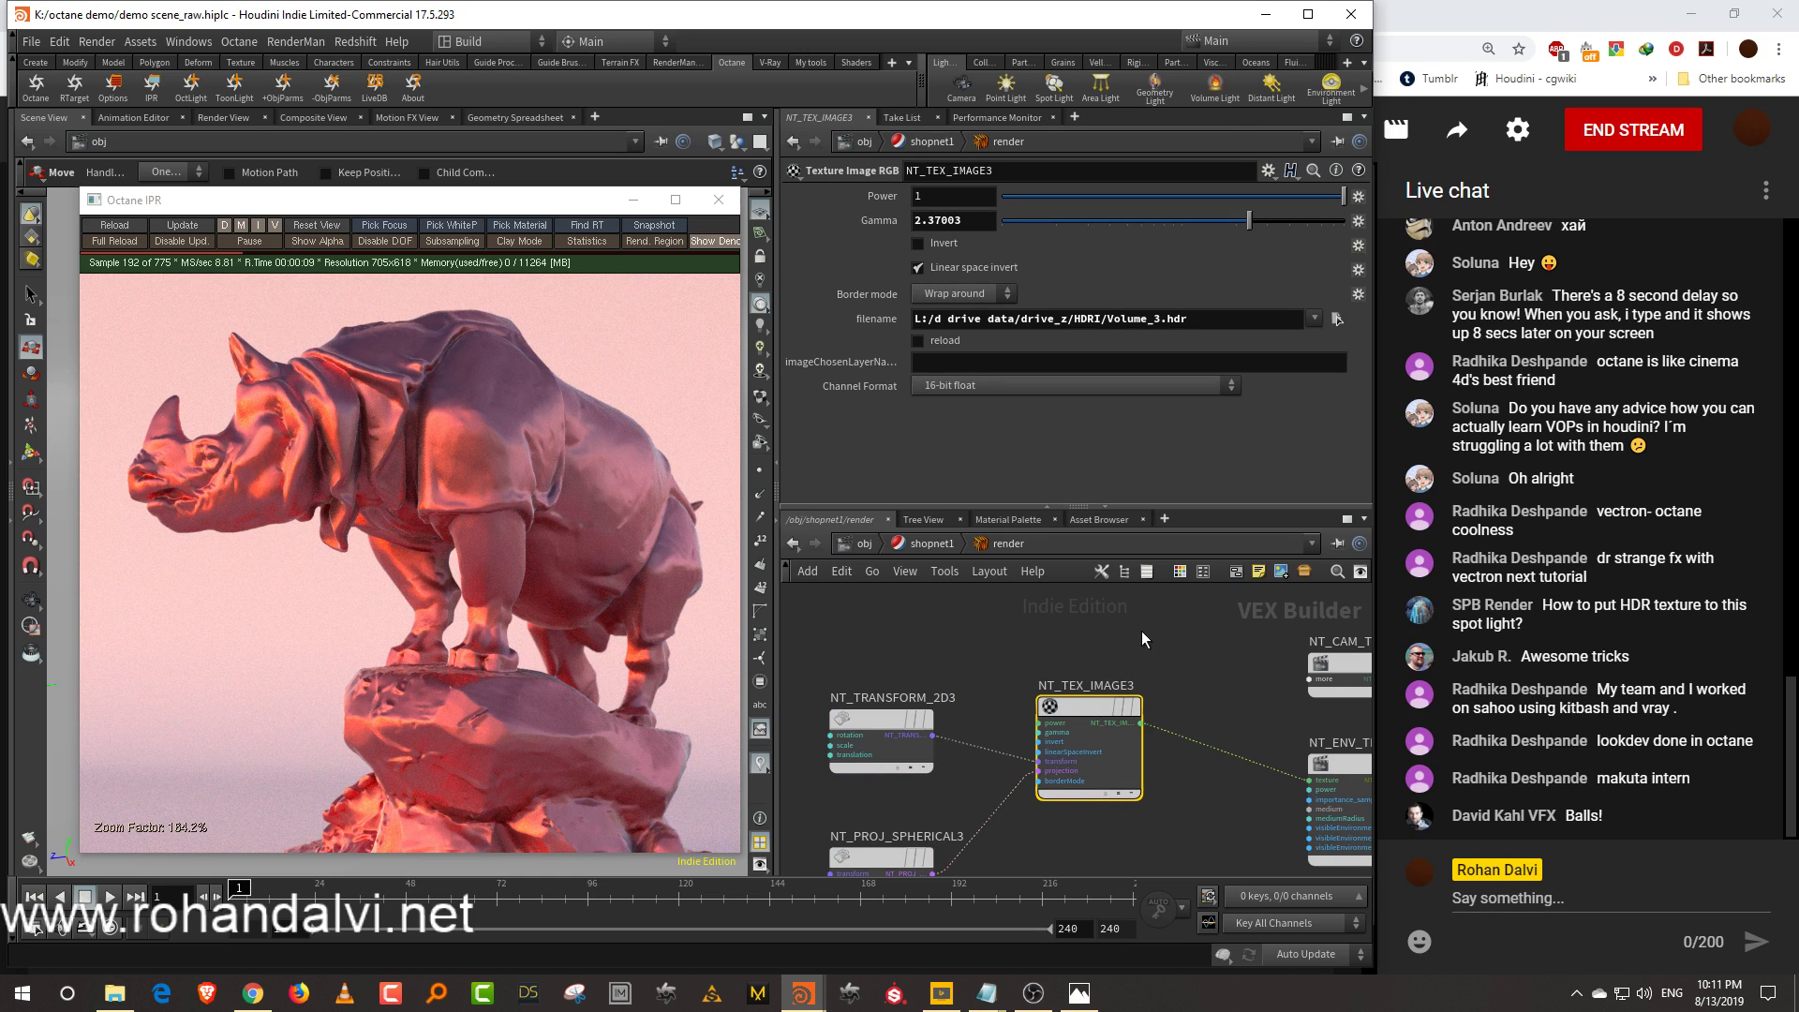
pyautogui.moveTo(1197, 755); pyautogui.dragTo(1080, 695, button='middle')
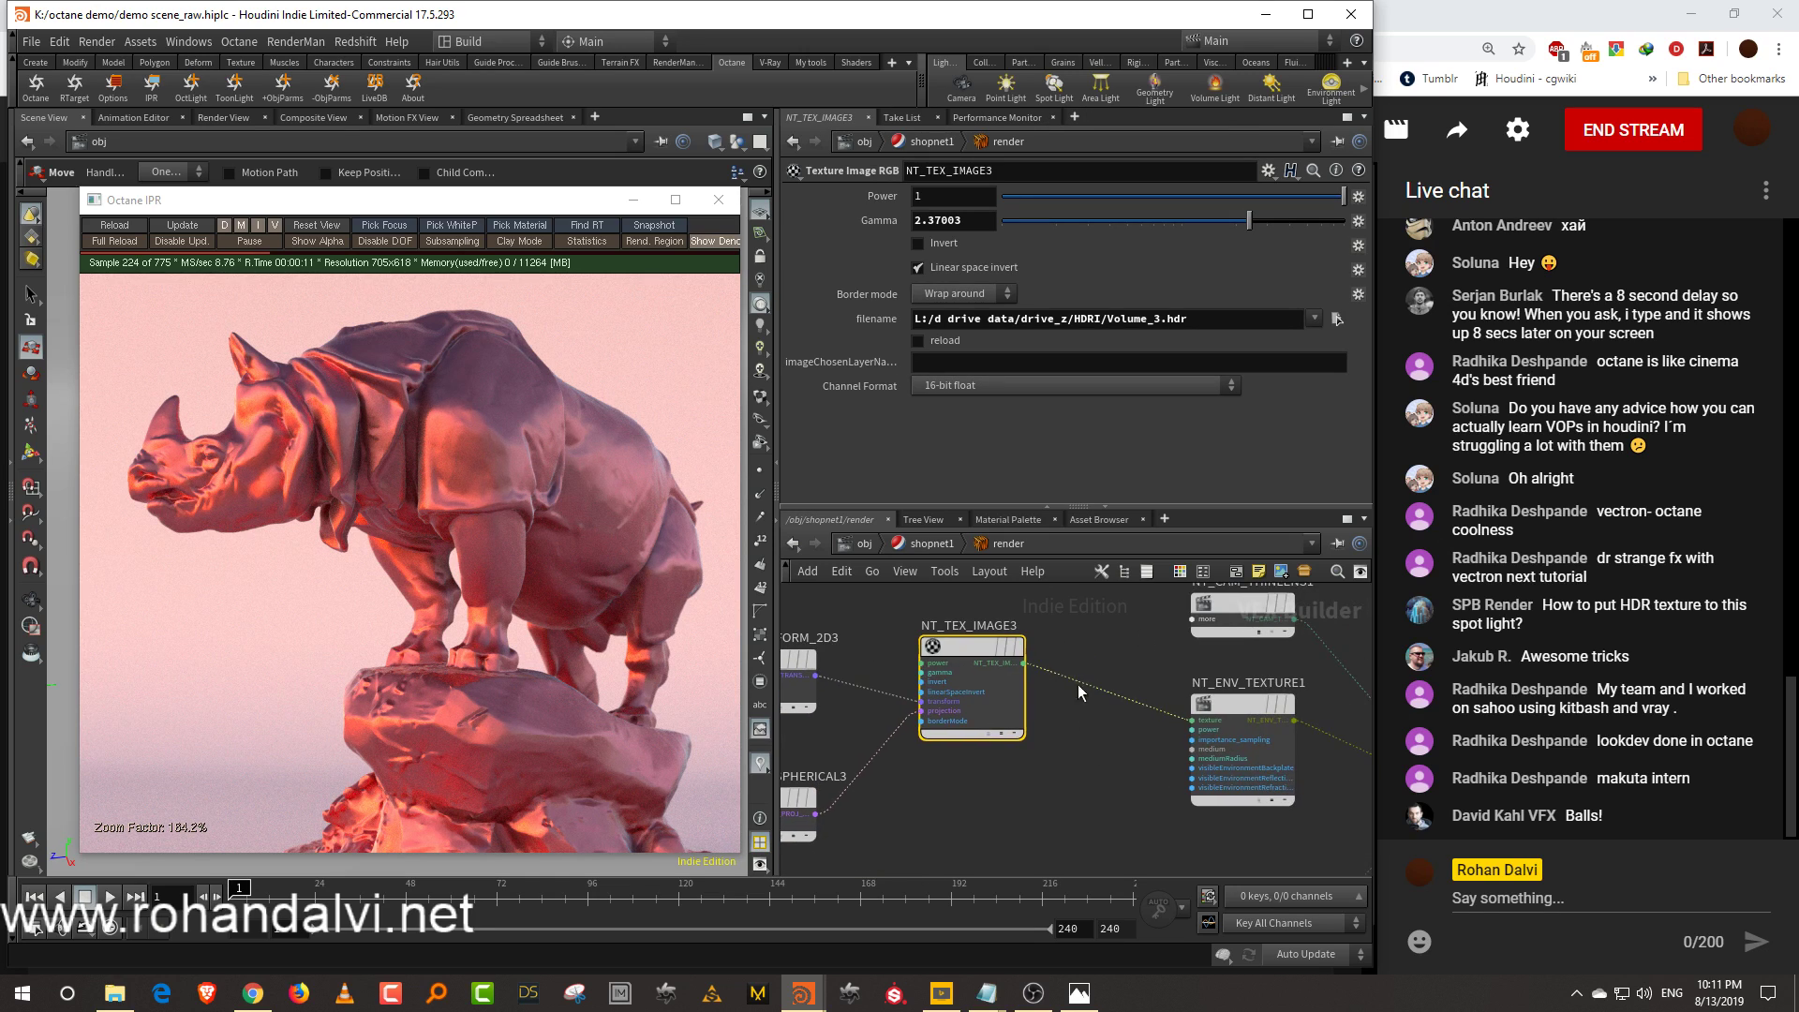
# Return to the rhino material network and set NT_MAT_UNIVERSAL1 to roughness 0.445, keeping metallic at 1
pyautogui.click(918, 548)
pyautogui.doubleClick(1127, 785)
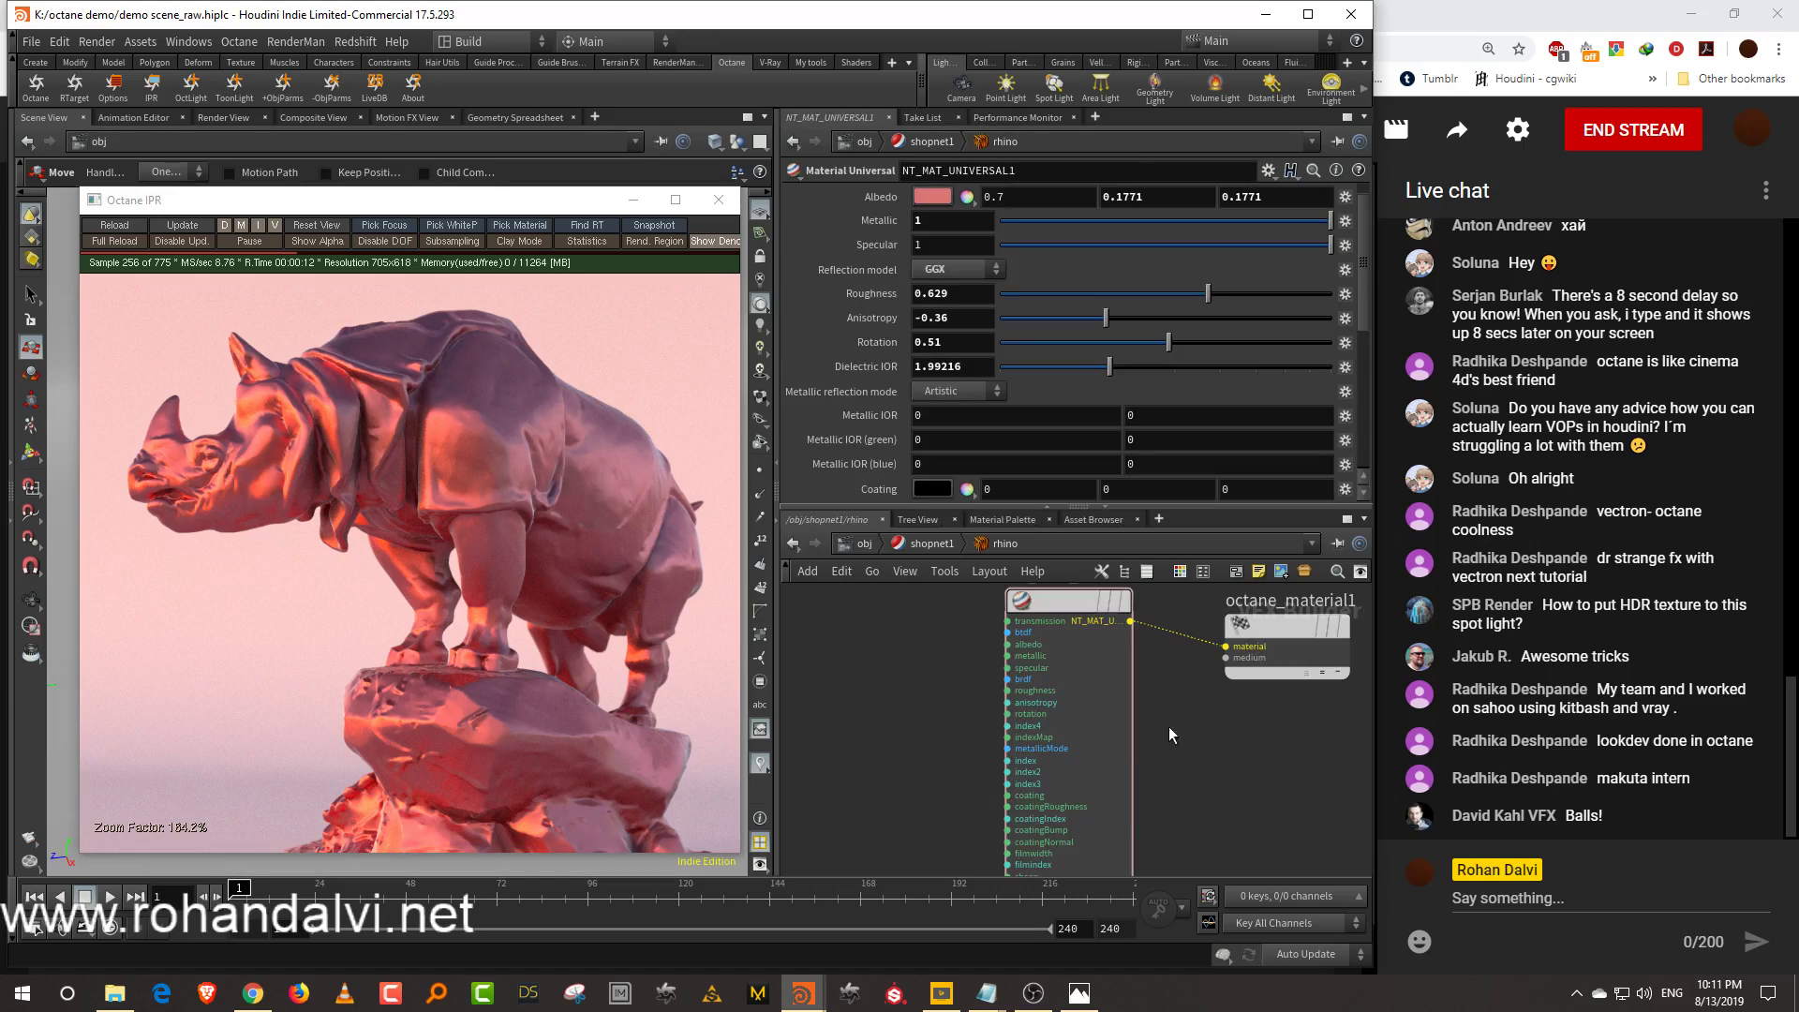
pyautogui.moveTo(1160, 221); pyautogui.dragTo(1431, 205)
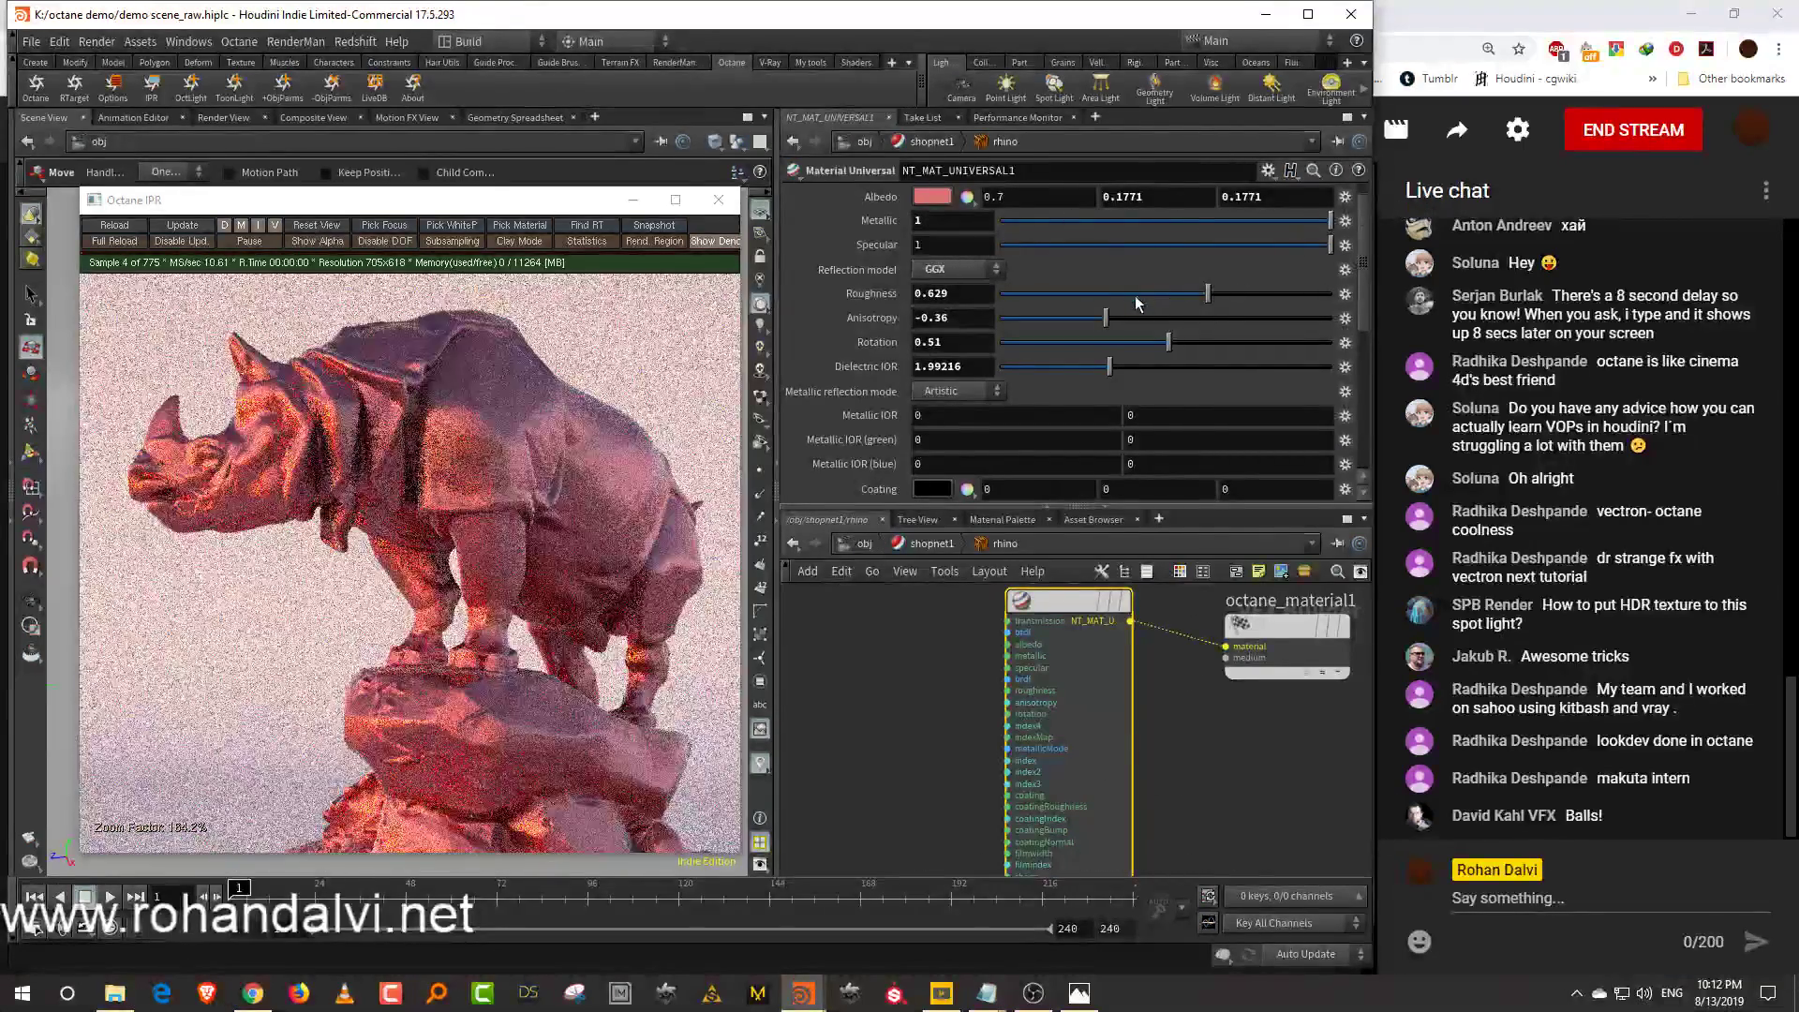
pyautogui.moveTo(1138, 294)
pyautogui.mouseDown()
pyautogui.moveTo(1073, 297)
pyautogui.moveTo(1149, 299)
pyautogui.mouseUp()
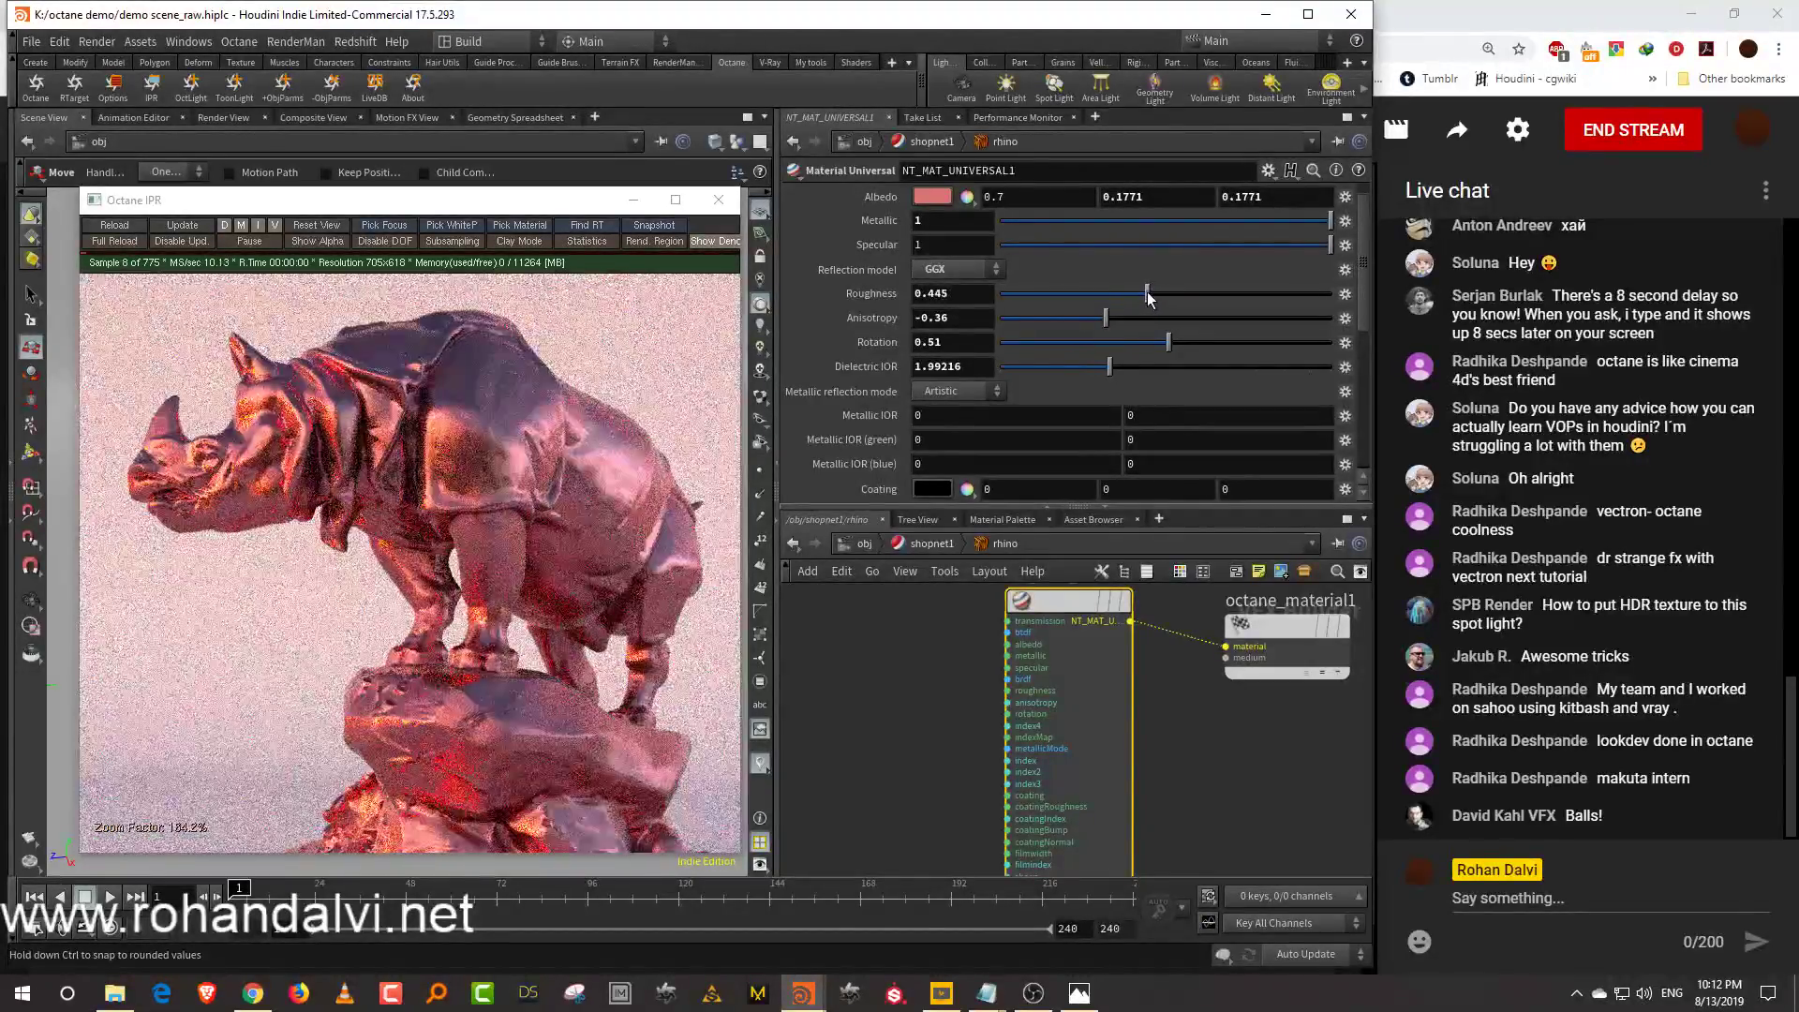
pyautogui.moveTo(1207, 752); pyautogui.dragTo(1214, 720, button='middle')
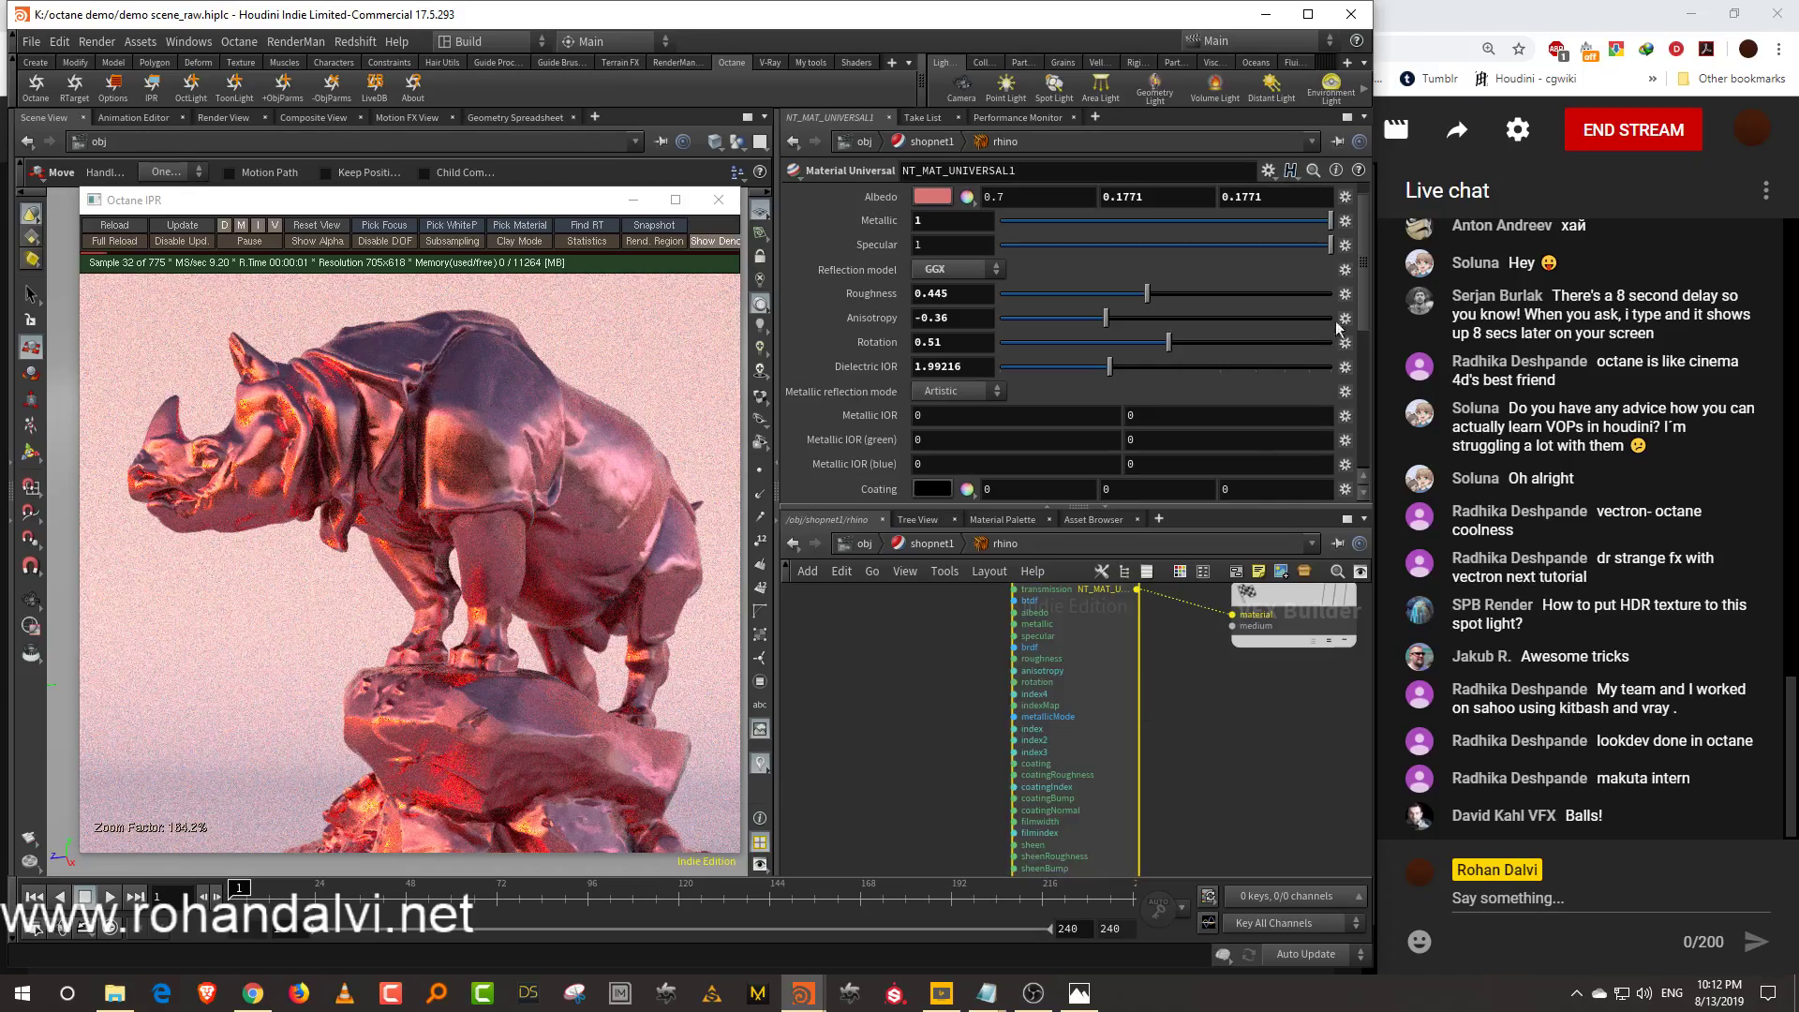
# Set the coating colour of NT_MAT_UNIVERSAL1 to a saturated light blue (0.031, 0.72545, 1)
pyautogui.scroll(-4, 1367, 287)
pyautogui.click(934, 368)
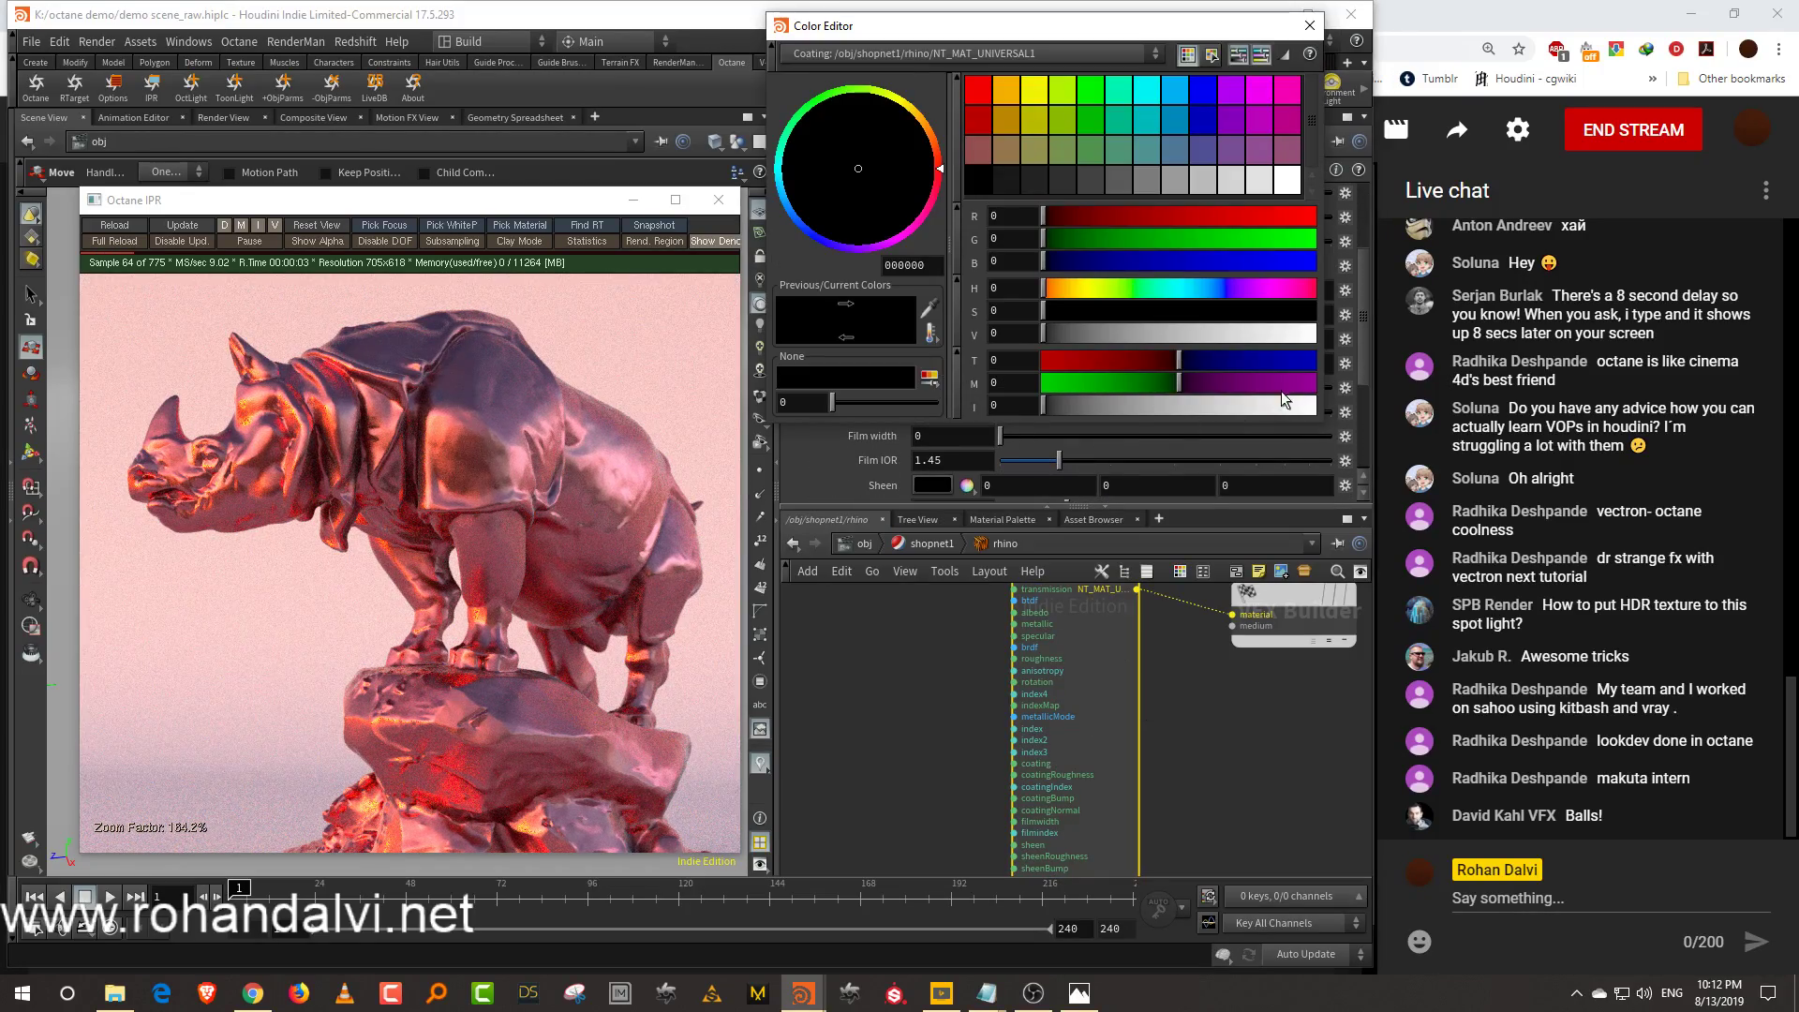
pyautogui.moveTo(1049, 333); pyautogui.dragTo(1323, 330)
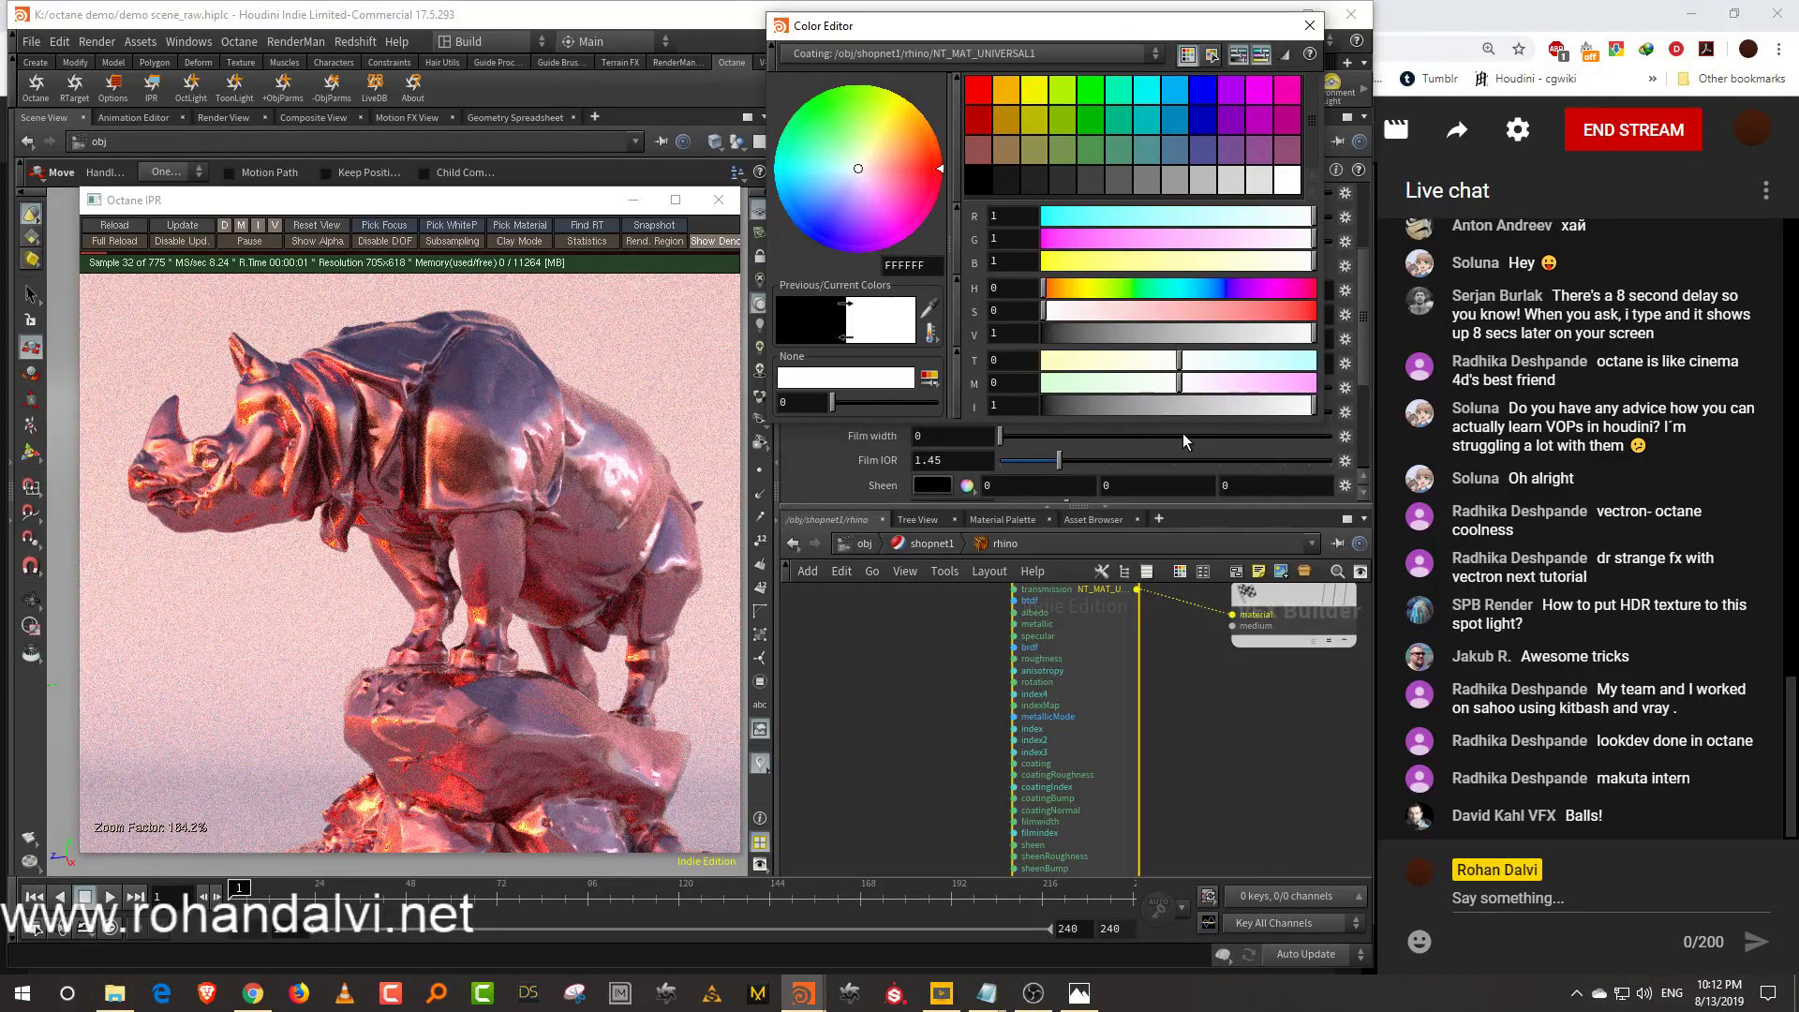
pyautogui.click(1190, 288)
pyautogui.click(1230, 311)
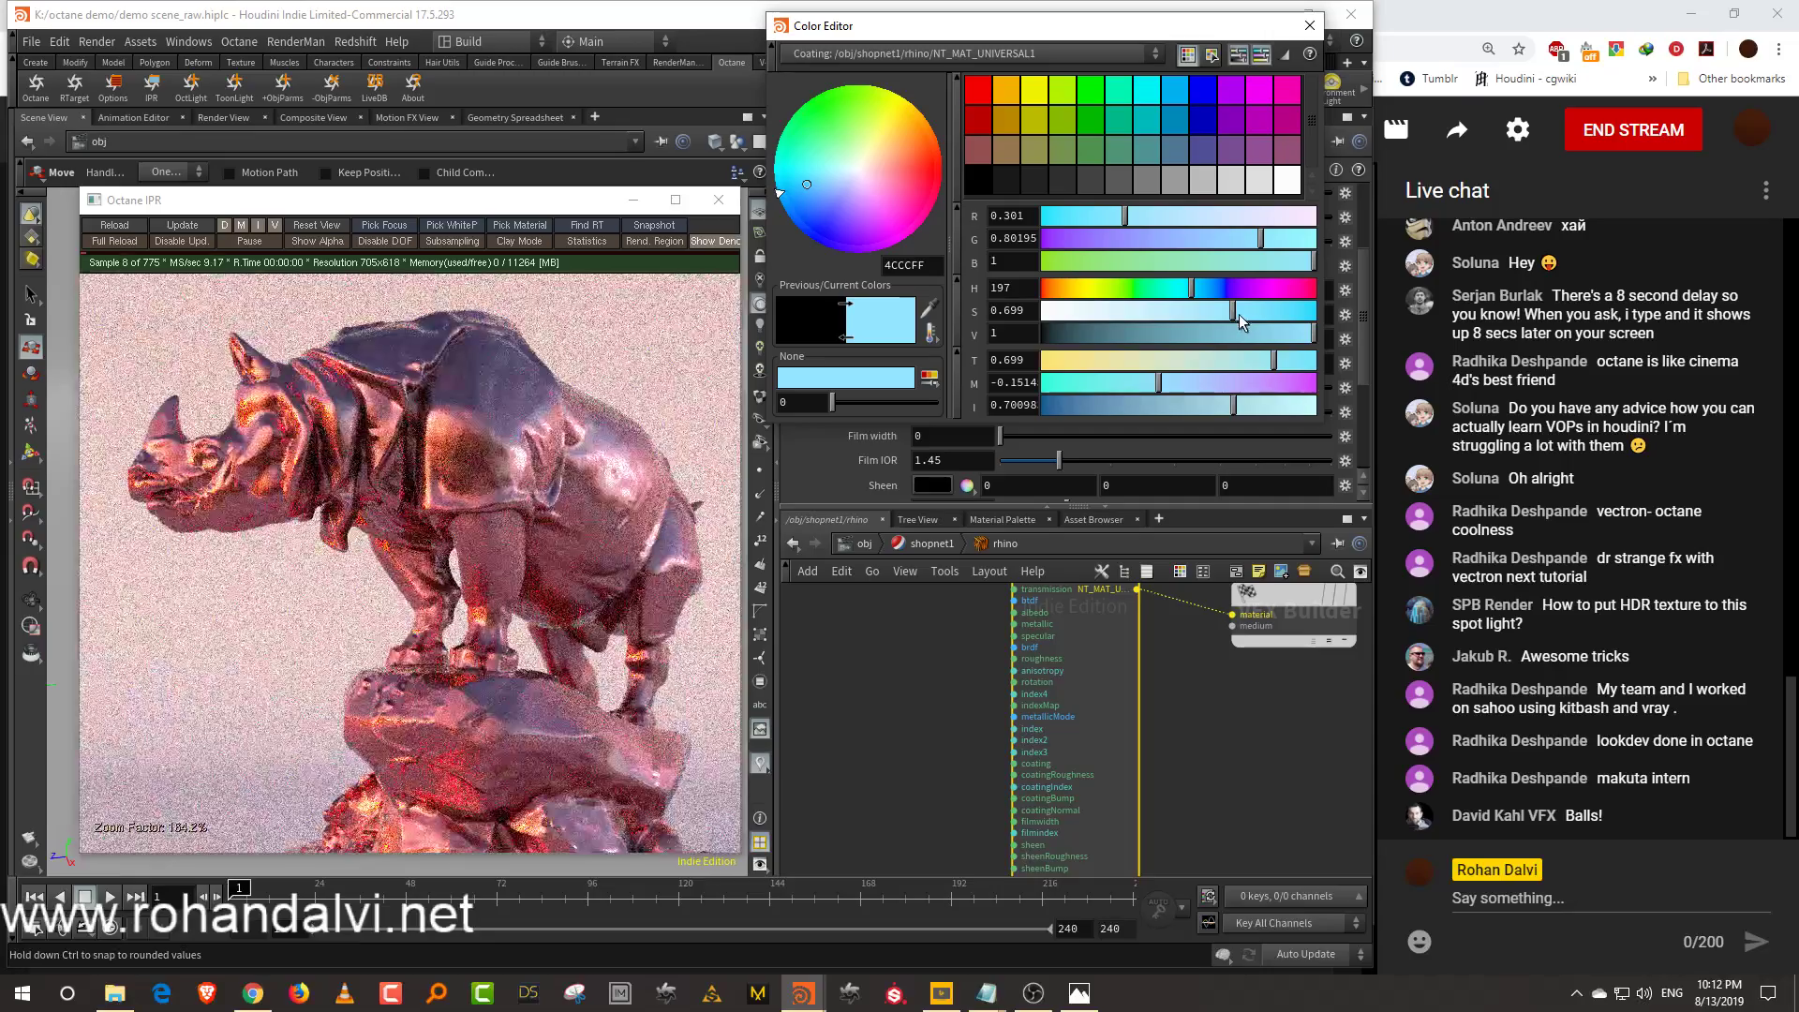
pyautogui.click(1296, 316)
pyautogui.click(1305, 314)
pyautogui.click(1309, 25)
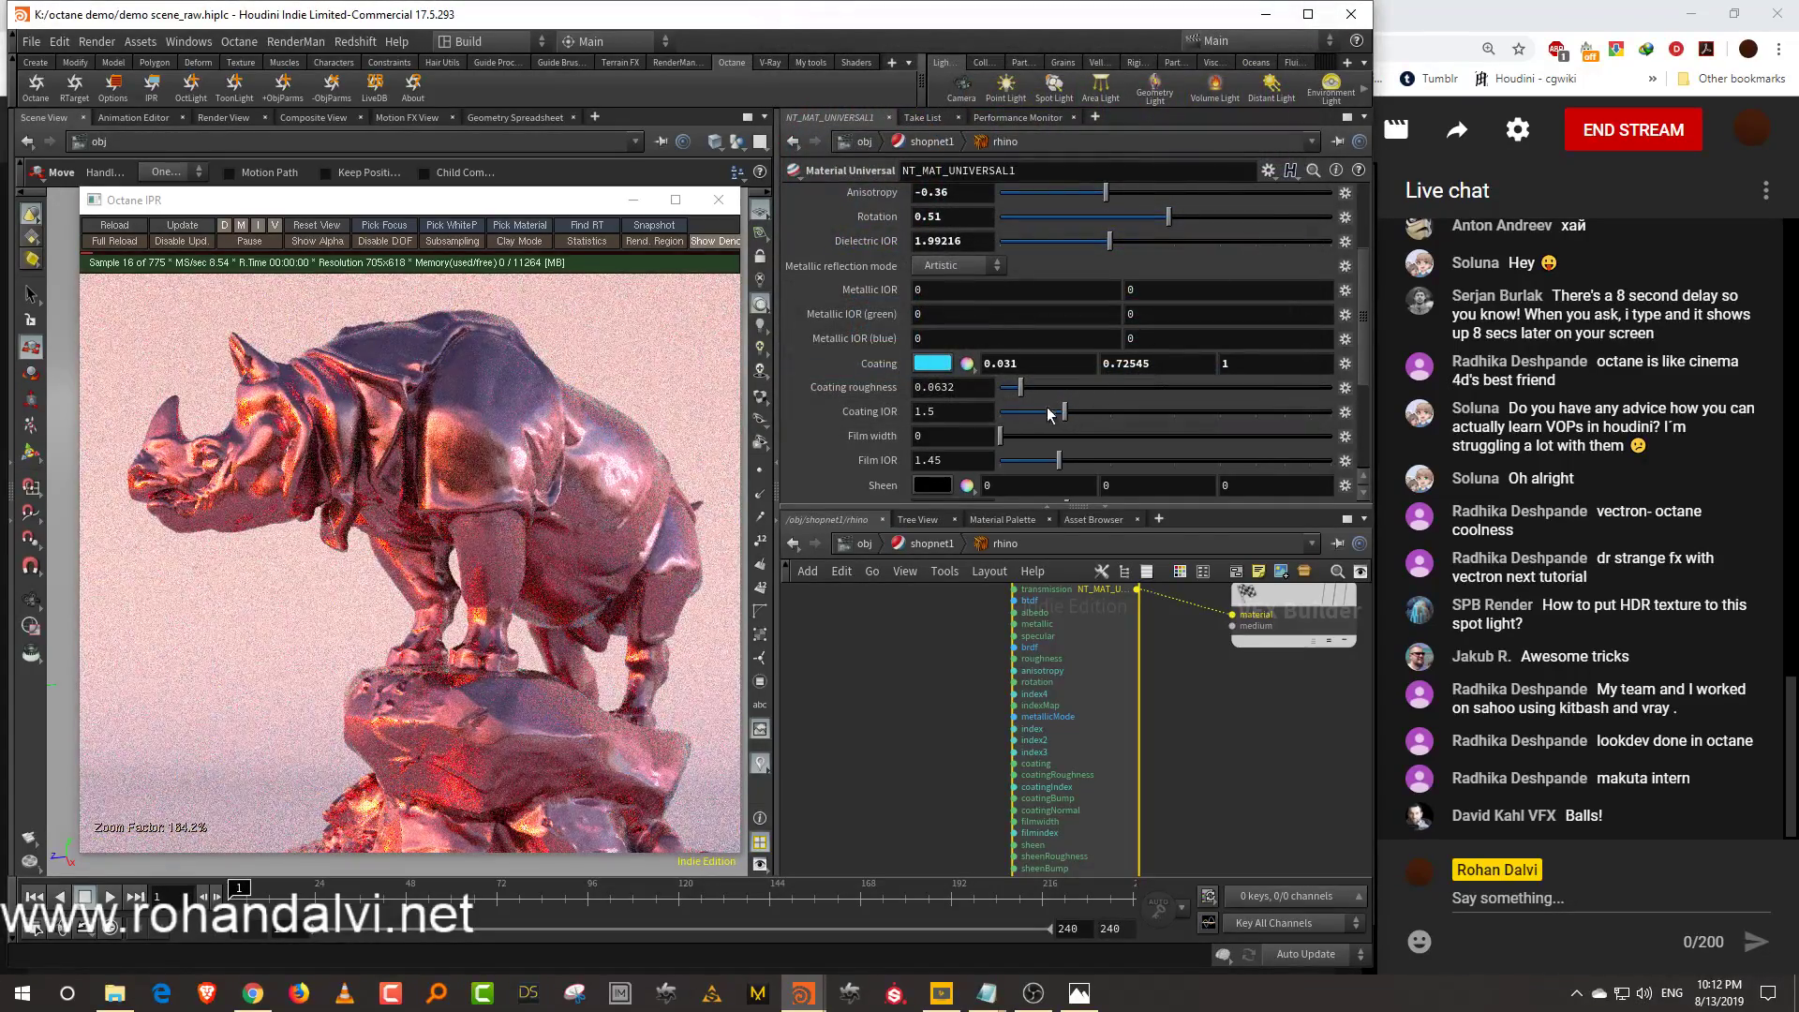
# Set the coating of NT_MAT_UNIVERSAL1 to roughness 0.031, IOR 2.85353 and a purple colour (0.43475, 0.031, 1)
pyautogui.moveTo(1014, 386); pyautogui.dragTo(1169, 421)
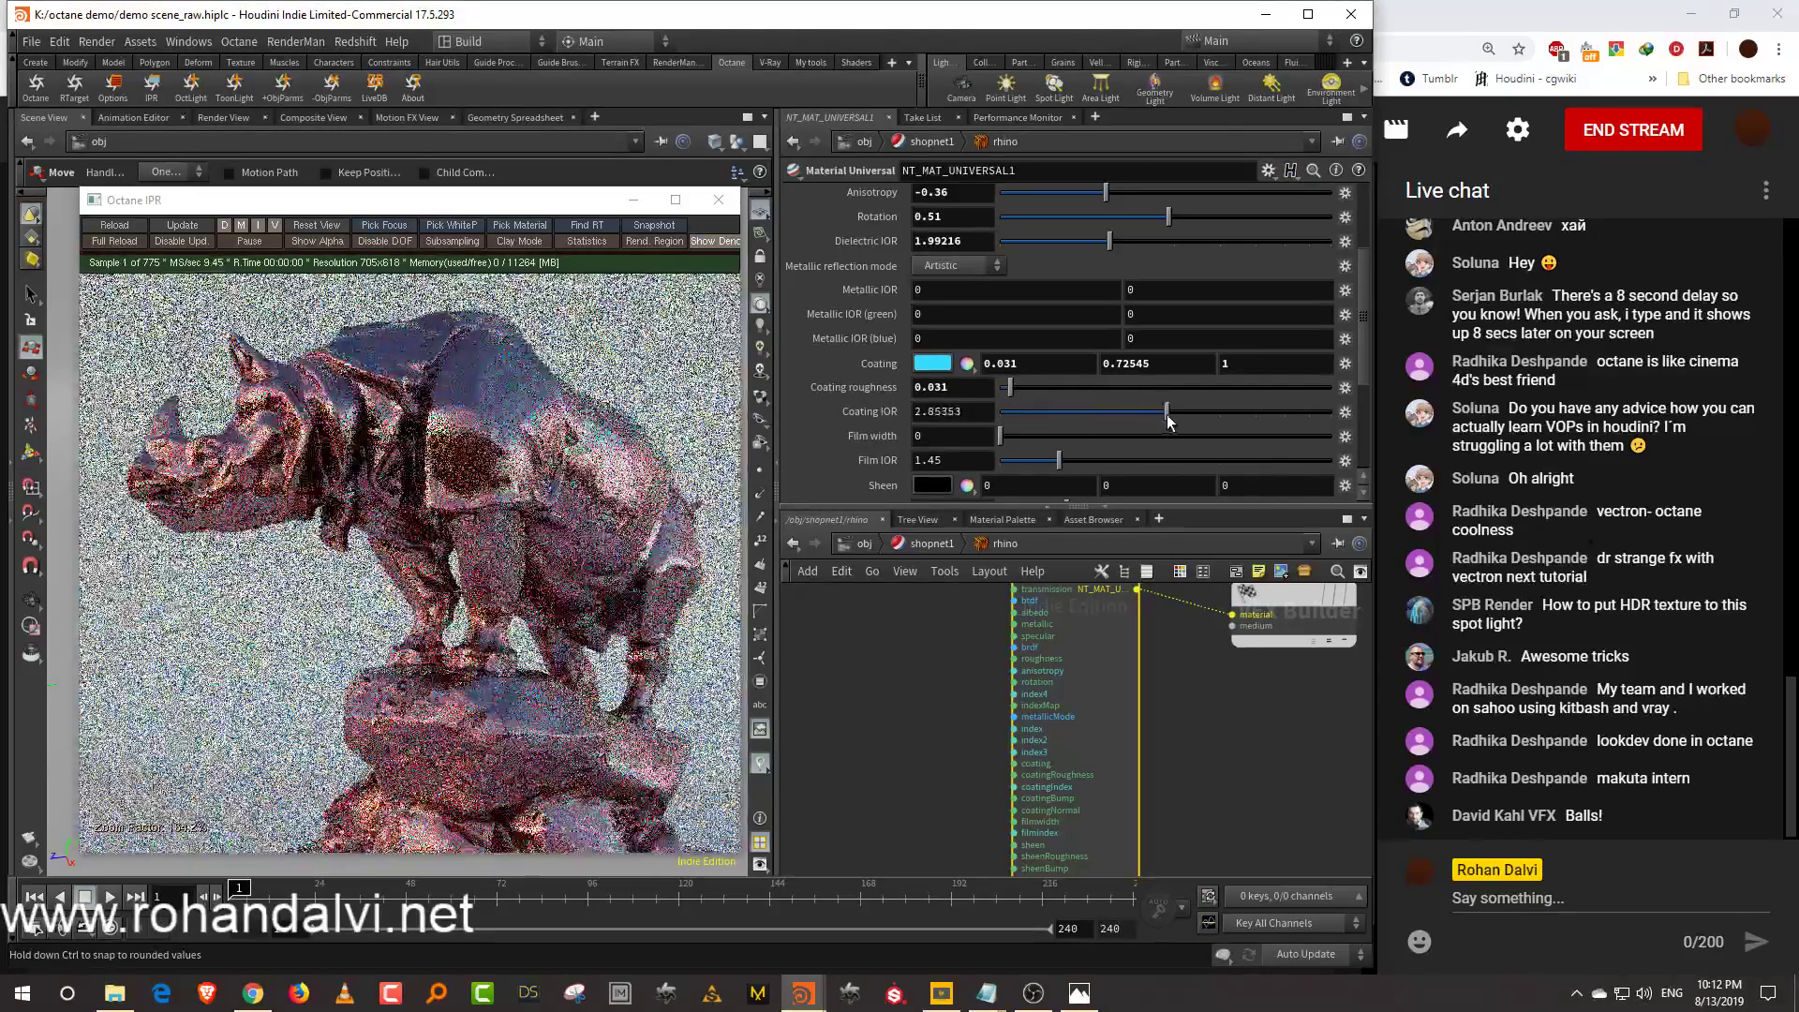
pyautogui.click(933, 363)
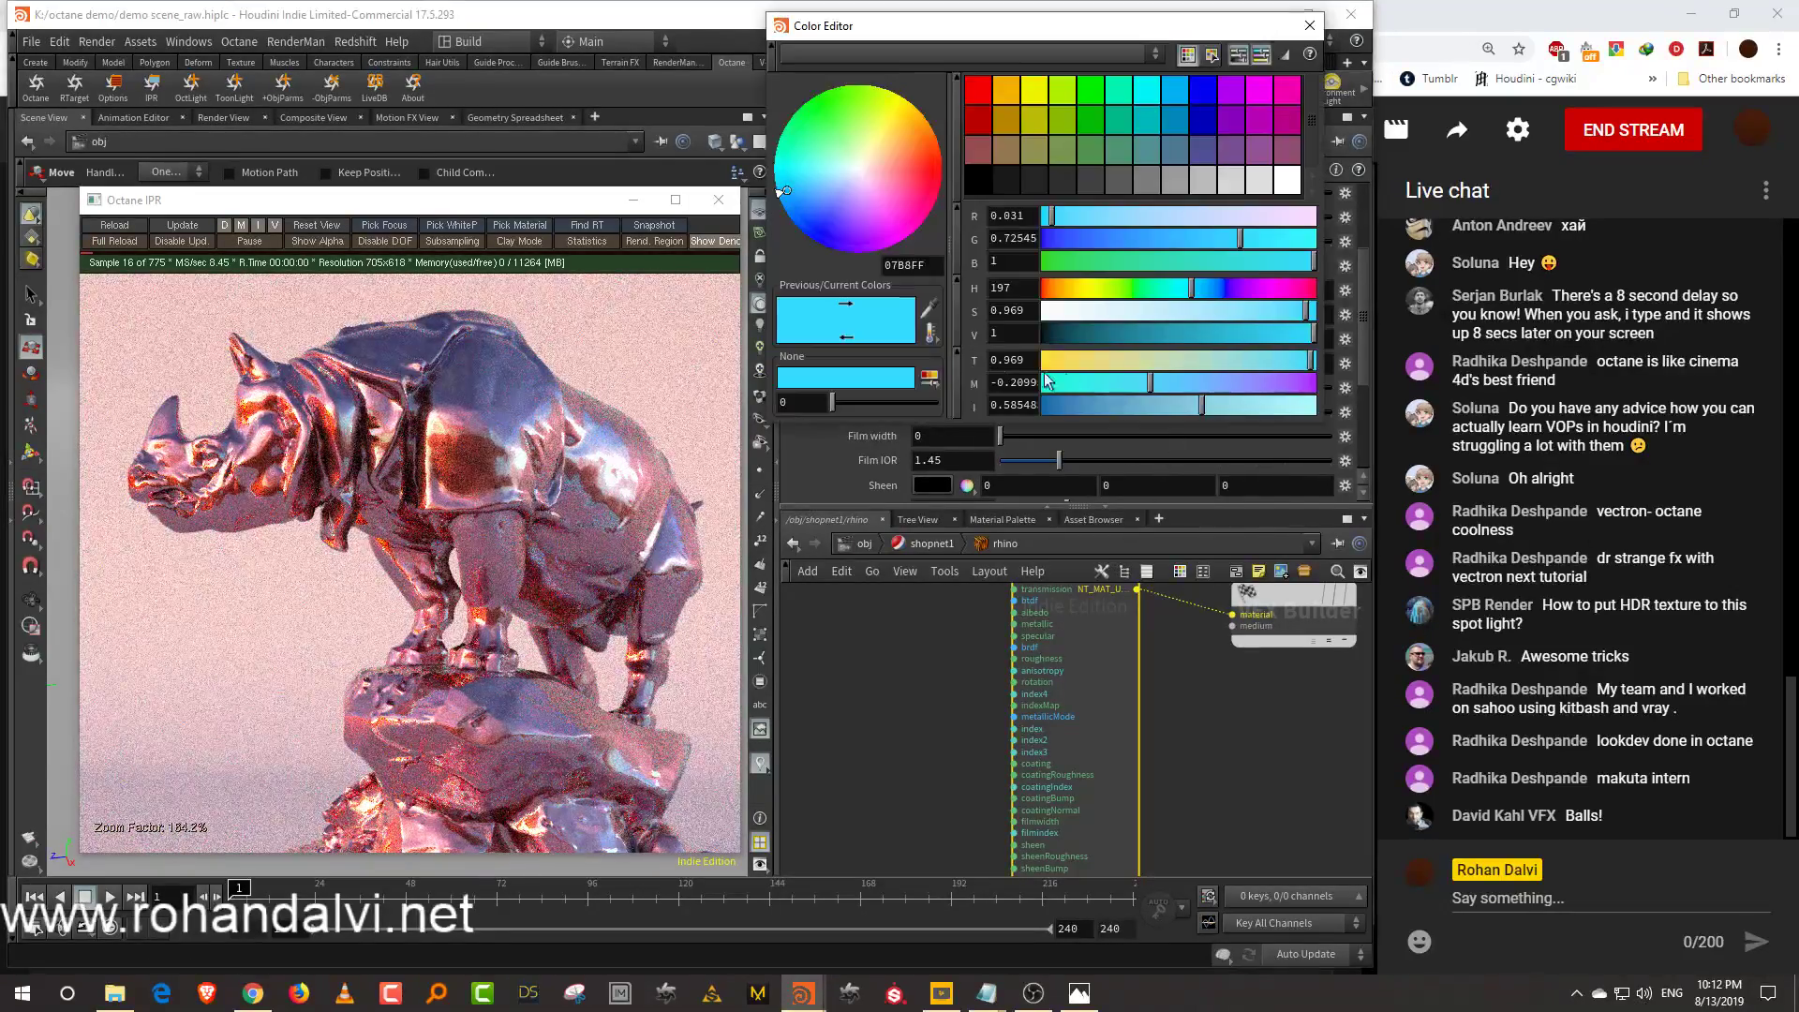
pyautogui.moveTo(1233, 300); pyautogui.dragTo(1243, 296)
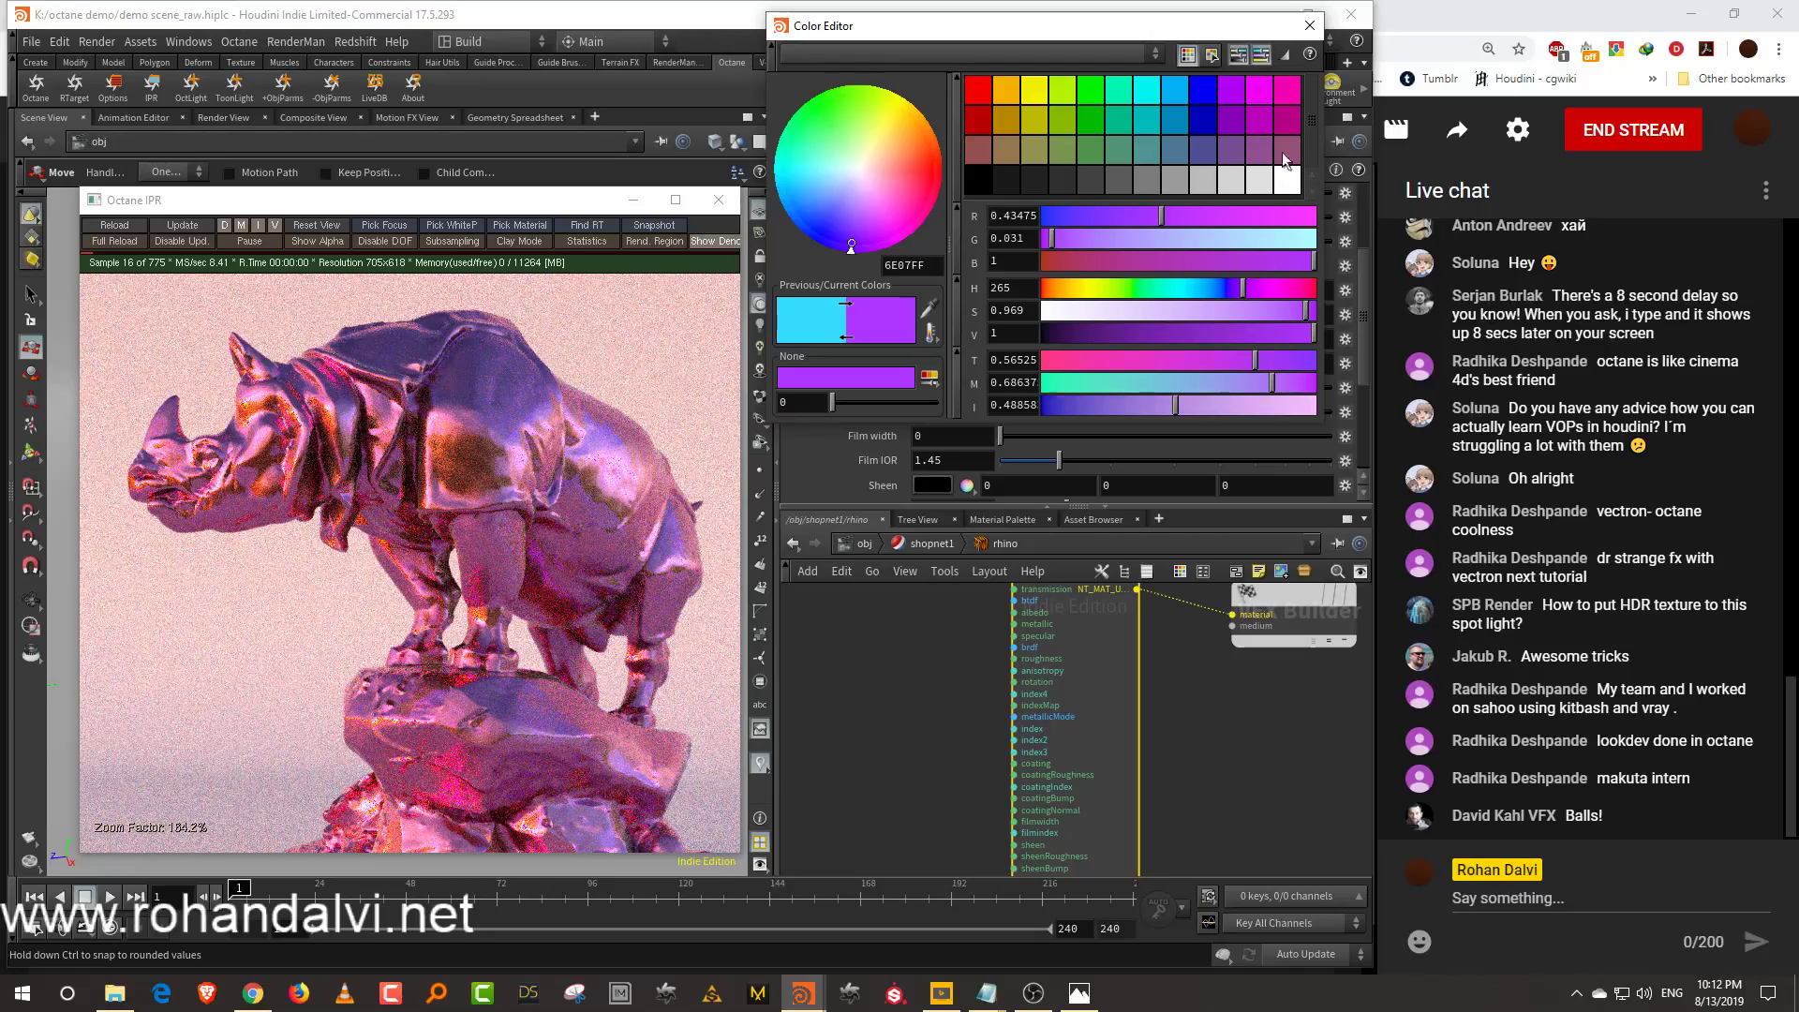
pyautogui.click(1306, 26)
# Set the albedo colour of NT_MAT_UNIVERSAL1 to a medium blue (0.1771, 0.45598, 0.7)
pyautogui.moveTo(1363, 267); pyautogui.dragTo(1369, 200)
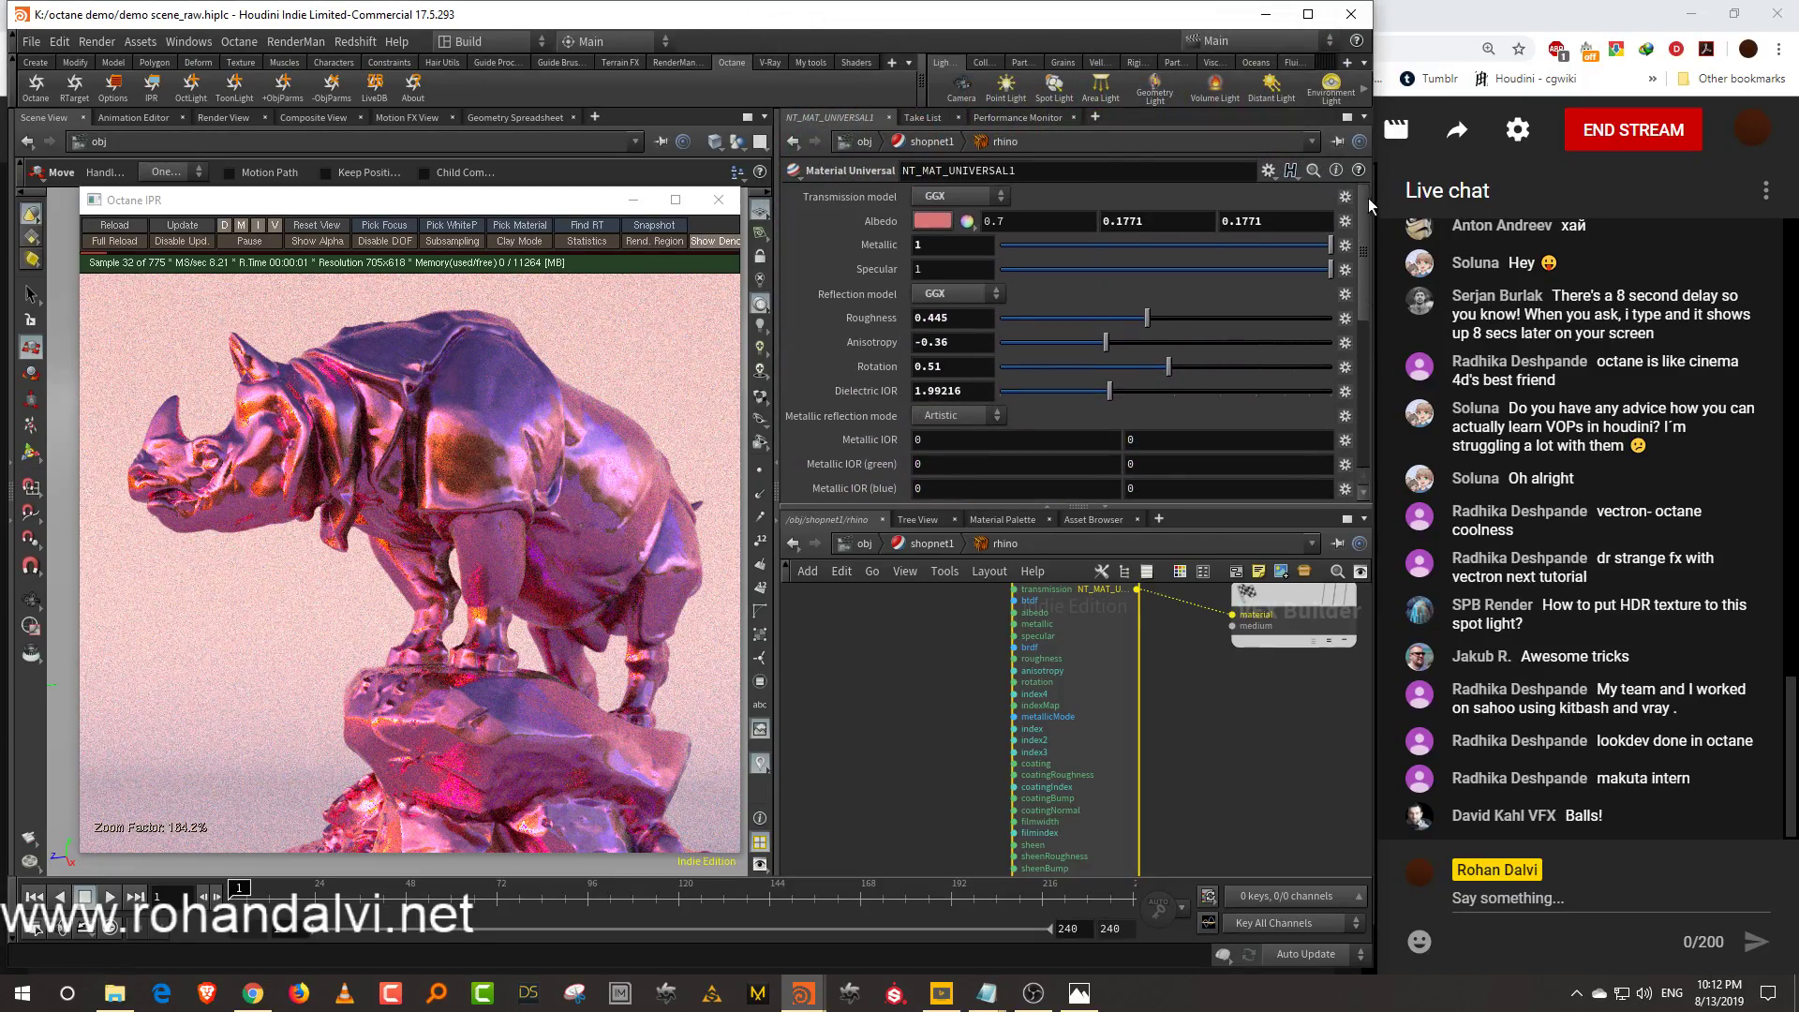
pyautogui.click(945, 225)
pyautogui.moveTo(1268, 294); pyautogui.dragTo(1257, 290)
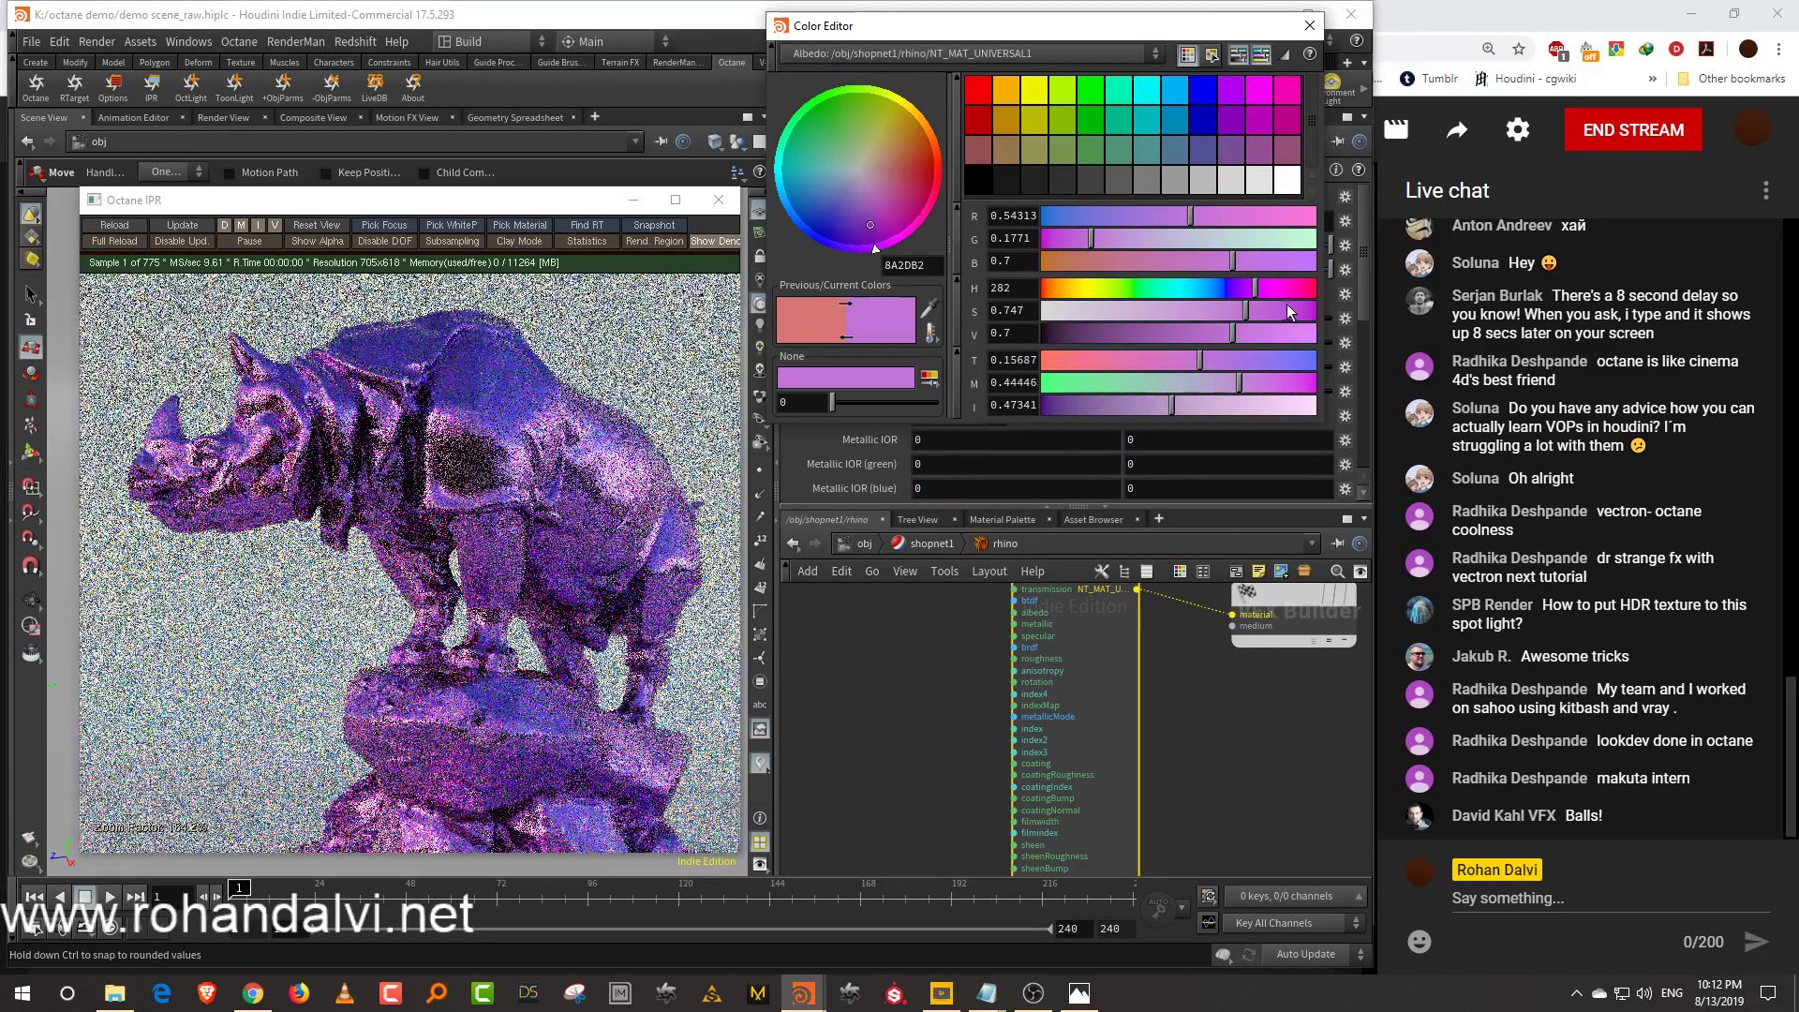
pyautogui.moveTo(1208, 294); pyautogui.dragTo(1203, 294)
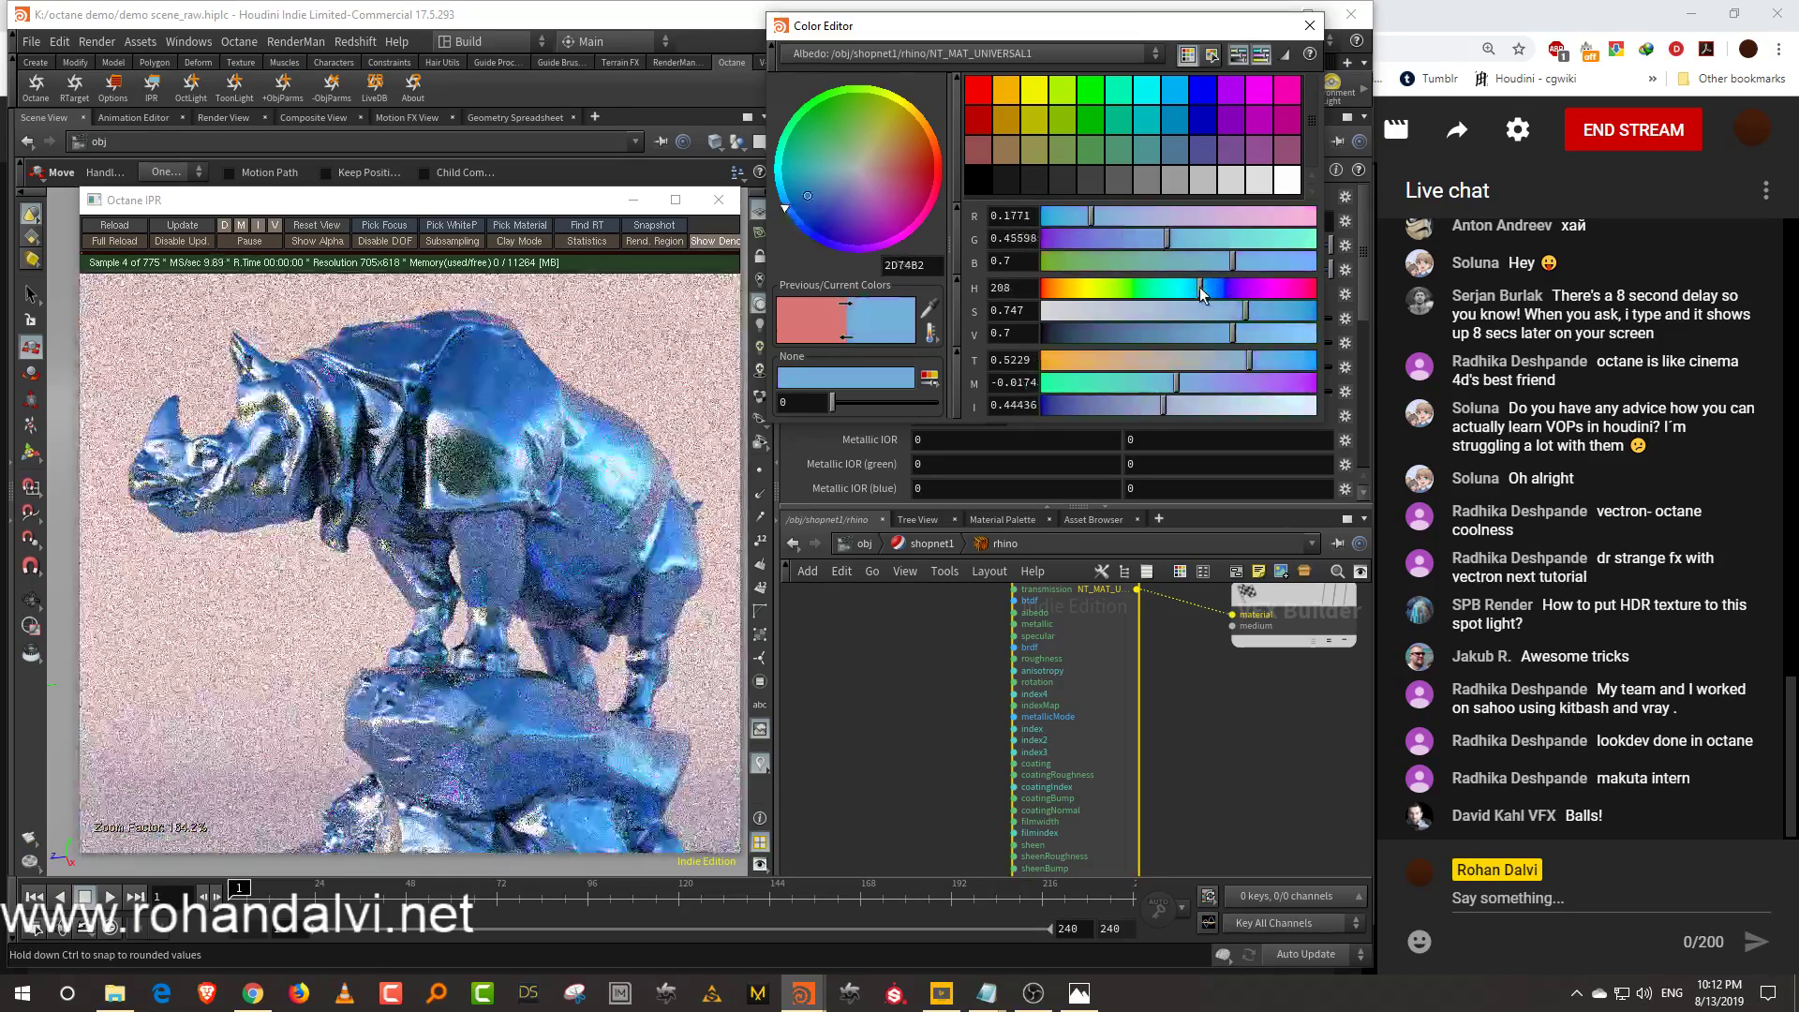
pyautogui.click(1311, 26)
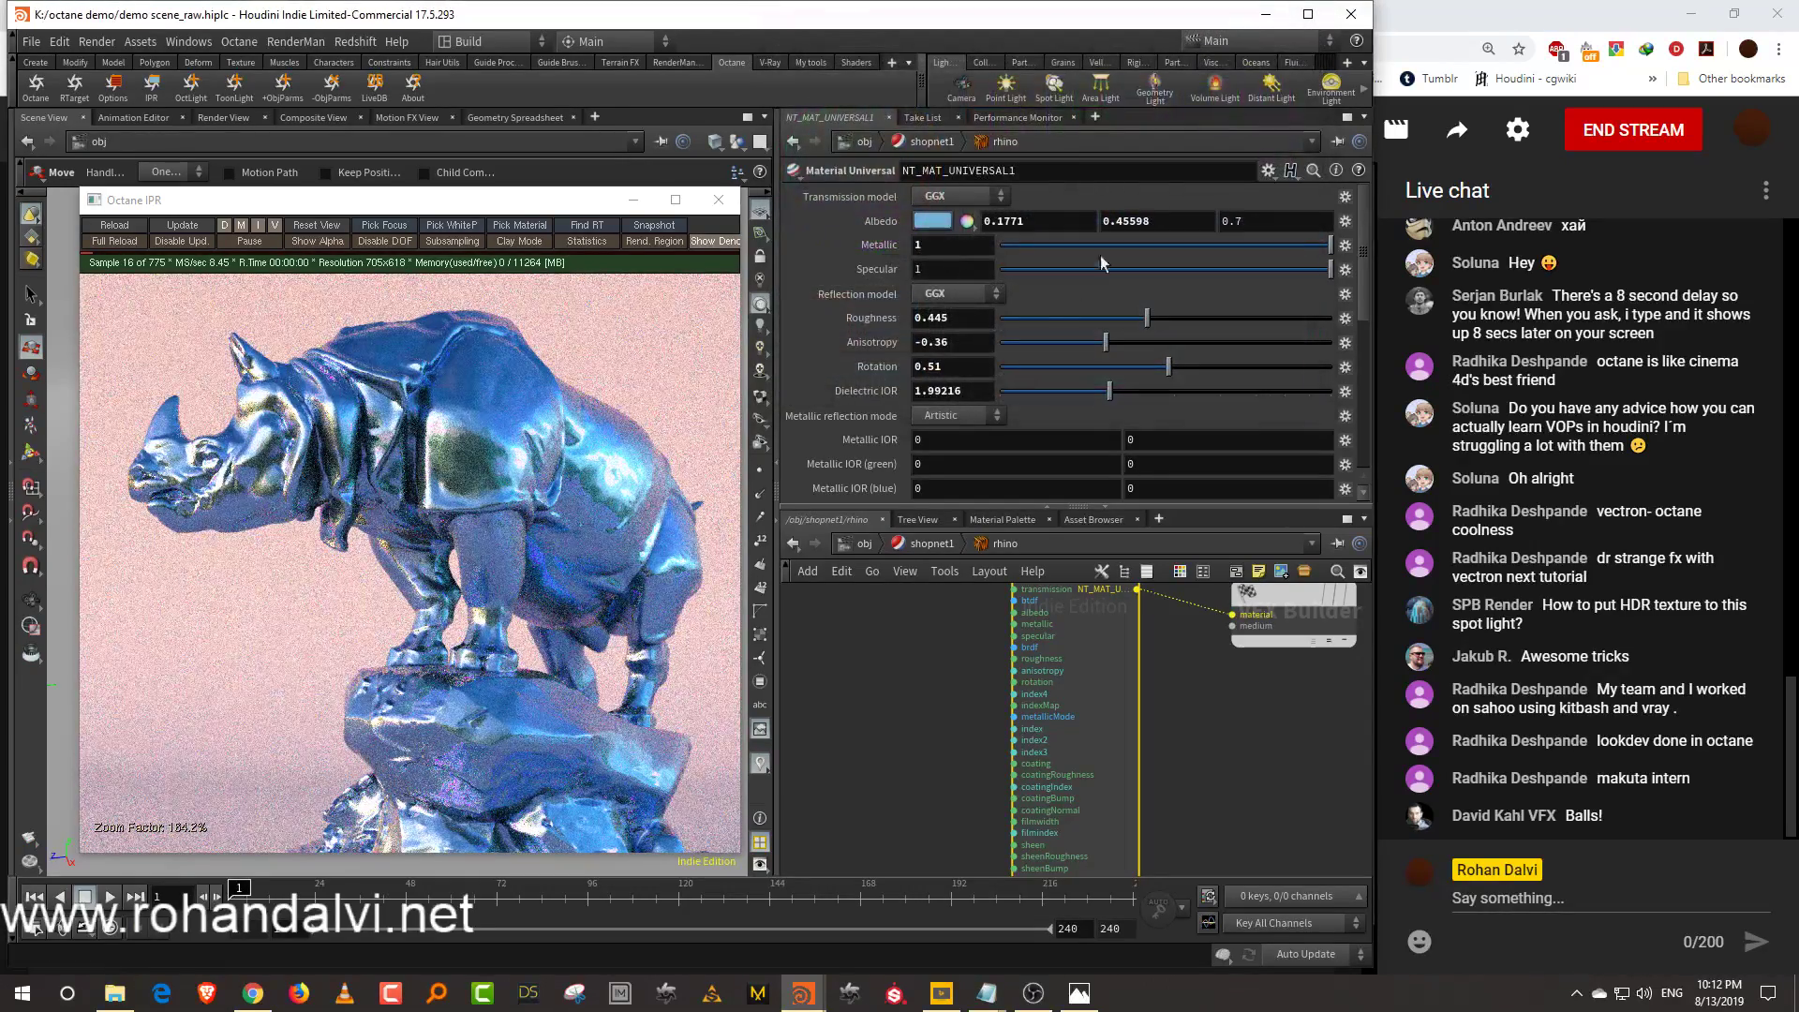
# Set the coating roughness to 0.023 and the coating IOR to 2.05171, keeping the purple coating colour
pyautogui.scroll(-5, 1370, 279)
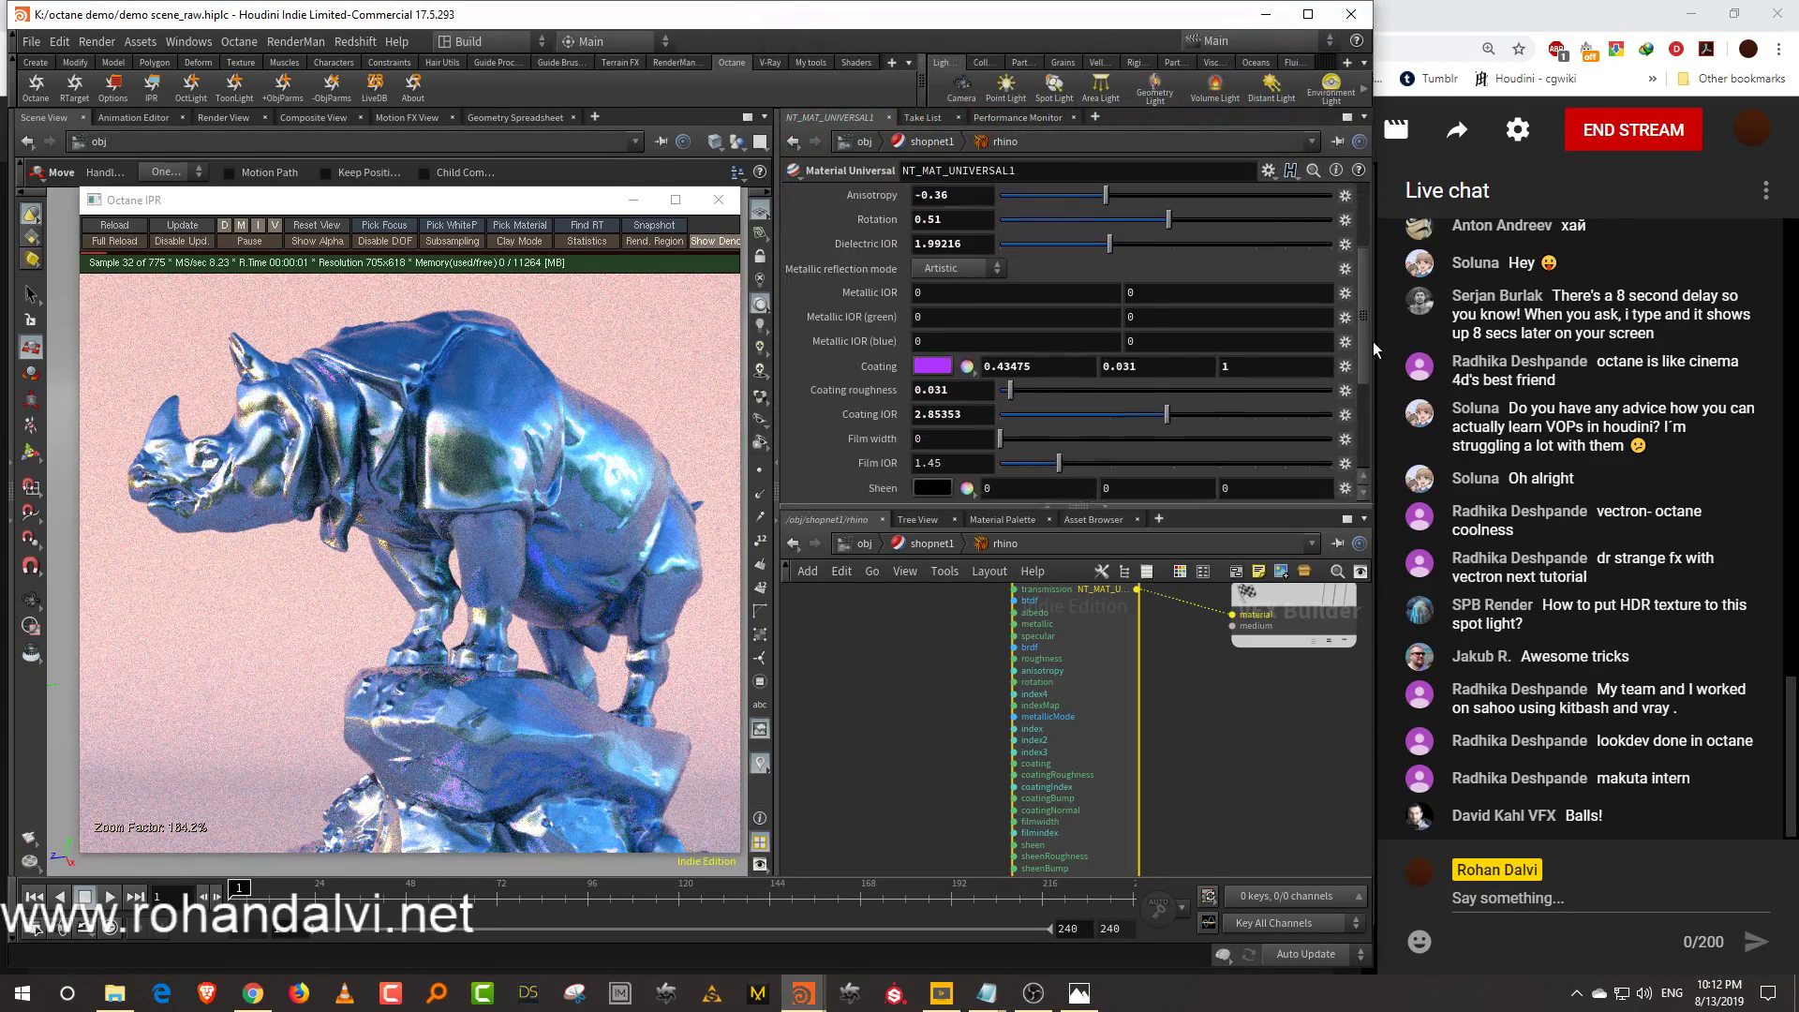
pyautogui.click(1106, 403)
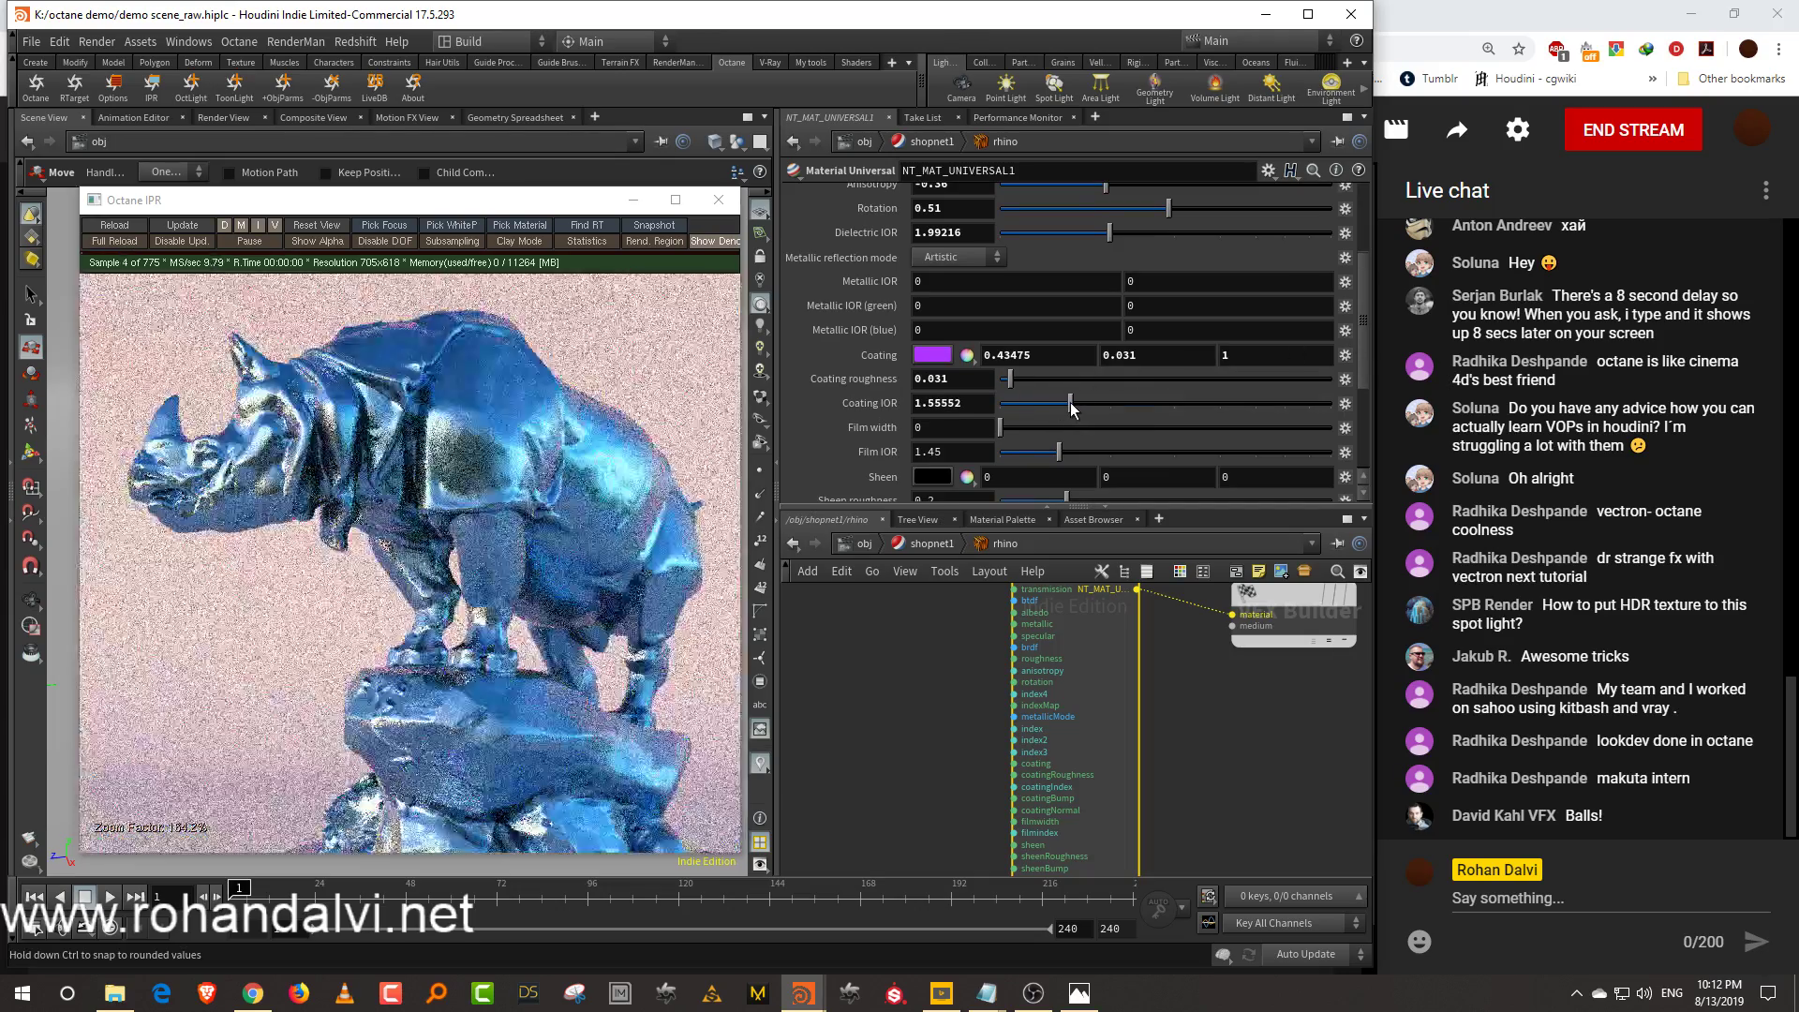
pyautogui.click(933, 355)
pyautogui.moveTo(1077, 334); pyautogui.dragTo(1317, 335)
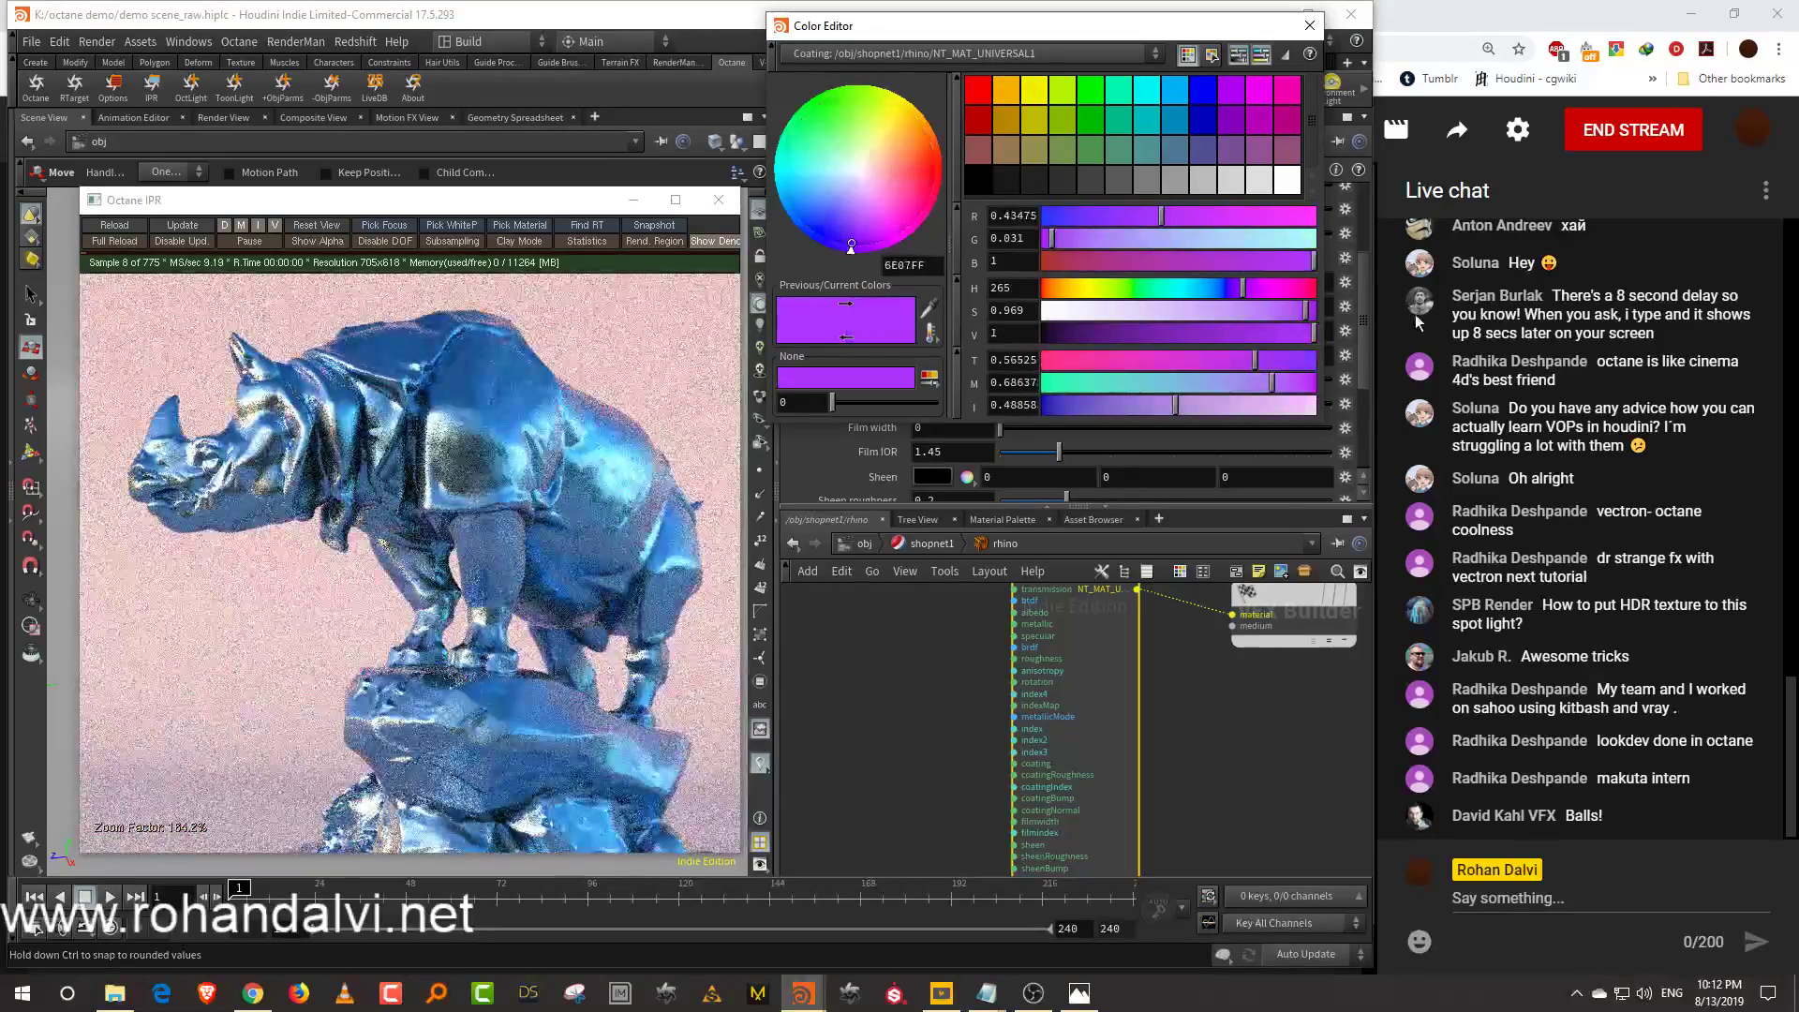
pyautogui.click(1309, 26)
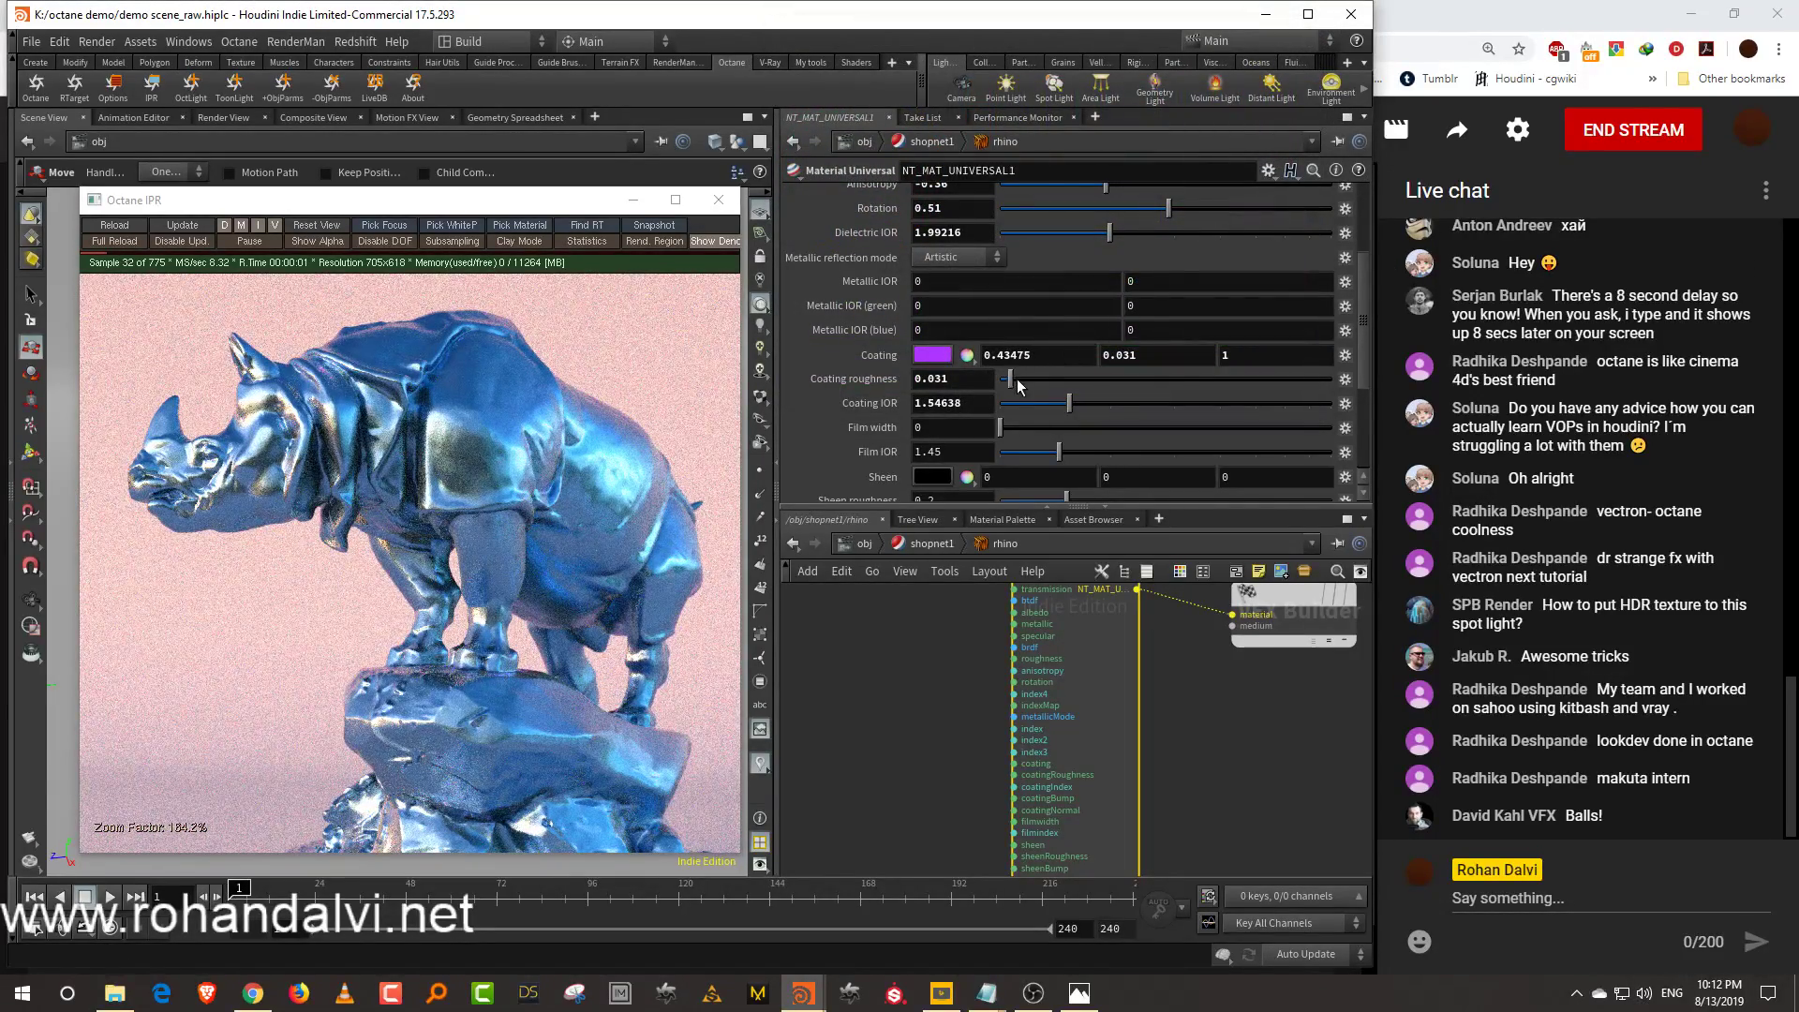
pyautogui.moveTo(1010, 379); pyautogui.dragTo(1007, 379)
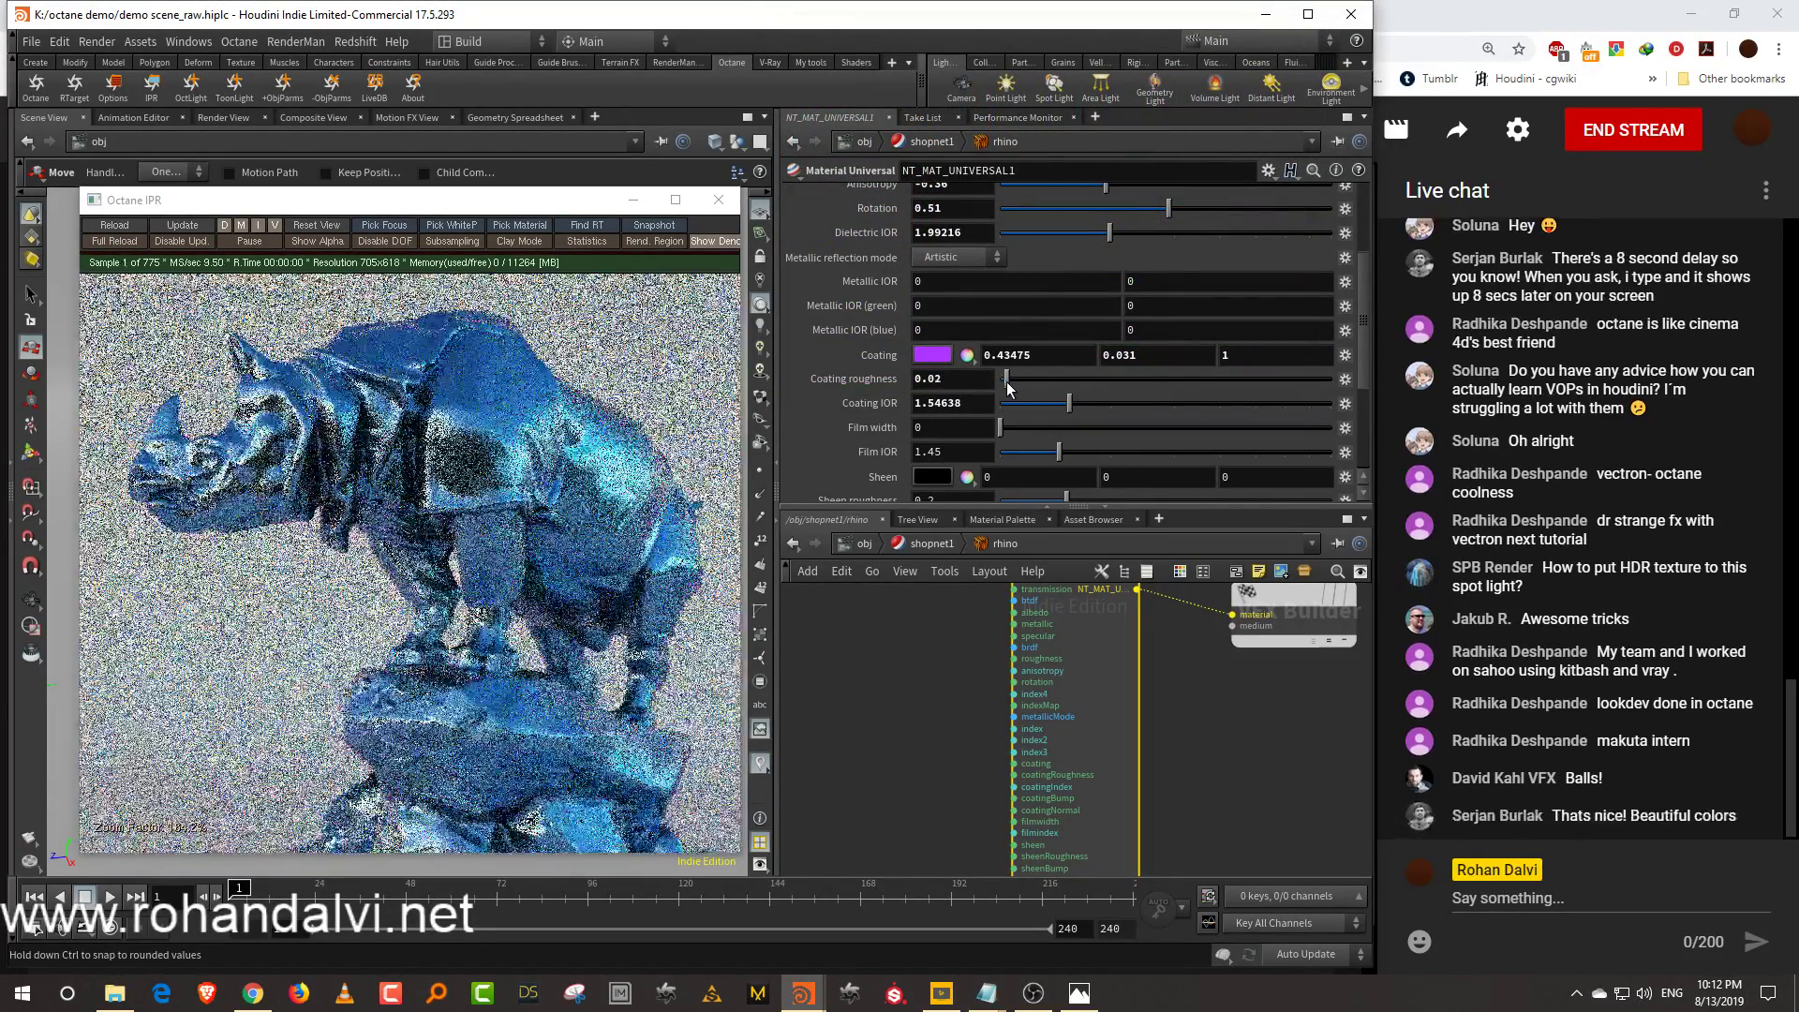
pyautogui.moveTo(1123, 410); pyautogui.dragTo(1117, 405)
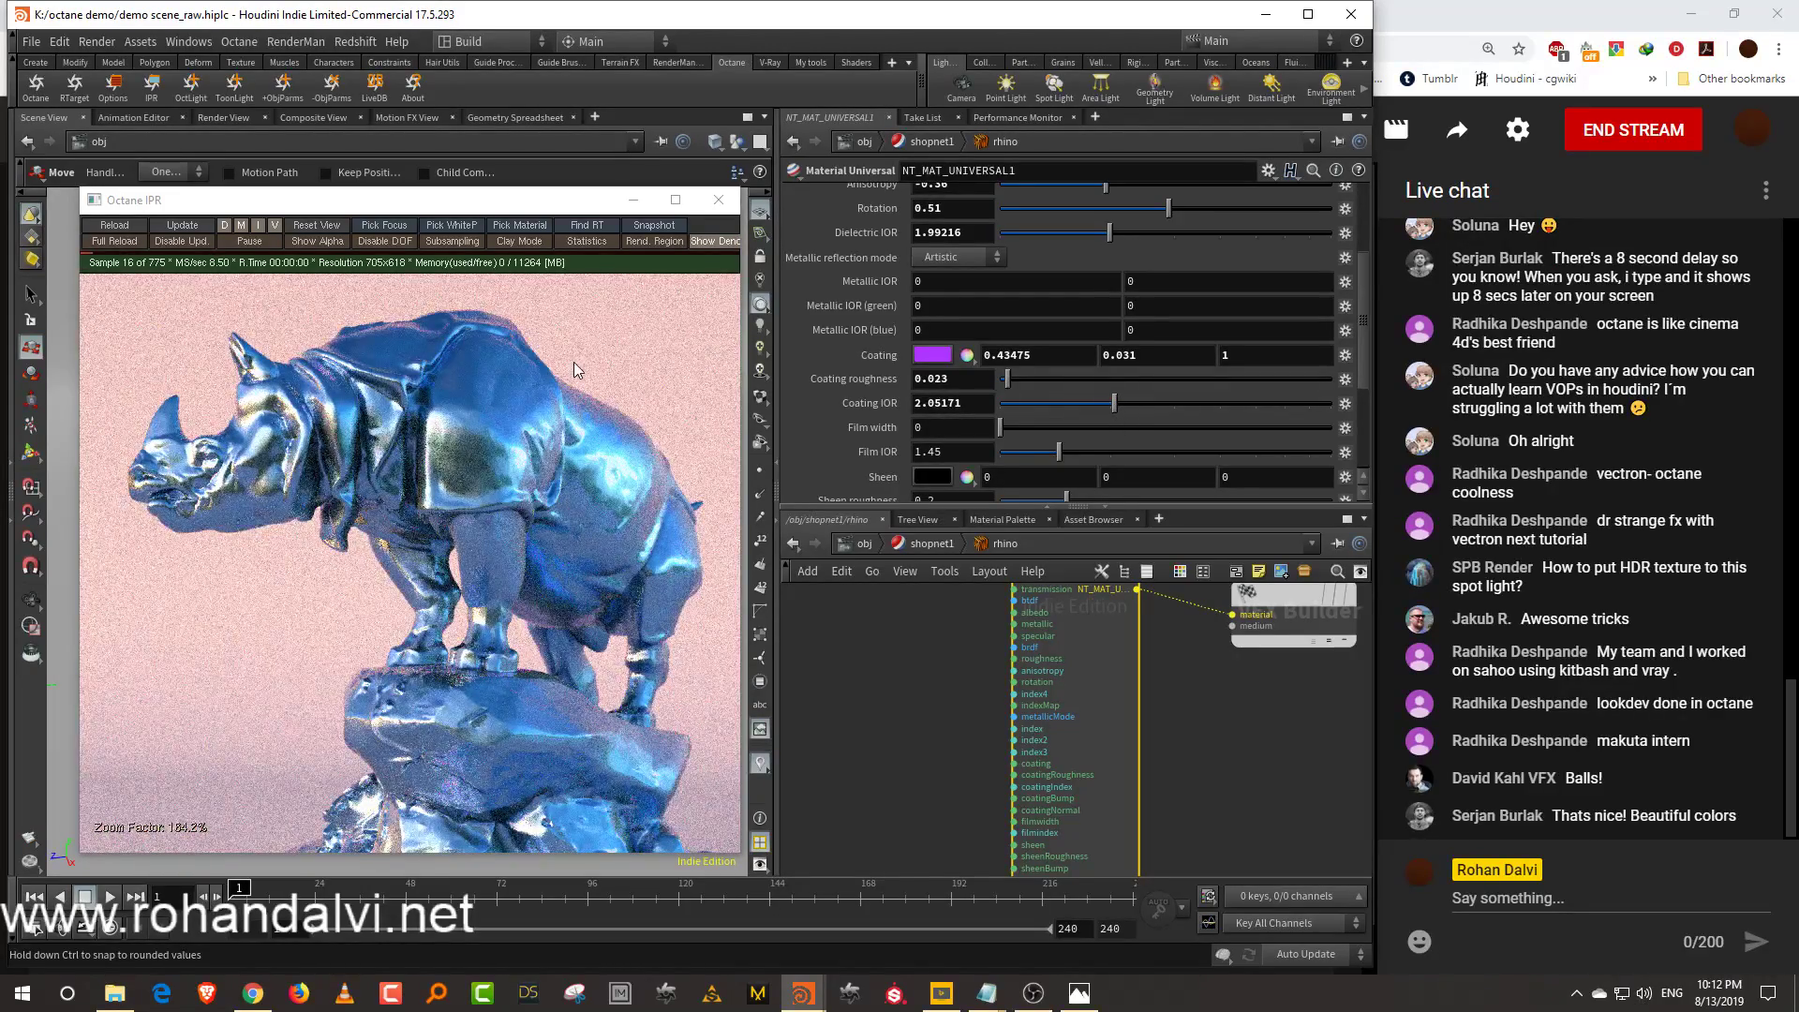
# Frame the whole statue in the render preview and try a film width of 0.119 on the material before returning it to 0
pyautogui.click(347, 227)
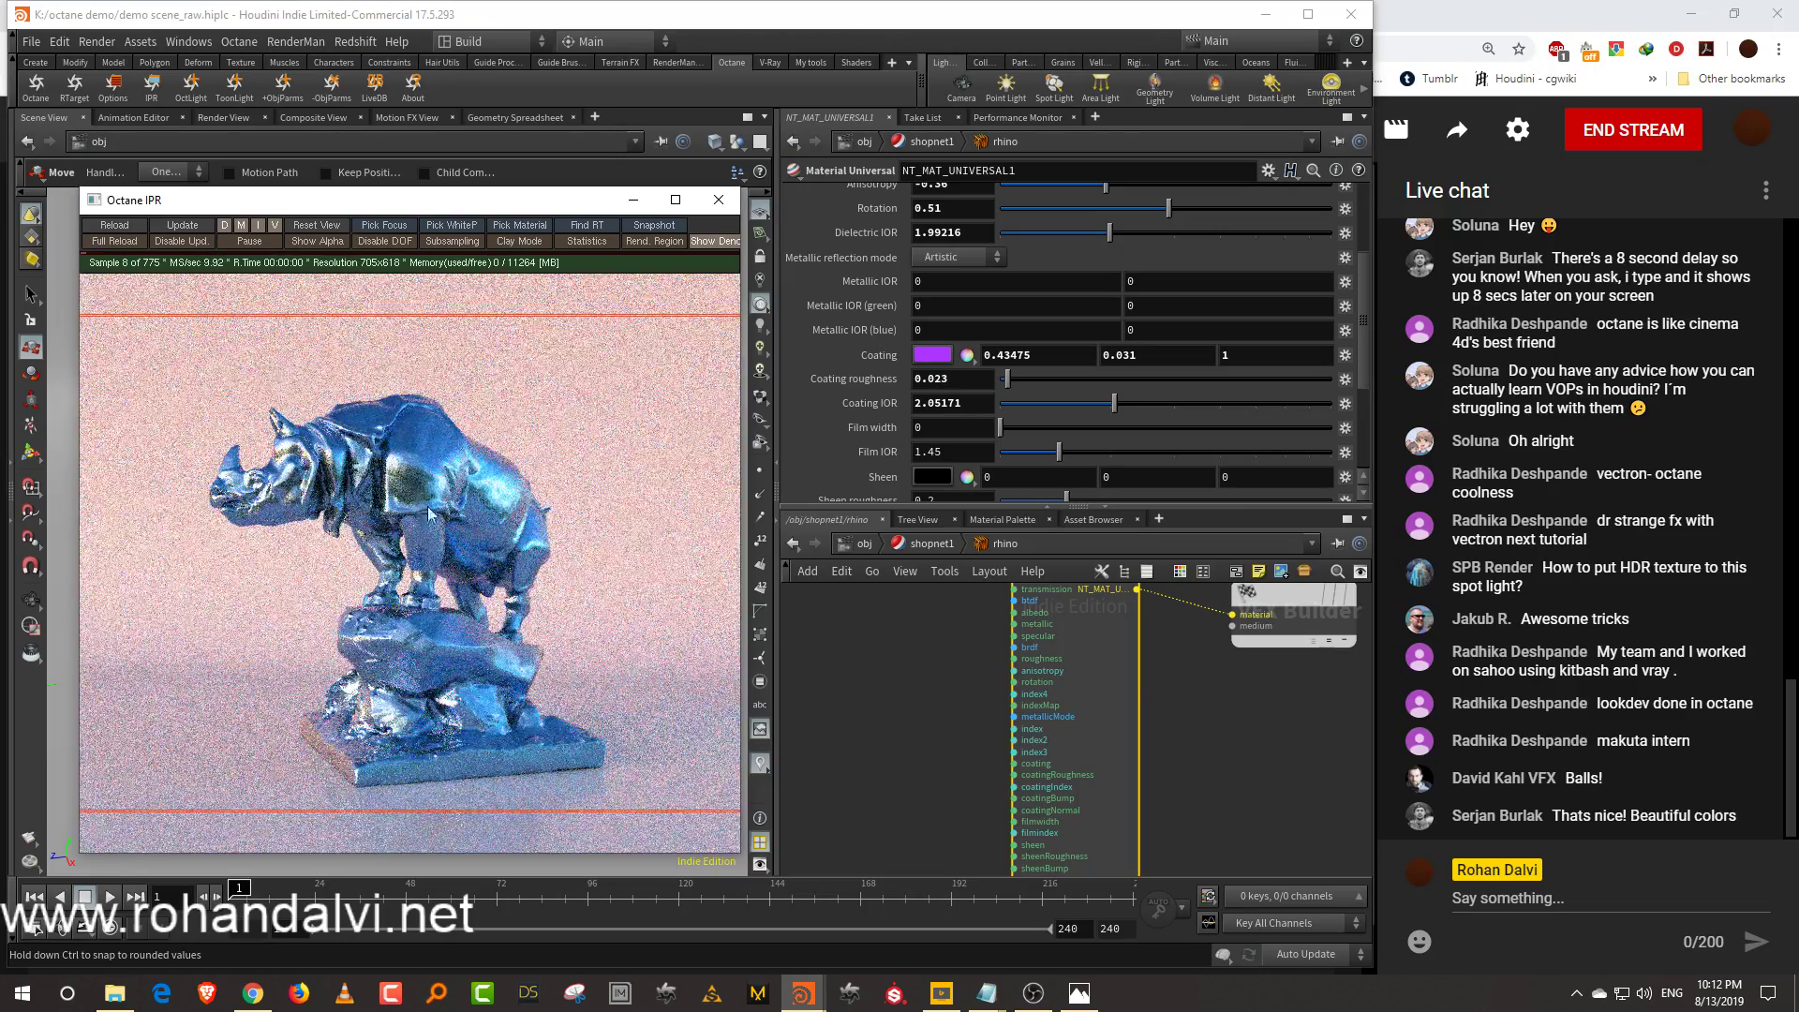
pyautogui.scroll(3, 431, 559)
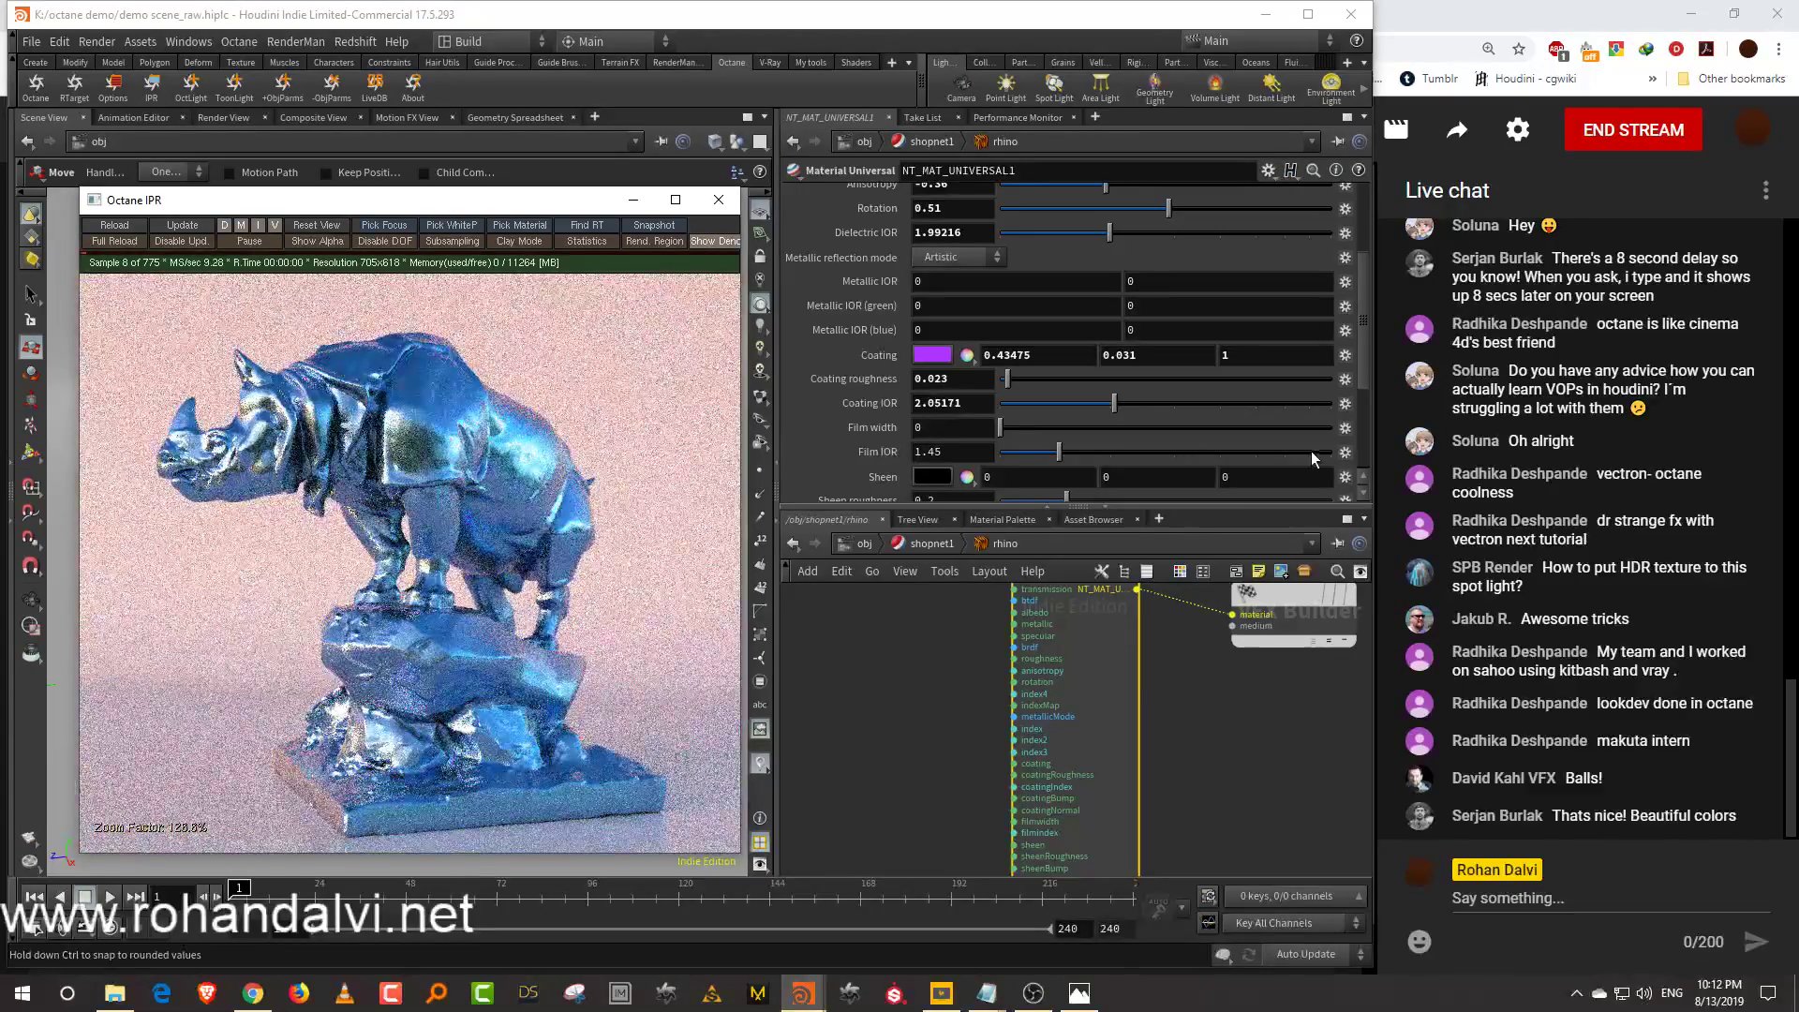
pyautogui.scroll(-3, 1364, 328)
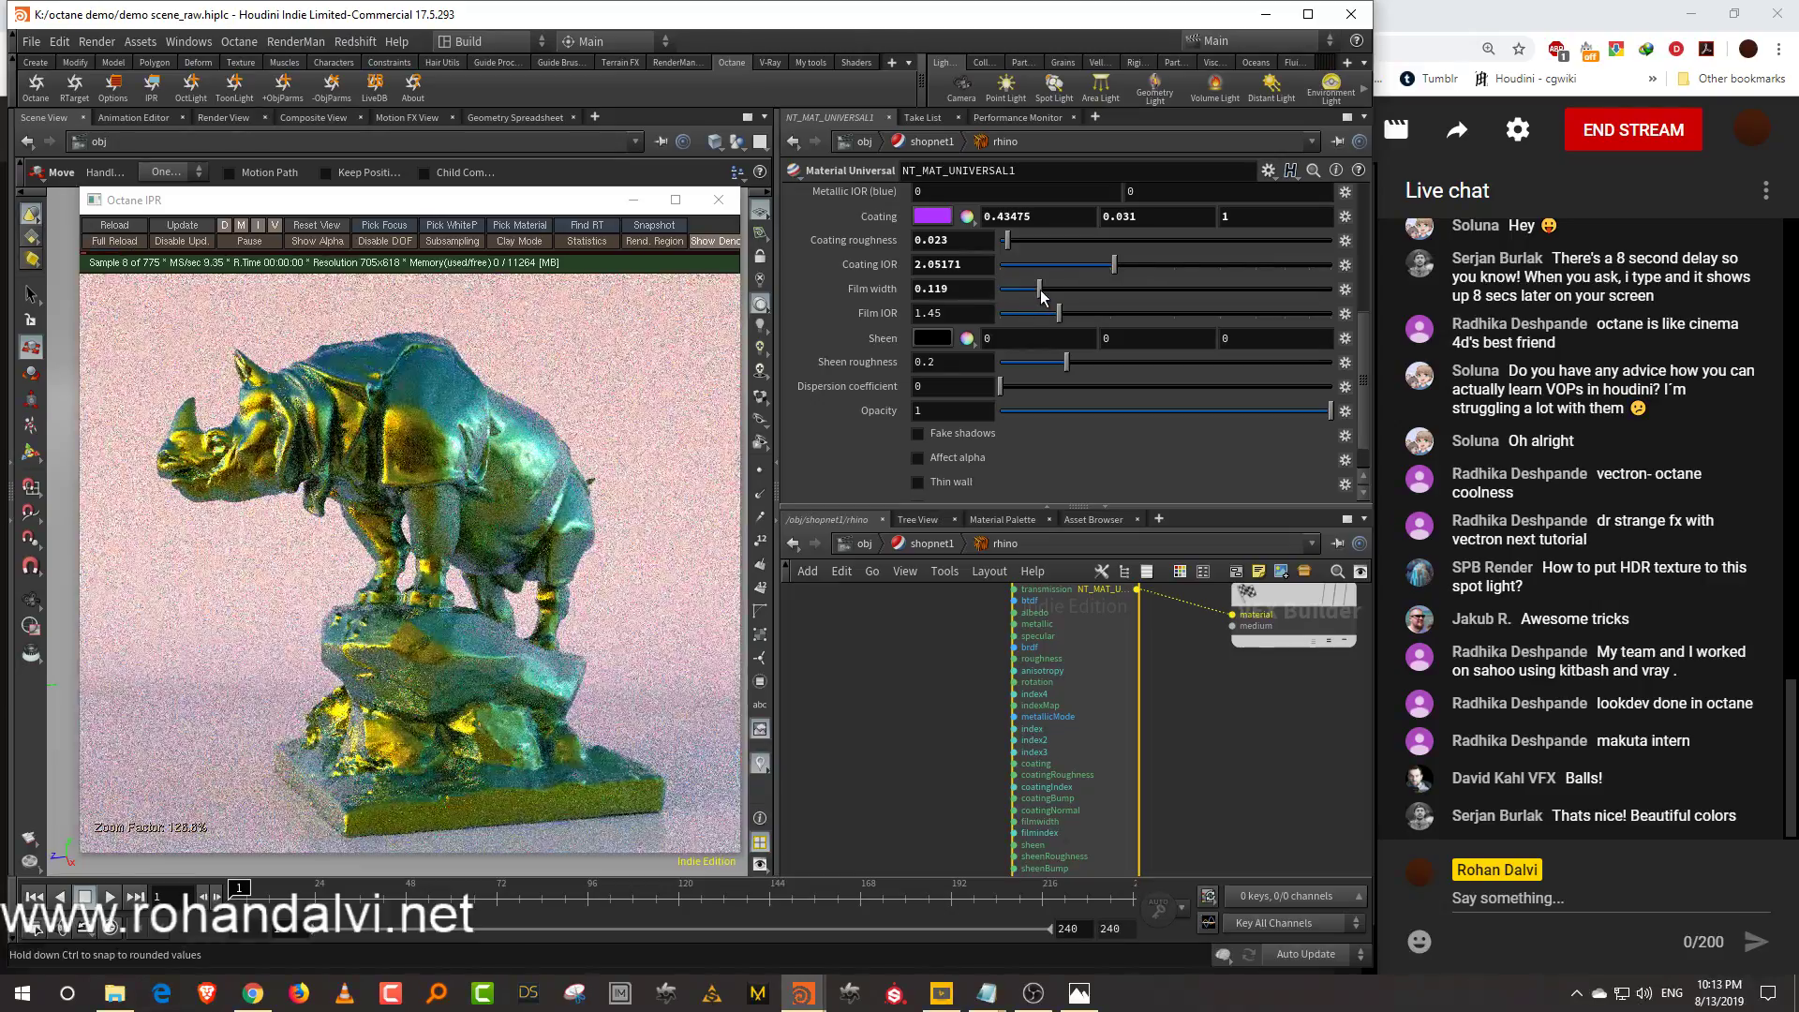
pyautogui.moveTo(1001, 289)
pyautogui.mouseDown()
pyautogui.moveTo(1064, 293)
pyautogui.moveTo(975, 305)
pyautogui.mouseUp()
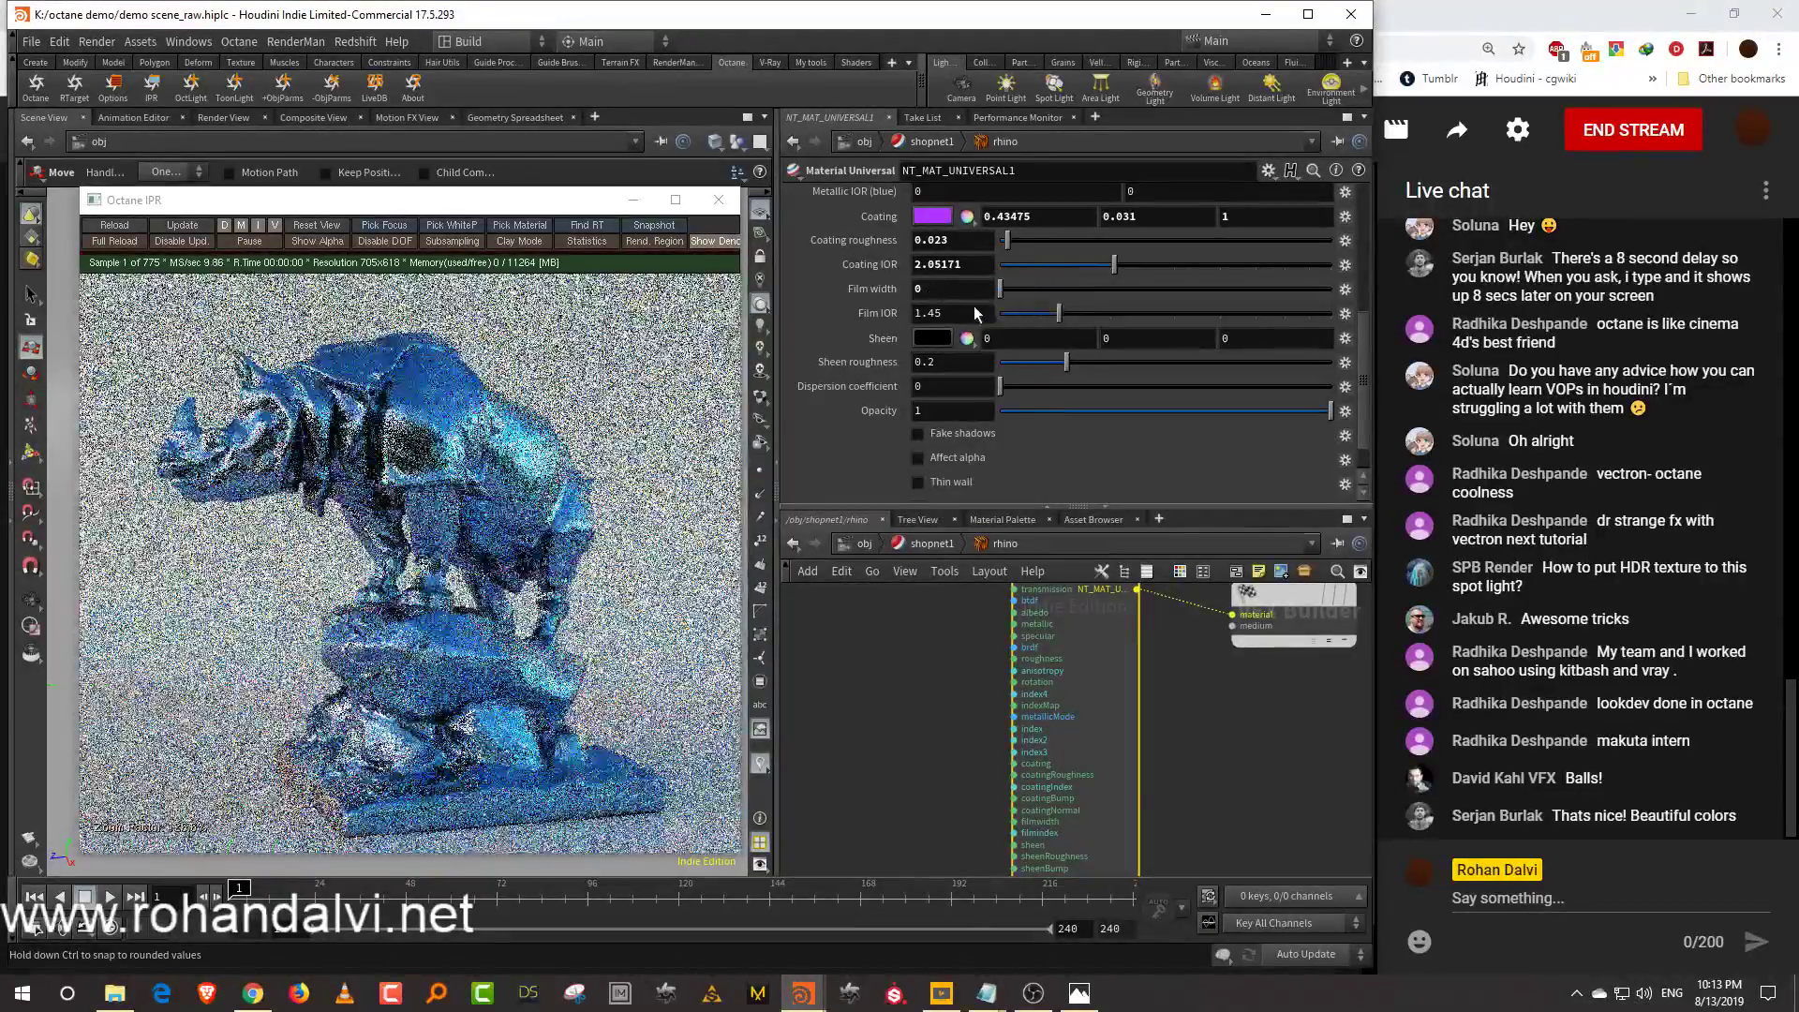
# Set the metallic value of NT_MAT_UNIVERSAL1 to 0
pyautogui.scroll(3, 1162, 318)
pyautogui.scroll(3, 1162, 326)
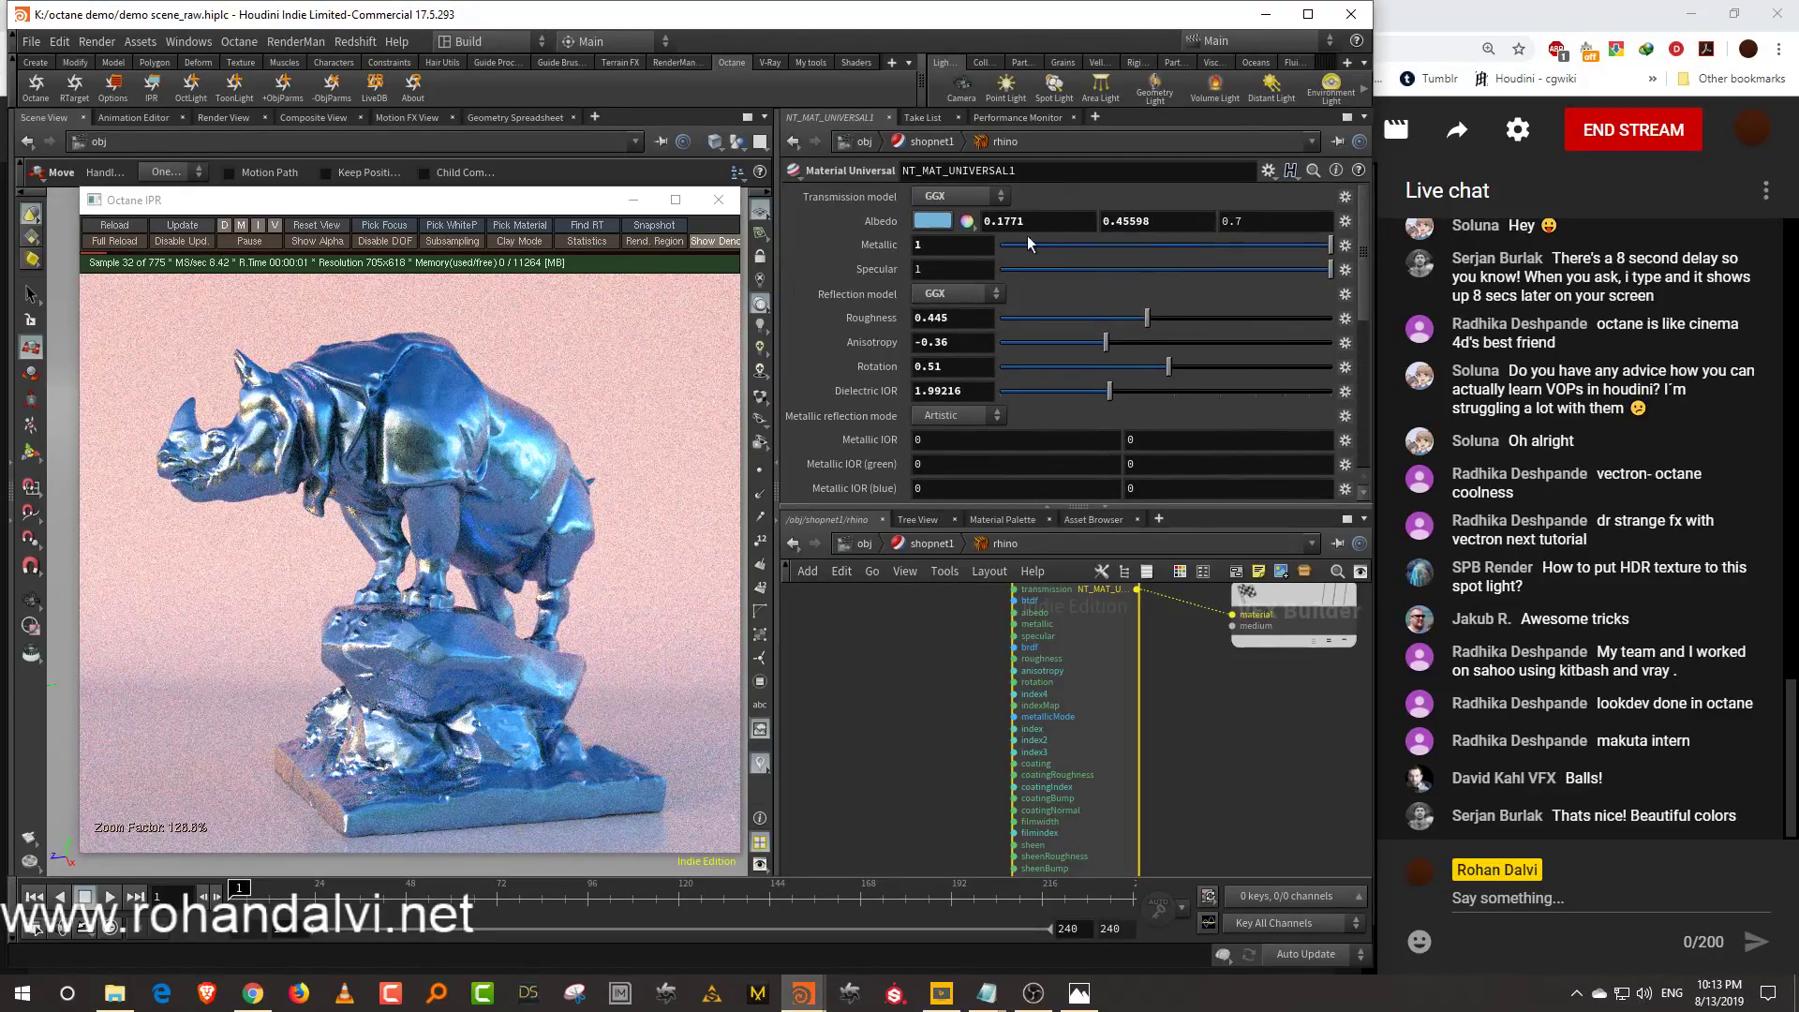
pyautogui.moveTo(1027, 242); pyautogui.dragTo(954, 243)
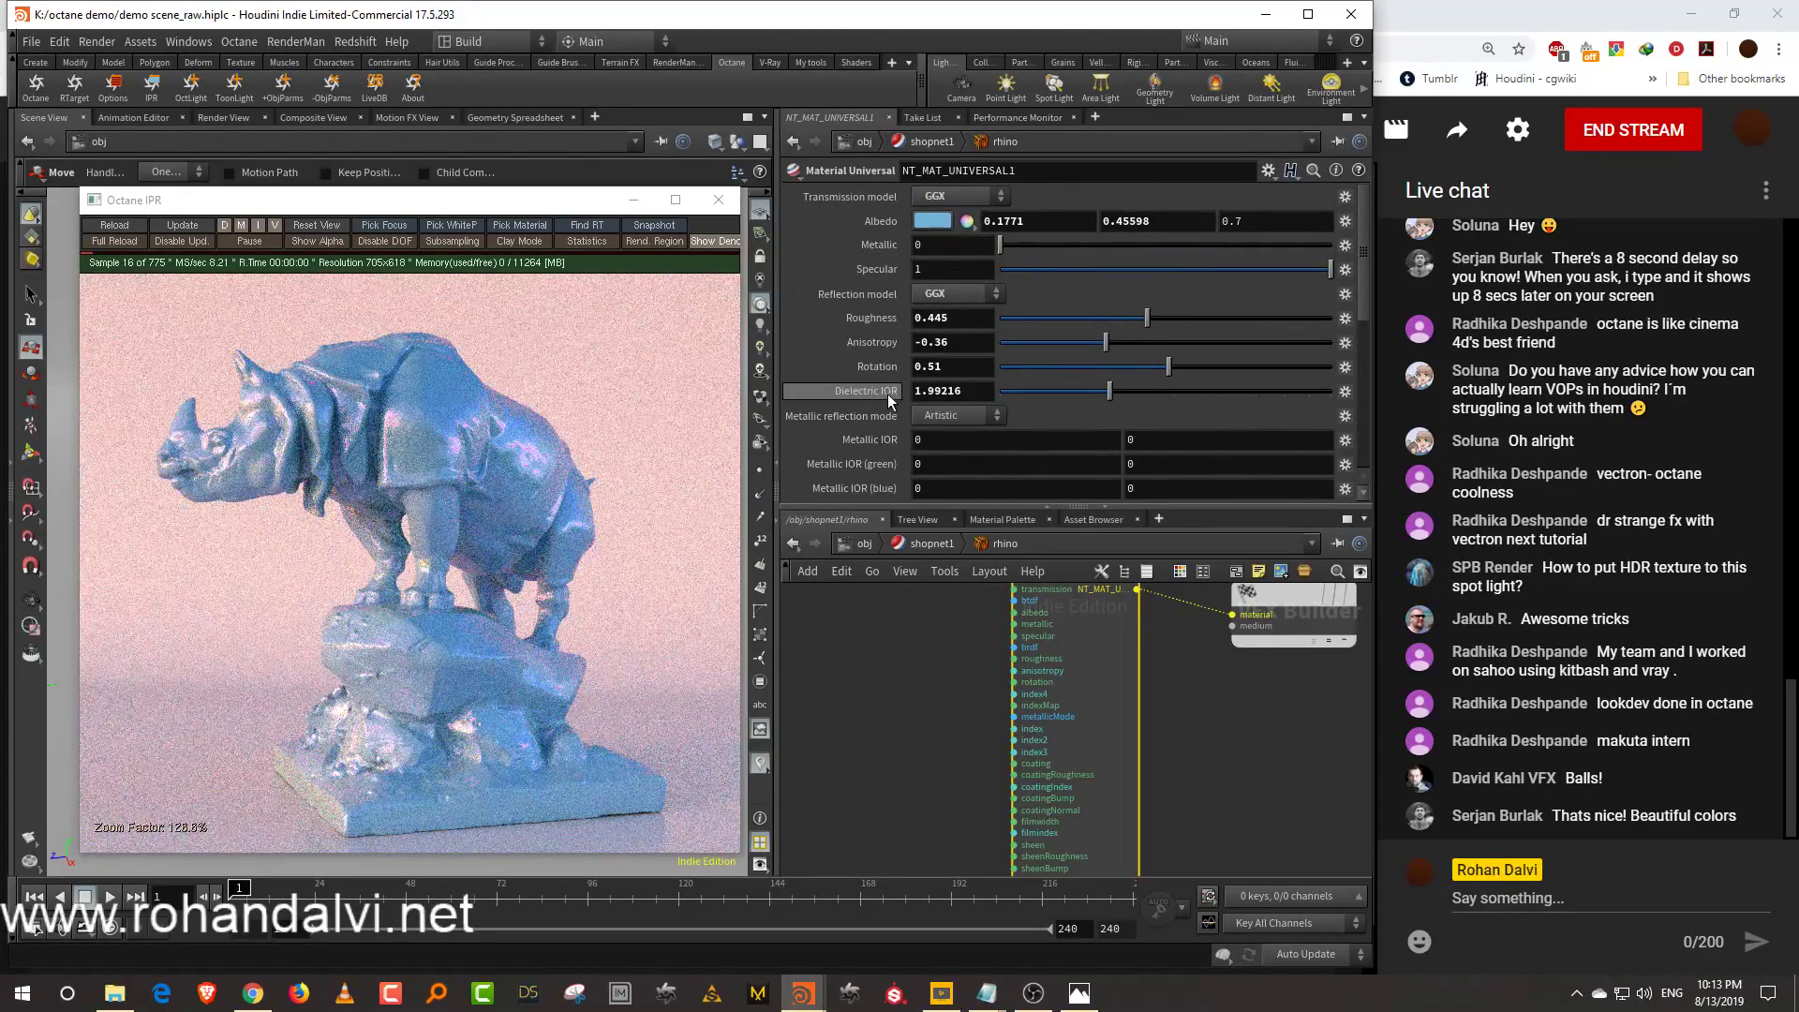
# Set the coating colour of NT_MAT_UNIVERSAL1 to black (0, 0, 0)
pyautogui.scroll(-2, 868, 329)
pyautogui.scroll(-1, 868, 335)
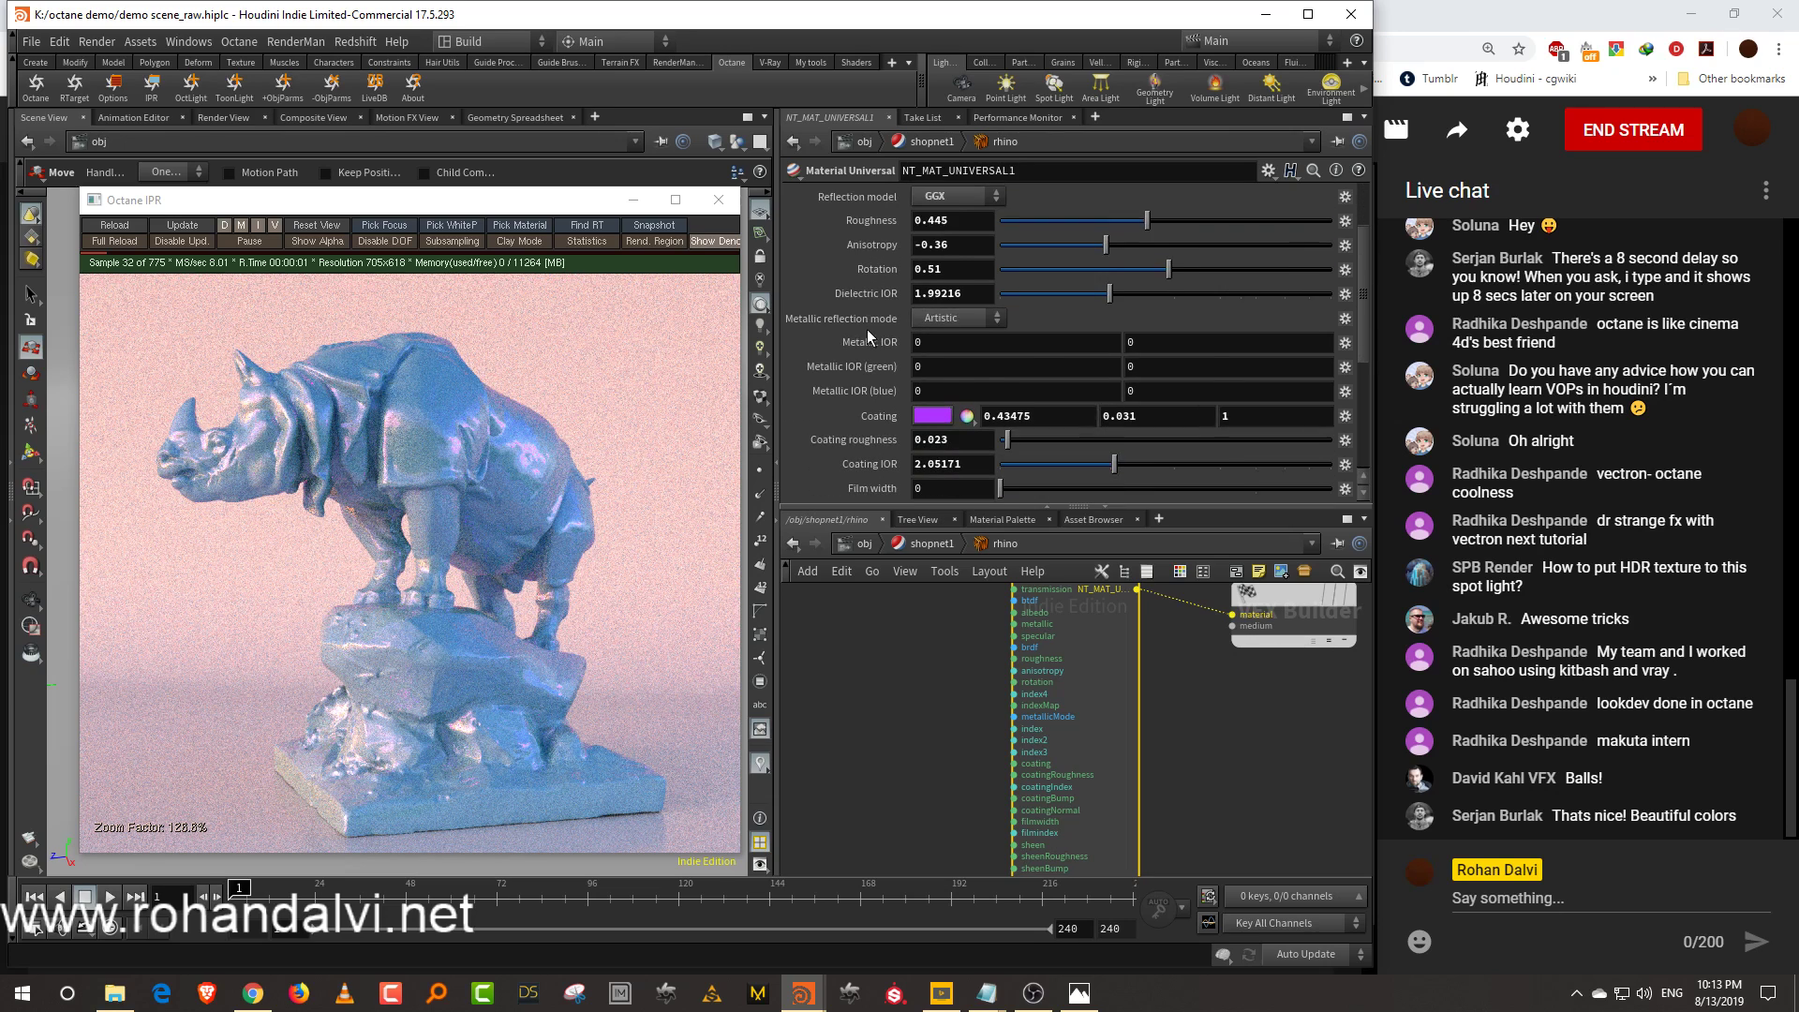
pyautogui.scroll(2, 868, 329)
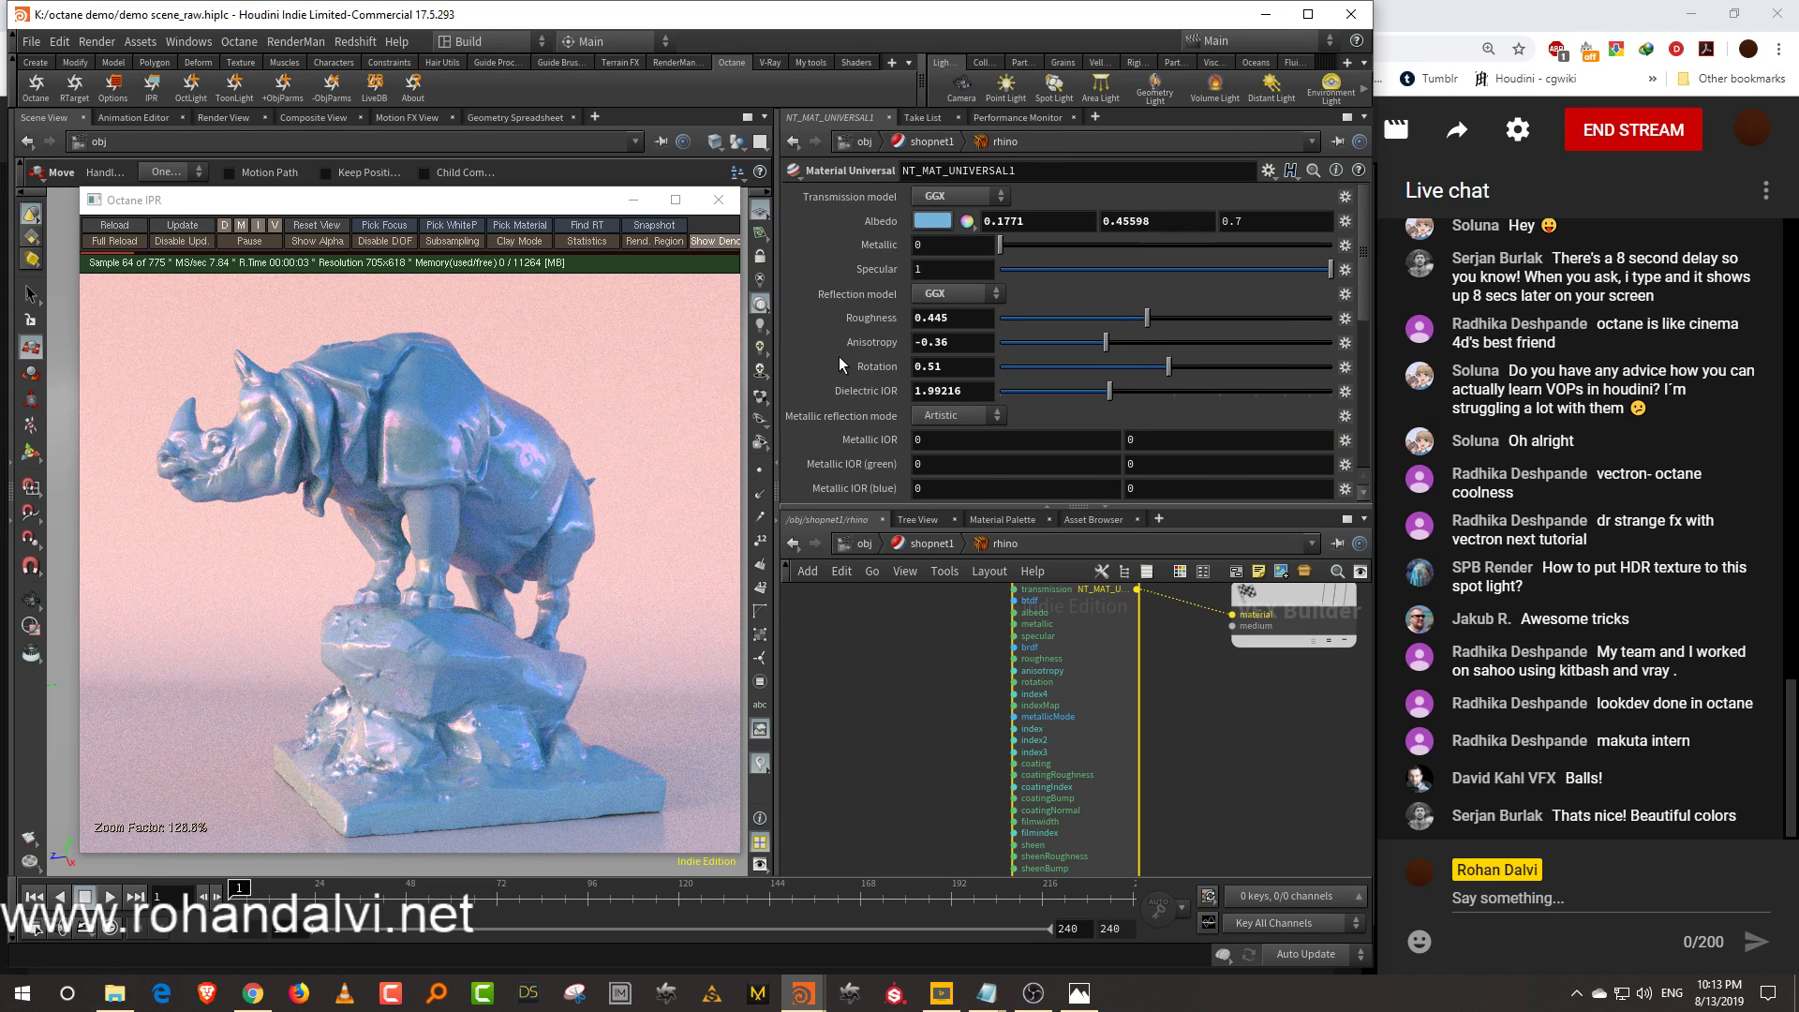
pyautogui.click(948, 465)
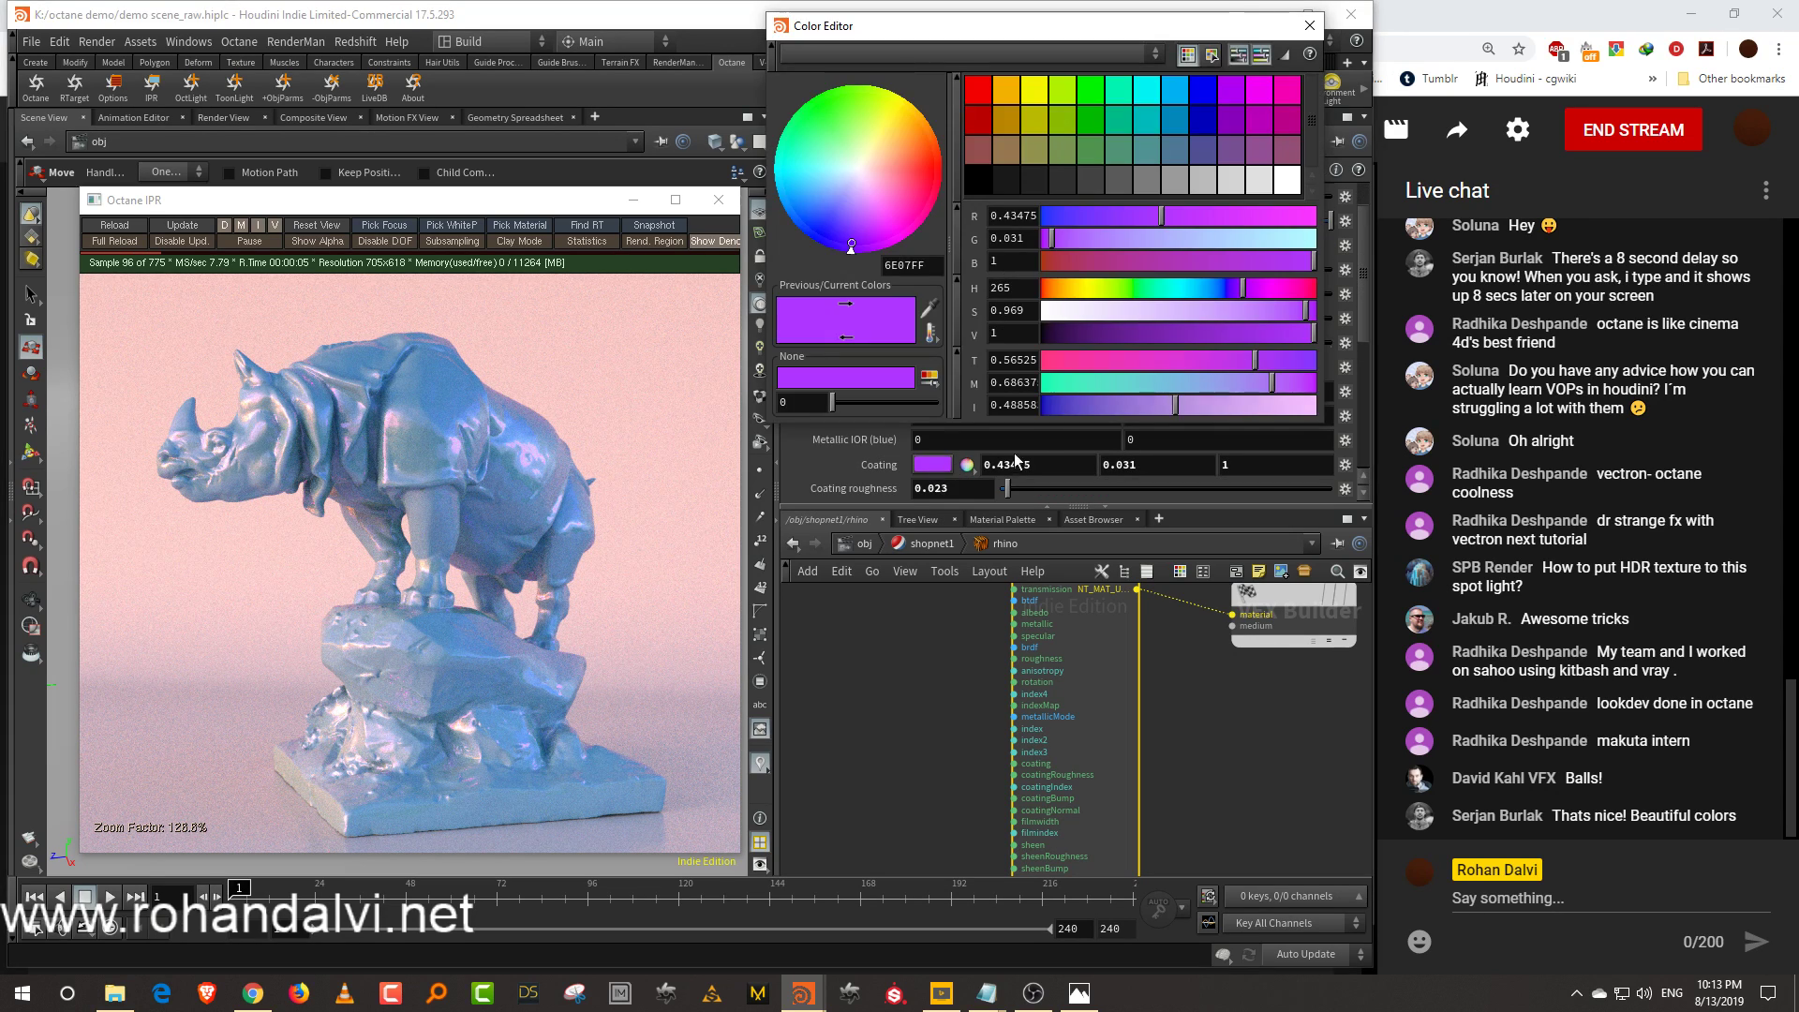
pyautogui.moveTo(1066, 334); pyautogui.dragTo(946, 339)
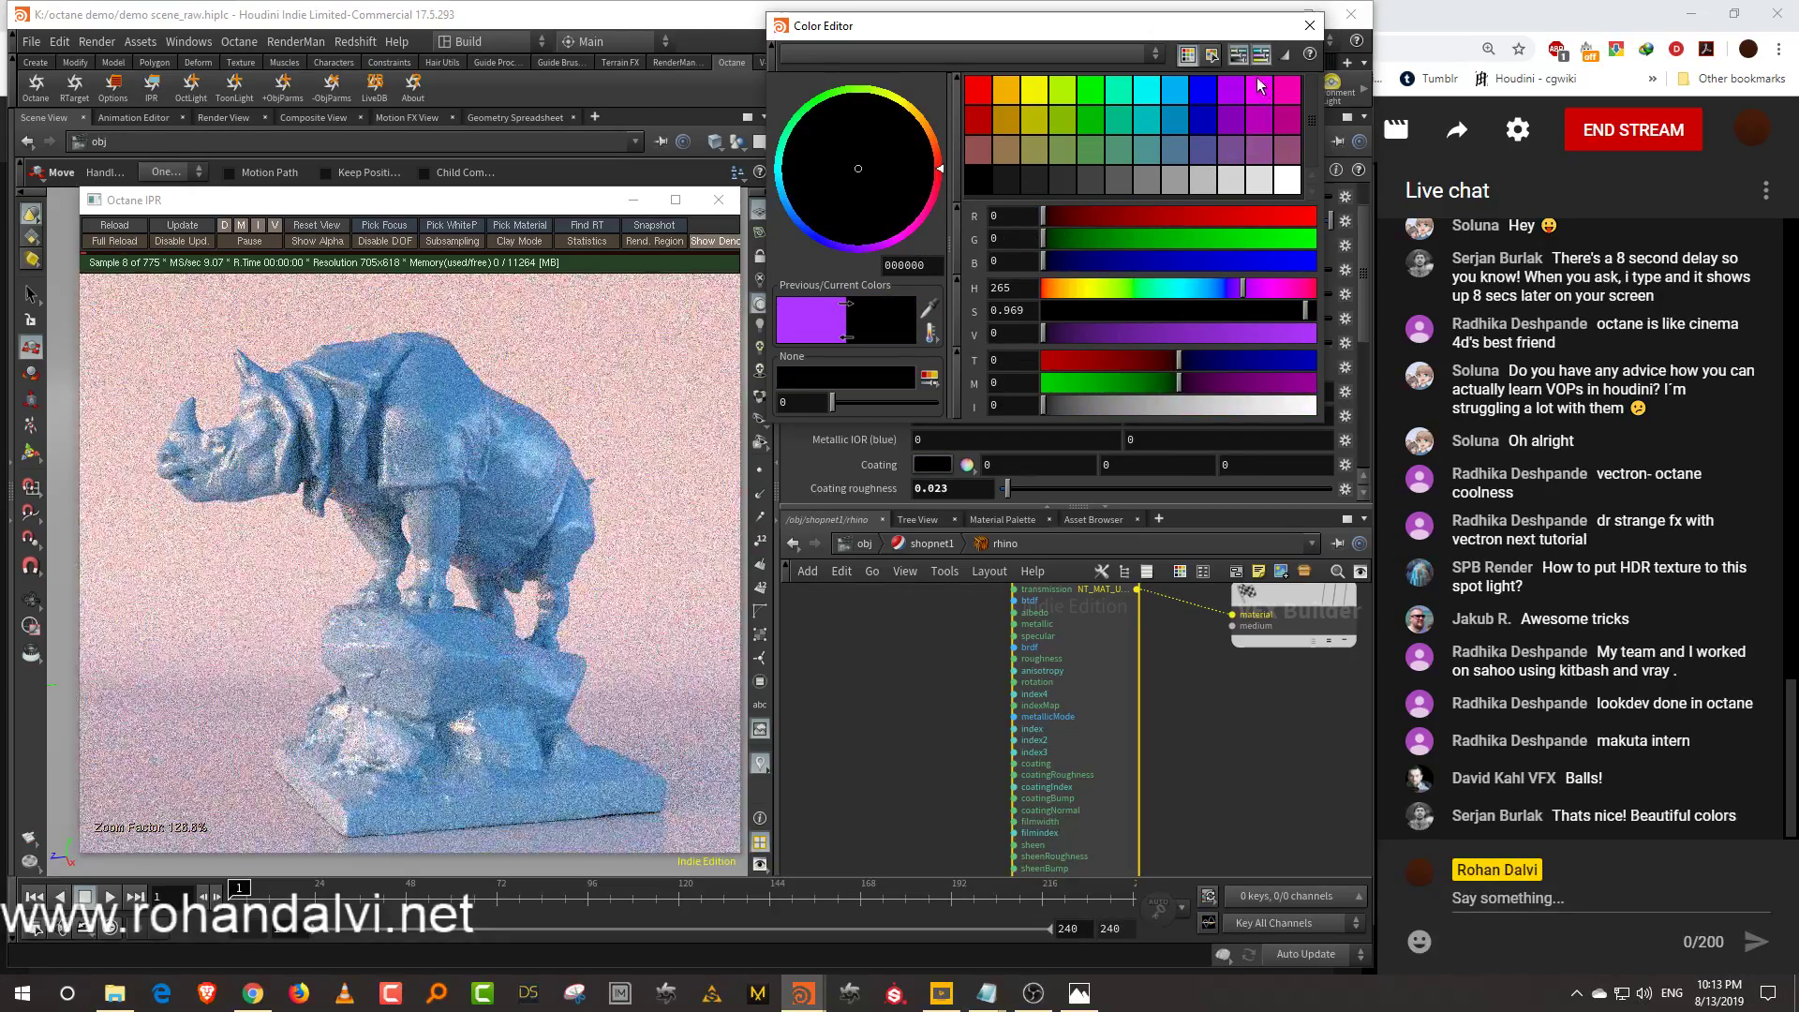
pyautogui.click(1310, 26)
# Darken the albedo to a deep saturated blue (0.019199, 0.149226, 0.263) and set specular to 0
pyautogui.scroll(2, 959, 228)
pyautogui.click(941, 222)
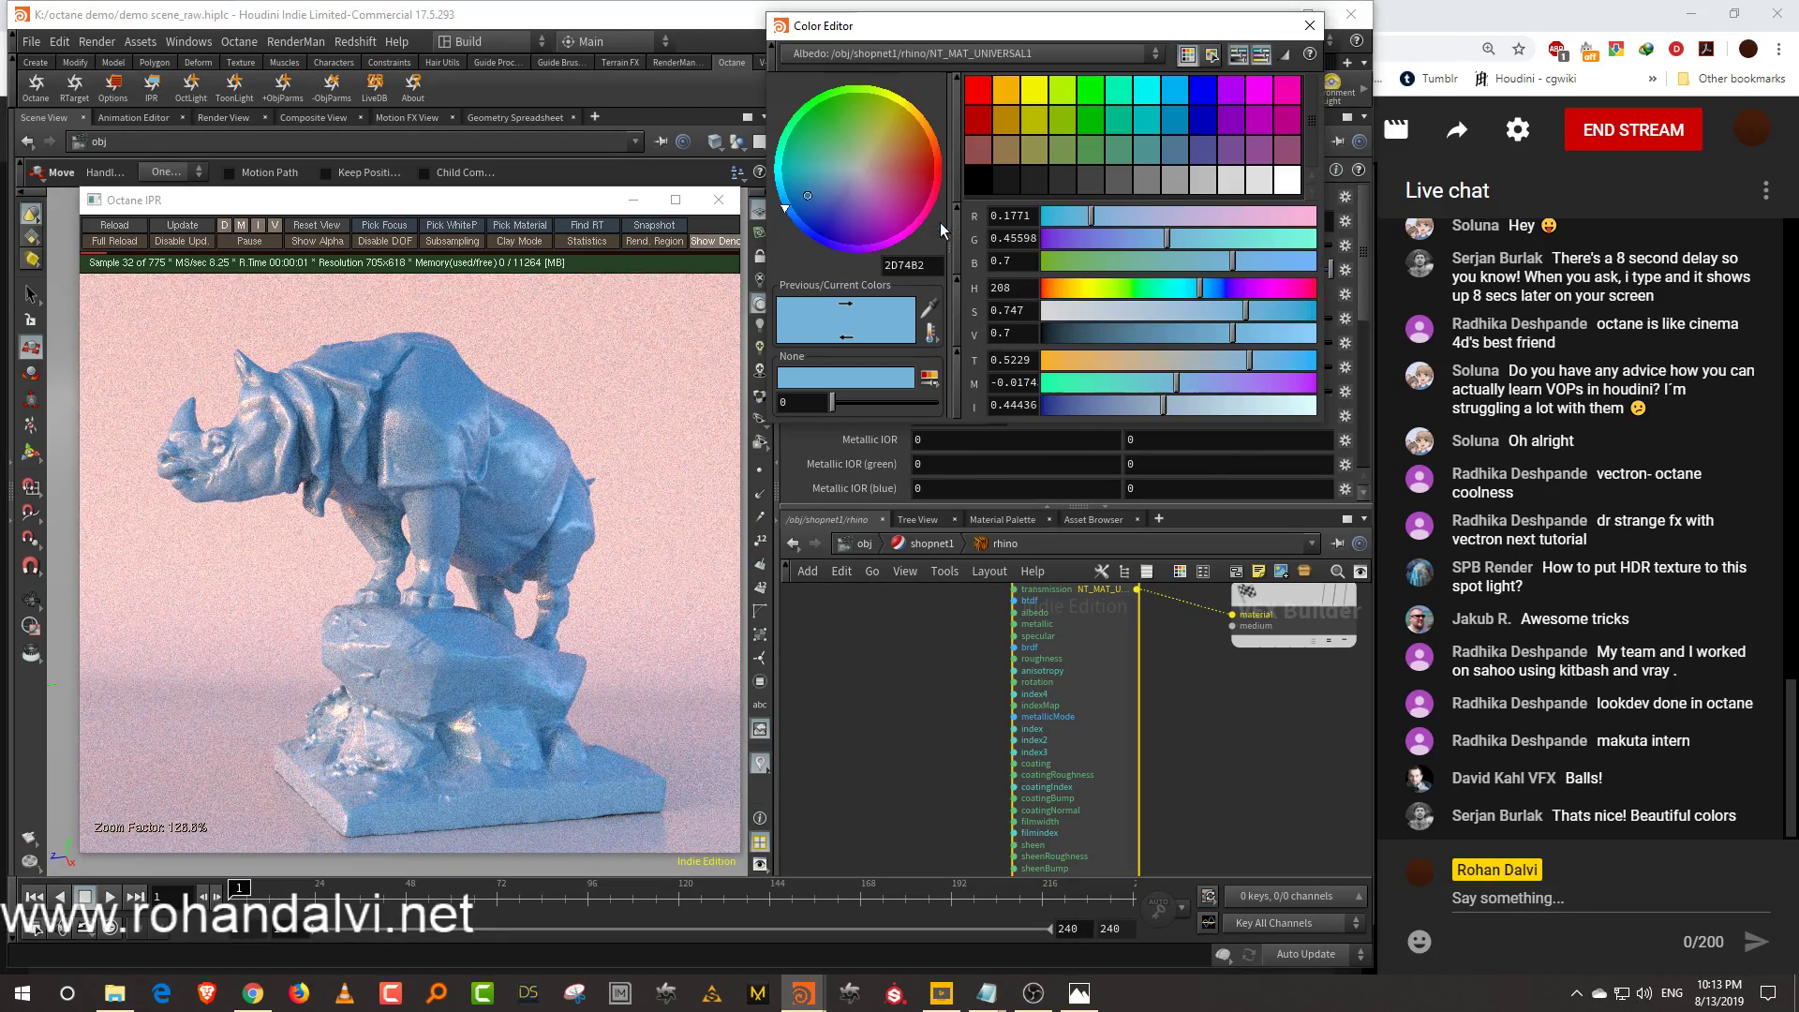
pyautogui.click(1099, 336)
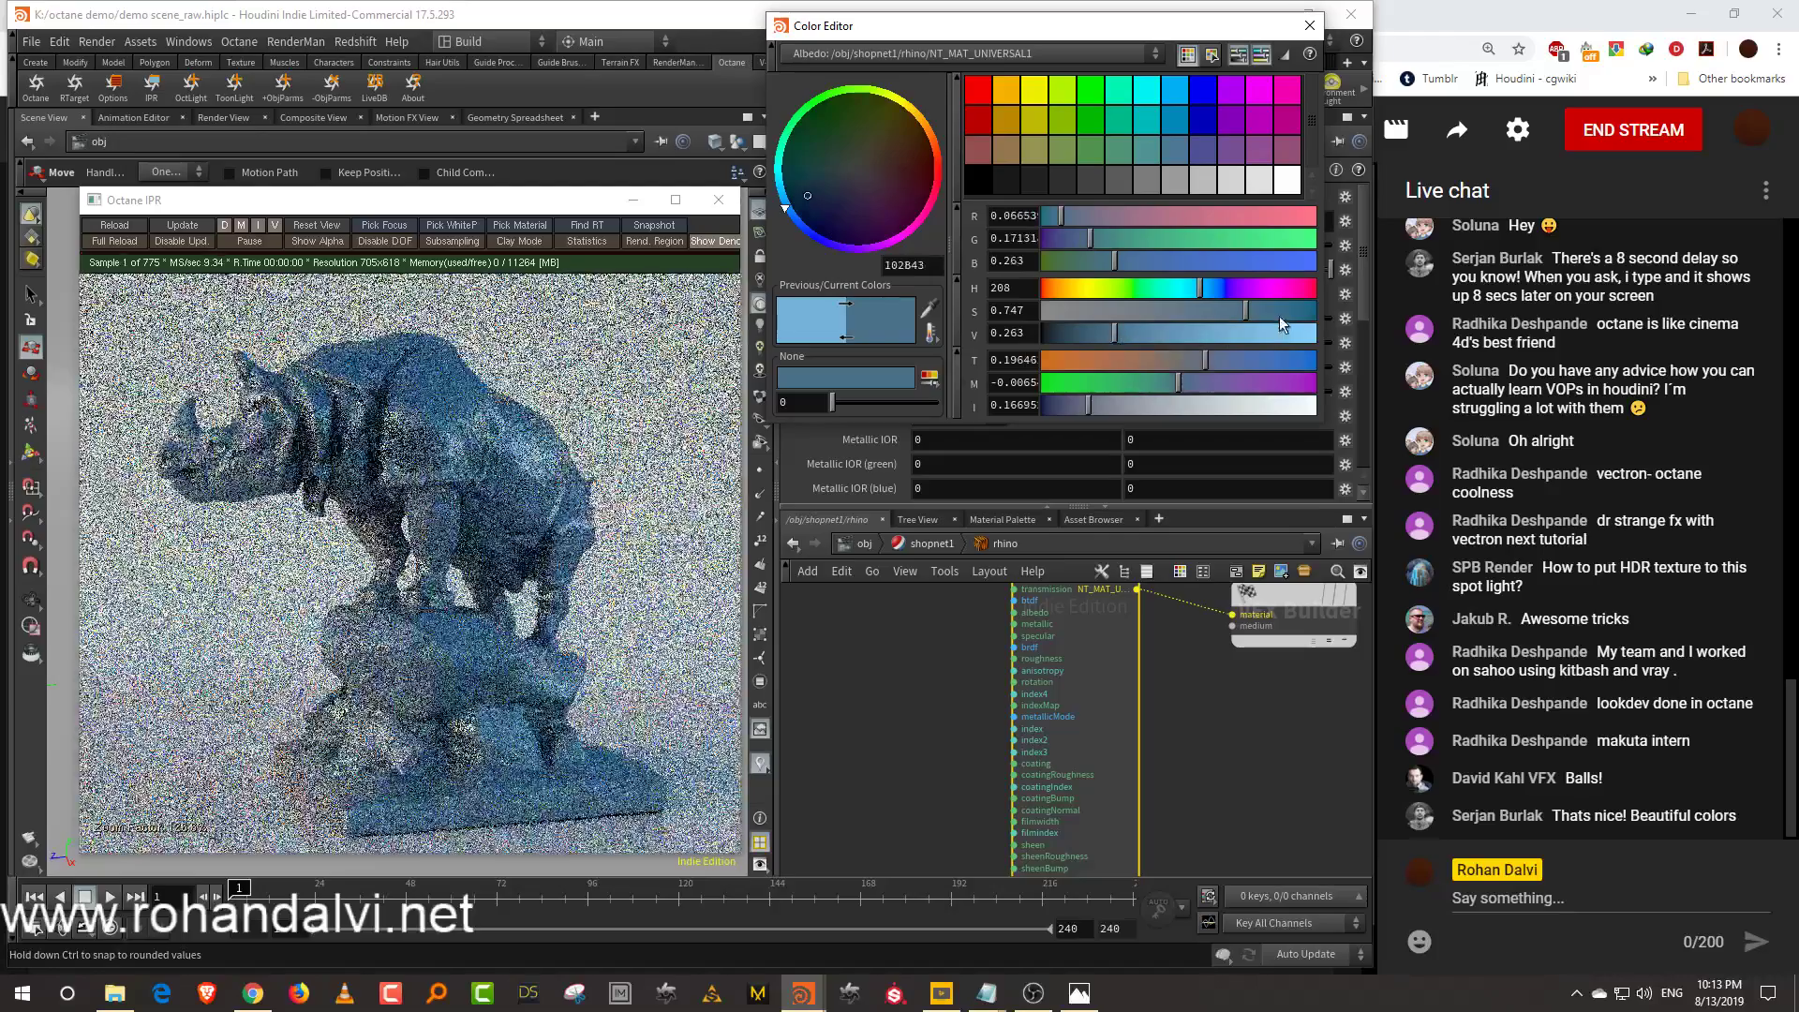
pyautogui.click(1297, 311)
pyautogui.click(1310, 25)
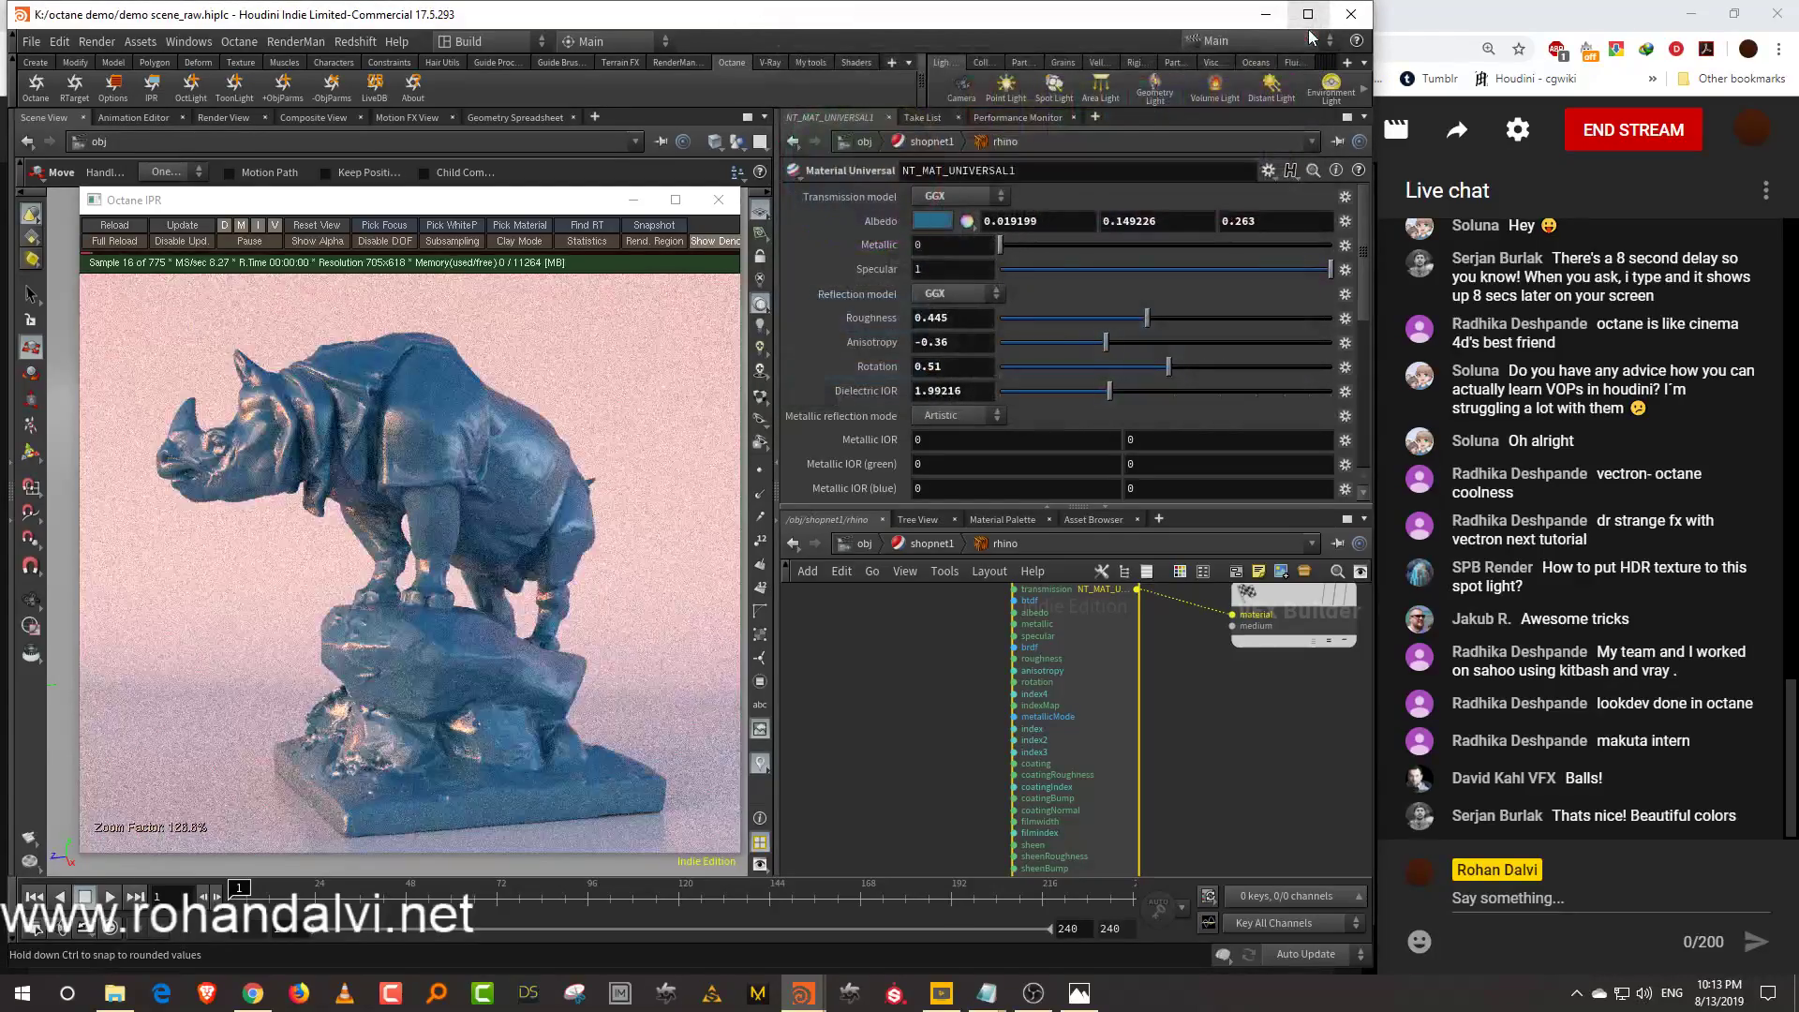
pyautogui.click(1054, 270)
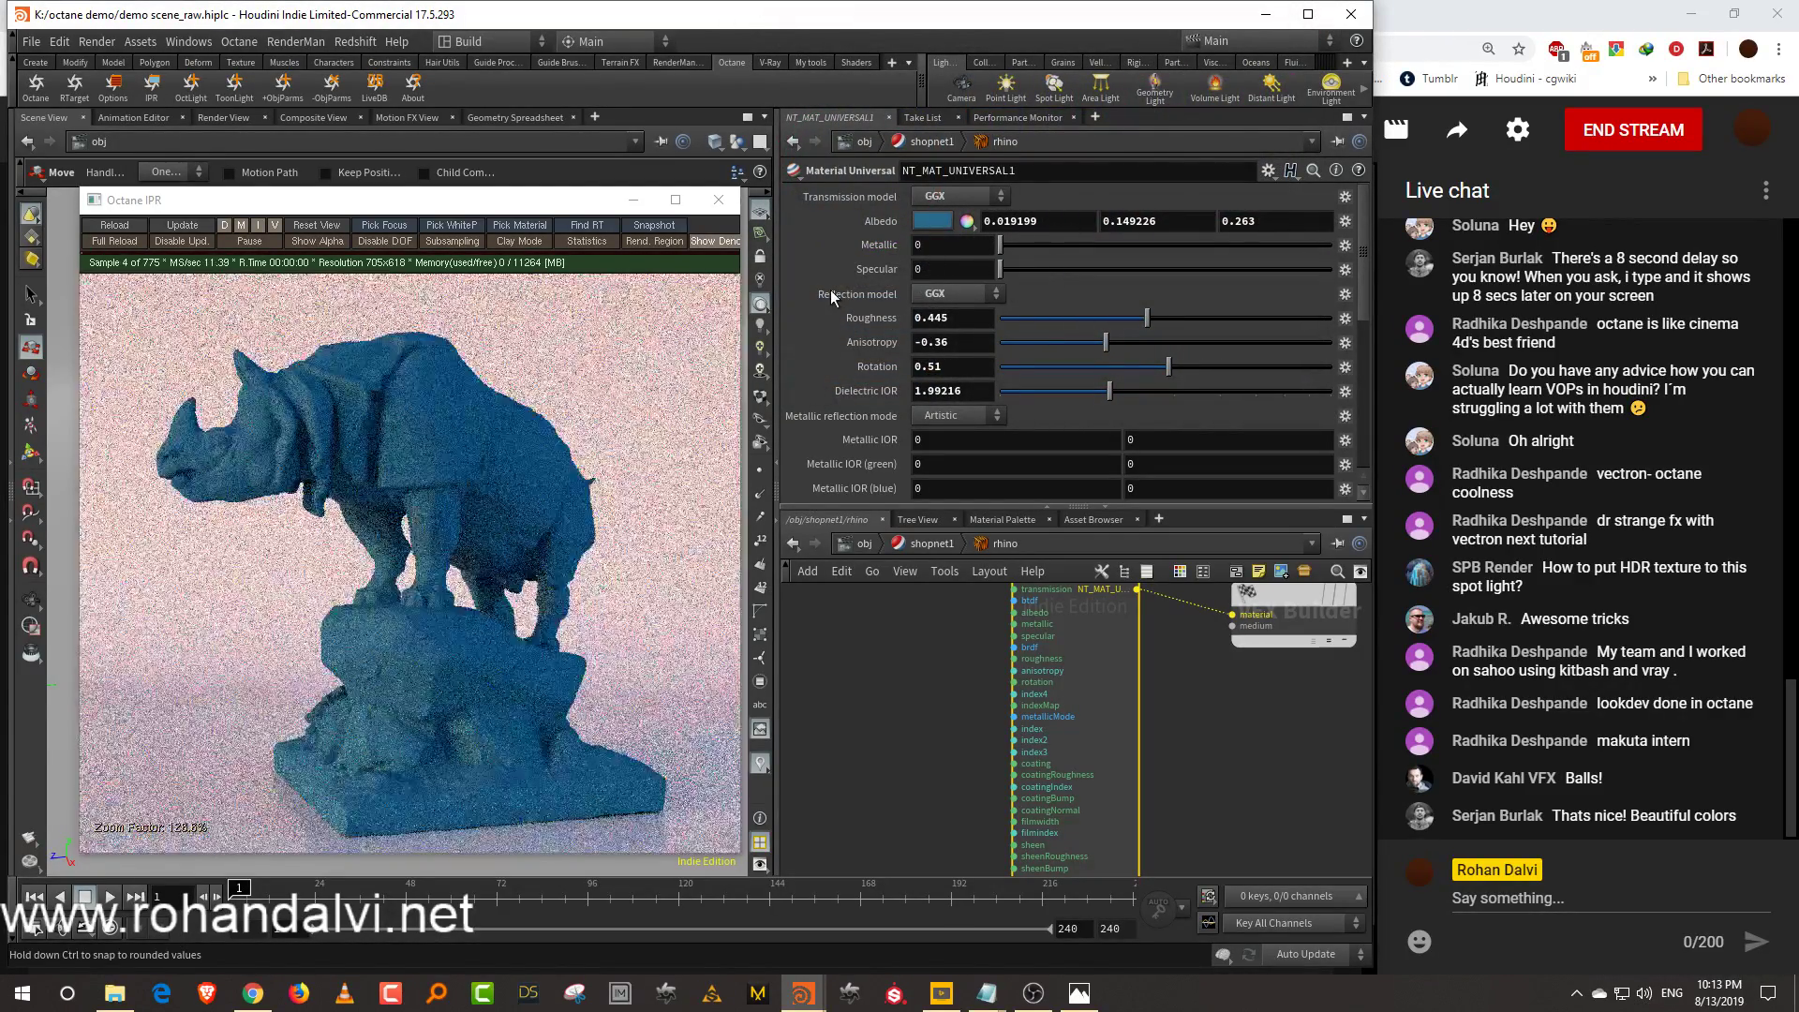
# Give the rhino material a light purple sheen colour (0.654142, 0.332871, 0.917) with a sheen roughness of 0.612
pyautogui.scroll(-5, 875, 306)
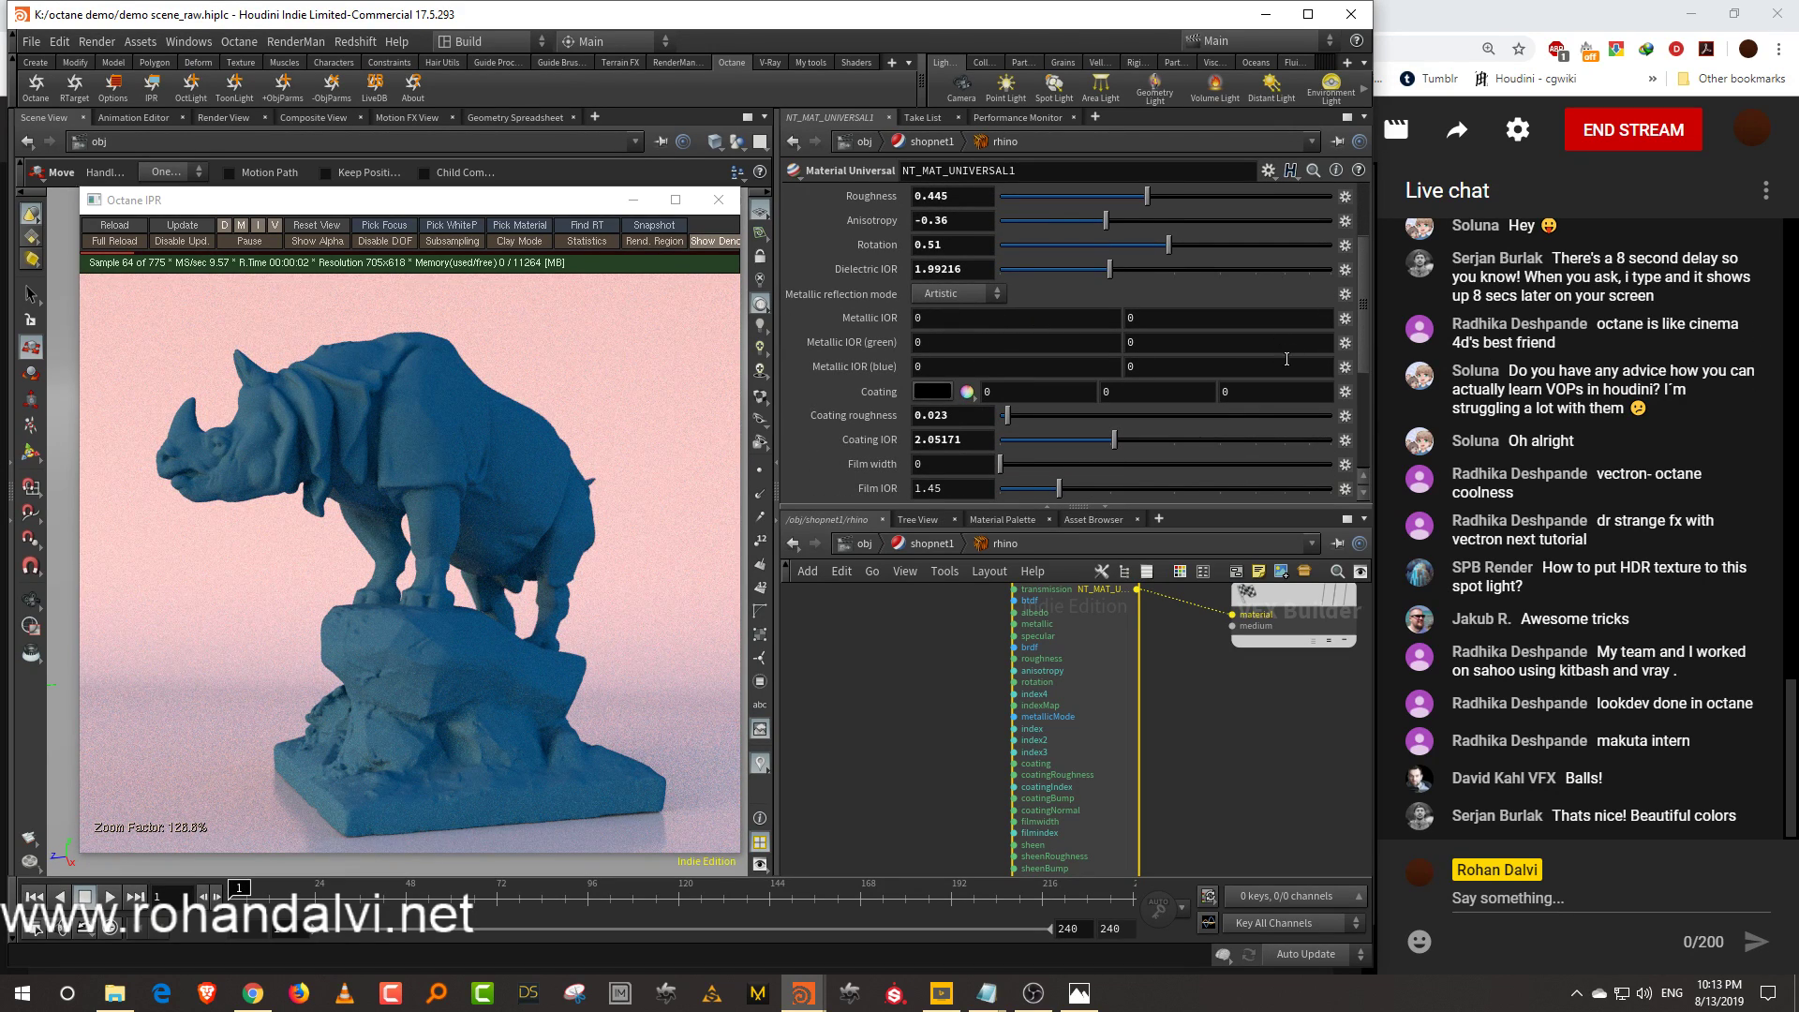
pyautogui.scroll(-3, 1362, 344)
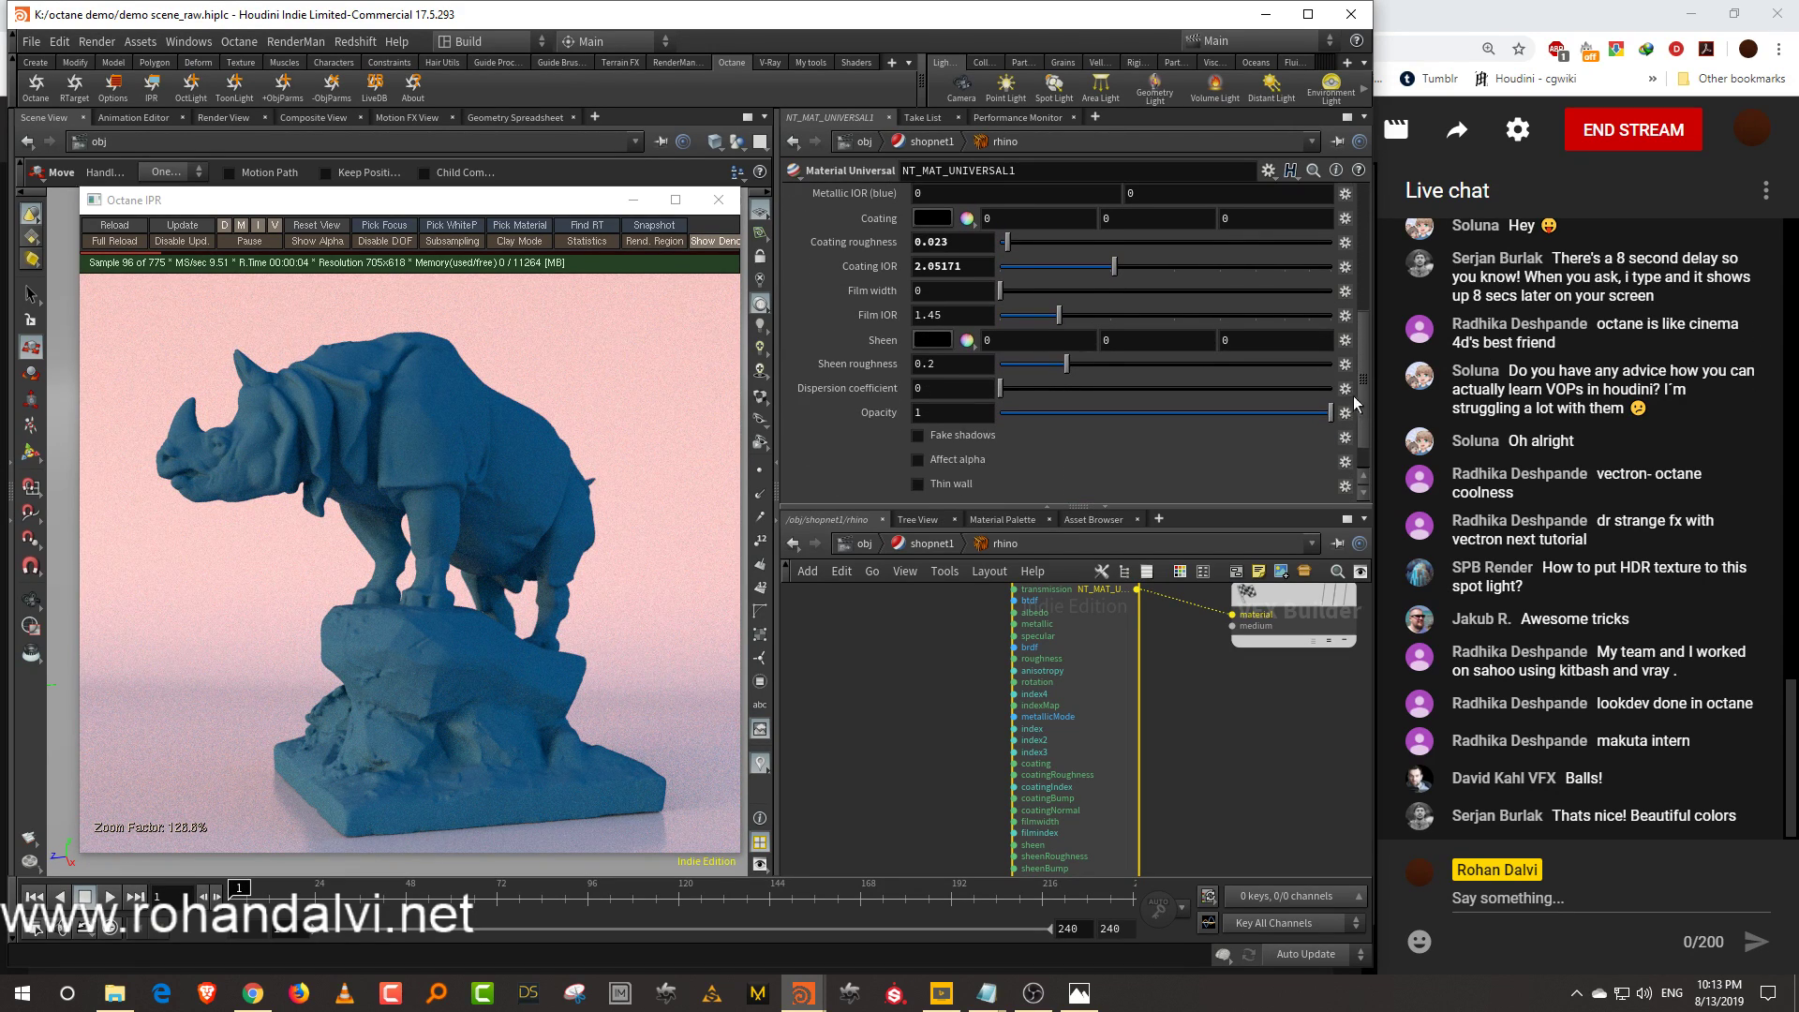
pyautogui.click(932, 345)
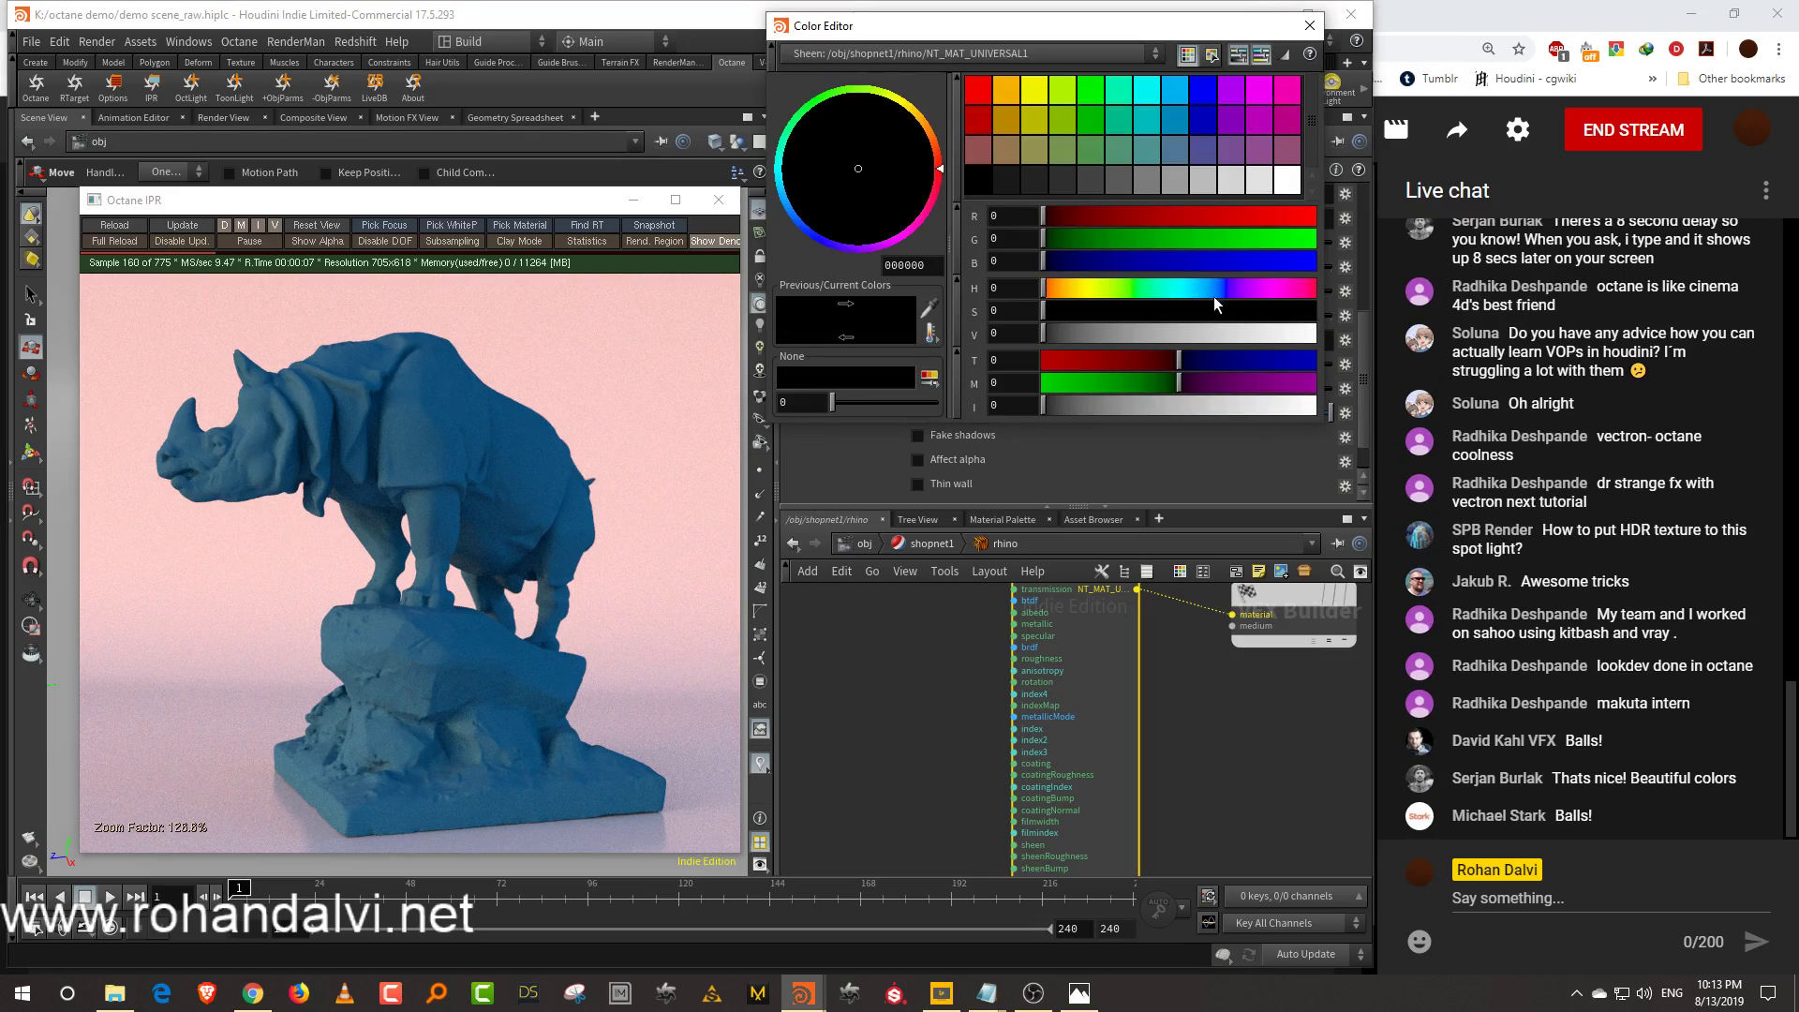
pyautogui.click(1247, 286)
pyautogui.click(1190, 311)
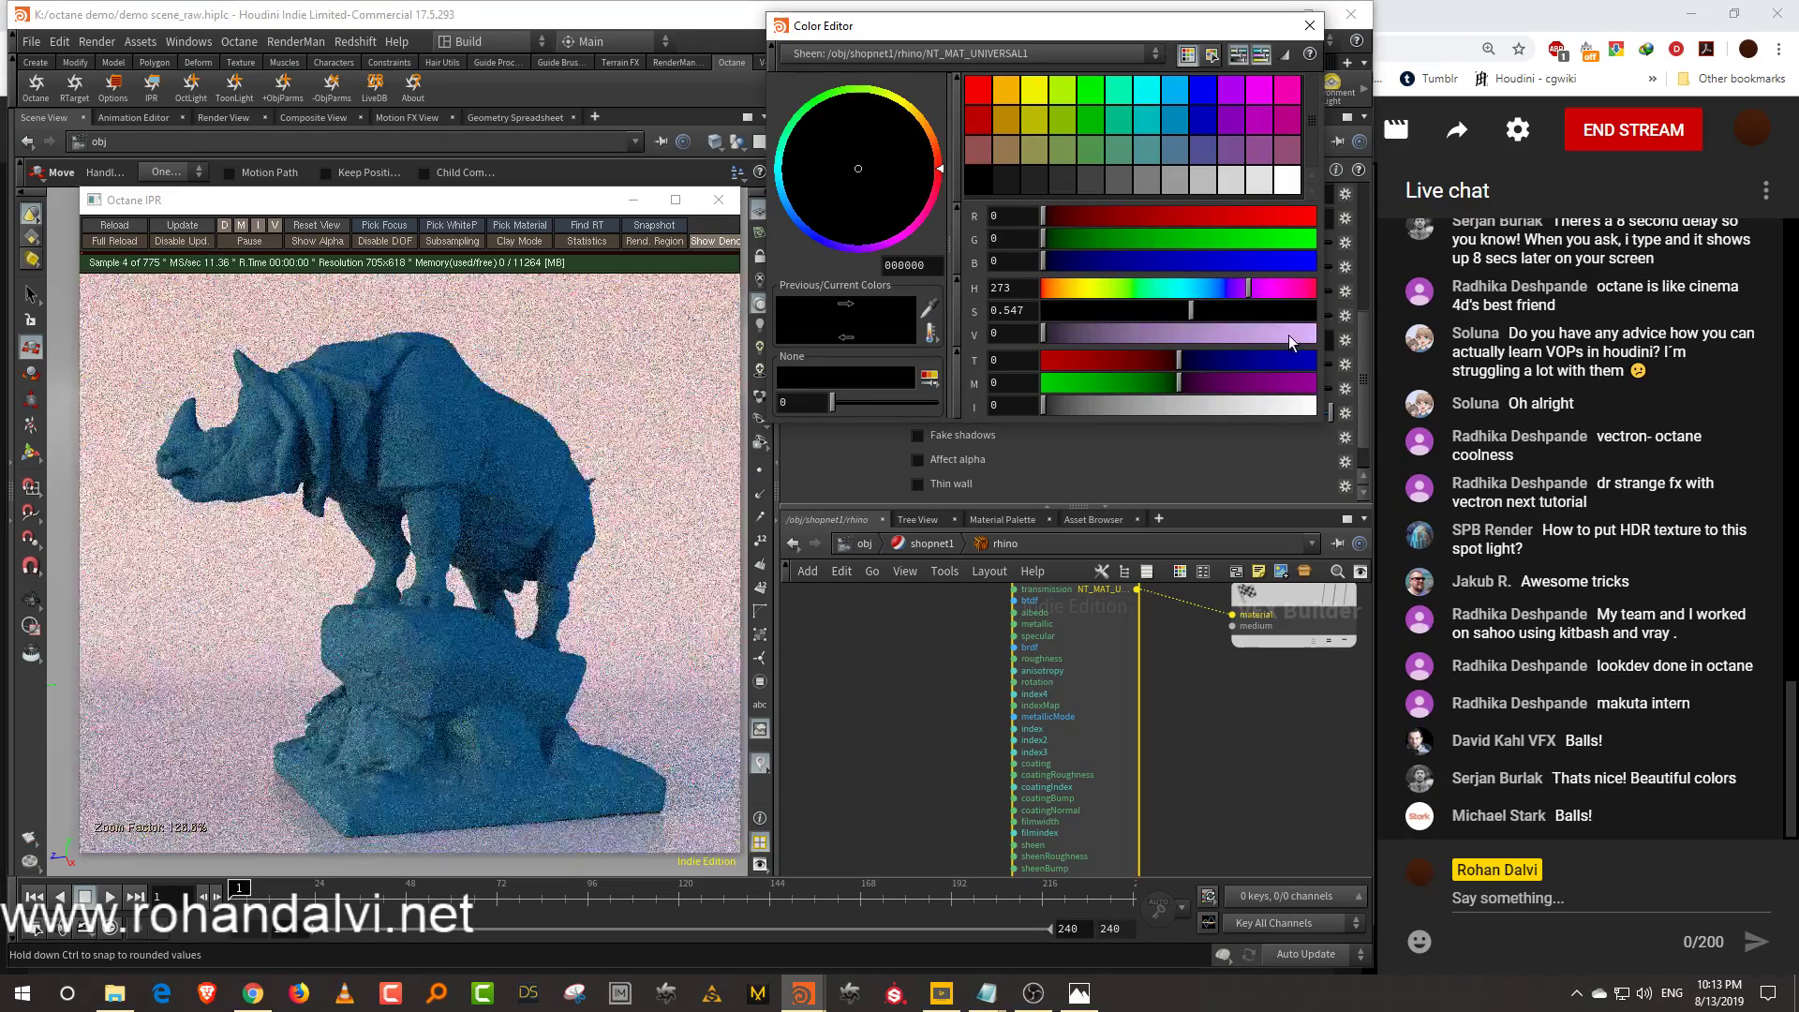
pyautogui.click(1289, 335)
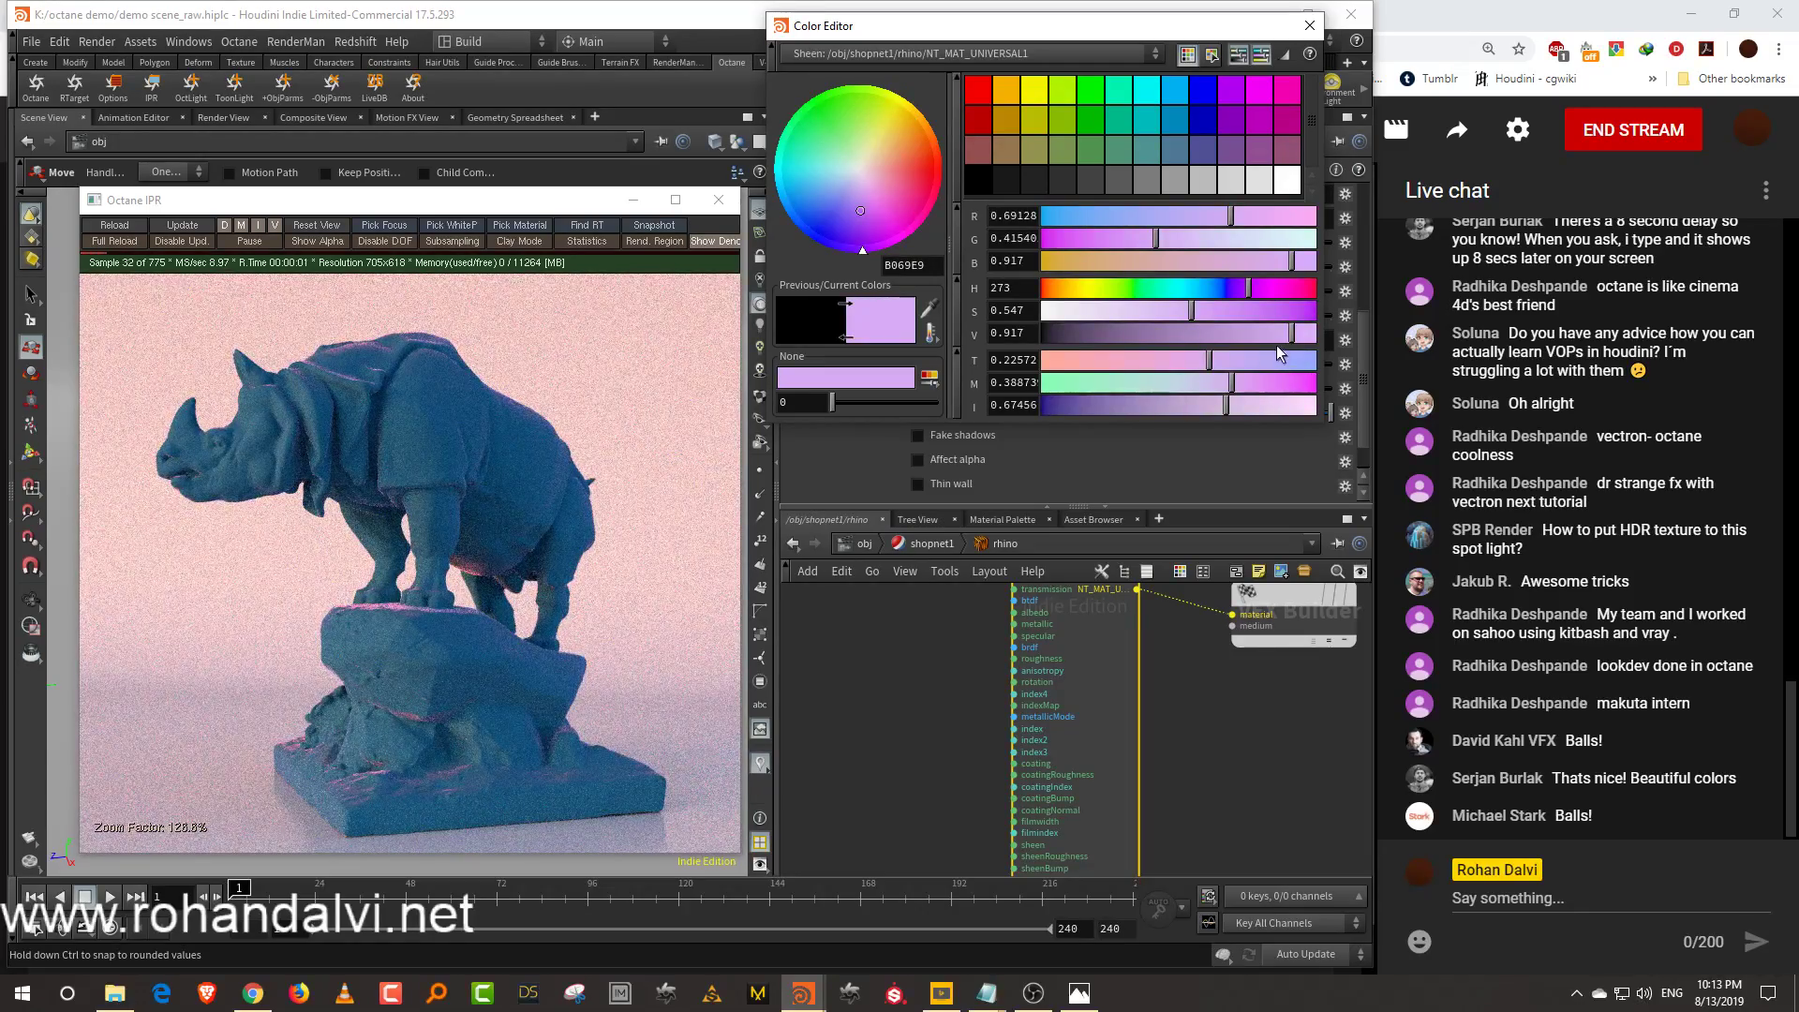
pyautogui.click(1214, 312)
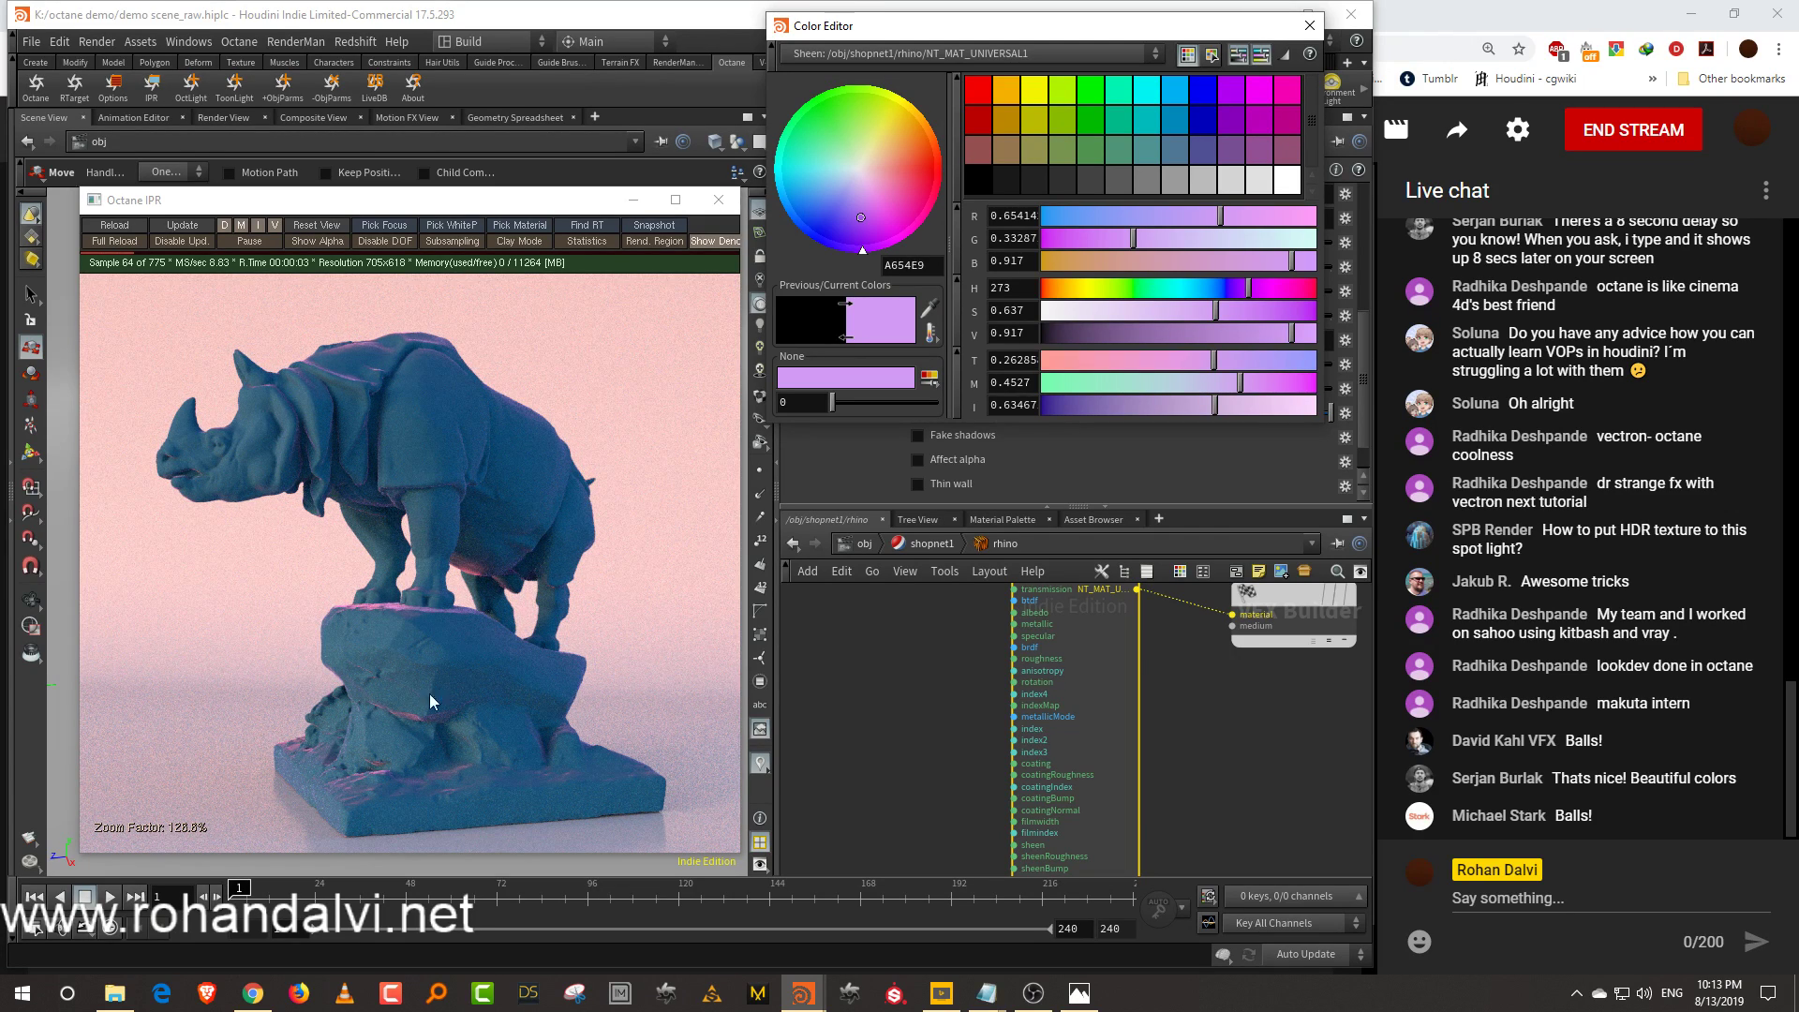
pyautogui.click(1311, 25)
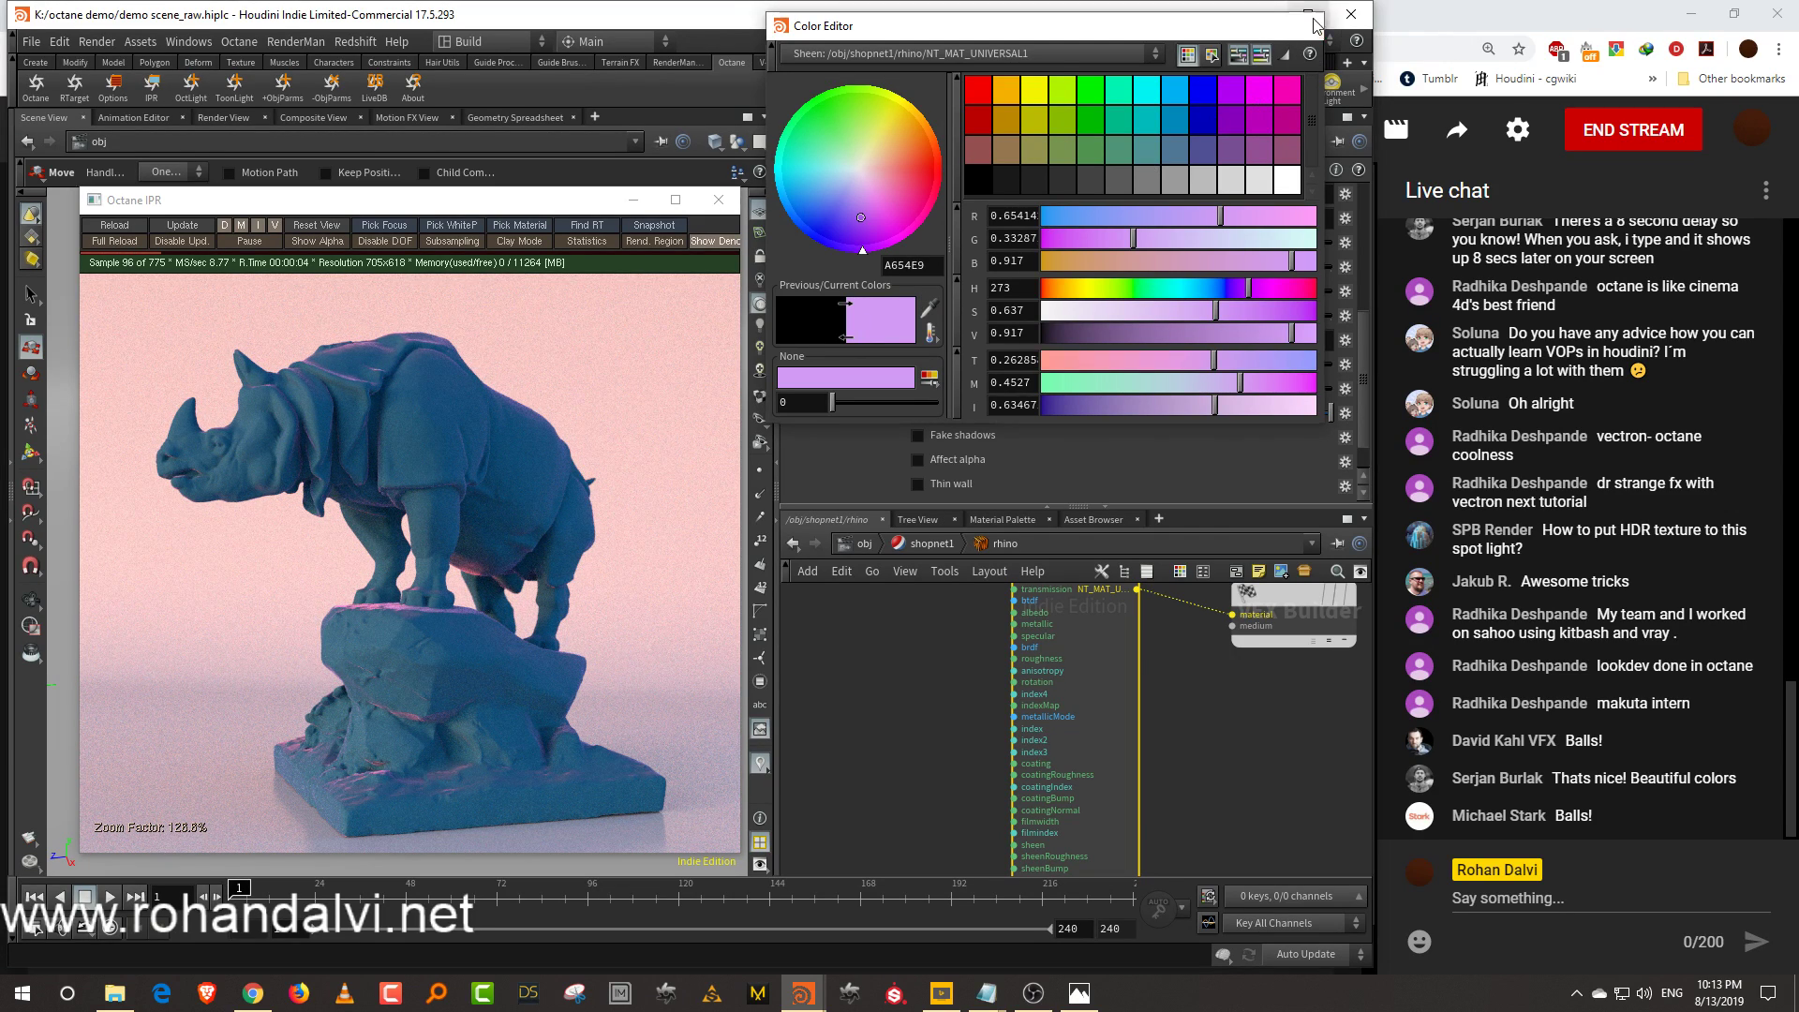
pyautogui.moveTo(1109, 369); pyautogui.dragTo(1203, 363)
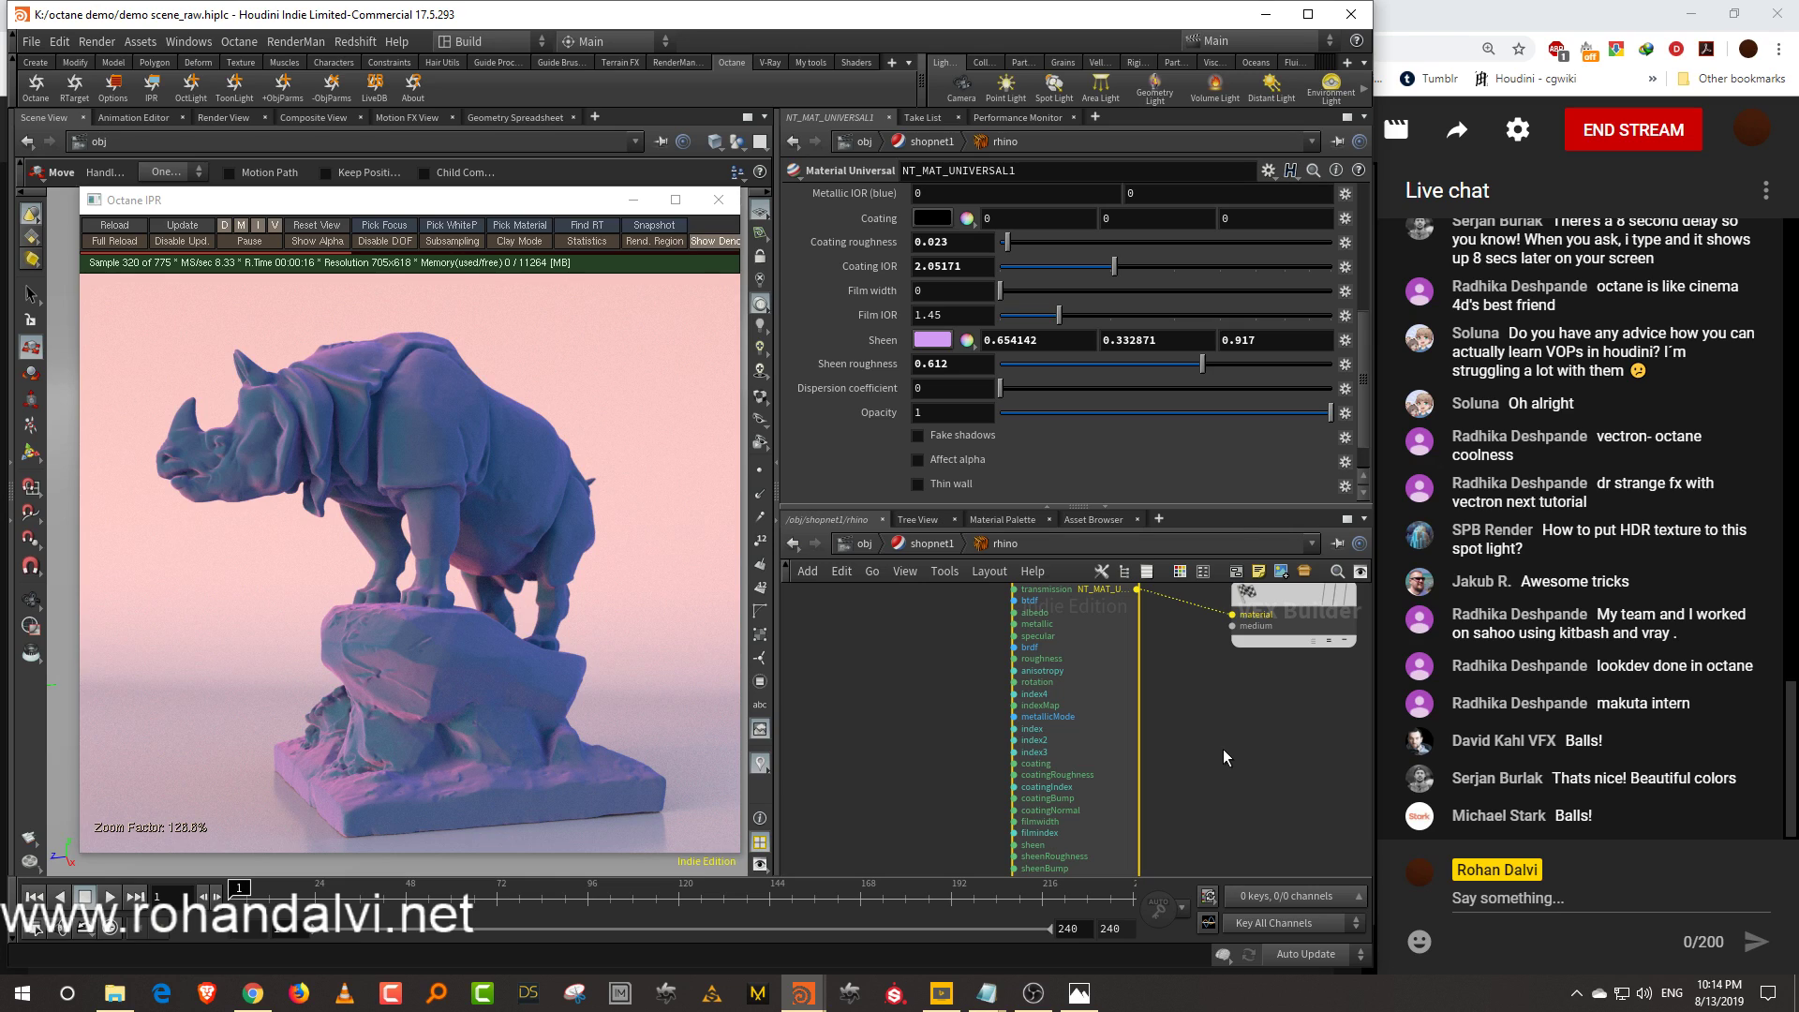
# Set the sheen colour of NT_MAT_UNIVERSAL1 to black (0, 0, 0)
pyautogui.click(932, 339)
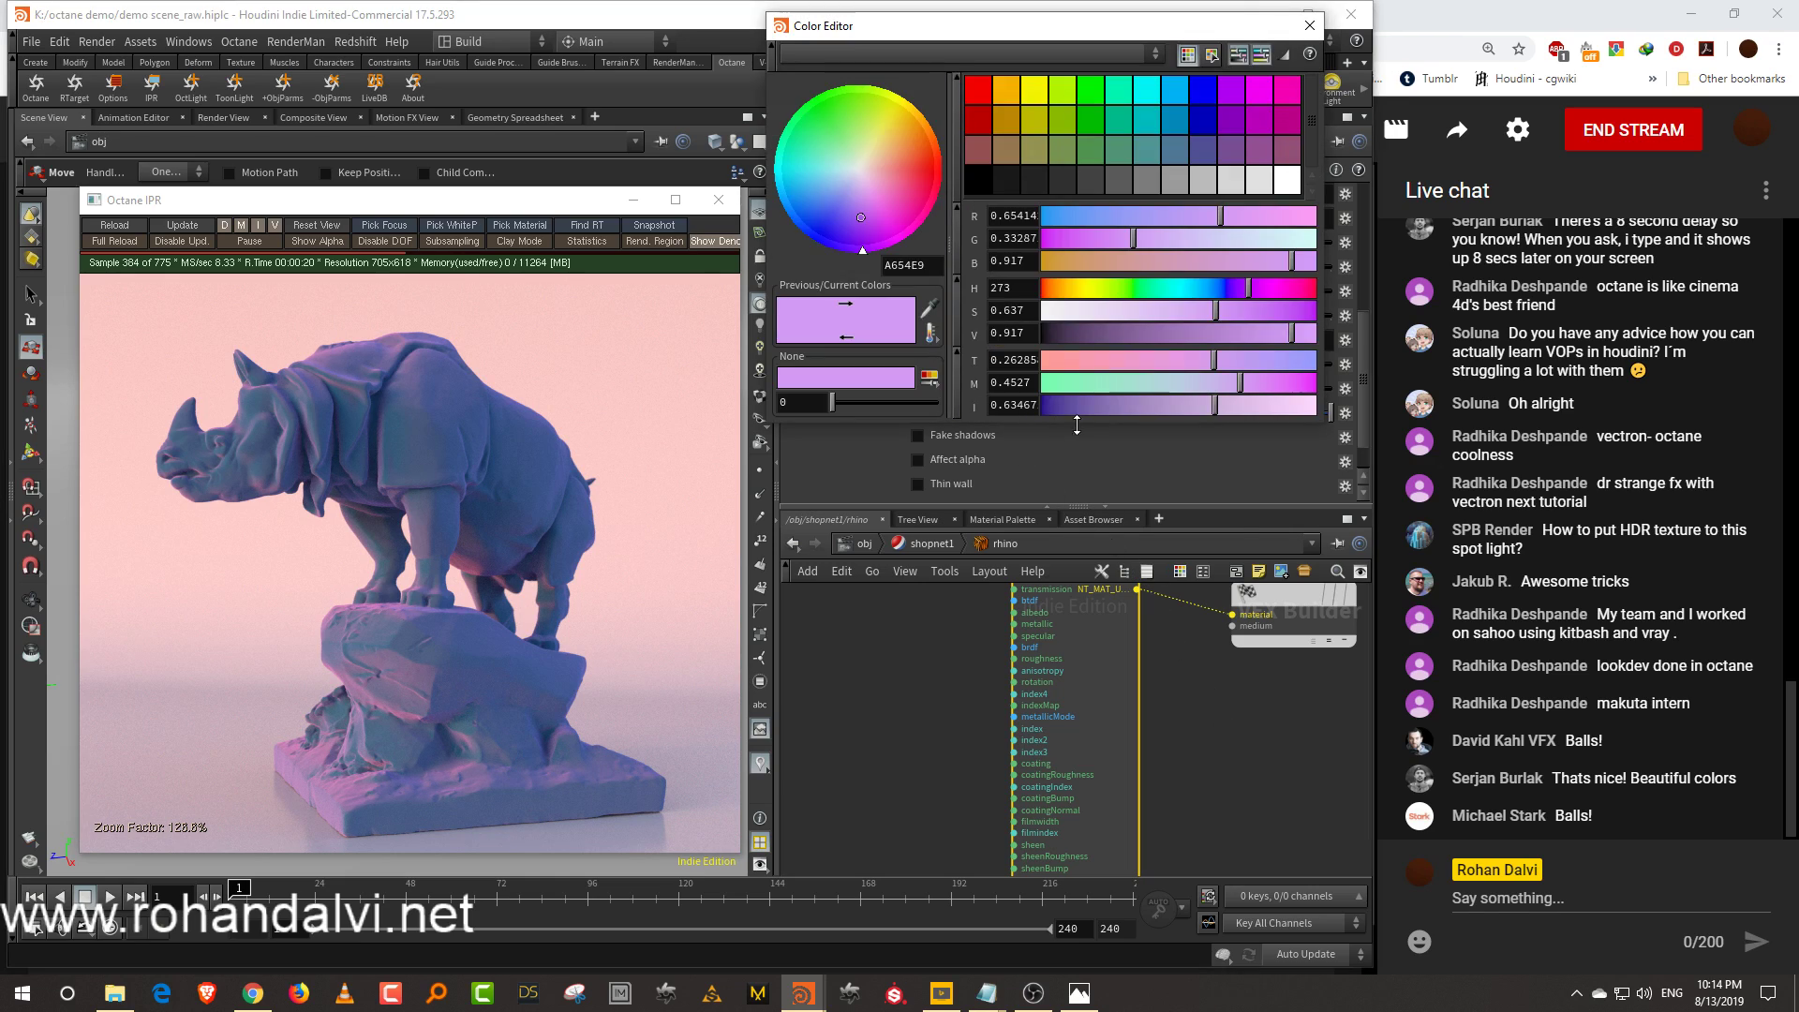
pyautogui.moveTo(1063, 336); pyautogui.dragTo(1029, 341)
pyautogui.moveTo(873, 642); pyautogui.dragTo(976, 712, button='middle')
pyautogui.click(975, 713)
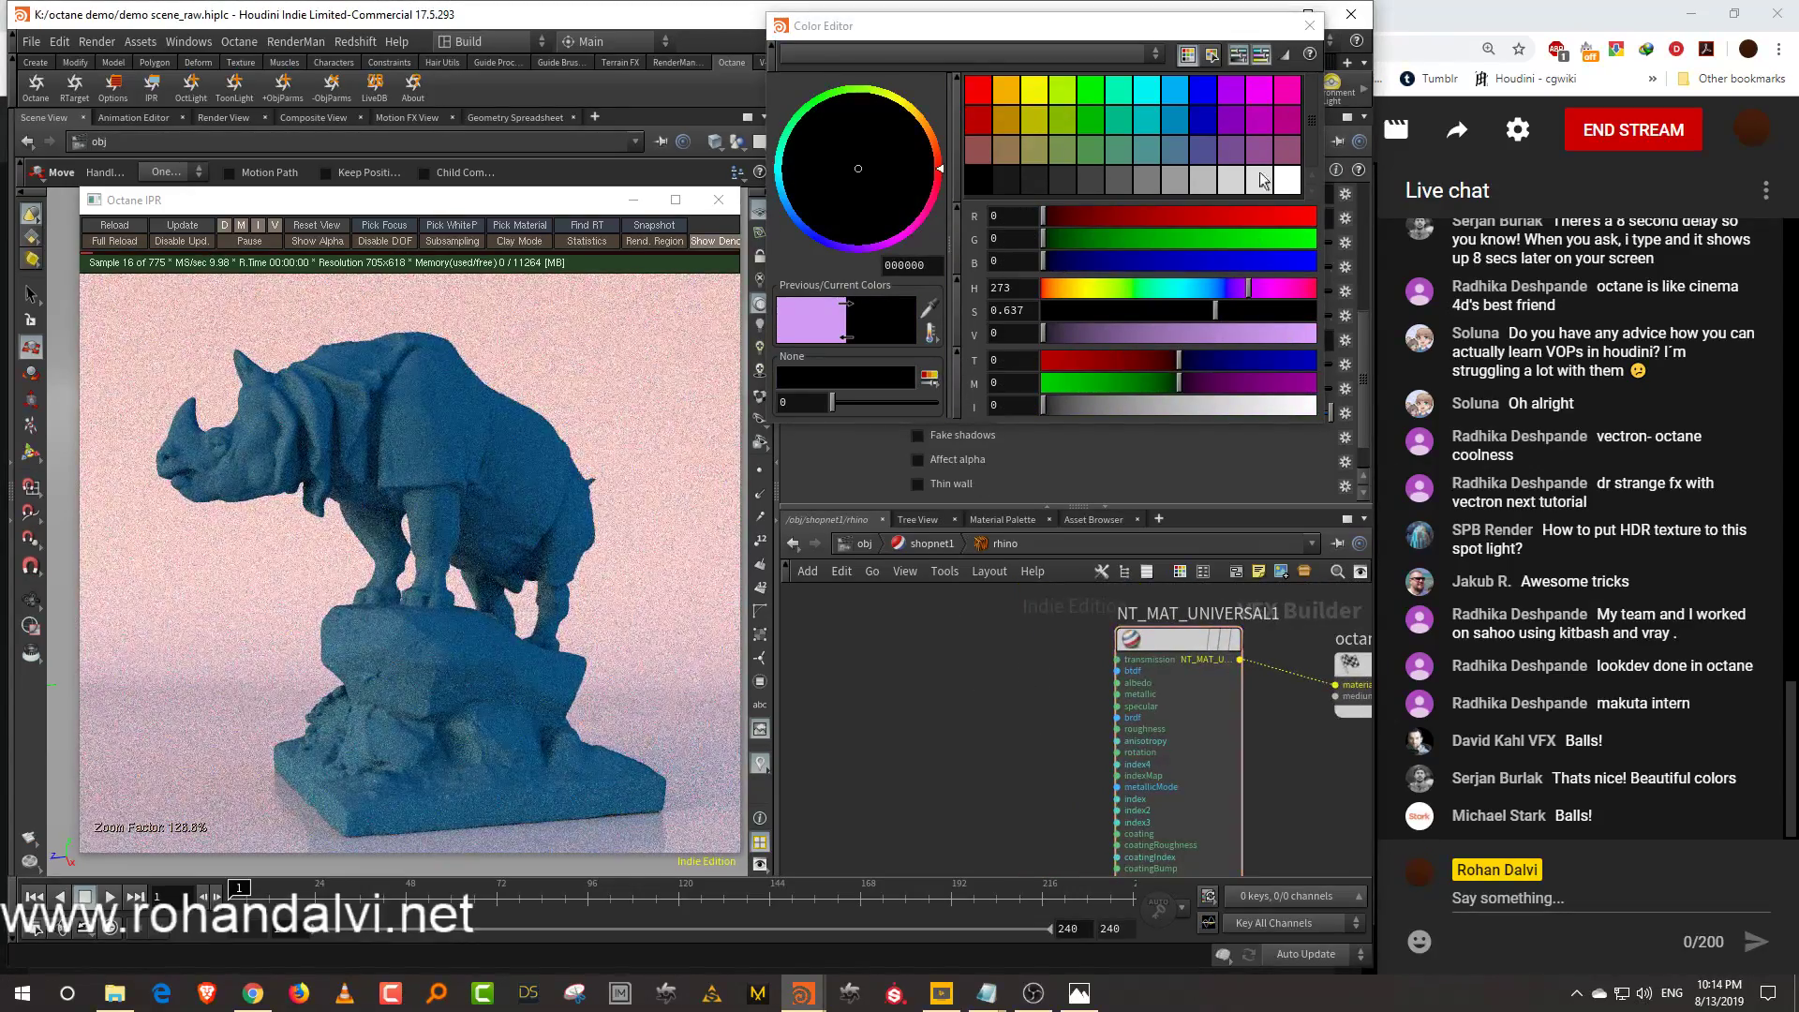
pyautogui.click(1309, 27)
# Add a Procedural Falloff node beside the universal material in the rhino network
pyautogui.press('Tab')
pyautogui.write('fall')
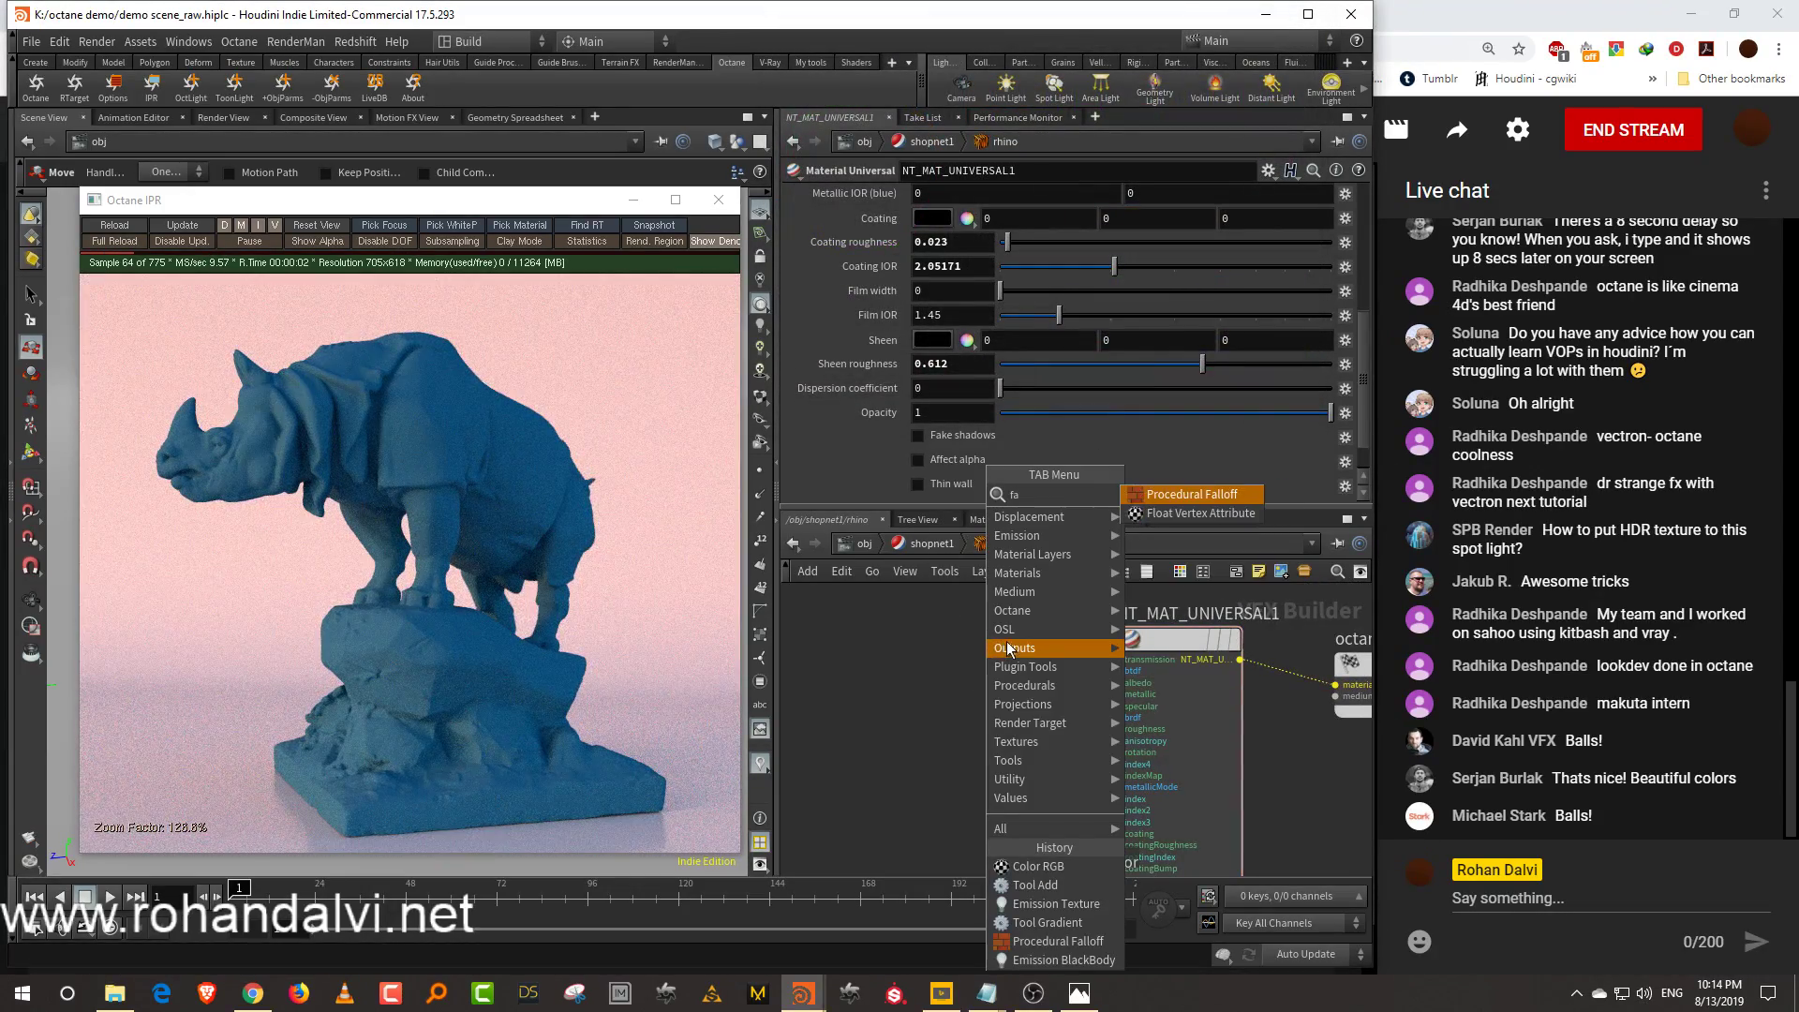
pyautogui.click(1186, 492)
pyautogui.click(834, 687)
pyautogui.moveTo(1010, 679); pyautogui.dragTo(1123, 642, button='middle')
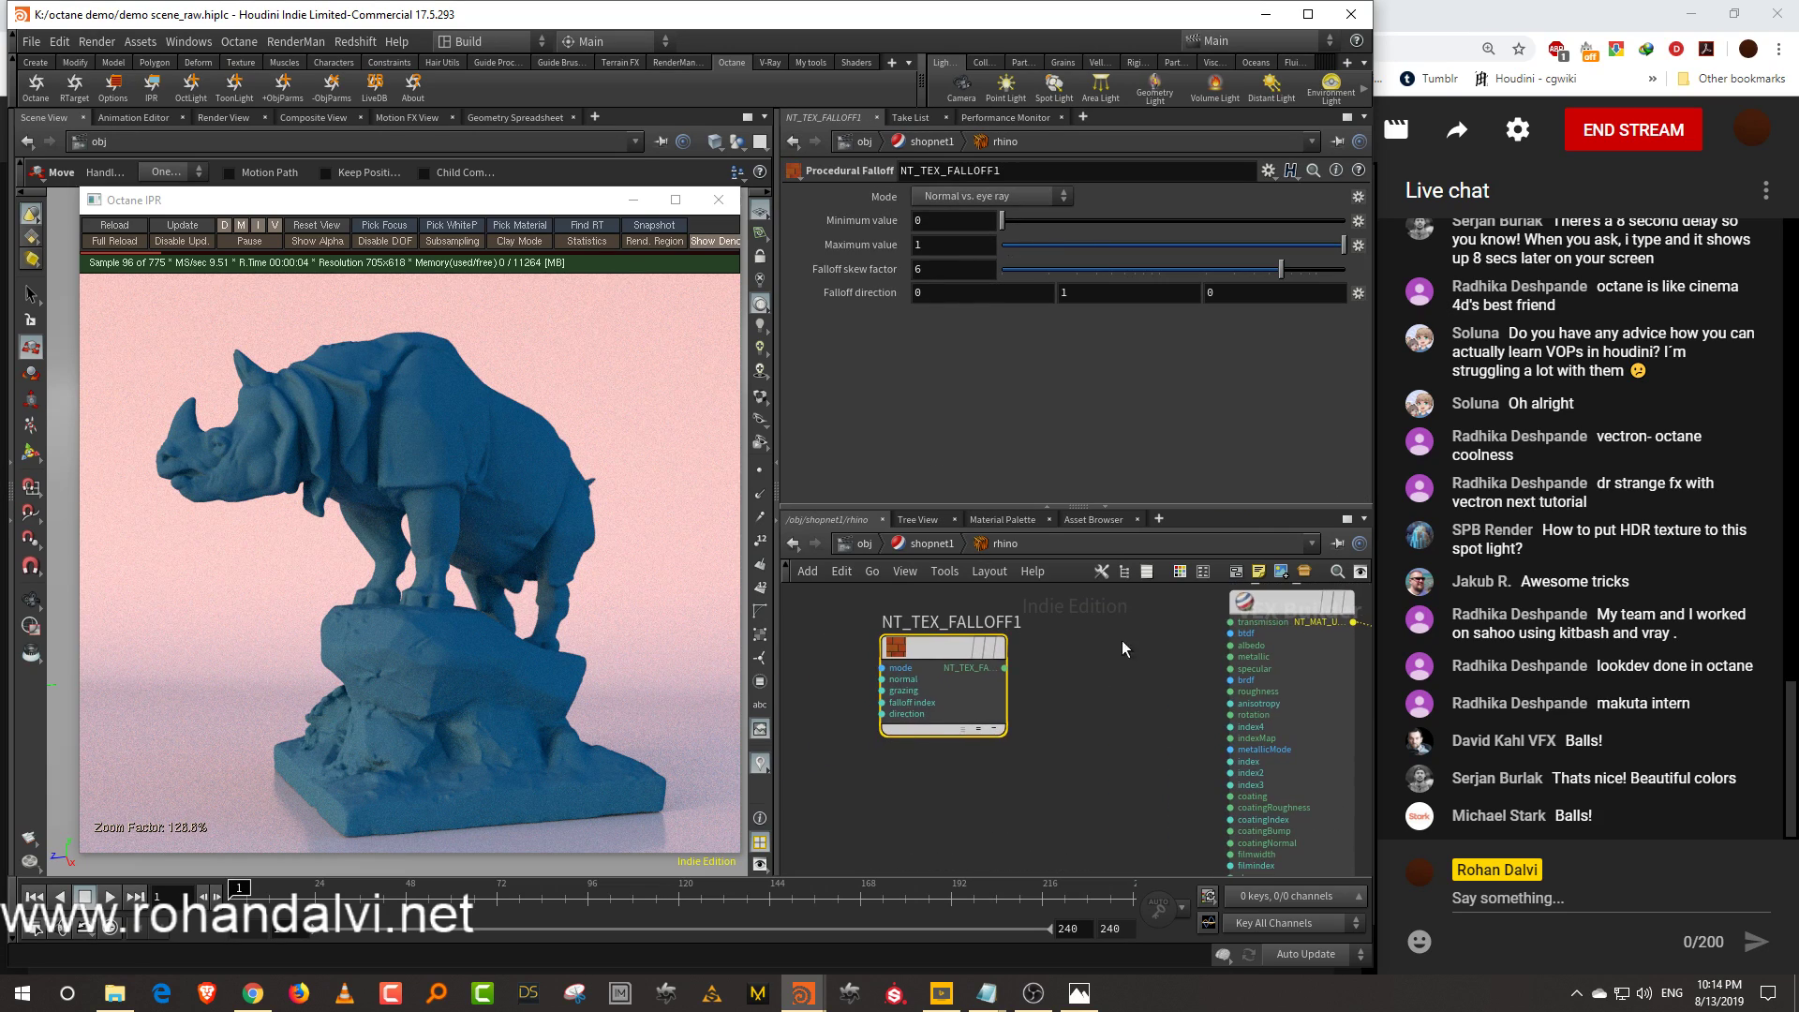
# Add a Tool Gradient node between the falloff node and the universal material
pyautogui.press('Tab')
pyautogui.write('grad')
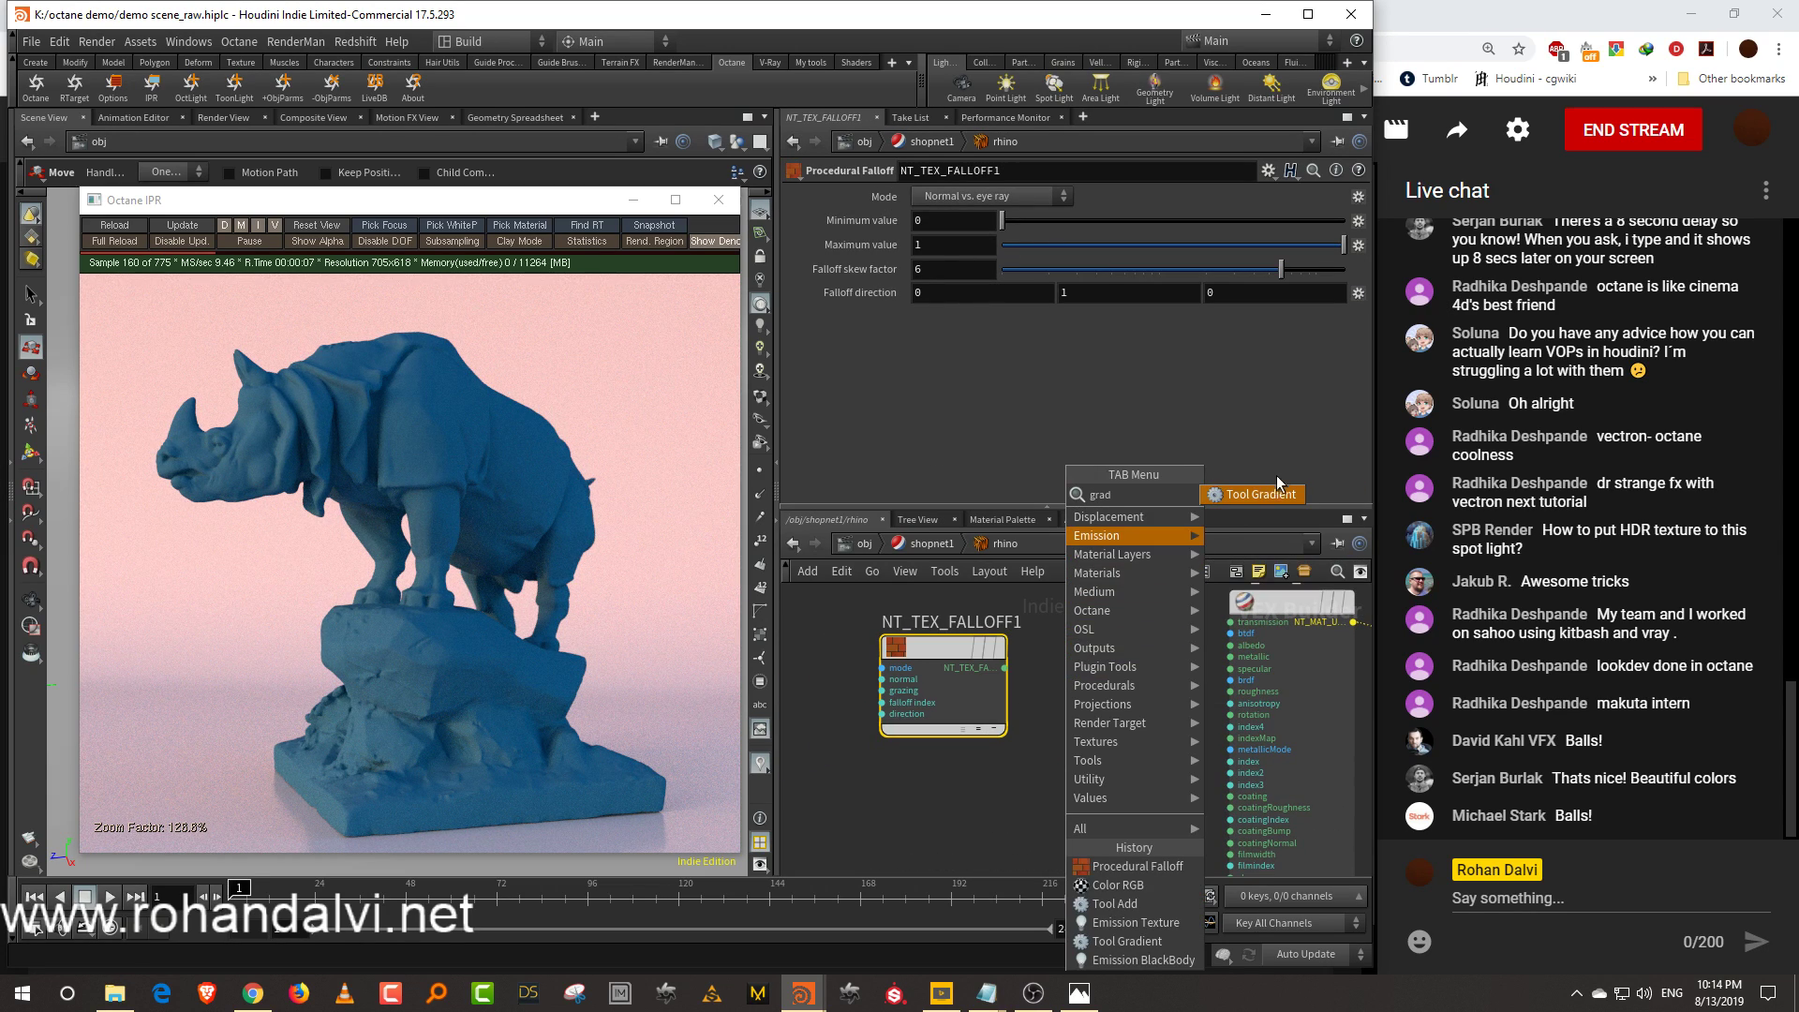
pyautogui.click(1278, 493)
pyautogui.click(1137, 675)
# Connect NT_TEX_FALLOFF1 to the input of NT_TEX_GRADIENT1 and the gradient's output to the albedo of NT_MAT_UNIVERSAL1
pyautogui.click(1004, 667)
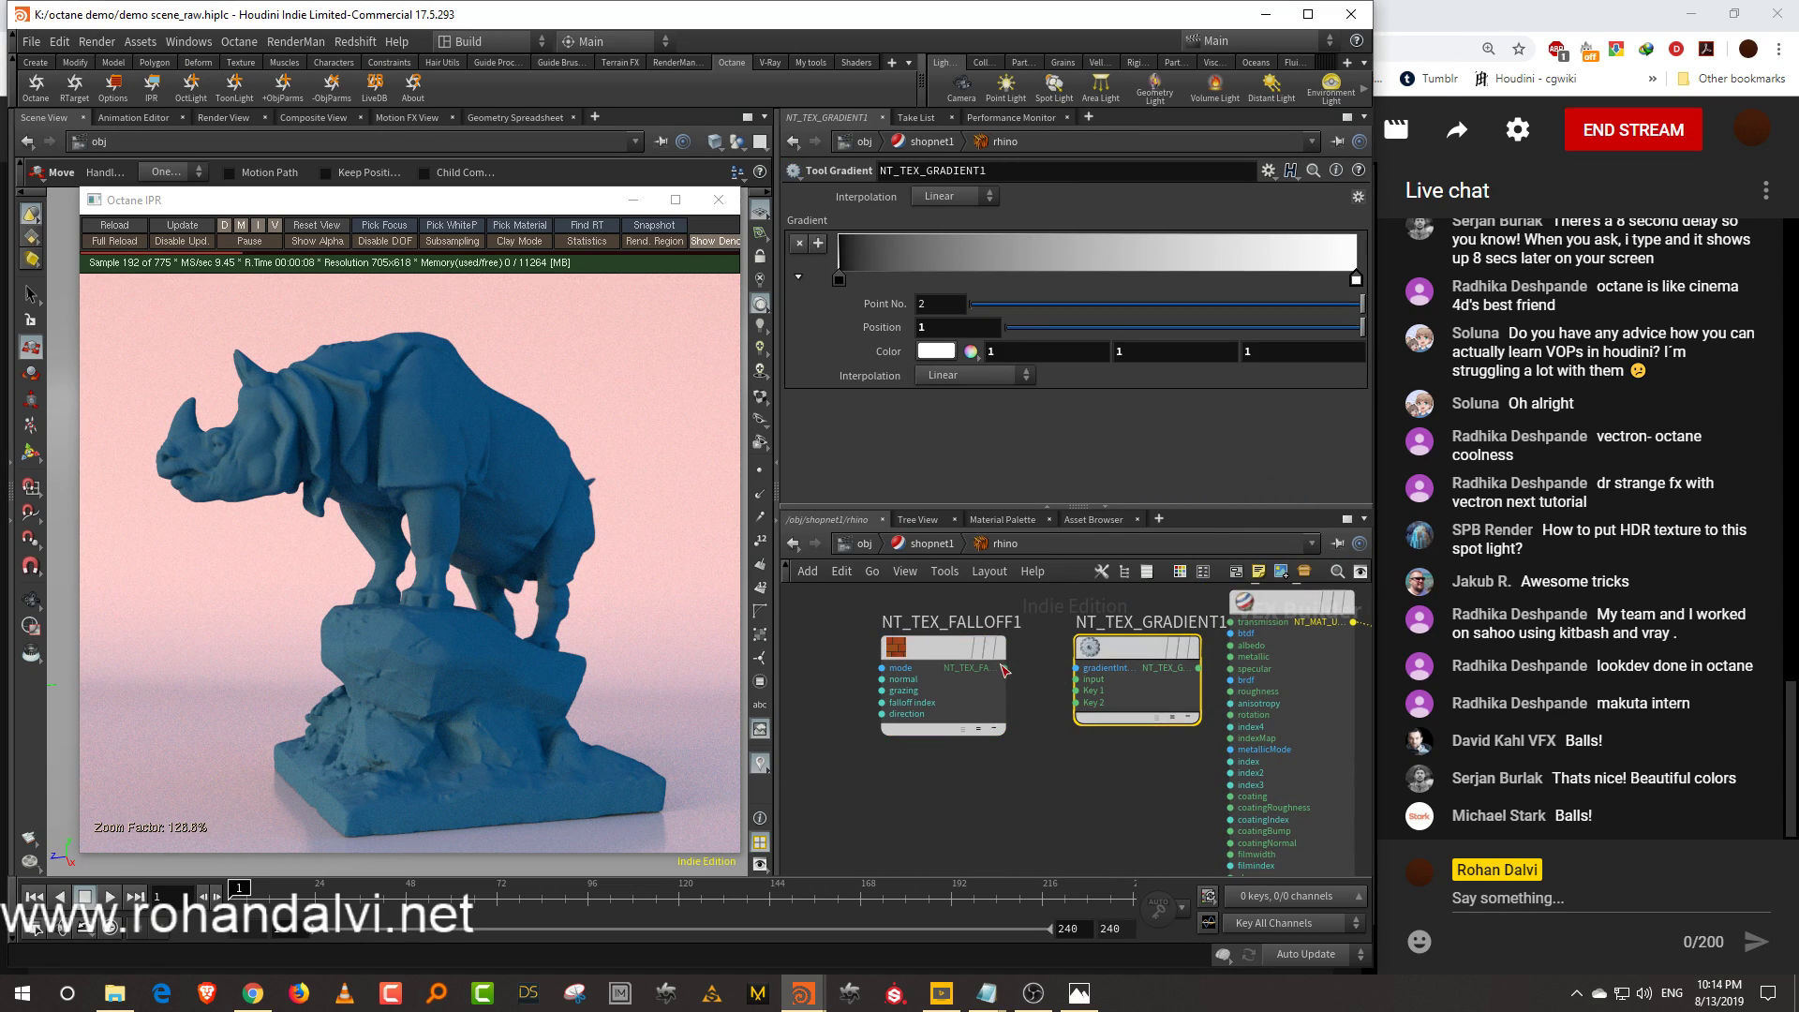
pyautogui.click(1077, 680)
pyautogui.click(1199, 668)
pyautogui.click(1228, 648)
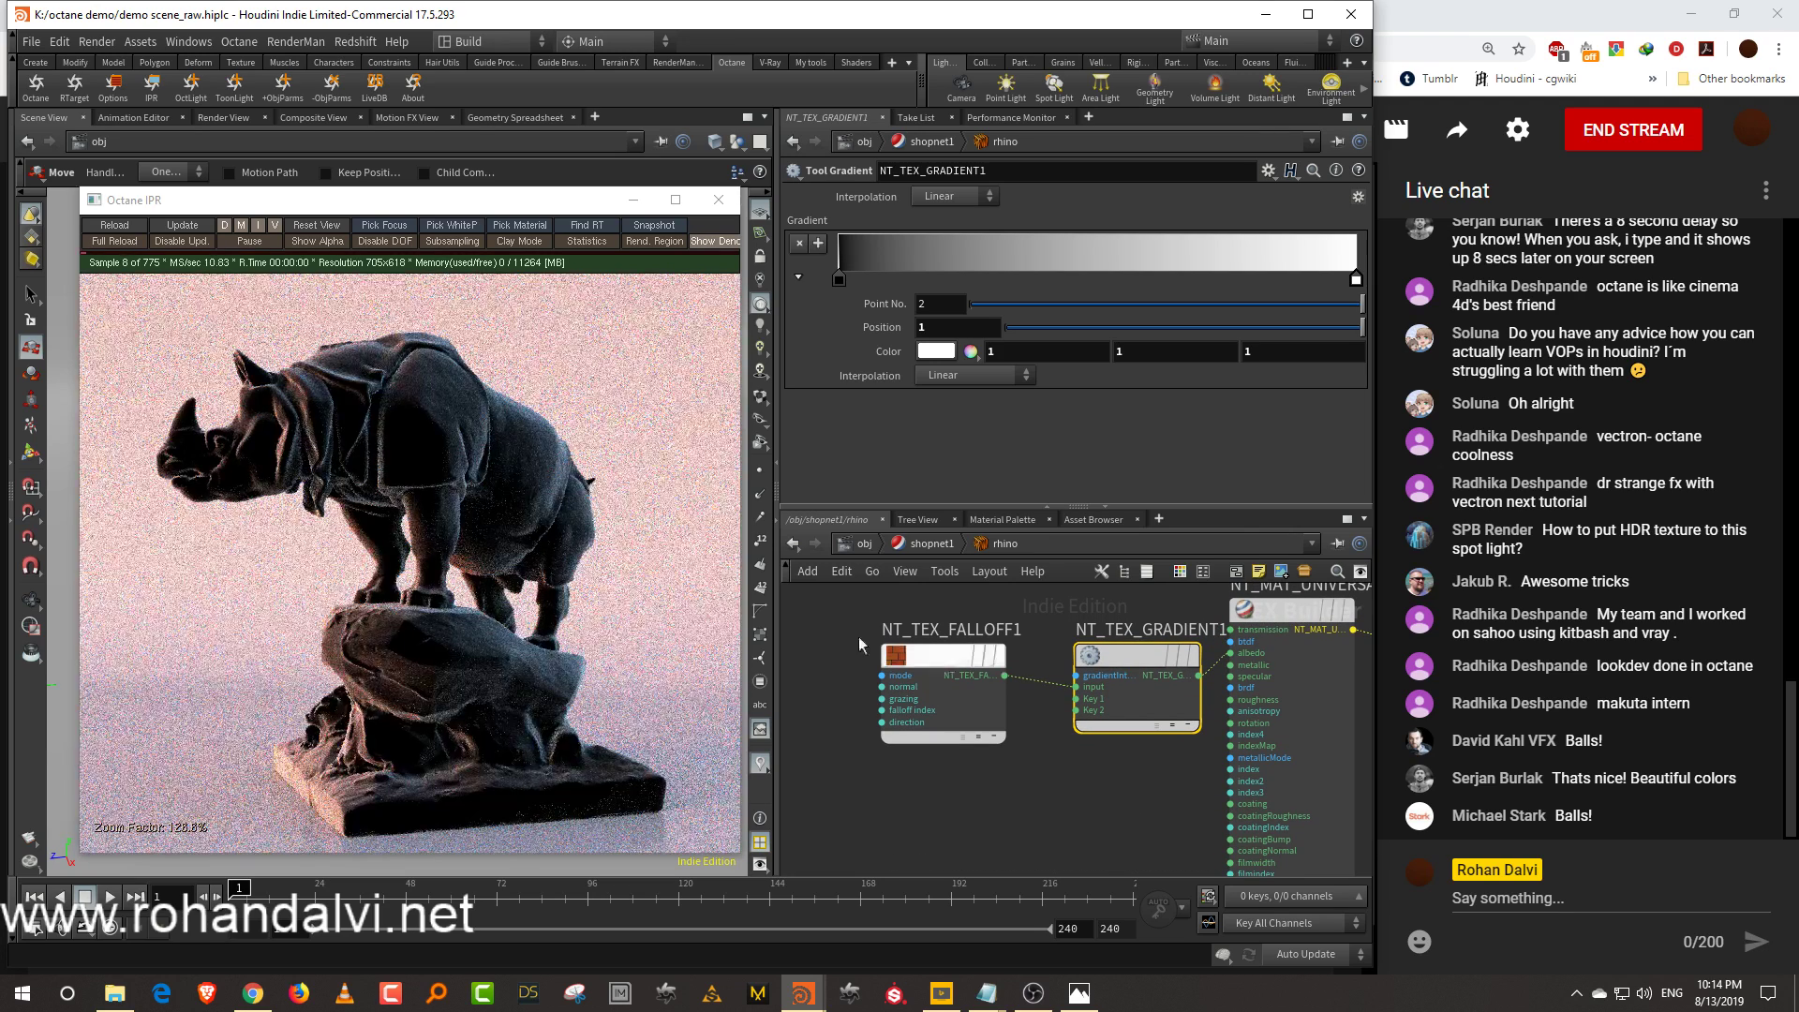
# Set the gradient's first point to a bright purple (0.6083, 0.16632, 0.924)
pyautogui.doubleClick(838, 278)
pyautogui.click(1250, 294)
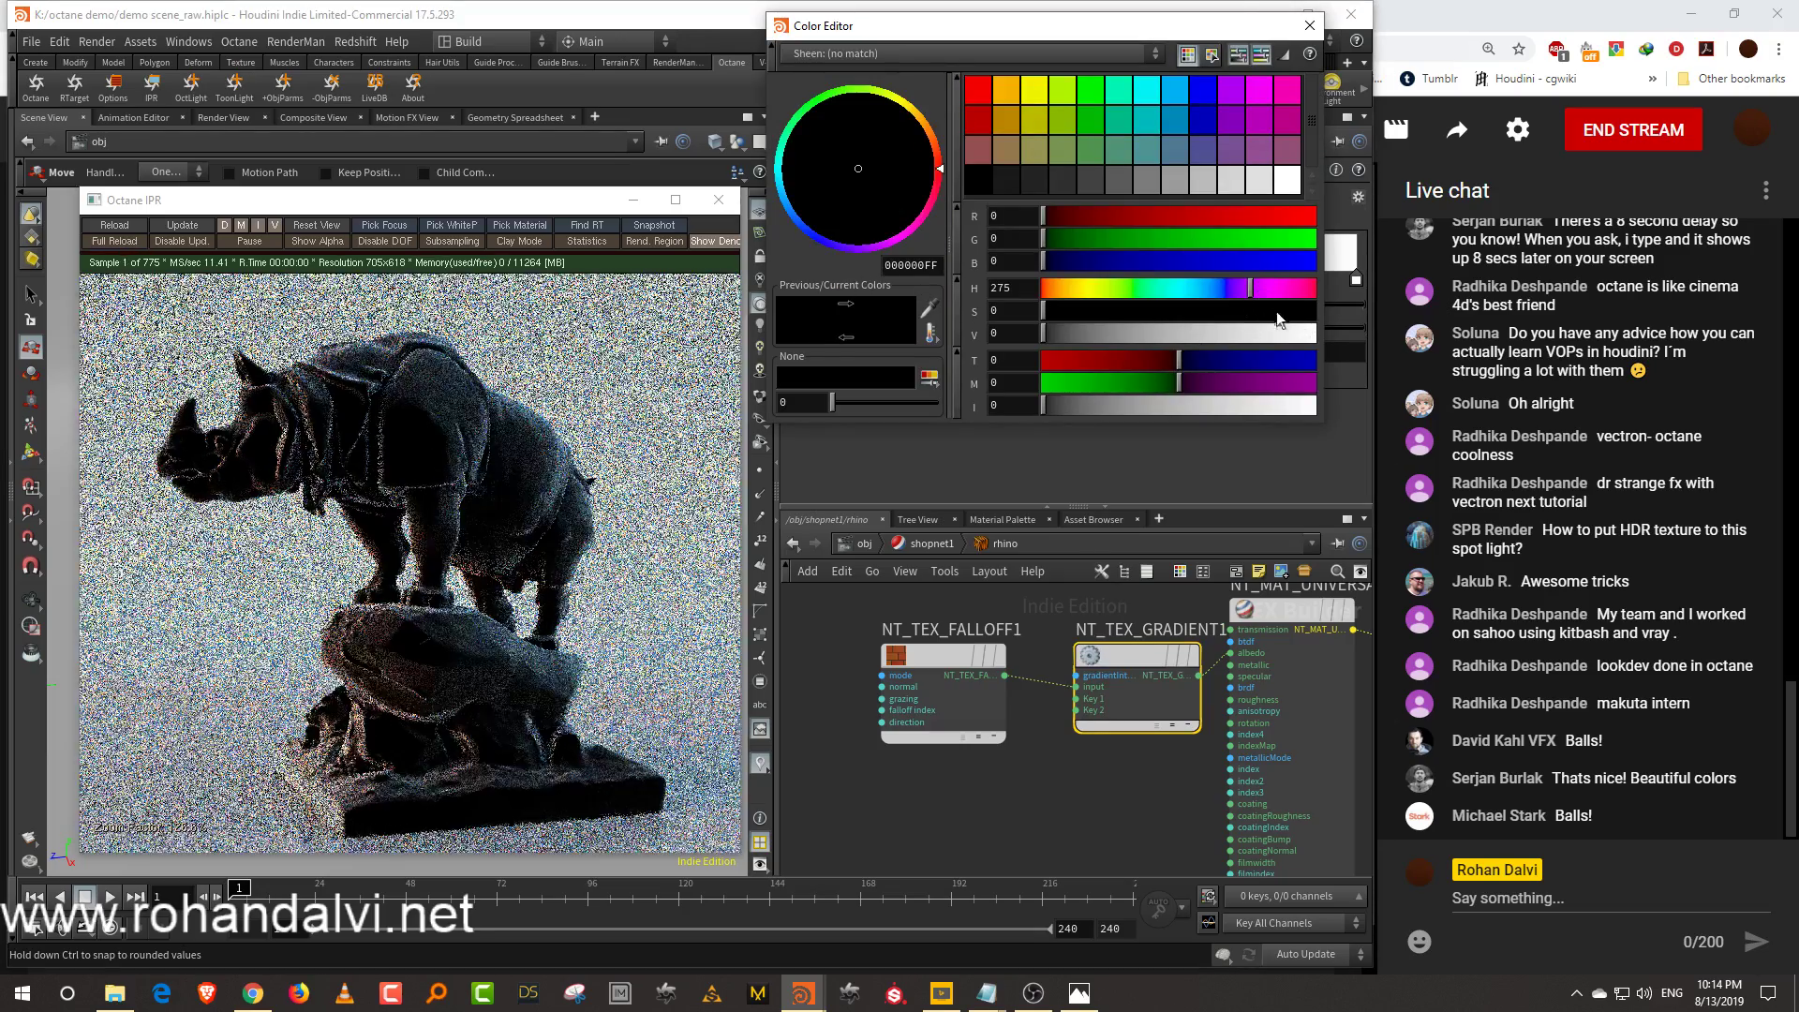
pyautogui.click(1266, 311)
pyautogui.click(1296, 328)
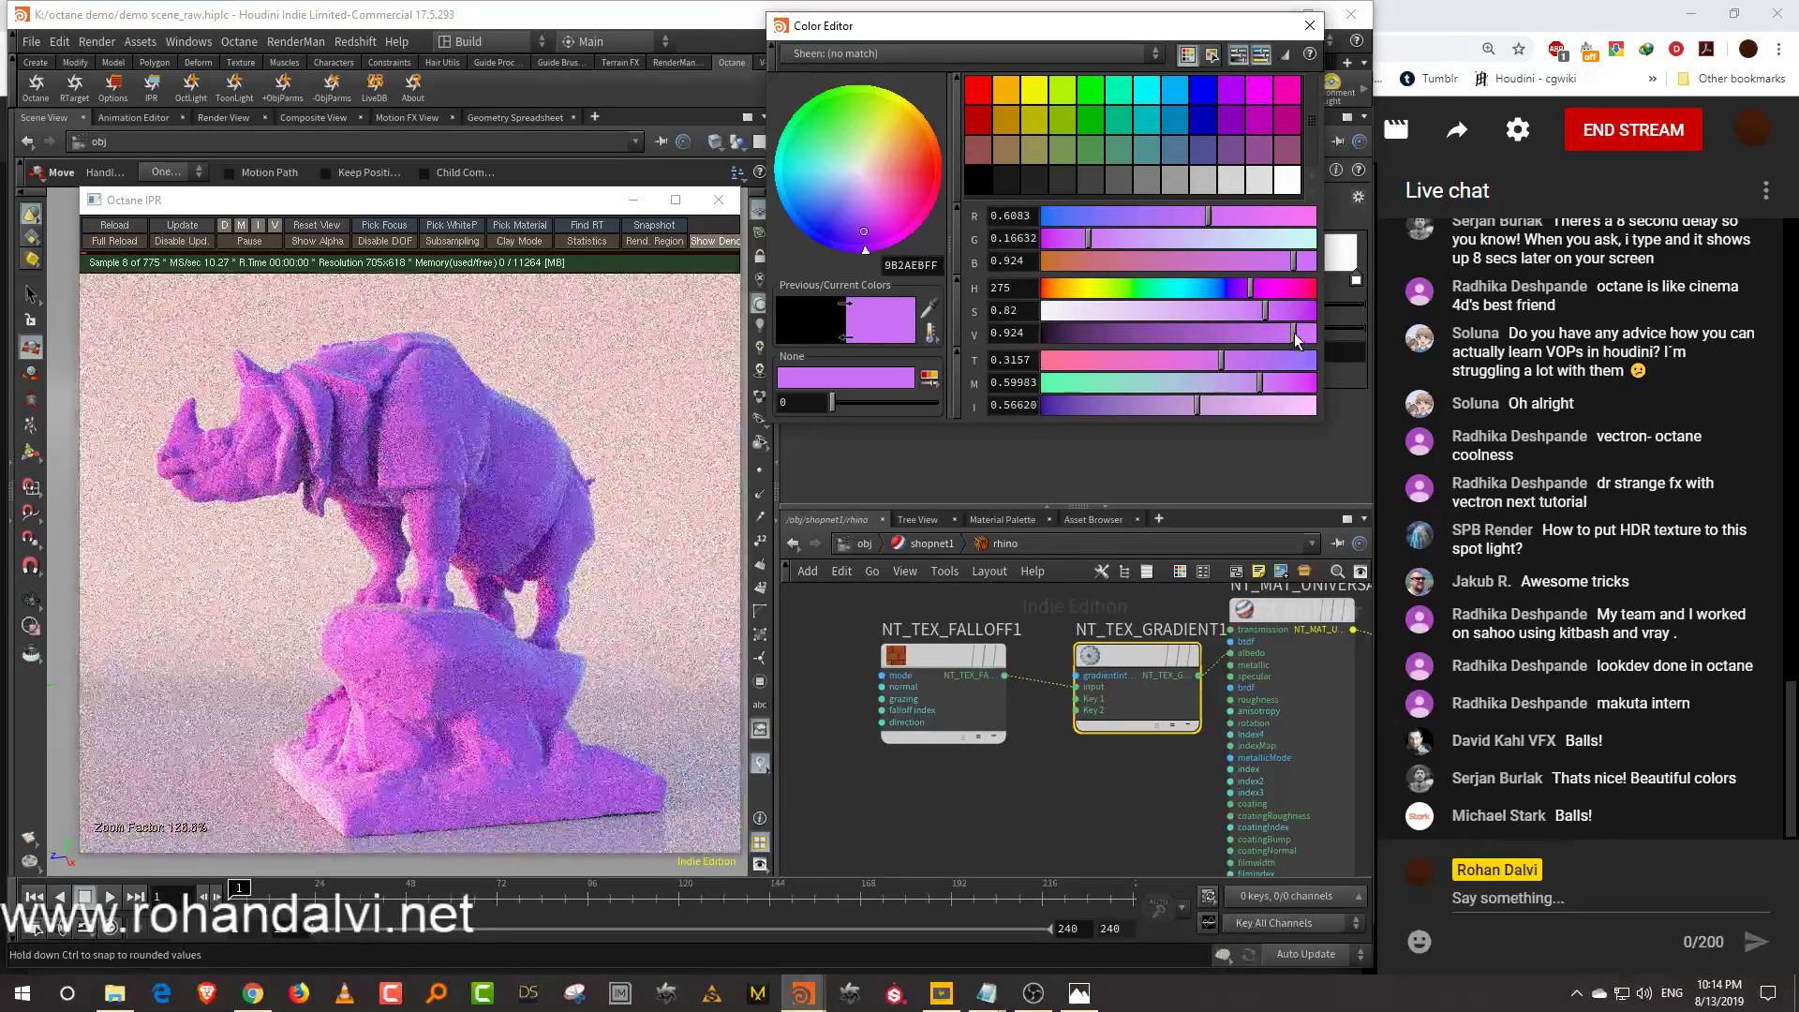
pyautogui.click(1356, 313)
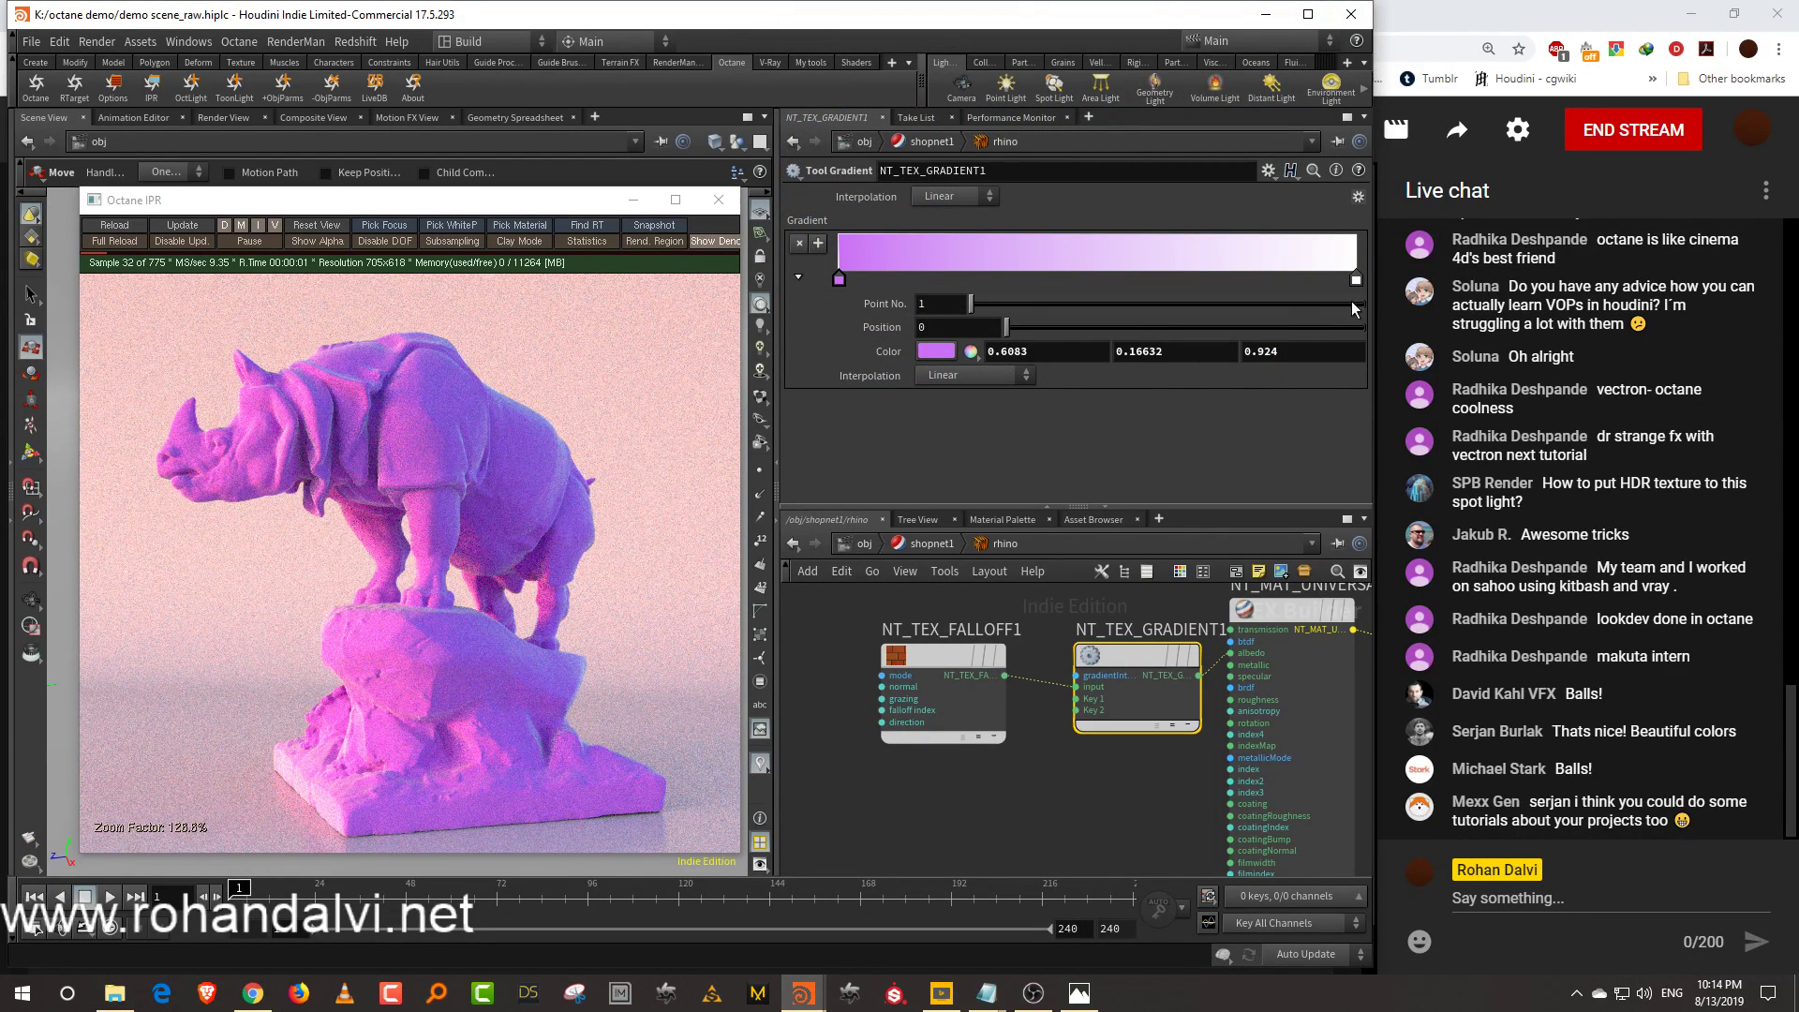
# Set the gradient's second point to a very dark purple with hue 298, saturation 0.924 and value 0.073
pyautogui.doubleClick(1354, 280)
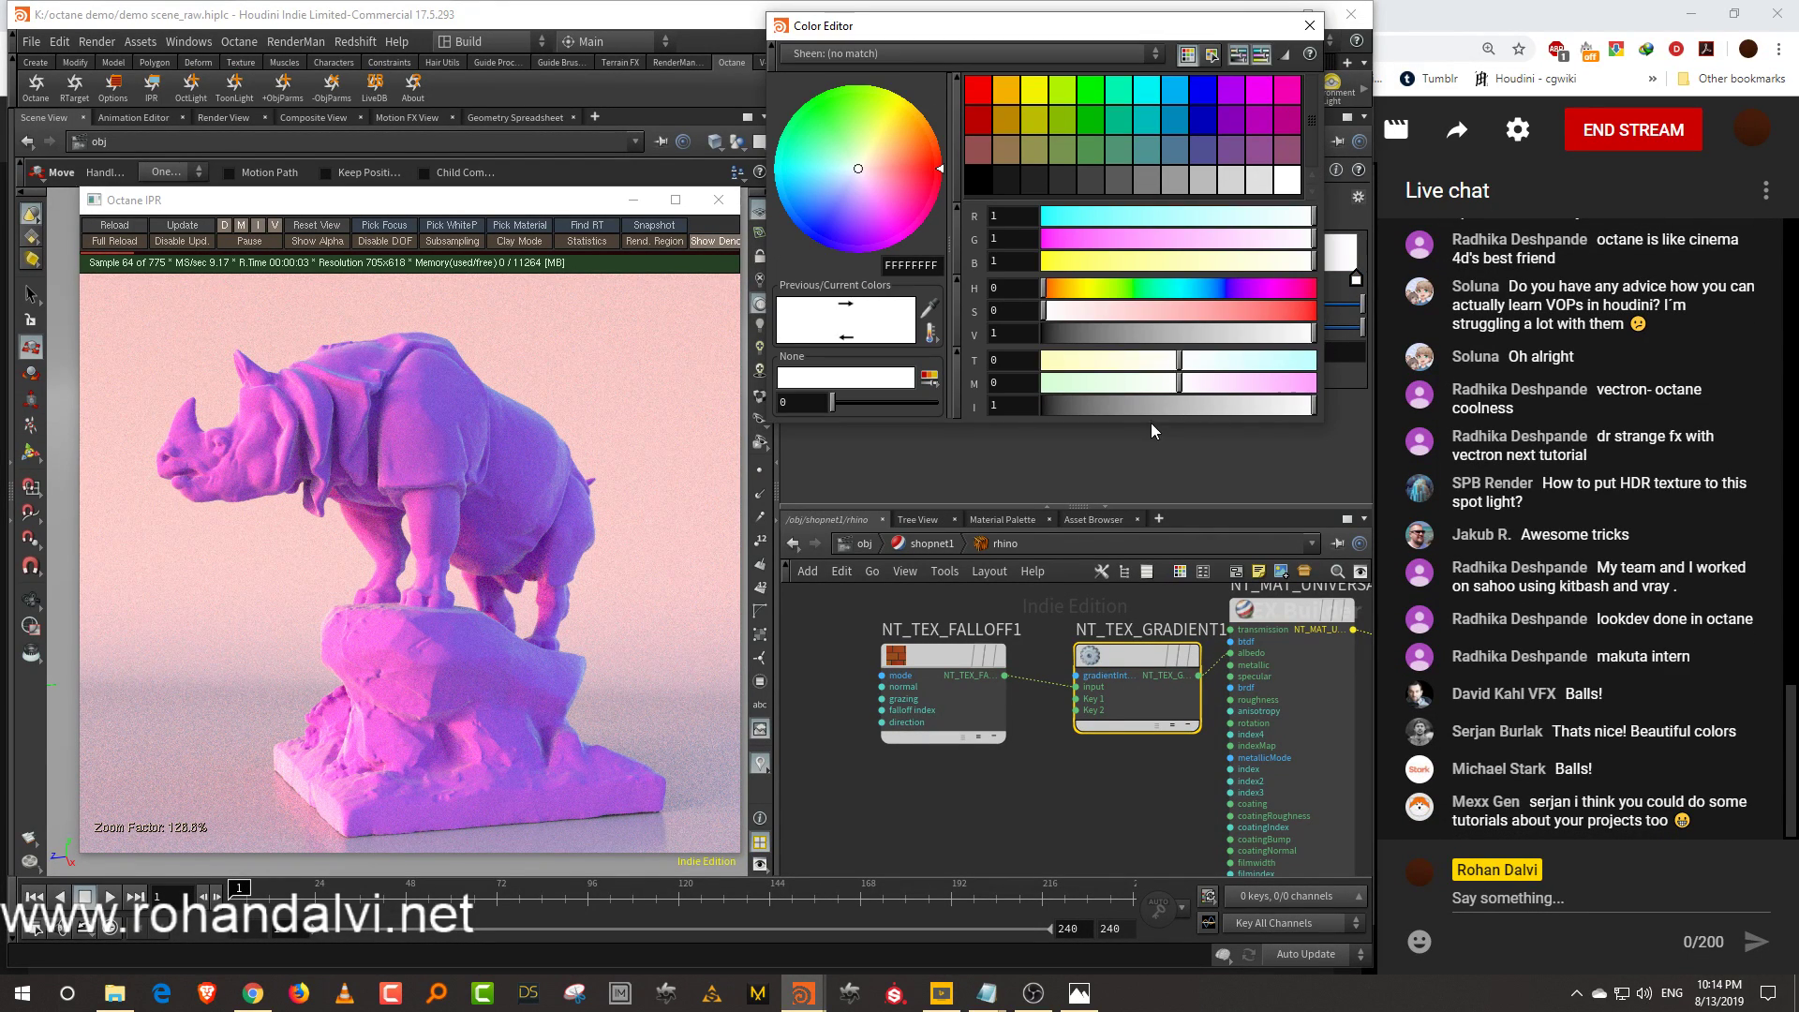
pyautogui.click(1268, 289)
pyautogui.click(1298, 312)
pyautogui.moveTo(1070, 336); pyautogui.dragTo(1062, 336)
pyautogui.click(1310, 26)
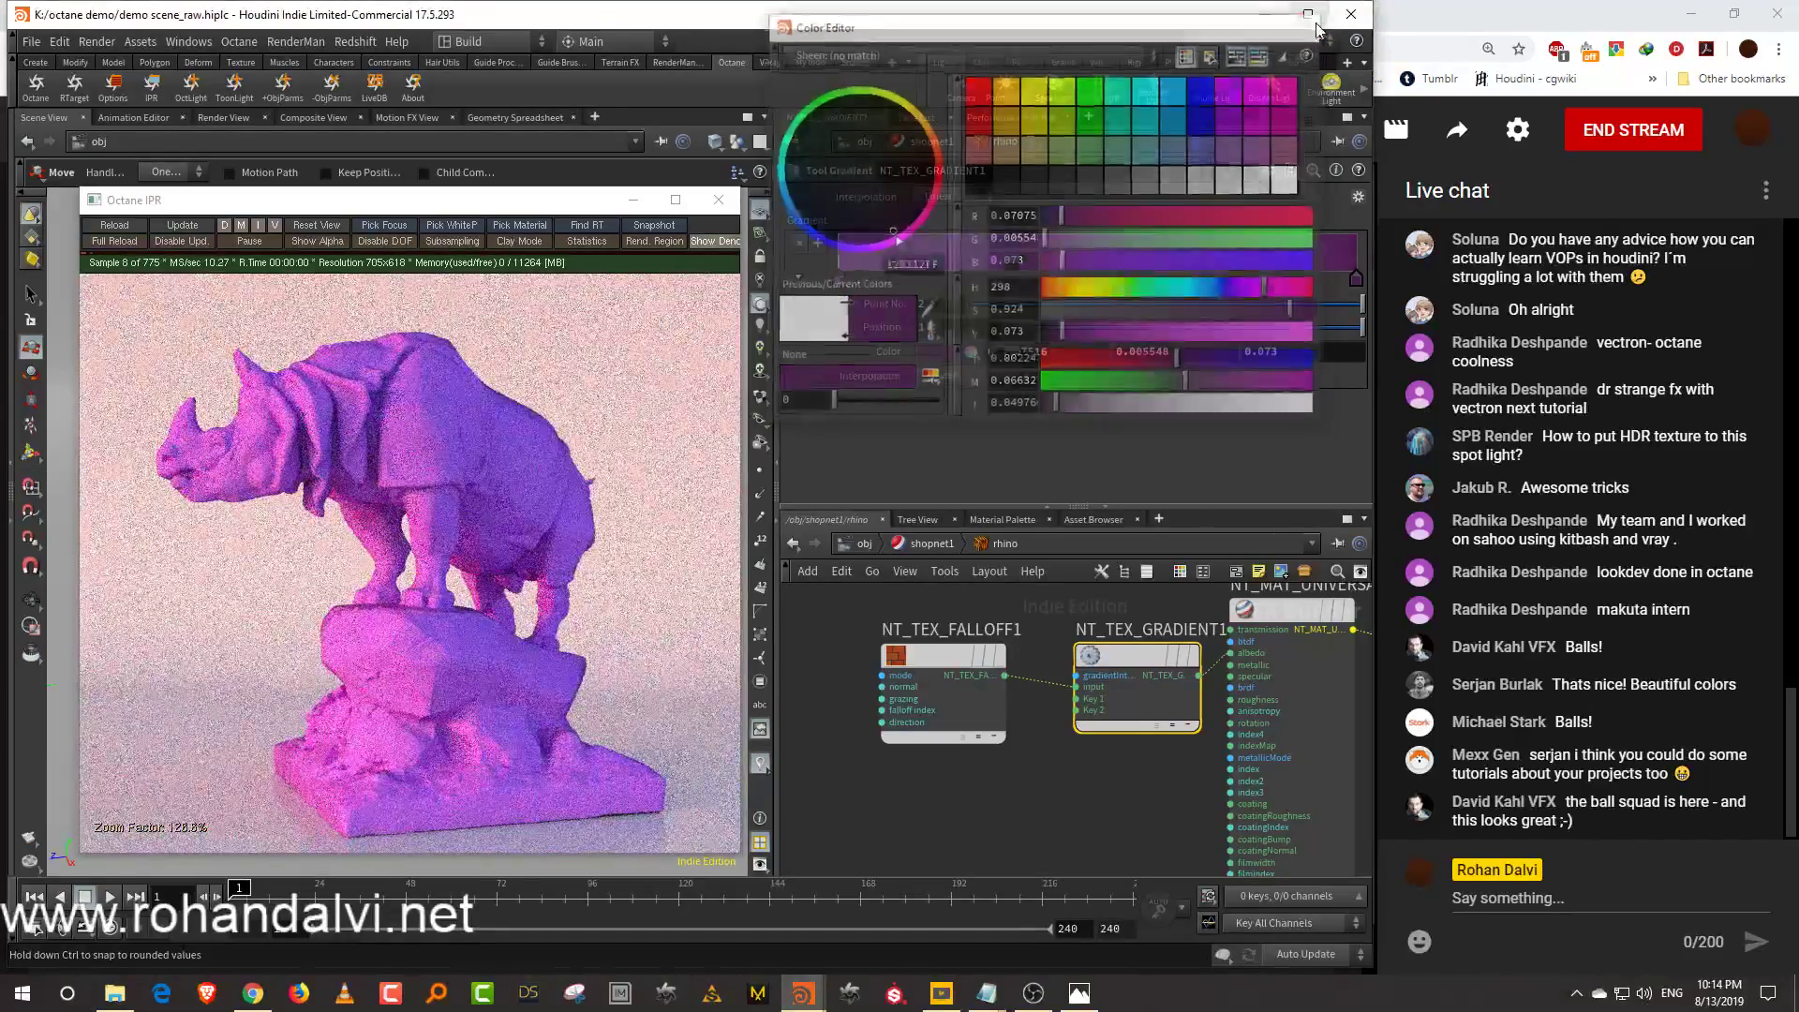
# Darken the gradient's first point to purple (0.507974, 0.124338, 0.782)
pyautogui.doubleClick(842, 278)
pyautogui.moveTo(1290, 335); pyautogui.dragTo(1244, 335)
pyautogui.moveTo(1262, 312); pyautogui.dragTo(1237, 312)
pyautogui.moveTo(1247, 336)
pyautogui.mouseDown()
pyautogui.moveTo(1284, 338)
pyautogui.moveTo(1258, 313)
pyautogui.moveTo(1283, 313)
pyautogui.moveTo(1259, 344)
pyautogui.mouseUp()
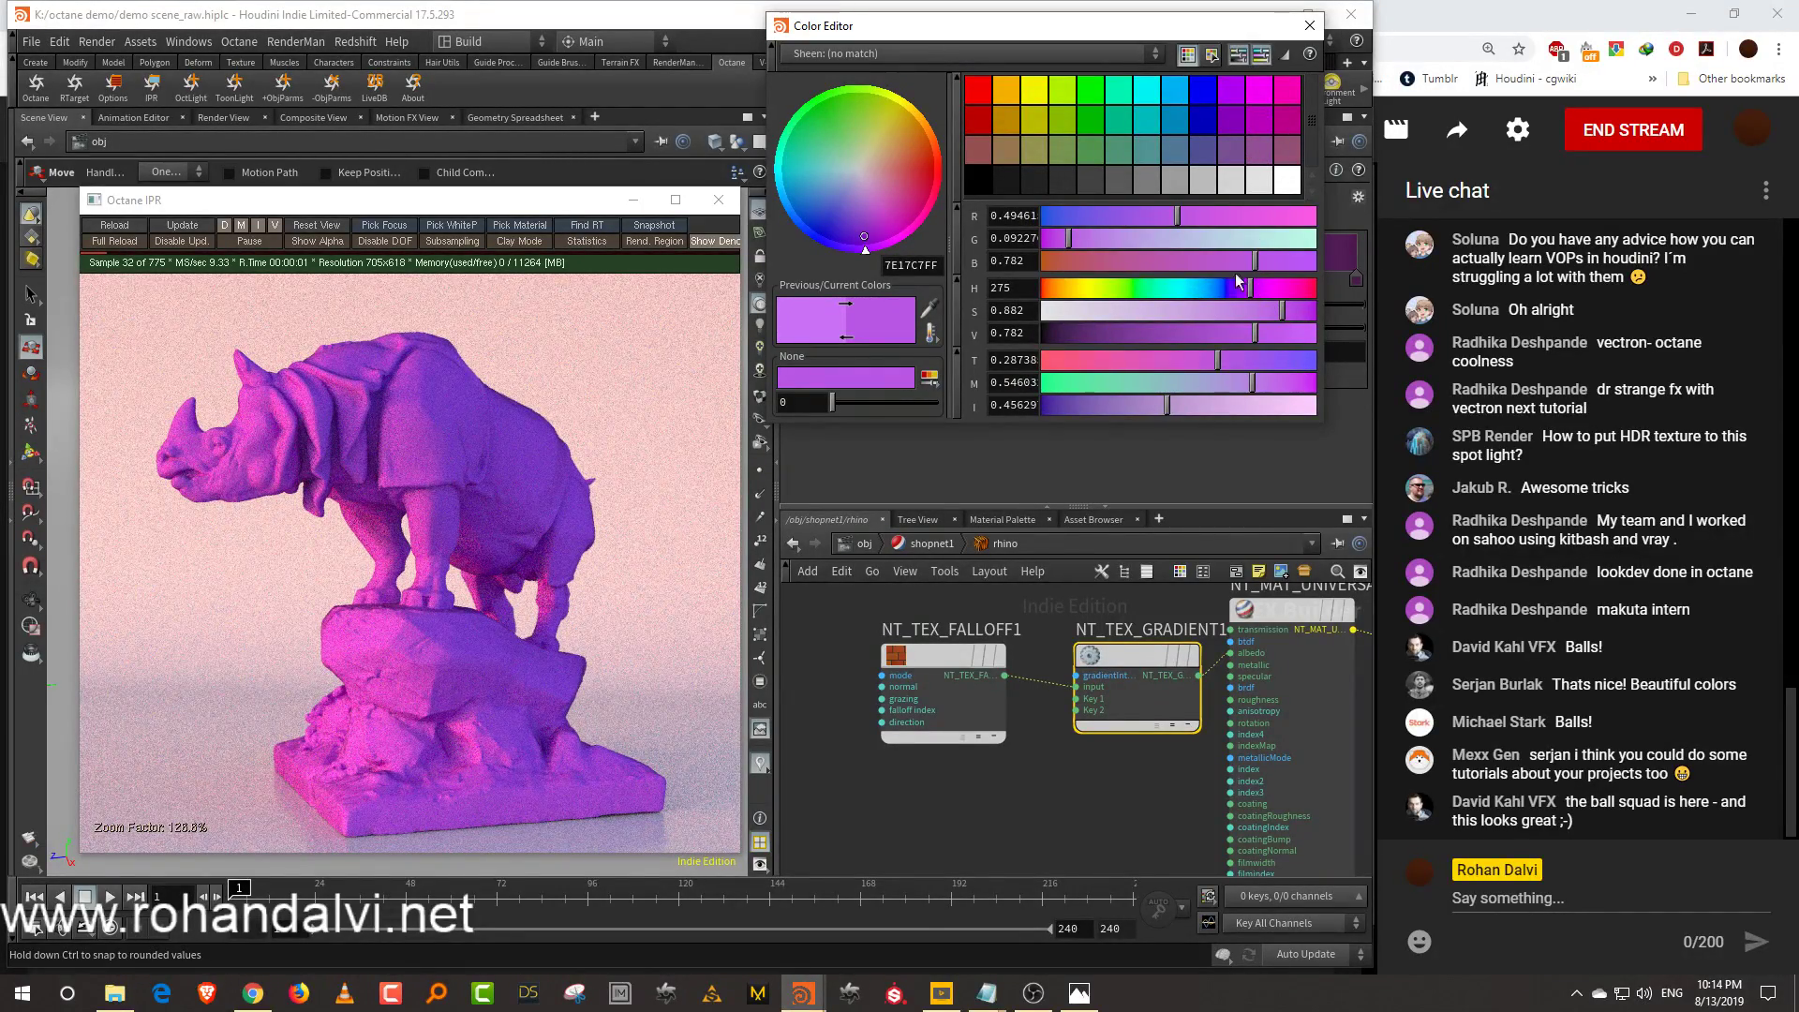
pyautogui.click(1271, 310)
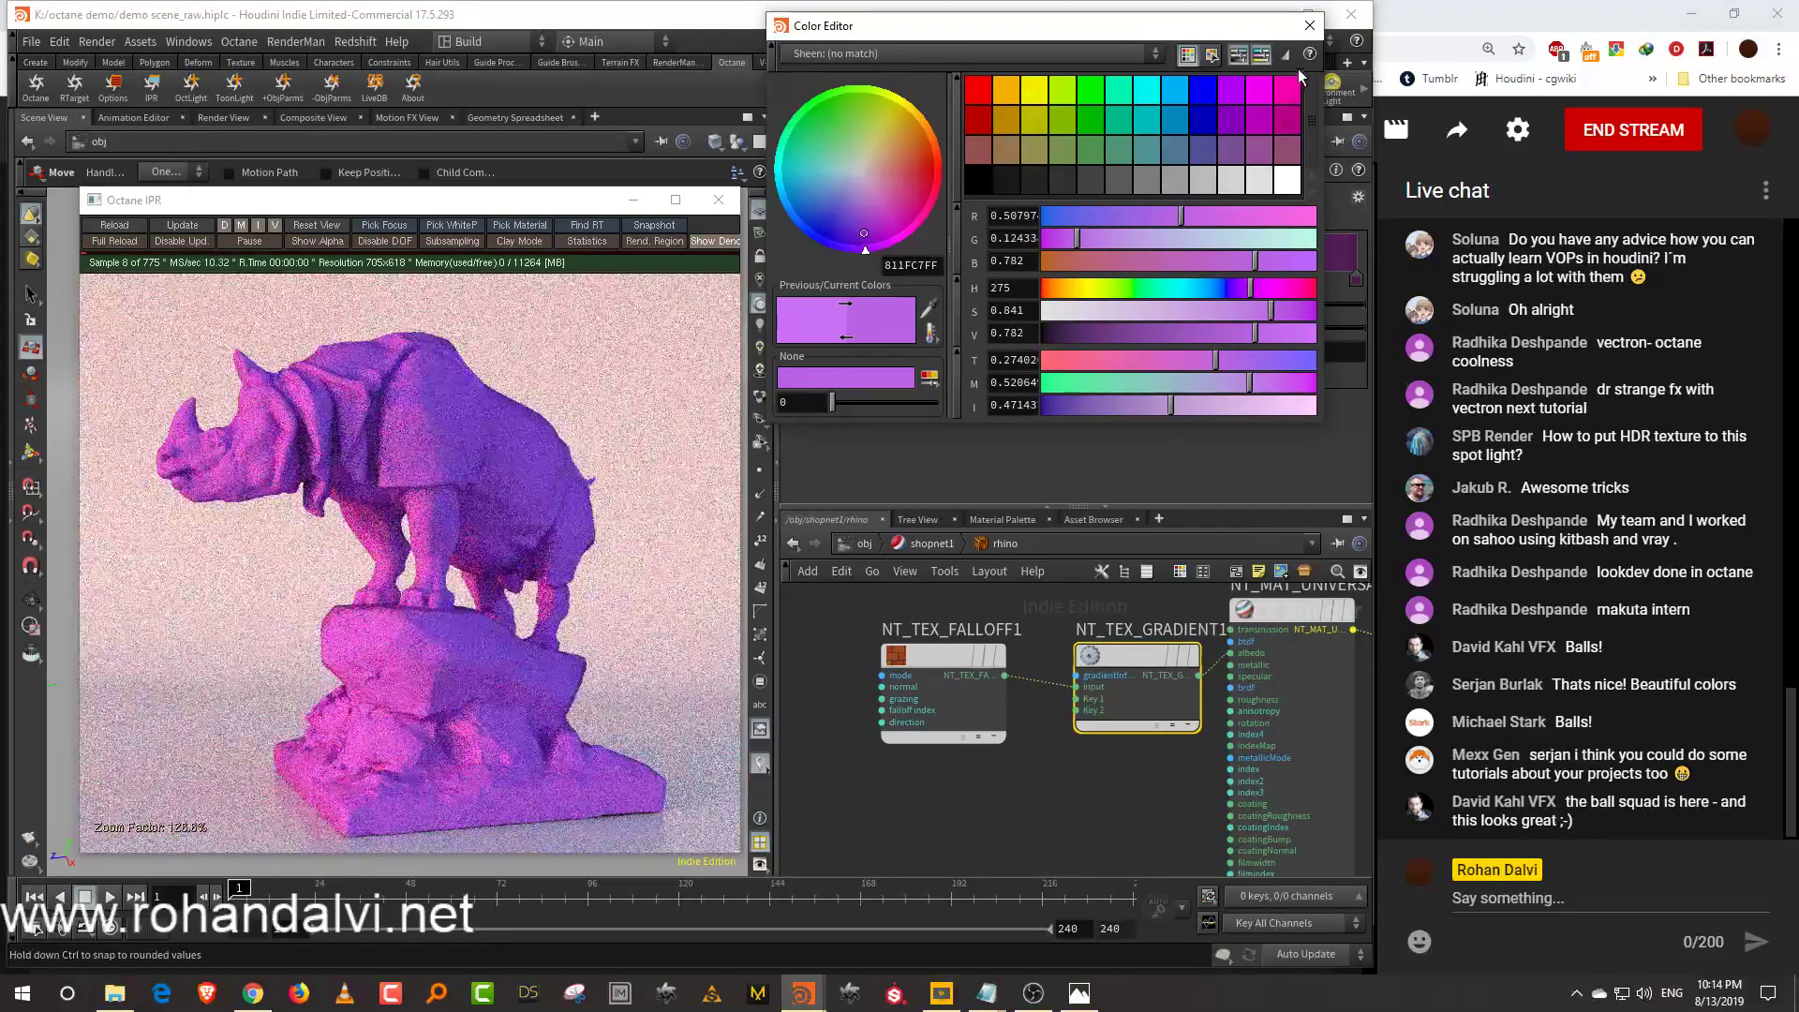
pyautogui.click(1310, 25)
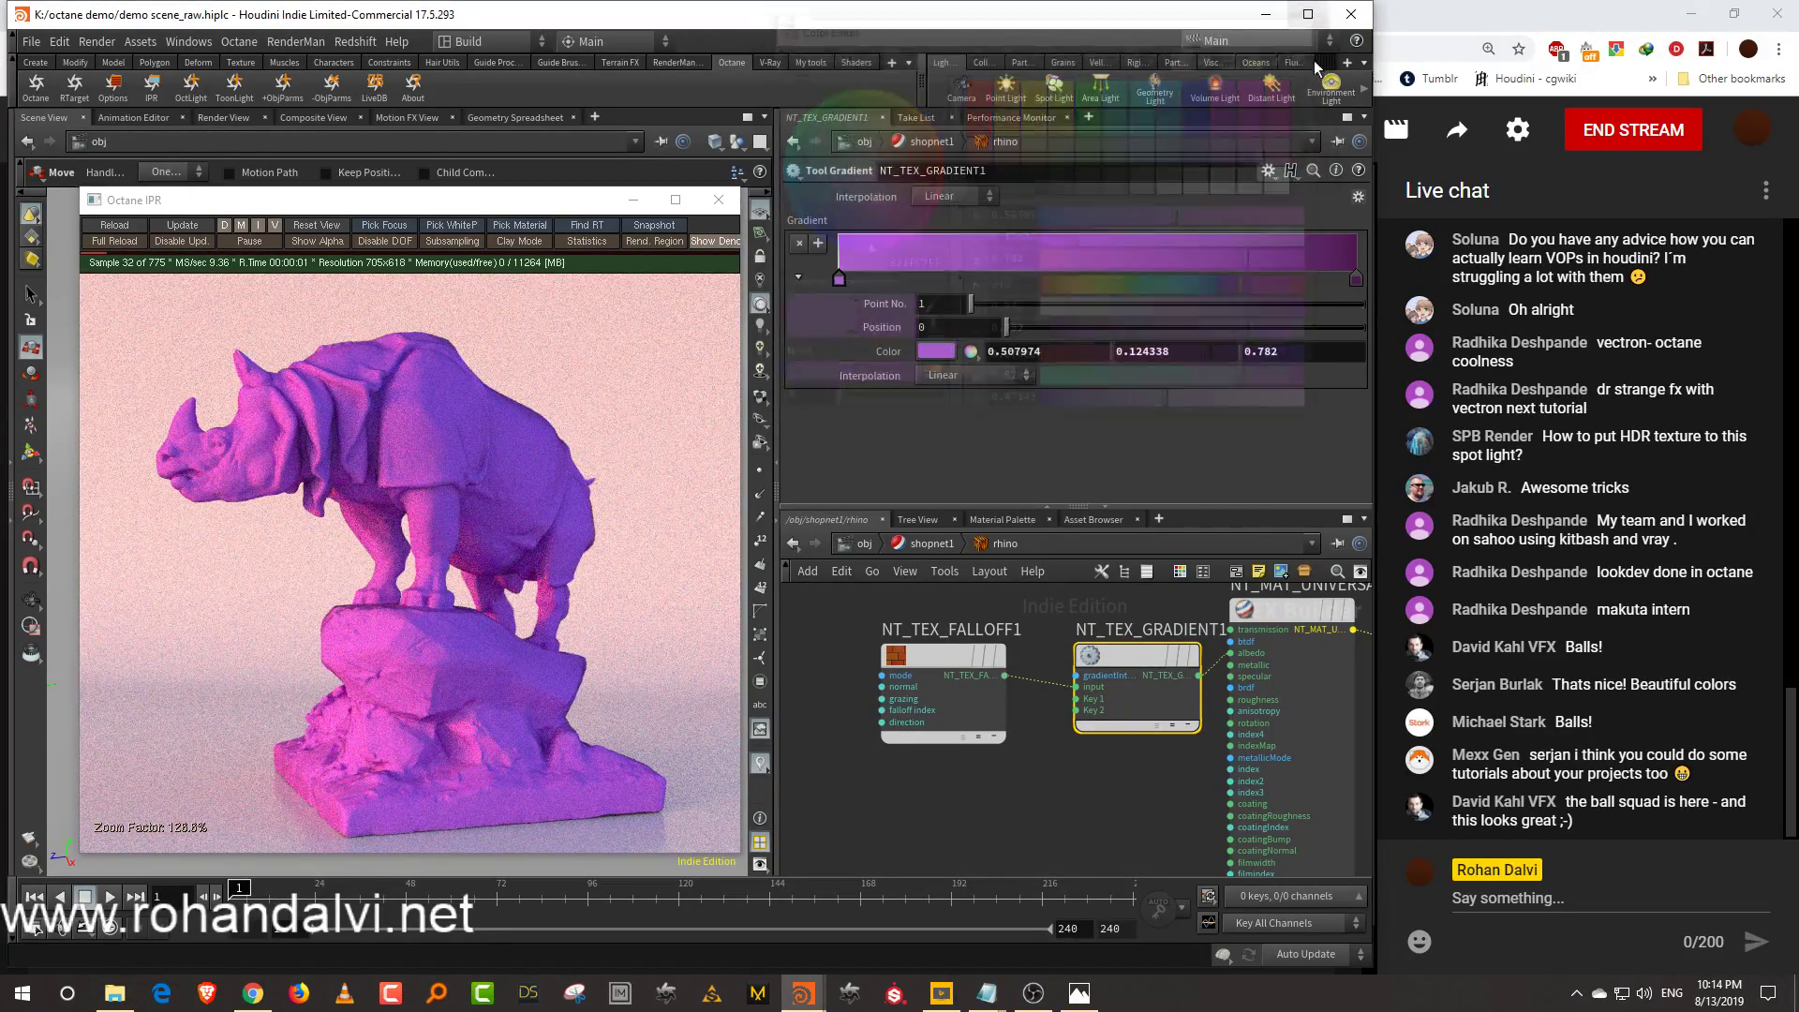
# Set the falloff skew factor of NT_TEX_FALLOFF1 to 3.64768
pyautogui.click(941, 656)
pyautogui.moveTo(1272, 273)
pyautogui.mouseDown()
pyautogui.moveTo(1222, 276)
pyautogui.moveTo(1249, 275)
pyautogui.mouseUp()
pyautogui.moveTo(1184, 797); pyautogui.dragTo(1115, 801, button='middle')
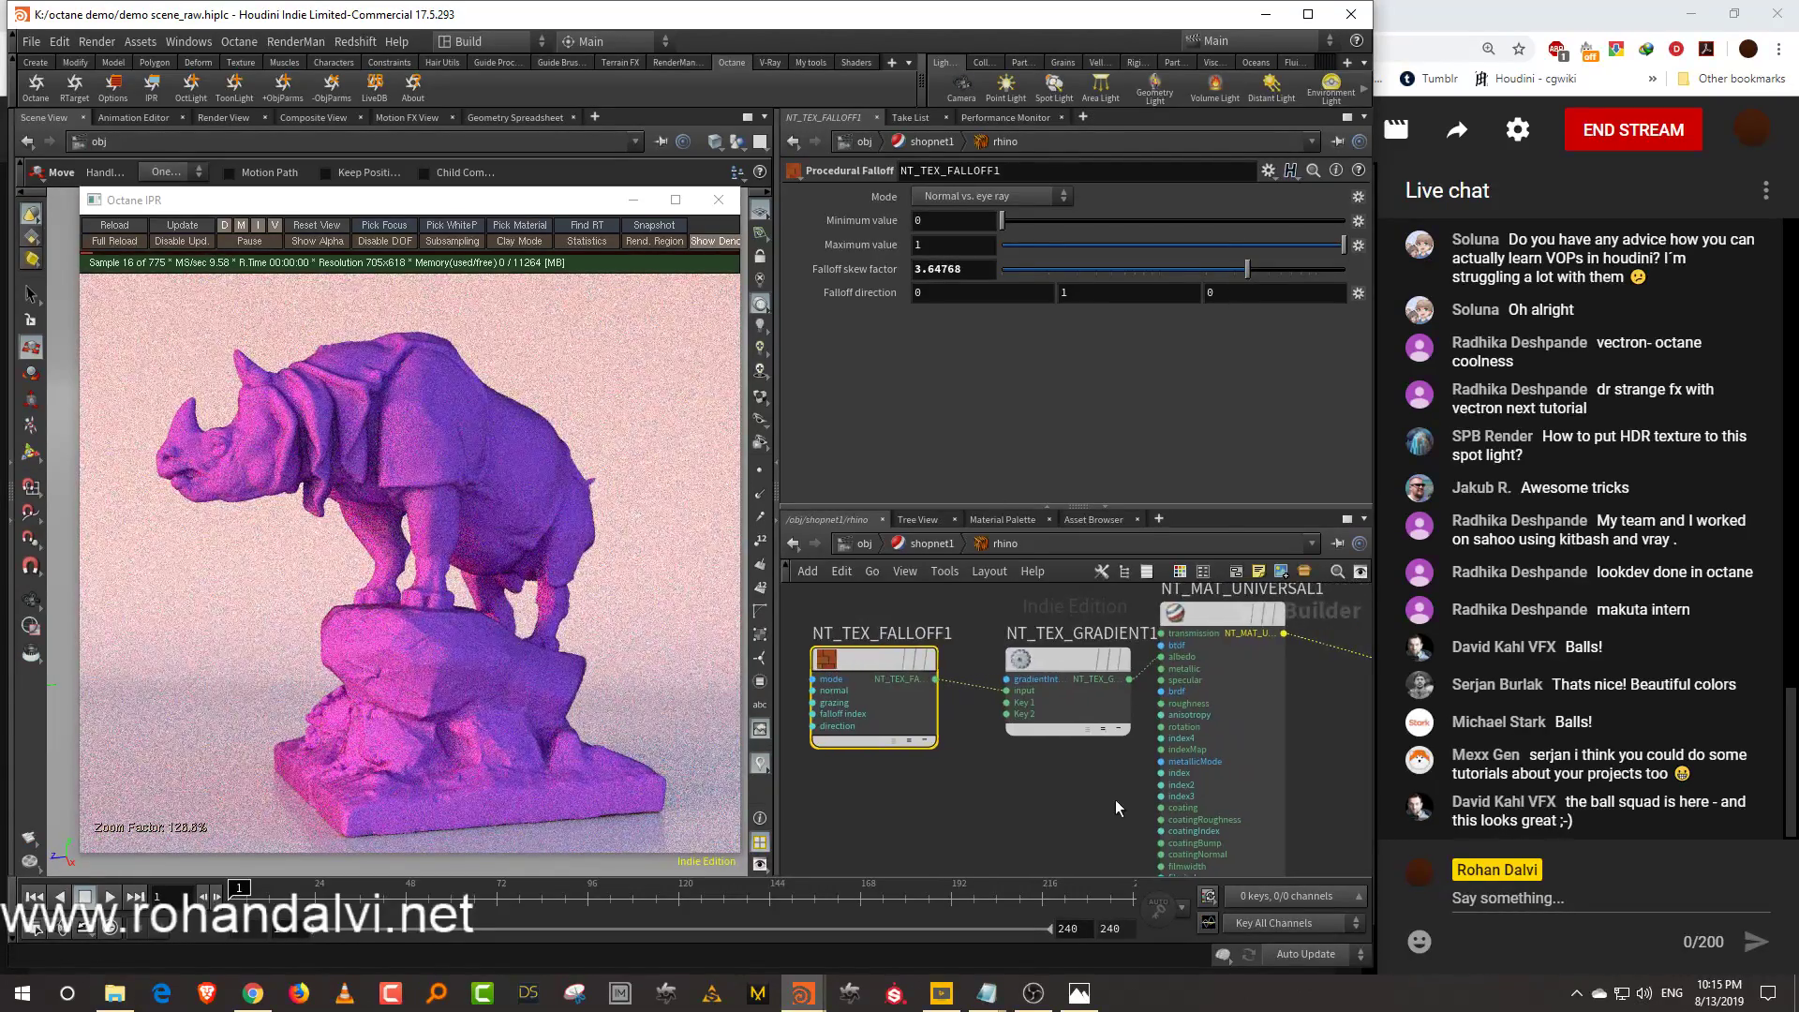
# Set the specular value of NT_MAT_UNIVERSAL1 to 1
pyautogui.click(1220, 616)
pyautogui.moveTo(1358, 325); pyautogui.dragTo(1363, 193)
pyautogui.moveTo(1007, 263); pyautogui.dragTo(1390, 257)
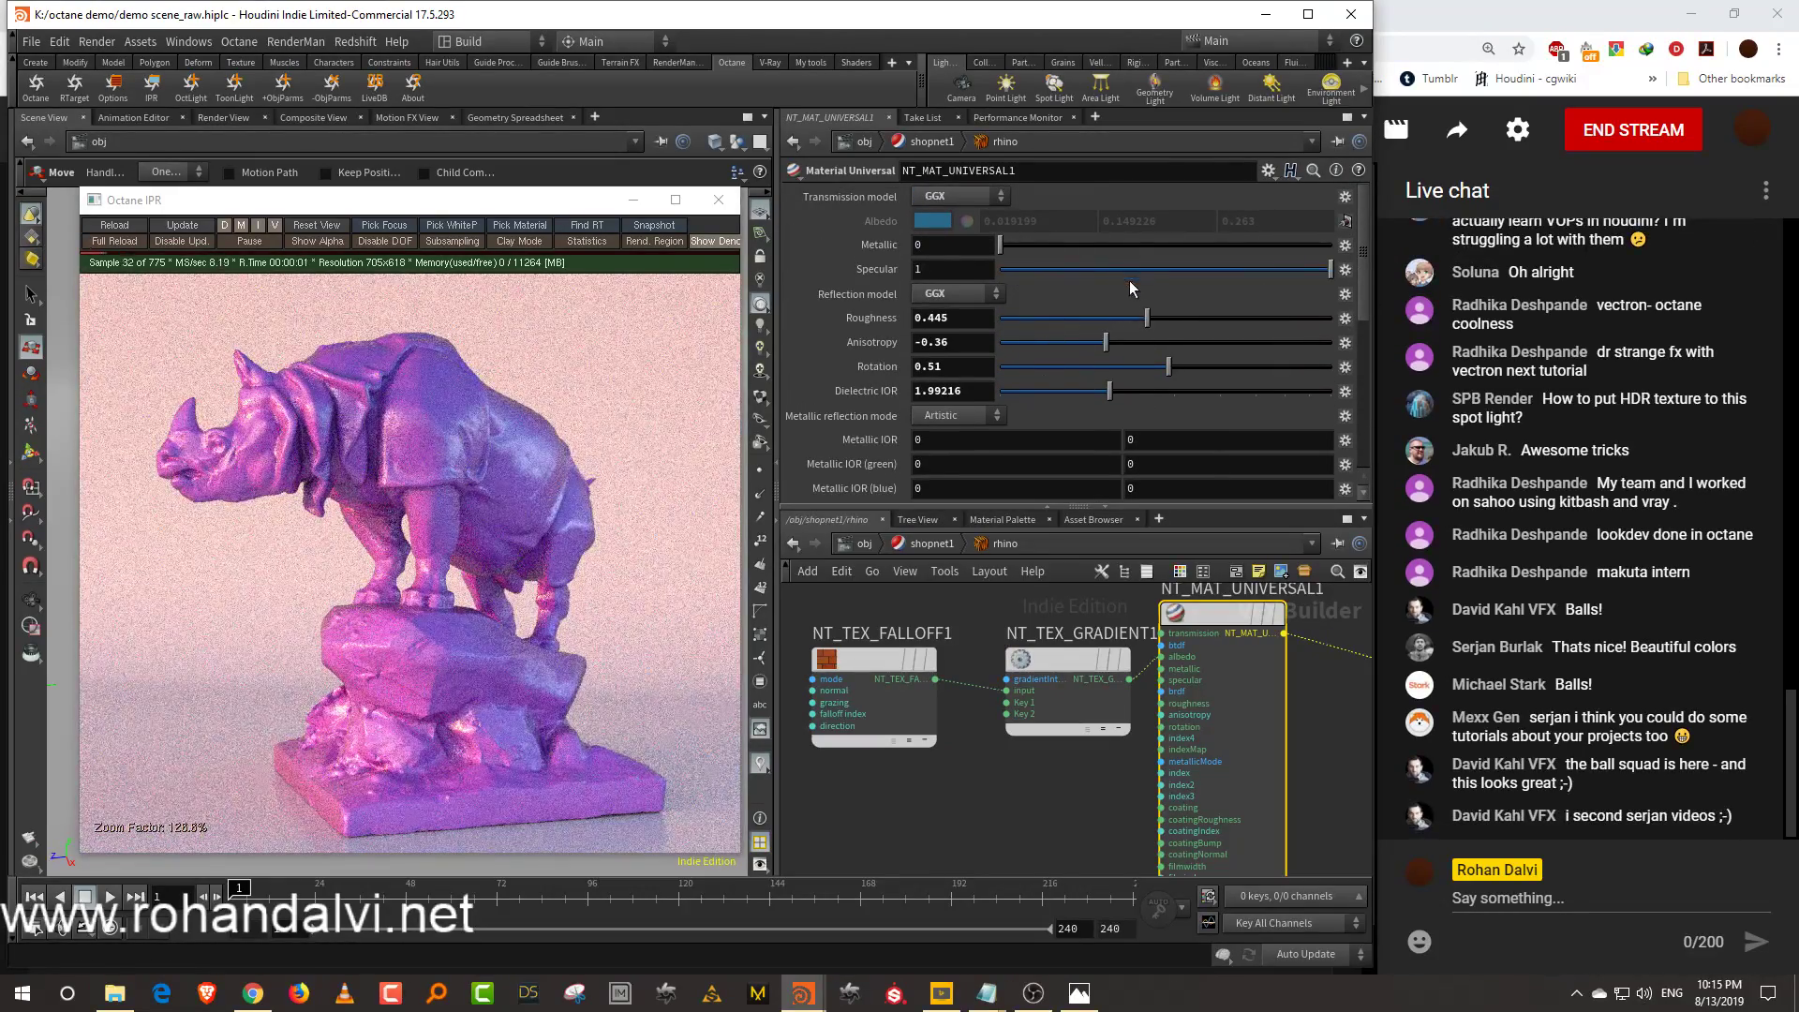
# Set the universal material's roughness to 0.266 and its dielectric IOR to 1.29588
pyautogui.moveTo(1106, 390); pyautogui.dragTo(1068, 399)
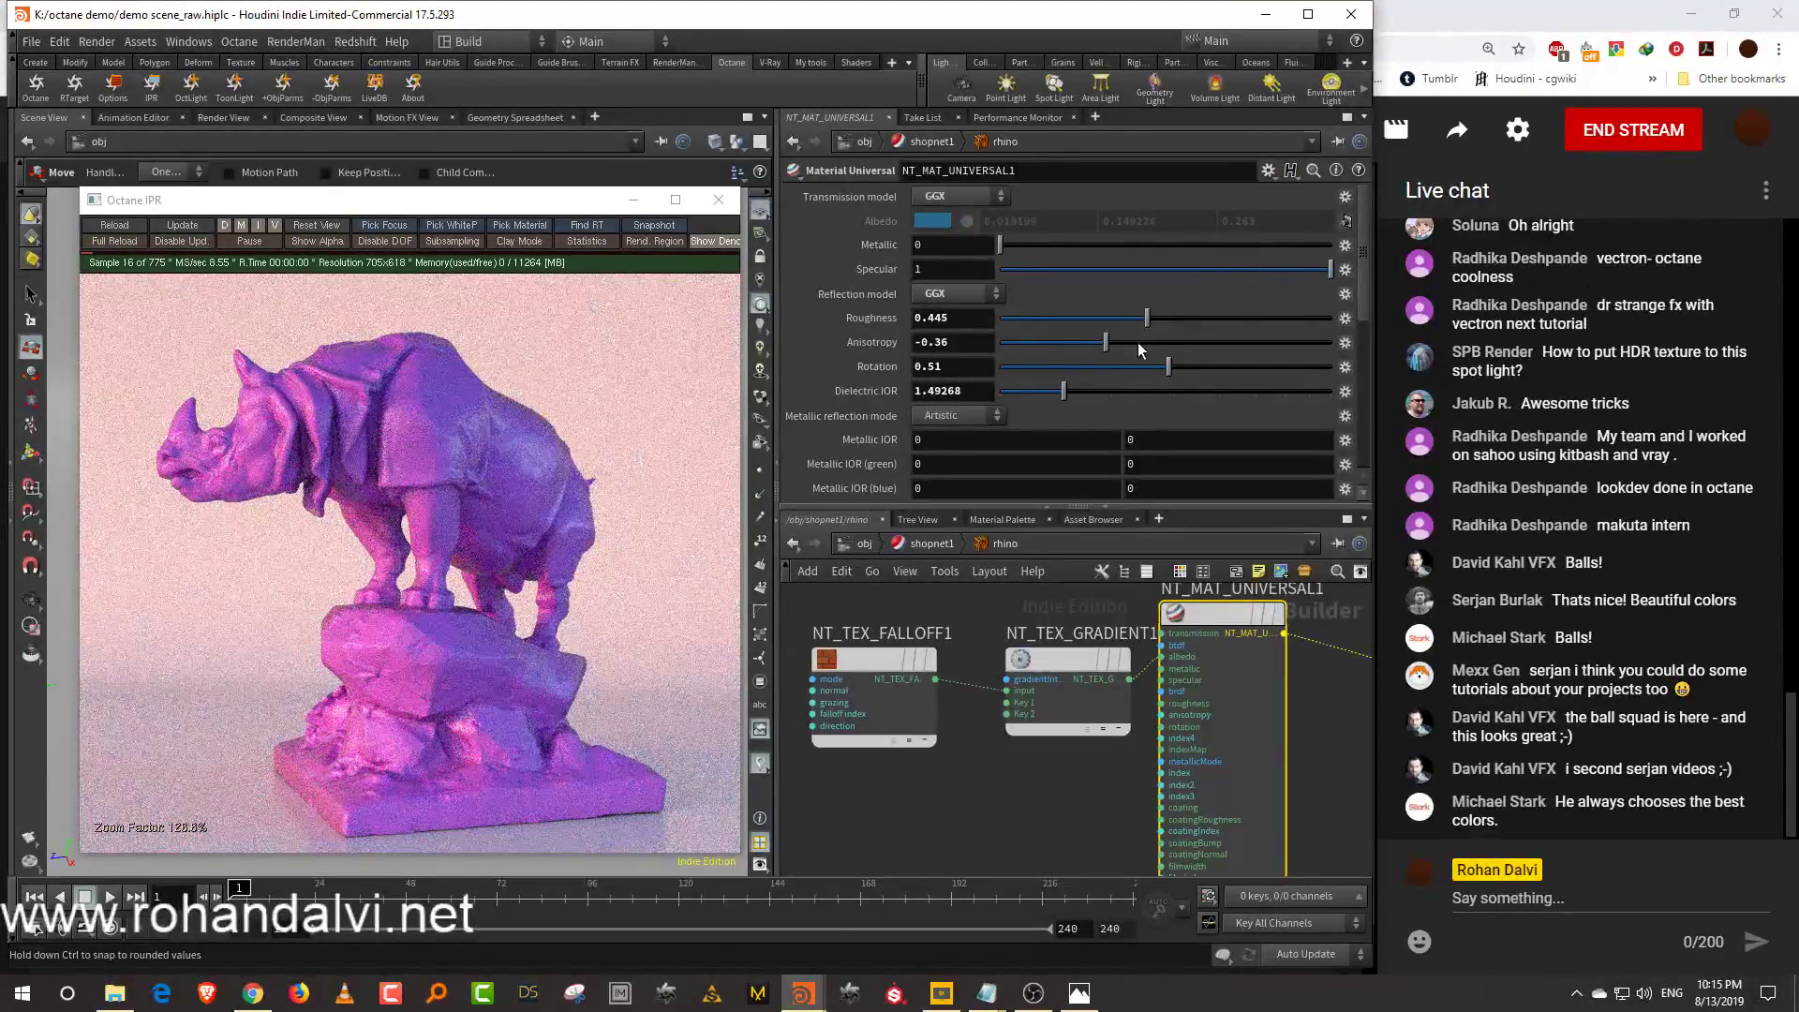
pyautogui.moveTo(1094, 324)
pyautogui.mouseDown()
pyautogui.moveTo(1052, 320)
pyautogui.moveTo(1088, 320)
pyautogui.mouseUp()
pyautogui.moveTo(1050, 392)
pyautogui.mouseDown()
pyautogui.moveTo(1022, 393)
pyautogui.moveTo(1042, 394)
pyautogui.mouseUp()
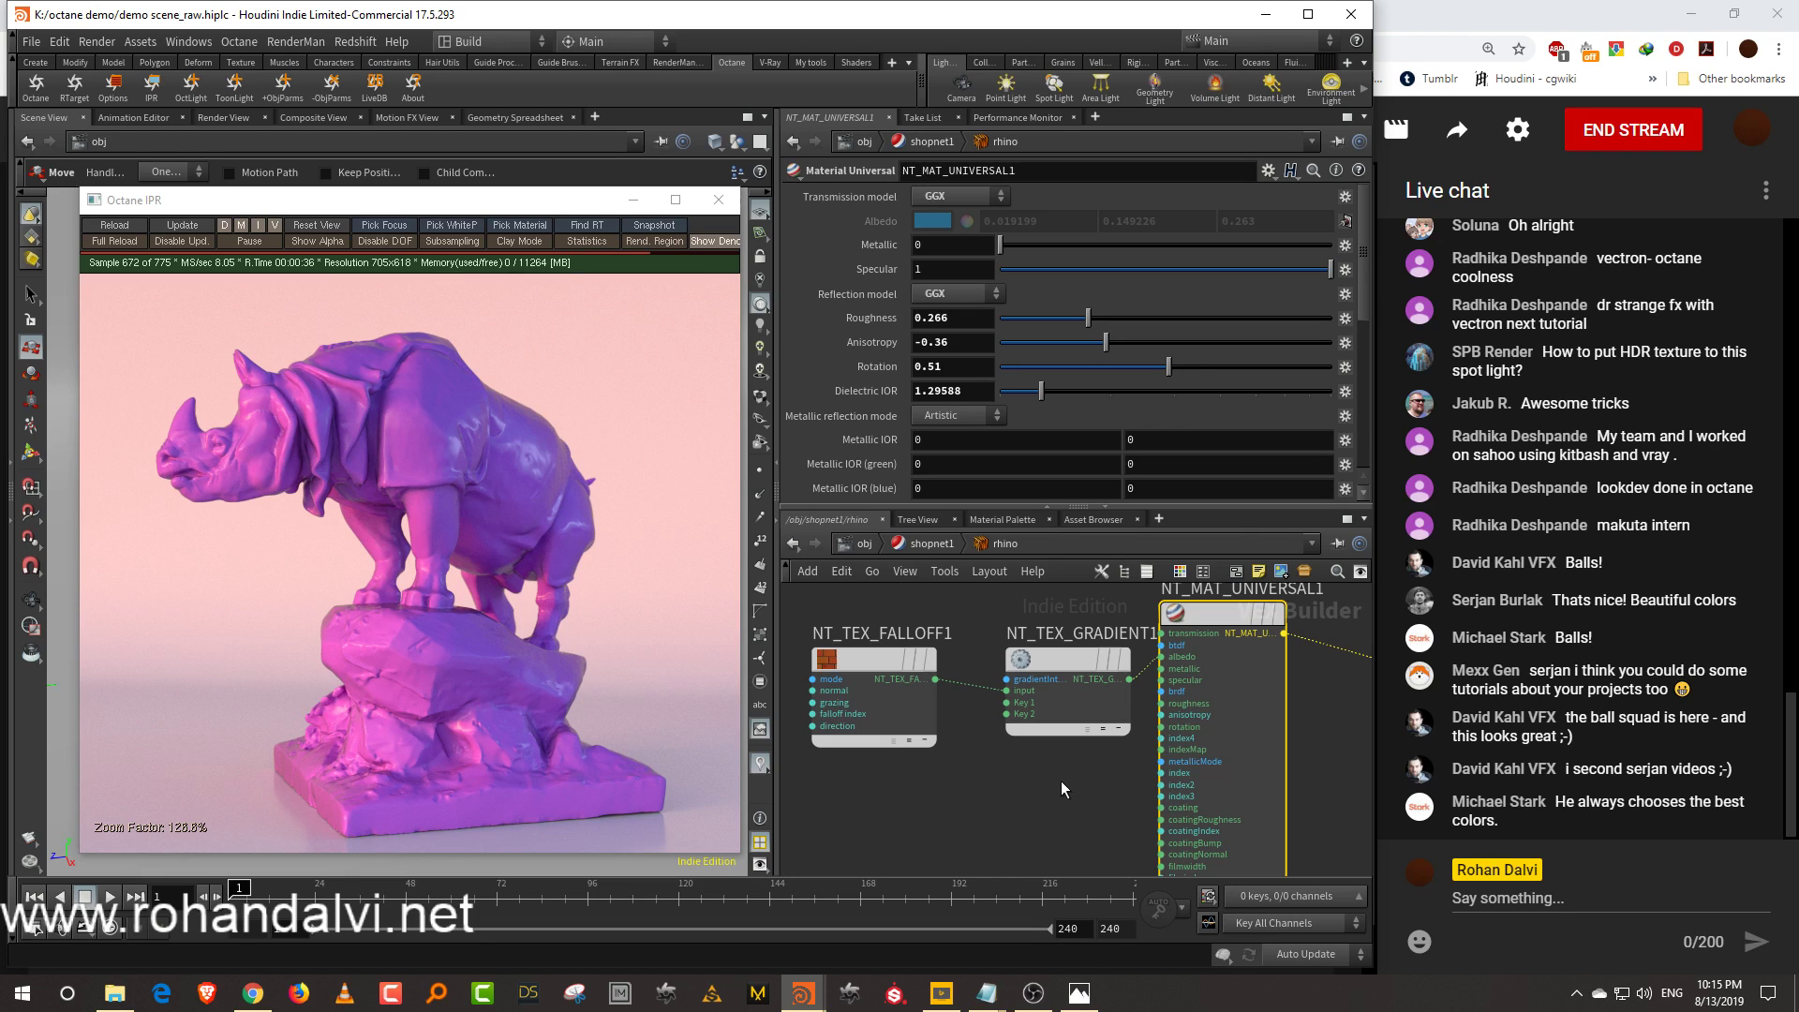
# Disconnect NT_TEX_GRADIENT1 from the albedo input of NT_MAT_UNIVERSAL1
pyautogui.moveTo(1037, 777); pyautogui.dragTo(1048, 834, button='middle')
pyautogui.moveTo(941, 655); pyautogui.dragTo(920, 721)
pyautogui.click(1108, 682)
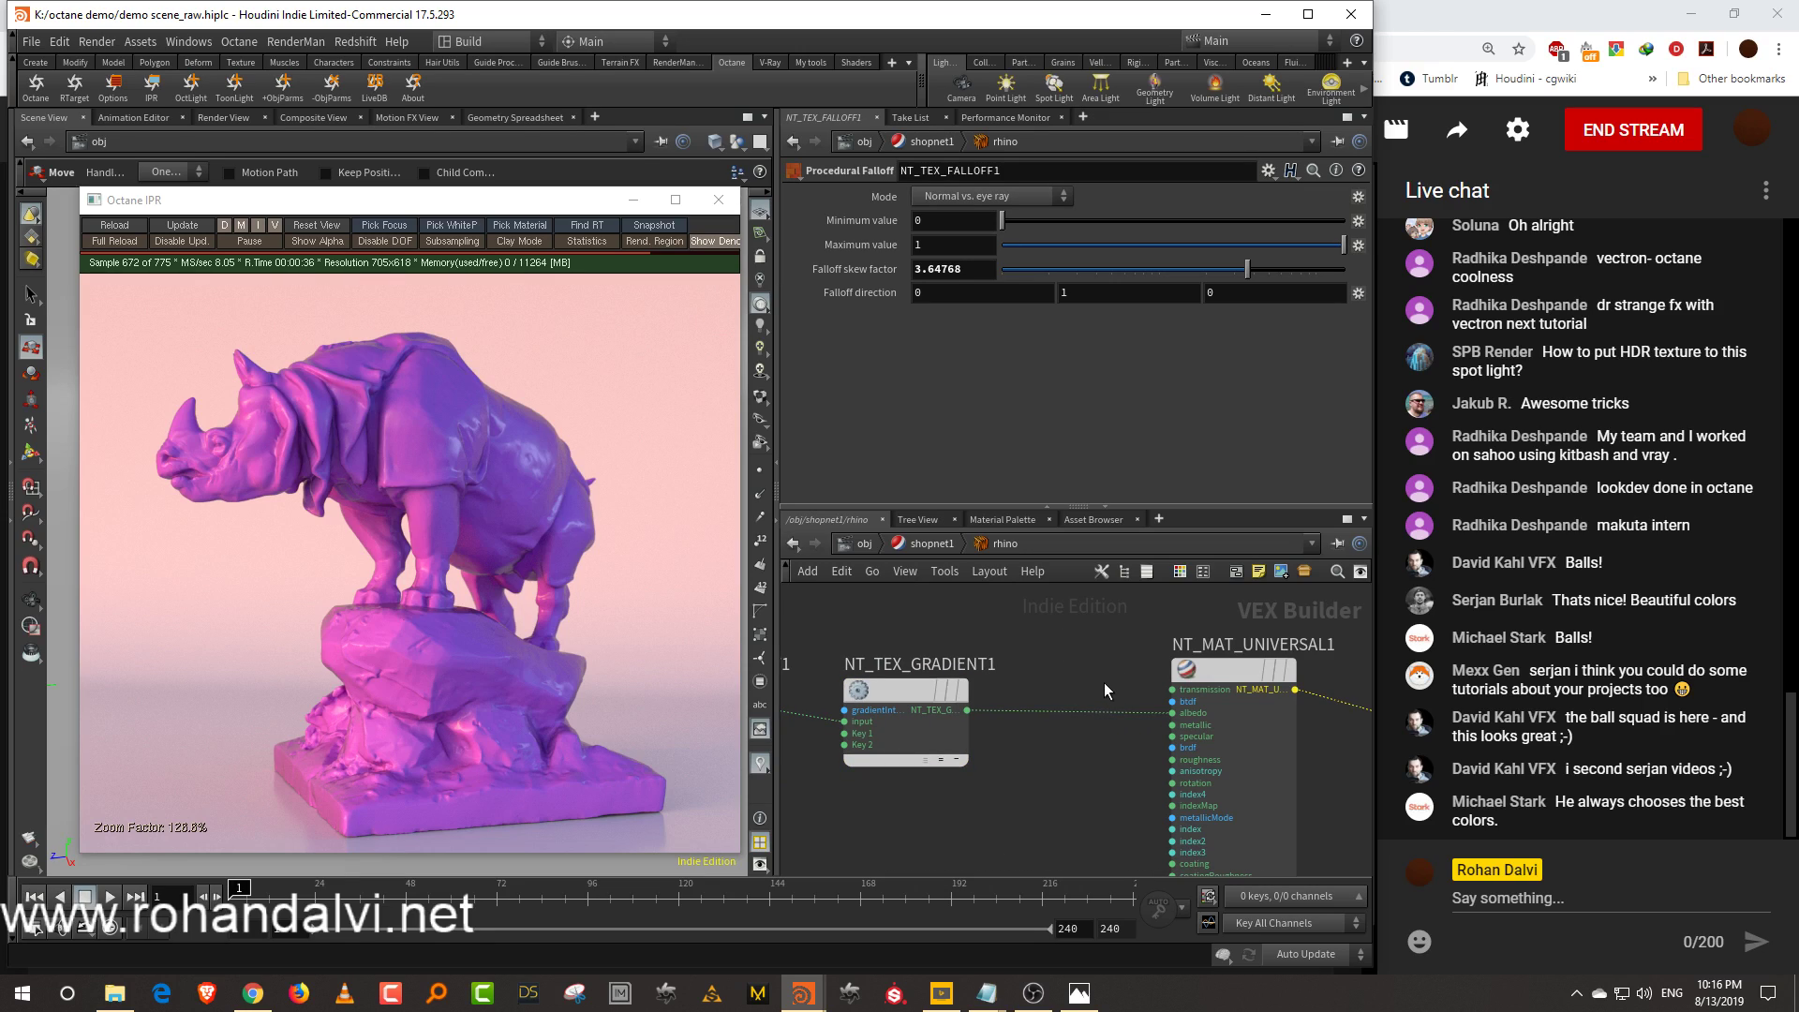
pyautogui.moveTo(1104, 691); pyautogui.dragTo(1108, 724)
pyautogui.moveTo(1149, 780); pyautogui.dragTo(1065, 768, button='middle')
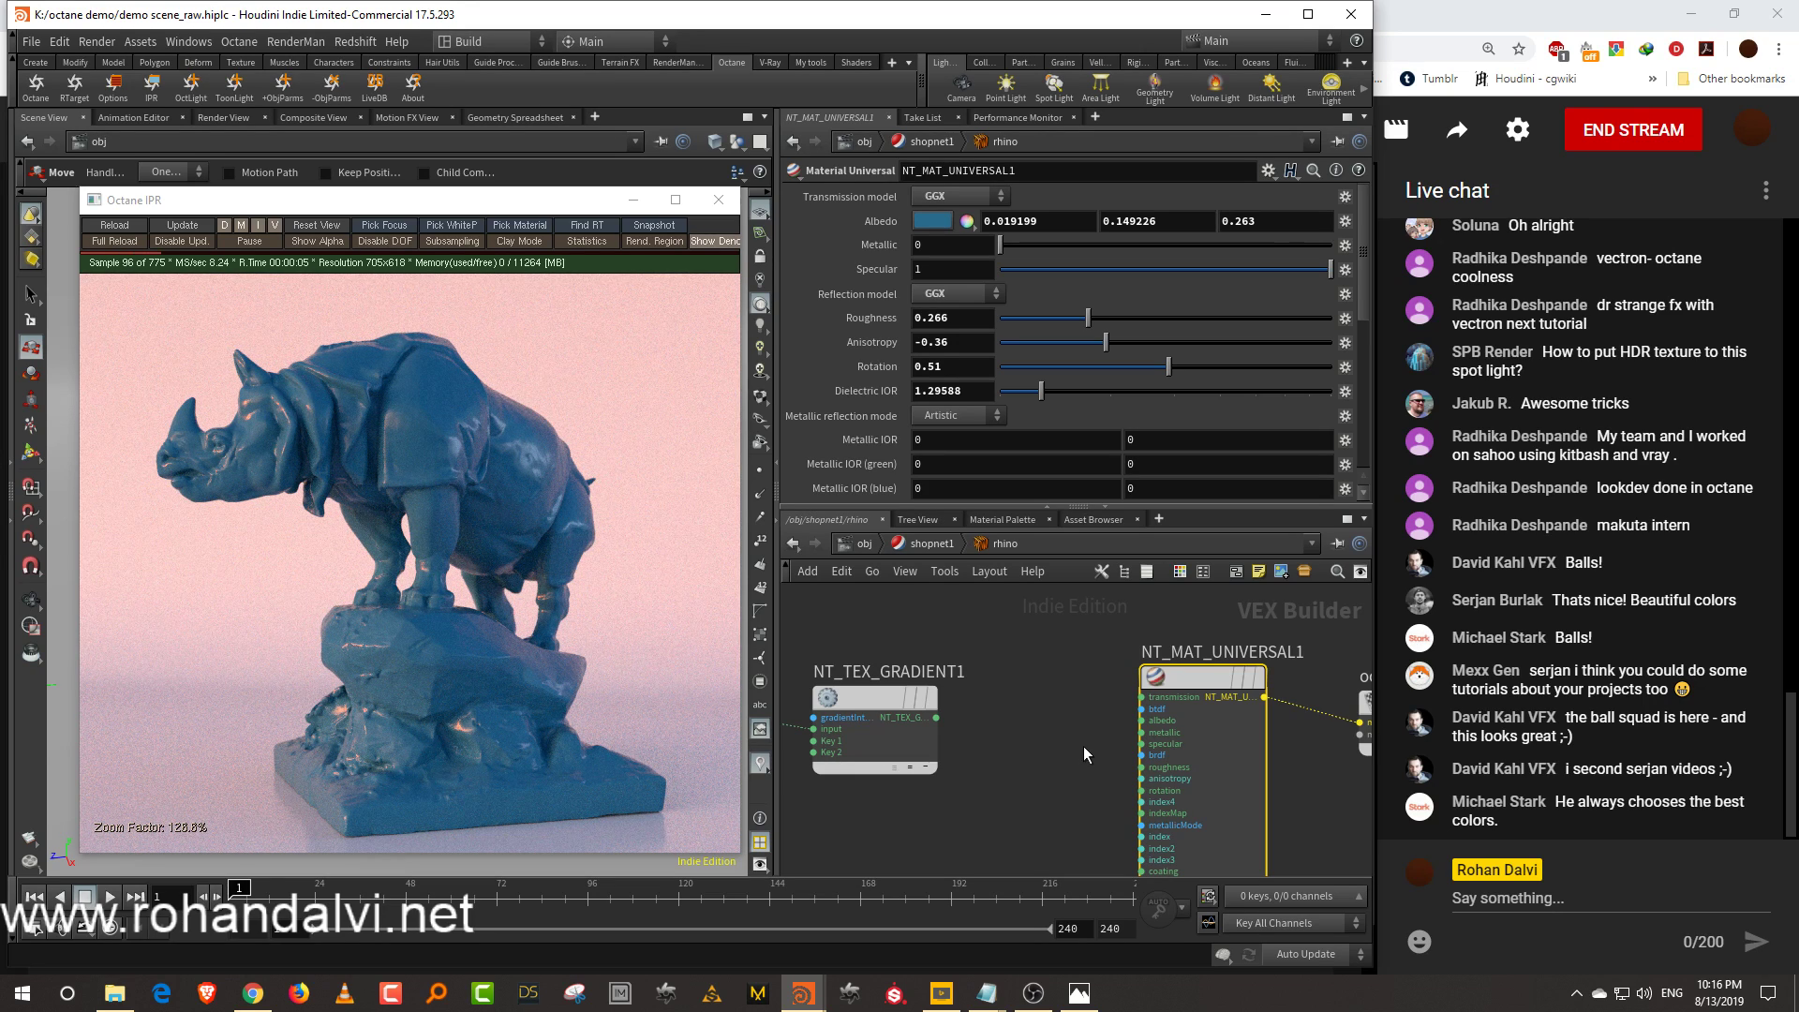
# Shift the environment HDRI through its 2D transform node in the render network, then return to the object level
pyautogui.click(933, 544)
pyautogui.doubleClick(1129, 685)
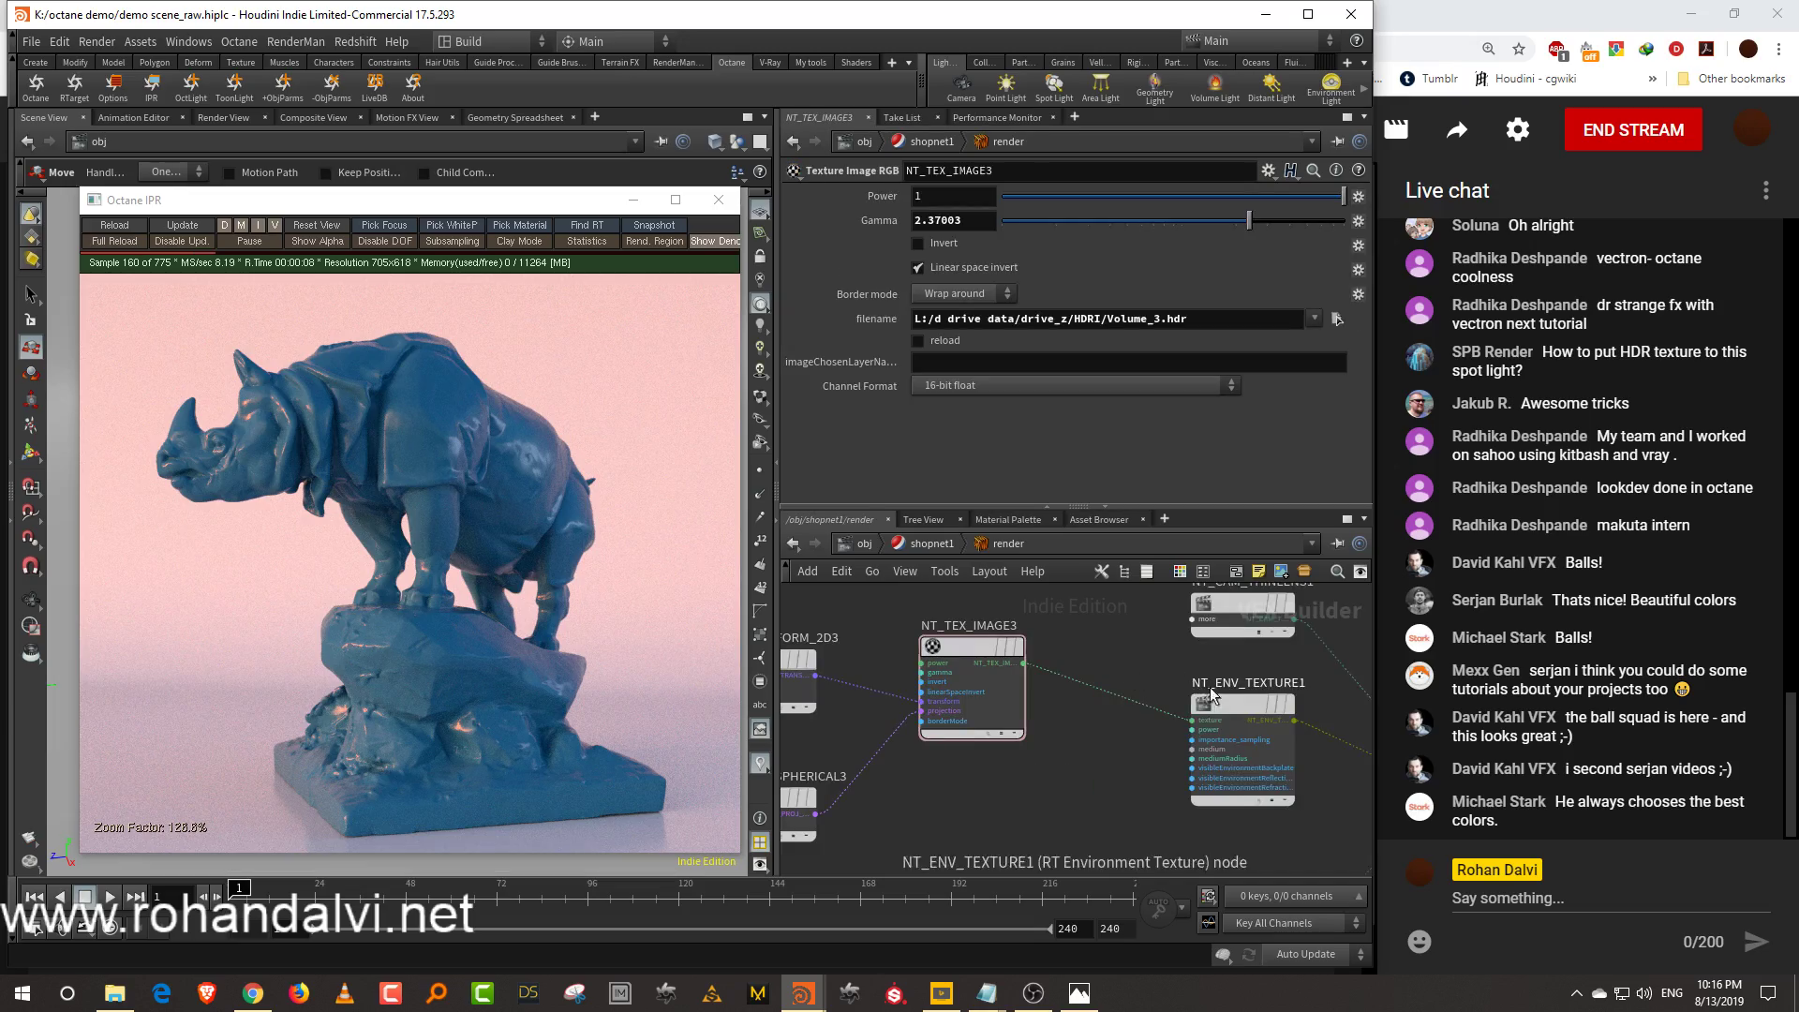
pyautogui.moveTo(862, 610); pyautogui.dragTo(1037, 656, button='middle')
pyautogui.click(966, 717)
pyautogui.moveTo(962, 254); pyautogui.dragTo(1335, 270, button='middle')
pyautogui.click(866, 544)
# Uncover the viewport by moving the Octane IPR window aside, select octane_light1 and enlarge it vertically
pyautogui.click(1080, 672)
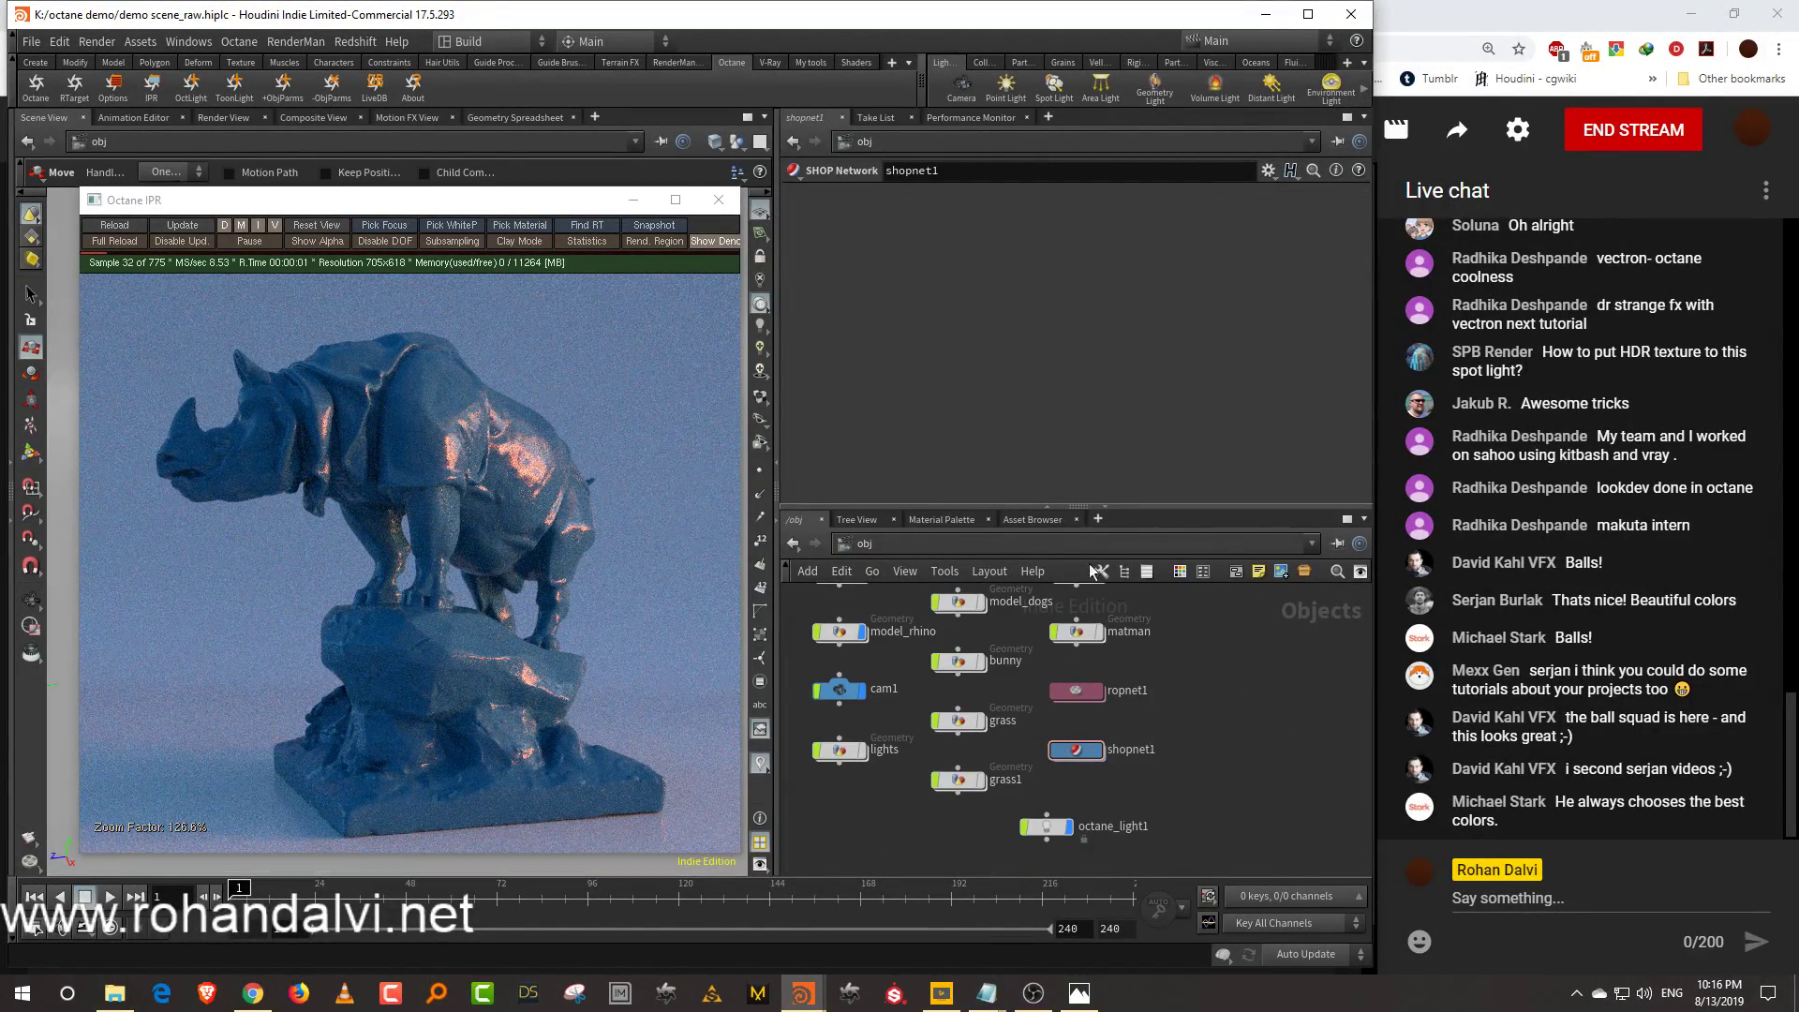
pyautogui.moveTo(596, 200); pyautogui.dragTo(1321, 654)
pyautogui.click(685, 369)
pyautogui.press('r')
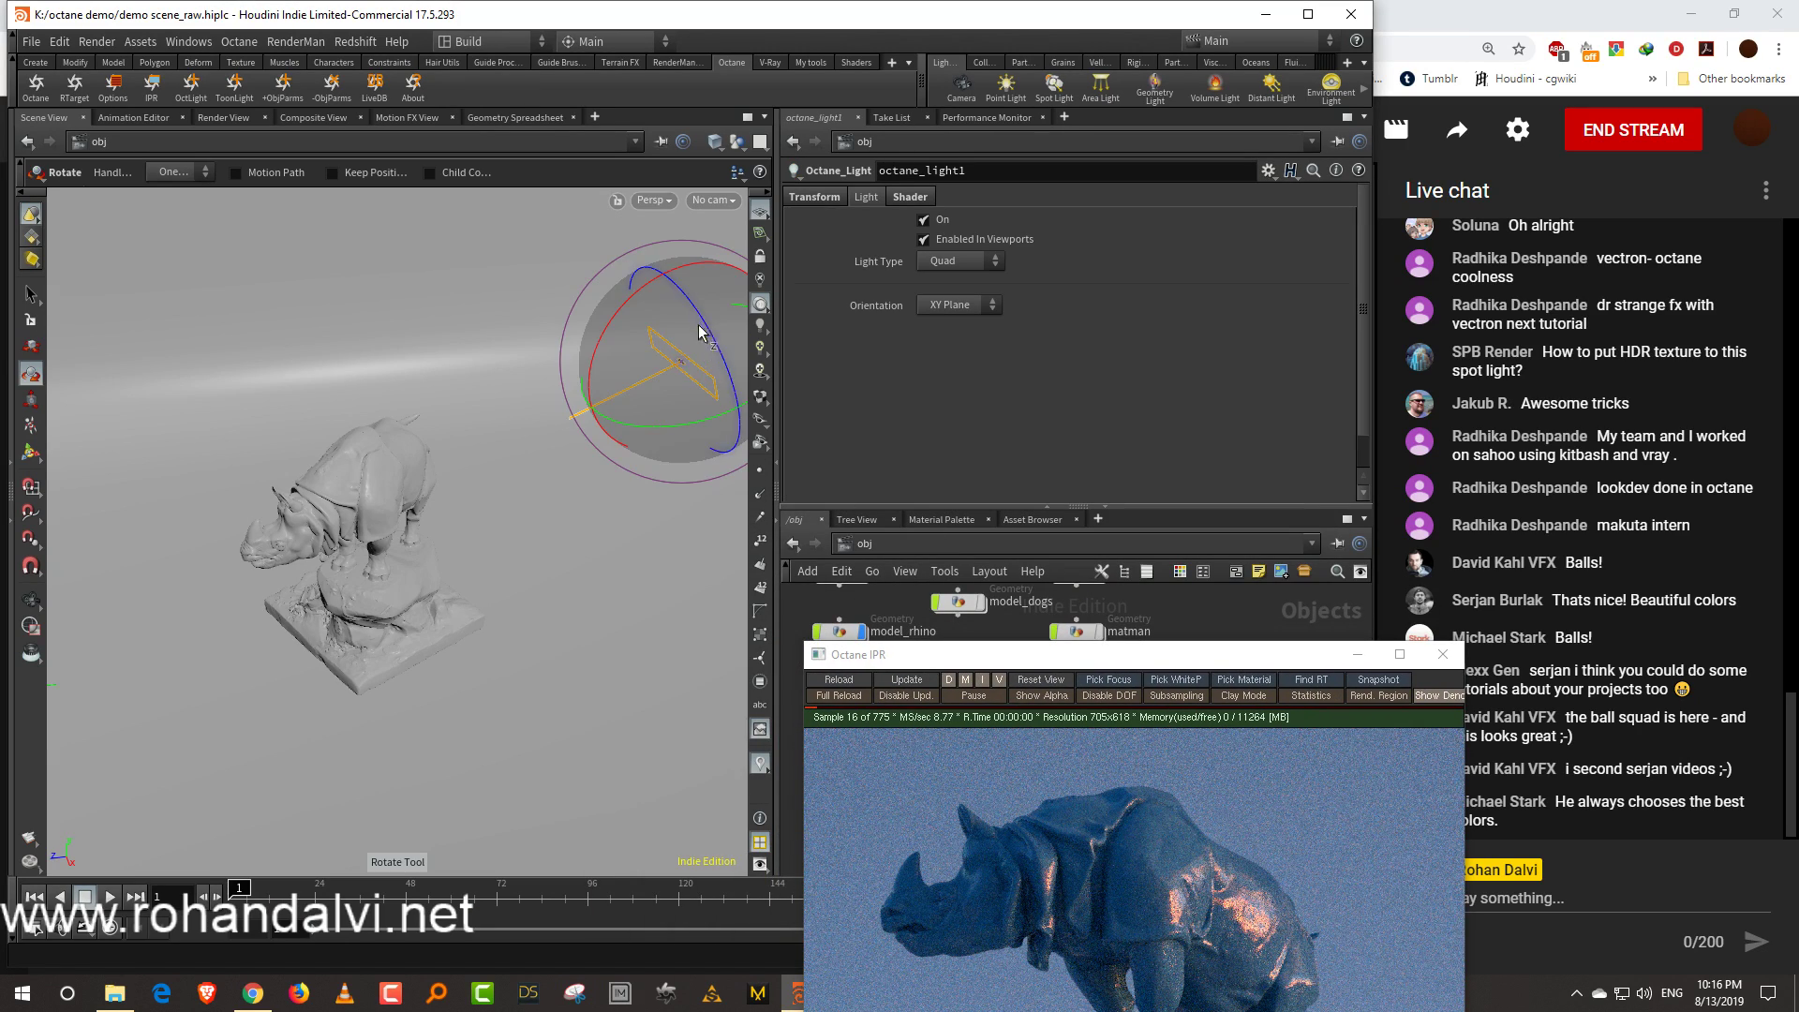
pyautogui.press('e')
pyautogui.moveTo(675, 283); pyautogui.dragTo(659, 213)
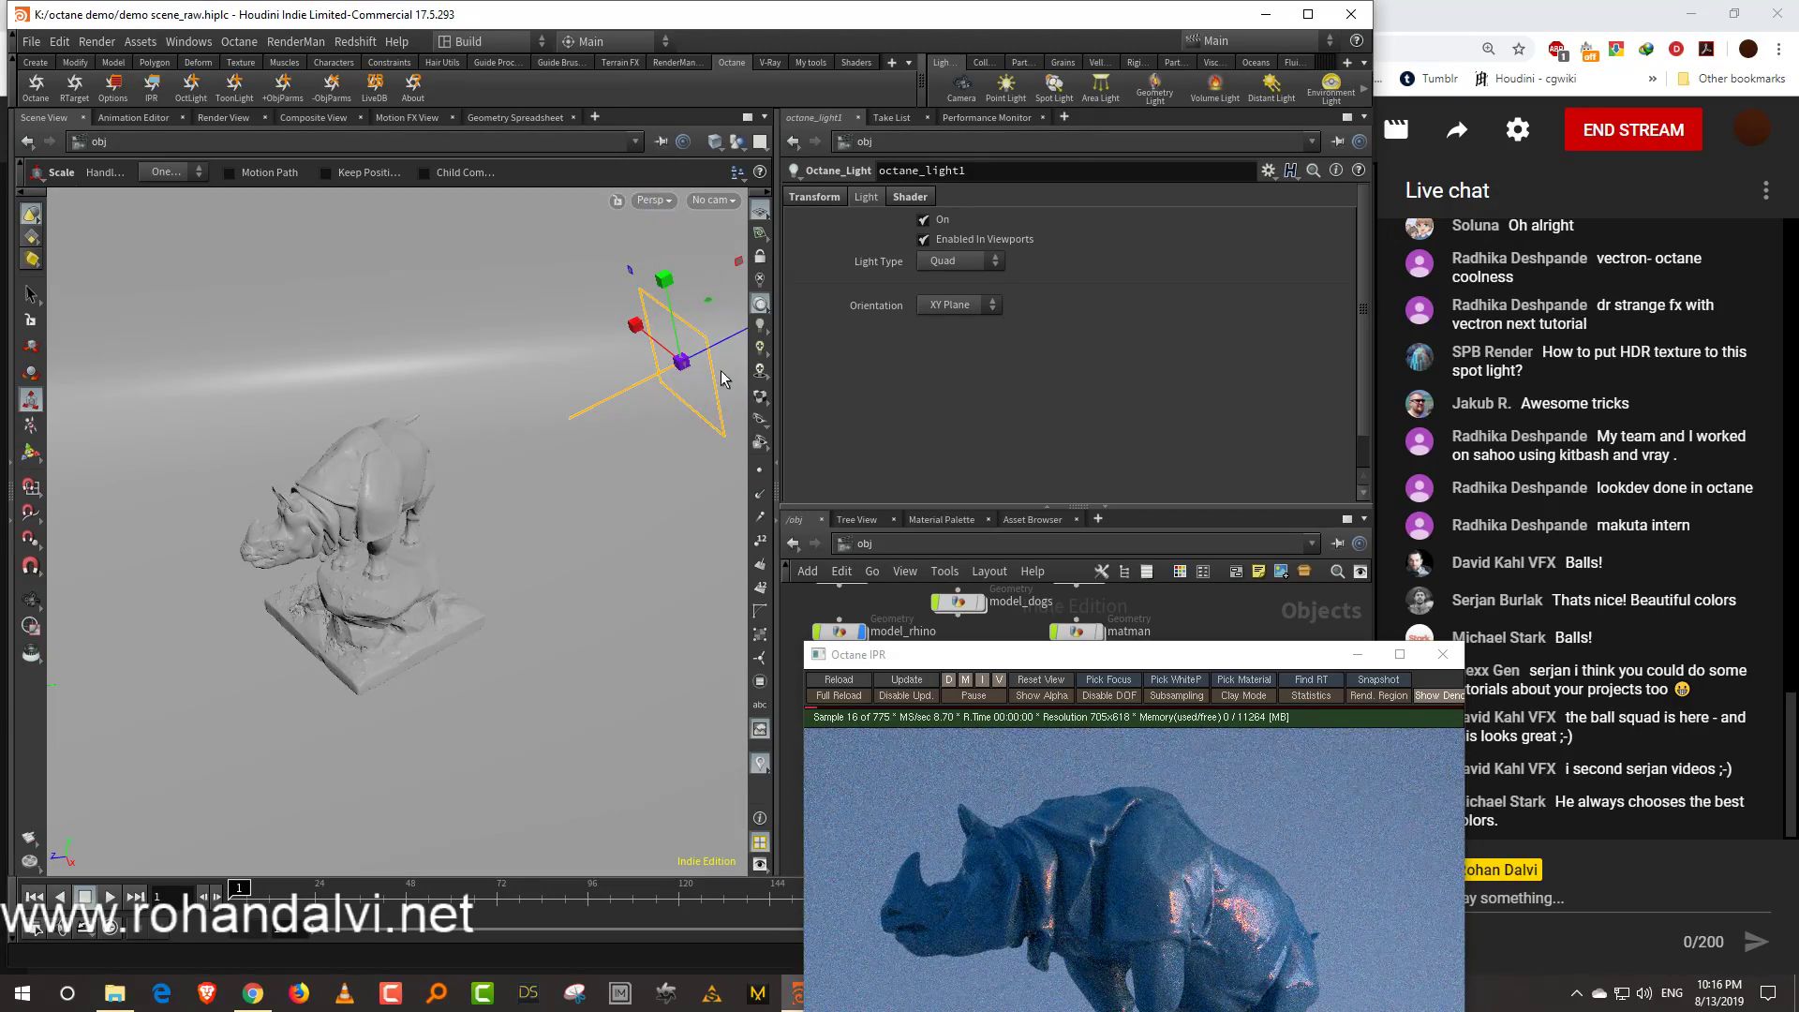
# Move octane_light1 across to the rhino's head side and rotate it to face the statue
pyautogui.press('t')
pyautogui.moveTo(717, 375); pyautogui.dragTo(307, 482)
pyautogui.press('r')
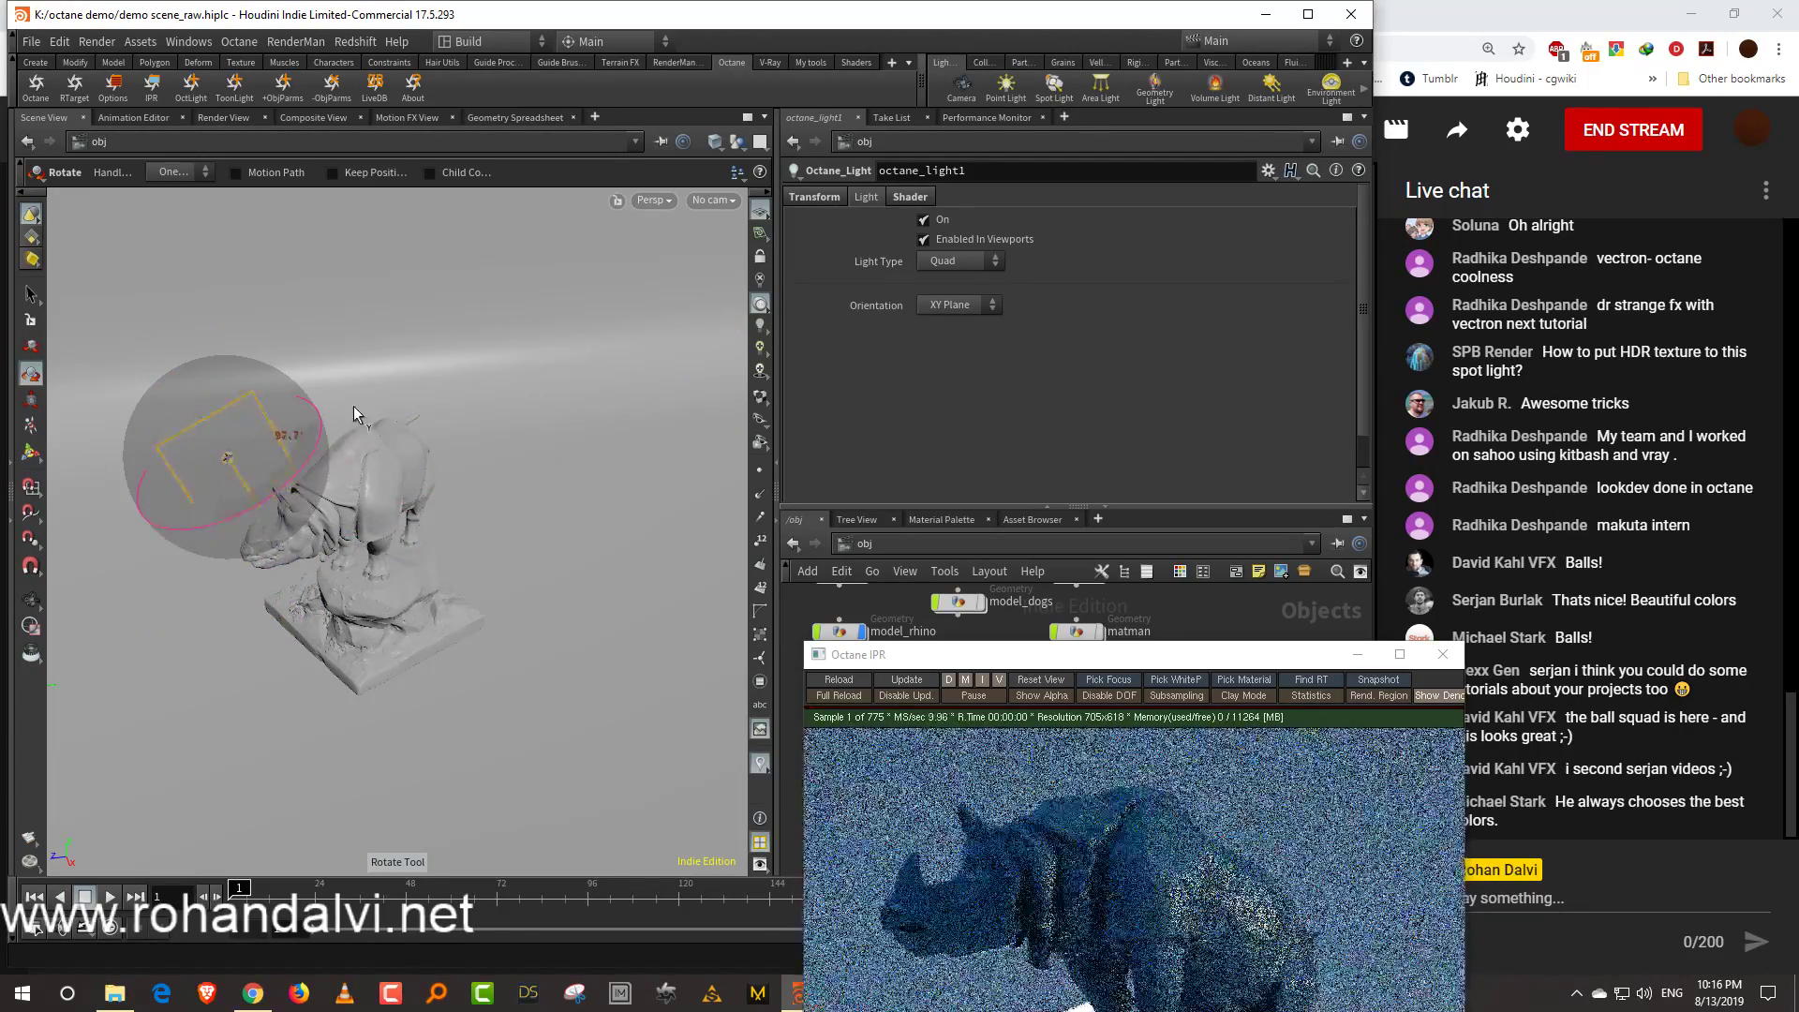
pyautogui.moveTo(352, 407); pyautogui.dragTo(338, 403)
pyautogui.moveTo(231, 373); pyautogui.dragTo(278, 414)
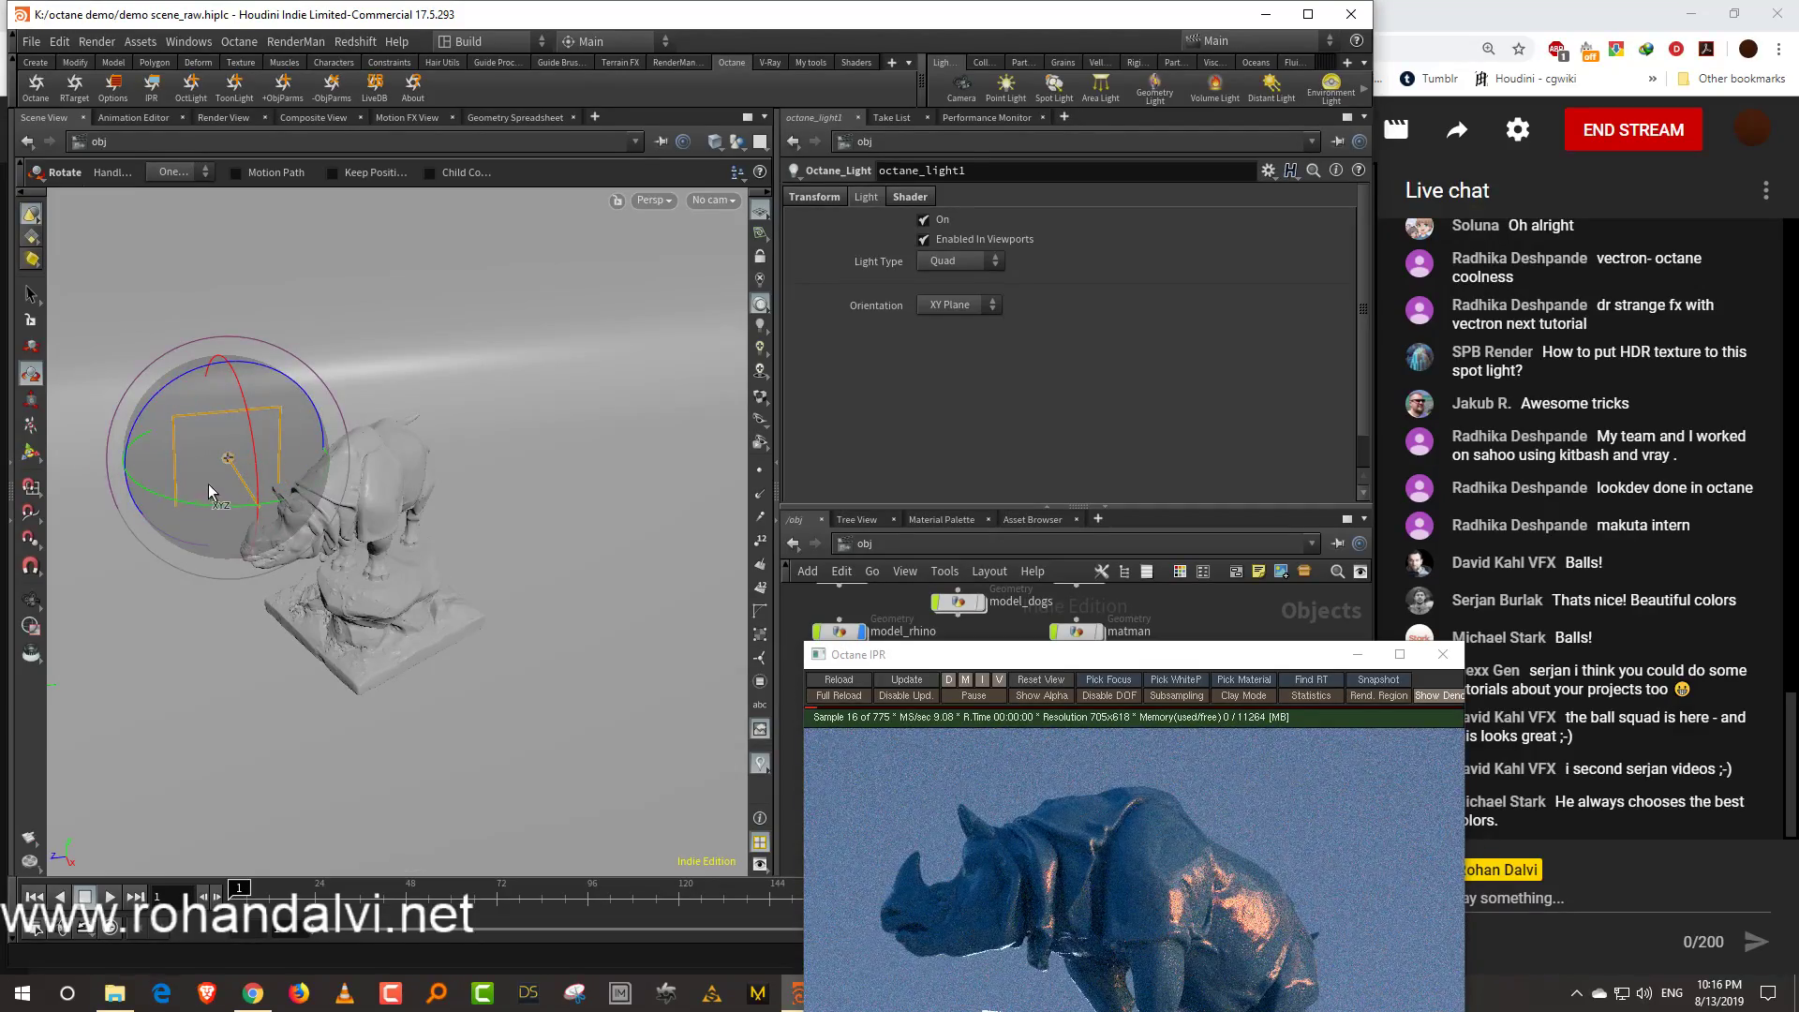
# Reposition octane_light1 farther out in front of the rhino's head and adjust its rotation slightly
pyautogui.press('t')
pyautogui.moveTo(194, 479); pyautogui.dragTo(95, 355)
pyautogui.moveTo(132, 280); pyautogui.dragTo(135, 317)
pyautogui.press('Escape')
pyautogui.moveTo(369, 462); pyautogui.dragTo(426, 483)
pyautogui.press('t')
pyautogui.moveTo(147, 386); pyautogui.dragTo(253, 495)
pyautogui.press('r')
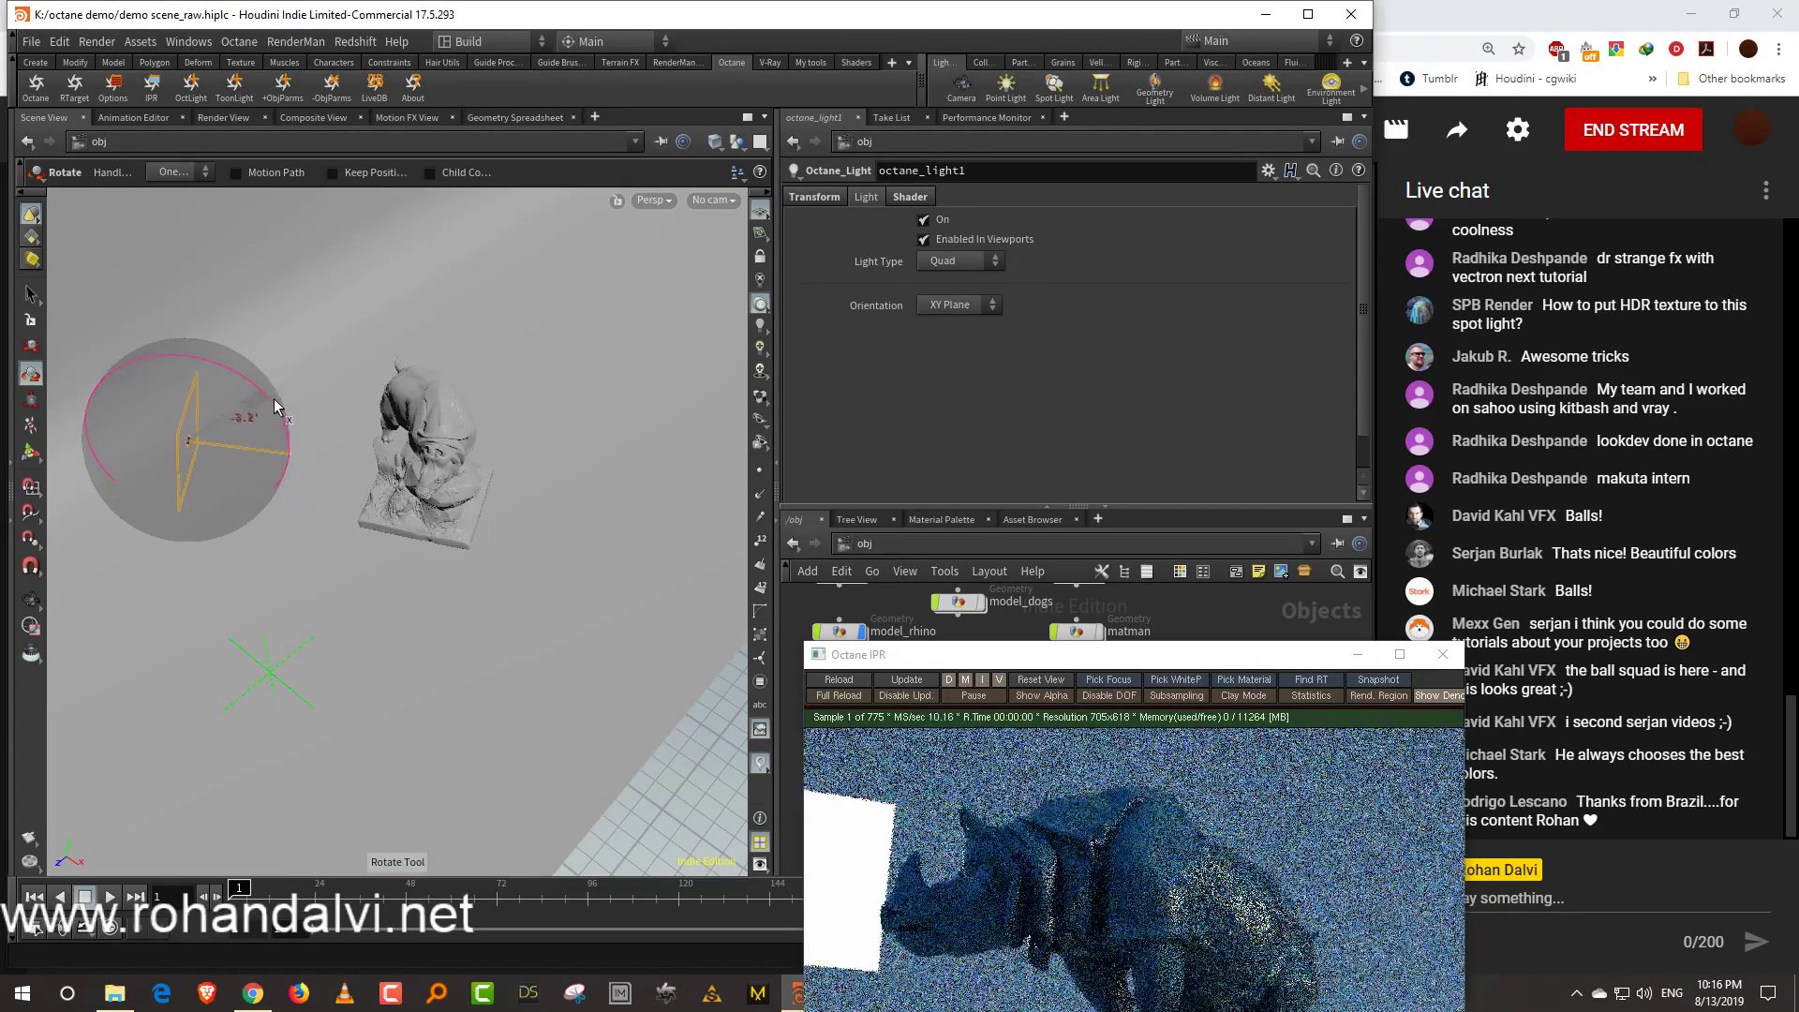
# Tilt octane_light1 toward the rhino and refine its height and distance from the statue
pyautogui.press('t')
pyautogui.moveTo(181, 422); pyautogui.dragTo(192, 292)
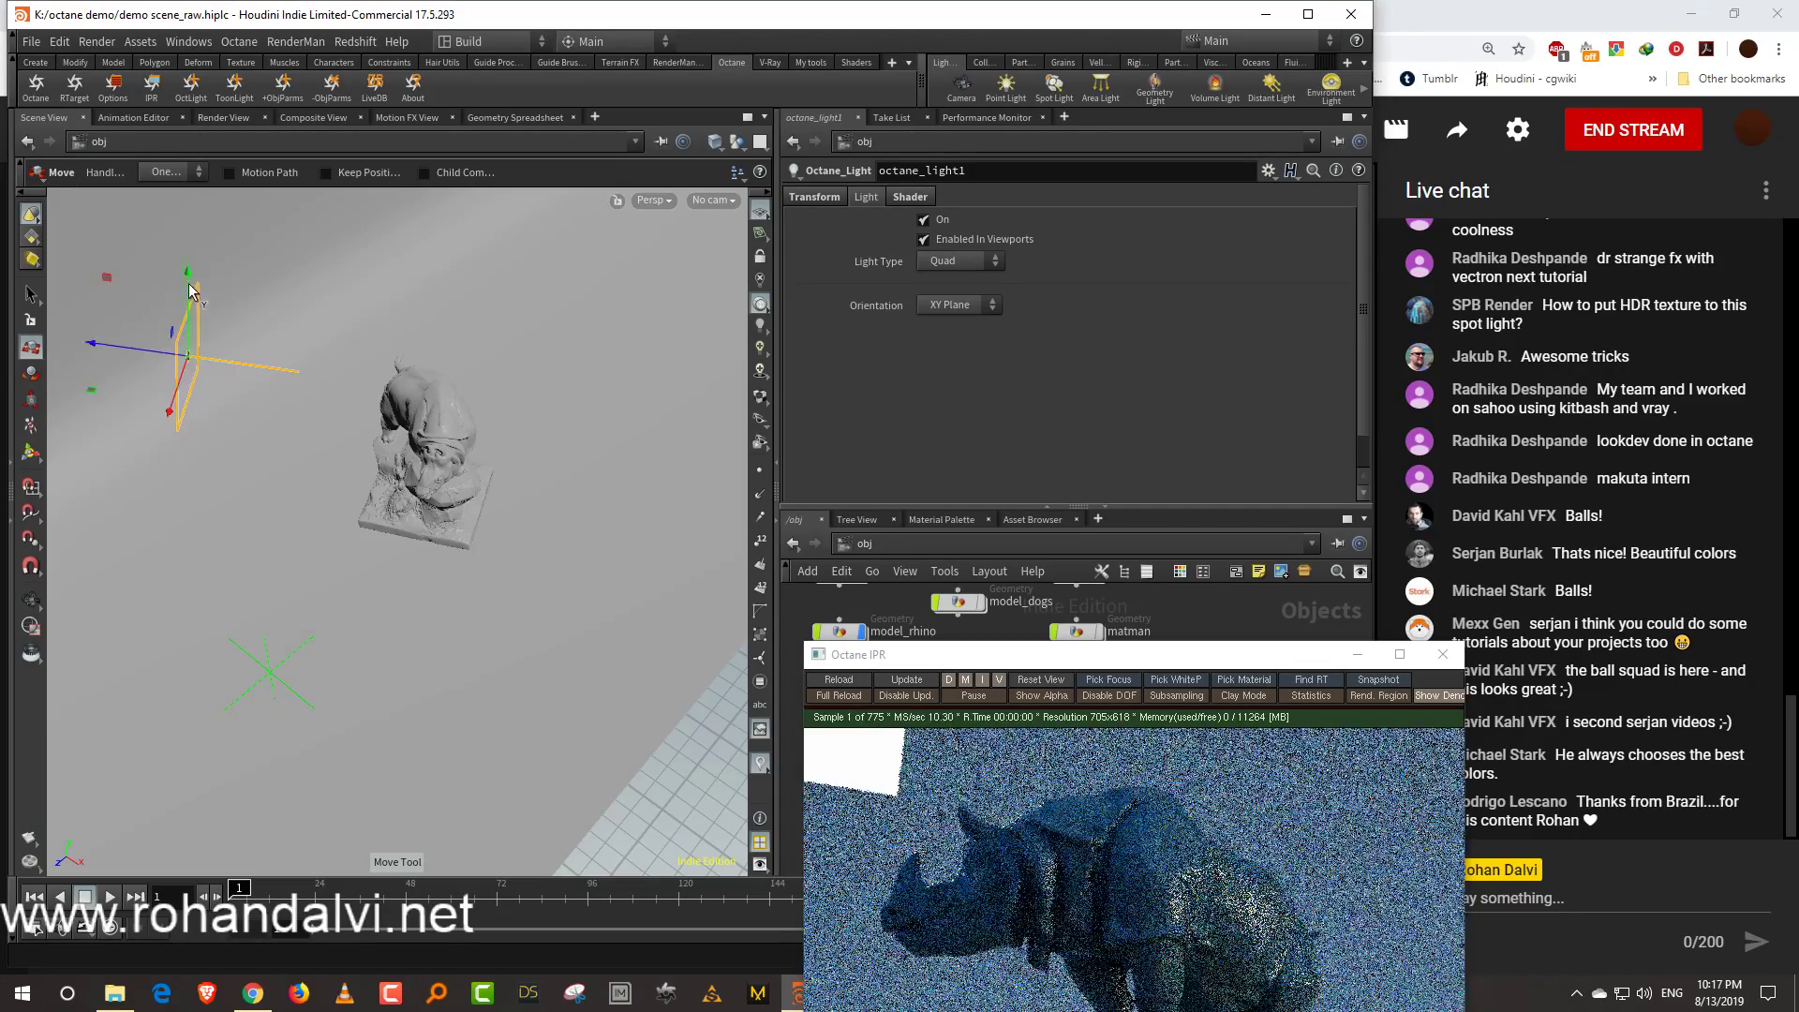
pyautogui.press('r')
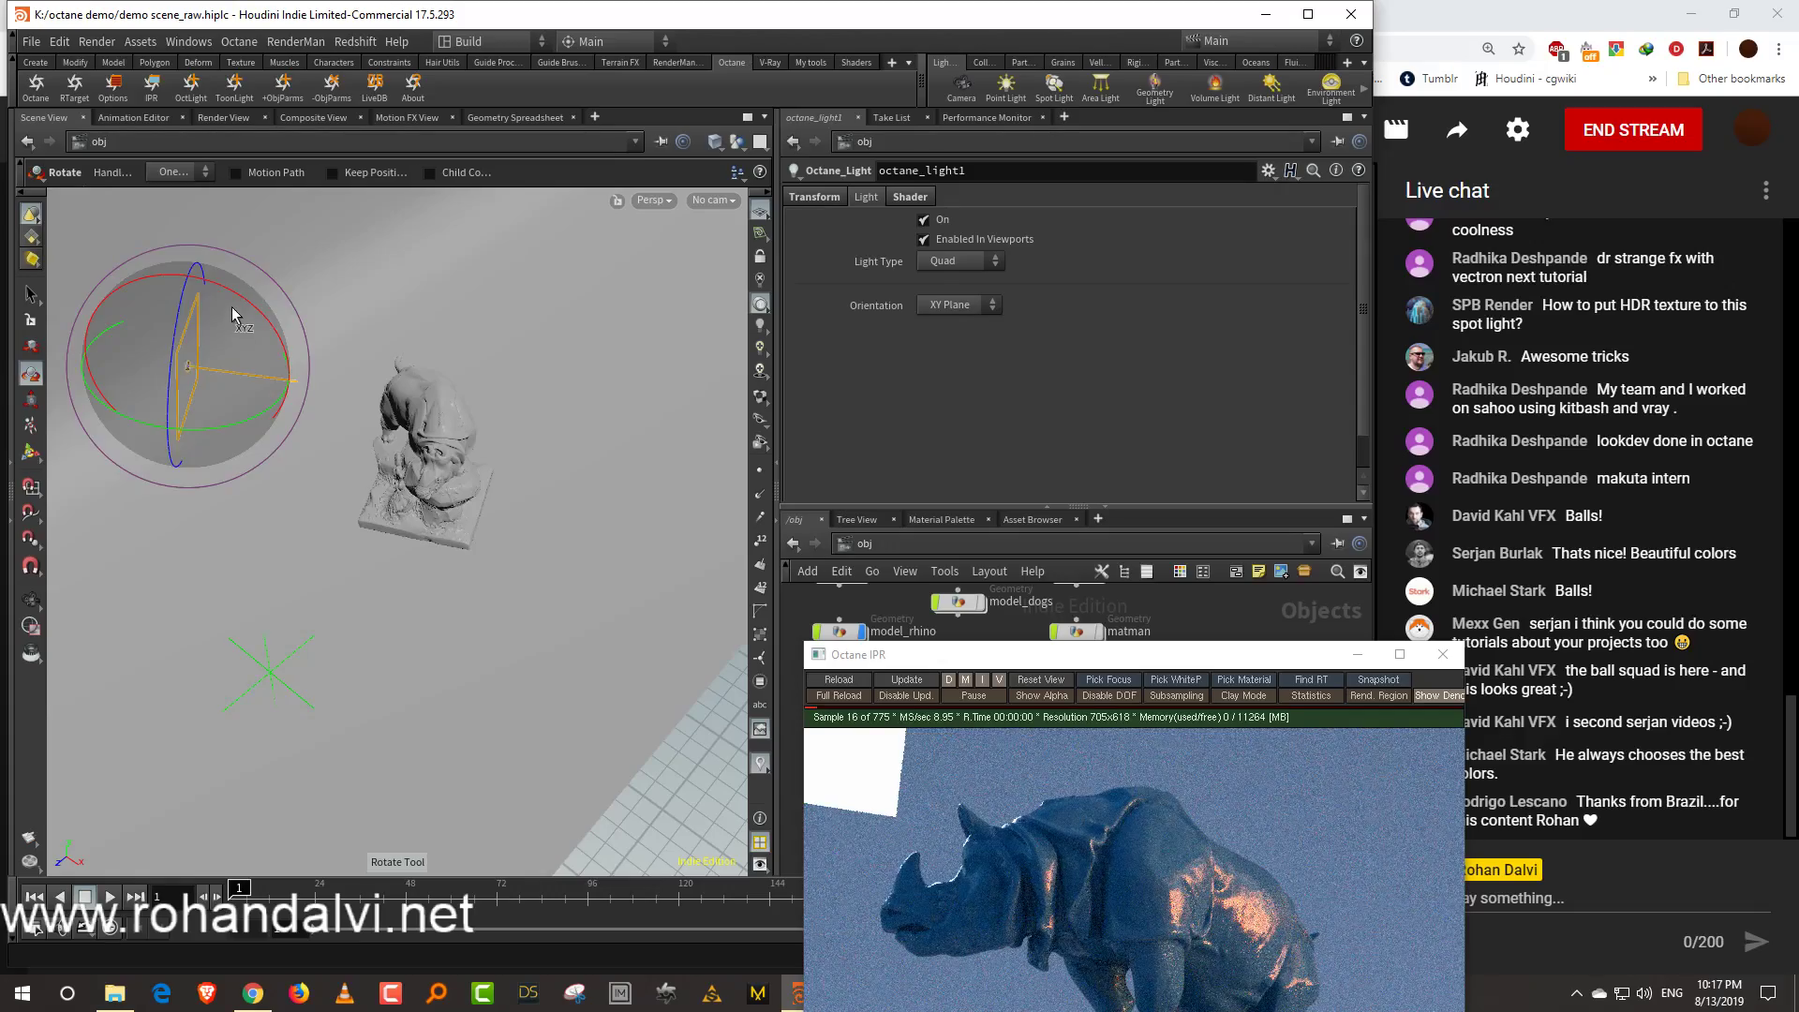
pyautogui.moveTo(251, 302); pyautogui.dragTo(294, 351)
pyautogui.press('t')
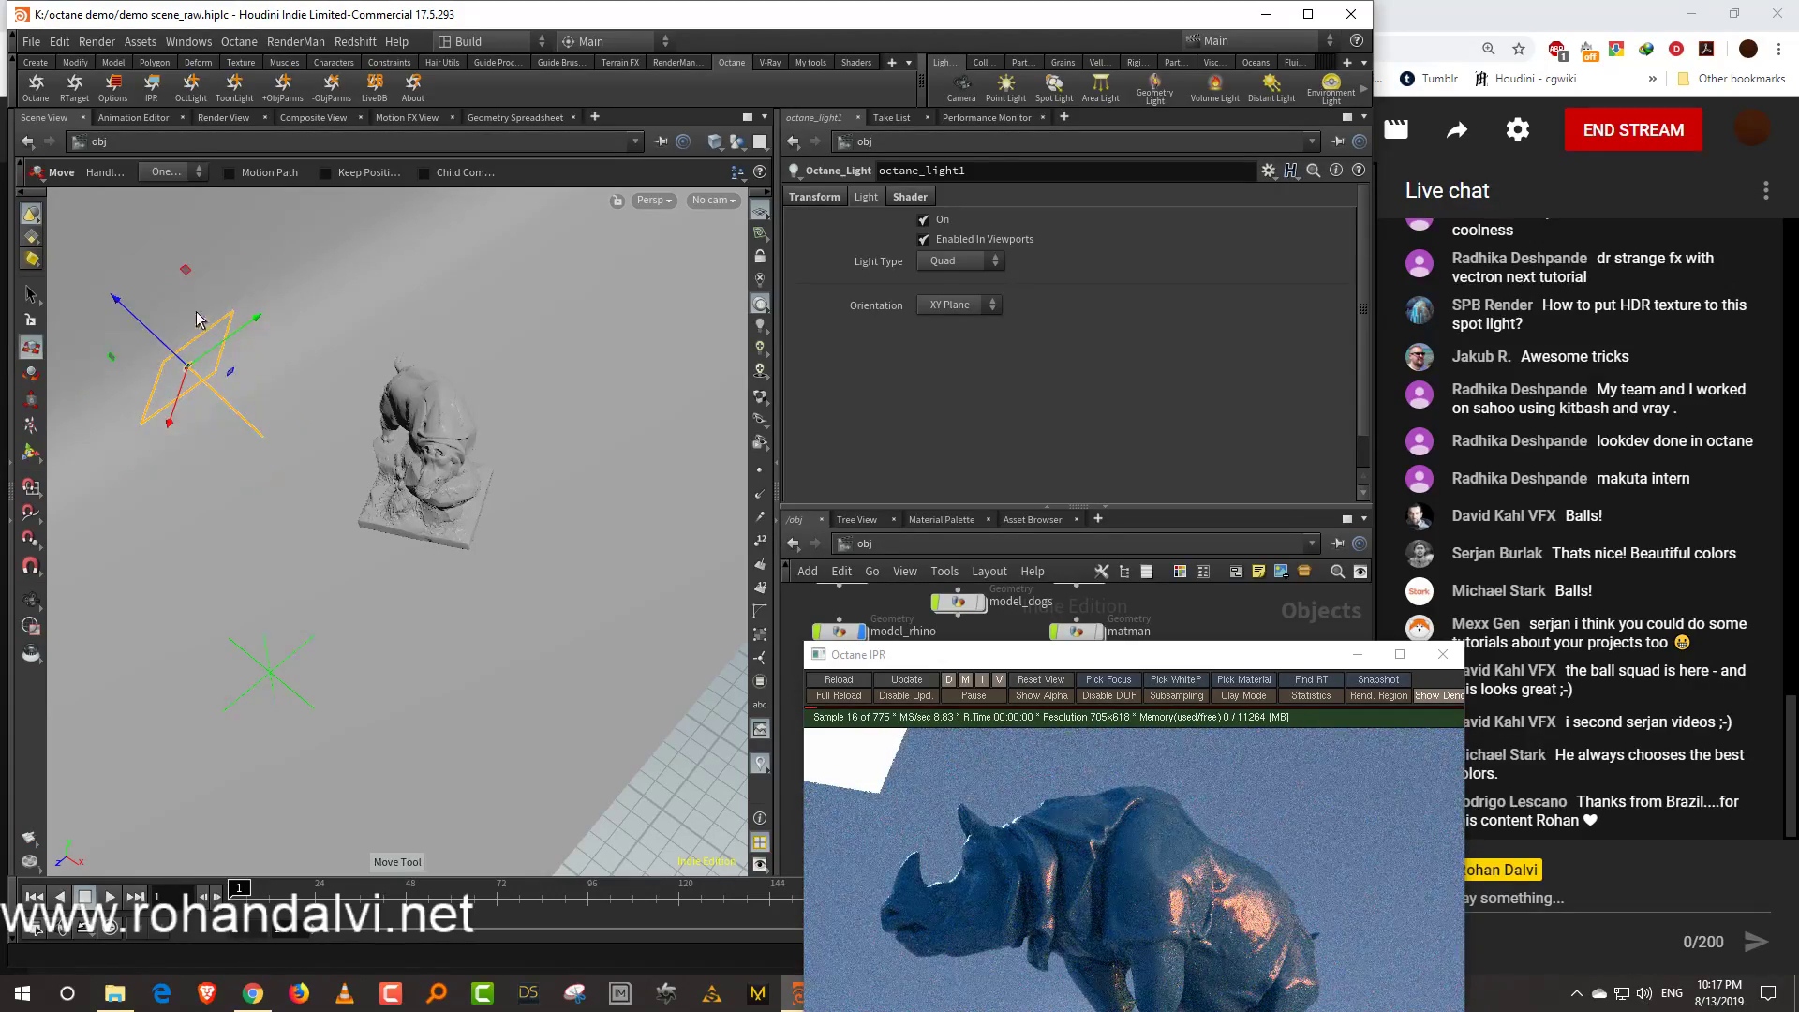
pyautogui.moveTo(213, 251)
pyautogui.mouseDown()
pyautogui.moveTo(310, 207)
pyautogui.moveTo(233, 251)
pyautogui.mouseUp()
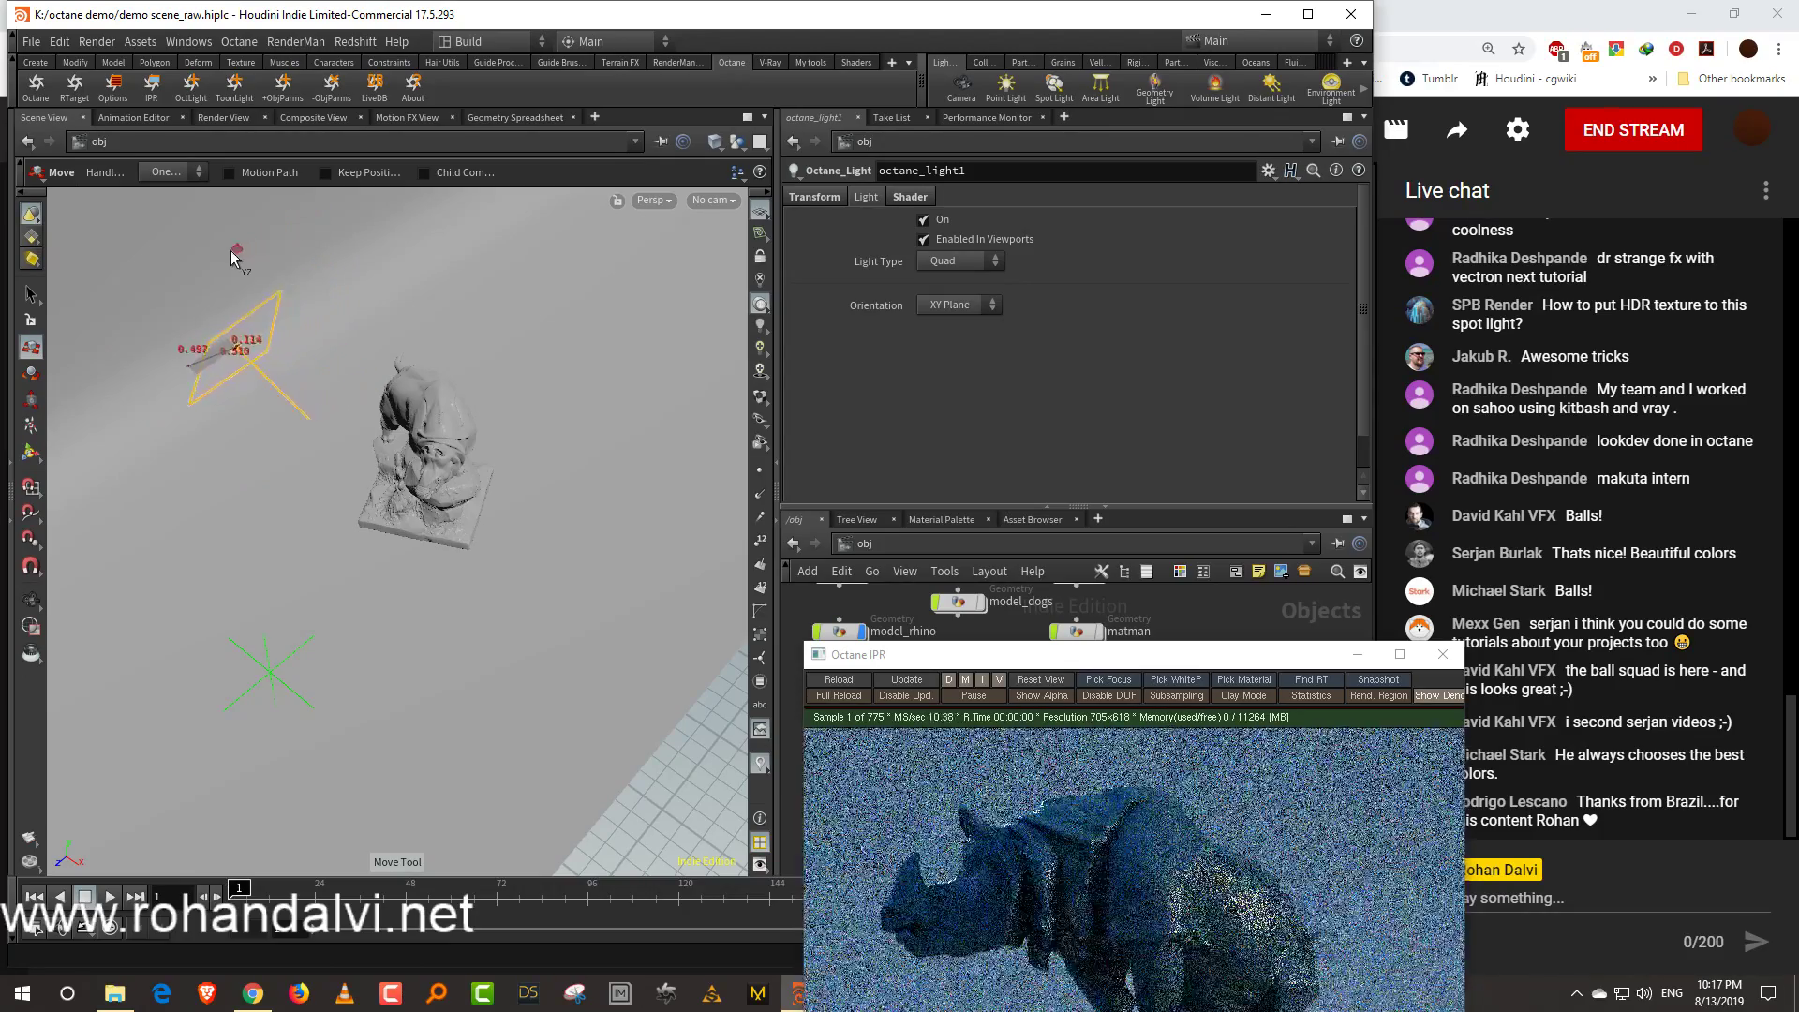
pyautogui.moveTo(242, 387); pyautogui.dragTo(212, 519)
pyautogui.moveTo(258, 458); pyautogui.dragTo(302, 434)
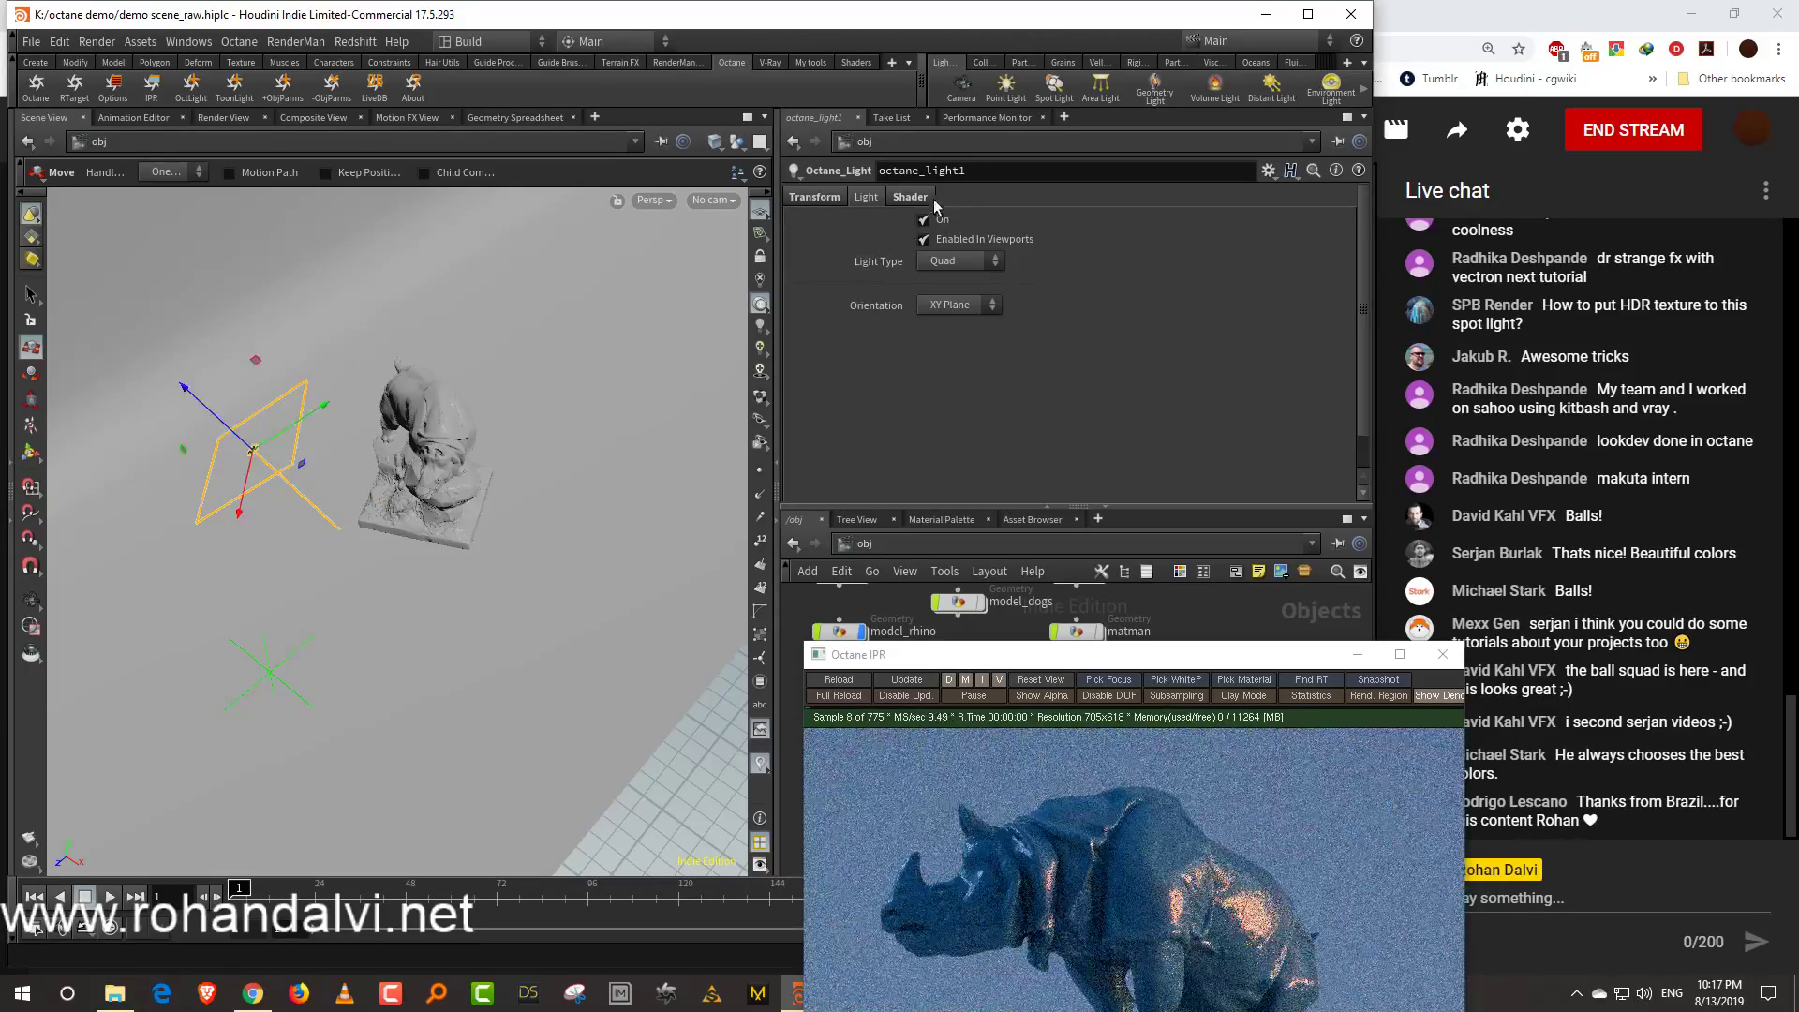
# Set the blackbody emission texture of octane_light1 to 0.184, then place the IPR back over the viewport and enlarge the network view
pyautogui.click(933, 198)
pyautogui.moveTo(1021, 246); pyautogui.dragTo(1074, 270)
pyautogui.moveTo(1119, 661); pyautogui.dragTo(396, 262)
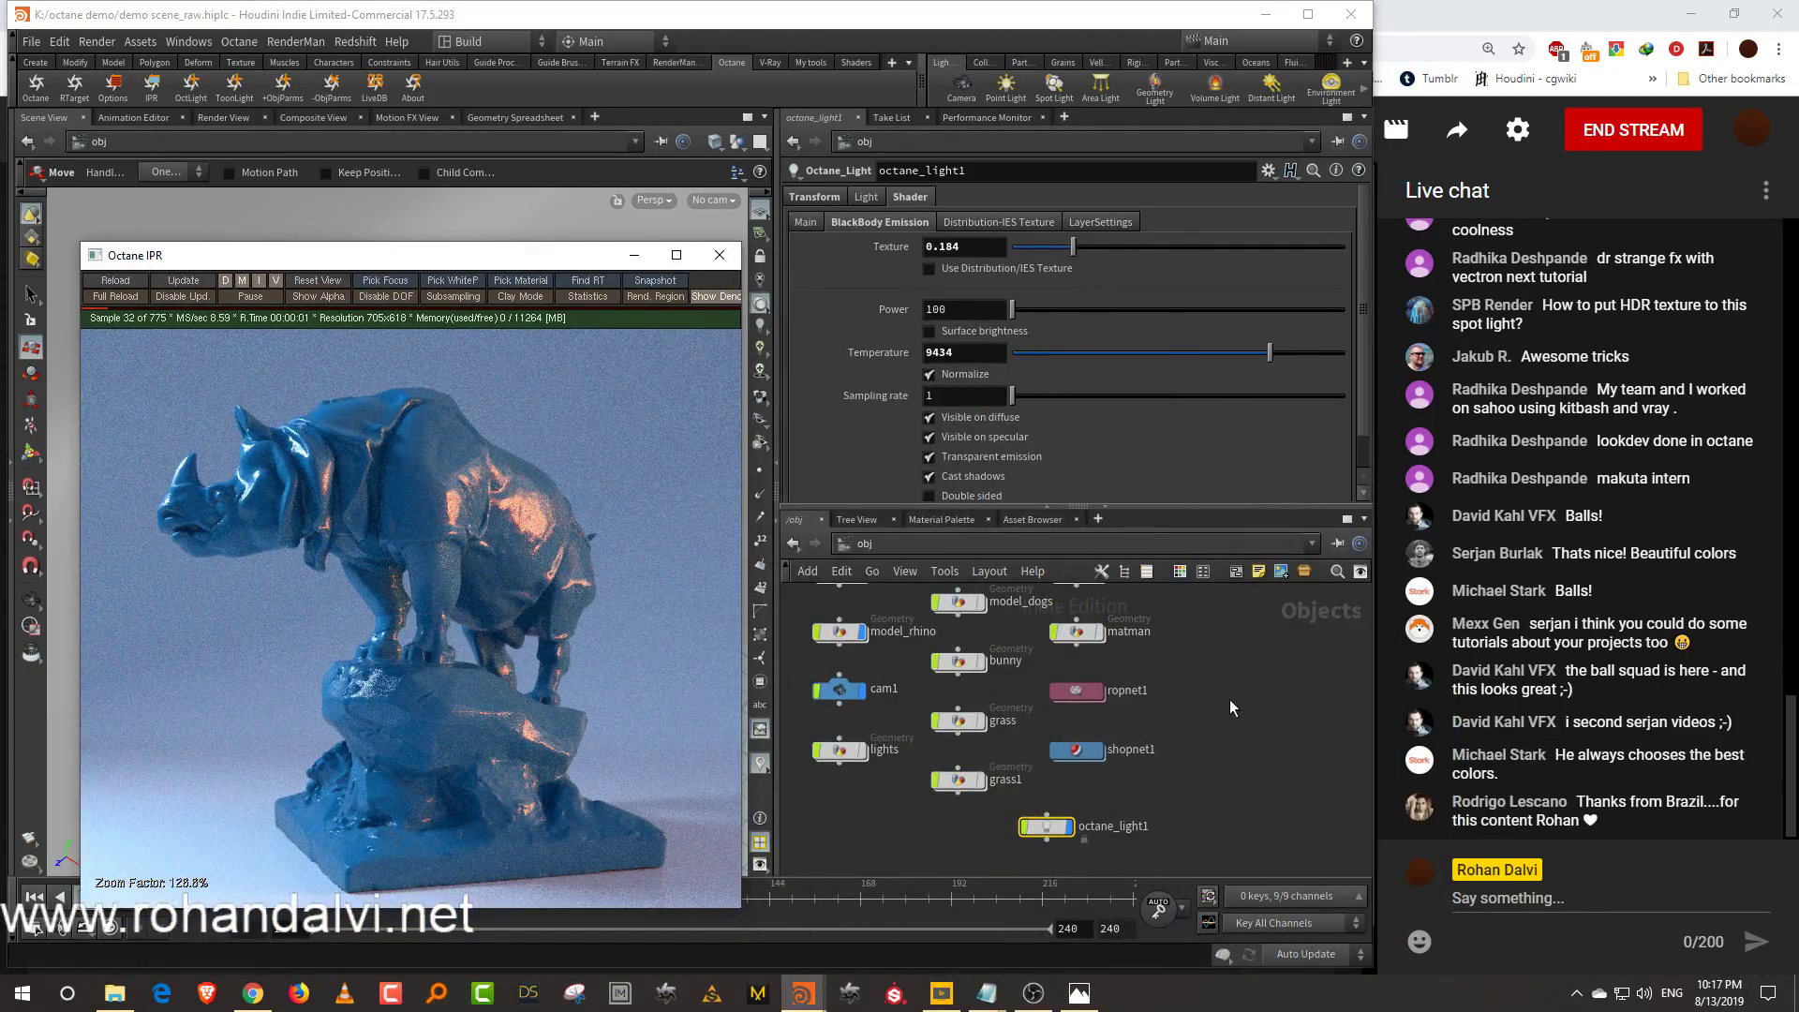
pyautogui.moveTo(1229, 697); pyautogui.dragTo(1269, 683, button='middle')
pyautogui.moveTo(1243, 507); pyautogui.dragTo(1243, 404)
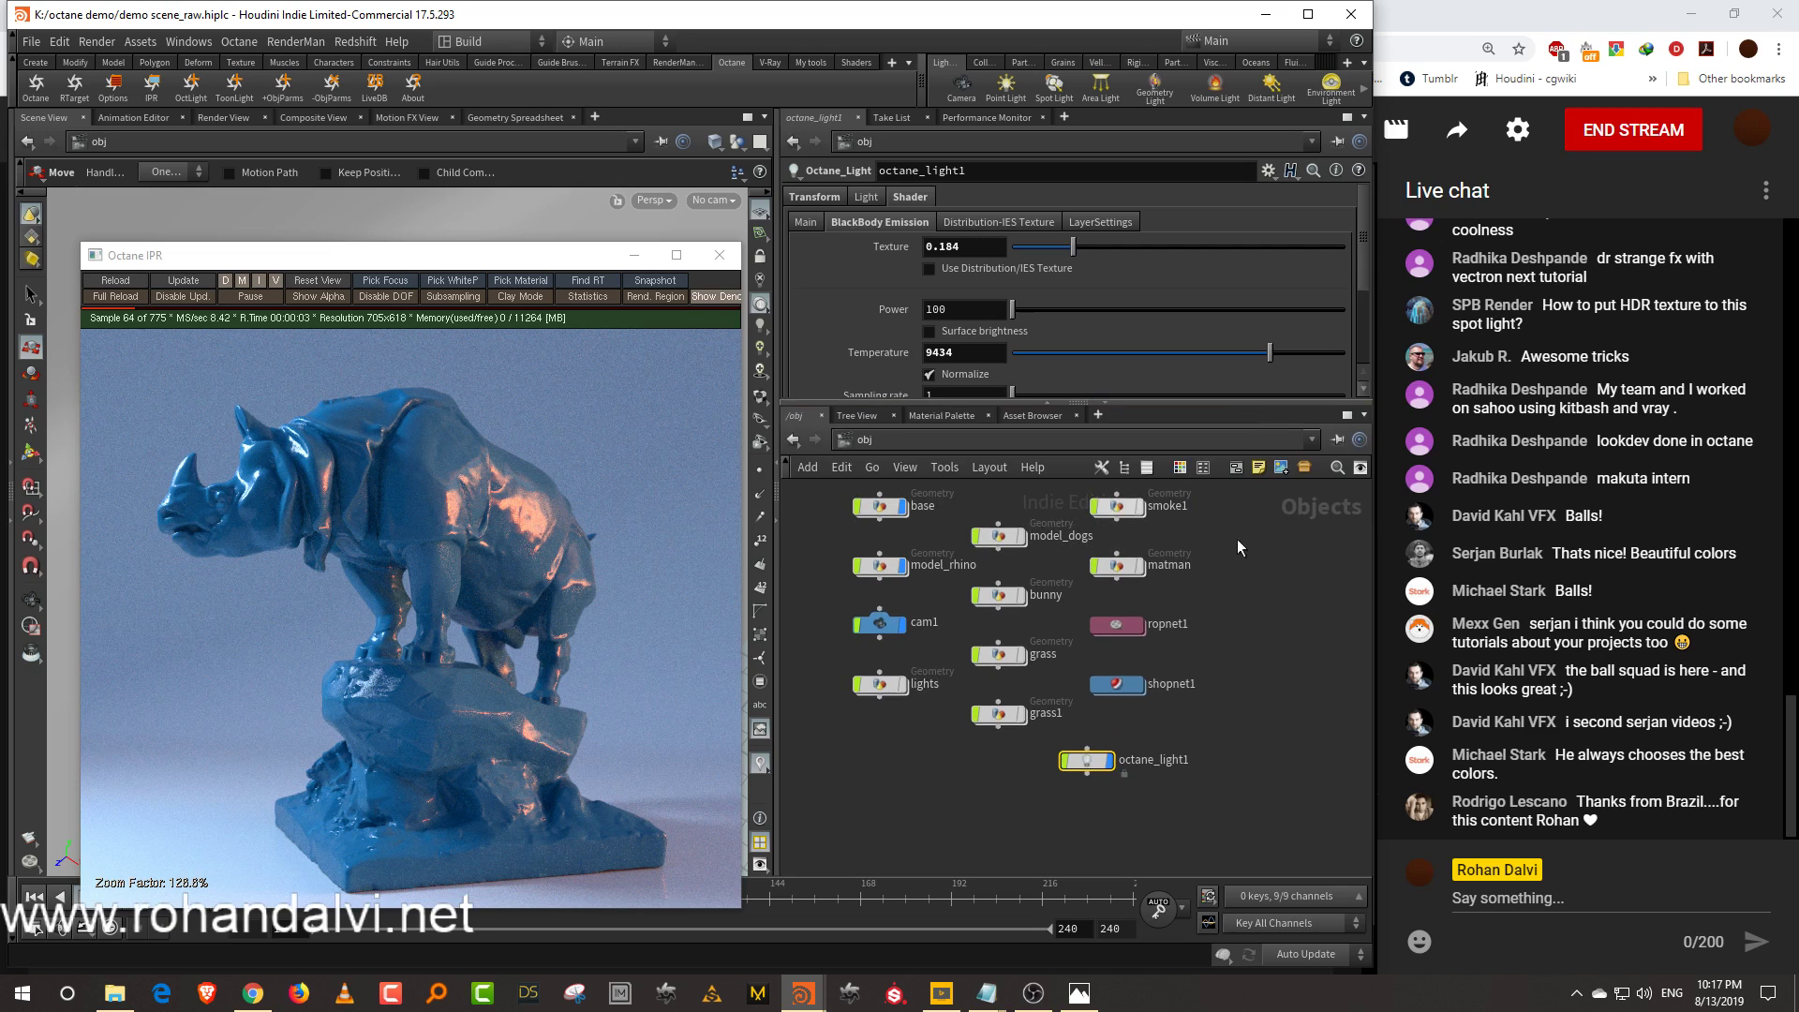
# Open the rhino material network inside shopnet1 and move the falloff and gradient nodes away from the universal material's inputs
pyautogui.scroll(2, 1226, 645)
pyautogui.moveTo(1174, 633); pyautogui.dragTo(1148, 741, button='middle')
pyautogui.doubleClick(1092, 811)
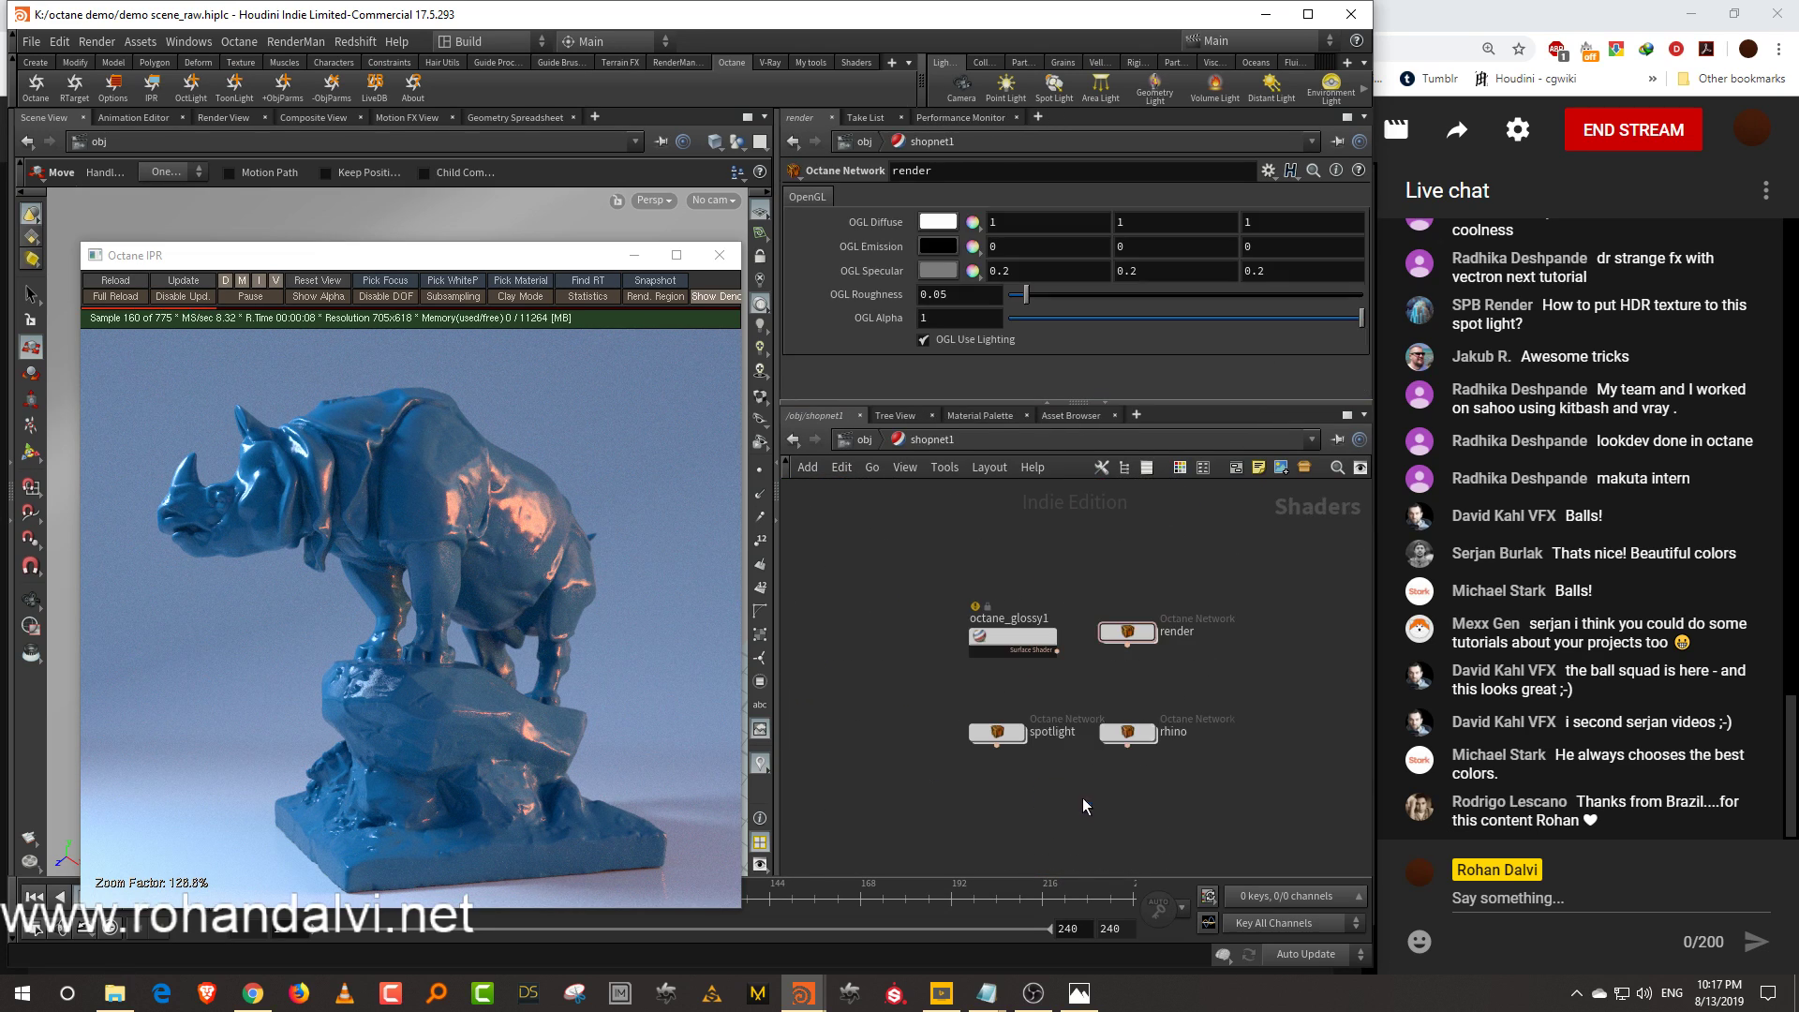
pyautogui.doubleClick(1134, 736)
pyautogui.moveTo(1047, 741); pyautogui.dragTo(1042, 715, button='middle')
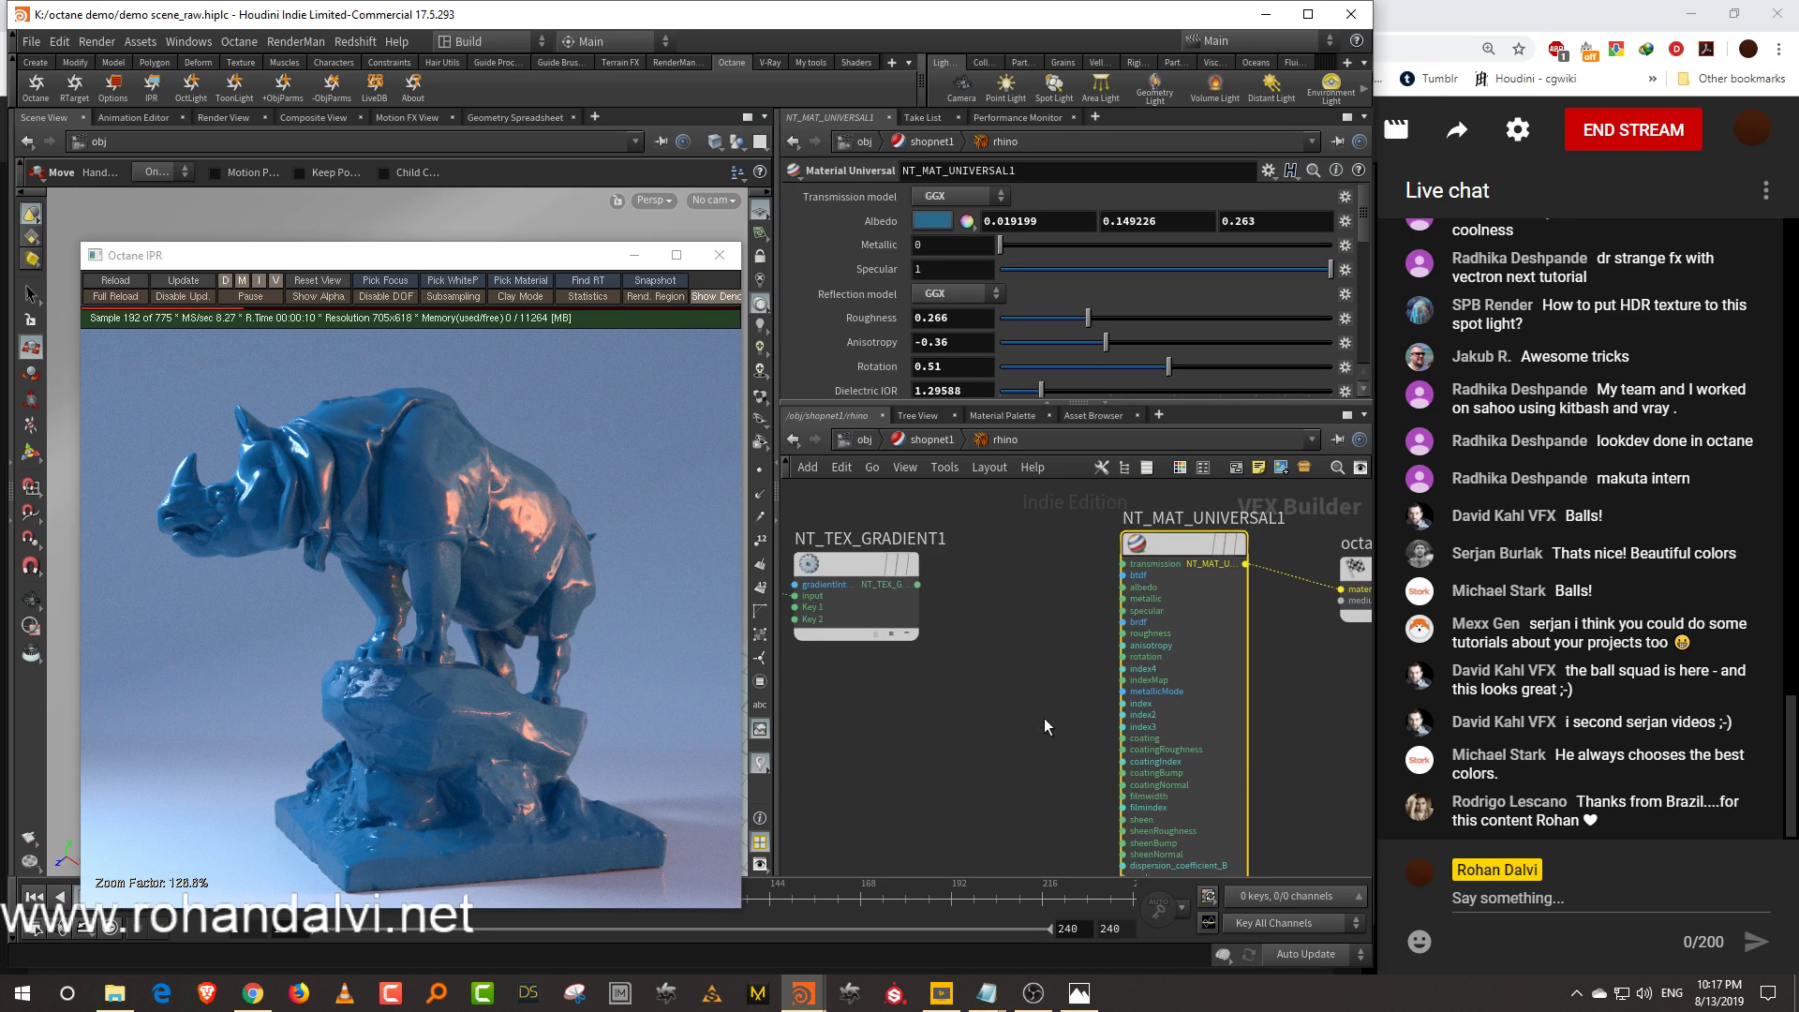
pyautogui.scroll(-2, 1032, 715)
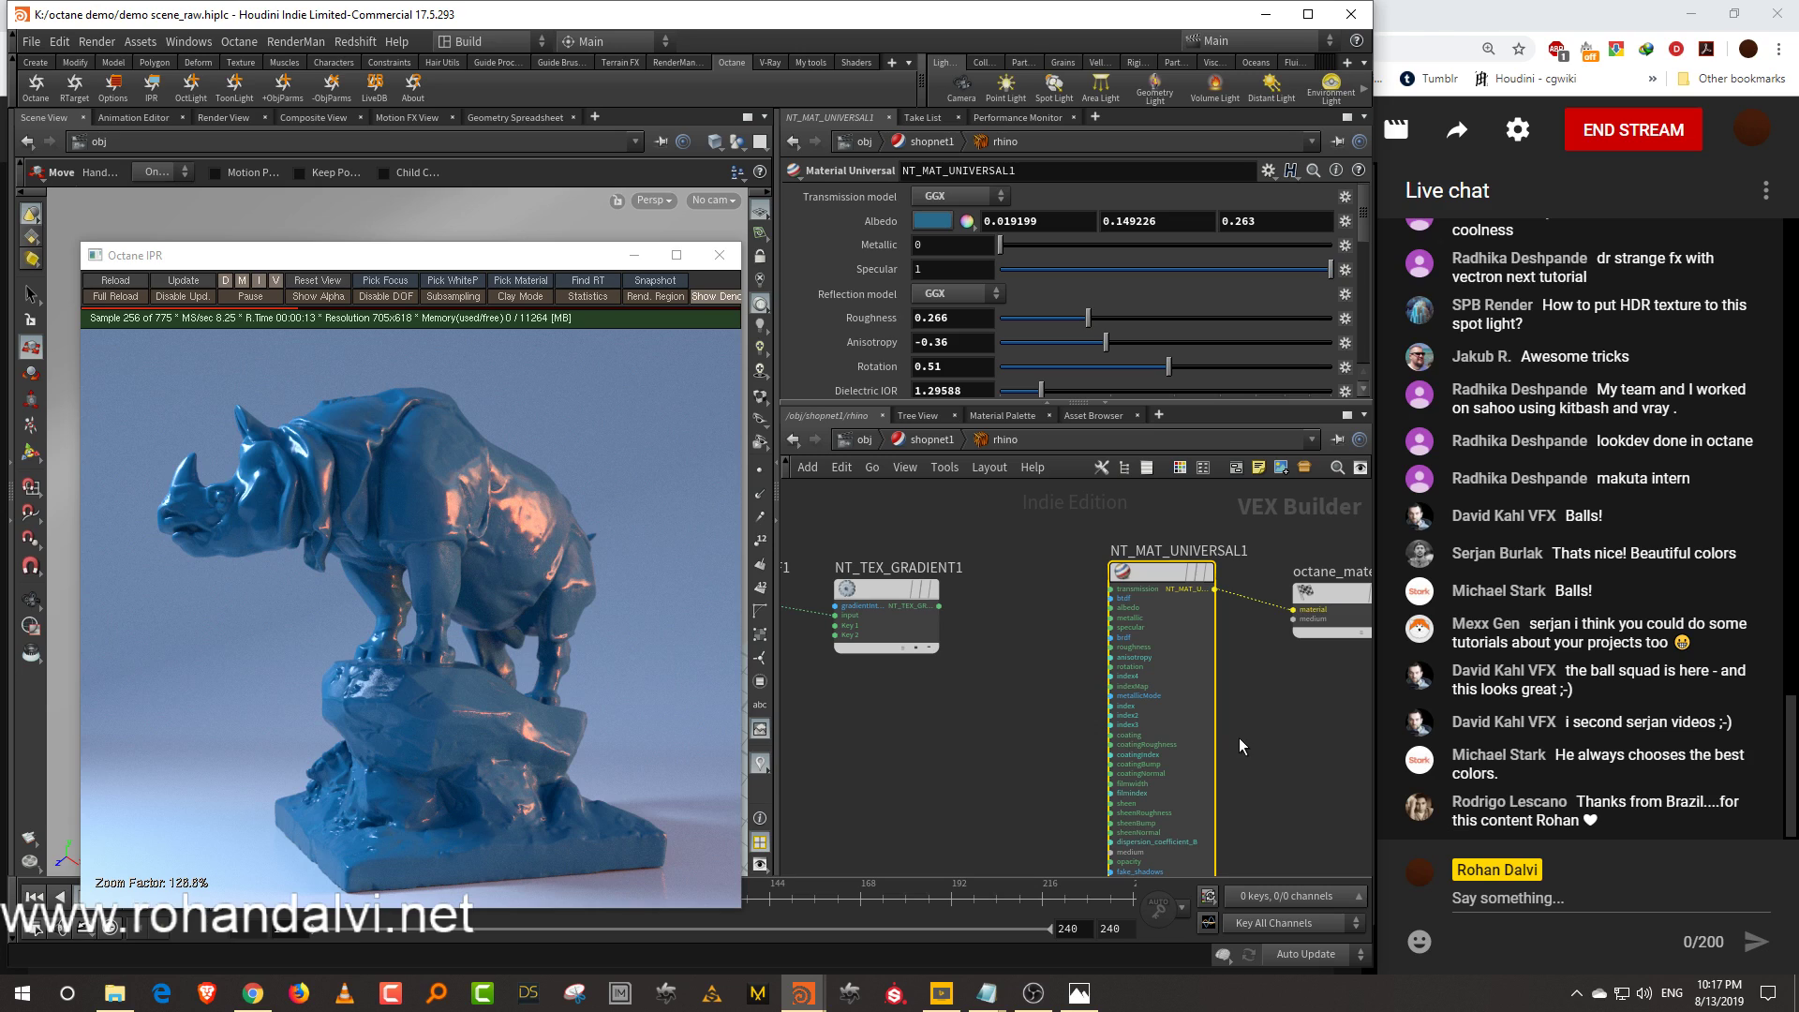
pyautogui.moveTo(1046, 632); pyautogui.dragTo(1168, 627, button='middle')
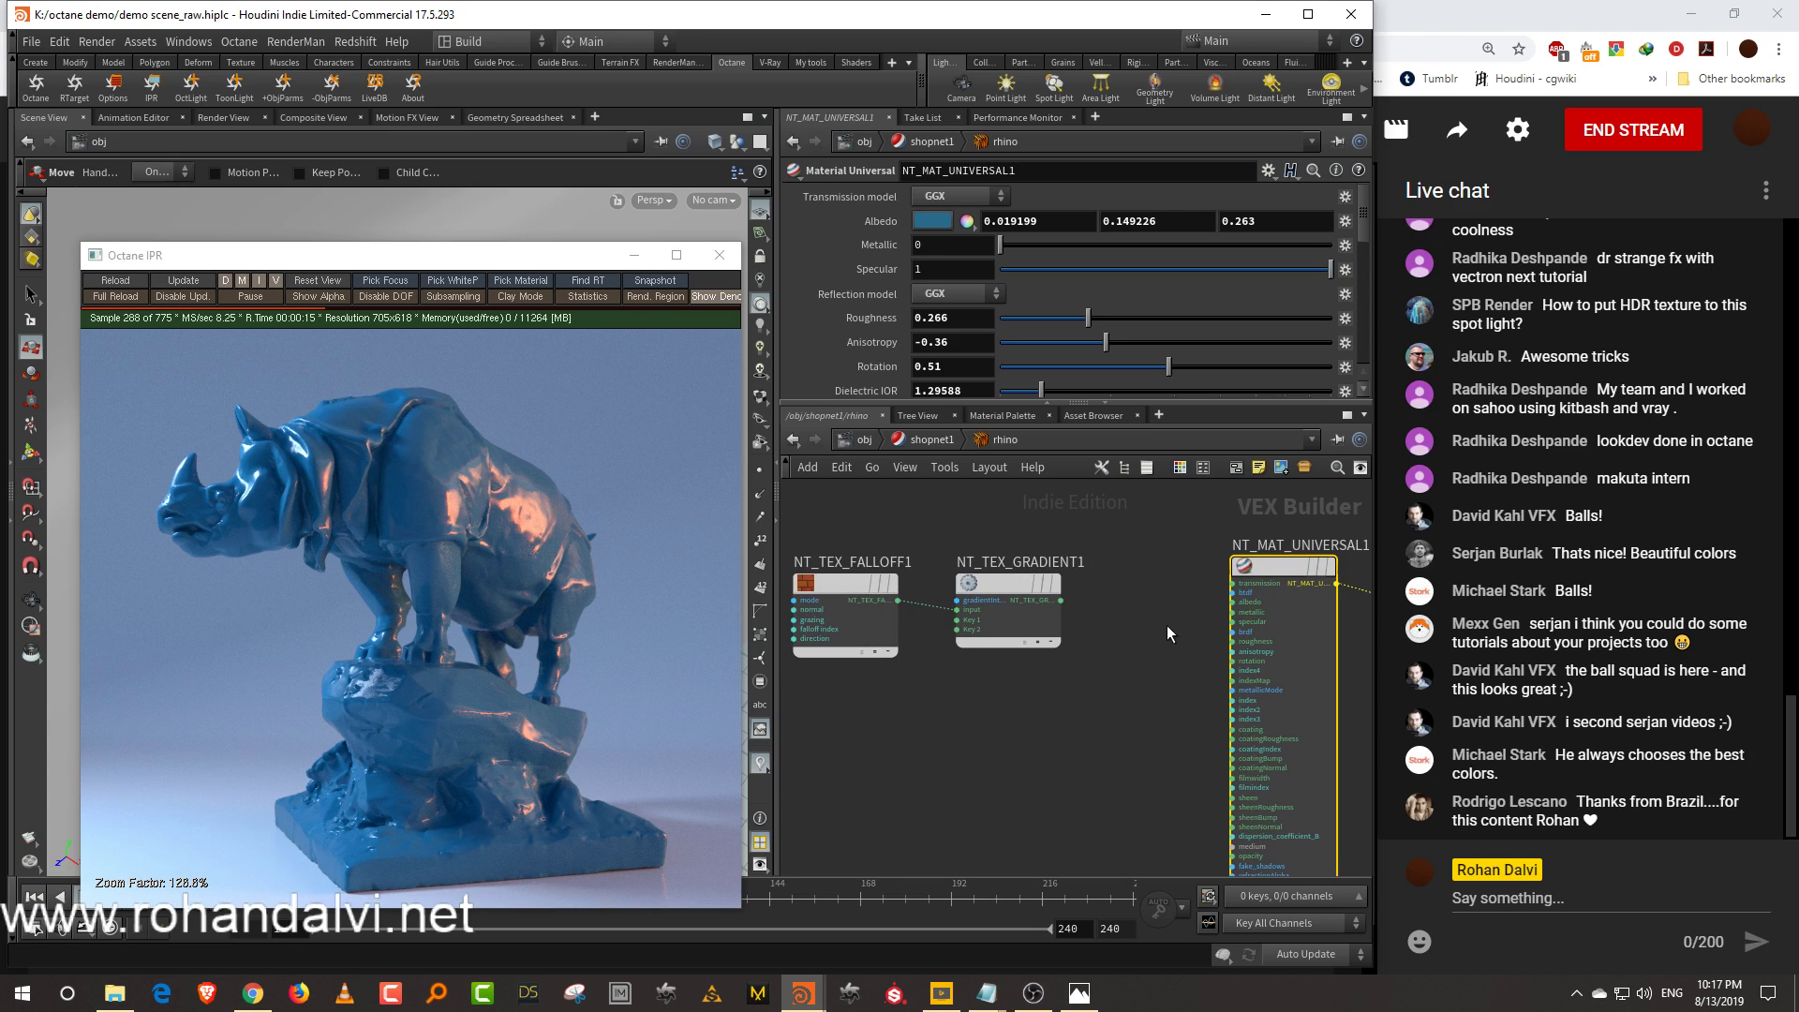
pyautogui.moveTo(1148, 542); pyautogui.dragTo(858, 659)
pyautogui.moveTo(1008, 589); pyautogui.dragTo(880, 684)
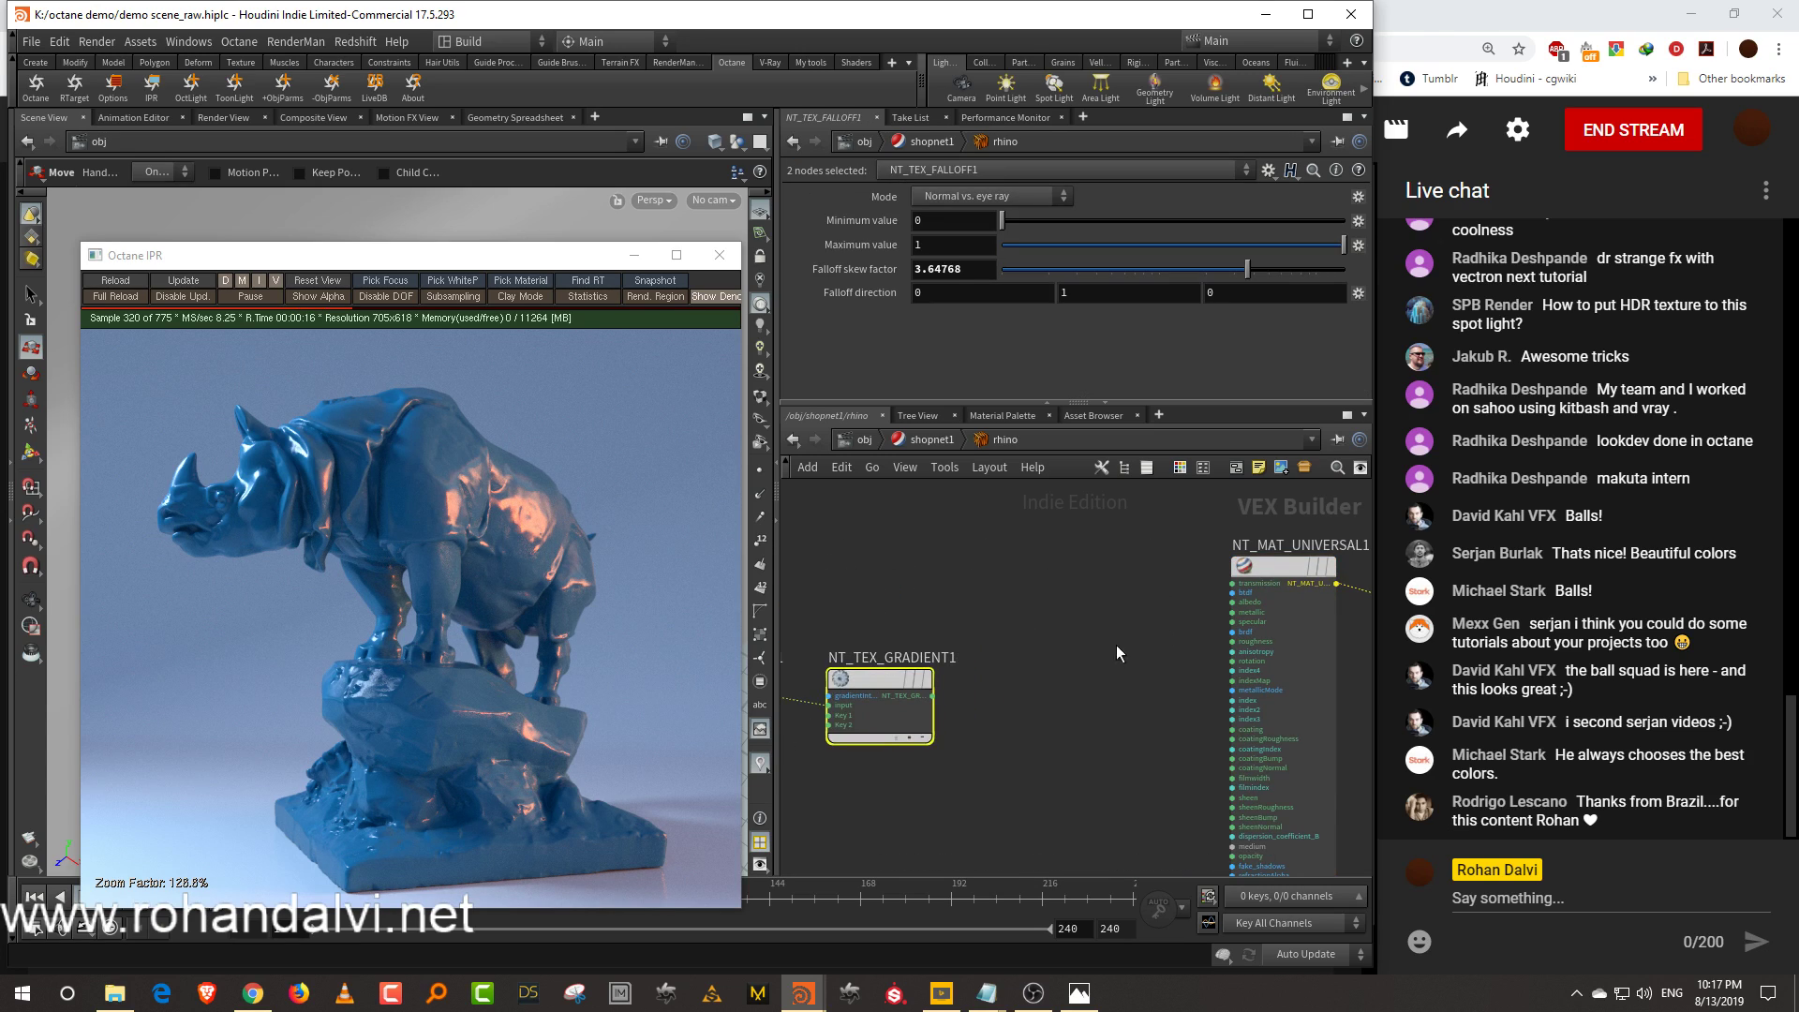
# Set the albedo color of NT_MAT_UNIVERSAL1 to black by lowering its color value to 0
pyautogui.click(1254, 634)
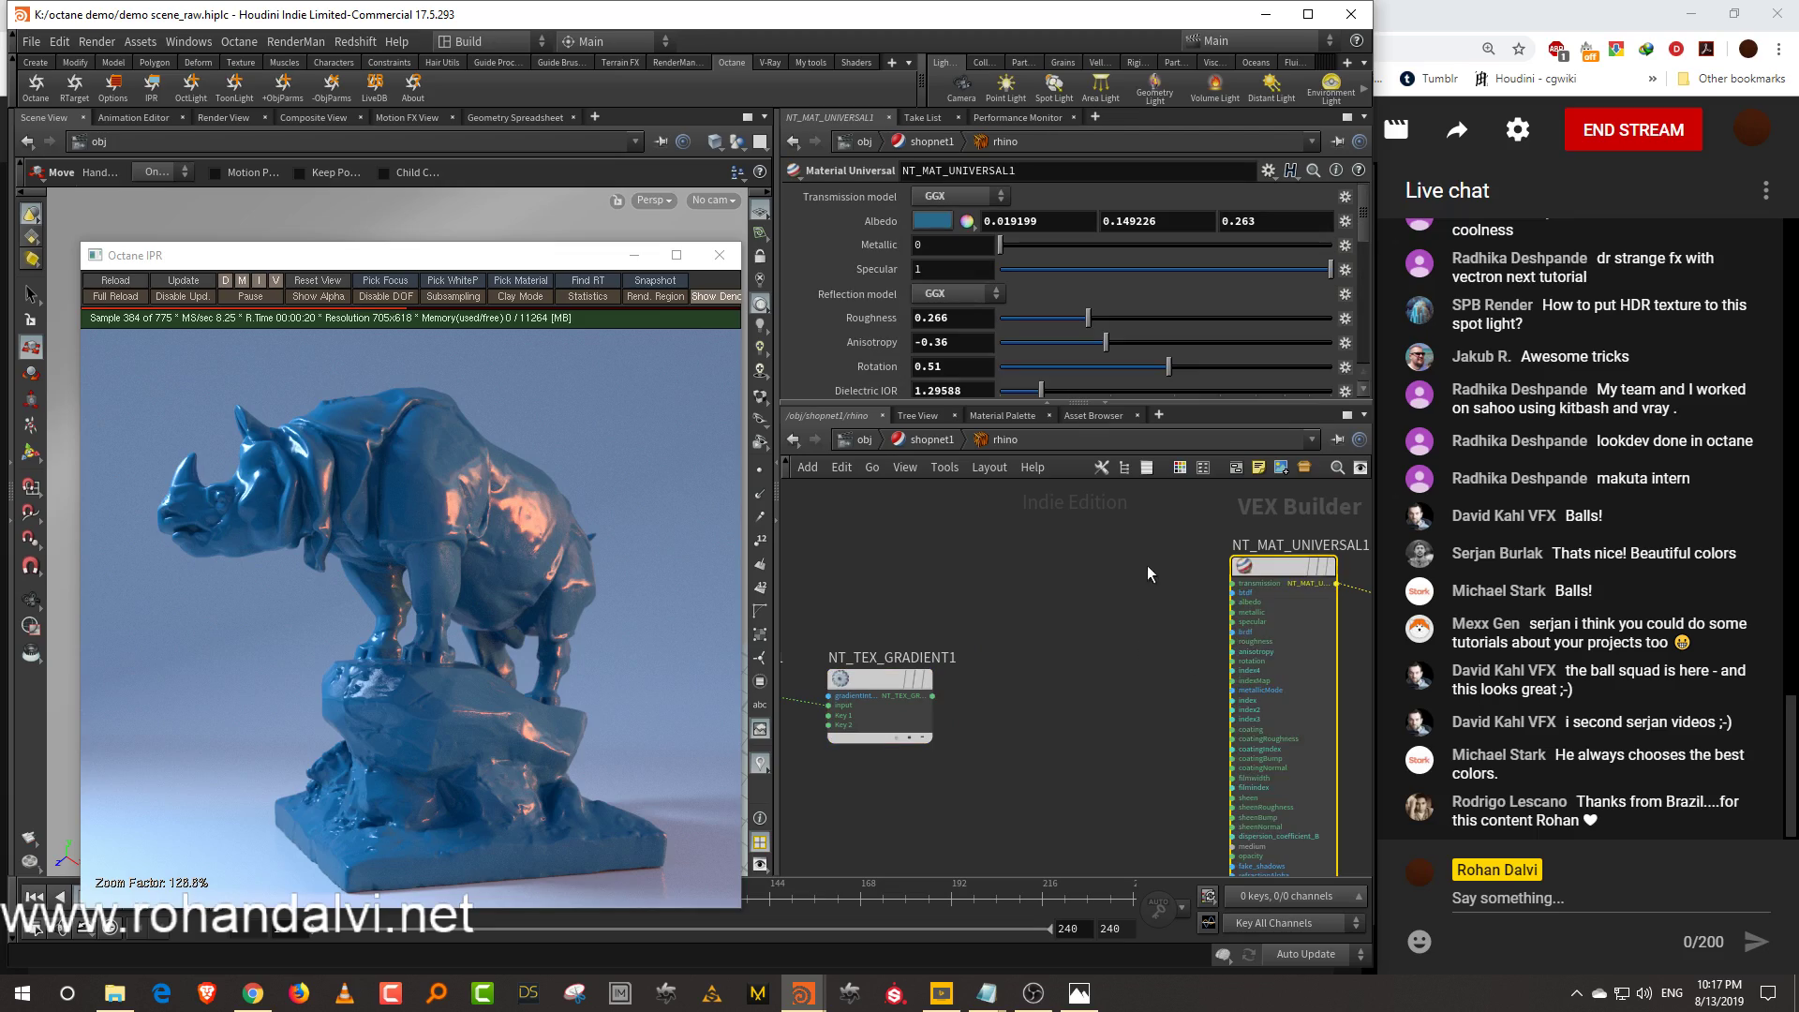
pyautogui.moveTo(1176, 480); pyautogui.dragTo(1138, 531, button='middle')
pyautogui.click(933, 221)
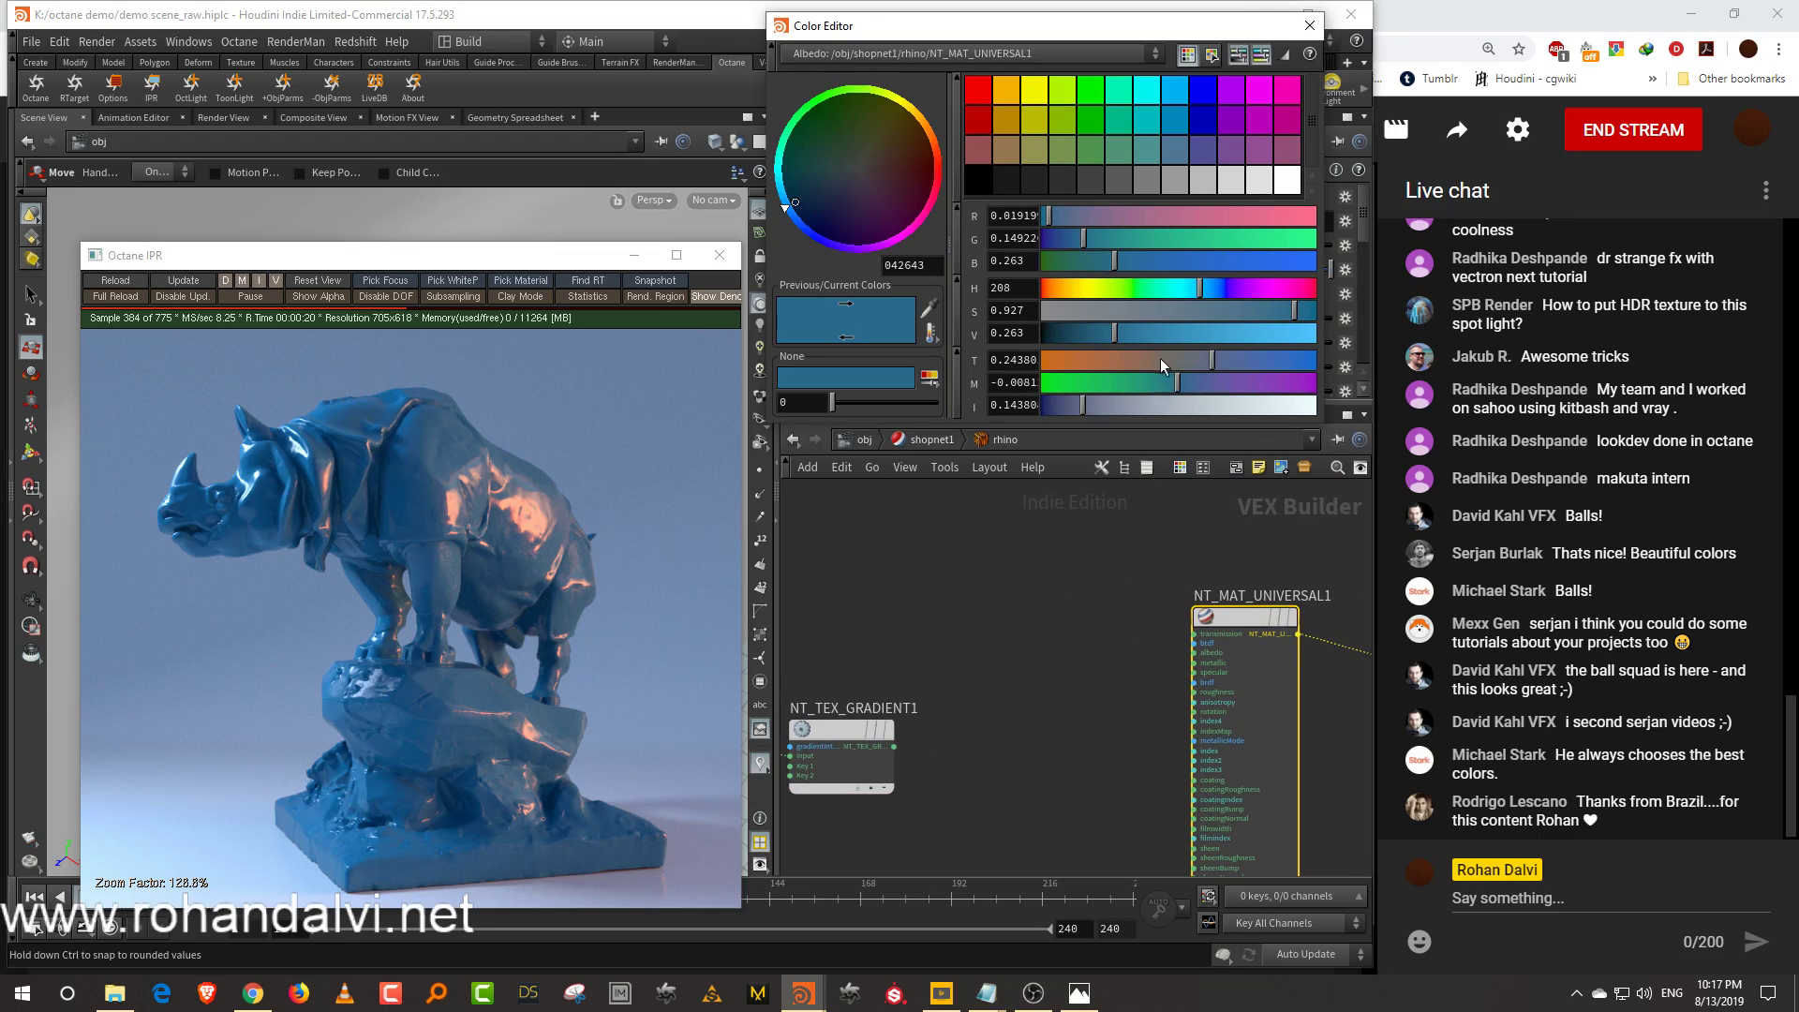
pyautogui.moveTo(1115, 333); pyautogui.dragTo(999, 344)
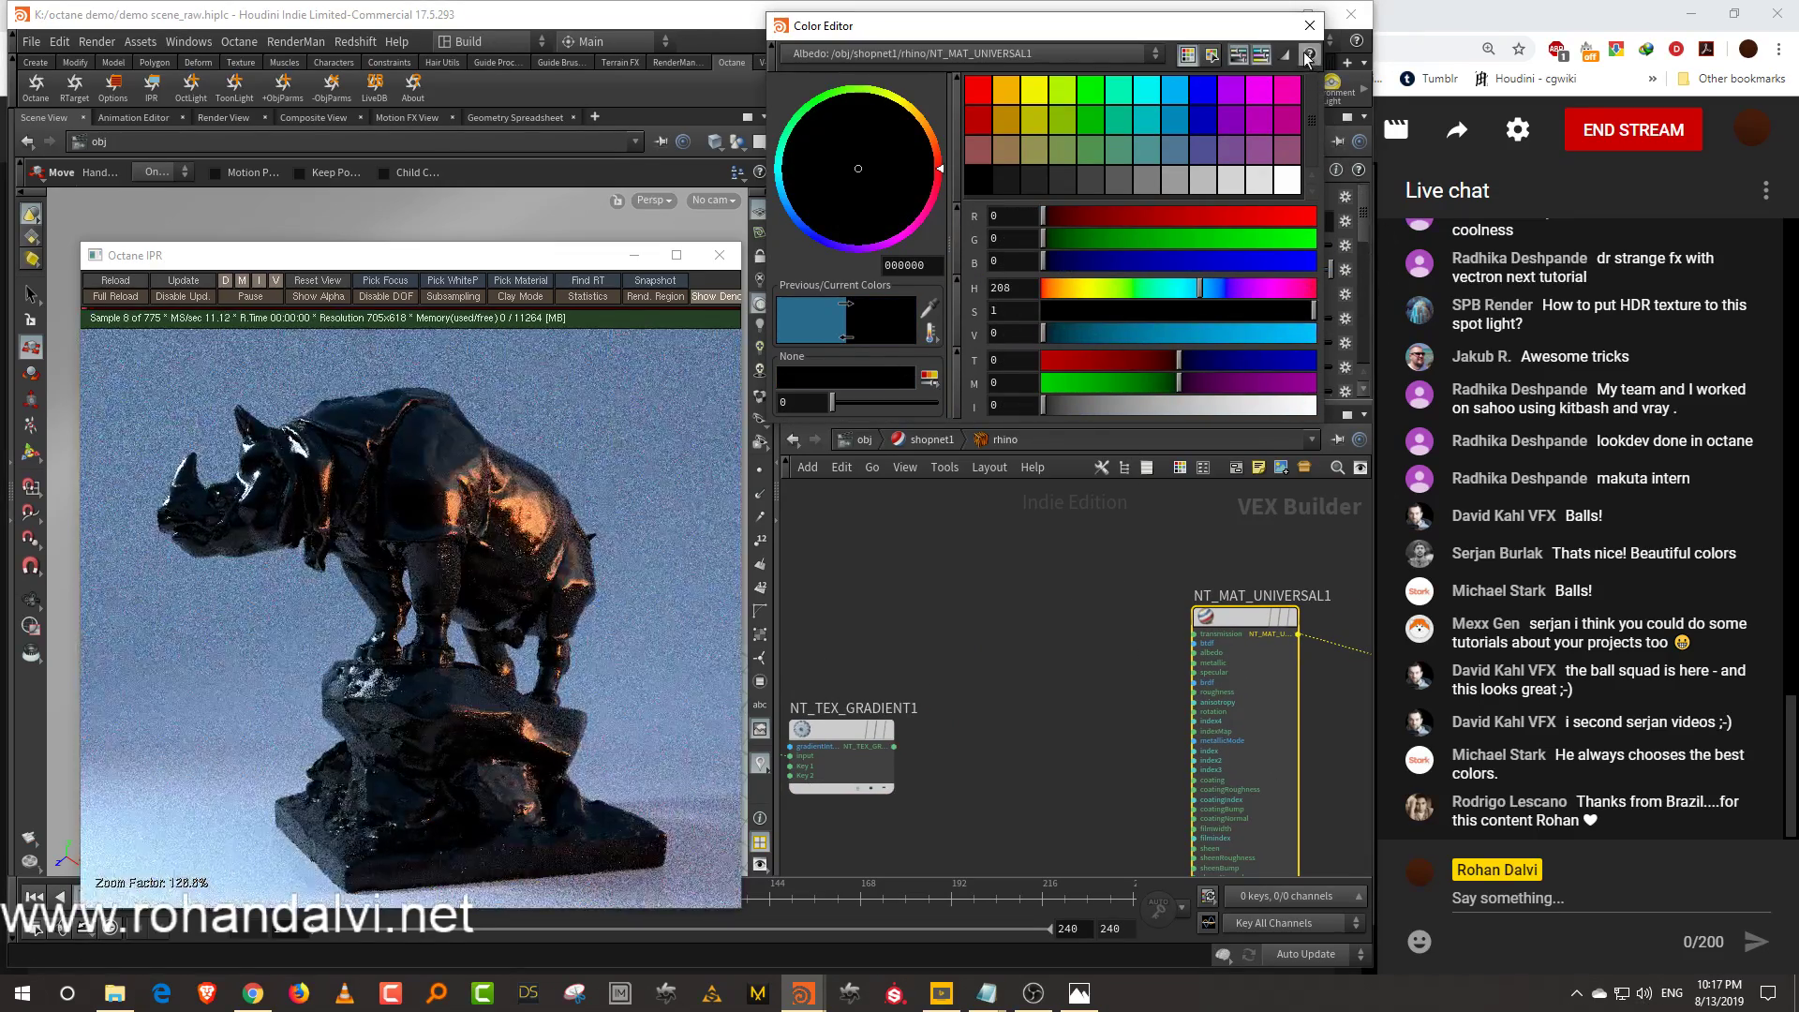
pyautogui.click(1311, 25)
# Add a Color RGB texture node and connect it to the transmission input of the universal material
pyautogui.scroll(3, 1103, 617)
pyautogui.moveTo(1103, 617); pyautogui.dragTo(987, 666, button='middle')
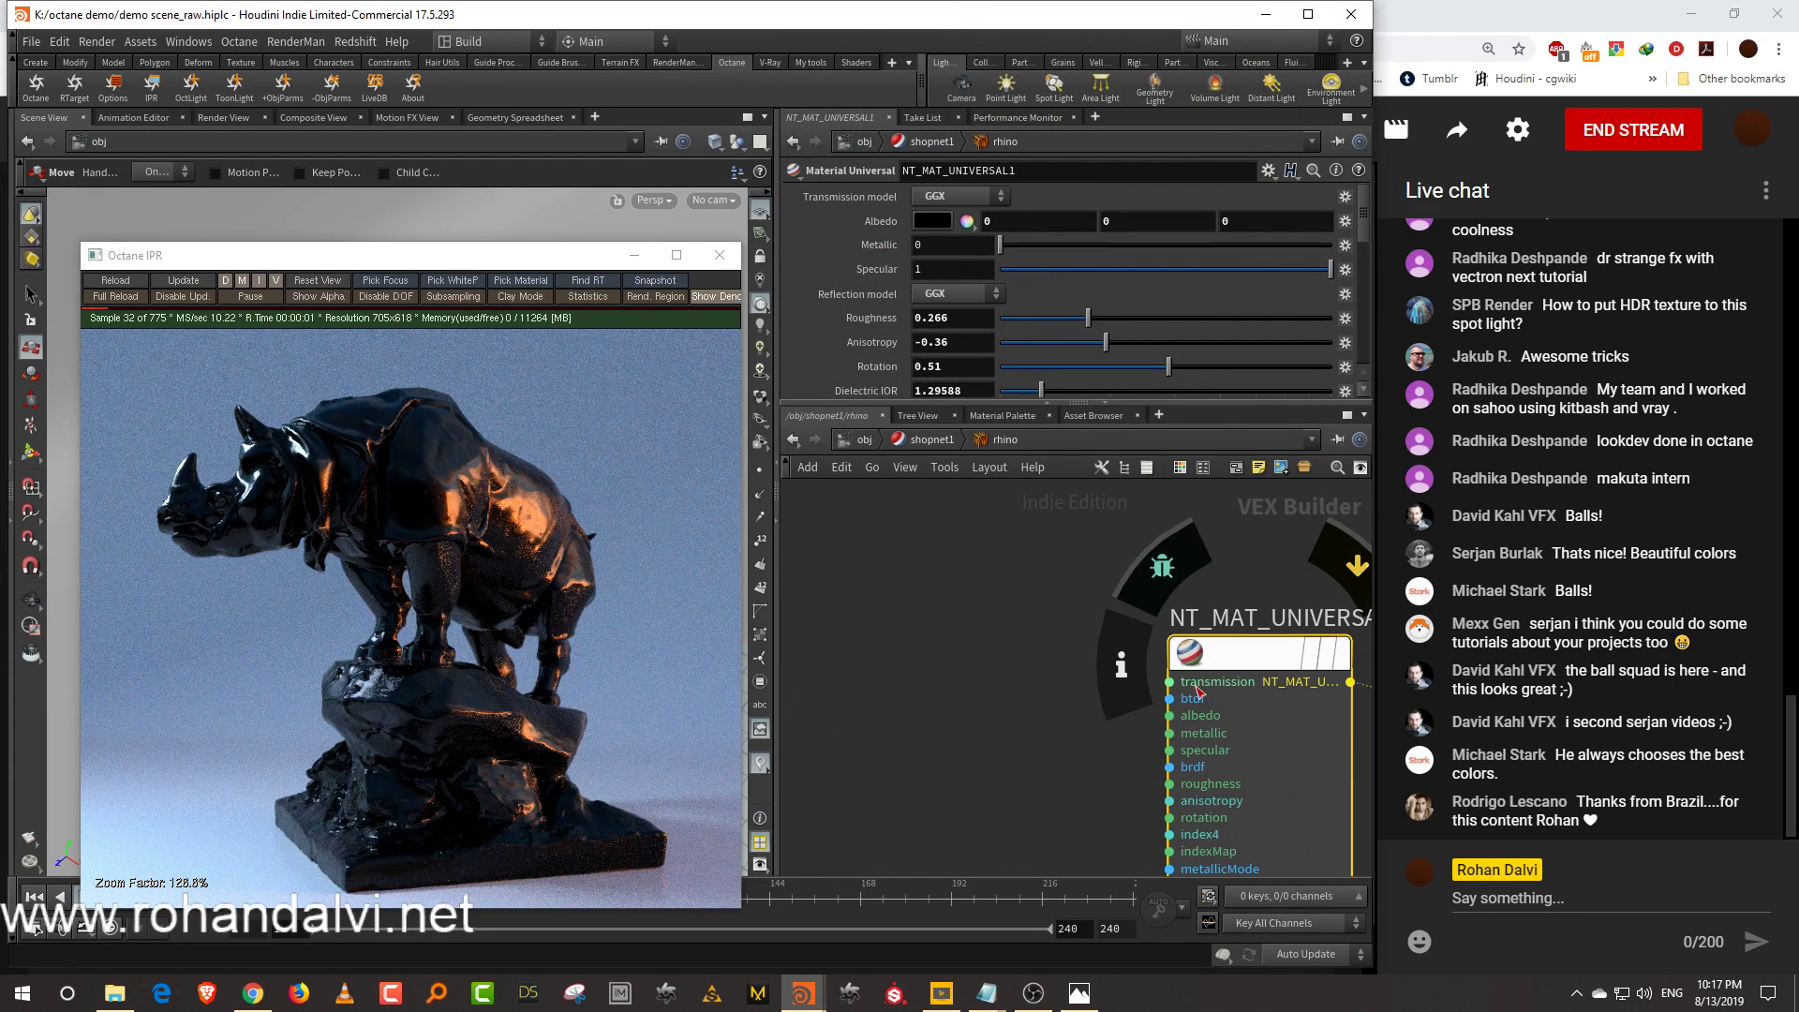
pyautogui.press('Tab')
pyautogui.write('rgb')
pyautogui.click(1276, 498)
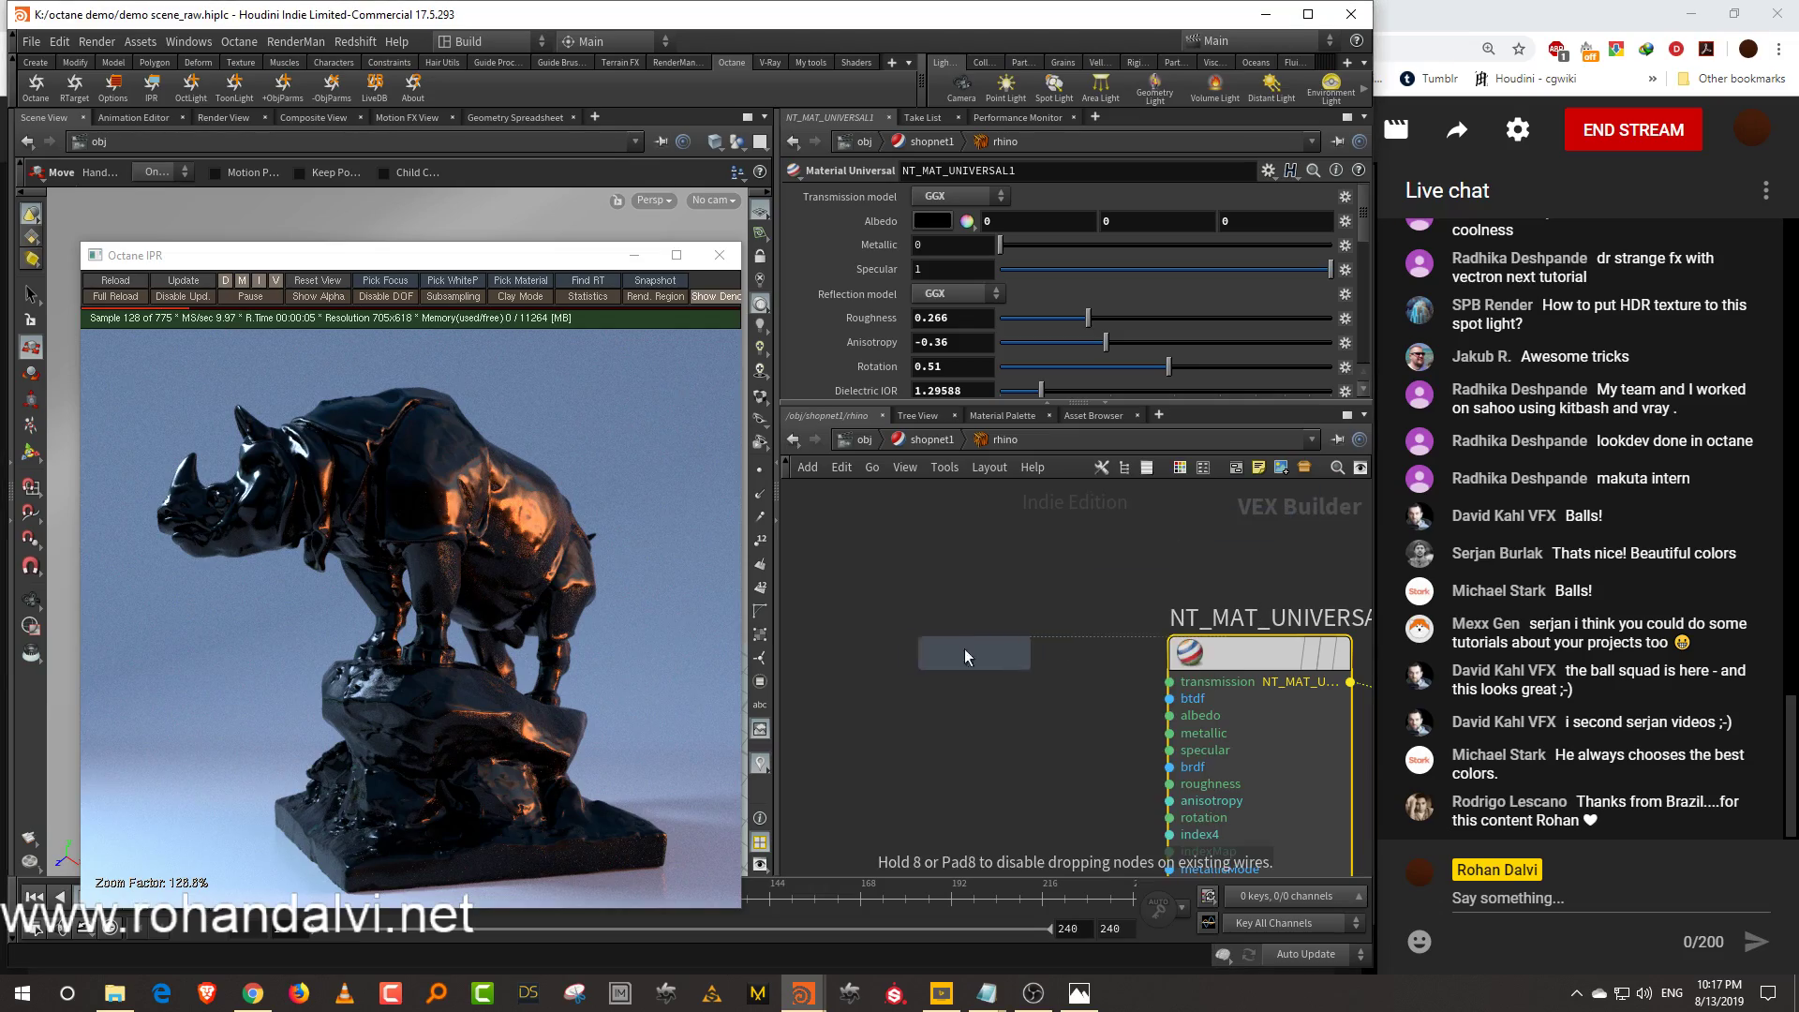
pyautogui.click(975, 656)
pyautogui.click(1029, 682)
pyautogui.click(1169, 681)
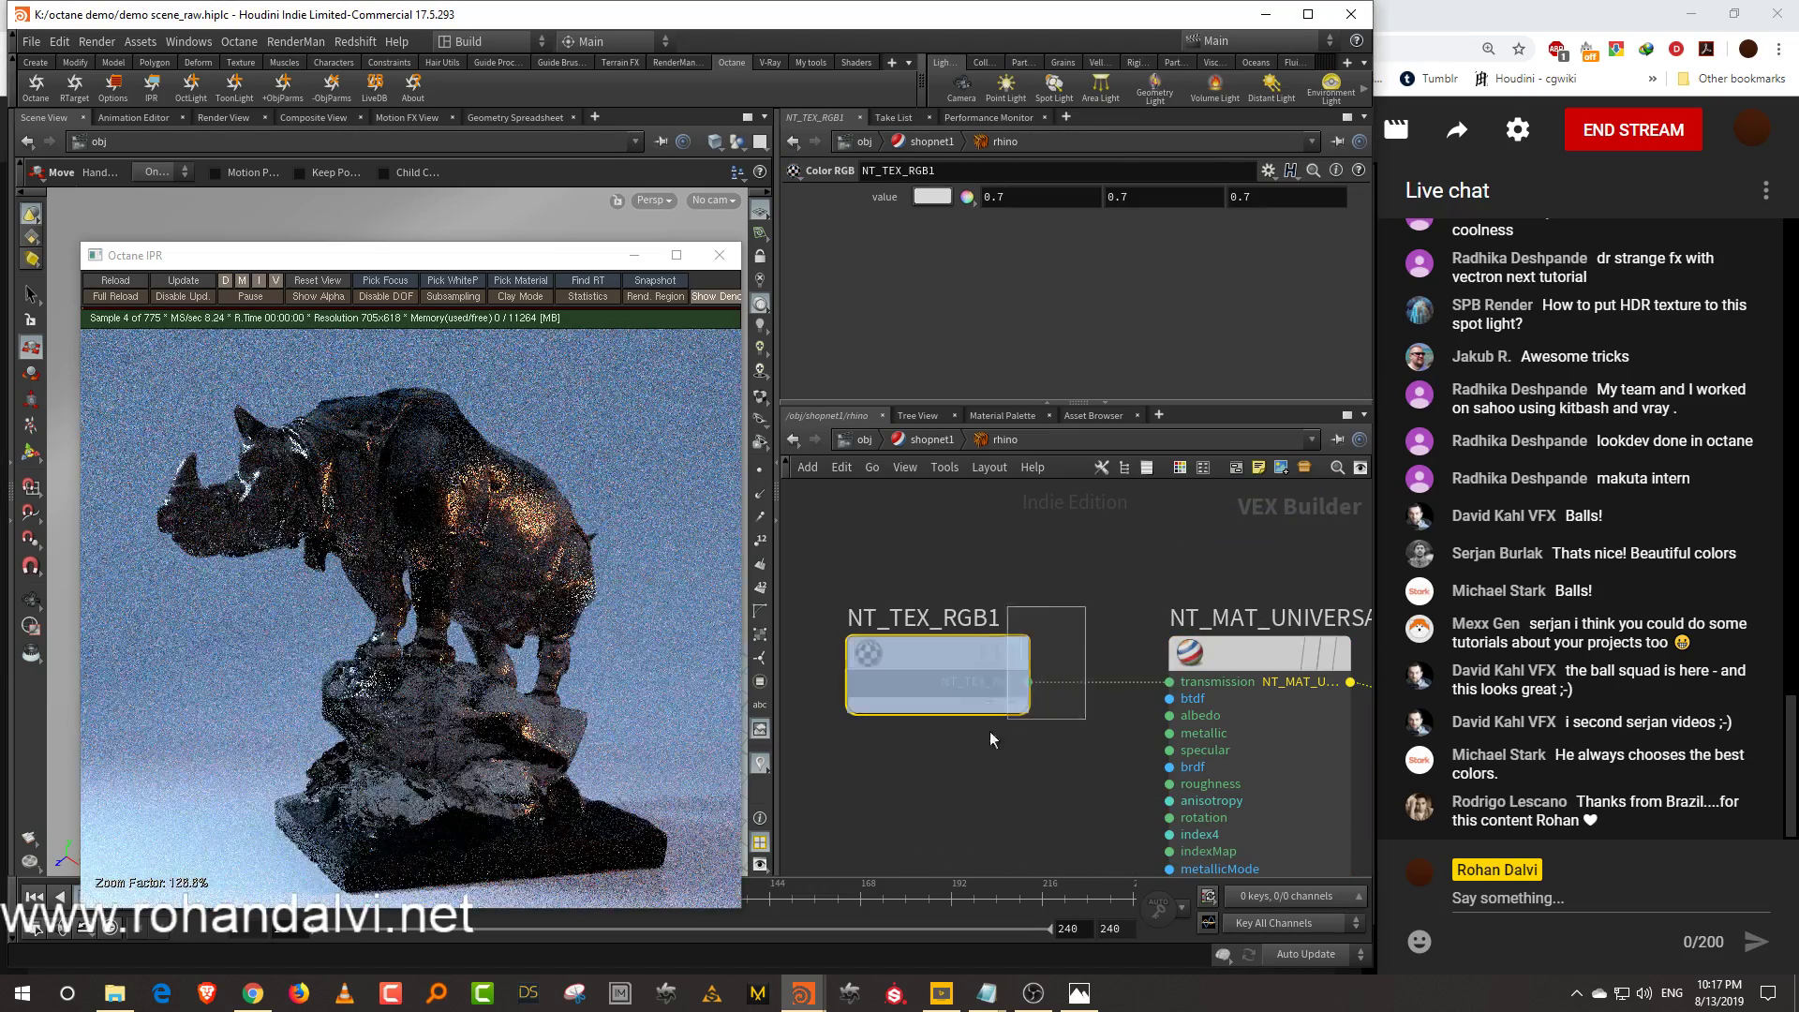
# Set the transmission RGB color to pure white and the universal material's roughness to 0, enlarging the parameter area
pyautogui.click(933, 196)
pyautogui.moveTo(1288, 339); pyautogui.dragTo(1372, 318)
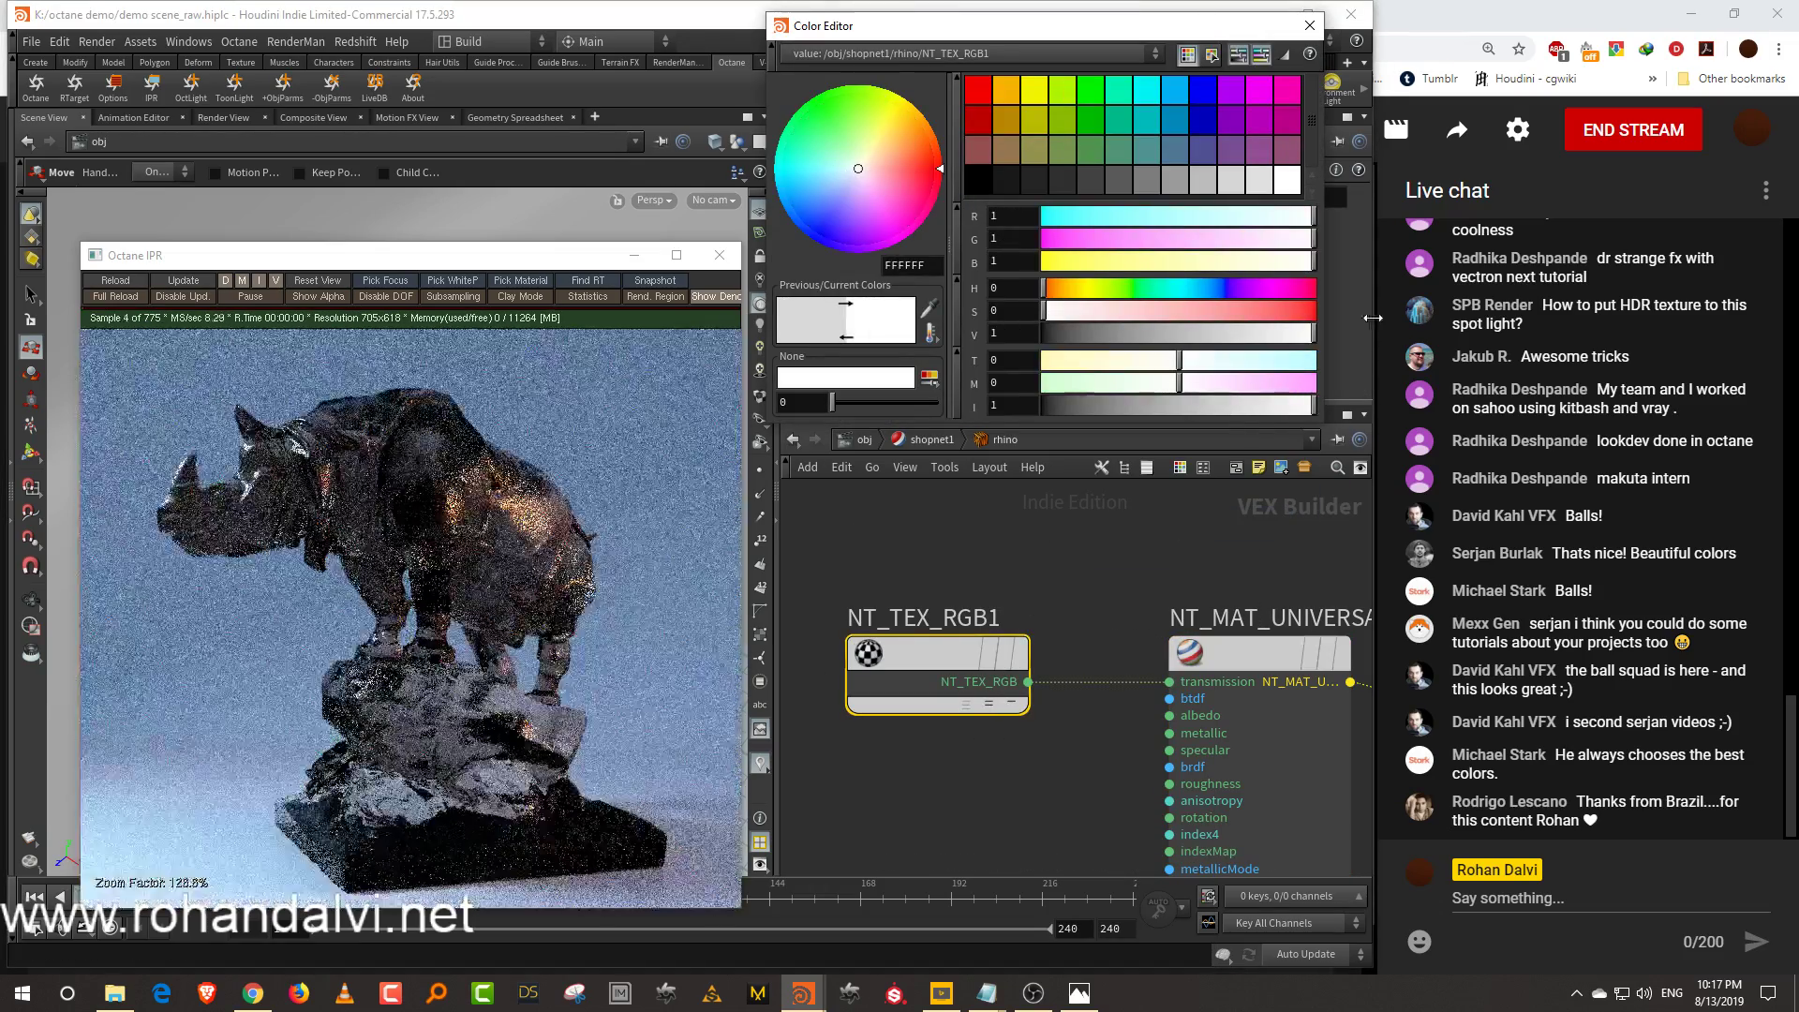
pyautogui.click(1337, 618)
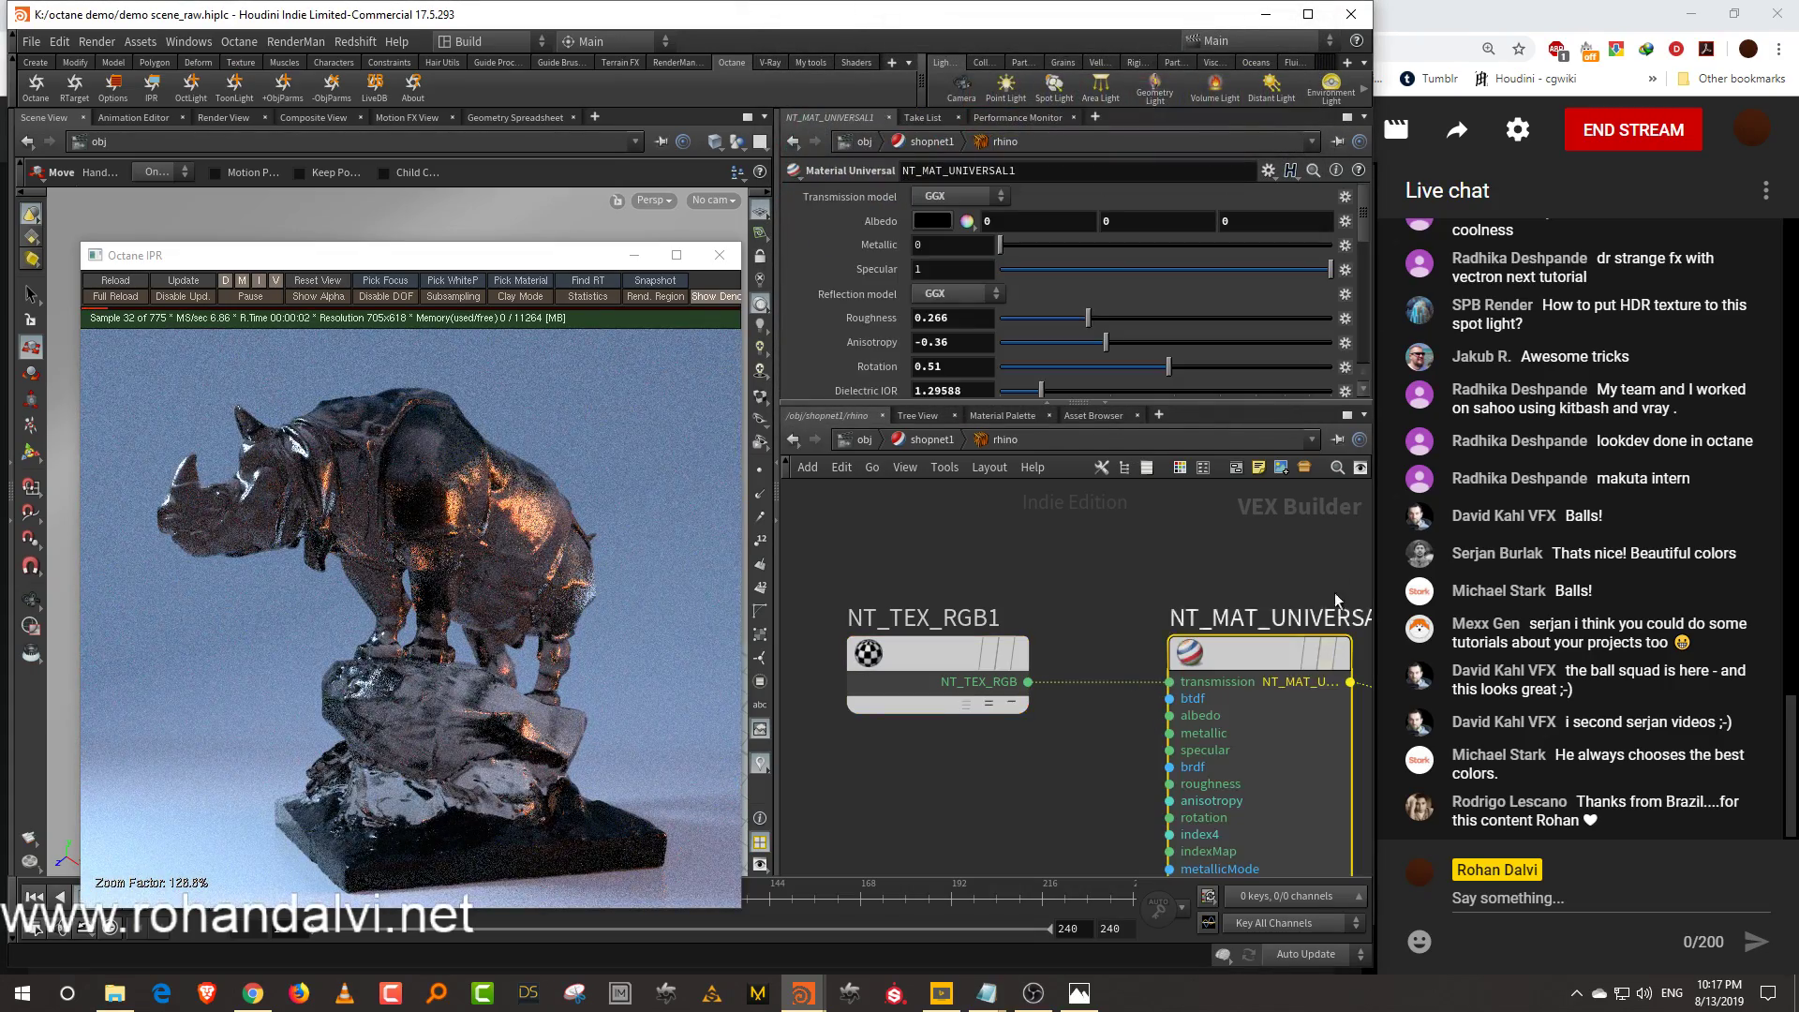
pyautogui.moveTo(1039, 318); pyautogui.dragTo(982, 322)
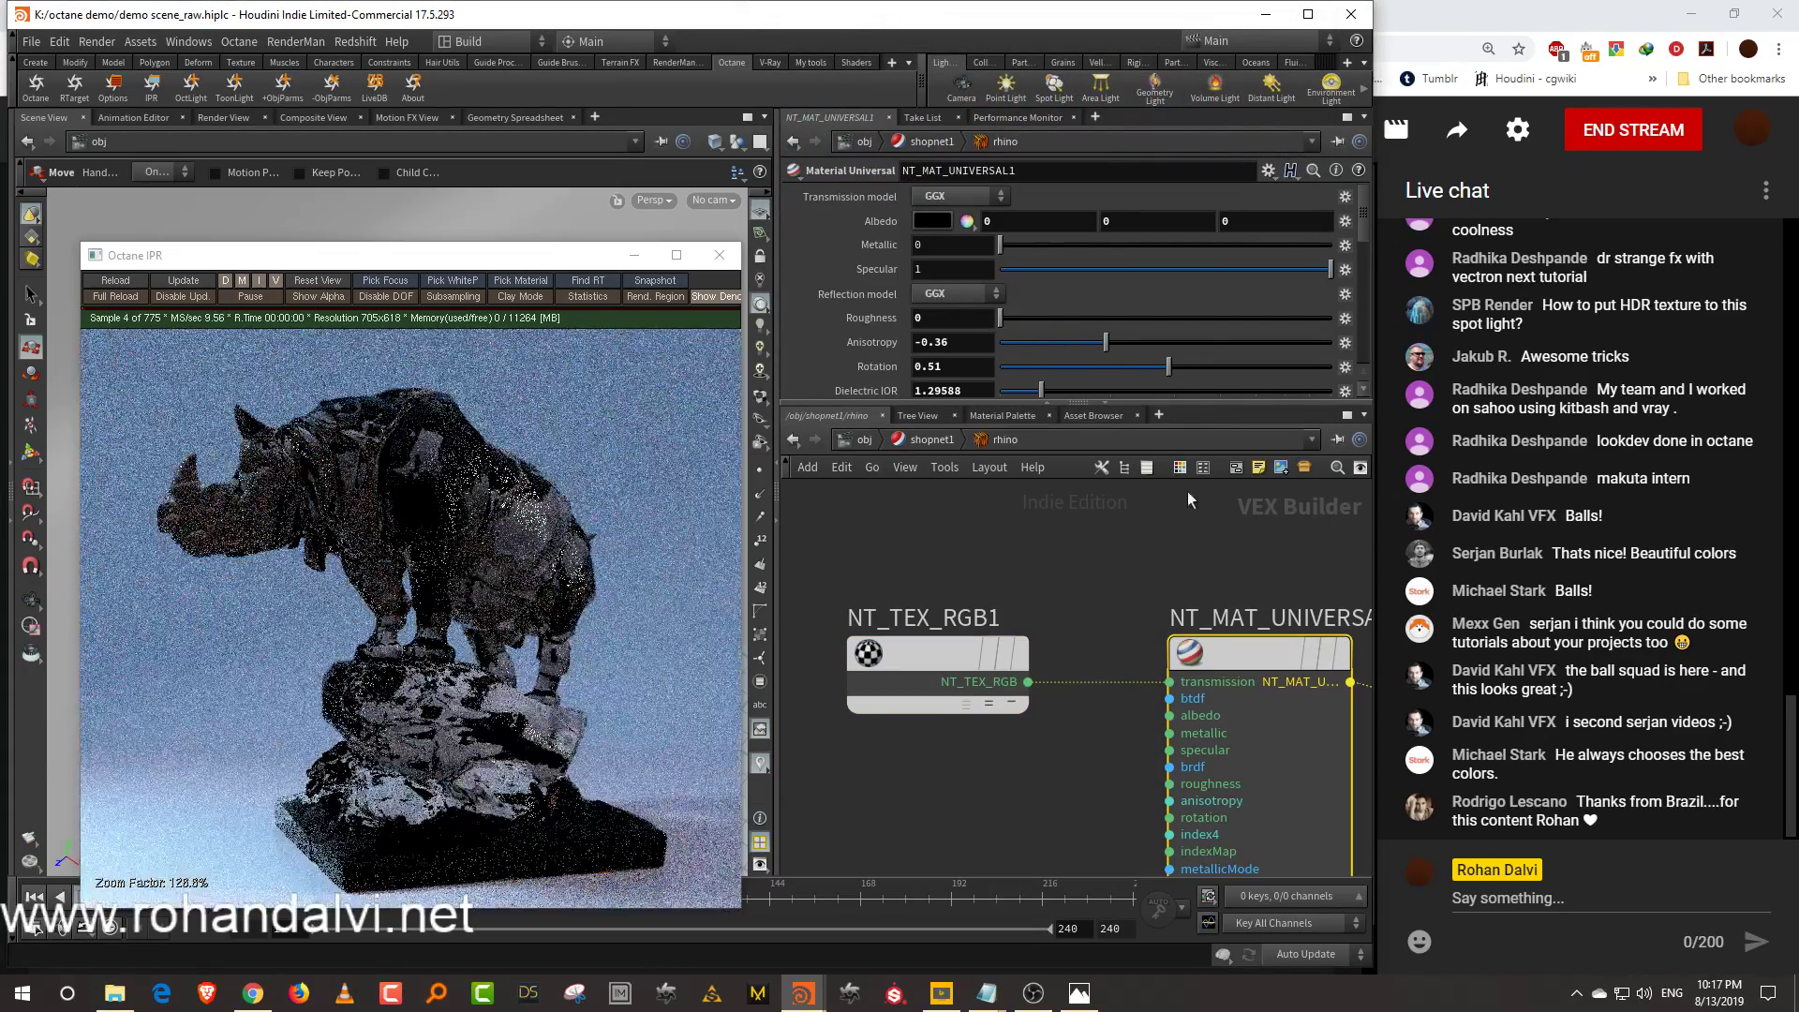
pyautogui.moveTo(1228, 409); pyautogui.dragTo(1247, 483)
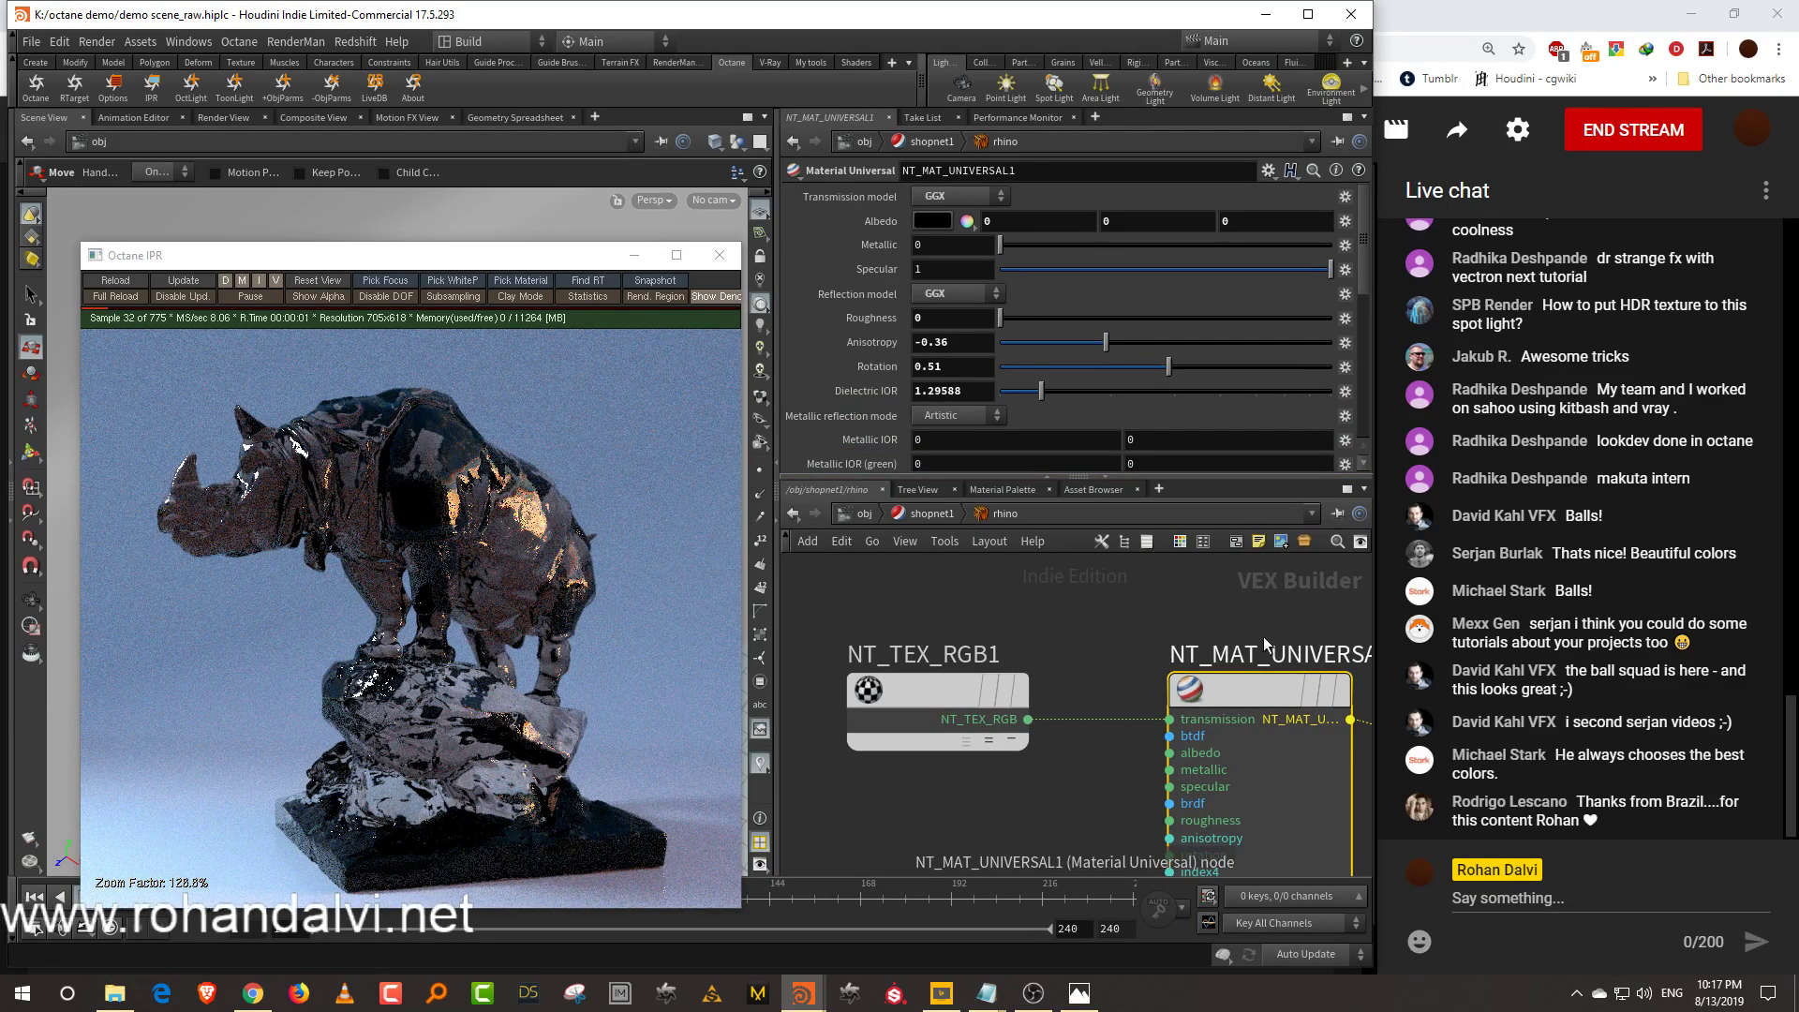
# Set the specular depth of the path tracing kernel in the render network to 9
pyautogui.moveTo(1365, 266); pyautogui.dragTo(1363, 417)
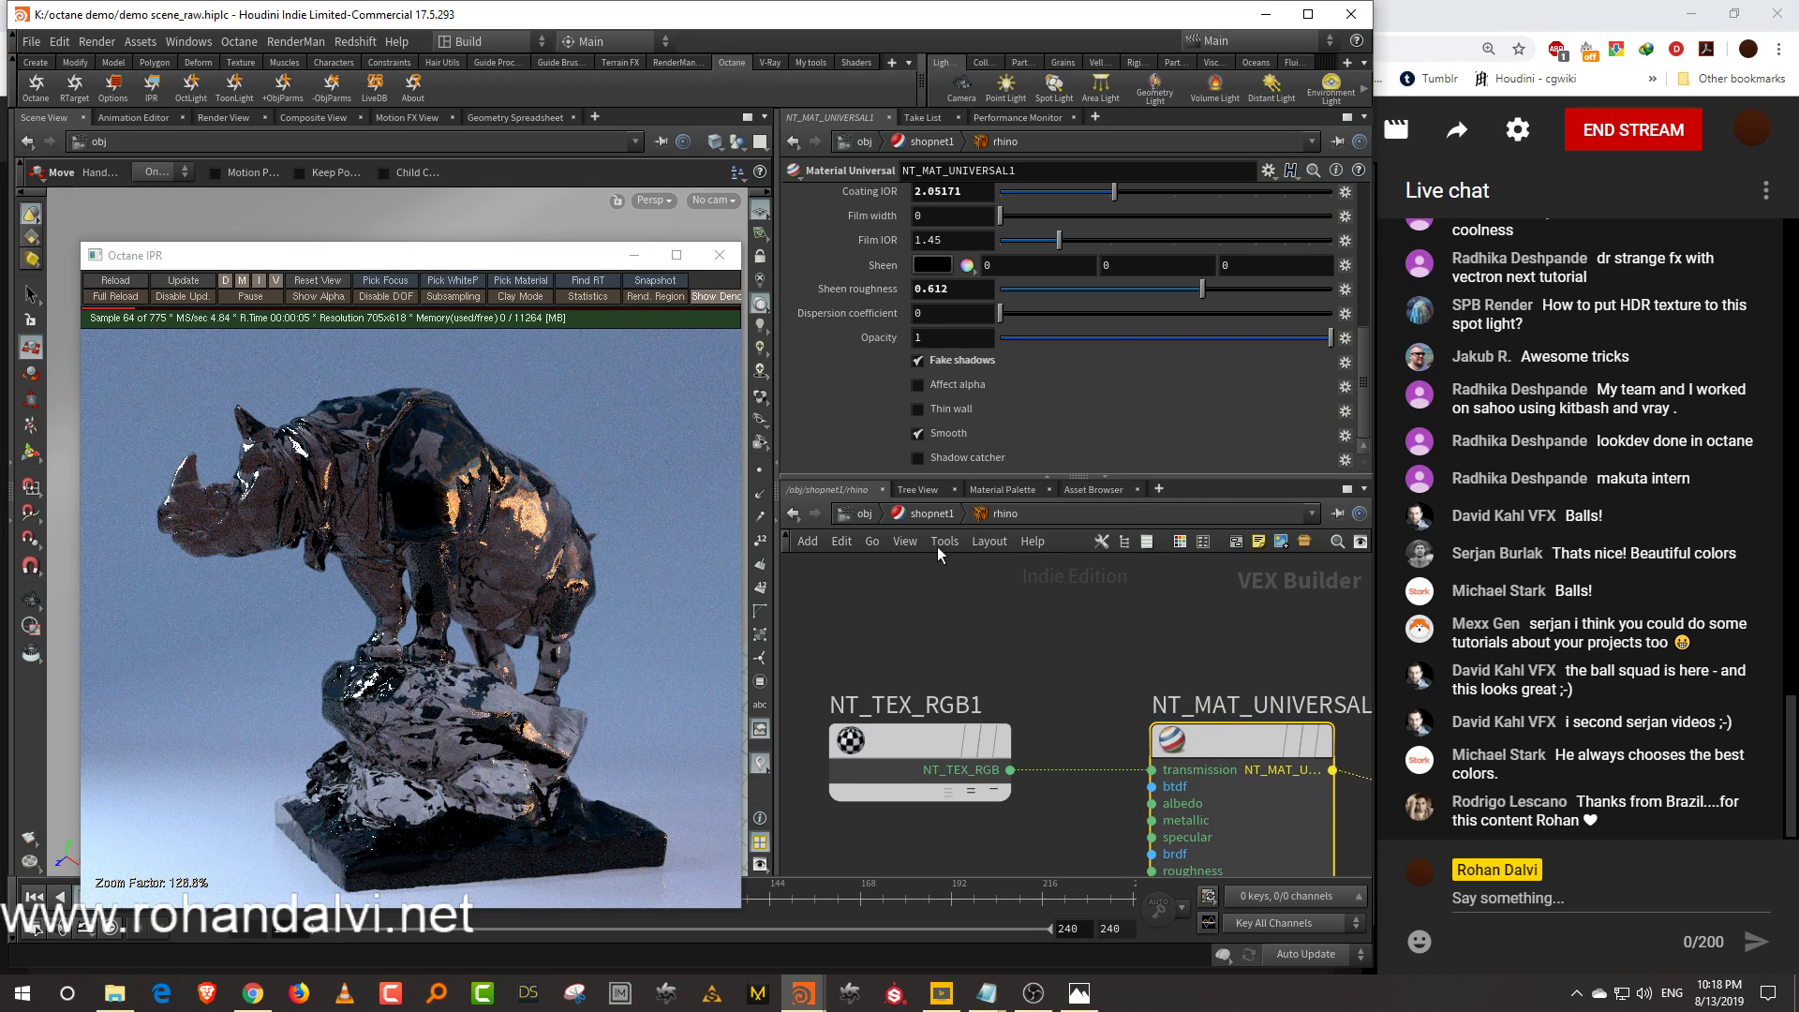
pyautogui.click(933, 513)
pyautogui.doubleClick(1074, 694)
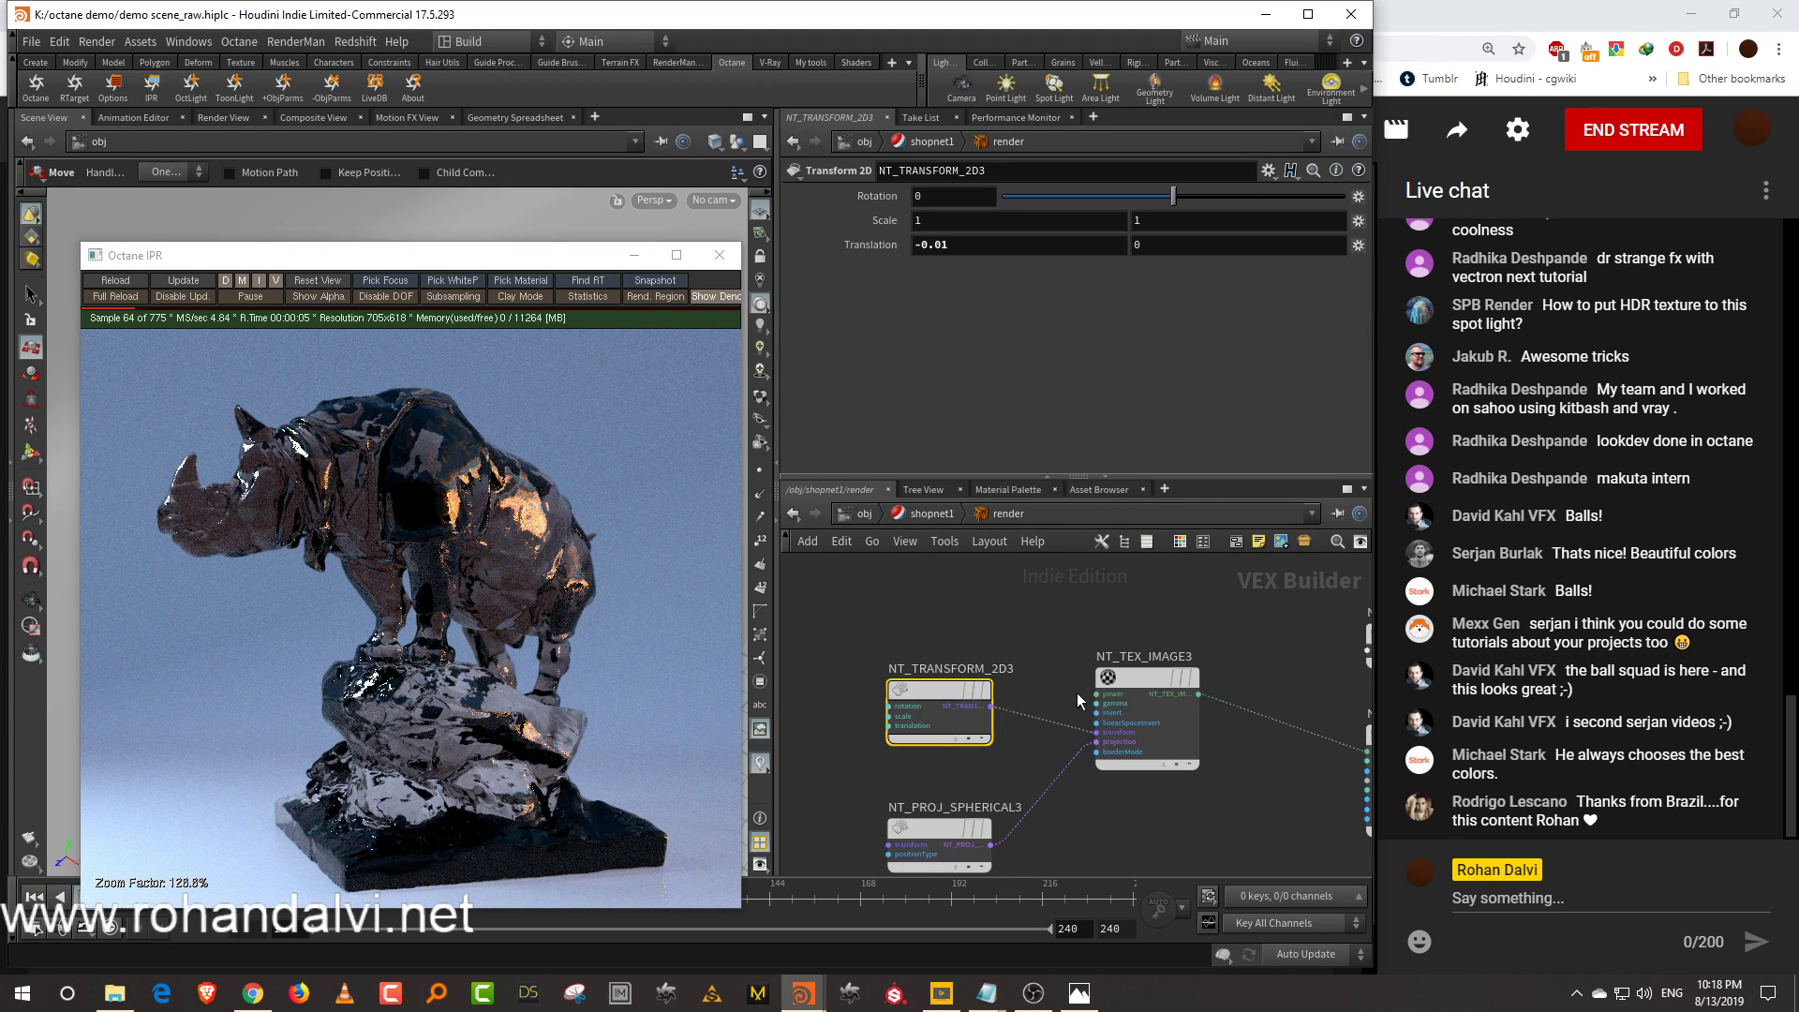
pyautogui.moveTo(1129, 808); pyautogui.dragTo(858, 757, button='middle')
pyautogui.moveTo(1005, 851); pyautogui.dragTo(938, 682, button='middle')
pyautogui.moveTo(953, 845); pyautogui.dragTo(945, 723, button='middle')
pyautogui.click(1041, 731)
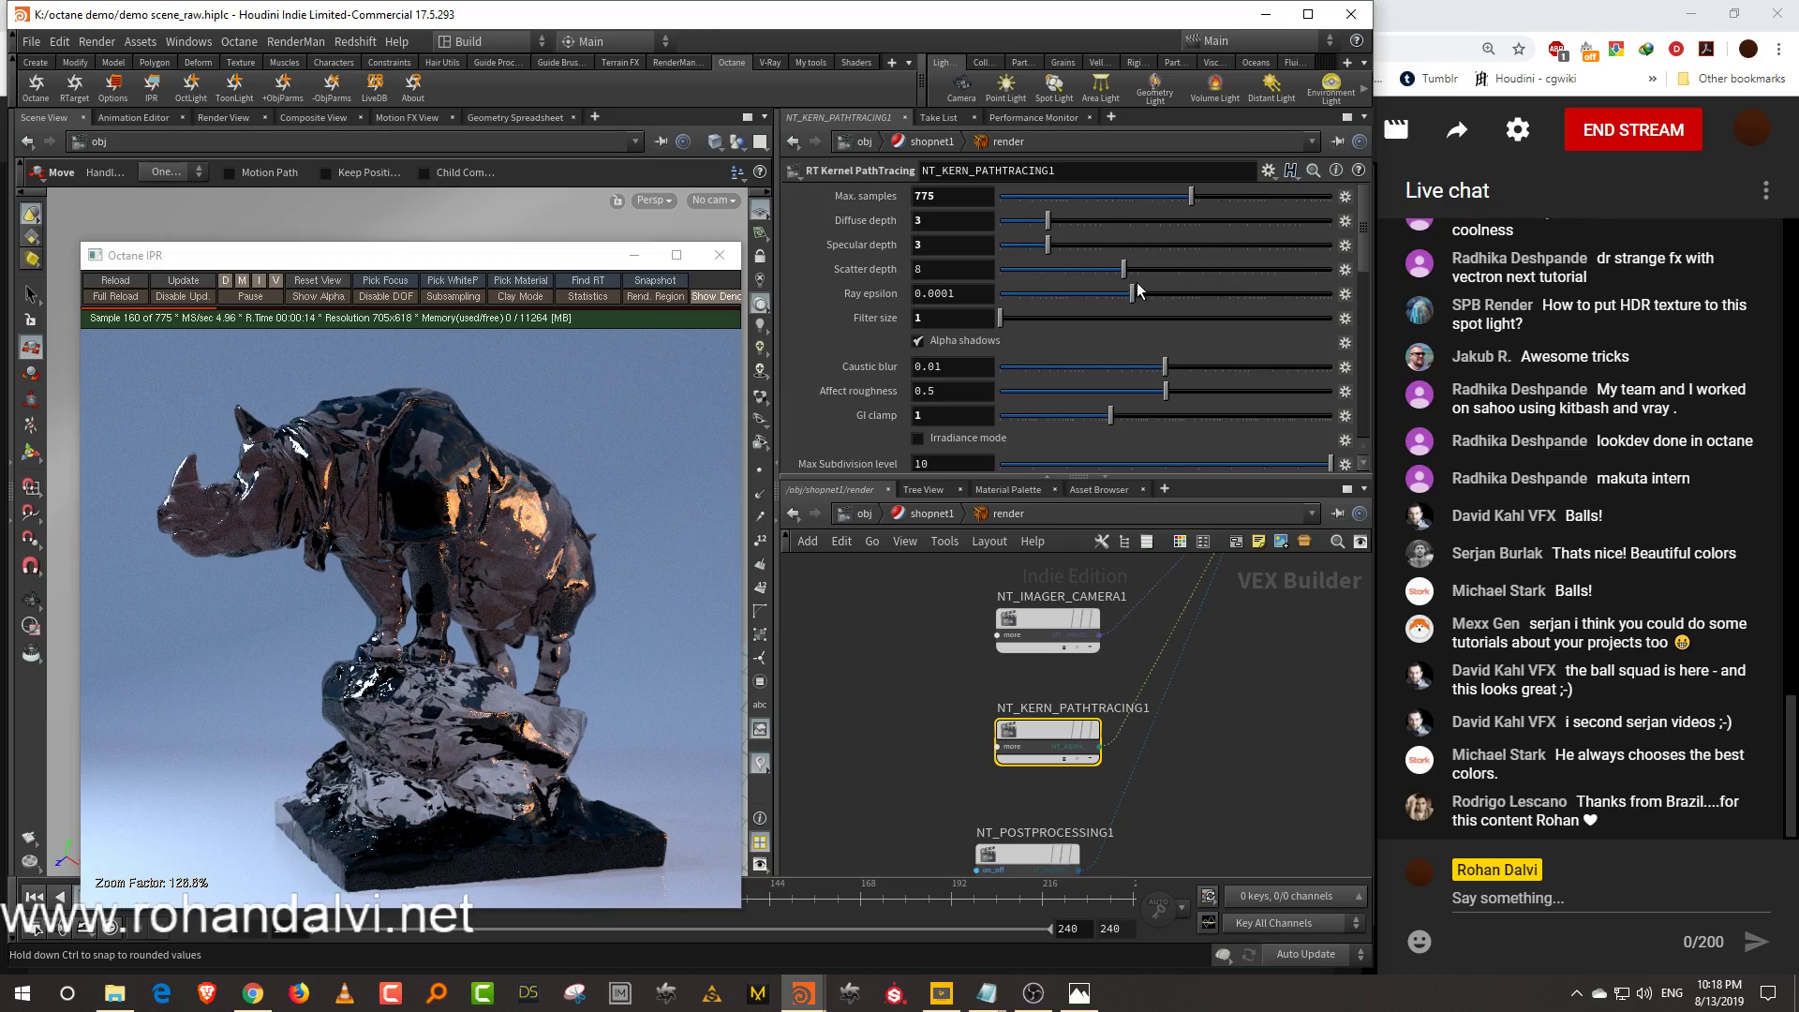
pyautogui.moveTo(1125, 245); pyautogui.dragTo(1096, 245)
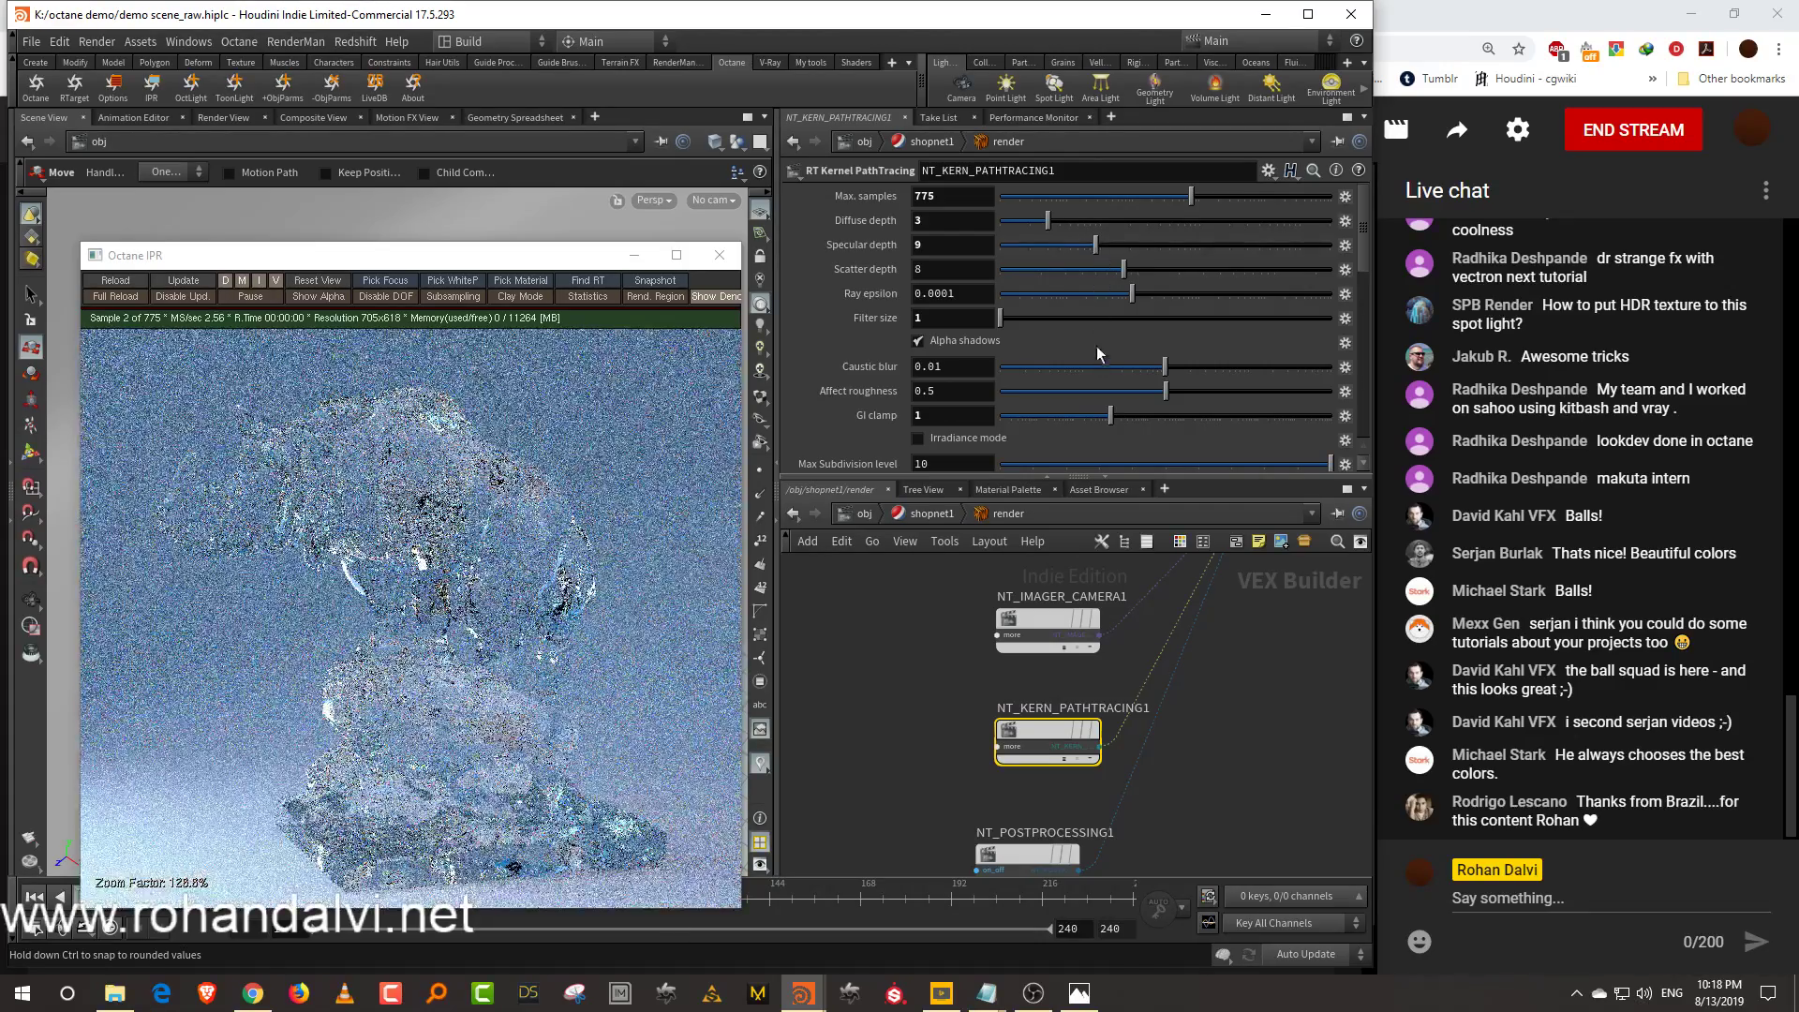
# Return to the rhino material network and bring the RGB texture and universal material nodes into view
pyautogui.click(930, 517)
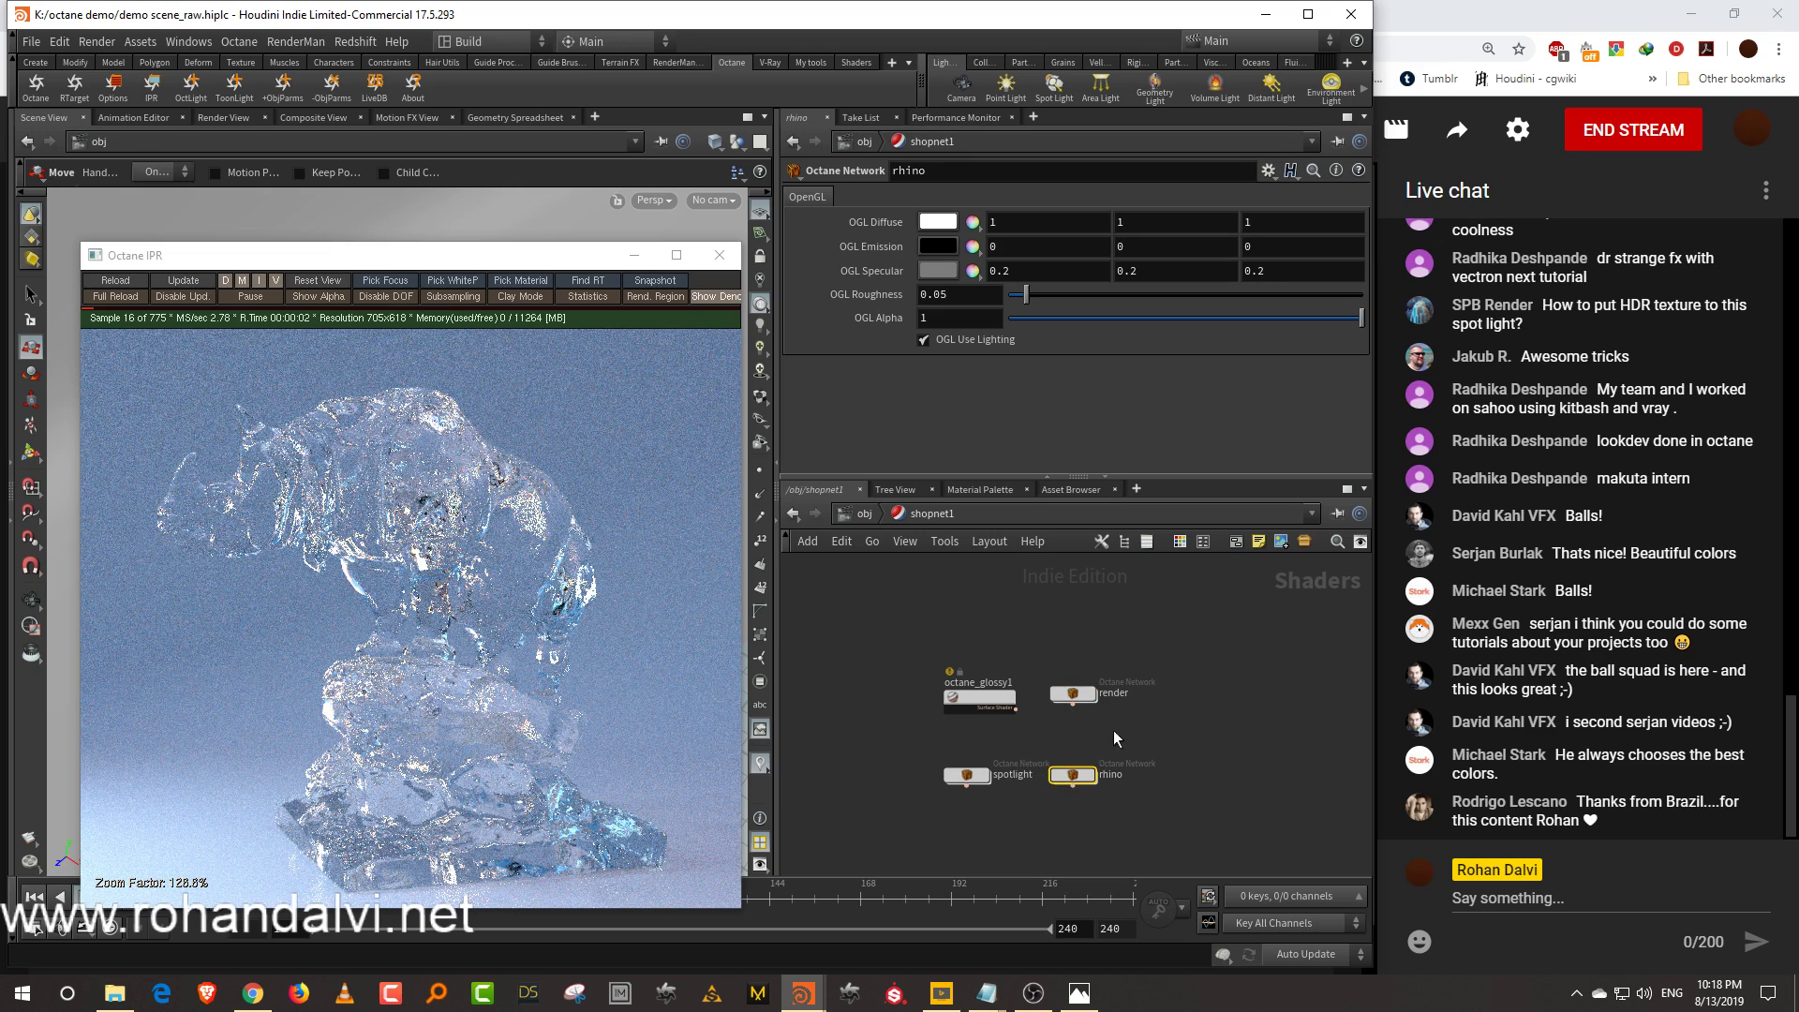
pyautogui.doubleClick(1073, 776)
pyautogui.moveTo(1074, 732); pyautogui.dragTo(1143, 597, button='middle')
pyautogui.scroll(-3, 1115, 735)
pyautogui.moveTo(1094, 806); pyautogui.dragTo(1045, 711, button='middle')
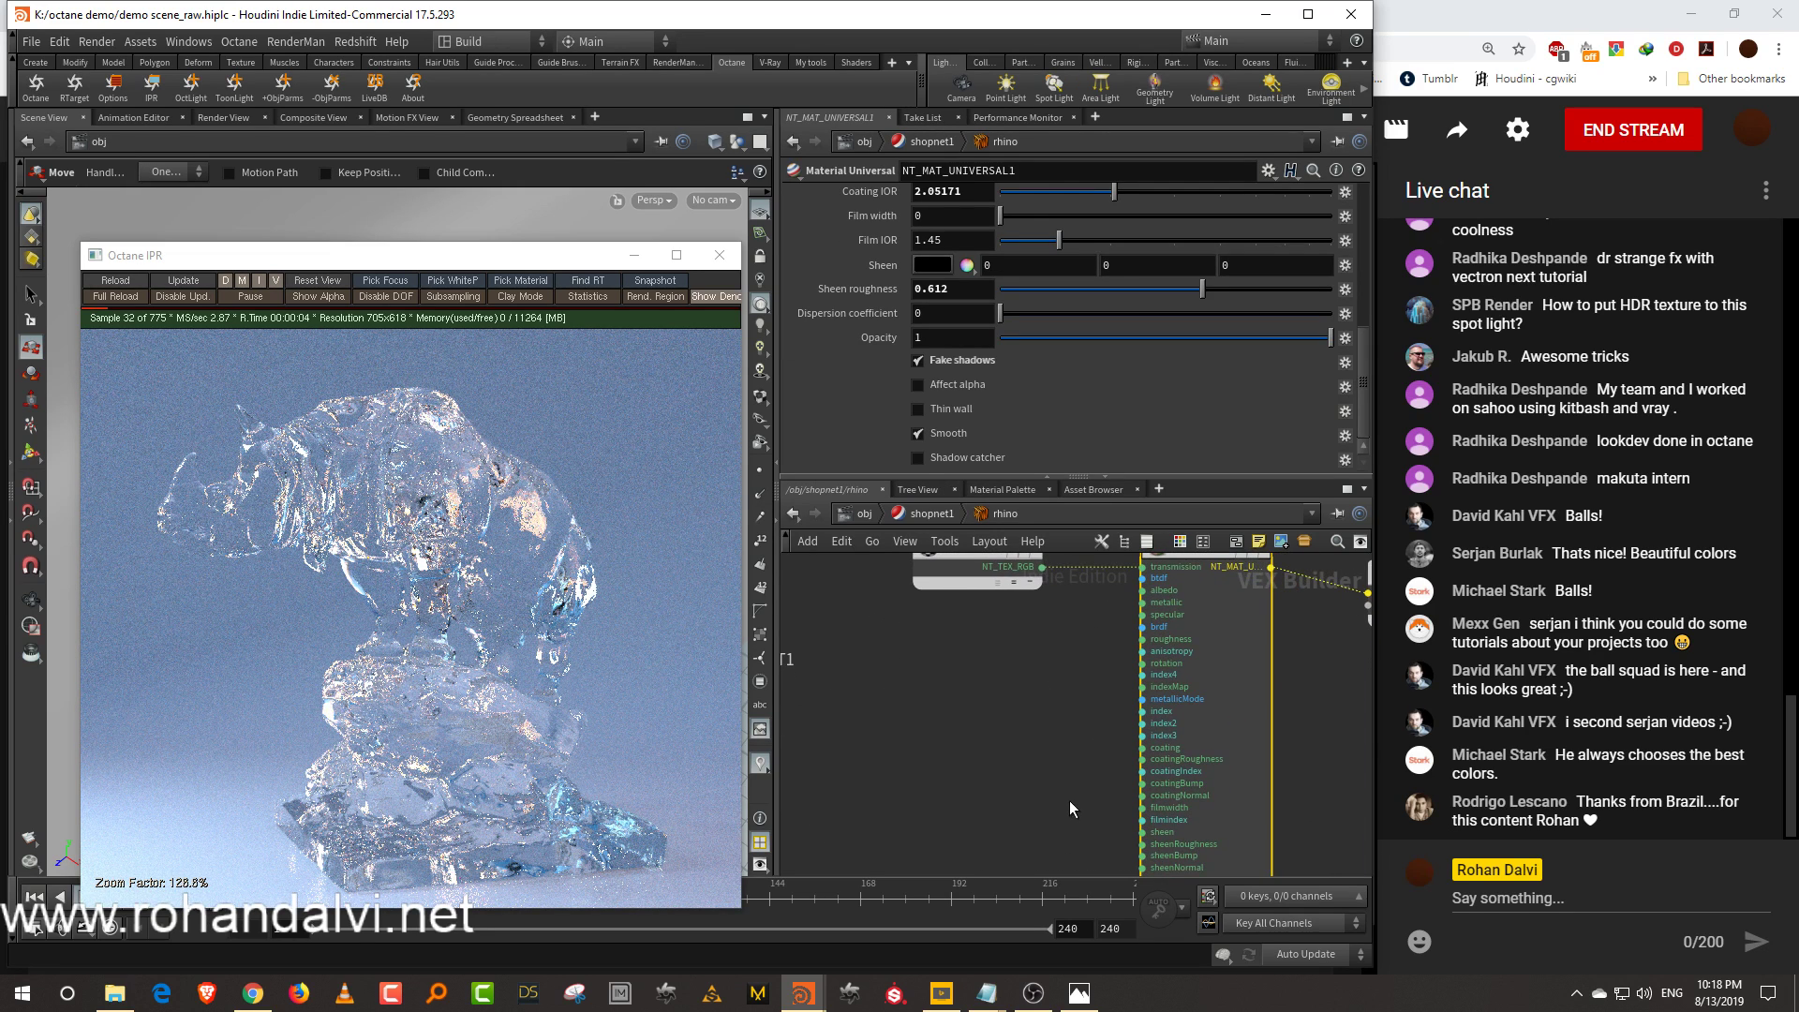
pyautogui.moveTo(1070, 800); pyautogui.dragTo(1048, 779, button='middle')
pyautogui.moveTo(1048, 781); pyautogui.dragTo(1171, 733)
pyautogui.moveTo(1006, 710); pyautogui.dragTo(1051, 784, button='middle')
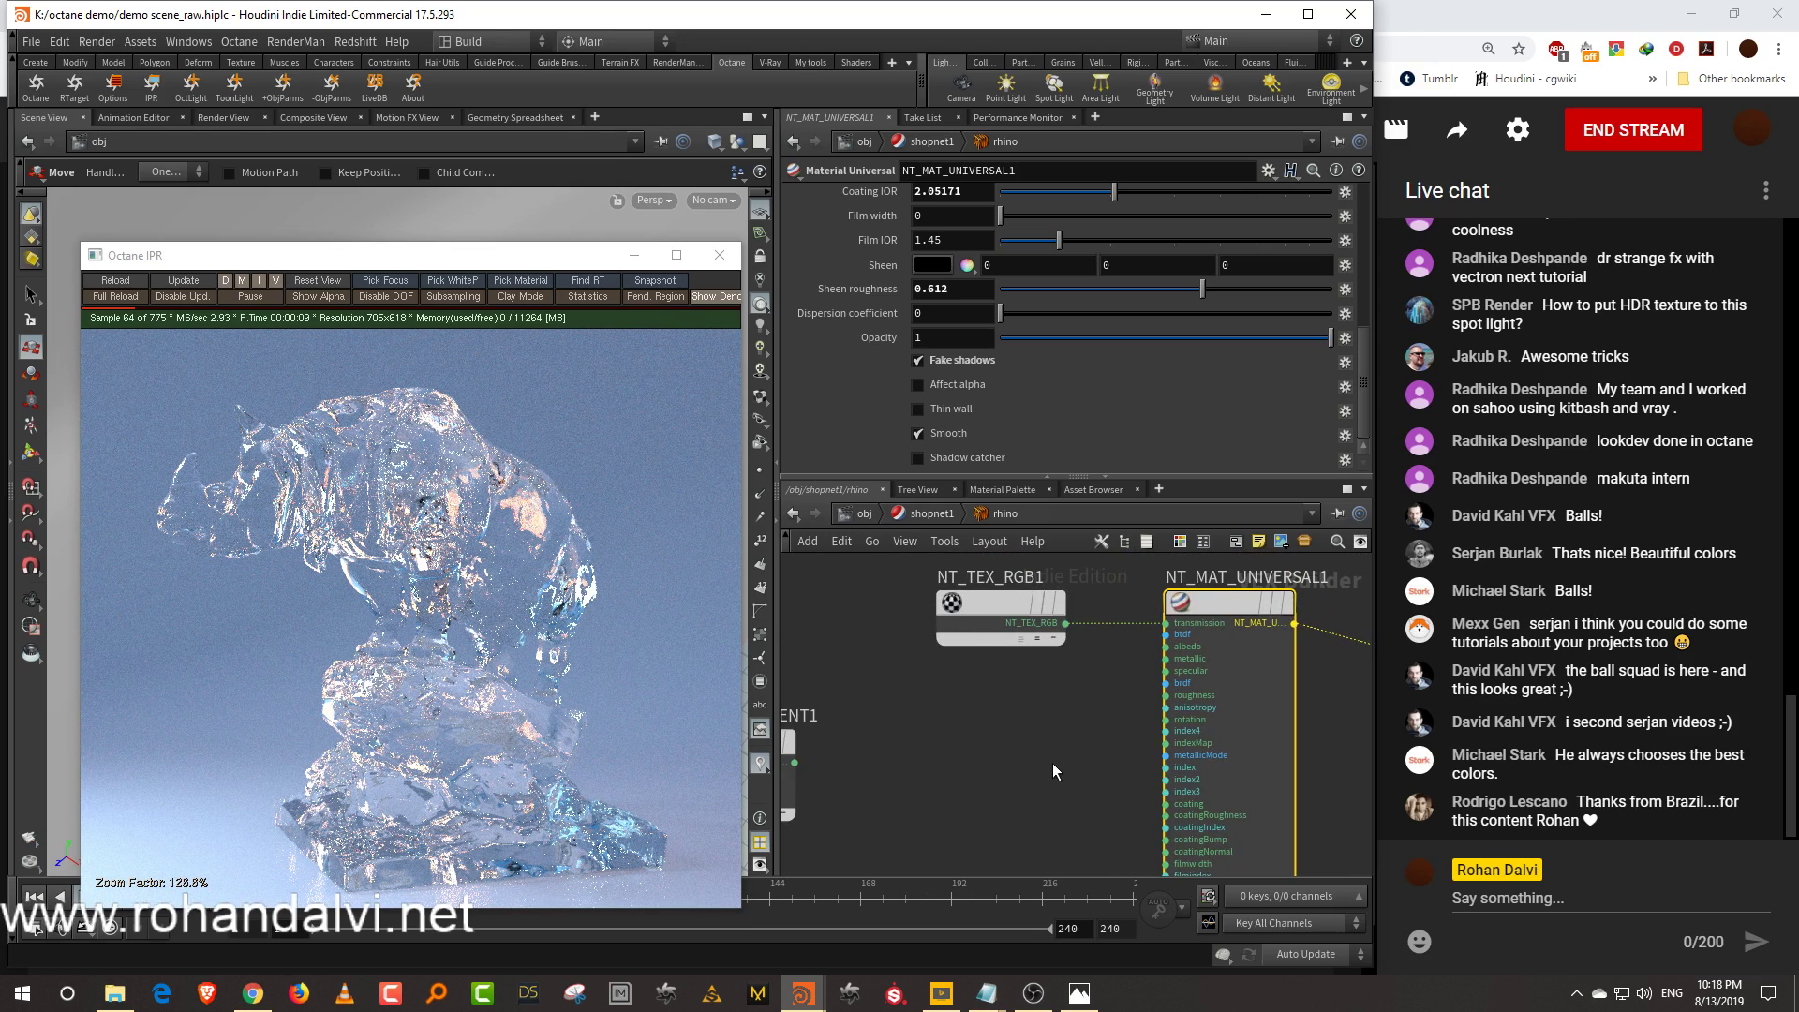
# Try a green tint with 0.709 saturation on the transmission RGB color, then restore it to white
pyautogui.click(1045, 607)
pyautogui.click(942, 202)
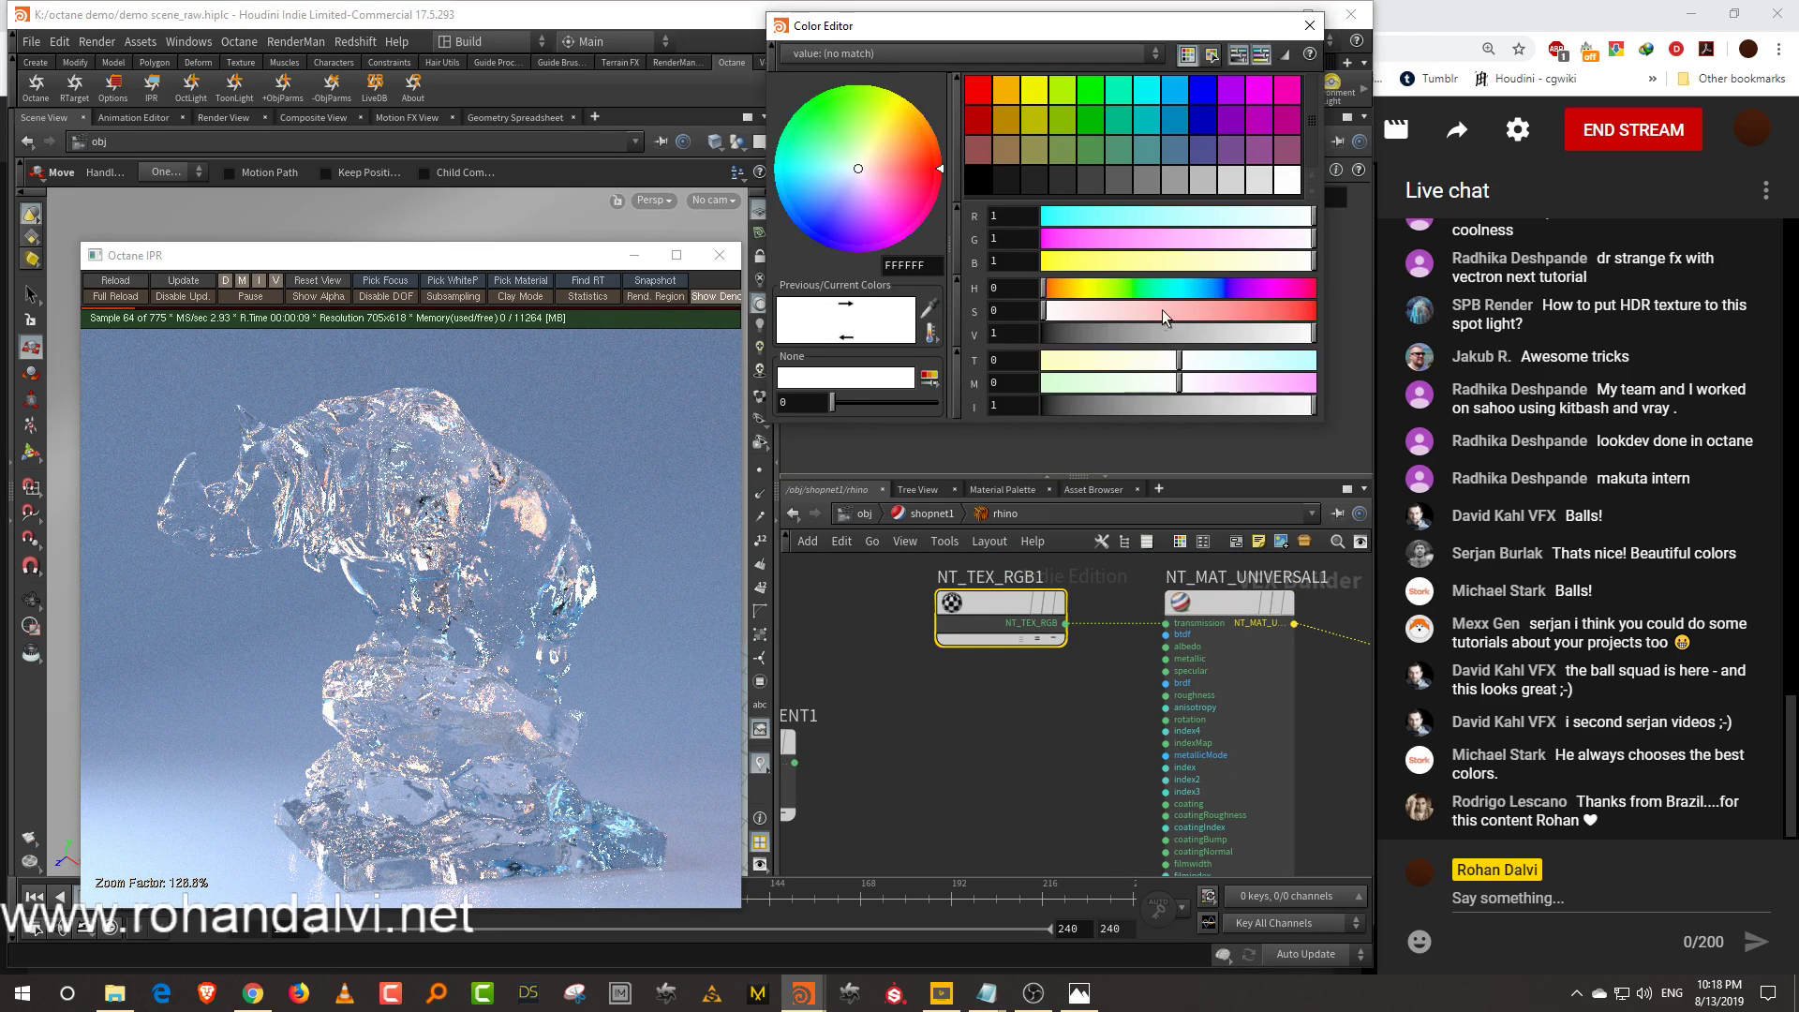
pyautogui.click(1236, 311)
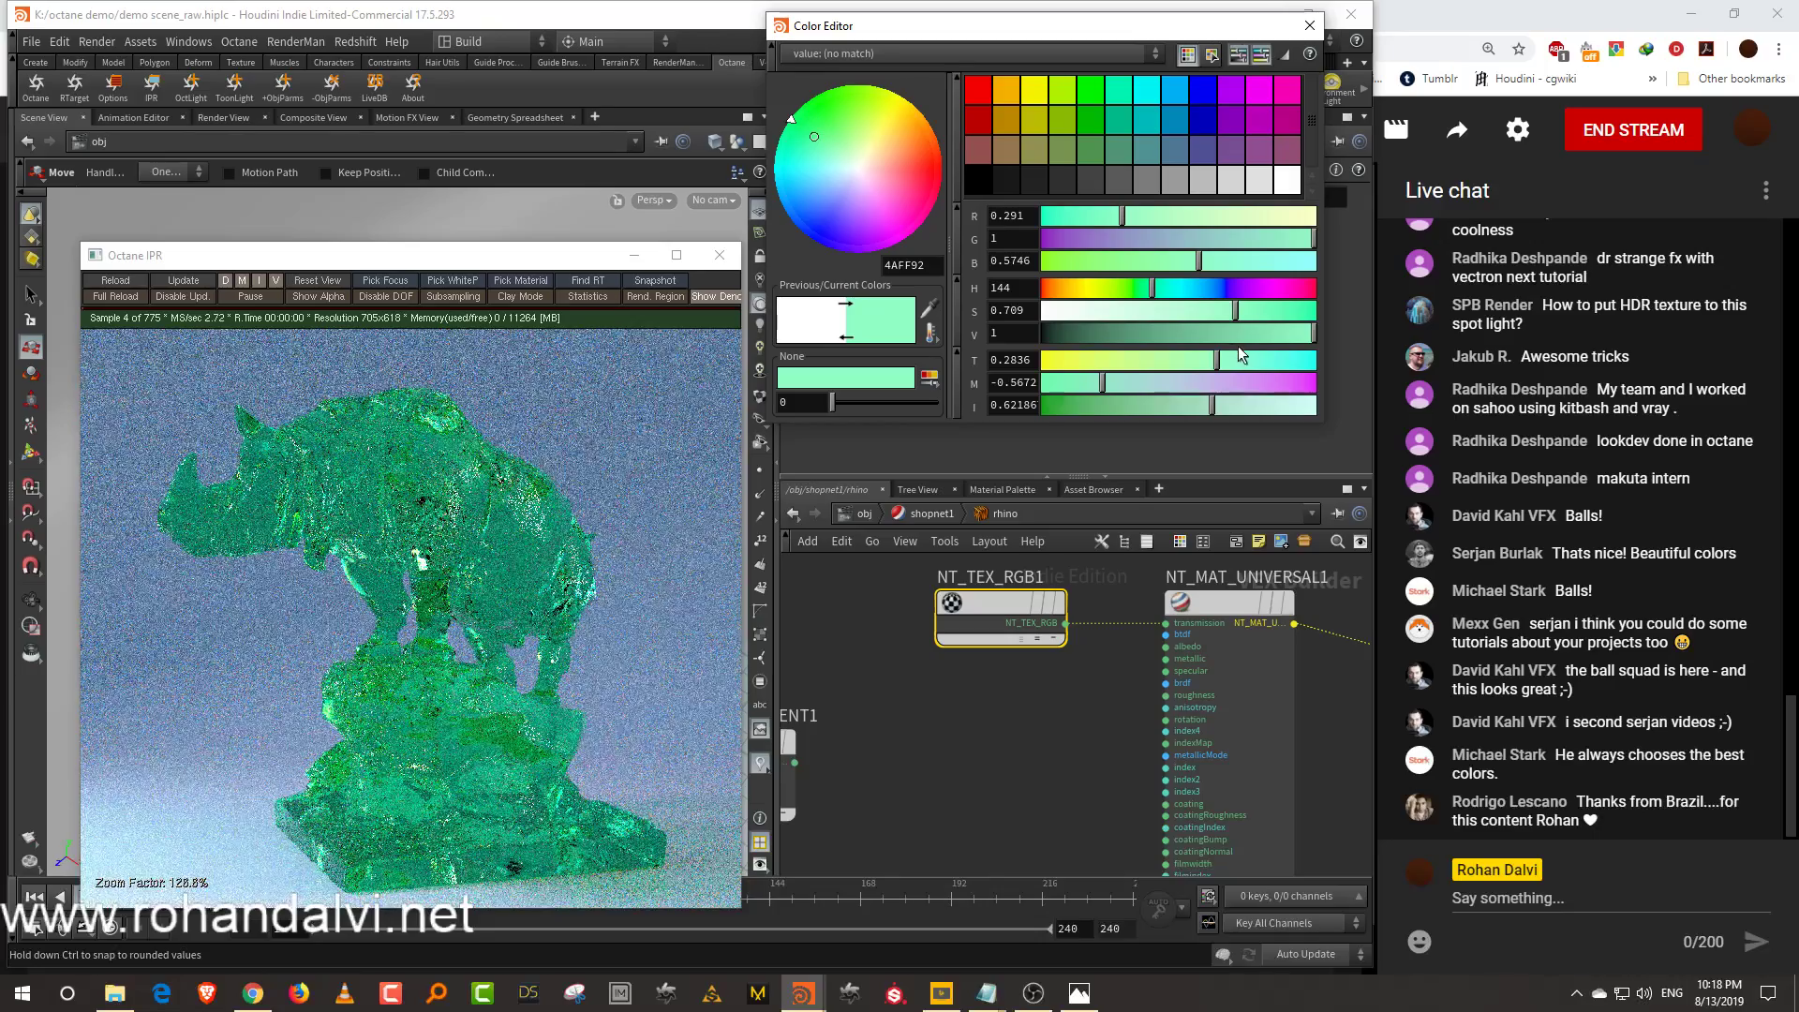
pyautogui.moveTo(1094, 312); pyautogui.dragTo(1036, 311)
pyautogui.click(1310, 25)
# Add a Medium Absorption node to the rhino material network beside the universal material
pyautogui.moveTo(1085, 720); pyautogui.dragTo(1067, 638, button='middle')
pyautogui.press('Tab')
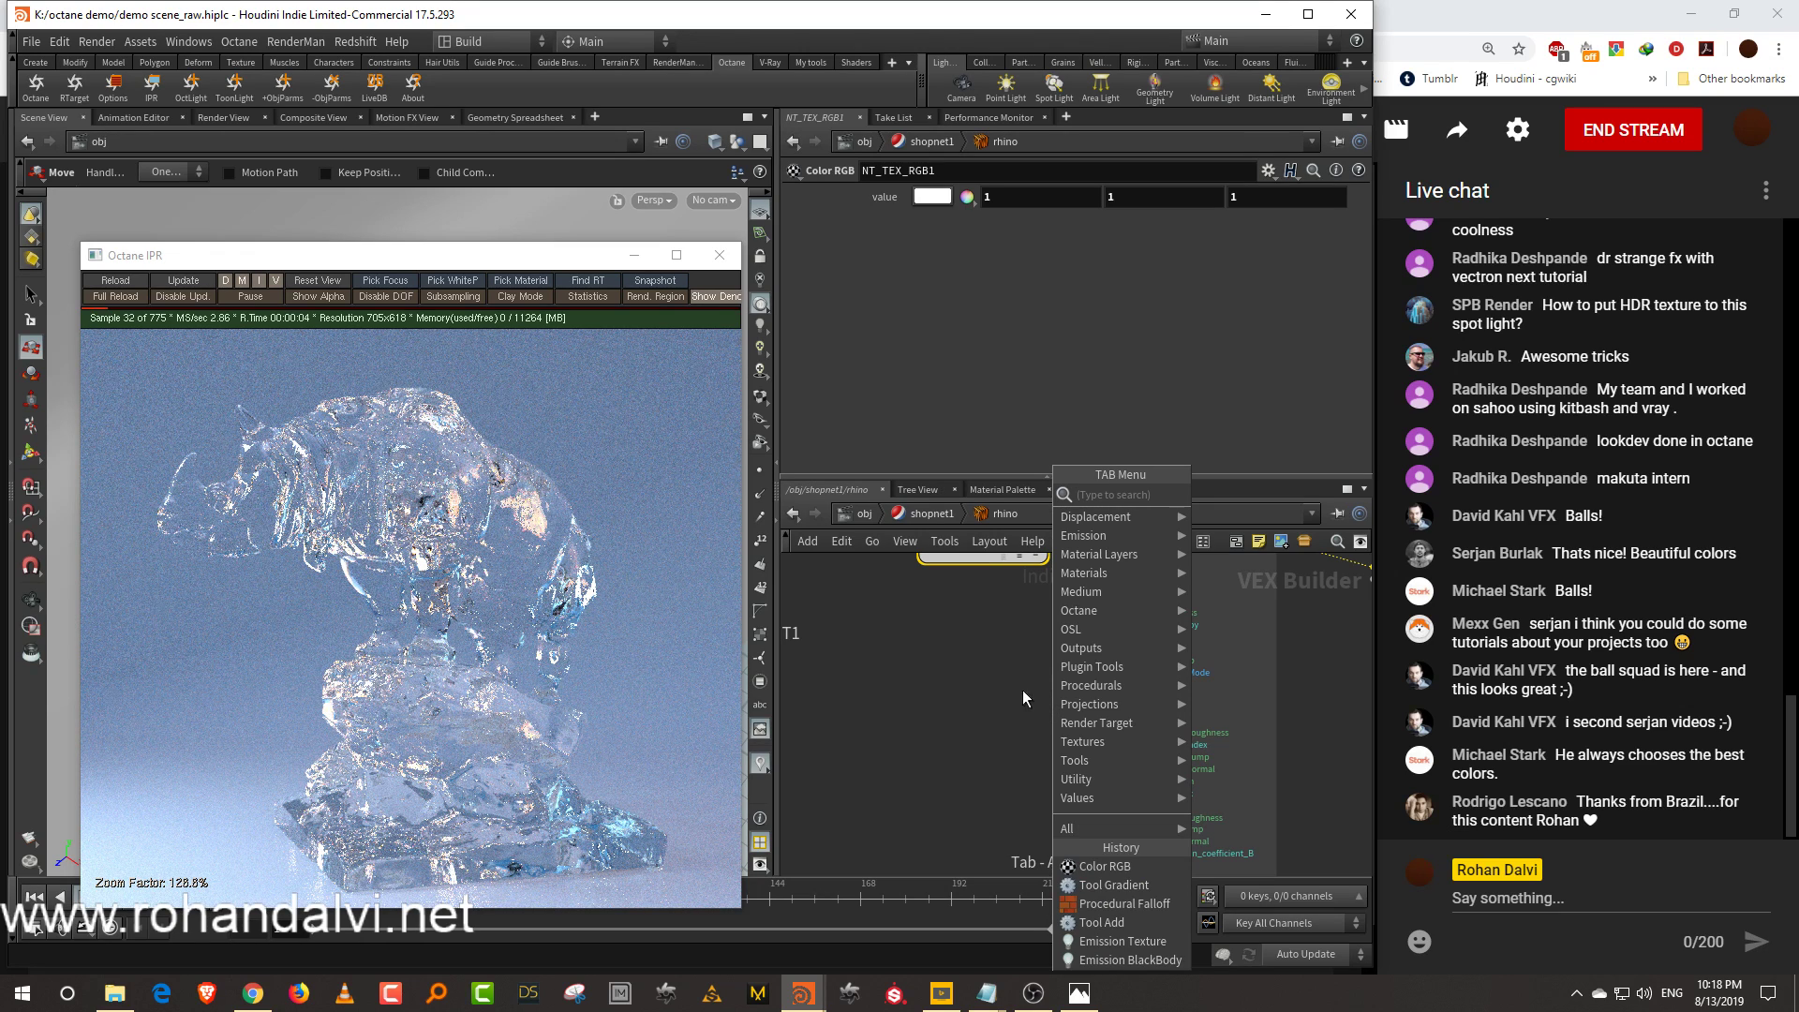
pyautogui.moveTo(1132, 593)
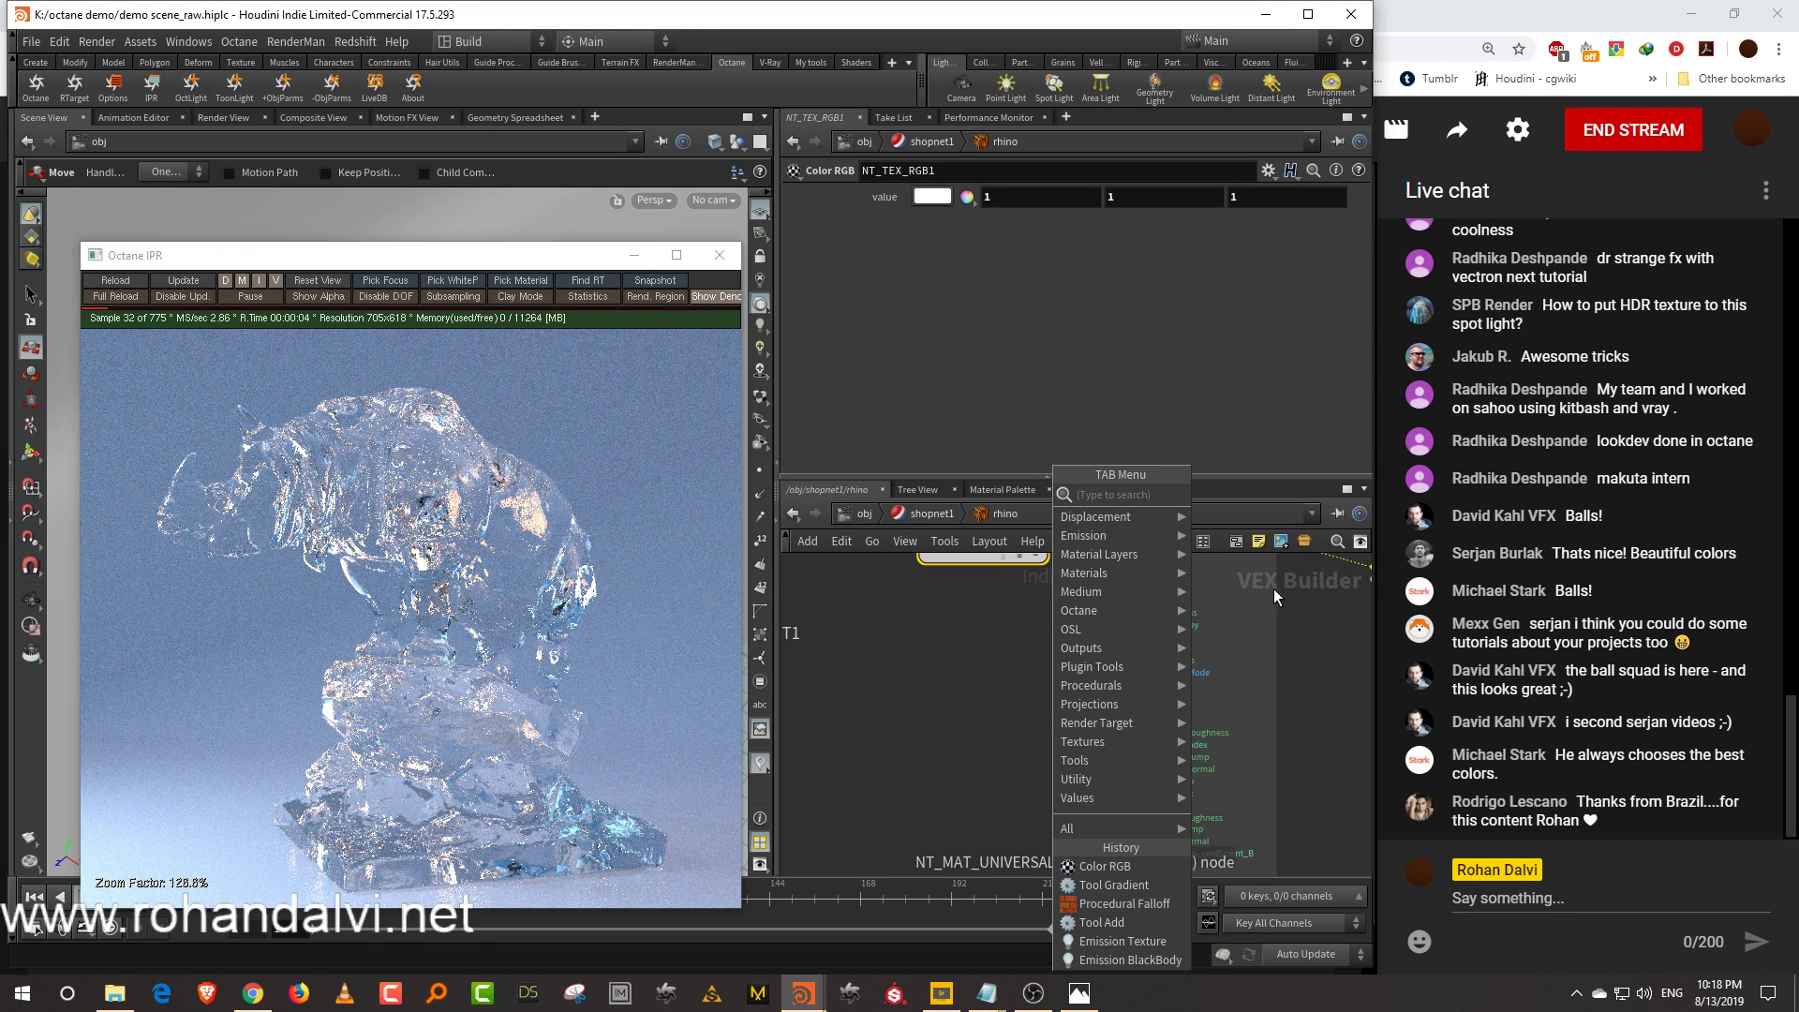
pyautogui.click(1242, 596)
pyautogui.click(956, 723)
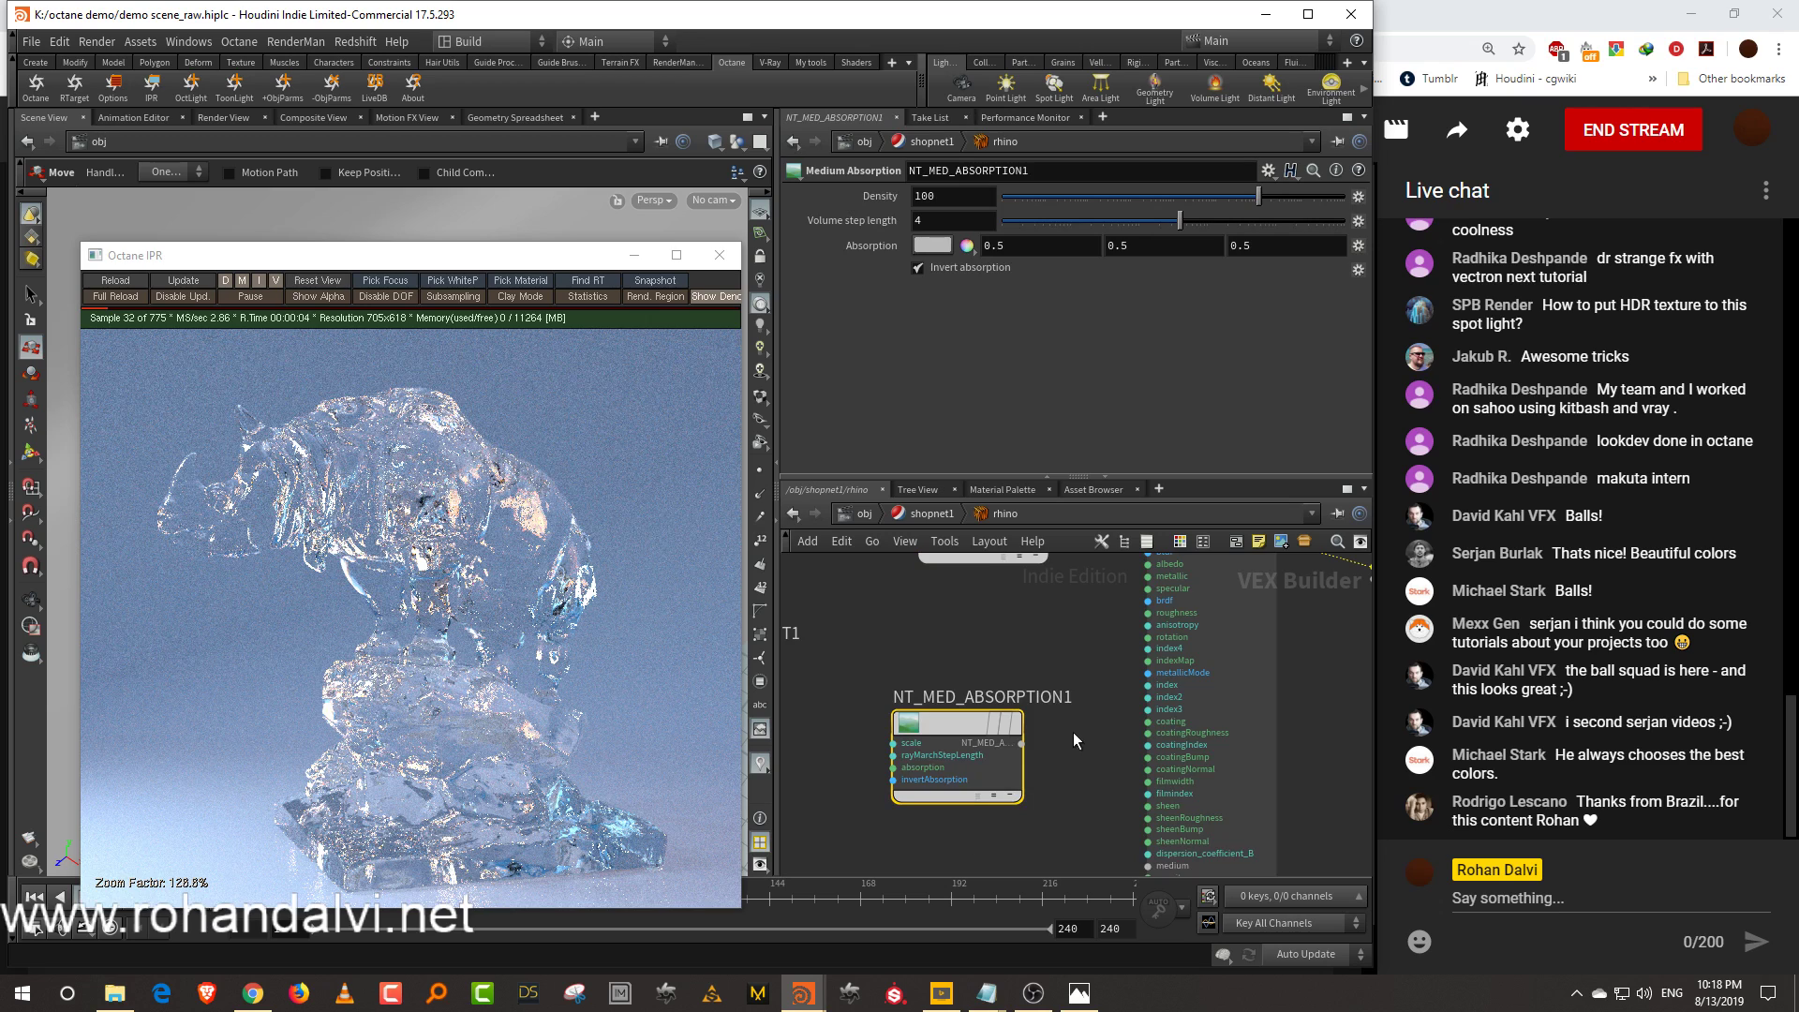
# Connect the absorption node's output to the medium input of the universal material
pyautogui.scroll(3, 1078, 726)
pyautogui.scroll(2, 1082, 729)
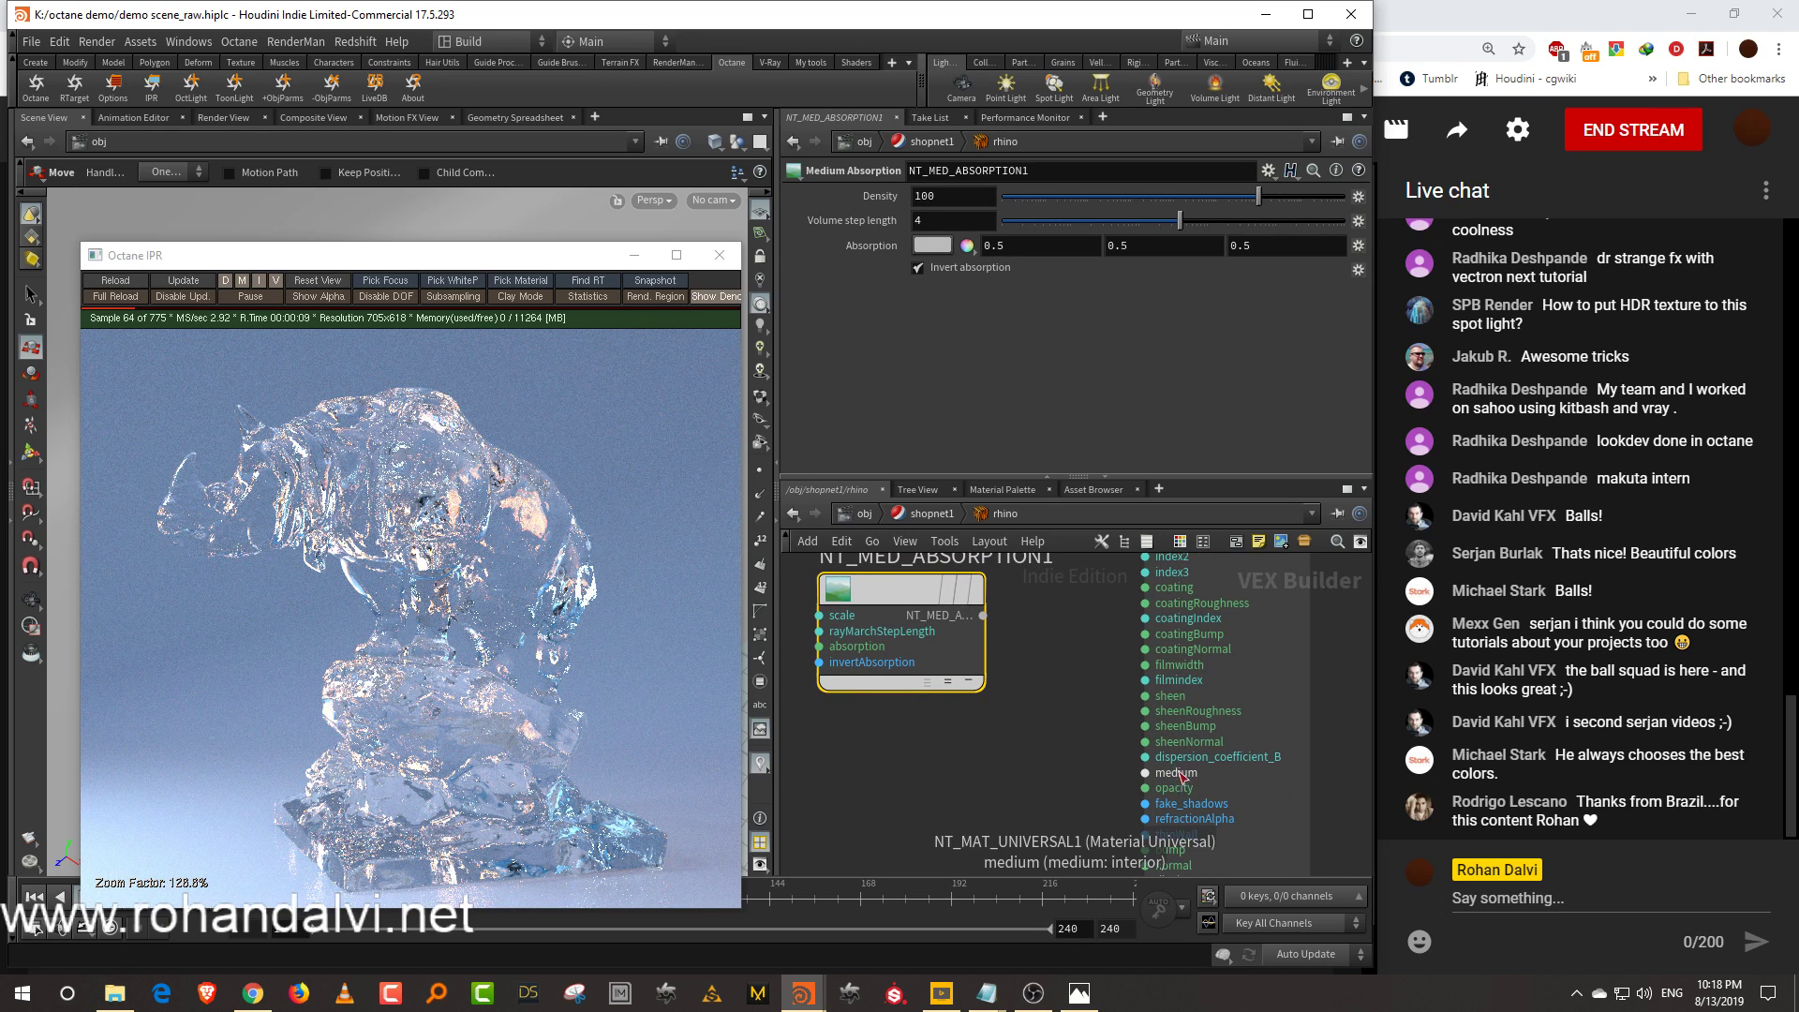
pyautogui.scroll(2, 1076, 727)
pyautogui.moveTo(1076, 729); pyautogui.dragTo(1066, 785, button='middle')
pyautogui.moveTo(948, 627); pyautogui.dragTo(1165, 836)
pyautogui.moveTo(1130, 732); pyautogui.dragTo(1172, 702, button='middle')
# Set the absorption color to a red of 0.785, 0.244135, 0.244135 and the medium density to 12.7894
pyautogui.click(933, 245)
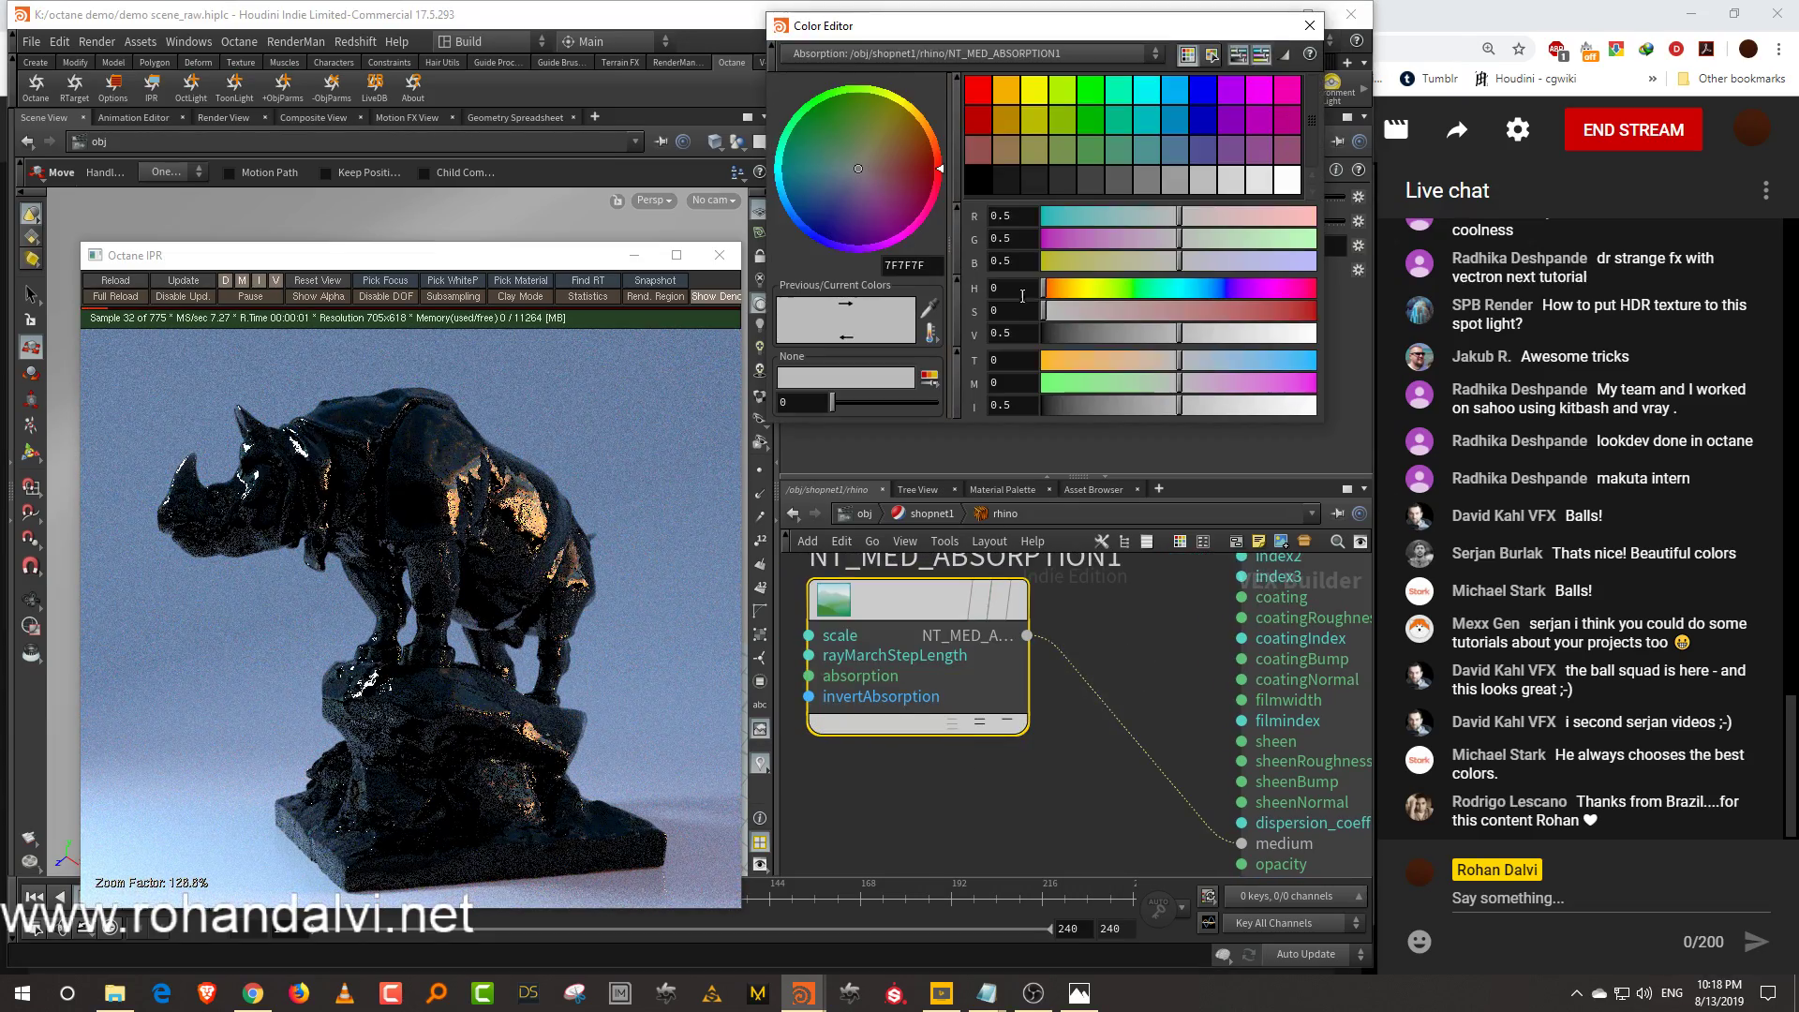
pyautogui.click(1234, 315)
pyautogui.click(1256, 331)
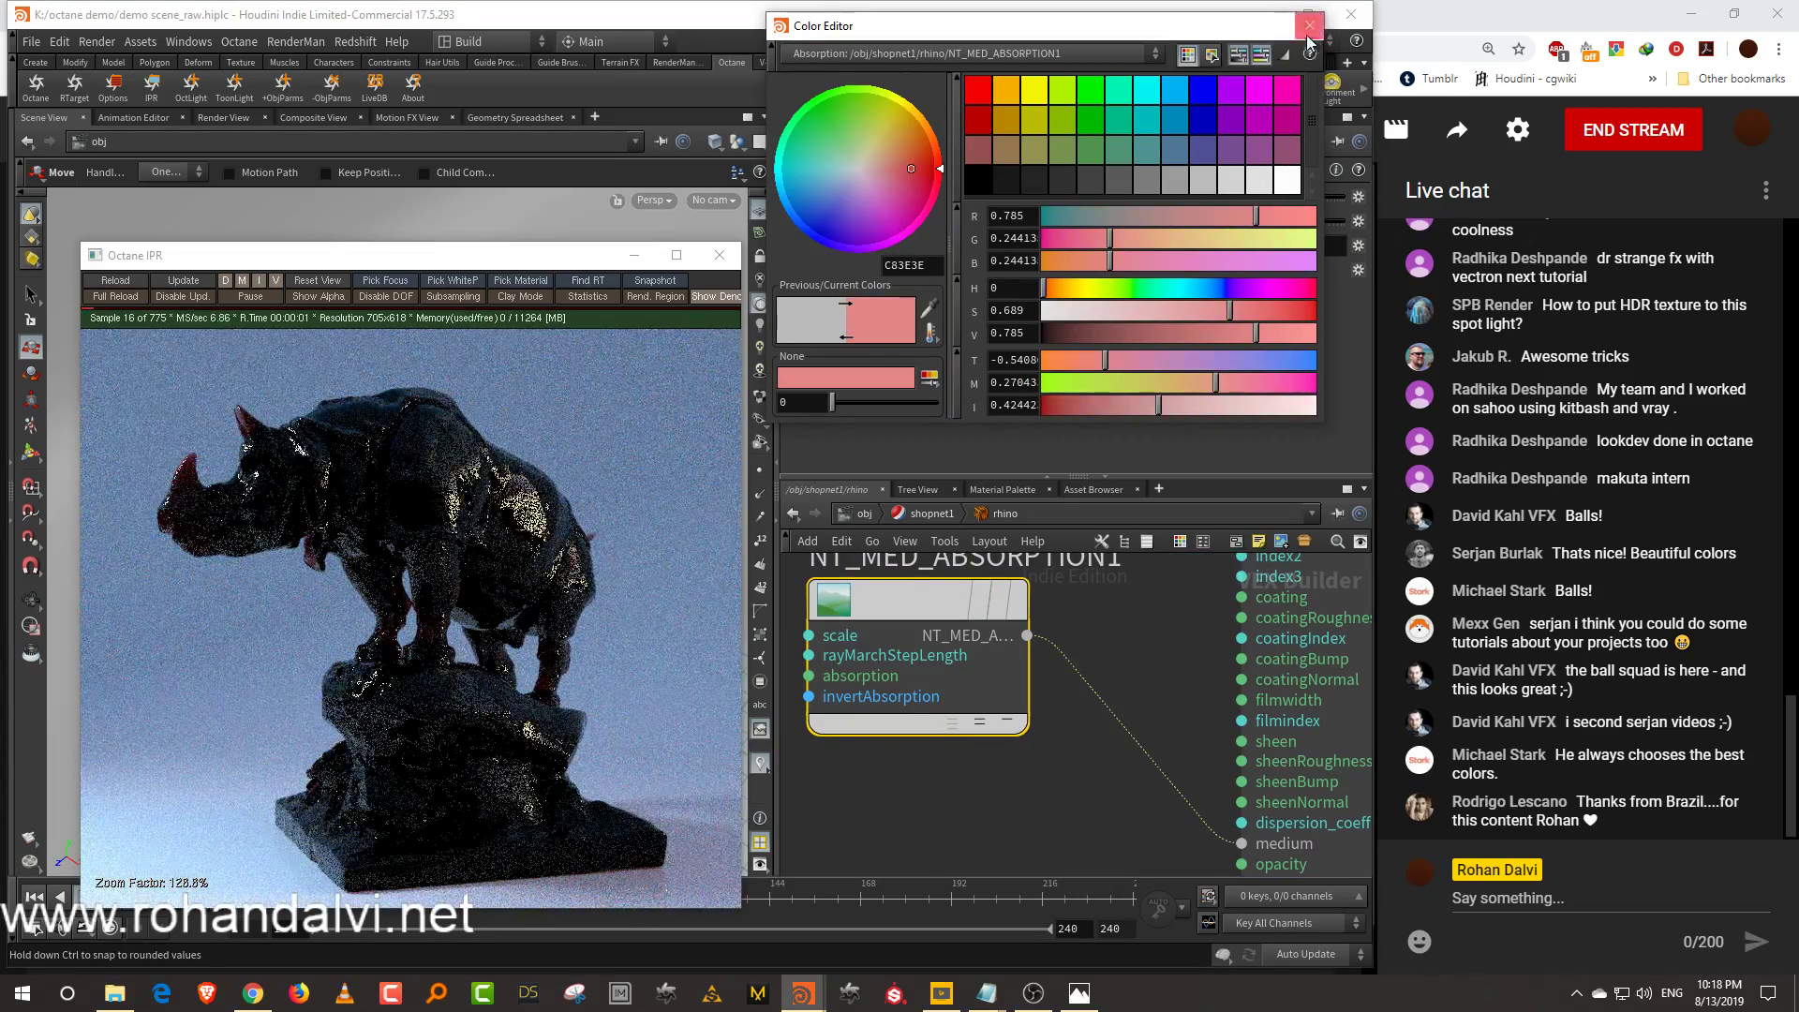
pyautogui.click(1311, 38)
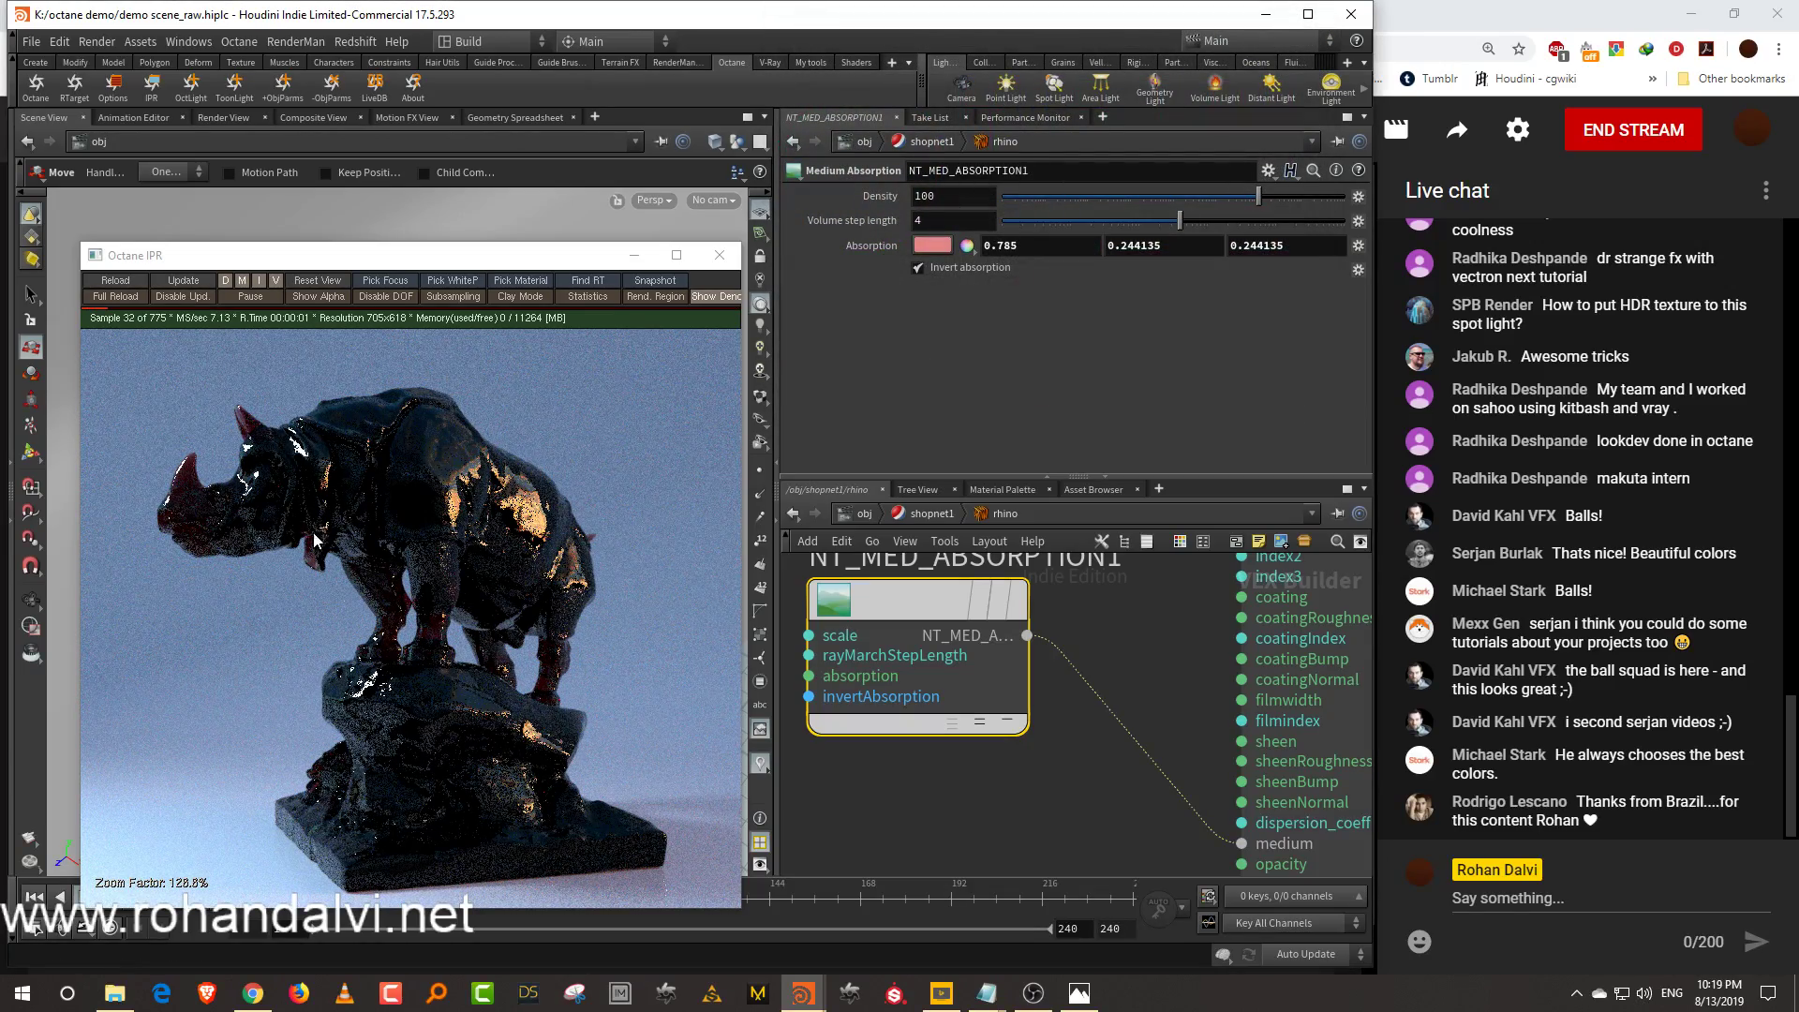
pyautogui.moveTo(1246, 198)
pyautogui.mouseDown()
pyautogui.moveTo(1206, 206)
pyautogui.moveTo(1221, 204)
pyautogui.mouseUp()
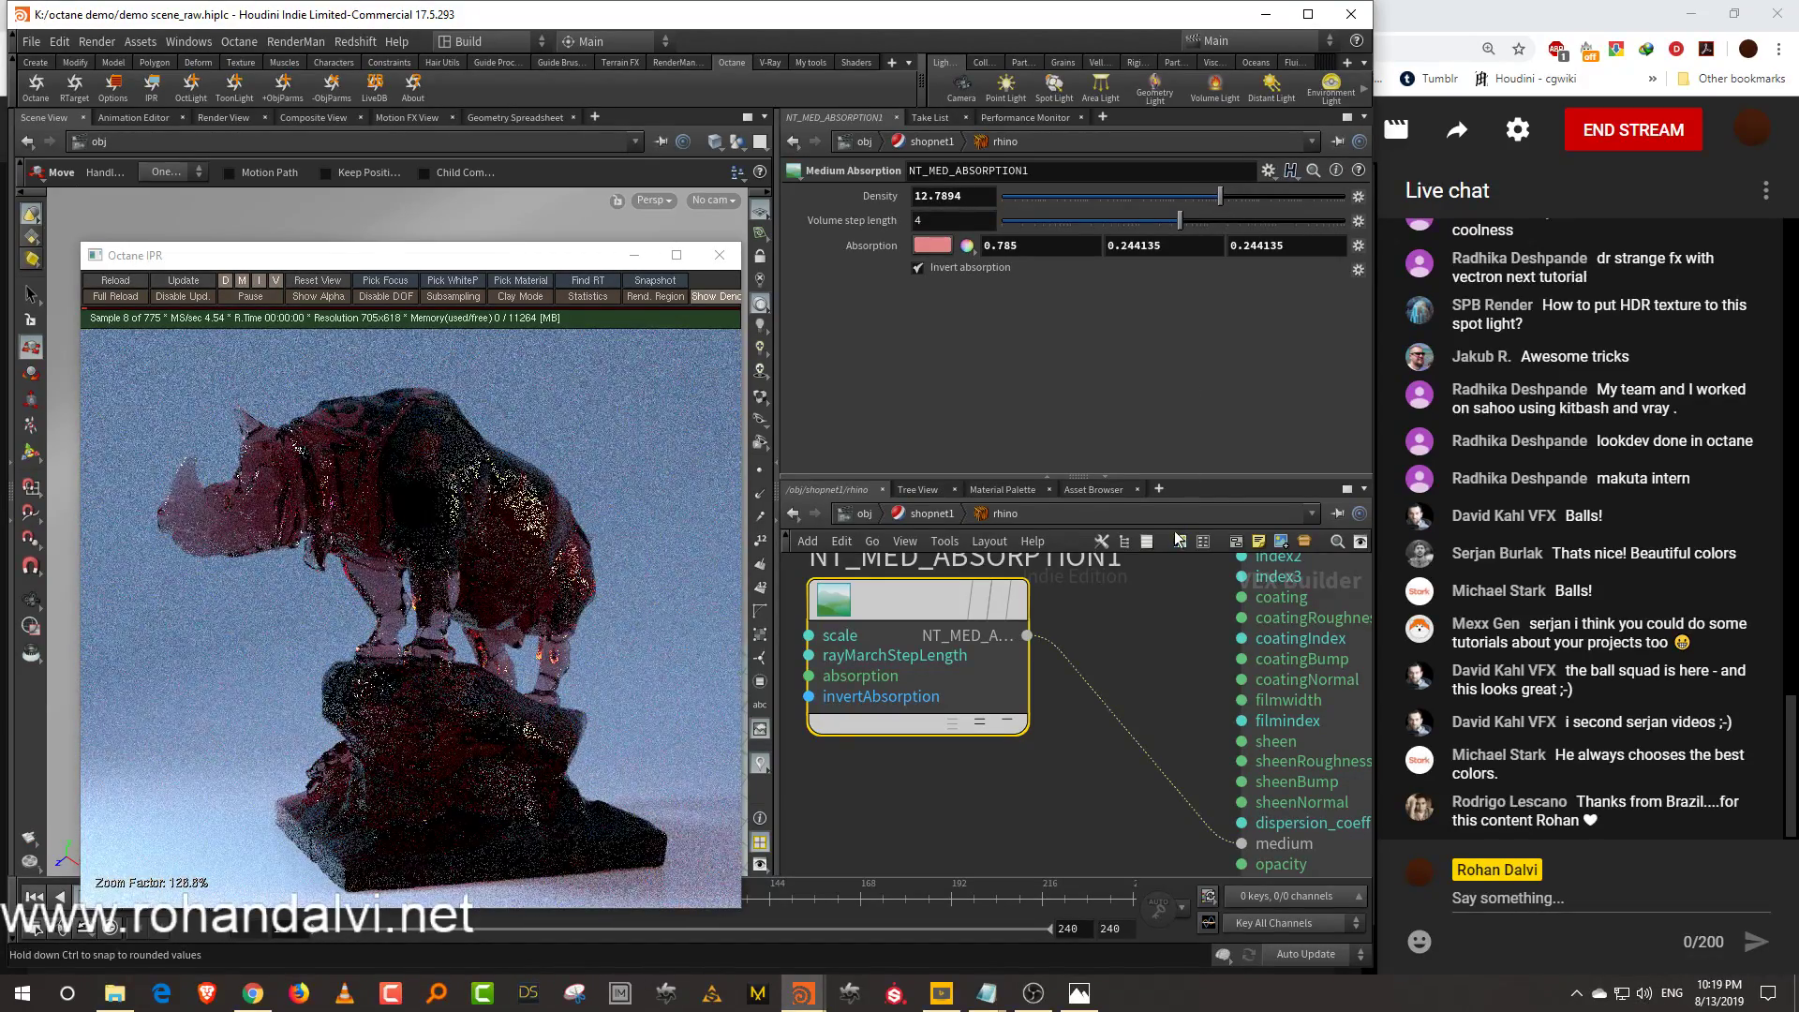
# Raise the roughness of NT_MAT_UNIVERSAL1 to 0.513
pyautogui.click(1293, 692)
pyautogui.moveTo(1174, 565); pyautogui.dragTo(1108, 670, button='middle')
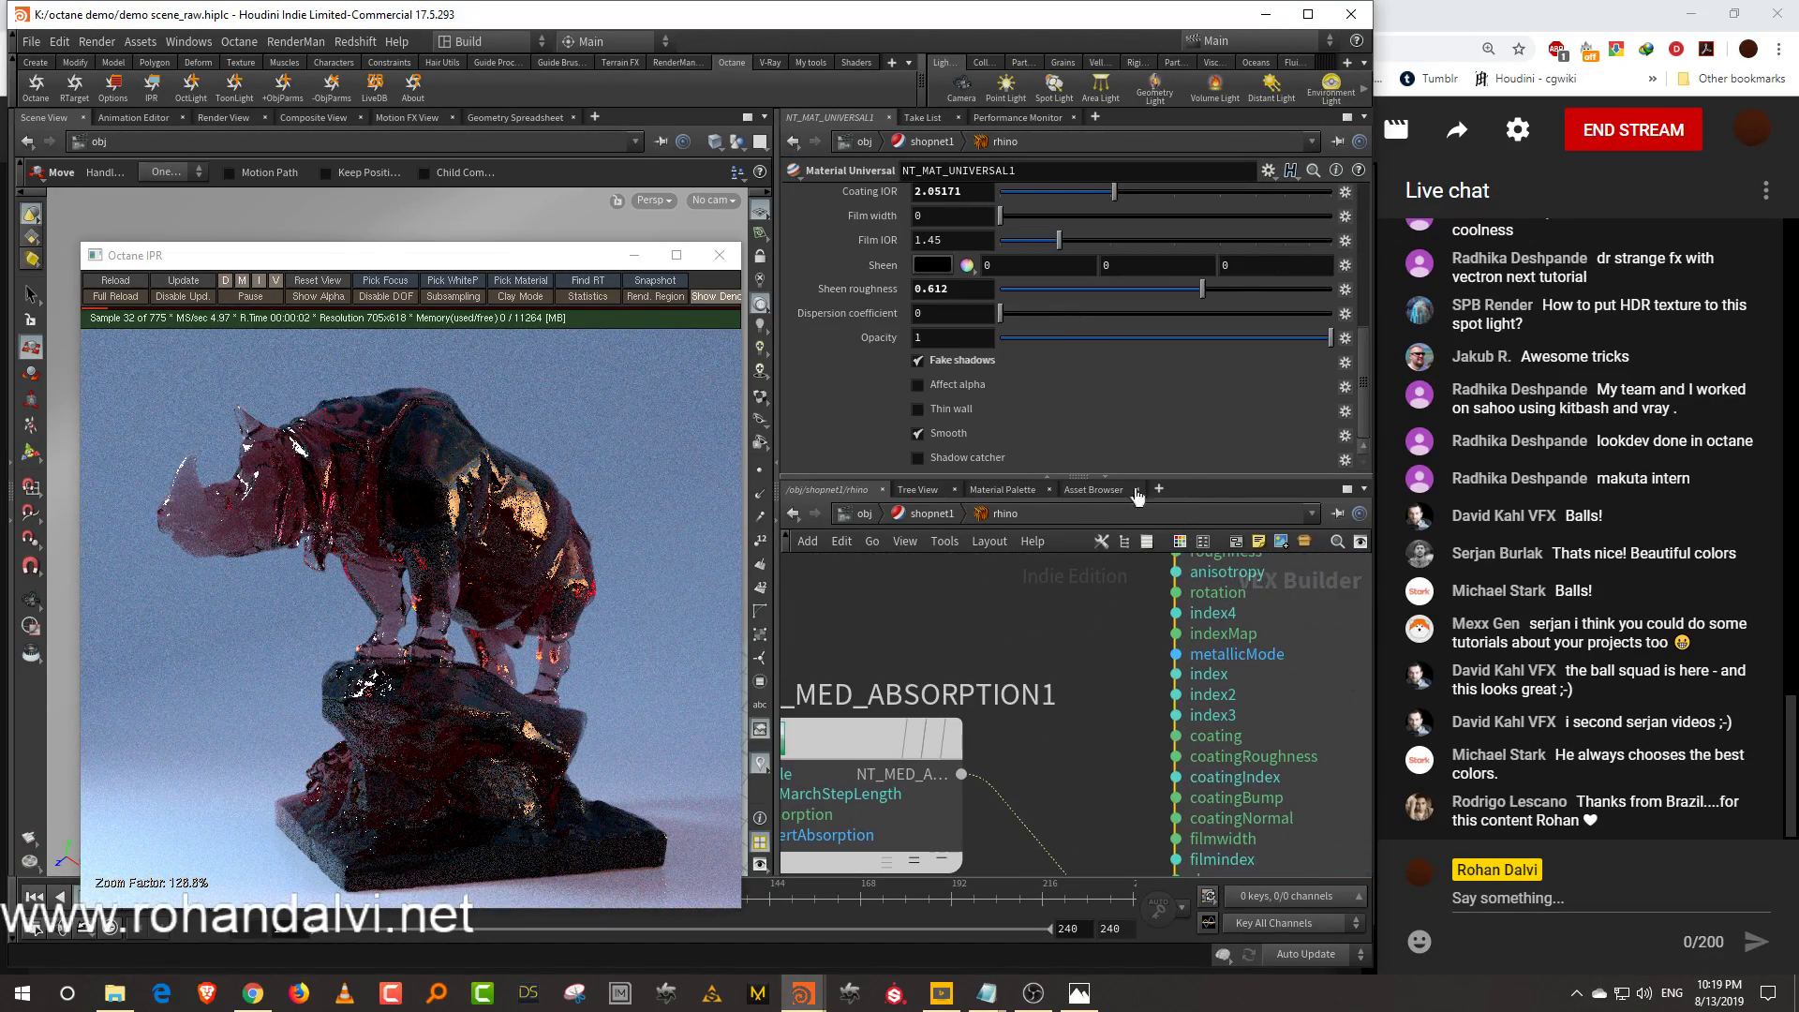
pyautogui.moveTo(1364, 336); pyautogui.dragTo(1367, 215)
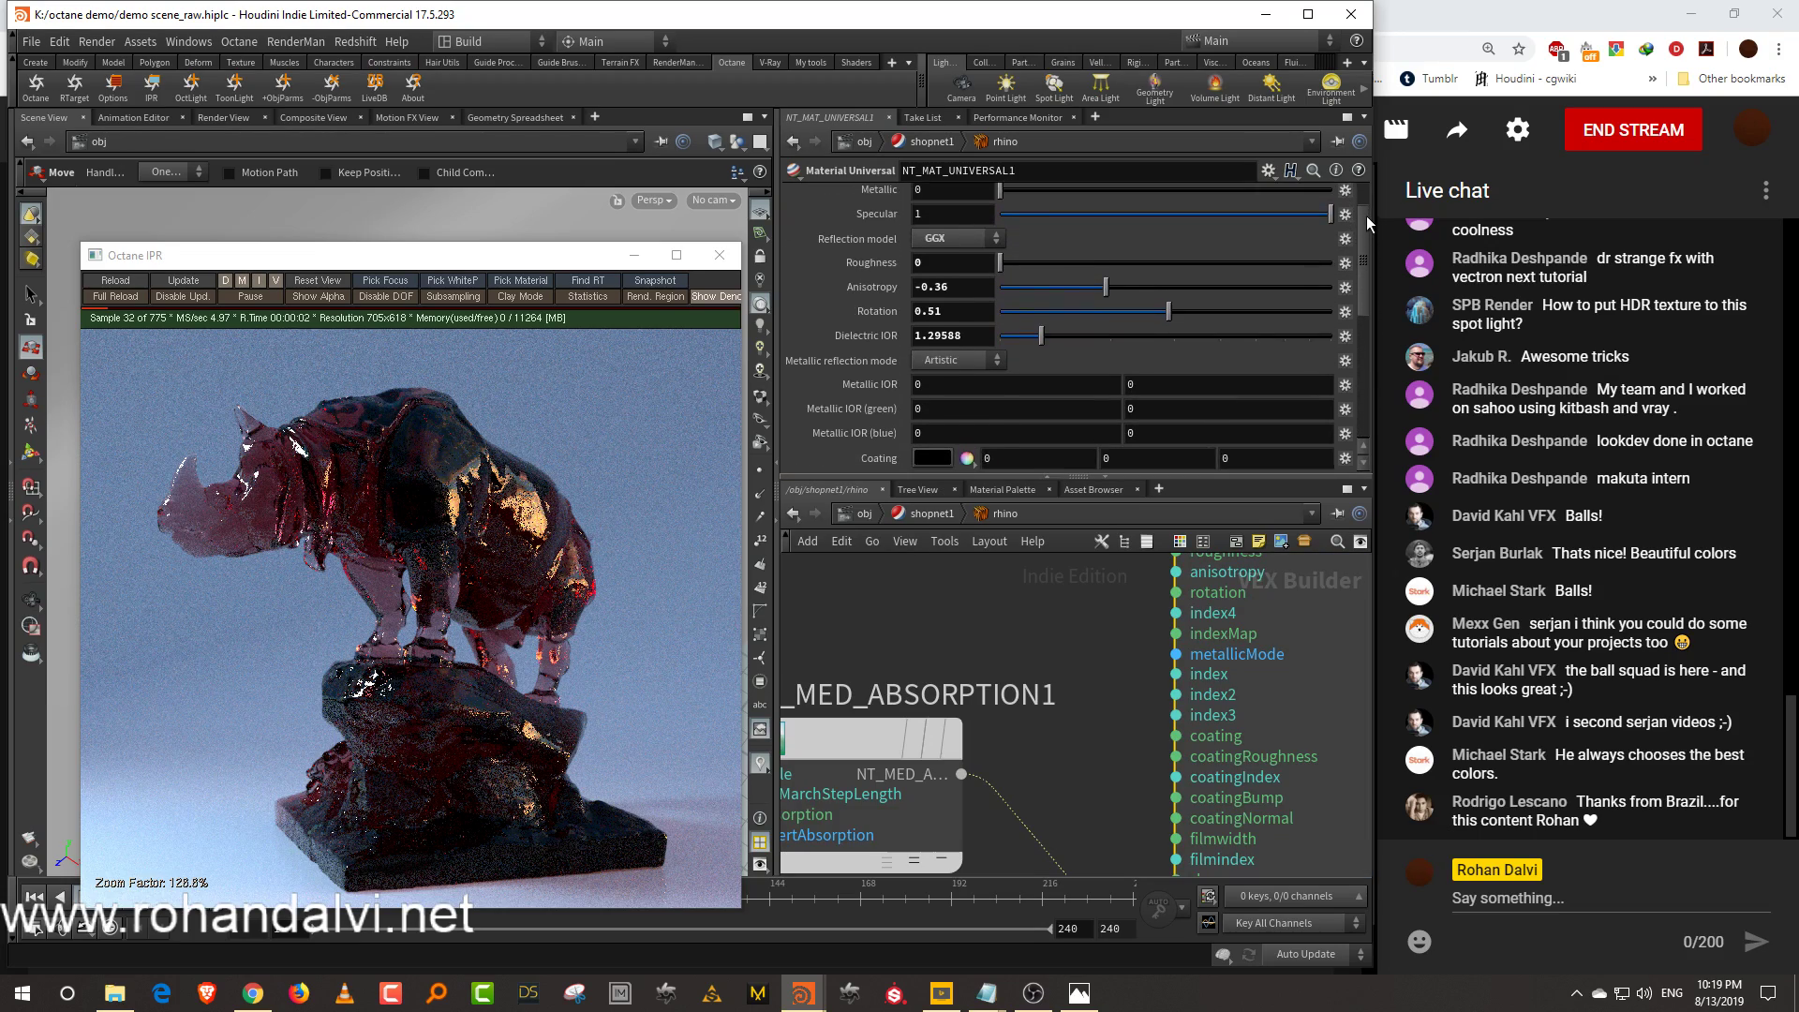
pyautogui.click(1092, 286)
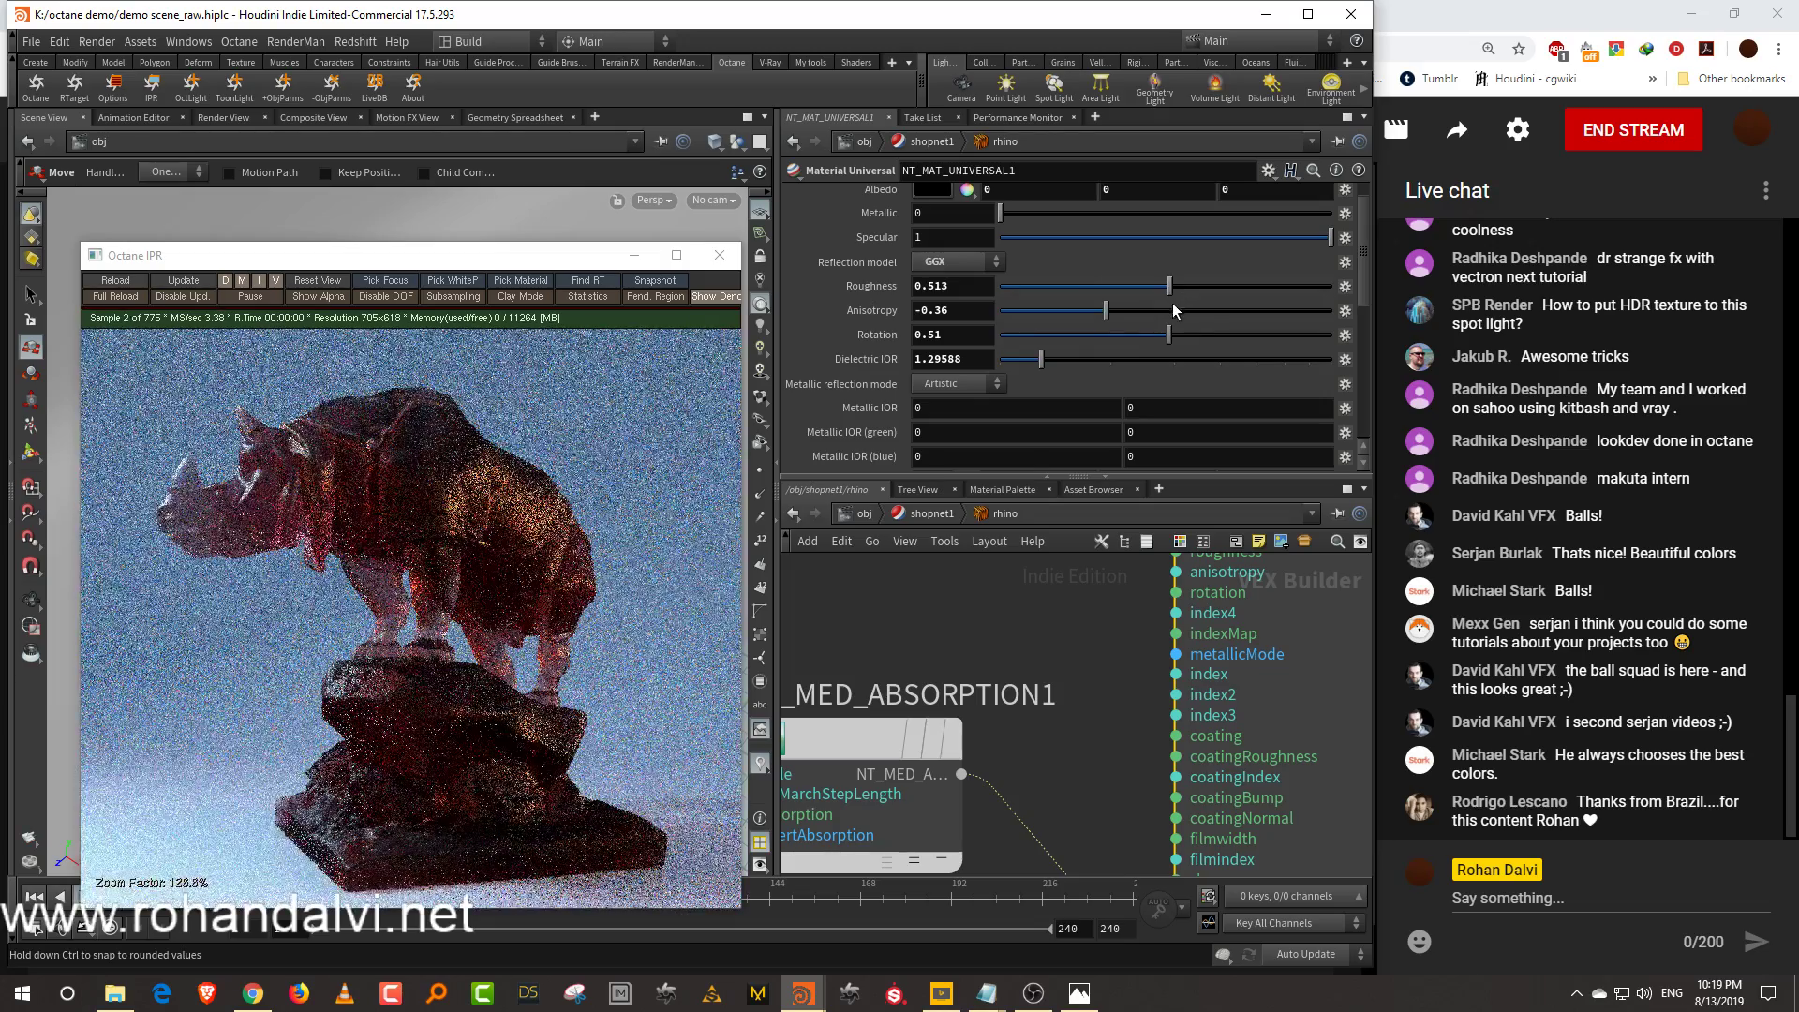
# Set the universal material's dielectric IOR to 1.42397 and its roughness to 0.3
pyautogui.moveTo(1035, 365); pyautogui.dragTo(1059, 372)
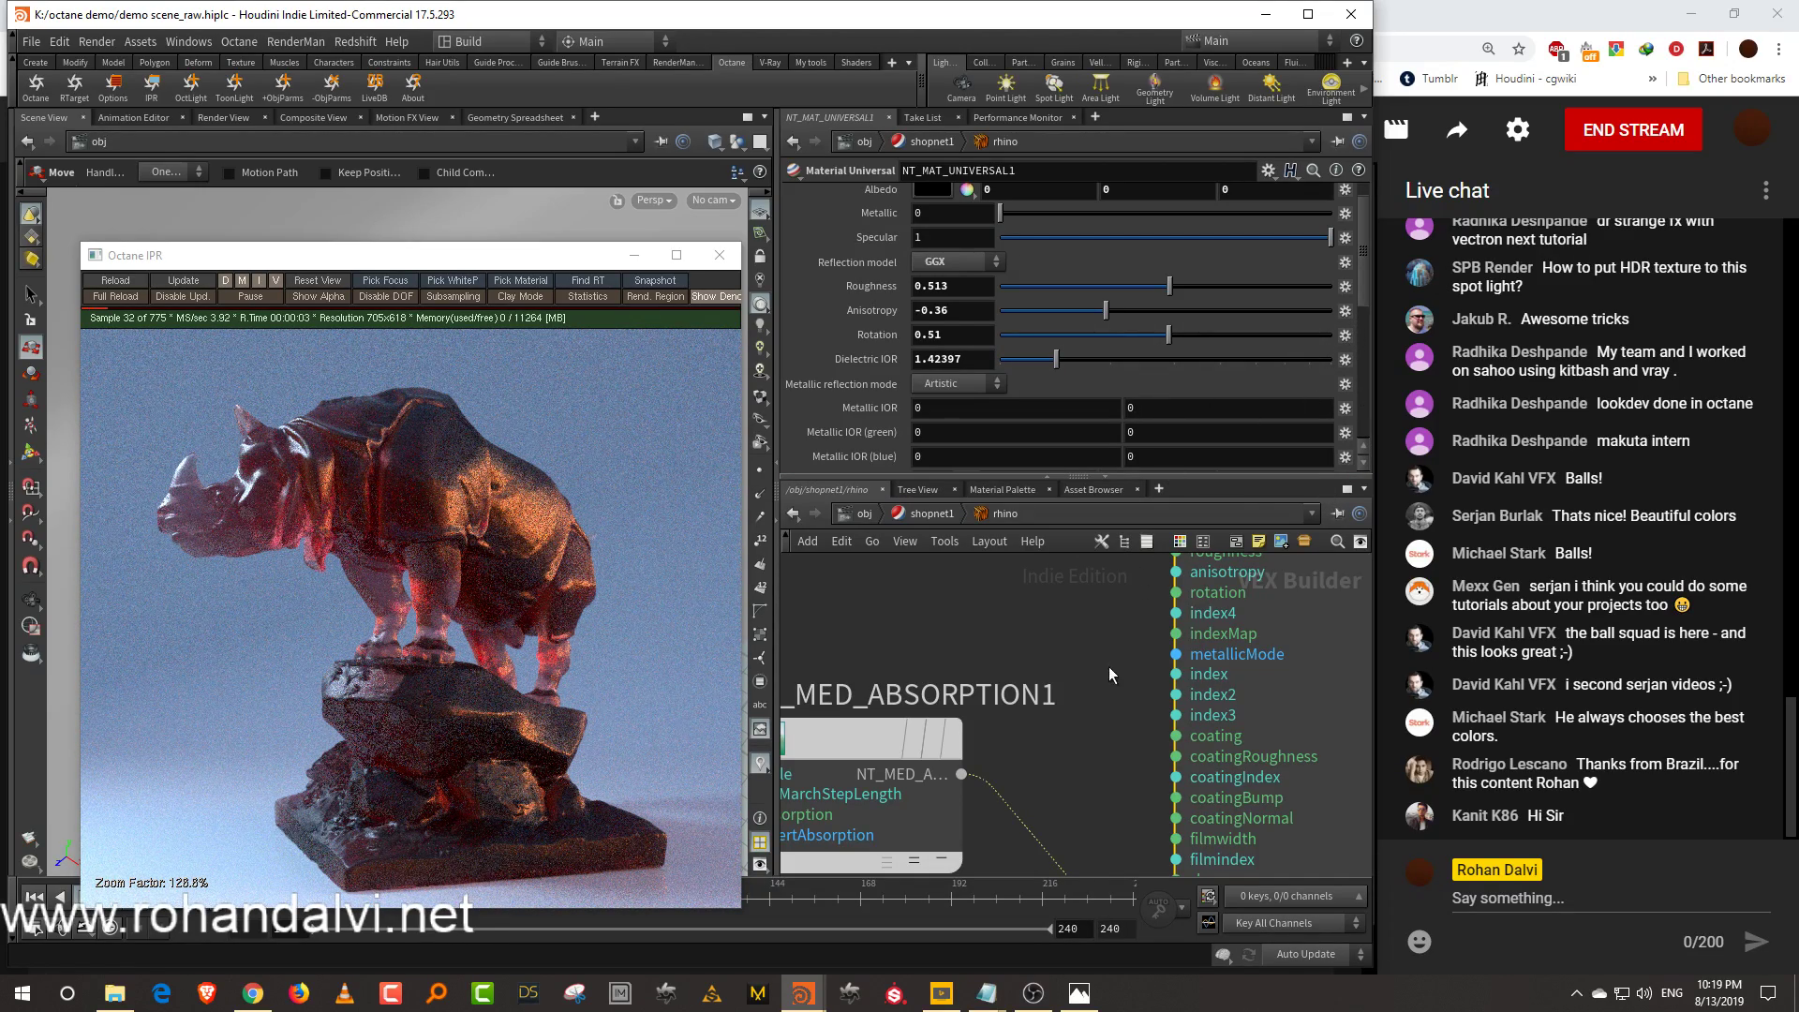
pyautogui.moveTo(1122, 287); pyautogui.dragTo(999, 301)
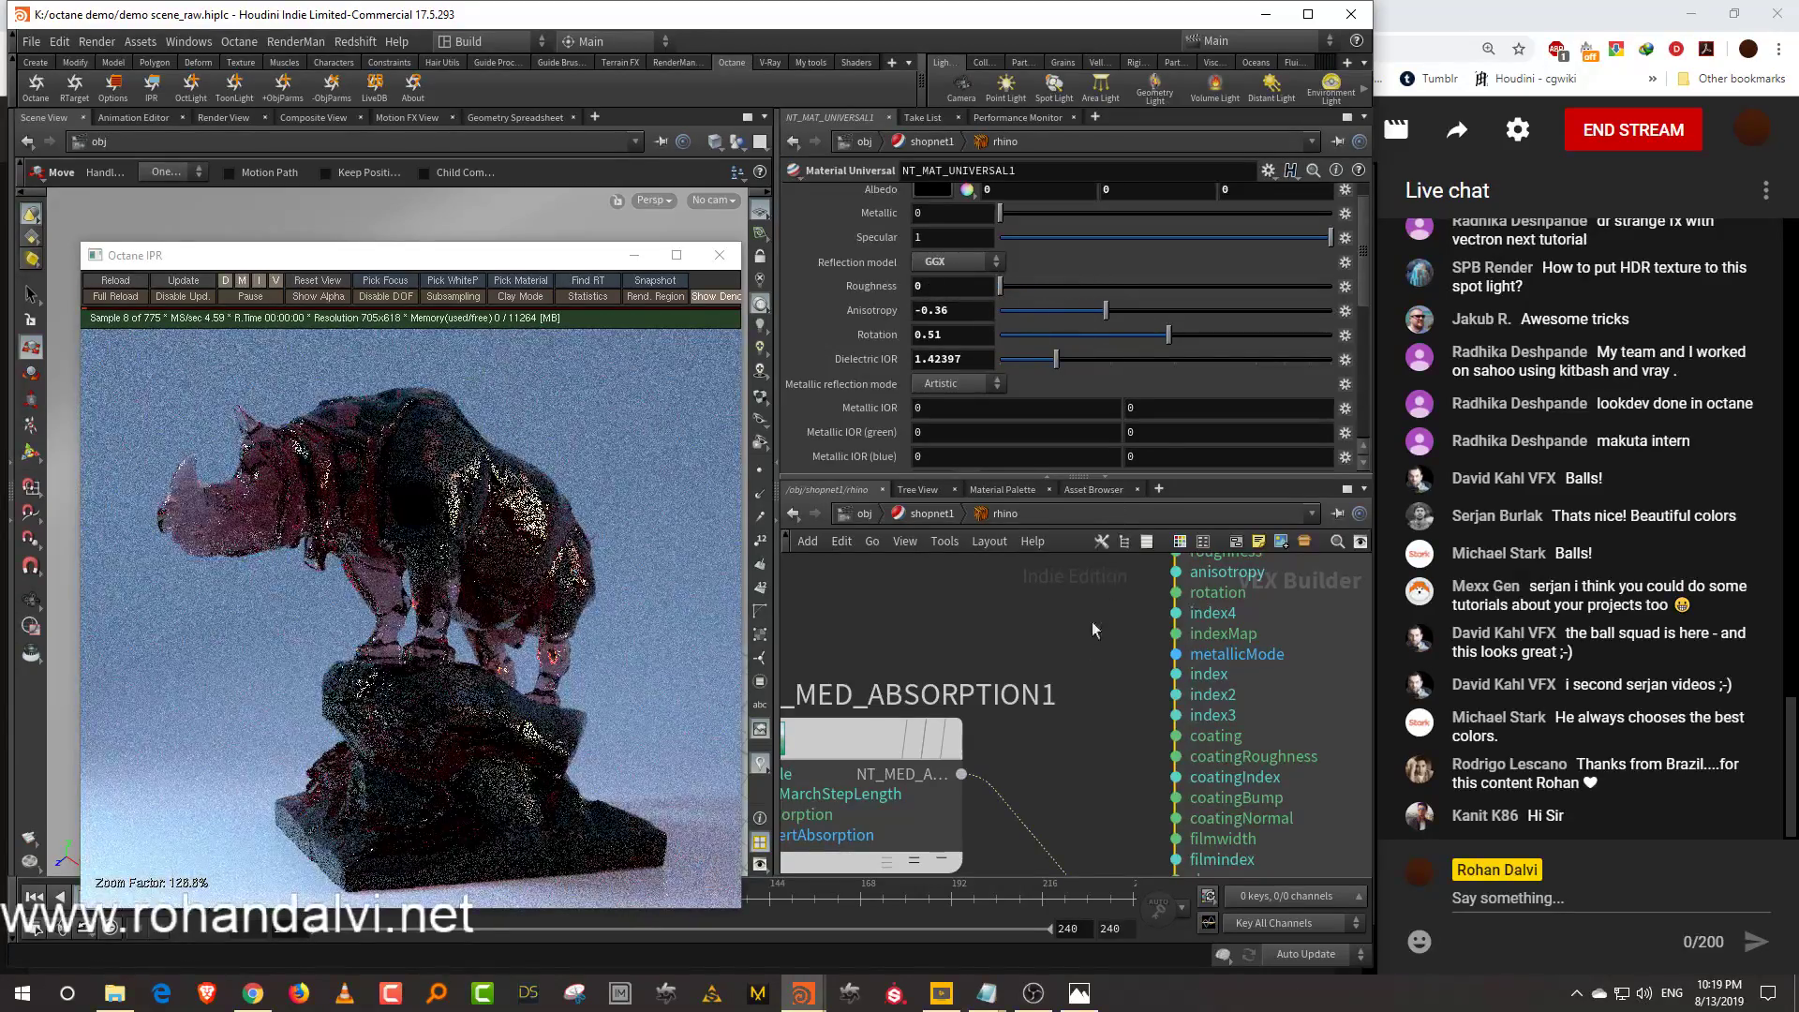
pyautogui.click(1098, 287)
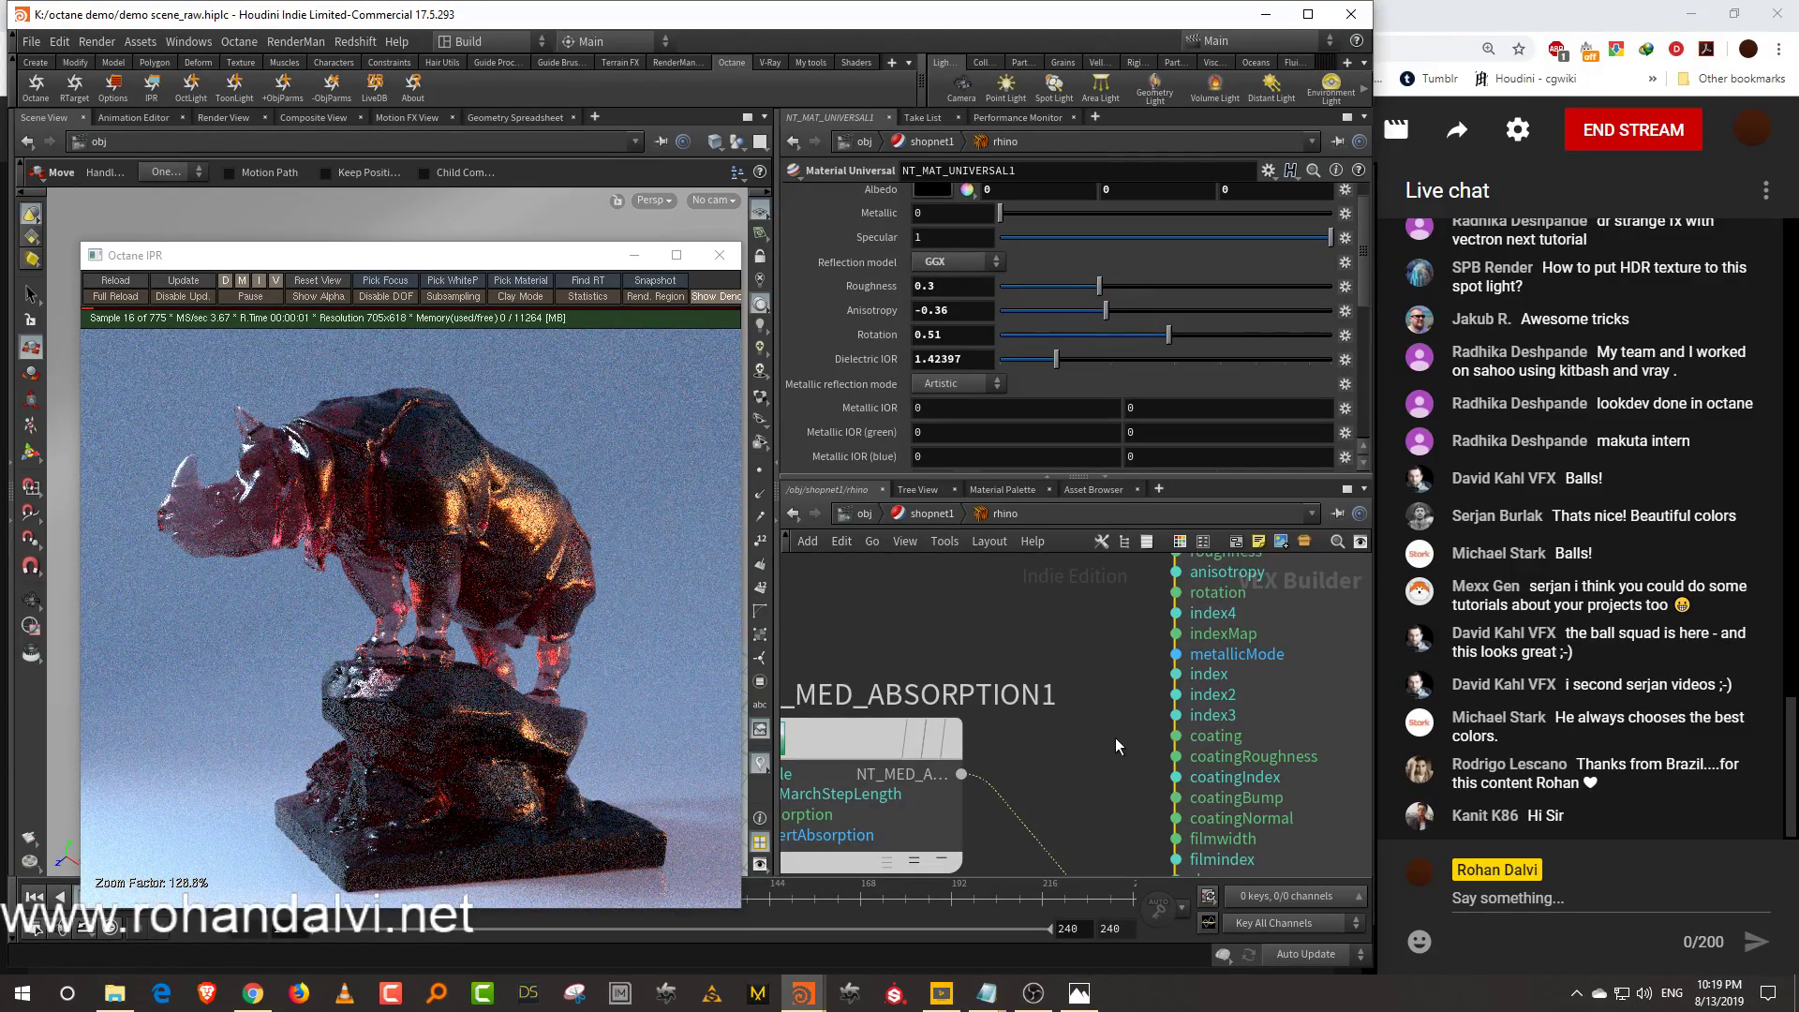
# Set the absorption color of NT_MED_ABSORPTION1 to an orange of 0.844, 0.333014, 0.096216 and its density to 5.15619
pyautogui.moveTo(1116, 738); pyautogui.dragTo(1167, 692, button='middle')
pyautogui.click(977, 818)
pyautogui.click(933, 244)
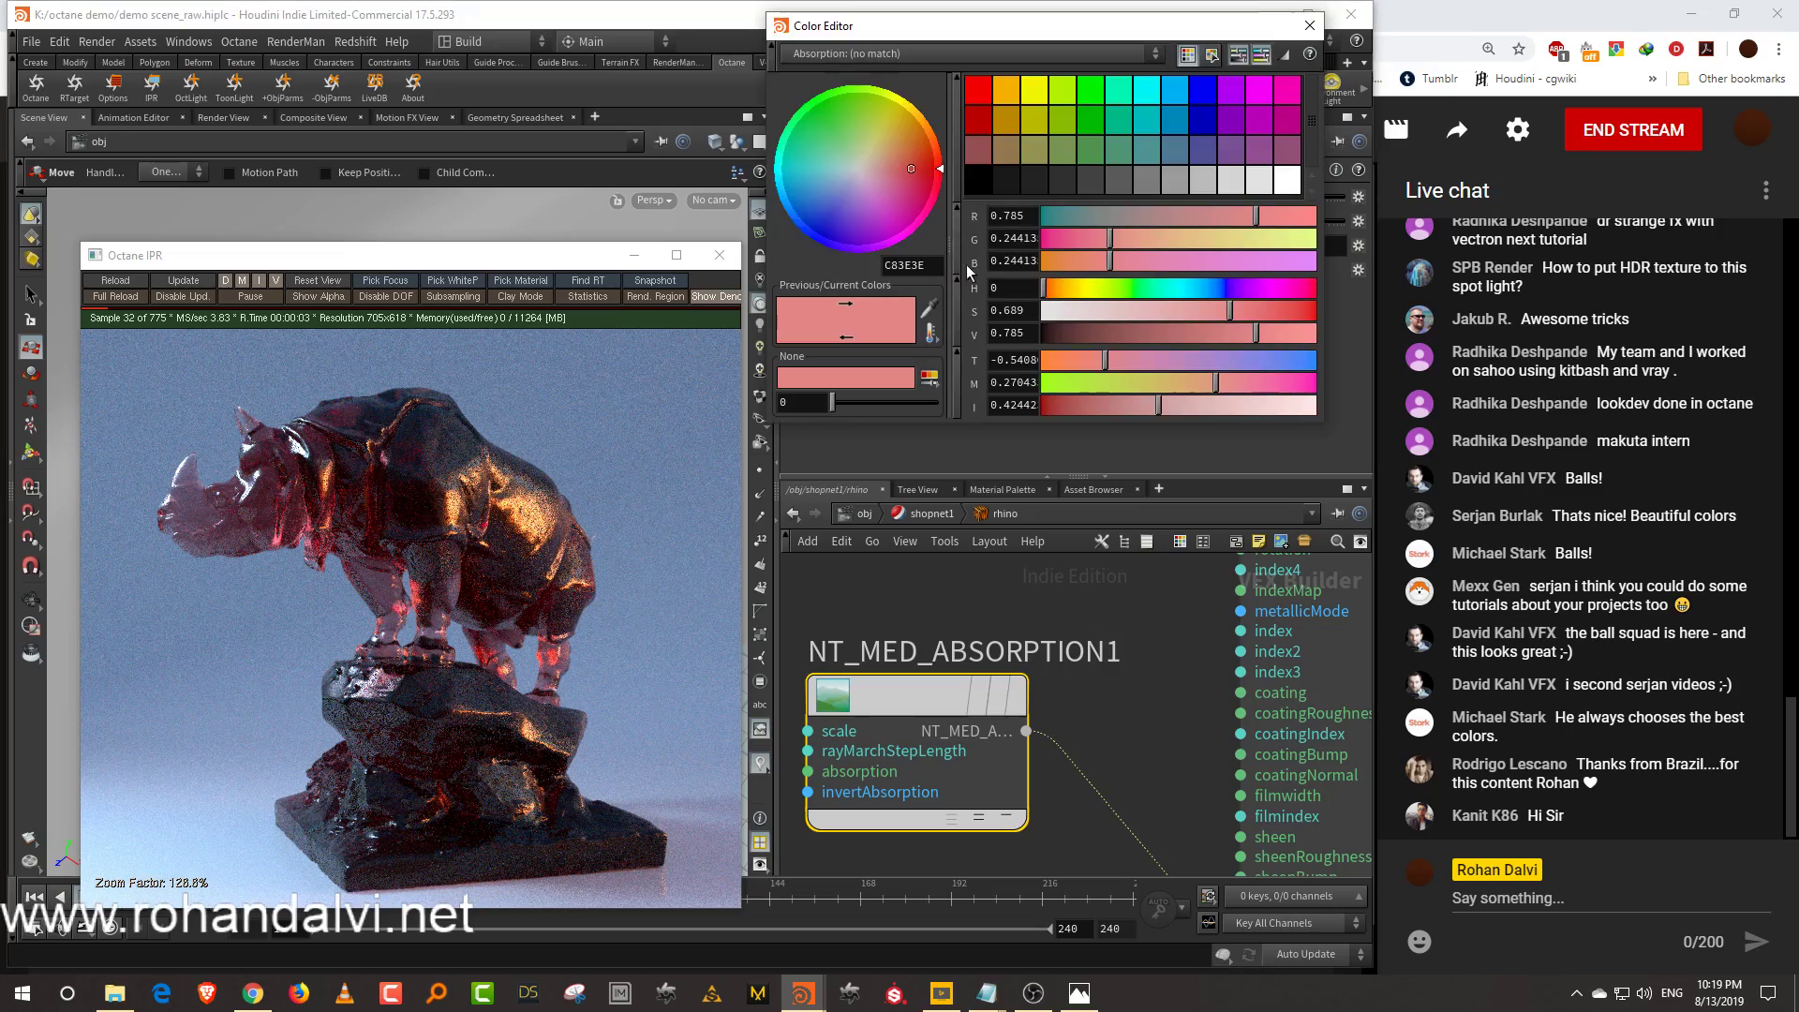
pyautogui.moveTo(1044, 288); pyautogui.dragTo(1065, 289)
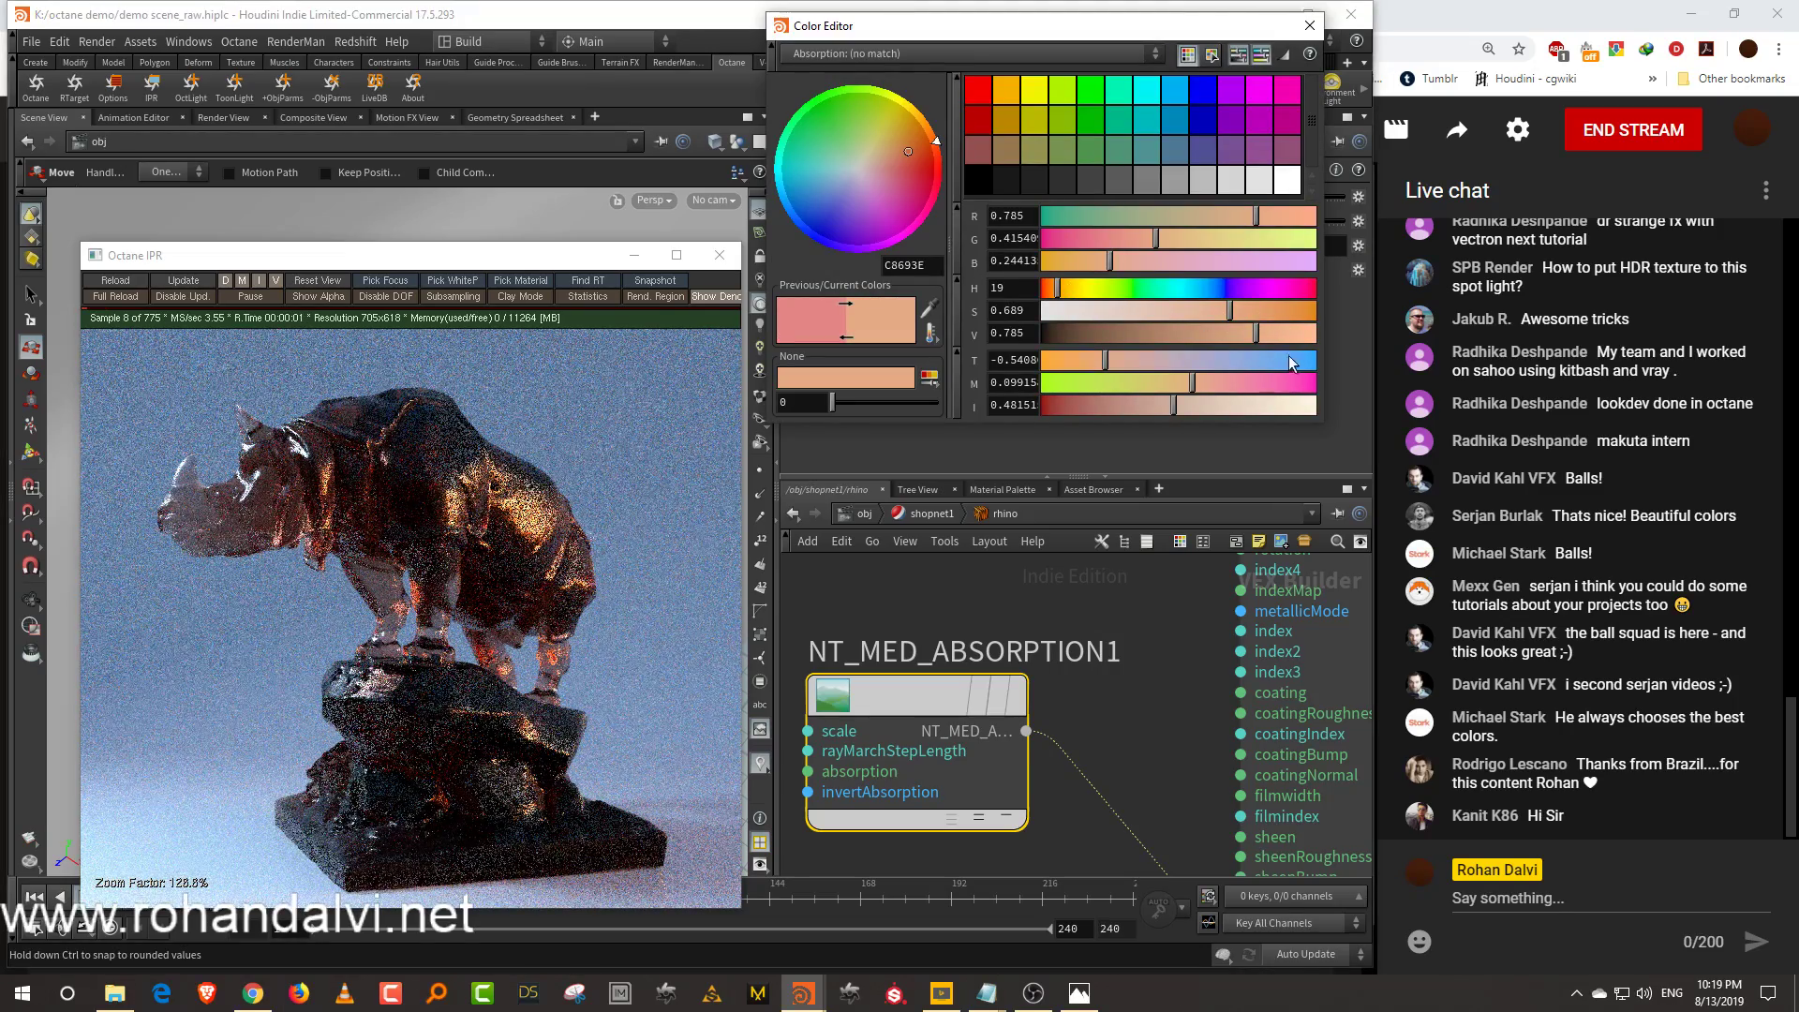
pyautogui.click(1284, 313)
pyautogui.click(1296, 334)
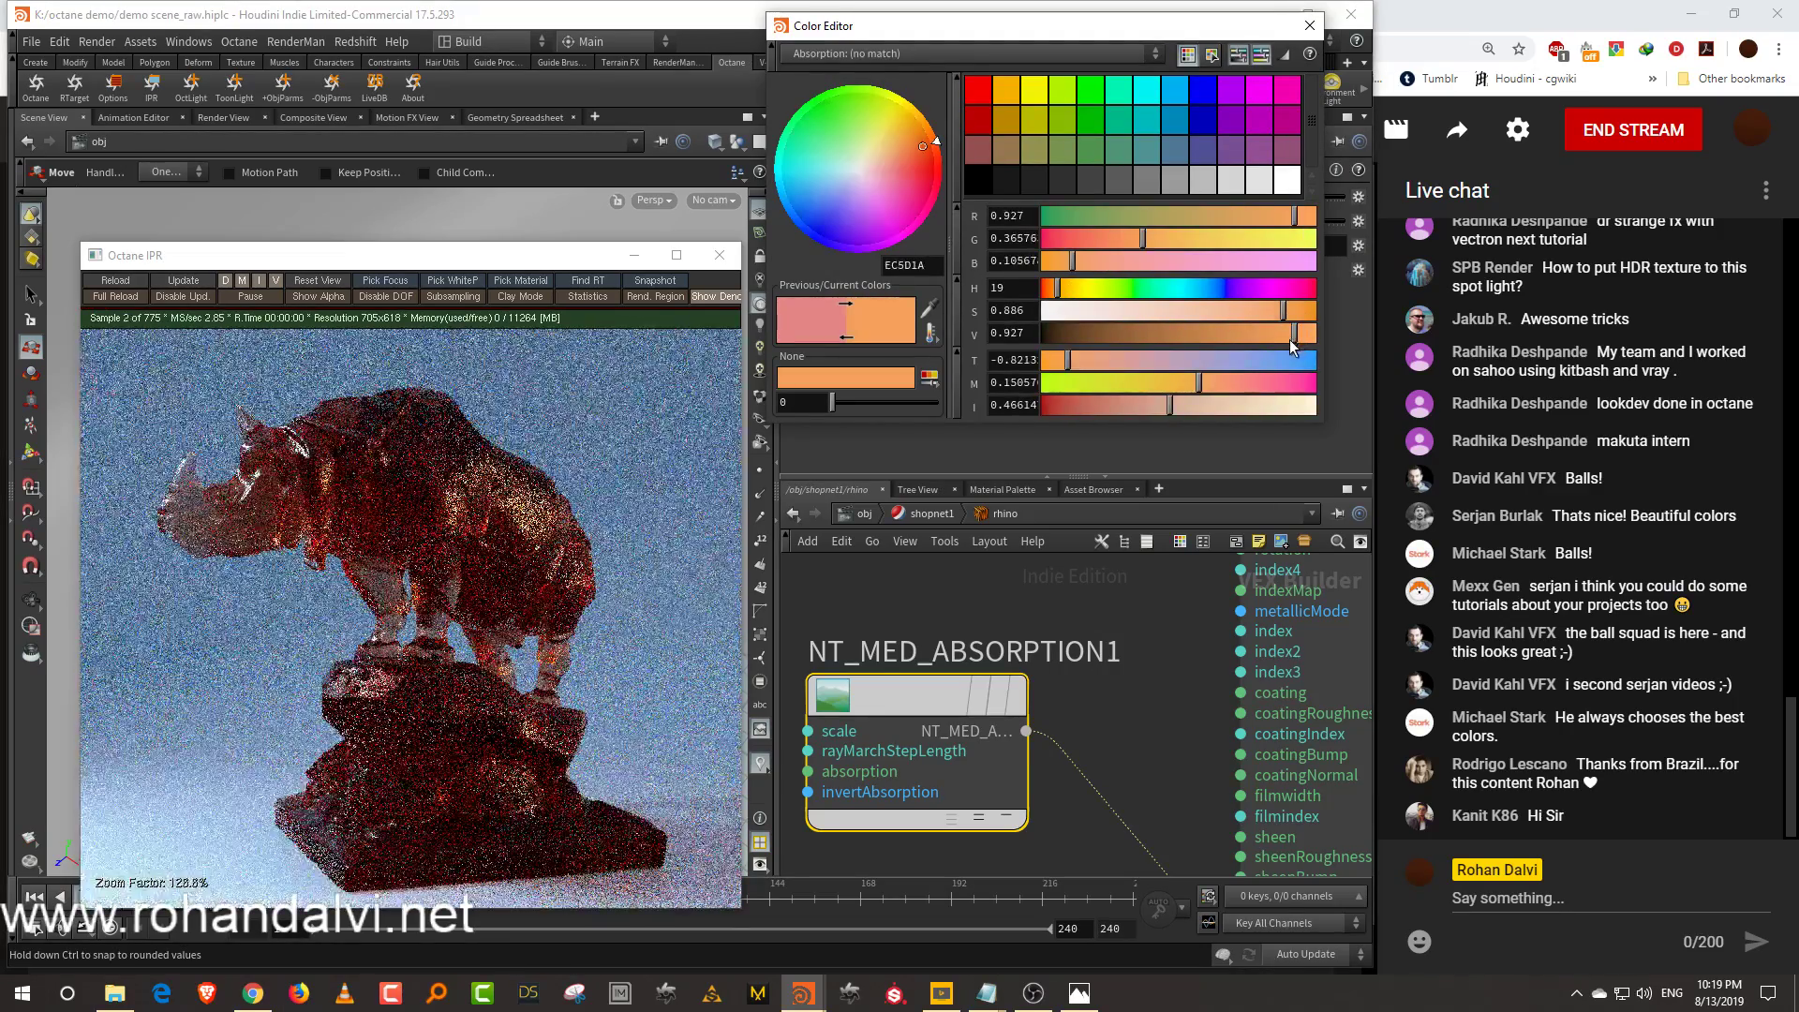
pyautogui.click(1273, 333)
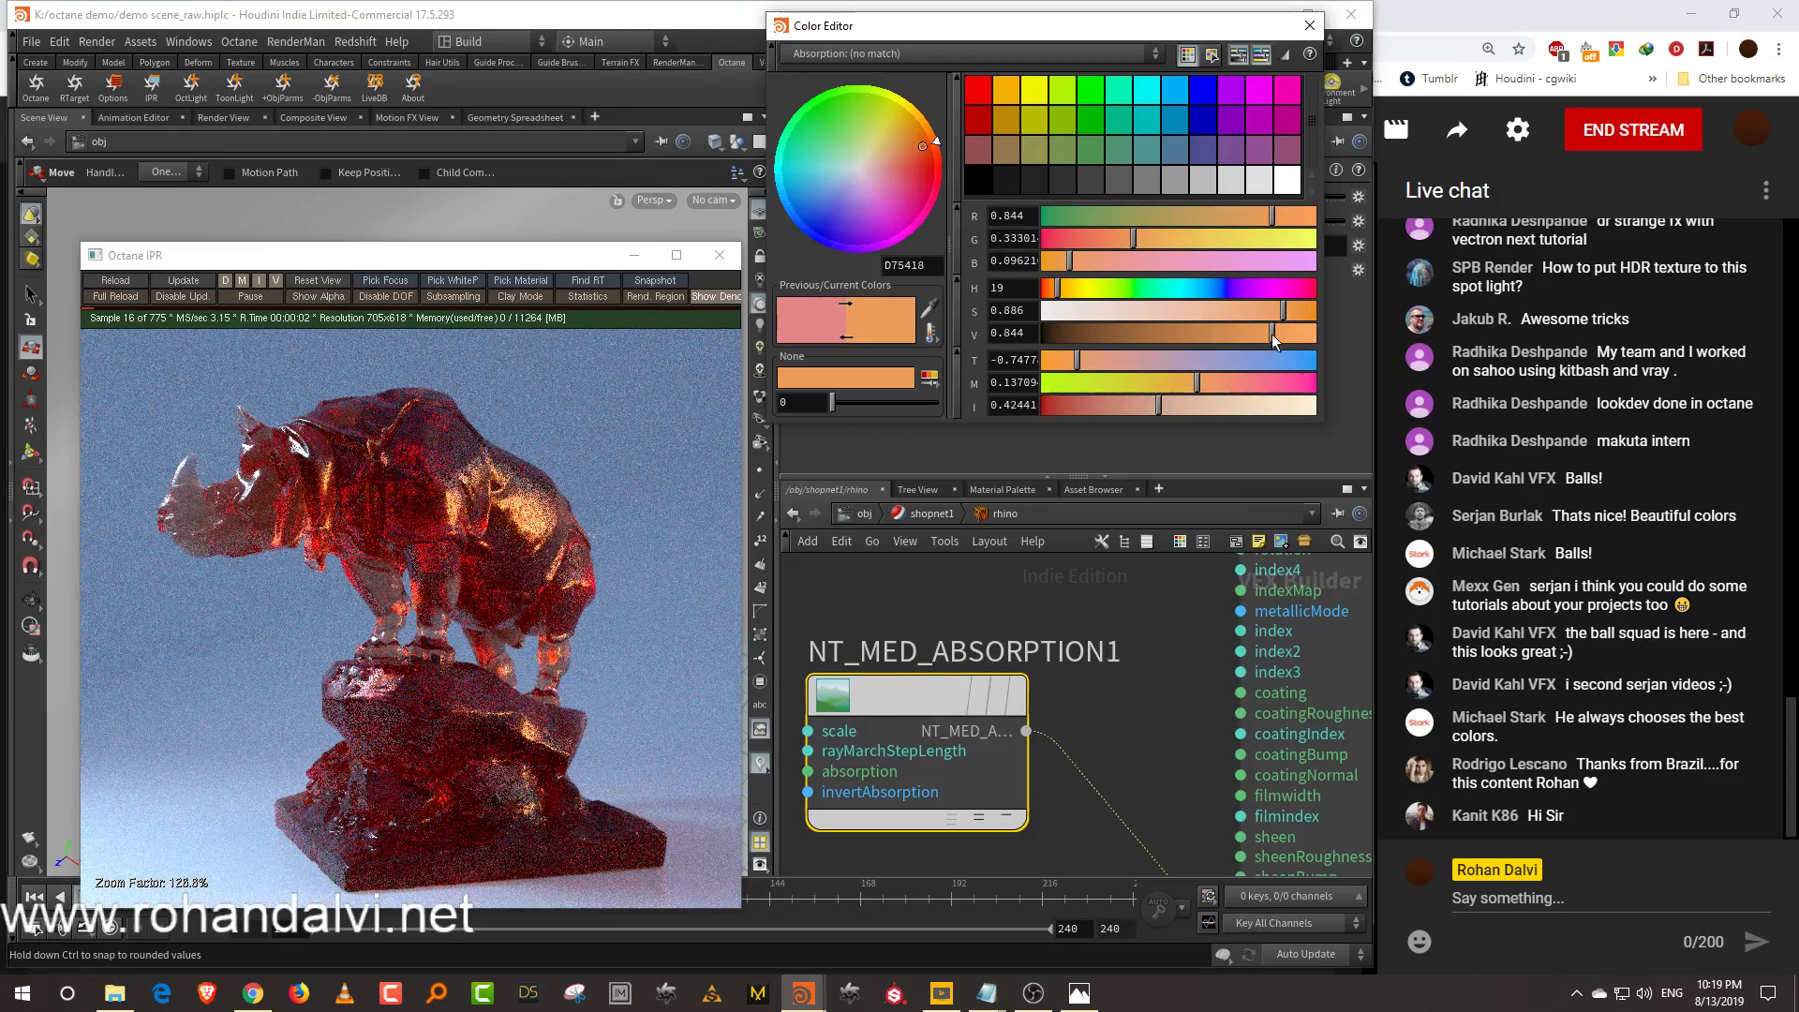
pyautogui.click(1310, 25)
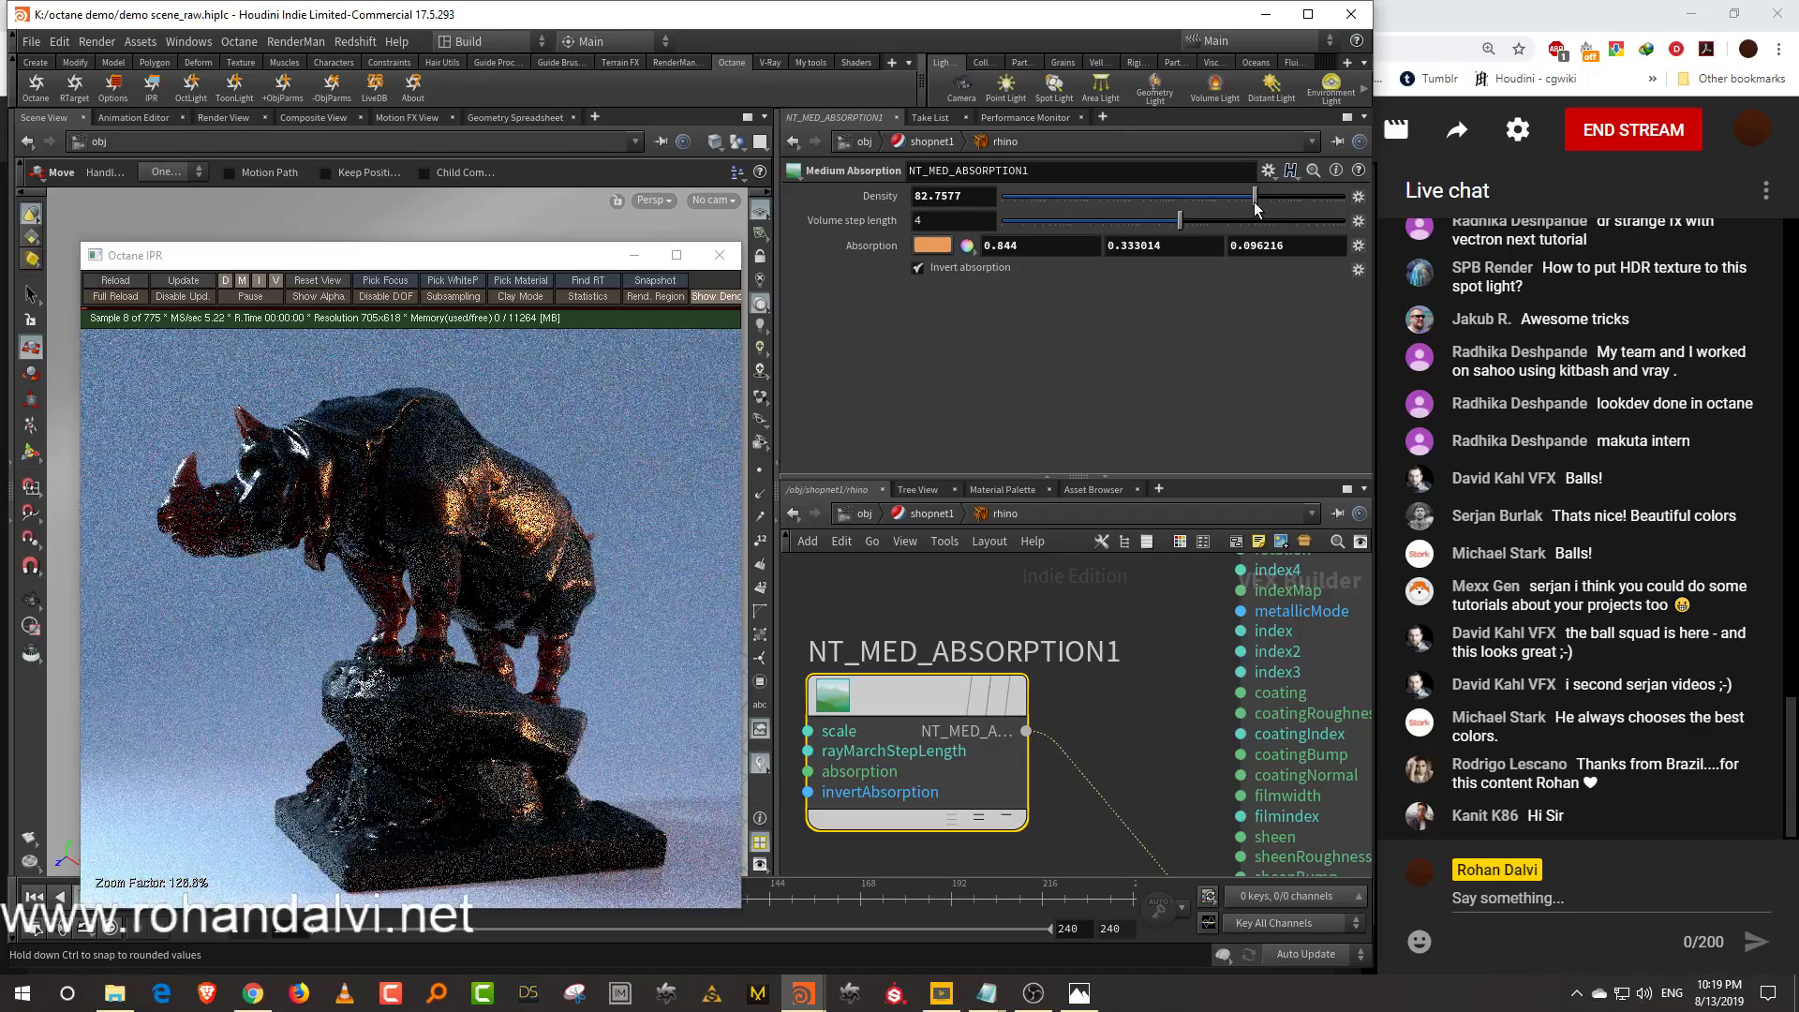
pyautogui.moveTo(1254, 201); pyautogui.dragTo(1206, 205)
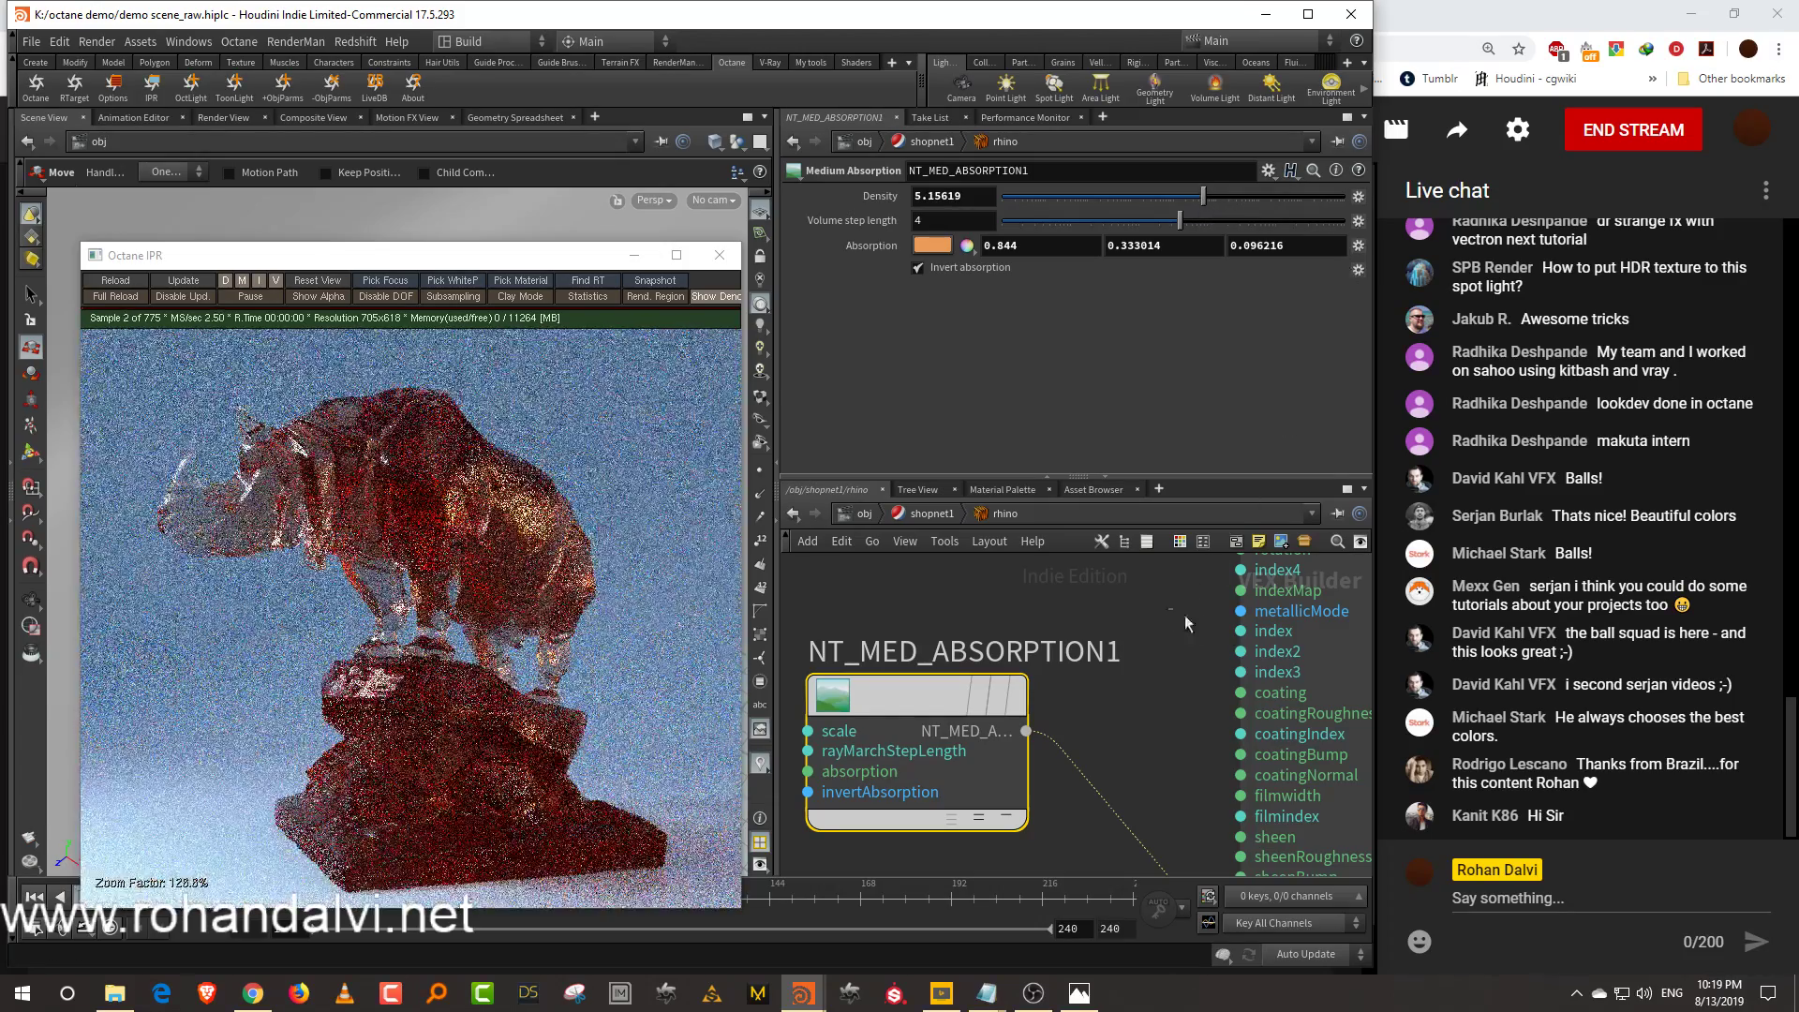
# Enable fake shadows on NT_MAT_UNIVERSAL1 and enlarge the area showing its parameters
pyautogui.click(1303, 605)
pyautogui.moveTo(1364, 271); pyautogui.dragTo(1363, 403)
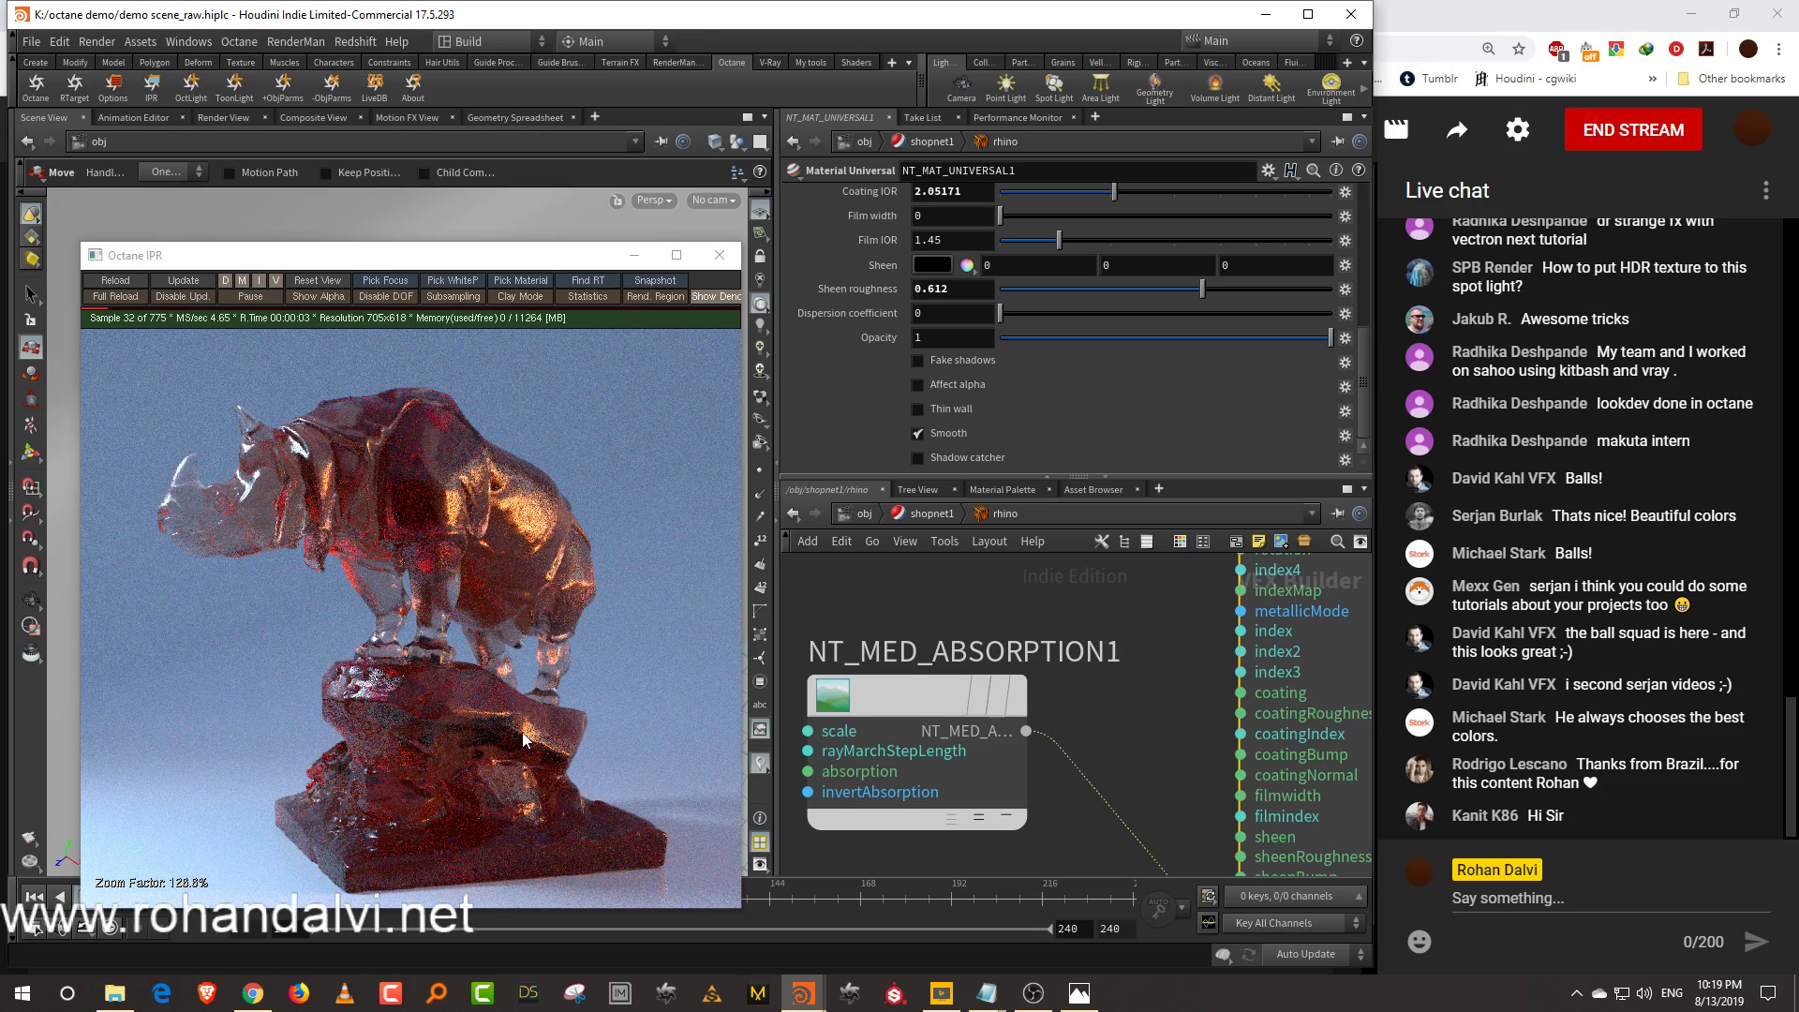
pyautogui.click(965, 359)
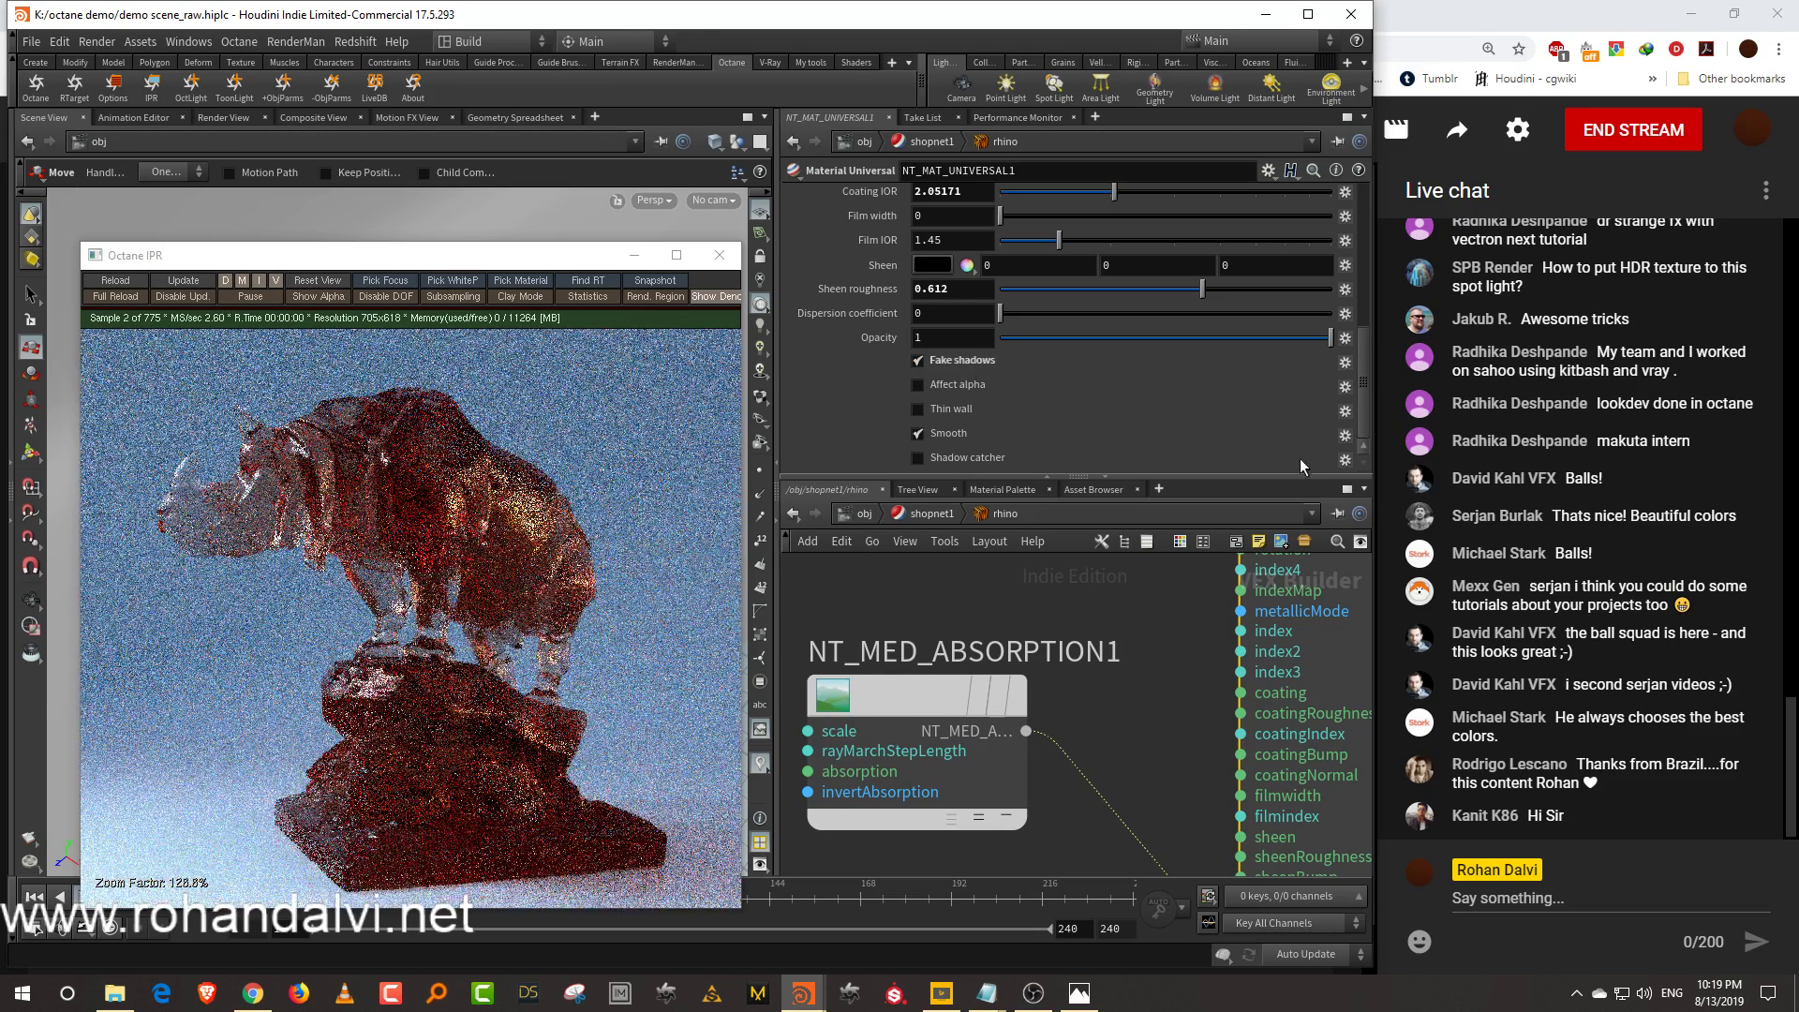
pyautogui.moveTo(1226, 477); pyautogui.dragTo(1228, 556)
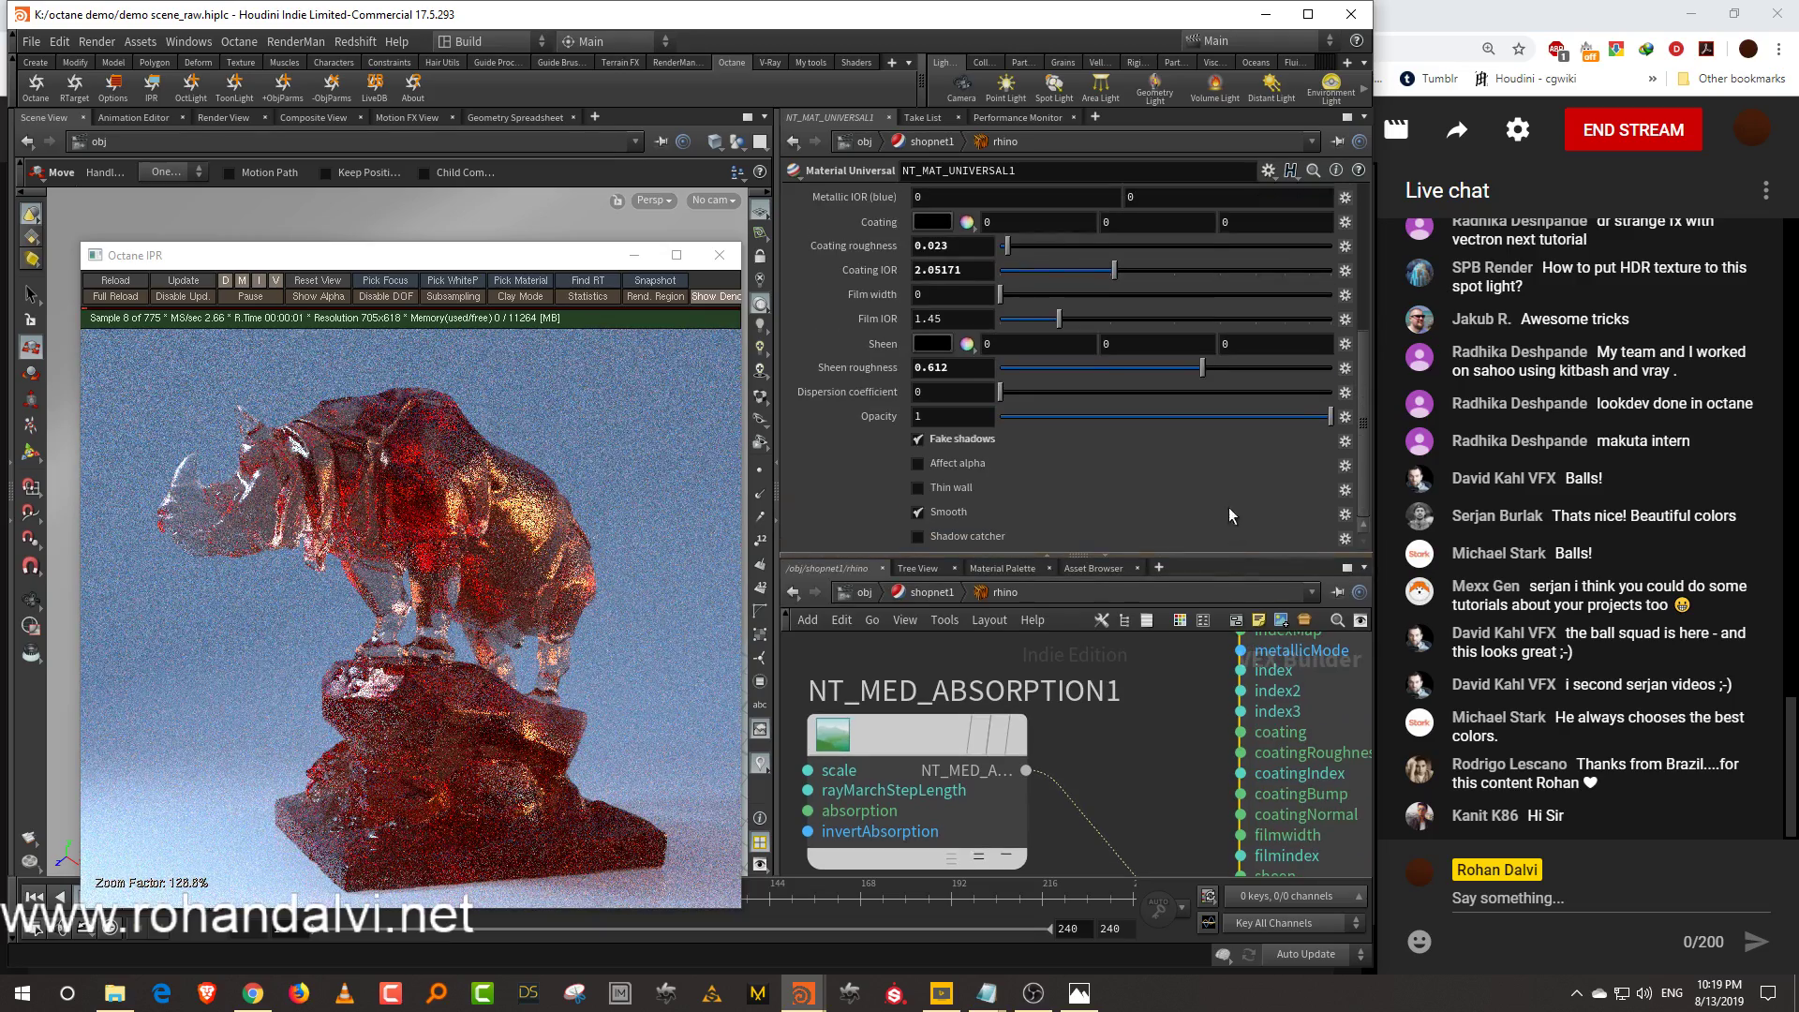
pyautogui.click(918, 487)
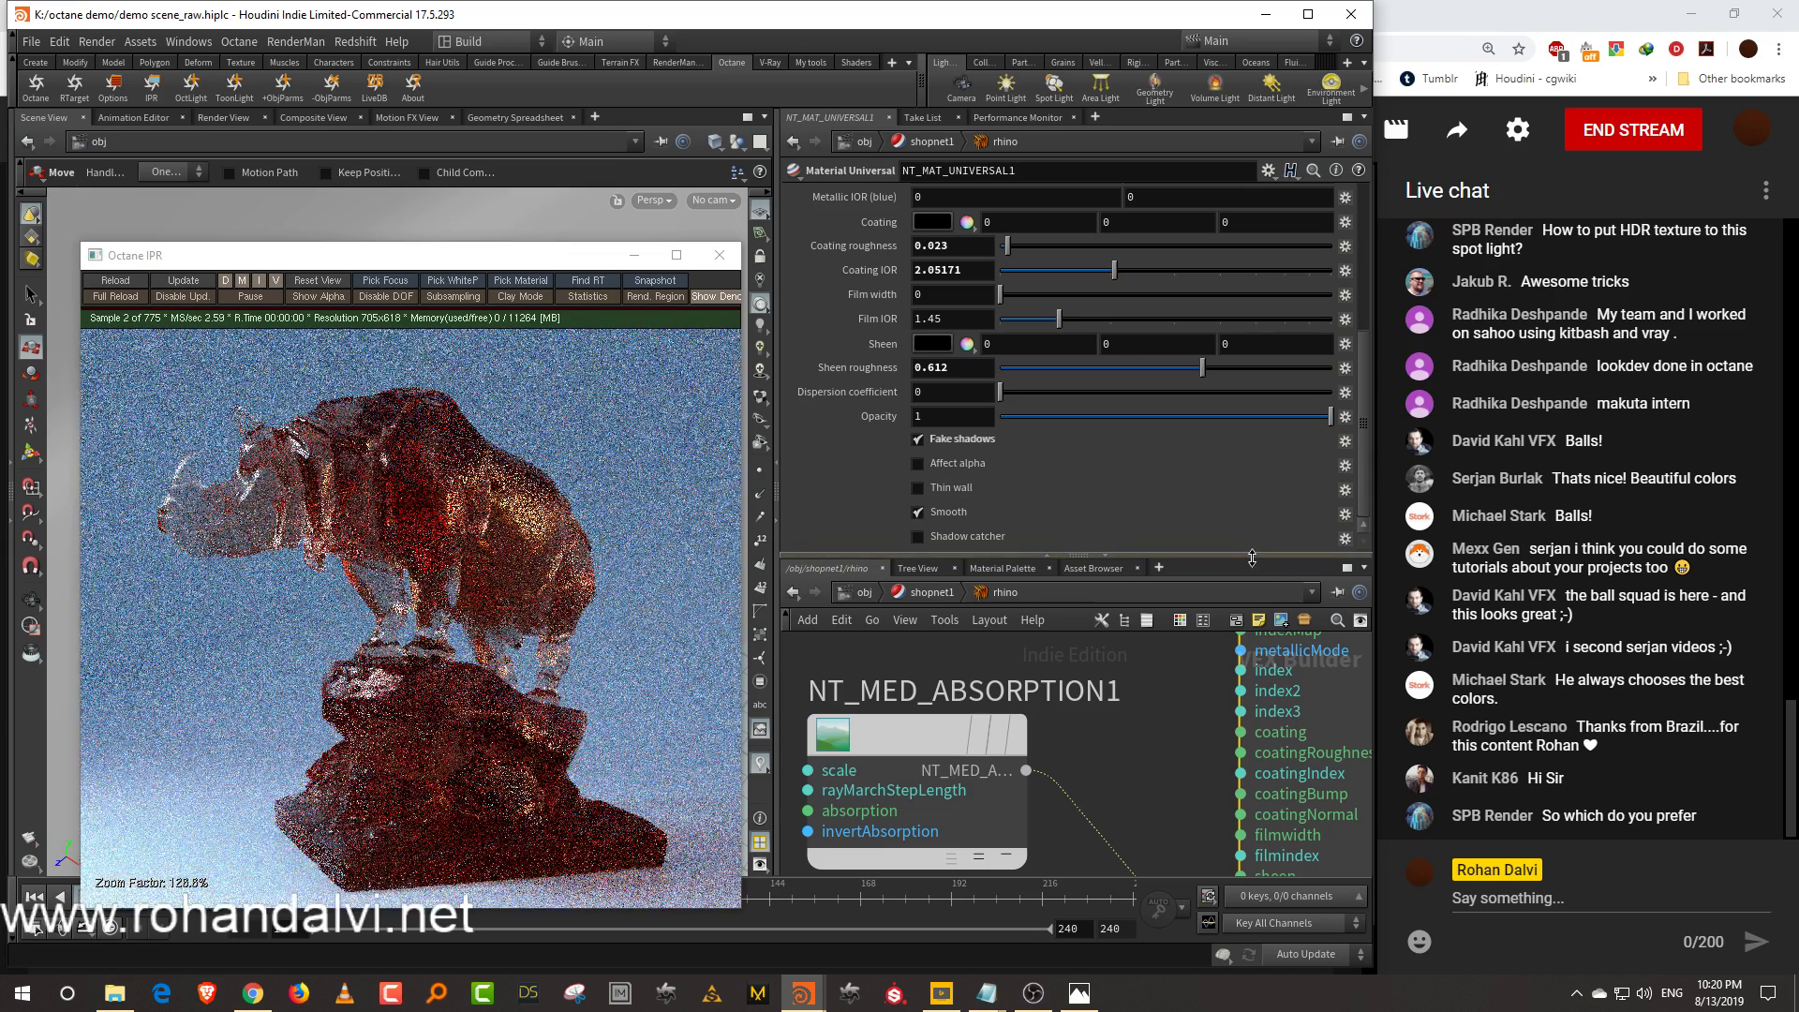
pyautogui.moveTo(1262, 558)
pyautogui.mouseDown()
pyautogui.moveTo(1264, 489)
pyautogui.moveTo(1267, 563)
pyautogui.mouseUp()
pyautogui.moveTo(1364, 372); pyautogui.dragTo(1367, 228)
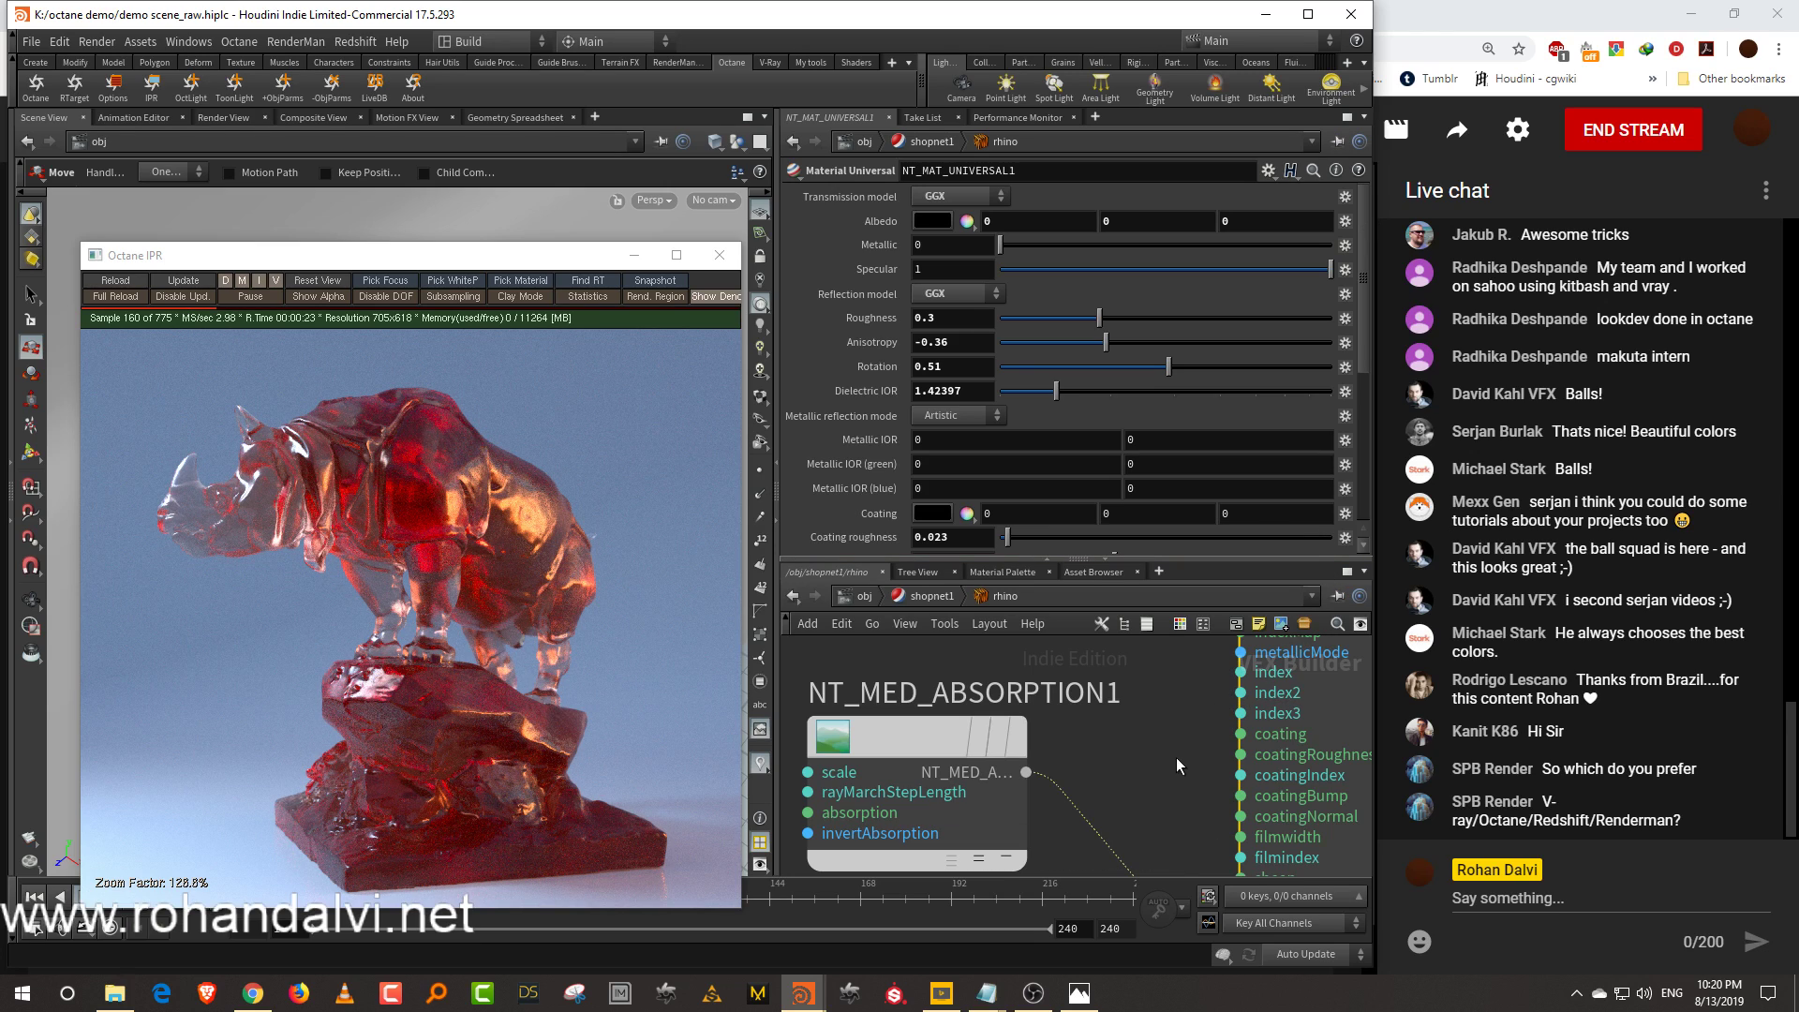
# Disconnect NT_MED_ABSORPTION1 from the universal material's medium input and move the node aside
pyautogui.scroll(-3, 1168, 752)
pyautogui.moveTo(1025, 741)
pyautogui.mouseDown()
pyautogui.moveTo(1025, 822)
pyautogui.moveTo(1031, 745)
pyautogui.mouseUp()
pyautogui.moveTo(1161, 743); pyautogui.dragTo(1070, 802)
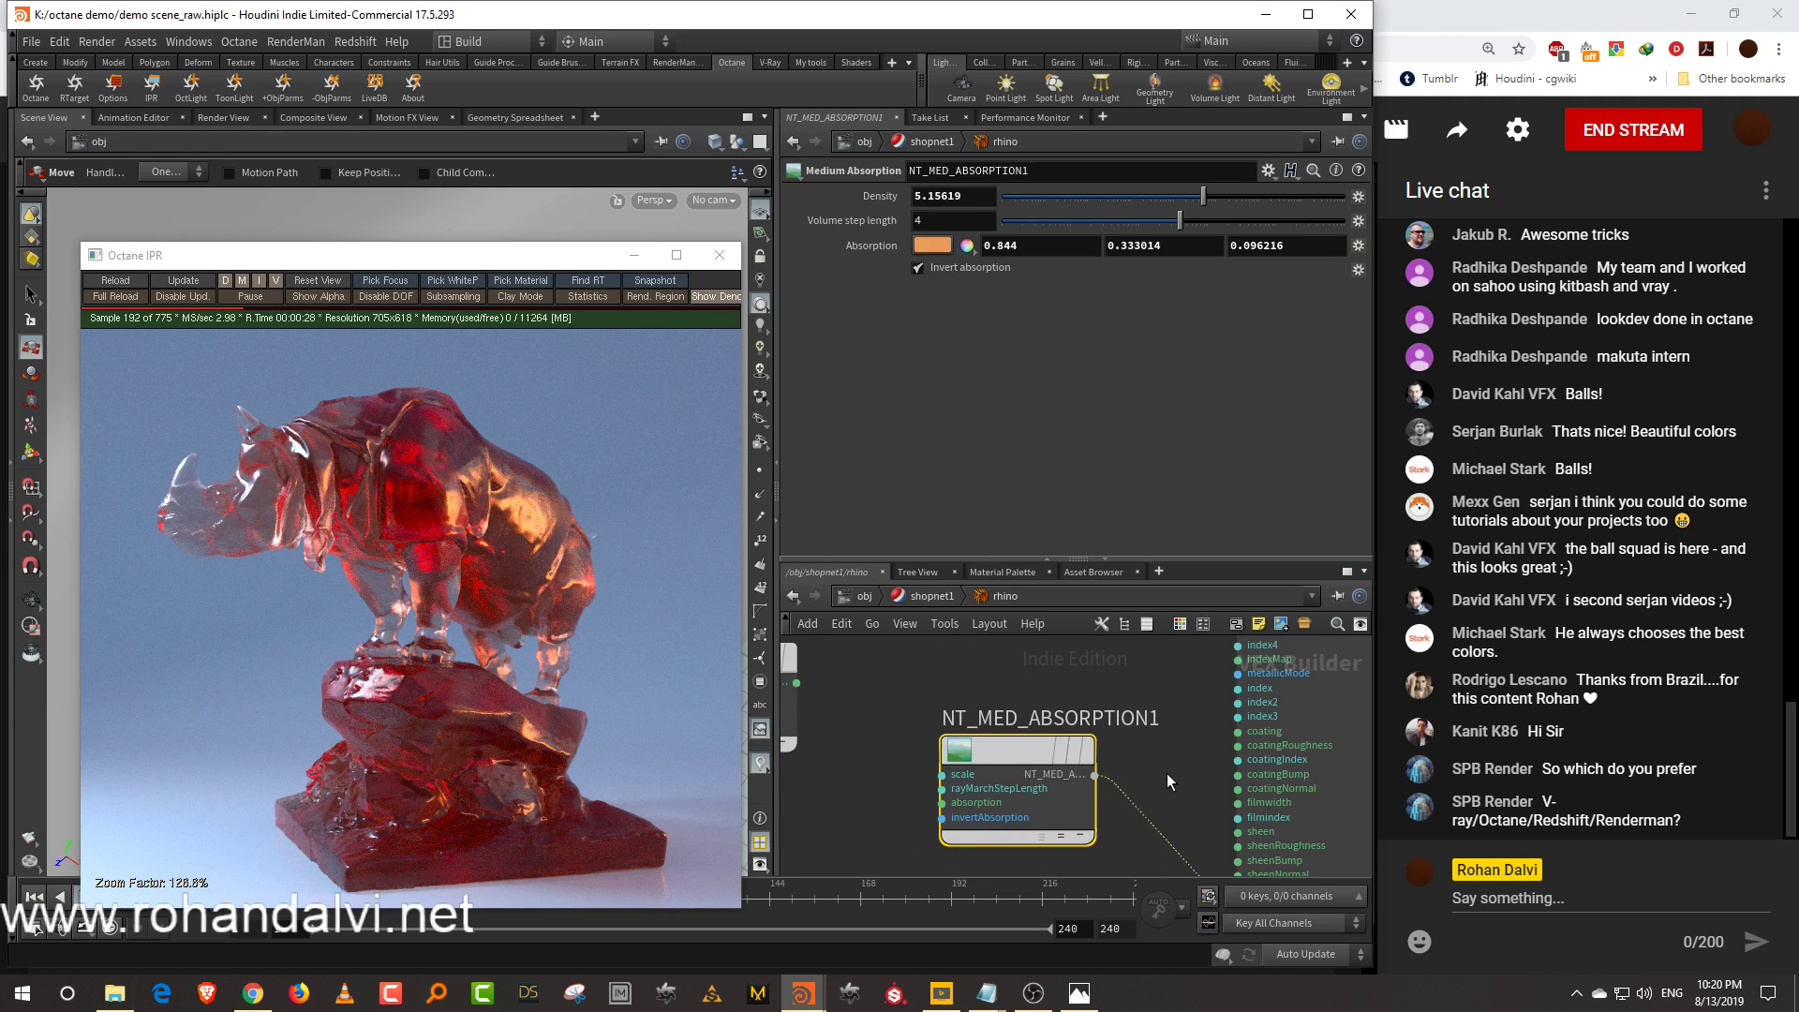
pyautogui.moveTo(1163, 796); pyautogui.dragTo(1117, 722, button='middle')
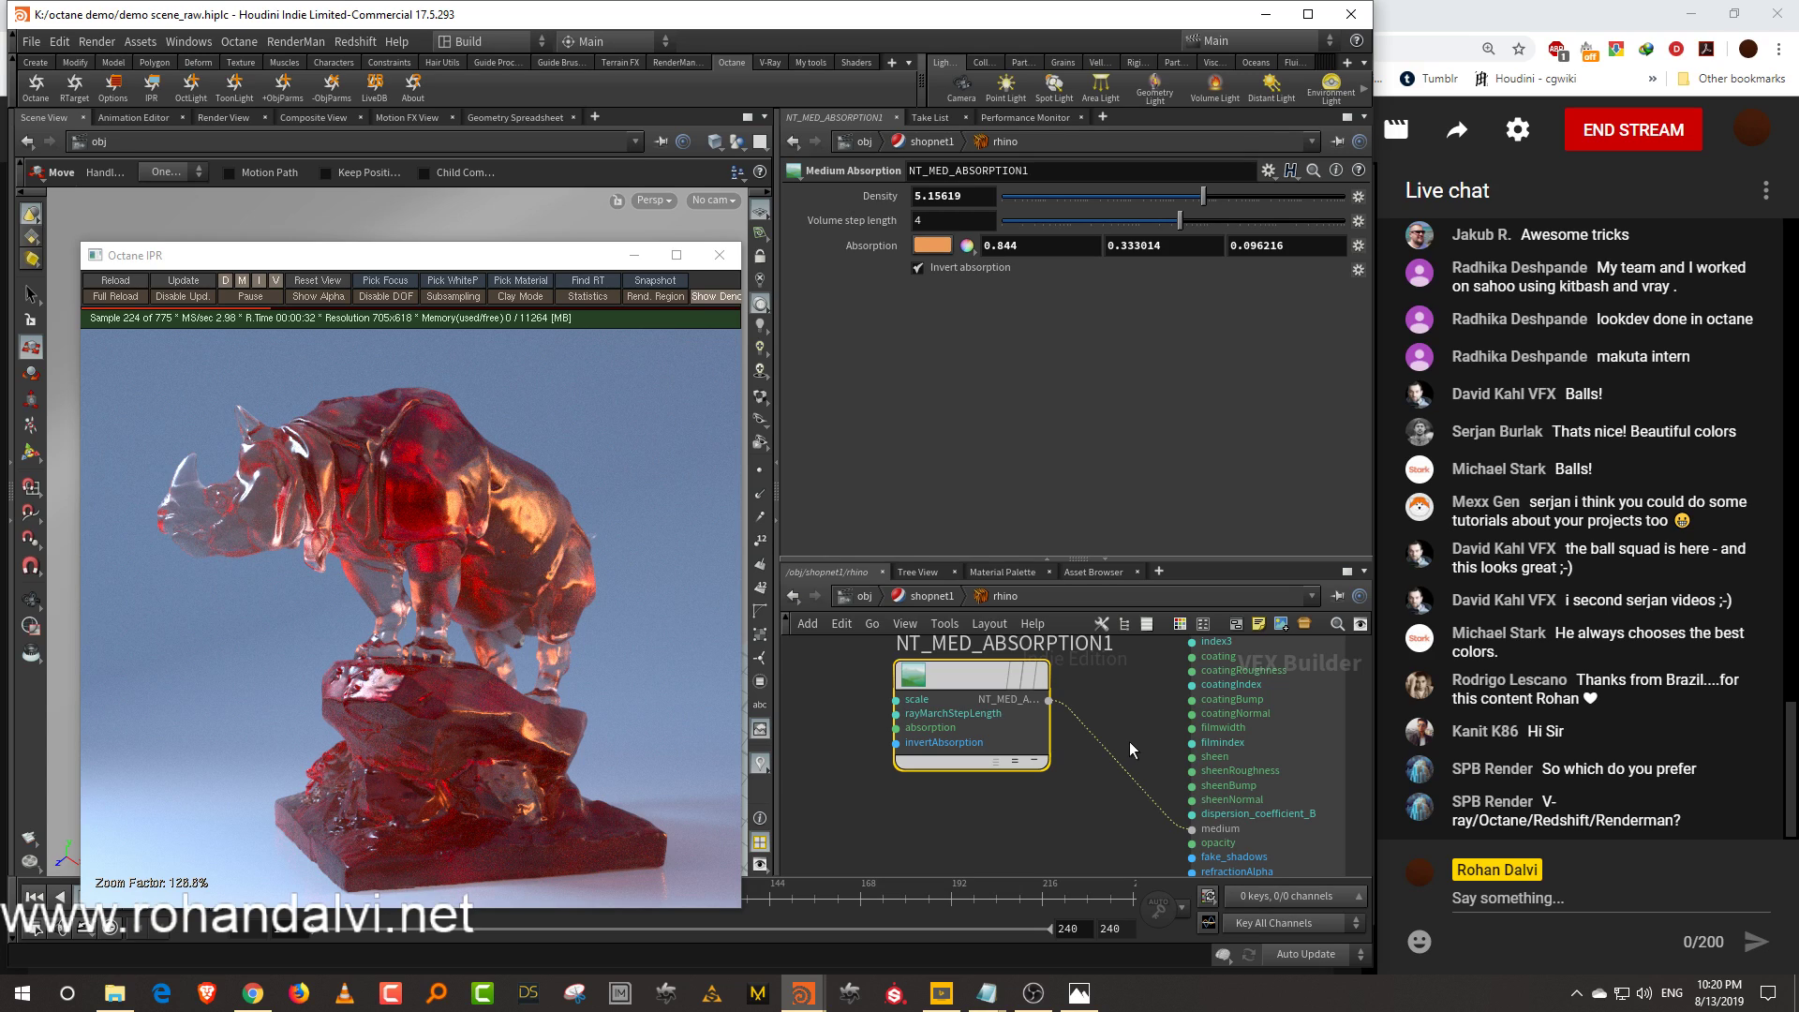
pyautogui.moveTo(1127, 738); pyautogui.dragTo(1098, 789, button='middle')
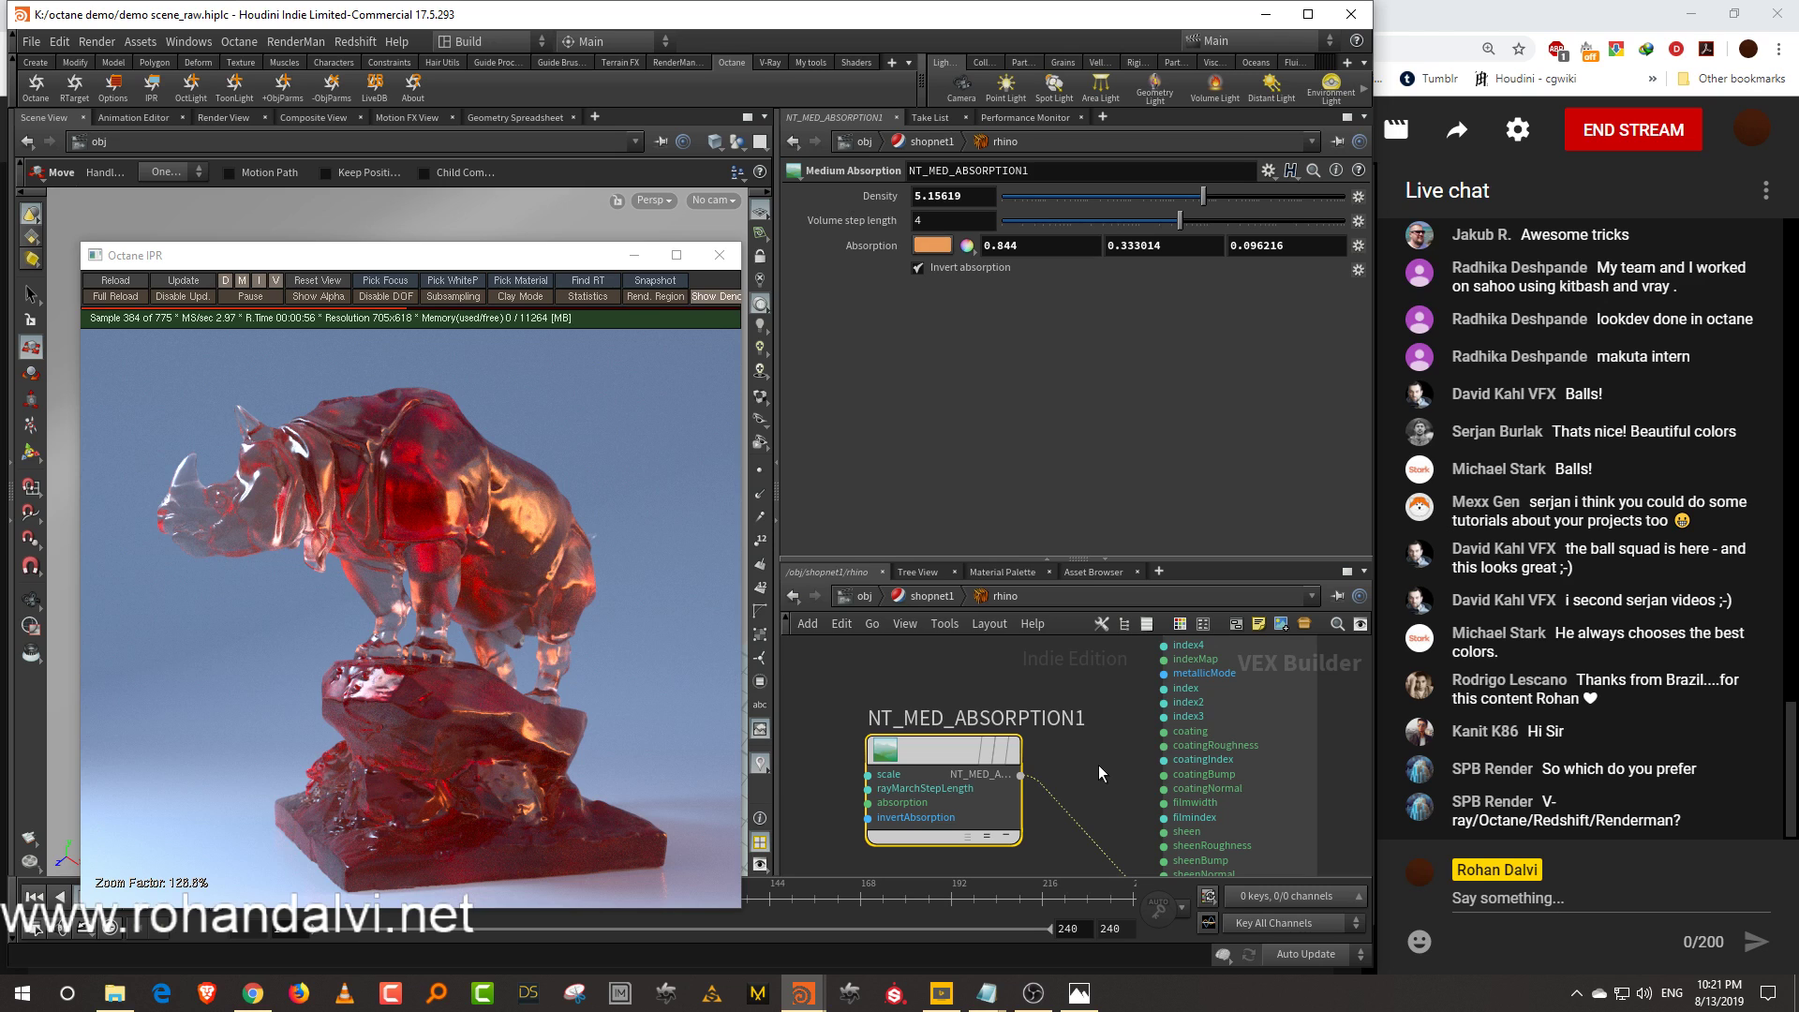
pyautogui.moveTo(1098, 765); pyautogui.dragTo(1139, 721, button='middle')
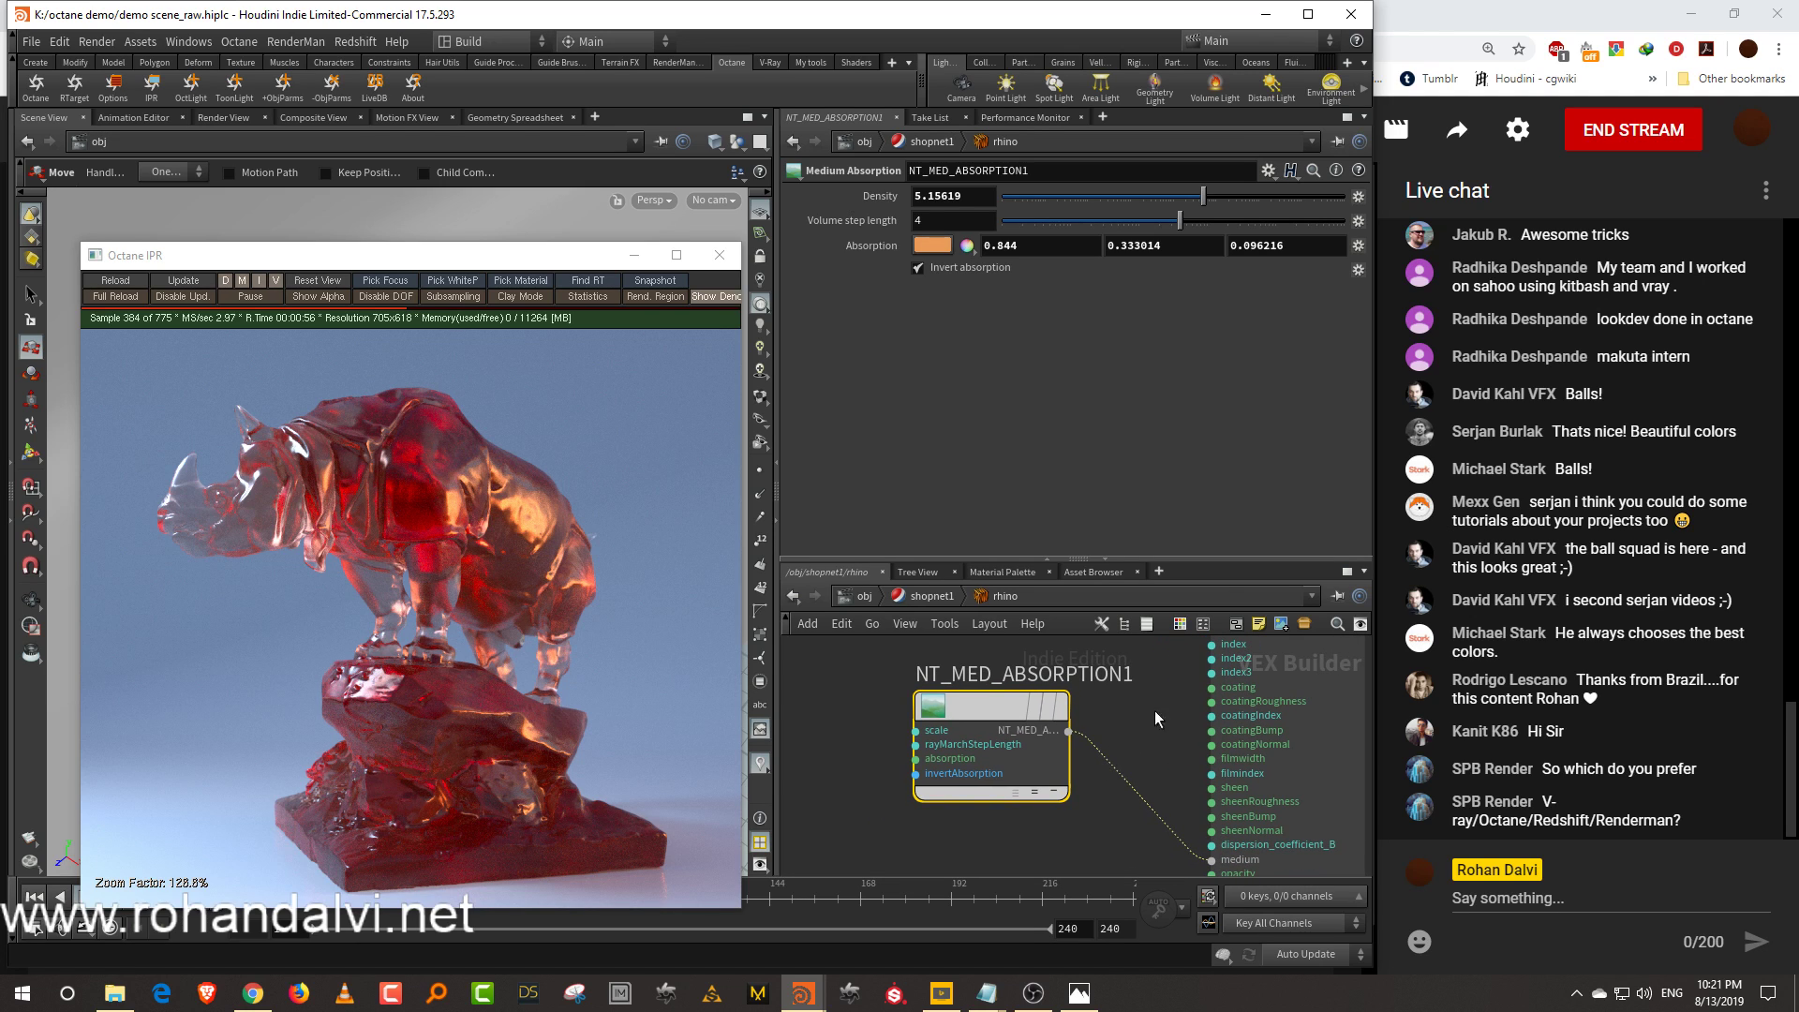
pyautogui.scroll(-2, 1145, 717)
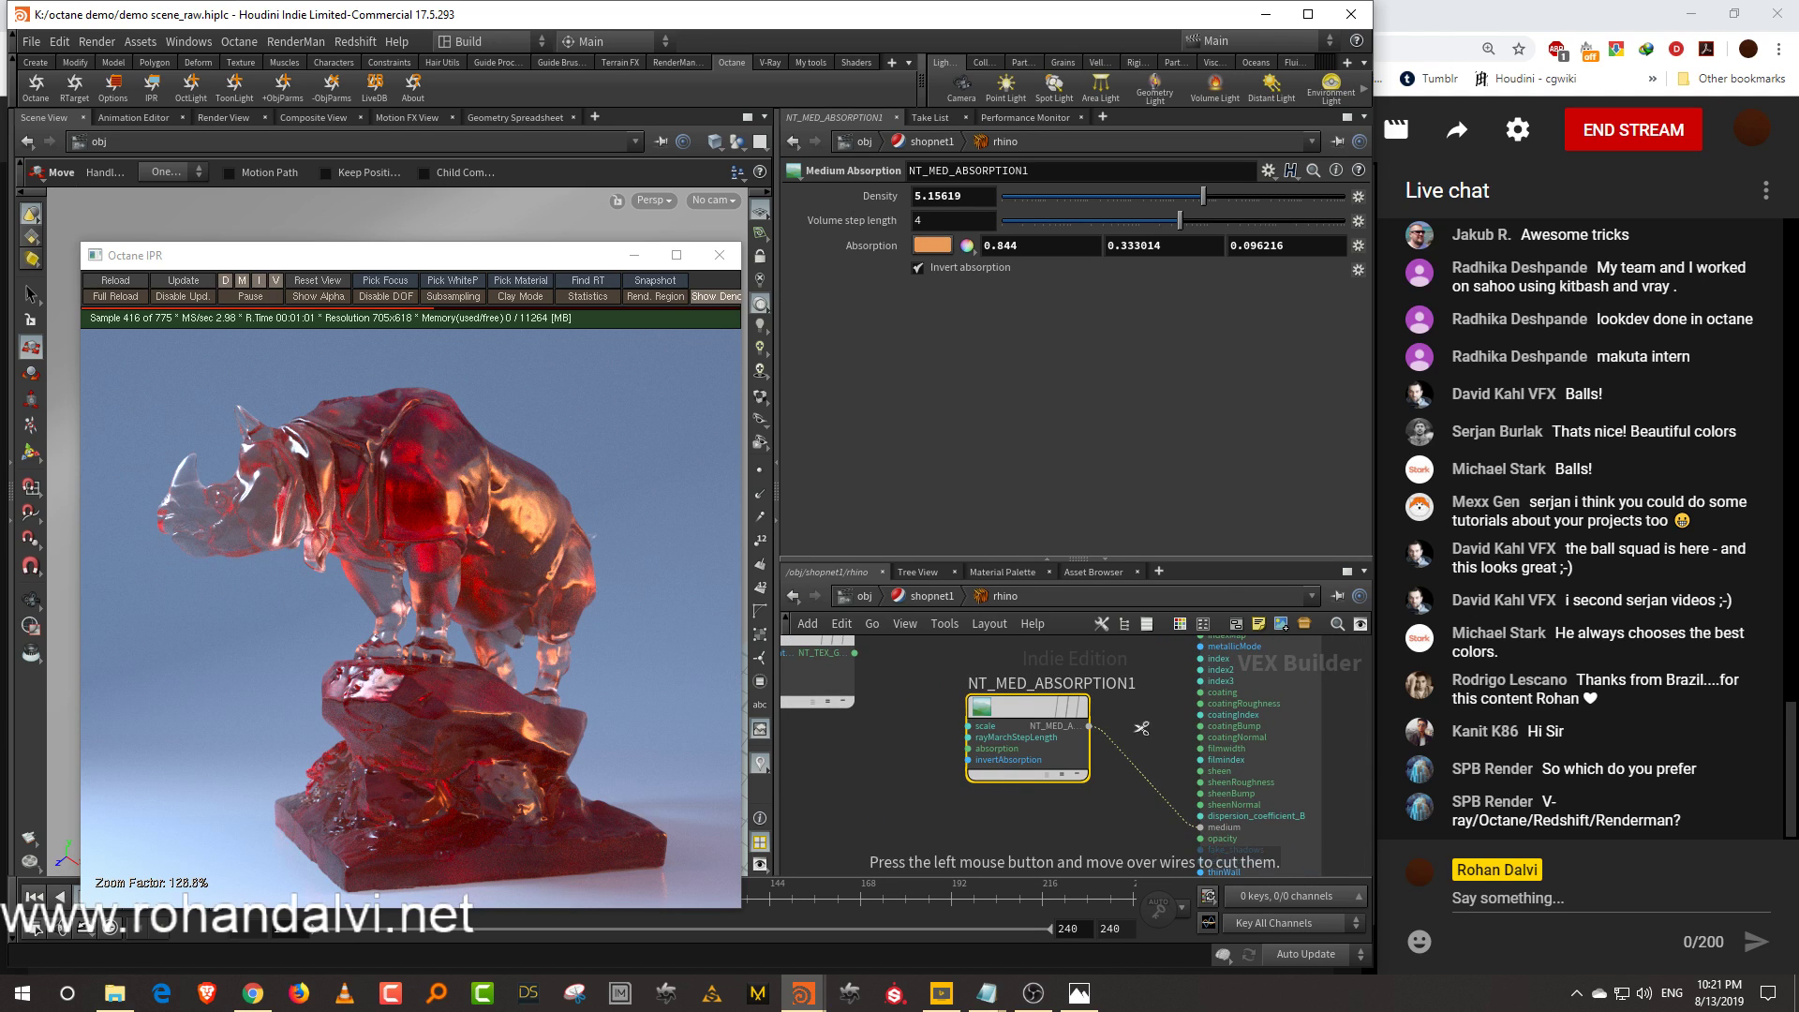
pyautogui.moveTo(1031, 740); pyautogui.dragTo(861, 819)
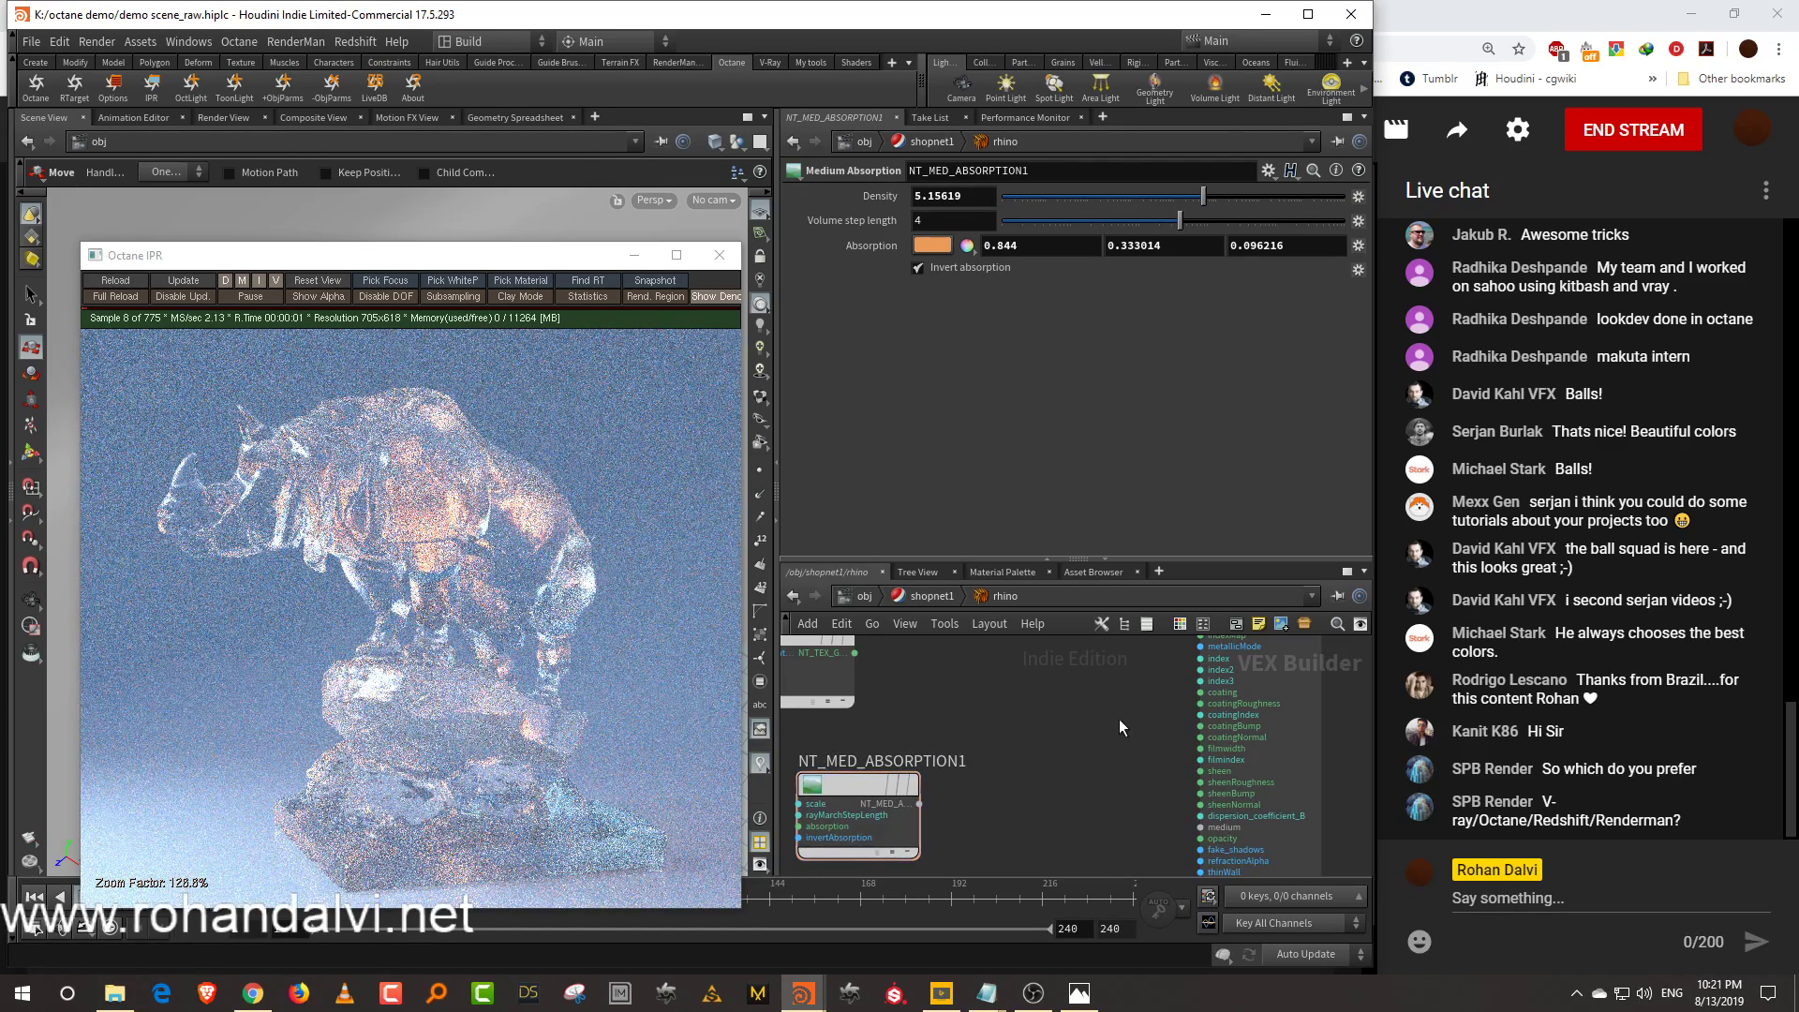
# Add a Medium Scattering node and connect its output to the medium input of the universal material
pyautogui.click(1184, 750)
pyautogui.press('Tab')
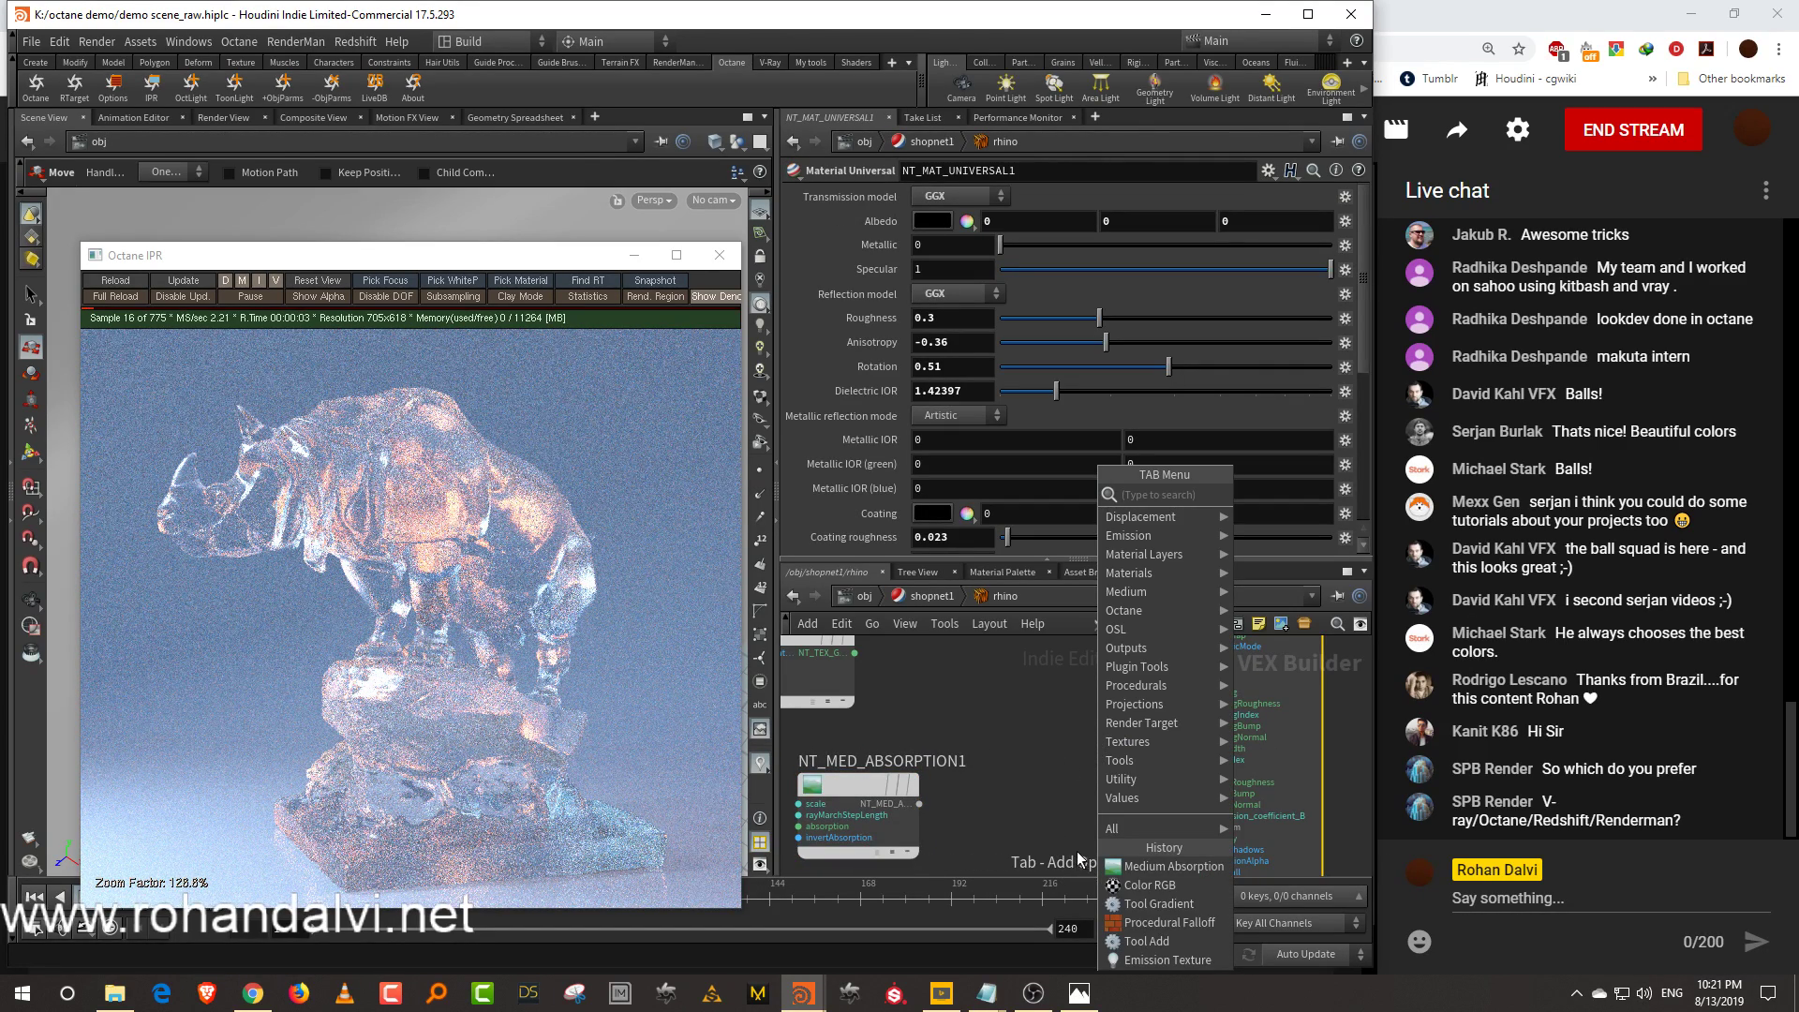
pyautogui.moveTo(1200, 608)
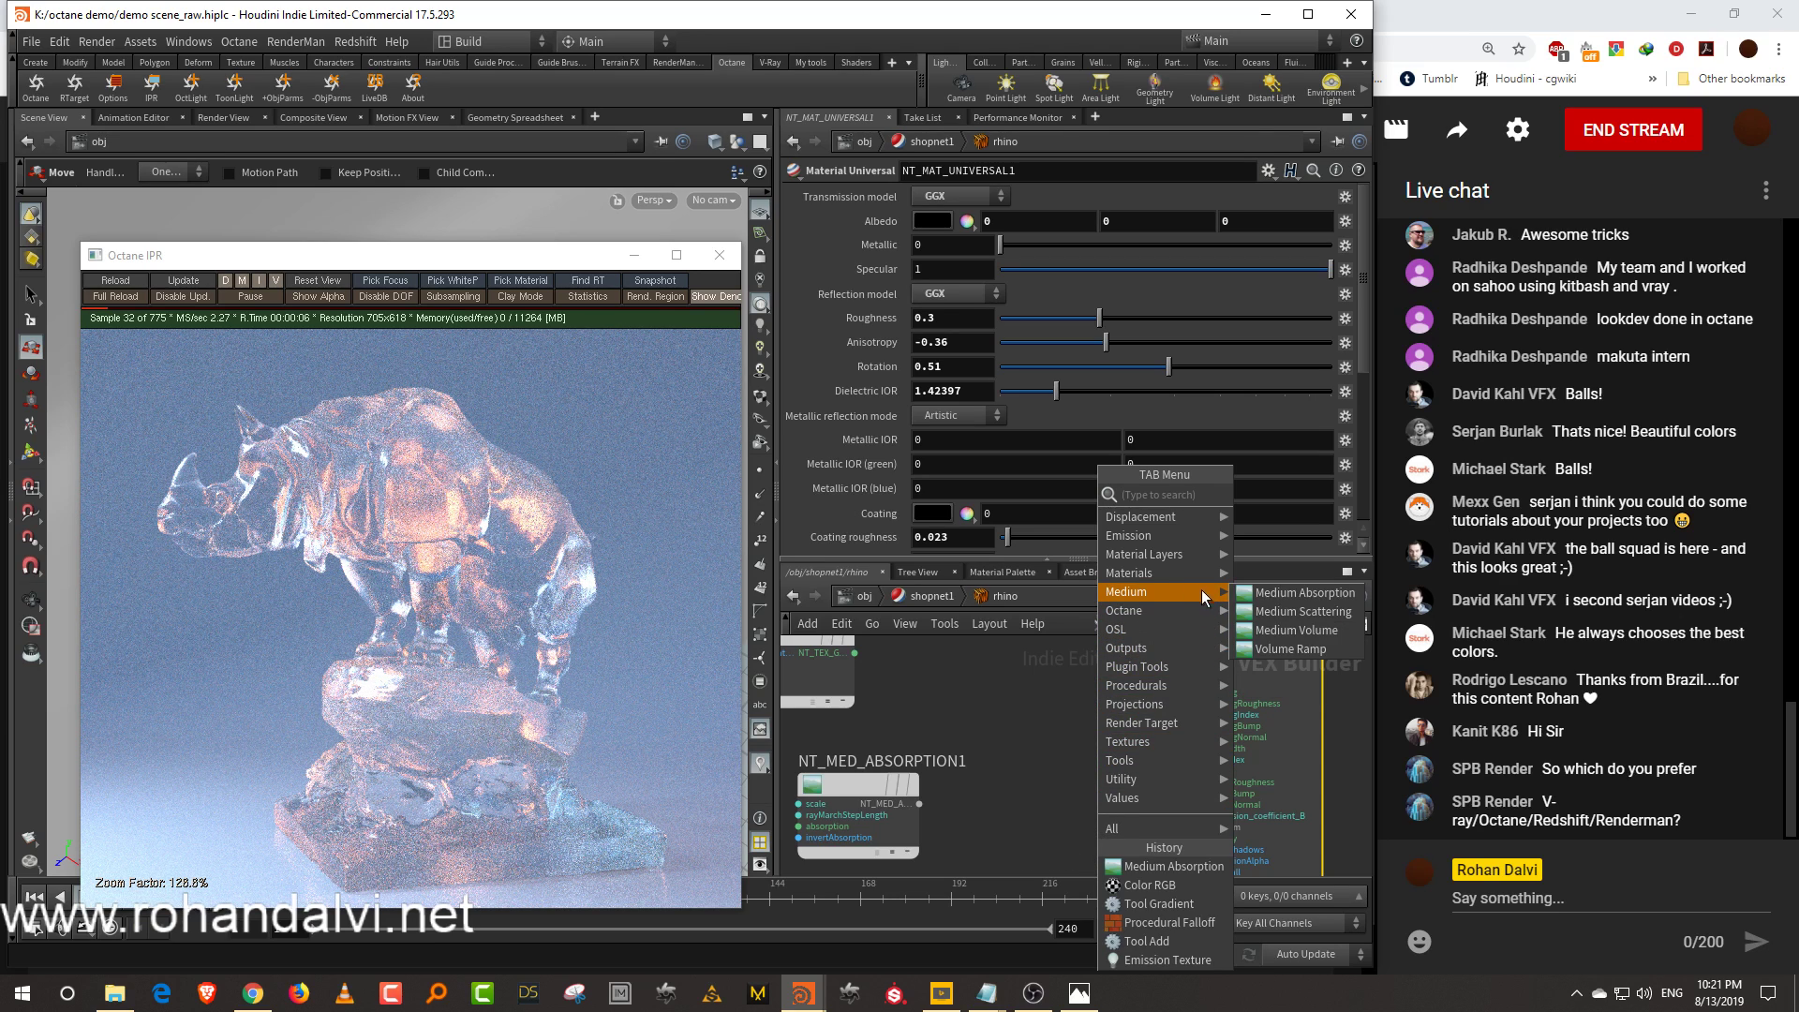
pyautogui.click(1316, 616)
pyautogui.click(1031, 708)
pyautogui.scroll(3, 1144, 755)
pyautogui.click(1065, 694)
pyautogui.click(1199, 820)
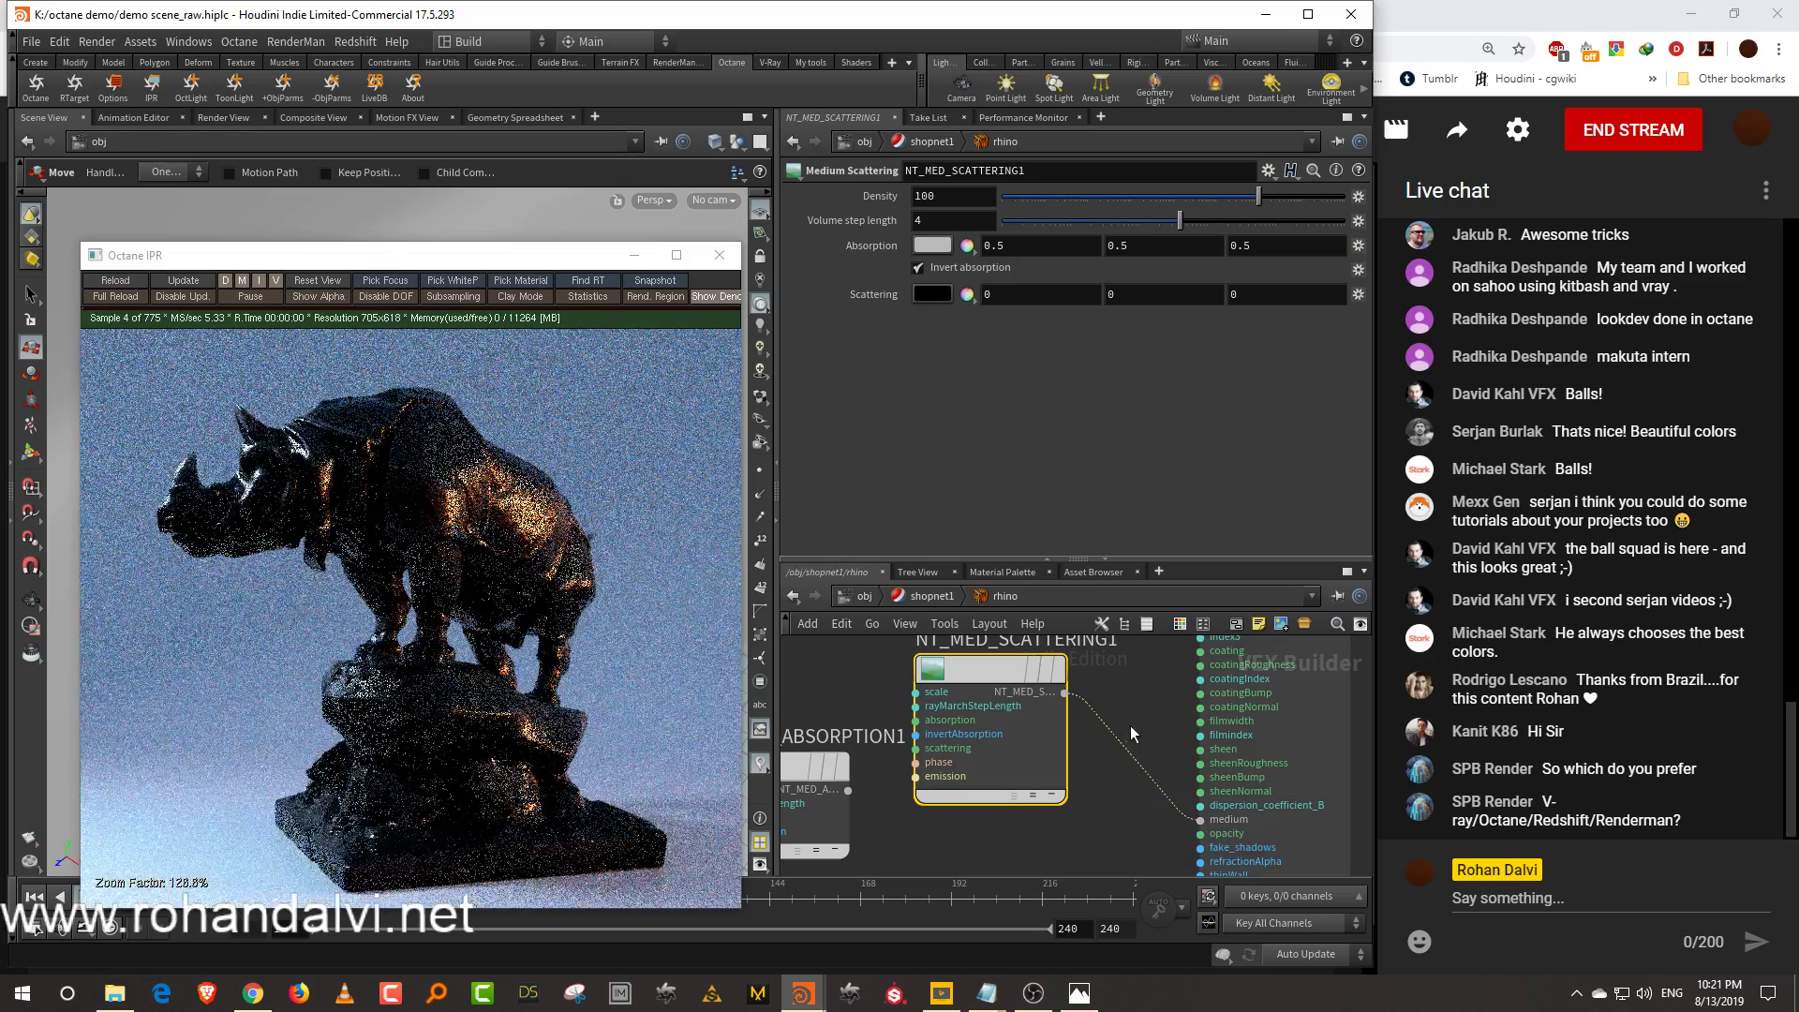
# Set the scattering color of NT_MED_SCATTERING1 to a near-white of 0.958 in all three channels
pyautogui.click(930, 297)
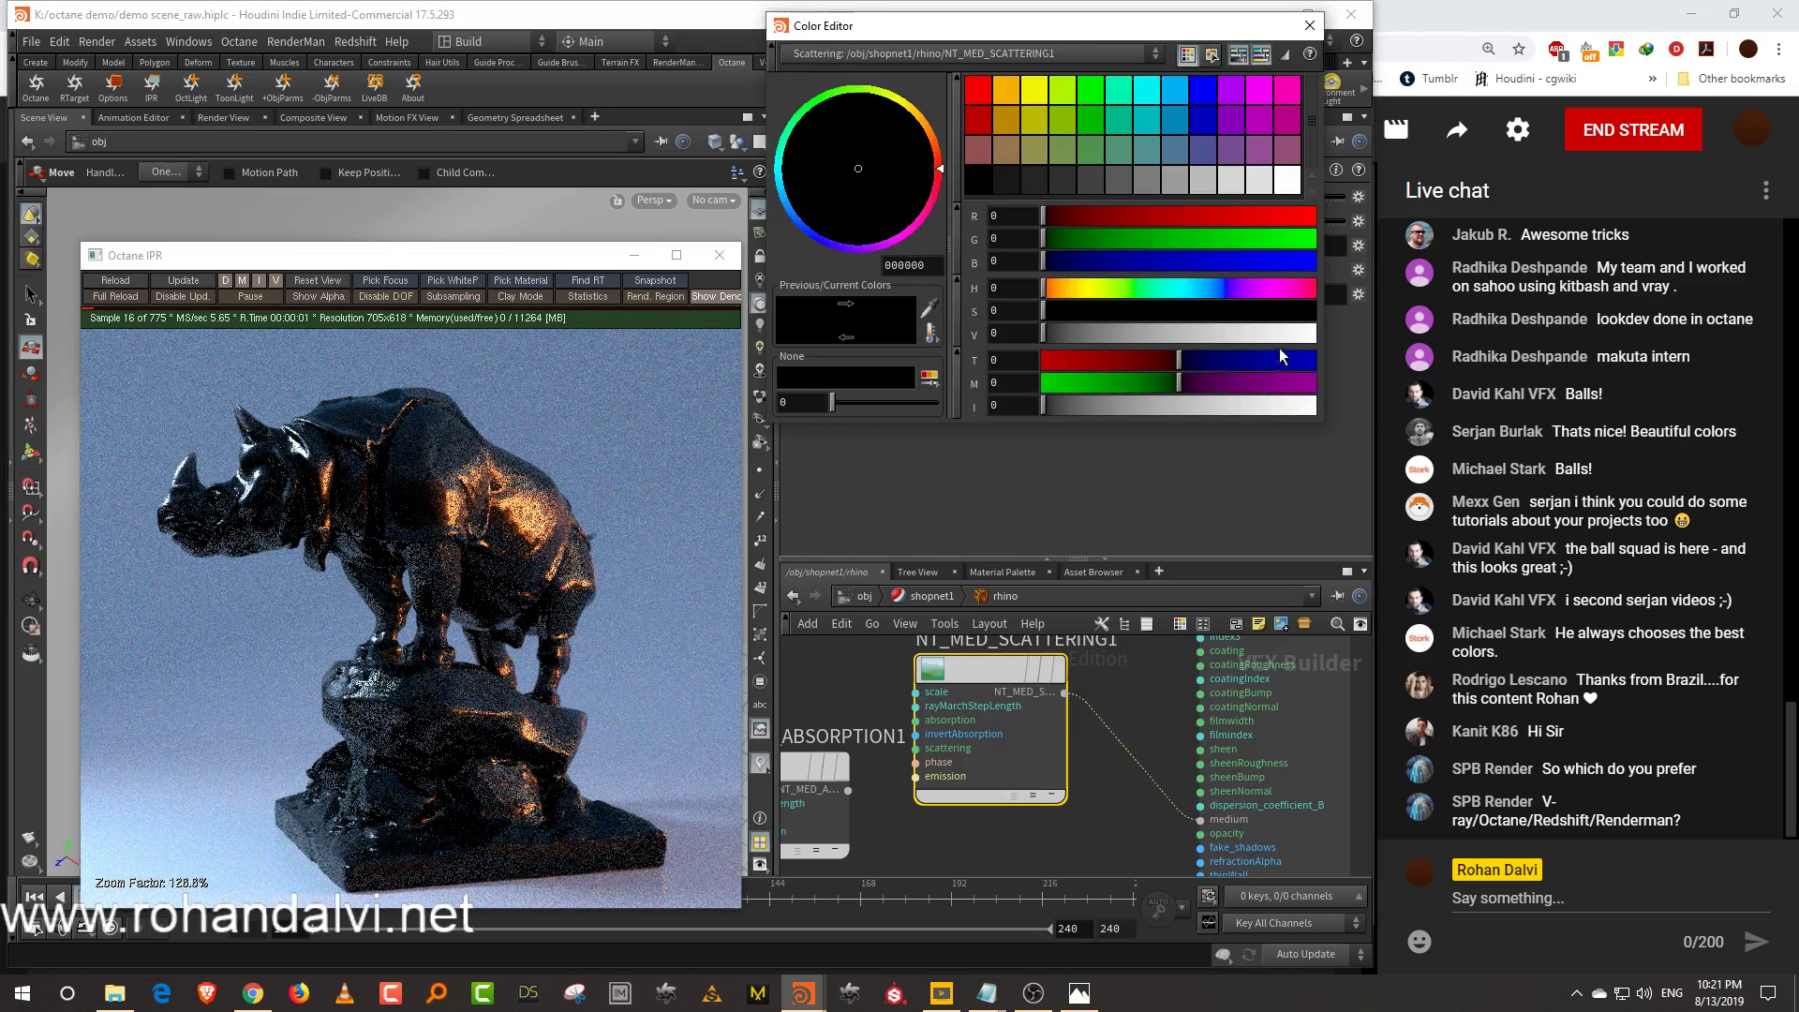
pyautogui.click(1303, 334)
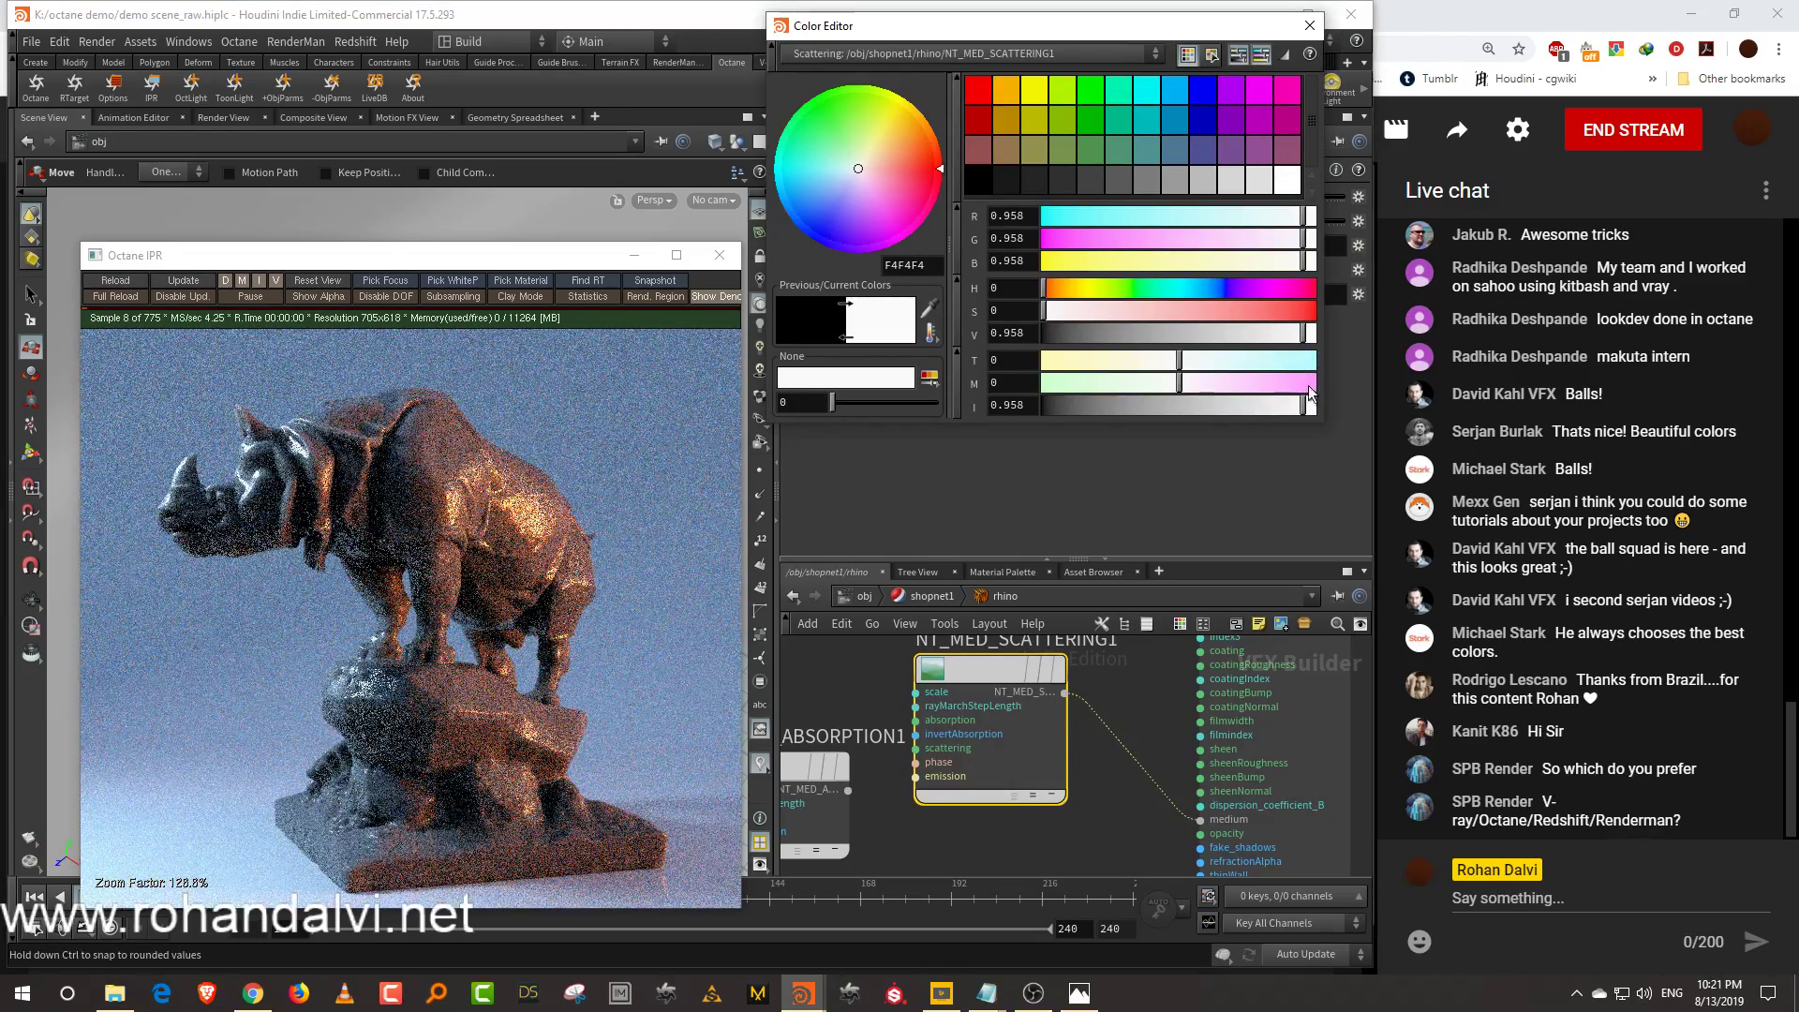
pyautogui.click(1317, 37)
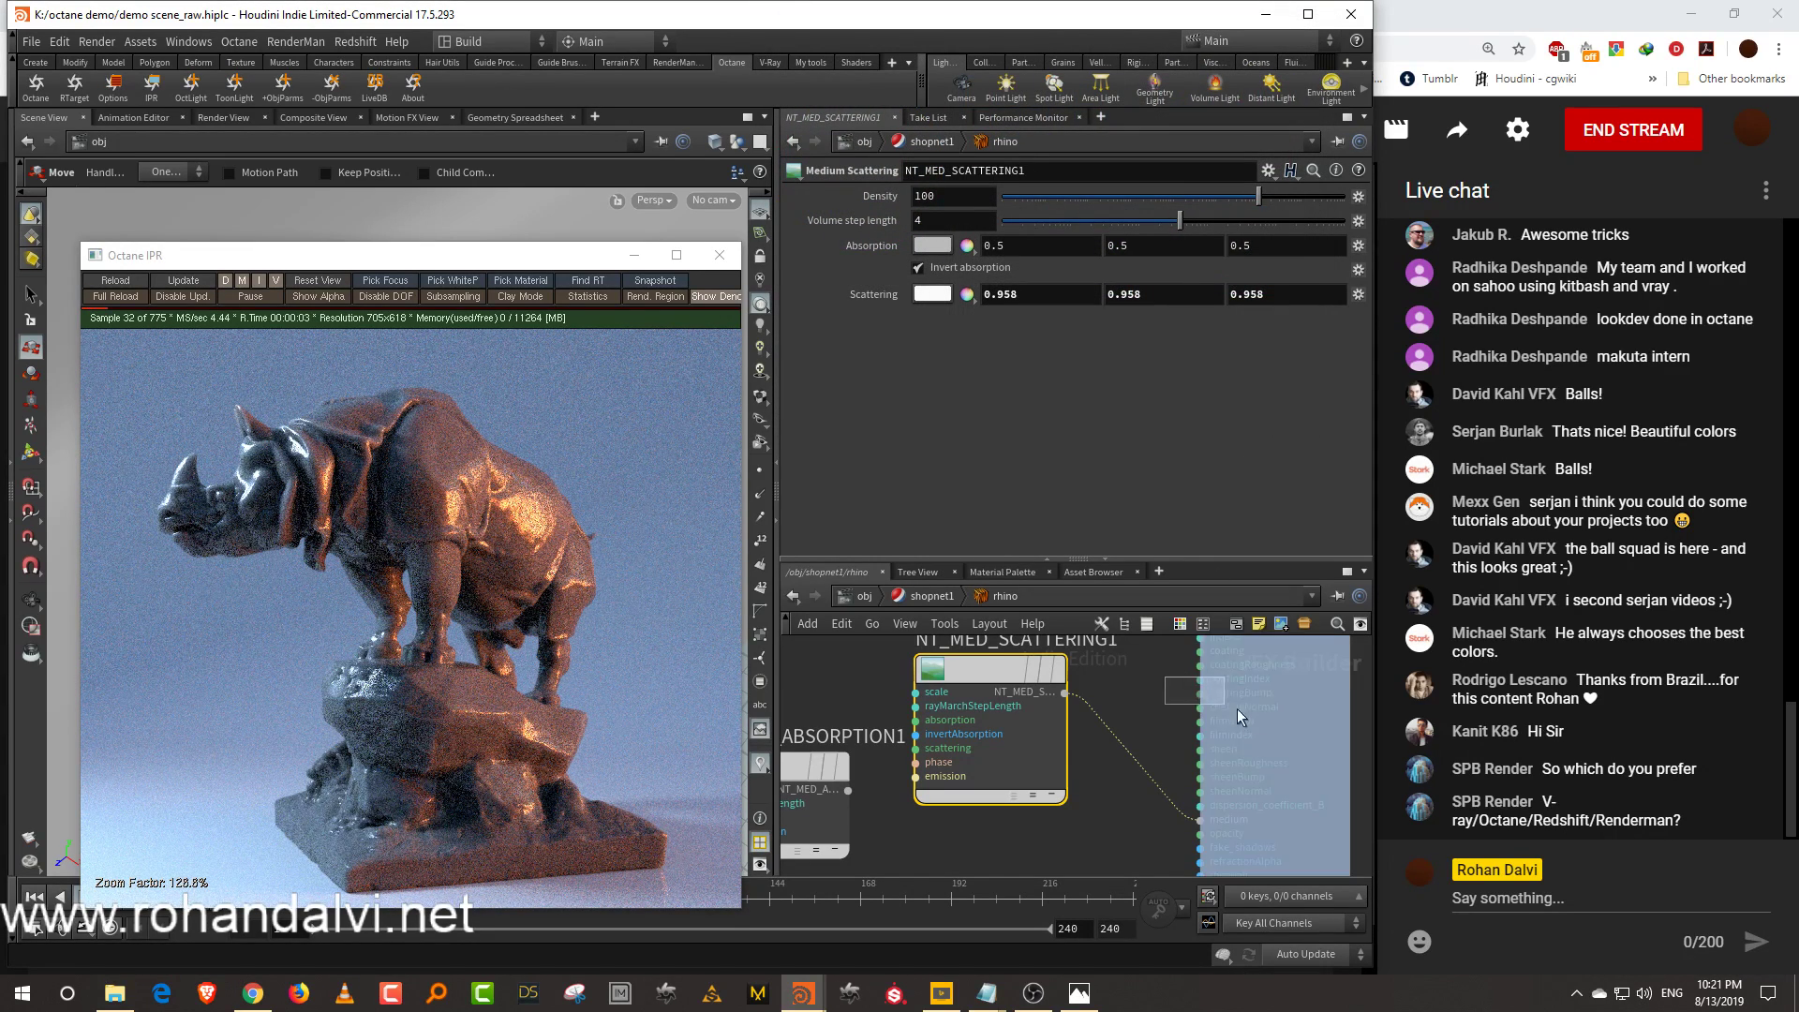
# Lower the density of NT_MED_SCATTERING1 to 11.5615
pyautogui.click(1274, 655)
pyautogui.moveTo(1364, 332); pyautogui.dragTo(1367, 288)
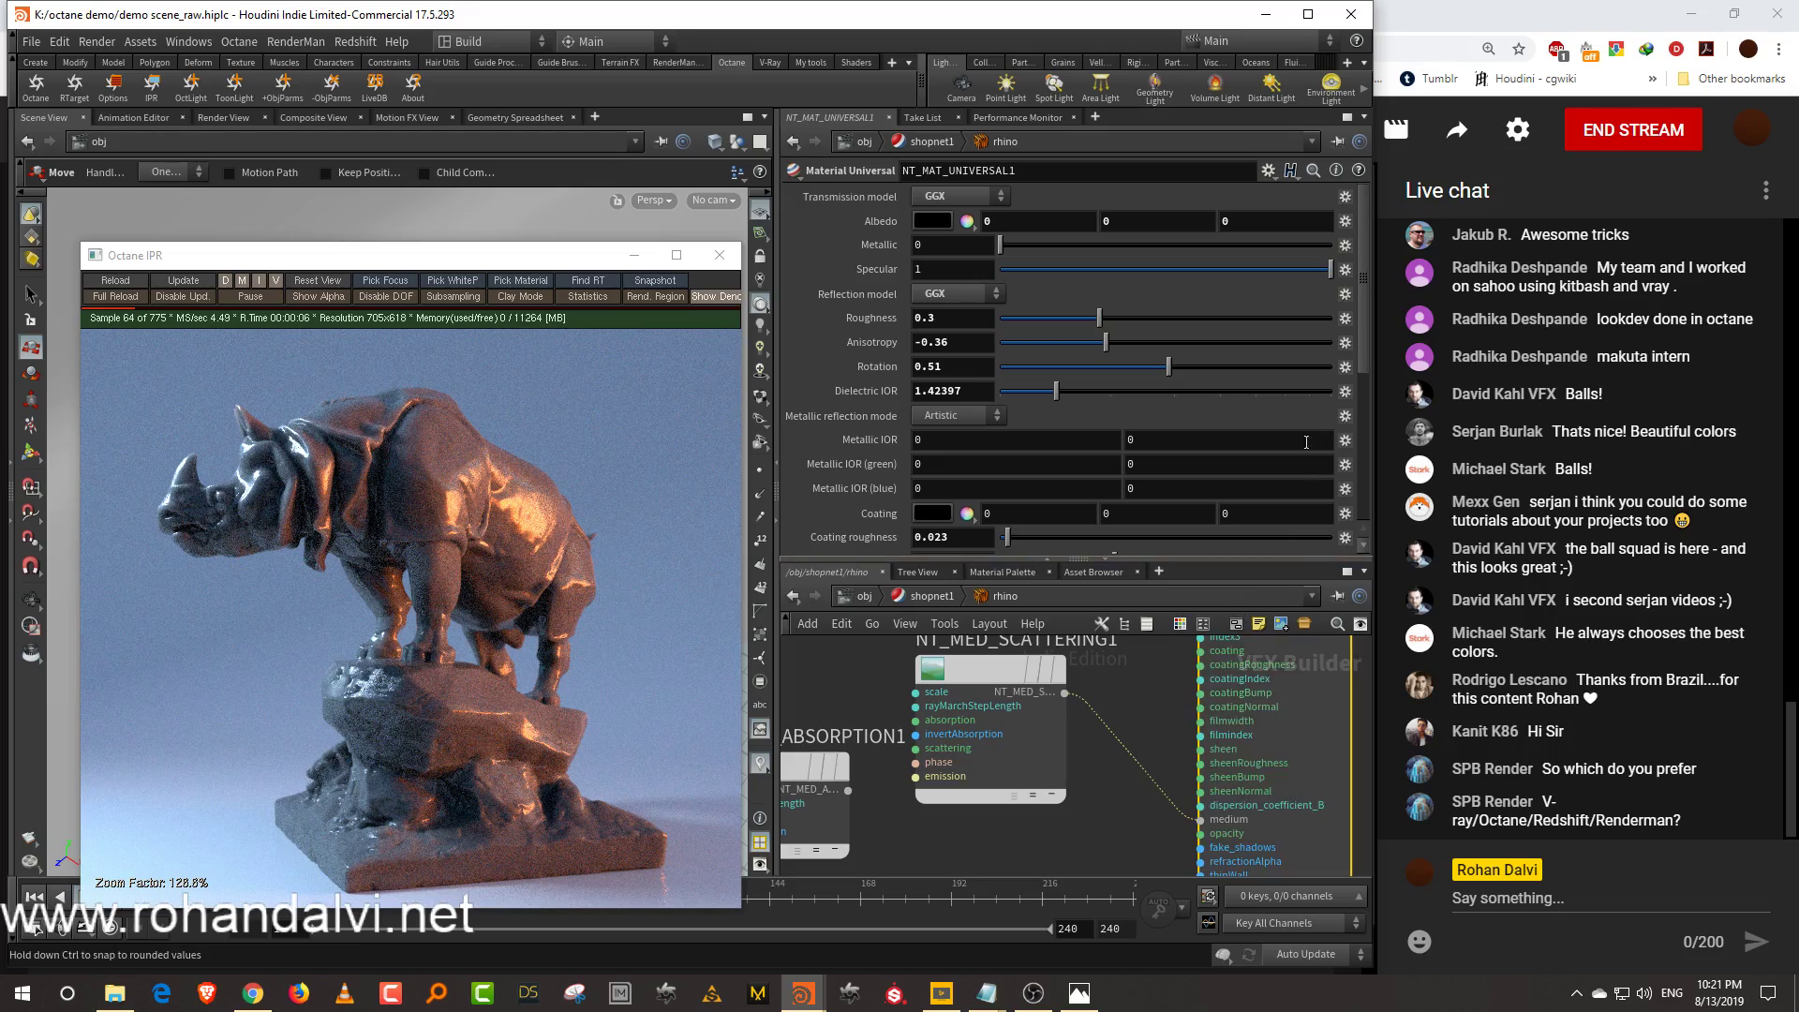
pyautogui.click(1017, 670)
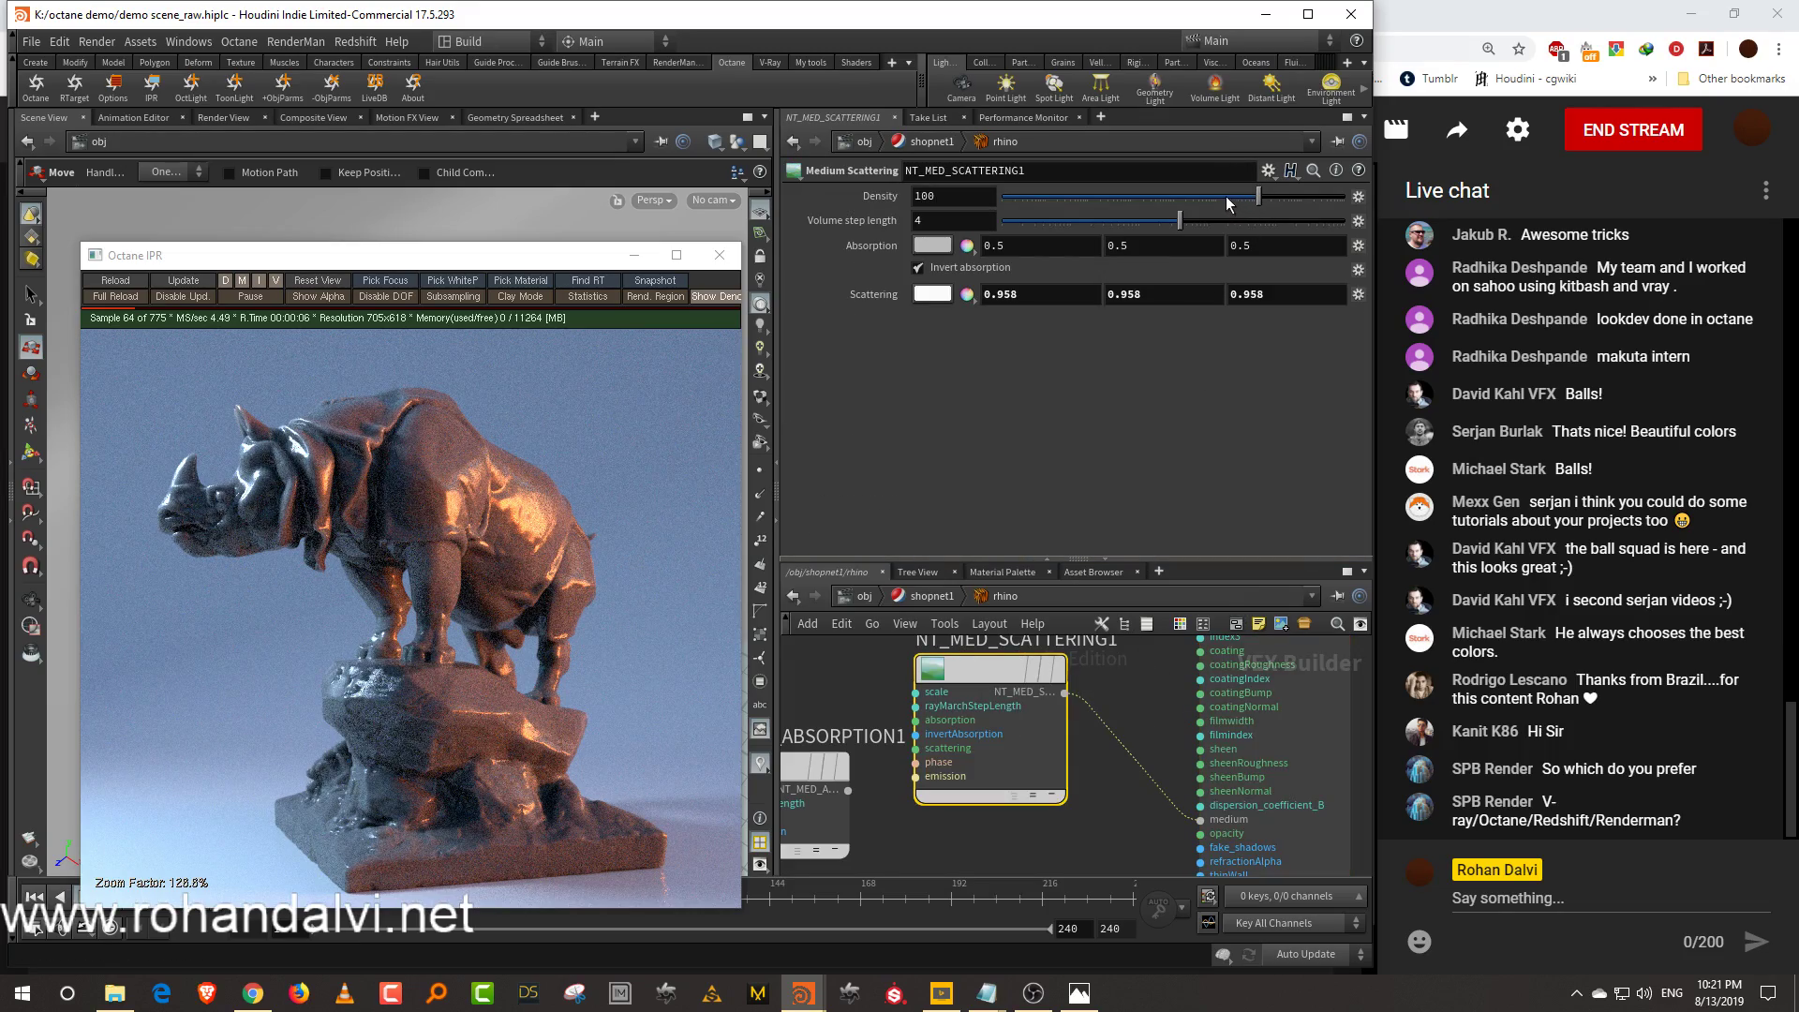
pyautogui.moveTo(1215, 197); pyautogui.dragTo(1238, 205)
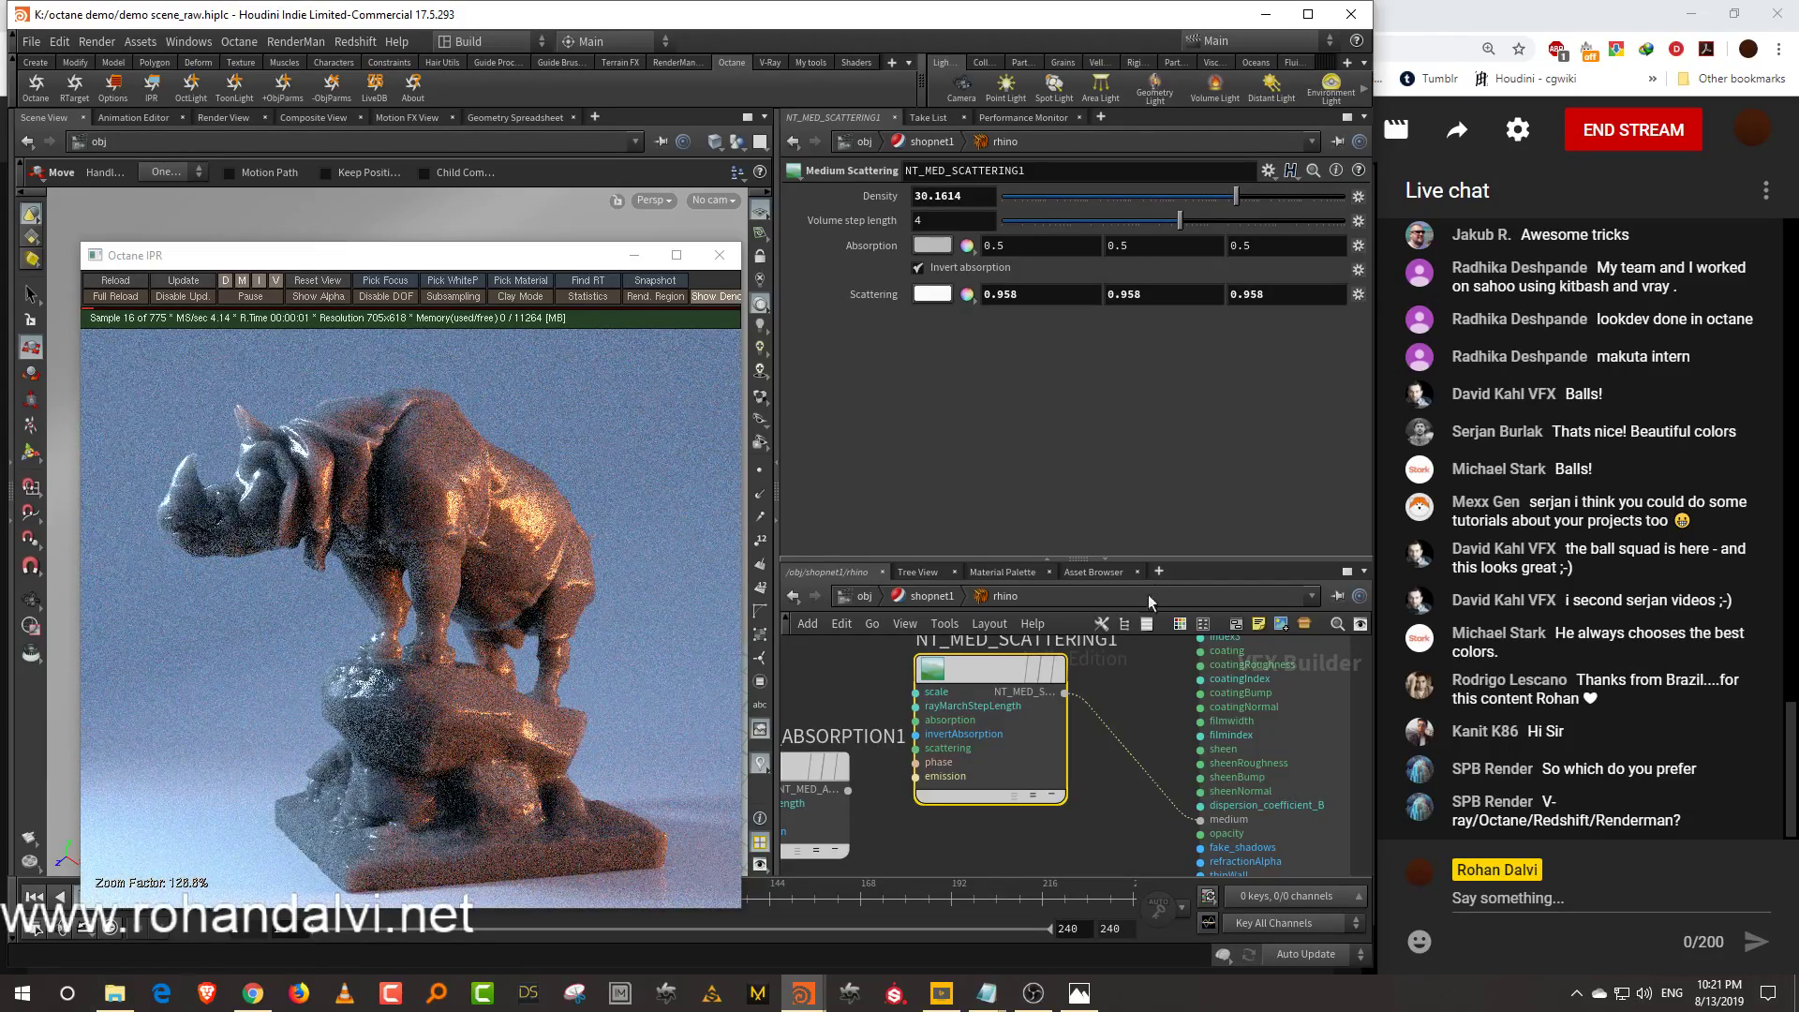
pyautogui.moveTo(1236, 197); pyautogui.dragTo(1224, 201)
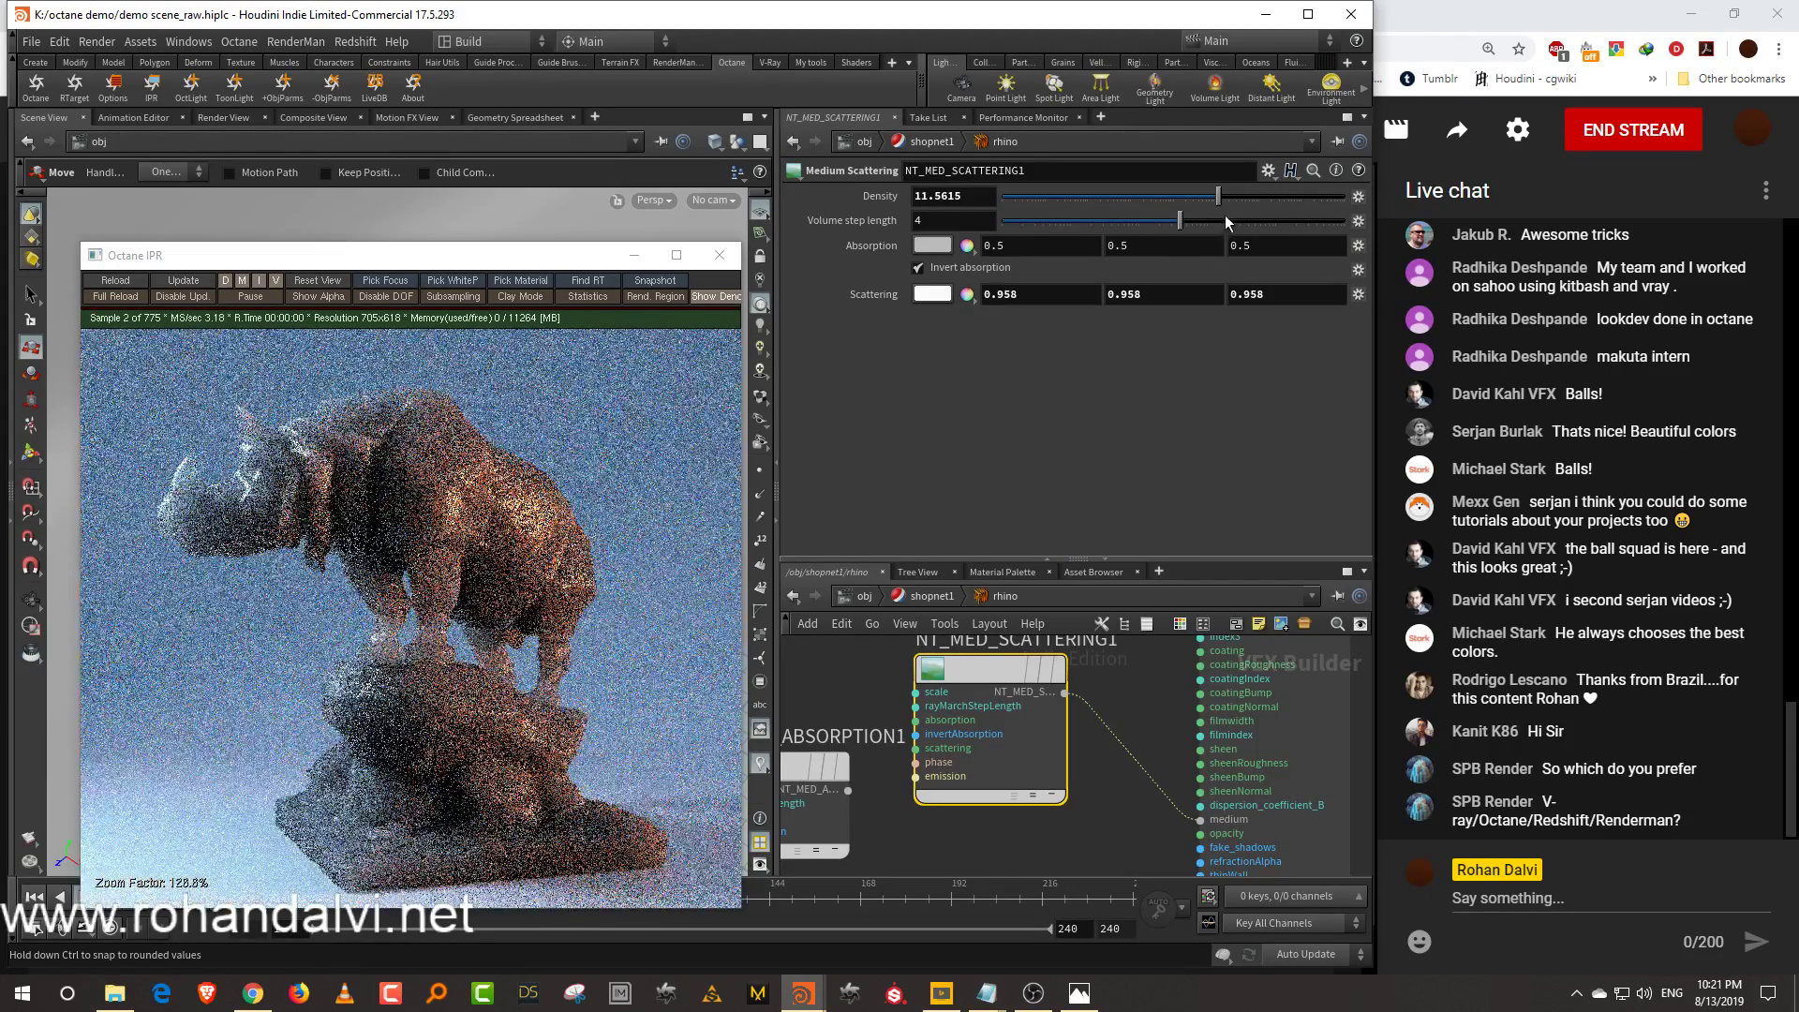
# Try saturated green, purple and teal scattering colors on NT_MED_SCATTERING1 and return the color's saturation to 0
pyautogui.moveTo(1185, 718); pyautogui.dragTo(1160, 773, button='middle')
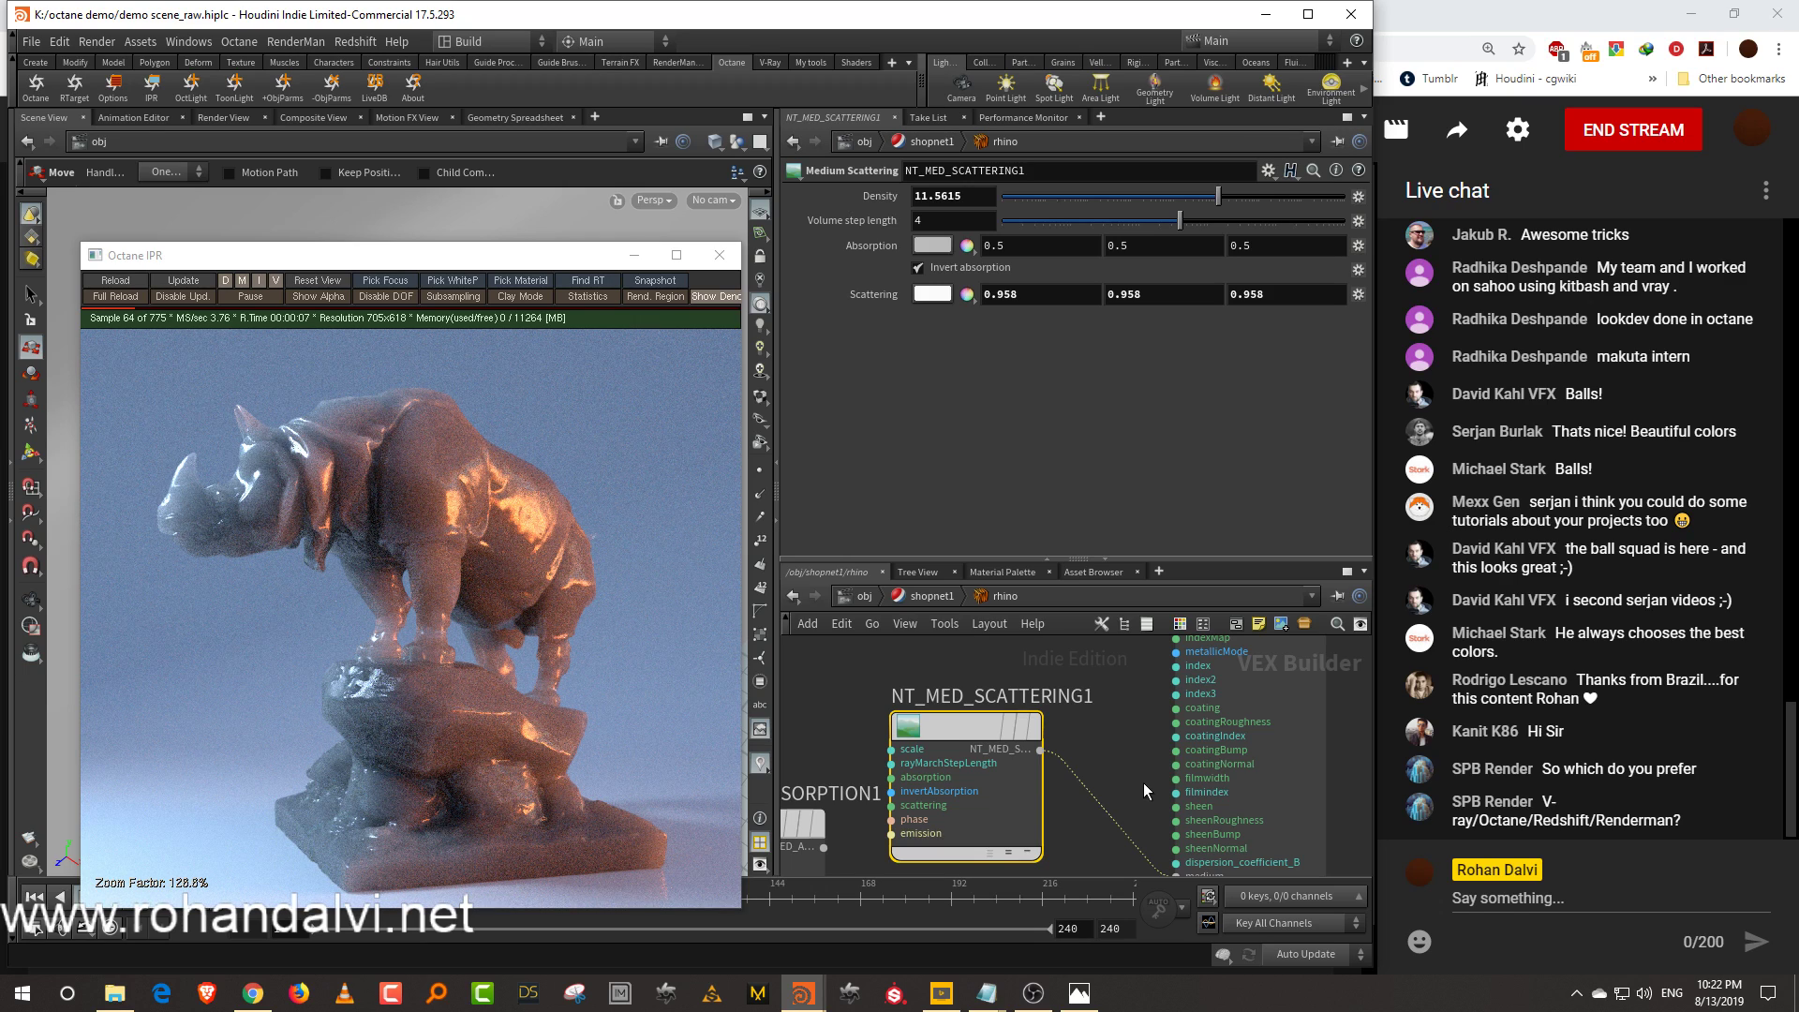
pyautogui.moveTo(1154, 724); pyautogui.dragTo(1165, 714, button='middle')
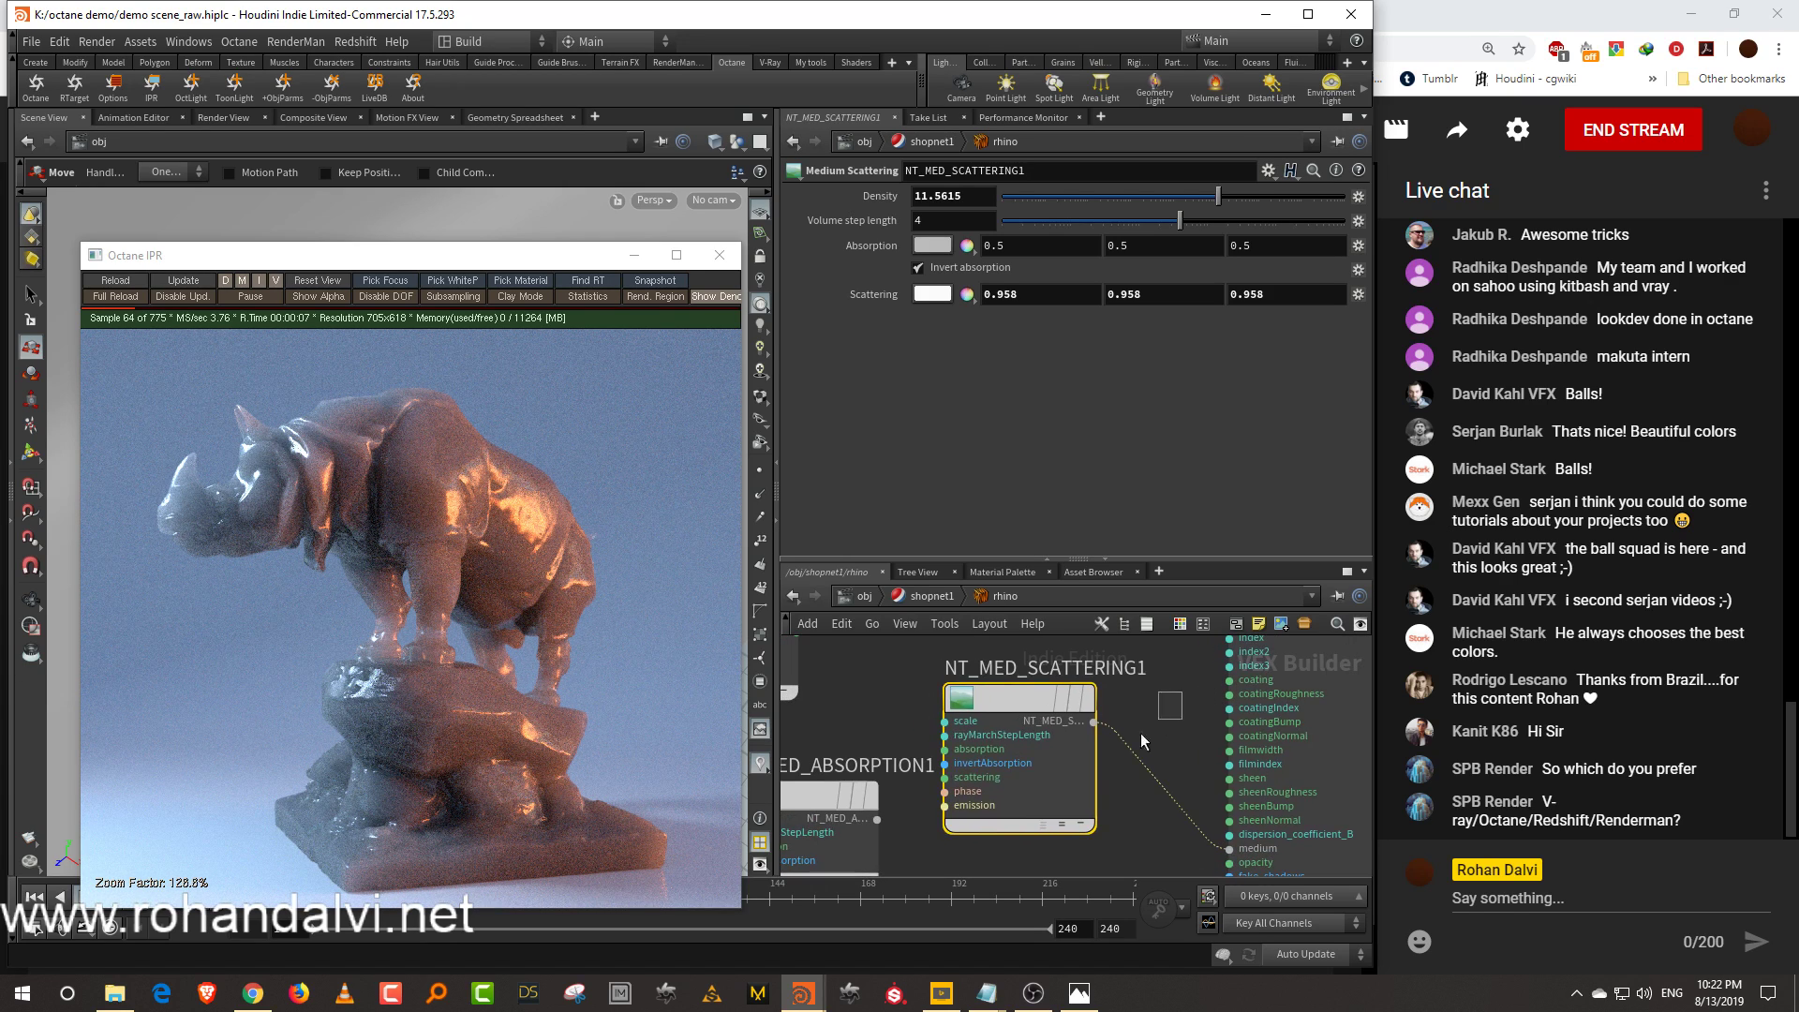
pyautogui.click(933, 293)
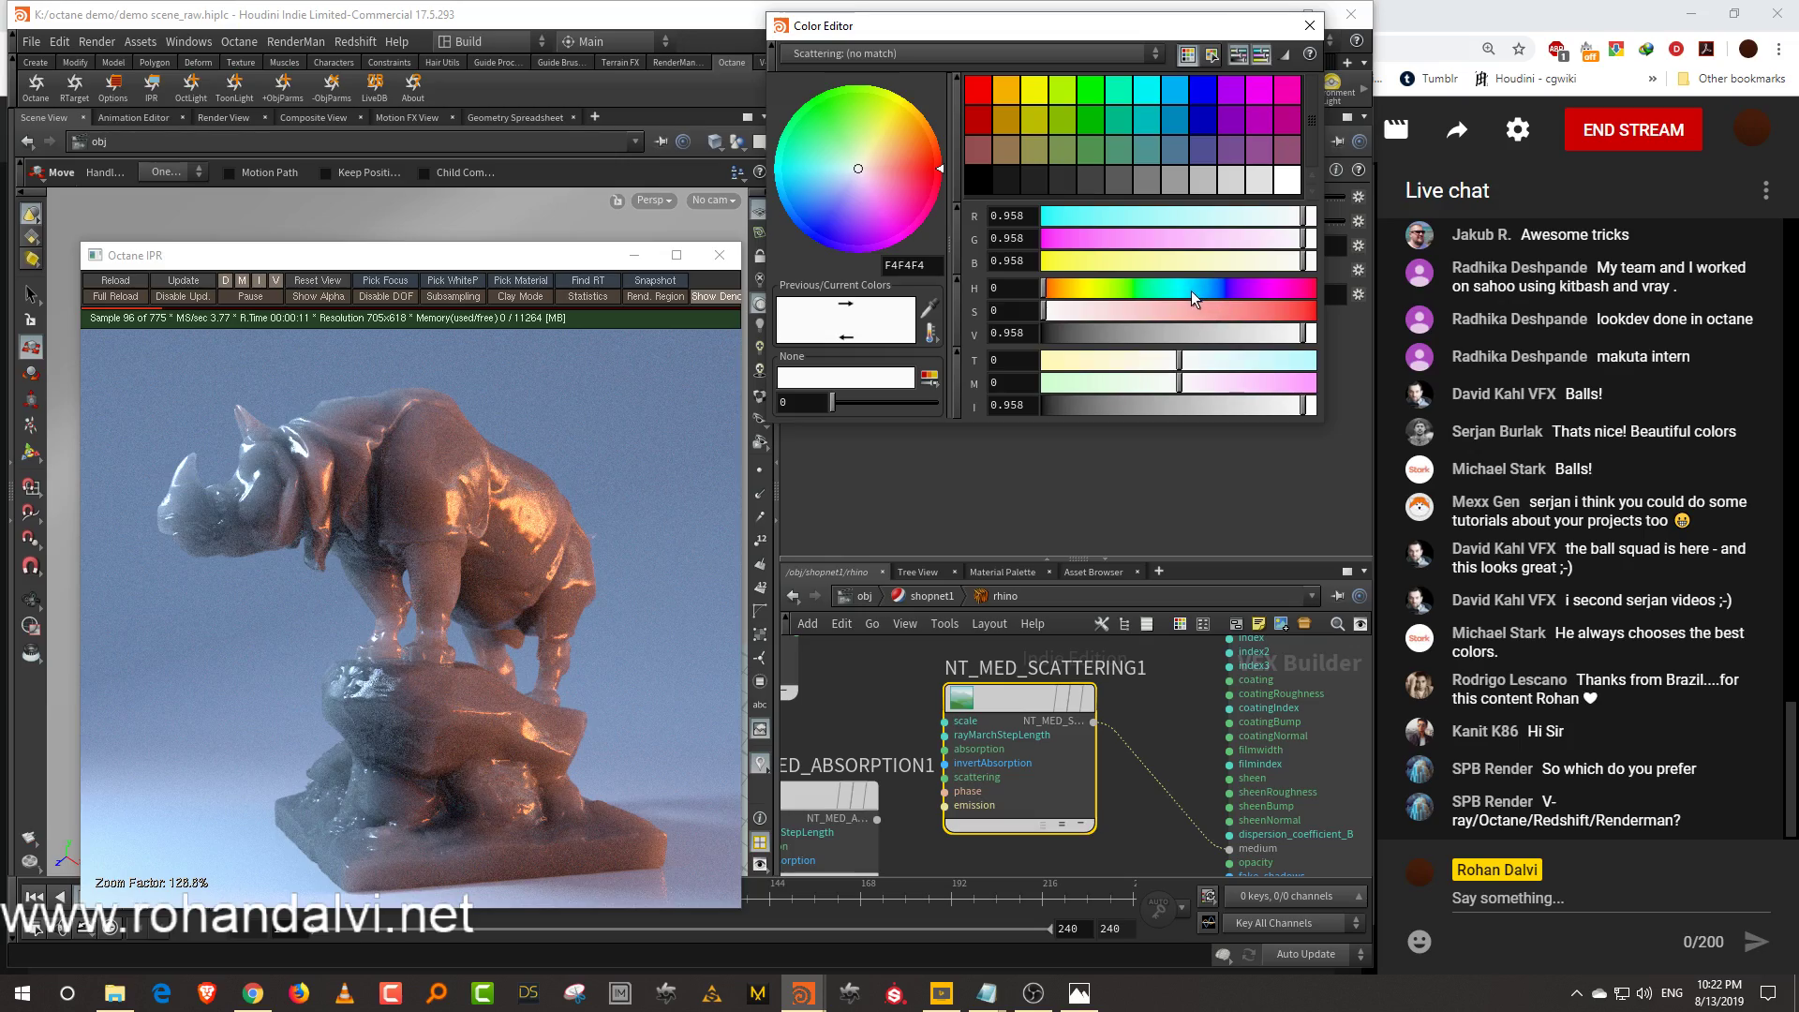
pyautogui.click(1141, 287)
pyautogui.click(1259, 310)
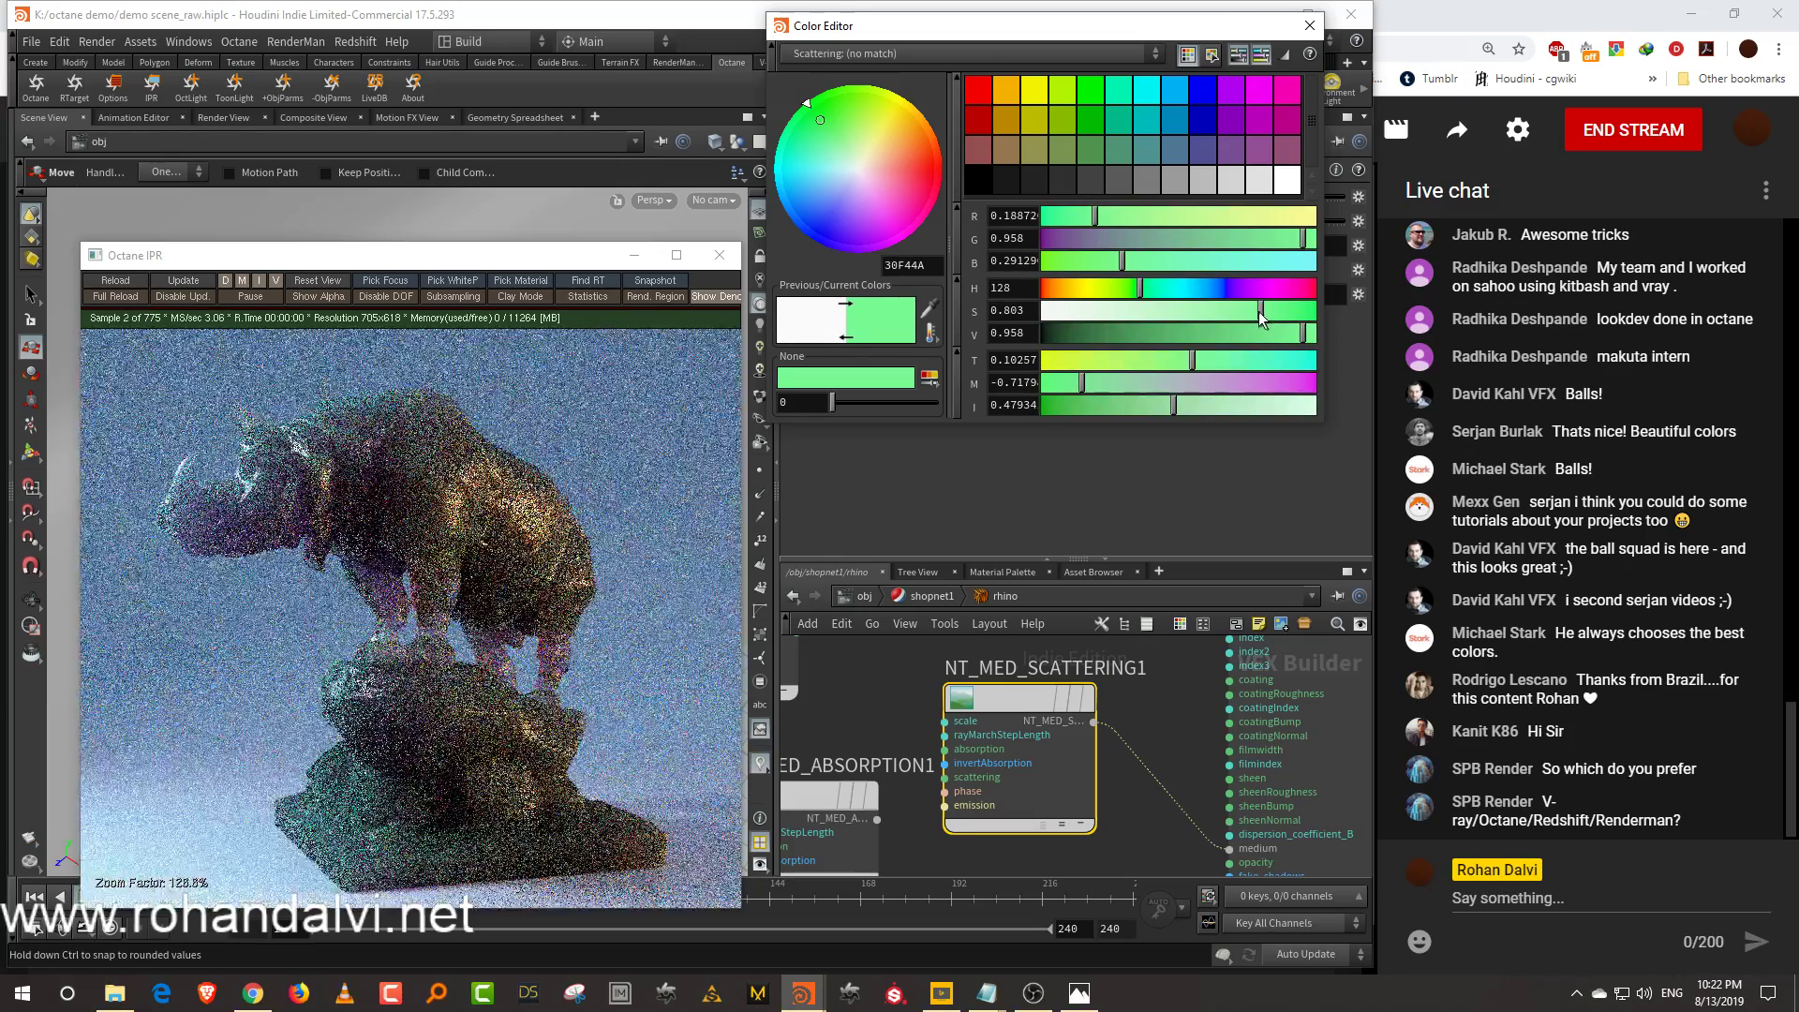
pyautogui.click(1292, 311)
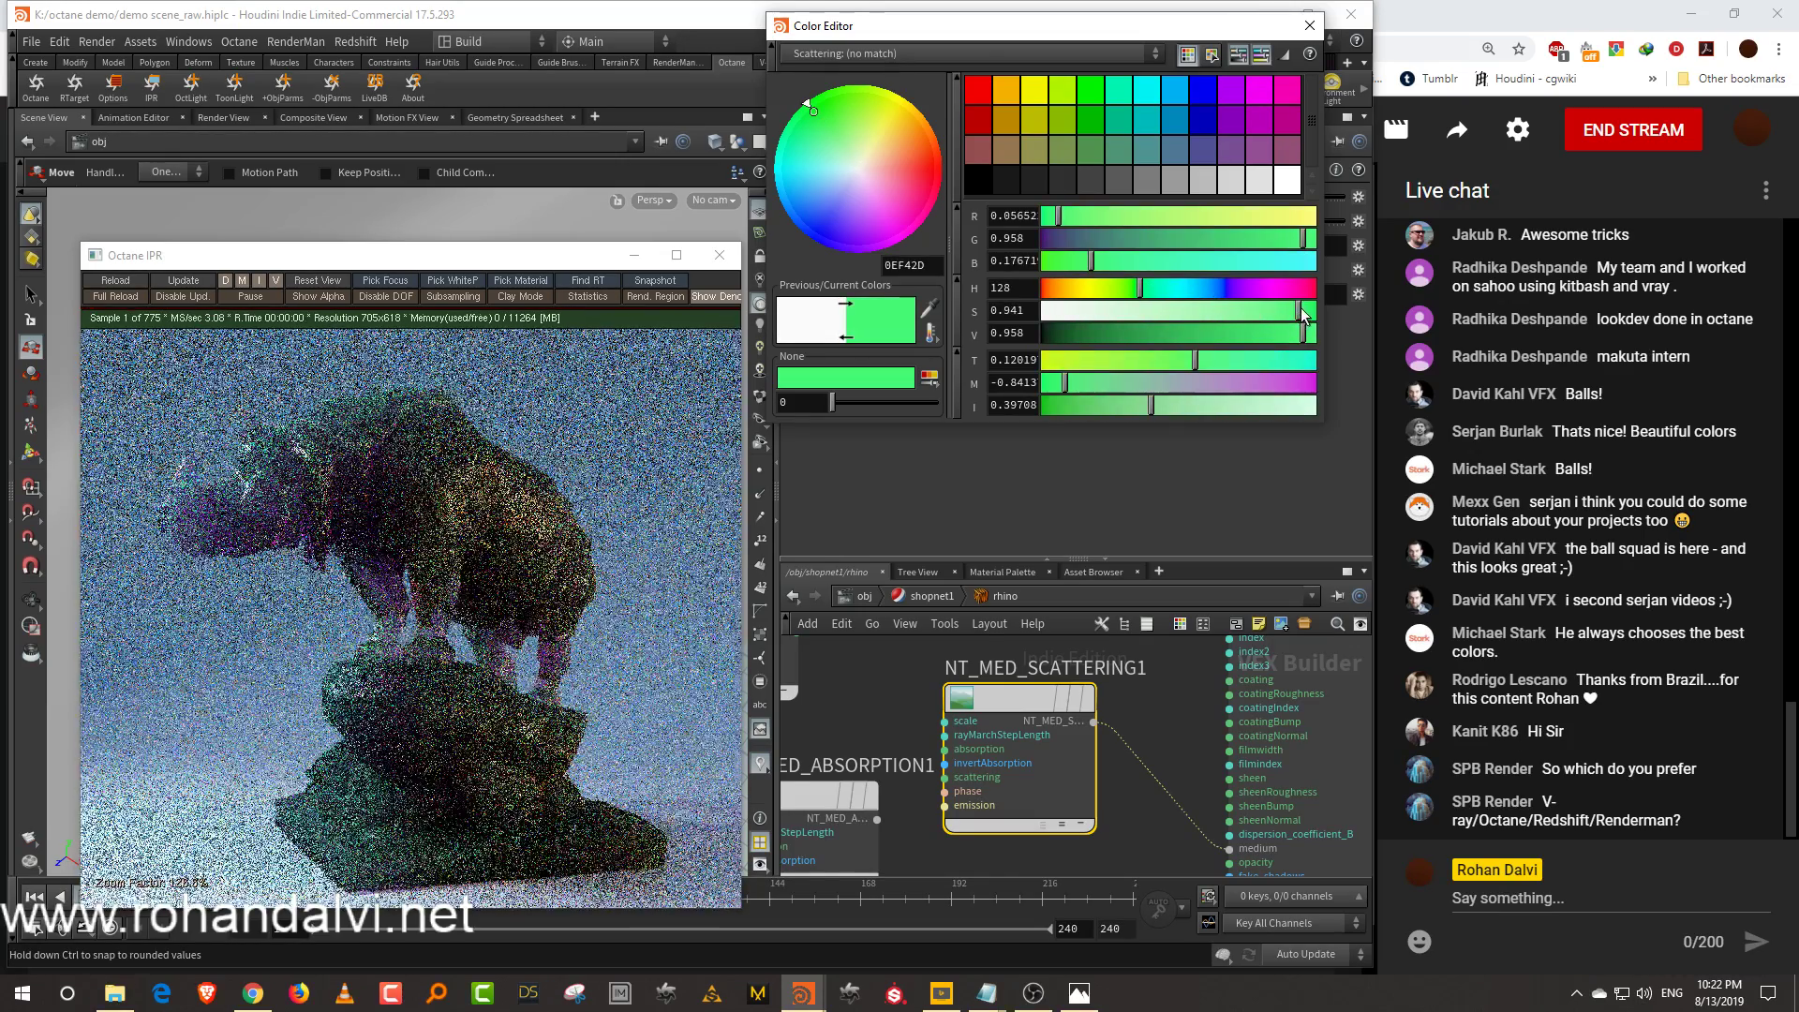
pyautogui.click(1283, 311)
pyautogui.click(1251, 288)
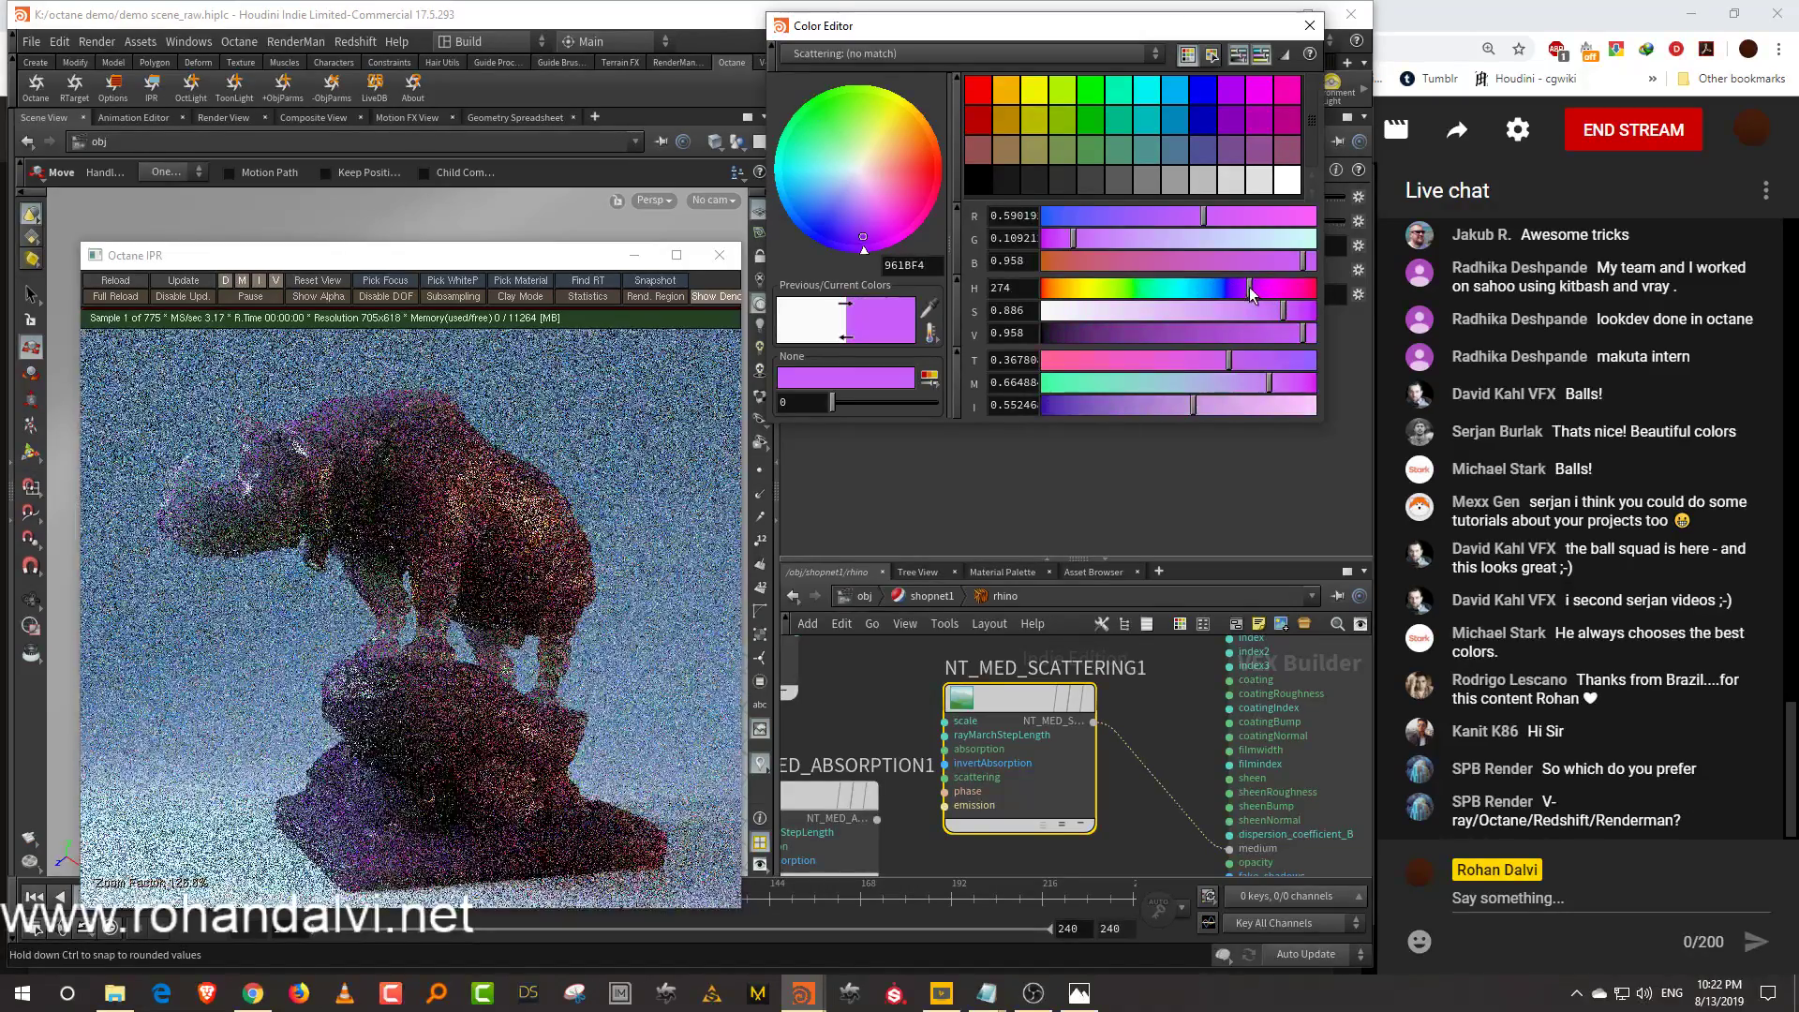
pyautogui.click(1167, 287)
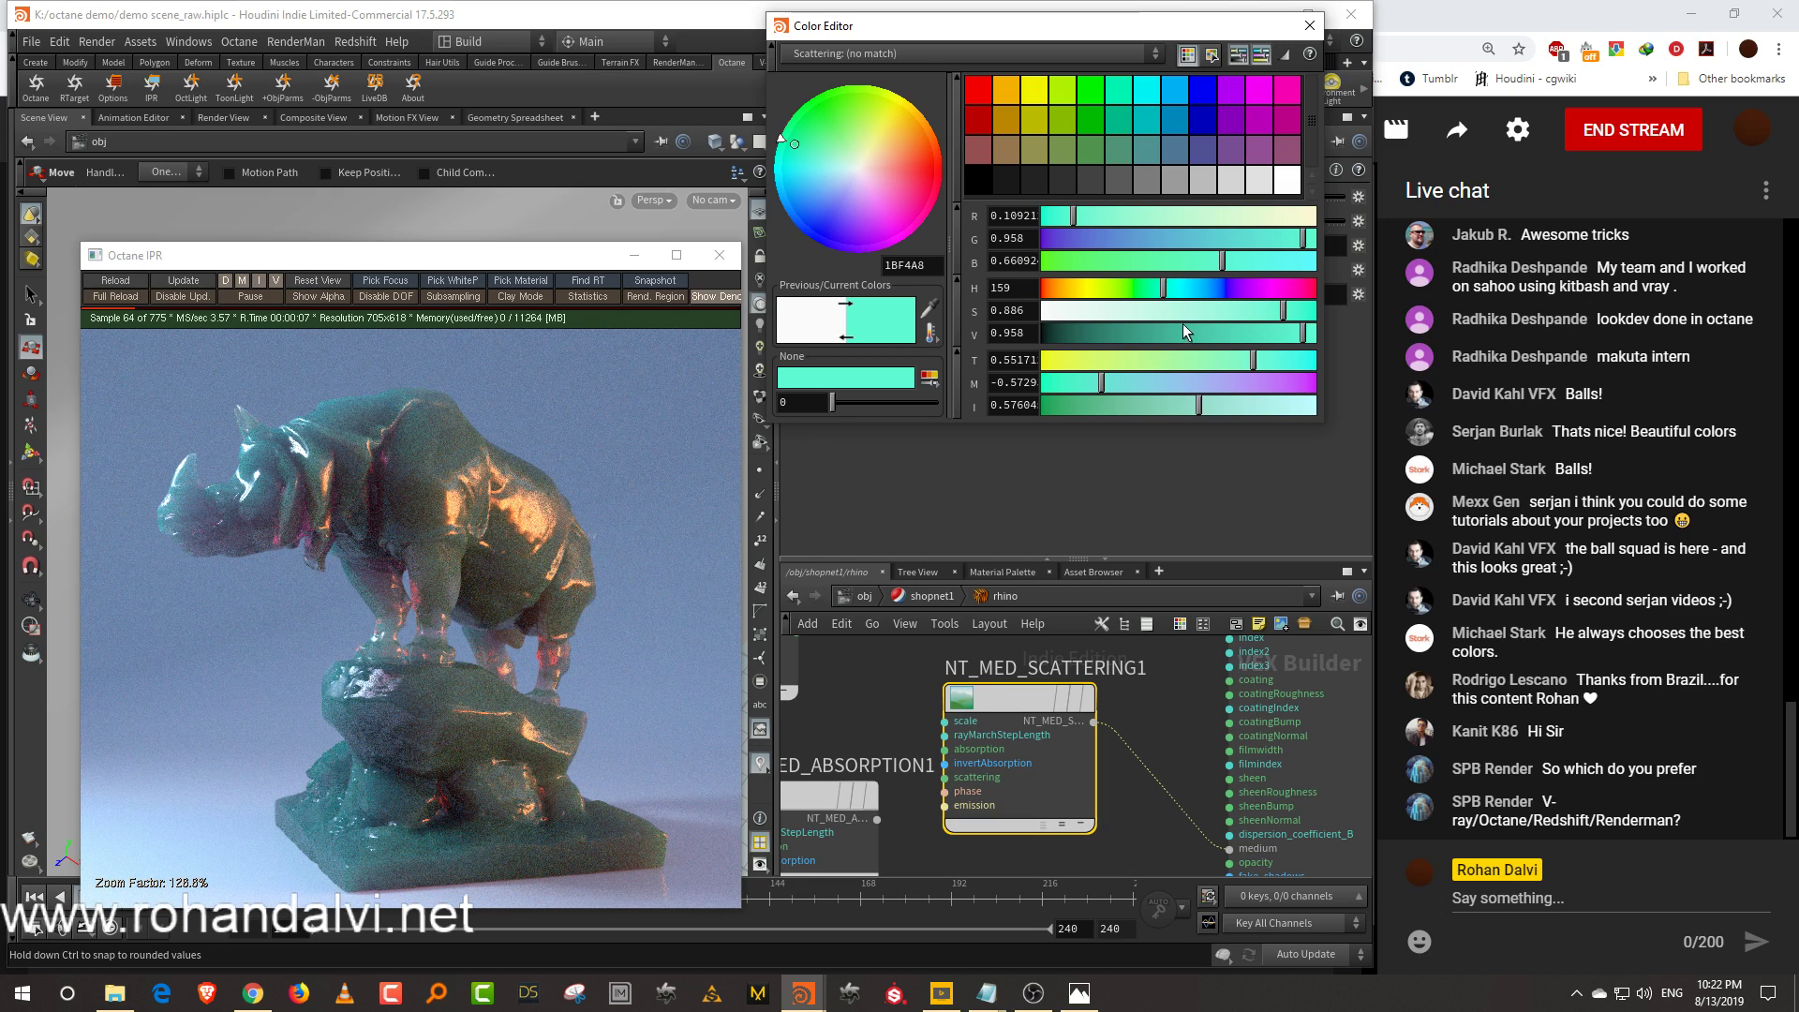
pyautogui.moveTo(1072, 309); pyautogui.dragTo(1036, 311)
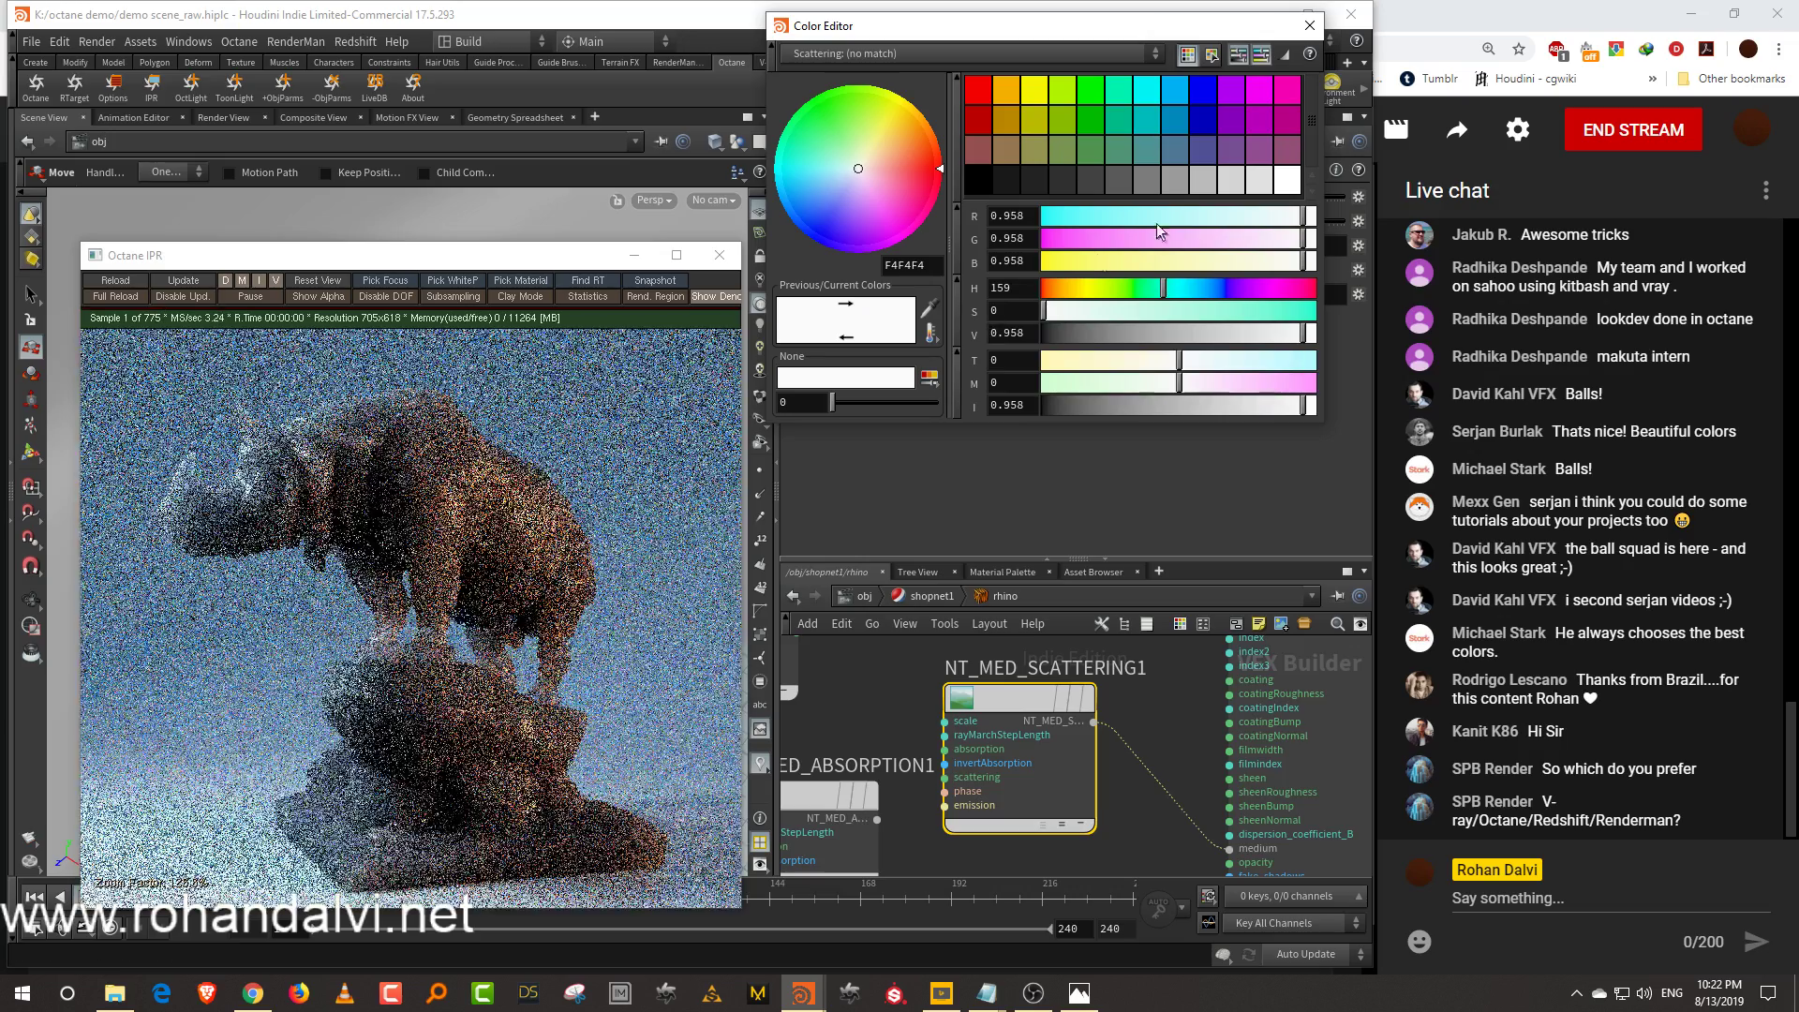
pyautogui.click(1310, 25)
# Set the absorption color of NT_MED_SCATTERING1 to light purple with hue 269, saturation 0.689 and value 0.969
pyautogui.click(933, 245)
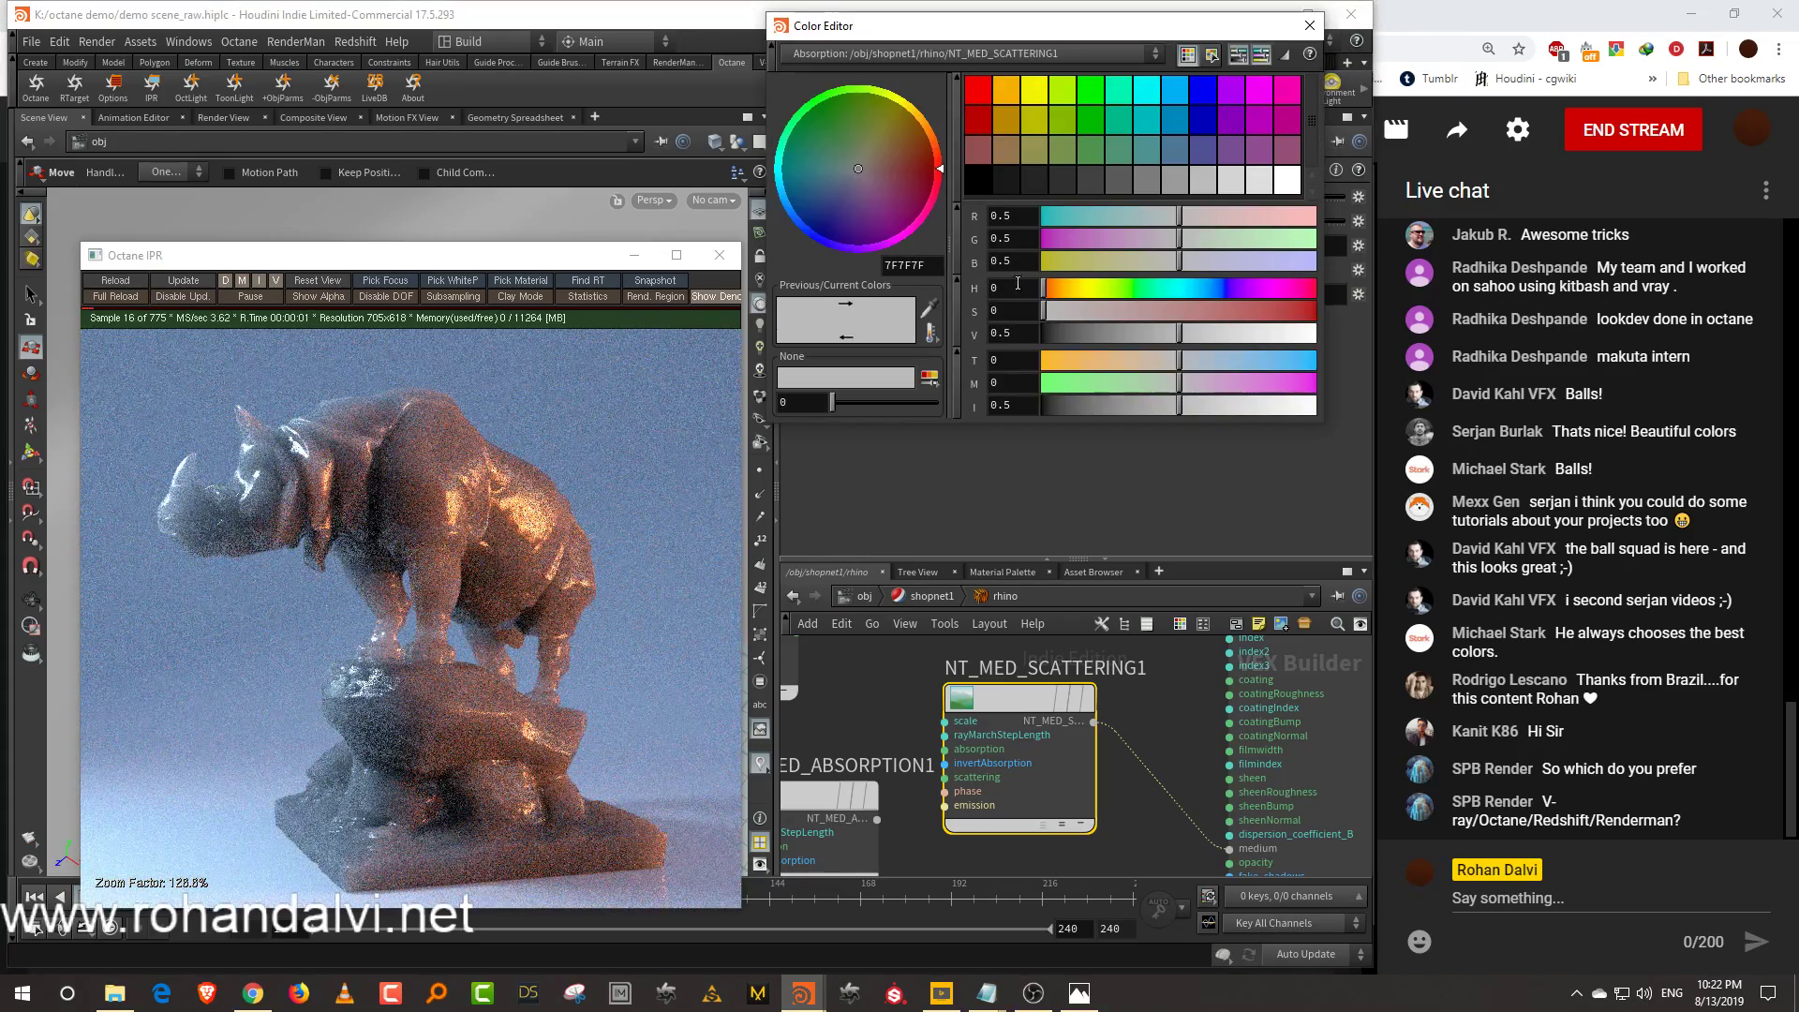
pyautogui.click(1230, 310)
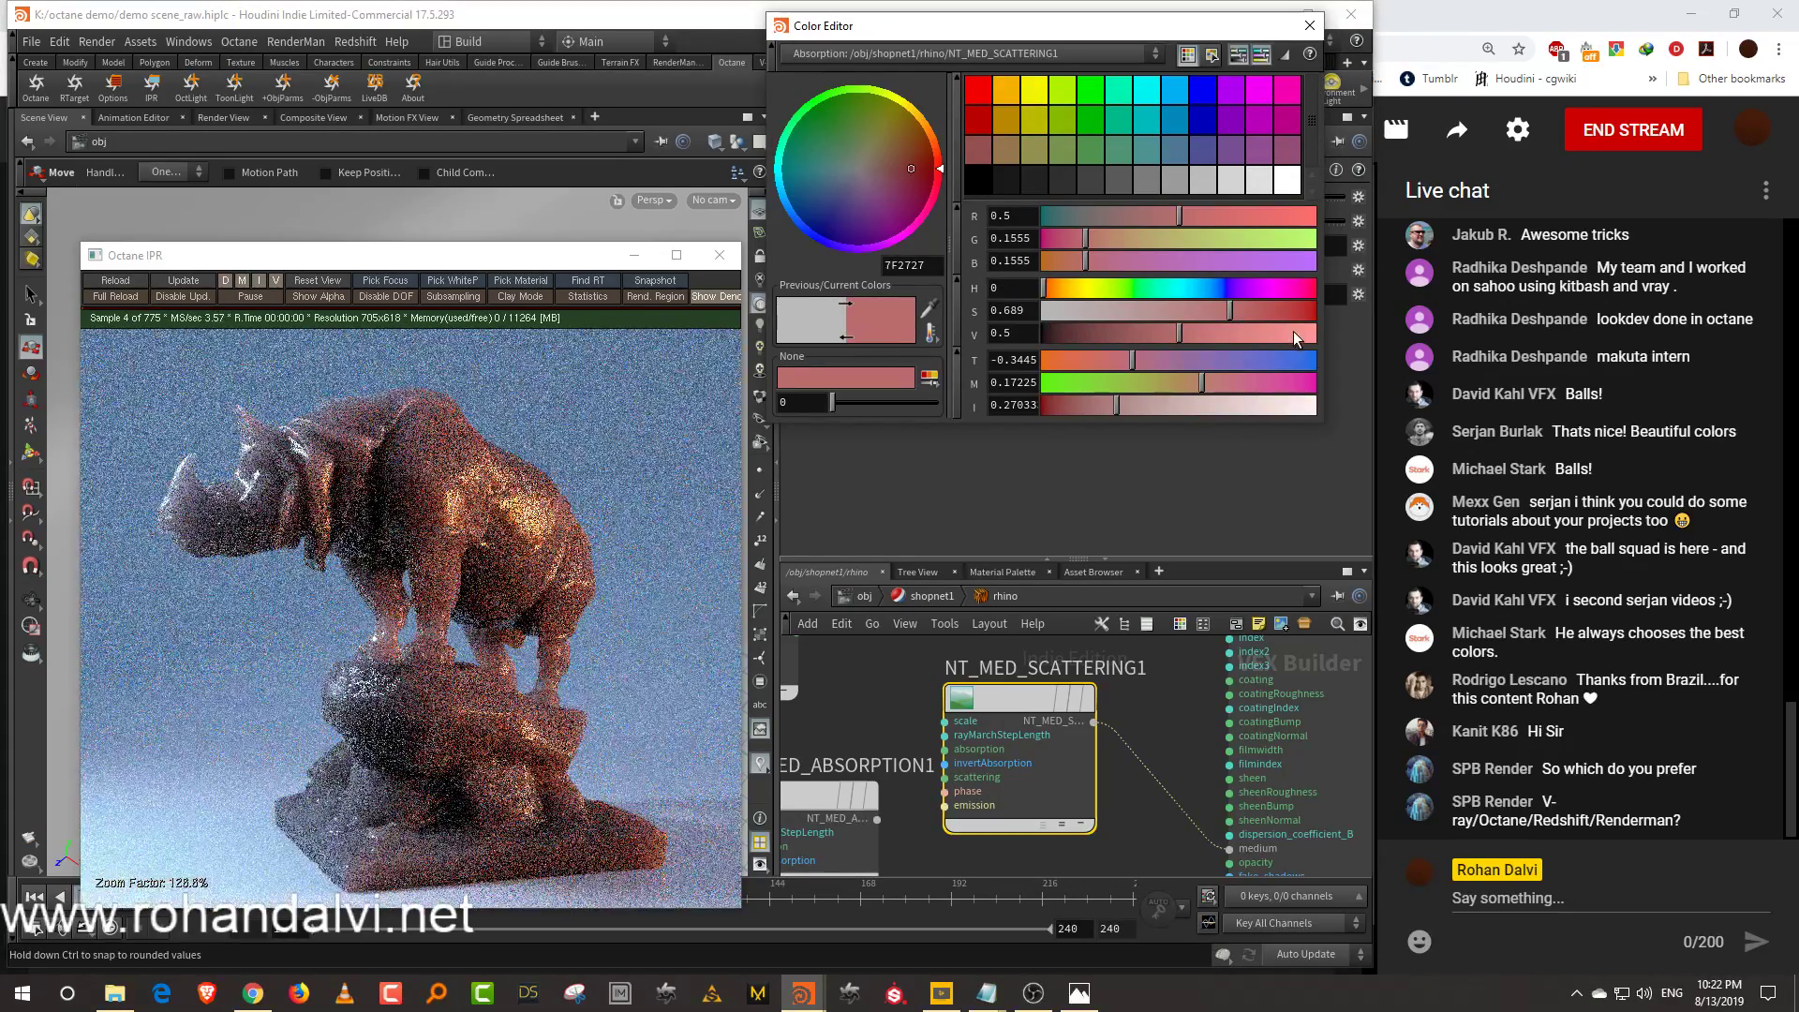
pyautogui.click(1294, 332)
pyautogui.click(1307, 334)
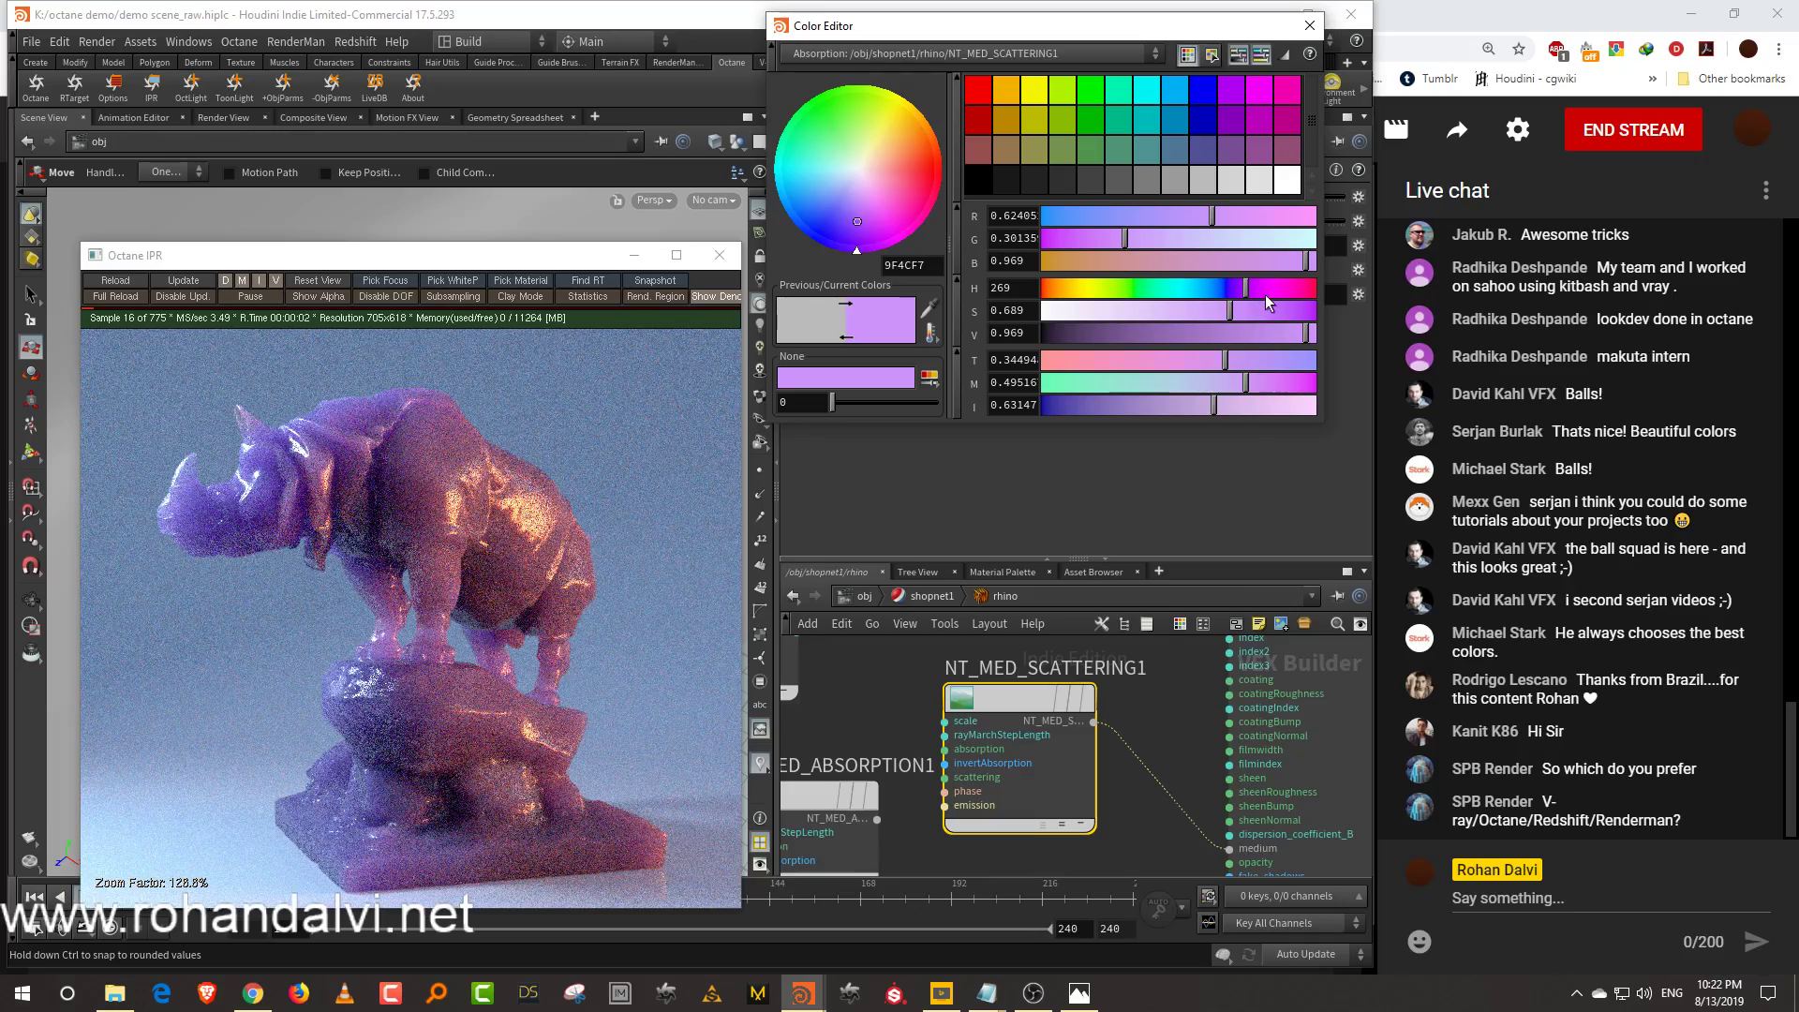
pyautogui.click(1247, 290)
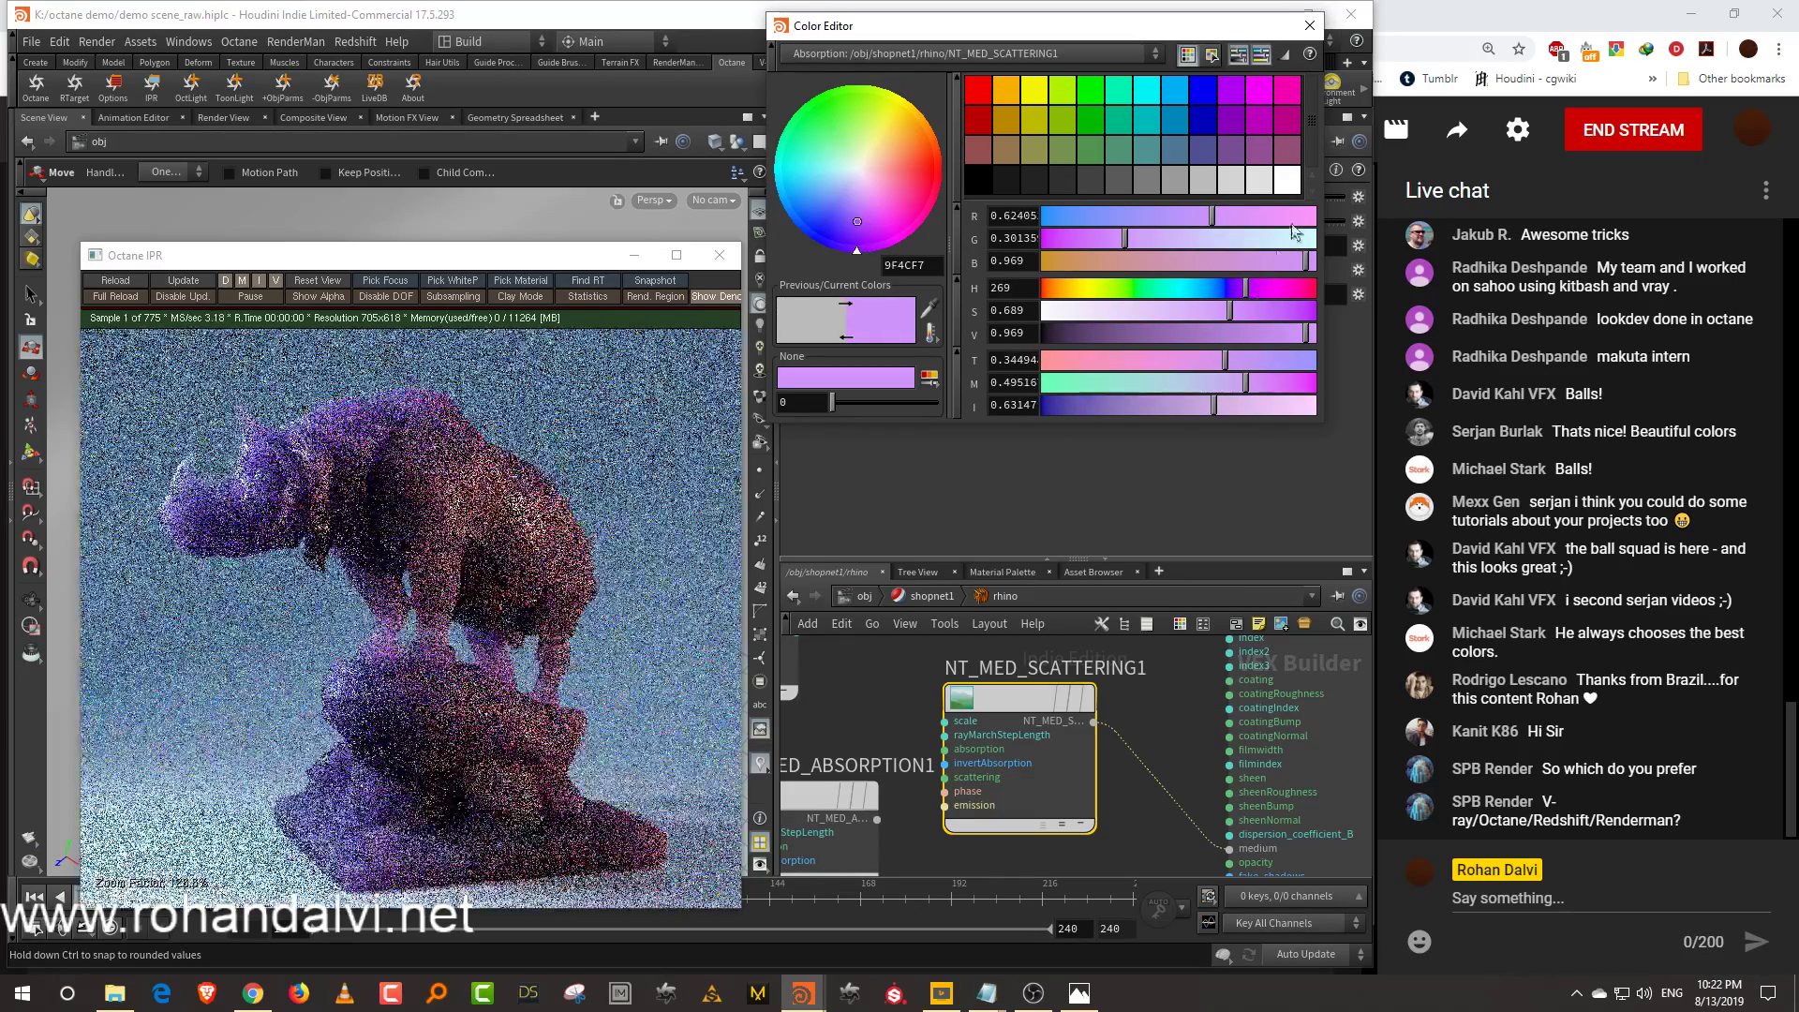
pyautogui.click(1310, 25)
# Set the scattering color of NT_MED_SCATTERING1 to mint green with hue 148 and saturation 0.817
pyautogui.click(938, 295)
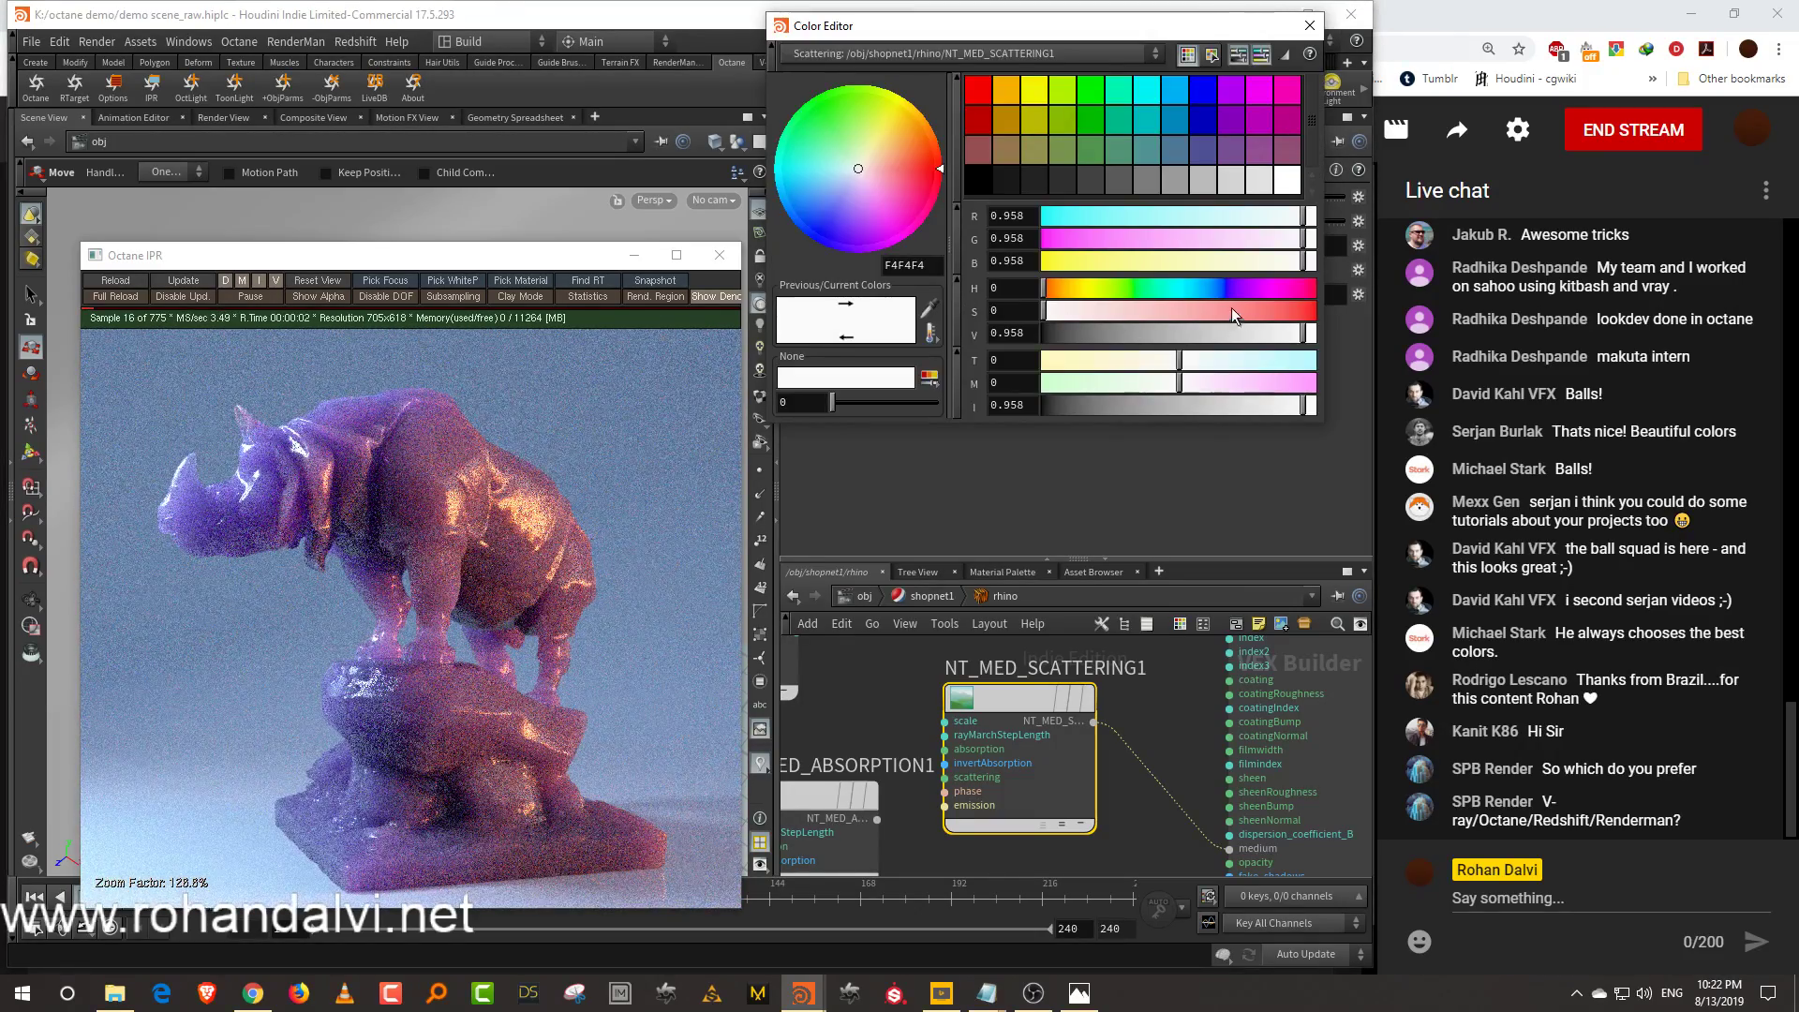
pyautogui.moveTo(1228, 310); pyautogui.dragTo(1264, 318)
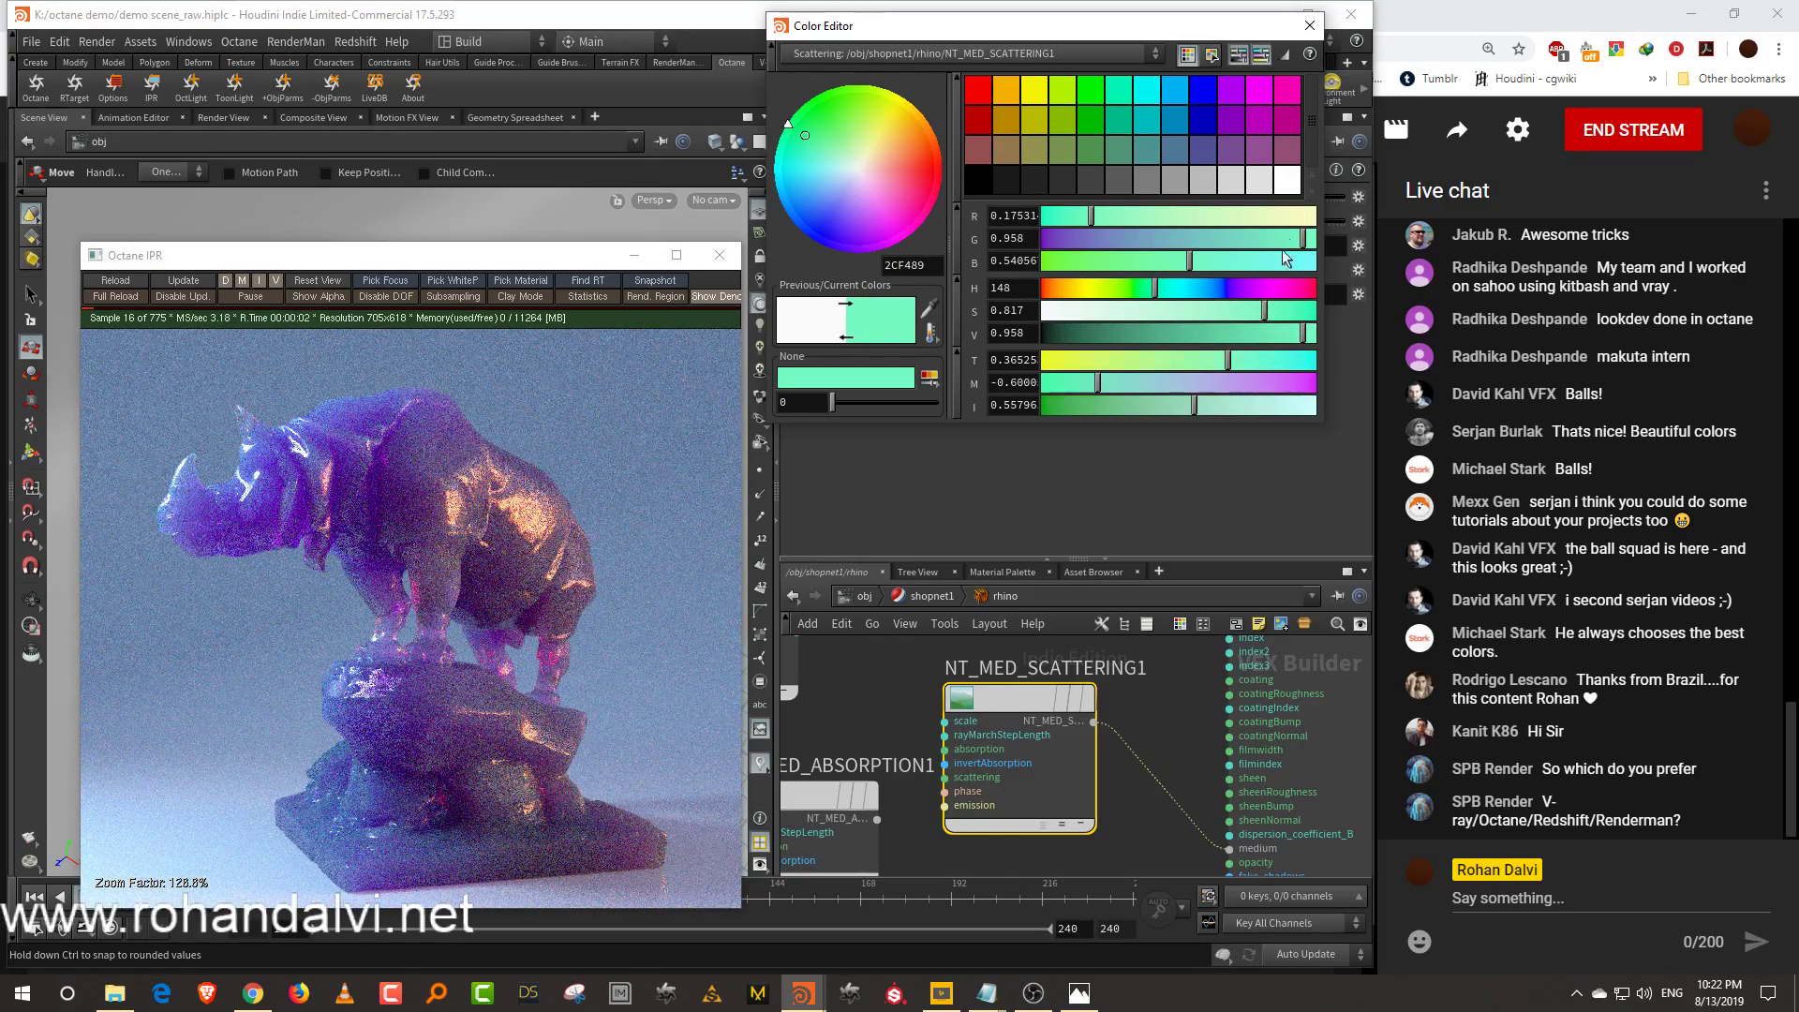
pyautogui.click(1310, 25)
# Leave the rhino material network for shopnet1 and open the render network
pyautogui.moveTo(1177, 703); pyautogui.dragTo(1126, 739, button='middle')
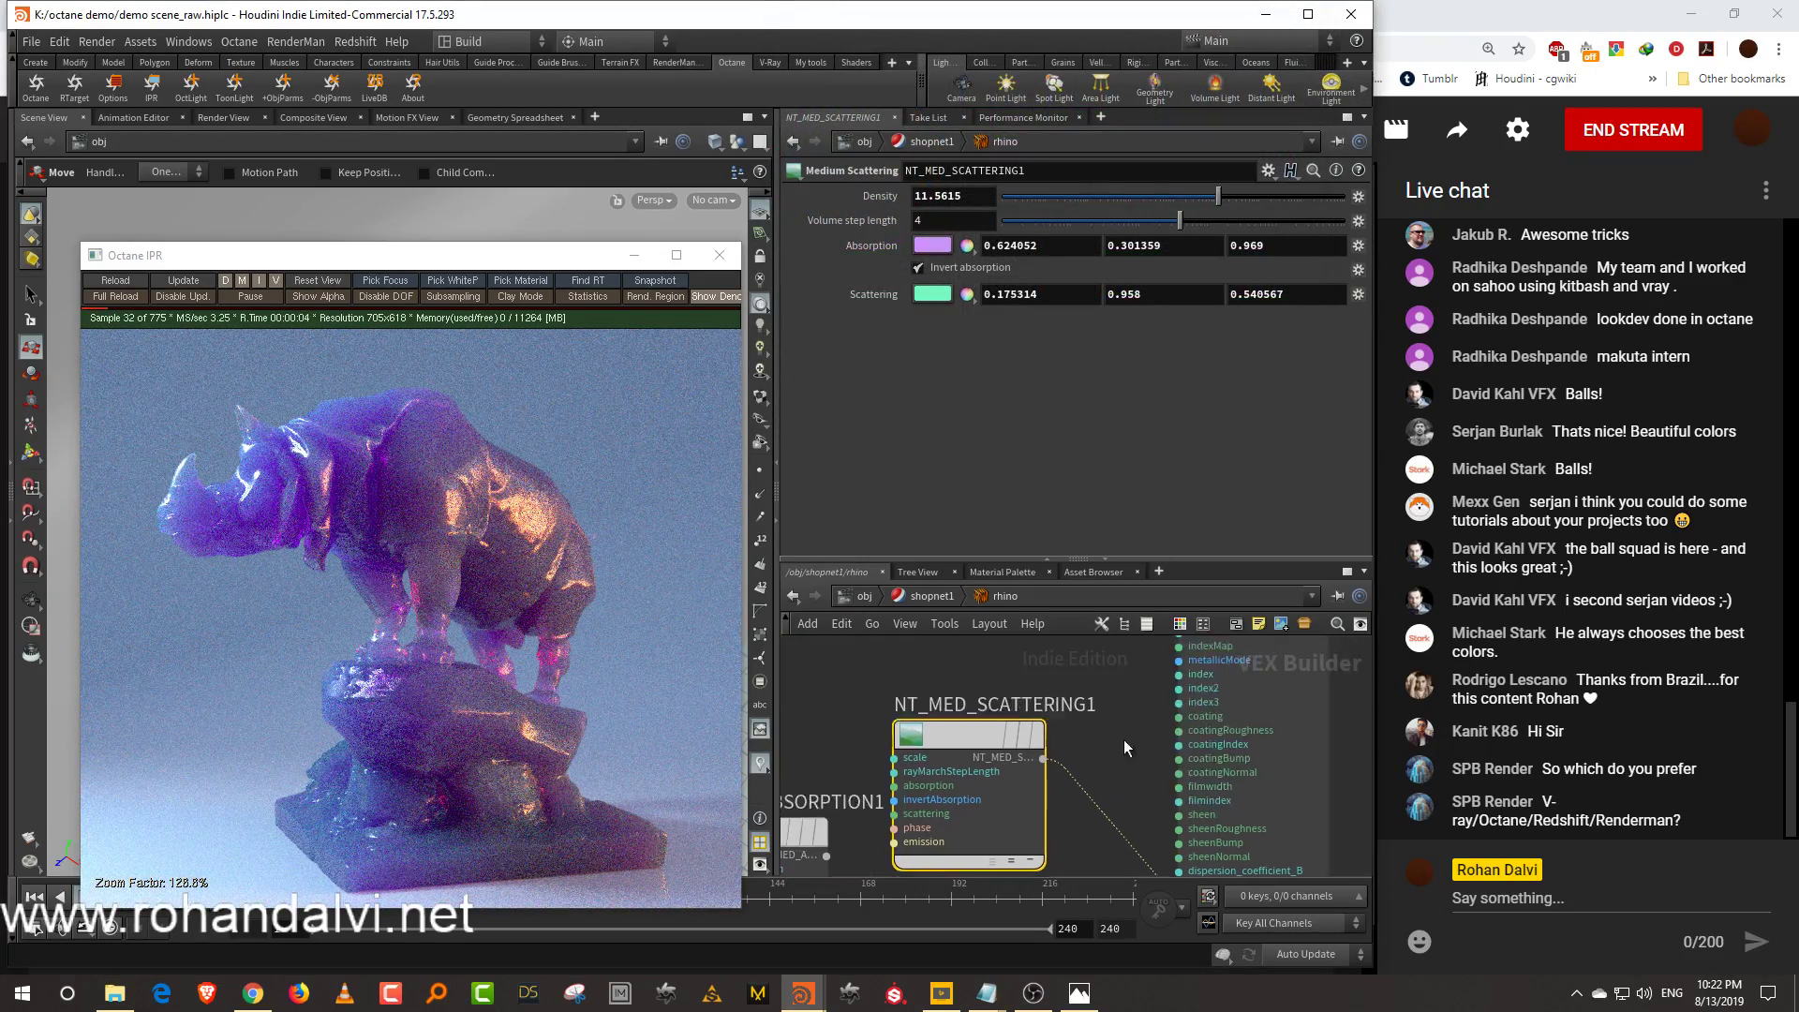
pyautogui.click(1209, 656)
pyautogui.click(999, 648)
pyautogui.click(946, 597)
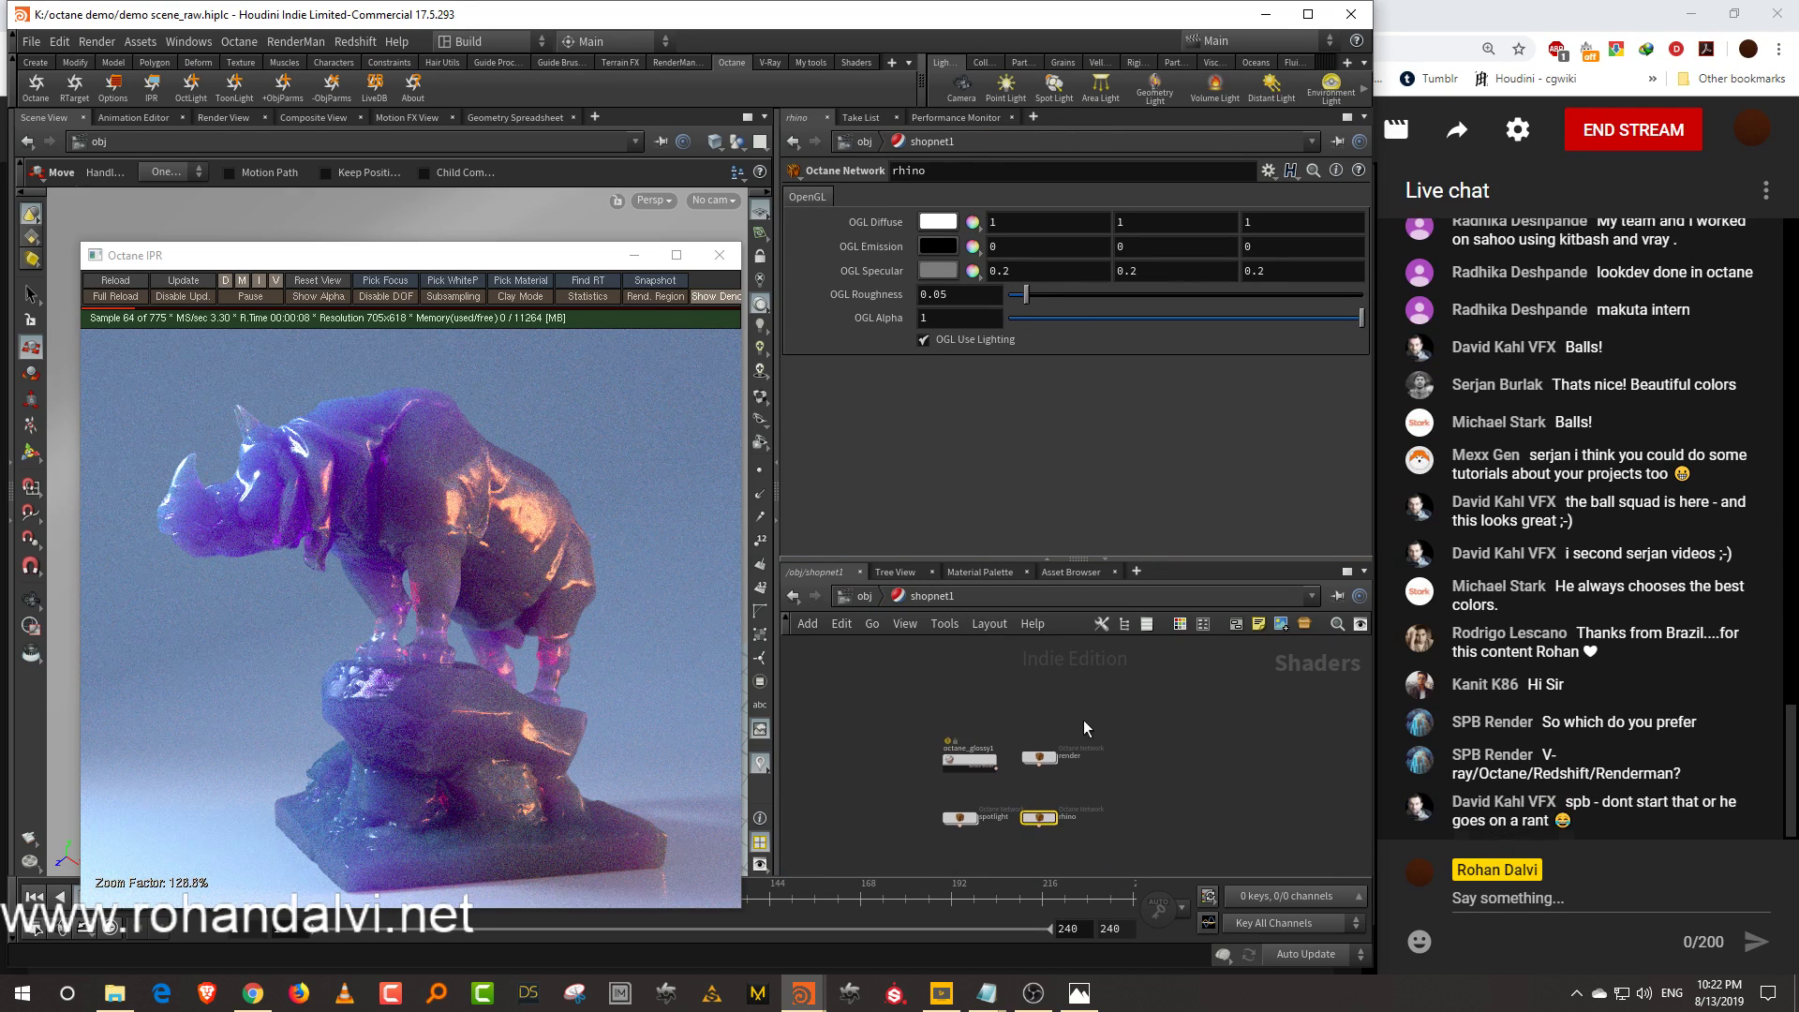
pyautogui.press('h')
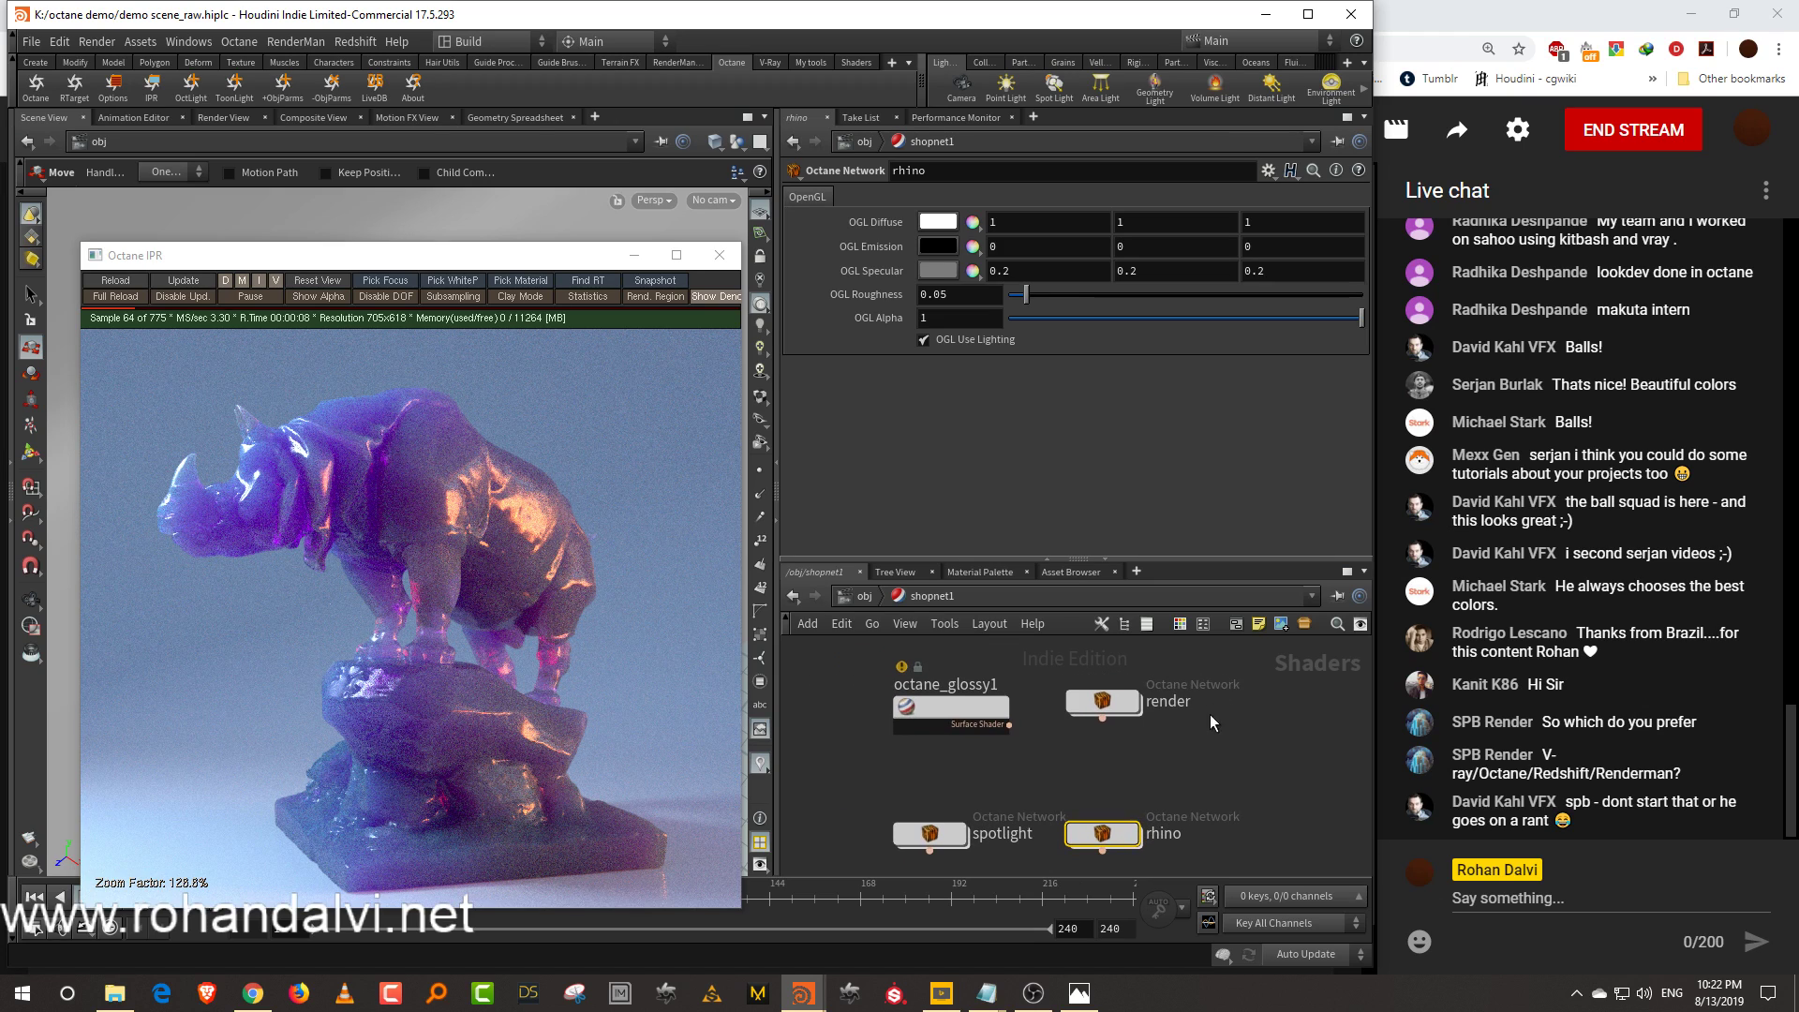
pyautogui.doubleClick(1128, 709)
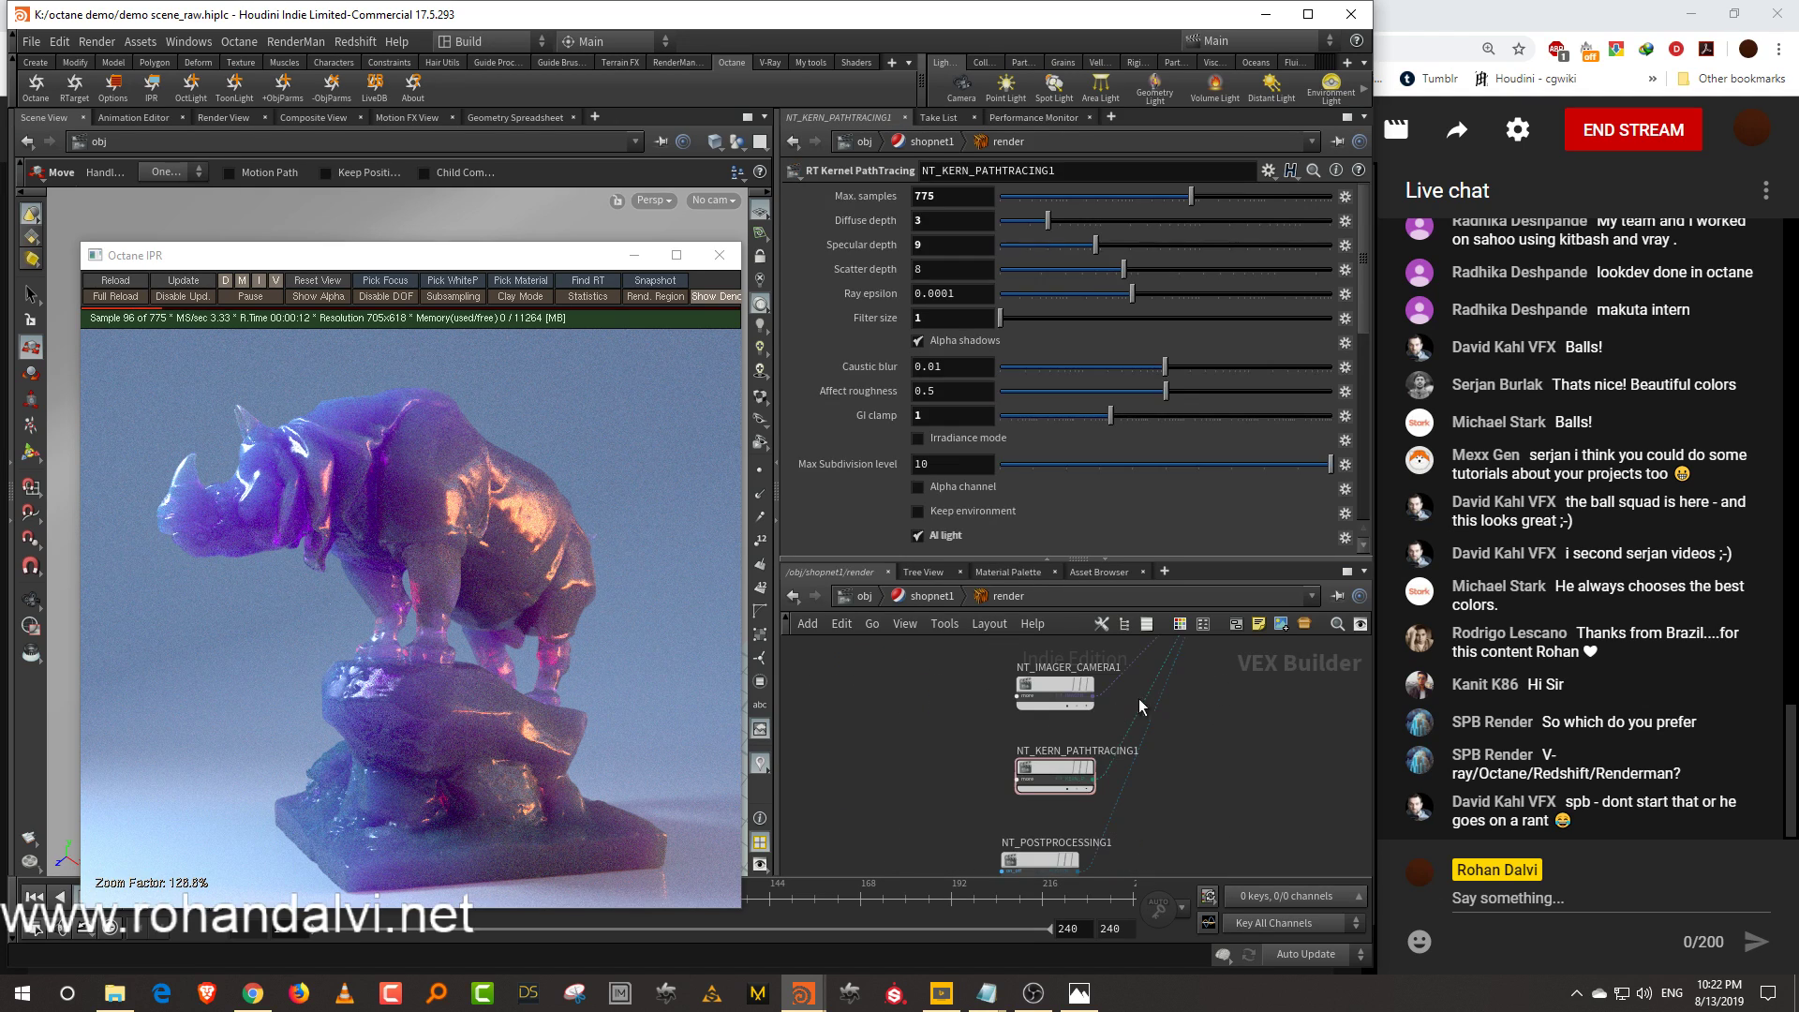
# Enlarge the network editor area and move the octane_render_target1 node slightly upward
pyautogui.moveTo(1217, 555); pyautogui.dragTo(1209, 456)
pyautogui.moveTo(1191, 692)
pyautogui.mouseDown(button='middle')
pyautogui.moveTo(1169, 715)
pyautogui.moveTo(1176, 659)
pyautogui.mouseUp(button='middle')
pyautogui.scroll(-1, 1175, 731)
pyautogui.moveTo(1038, 753); pyautogui.dragTo(1057, 744)
pyautogui.moveTo(1179, 645); pyautogui.dragTo(1166, 833, button='middle')
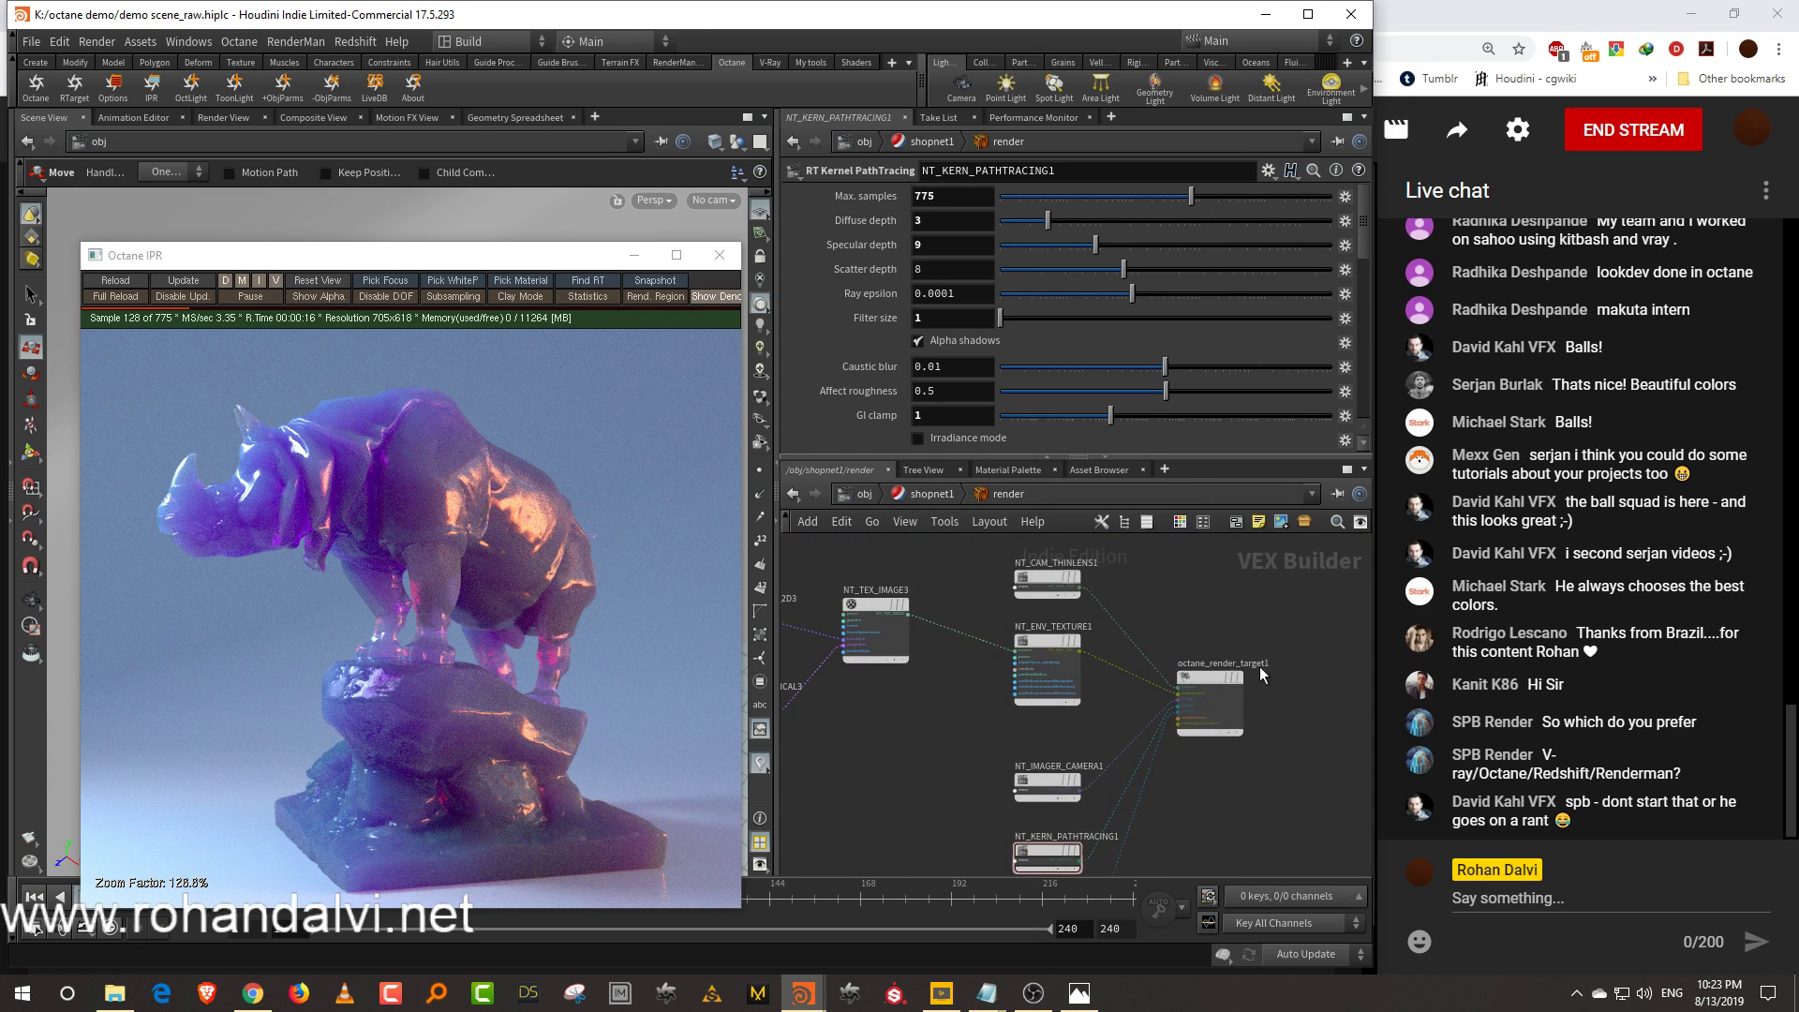
pyautogui.moveTo(1219, 671); pyautogui.dragTo(1226, 649)
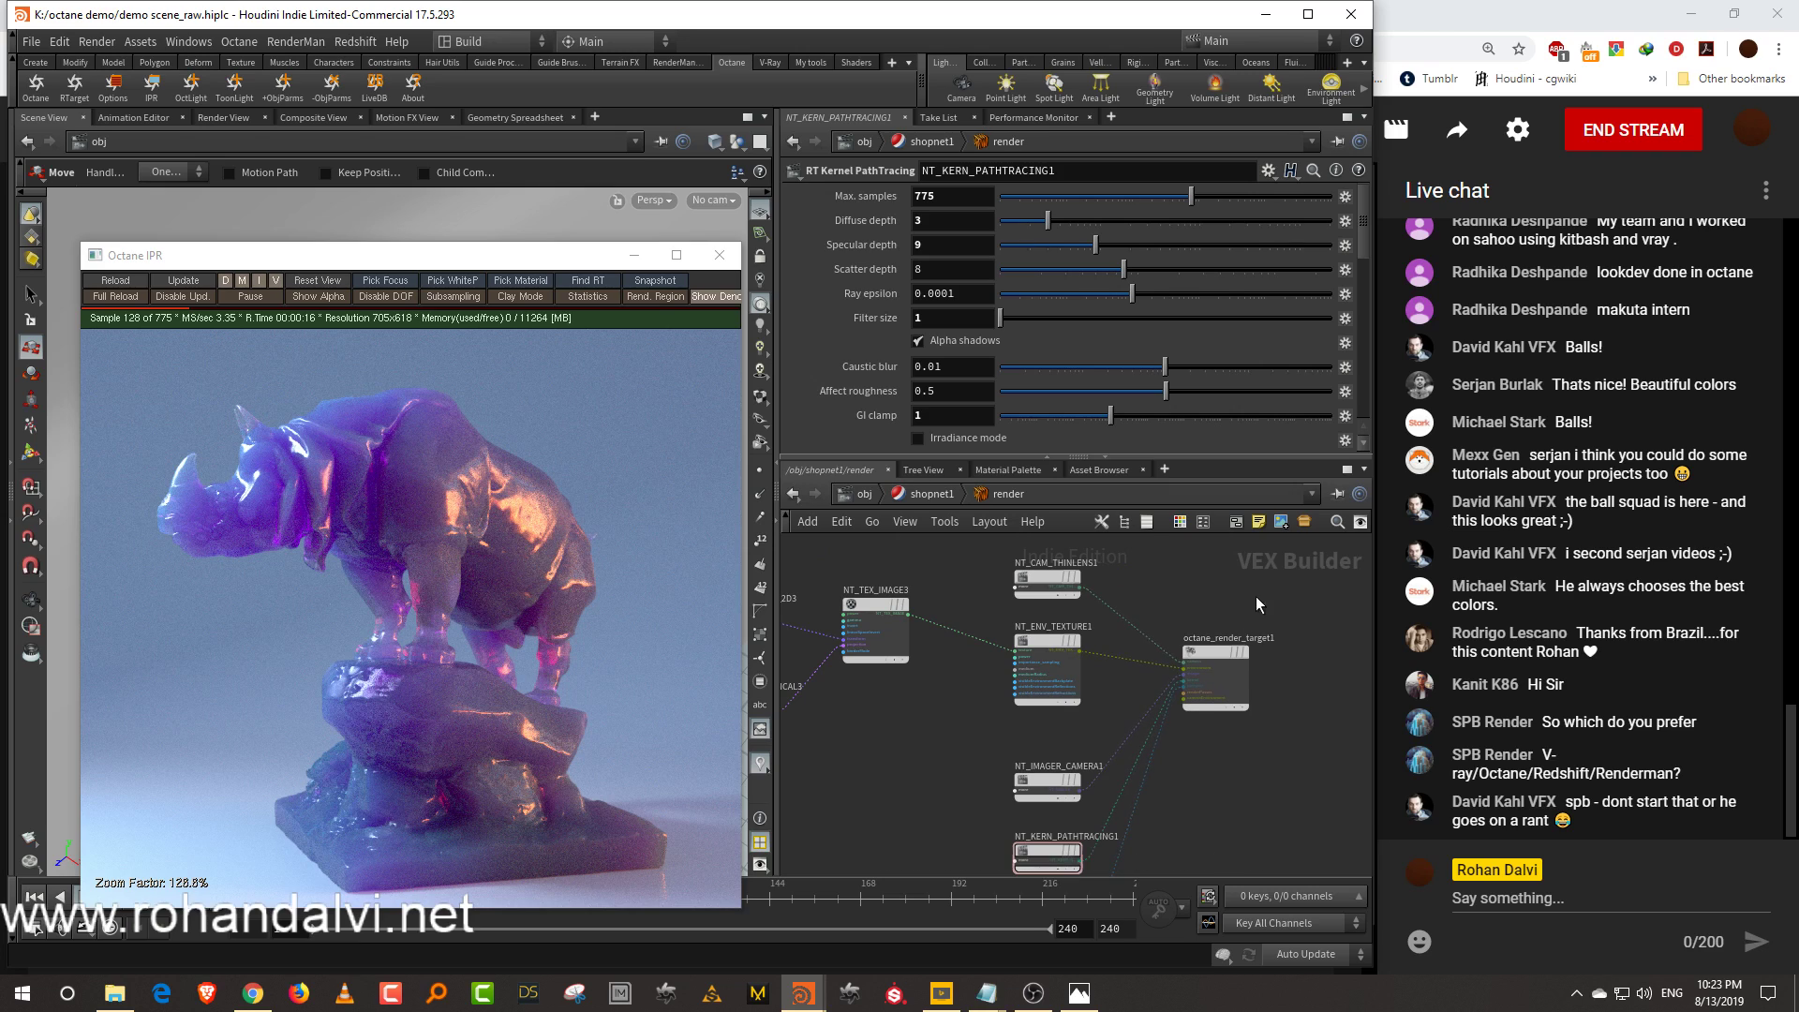
pyautogui.moveTo(1256, 596); pyautogui.dragTo(1209, 663, button='middle')
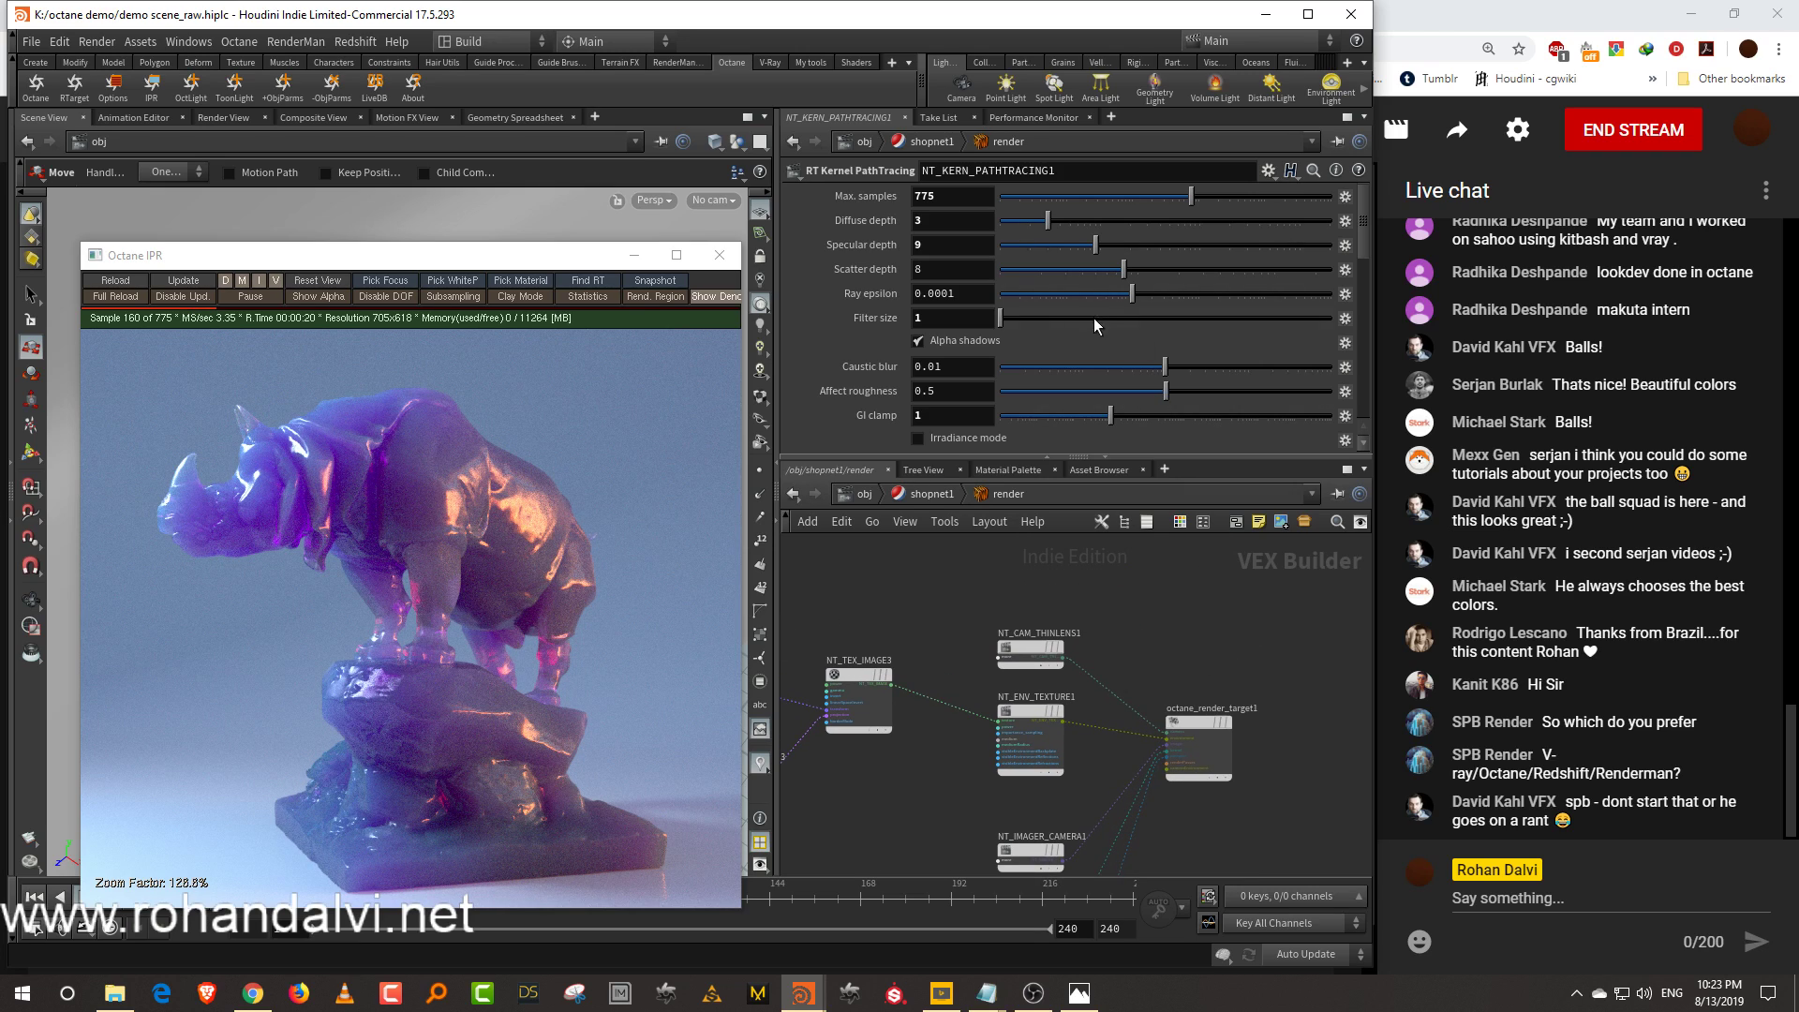
# Set the specular depth of NT_KERN_PATHTRACING1 to 4, the diffuse depth to 11 and the scatter depth to 11
pyautogui.moveTo(1038, 251)
pyautogui.mouseDown()
pyautogui.moveTo(991, 261)
pyautogui.moveTo(1104, 254)
pyautogui.moveTo(1037, 255)
pyautogui.moveTo(1065, 251)
pyautogui.mouseUp()
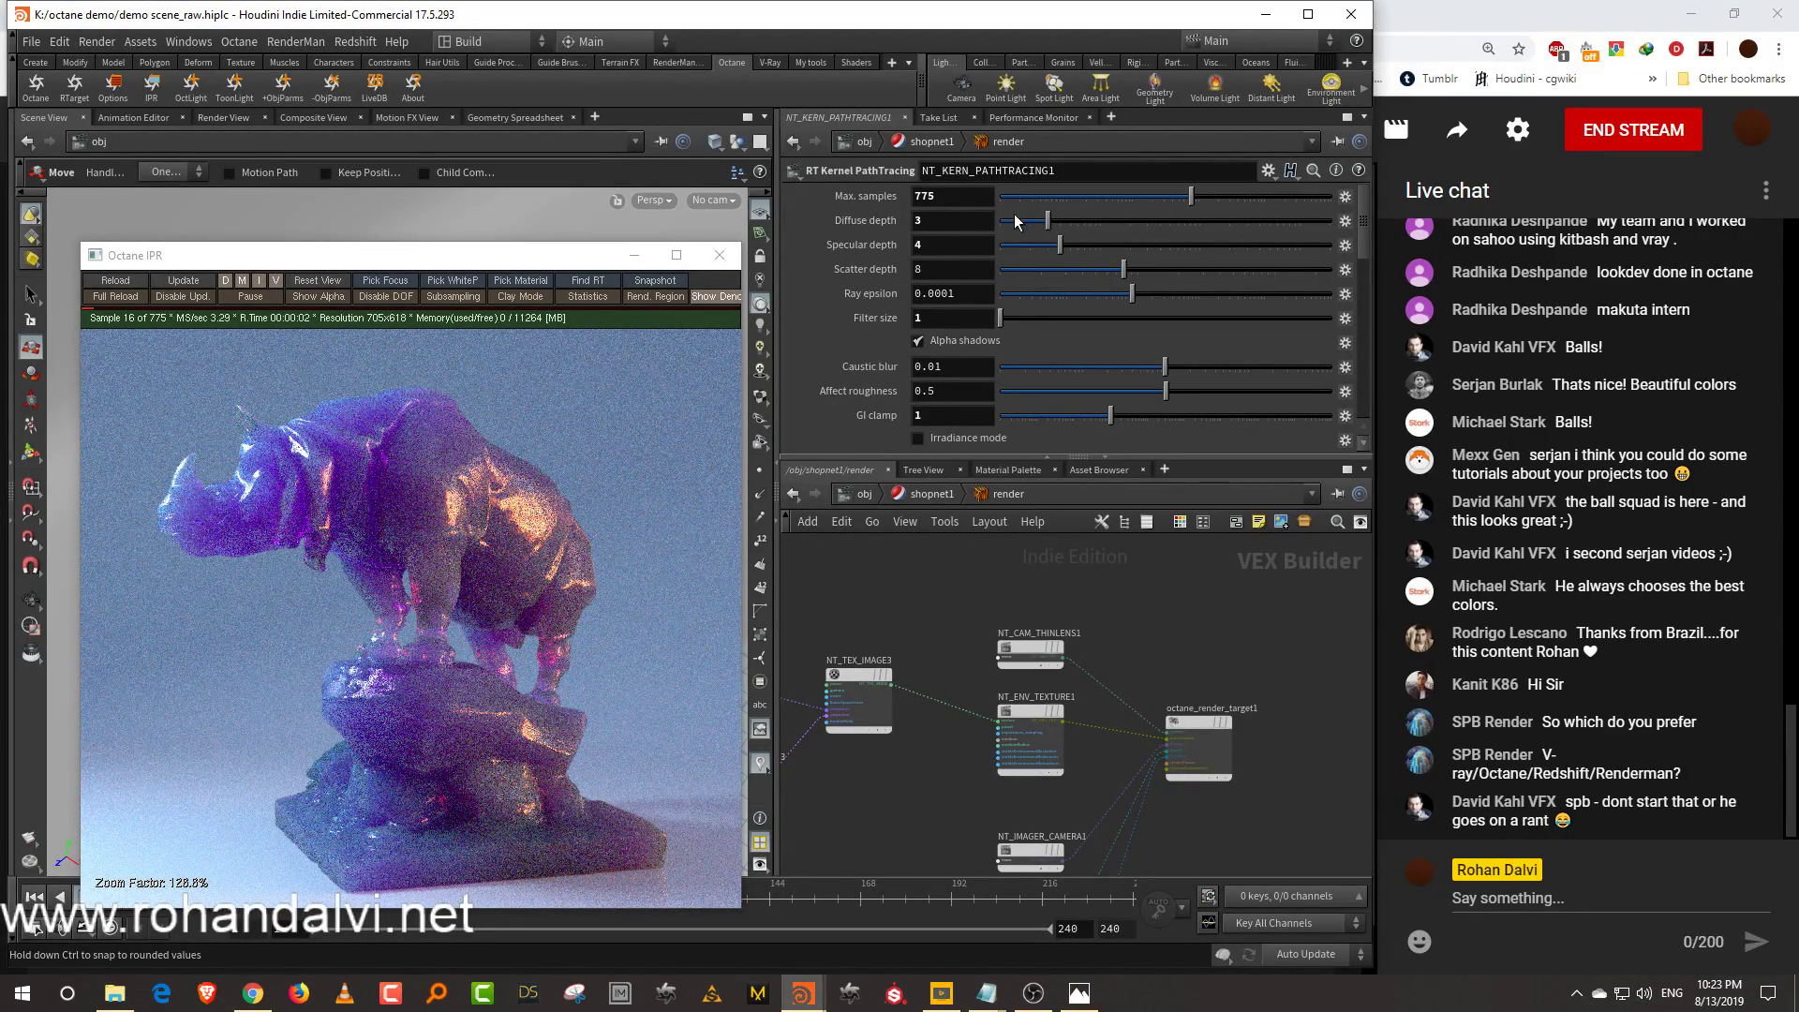
pyautogui.click(995, 223)
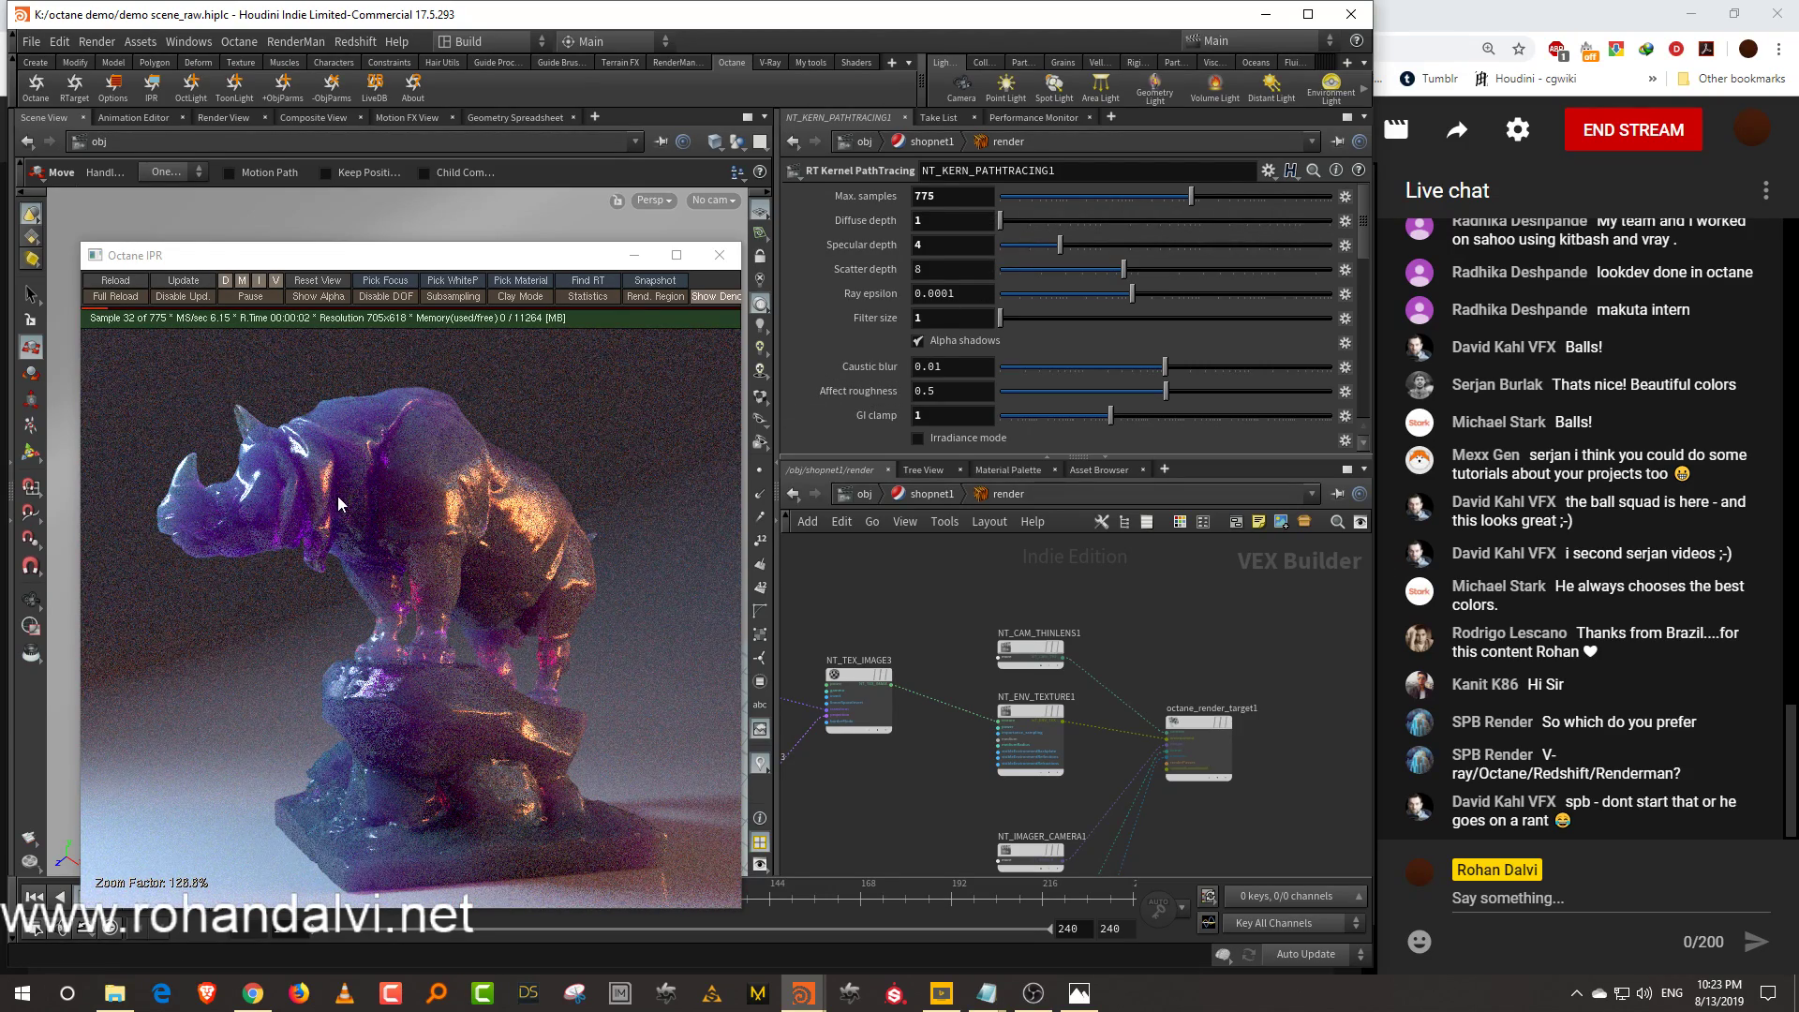
pyautogui.click(1030, 222)
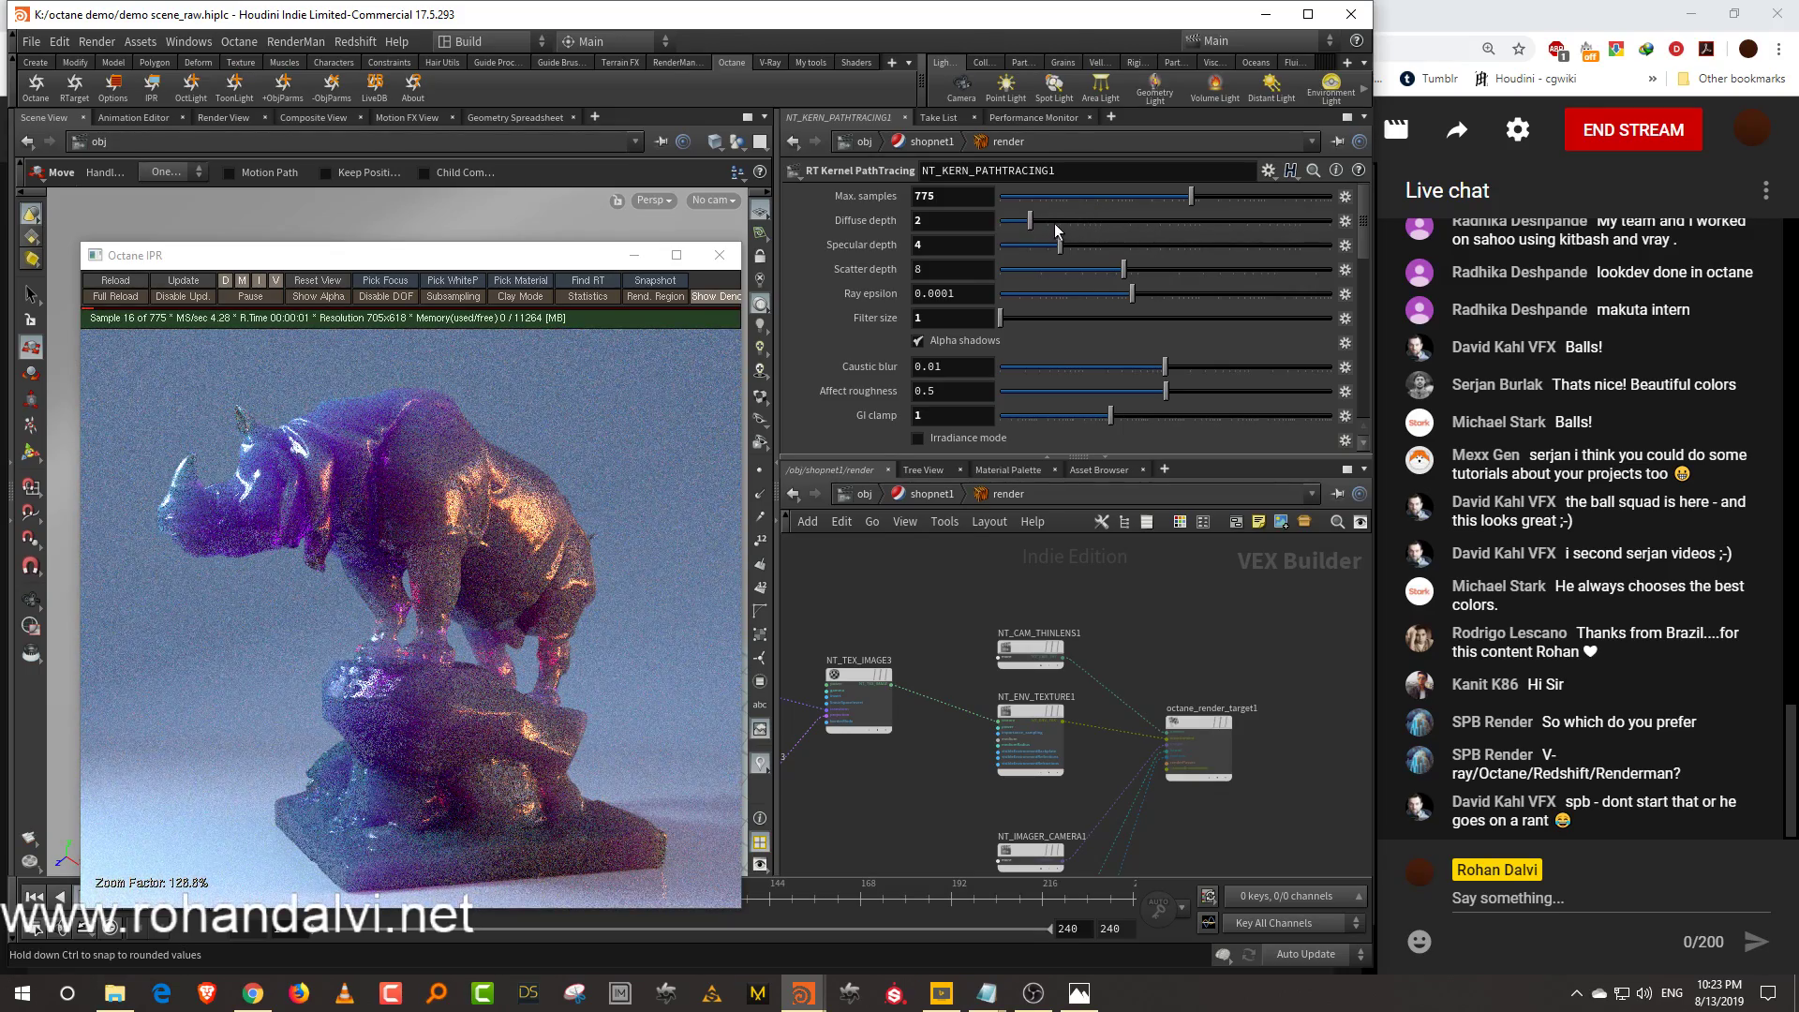
pyautogui.click(1060, 222)
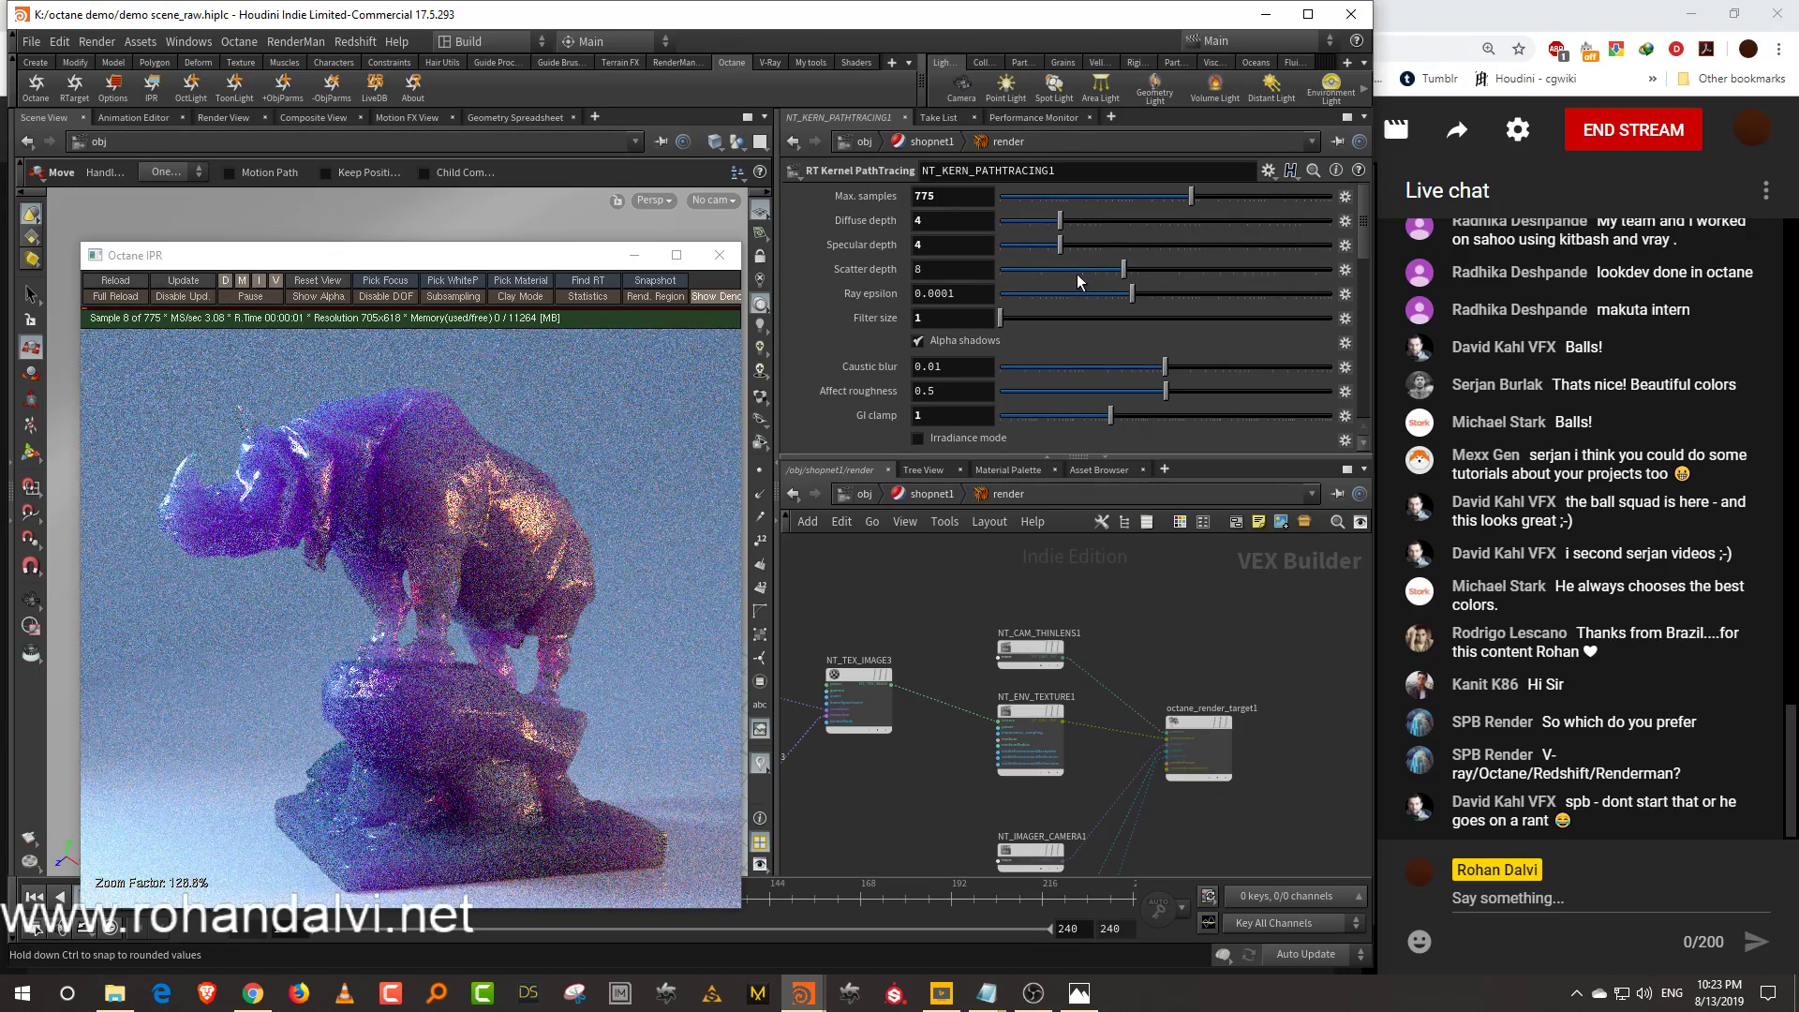
pyautogui.click(1105, 222)
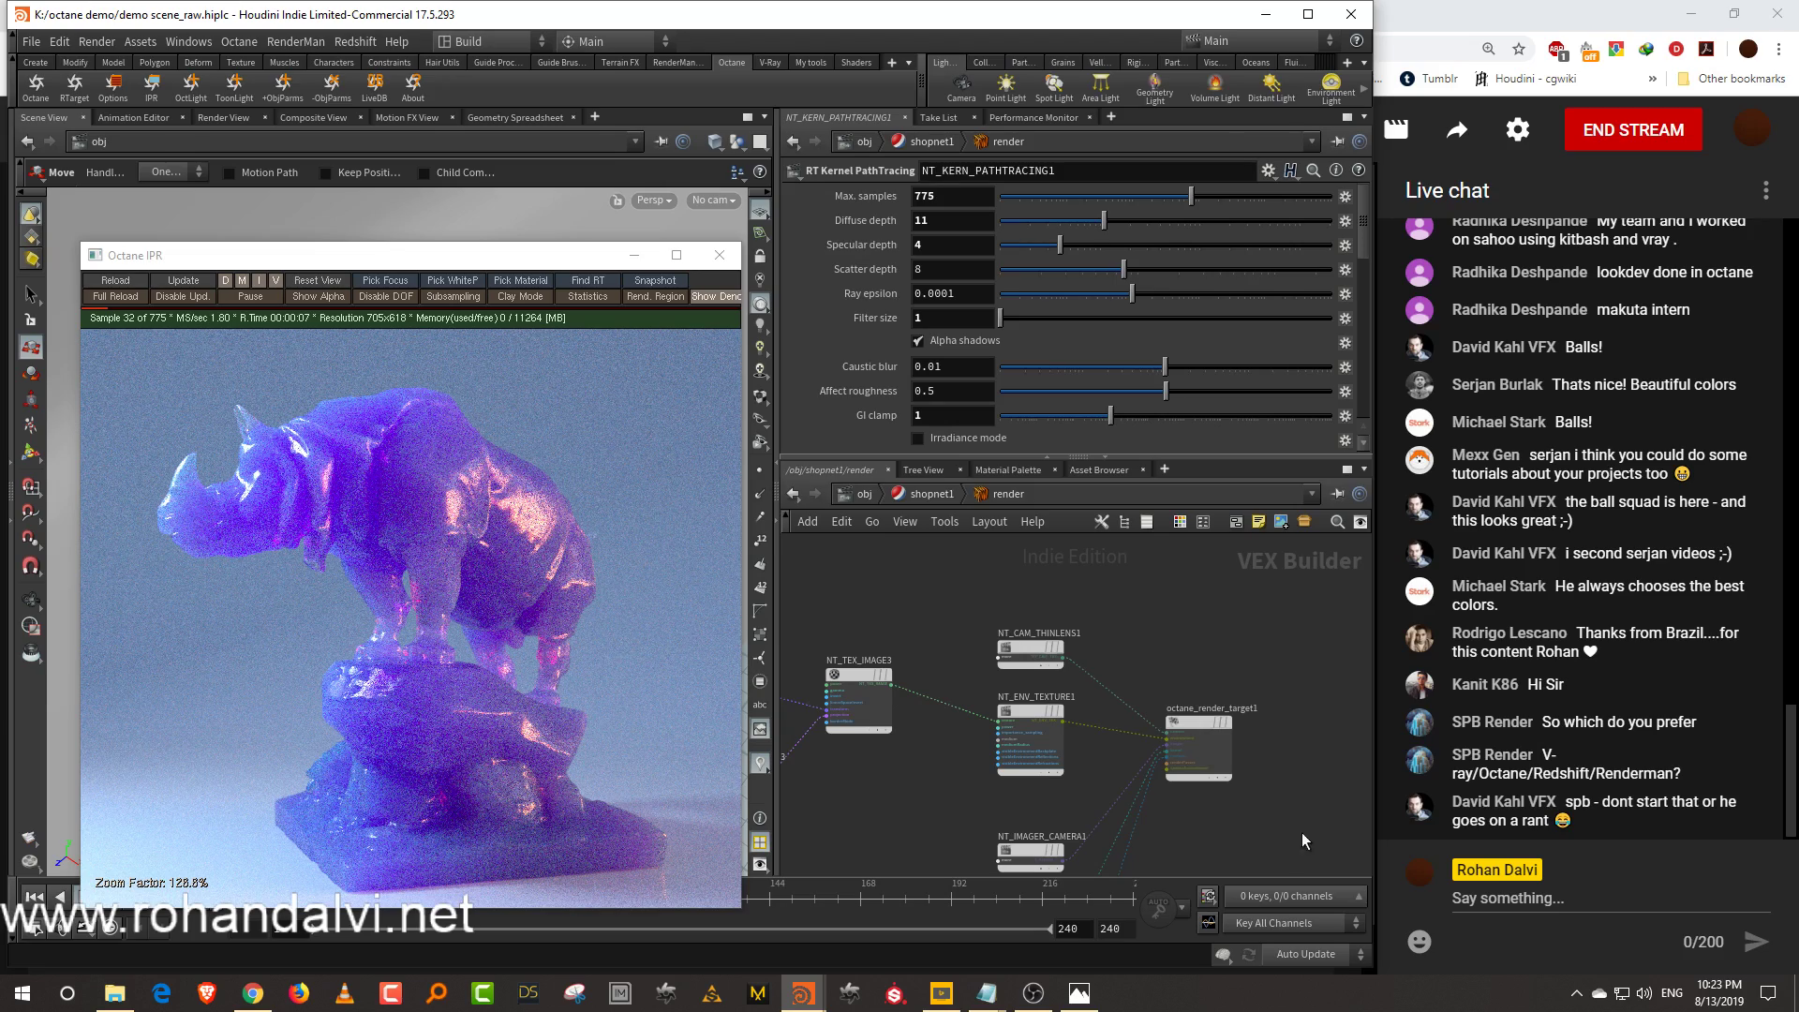
pyautogui.click(1143, 270)
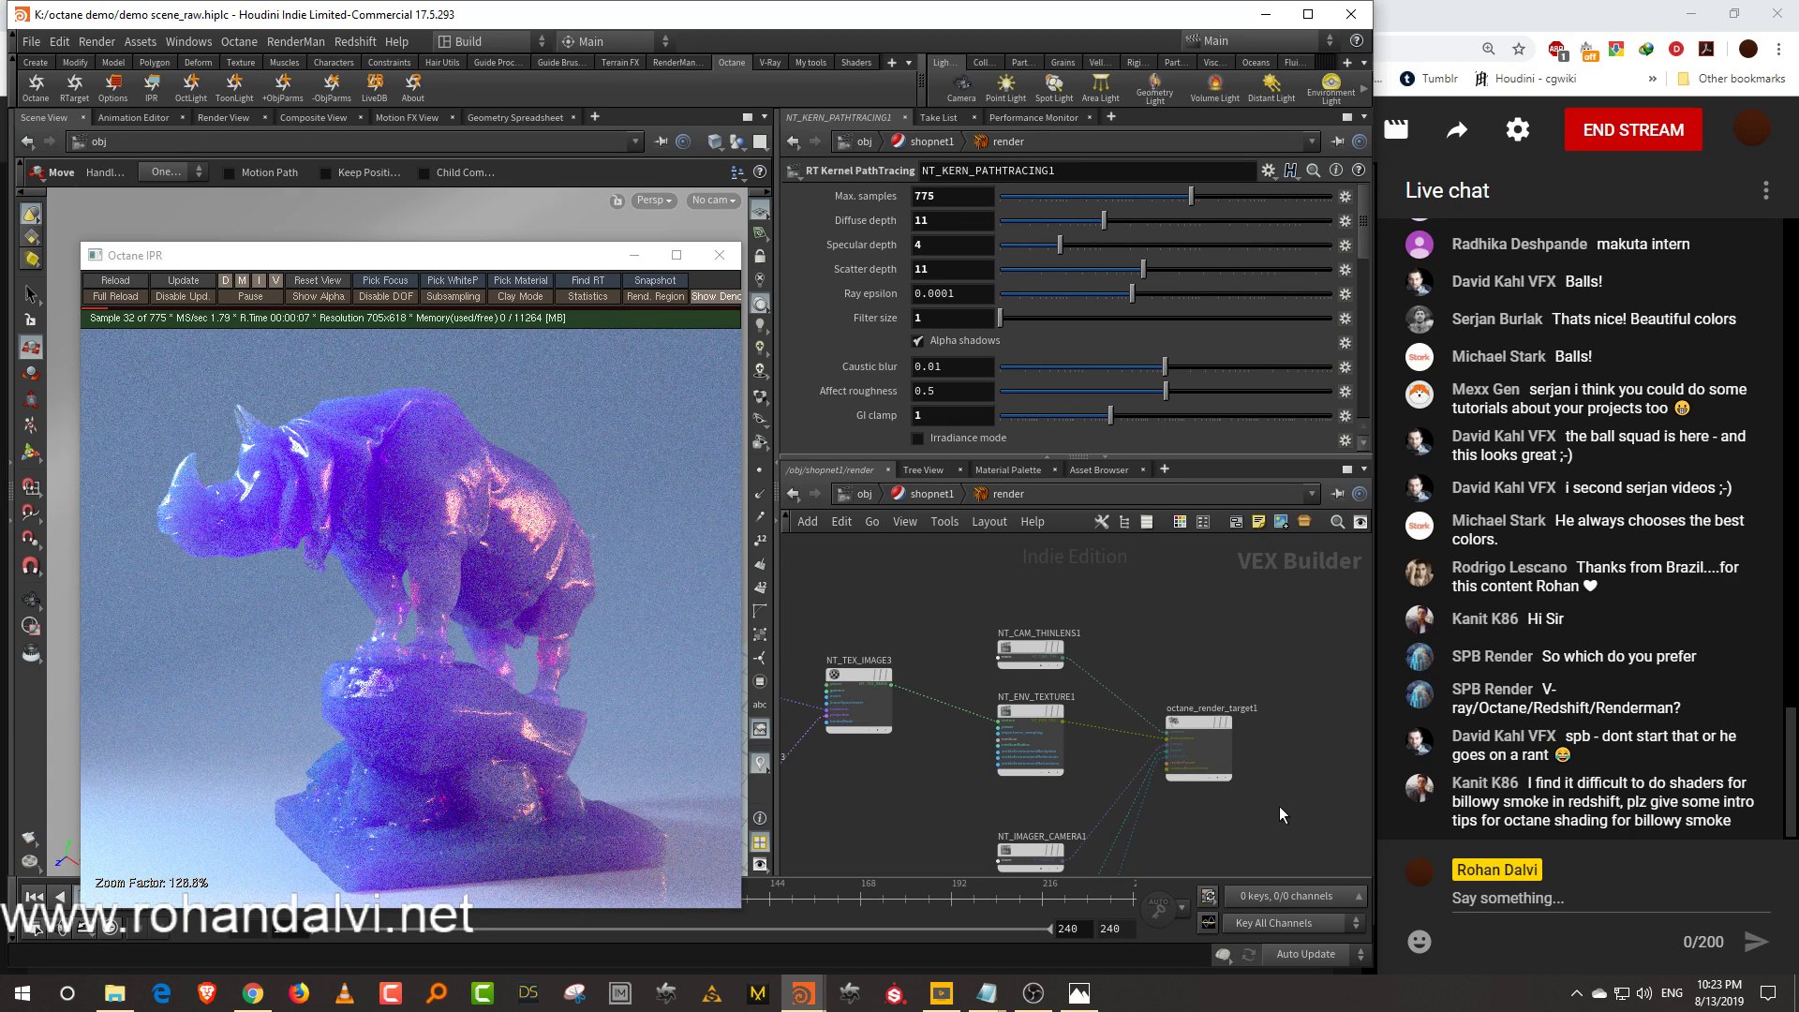
# Tidy the render network by aligning the image texture nodes with NT_ENV_TEXTURE1 and moving NT_CAM_THINLENS1 clear above it
pyautogui.moveTo(1276, 799); pyautogui.dragTo(1262, 829, button='middle')
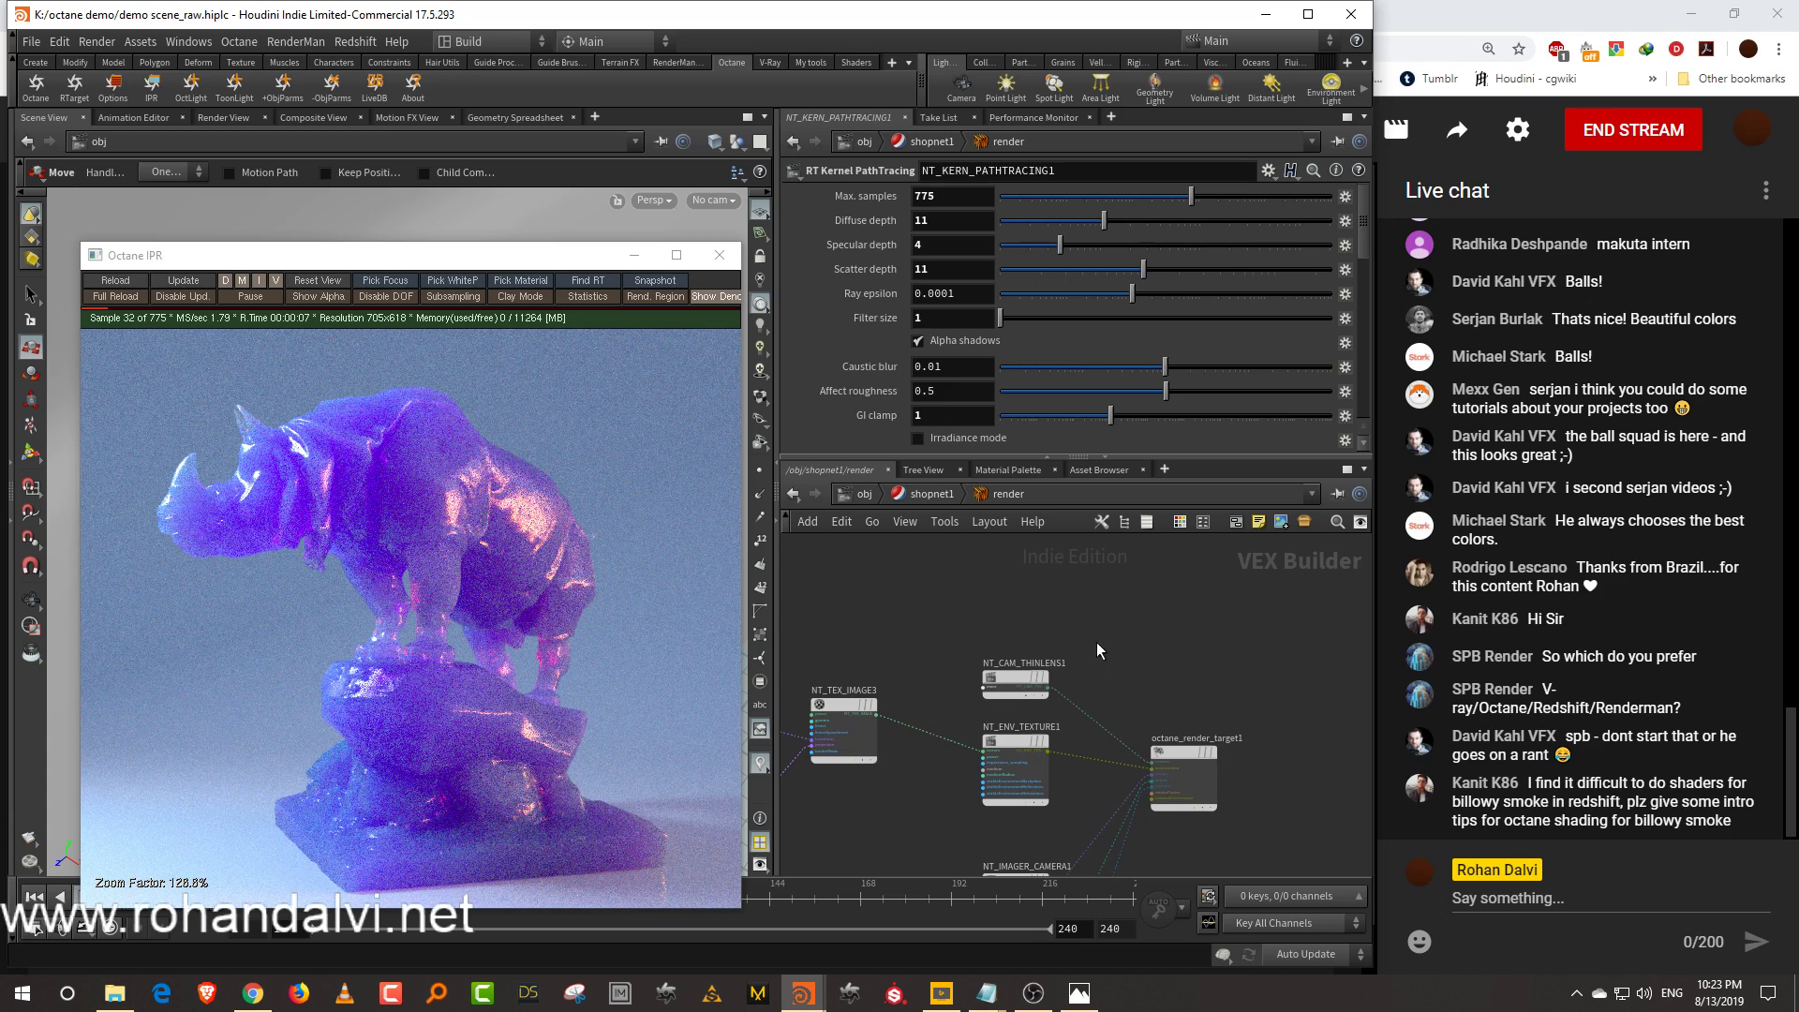
pyautogui.click(1038, 677)
pyautogui.moveTo(1036, 672); pyautogui.dragTo(1042, 632)
pyautogui.moveTo(1129, 655); pyautogui.dragTo(1253, 564, button='middle')
pyautogui.moveTo(1036, 572); pyautogui.dragTo(804, 761)
pyautogui.moveTo(963, 618); pyautogui.dragTo(999, 656)
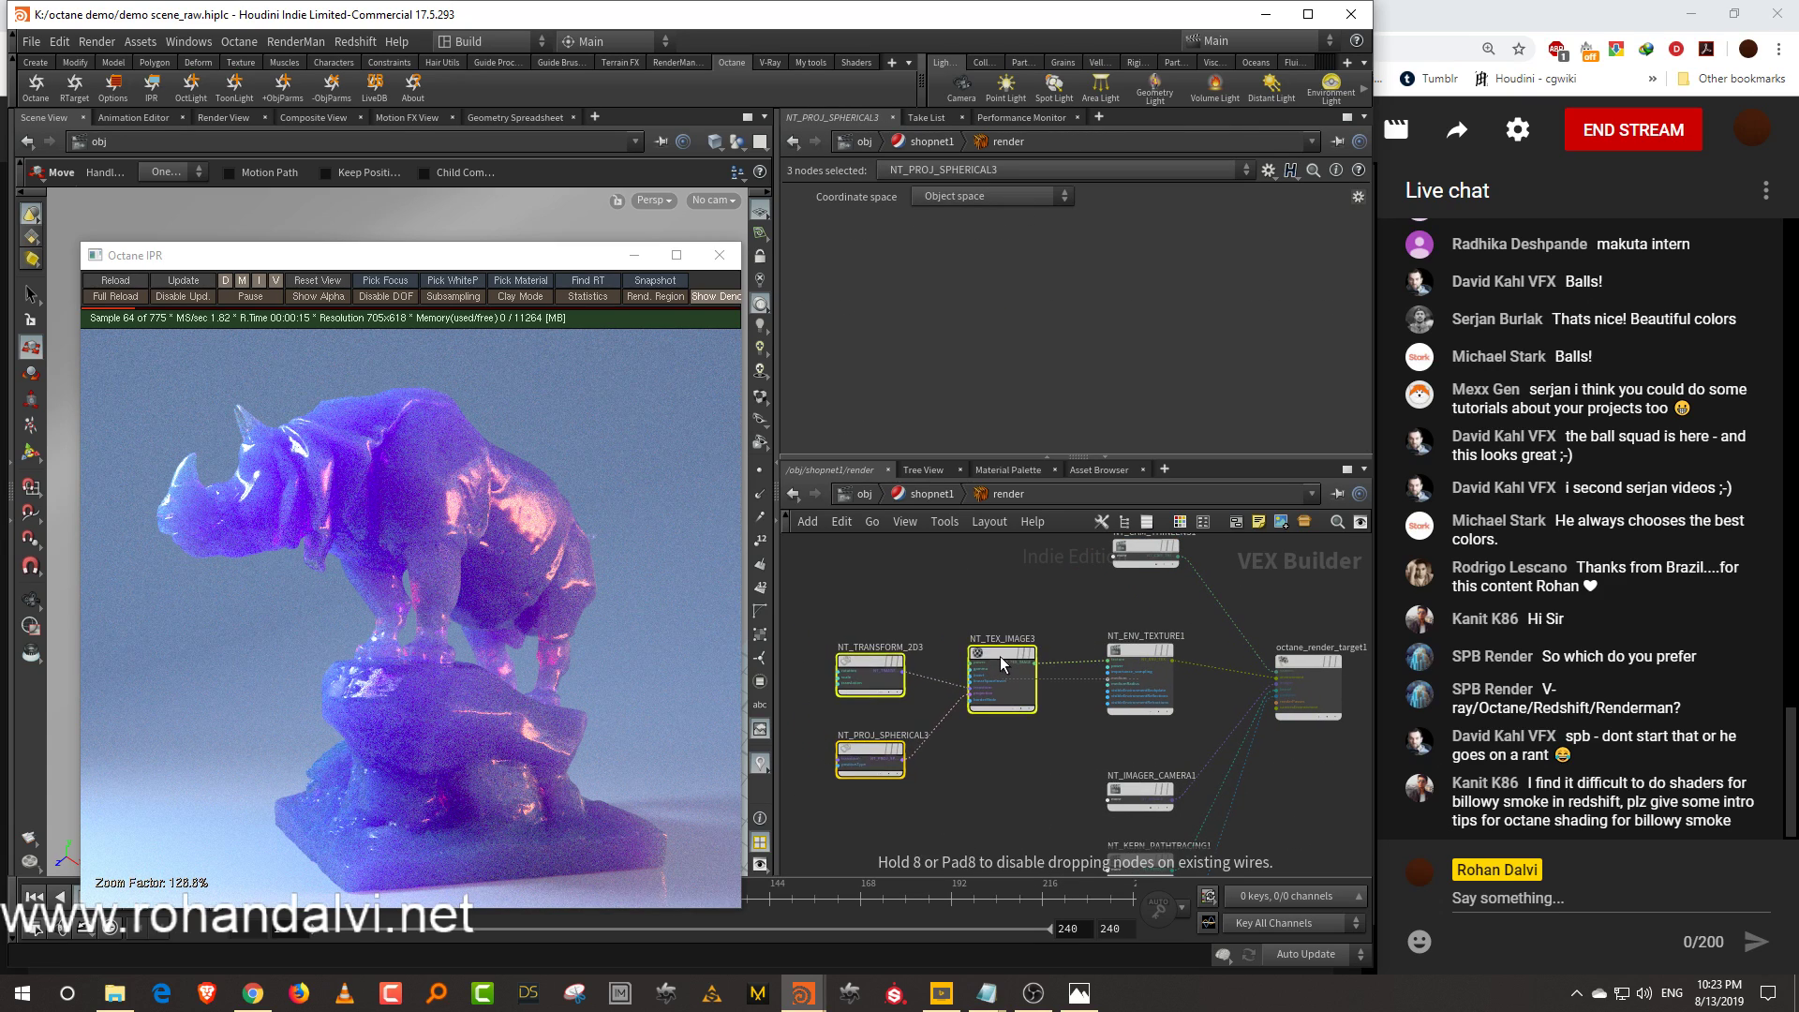
pyautogui.moveTo(1082, 602); pyautogui.dragTo(1037, 665, button='middle')
pyautogui.click(1090, 612)
pyautogui.moveTo(1223, 592); pyautogui.dragTo(1183, 656, button='middle')
pyautogui.moveTo(1131, 635); pyautogui.dragTo(1063, 690)
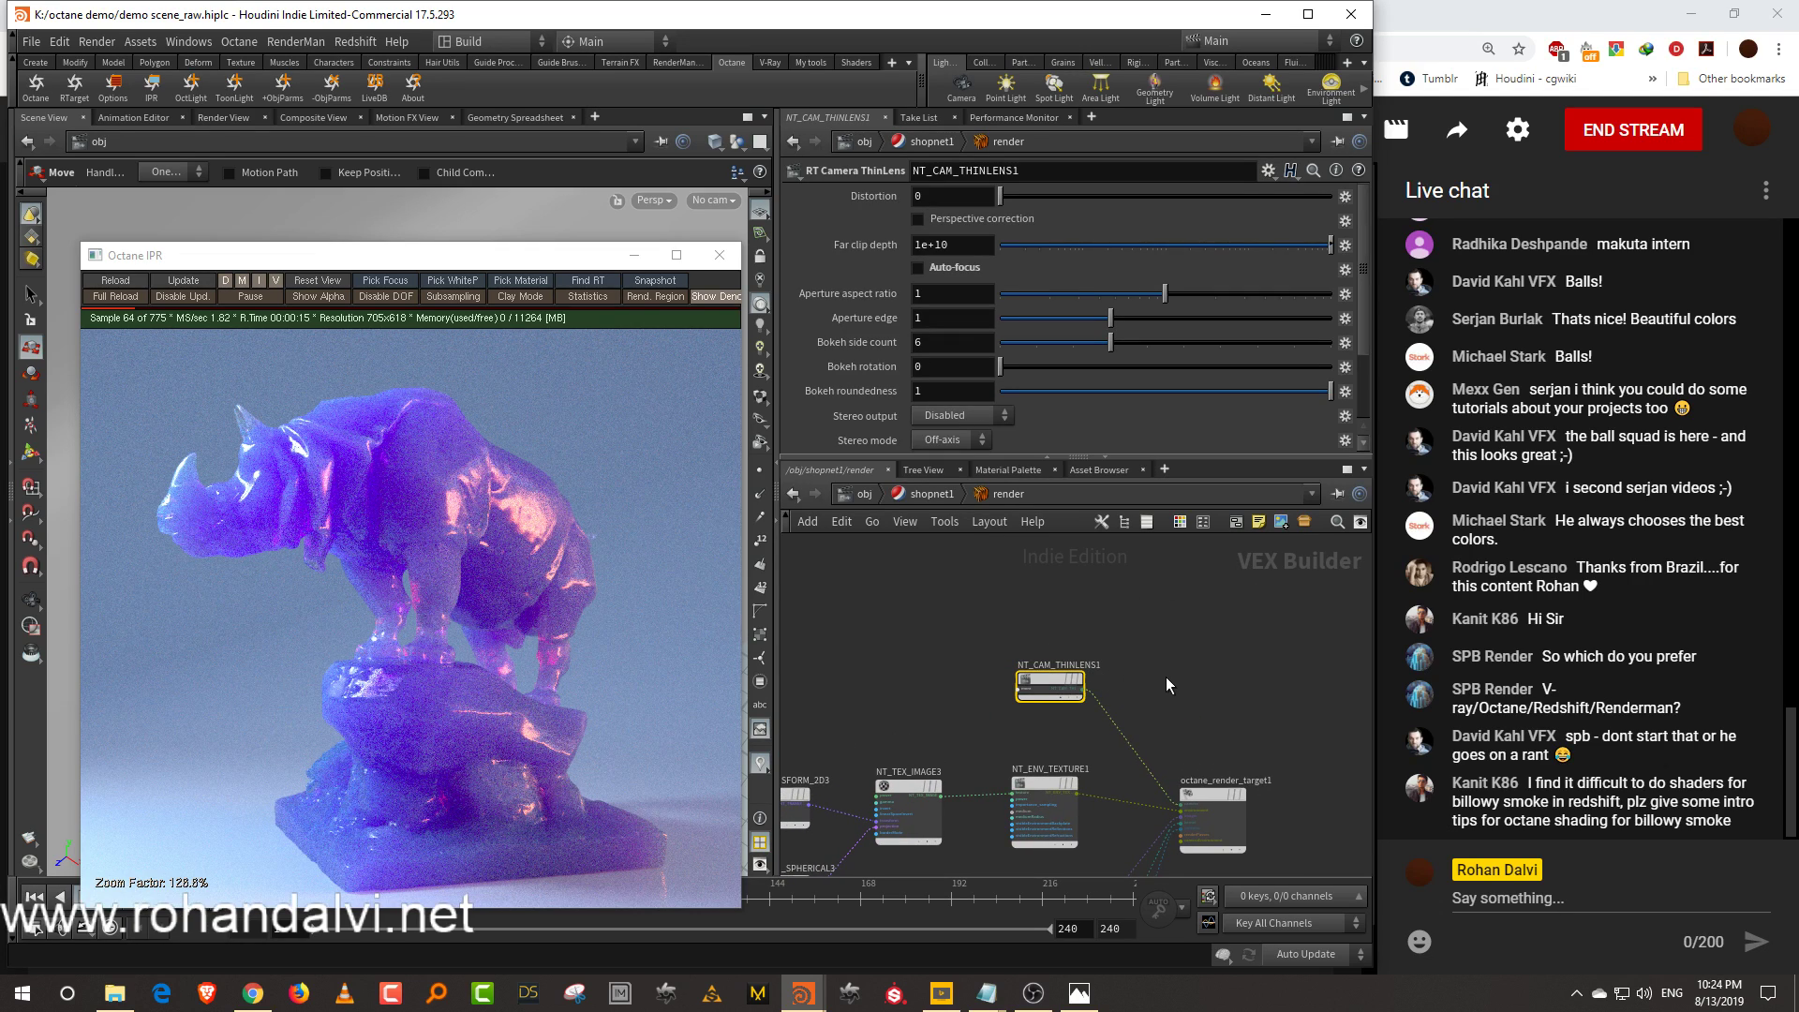
pyautogui.moveTo(1173, 678); pyautogui.dragTo(1169, 644, button='middle')
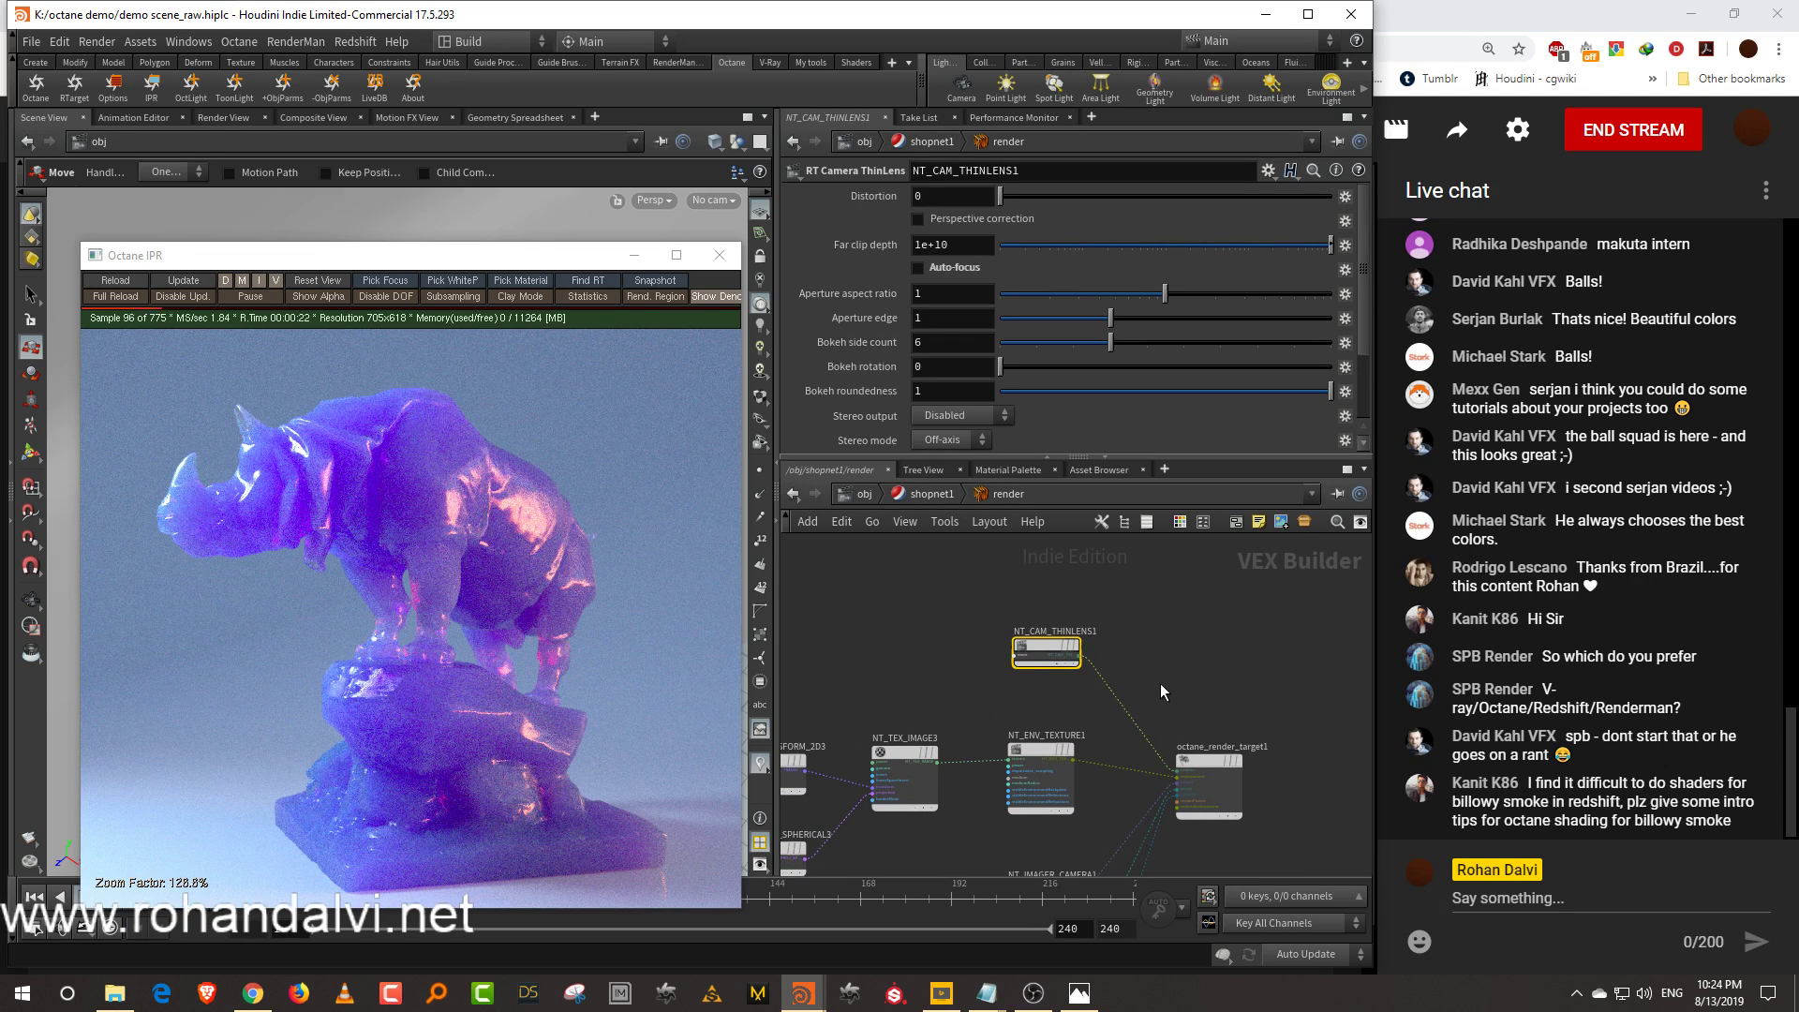
# Review the settings of the environment texture, camera imager and path tracing kernel nodes, and reposition the Octane IPR window
pyautogui.click(1031, 783)
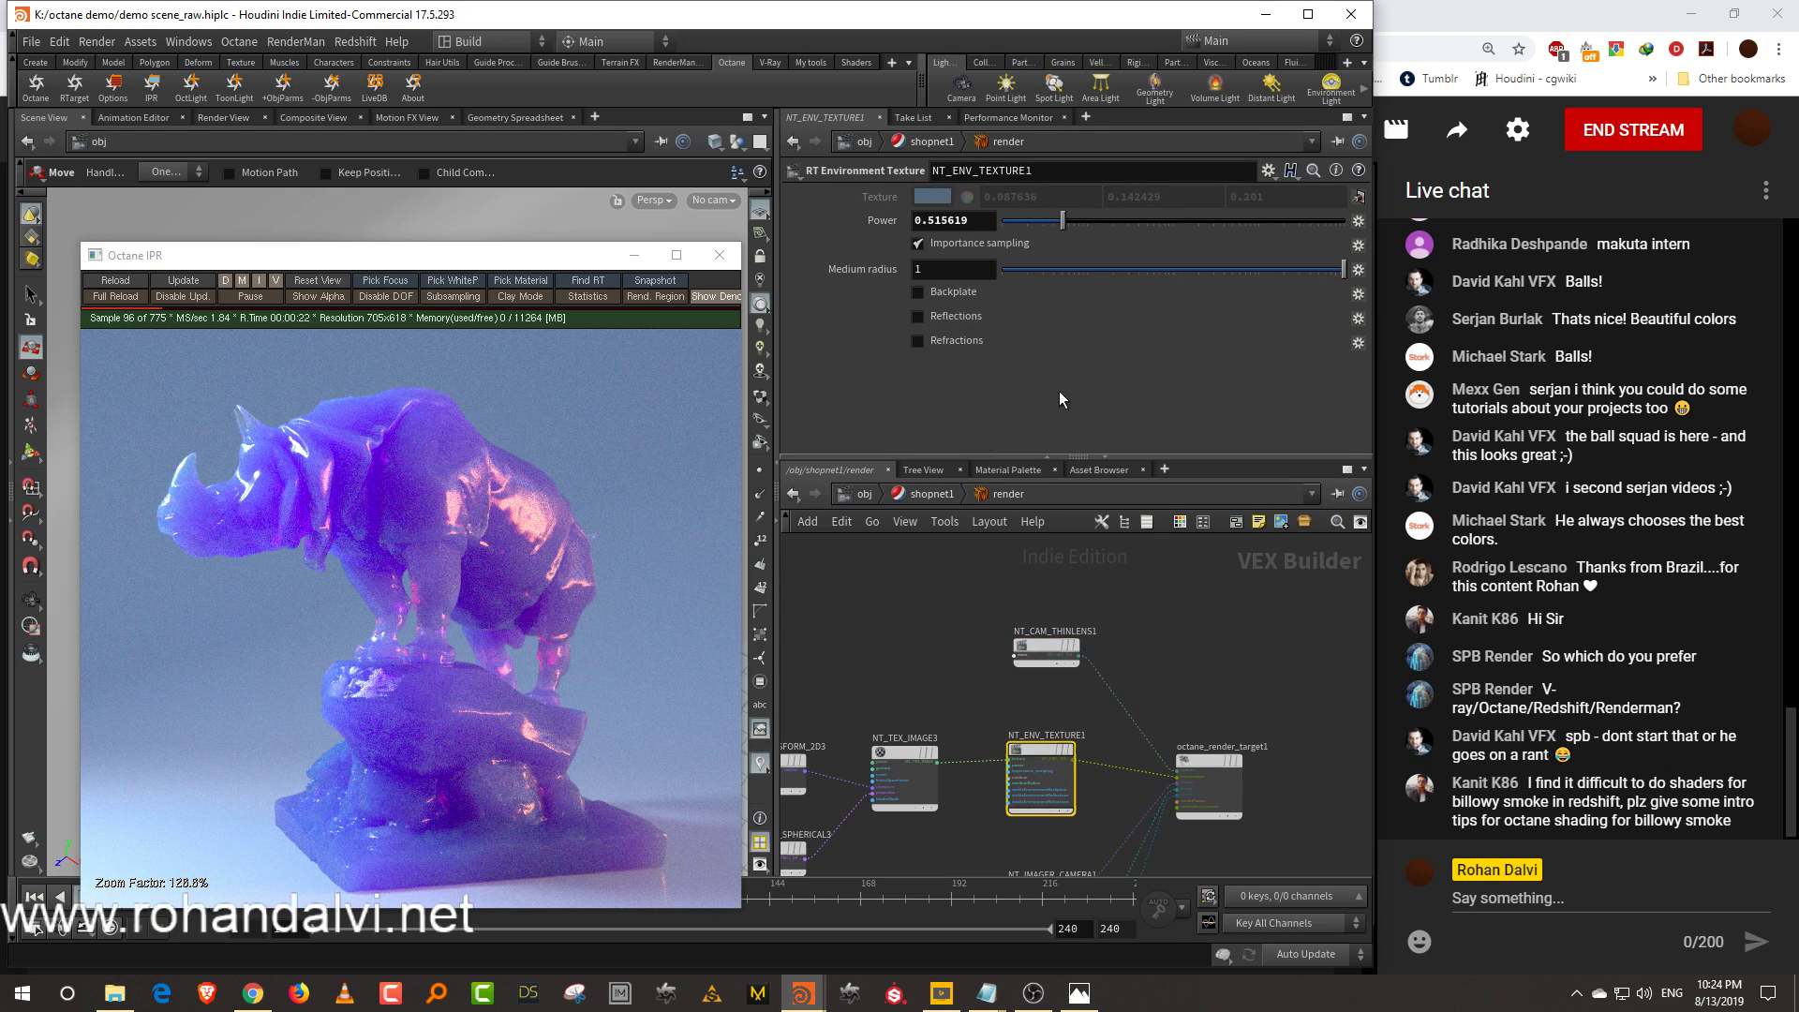
pyautogui.moveTo(1021, 856); pyautogui.dragTo(1068, 712, button='middle')
pyautogui.click(1083, 764)
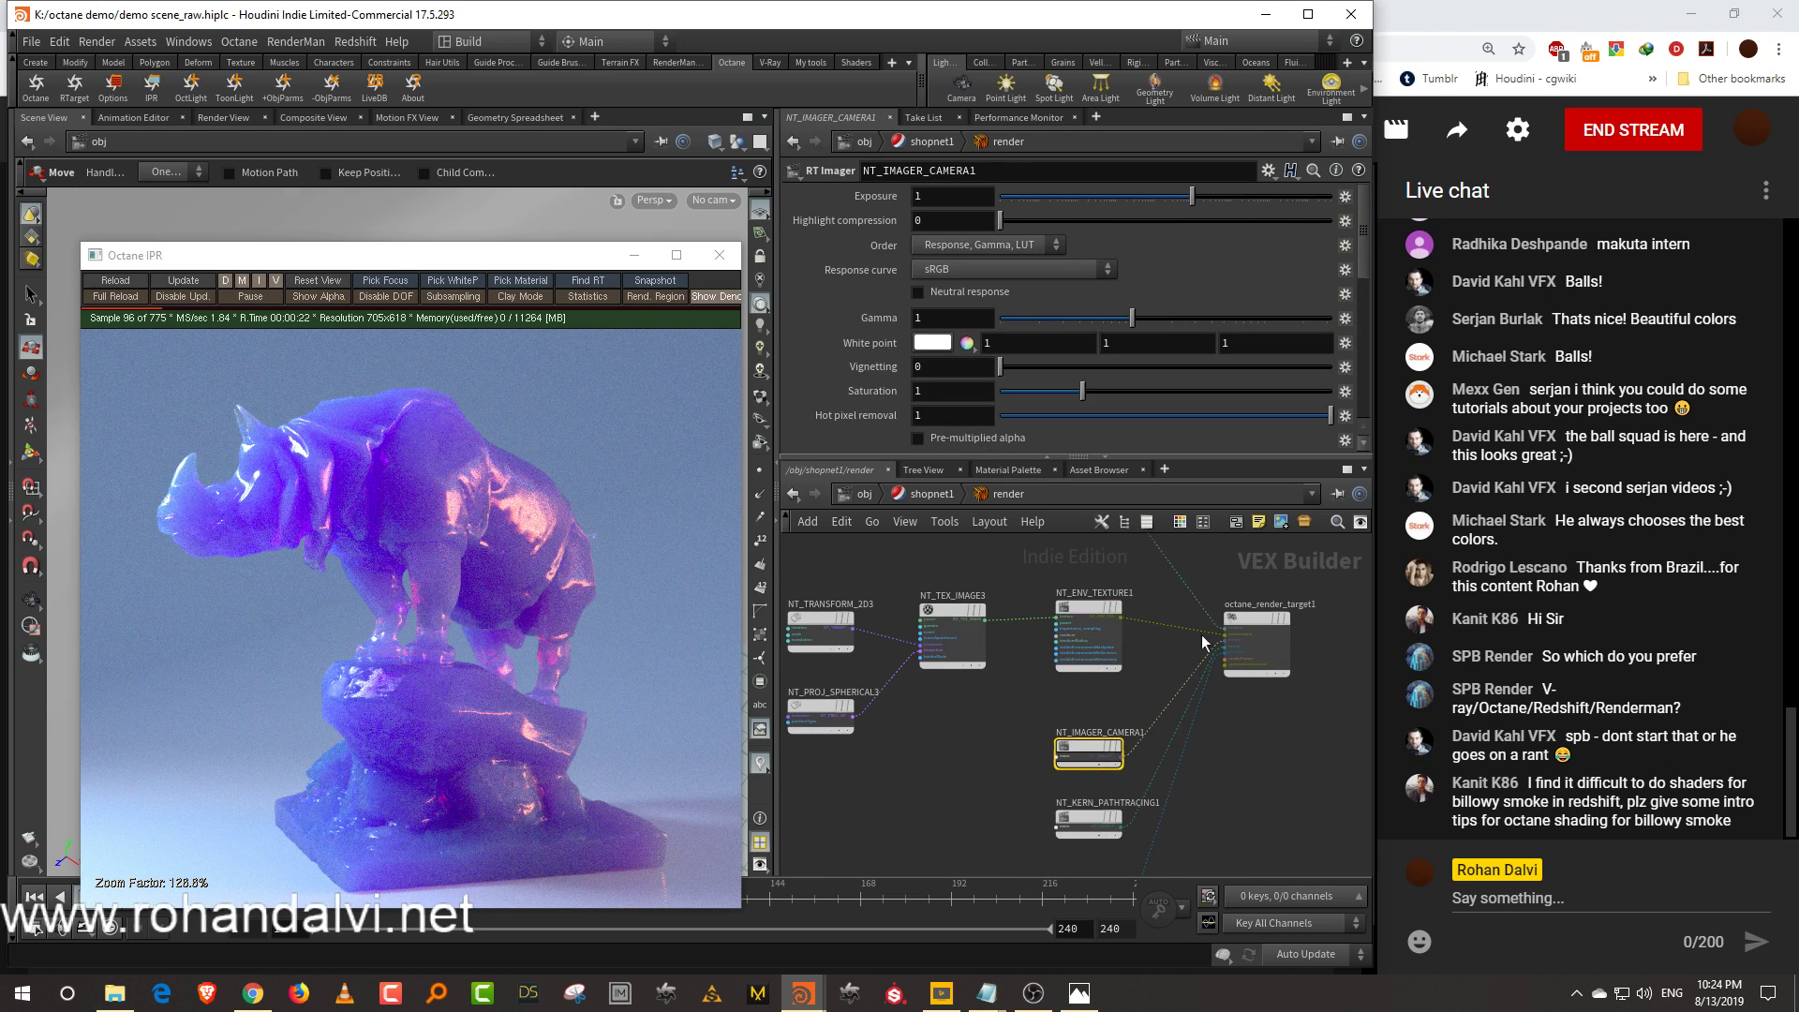
pyautogui.click(1087, 823)
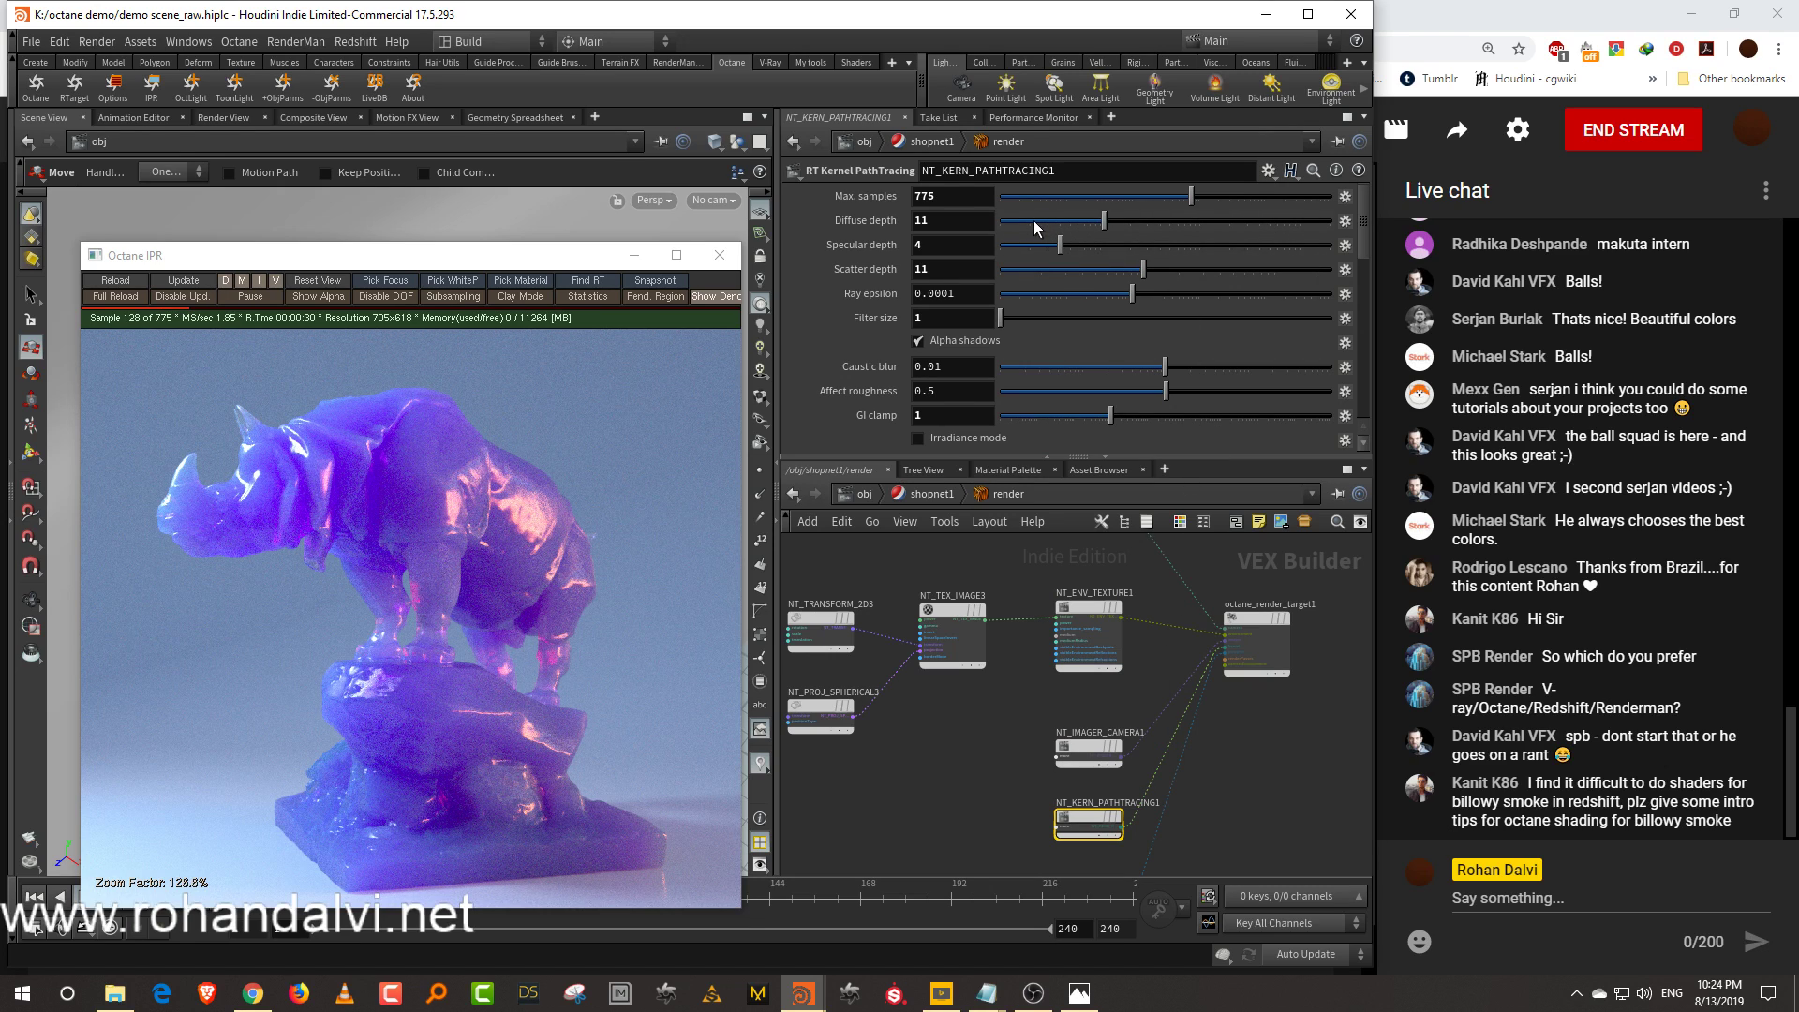
pyautogui.moveTo(564, 255); pyautogui.dragTo(590, 204)
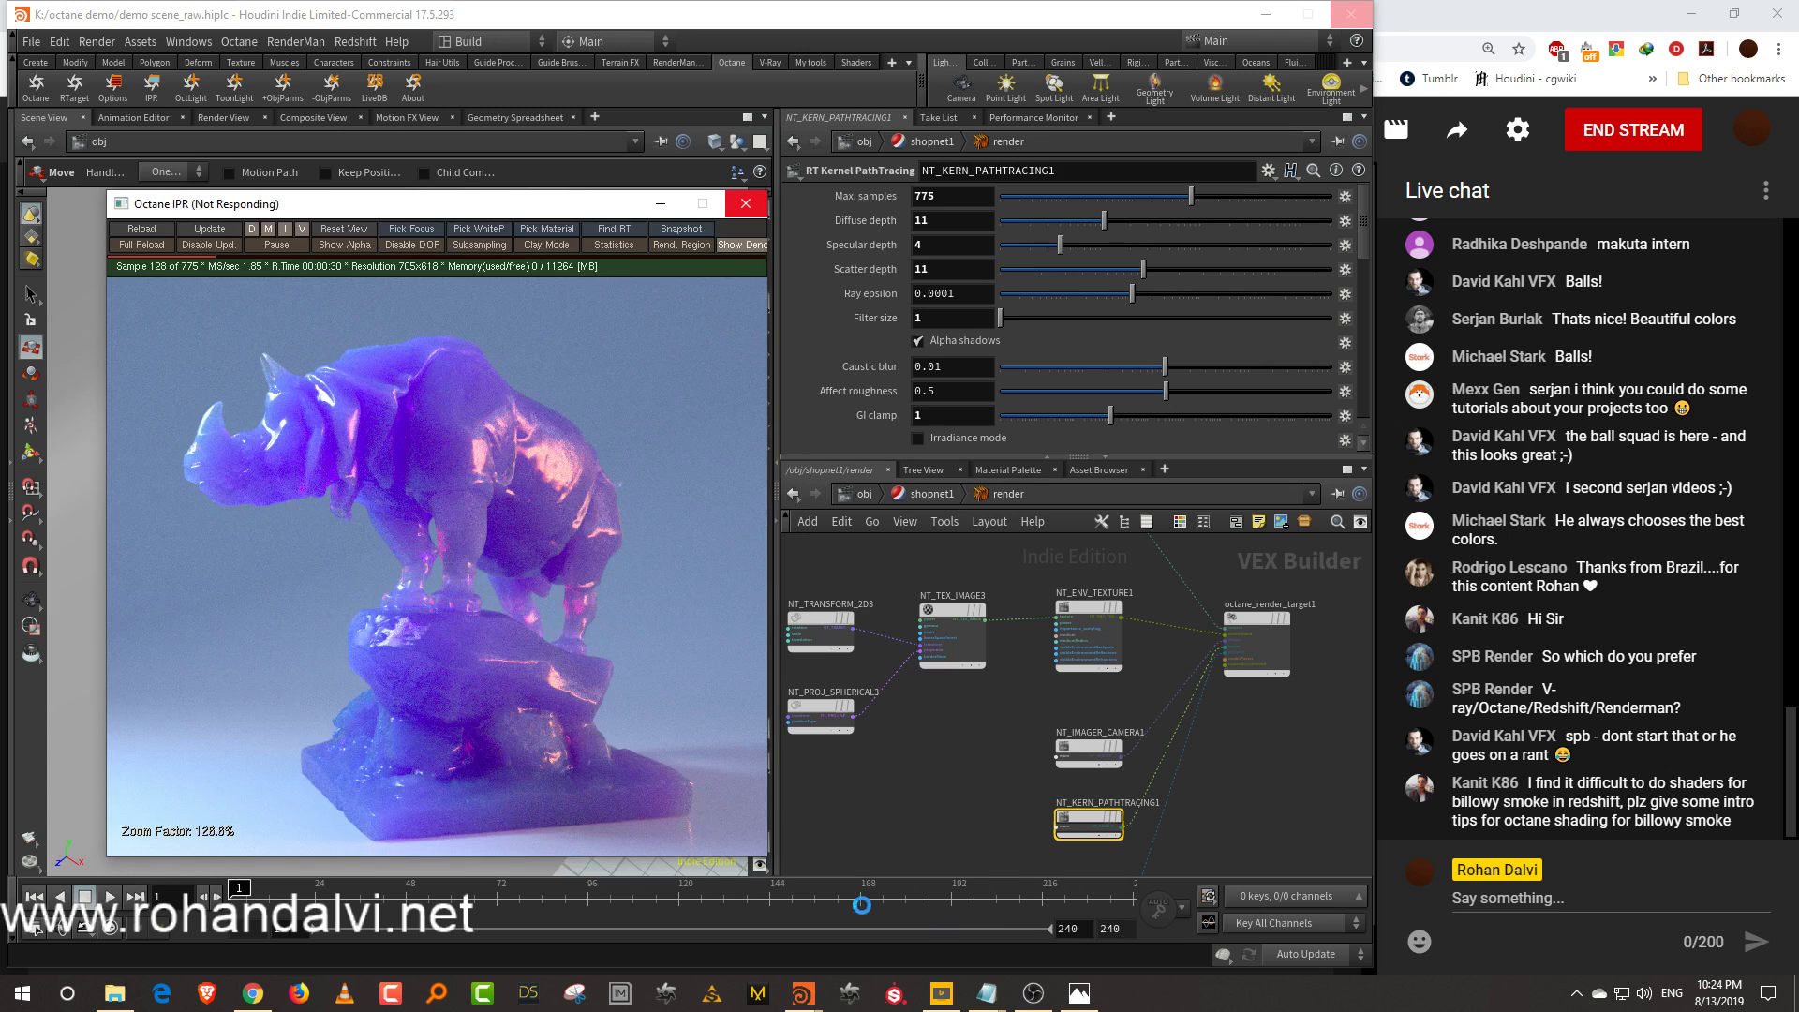
# Set the path tracing kernel's diffuse depth to 5, compare the render with the stored snapshot and capture a new snapshot
pyautogui.moveTo(579, 213); pyautogui.dragTo(736, 180)
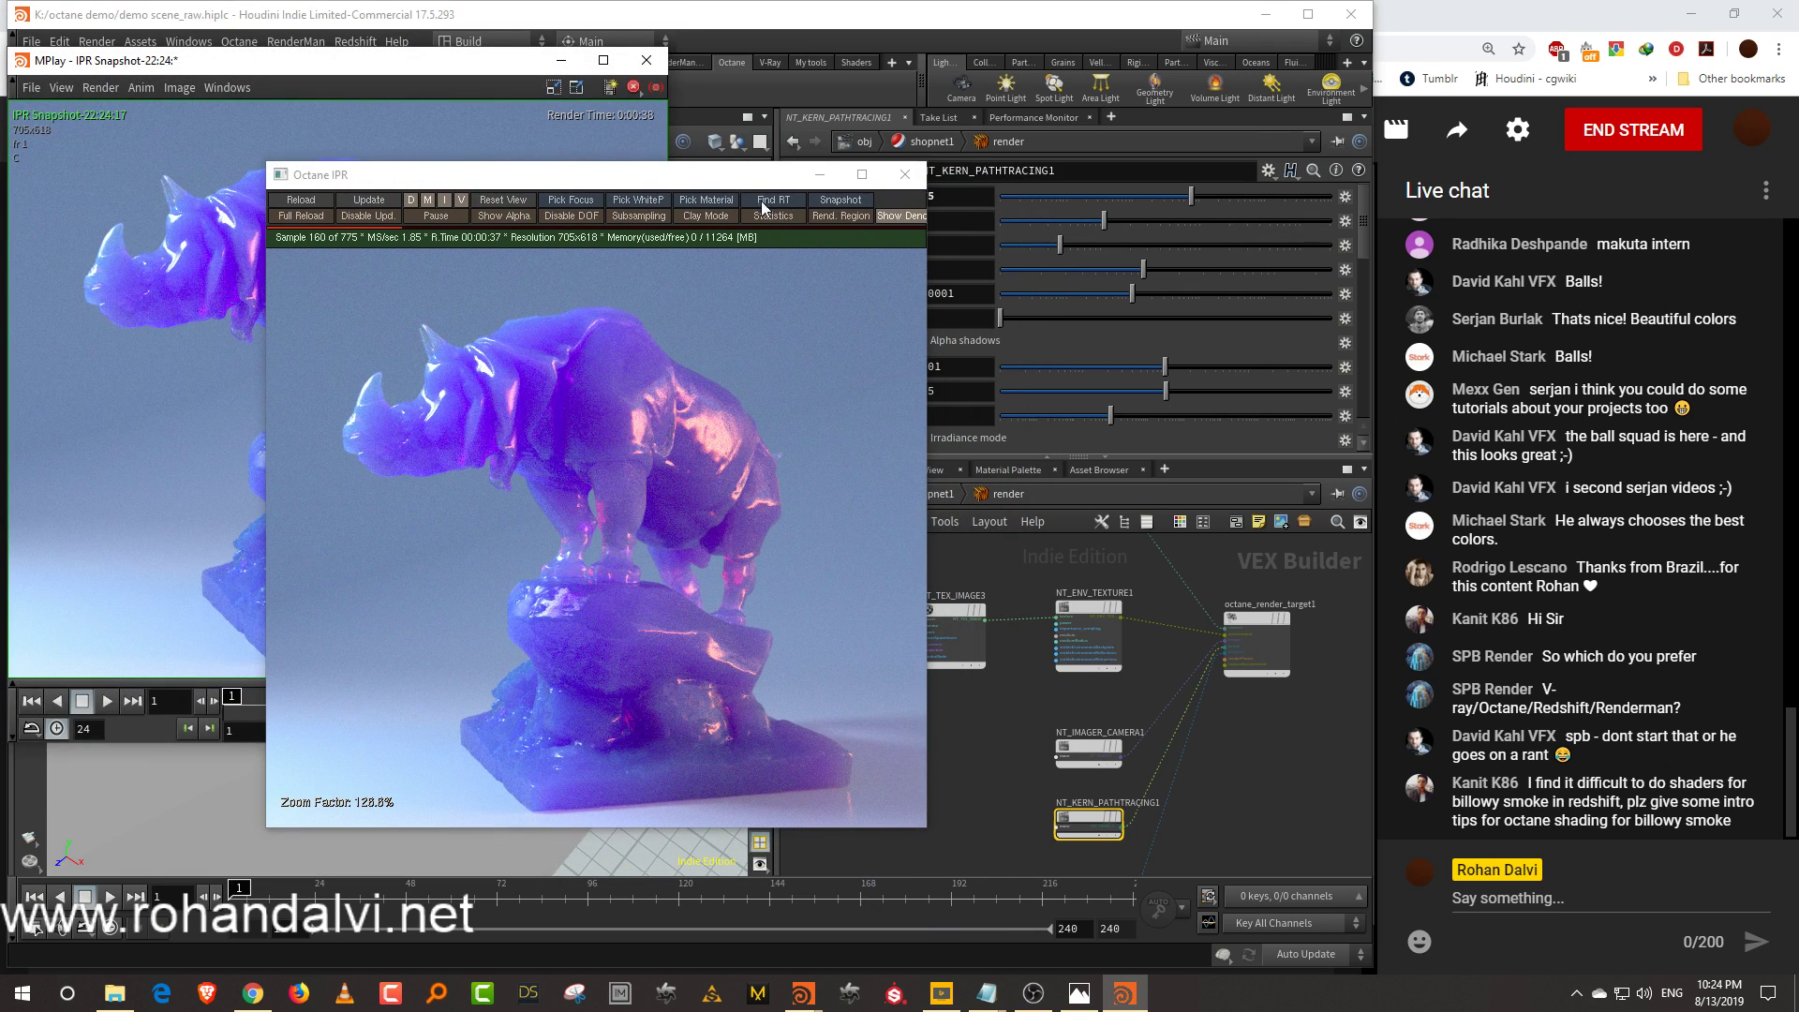
pyautogui.moveTo(1104, 222); pyautogui.dragTo(1073, 225)
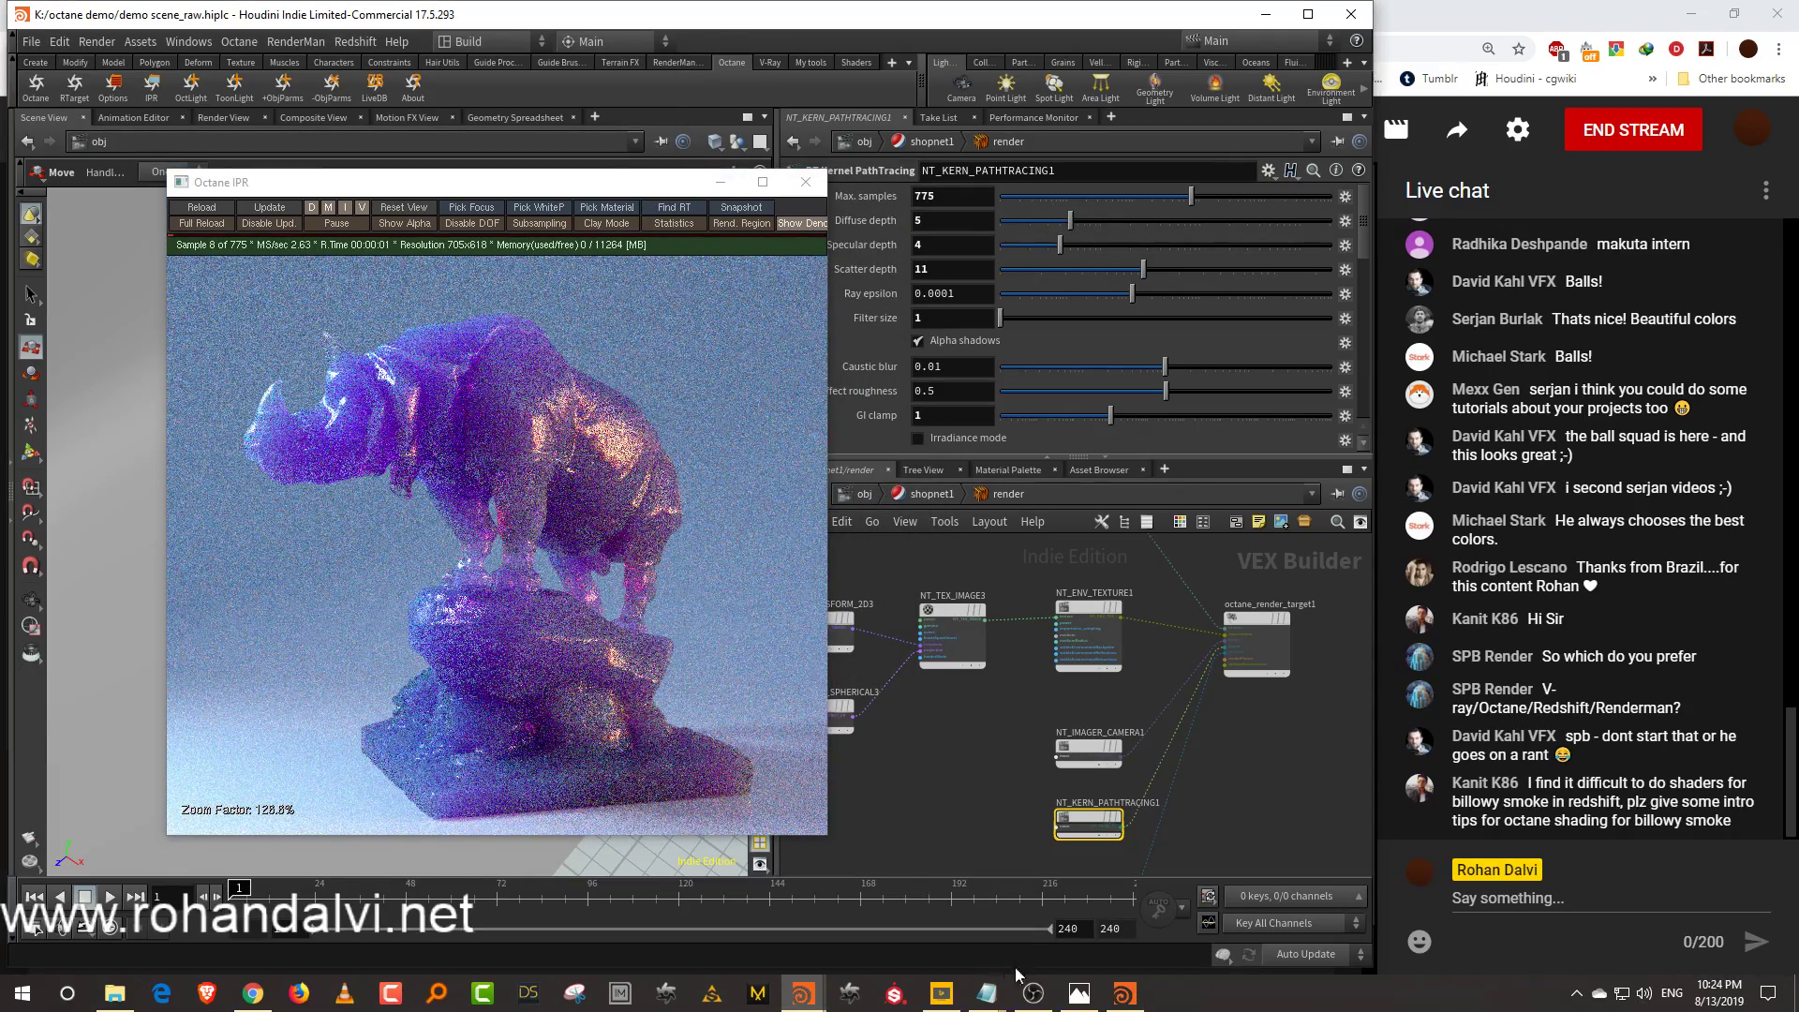
pyautogui.click(1080, 993)
pyautogui.moveTo(580, 194); pyautogui.dragTo(988, 63)
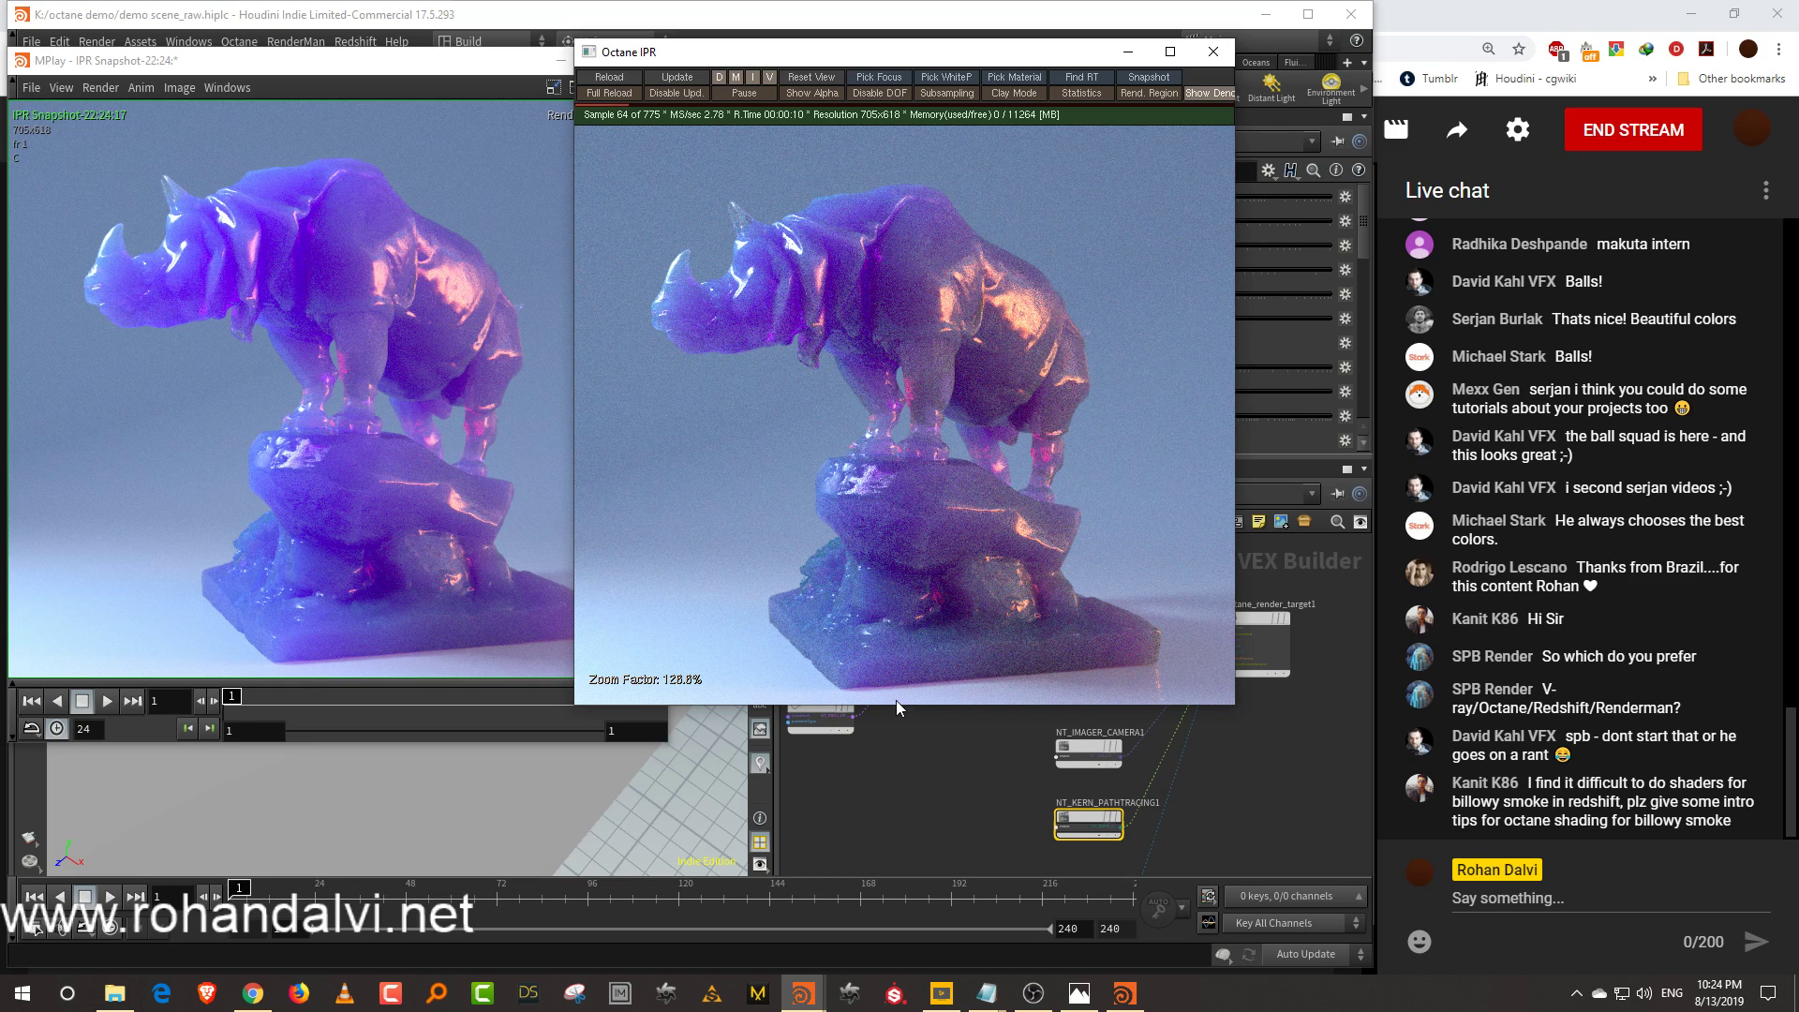
pyautogui.moveTo(998, 58); pyautogui.dragTo(604, 320)
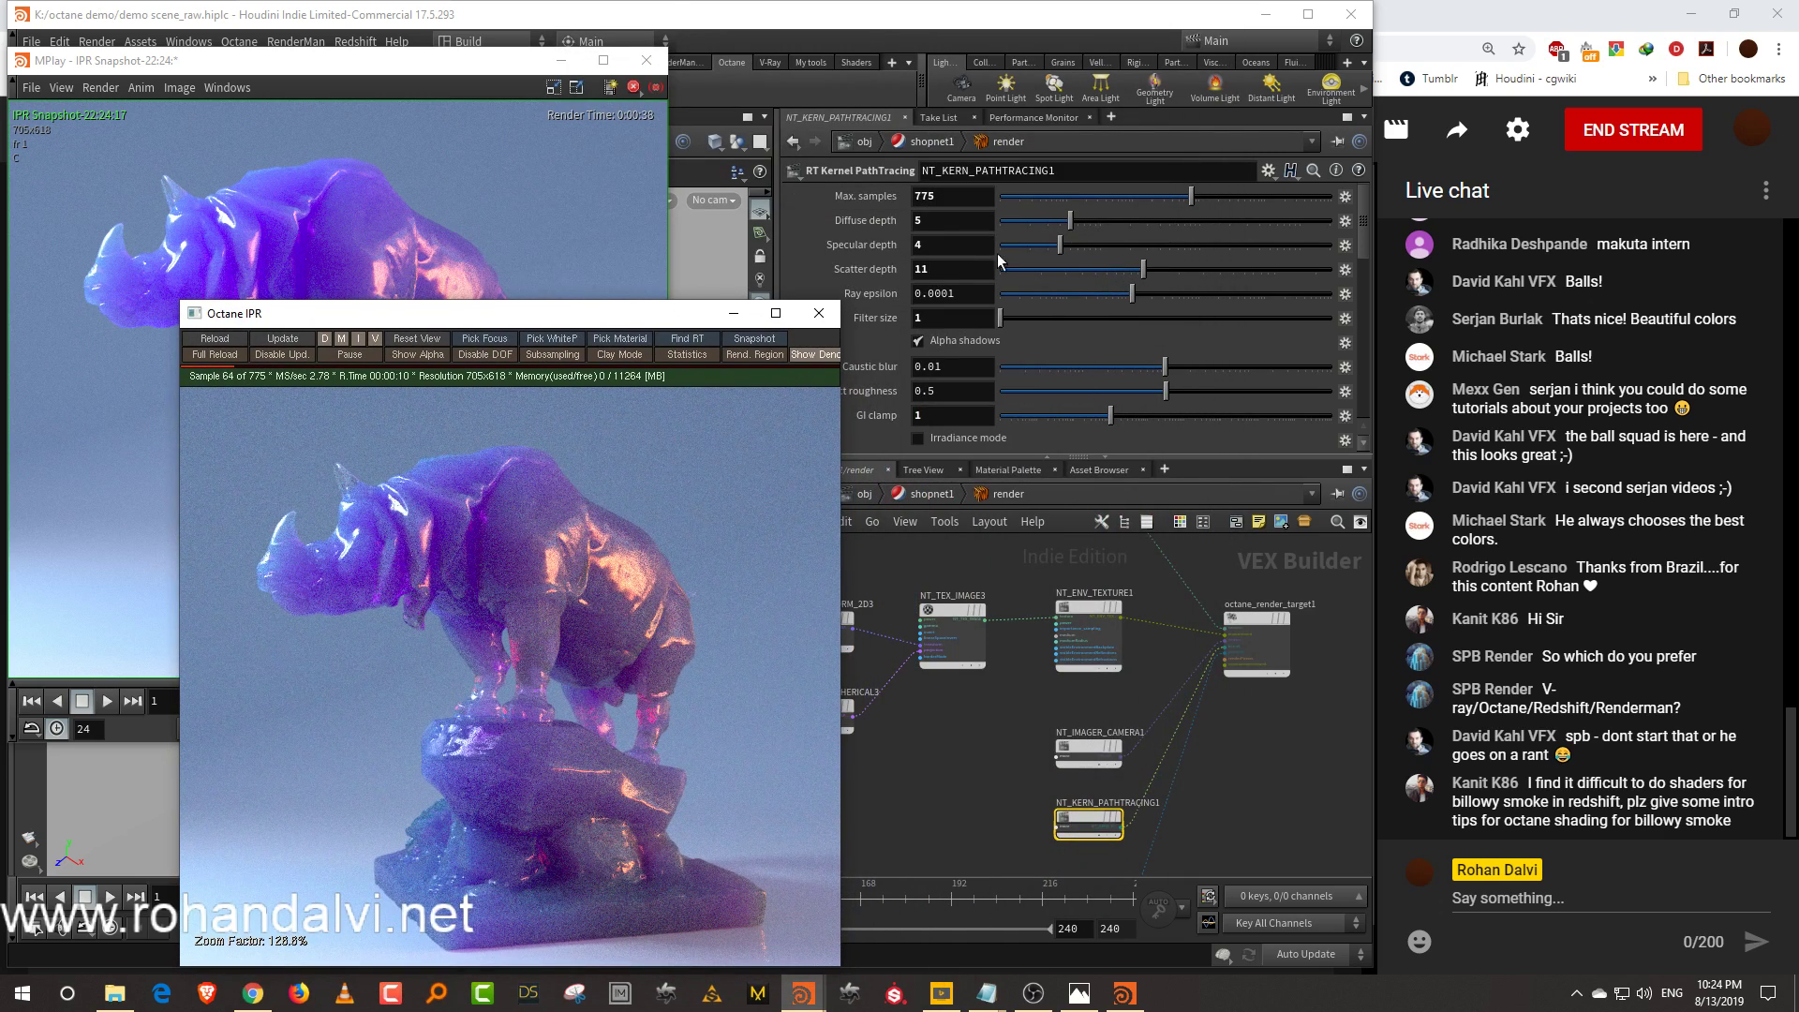
pyautogui.click(754, 339)
# Set the diffuse depth of NT_KERN_PATHTRACING1 to 2 and compare the render with the earlier snapshots in MPlay
pyautogui.moveTo(1070, 221); pyautogui.dragTo(1030, 225)
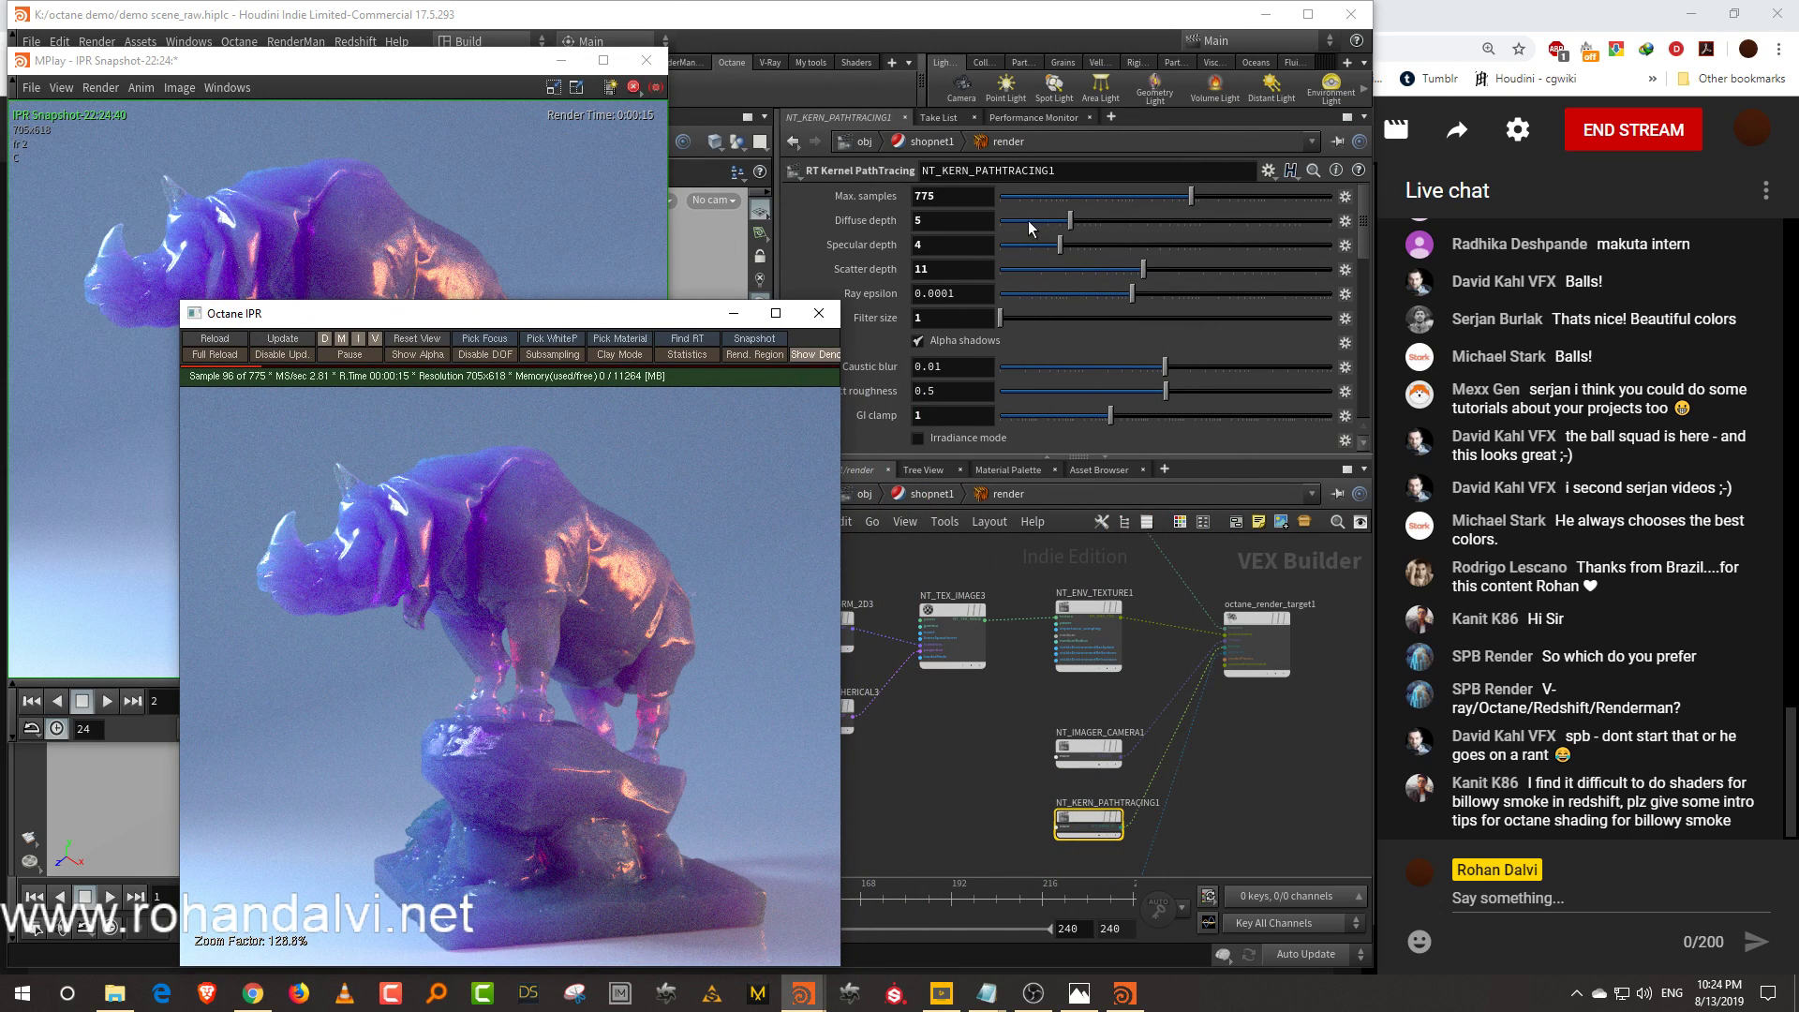
pyautogui.moveTo(600, 313); pyautogui.dragTo(1047, 182)
pyautogui.click(1125, 993)
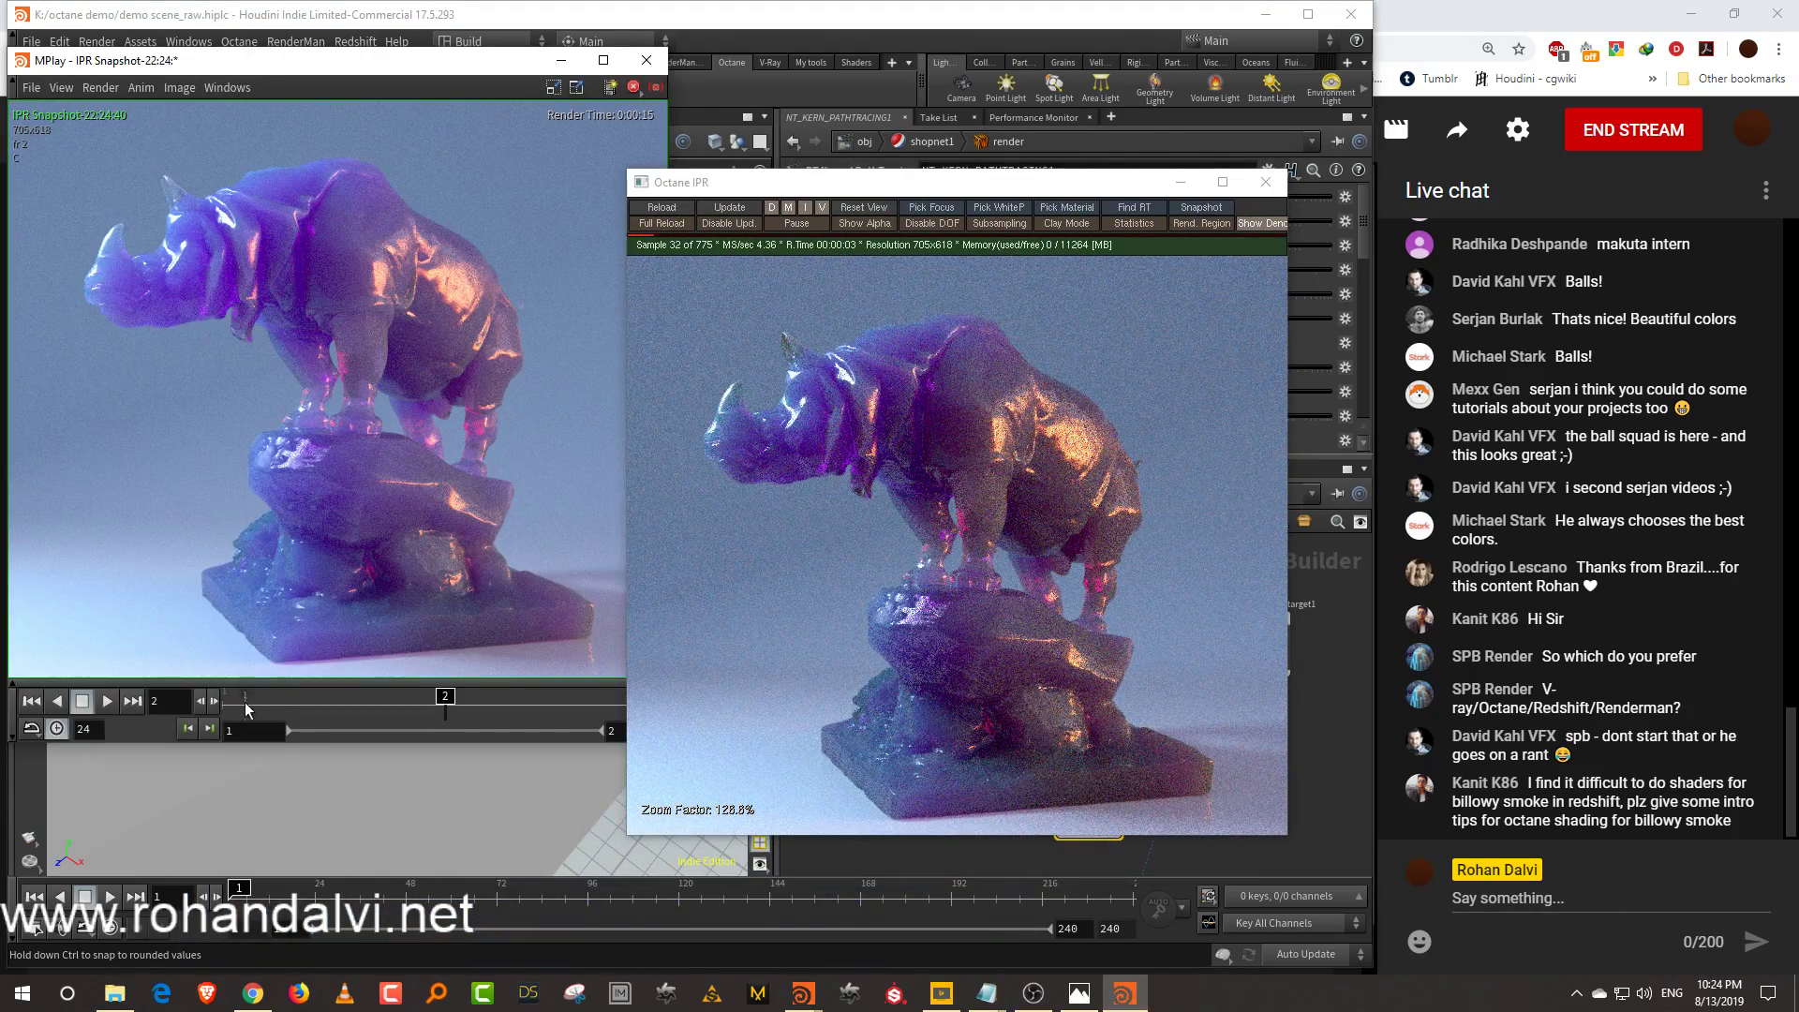
pyautogui.moveTo(214, 709)
pyautogui.mouseDown()
pyautogui.moveTo(460, 696)
pyautogui.moveTo(203, 720)
pyautogui.moveTo(424, 695)
pyautogui.mouseUp()
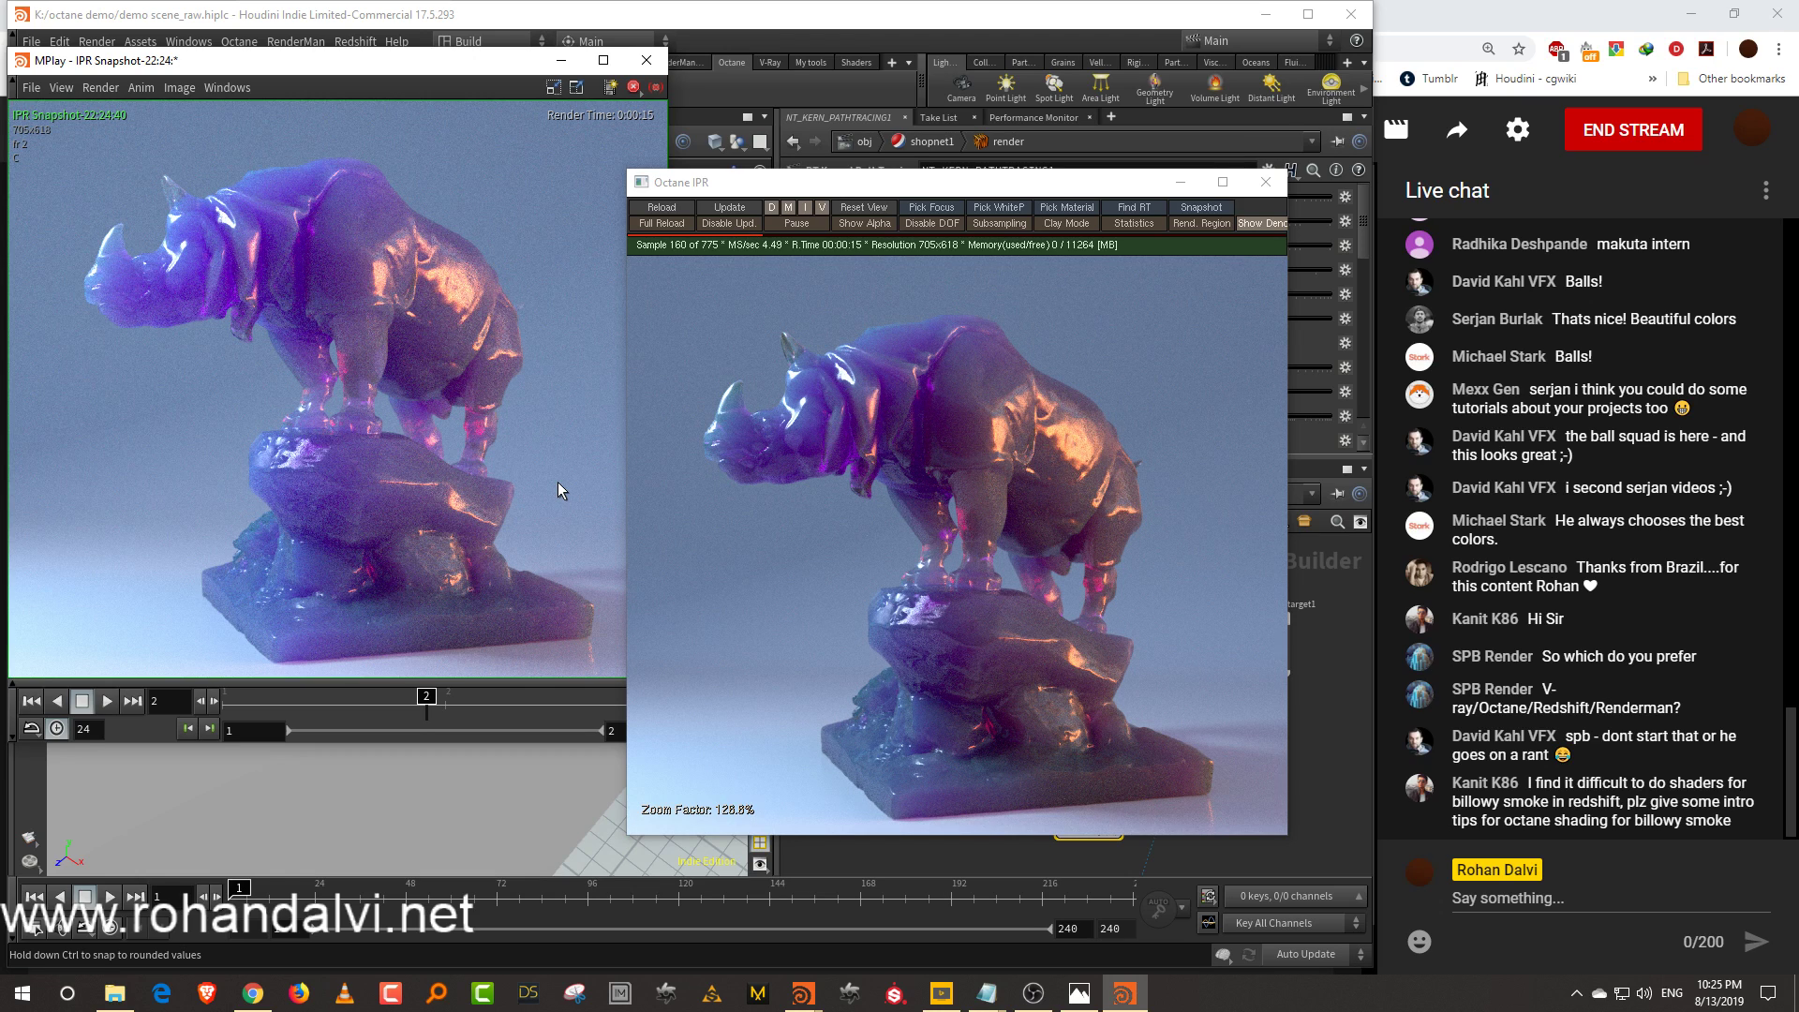
pyautogui.moveTo(1047, 195); pyautogui.dragTo(540, 230)
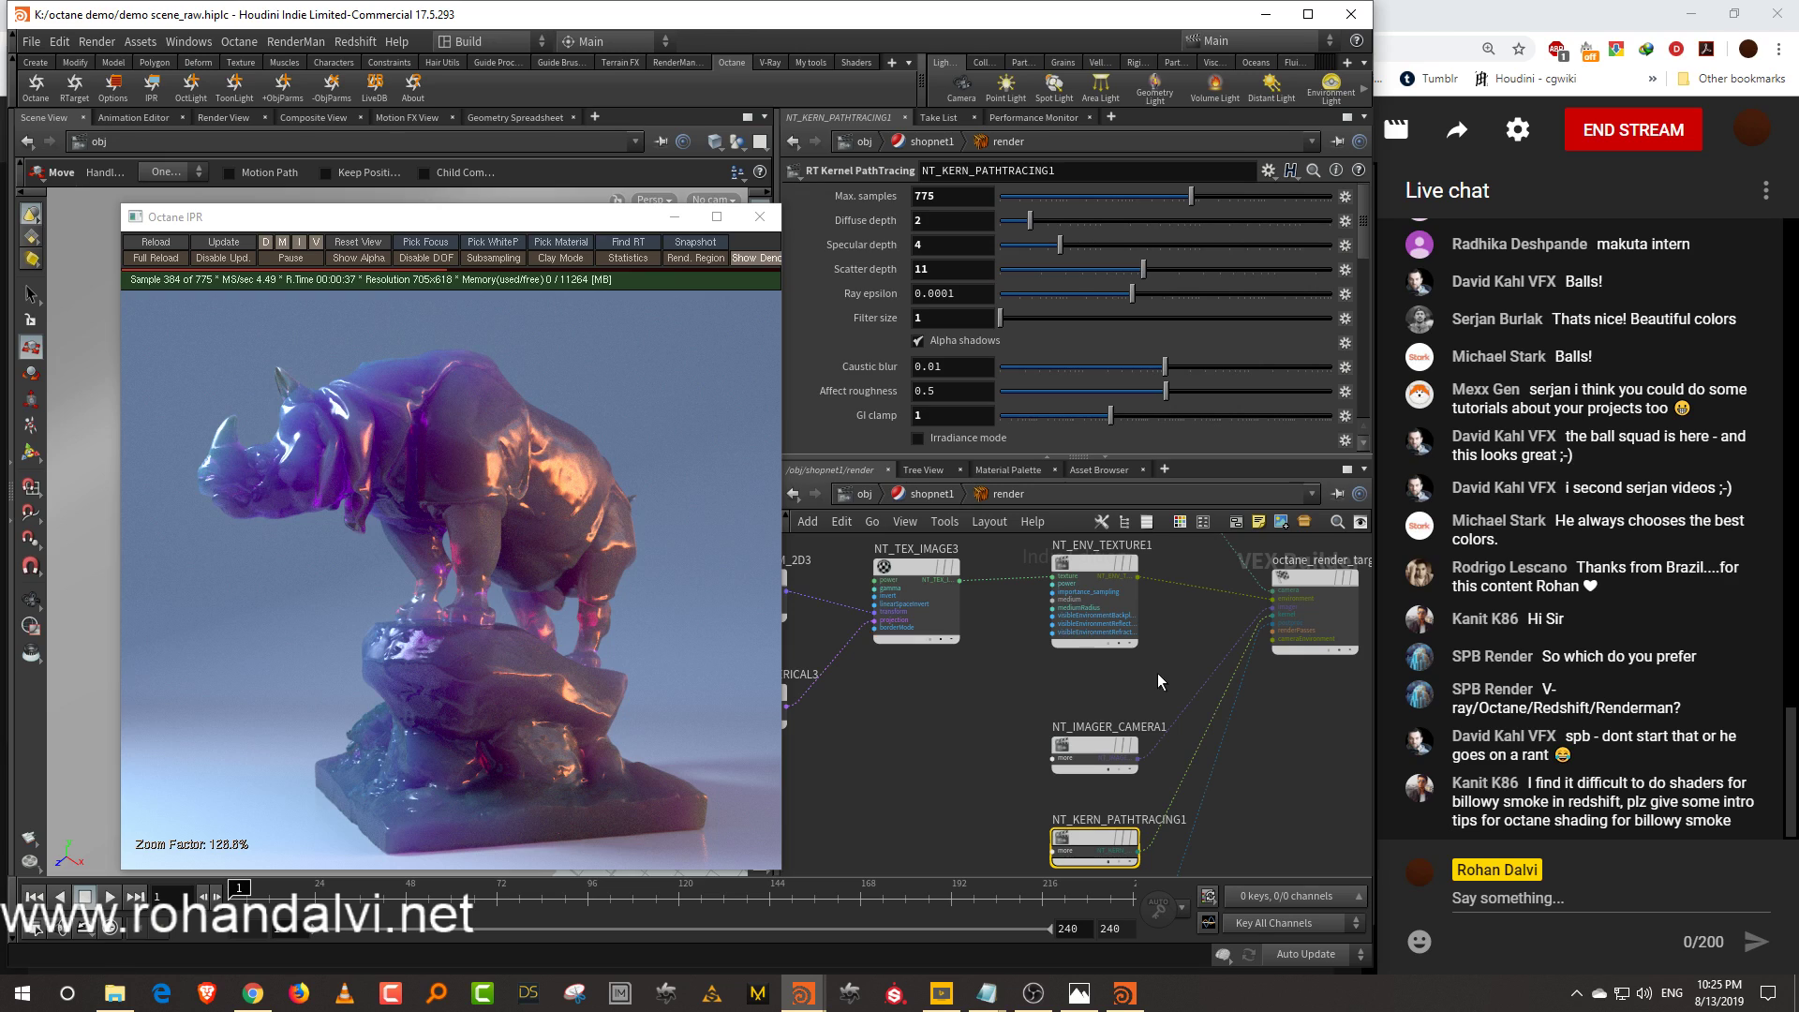
# On NT_IMAGER_CAMERA1, set the saturation to 0.85, choose the Agfacolor Futura 400CD response curve and enable Neutral response
pyautogui.moveTo(931, 761); pyautogui.dragTo(948, 699, button='middle')
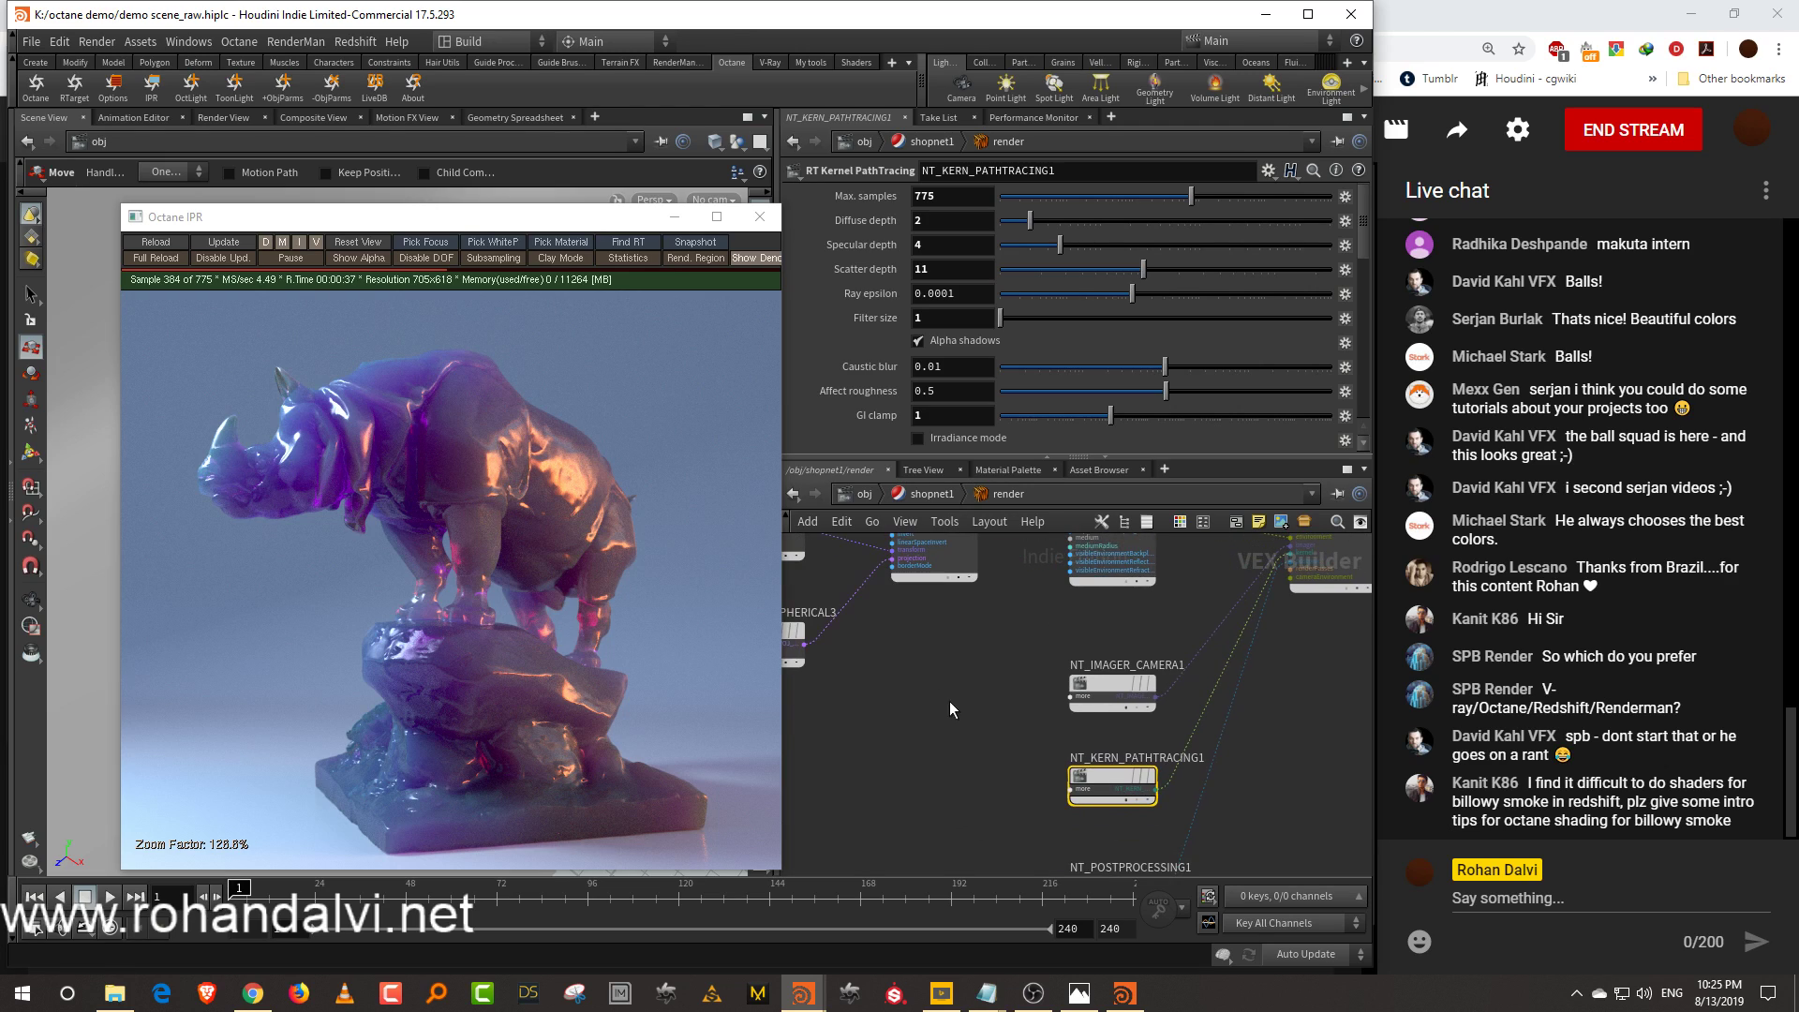
pyautogui.click(1113, 693)
pyautogui.moveTo(1082, 386); pyautogui.dragTo(1073, 394)
pyautogui.click(1059, 270)
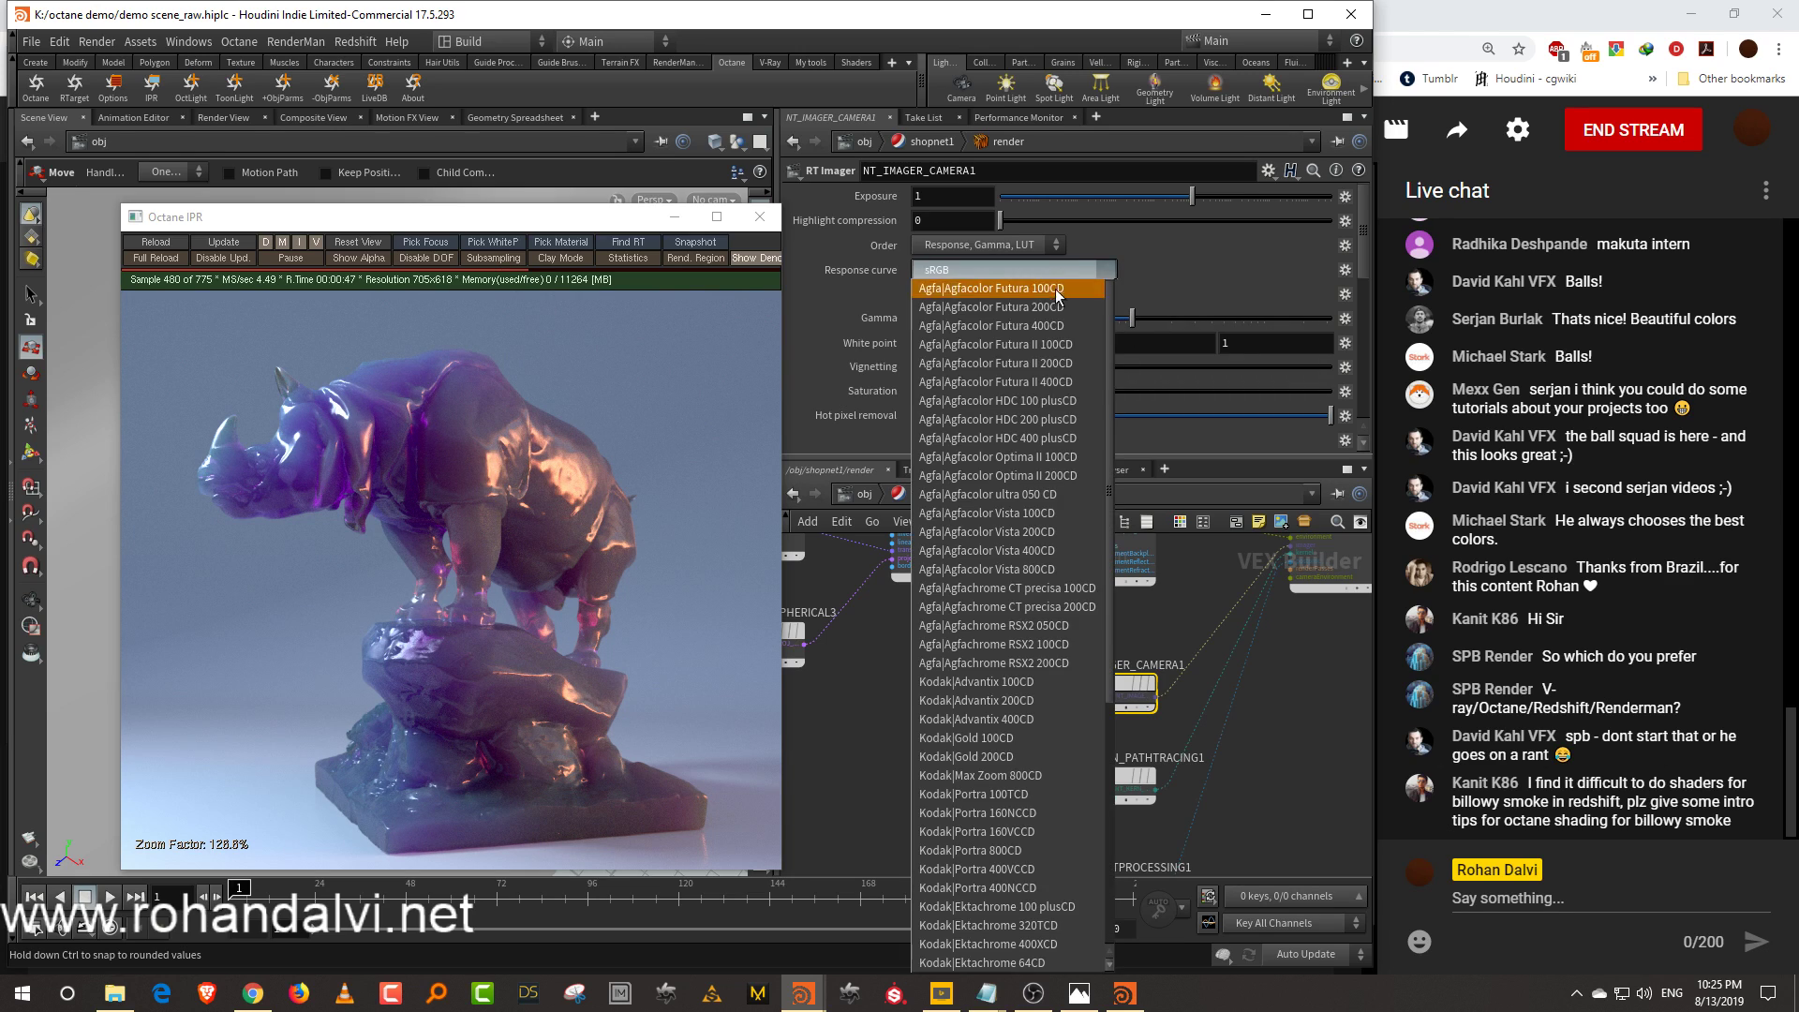
pyautogui.click(1058, 329)
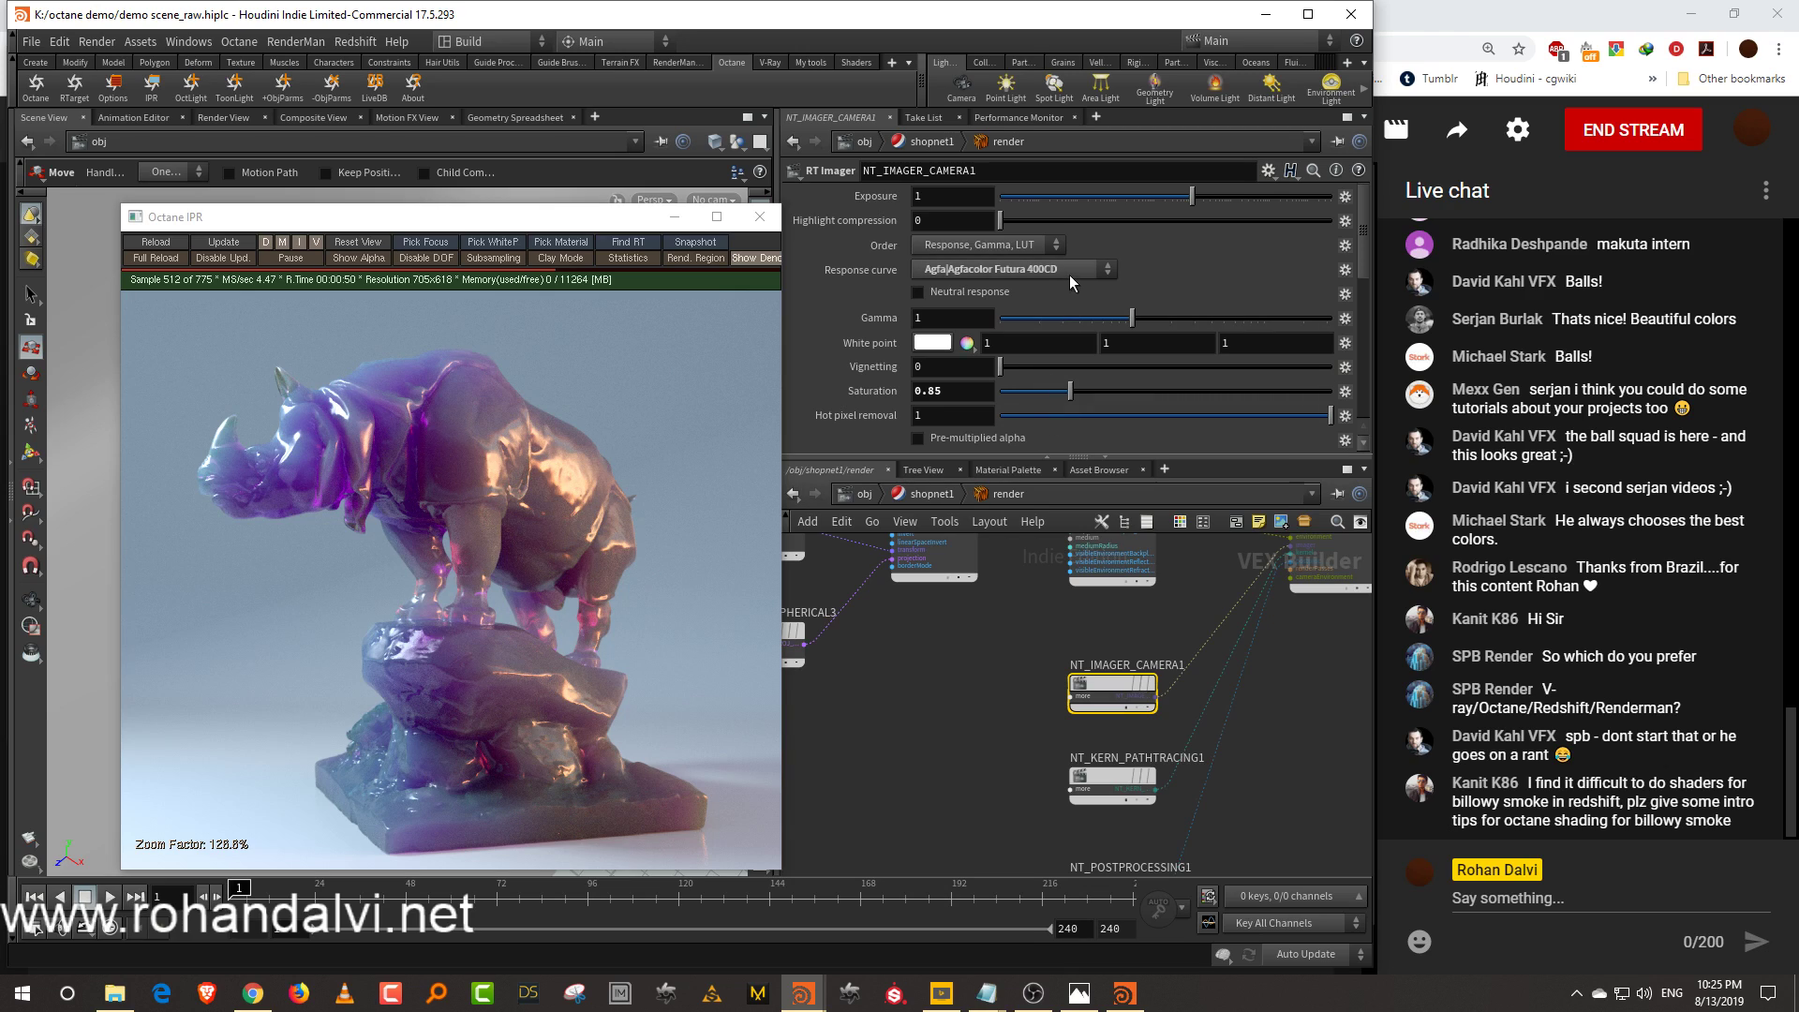
pyautogui.click(983, 292)
# Leave the render network, open the rhino material network and enlarge the parameter area for NT_MAT_UNIVERSAL1
pyautogui.press('u')
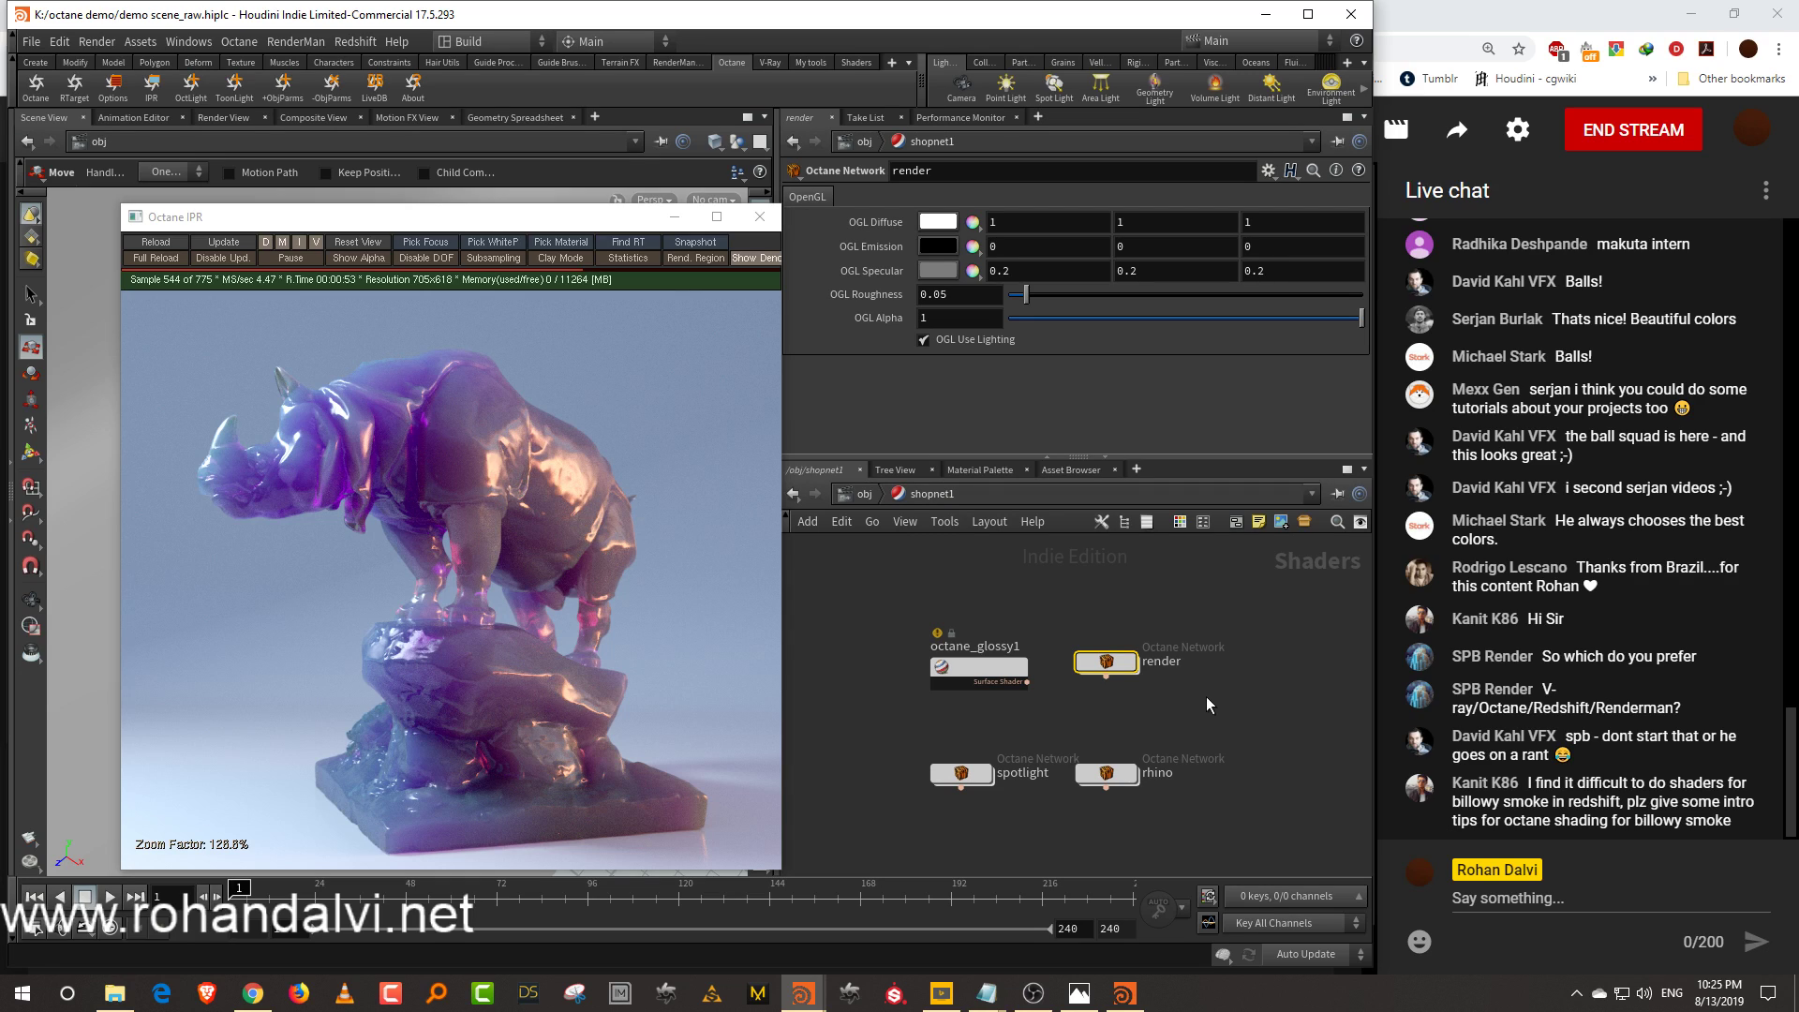
pyautogui.moveTo(1211, 716); pyautogui.dragTo(1220, 693, button='middle')
pyautogui.moveTo(605, 217); pyautogui.dragTo(564, 207)
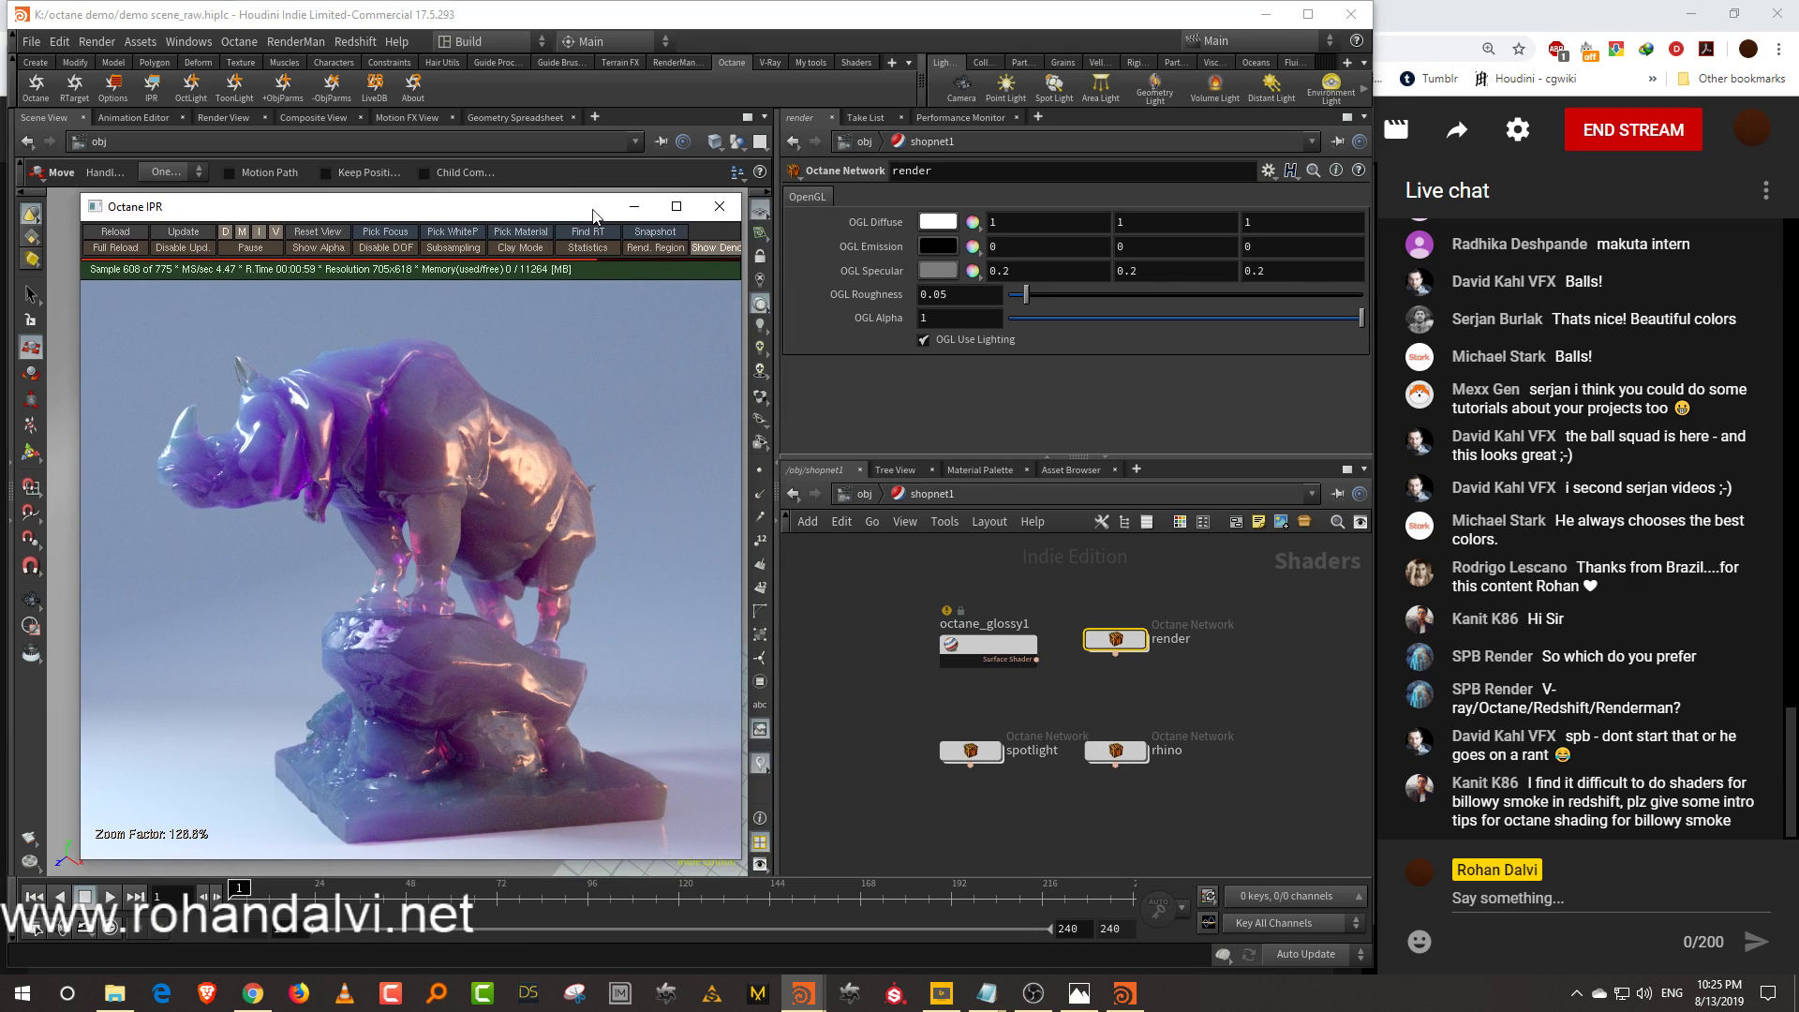
pyautogui.scroll(2, 1140, 671)
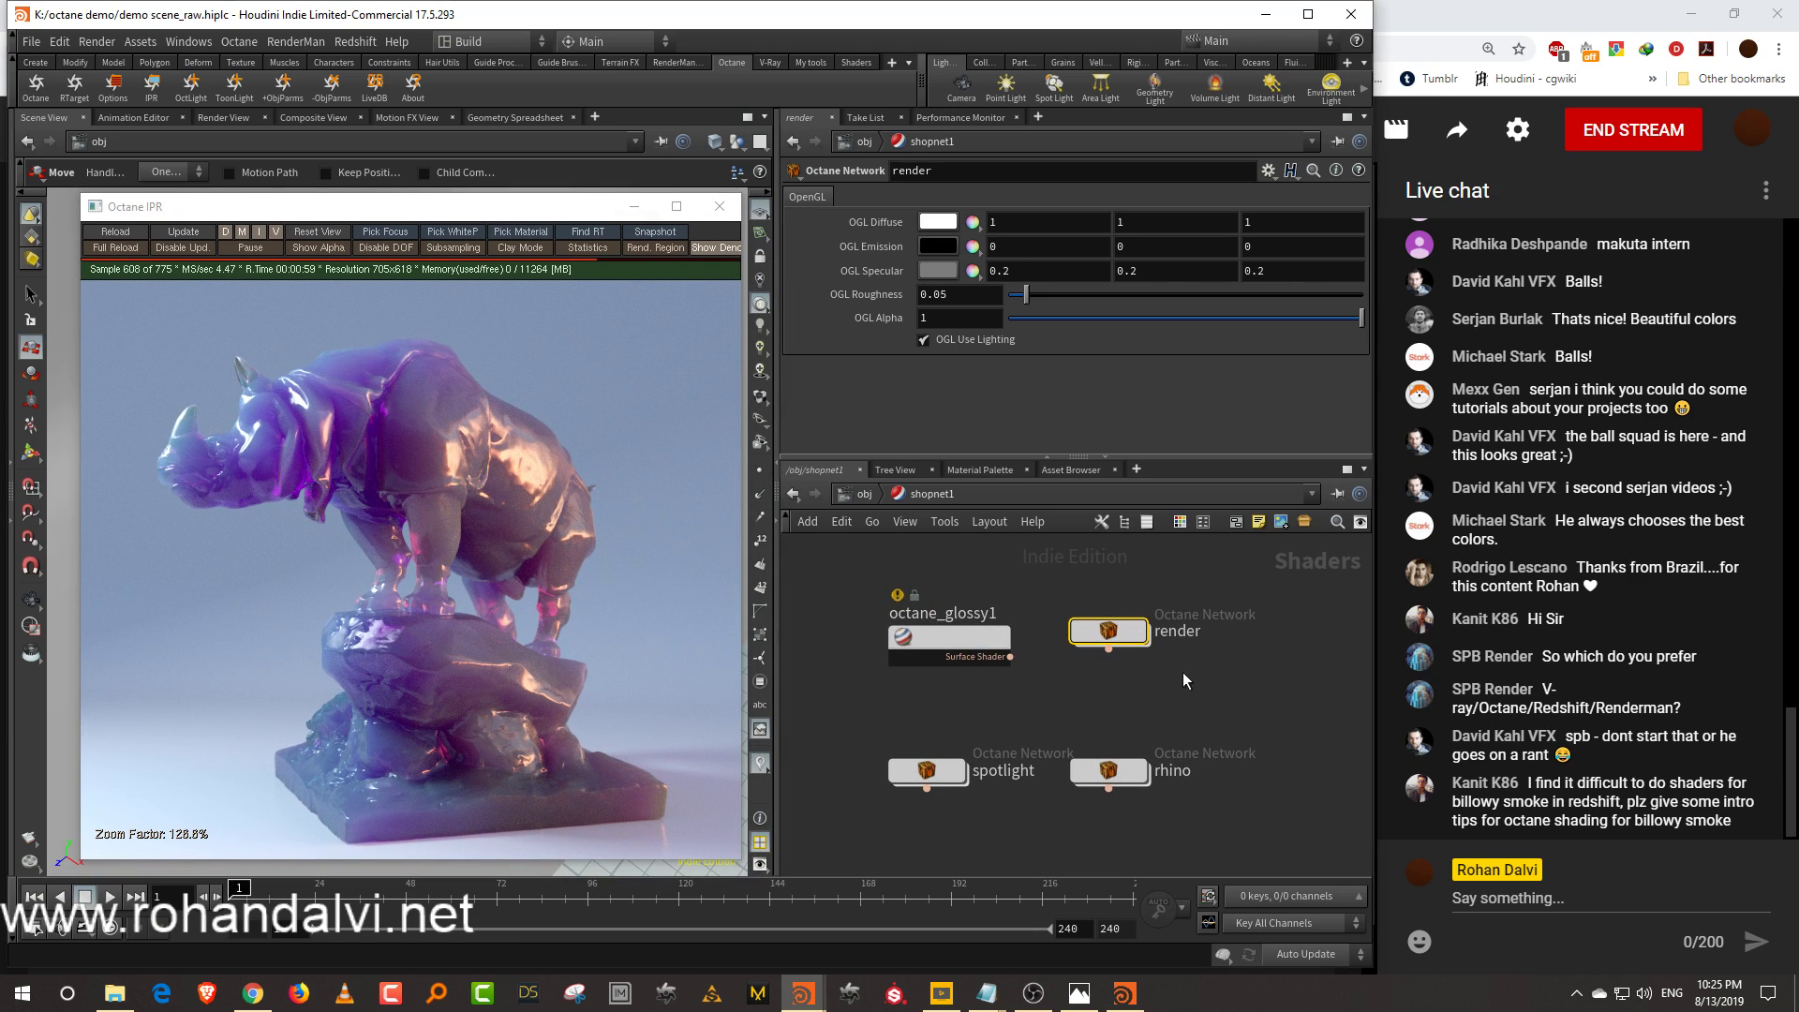
pyautogui.doubleClick(1132, 640)
pyautogui.press('u')
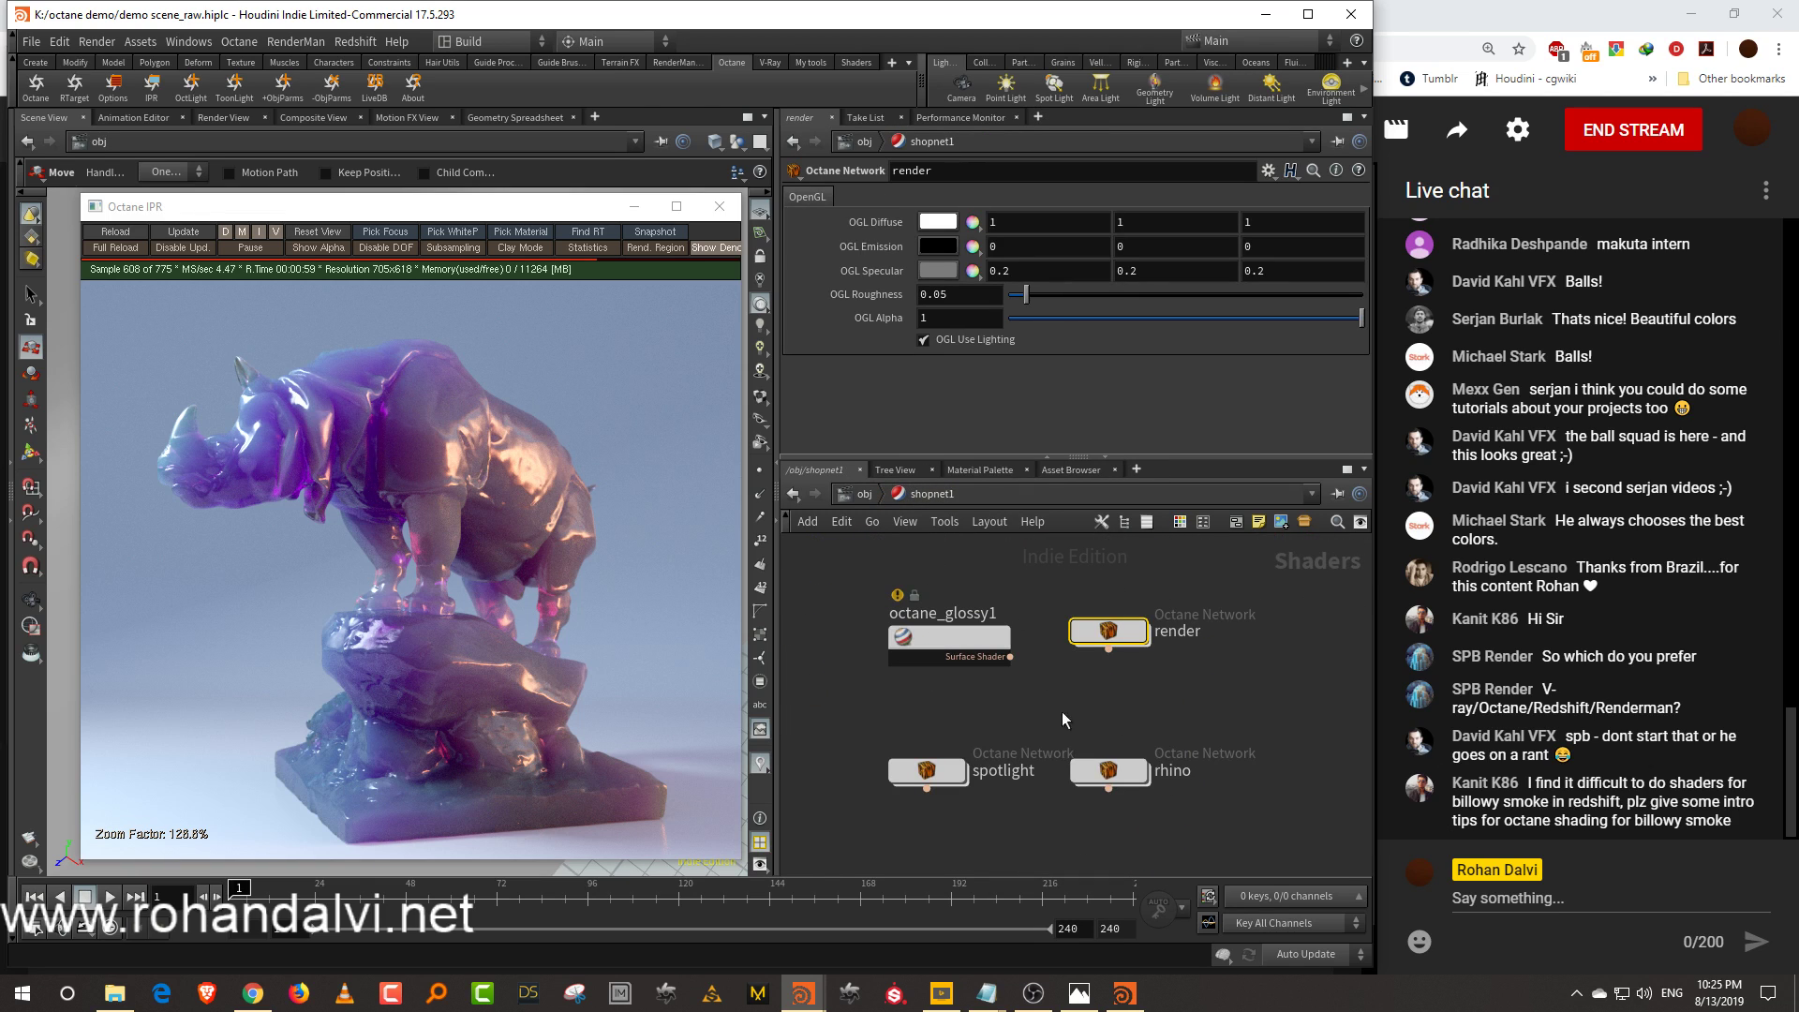
pyautogui.doubleClick(1108, 772)
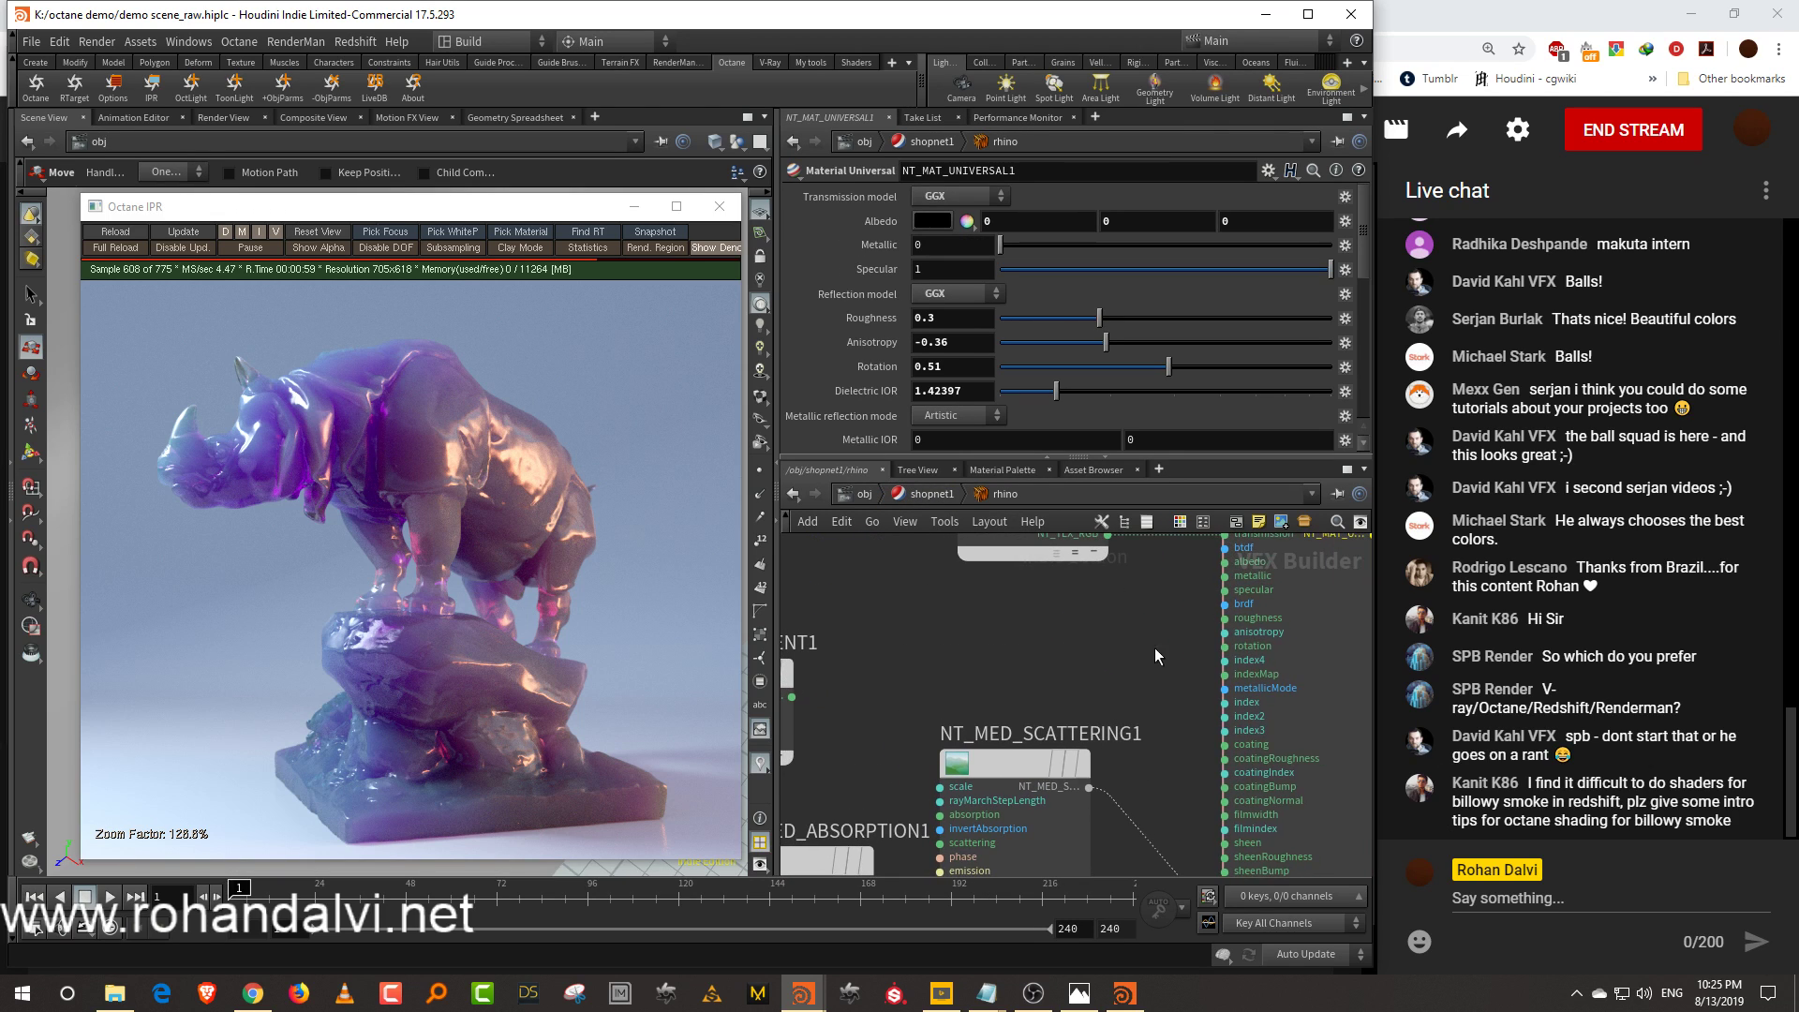
pyautogui.moveTo(1053, 453); pyautogui.dragTo(1033, 514)
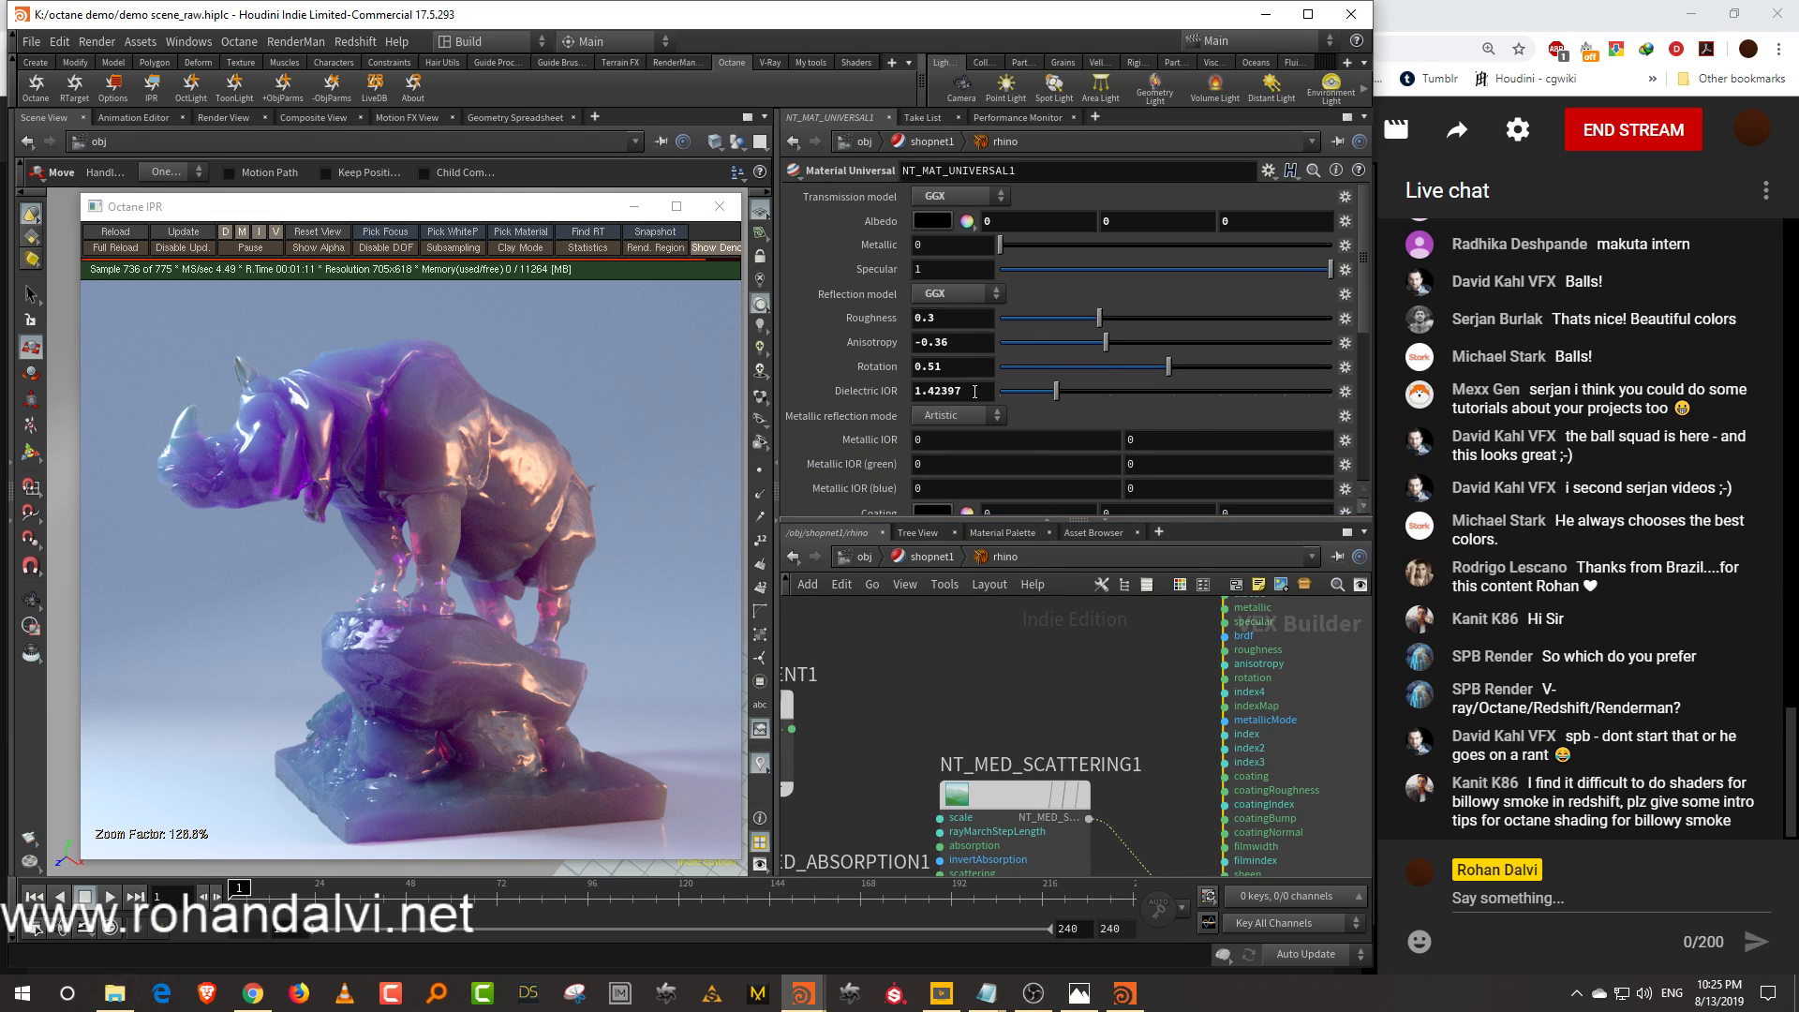
# Capture a render snapshot, set the universal material's Dielectric IOR to 1 and compare the new render with the snapshot
pyautogui.click(647, 236)
pyautogui.moveTo(559, 207); pyautogui.dragTo(653, 150)
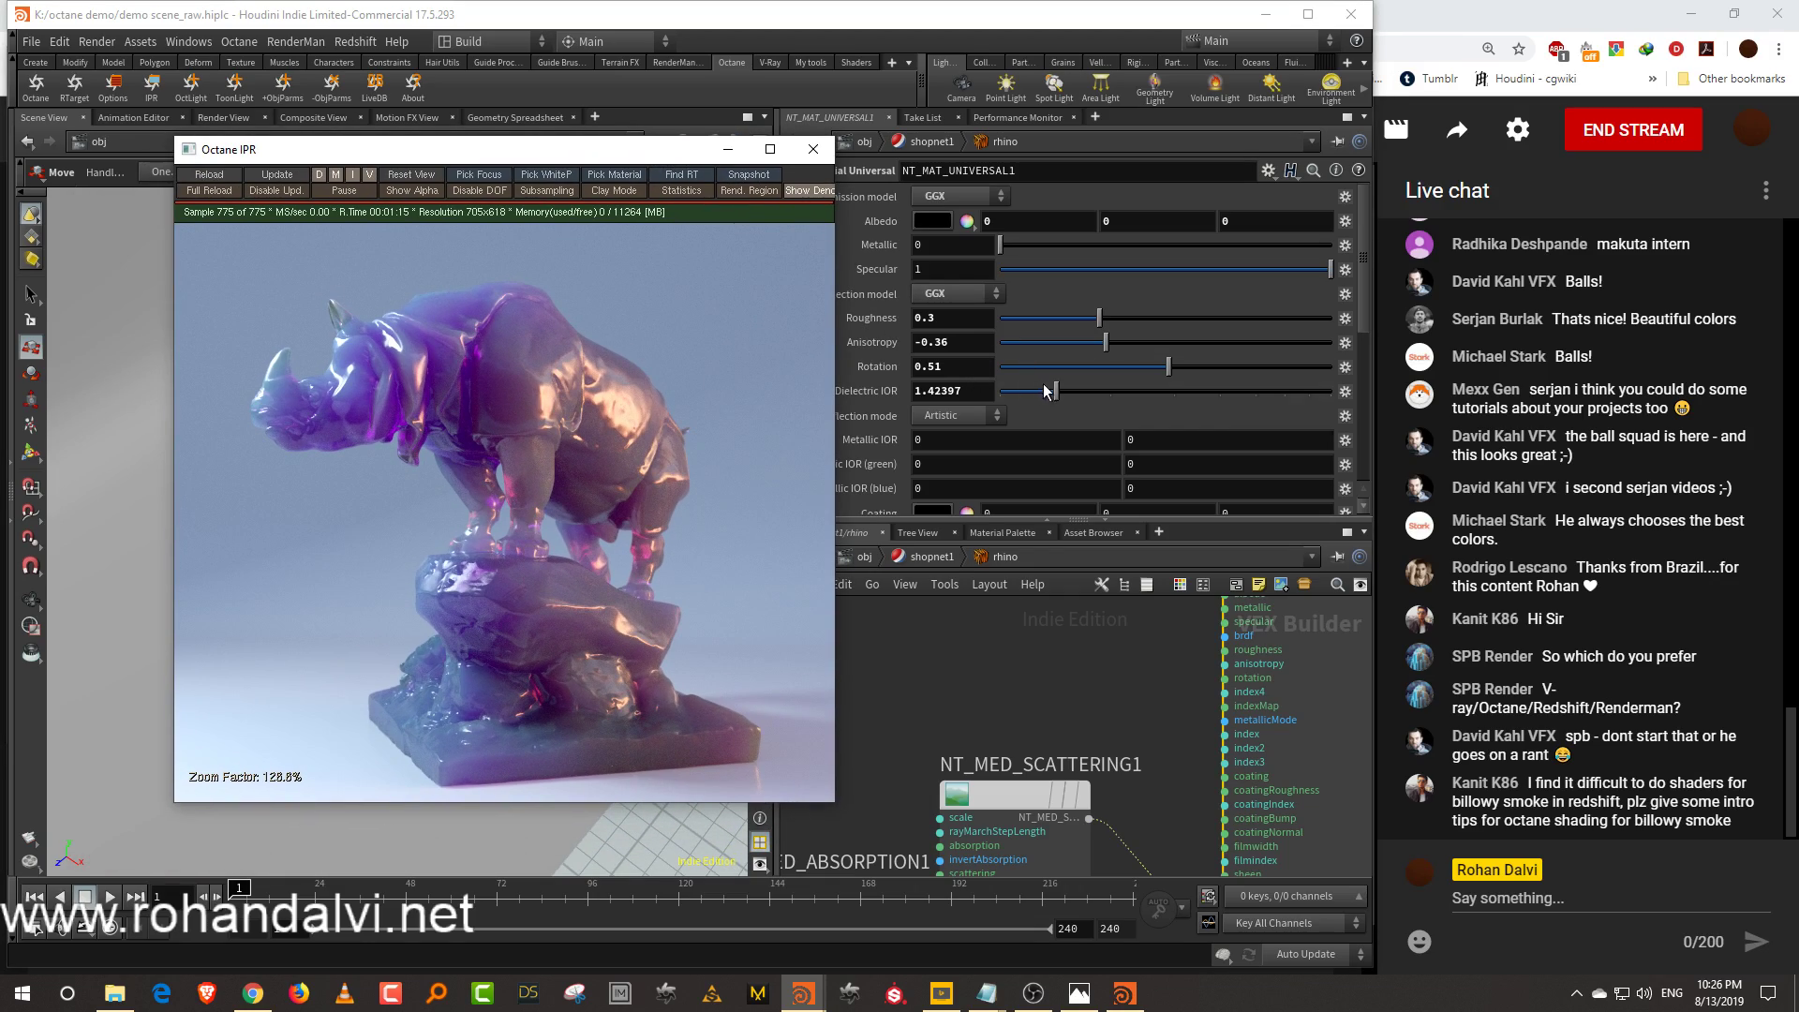
pyautogui.moveTo(1048, 395); pyautogui.dragTo(1001, 394)
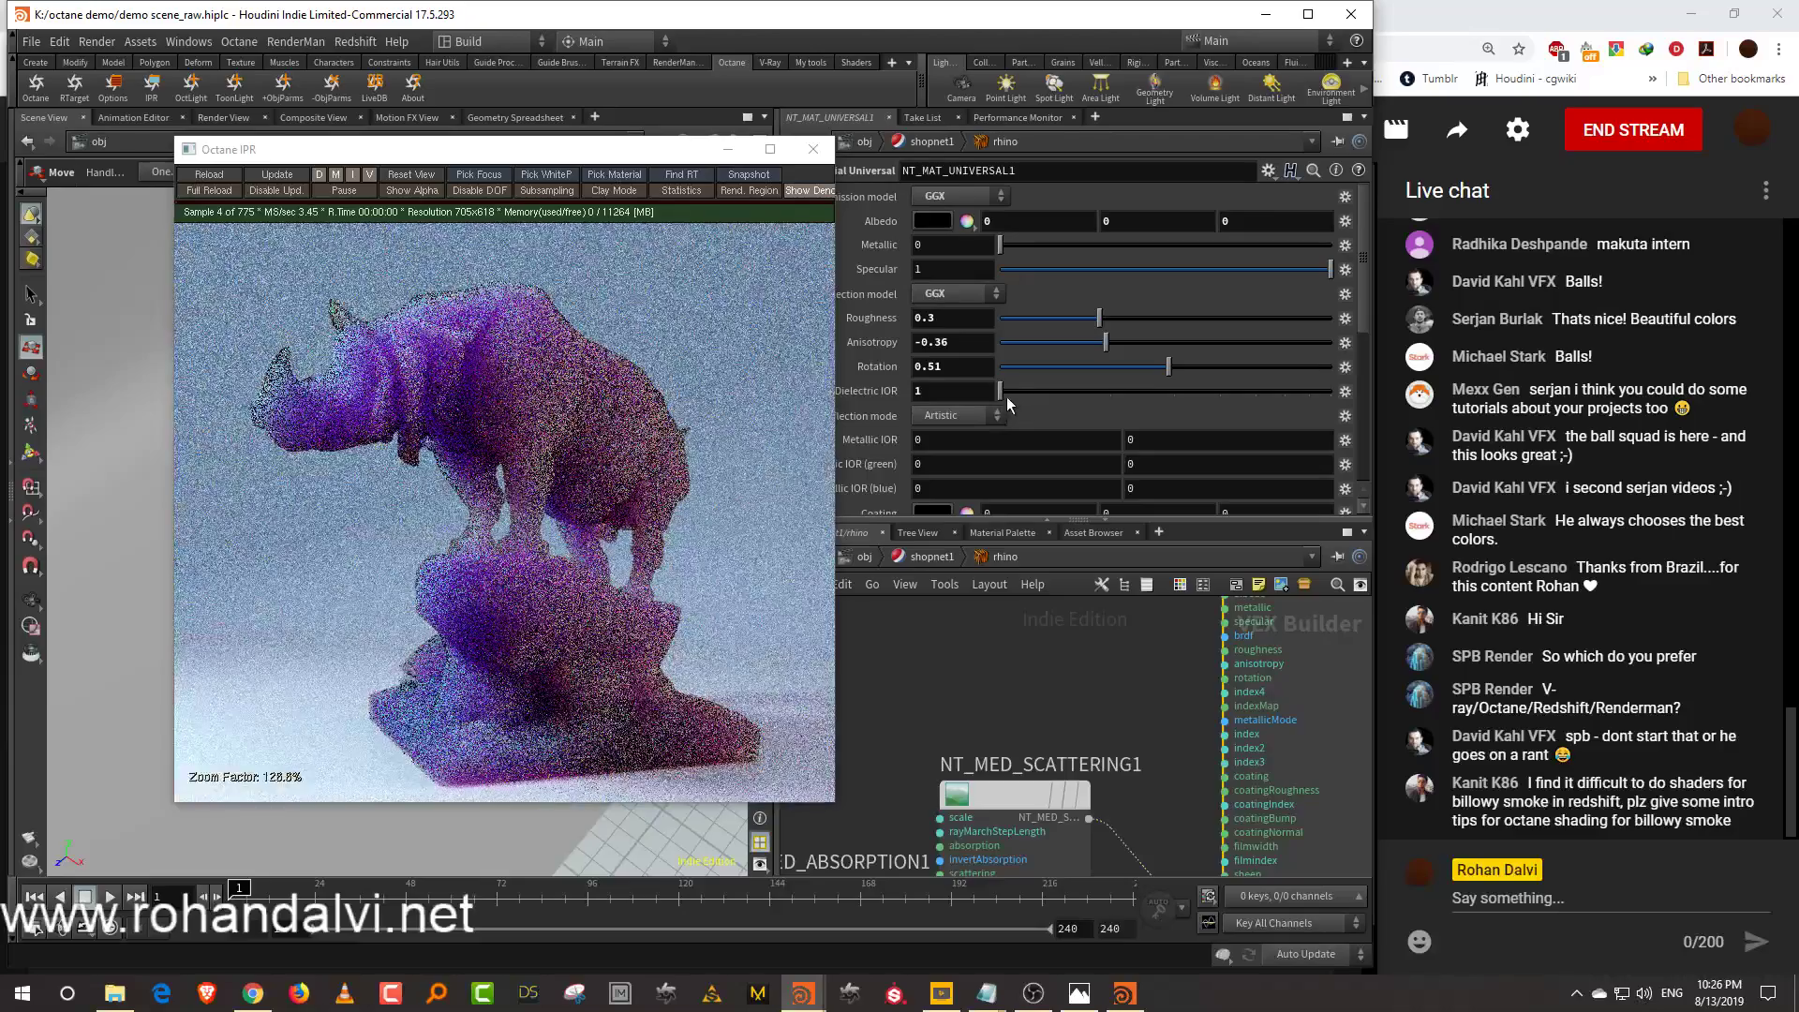
pyautogui.moveTo(644, 159); pyautogui.dragTo(953, 140)
pyautogui.click(1126, 993)
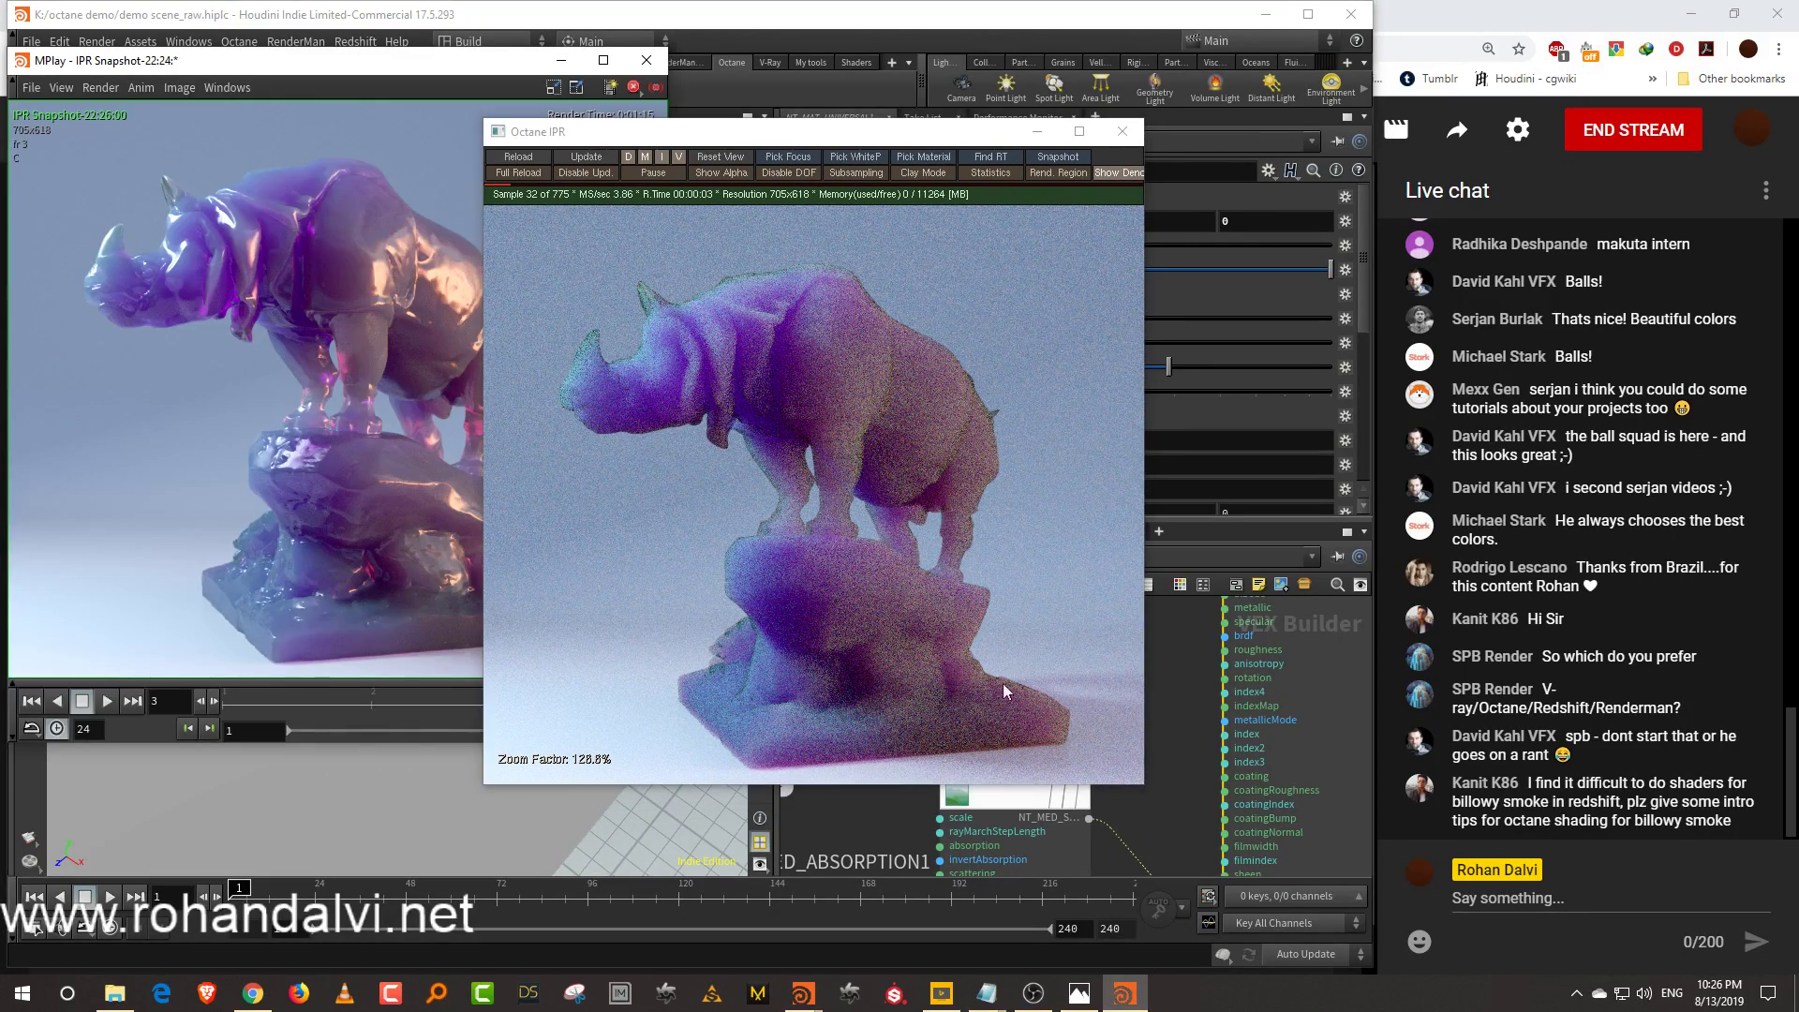
pyautogui.moveTo(761, 132); pyautogui.dragTo(981, 333)
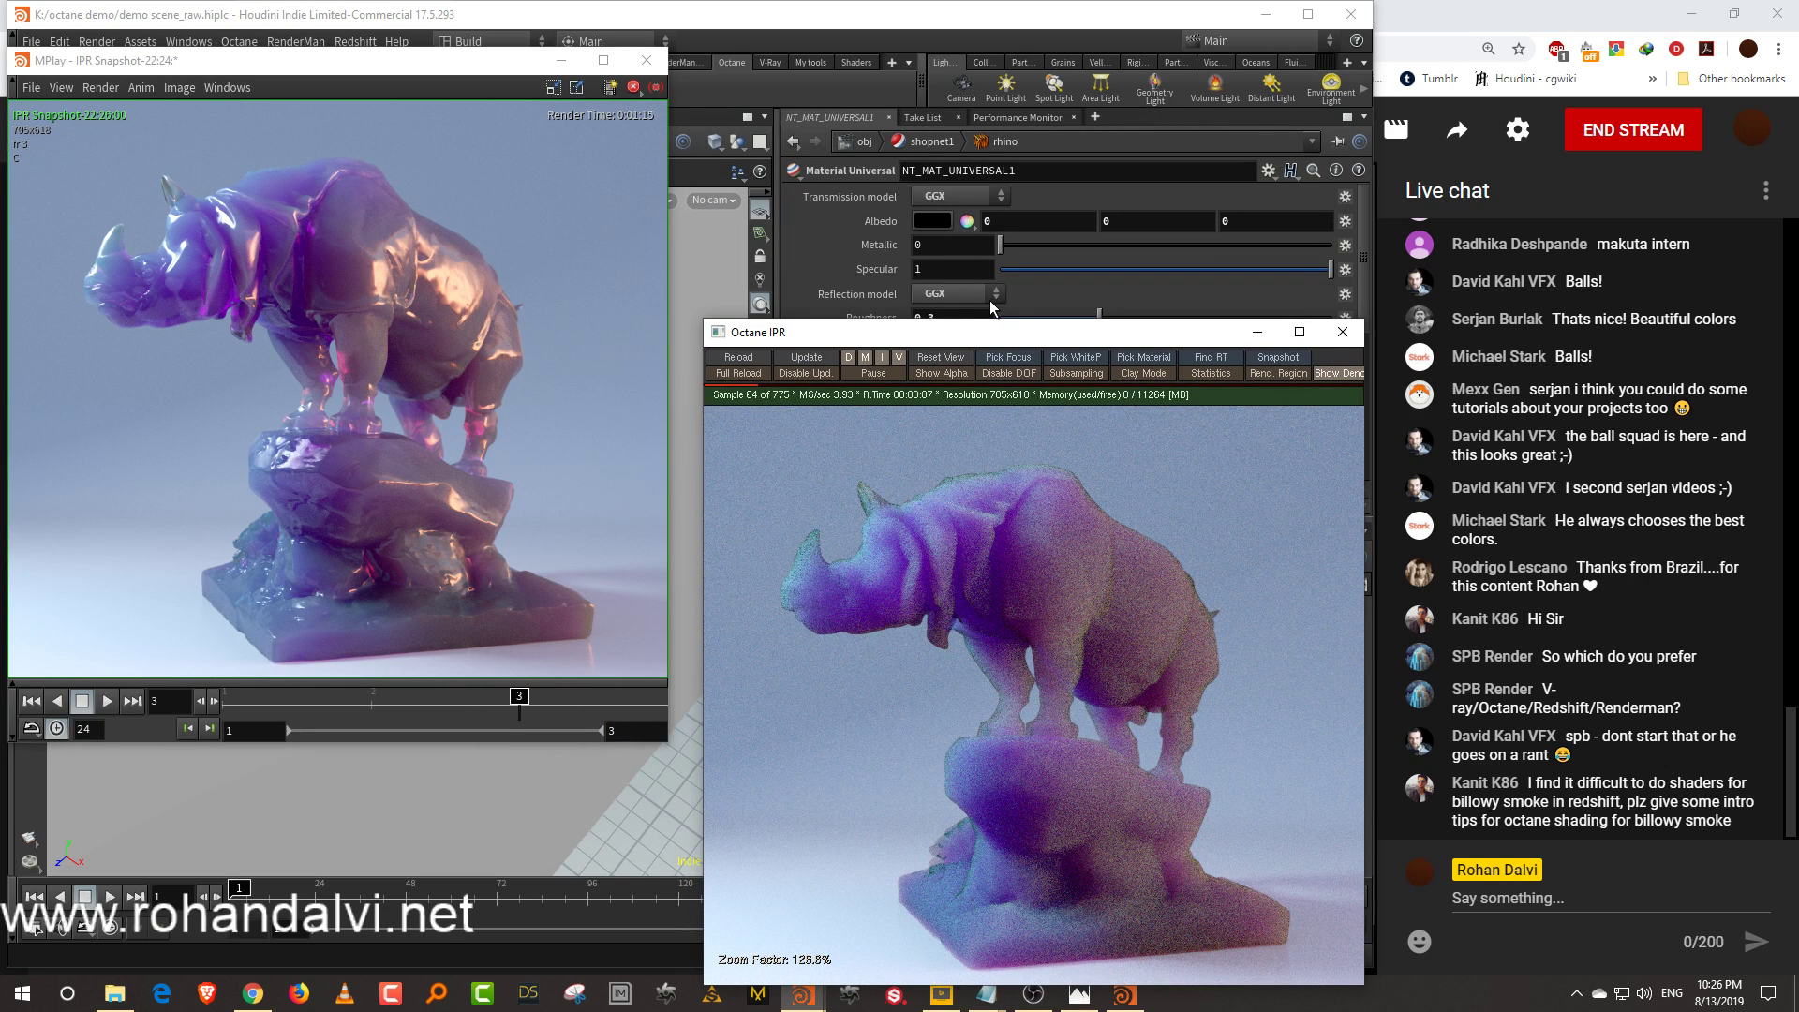
# Set the specular of NT_MAT_UNIVERSAL1 to 0 and position the Octane IPR window clear of the parameters
pyautogui.moveTo(511, 64); pyautogui.dragTo(499, 165)
pyautogui.moveTo(1064, 337); pyautogui.dragTo(416, 306)
pyautogui.moveTo(1044, 269); pyautogui.dragTo(934, 289)
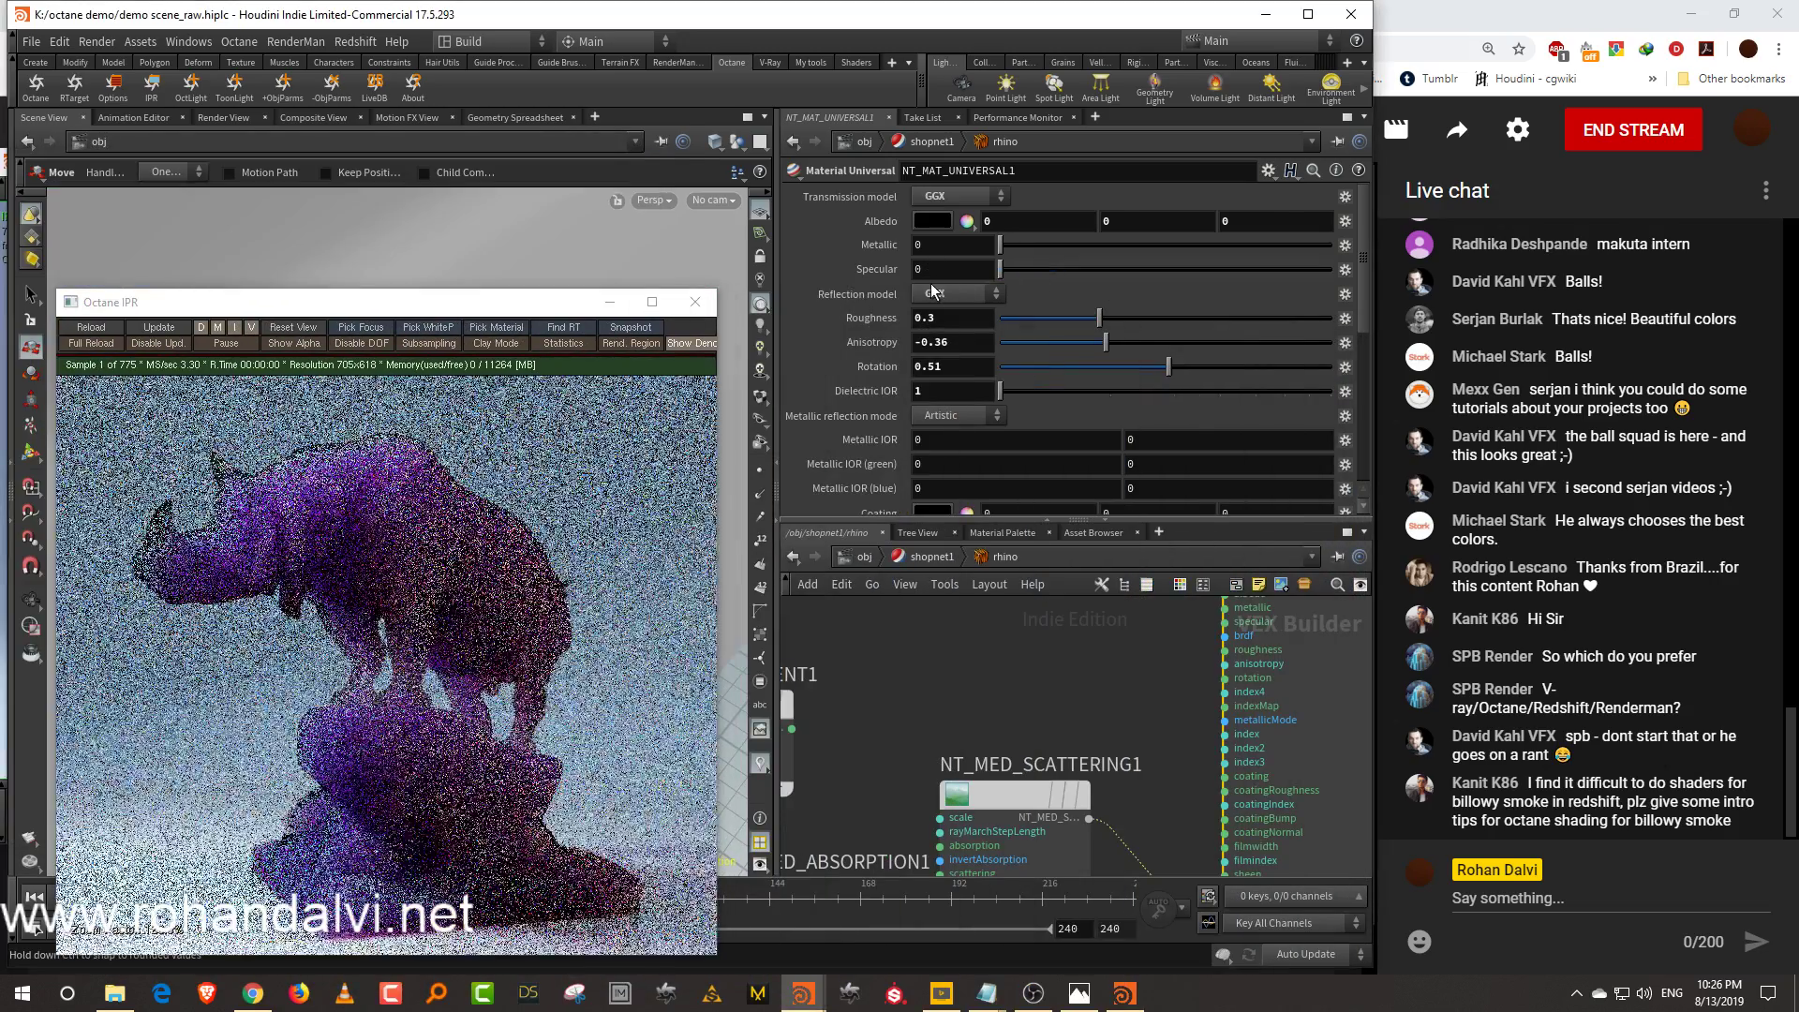
pyautogui.moveTo(328, 302); pyautogui.dragTo(364, 171)
pyautogui.scroll(2, 422, 525)
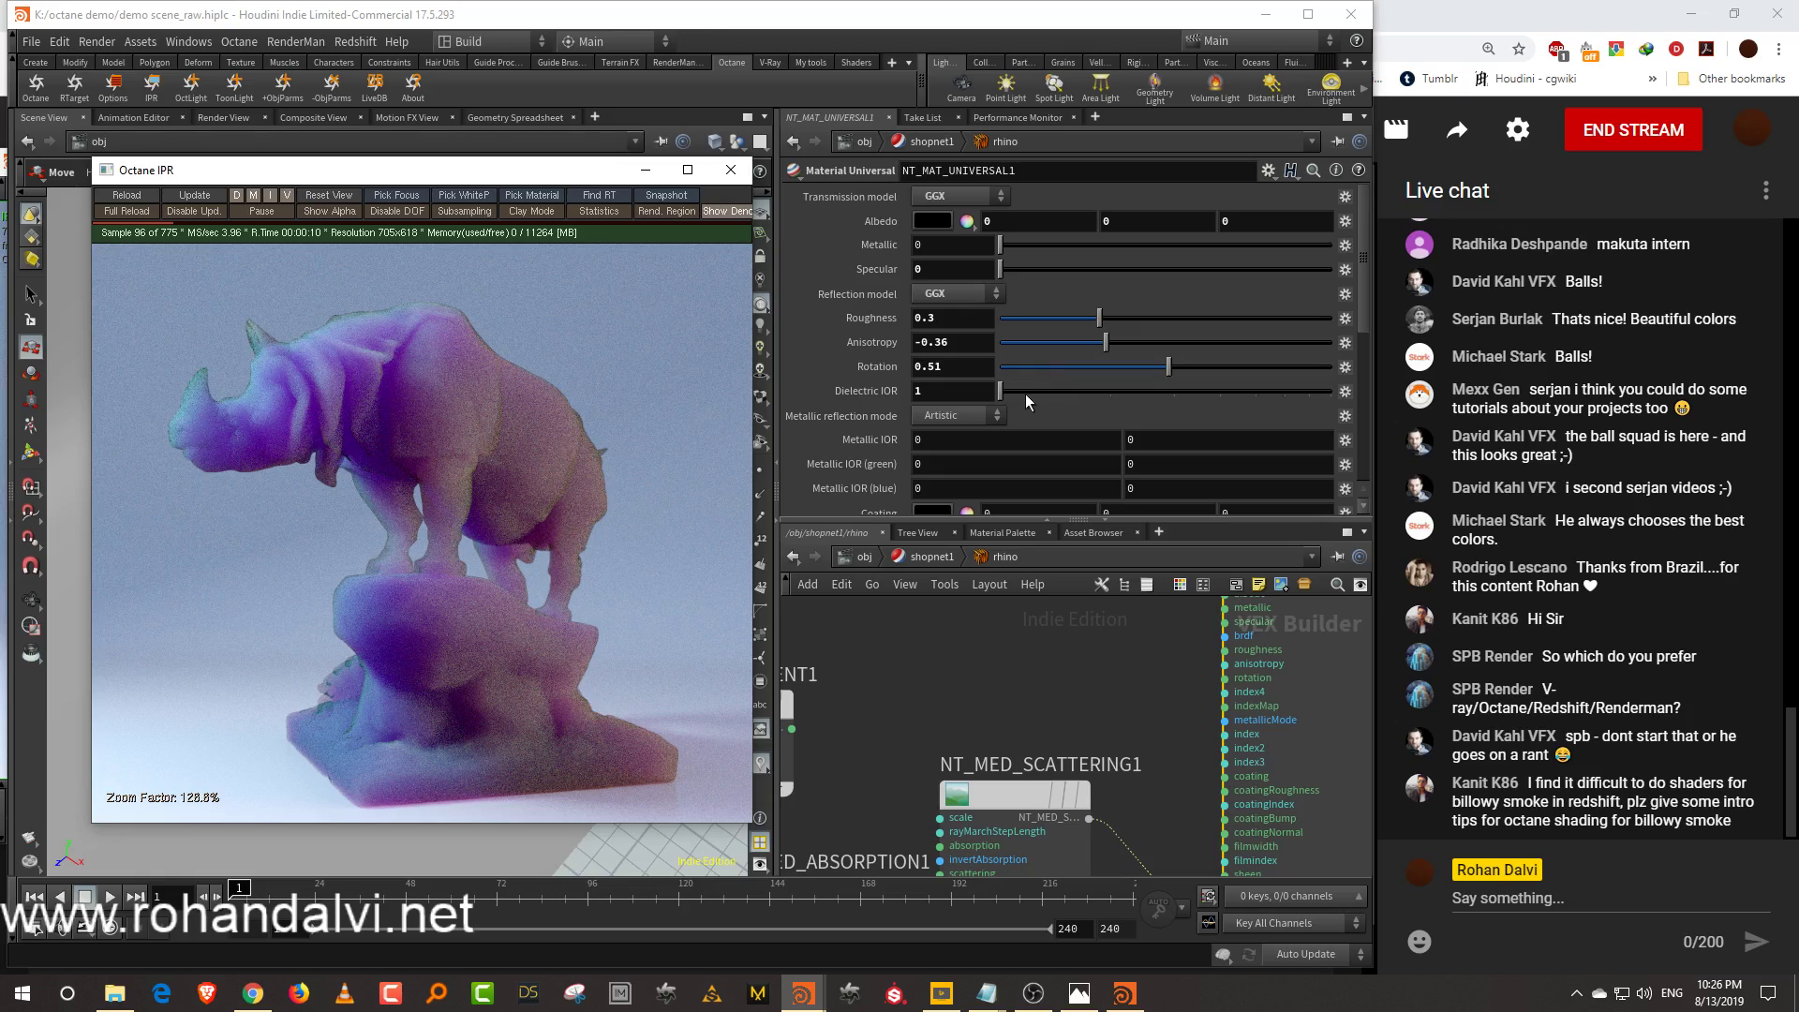
# Raise the Dielectric IOR to about 1.118, capture a snapshot and compare it with the previous ones in MPlay
pyautogui.moveTo(1019, 392); pyautogui.dragTo(1021, 394)
pyautogui.moveTo(545, 184); pyautogui.dragTo(1035, 173)
pyautogui.click(1125, 994)
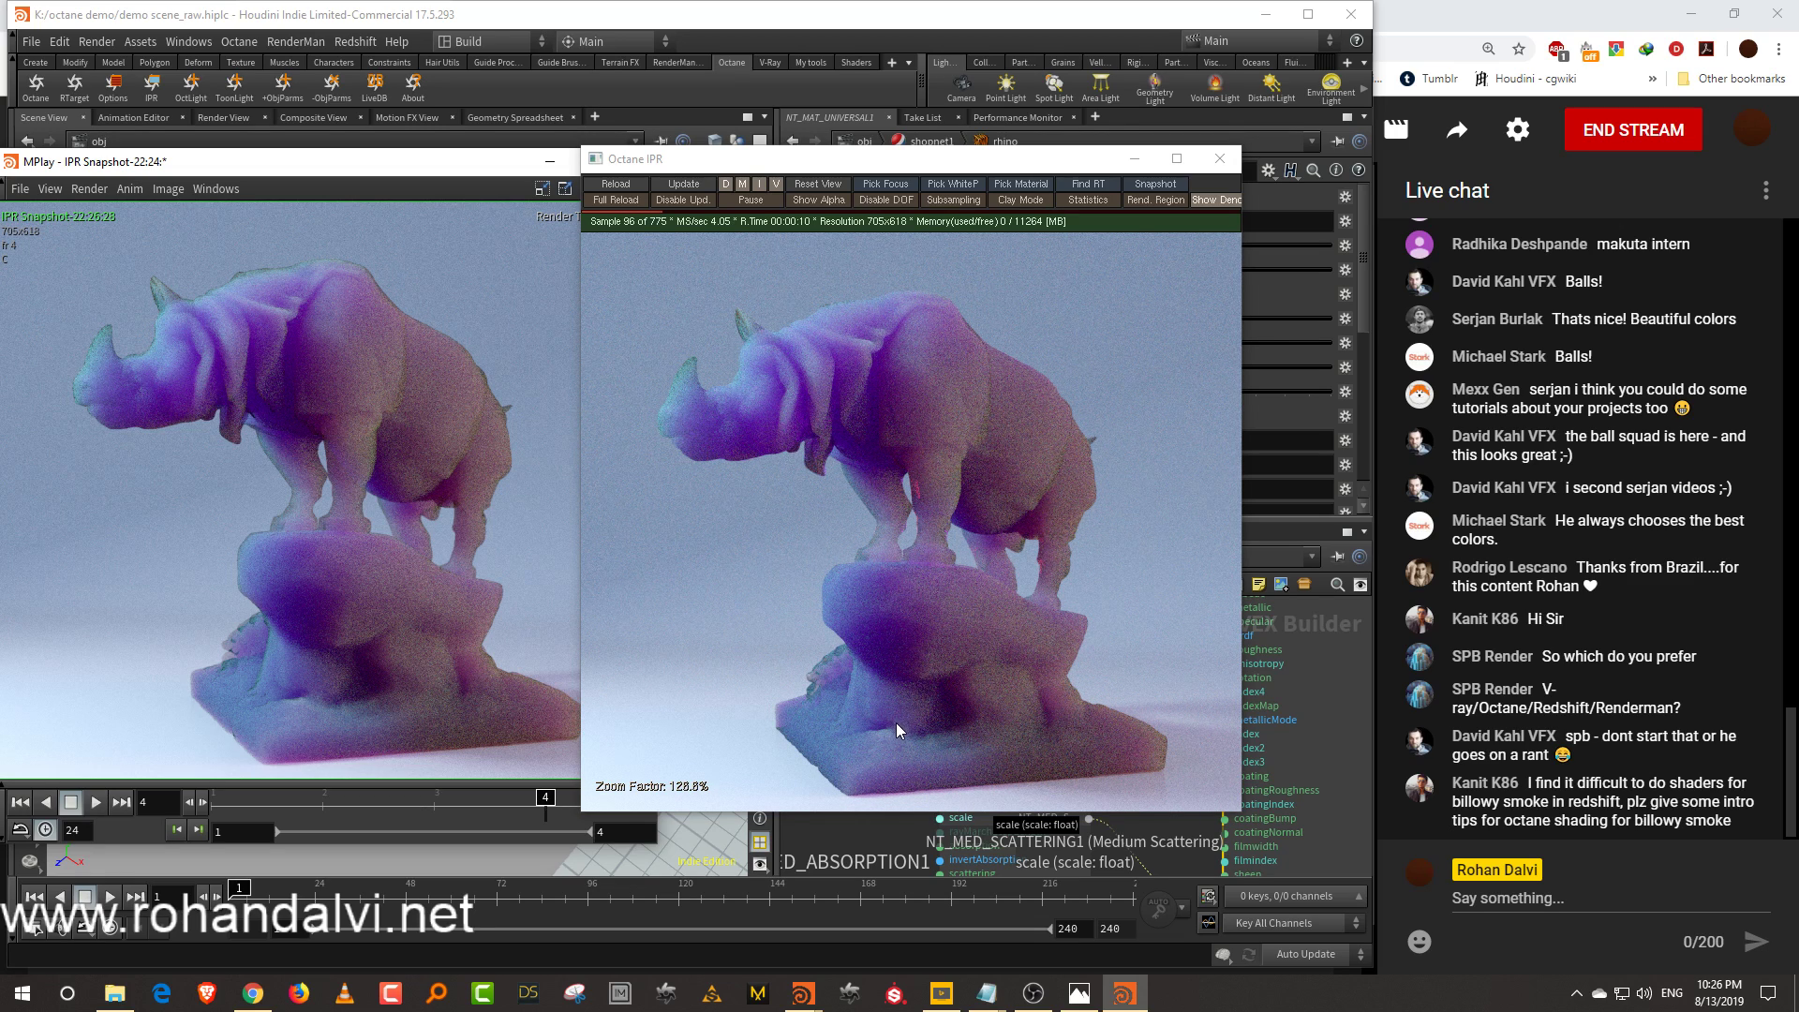
pyautogui.click(1154, 186)
pyautogui.moveTo(485, 801); pyautogui.dragTo(567, 799)
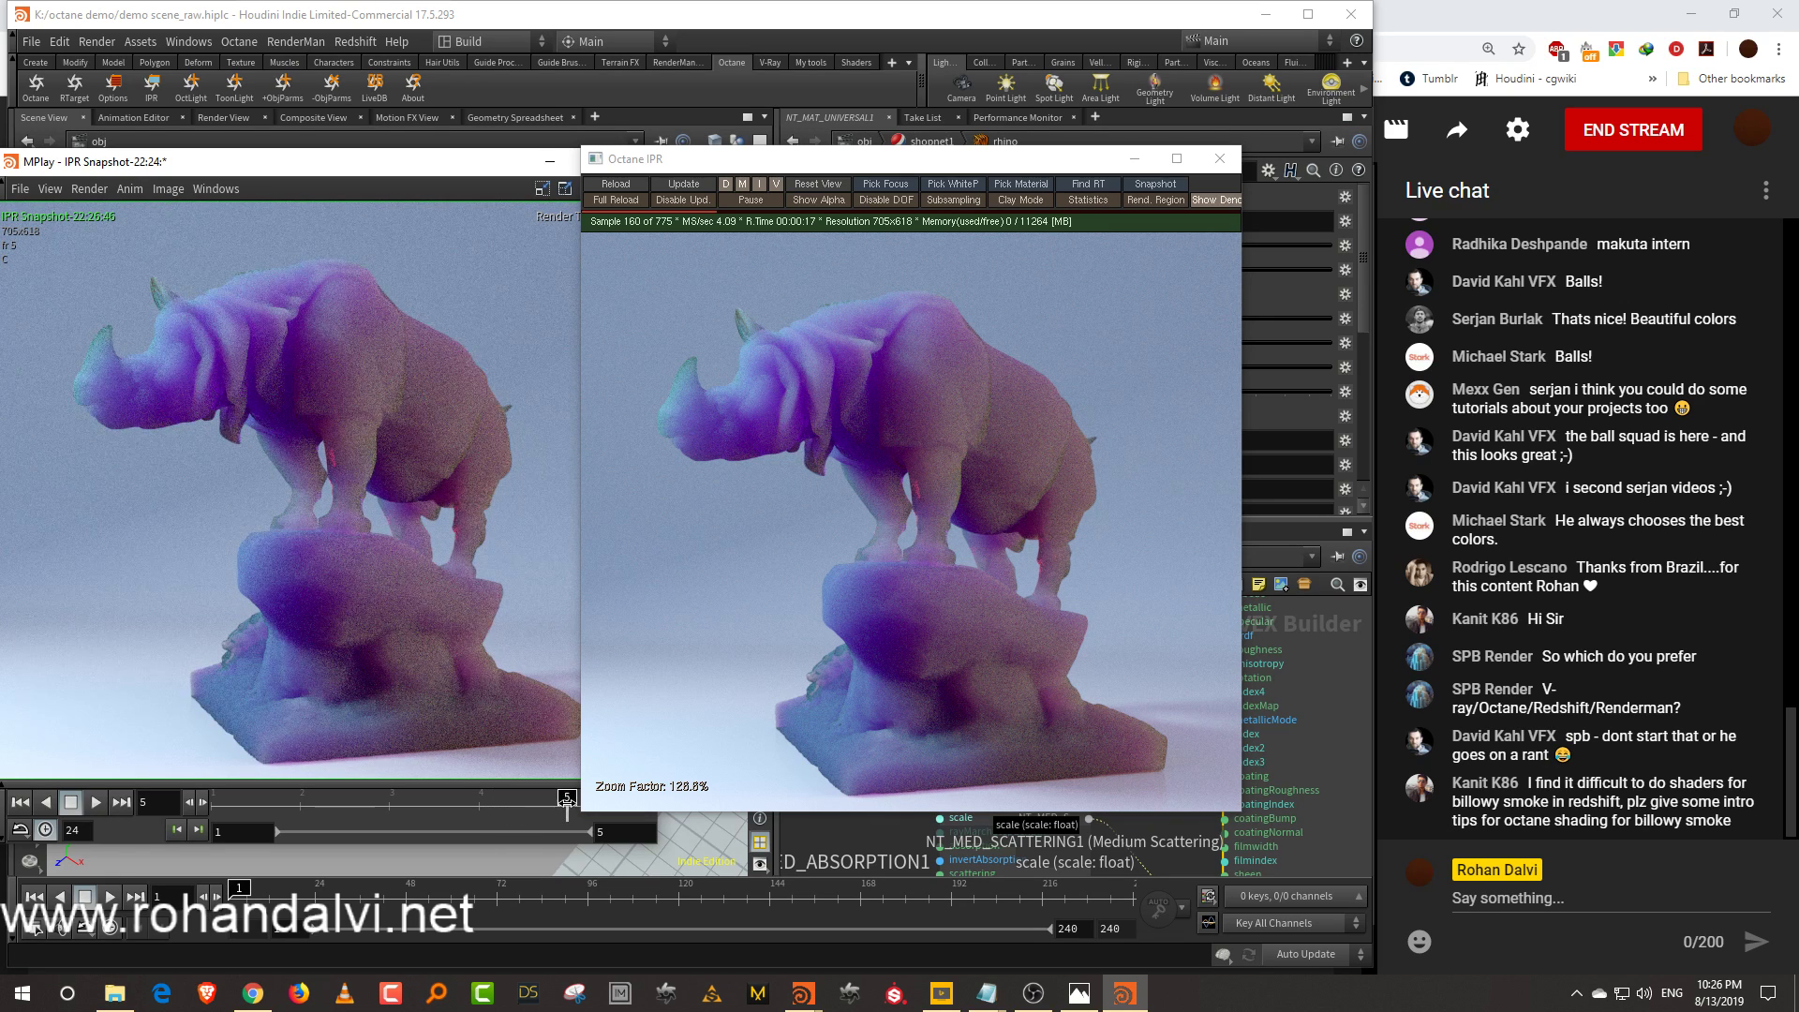
# Raise the Dielectric IOR to about 1.43, capture another snapshot and compare it with the previous one in MPlay
pyautogui.moveTo(963, 162); pyautogui.dragTo(587, 339)
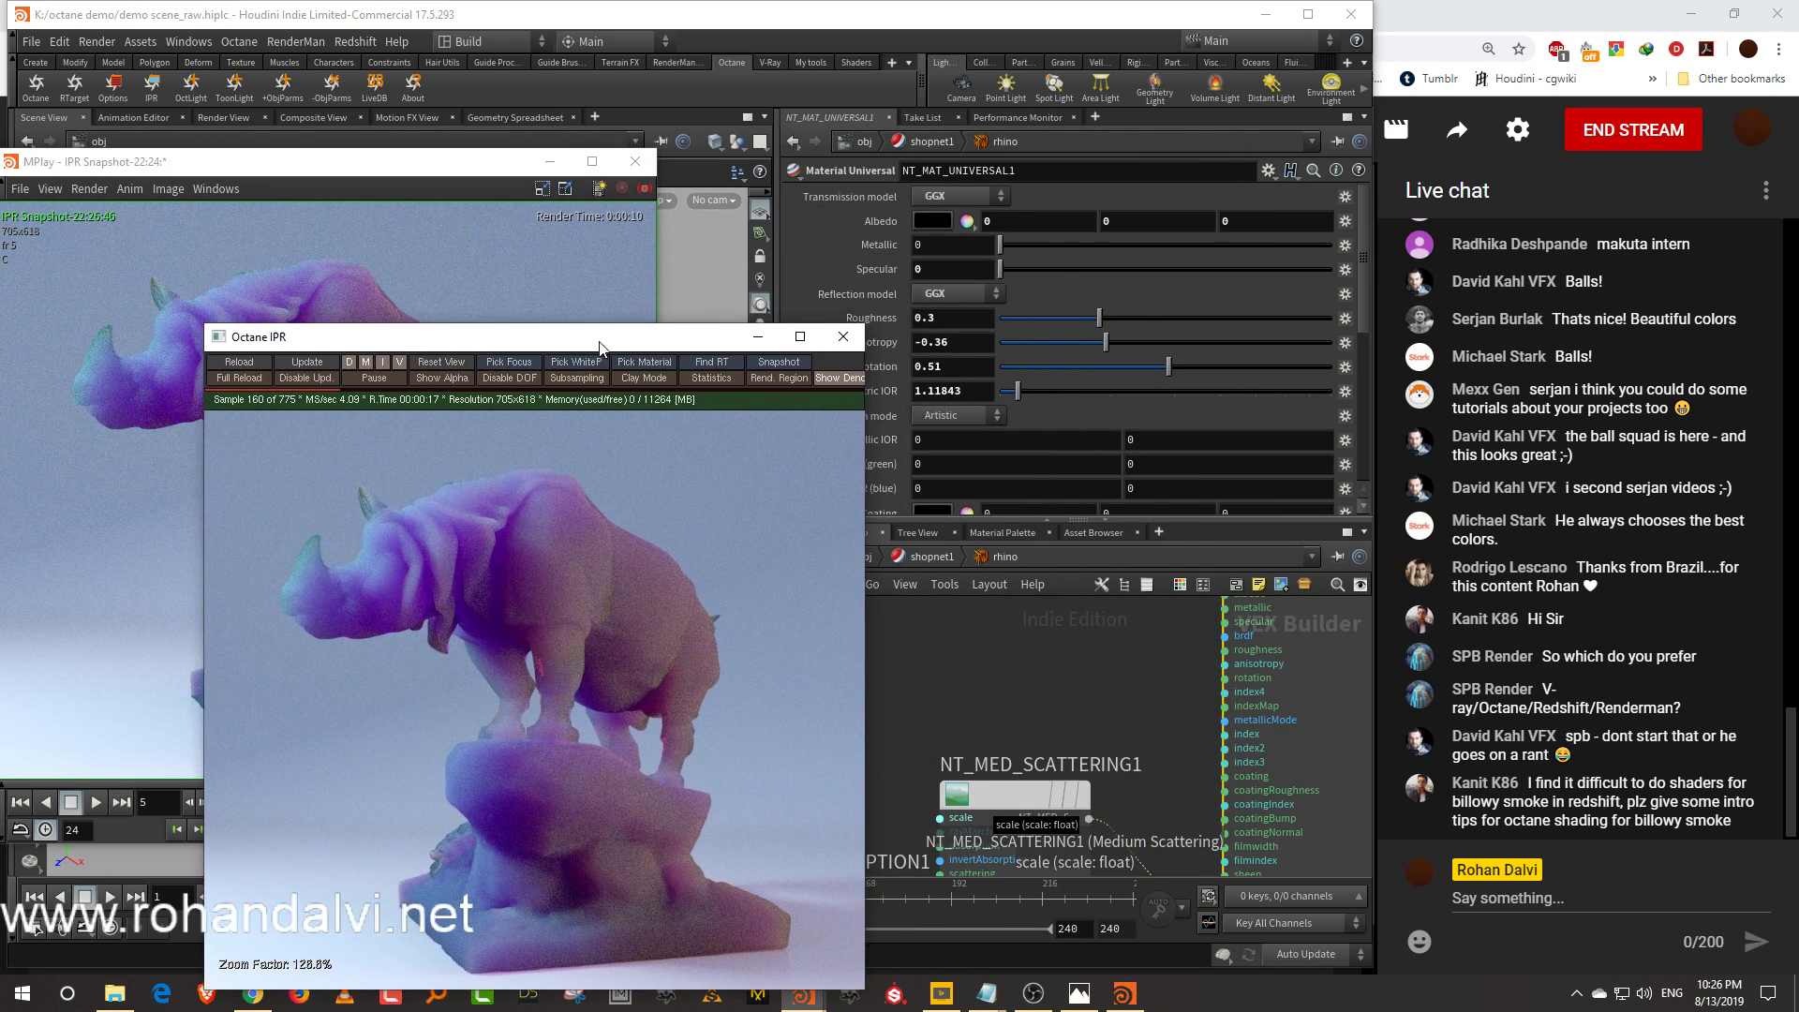
pyautogui.click(1059, 391)
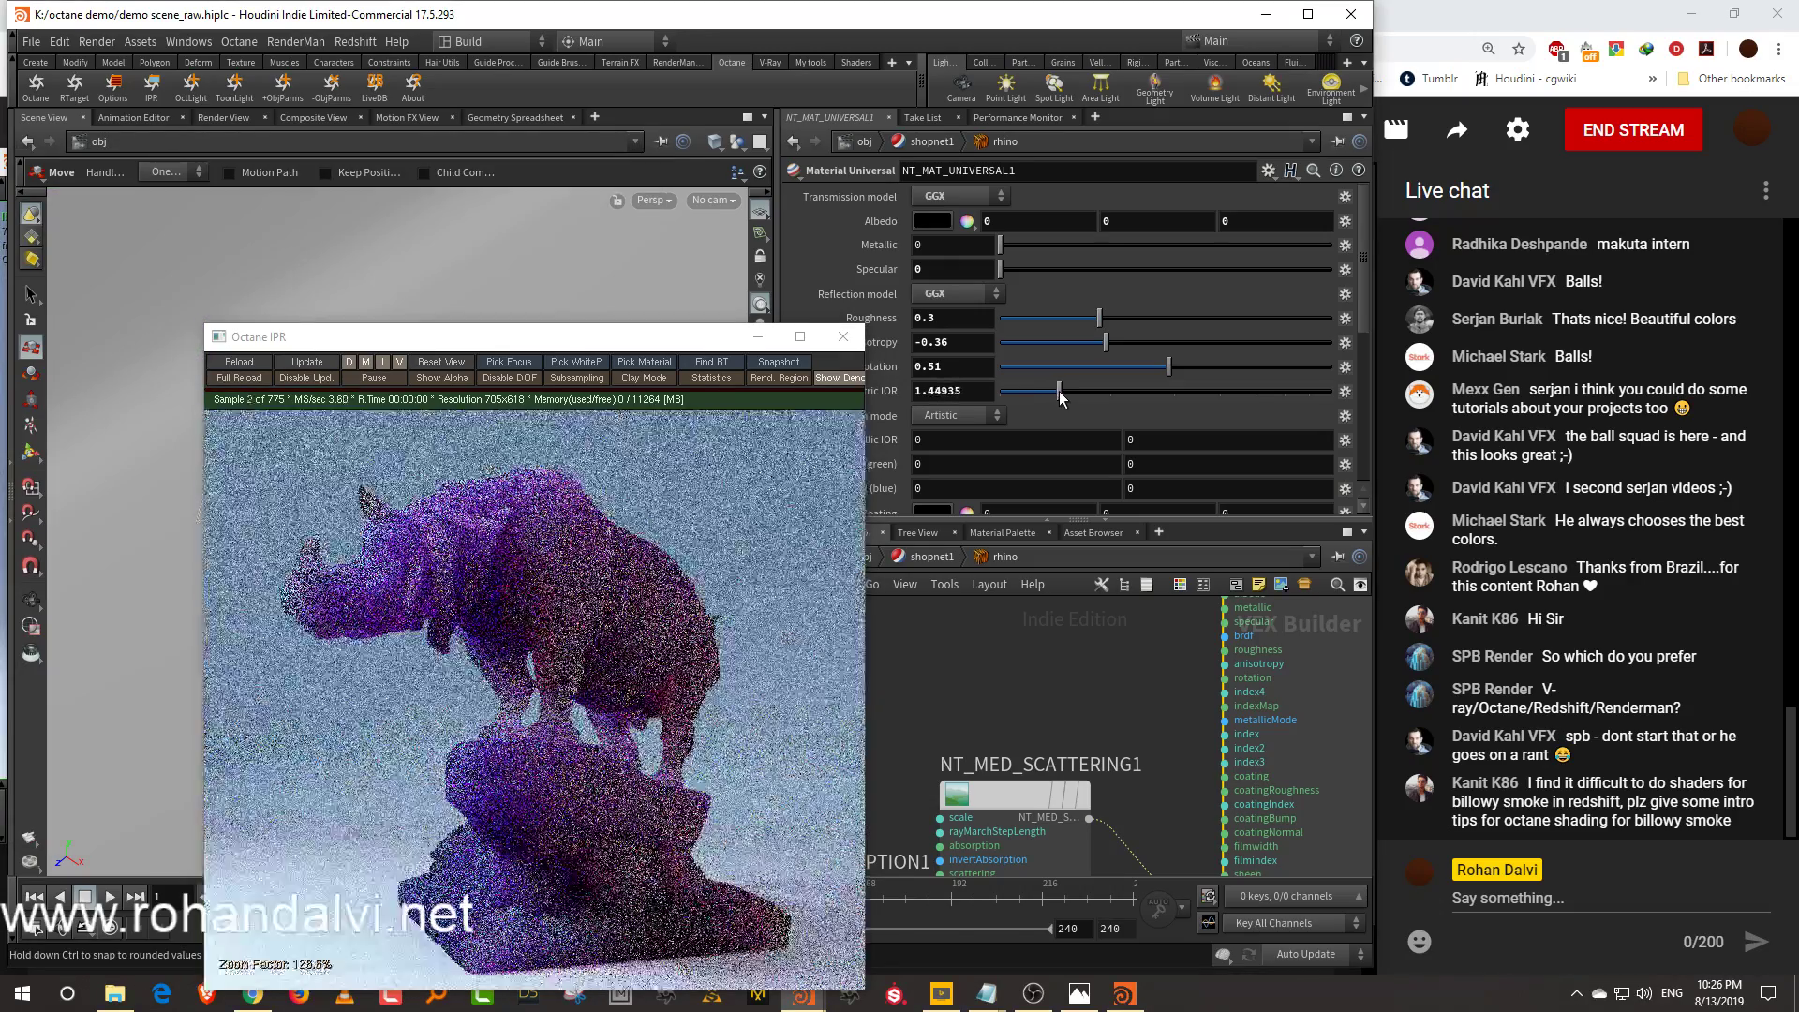
pyautogui.moveTo(632, 337); pyautogui.dragTo(959, 202)
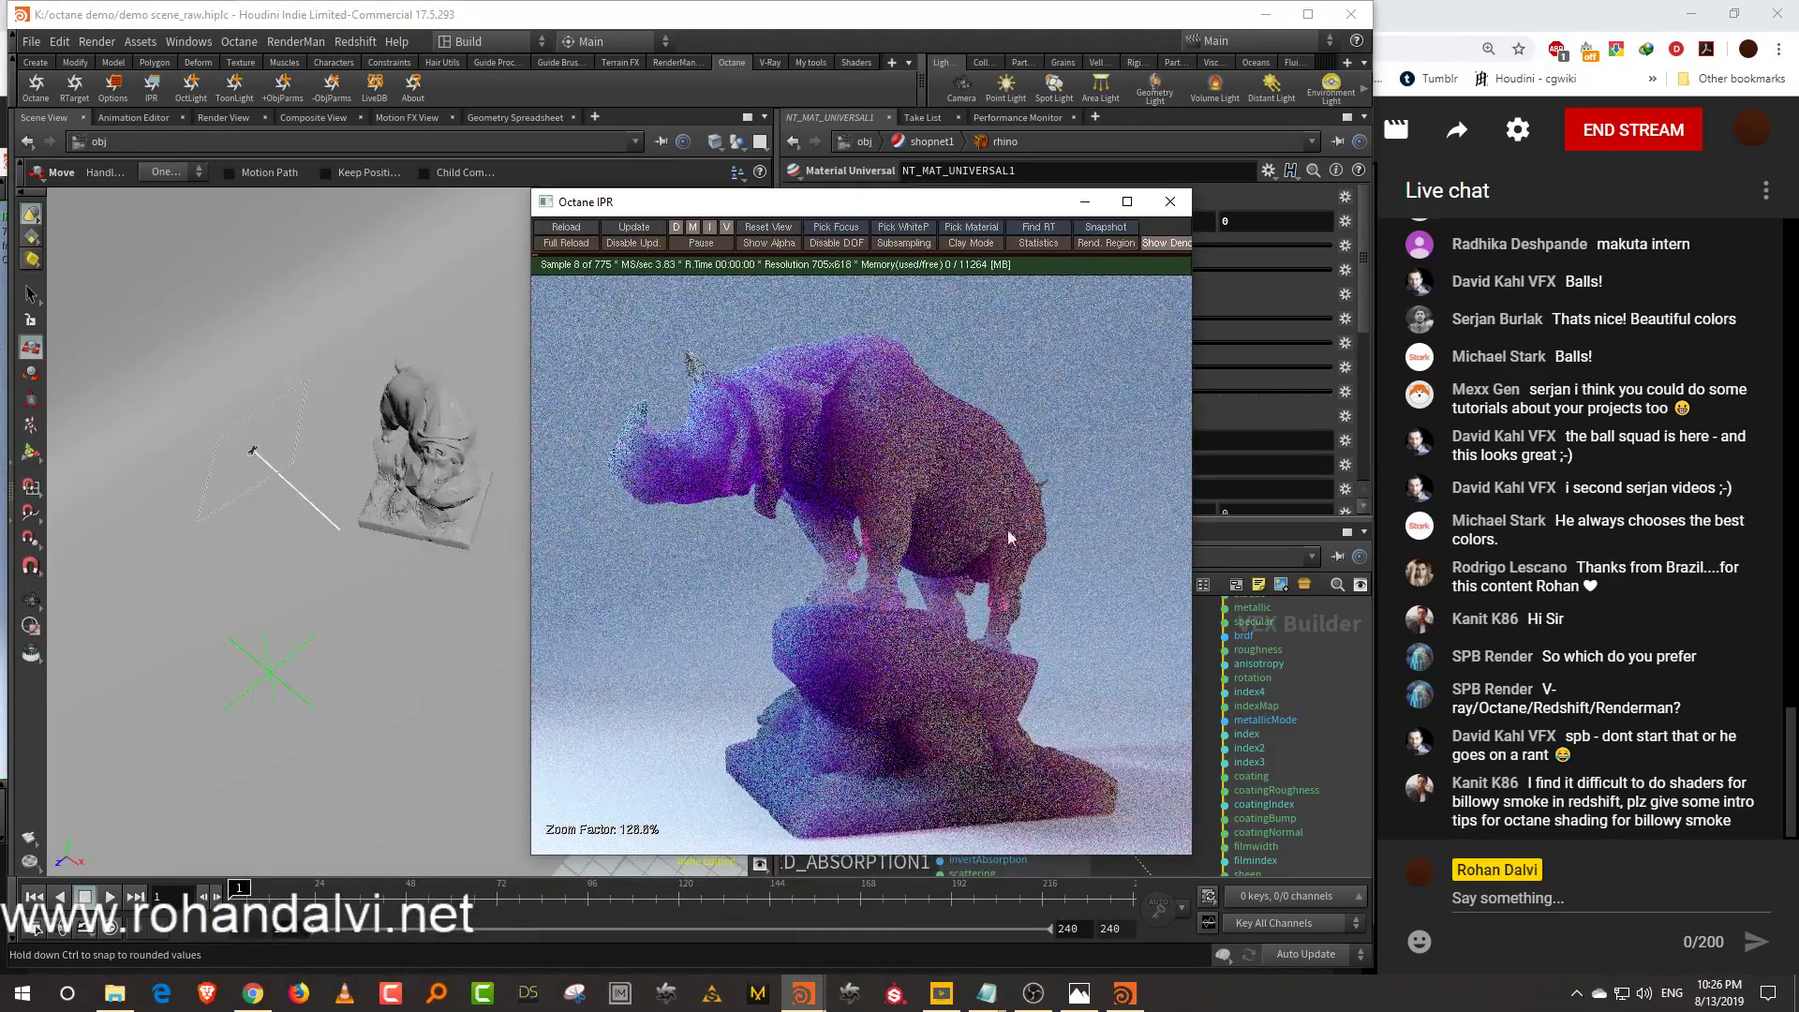
pyautogui.click(1126, 993)
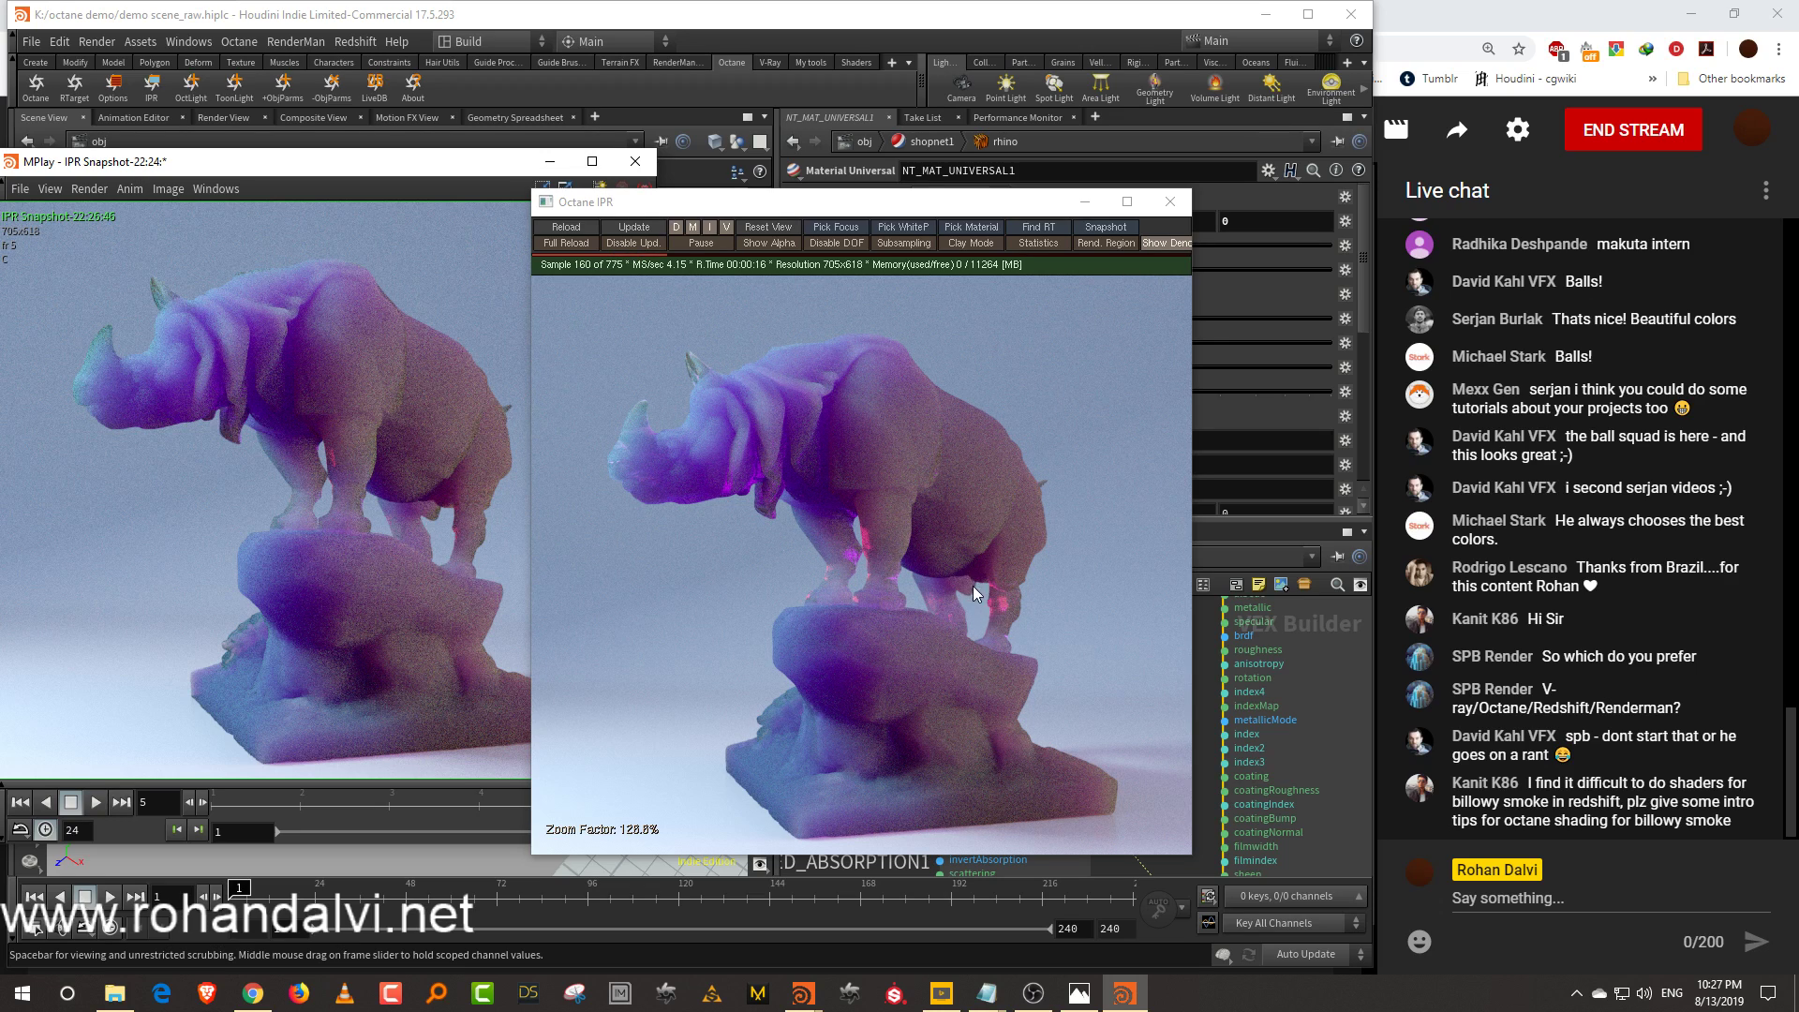
pyautogui.moveTo(809, 205); pyautogui.dragTo(936, 182)
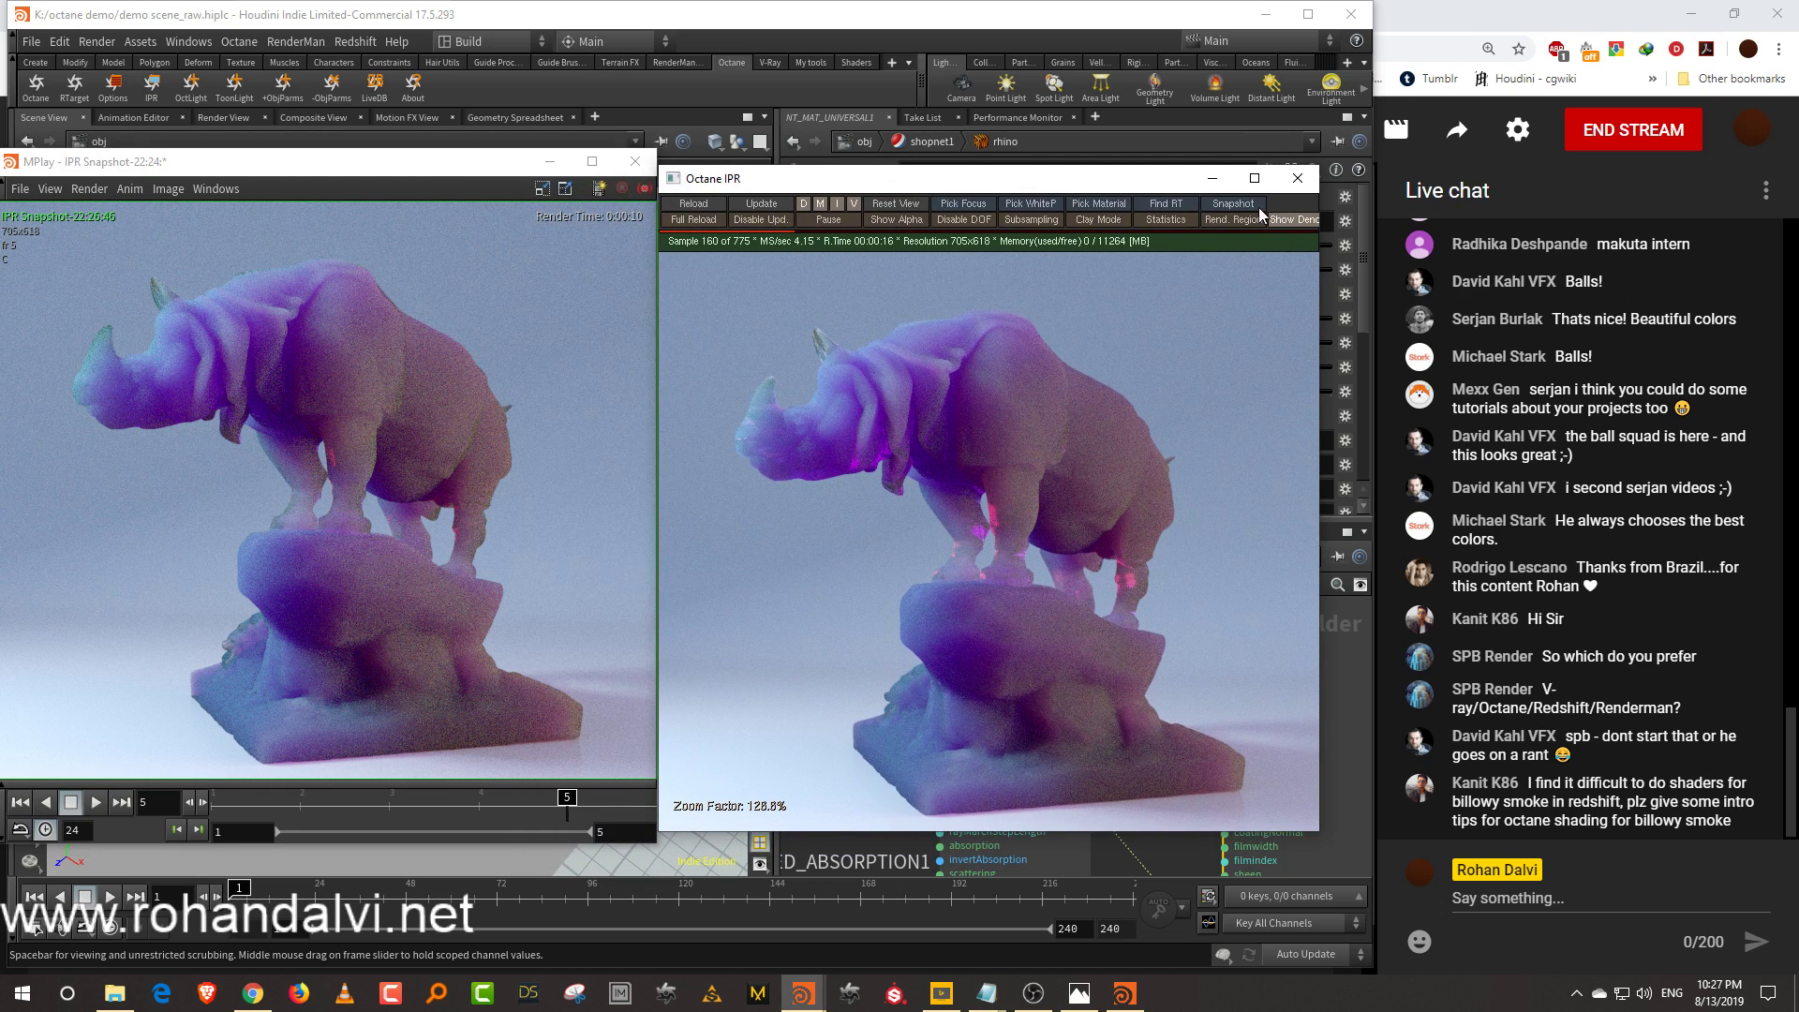
pyautogui.click(1250, 203)
pyautogui.moveTo(576, 805)
pyautogui.mouseDown()
pyautogui.moveTo(446, 812)
pyautogui.moveTo(578, 808)
pyautogui.mouseUp()
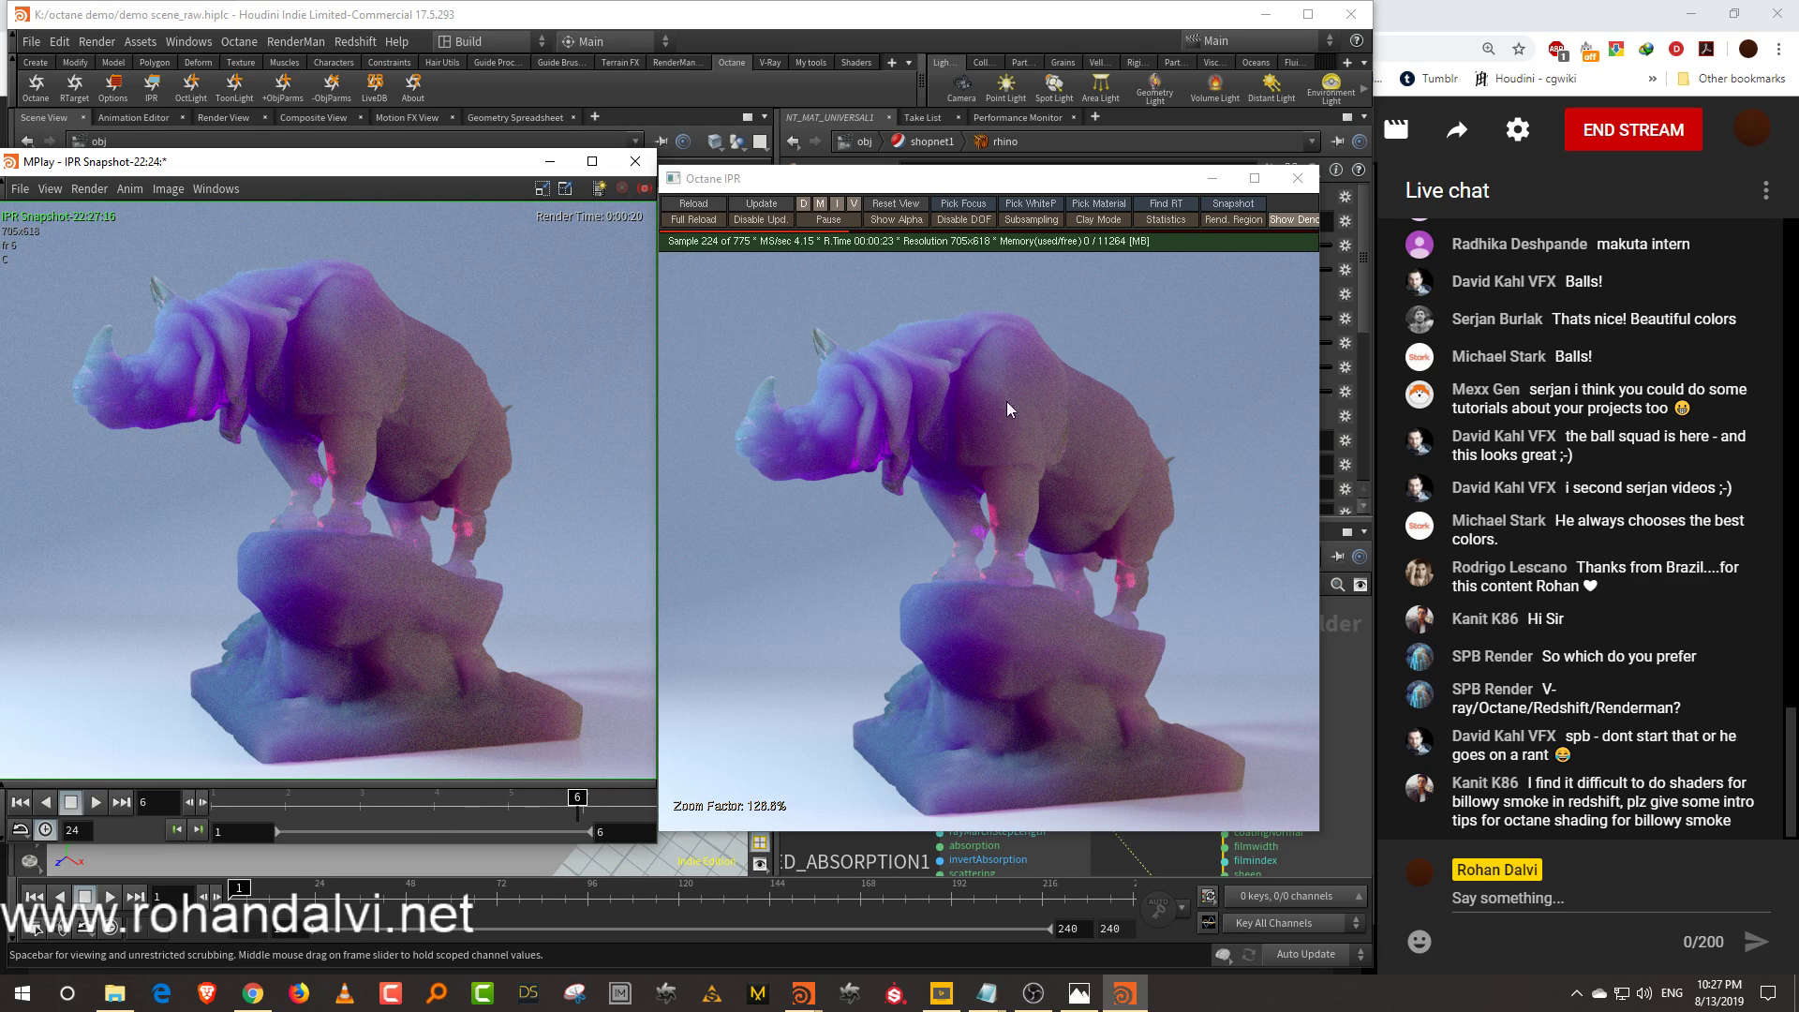
# Desaturate the scattering color of NT_MED_SCATTERING1 to a neutral near-white of 0.958 in all channels
pyautogui.moveTo(1009, 178); pyautogui.dragTo(434, 228)
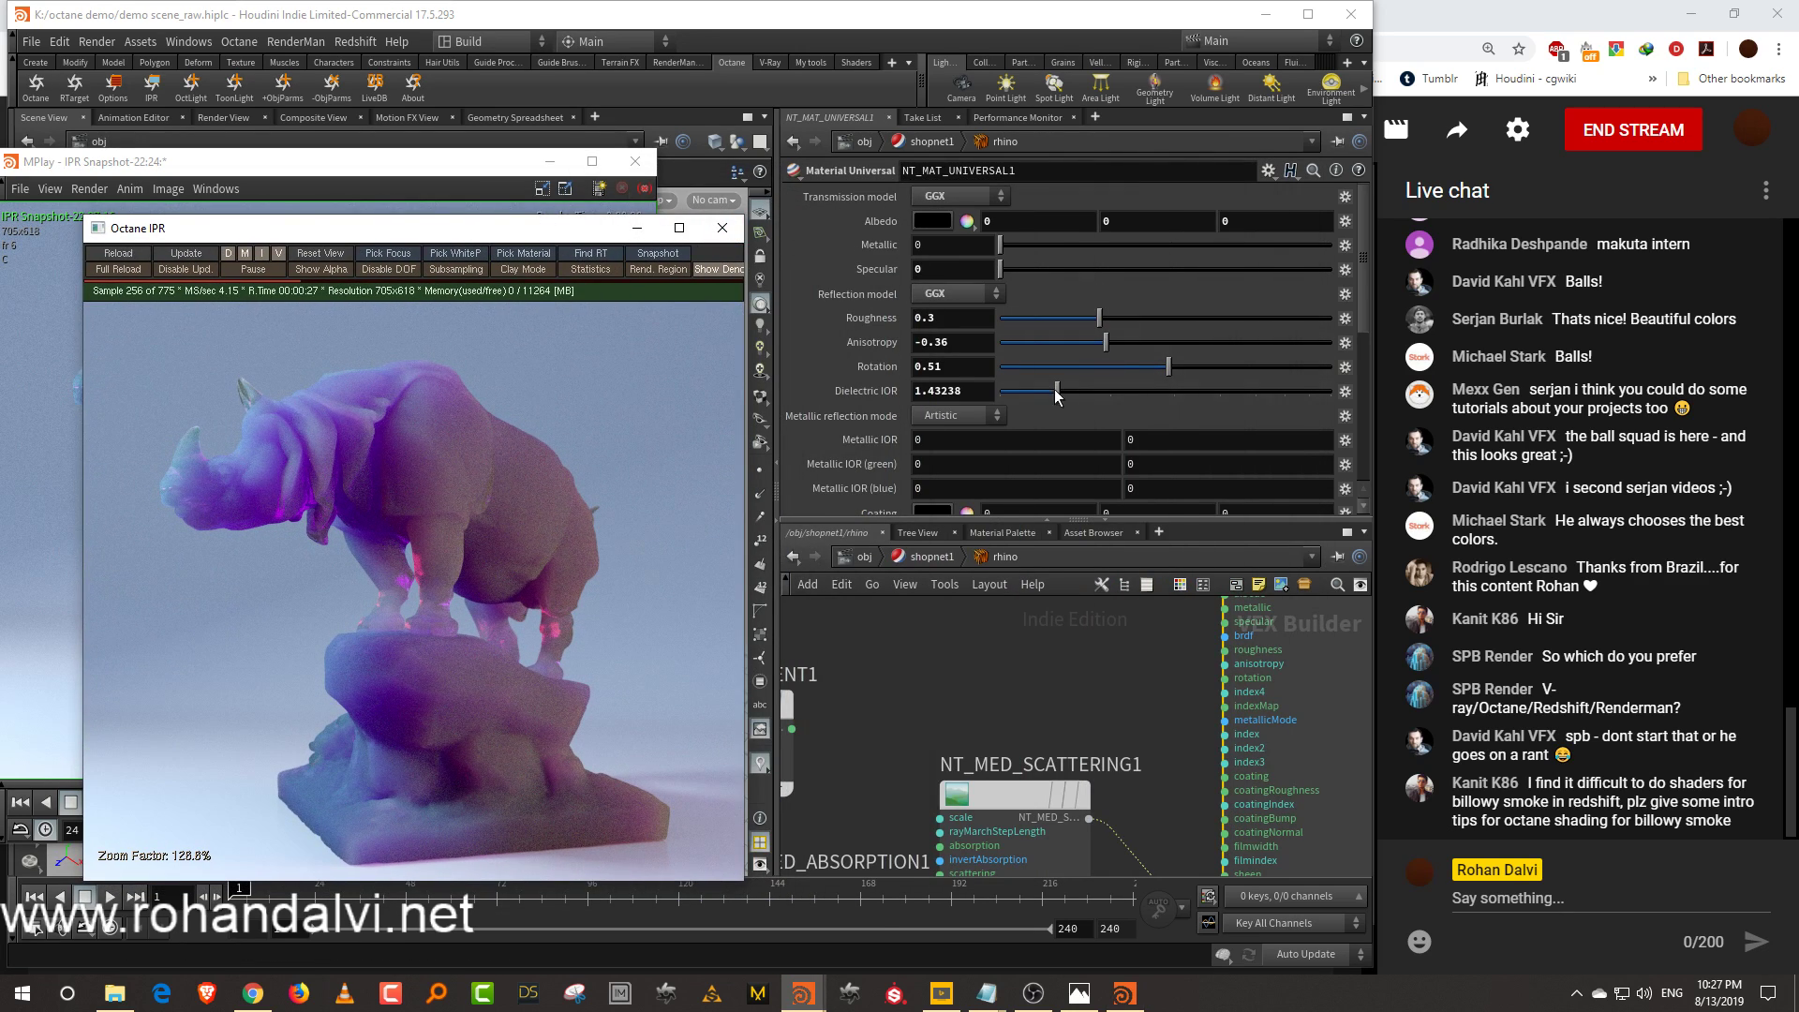
pyautogui.click(1089, 796)
pyautogui.click(945, 290)
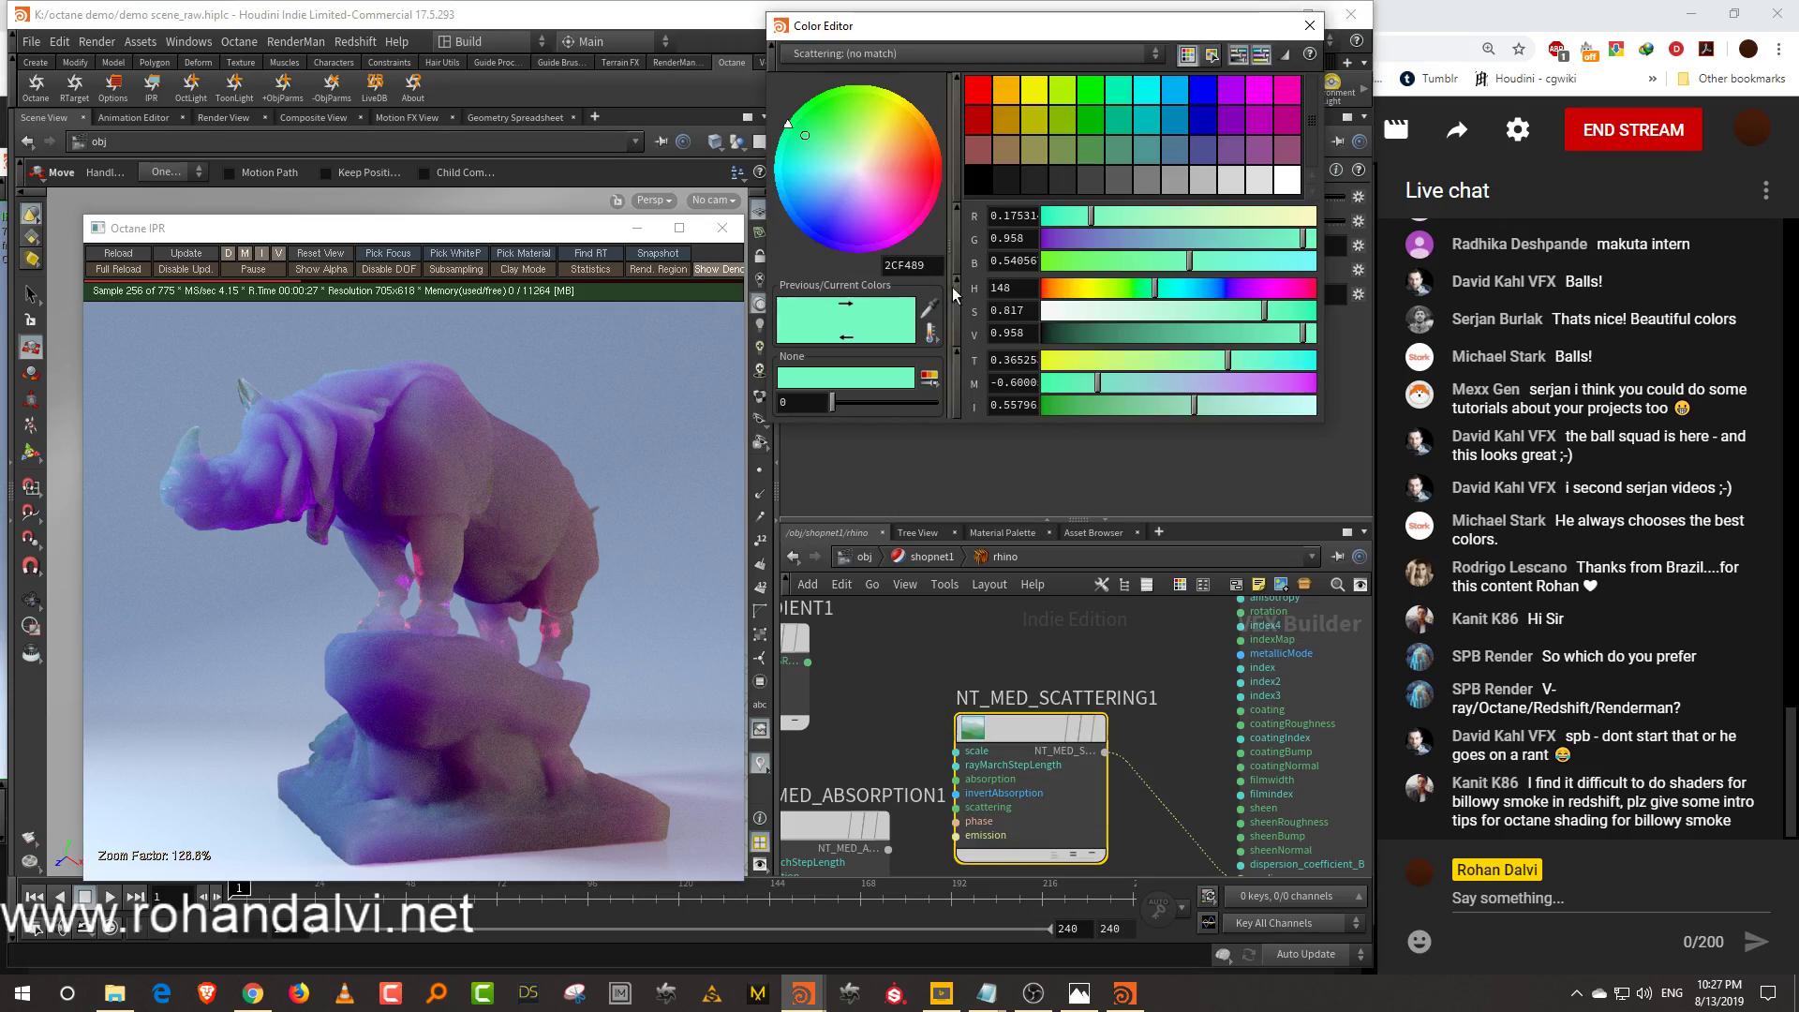
pyautogui.moveTo(1078, 312); pyautogui.dragTo(1043, 311)
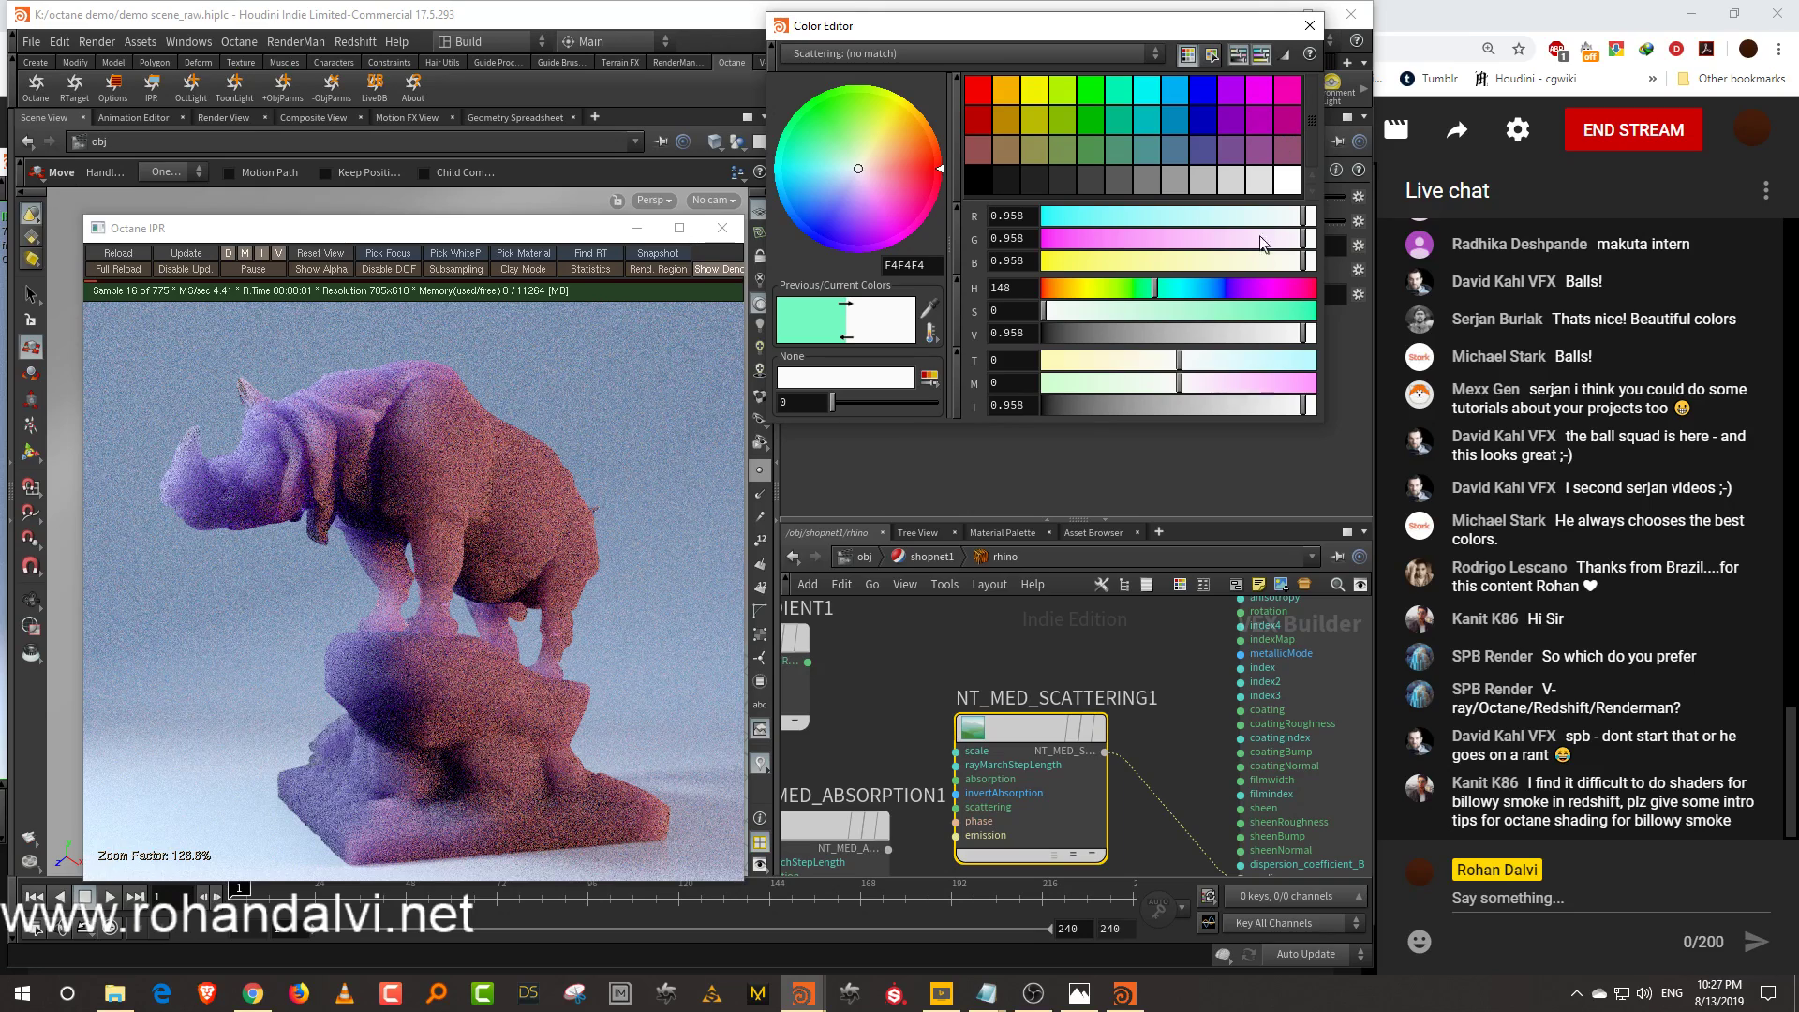
pyautogui.click(1310, 26)
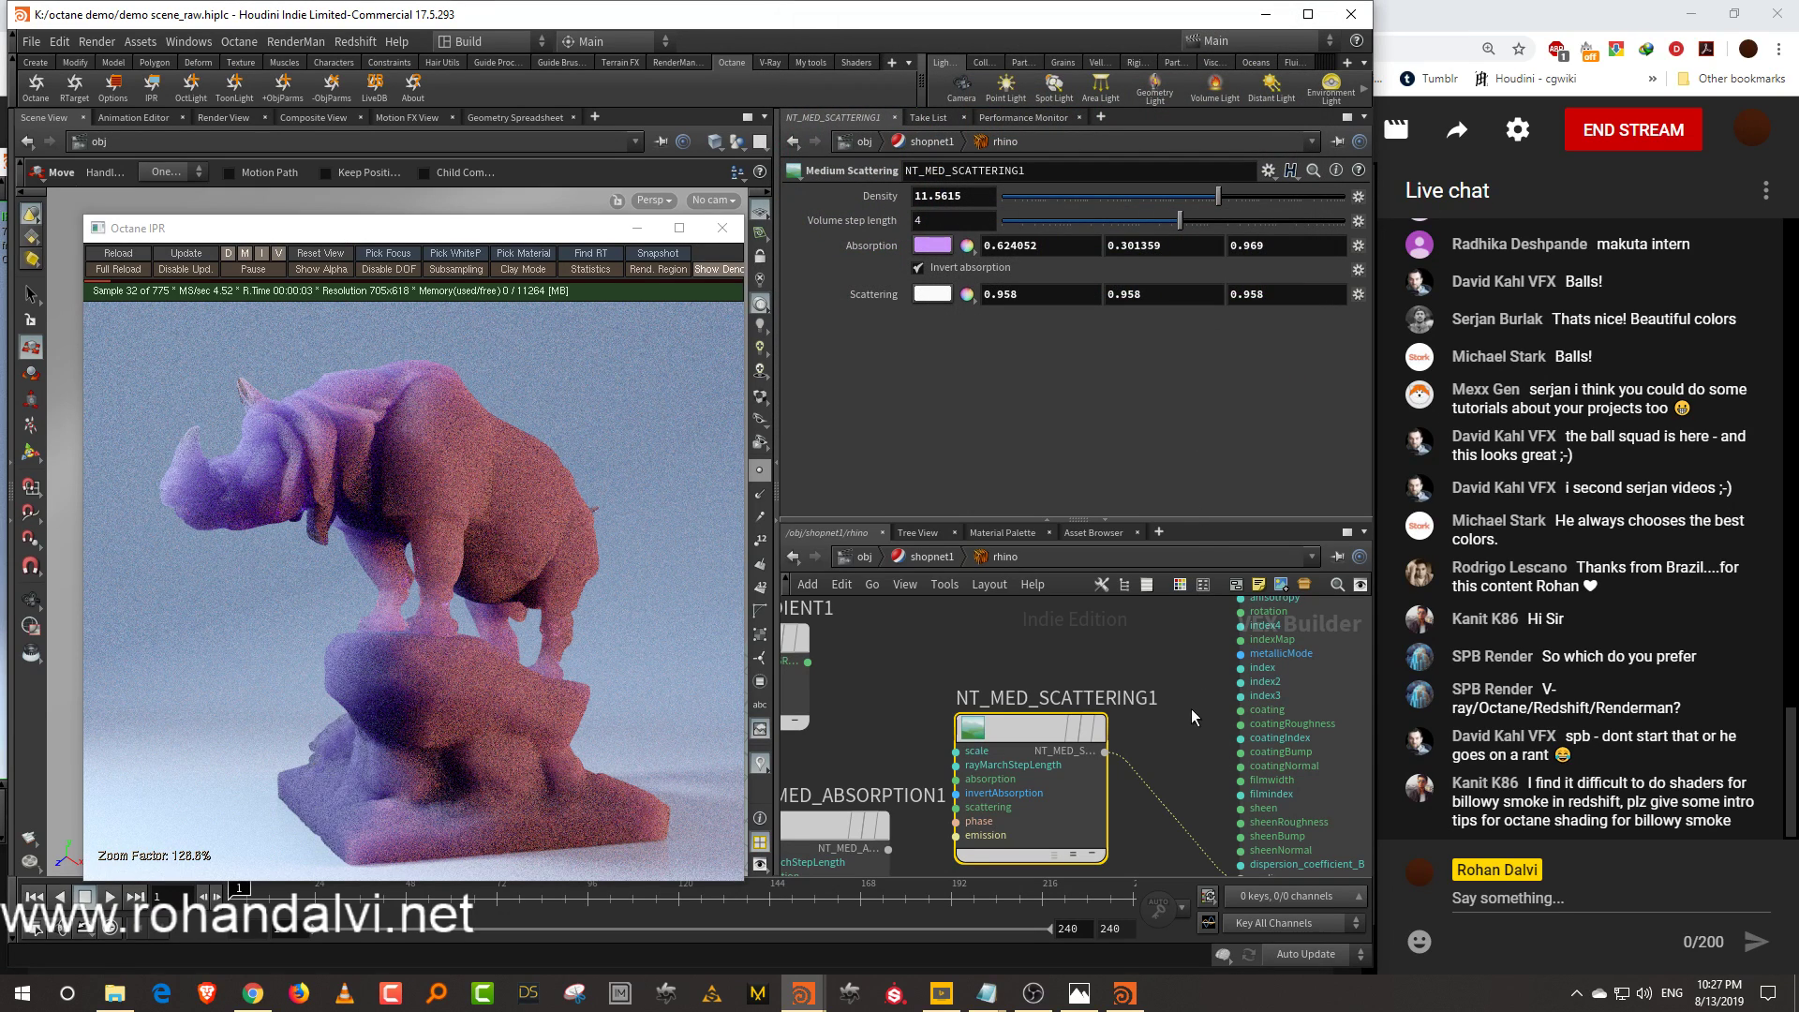
# Set the coating of NT_MAT_UNIVERSAL1 to pure white, with coating roughness 0.159 and coating IOR about 1.296
pyautogui.click(1278, 697)
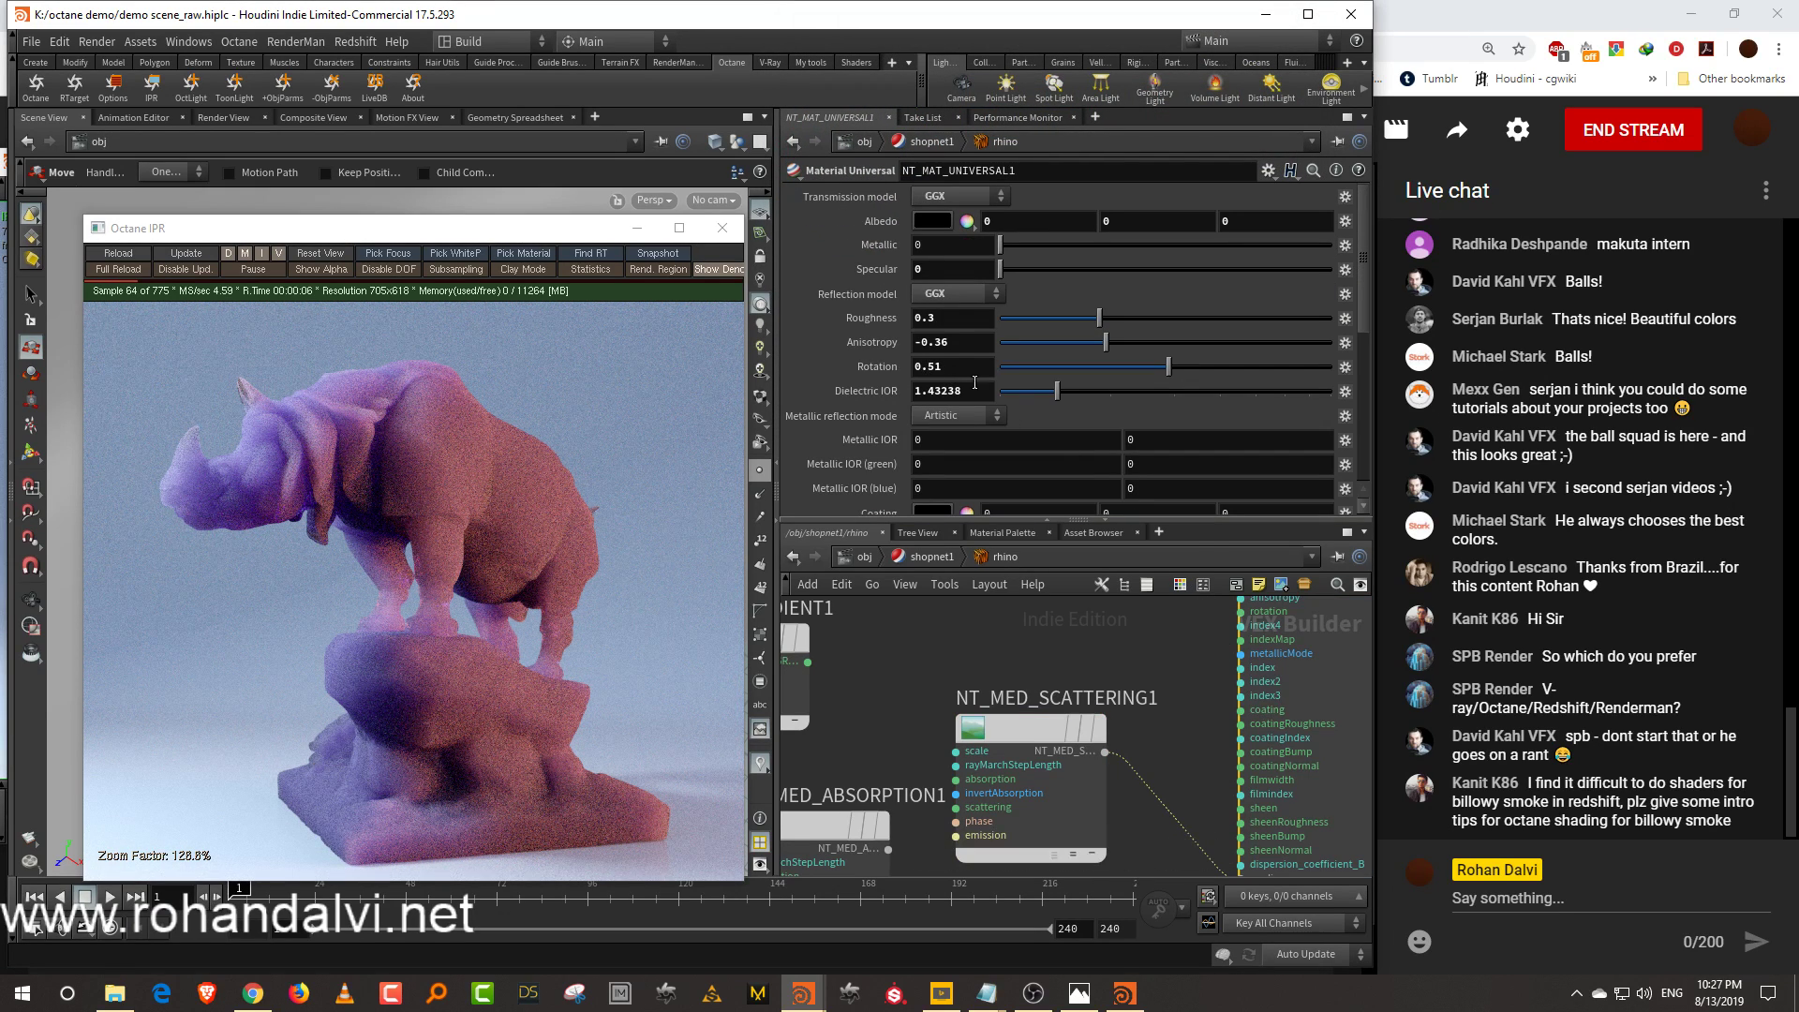
pyautogui.moveTo(1093, 271); pyautogui.dragTo(878, 285)
pyautogui.moveTo(1007, 520); pyautogui.dragTo(1010, 583)
pyautogui.scroll(-3, 1359, 375)
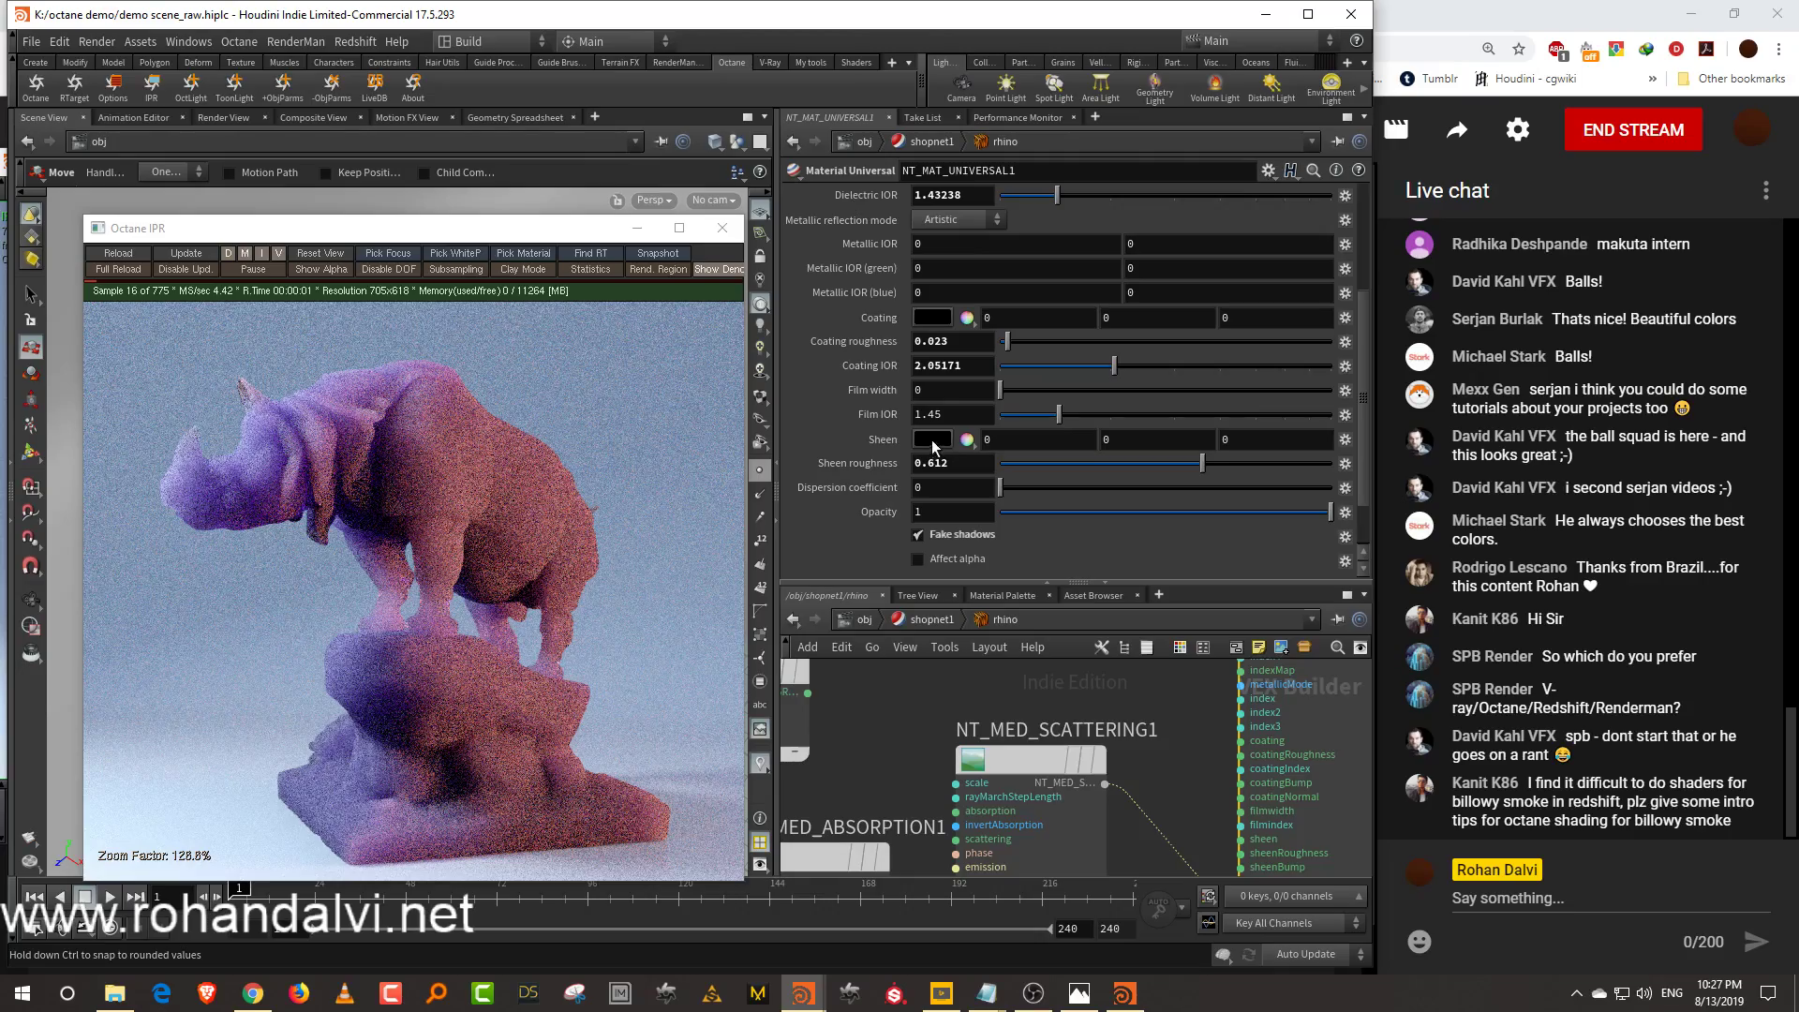
pyautogui.click(945, 330)
pyautogui.moveTo(1309, 332); pyautogui.dragTo(1342, 331)
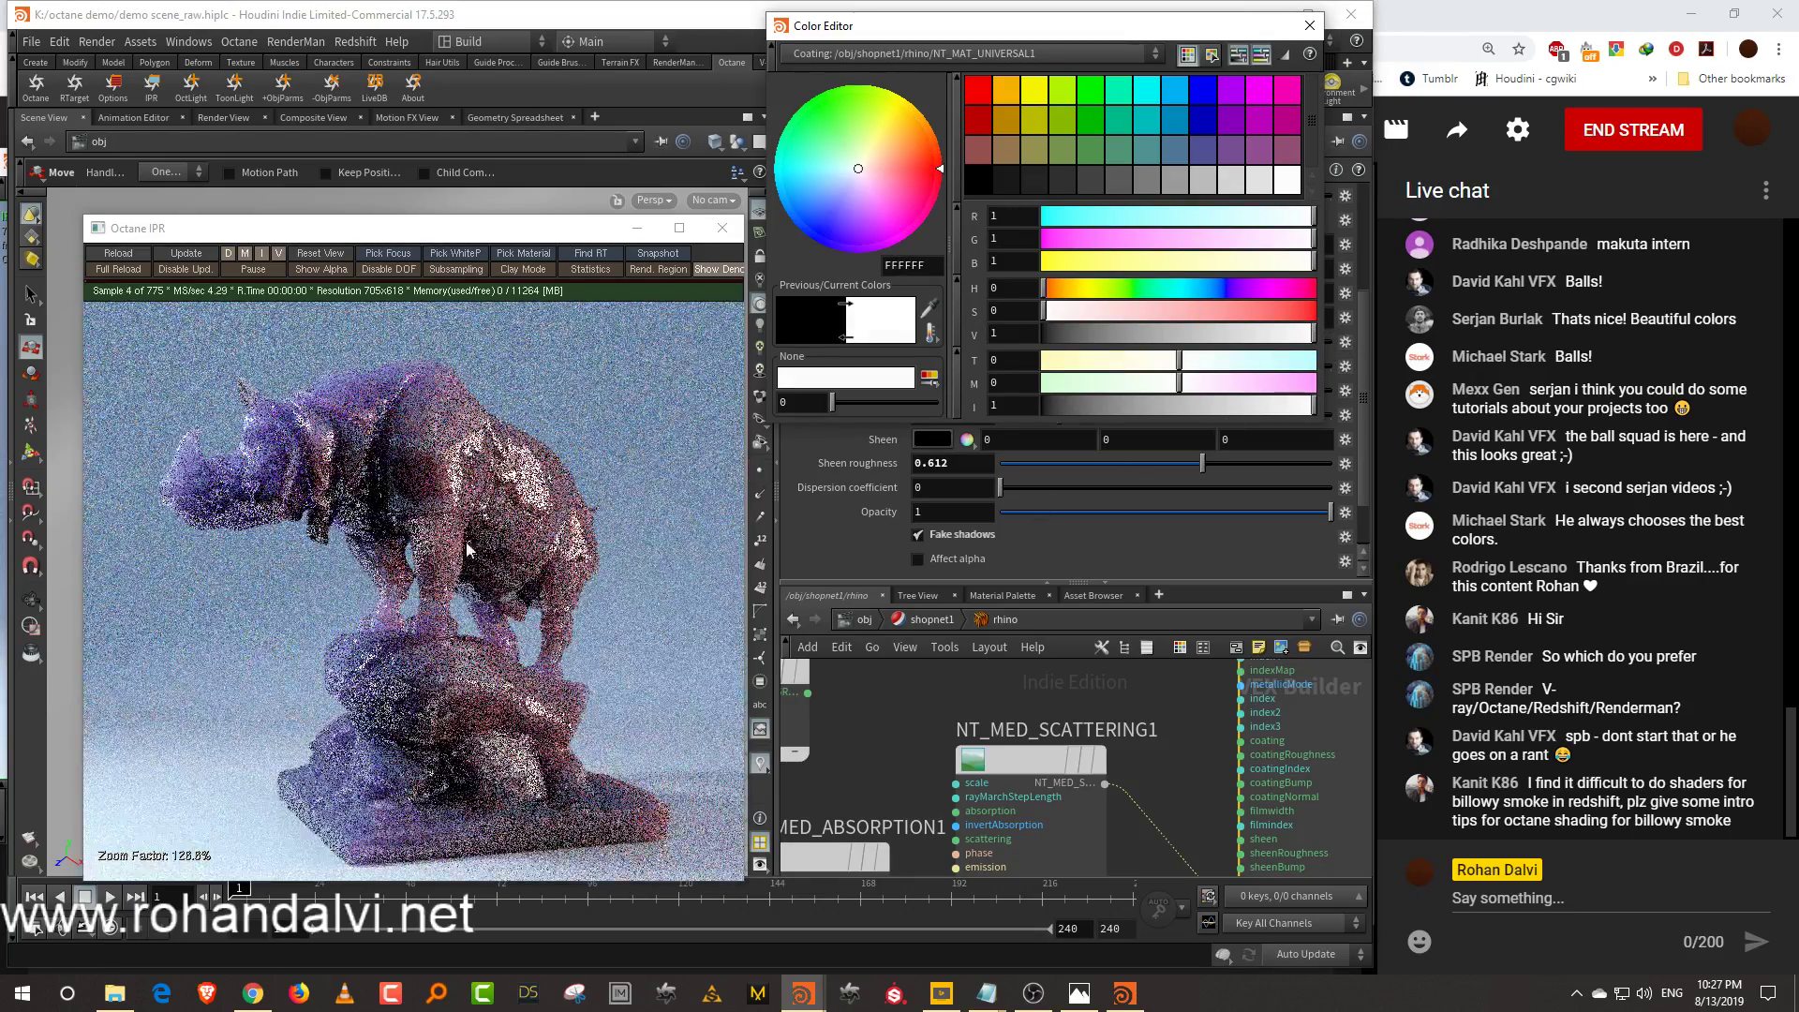
pyautogui.click(1309, 25)
pyautogui.moveTo(1033, 363)
pyautogui.mouseDown()
pyautogui.moveTo(1023, 344)
pyautogui.moveTo(1052, 343)
pyautogui.mouseUp()
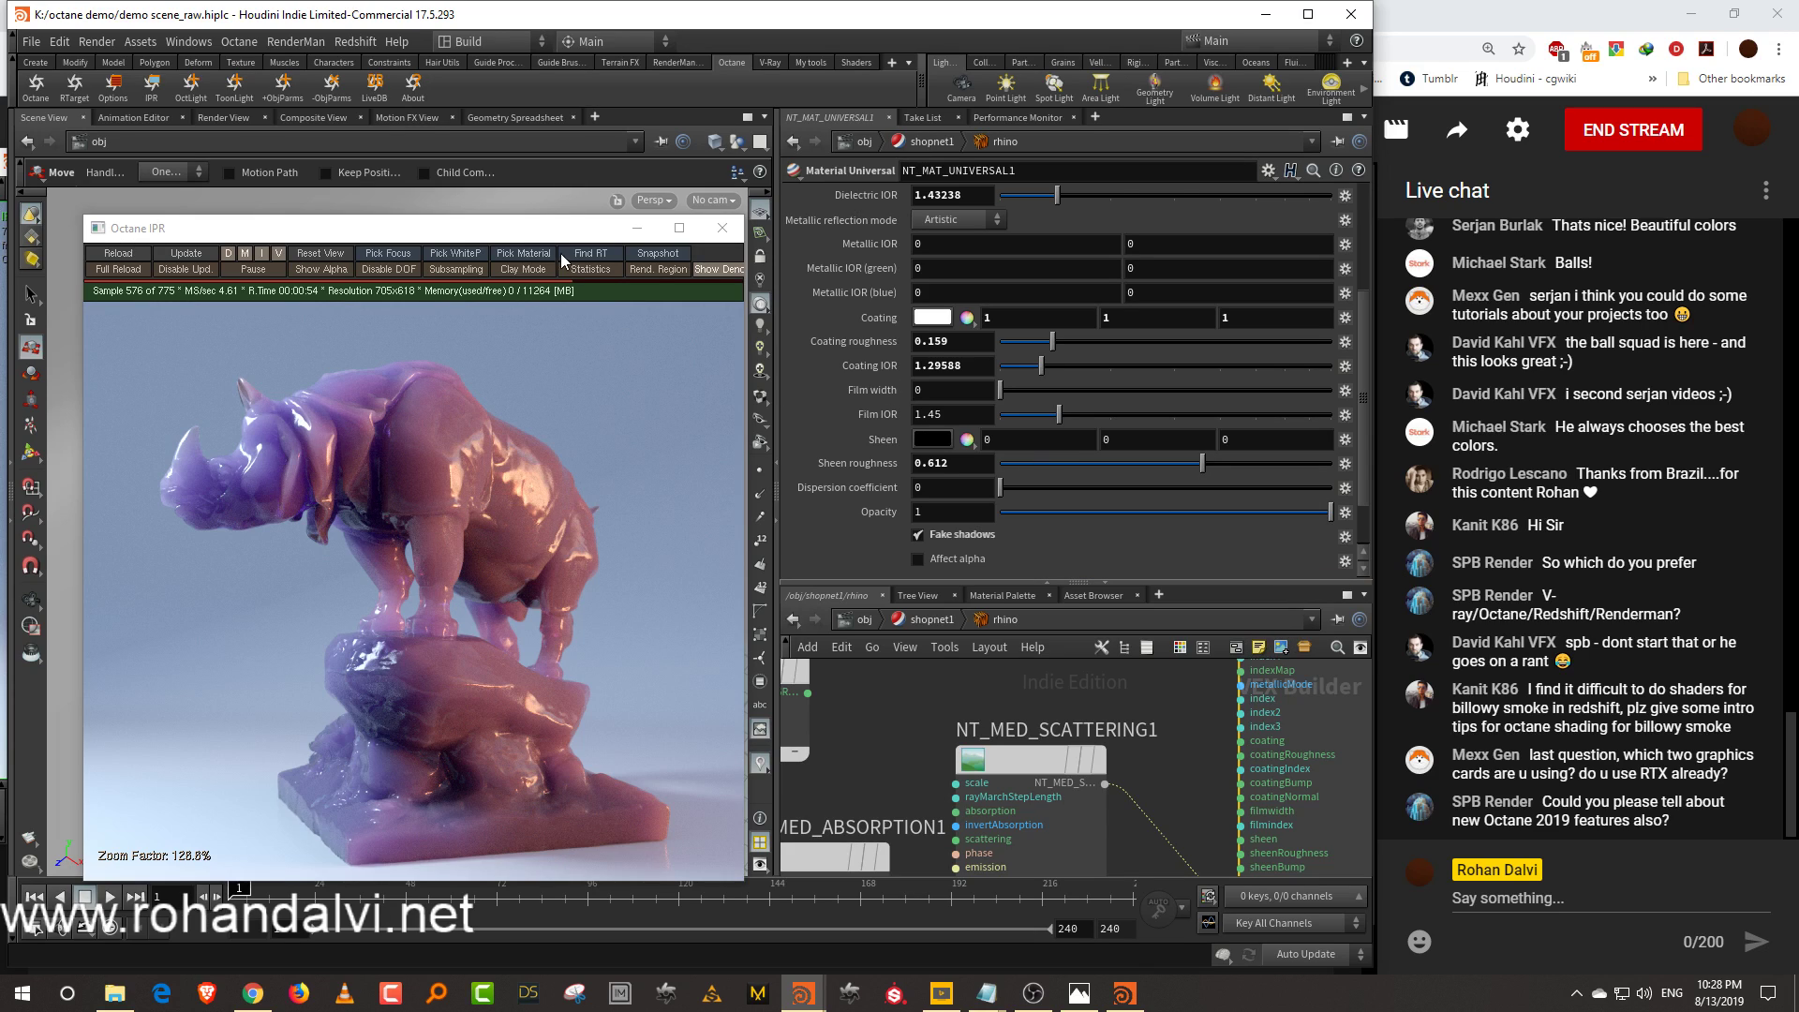
# Tidy the material network by aligning NT_MED_ABSORPTION1 below NT_TEX_GRADIENT1 and NT_MED_SCATTERING1 below NT_TEX_RGB1
pyautogui.moveTo(573, 239); pyautogui.dragTo(585, 208)
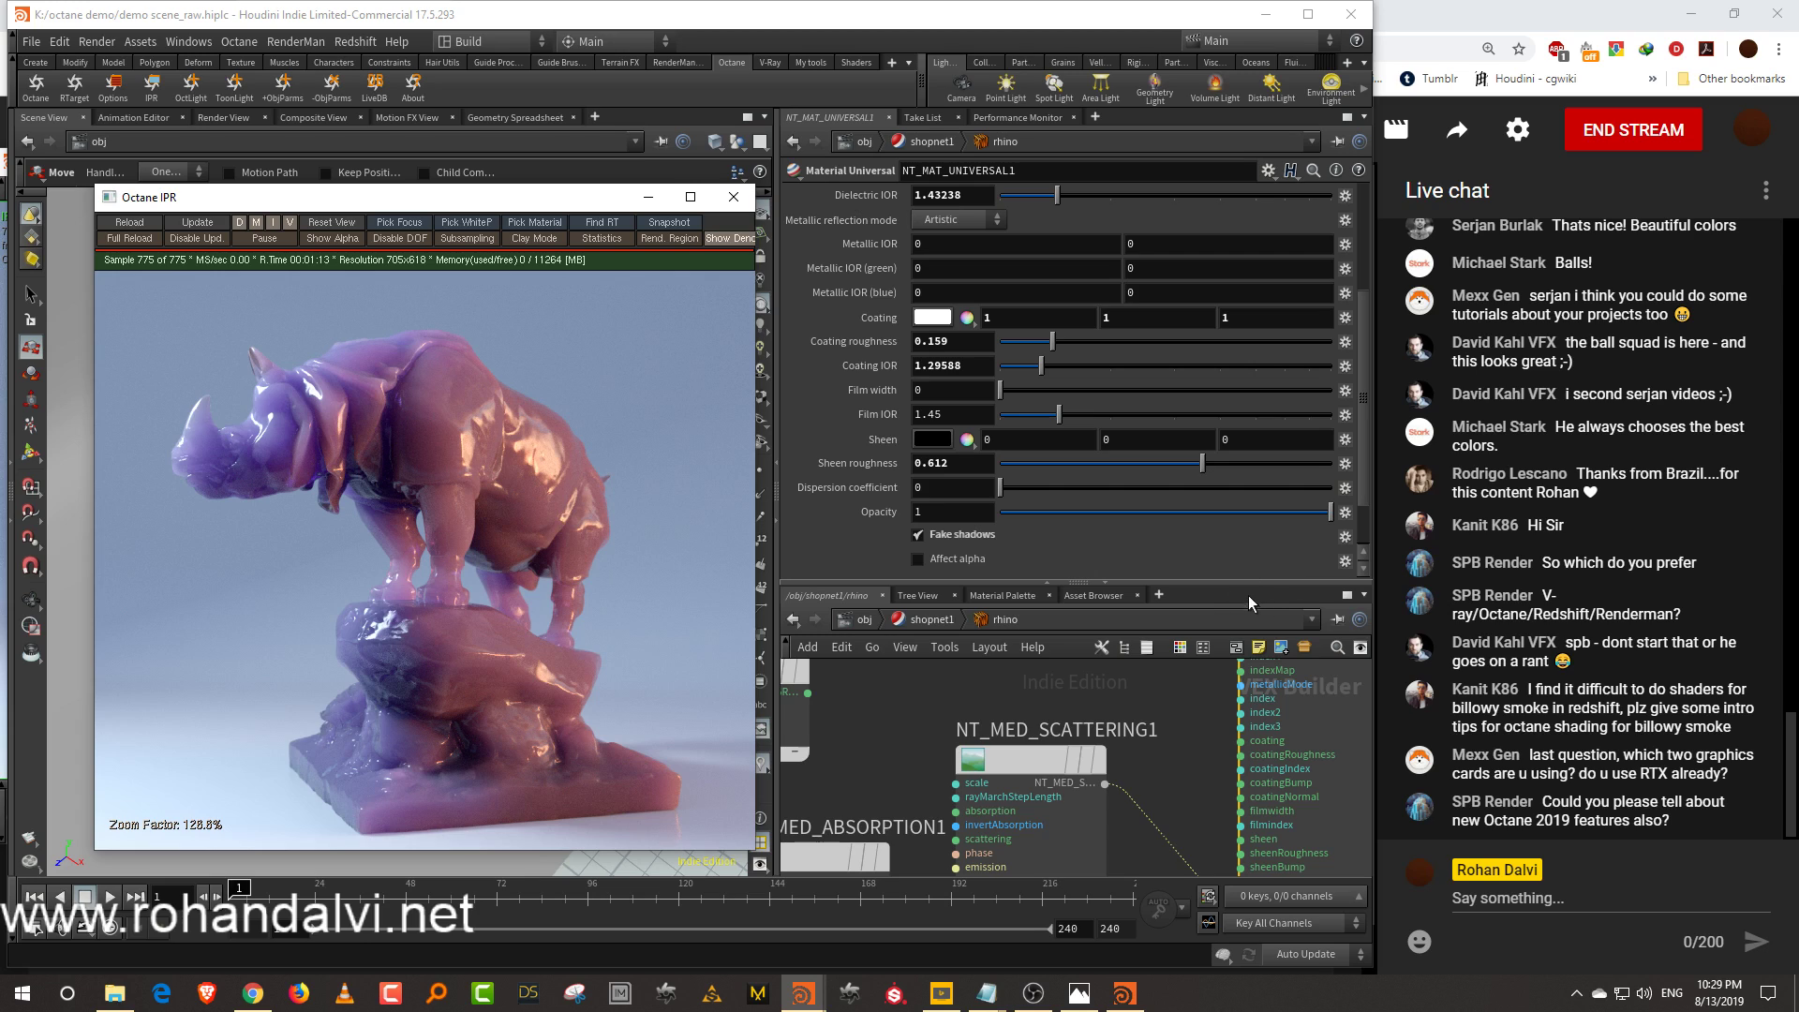
pyautogui.moveTo(1249, 583); pyautogui.dragTo(1242, 446)
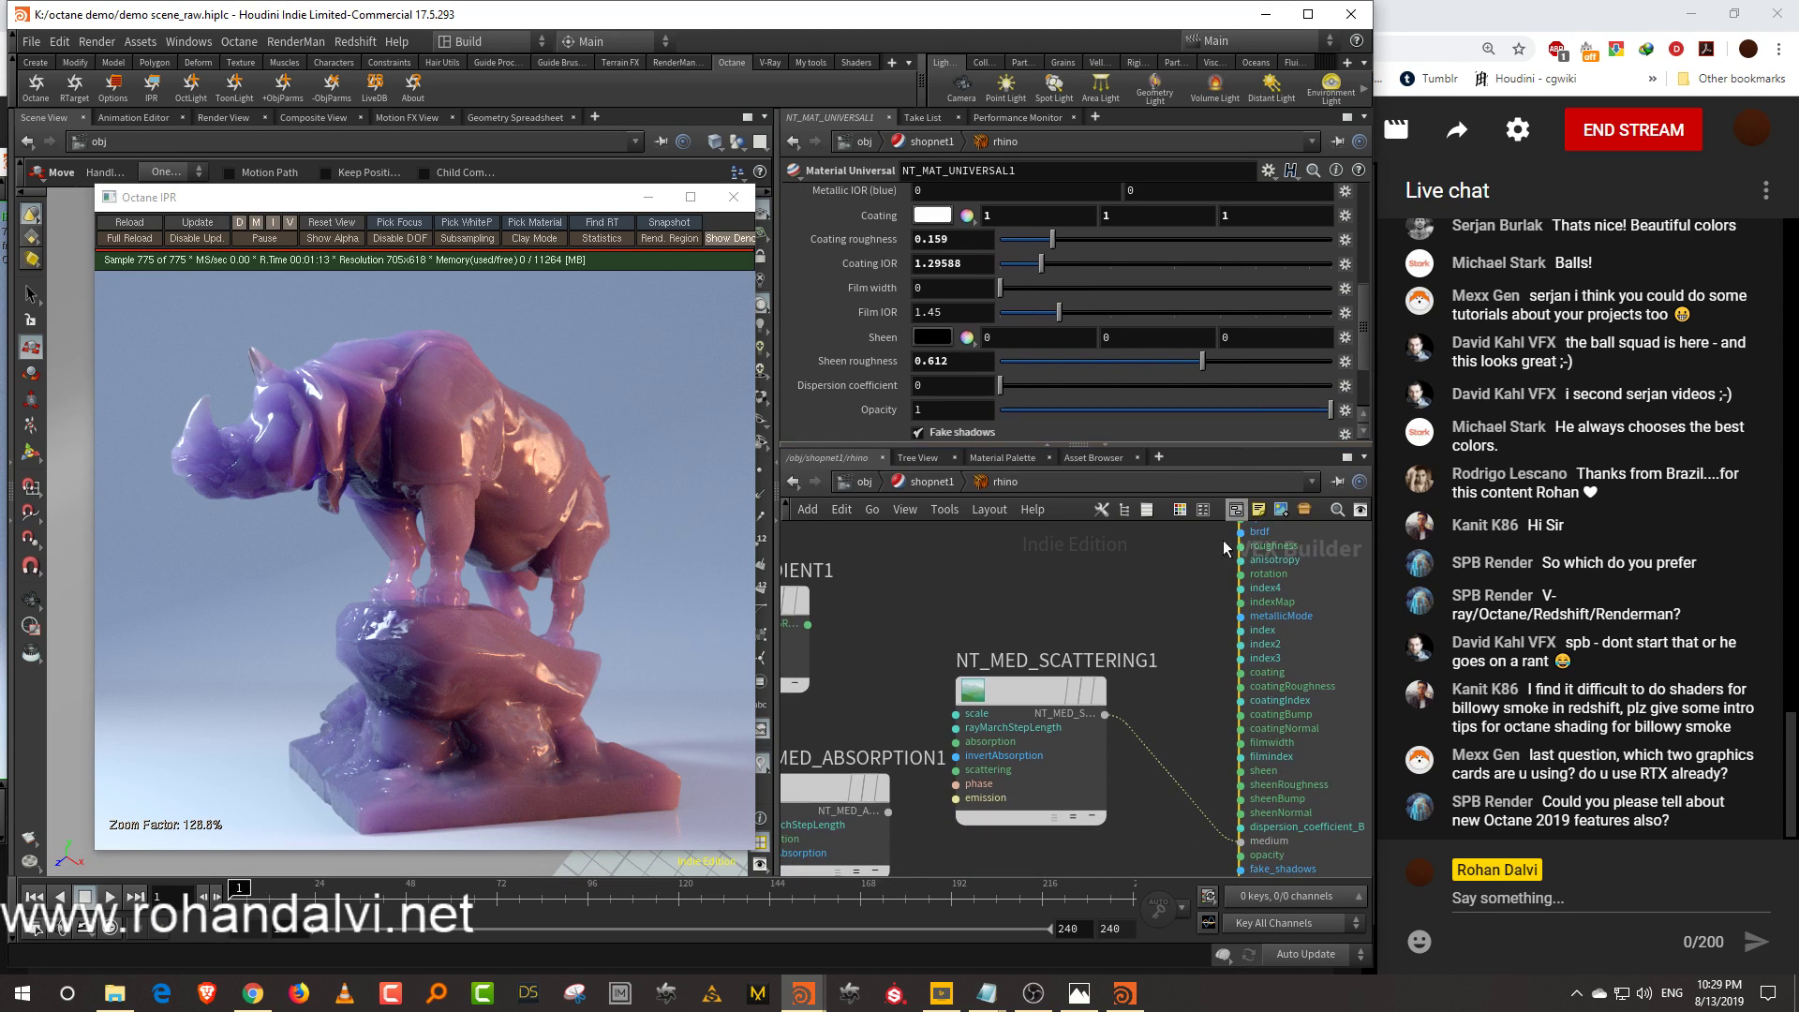
pyautogui.scroll(-4, 1231, 534)
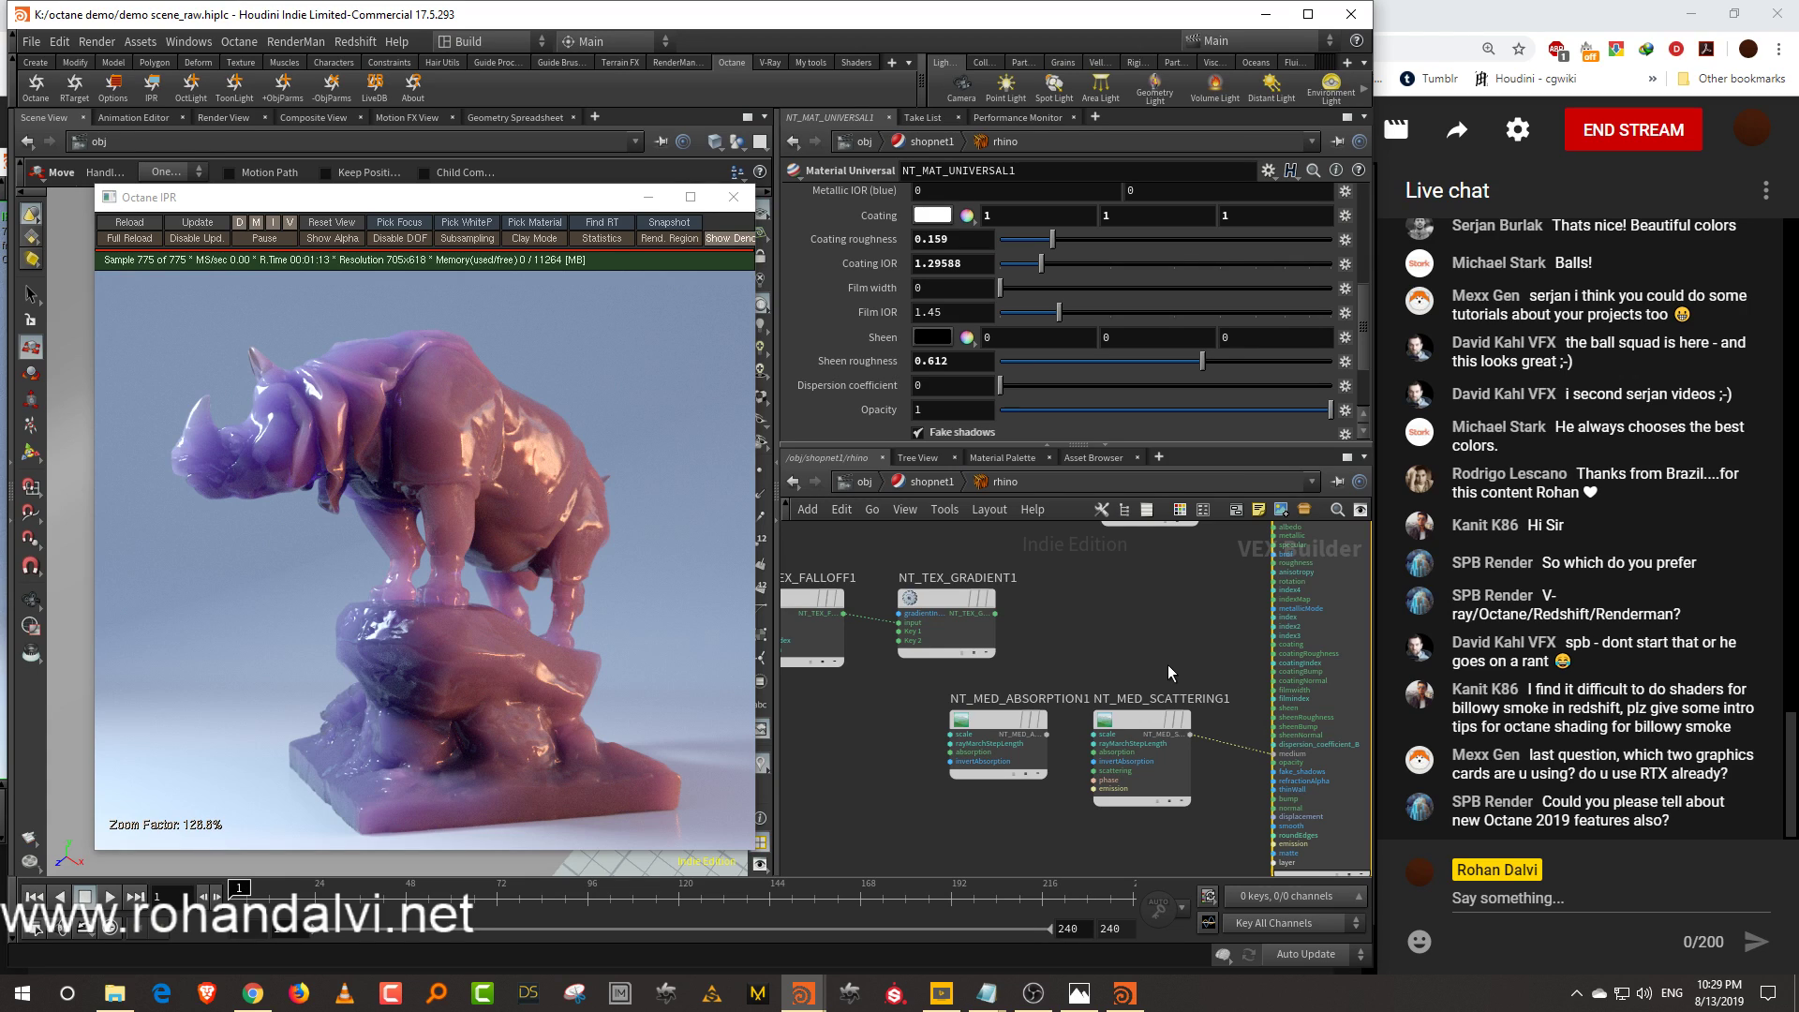
pyautogui.moveTo(999, 718); pyautogui.dragTo(947, 718)
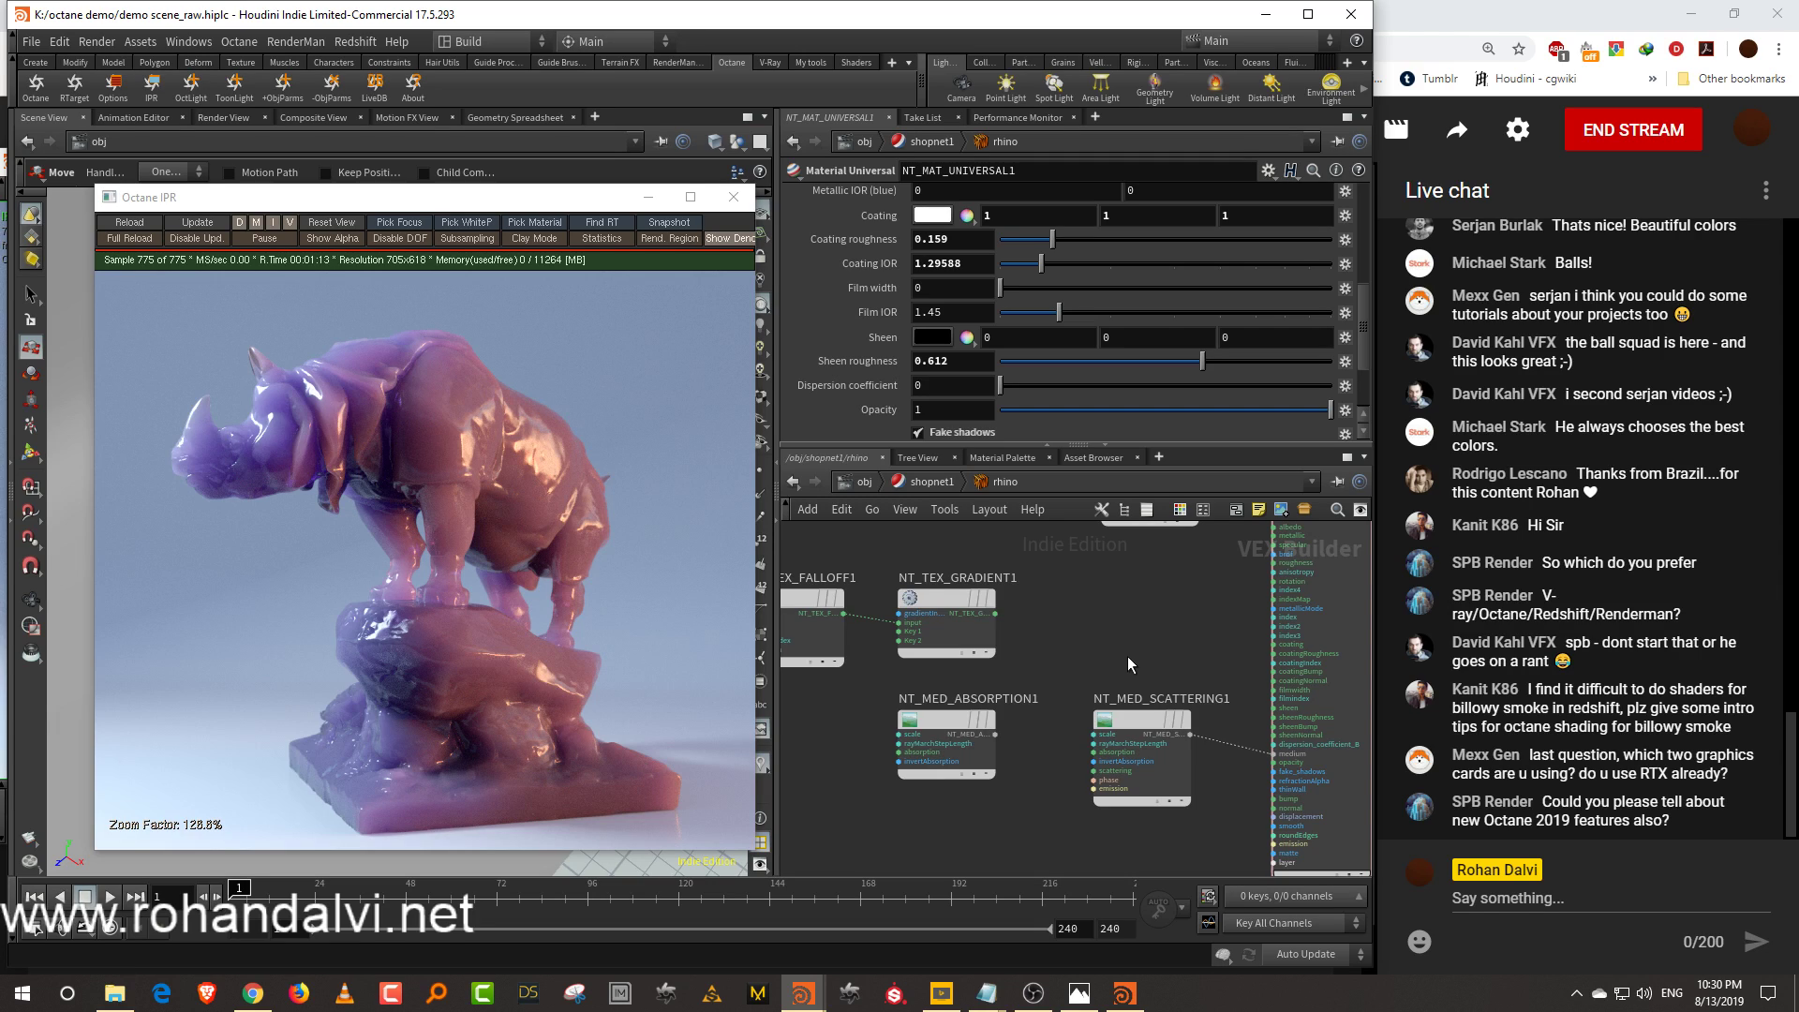
pyautogui.moveTo(1128, 655); pyautogui.dragTo(1091, 704, button='middle')
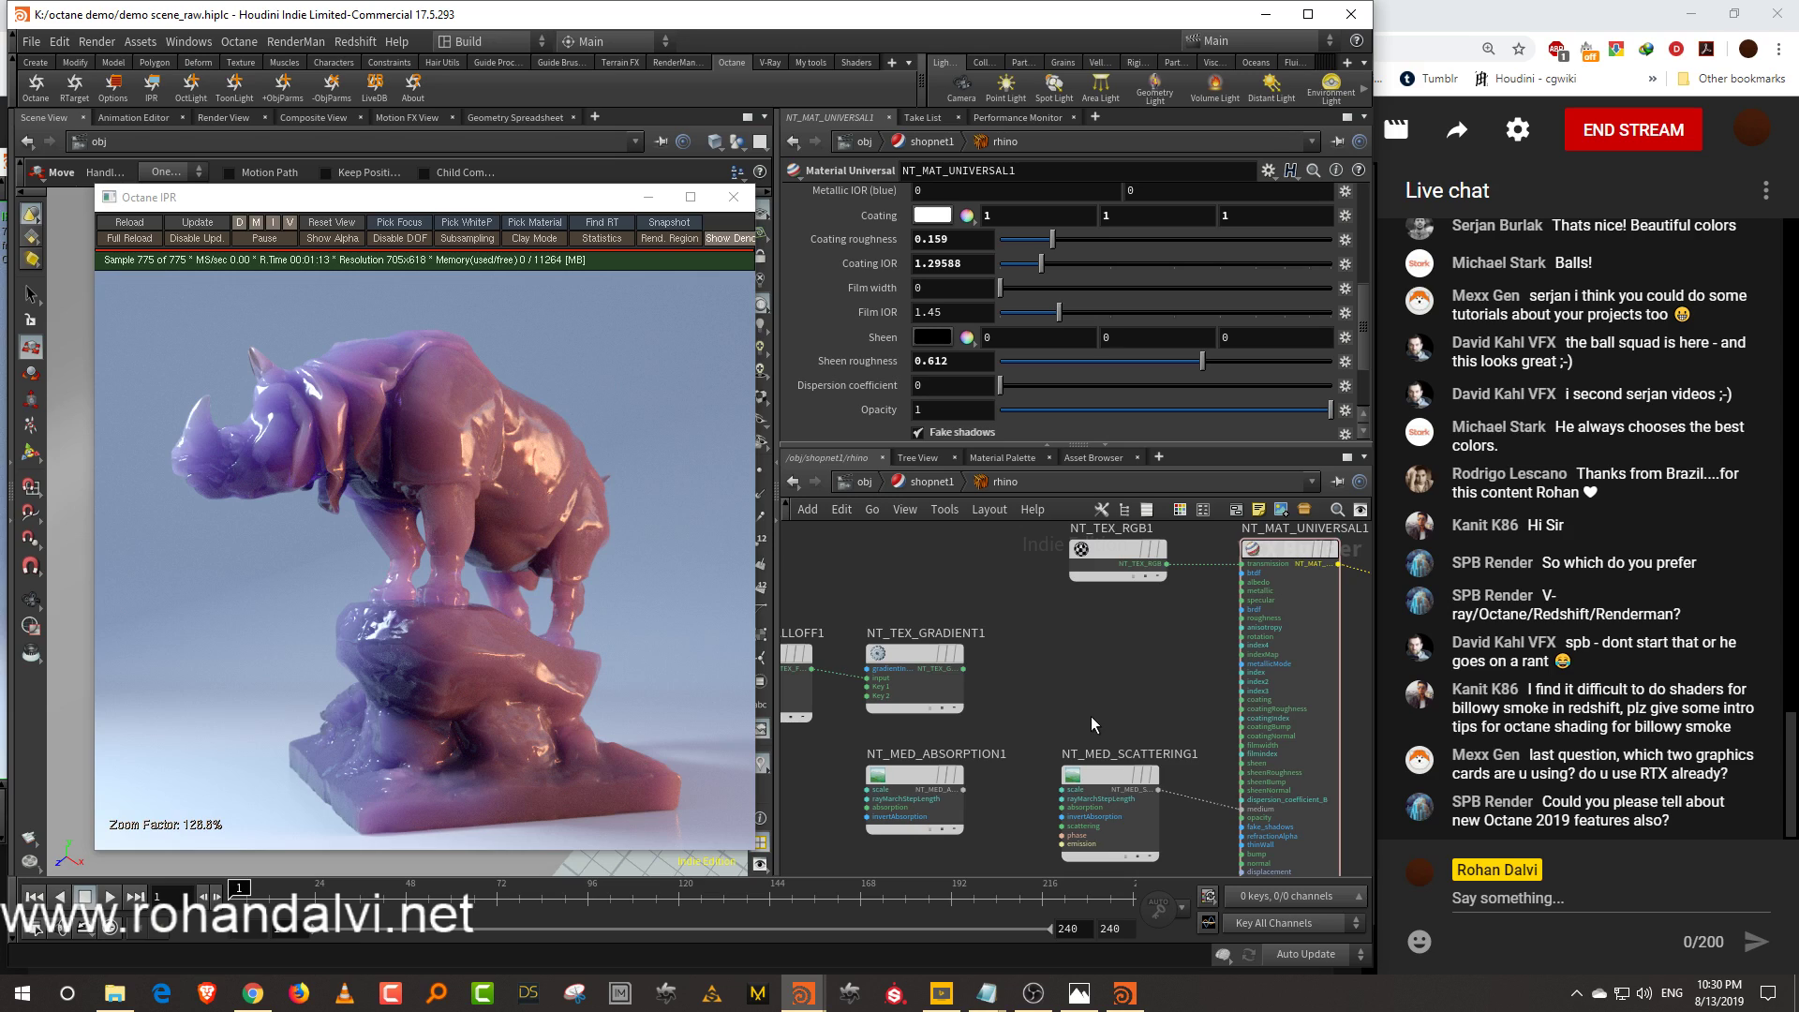
pyautogui.moveTo(1161, 694); pyautogui.dragTo(1153, 748, button='middle')
pyautogui.moveTo(1111, 821); pyautogui.dragTo(1117, 830)
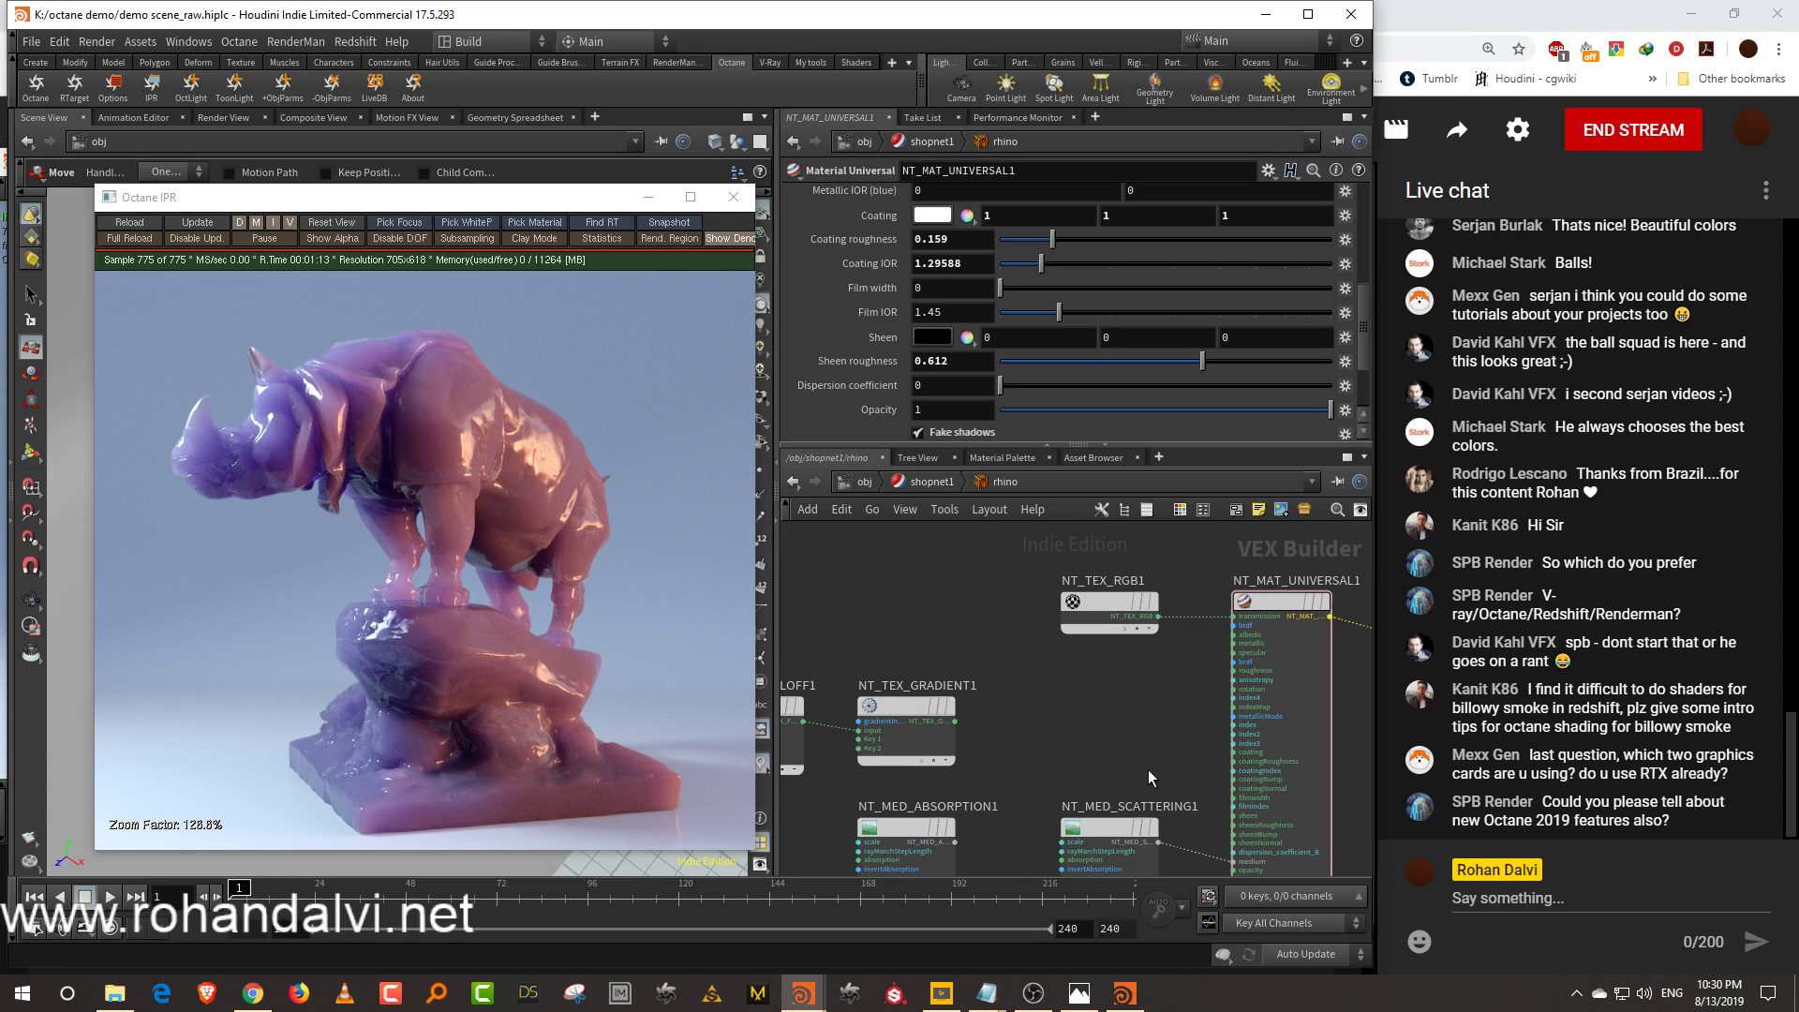
pyautogui.moveTo(1228, 442); pyautogui.dragTo(1227, 486)
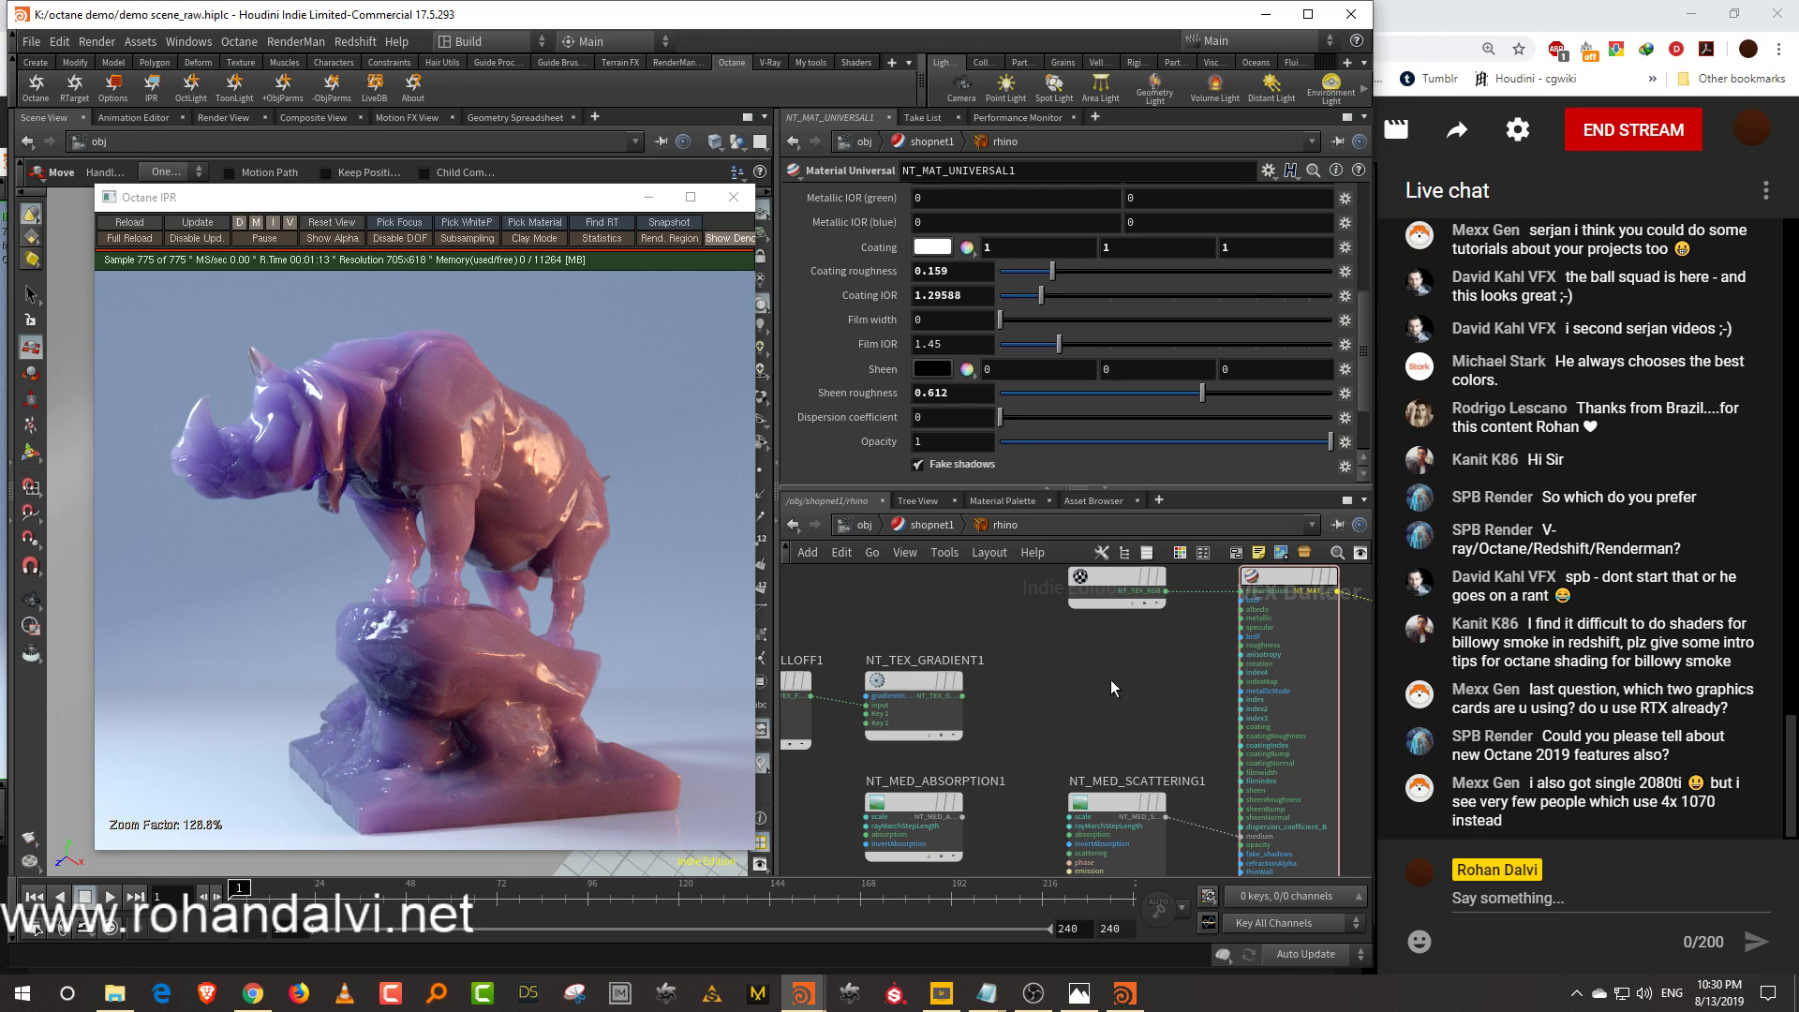
pyautogui.moveTo(1108, 705); pyautogui.dragTo(1129, 716, button='middle')
pyautogui.scroll(-1, 1110, 716)
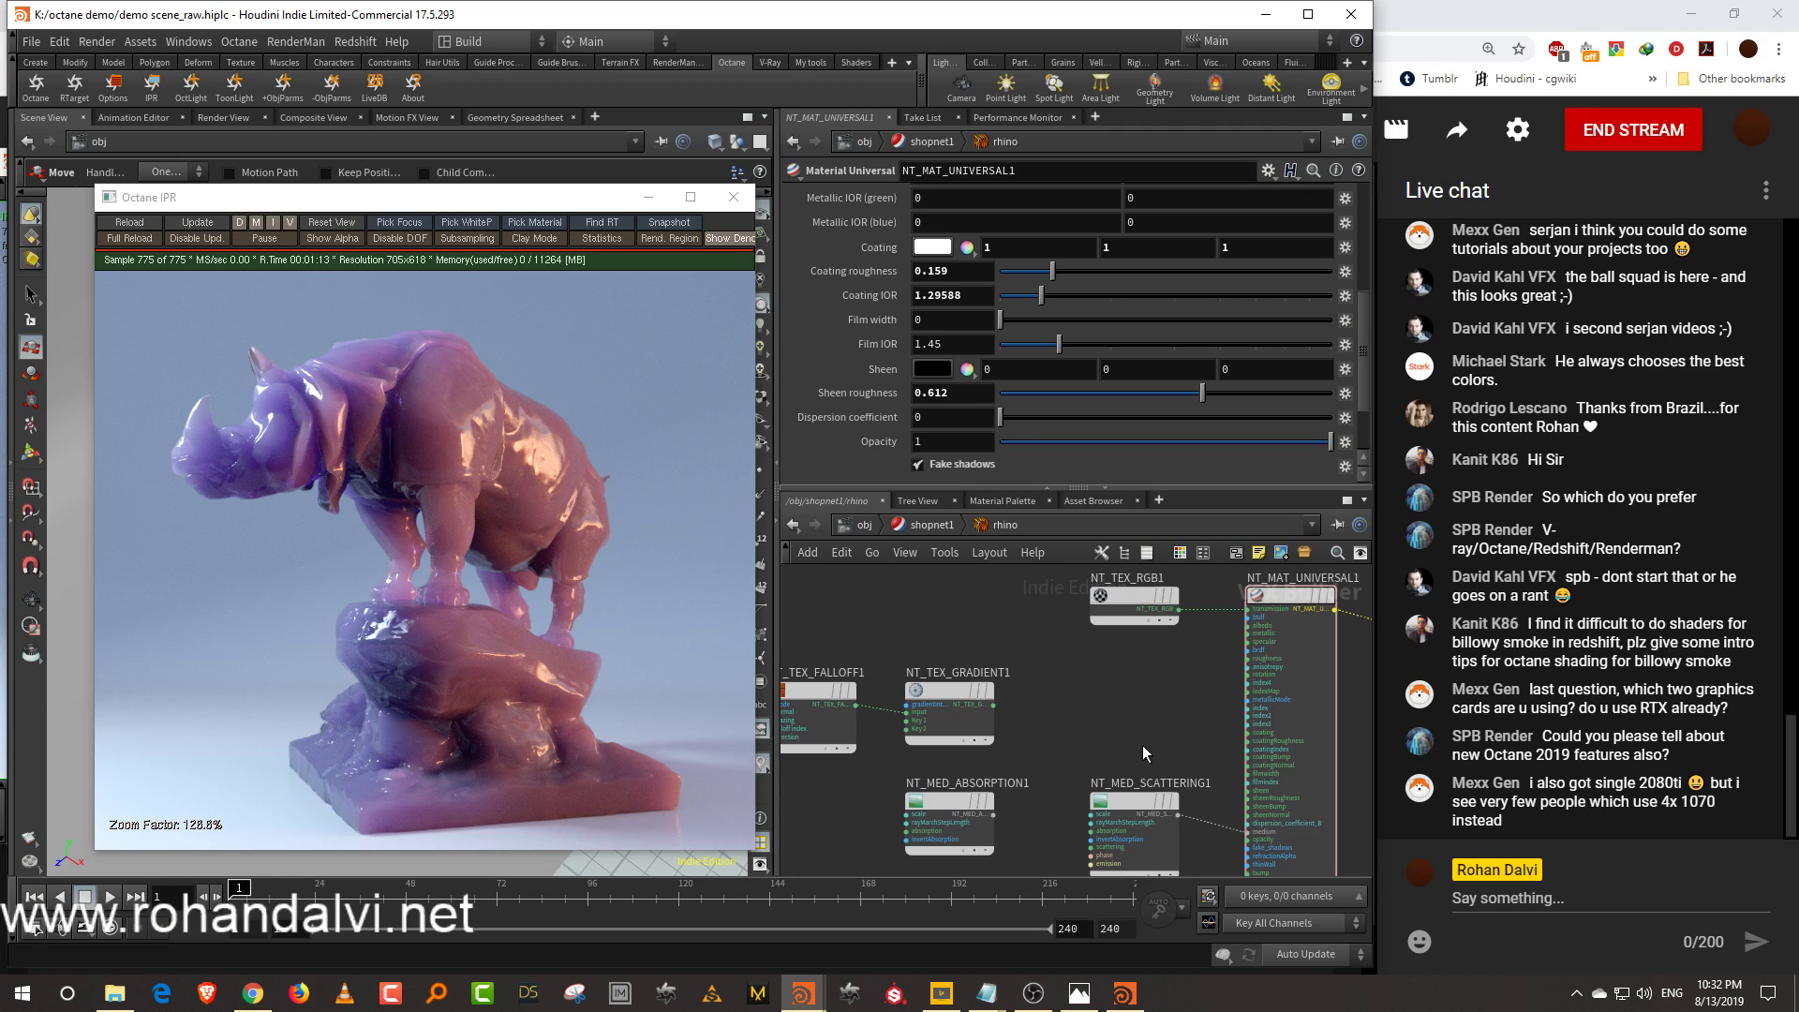
pyautogui.moveTo(1147, 705); pyautogui.dragTo(1121, 661, button='middle')
pyautogui.moveTo(1117, 752)
pyautogui.mouseDown()
pyautogui.moveTo(1115, 784)
pyautogui.moveTo(1115, 761)
pyautogui.mouseUp()
pyautogui.moveTo(1139, 653); pyautogui.dragTo(1121, 733, button='middle')
pyautogui.scroll(-1, 1121, 733)
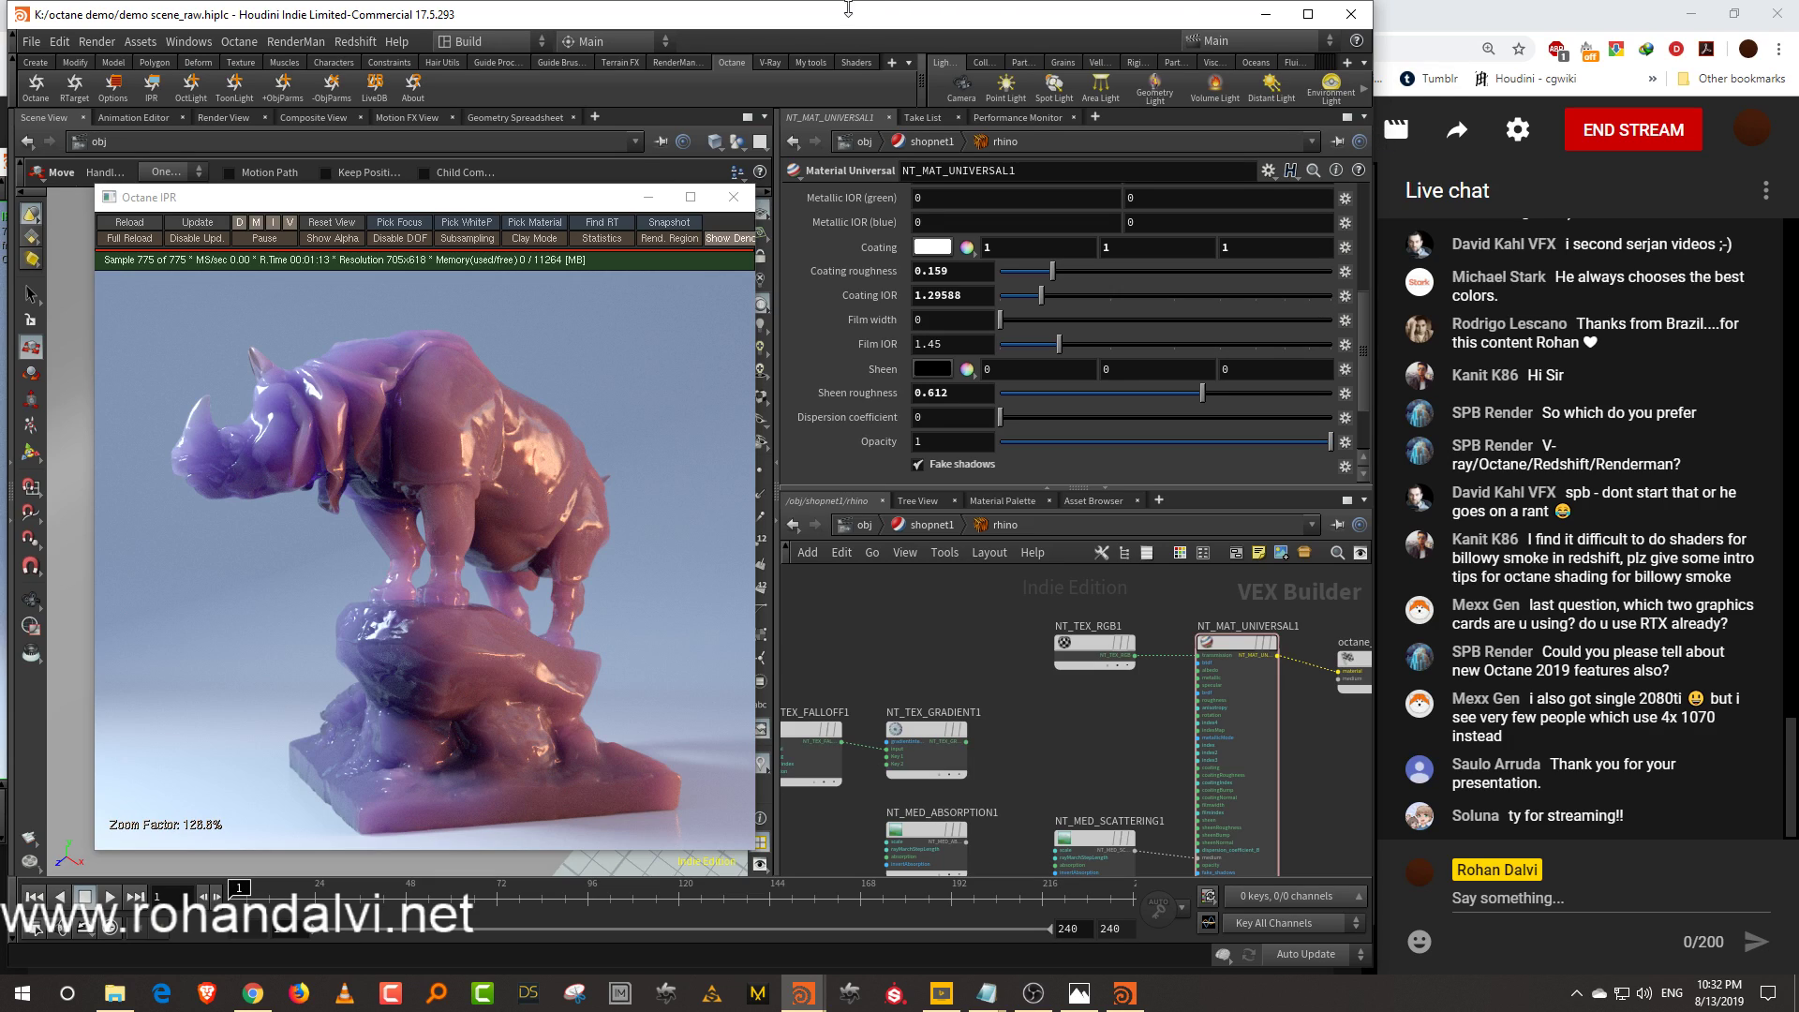
pyautogui.click(855, 62)
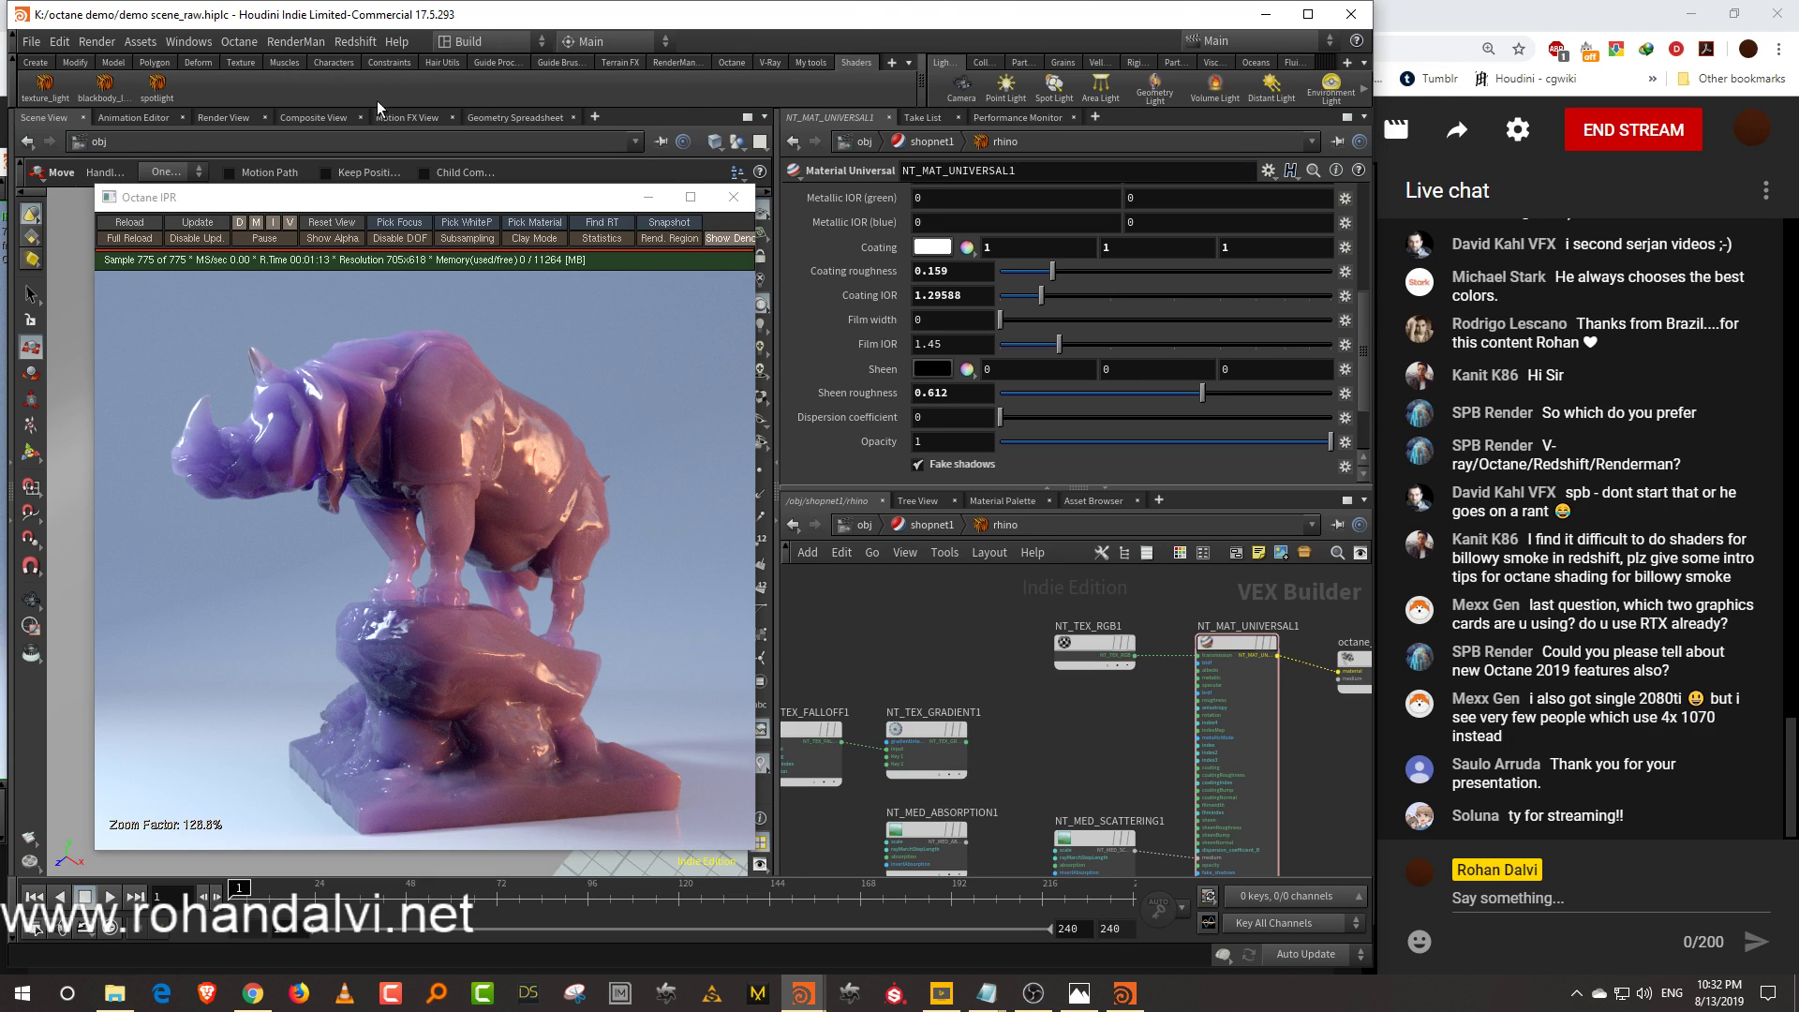
pyautogui.click(808, 62)
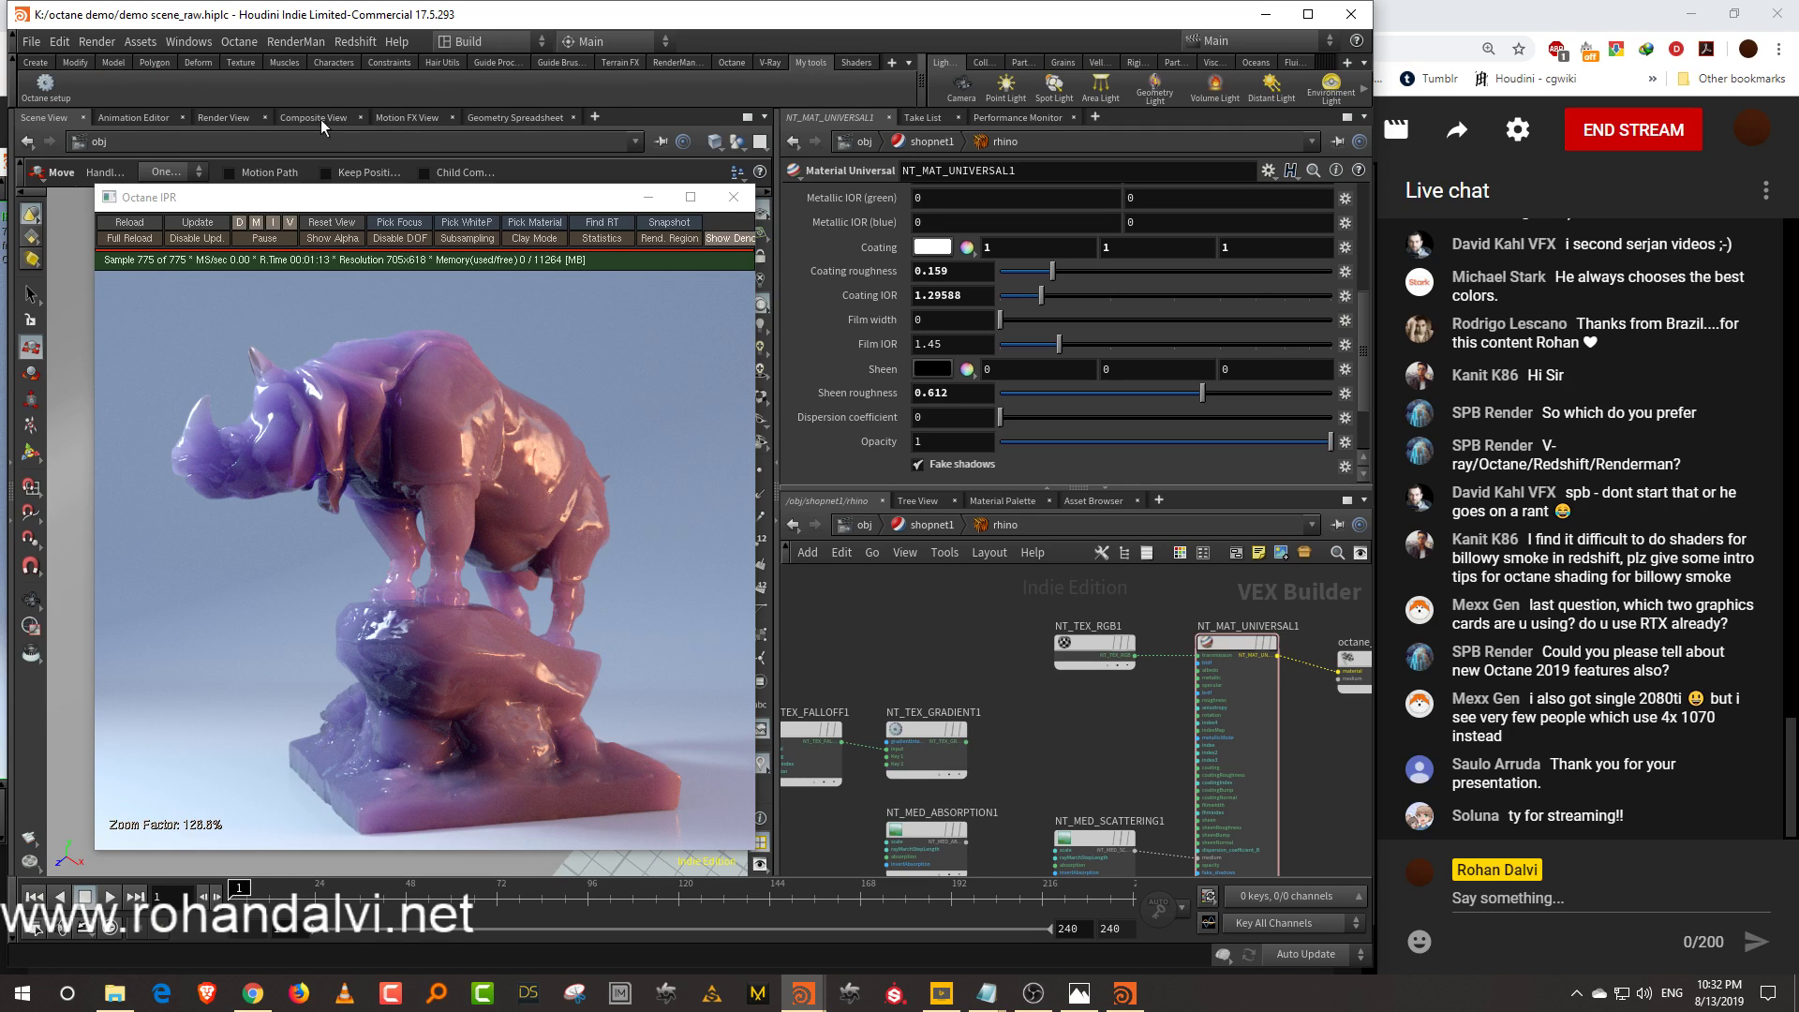
pyautogui.click(854, 63)
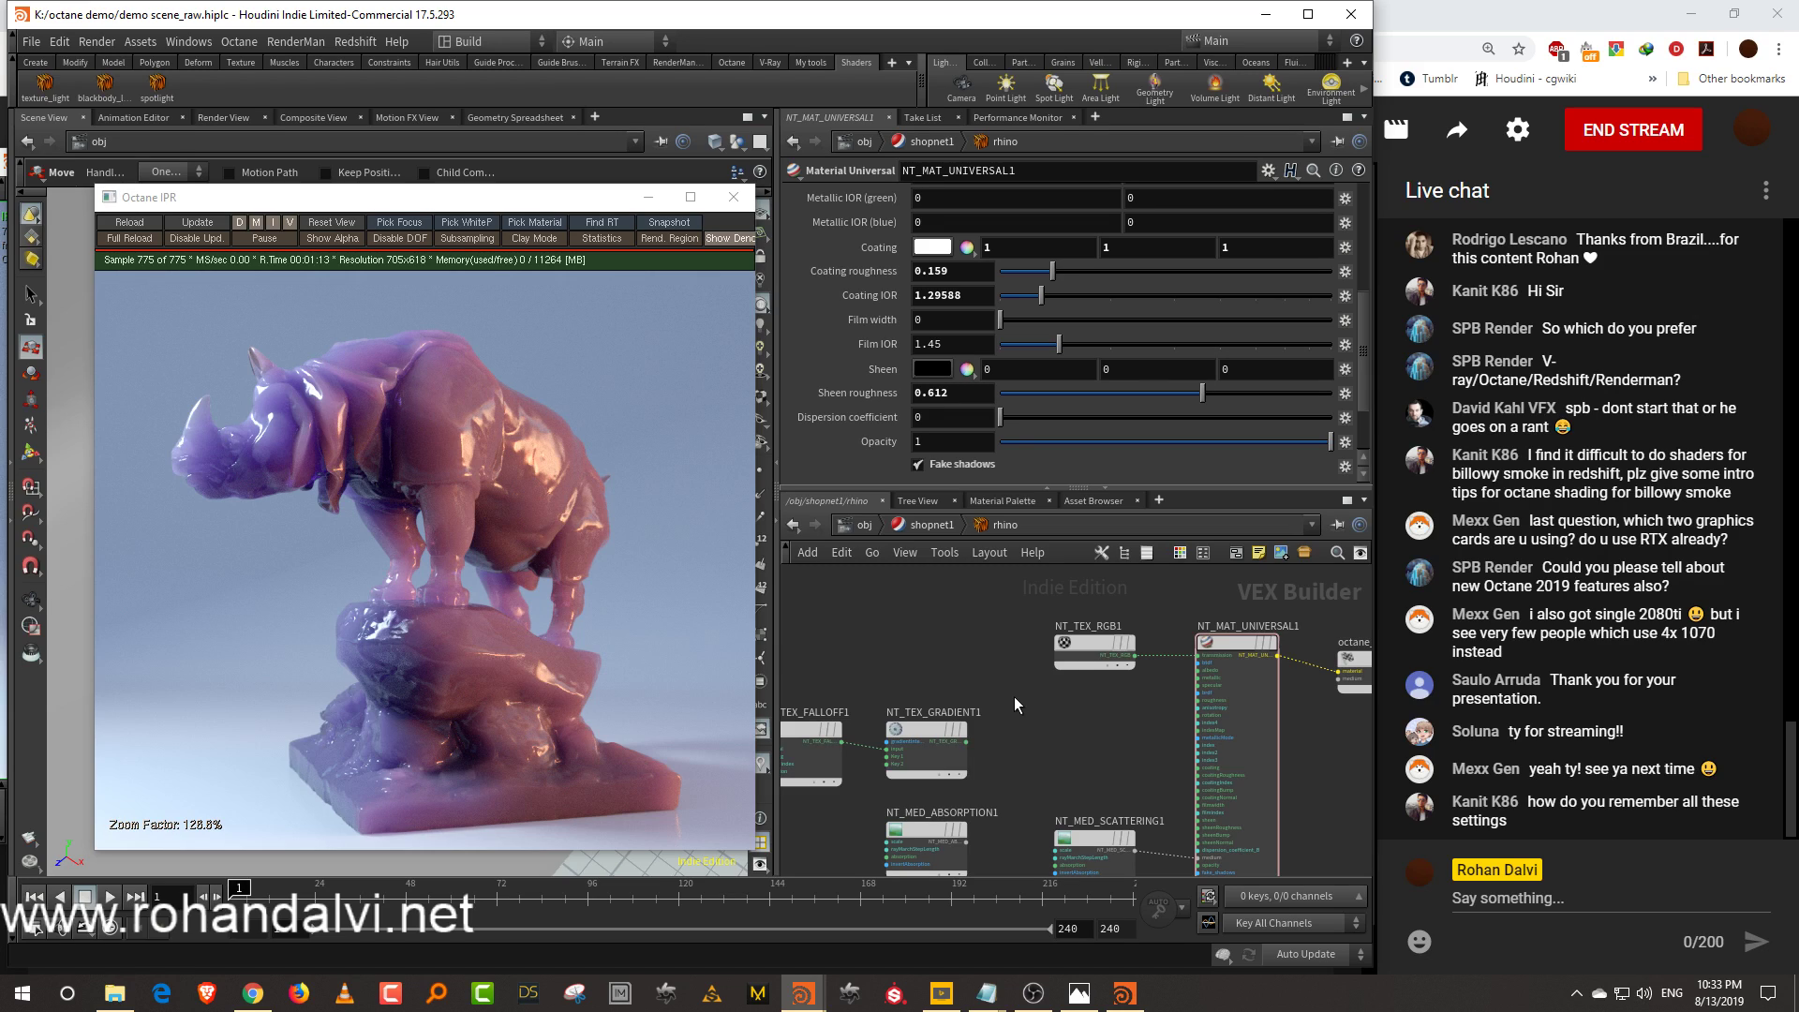
# Move the NT_TEX_FALLOFF1, NT_TEX_GRADIENT1 and NT_MED_ABSORPTION1 nodes slightly upward together in the network
pyautogui.moveTo(1128, 789); pyautogui.dragTo(1139, 713, button='middle')
pyautogui.scroll(-2, 1137, 744)
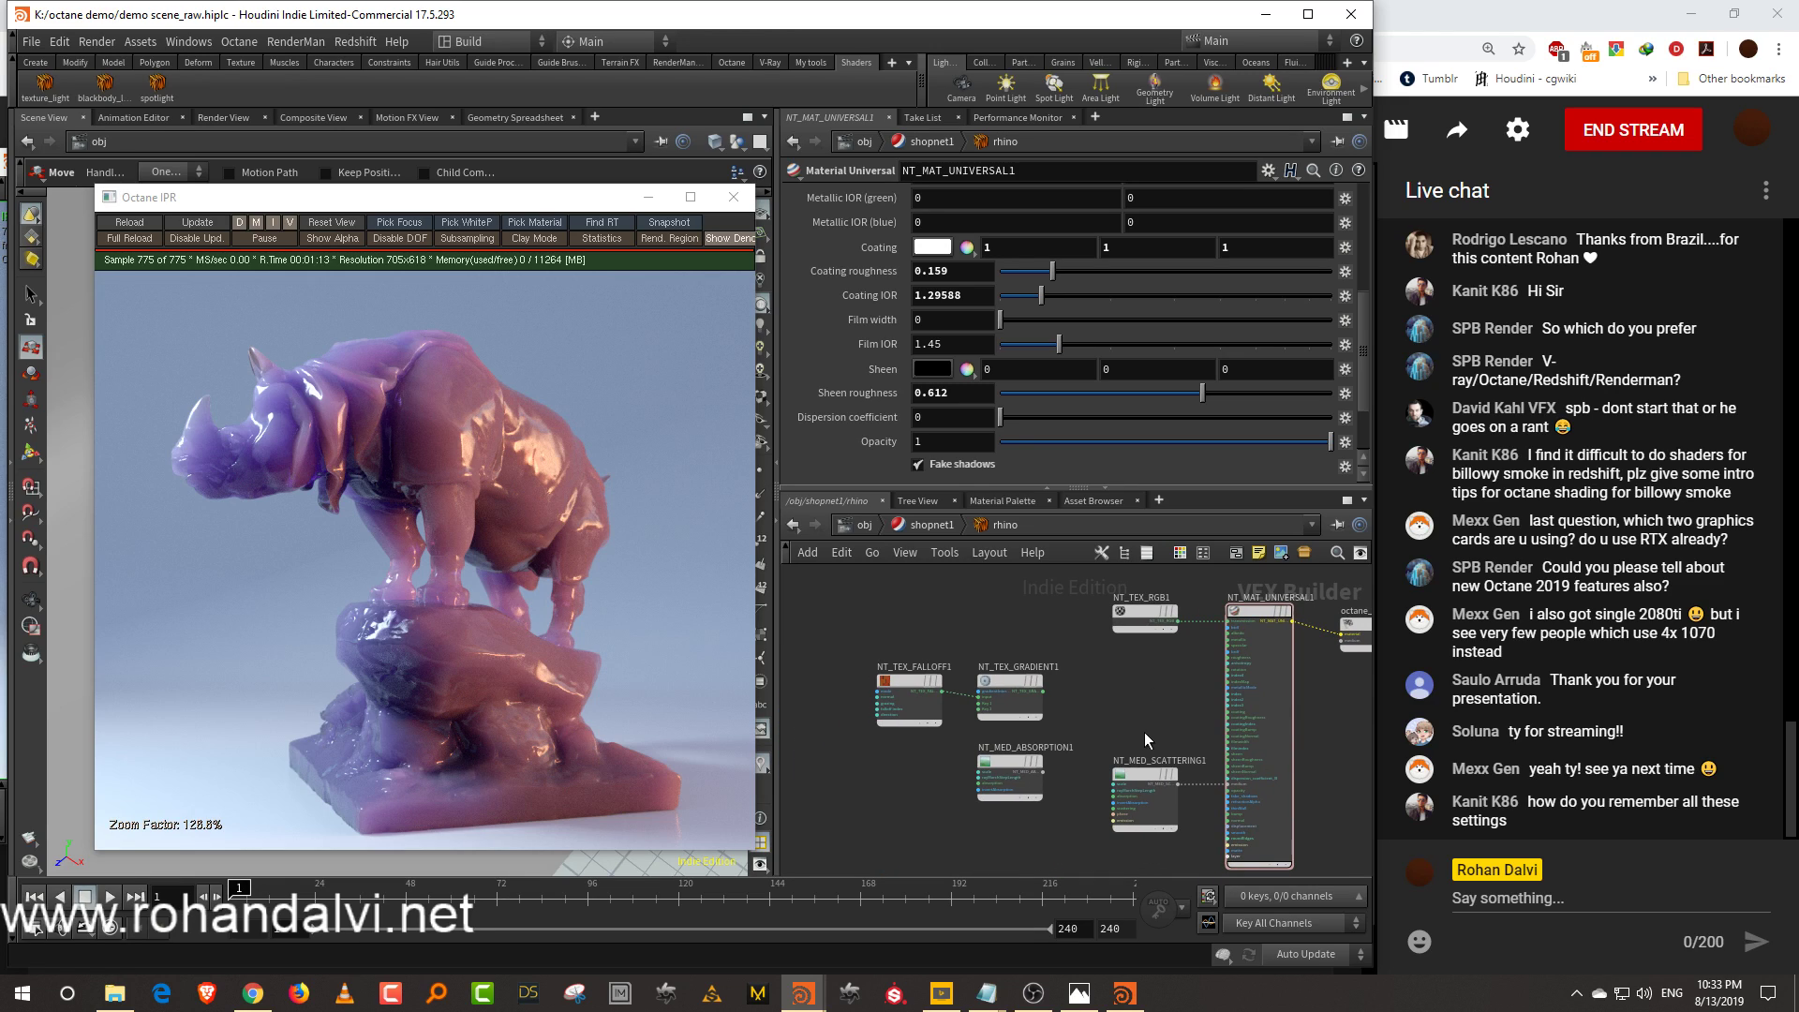
pyautogui.moveTo(885, 666); pyautogui.dragTo(1040, 865)
pyautogui.moveTo(1009, 757); pyautogui.dragTo(1005, 723)
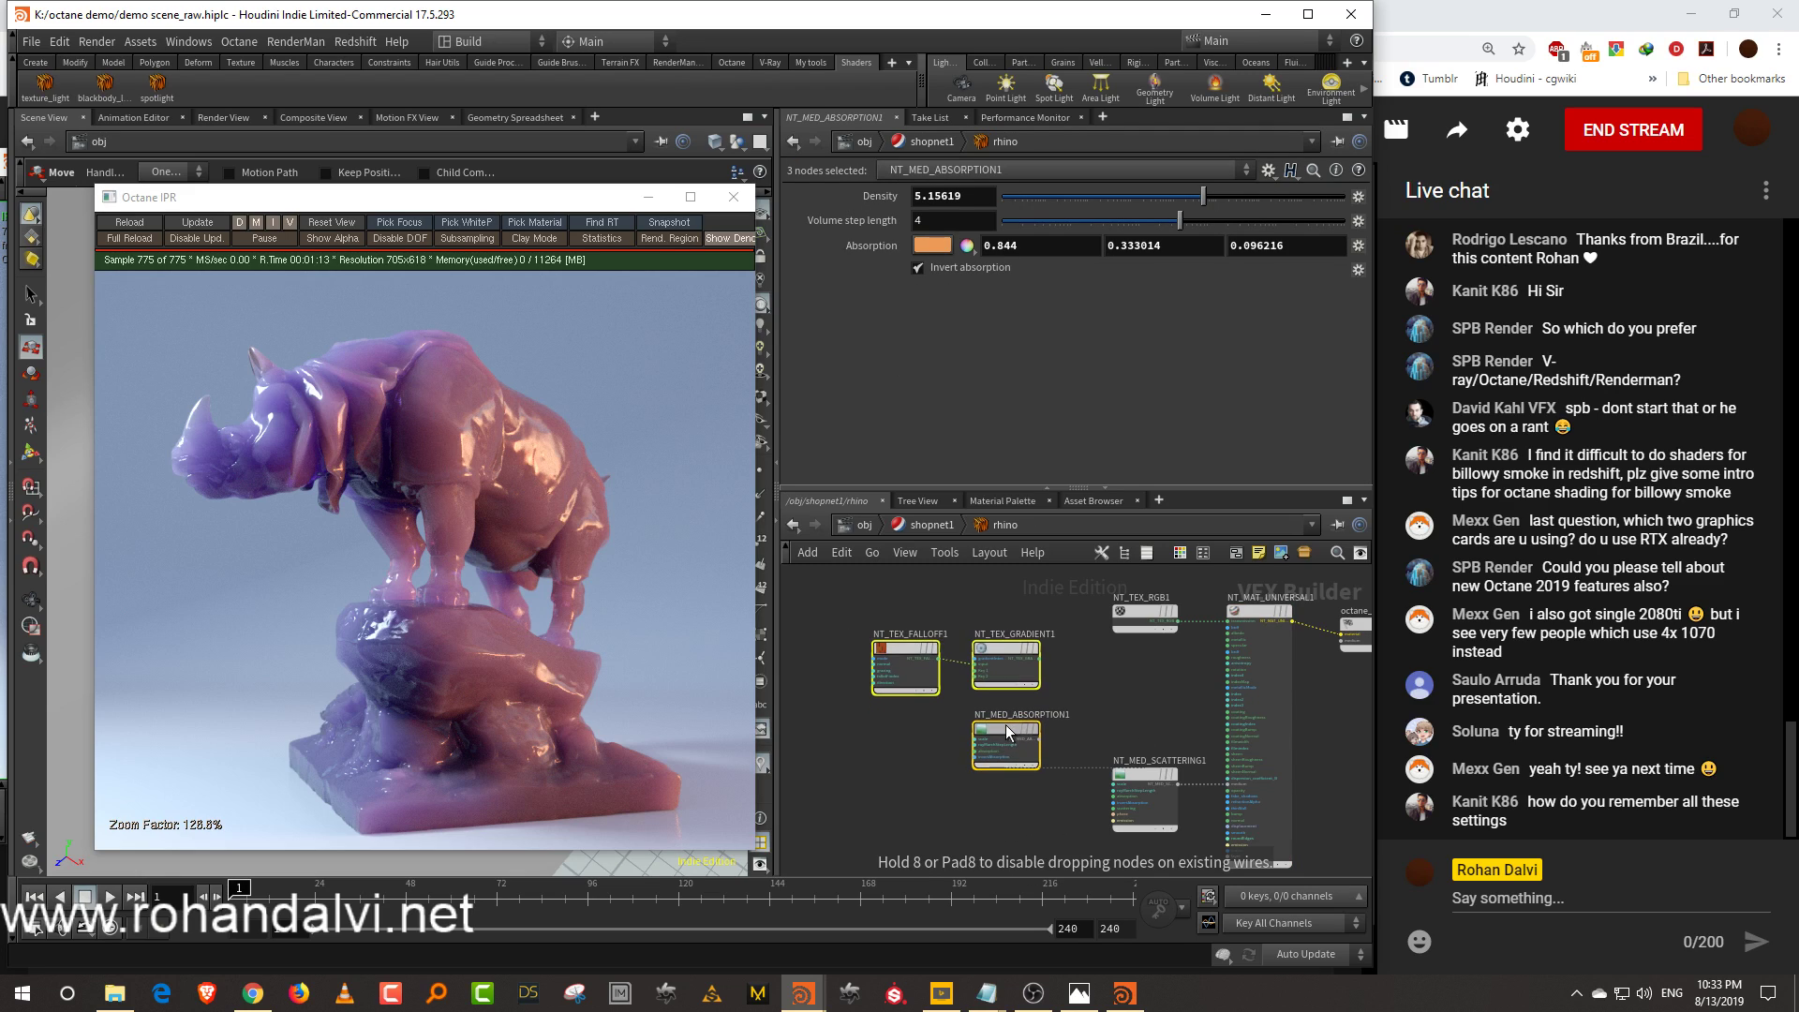
pyautogui.click(1110, 705)
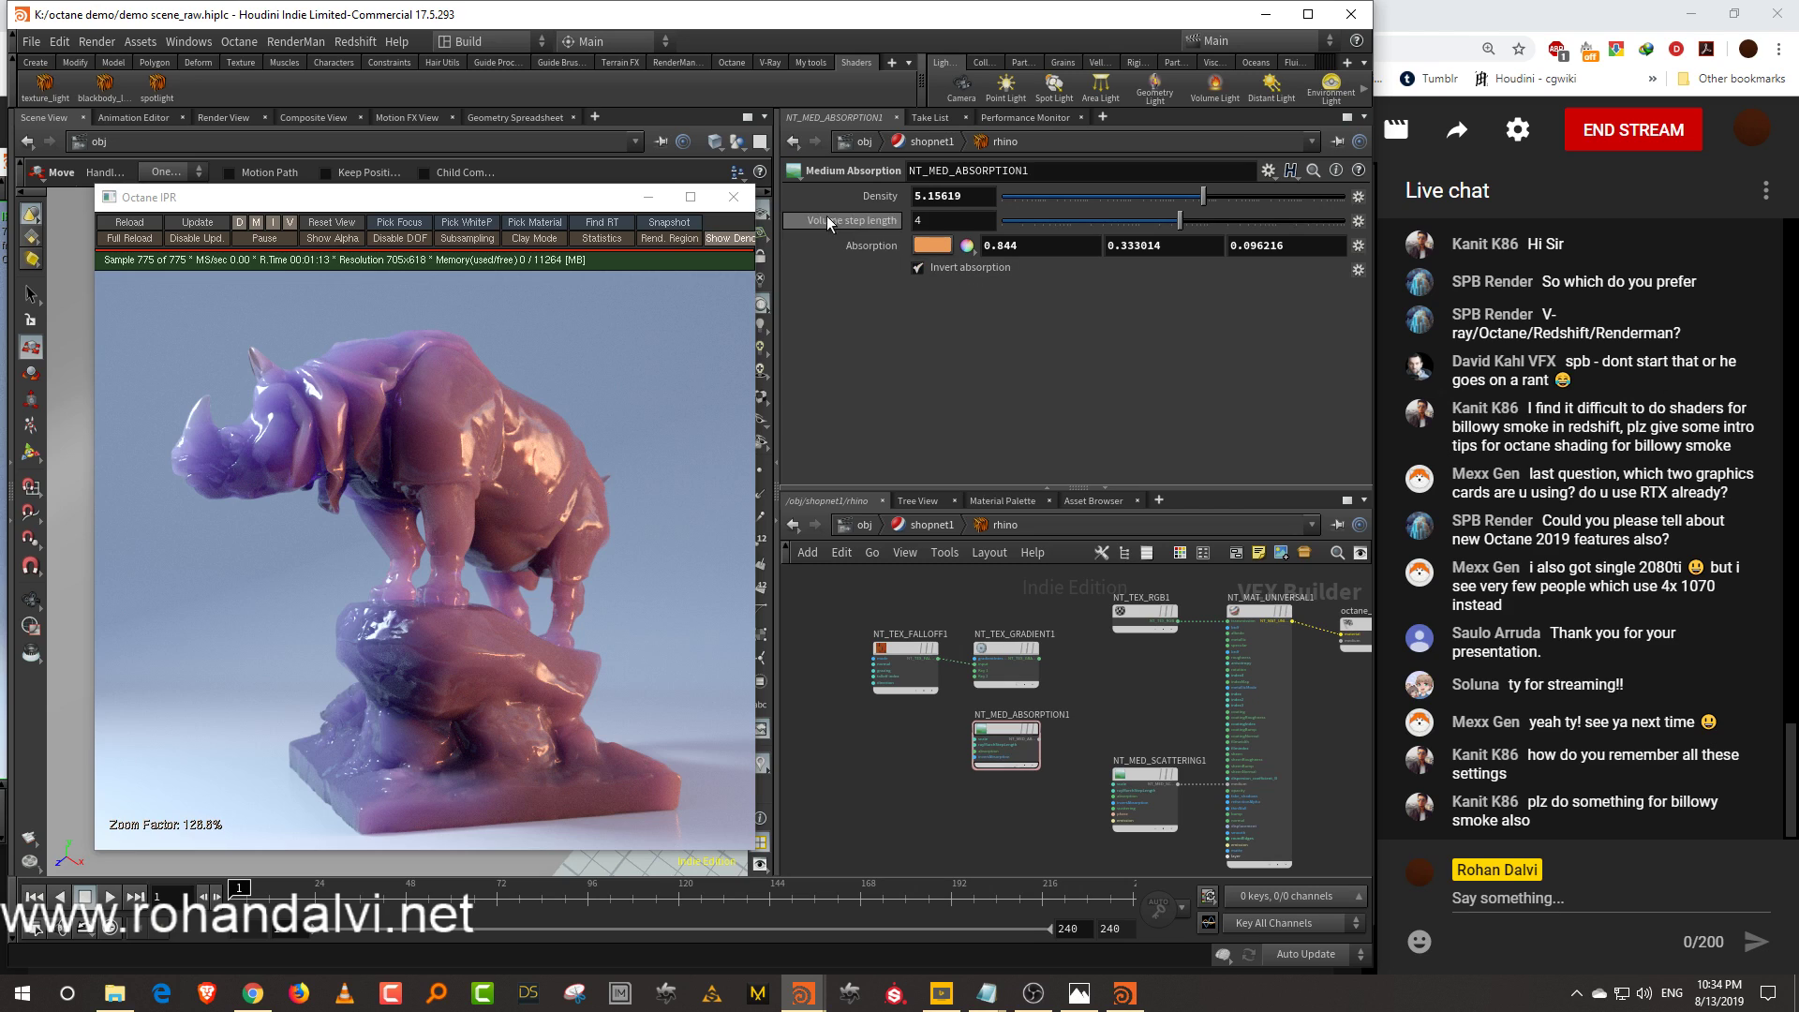
# Close the Octane IPR and open the recent file demo scene.hiplc, saving and overwriting demo scene_raw.hiplc
pyautogui.click(733, 198)
pyautogui.click(31, 43)
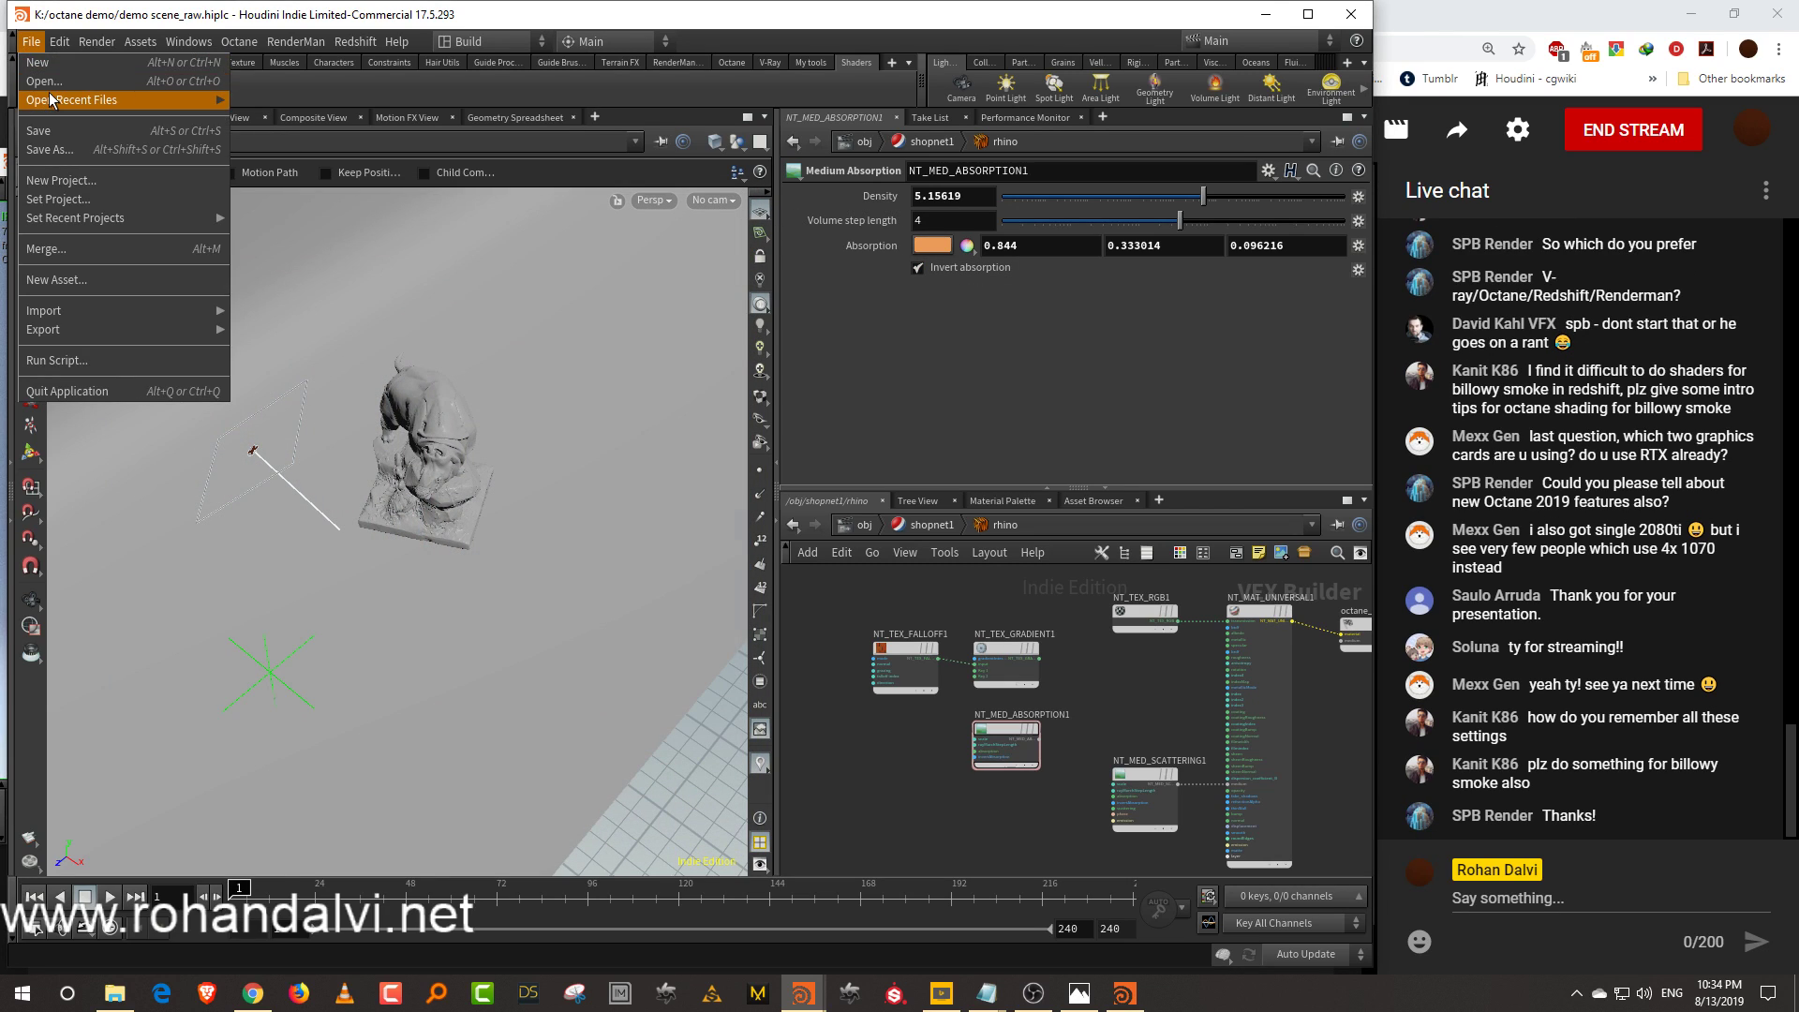
pyautogui.moveTo(78, 102)
pyautogui.click(373, 120)
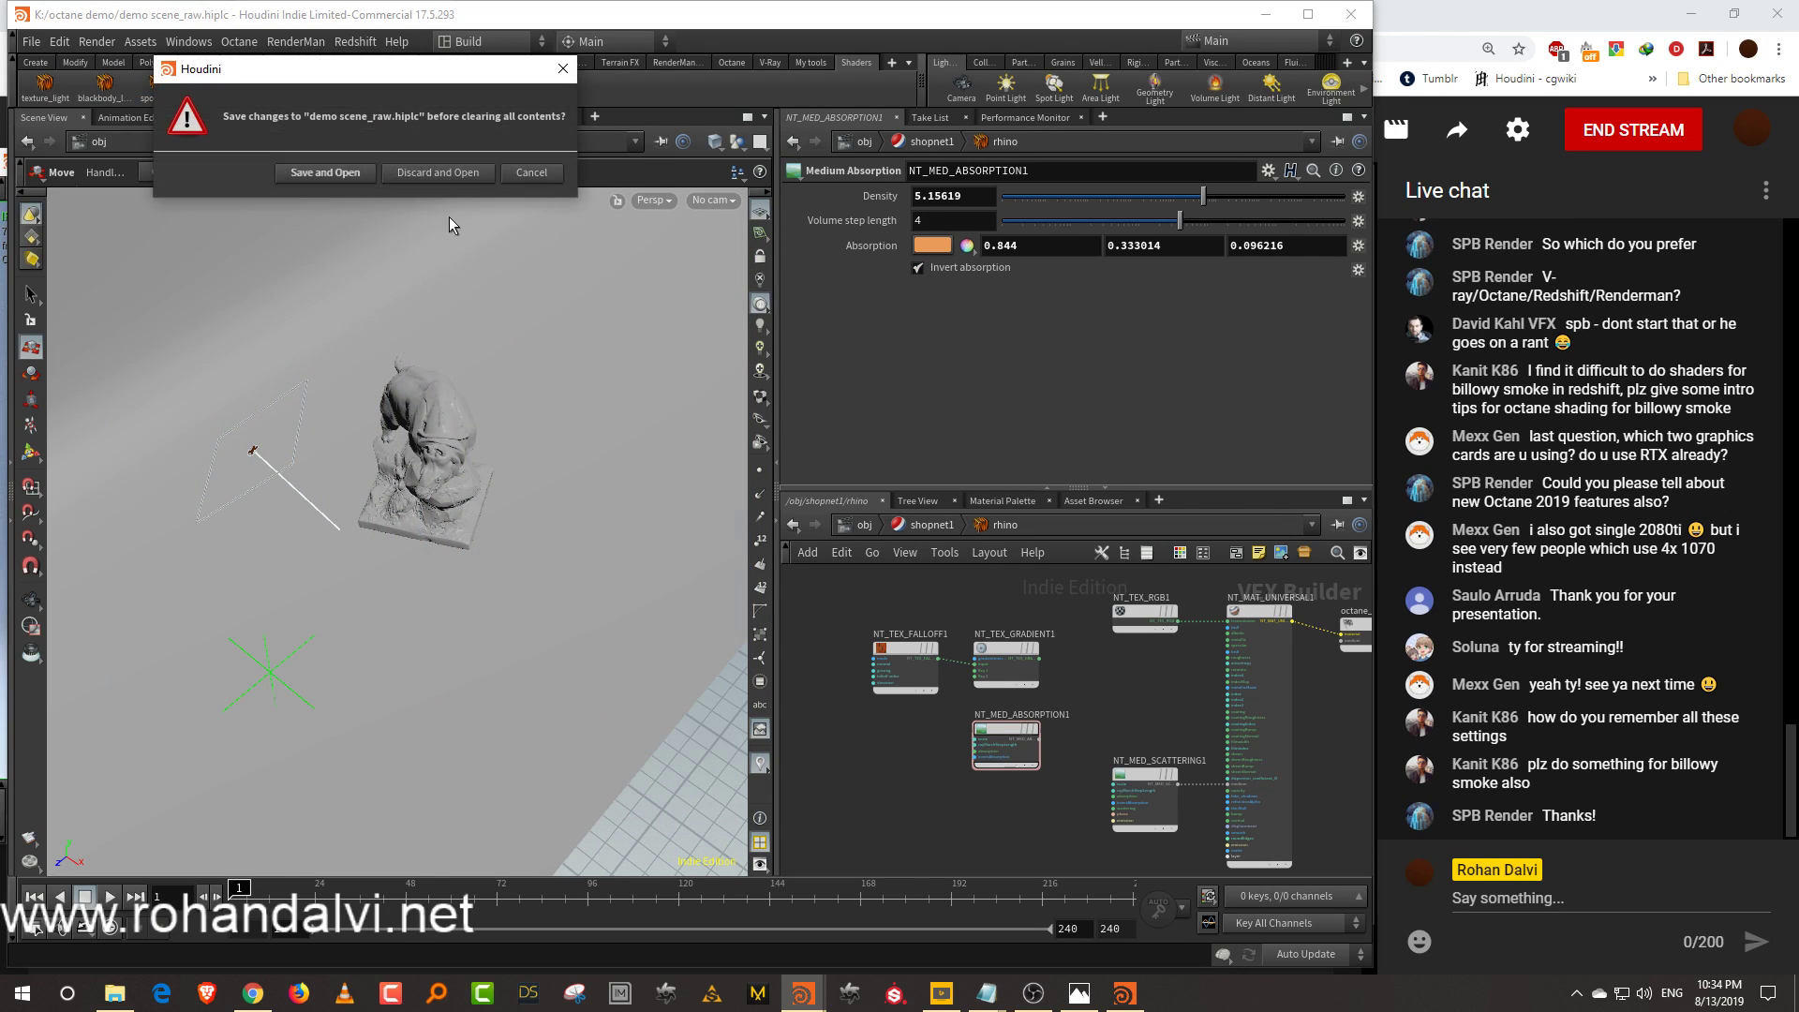
pyautogui.click(356, 177)
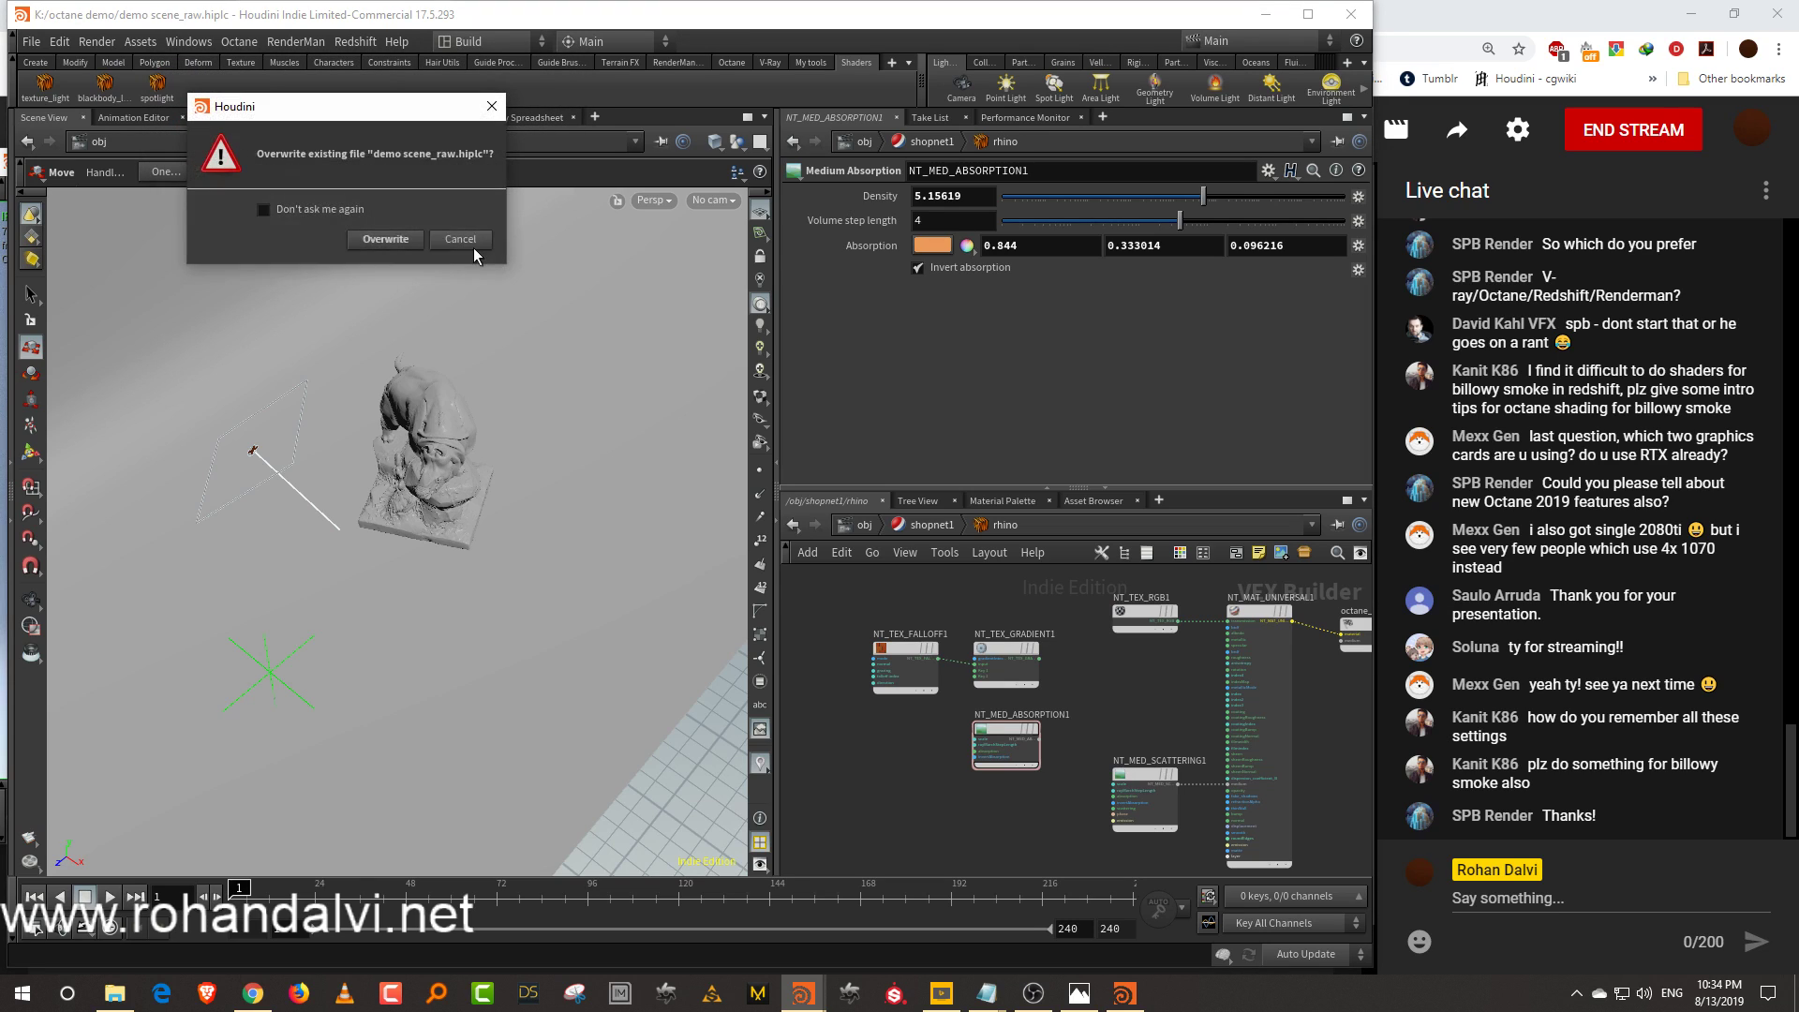
pyautogui.click(390, 238)
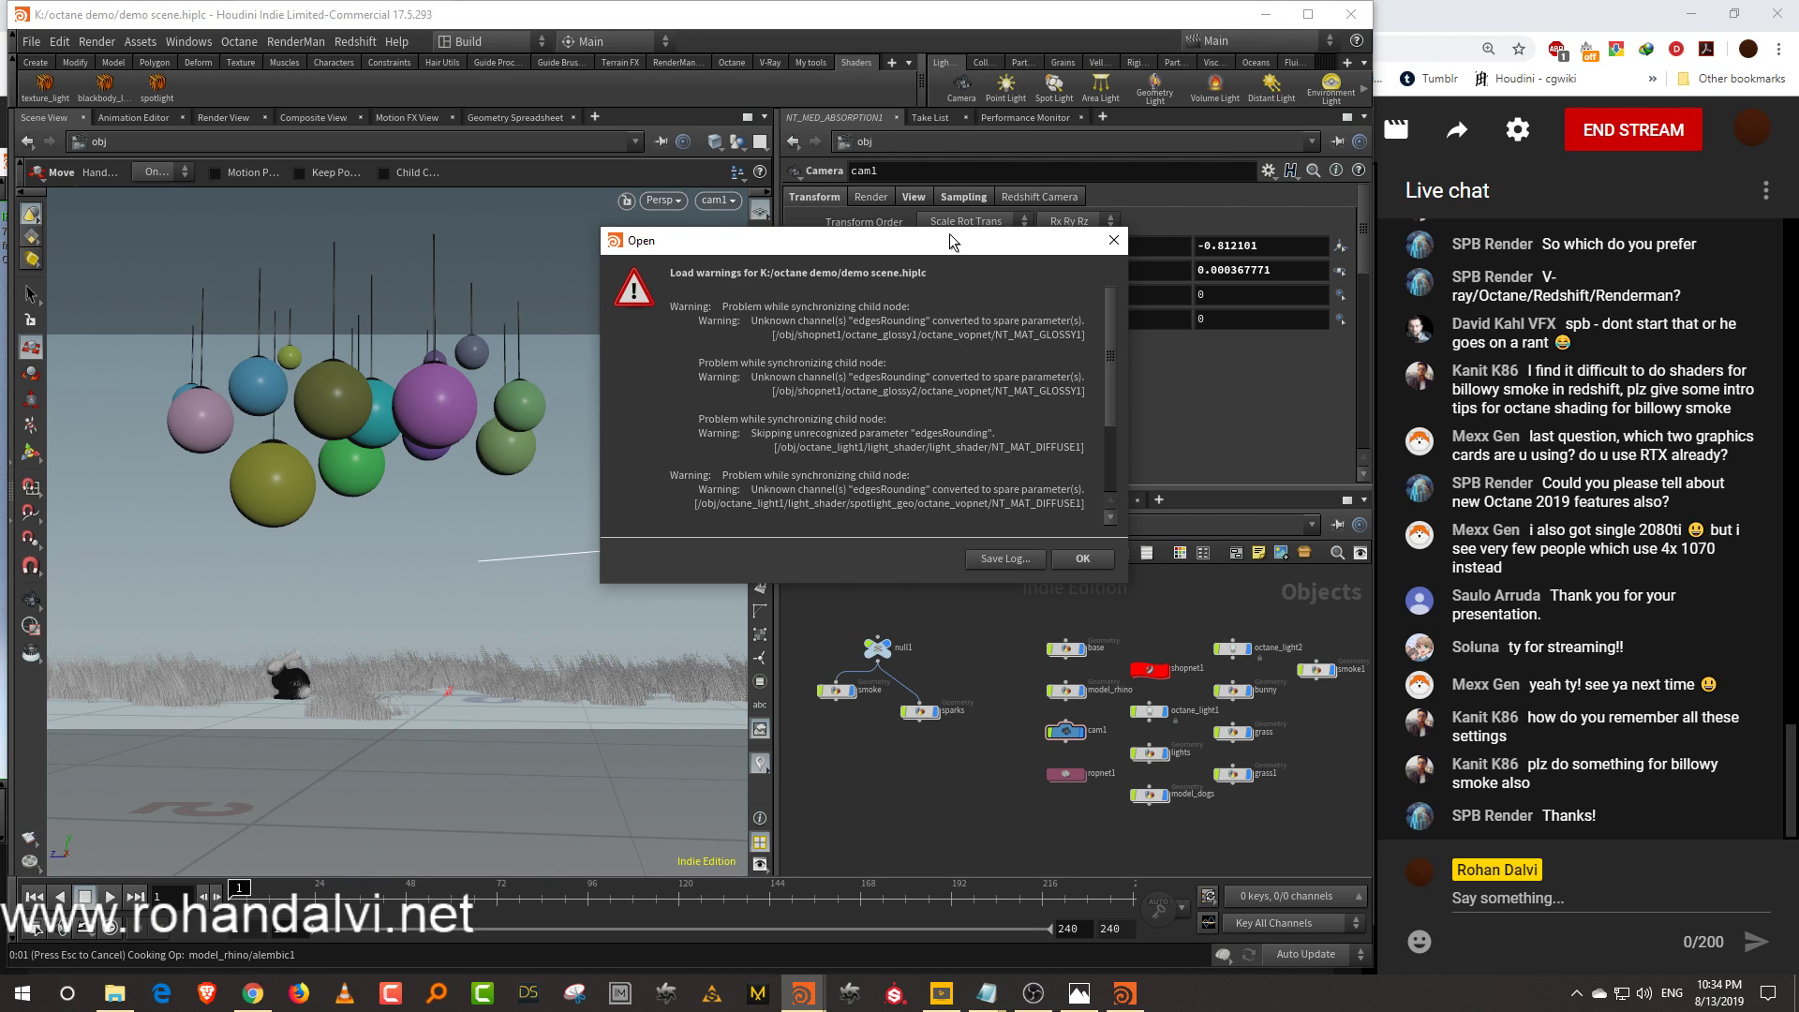
# Dismiss the load warnings for demo scene.hiplc
pyautogui.moveTo(953, 240); pyautogui.dragTo(941, 330)
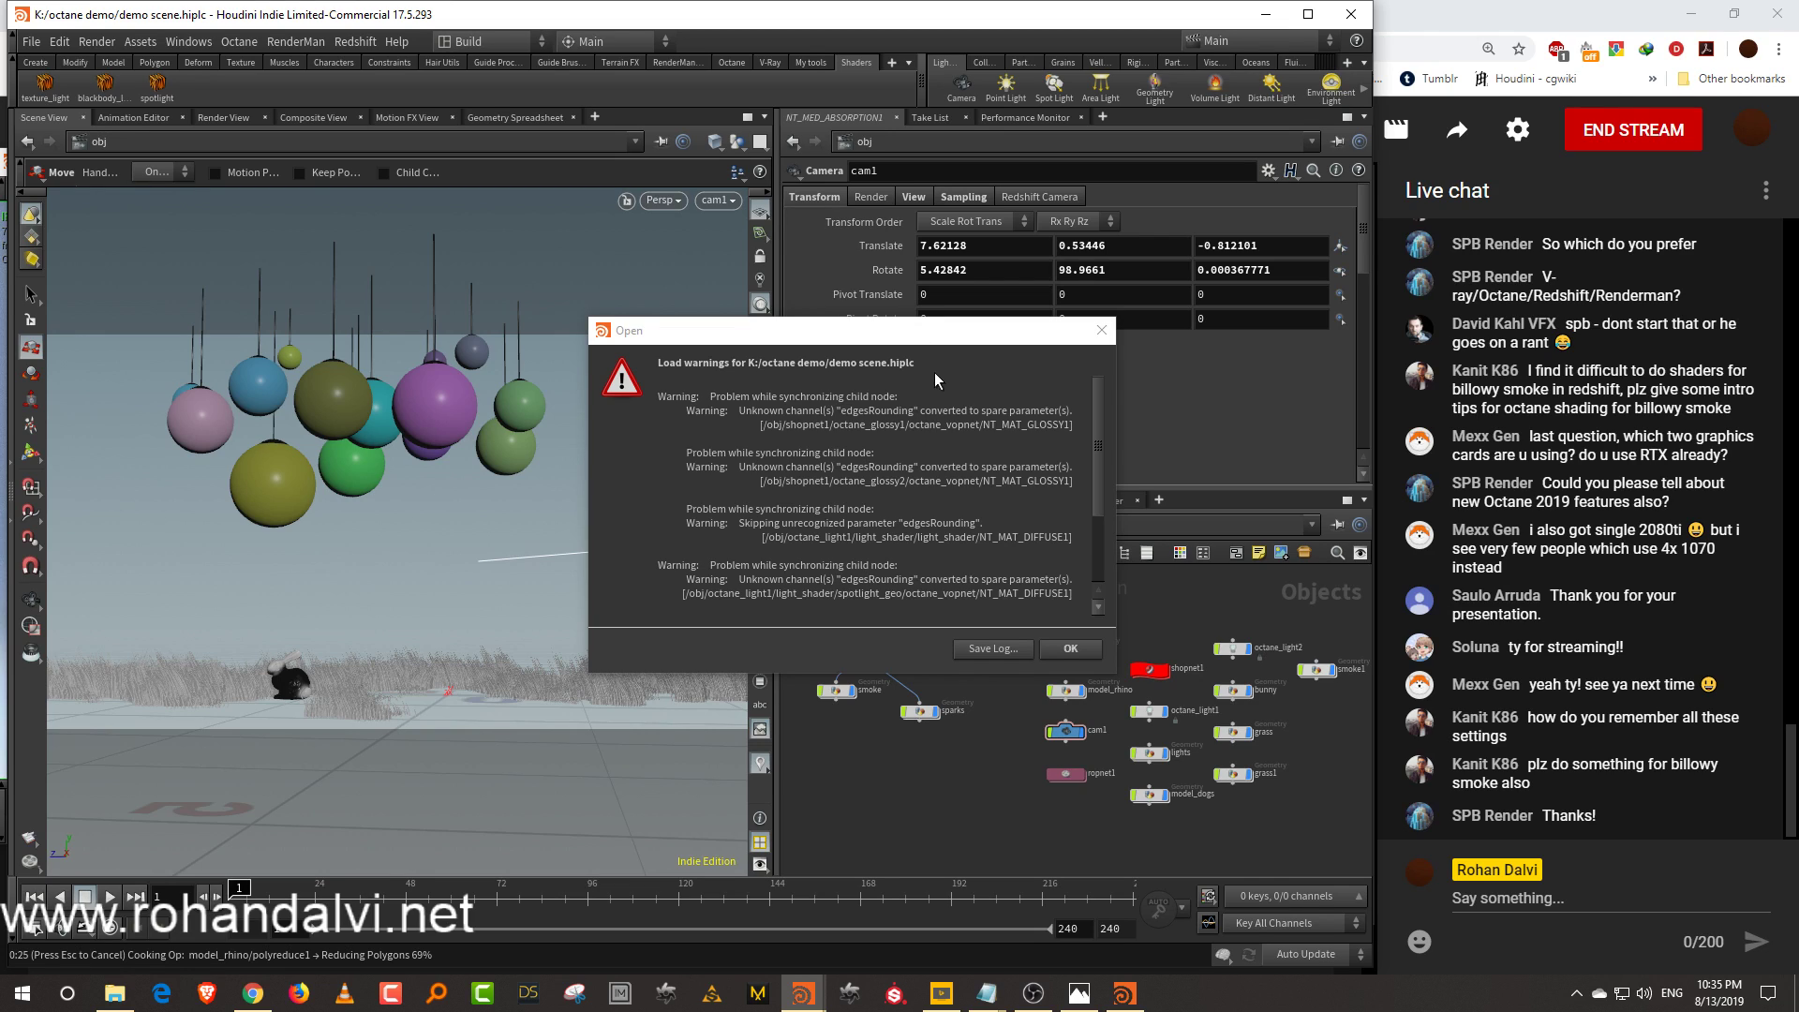
pyautogui.click(1091, 648)
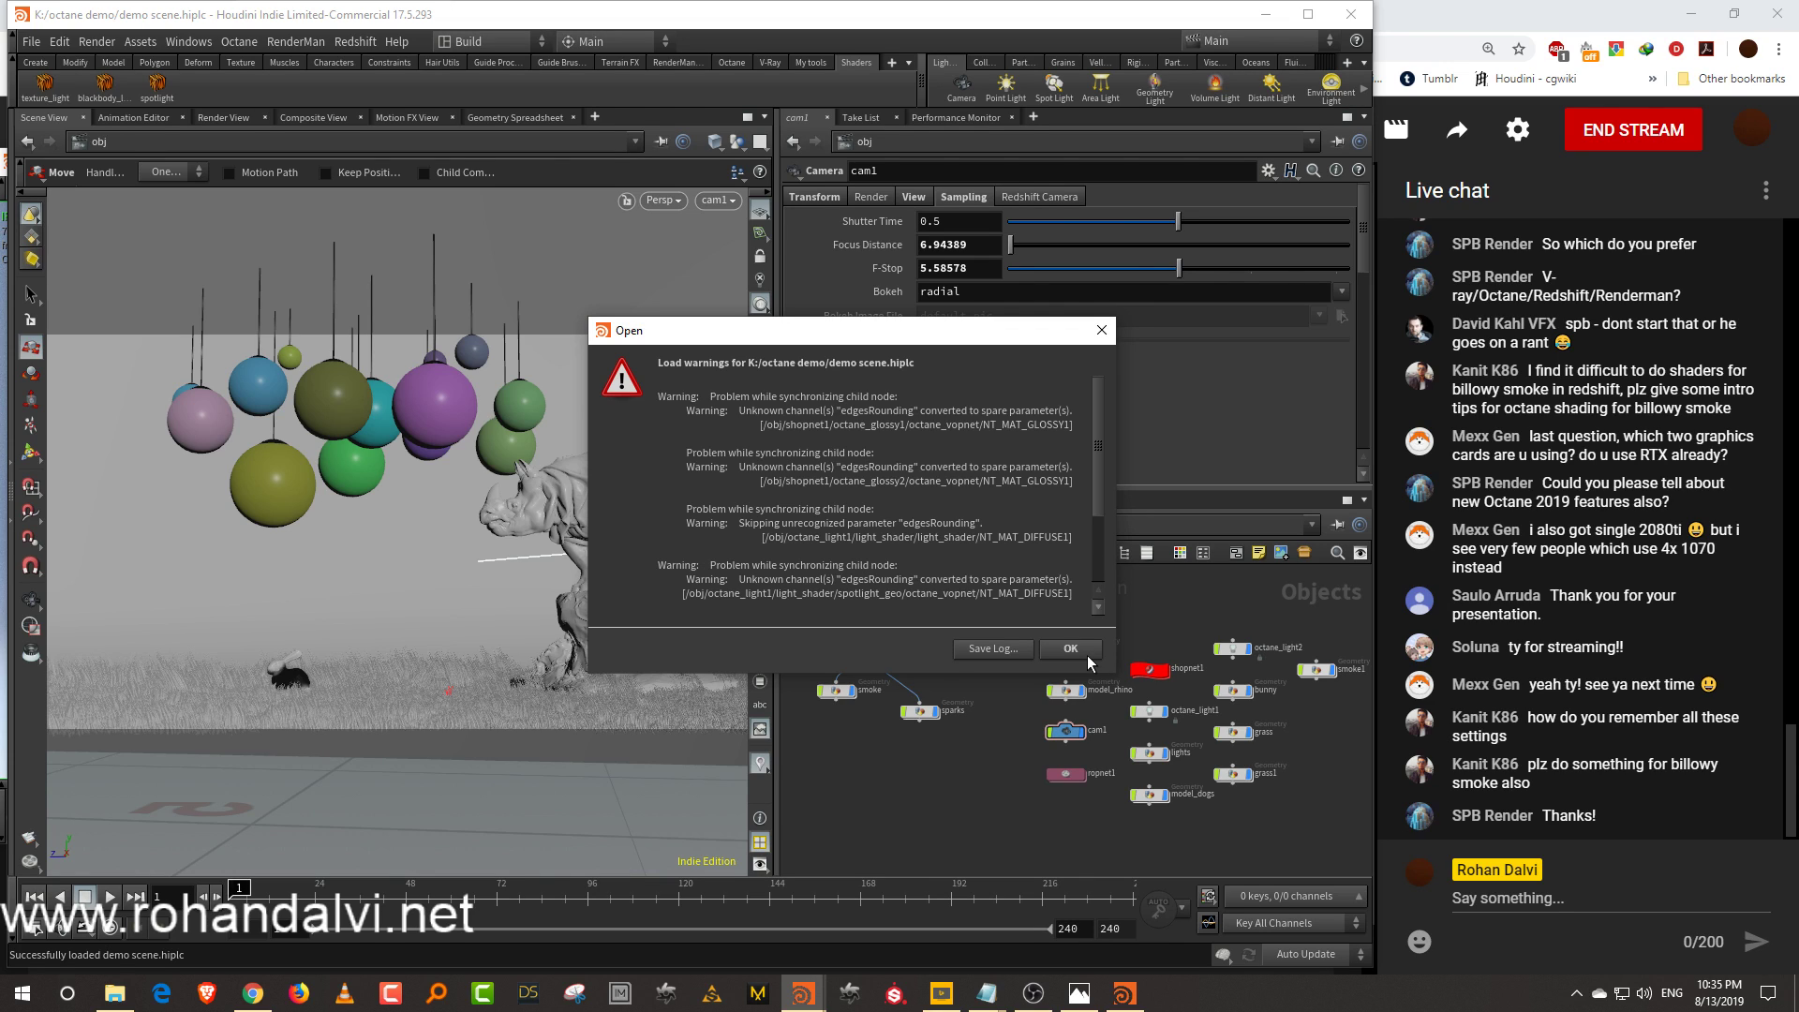
pyautogui.click(1085, 653)
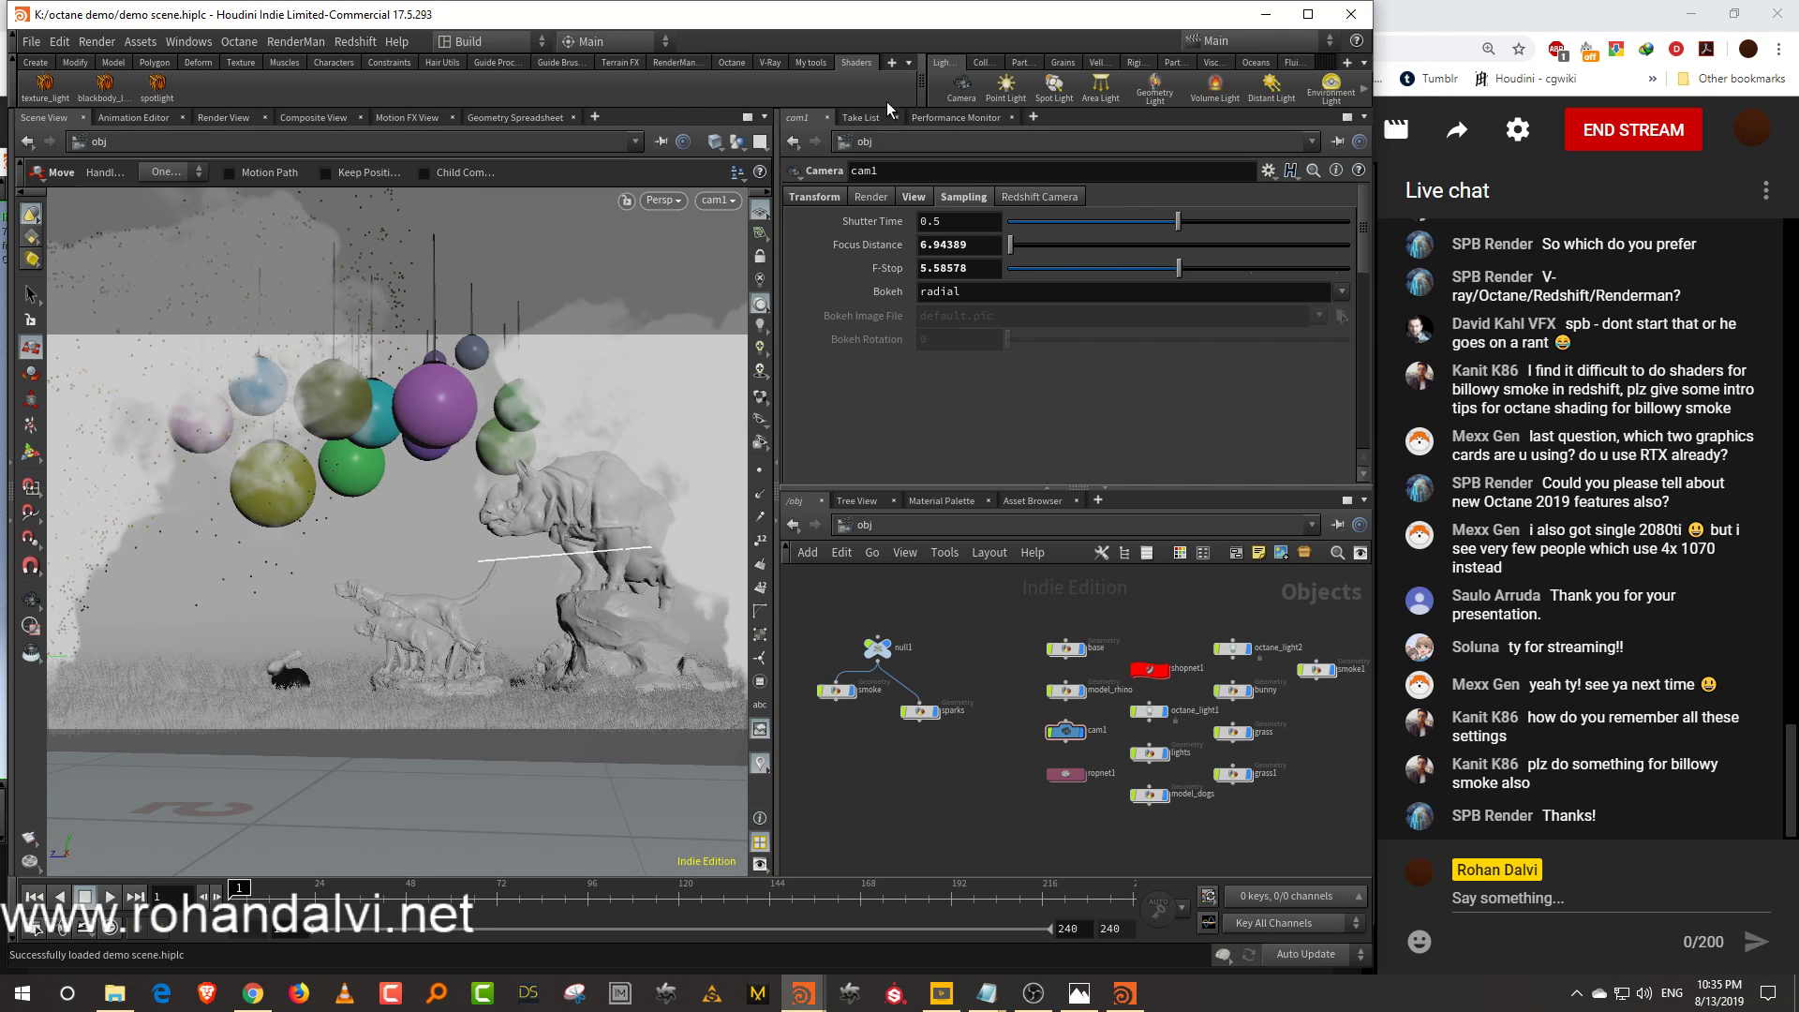
# Widen the main shelf area and start an Octane IPR render of the demo scene through cam1
pyautogui.moveTo(923, 89); pyautogui.dragTo(940, 89)
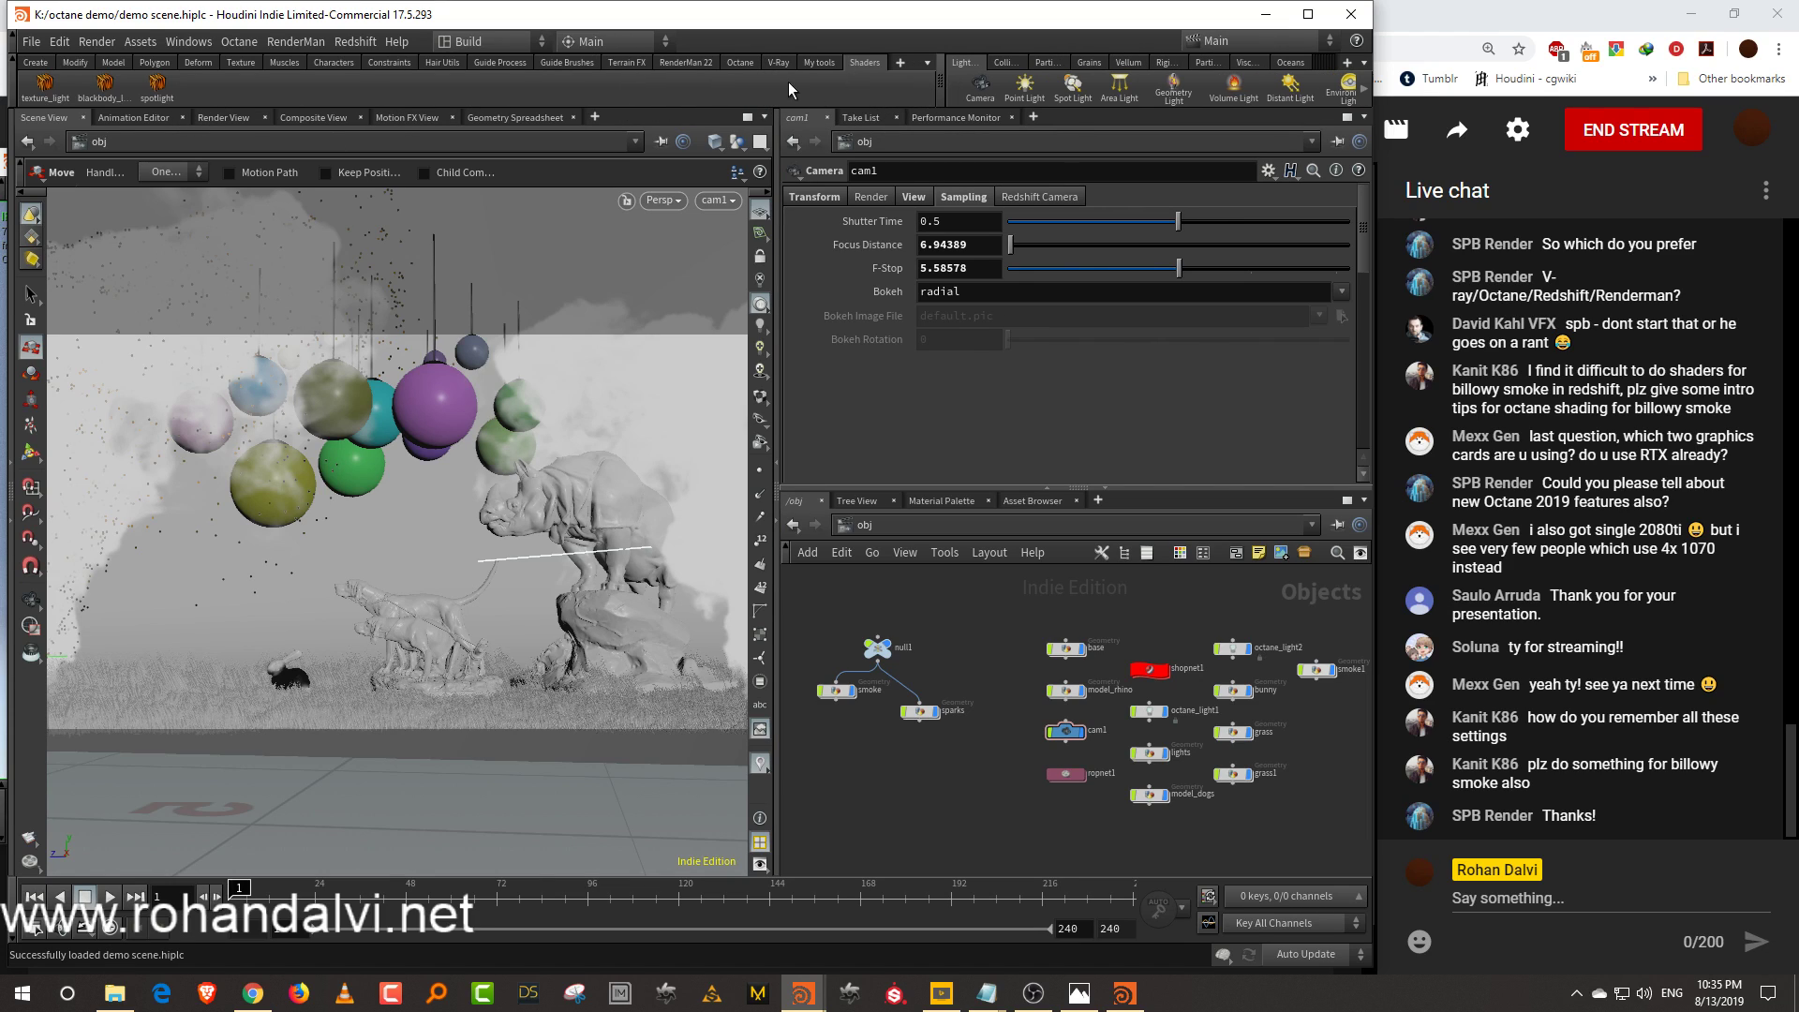
pyautogui.click(740, 62)
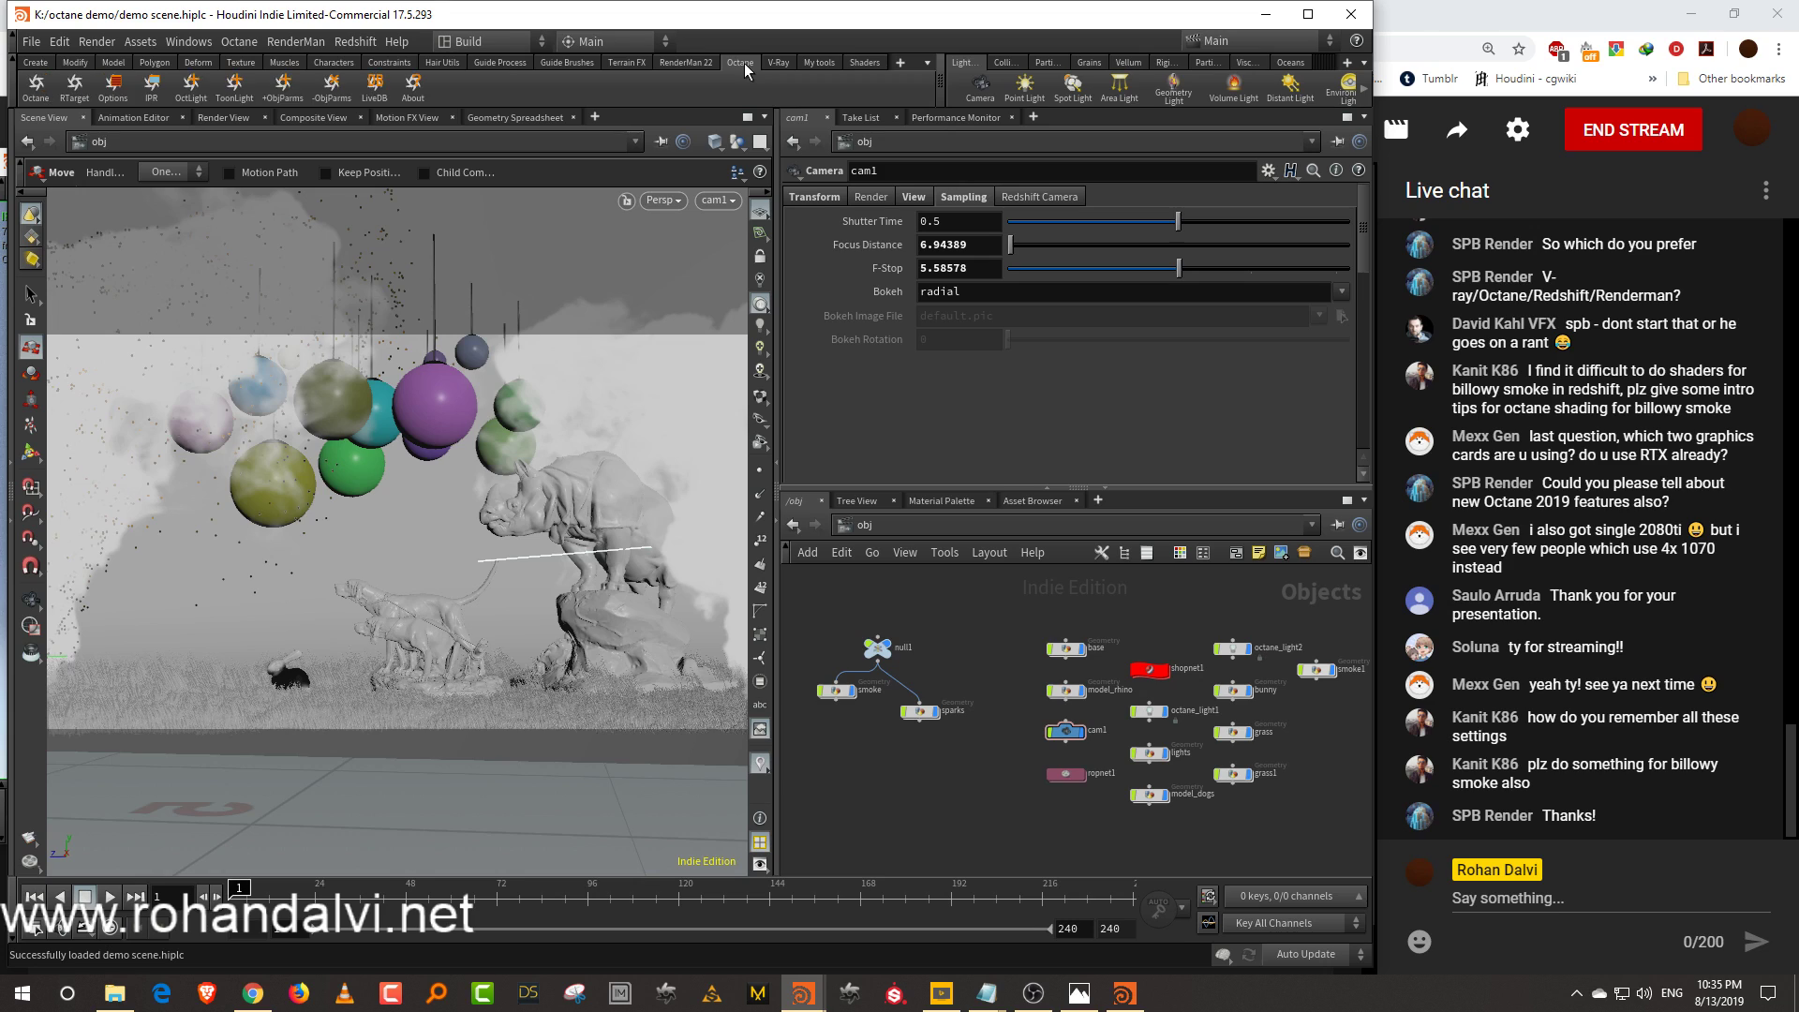
pyautogui.click(151, 86)
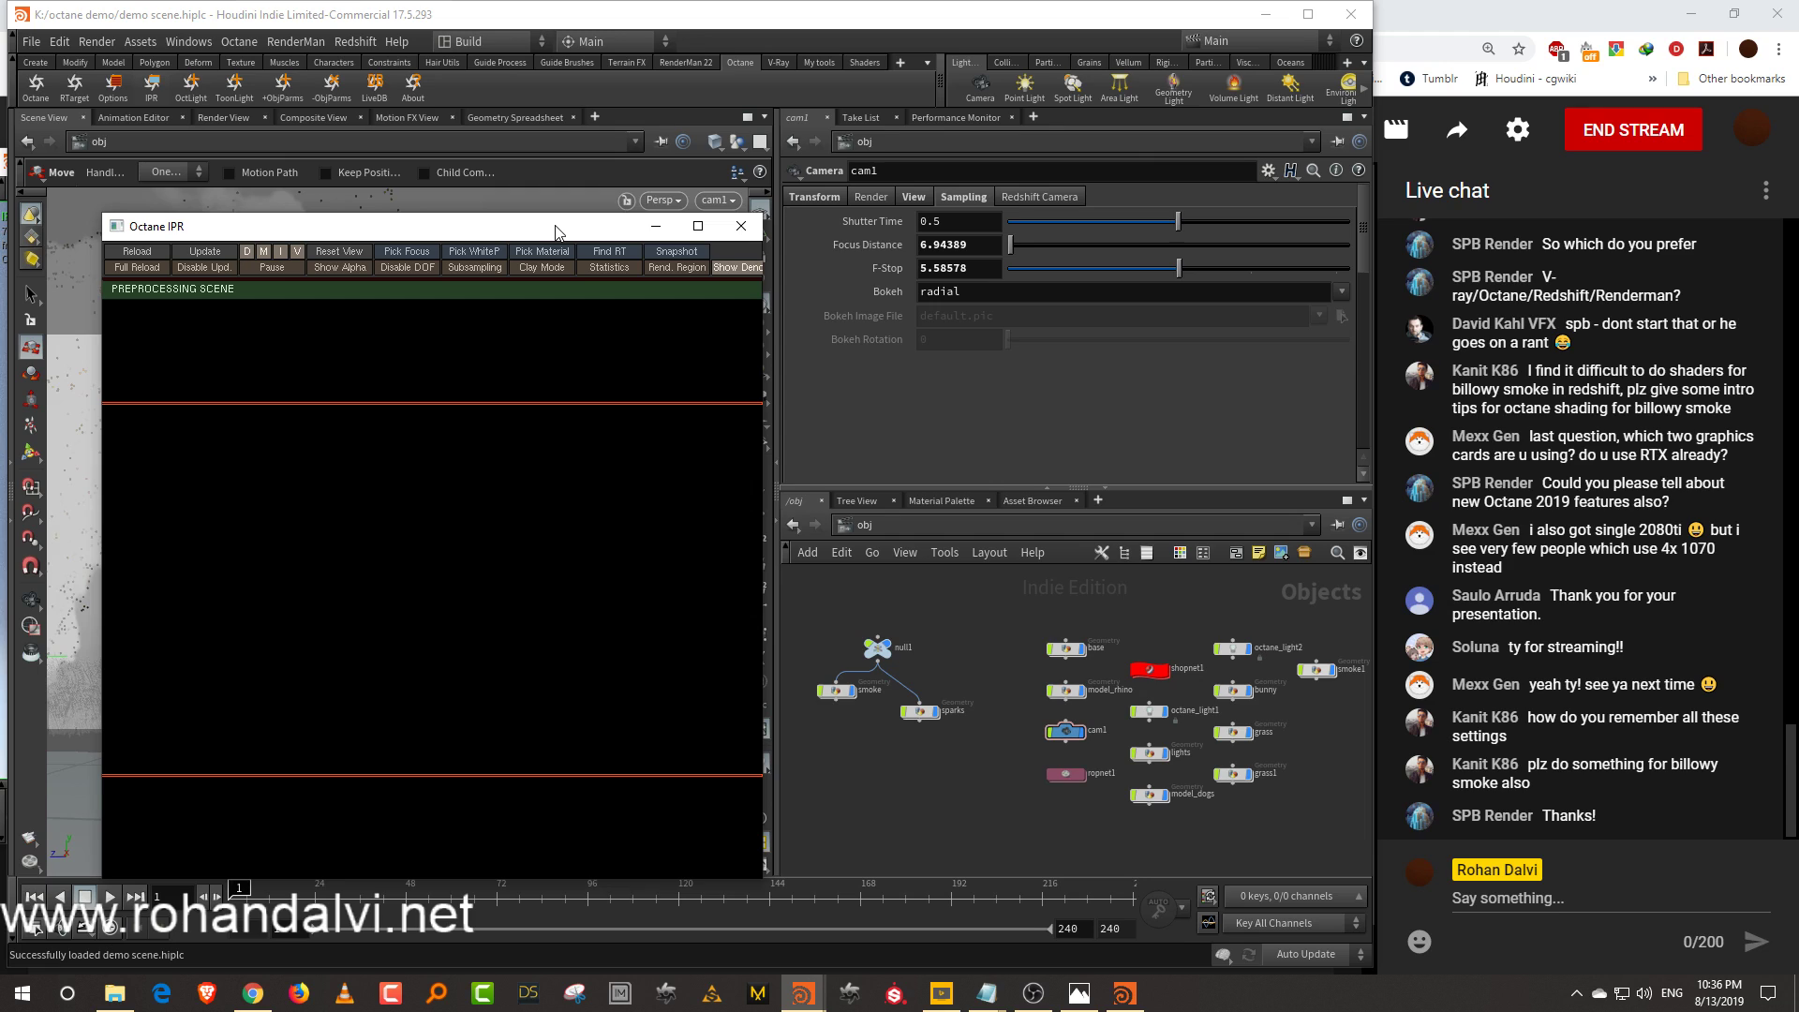
# Enlarge the Octane IPR window to a 1316x680 render and reposition it to uncover the Octane Plugin Options
pyautogui.moveTo(555, 232); pyautogui.dragTo(569, 116)
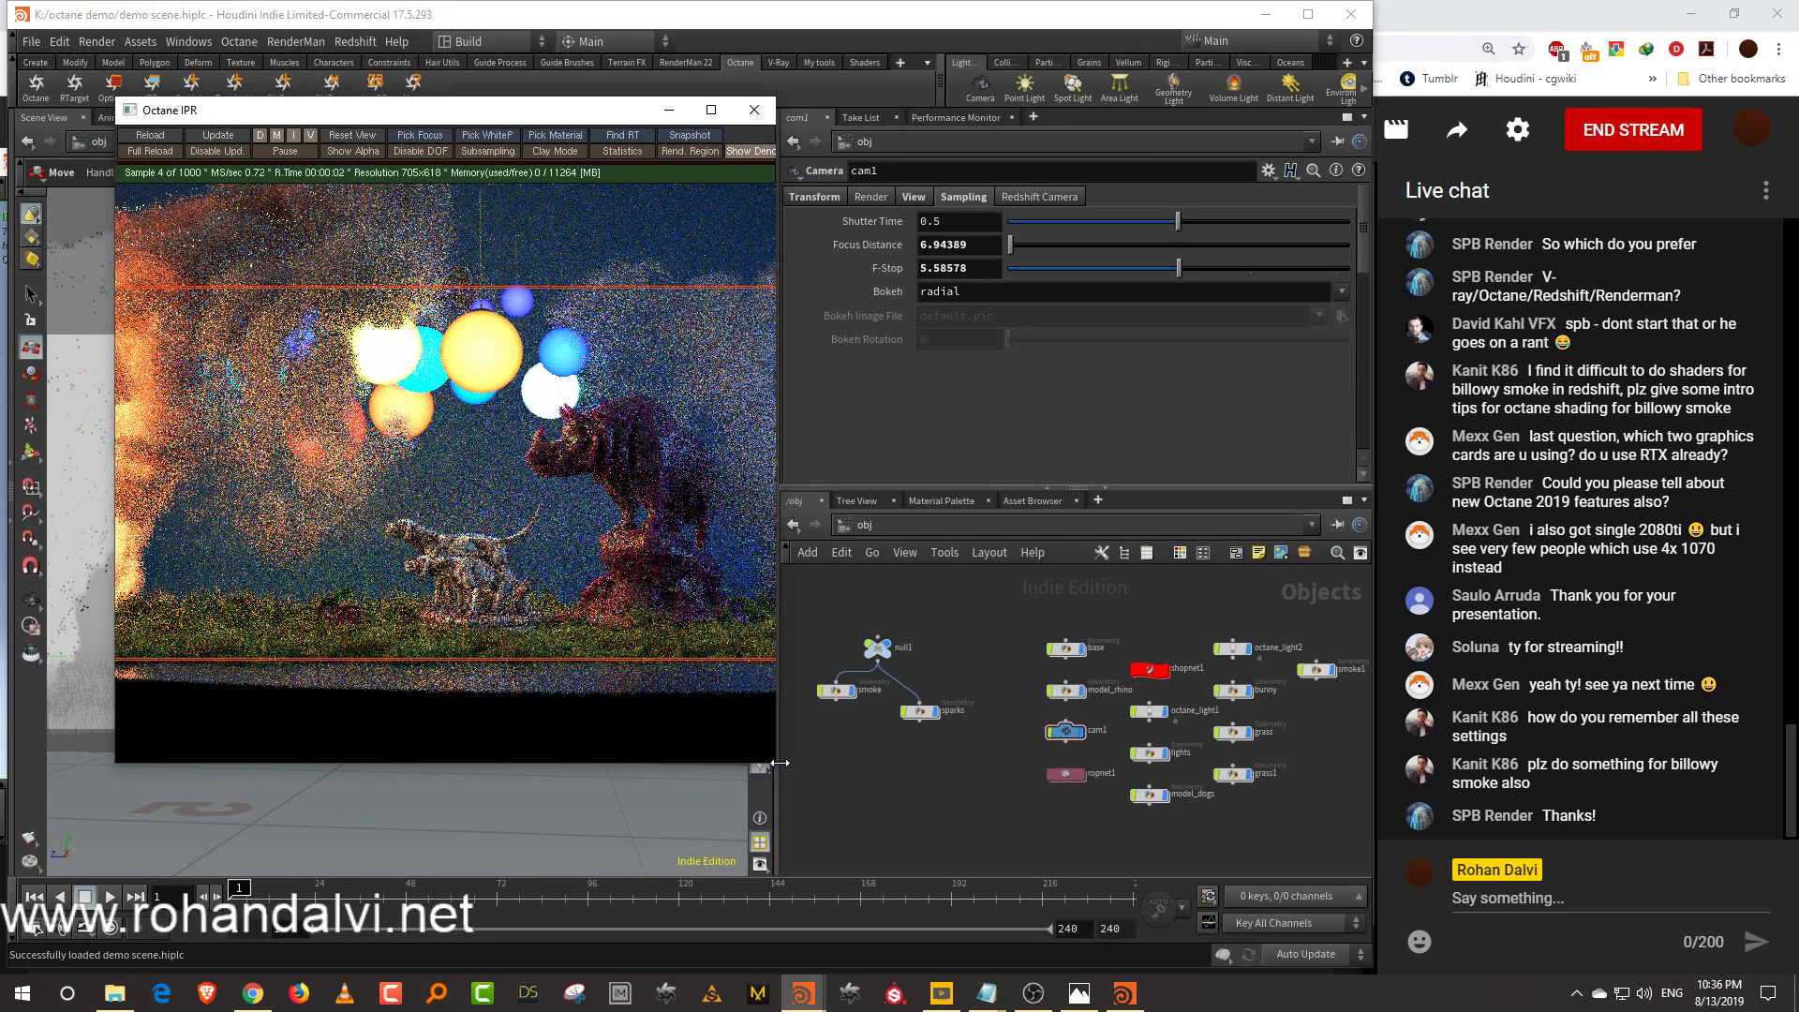
pyautogui.moveTo(776, 765); pyautogui.dragTo(1346, 762)
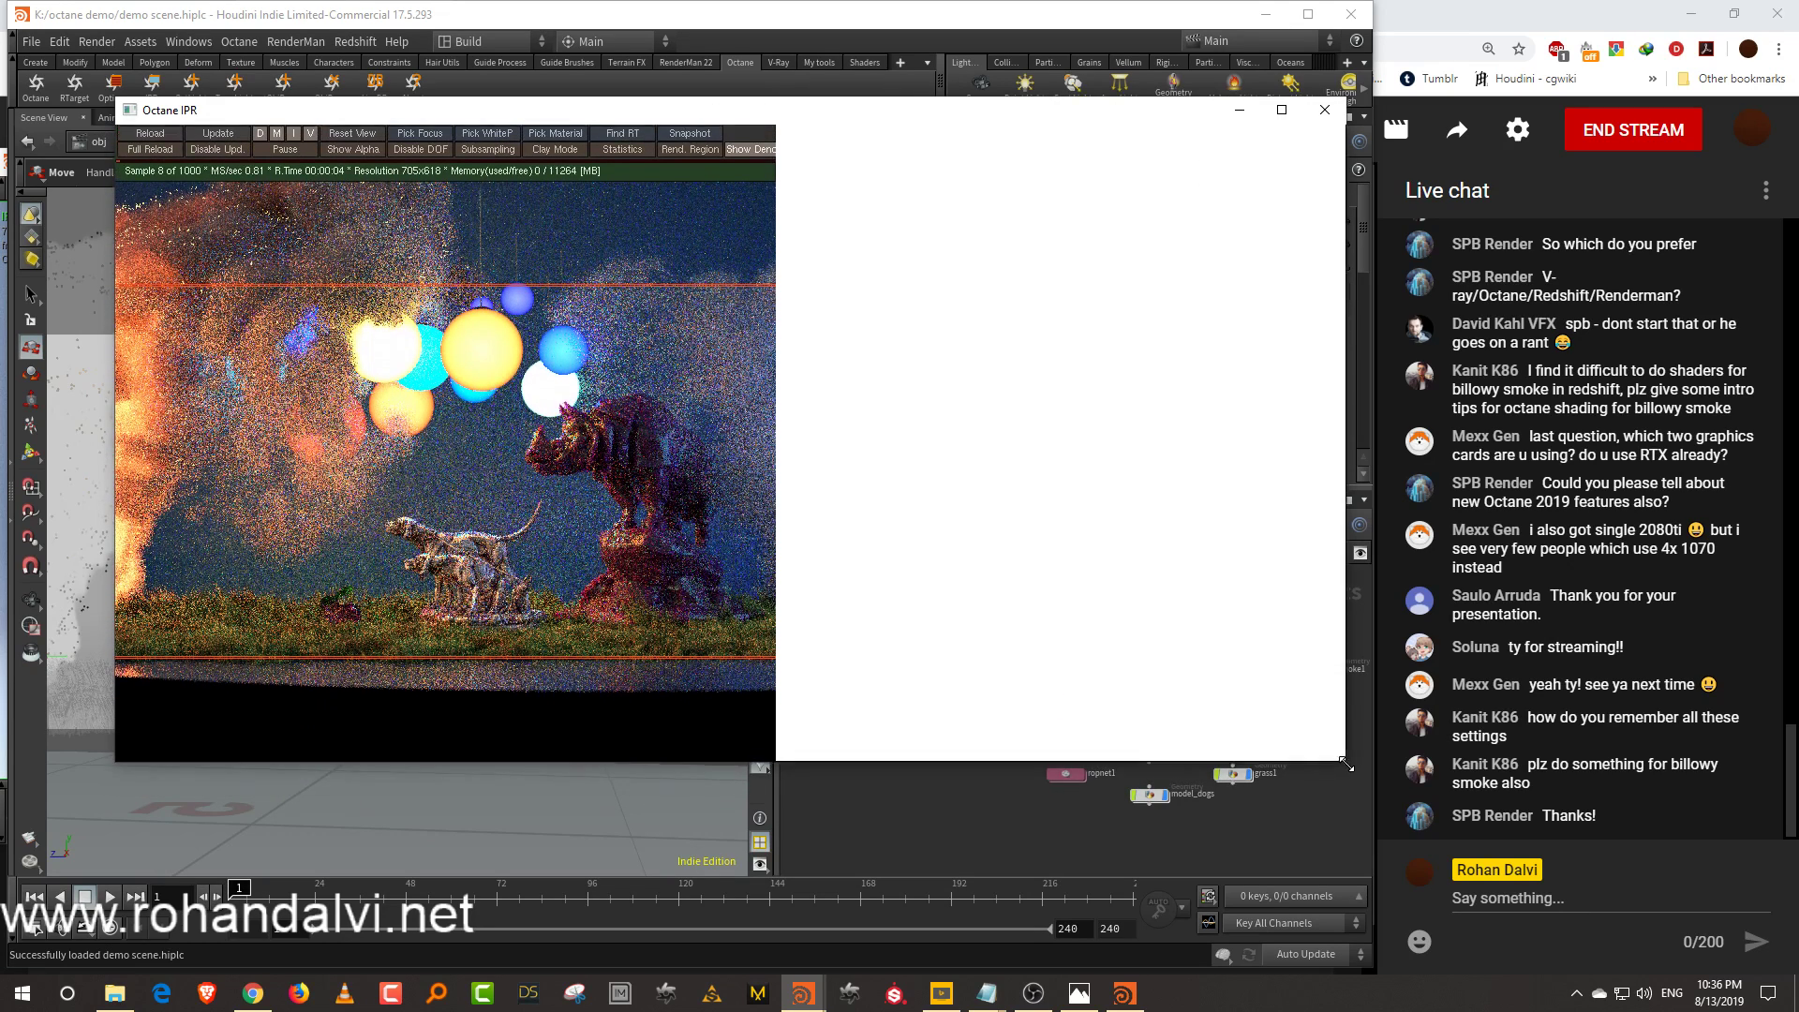
pyautogui.moveTo(984, 110); pyautogui.dragTo(953, 138)
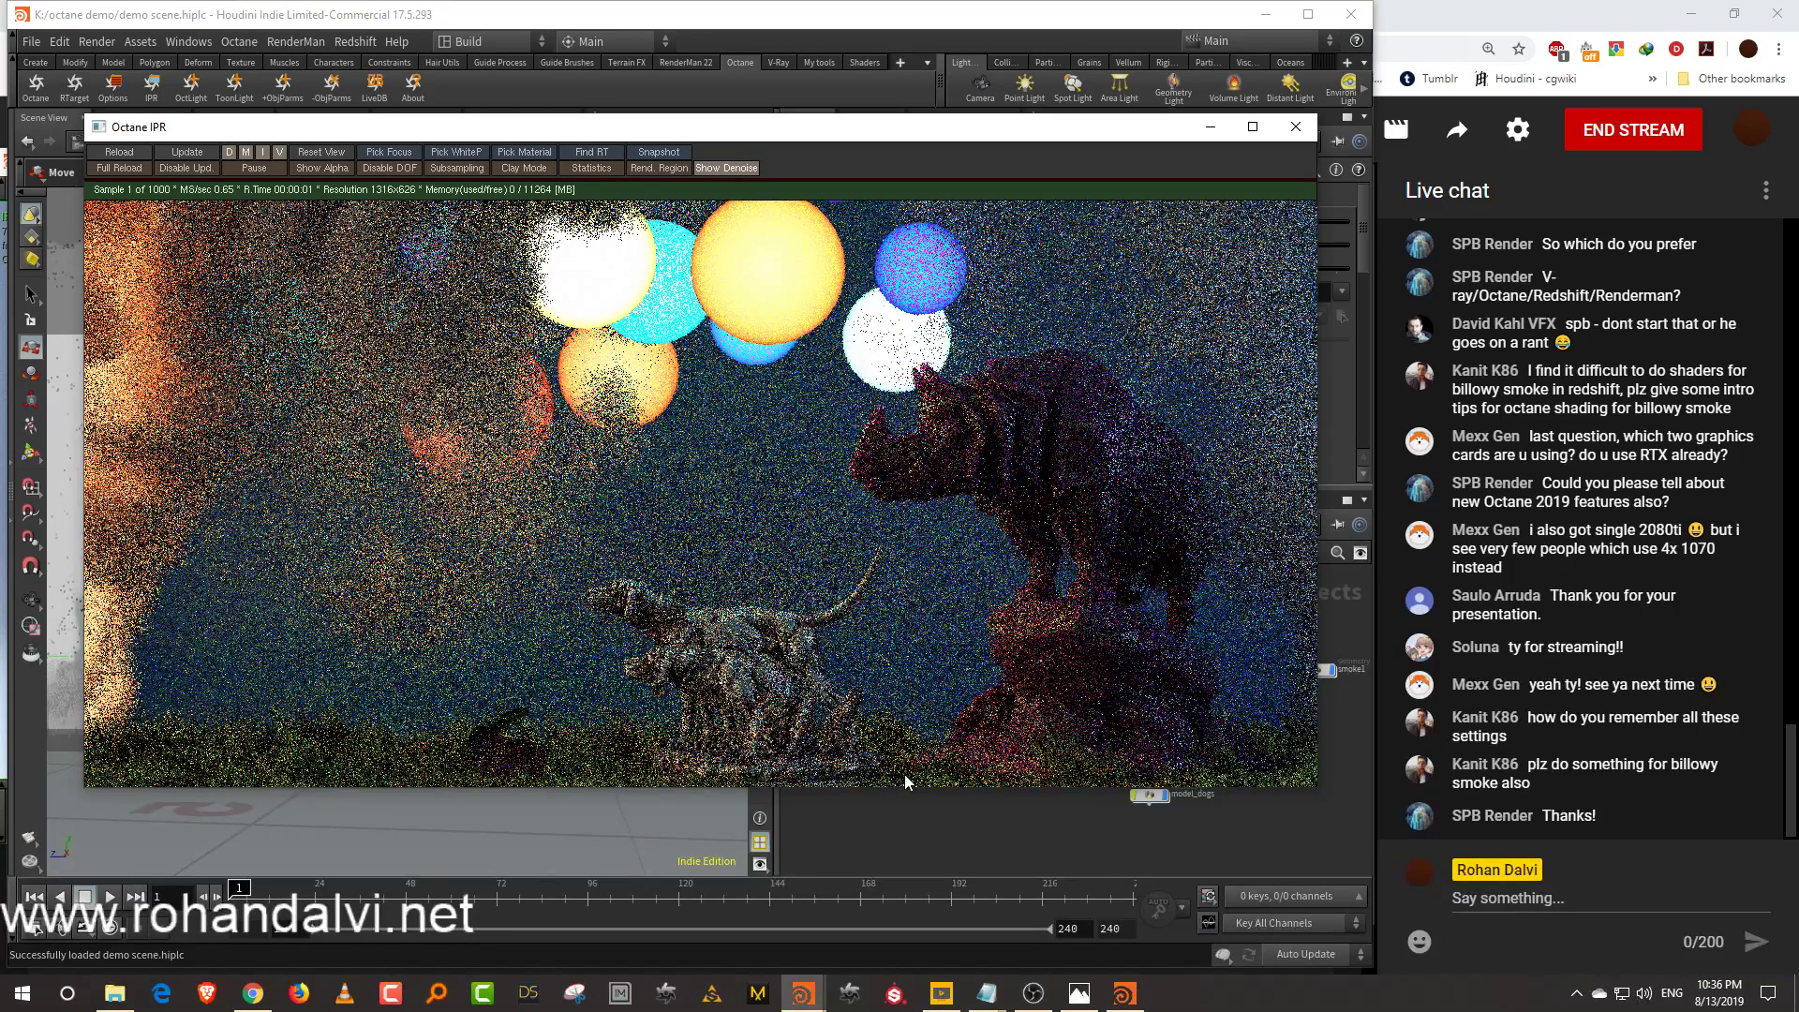
pyautogui.moveTo(909, 791); pyautogui.dragTo(909, 842)
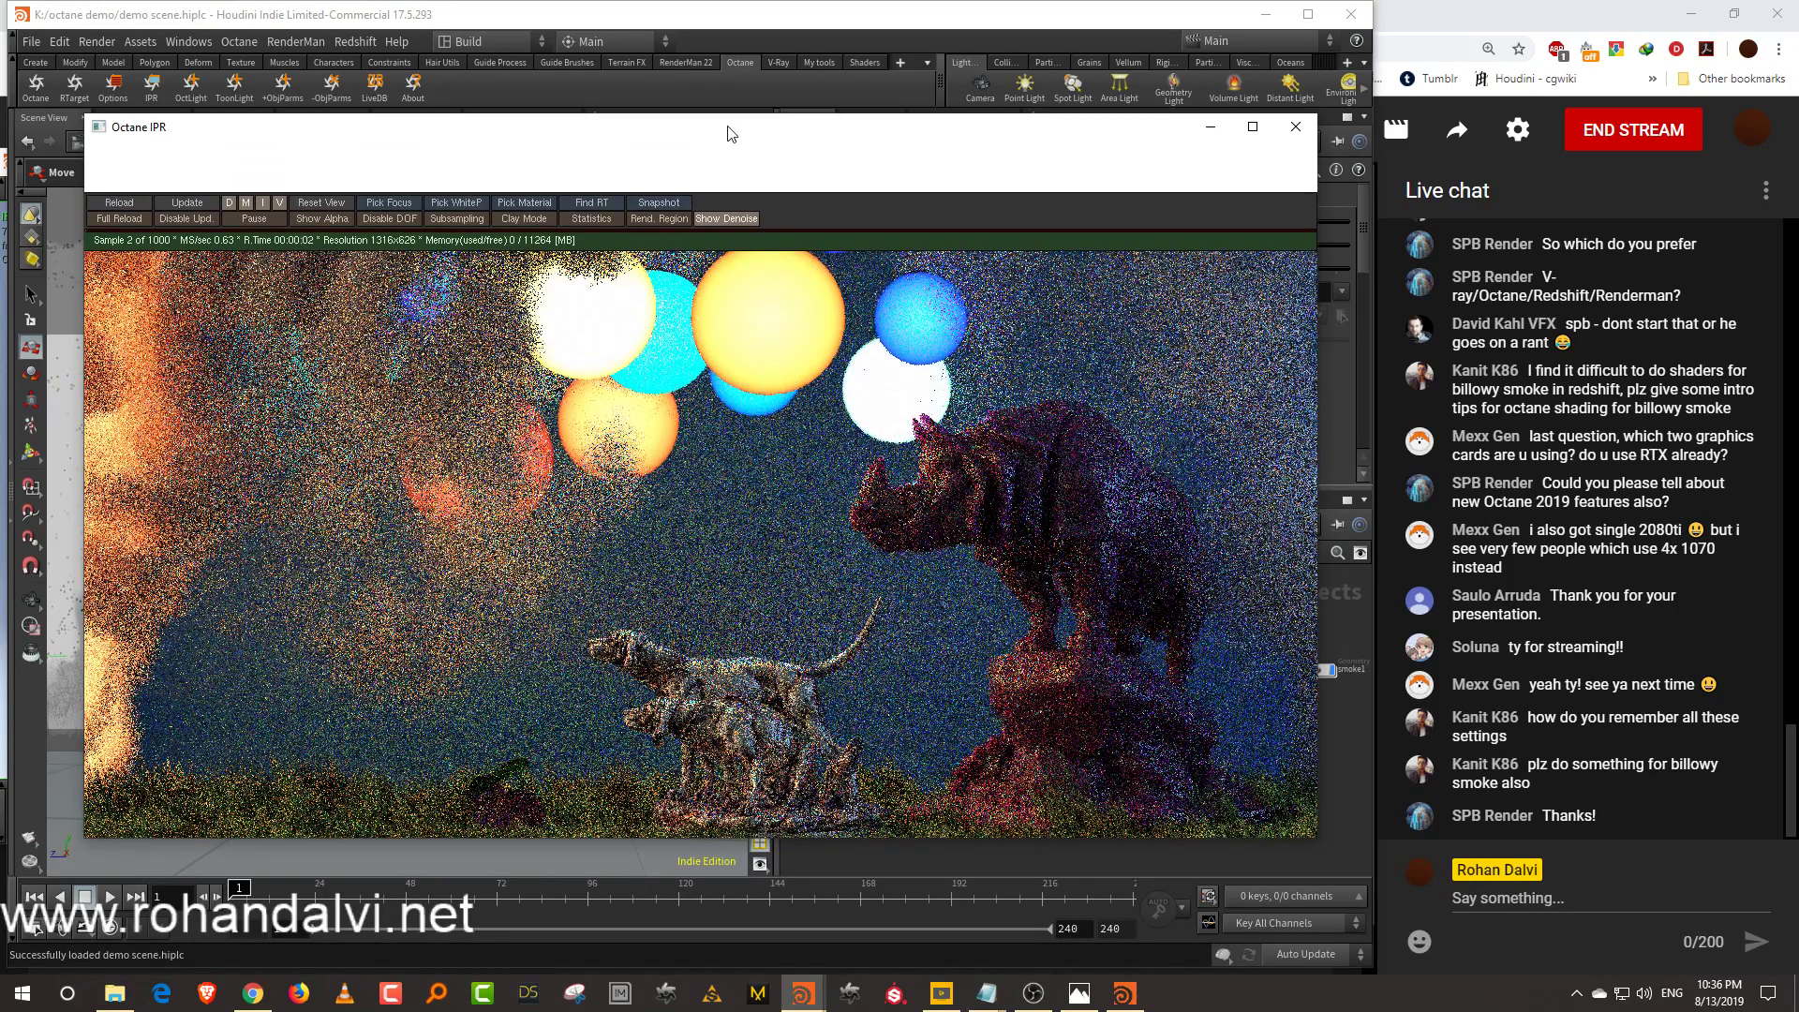
pyautogui.moveTo(731, 133); pyautogui.dragTo(702, 143)
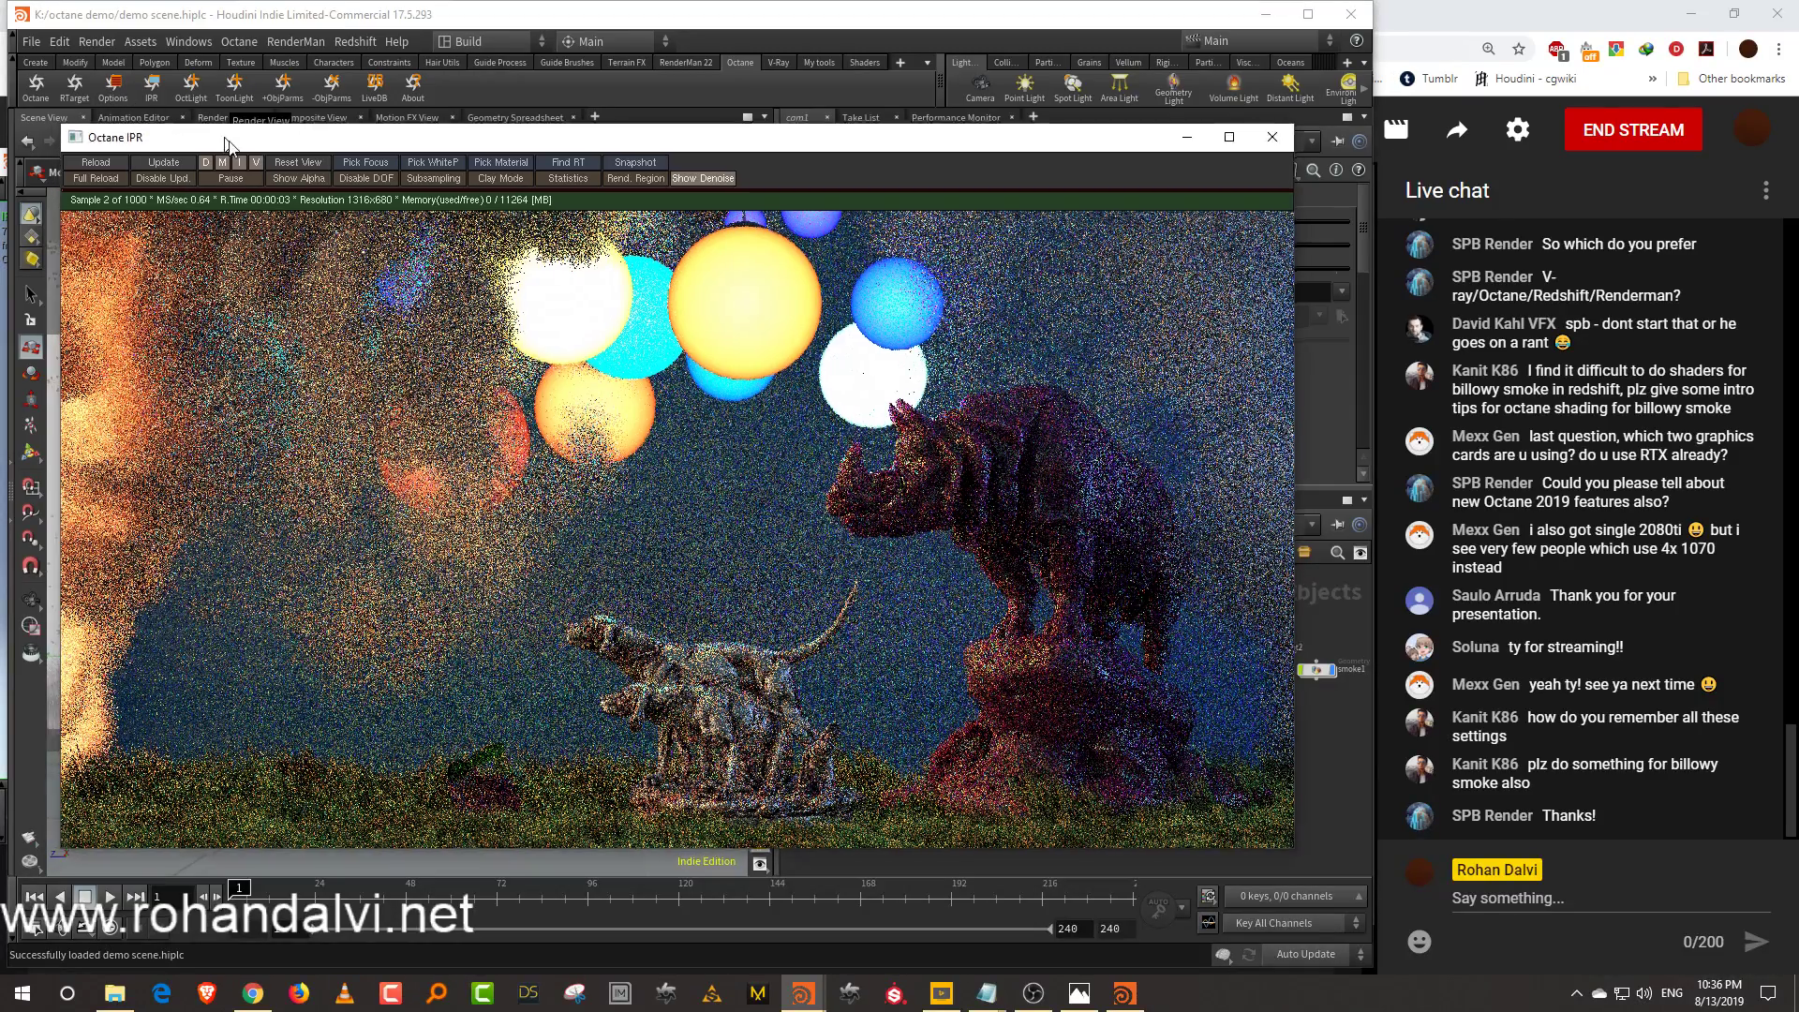
pyautogui.moveTo(216, 137); pyautogui.dragTo(365, 249)
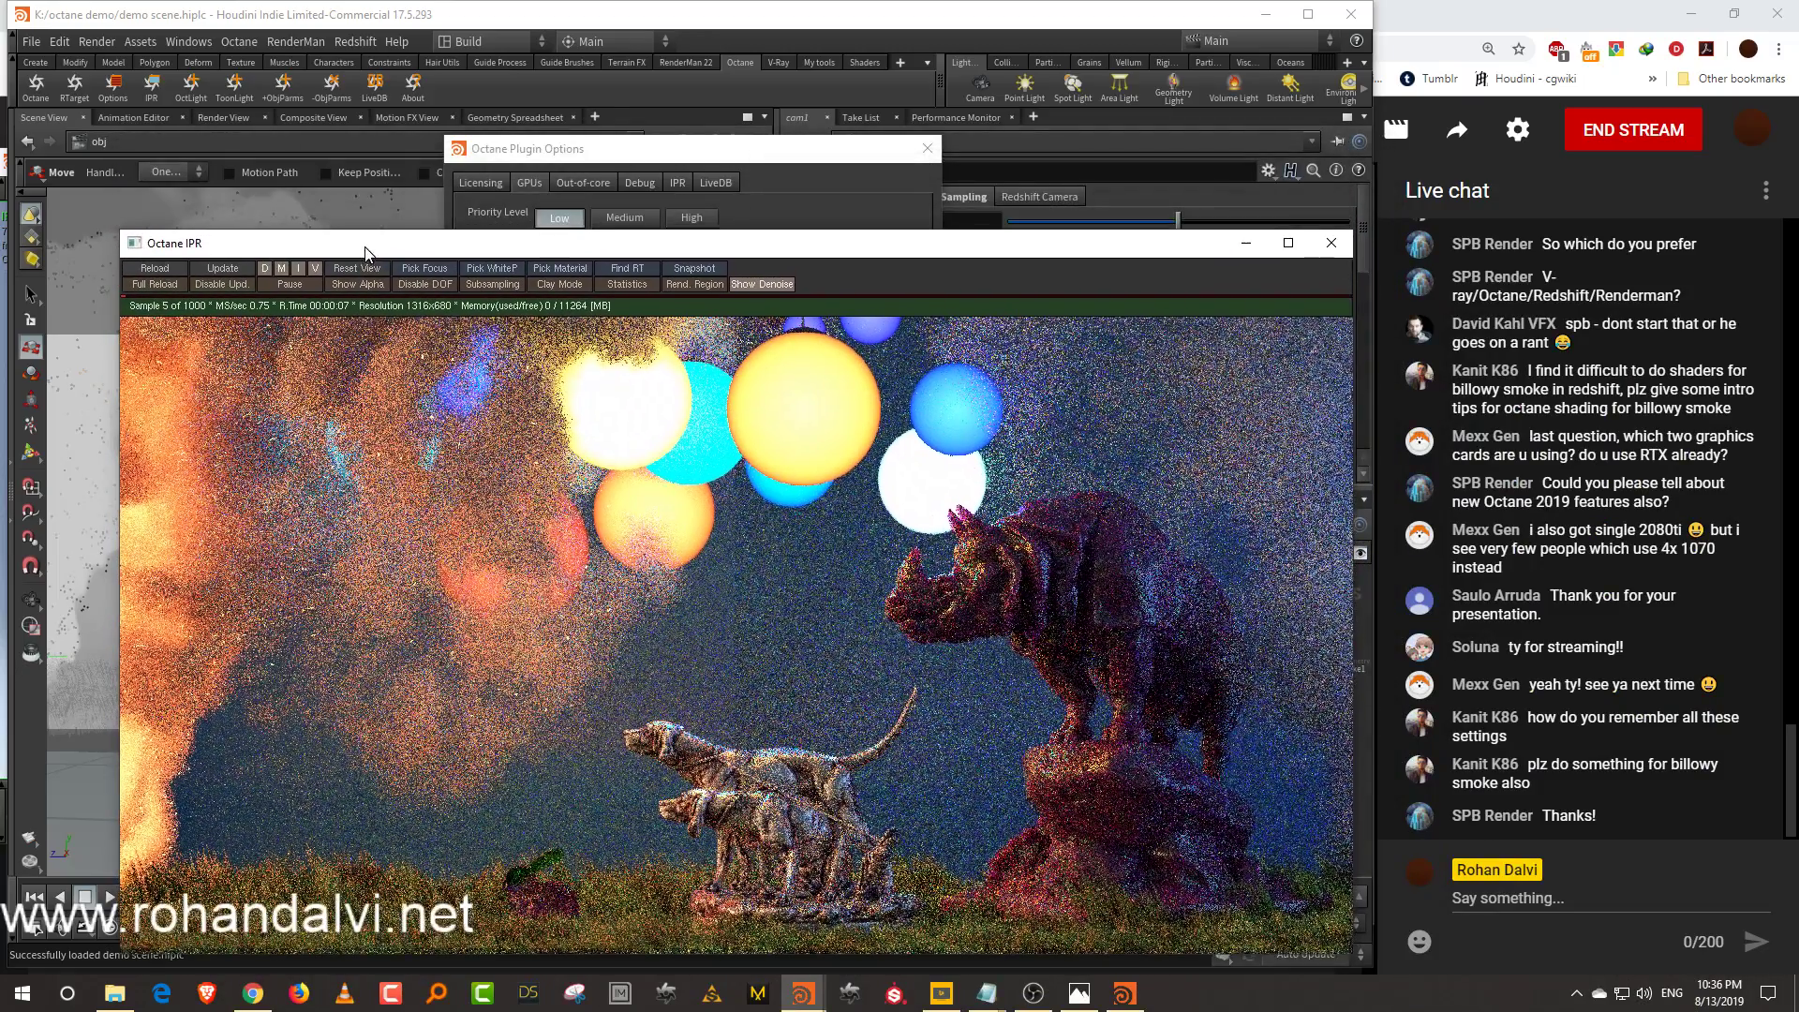
# Move the Octane Plugin Options out of the way and reposition the Octane IPR window to show the full render
pyautogui.moveTo(560, 157); pyautogui.dragTo(484, 134)
pyautogui.moveTo(459, 243); pyautogui.dragTo(509, 490)
pyautogui.moveTo(729, 137); pyautogui.dragTo(358, 100)
pyautogui.moveTo(554, 492); pyautogui.dragTo(407, 165)
pyautogui.click(467, 528)
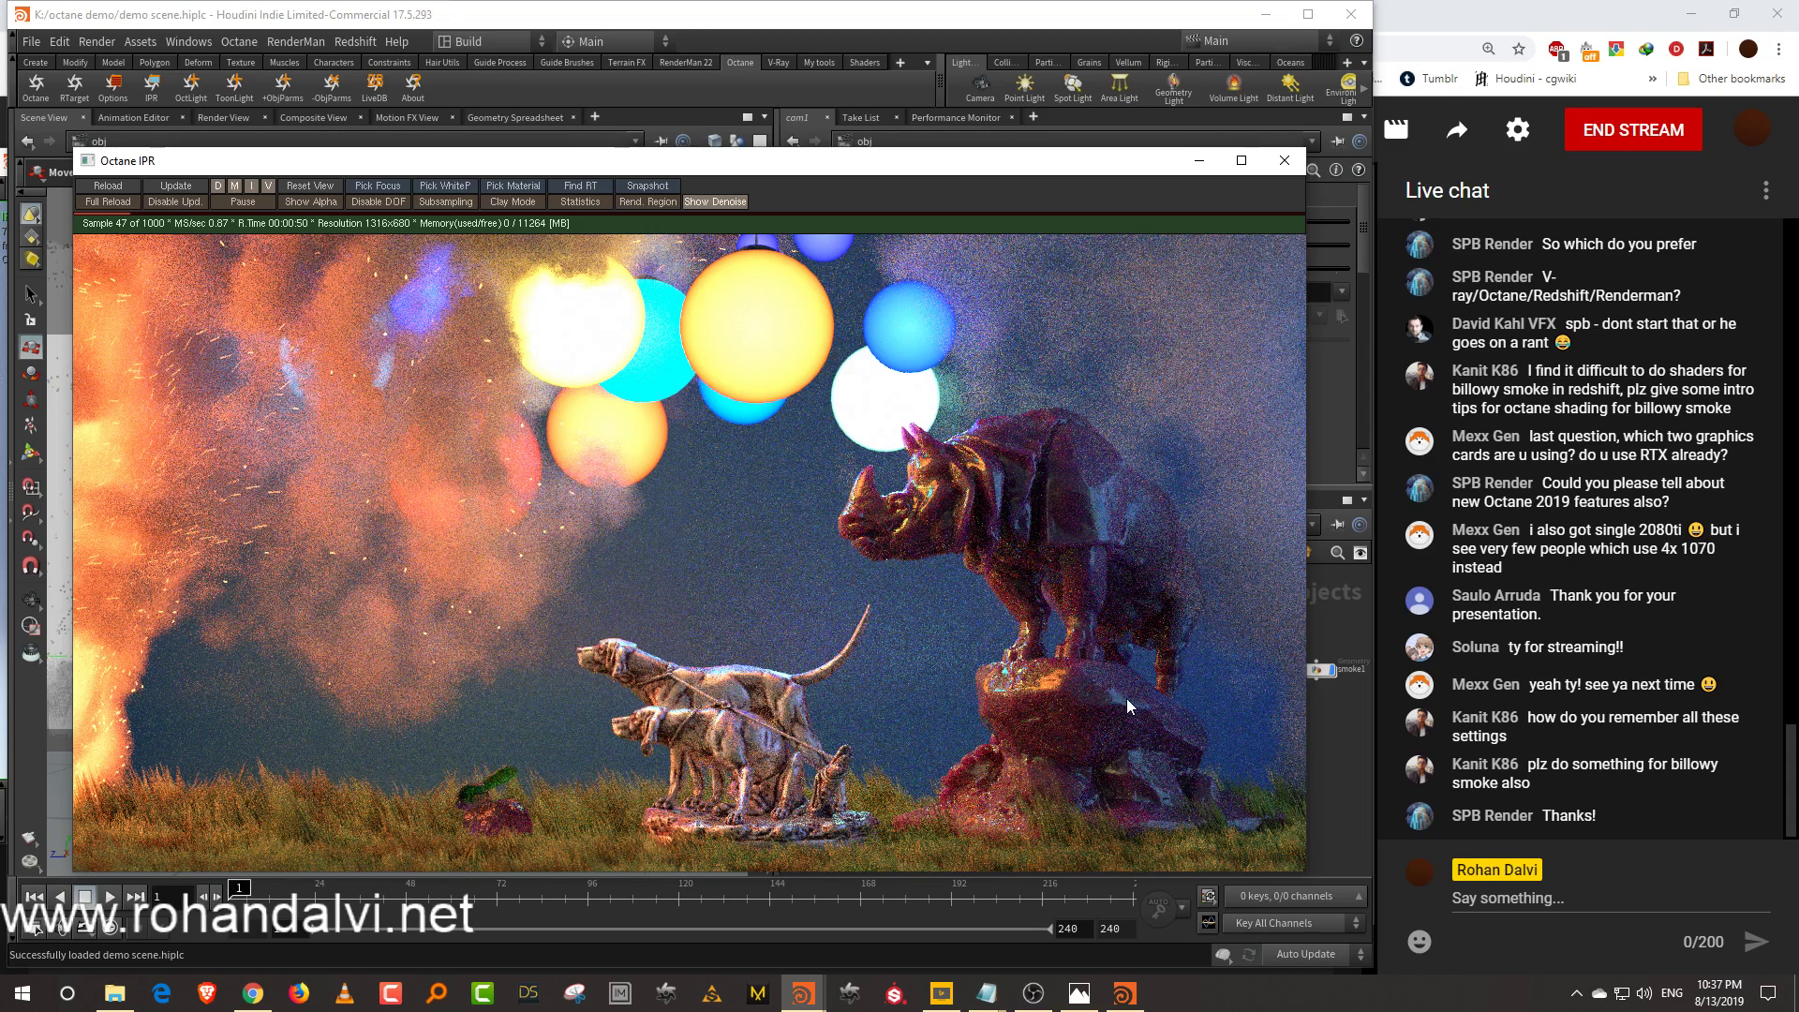
# Uncover the viewport and examine the smoke and hanging spheres up close from outside the cam1 view, including in wireframe
pyautogui.moveTo(749, 170); pyautogui.dragTo(1511, 687)
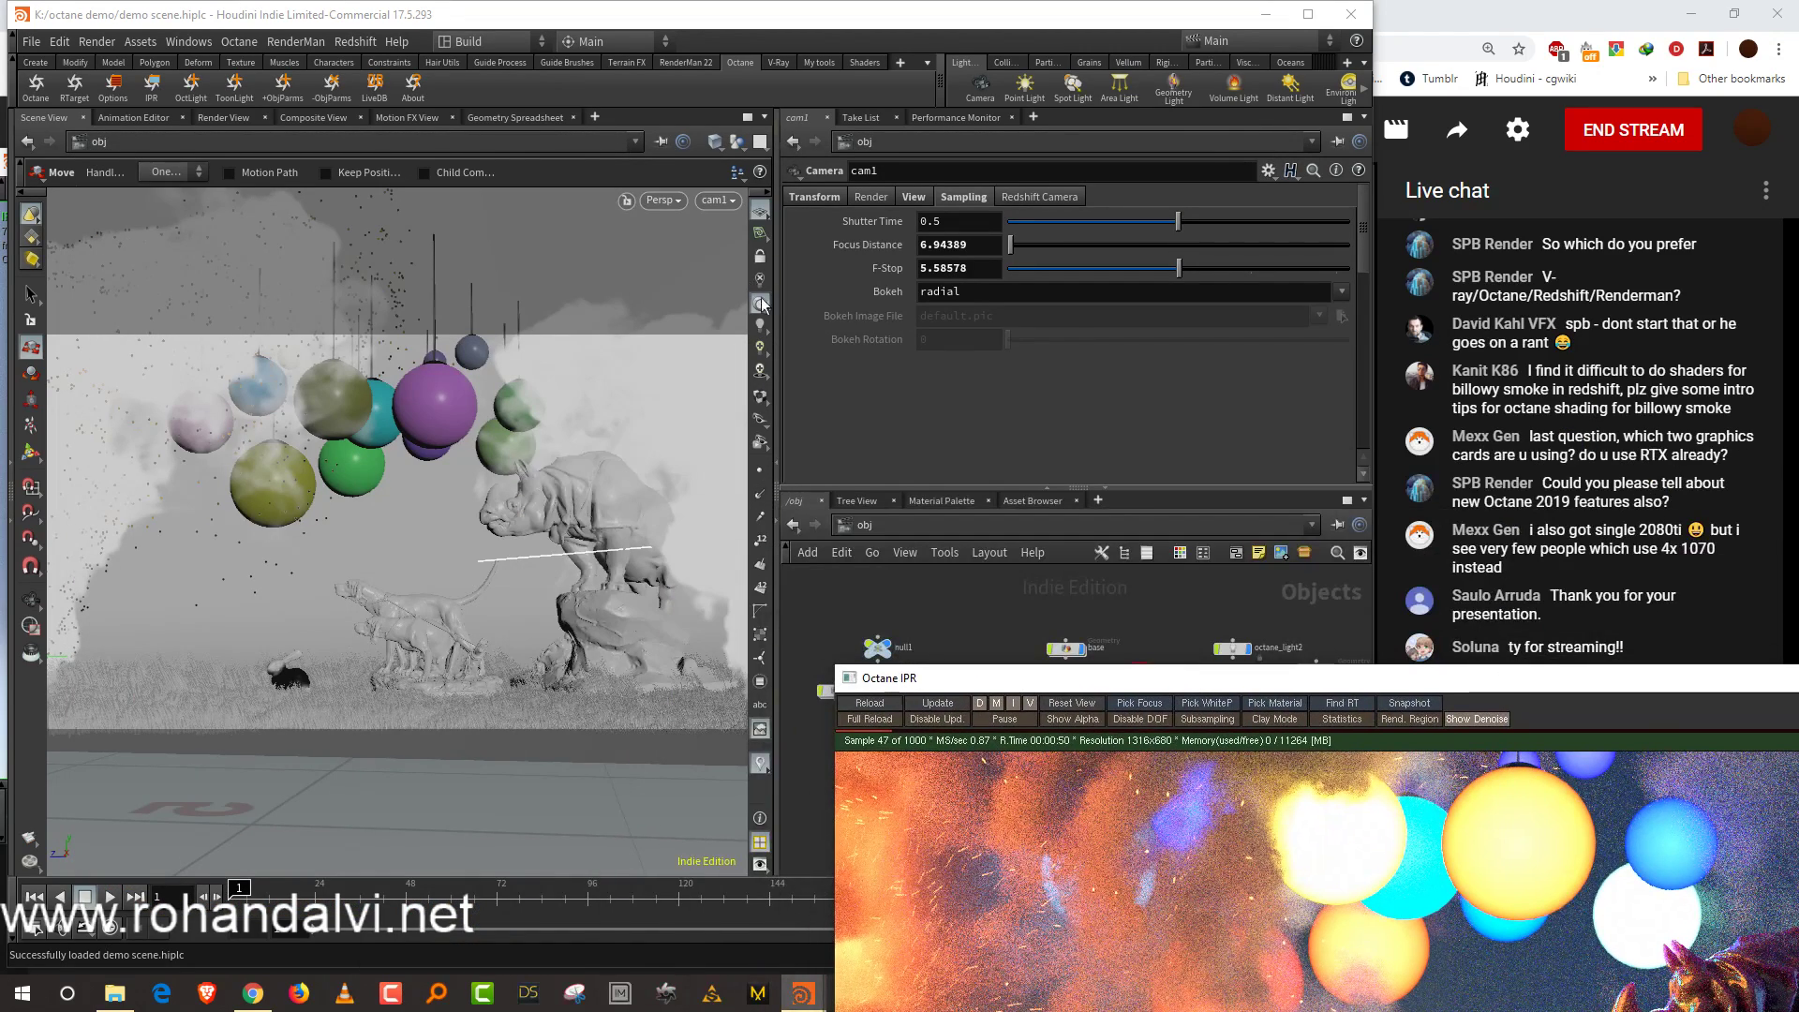
pyautogui.click(895, 585)
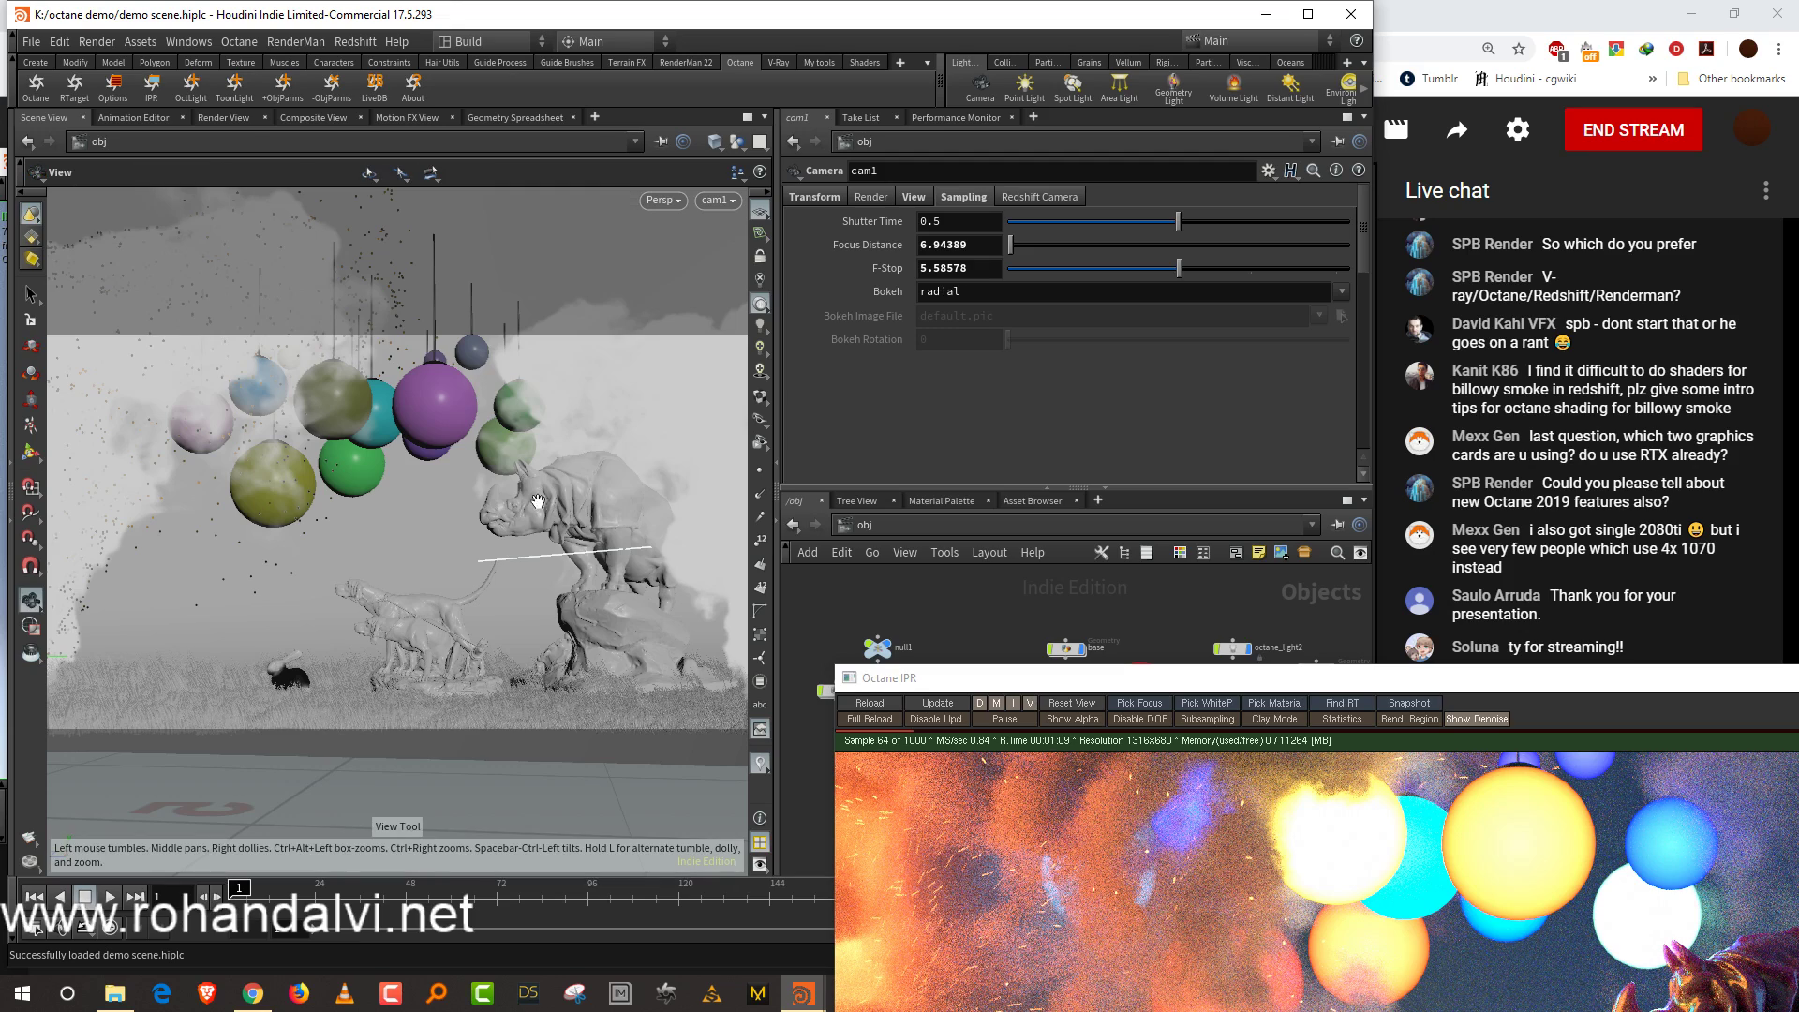
pyautogui.keyDown('alt'); pyautogui.moveTo(433, 401); pyautogui.dragTo(509, 535); pyautogui.keyUp('alt')
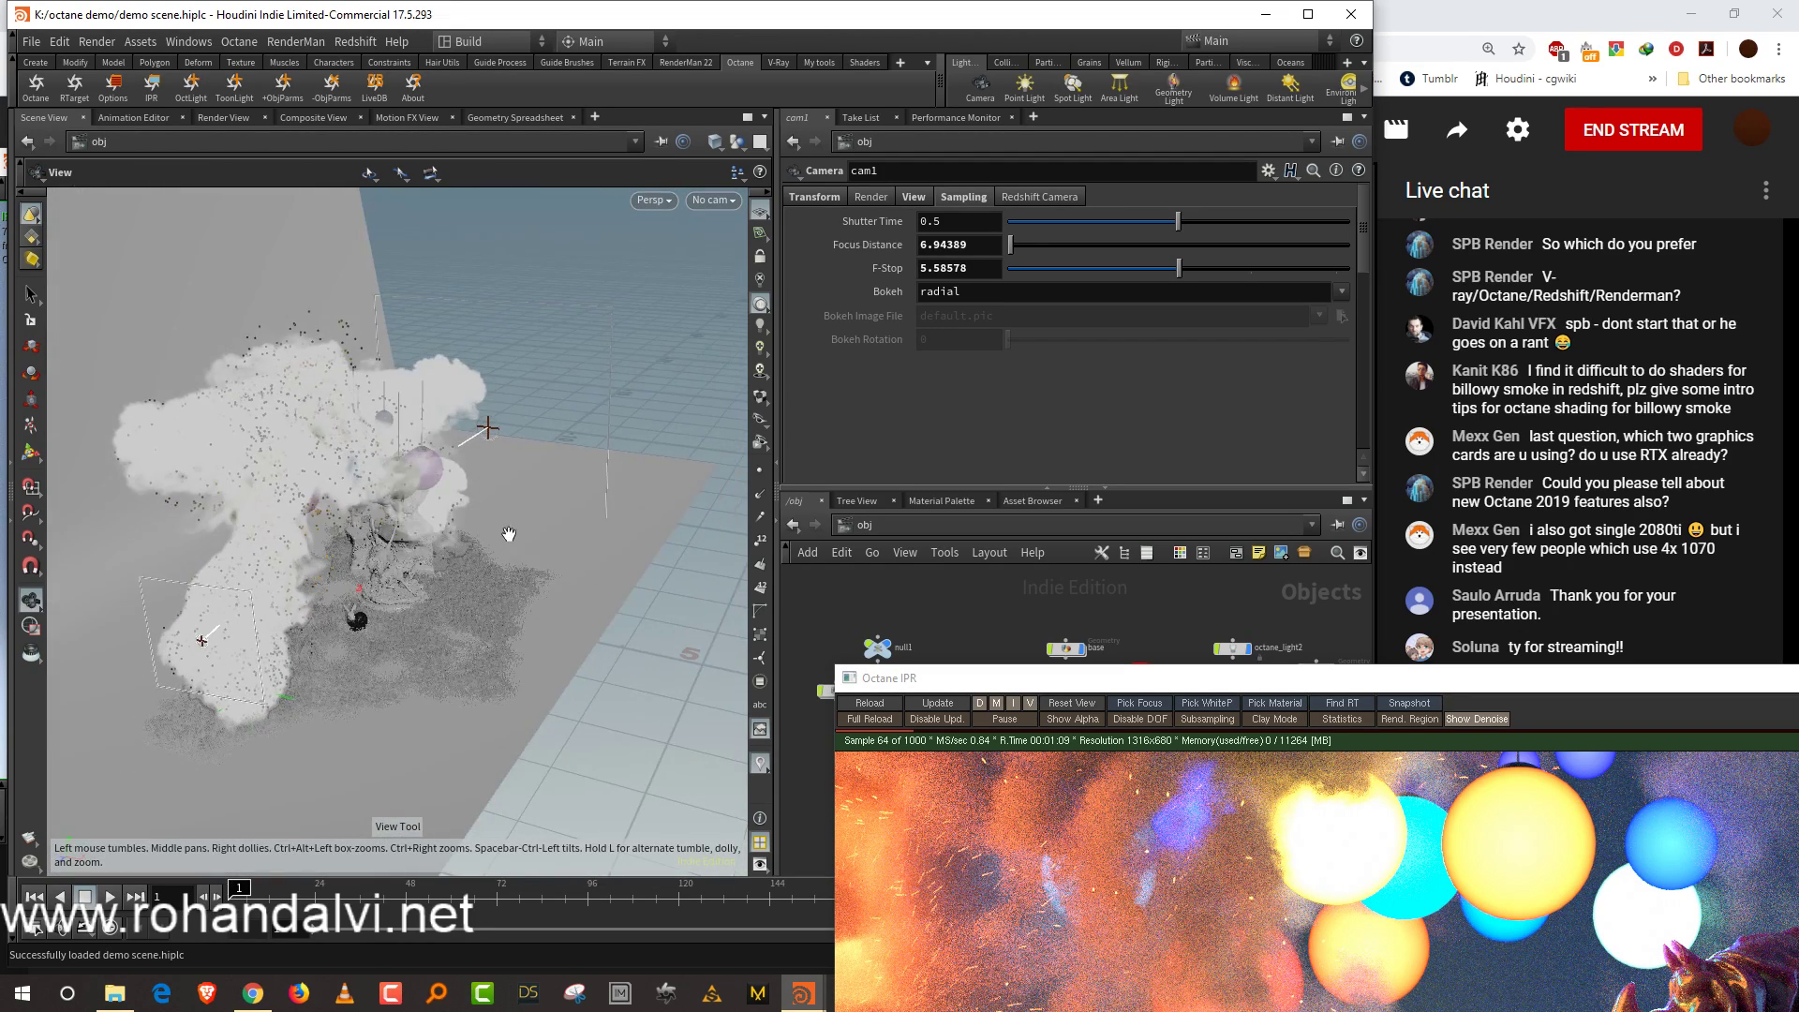
pyautogui.keyDown('alt'); pyautogui.moveTo(400, 546); pyautogui.dragTo(514, 596, button='middle'); pyautogui.keyUp('alt')
pyautogui.keyDown('alt'); pyautogui.moveTo(514, 596); pyautogui.dragTo(535, 525, button='right'); pyautogui.keyUp('alt')
pyautogui.keyDown('alt'); pyautogui.moveTo(527, 495); pyautogui.dragTo(441, 634); pyautogui.keyUp('alt')
pyautogui.moveTo(441, 634); pyautogui.dragTo(537, 284, button='right')
pyautogui.moveTo(473, 643); pyautogui.dragTo(369, 577, button='middle')
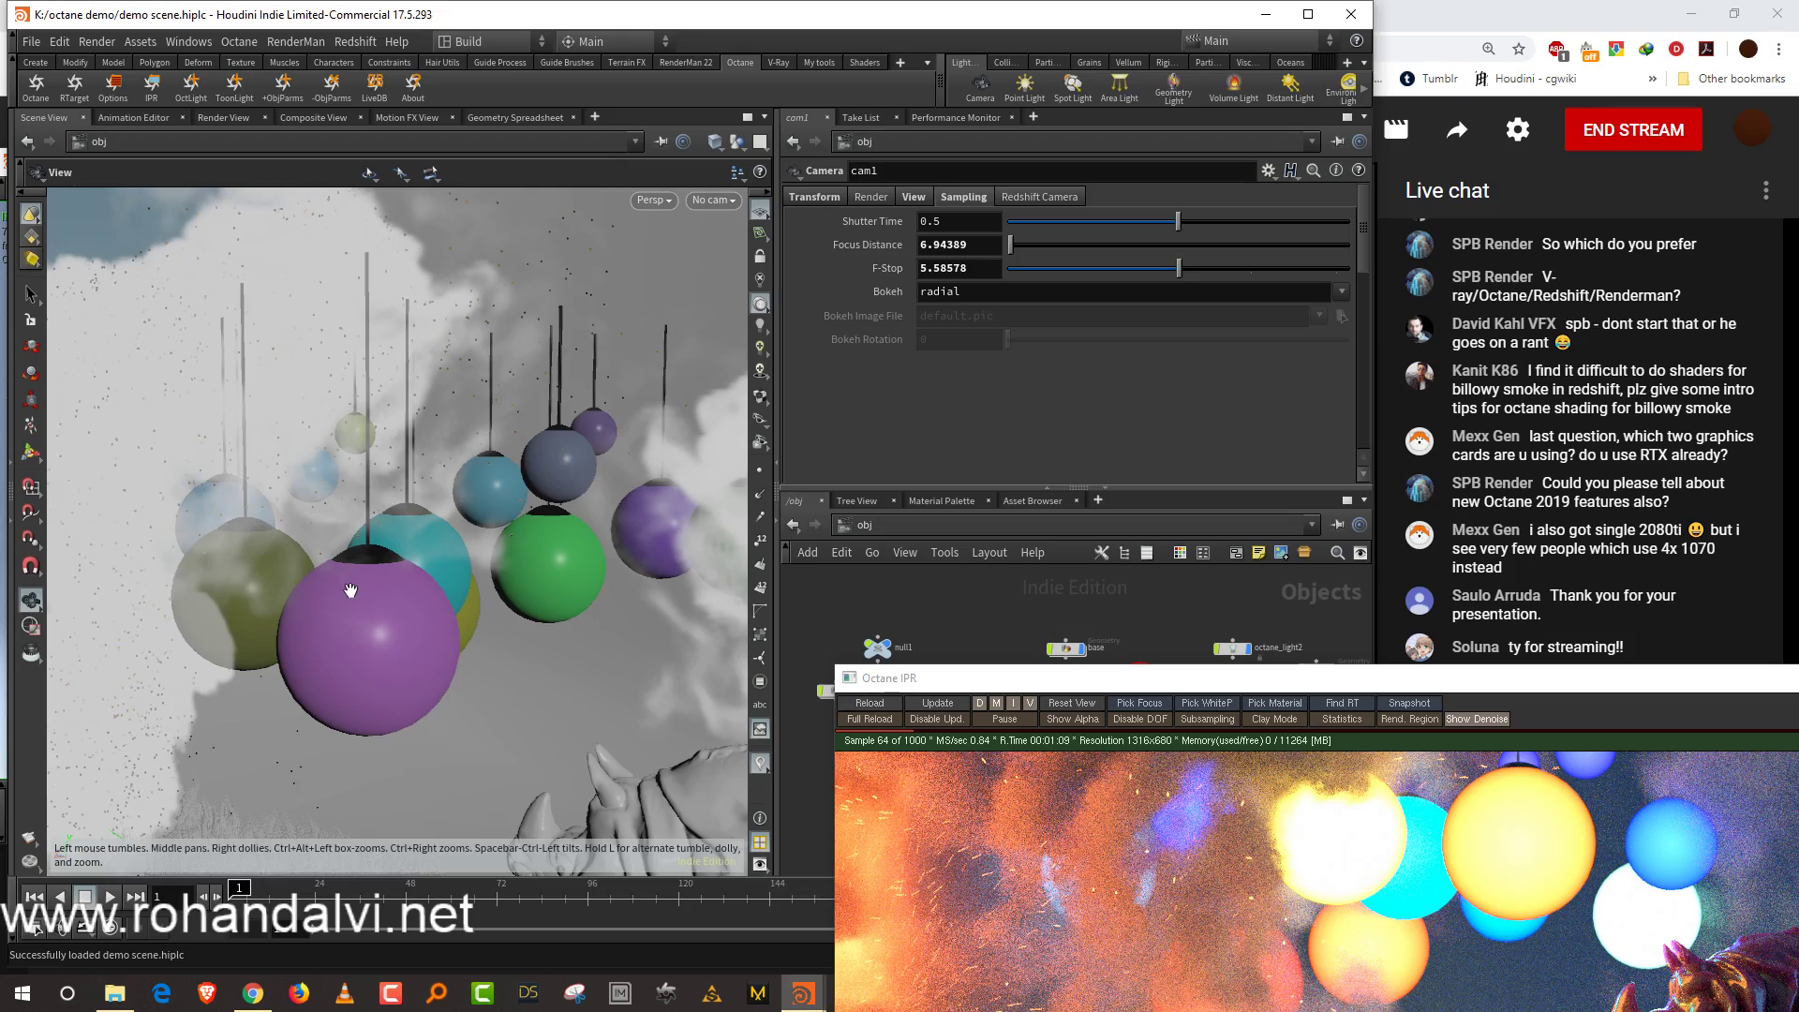
pyautogui.press('w')
pyautogui.moveTo(354, 643)
pyautogui.mouseDown()
pyautogui.moveTo(434, 650)
pyautogui.moveTo(402, 623)
pyautogui.moveTo(439, 632)
pyautogui.moveTo(506, 563)
pyautogui.moveTo(389, 596)
pyautogui.moveTo(368, 540)
pyautogui.moveTo(441, 647)
pyautogui.moveTo(515, 594)
pyautogui.moveTo(523, 566)
pyautogui.moveTo(415, 715)
pyautogui.mouseUp()
# Bring the Octane IPR window back over the workspace and examine the refining render of the demo scene
pyautogui.moveTo(1533, 678); pyautogui.dragTo(800, 90)
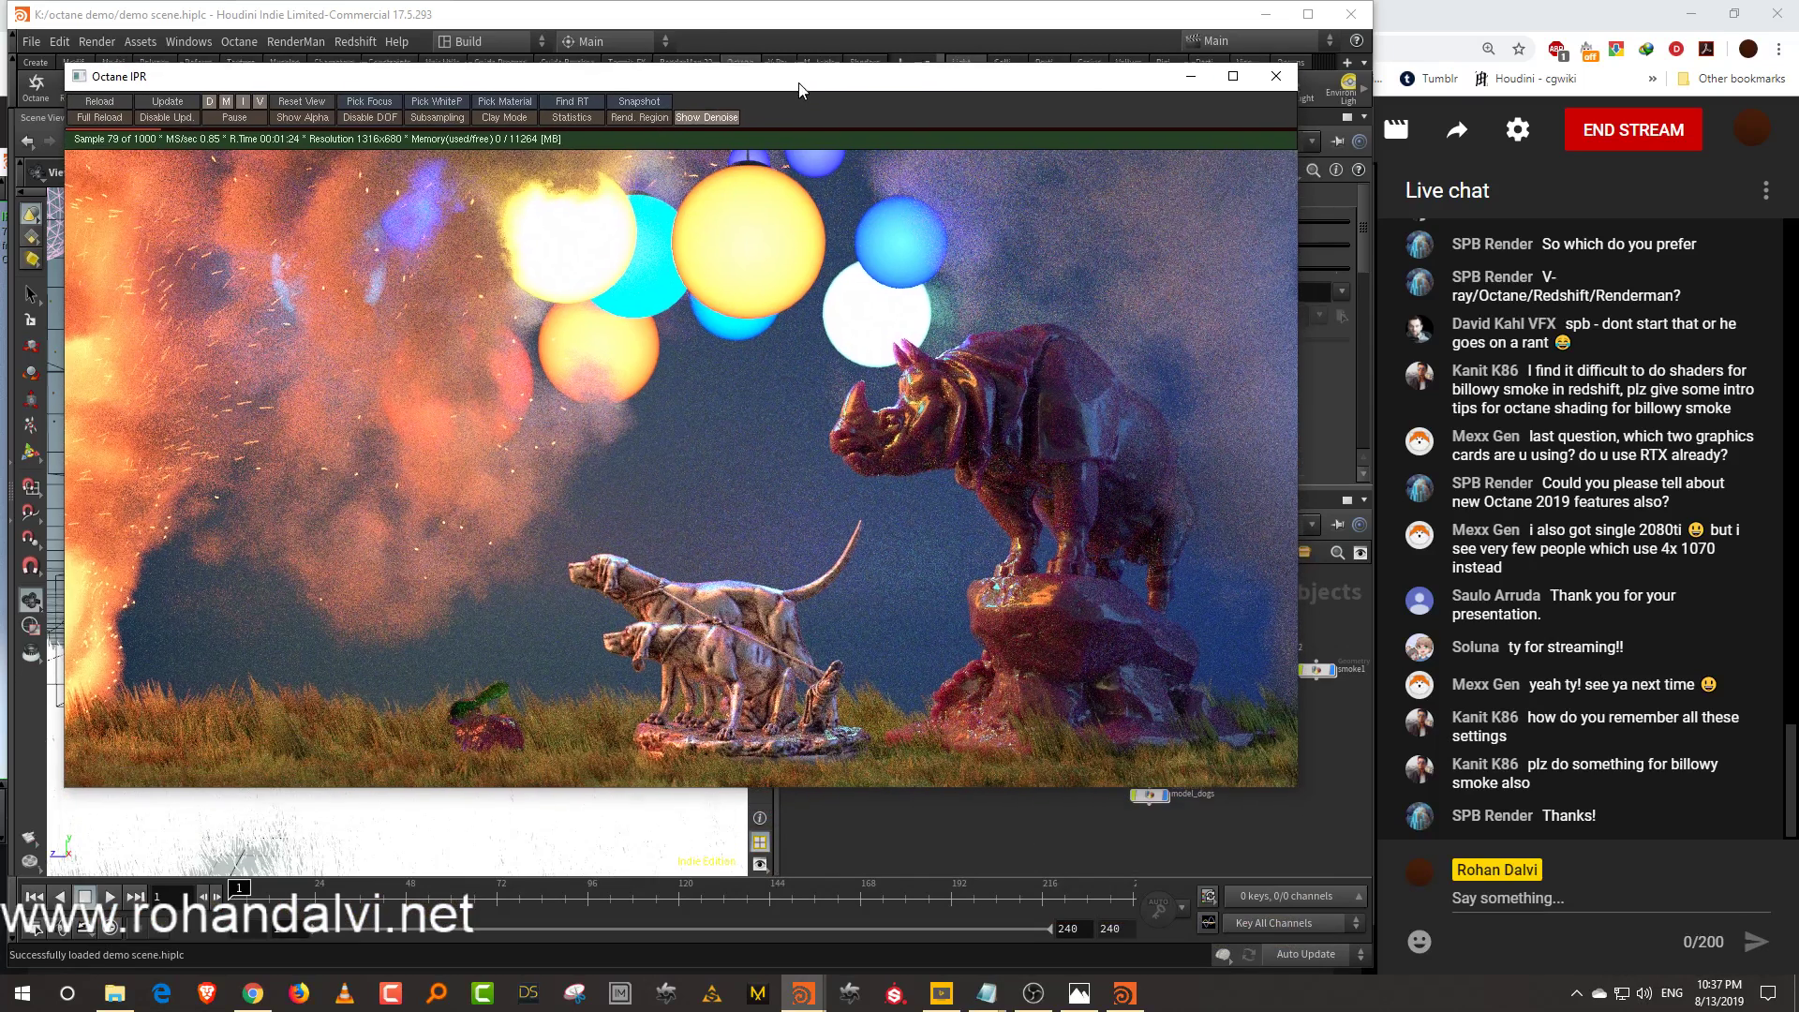
pyautogui.click(1293, 852)
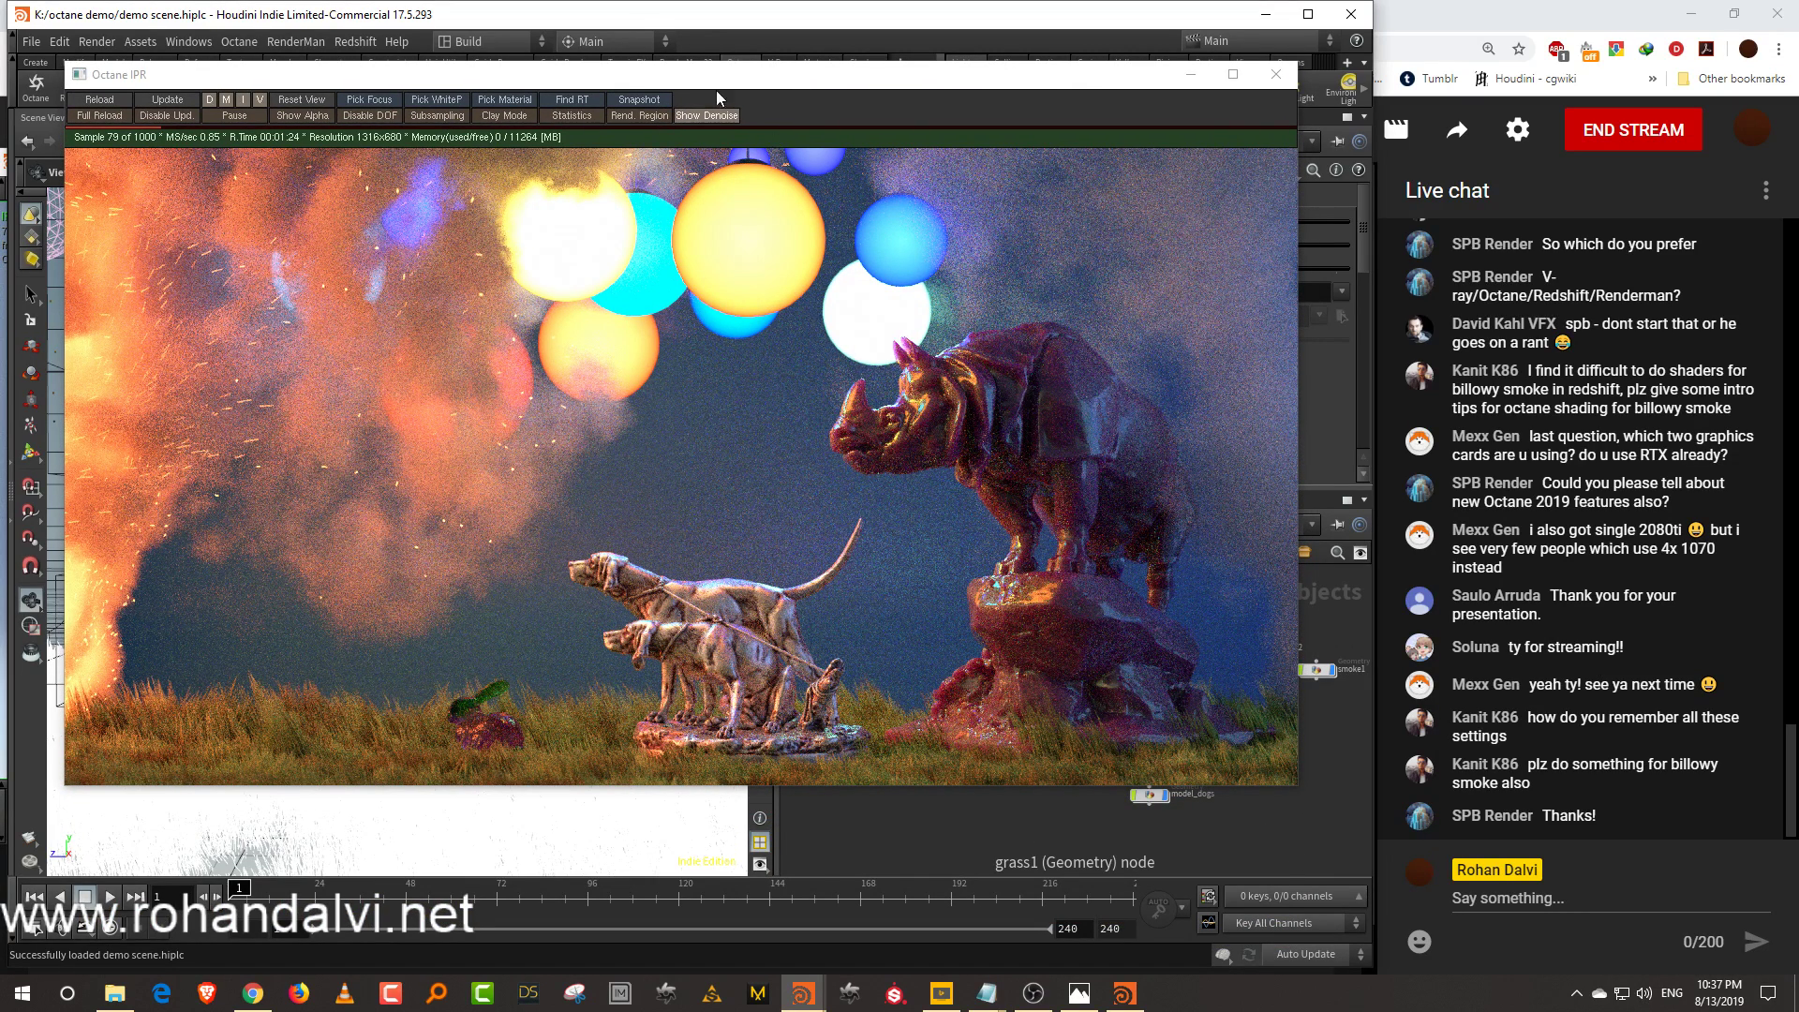
pyautogui.moveTo(668, 75); pyautogui.dragTo(653, 139)
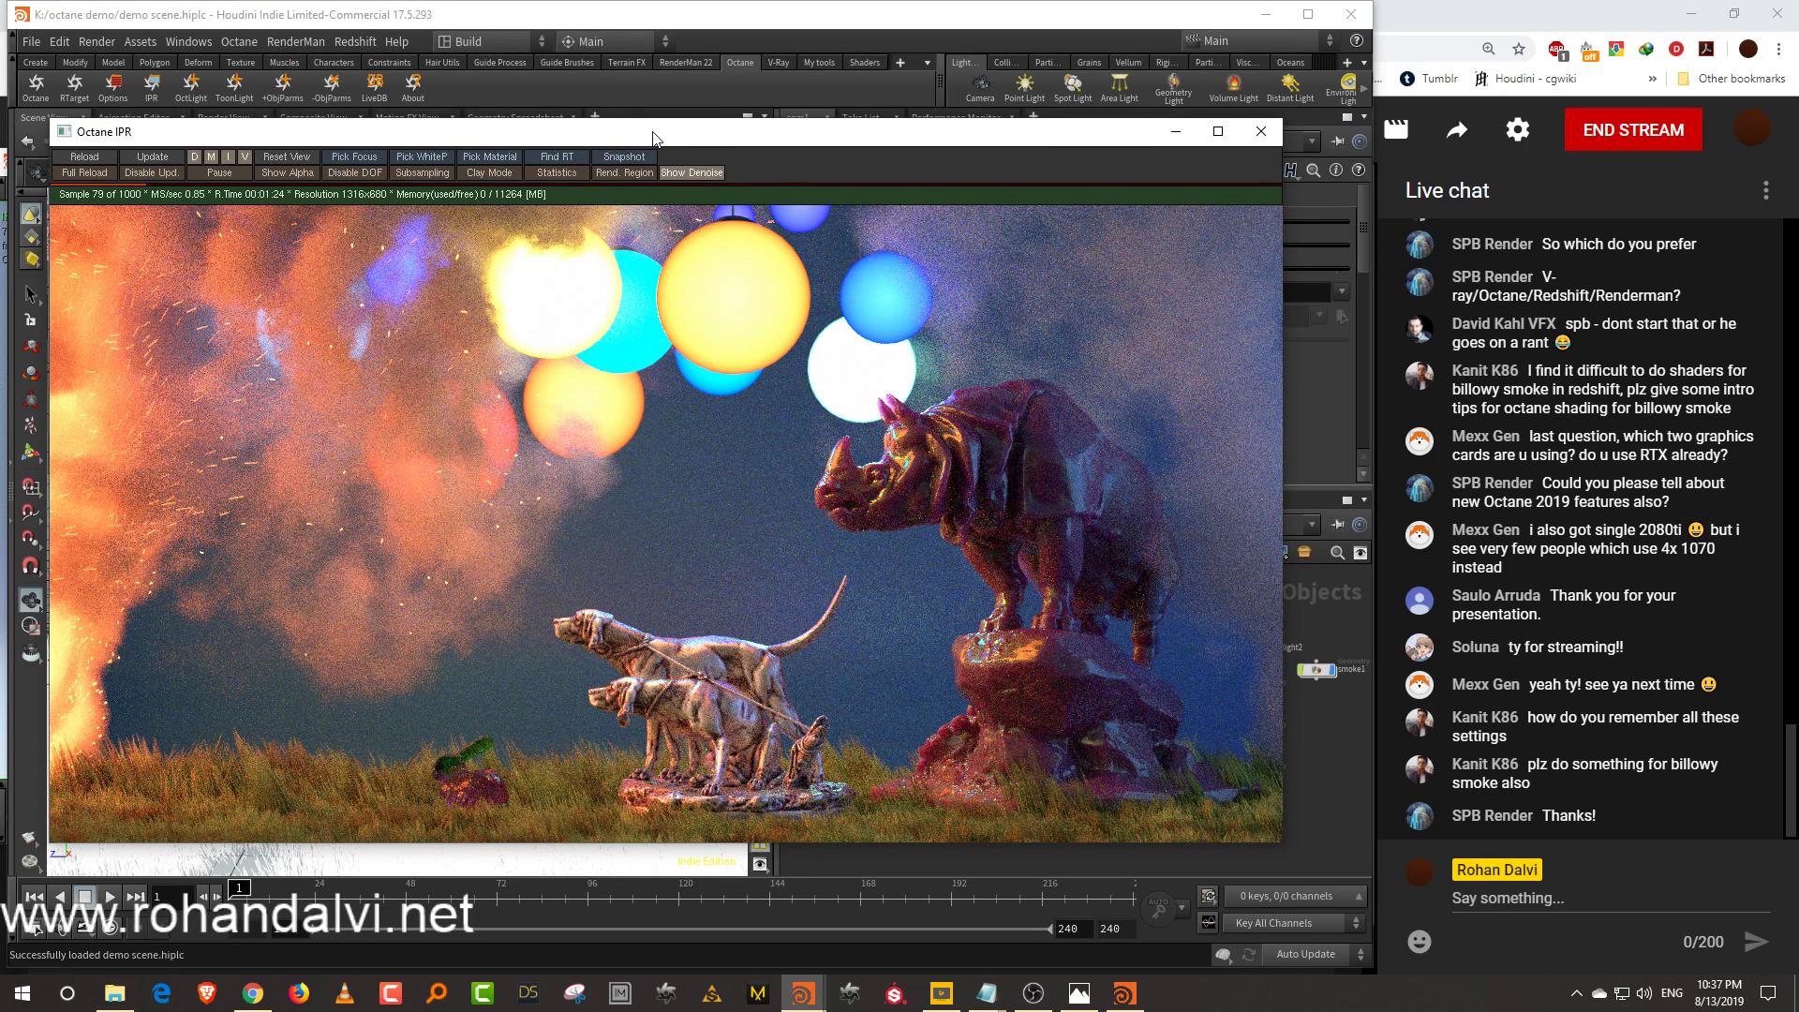
pyautogui.moveTo(654, 138); pyautogui.dragTo(645, 184)
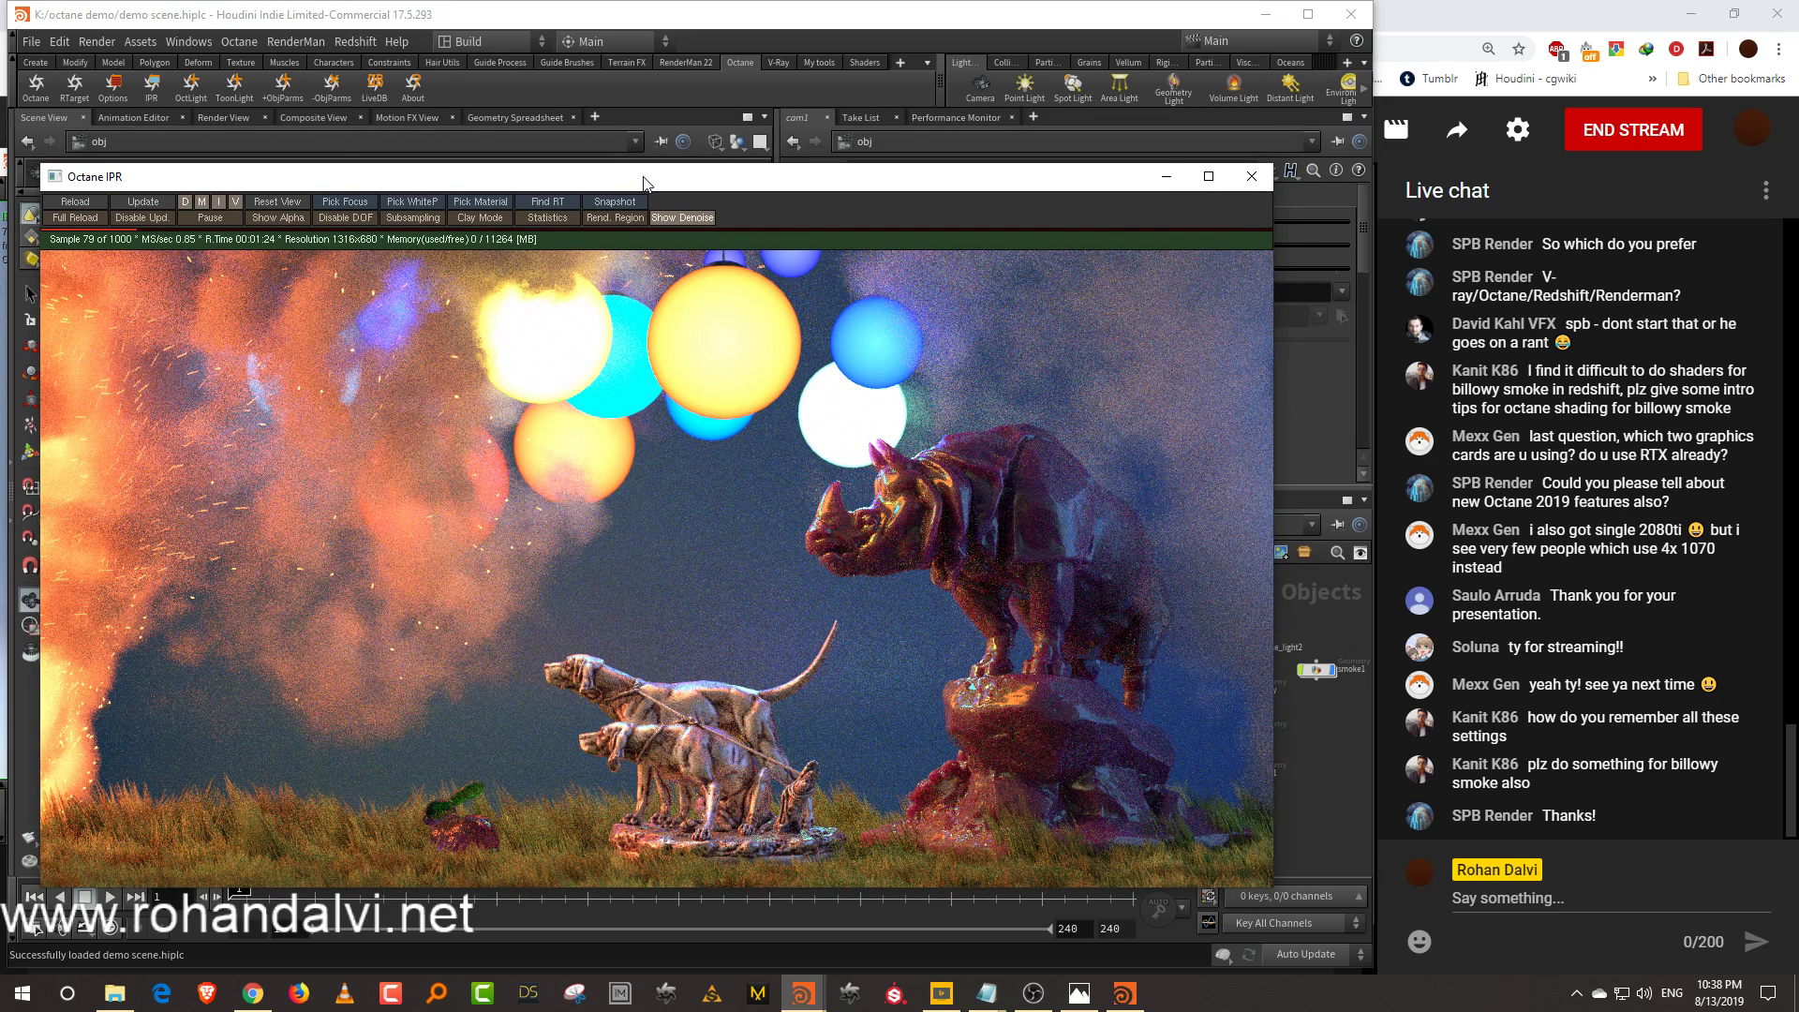
pyautogui.moveTo(644, 183); pyautogui.dragTo(660, 133)
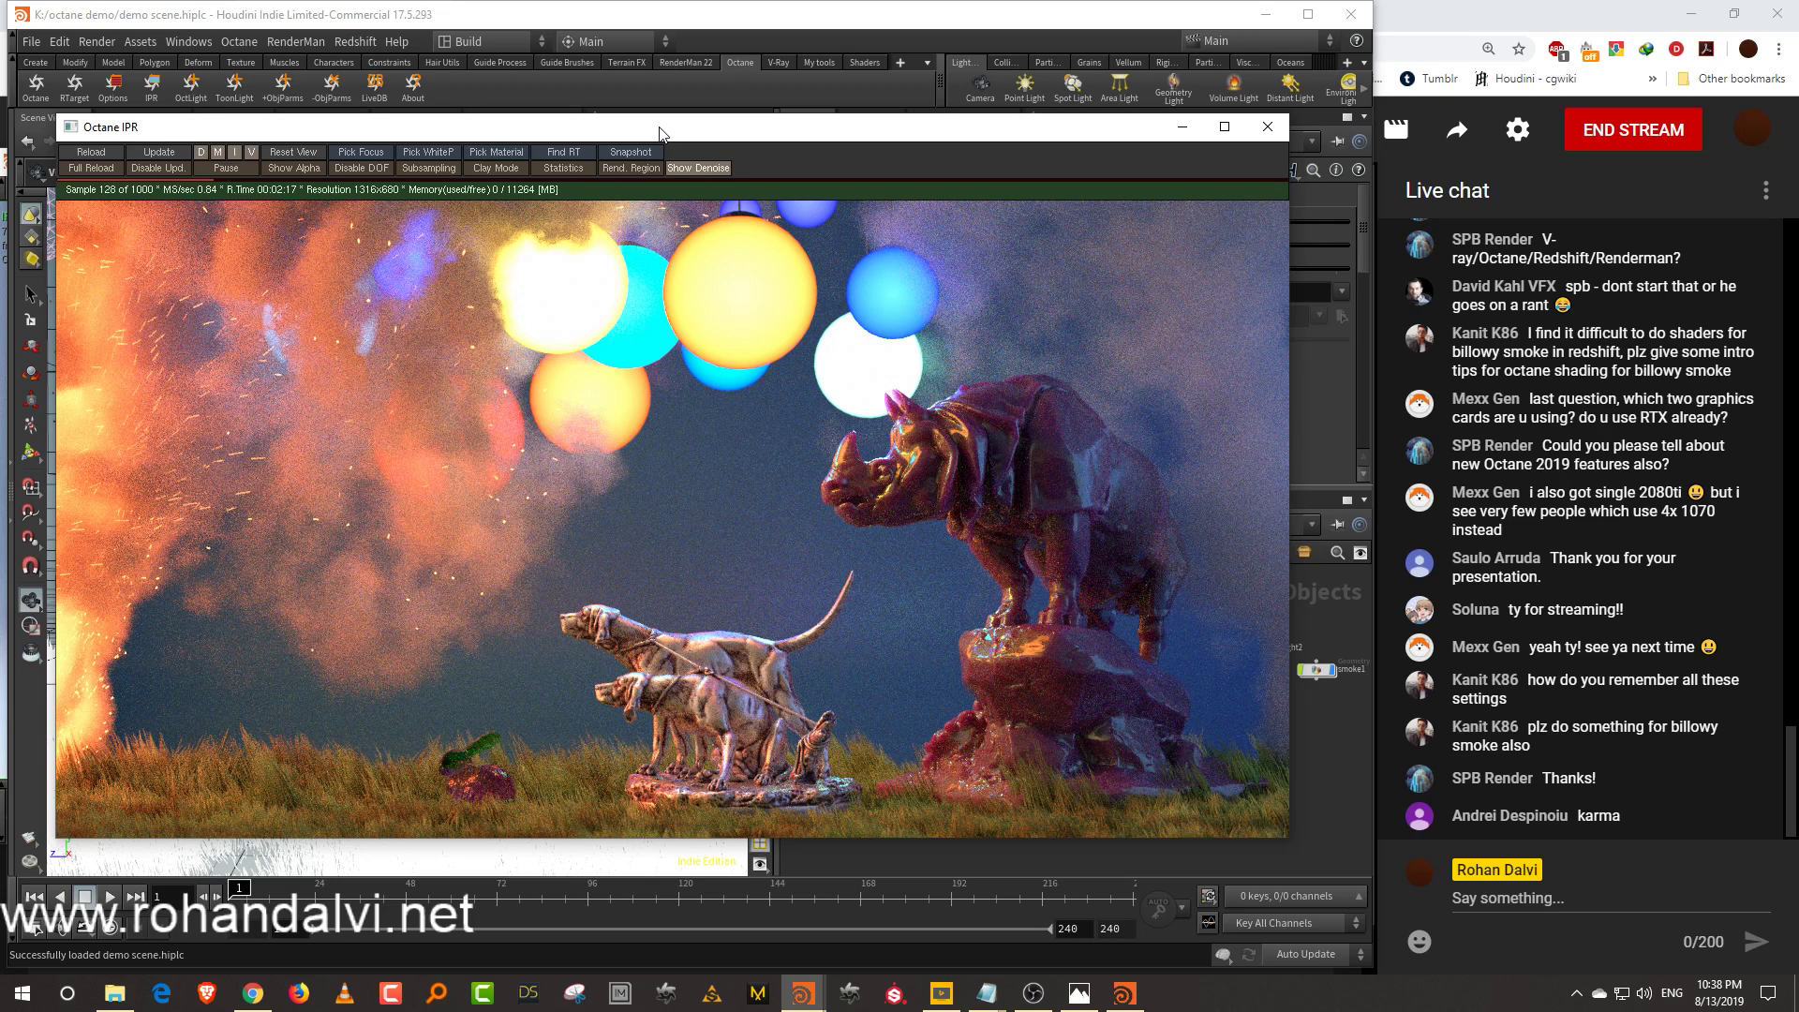
pyautogui.moveTo(660, 134); pyautogui.dragTo(648, 146)
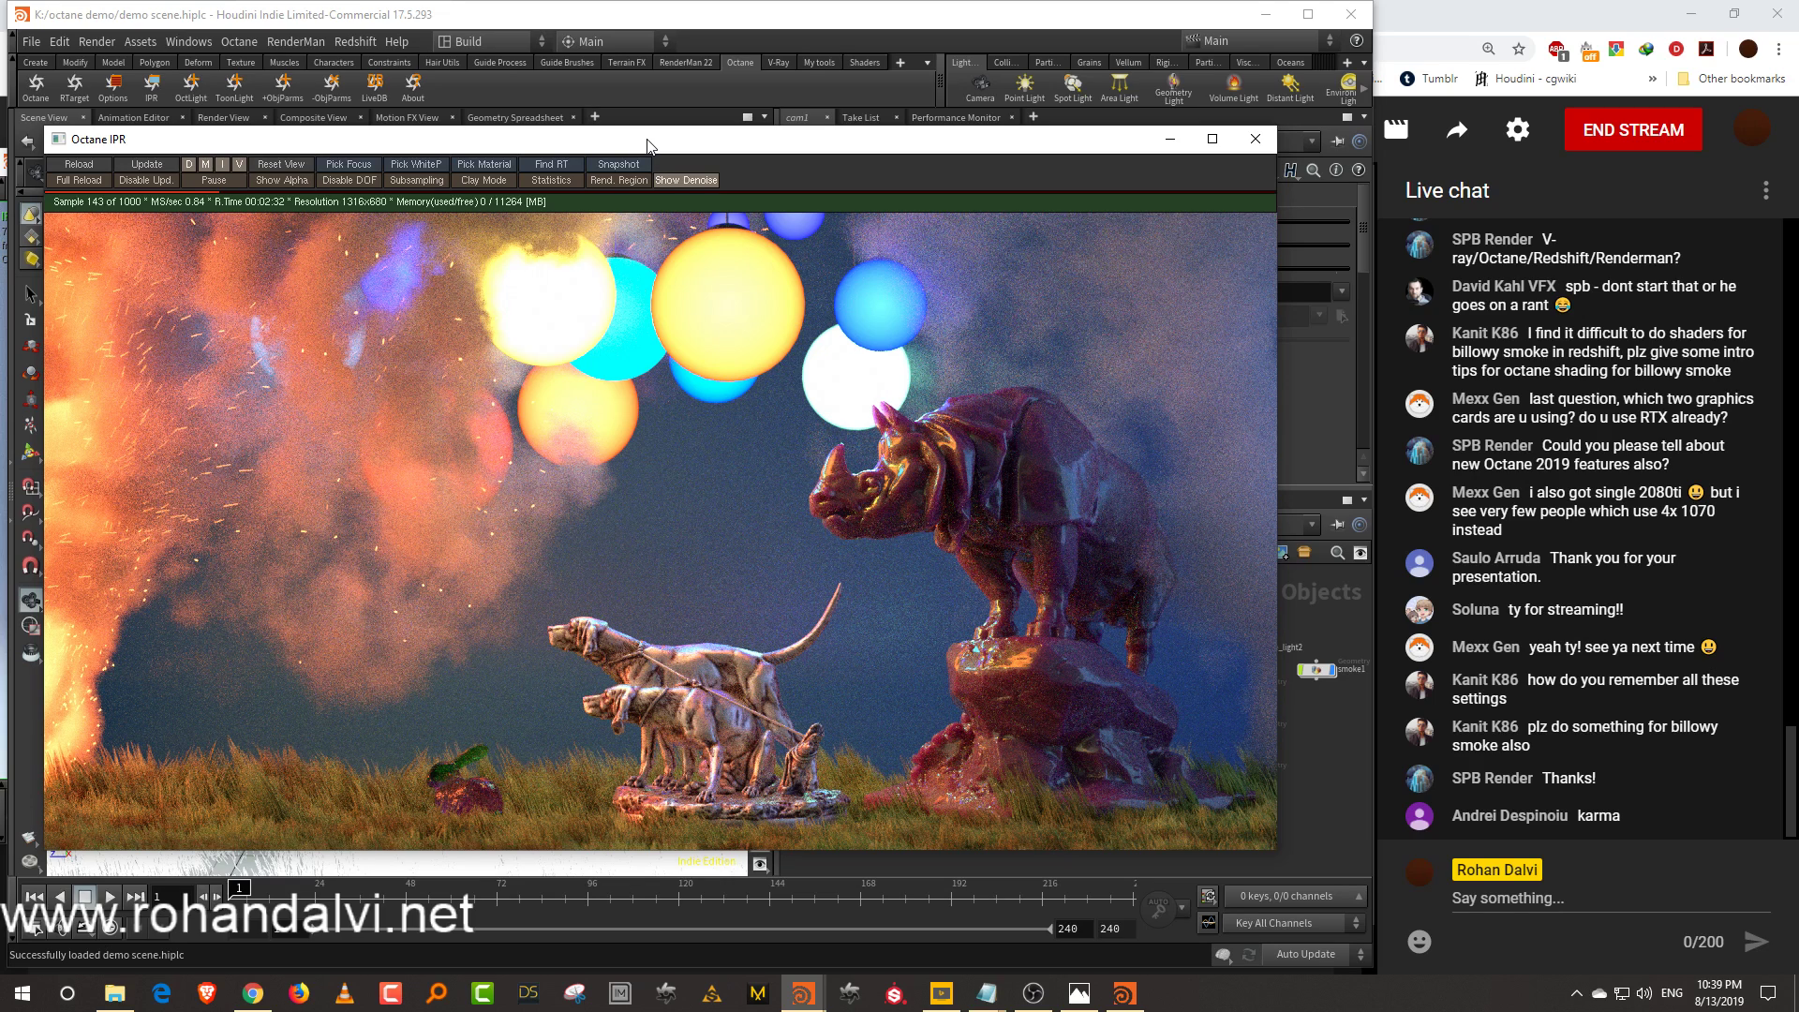
pyautogui.moveTo(647, 139); pyautogui.dragTo(658, 125)
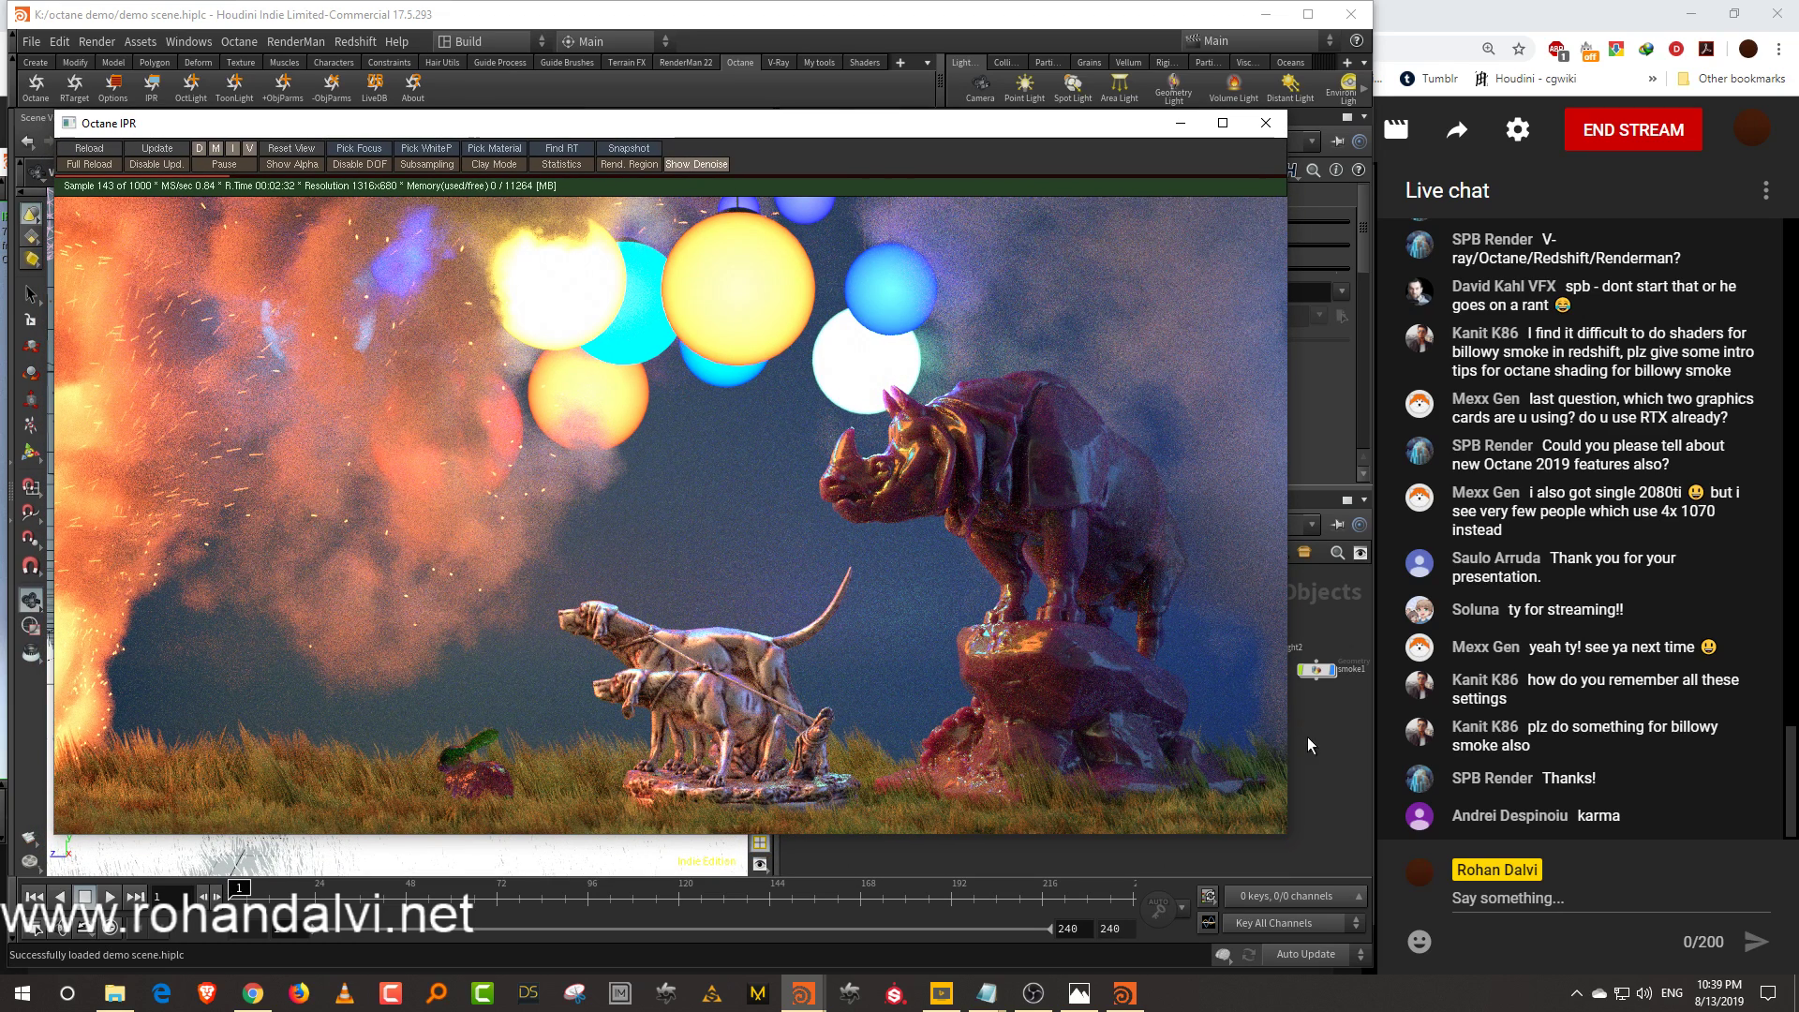
# Switch to the YouTube Studio live streaming dashboard to end the stream
pyautogui.click(1335, 759)
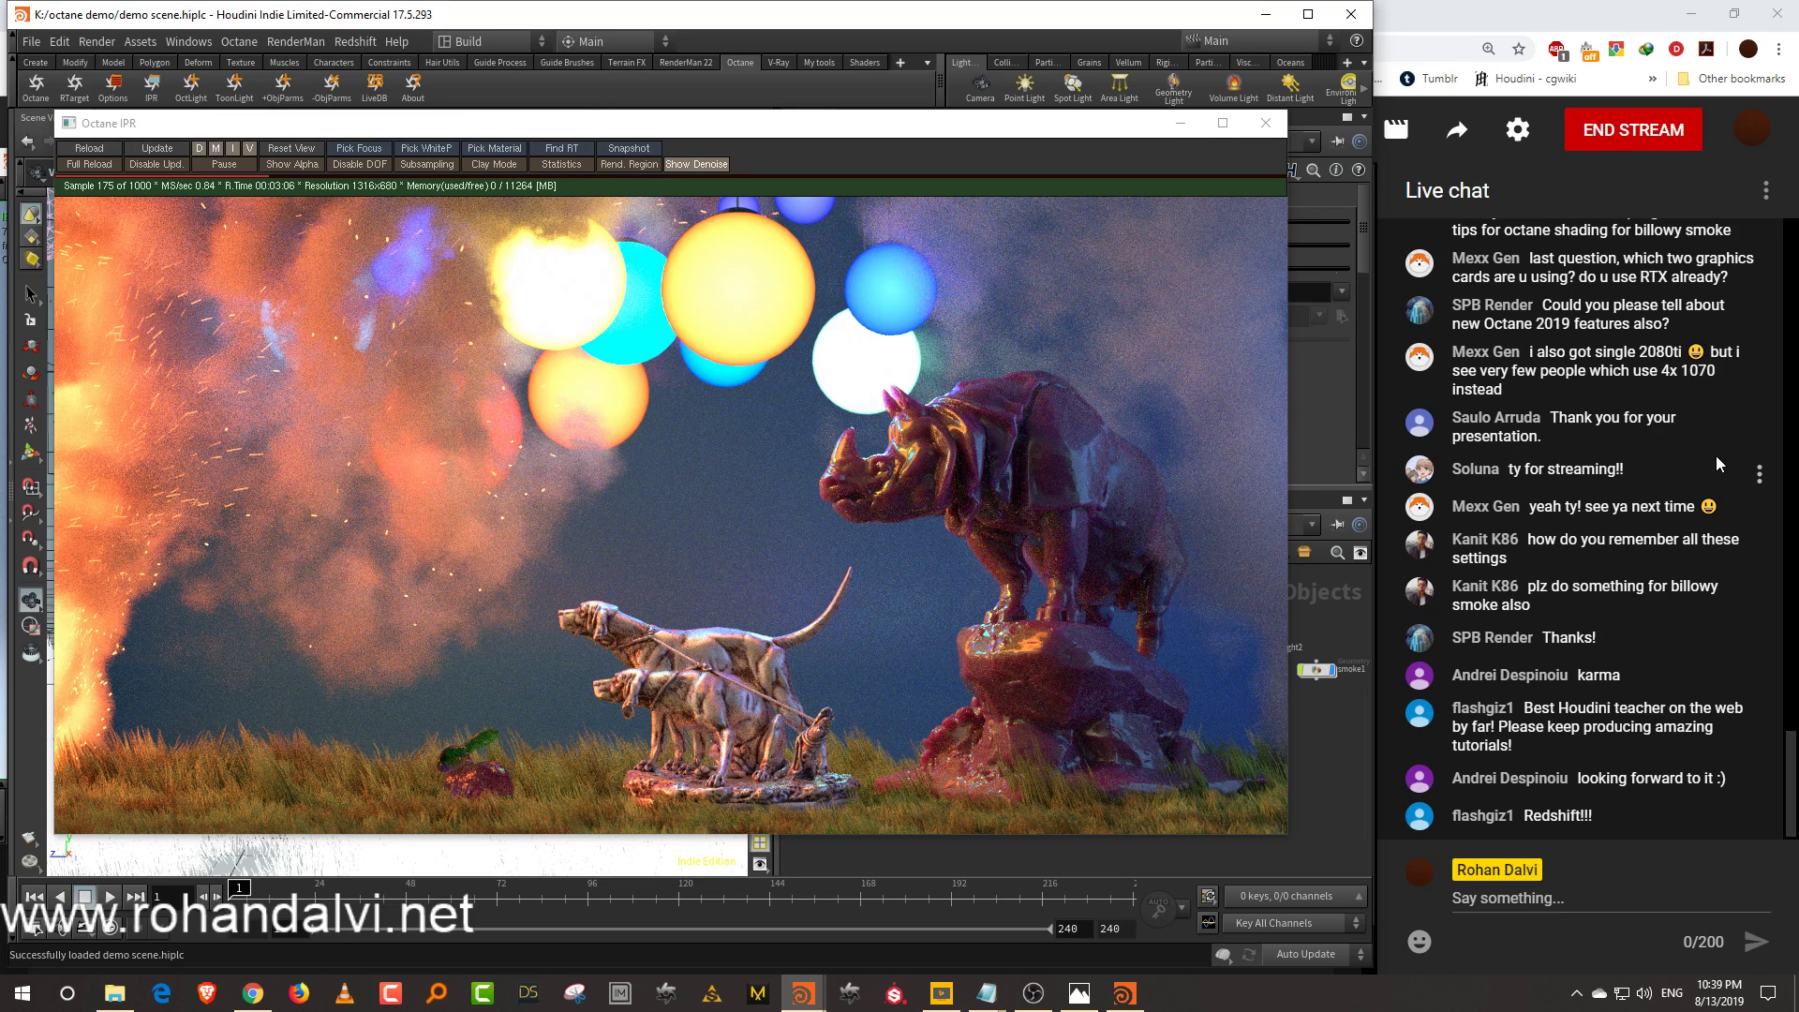
pyautogui.click(1625, 139)
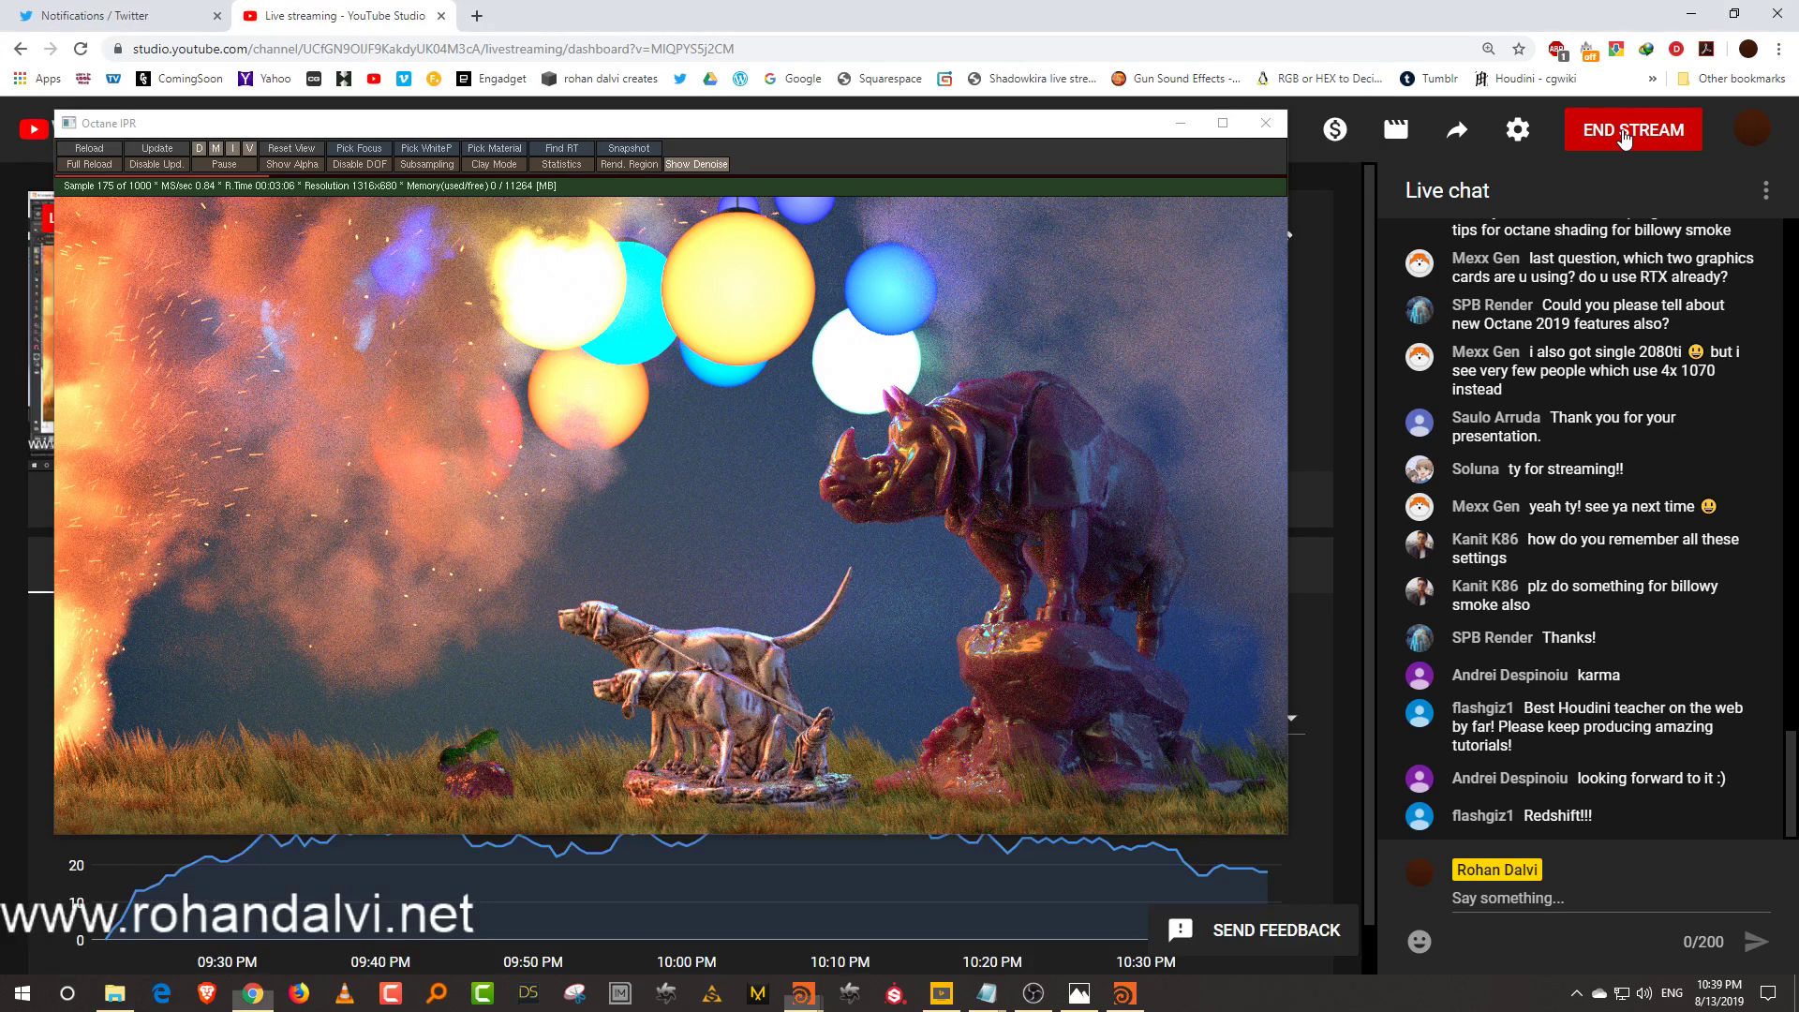